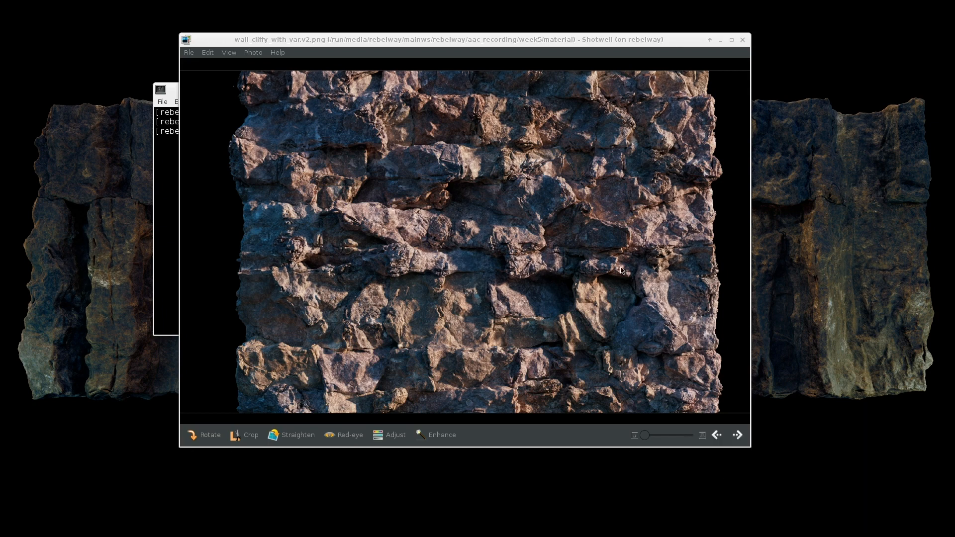
# Step: Close the image viewer and run "create_asset aac_workshop brick_wall_live" in the terminal
pyautogui.hotkey('alt', 'F4')
pyautogui.keyDown('alt'); pyautogui.moveTo(370, 233); pyautogui.dragTo(454, 386); pyautogui.keyUp('alt')
pyautogui.write('create')
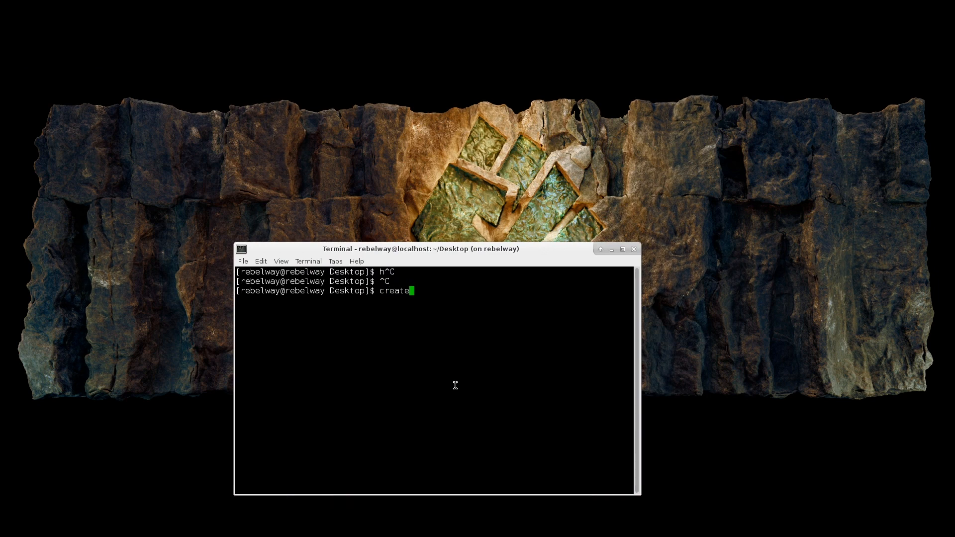
pyautogui.write('_asset aac_workshop')
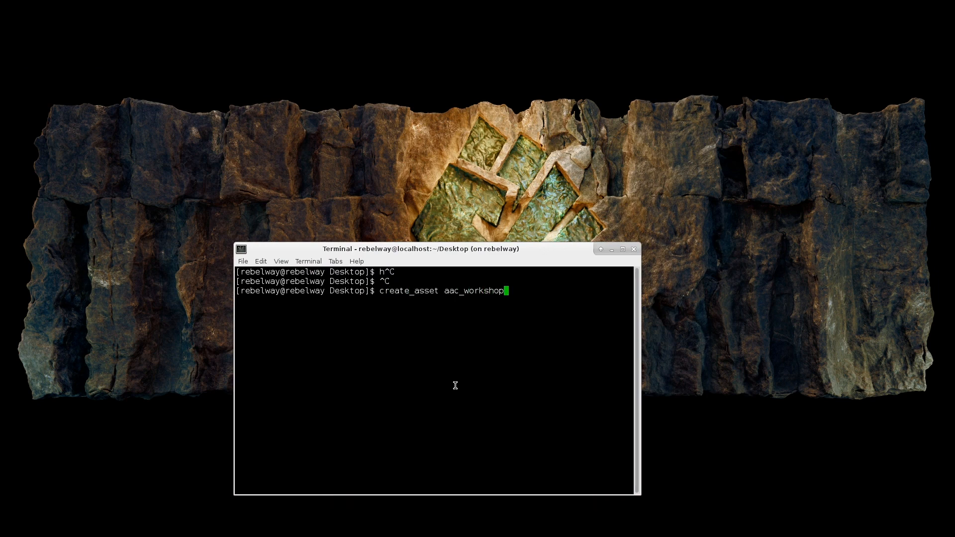
pyautogui.write(' brick_wall_live')
pyautogui.press('Return')
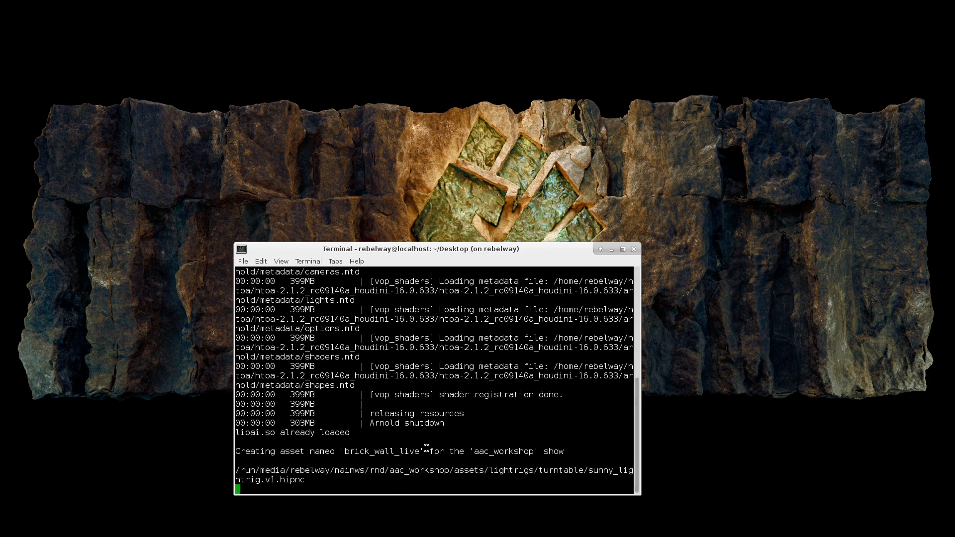
# Step: Copy the path of the generated brick_wall_live_base.v1.hipnc scene and launch Houdini with the h16 command
pyautogui.doubleClick(378, 473)
pyautogui.rightClick(377, 473)
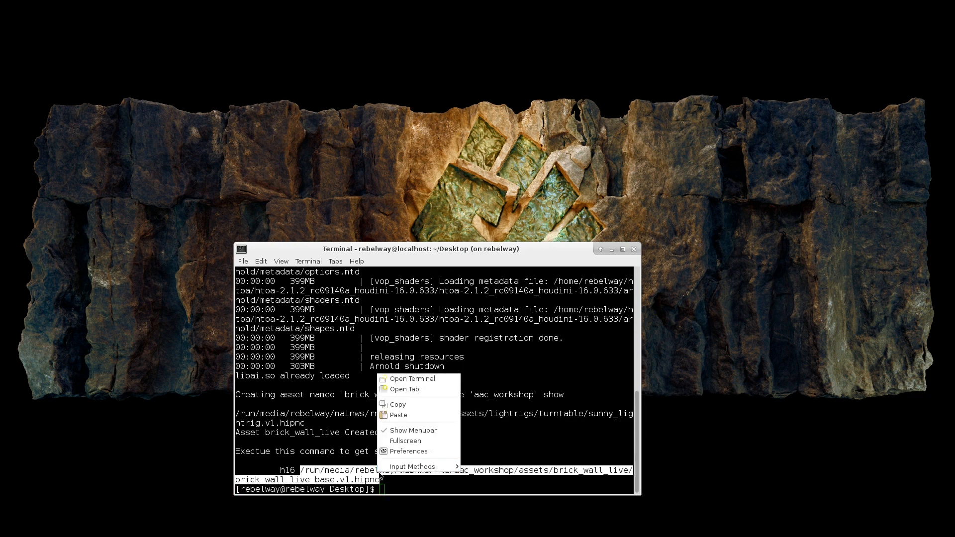
pyautogui.click(398, 405)
pyautogui.click(422, 427)
pyautogui.write('h16')
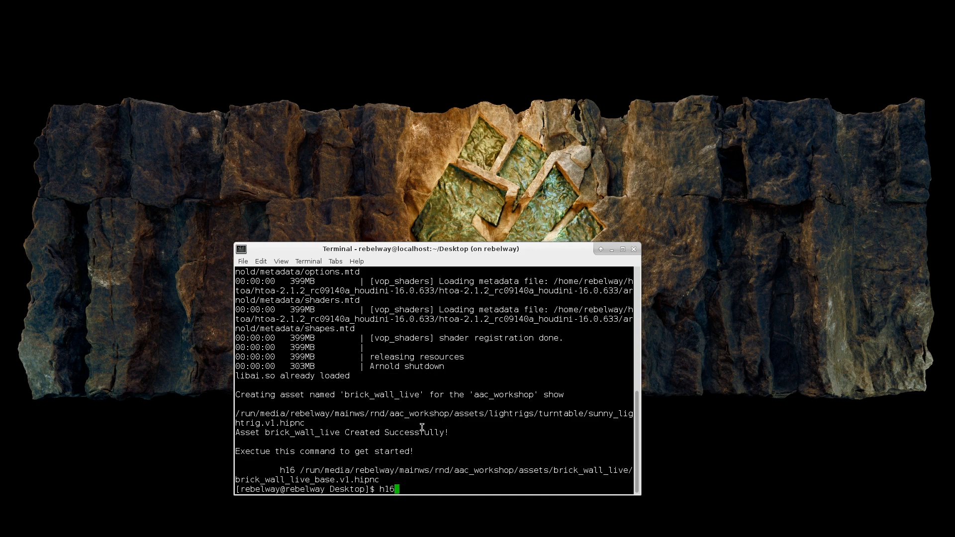
pyautogui.press('Return')
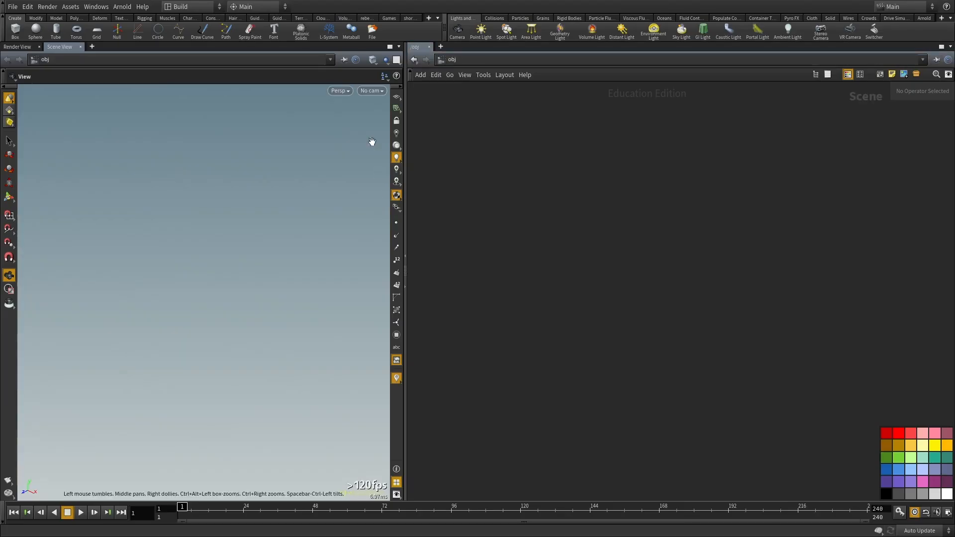
# Step: Open the brick_wall_live_base.v1.hipnc scene using its copied path
pyautogui.click(13, 8)
pyautogui.click(19, 27)
pyautogui.tripleClick(282, 27)
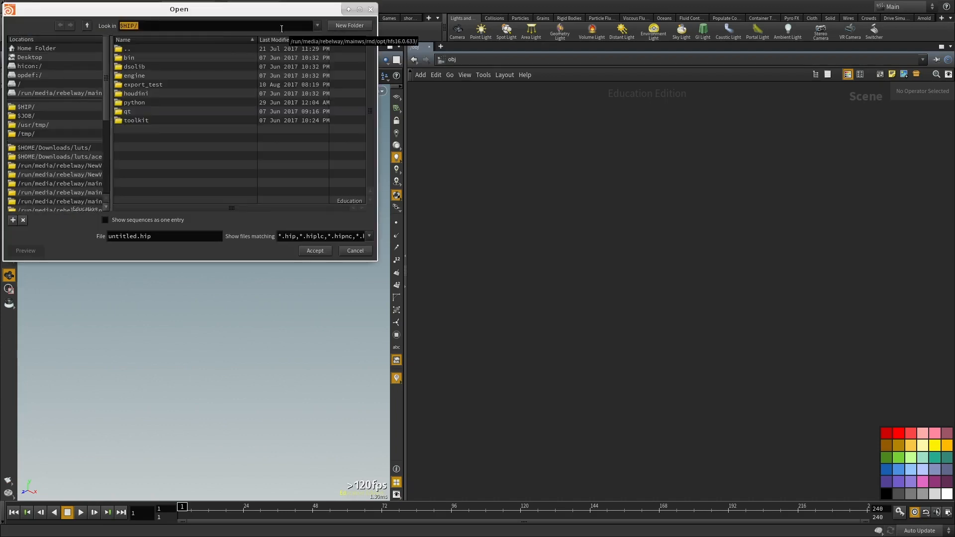
pyautogui.hotkey('ctrl', 'v')
pyautogui.press('Return')
pyautogui.click(316, 252)
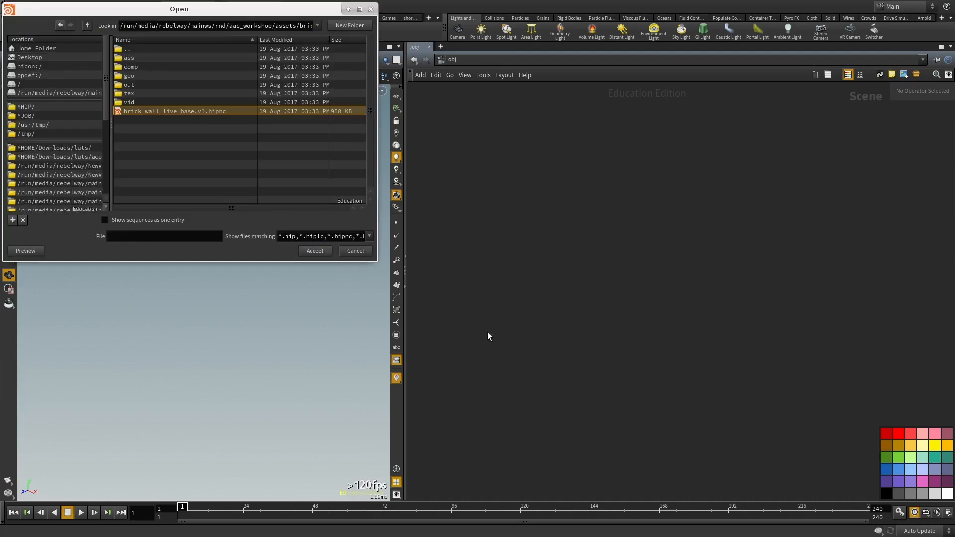
# Step: Delete the default grid inside the brick_wall_live_model geometry and switch the viewport to headlight-only lighting
pyautogui.moveTo(406, 227); pyautogui.dragTo(343, 226)
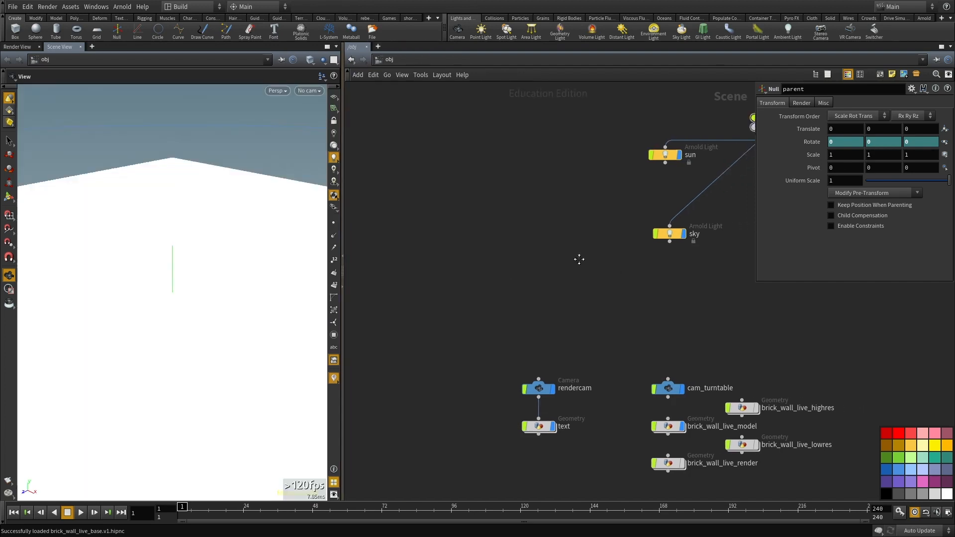
pyautogui.moveTo(657, 441); pyautogui.dragTo(488, 329, button='middle')
pyautogui.scroll(1, 488, 328)
pyautogui.click(502, 310)
pyautogui.scroll(-4, 525, 310)
pyautogui.scroll(3, 526, 309)
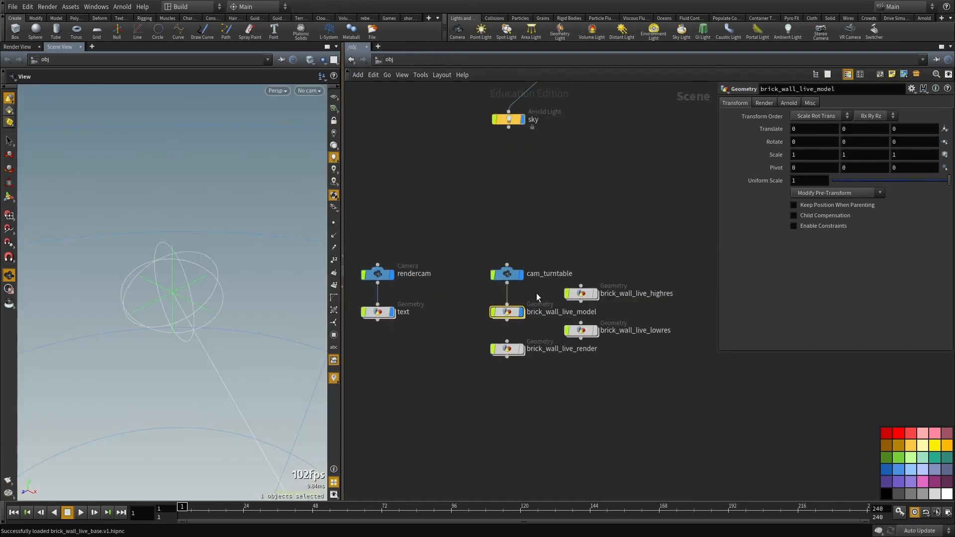
pyautogui.click(396, 290)
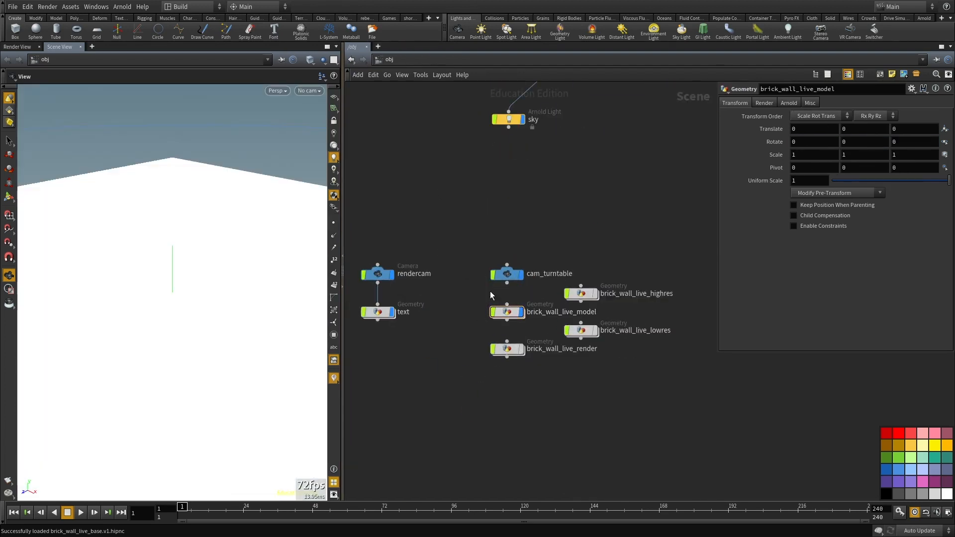
pyautogui.doubleClick(507, 312)
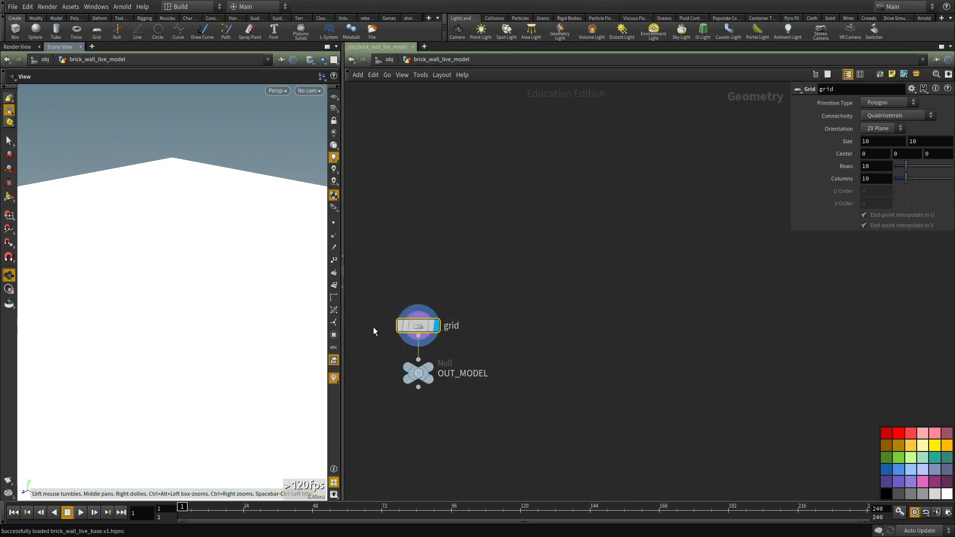
pyautogui.press('Delete')
pyautogui.click(332, 143)
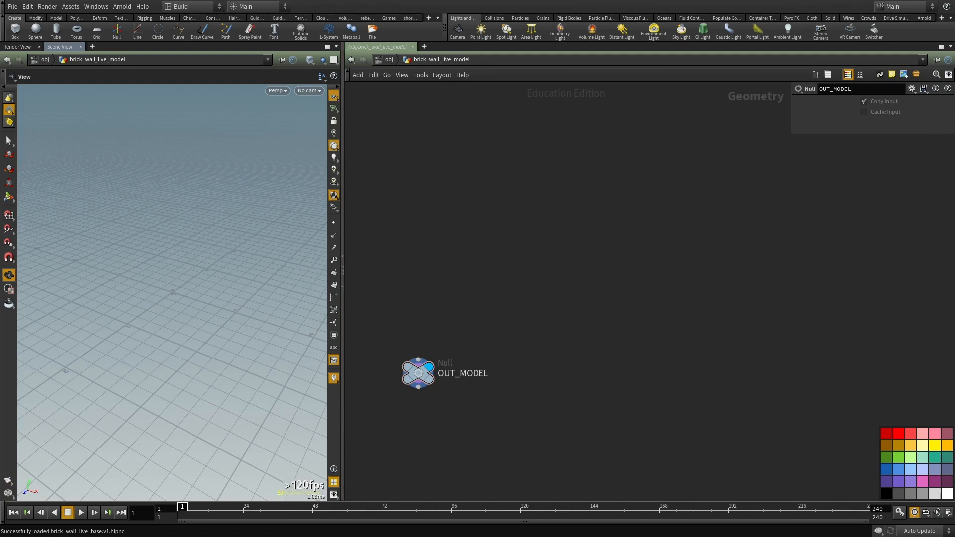
# Step: Add a Line node above OUT_MODEL in the geometry network
pyautogui.press('Tab')
pyautogui.write('bone')
pyautogui.press('Escape')
pyautogui.press('Tab')
pyautogui.write('line')
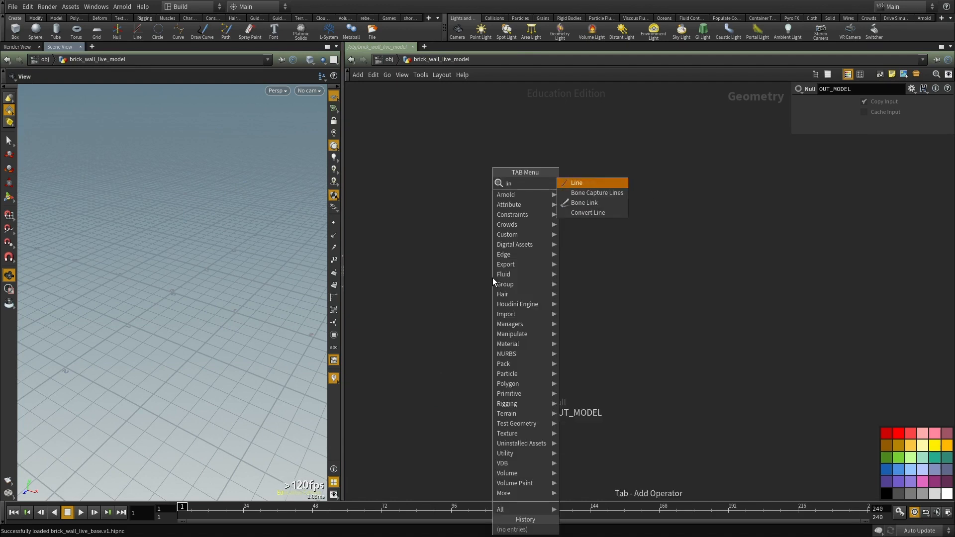
pyautogui.press('Return')
pyautogui.click(493, 278)
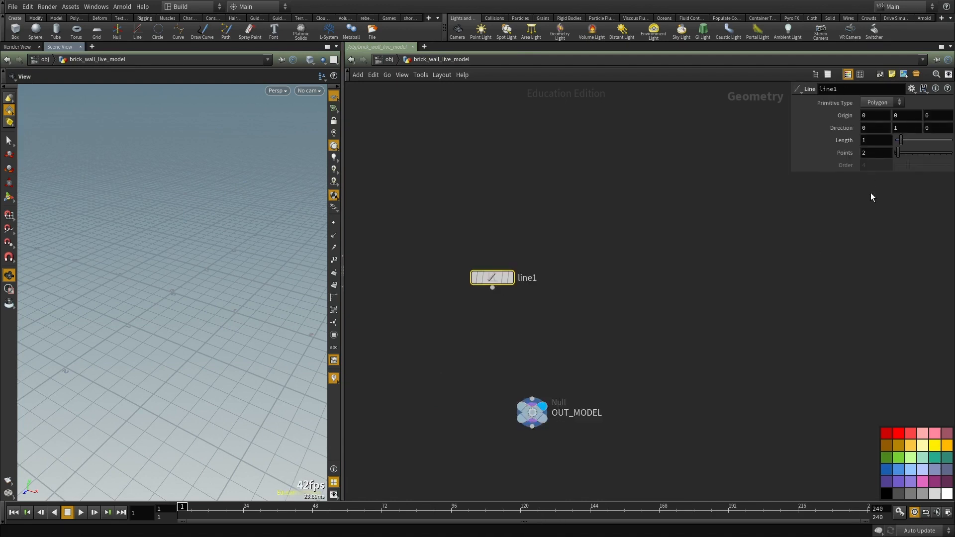
# Step: Set the line's length to 10 and its number of points to 10
pyautogui.moveTo(871, 141); pyautogui.dragTo(806, 142)
pyautogui.write('10')
pyautogui.press('Tab')
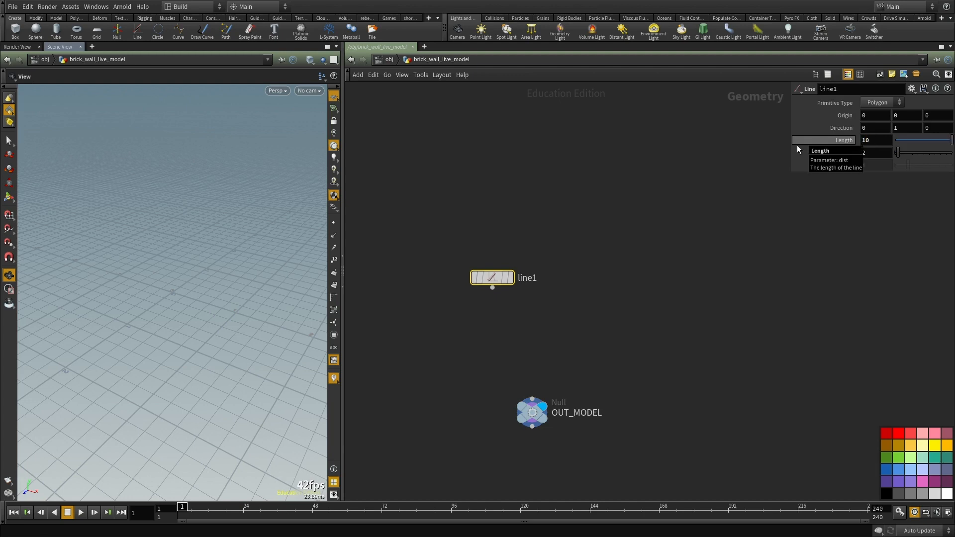
pyautogui.write('10')
pyautogui.press('Return')
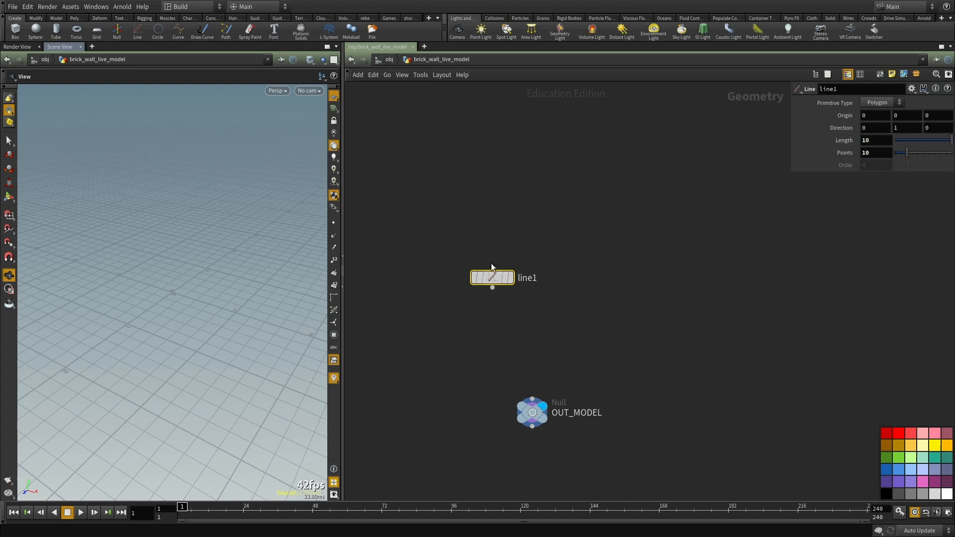
# Step: Display the line node's result and show its points in the viewport
pyautogui.click(510, 278)
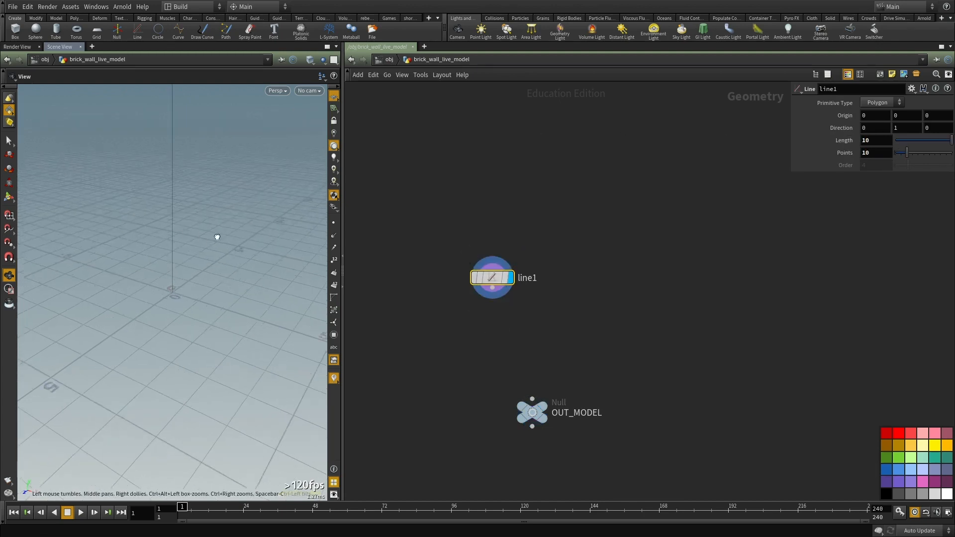
pyautogui.click(334, 223)
pyautogui.moveTo(214, 188); pyautogui.dragTo(154, 281)
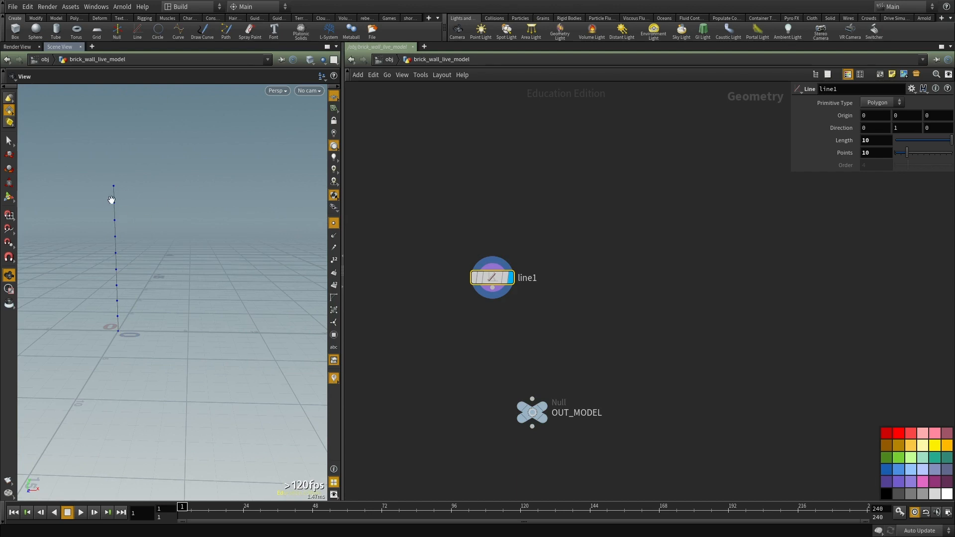
pyautogui.moveTo(159, 237); pyautogui.dragTo(125, 254)
pyautogui.scroll(3, 497, 341)
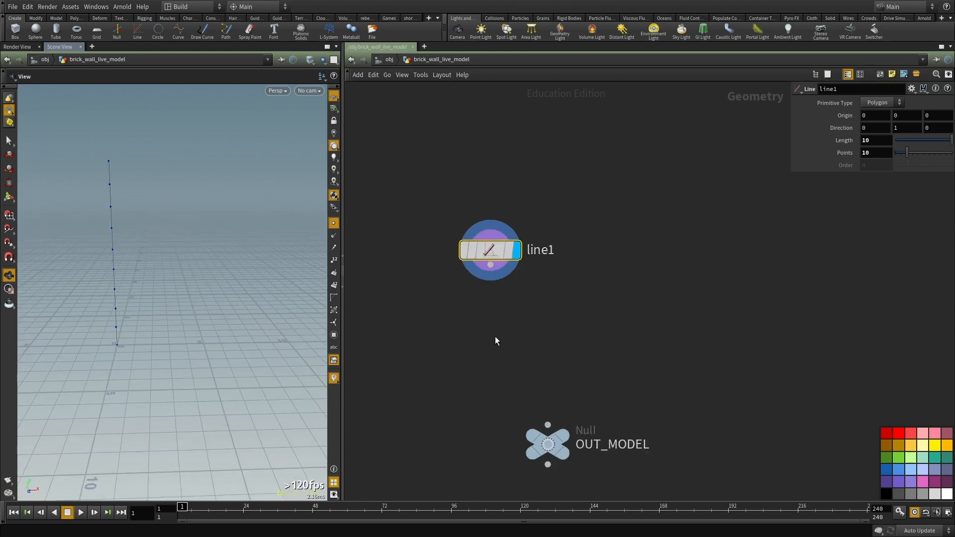
pyautogui.scroll(-3, 497, 342)
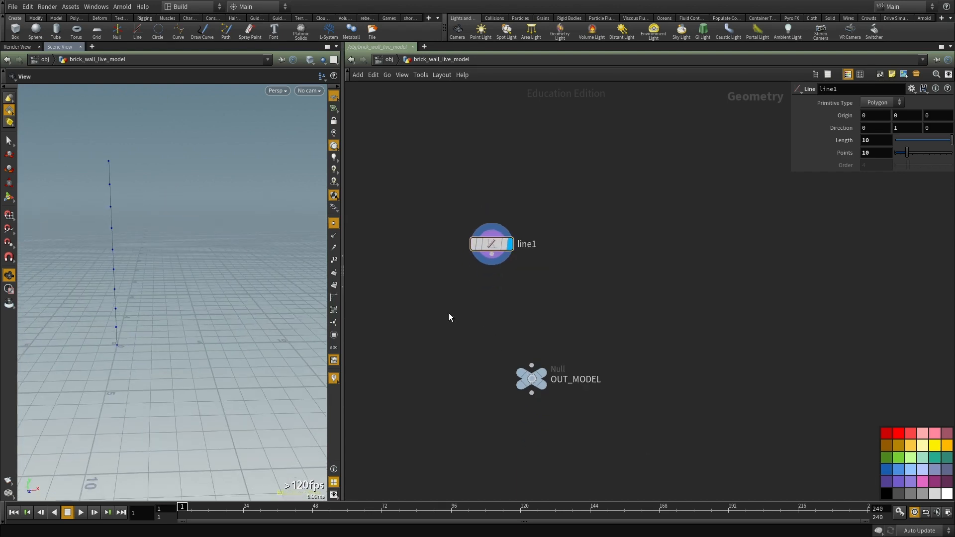
# Step: Add a Point VOP node below the line and wire the line's output into its first input
pyautogui.press('Tab')
pyautogui.write('pointvop')
pyautogui.press('Return')
pyautogui.click(512, 323)
pyautogui.click(492, 255)
pyautogui.click(499, 314)
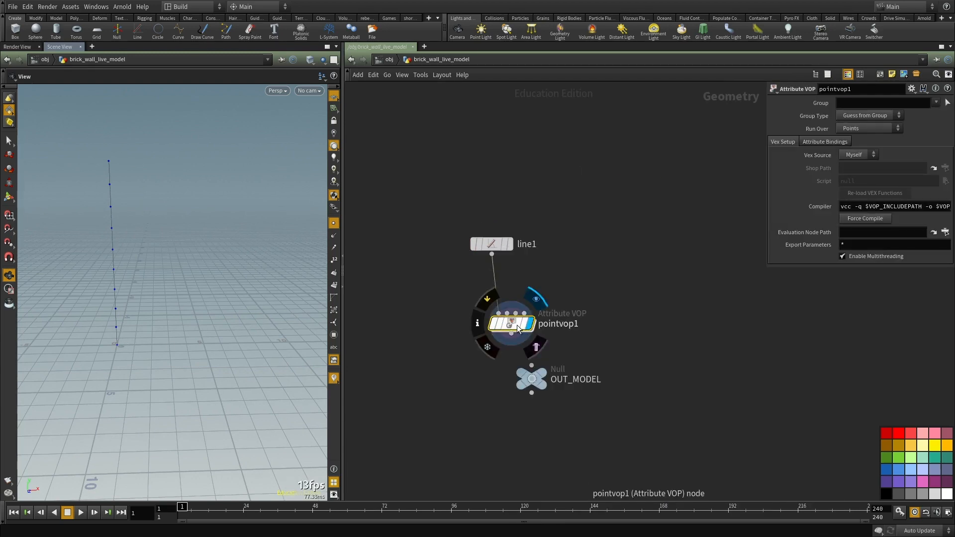
# Step: Inside the pointvop1 network, add an Anti-Aliased Noise node
pyautogui.doubleClick(512, 324)
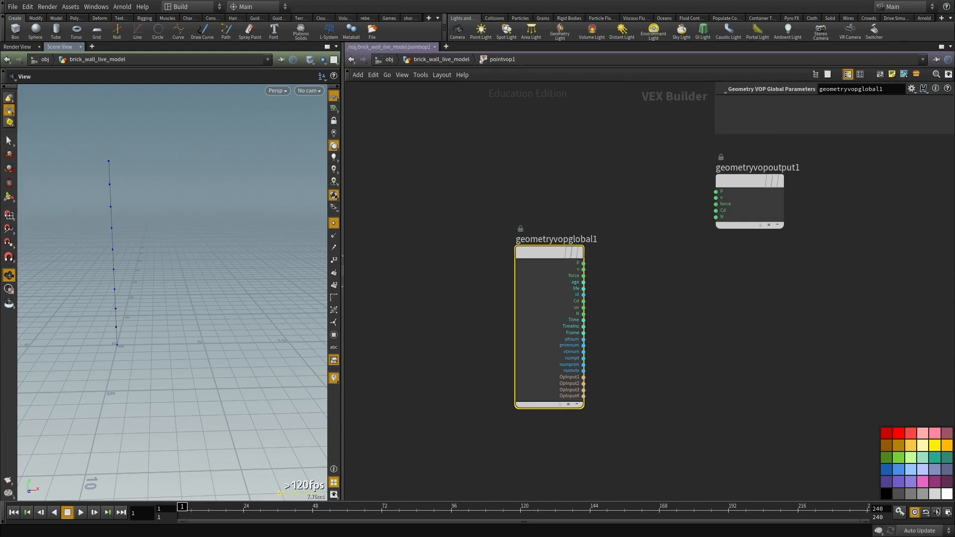
pyautogui.moveTo(721, 366); pyautogui.dragTo(675, 325, button='middle')
pyautogui.click(641, 319)
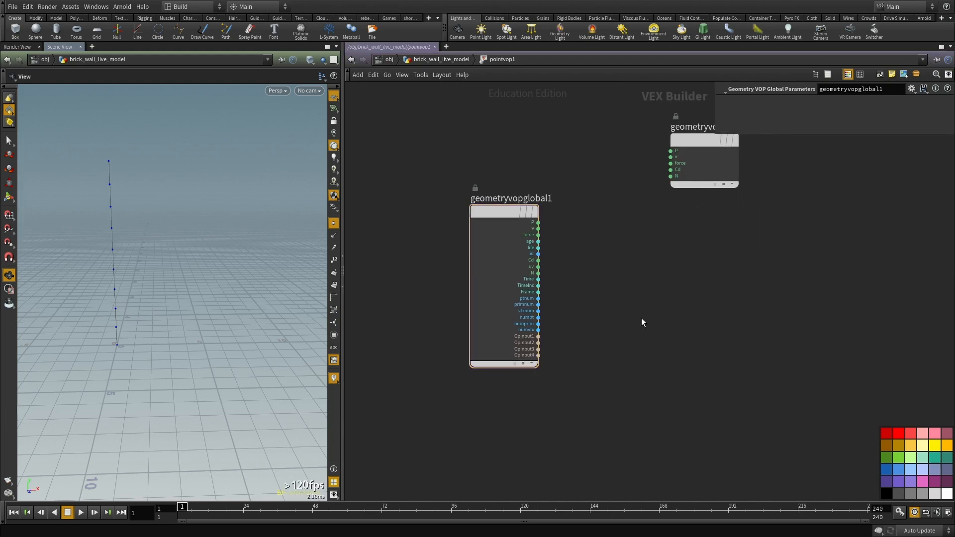
pyautogui.press('Tab')
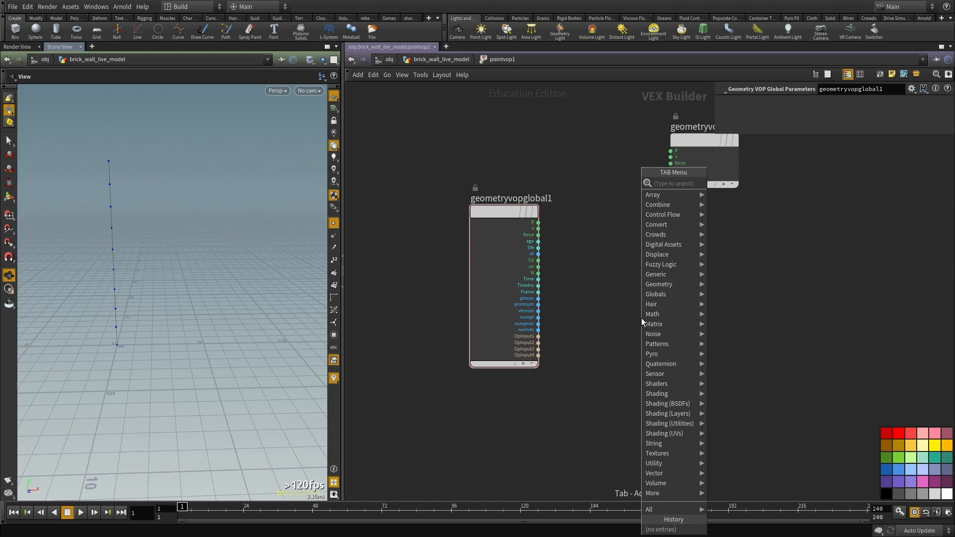
pyautogui.write('noise')
pyautogui.press('Down')
pyautogui.press('Return')
pyautogui.click(642, 318)
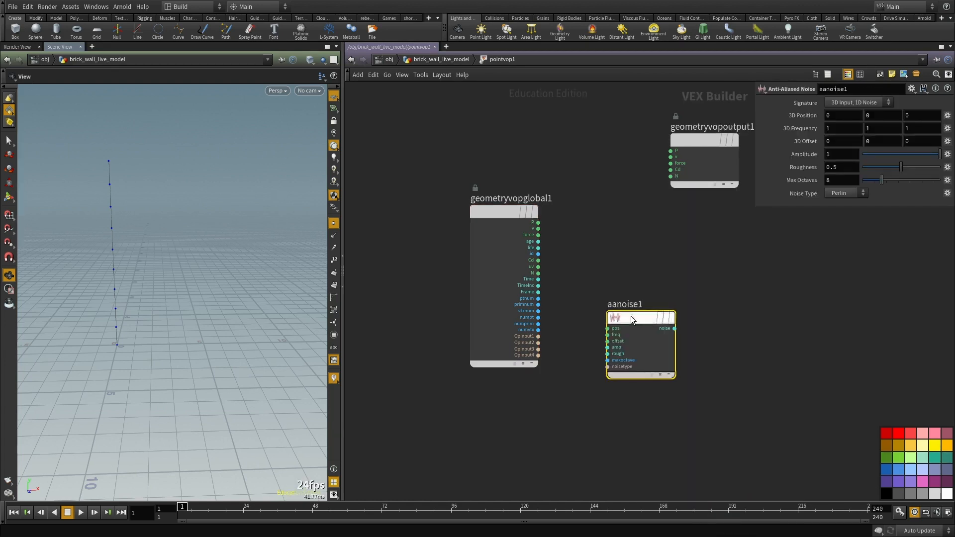
# Step: Wire the global P output into the noise's pos input only, leaving its freq input unconnected
pyautogui.click(538, 223)
pyautogui.click(608, 334)
pyautogui.click(539, 222)
pyautogui.click(608, 329)
pyautogui.scroll(2, 608, 331)
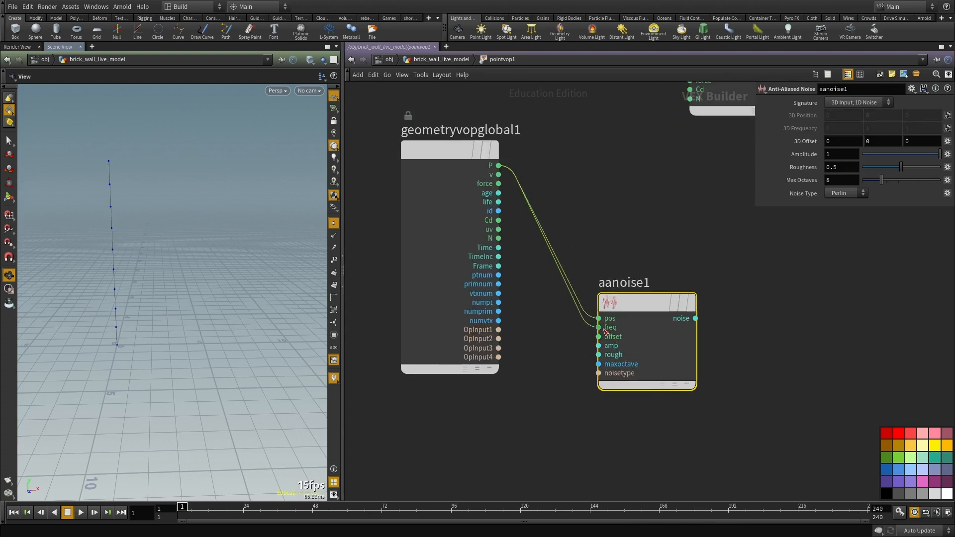
pyautogui.hotkey('ctrl', 'z')
# Step: Add an Add node between the noise node and the geometry output
pyautogui.scroll(-3, 545, 405)
pyautogui.moveTo(545, 405); pyautogui.dragTo(431, 424, button='middle')
pyautogui.scroll(2, 591, 342)
pyautogui.click(525, 322)
pyautogui.moveTo(525, 323); pyautogui.dragTo(596, 321, button='middle')
pyautogui.press('Tab')
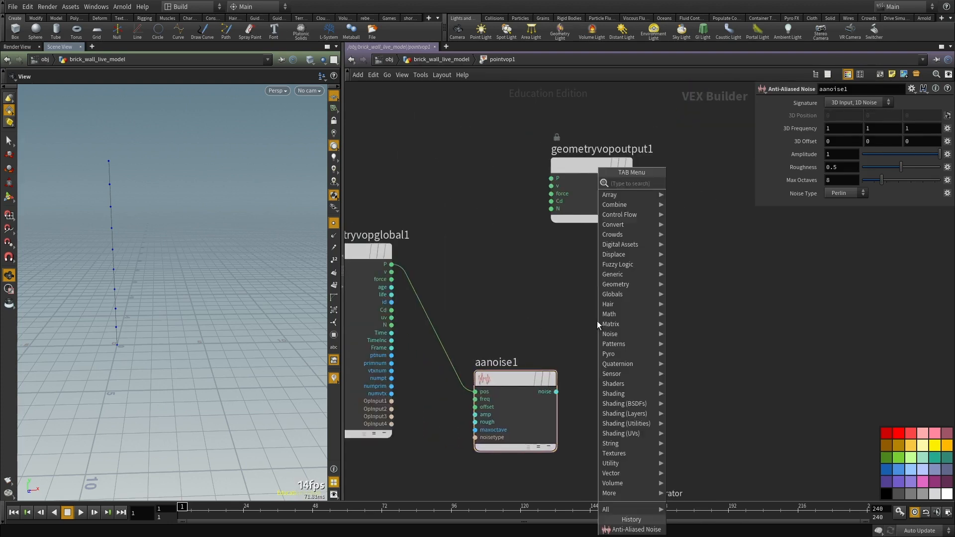
pyautogui.write('add')
pyautogui.press('Return')
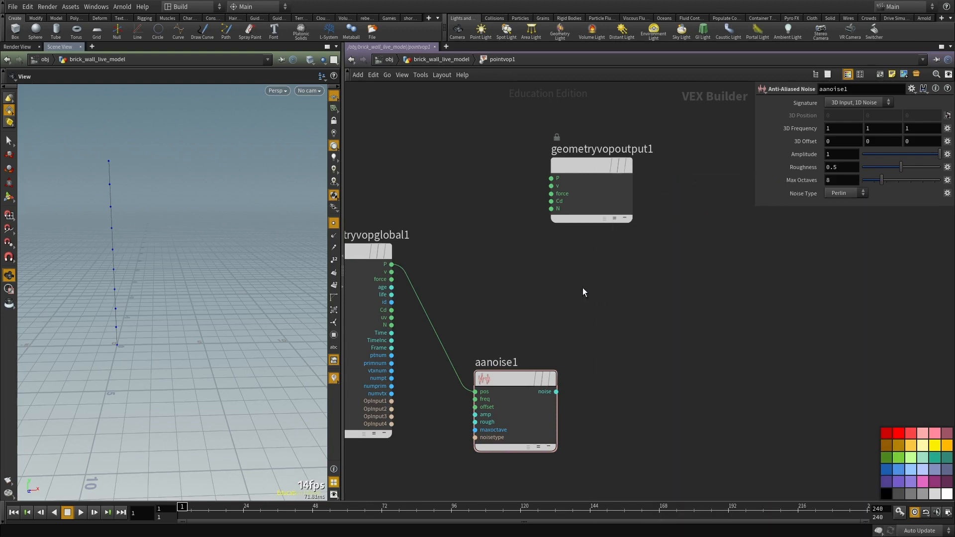
pyautogui.click(598, 301)
# Step: Wire global P into the Add node's first input and the noise output into its second input
pyautogui.click(391, 264)
pyautogui.click(558, 313)
pyautogui.click(557, 391)
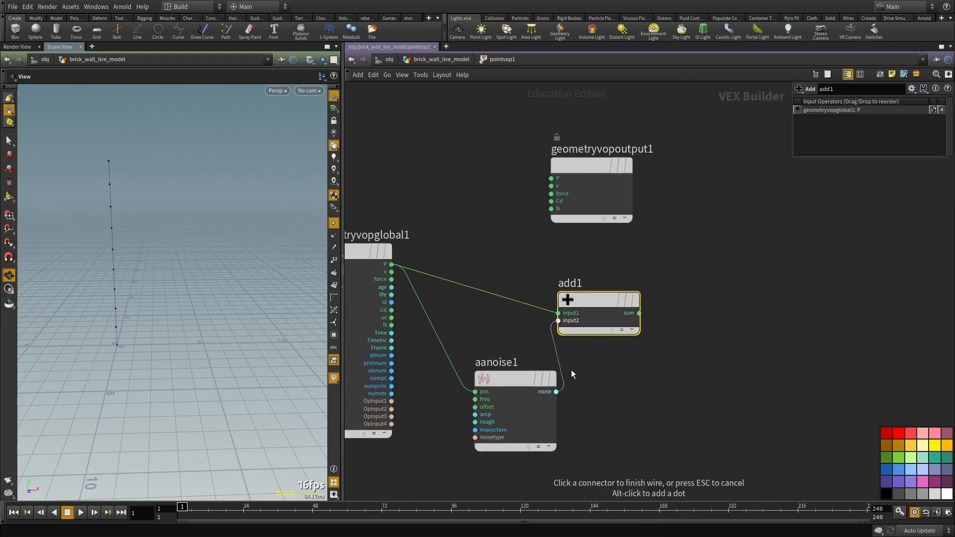
pyautogui.click(558, 320)
# Step: Set the noise signature to 3D Input, 3D Noise and spread out the Add and geometry output nodes
pyautogui.click(857, 103)
pyautogui.click(852, 111)
pyautogui.scroll(-2, 484, 321)
pyautogui.moveTo(474, 311); pyautogui.dragTo(530, 276)
pyautogui.moveTo(463, 218); pyautogui.dragTo(692, 234)
pyautogui.moveTo(505, 277)
pyautogui.moveTo(504, 275); pyautogui.dragTo(468, 279)
pyautogui.moveTo(541, 237); pyautogui.dragTo(585, 215, button='middle')
pyautogui.click(584, 215)
pyautogui.moveTo(583, 336); pyautogui.dragTo(608, 345, button='middle')
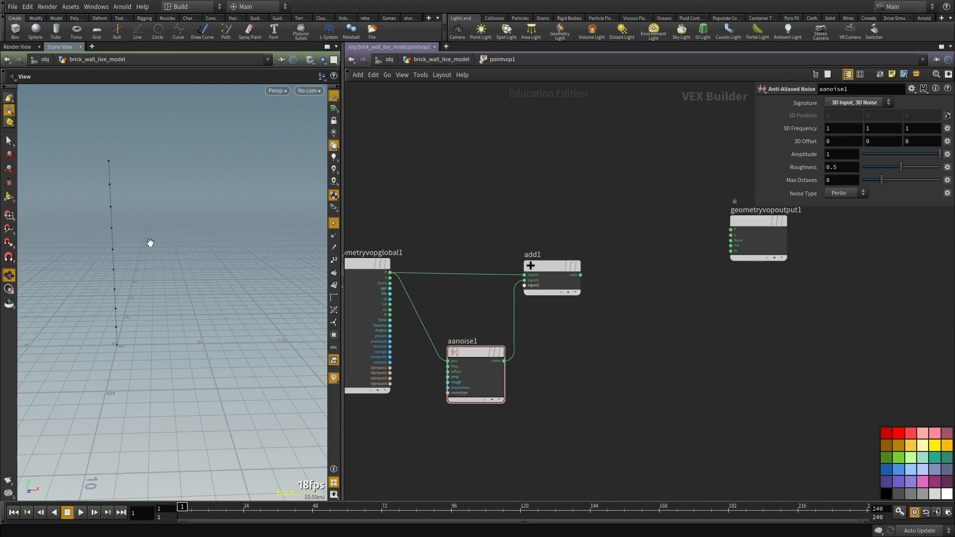
# Step: Add a Vector to Float node above the Add node and wire global P into it
pyautogui.moveTo(622, 298); pyautogui.dragTo(627, 298, button='middle')
pyautogui.press('Tab')
pyautogui.write('vec')
pyautogui.click(707, 184)
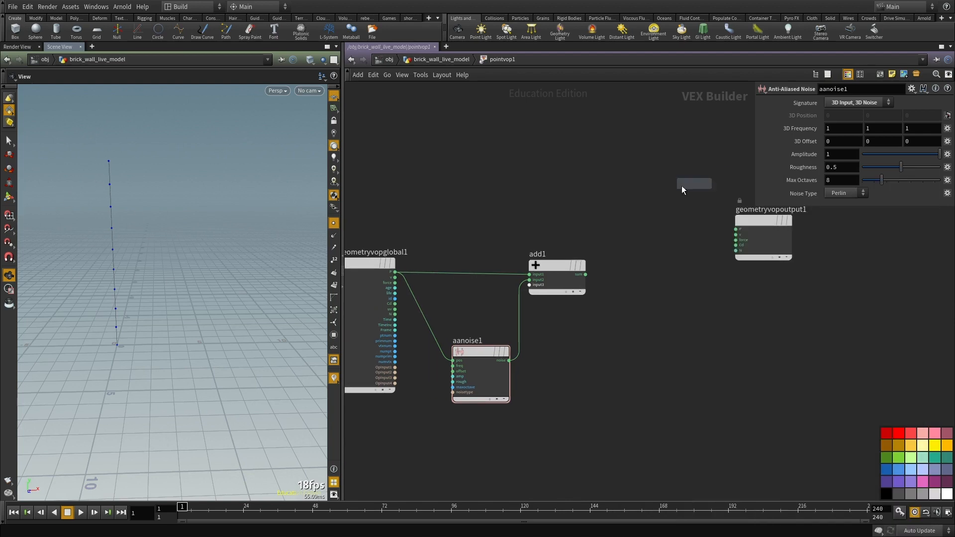
pyautogui.click(518, 232)
pyautogui.moveTo(394, 272); pyautogui.dragTo(582, 197)
pyautogui.moveTo(670, 231); pyautogui.dragTo(536, 155)
# Step: Duplicate the Vector to Float node and wire the Add node's sum into the copy
pyautogui.hotkey('ctrl', 'c')
pyautogui.hotkey('ctrl', 'v')
pyautogui.moveTo(585, 275); pyautogui.dragTo(612, 341)
# Step: Add a Float to Vector node beside the second Vector to Float node
pyautogui.moveTo(733, 311); pyautogui.dragTo(663, 315, button='middle')
pyautogui.press('Tab')
pyautogui.write('float to ve')
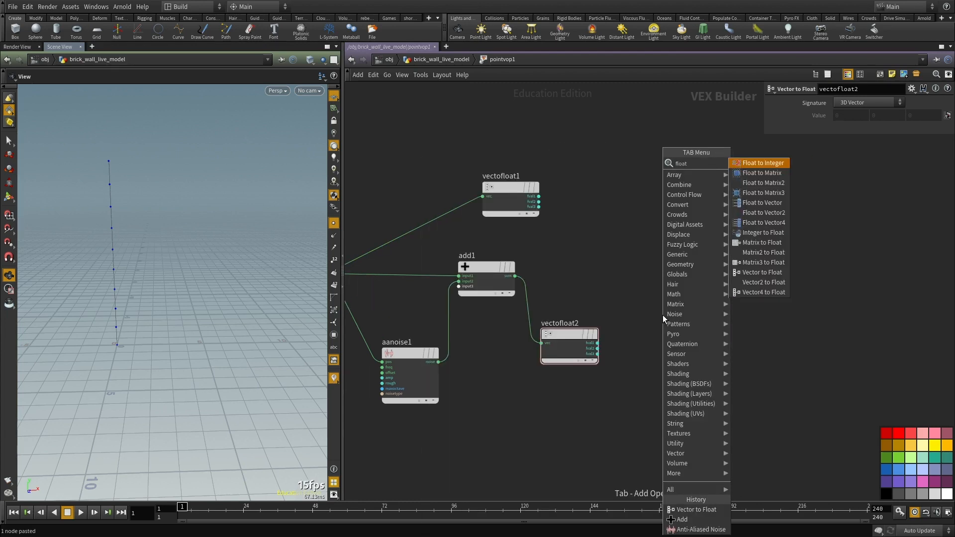
pyautogui.press('Return')
pyautogui.click(663, 315)
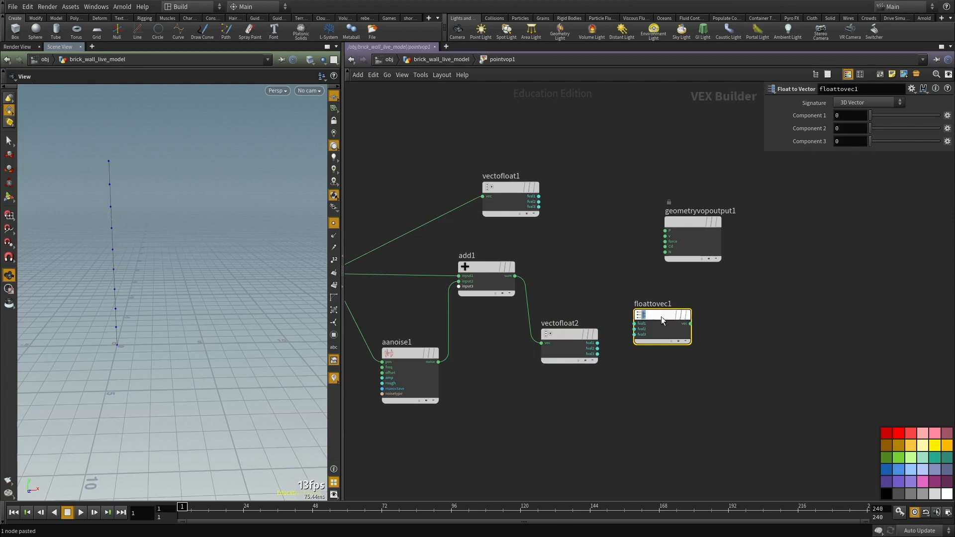
# Step: Wire vectofloat1's first and third components and vectofloat2's second component into the matching Float to Vector inputs
pyautogui.click(636, 329)
pyautogui.click(598, 348)
pyautogui.click(597, 343)
pyautogui.press('Escape')
pyautogui.click(634, 324)
pyautogui.click(539, 196)
pyautogui.click(539, 206)
pyautogui.click(634, 334)
# Step: Wire the Float to Vector result into the output node's P input and move the output node farther away
pyautogui.click(691, 323)
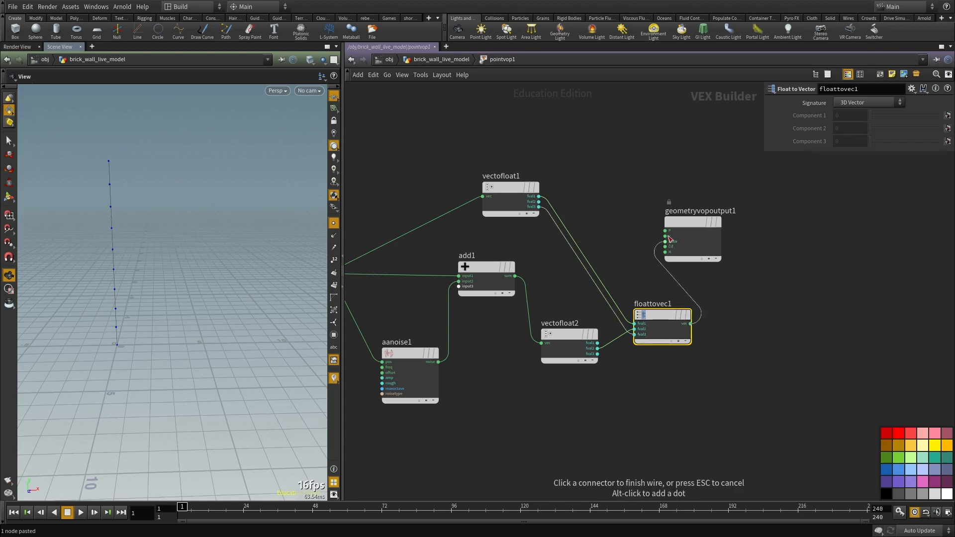
pyautogui.moveTo(680, 226); pyautogui.dragTo(811, 256)
# Step: Promote the frequency and offset inputs of the aanoise1 node to adjustable parameters
pyautogui.moveTo(607, 392); pyautogui.dragTo(701, 351, button='middle')
pyautogui.scroll(-3, 702, 352)
pyautogui.moveTo(548, 331); pyautogui.dragTo(600, 301, button='middle')
pyautogui.scroll(9, 598, 300)
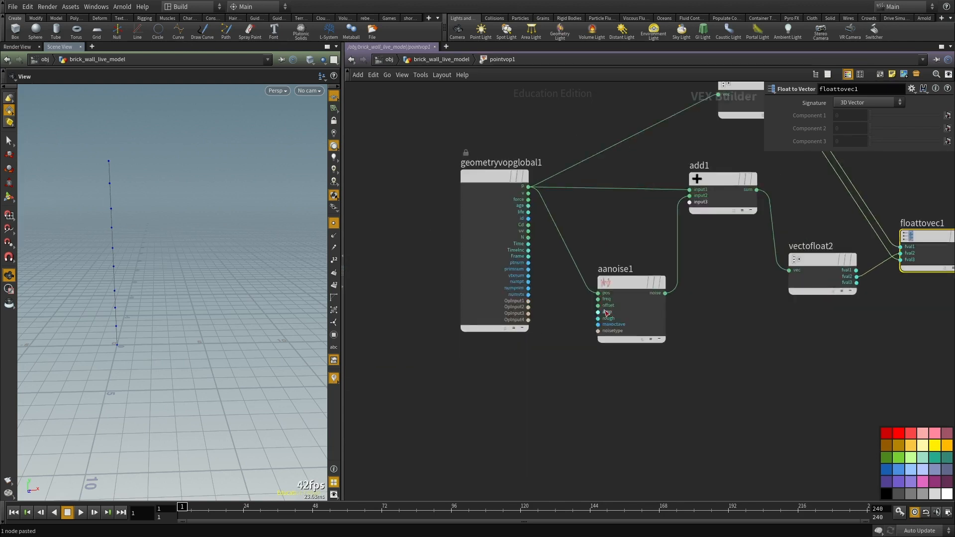
pyautogui.rightClick(597, 297)
pyautogui.click(613, 302)
pyautogui.rightClick(597, 312)
pyautogui.click(615, 316)
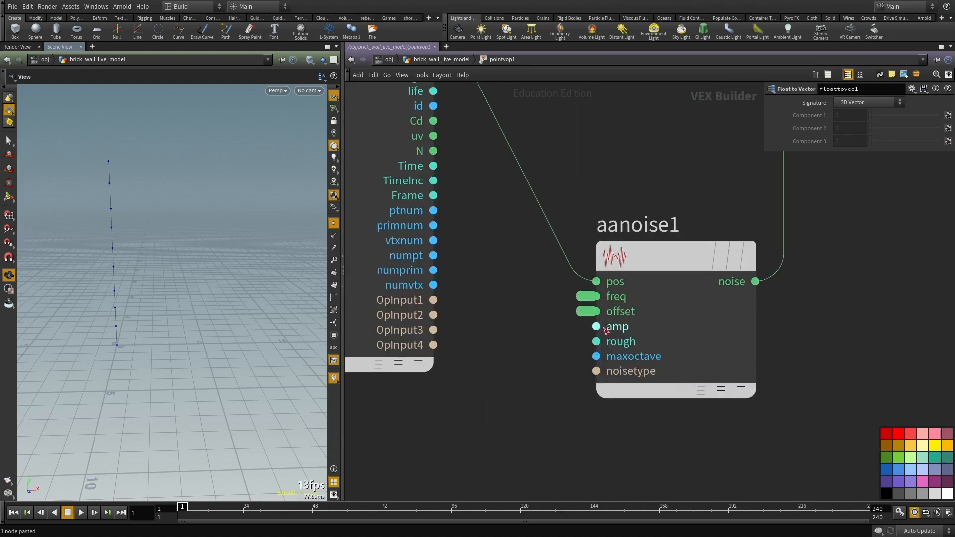
# Step: Promote the noise node's amplitude, roughness and max octaves inputs to adjustable parameters
pyautogui.rightClick(597, 326)
pyautogui.click(613, 332)
pyautogui.rightClick(597, 342)
pyautogui.click(613, 346)
pyautogui.rightClick(597, 356)
pyautogui.click(613, 361)
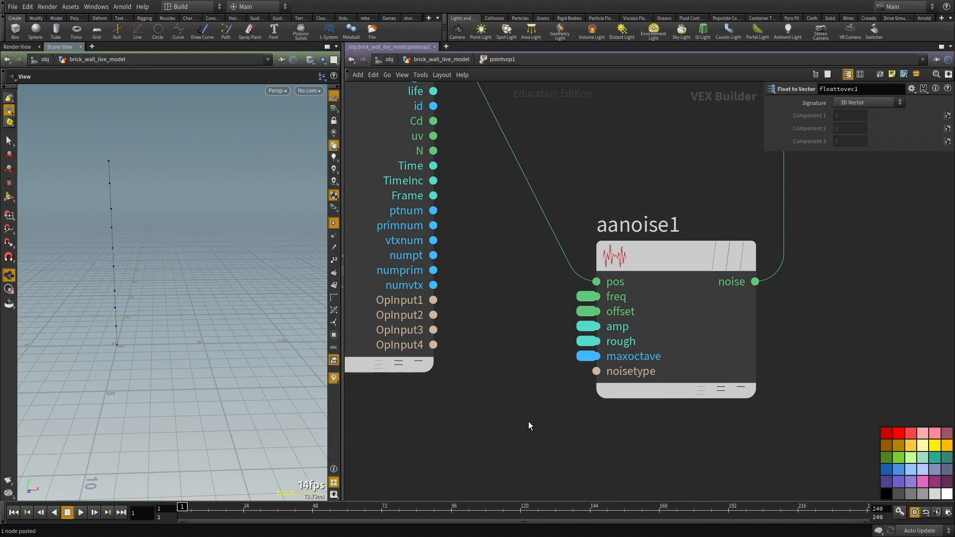
# Step: Return to the geometry network and move the OUT_MODEL null lower to make room beneath pointvop1
pyautogui.moveTo(530, 422); pyautogui.dragTo(522, 378, button='middle')
pyautogui.press('u')
pyautogui.moveTo(804, 296); pyautogui.dragTo(891, 299, button='middle')
pyautogui.moveTo(635, 316); pyautogui.dragTo(593, 237, button='middle')
pyautogui.scroll(-1, 593, 236)
pyautogui.moveTo(507, 288); pyautogui.dragTo(474, 373)
pyautogui.scroll(2, 520, 331)
pyautogui.moveTo(510, 347); pyautogui.dragTo(503, 305, button='middle')
pyautogui.press('Tab')
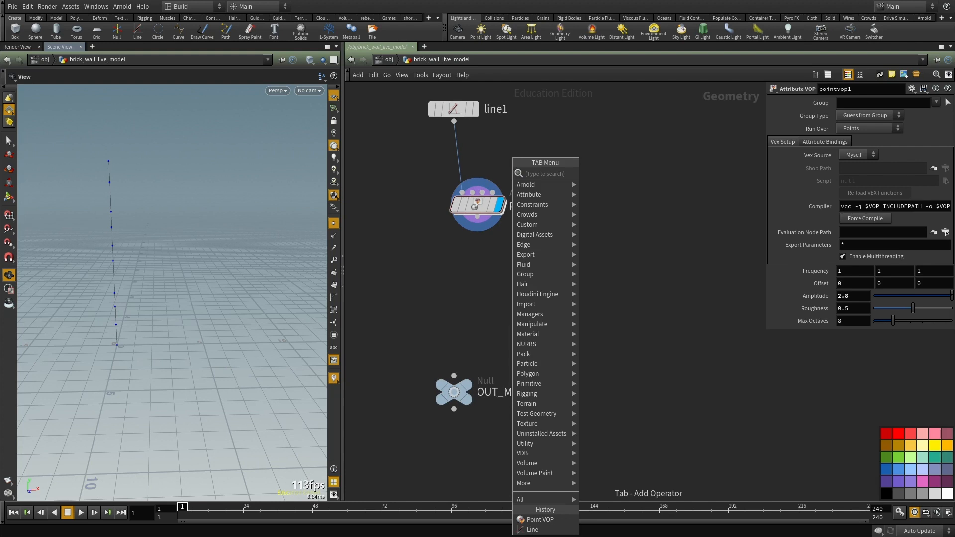
pyautogui.moveTo(467, 276); pyautogui.dragTo(530, 306, button='middle')
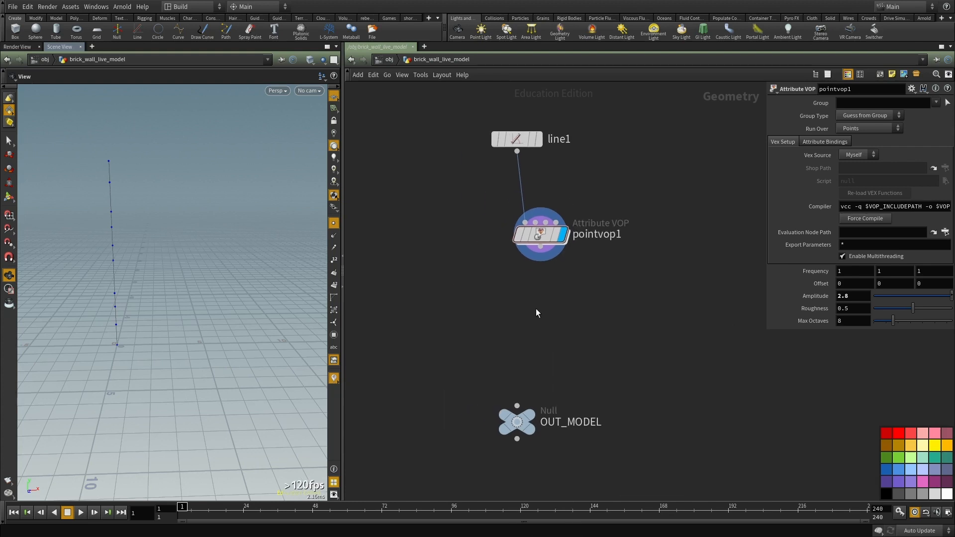
pyautogui.press('Tab')
pyautogui.write('extr')
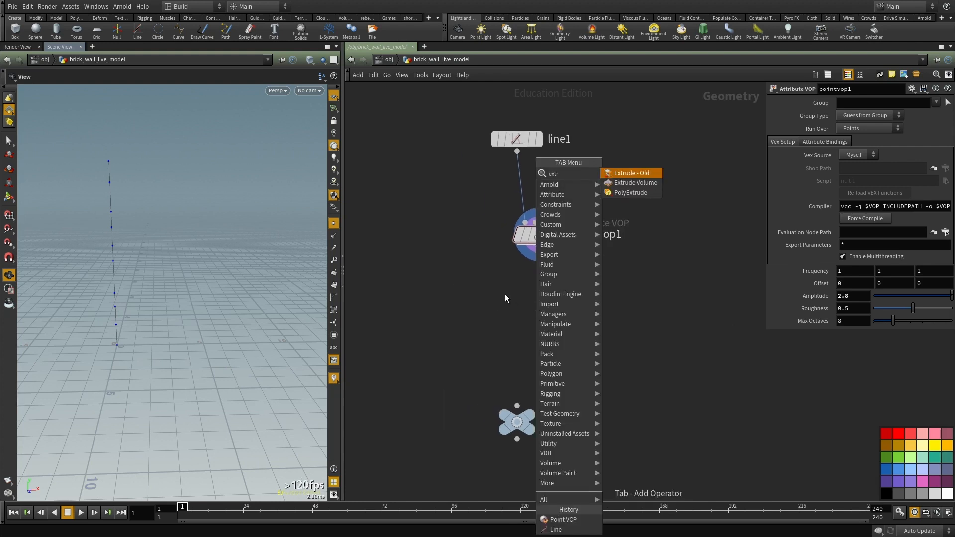
pyautogui.press('Escape')
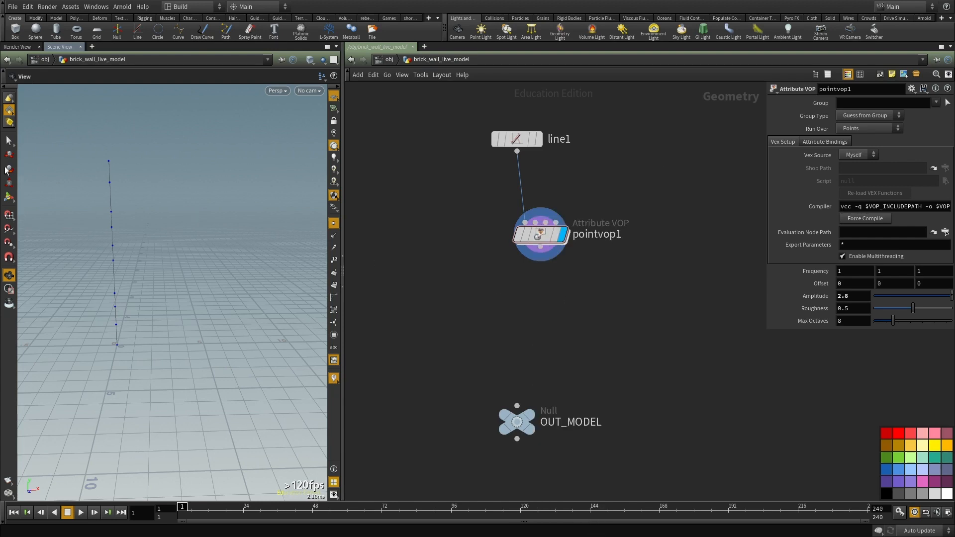
pyautogui.moveTo(147, 250); pyautogui.dragTo(157, 244)
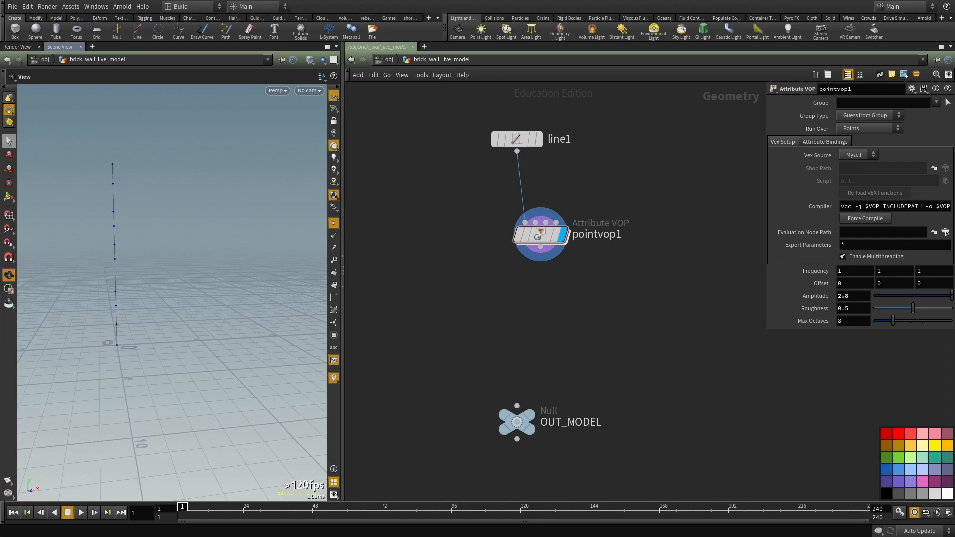
# Step: Add a PolyExtrude node below pointvop1, wire pointvop1 into it and display its result
pyautogui.moveTo(583, 339); pyautogui.dragTo(574, 292, button='middle')
pyautogui.press('Tab')
pyautogui.write('ext')
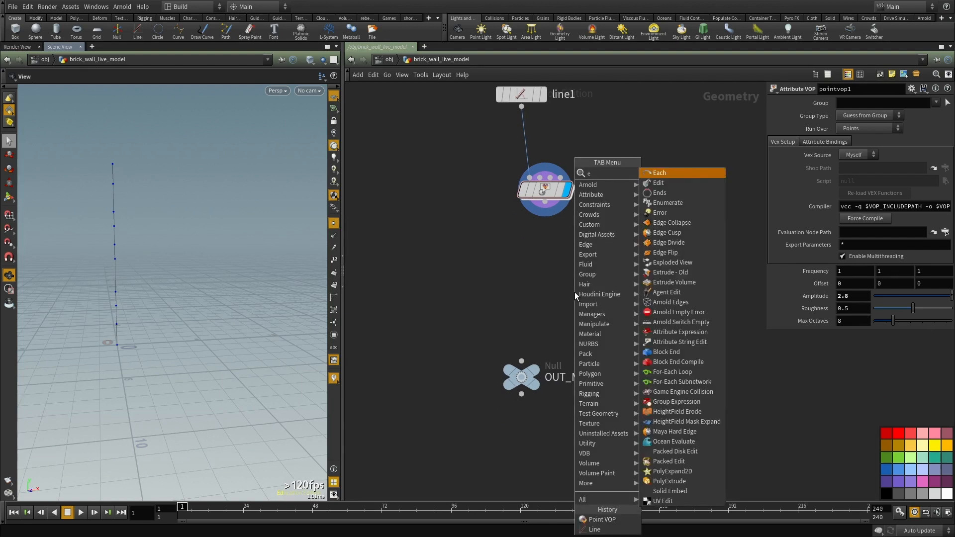
pyautogui.press('Down')
pyautogui.press('Down')
pyautogui.press('Return')
pyautogui.click(575, 292)
pyautogui.click(565, 280)
pyautogui.click(596, 291)
# Step: Enable Transform Extruded Front with a Z translation of 12.7, show the wall in wireframe and align polyextrude1 under pointvop1
pyautogui.click(851, 239)
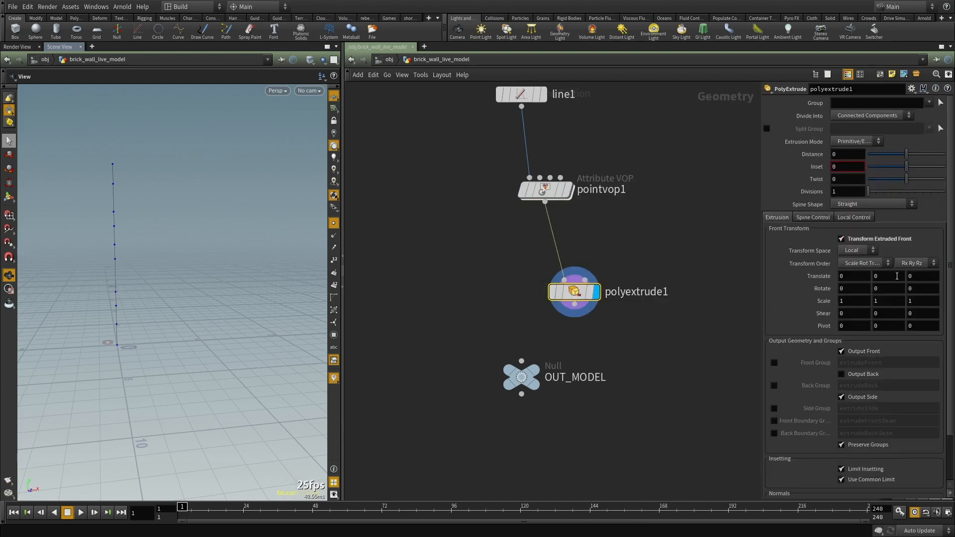
pyautogui.moveTo(924, 279); pyautogui.dragTo(881, 276, button='middle')
pyautogui.press('w')
pyautogui.moveTo(234, 282)
pyautogui.keyDown('alt'); pyautogui.mouseDown()
pyautogui.moveTo(165, 294)
pyautogui.moveTo(174, 284)
pyautogui.mouseUp(); pyautogui.keyUp('alt')
pyautogui.press('w')
pyautogui.press('w')
pyautogui.scroll(-1, 668, 355)
pyautogui.moveTo(606, 326); pyautogui.dragTo(584, 267, button='middle')
pyautogui.scroll(1, 582, 264)
pyautogui.moveTo(566, 238); pyautogui.dragTo(538, 227)
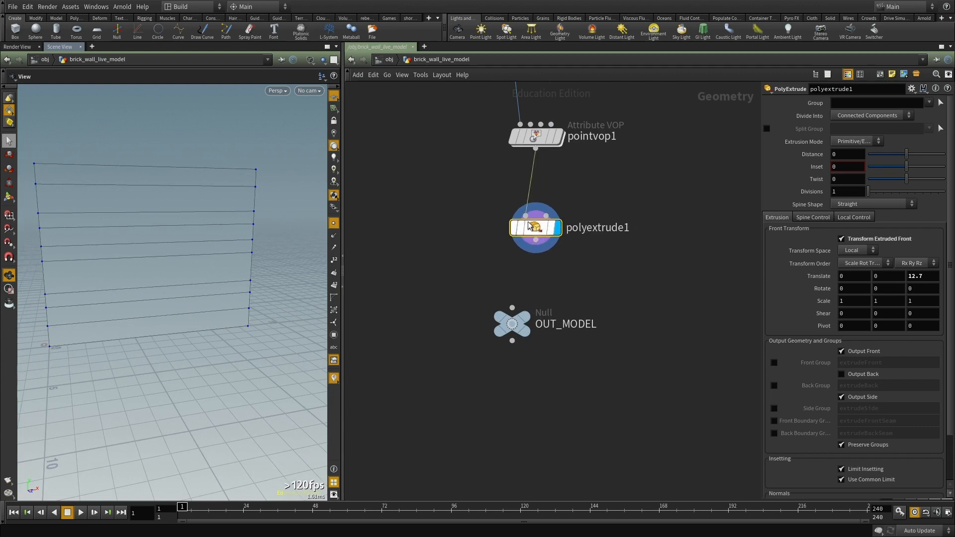
# Step: Add a displayed Facet node after polyextrude1 with Unique Points enabled, moving OUT_MODEL down to make room
pyautogui.press('Tab')
pyautogui.write('facet')
pyautogui.press('Return')
pyautogui.click(534, 293)
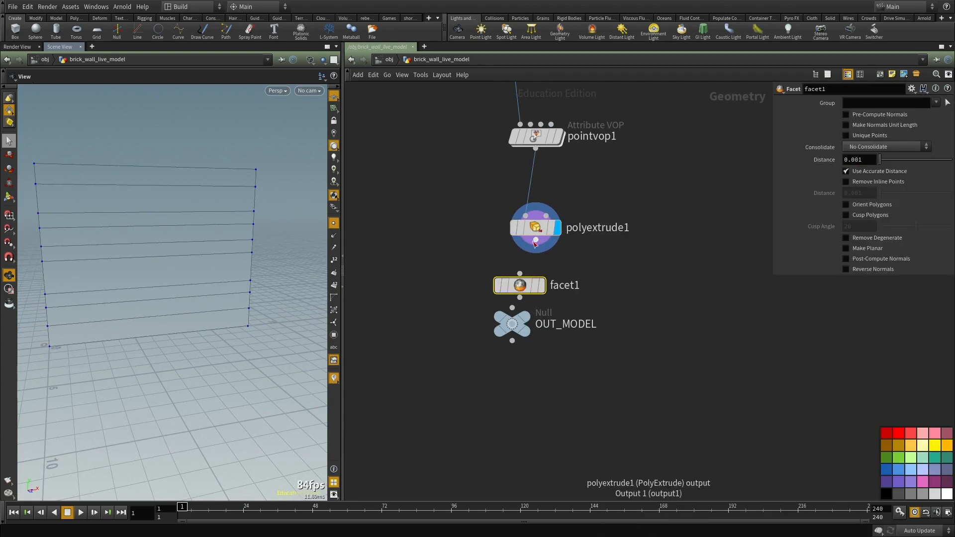
pyautogui.moveTo(534, 291); pyautogui.dragTo(575, 284)
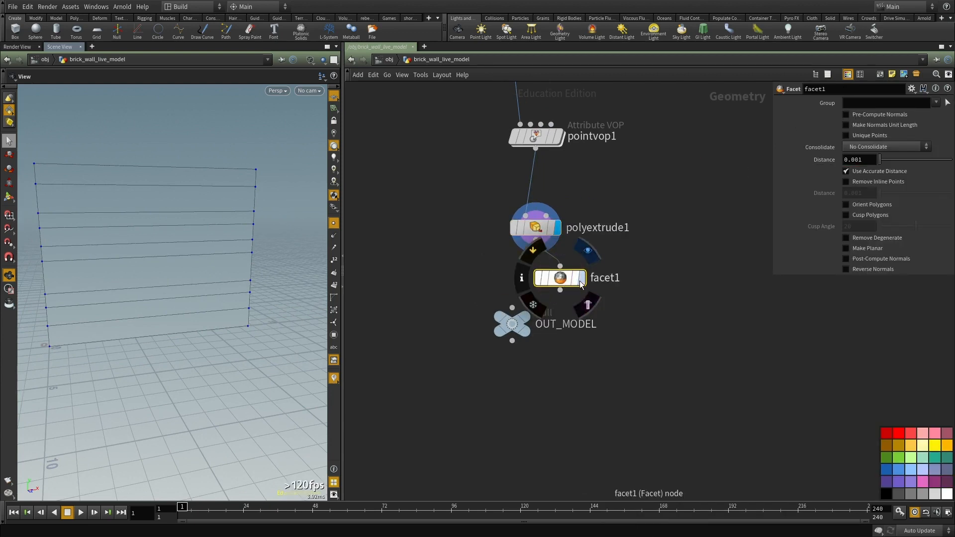
pyautogui.click(581, 279)
pyautogui.moveTo(512, 324); pyautogui.dragTo(501, 487)
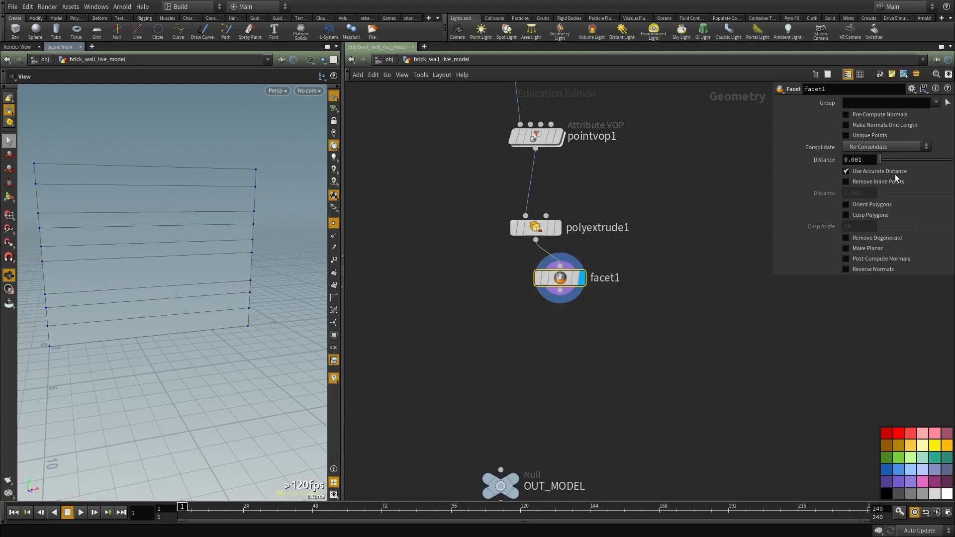
pyautogui.moveTo(614, 283); pyautogui.dragTo(590, 318)
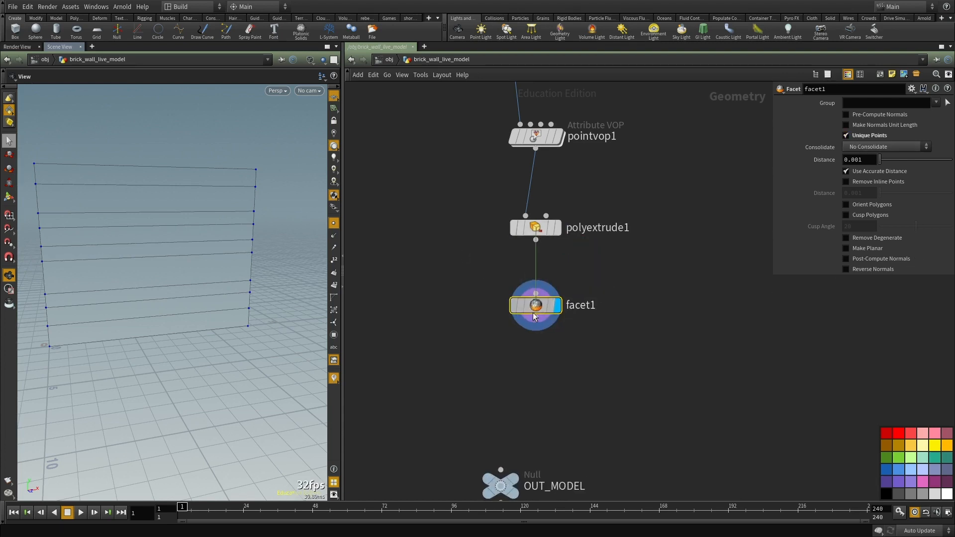
# Step: Add a Connectivity node below facet1, wire facet1 into it and display its result
pyautogui.press('Tab')
pyautogui.write('conn')
pyautogui.press('Return')
pyautogui.click(605, 361)
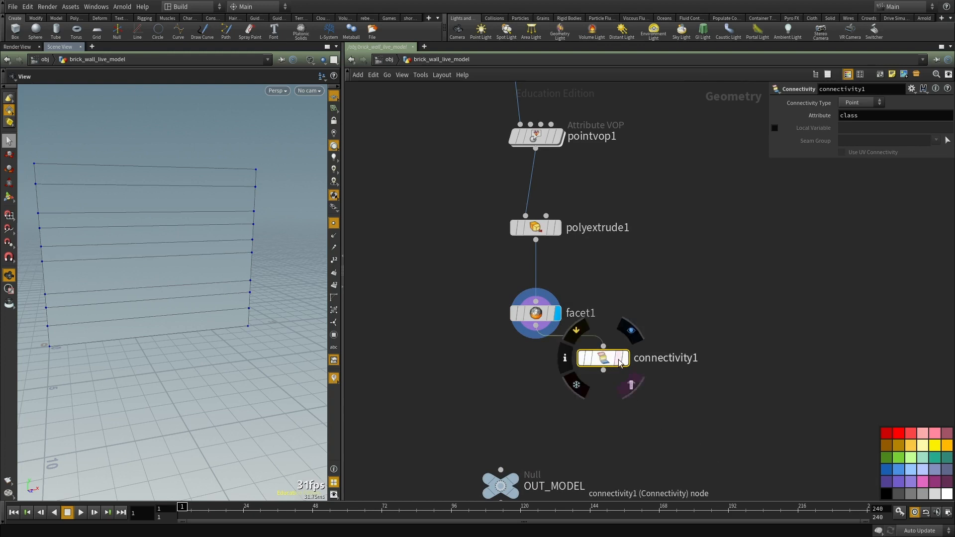
pyautogui.moveTo(603, 358); pyautogui.dragTo(535, 369)
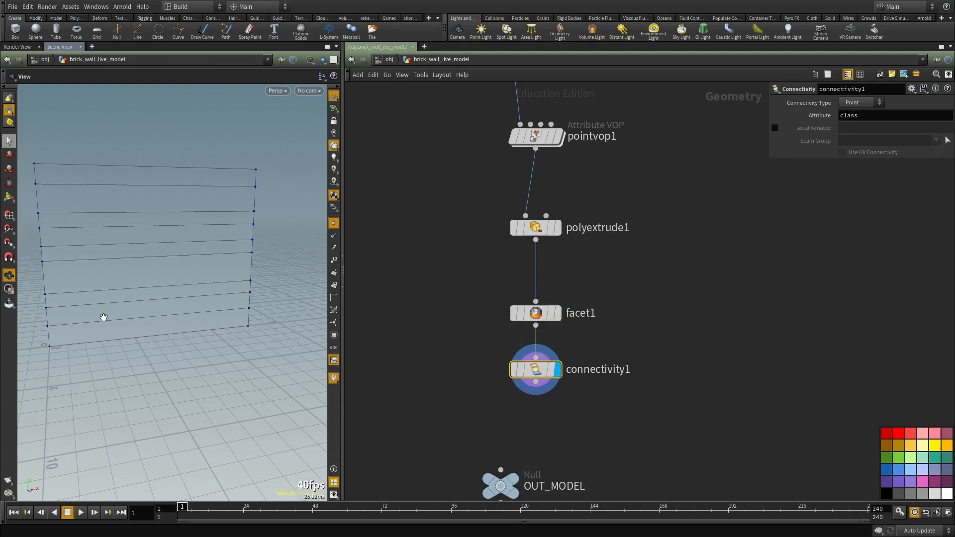
# Step: Add a Color node fed by connectivity1, with its color type set to Random from Attribute using class
pyautogui.moveTo(677, 399); pyautogui.dragTo(570, 291, button='middle')
pyautogui.press('Tab')
pyautogui.write('col')
pyautogui.press('Return')
pyautogui.click(570, 291)
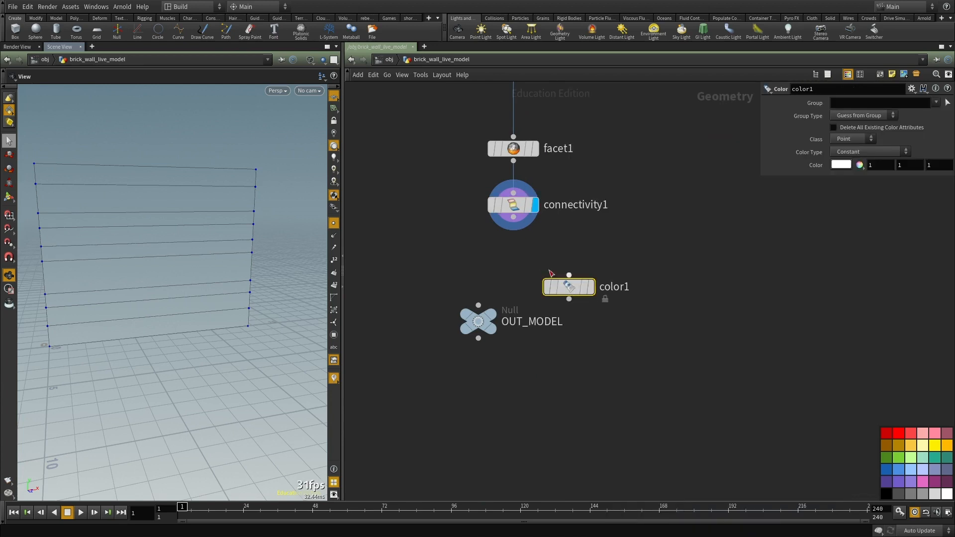
pyautogui.click(871, 152)
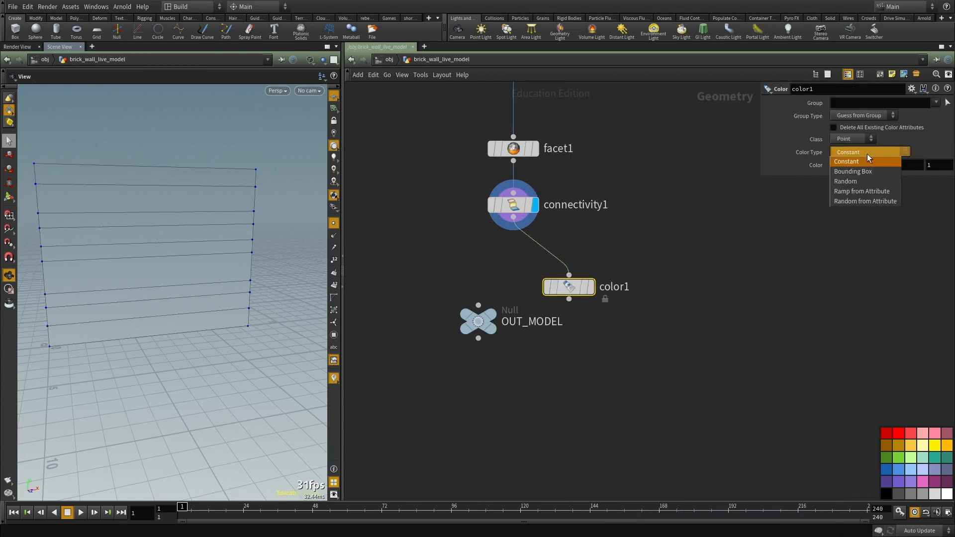
pyautogui.click(869, 189)
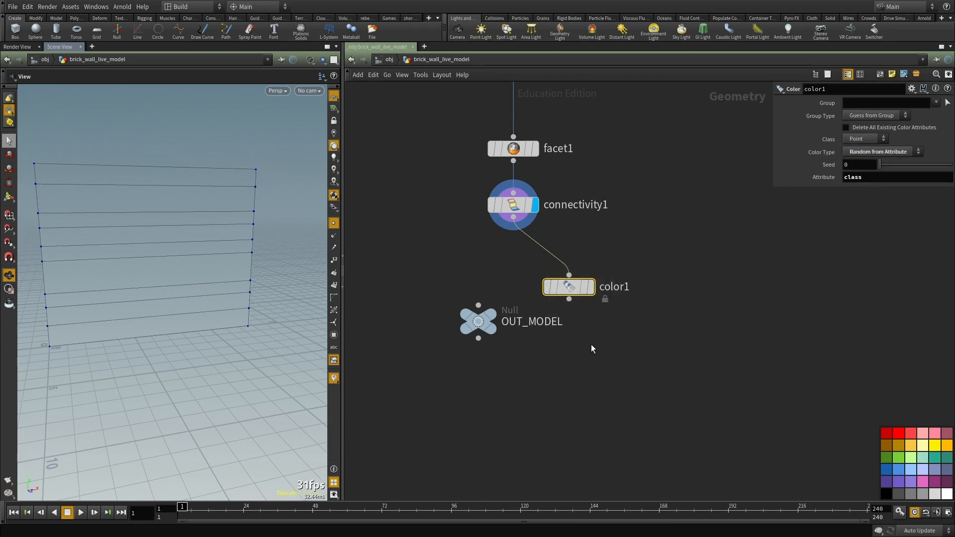
# Step: Display the Color node's result in shaded mode and space out color1 and OUT_MODEL in the network
pyautogui.press('r')
pyautogui.moveTo(630, 341); pyautogui.dragTo(632, 310, button='middle')
pyautogui.press('w')
pyautogui.moveTo(204, 264); pyautogui.dragTo(188, 261)
pyautogui.moveTo(188, 261); pyautogui.dragTo(155, 279, button='right')
pyautogui.moveTo(485, 297); pyautogui.dragTo(499, 464)
pyautogui.moveTo(575, 261); pyautogui.dragTo(527, 311)
pyautogui.moveTo(131, 258); pyautogui.dragTo(99, 248)
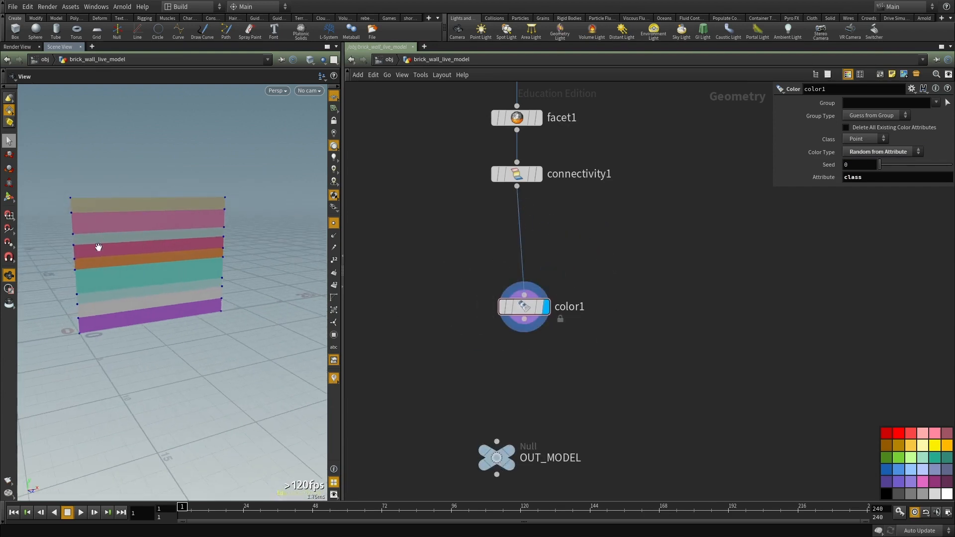
# Step: Isolate the wall's lowest strip with a Blast node that has Delete Non Selected enabled
pyautogui.moveTo(106, 329); pyautogui.dragTo(57, 305)
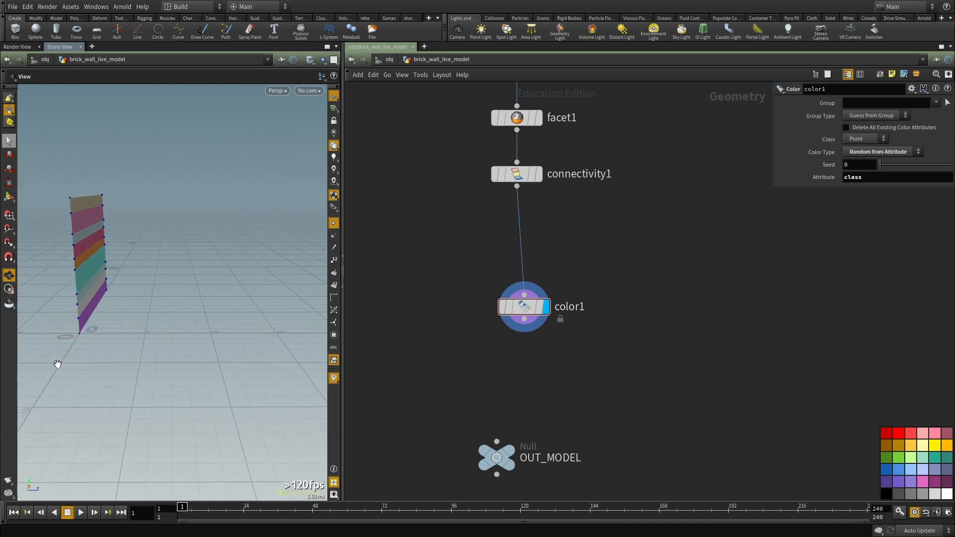
pyautogui.press('h')
pyautogui.moveTo(98, 230); pyautogui.dragTo(60, 176)
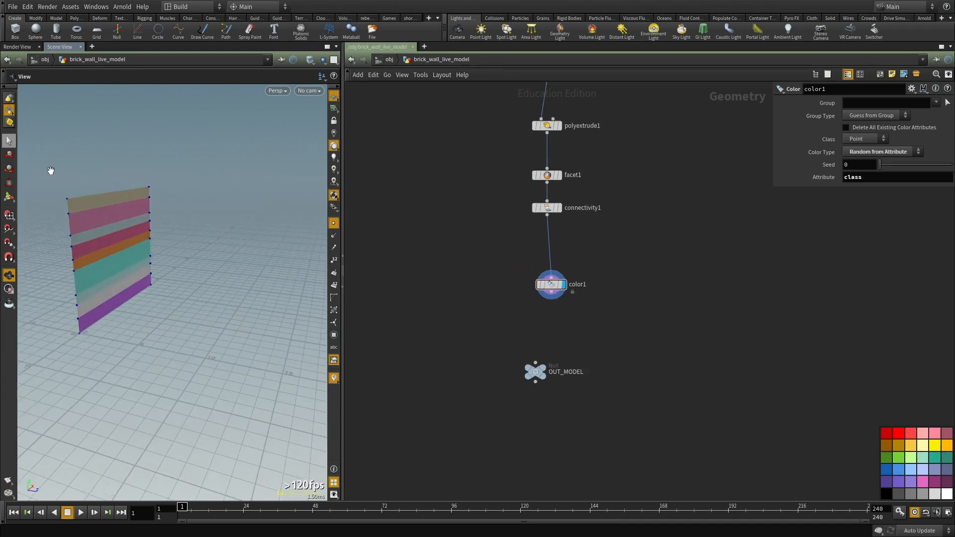
pyautogui.click(8, 141)
pyautogui.press('Tab')
pyautogui.write('bla')
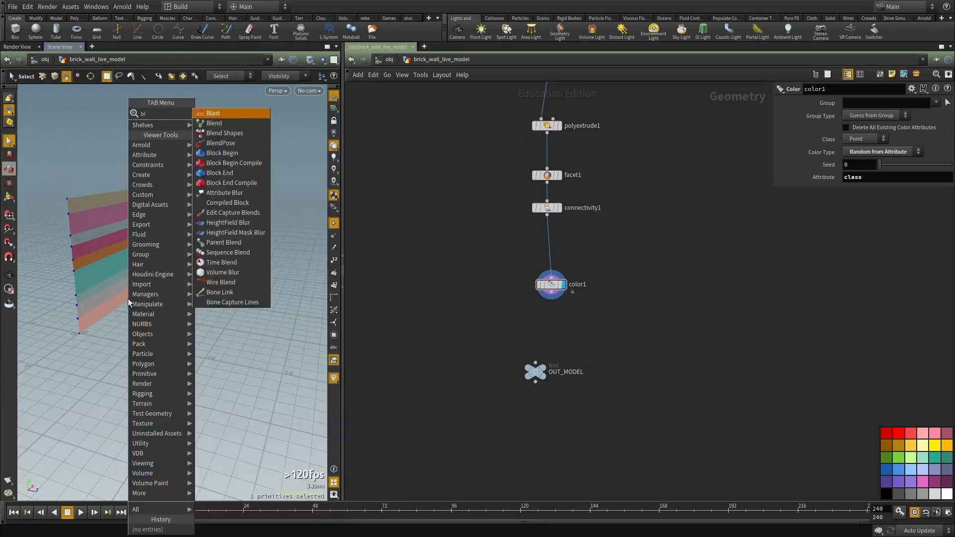
pyautogui.press('Return')
pyautogui.click(128, 299)
pyautogui.press('Return')
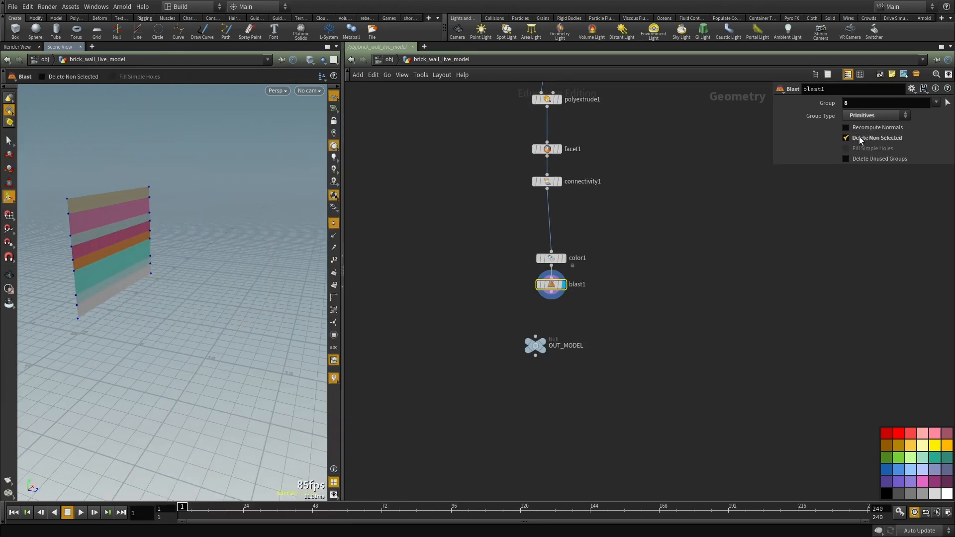
# Step: Move the OUT_MODEL null well away to the side of the node chain
pyautogui.scroll(2, 583, 348)
pyautogui.moveTo(515, 347); pyautogui.dragTo(575, 455)
pyautogui.scroll(-6, 580, 259)
pyautogui.moveTo(577, 317); pyautogui.dragTo(361, 197)
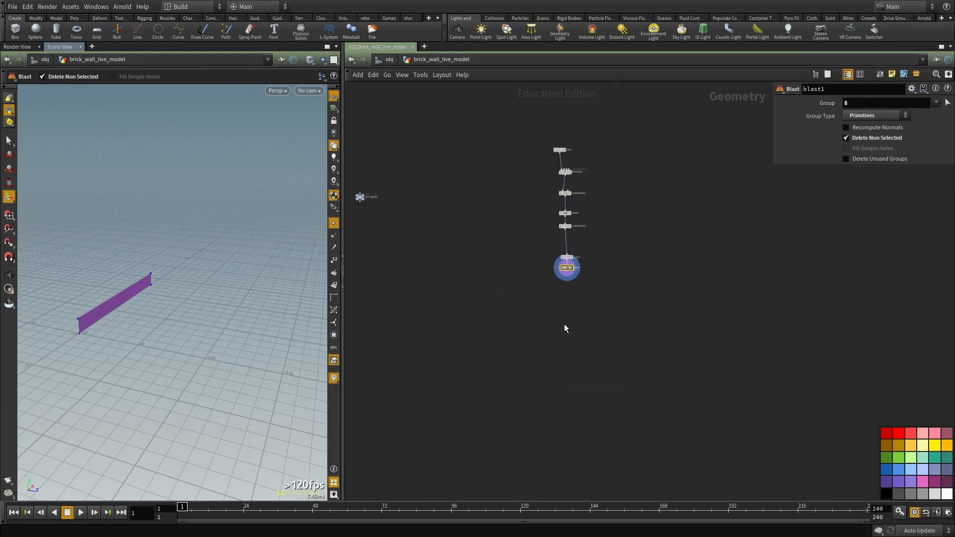
# Step: Add a second PolyExtrude node below blast1, wire blast1 into it and display its result
pyautogui.scroll(6, 572, 276)
pyautogui.press('Tab')
pyautogui.write('extr')
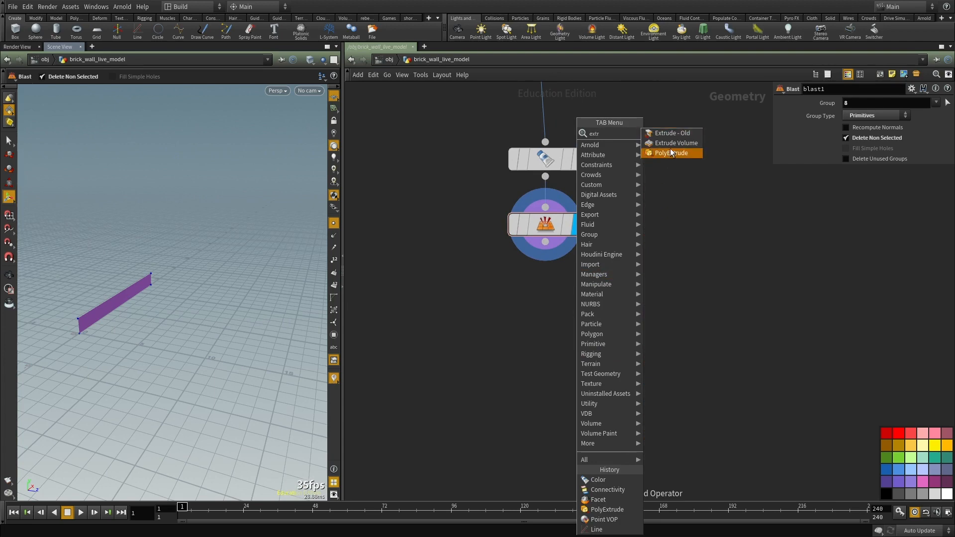
pyautogui.click(671, 153)
pyautogui.click(545, 360)
pyautogui.click(545, 242)
pyautogui.click(530, 343)
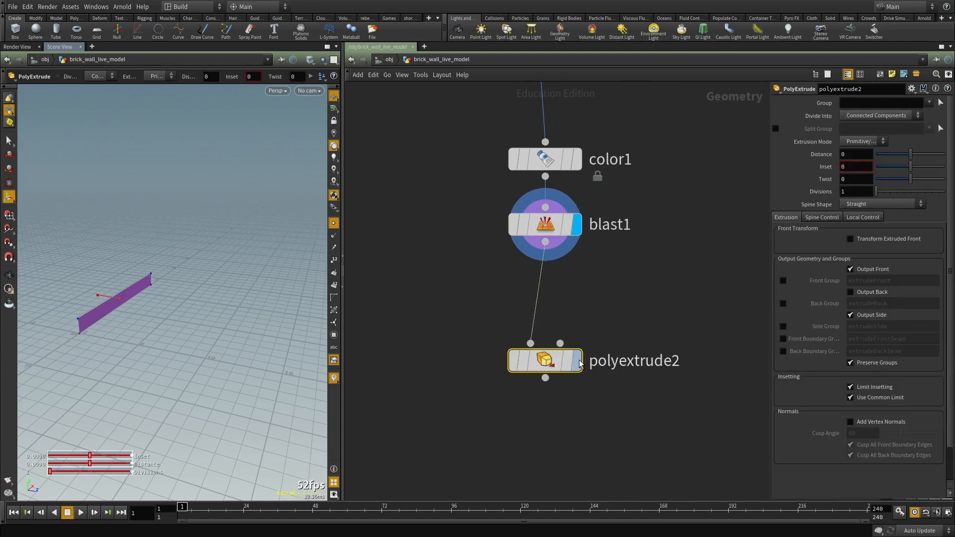
pyautogui.click(580, 360)
# Step: Extrude the strip by a distance of -0.775743 and enable Output Back
pyautogui.moveTo(160, 316)
pyautogui.keyDown('alt'); pyautogui.mouseDown()
pyautogui.moveTo(83, 292)
pyautogui.moveTo(154, 304)
pyautogui.mouseUp(); pyautogui.keyUp('alt')
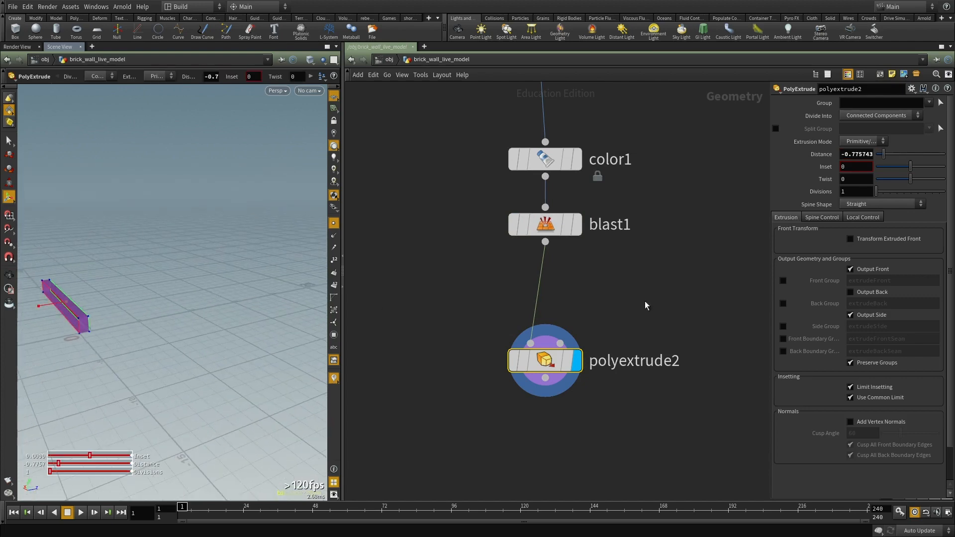
pyautogui.click(864, 293)
pyautogui.press('Escape')
# Step: Try an inset of -0.5 on the extruded strip and reset the inset to its default
pyautogui.moveTo(125, 263); pyautogui.dragTo(151, 290)
pyautogui.scroll(3, 151, 291)
pyautogui.scroll(-8, 204, 290)
pyautogui.hotkey('ctrl', 'z')
pyautogui.hotkey('ctrl', 'z')
pyautogui.hotkey('ctrl', 'z')
pyautogui.keyDown('alt'); pyautogui.moveTo(171, 309); pyautogui.dragTo(233, 304); pyautogui.keyUp('alt')
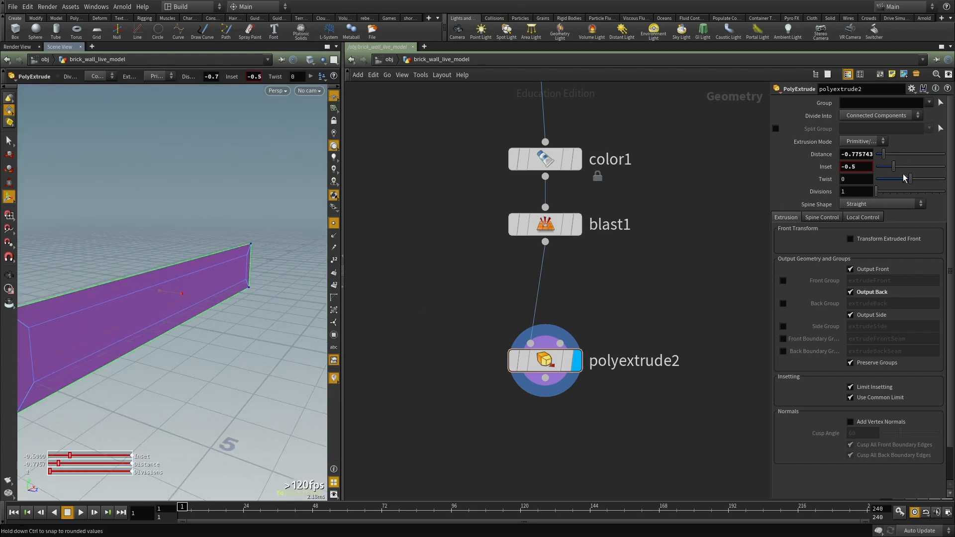
pyautogui.keyDown('ctrl'); pyautogui.middleClick(819, 165); pyautogui.keyUp('ctrl')
# Step: Add a VDB from Polygons node below polyextrude2 and wire the extruded strip into it
pyautogui.moveTo(647, 294); pyautogui.dragTo(603, 163, button='middle')
pyautogui.scroll(-1, 599, 194)
pyautogui.press('Tab')
pyautogui.write('vdb f')
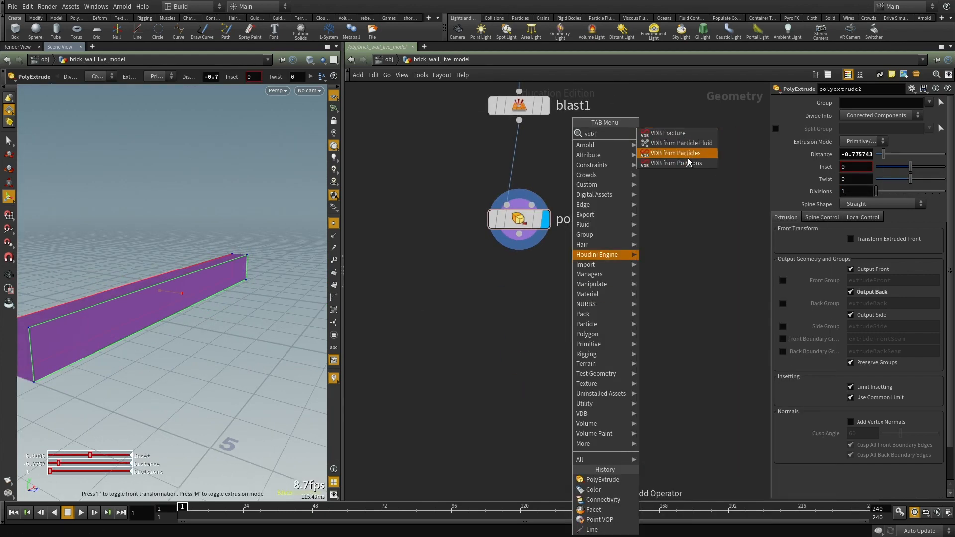
pyautogui.click(690, 162)
pyautogui.click(592, 313)
pyautogui.click(519, 234)
pyautogui.click(583, 299)
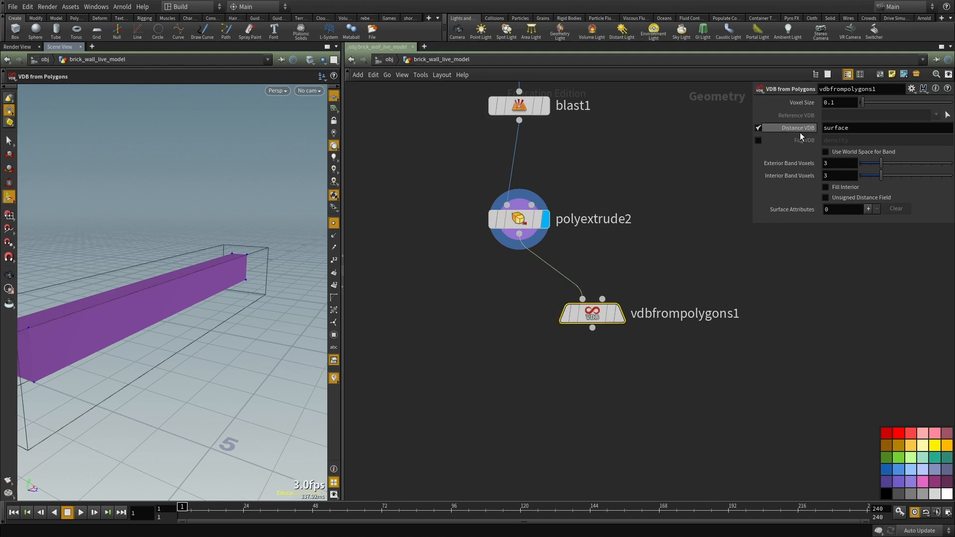
# Step: Switch the VDB output from Distance VDB to Fog VDB, display the node and move it lower
pyautogui.click(758, 128)
pyautogui.click(758, 140)
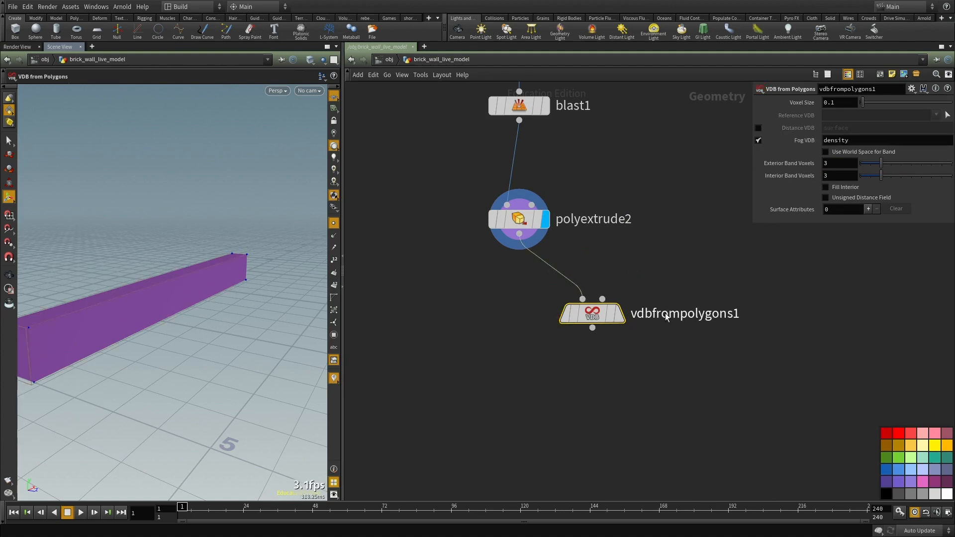
pyautogui.click(620, 315)
pyautogui.moveTo(608, 321); pyautogui.dragTo(655, 376)
# Step: Add a Scatter node below vdbfrompolygons1 and wire the fog volume into it
pyautogui.moveTo(459, 400); pyautogui.dragTo(480, 223, button='middle')
pyautogui.press('Tab')
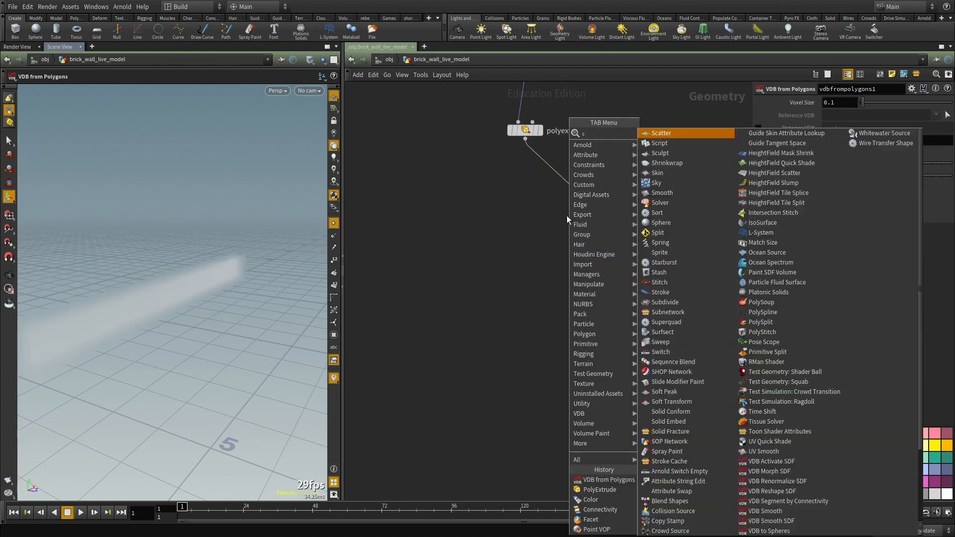
pyautogui.click(657, 143)
pyautogui.click(594, 302)
pyautogui.click(594, 223)
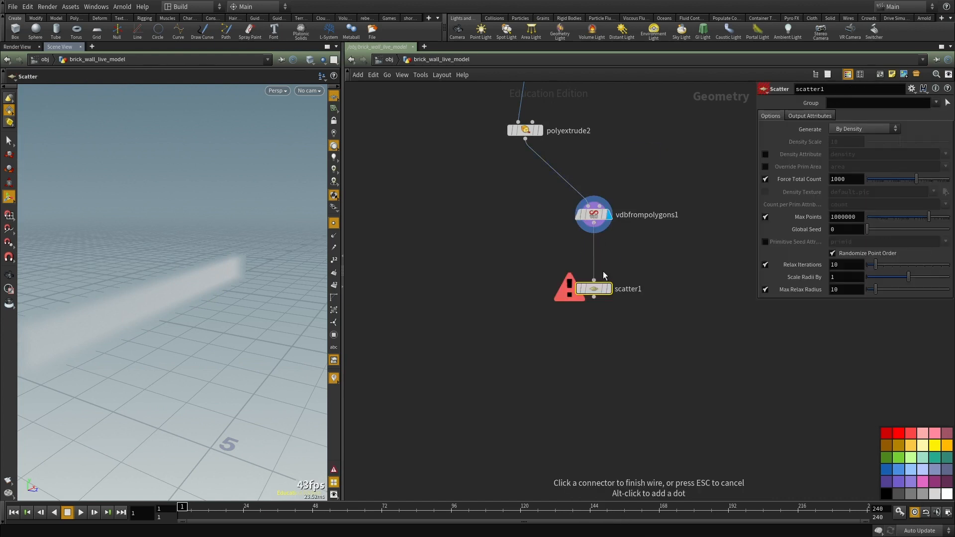
# Step: Set the scatter's Force Total Count to 10 and display the scatter1 node
pyautogui.moveTo(848, 180); pyautogui.dragTo(721, 173)
pyautogui.write('10')
pyautogui.press('Return')
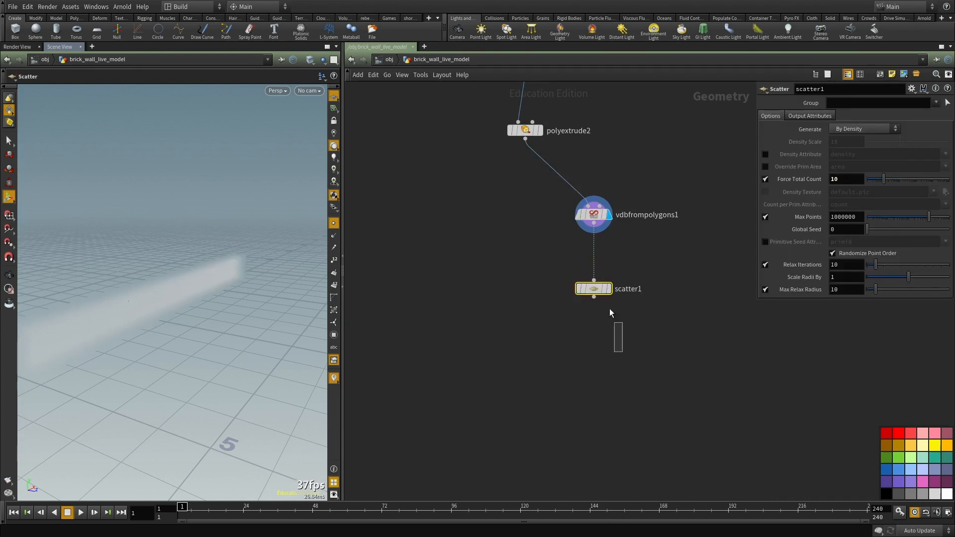
pyautogui.click(609, 289)
# Step: Add a Voronoi Fracture node below the scatter branch
pyautogui.moveTo(531, 294)
pyautogui.mouseDown(button='middle')
pyautogui.moveTo(524, 273)
pyautogui.moveTo(533, 284)
pyautogui.mouseUp(button='middle')
pyautogui.scroll(-1, 525, 281)
pyautogui.click(487, 328)
pyautogui.press('Tab')
pyautogui.write('voronoi')
pyautogui.press('Return')
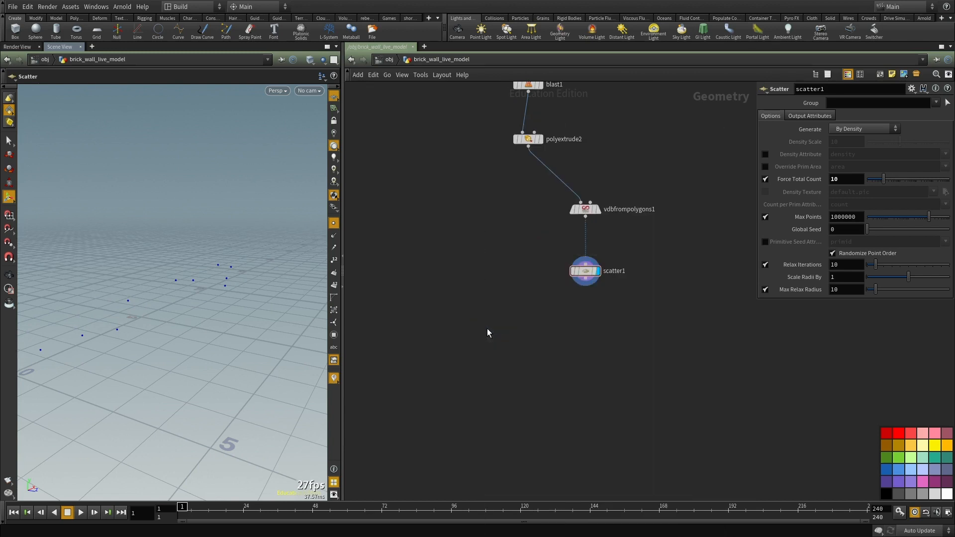
pyautogui.click(488, 328)
# Step: Wire polyextrude2 and scatter1 into voronoifracture1, display the fracture and move the node slightly lower
pyautogui.click(532, 141)
pyautogui.click(528, 145)
pyautogui.click(481, 321)
pyautogui.click(488, 321)
pyautogui.click(584, 285)
pyautogui.click(499, 328)
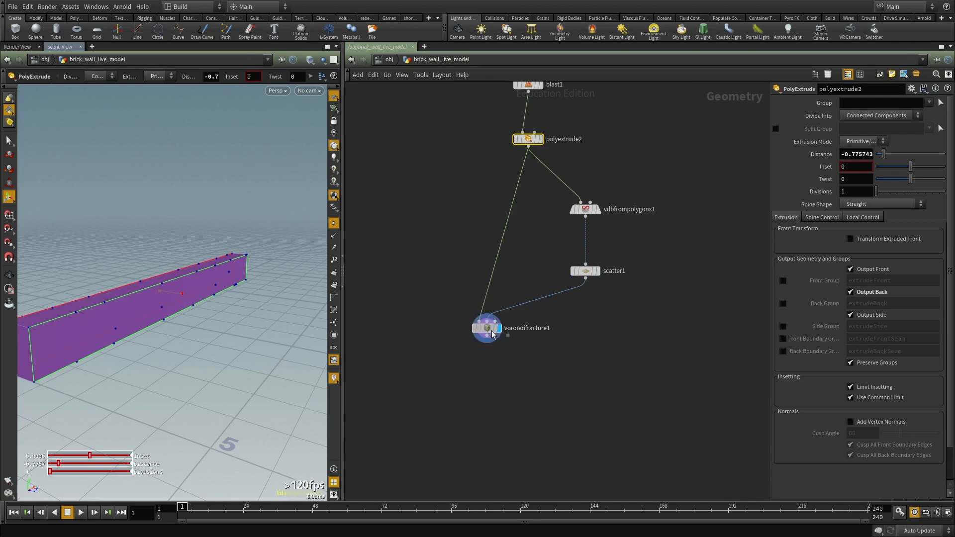
pyautogui.moveTo(489, 328); pyautogui.dragTo(518, 344)
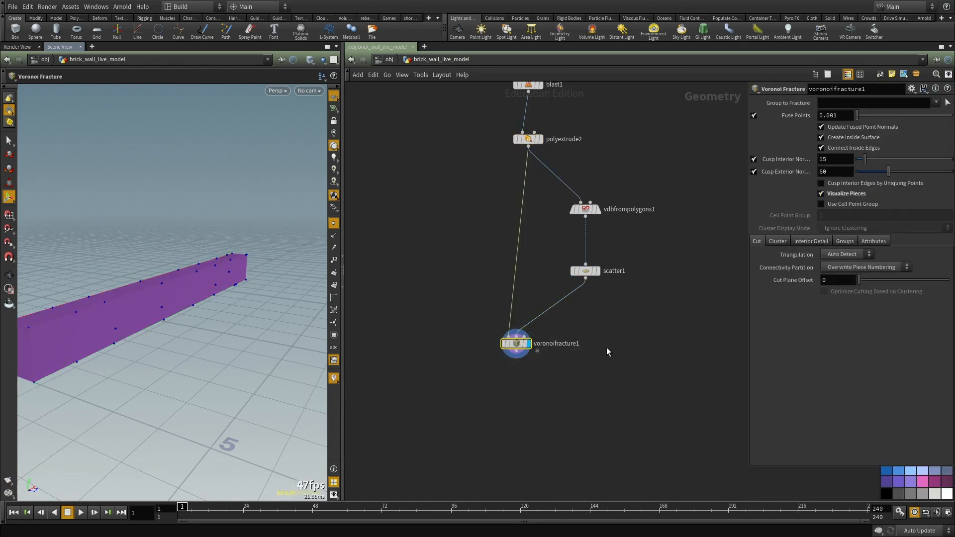
# Step: Check the fractured strip in wireframe, then bypass the color1 node above blast1
pyautogui.press('w')
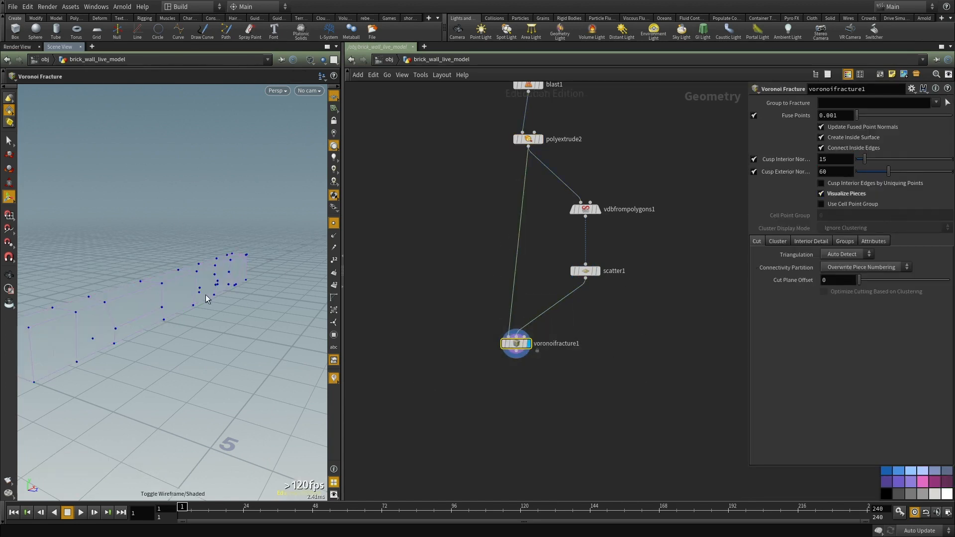
pyautogui.scroll(-2, 551, 253)
pyautogui.moveTo(532, 86); pyautogui.dragTo(512, 231, button='middle')
pyautogui.scroll(3, 512, 231)
pyautogui.press('b')
pyautogui.moveTo(576, 249); pyautogui.dragTo(495, 292)
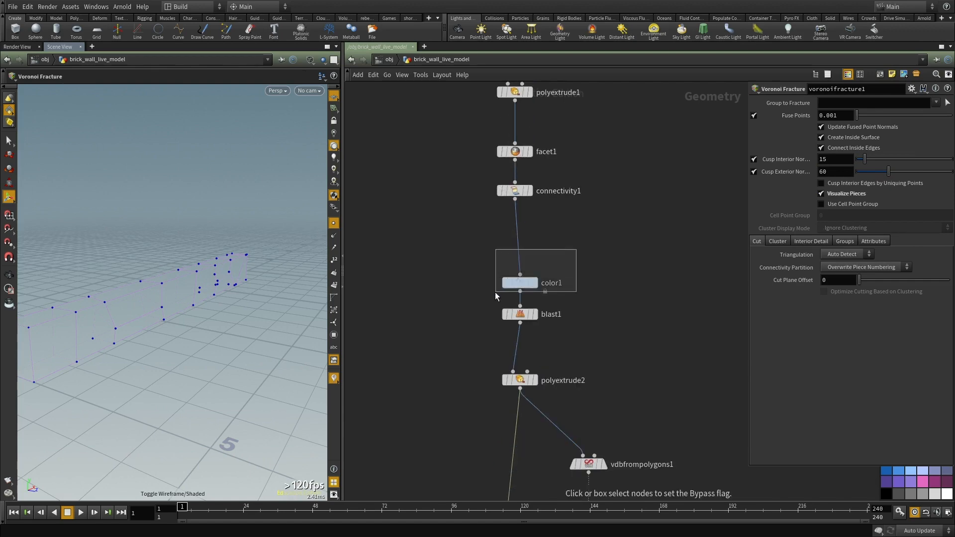
# Step: Return to shaded display and examine the fractured pieces of the strip from several angles
pyautogui.moveTo(456, 316); pyautogui.dragTo(462, 232, button='middle')
pyautogui.press('w')
pyautogui.keyDown('alt'); pyautogui.moveTo(178, 284); pyautogui.dragTo(177, 303); pyautogui.keyUp('alt')
pyautogui.keyDown('alt'); pyautogui.moveTo(177, 303); pyautogui.dragTo(202, 345, button='middle'); pyautogui.keyUp('alt')
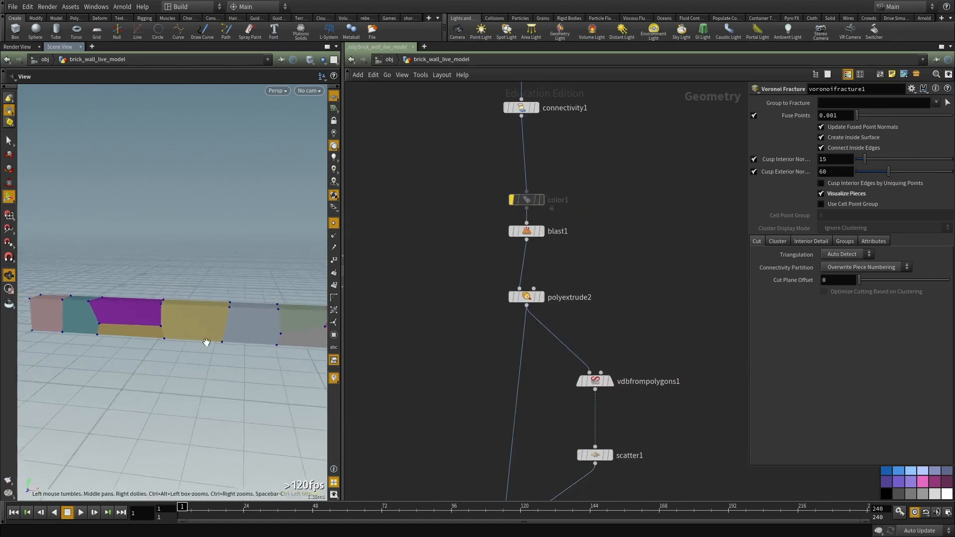
pyautogui.keyDown('alt'); pyautogui.moveTo(203, 346); pyautogui.dragTo(192, 331, button='right'); pyautogui.keyUp('alt')
pyautogui.keyDown('alt'); pyautogui.moveTo(192, 330); pyautogui.dragTo(172, 334); pyautogui.keyUp('alt')
pyautogui.keyDown('alt'); pyautogui.moveTo(172, 334); pyautogui.dragTo(228, 309, button='right'); pyautogui.keyUp('alt')
pyautogui.keyDown('alt'); pyautogui.moveTo(229, 309); pyautogui.dragTo(222, 280); pyautogui.keyUp('alt')
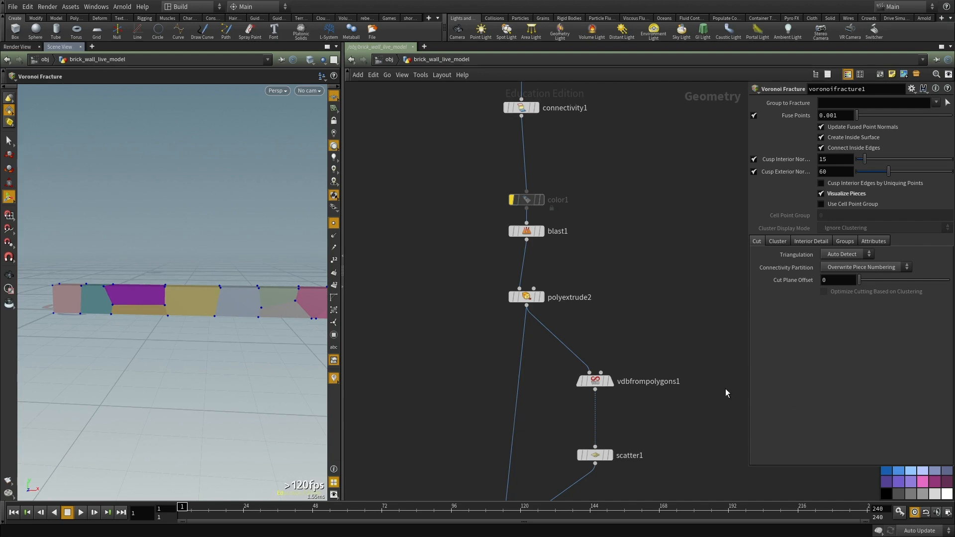
pyautogui.keyDown('alt'); pyautogui.moveTo(167, 308); pyautogui.dragTo(151, 337); pyautogui.keyUp('alt')
# Step: Select the polyextrude2, vdbfrompolygons1, scatter1 and voronoifracture1 nodes and move them together away from the main chain
pyautogui.moveTo(528, 347); pyautogui.dragTo(448, 397, button='right')
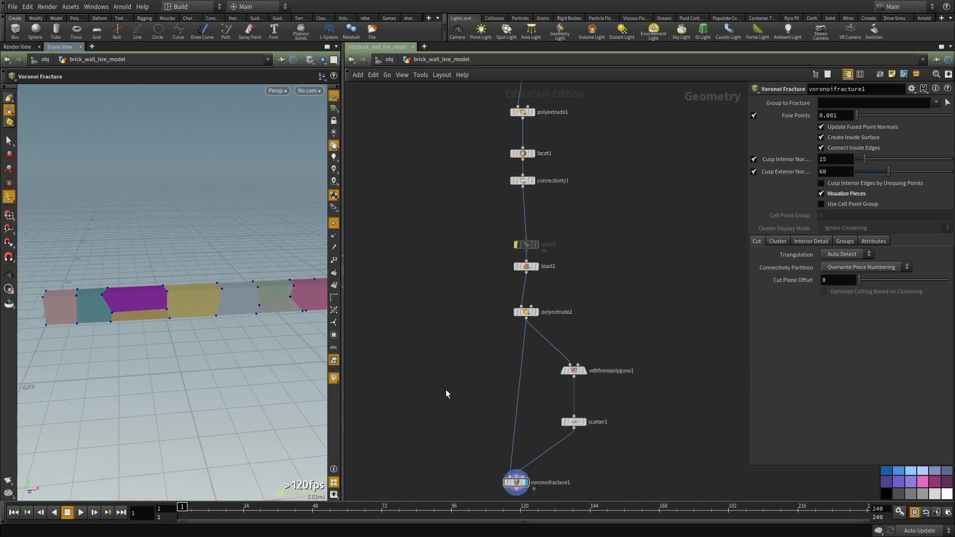
pyautogui.moveTo(448, 397); pyautogui.dragTo(414, 271, button='middle')
pyautogui.moveTo(367, 170); pyautogui.dragTo(590, 406)
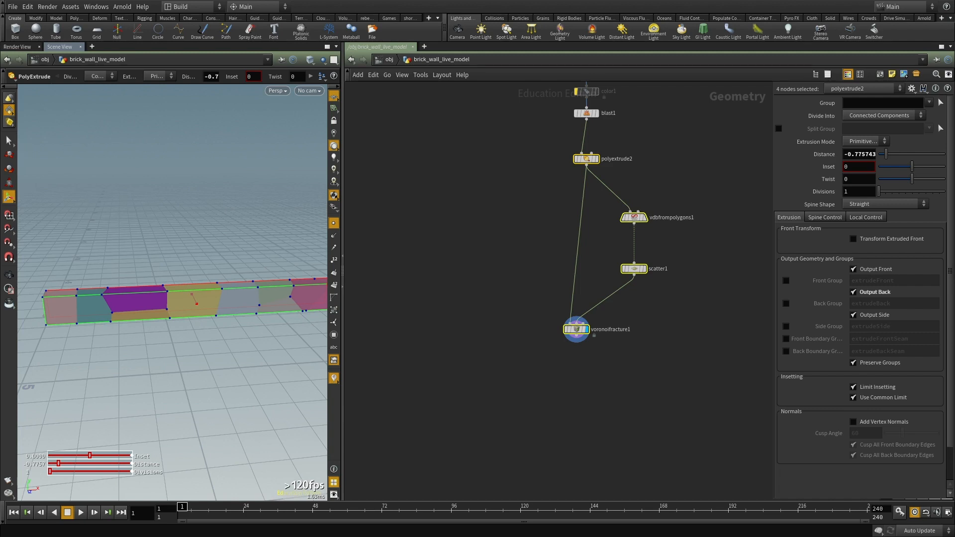
pyautogui.scroll(-1, 466, 221)
pyautogui.scroll(-1, 140, 283)
pyautogui.moveTo(502, 201); pyautogui.dragTo(447, 248, button='middle')
pyautogui.moveTo(451, 204); pyautogui.dragTo(583, 427)
pyautogui.scroll(-2, 520, 237)
pyautogui.moveTo(521, 235); pyautogui.dragTo(431, 244)
# Step: Add a For-Each loop block beside the fracture branch
pyautogui.click(580, 268)
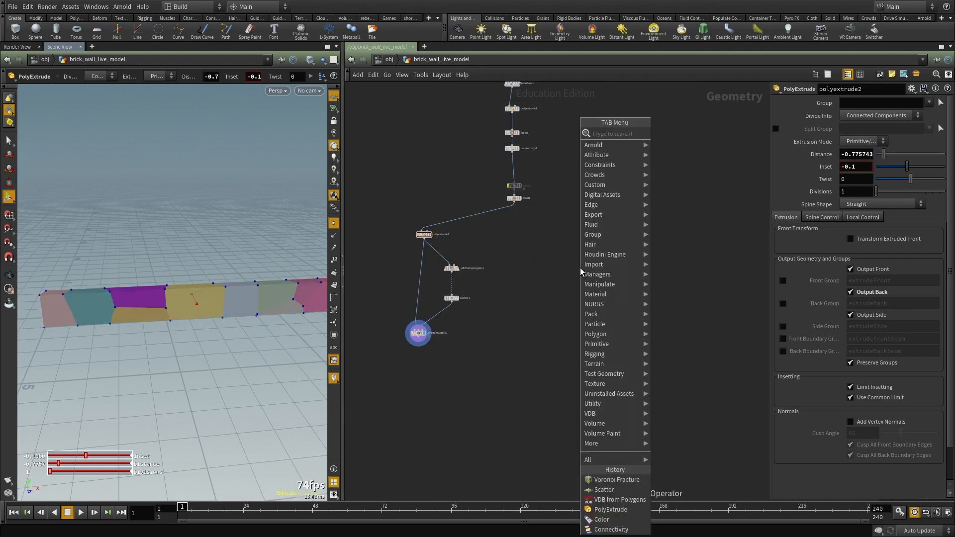
pyautogui.press('Tab')
pyautogui.write('fore')
pyautogui.click(691, 132)
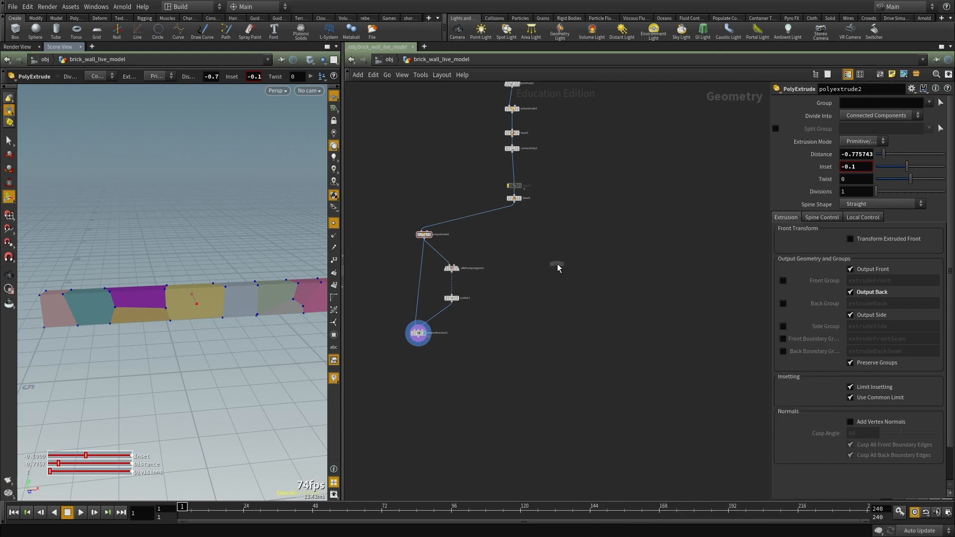
pyautogui.click(556, 264)
# Step: Wire blast1 into foreach_begin1 and move foreach_end1 well below it to make room in the loop
pyautogui.scroll(2, 555, 261)
pyautogui.click(558, 259)
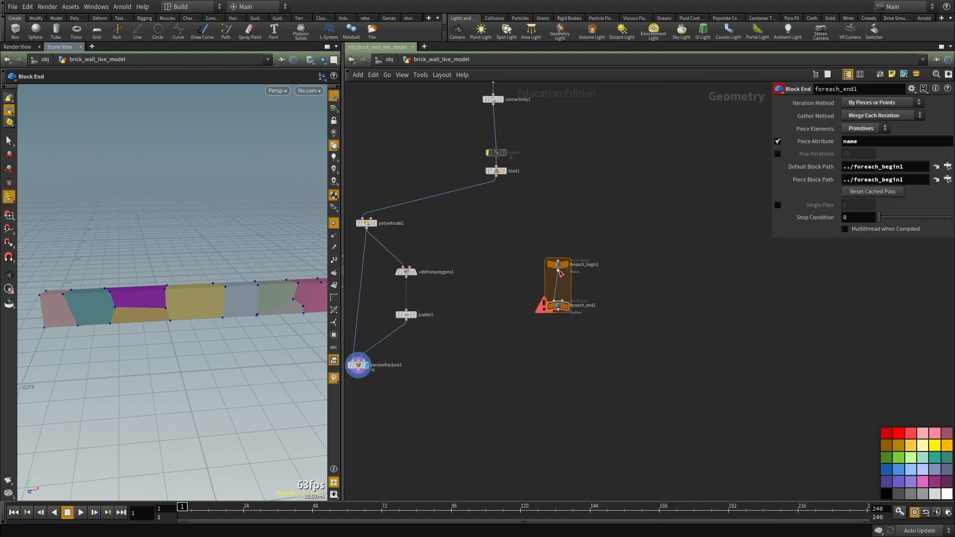
pyautogui.click(496, 175)
pyautogui.scroll(1, 521, 285)
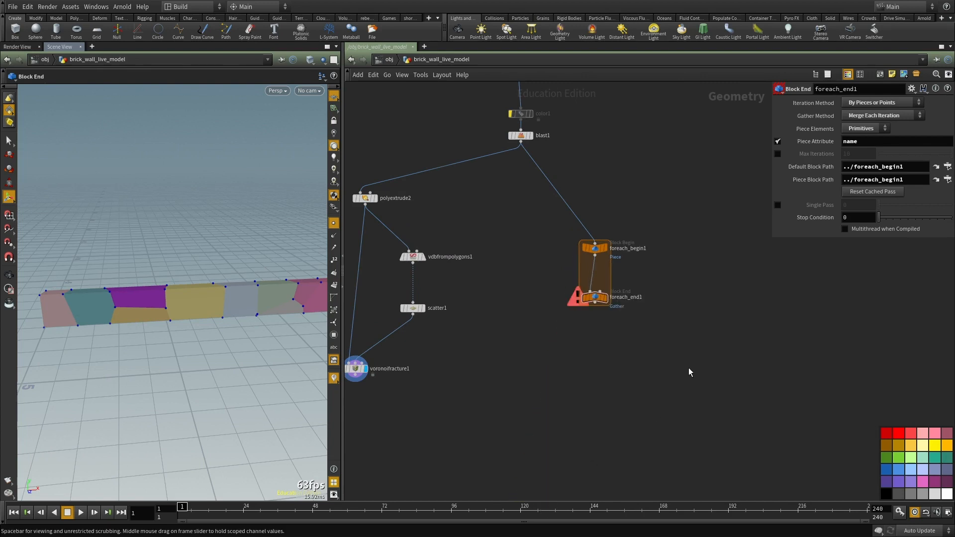
pyautogui.scroll(-3, 587, 307)
pyautogui.moveTo(588, 305); pyautogui.dragTo(546, 438)
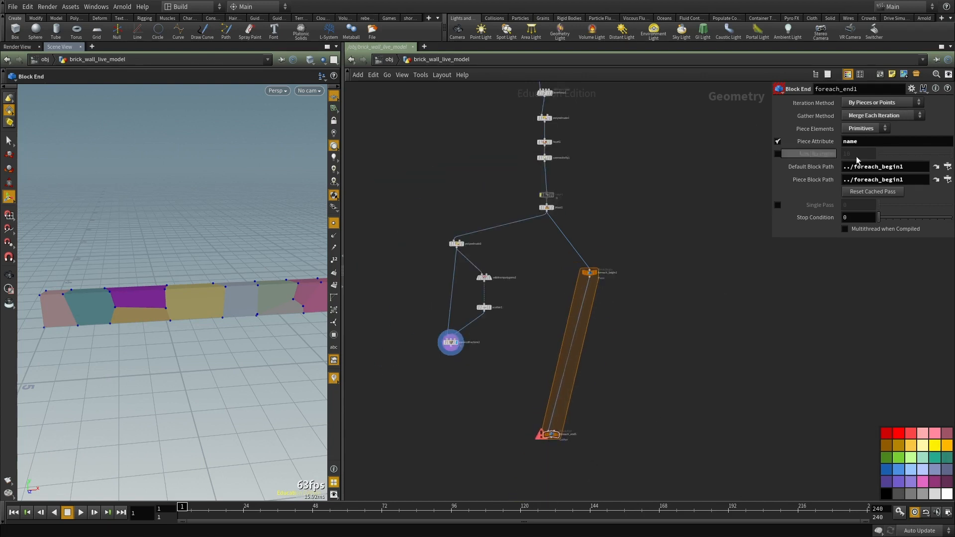
# Step: Set the Connectivity Type of connectivity1 to Primitive
pyautogui.scroll(5, 589, 247)
pyautogui.moveTo(587, 220); pyautogui.dragTo(479, 264)
pyautogui.moveTo(597, 155); pyautogui.dragTo(589, 219, button='middle')
pyautogui.moveTo(580, 216); pyautogui.dragTo(408, 152)
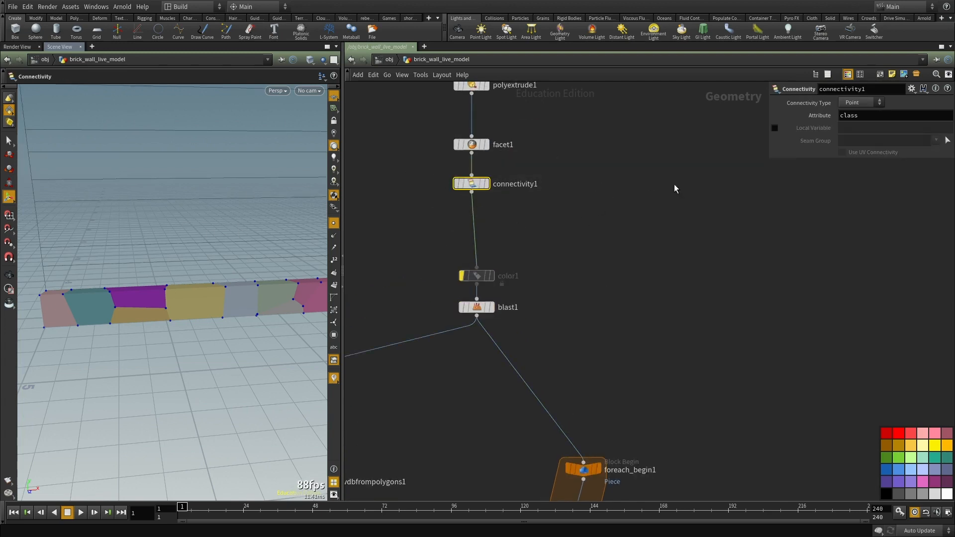
pyautogui.click(855, 104)
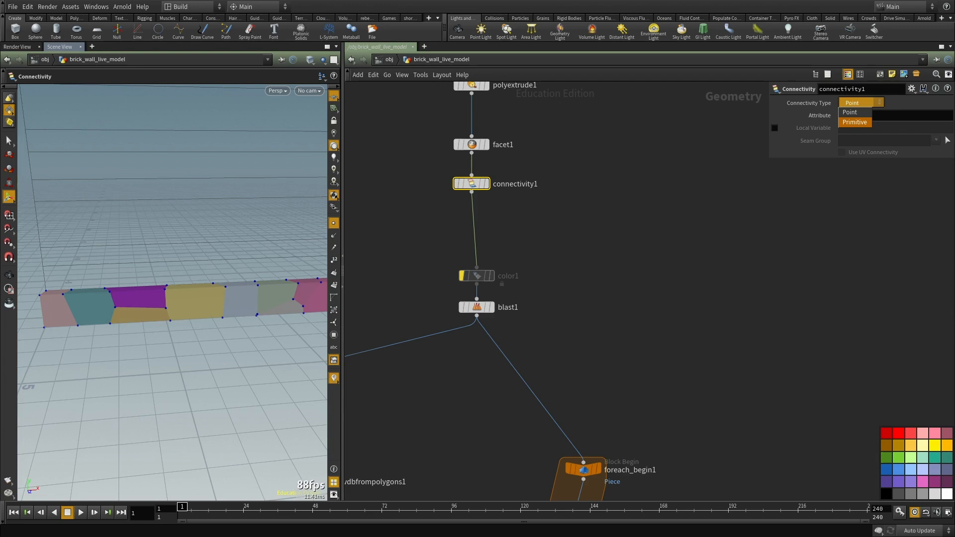
pyautogui.click(855, 122)
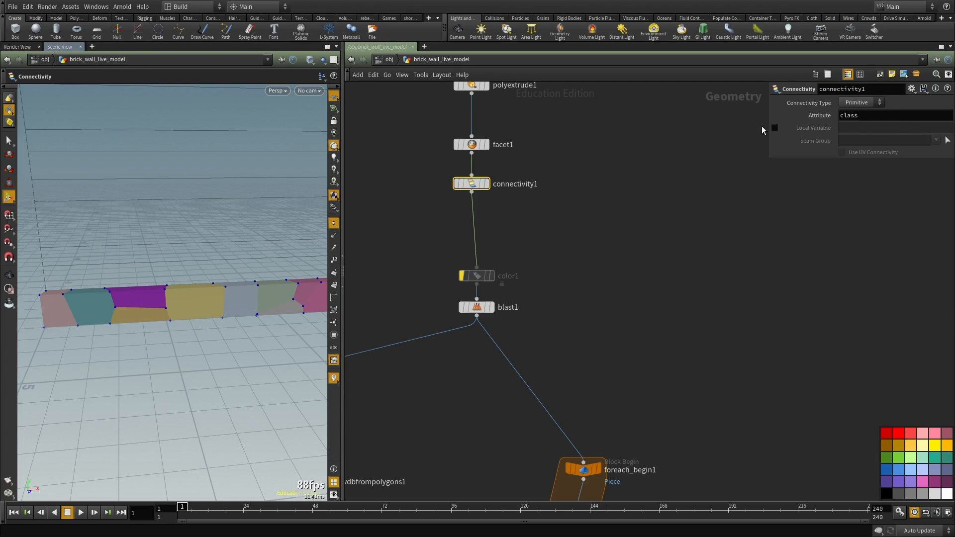
# Step: Set the Piece Attribute of foreach_end1 to class
pyautogui.moveTo(504, 280); pyautogui.dragTo(510, 230, button='middle')
pyautogui.moveTo(589, 286); pyautogui.dragTo(550, 128, button='middle')
pyautogui.moveTo(550, 272); pyautogui.dragTo(432, 260)
pyautogui.scroll(-2, 516, 291)
pyautogui.moveTo(516, 291); pyautogui.dragTo(547, 103, button='middle')
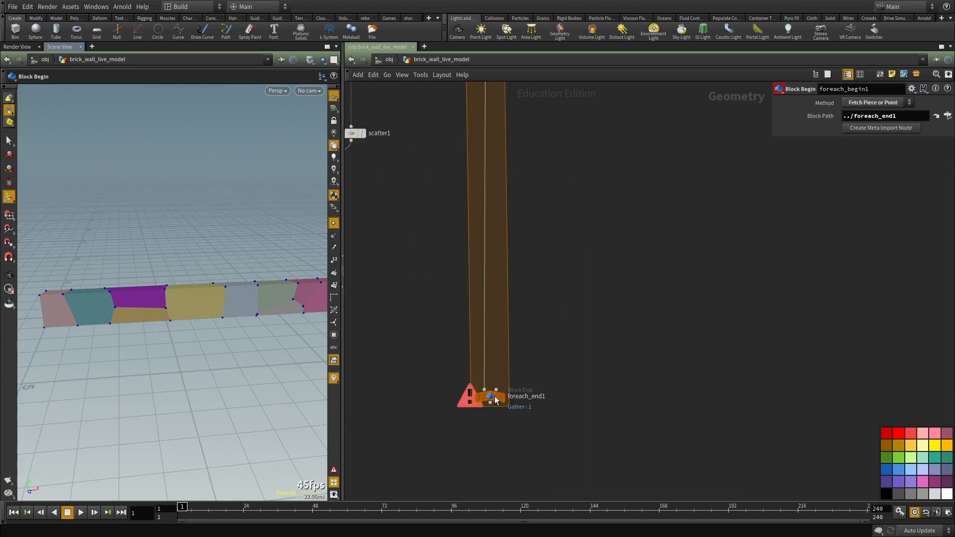
pyautogui.click(493, 397)
pyautogui.click(852, 139)
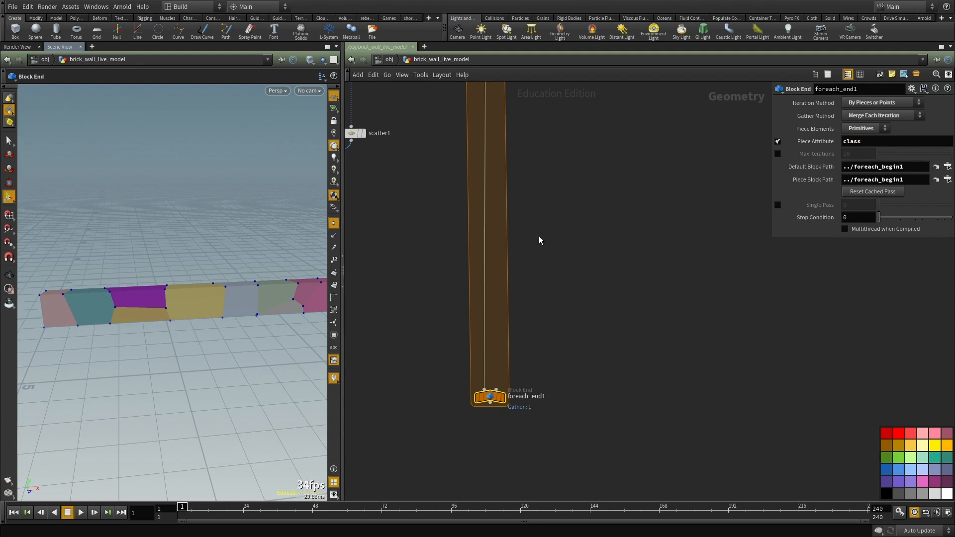
# Step: Wire foreach_begin1 into polyextrude2 and voronoifracture1 into foreach_end1, and display the loop's end node
pyautogui.scroll(-3, 582, 274)
pyautogui.scroll(2, 448, 169)
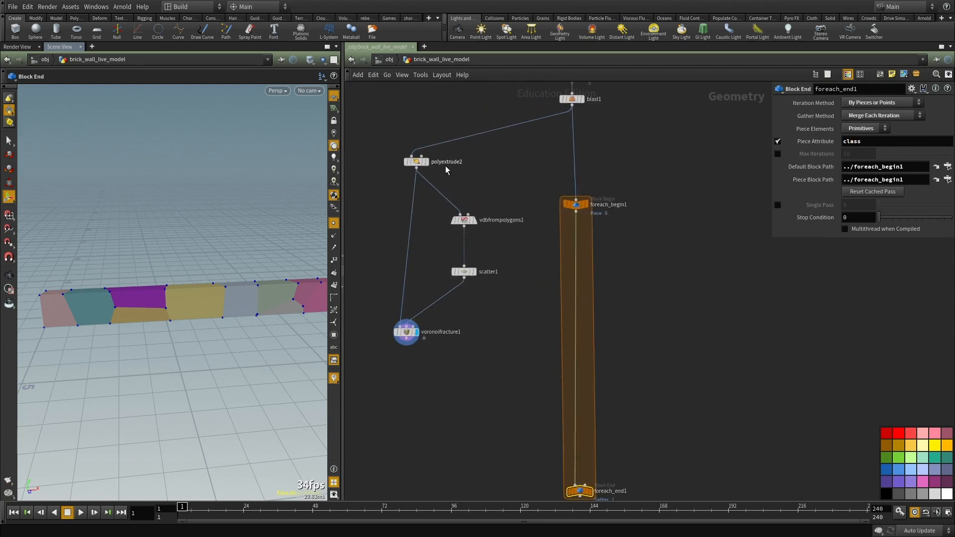
pyautogui.click(418, 145)
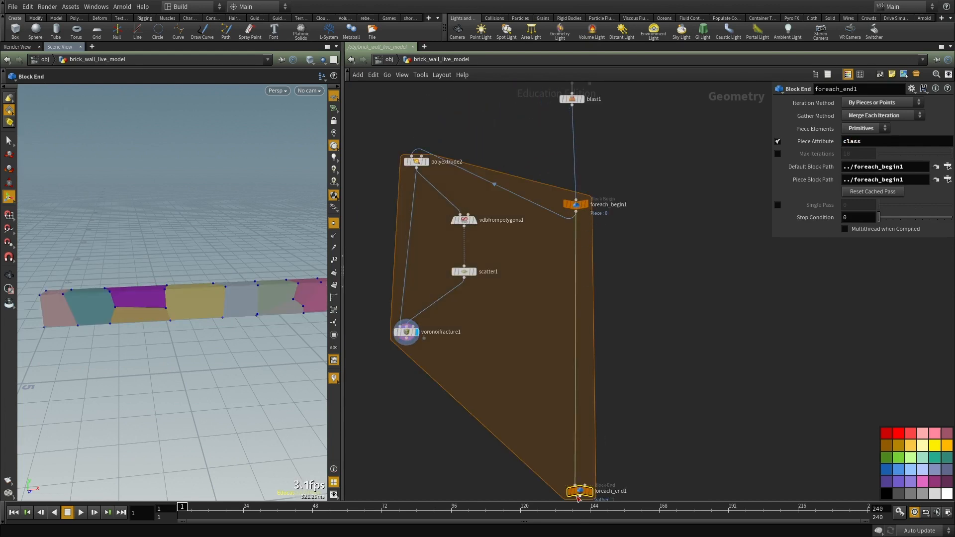
pyautogui.click(575, 486)
pyautogui.click(403, 344)
pyautogui.moveTo(687, 329); pyautogui.dragTo(647, 210, button='middle')
pyautogui.scroll(3, 540, 374)
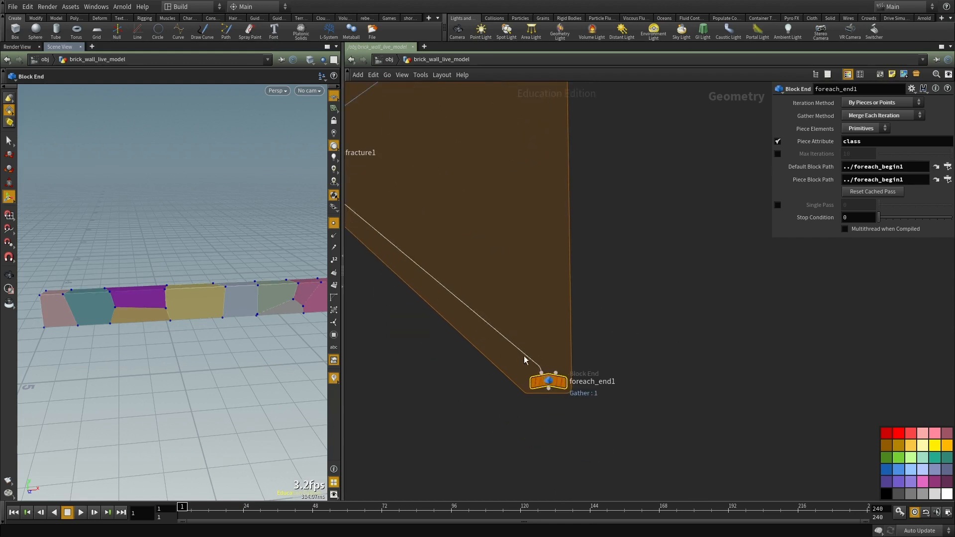
pyautogui.scroll(-4, 600, 348)
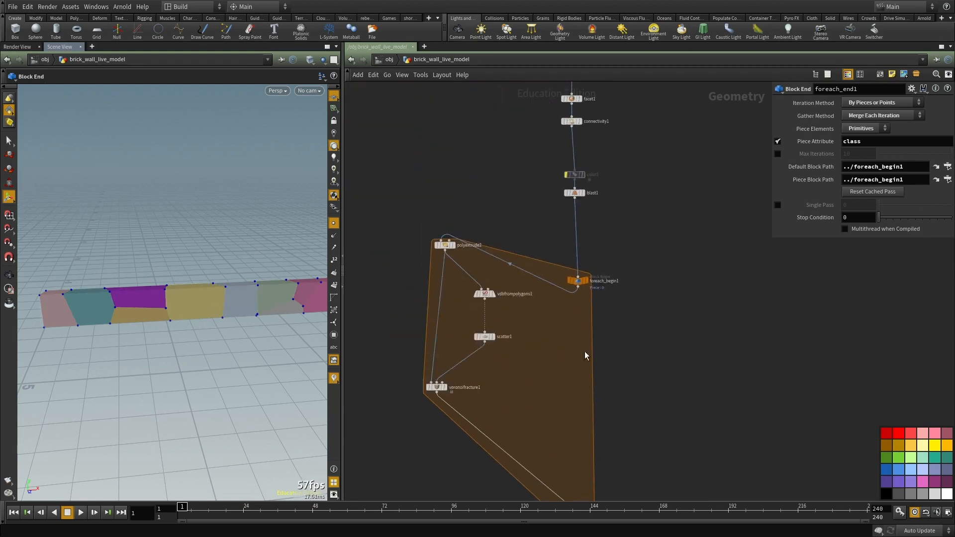
# Step: Bypass the blast1 node so that the loop processes every row of the wall
pyautogui.scroll(3, 607, 279)
pyautogui.moveTo(654, 180); pyautogui.dragTo(510, 145)
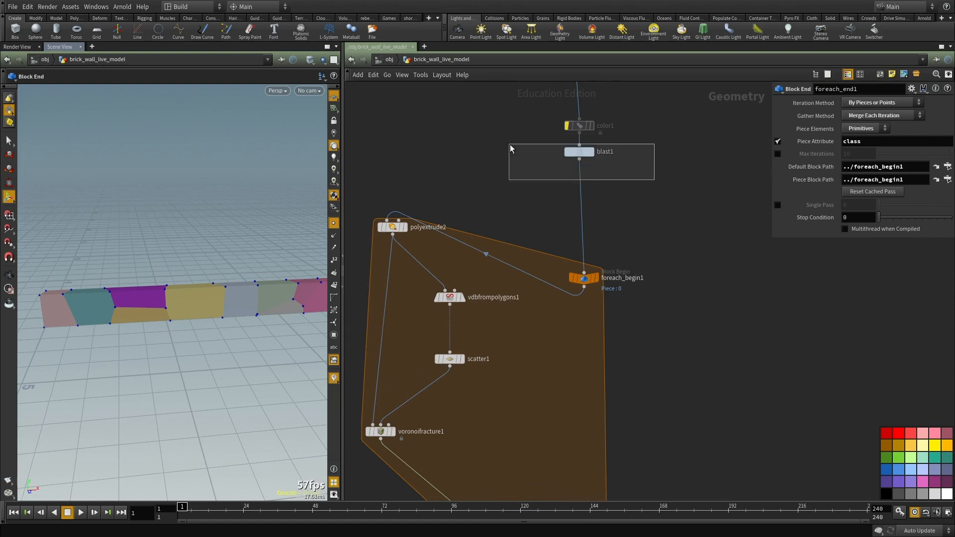
pyautogui.press('q')
# Step: Examine the fractured rows of the whole wall, switching between shaded and wireframe display
pyautogui.scroll(-2, 520, 234)
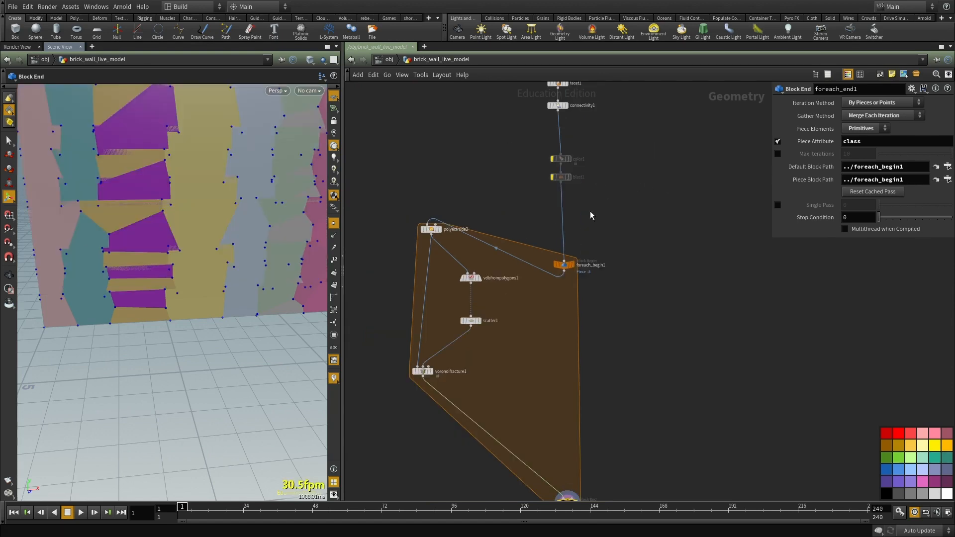
pyautogui.keyDown('alt'); pyautogui.moveTo(175, 229); pyautogui.dragTo(119, 249, button='right'); pyautogui.keyUp('alt')
pyautogui.keyDown('alt'); pyautogui.moveTo(99, 274); pyautogui.dragTo(124, 279); pyautogui.keyUp('alt')
pyautogui.keyDown('alt'); pyautogui.moveTo(124, 280); pyautogui.dragTo(164, 307, button='right'); pyautogui.keyUp('alt')
pyautogui.press('w')
pyautogui.moveTo(165, 307)
pyautogui.keyDown('alt'); pyautogui.mouseDown()
pyautogui.moveTo(202, 269)
pyautogui.moveTo(149, 278)
pyautogui.mouseUp(); pyautogui.keyUp('alt')
pyautogui.press('w')
pyautogui.press('w')
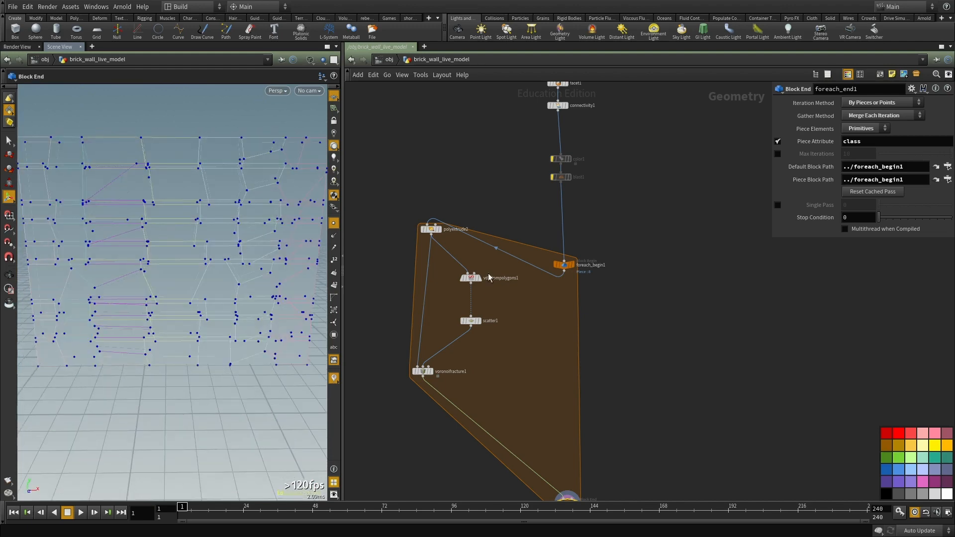
# Step: Select scatter1 inside the loop and review its parameters
pyautogui.scroll(-2, 526, 239)
pyautogui.scroll(2, 545, 292)
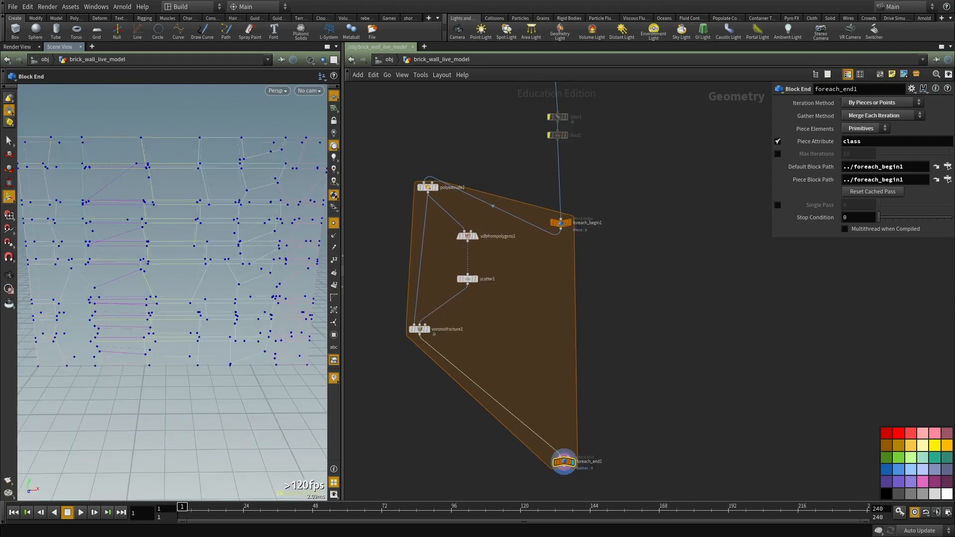
pyautogui.scroll(2, 484, 311)
pyautogui.moveTo(425, 296); pyautogui.dragTo(513, 253)
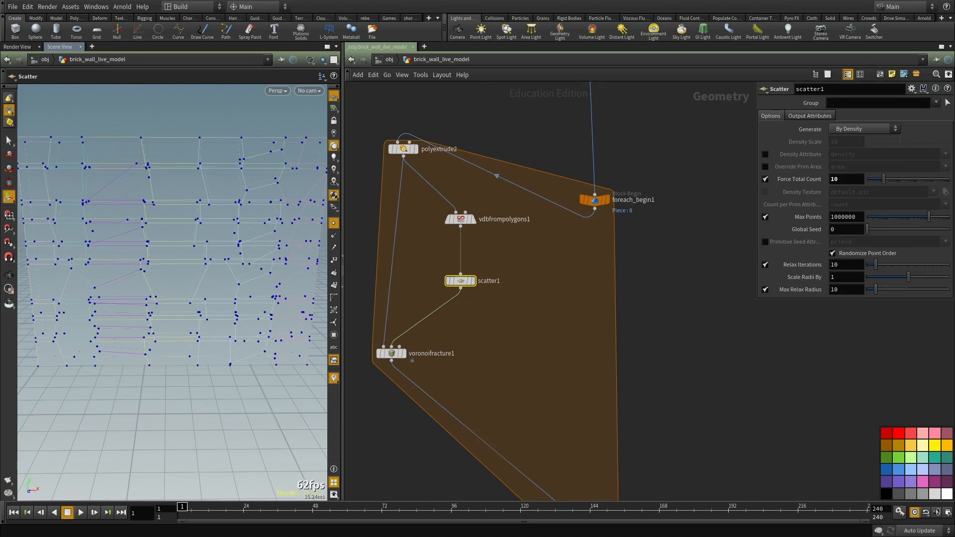
# Step: Arrange the four fracture nodes in a column between foreach_begin1 and foreach_end1
pyautogui.scroll(-3, 650, 207)
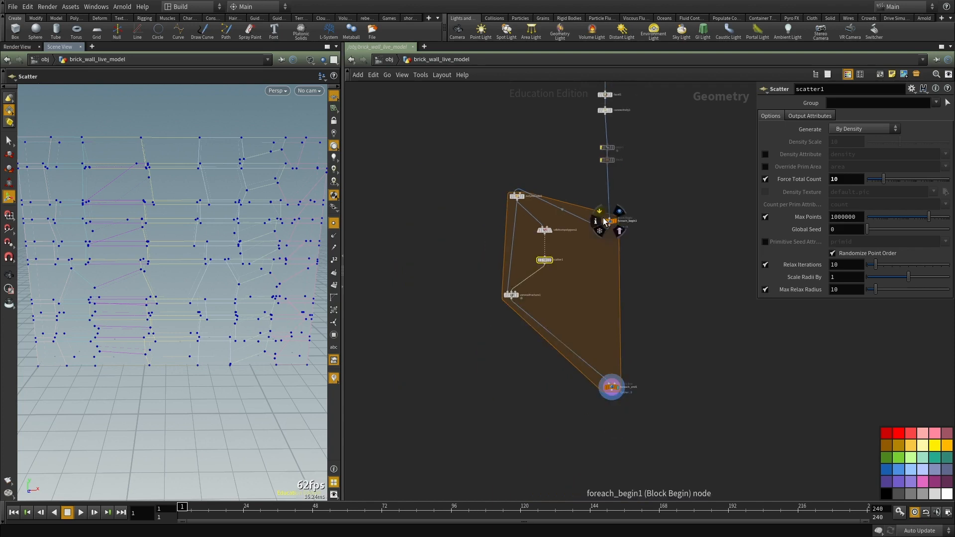
pyautogui.moveTo(650, 390); pyautogui.dragTo(550, 324)
pyautogui.press('l')
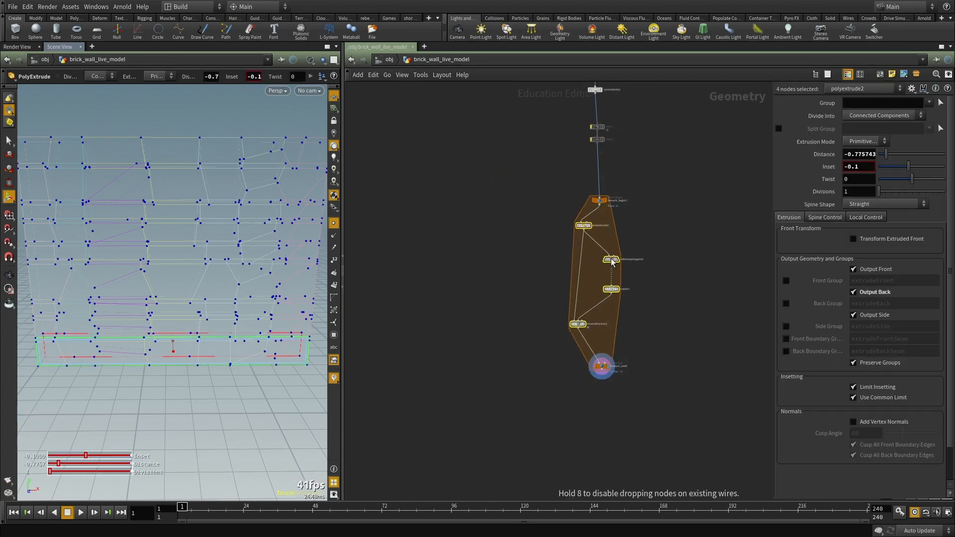
# Step: Create a meta import node from foreach_begin1 and select the new metadata node
pyautogui.scroll(2, 640, 193)
pyautogui.scroll(2, 640, 195)
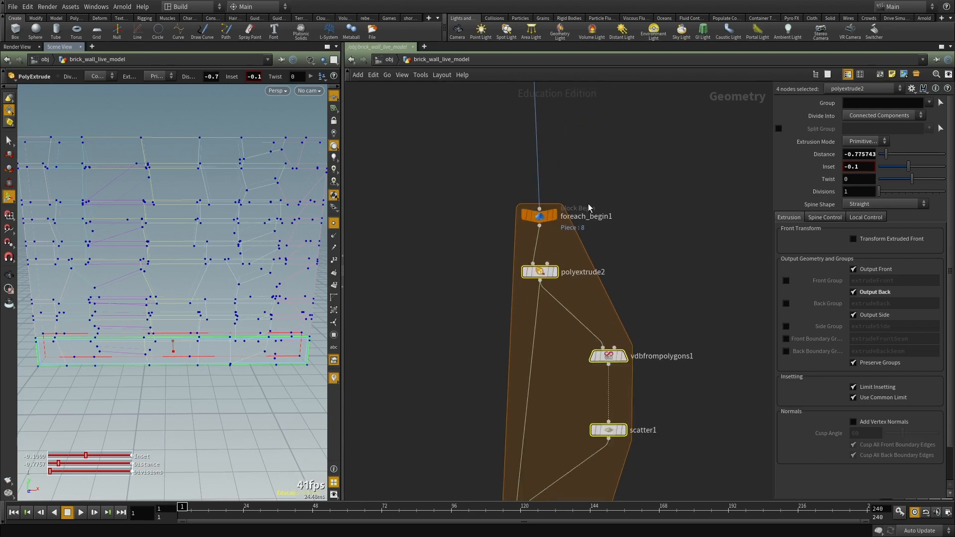
pyautogui.click(541, 220)
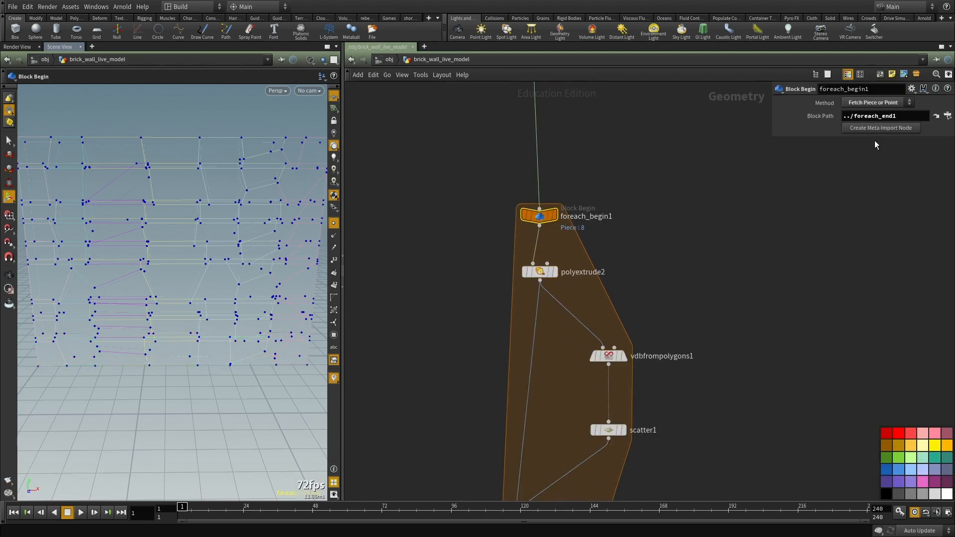
pyautogui.click(876, 128)
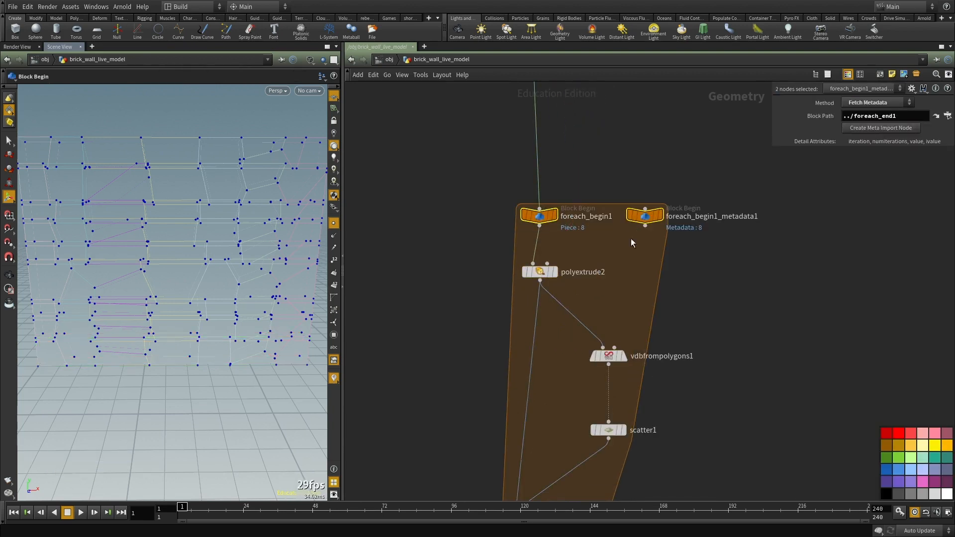
pyautogui.moveTo(645, 245); pyautogui.dragTo(563, 259, button='middle')
pyautogui.click(562, 230)
pyautogui.middleClick(561, 231)
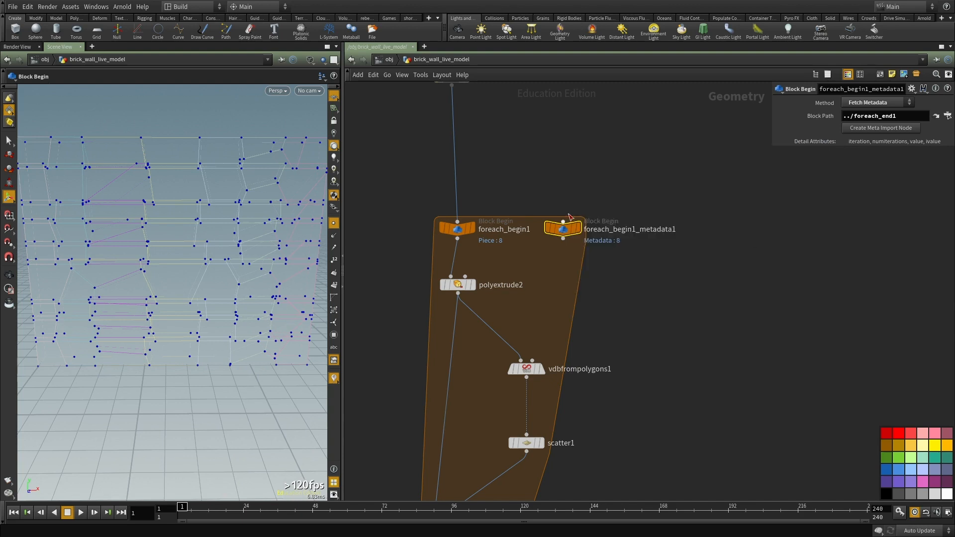
# Step: Set scatter1's Global Seed to the expression detail("../foreach_begin1_metadata1/", "iteration")
pyautogui.moveTo(724, 283); pyautogui.dragTo(755, 198, button='middle')
pyautogui.moveTo(594, 145); pyautogui.dragTo(668, 157, button='middle')
pyautogui.click(557, 358)
pyautogui.click(847, 231)
pyautogui.write('detail')
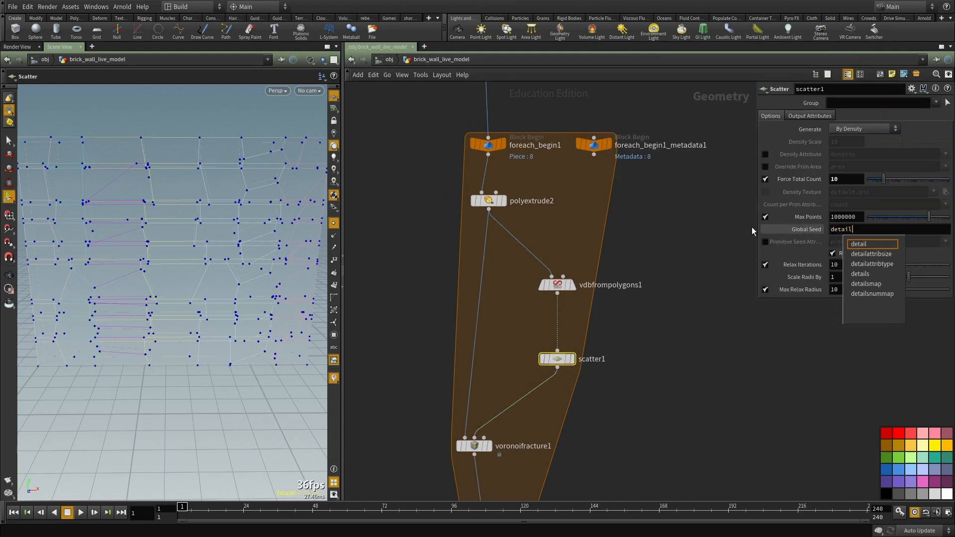
pyautogui.write('(')
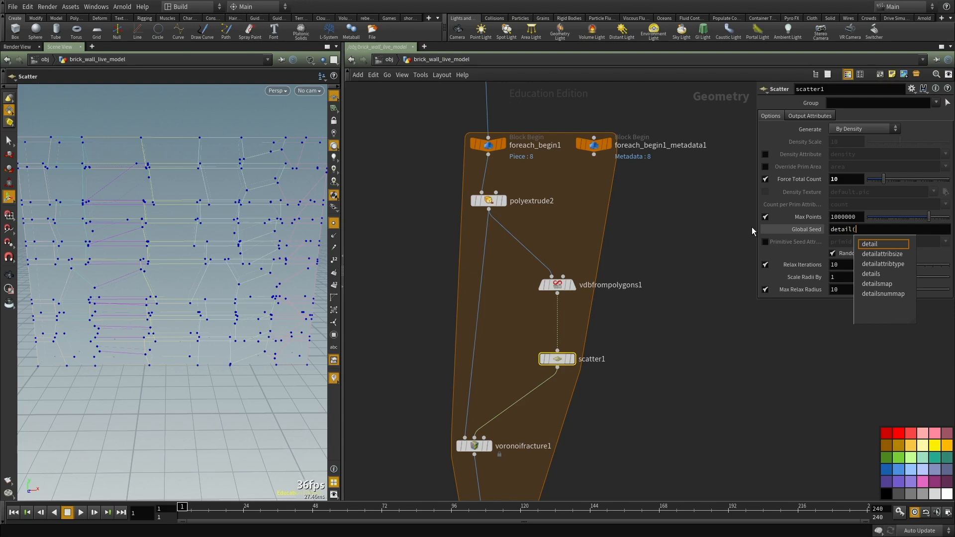
pyautogui.write('""')
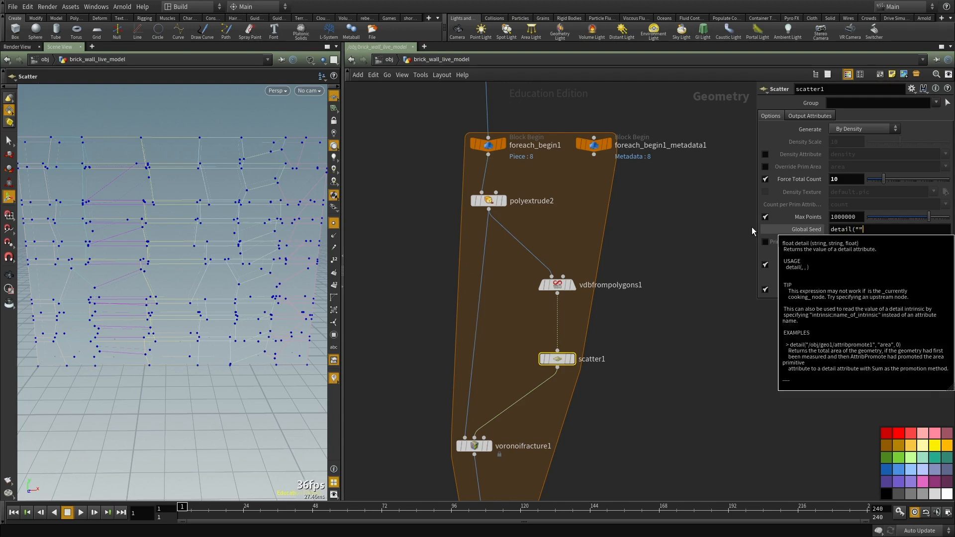
pyautogui.write('../for')
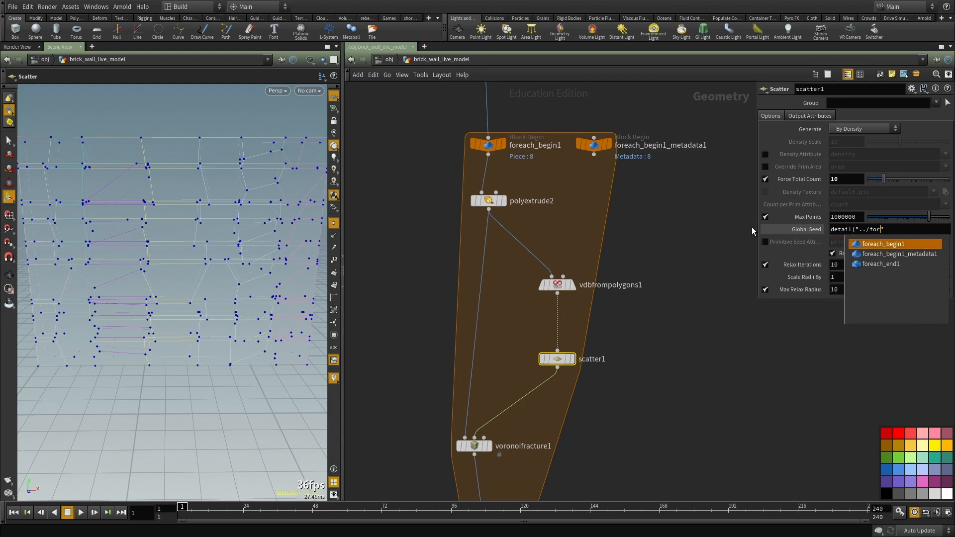
pyautogui.press('Down')
pyautogui.press('Return')
pyautogui.write('/", ""')
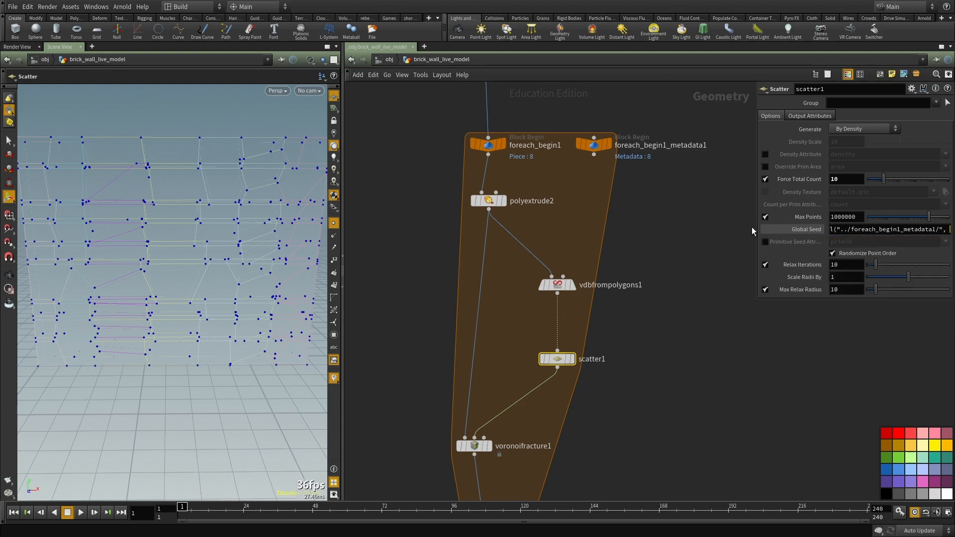
pyautogui.write('iteration')
pyautogui.press('Right')
pyautogui.write(')')
pyautogui.press('Return')
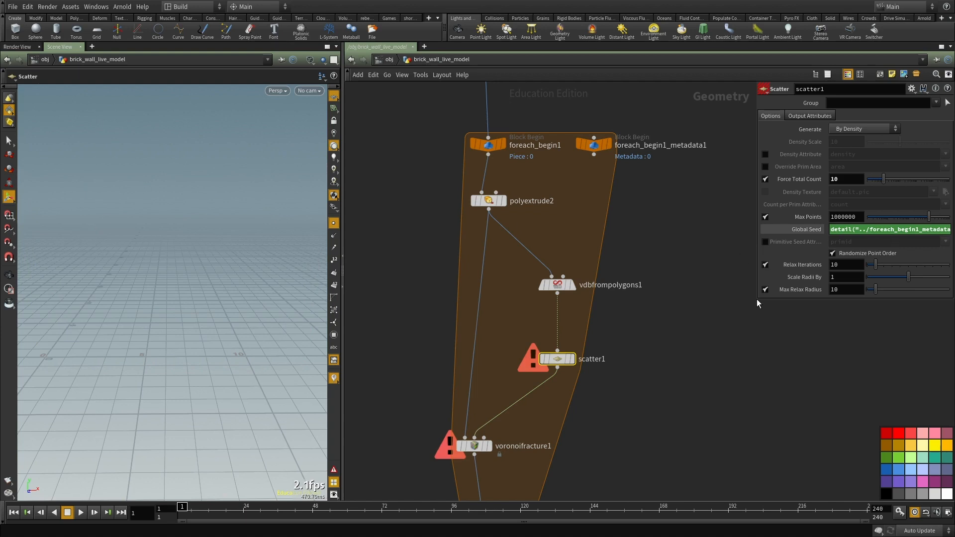
# Step: Widen the parameter area and add 0 as the third argument of scatter1's Global Seed detail expression
pyautogui.moveTo(757, 300); pyautogui.dragTo(635, 366)
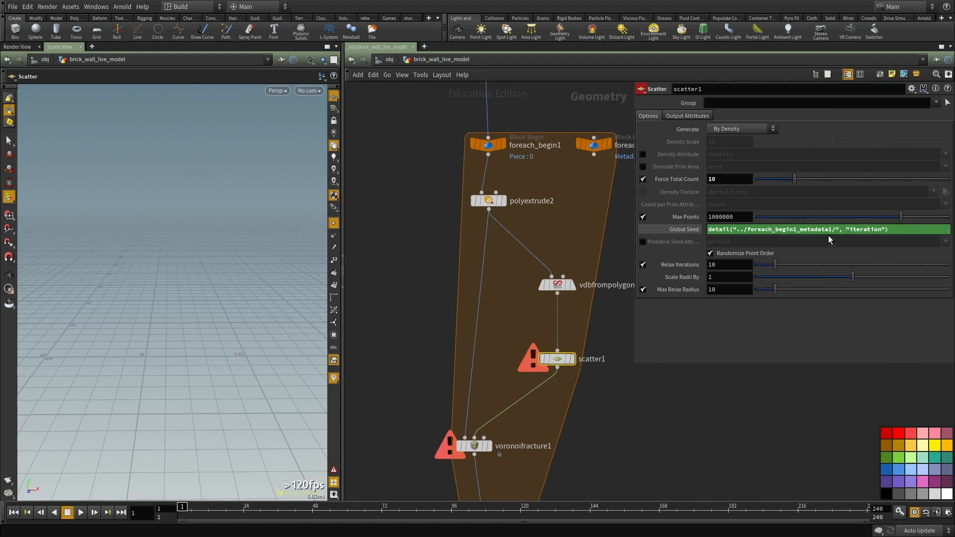
pyautogui.click(885, 230)
pyautogui.click(685, 230)
pyautogui.click(441, 304)
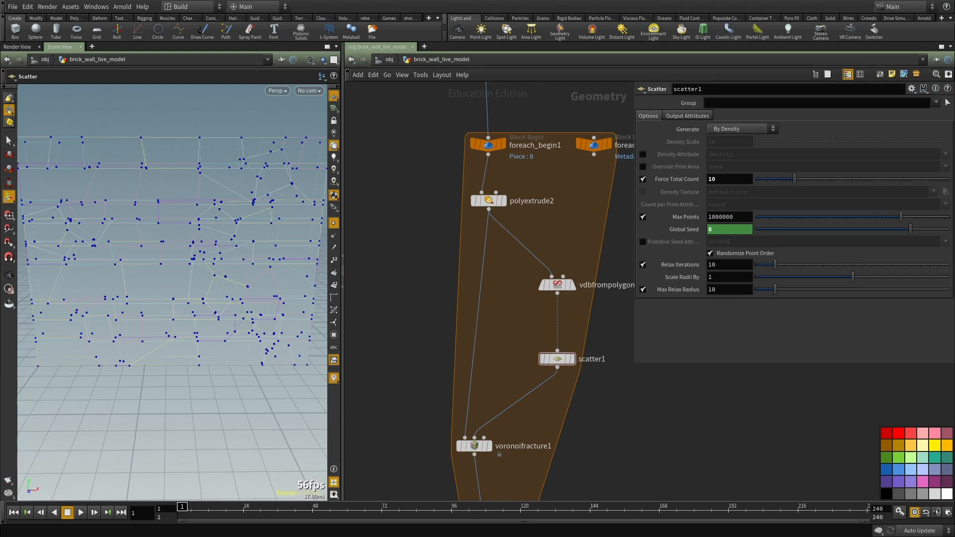
# Step: Display polyextrude2 inside the loop and set its Inset to 0
pyautogui.press('w')
pyautogui.moveTo(198, 262)
pyautogui.keyDown('alt'); pyautogui.mouseDown(button='right')
pyautogui.moveTo(117, 261)
pyautogui.moveTo(224, 264)
pyautogui.mouseUp(button='right'); pyautogui.keyUp('alt')
pyautogui.moveTo(199, 263)
pyautogui.keyDown('alt'); pyautogui.mouseDown()
pyautogui.moveTo(143, 269)
pyautogui.moveTo(152, 285)
pyautogui.moveTo(224, 254)
pyautogui.moveTo(237, 262)
pyautogui.mouseUp(); pyautogui.keyUp('alt')
pyautogui.press('w')
pyautogui.scroll(-3, 470, 288)
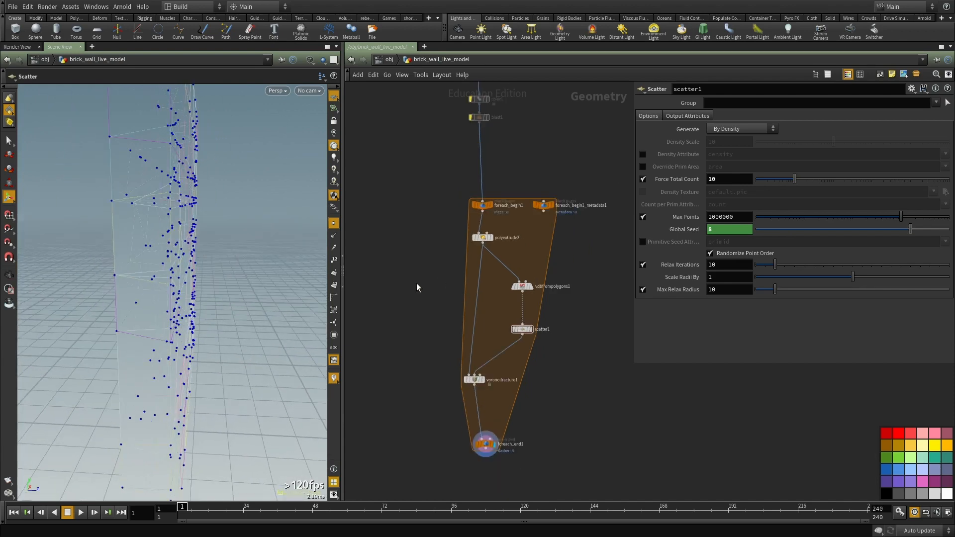
pyautogui.scroll(3, 501, 235)
pyautogui.click(468, 239)
pyautogui.scroll(1, 468, 239)
pyautogui.click(483, 238)
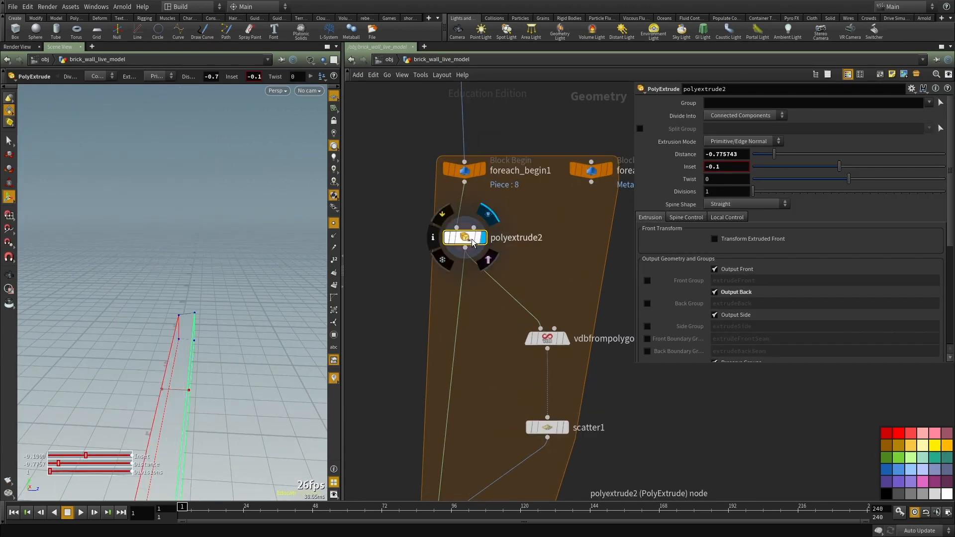
pyautogui.keyDown('alt'); pyautogui.moveTo(163, 306); pyautogui.dragTo(192, 213); pyautogui.keyUp('alt')
pyautogui.press('Return')
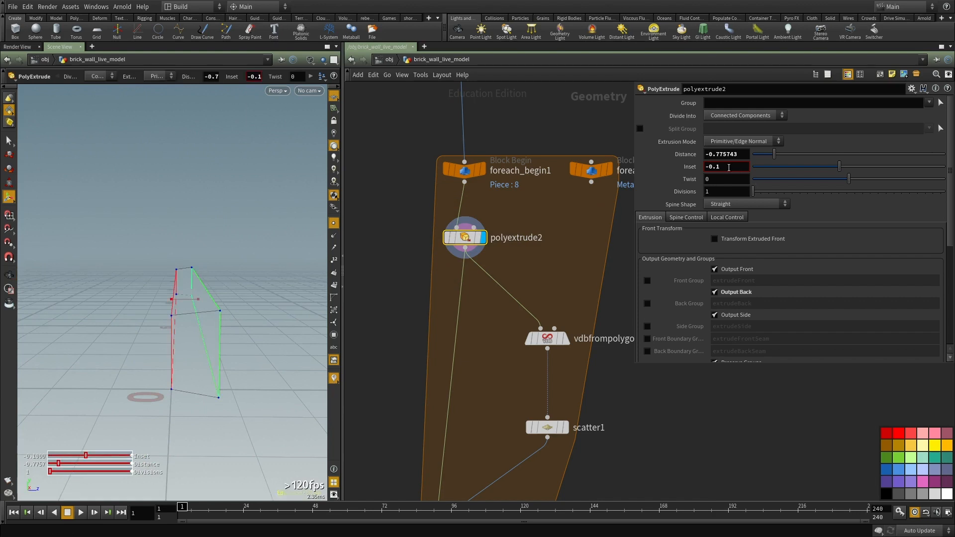
pyautogui.write('0')
pyautogui.press('Return')
# Step: Return the display to foreach_end1 to show the gathered result of all rows
pyautogui.scroll(-4, 462, 267)
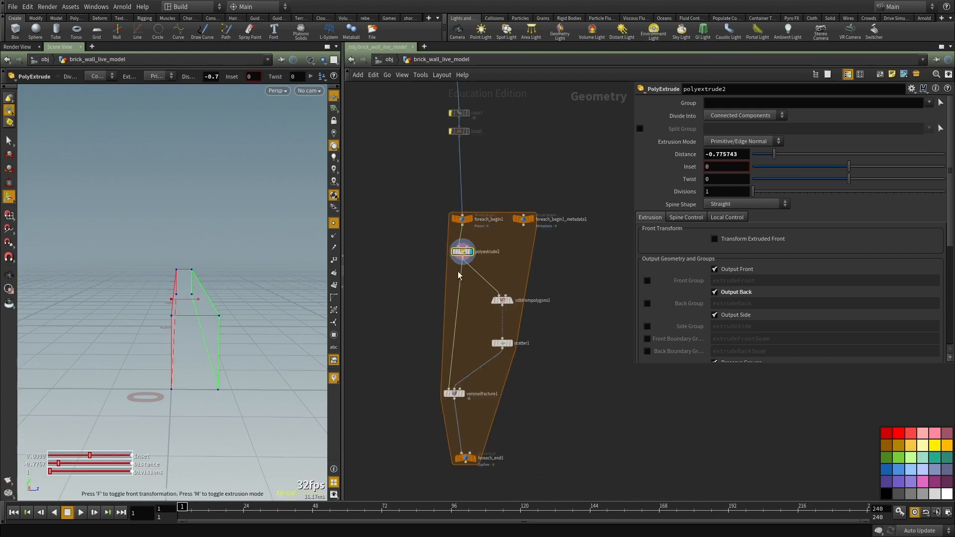
pyautogui.moveTo(491, 463); pyautogui.dragTo(470, 351, button='middle')
pyautogui.scroll(3, 471, 351)
pyautogui.moveTo(448, 345)
pyautogui.click(451, 328)
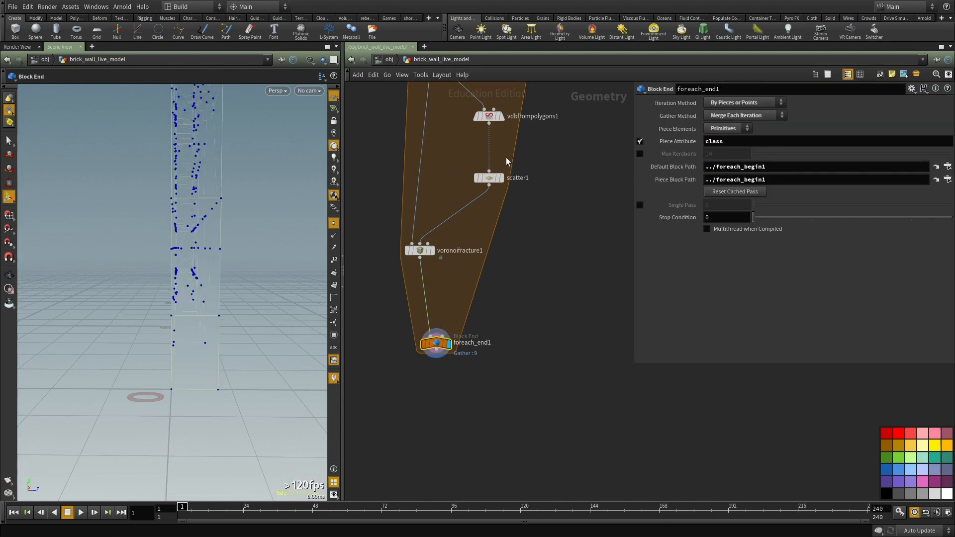
# Step: Select scatter1 and examine the fractured wall from the front, from its narrow side and up close
pyautogui.click(490, 178)
pyautogui.moveTo(536, 226); pyautogui.dragTo(544, 293, button='middle')
pyautogui.press('Escape')
pyautogui.moveTo(246, 261); pyautogui.dragTo(210, 262)
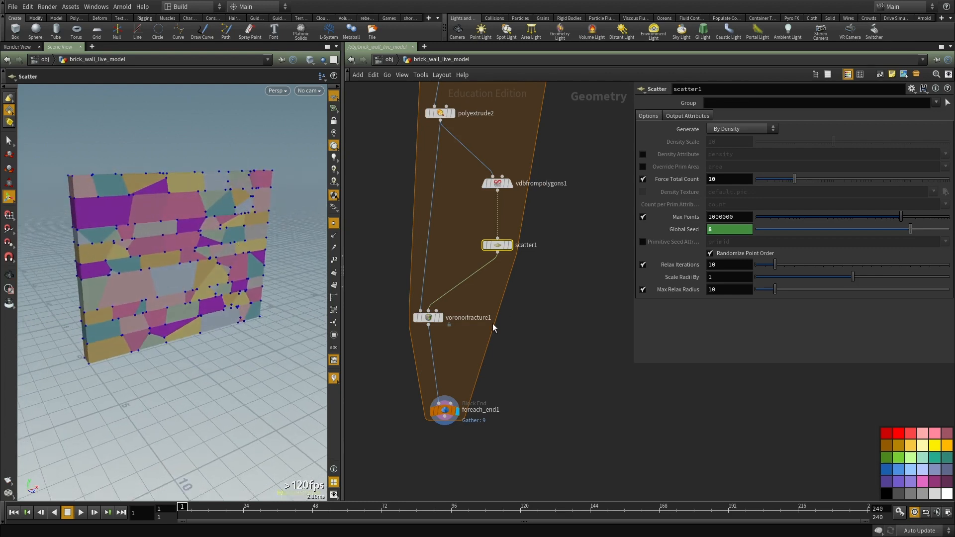
pyautogui.moveTo(388, 312); pyautogui.dragTo(397, 279, button='middle')
pyautogui.press('space')
pyautogui.moveTo(209, 306); pyautogui.dragTo(184, 247)
pyautogui.moveTo(185, 247); pyautogui.dragTo(218, 235, button='right')
pyautogui.moveTo(218, 236); pyautogui.dragTo(177, 262, button='middle')
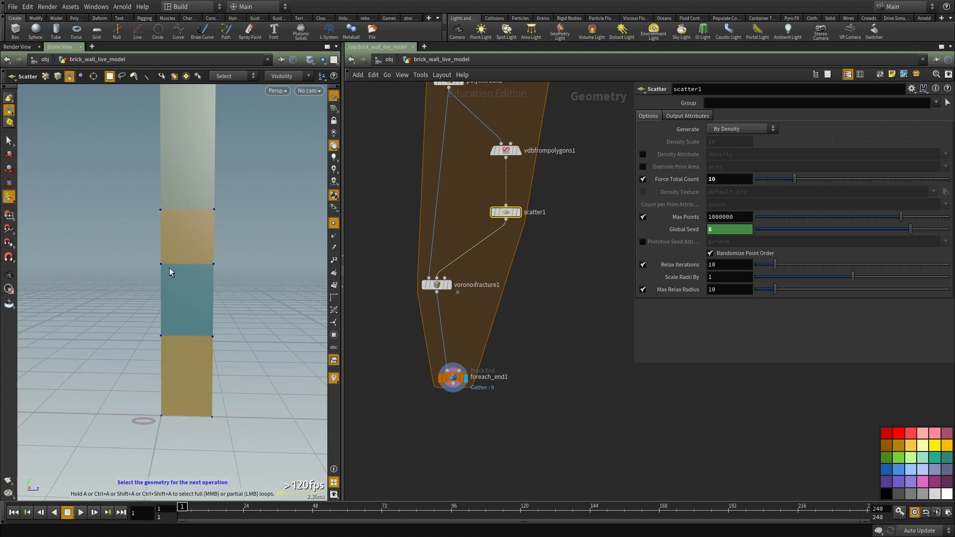
pyautogui.moveTo(238, 225); pyautogui.dragTo(174, 197)
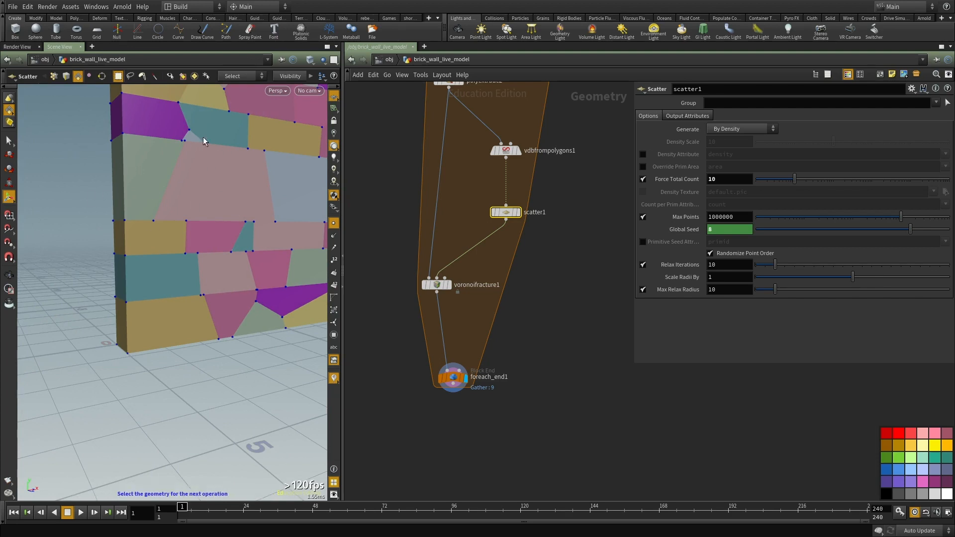
pyautogui.press('Escape')
pyautogui.moveTo(241, 231); pyautogui.dragTo(209, 247)
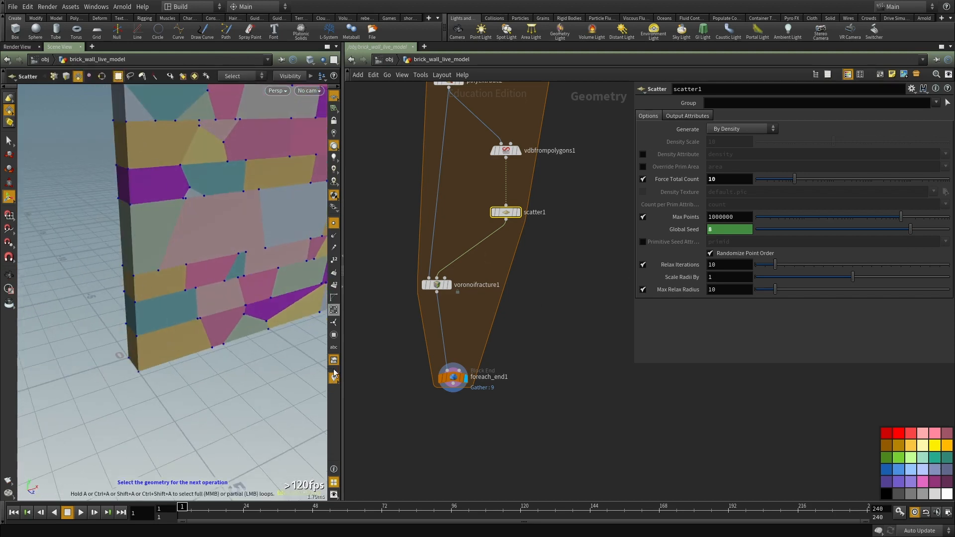
# Step: Open the geometry spreadsheet of voronoifracture1 and show its primitive attributes
pyautogui.scroll(-3, 557, 392)
pyautogui.moveTo(568, 335); pyautogui.dragTo(551, 421, button='middle')
pyautogui.scroll(3, 528, 412)
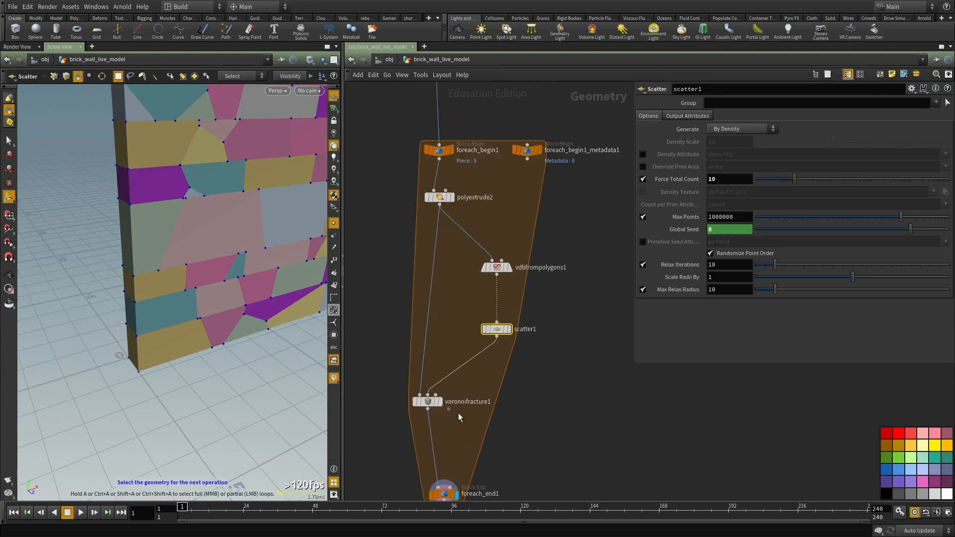
pyautogui.moveTo(461, 405); pyautogui.dragTo(481, 322, button='middle')
pyautogui.click(450, 316)
pyautogui.keyDown('alt'); pyautogui.moveTo(238, 267); pyautogui.dragTo(149, 319); pyautogui.keyUp('alt')
pyautogui.middleClick(453, 318)
pyautogui.rightClick(448, 318)
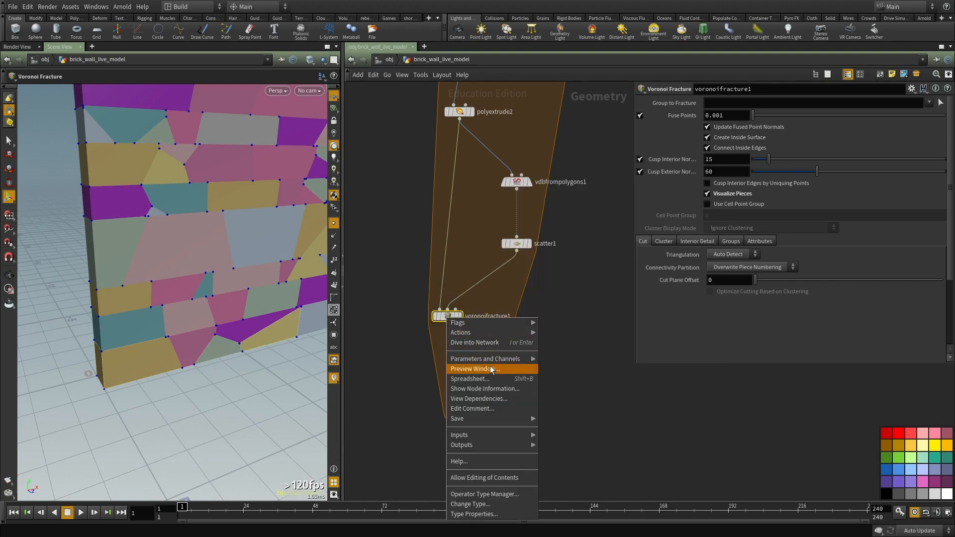
pyautogui.click(491, 379)
pyautogui.click(350, 109)
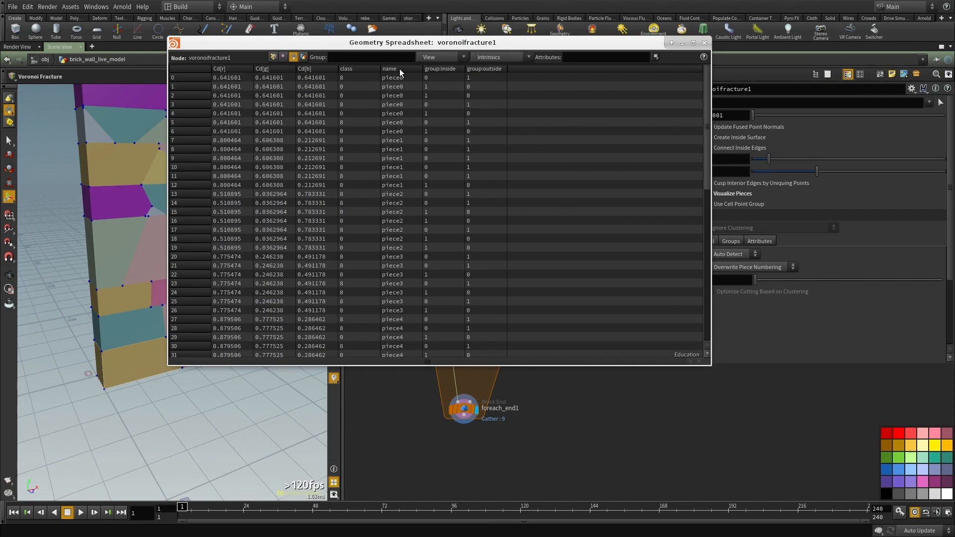
# Step: Review the piece names in the primitive name attribute, close the spreadsheet and reframe the whole wall
pyautogui.moveTo(707, 92); pyautogui.dragTo(718, 70)
pyautogui.moveTo(709, 125); pyautogui.dragTo(717, 309)
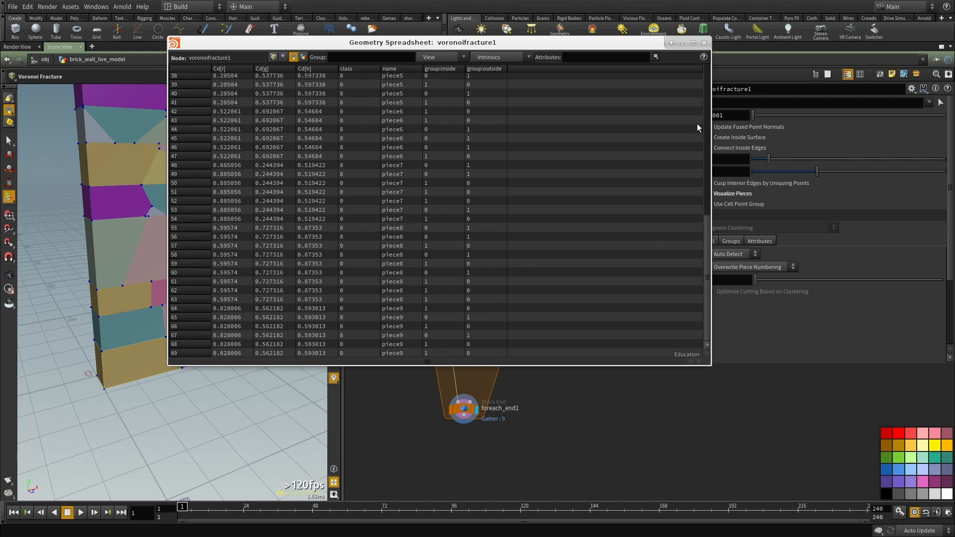
pyautogui.click(704, 42)
pyautogui.moveTo(53, 303); pyautogui.dragTo(125, 350)
pyautogui.press('Return')
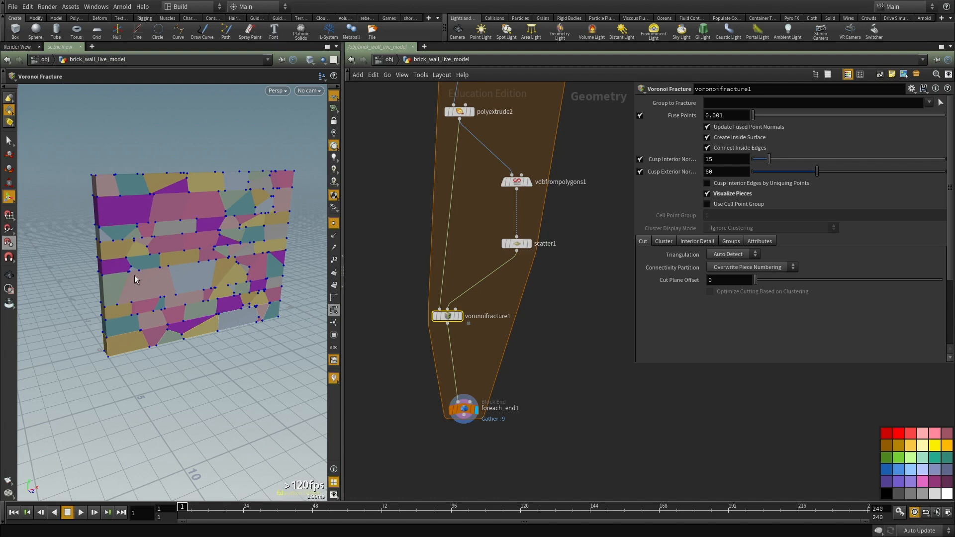
# Step: Show voronoifracture1's attribute settings, then copy the Global Seed expression from scatter1
pyautogui.scroll(2, 503, 298)
pyautogui.click(730, 243)
pyautogui.click(760, 242)
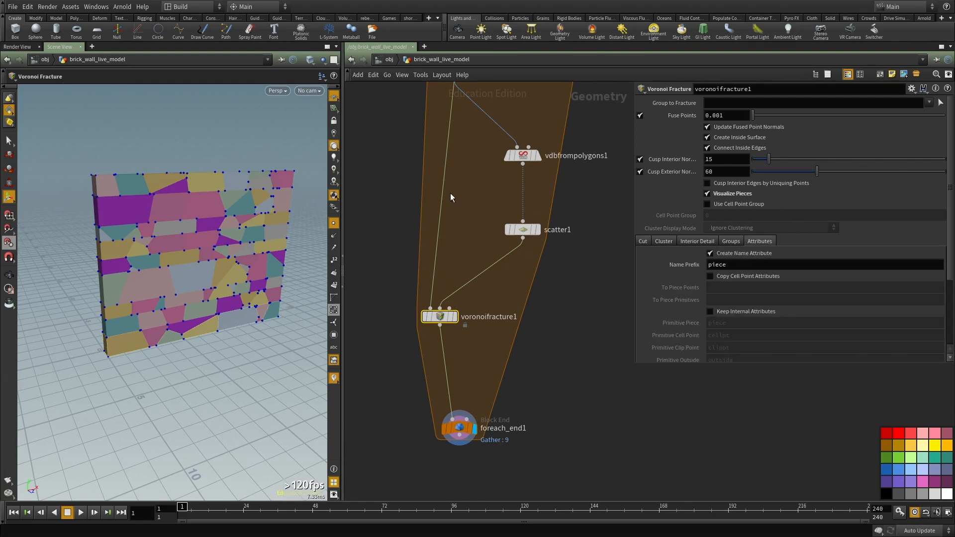
pyautogui.moveTo(506, 197); pyautogui.dragTo(520, 244)
pyautogui.click(666, 231)
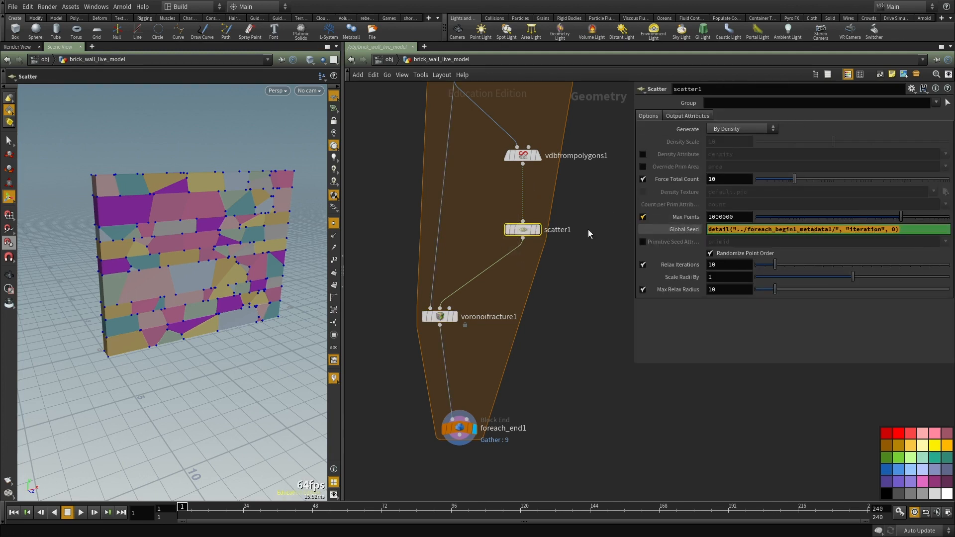
pyautogui.click(667, 229)
# Step: Set voronoifracture1's Name Prefix to rock_`detail("../foreach_begin1_metadata1/", "iteration", 0)`
pyautogui.click(447, 318)
pyautogui.moveTo(772, 264); pyautogui.dragTo(528, 259)
pyautogui.write('rock_')
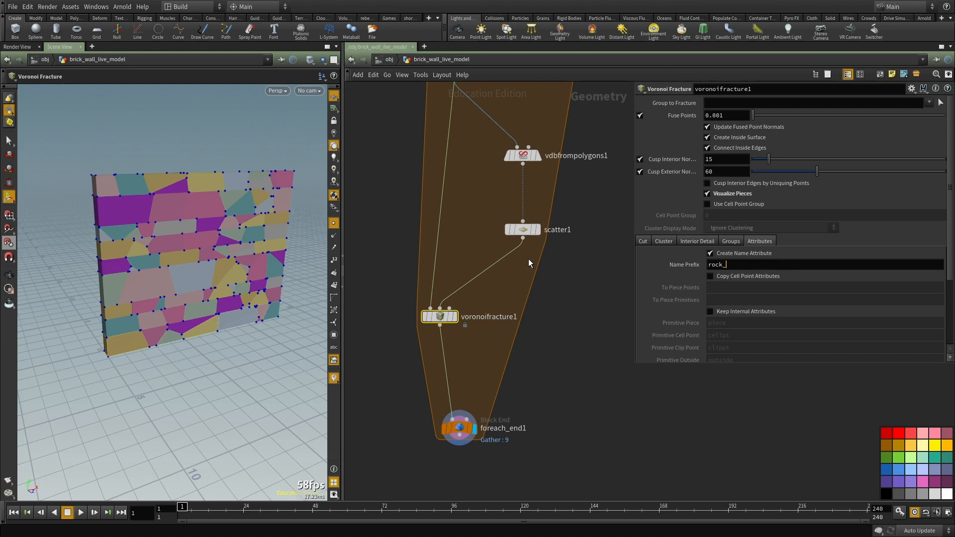
pyautogui.write('`')
pyautogui.write('detail("../foreach_begin1_metadata1/", "iteration", 0)')
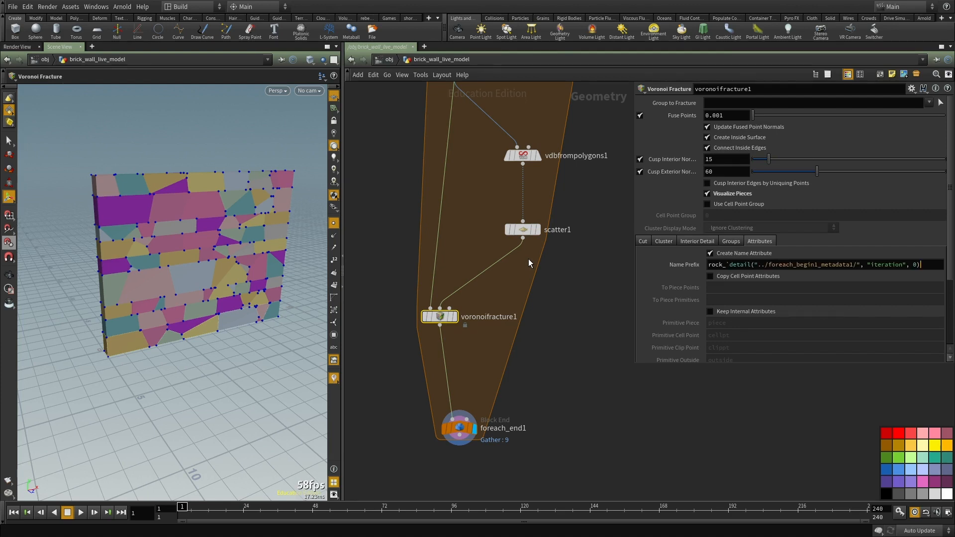
pyautogui.write('`')
pyautogui.press('Return')
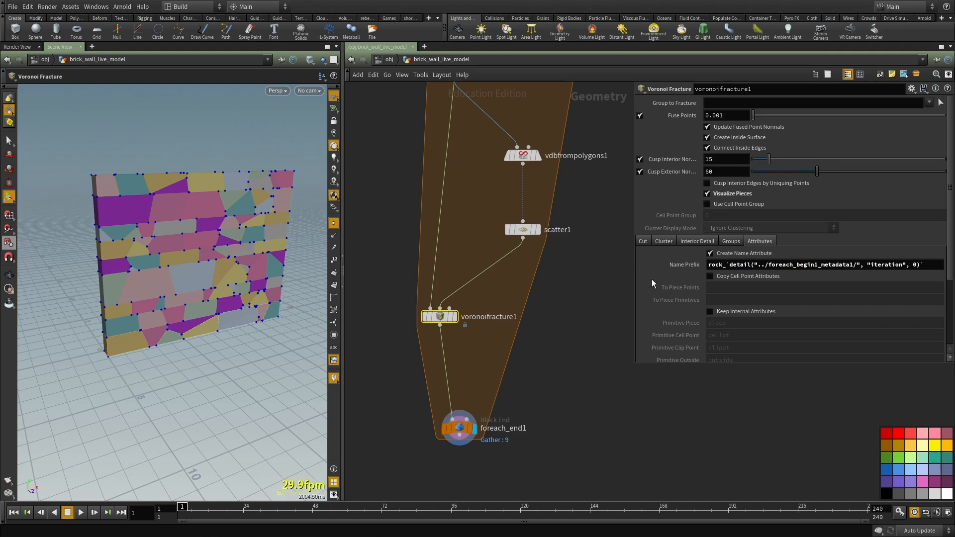
# Step: Check the evaluated Name Prefix on voronoifracture1 and append an underscore after the closing backtick of its expression
pyautogui.click(668, 268)
pyautogui.click(676, 264)
pyautogui.click(685, 264)
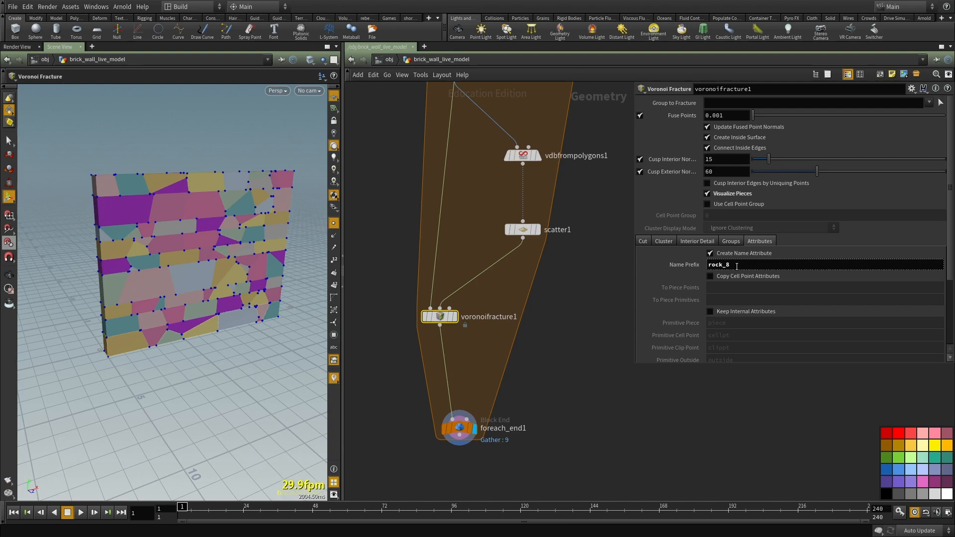
pyautogui.click(687, 265)
pyautogui.moveTo(554, 350); pyautogui.dragTo(551, 327, button='middle')
pyautogui.click(702, 267)
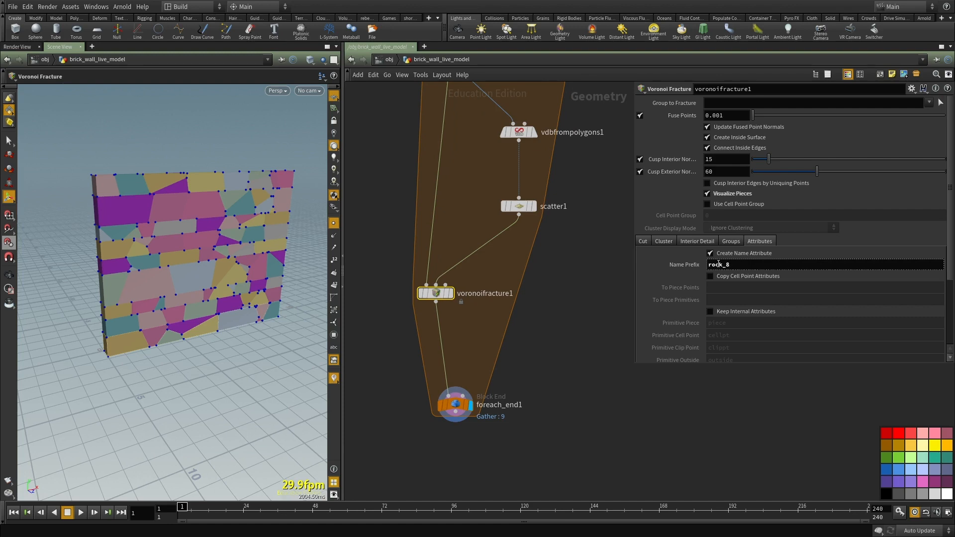
pyautogui.click(762, 264)
pyautogui.click(679, 265)
pyautogui.write('_')
pyautogui.press('Return')
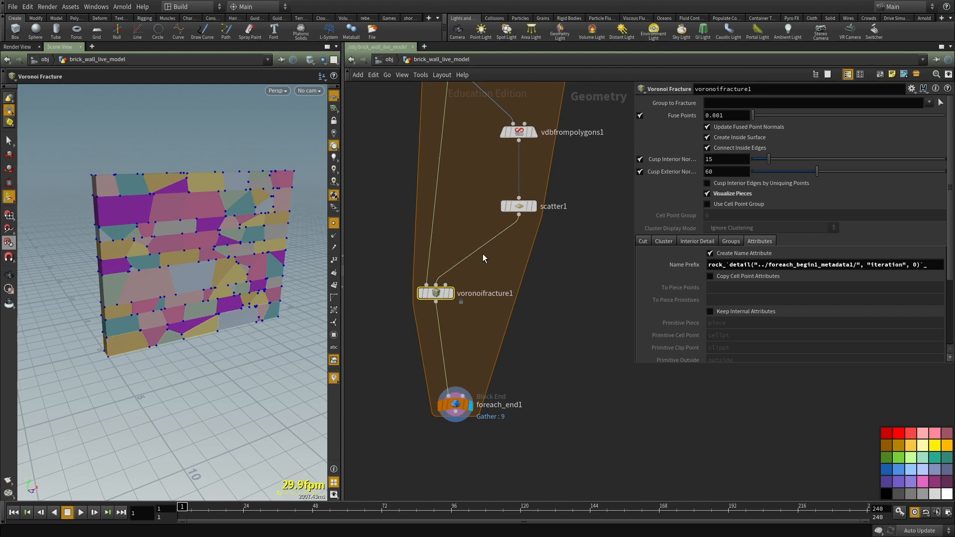
pyautogui.scroll(-3, 478, 256)
pyautogui.rightClick(438, 230)
pyautogui.press('Escape')
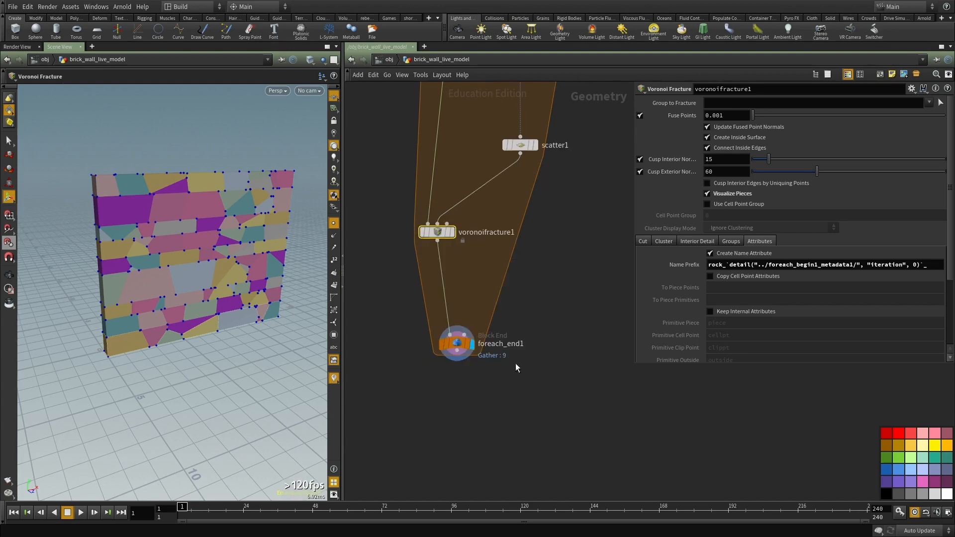
# Step: Review the piece names across all iterations in foreach_end1's geometry spreadsheet, close it and orbit the wall
pyautogui.rightClick(454, 347)
pyautogui.click(512, 389)
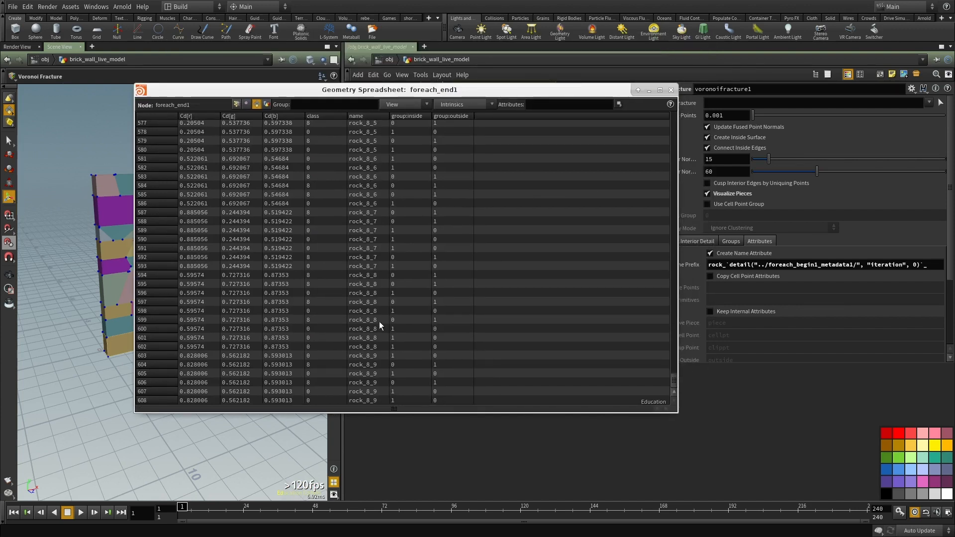
pyautogui.moveTo(673, 380); pyautogui.dragTo(676, 84)
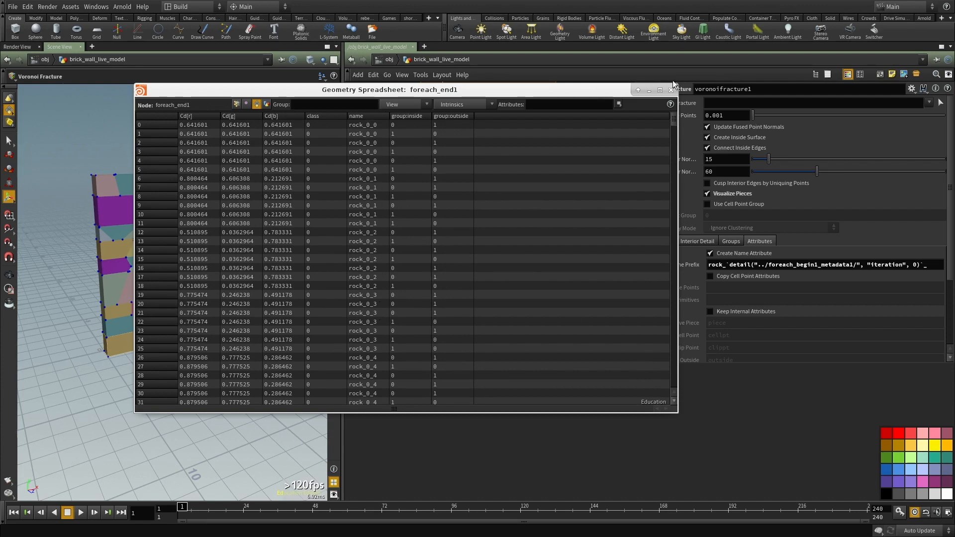
pyautogui.click(671, 89)
pyautogui.keyDown('alt'); pyautogui.moveTo(158, 231); pyautogui.dragTo(184, 230); pyautogui.keyUp('alt')
pyautogui.moveTo(545, 381); pyautogui.dragTo(542, 308, button='middle')
pyautogui.press('Tab')
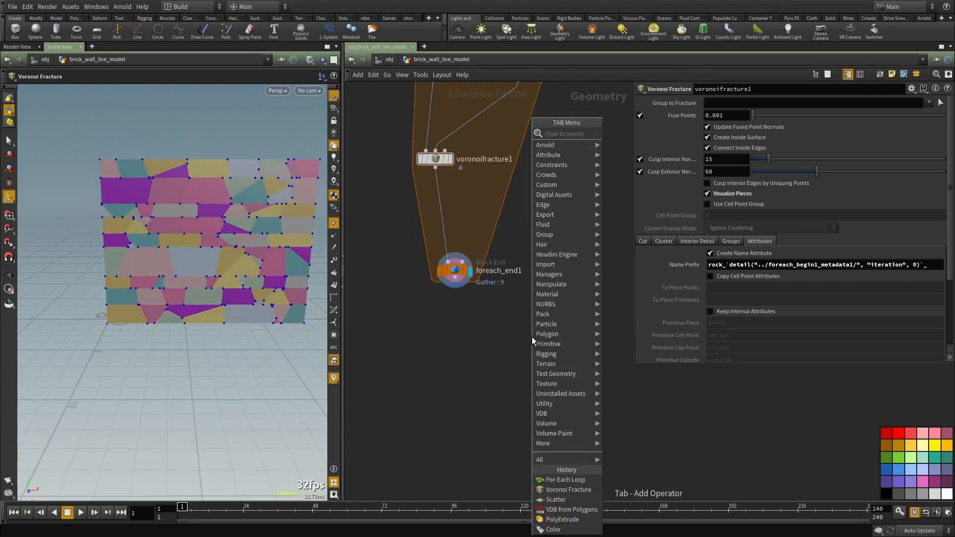
pyautogui.write('color')
pyautogui.press('Return')
pyautogui.click(532, 336)
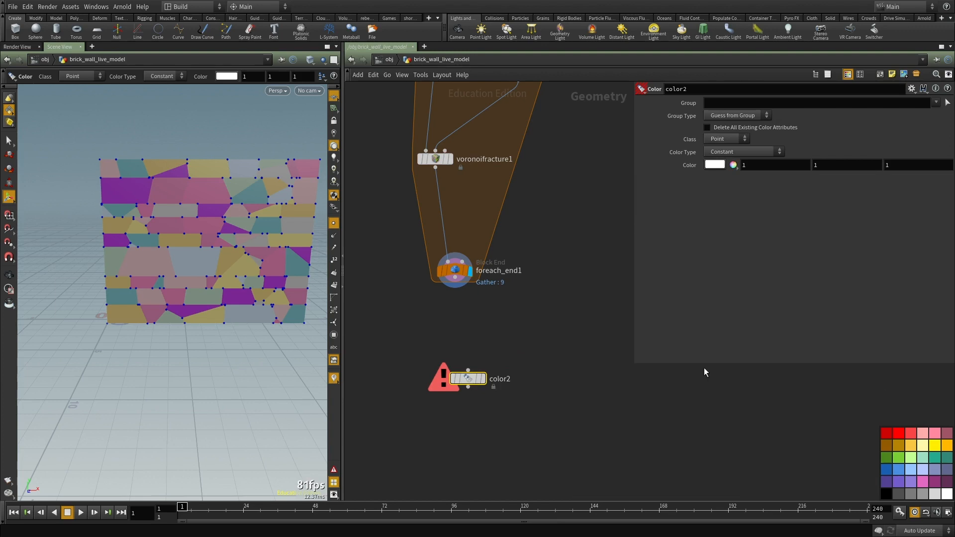
pyautogui.scroll(2, 501, 321)
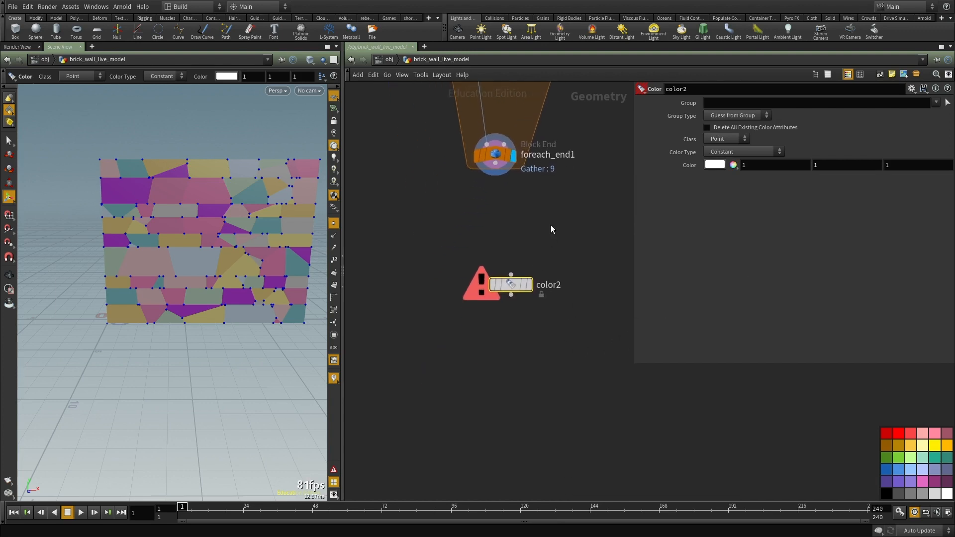
pyautogui.hotkey('ctrl', 'x')
pyautogui.press('Tab')
pyautogui.write('forea')
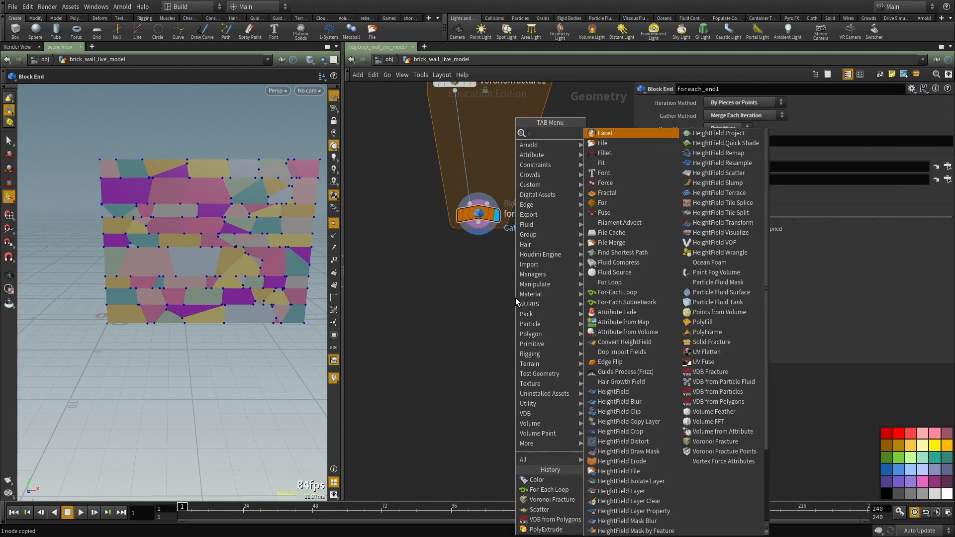
pyautogui.click(629, 143)
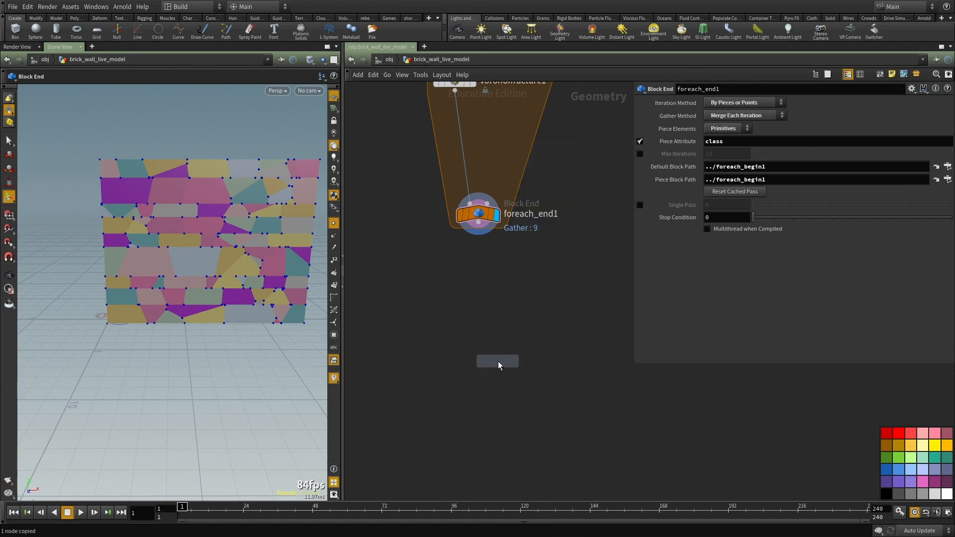
pyautogui.click(501, 356)
pyautogui.hotkey('ctrl', 'x')
# Step: Add a second For-Each Loop below foreach_end1 and connect foreach_end1's output to foreach_begin2
pyautogui.press('Tab')
pyautogui.write('fore')
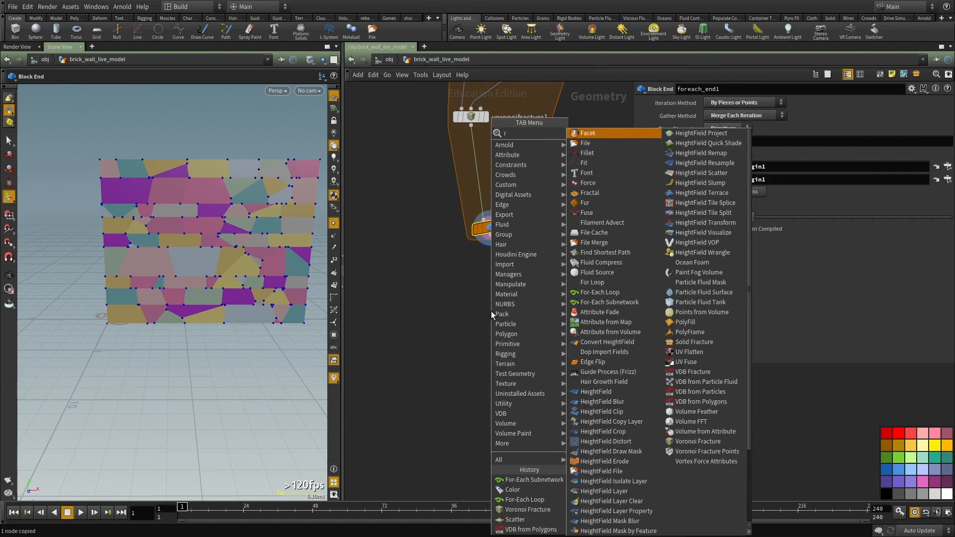
pyautogui.press('Return')
pyautogui.click(491, 312)
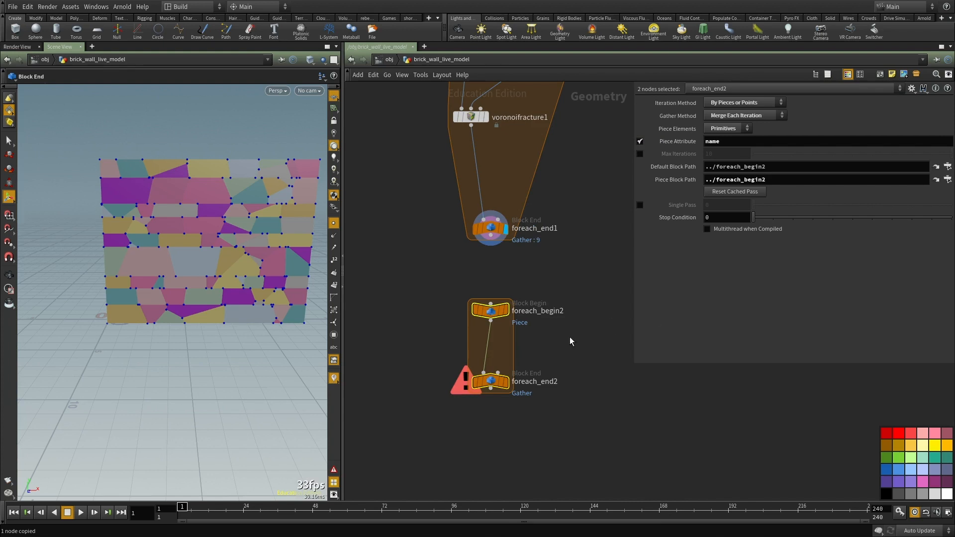
pyautogui.click(496, 256)
pyautogui.moveTo(491, 235); pyautogui.dragTo(490, 304)
pyautogui.moveTo(508, 410); pyautogui.dragTo(453, 288, button='middle')
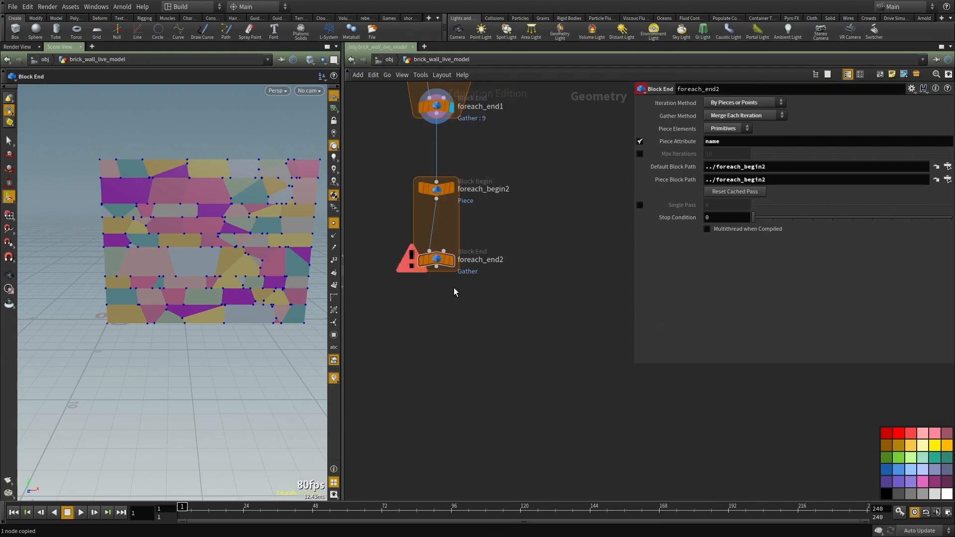
# Step: Display the single piece fetched by foreach_begin2 and move foreach_end2 farther down to make room inside the second loop
pyautogui.click(436, 259)
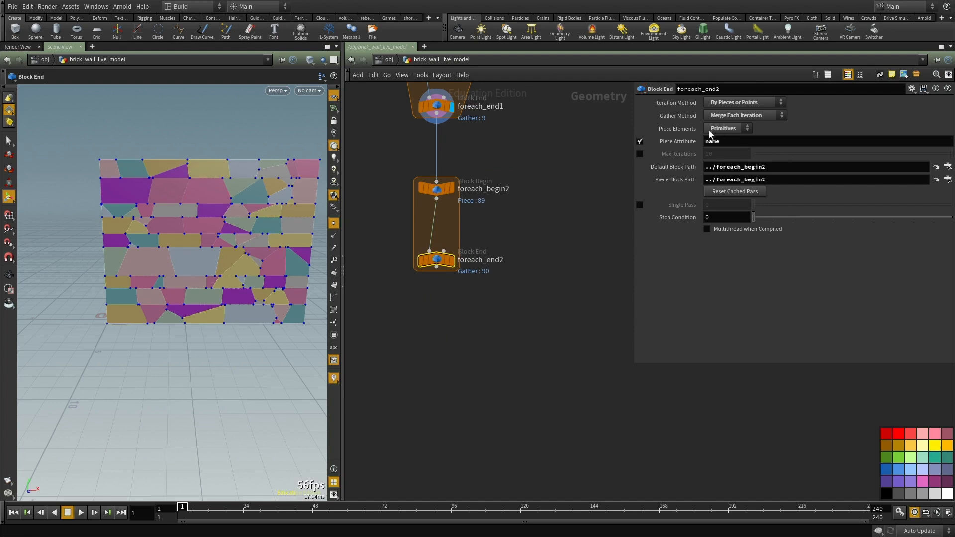
pyautogui.moveTo(476, 128); pyautogui.dragTo(485, 192, button='middle')
pyautogui.middleClick(450, 169)
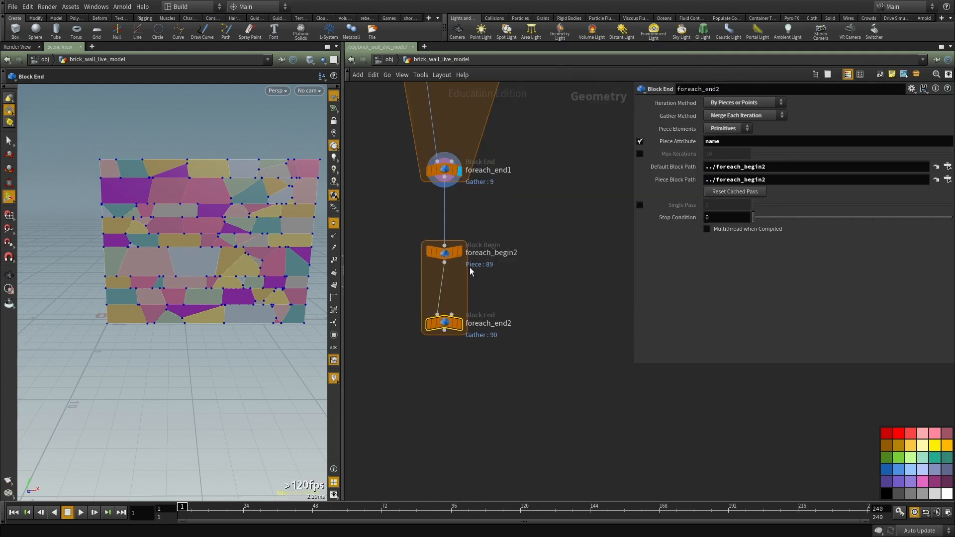
pyautogui.click(459, 252)
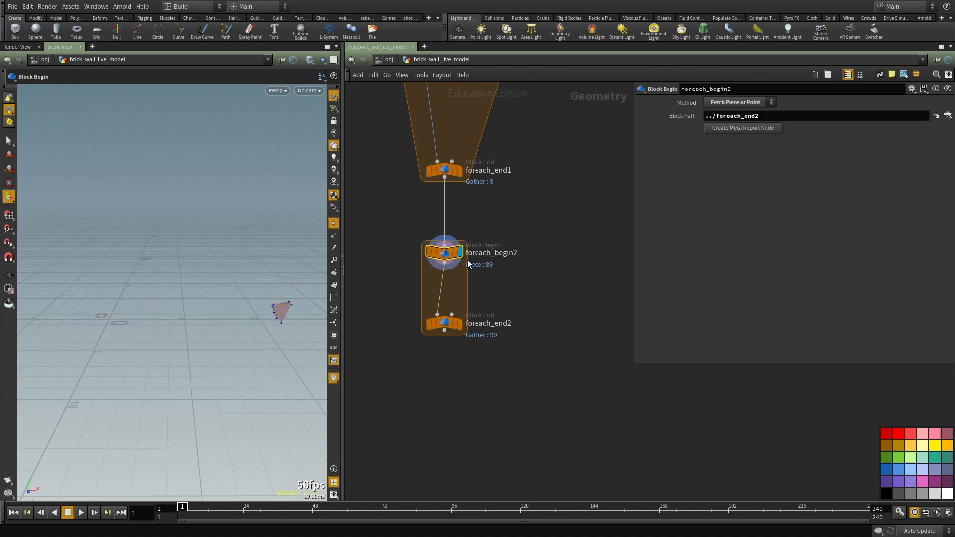
pyautogui.hotkey('space', 'g')
pyautogui.scroll(-5, 451, 314)
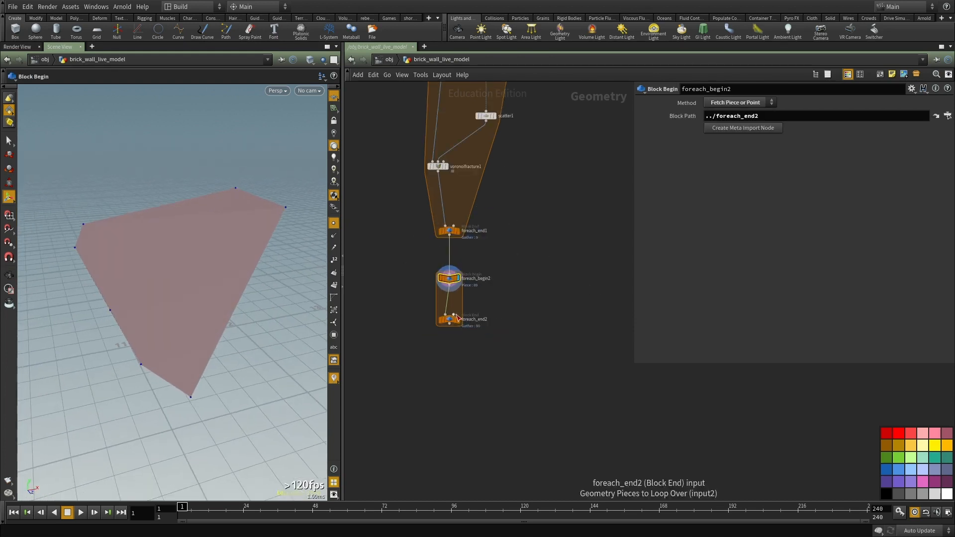
pyautogui.moveTo(447, 318); pyautogui.dragTo(452, 446)
pyautogui.keyDown('alt'); pyautogui.moveTo(124, 307); pyautogui.dragTo(249, 315); pyautogui.keyUp('alt')
pyautogui.scroll(5, 543, 334)
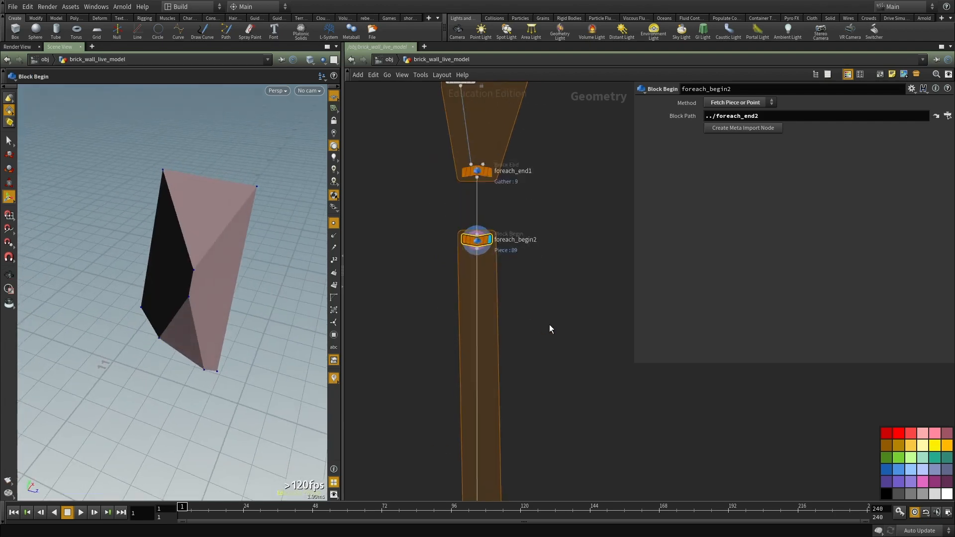
# Step: Insert a Transform node between foreach_begin2 and foreach_end2 and display its result
pyautogui.scroll(-3, 549, 386)
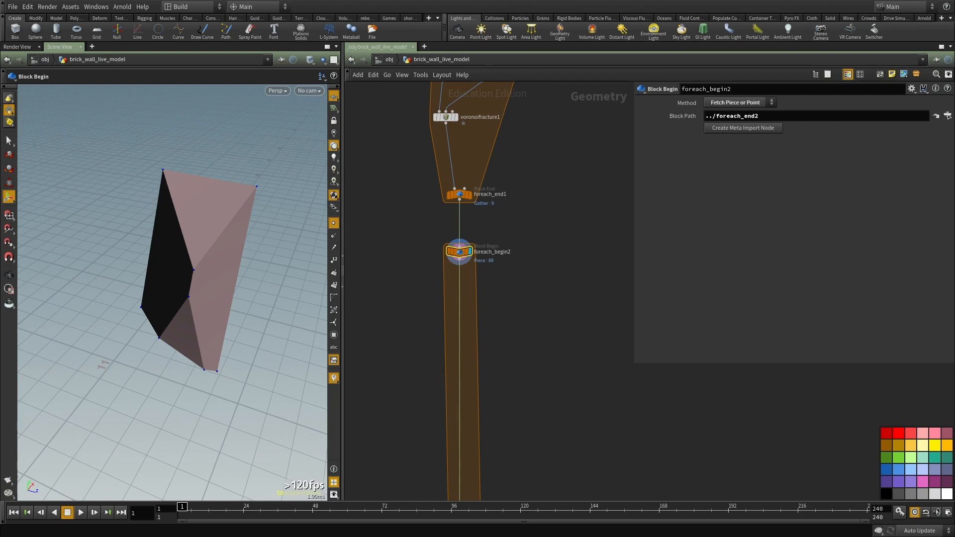
pyautogui.moveTo(491, 312); pyautogui.dragTo(460, 247, button='middle')
pyautogui.scroll(2, 432, 203)
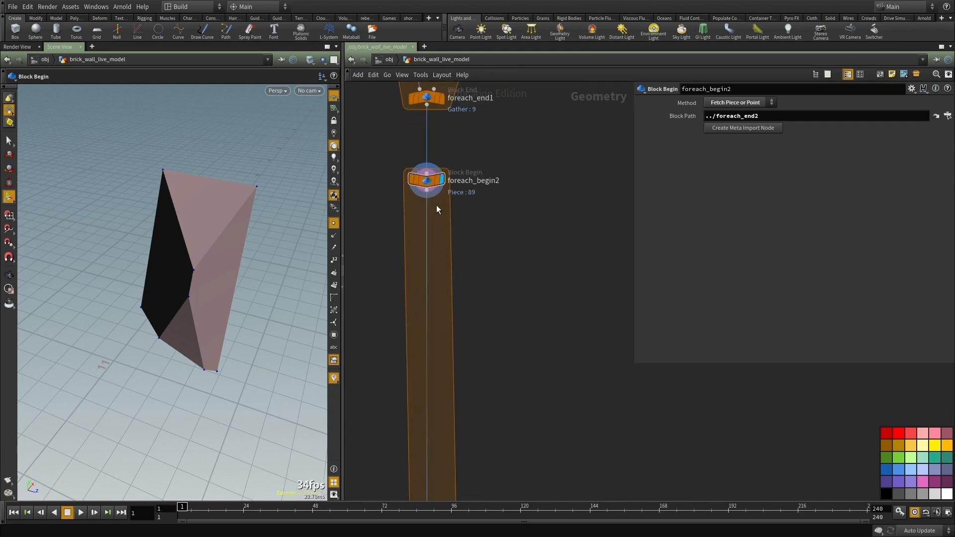
pyautogui.press('Tab')
pyautogui.write('t')
pyautogui.click(530, 154)
pyautogui.click(431, 228)
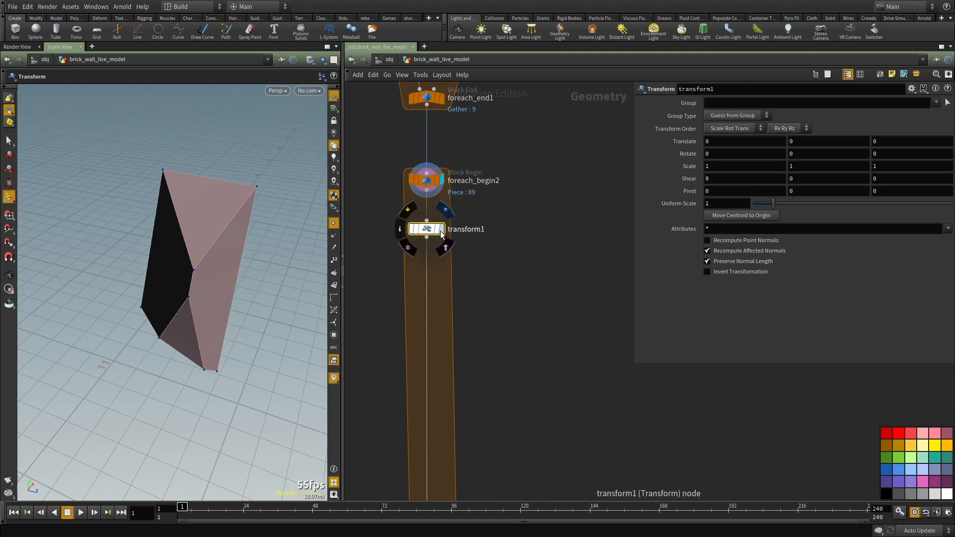
pyautogui.moveTo(431, 228); pyautogui.dragTo(431, 220)
pyautogui.moveTo(575, 231); pyautogui.dragTo(600, 188, button='middle')
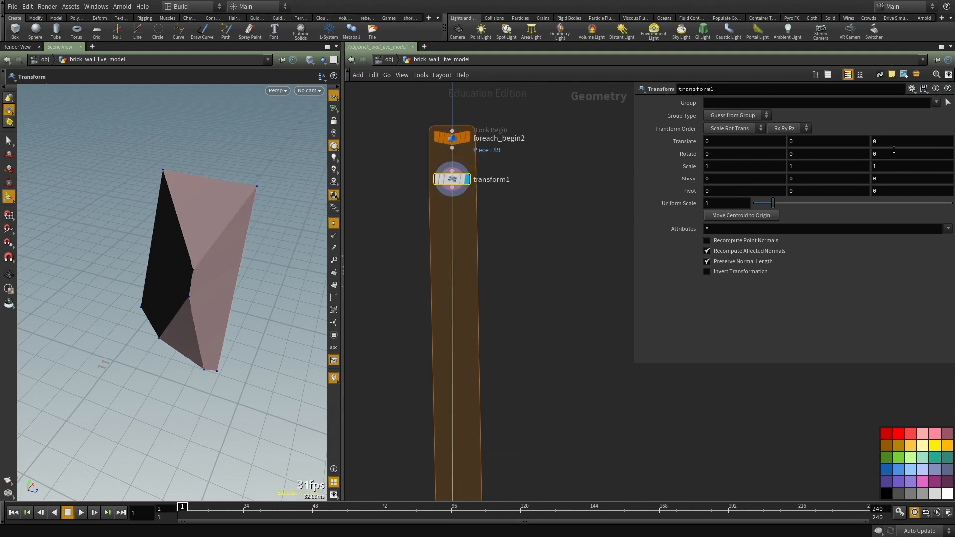
# Step: Try out a different Z scale on transform1 and undo the change
pyautogui.moveTo(906, 161); pyautogui.dragTo(938, 179, button='middle')
pyautogui.hotkey('ctrl', 'z')
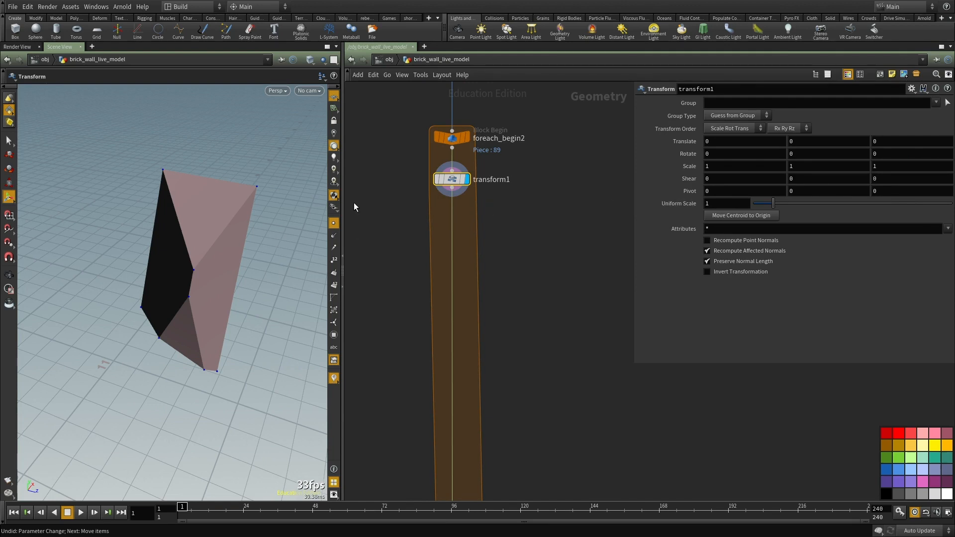
pyautogui.moveTo(904, 165); pyautogui.dragTo(904, 165, button='middle')
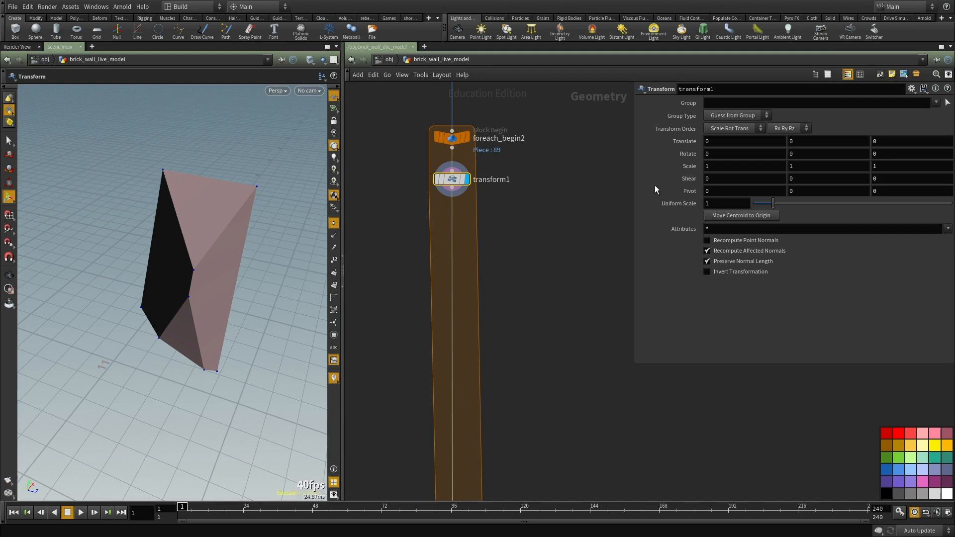
# Step: Create a meta import node for foreach_begin2 inside the second loop
pyautogui.moveTo(419, 148); pyautogui.dragTo(422, 237, button='middle')
pyautogui.scroll(2, 422, 237)
pyautogui.click(483, 226)
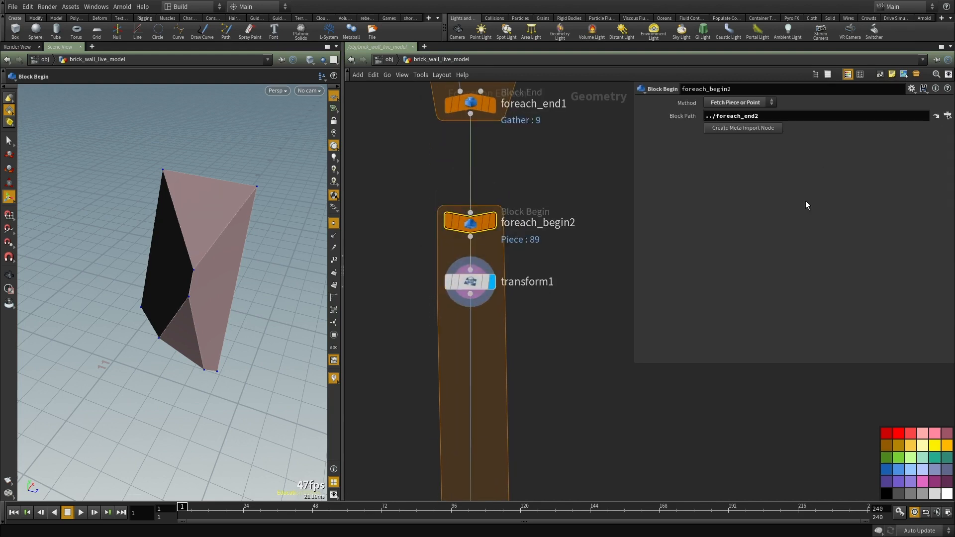
pyautogui.click(733, 130)
pyautogui.scroll(-3, 450, 249)
pyautogui.moveTo(501, 197); pyautogui.dragTo(434, 188, button='middle')
pyautogui.scroll(3, 470, 260)
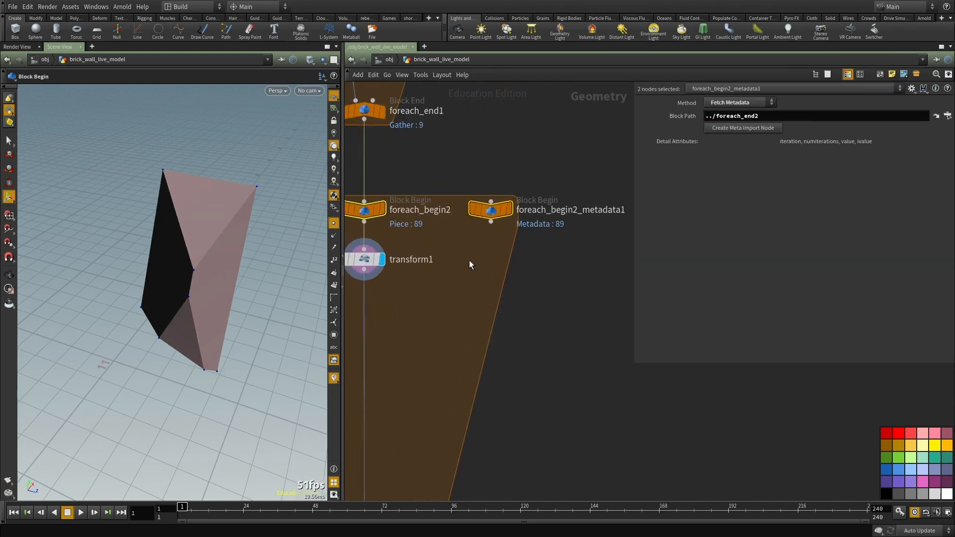
# Step: Begin an expression in transform1's Z scale and copy the iteration detail expression from voronoifracture1's Name Prefix
pyautogui.click(371, 256)
pyautogui.click(888, 166)
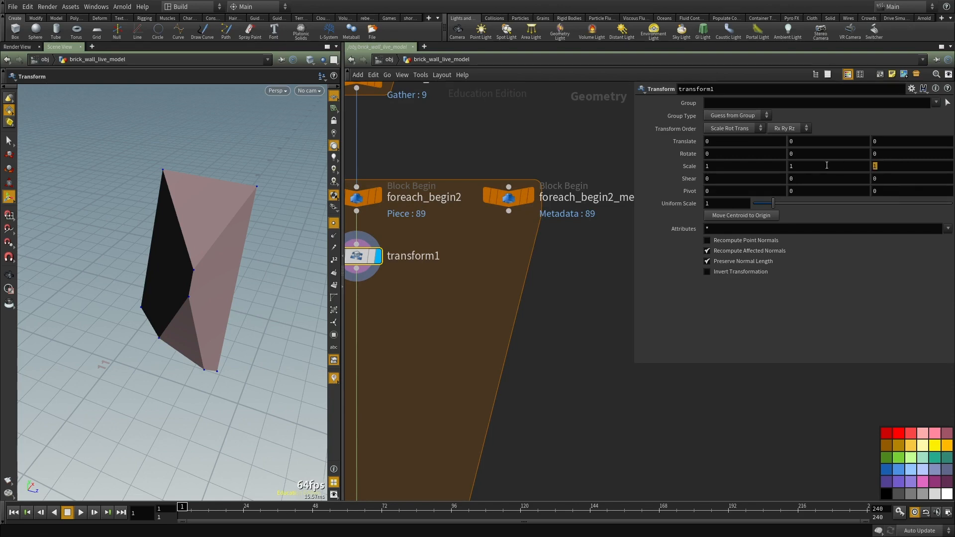
pyautogui.write('d')
pyautogui.scroll(-3, 494, 156)
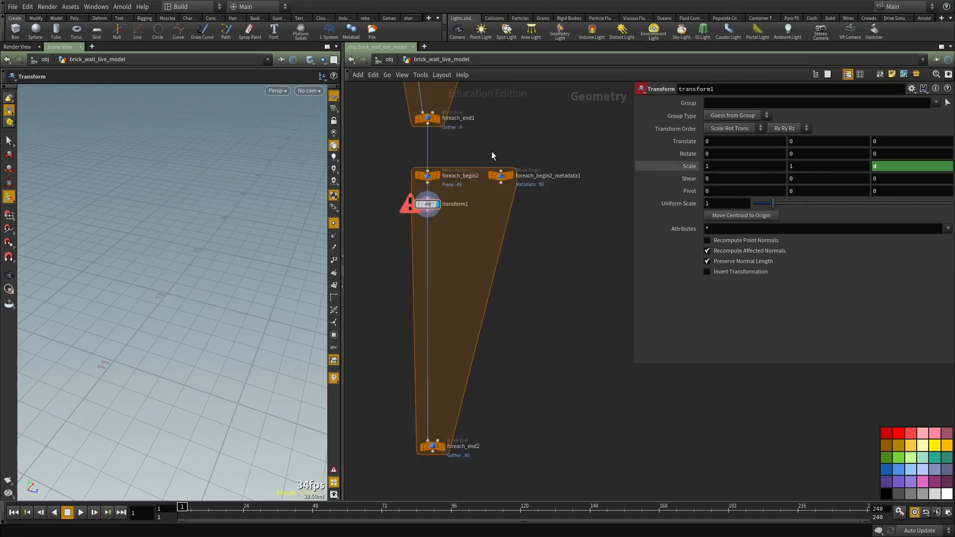
pyautogui.moveTo(494, 157); pyautogui.dragTo(493, 294, button='middle')
pyautogui.scroll(3, 493, 294)
pyautogui.moveTo(460, 204); pyautogui.dragTo(377, 265)
pyautogui.moveTo(728, 265); pyautogui.dragTo(916, 261)
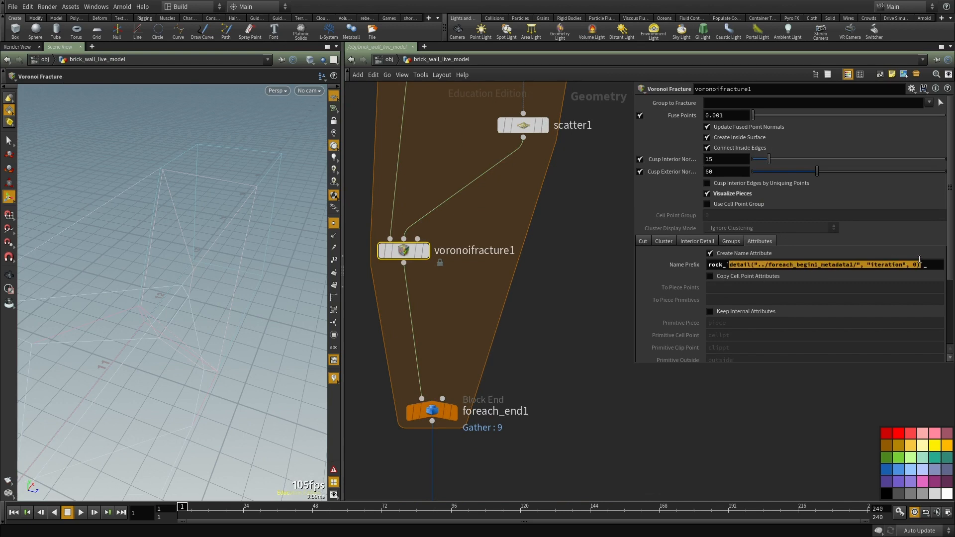
# Step: Set transform1's Z scale to detail("../foreach_begin2_metadata1/", "iteration", 0), based on the copied expression, and show its evaluated value
pyautogui.moveTo(500, 368); pyautogui.dragTo(498, 123, button='middle')
pyautogui.scroll(1, 595, 323)
pyautogui.click(586, 274)
pyautogui.moveTo(485, 360); pyautogui.dragTo(518, 305, button='middle')
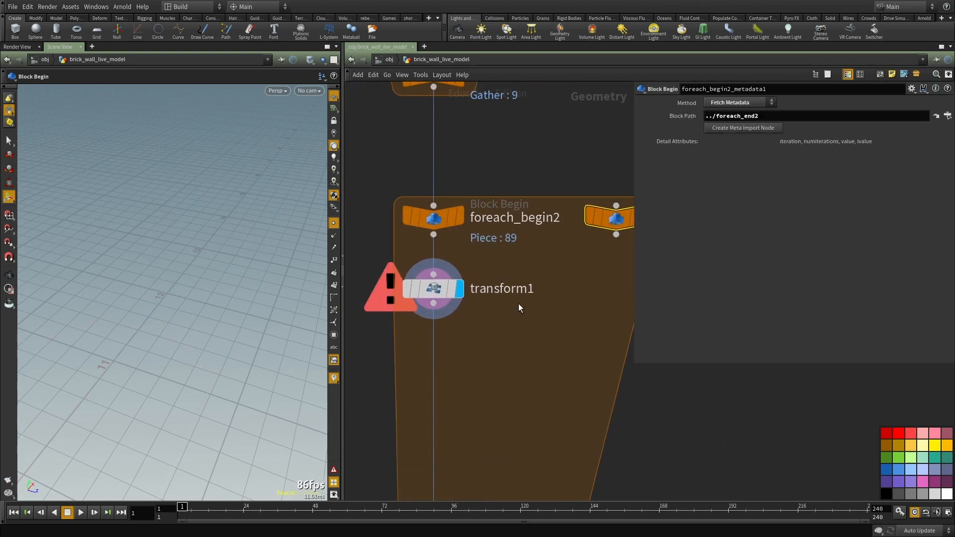
pyautogui.click(442, 289)
pyautogui.hotkey('ctrl', 'v')
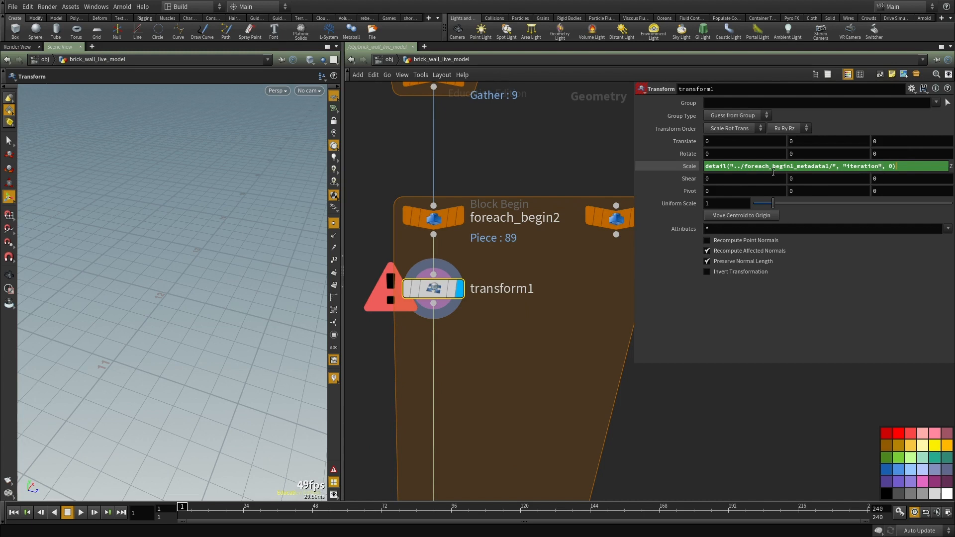
pyautogui.press('Return')
pyautogui.moveTo(539, 324); pyautogui.dragTo(406, 344, button='middle')
pyautogui.moveTo(592, 297); pyautogui.dragTo(474, 310, button='middle')
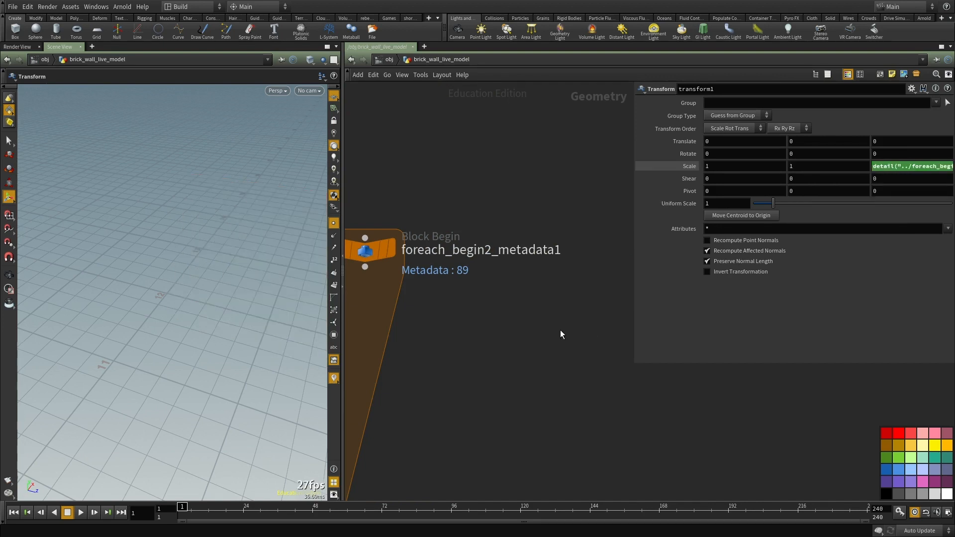
pyautogui.scroll(-8, 560, 318)
pyautogui.click(677, 166)
pyautogui.scroll(-2, 532, 269)
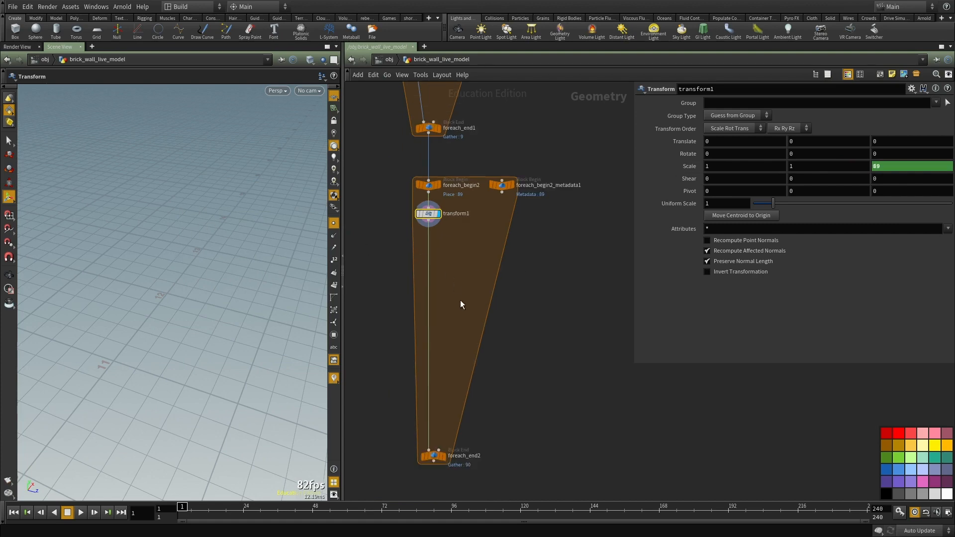
# Step: Display foreach_end2's output and inspect the iteration-scaled pieces of the whole wall
pyautogui.moveTo(424, 495); pyautogui.dragTo(431, 419, button='middle')
pyautogui.scroll(3, 431, 420)
pyautogui.click(461, 345)
pyautogui.click(457, 351)
pyautogui.keyDown('alt'); pyautogui.moveTo(152, 303); pyautogui.dragTo(214, 313, button='right'); pyautogui.keyUp('alt')
pyautogui.keyDown('alt'); pyautogui.moveTo(213, 313); pyautogui.dragTo(235, 273); pyautogui.keyUp('alt')
pyautogui.hotkey('space', 'g')
pyautogui.keyDown('alt'); pyautogui.moveTo(235, 273); pyautogui.dragTo(264, 299, button='right'); pyautogui.keyUp('alt')
pyautogui.keyDown('alt'); pyautogui.moveTo(264, 298); pyautogui.dragTo(249, 346); pyautogui.keyUp('alt')
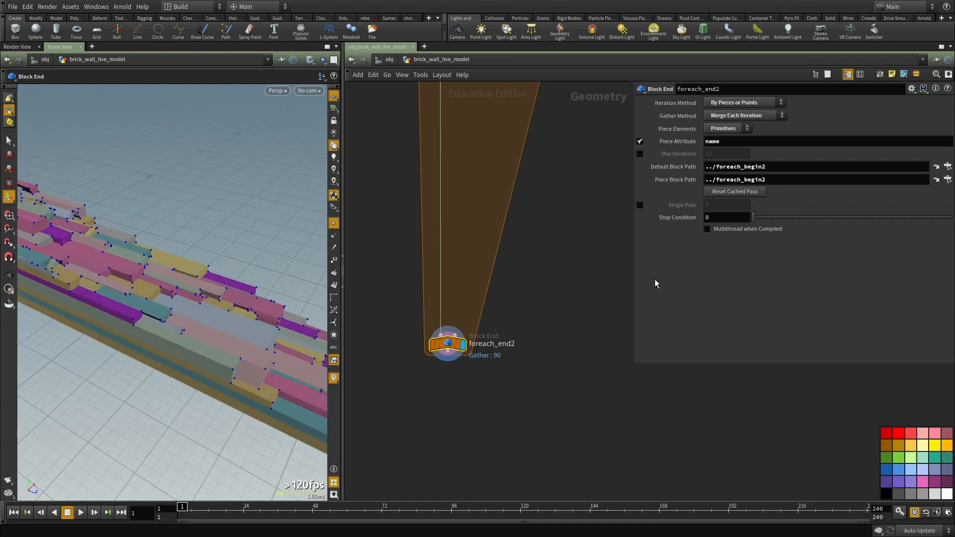
# Step: Wrap transform1's Z scale expression in a fit() function with an input range of 0 to 1
pyautogui.scroll(-3, 490, 202)
pyautogui.moveTo(490, 202); pyautogui.dragTo(477, 430, button='middle')
pyautogui.scroll(5, 482, 341)
pyautogui.moveTo(460, 345); pyautogui.dragTo(409, 291)
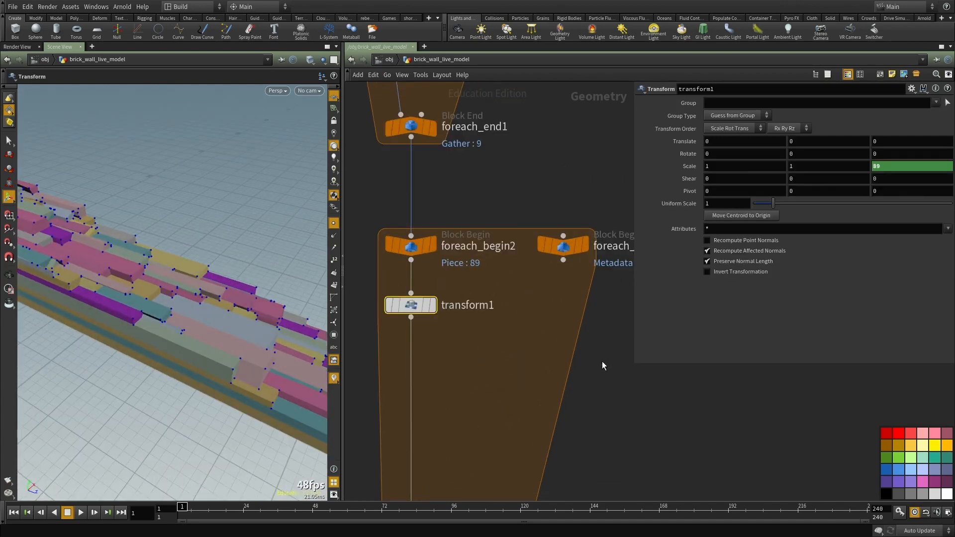
pyautogui.moveTo(634, 364); pyautogui.dragTo(447, 371)
pyautogui.click(489, 166)
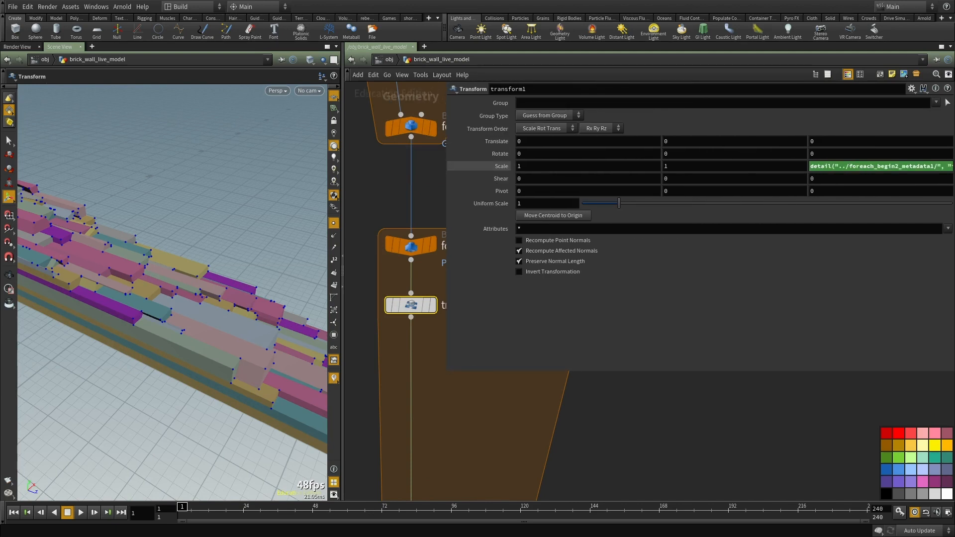
pyautogui.click(814, 167)
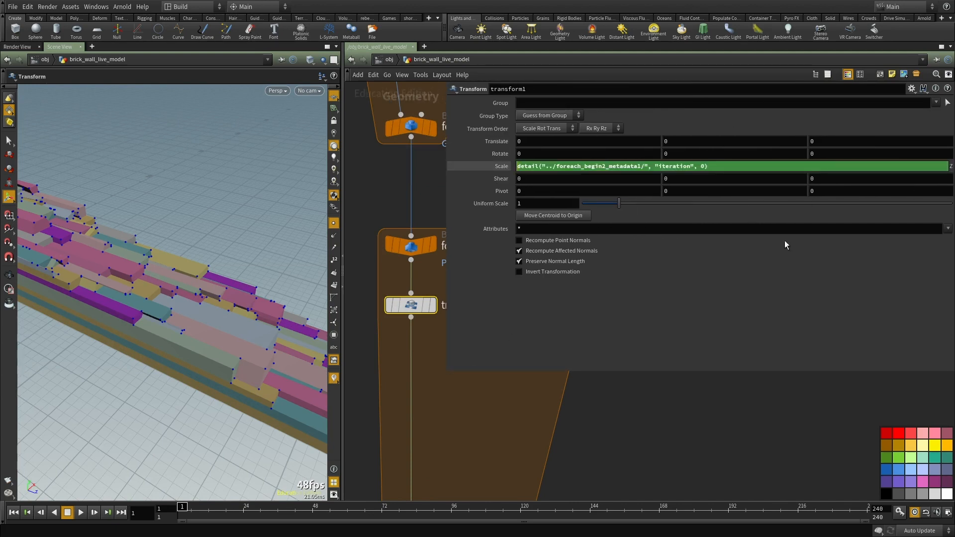
pyautogui.write('fit()')
pyautogui.press('BackSpace')
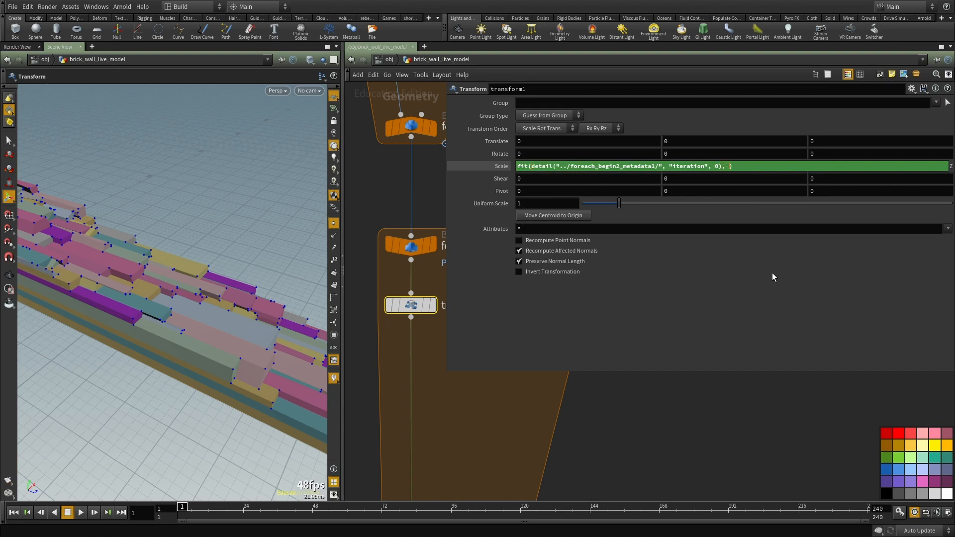
pyautogui.write(', 0')
pyautogui.write(', 1')
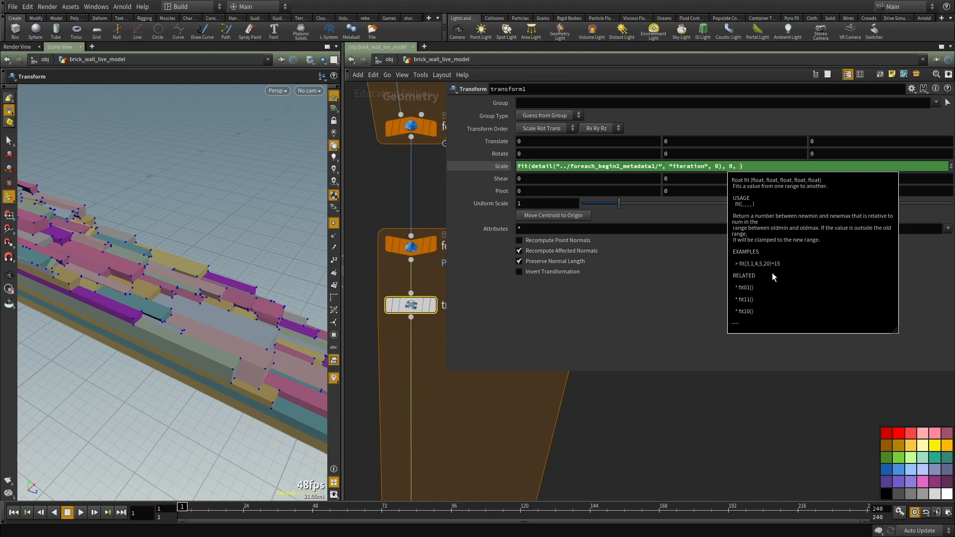
pyautogui.press('Return')
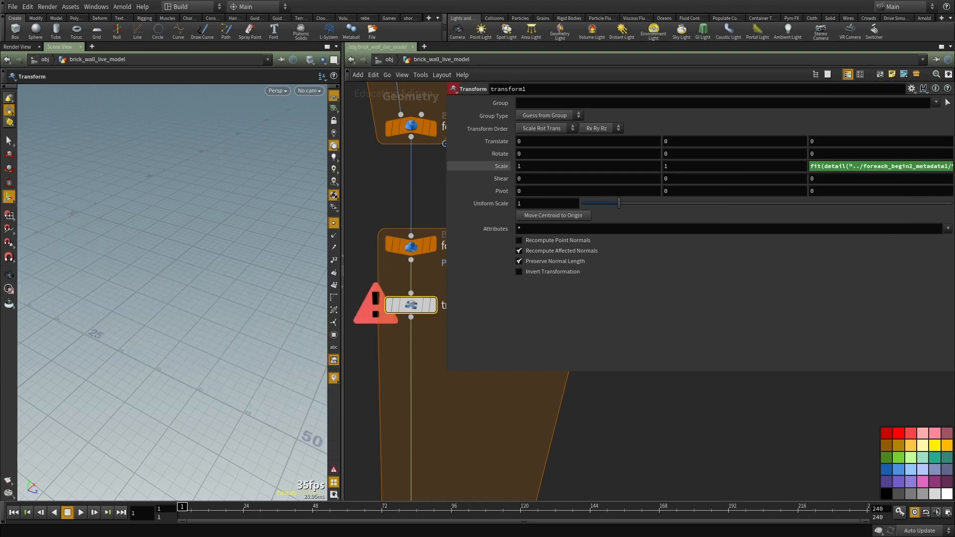
# Step: Complete transform1's Z scale fit() in the expression editor with an output range of 0.6 to 1.2 and accept it
pyautogui.moveTo(573, 498); pyautogui.dragTo(512, 416, button='middle')
pyautogui.scroll(-3, 512, 416)
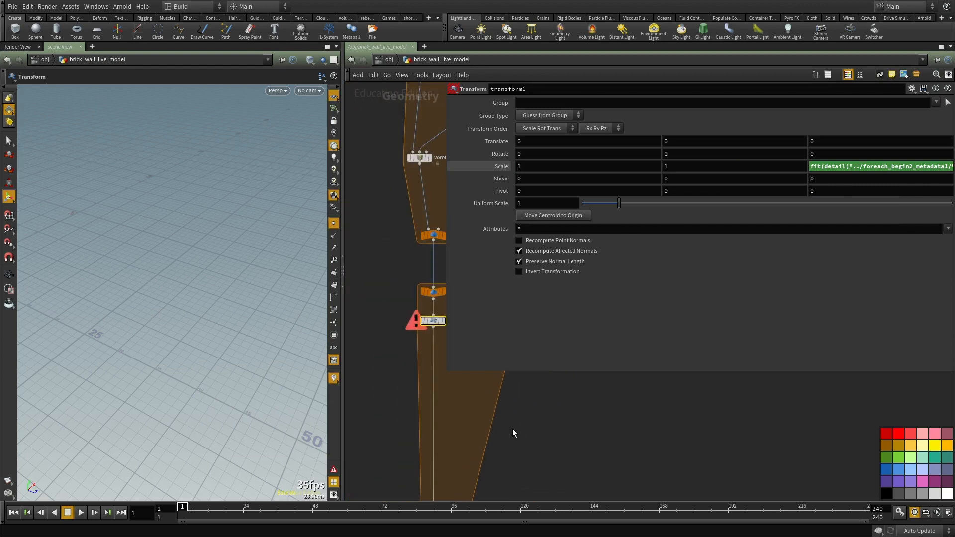
pyautogui.moveTo(445, 371); pyautogui.dragTo(364, 427)
pyautogui.click(897, 168)
pyautogui.hotkey('alt', 'e')
pyautogui.keyDown('alt'); pyautogui.moveTo(658, 255); pyautogui.dragTo(318, 219); pyautogui.keyUp('alt')
pyautogui.keyDown('alt'); pyautogui.moveTo(339, 241); pyautogui.dragTo(796, 362, button='right'); pyautogui.keyUp('alt')
pyautogui.moveTo(404, 94); pyautogui.dragTo(417, 94)
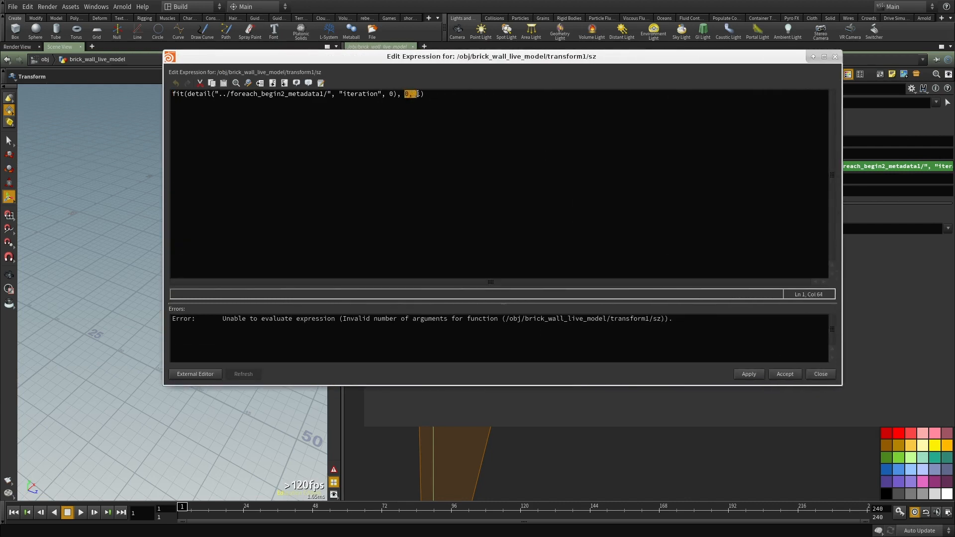
pyautogui.click(419, 94)
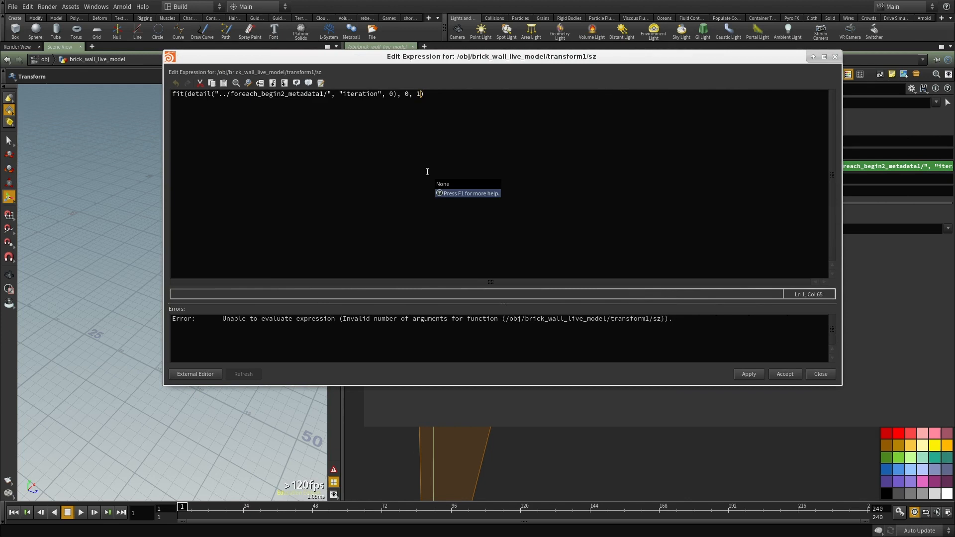
pyautogui.write(', ')
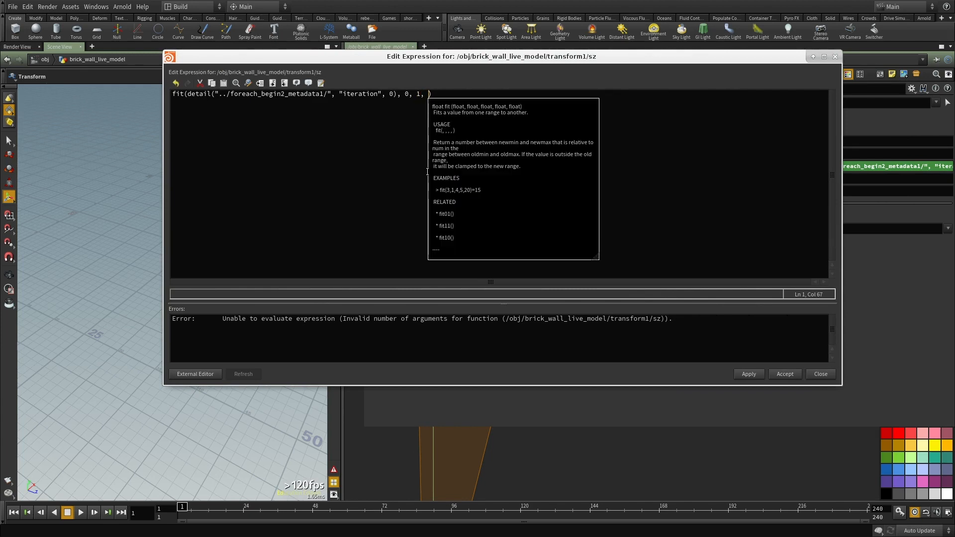
pyautogui.write('0.6')
pyautogui.click(316, 207)
pyautogui.click(752, 377)
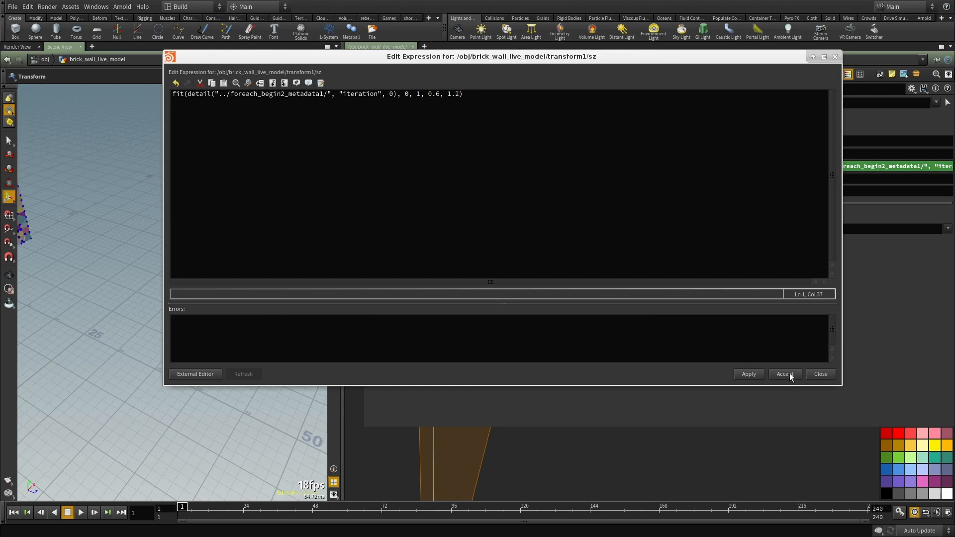
pyautogui.click(789, 374)
pyautogui.press('Escape')
pyautogui.press('f')
pyautogui.moveTo(121, 260); pyautogui.dragTo(28, 260, button='right')
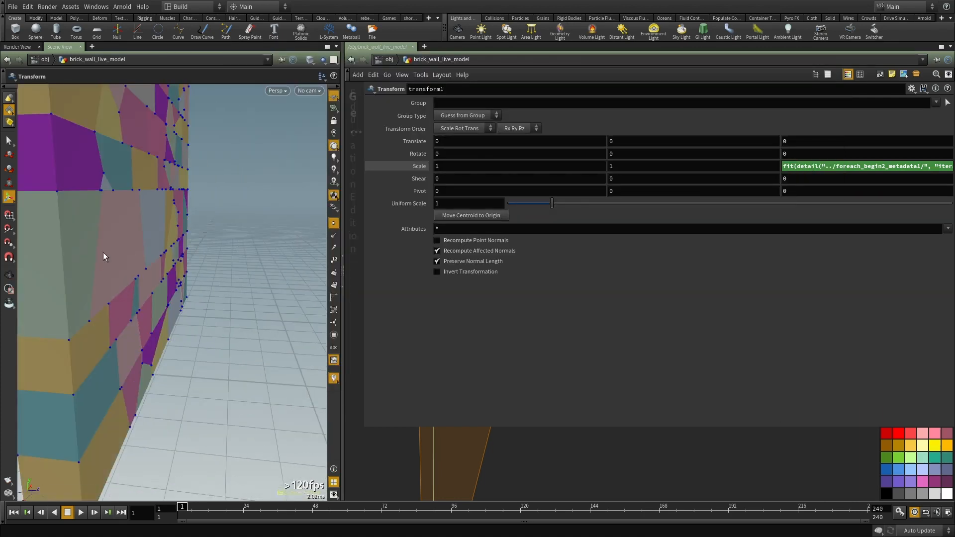
# Step: Wrap the detail() call in transform1's Z scale expression in rand(), inside fit(), and accept the edit
pyautogui.click(933, 166)
pyautogui.click(725, 162)
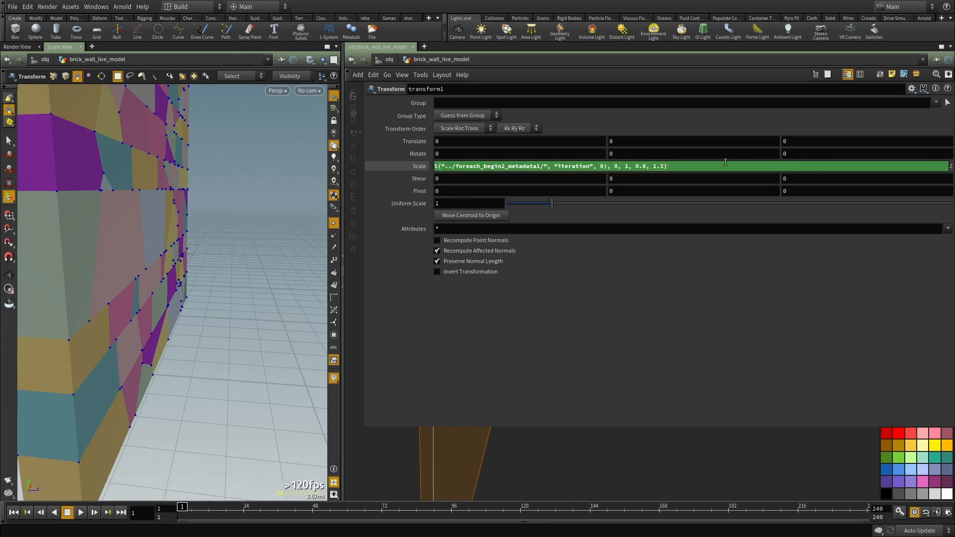
pyautogui.hotkey('alt', 'e')
pyautogui.moveTo(187, 80); pyautogui.dragTo(396, 85)
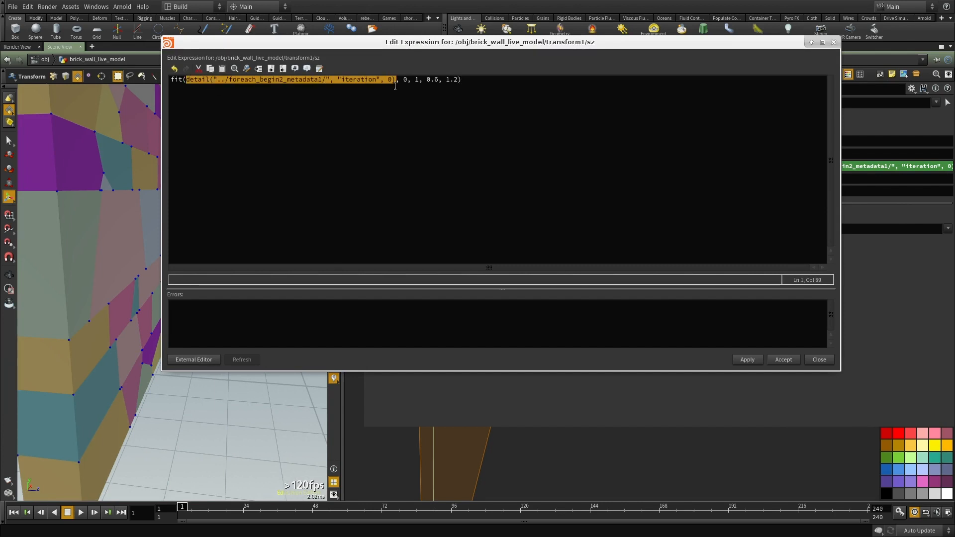
pyautogui.press('Left')
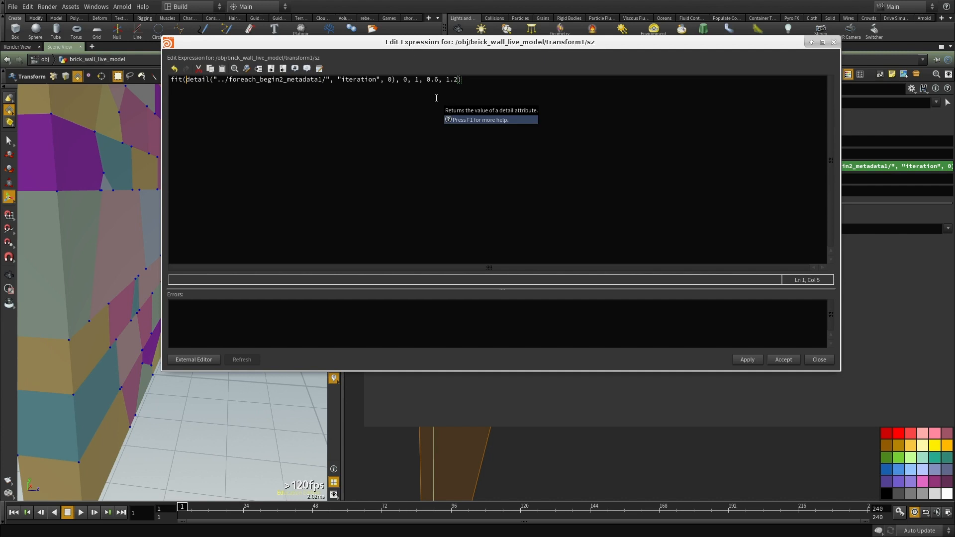
pyautogui.write('rand(')
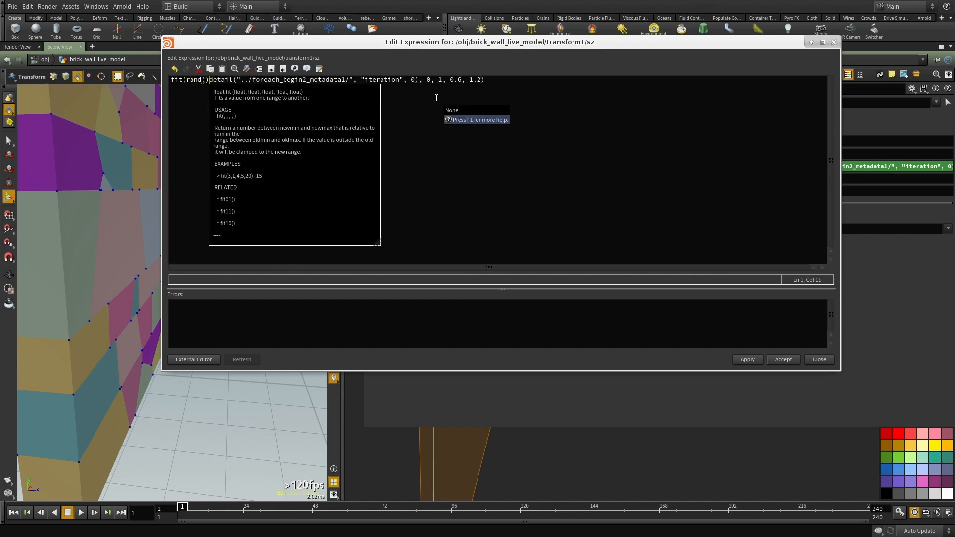
pyautogui.press('Delete')
pyautogui.click(417, 99)
pyautogui.write(')')
pyautogui.moveTo(418, 79); pyautogui.dragTo(479, 80)
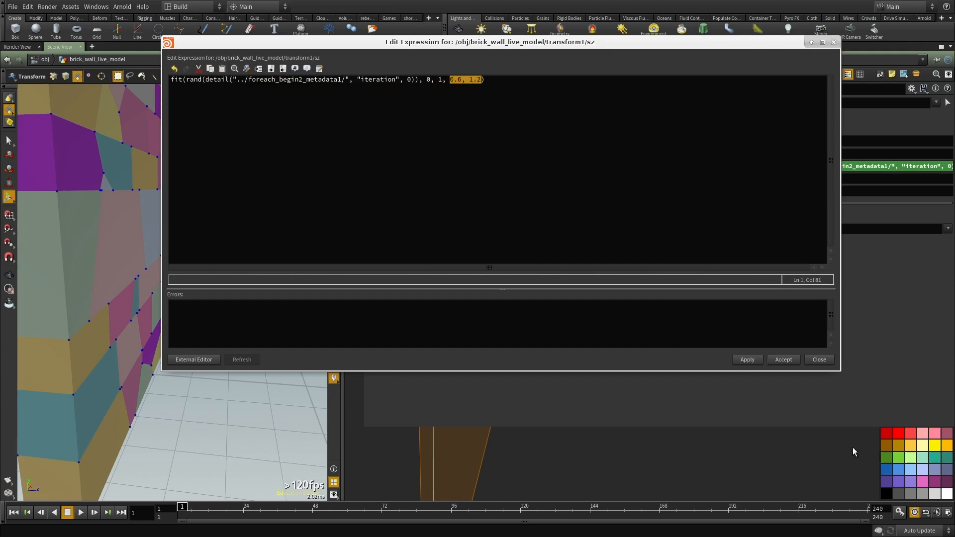
pyautogui.click(747, 361)
pyautogui.click(782, 360)
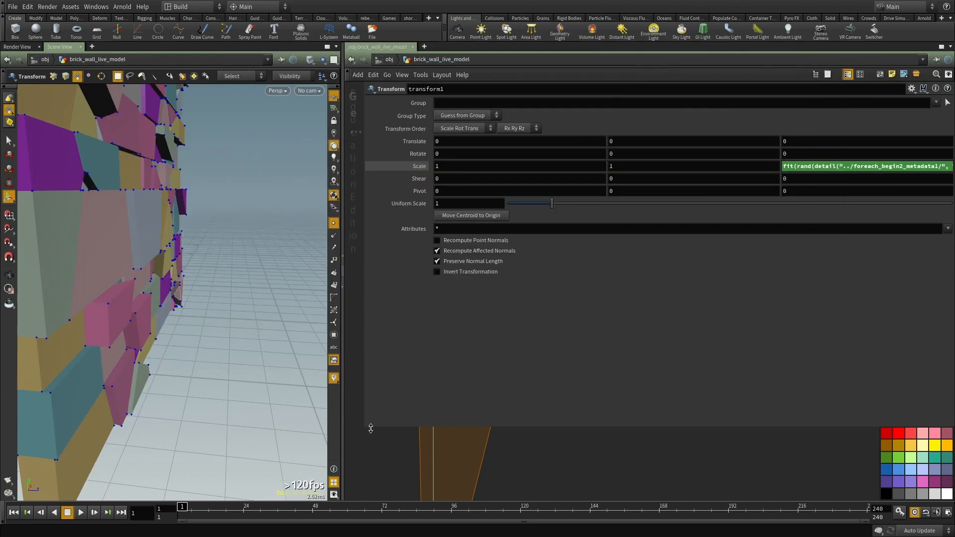
# Step: Inspect the randomised brick depths along the wall's face and side edge, and review the second loop's nodes
pyautogui.moveTo(365, 426); pyautogui.dragTo(727, 399)
pyautogui.keyDown('alt'); pyautogui.moveTo(279, 348); pyautogui.dragTo(150, 343); pyautogui.keyUp('alt')
pyautogui.moveTo(177, 272); pyautogui.dragTo(181, 348, button='middle')
pyautogui.moveTo(181, 348); pyautogui.dragTo(282, 335)
pyautogui.moveTo(282, 335); pyautogui.dragTo(207, 279, button='right')
pyautogui.moveTo(207, 279); pyautogui.dragTo(247, 292)
pyautogui.moveTo(247, 293); pyautogui.dragTo(194, 285, button='right')
pyautogui.moveTo(194, 286); pyautogui.dragTo(193, 230)
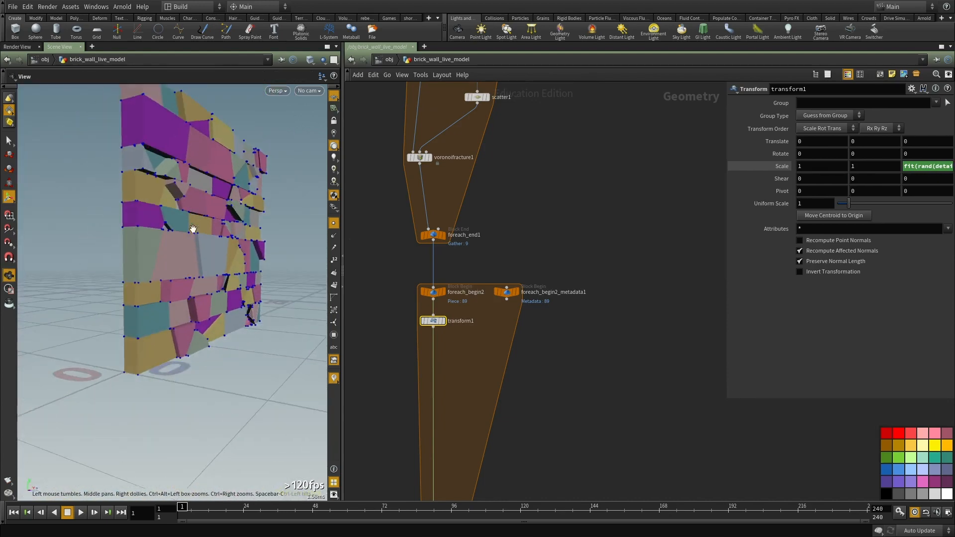
pyautogui.moveTo(193, 230); pyautogui.dragTo(241, 246, button='right')
pyautogui.moveTo(606, 314); pyautogui.dragTo(577, 343, button='right')
pyautogui.moveTo(577, 343); pyautogui.dragTo(582, 222, button='middle')
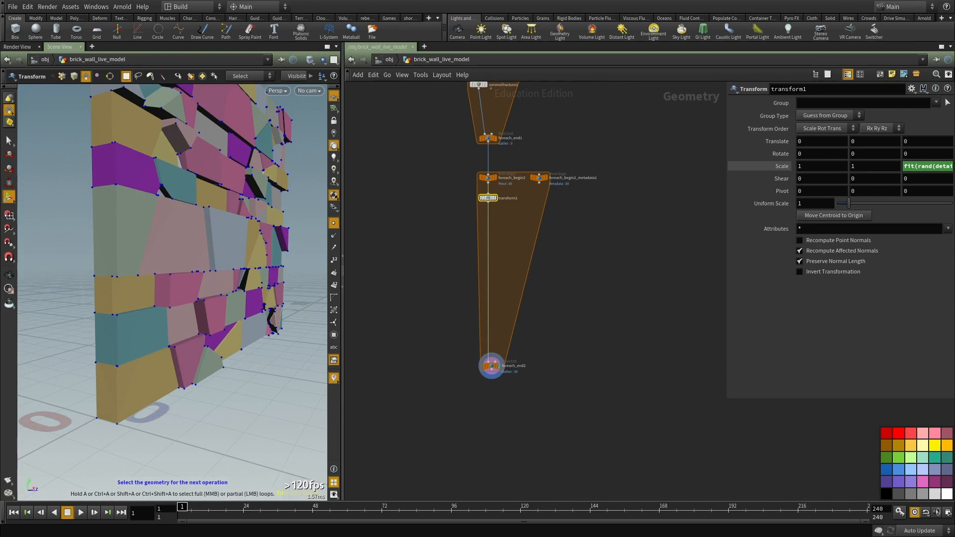
pyautogui.moveTo(628, 342); pyautogui.dragTo(622, 391, button='middle')
pyautogui.scroll(5, 468, 249)
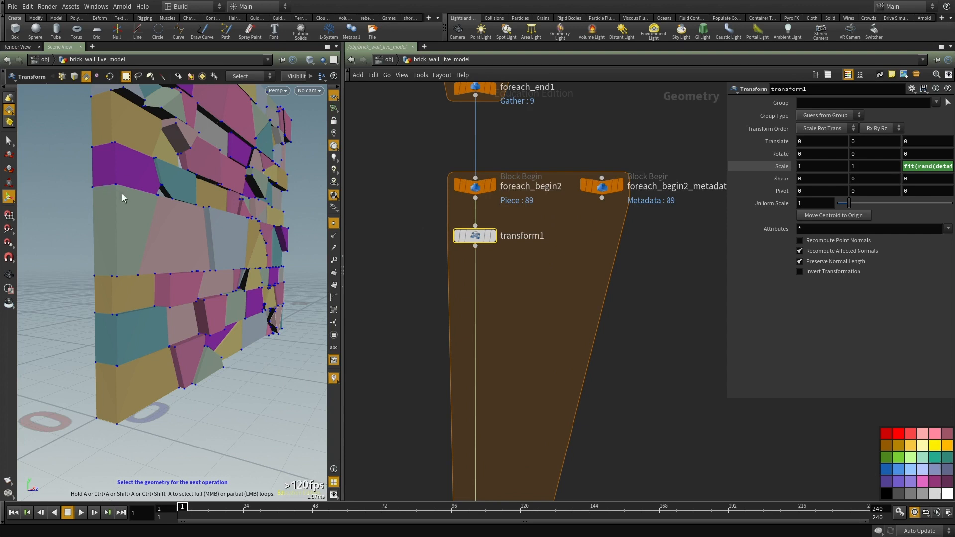
pyautogui.moveTo(152, 279); pyautogui.dragTo(202, 241)
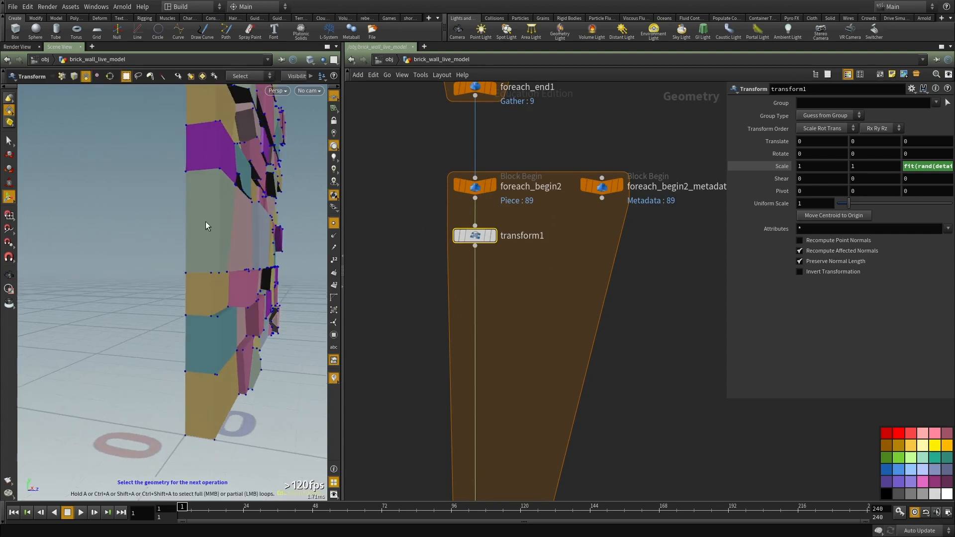
# Step: Display transform1's output and examine the single brick piece from several angles
pyautogui.click(493, 236)
pyautogui.press('Escape')
pyautogui.press('f')
pyautogui.moveTo(101, 334); pyautogui.dragTo(171, 342)
pyautogui.moveTo(217, 273); pyautogui.dragTo(174, 230)
pyautogui.moveTo(234, 228); pyautogui.dragTo(75, 318, button='right')
pyautogui.moveTo(75, 319); pyautogui.dragTo(200, 305)
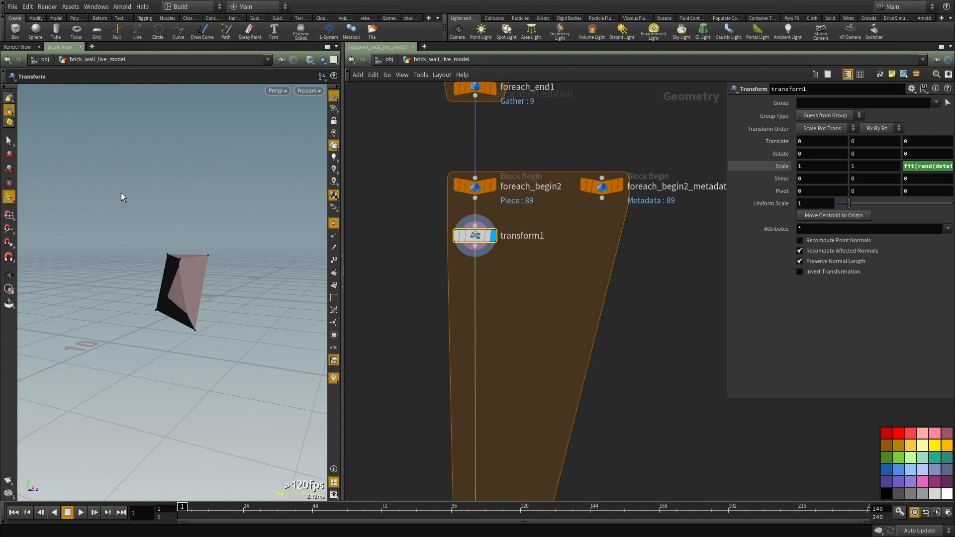
# Step: Add an Assemble node fed by transform1 in the second loop and enable Create Packed Geometry
pyautogui.scroll(3, 535, 288)
pyautogui.press('Tab')
pyautogui.write('ass')
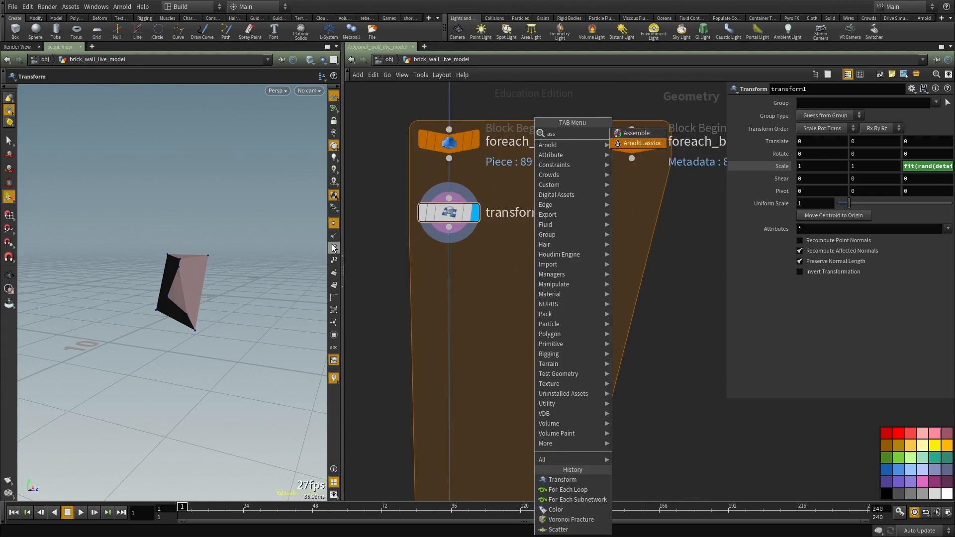
pyautogui.click(637, 133)
pyautogui.click(547, 301)
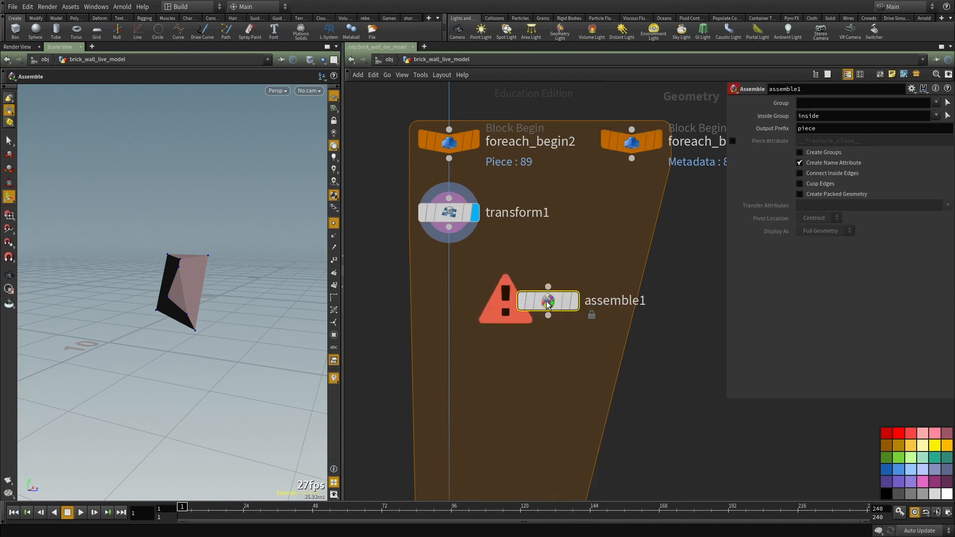
pyautogui.click(829, 193)
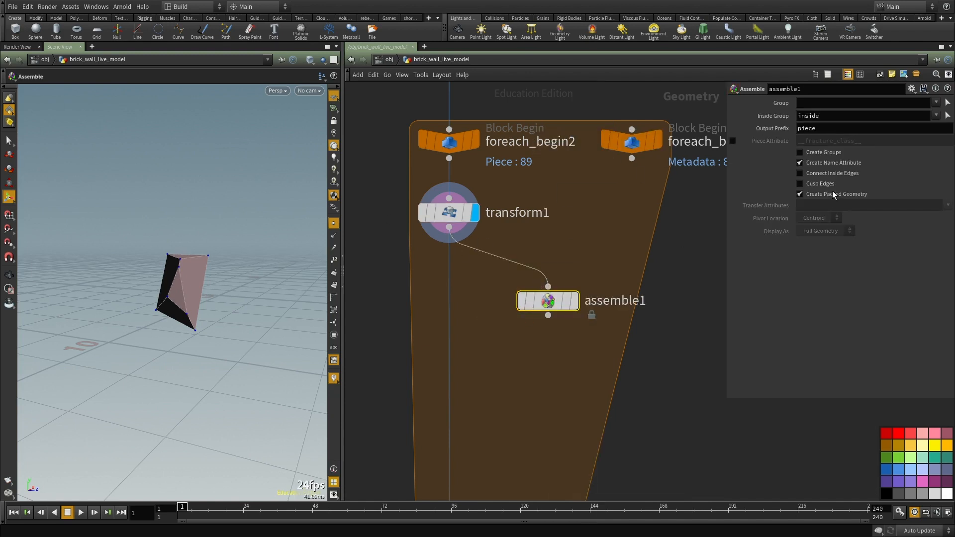
# Step: Display assemble1's output and set its packed geometry to display as Centroid
pyautogui.click(573, 301)
pyautogui.click(825, 231)
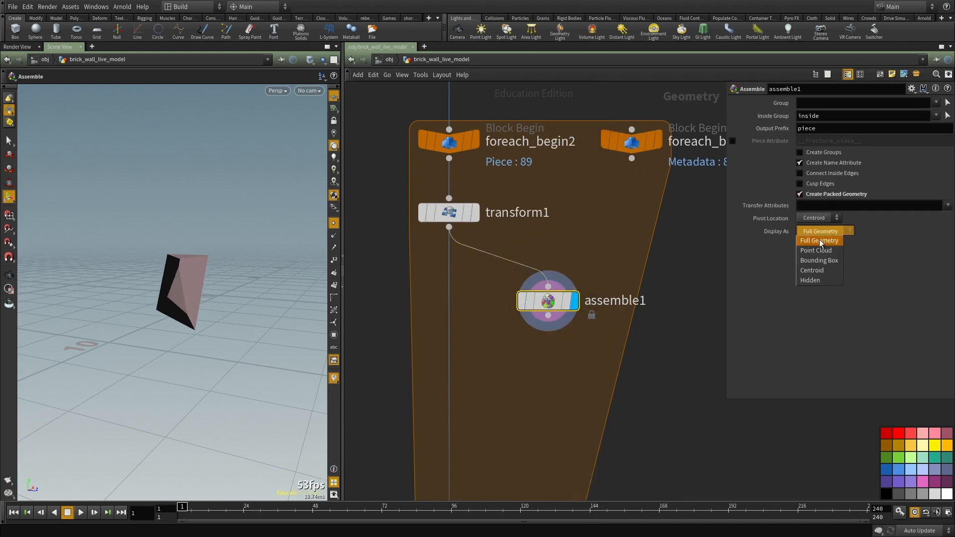
pyautogui.click(820, 270)
pyautogui.press('f')
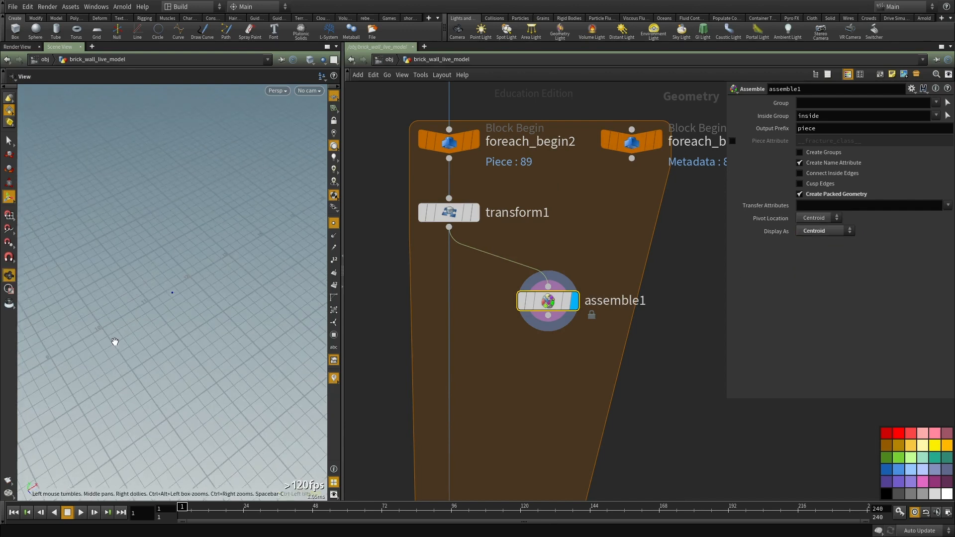
# Step: Create a Grid node beside the second For-Each loop and show it in the viewport
pyautogui.scroll(-4, 577, 323)
pyautogui.moveTo(564, 314); pyautogui.dragTo(584, 315)
pyautogui.moveTo(688, 274); pyautogui.dragTo(610, 282, button='middle')
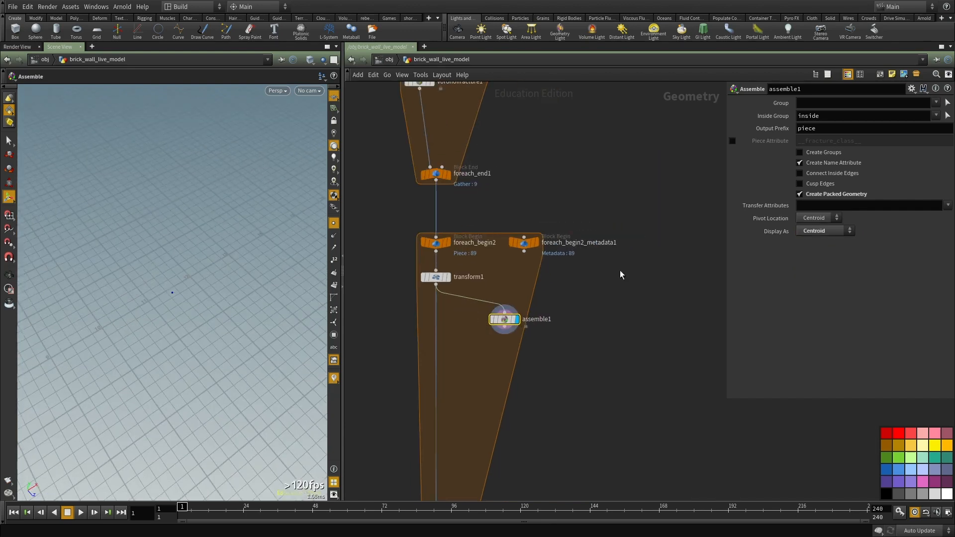
pyautogui.press('Tab')
pyautogui.write('gr')
pyautogui.click(617, 259)
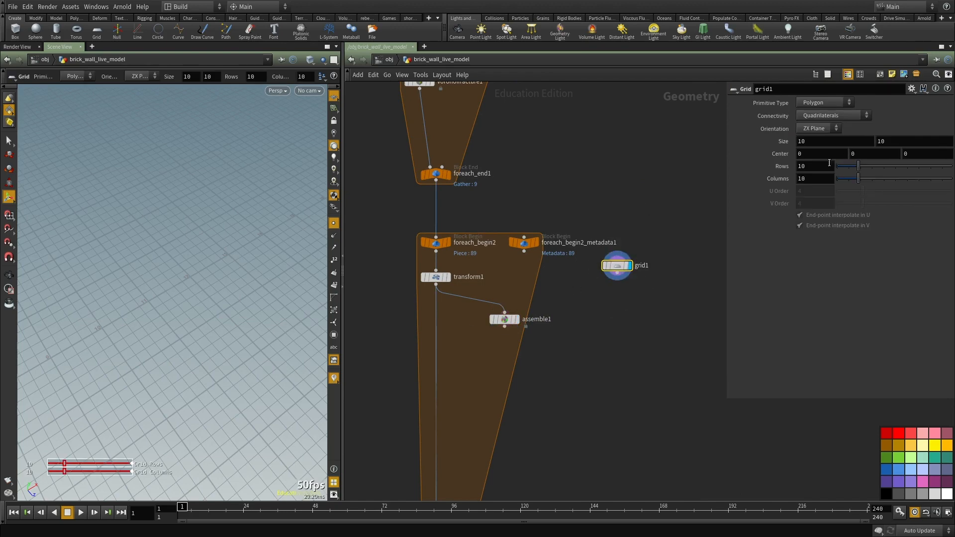
pyautogui.keyDown('alt'); pyautogui.moveTo(86, 321); pyautogui.dragTo(201, 278, button='middle'); pyautogui.keyUp('alt')
# Step: Add a Copy to Points node below assemble1 in the second loop
pyautogui.moveTo(586, 344); pyautogui.dragTo(601, 276, button='middle')
pyautogui.scroll(2, 601, 275)
pyautogui.press('Tab')
pyautogui.write('copy')
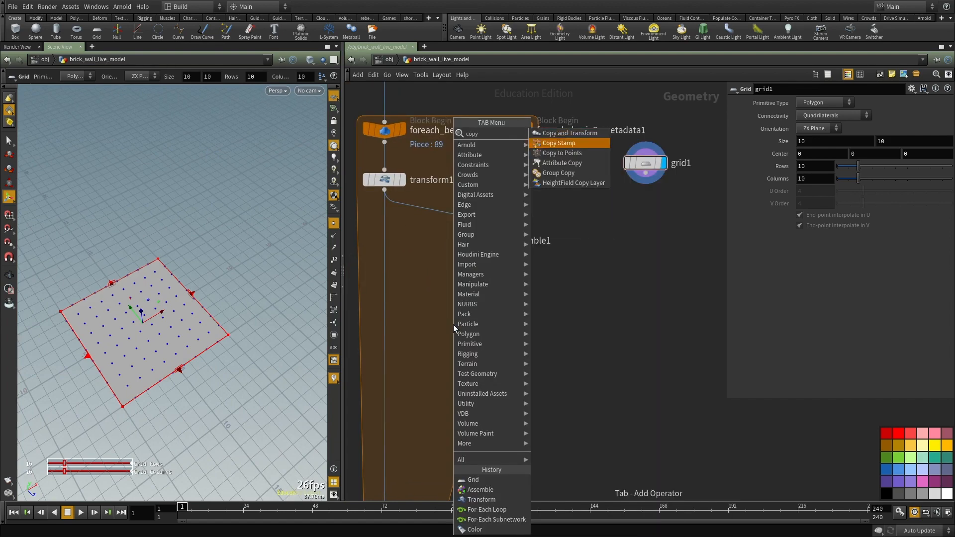
pyautogui.press('Down')
pyautogui.press('Return')
pyautogui.click(453, 325)
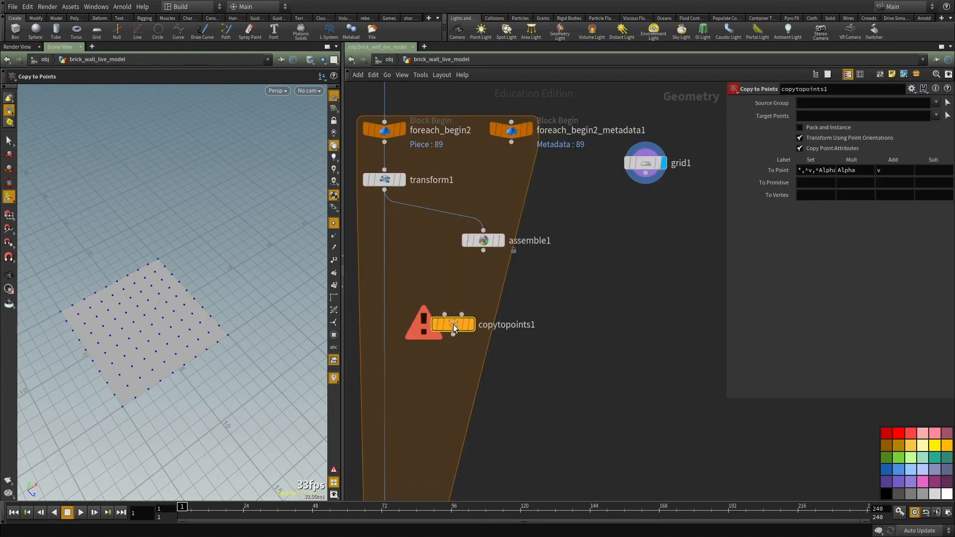
# Step: Try wiring assemble1 as the source geometry and grid1 as the target points of copytopoints1
pyautogui.click(483, 250)
pyautogui.click(445, 315)
pyautogui.click(645, 173)
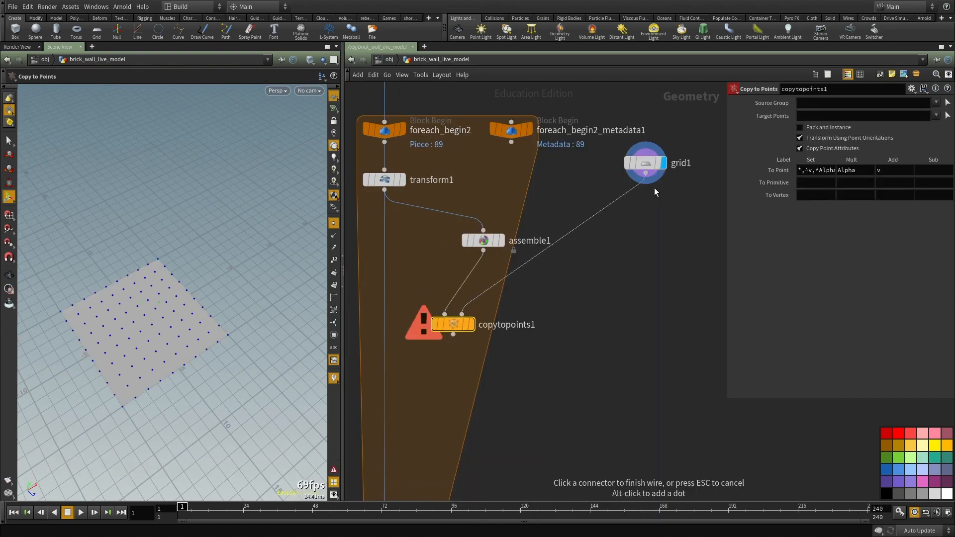
pyautogui.click(462, 315)
# Step: Rewire copytopoints1 with grid1 as the source geometry and assemble1 as the target points, and display its output
pyautogui.click(444, 314)
pyautogui.click(646, 173)
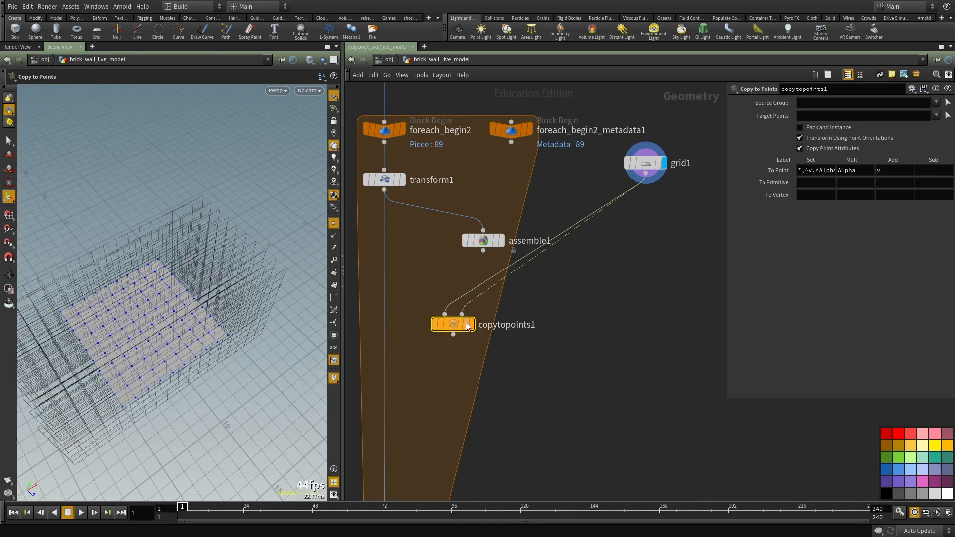
pyautogui.click(462, 315)
pyautogui.click(483, 250)
pyautogui.click(471, 327)
pyautogui.moveTo(208, 262)
pyautogui.keyDown('alt'); pyautogui.mouseDown()
pyautogui.moveTo(253, 212)
pyautogui.moveTo(226, 258)
pyautogui.mouseUp(); pyautogui.keyUp('alt')
pyautogui.keyDown('alt'); pyautogui.moveTo(226, 258); pyautogui.dragTo(171, 294, button='right'); pyautogui.keyUp('alt')
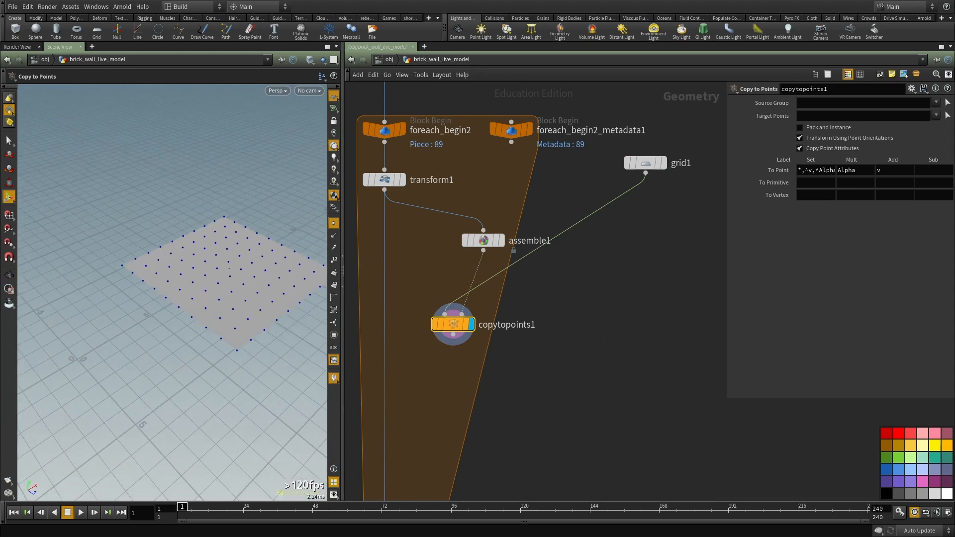
# Step: Display assemble1's output and move copytopoints1 further down to make room below assemble1
pyautogui.moveTo(592, 332); pyautogui.dragTo(599, 305, button='middle')
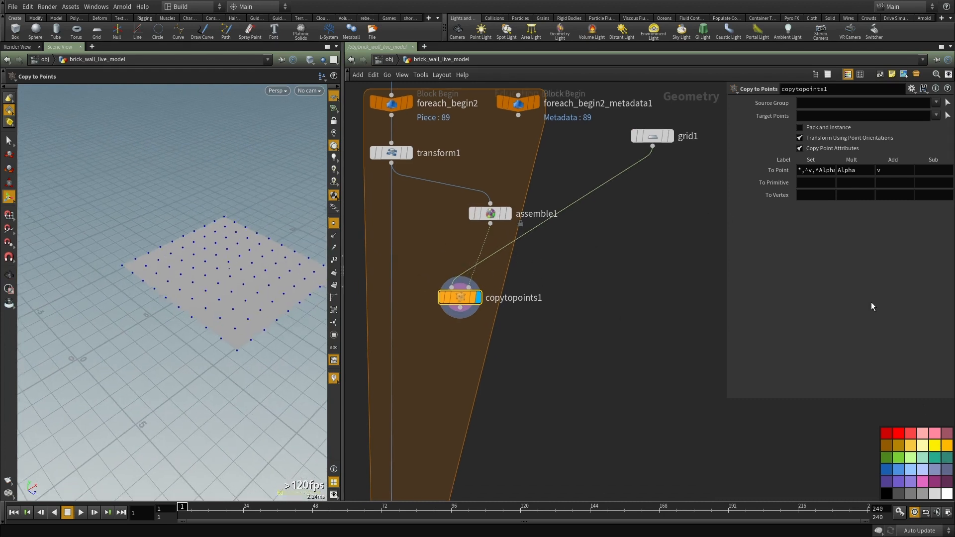
pyautogui.moveTo(688, 220); pyautogui.dragTo(608, 310, button='middle')
pyautogui.click(572, 225)
pyautogui.moveTo(623, 164); pyautogui.dragTo(649, 122, button='middle')
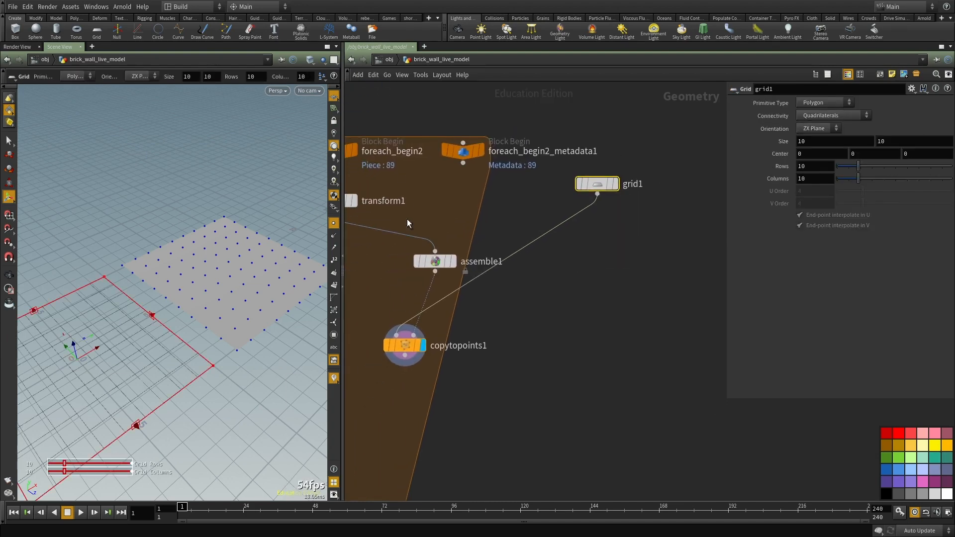
pyautogui.click(454, 262)
pyautogui.moveTo(388, 345); pyautogui.dragTo(446, 375)
# Step: Insert an Attribute Randomize node on the wire between assemble1 and copytopoints1
pyautogui.scroll(3, 461, 300)
pyautogui.press('Tab')
pyautogui.write('rand')
pyautogui.click(566, 133)
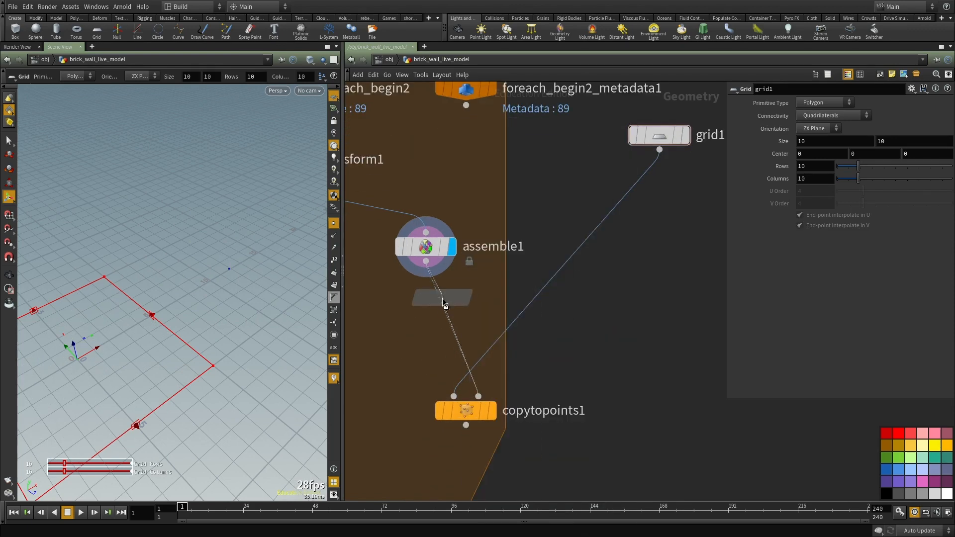
pyautogui.click(438, 304)
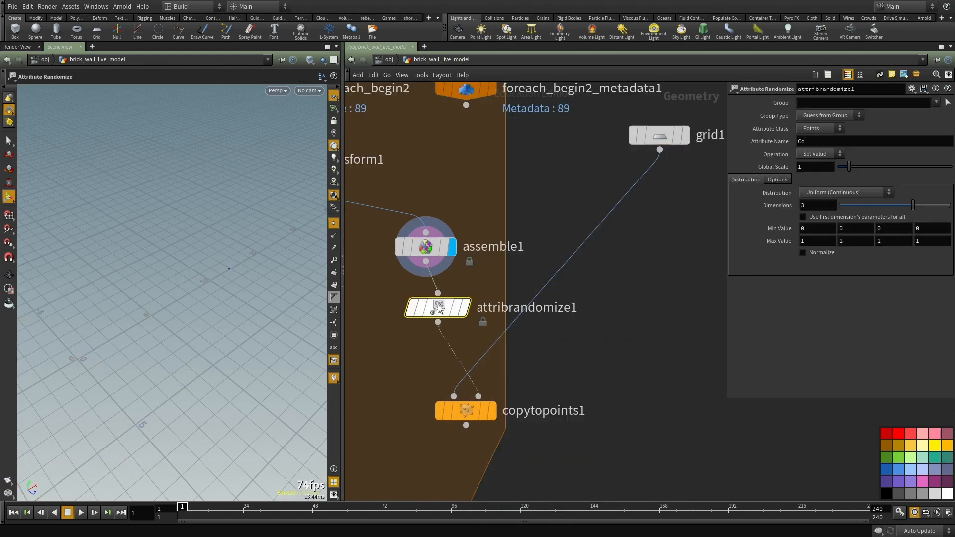
# Step: Set the attribute name of attribrandomize1 to N so it randomises the point normal
pyautogui.click(595, 309)
pyautogui.moveTo(528, 321); pyautogui.dragTo(525, 271, button='middle')
pyautogui.scroll(2, 458, 278)
pyautogui.keyDown('alt'); pyautogui.moveTo(184, 286); pyautogui.dragTo(216, 292); pyautogui.keyUp('alt')
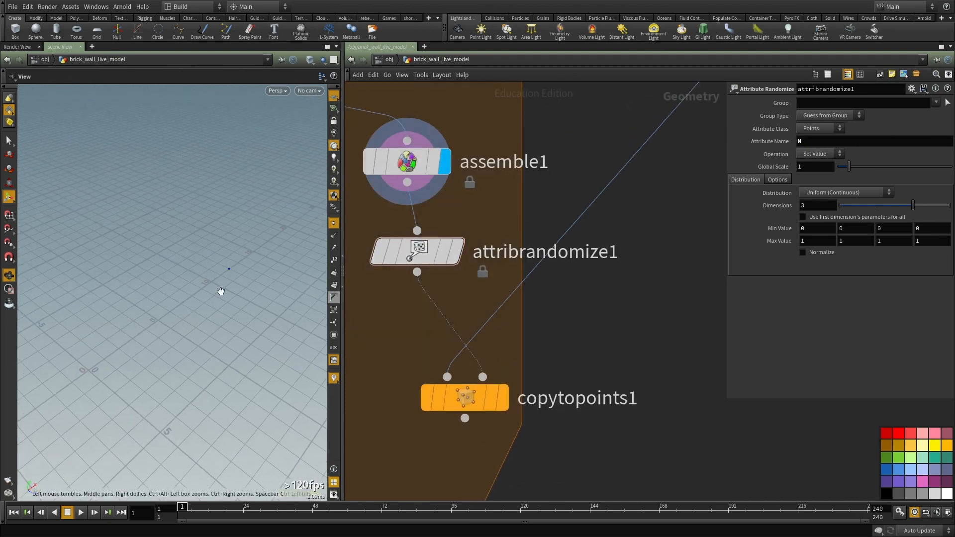
pyautogui.scroll(-2, 615, 352)
pyautogui.moveTo(615, 352); pyautogui.dragTo(527, 397, button='middle')
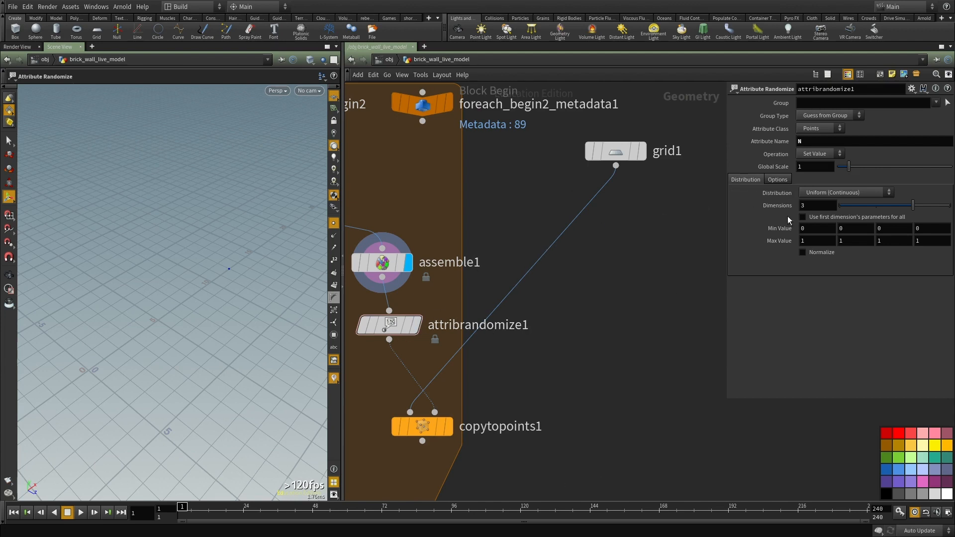
# Step: Change attribrandomize1's distribution to Direction or Orientation and enable the cone angle
pyautogui.click(846, 192)
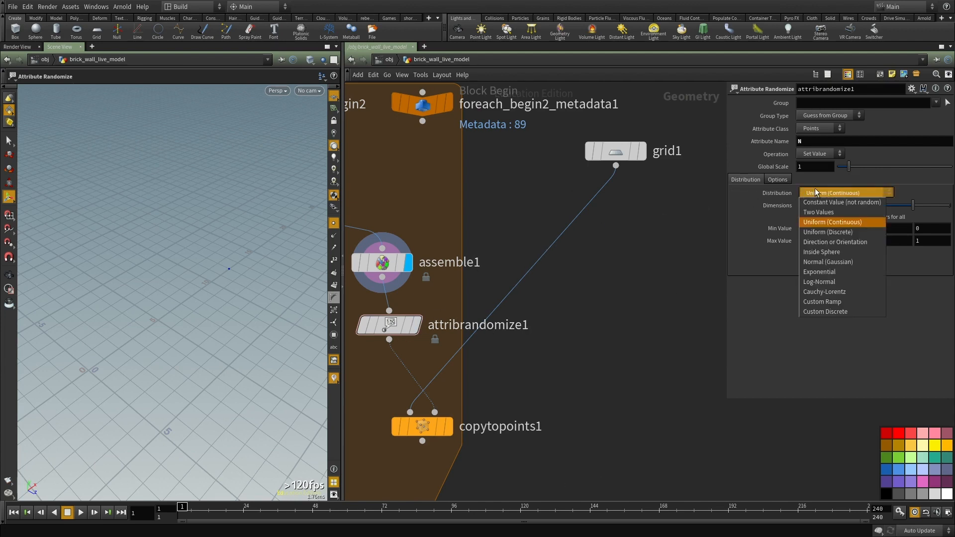
pyautogui.click(836, 242)
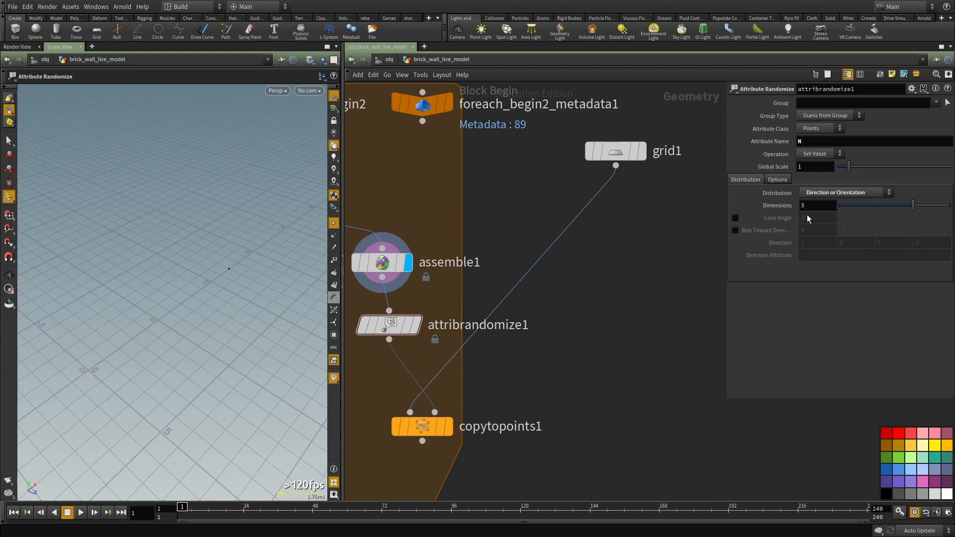
pyautogui.click(738, 217)
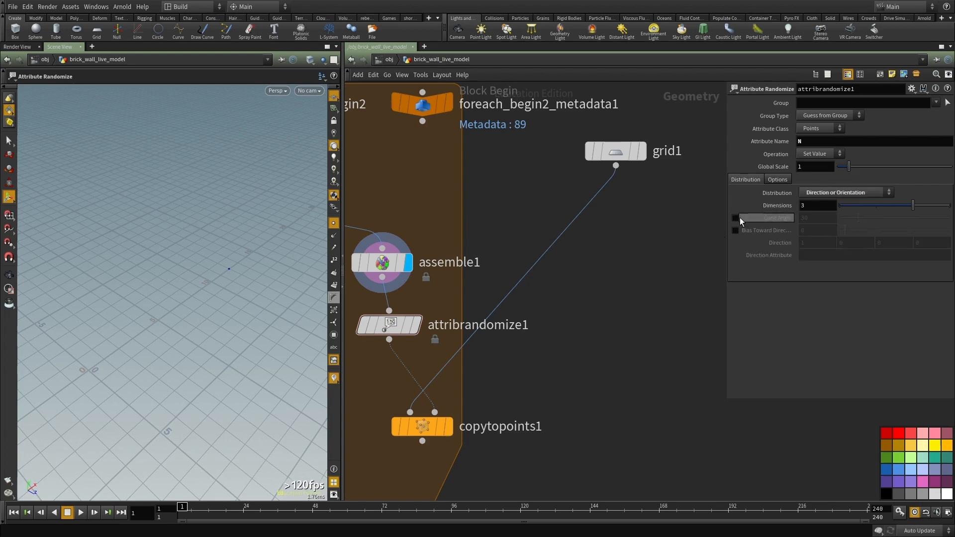
# Step: Display attribrandomize1 and set its direction to 0, 1, 0
pyautogui.click(417, 329)
pyautogui.press('Escape')
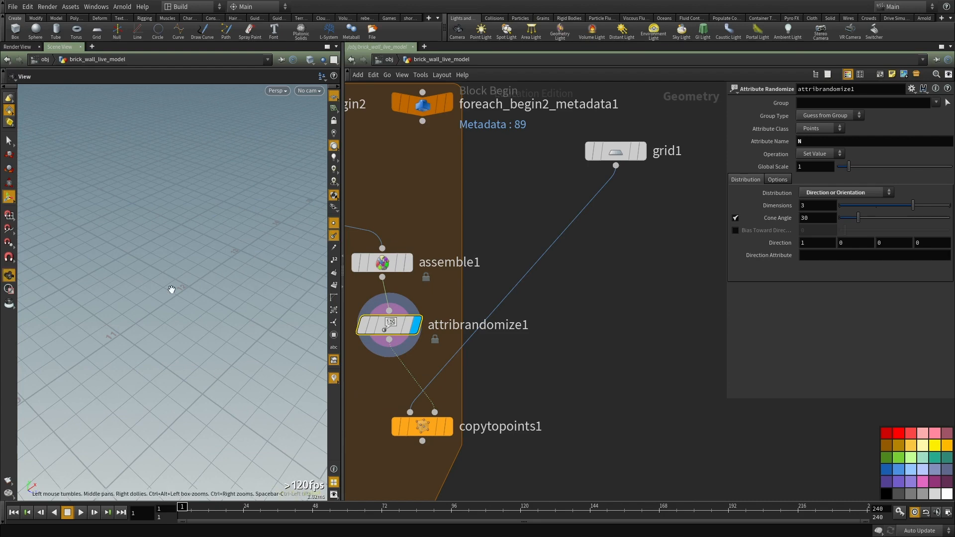
pyautogui.press('h')
pyautogui.moveTo(196, 286); pyautogui.dragTo(204, 300)
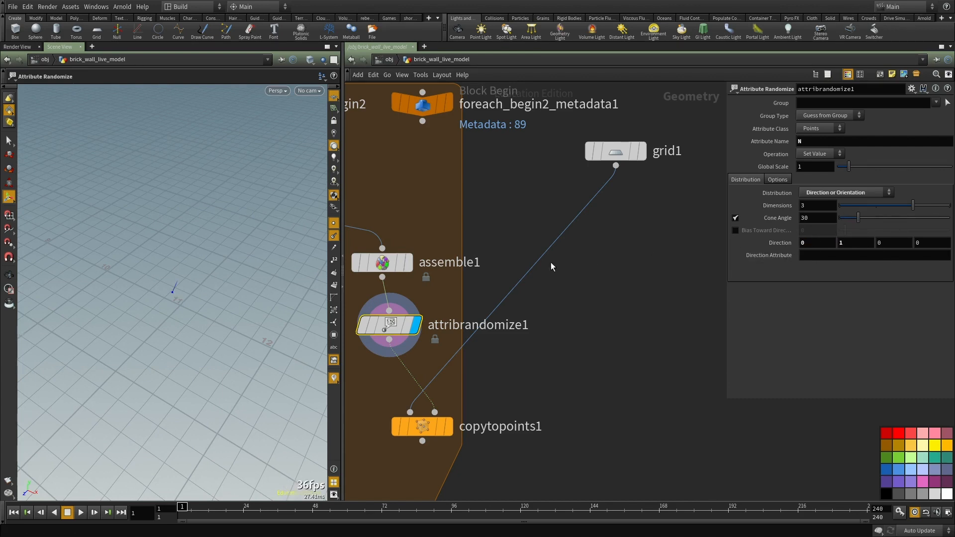
pyautogui.keyDown('alt'); pyautogui.moveTo(221, 350); pyautogui.dragTo(209, 316); pyautogui.keyUp('alt')
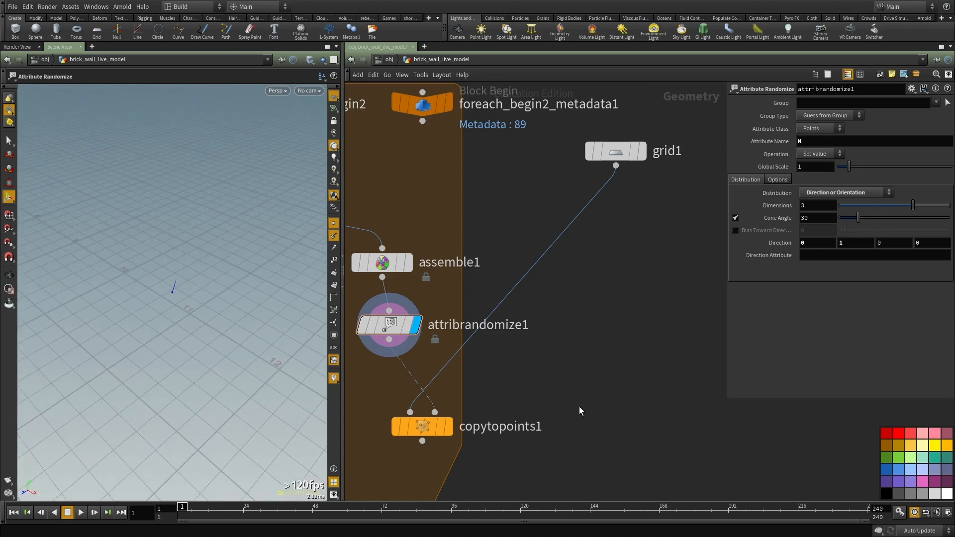
# Step: Display copytopoints1's tilted grid and show transform1 as a template for comparison
pyautogui.moveTo(455, 444); pyautogui.dragTo(509, 338, button='middle')
pyautogui.scroll(1, 509, 338)
pyautogui.click(500, 316)
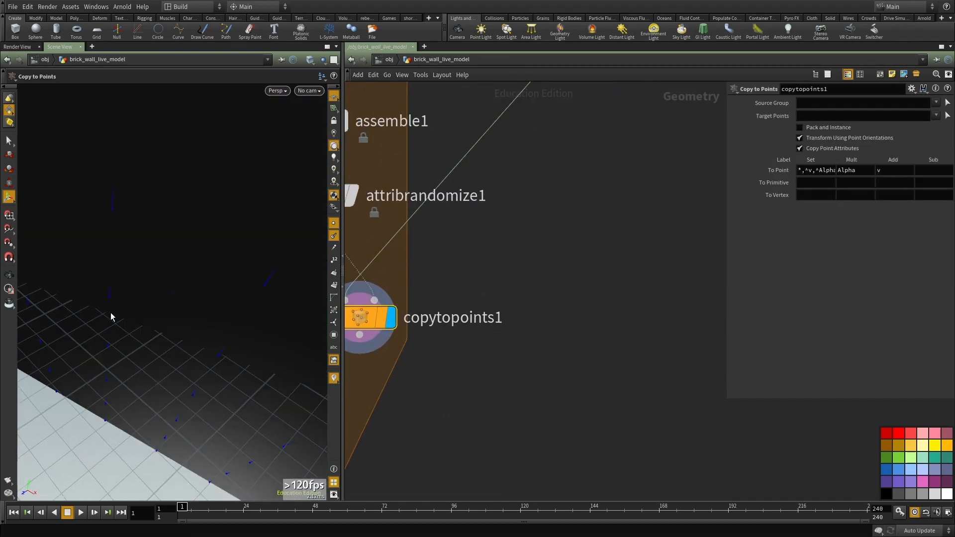
pyautogui.hotkey('space', 'f')
pyautogui.keyDown('alt'); pyautogui.moveTo(202, 322); pyautogui.dragTo(131, 324); pyautogui.keyUp('alt')
pyautogui.moveTo(525, 295); pyautogui.dragTo(748, 393, button='middle')
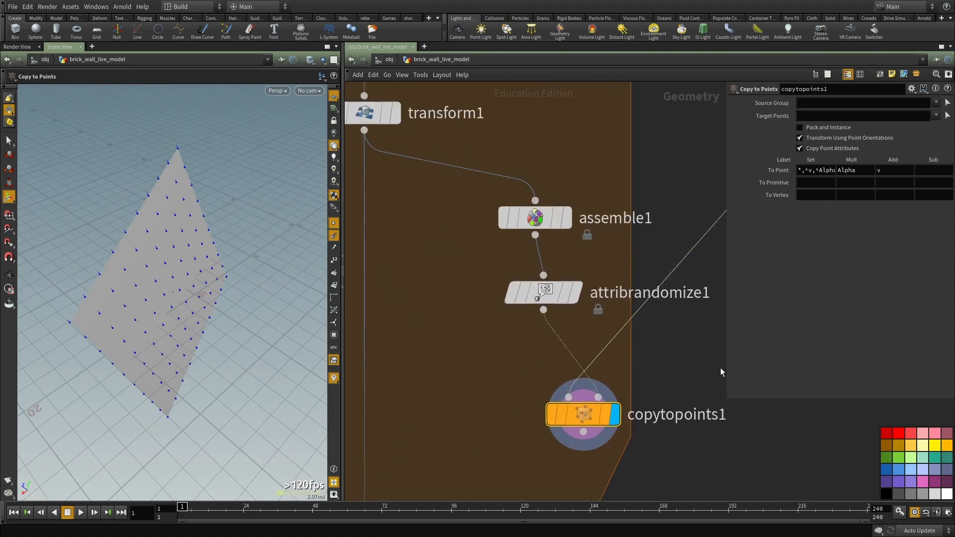
pyautogui.click(386, 114)
pyautogui.keyDown('alt'); pyautogui.moveTo(300, 145); pyautogui.dragTo(250, 287); pyautogui.keyUp('alt')
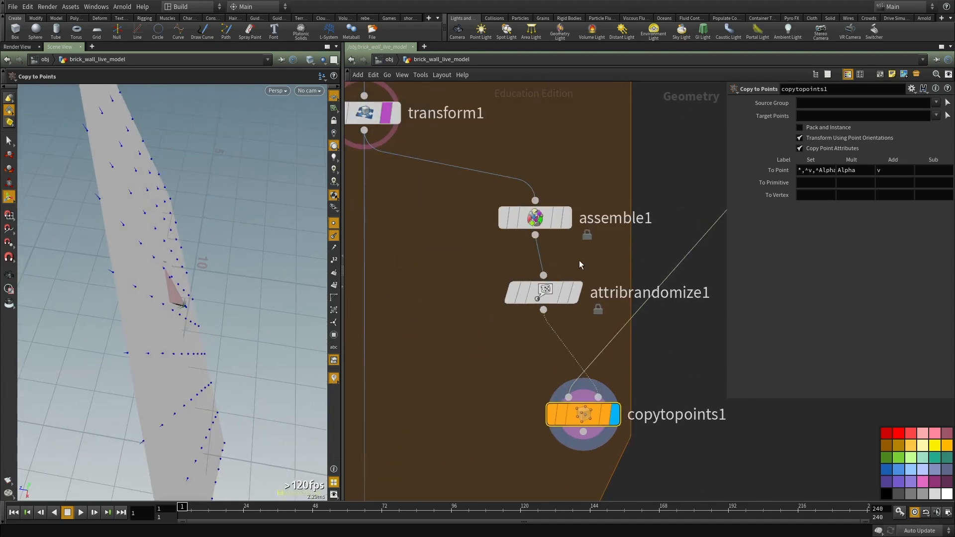
# Step: Reduce the cone angle of attribrandomize1 to 15
pyautogui.click(567, 294)
pyautogui.moveTo(857, 219)
pyautogui.mouseDown()
pyautogui.moveTo(841, 216)
pyautogui.moveTo(936, 222)
pyautogui.moveTo(846, 225)
pyautogui.moveTo(851, 219)
pyautogui.mouseUp()
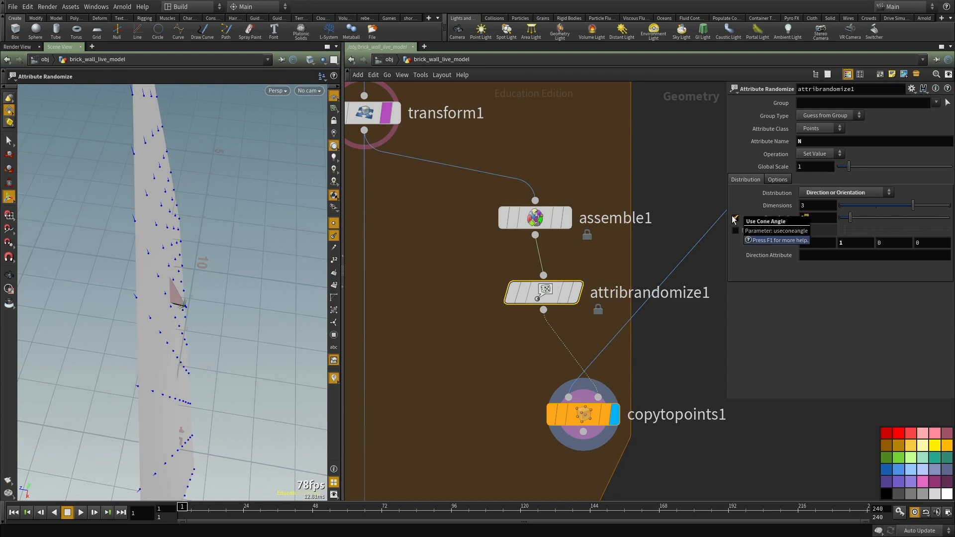
pyautogui.scroll(-6, 515, 309)
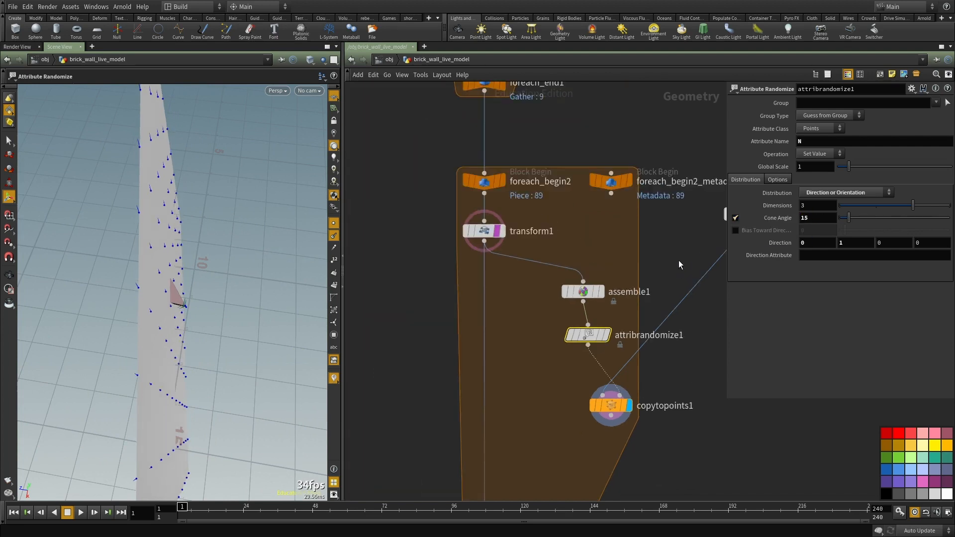
# Step: Insert a Boolean node between transform1 and foreach_end2 and wire copytopoints1 into its second input
pyautogui.scroll(4, 516, 249)
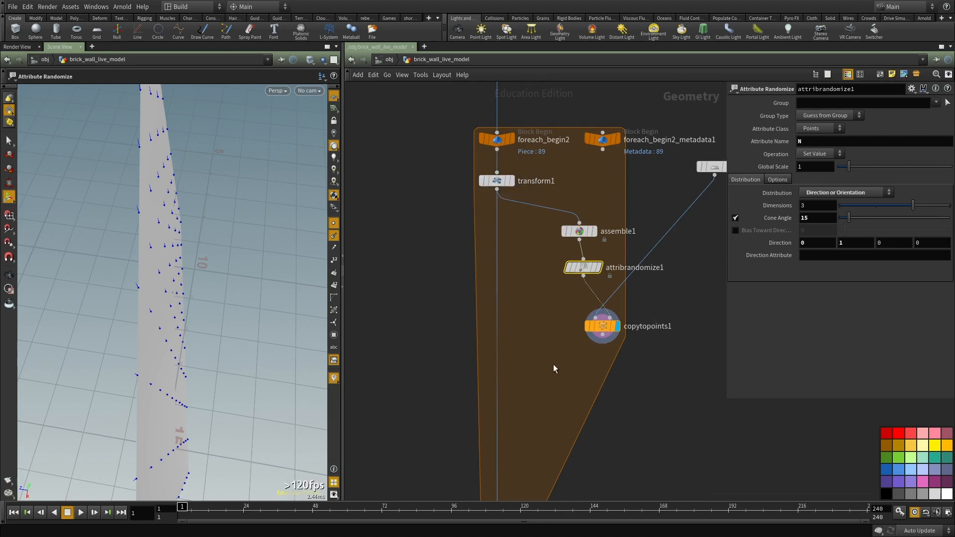
pyautogui.moveTo(544, 380); pyautogui.dragTo(543, 319, button='middle')
pyautogui.press('Tab')
pyautogui.write('boolean')
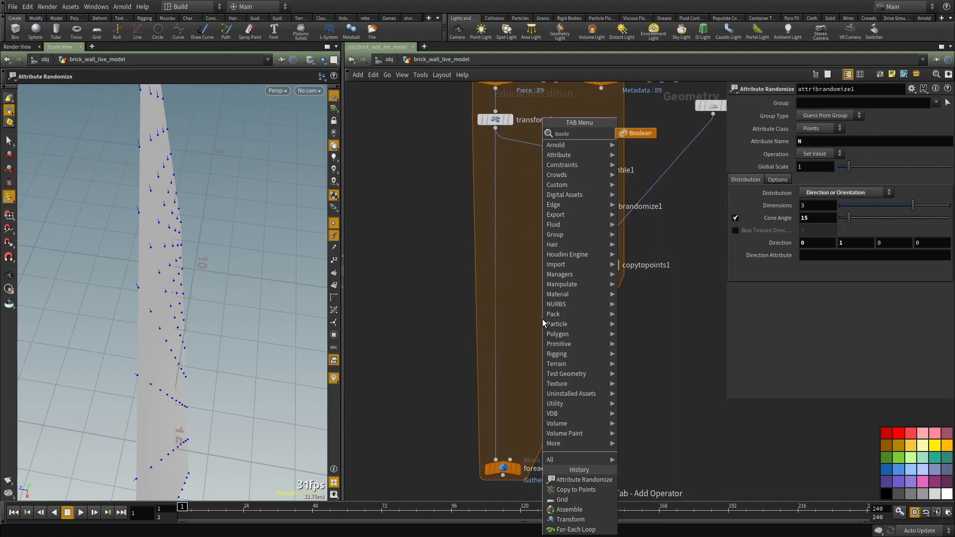
pyautogui.press('Return')
pyautogui.click(542, 318)
pyautogui.moveTo(543, 322); pyautogui.dragTo(601, 273)
pyautogui.scroll(2, 512, 330)
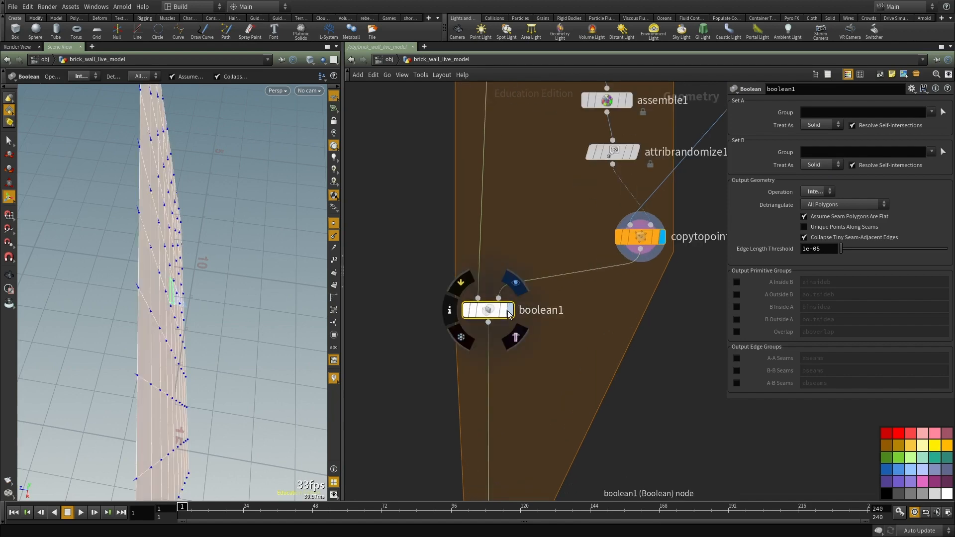
# Step: Display boolean1's output and inspect how the tilted grid intersects the brick
pyautogui.click(515, 284)
pyautogui.keyDown('alt'); pyautogui.moveTo(219, 298); pyautogui.dragTo(185, 279); pyautogui.keyUp('alt')
pyautogui.keyDown('alt'); pyautogui.moveTo(185, 279); pyautogui.dragTo(305, 303, button='right'); pyautogui.keyUp('alt')
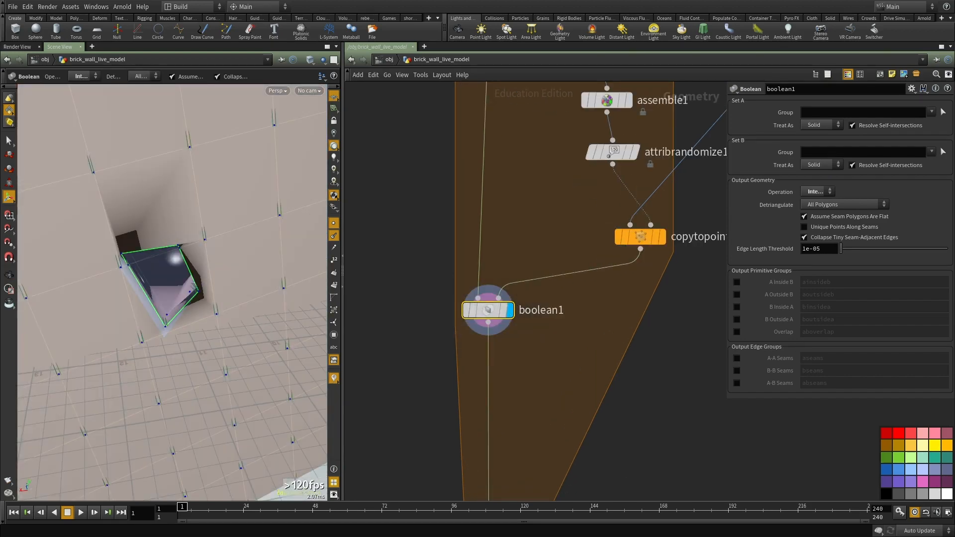
pyautogui.scroll(2, 530, 320)
pyautogui.moveTo(530, 320); pyautogui.dragTo(597, 374, button='middle')
pyautogui.click(534, 349)
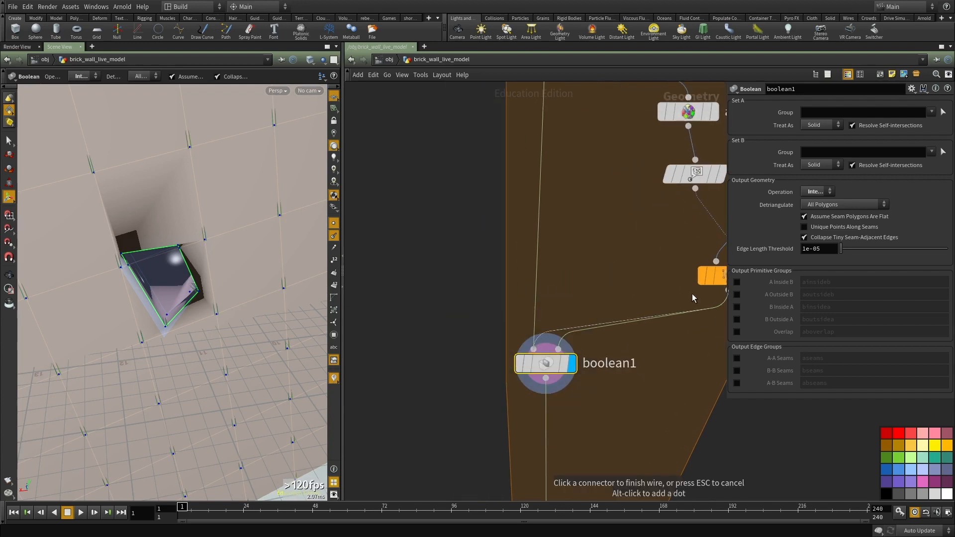
pyautogui.press('Escape')
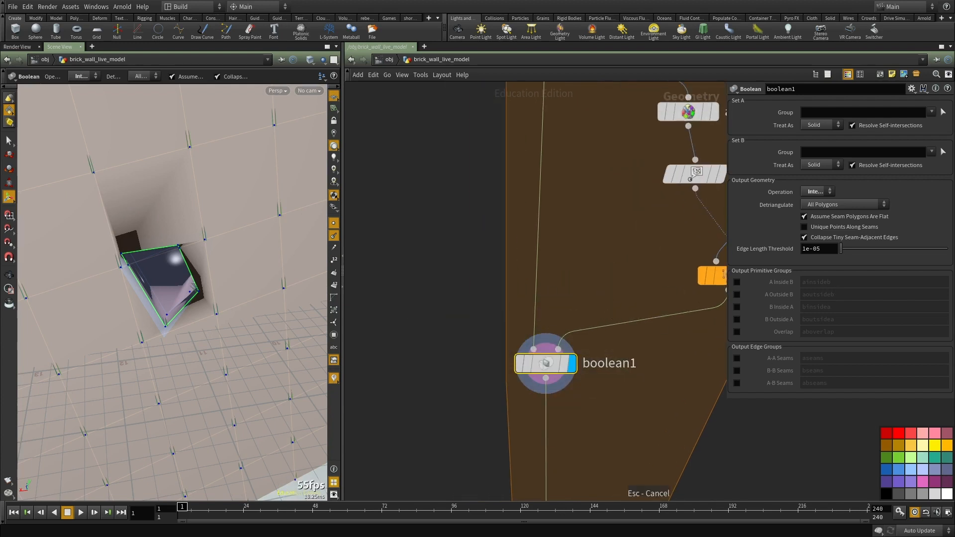
# Step: Set boolean1's operation to Subtract and view the cut from another angle
pyautogui.click(812, 193)
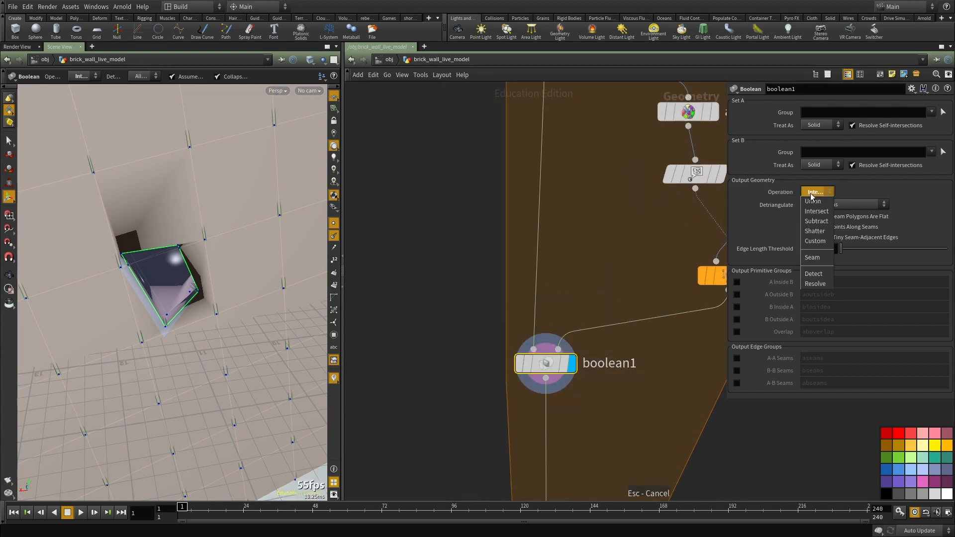
pyautogui.click(817, 223)
pyautogui.moveTo(642, 251); pyautogui.dragTo(630, 238, button='middle')
pyautogui.click(572, 274)
pyautogui.scroll(-2, 572, 273)
pyautogui.moveTo(572, 274); pyautogui.dragTo(555, 207, button='middle')
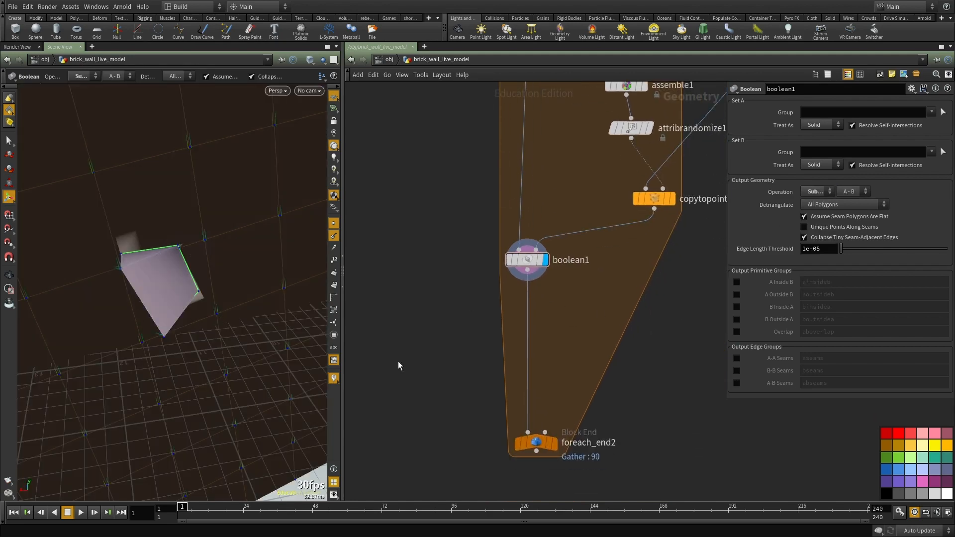
pyautogui.press('Escape')
pyautogui.moveTo(133, 326); pyautogui.dragTo(213, 341)
pyautogui.press('Return')
# Step: Switch boolean1's subtract mode to B - A and orbit around the brick
pyautogui.click(852, 192)
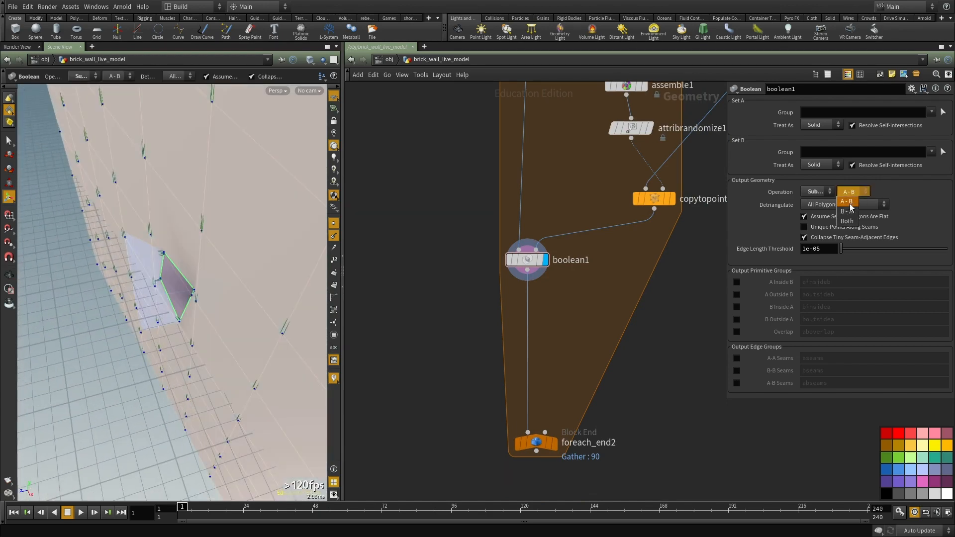
pyautogui.click(849, 212)
pyautogui.moveTo(96, 288); pyautogui.dragTo(117, 292)
pyautogui.keyDown('alt'); pyautogui.moveTo(181, 298); pyautogui.dragTo(213, 301); pyautogui.keyUp('alt')
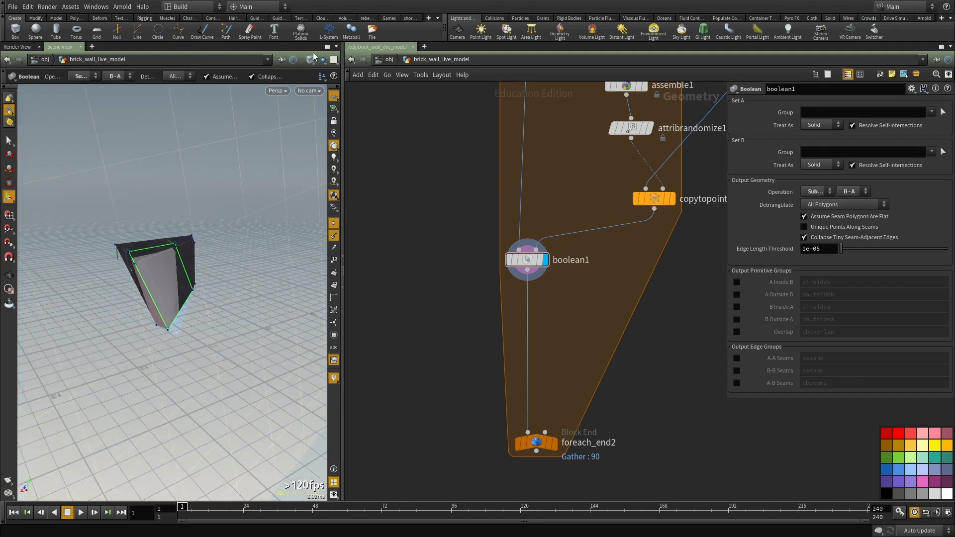
# Step: Adjust the viewport display and examine the cut brick face from several sides in wireframe and shaded modes
pyautogui.click(311, 59)
pyautogui.click(324, 132)
pyautogui.moveTo(234, 199)
pyautogui.keyDown('alt'); pyautogui.mouseDown()
pyautogui.moveTo(160, 267)
pyautogui.moveTo(211, 248)
pyautogui.mouseUp(); pyautogui.keyUp('alt')
pyautogui.moveTo(520, 298); pyautogui.dragTo(526, 258, button='middle')
pyautogui.scroll(2, 569, 249)
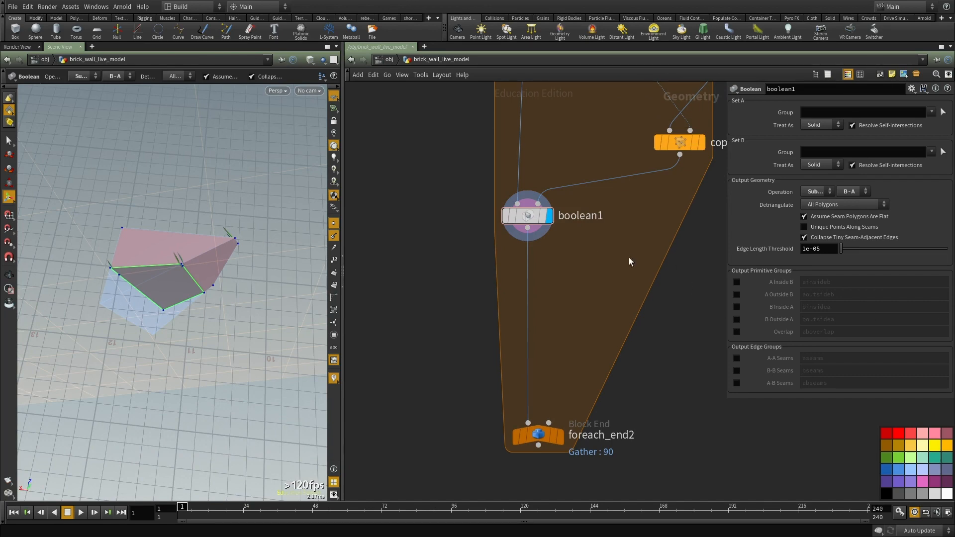
pyautogui.moveTo(130, 250)
pyautogui.keyDown('alt'); pyautogui.mouseDown()
pyautogui.moveTo(181, 216)
pyautogui.moveTo(201, 256)
pyautogui.moveTo(201, 232)
pyautogui.mouseUp(); pyautogui.keyUp('alt')
pyautogui.scroll(3, 181, 216)
pyautogui.press('w')
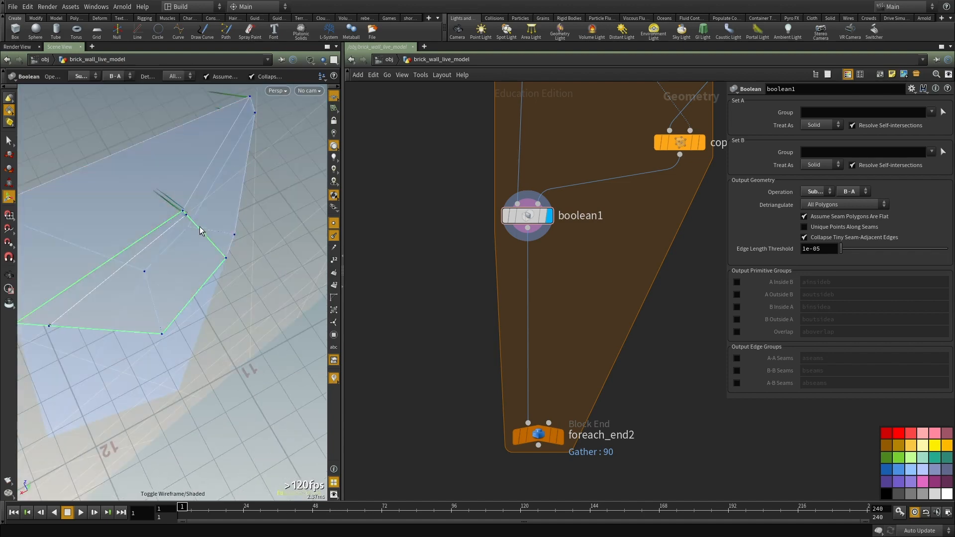
pyautogui.press('w')
pyautogui.moveTo(142, 211)
pyautogui.keyDown('alt'); pyautogui.mouseDown()
pyautogui.moveTo(185, 209)
pyautogui.moveTo(209, 171)
pyautogui.moveTo(184, 202)
pyautogui.moveTo(197, 195)
pyautogui.mouseUp(); pyautogui.keyUp('alt')
pyautogui.press('w')
pyautogui.press('w')
# Step: Display foreach_end2 and view the whole wall with all its bricks cut
pyautogui.moveTo(572, 448); pyautogui.dragTo(554, 337, button='middle')
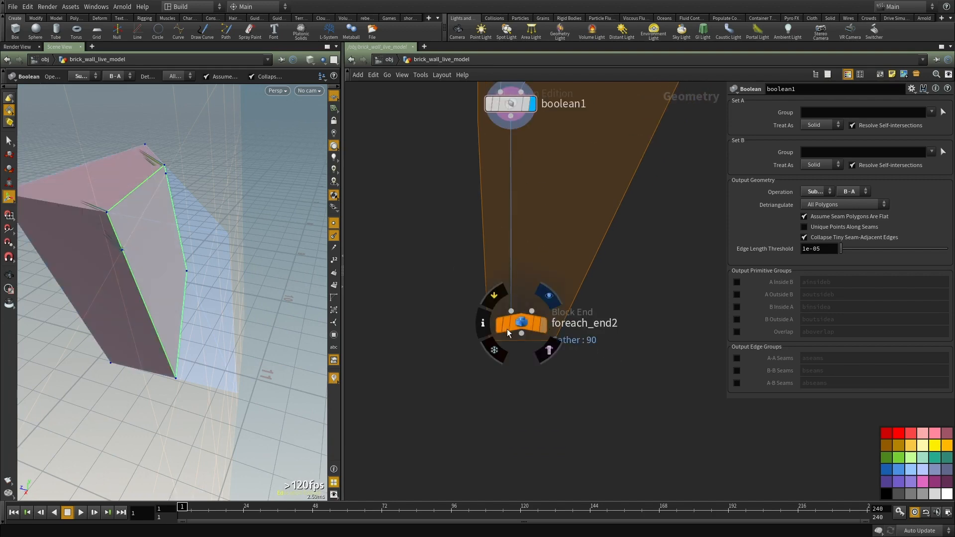
pyautogui.keyDown('alt'); pyautogui.moveTo(186, 234); pyautogui.dragTo(239, 297); pyautogui.keyUp('alt')
pyautogui.keyDown('alt'); pyautogui.moveTo(239, 297); pyautogui.dragTo(75, 258, button='right'); pyautogui.keyUp('alt')
pyautogui.keyDown('alt'); pyautogui.moveTo(75, 259); pyautogui.dragTo(196, 289, button='middle'); pyautogui.keyUp('alt')
pyautogui.keyDown('alt'); pyautogui.moveTo(196, 288); pyautogui.dragTo(125, 358); pyautogui.keyUp('alt')
# Step: Add a Color node below foreach_end2, wire it to the loop's output and display it
pyautogui.moveTo(549, 388); pyautogui.dragTo(559, 296, button='middle')
pyautogui.press('Tab')
pyautogui.write('col')
pyautogui.press('Return')
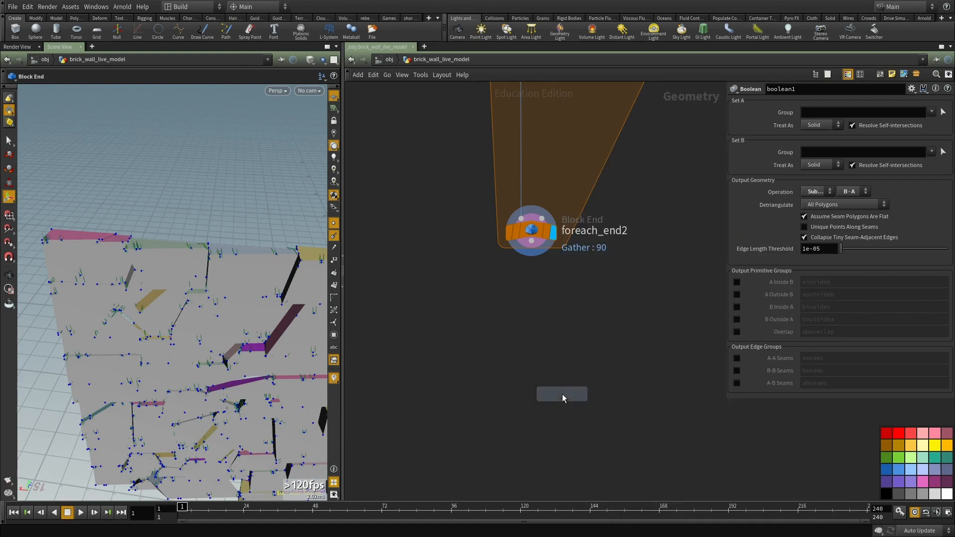
pyautogui.click(562, 394)
pyautogui.click(563, 382)
pyautogui.click(532, 241)
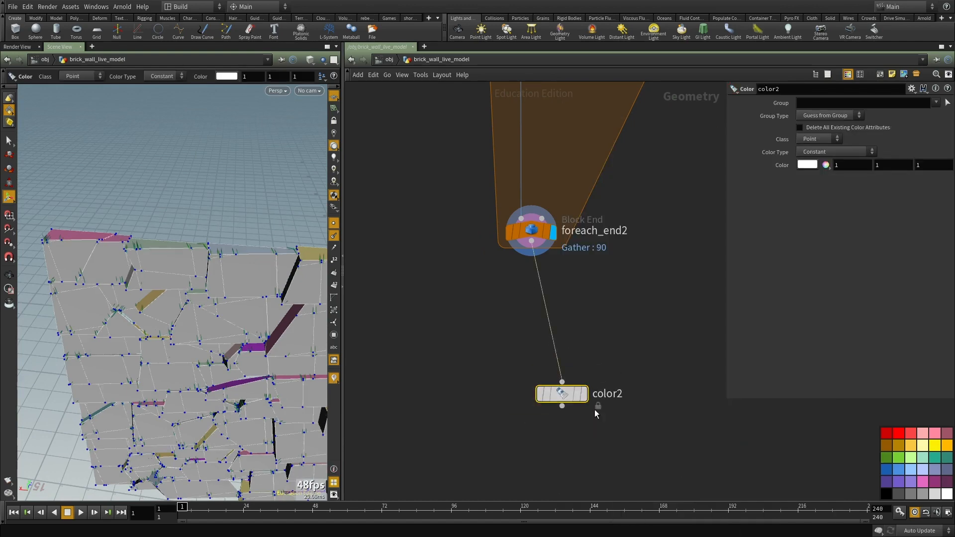
pyautogui.click(583, 395)
# Step: Hide the point normals and point markers in the viewport and inspect the wall from the side
pyautogui.click(334, 235)
pyautogui.click(334, 222)
pyautogui.keyDown('alt'); pyautogui.moveTo(280, 239); pyautogui.dragTo(254, 299); pyautogui.keyUp('alt')
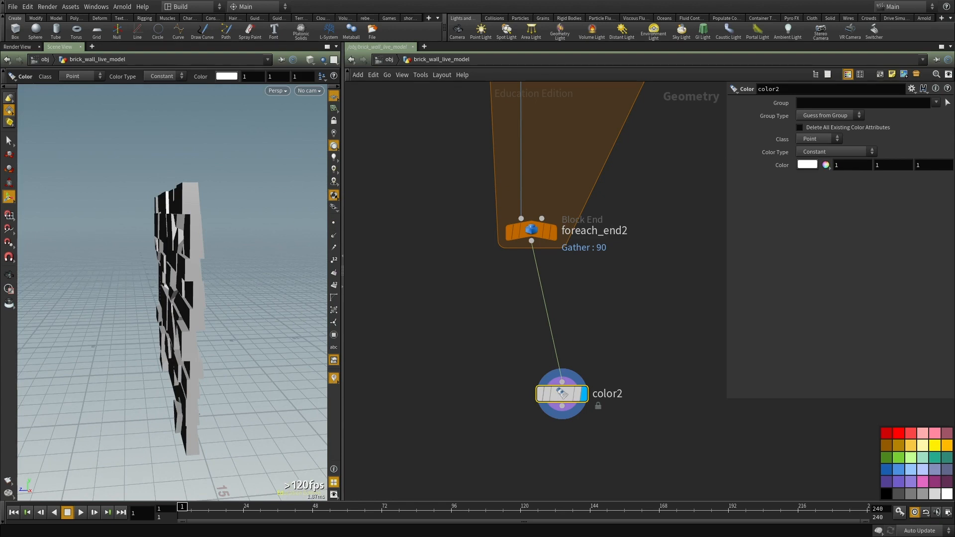
pyautogui.keyDown('alt'); pyautogui.moveTo(141, 311); pyautogui.dragTo(234, 303); pyautogui.keyUp('alt')
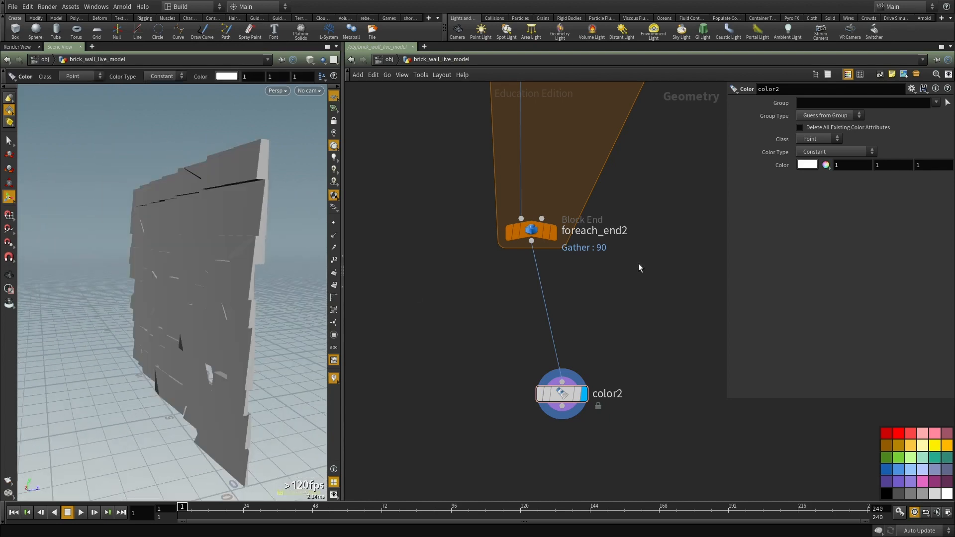
# Step: Display transform1 in the second loop and select it to show its parameters
pyautogui.scroll(-1, 643, 232)
pyautogui.moveTo(643, 232); pyautogui.dragTo(626, 495, button='middle')
pyautogui.scroll(1, 601, 241)
pyautogui.moveTo(601, 241); pyautogui.dragTo(585, 446, button='middle')
pyautogui.scroll(2, 639, 378)
pyautogui.keyDown('alt'); pyautogui.moveTo(112, 292); pyautogui.dragTo(175, 303); pyautogui.keyUp('alt')
pyautogui.click(453, 192)
pyautogui.click(426, 191)
pyautogui.scroll(3, 174, 302)
pyautogui.scroll(-2, 524, 250)
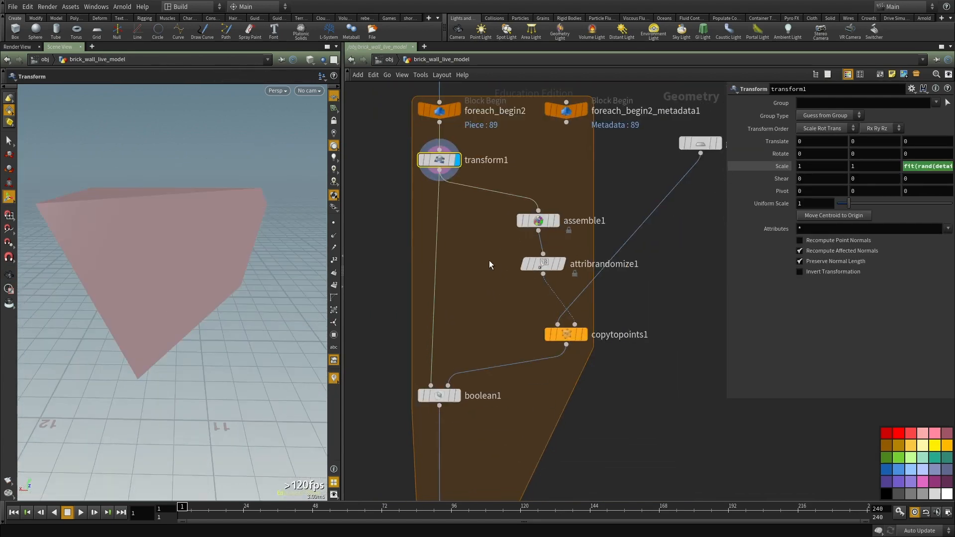
# Step: Display copytopoints1 in the second loop and inspect the cutting grid with the whole grid framed in the viewport
pyautogui.click(566, 264)
pyautogui.click(548, 263)
pyautogui.click(586, 333)
pyautogui.click(572, 334)
pyautogui.press('f')
pyautogui.moveTo(209, 271); pyautogui.dragTo(259, 294)
pyautogui.click(453, 159)
pyautogui.moveTo(308, 209); pyautogui.dragTo(269, 299)
# Step: Insert a Transform node between copytopoints1 and boolean1 and display it
pyautogui.press('Tab')
pyautogui.moveTo(528, 285)
pyautogui.click(635, 154)
pyautogui.click(512, 370)
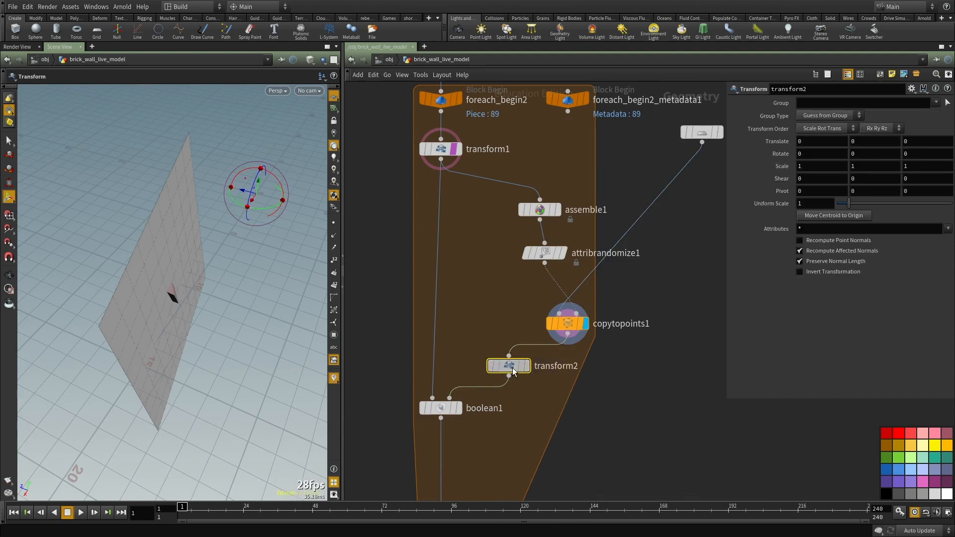
pyautogui.click(527, 366)
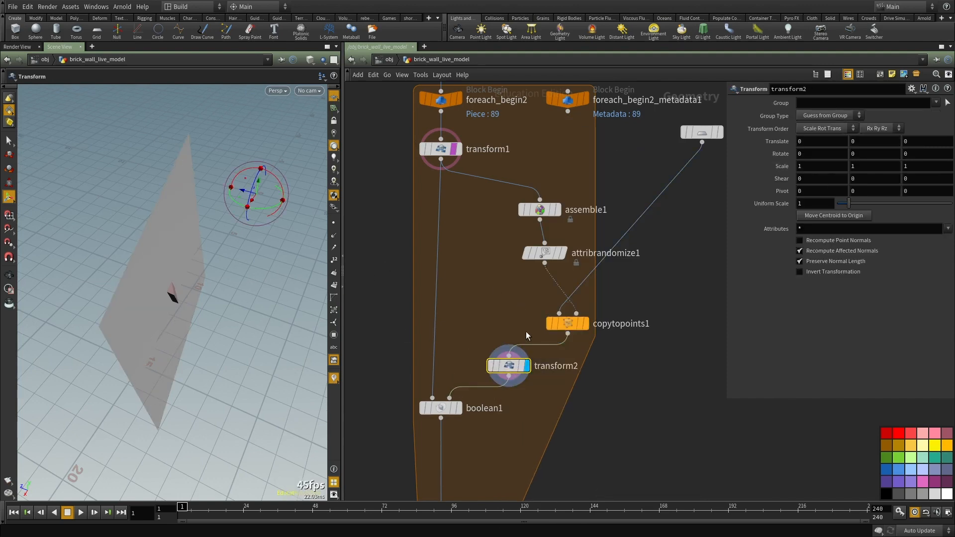
# Step: Move the new Transform between attribrandomize1 and copytopoints1 and shift its Z translate to about -0.249
pyautogui.hotkey('ctrl', 'x')
pyautogui.hotkey('ctrl', 'v')
pyautogui.moveTo(540, 274); pyautogui.dragTo(556, 294)
pyautogui.press('t')
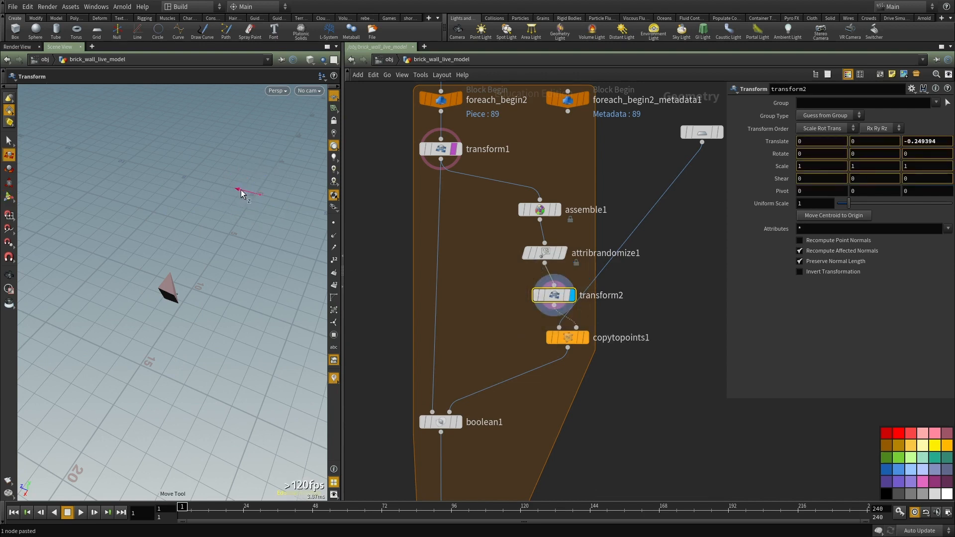
# Step: Display boolean1, switch the display to foreach_end2 and inspect the cut wall from several angles
pyautogui.moveTo(435, 348); pyautogui.dragTo(512, 276, button='middle')
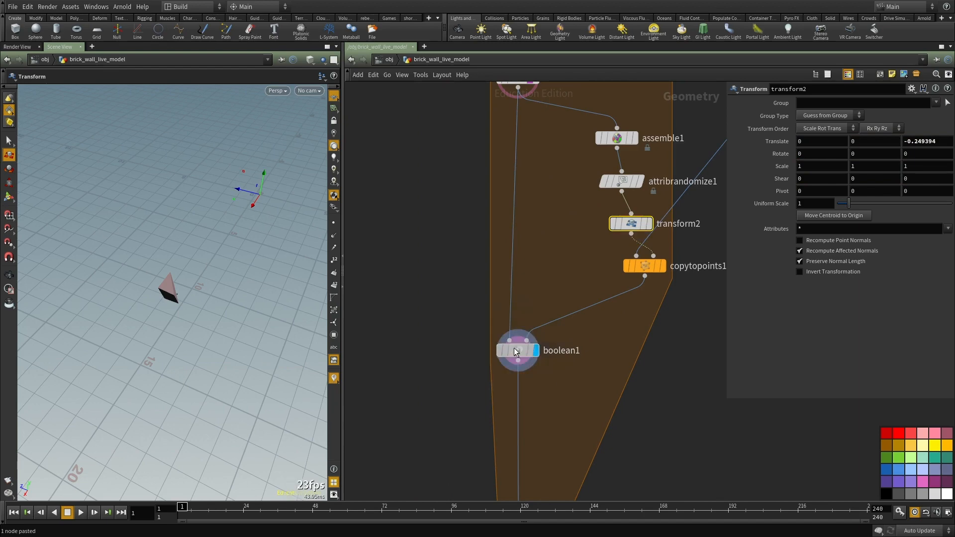
pyautogui.click(538, 351)
pyautogui.moveTo(539, 348); pyautogui.dragTo(568, 159, button='middle')
pyautogui.click(576, 347)
pyautogui.keyDown('alt'); pyautogui.moveTo(180, 312); pyautogui.dragTo(186, 327, button='middle'); pyautogui.keyUp('alt')
pyautogui.moveTo(186, 327)
pyautogui.mouseDown()
pyautogui.moveTo(279, 413)
pyautogui.moveTo(144, 300)
pyautogui.moveTo(170, 337)
pyautogui.mouseUp()
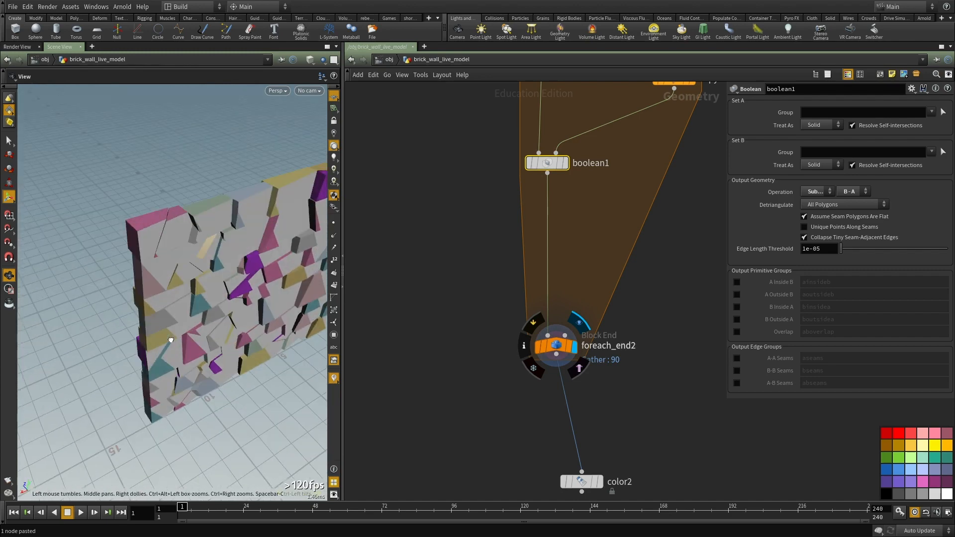
pyautogui.scroll(-3, 637, 249)
pyautogui.moveTo(643, 252); pyautogui.dragTo(520, 371, button='middle')
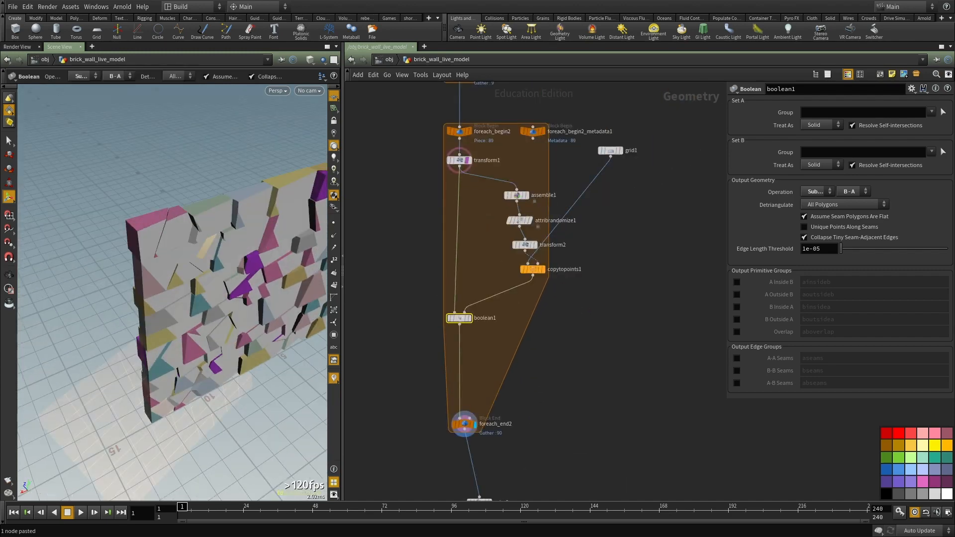
pyautogui.click(640, 347)
pyautogui.keyDown('alt'); pyautogui.moveTo(60, 323); pyautogui.dragTo(124, 318); pyautogui.keyUp('alt')
pyautogui.keyDown('alt'); pyautogui.moveTo(279, 319); pyautogui.dragTo(164, 304); pyautogui.keyUp('alt')
pyautogui.scroll(2, 625, 200)
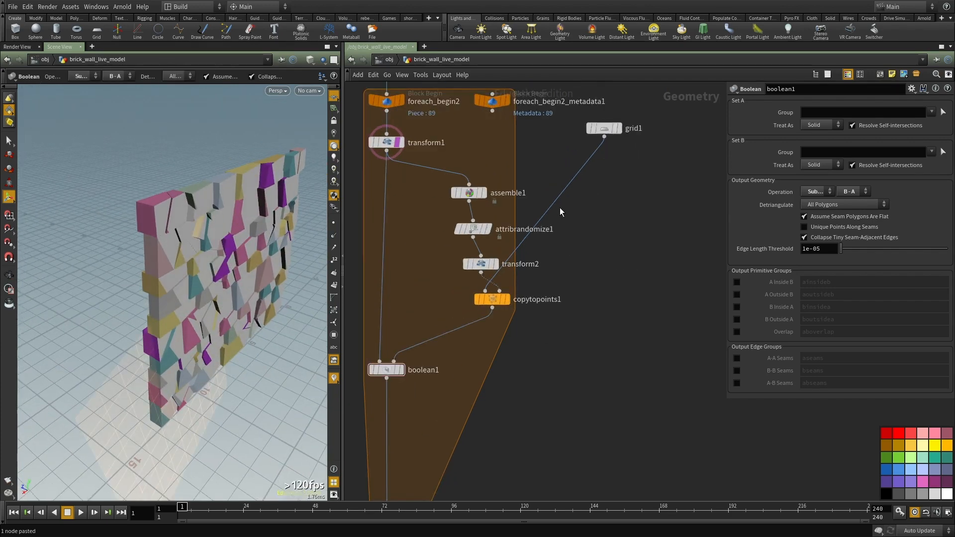
# Step: Align transform2 below attribrandomize1 and try different Global Seed values on attribrandomize1, such as 10
pyautogui.scroll(1, 507, 216)
pyautogui.click(470, 233)
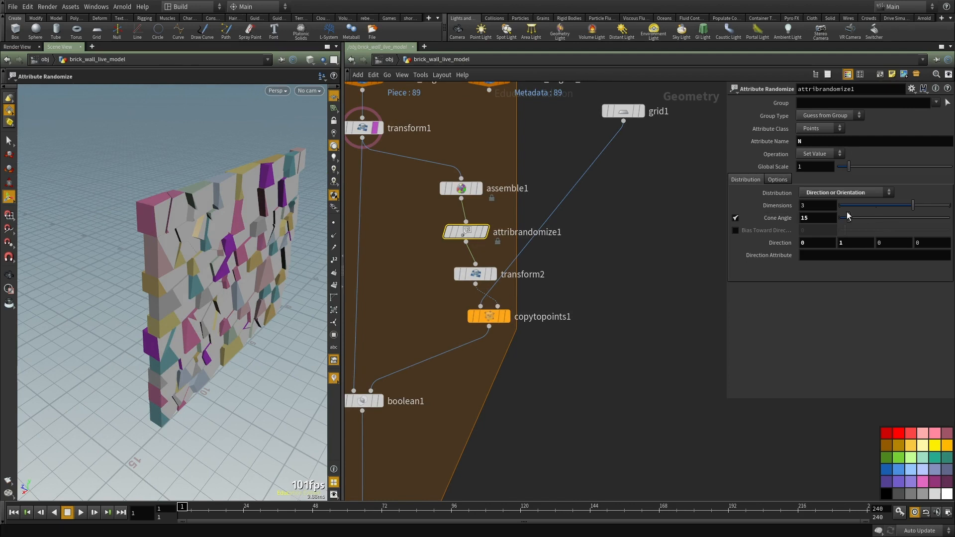
pyautogui.moveTo(599, 356); pyautogui.dragTo(619, 406, button='middle')
pyautogui.scroll(2, 482, 262)
pyautogui.moveTo(490, 294); pyautogui.dragTo(490, 284)
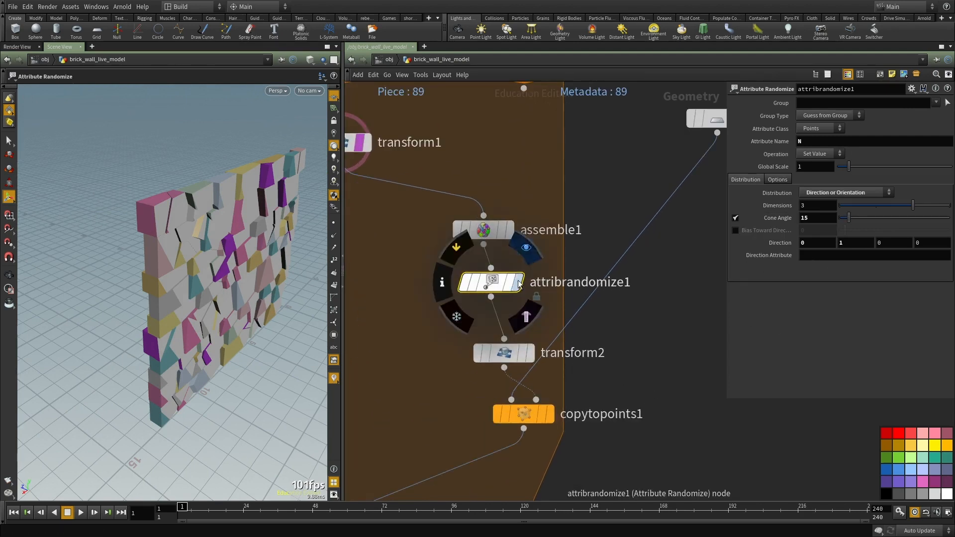
pyautogui.moveTo(517, 355); pyautogui.dragTo(496, 352)
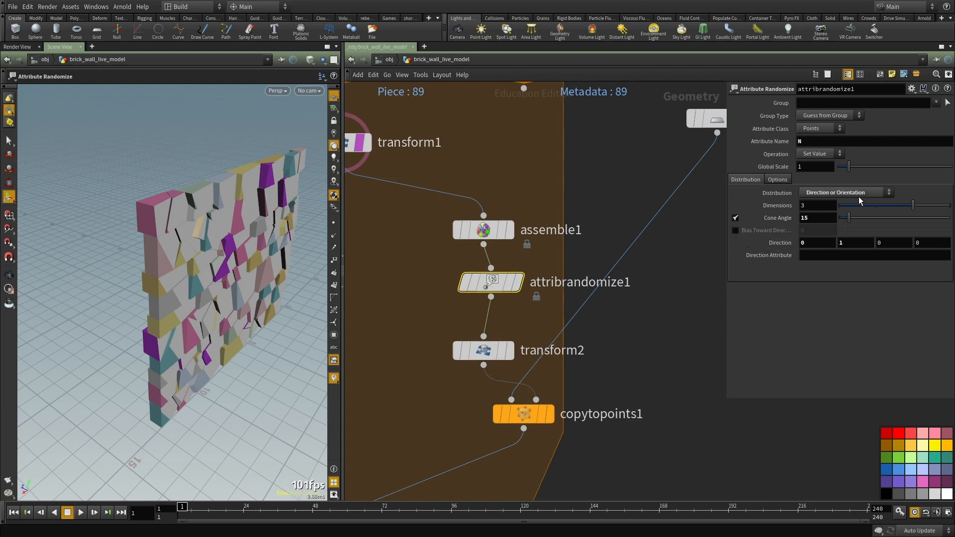
pyautogui.click(778, 180)
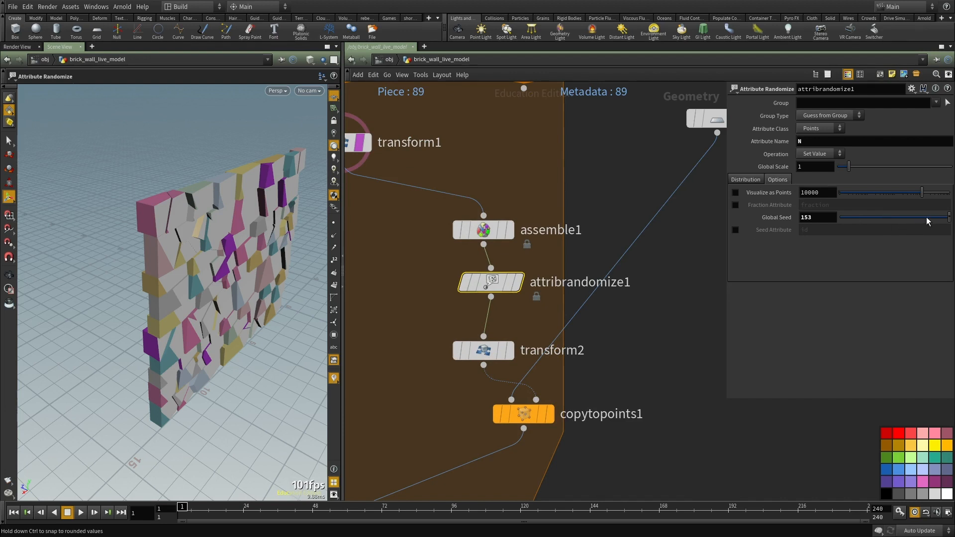
pyautogui.moveTo(920, 218); pyautogui.dragTo(909, 222)
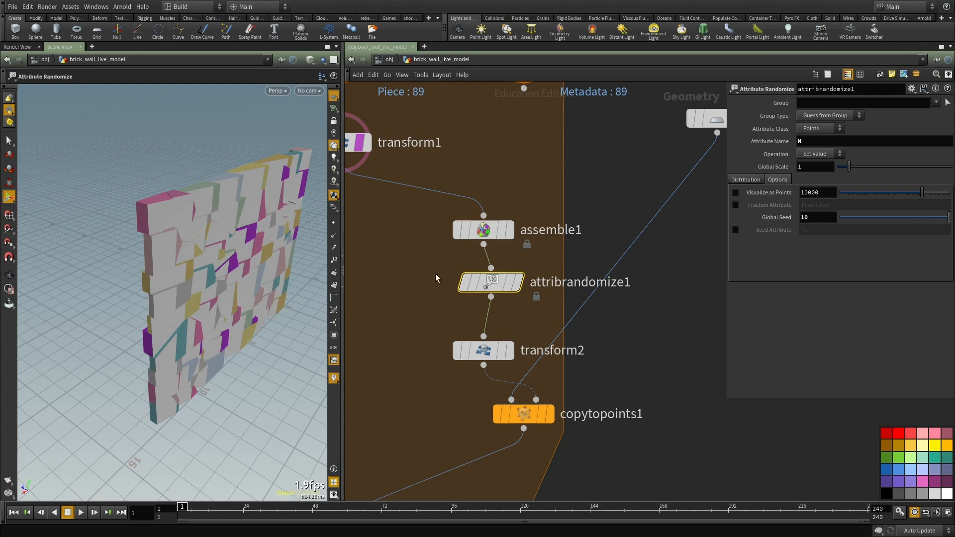
# Step: Copy the detail("../foreach_begin2_metadata1/", "iteration", 0) part from the Z scale expression of transform1
pyautogui.scroll(-2, 514, 177)
pyautogui.moveTo(514, 176); pyautogui.dragTo(616, 238, button='middle')
pyautogui.scroll(2, 608, 266)
pyautogui.click(468, 265)
pyautogui.scroll(1, 618, 241)
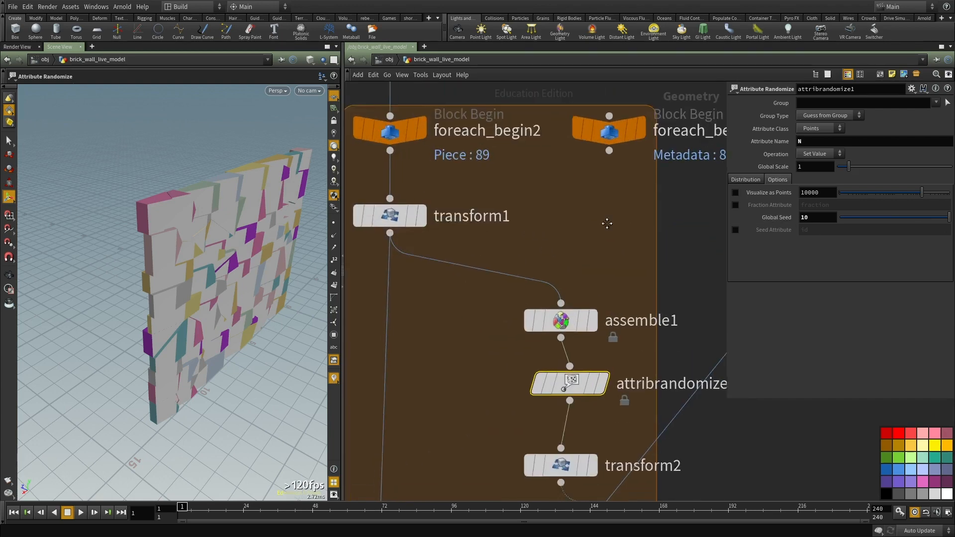
pyautogui.scroll(-2, 553, 224)
pyautogui.click(476, 210)
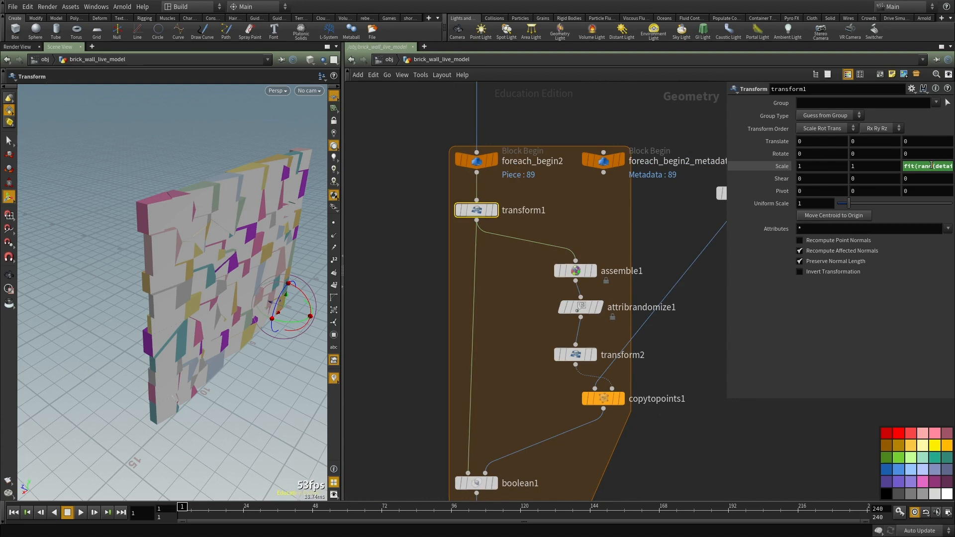
pyautogui.hotkey('alt', 'e')
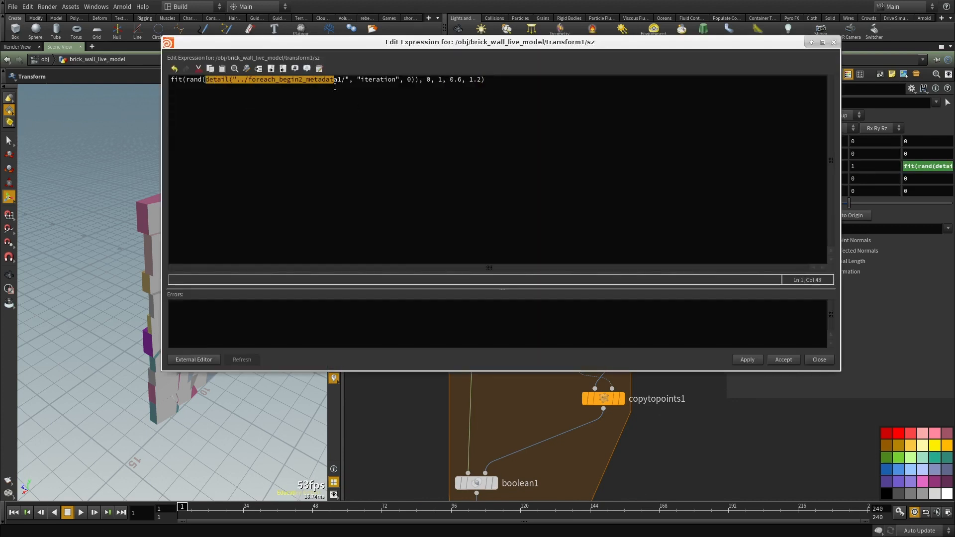
pyautogui.click(824, 364)
# Step: Paste the copied iteration detail expression into the Global Seed of attribrandomize1
pyautogui.moveTo(592, 308); pyautogui.dragTo(587, 309)
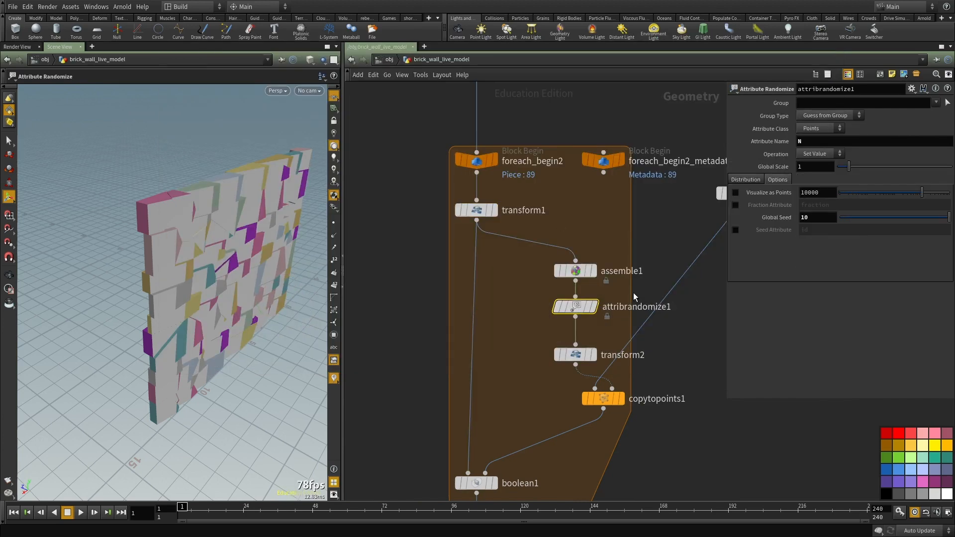
pyautogui.doubleClick(819, 216)
pyautogui.hotkey('ctrl', 'v')
pyautogui.press('Return')
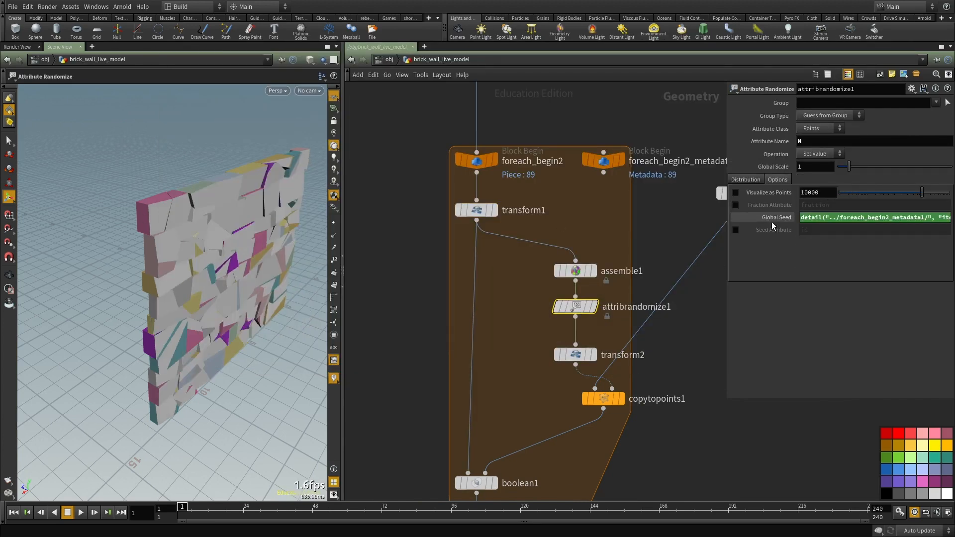
# Step: Display the color2 node below foreach_end2 to show the wall in plain white
pyautogui.moveTo(717, 477); pyautogui.dragTo(682, 360, button='middle')
pyautogui.keyDown('alt'); pyautogui.moveTo(187, 286); pyautogui.dragTo(199, 311); pyautogui.keyUp('alt')
pyautogui.scroll(-2, 521, 399)
pyautogui.moveTo(521, 398); pyautogui.dragTo(557, 210, button='middle')
pyautogui.scroll(1, 530, 399)
pyautogui.click(539, 413)
# Step: Frame the wall and inspect its cut bricks up close from the side
pyautogui.hotkey('space', 'f')
pyautogui.keyDown('alt'); pyautogui.moveTo(165, 269); pyautogui.dragTo(149, 281); pyautogui.keyUp('alt')
pyautogui.keyDown('alt'); pyautogui.moveTo(149, 281); pyautogui.dragTo(185, 277, button='right'); pyautogui.keyUp('alt')
pyautogui.moveTo(185, 277); pyautogui.dragTo(398, 276)
pyautogui.moveTo(317, 188)
pyautogui.keyDown('alt'); pyautogui.mouseDown()
pyautogui.moveTo(169, 296)
pyautogui.moveTo(198, 256)
pyautogui.moveTo(239, 258)
pyautogui.mouseUp(); pyautogui.keyUp('alt')
pyautogui.press('w')
pyautogui.press('w')
pyautogui.scroll(-3, 568, 294)
pyautogui.scroll(2, 559, 301)
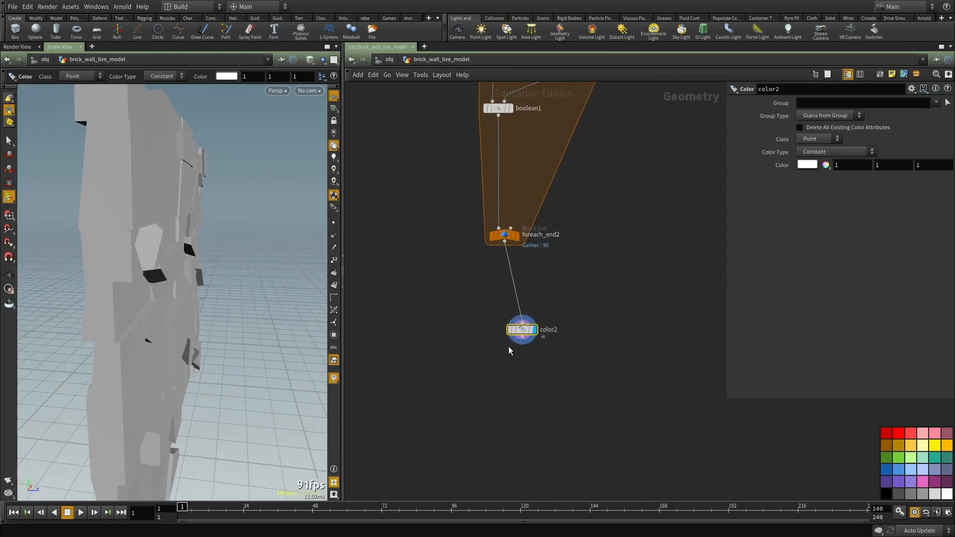
# Step: Add a Subdivide node below color2, wire it to color2's output and display it
pyautogui.moveTo(529, 330); pyautogui.dragTo(518, 311)
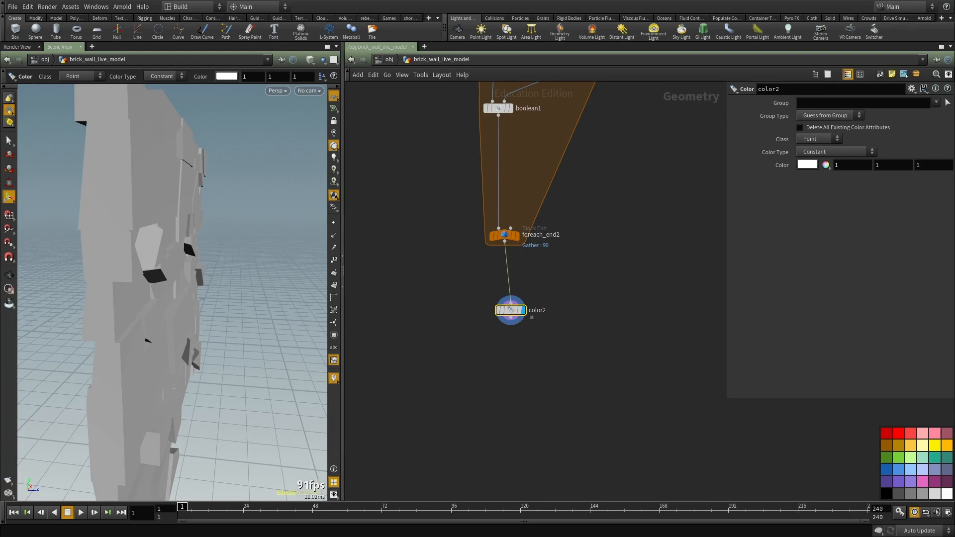
pyautogui.moveTo(532, 348); pyautogui.dragTo(514, 284, button='middle')
pyautogui.press('Tab')
pyautogui.write('subd')
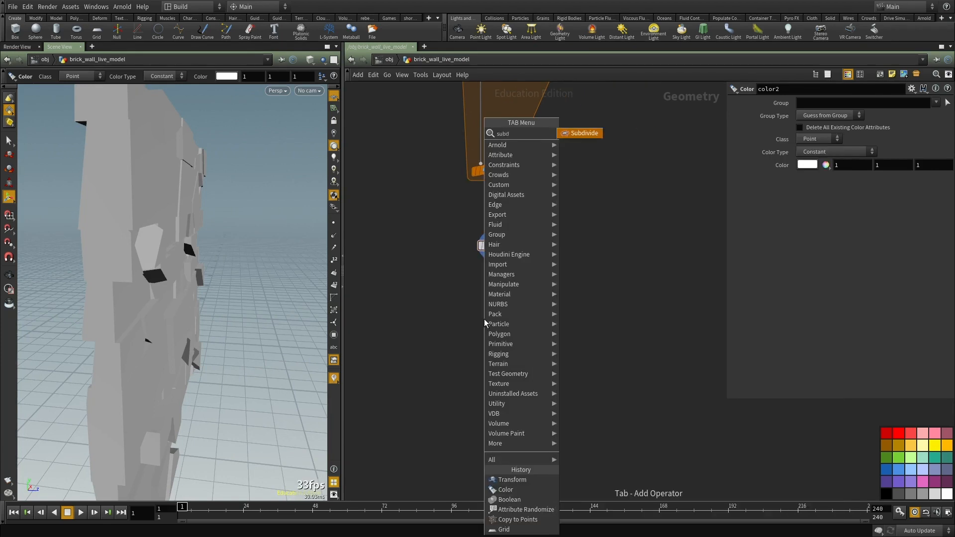
pyautogui.press('Return')
pyautogui.click(484, 319)
pyautogui.click(492, 260)
pyautogui.click(482, 313)
pyautogui.click(500, 321)
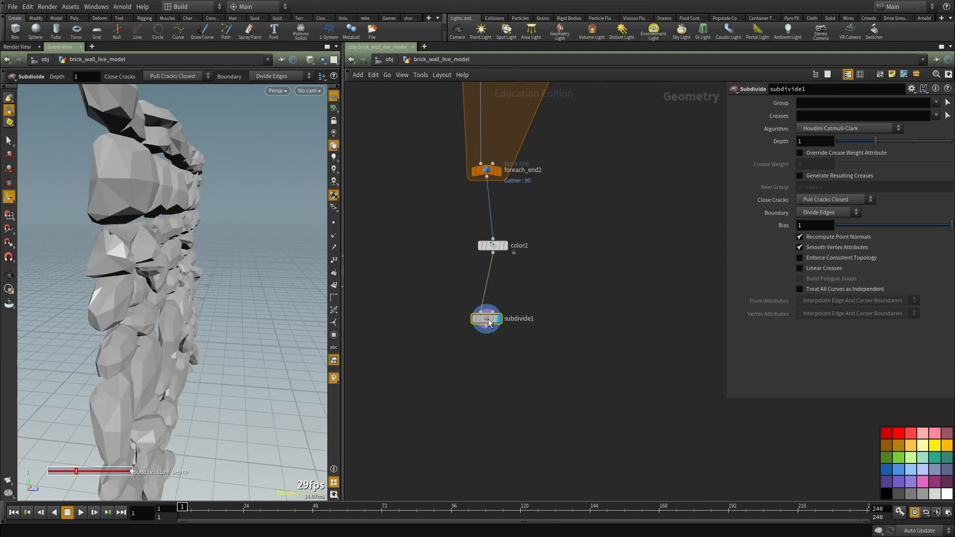
# Step: Override the crease weight on subdivide1 with a value of 6, set Depth to 3 and show the wall in wireframe
pyautogui.click(820, 152)
pyautogui.keyDown('alt'); pyautogui.moveTo(224, 289); pyautogui.dragTo(164, 239); pyautogui.keyUp('alt')
pyautogui.press('w')
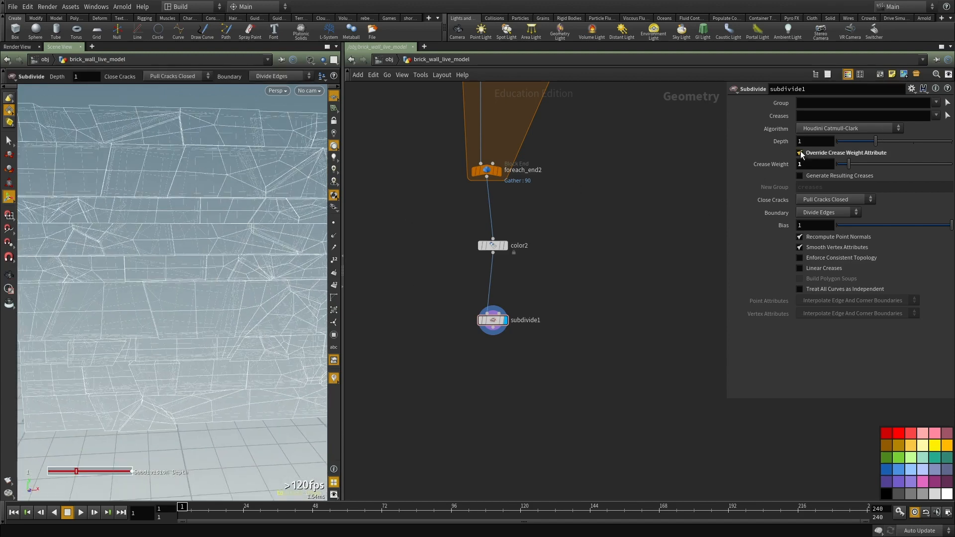
pyautogui.write('2')
pyautogui.press('Return')
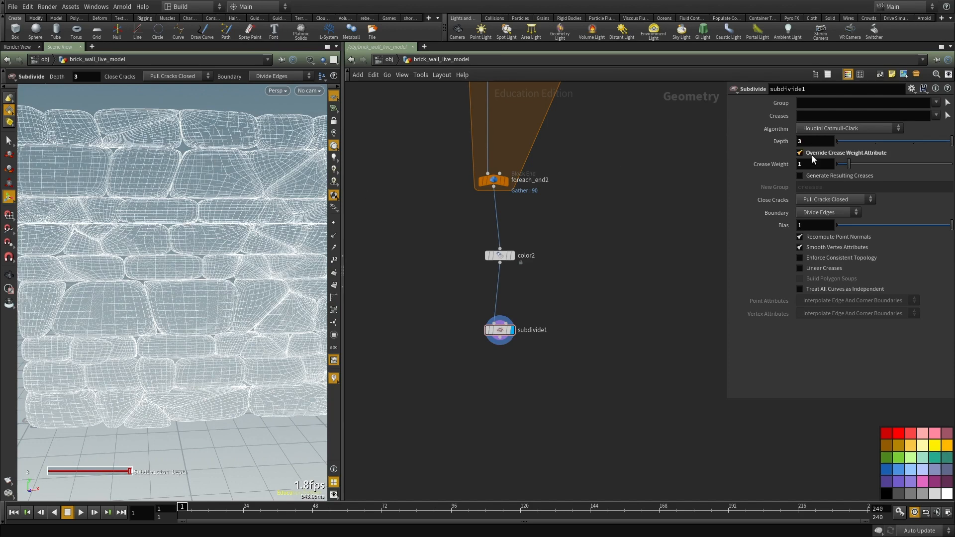
pyautogui.write('6')
pyautogui.press('Return')
# Step: Widen the viewport pane and view the subdivided wall's wireframe from the front
pyautogui.press('Escape')
pyautogui.moveTo(178, 222)
pyautogui.mouseDown()
pyautogui.moveTo(213, 231)
pyautogui.moveTo(139, 264)
pyautogui.moveTo(198, 292)
pyautogui.moveTo(128, 280)
pyautogui.moveTo(156, 202)
pyautogui.moveTo(204, 204)
pyautogui.moveTo(238, 306)
pyautogui.mouseUp()
pyautogui.moveTo(200, 270); pyautogui.dragTo(149, 239)
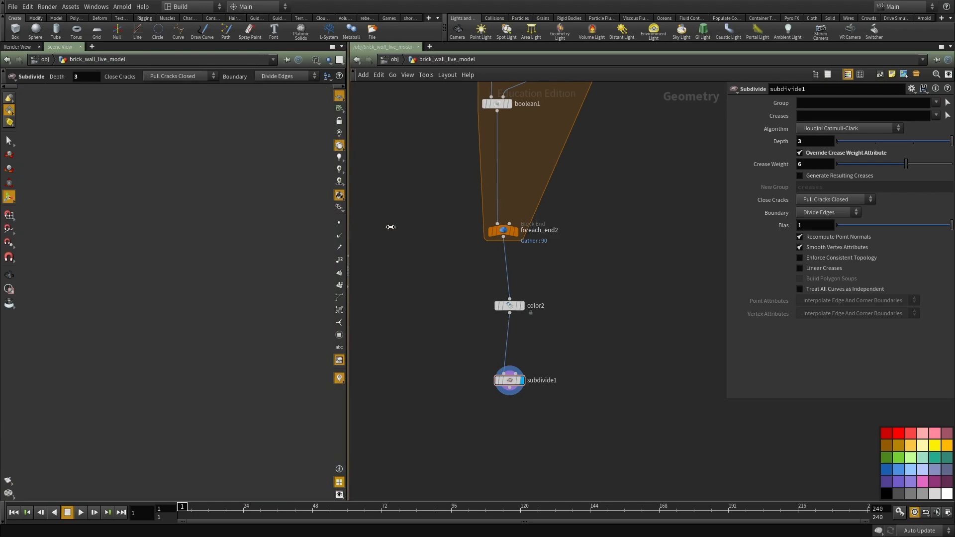
pyautogui.moveTo(342, 246); pyautogui.dragTo(510, 245)
pyautogui.scroll(-3, 710, 378)
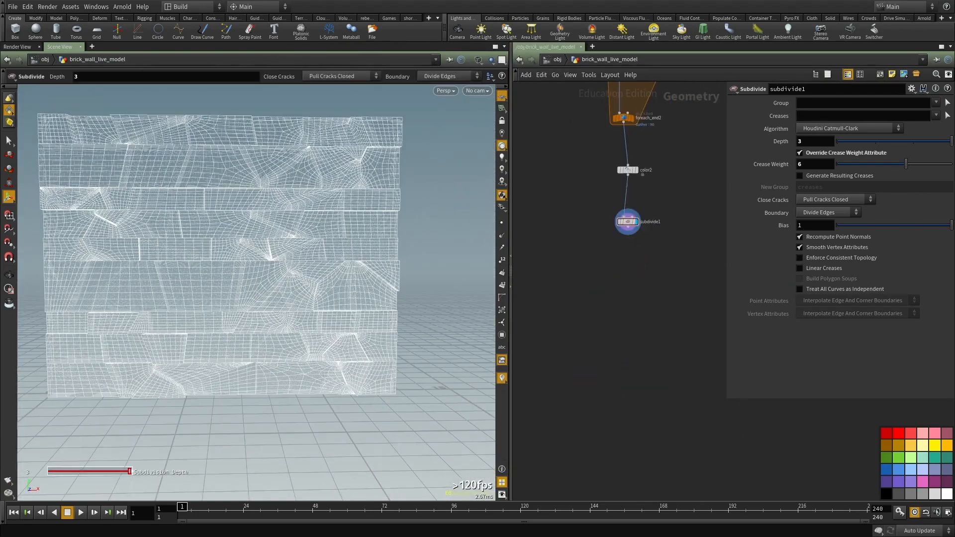
# Step: Add a Point VOP below subdivide1, wire it to the Subdivide output and display it
pyautogui.press('Tab')
pyautogui.write('p')
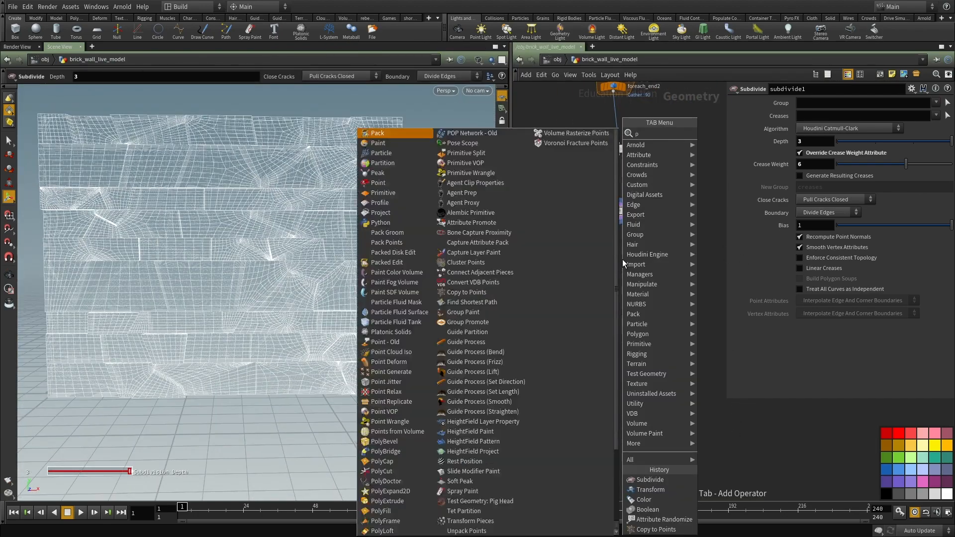
pyautogui.write('ointvop')
pyautogui.press('Return')
pyautogui.click(622, 259)
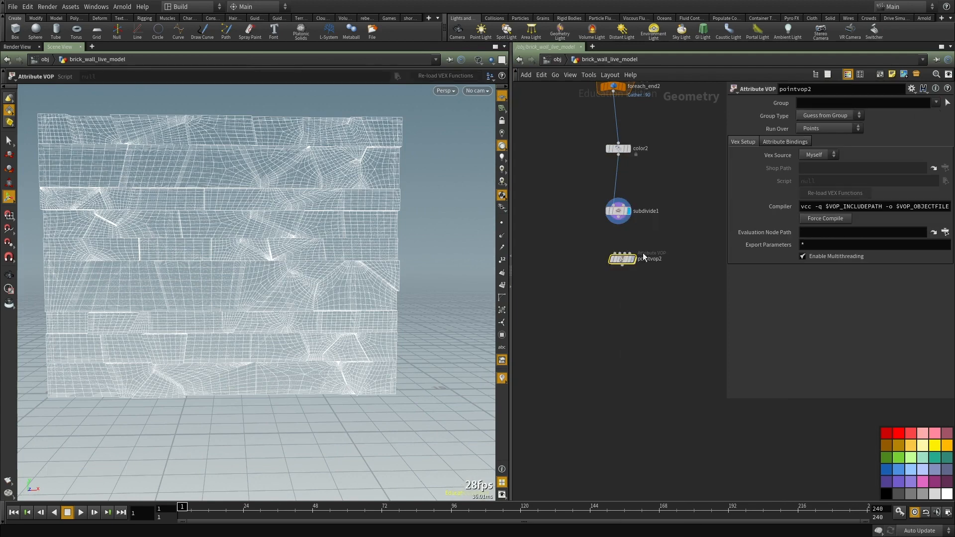
pyautogui.scroll(2, 655, 232)
pyautogui.click(603, 211)
pyautogui.click(611, 273)
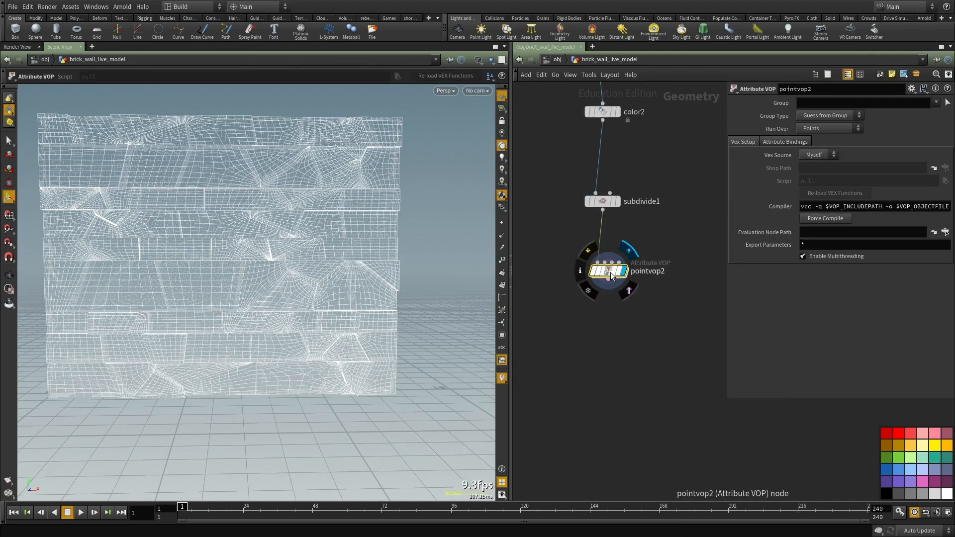
# Step: Go inside pointvop2 and add an Anti-Aliased Noise node between the global input and output nodes
pyautogui.doubleClick(609, 273)
pyautogui.scroll(-3, 608, 290)
pyautogui.scroll(-1, 535, 347)
pyautogui.moveTo(643, 331); pyautogui.dragTo(557, 337, button='middle')
pyautogui.scroll(1, 597, 299)
pyautogui.moveTo(597, 300); pyautogui.dragTo(607, 295, button='middle')
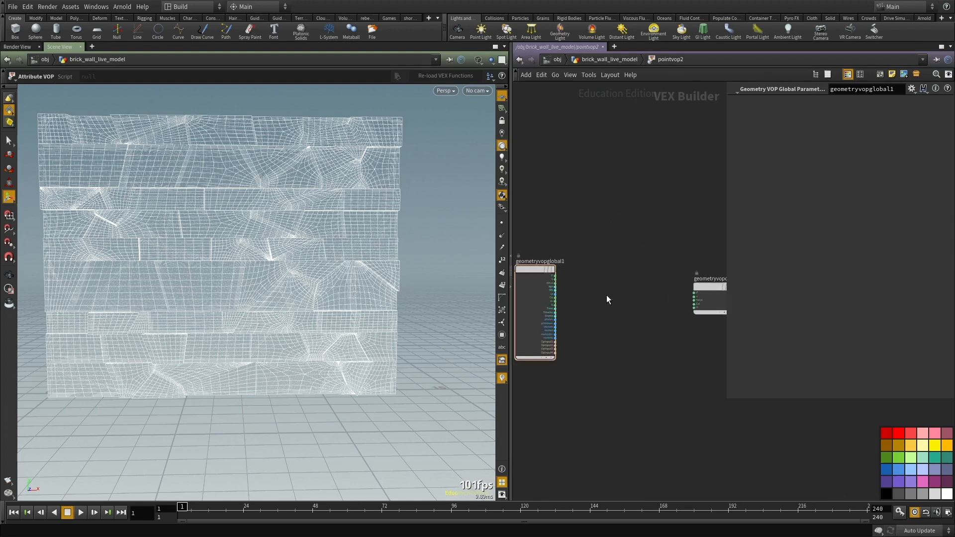
pyautogui.press('Tab')
pyautogui.write('noise')
pyautogui.press('Down')
pyautogui.press('Return')
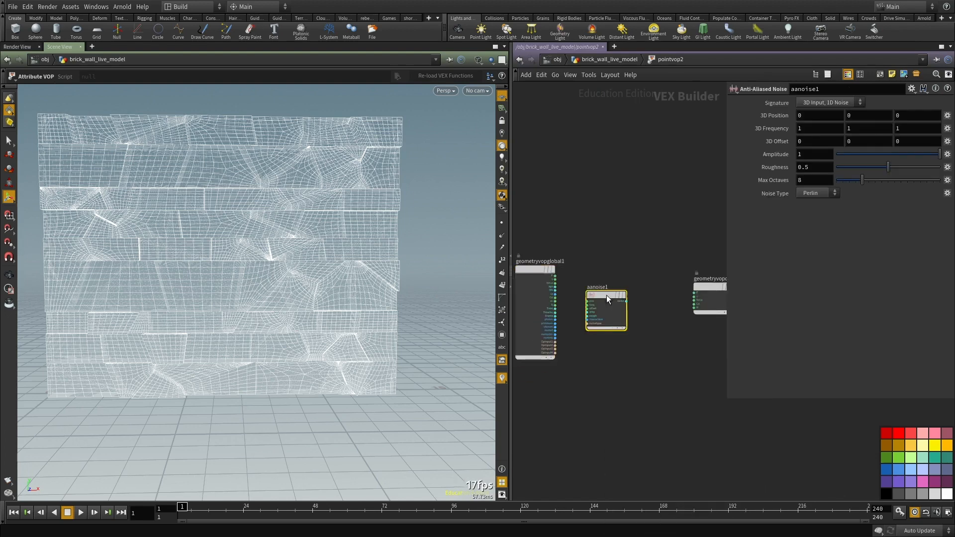
# Step: Connect the global P output to the position input of aanoise1
pyautogui.scroll(3, 563, 324)
pyautogui.click(541, 224)
pyautogui.click(614, 275)
# Step: Create an Add node that sums the global P and the noise output of aanoise1
pyautogui.scroll(-3, 689, 317)
pyautogui.press('Tab')
pyautogui.write('add')
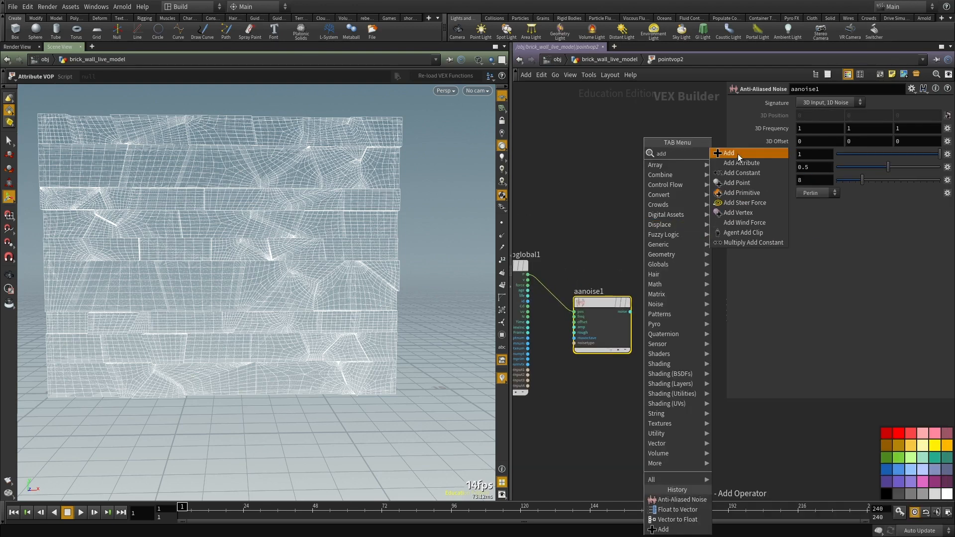
pyautogui.click(739, 153)
pyautogui.click(641, 201)
pyautogui.click(528, 275)
pyautogui.click(613, 210)
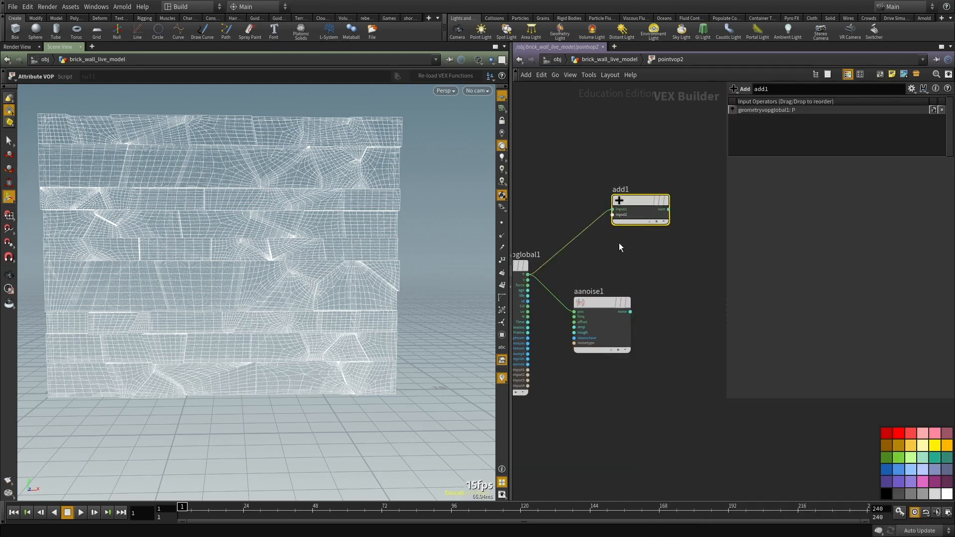
pyautogui.click(630, 312)
pyautogui.click(613, 215)
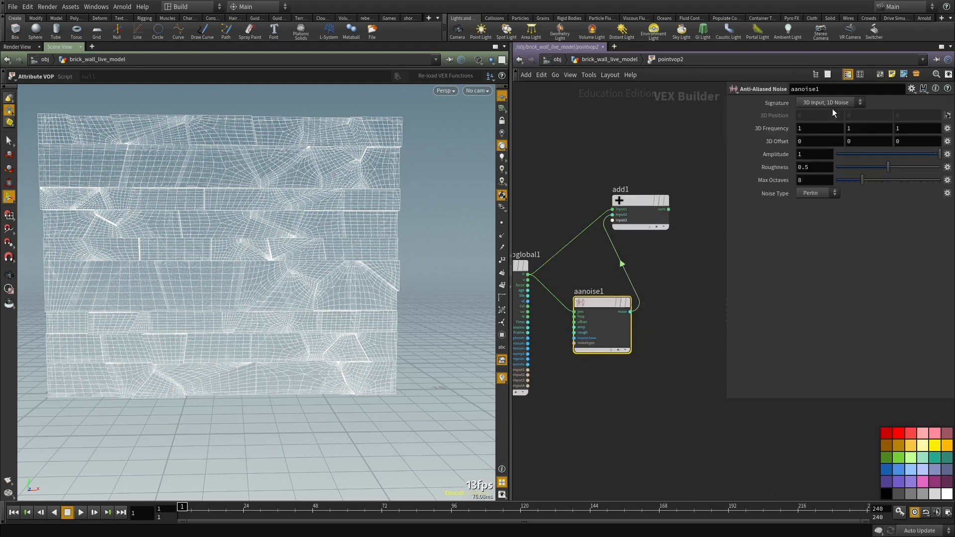
# Step: Set the aanoise1 signature to 3D Input, 3D Noise and connect add1's sum to the P of the output node
pyautogui.click(834, 123)
pyautogui.moveTo(689, 189); pyautogui.dragTo(599, 188, button='middle')
pyautogui.click(578, 210)
pyautogui.click(638, 300)
pyautogui.moveTo(616, 356); pyautogui.dragTo(686, 380, button='middle')
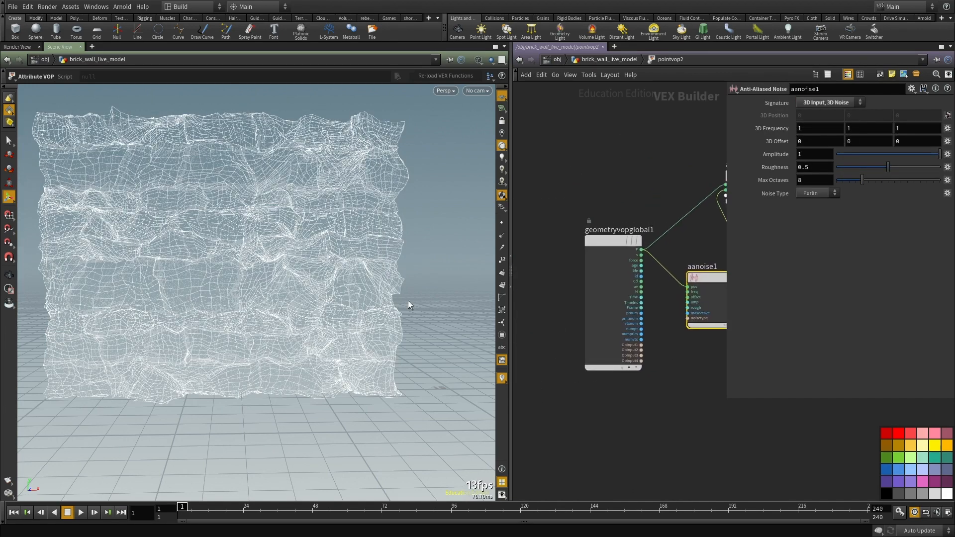
# Step: Switch the viewport back to shaded display and view the noise-displaced wall at an angle
pyautogui.moveTo(213, 271)
pyautogui.mouseDown()
pyautogui.moveTo(264, 265)
pyautogui.moveTo(129, 276)
pyautogui.moveTo(278, 265)
pyautogui.moveTo(230, 260)
pyautogui.moveTo(181, 274)
pyautogui.moveTo(232, 228)
pyautogui.mouseUp()
pyautogui.press('w')
pyautogui.moveTo(622, 414); pyautogui.dragTo(638, 332, button='middle')
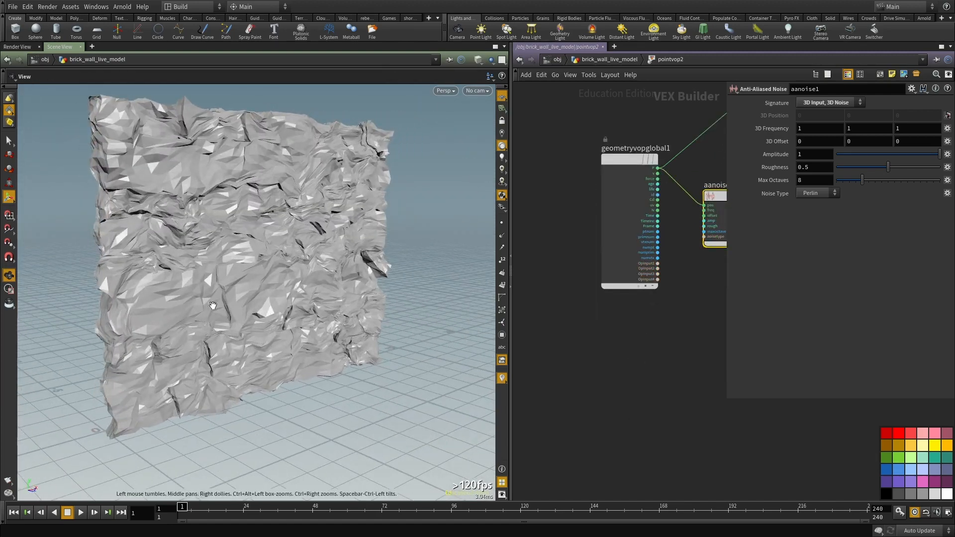
# Step: Widen the network pane and add a Dot Product node below the global parameters node
pyautogui.keyDown('alt'); pyautogui.moveTo(233, 278); pyautogui.dragTo(278, 280); pyautogui.keyUp('alt')
pyautogui.scroll(-3, 640, 335)
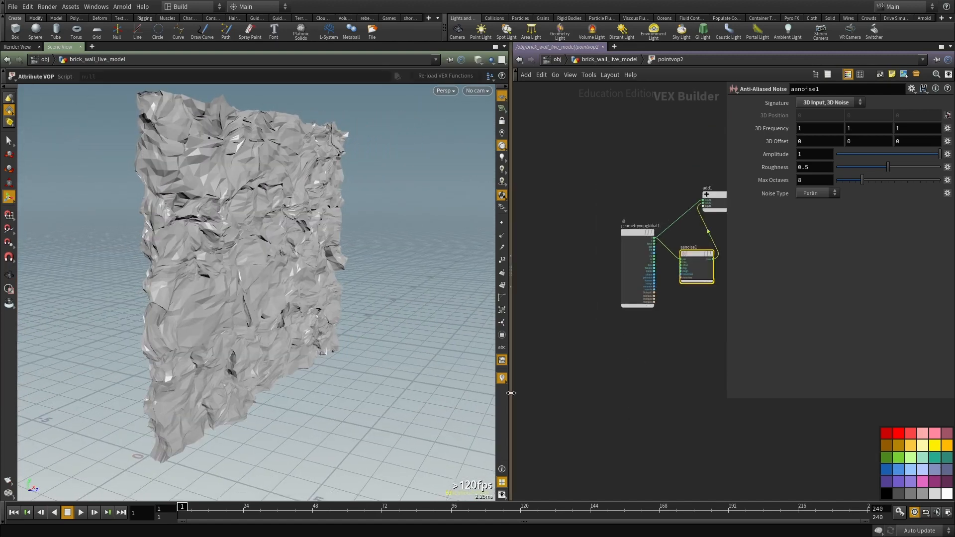
pyautogui.moveTo(513, 397); pyautogui.dragTo(313, 410)
pyautogui.scroll(3, 583, 335)
pyautogui.click(582, 331)
pyautogui.press('Tab')
pyautogui.write('dot')
pyautogui.press('Return')
pyautogui.click(581, 330)
pyautogui.scroll(3, 556, 245)
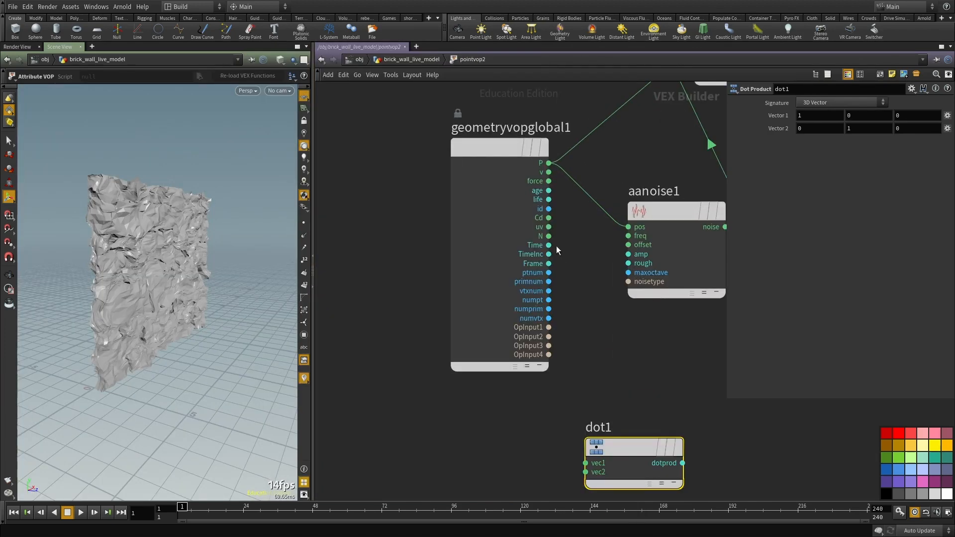
# Step: Connect the global N to vec1 of dot1 and the dotprod output to Cd of the output node
pyautogui.moveTo(549, 237); pyautogui.dragTo(586, 464)
pyautogui.moveTo(673, 416); pyautogui.dragTo(467, 330, button='middle')
pyautogui.scroll(-1, 473, 372)
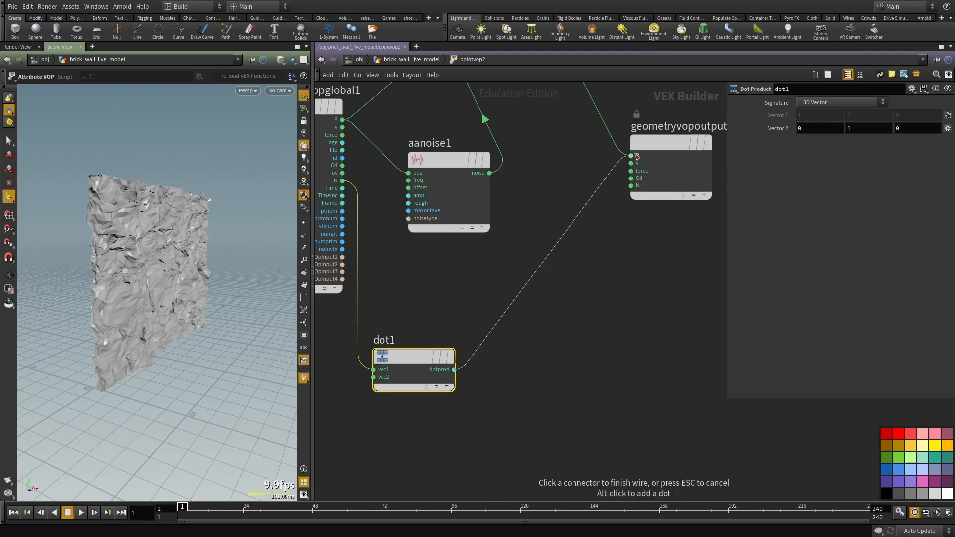
pyautogui.click(631, 179)
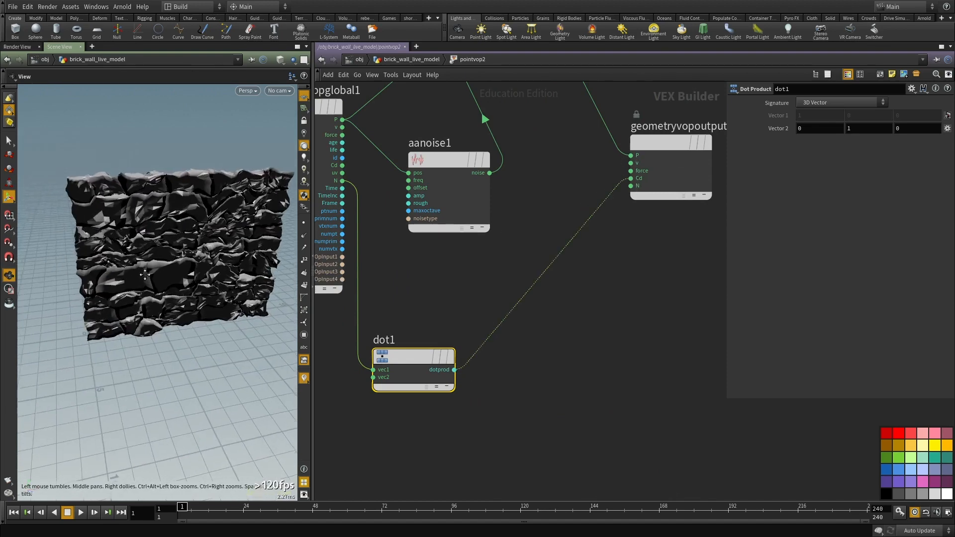
pyautogui.keyDown('alt'); pyautogui.moveTo(97, 269); pyautogui.dragTo(164, 268); pyautogui.keyUp('alt')
# Step: Disconnect add1 from the P input of the output node and view the undisplaced bricks
pyautogui.click(632, 155)
pyautogui.click(543, 165)
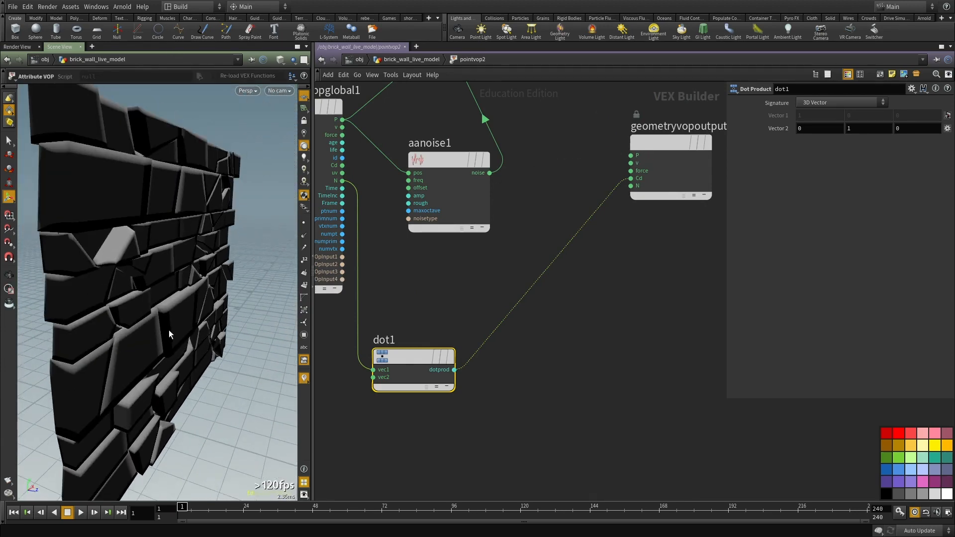
pyautogui.keyDown('alt'); pyautogui.moveTo(119, 259); pyautogui.dragTo(179, 199); pyautogui.keyUp('alt')
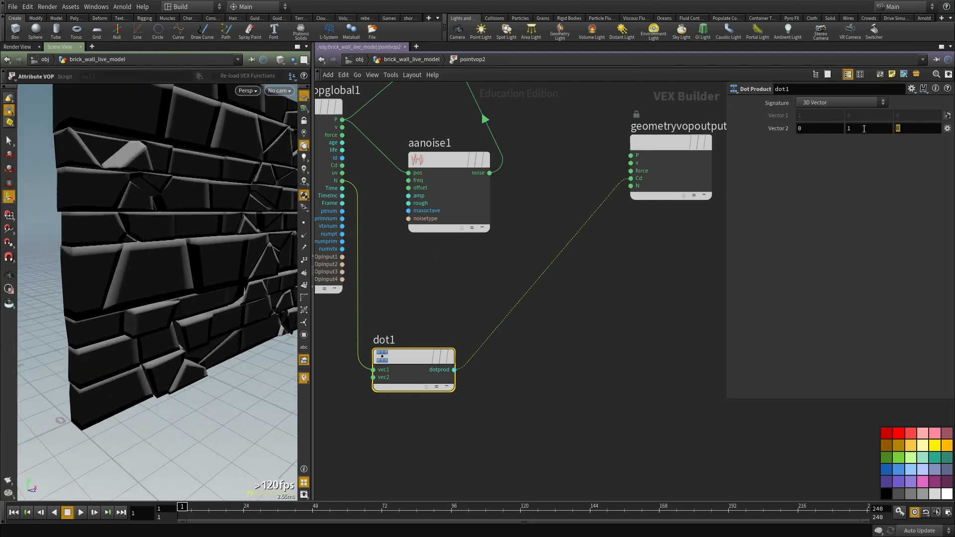
# Step: Set Vector 2 of dot1 to 0, 0, 1 and view the resulting shading from several angles
pyautogui.press('BackSpace')
pyautogui.write('1')
pyautogui.moveTo(861, 129); pyautogui.dragTo(777, 126)
pyautogui.press('Return')
pyautogui.moveTo(160, 259)
pyautogui.keyDown('alt'); pyautogui.mouseDown()
pyautogui.moveTo(222, 260)
pyautogui.moveTo(107, 244)
pyautogui.moveTo(104, 230)
pyautogui.moveTo(151, 235)
pyautogui.moveTo(123, 271)
pyautogui.moveTo(213, 334)
pyautogui.moveTo(213, 319)
pyautogui.moveTo(197, 311)
pyautogui.mouseUp(); pyautogui.keyUp('alt')
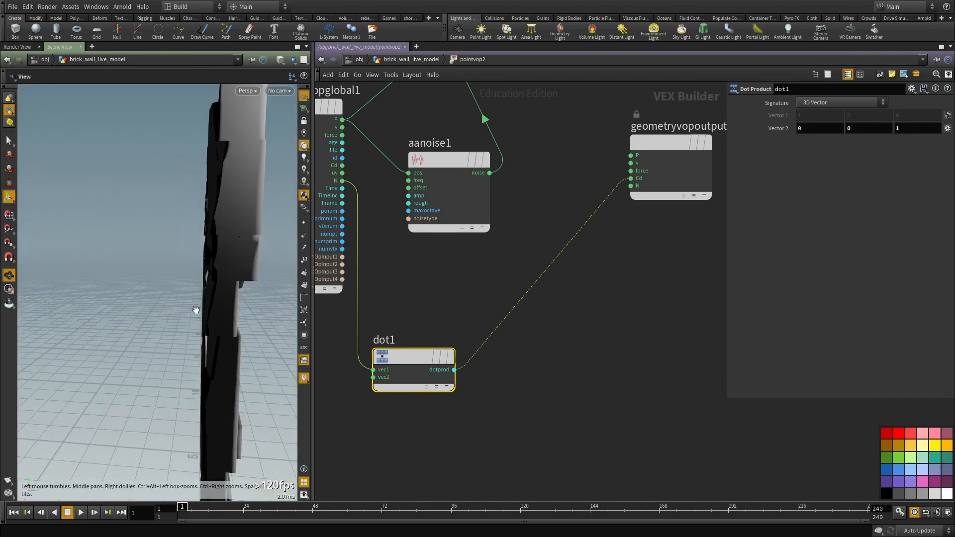
pyautogui.keyDown('alt'); pyautogui.moveTo(246, 245); pyautogui.dragTo(127, 337); pyautogui.keyUp('alt')
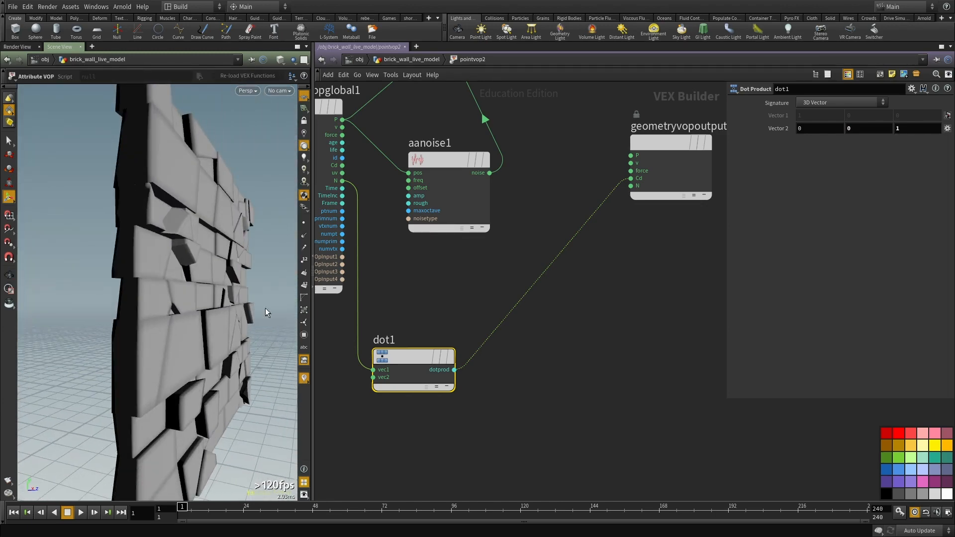
pyautogui.keyDown('alt'); pyautogui.moveTo(73, 243); pyautogui.dragTo(245, 327); pyautogui.keyUp('alt')
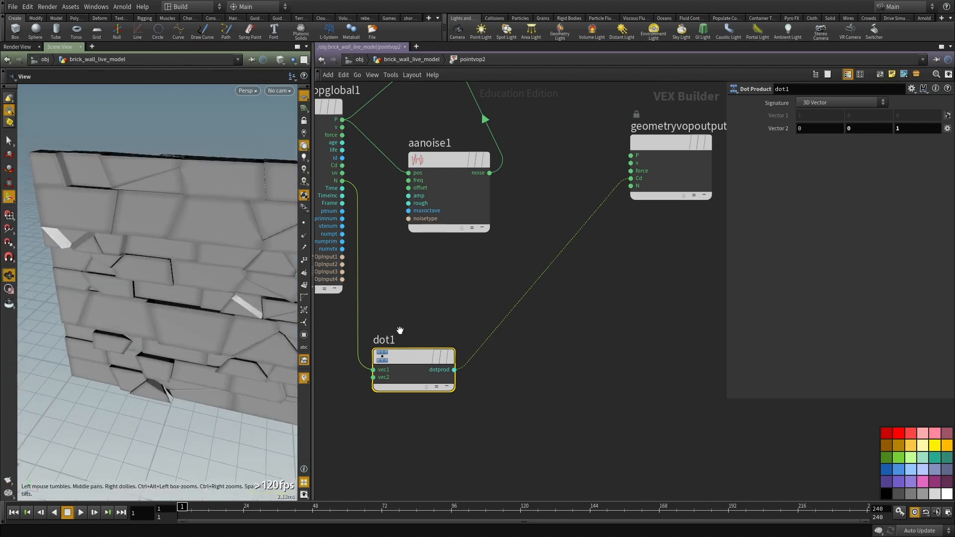
# Step: Insert a Clamp node on the wire between dot1 and the Cd input of the output node
pyautogui.moveTo(528, 349); pyautogui.dragTo(544, 320, button='middle')
pyautogui.press('Tab')
pyautogui.write('clam')
pyautogui.press('Return')
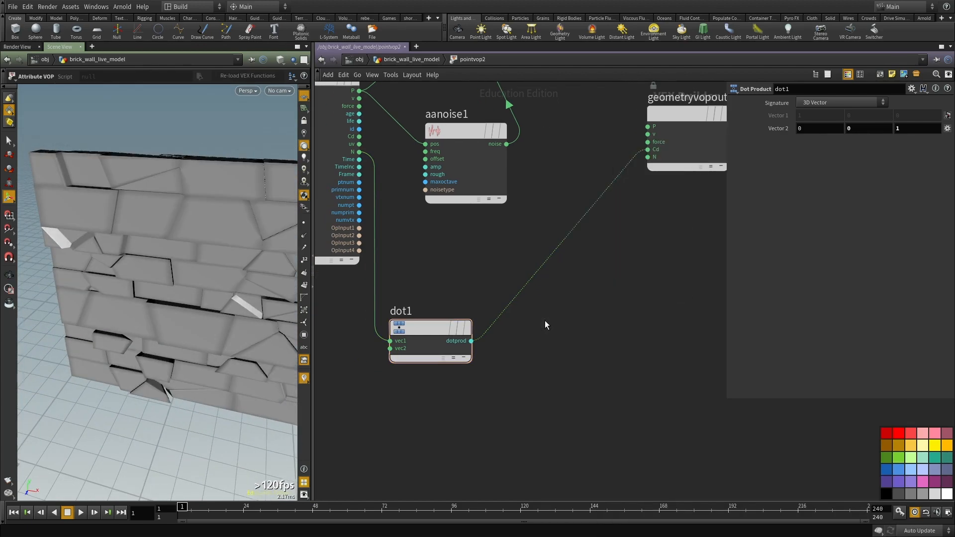
pyautogui.click(545, 320)
pyautogui.moveTo(545, 321); pyautogui.dragTo(583, 294)
pyautogui.moveTo(695, 282); pyautogui.dragTo(586, 338, button='middle')
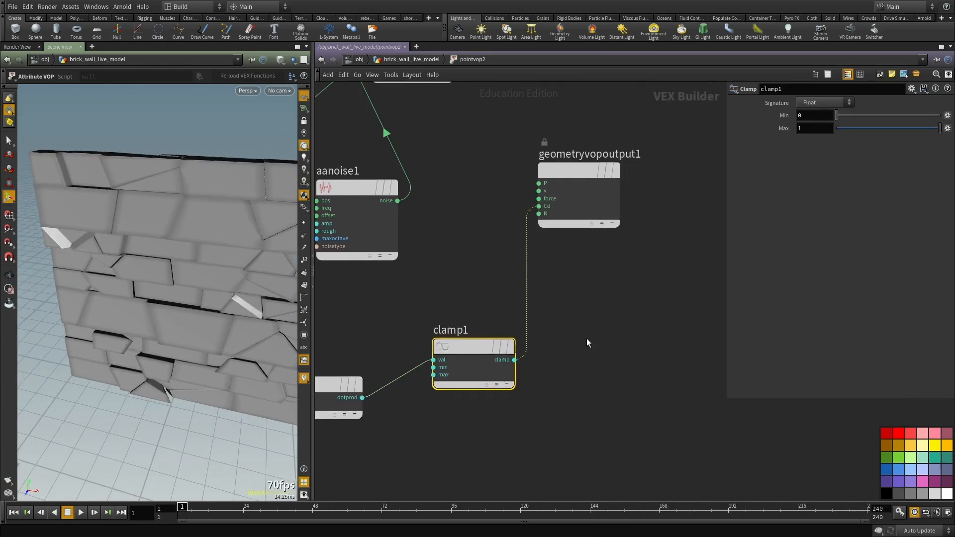
# Step: Add a Fit Range node fed by clamp1 and set its Destination Min to 1 and Destination Max to 0
pyautogui.press('Tab')
pyautogui.write('fit')
pyautogui.press('Return')
pyautogui.click(587, 338)
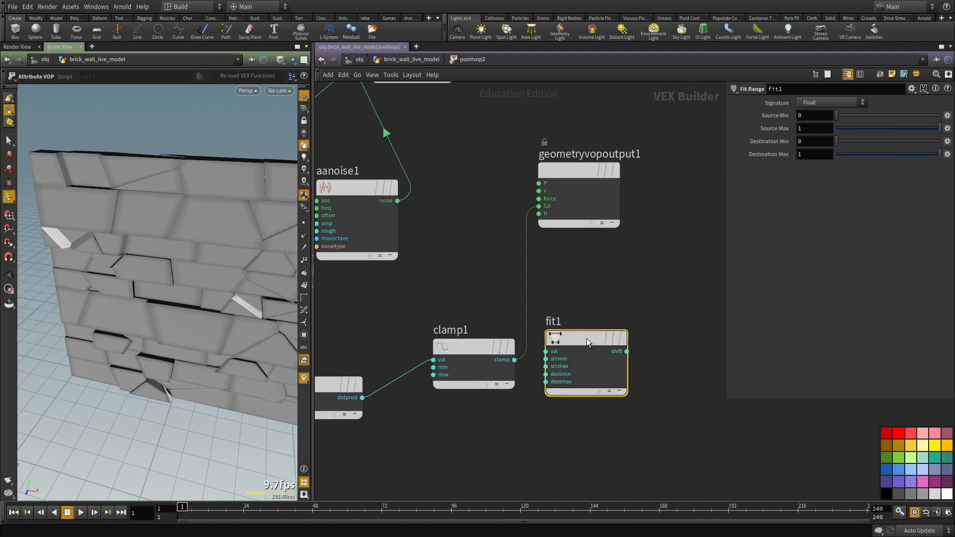
pyautogui.click(515, 360)
pyautogui.click(545, 352)
pyautogui.moveTo(813, 153); pyautogui.dragTo(691, 166)
pyautogui.write('0')
pyautogui.press('Return')
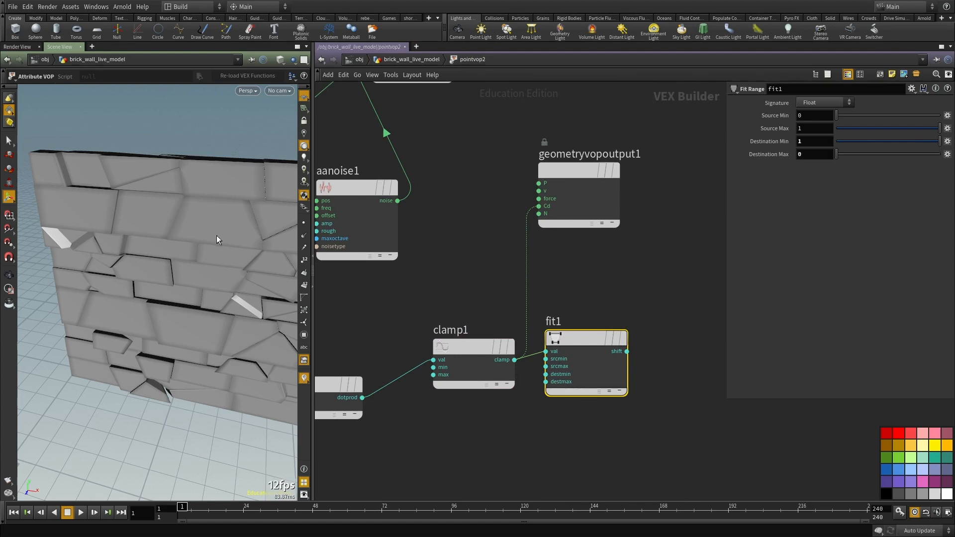
# Step: Connect the shift output of fit1 to Cd of the output node and view the wall's inverted colour mask
pyautogui.click(627, 352)
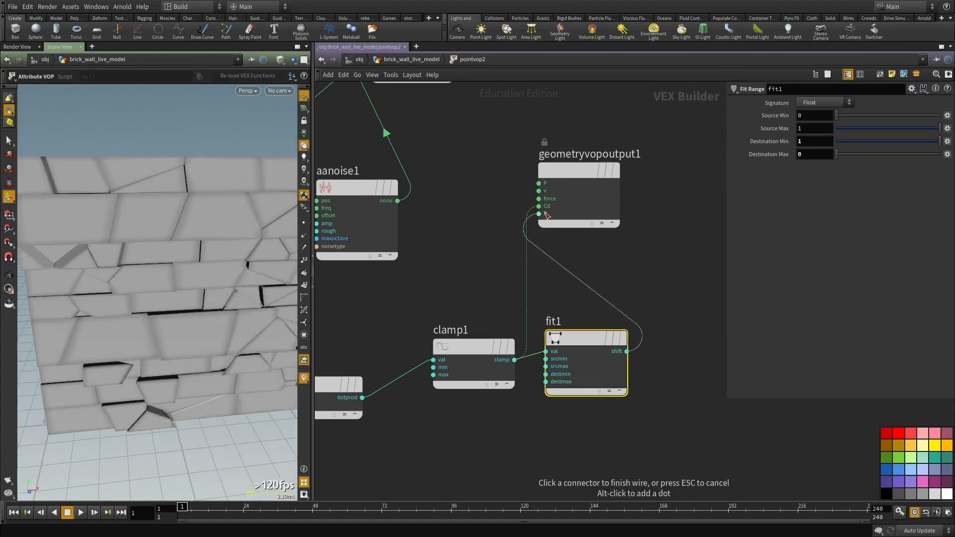
pyautogui.click(541, 207)
pyautogui.moveTo(157, 278)
pyautogui.keyDown('alt'); pyautogui.mouseDown()
pyautogui.moveTo(207, 280)
pyautogui.moveTo(148, 283)
pyautogui.moveTo(209, 279)
pyautogui.moveTo(154, 279)
pyautogui.moveTo(179, 276)
pyautogui.moveTo(127, 204)
pyautogui.moveTo(189, 279)
pyautogui.mouseUp(); pyautogui.keyUp('alt')
pyautogui.moveTo(112, 161); pyautogui.dragTo(299, 249)
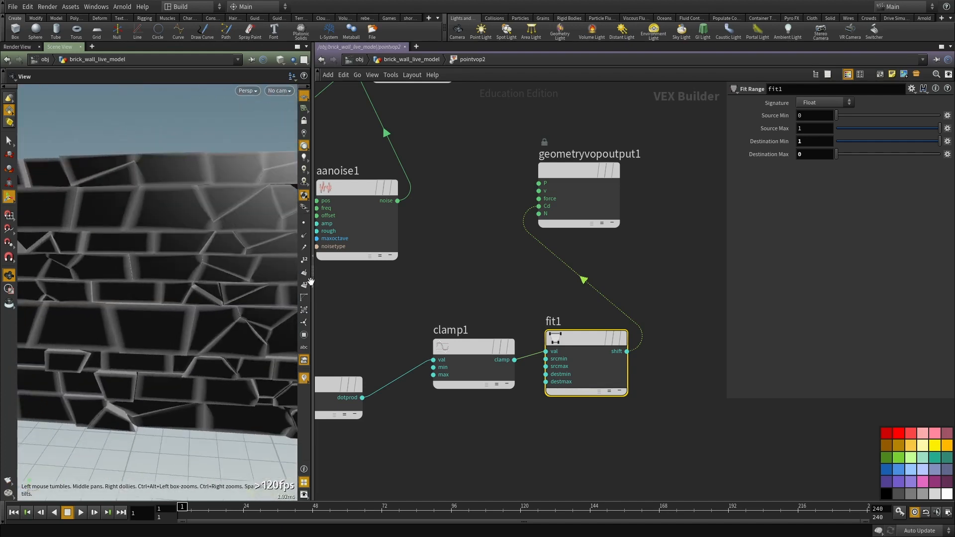
# Step: Move the output node farther from the network, add a Mix node and connect add1's sum to its first input
pyautogui.moveTo(313, 306); pyautogui.dragTo(351, 308)
pyautogui.scroll(-1, 486, 311)
pyautogui.scroll(-4, 488, 309)
pyautogui.moveTo(572, 303); pyautogui.dragTo(681, 354)
pyautogui.scroll(2, 566, 282)
pyautogui.press('Tab')
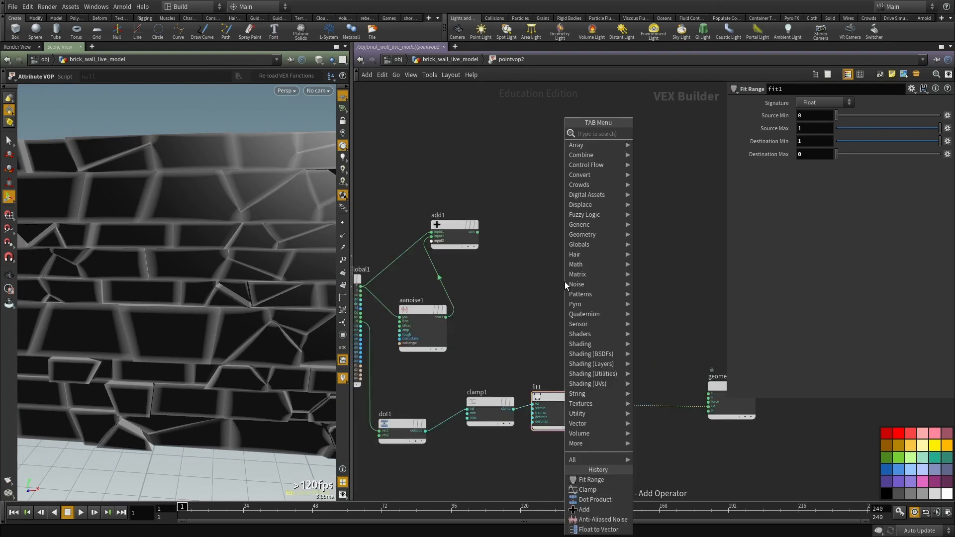
pyautogui.press('Escape')
pyautogui.click(565, 282)
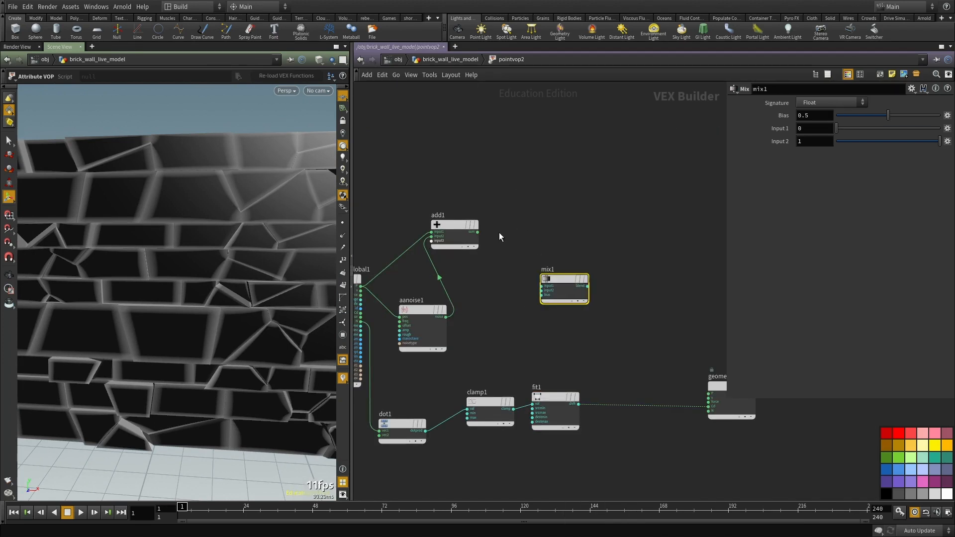
pyautogui.click(480, 233)
pyautogui.click(555, 280)
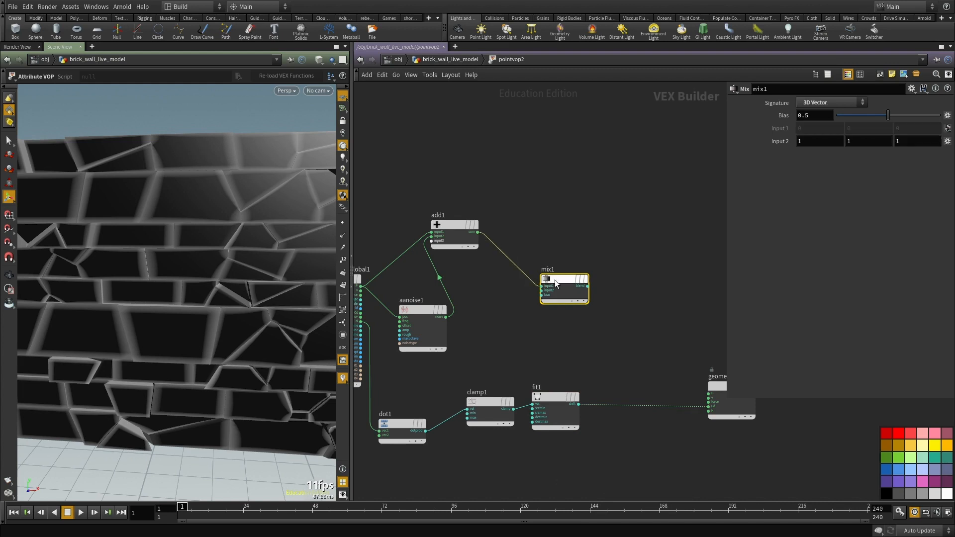
# Step: Connect the global P to input2 of mix1 and the shift output of fit1 to its bias
pyautogui.click(544, 290)
pyautogui.click(361, 287)
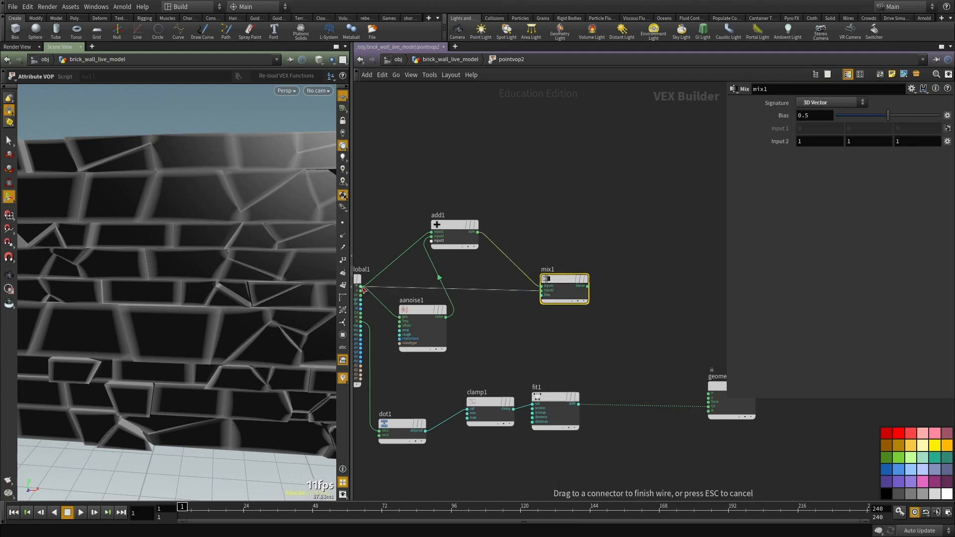
pyautogui.click(543, 295)
pyautogui.click(579, 404)
pyautogui.moveTo(264, 285)
pyautogui.mouseDown()
pyautogui.moveTo(139, 299)
pyautogui.moveTo(207, 258)
pyautogui.moveTo(236, 203)
pyautogui.mouseUp()
pyautogui.moveTo(154, 252); pyautogui.dragTo(234, 299)
# Step: Connect mix1's blend to P of the output node, disconnect fit1 from Cd and view the wall side-on
pyautogui.click(585, 288)
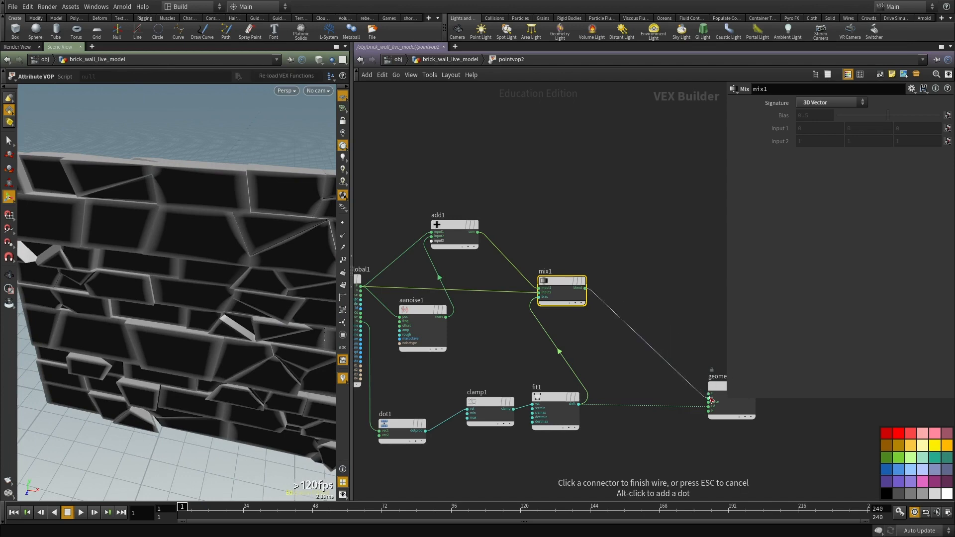
pyautogui.click(709, 394)
pyautogui.click(709, 406)
pyautogui.click(677, 425)
pyautogui.keyDown('alt'); pyautogui.moveTo(144, 266); pyautogui.dragTo(226, 291); pyautogui.keyUp('alt')
pyautogui.moveTo(514, 372); pyautogui.dragTo(546, 350, button='middle')
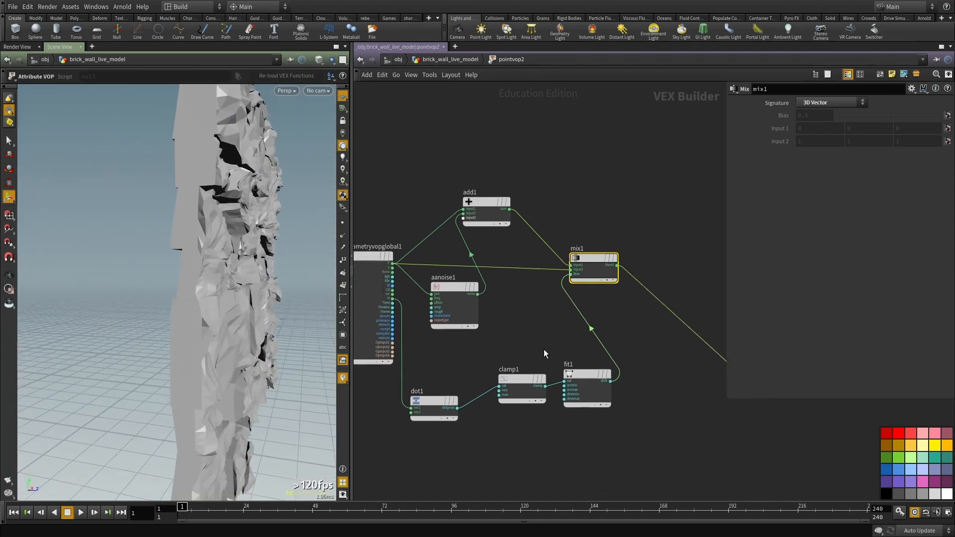
# Step: Replace the bias input of mix1 with the clamp1 output and inspect the displaced bricks up close
pyautogui.scroll(1, 546, 350)
pyautogui.click(543, 392)
pyautogui.click(574, 259)
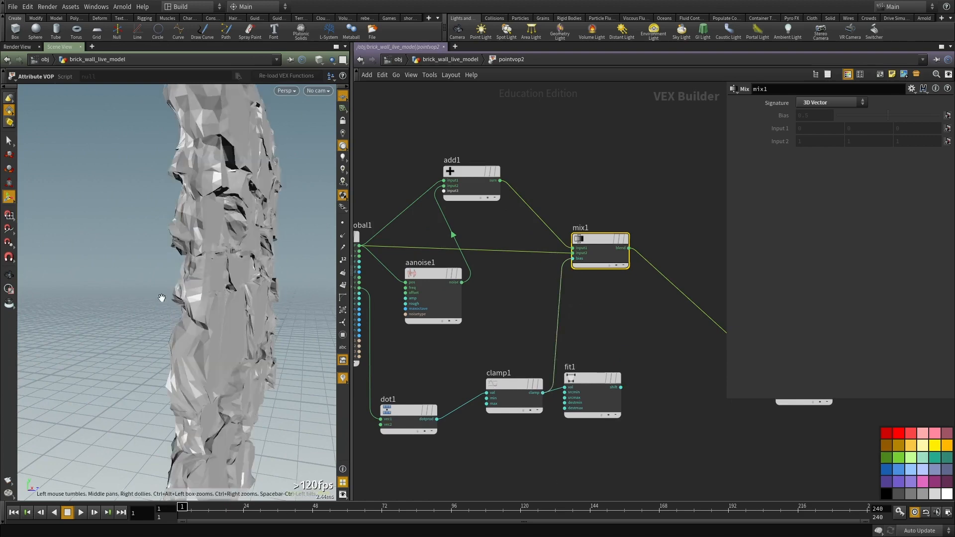
pyautogui.keyDown('alt'); pyautogui.moveTo(164, 304); pyautogui.dragTo(180, 298); pyautogui.keyUp('alt')
pyautogui.scroll(-3, 181, 298)
pyautogui.moveTo(634, 339); pyautogui.dragTo(638, 323, button='middle')
pyautogui.scroll(3, 239, 283)
pyautogui.keyDown('alt'); pyautogui.moveTo(249, 283); pyautogui.dragTo(208, 328); pyautogui.keyUp('alt')
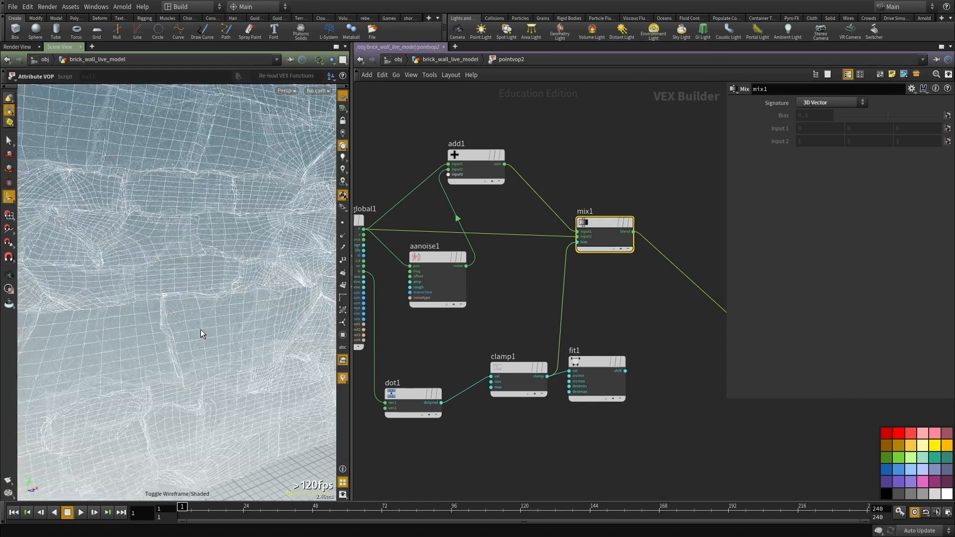
# Step: Return to the geometry network, set the Depth of subdivide1 to 4 and view the denser wall
pyautogui.press('u')
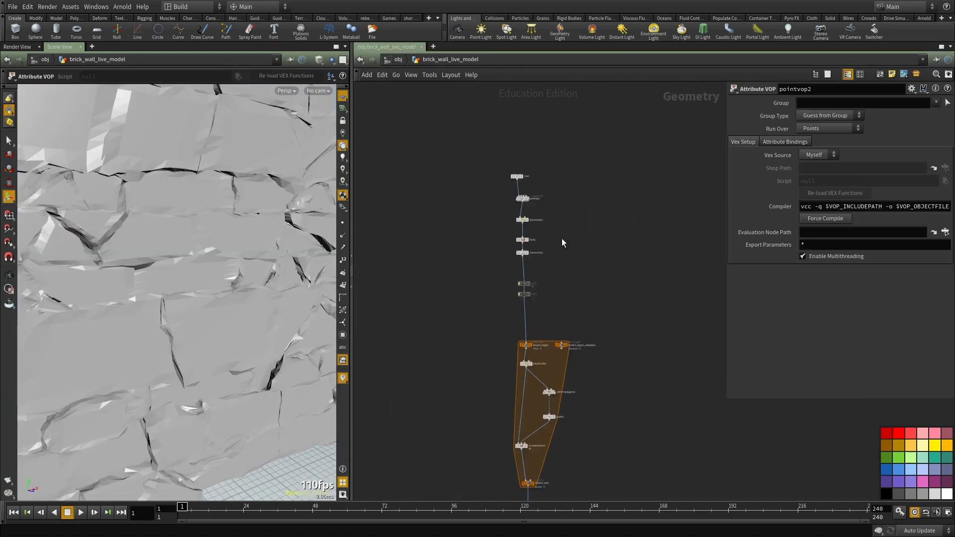
pyautogui.scroll(1, 550, 328)
pyautogui.click(475, 363)
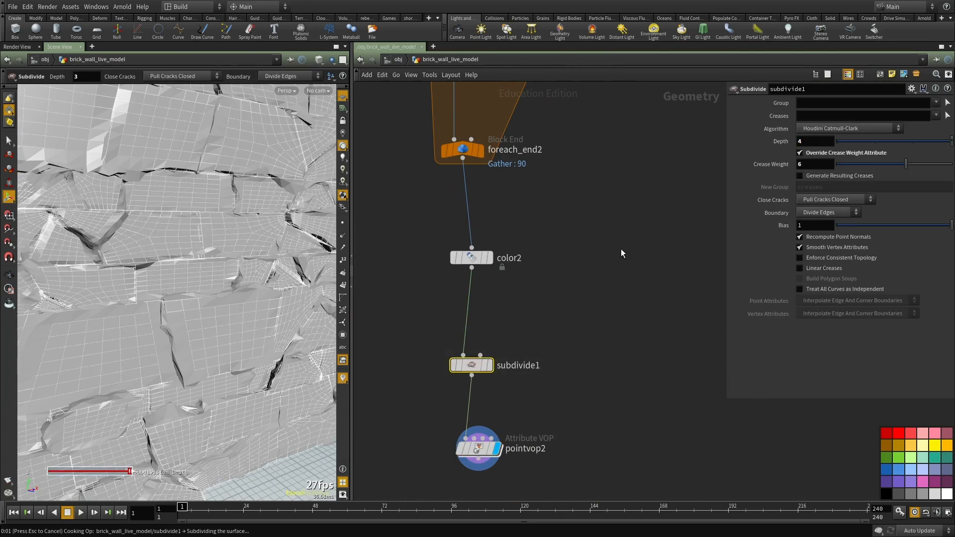
pyautogui.scroll(-1, 597, 318)
pyautogui.moveTo(594, 323); pyautogui.dragTo(603, 210, button='middle')
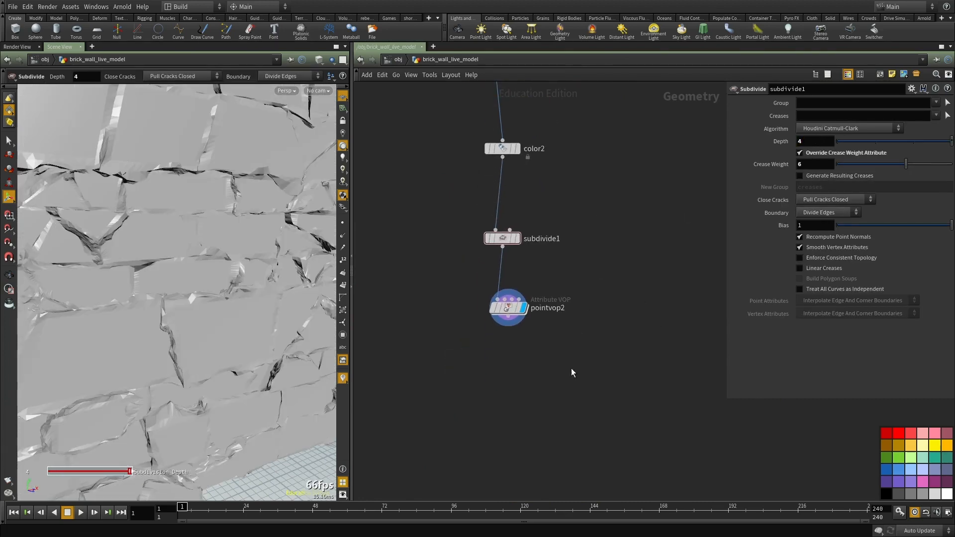
pyautogui.moveTo(526, 373); pyautogui.dragTo(468, 293)
pyautogui.moveTo(136, 270); pyautogui.dragTo(178, 234)
pyautogui.moveTo(177, 235); pyautogui.dragTo(142, 259, button='right')
pyautogui.moveTo(141, 258); pyautogui.dragTo(163, 260)
pyautogui.moveTo(163, 260); pyautogui.dragTo(250, 260, button='right')
pyautogui.scroll(1, 551, 299)
# Step: Inside pointvop2, promote the freq, offset, amp, rough and maxoctave inputs of aanoise1 to parameters
pyautogui.doubleClick(503, 312)
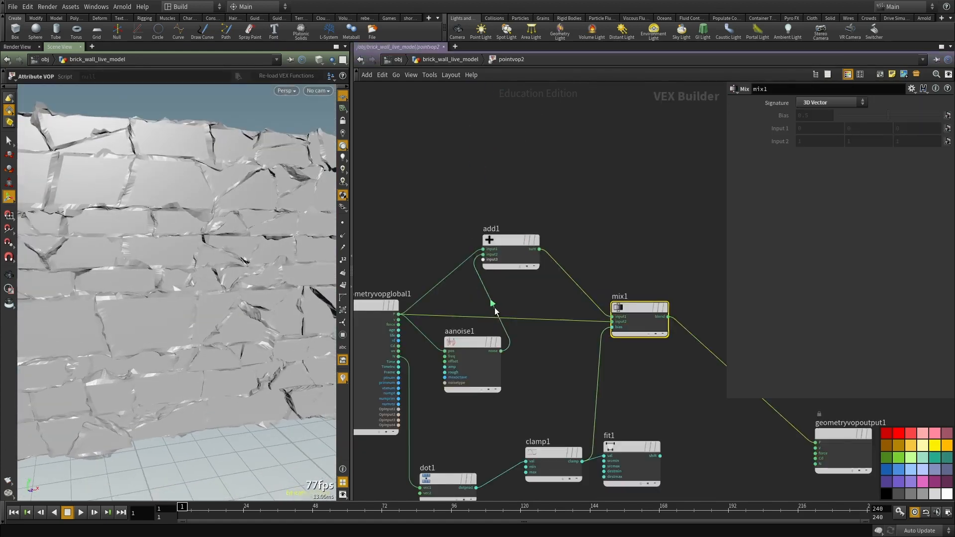
pyautogui.moveTo(502, 294); pyautogui.dragTo(549, 228, button='middle')
pyautogui.click(517, 304)
pyautogui.scroll(3, 493, 310)
pyautogui.rightClick(491, 290)
pyautogui.click(517, 278)
pyautogui.rightClick(490, 285)
pyautogui.click(517, 289)
pyautogui.rightClick(489, 294)
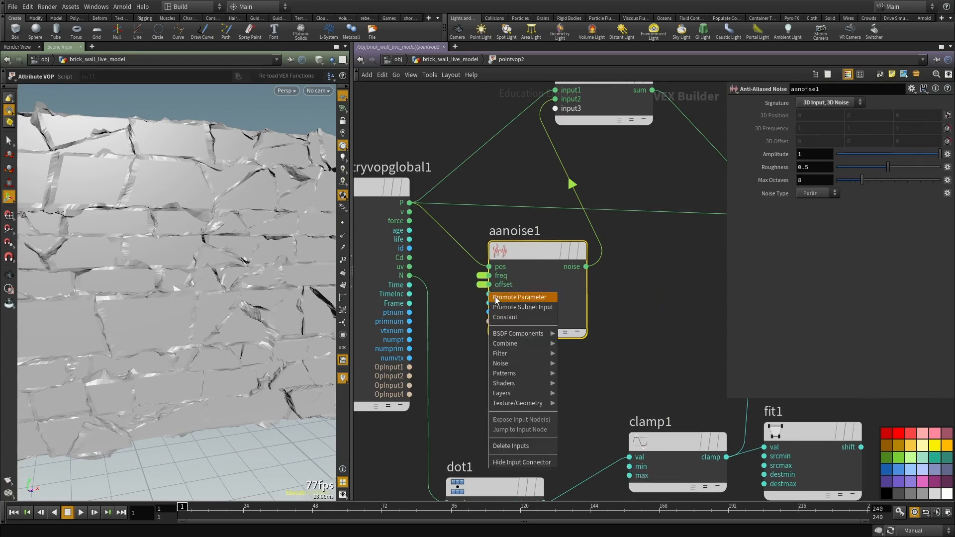
pyautogui.click(517, 298)
pyautogui.rightClick(490, 303)
pyautogui.click(517, 308)
# Step: At the geometry level, set the Frequency of pointvop2 to 2.2 on all axes and the Amplitude to 0.322
pyautogui.press('u')
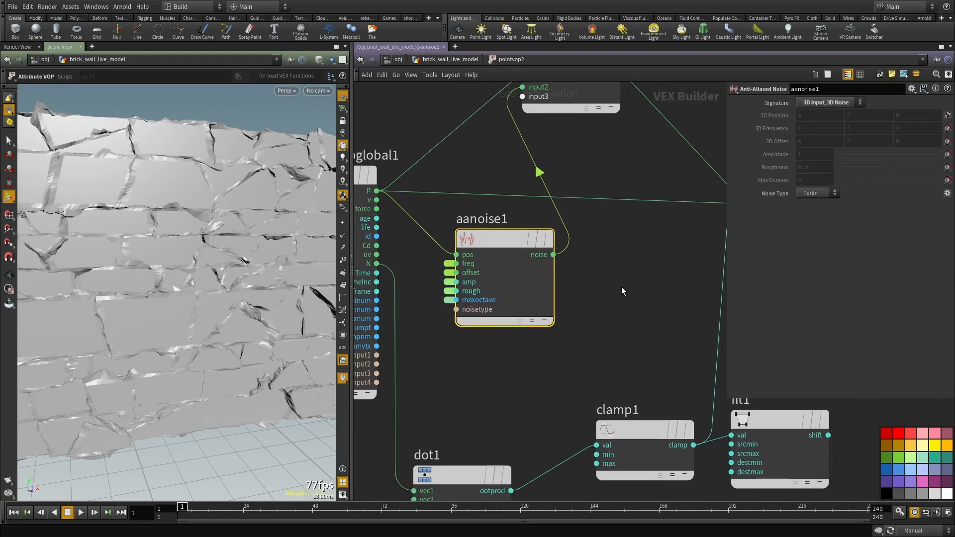
pyautogui.moveTo(759, 271); pyautogui.dragTo(914, 293)
pyautogui.keyDown('alt'); pyautogui.moveTo(149, 259); pyautogui.dragTo(240, 259); pyautogui.keyUp('alt')
pyautogui.scroll(2, 545, 305)
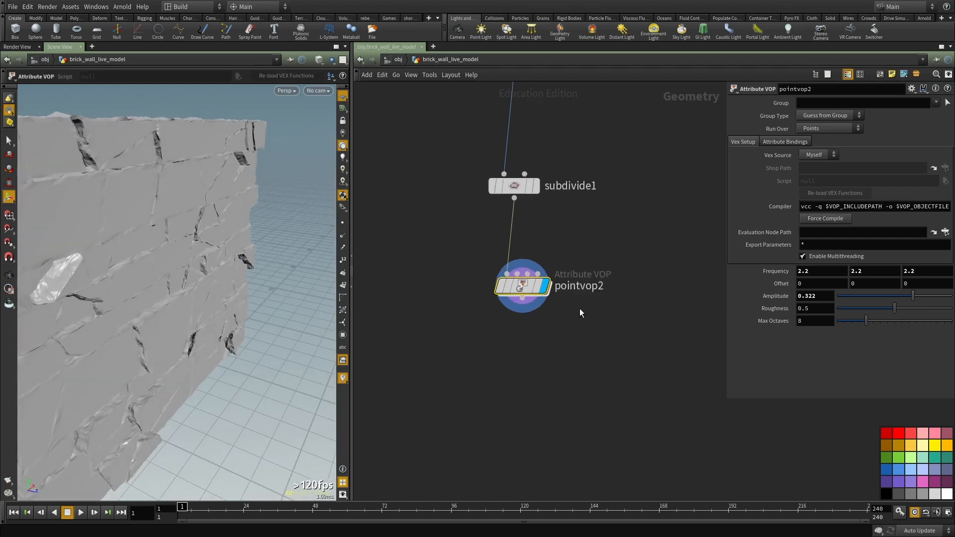
# Step: Duplicate pointvop2 and connect the copy after the original
pyautogui.hotkey('ctrl', 'c')
pyautogui.hotkey('ctrl', 'v')
pyautogui.click(523, 298)
pyautogui.click(526, 339)
# Step: Inside pointvop3, connect add1's sum directly to P of the output node in place of mix1's blend
pyautogui.doubleClick(544, 357)
pyautogui.scroll(-2, 547, 362)
pyautogui.moveTo(636, 363); pyautogui.dragTo(539, 314, button='middle')
pyautogui.scroll(3, 599, 319)
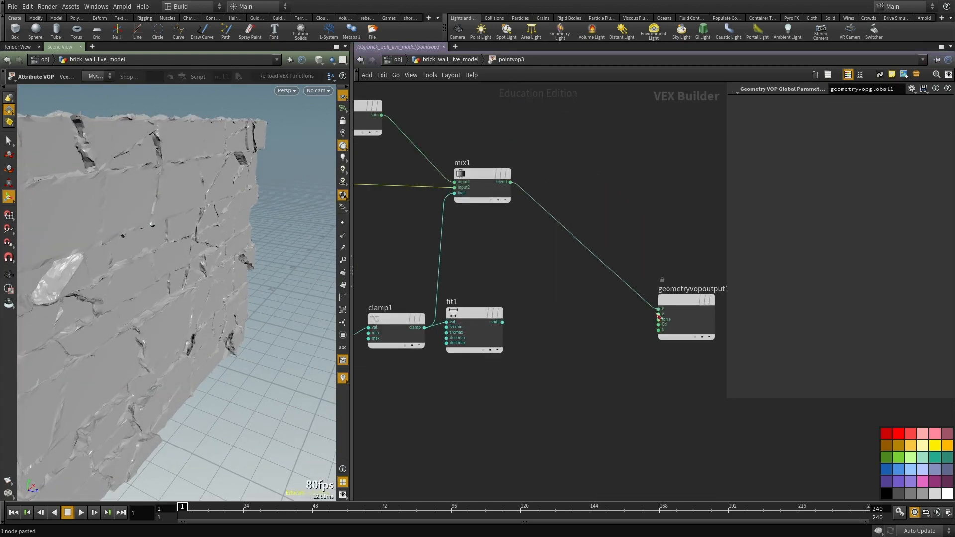
pyautogui.scroll(-4, 564, 263)
pyautogui.scroll(2, 475, 233)
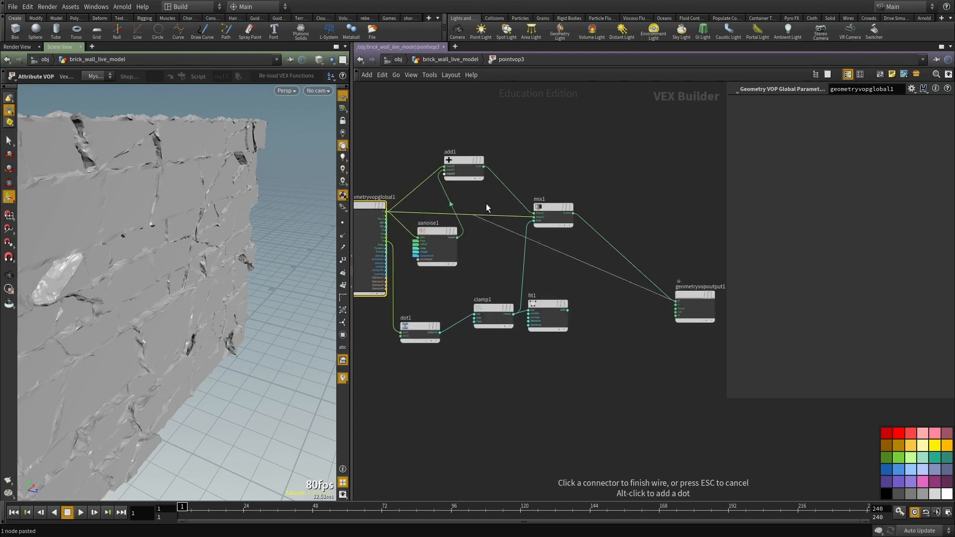
pyautogui.click(484, 166)
pyautogui.moveTo(453, 239); pyautogui.dragTo(488, 275, button='middle')
pyautogui.keyDown('alt'); pyautogui.moveTo(214, 254); pyautogui.dragTo(117, 126); pyautogui.keyUp('alt')
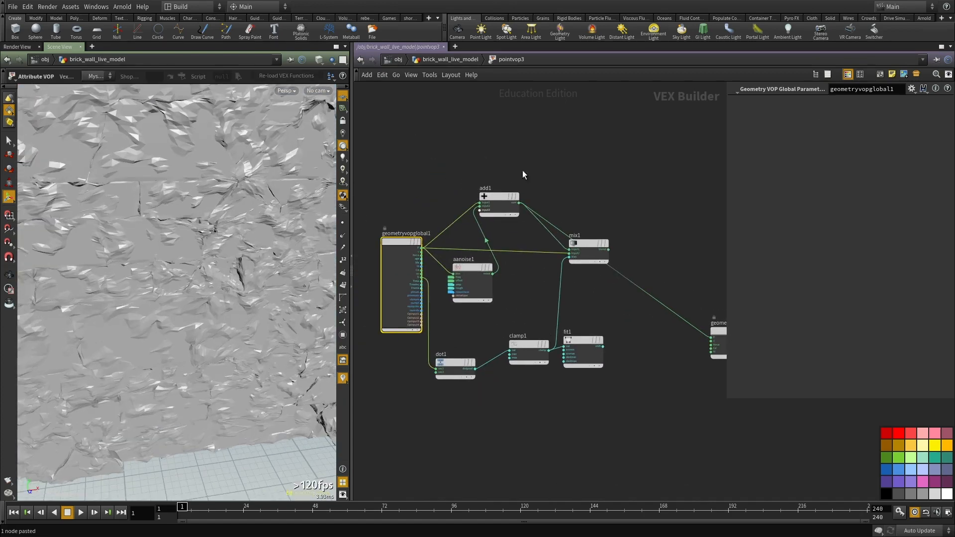
# Step: Move mix1 below the add1 output wire, view the displaced wall and return to the geometry network
pyautogui.moveTo(519, 168); pyautogui.dragTo(523, 149, button='middle')
pyautogui.scroll(2, 568, 223)
pyautogui.moveTo(596, 232); pyautogui.dragTo(557, 302)
pyautogui.keyDown('alt'); pyautogui.moveTo(119, 249); pyautogui.dragTo(162, 233); pyautogui.keyUp('alt')
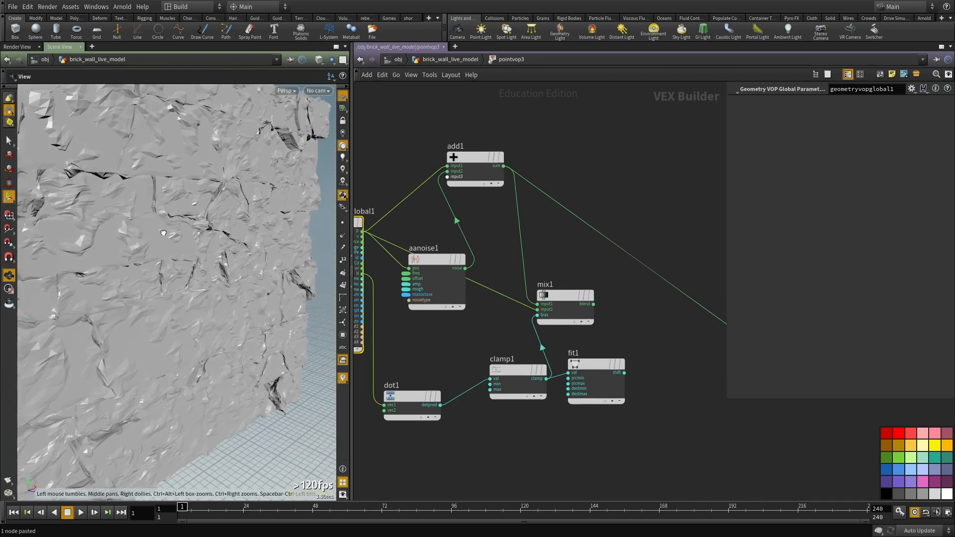
pyautogui.moveTo(581, 260); pyautogui.dragTo(566, 267, button='middle')
pyautogui.press('u')
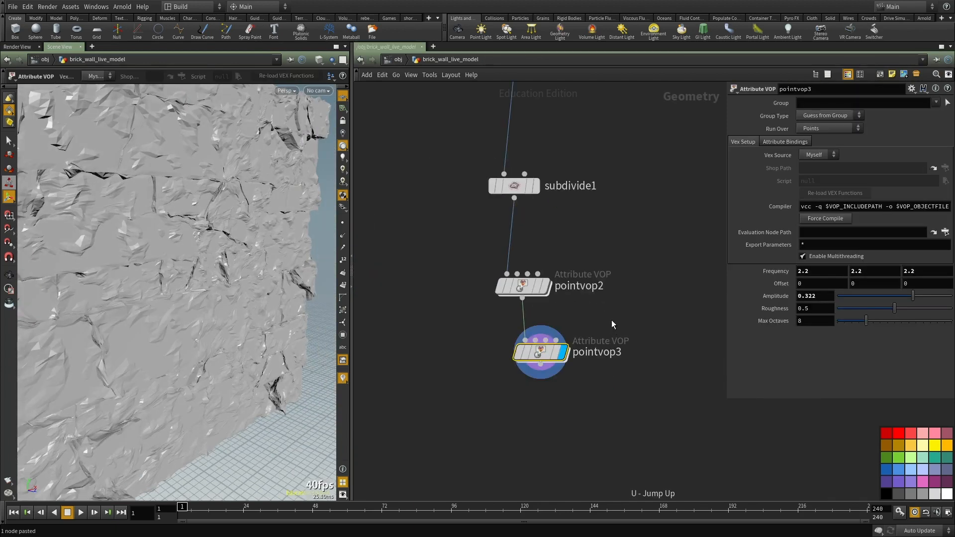
# Step: Inspect the displaced wall in wireframe and shaded display, and open the network inside pointvop3
pyautogui.moveTo(612, 327); pyautogui.dragTo(609, 293, button='middle')
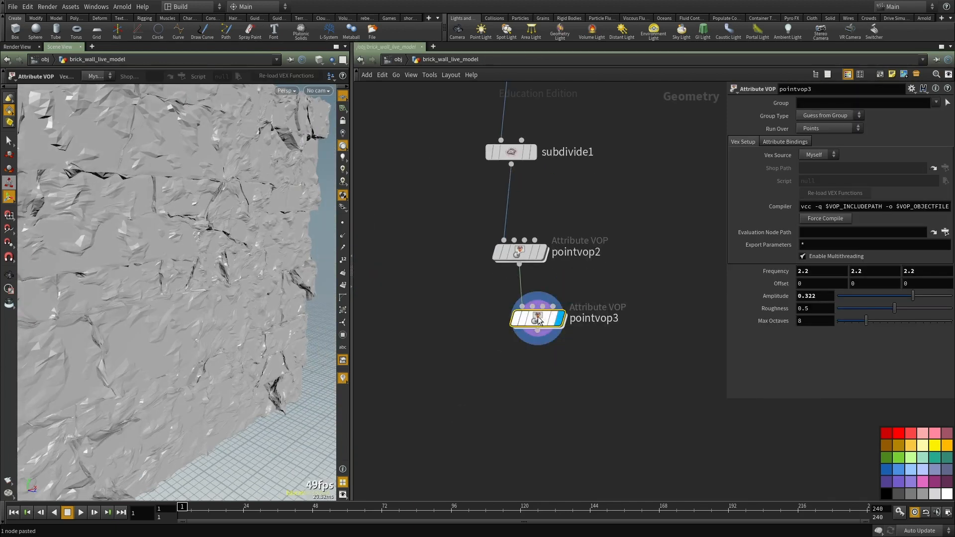
pyautogui.press('w')
pyautogui.moveTo(128, 275)
pyautogui.keyDown('alt'); pyautogui.mouseDown()
pyautogui.moveTo(177, 269)
pyautogui.moveTo(60, 293)
pyautogui.mouseUp(); pyautogui.keyUp('alt')
pyautogui.press('w')
pyautogui.doubleClick(555, 321)
pyautogui.scroll(3, 532, 260)
pyautogui.moveTo(485, 282); pyautogui.dragTo(475, 328)
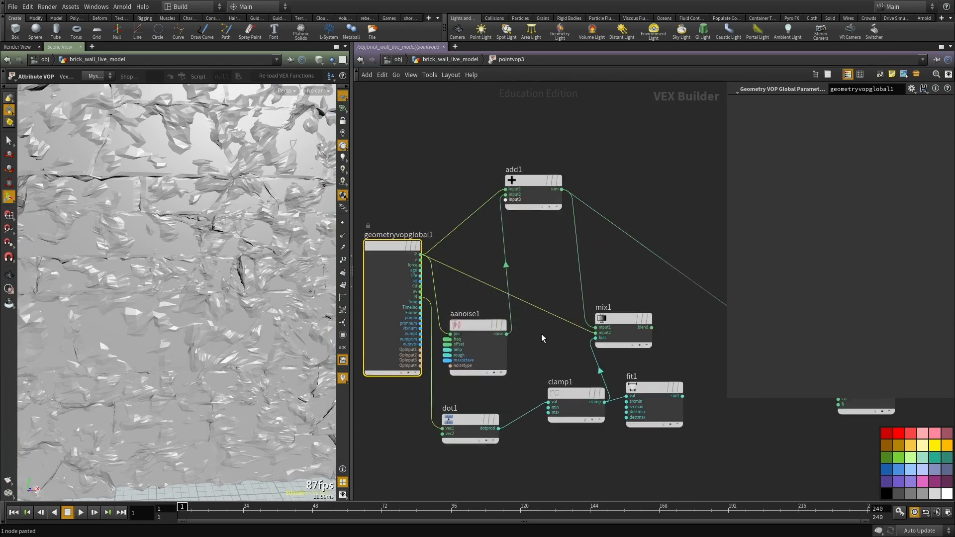
# Step: Detach the output node from add1 inside pointvop3 and undo the latest network edits
pyautogui.scroll(-3, 542, 335)
pyautogui.moveTo(693, 362); pyautogui.dragTo(535, 337, button='middle')
pyautogui.scroll(3, 543, 337)
pyautogui.moveTo(557, 336); pyautogui.dragTo(524, 359)
pyautogui.scroll(-1, 523, 360)
pyautogui.moveTo(524, 359); pyautogui.dragTo(640, 384, button='middle')
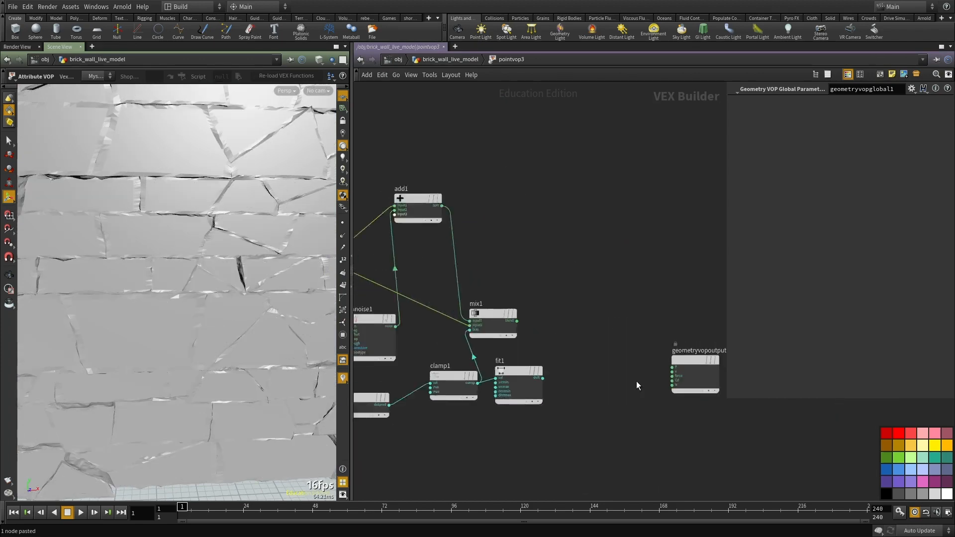
pyautogui.hotkey('ctrl', 'z')
pyautogui.hotkey('ctrl', 'z')
pyautogui.hotkey('ctrl', 'z')
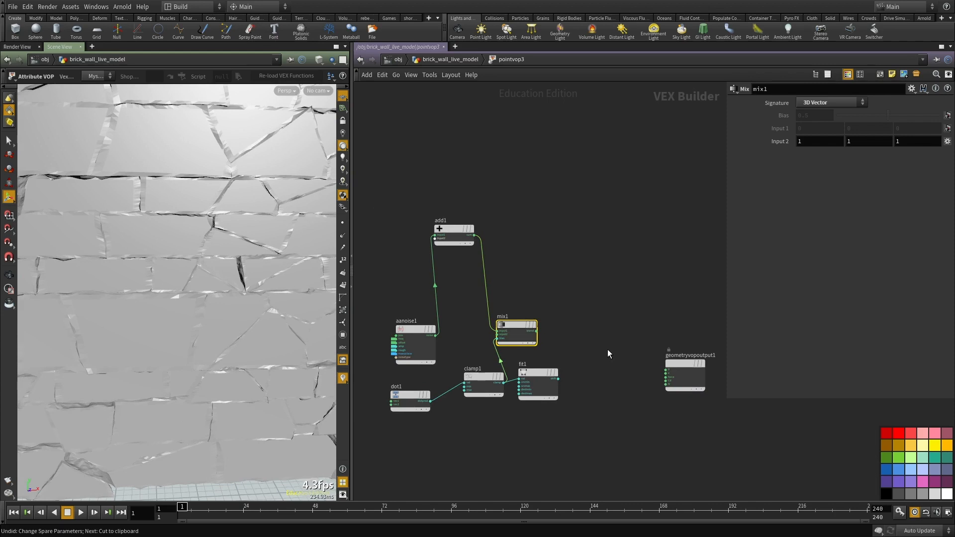
pyautogui.hotkey('ctrl', 'z')
# Step: Connect add1's sum to P of the output node and select aanoise1 to review its noise settings
pyautogui.scroll(1, 577, 304)
pyautogui.click(476, 225)
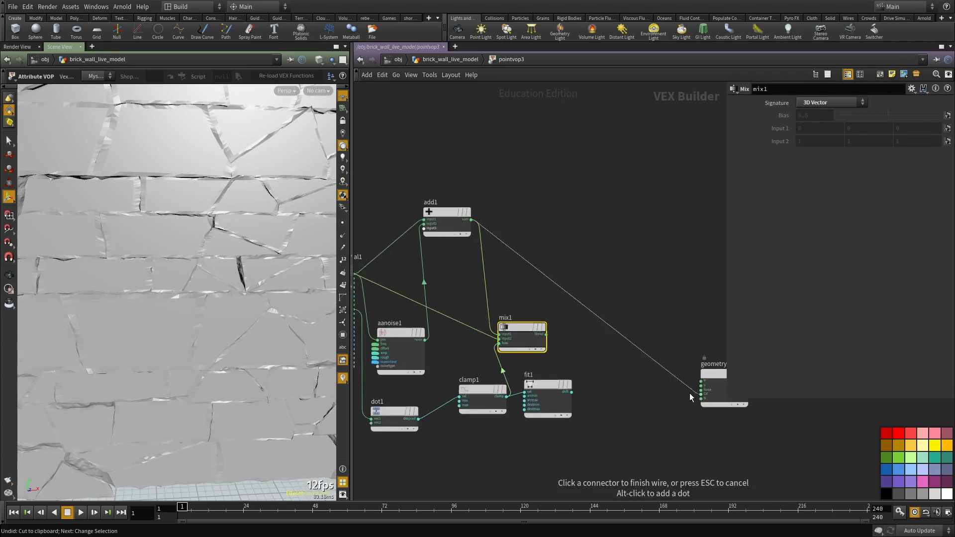
pyautogui.click(702, 381)
pyautogui.moveTo(456, 299); pyautogui.dragTo(495, 263, button='middle')
pyautogui.moveTo(458, 274); pyautogui.dragTo(451, 333)
pyautogui.moveTo(622, 209); pyautogui.dragTo(613, 261, button='middle')
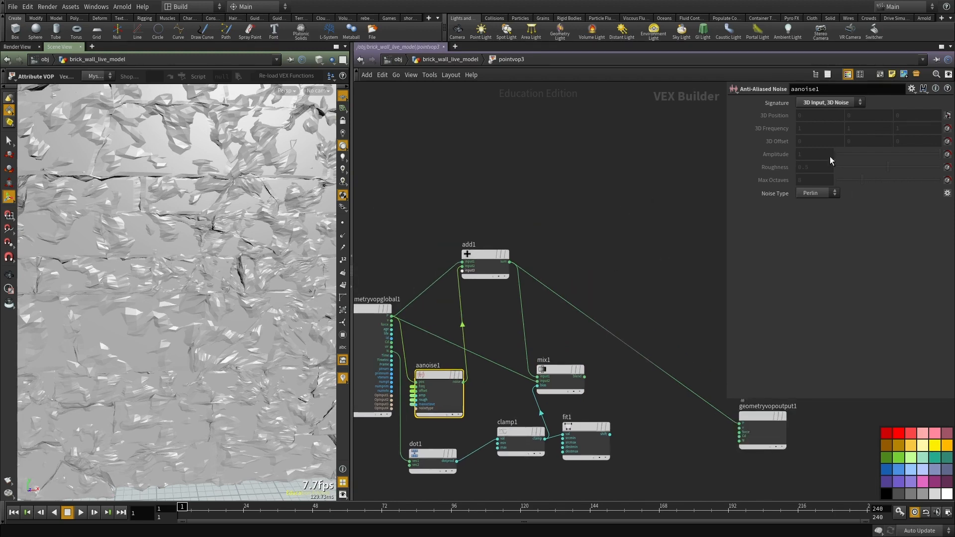
pyautogui.moveTo(690, 152); pyautogui.dragTo(564, 279, button='middle')
# Step: At the geometry level, set pointvop3's Amplitude to 0.078 and its Roughness to 0.391
pyautogui.press('u')
pyautogui.moveTo(145, 306); pyautogui.dragTo(219, 310)
pyautogui.moveTo(219, 310); pyautogui.dragTo(319, 329, button='right')
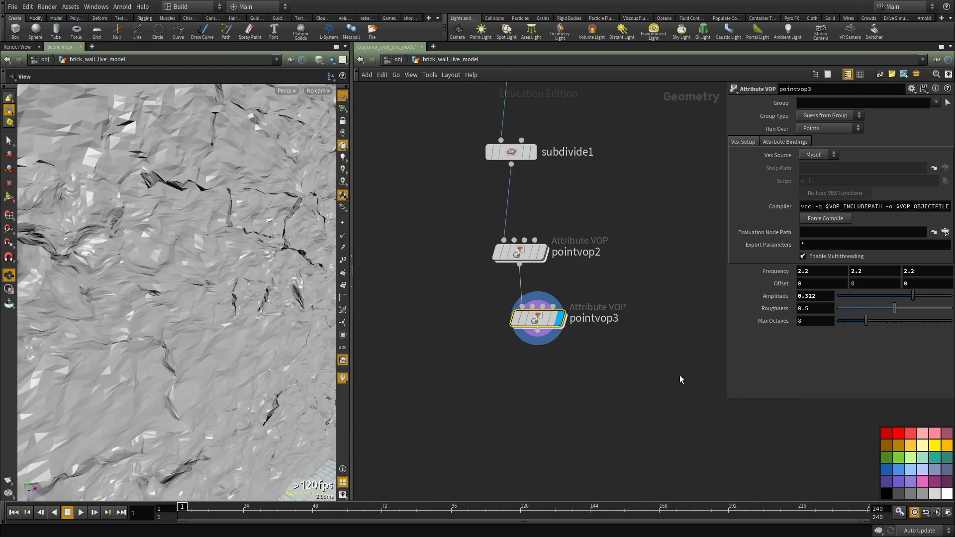
pyautogui.click(899, 297)
pyautogui.moveTo(903, 299); pyautogui.dragTo(899, 300)
pyautogui.moveTo(776, 271)
pyautogui.mouseDown(button='middle')
pyautogui.moveTo(749, 260)
pyautogui.moveTo(777, 260)
pyautogui.mouseUp(button='middle')
pyautogui.moveTo(898, 296)
pyautogui.mouseDown()
pyautogui.moveTo(885, 310)
pyautogui.moveTo(909, 307)
pyautogui.mouseUp()
pyautogui.moveTo(185, 309); pyautogui.dragTo(288, 322, button='right')
pyautogui.moveTo(288, 321); pyautogui.dragTo(58, 327)
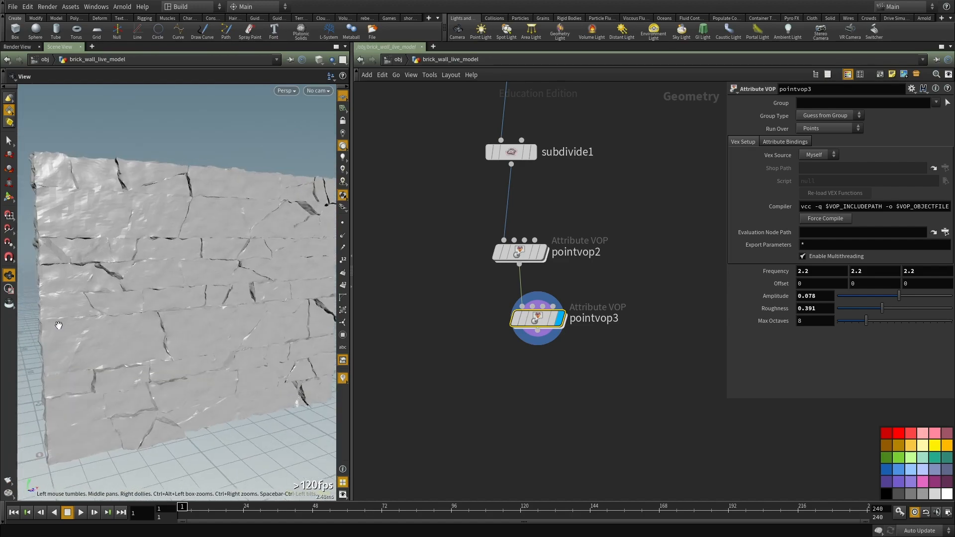
# Step: Display an upstream node to examine the brick wall before noise displacement, and select pointvop2
pyautogui.scroll(-6, 538, 251)
pyautogui.moveTo(582, 149); pyautogui.dragTo(498, 323, button='middle')
pyautogui.scroll(4, 557, 356)
pyautogui.click(496, 369)
pyautogui.moveTo(100, 318); pyautogui.dragTo(115, 348)
pyautogui.scroll(-2, 517, 433)
pyautogui.moveTo(518, 432); pyautogui.dragTo(516, 265, button='middle')
pyautogui.scroll(2, 484, 315)
pyautogui.scroll(3, 474, 258)
pyautogui.click(483, 271)
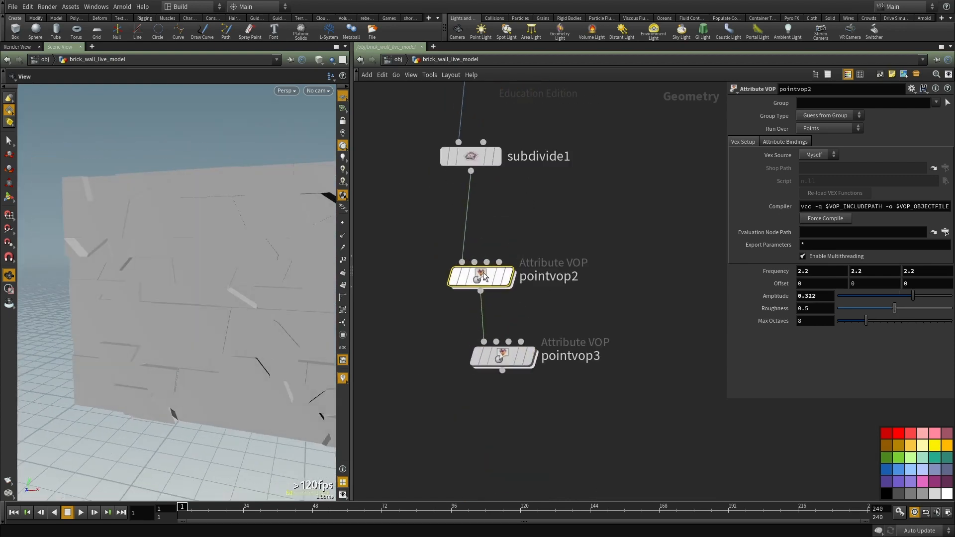
# Step: Inside pointvop2, check clamp1 and undo the last change to dot1's Vector 2
pyautogui.doubleClick(484, 273)
pyautogui.scroll(-4, 553, 343)
pyautogui.moveTo(585, 344); pyautogui.dragTo(568, 296, button='middle')
pyautogui.scroll(1, 569, 297)
pyautogui.click(578, 353)
pyautogui.scroll(2, 513, 431)
pyautogui.moveTo(508, 432); pyautogui.dragTo(524, 398, button='middle')
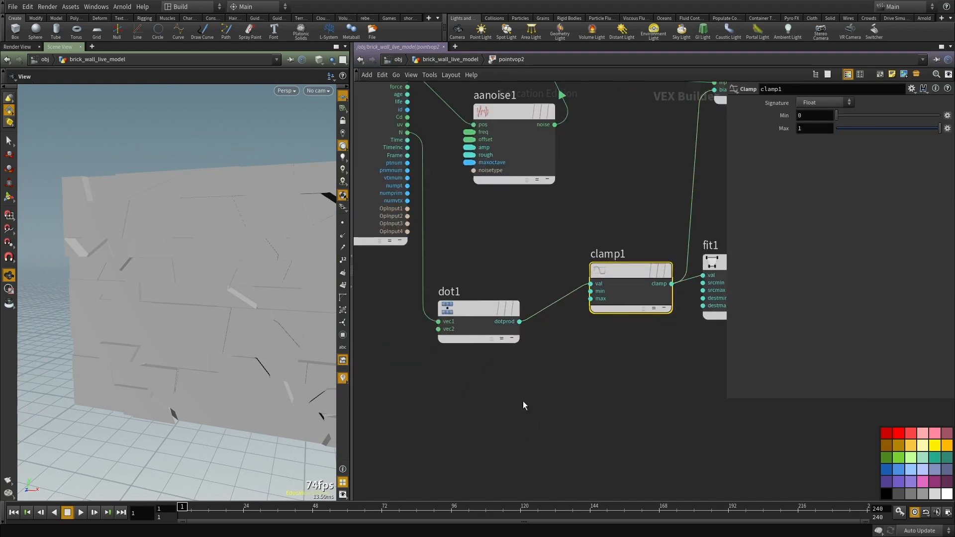
pyautogui.click(478, 328)
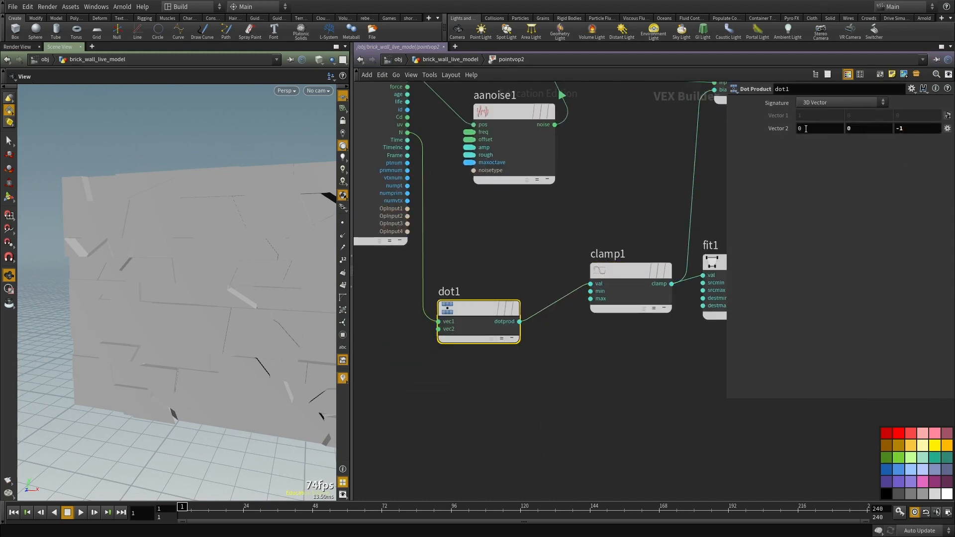
pyautogui.hotkey('ctrl', 'z')
# Step: Promote dot1's Vector 2 as a parameter of pointvop2 and display pointvop3 at the geometry level
pyautogui.moveTo(486, 444); pyautogui.dragTo(538, 401, button='middle')
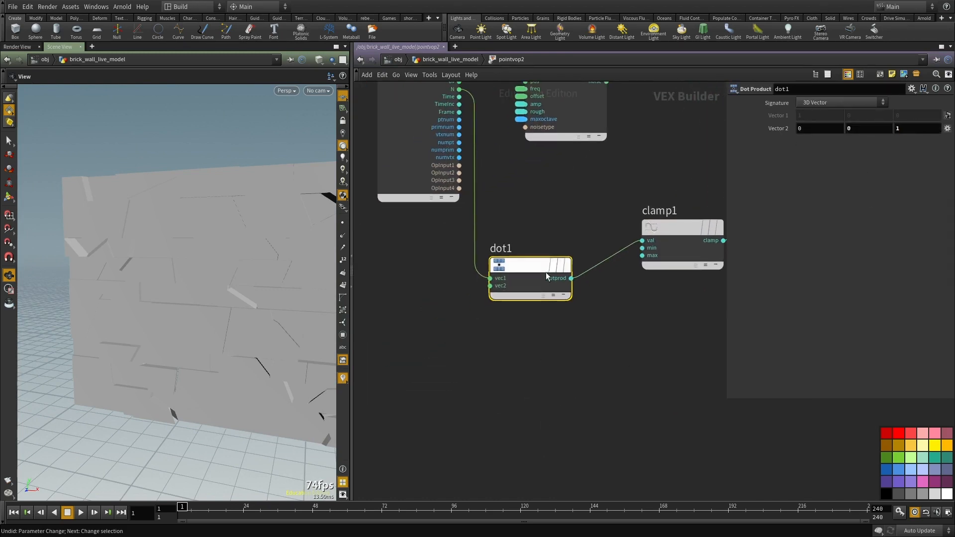
pyautogui.middleClick(492, 287)
pyautogui.press('u')
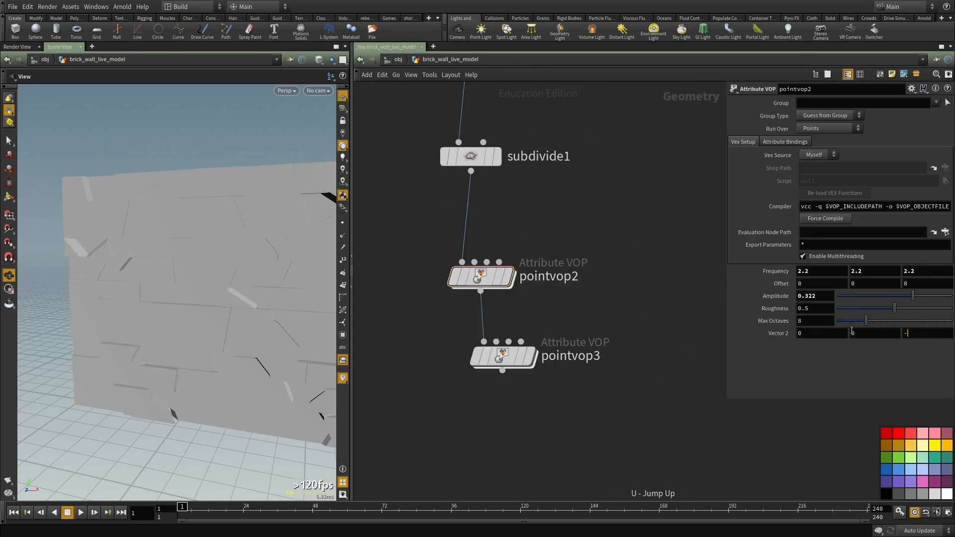
pyautogui.click(531, 355)
pyautogui.moveTo(120, 343); pyautogui.dragTo(136, 310)
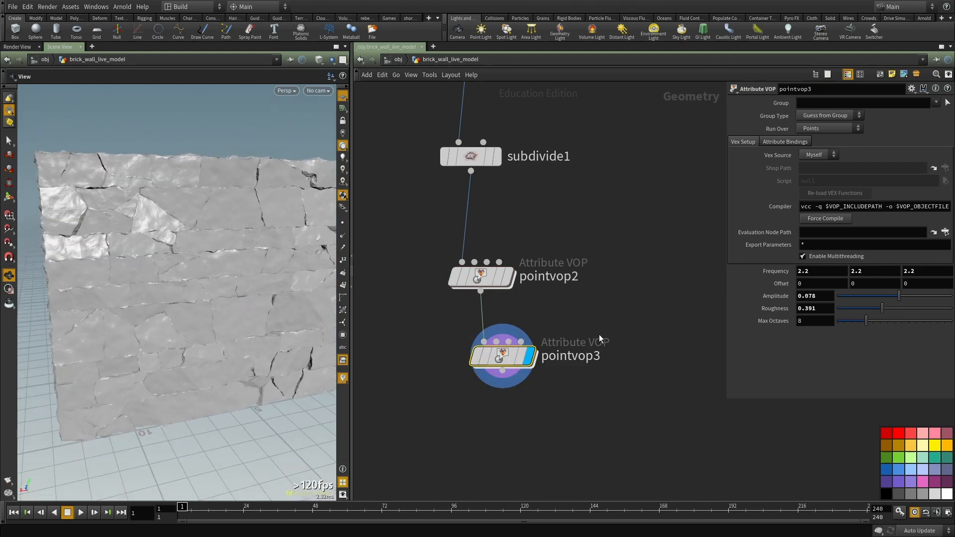
# Step: Test pointvop2's Vector 2 with a Z value of 1, and set Z back to -1
pyautogui.press('Up')
pyautogui.moveTo(925, 332); pyautogui.dragTo(793, 339)
pyautogui.write('1')
pyautogui.press('Return')
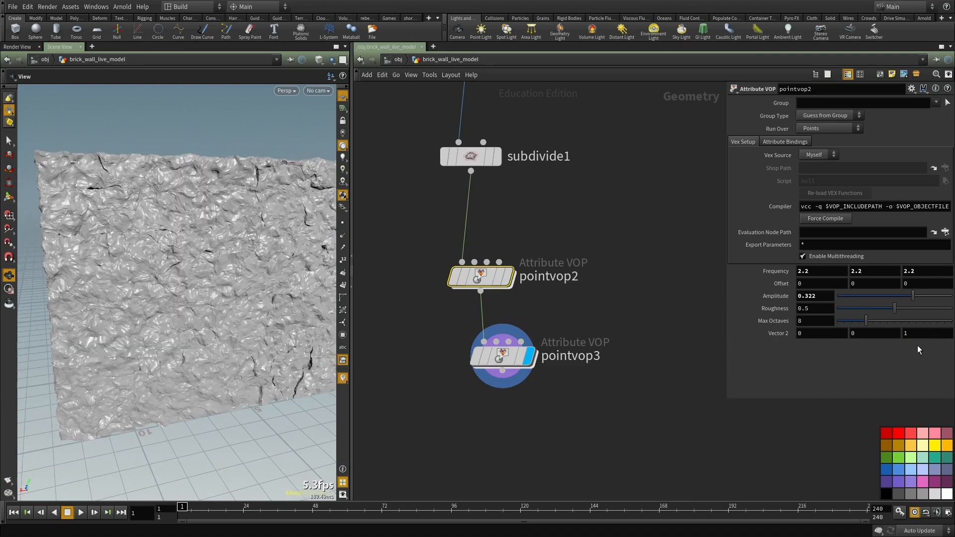
pyautogui.moveTo(209, 338)
pyautogui.mouseDown()
pyautogui.moveTo(153, 348)
pyautogui.moveTo(143, 339)
pyautogui.moveTo(219, 338)
pyautogui.mouseUp()
pyautogui.scroll(-1, 639, 415)
pyautogui.moveTo(638, 415); pyautogui.dragTo(618, 333, button='middle')
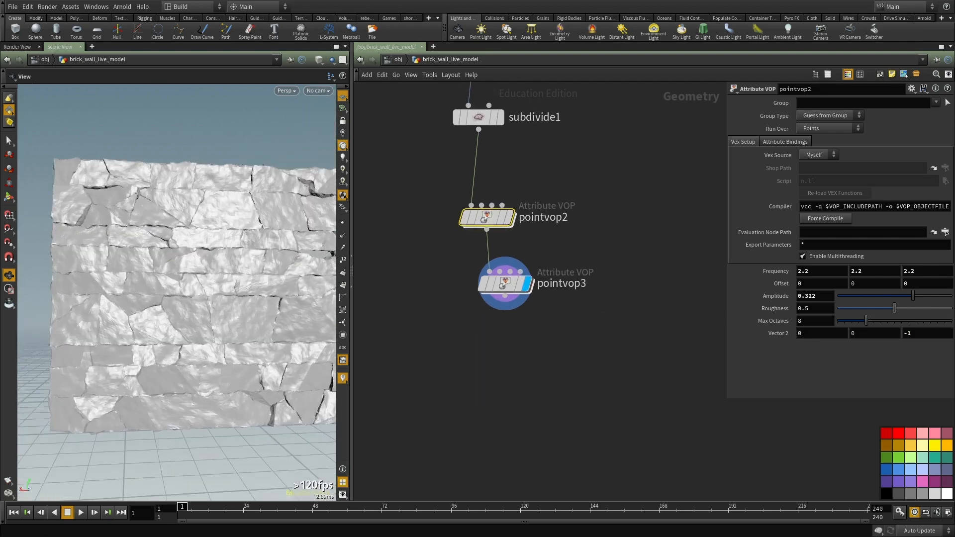
pyautogui.moveTo(531, 360); pyautogui.dragTo(519, 315, button='middle')
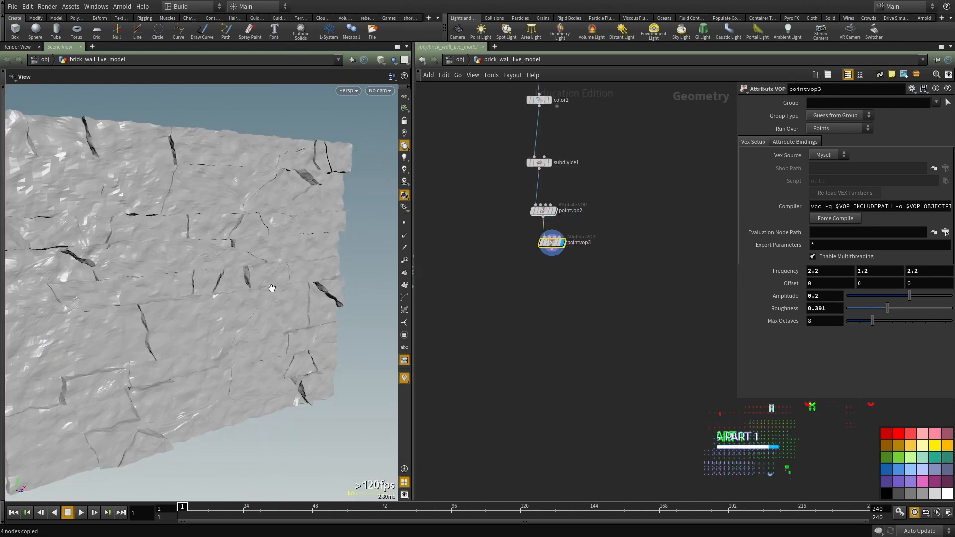
# Step: Add a VDB from Polygons node and connect pointvop3 to its input
pyautogui.moveTo(272, 289); pyautogui.dragTo(240, 262)
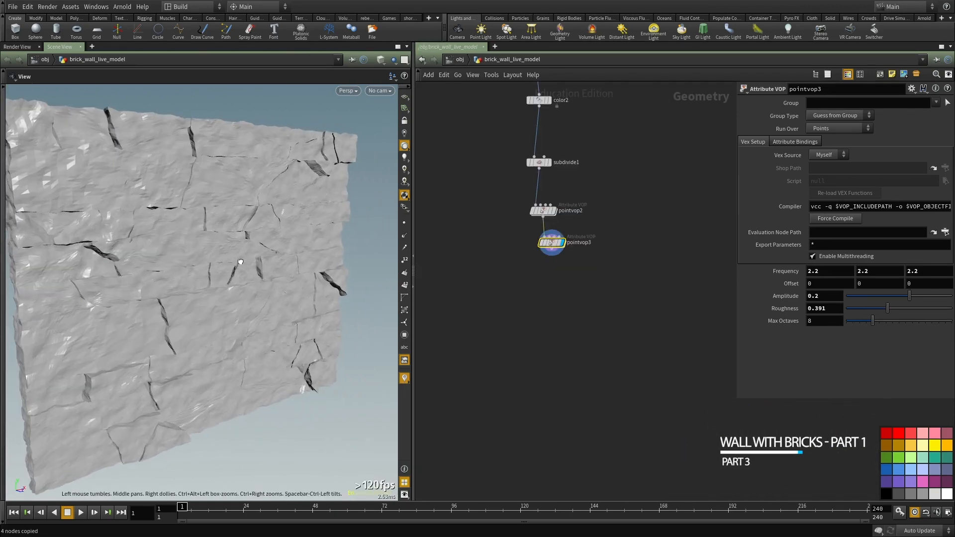
pyautogui.scroll(3, 562, 262)
pyautogui.press('Tab')
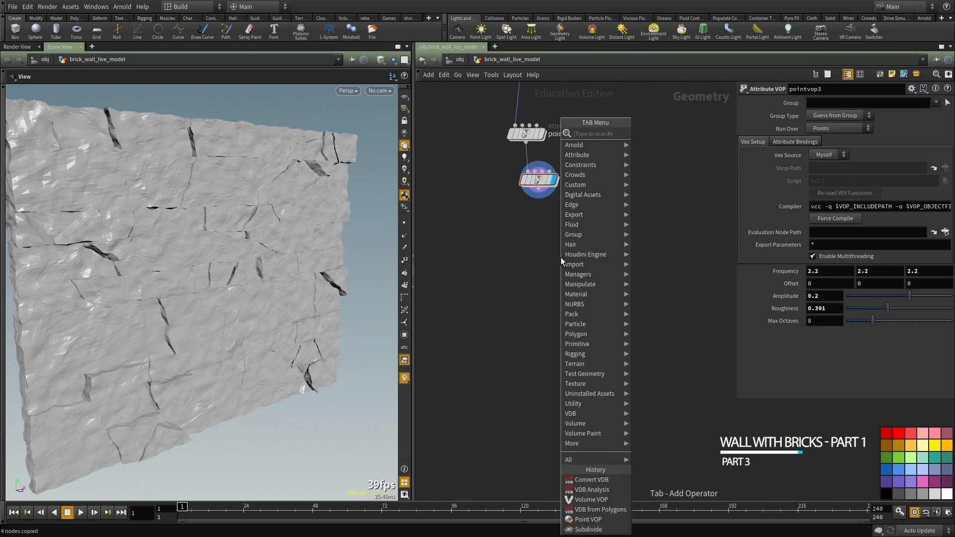
pyautogui.write('vdb fr')
pyautogui.click(664, 163)
pyautogui.click(539, 262)
pyautogui.click(539, 188)
pyautogui.click(532, 253)
# Step: Display the VDB from Polygons node with a Voxel Size of 0.03
pyautogui.scroll(3, 559, 254)
pyautogui.moveTo(610, 310); pyautogui.dragTo(479, 245)
pyautogui.press('r')
pyautogui.moveTo(632, 258); pyautogui.dragTo(646, 292, button='middle')
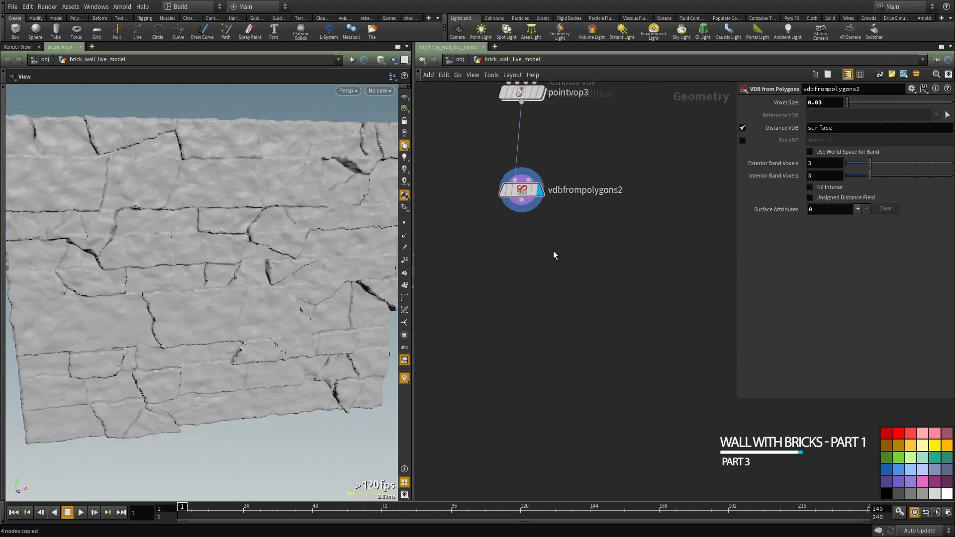
# Step: Add a VDB Analysis node fed by vdbfrompolygons2 and display it
pyautogui.press('Tab')
pyautogui.write('vdb an')
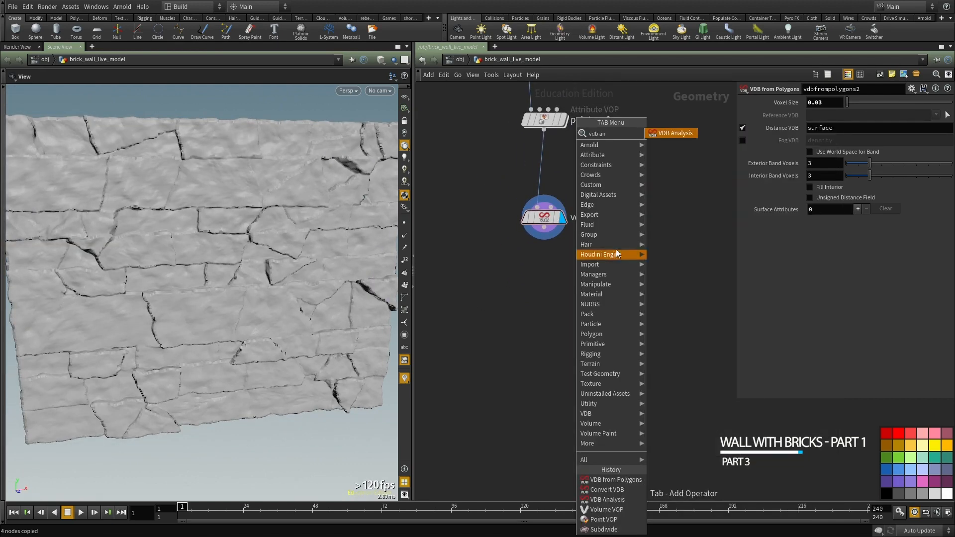
pyautogui.click(679, 136)
pyautogui.click(623, 306)
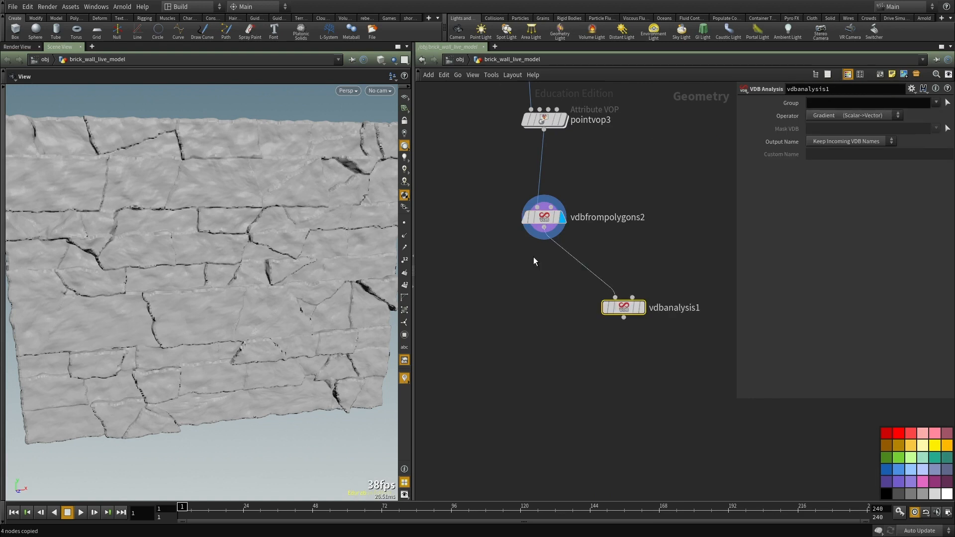
pyautogui.click(641, 308)
pyautogui.click(847, 116)
pyautogui.click(925, 115)
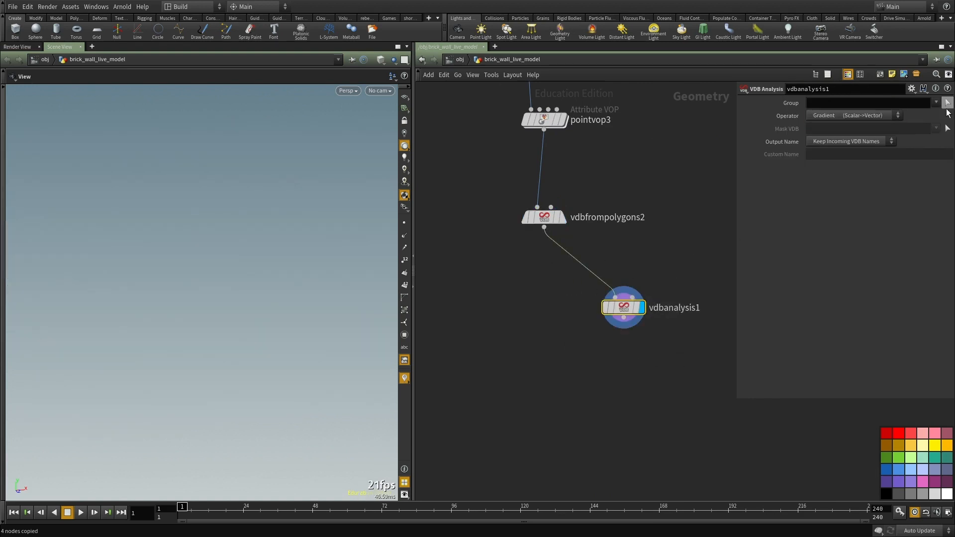
pyautogui.click(858, 141)
pyautogui.click(832, 171)
pyautogui.click(822, 157)
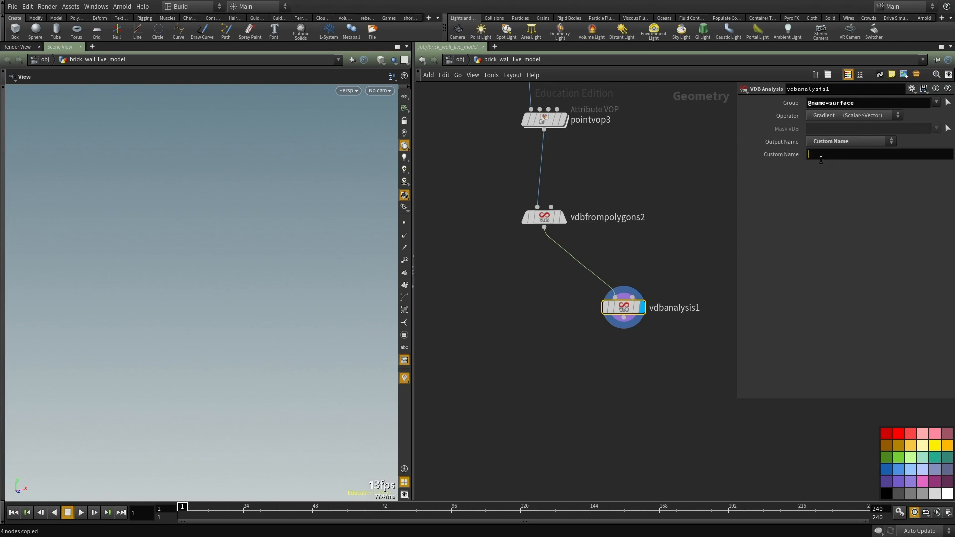
# Step: Add a Volume VOP node below vdbanalysis1
pyautogui.moveTo(559, 380); pyautogui.dragTo(578, 344, button='middle')
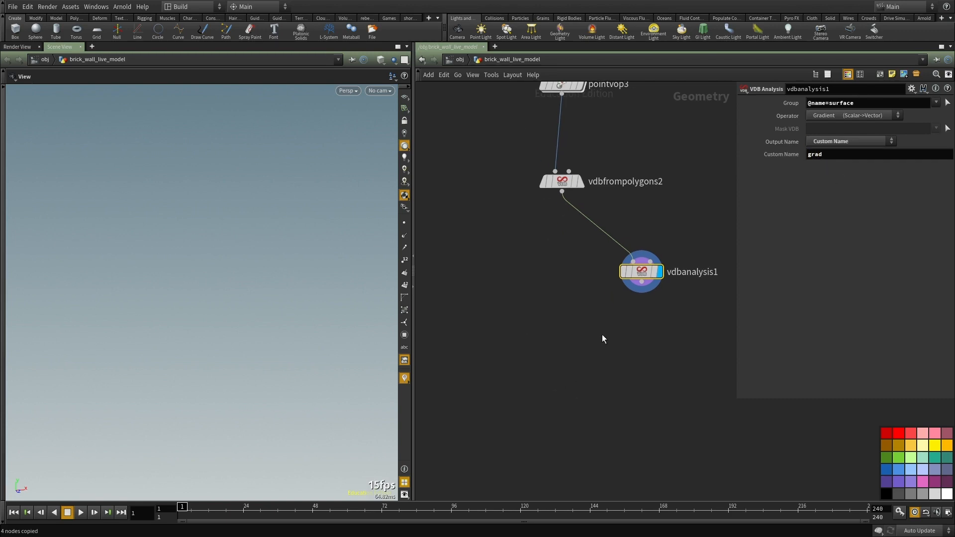
pyautogui.press('Tab')
pyautogui.write('volume')
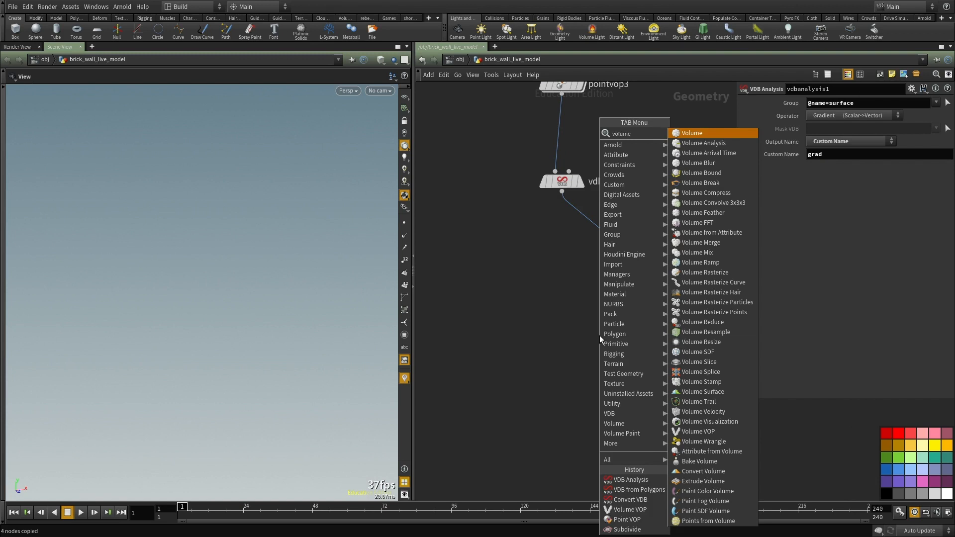
pyautogui.write(' vop')
pyautogui.press('Return')
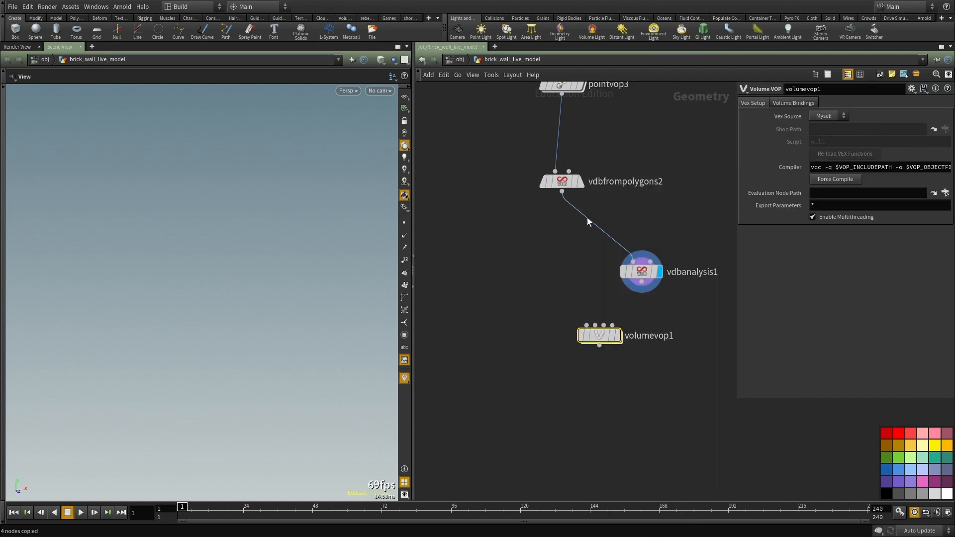
# Step: Connect vdbfrompolygons2 to volumevop1's first input and vdbanalysis1 to its second, and display volumevop1
pyautogui.click(563, 192)
pyautogui.click(595, 325)
pyautogui.click(642, 281)
pyautogui.click(617, 336)
pyautogui.moveTo(592, 340); pyautogui.dragTo(554, 370)
# Step: Inside volumevop1, add a Volume Sample node between the global parameters and the output
pyautogui.doubleClick(555, 373)
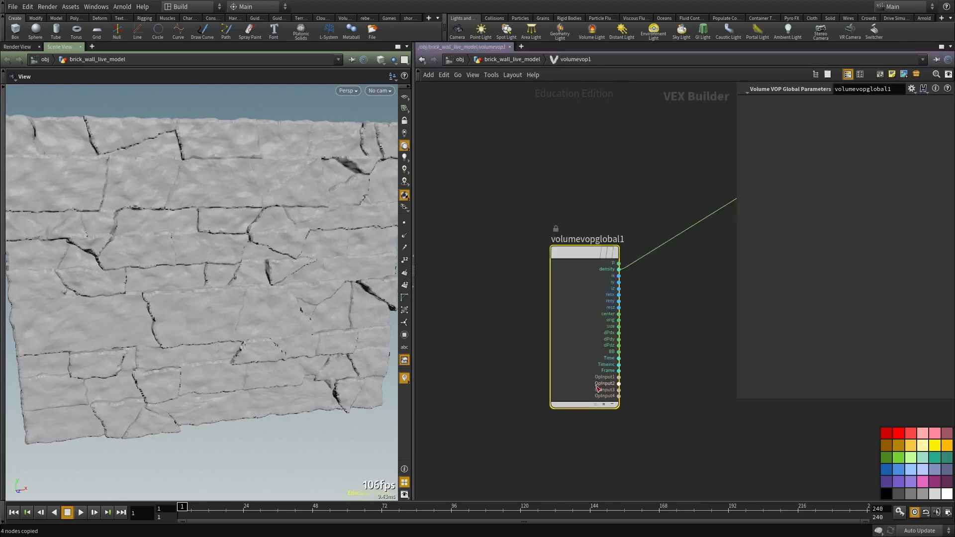
pyautogui.moveTo(578, 202); pyautogui.dragTo(479, 178)
pyautogui.press('Tab')
pyautogui.write('volume samp')
pyautogui.press('Return')
pyautogui.click(602, 249)
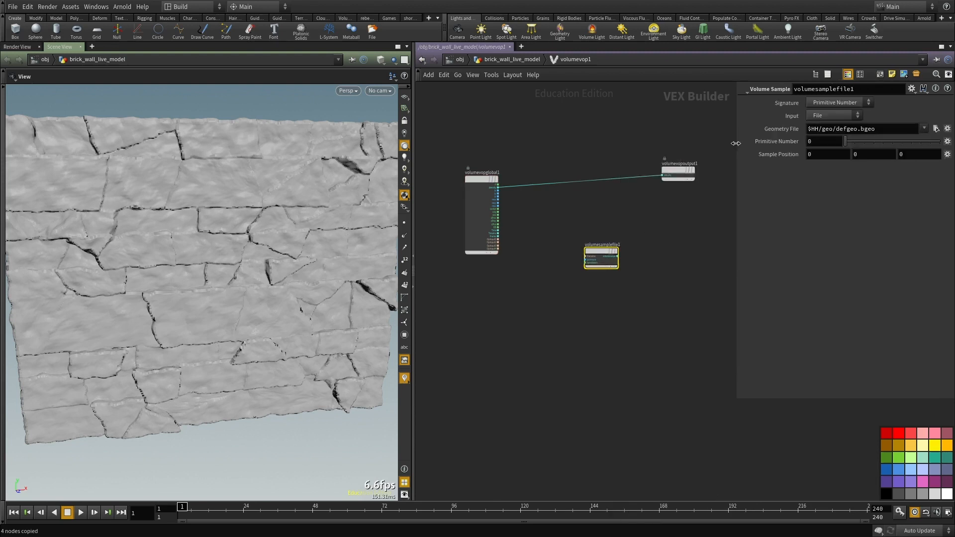
# Step: Make the Volume Sample node read the primitive named surface from the First Input, and move it lower
pyautogui.click(825, 135)
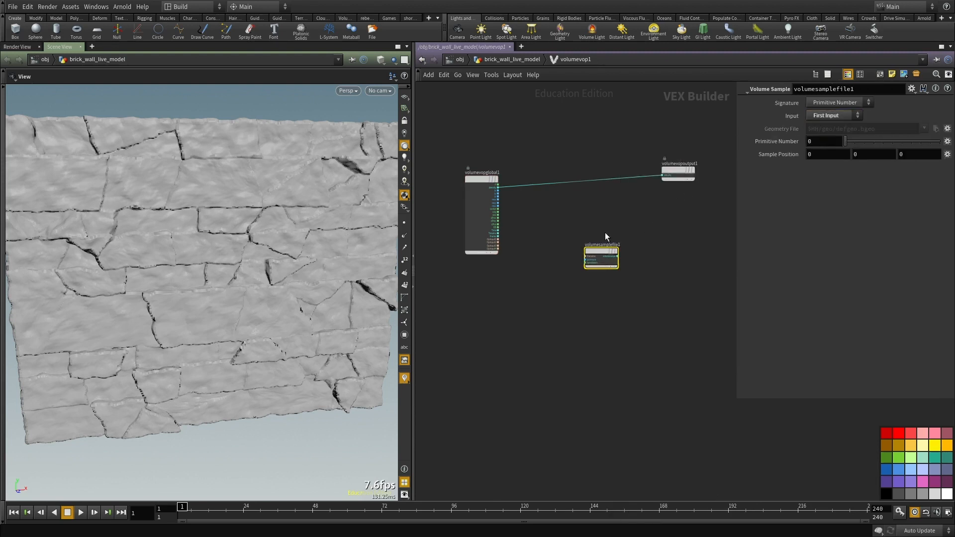
pyautogui.scroll(2, 630, 225)
pyautogui.click(834, 122)
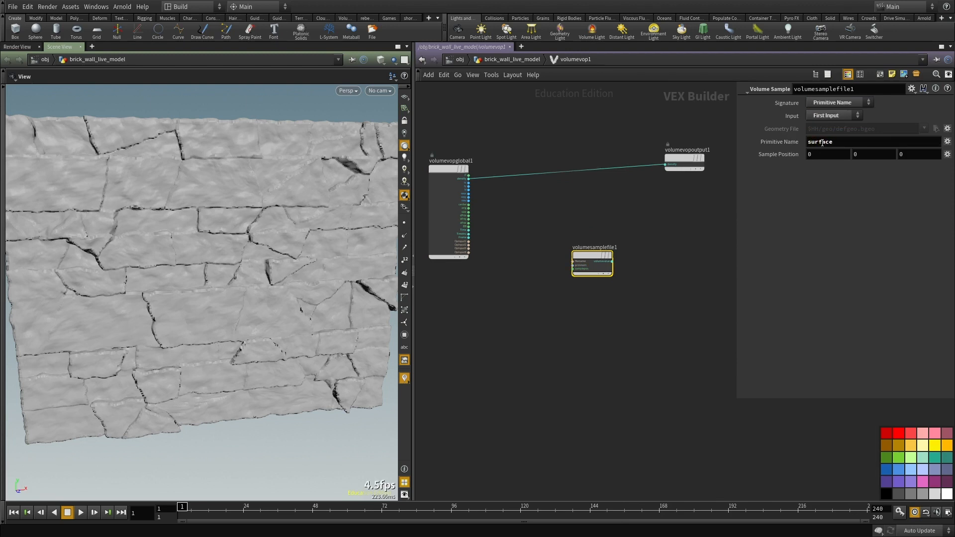
pyautogui.scroll(3, 649, 237)
pyautogui.moveTo(537, 268); pyautogui.dragTo(575, 313)
pyautogui.scroll(-3, 621, 235)
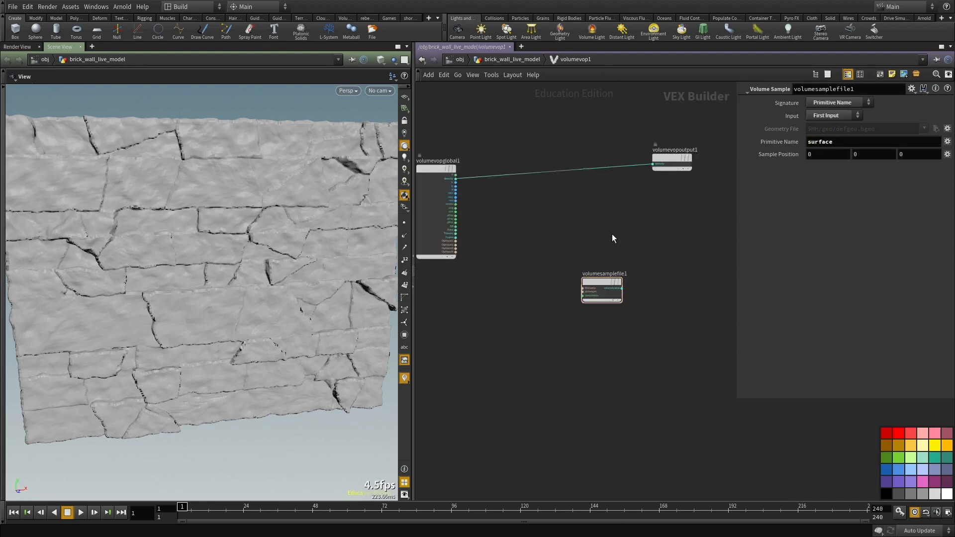
# Step: Add a Volume Sample Vector node above volumesamplefile1 and set its Input to Second Input
pyautogui.press('Tab')
pyautogui.write('volume')
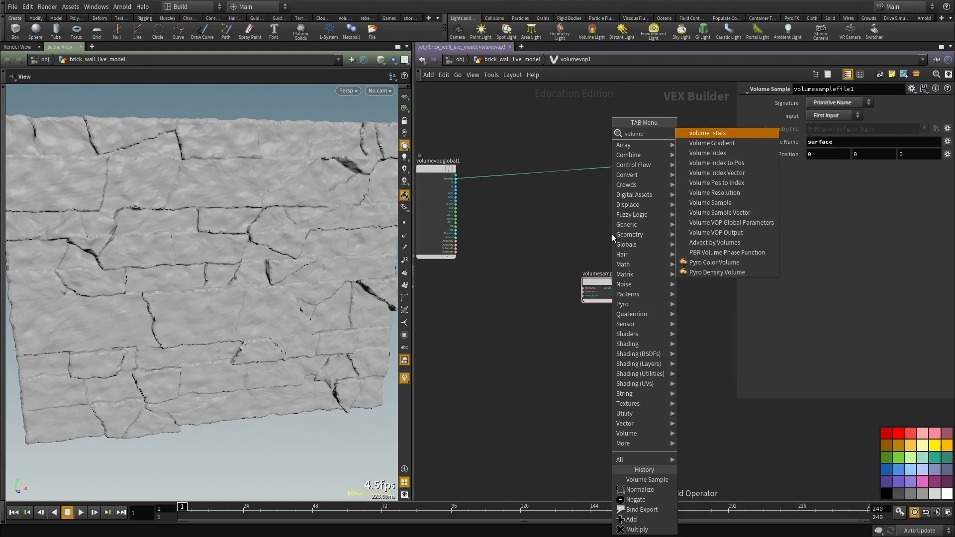
pyautogui.press('Escape')
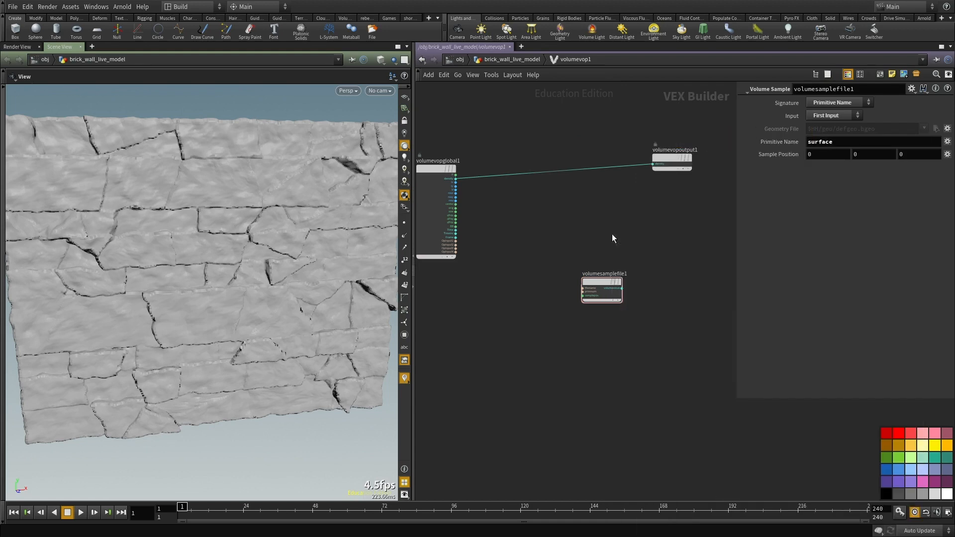
pyautogui.click(612, 234)
pyautogui.click(824, 114)
pyautogui.click(826, 131)
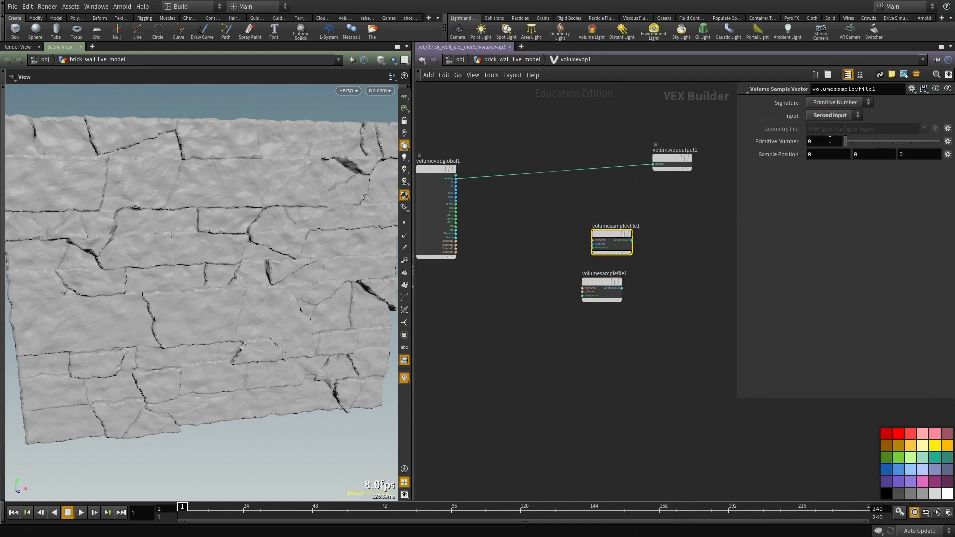
# Step: Make the Volume Sample Vector node read the primitive named grad, and connect the global P to its sample position
pyautogui.click(835, 122)
pyautogui.click(822, 143)
pyautogui.write('grad')
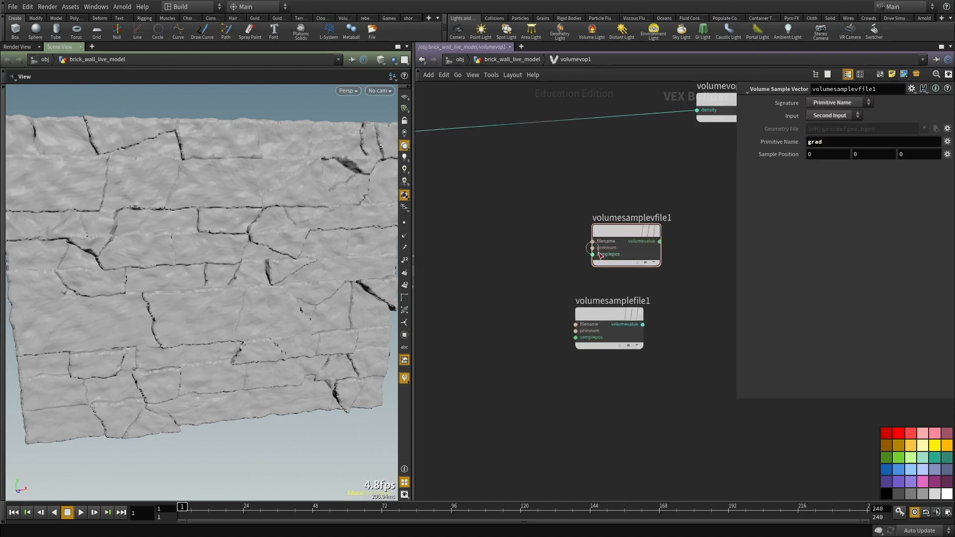
pyautogui.click(619, 264)
pyautogui.scroll(3, 485, 194)
pyautogui.click(482, 191)
pyautogui.scroll(-3, 590, 288)
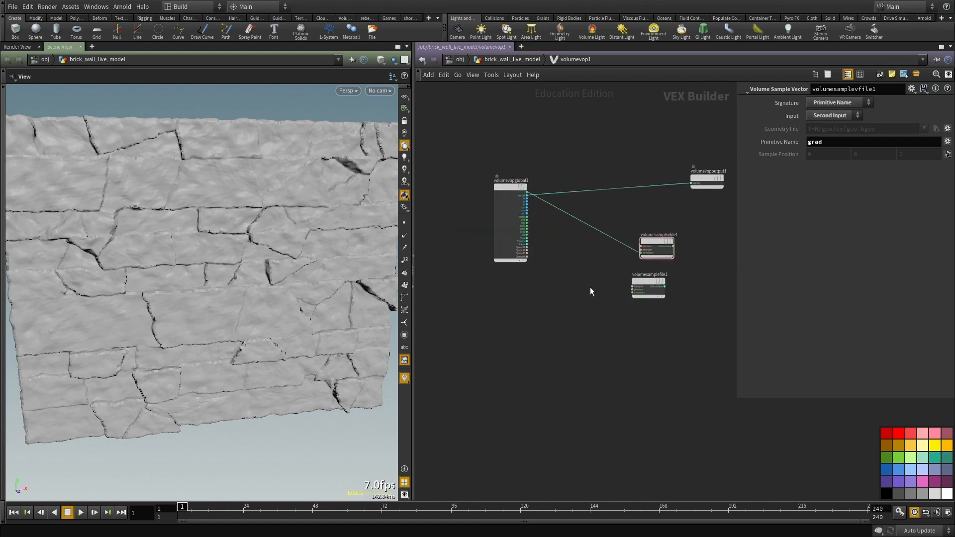
# Step: Add a Unified Noise node below the volume sample nodes
pyautogui.press('Tab')
pyautogui.write('uni')
pyautogui.press('Return')
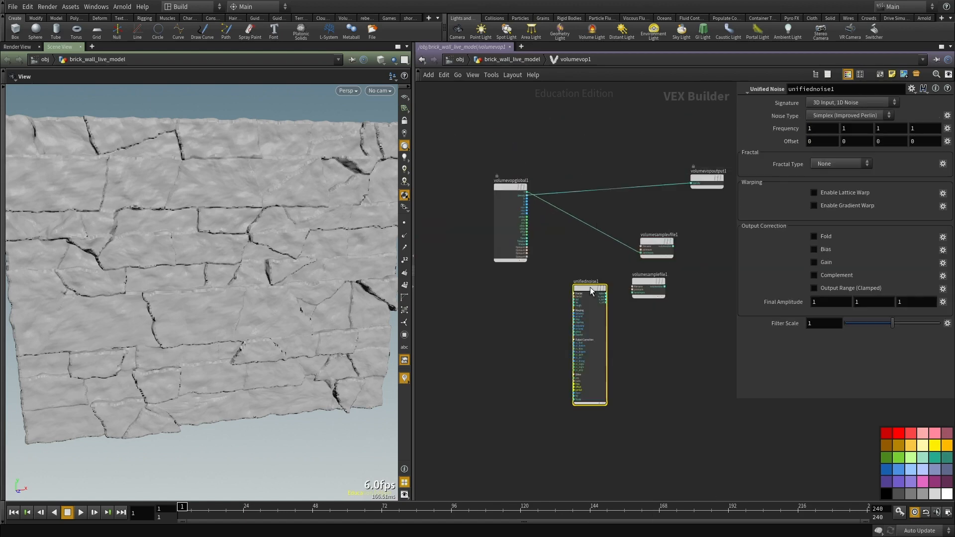
# Step: Add an Anti-Aliased Noise node beside unifiednoise1 and move the global parameters node farther away to make room
pyautogui.press('Tab')
pyautogui.write('nois')
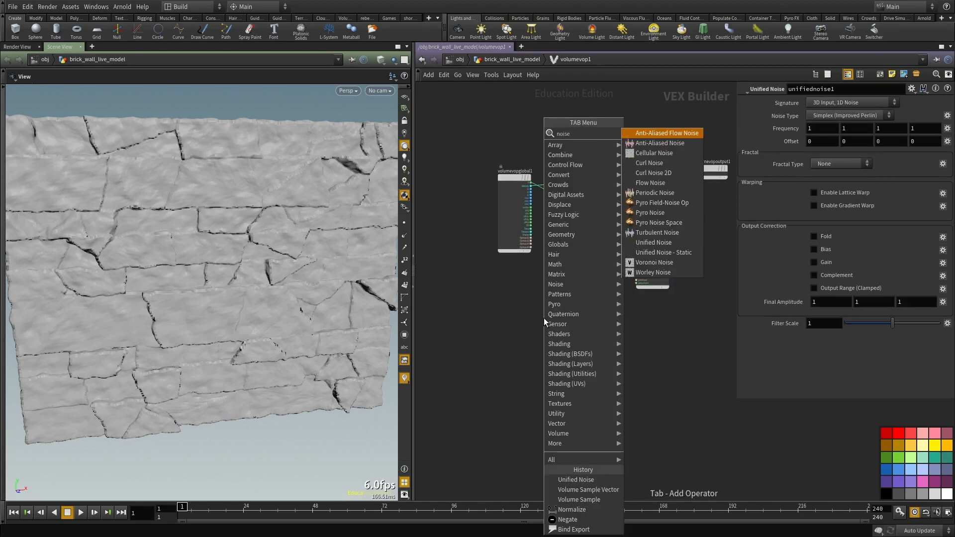
pyautogui.press('Down')
pyautogui.press('Return')
pyautogui.click(544, 318)
pyautogui.scroll(3, 552, 134)
pyautogui.scroll(-4, 510, 172)
pyautogui.moveTo(493, 198); pyautogui.dragTo(442, 185)
pyautogui.moveTo(489, 236); pyautogui.dragTo(628, 232, button='middle')
pyautogui.scroll(1, 629, 232)
pyautogui.moveTo(573, 166); pyautogui.dragTo(523, 158)
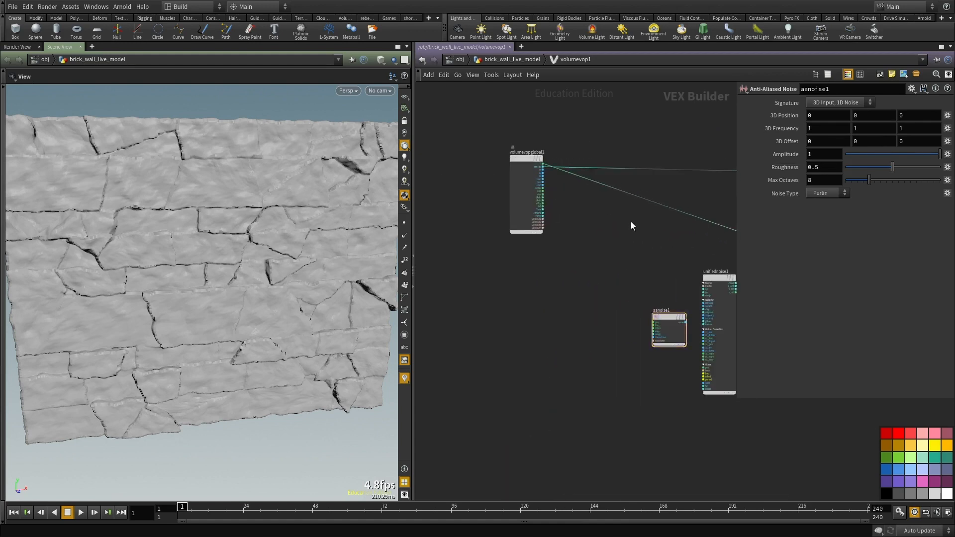
# Step: Add an Add node and connect the global P to its first input
pyautogui.press('Tab')
pyautogui.write('add')
pyautogui.click(721, 134)
pyautogui.click(651, 226)
pyautogui.scroll(4, 566, 176)
pyautogui.click(519, 152)
pyautogui.click(665, 263)
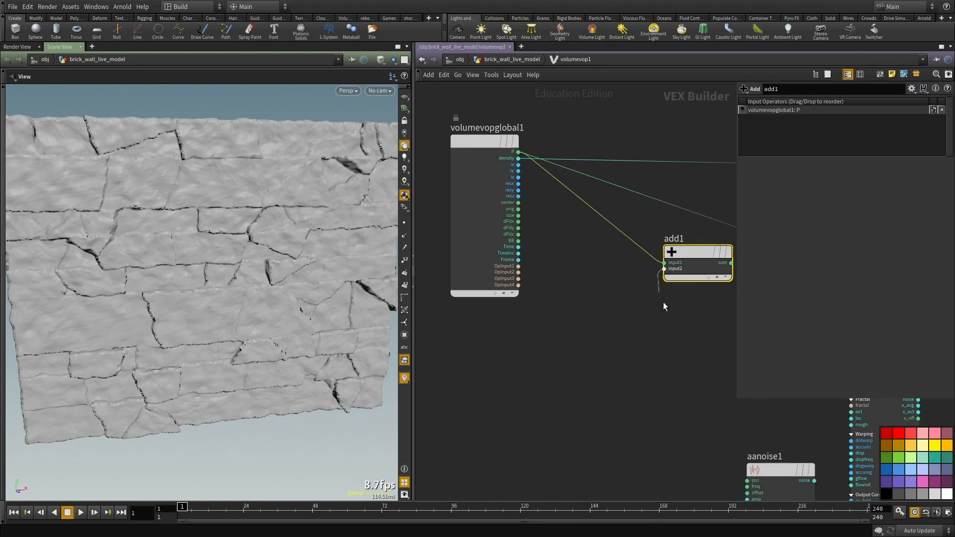
# Step: Connect aanoise1's noise to add1's second input and P to aanoise1's pos, and place add1 between the two noises
pyautogui.click(815, 481)
pyautogui.click(747, 486)
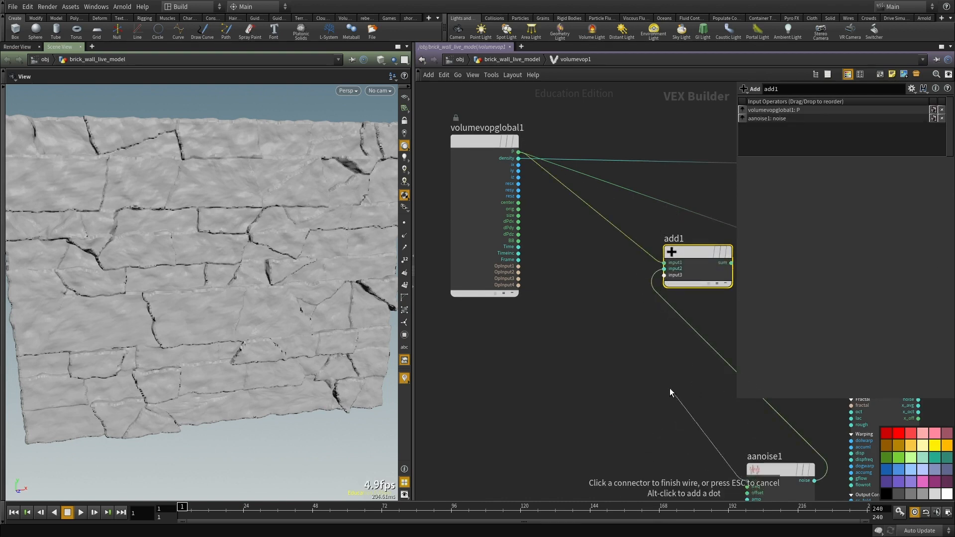
pyautogui.click(518, 152)
pyautogui.scroll(-3, 666, 432)
pyautogui.moveTo(666, 432); pyautogui.dragTo(469, 331, button='middle')
pyautogui.scroll(-2, 569, 344)
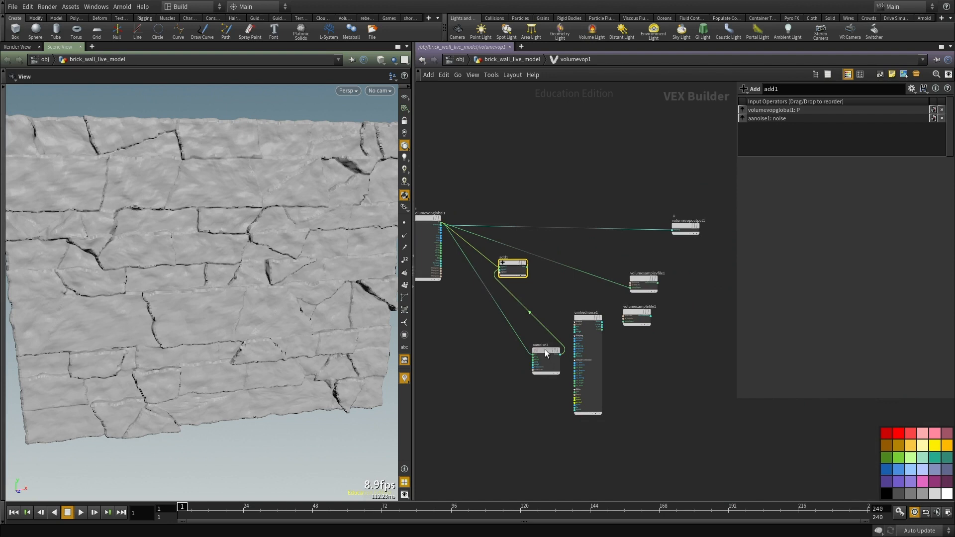
pyautogui.moveTo(513, 275); pyautogui.dragTo(520, 375)
pyautogui.scroll(5, 542, 399)
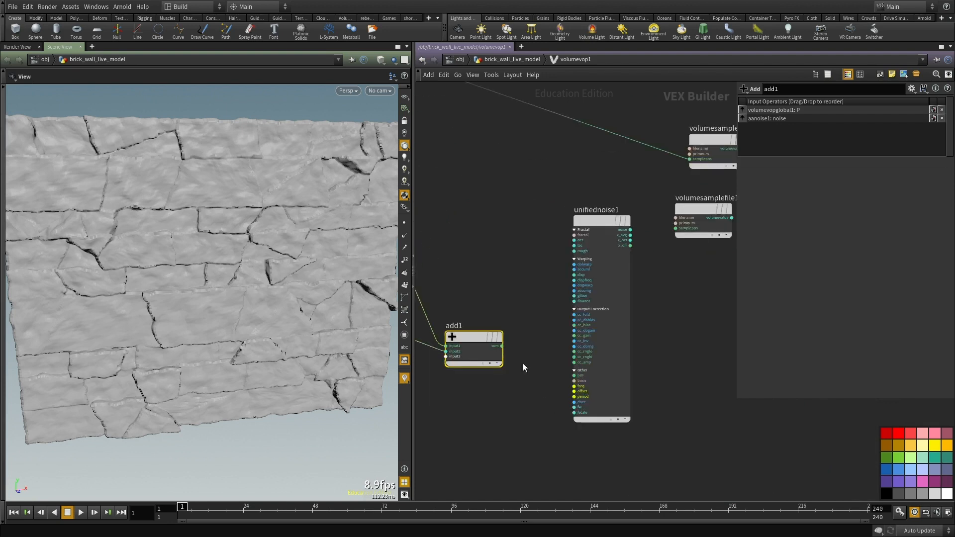
# Step: Connect add1's sum output to the pos input of unifiednoise1
pyautogui.click(500, 346)
pyautogui.click(596, 391)
pyautogui.scroll(-4, 551, 398)
pyautogui.moveTo(549, 410); pyautogui.dragTo(563, 421, button='middle')
pyautogui.click(675, 339)
pyautogui.moveTo(674, 339); pyautogui.dragTo(608, 331, button='middle')
pyautogui.scroll(1, 608, 331)
pyautogui.scroll(2, 608, 330)
pyautogui.scroll(-4, 550, 323)
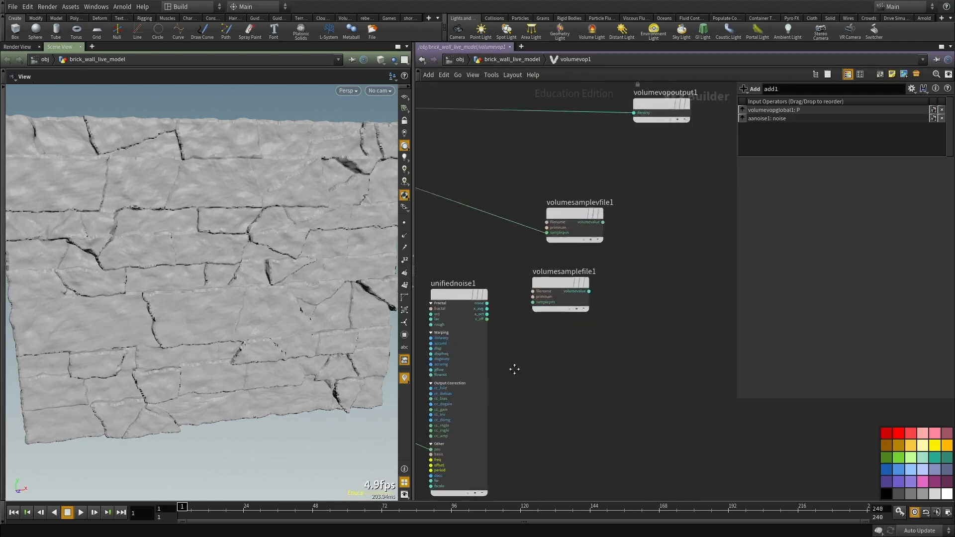
# Step: Move volumesamplefile1 away from volumesamplevfile1 and add a Multiply node between them
pyautogui.moveTo(538, 294); pyautogui.dragTo(664, 243)
pyautogui.press('Tab')
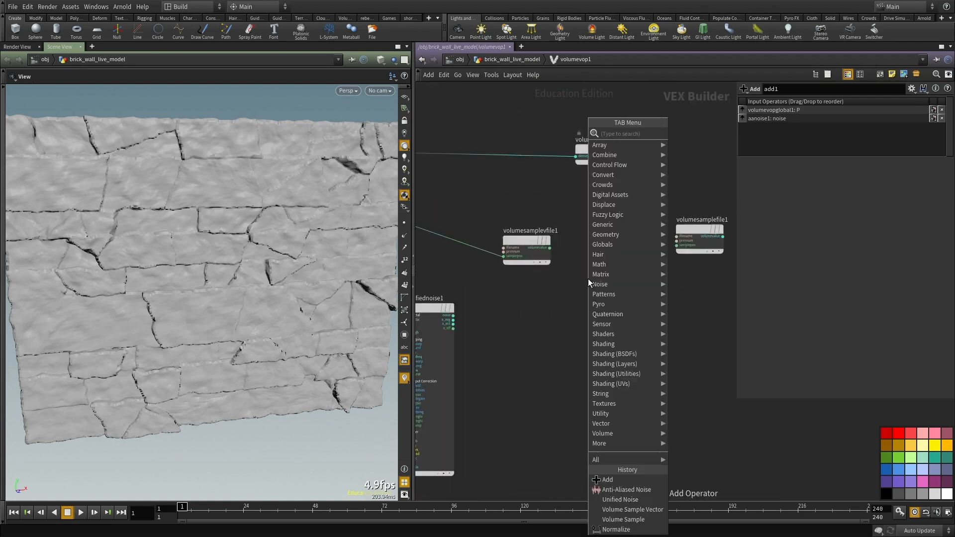
pyautogui.write('mul')
pyautogui.click(694, 134)
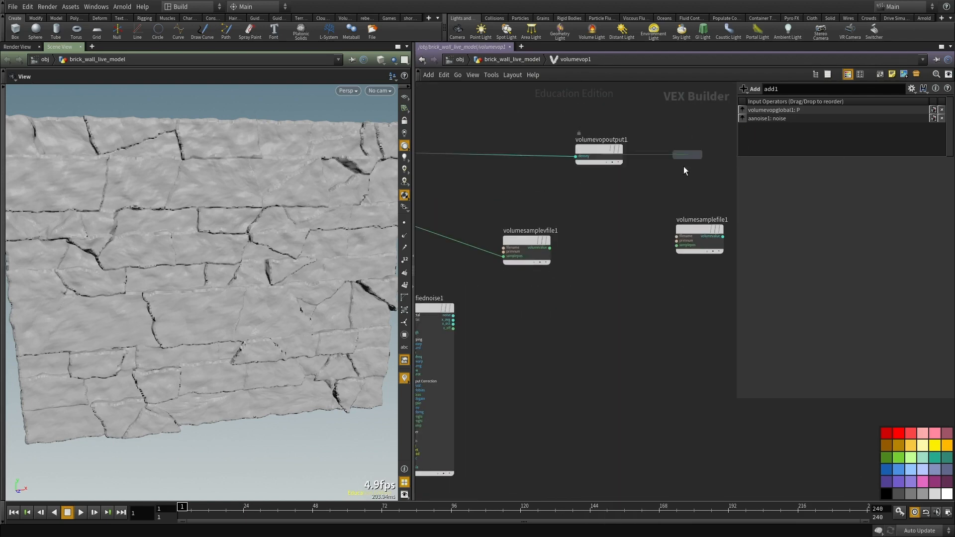
# Step: Add a Negate node and a Normalize node near multiply1
pyautogui.press('Tab')
pyautogui.write('neg')
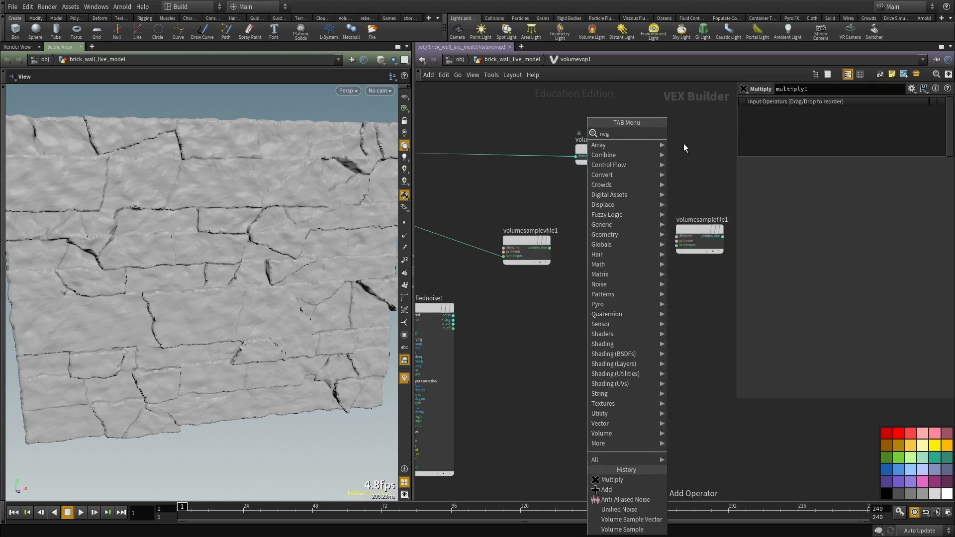
pyautogui.click(677, 134)
pyautogui.click(590, 266)
pyautogui.press('Tab')
pyautogui.write('norm')
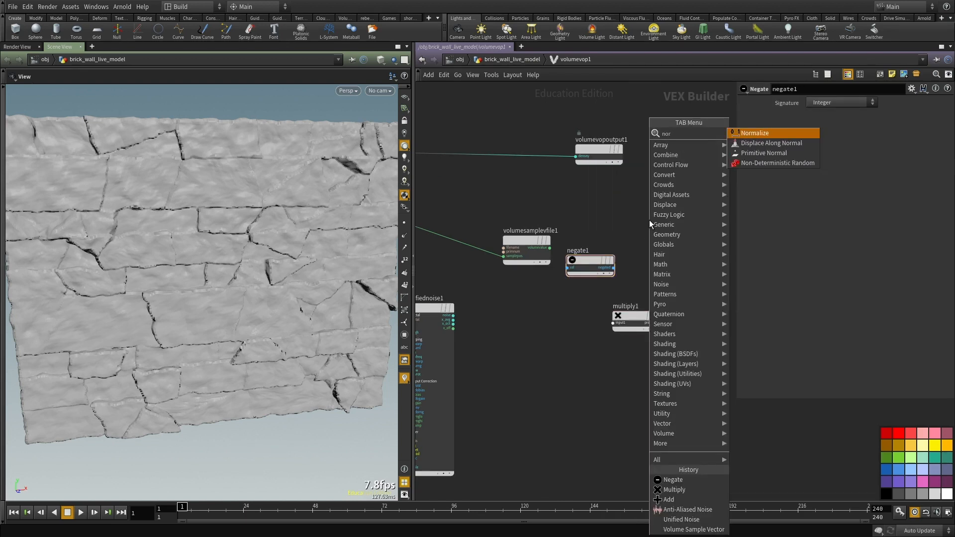
pyautogui.press('Return')
pyautogui.click(649, 220)
pyautogui.moveTo(649, 223); pyautogui.dragTo(668, 274)
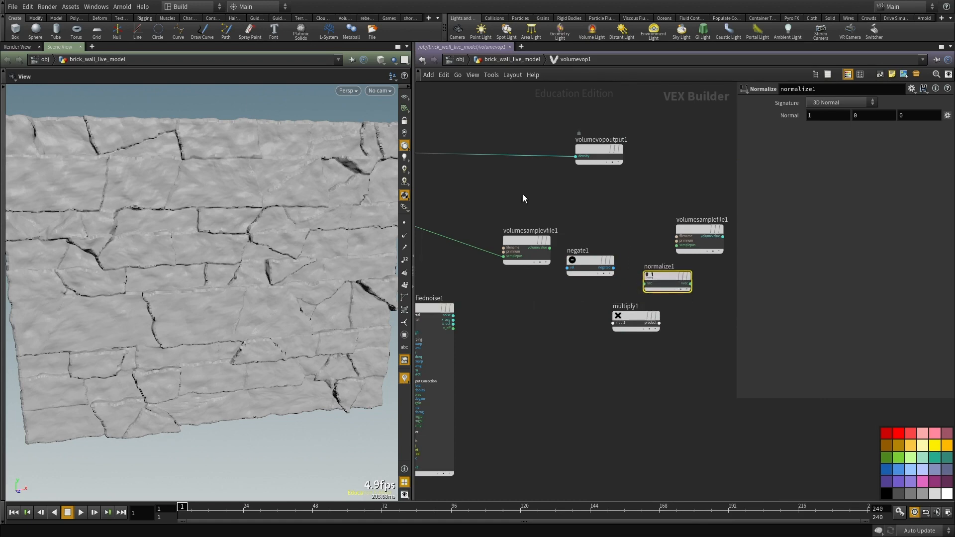
# Step: Connect volumesamplevfile1's output to negate1 and rearrange the surrounding nodes into a row above unifiednoise1
pyautogui.scroll(2, 572, 265)
pyautogui.moveTo(527, 222); pyautogui.dragTo(463, 217)
pyautogui.moveTo(288, 196); pyautogui.dragTo(235, 219)
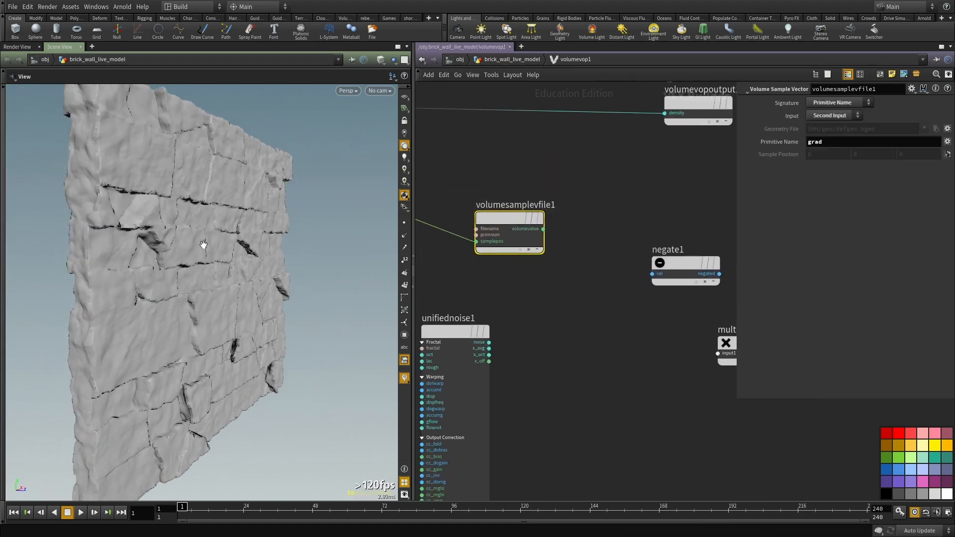
pyautogui.moveTo(598, 374); pyautogui.dragTo(622, 420, button='middle')
pyautogui.moveTo(567, 275); pyautogui.dragTo(621, 271)
pyautogui.moveTo(685, 355); pyautogui.dragTo(519, 358, button='middle')
pyautogui.scroll(-3, 520, 356)
pyautogui.moveTo(578, 384); pyautogui.dragTo(535, 298)
pyautogui.moveTo(510, 364); pyautogui.dragTo(596, 312, button='middle')
pyautogui.click(521, 313)
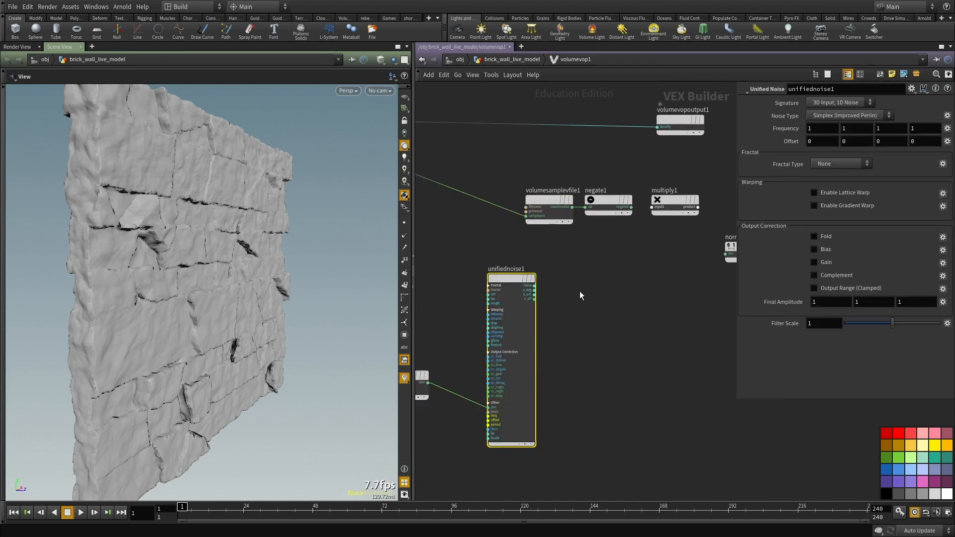
# Step: Move multiply1 lower, place normalize1 after negate1, and connect negate1's output to normalize1
pyautogui.moveTo(654, 248); pyautogui.dragTo(559, 299, button='middle')
pyautogui.scroll(2, 559, 300)
pyautogui.moveTo(579, 252); pyautogui.dragTo(571, 345)
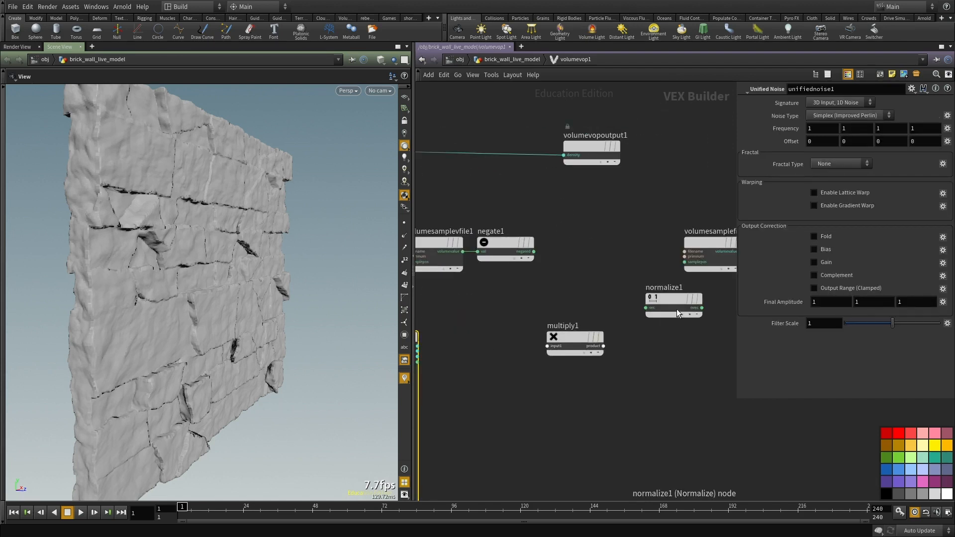
pyautogui.moveTo(677, 314); pyautogui.dragTo(605, 255)
pyautogui.scroll(2, 604, 255)
pyautogui.click(541, 254)
pyautogui.click(612, 254)
pyautogui.scroll(-3, 621, 348)
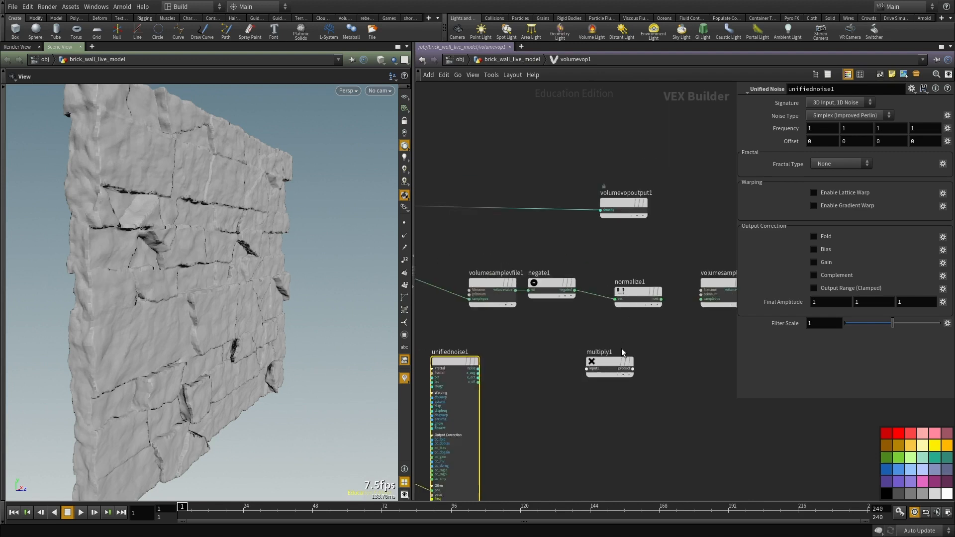
# Step: Connect normalize1 to multiply1's first input and unifiednoise1's noise output to its second input
pyautogui.moveTo(621, 349); pyautogui.dragTo(553, 348, button='middle')
pyautogui.moveTo(553, 348); pyautogui.dragTo(643, 329)
pyautogui.click(605, 288)
pyautogui.click(622, 336)
pyautogui.click(623, 342)
pyautogui.scroll(-3, 449, 386)
pyautogui.scroll(4, 440, 371)
pyautogui.click(438, 368)
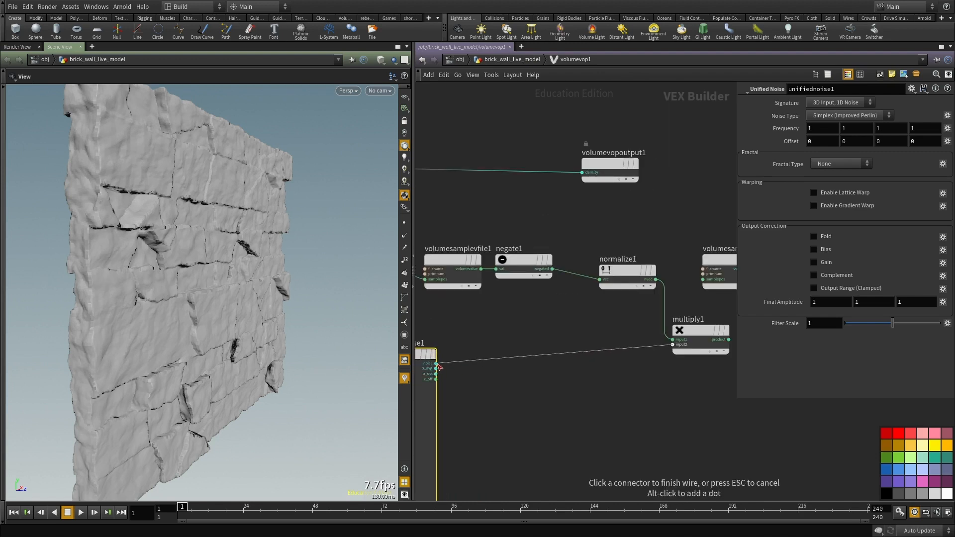
# Step: Connect multiply1's product to the sample position of volumesamplefile1, and reposition volumesamplefile1 after multiply1
pyautogui.scroll(-3, 489, 410)
pyautogui.scroll(3, 548, 358)
pyautogui.click(507, 298)
pyautogui.moveTo(555, 294); pyautogui.dragTo(657, 350)
pyautogui.moveTo(641, 271); pyautogui.dragTo(628, 401)
pyautogui.moveTo(629, 399); pyautogui.dragTo(553, 373, button='middle')
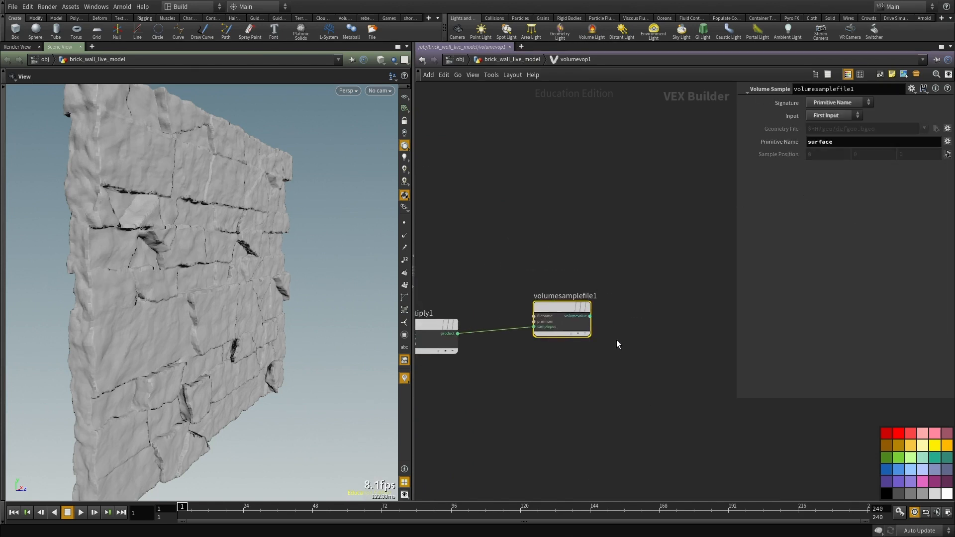
# Step: Add a Bind node named surface after volumesamplefile1, feed it the sampled volume value, and check the wall
pyautogui.moveTo(630, 323); pyautogui.dragTo(610, 293, button='middle')
pyautogui.press('Tab')
pyautogui.write('bind')
pyautogui.press('Return')
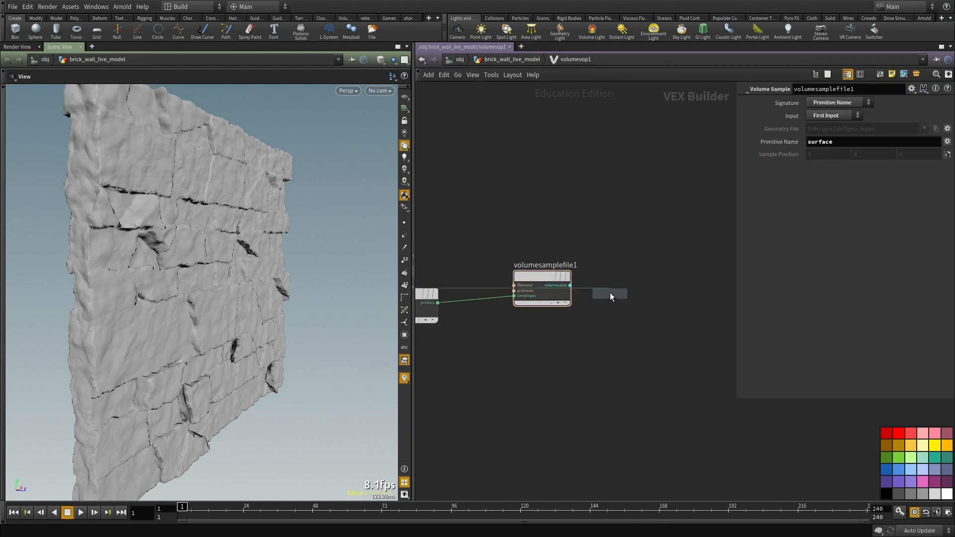
pyautogui.click(610, 292)
pyautogui.moveTo(610, 292); pyautogui.dragTo(664, 260)
pyautogui.write('surface')
pyautogui.press('Return')
pyautogui.click(570, 285)
pyautogui.click(634, 273)
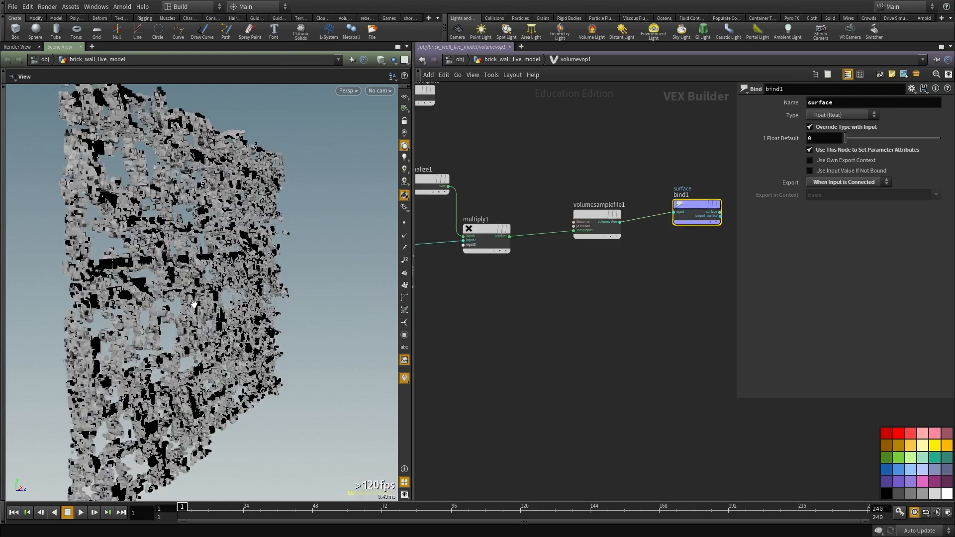
pyautogui.moveTo(194, 304); pyautogui.dragTo(149, 306)
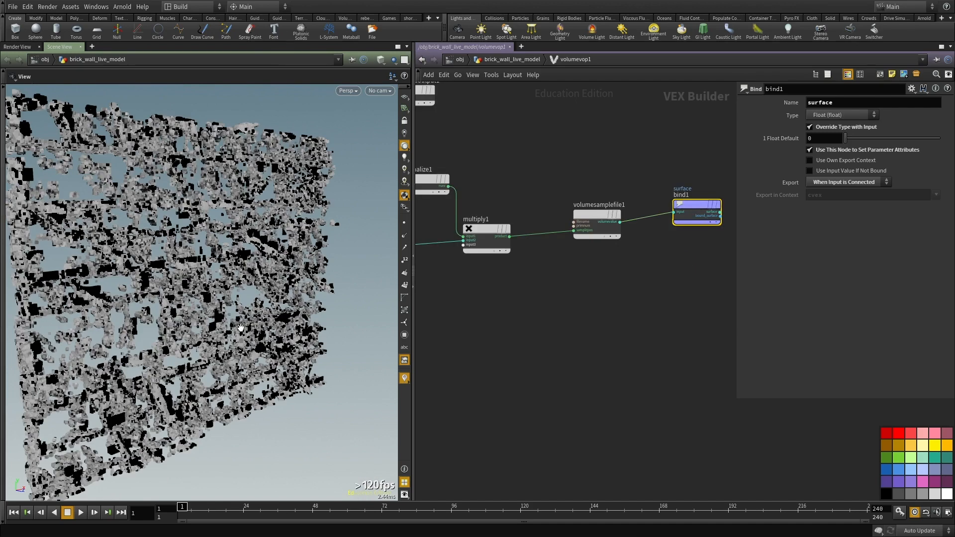
# Step: Promote aanoise1's freq, offset, amp, rough, maxoctave and noisetype inputs to parameters of the Volume VOP
pyautogui.scroll(-3, 572, 351)
pyautogui.moveTo(573, 352); pyautogui.dragTo(665, 332, button='middle')
pyautogui.moveTo(471, 336); pyautogui.dragTo(586, 313, button='middle')
pyautogui.scroll(2, 506, 349)
pyautogui.moveTo(507, 349); pyautogui.dragTo(613, 369, button='middle')
pyautogui.scroll(1, 597, 326)
pyautogui.moveTo(569, 297); pyautogui.dragTo(563, 313)
pyautogui.moveTo(614, 365); pyautogui.dragTo(578, 335, button='middle')
pyautogui.scroll(5, 494, 296)
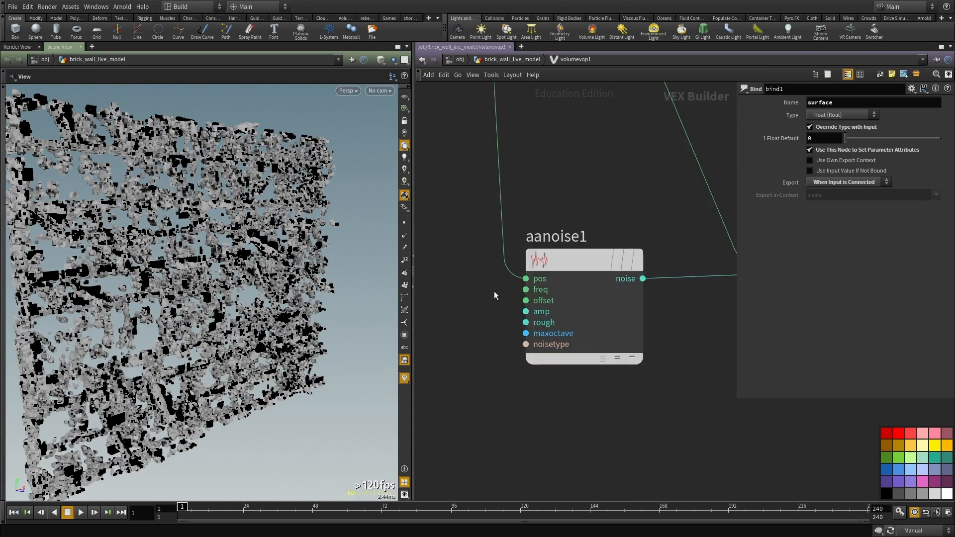
pyautogui.rightClick(526, 290)
pyautogui.click(552, 293)
pyautogui.rightClick(527, 304)
pyautogui.click(553, 306)
pyautogui.rightClick(527, 317)
pyautogui.click(552, 320)
pyautogui.rightClick(527, 330)
pyautogui.click(552, 333)
pyautogui.rightClick(527, 342)
pyautogui.click(552, 345)
pyautogui.rightClick(537, 355)
pyautogui.click(553, 359)
pyautogui.scroll(-3, 516, 422)
# Step: Add a separator below Noise Type in volumevop1's parameter interface and accept the changes
pyautogui.press('u')
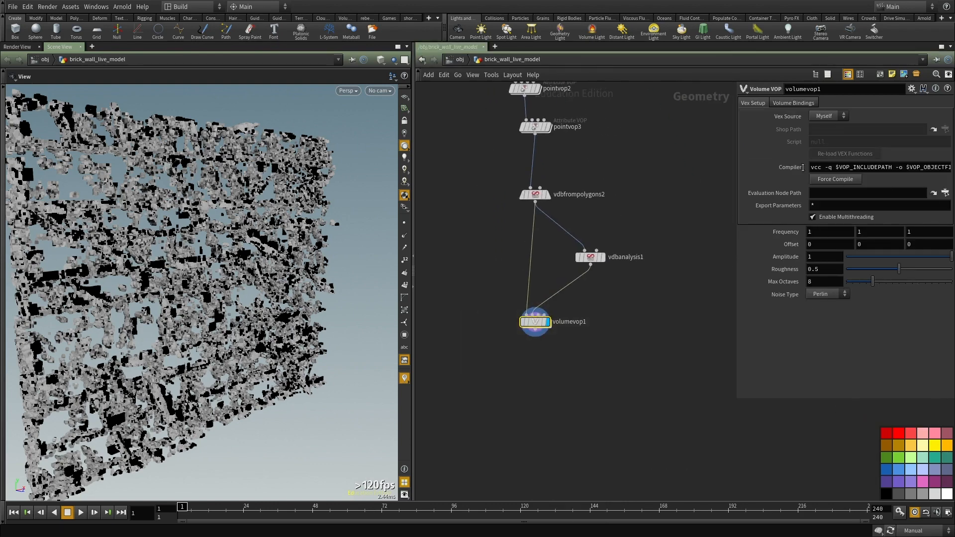
pyautogui.click(911, 90)
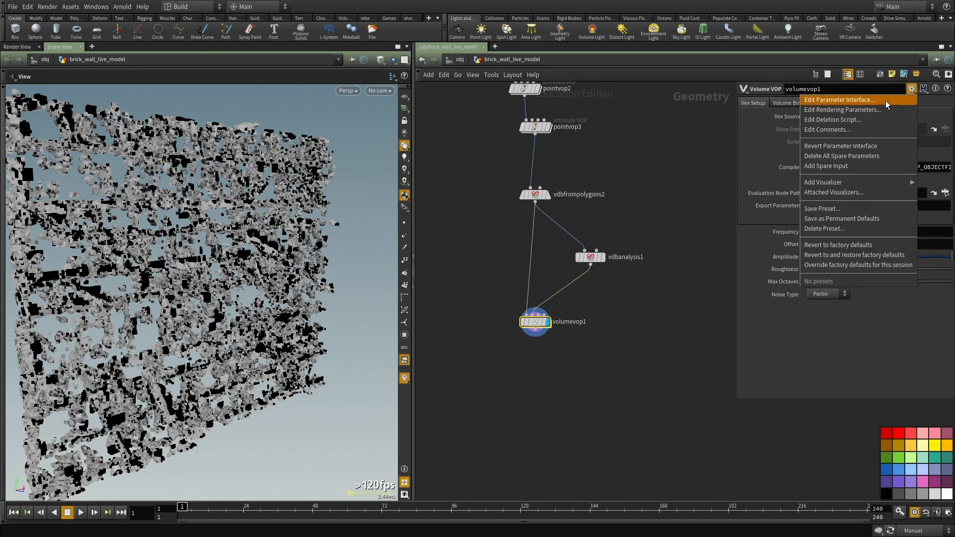
pyautogui.click(880, 102)
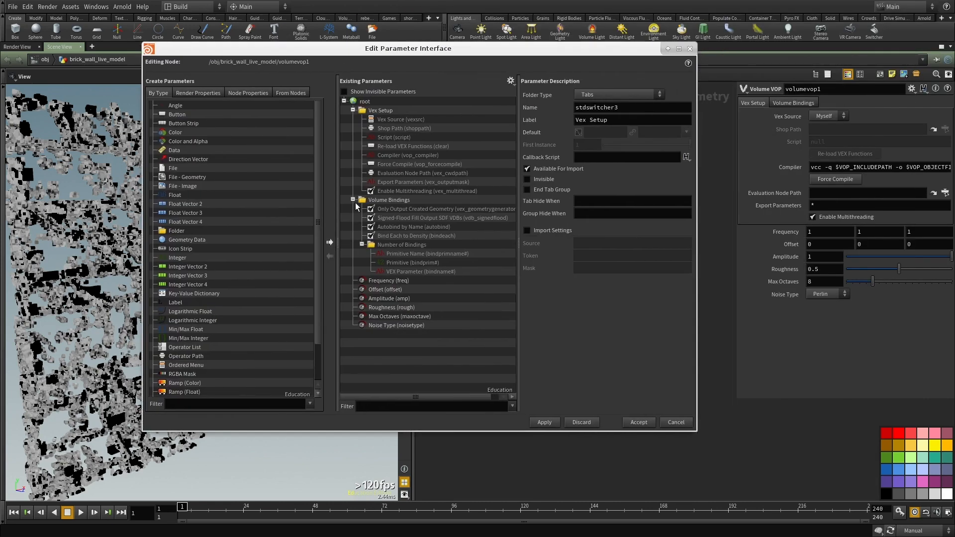
pyautogui.click(353, 200)
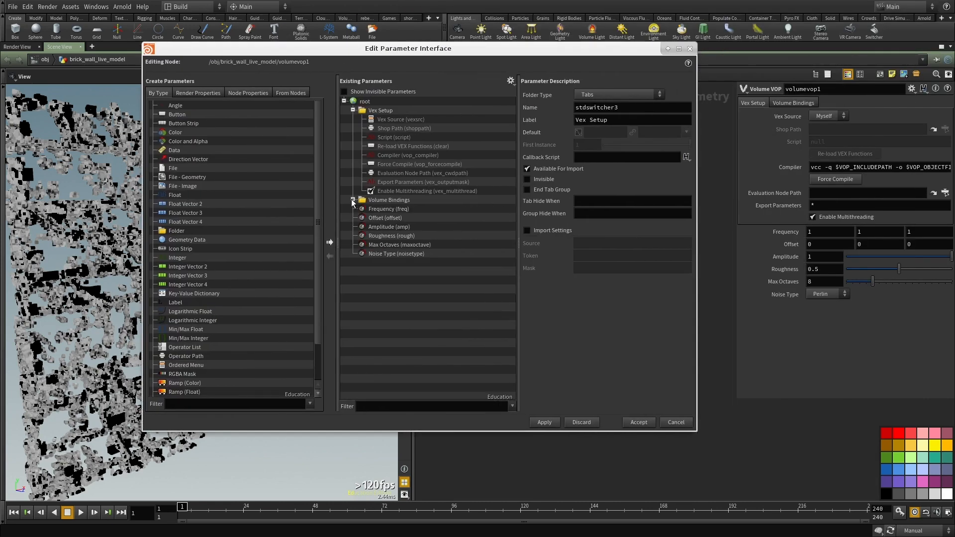
pyautogui.scroll(-3, 198, 337)
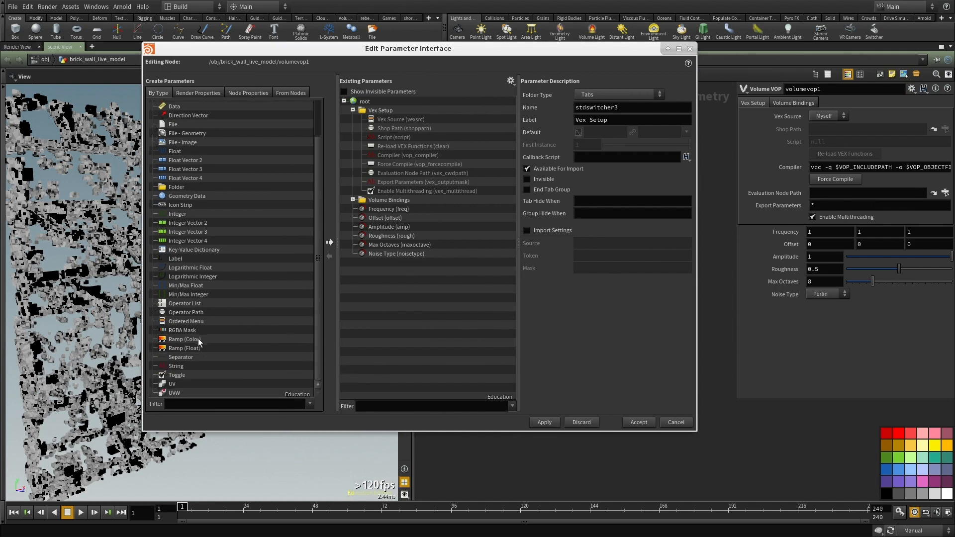
pyautogui.moveTo(181, 359); pyautogui.dragTo(370, 307)
pyautogui.moveTo(401, 259); pyautogui.dragTo(401, 262)
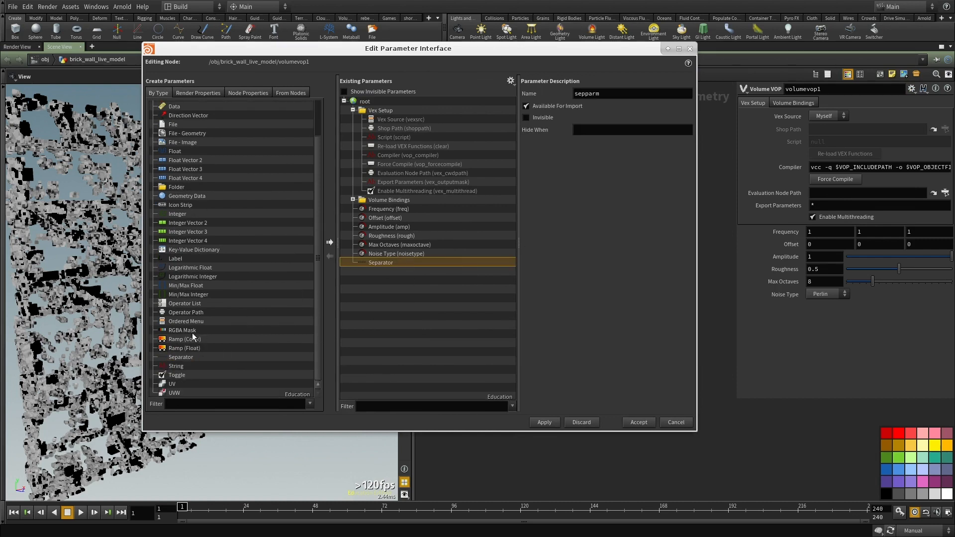
pyautogui.click(544, 422)
pyautogui.click(639, 422)
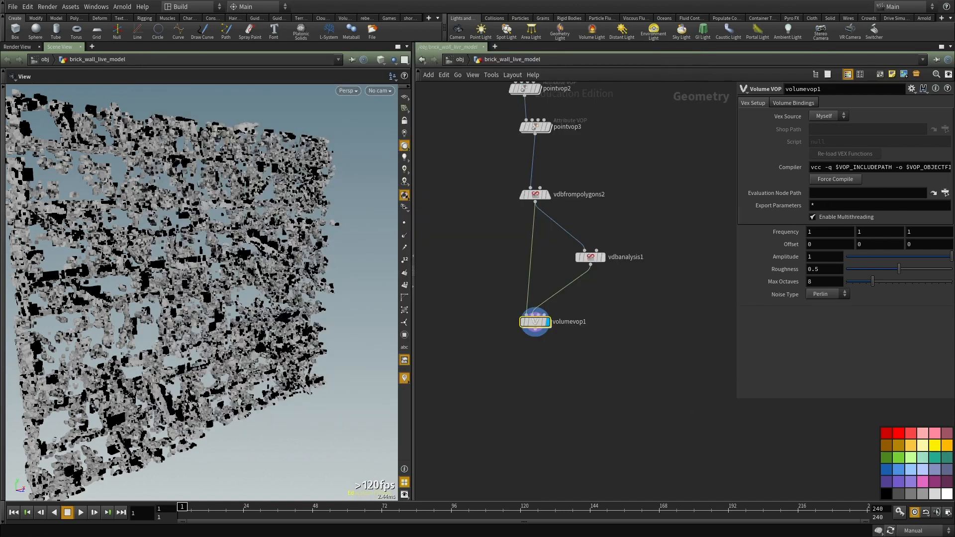
# Step: Inside volumevop1, set unifiednoise1's noise type to Worley (cellular) F2-F1
pyautogui.scroll(2, 562, 330)
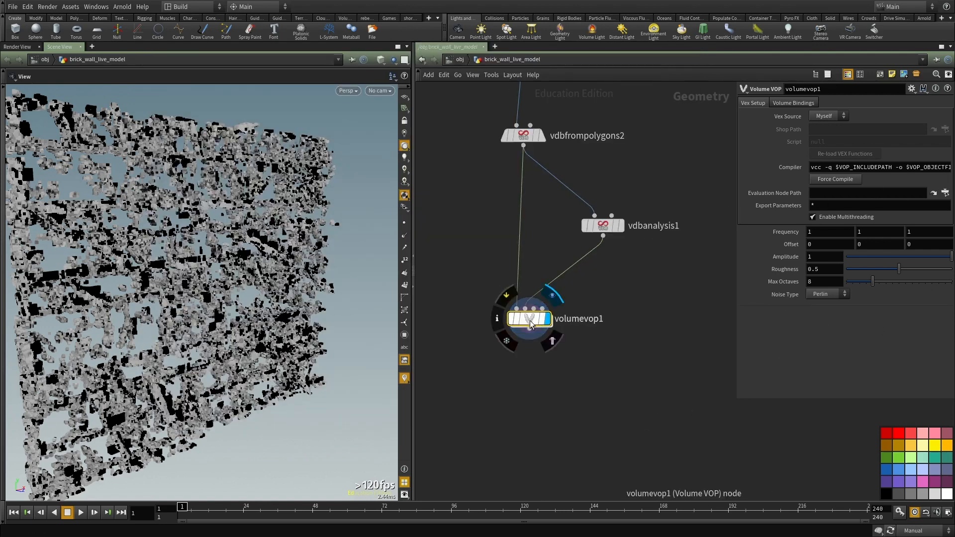
pyautogui.doubleClick(520, 319)
pyautogui.moveTo(666, 373); pyautogui.dragTo(486, 345, button='middle')
pyautogui.scroll(-2, 486, 345)
pyautogui.click(566, 318)
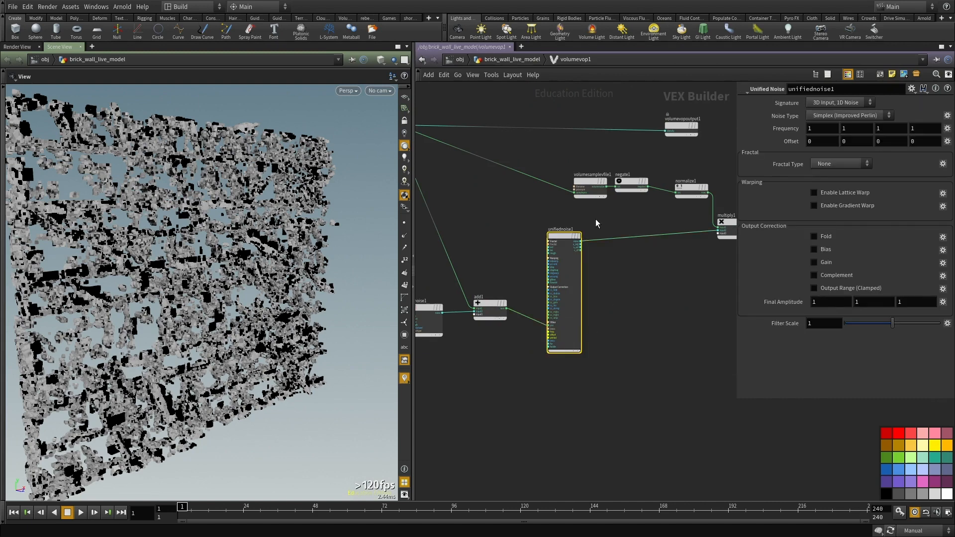
pyautogui.click(840, 112)
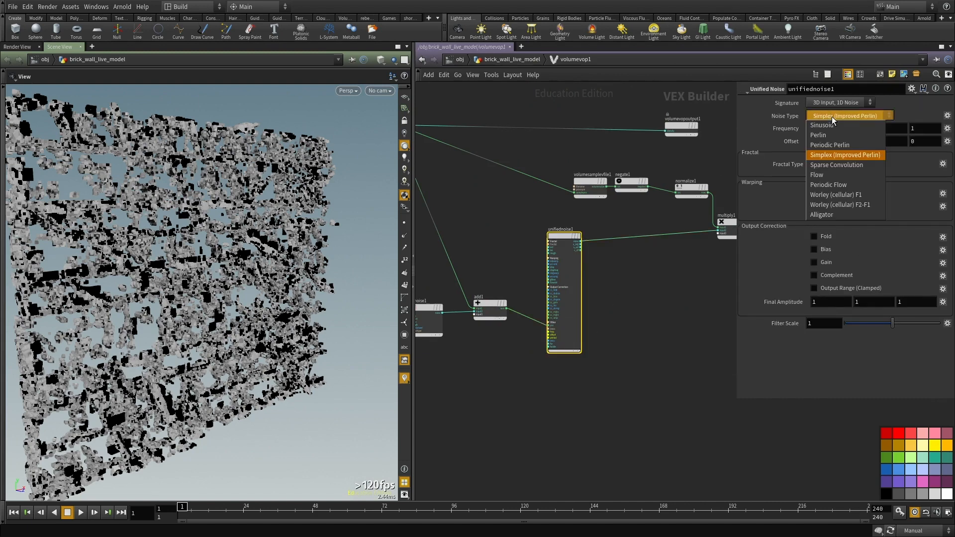
pyautogui.click(855, 202)
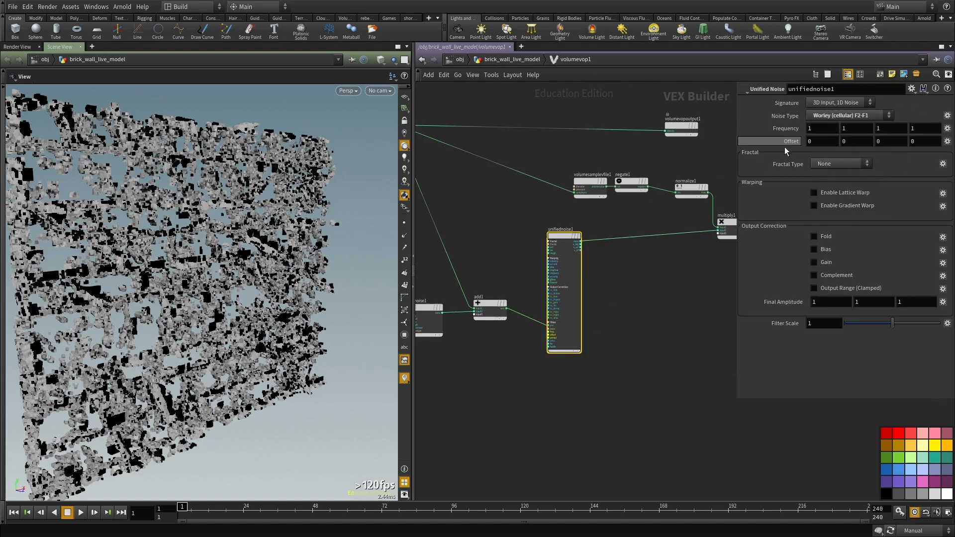
# Step: Promote unifiednoise1's freq input to a parameter of the Volume VOP
pyautogui.press('f')
pyautogui.scroll(3, 483, 294)
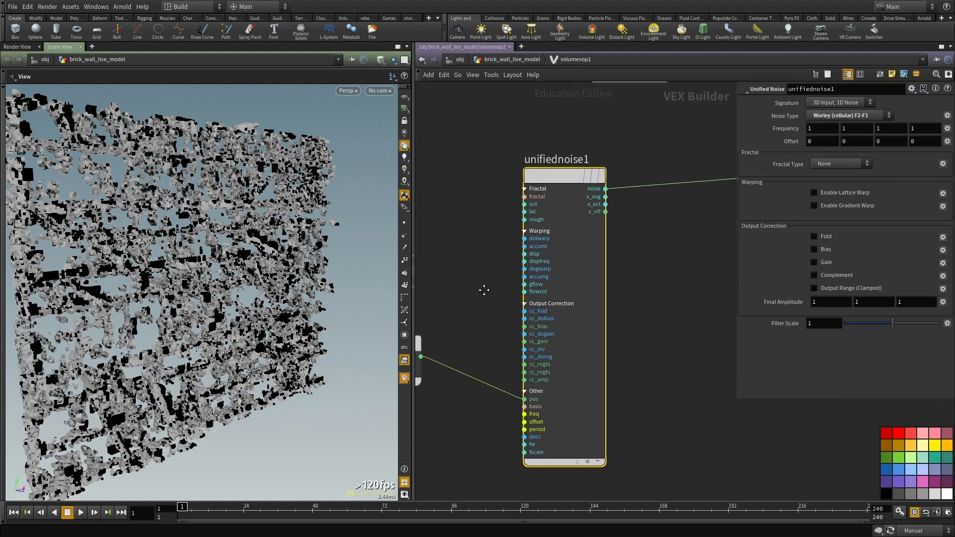
pyautogui.moveTo(506, 315); pyautogui.dragTo(517, 223, button='middle')
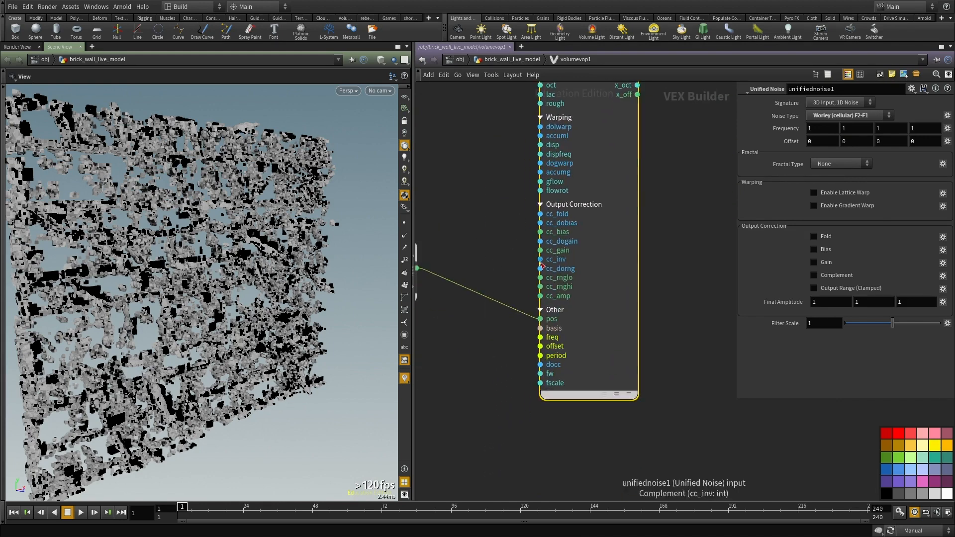
pyautogui.rightClick(541, 337)
pyautogui.click(567, 344)
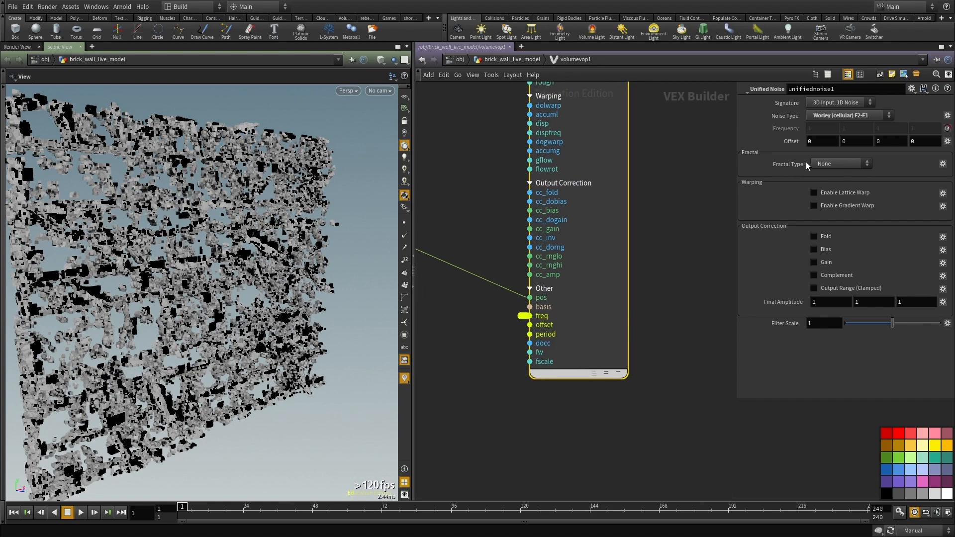
# Step: Set unifiednoise1's fractal type to Terrain and enable both lattice warp and gradient warp
pyautogui.click(835, 163)
pyautogui.click(833, 182)
pyautogui.moveTo(694, 303); pyautogui.dragTo(654, 278, button='middle')
pyautogui.click(837, 244)
pyautogui.click(837, 228)
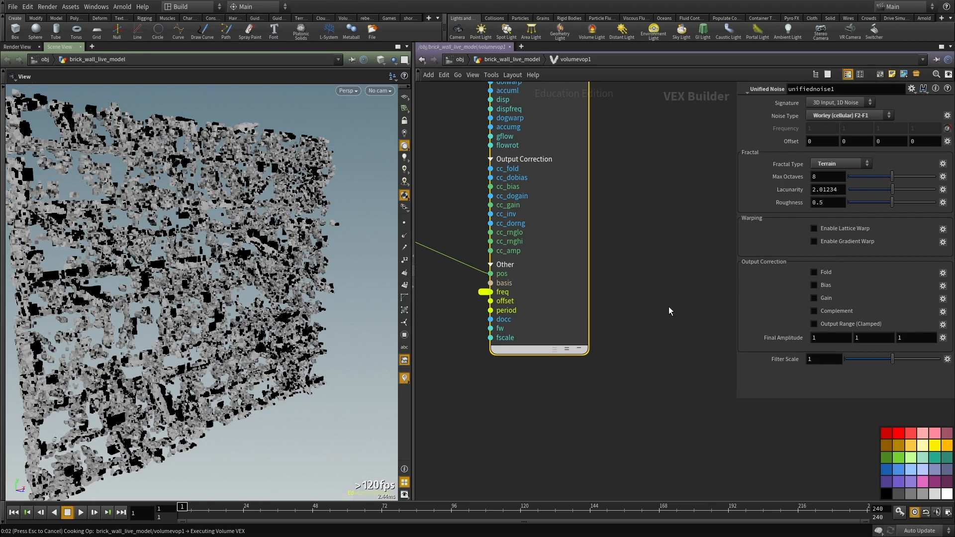
# Step: Set unifiednoise1's gradient warp to .01 and its lattice warp to .2 with frequency 2, accumulating the lattice warp
pyautogui.moveTo(677, 314); pyautogui.dragTo(640, 362, button='middle')
pyautogui.moveTo(826, 294); pyautogui.dragTo(704, 294)
pyautogui.write('.01')
pyautogui.press('Return')
pyautogui.moveTo(826, 256); pyautogui.dragTo(768, 249)
pyautogui.write('.2')
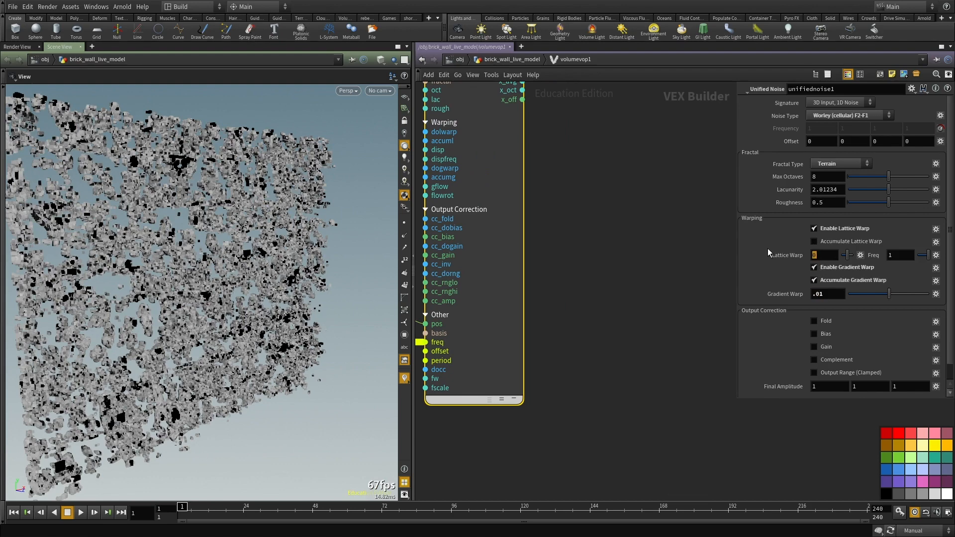
pyautogui.press('Tab')
pyautogui.write('2')
pyautogui.click(814, 242)
# Step: Enable Fold in unifiednoise1's output correction and promote its cc_amp input to a parameter of the Volume VOP
pyautogui.moveTo(676, 392); pyautogui.dragTo(645, 351, button='middle')
pyautogui.click(816, 322)
pyautogui.scroll(-3, 694, 367)
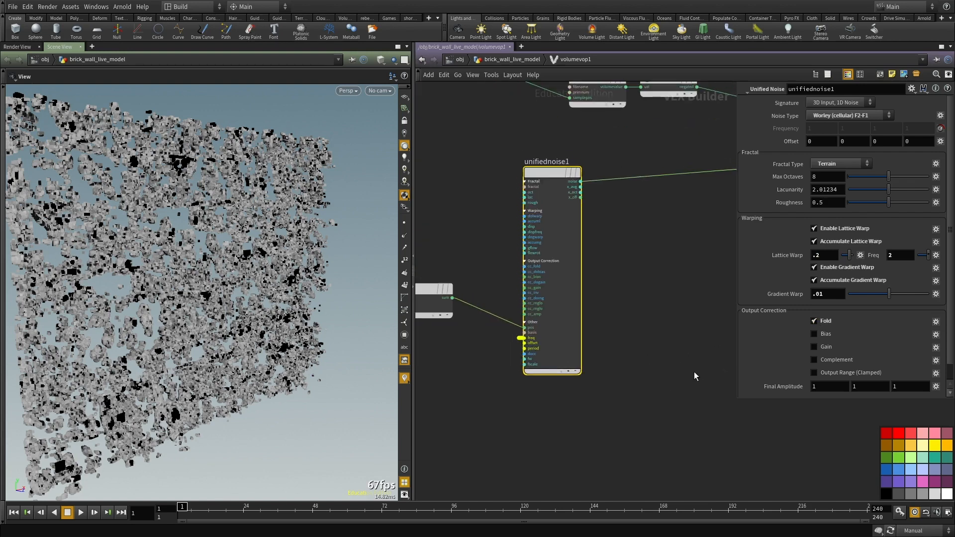
pyautogui.scroll(-2, 808, 352)
pyautogui.scroll(5, 514, 360)
pyautogui.moveTo(509, 285); pyautogui.dragTo(496, 330, button='middle')
pyautogui.moveTo(547, 263); pyautogui.dragTo(532, 285, button='middle')
pyautogui.rightClick(522, 296)
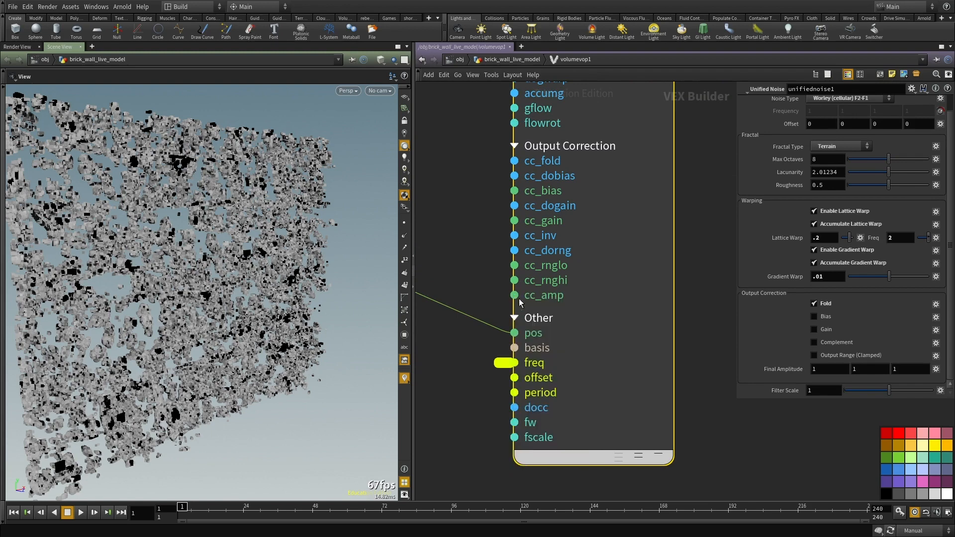
pyautogui.click(535, 299)
pyautogui.scroll(-4, 488, 377)
pyautogui.moveTo(641, 226); pyautogui.dragTo(625, 295, button='middle')
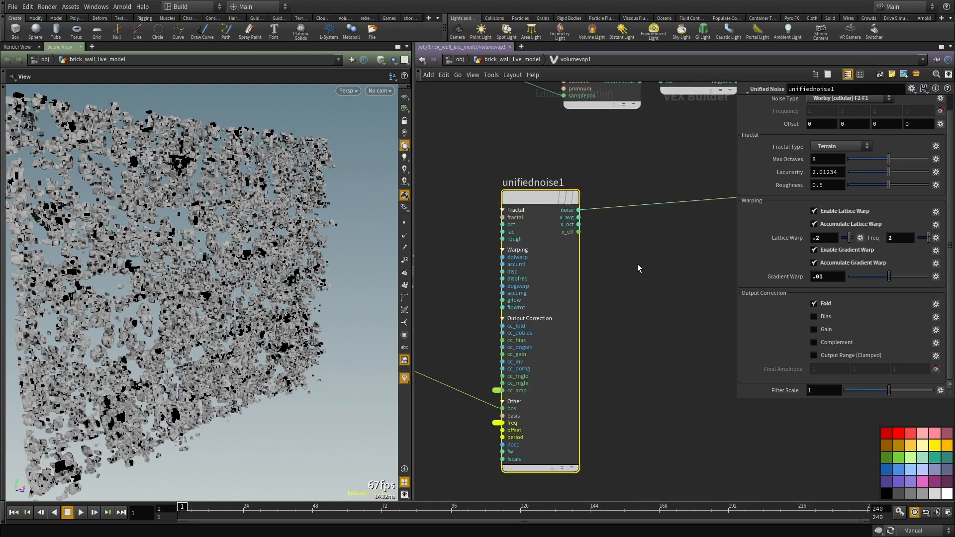
pyautogui.scroll(4, 499, 379)
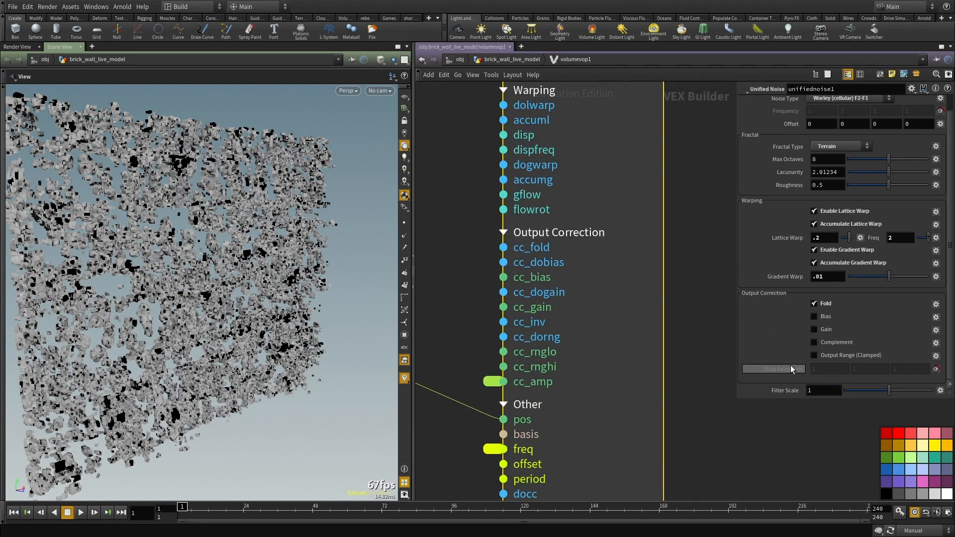
pyautogui.moveTo(790, 369)
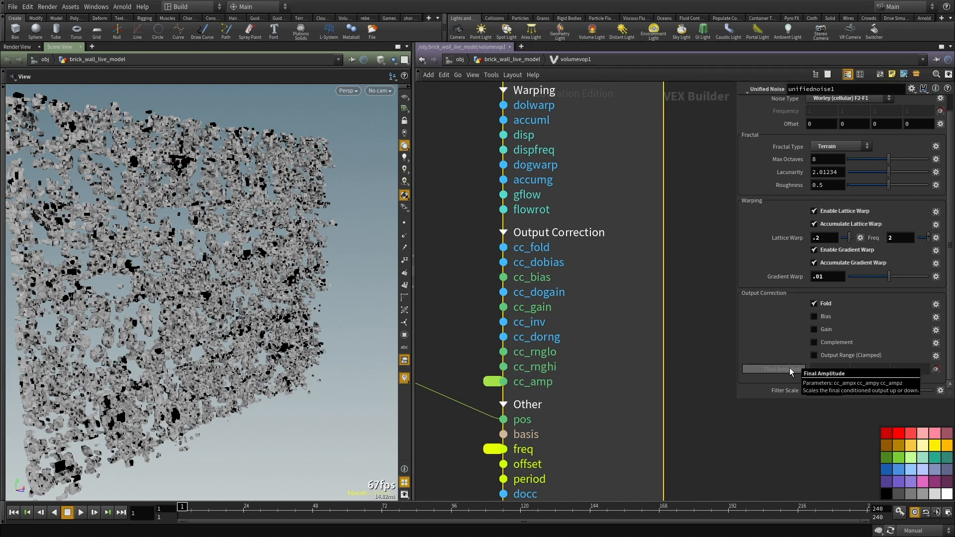
# Step: Back in the brick_wall_live_model network, link the last three components of volumevop1's four-component Frequency to the first with ch("freq21")
pyautogui.moveTo(665, 294); pyautogui.dragTo(624, 334, button='middle')
pyautogui.scroll(1, 798, 206)
pyautogui.scroll(-8, 691, 255)
pyautogui.moveTo(694, 323); pyautogui.dragTo(682, 261, button='middle')
pyautogui.scroll(1, 554, 339)
pyautogui.moveTo(559, 343); pyautogui.dragTo(544, 304, button='middle')
pyautogui.press('u')
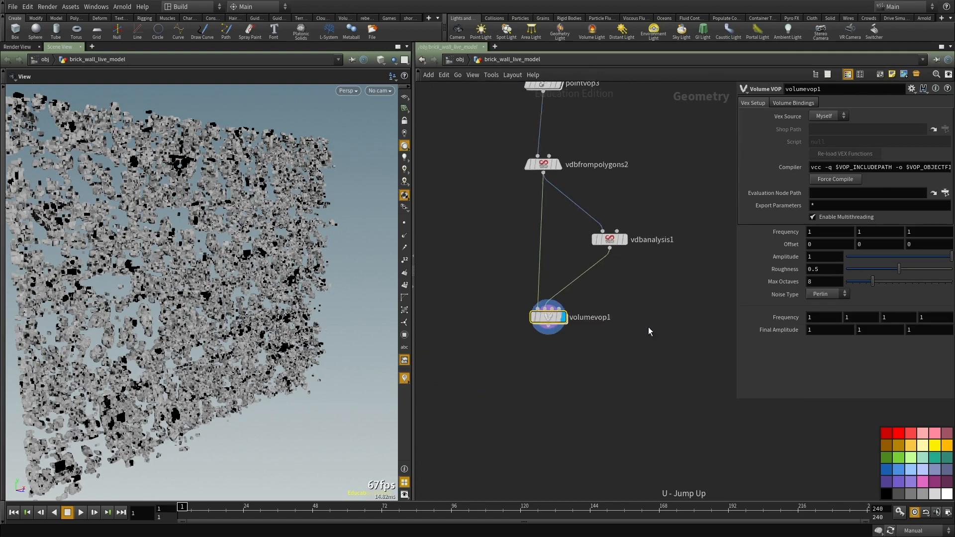
pyautogui.rightClick(823, 317)
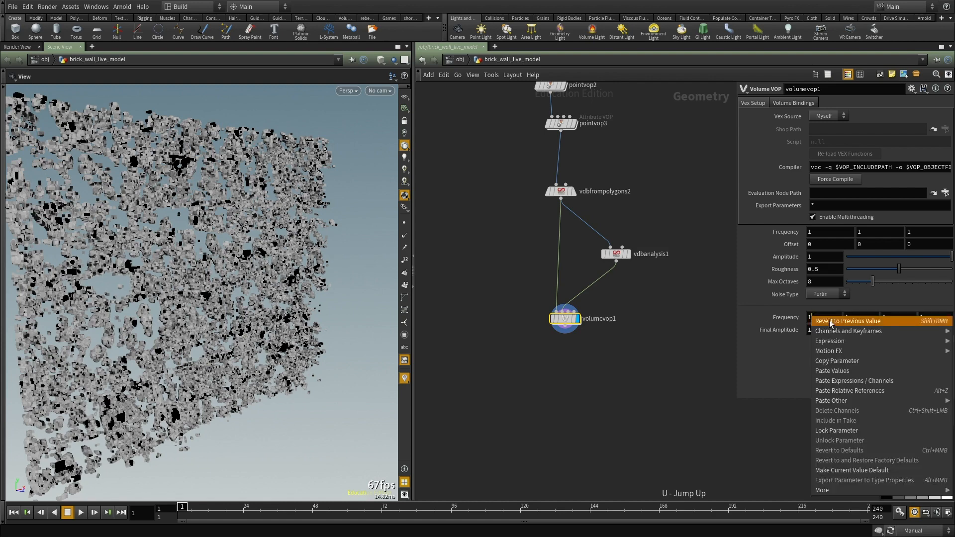
pyautogui.click(846, 357)
pyautogui.click(860, 316)
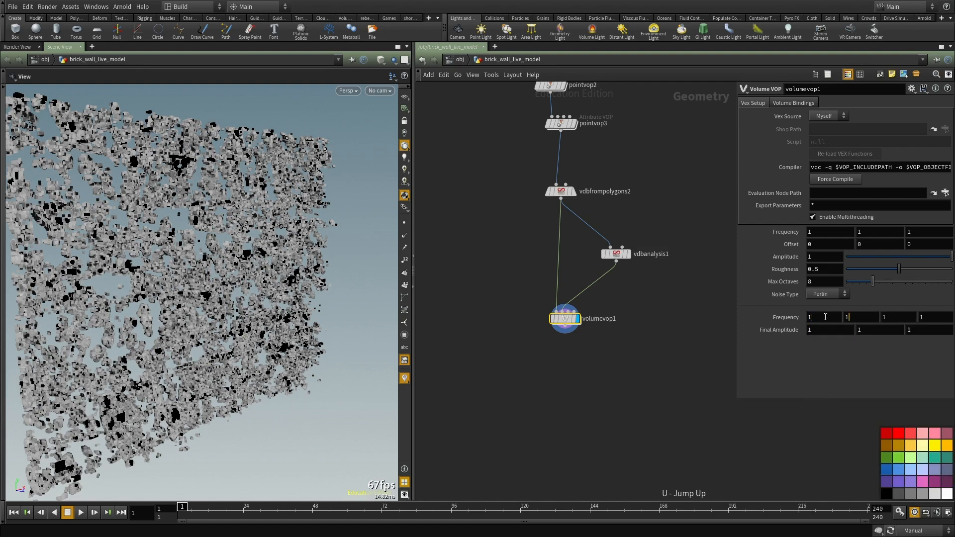
pyautogui.write('ch("freq21")')
pyautogui.click(888, 319)
pyautogui.write('ch("freq21")')
pyautogui.click(924, 319)
pyautogui.write('ch("freq21")')
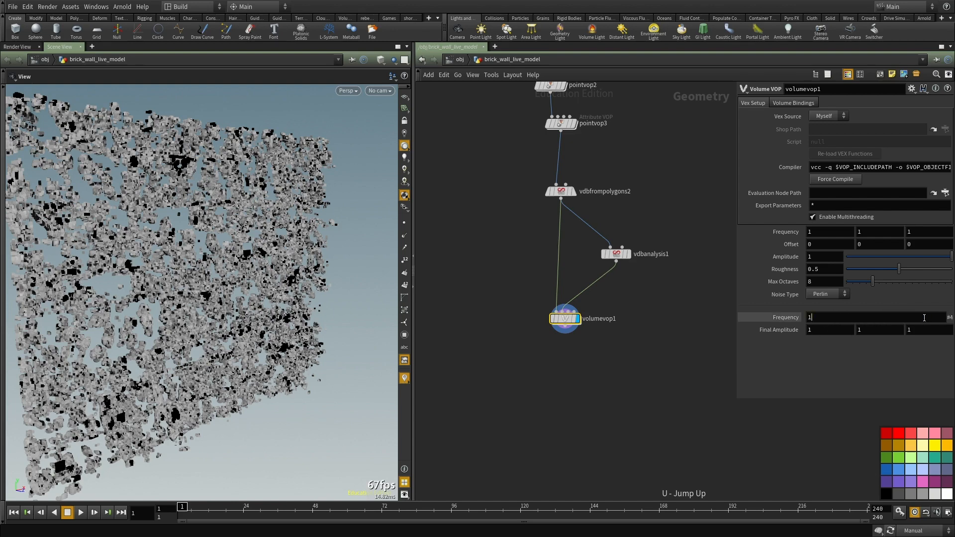
# Step: Copy the first component of volumevop1's Final Amplitude and paste it as a reference into the second and third components
pyautogui.rightClick(818, 331)
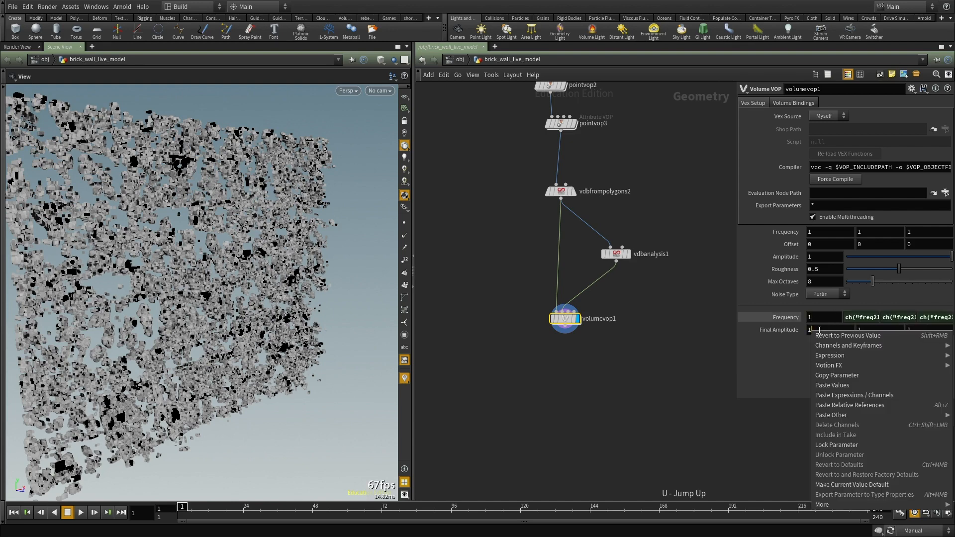
pyautogui.click(846, 370)
pyautogui.click(877, 330)
pyautogui.hotkey('ctrl', 'v')
pyautogui.click(929, 330)
pyautogui.hotkey('ctrl', 'v')
pyautogui.moveTo(681, 373); pyautogui.dragTo(633, 385, button='middle')
pyautogui.click(779, 330)
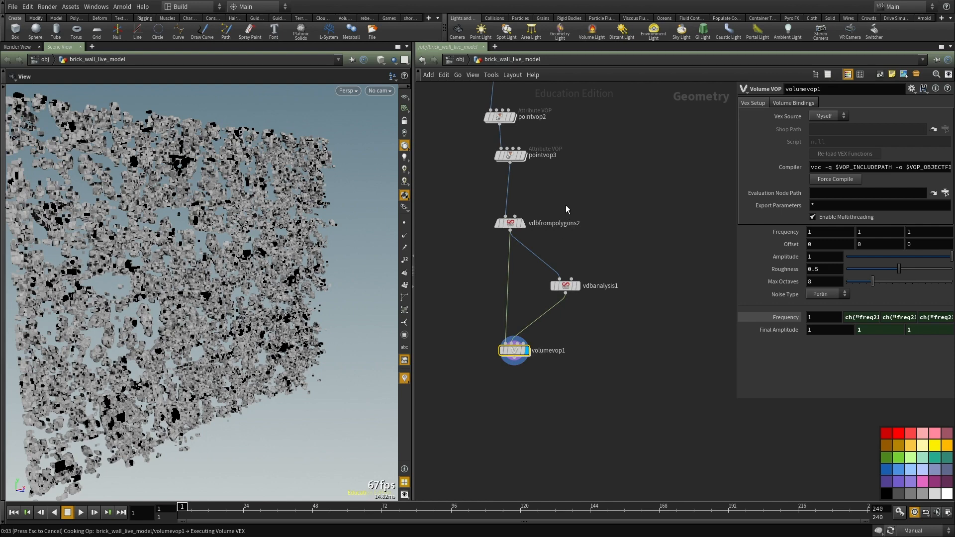
# Step: Display vdbfrompolygons2 and set both its Exterior and Interior Band Voxels to 15
pyautogui.click(510, 224)
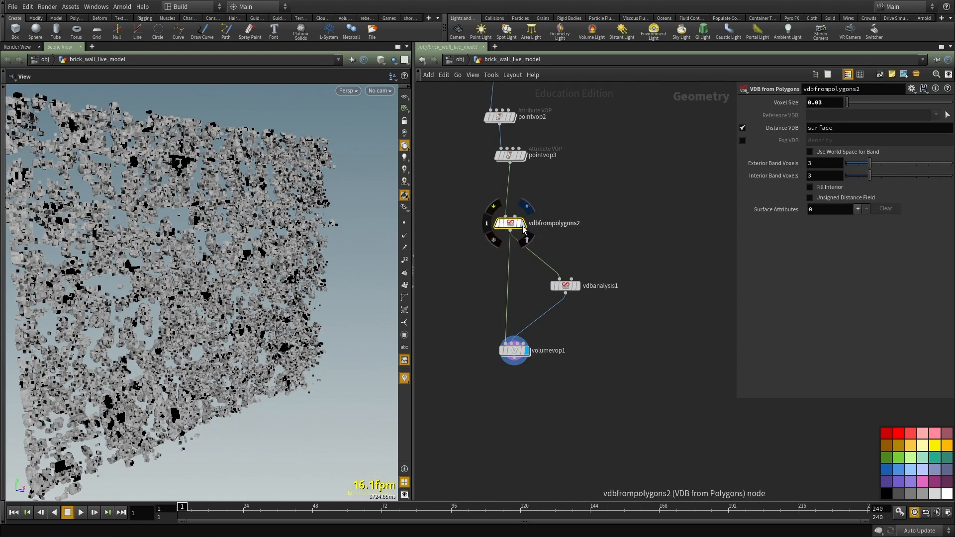
pyautogui.press('r')
pyautogui.press('w')
pyautogui.moveTo(256, 230); pyautogui.dragTo(220, 251, button='right')
pyautogui.moveTo(220, 251); pyautogui.dragTo(299, 248)
pyautogui.write('15')
pyautogui.press('Tab')
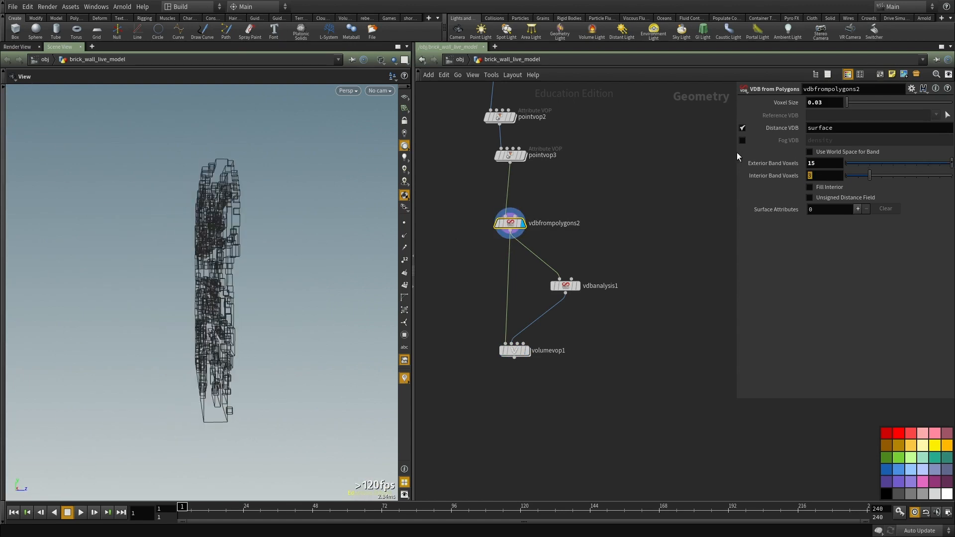
pyautogui.write('15')
pyautogui.press('Return')
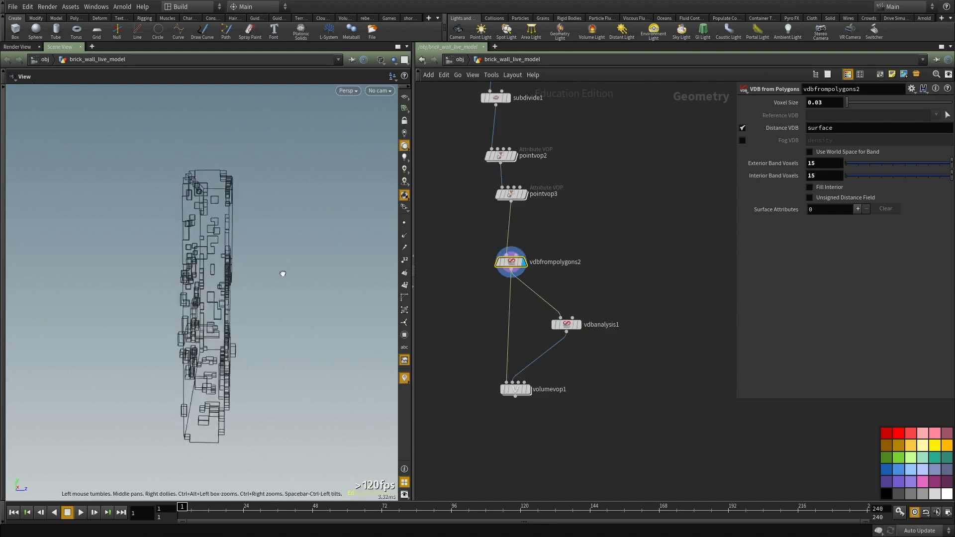
pyautogui.moveTo(284, 274); pyautogui.dragTo(192, 288)
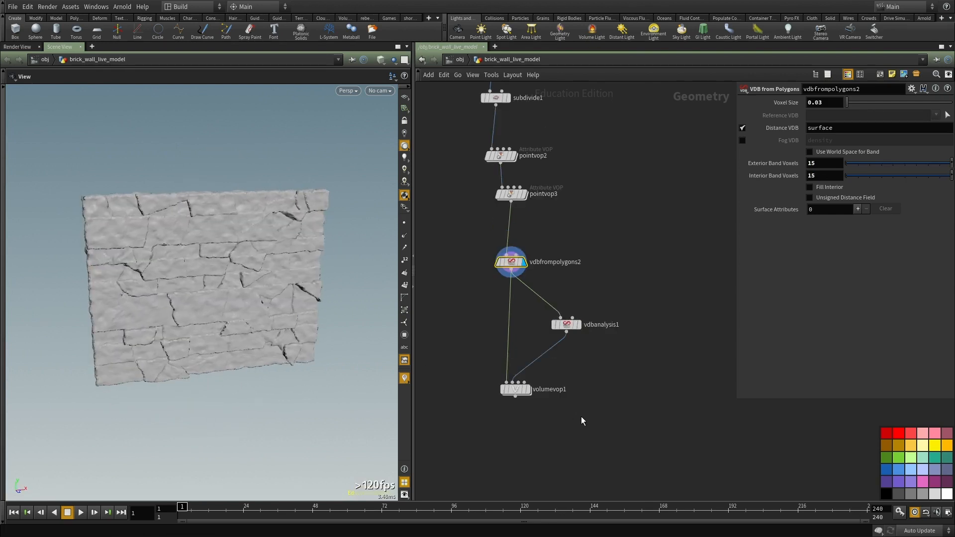
# Step: Display the volumevop1 result on the wall and check the node information of vdbfrompolygons2
pyautogui.scroll(3, 581, 417)
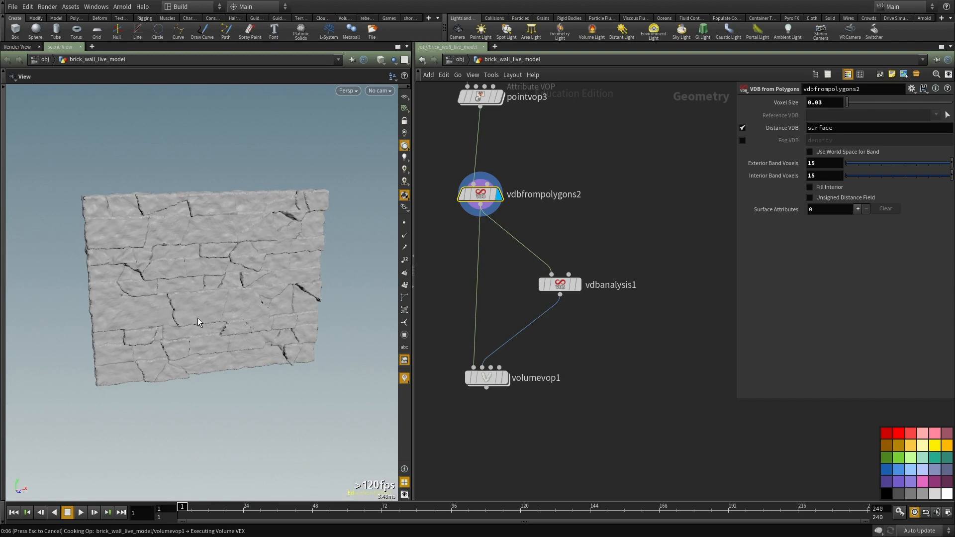
pyautogui.middleClick(465, 125)
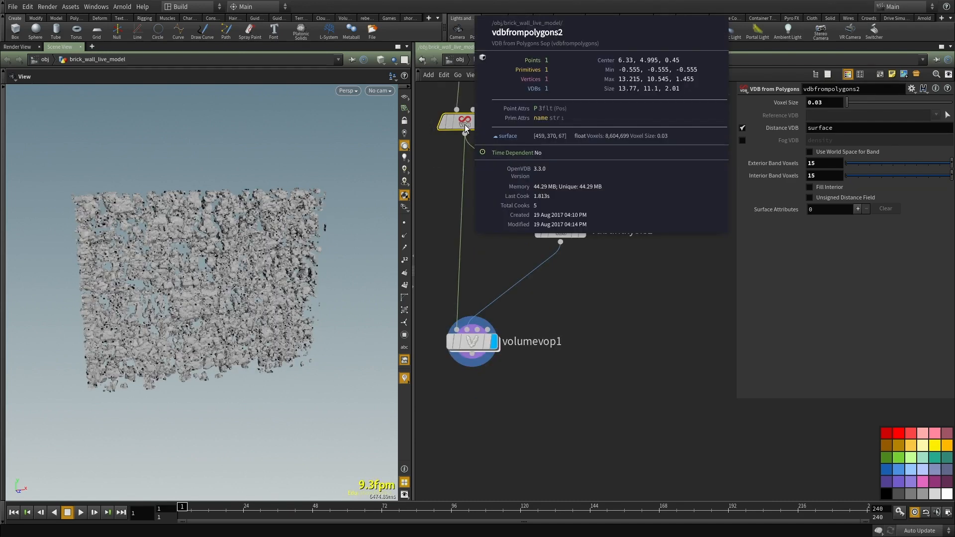
pyautogui.moveTo(561, 345); pyautogui.dragTo(610, 321, button='middle')
pyautogui.click(520, 317)
pyautogui.moveTo(252, 365); pyautogui.dragTo(241, 320, button='right')
pyautogui.moveTo(240, 320); pyautogui.dragTo(385, 292)
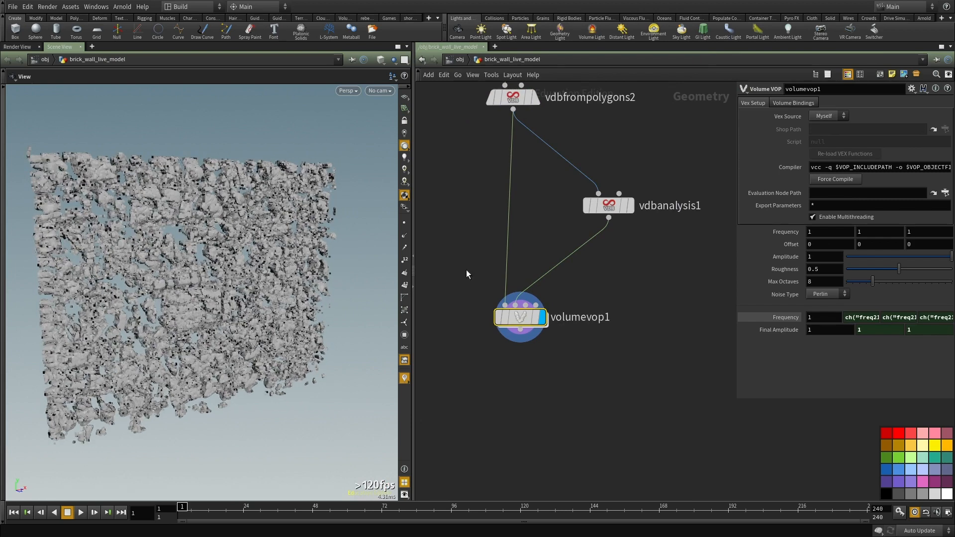
# Step: Set the Voxel Size of vdbfrompolygons2 to 0.05 and reselect volumevop1
pyautogui.moveTo(547, 210); pyautogui.dragTo(574, 419, button='middle')
pyautogui.click(537, 307)
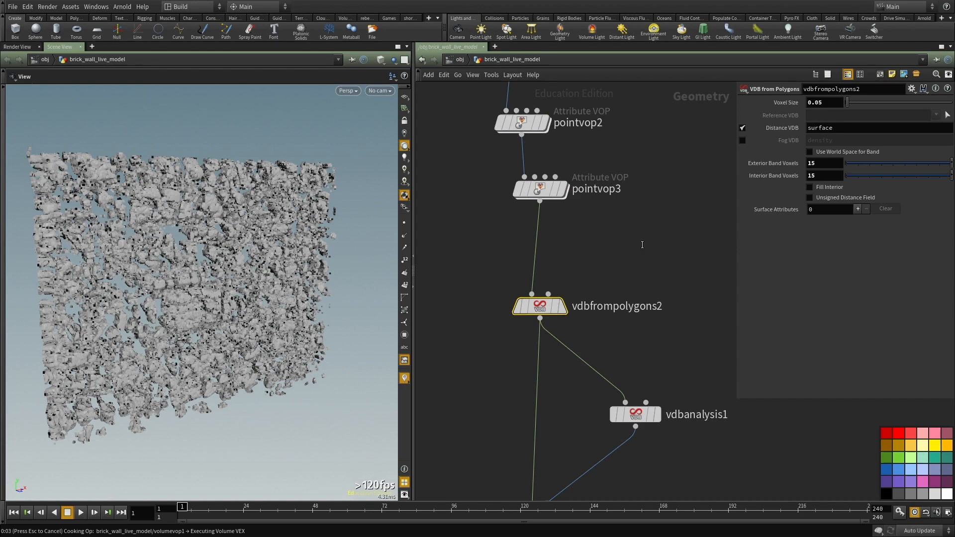
pyautogui.scroll(-3, 643, 244)
pyautogui.click(576, 427)
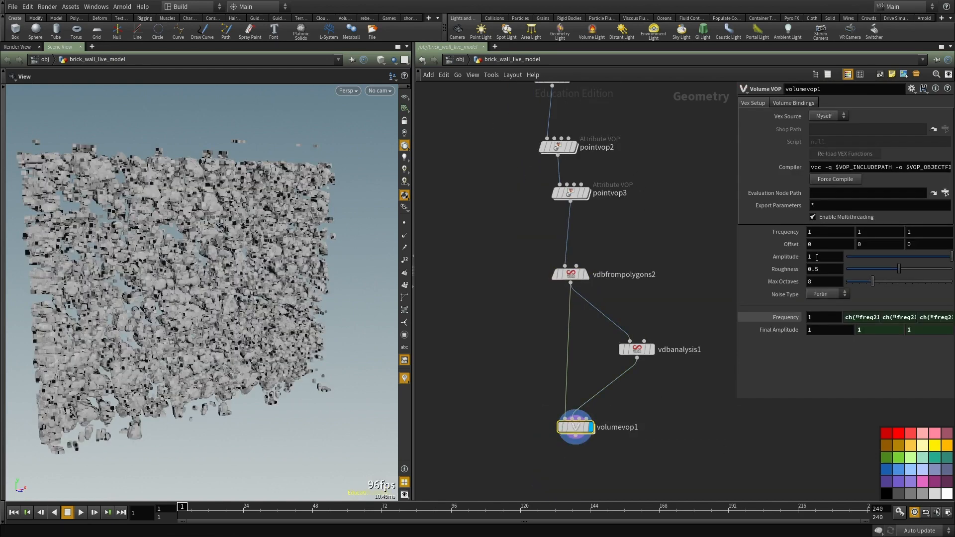
# Step: Set volumevop1's Final Amplitude to 0.2 and its noise Amplitude to .2
pyautogui.moveTo(755, 322); pyautogui.dragTo(737, 322)
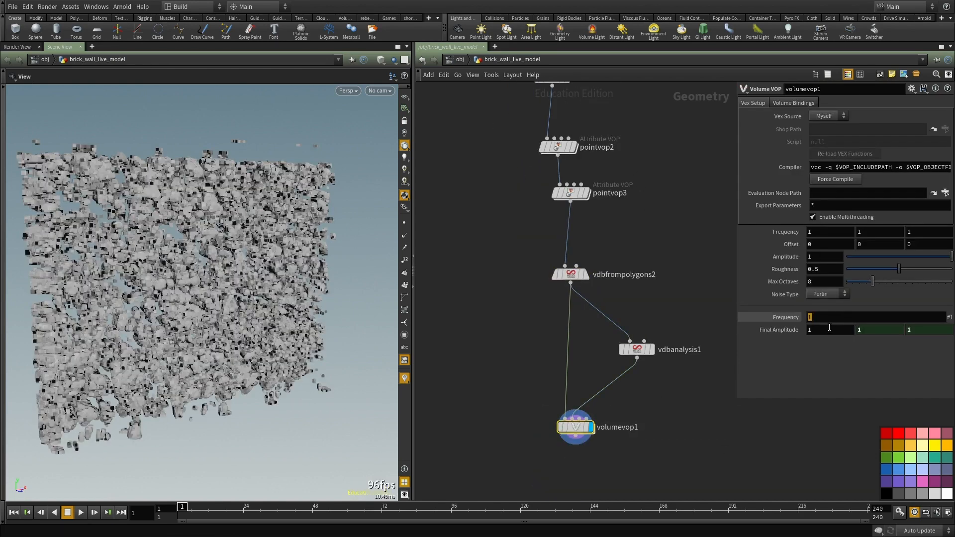
pyautogui.moveTo(827, 329); pyautogui.dragTo(739, 327)
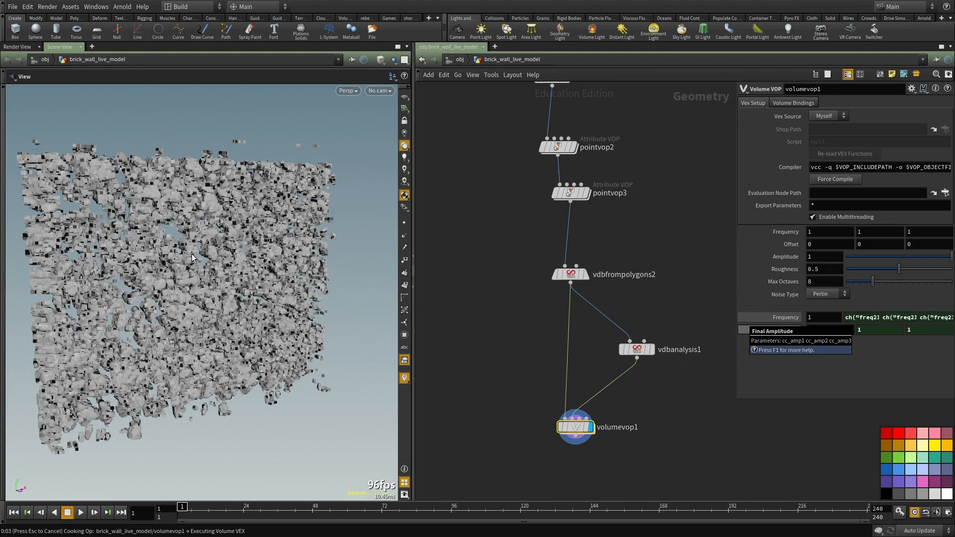
pyautogui.moveTo(818, 259); pyautogui.dragTo(780, 261)
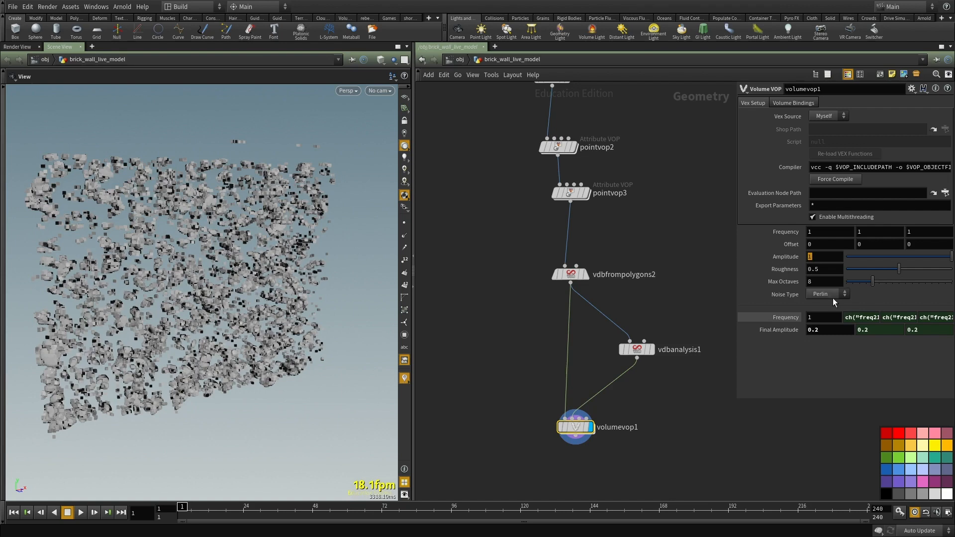
pyautogui.write('.2')
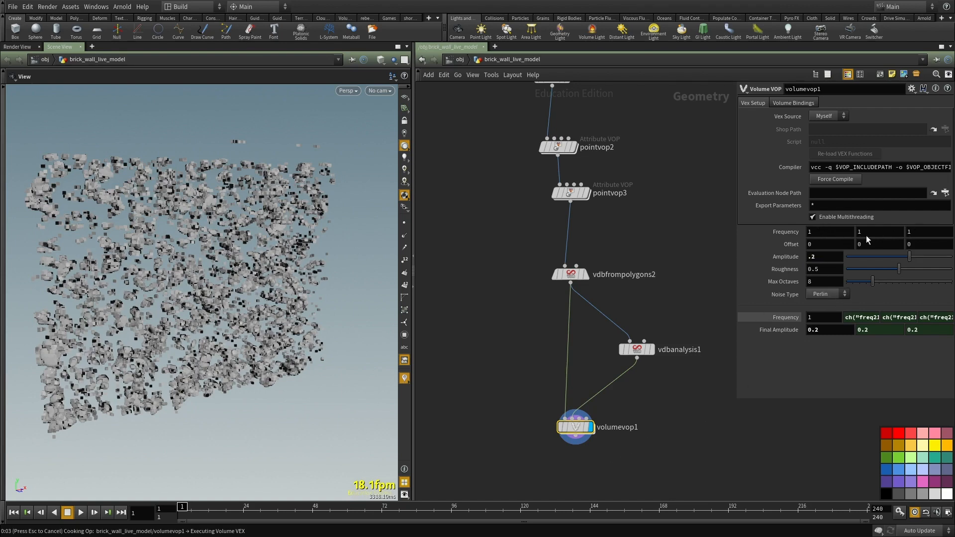
# Step: Link the second and third components of volumevop1's upper Frequency to the first with ch("freq1") references
pyautogui.rightClick(881, 235)
pyautogui.click(862, 279)
pyautogui.rightClick(929, 235)
pyautogui.click(890, 310)
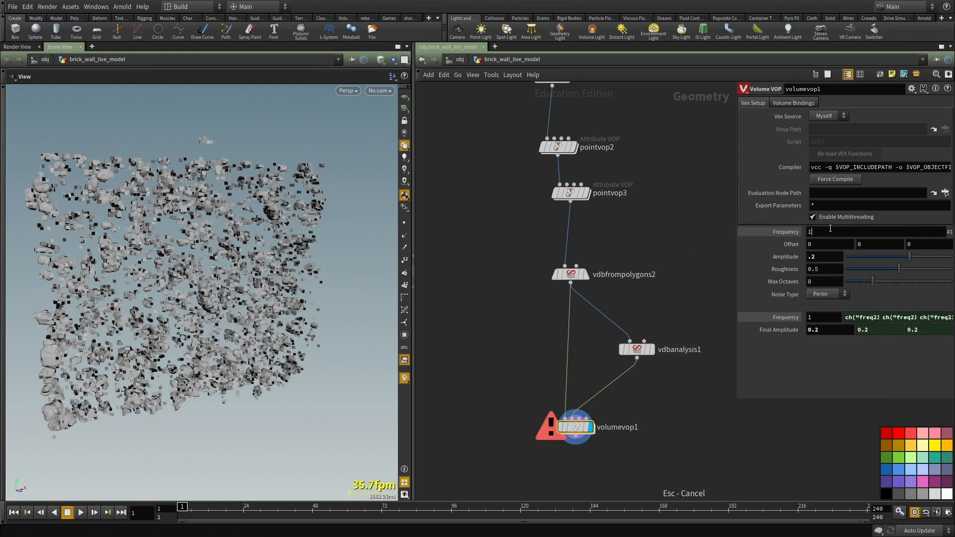
pyautogui.rightClick(928, 232)
pyautogui.click(844, 285)
pyautogui.click(888, 233)
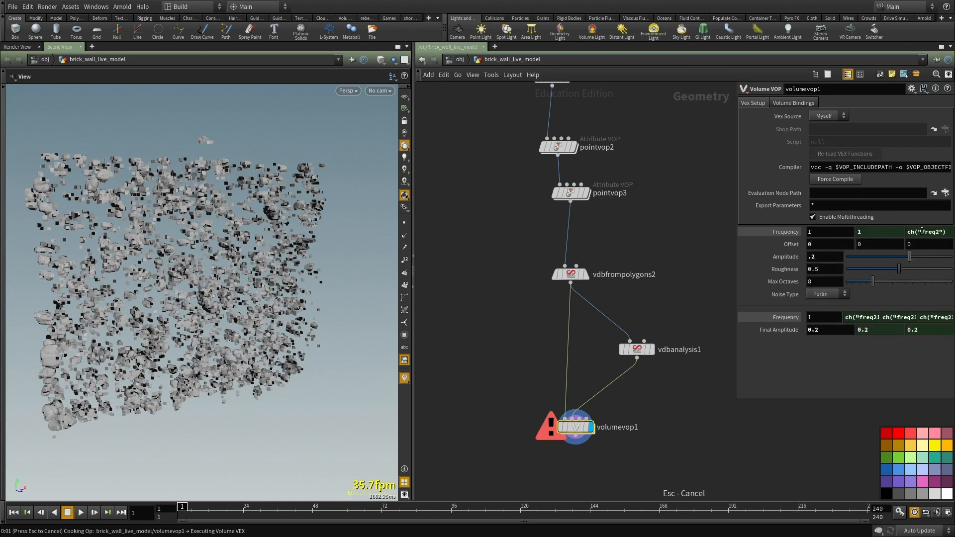
pyautogui.click(939, 232)
pyautogui.press('BackSpace')
pyautogui.write('1')
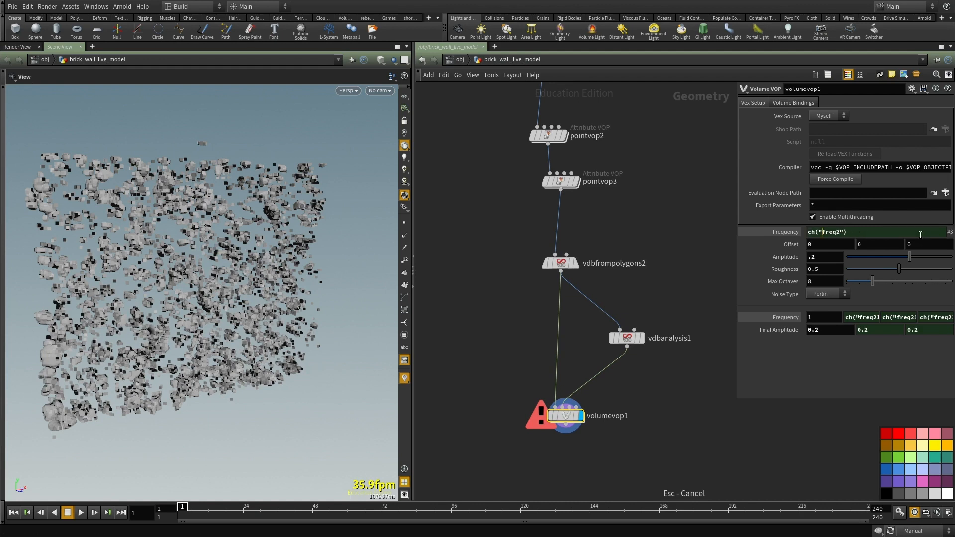
pyautogui.press('Return')
pyautogui.click(682, 407)
pyautogui.moveTo(697, 394); pyautogui.dragTo(650, 319, button='middle')
pyautogui.click(786, 232)
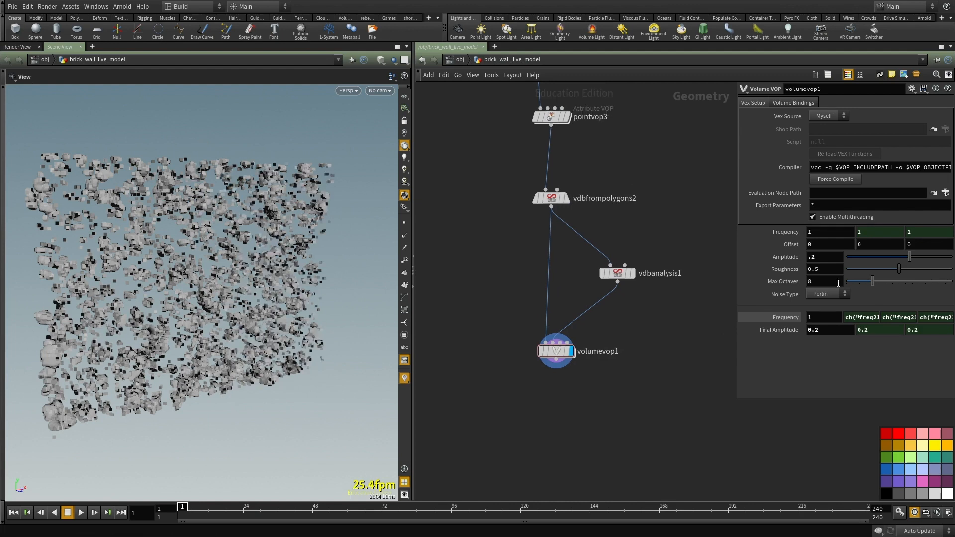
# Step: Try a Final Amplitude of 0 on volumevop1
pyautogui.doubleClick(818, 320)
pyautogui.moveTo(825, 330); pyautogui.dragTo(709, 321)
pyautogui.write('0')
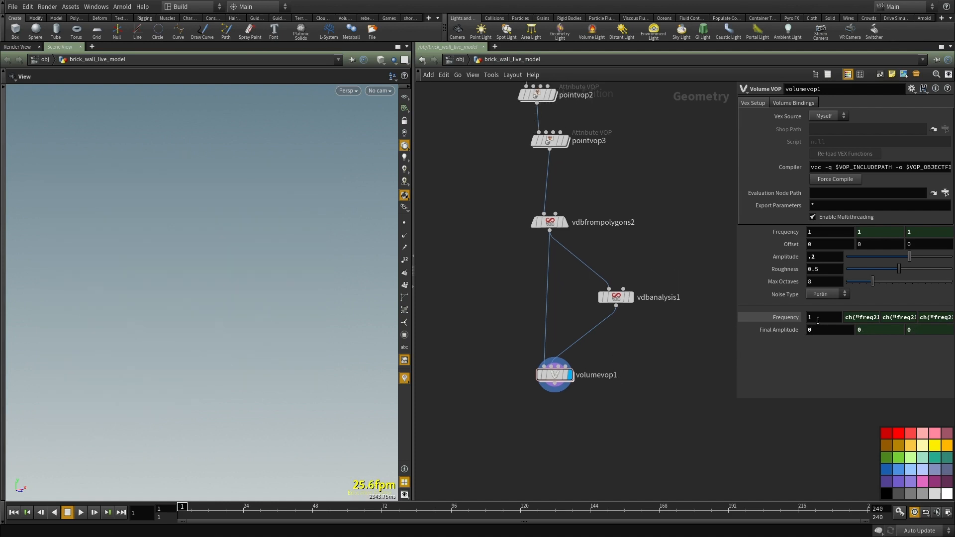
pyautogui.moveTo(712, 357); pyautogui.dragTo(659, 380, button='middle')
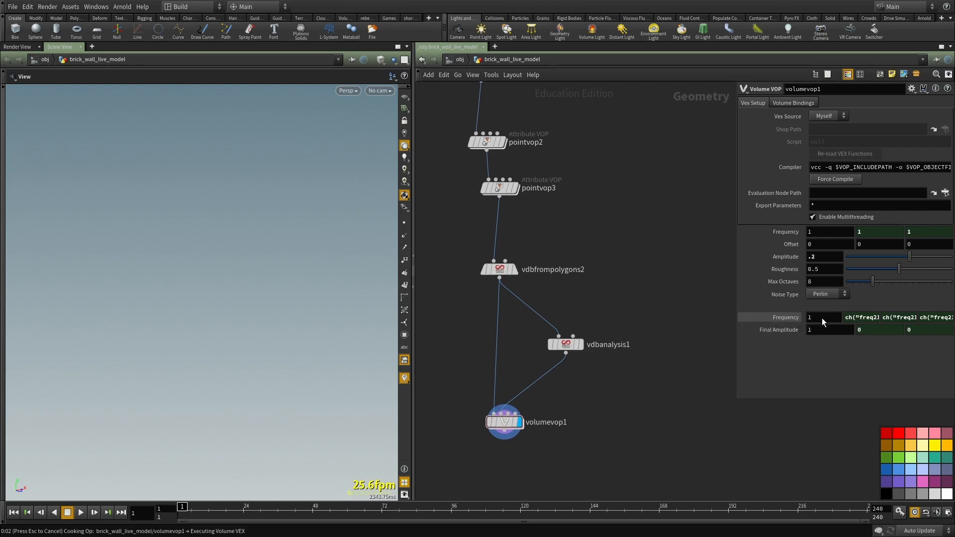
# Step: Set volumevop1's Amplitude and Final Amplitude back to 1 and check the wall
pyautogui.doubleClick(819, 259)
pyautogui.write('1')
pyautogui.press('Return')
pyautogui.moveTo(199, 278); pyautogui.dragTo(244, 286)
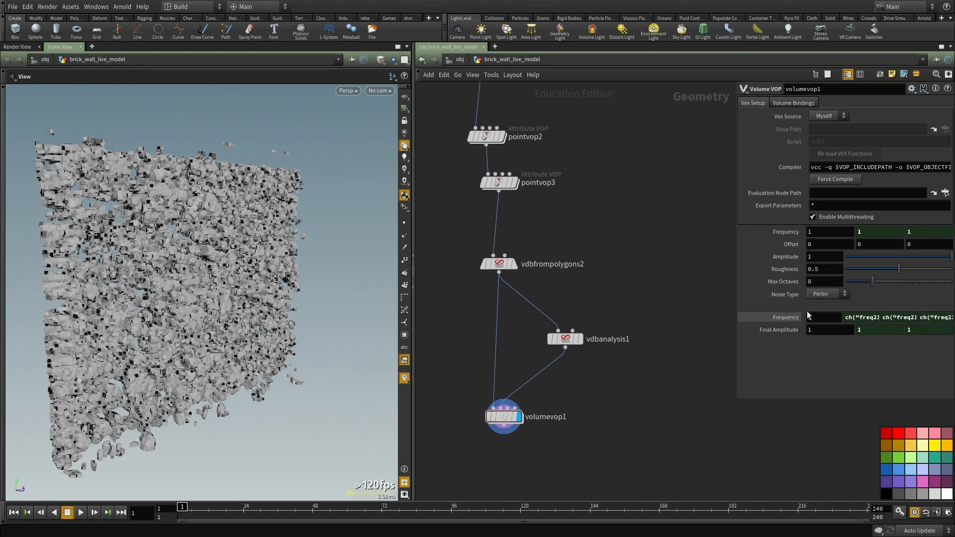
# Step: Set volumevop1's lower Frequency to .2 and view the effect on the wall
pyautogui.write('.2')
pyautogui.press('Return')
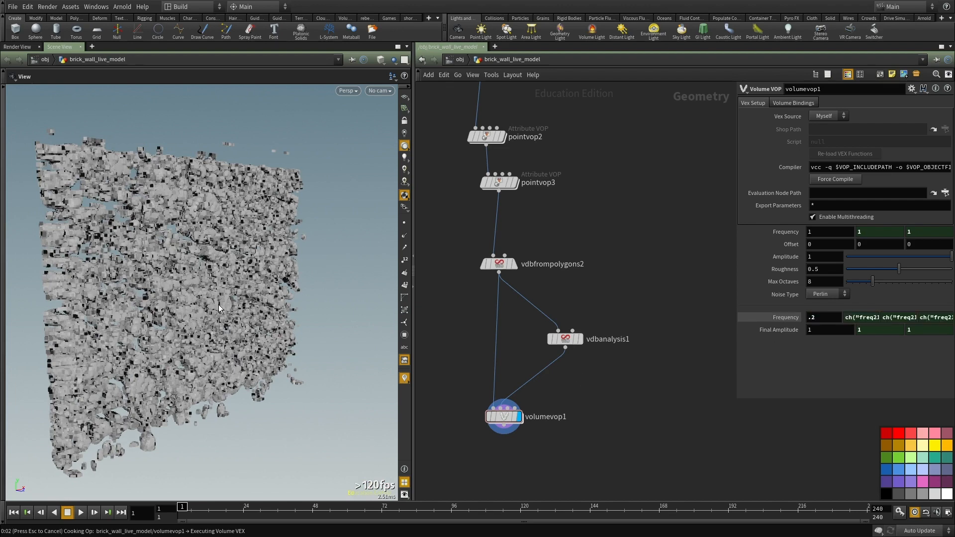
pyautogui.moveTo(219, 305); pyautogui.dragTo(167, 326)
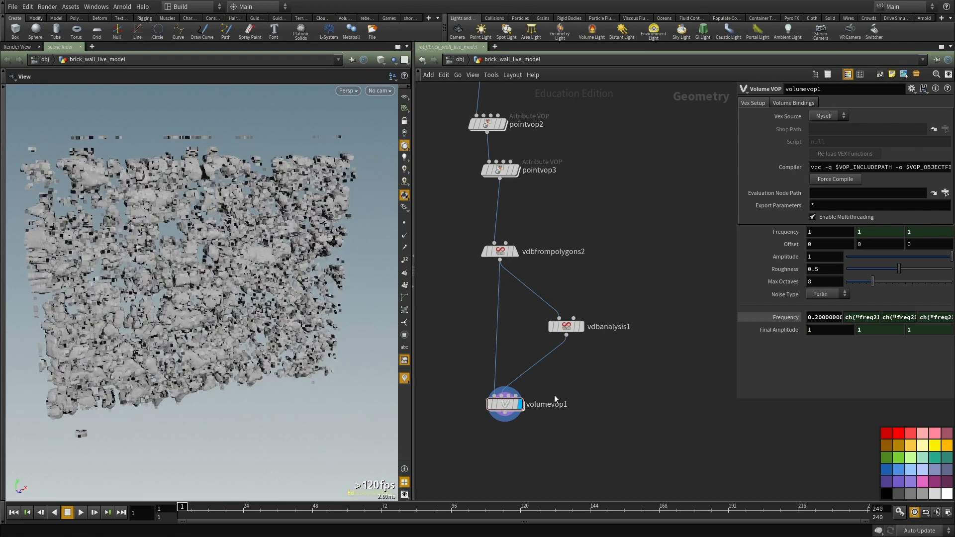
# Step: Enter the volumevop1 network and check the settings of the volumesamplevfile1 node
pyautogui.doubleClick(511, 404)
pyautogui.scroll(1, 584, 366)
pyautogui.moveTo(585, 366); pyautogui.dragTo(544, 516, button='middle')
pyautogui.scroll(-4, 545, 318)
pyautogui.moveTo(536, 317); pyautogui.dragTo(525, 324, button='middle')
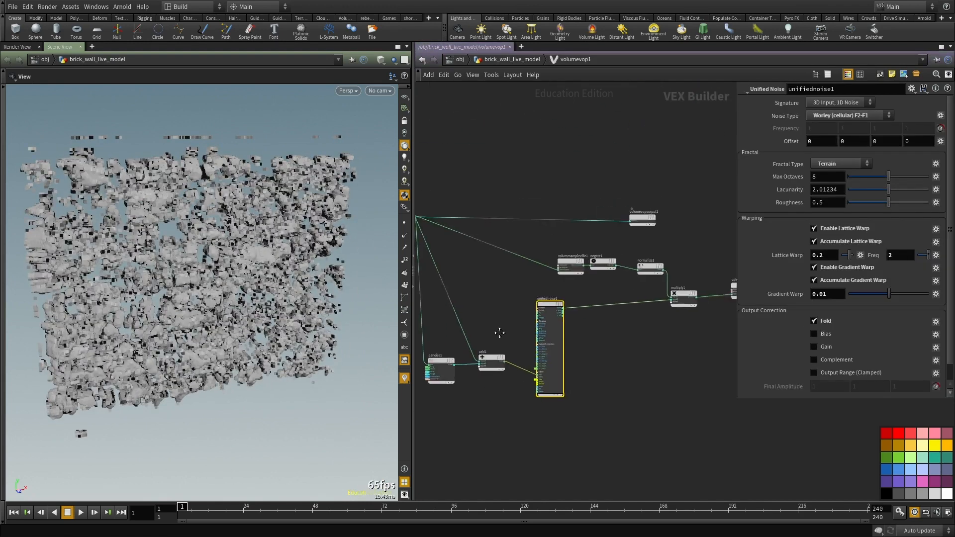
pyautogui.scroll(4, 521, 271)
pyautogui.click(512, 261)
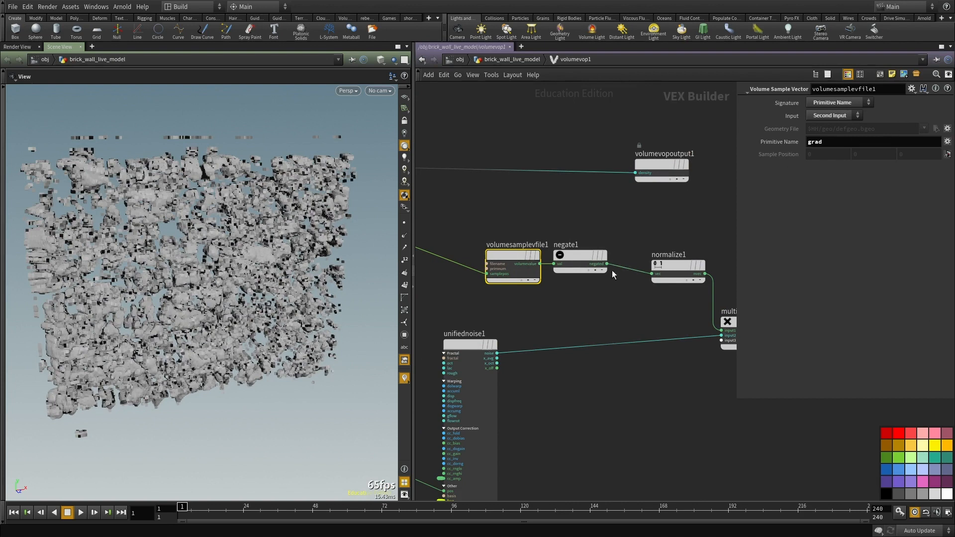
# Step: Review the node chain from negate1 and normalize1 through multiply1 to volumesamplefile1 and its settings
pyautogui.moveTo(601, 304); pyautogui.dragTo(550, 296, button='middle')
pyautogui.scroll(-1, 550, 295)
pyautogui.click(545, 253)
pyautogui.moveTo(703, 257); pyautogui.dragTo(570, 232, button='middle')
pyautogui.moveTo(562, 233); pyautogui.dragTo(525, 313)
pyautogui.click(639, 280)
pyautogui.moveTo(623, 224); pyautogui.dragTo(578, 241, button='middle')
pyautogui.scroll(-1, 717, 236)
pyautogui.scroll(2, 578, 240)
pyautogui.scroll(-2, 579, 241)
pyautogui.scroll(2, 579, 241)
# Step: Move volumesamplefile1 further from multiply1 and create an Add node above the gap
pyautogui.moveTo(624, 288); pyautogui.dragTo(663, 290)
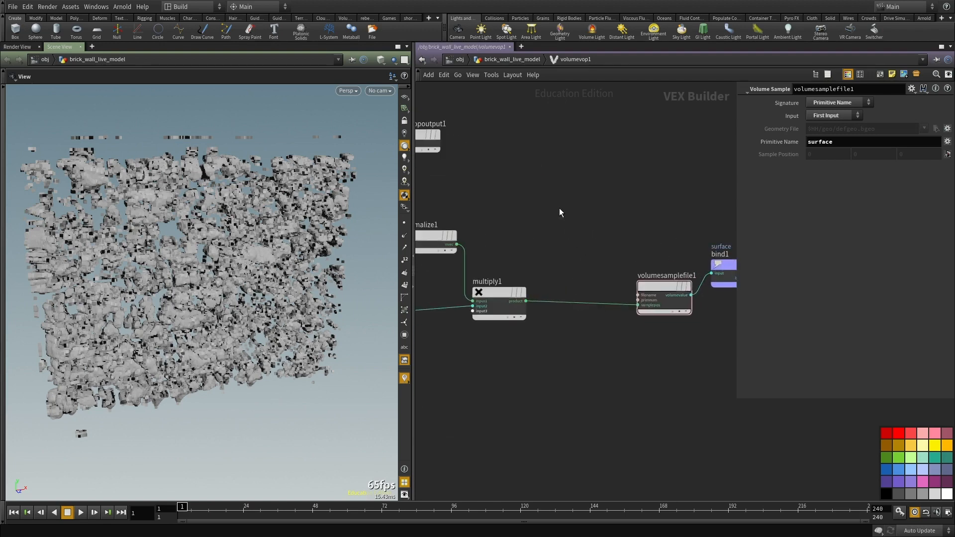
pyautogui.press('Tab')
pyautogui.write('add')
pyautogui.press('Return')
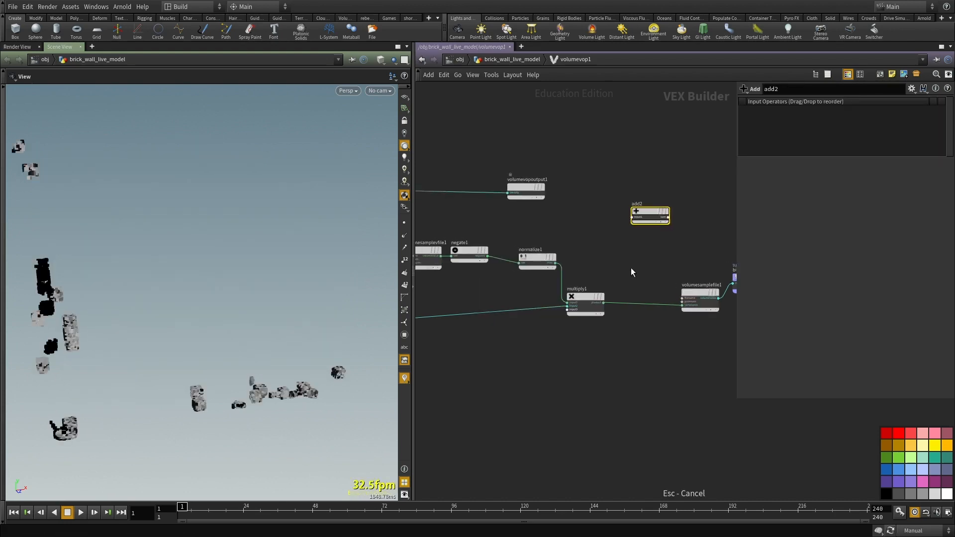
pyautogui.scroll(-1, 630, 269)
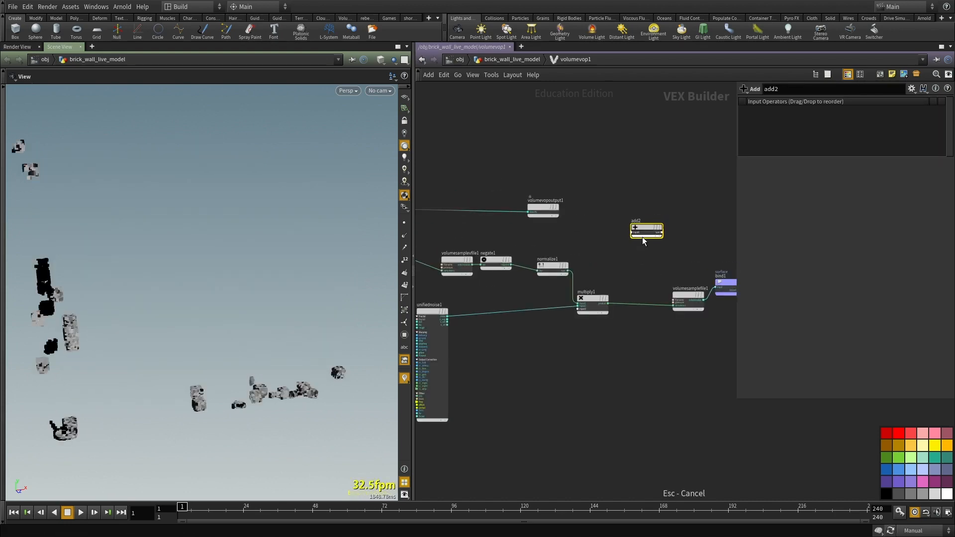
# Step: Connect the P output of volumevopglobal1 to the first input of the new Add node
pyautogui.click(632, 231)
pyautogui.scroll(-2, 647, 238)
pyautogui.scroll(-3, 605, 235)
pyautogui.scroll(7, 493, 236)
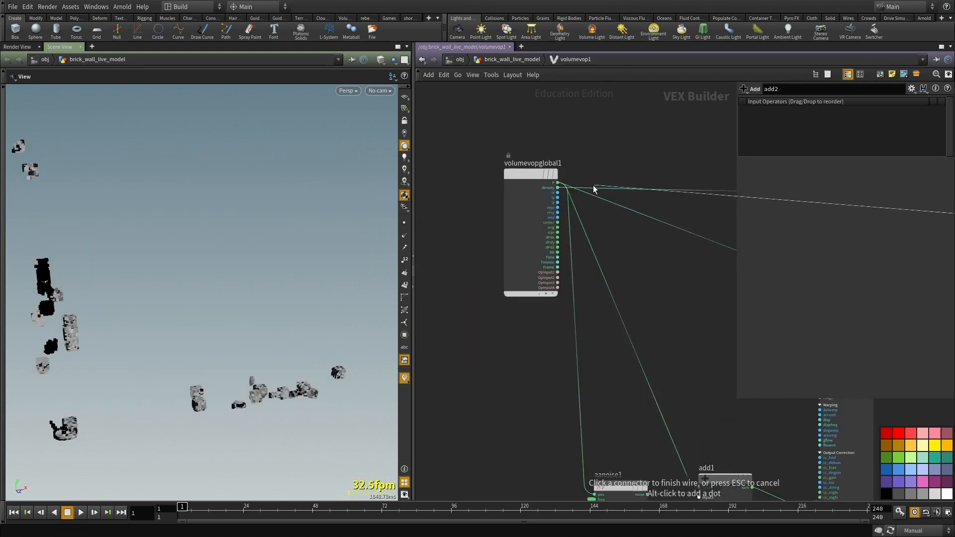
pyautogui.click(562, 184)
pyautogui.scroll(-4, 620, 303)
# Step: Wire multiply1's product into the Add node's second input and its sum into volumesamplefile1's samplepos
pyautogui.moveTo(620, 303); pyautogui.dragTo(335, 276, button='middle')
pyautogui.scroll(7, 554, 295)
pyautogui.click(524, 286)
pyautogui.click(605, 151)
pyautogui.click(687, 292)
pyautogui.click(659, 109)
pyautogui.moveTo(640, 237); pyautogui.dragTo(623, 340, button='middle')
pyautogui.click(612, 339)
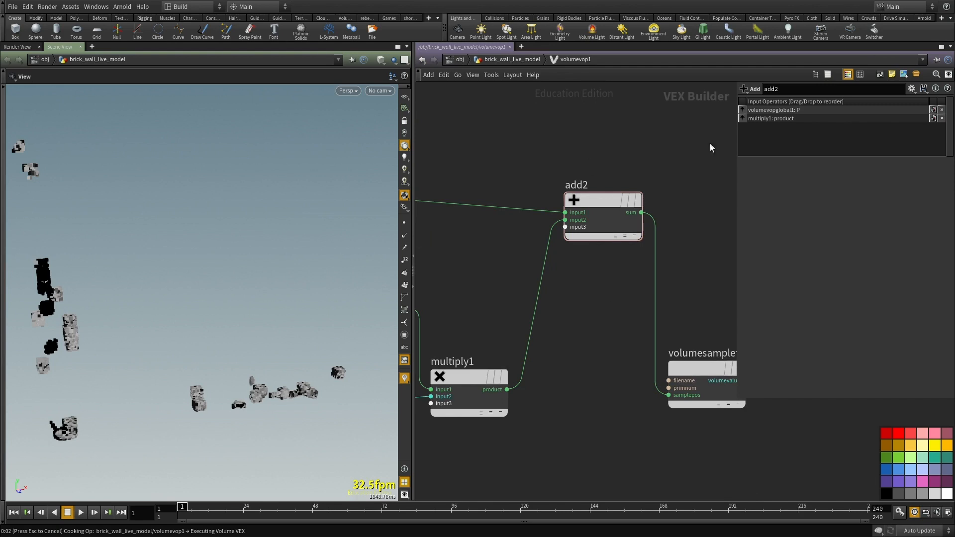
pyautogui.scroll(-3, 569, 313)
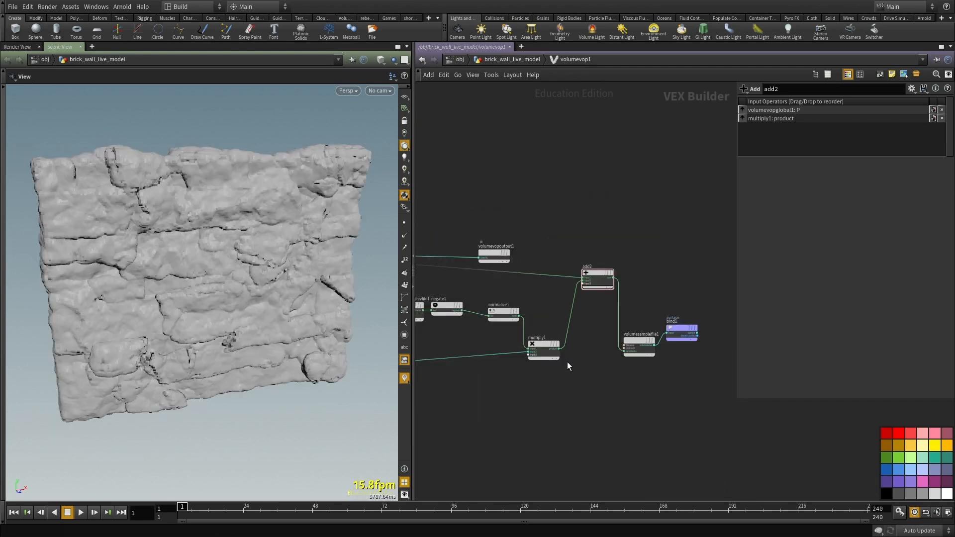
# Step: Return to the geometry network and set volumevop1's lower Frequency to 2 and Amplitude to 0
pyautogui.press('u')
pyautogui.moveTo(175, 295); pyautogui.dragTo(184, 286)
pyautogui.doubleClick(811, 318)
pyautogui.write('2')
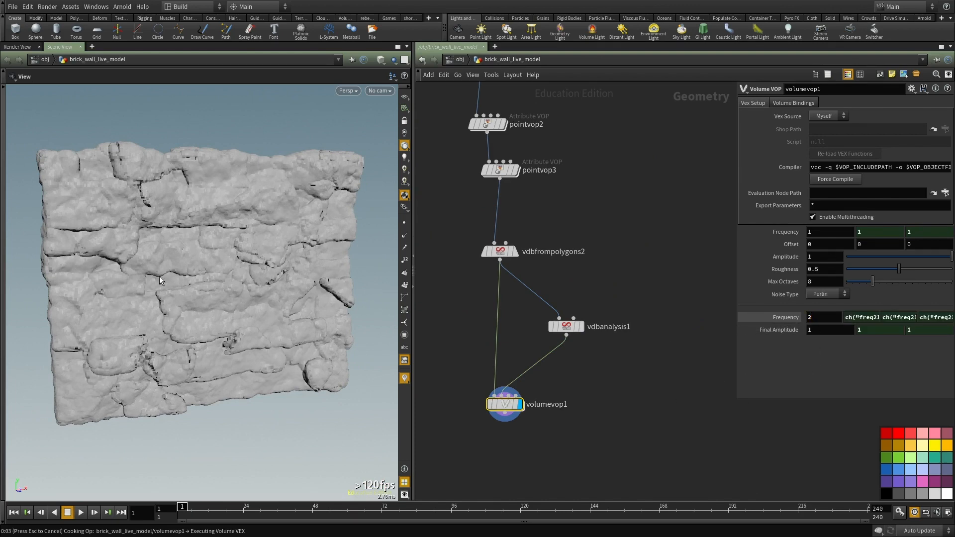
pyautogui.moveTo(830, 257); pyautogui.dragTo(711, 253)
pyautogui.write('0')
pyautogui.press('Return')
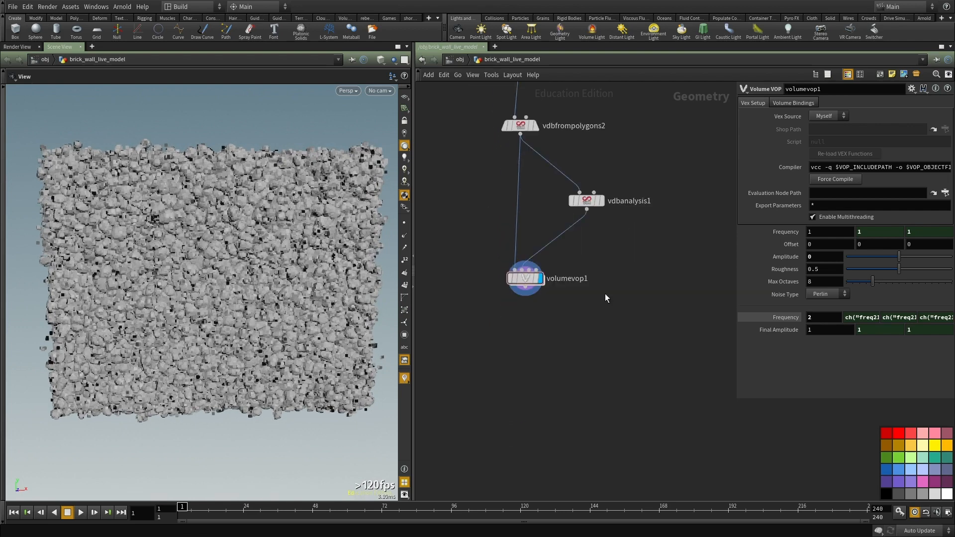
# Step: Add a Convert VDB node below volumevop1, connect it to volumevop1's output and display it
pyautogui.press('Tab')
pyautogui.write('convert')
pyautogui.press('Down')
pyautogui.press('Down')
pyautogui.press('Down')
pyautogui.press('Down')
pyautogui.press('Down')
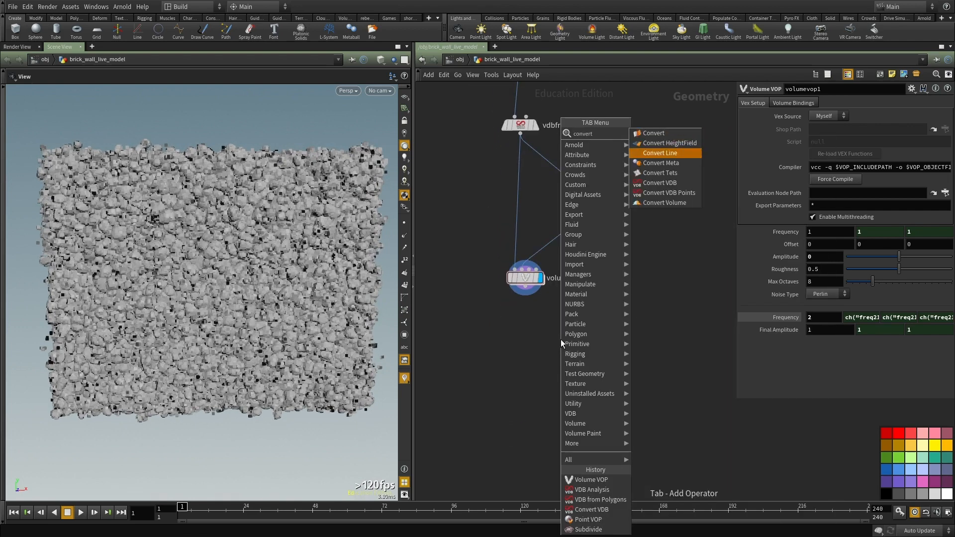
pyautogui.press('Return')
pyautogui.click(561, 340)
pyautogui.moveTo(526, 287); pyautogui.dragTo(553, 331)
pyautogui.press('r')
# Step: Change the output type of the Convert VDB node and place the node beneath volumevop1
pyautogui.moveTo(529, 338); pyautogui.dragTo(523, 351, button='middle')
pyautogui.click(836, 115)
pyautogui.click(834, 136)
pyautogui.moveTo(609, 335); pyautogui.dragTo(610, 315, button='middle')
pyautogui.moveTo(570, 337); pyautogui.dragTo(530, 344)
# Step: Examine the converted wall surface up close and from several angles
pyautogui.moveTo(214, 284); pyautogui.dragTo(199, 294)
pyautogui.moveTo(199, 293); pyautogui.dragTo(239, 298, button='right')
pyautogui.moveTo(238, 298); pyautogui.dragTo(284, 336, button='middle')
pyautogui.moveTo(284, 336); pyautogui.dragTo(220, 316)
pyautogui.moveTo(219, 316); pyautogui.dragTo(164, 329, button='middle')
pyautogui.moveTo(165, 329); pyautogui.dragTo(239, 313, button='right')
pyautogui.moveTo(238, 313)
pyautogui.mouseDown()
pyautogui.moveTo(308, 303)
pyautogui.moveTo(248, 298)
pyautogui.mouseUp()
pyautogui.moveTo(249, 299); pyautogui.dragTo(204, 309, button='right')
pyautogui.moveTo(204, 308); pyautogui.dragTo(184, 303)
# Step: Set the Voxel Size of vdbfrompolygons2 to 0.03 and inspect the finer converted surface
pyautogui.moveTo(525, 184); pyautogui.dragTo(498, 204, button='middle')
pyautogui.click(526, 210)
pyautogui.moveTo(585, 291); pyautogui.dragTo(584, 349, button='middle')
pyautogui.click(508, 265)
pyautogui.click(516, 166)
pyautogui.moveTo(542, 164); pyautogui.dragTo(535, 249, button='middle')
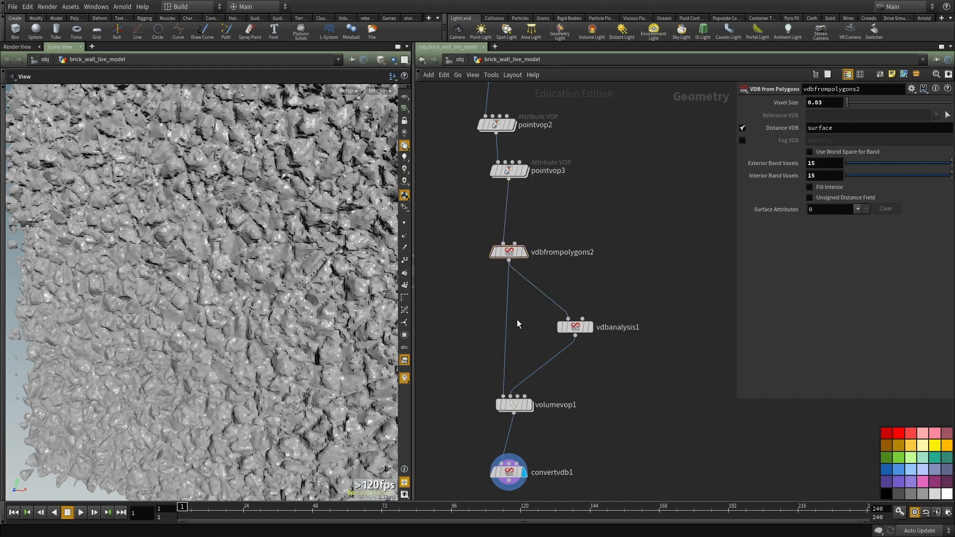
pyautogui.moveTo(155, 323); pyautogui.dragTo(291, 253)
pyautogui.moveTo(291, 253); pyautogui.dragTo(318, 299, button='right')
pyautogui.moveTo(318, 298); pyautogui.dragTo(279, 306)
pyautogui.moveTo(279, 307); pyautogui.dragTo(374, 319, button='right')
# Step: Display vdbfrompolygons2 and set its Voxel Size to 0.05
pyautogui.moveTo(578, 389); pyautogui.dragTo(568, 323, button='middle')
pyautogui.moveTo(574, 154); pyautogui.dragTo(628, 151, button='middle')
pyautogui.click(507, 237)
pyautogui.click(526, 349)
pyautogui.moveTo(631, 348); pyautogui.dragTo(631, 370, button='middle')
pyautogui.click(520, 219)
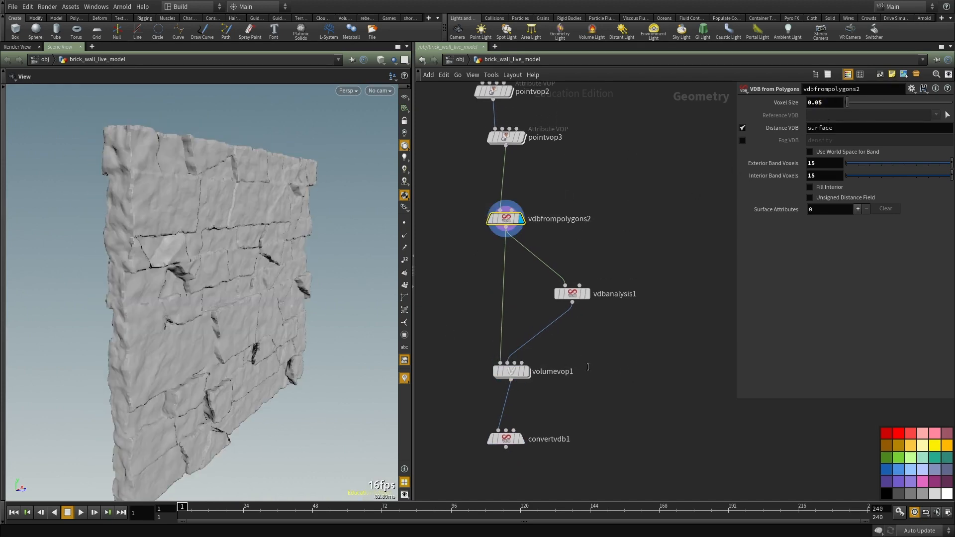
# Step: On volumevop1, set the lower Frequency parameter to 0.4 and the Amplitude to 1
pyautogui.moveTo(590, 366); pyautogui.dragTo(599, 377, button='middle')
pyautogui.click(519, 382)
pyautogui.moveTo(674, 432); pyautogui.dragTo(624, 341, button='middle')
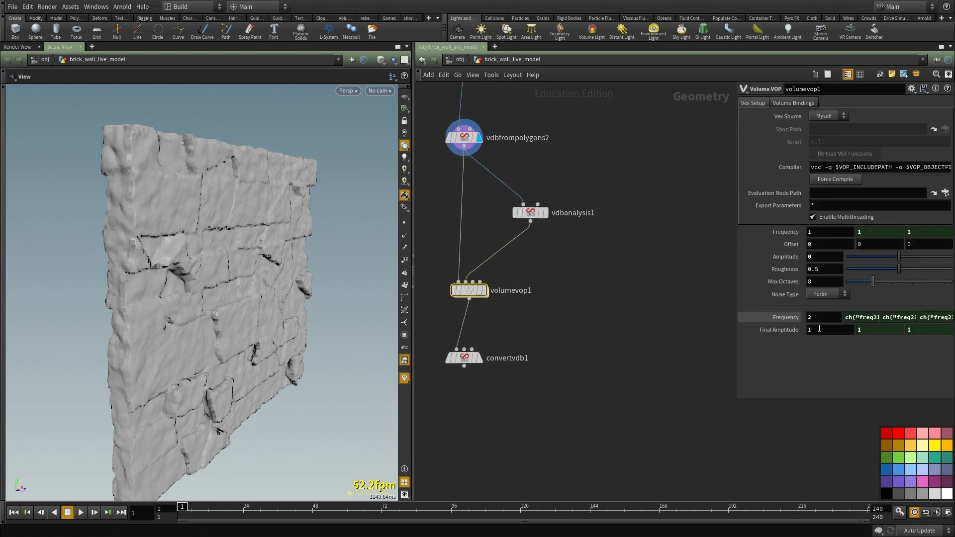
pyautogui.moveTo(820, 320); pyautogui.dragTo(783, 314)
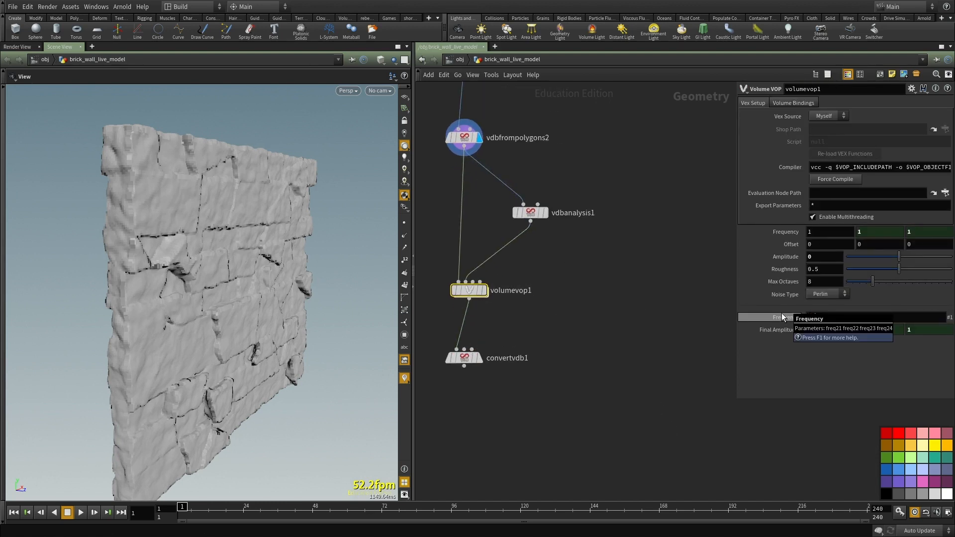
pyautogui.click(782, 313)
pyautogui.moveTo(455, 369); pyautogui.dragTo(523, 389, button='middle')
pyautogui.moveTo(818, 253); pyautogui.dragTo(784, 257)
pyautogui.write('1')
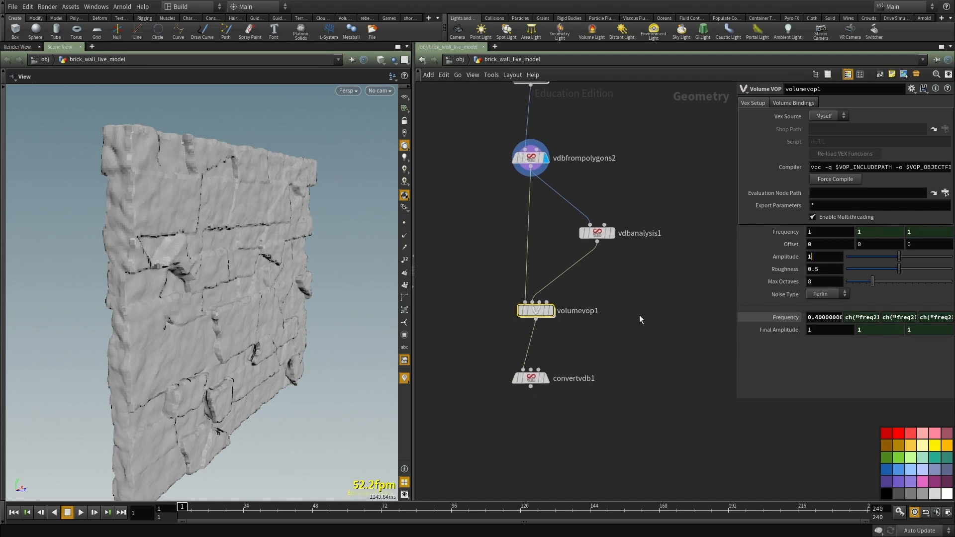
# Step: Set the Final Amplitude of volumevop1 to 0.2 and display the node
pyautogui.moveTo(653, 313); pyautogui.dragTo(656, 348, button='middle')
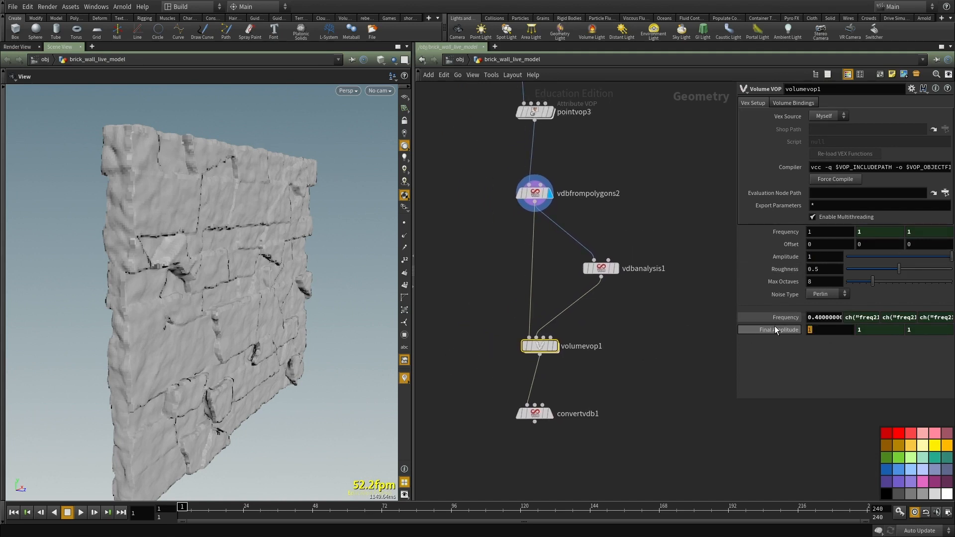
pyautogui.write('0.2')
pyautogui.press('Return')
pyautogui.moveTo(617, 386); pyautogui.dragTo(600, 352, button='middle')
pyautogui.scroll(1, 600, 351)
pyautogui.moveTo(569, 335); pyautogui.dragTo(443, 272)
pyautogui.press('r')
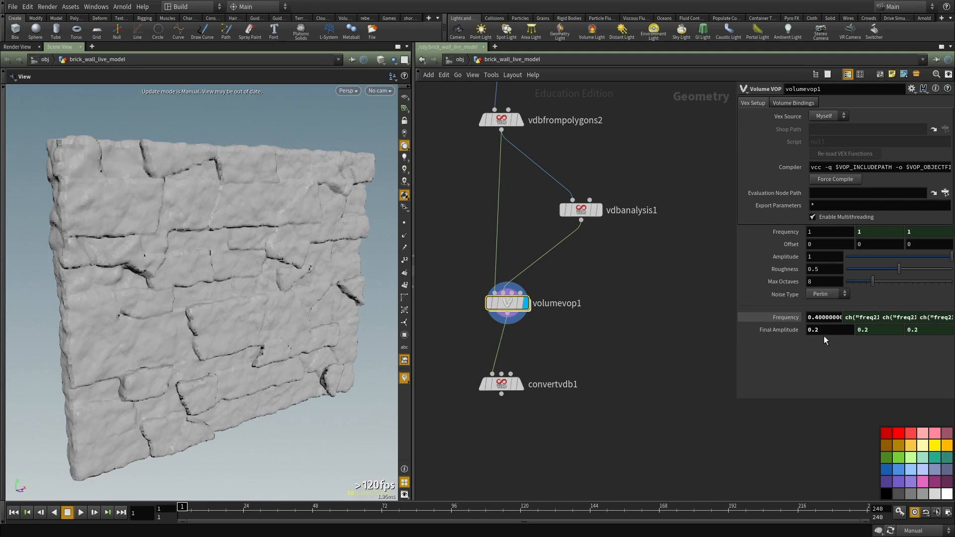
# Step: Undo the Final Amplitude change, set the Amplitude of volumevop1 to 2 and inspect the displaced wall from the side
pyautogui.hotkey('ctrl', 'z')
pyautogui.hotkey('ctrl', 'z')
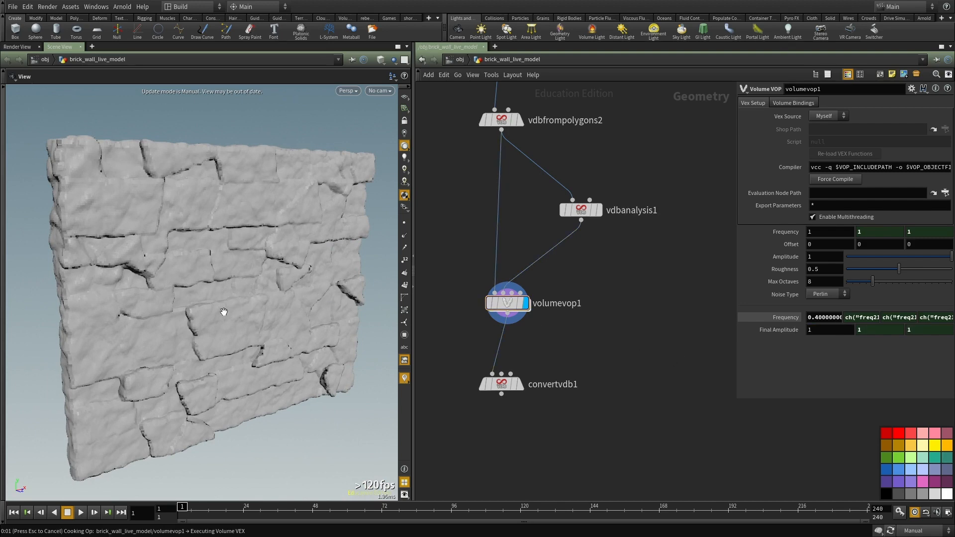
pyautogui.moveTo(220, 311); pyautogui.dragTo(266, 292)
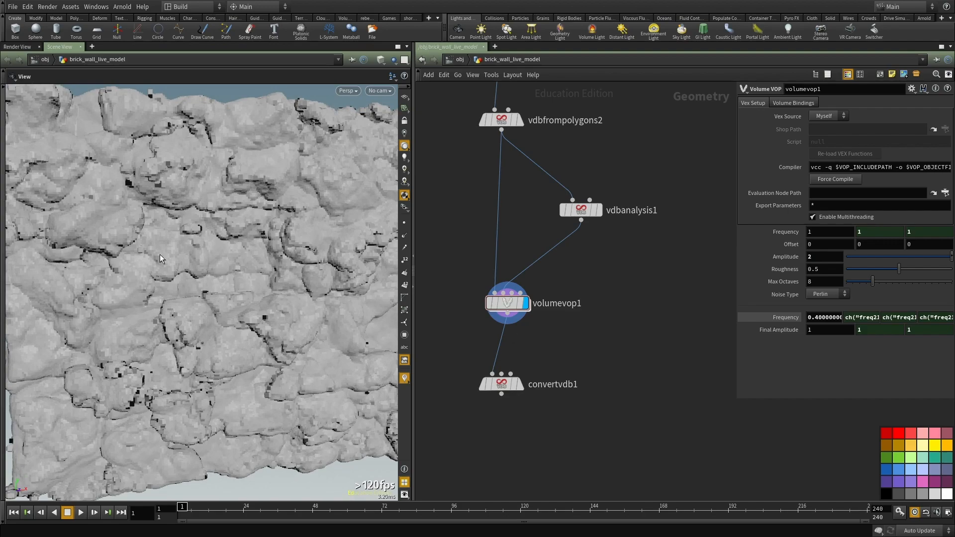
pyautogui.moveTo(163, 294); pyautogui.dragTo(298, 336)
pyautogui.scroll(-4, 605, 295)
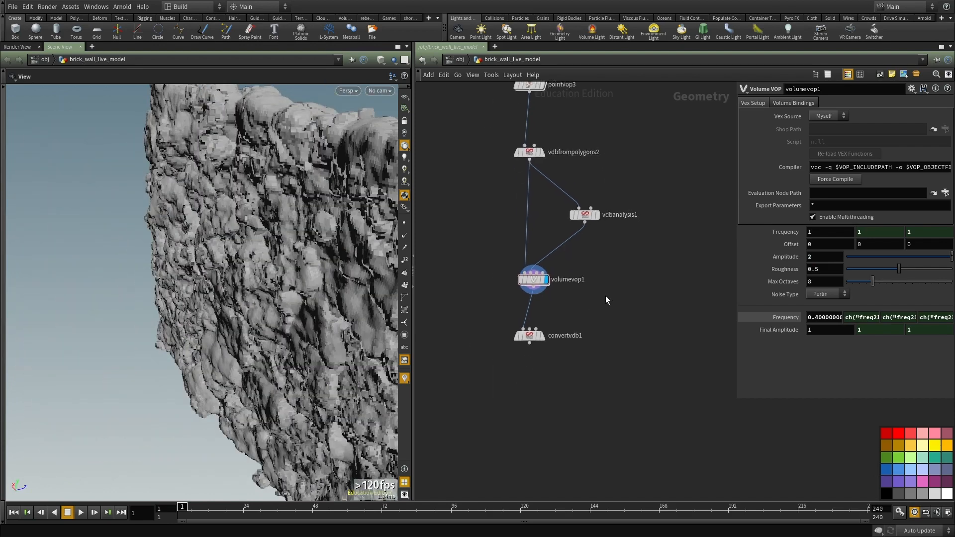
# Step: Set the Voxel Size of vdbfrompolygons2 to 0.03
pyautogui.scroll(4, 590, 210)
pyautogui.click(526, 299)
pyautogui.moveTo(464, 318); pyautogui.dragTo(459, 231, button='middle')
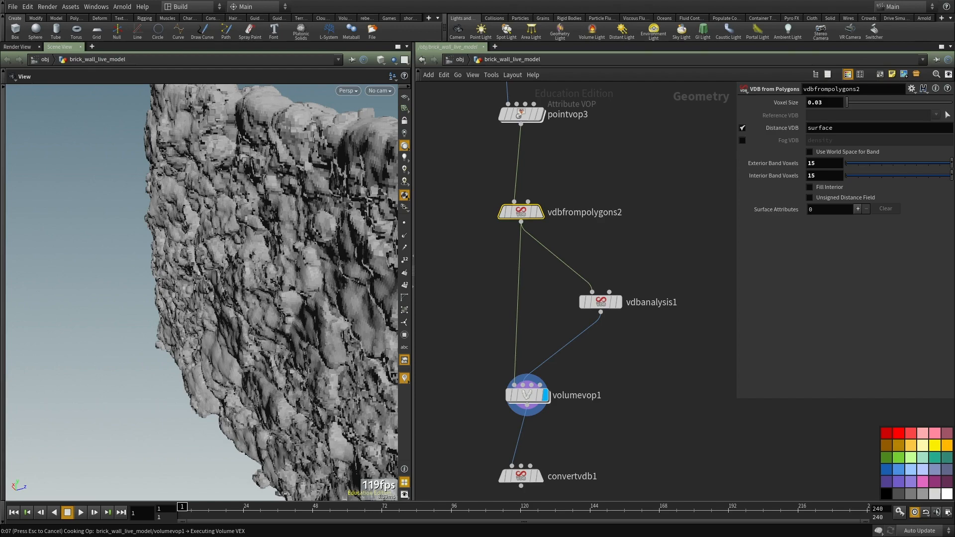
pyautogui.scroll(-3, 637, 368)
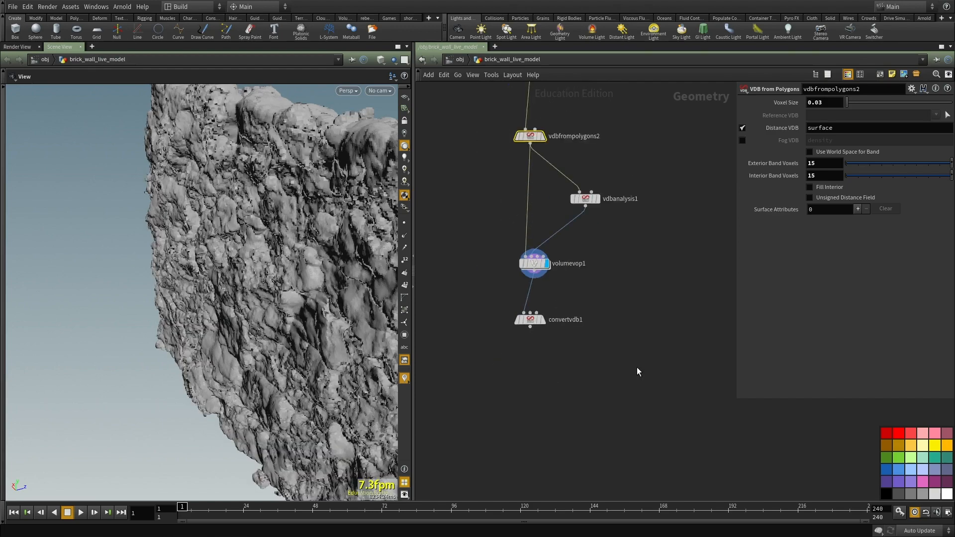
# Step: Display convertvdb1 and examine the displaced polygon surface in an enlarged viewport, up close and from several angles
pyautogui.moveTo(637, 367); pyautogui.dragTo(628, 348, button='middle')
pyautogui.moveTo(348, 312); pyautogui.dragTo(144, 309)
pyautogui.click(532, 300)
pyautogui.scroll(1, 298, 293)
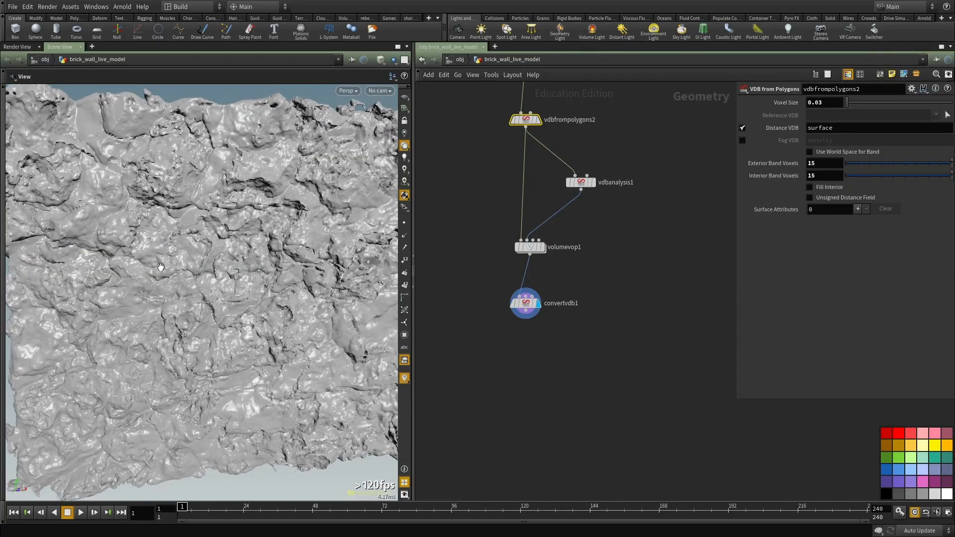
pyautogui.hotkey('ctrl', 'b')
pyautogui.moveTo(341, 277); pyautogui.dragTo(458, 317, button='right')
pyautogui.moveTo(457, 318); pyautogui.dragTo(374, 336, button='middle')
pyautogui.moveTo(374, 336); pyautogui.dragTo(344, 321)
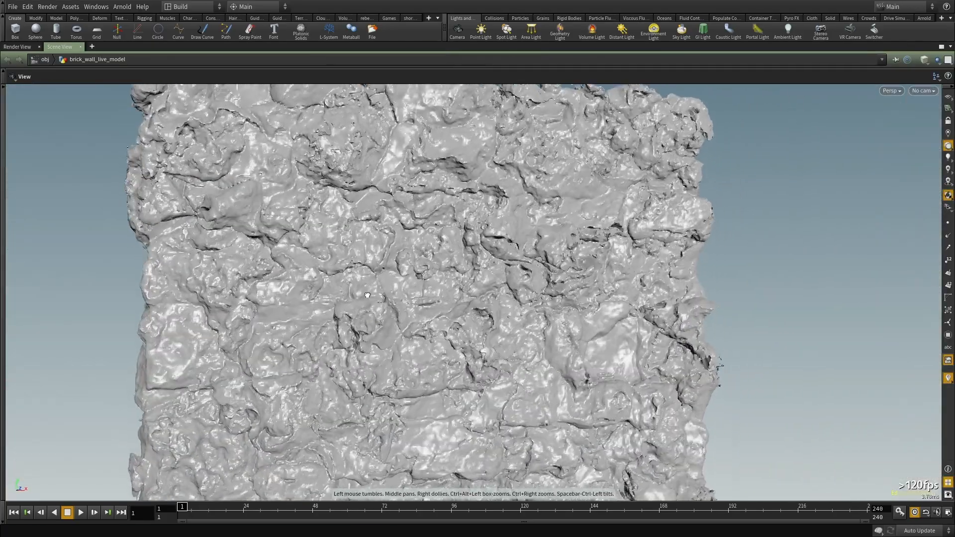
pyautogui.moveTo(343, 321); pyautogui.dragTo(318, 393, button='middle')
pyautogui.scroll(5, 441, 310)
pyautogui.moveTo(442, 309)
pyautogui.mouseDown(button='right')
pyautogui.moveTo(328, 304)
pyautogui.moveTo(448, 306)
pyautogui.mouseUp(button='right')
pyautogui.moveTo(448, 306); pyautogui.dragTo(346, 300)
pyautogui.moveTo(346, 301); pyautogui.dragTo(230, 296, button='right')
pyautogui.moveTo(230, 295); pyautogui.dragTo(293, 204, button='middle')
pyautogui.moveTo(294, 204); pyautogui.dragTo(331, 212)
pyautogui.moveTo(299, 334); pyautogui.dragTo(352, 184, button='middle')
pyautogui.moveTo(352, 184); pyautogui.dragTo(463, 150)
pyautogui.moveTo(463, 149); pyautogui.dragTo(443, 192, button='middle')
pyautogui.moveTo(486, 279); pyautogui.dragTo(559, 165)
pyautogui.moveTo(560, 164); pyautogui.dragTo(497, 130, button='middle')
pyautogui.moveTo(348, 263); pyautogui.dragTo(508, 262)
pyautogui.moveTo(508, 262); pyautogui.dragTo(560, 233, button='right')
pyautogui.moveTo(561, 233); pyautogui.dragTo(378, 251)
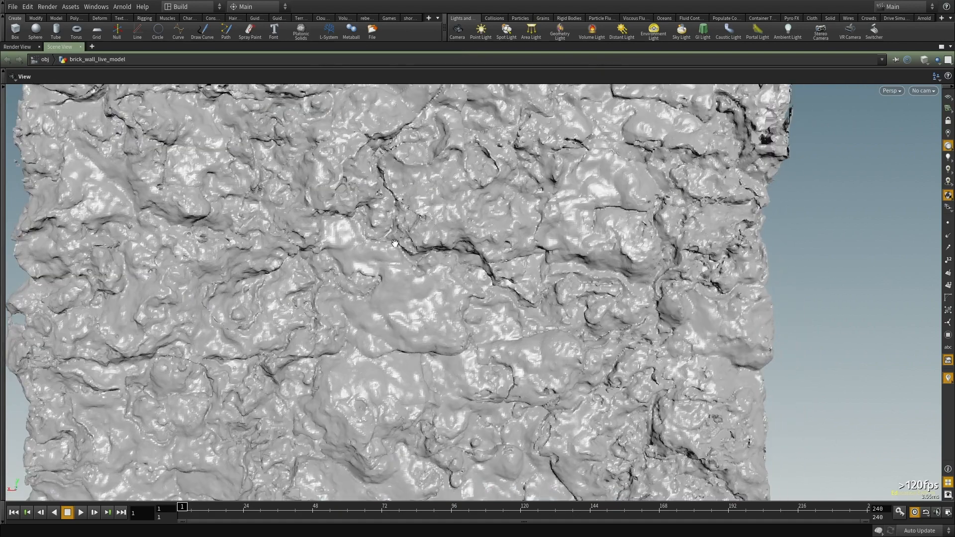
pyautogui.hotkey('ctrl', 'b')
pyautogui.scroll(-1, 441, 292)
pyautogui.moveTo(119, 293); pyautogui.dragTo(236, 279)
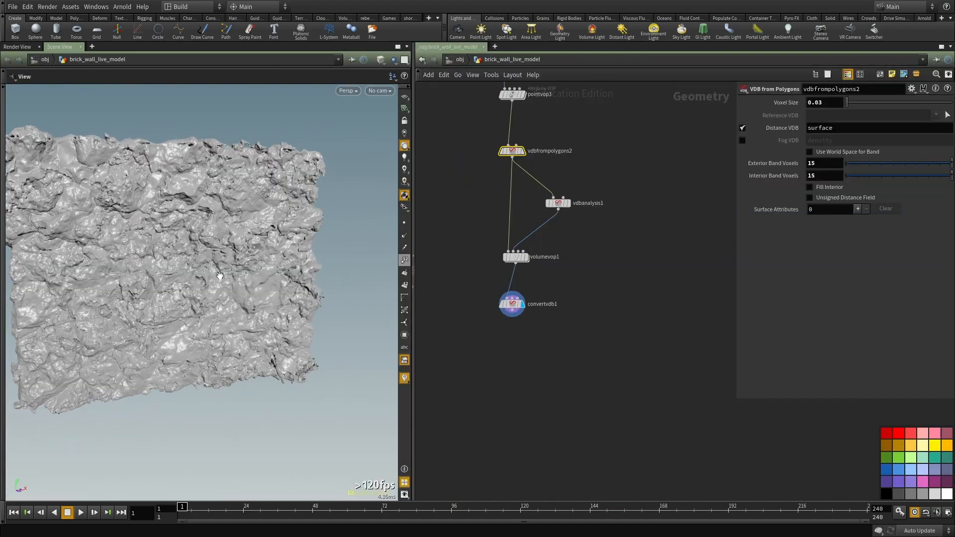
# Step: Move convertvdb1 further down to leave space beneath volumevop1, and display volumevop1
pyautogui.moveTo(595, 299); pyautogui.dragTo(629, 379, button='middle')
pyautogui.scroll(4, 617, 319)
pyautogui.click(501, 362)
pyautogui.moveTo(522, 394); pyautogui.dragTo(567, 281, button='middle')
pyautogui.scroll(-1, 566, 282)
pyautogui.moveTo(527, 337); pyautogui.dragTo(547, 453)
pyautogui.scroll(-3, 591, 373)
pyautogui.scroll(3, 607, 342)
pyautogui.click(520, 281)
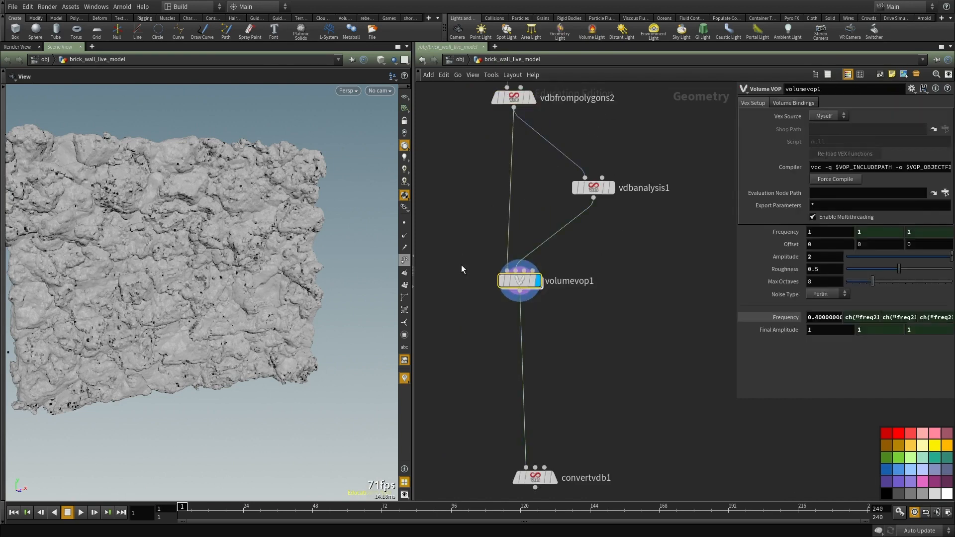
pyautogui.moveTo(530, 308); pyautogui.dragTo(529, 341, button='middle')
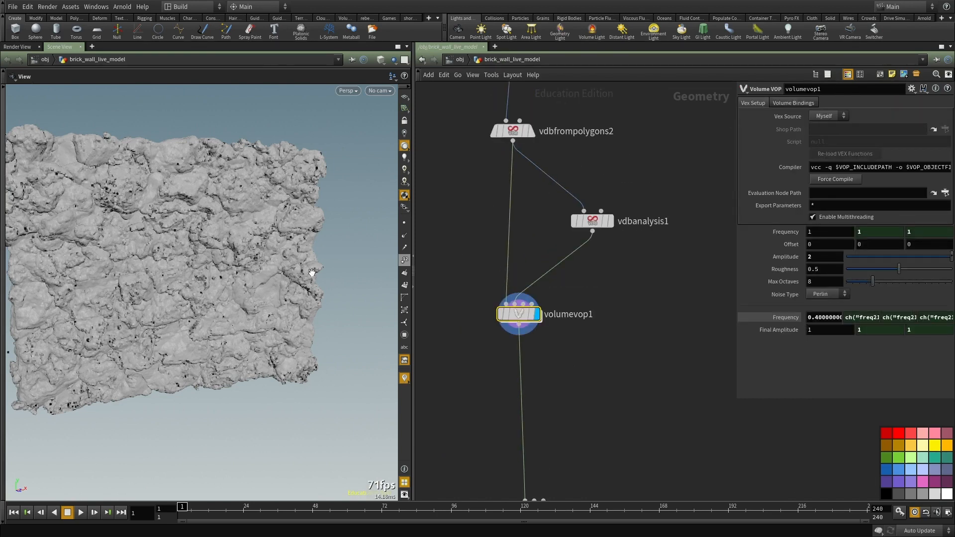
# Step: Examine the volumevop1 displacement from both sides of the wall and up close
pyautogui.moveTo(142, 241); pyautogui.dragTo(198, 219)
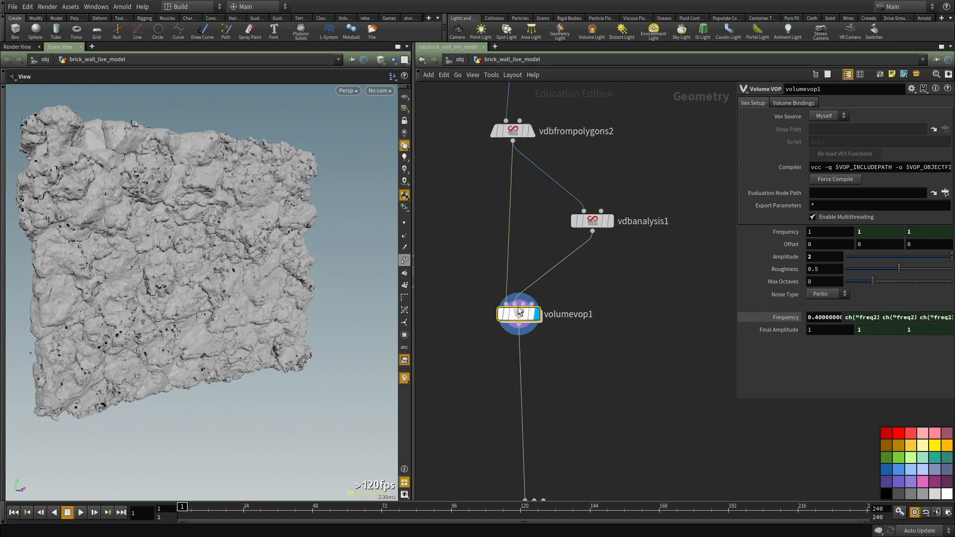
pyautogui.moveTo(187, 249); pyautogui.dragTo(143, 276)
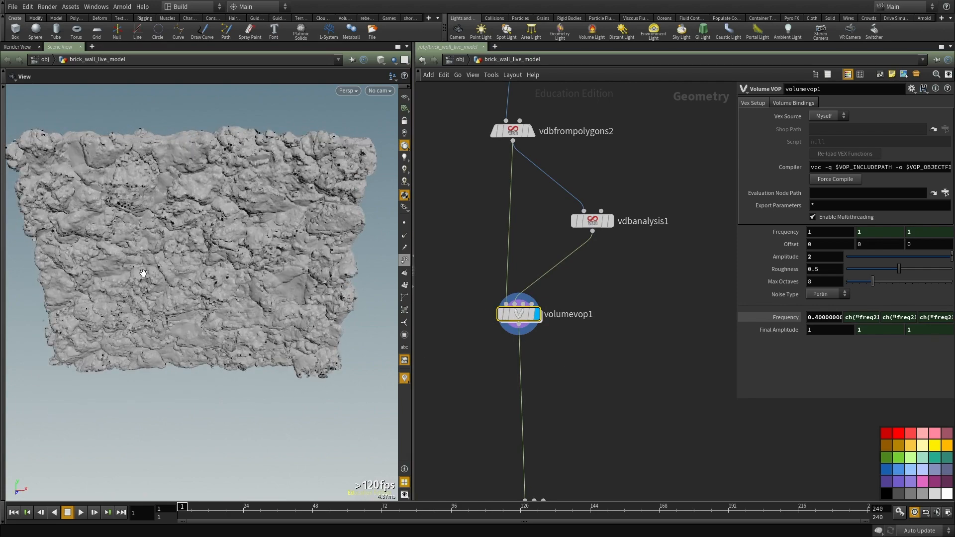
pyautogui.moveTo(143, 276); pyautogui.dragTo(252, 361, button='middle')
pyautogui.scroll(5, 343, 243)
pyautogui.moveTo(301, 264); pyautogui.dragTo(249, 343)
pyautogui.scroll(-3, 549, 255)
pyautogui.scroll(2, 550, 251)
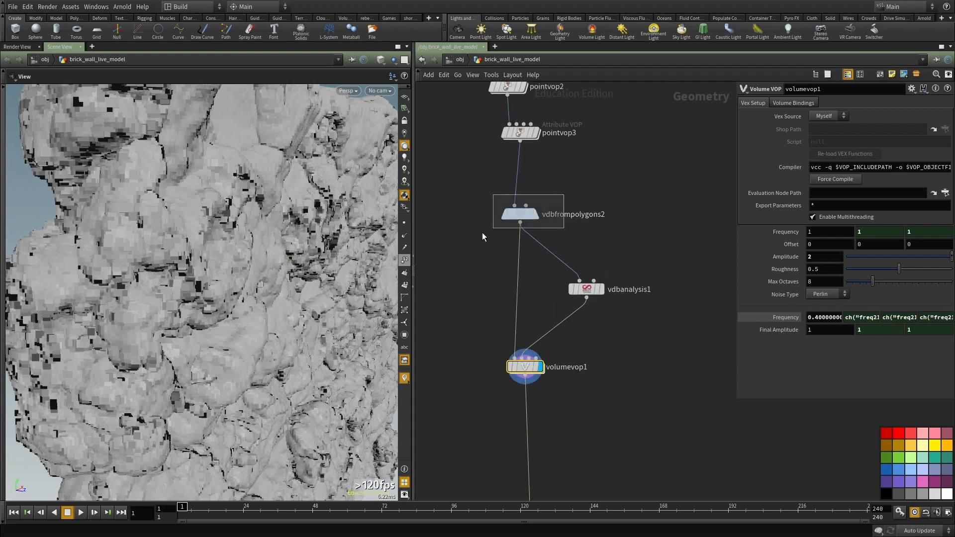
# Step: On vdbfrompolygons2, set the Voxel Size to 0.05 and both the Exterior and Interior Band Voxels to 20
pyautogui.click(519, 215)
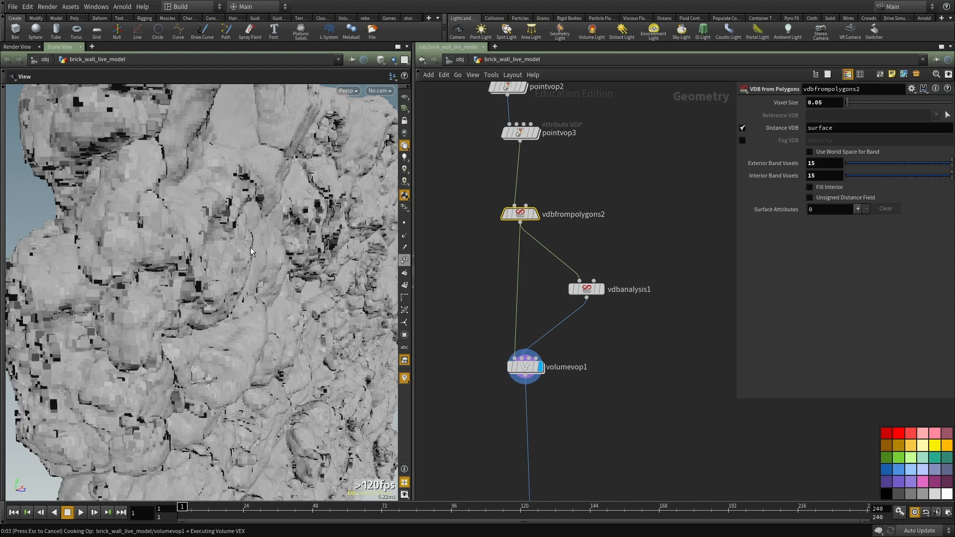
pyautogui.doubleClick(830, 161)
pyautogui.write('20')
pyautogui.press('Tab')
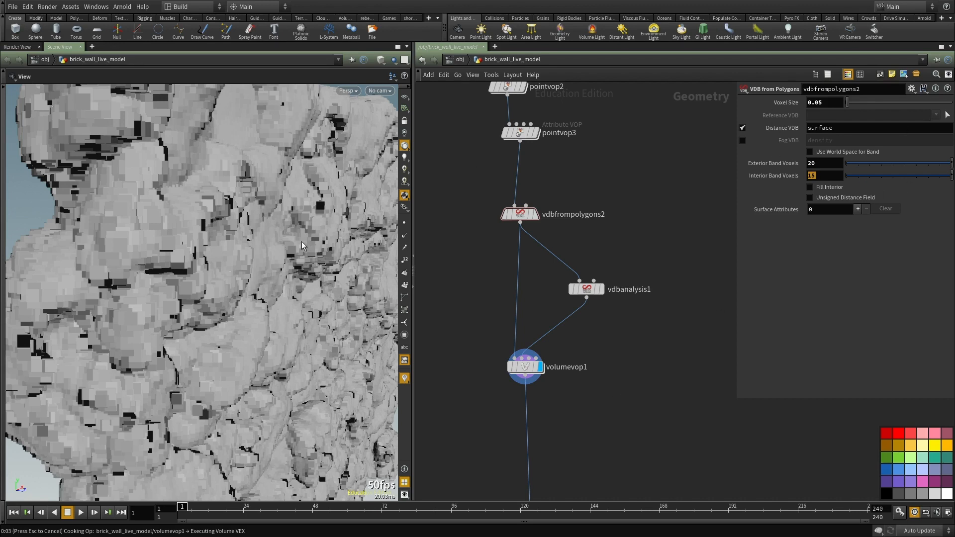
pyautogui.write('20')
pyautogui.press('Return')
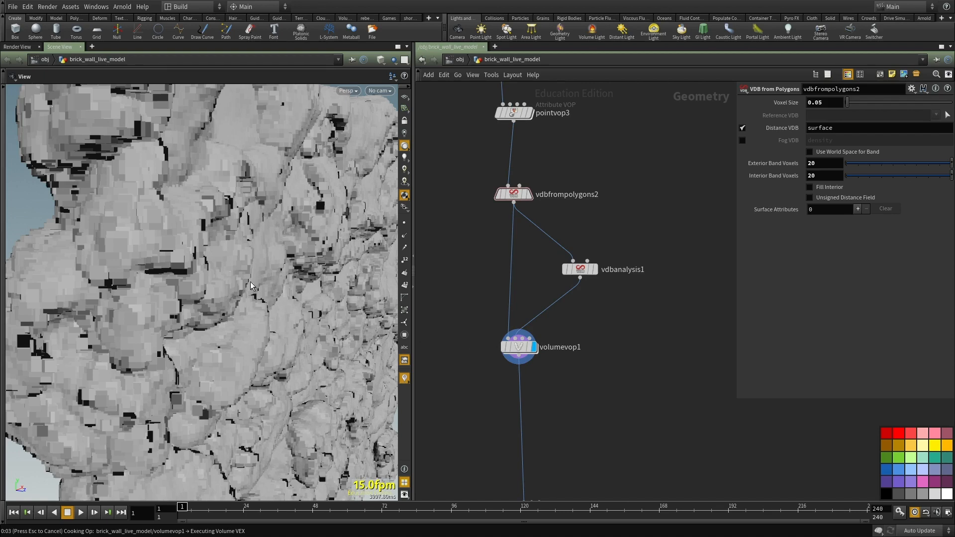
# Step: Shift convertvdb1 further below volumevop1 and view the wall from a distance
pyautogui.scroll(-2, 622, 374)
pyautogui.moveTo(622, 374); pyautogui.dragTo(589, 314, button='middle')
pyautogui.moveTo(517, 373); pyautogui.dragTo(511, 408)
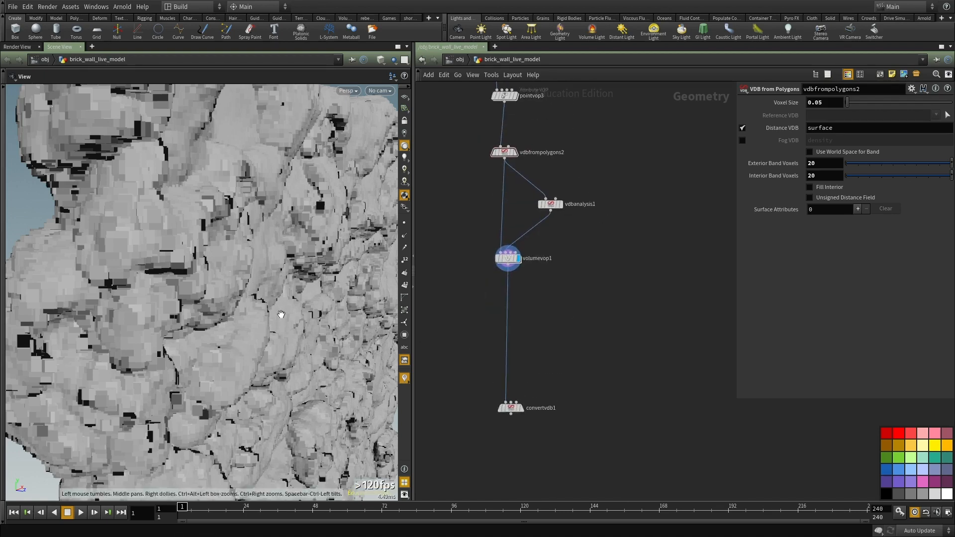
pyautogui.scroll(-10, 165, 343)
pyautogui.scroll(3, 601, 284)
pyautogui.moveTo(602, 285); pyautogui.dragTo(613, 311, button='middle')
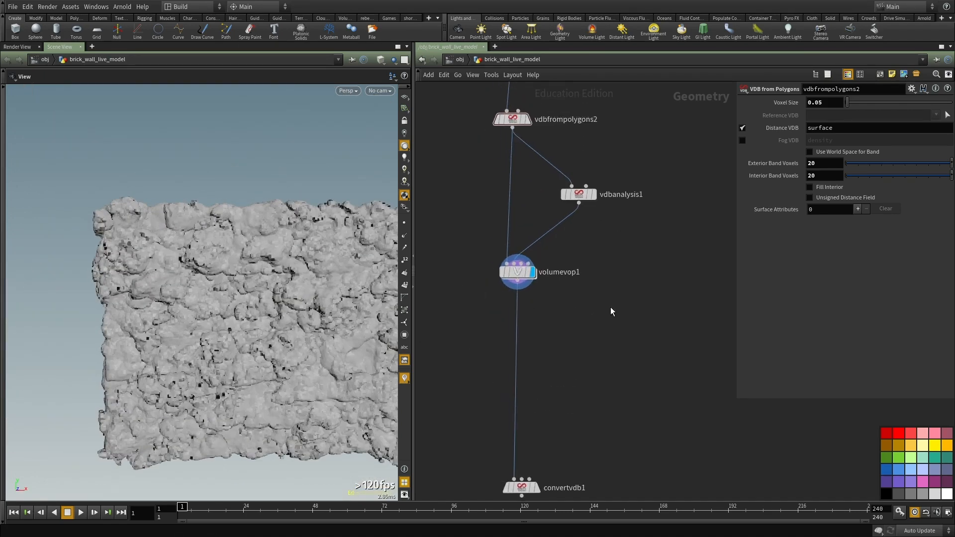
# Step: Inside volumevop1, promote the noise node's offset input to a parameter, and return to the geometry network
pyautogui.scroll(3, 580, 277)
pyautogui.doubleClick(499, 270)
pyautogui.scroll(-4, 550, 312)
pyautogui.moveTo(530, 373); pyautogui.dragTo(616, 369, button='middle')
pyautogui.scroll(8, 571, 344)
pyautogui.scroll(4, 573, 293)
pyautogui.moveTo(515, 266); pyautogui.dragTo(509, 219, button='middle')
pyautogui.scroll(-3, 511, 229)
pyautogui.moveTo(505, 331); pyautogui.dragTo(492, 232, button='middle')
pyautogui.scroll(2, 497, 246)
pyautogui.rightClick(517, 366)
pyautogui.click(552, 370)
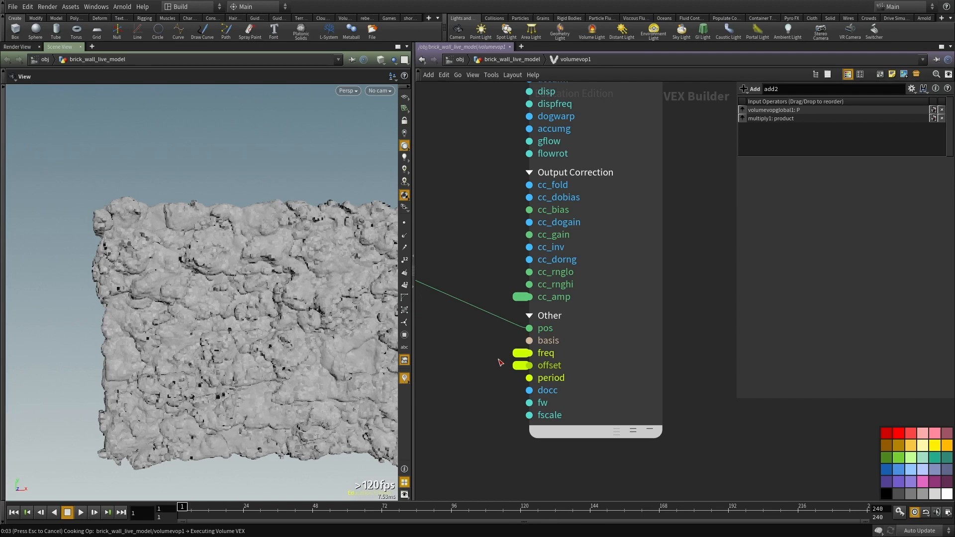
pyautogui.press('u')
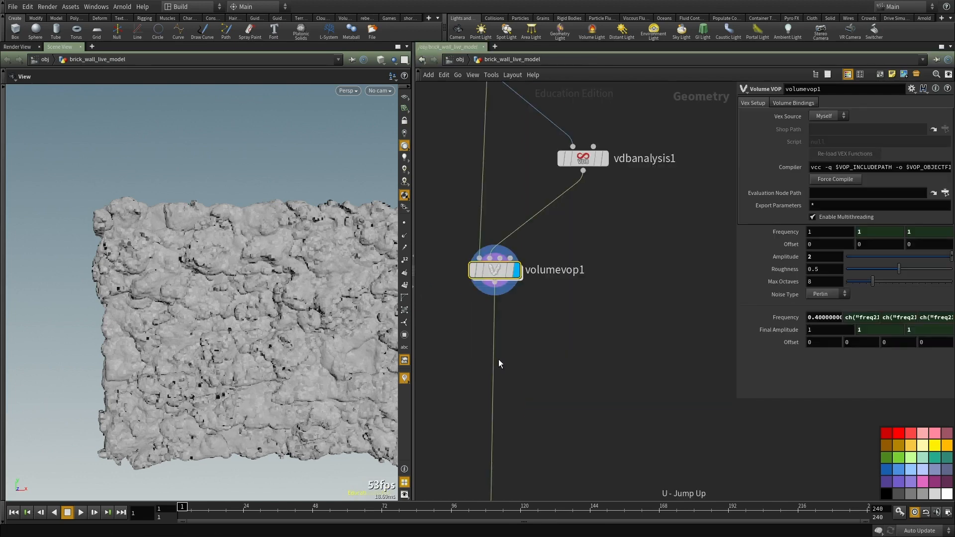
# Step: Duplicate vdbanalysis1 and volumevop1, and wire the copies between volumevop1 and convertvdb1
pyautogui.moveTo(642, 358); pyautogui.dragTo(481, 208)
pyautogui.hotkey('ctrl', 'c')
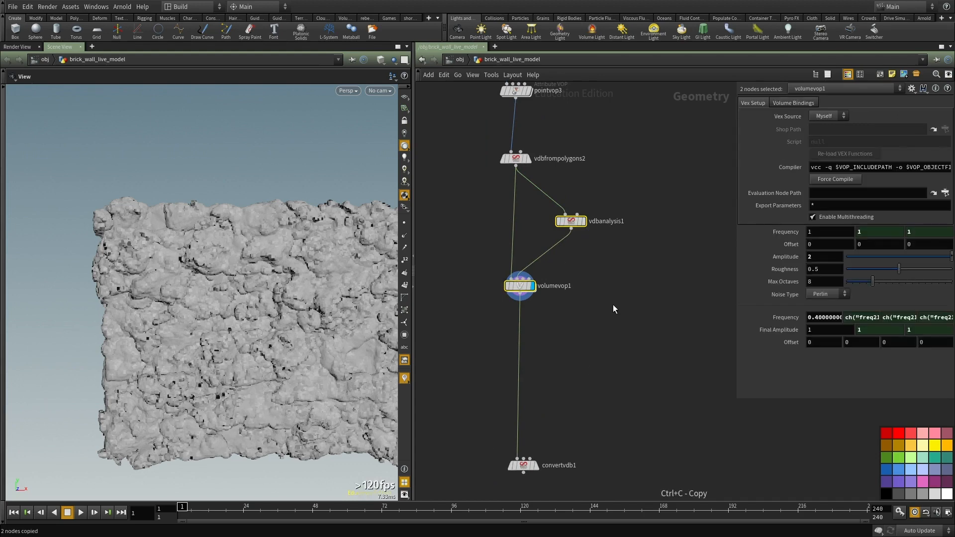
pyautogui.hotkey('ctrl', 'v')
pyautogui.scroll(2, 607, 294)
pyautogui.moveTo(587, 289); pyautogui.dragTo(505, 297)
pyautogui.moveTo(554, 362); pyautogui.dragTo(562, 330, button='middle')
pyautogui.moveTo(538, 297); pyautogui.dragTo(511, 264)
pyautogui.moveTo(565, 351); pyautogui.dragTo(573, 304, button='middle')
pyautogui.moveTo(518, 343)
pyautogui.mouseDown()
pyautogui.moveTo(556, 367)
pyautogui.moveTo(572, 348)
pyautogui.moveTo(530, 341)
pyautogui.mouseUp()
pyautogui.moveTo(530, 341); pyautogui.dragTo(544, 365, button='middle')
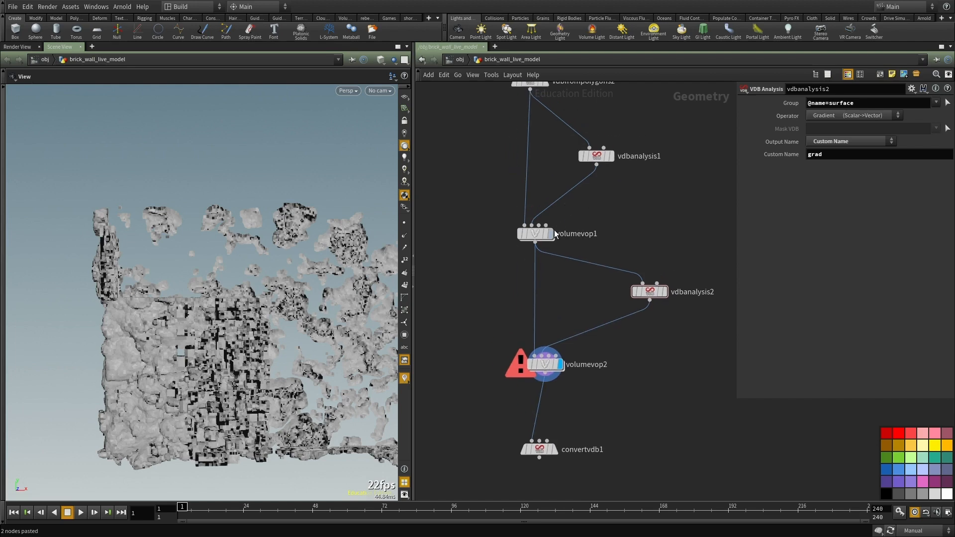
# Step: Display volumevop1, vdbfrompolygons2 and vdbanalysis2 in turn to check their outputs
pyautogui.click(549, 233)
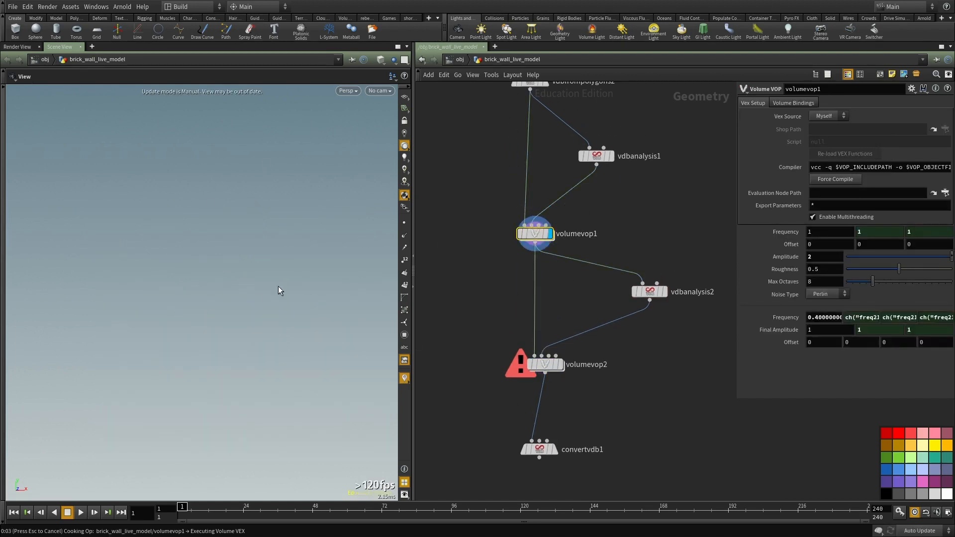
pyautogui.moveTo(549, 88); pyautogui.dragTo(529, 187, button='middle')
pyautogui.click(525, 180)
pyautogui.moveTo(189, 239); pyautogui.dragTo(274, 278)
pyautogui.scroll(3, 550, 318)
pyautogui.click(524, 338)
pyautogui.moveTo(605, 328); pyautogui.dragTo(550, 156, button='middle')
pyautogui.click(638, 251)
pyautogui.moveTo(583, 315); pyautogui.dragTo(626, 260, button='middle')
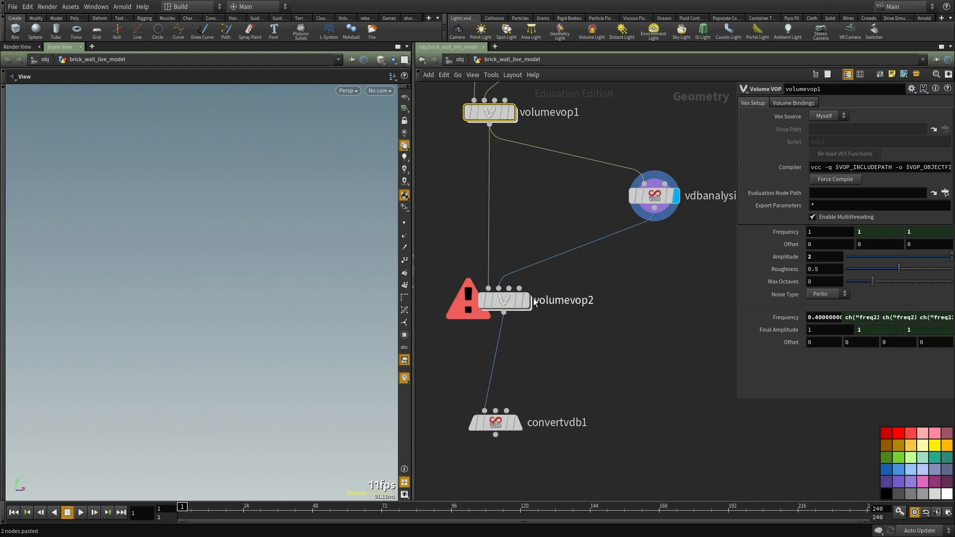
# Step: Display volumevop2 and compare its displaced wall with the output of volumevop1
pyautogui.moveTo(506, 305)
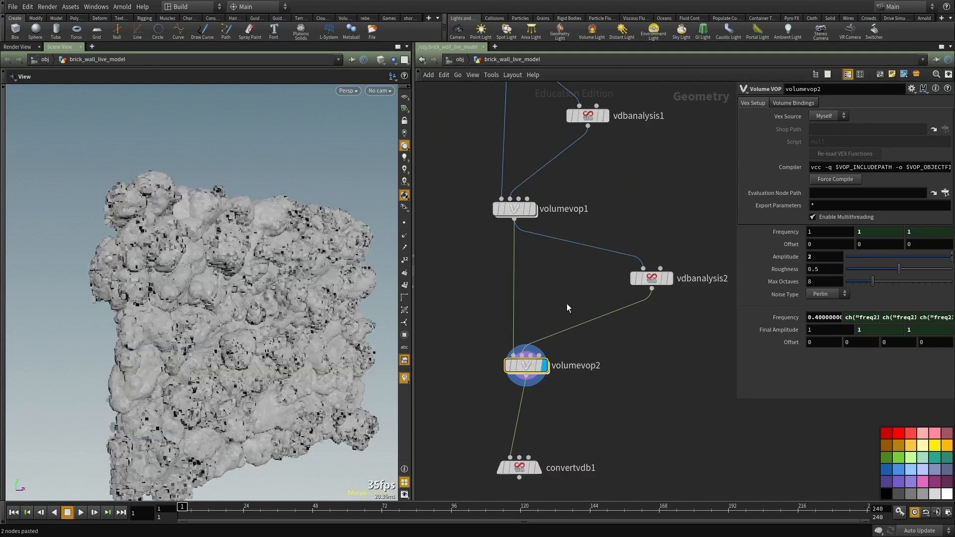
pyautogui.keyDown('alt'); pyautogui.moveTo(194, 365); pyautogui.dragTo(249, 293); pyautogui.keyUp('alt')
pyautogui.click(532, 209)
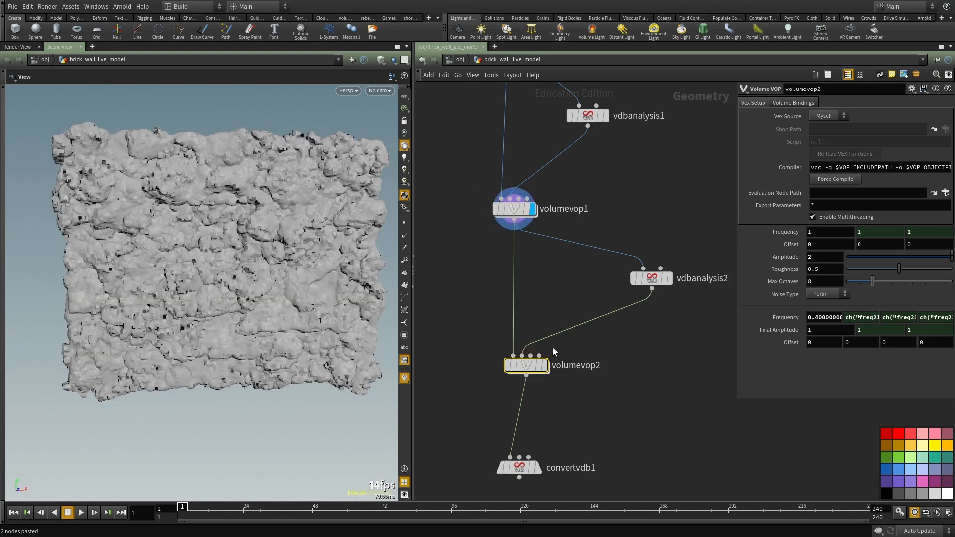
pyautogui.click(543, 365)
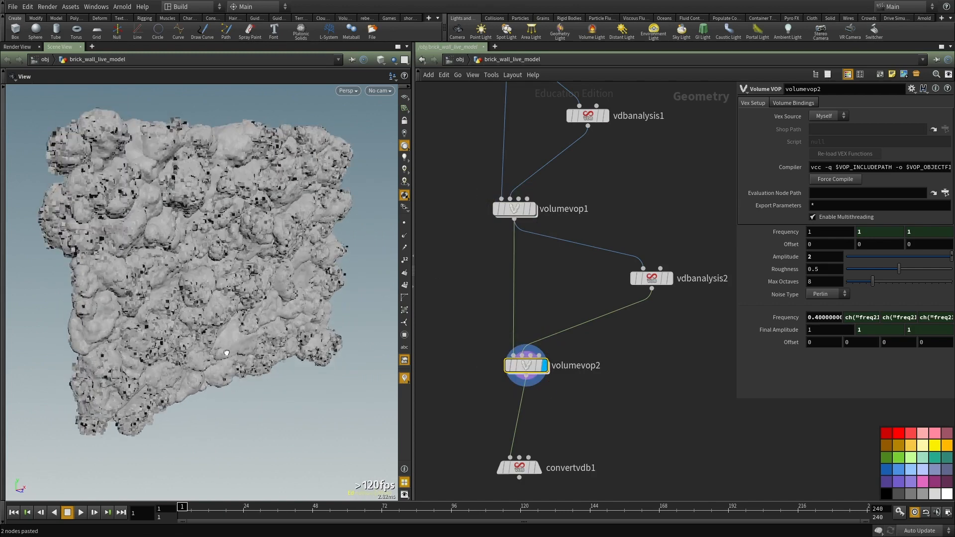
pyautogui.click(533, 212)
pyautogui.click(543, 365)
pyautogui.moveTo(596, 382); pyautogui.dragTo(591, 318, button='middle')
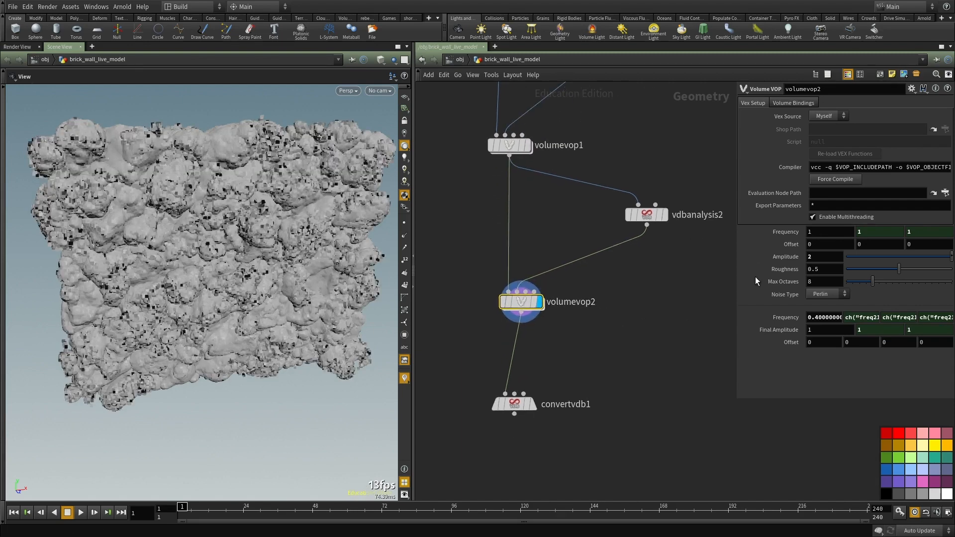
# Step: On volumevop2, set the final displacement Frequency to 2 and the Final Amplitude to 0.2, and inspect the wall surface
pyautogui.click(815, 318)
pyautogui.hotkey('shift', 'End')
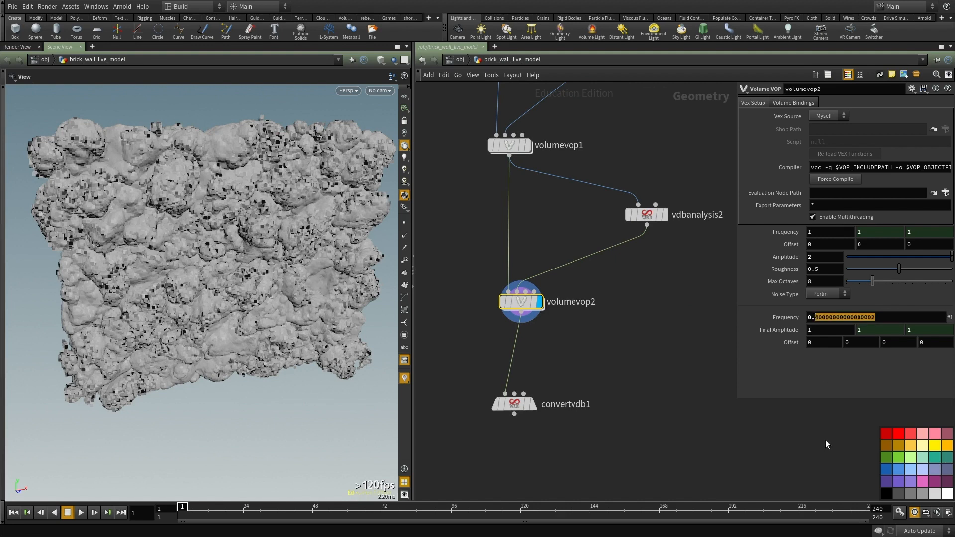
pyautogui.hotkey('ctrl', 'a')
pyautogui.write('2')
pyautogui.click(818, 330)
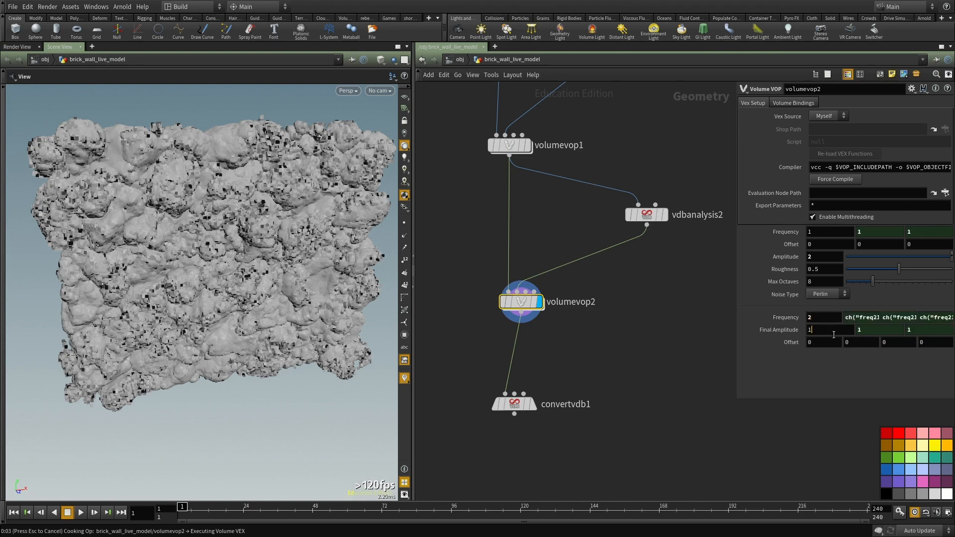
pyautogui.moveTo(835, 331); pyautogui.dragTo(737, 341)
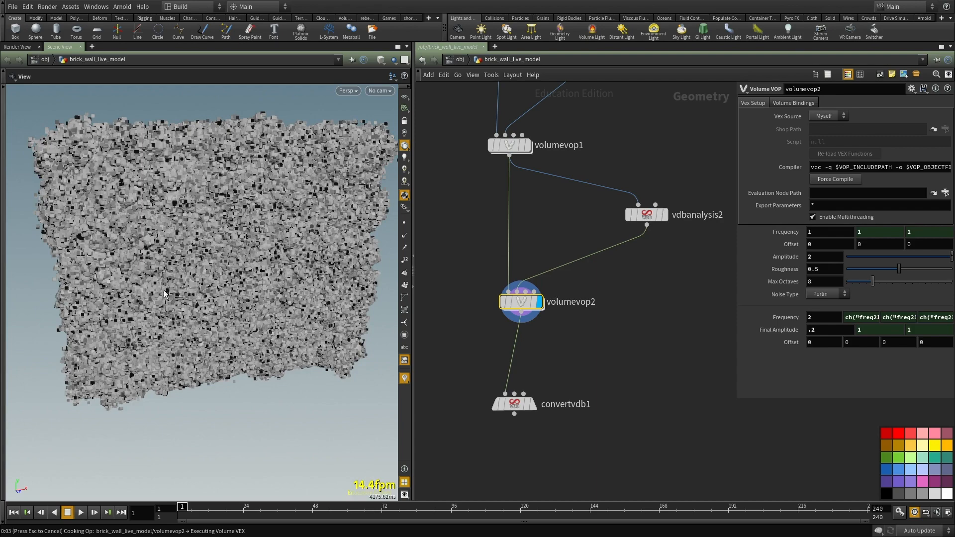
pyautogui.moveTo(220, 271); pyautogui.dragTo(262, 264, button='right')
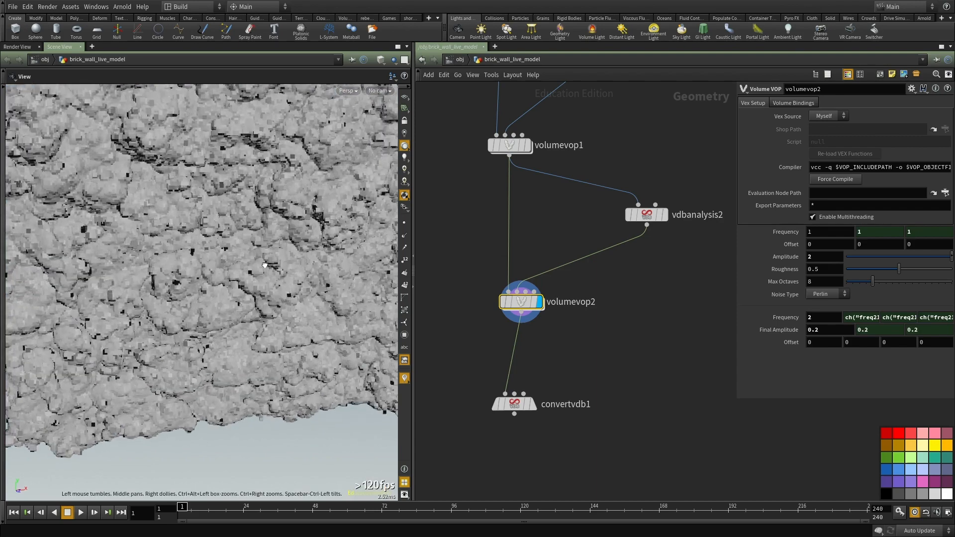
pyautogui.moveTo(262, 264); pyautogui.dragTo(244, 292, button='middle')
pyautogui.moveTo(244, 293); pyautogui.dragTo(221, 252, button='right')
pyautogui.moveTo(222, 252); pyautogui.dragTo(196, 260)
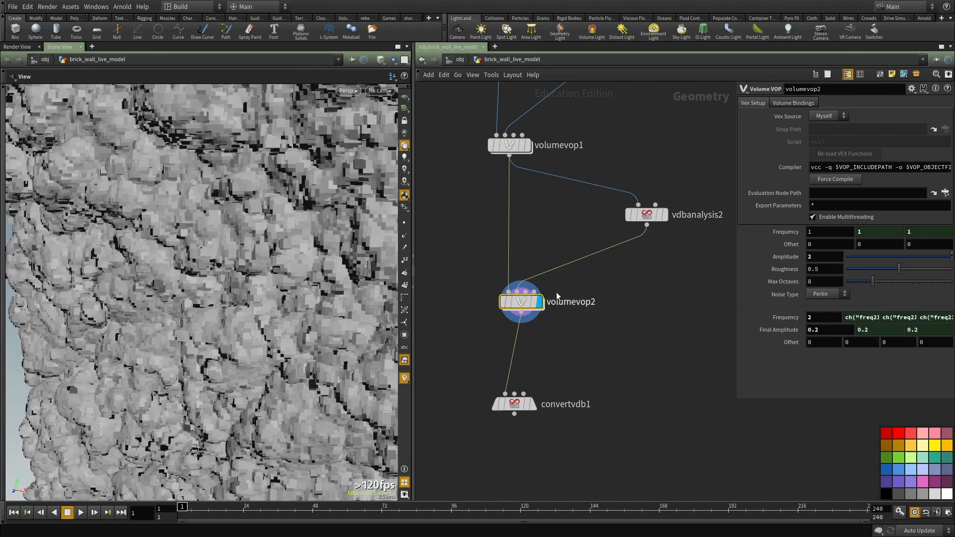
# Step: Check volumevop1's output against volumevop2's, and set volumevop2's noise Frequency to 3 and Amplitude to 4
pyautogui.moveTo(530, 222); pyautogui.dragTo(544, 282, button='middle')
pyautogui.click(541, 205)
pyautogui.click(551, 362)
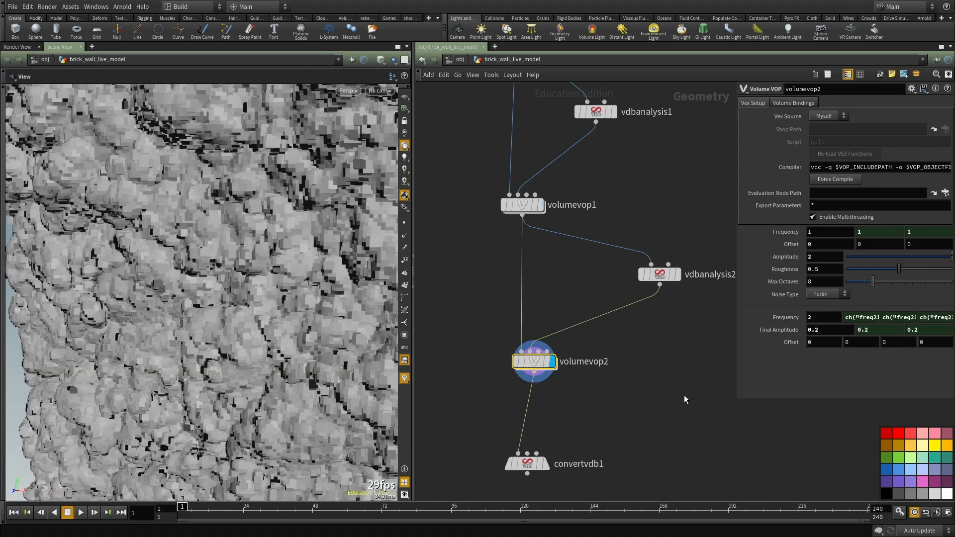
pyautogui.moveTo(685, 396); pyautogui.dragTo(661, 342, button='middle')
pyautogui.click(836, 232)
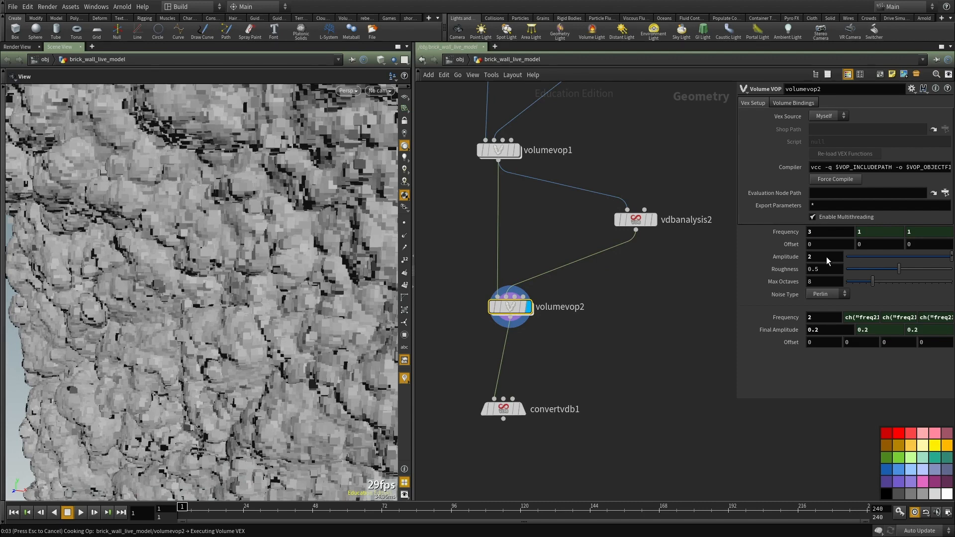
pyautogui.click(826, 257)
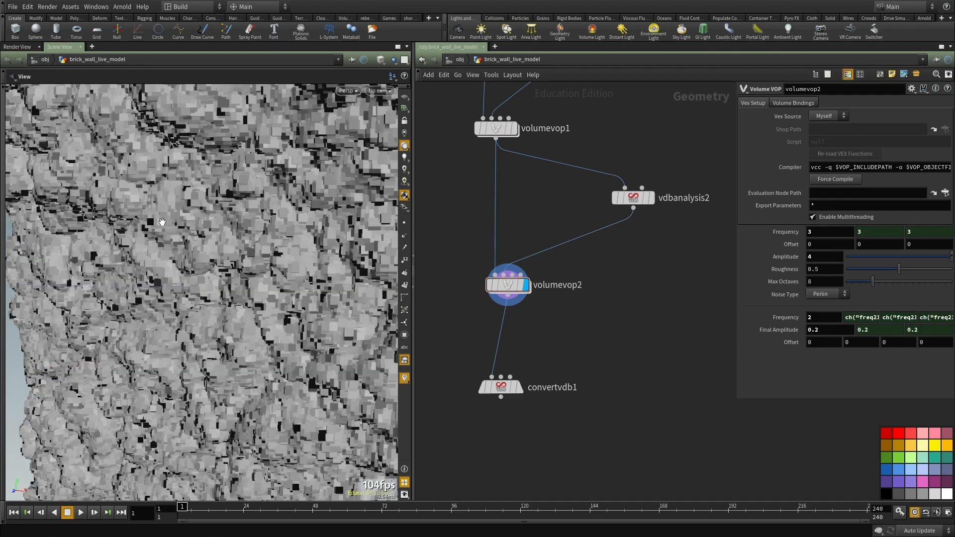
# Step: Set the voxel size of vdbfrompolygons2 to 0.03 and check the whole displaced wall
pyautogui.moveTo(160, 221); pyautogui.dragTo(224, 328, button='right')
pyautogui.scroll(-1, 565, 310)
pyautogui.moveTo(590, 119); pyautogui.dragTo(612, 373, button='middle')
pyautogui.click(541, 260)
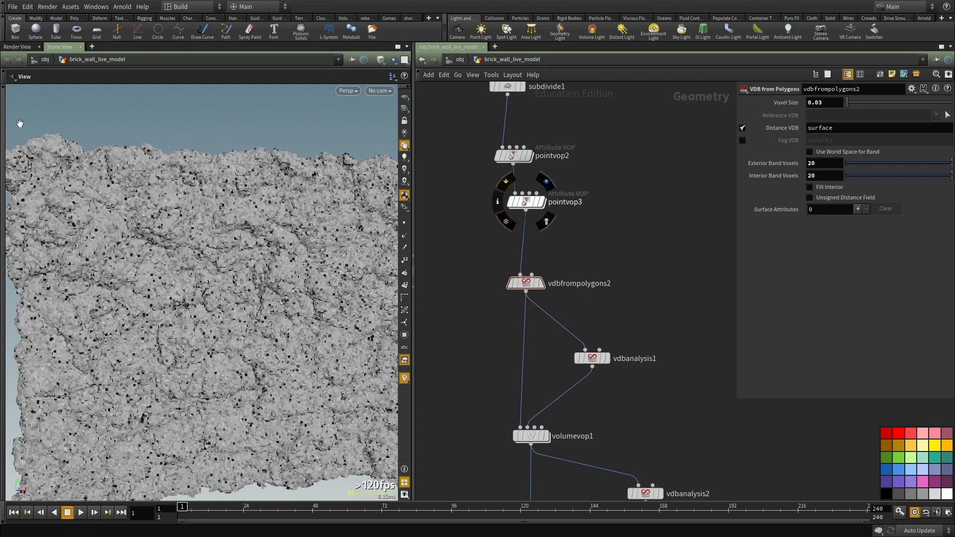
pyautogui.moveTo(105, 314); pyautogui.dragTo(121, 234, button='middle')
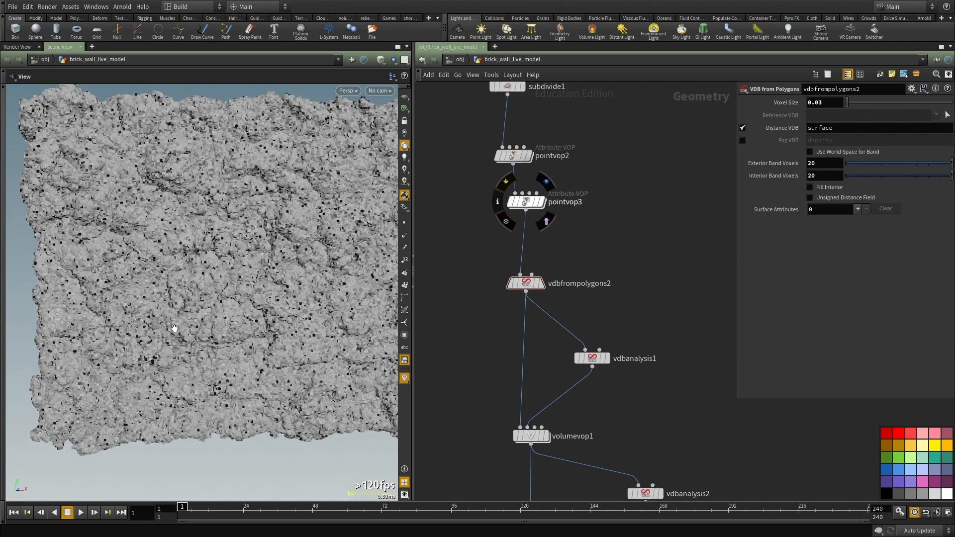
pyautogui.moveTo(184, 326); pyautogui.dragTo(123, 290, button='middle')
pyautogui.scroll(-1, 561, 374)
# Step: Display convertvdb1 to show the displaced wall as polygons
pyautogui.moveTo(681, 351); pyautogui.dragTo(663, 186, button='middle')
pyautogui.moveTo(609, 380); pyautogui.dragTo(614, 327, button='middle')
pyautogui.press('r')
pyautogui.moveTo(589, 365); pyautogui.dragTo(466, 460)
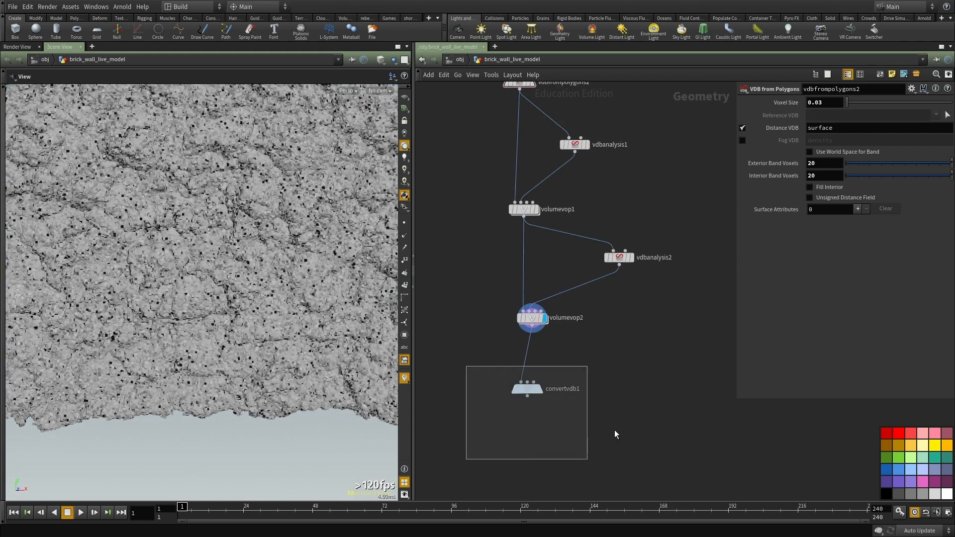
pyautogui.scroll(6, 219, 269)
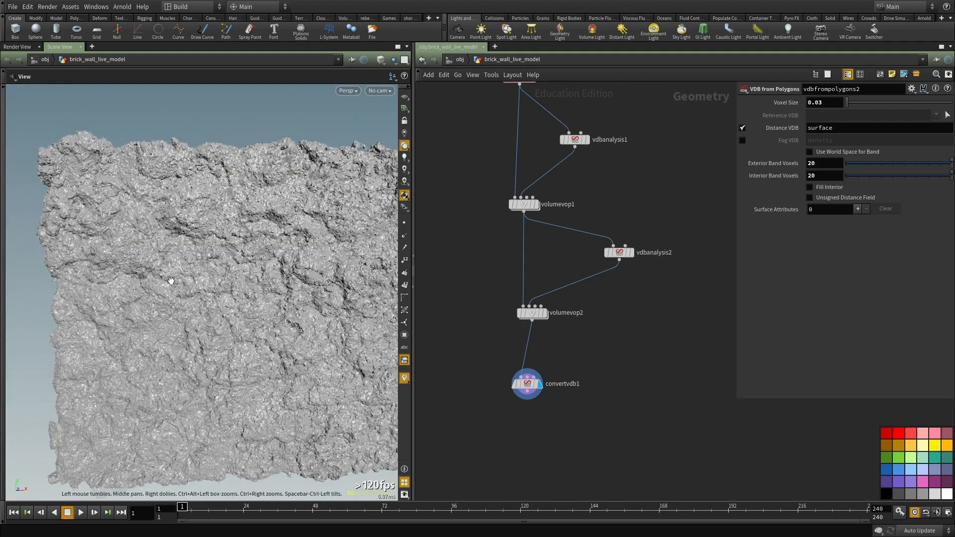
# Step: Examine the surface detail of the converted wall up close and from several angles
pyautogui.moveTo(207, 313); pyautogui.dragTo(157, 291, button='right')
pyautogui.moveTo(157, 291); pyautogui.dragTo(149, 278)
pyautogui.moveTo(149, 279); pyautogui.dragTo(185, 268, button='right')
pyautogui.moveTo(185, 267)
pyautogui.mouseDown()
pyautogui.moveTo(268, 271)
pyautogui.moveTo(172, 272)
pyautogui.mouseUp()
pyautogui.moveTo(170, 286); pyautogui.dragTo(143, 230, button='middle')
pyautogui.moveTo(142, 230); pyautogui.dragTo(112, 226, button='right')
pyautogui.moveTo(112, 226); pyautogui.dragTo(50, 286)
pyautogui.moveTo(181, 248); pyautogui.dragTo(190, 278, button='right')
pyautogui.moveTo(190, 278); pyautogui.dragTo(254, 261)
pyautogui.moveTo(169, 278); pyautogui.dragTo(192, 315, button='right')
# Step: Set volumevop2's noise Amplitude to 1 and inspect the converted wall
pyautogui.click(531, 313)
pyautogui.moveTo(472, 300); pyautogui.dragTo(473, 327, button='middle')
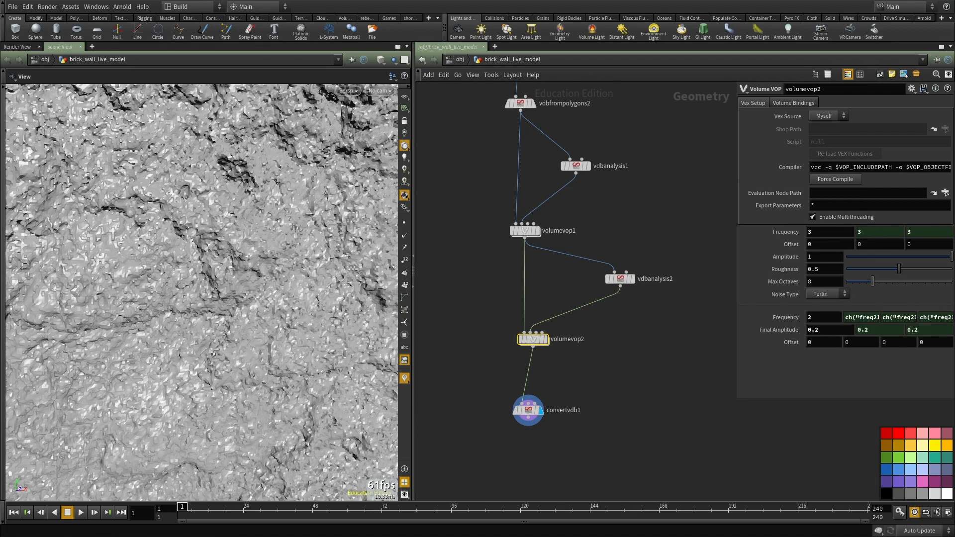
pyautogui.moveTo(568, 375); pyautogui.dragTo(567, 359, button='middle')
pyautogui.moveTo(211, 284); pyautogui.dragTo(264, 301)
pyautogui.moveTo(264, 300); pyautogui.dragTo(234, 304, button='right')
pyautogui.moveTo(234, 304); pyautogui.dragTo(299, 289)
# Step: Move convertvdb1 further below volumevop2 to make room for another node
pyautogui.scroll(-3, 631, 368)
pyautogui.moveTo(631, 369); pyautogui.dragTo(595, 355, button='middle')
pyautogui.click(536, 367)
pyautogui.scroll(3, 586, 370)
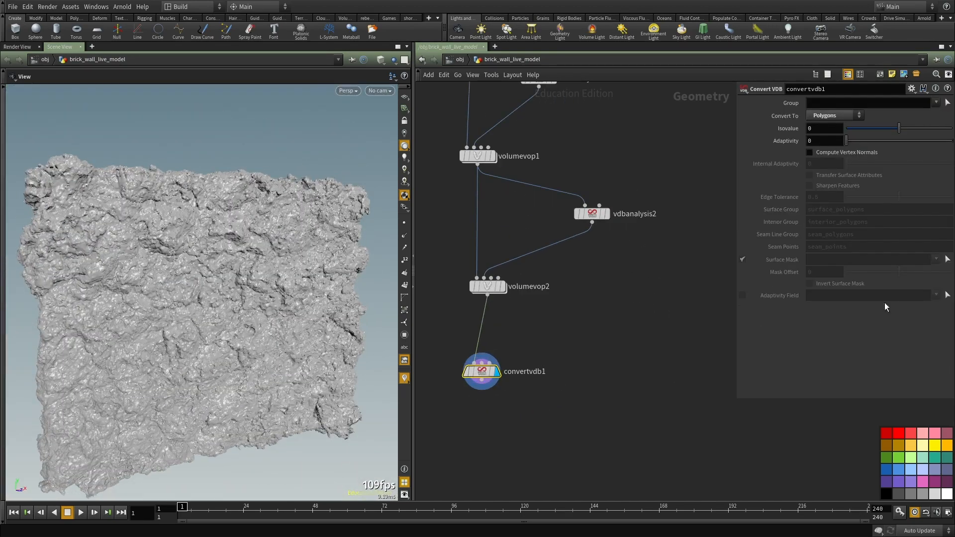
pyautogui.moveTo(479, 380); pyautogui.dragTo(485, 456)
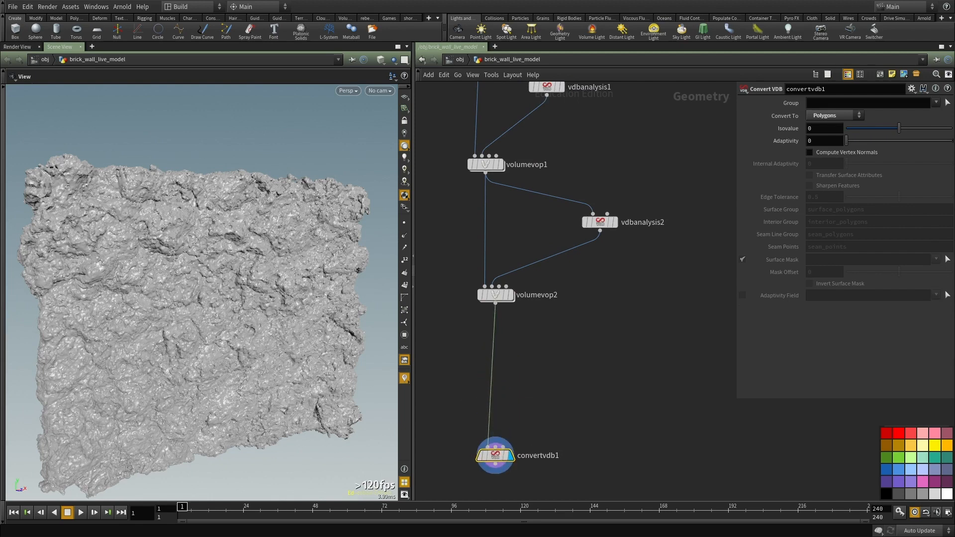
pyautogui.moveTo(113, 316); pyautogui.dragTo(85, 312)
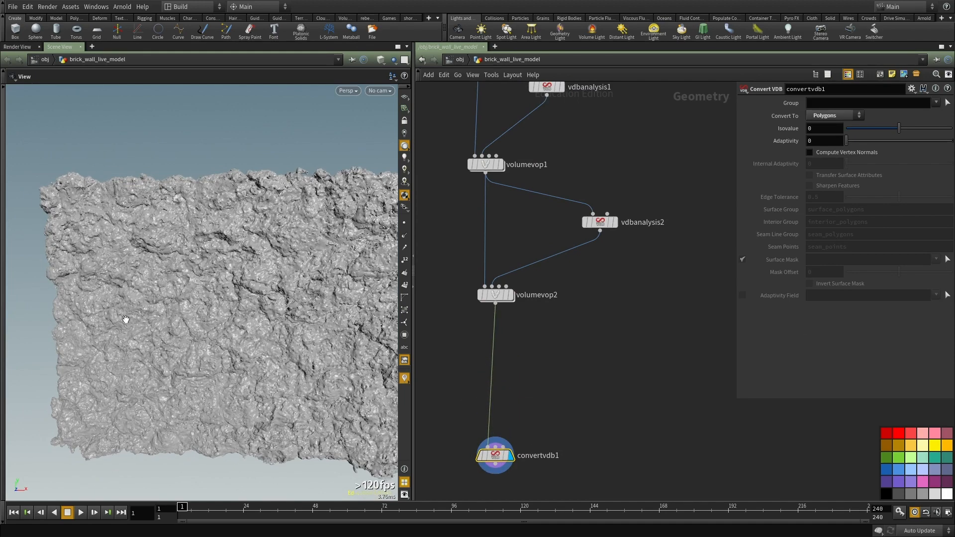
pyautogui.moveTo(600, 372); pyautogui.dragTo(581, 309, button='middle')
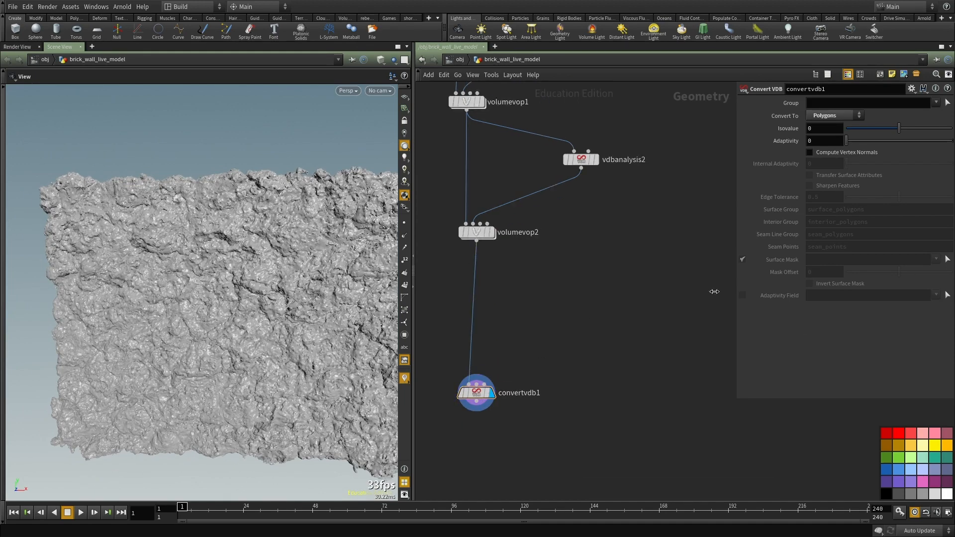
pyautogui.hotkey('ctrl', 'v')
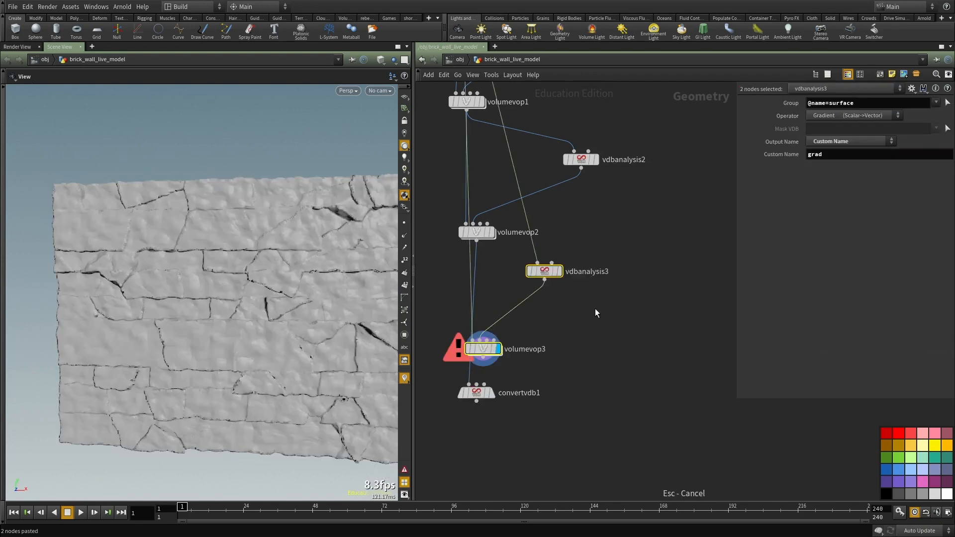
pyautogui.click(612, 291)
pyautogui.moveTo(662, 348); pyautogui.dragTo(450, 246)
pyautogui.press('Delete')
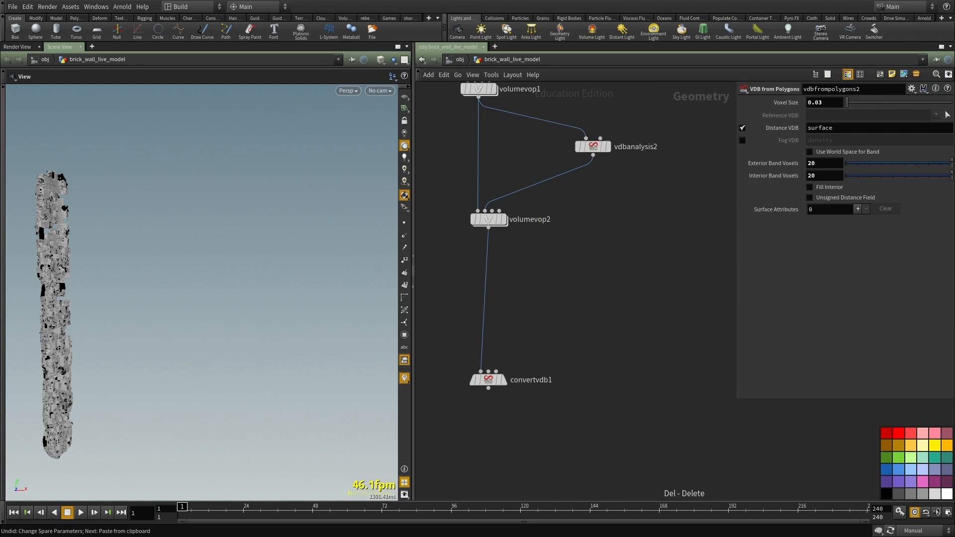
pyautogui.hotkey('ctrl', 'z')
pyautogui.hotkey('ctrl', 'z')
pyautogui.hotkey('ctrl', 'z')
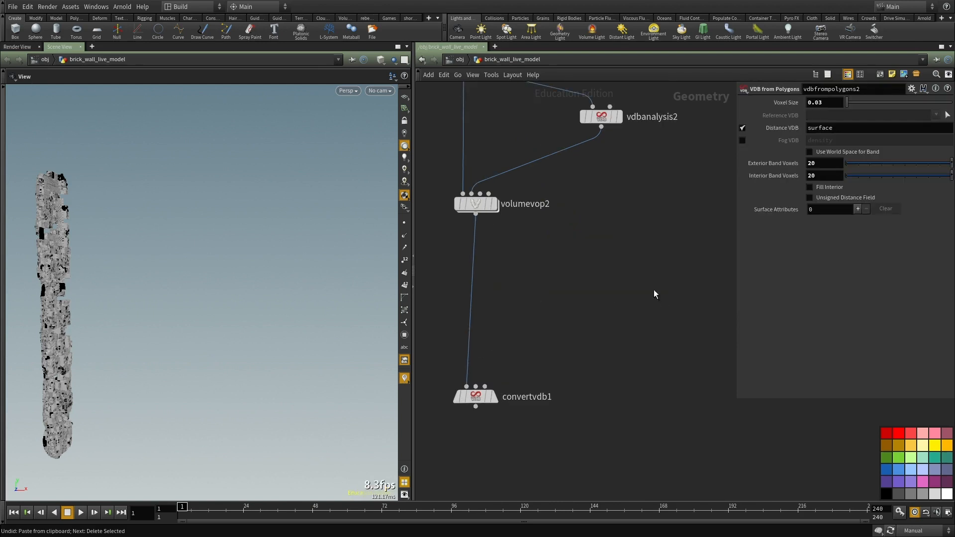
# Step: Paste the copied Volume VOP node into the geometry network, open it and inspect its noise setup
pyautogui.hotkey('ctrl', 'v')
pyautogui.click(617, 292)
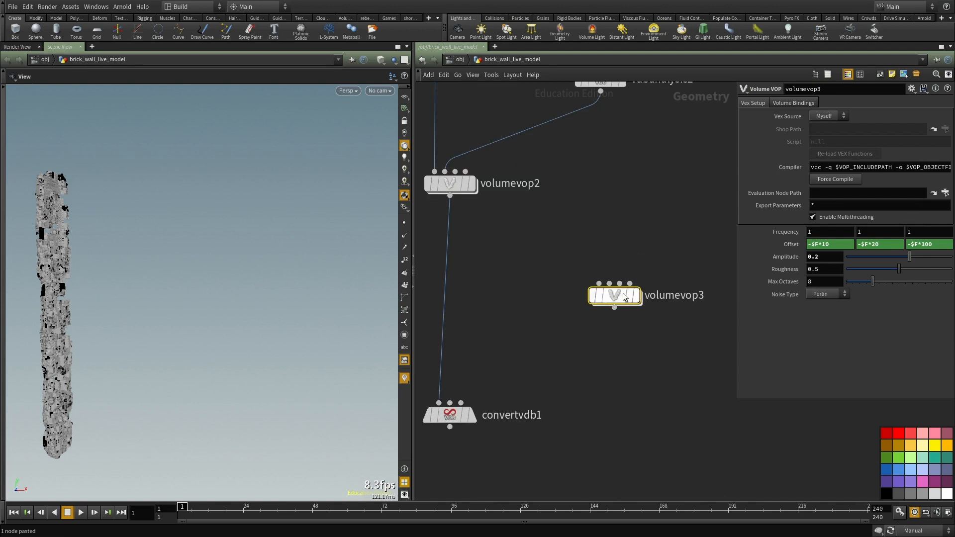
pyautogui.doubleClick(622, 297)
pyautogui.scroll(-3, 628, 349)
pyautogui.moveTo(628, 349); pyautogui.dragTo(525, 342, button='middle')
pyautogui.scroll(2, 527, 168)
pyautogui.click(497, 238)
pyautogui.moveTo(498, 238); pyautogui.dragTo(645, 177)
pyautogui.scroll(-3, 554, 266)
pyautogui.click(509, 313)
pyautogui.scroll(2, 647, 336)
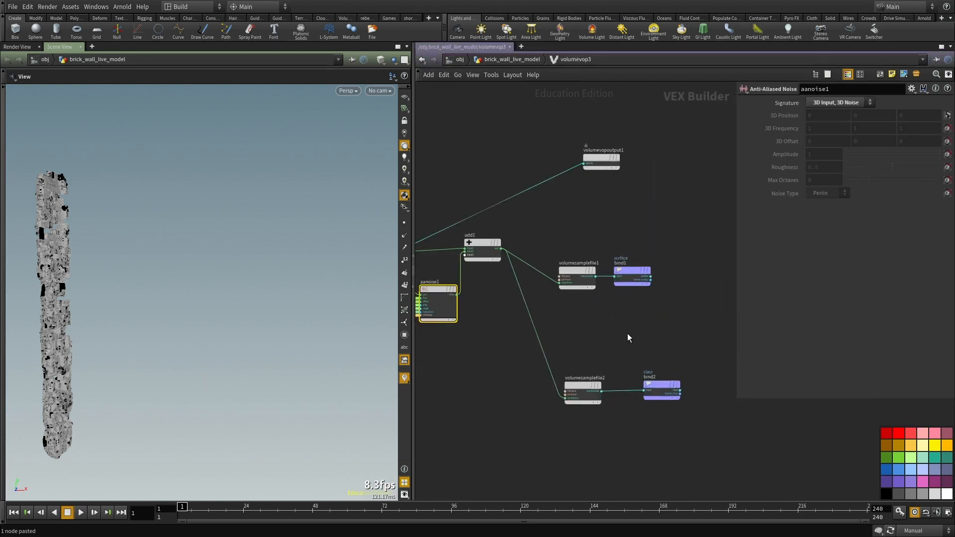
# Step: Delete volumesamplefile2 and bind2 inside volumevop3, and return to the geometry network
pyautogui.moveTo(561, 335); pyautogui.dragTo(686, 411)
pyautogui.press('Delete')
pyautogui.press('u')
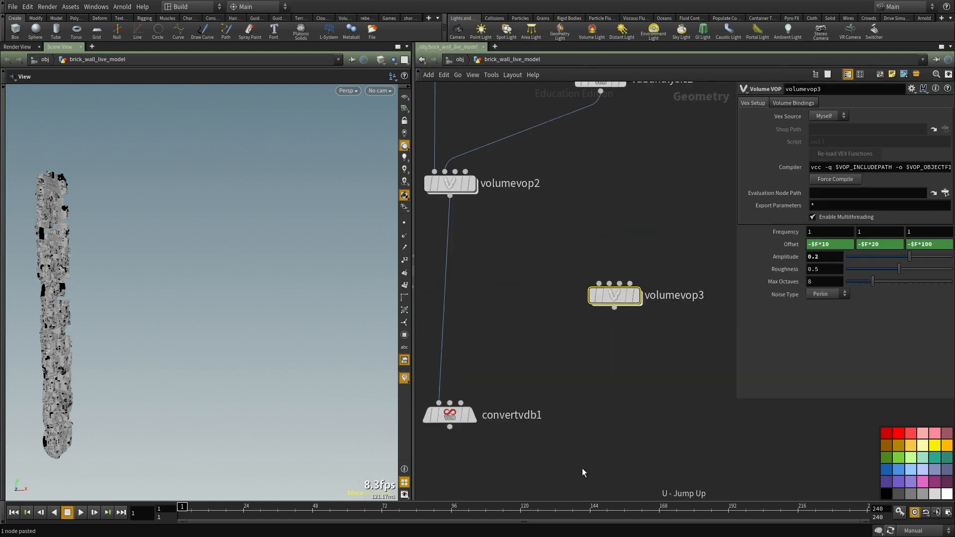
# Step: Insert volumevop3 between volumevop2 and convertvdb1, keeping convertvdb1 displayed
pyautogui.moveTo(609, 342); pyautogui.dragTo(467, 343)
pyautogui.moveTo(536, 378); pyautogui.dragTo(548, 315, button='middle')
pyautogui.click(505, 285)
pyautogui.moveTo(555, 300); pyautogui.dragTo(558, 240, button='middle')
pyautogui.click(507, 312)
pyautogui.moveTo(523, 346); pyautogui.dragTo(546, 355, button='middle')
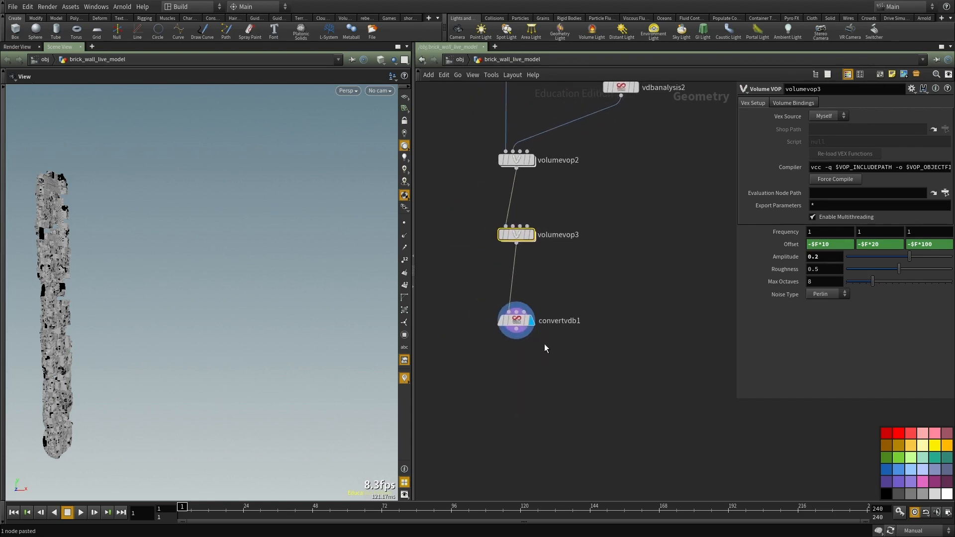
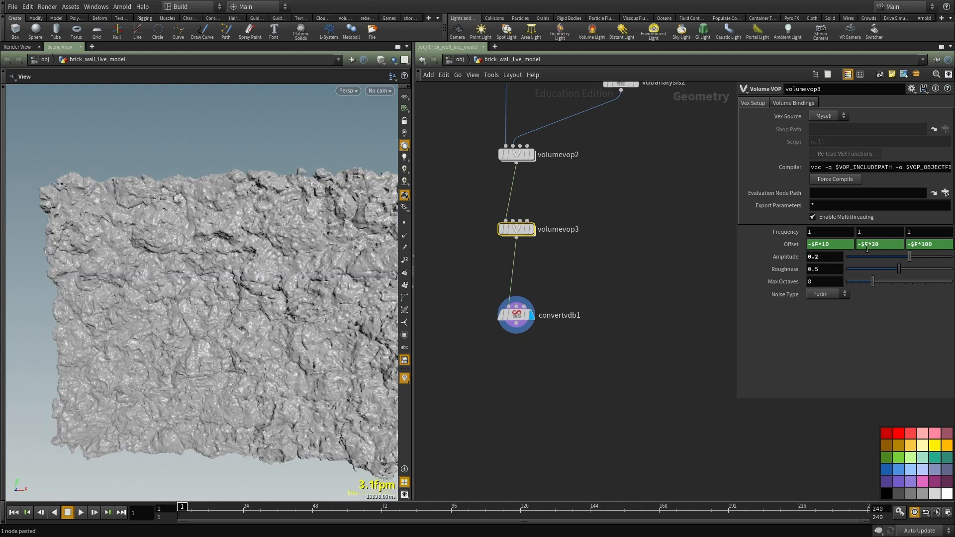
# Step: Select volumevop2 to review its settings, and examine the converted wall close up and in a maximized view
pyautogui.moveTo(584, 219); pyautogui.dragTo(582, 348, button='middle')
pyautogui.click(505, 284)
pyautogui.moveTo(217, 315); pyautogui.dragTo(233, 260, button='right')
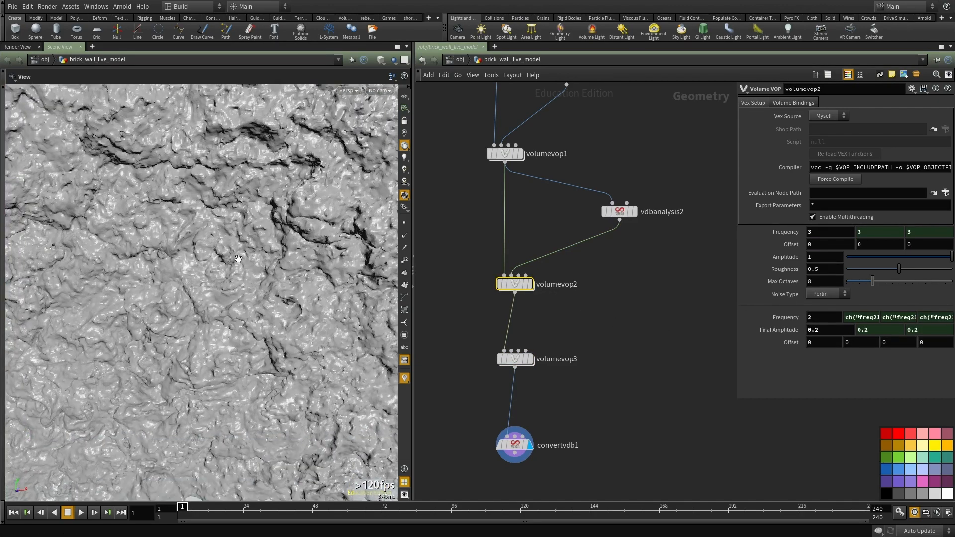
pyautogui.hotkey('ctrl', 'b')
pyautogui.moveTo(452, 276); pyautogui.dragTo(393, 239, button='right')
pyautogui.moveTo(393, 239); pyautogui.dragTo(383, 315)
pyautogui.hotkey('ctrl', 'b')
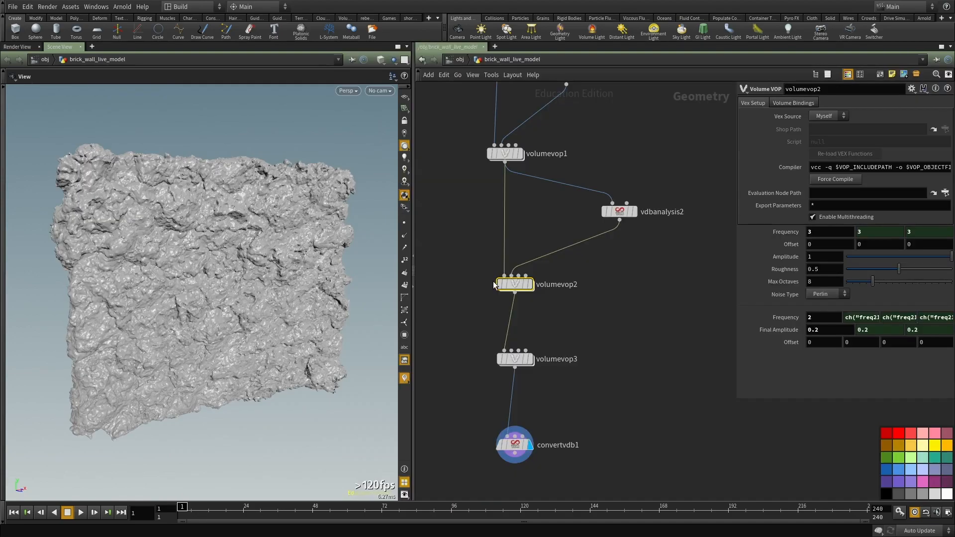
pyautogui.moveTo(279, 317); pyautogui.dragTo(201, 294)
# Step: Check the node information of vdbfrompolygons2, select the node and inspect the wall
pyautogui.moveTo(597, 116); pyautogui.dragTo(601, 349, button='middle')
pyautogui.scroll(2, 503, 231)
pyautogui.middleClick(500, 232)
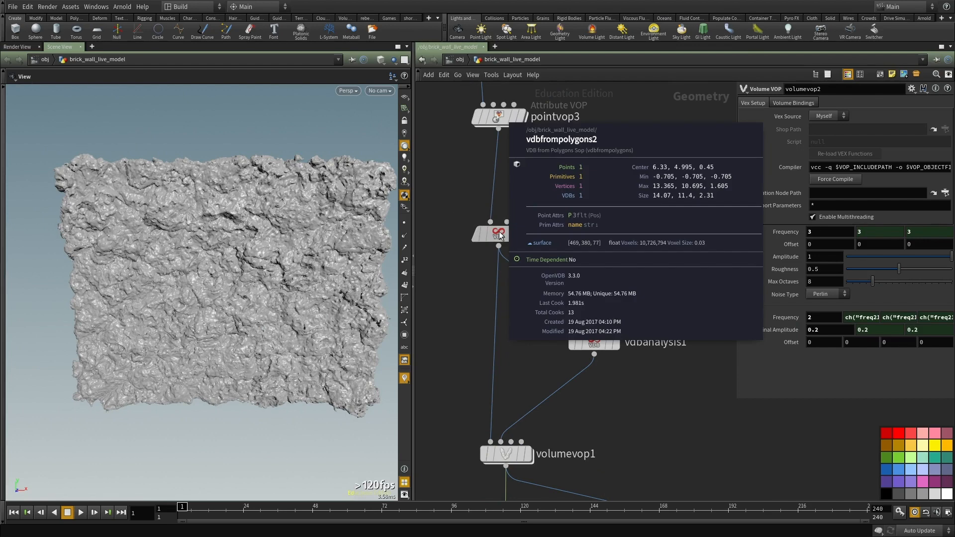
pyautogui.moveTo(169, 257); pyautogui.dragTo(219, 279, button='right')
pyautogui.moveTo(567, 158); pyautogui.dragTo(462, 251)
pyautogui.moveTo(276, 220); pyautogui.dragTo(164, 234, button='right')
pyautogui.moveTo(164, 234); pyautogui.dragTo(139, 248)
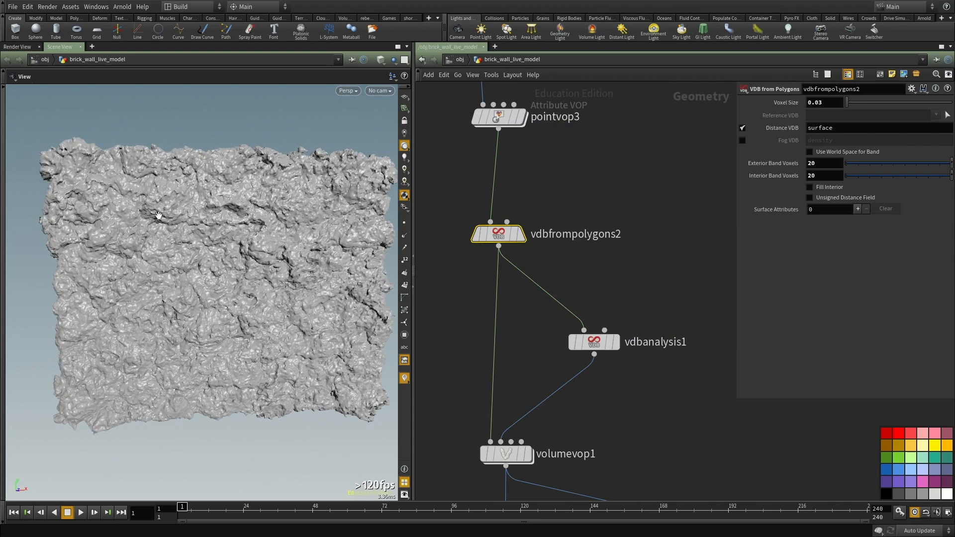
# Step: Display vdbfrompolygons2, set its voxel size to 0.01 and check its node information
pyautogui.moveTo(139, 213); pyautogui.dragTo(141, 239)
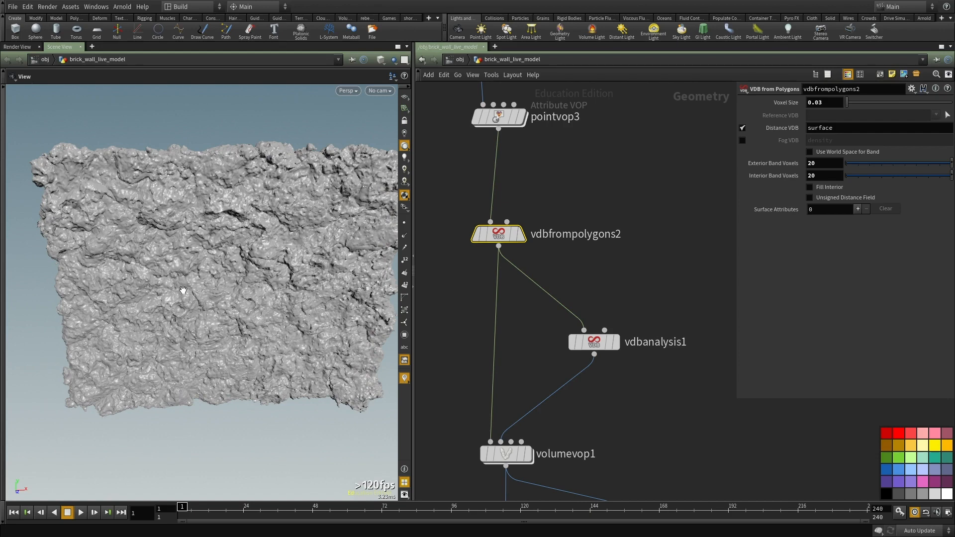
pyautogui.moveTo(183, 290); pyautogui.dragTo(196, 290)
pyautogui.moveTo(599, 274); pyautogui.dragTo(611, 342, button='middle')
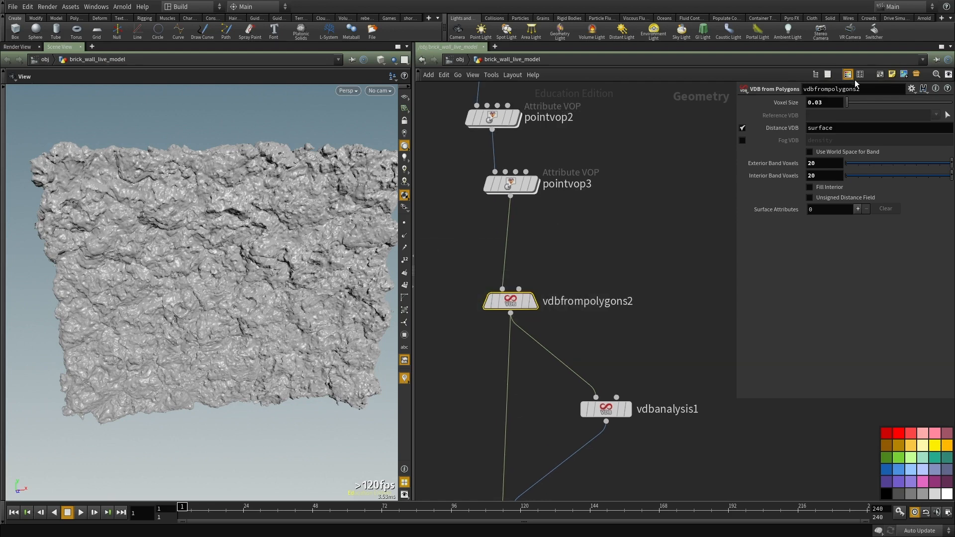
pyautogui.click(539, 271)
pyautogui.middleClick(517, 302)
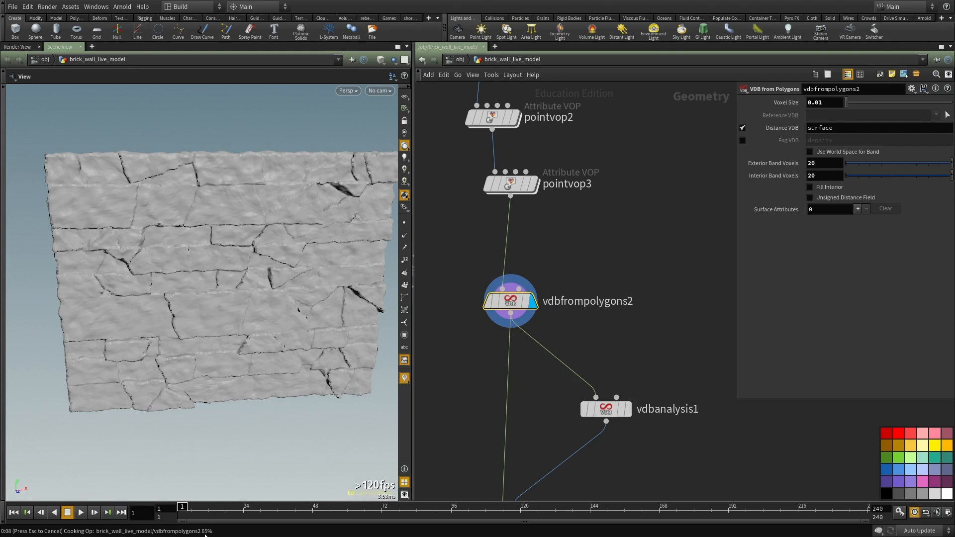
pyautogui.moveTo(499, 334); pyautogui.dragTo(498, 317, button='middle')
pyautogui.middleClick(502, 288)
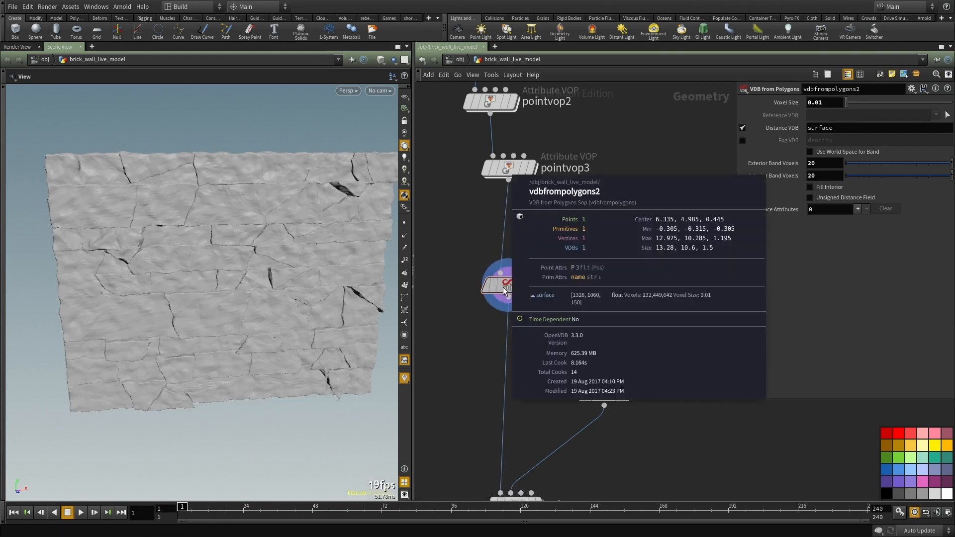
# Step: Display convertvdb1 and inspect the finer wall both close up and as a whole
pyautogui.moveTo(595, 312); pyautogui.dragTo(593, 247, button='middle')
pyautogui.moveTo(210, 284); pyautogui.dragTo(221, 272)
pyautogui.moveTo(589, 401); pyautogui.dragTo(568, 253, button='middle')
pyautogui.scroll(-3, 578, 276)
pyautogui.moveTo(615, 430); pyautogui.dragTo(605, 327, button='middle')
pyautogui.moveTo(578, 434); pyautogui.dragTo(576, 379, button='middle')
pyautogui.moveTo(523, 417)
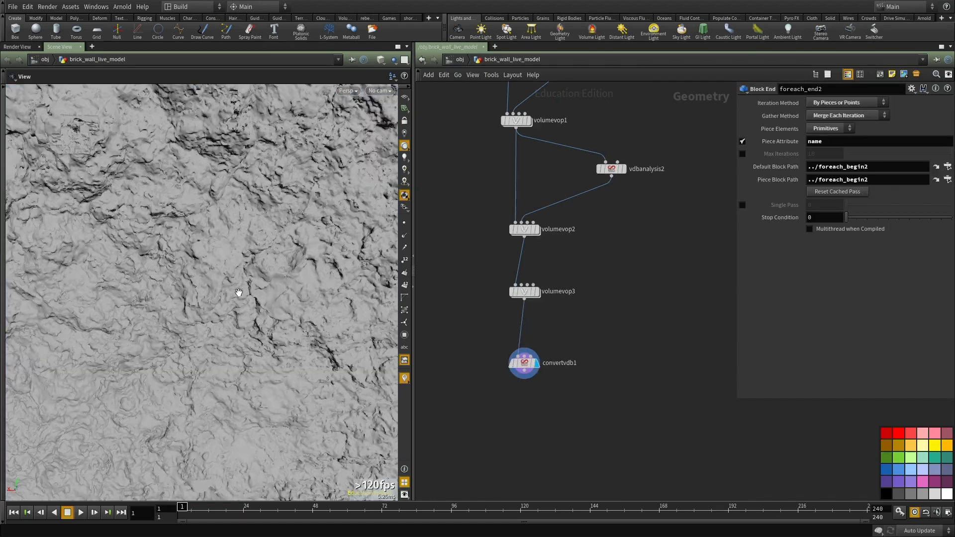
pyautogui.scroll(-5, 92, 294)
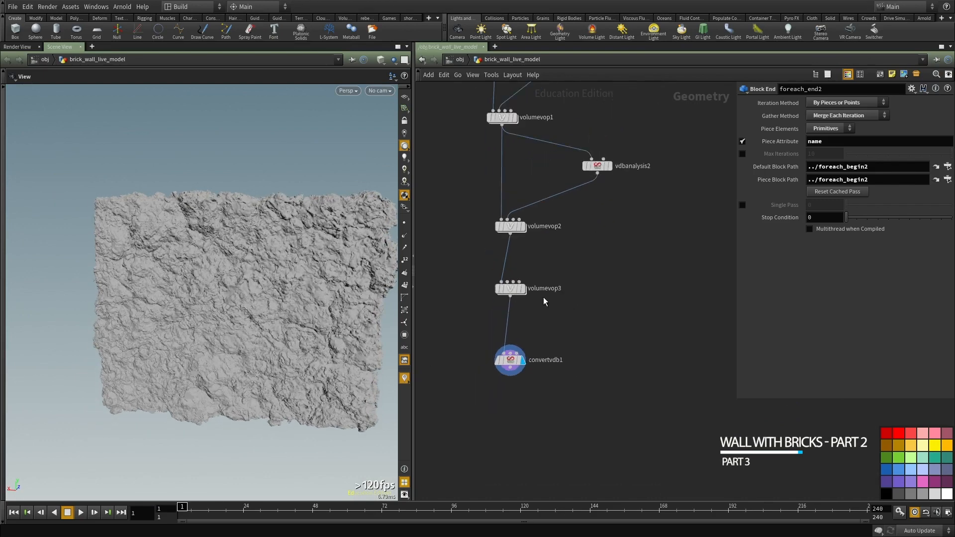
# Step: Select vdbfrompolygons2 and check its settings and node information
pyautogui.moveTo(600, 148); pyautogui.dragTo(584, 279, button='middle')
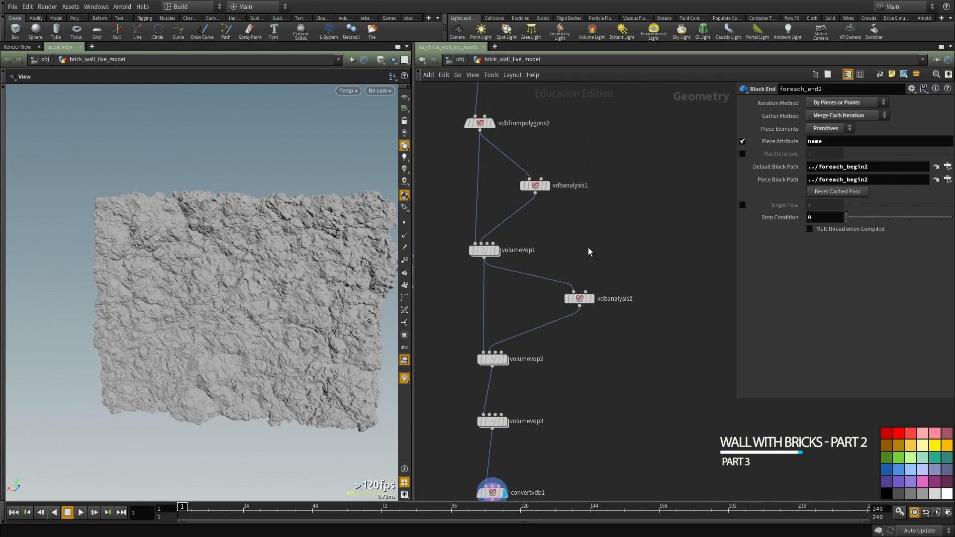
pyautogui.moveTo(567, 134); pyautogui.dragTo(591, 270, button='middle')
pyautogui.click(513, 259)
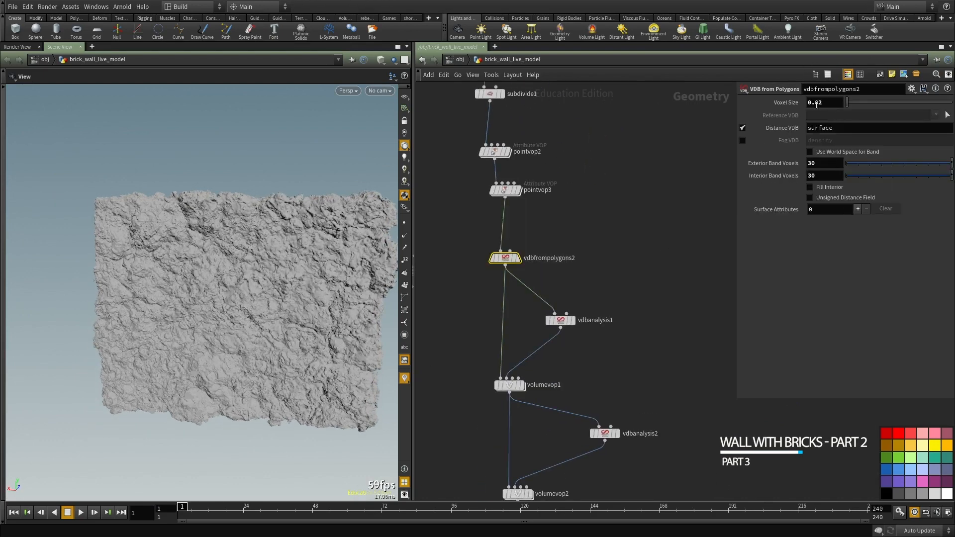
pyautogui.middleClick(516, 255)
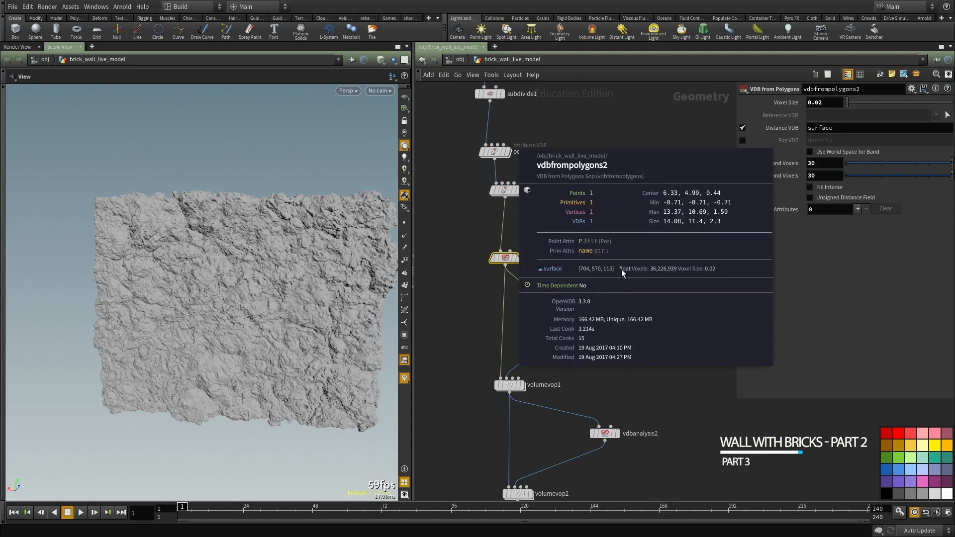
pyautogui.moveTo(620, 319); pyautogui.dragTo(635, 186, button='middle')
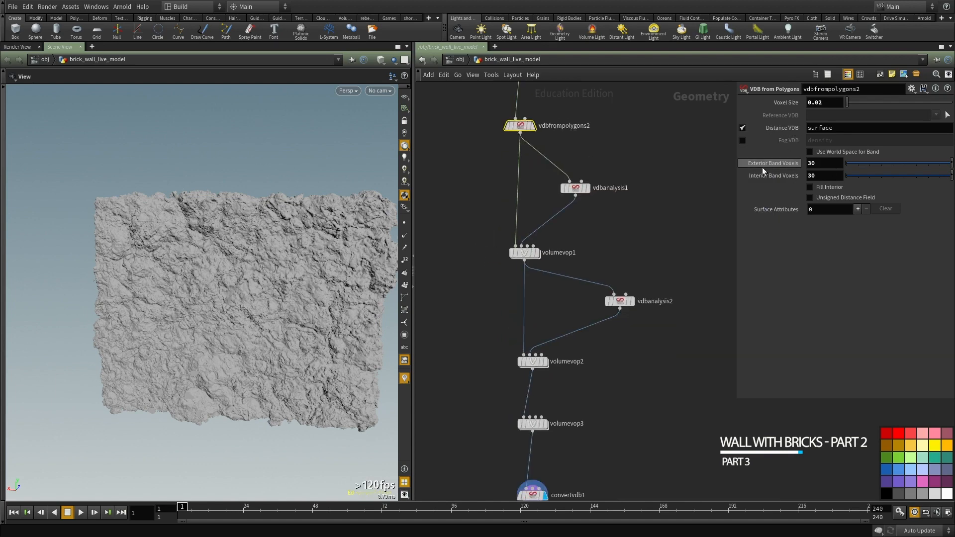
pyautogui.moveTo(566, 222); pyautogui.dragTo(563, 184, button='middle')
# Step: Inspect the converted wall from several angles, both close up and as a whole
pyautogui.moveTo(299, 219); pyautogui.dragTo(187, 231)
pyautogui.scroll(3, 192, 228)
pyautogui.moveTo(188, 230); pyautogui.dragTo(180, 244, button='middle')
pyautogui.moveTo(180, 244); pyautogui.dragTo(263, 248)
pyautogui.scroll(4, 306, 258)
pyautogui.moveTo(178, 267); pyautogui.dragTo(134, 279)
pyautogui.scroll(-5, 135, 279)
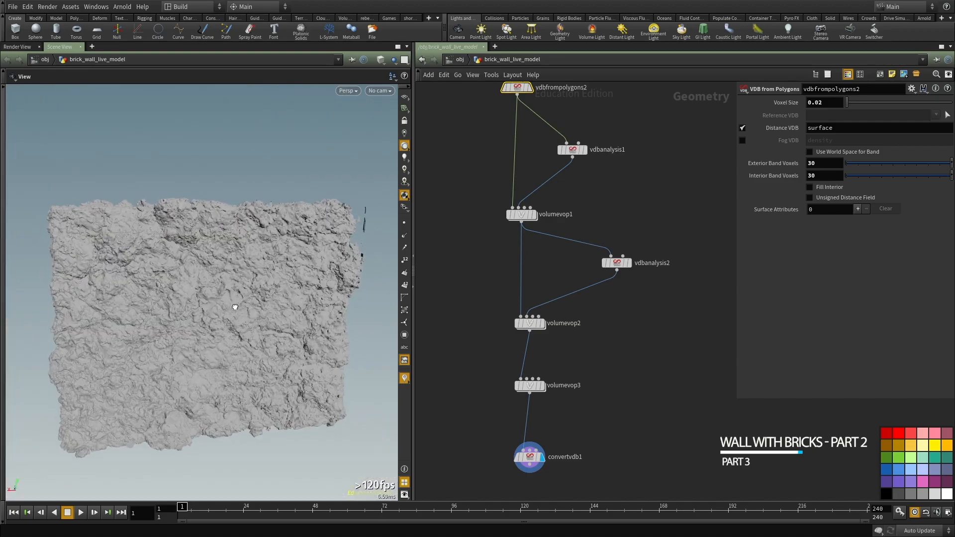
# Step: Maximize the viewport and examine the displaced wall surface and its edges in close-up
pyautogui.hotkey('ctrl', 'b')
pyautogui.moveTo(468, 284); pyautogui.dragTo(746, 284, button='right')
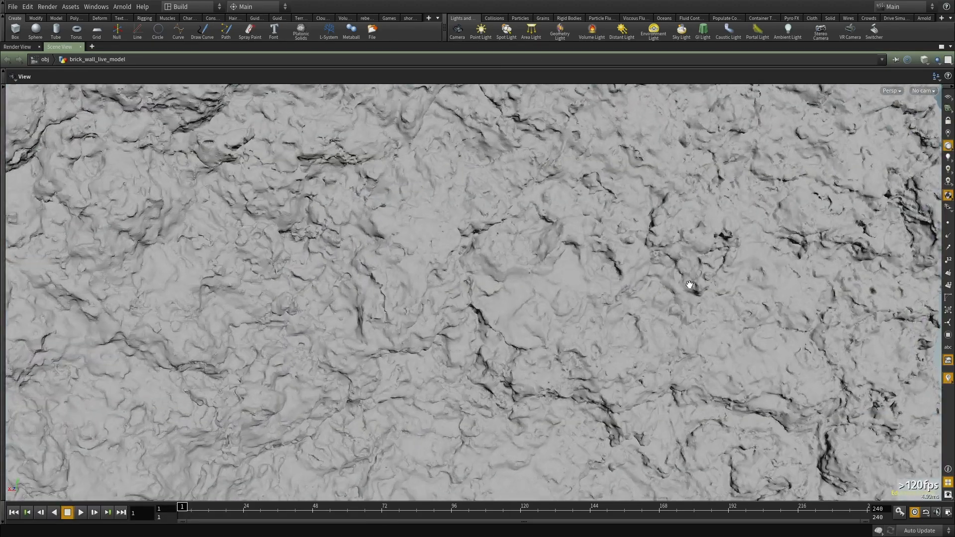
pyautogui.moveTo(448, 299); pyautogui.dragTo(542, 324)
pyautogui.moveTo(542, 324); pyautogui.dragTo(537, 248, button='middle')
pyautogui.moveTo(538, 248); pyautogui.dragTo(275, 205)
pyautogui.moveTo(453, 283); pyautogui.dragTo(429, 193, button='middle')
pyautogui.moveTo(429, 194); pyautogui.dragTo(500, 245)
pyautogui.moveTo(499, 245); pyautogui.dragTo(591, 245, button='right')
pyautogui.moveTo(591, 245); pyautogui.dragTo(446, 186, button='middle')
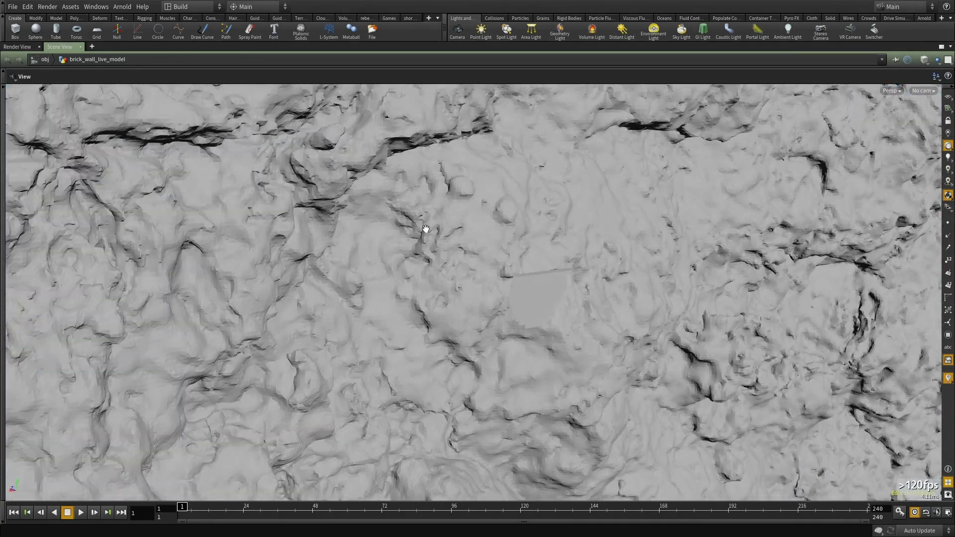
pyautogui.moveTo(435, 221); pyautogui.dragTo(318, 264, button='right')
pyautogui.moveTo(317, 264); pyautogui.dragTo(401, 247)
pyautogui.moveTo(401, 248); pyautogui.dragTo(488, 269, button='right')
pyautogui.moveTo(488, 268); pyautogui.dragTo(414, 283, button='middle')
pyautogui.moveTo(415, 284); pyautogui.dragTo(509, 315)
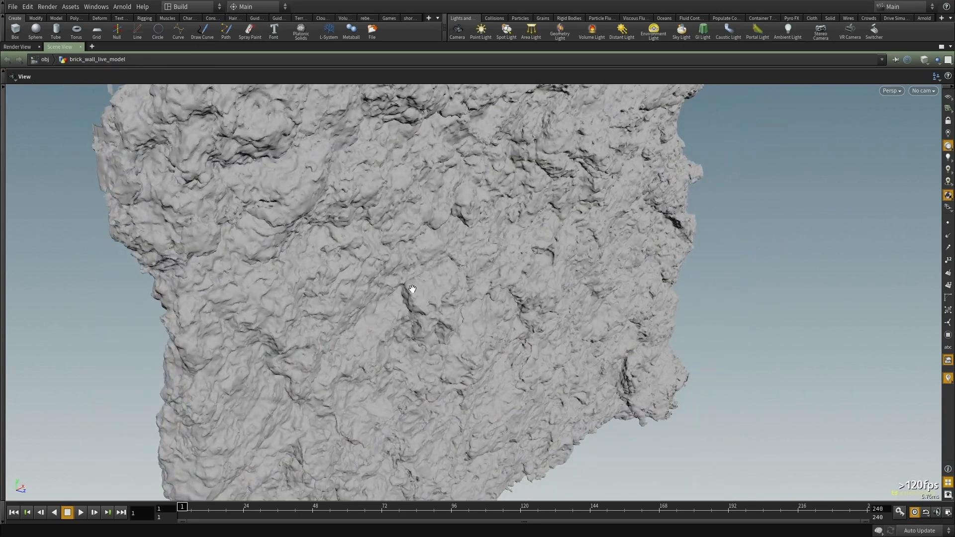
pyautogui.moveTo(405, 305)
pyautogui.mouseDown()
pyautogui.moveTo(575, 301)
pyautogui.moveTo(431, 284)
pyautogui.moveTo(467, 326)
pyautogui.moveTo(432, 331)
pyautogui.moveTo(318, 281)
pyautogui.moveTo(405, 312)
pyautogui.moveTo(387, 287)
pyautogui.moveTo(686, 249)
pyautogui.moveTo(454, 181)
pyautogui.moveTo(498, 252)
pyautogui.moveTo(619, 204)
pyautogui.moveTo(538, 251)
pyautogui.mouseUp()
# Step: Enable Specular lighting in the viewport's display options
pyautogui.press('d')
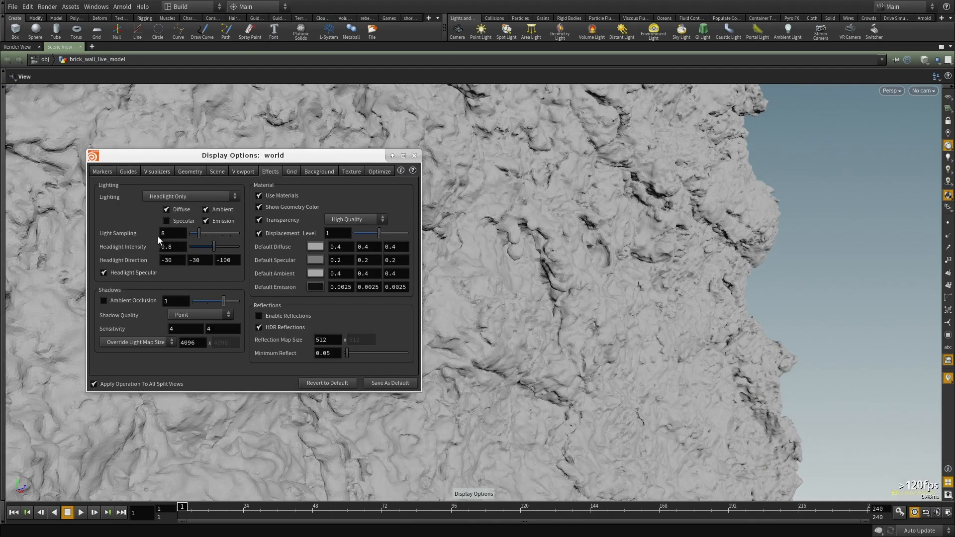
pyautogui.click(167, 221)
pyautogui.click(415, 155)
# Step: Examine the wall's specular shading, first maximized and again beside the restored network view
pyautogui.moveTo(408, 164); pyautogui.dragTo(106, 363)
pyautogui.moveTo(106, 363); pyautogui.dragTo(52, 402, button='middle')
pyautogui.hotkey('ctrl', 'b')
pyautogui.moveTo(216, 284); pyautogui.dragTo(292, 274)
pyautogui.moveTo(266, 200); pyautogui.dragTo(298, 209)
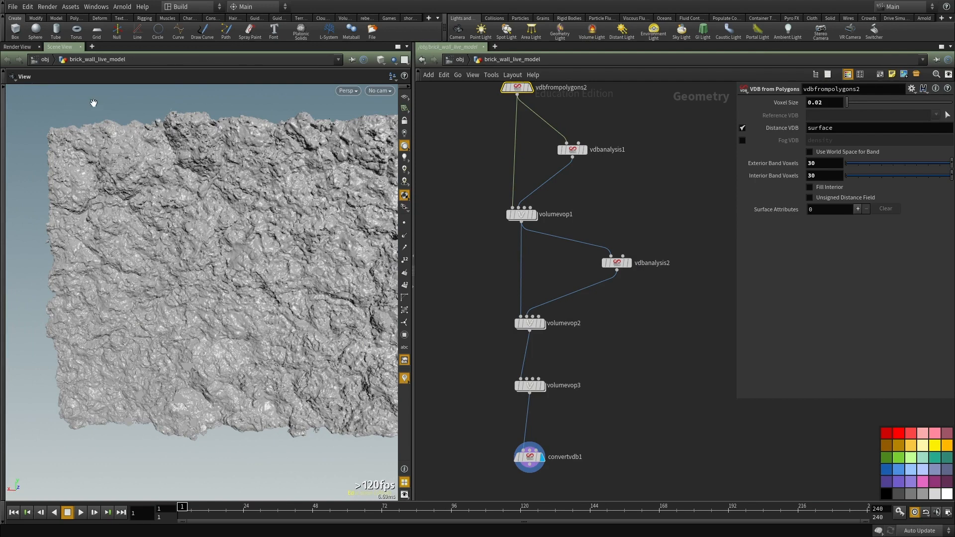
pyautogui.moveTo(212, 153); pyautogui.dragTo(144, 185)
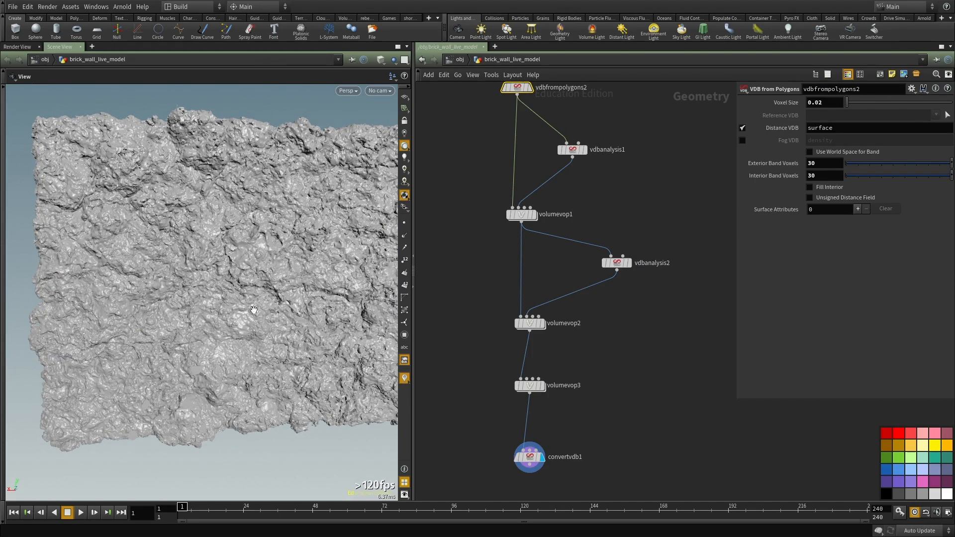
pyautogui.moveTo(226, 379); pyautogui.dragTo(213, 334, button='middle')
# Step: Display color2, move the node closer below foreach_end2, and inspect the undisplaced bricks
pyautogui.moveTo(629, 389); pyautogui.dragTo(630, 350, button='middle')
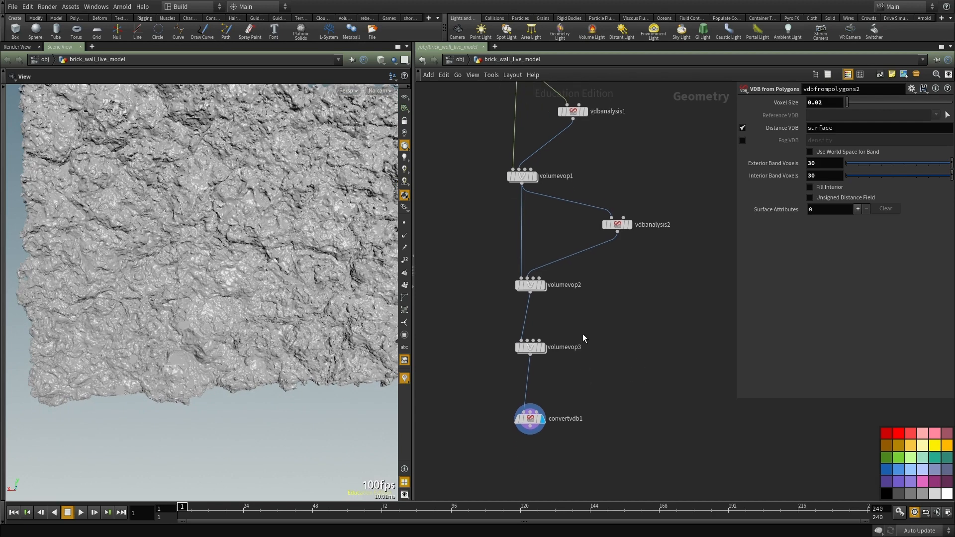
pyautogui.scroll(-6, 617, 338)
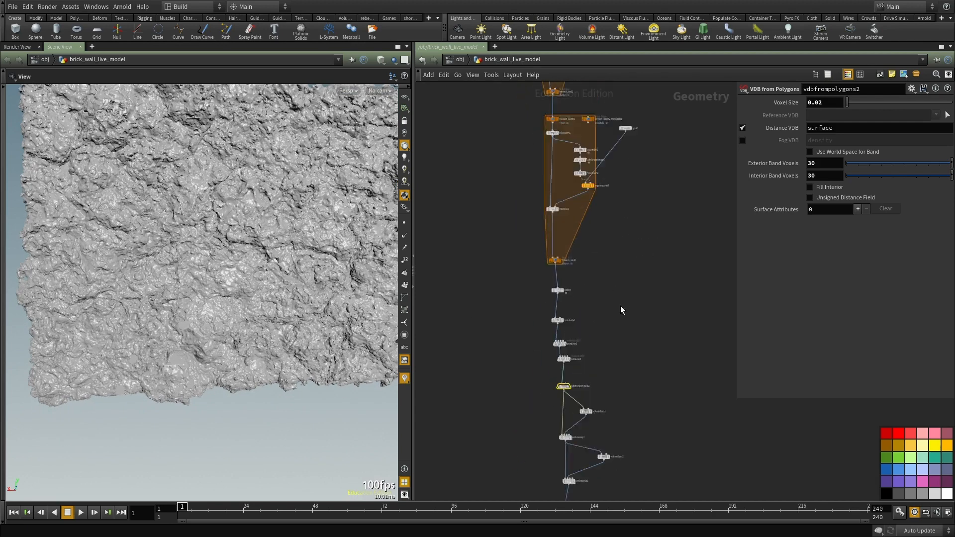
pyautogui.scroll(8, 619, 307)
pyautogui.moveTo(532, 224); pyautogui.dragTo(575, 301, button='middle')
pyautogui.click(502, 331)
pyautogui.moveTo(518, 330); pyautogui.dragTo(527, 291, button='middle')
pyautogui.press('w')
pyautogui.press('w')
pyautogui.moveTo(219, 277)
pyautogui.mouseDown()
pyautogui.moveTo(190, 283)
pyautogui.moveTo(335, 273)
pyautogui.moveTo(167, 279)
pyautogui.mouseUp()
pyautogui.moveTo(533, 330); pyautogui.dragTo(582, 376, button='middle')
pyautogui.scroll(1, 581, 377)
pyautogui.moveTo(535, 332); pyautogui.dragTo(527, 276)
pyautogui.moveTo(213, 234); pyautogui.dragTo(213, 265)
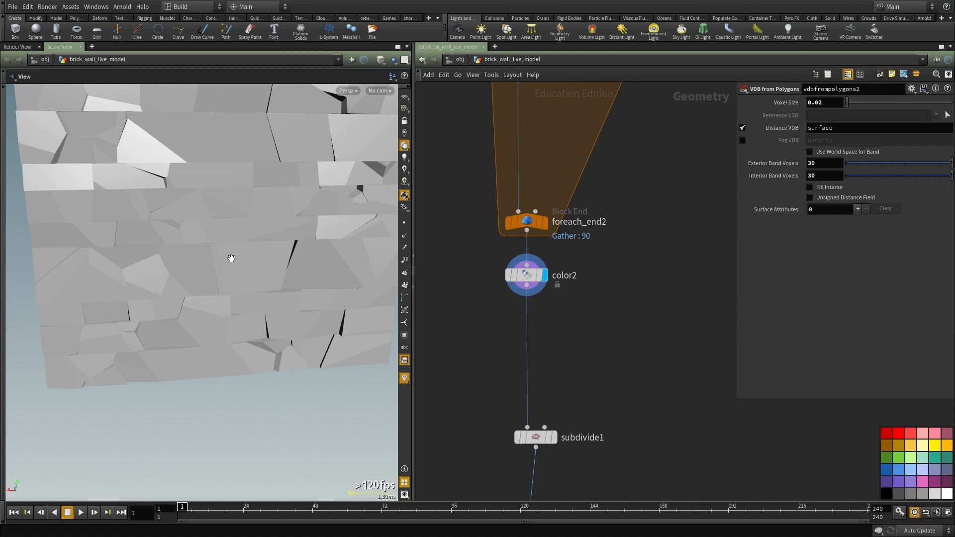
pyautogui.scroll(-3, 450, 355)
pyautogui.moveTo(557, 387); pyautogui.dragTo(560, 325, button='middle')
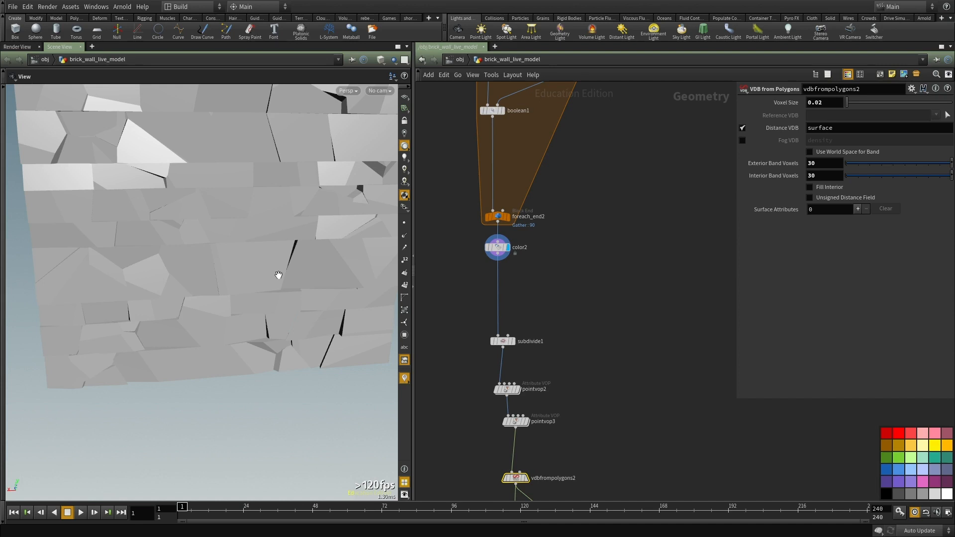
# Step: Add a Connectivity node fed by color2, display it and set its Connectivity Type to Primitive
pyautogui.scroll(5, 525, 262)
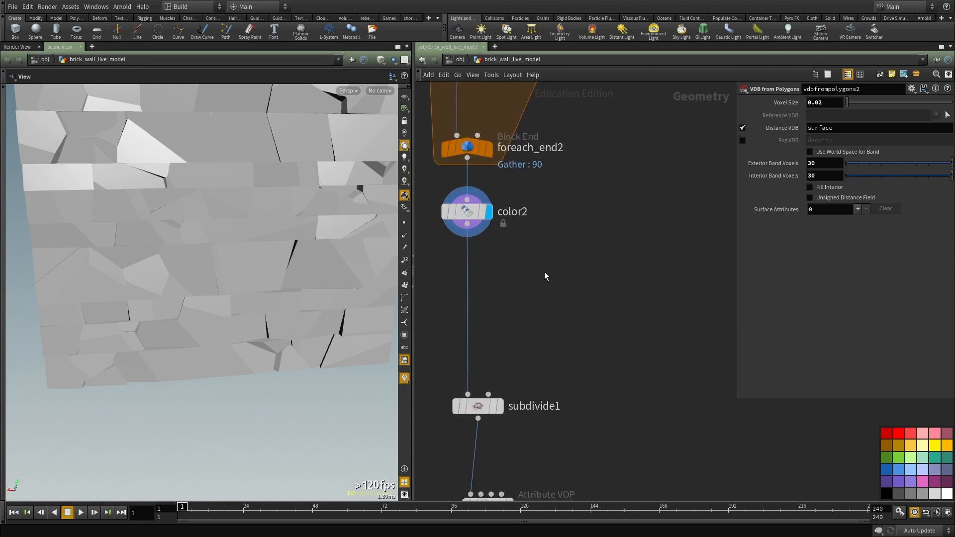
pyautogui.press('Tab')
pyautogui.write('conn')
pyautogui.press('Return')
pyautogui.click(545, 272)
pyautogui.moveTo(468, 225); pyautogui.dragTo(544, 259)
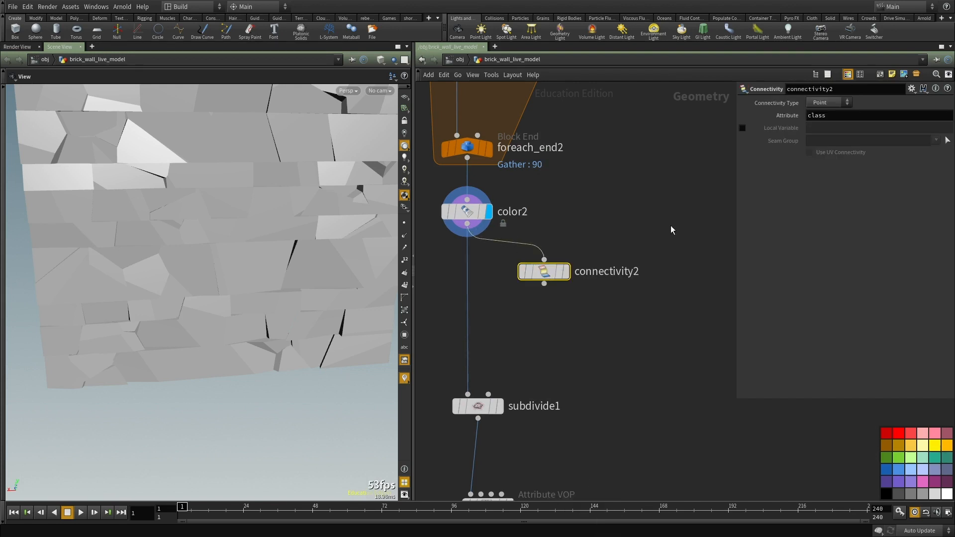
pyautogui.click(566, 272)
pyautogui.moveTo(666, 243); pyautogui.dragTo(659, 267, button='middle')
pyautogui.click(839, 105)
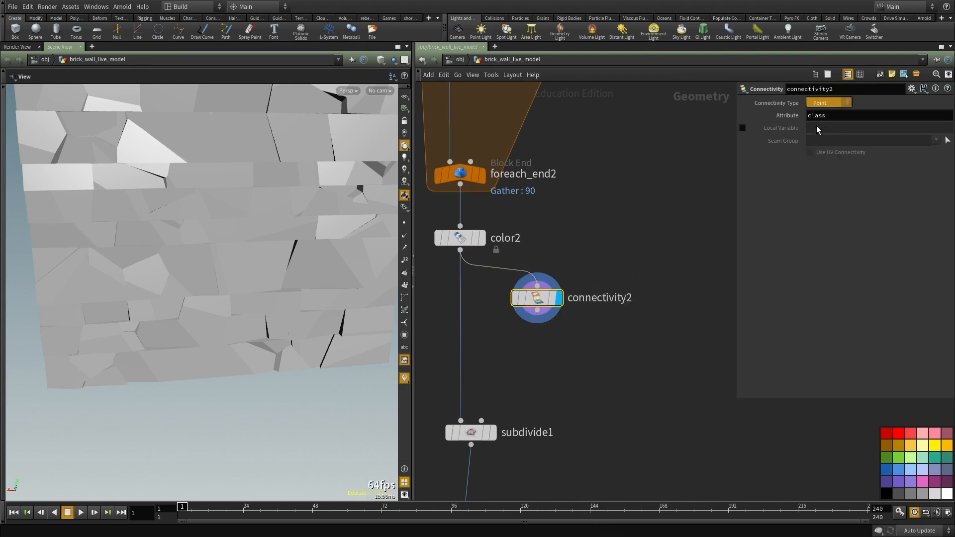
pyautogui.click(816, 127)
# Step: Add a Color node after connectivity2 and display it
pyautogui.moveTo(648, 310); pyautogui.dragTo(637, 260, button='middle')
pyautogui.press('Tab')
pyautogui.write('color')
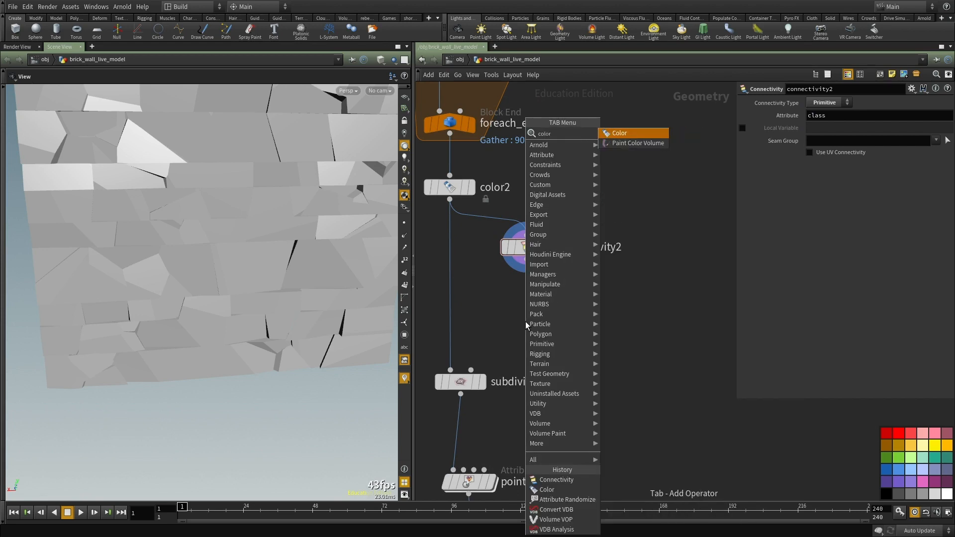
pyautogui.press('Return')
pyautogui.click(526, 322)
pyautogui.moveTo(527, 261); pyautogui.dragTo(527, 309)
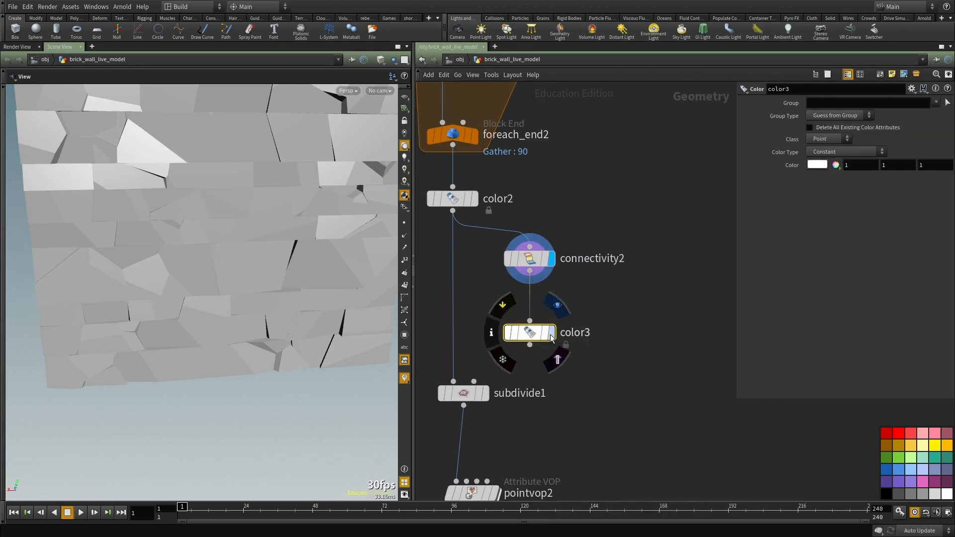
pyautogui.click(551, 333)
pyautogui.moveTo(120, 254); pyautogui.dragTo(240, 314)
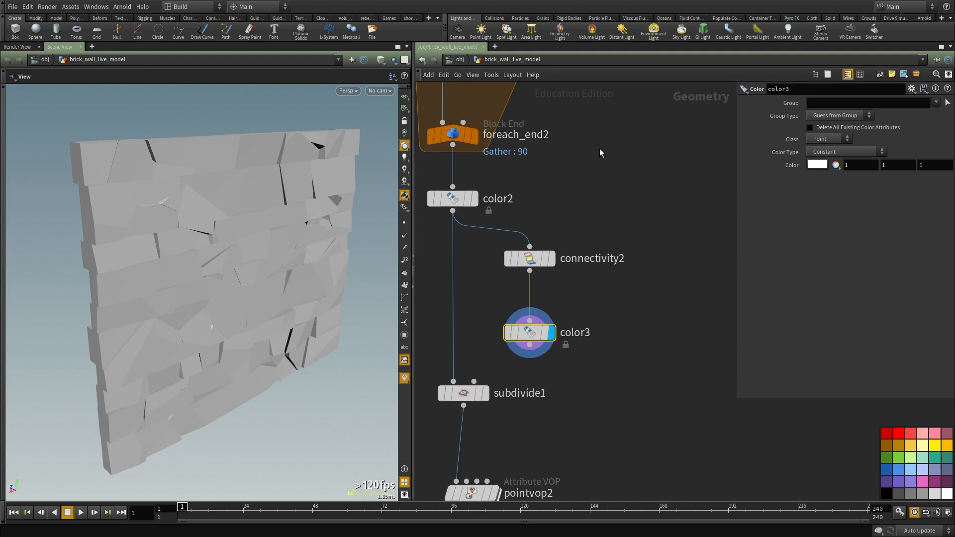
# Step: Set color3's class to Primitive and its color type to Random from Attribute, using the class attribute
pyautogui.click(836, 151)
pyautogui.click(826, 139)
pyautogui.click(823, 158)
pyautogui.click(841, 152)
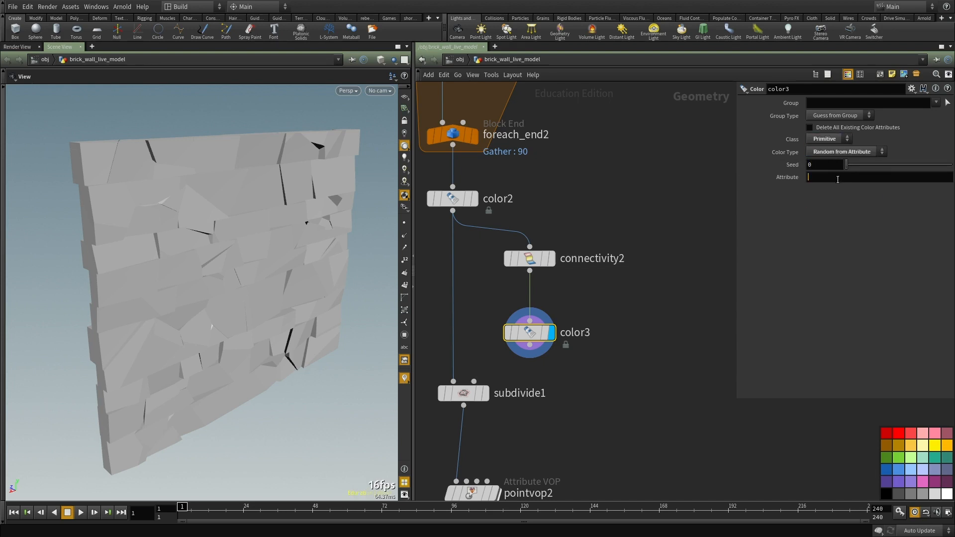
pyautogui.moveTo(600, 293); pyautogui.dragTo(593, 258, button='middle')
pyautogui.moveTo(223, 261); pyautogui.dragTo(371, 290)
# Step: Connect foreach_end2 directly to connectivity2, bypassing color2, and inspect the coloured bricks
pyautogui.moveTo(592, 273); pyautogui.dragTo(624, 322, button='middle')
pyautogui.click(554, 261)
pyautogui.click(477, 159)
pyautogui.moveTo(664, 250); pyautogui.dragTo(658, 240, button='middle')
pyautogui.moveTo(219, 271); pyautogui.dragTo(348, 306)
pyautogui.scroll(-3, 609, 301)
pyautogui.scroll(2, 558, 348)
# Step: Move color3 aside and connect connectivity2 directly to subdivide1
pyautogui.moveTo(580, 295); pyautogui.dragTo(666, 285)
pyautogui.click(581, 244)
pyautogui.click(517, 336)
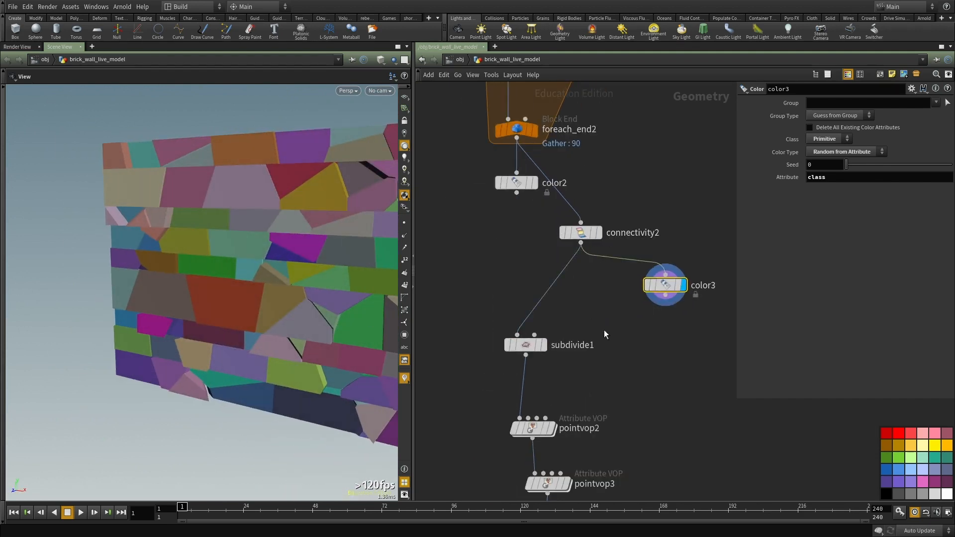
pyautogui.scroll(2, 572, 319)
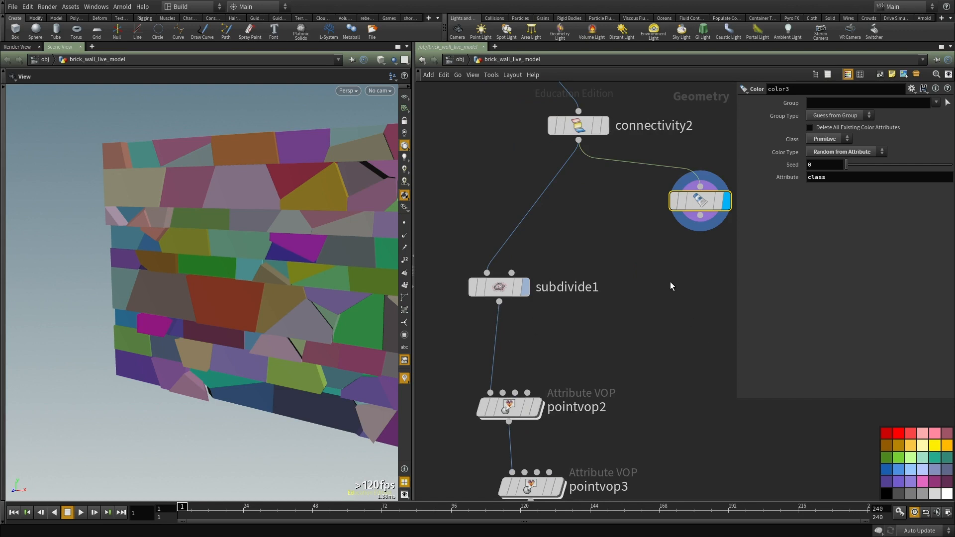
# Step: Display connectivity2 and subdivide1 in turn to examine the wall at each stage
pyautogui.moveTo(269, 249); pyautogui.dragTo(319, 298)
pyautogui.moveTo(606, 290)
pyautogui.mouseDown(button='middle')
pyautogui.moveTo(623, 331)
pyautogui.moveTo(615, 352)
pyautogui.moveTo(587, 285)
pyautogui.mouseUp(button='middle')
pyautogui.press('r')
pyautogui.click(587, 152)
pyautogui.press('r')
pyautogui.click(523, 310)
# Step: Connect color3 to subdivide1, place it between connectivity2 and subdivide1, and inspect the subdivided coloured wall
pyautogui.scroll(-3, 595, 284)
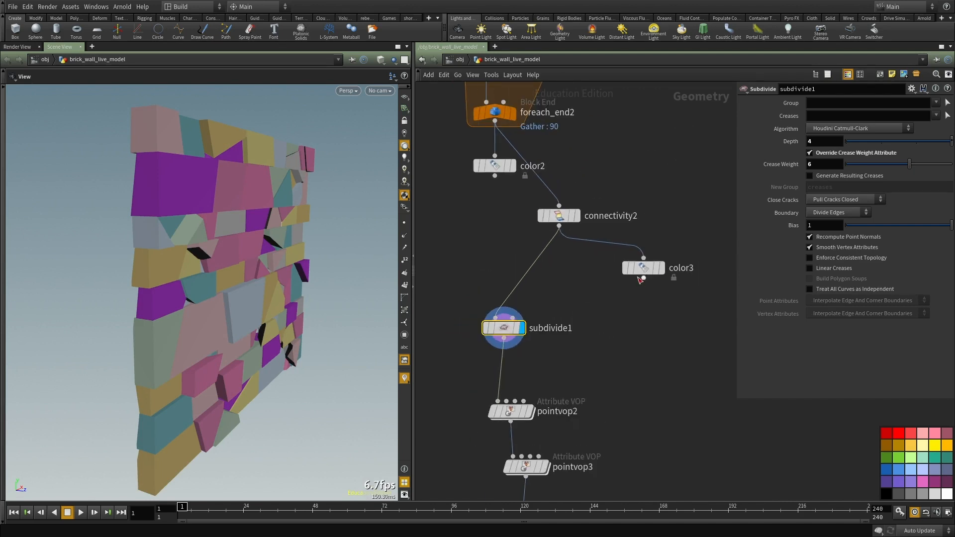
pyautogui.click(497, 317)
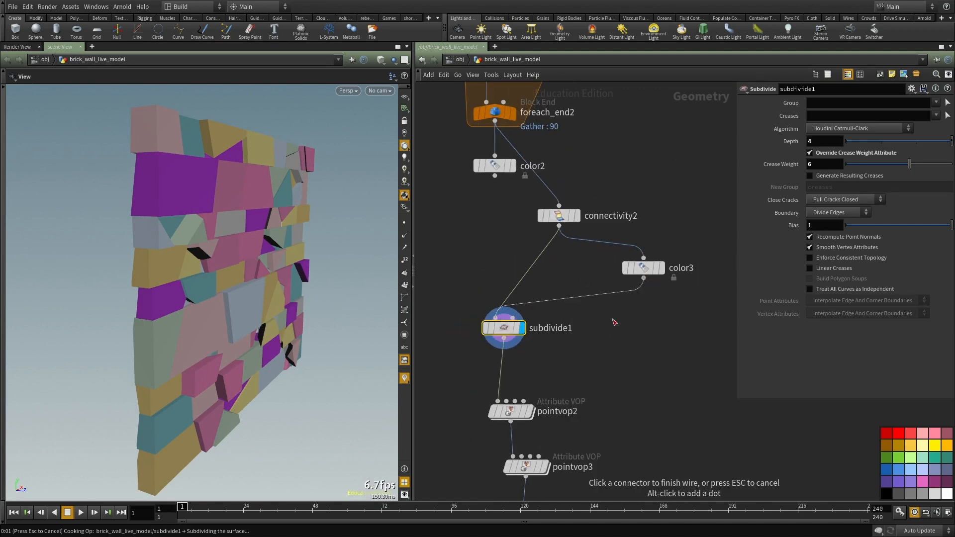
pyautogui.moveTo(590, 358); pyautogui.dragTo(589, 321, button='middle')
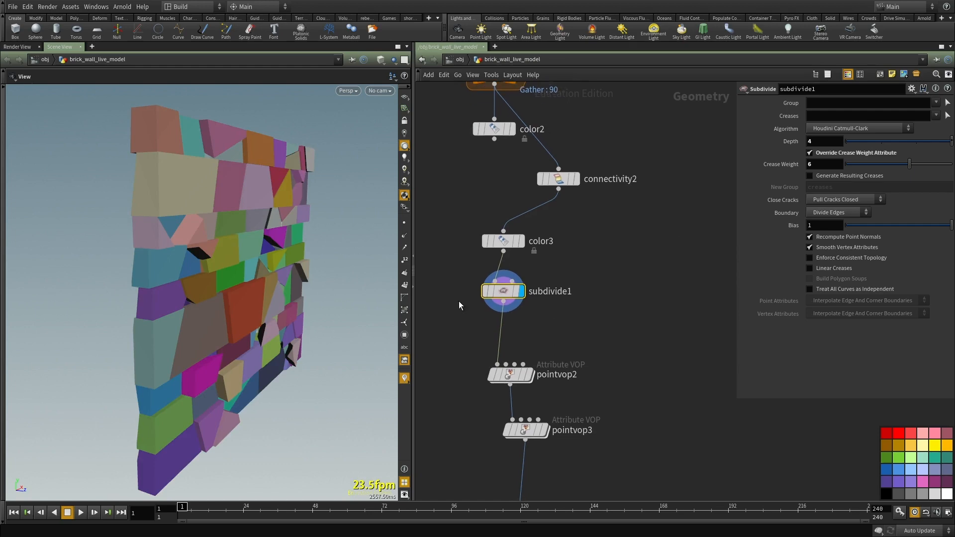
pyautogui.moveTo(348, 303); pyautogui.dragTo(192, 326)
pyautogui.press('w')
pyautogui.press('w')
# Step: Display pointvop2 and then pointvop3, and save the scene
pyautogui.moveTo(618, 334); pyautogui.dragTo(607, 222, button='middle')
pyautogui.click(516, 263)
pyautogui.moveTo(580, 290); pyautogui.dragTo(585, 256, button='middle')
pyautogui.click(536, 283)
pyautogui.moveTo(588, 321); pyautogui.dragTo(587, 256, button='middle')
pyautogui.hotkey('ctrl', 's')
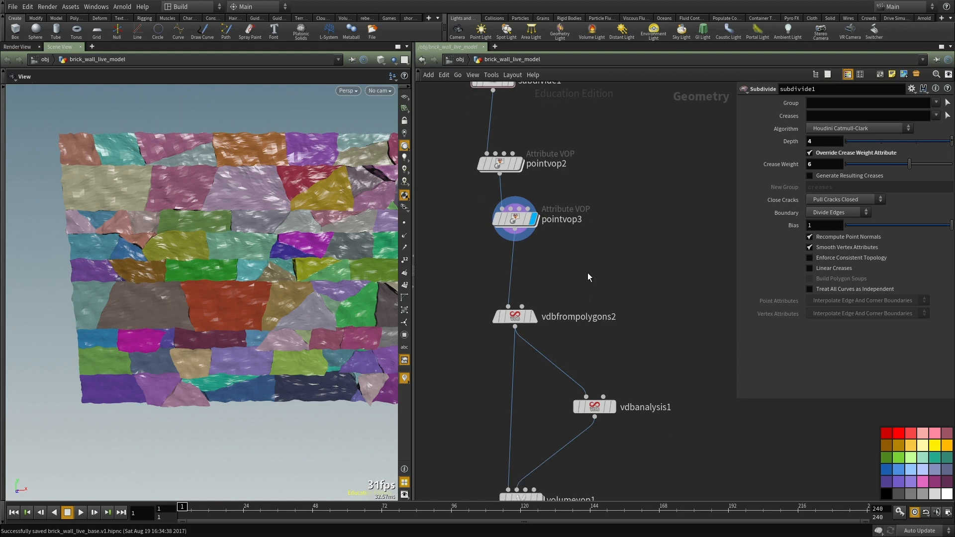
# Step: In Manual update mode, set vdbfrompolygons2's voxel size to 0.06, display the node and force an update
pyautogui.click(515, 316)
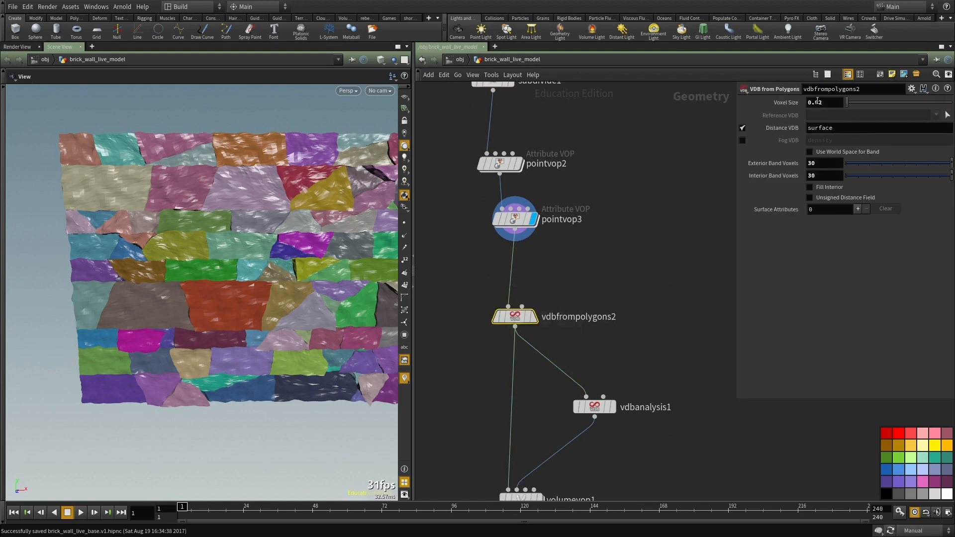
pyautogui.moveTo(629, 276); pyautogui.dragTo(622, 240, button='middle')
pyautogui.click(527, 279)
pyautogui.moveTo(614, 321); pyautogui.dragTo(612, 288, button='middle')
pyautogui.keyDown('alt'); pyautogui.moveTo(209, 251); pyautogui.dragTo(237, 252); pyautogui.keyUp('alt')
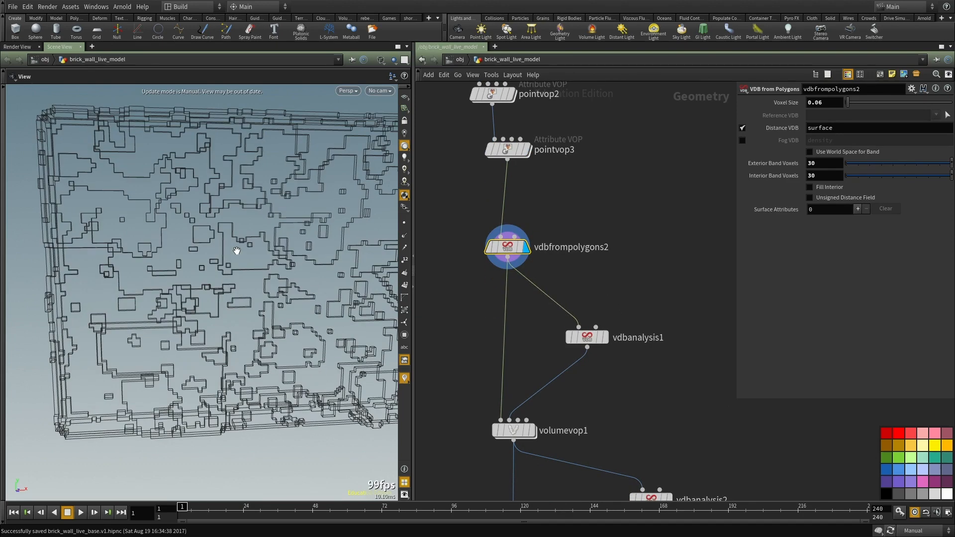
pyautogui.press('F9')
pyautogui.moveTo(607, 209); pyautogui.dragTo(606, 224, button='middle')
# Step: Switch the viewport between wireframe and shaded display to inspect the coarser VDB wall
pyautogui.press('w')
pyautogui.keyDown('alt'); pyautogui.moveTo(290, 287); pyautogui.dragTo(231, 309, button='right'); pyautogui.keyUp('alt')
pyautogui.press('w')
pyautogui.moveTo(231, 309)
pyautogui.keyDown('alt'); pyautogui.mouseDown()
pyautogui.moveTo(252, 307)
pyautogui.moveTo(194, 309)
pyautogui.mouseUp(); pyautogui.keyUp('alt')
pyautogui.press('w')
pyautogui.keyDown('alt'); pyautogui.moveTo(195, 309); pyautogui.dragTo(202, 299, button='right'); pyautogui.keyUp('alt')
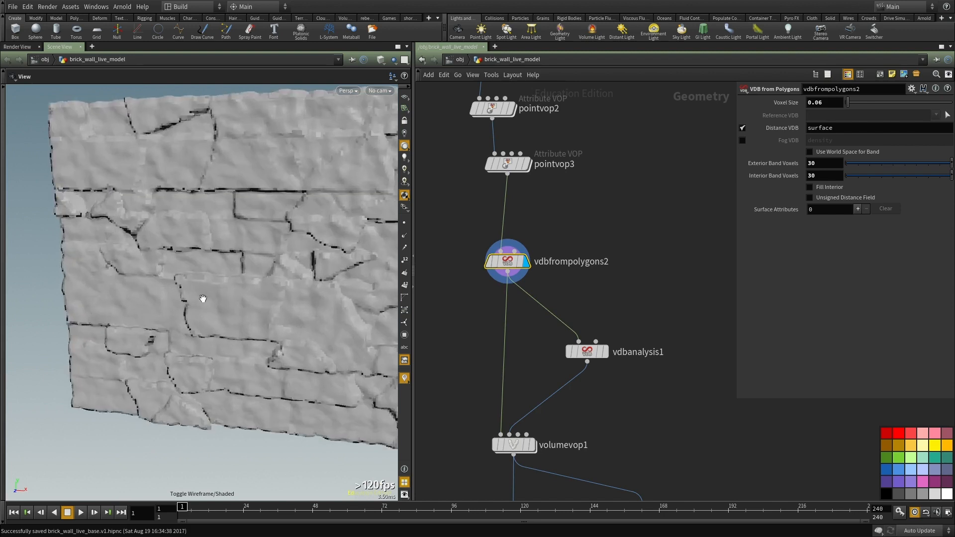
pyautogui.keyDown('alt'); pyautogui.moveTo(203, 299); pyautogui.dragTo(267, 294); pyautogui.keyUp('alt')
# Step: Check the node information of vdbfrompolygons2 and inspect the VDB wall from other angles
pyautogui.middleClick(508, 261)
pyautogui.moveTo(623, 210); pyautogui.dragTo(622, 263, button='middle')
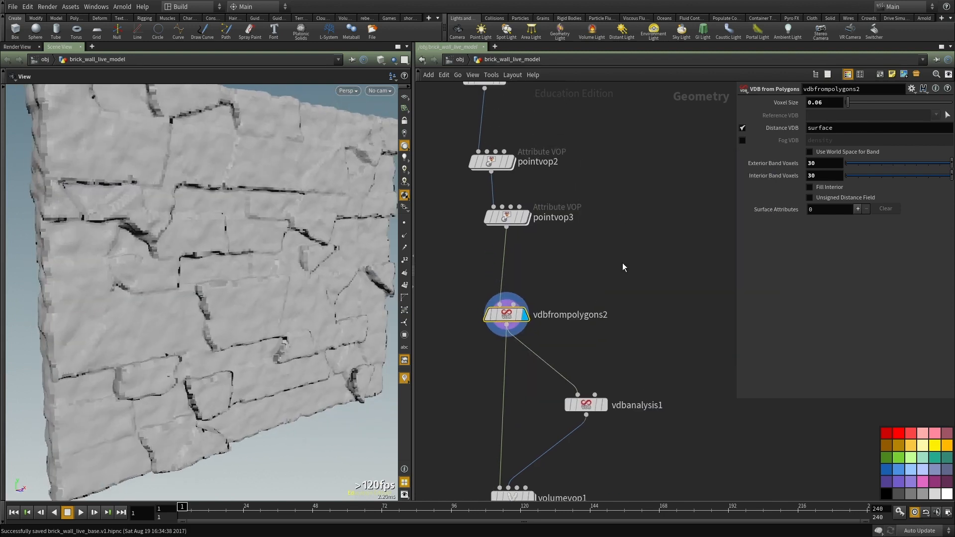
pyautogui.middleClick(505, 317)
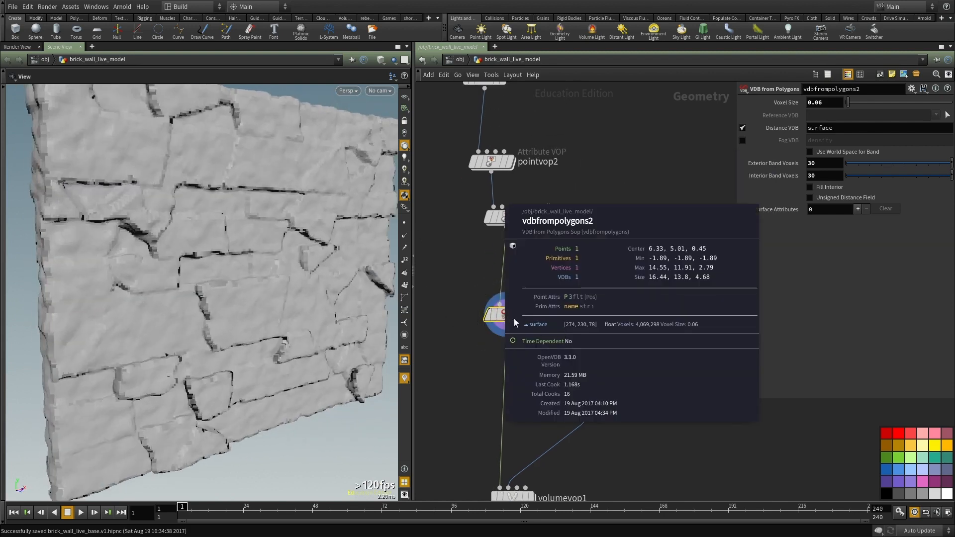
pyautogui.moveTo(640, 239); pyautogui.dragTo(604, 187, button='middle')
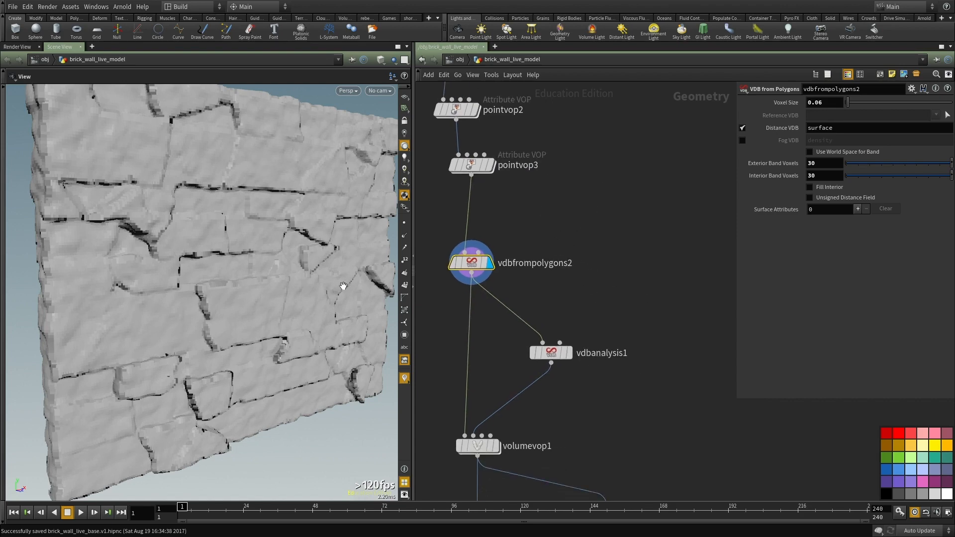
pyautogui.moveTo(345, 284); pyautogui.dragTo(338, 269)
pyautogui.moveTo(205, 252); pyautogui.dragTo(236, 247)
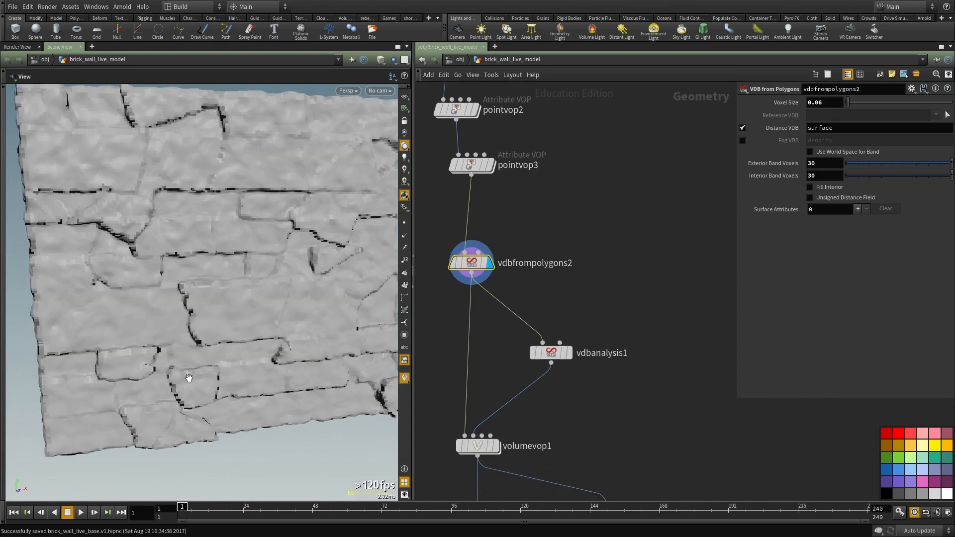
# Step: Add one surface attribute to vdbfrompolygons2, using primitive.class with the VDB name class
pyautogui.moveTo(297, 229); pyautogui.dragTo(265, 223)
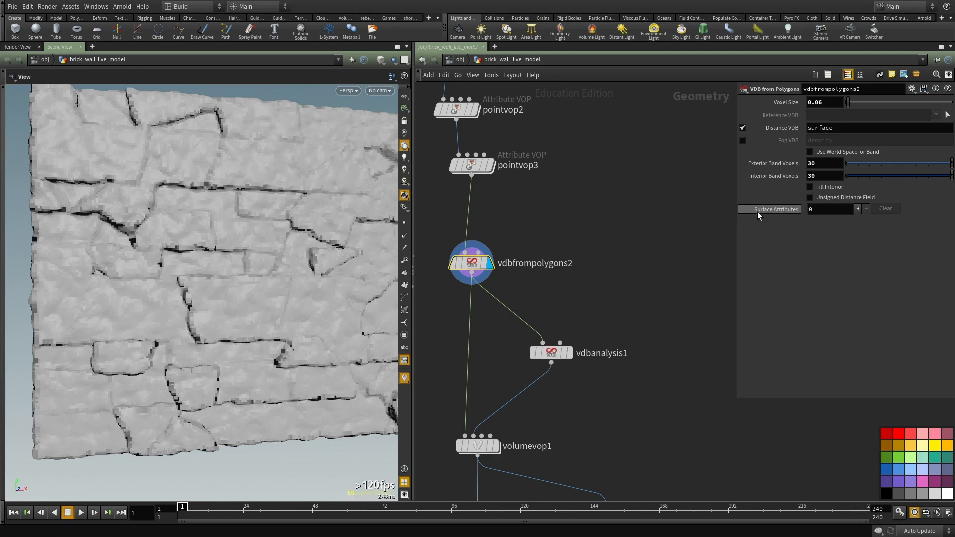
pyautogui.click(859, 209)
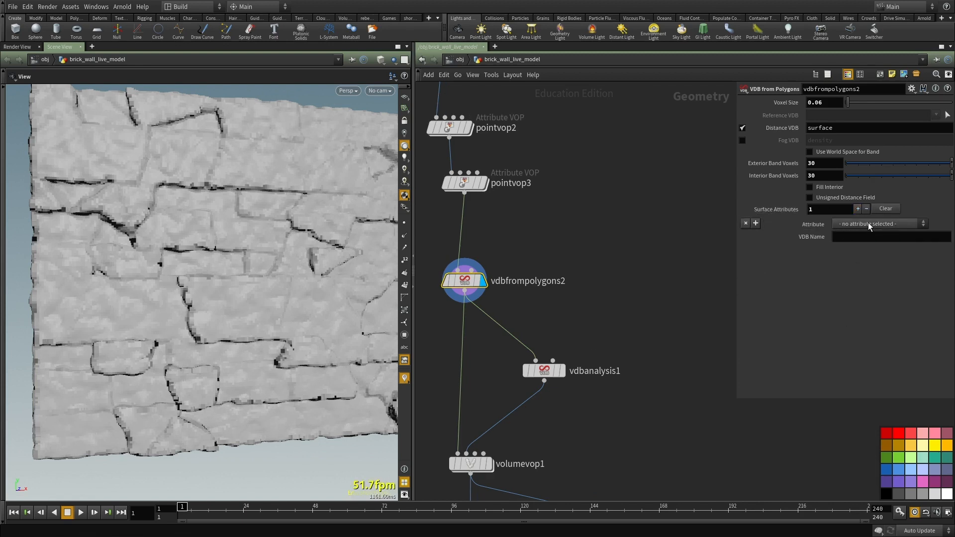
pyautogui.click(869, 224)
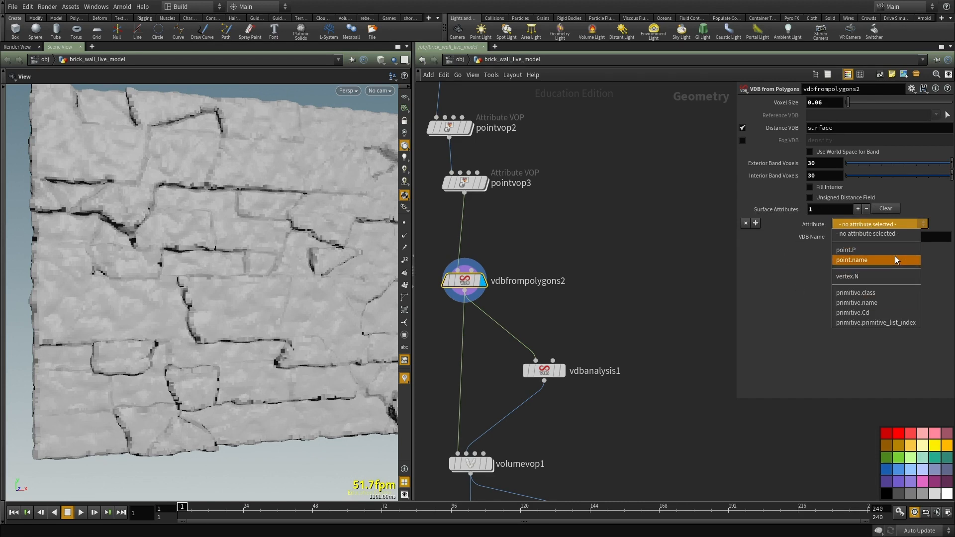
pyautogui.click(869, 297)
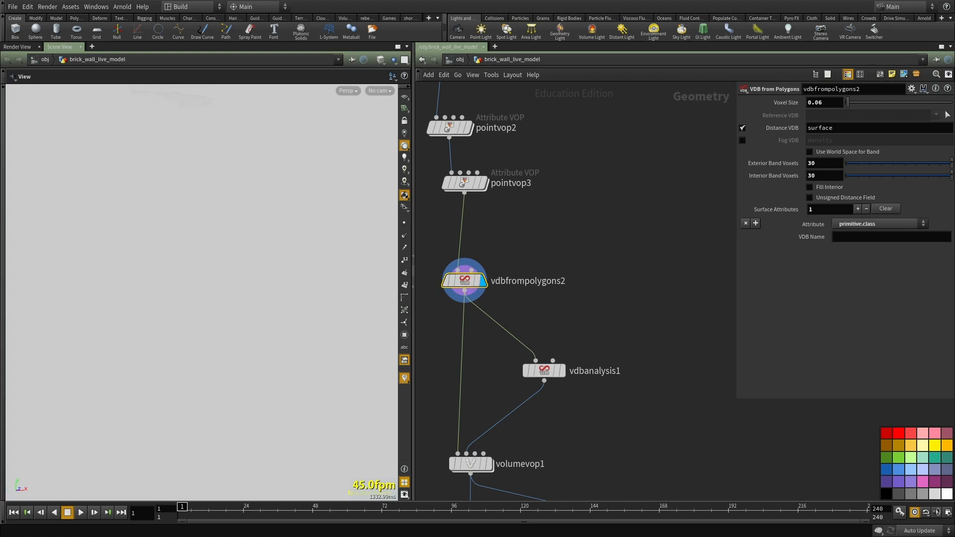
pyautogui.click(848, 237)
# Step: Check the node information of vdbfrompolygons2 and pointvop3, and inspect the framed VDB volumes in wireframe
pyautogui.moveTo(563, 322); pyautogui.dragTo(572, 349, button='middle')
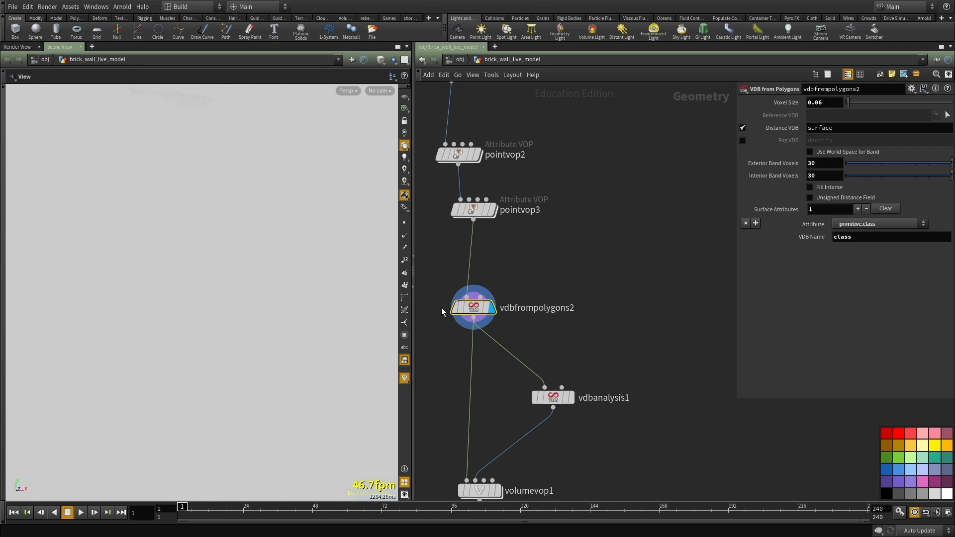
pyautogui.middleClick(473, 307)
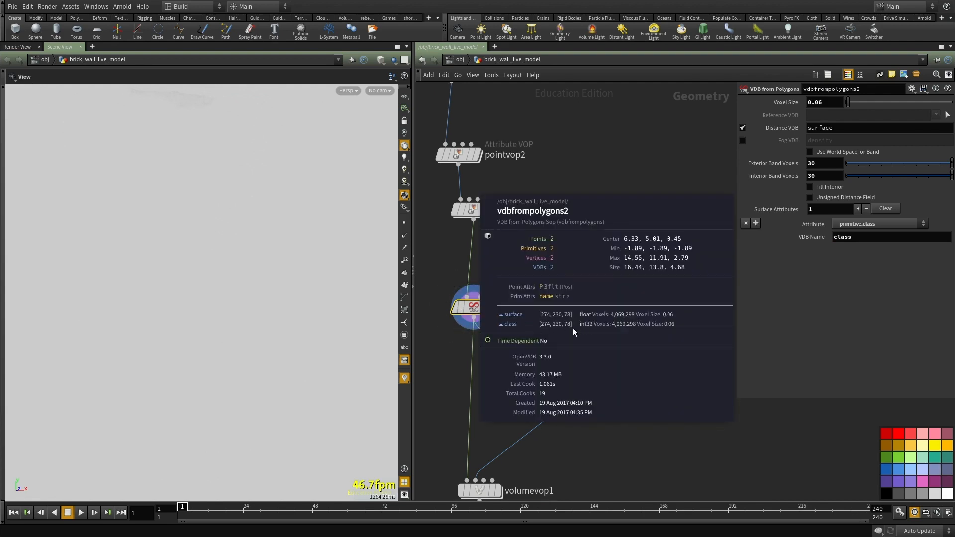
pyautogui.middleClick(478, 208)
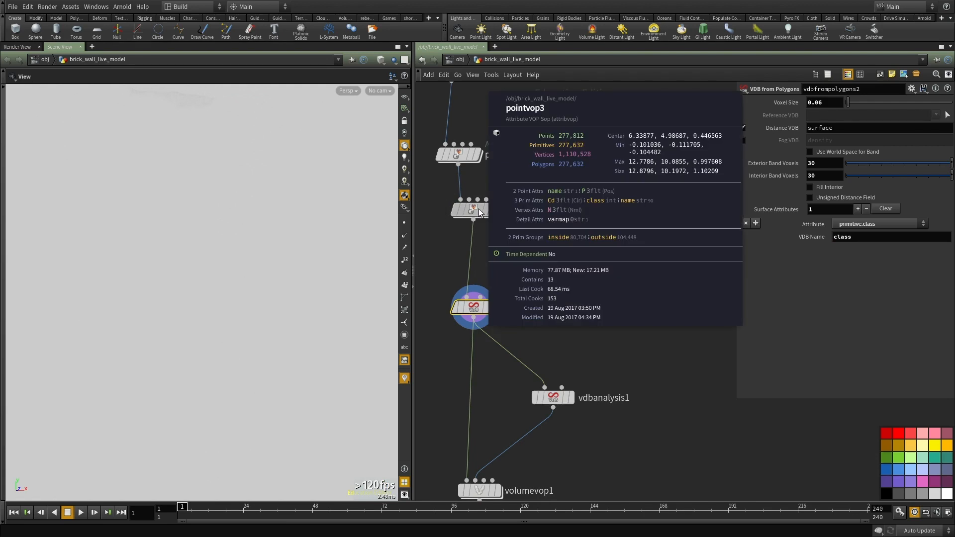
pyautogui.moveTo(508, 225); pyautogui.dragTo(529, 190, button='middle')
pyautogui.press('h')
pyautogui.press('w')
pyautogui.moveTo(210, 317); pyautogui.dragTo(298, 321)
pyautogui.scroll(2, 499, 272)
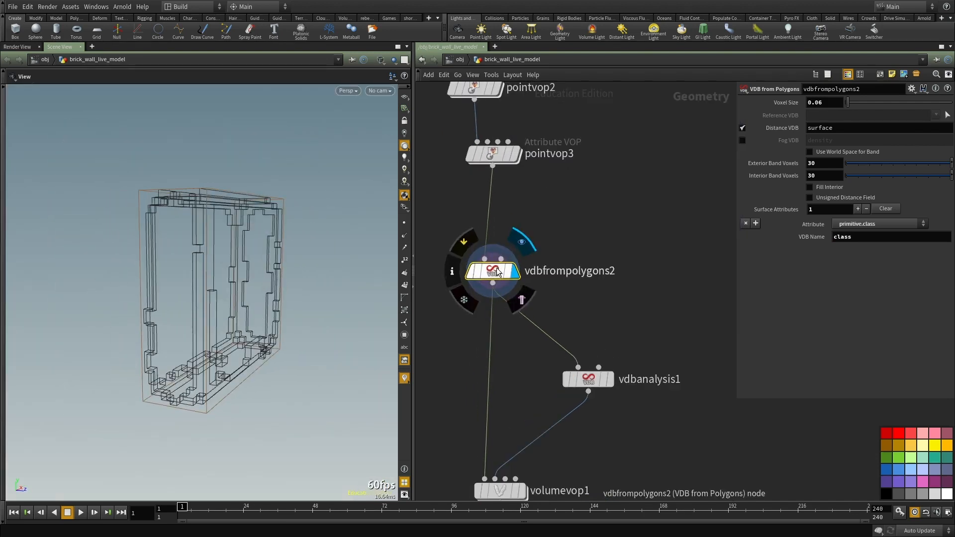
# Step: Move vdbfrompolygons2 closer beneath pointvop3 and return the viewport to shaded display
pyautogui.moveTo(499, 272); pyautogui.dragTo(500, 204)
pyautogui.moveTo(628, 266); pyautogui.dragTo(642, 297, button='middle')
pyautogui.moveTo(220, 258); pyautogui.dragTo(344, 273)
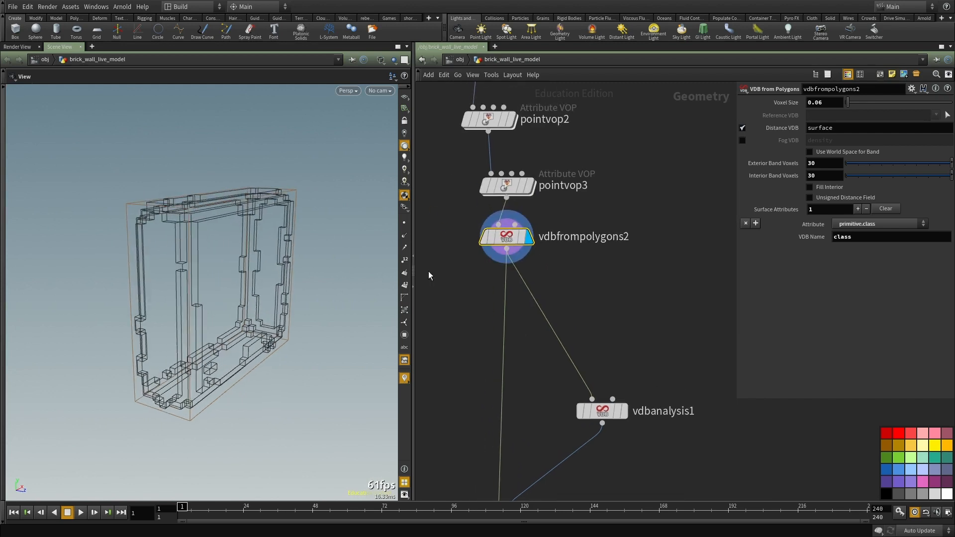
pyautogui.press('w')
pyautogui.moveTo(200, 261); pyautogui.dragTo(243, 258)
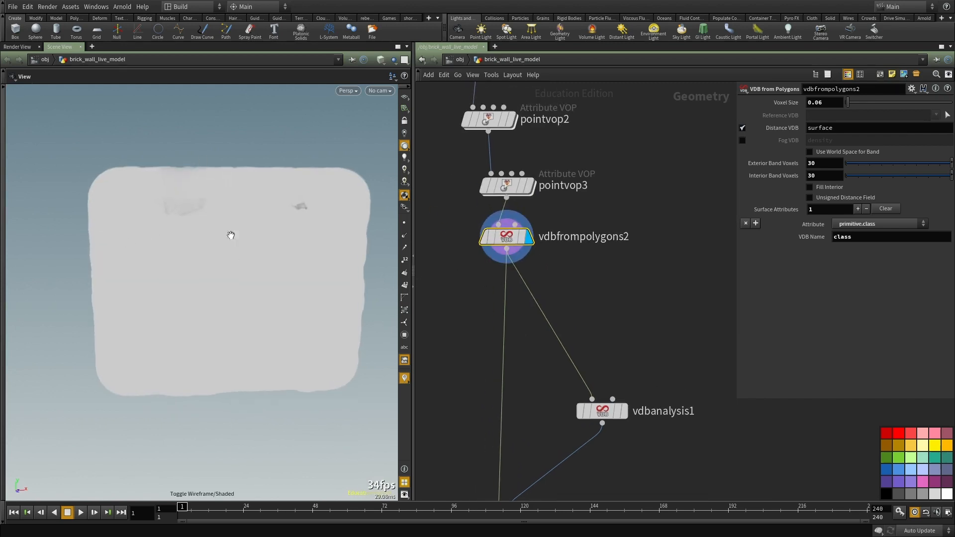
# Step: Add a Visibility node beside vdbfrompolygons2, connect it to that node's output and display it
pyautogui.click(550, 295)
pyautogui.press('Tab')
pyautogui.write('visi')
pyautogui.press('Return')
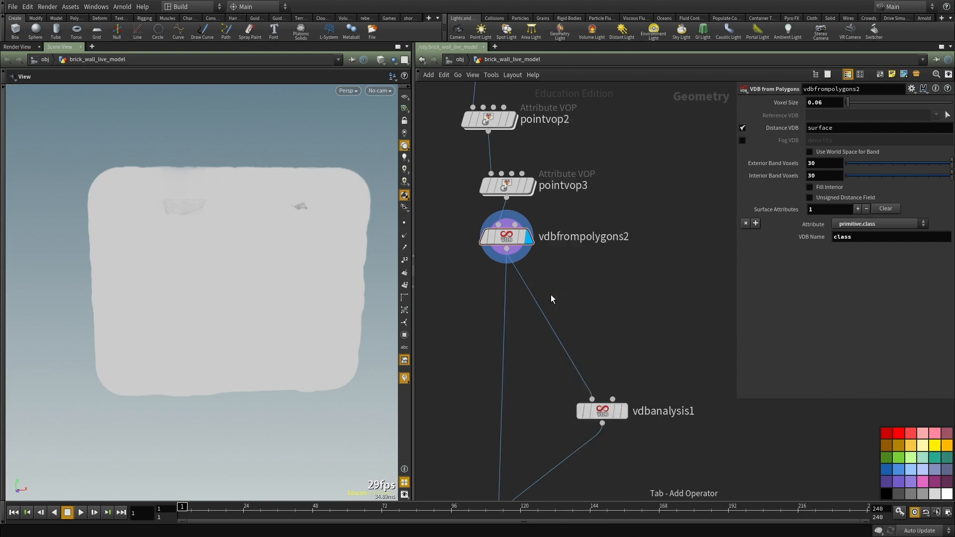
pyautogui.click(550, 295)
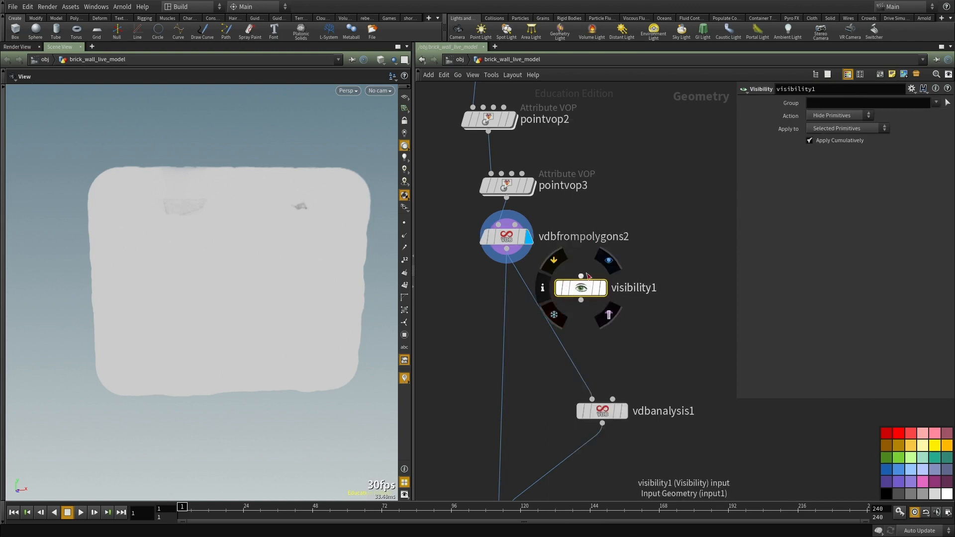
pyautogui.moveTo(587, 273); pyautogui.dragTo(506, 249)
pyautogui.click(604, 288)
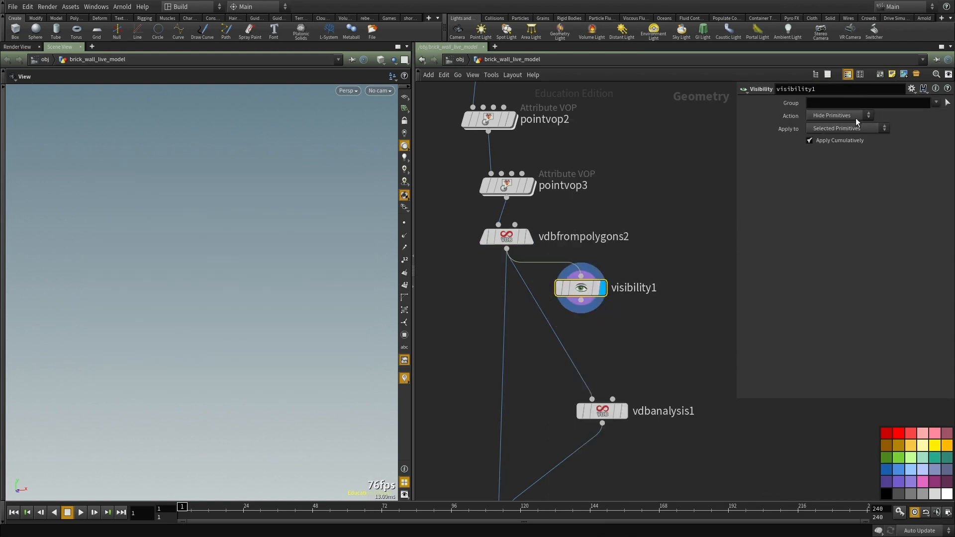
pyautogui.click(924, 108)
pyautogui.click(936, 102)
pyautogui.click(921, 114)
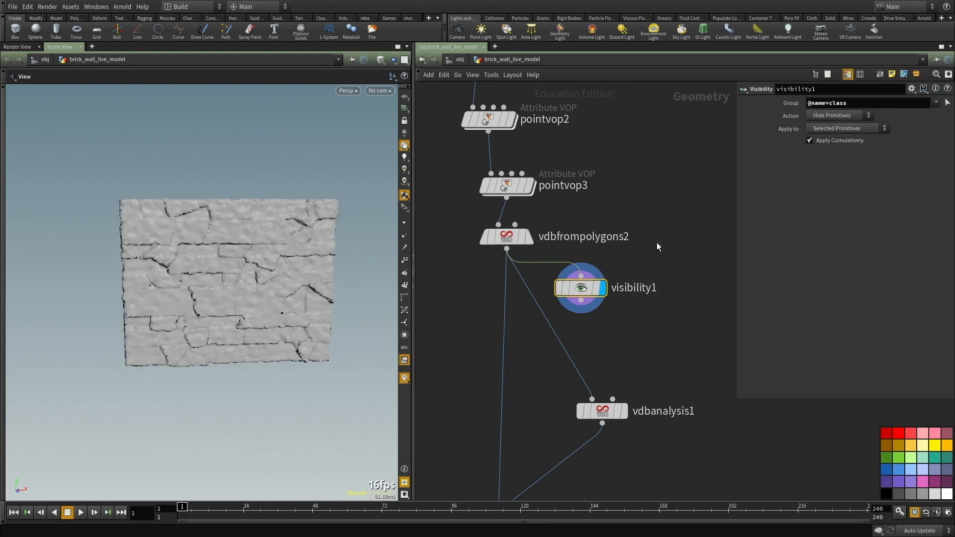
# Step: Insert visibility1 between vdbfrompolygons2 and volumevop1, and feed vdbanalysis1 from visibility1 too
pyautogui.scroll(3, 656, 242)
pyautogui.click(492, 176)
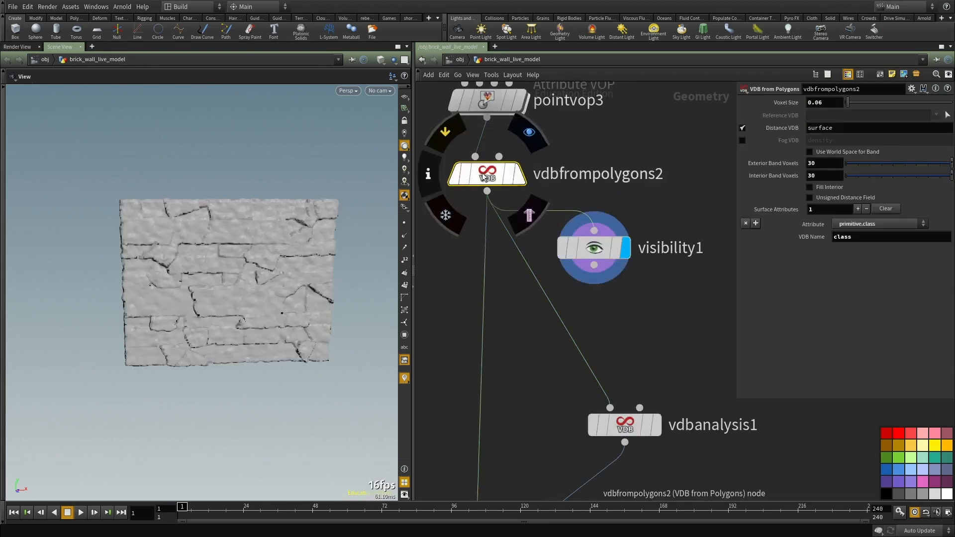
pyautogui.middleClick(491, 176)
pyautogui.moveTo(546, 293); pyautogui.dragTo(458, 300)
pyautogui.scroll(-2, 501, 362)
pyautogui.moveTo(500, 362); pyautogui.dragTo(532, 268, button='middle')
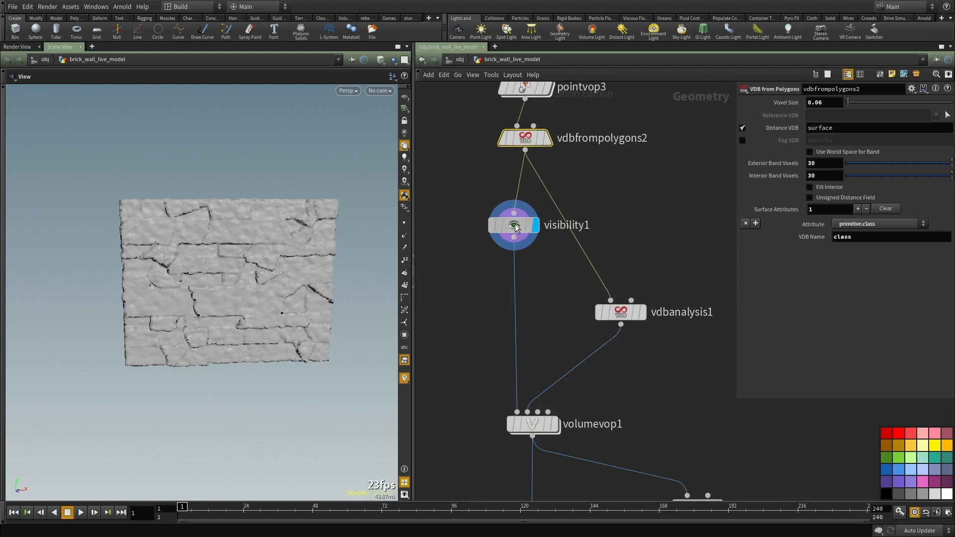
pyautogui.moveTo(514, 224); pyautogui.dragTo(515, 233)
pyautogui.moveTo(551, 196); pyautogui.dragTo(537, 268, button='middle')
pyautogui.moveTo(536, 267)
pyautogui.mouseDown()
pyautogui.moveTo(504, 333)
pyautogui.moveTo(501, 314)
pyautogui.moveTo(526, 263)
pyautogui.moveTo(517, 266)
pyautogui.mouseUp()
pyautogui.moveTo(595, 275); pyautogui.dragTo(608, 133, button='middle')
# Step: Display volumevop1 to inspect the displaced wall, and return the display to visibility1
pyautogui.moveTo(613, 291)
pyautogui.mouseDown()
pyautogui.moveTo(500, 384)
pyautogui.moveTo(603, 292)
pyautogui.mouseUp()
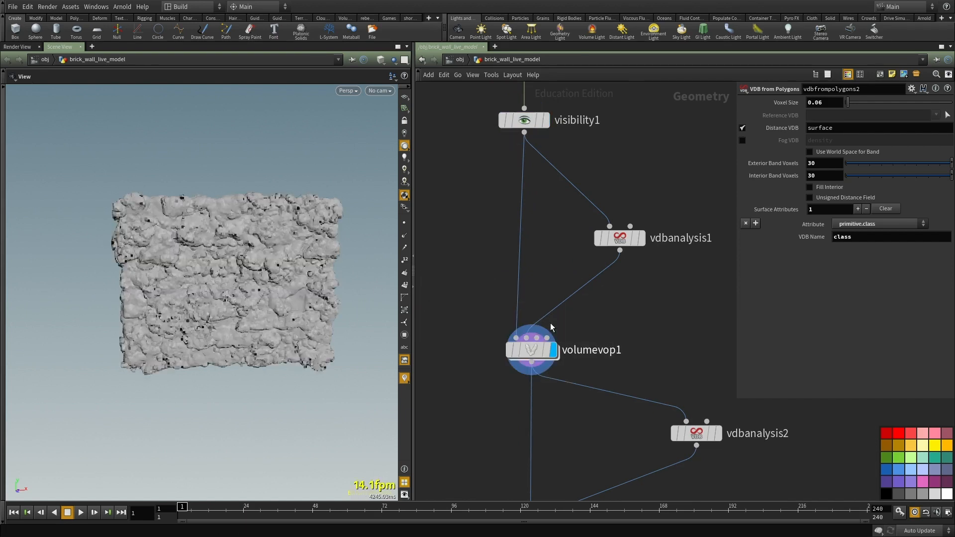
pyautogui.scroll(3, 206, 332)
pyautogui.moveTo(206, 332)
pyautogui.mouseDown()
pyautogui.moveTo(322, 314)
pyautogui.moveTo(189, 330)
pyautogui.mouseUp()
pyautogui.moveTo(640, 150); pyautogui.dragTo(622, 195, button='middle')
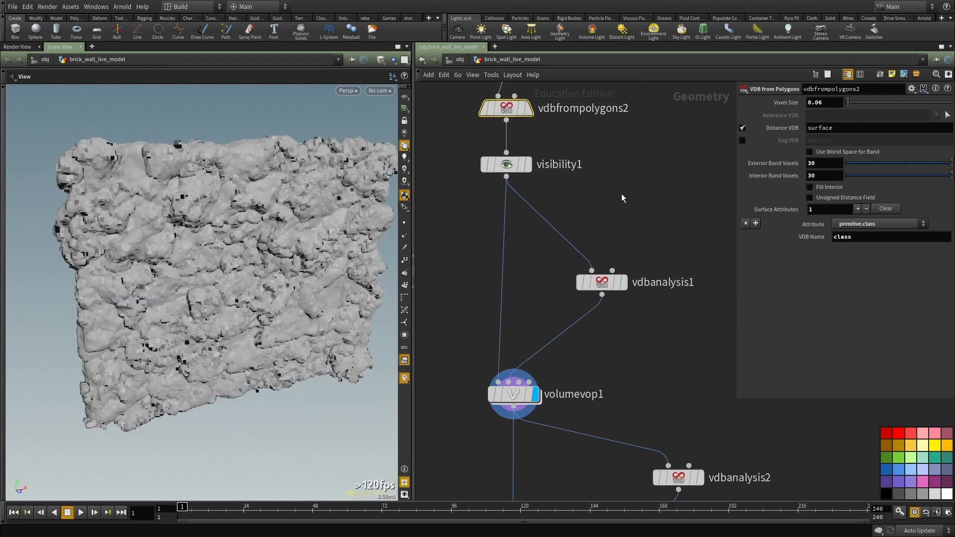
pyautogui.moveTo(141, 283)
pyautogui.mouseDown(button='right')
pyautogui.moveTo(234, 252)
pyautogui.moveTo(228, 273)
pyautogui.moveTo(79, 282)
pyautogui.moveTo(125, 291)
pyautogui.mouseUp(button='right')
pyautogui.click(527, 165)
pyautogui.moveTo(583, 144); pyautogui.dragTo(587, 232, button='middle')
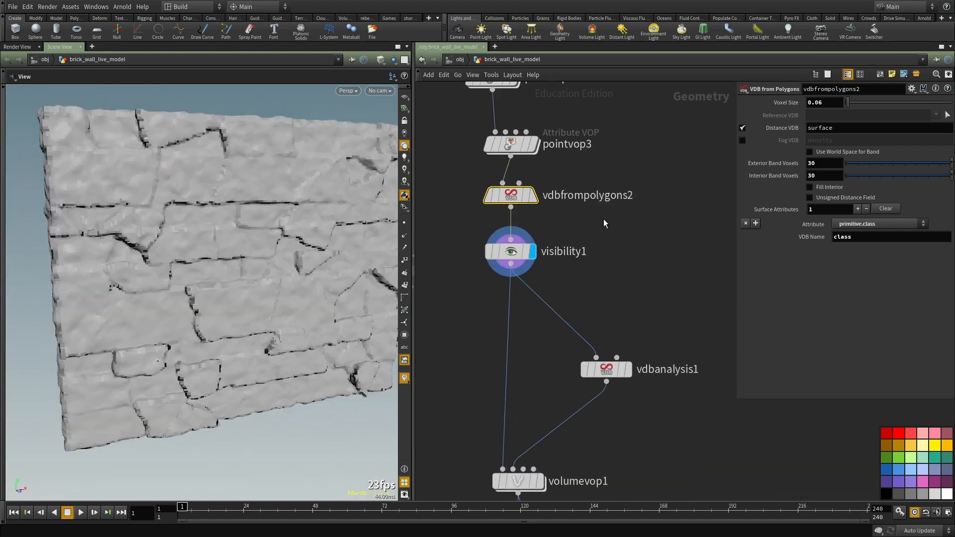
# Step: Display vdbfrompolygons2 and then volumevop1, and examine the displaced wall up close
pyautogui.press('r')
pyautogui.click(528, 196)
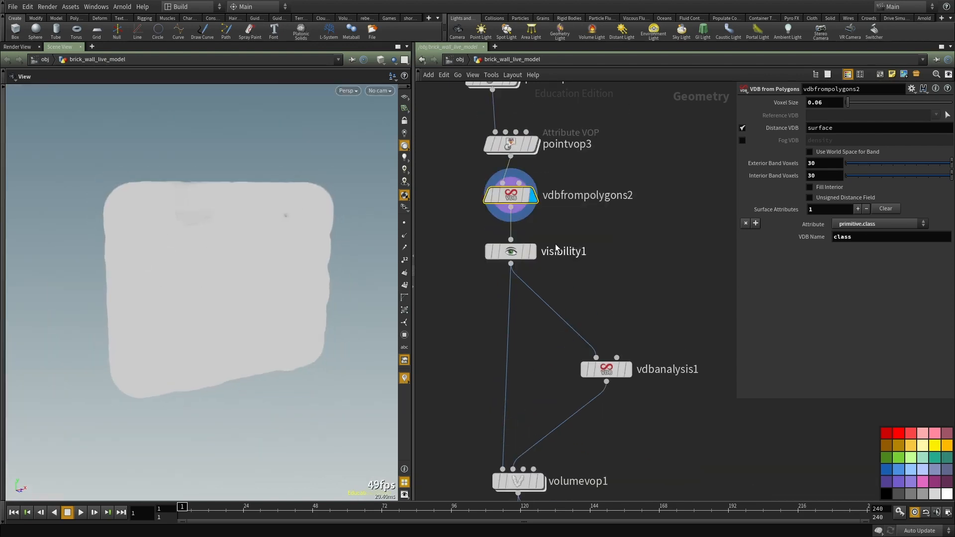
pyautogui.moveTo(558, 267); pyautogui.dragTo(523, 248)
pyautogui.moveTo(590, 290); pyautogui.dragTo(582, 174, button='middle')
pyautogui.press('r')
pyautogui.moveTo(617, 330); pyautogui.dragTo(489, 407)
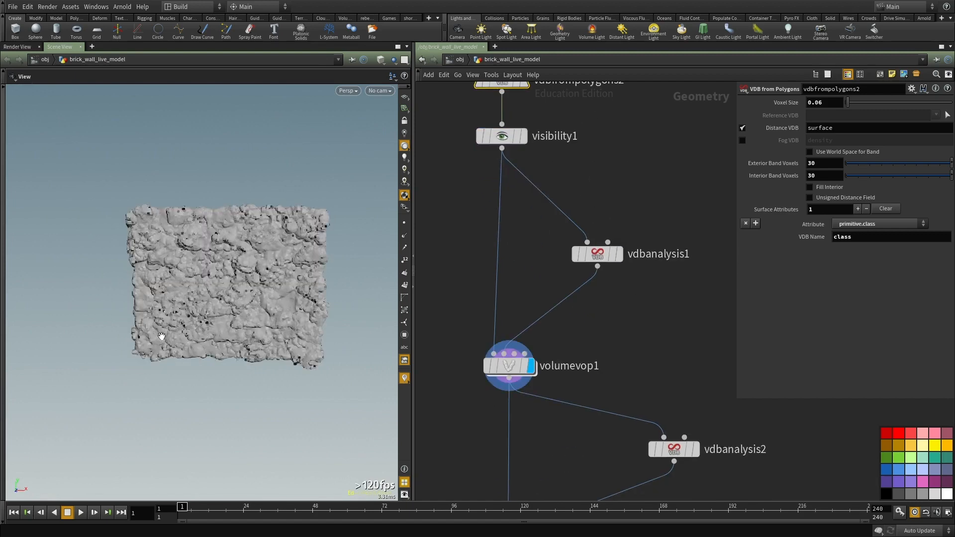
pyautogui.moveTo(164, 334); pyautogui.dragTo(219, 275, button='right')
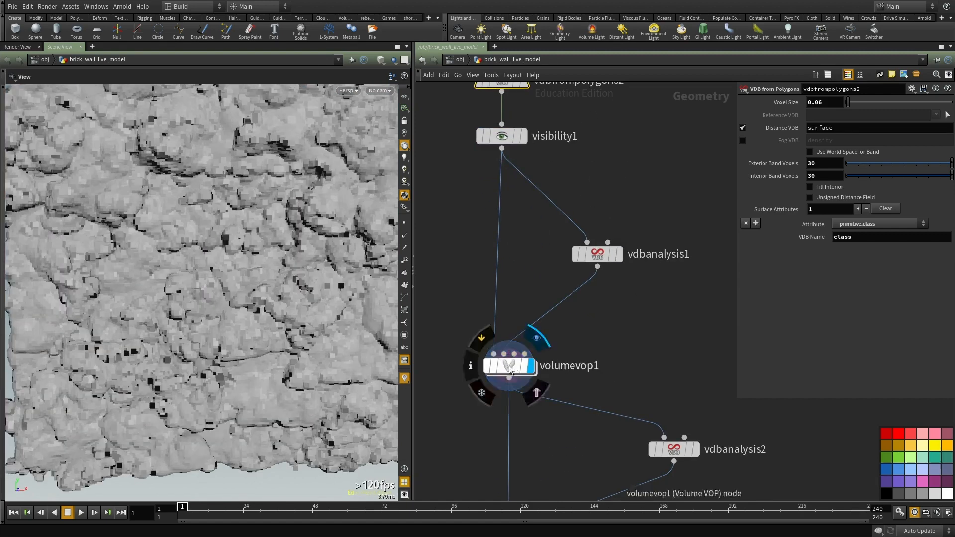
# Step: Inside volumevop1, move volumesamplefile1 and bind1 up beside add2
pyautogui.doubleClick(508, 366)
pyautogui.moveTo(619, 358); pyautogui.dragTo(429, 399, button='middle')
pyautogui.moveTo(565, 354); pyautogui.dragTo(527, 379, button='middle')
pyautogui.scroll(2, 586, 365)
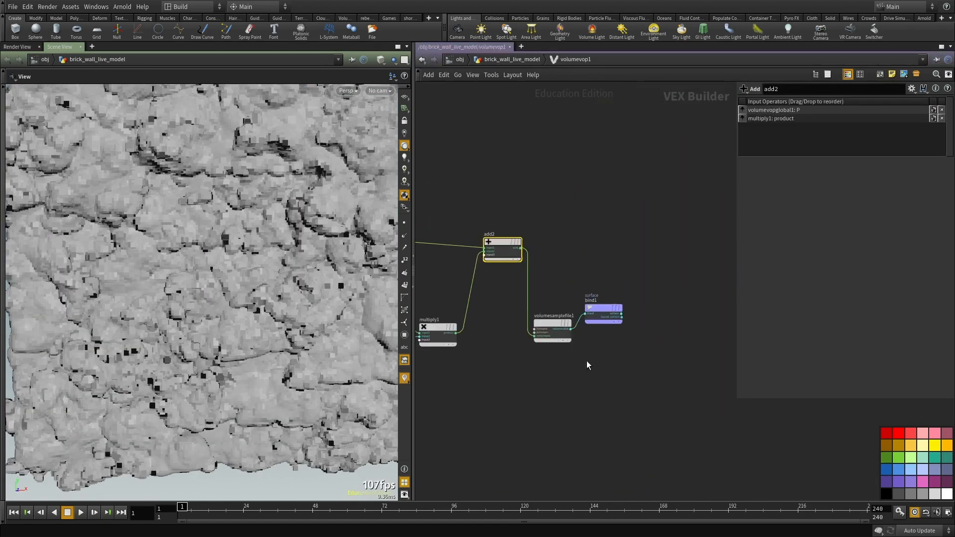
pyautogui.moveTo(637, 395); pyautogui.dragTo(550, 284)
pyautogui.moveTo(548, 322); pyautogui.dragTo(569, 242)
pyautogui.scroll(3, 657, 299)
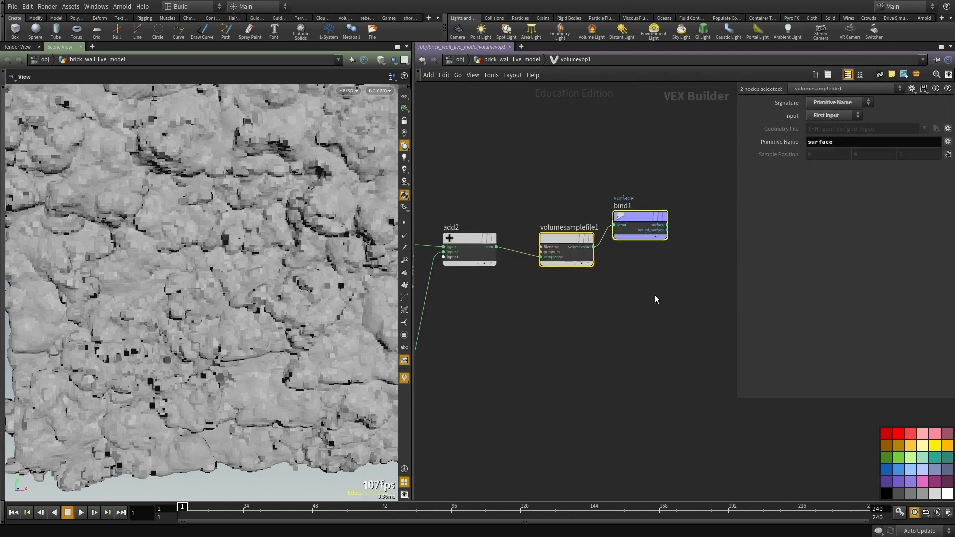
# Step: Duplicate volumesamplefile1 and bind1 in volumevop1, feed the copy from add2, and set volumesamplefile2's primitive name to class
pyautogui.moveTo(625, 390); pyautogui.dragTo(659, 399, button='middle')
pyautogui.moveTo(704, 324); pyautogui.dragTo(538, 172)
pyautogui.hotkey('ctrl', 'c')
pyautogui.hotkey('ctrl', 'v')
pyautogui.scroll(1, 557, 331)
pyautogui.moveTo(520, 352); pyautogui.dragTo(577, 336)
pyautogui.click(567, 343)
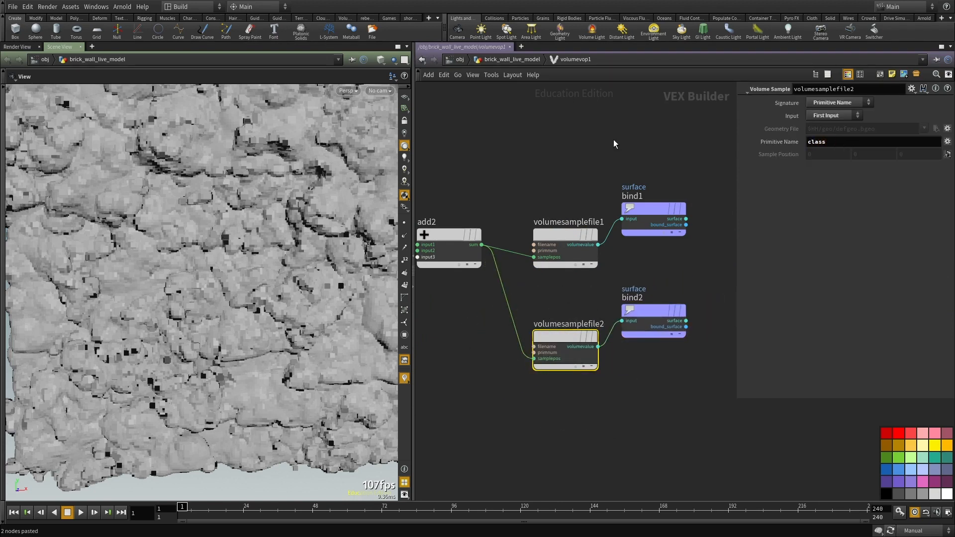
# Step: Set the name parameter of bind2 in volumevop1 to class and return to the geometry network
pyautogui.click(652, 318)
pyautogui.write('class')
pyautogui.press('Return')
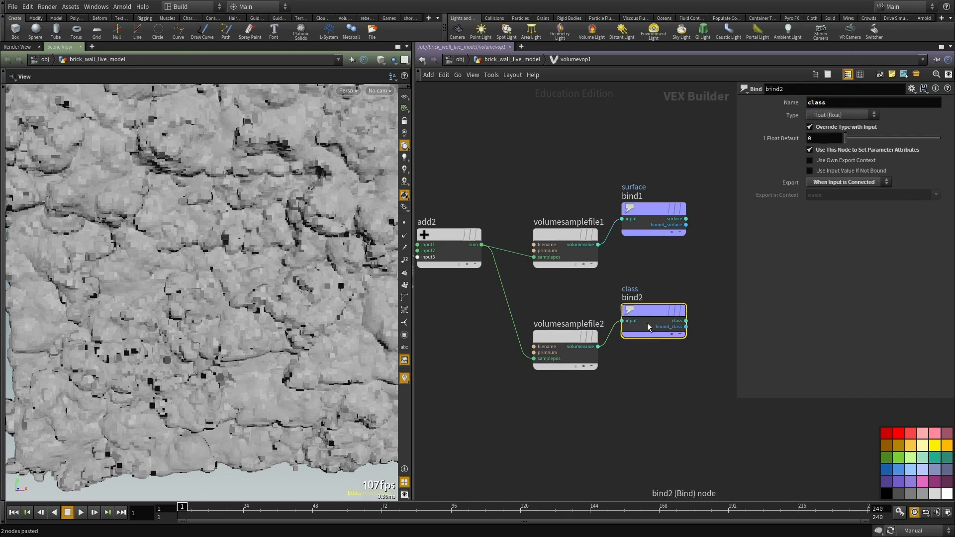
pyautogui.moveTo(648, 328); pyautogui.dragTo(673, 354)
pyautogui.scroll(-3, 605, 409)
pyautogui.moveTo(605, 411); pyautogui.dragTo(580, 371, button='middle')
pyautogui.press('u')
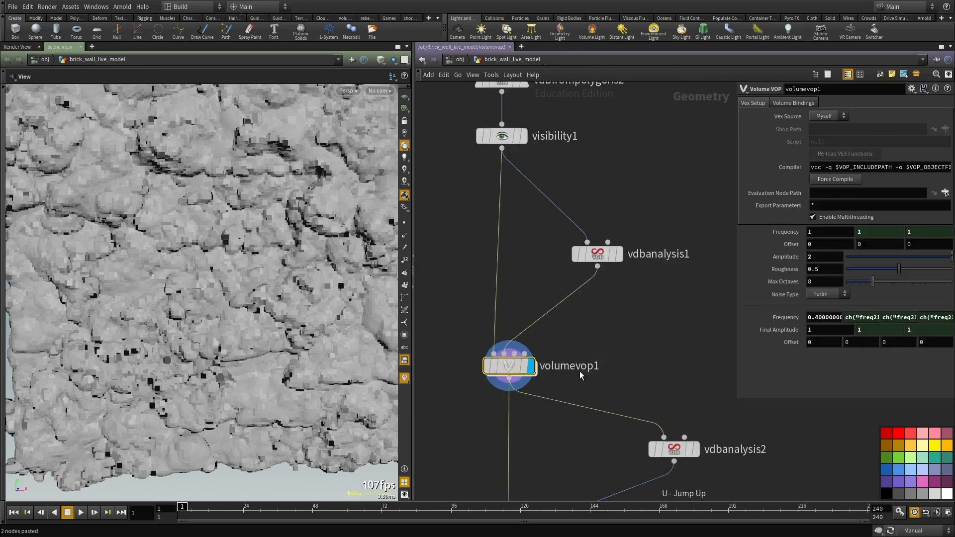
# Step: Inside volumevop2, duplicate volumesamplefile1 and bind1 and feed the copied sampler from add2
pyautogui.click(543, 350)
pyautogui.press('i')
pyautogui.scroll(3, 689, 365)
pyautogui.moveTo(678, 347); pyautogui.dragTo(586, 195)
pyautogui.hotkey('ctrl', 'c')
pyautogui.hotkey('ctrl', 'v')
pyautogui.scroll(3, 622, 239)
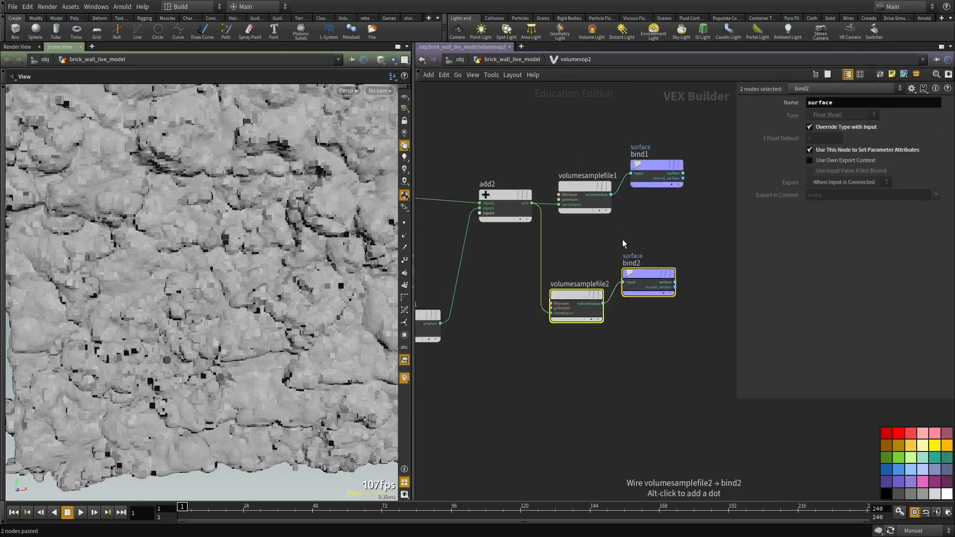
# Step: Arrange volumesamplefile2 and bind2 in a row beneath the original sampler and bind nodes
pyautogui.moveTo(568, 233); pyautogui.dragTo(677, 346)
pyautogui.moveTo(571, 306); pyautogui.dragTo(581, 301)
pyautogui.moveTo(667, 345); pyautogui.dragTo(658, 276)
pyautogui.moveTo(660, 281); pyautogui.dragTo(677, 301)
# Step: Set volumesamplefile2's primitive name in volumevop2 to class, edit bind2's name parameter to match, and leave the network
pyautogui.moveTo(599, 377); pyautogui.dragTo(562, 291)
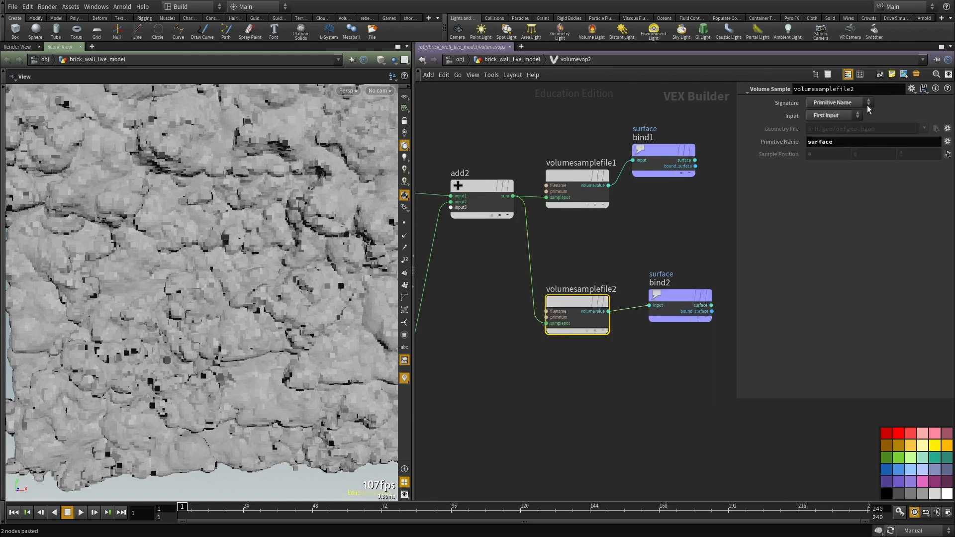
pyautogui.moveTo(822, 142); pyautogui.dragTo(808, 142)
pyautogui.write('class')
pyautogui.moveTo(660, 225); pyautogui.dragTo(712, 323)
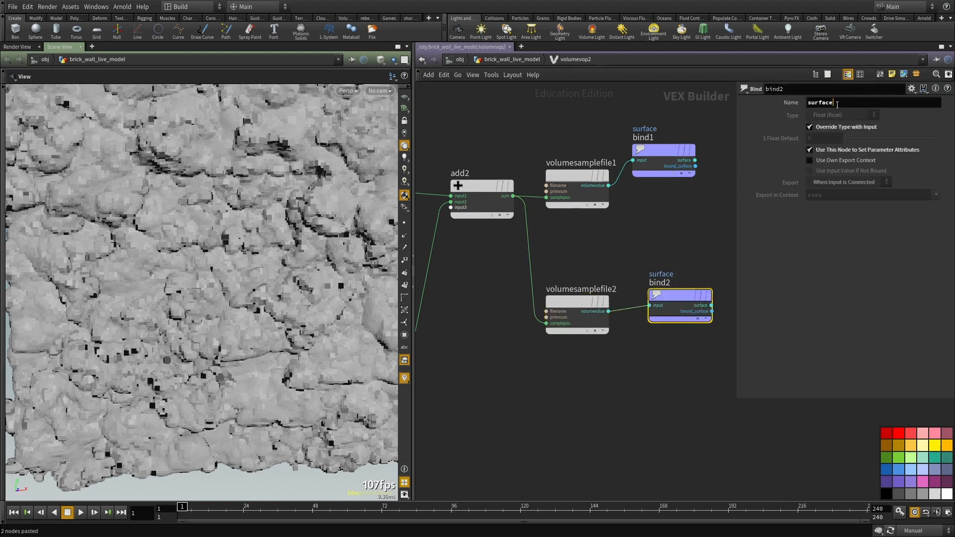
pyautogui.press('u')
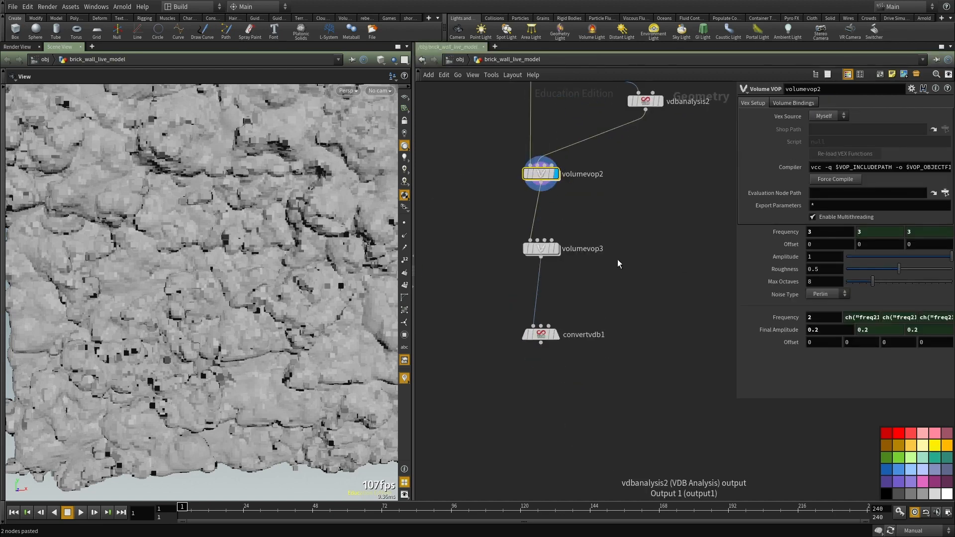
# Step: Inside volumevop3, paste the copied sampler and bind nodes and feed volumesamplefile2 from add1's sum
pyautogui.press('Down')
pyautogui.press('i')
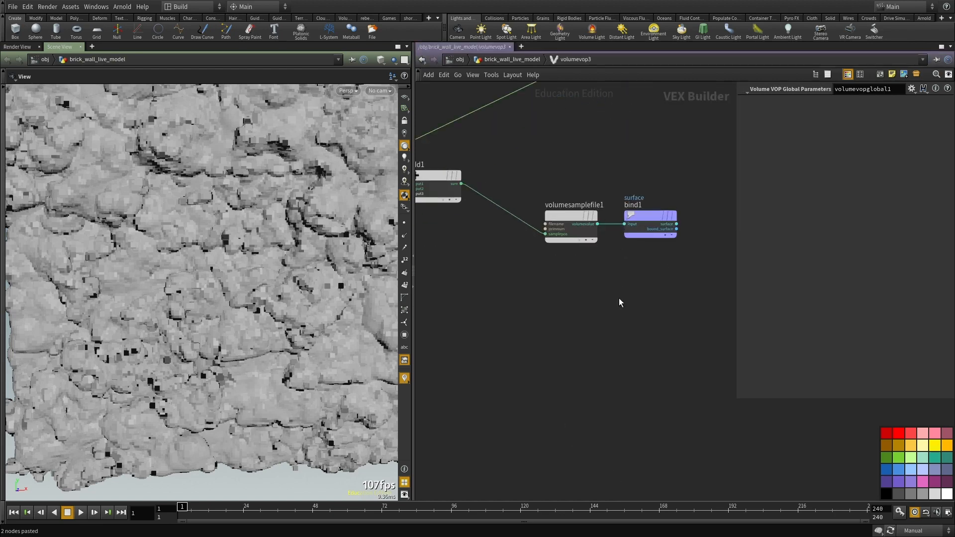
pyautogui.hotkey('ctrl', 'v')
pyautogui.click(553, 323)
pyautogui.click(461, 183)
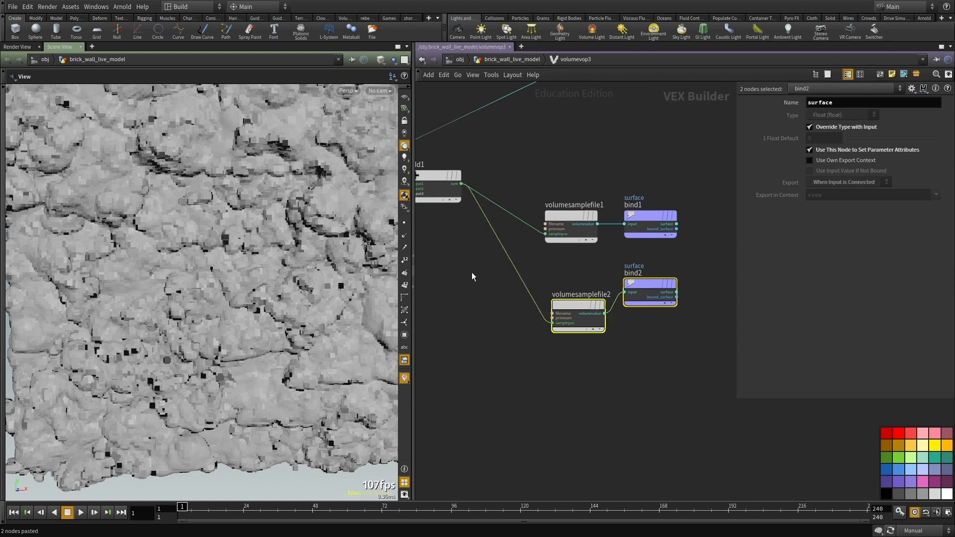
pyautogui.moveTo(671, 219); pyautogui.dragTo(615, 266, button='middle')
# Step: Set the name parameter of bind2 in volumevop3 to class
pyautogui.moveTo(644, 316); pyautogui.dragTo(599, 373)
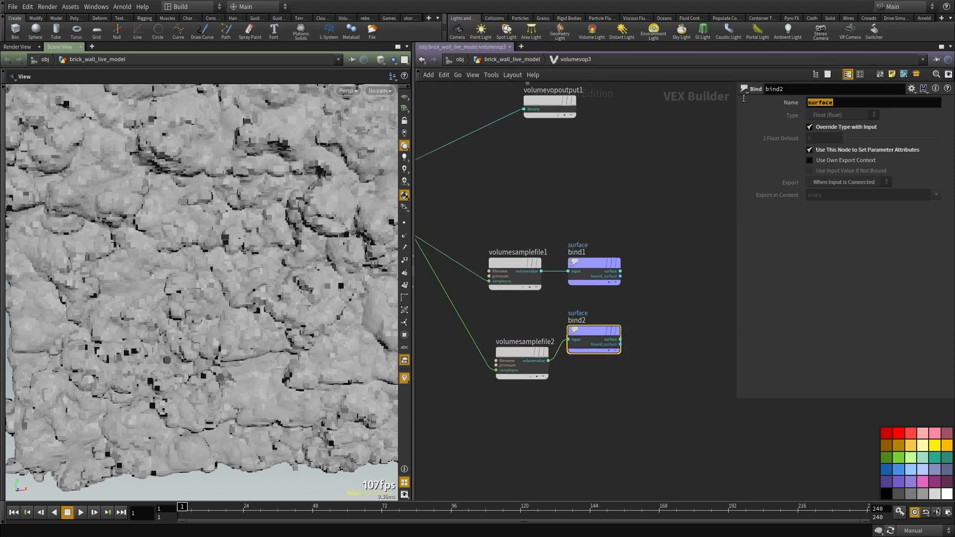
pyautogui.write('class')
pyautogui.press('Return')
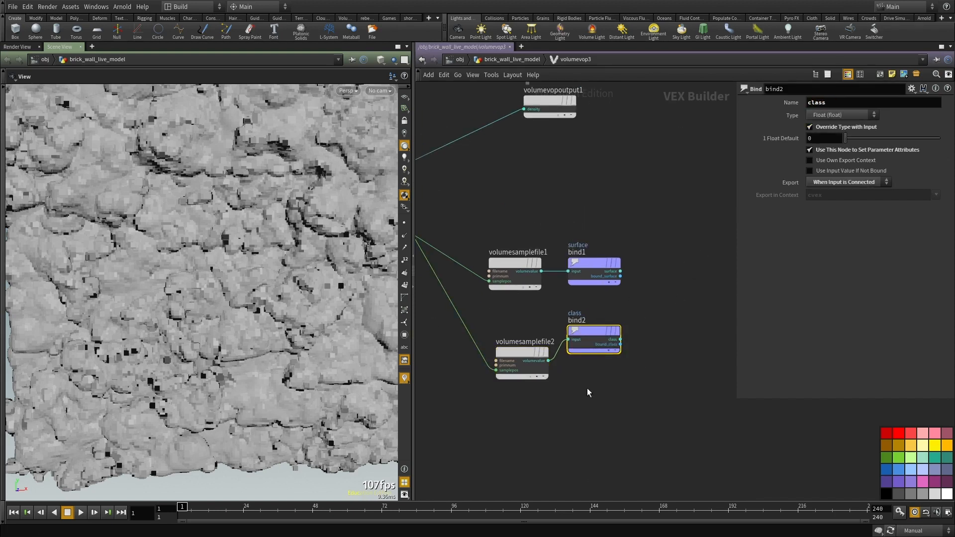
# Step: Change volumesamplefile2's primitive name in volumevop3 to match bind2's class name and return to the brick_wall_live_model network
pyautogui.click(507, 364)
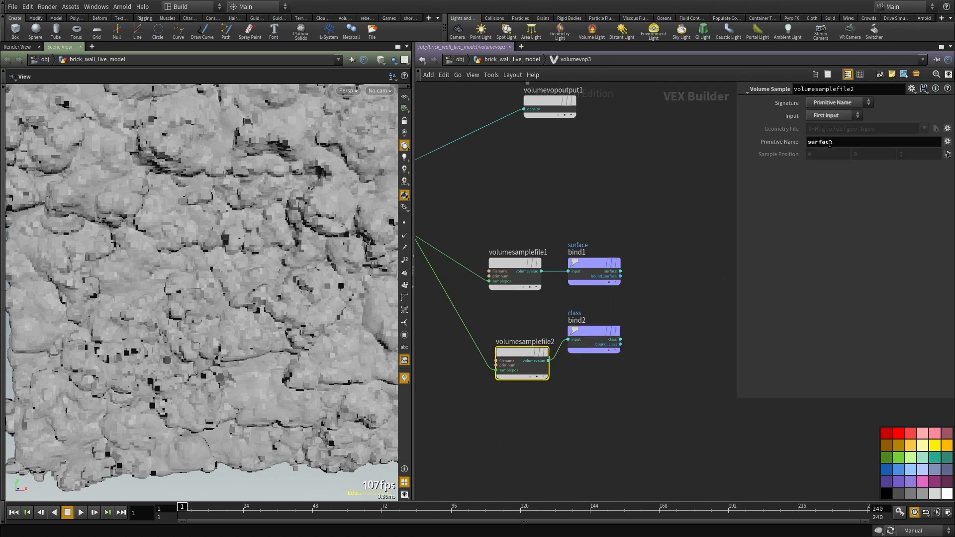
pyautogui.press('u')
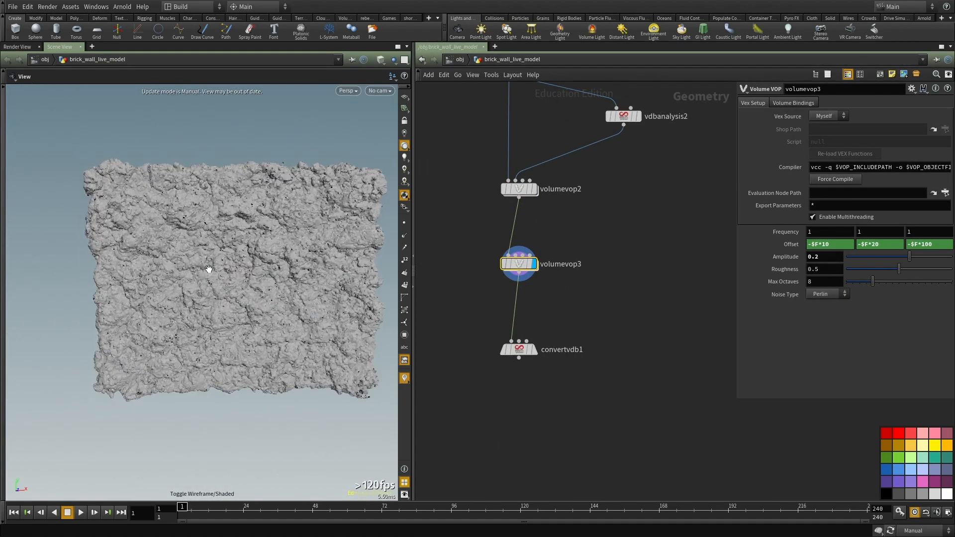
pyautogui.moveTo(141, 240); pyautogui.dragTo(231, 230, button='right')
pyautogui.moveTo(231, 231); pyautogui.dragTo(251, 239)
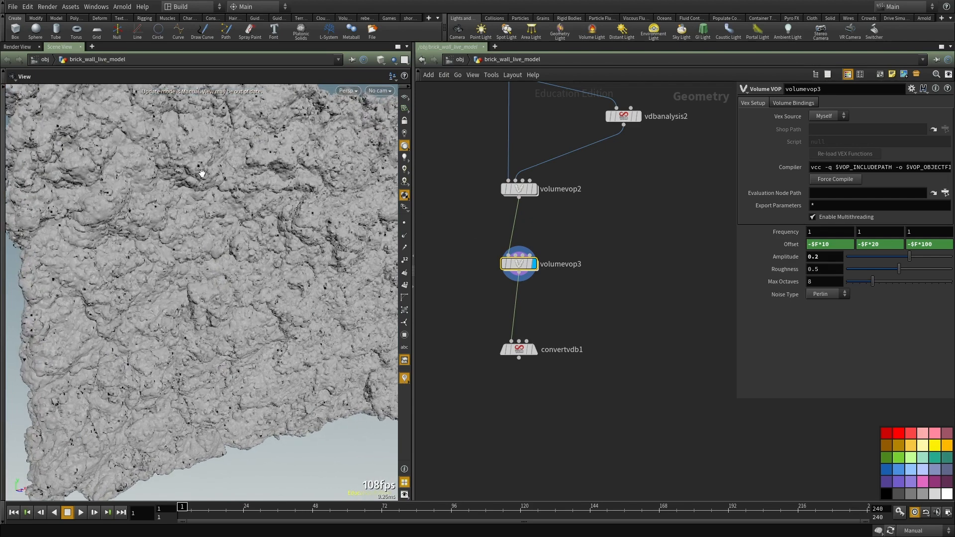
# Step: Switch the scene to Auto Update and display convertvdb1's polygon result
pyautogui.moveTo(591, 298); pyautogui.dragTo(572, 245, button='middle')
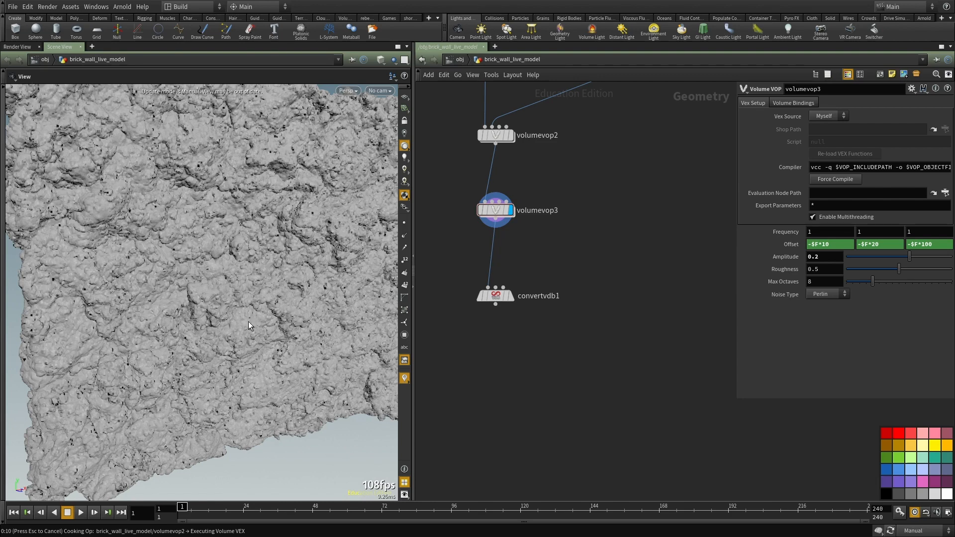
pyautogui.moveTo(248, 322); pyautogui.dragTo(219, 324)
pyautogui.click(515, 279)
pyautogui.moveTo(496, 300); pyautogui.dragTo(503, 303)
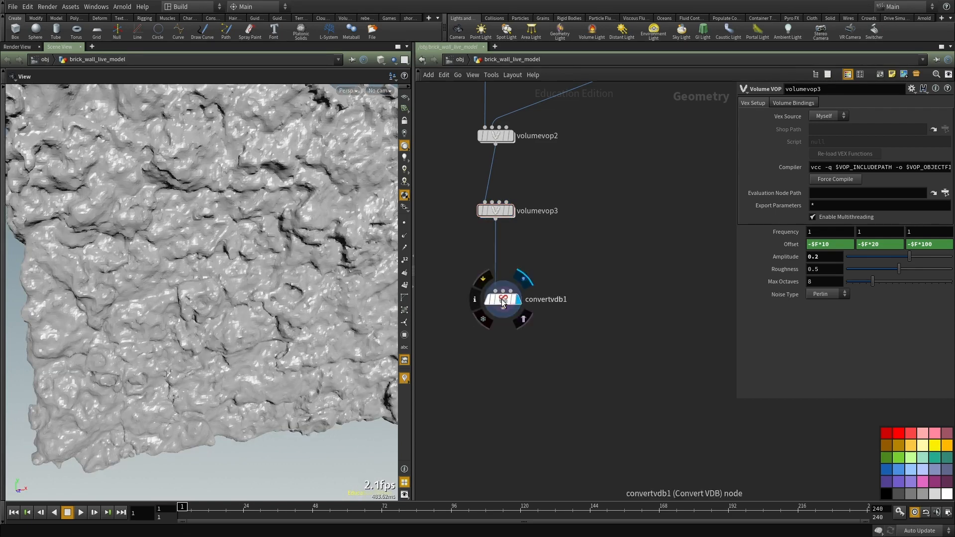
# Step: Examine convertvdb1's point and primitive attributes, its conversion settings and the converted wall surface
pyautogui.middleClick(503, 304)
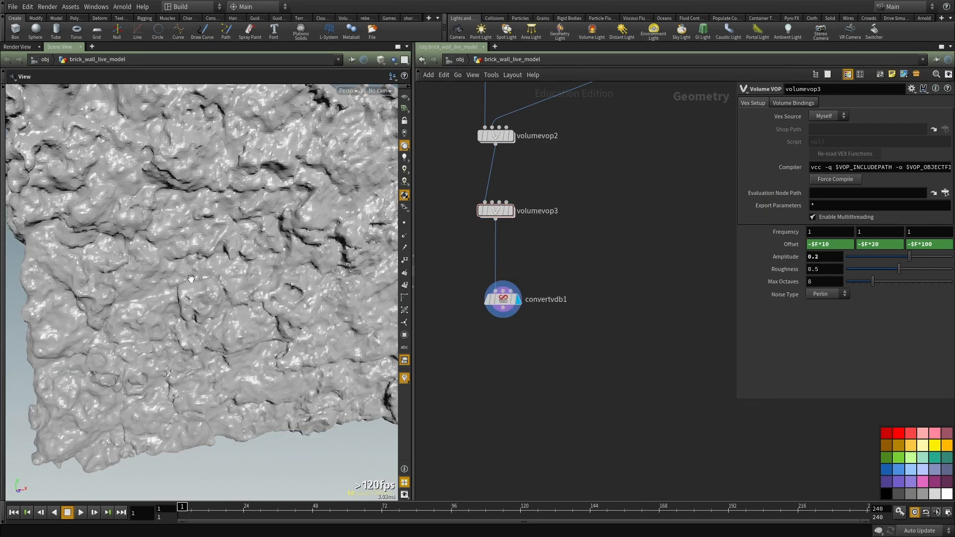
pyautogui.scroll(3, 474, 299)
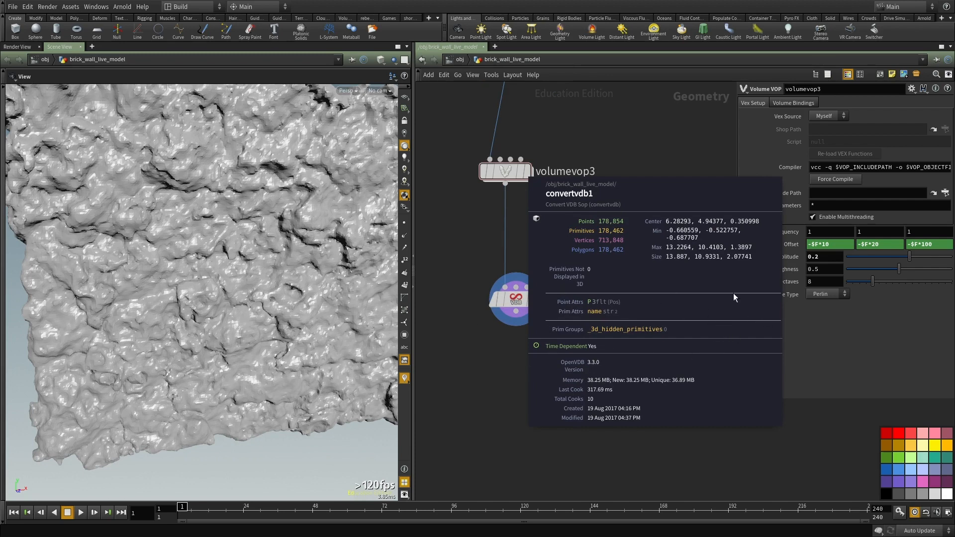
pyautogui.moveTo(519, 302); pyautogui.dragTo(640, 235, button='middle')
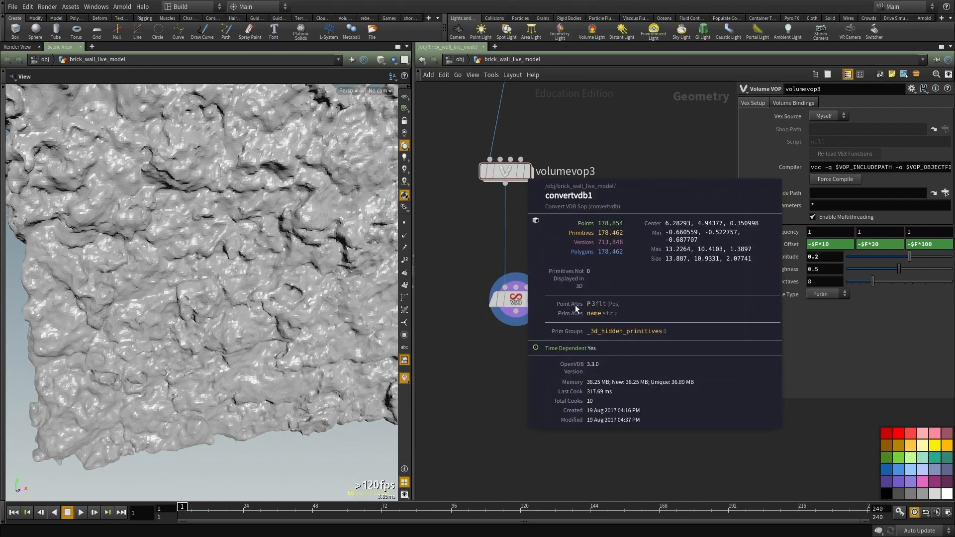
pyautogui.moveTo(601, 316); pyautogui.dragTo(585, 374, button='middle')
pyautogui.click(522, 299)
pyautogui.moveTo(591, 258); pyautogui.dragTo(610, 218, button='middle')
pyautogui.moveTo(570, 290); pyautogui.dragTo(567, 309, button='middle')
pyautogui.moveTo(215, 317)
pyautogui.mouseDown()
pyautogui.moveTo(373, 313)
pyautogui.moveTo(334, 277)
pyautogui.moveTo(349, 307)
pyautogui.moveTo(197, 316)
pyautogui.moveTo(223, 312)
pyautogui.mouseUp()
pyautogui.press('w')
pyautogui.press('w')
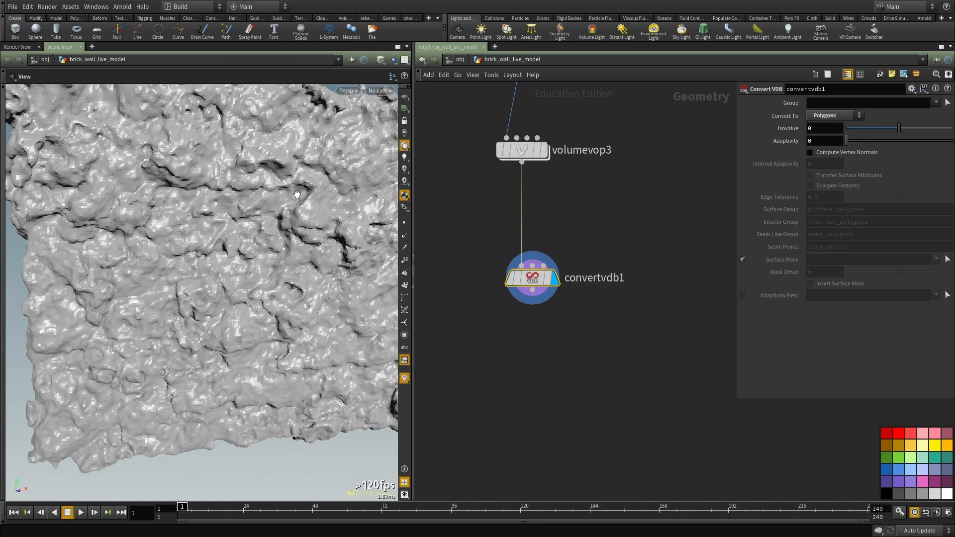
pyautogui.moveTo(499, 341); pyautogui.dragTo(557, 331, button='middle')
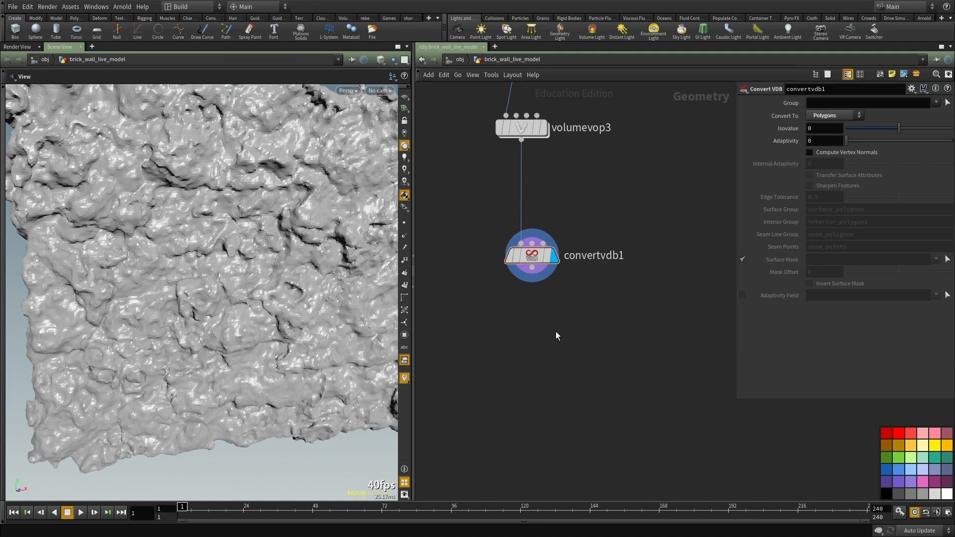
pyautogui.press('Tab')
pyautogui.write('pop')
pyautogui.press('Escape')
# Step: Add a Point VOP below convertvdb1 and connect convertvdb1 to its first input
pyautogui.press('Tab')
pyautogui.write('po')
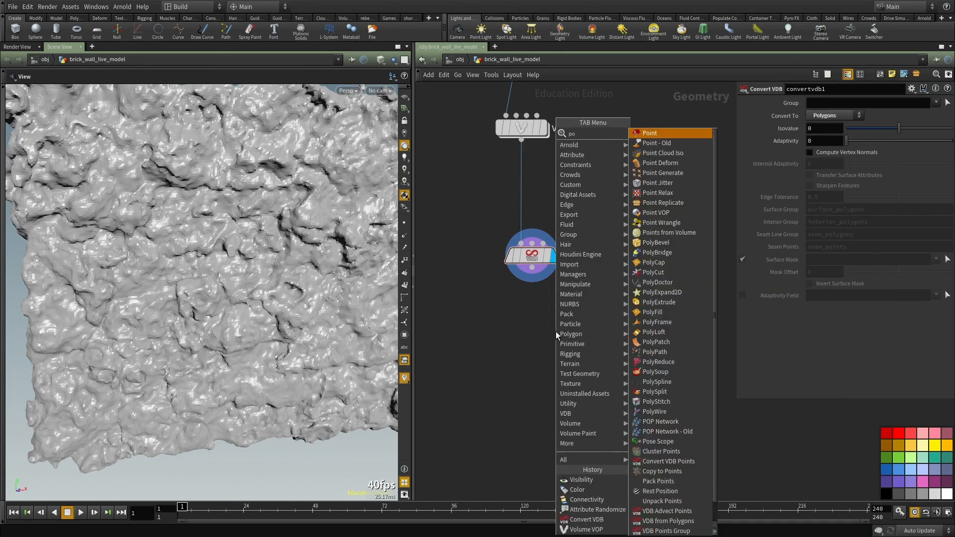
pyautogui.write('int vop')
pyautogui.press('Return')
pyautogui.click(556, 331)
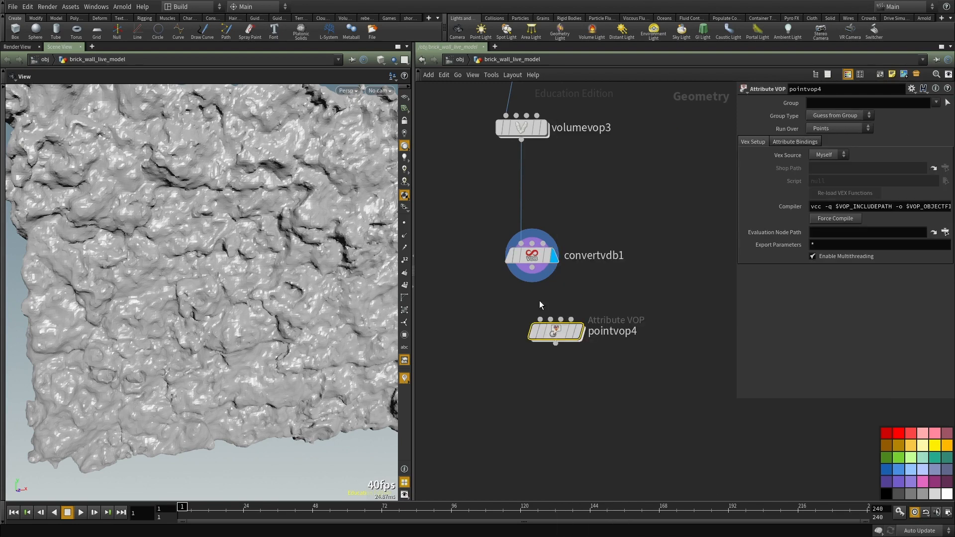
pyautogui.moveTo(532, 268); pyautogui.dragTo(552, 384)
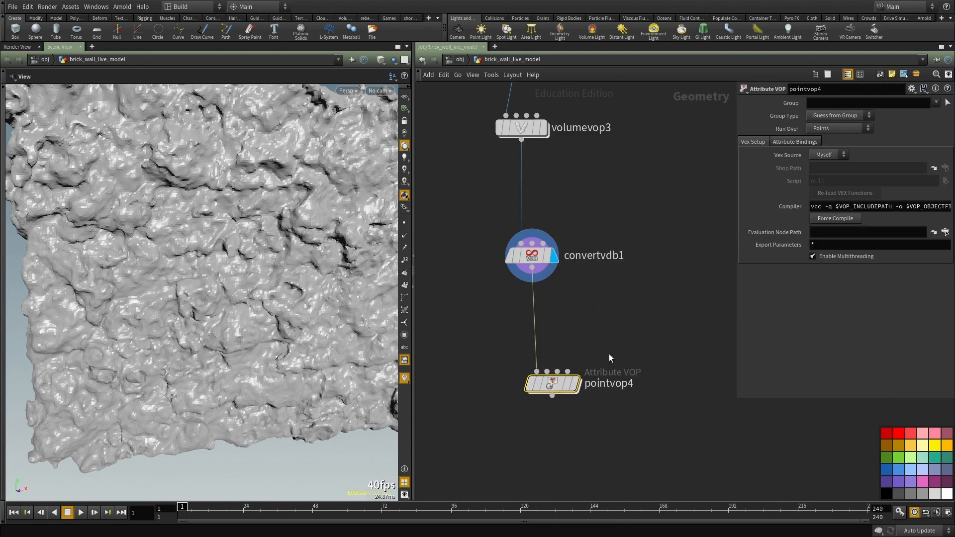
# Step: Connect volumevop3's output to the second input of pointvop4
pyautogui.click(547, 372)
pyautogui.scroll(-3, 586, 298)
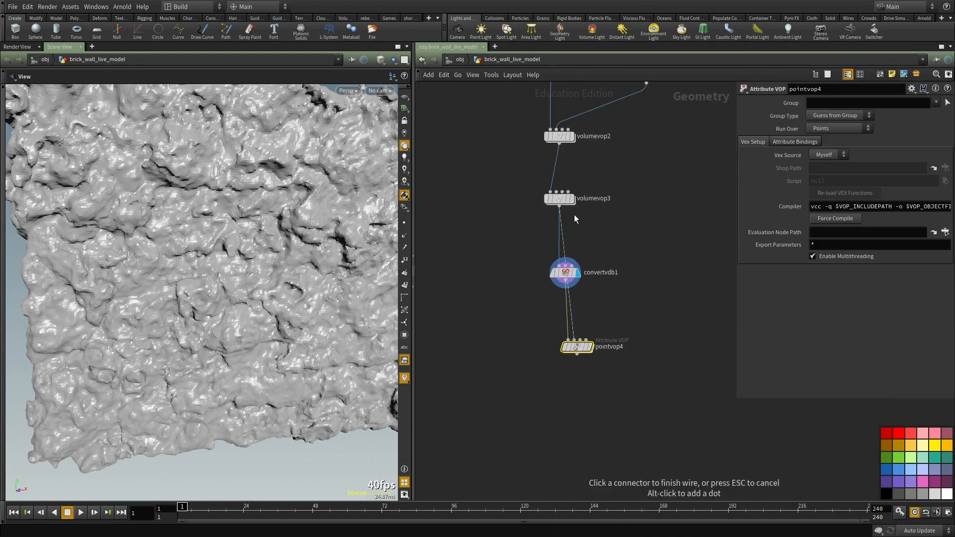
pyautogui.click(563, 201)
pyautogui.moveTo(563, 200); pyautogui.dragTo(585, 201)
pyautogui.scroll(3, 597, 382)
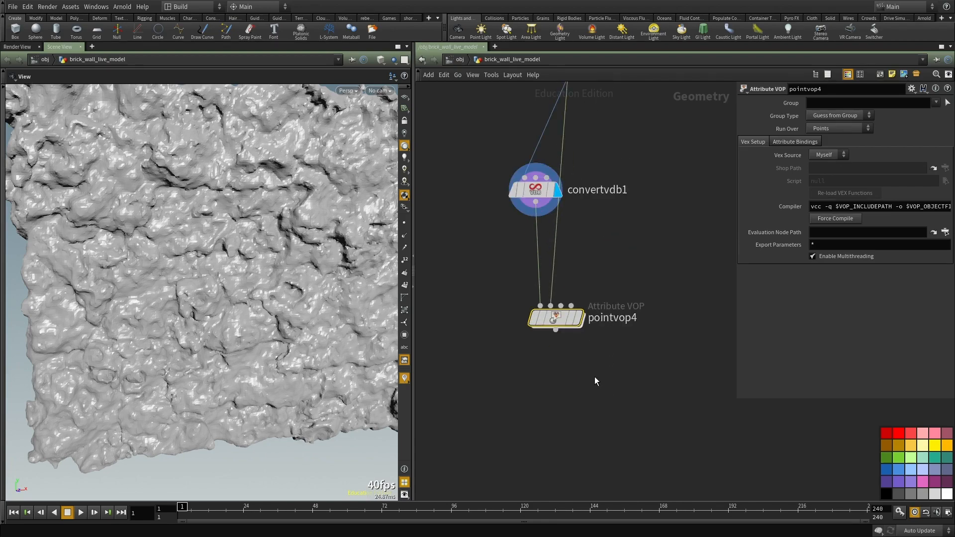
# Step: Zoom in on the wall and show its mesh points in the viewport
pyautogui.keyDown('alt'); pyautogui.moveTo(381, 321); pyautogui.dragTo(189, 329); pyautogui.keyUp('alt')
pyautogui.keyDown('alt'); pyautogui.moveTo(189, 328); pyautogui.dragTo(236, 320, button='right'); pyautogui.keyUp('alt')
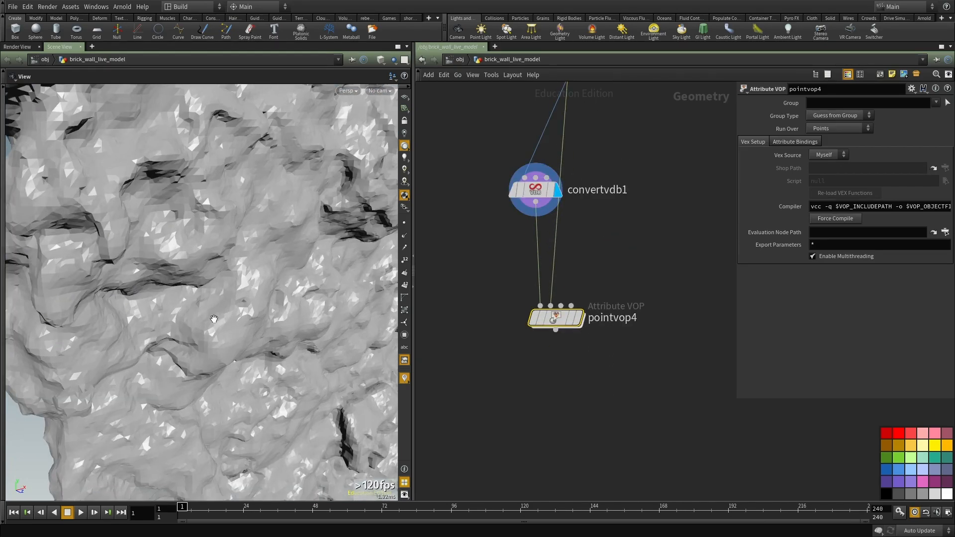
pyautogui.click(404, 223)
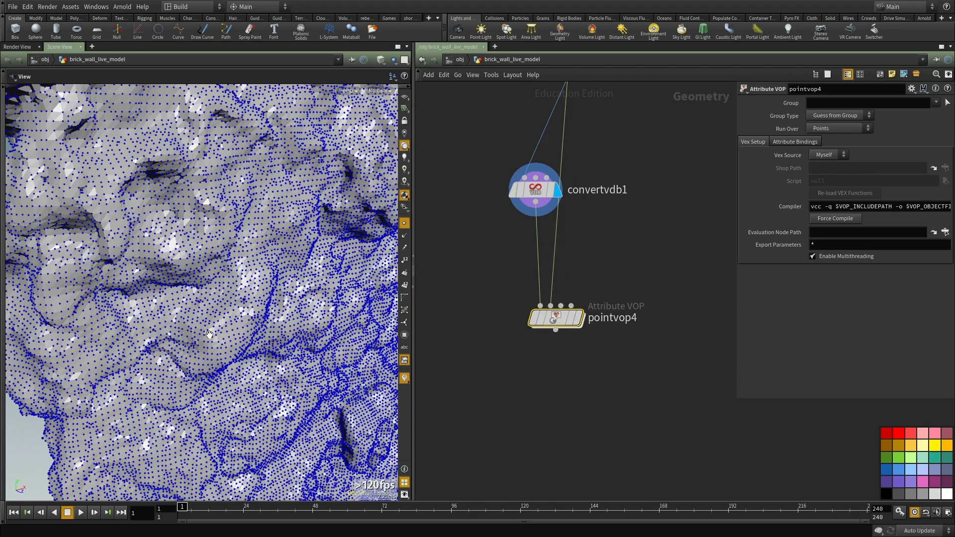
# Step: Inside pointvop4, add a Volume Sample node and feed its sample position from the global P
pyautogui.moveTo(624, 217); pyautogui.dragTo(585, 384, button='middle')
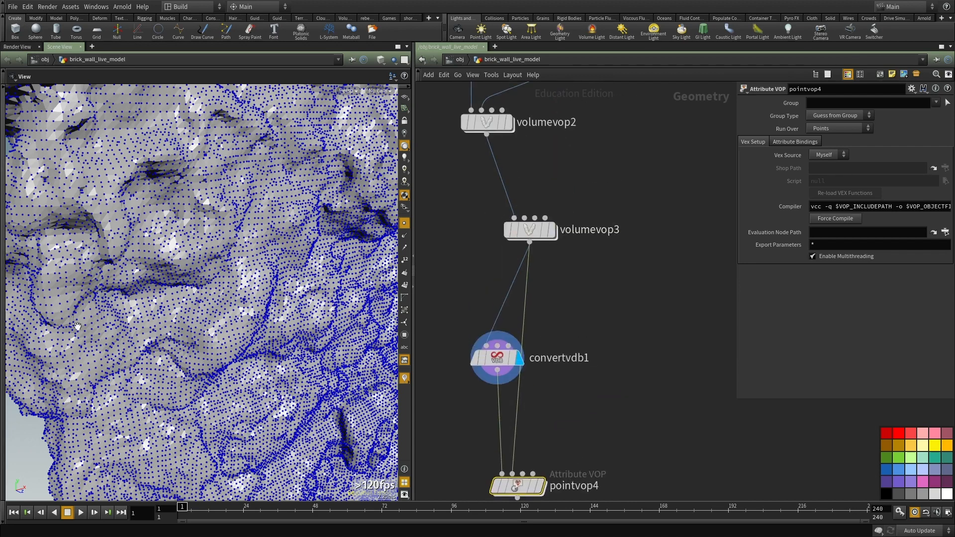
pyautogui.moveTo(541, 450); pyautogui.dragTo(520, 345, button='middle')
pyautogui.scroll(2, 517, 344)
pyautogui.doubleClick(492, 398)
pyautogui.scroll(-3, 662, 423)
pyautogui.moveTo(679, 422); pyautogui.dragTo(539, 357, button='middle')
pyautogui.scroll(2, 527, 338)
pyautogui.press('Tab')
pyautogui.write('volume sam')
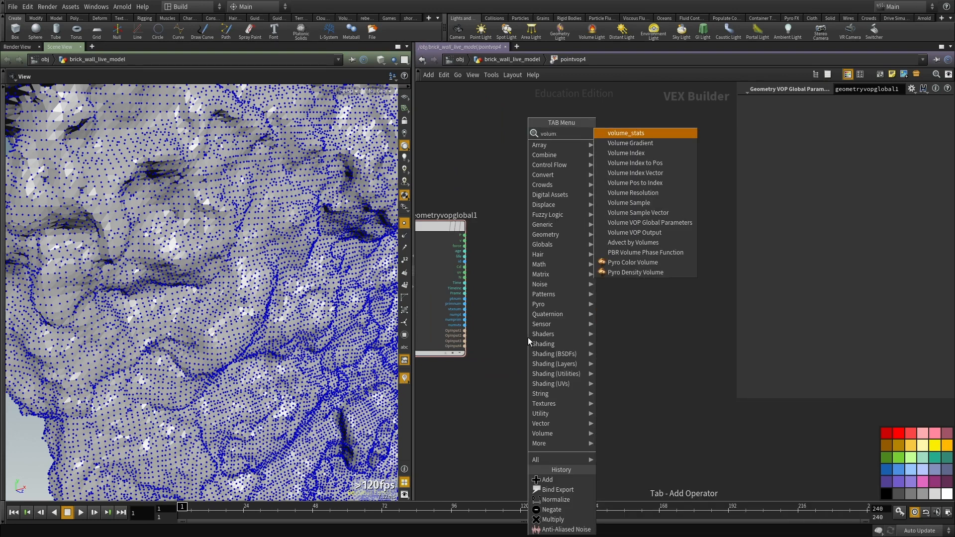
pyautogui.press('Return')
pyautogui.click(527, 338)
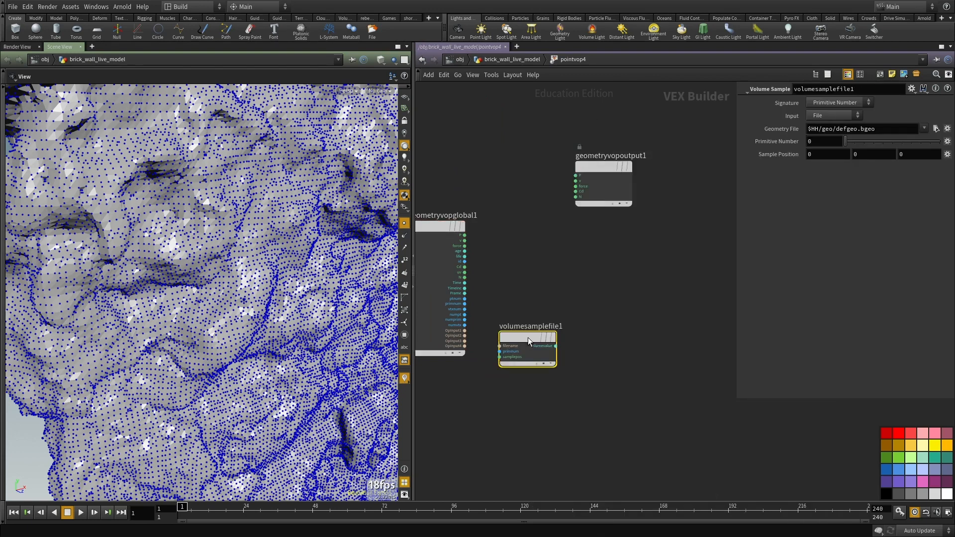
pyautogui.scroll(1, 447, 231)
pyautogui.click(473, 233)
pyautogui.click(532, 312)
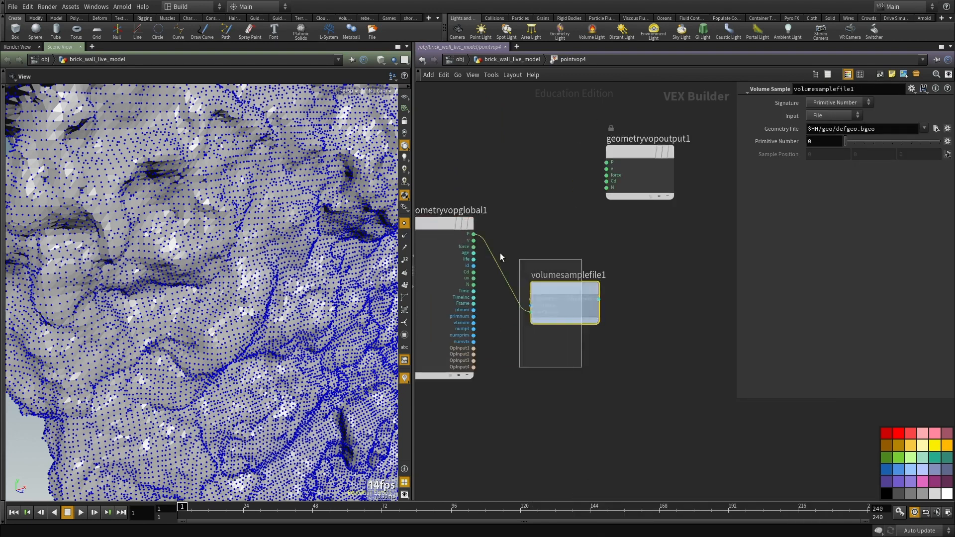
# Step: Set volumesamplefile1 to sample the second input by primitive name, using class as the name
pyautogui.scroll(2, 575, 294)
pyautogui.click(820, 116)
pyautogui.click(826, 143)
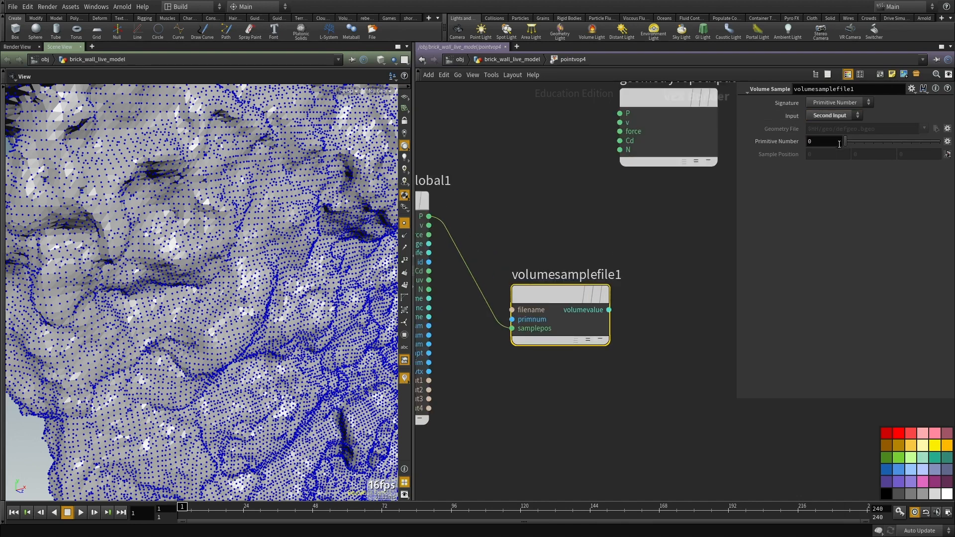
pyautogui.click(832, 103)
pyautogui.click(830, 123)
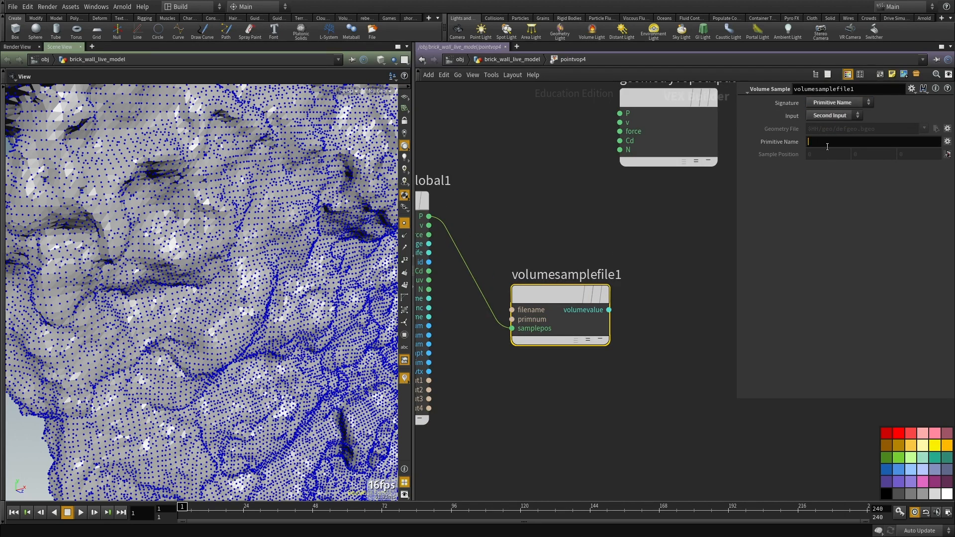
pyautogui.scroll(-2, 587, 363)
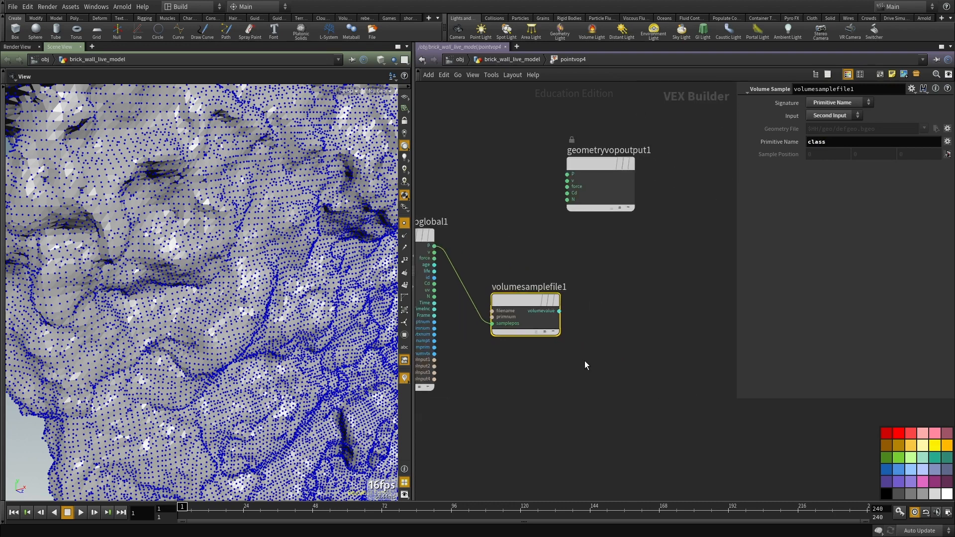
# Step: Add a Bind Export node and feed it the sampled volume value from volumesamplefile1
pyautogui.press('Tab')
pyautogui.write('binde')
pyautogui.press('Return')
pyautogui.click(589, 354)
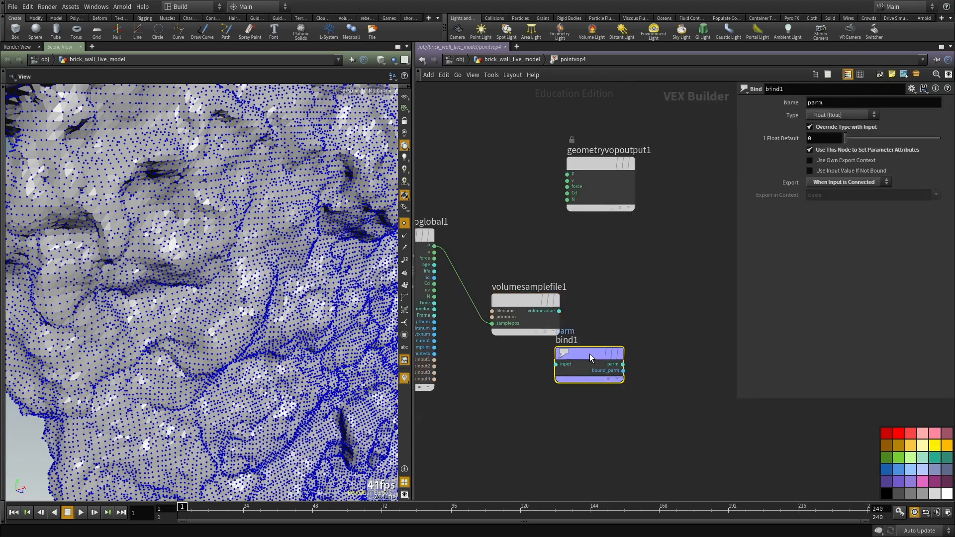
pyautogui.moveTo(569, 357); pyautogui.dragTo(612, 323)
pyautogui.click(559, 311)
pyautogui.click(597, 331)
# Step: Name bind1's exported parameter class, then return to the geometry network and check pointvop4's attributes
pyautogui.moveTo(830, 103); pyautogui.dragTo(655, 103)
pyautogui.write('class')
pyautogui.press('Return')
pyautogui.moveTo(592, 421); pyautogui.dragTo(568, 364, button='middle')
pyautogui.press('u')
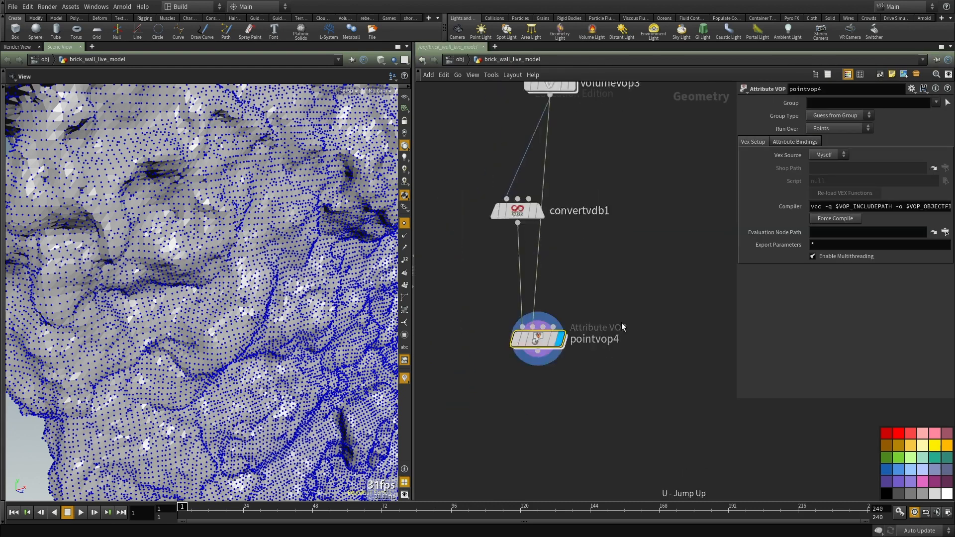
pyautogui.middleClick(537, 307)
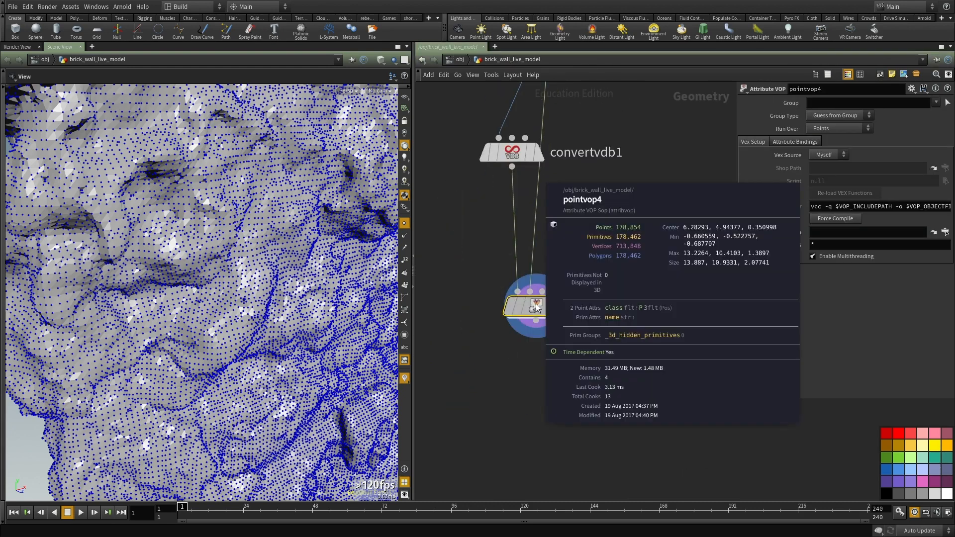
# Step: Add a Color node below pointvop4 and connect pointvop4's output to it
pyautogui.press('Tab')
pyautogui.write('colo')
pyautogui.press('Return')
pyautogui.click(593, 420)
pyautogui.moveTo(592, 406); pyautogui.dragTo(536, 323)
# Step: Set color4's color type to Random from Attribute using the class attribute, and display the node
pyautogui.click(841, 152)
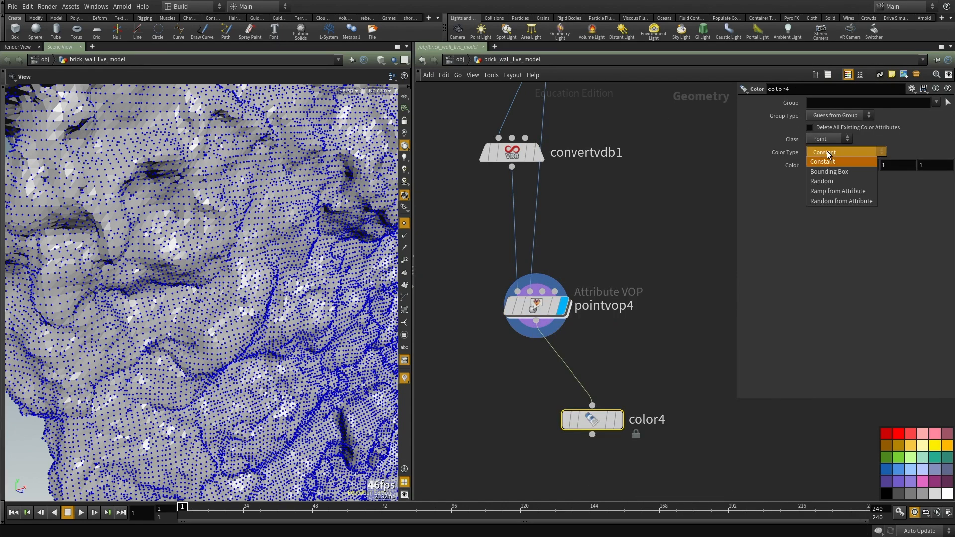
pyautogui.click(832, 194)
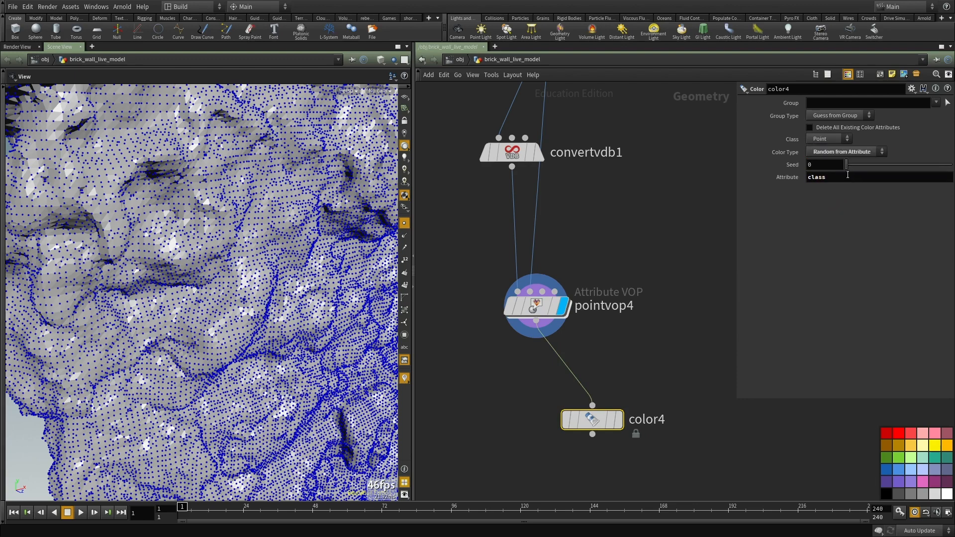
pyautogui.moveTo(654, 342); pyautogui.dragTo(645, 249, button='middle')
pyautogui.moveTo(644, 258); pyautogui.dragTo(520, 386)
pyautogui.press('r')
pyautogui.moveTo(521, 386); pyautogui.dragTo(508, 341, button='middle')
pyautogui.press('w')
pyautogui.press('w')
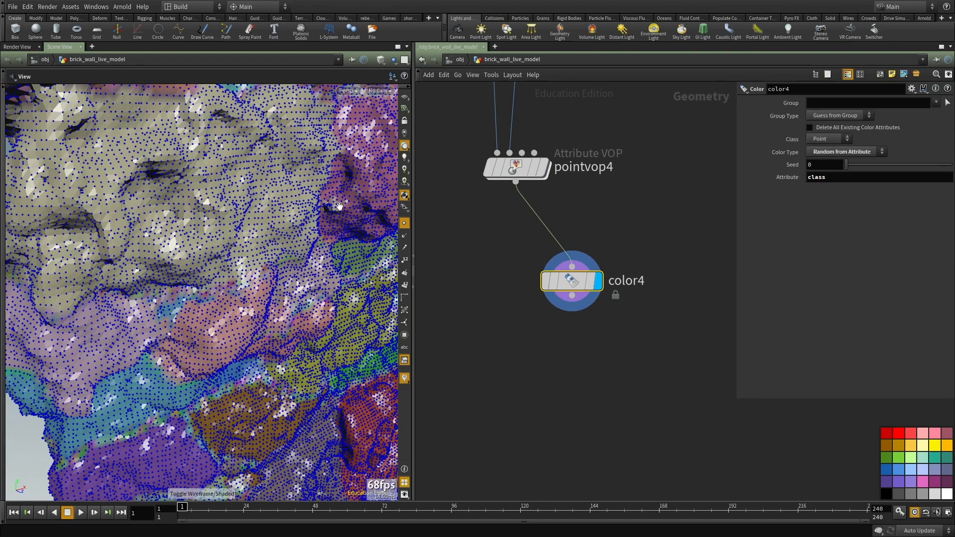
# Step: Hide the mesh points and closely examine the per-brick colors and the borders between neighbouring bricks
pyautogui.click(405, 224)
pyautogui.keyDown('alt'); pyautogui.moveTo(298, 269); pyautogui.dragTo(248, 278, button='right'); pyautogui.keyUp('alt')
pyautogui.keyDown('alt'); pyautogui.moveTo(249, 279); pyautogui.dragTo(222, 277); pyautogui.keyUp('alt')
pyautogui.moveTo(222, 277); pyautogui.dragTo(254, 264, button='right')
pyautogui.moveTo(167, 256); pyautogui.dragTo(224, 258, button='middle')
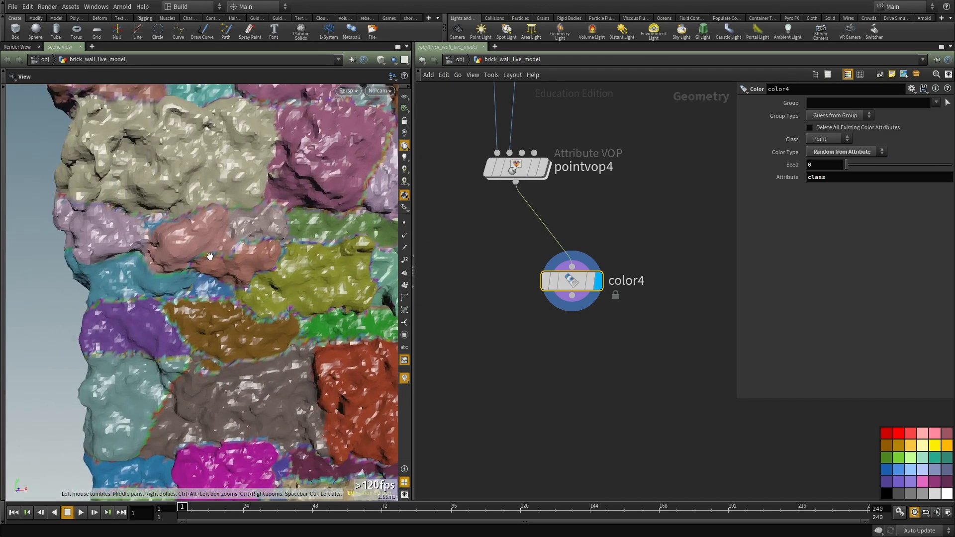
pyautogui.moveTo(224, 258); pyautogui.dragTo(261, 244, button='right')
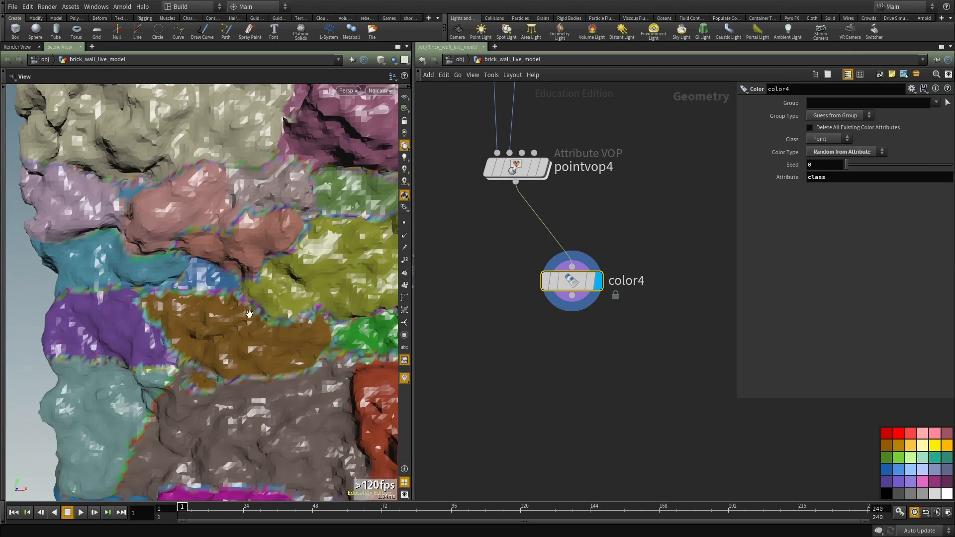
pyautogui.moveTo(247, 309)
pyautogui.mouseDown(button='right')
pyautogui.moveTo(287, 302)
pyautogui.moveTo(226, 321)
pyautogui.moveTo(236, 319)
pyautogui.mouseUp(button='right')
pyautogui.moveTo(228, 326); pyautogui.dragTo(246, 313, button='middle')
pyautogui.moveTo(198, 285); pyautogui.dragTo(186, 301, button='right')
pyautogui.moveTo(187, 300); pyautogui.dragTo(194, 383, button='middle')
pyautogui.moveTo(203, 256); pyautogui.dragTo(218, 296, button='middle')
pyautogui.moveTo(227, 287); pyautogui.dragTo(269, 265, button='right')
pyautogui.moveTo(336, 227); pyautogui.dragTo(333, 249, button='middle')
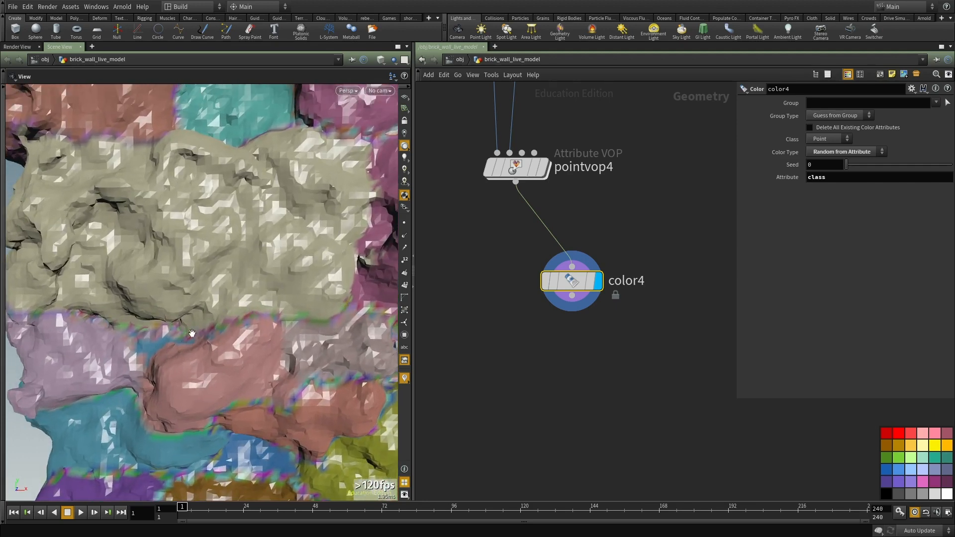
pyautogui.moveTo(100, 301); pyautogui.dragTo(159, 288, button='middle')
pyautogui.moveTo(216, 160); pyautogui.dragTo(212, 201, button='middle')
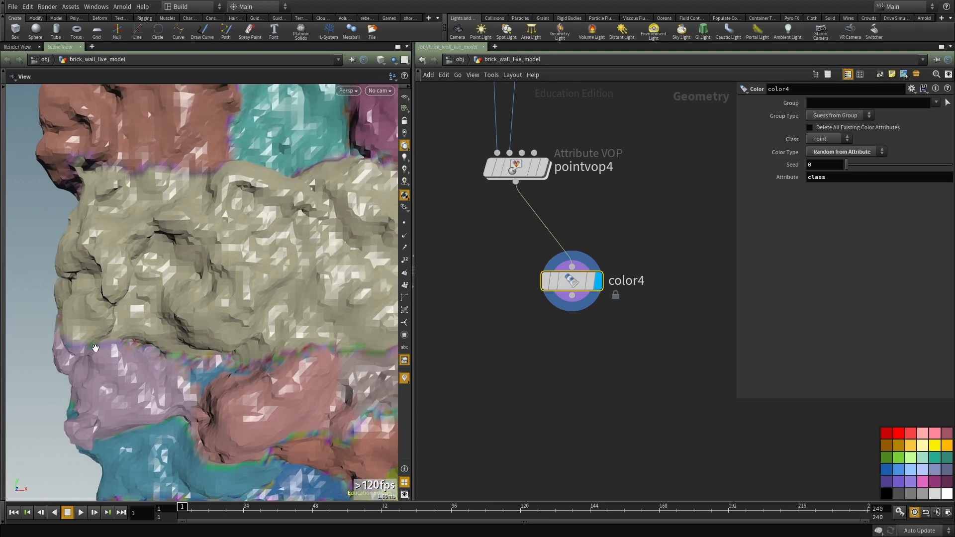
pyautogui.moveTo(99, 344); pyautogui.dragTo(207, 279, button='middle')
pyautogui.moveTo(193, 279); pyautogui.dragTo(263, 257, button='right')
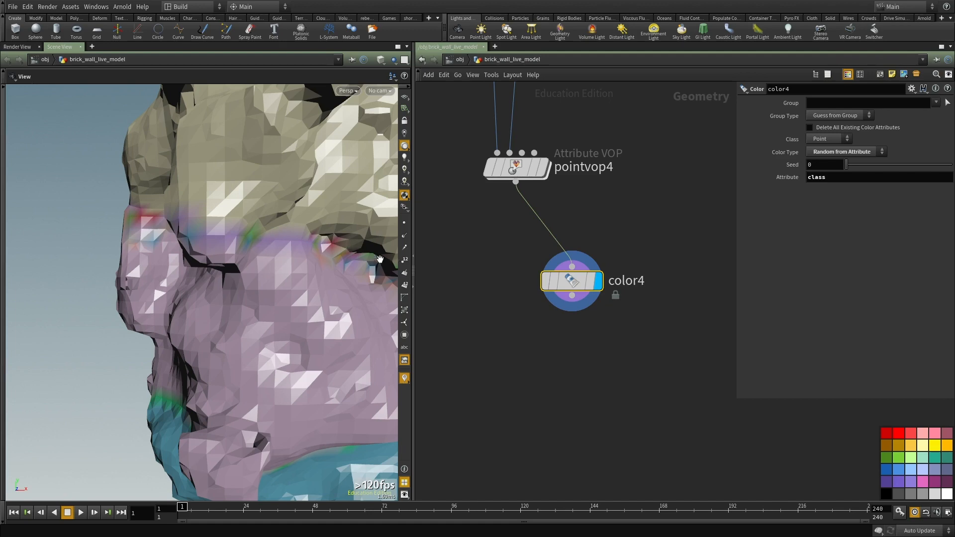
# Step: Inspect the color blending along the brick borders across the whole wall, from close up and from farther away
pyautogui.scroll(3, 254, 265)
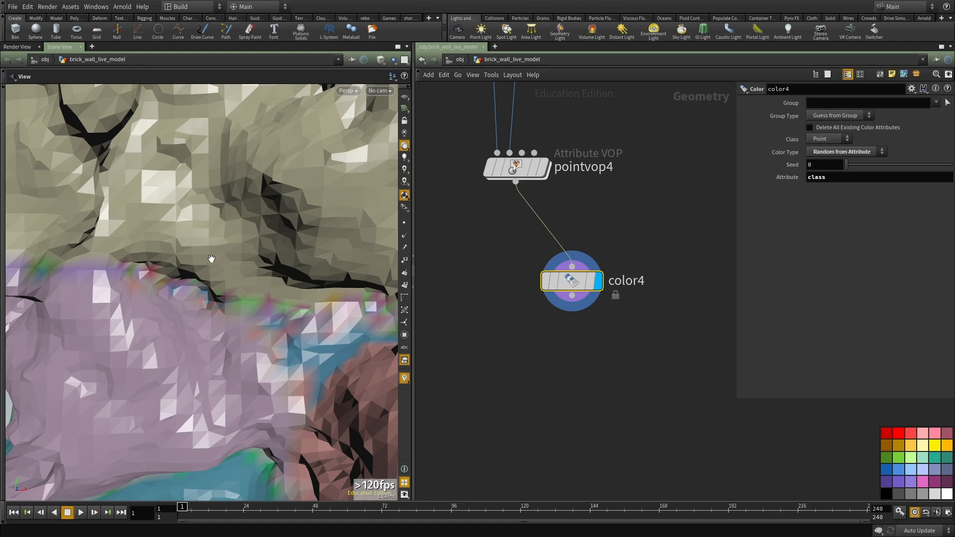
pyautogui.scroll(-10, 222, 260)
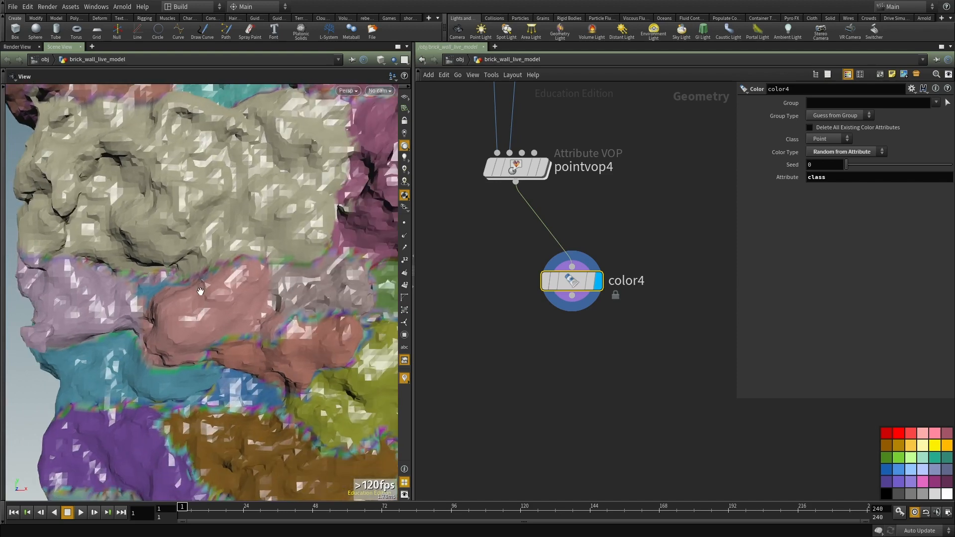
pyautogui.scroll(3, 239, 297)
pyautogui.scroll(-8, 250, 300)
pyautogui.scroll(3, 198, 372)
pyautogui.scroll(-5, 271, 382)
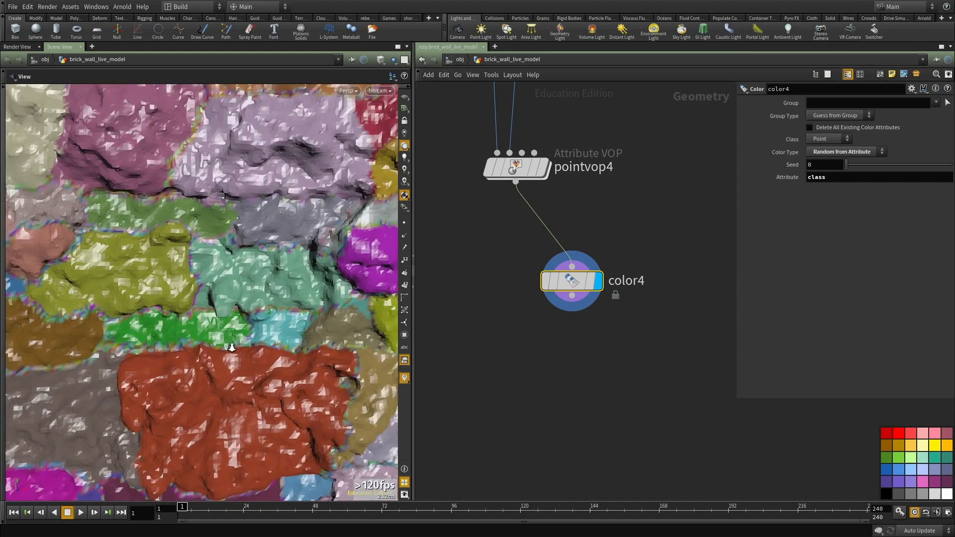
pyautogui.scroll(10, 299, 377)
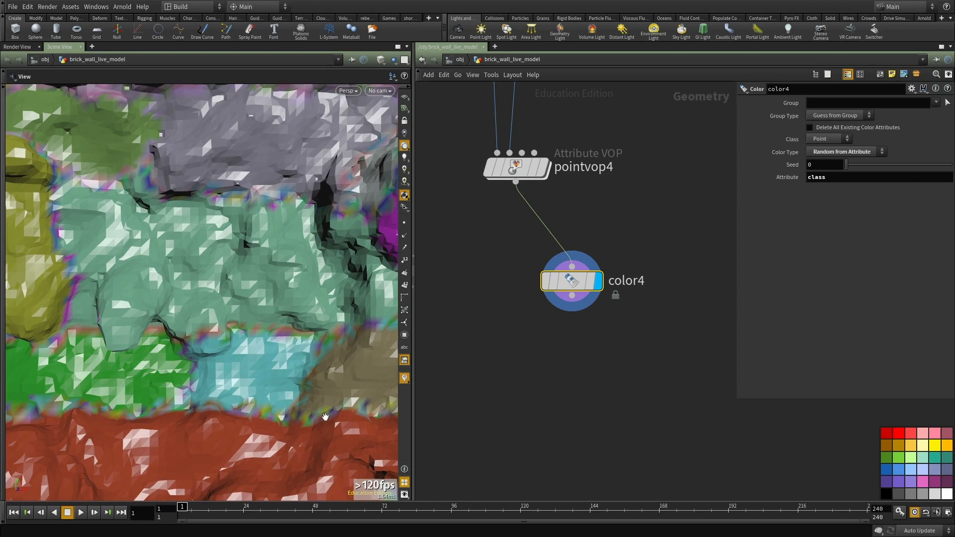
pyautogui.moveTo(322, 408); pyautogui.dragTo(307, 391, button='middle')
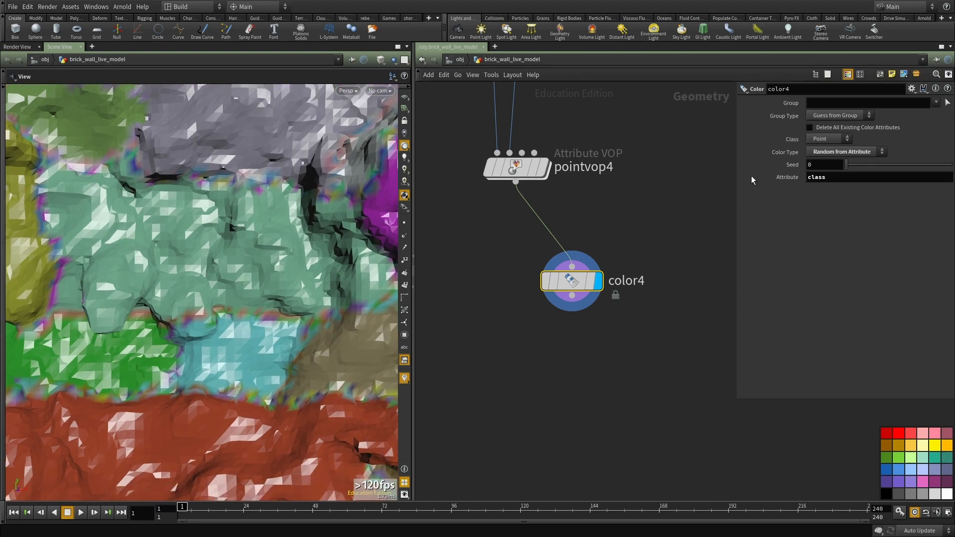
pyautogui.moveTo(303, 404); pyautogui.dragTo(235, 362, button='middle')
pyautogui.moveTo(353, 376); pyautogui.dragTo(282, 266, button='middle')
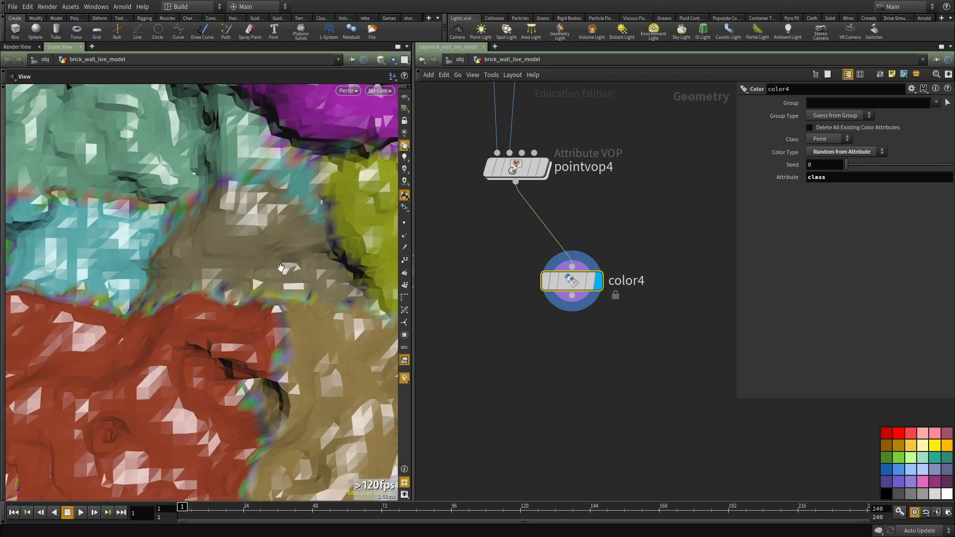
pyautogui.moveTo(264, 470); pyautogui.dragTo(275, 369, button='middle')
pyautogui.moveTo(275, 369); pyautogui.dragTo(184, 319, button='right')
pyautogui.moveTo(184, 319); pyautogui.dragTo(141, 308)
pyautogui.moveTo(187, 344); pyautogui.dragTo(129, 392)
pyautogui.moveTo(260, 327); pyautogui.dragTo(238, 311)
# Step: Select vdbfrompolygons2 upstream in the network and set its voxel size to 0.03
pyautogui.moveTo(239, 311); pyautogui.dragTo(247, 388, button='middle')
pyautogui.scroll(-3, 584, 281)
pyautogui.moveTo(612, 249); pyautogui.dragTo(597, 437, button='middle')
pyautogui.scroll(-3, 620, 284)
pyautogui.moveTo(621, 284); pyautogui.dragTo(611, 302, button='middle')
pyautogui.scroll(3, 613, 282)
pyautogui.scroll(1, 610, 276)
pyautogui.click(510, 280)
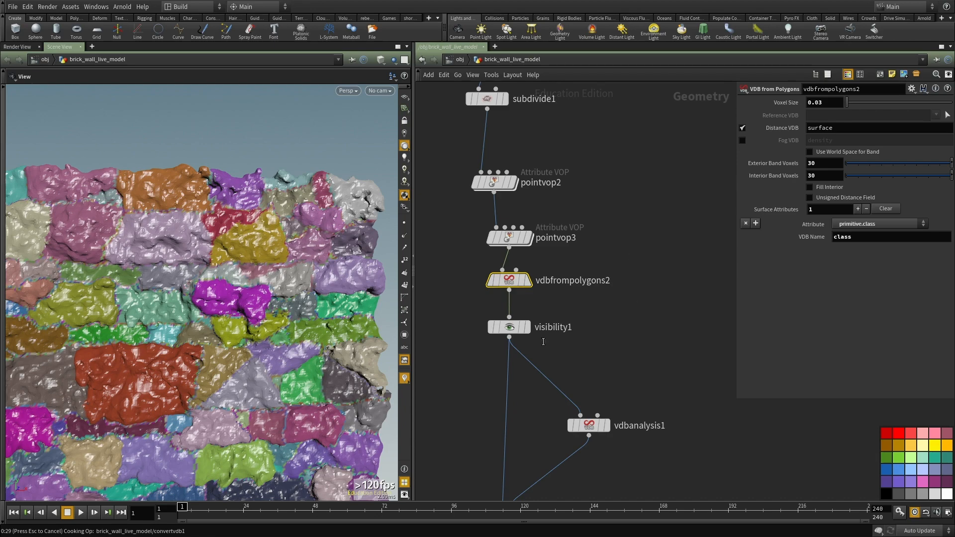
# Step: Turn off specular lighting in the viewport's display options and close them
pyautogui.moveTo(544, 342); pyautogui.dragTo(542, 274, button='middle')
pyautogui.moveTo(127, 378); pyautogui.dragTo(157, 316, button='middle')
pyautogui.moveTo(157, 317); pyautogui.dragTo(180, 299)
pyautogui.moveTo(179, 299); pyautogui.dragTo(203, 313, button='right')
pyautogui.press('d')
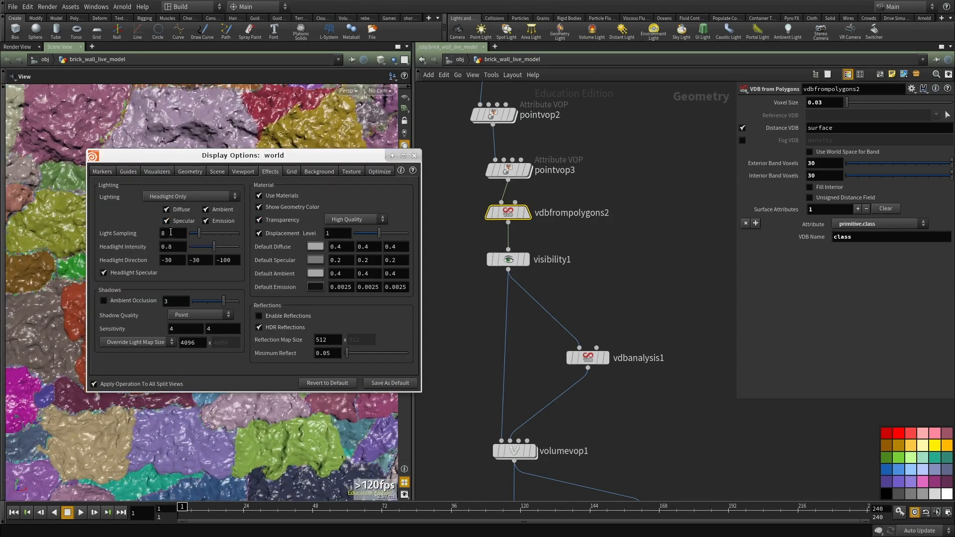
pyautogui.click(414, 155)
# Step: Examine the refined brick surface in an enlarged viewport, in both wireframe and shaded display, and restore the normal layout
pyautogui.hotkey('ctrl', 'b')
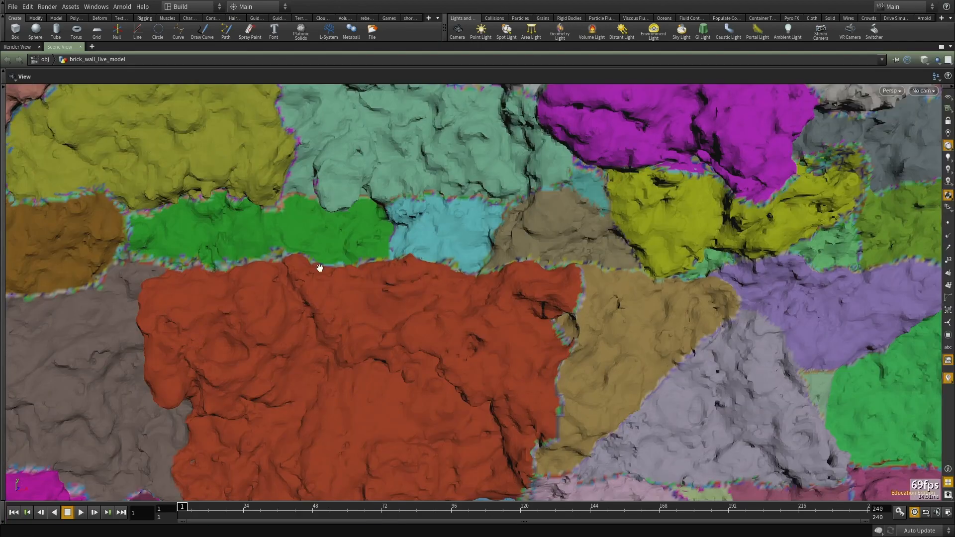
pyautogui.moveTo(267, 256); pyautogui.dragTo(124, 267, button='right')
pyautogui.moveTo(124, 267)
pyautogui.mouseDown()
pyautogui.moveTo(394, 305)
pyautogui.moveTo(604, 245)
pyautogui.moveTo(808, 250)
pyautogui.moveTo(399, 309)
pyautogui.moveTo(226, 313)
pyautogui.moveTo(348, 298)
pyautogui.mouseUp()
pyautogui.moveTo(349, 299); pyautogui.dragTo(409, 290, button='right')
pyautogui.moveTo(409, 290)
pyautogui.mouseDown()
pyautogui.moveTo(342, 335)
pyautogui.moveTo(439, 269)
pyautogui.mouseUp()
pyautogui.press('w')
pyautogui.press('w')
pyautogui.press('w')
pyautogui.moveTo(491, 258); pyautogui.dragTo(425, 309, button='right')
pyautogui.moveTo(424, 309)
pyautogui.mouseDown()
pyautogui.moveTo(382, 267)
pyautogui.moveTo(419, 335)
pyautogui.moveTo(382, 231)
pyautogui.mouseUp()
pyautogui.press('w')
pyautogui.moveTo(469, 355); pyautogui.dragTo(451, 227, button='middle')
pyautogui.press('w')
pyautogui.press('w')
pyautogui.moveTo(567, 321); pyautogui.dragTo(544, 333, button='right')
pyautogui.moveTo(494, 324); pyautogui.dragTo(494, 302, button='middle')
pyautogui.hotkey('ctrl', 'b')
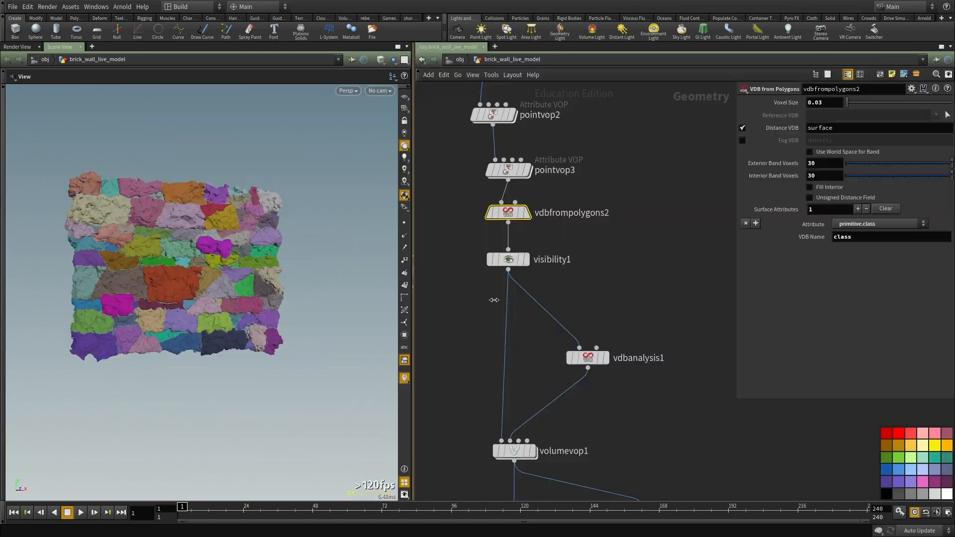
# Step: Display pointvop4 at the end of the network and examine the wall surface without the random colors
pyautogui.scroll(-4, 594, 290)
pyautogui.moveTo(609, 383); pyautogui.dragTo(599, 273, button='middle')
pyautogui.moveTo(611, 415); pyautogui.dragTo(617, 194, button='middle')
pyautogui.scroll(3, 617, 194)
pyautogui.click(545, 306)
pyautogui.moveTo(220, 234); pyautogui.dragTo(247, 260, button='right')
pyautogui.moveTo(247, 261); pyautogui.dragTo(279, 264)
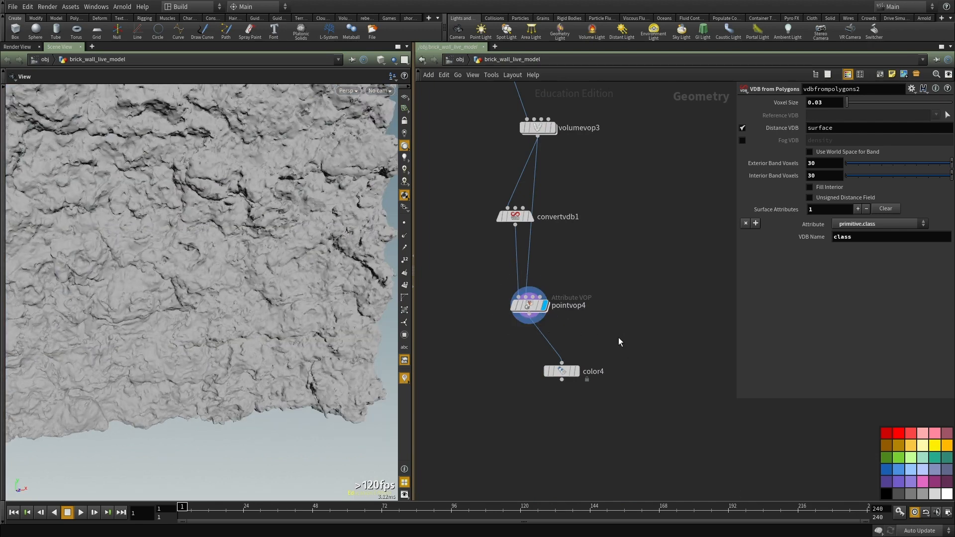
# Step: Display and select color4 and vary its random seed
pyautogui.click(576, 371)
pyautogui.click(561, 371)
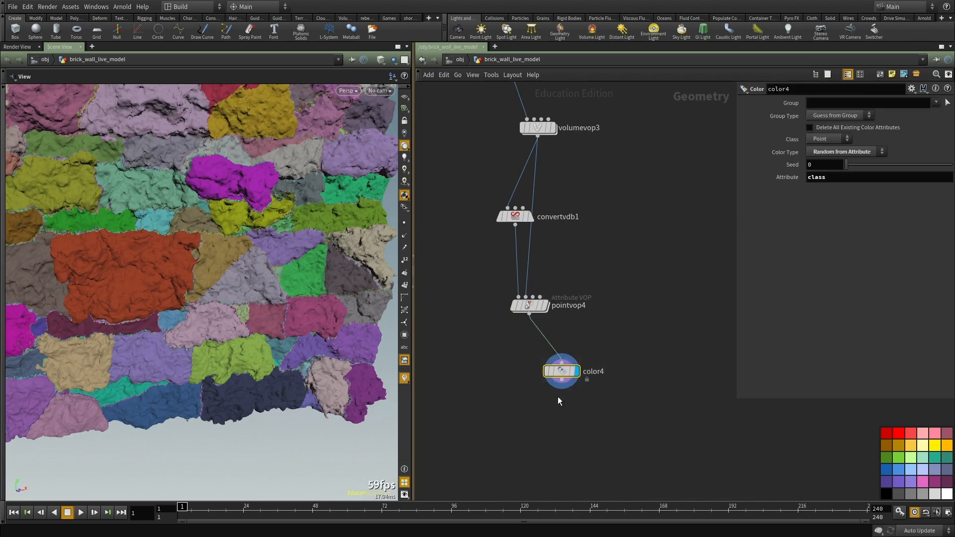
pyautogui.moveTo(848, 165); pyautogui.dragTo(867, 165)
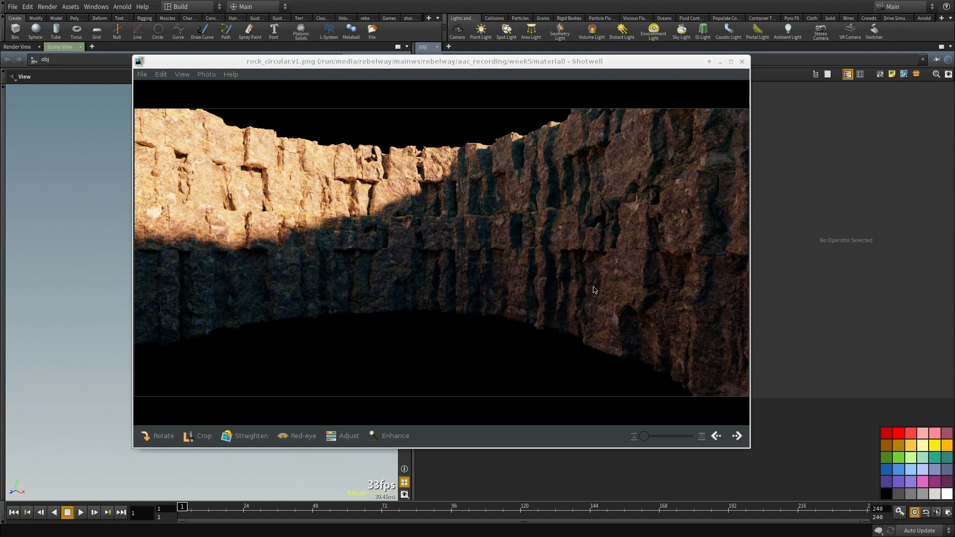
# Step: Put away the rock_circular.v1.png reference and try to create the asset with create_asset big_wall_demo in the terminal
pyautogui.hotkey('alt', 'F4')
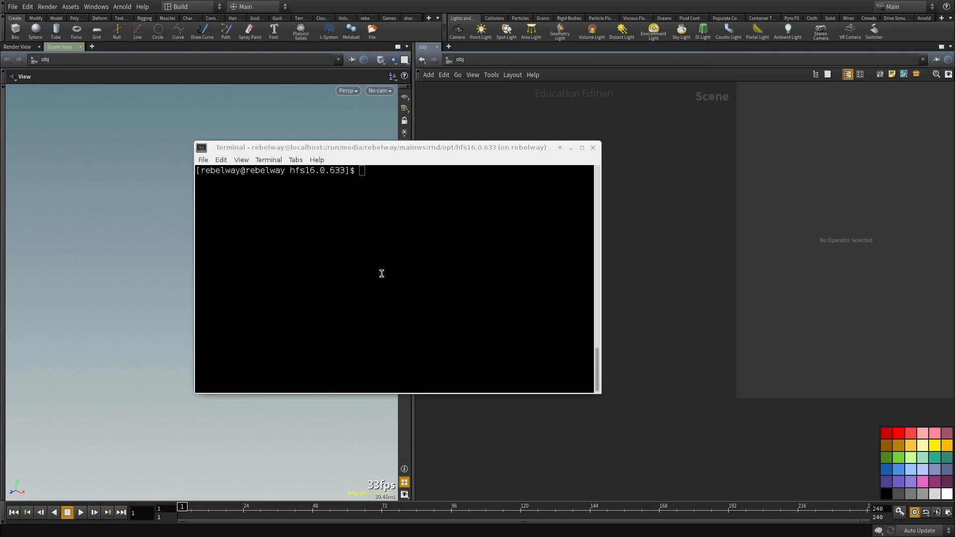
pyautogui.click(382, 274)
pyautogui.write('create_asset ')
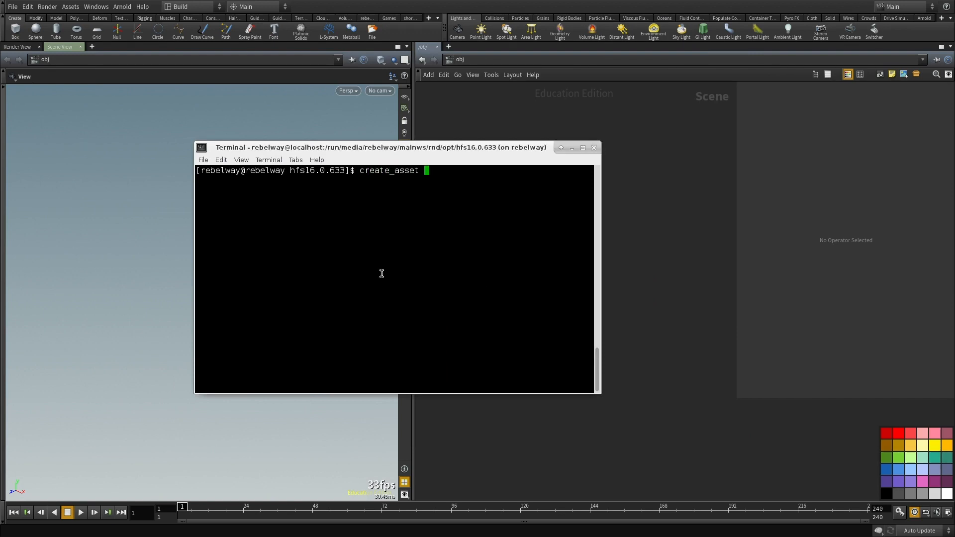
pyautogui.write('big_wall_dem_o')
pyautogui.press('BackSpace')
pyautogui.press('BackSpace')
pyautogui.write('o')
pyautogui.press('Return')
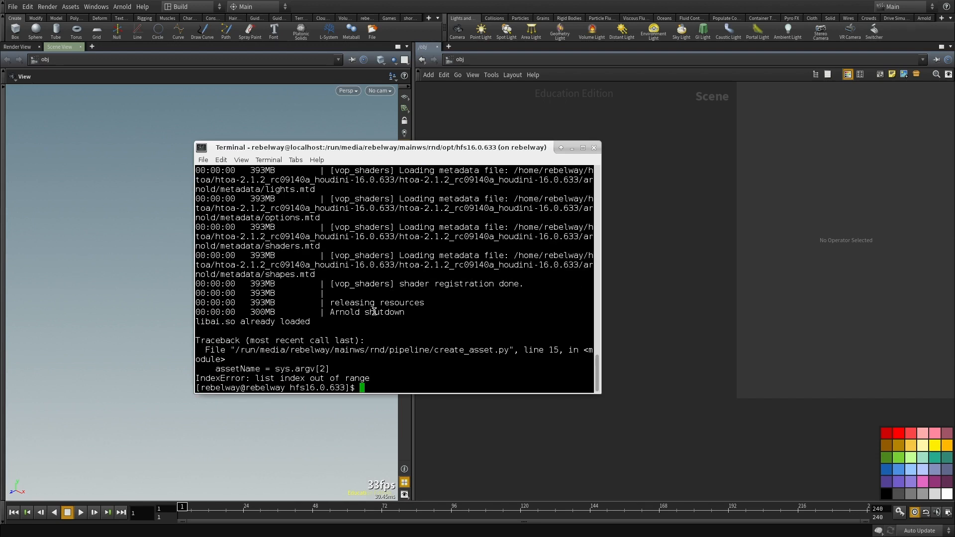
# Step: Add the show name aac_workshop to the previous command and run create_asset aac_workshop big_wall_demo
pyautogui.press('Up')
pyautogui.press('Home')
pyautogui.press('Right')
pyautogui.press('Right')
pyautogui.press('Right')
pyautogui.press('Right')
pyautogui.press('Right')
pyautogui.press('Right')
pyautogui.press('Right')
pyautogui.press('Right')
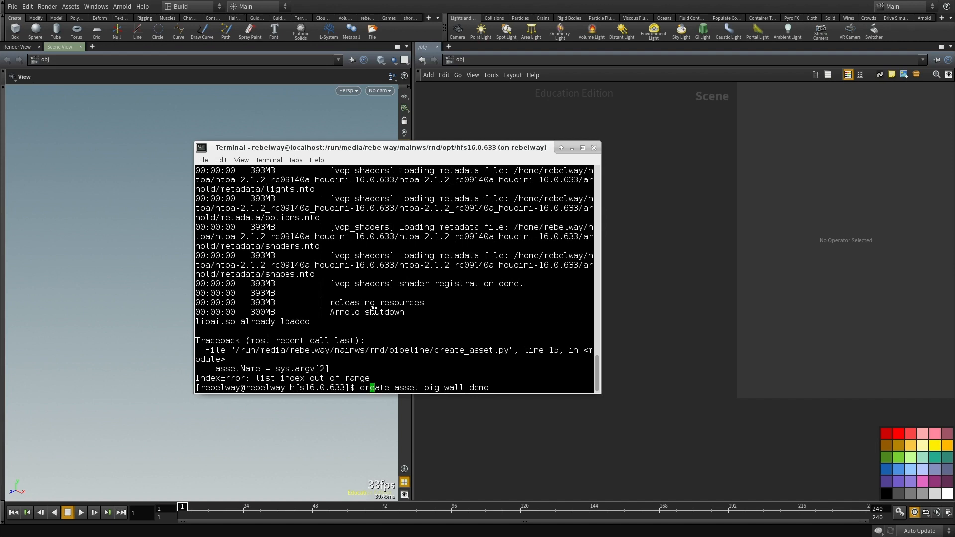
pyautogui.press('Right')
pyautogui.press('Right')
pyautogui.press('Right')
pyautogui.press('Right')
pyautogui.write('acc')
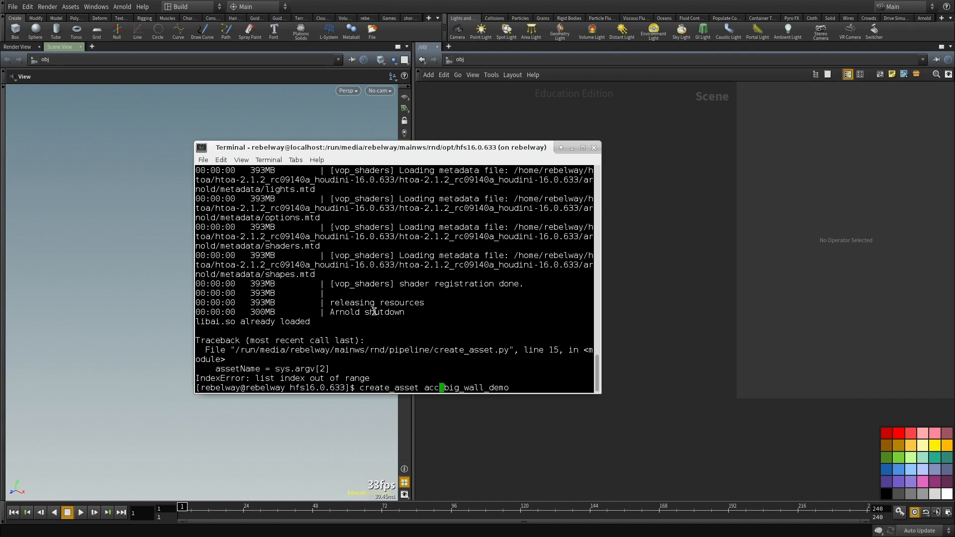
pyautogui.press('BackSpace')
pyautogui.press('BackSpace')
pyautogui.write('ac_workshop')
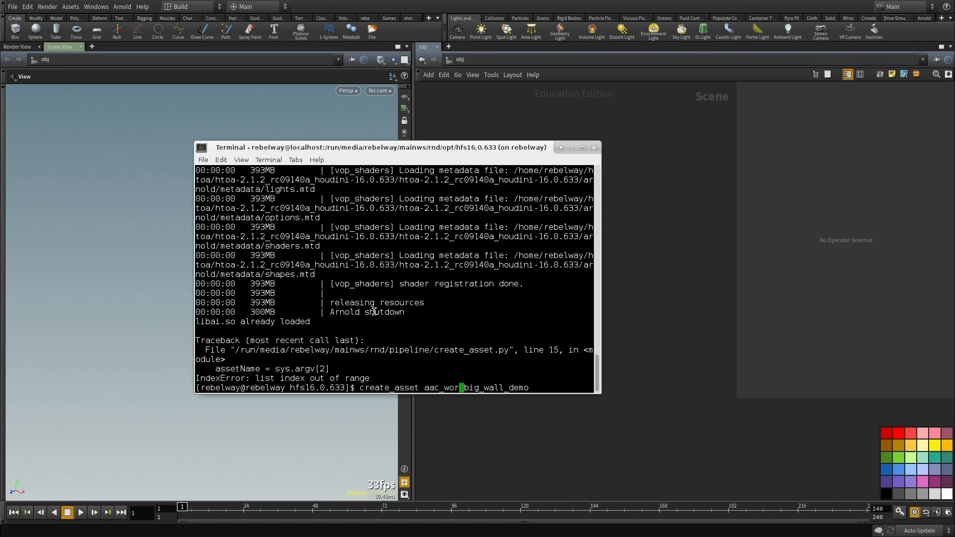
pyautogui.press('Return')
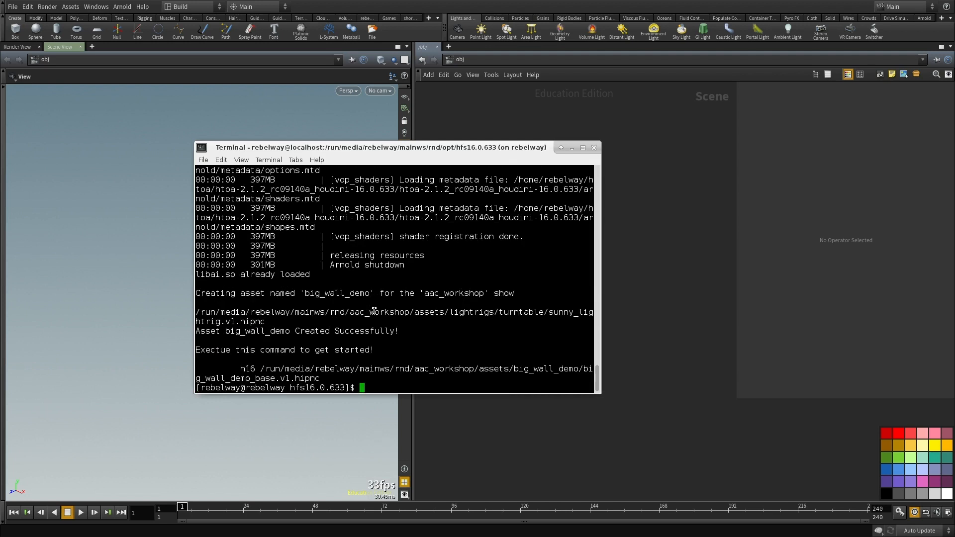
# Step: Copy the path of big_wall_demo_base.v1.hipnc from the terminal output and switch back to Houdini
pyautogui.doubleClick(286, 375)
pyautogui.rightClick(287, 371)
pyautogui.click(307, 400)
pyautogui.click(711, 314)
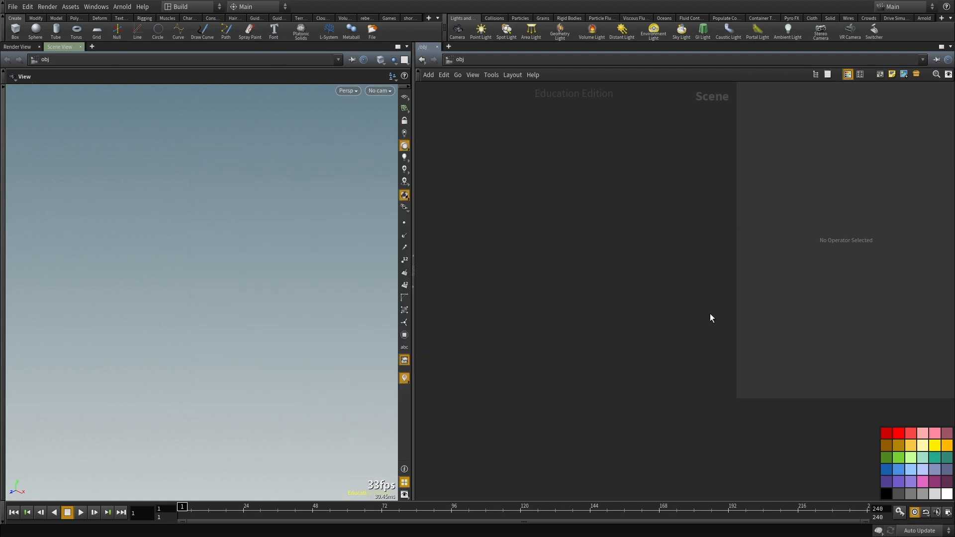
# Step: Open the big_wall_demo_base.v1.hipnc scene from the copied path and lay out its object nodes
pyautogui.hotkey('ctrl', 'o')
pyautogui.tripleClick(172, 25)
pyautogui.hotkey('ctrl', 'v')
pyautogui.press('Return')
pyautogui.click(317, 250)
pyautogui.press('l')
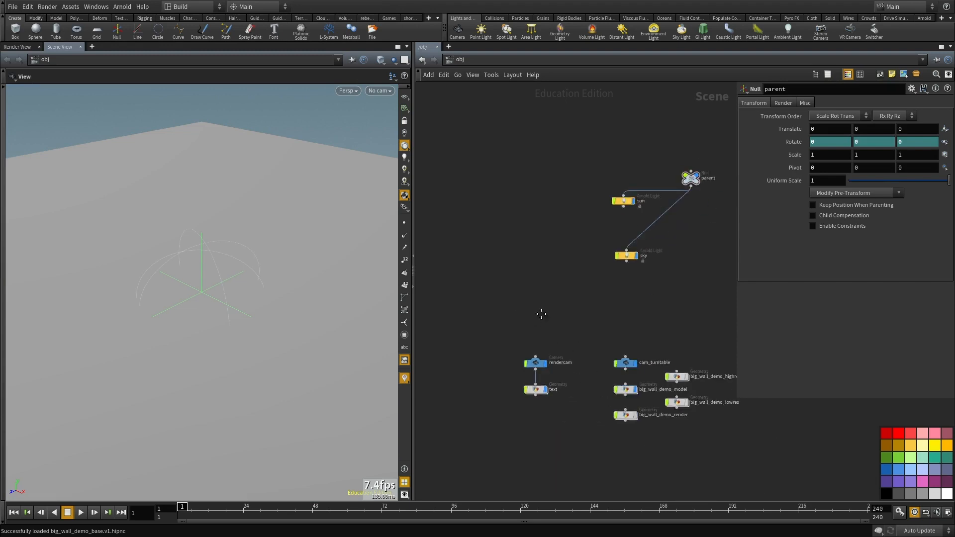
# Step: Enter the big_wall_demo_model geometry network and cut the default grid node
pyautogui.doubleClick(519, 335)
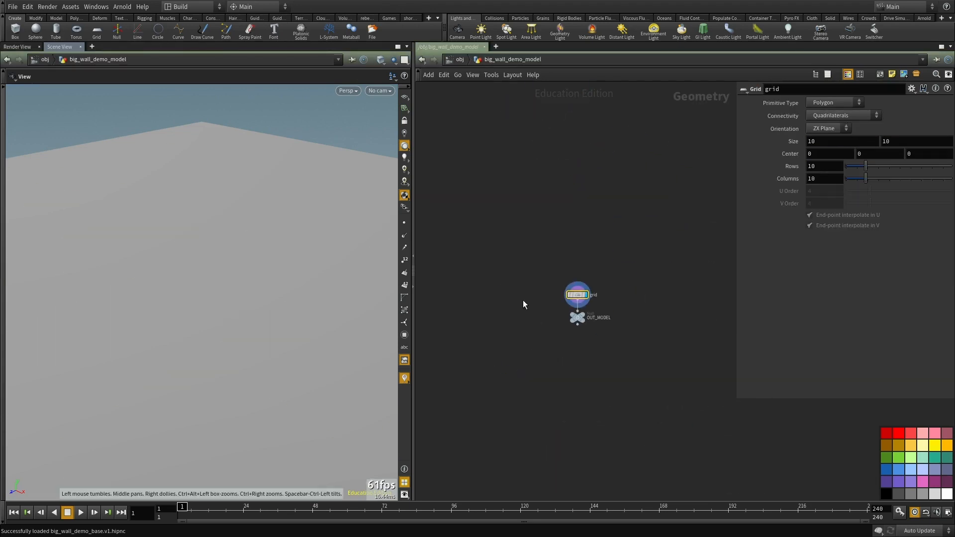
pyautogui.hotkey('ctrl', 'x')
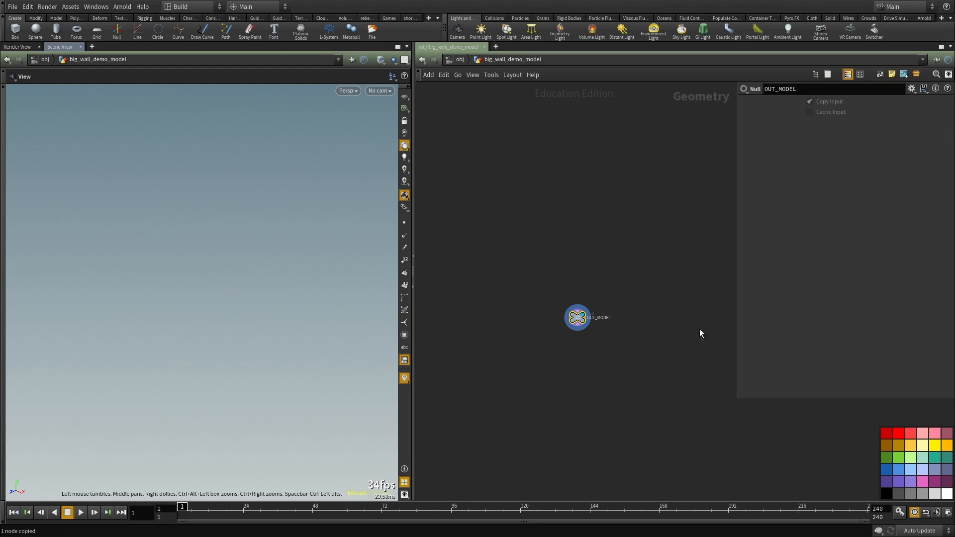
pyautogui.hotkey('ctrl', 'v')
pyautogui.hotkey('ctrl', 'z')
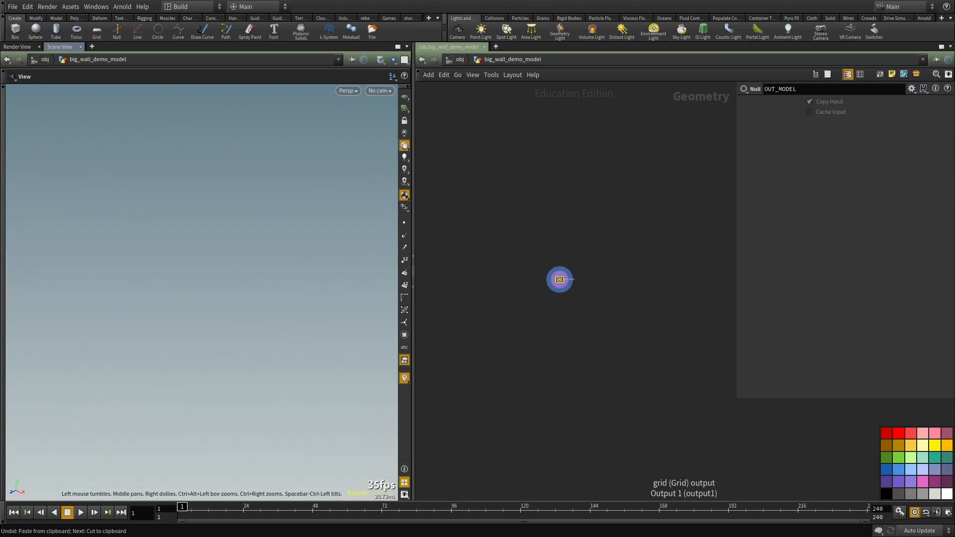
pyautogui.hotkey('ctrl', 'v')
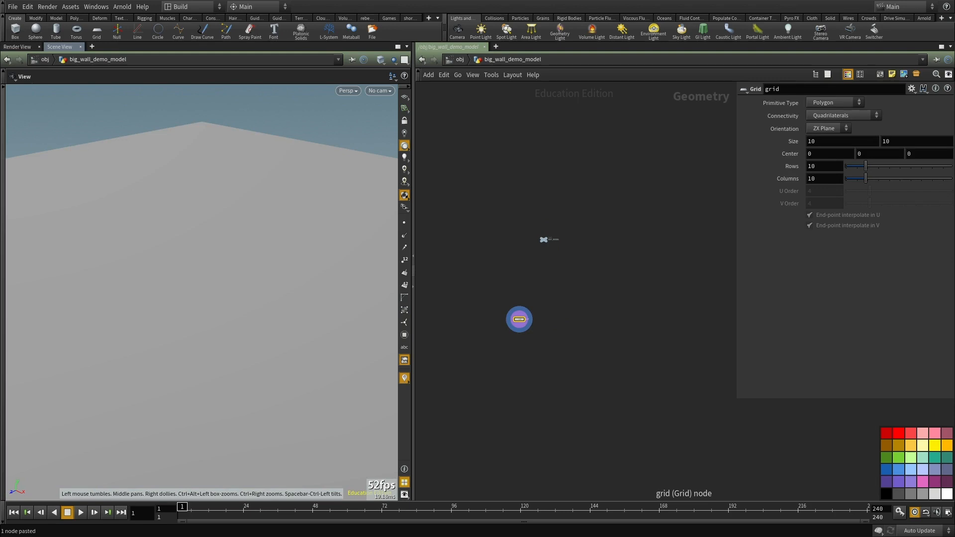
pyautogui.moveTo(569, 360); pyautogui.dragTo(542, 327, button='middle')
pyautogui.scroll(1, 542, 325)
pyautogui.scroll(-2, 556, 282)
pyautogui.scroll(2, 557, 282)
pyautogui.hotkey('ctrl', 'x')
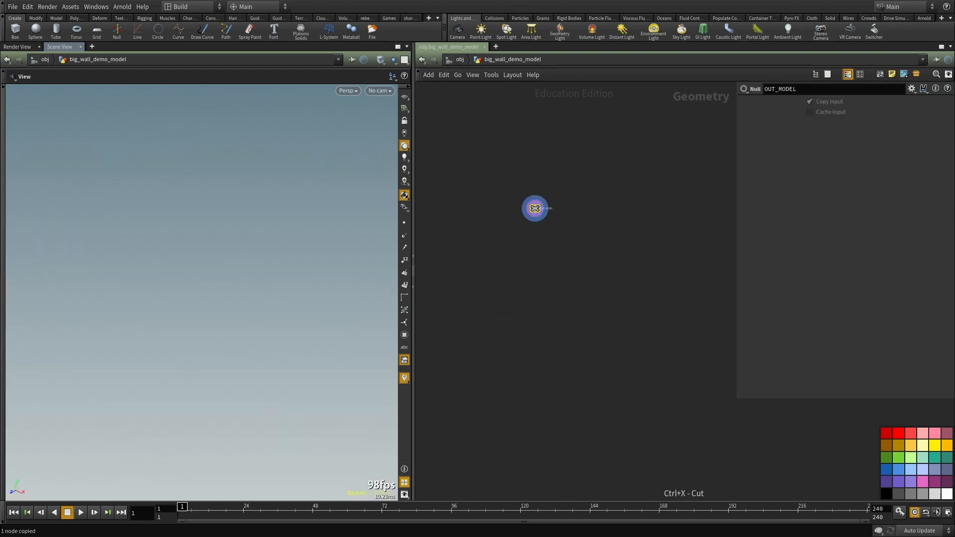
# Step: Paste the five copied nodes ending in merge1 into big_wall_demo_model and place them above OUT_MODEL
pyautogui.hotkey('ctrl', 'v')
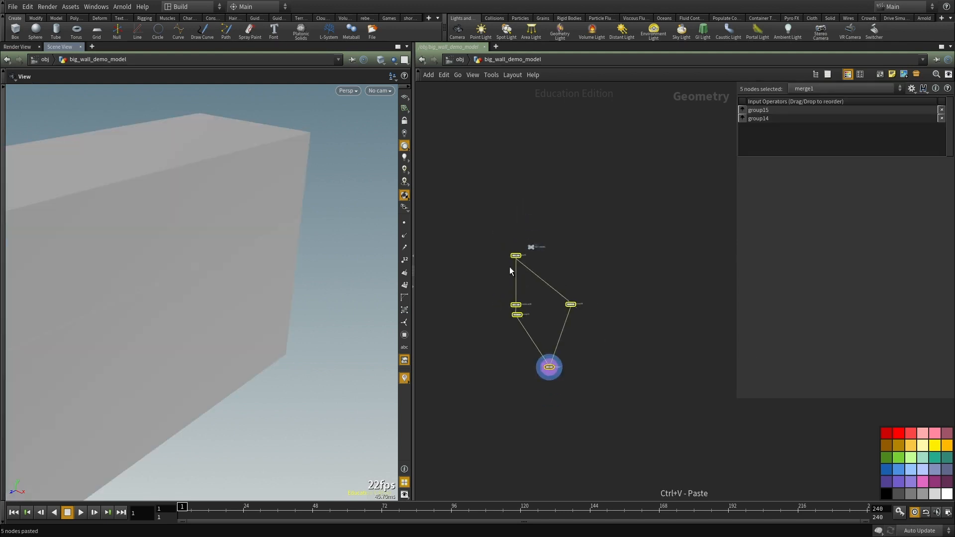
pyautogui.moveTo(558, 368); pyautogui.dragTo(544, 234)
# Step: Bring up the rock_circular.v1.png reference and examine its stacked rock blocks, vertical cracks and ledges at different zoom levels
pyautogui.keyDown('alt'); pyautogui.moveTo(0, 351); pyautogui.dragTo(438, 337); pyautogui.keyUp('alt')
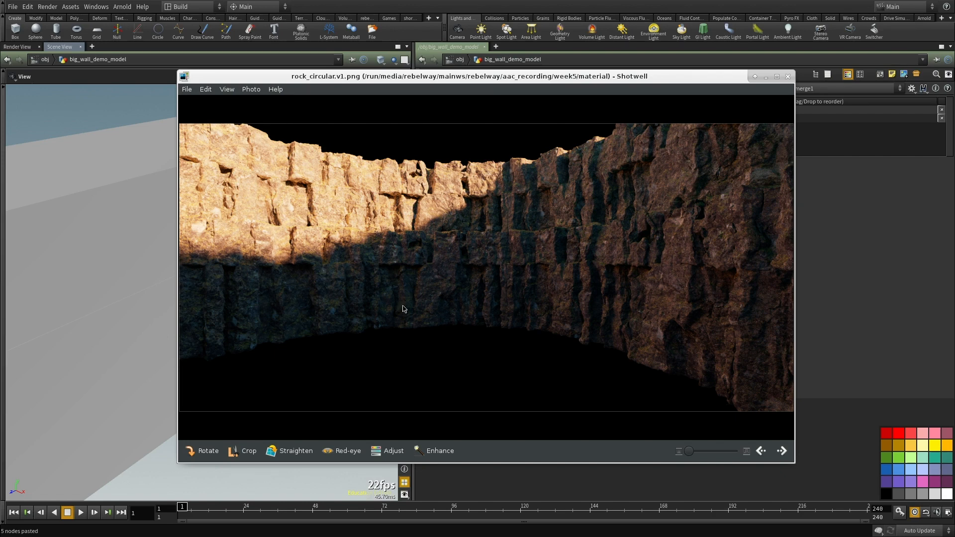
pyautogui.scroll(2, 541, 230)
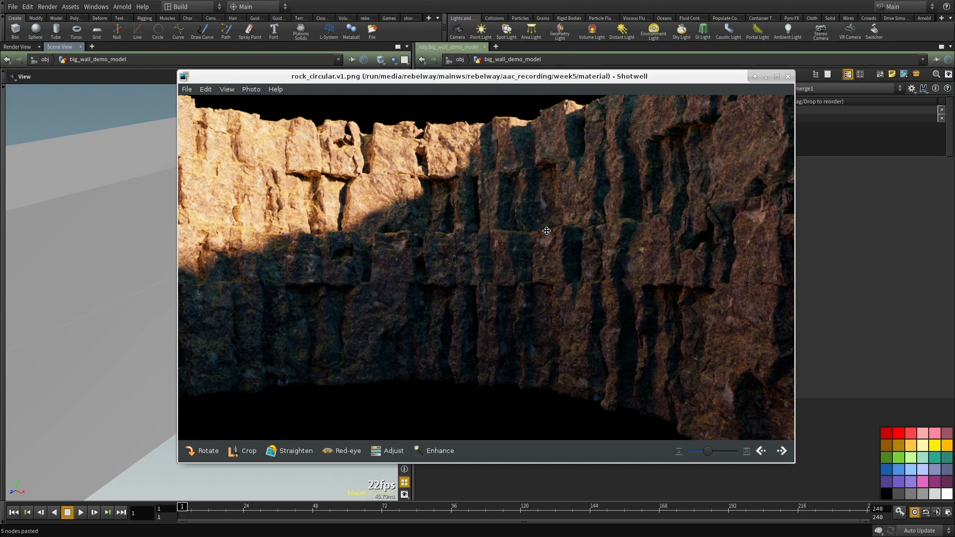
pyautogui.scroll(5, 366, 121)
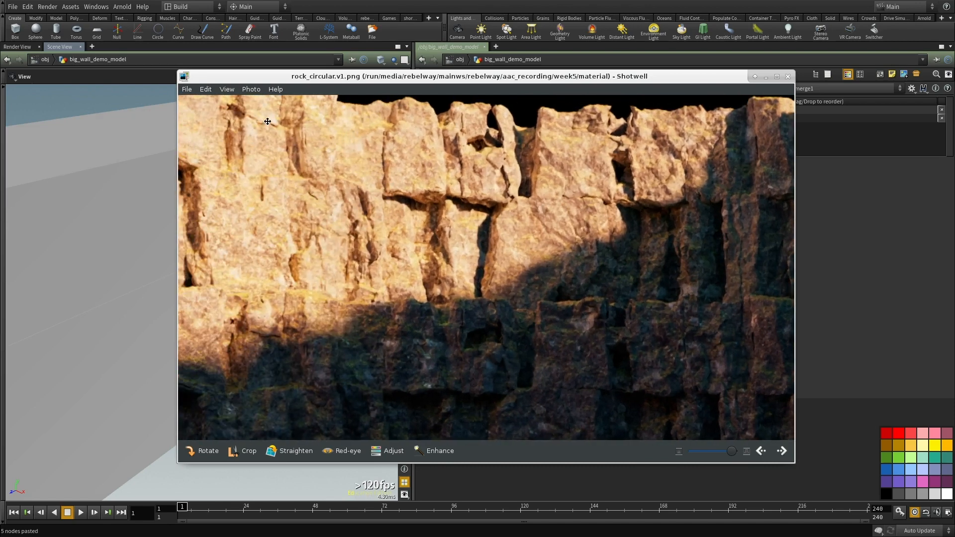
pyautogui.moveTo(427, 253); pyautogui.dragTo(323, 178)
pyautogui.moveTo(597, 364); pyautogui.dragTo(472, 312)
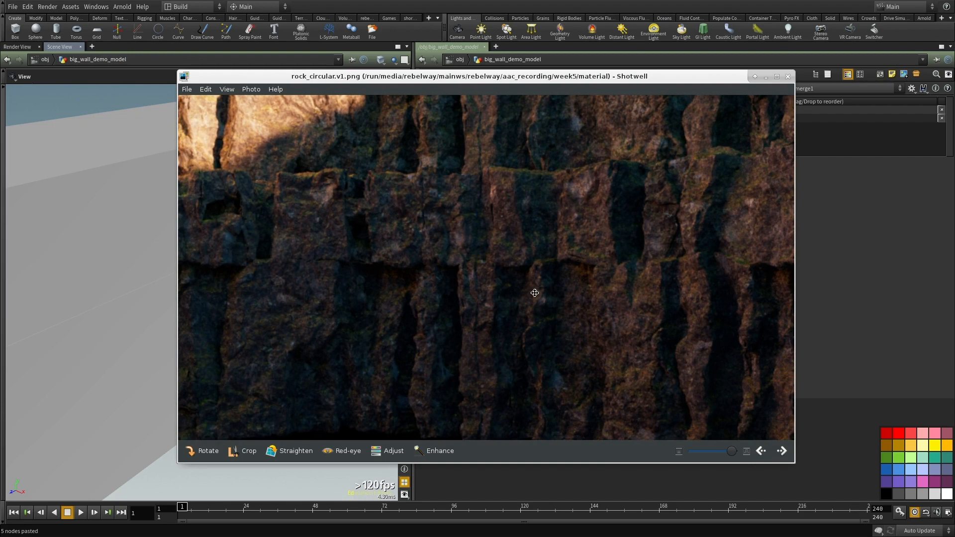
pyautogui.scroll(-5, 535, 293)
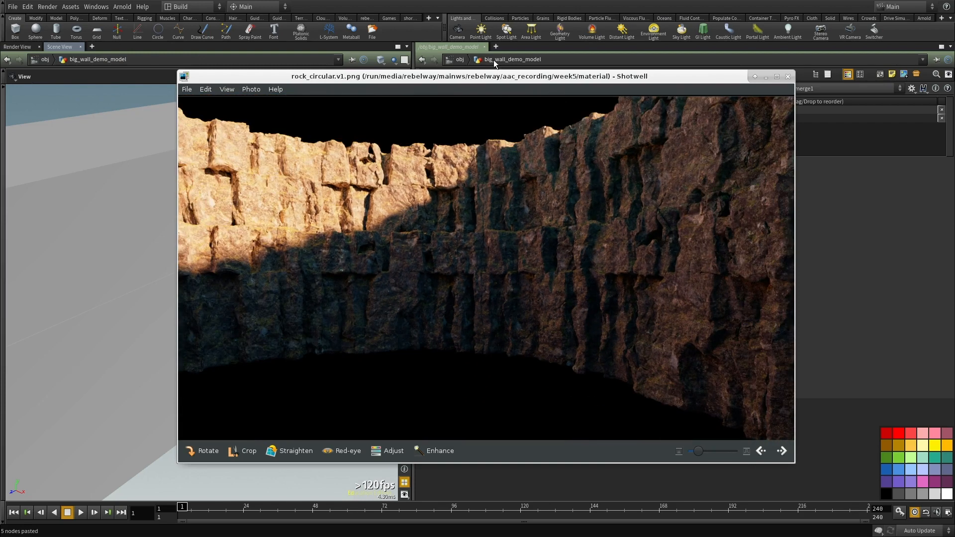
pyautogui.moveTo(482, 79); pyautogui.dragTo(0, 50)
pyautogui.moveTo(103, 230); pyautogui.dragTo(67, 235)
pyautogui.keyDown('alt'); pyautogui.moveTo(0, 335); pyautogui.dragTo(508, 252); pyautogui.keyUp('alt')
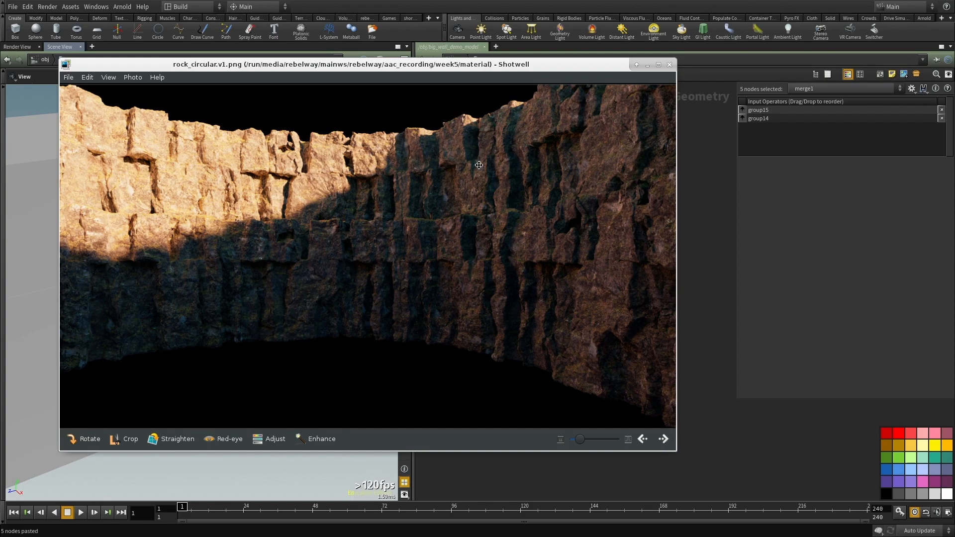
# Step: Return to the Houdini scene and inspect the pasted wall block's mesh in the viewport
pyautogui.hotkey('alt', 'Tab')
pyautogui.moveTo(185, 229); pyautogui.dragTo(270, 268)
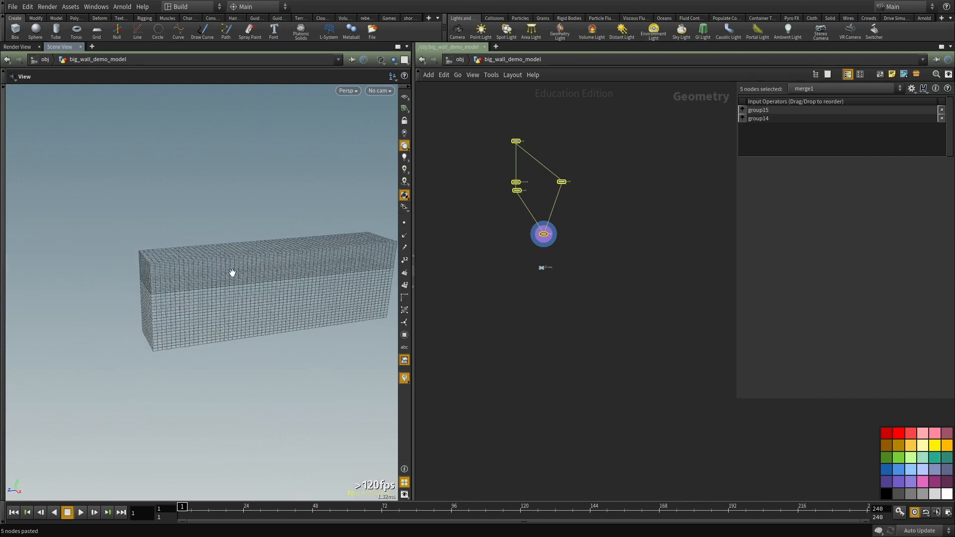
# Step: Display box25, transform38, group15, group14 and merge1 one at a time to examine what each pasted node outputs
pyautogui.scroll(3, 577, 211)
pyautogui.moveTo(575, 207); pyautogui.dragTo(593, 306, button='middle')
pyautogui.click(616, 231)
pyautogui.scroll(3, 554, 230)
pyautogui.click(505, 170)
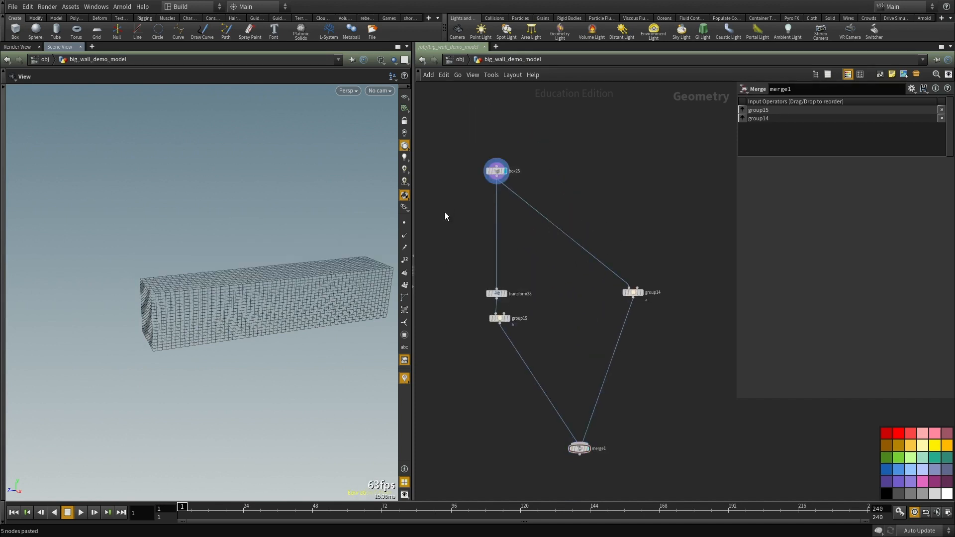
pyautogui.scroll(2, 527, 271)
pyautogui.click(473, 299)
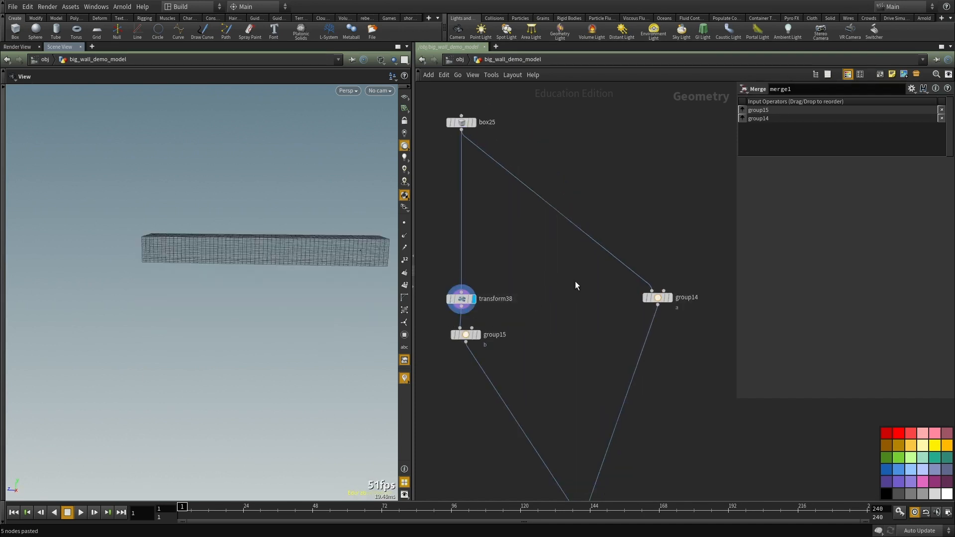
pyautogui.moveTo(575, 283); pyautogui.dragTo(578, 254, button='middle')
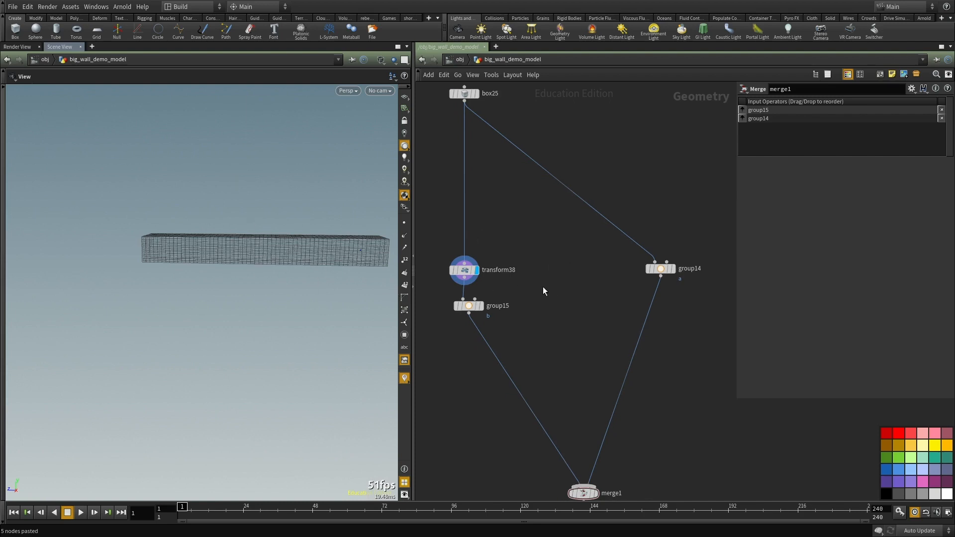
pyautogui.click(481, 306)
pyautogui.moveTo(558, 301); pyautogui.dragTo(511, 299, button='middle')
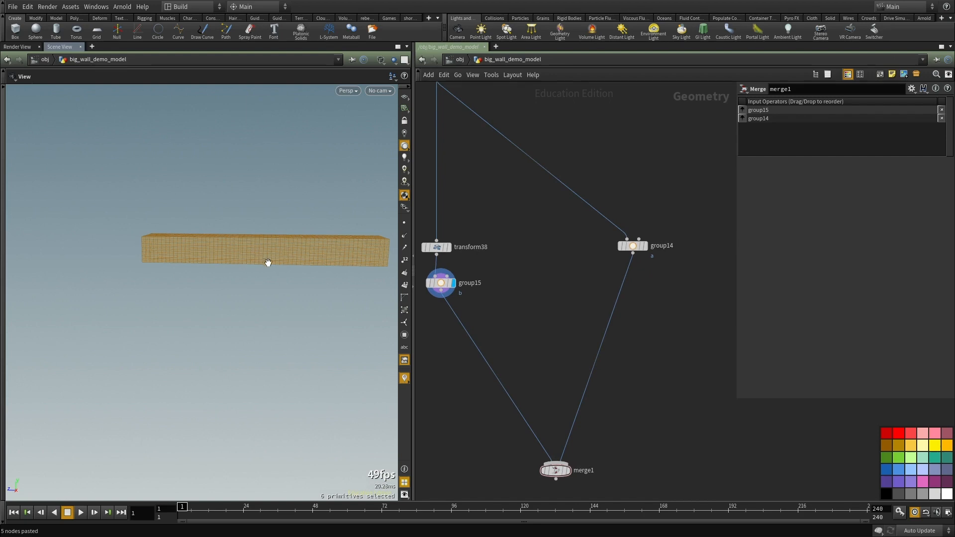
pyautogui.click(645, 245)
pyautogui.moveTo(570, 322); pyautogui.dragTo(572, 368, button='middle')
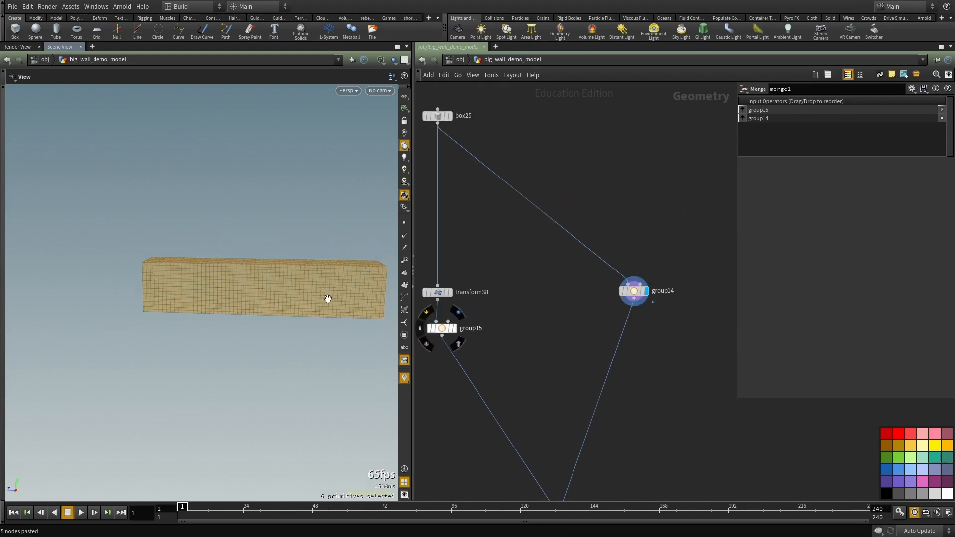
pyautogui.click(449, 116)
pyautogui.moveTo(546, 247); pyautogui.dragTo(554, 118, button='middle')
pyautogui.click(576, 387)
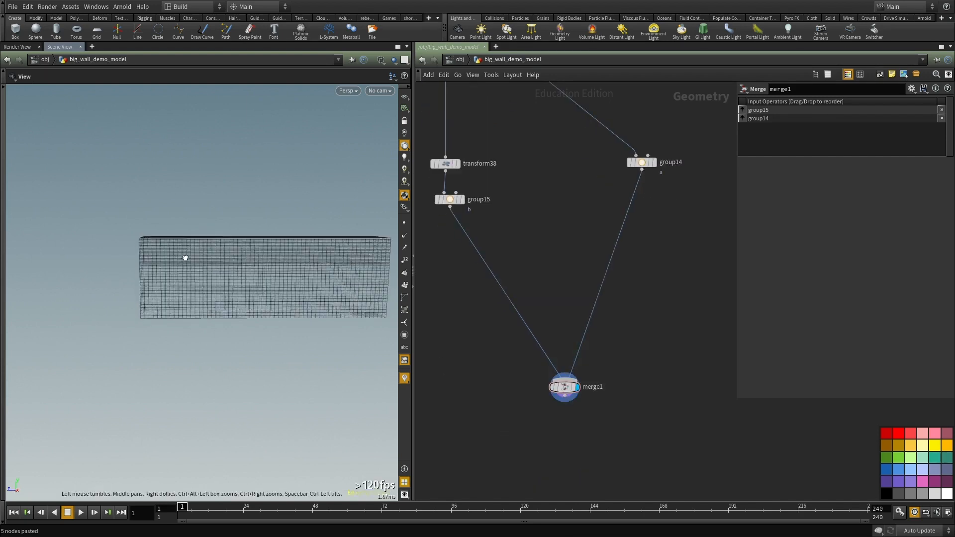
# Step: Switch the viewport to shaded display and move the merge1 node directly beneath group15
pyautogui.press('w')
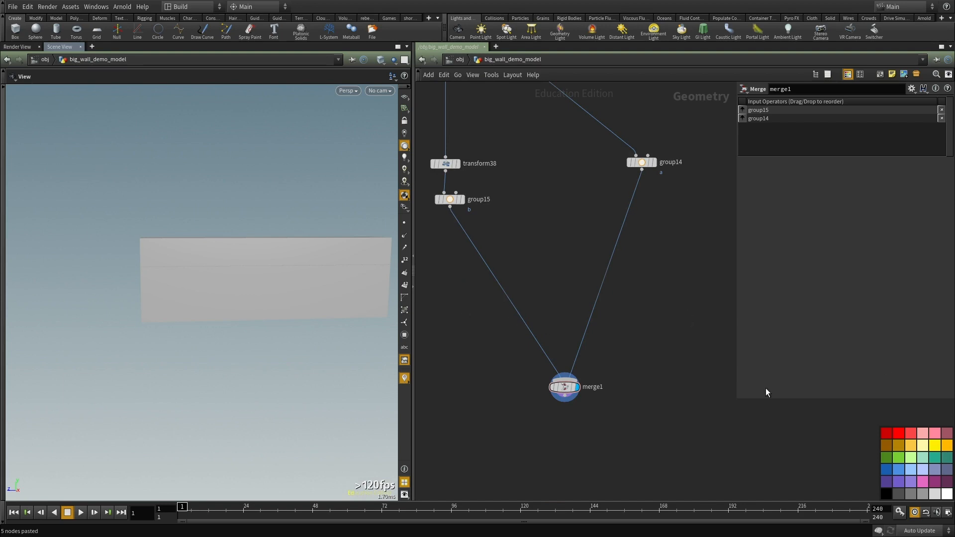
pyautogui.scroll(-3, 597, 258)
pyautogui.moveTo(572, 344); pyautogui.dragTo(500, 346)
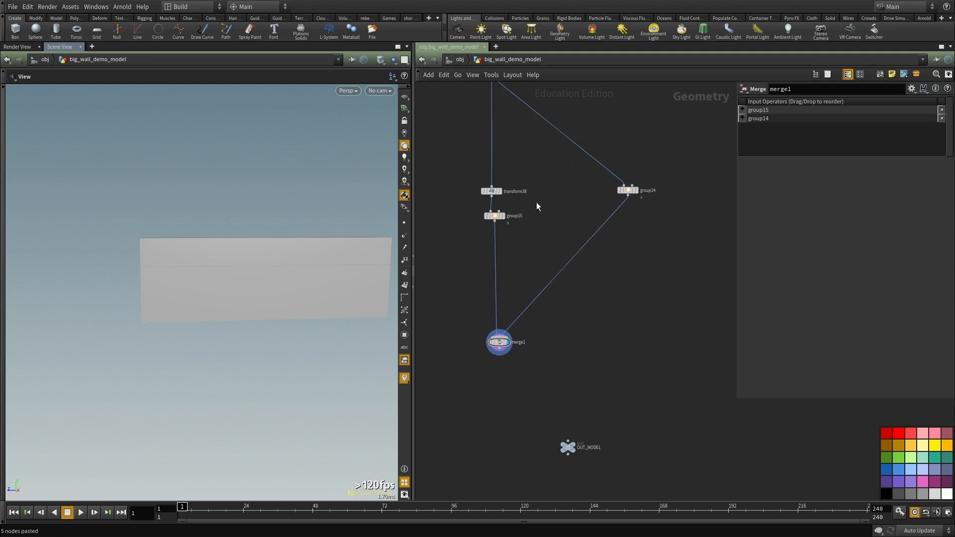
# Step: Add a VDB from Polygons node, wire group14 into its first input, and display it
pyautogui.moveTo(537, 250); pyautogui.dragTo(555, 277, button='middle')
pyautogui.scroll(2, 563, 306)
pyautogui.press('Tab')
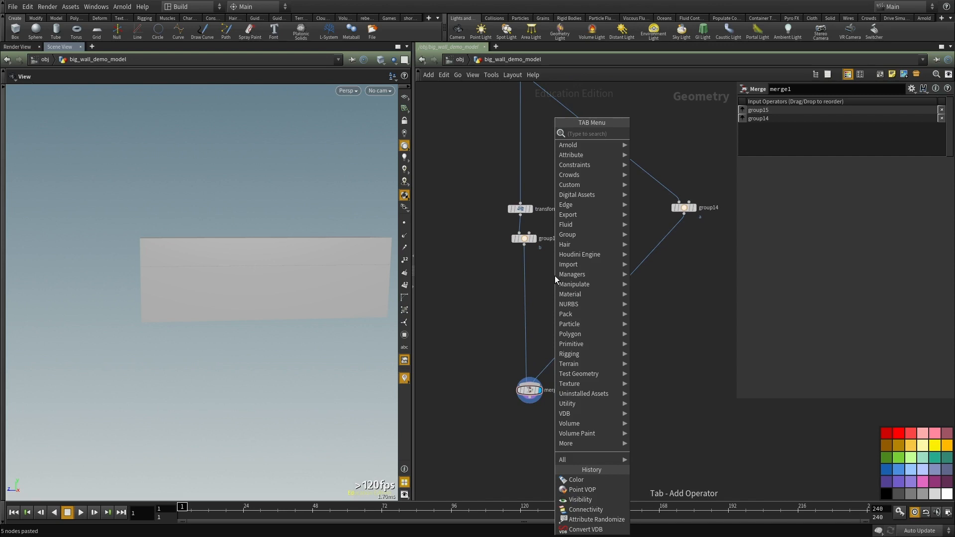
pyautogui.write('vdb fr')
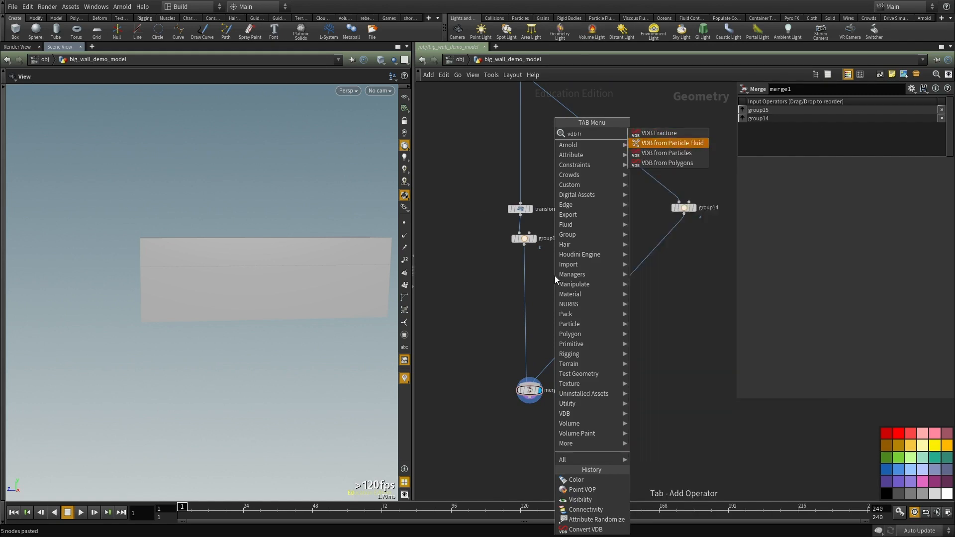
pyautogui.press('Down')
pyautogui.press('Down')
pyautogui.press('Return')
pyautogui.click(717, 323)
pyautogui.moveTo(663, 262); pyautogui.dragTo(505, 292, button='middle')
pyautogui.scroll(3, 505, 291)
pyautogui.click(537, 224)
pyautogui.click(576, 375)
pyautogui.moveTo(622, 343); pyautogui.dragTo(524, 423)
pyautogui.press('r')
# Step: Make vdbfrompolygons1 output a density fog VDB instead of the surface distance VDB
pyautogui.moveTo(524, 422); pyautogui.dragTo(530, 410, button='middle')
pyautogui.scroll(2, 706, 273)
pyautogui.moveTo(602, 366); pyautogui.dragTo(613, 317, button='middle')
pyautogui.moveTo(554, 402); pyautogui.dragTo(594, 313, button='middle')
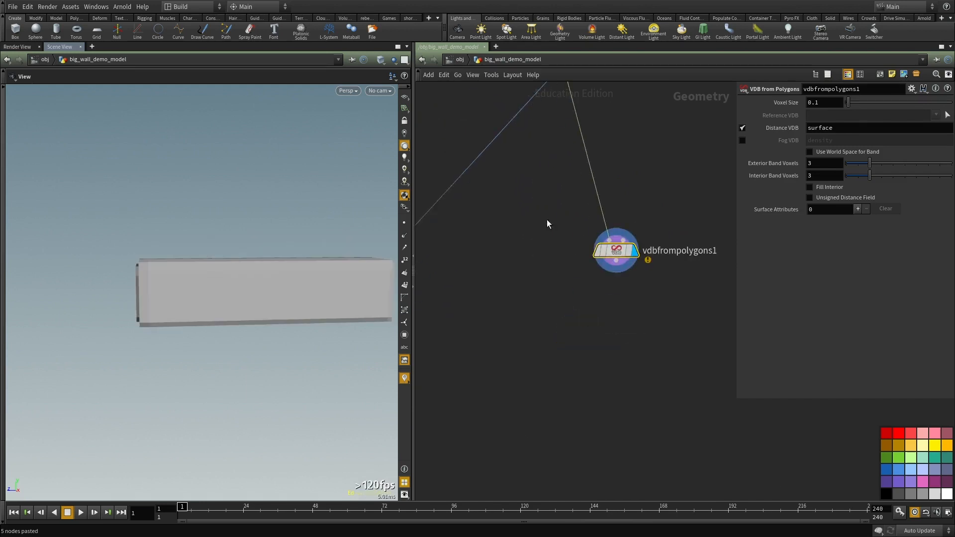
pyautogui.click(742, 127)
pyautogui.click(742, 141)
# Step: Add a Scatter node below vdbfrompolygons1 and connect it to the fog volume
pyautogui.moveTo(596, 394); pyautogui.dragTo(586, 418, button='middle')
pyautogui.press('Tab')
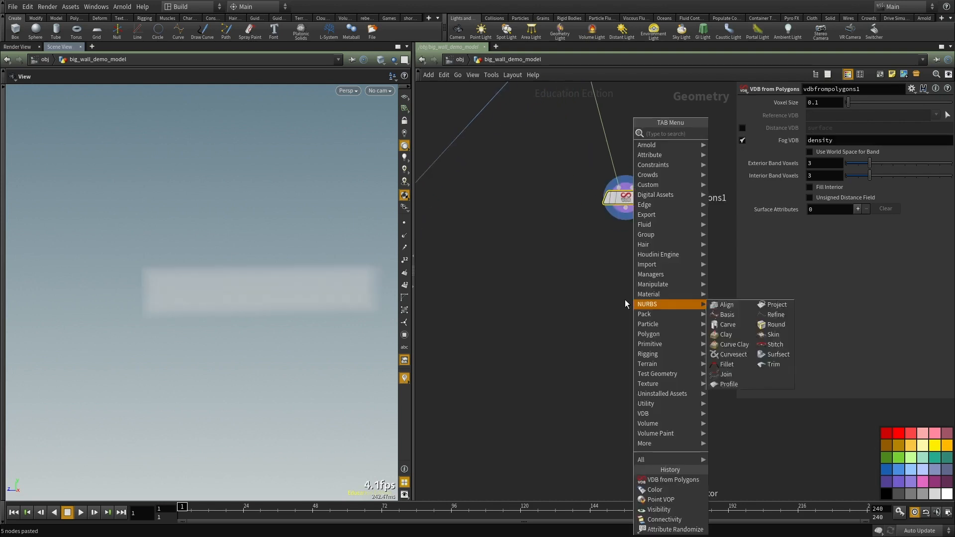
pyautogui.click(747, 146)
pyautogui.click(597, 319)
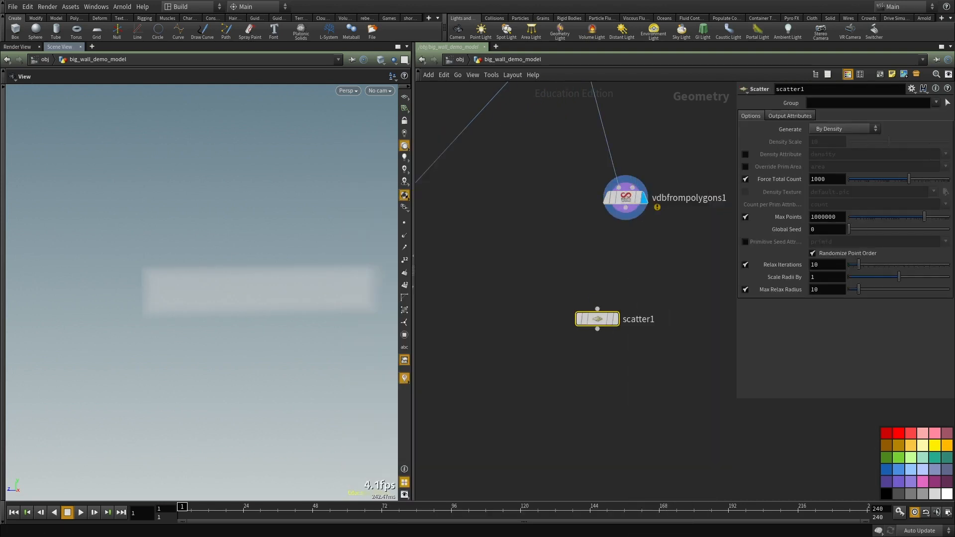
pyautogui.moveTo(594, 280); pyautogui.dragTo(597, 309)
# Step: Set scatter1's Force Total Count to 115, disable Relax Iterations, display the points, and align the node under vdbfrompolygons1
pyautogui.click(824, 179)
pyautogui.write('115')
pyautogui.press('Return')
pyautogui.click(745, 264)
pyautogui.press('r')
pyautogui.moveTo(597, 321); pyautogui.dragTo(626, 318)
# Step: Add a Voronoi Fracture node below scatter1, offset toward the merge1 branch
pyautogui.moveTo(588, 457); pyautogui.dragTo(601, 356, button='middle')
pyautogui.scroll(-1, 612, 342)
pyautogui.moveTo(644, 323); pyautogui.dragTo(647, 352, button='middle')
pyautogui.scroll(1, 646, 343)
pyautogui.moveTo(608, 323); pyautogui.dragTo(609, 346, button='middle')
pyautogui.scroll(-2, 621, 384)
pyautogui.press('Tab')
pyautogui.write('voronoi')
pyautogui.press('Return')
pyautogui.click(608, 345)
pyautogui.moveTo(608, 345); pyautogui.dragTo(566, 348)
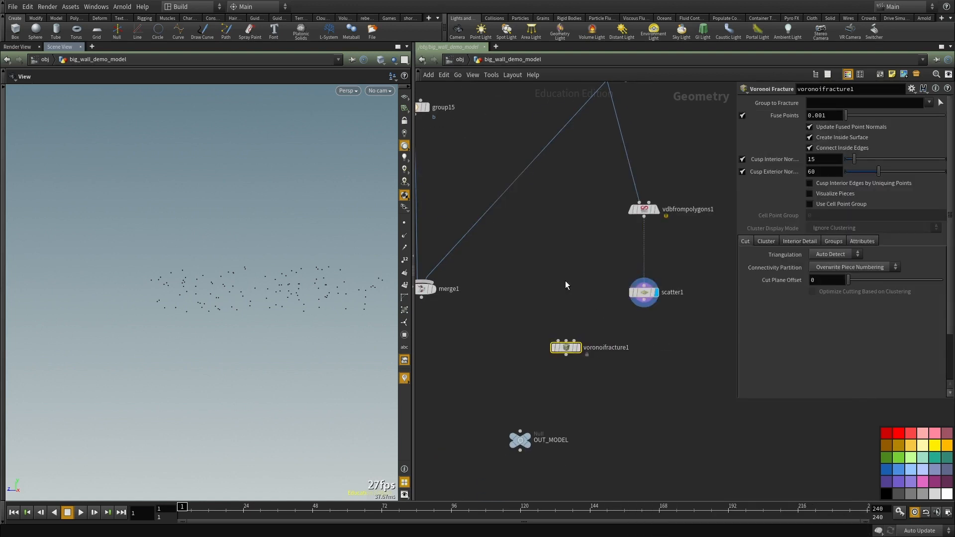
# Step: Wire group14 into the first input and scatter1 into the second input of voronoifracture1, and display the fracture
pyautogui.scroll(-2, 590, 209)
pyautogui.moveTo(590, 209); pyautogui.dragTo(574, 231, button='middle')
pyautogui.scroll(3, 598, 151)
pyautogui.click(518, 447)
pyautogui.click(576, 139)
pyautogui.click(619, 402)
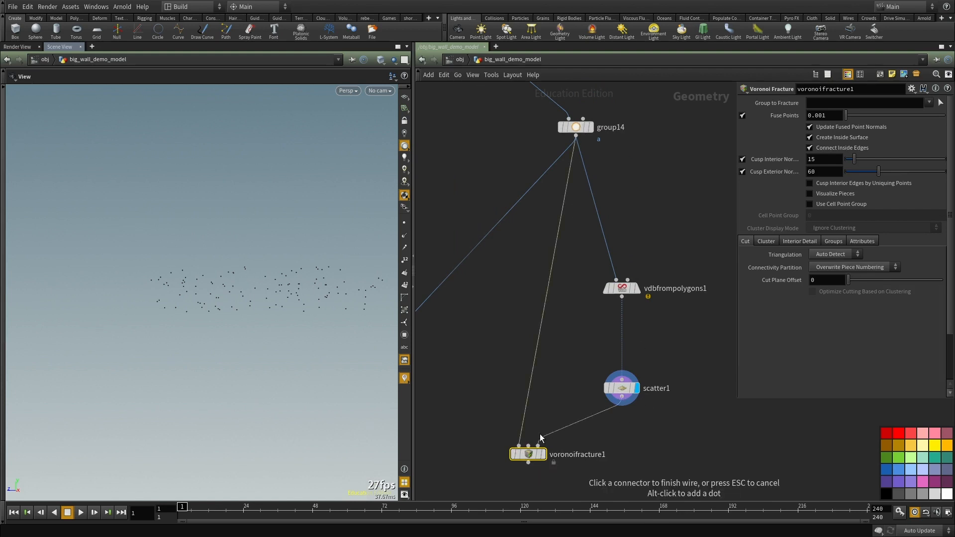
pyautogui.click(528, 446)
pyautogui.click(546, 439)
pyautogui.moveTo(528, 453); pyautogui.dragTo(538, 454)
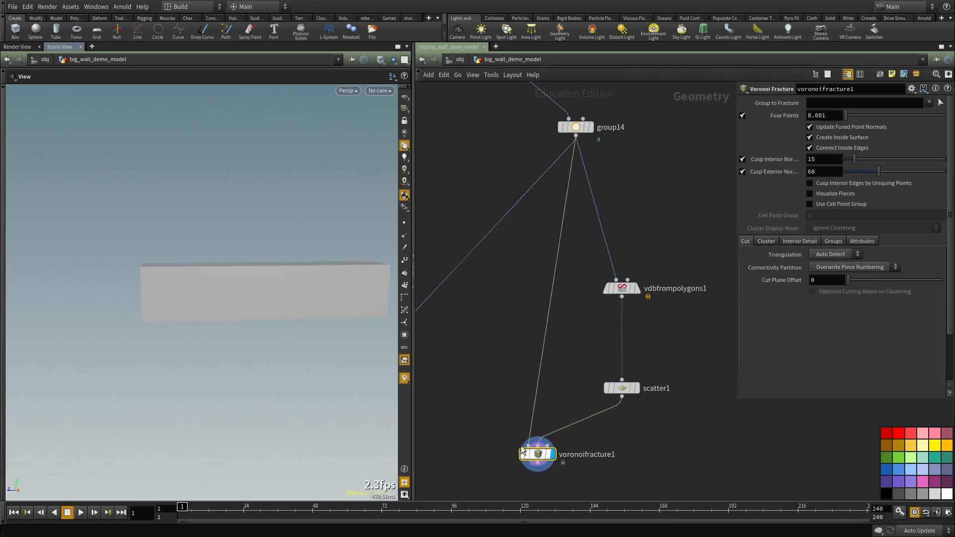
# Step: Turn on Visualize Pieces for voronoifracture1 and examine the colored fragments along the wall block
pyautogui.press('w')
pyautogui.click(836, 194)
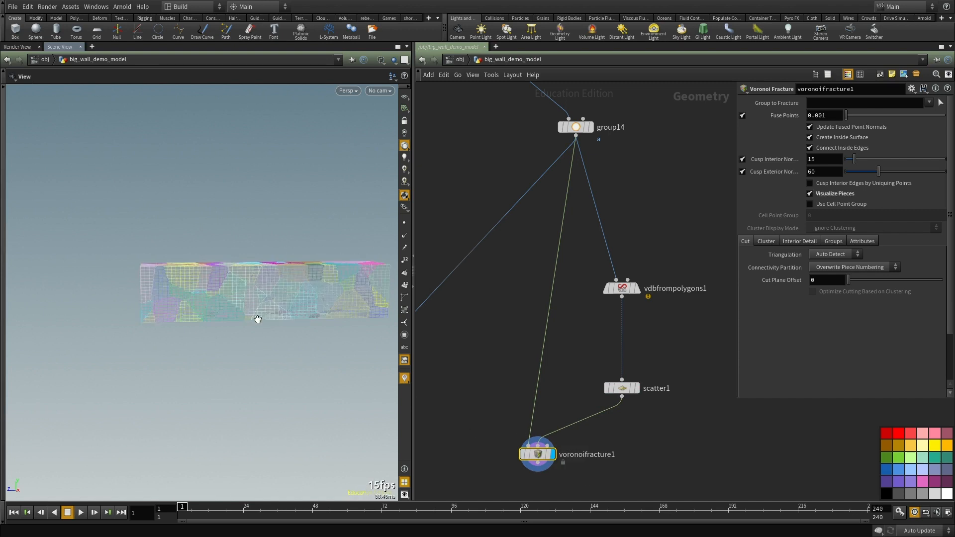
pyautogui.moveTo(258, 320)
pyautogui.mouseDown()
pyautogui.moveTo(284, 343)
pyautogui.moveTo(264, 328)
pyautogui.mouseUp()
pyautogui.moveTo(577, 375); pyautogui.dragTo(578, 343, button='middle')
pyautogui.moveTo(271, 258); pyautogui.dragTo(309, 298)
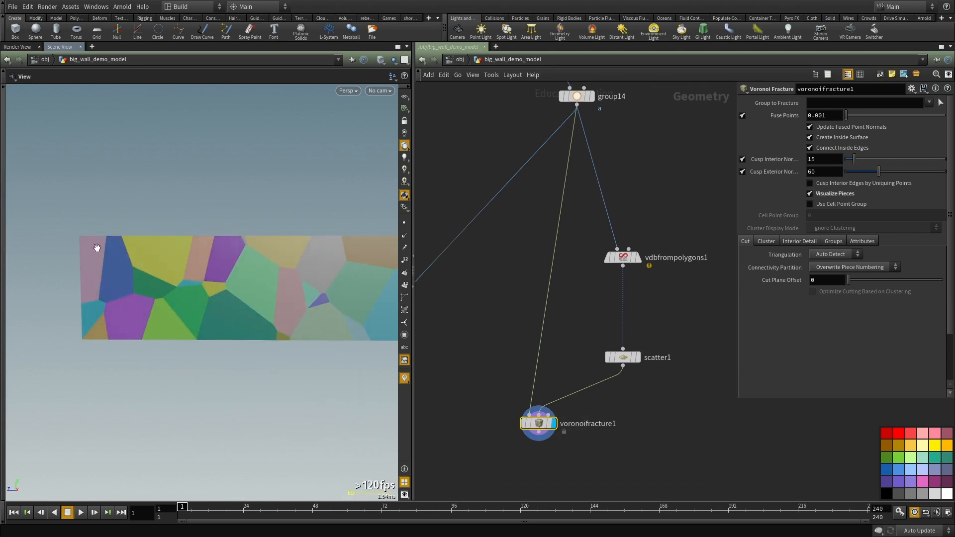
pyautogui.moveTo(307, 323); pyautogui.dragTo(210, 331, button='middle')
pyautogui.moveTo(198, 297); pyautogui.dragTo(165, 242)
pyautogui.moveTo(348, 302); pyautogui.dragTo(278, 317, button='middle')
pyautogui.scroll(-3, 628, 360)
pyautogui.scroll(3, 545, 300)
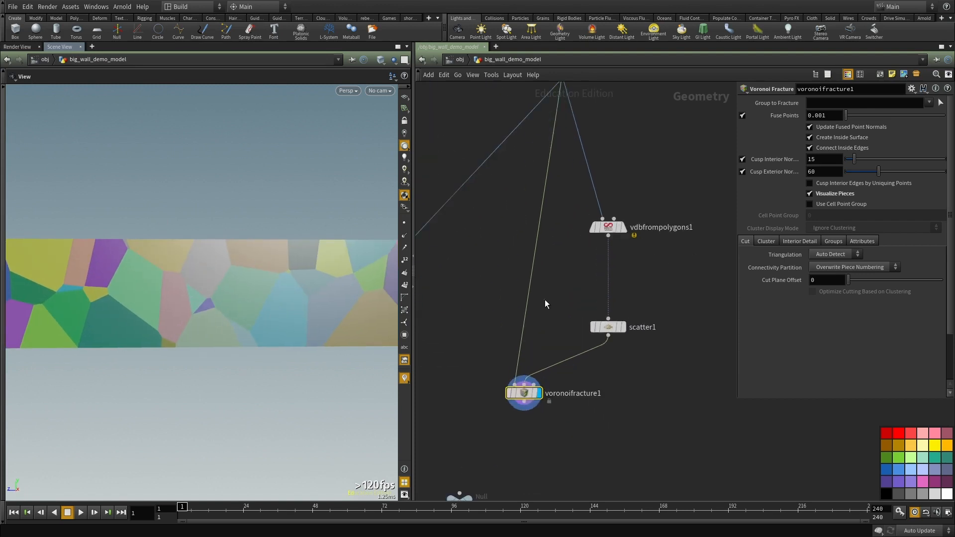
# Step: Insert a Transform node between group14 and voronoifracture1 and set its Y scale to .2
pyautogui.press('Tab')
pyautogui.write('tra')
pyautogui.click(634, 153)
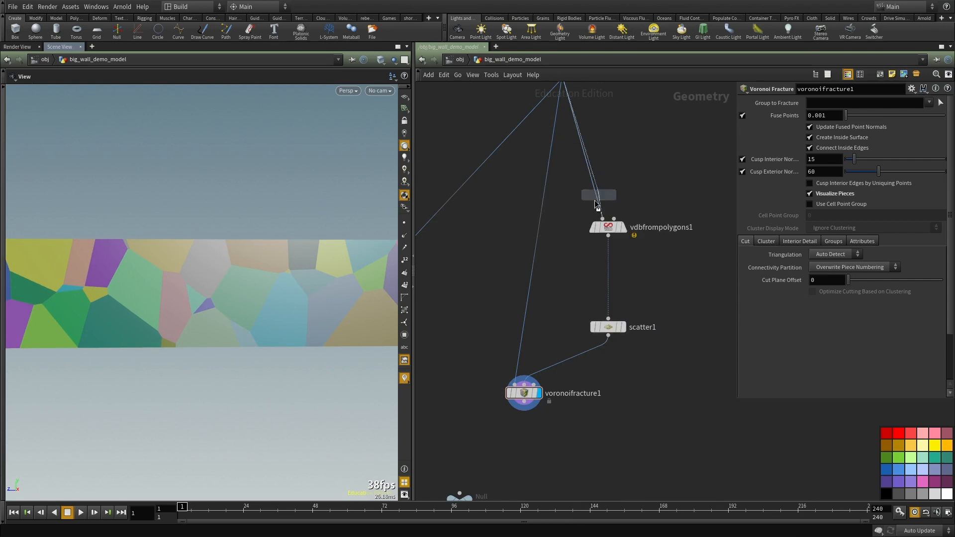
pyautogui.moveTo(519, 222); pyautogui.dragTo(501, 282, button='middle')
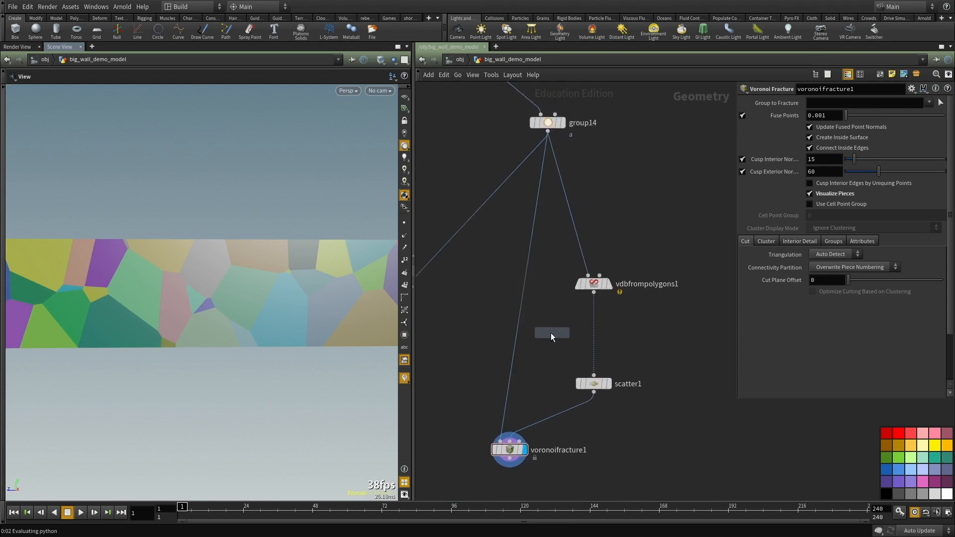
pyautogui.click(518, 261)
pyautogui.moveTo(517, 261); pyautogui.dragTo(523, 287)
pyautogui.scroll(2, 558, 319)
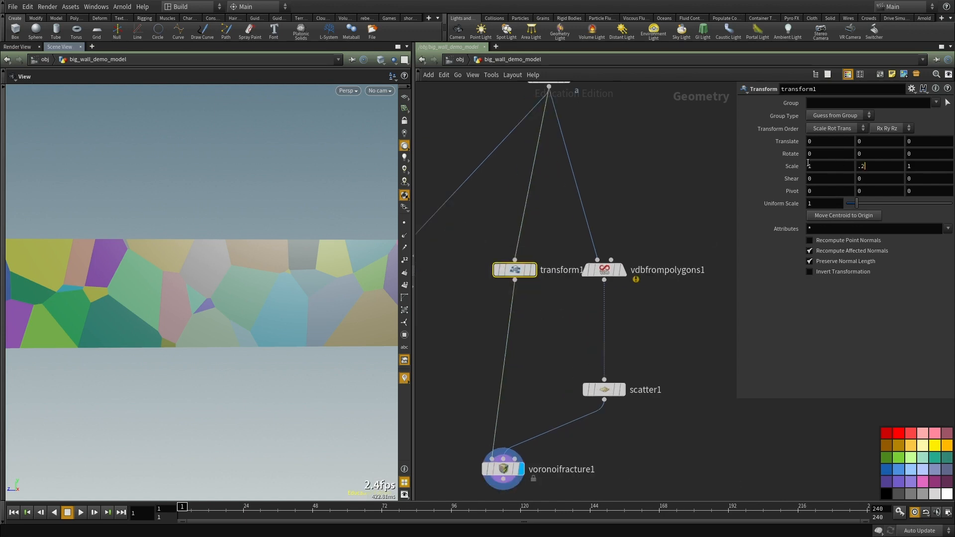
pyautogui.press('Return')
pyautogui.rightClick(523, 270)
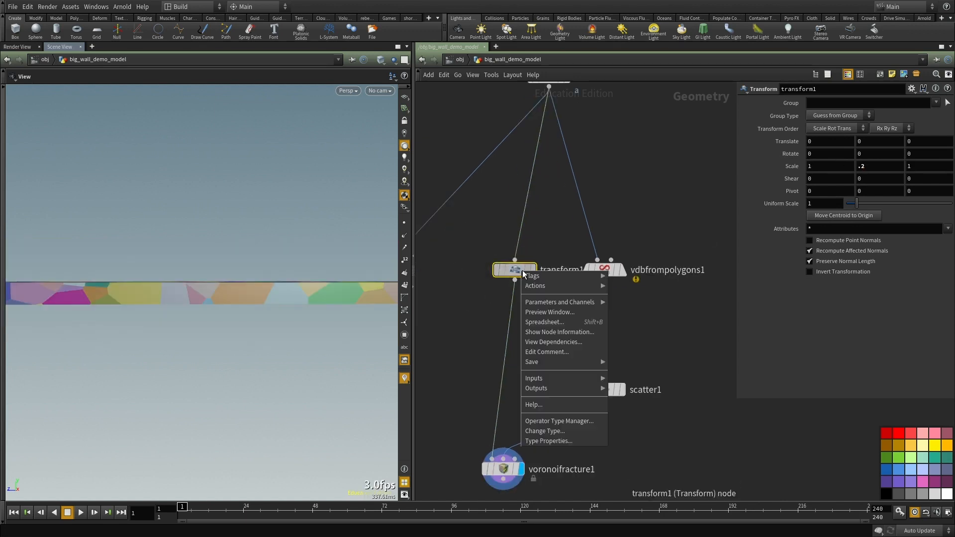
pyautogui.moveTo(599, 302)
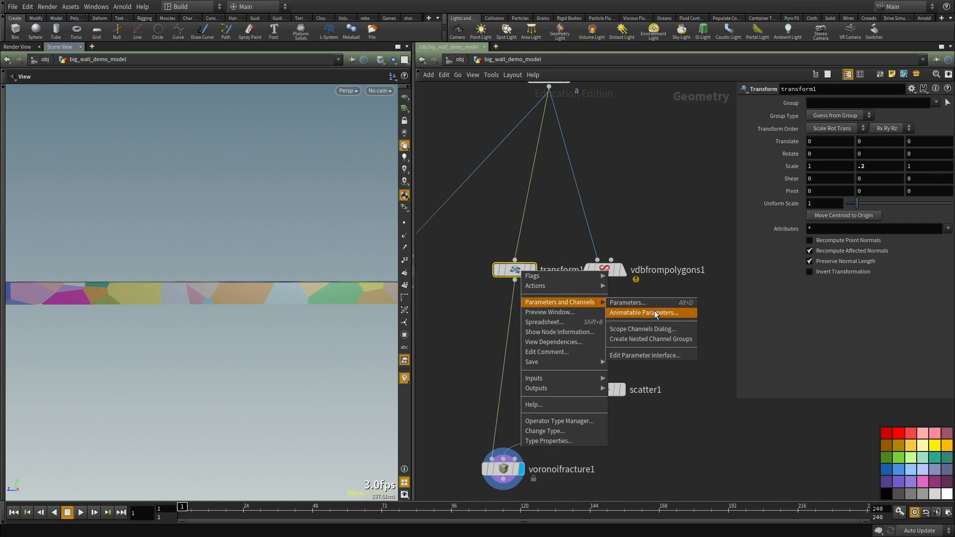
pyautogui.click(643, 339)
pyautogui.click(711, 379)
# Step: Create a reference copy of transform1 and insert it between scatter1 and voronoifracture1
pyautogui.rightClick(505, 271)
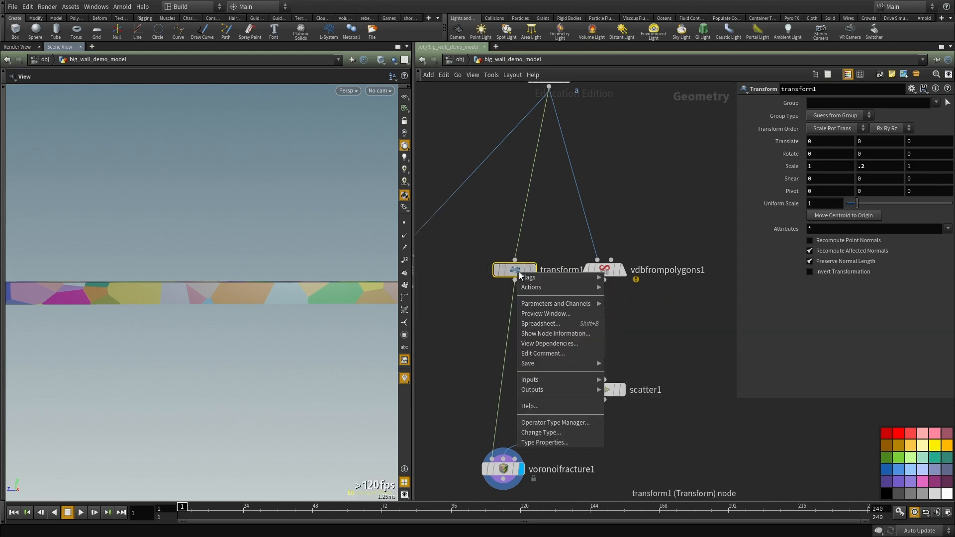
pyautogui.moveTo(545, 287)
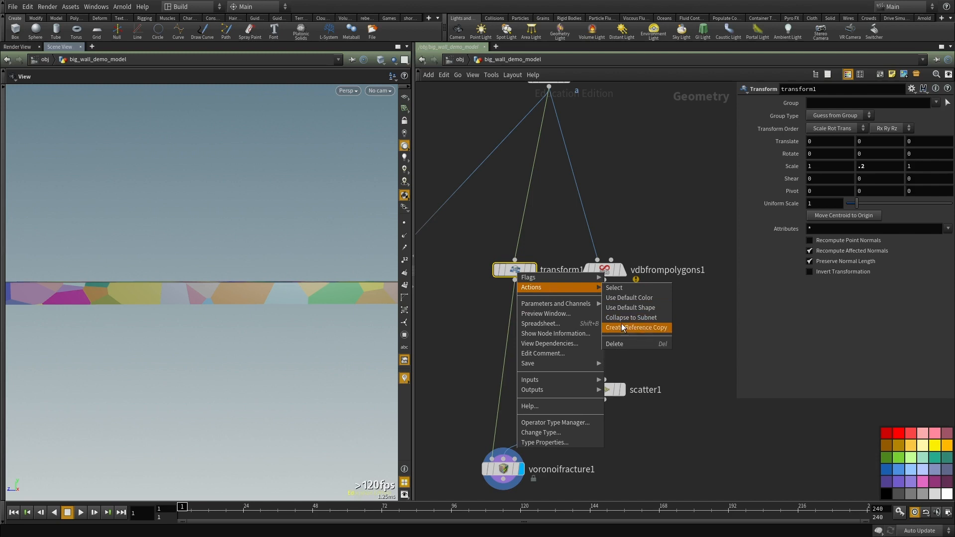
pyautogui.click(622, 326)
pyautogui.scroll(-3, 550, 270)
pyautogui.moveTo(554, 280); pyautogui.dragTo(577, 375)
pyautogui.scroll(2, 590, 371)
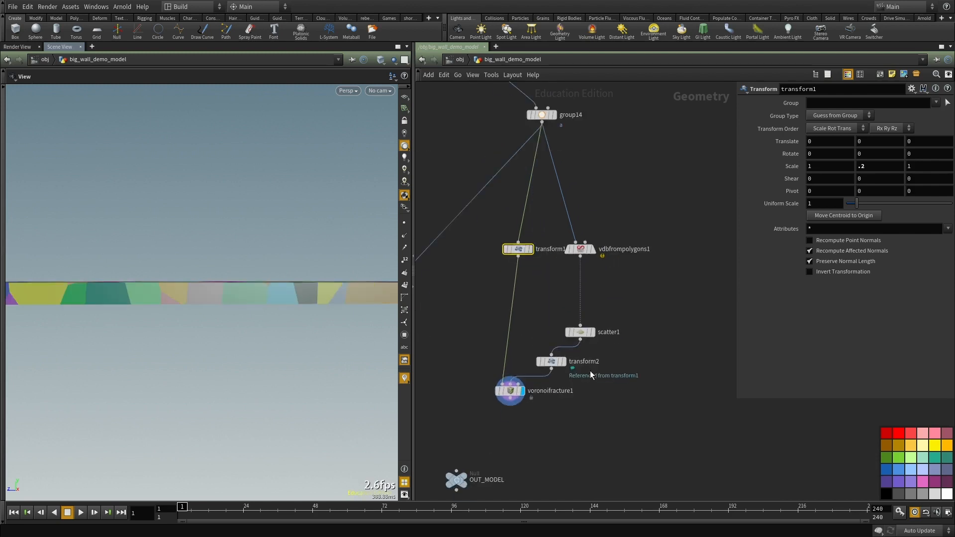
# Step: Create another reference copy of transform1, connect it after voronoifracture1, and display it
pyautogui.click(512, 209)
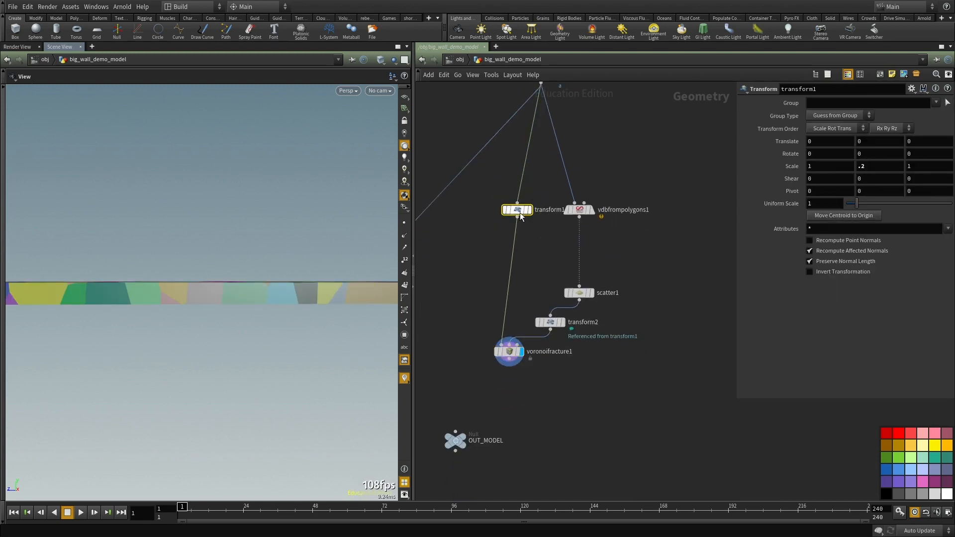
pyautogui.rightClick(520, 213)
pyautogui.moveTo(540, 230)
pyautogui.click(637, 268)
pyautogui.moveTo(533, 235); pyautogui.dragTo(517, 385)
pyautogui.click(531, 379)
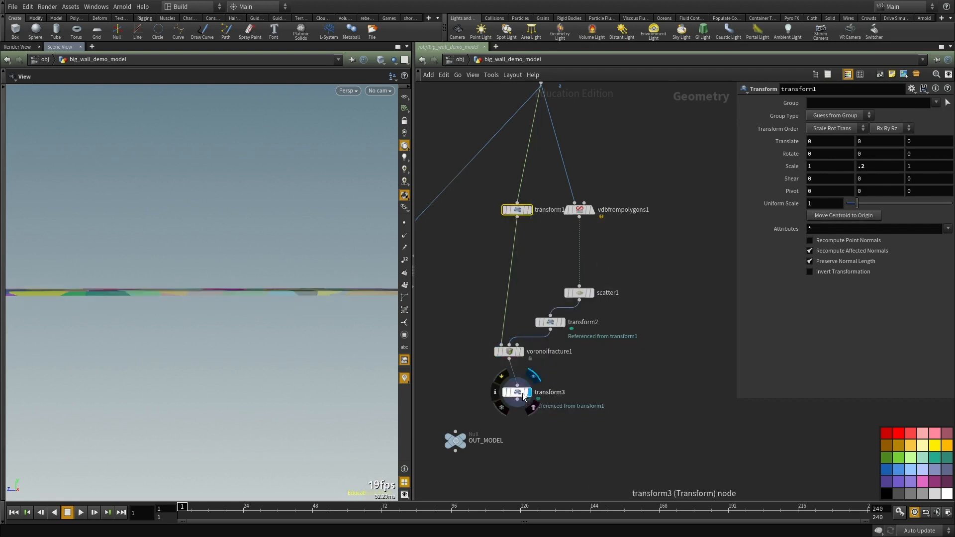
# Step: Delete the channel link on transform3's Invert Transformation option and enable it to restore the block's height
pyautogui.click(518, 392)
pyautogui.rightClick(810, 279)
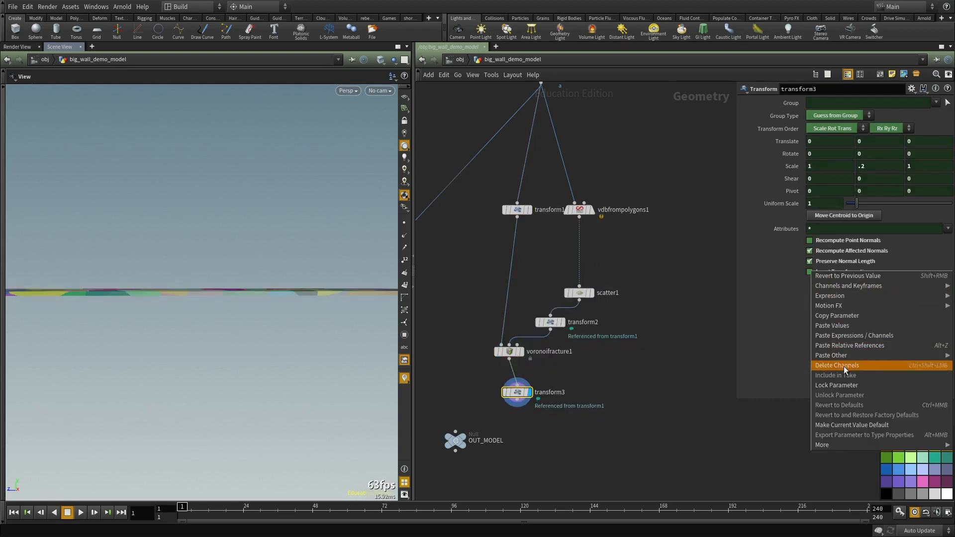
pyautogui.click(844, 366)
pyautogui.click(810, 273)
pyautogui.moveTo(305, 331); pyautogui.dragTo(331, 305)
pyautogui.moveTo(331, 305); pyautogui.dragTo(253, 342, button='right')
pyautogui.moveTo(582, 417); pyautogui.dragTo(626, 347, button='middle')
pyautogui.scroll(-1, 626, 347)
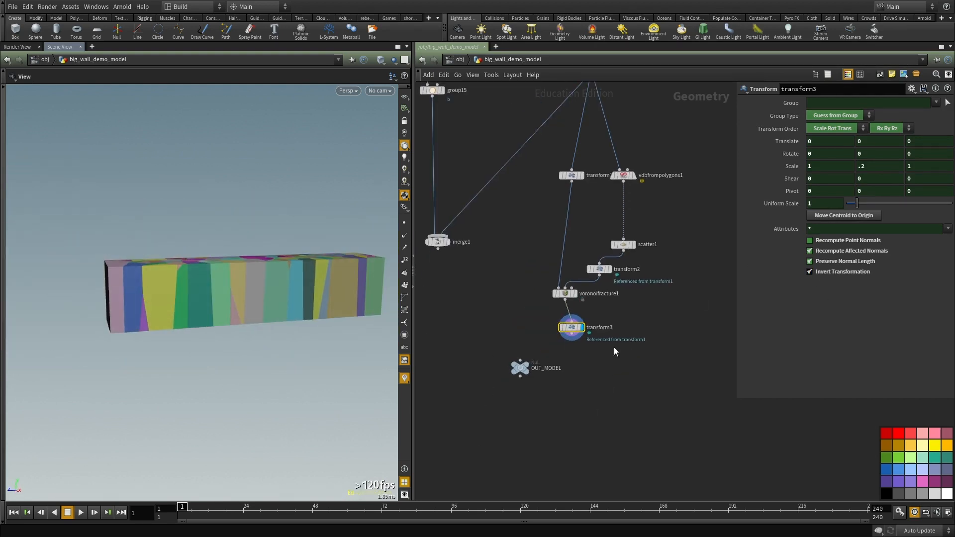
# Step: Move the OUT_MODEL null farther down, clear of the fracture branch
pyautogui.click(520, 365)
pyautogui.scroll(-2, 521, 364)
pyautogui.moveTo(520, 366); pyautogui.dragTo(635, 426)
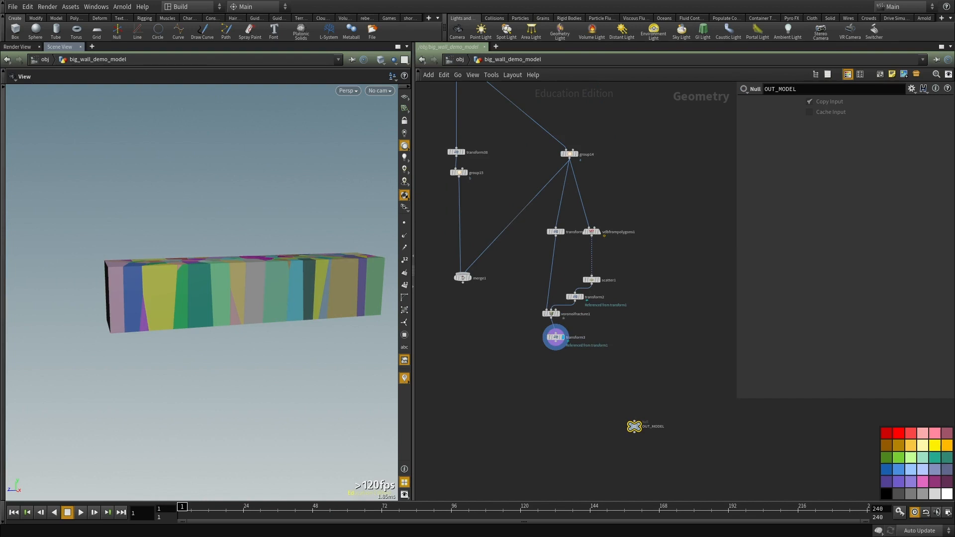
# Step: Space transform3 and voronoifracture1 farther down the network and line up transform2 beneath scatter1
pyautogui.scroll(5, 555, 331)
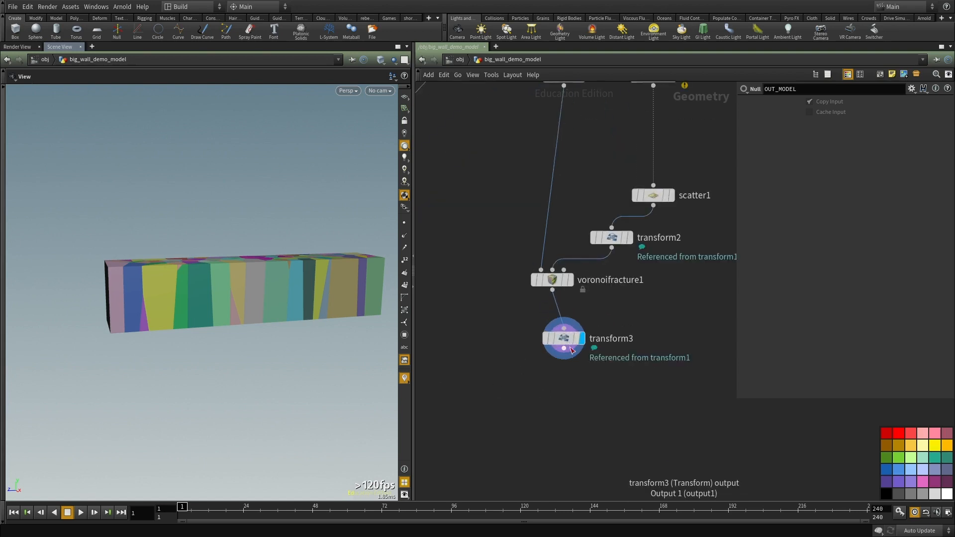
pyautogui.moveTo(557, 341); pyautogui.dragTo(543, 416)
pyautogui.moveTo(547, 279)
pyautogui.moveTo(546, 276); pyautogui.dragTo(541, 347)
pyautogui.moveTo(650, 316); pyautogui.dragTo(642, 401, button='middle')
pyautogui.moveTo(674, 237); pyautogui.dragTo(602, 290, button='middle')
pyautogui.scroll(-3, 597, 297)
pyautogui.click(558, 345)
pyautogui.moveTo(559, 345); pyautogui.dragTo(583, 346)
# Step: Check the fractured block from above and move merge1 slightly lower beneath group15
pyautogui.moveTo(601, 398); pyautogui.dragTo(601, 344, button='middle')
pyautogui.moveTo(160, 309); pyautogui.dragTo(160, 334)
pyautogui.scroll(-3, 606, 343)
pyautogui.moveTo(605, 344); pyautogui.dragTo(608, 333, button='middle')
pyautogui.scroll(3, 508, 267)
pyautogui.moveTo(511, 264); pyautogui.dragTo(568, 248, button='middle')
pyautogui.scroll(-2, 546, 269)
pyautogui.scroll(2, 519, 257)
pyautogui.moveTo(519, 258); pyautogui.dragTo(521, 279)
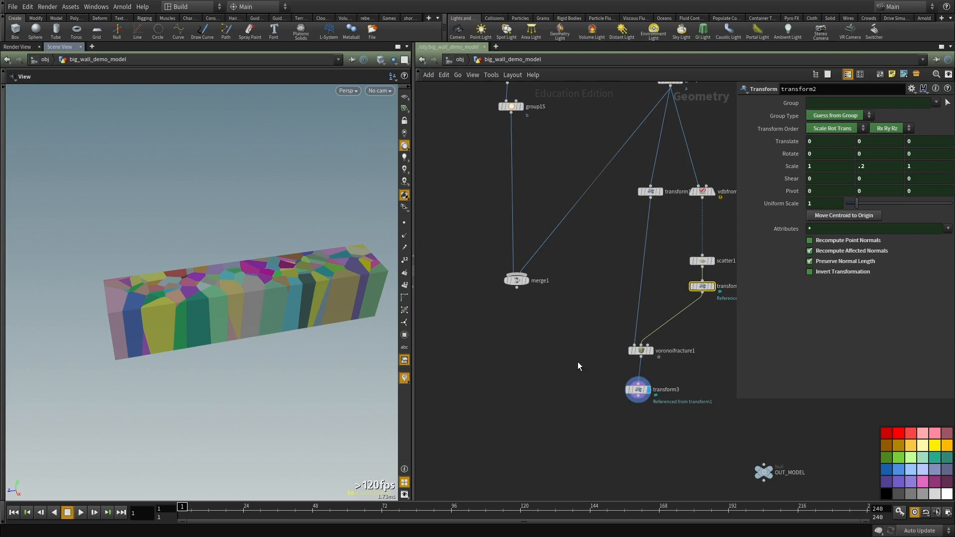
# Step: Copy the six nodes of group14's fracture branch, from transform1 and vdbfrompolygons1 down to transform3
pyautogui.scroll(-2, 572, 377)
pyautogui.moveTo(572, 310); pyautogui.dragTo(544, 280, button='middle')
pyautogui.moveTo(690, 214); pyautogui.dragTo(571, 411)
pyautogui.hotkey('ctrl', 'c')
pyautogui.moveTo(554, 344); pyautogui.dragTo(616, 338, button='middle')
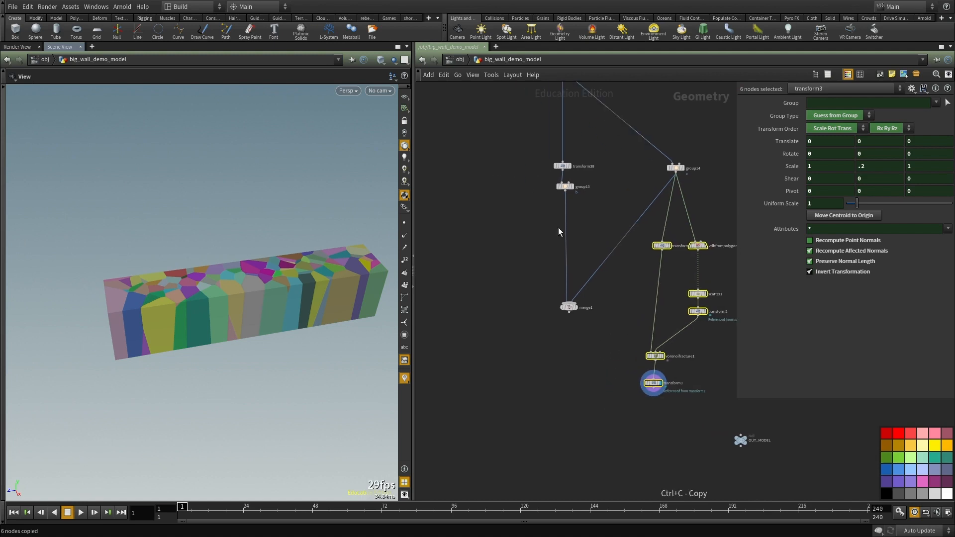
# Step: Paste the copied fracture branch and connect group15 to its transform4 and vdbfrompolygons2 inputs
pyautogui.hotkey('ctrl', 'v')
pyautogui.moveTo(584, 203); pyautogui.dragTo(589, 220, button='middle')
pyautogui.scroll(1, 593, 232)
pyautogui.click(601, 237)
pyautogui.scroll(3, 466, 215)
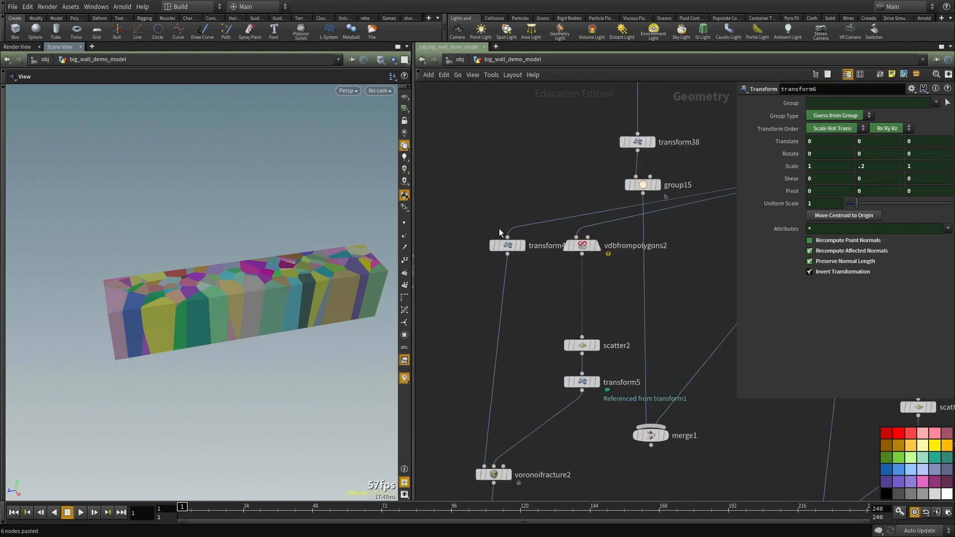
pyautogui.click(507, 237)
pyautogui.click(643, 195)
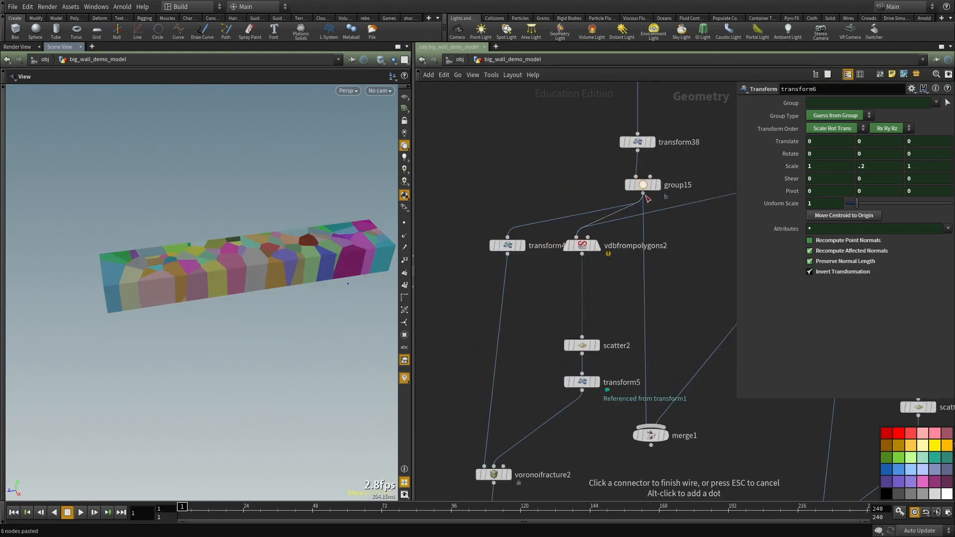
pyautogui.scroll(-1, 590, 318)
pyautogui.moveTo(590, 319); pyautogui.dragTo(598, 210, button='middle')
pyautogui.press('r')
pyautogui.moveTo(592, 348); pyautogui.dragTo(595, 314, button='middle')
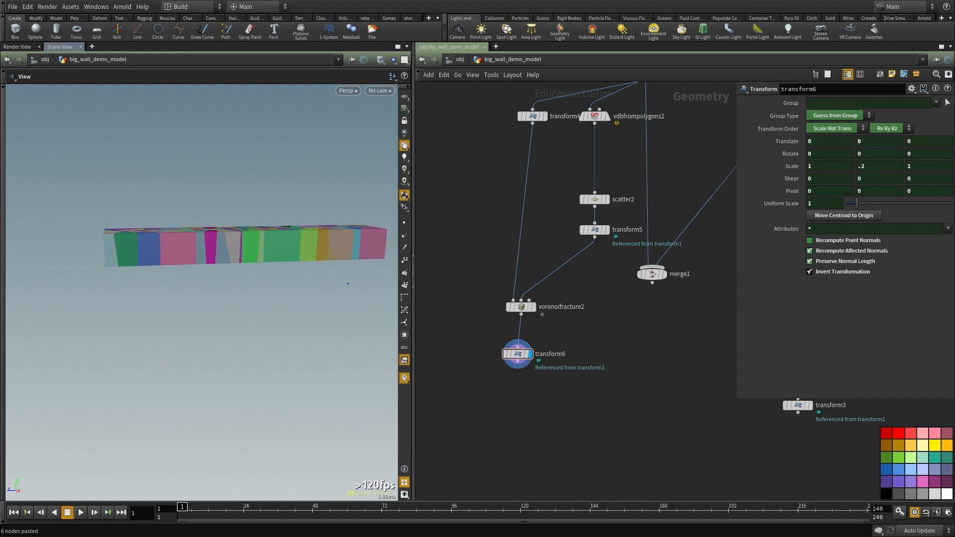
# Step: Set Force Total Count to 226 on scatter1 in group14's fracture branch
pyautogui.scroll(1, 592, 264)
pyautogui.moveTo(586, 268); pyautogui.dragTo(513, 362, button='middle')
pyautogui.click(511, 282)
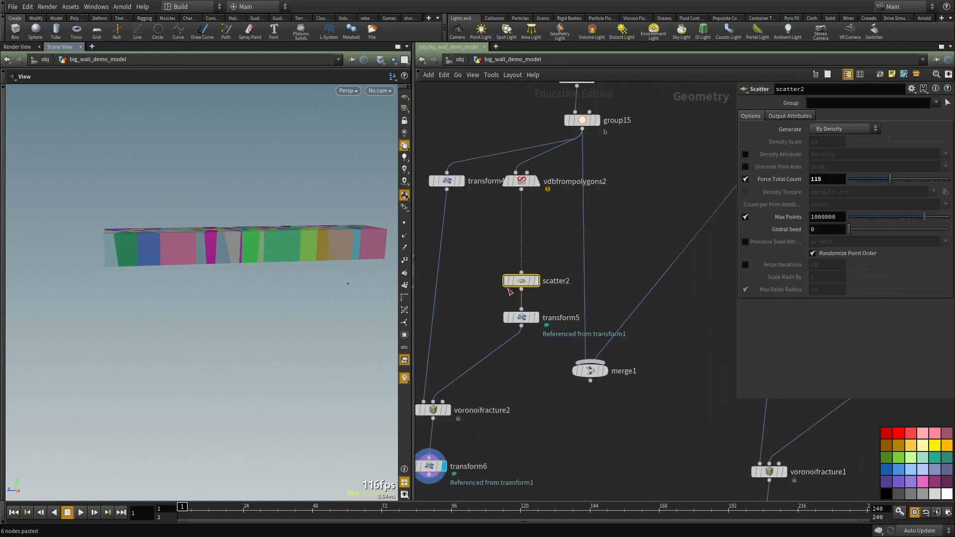
pyautogui.moveTo(824, 179); pyautogui.dragTo(814, 179)
pyautogui.moveTo(601, 404); pyautogui.dragTo(423, 397, button='middle')
pyautogui.moveTo(685, 300); pyautogui.dragTo(628, 340)
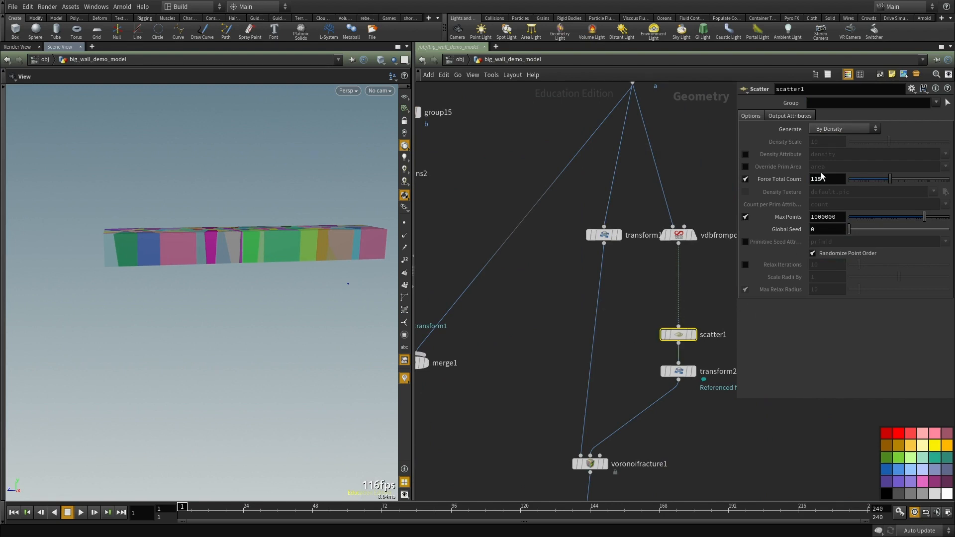
pyautogui.moveTo(828, 183); pyautogui.dragTo(694, 176)
pyautogui.write('226')
pyautogui.press('Return')
# Step: Add a Merge node below the two fracture branches, between transform6 and transform3
pyautogui.scroll(-3, 538, 393)
pyautogui.moveTo(538, 393); pyautogui.dragTo(622, 239, button='middle')
pyautogui.scroll(2, 622, 239)
pyautogui.moveTo(510, 357); pyautogui.dragTo(673, 339, button='middle')
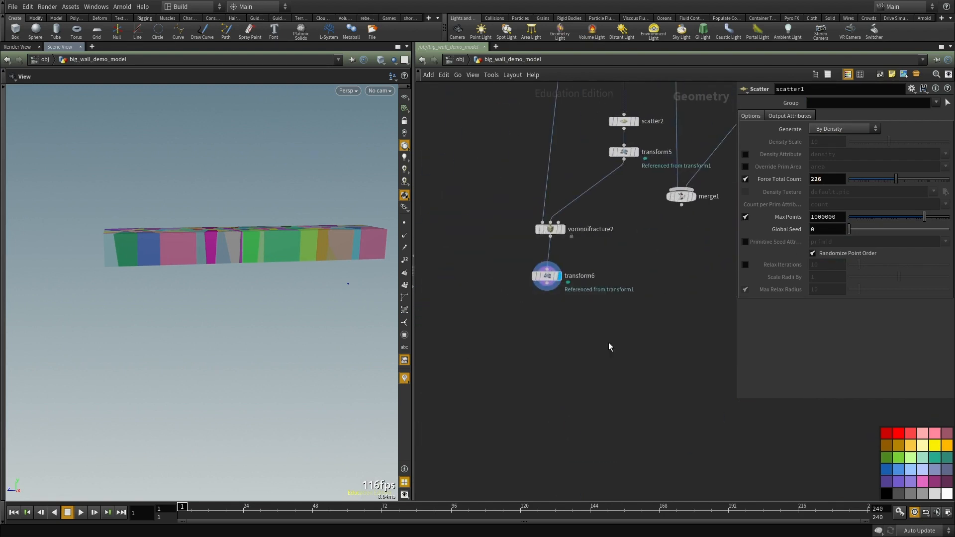
pyautogui.moveTo(735, 386); pyautogui.dragTo(605, 357, button='middle')
pyautogui.press('r')
pyautogui.moveTo(605, 358); pyautogui.dragTo(767, 281)
pyautogui.press('Tab')
pyautogui.write('merge')
pyautogui.press('Return')
pyautogui.click(555, 365)
# Step: Connect transform6 and transform3 to merge2 and display the merged wall blocks
pyautogui.scroll(-2, 513, 335)
pyautogui.scroll(3, 467, 311)
pyautogui.click(432, 257)
pyautogui.click(599, 380)
pyautogui.moveTo(658, 361); pyautogui.dragTo(554, 336, button='middle')
pyautogui.click(642, 318)
pyautogui.click(477, 379)
pyautogui.press('r')
pyautogui.moveTo(595, 395); pyautogui.dragTo(423, 298)
pyautogui.moveTo(356, 332); pyautogui.dragTo(249, 281)
pyautogui.scroll(-2, 570, 242)
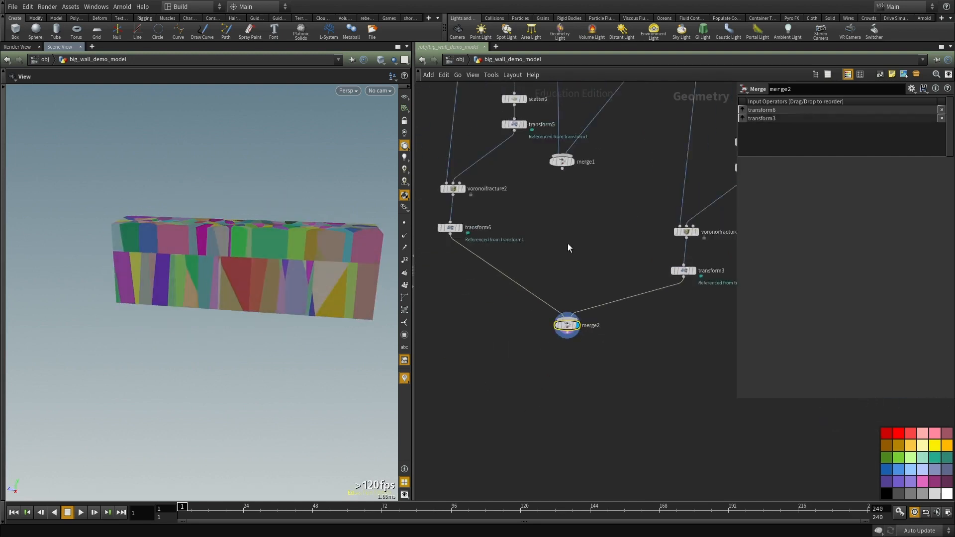
# Step: Set voronoifracture2's piece name prefix to top in its attribute settings
pyautogui.scroll(3, 523, 214)
pyautogui.moveTo(523, 214); pyautogui.dragTo(620, 318, button='middle')
pyautogui.moveTo(620, 318); pyautogui.dragTo(451, 261)
pyautogui.click(860, 243)
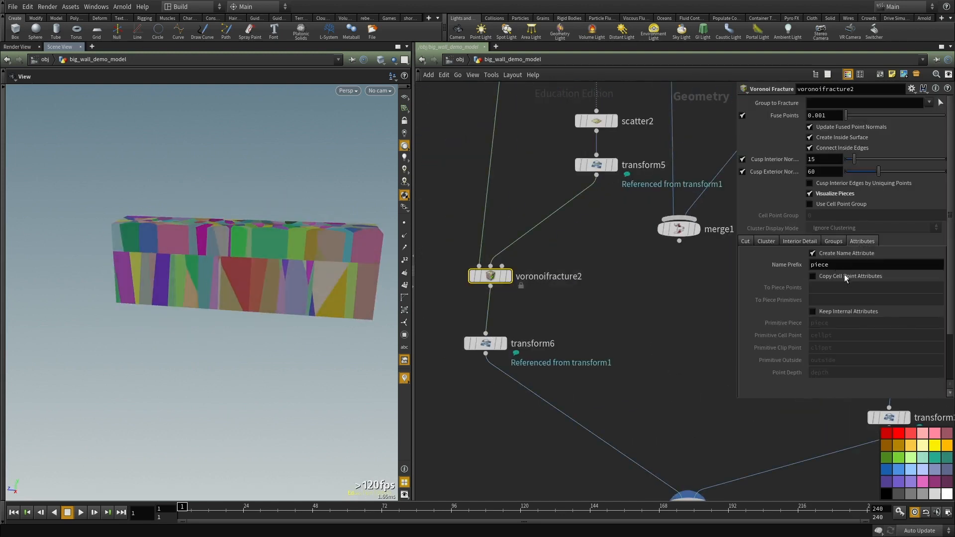
pyautogui.write('top')
pyautogui.press('Return')
# Step: Set voronoifracture1's piece name prefix to bottom in its attribute settings
pyautogui.scroll(-1, 583, 310)
pyautogui.moveTo(582, 310); pyautogui.dragTo(378, 282, button='middle')
pyautogui.scroll(2, 682, 338)
pyautogui.click(619, 306)
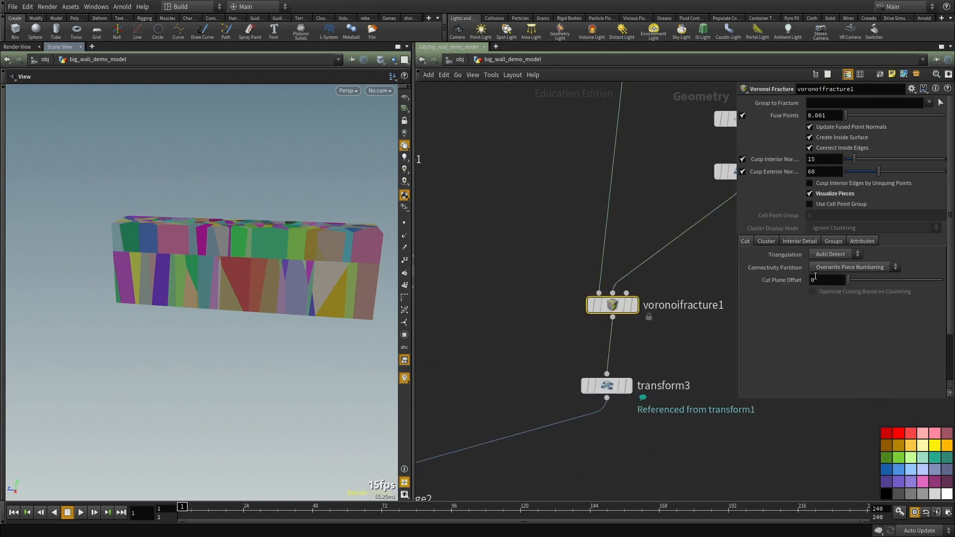
pyautogui.click(861, 241)
pyautogui.moveTo(852, 265); pyautogui.dragTo(591, 265)
pyautogui.write('bottom')
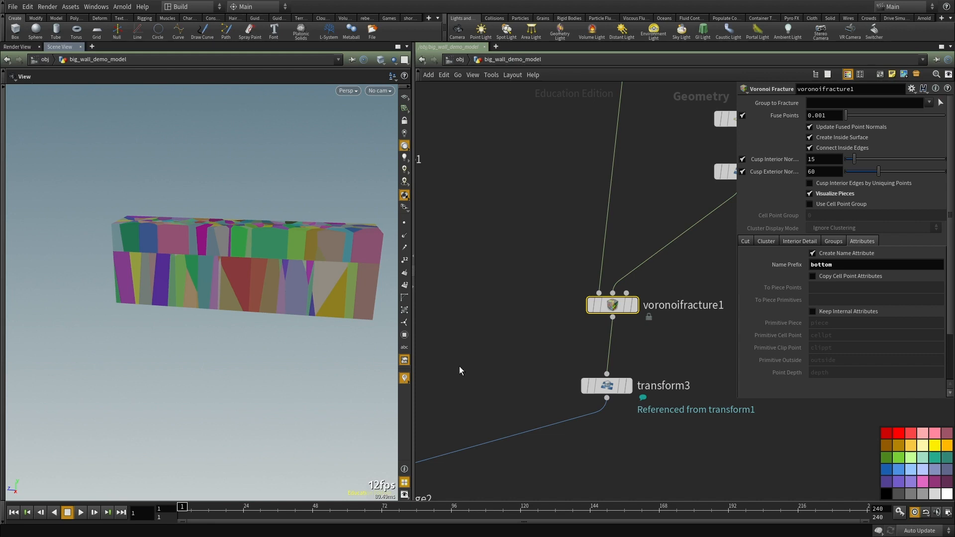
# Step: Remove transform6 and move transform3 beneath merge2, so merge2 takes voronoifracture2 and voronoifracture1 directly
pyautogui.scroll(-3, 557, 354)
pyautogui.moveTo(511, 367); pyautogui.dragTo(638, 287, button='middle')
pyautogui.moveTo(576, 354); pyautogui.dragTo(435, 200)
pyautogui.moveTo(713, 278); pyautogui.dragTo(715, 252)
pyautogui.moveTo(711, 291); pyautogui.dragTo(574, 409)
pyautogui.moveTo(595, 314); pyautogui.dragTo(660, 316, button='middle')
pyautogui.moveTo(572, 312); pyautogui.dragTo(444, 231)
pyautogui.hotkey('ctrl', 'x')
pyautogui.moveTo(526, 345); pyautogui.dragTo(479, 243, button='middle')
pyautogui.click(600, 352)
pyautogui.moveTo(506, 404); pyautogui.dragTo(503, 374, button='middle')
pyautogui.moveTo(219, 284); pyautogui.dragTo(239, 283)
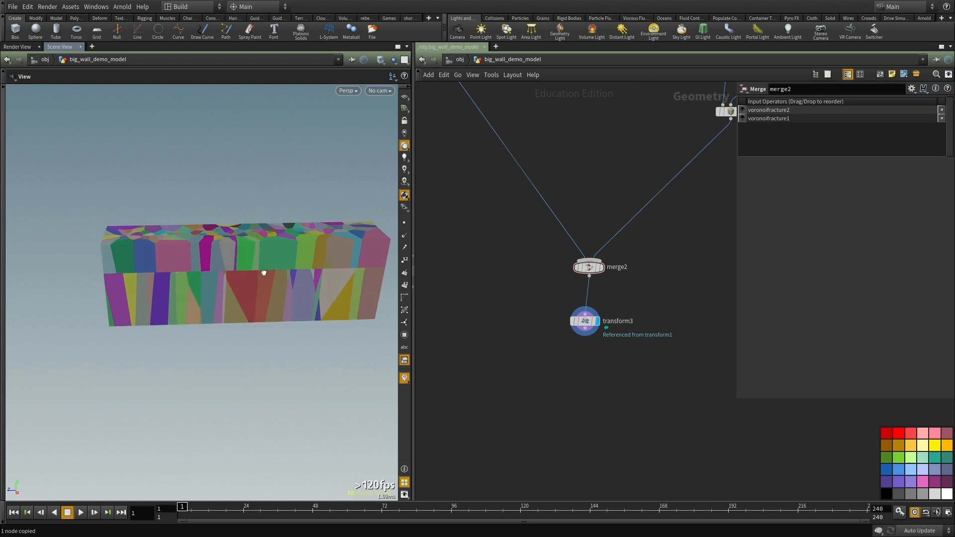
# Step: Examine the mesh density of the top and bottom pieces up close in shaded and wireframe display
pyautogui.scroll(3, 230, 264)
pyautogui.moveTo(547, 382); pyautogui.dragTo(545, 384, button='middle')
pyautogui.press('w')
pyautogui.moveTo(224, 237); pyautogui.dragTo(209, 291)
pyautogui.press('w')
pyautogui.press('w')
pyautogui.moveTo(209, 291); pyautogui.dragTo(200, 272, button='right')
pyautogui.moveTo(199, 271); pyautogui.dragTo(216, 299)
pyautogui.moveTo(215, 298); pyautogui.dragTo(220, 271, button='right')
pyautogui.moveTo(219, 271); pyautogui.dragTo(214, 249)
pyautogui.moveTo(214, 249); pyautogui.dragTo(214, 235, button='middle')
pyautogui.press('w')
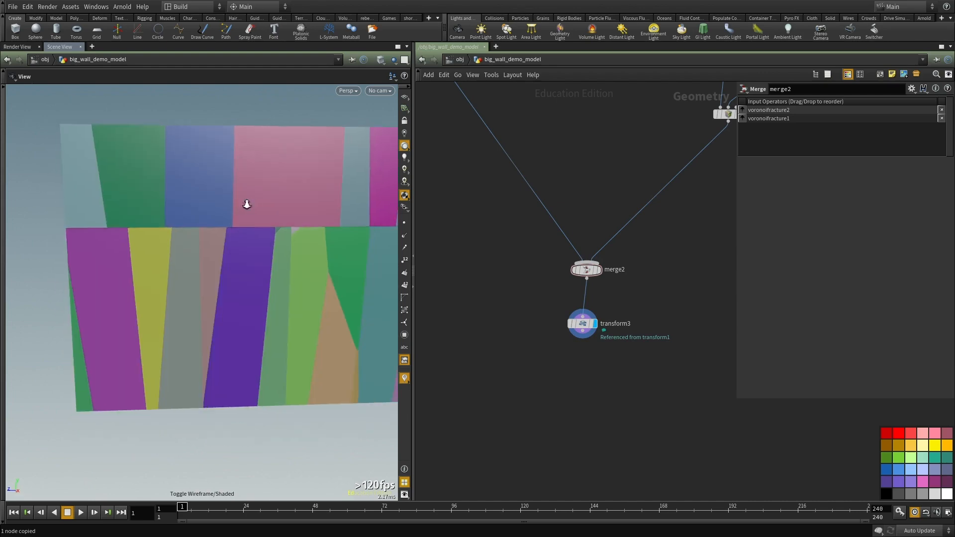
pyautogui.moveTo(252, 203); pyautogui.dragTo(251, 243, button='right')
pyautogui.moveTo(250, 244); pyautogui.dragTo(209, 264, button='middle')
pyautogui.press('w')
pyautogui.moveTo(209, 264); pyautogui.dragTo(236, 222, button='right')
# Step: Add a Point VOP node fed by transform3 and open its VEX network
pyautogui.scroll(-1, 580, 363)
pyautogui.press('Tab')
pyautogui.write('pointv')
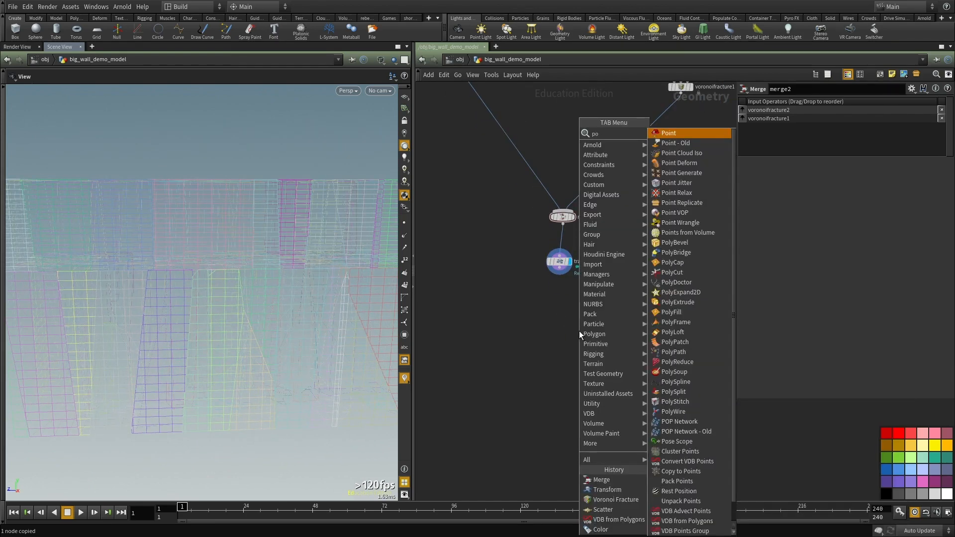
pyautogui.press('Return')
pyautogui.click(579, 330)
pyautogui.scroll(2, 581, 297)
pyautogui.click(550, 257)
pyautogui.click(579, 348)
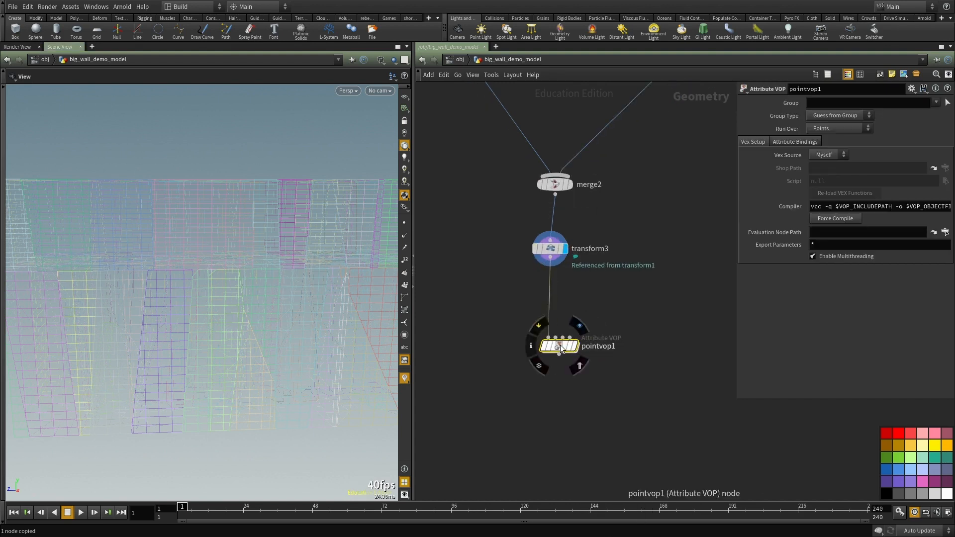
pyautogui.doubleClick(561, 347)
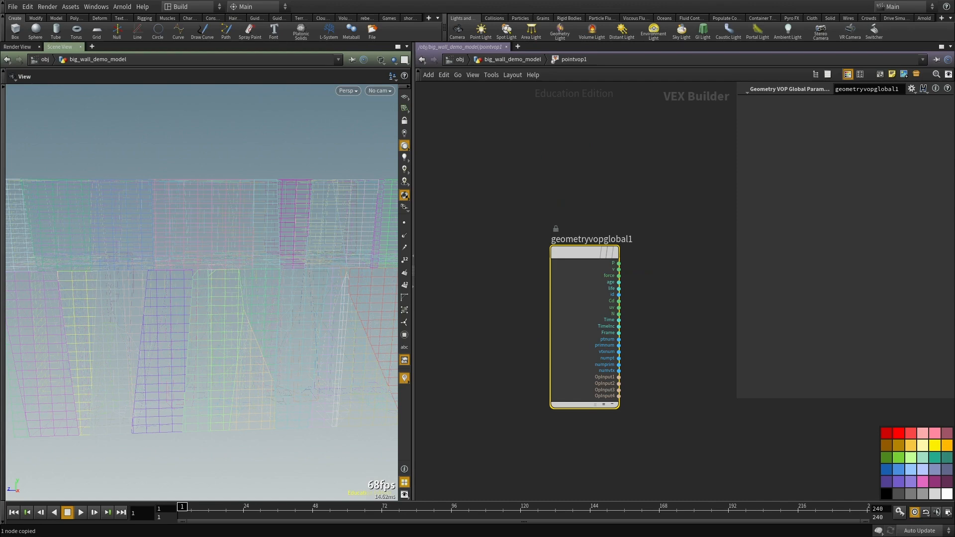
# Step: Add a Turbulent Noise node between the global and output nodes, using Sparse Convolution Noise
pyautogui.press('h')
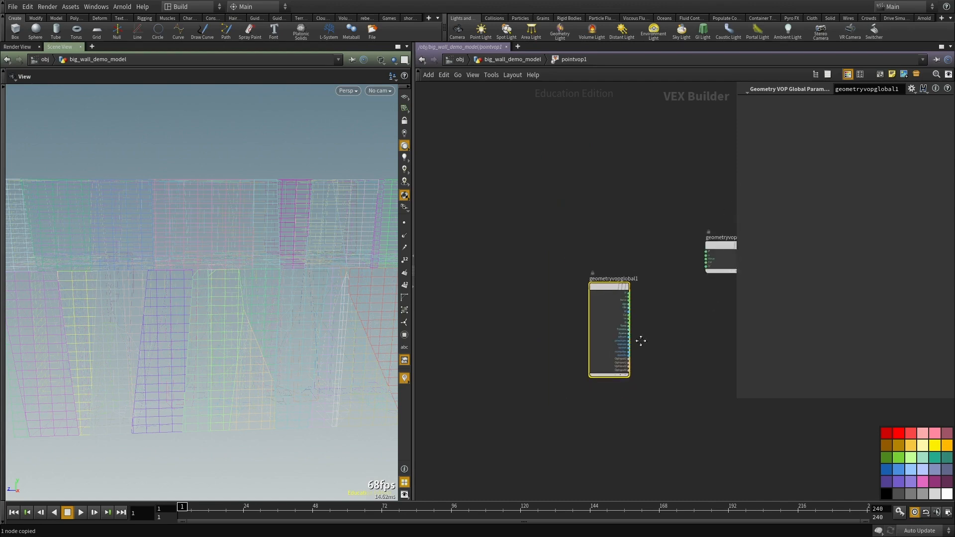
pyautogui.press('Tab')
pyautogui.write('tu')
pyautogui.press('Return')
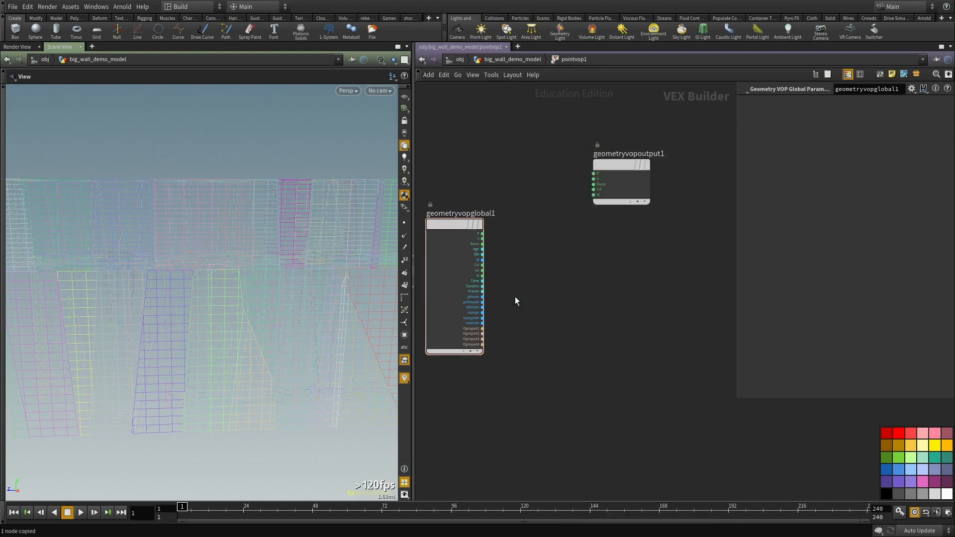
pyautogui.click(515, 297)
pyautogui.click(839, 116)
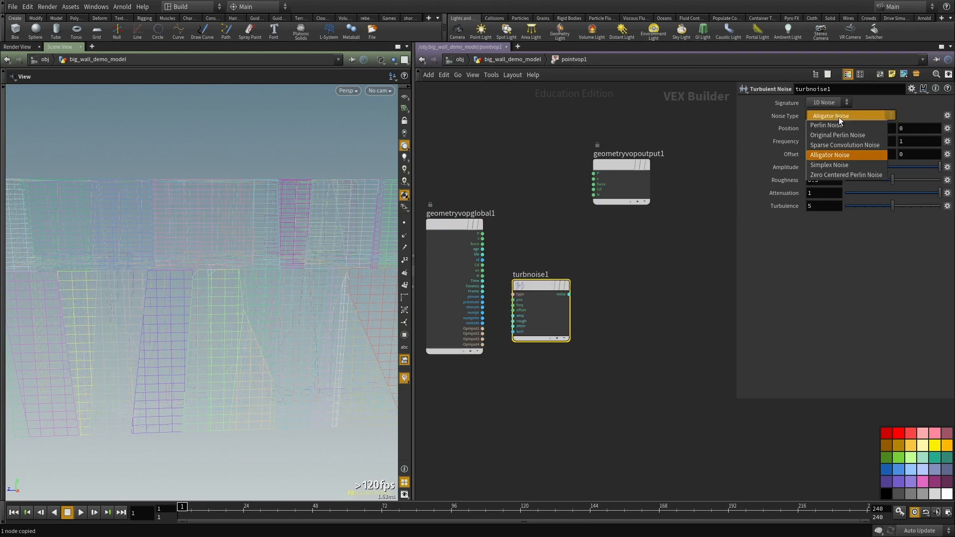
pyautogui.click(838, 144)
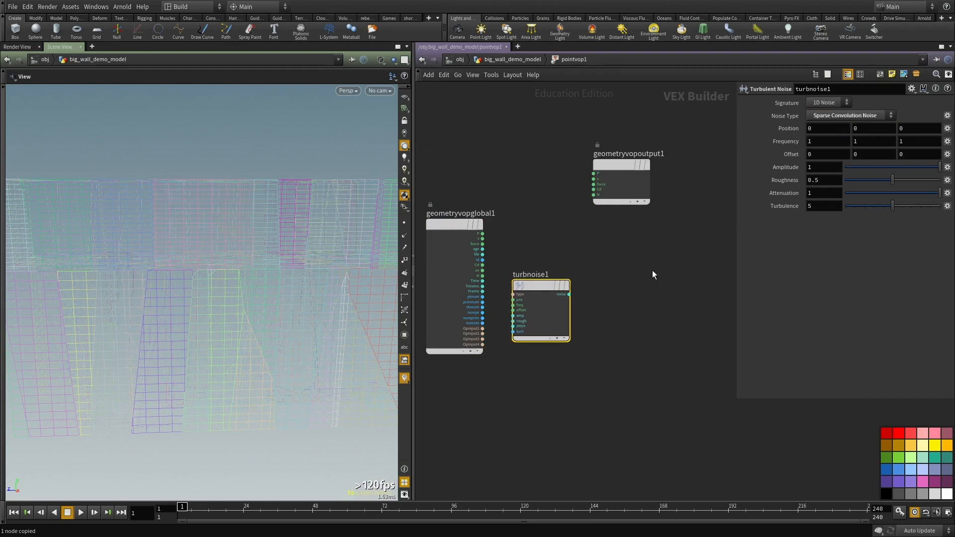
# Step: Switch turbnoise1's signature to 3D Noise and reposition the node slightly up and away from geometryvopglobal1
pyautogui.moveTo(670, 243); pyautogui.dragTo(622, 289, button='middle')
pyautogui.click(824, 102)
pyautogui.click(820, 120)
pyautogui.scroll(-4, 572, 333)
pyautogui.scroll(3, 513, 343)
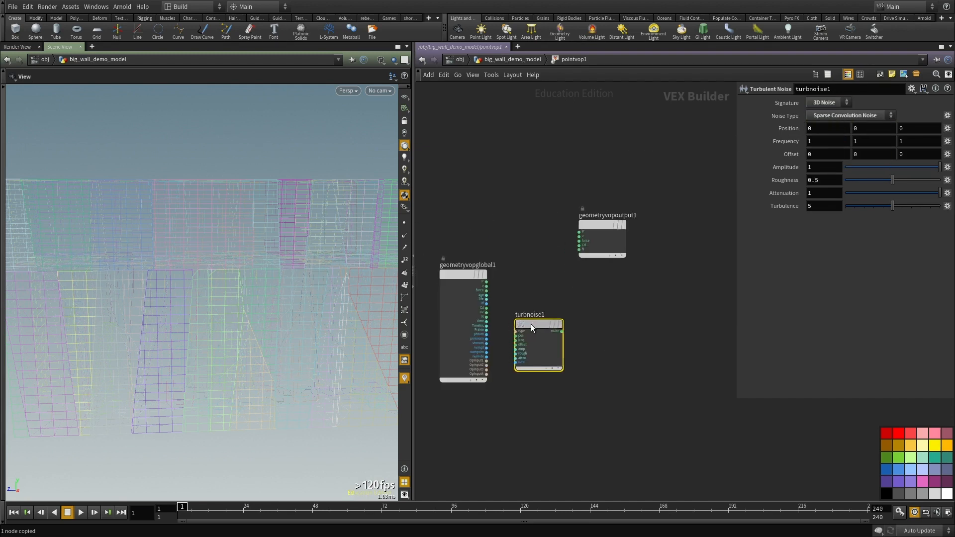
pyautogui.moveTo(525, 327); pyautogui.dragTo(565, 307)
# Step: Add a Cross Product node below turbnoise1 and wire the global N output into its vec1 input
pyautogui.click(531, 408)
pyautogui.moveTo(557, 427); pyautogui.dragTo(557, 395, button='middle')
pyautogui.press('Tab')
pyautogui.write('cross')
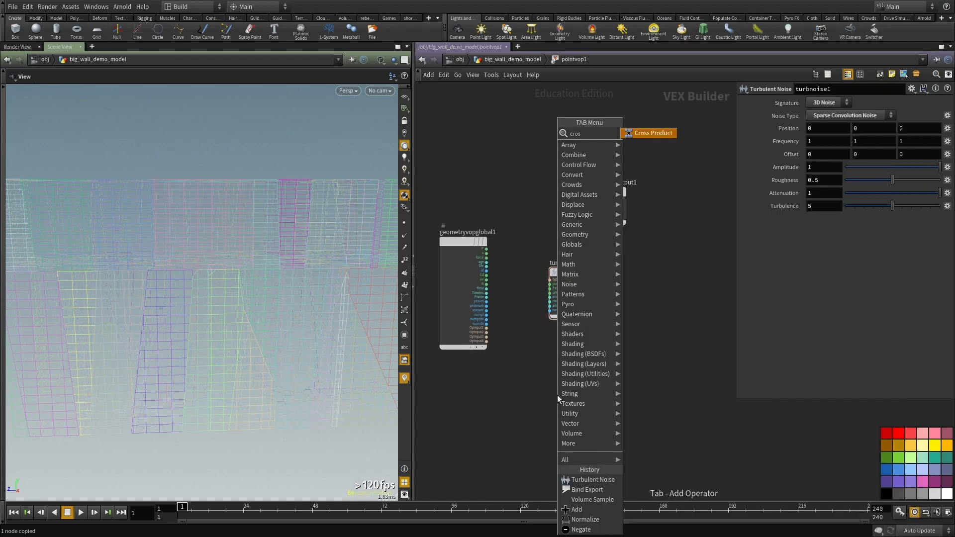
pyautogui.press('Return')
pyautogui.scroll(3, 486, 278)
pyautogui.click(489, 273)
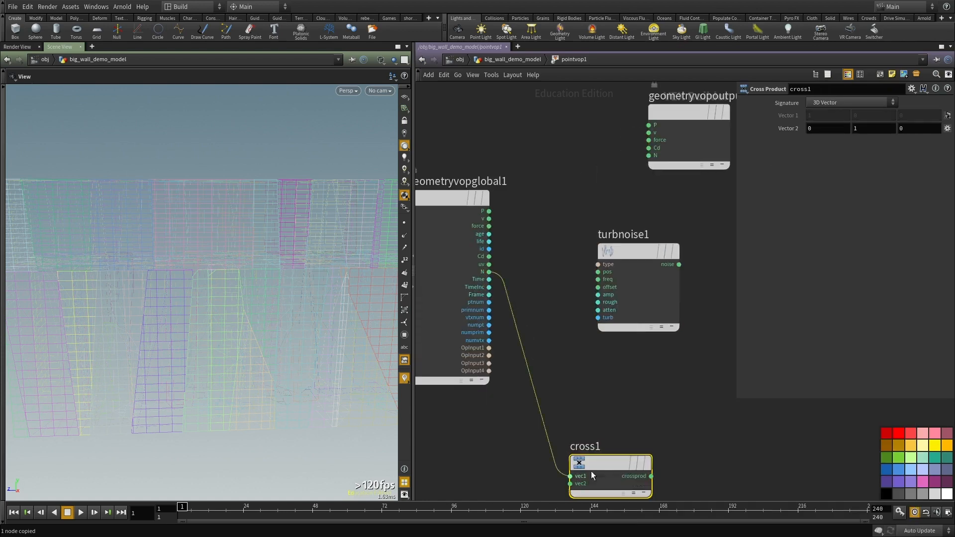
pyautogui.click(570, 476)
pyautogui.scroll(-3, 568, 408)
pyautogui.scroll(1, 555, 361)
pyautogui.moveTo(500, 402); pyautogui.dragTo(544, 367)
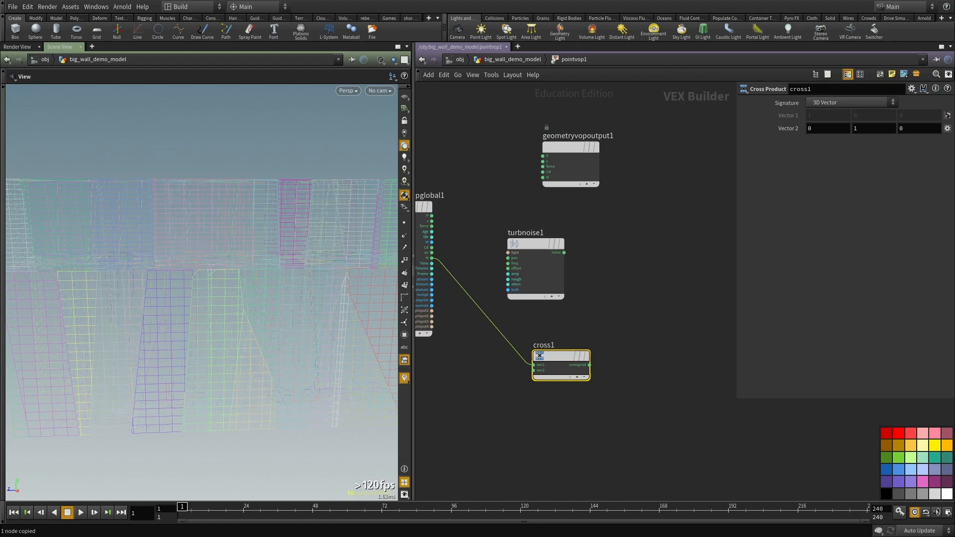
# Step: Add a second Cross Product node, wiring cross1's result into vec1 and the global N output into vec2
pyautogui.moveTo(526, 432); pyautogui.dragTo(512, 360, button='middle')
pyautogui.press('Tab')
pyautogui.write('cross')
pyautogui.press('Return')
pyautogui.moveTo(529, 362); pyautogui.dragTo(628, 343)
pyautogui.click(575, 291)
pyautogui.click(582, 350)
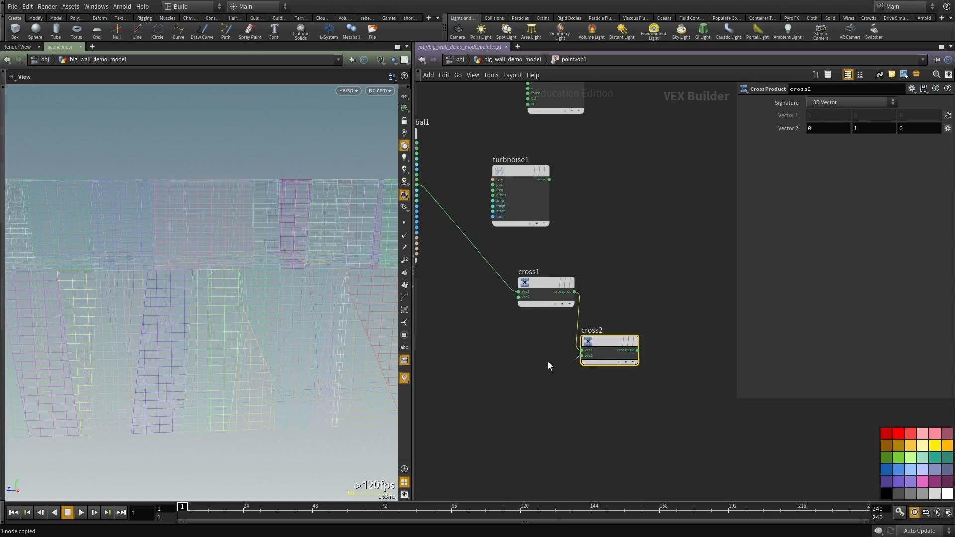
pyautogui.click(582, 355)
pyautogui.scroll(-1, 505, 253)
pyautogui.moveTo(505, 253); pyautogui.dragTo(557, 287, button='middle')
pyautogui.scroll(2, 560, 288)
pyautogui.click(455, 220)
# Step: Add a Normalize node and feed it the cross product output of cross1
pyautogui.scroll(-3, 650, 287)
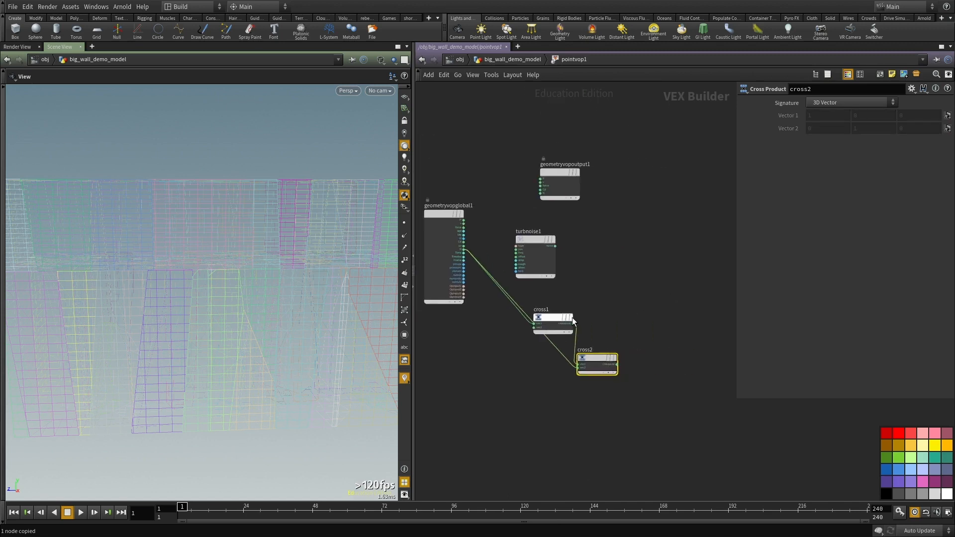
pyautogui.press('Tab')
pyautogui.write('normalize')
pyautogui.press('Return')
pyautogui.click(637, 330)
pyautogui.scroll(3, 608, 333)
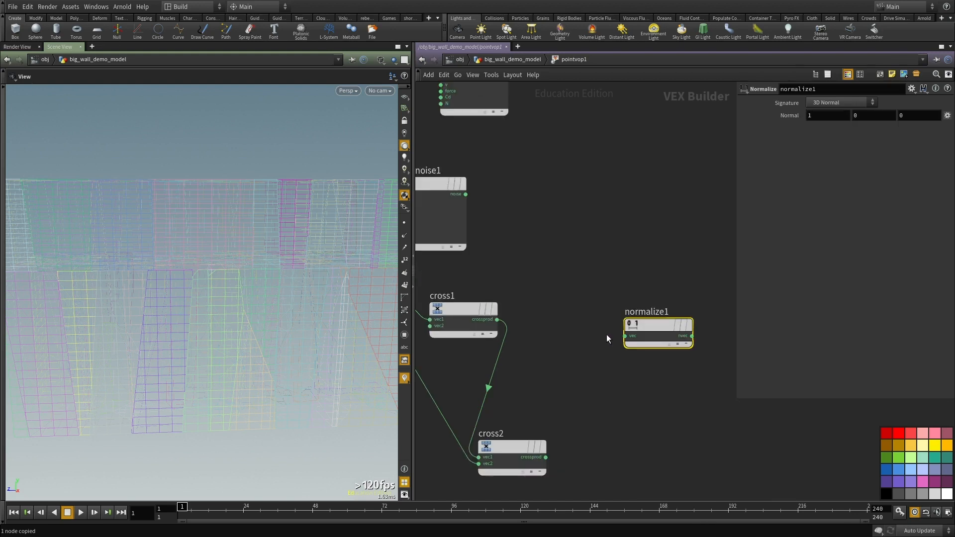
pyautogui.click(487, 320)
pyautogui.click(626, 335)
# Step: Duplicate the Normalize node and feed the copy from cross2's cross product output
pyautogui.moveTo(598, 394); pyautogui.dragTo(566, 351, button='middle')
pyautogui.hotkey('ctrl', 'c')
pyautogui.hotkey('ctrl', 'v')
pyautogui.click(512, 413)
pyautogui.click(561, 438)
# Step: Add an Add node and connect the outputs of normalize1 and normalize2 to it
pyautogui.moveTo(710, 309); pyautogui.dragTo(633, 320, button='middle')
pyautogui.press('Tab')
pyautogui.write('add')
pyautogui.click(716, 133)
pyautogui.click(686, 294)
pyautogui.click(652, 309)
pyautogui.click(552, 450)
# Step: Duplicate the Normalize node again and feed the copy from add1's sum output
pyautogui.scroll(-3, 555, 439)
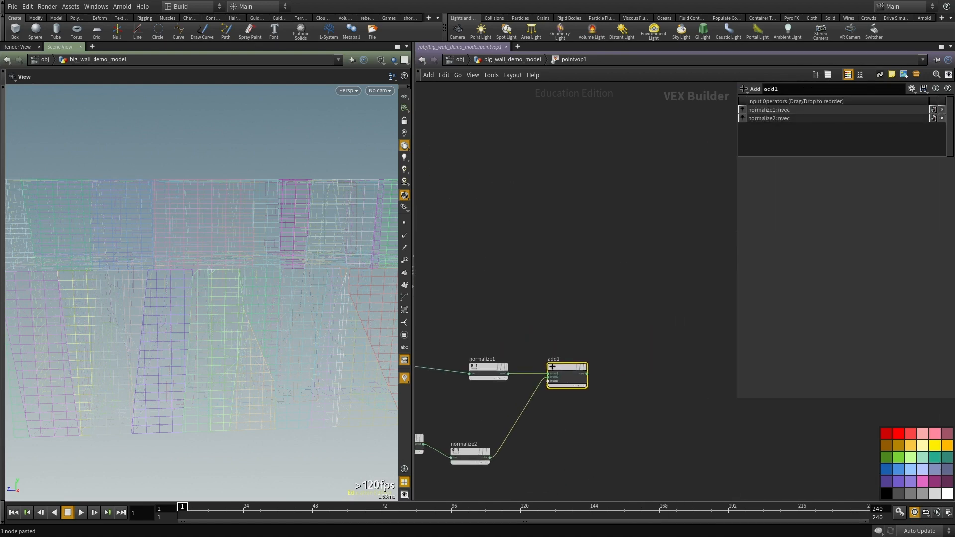
pyautogui.moveTo(530, 330); pyautogui.dragTo(601, 335, button='middle')
pyautogui.press('Tab')
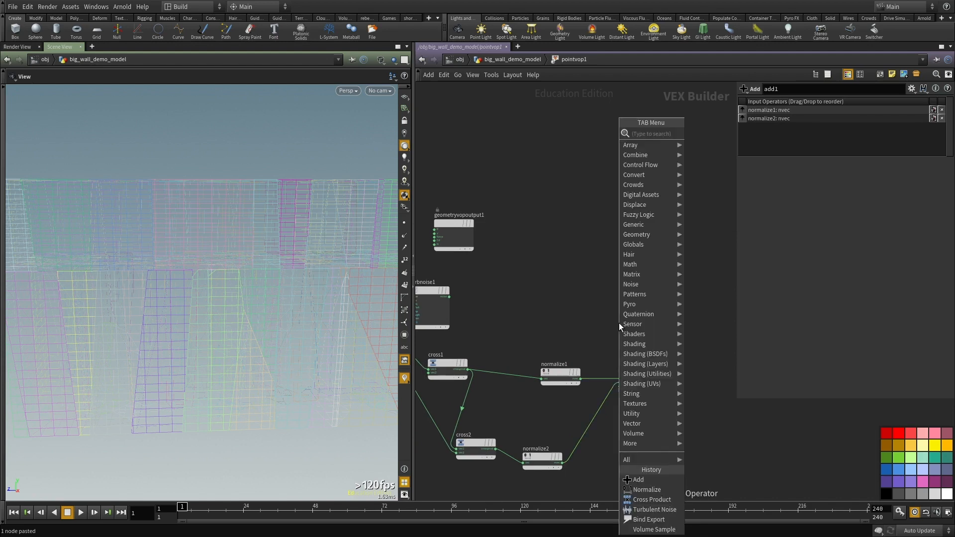
pyautogui.moveTo(726, 349); pyautogui.dragTo(578, 325, button='middle')
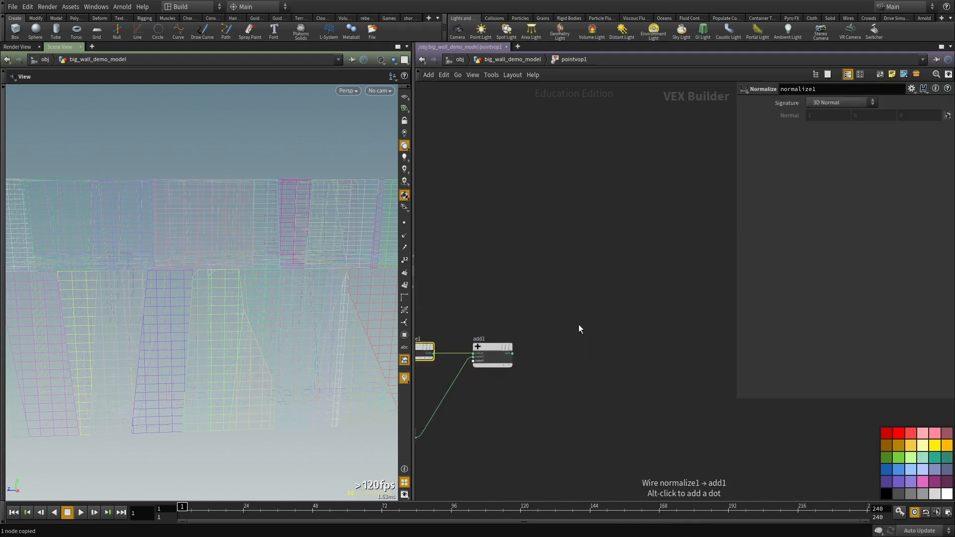
pyautogui.hotkey('ctrl', 'v')
pyautogui.scroll(1, 539, 342)
pyautogui.click(501, 347)
pyautogui.click(562, 324)
pyautogui.click(507, 356)
pyautogui.click(502, 347)
# Step: Connect the global P output to the position input of turbnoise1
pyautogui.scroll(-2, 513, 285)
pyautogui.moveTo(507, 286); pyautogui.dragTo(555, 286, button='middle')
pyautogui.scroll(1, 528, 259)
pyautogui.moveTo(467, 261); pyautogui.dragTo(588, 327, button='middle')
pyautogui.scroll(-2, 548, 331)
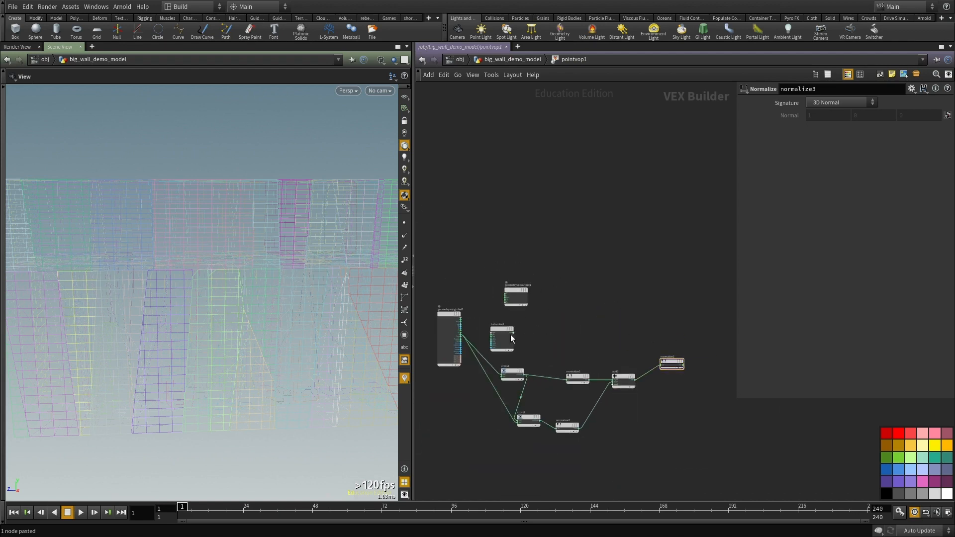
pyautogui.scroll(2, 513, 326)
pyautogui.click(465, 320)
pyautogui.click(519, 352)
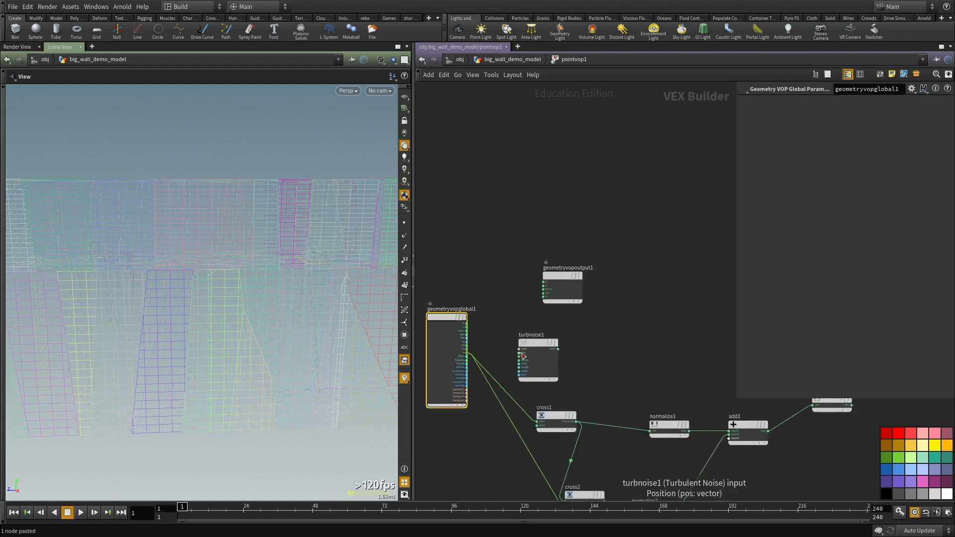
pyautogui.click(468, 327)
# Step: Add a Multiply node and wire the turbnoise1 noise output and the normalize3 result into it
pyautogui.press('Tab')
pyautogui.write('mul')
pyautogui.click(726, 133)
pyautogui.click(654, 279)
pyautogui.click(476, 319)
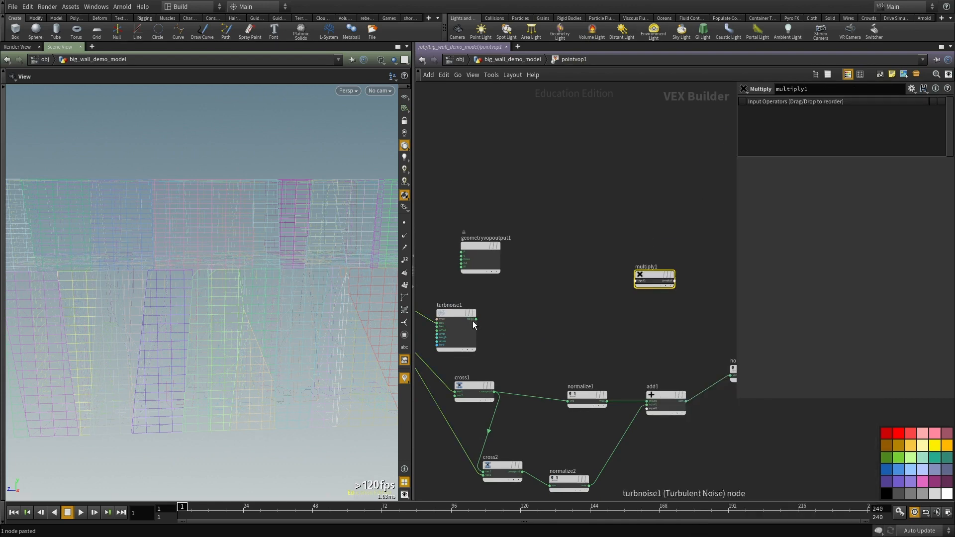
pyautogui.click(633, 282)
pyautogui.moveTo(664, 317); pyautogui.dragTo(540, 302, button='middle')
pyautogui.click(512, 269)
pyautogui.click(646, 360)
pyautogui.moveTo(541, 270); pyautogui.dragTo(628, 280)
pyautogui.scroll(-2, 633, 255)
# Step: Create a second Add node and feed it the global P output and multiply1's product
pyautogui.moveTo(684, 258); pyautogui.dragTo(578, 270, button='middle')
pyautogui.press('Tab')
pyautogui.write('add')
pyautogui.click(657, 133)
pyautogui.click(572, 217)
pyautogui.moveTo(485, 264); pyautogui.dragTo(709, 273, button='middle')
pyautogui.scroll(2, 514, 274)
pyautogui.click(482, 298)
pyautogui.scroll(-2, 533, 301)
pyautogui.scroll(2, 580, 264)
pyautogui.click(582, 250)
pyautogui.click(581, 253)
pyautogui.click(567, 332)
# Step: Move the geometry output node beside add2 and wire add2's sum into its P input
pyautogui.scroll(-3, 573, 334)
pyautogui.moveTo(455, 303); pyautogui.dragTo(639, 283)
pyautogui.scroll(3, 608, 285)
pyautogui.click(589, 286)
pyautogui.click(687, 277)
pyautogui.moveTo(604, 373); pyautogui.dragTo(641, 349, button='middle')
pyautogui.scroll(-3, 646, 276)
pyautogui.moveTo(594, 412); pyautogui.dragTo(766, 373, button='middle')
pyautogui.scroll(1, 552, 289)
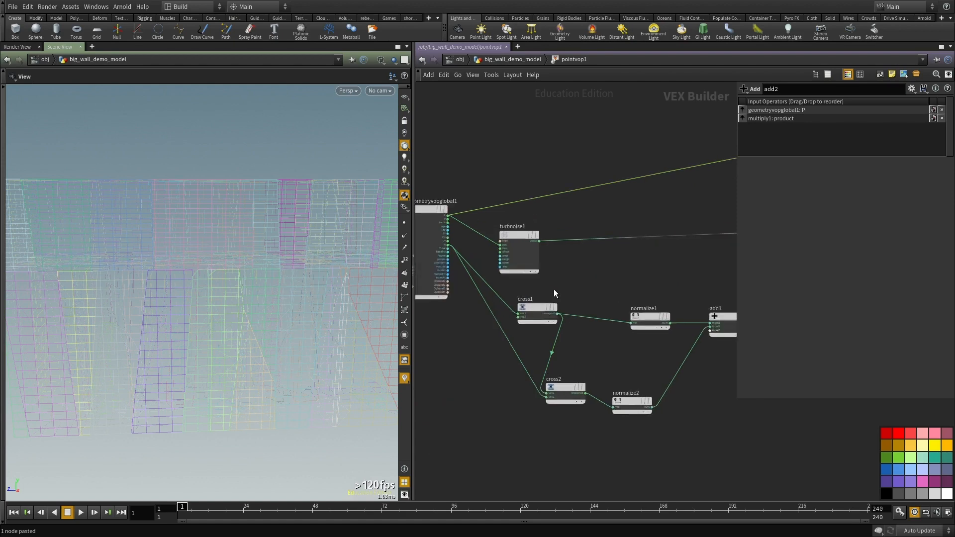
# Step: Return to the geometry network, display pointvop1 and frame the displaced wall in shaded view
pyautogui.moveTo(578, 291); pyautogui.dragTo(536, 267, button='middle')
pyautogui.press('u')
pyautogui.moveTo(625, 309); pyautogui.dragTo(467, 414)
pyautogui.press('r')
pyautogui.moveTo(535, 385); pyautogui.dragTo(534, 361, button='middle')
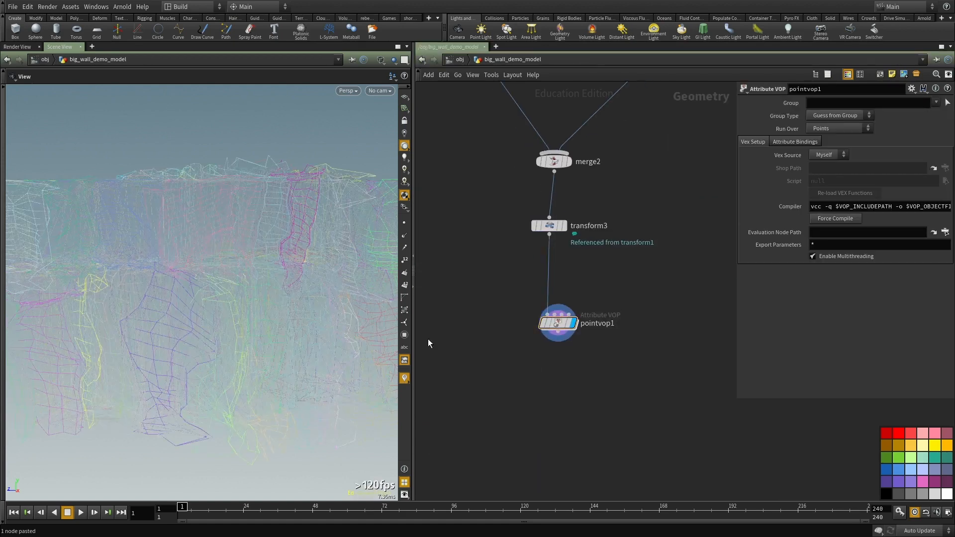
pyautogui.press('w')
pyautogui.moveTo(219, 283); pyautogui.dragTo(305, 277, button='right')
pyautogui.hotkey('space', 'g')
pyautogui.moveTo(254, 282); pyautogui.dragTo(285, 284)
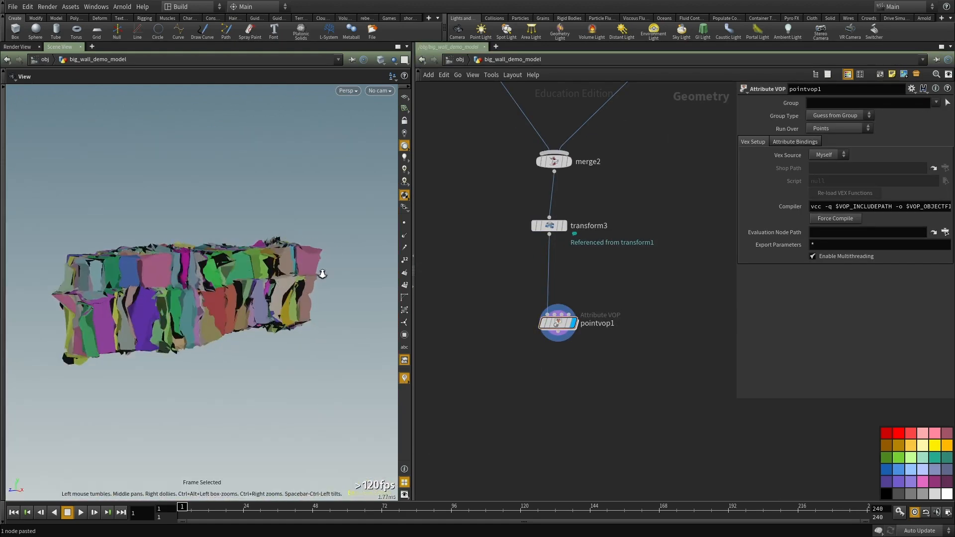
pyautogui.moveTo(286, 285); pyautogui.dragTo(338, 289, button='right')
# Step: Inside pointvop1, set the turbulent noise frequency to 9.9 on all axes and its amplitude to 0.09
pyautogui.doubleClick(558, 324)
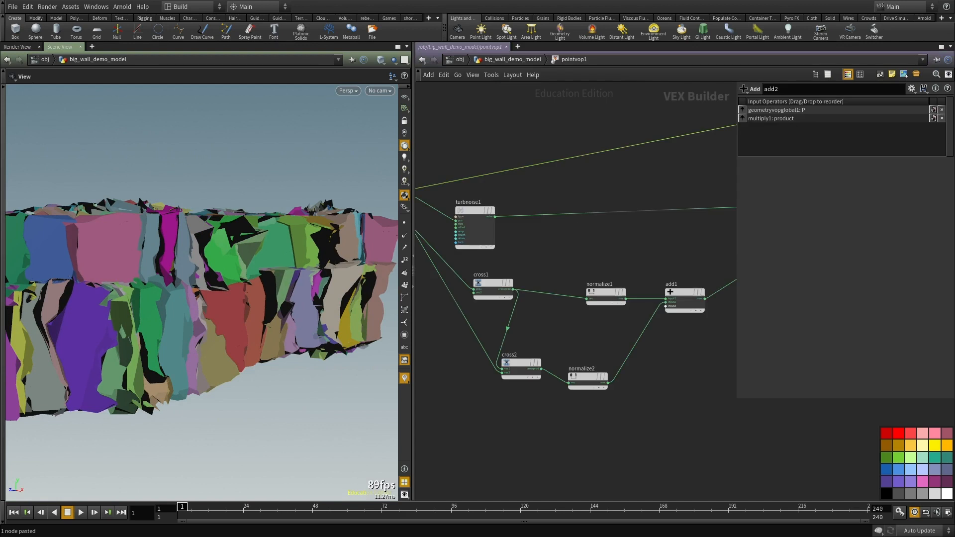
pyautogui.scroll(2, 591, 298)
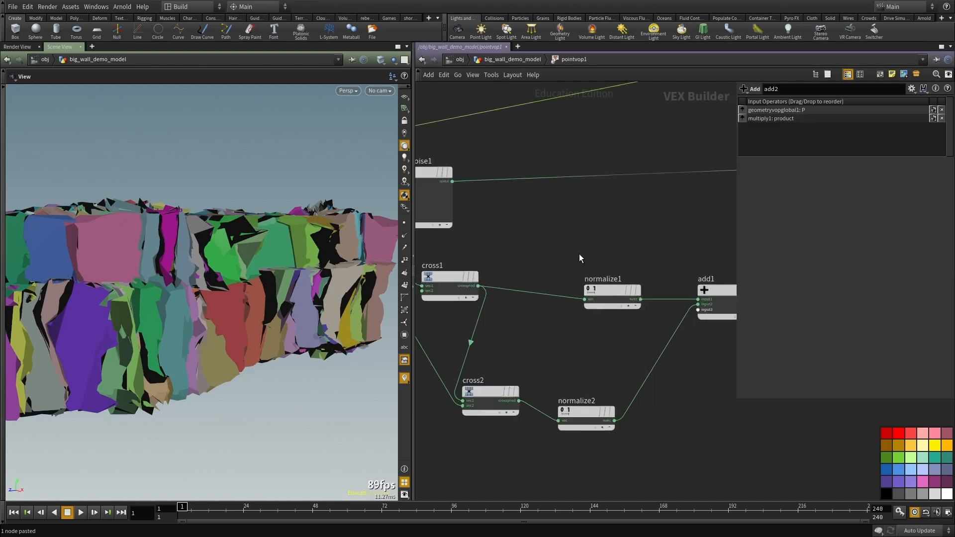
pyautogui.moveTo(490, 231); pyautogui.dragTo(673, 322, button='middle')
pyautogui.click(612, 291)
pyautogui.moveTo(790, 136); pyautogui.dragTo(807, 125, button='middle')
pyautogui.moveTo(902, 169); pyautogui.dragTo(897, 169)
# Step: Examine the noise-displaced wall from its end and front in wireframe and shaded views, returning to the geometry network
pyautogui.moveTo(252, 263); pyautogui.dragTo(198, 301)
pyautogui.moveTo(198, 300); pyautogui.dragTo(241, 329, button='right')
pyautogui.moveTo(241, 330); pyautogui.dragTo(252, 254, button='middle')
pyautogui.press('w')
pyautogui.press('w')
pyautogui.moveTo(312, 407); pyautogui.dragTo(262, 250)
pyautogui.scroll(-3, 614, 192)
pyautogui.scroll(-2, 578, 157)
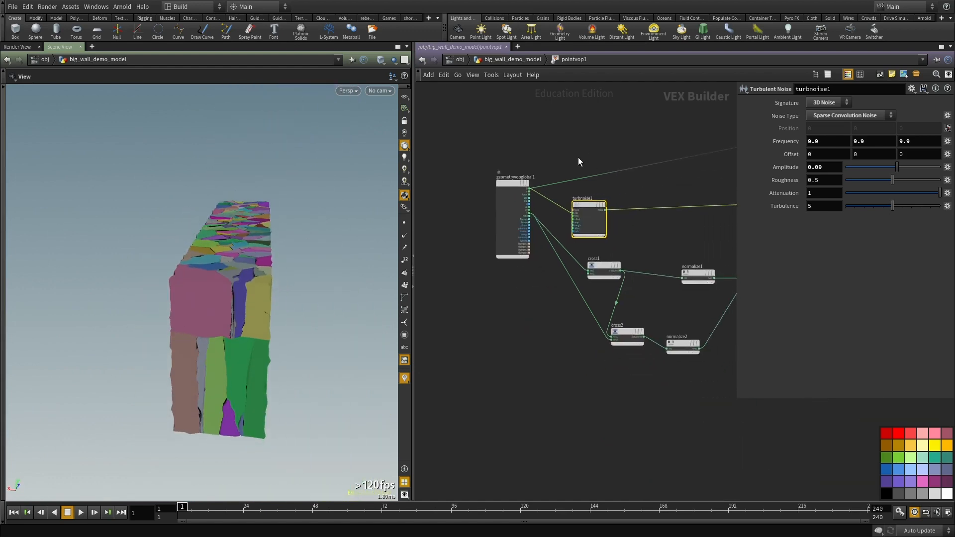
pyautogui.scroll(-2, 578, 159)
pyautogui.moveTo(550, 372); pyautogui.dragTo(552, 327, button='middle')
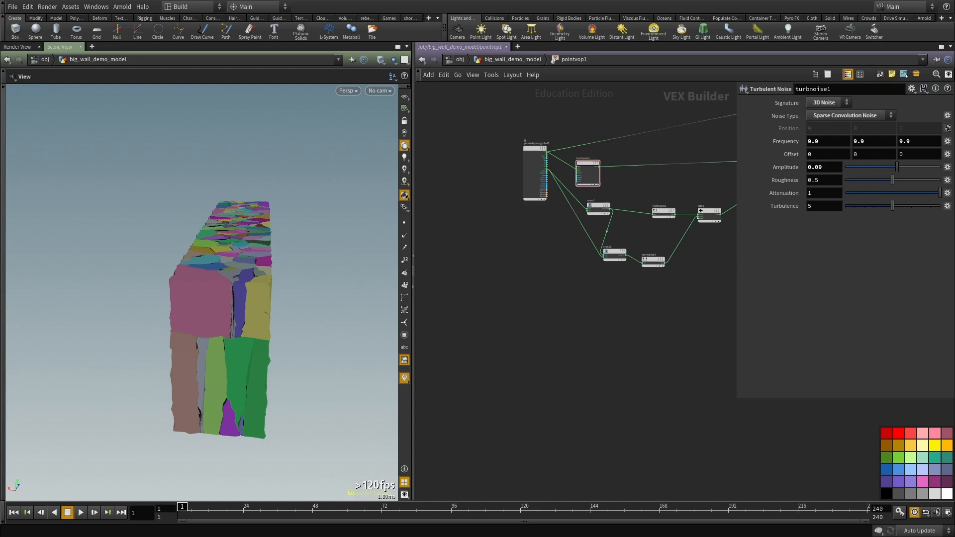
pyautogui.moveTo(719, 355); pyautogui.dragTo(584, 330, button='middle')
pyautogui.scroll(-3, 584, 362)
pyautogui.press('u')
pyautogui.moveTo(209, 264); pyautogui.dragTo(132, 286)
pyautogui.moveTo(583, 379); pyautogui.dragTo(586, 311, button='middle')
pyautogui.scroll(-1, 586, 312)
pyautogui.moveTo(566, 342); pyautogui.dragTo(568, 311, button='middle')
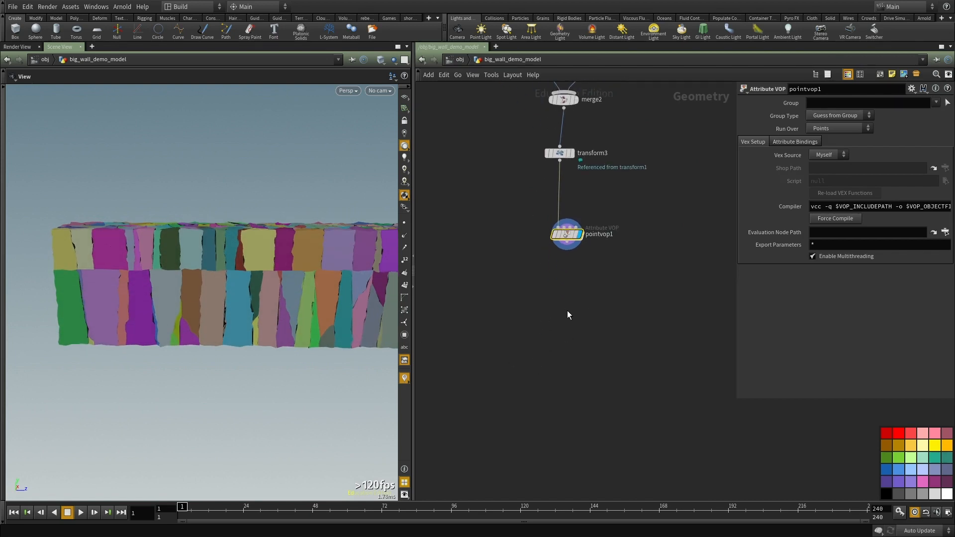
pyautogui.press('Tab')
pyautogui.write('de')
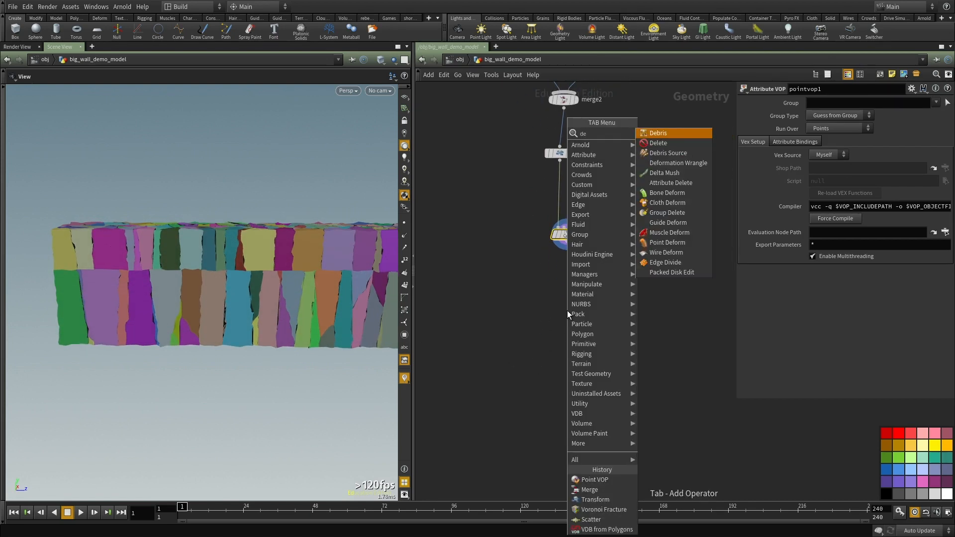
pyautogui.click(433, 341)
# Step: Add an Assemble node below pointvop1, wire pointvop1 into it and display it
pyautogui.press('Tab')
pyautogui.write('ass')
pyautogui.click(661, 131)
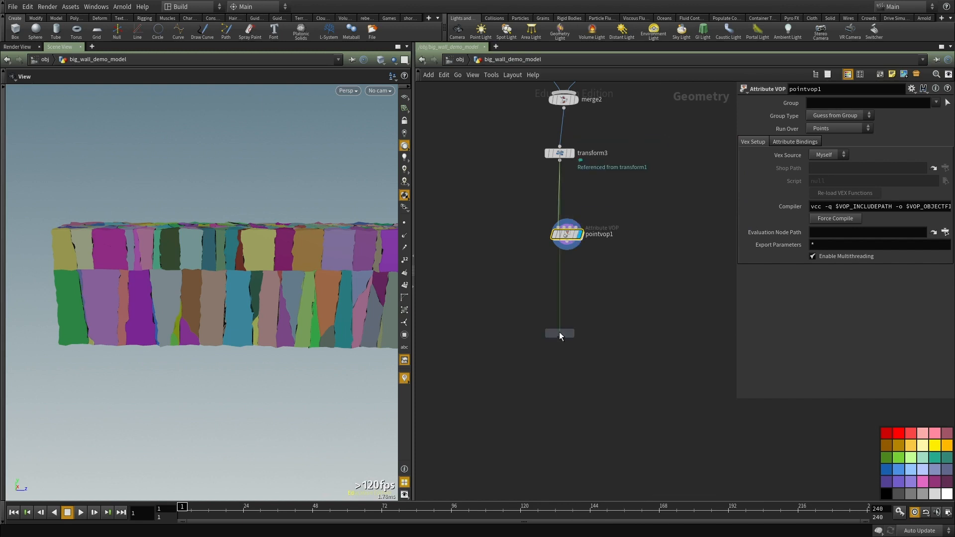
pyautogui.click(560, 322)
pyautogui.click(567, 242)
pyautogui.click(566, 319)
pyautogui.click(573, 322)
pyautogui.moveTo(563, 322); pyautogui.dragTo(574, 331)
pyautogui.moveTo(627, 288); pyautogui.dragTo(468, 405)
# Step: Have assemble1 create packed geometry, with name attribute creation switched off
pyautogui.moveTo(591, 411); pyautogui.dragTo(605, 343, button='middle')
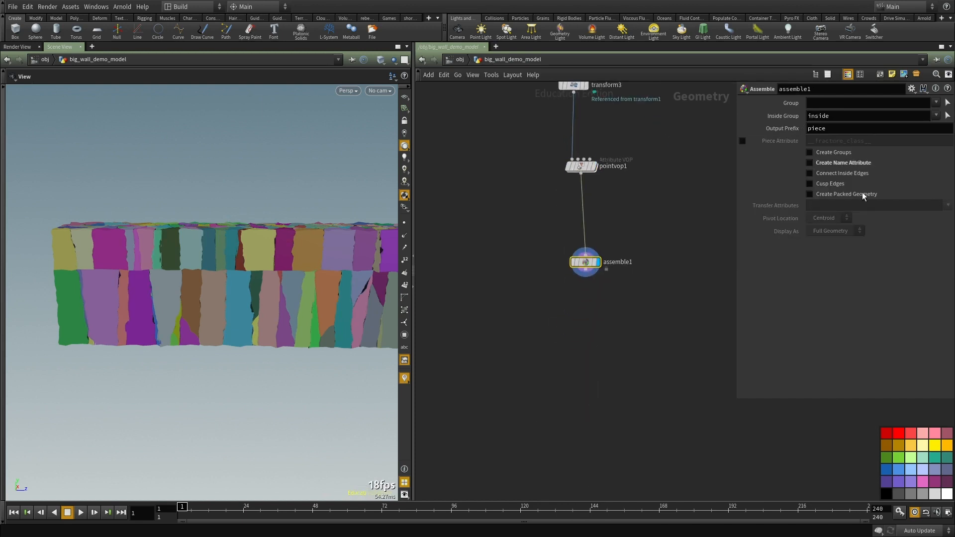
pyautogui.click(810, 194)
pyautogui.moveTo(695, 298); pyautogui.dragTo(674, 258, button='middle')
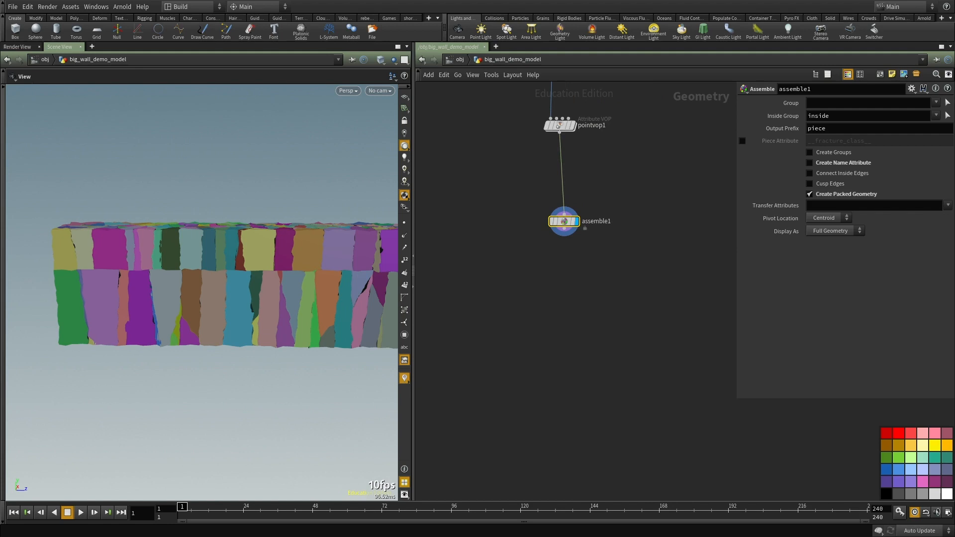
pyautogui.moveTo(583, 324); pyautogui.dragTo(577, 357, button='middle')
pyautogui.click(566, 330)
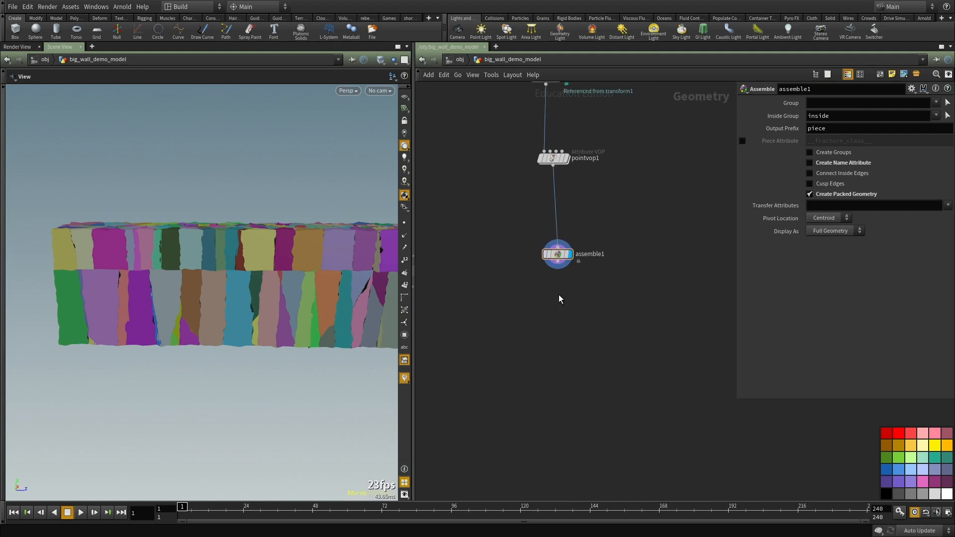
# Step: Paste the two copied bounding-box Delete nodes below assemble1 and connect assemble1 to delete4
pyautogui.hotkey('ctrl', 'v')
pyautogui.hotkey('ctrl', 'z')
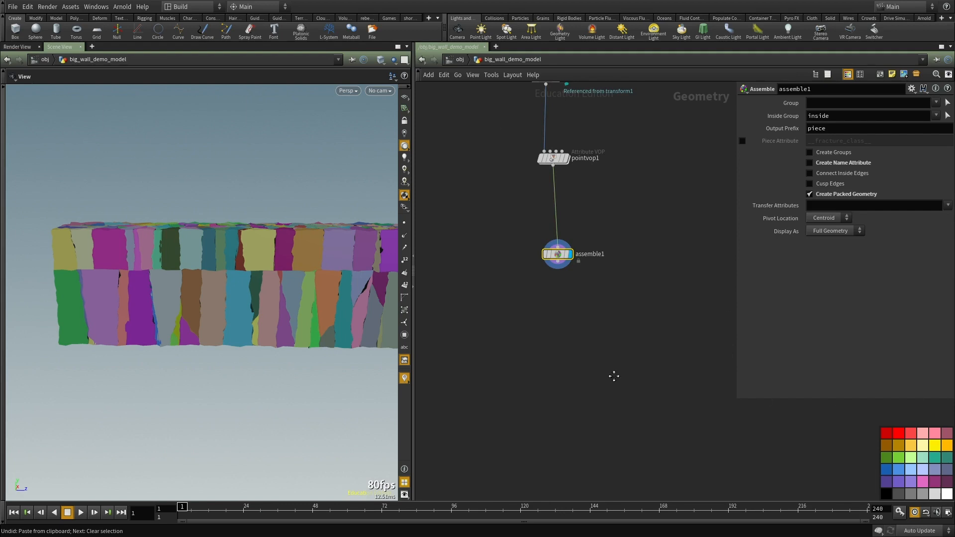
pyautogui.moveTo(559, 323); pyautogui.dragTo(538, 297, button='middle')
pyautogui.hotkey('ctrl', 'v')
pyautogui.moveTo(547, 281); pyautogui.dragTo(541, 251)
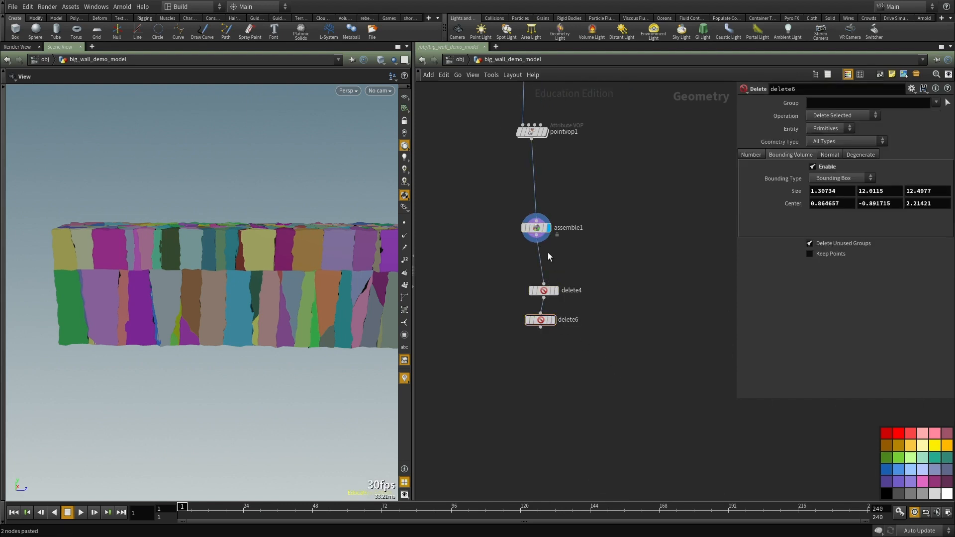
# Step: Display delete4, try shifting its bounding box to center X -0.820403, and undo the shift
pyautogui.click(556, 291)
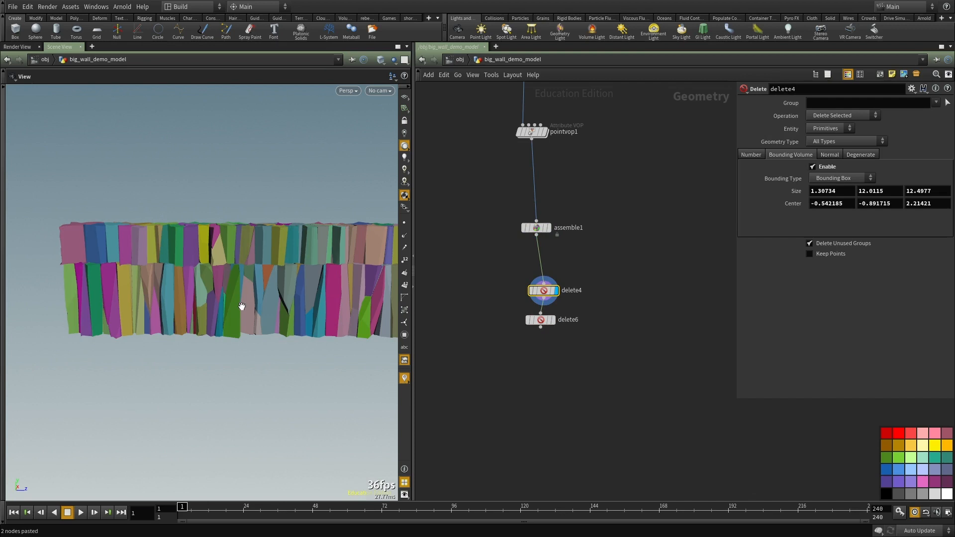
pyautogui.press('Return')
pyautogui.keyDown('alt'); pyautogui.moveTo(251, 304); pyautogui.dragTo(255, 324); pyautogui.keyUp('alt')
pyautogui.keyDown('alt'); pyautogui.moveTo(256, 324); pyautogui.dragTo(233, 303, button='right'); pyautogui.keyUp('alt')
pyautogui.keyDown('alt'); pyautogui.moveTo(232, 303); pyautogui.dragTo(237, 296); pyautogui.keyUp('alt')
pyautogui.keyDown('alt'); pyautogui.moveTo(237, 296); pyautogui.dragTo(286, 273, button='right'); pyautogui.keyUp('alt')
pyautogui.keyDown('alt'); pyautogui.moveTo(286, 273); pyautogui.dragTo(275, 249); pyautogui.keyUp('alt')
pyautogui.keyDown('alt'); pyautogui.moveTo(275, 249); pyautogui.dragTo(222, 301, button='right'); pyautogui.keyUp('alt')
pyautogui.keyDown('alt'); pyautogui.moveTo(211, 327); pyautogui.dragTo(249, 365); pyautogui.keyUp('alt')
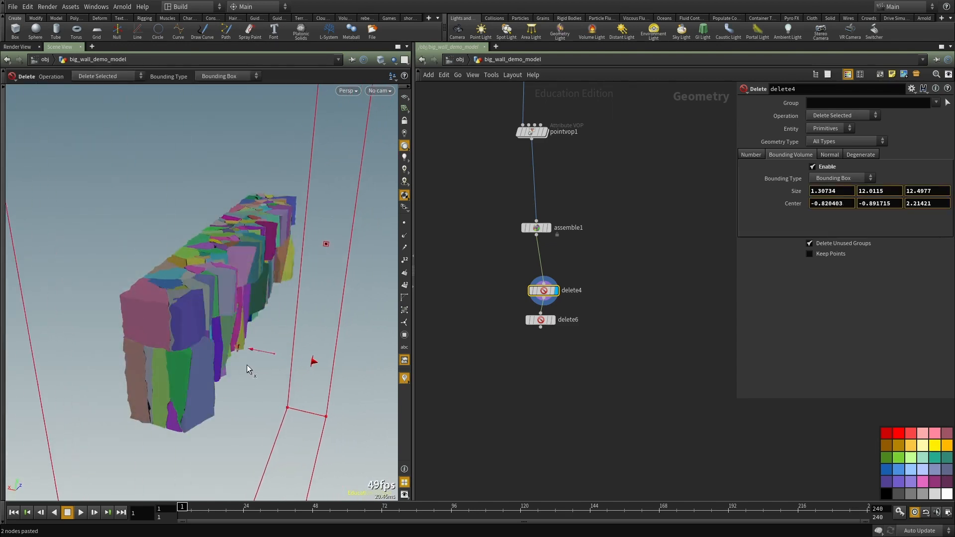
pyautogui.hotkey('ctrl', 'z')
pyautogui.hotkey('ctrl', 'z')
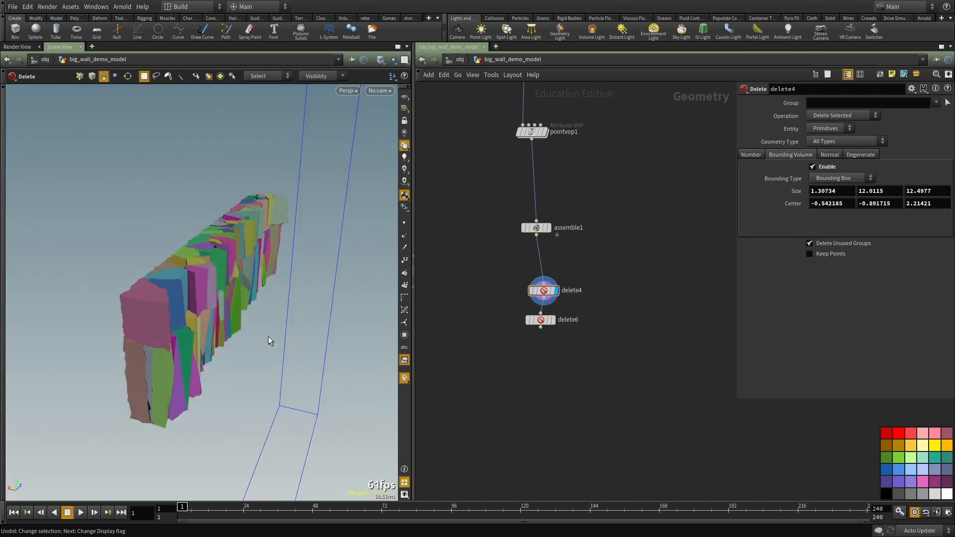
# Step: Display delete6 and examine its bounding box and the trimmed wall from the end and front
pyautogui.moveTo(556, 377); pyautogui.dragTo(559, 378, button='middle')
pyautogui.moveTo(596, 368); pyautogui.dragTo(517, 315)
pyautogui.press('r')
pyautogui.moveTo(612, 347); pyautogui.dragTo(472, 298)
pyautogui.keyDown('alt'); pyautogui.moveTo(249, 333); pyautogui.dragTo(344, 321); pyautogui.keyUp('alt')
pyautogui.moveTo(622, 358); pyautogui.dragTo(494, 313)
pyautogui.keyDown('alt'); pyautogui.moveTo(276, 313); pyautogui.dragTo(276, 243); pyautogui.keyUp('alt')
pyautogui.press('Return')
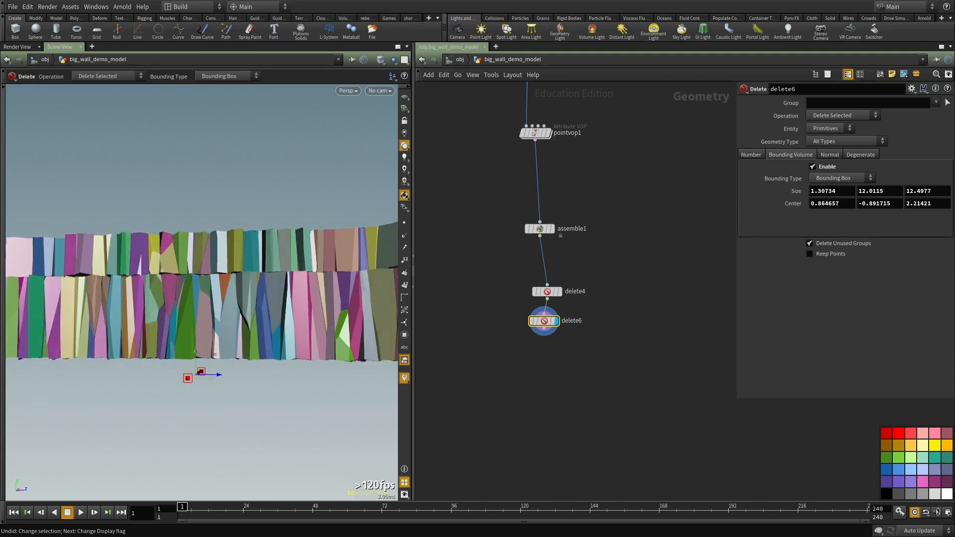
pyautogui.moveTo(602, 378); pyautogui.dragTo(611, 312, button='middle')
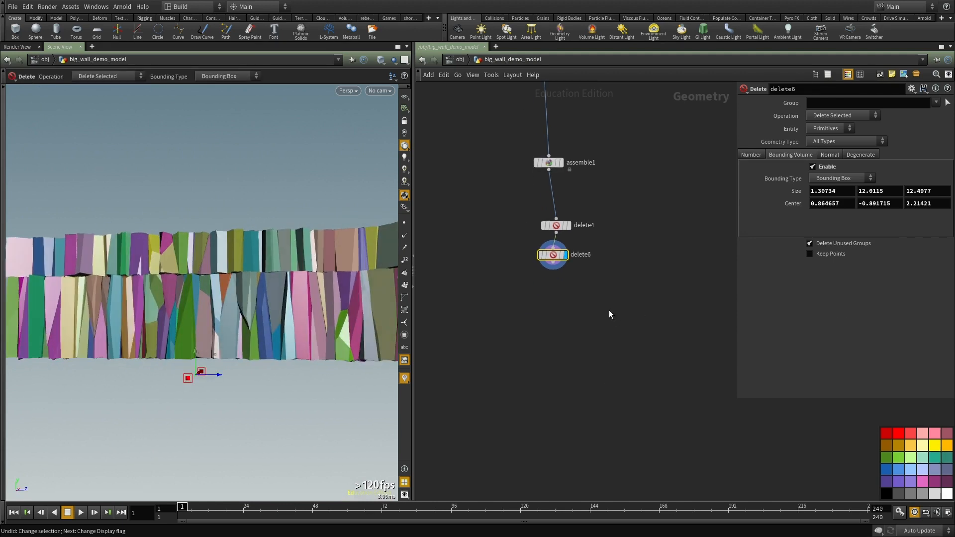
pyautogui.moveTo(224, 269)
pyautogui.keyDown('alt'); pyautogui.mouseDown()
pyautogui.moveTo(213, 267)
pyautogui.moveTo(217, 254)
pyautogui.mouseUp(); pyautogui.keyUp('alt')
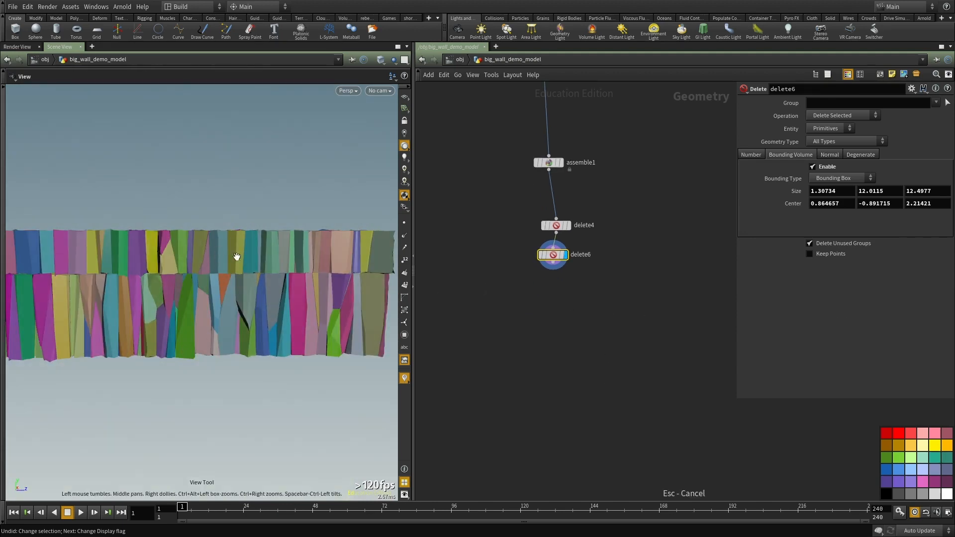
pyautogui.moveTo(597, 322); pyautogui.dragTo(599, 329, button='middle')
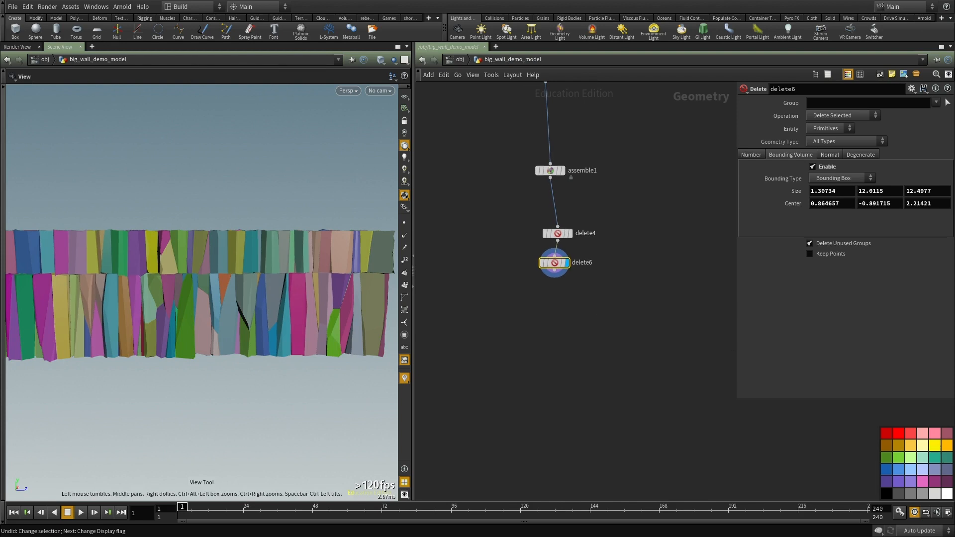
# Step: Paste the copied Delete node that keeps only points within its bounding box, wire it from delete6 and display it
pyautogui.moveTo(535, 322); pyautogui.dragTo(546, 312, button='middle')
pyautogui.hotkey('ctrl', 'v')
pyautogui.hotkey('ctrl', 'z')
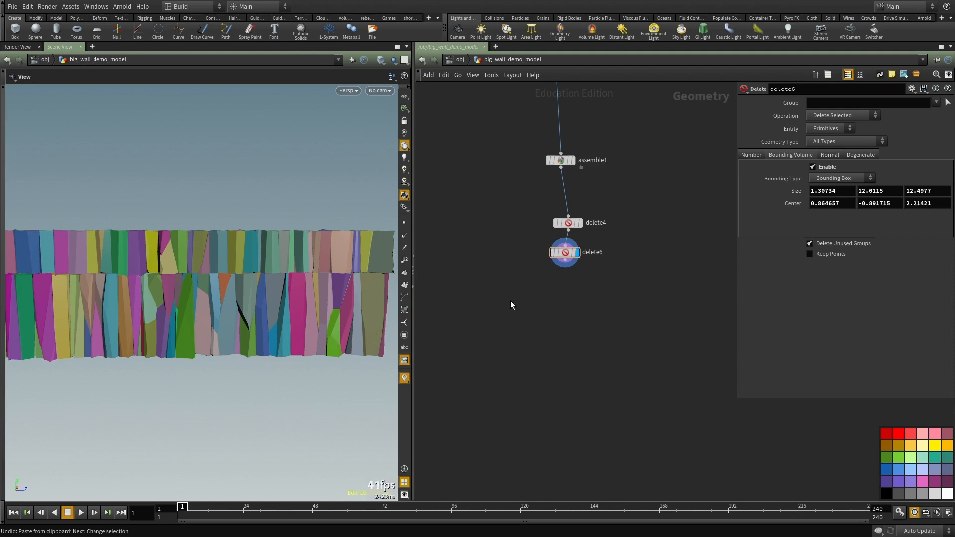
pyautogui.hotkey('ctrl', 'v')
pyautogui.click(565, 259)
pyautogui.click(509, 294)
pyautogui.moveTo(546, 322); pyautogui.dragTo(450, 280)
pyautogui.press('r')
pyautogui.moveTo(500, 311); pyautogui.dragTo(515, 331, button='middle')
pyautogui.keyDown('alt'); pyautogui.moveTo(194, 298); pyautogui.dragTo(206, 319); pyautogui.keyUp('alt')
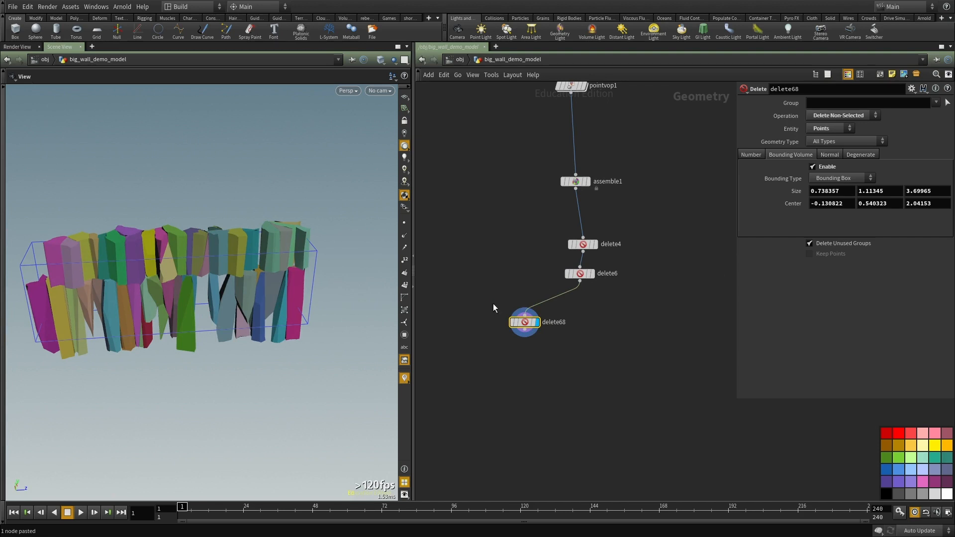
# Step: Move delete68 aside and place a reference copy of it beside it, fed by delete6 and displayed
pyautogui.moveTo(643, 371); pyautogui.dragTo(642, 370, button='middle')
pyautogui.moveTo(739, 351); pyautogui.dragTo(733, 355, button='middle')
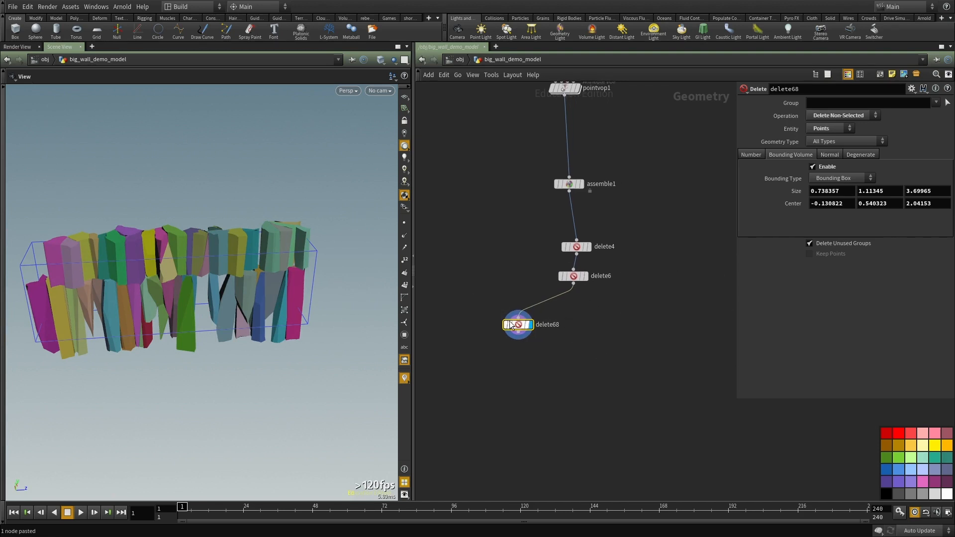
pyautogui.moveTo(571, 347); pyautogui.dragTo(577, 334, button='middle')
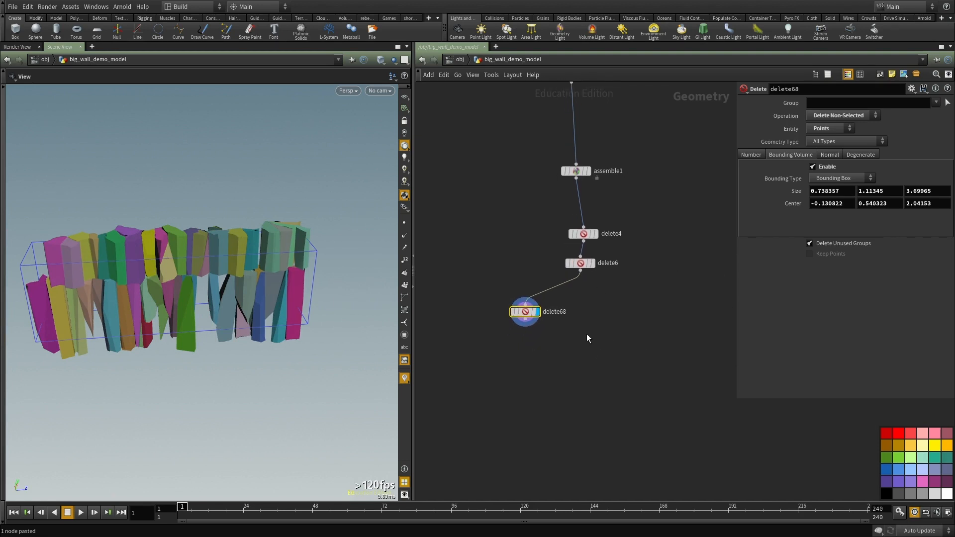
pyautogui.moveTo(519, 317); pyautogui.dragTo(466, 315)
pyautogui.rightClick(470, 313)
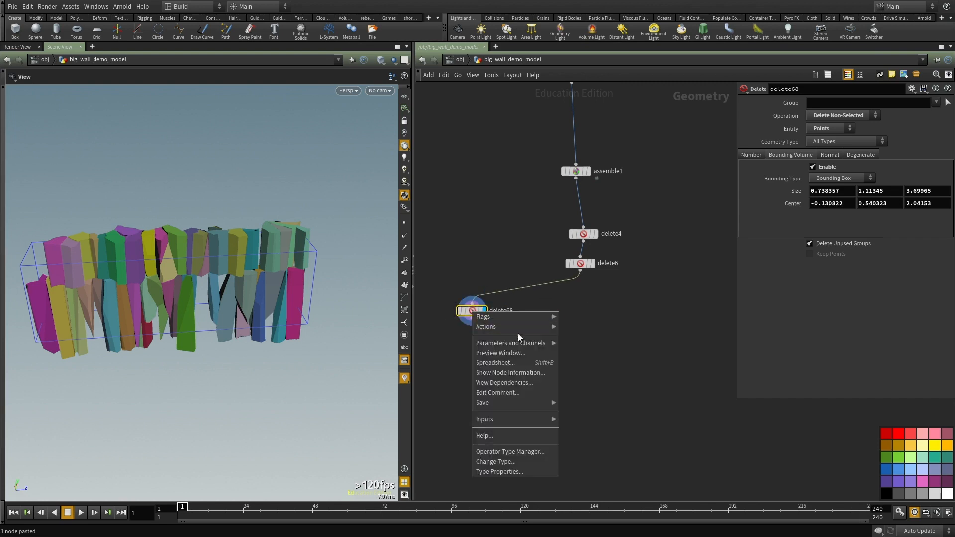
pyautogui.moveTo(528, 326)
pyautogui.click(593, 367)
pyautogui.click(613, 310)
pyautogui.click(613, 311)
# Step: Unlink delete69's Operation from its reference and switch it to delete the pieces inside the bounding box, comparing it with delete68
pyautogui.rightClick(785, 114)
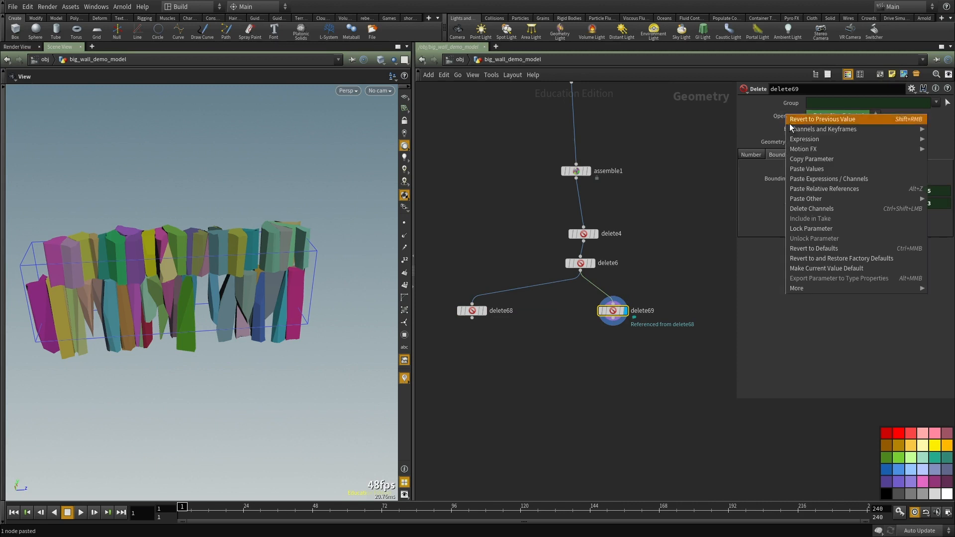
pyautogui.click(812, 205)
pyautogui.click(813, 117)
pyautogui.click(813, 126)
pyautogui.moveTo(653, 393); pyautogui.dragTo(638, 355, button='middle')
pyautogui.moveTo(469, 309); pyautogui.dragTo(433, 270)
pyautogui.click(469, 272)
pyautogui.moveTo(513, 371); pyautogui.dragTo(505, 380, button='middle')
pyautogui.click(603, 282)
pyautogui.moveTo(568, 352); pyautogui.dragTo(610, 310, button='middle')
# Step: Select four of the wall pieces left by delete69 and remove them with a Blast node
pyautogui.press('Tab')
pyautogui.press('Escape')
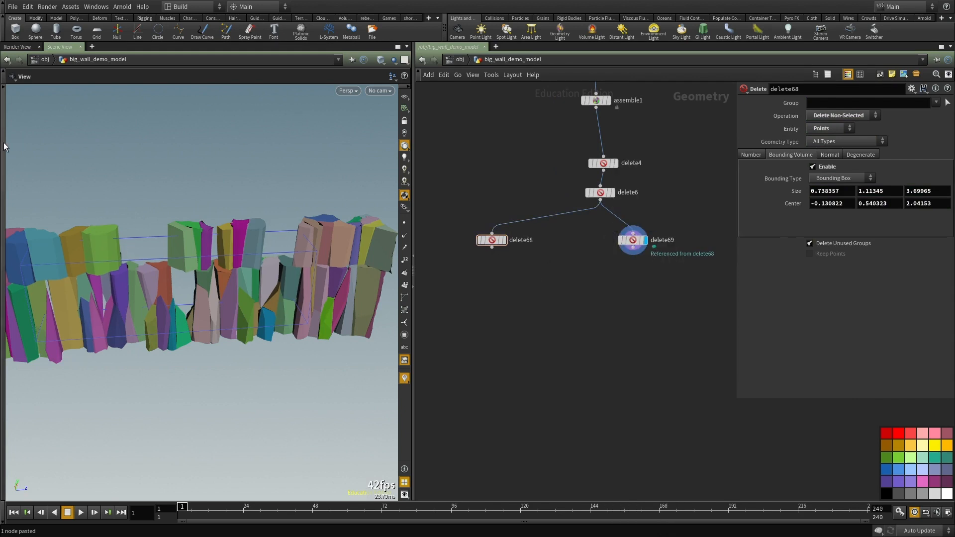
pyautogui.press('s')
pyautogui.click(193, 255)
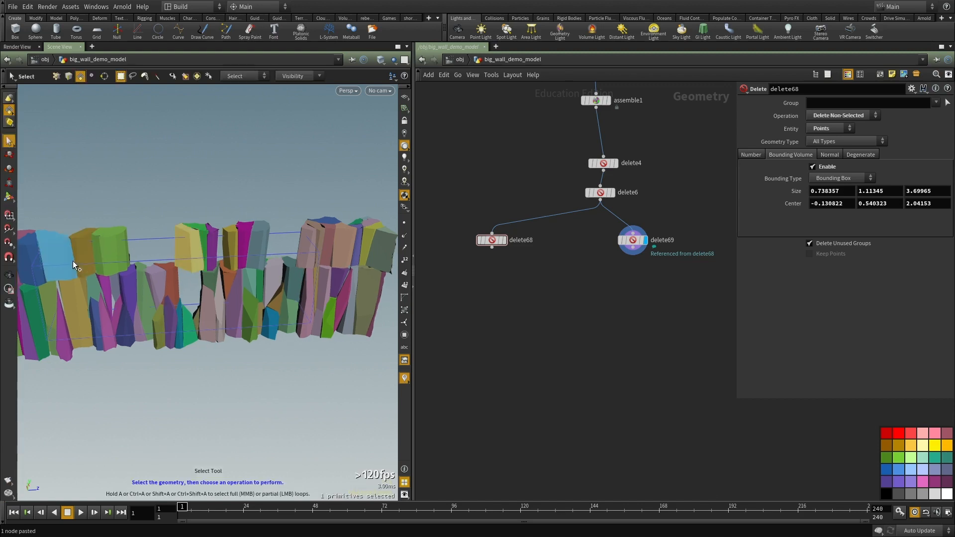
pyautogui.keyDown('shift'); pyautogui.click(208, 338); pyautogui.keyUp('shift')
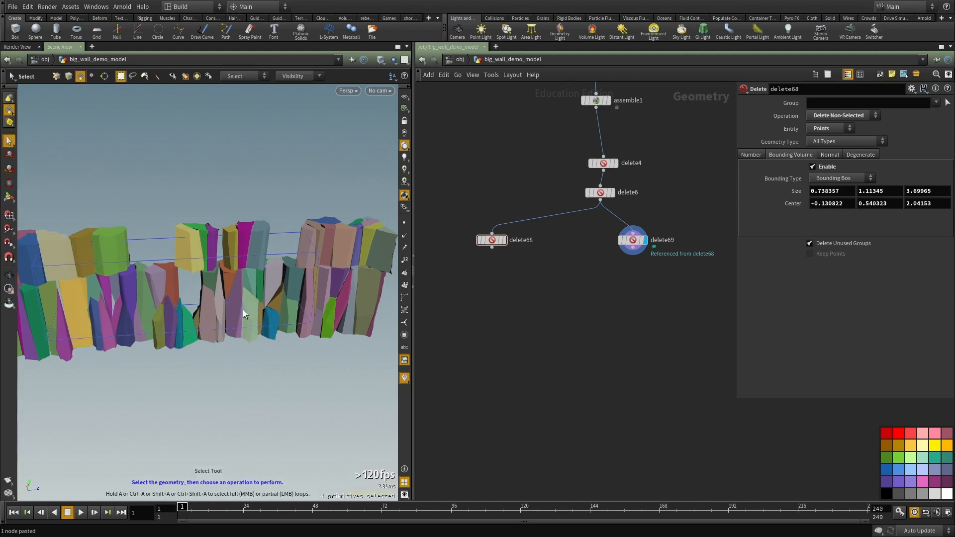
pyautogui.press('Tab')
pyautogui.write('blast')
pyautogui.press('Return')
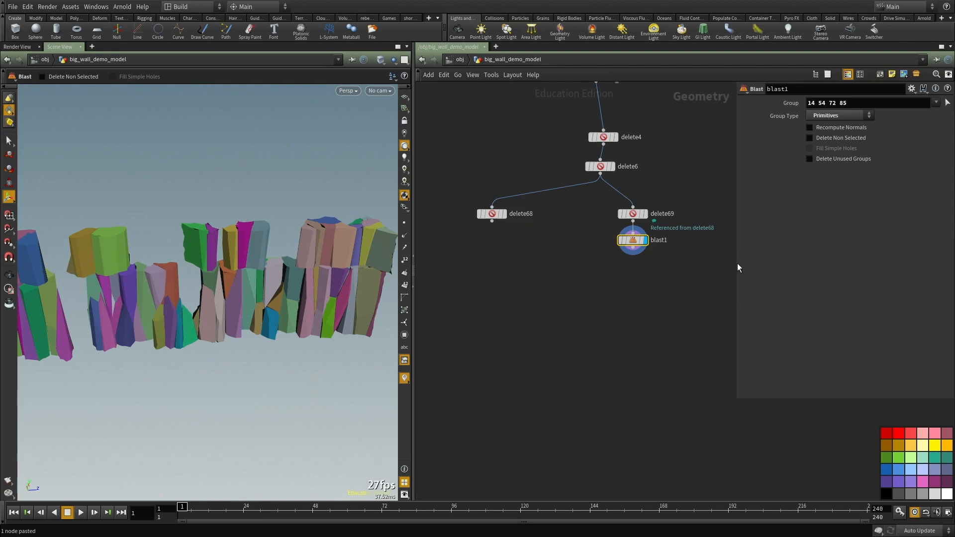
# Step: Move blast1 aside and paste a copy of it below delete69, wired from delete69 and displayed
pyautogui.moveTo(629, 244); pyautogui.dragTo(558, 252)
pyautogui.moveTo(607, 287); pyautogui.dragTo(538, 248)
pyautogui.hotkey('ctrl', 'c')
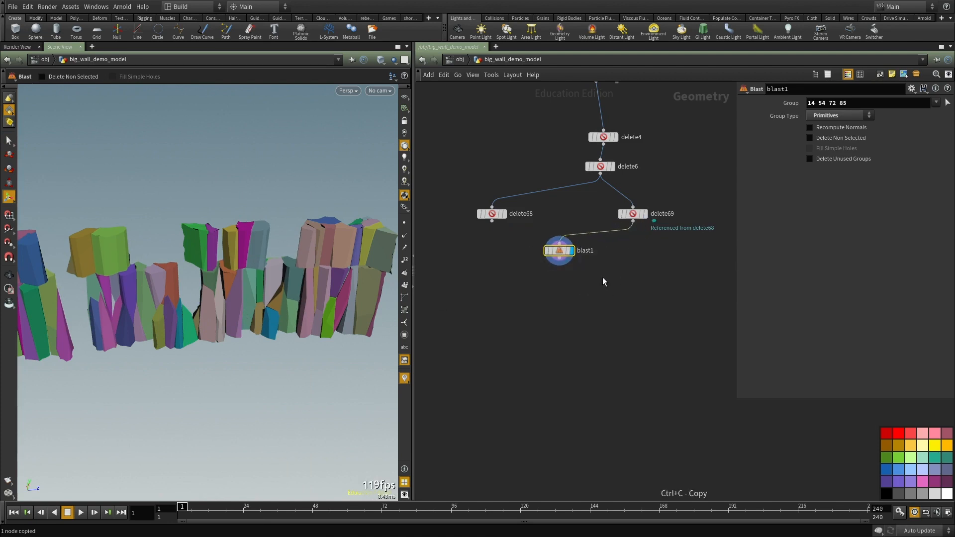
pyautogui.hotkey('ctrl', 'v')
pyautogui.moveTo(604, 277); pyautogui.dragTo(661, 258)
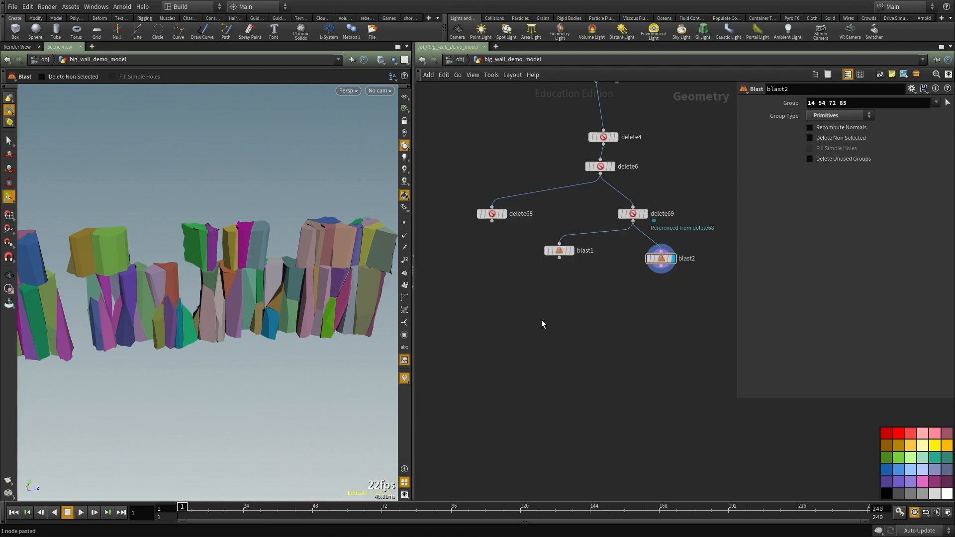
# Step: Add a Merge node that combines delete68 and blast1, and display it
pyautogui.press('Tab')
pyautogui.write('merge')
pyautogui.press('Return')
pyautogui.click(541, 320)
pyautogui.click(492, 221)
pyautogui.click(541, 312)
pyautogui.click(560, 257)
pyautogui.click(542, 312)
pyautogui.click(554, 319)
pyautogui.moveTo(557, 372); pyautogui.dragTo(537, 383, button='middle')
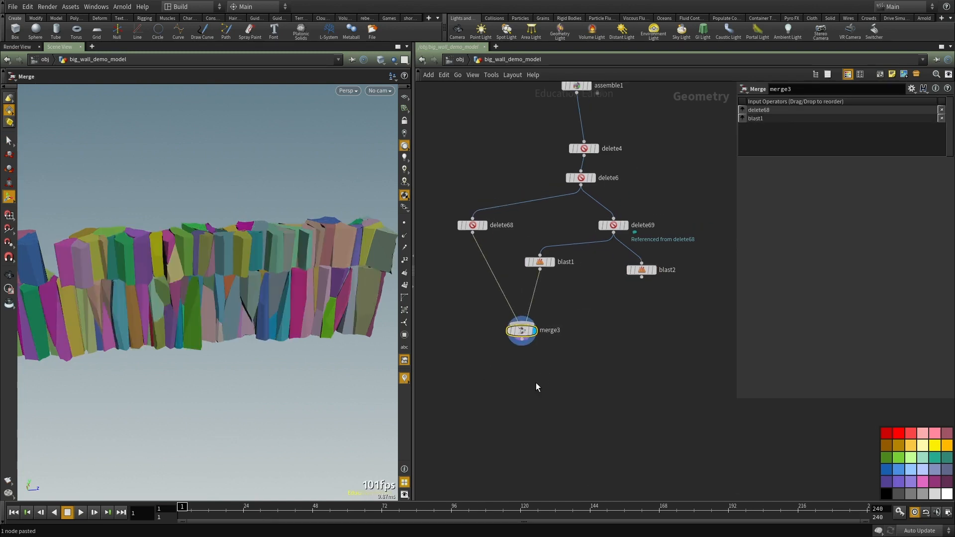
# Step: Make blast1 delete the non-selected pieces and display merge3
pyautogui.click(552, 262)
pyautogui.moveTo(521, 246); pyautogui.dragTo(503, 275, button='middle')
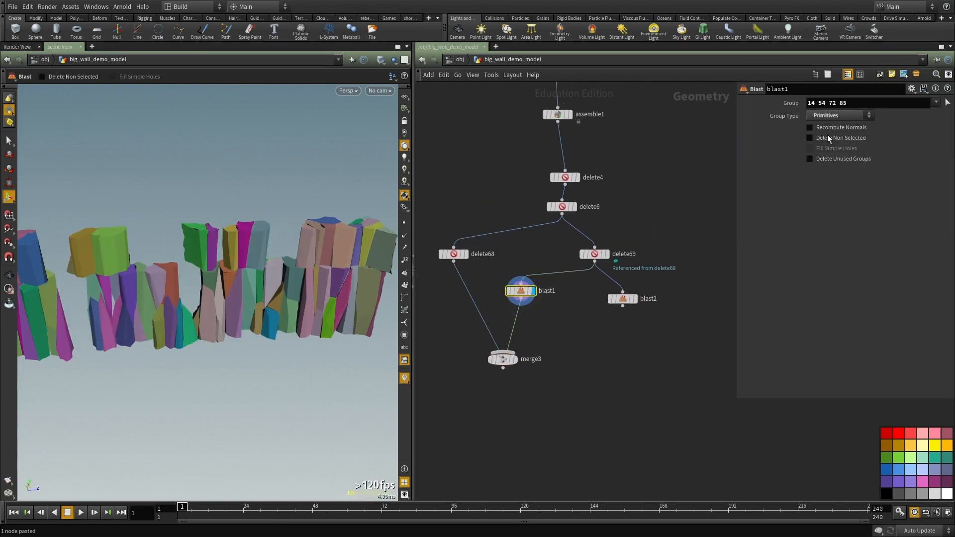
pyautogui.click(810, 138)
pyautogui.moveTo(599, 320); pyautogui.dragTo(536, 342, button='middle')
pyautogui.click(554, 308)
pyautogui.moveTo(542, 312); pyautogui.dragTo(537, 312)
pyautogui.moveTo(536, 345); pyautogui.dragTo(628, 296, button='middle')
pyautogui.click(543, 328)
pyautogui.moveTo(573, 391); pyautogui.dragTo(566, 412, button='middle')
pyautogui.click(582, 369)
pyautogui.moveTo(535, 270); pyautogui.dragTo(532, 268)
pyautogui.click(554, 282)
pyautogui.click(536, 350)
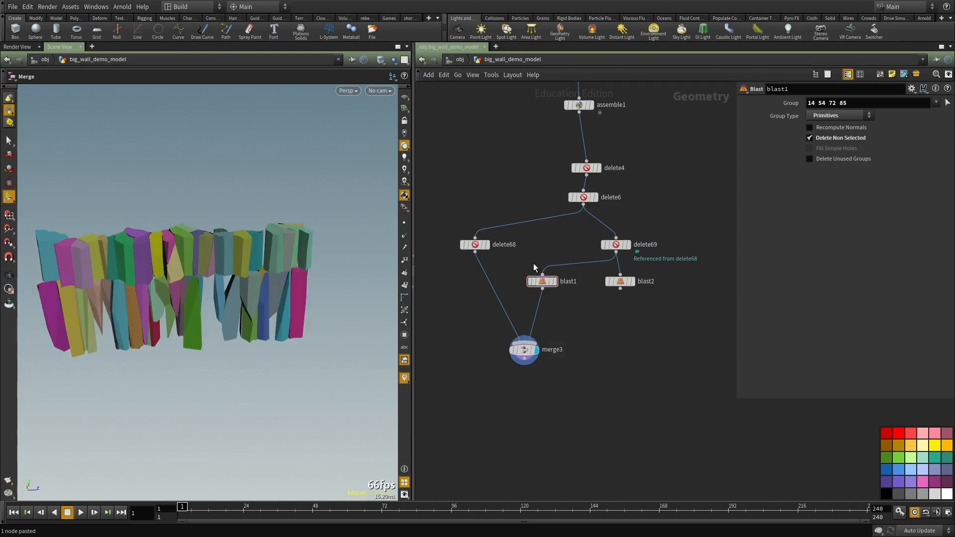
pyautogui.click(562, 279)
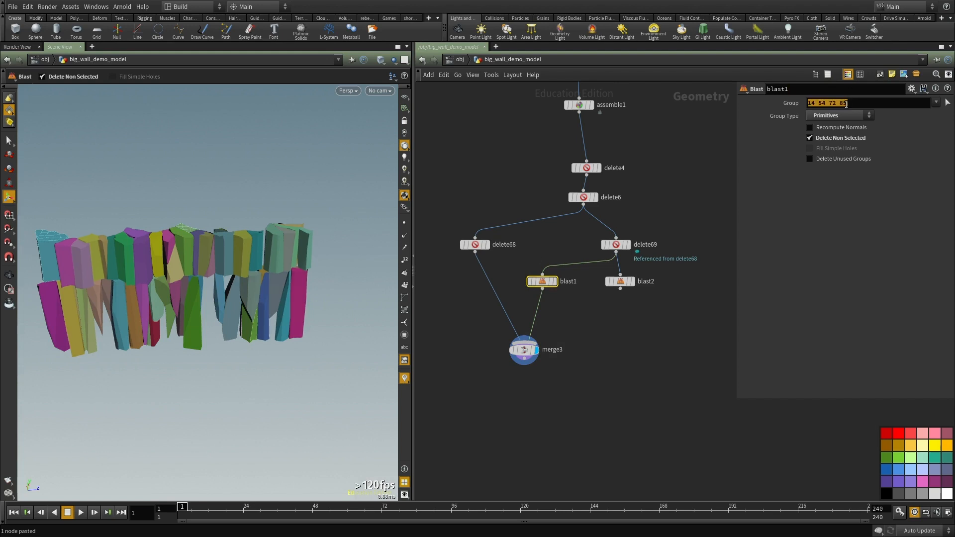
pyautogui.hotkey('ctrl', 'v')
pyautogui.press('Return')
pyautogui.moveTo(662, 299); pyautogui.dragTo(603, 260)
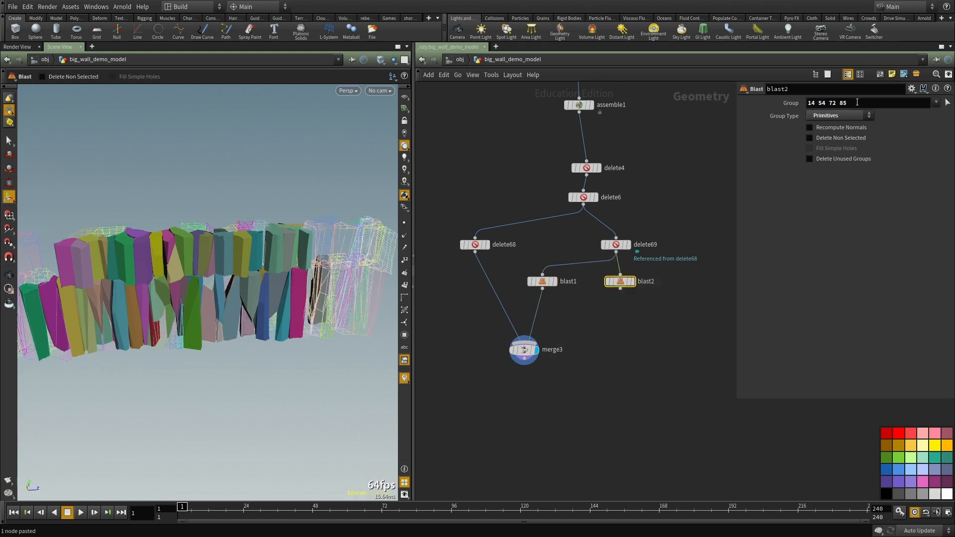
pyautogui.hotkey('ctrl', 'v')
pyautogui.press('Return')
# Step: Display blast1, blast2 and merge3 in turn to compare which wall pieces each one outputs
pyautogui.click(633, 339)
pyautogui.moveTo(594, 332); pyautogui.dragTo(607, 299, button='middle')
pyautogui.moveTo(595, 359); pyautogui.dragTo(503, 392, button='middle')
pyautogui.press('r')
pyautogui.moveTo(632, 302); pyautogui.dragTo(540, 264)
pyautogui.press('r')
pyautogui.moveTo(497, 309); pyautogui.dragTo(447, 262)
pyautogui.moveTo(490, 326); pyautogui.dragTo(490, 293, button='middle')
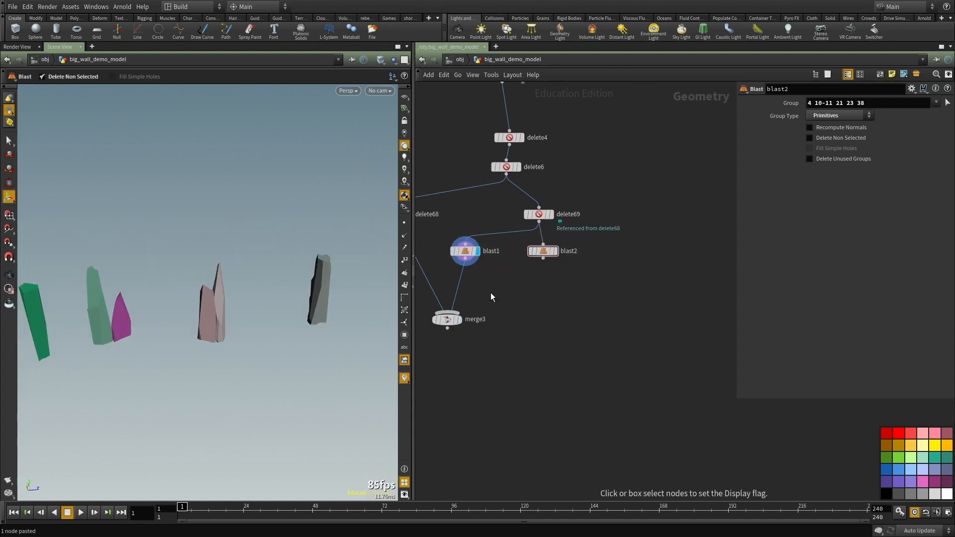
pyautogui.click(555, 251)
pyautogui.moveTo(552, 310); pyautogui.dragTo(563, 270, button='middle')
pyautogui.scroll(-2, 572, 276)
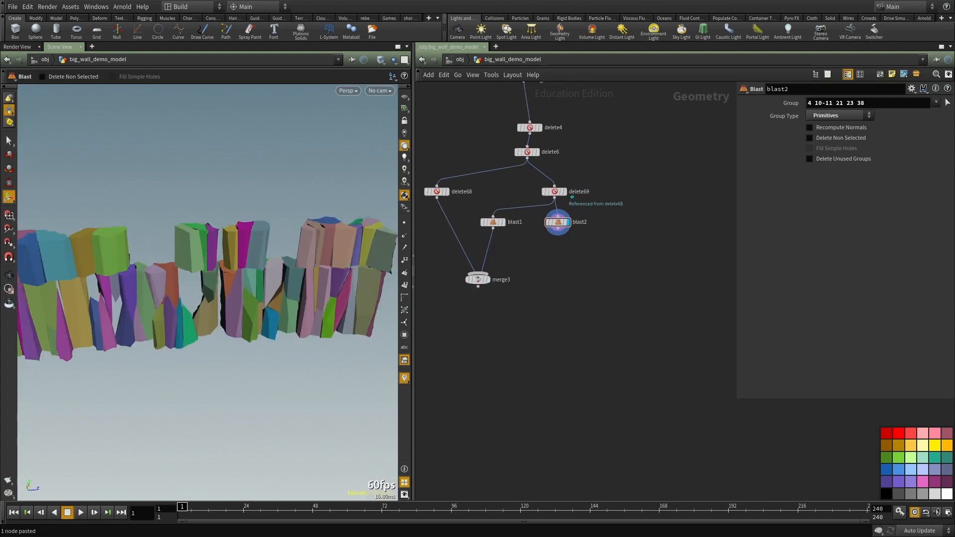
pyautogui.press('r')
pyautogui.moveTo(517, 307); pyautogui.dragTo(470, 255)
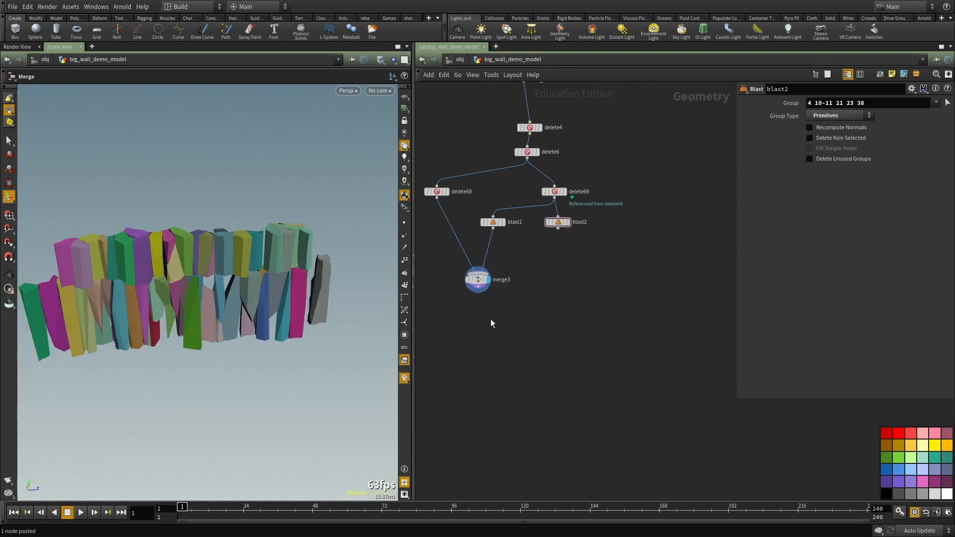
# Step: Add a VDB from Polygons node below merge3 and wire it from merge3
pyautogui.moveTo(473, 307); pyautogui.dragTo(503, 292, button='middle')
pyautogui.scroll(2, 504, 292)
pyautogui.press('Tab')
pyautogui.write('vdb f')
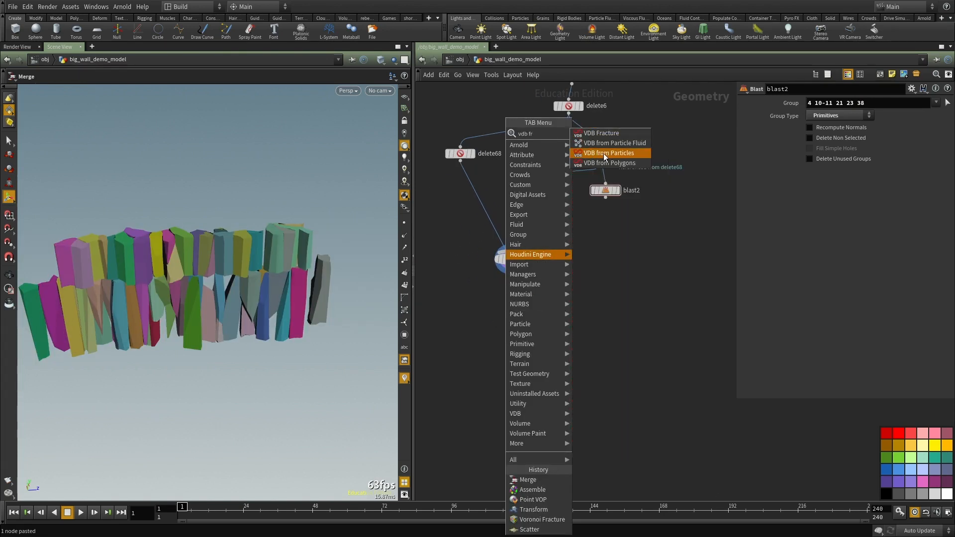
pyautogui.click(604, 162)
pyautogui.click(528, 314)
pyautogui.click(509, 268)
pyautogui.click(523, 308)
pyautogui.moveTo(528, 314); pyautogui.dragTo(539, 324)
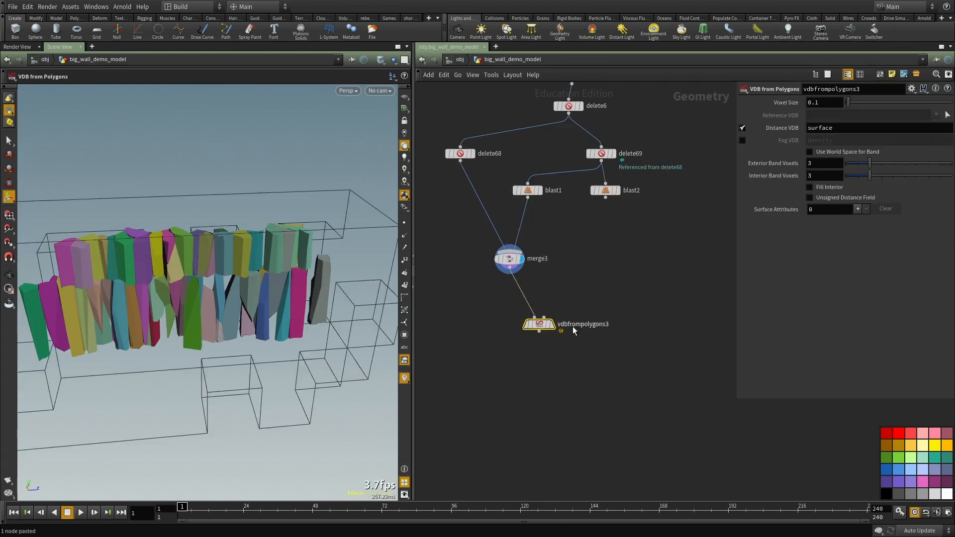
# Step: Display vdbfrompolygons3 and make it output a density fog VDB instead of the distance VDB, with voxel size 0.02
pyautogui.click(552, 324)
pyautogui.moveTo(520, 375); pyautogui.dragTo(532, 346, button='middle')
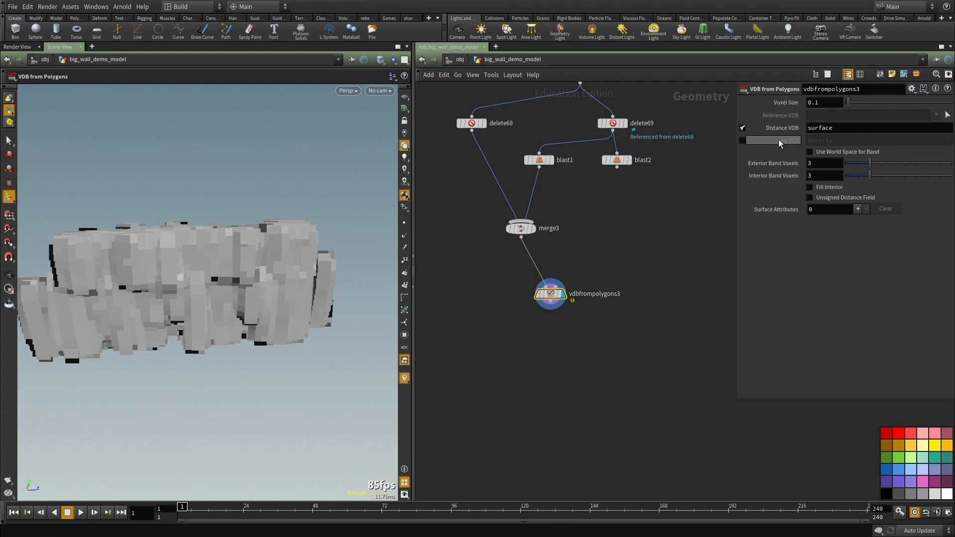
pyautogui.click(742, 128)
pyautogui.click(743, 140)
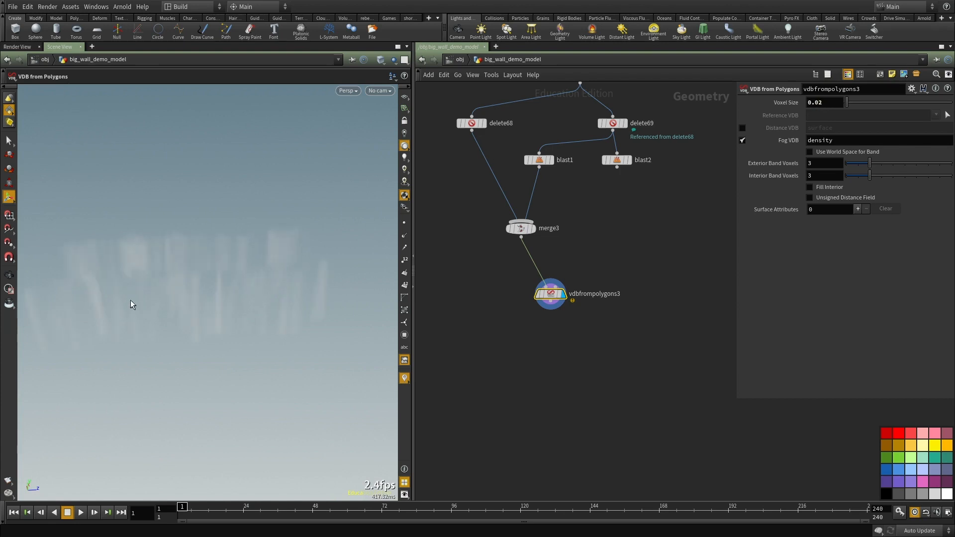
# Step: Add a Scatter node below vdbfrompolygons3, wire it from the VDB and display it
pyautogui.moveTo(506, 359); pyautogui.dragTo(504, 299, button='middle')
pyautogui.click(530, 302)
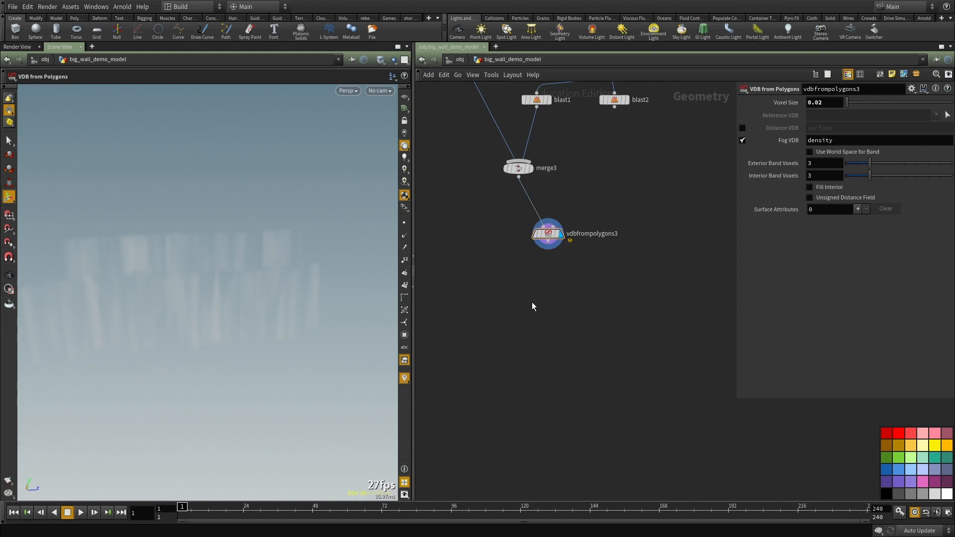
pyautogui.press('Tab')
pyautogui.write('sca')
pyautogui.click(622, 131)
pyautogui.click(537, 338)
pyautogui.click(548, 246)
pyautogui.click(536, 331)
pyautogui.click(548, 338)
pyautogui.moveTo(502, 368); pyautogui.dragTo(516, 386, button='middle')
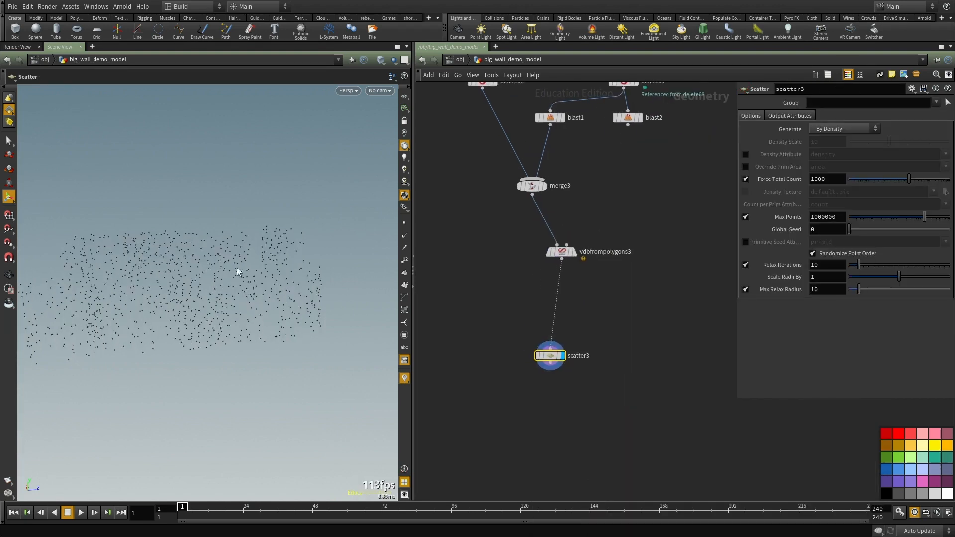
# Step: Turn off Relax Iterations on scatter3 and set its Force Total Count to 303
pyautogui.click(745, 265)
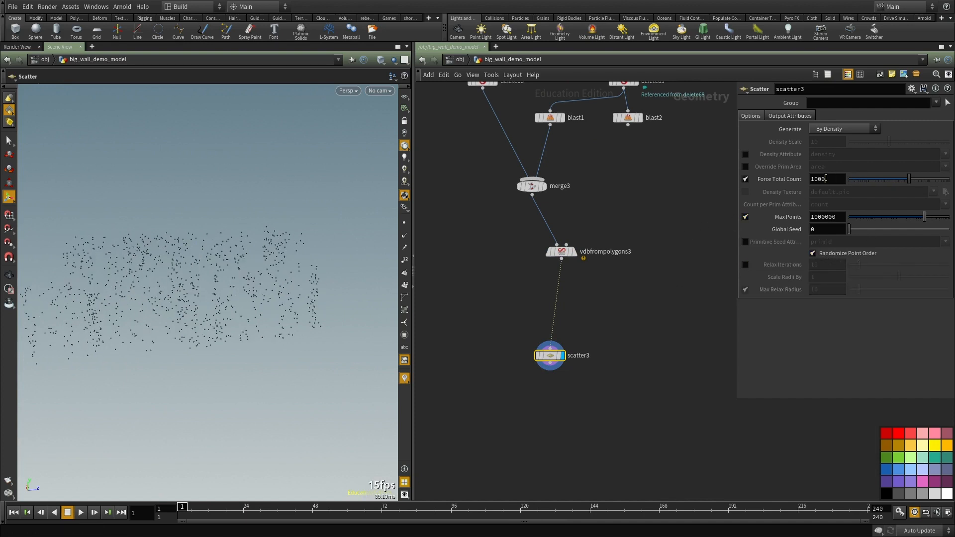
pyautogui.write('303')
pyautogui.press('Return')
# Step: Add a Voronoi Fracture node fed by merge3 as geometry and scatter3 as cell points, and display it
pyautogui.moveTo(488, 469); pyautogui.dragTo(527, 417, button='middle')
pyautogui.press('Tab')
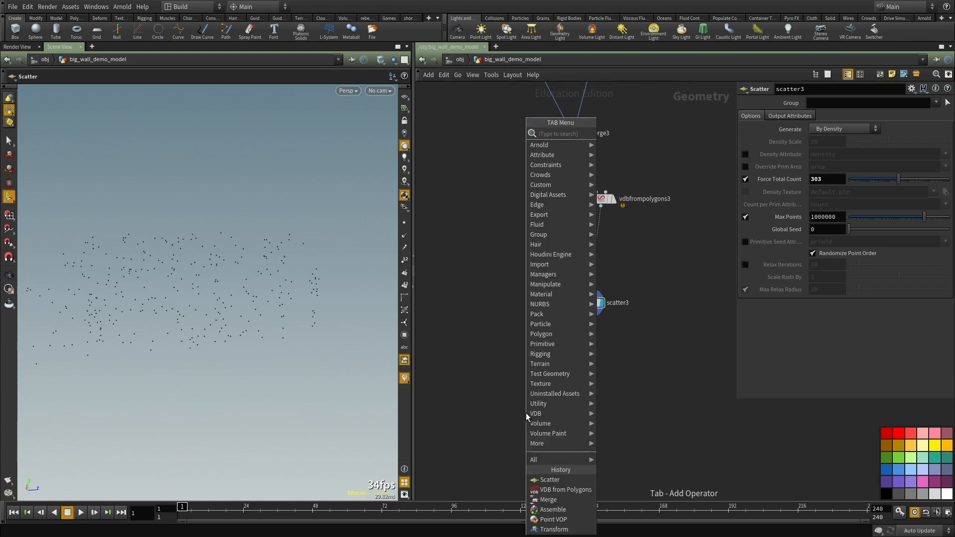
pyautogui.write('voronoi')
pyautogui.press('Return')
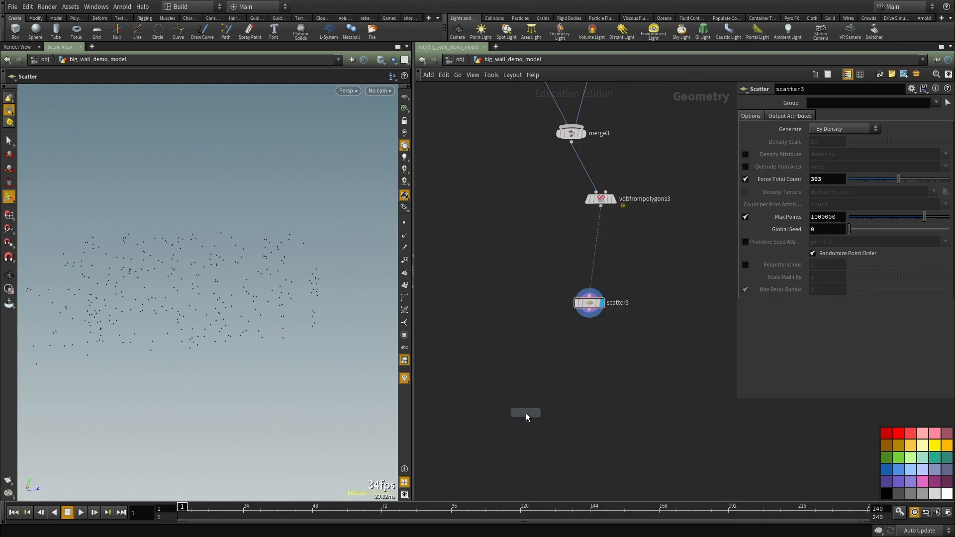
pyautogui.click(527, 417)
pyautogui.click(572, 143)
pyautogui.click(531, 409)
pyautogui.click(526, 405)
pyautogui.click(538, 412)
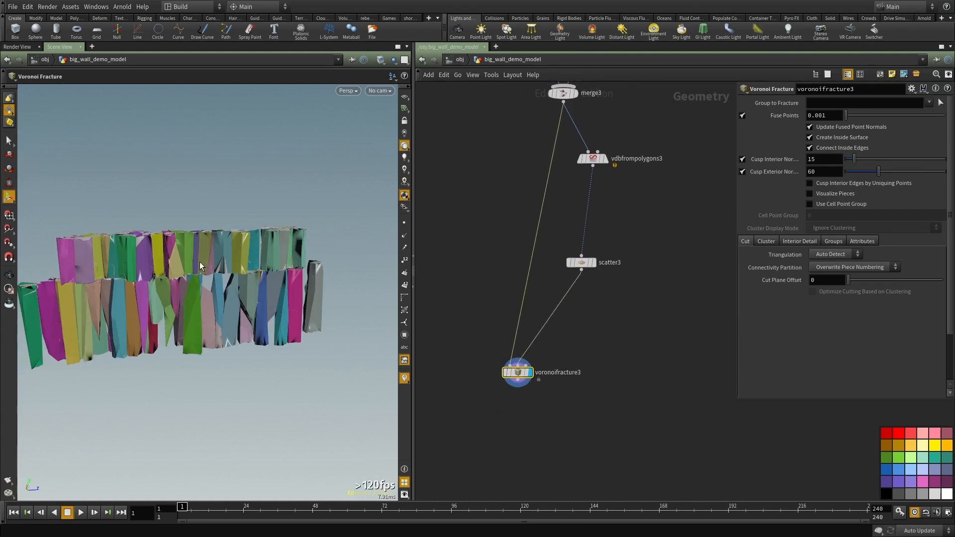
# Step: Examine the newly fractured wall pieces up close in shaded and wireframe display
pyautogui.scroll(5, 206, 265)
pyautogui.keyDown('alt'); pyautogui.moveTo(199, 262); pyautogui.dragTo(237, 317); pyautogui.keyUp('alt')
pyautogui.moveTo(158, 322)
pyautogui.keyDown('alt'); pyautogui.mouseDown()
pyautogui.moveTo(141, 282)
pyautogui.moveTo(250, 230)
pyautogui.moveTo(239, 159)
pyautogui.mouseUp(); pyautogui.keyUp('alt')
pyautogui.press('w')
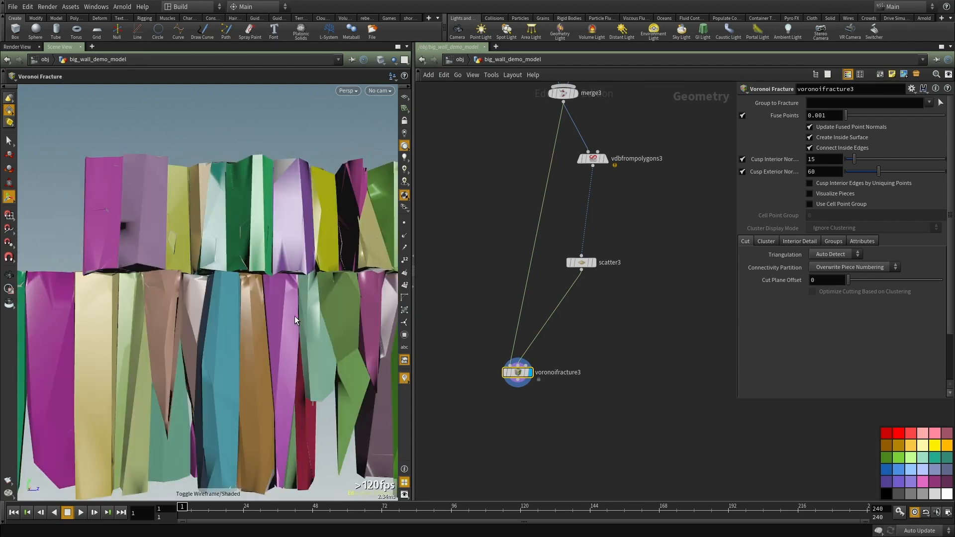
pyautogui.press('w')
pyautogui.scroll(-4, 595, 338)
# Step: Display delete4 and examine the wall pieces before the second fracture from several angles
pyautogui.moveTo(620, 119); pyautogui.dragTo(577, 294, button='middle')
pyautogui.scroll(3, 578, 295)
pyautogui.click(558, 325)
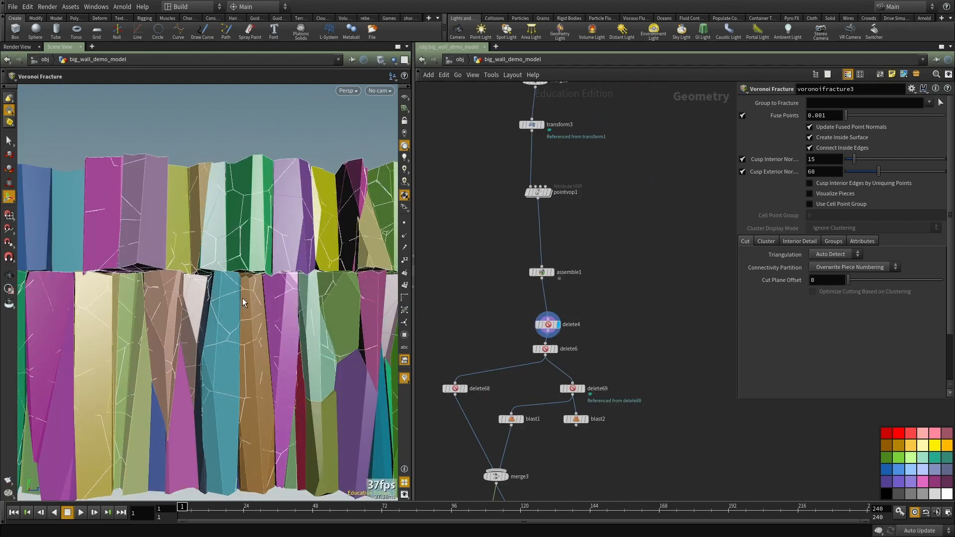
pyautogui.keyDown('alt'); pyautogui.moveTo(237, 299); pyautogui.dragTo(209, 318); pyautogui.keyUp('alt')
pyautogui.click(691, 229)
pyautogui.press('w')
pyautogui.press('w')
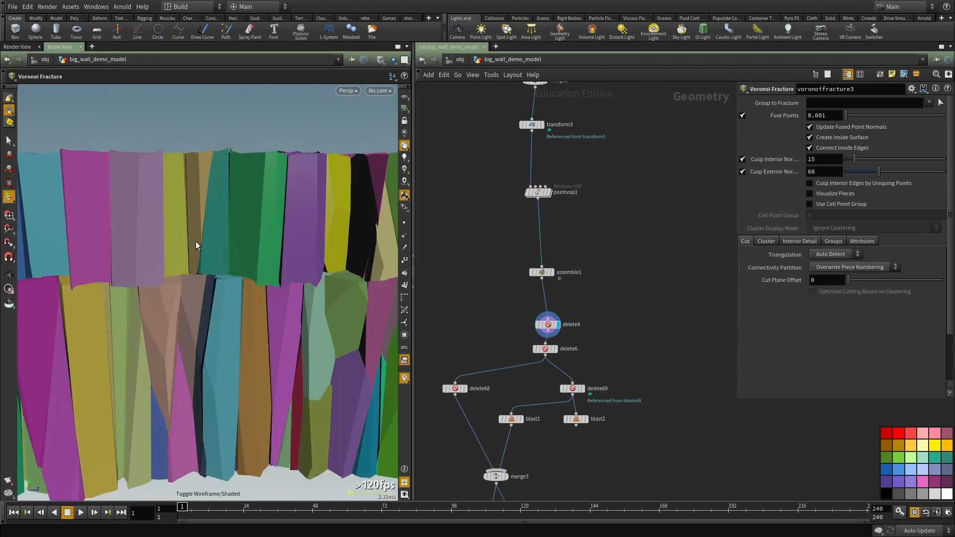
pyautogui.keyDown('alt'); pyautogui.moveTo(184, 239); pyautogui.dragTo(345, 248, button='middle'); pyautogui.keyUp('alt')
pyautogui.keyDown('alt'); pyautogui.moveTo(346, 248); pyautogui.dragTo(193, 324); pyautogui.keyUp('alt')
pyautogui.moveTo(648, 314); pyautogui.dragTo(625, 208, button='middle')
pyautogui.scroll(-3, 595, 313)
pyautogui.scroll(2, 595, 313)
pyautogui.moveTo(595, 312); pyautogui.dragTo(607, 224, button='middle')
pyautogui.keyDown('alt'); pyautogui.moveTo(291, 293); pyautogui.dragTo(304, 307); pyautogui.keyUp('alt')
# Step: Display voronoifracture2, the fracture with the name prefix top, and enable Add Interior Detail on it
pyautogui.scroll(-3, 448, 309)
pyautogui.moveTo(626, 224); pyautogui.dragTo(643, 481, button='middle')
pyautogui.scroll(-2, 596, 397)
pyautogui.scroll(6, 512, 387)
pyautogui.click(453, 368)
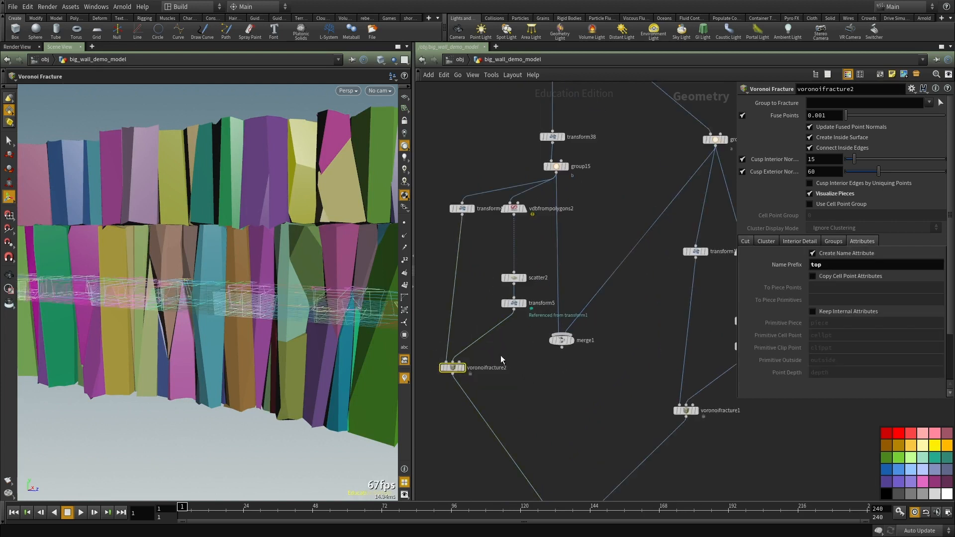
pyautogui.scroll(2, 467, 388)
pyautogui.click(462, 360)
pyautogui.keyDown('alt'); pyautogui.moveTo(194, 293); pyautogui.dragTo(229, 361); pyautogui.keyUp('alt')
pyautogui.click(795, 243)
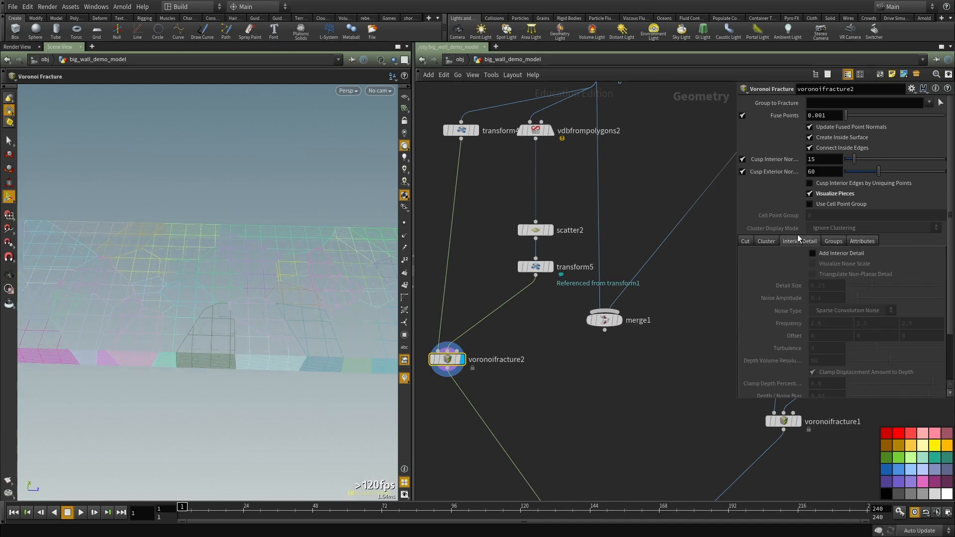
pyautogui.keyDown('alt'); pyautogui.moveTo(189, 318); pyautogui.dragTo(214, 333); pyautogui.keyUp('alt')
# Step: Select box25 at the start of the network and inspect its size and axis divisions
pyautogui.moveTo(627, 165); pyautogui.dragTo(586, 394, button='middle')
pyautogui.moveTo(597, 260); pyautogui.dragTo(599, 418, button='middle')
pyautogui.moveTo(617, 242); pyautogui.dragTo(478, 333)
pyautogui.moveTo(478, 333); pyautogui.dragTo(507, 269, button='middle')
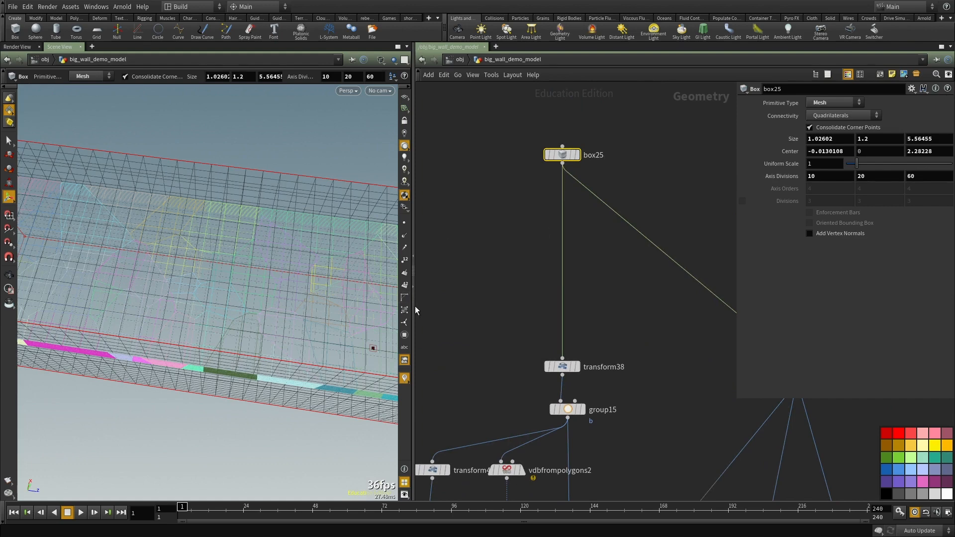
pyautogui.moveTo(462, 391); pyautogui.dragTo(532, 226, button='middle')
pyautogui.scroll(-3, 522, 274)
pyautogui.scroll(1, 551, 452)
# Step: Select voronoifracture2 again and examine the interior detail of its pieces in the viewport
pyautogui.click(549, 437)
pyautogui.moveTo(543, 441); pyautogui.dragTo(548, 378, button='middle')
pyautogui.keyDown('alt'); pyautogui.moveTo(271, 311); pyautogui.dragTo(268, 344); pyautogui.keyUp('alt')
pyautogui.moveTo(570, 376); pyautogui.dragTo(470, 334)
pyautogui.keyDown('alt'); pyautogui.moveTo(223, 367); pyautogui.dragTo(218, 363); pyautogui.keyUp('alt')
pyautogui.keyDown('alt'); pyautogui.moveTo(299, 373); pyautogui.dragTo(307, 377); pyautogui.keyUp('alt')
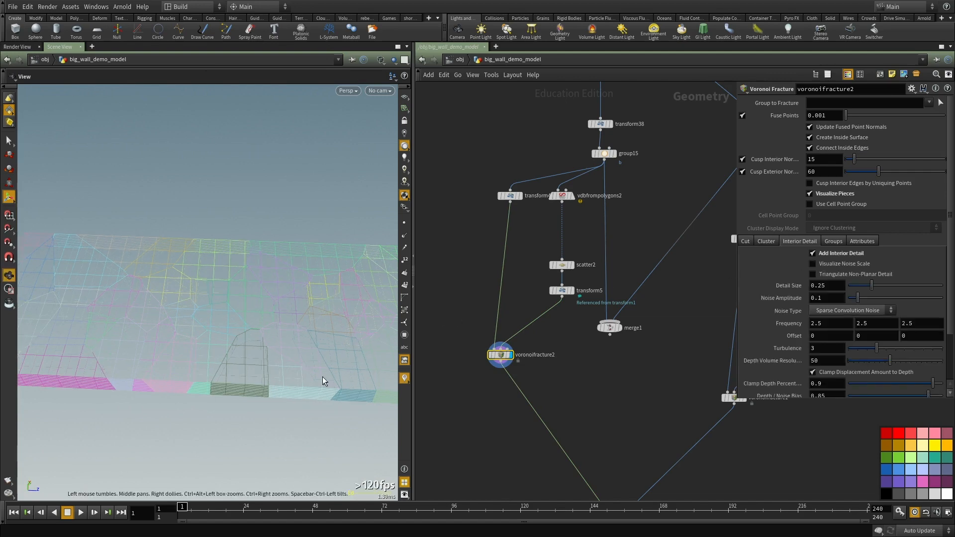
# Step: Set the interior Detail Size of voronoifracture2 to 0.03 and check the pieces in the viewport
pyautogui.keyDown('alt'); pyautogui.moveTo(230, 375); pyautogui.dragTo(164, 298); pyautogui.keyUp('alt')
pyautogui.scroll(-3, 598, 323)
pyautogui.moveTo(636, 409); pyautogui.dragTo(642, 354, button='middle')
pyautogui.scroll(4, 579, 310)
pyautogui.keyDown('alt'); pyautogui.moveTo(133, 312); pyautogui.dragTo(233, 339); pyautogui.keyUp('alt')
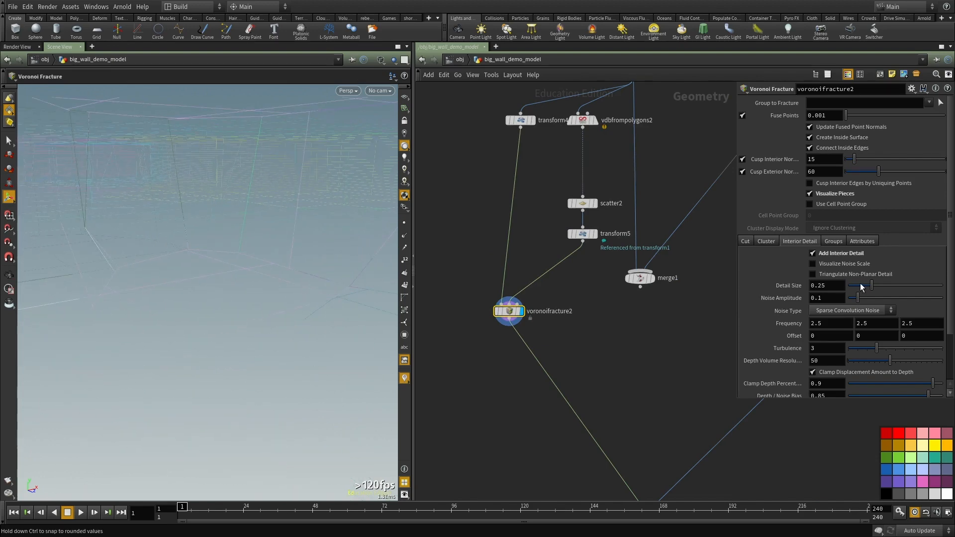
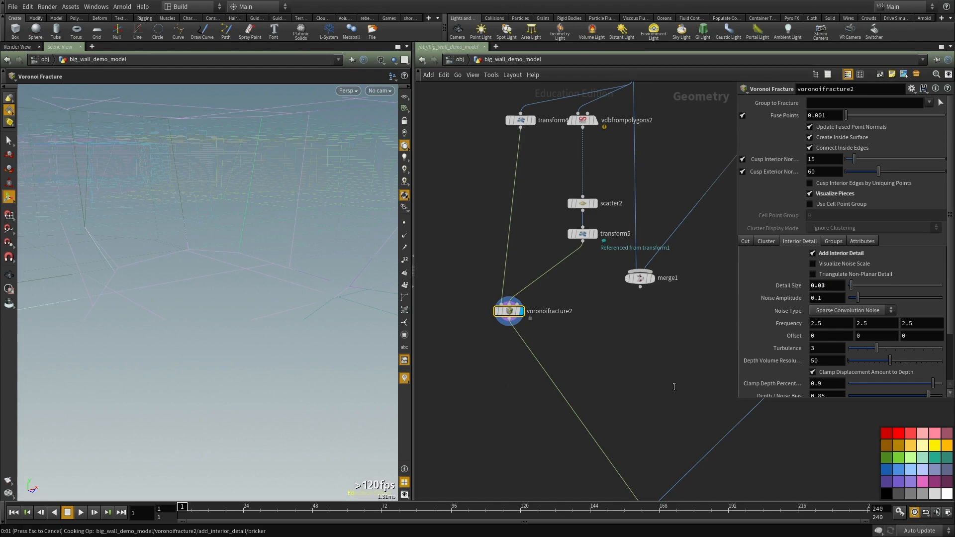
pyautogui.press('Escape')
pyautogui.moveTo(231, 159); pyautogui.dragTo(464, 267)
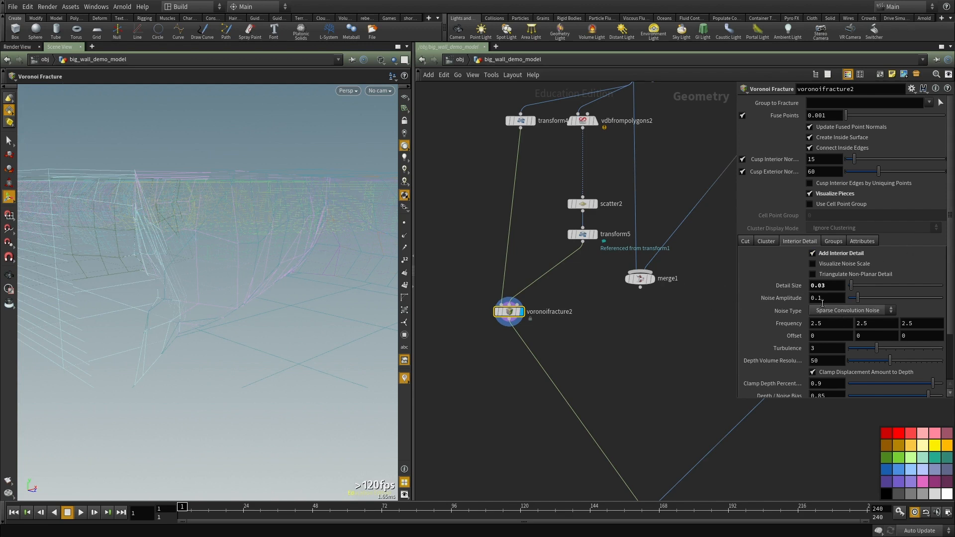
# Step: Set the interior Detail Size of voronoifracture1 to 0.03 as well
pyautogui.moveTo(617, 350); pyautogui.dragTo(465, 305, button='middle')
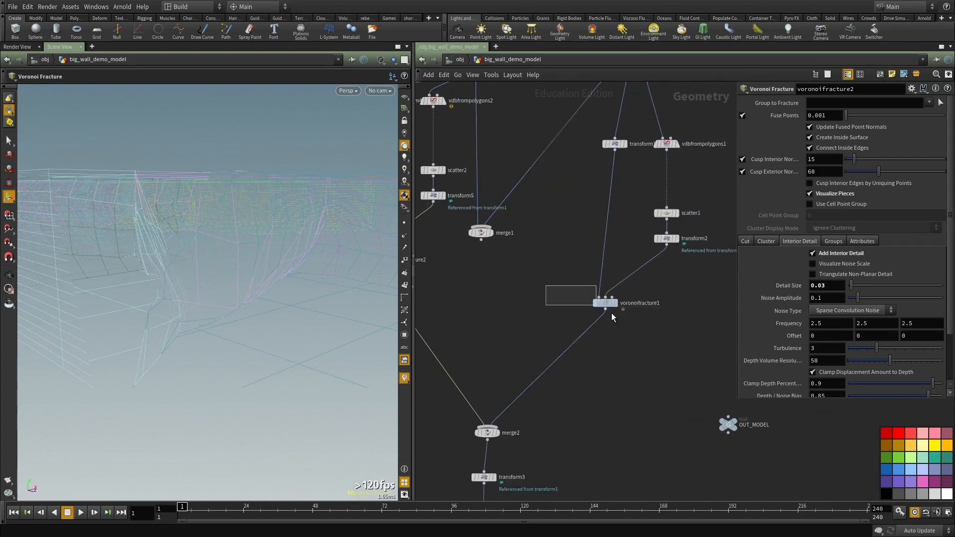
pyautogui.click(605, 303)
pyautogui.click(800, 242)
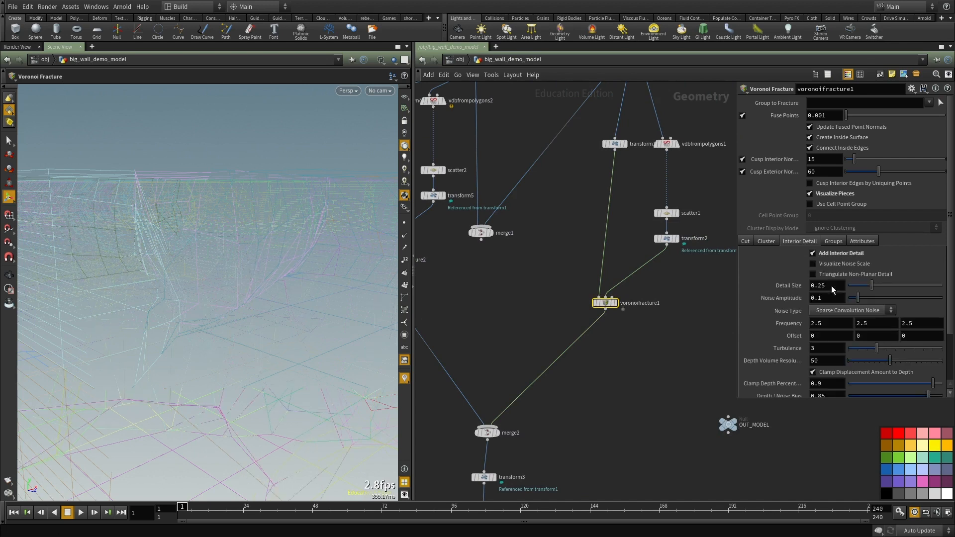
pyautogui.write('0.3')
pyautogui.write('03')
pyautogui.press('Return')
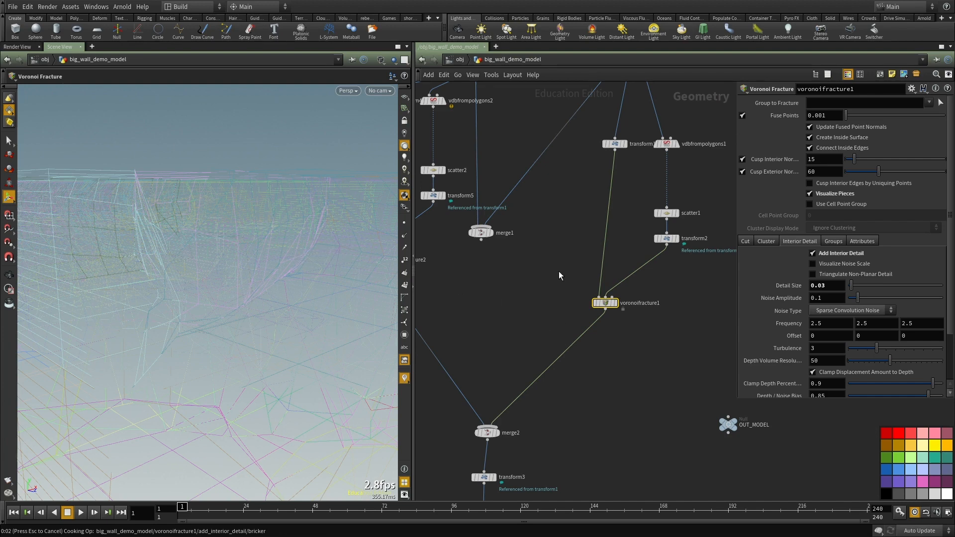
# Step: Display transform3, downstream of merge2, and examine the recombined wall pieces in wireframe and shaded view
pyautogui.scroll(-2, 556, 273)
pyautogui.moveTo(577, 398); pyautogui.dragTo(604, 267, button='middle')
pyautogui.scroll(-3, 592, 306)
pyautogui.scroll(2, 599, 314)
pyautogui.scroll(-1, 598, 311)
pyautogui.moveTo(590, 497); pyautogui.dragTo(640, 250, button='middle')
pyautogui.scroll(3, 640, 250)
pyautogui.moveTo(640, 204); pyautogui.dragTo(615, 483, button='middle')
pyautogui.scroll(1, 595, 253)
pyautogui.press('r')
pyautogui.moveTo(601, 262); pyautogui.dragTo(532, 293)
pyautogui.moveTo(184, 249)
pyautogui.keyDown('alt'); pyautogui.mouseDown(button='right')
pyautogui.moveTo(126, 250)
pyautogui.moveTo(225, 291)
pyautogui.moveTo(44, 311)
pyautogui.mouseUp(button='right'); pyautogui.keyUp('alt')
pyautogui.press('w')
pyautogui.moveTo(44, 311)
pyautogui.keyDown('alt'); pyautogui.mouseDown()
pyautogui.moveTo(136, 288)
pyautogui.moveTo(236, 287)
pyautogui.moveTo(209, 312)
pyautogui.mouseUp(); pyautogui.keyUp('alt')
pyautogui.moveTo(641, 231); pyautogui.dragTo(625, 361, button='middle')
pyautogui.keyDown('alt'); pyautogui.moveTo(272, 293); pyautogui.dragTo(139, 270); pyautogui.keyUp('alt')
pyautogui.scroll(-2, 594, 333)
pyautogui.moveTo(595, 333); pyautogui.dragTo(587, 306, button='middle')
pyautogui.keyDown('alt'); pyautogui.moveTo(243, 311); pyautogui.dragTo(323, 315); pyautogui.keyUp('alt')
pyautogui.moveTo(587, 199); pyautogui.dragTo(588, 215, button='middle')
pyautogui.press('r')
pyautogui.click(531, 192)
pyautogui.keyDown('alt'); pyautogui.moveTo(228, 274); pyautogui.dragTo(239, 290); pyautogui.keyUp('alt')
pyautogui.scroll(2, 568, 336)
# Step: Duplicate delete4 and delete6 as a separate branch off assemble1 and remove the surplus second copy
pyautogui.moveTo(590, 352); pyautogui.dragTo(521, 403)
pyautogui.hotkey('ctrl', 'c')
pyautogui.hotkey('ctrl', 'v')
pyautogui.hotkey('ctrl', 'v')
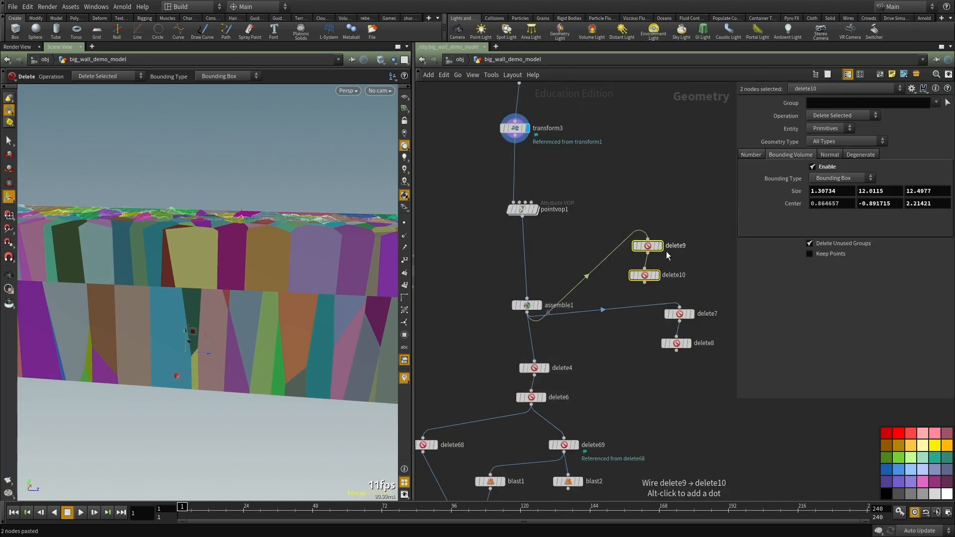
pyautogui.moveTo(687, 211); pyautogui.dragTo(613, 293)
pyautogui.hotkey('ctrl', 'x')
# Step: Duplicate assemble1, feed the copy directly from transform3, and wire it into the copied pair of Delete nodes
pyautogui.moveTo(571, 262); pyautogui.dragTo(526, 319)
pyautogui.hotkey('ctrl', 'c')
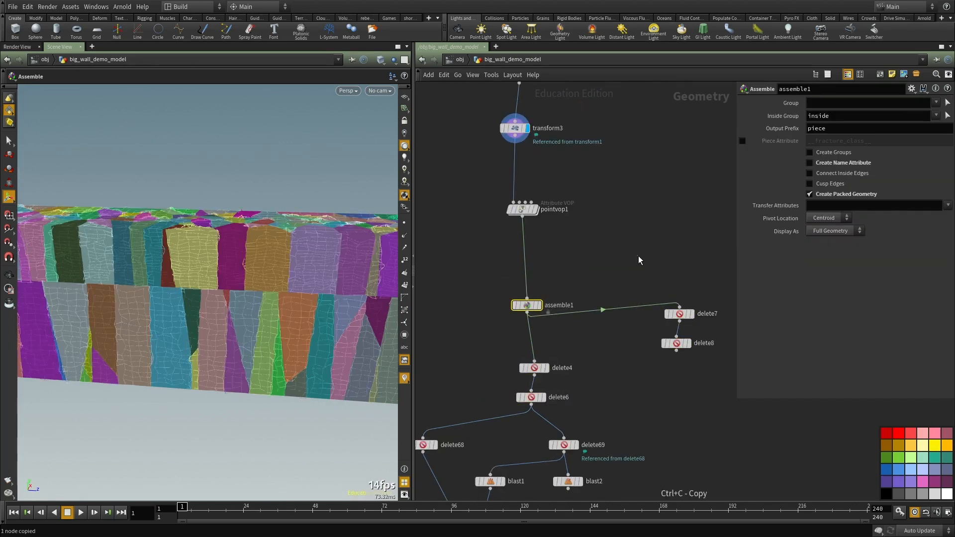
pyautogui.hotkey('ctrl', 'v')
pyautogui.moveTo(643, 248); pyautogui.dragTo(515, 136)
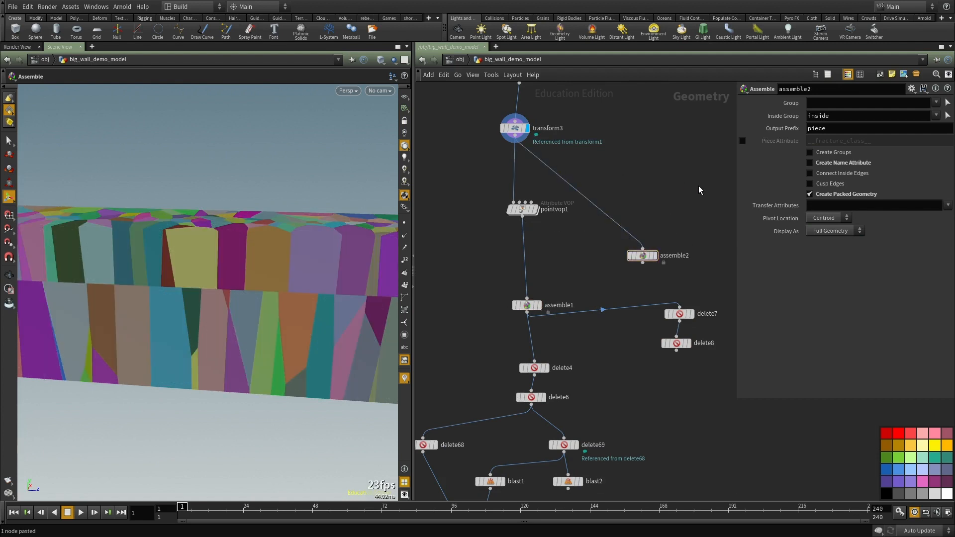
pyautogui.moveTo(699, 191); pyautogui.dragTo(622, 165, button='middle')
pyautogui.moveTo(602, 282); pyautogui.dragTo(565, 238)
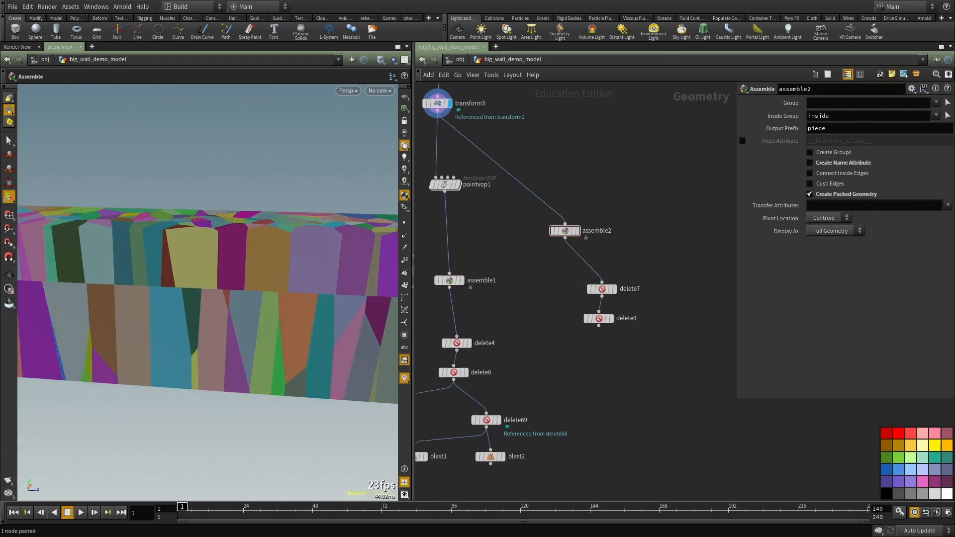
# Step: Display delete8 at the end of the new branch, switch to delete6, and compare the two wall sections
pyautogui.moveTo(633, 364); pyautogui.dragTo(572, 327)
pyautogui.click(611, 318)
pyautogui.moveTo(533, 323); pyautogui.dragTo(552, 340, button='middle')
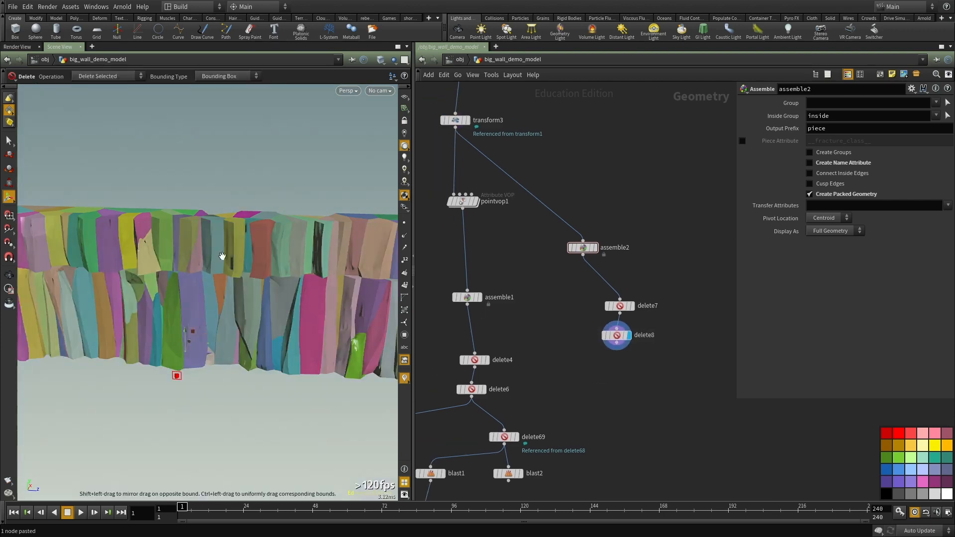
pyautogui.keyDown('alt'); pyautogui.moveTo(222, 257); pyautogui.dragTo(230, 233); pyautogui.keyUp('alt')
pyautogui.click(484, 389)
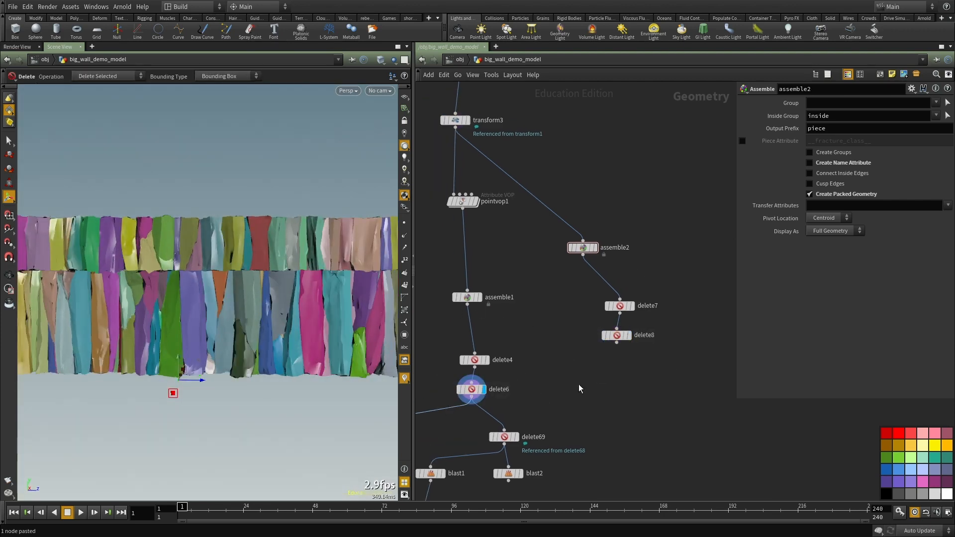
pyautogui.moveTo(178, 343)
pyautogui.keyDown('alt'); pyautogui.mouseDown()
pyautogui.moveTo(192, 345)
pyautogui.moveTo(169, 328)
pyautogui.moveTo(130, 338)
pyautogui.moveTo(174, 338)
pyautogui.mouseUp(); pyautogui.keyUp('alt')
# Step: Display voronoifracture3, the fracture fed by merge3 and scatter3, and select it to show its parameters
pyautogui.scroll(-3, 585, 358)
pyautogui.moveTo(548, 487); pyautogui.dragTo(605, 303, button='middle')
pyautogui.scroll(2, 605, 303)
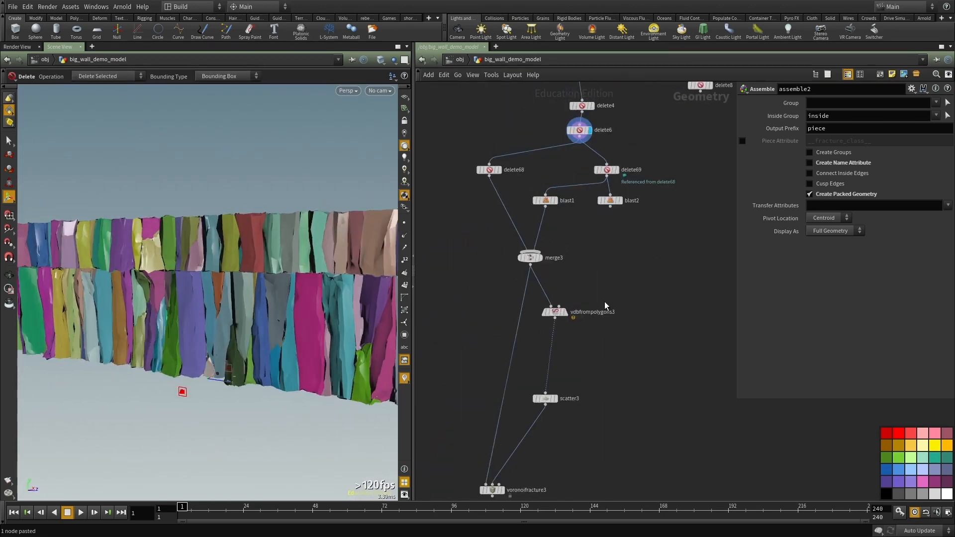
pyautogui.moveTo(595, 362); pyautogui.dragTo(578, 283, button='middle')
pyautogui.moveTo(538, 382); pyautogui.dragTo(433, 456)
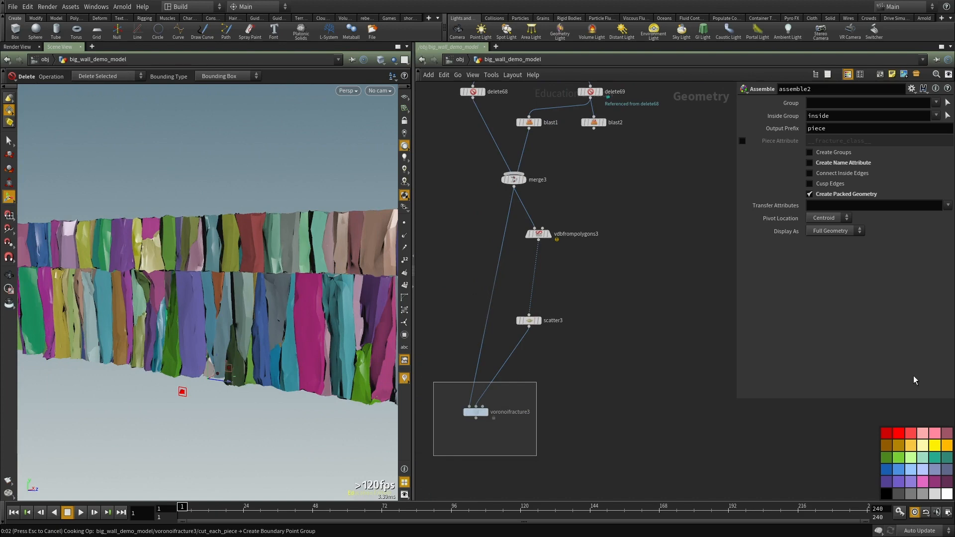
pyautogui.moveTo(144, 280); pyautogui.dragTo(234, 276)
pyautogui.scroll(2, 506, 402)
pyautogui.click(463, 416)
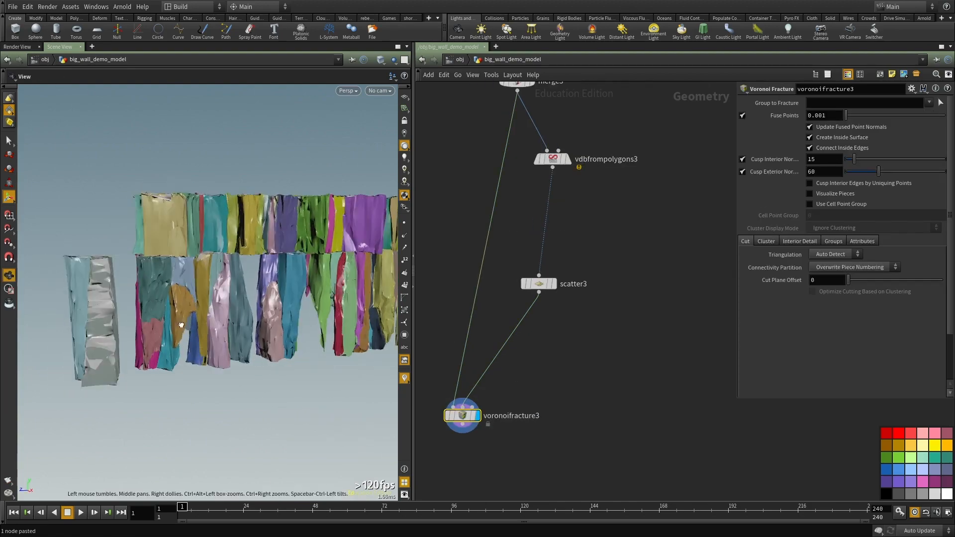
# Step: Examine the fractured pieces of voronoifracture3 up close in wireframe and shaded view
pyautogui.moveTo(234, 276); pyautogui.dragTo(305, 279, button='right')
pyautogui.moveTo(99, 286); pyautogui.dragTo(197, 274, button='middle')
pyautogui.press('w')
pyautogui.moveTo(215, 275); pyautogui.dragTo(164, 300, button='right')
pyautogui.moveTo(164, 300); pyautogui.dragTo(204, 273)
pyautogui.press('w')
pyautogui.press('w')
pyautogui.moveTo(200, 236); pyautogui.dragTo(258, 243, button='right')
pyautogui.moveTo(258, 243); pyautogui.dragTo(262, 297, button='middle')
pyautogui.moveTo(262, 297); pyautogui.dragTo(288, 273, button='right')
pyautogui.moveTo(266, 292); pyautogui.dragTo(248, 296)
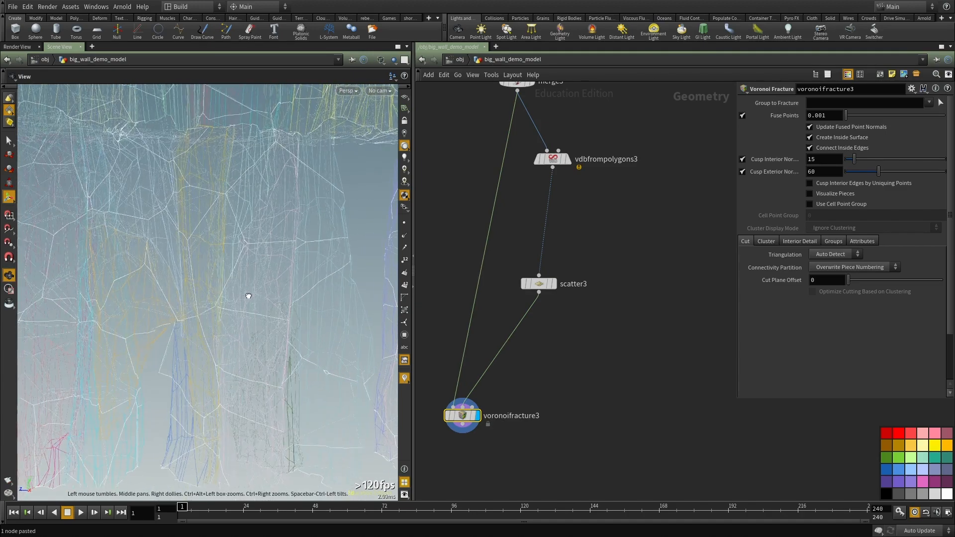
pyautogui.moveTo(247, 297); pyautogui.dragTo(251, 253, button='right')
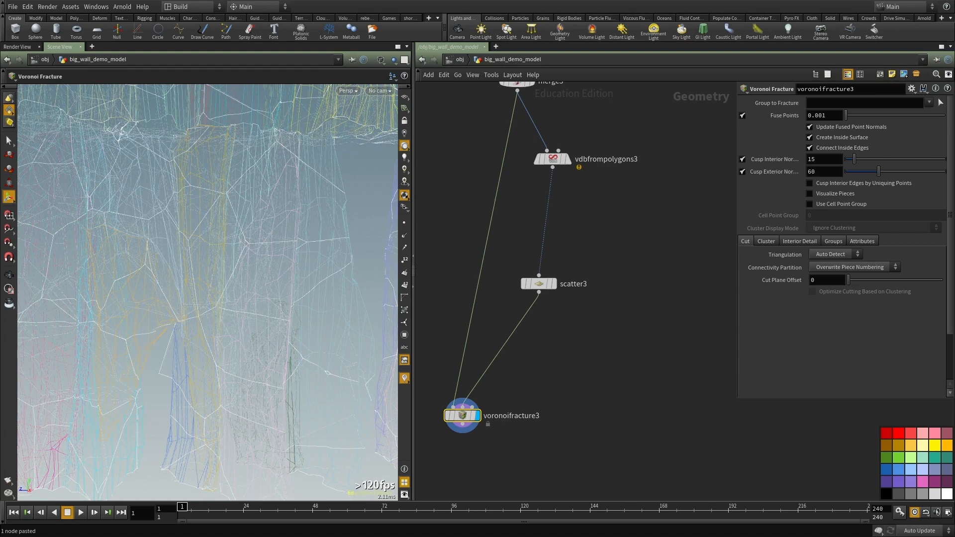
# Step: Enable Add Interior Detail on voronoifracture3 with a Detail Size of 0.03
pyautogui.moveTo(625, 331); pyautogui.dragTo(646, 311, button='middle')
pyautogui.moveTo(610, 332); pyautogui.dragTo(463, 425)
pyautogui.click(794, 242)
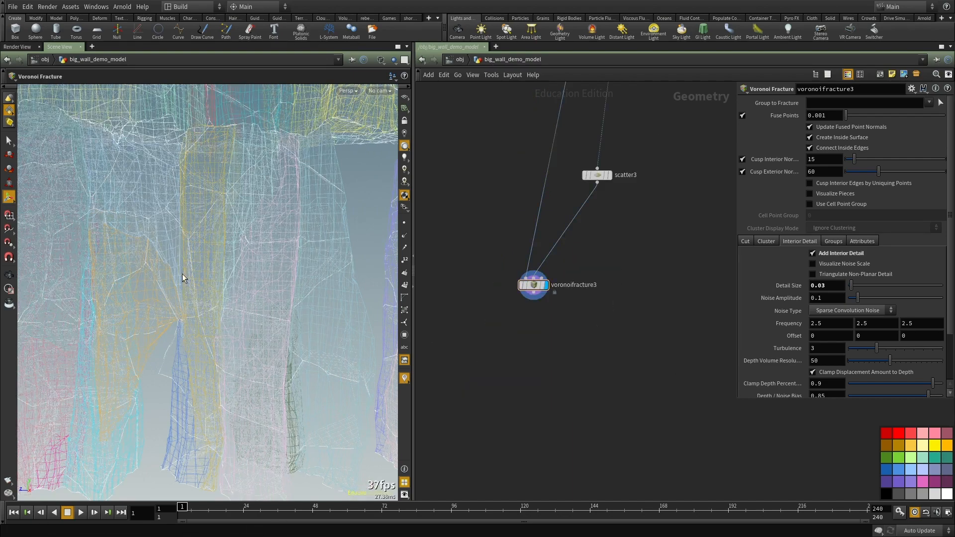
# Step: Examine the interior detail mesh on the pieces of voronoifracture3 in wireframe and shaded view
pyautogui.moveTo(222, 297); pyautogui.dragTo(128, 309, button='right')
pyautogui.press('w')
pyautogui.moveTo(128, 309)
pyautogui.mouseDown()
pyautogui.moveTo(159, 305)
pyautogui.moveTo(230, 244)
pyautogui.moveTo(260, 244)
pyautogui.mouseUp()
pyautogui.moveTo(208, 277)
pyautogui.mouseDown()
pyautogui.moveTo(179, 294)
pyautogui.moveTo(287, 261)
pyautogui.moveTo(365, 269)
pyautogui.mouseUp()
pyautogui.press('w')
pyautogui.press('w')
pyautogui.moveTo(595, 331); pyautogui.dragTo(549, 374, button='middle')
pyautogui.moveTo(571, 376); pyautogui.dragTo(474, 321)
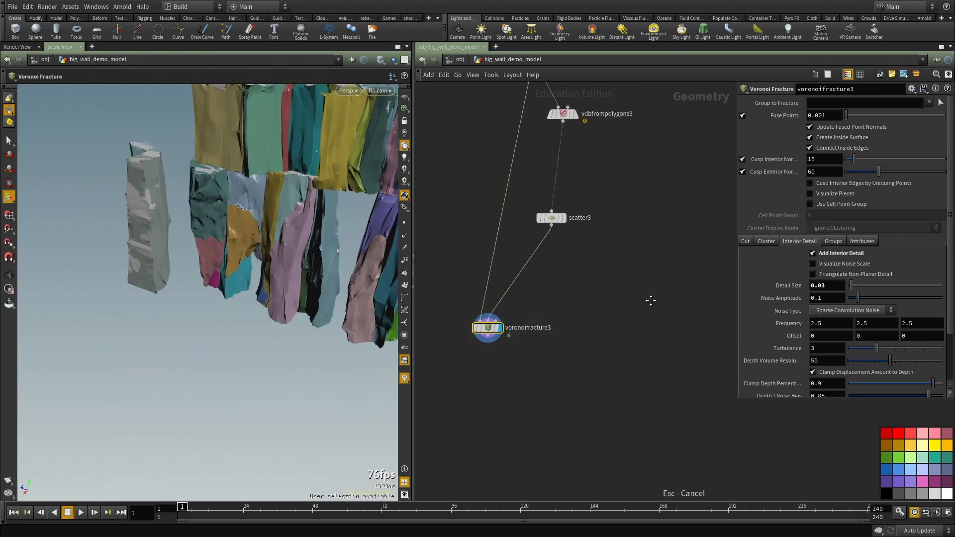
pyautogui.moveTo(653, 306); pyautogui.dragTo(638, 233, button='middle')
pyautogui.moveTo(670, 295); pyautogui.dragTo(692, 351, button='middle')
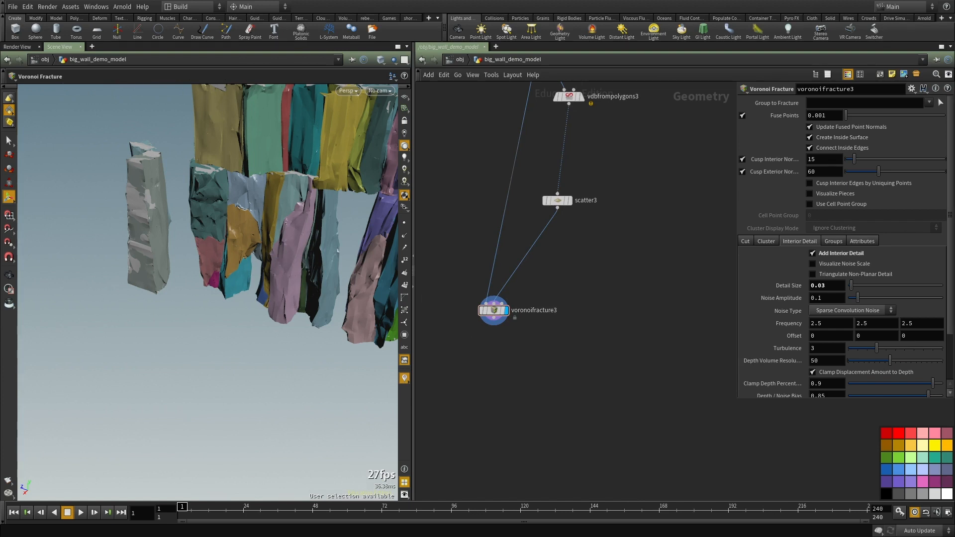
# Step: Select a block of primitives across the upper and lower wall pieces and view the fractured section from the front
pyautogui.press('s')
pyautogui.moveTo(332, 152); pyautogui.dragTo(244, 242)
pyautogui.moveTo(614, 281); pyautogui.dragTo(614, 297, button='middle')
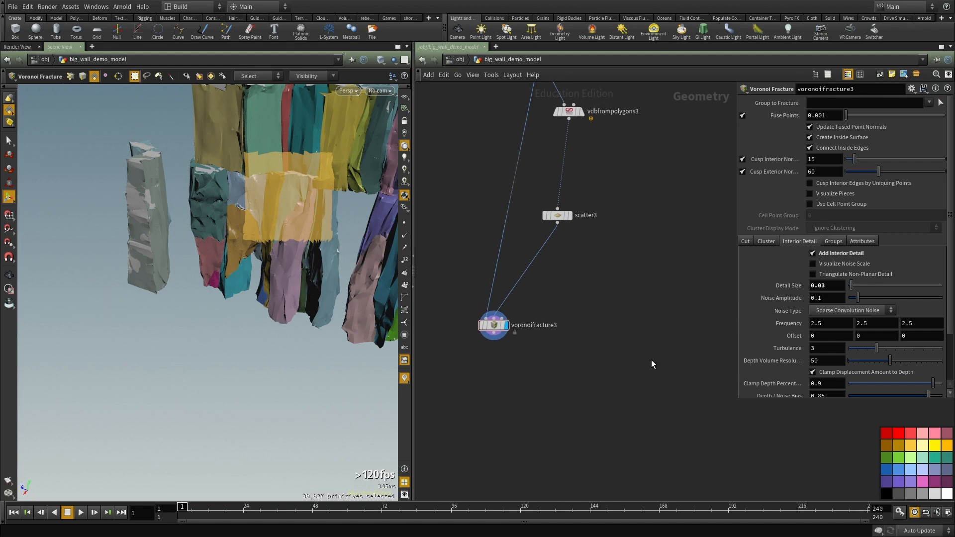
pyautogui.keyDown('alt'); pyautogui.moveTo(269, 200); pyautogui.dragTo(246, 224, button='middle'); pyautogui.keyUp('alt')
pyautogui.keyDown('alt'); pyautogui.moveTo(225, 260); pyautogui.dragTo(232, 289); pyautogui.keyUp('alt')
pyautogui.moveTo(554, 354); pyautogui.dragTo(567, 303, button='middle')
pyautogui.keyDown('alt'); pyautogui.moveTo(237, 279); pyautogui.dragTo(201, 249); pyautogui.keyUp('alt')
pyautogui.moveTo(602, 329); pyautogui.dragTo(601, 302, button='middle')
# Step: Add an Assemble node below voronoifracture3, wired to its output, and display it
pyautogui.moveTo(602, 302); pyautogui.dragTo(443, 182)
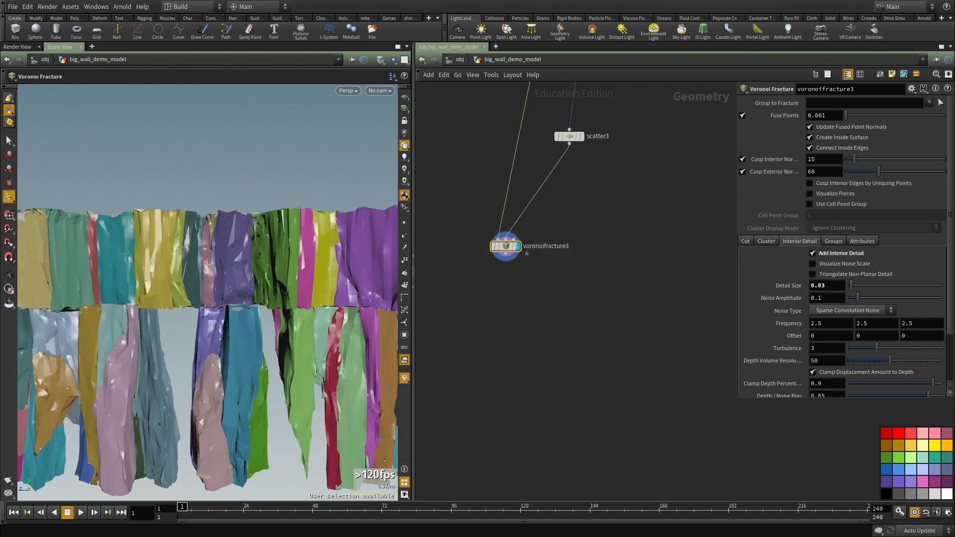
pyautogui.press('Tab')
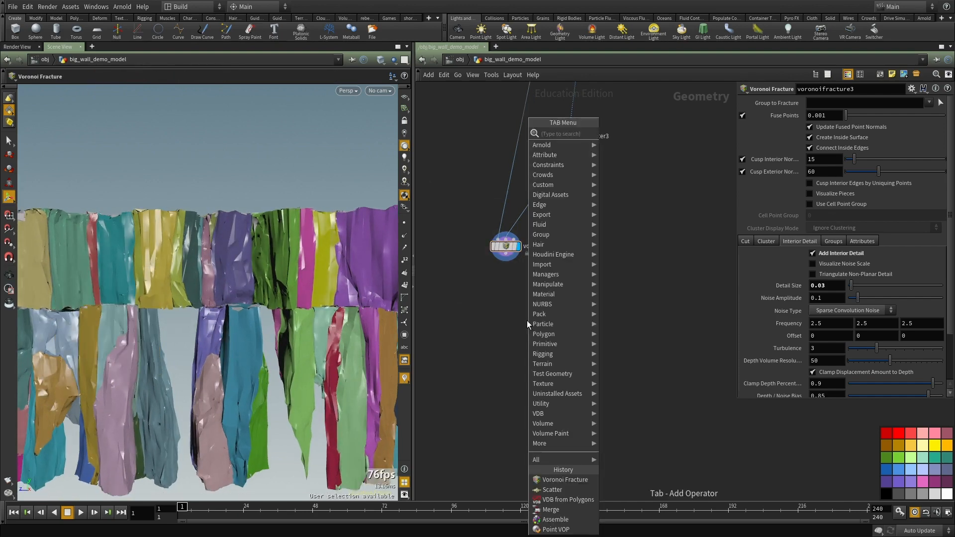
pyautogui.write('asse')
pyautogui.click(622, 133)
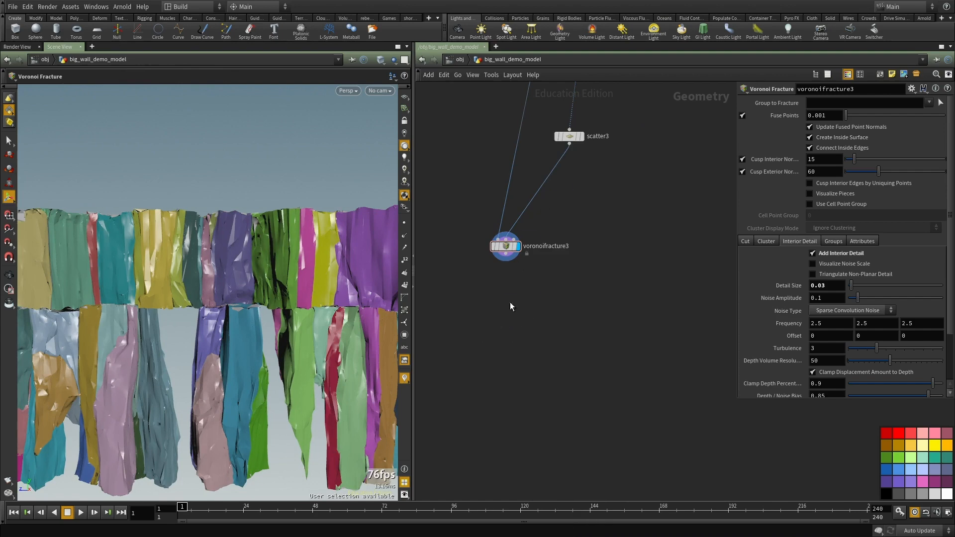
pyautogui.click(502, 325)
pyautogui.click(511, 339)
pyautogui.moveTo(499, 339); pyautogui.dragTo(513, 326)
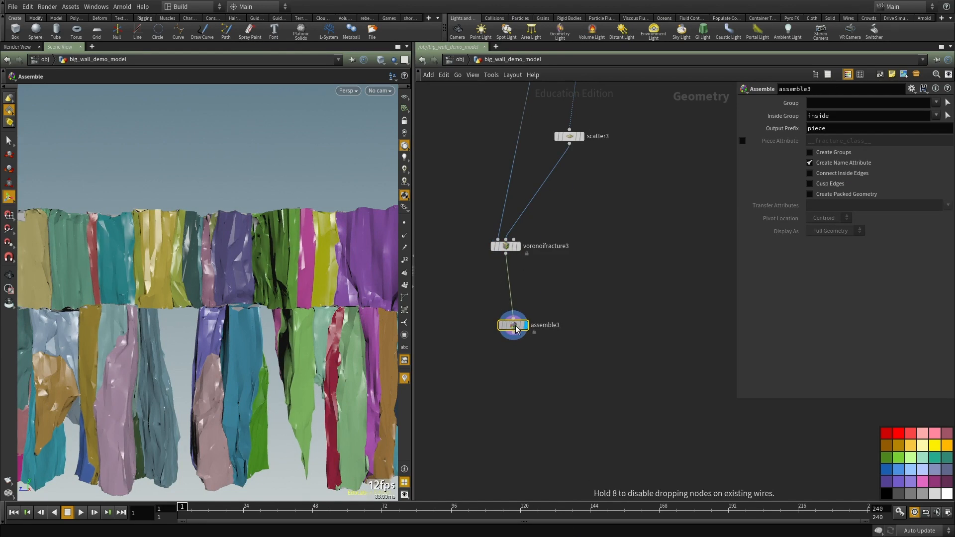
# Step: Examine the coloured fractured wall pieces up close in the viewport, checking them in wireframe and shaded display
pyautogui.keyDown('alt'); pyautogui.moveTo(87, 364); pyautogui.dragTo(181, 302, button='middle'); pyautogui.keyUp('alt')
pyautogui.moveTo(181, 303); pyautogui.dragTo(212, 299)
pyautogui.moveTo(195, 236); pyautogui.dragTo(211, 253)
pyautogui.press('w')
pyautogui.moveTo(260, 296)
pyautogui.mouseDown(button='middle')
pyautogui.moveTo(256, 262)
pyautogui.moveTo(286, 231)
pyautogui.mouseUp(button='middle')
pyautogui.scroll(4, 265, 287)
pyautogui.scroll(-5, 213, 228)
pyautogui.press('w')
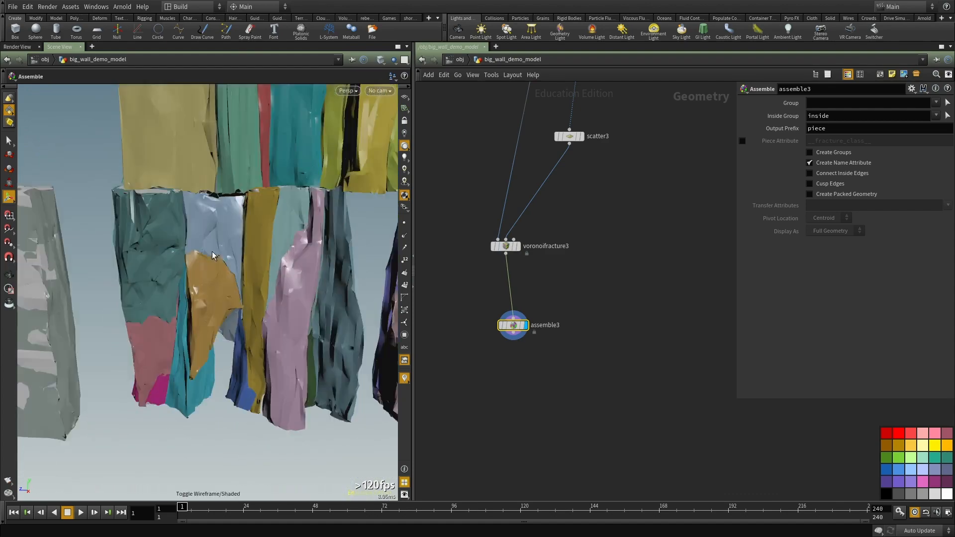
# Step: Move assemble3 closer beneath voronoifracture3 and enable Create Packed Geometry on it
pyautogui.moveTo(555, 281); pyautogui.dragTo(579, 222, button='middle')
pyautogui.moveTo(537, 268); pyautogui.dragTo(532, 239)
pyautogui.moveTo(577, 271); pyautogui.dragTo(462, 227)
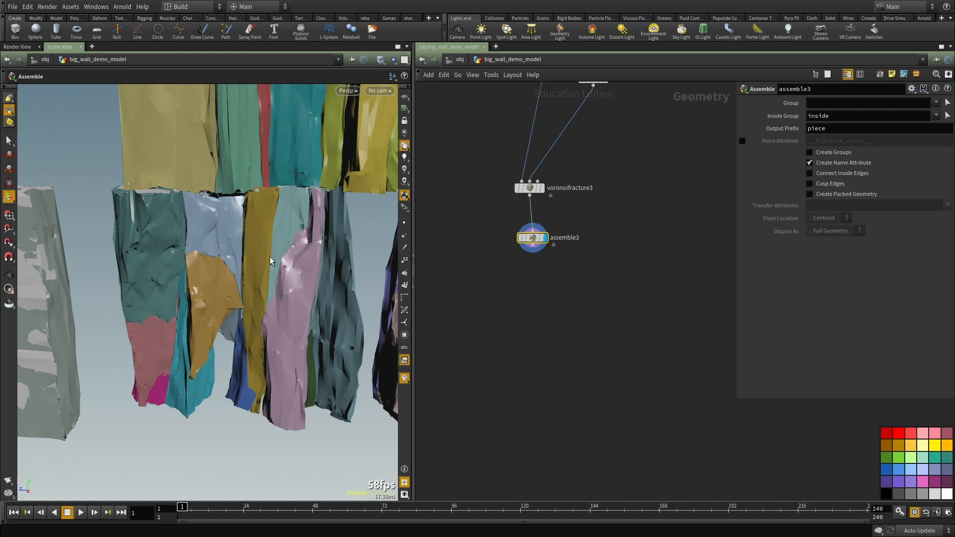
pyautogui.moveTo(581, 306); pyautogui.dragTo(553, 301, button='middle')
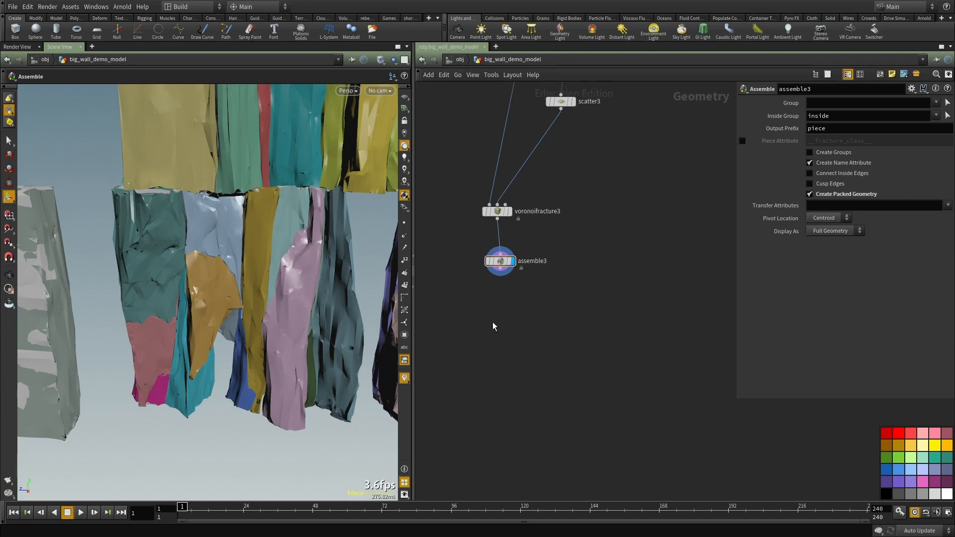
# Step: Add a Rest Position node below assemble3 and wire the output of assemble3 into its first input
pyautogui.press('Tab')
pyautogui.write('rest')
pyautogui.press('Return')
pyautogui.click(502, 298)
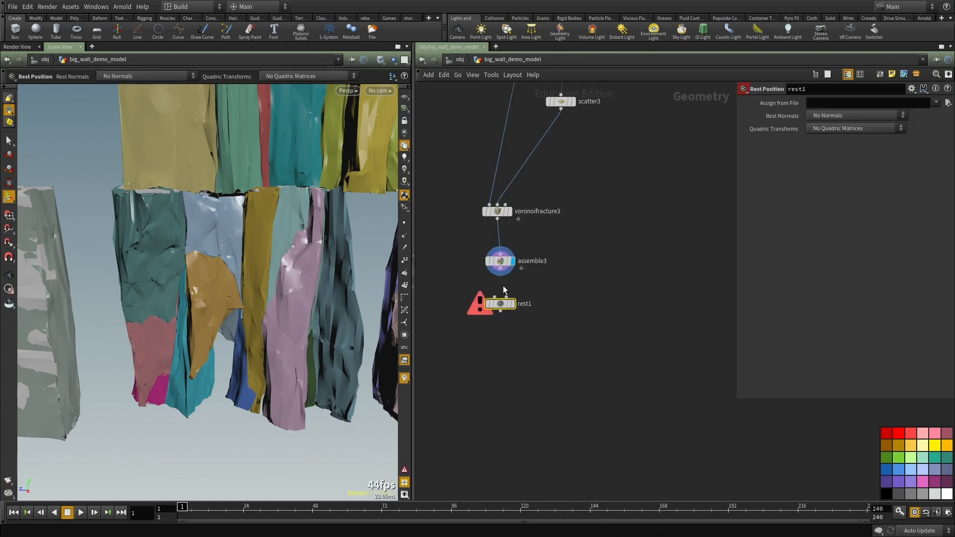
pyautogui.moveTo(500, 263); pyautogui.dragTo(491, 302)
pyautogui.click(499, 250)
# Step: Try another Display As mode for the packed pieces of assemble3 and return to Full Geometry
pyautogui.moveTo(302, 236); pyautogui.dragTo(254, 263)
pyautogui.click(836, 231)
pyautogui.click(825, 271)
pyautogui.click(837, 228)
pyautogui.click(832, 240)
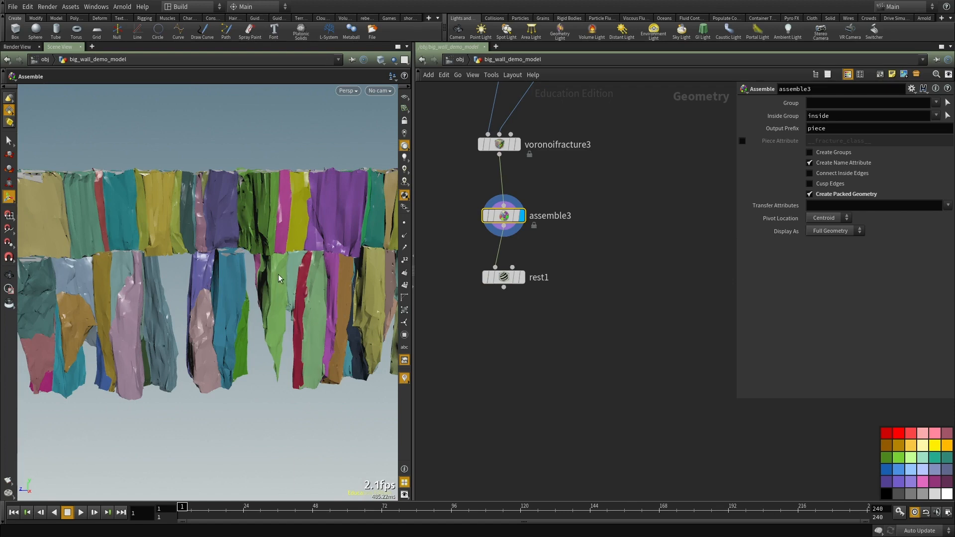
# Step: Display the rest1 node and add an Exploded View node wired below it
pyautogui.click(522, 278)
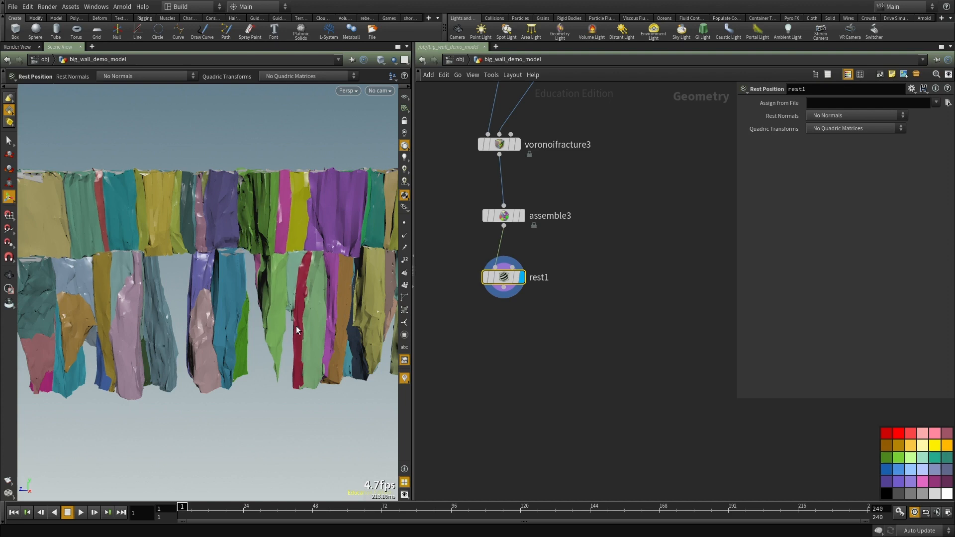
pyautogui.scroll(1, 545, 330)
pyautogui.press('Tab')
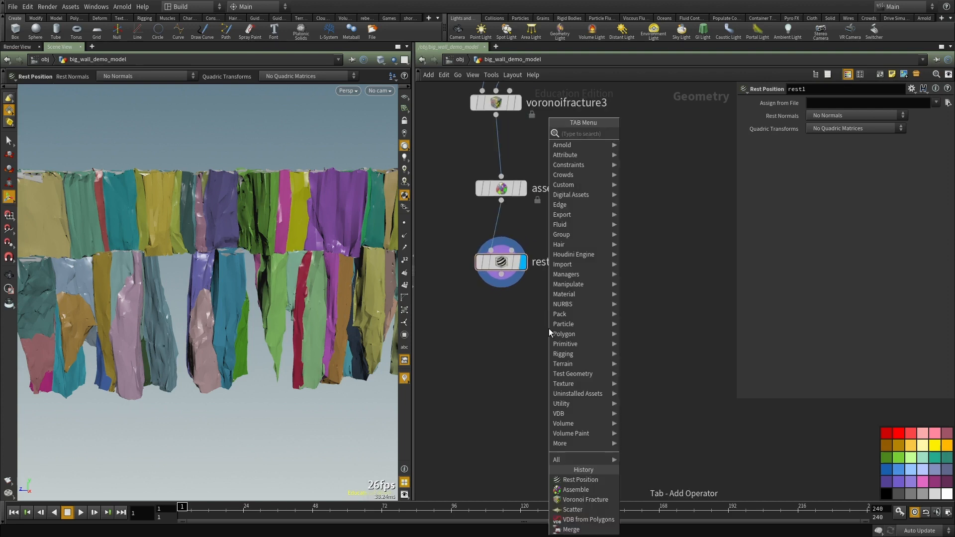
pyautogui.write('expl')
pyautogui.click(664, 134)
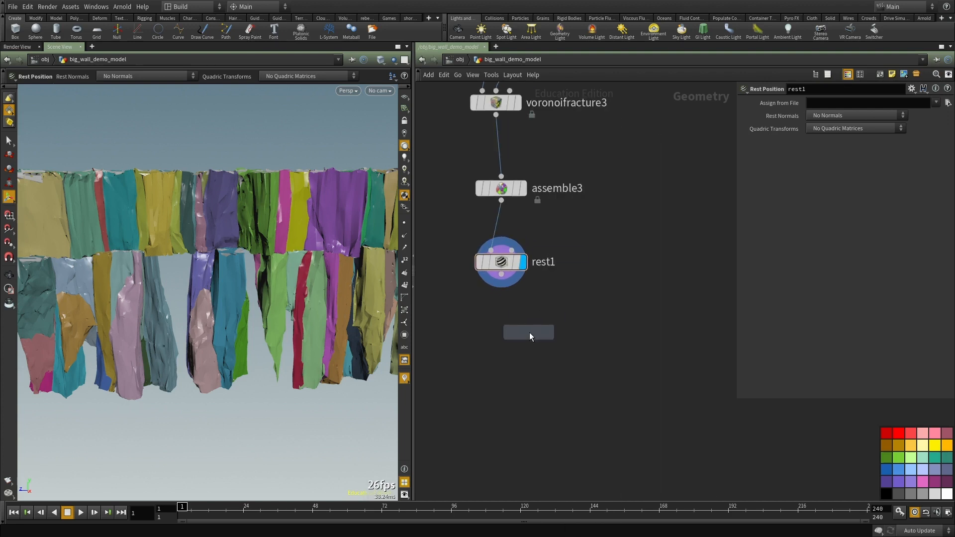
pyautogui.click(528, 335)
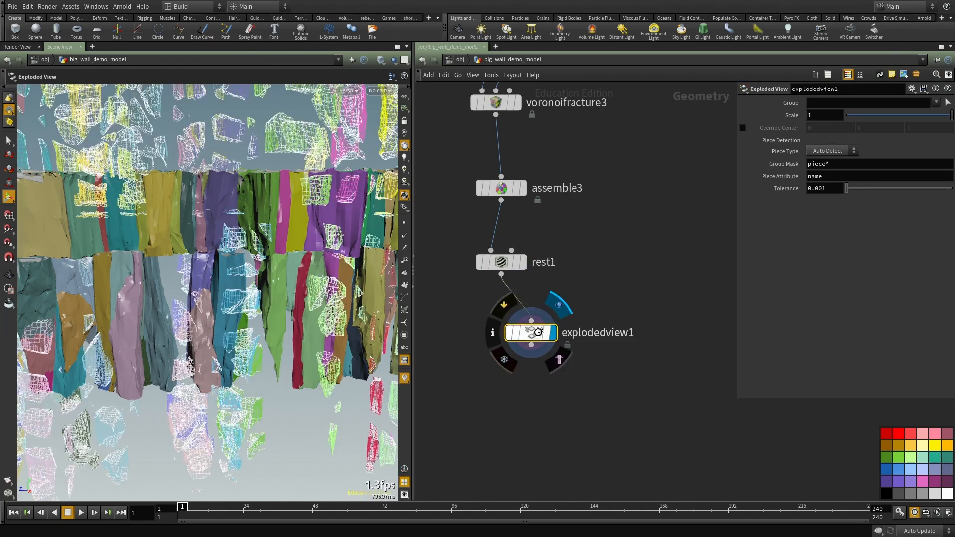
# Step: Inspect the exploded wall fragments from several angles in the viewport
pyautogui.keyDown('alt'); pyautogui.moveTo(209, 299); pyautogui.dragTo(170, 333, button='right'); pyautogui.keyUp('alt')
pyautogui.keyDown('alt'); pyautogui.moveTo(170, 332); pyautogui.dragTo(174, 333); pyautogui.keyUp('alt')
pyautogui.keyDown('alt'); pyautogui.moveTo(174, 333); pyautogui.dragTo(228, 310, button='middle'); pyautogui.keyUp('alt')
pyautogui.moveTo(228, 310); pyautogui.dragTo(232, 301)
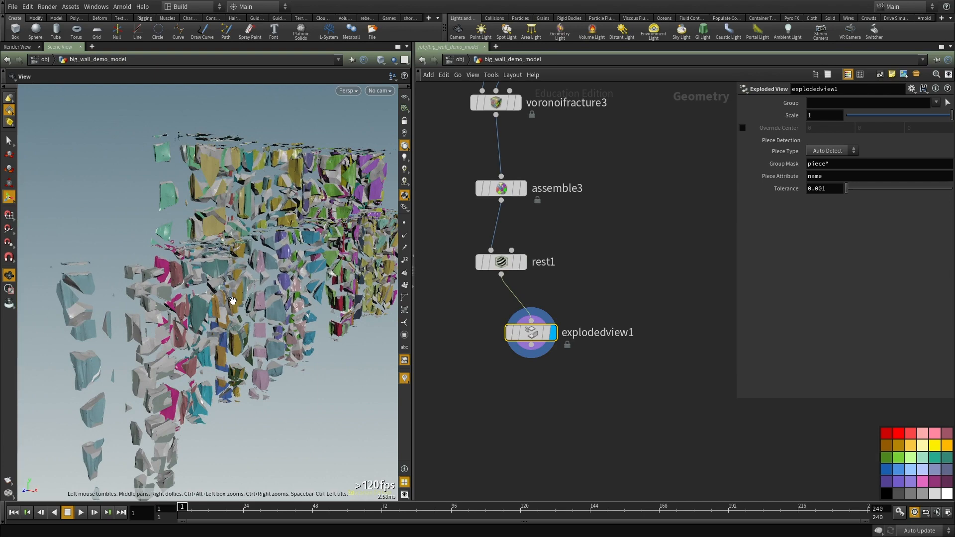
pyautogui.moveTo(252, 272); pyautogui.dragTo(215, 284)
pyautogui.moveTo(215, 284); pyautogui.dragTo(329, 258, button='right')
pyautogui.moveTo(337, 249); pyautogui.dragTo(218, 221)
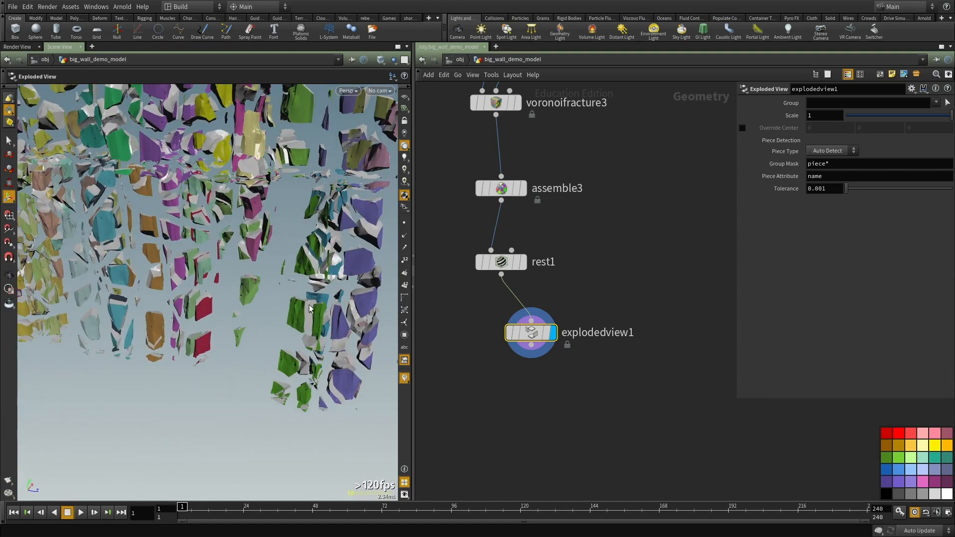
pyautogui.moveTo(310, 300); pyautogui.dragTo(361, 281)
pyautogui.hotkey('space', 'g')
pyautogui.moveTo(270, 294); pyautogui.dragTo(237, 318)
pyautogui.scroll(-3, 519, 205)
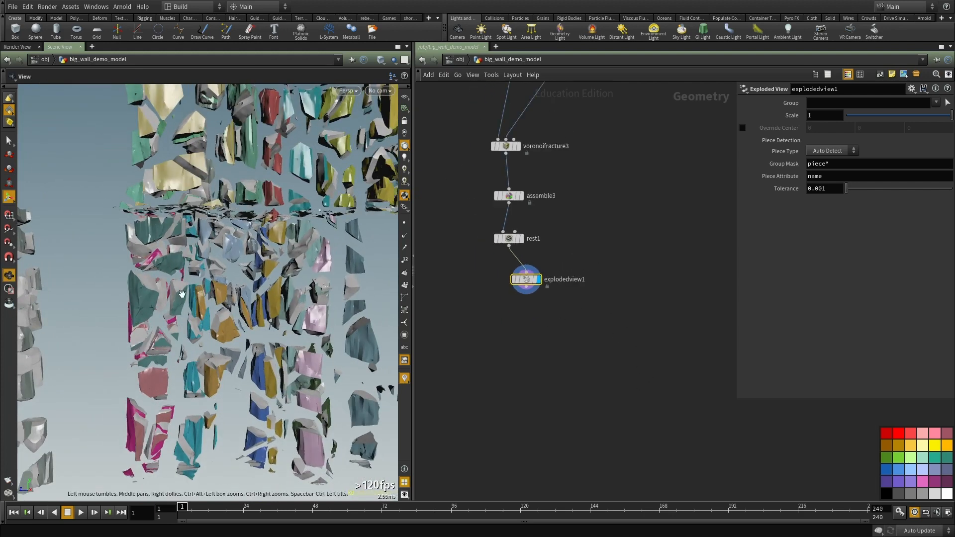
pyautogui.moveTo(182, 294); pyautogui.dragTo(182, 278)
pyautogui.scroll(1, 535, 286)
# Step: Align explodedview1 under rest1, then add a Point VOP node below it, wired to its output and displayed
pyautogui.moveTo(527, 278); pyautogui.dragTo(504, 291)
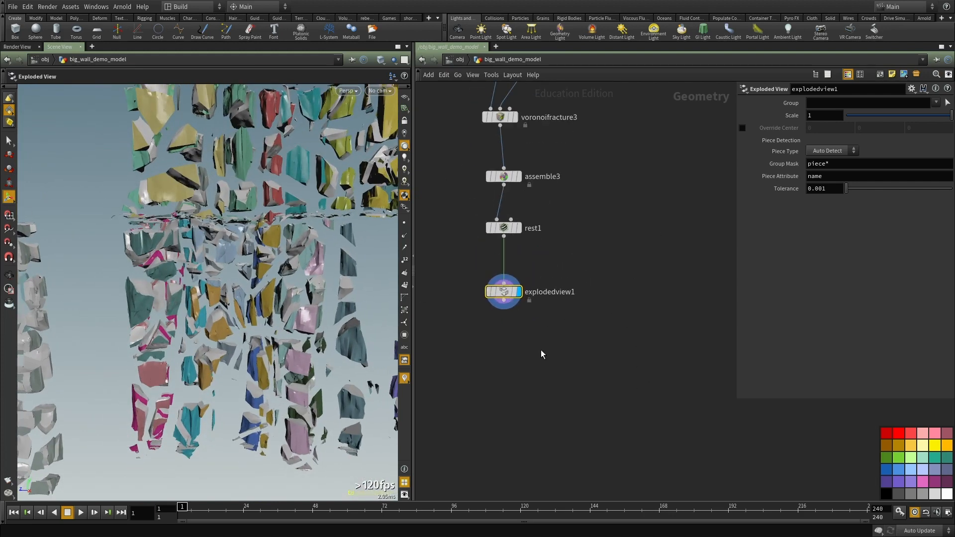
pyautogui.press('Tab')
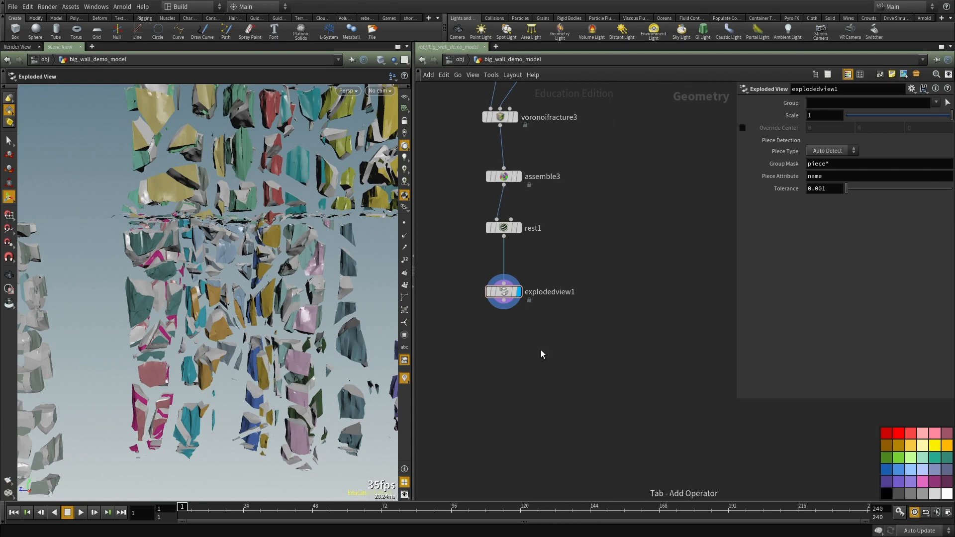
pyautogui.write('pointvop')
pyautogui.press('Return')
pyautogui.click(542, 350)
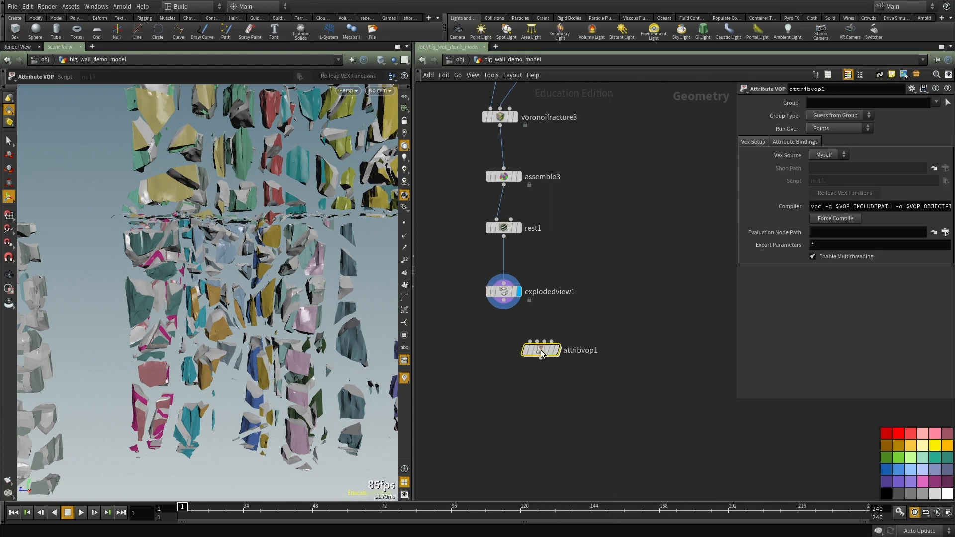
pyautogui.click(521, 216)
pyautogui.press('Escape')
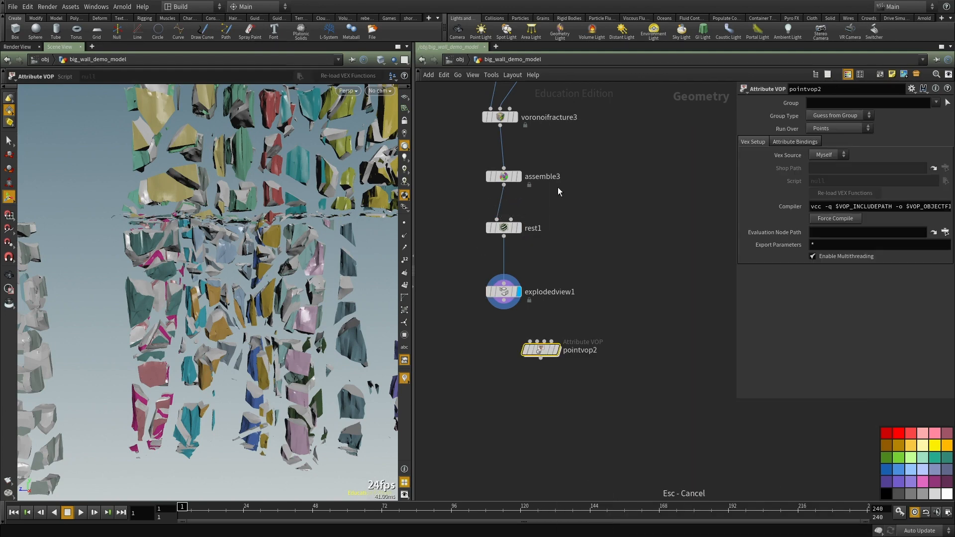
pyautogui.moveTo(530, 341); pyautogui.dragTo(509, 373)
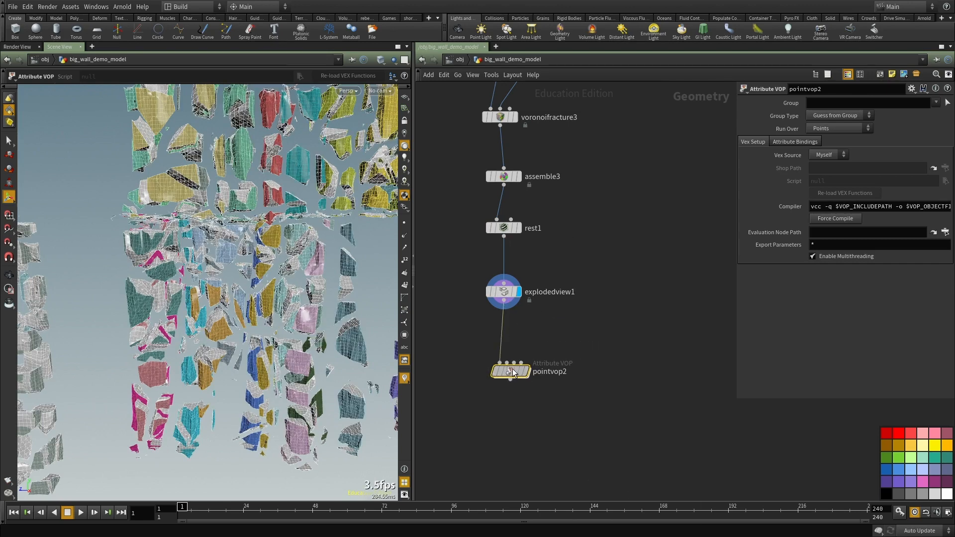
pyautogui.press('r')
# Step: Inside pointvop2, add a Bind node with the name rest and the type 3 Floats (vector)
pyautogui.doubleClick(508, 372)
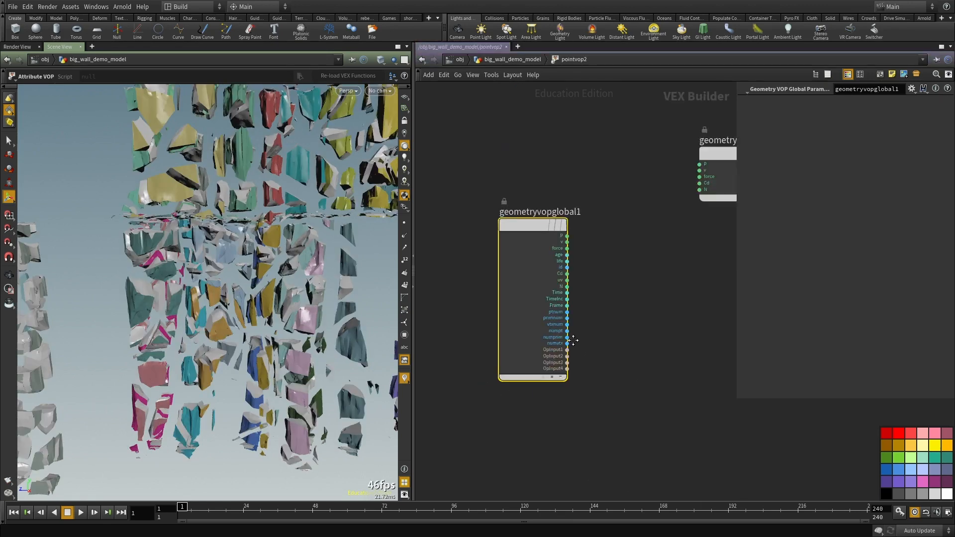
pyautogui.press('Tab')
pyautogui.write('bind')
pyautogui.press('Return')
pyautogui.click(652, 337)
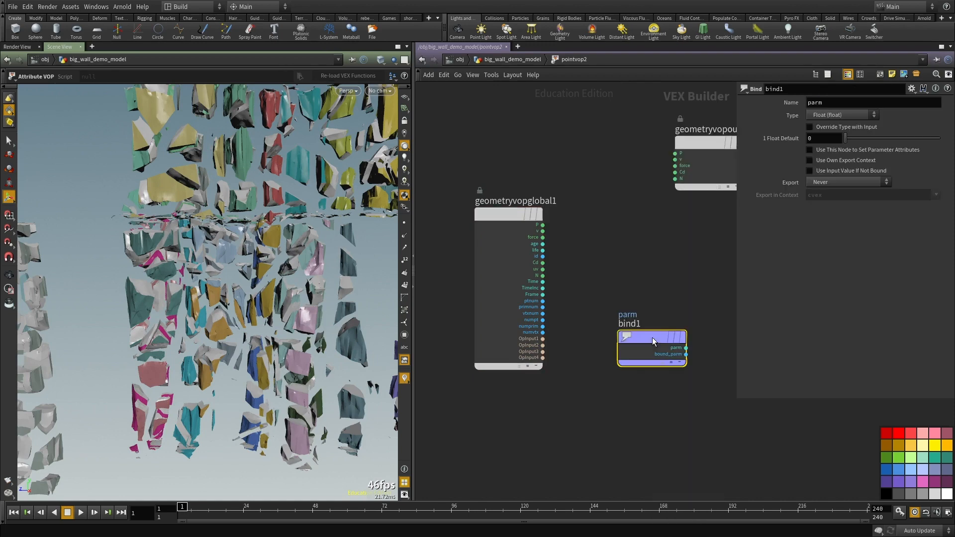
pyautogui.write('rest')
pyautogui.click(821, 115)
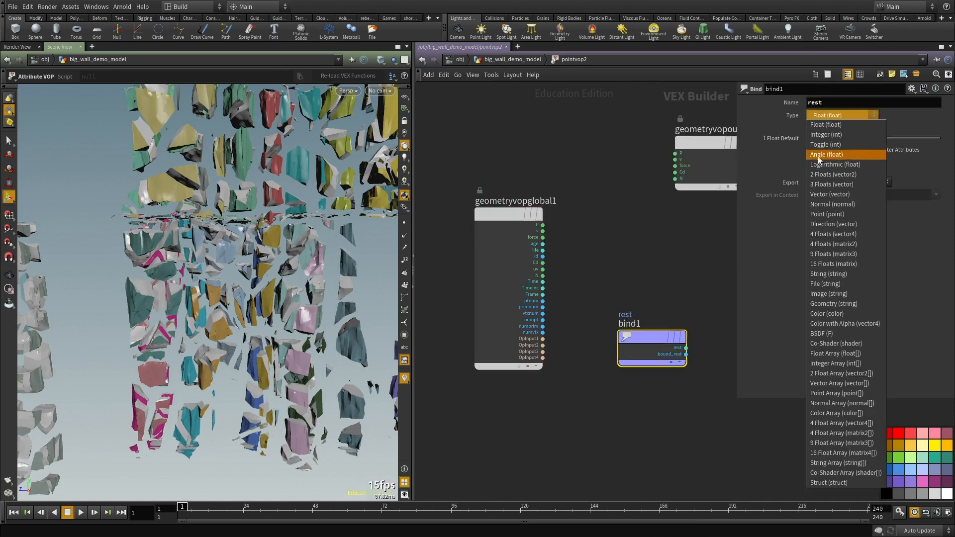
pyautogui.click(825, 185)
# Step: Connect the rest output of bind1 to P on the geometry output node and reposition that output node
pyautogui.moveTo(628, 276); pyautogui.dragTo(492, 307, button='middle')
pyautogui.click(550, 378)
pyautogui.click(540, 184)
pyautogui.click(561, 180)
pyautogui.moveTo(562, 178); pyautogui.dragTo(703, 318)
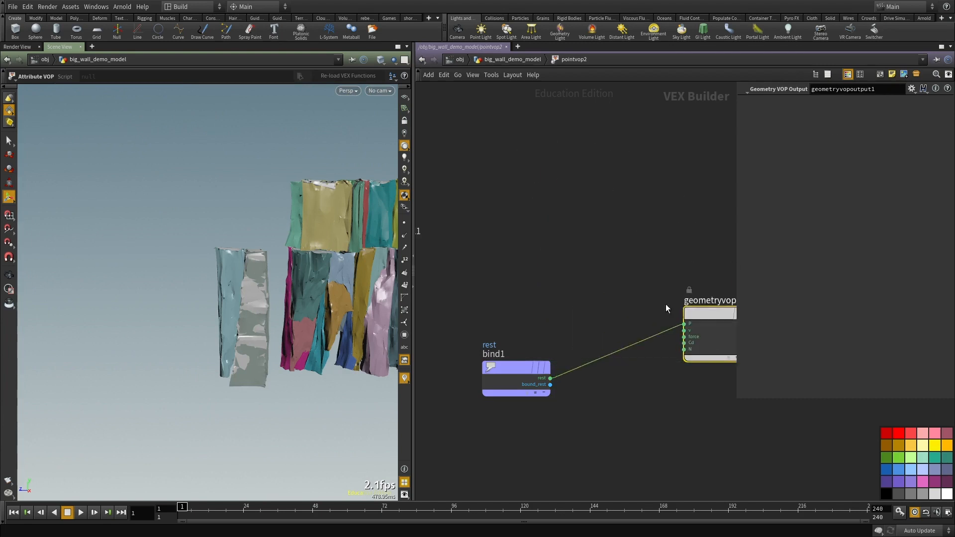
# Step: Add a Mix node to the VOP network above the rest Bind node
pyautogui.moveTo(550, 282); pyautogui.dragTo(634, 281, button='middle')
pyautogui.press('Tab')
pyautogui.write('mix')
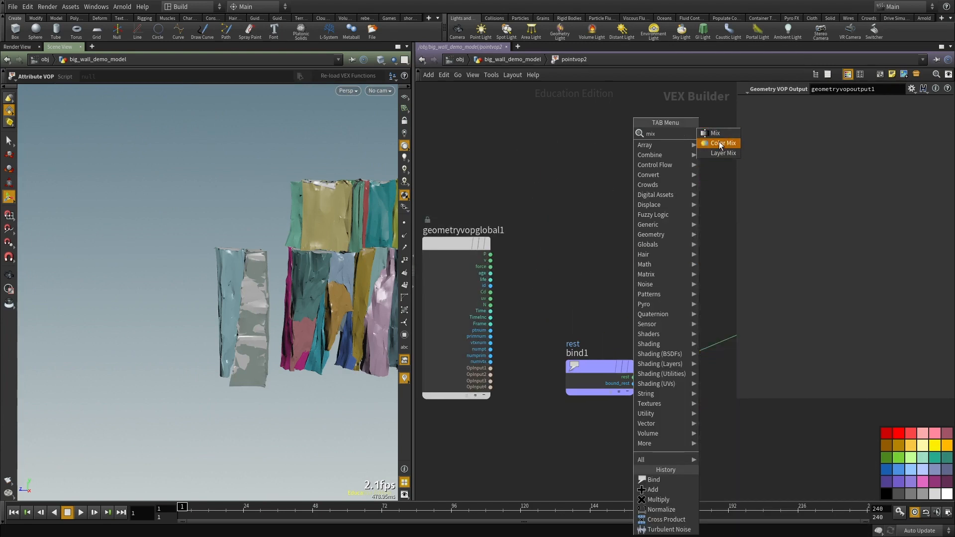
pyautogui.press('Return')
pyautogui.click(630, 258)
# Step: Wire global P to input1 and rest to input2 of mix1, and its blend output to the output node's P
pyautogui.click(490, 254)
pyautogui.click(596, 254)
pyautogui.click(471, 249)
pyautogui.click(599, 261)
pyautogui.click(637, 363)
pyautogui.moveTo(667, 314); pyautogui.dragTo(576, 326, button='middle')
pyautogui.click(676, 334)
pyautogui.click(571, 265)
pyautogui.moveTo(548, 155); pyautogui.dragTo(550, 275)
pyautogui.moveTo(584, 366); pyautogui.dragTo(631, 305, button='middle')
# Step: Reposition bind1 and mix1 between the global and output nodes, and set the Bias of mix1 to 1
pyautogui.moveTo(631, 309); pyautogui.dragTo(539, 386)
pyautogui.moveTo(638, 276); pyautogui.dragTo(542, 174)
pyautogui.moveTo(894, 116); pyautogui.dragTo(943, 115)
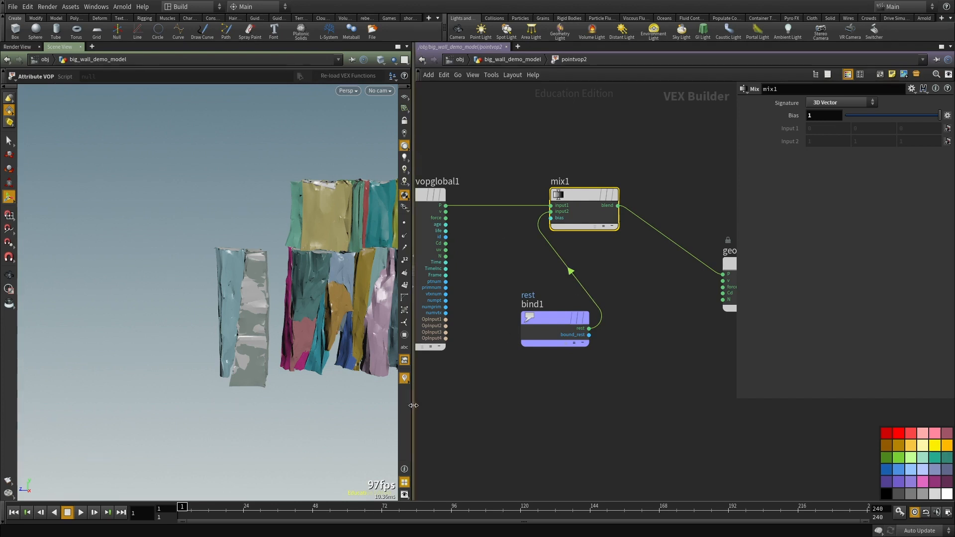
# Step: Widen the network editor pane and reframe the wall in the narrowed viewport
pyautogui.moveTo(413, 401); pyautogui.dragTo(265, 391)
pyautogui.keyDown('alt'); pyautogui.moveTo(197, 281); pyautogui.dragTo(96, 292, button='middle'); pyautogui.keyUp('alt')
pyautogui.keyDown('alt'); pyautogui.moveTo(96, 293); pyautogui.dragTo(124, 294); pyautogui.keyUp('alt')
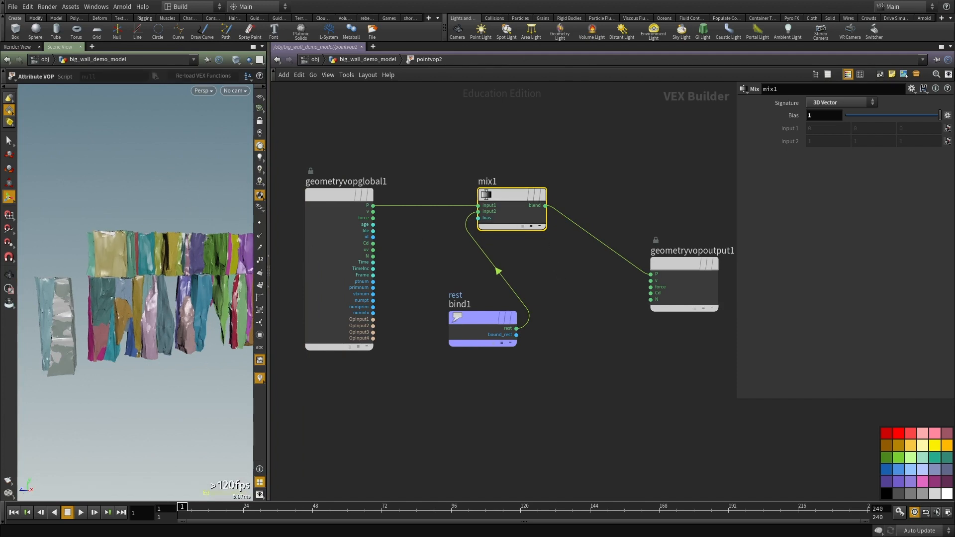
pyautogui.moveTo(468, 419); pyautogui.dragTo(551, 404, button='middle')
pyautogui.keyDown('alt'); pyautogui.moveTo(158, 324); pyautogui.dragTo(443, 373); pyautogui.keyUp('alt')
pyautogui.scroll(-2, 491, 391)
pyautogui.scroll(3, 574, 374)
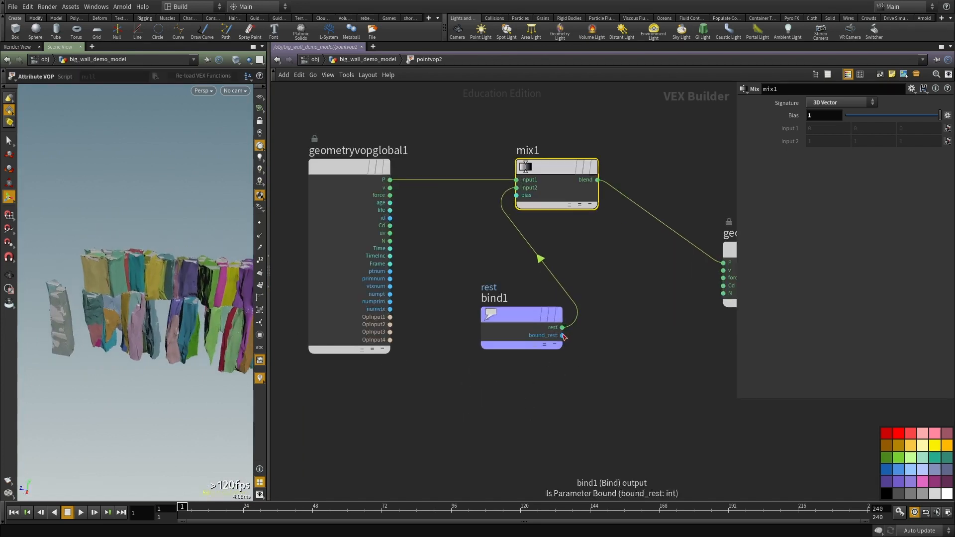
# Step: Lower the Bias of mix1 to 0.463 and view the partly exploded pieces from the front
pyautogui.moveTo(940, 114); pyautogui.dragTo(888, 115)
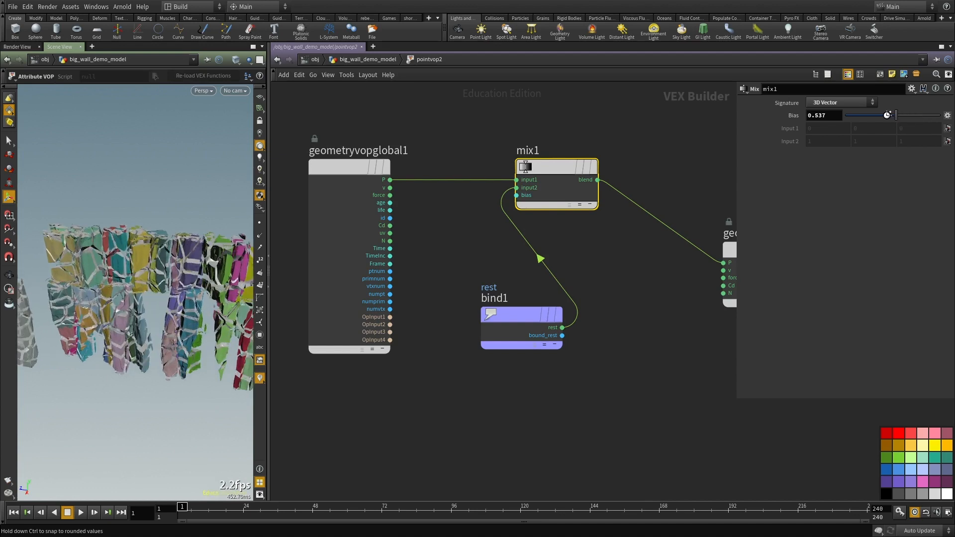
pyautogui.keyDown('alt'); pyautogui.moveTo(83, 306); pyautogui.dragTo(131, 266); pyautogui.keyUp('alt')
pyautogui.keyDown('alt'); pyautogui.moveTo(131, 265); pyautogui.dragTo(107, 300, button='right'); pyautogui.keyUp('alt')
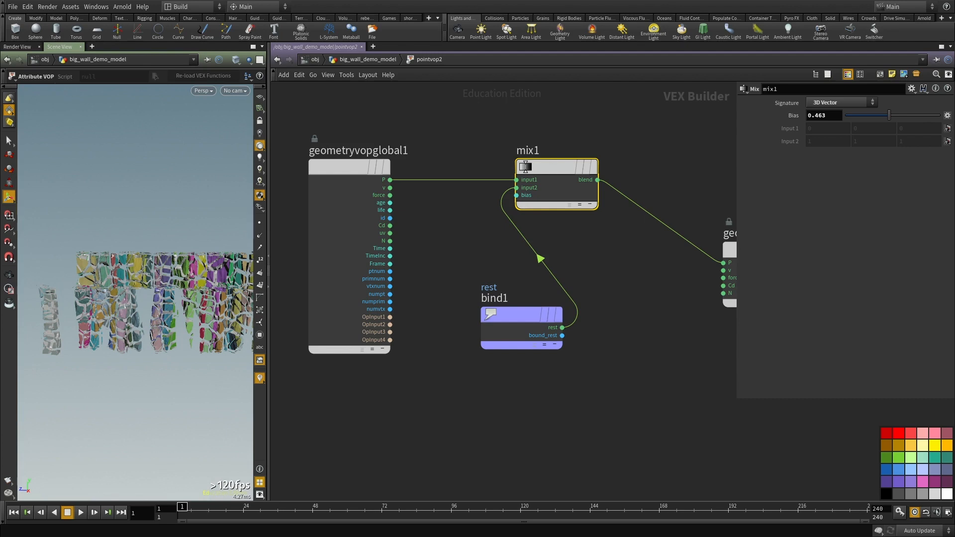
# Step: Move bind1 further down and add a Vector to Float node fed by its rest output
pyautogui.scroll(-3, 632, 279)
pyautogui.moveTo(551, 318); pyautogui.dragTo(468, 418)
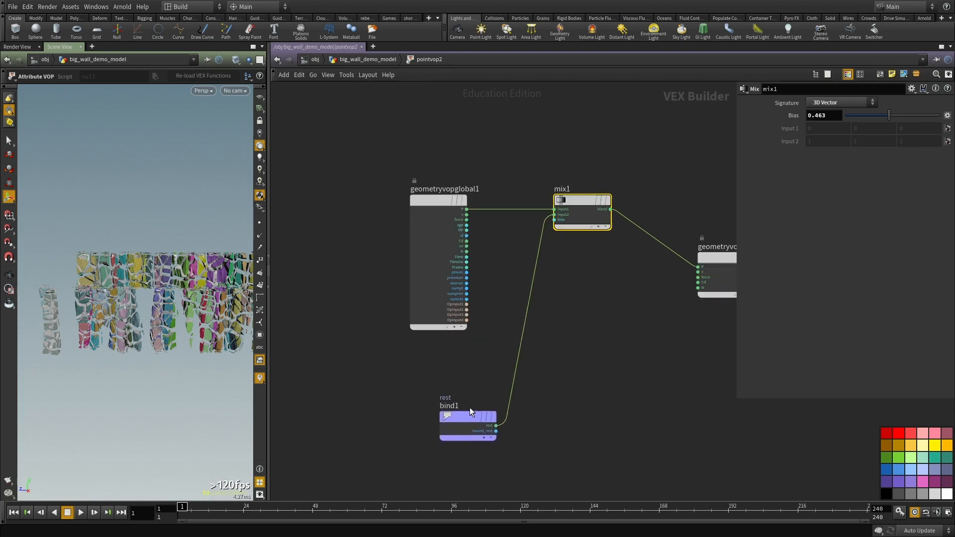
pyautogui.press('Tab')
pyautogui.moveTo(605, 219)
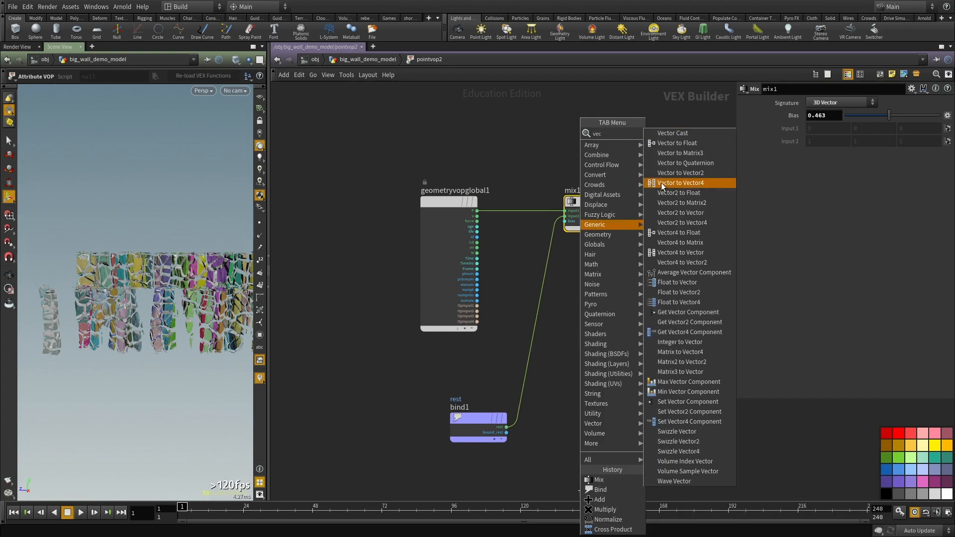
pyautogui.click(652, 149)
pyautogui.click(659, 374)
pyautogui.click(508, 428)
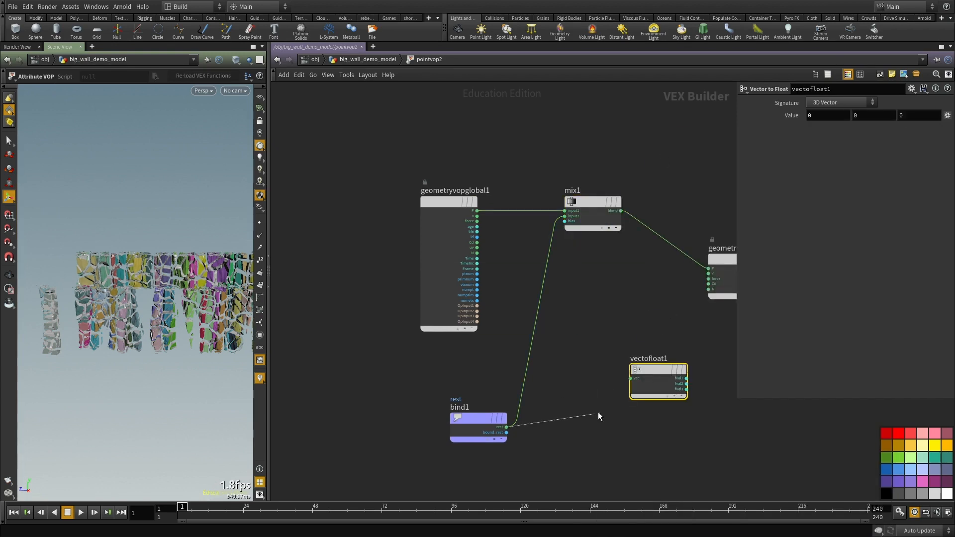
pyautogui.click(629, 377)
pyautogui.moveTo(652, 370); pyautogui.dragTo(613, 402)
# Step: Duplicate the Vector to Float node and connect the global P output to the copy's input
pyautogui.hotkey('ctrl', 'c')
pyautogui.hotkey('ctrl', 'v')
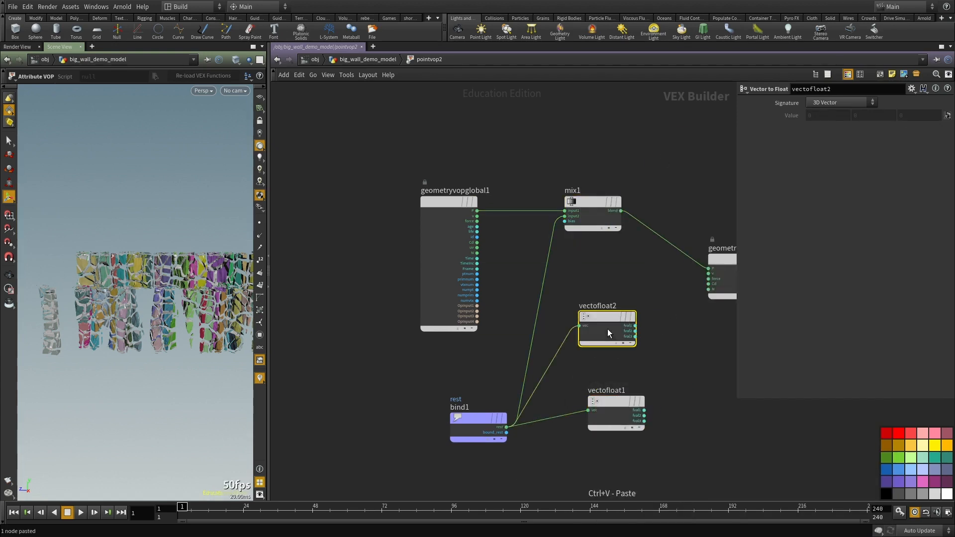
pyautogui.click(581, 326)
pyautogui.click(477, 211)
# Step: Add a Float to Vector node beside the two Vector to Float nodes
pyautogui.press('h')
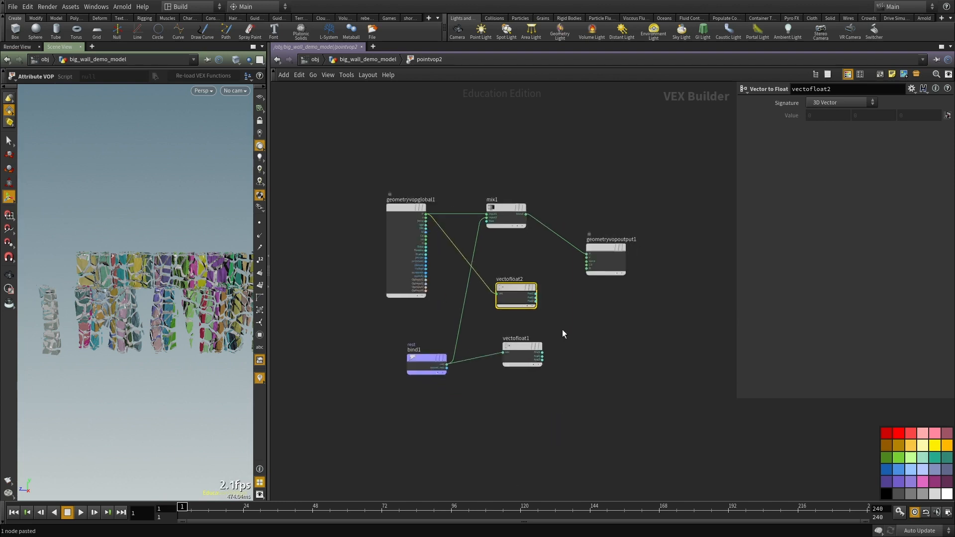
pyautogui.press('Tab')
pyautogui.write('float v')
pyautogui.press('Return')
pyautogui.click(586, 326)
pyautogui.scroll(5, 572, 298)
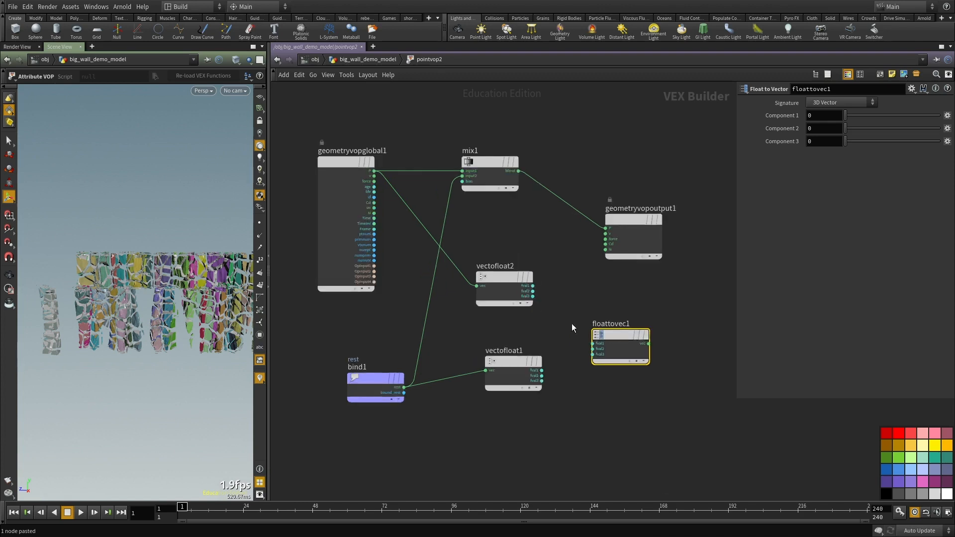
# Step: Wire fval1 of vectofloat2, and fval2 and fval3 of vectofloat1, into the matching inputs of floattovec1
pyautogui.click(518, 278)
pyautogui.click(604, 362)
pyautogui.click(531, 408)
pyautogui.click(604, 369)
pyautogui.click(604, 376)
pyautogui.click(531, 415)
# Step: Connect the vec output of floattovec1 to input2 of mix1 and set the Bias of mix1 to 1
pyautogui.click(686, 362)
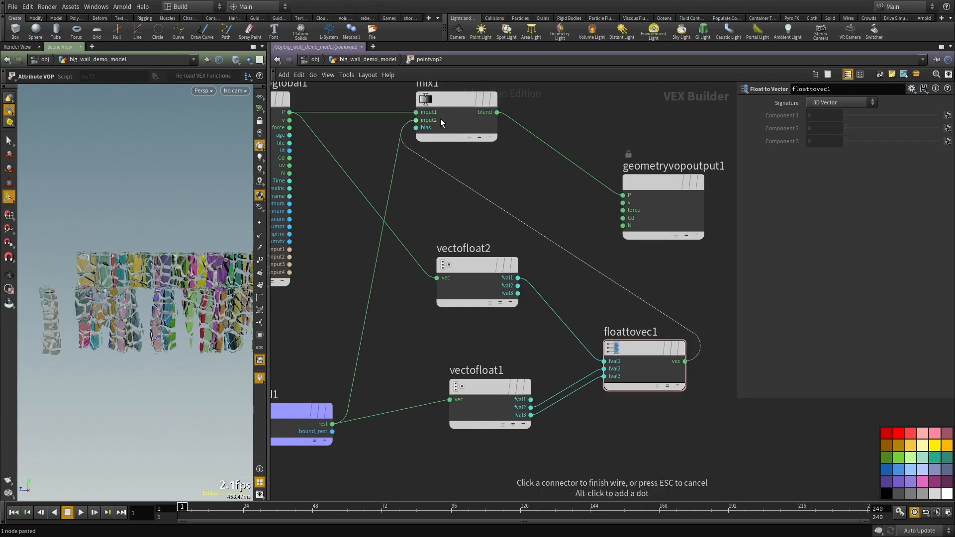
pyautogui.click(437, 121)
pyautogui.moveTo(474, 169); pyautogui.dragTo(497, 203, button='middle')
pyautogui.click(471, 152)
pyautogui.moveTo(889, 115); pyautogui.dragTo(944, 115)
pyautogui.press('h')
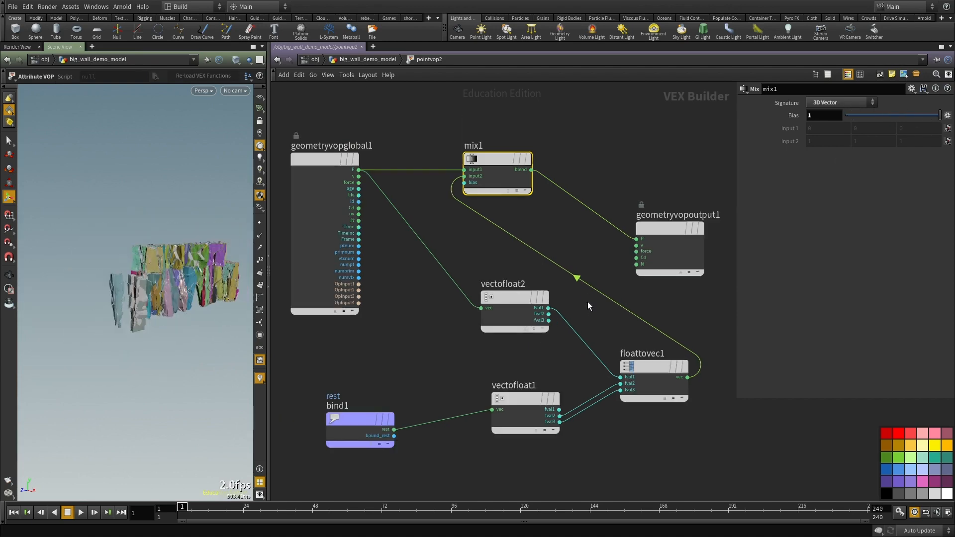
# Step: Move vectofloat1 closer to bind1, placing it beneath vectofloat2
pyautogui.moveTo(358, 391); pyautogui.dragTo(395, 331, button='middle')
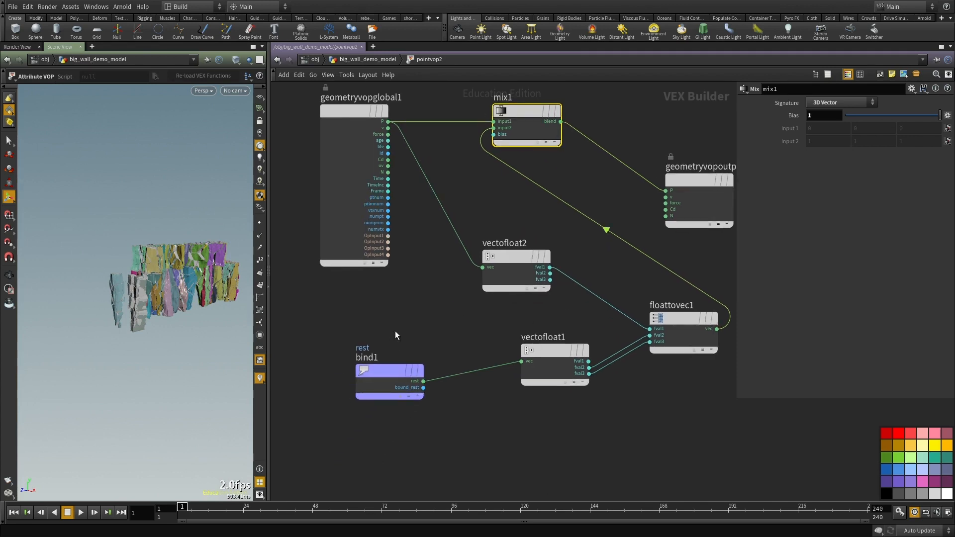
pyautogui.click(388, 372)
pyautogui.moveTo(478, 450); pyautogui.dragTo(460, 455, button='middle')
pyautogui.click(539, 360)
pyautogui.moveTo(540, 360); pyautogui.dragTo(505, 390)
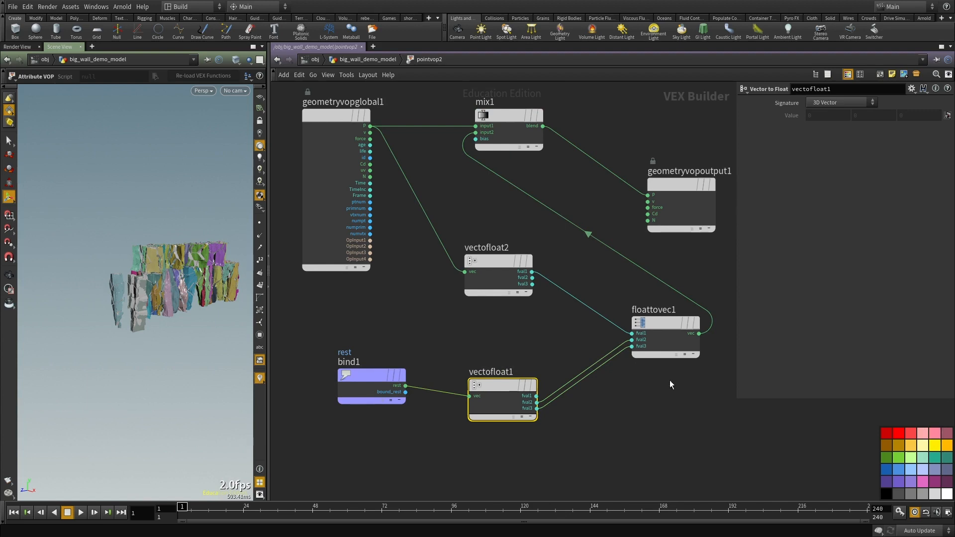
pyautogui.click(505, 276)
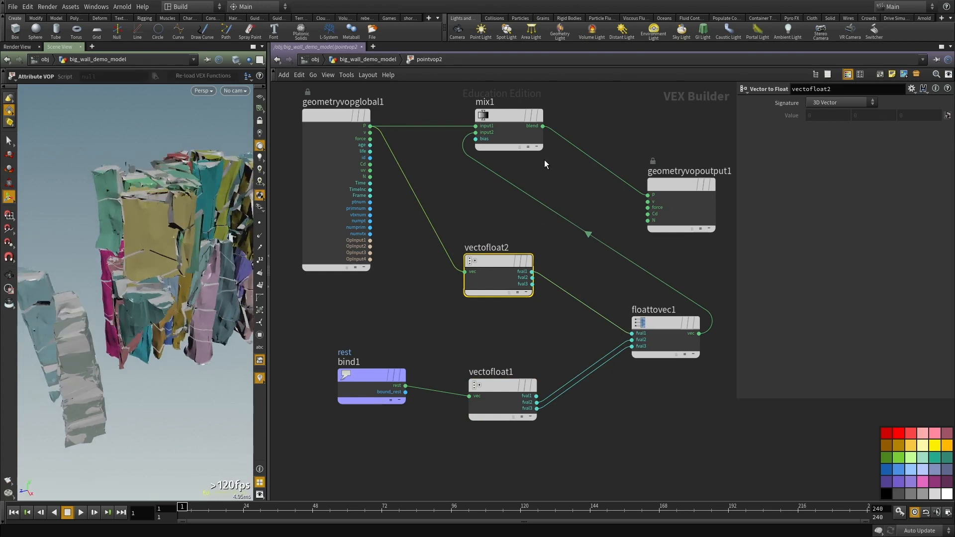
# Step: Lower the Bias of mix1 to 0.347 to check how the fracture pieces spread
pyautogui.click(536, 144)
pyautogui.moveTo(919, 117); pyautogui.dragTo(926, 116)
pyautogui.keyDown('alt'); pyautogui.moveTo(181, 284); pyautogui.dragTo(83, 307, button='right'); pyautogui.keyUp('alt')
pyautogui.keyDown('alt'); pyautogui.moveTo(83, 307); pyautogui.dragTo(156, 303); pyautogui.keyUp('alt')
pyautogui.keyDown('alt'); pyautogui.moveTo(156, 303); pyautogui.dragTo(145, 281, button='right'); pyautogui.keyUp('alt')
pyautogui.keyDown('alt'); pyautogui.moveTo(144, 281); pyautogui.dragTo(174, 280); pyautogui.keyUp('alt')
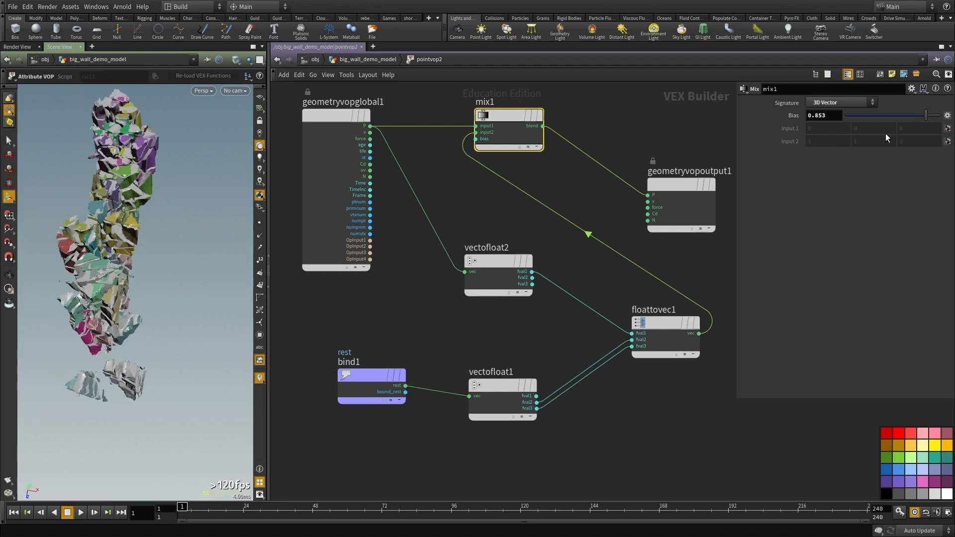
pyautogui.moveTo(909, 116); pyautogui.dragTo(890, 117)
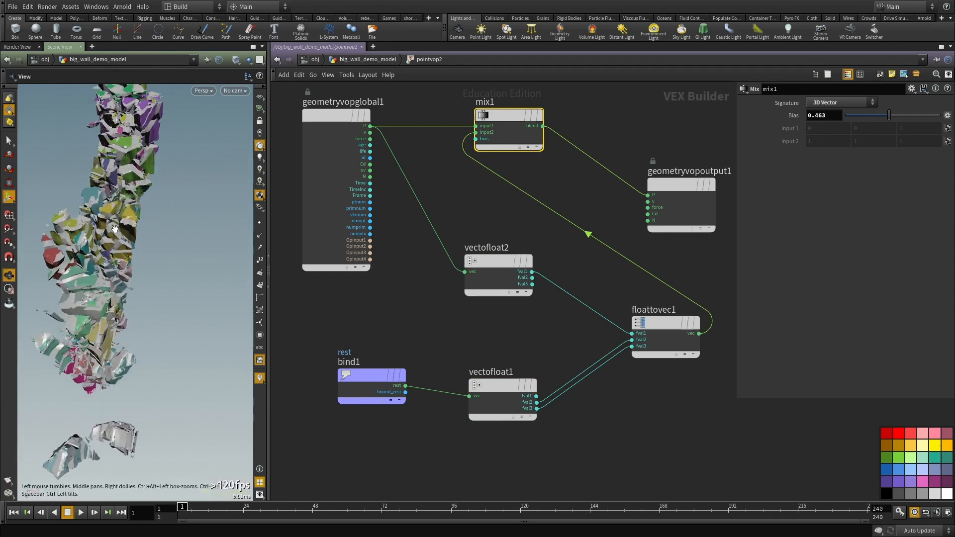
pyautogui.moveTo(866, 117)
pyautogui.mouseDown()
pyautogui.moveTo(845, 116)
pyautogui.moveTo(878, 116)
pyautogui.mouseUp()
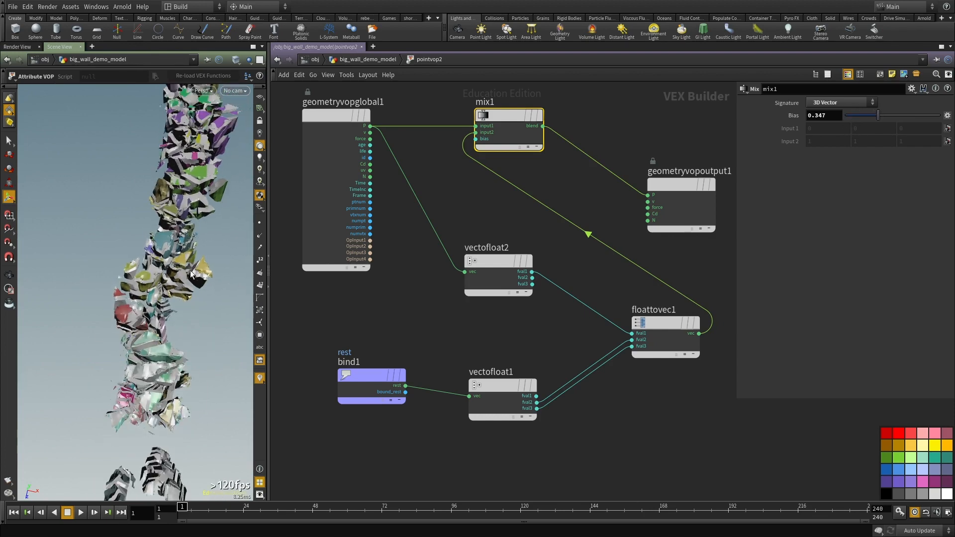
# Step: Set the Bias of mix1 back to 1 and inspect the wall pieces from several angles
pyautogui.moveTo(170, 239); pyautogui.dragTo(201, 280)
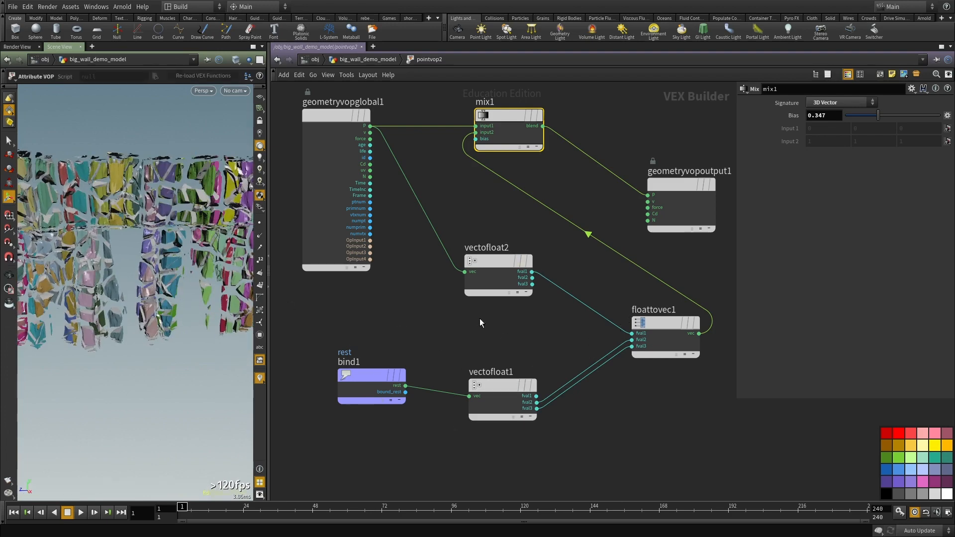
pyautogui.press('Return')
pyautogui.click(181, 303)
pyautogui.moveTo(235, 330); pyautogui.dragTo(194, 339)
pyautogui.moveTo(850, 118); pyautogui.dragTo(896, 115)
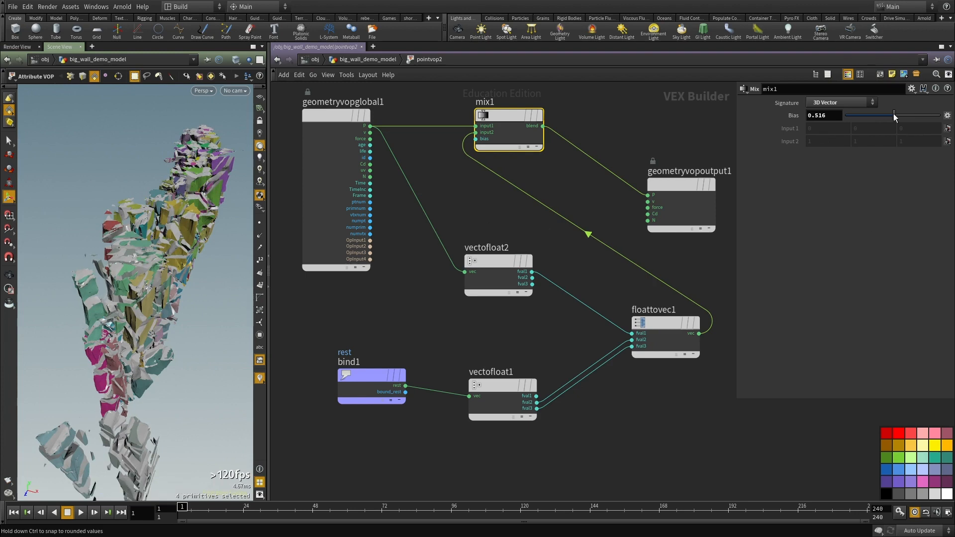
pyautogui.moveTo(915, 113); pyautogui.dragTo(938, 112)
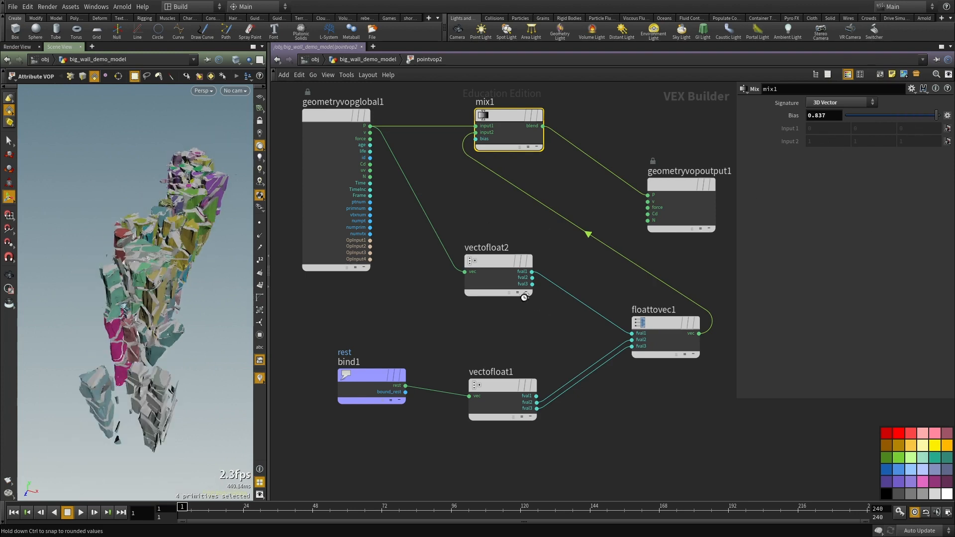
pyautogui.keyDown('alt'); pyautogui.moveTo(100, 310); pyautogui.dragTo(157, 300); pyautogui.keyUp('alt')
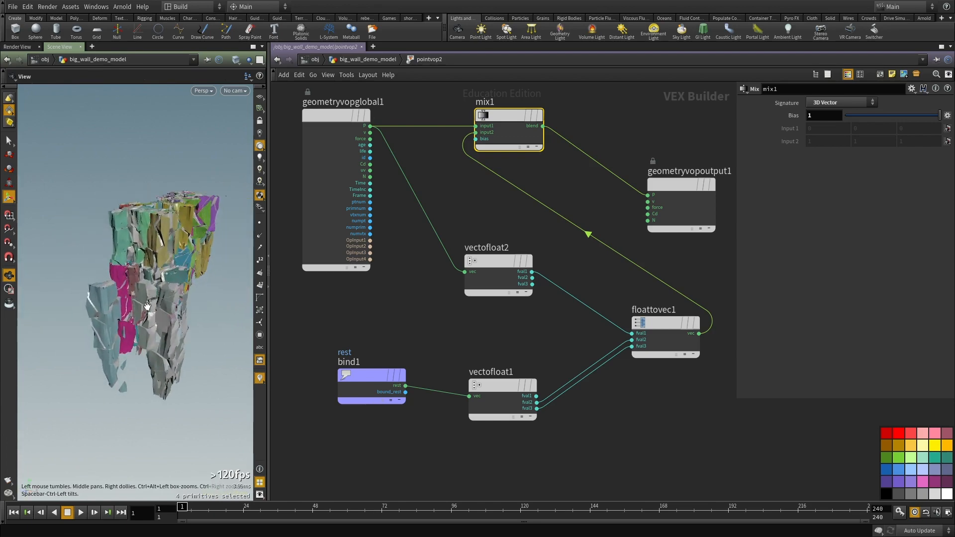
pyautogui.keyDown('alt'); pyautogui.moveTo(157, 299); pyautogui.dragTo(209, 298, button='right'); pyautogui.keyUp('alt')
pyautogui.keyDown('alt'); pyautogui.moveTo(209, 298); pyautogui.dragTo(187, 296); pyautogui.keyUp('alt')
pyautogui.scroll(-2, 469, 302)
# Step: Rearrange bind1, vectofloat1 and floattovec1 into a row below vectofloat2
pyautogui.moveTo(468, 303); pyautogui.dragTo(515, 303, button='middle')
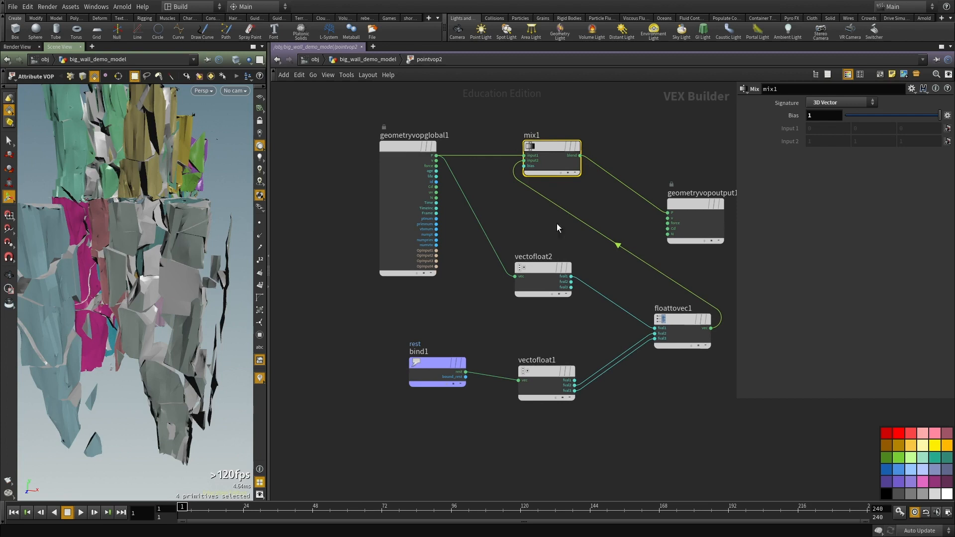
pyautogui.moveTo(476, 218); pyautogui.dragTo(438, 255, button='middle')
pyautogui.moveTo(638, 351); pyautogui.dragTo(608, 404)
pyautogui.moveTo(491, 411); pyautogui.dragTo(456, 400)
pyautogui.moveTo(363, 367); pyautogui.dragTo(398, 425)
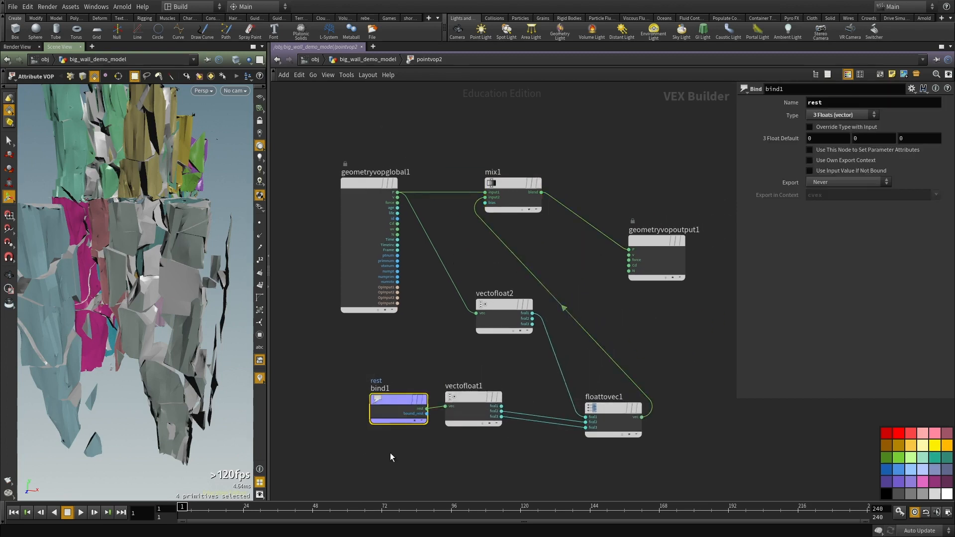
pyautogui.moveTo(390, 454); pyautogui.dragTo(399, 376, button='middle')
pyautogui.moveTo(504, 382); pyautogui.dragTo(468, 304)
pyautogui.moveTo(512, 283); pyautogui.dragTo(510, 296, button='middle')
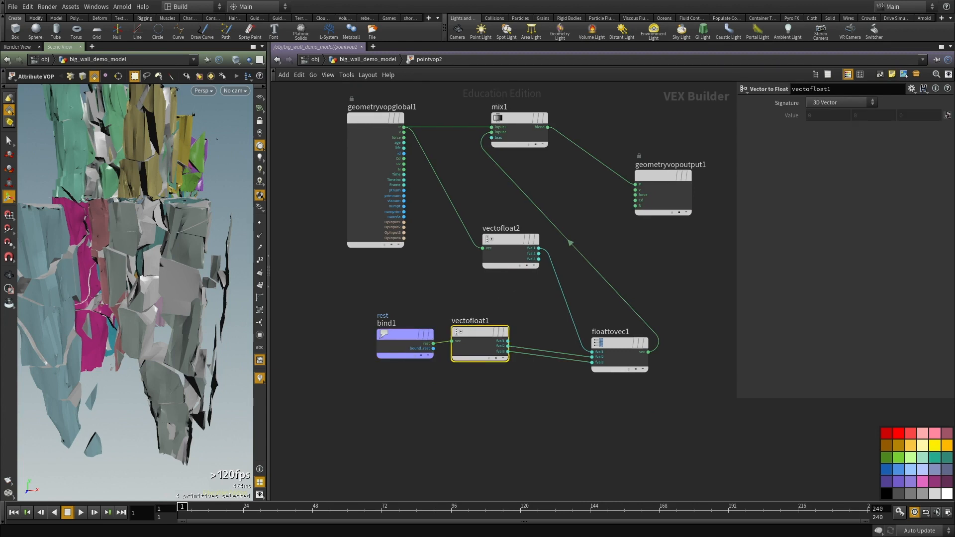
pyautogui.moveTo(462, 309); pyautogui.dragTo(417, 352, button='middle')
# Step: Connect fval1 of vectofloat1 to fval1 of floattovec1 so all three components come from rest
pyautogui.moveTo(132, 276)
pyautogui.keyDown('alt'); pyautogui.mouseDown()
pyautogui.moveTo(104, 294)
pyautogui.moveTo(149, 281)
pyautogui.mouseUp(); pyautogui.keyUp('alt')
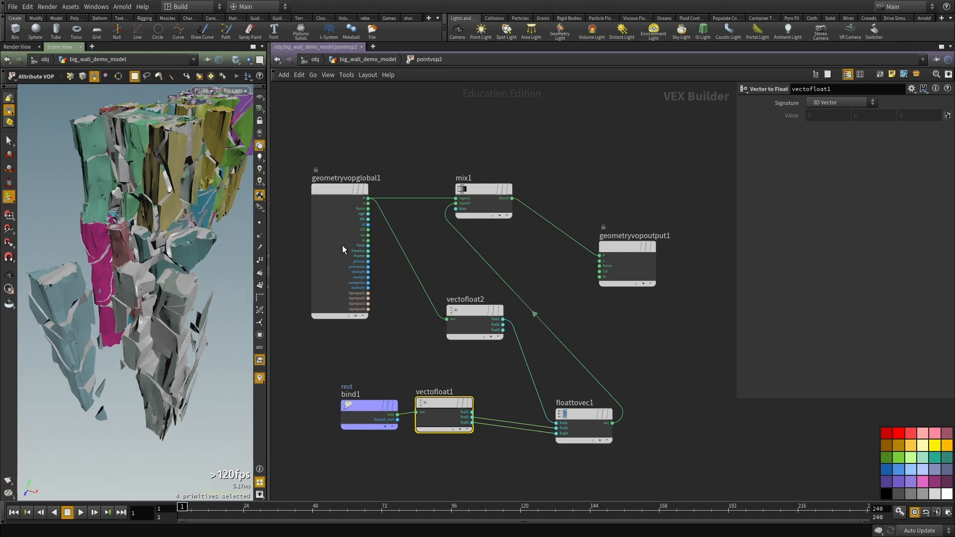
pyautogui.scroll(2, 404, 182)
pyautogui.moveTo(504, 332); pyautogui.dragTo(469, 294, button='middle')
pyautogui.click(552, 433)
pyautogui.click(438, 419)
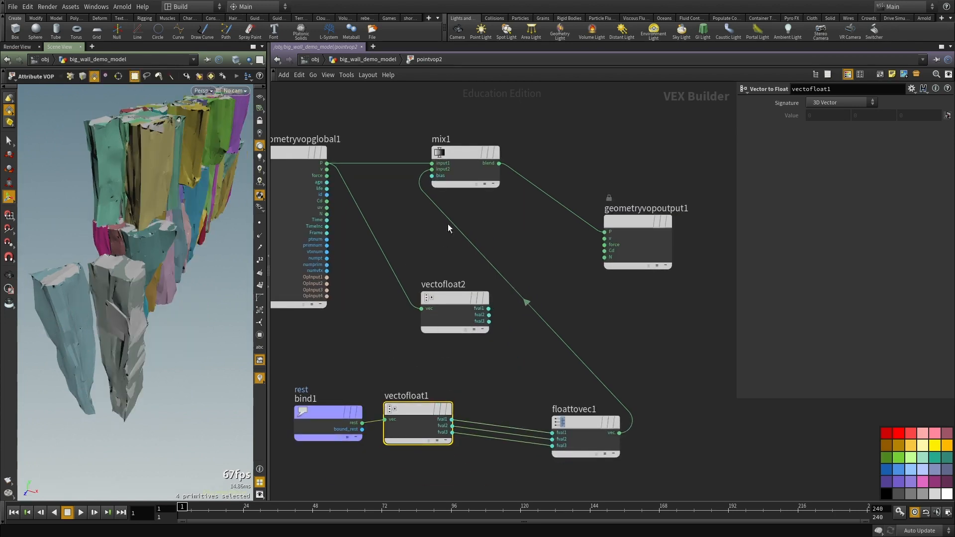
# Step: Reconnect fval1 of vectofloat2 to the fval1 input of floattovec1
pyautogui.moveTo(425, 214); pyautogui.dragTo(427, 219, button='middle')
pyautogui.click(490, 313)
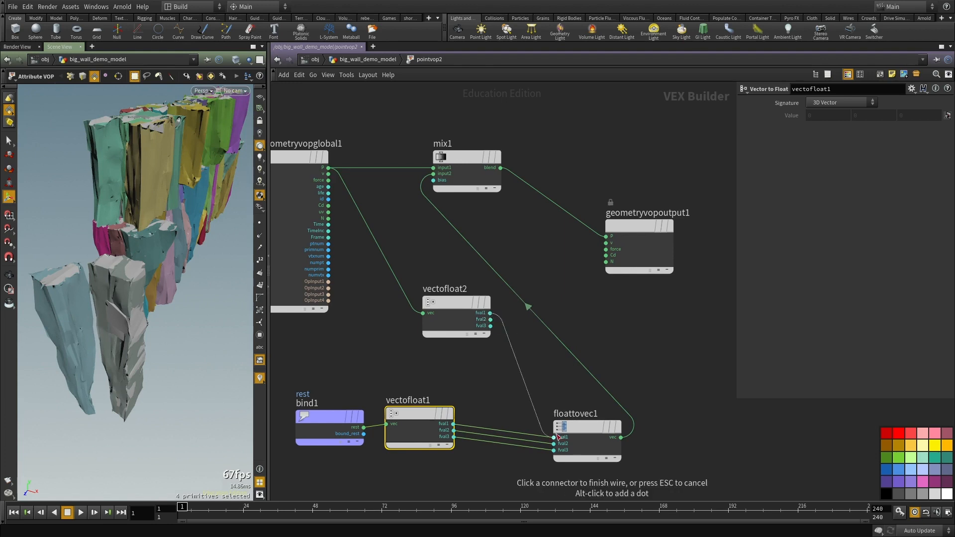
pyautogui.click(555, 437)
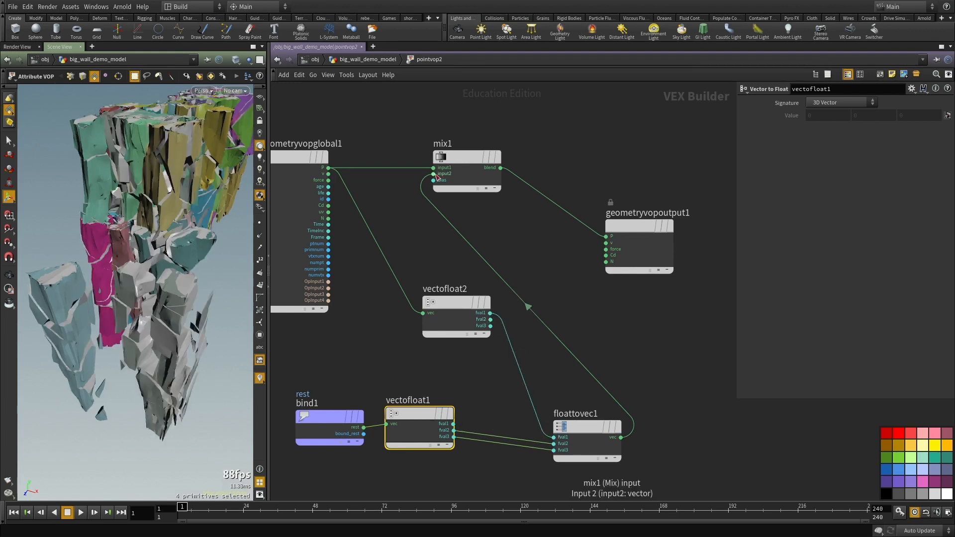
# Step: Sweep the Bias of mix1 down and back up to 1 while viewing the pieces from different sides
pyautogui.click(467, 183)
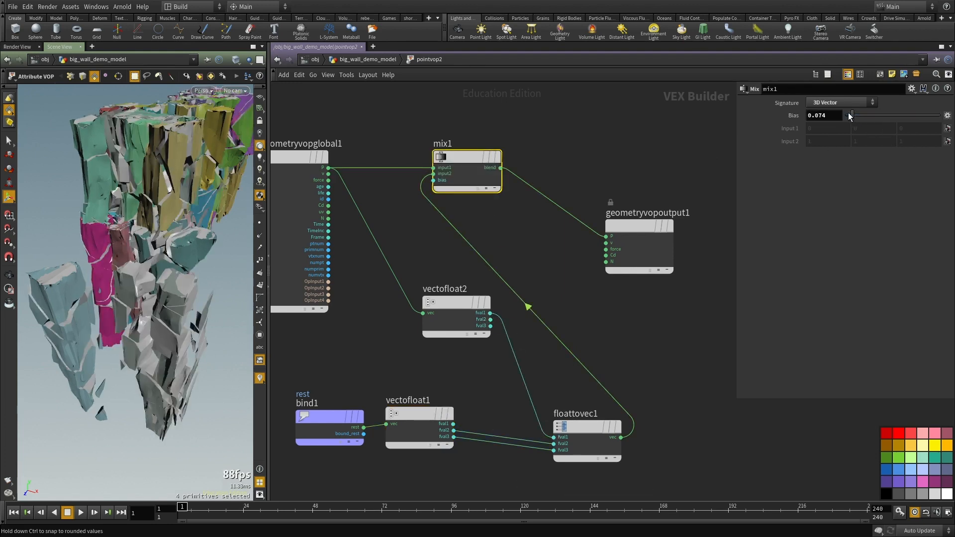
pyautogui.moveTo(849, 115); pyautogui.dragTo(847, 107)
pyautogui.moveTo(932, 107); pyautogui.dragTo(942, 111)
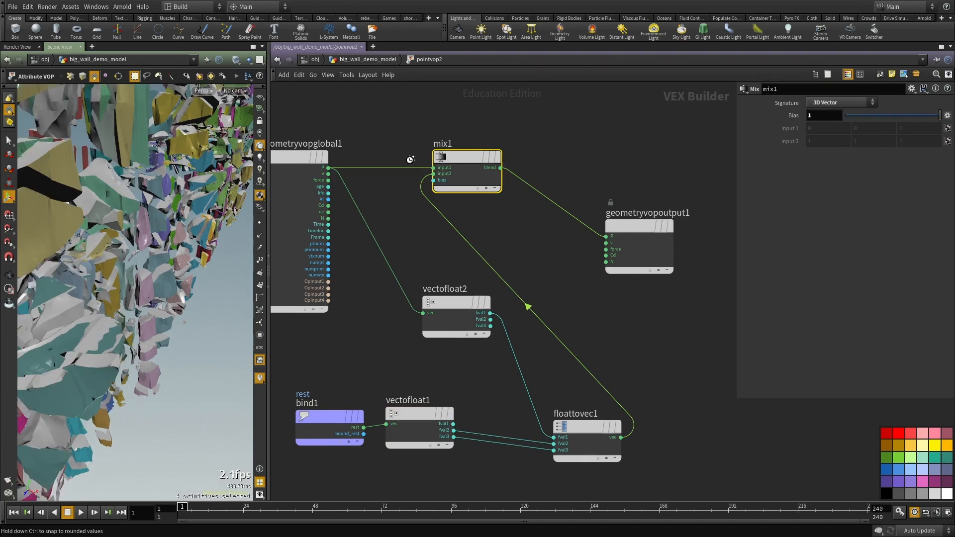
pyautogui.moveTo(142, 233)
pyautogui.keyDown('alt'); pyautogui.mouseDown()
pyautogui.moveTo(121, 250)
pyautogui.moveTo(136, 247)
pyautogui.mouseUp(); pyautogui.keyUp('alt')
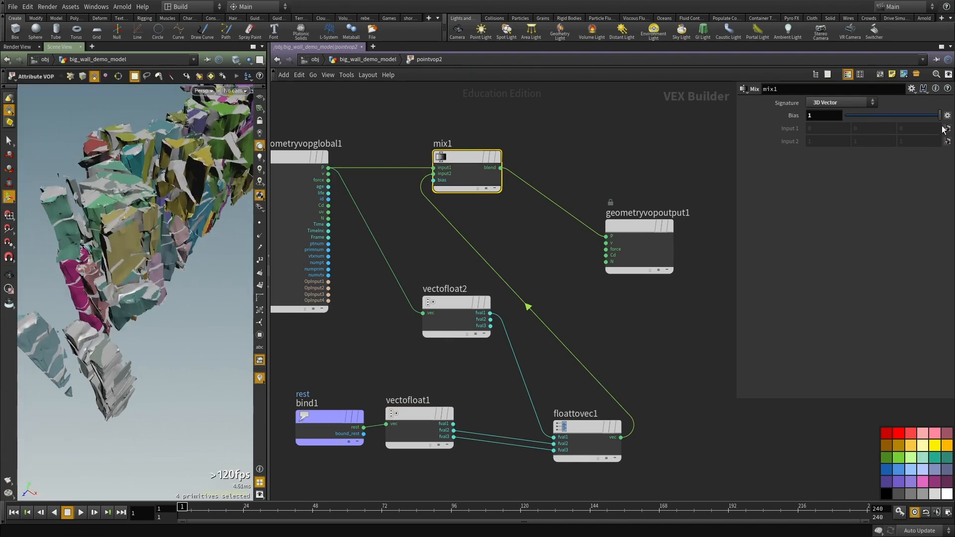
pyautogui.keyDown('alt'); pyautogui.moveTo(170, 202); pyautogui.dragTo(131, 234); pyautogui.keyUp('alt')
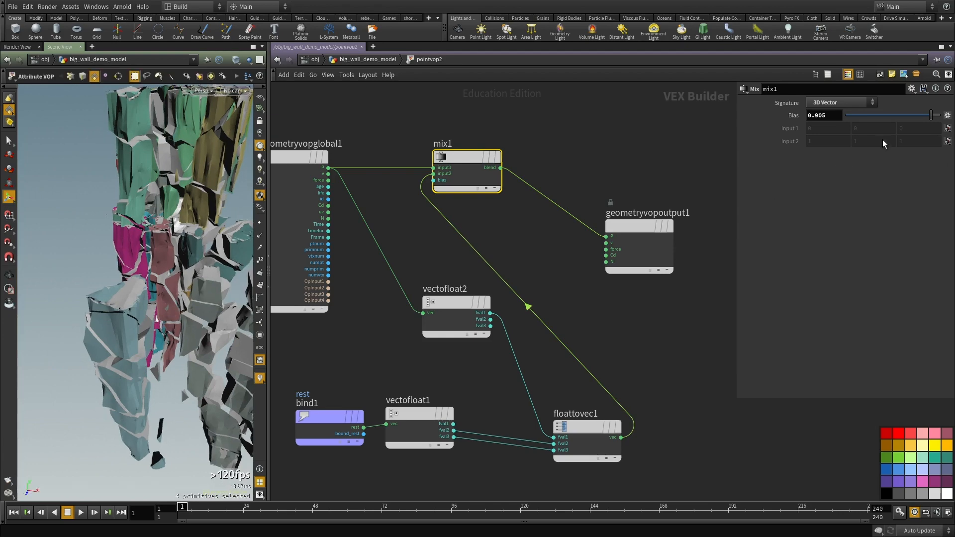
pyautogui.moveTo(948, 116); pyautogui.dragTo(948, 116)
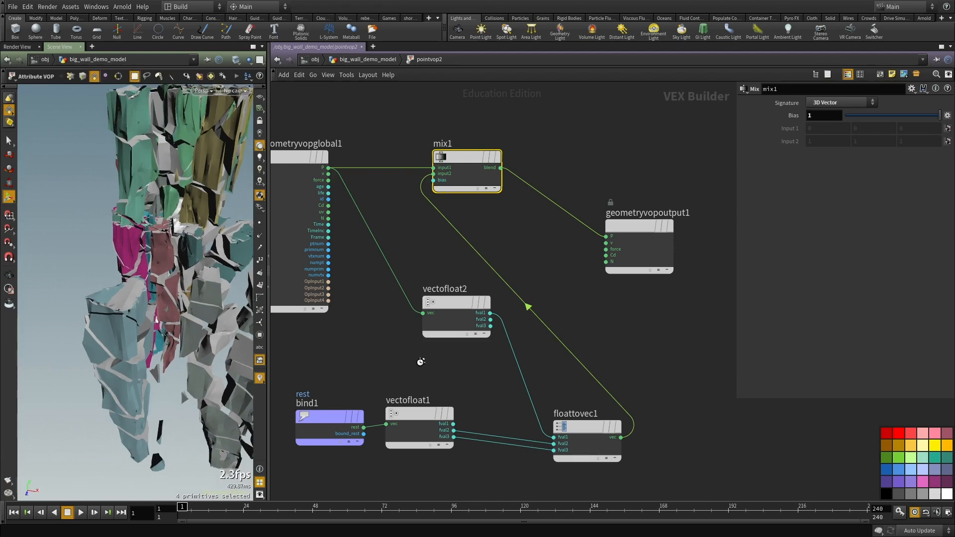
# Step: Align floattovec1 with vectofloat1 and try connecting its vec output directly to P of geometryvopoutput1
pyautogui.moveTo(578, 425)
pyautogui.mouseDown()
pyautogui.moveTo(598, 417)
pyautogui.moveTo(588, 412)
pyautogui.mouseUp()
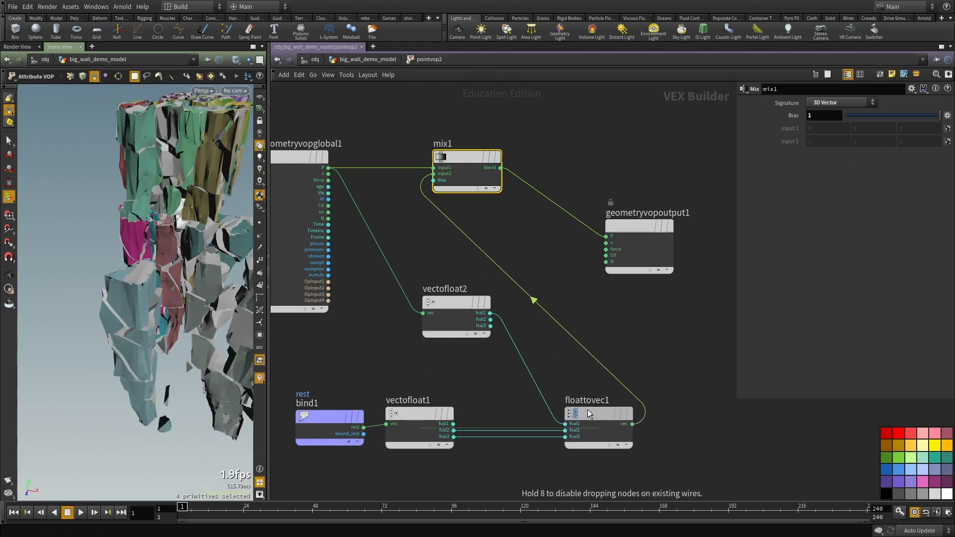
pyautogui.keyDown('alt'); pyautogui.moveTo(144, 234); pyautogui.dragTo(215, 319); pyautogui.keyUp('alt')
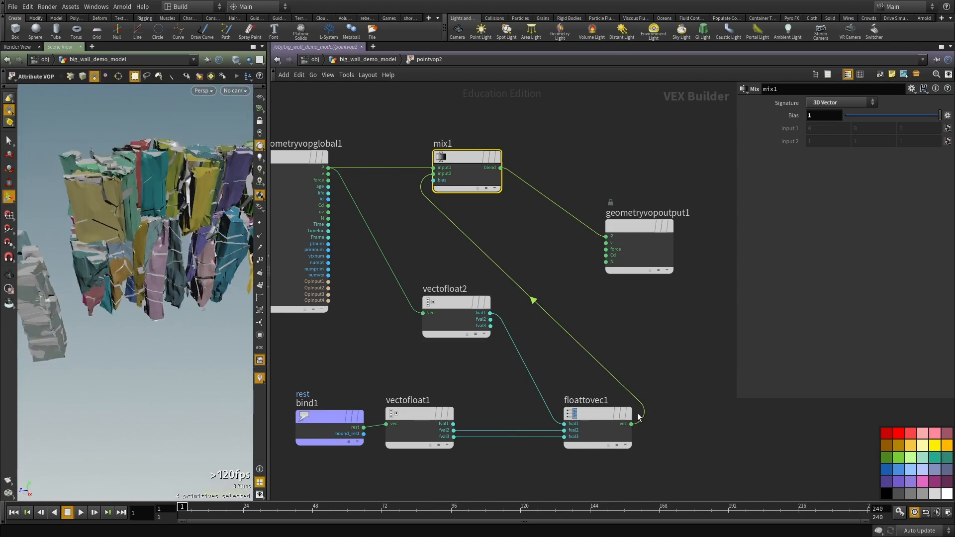
pyautogui.click(606, 236)
pyautogui.click(631, 424)
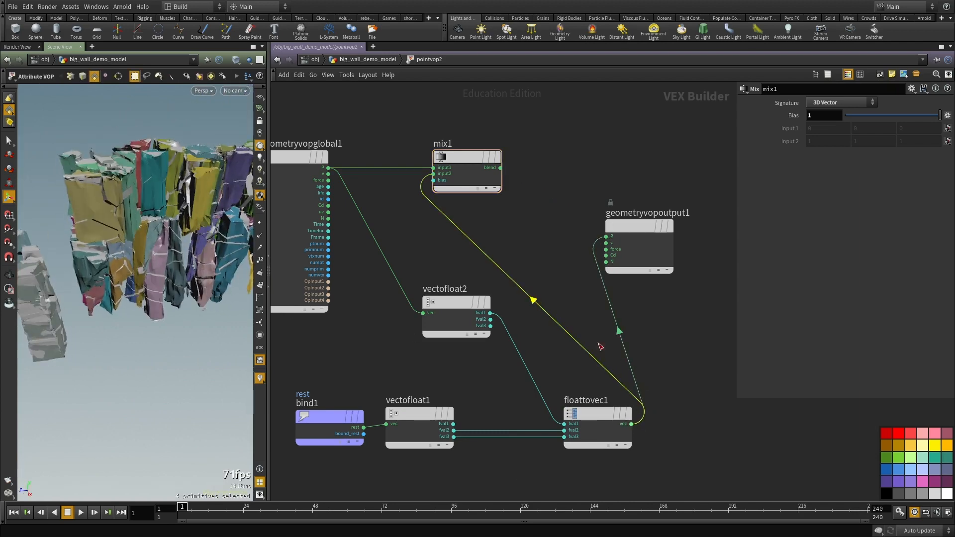
pyautogui.keyDown('alt'); pyautogui.moveTo(105, 261); pyautogui.dragTo(112, 243); pyautogui.keyUp('alt')
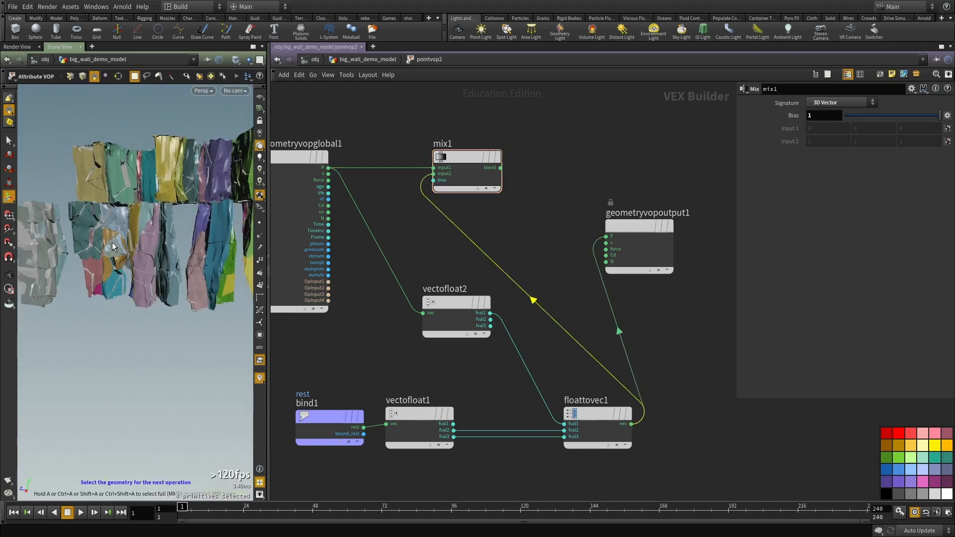
# Step: Undo the direct connection from floattovec1 to geometryvopoutput1
pyautogui.hotkey('ctrl', 'z')
pyautogui.scroll(-3, 554, 288)
pyautogui.moveTo(554, 289); pyautogui.dragTo(552, 299, button='middle')
pyautogui.keyDown('alt'); pyautogui.moveTo(115, 233); pyautogui.dragTo(148, 247); pyautogui.keyUp('alt')
pyautogui.scroll(3, 538, 266)
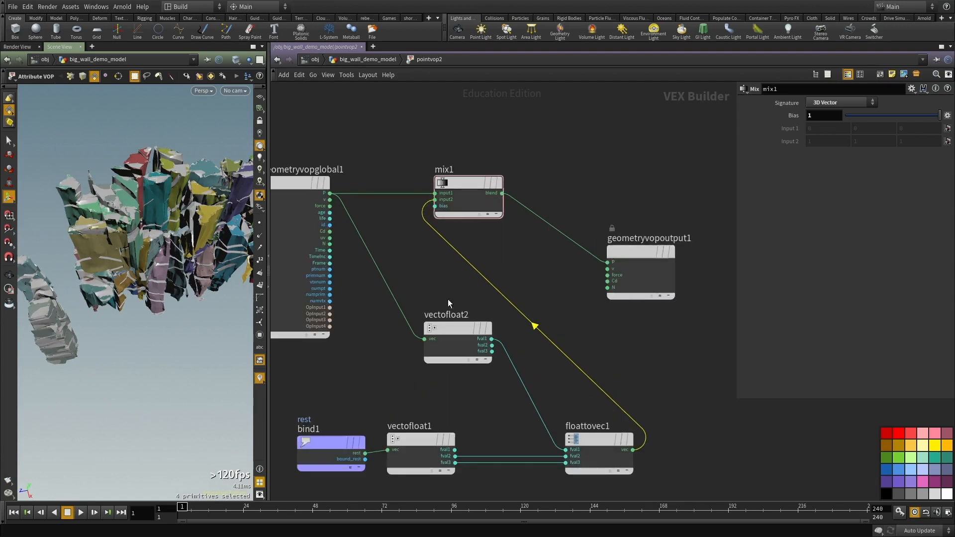
# Step: Connect the rest output of bind1 directly to input2 of mix1 and check the wall
pyautogui.click(364, 453)
pyautogui.click(434, 206)
pyautogui.keyDown('alt'); pyautogui.moveTo(161, 238); pyautogui.dragTo(138, 219); pyautogui.keyUp('alt')
pyautogui.scroll(-2, 137, 219)
pyautogui.keyDown('alt'); pyautogui.moveTo(148, 254); pyautogui.dragTo(117, 277, button='middle'); pyautogui.keyUp('alt')
pyautogui.keyDown('alt'); pyautogui.moveTo(118, 278); pyautogui.dragTo(124, 284); pyautogui.keyUp('alt')
# Step: Cut the vectofloat1, vectofloat2 and floattovec1 nodes from the network
pyautogui.scroll(-3, 560, 306)
pyautogui.moveTo(576, 361); pyautogui.dragTo(581, 306, button='middle')
pyautogui.moveTo(580, 311); pyautogui.dragTo(470, 435)
pyautogui.hotkey('ctrl', 'x')
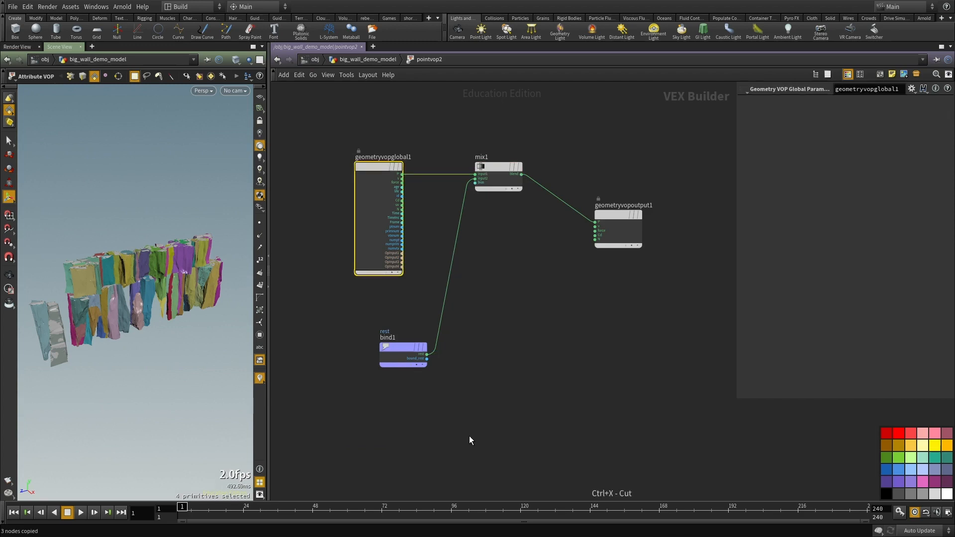
pyautogui.moveTo(502, 381); pyautogui.dragTo(582, 382, button='middle')
pyautogui.scroll(3, 596, 356)
pyautogui.press('Tab')
pyautogui.write('nor')
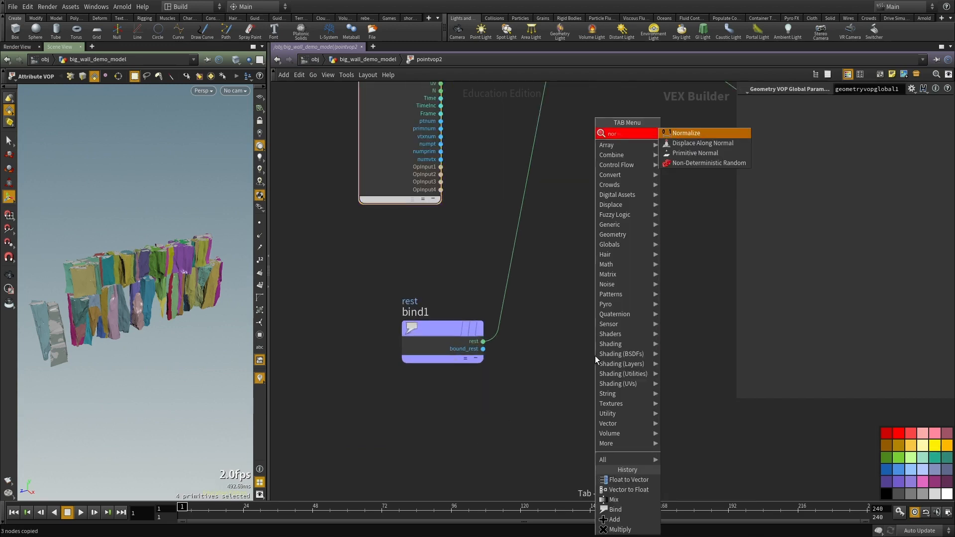
pyautogui.press('BackSpace')
pyautogui.press('BackSpace')
pyautogui.write('nn')
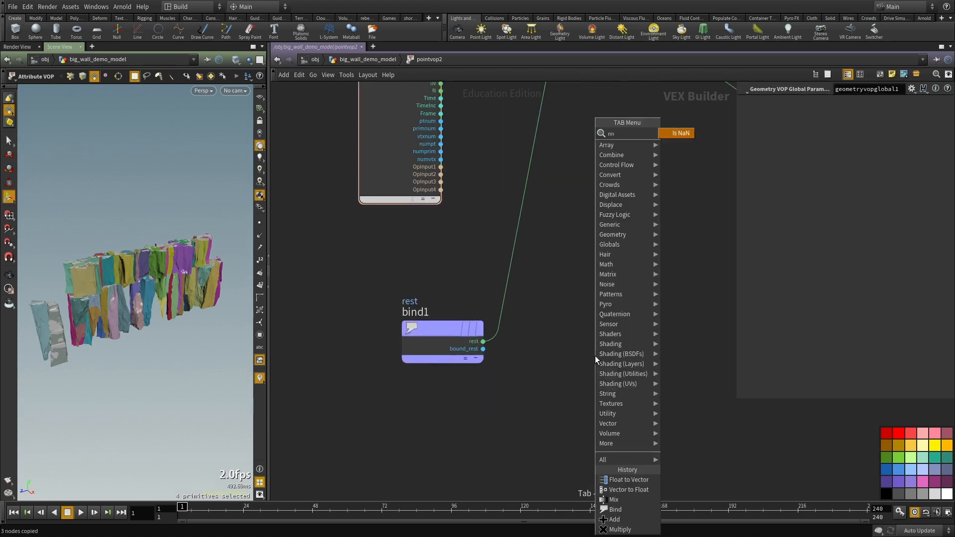
pyautogui.press('Escape')
# Step: Add an Anti-Aliased Flow Noise node beside bind1
pyautogui.press('Tab')
pyautogui.write('noise')
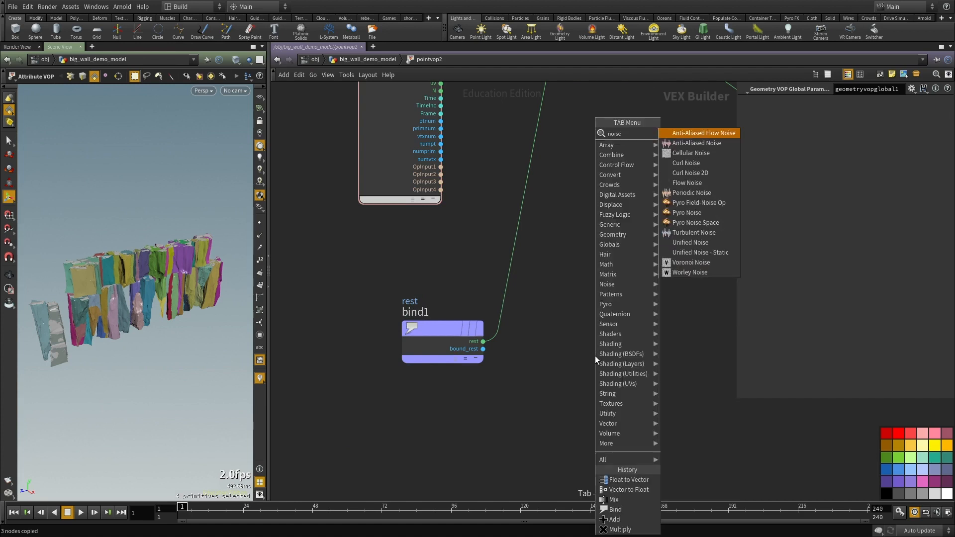
pyautogui.press('Return')
pyautogui.click(595, 357)
# Step: Connect the P output of geometryvopglobal1 to the pos input of aaflownoise1
pyautogui.moveTo(554, 368); pyautogui.dragTo(531, 300)
pyautogui.scroll(-4, 531, 300)
pyautogui.moveTo(486, 175); pyautogui.dragTo(495, 195, button='middle')
pyautogui.scroll(1, 494, 198)
pyautogui.click(496, 195)
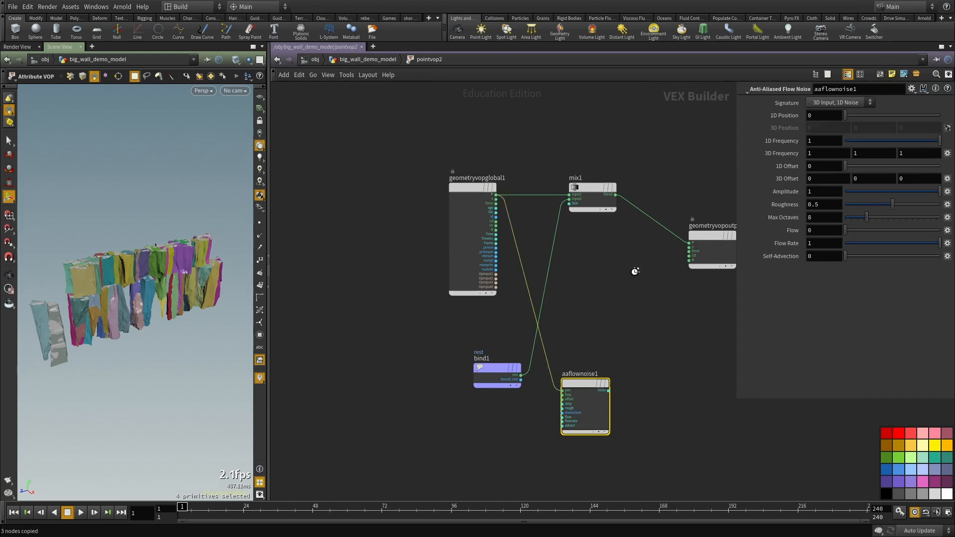
# Step: Connect the noise output of aaflownoise1 to the bias input of mix1
pyautogui.scroll(3, 649, 380)
pyautogui.click(581, 399)
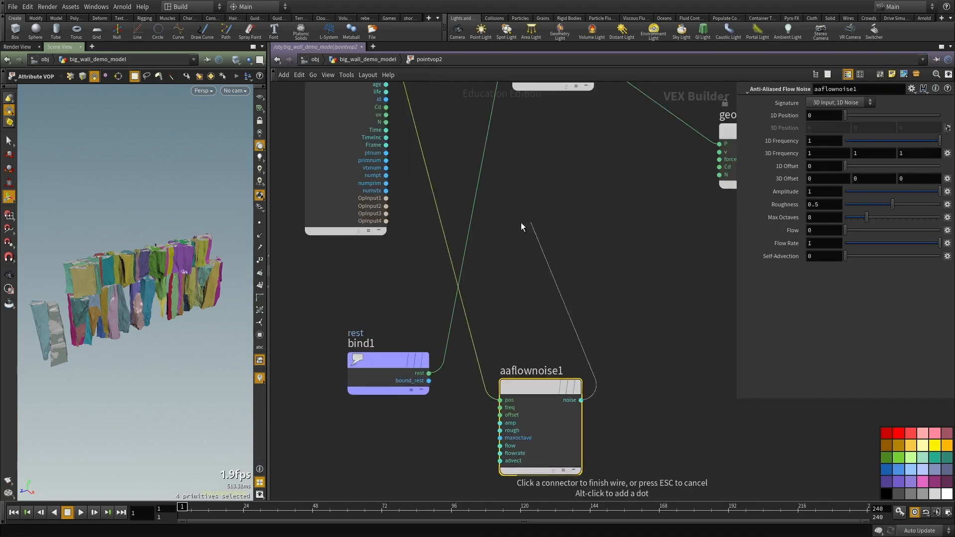
pyautogui.scroll(-4, 527, 234)
pyautogui.scroll(3, 528, 170)
pyautogui.click(504, 170)
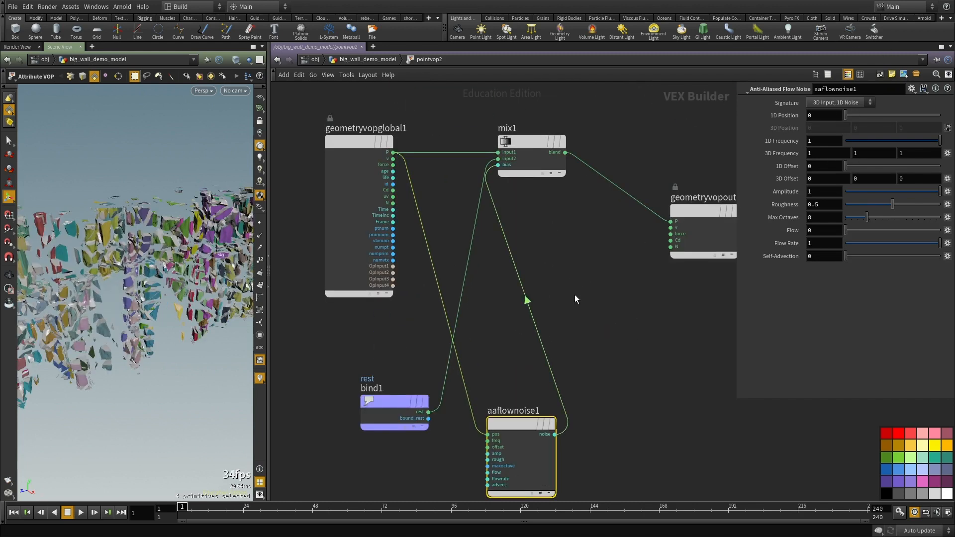
# Step: Add a Fit Range node between aaflownoise1 and mix1
pyautogui.press('Tab')
pyautogui.write('fit')
pyautogui.press('Return')
pyautogui.click(574, 285)
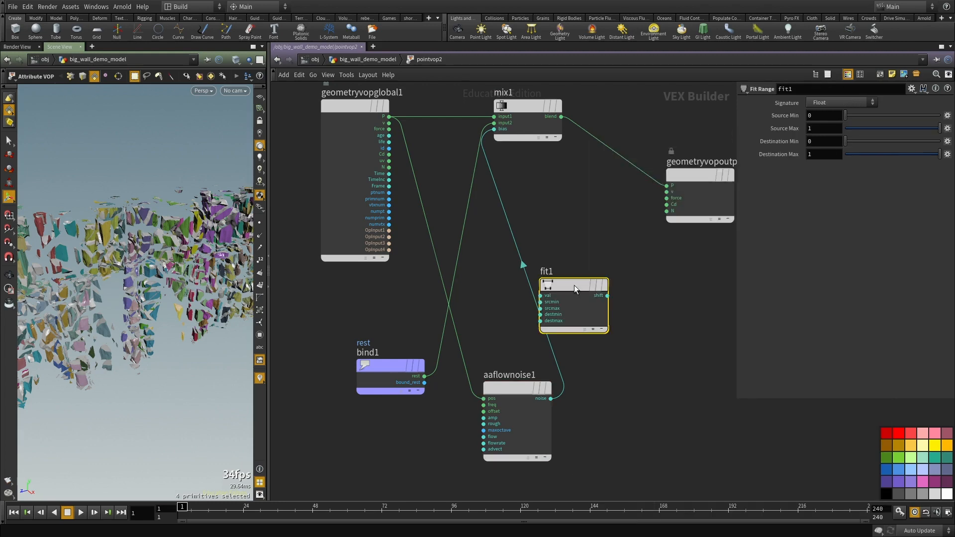
# Step: Set fit1's Source Min to -1 and aaflownoise1's 3D Frequency to 14 on all axes
pyautogui.moveTo(574, 285); pyautogui.dragTo(645, 289)
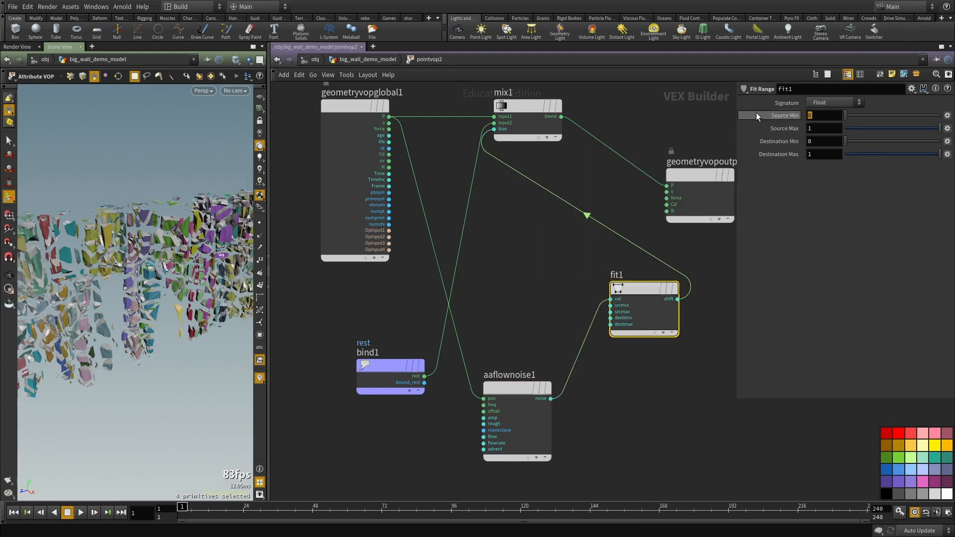
pyautogui.click(515, 442)
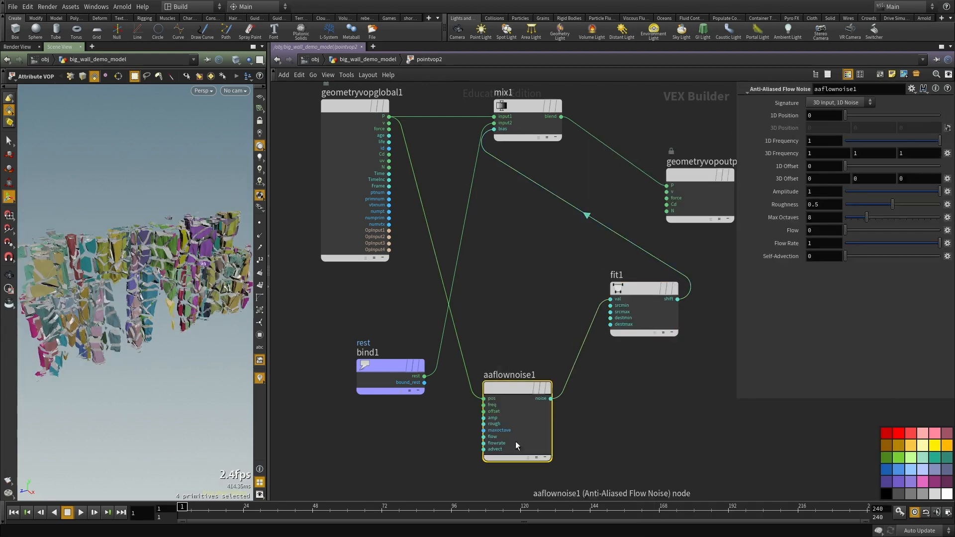
pyautogui.moveTo(775, 153); pyautogui.dragTo(846, 139, button='middle')
pyautogui.moveTo(899, 192); pyautogui.dragTo(896, 192)
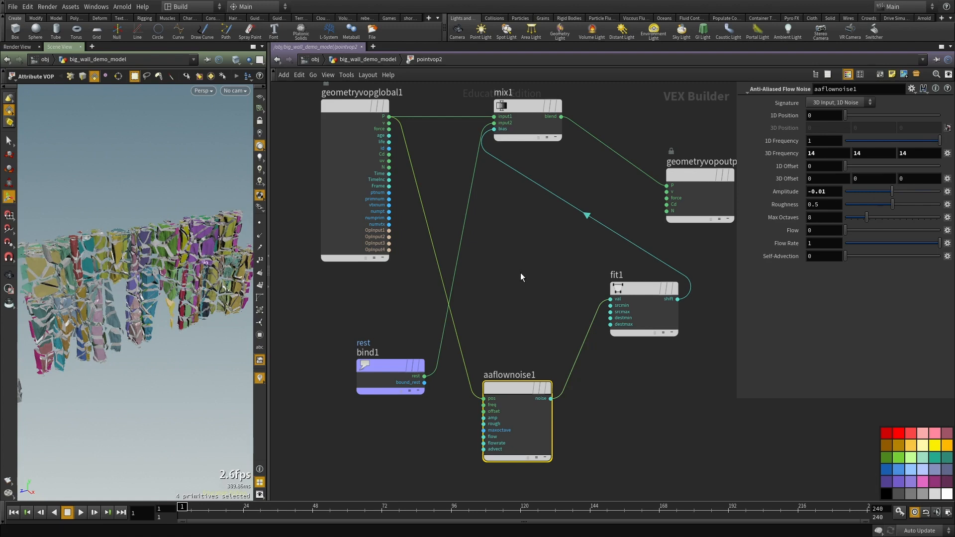
# Step: Raise the Amplitude of aaflownoise1 to about 0.75 and fine-tune it
pyautogui.moveTo(681, 376); pyautogui.dragTo(694, 403, button='middle')
pyautogui.click(656, 316)
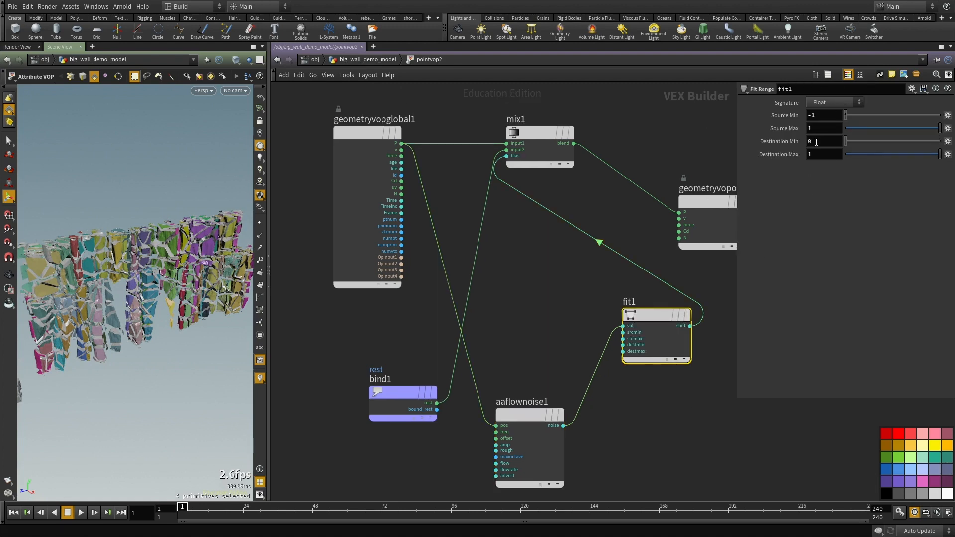
pyautogui.click(540, 133)
pyautogui.keyDown('alt'); pyautogui.moveTo(131, 293); pyautogui.dragTo(141, 290); pyautogui.keyUp('alt')
pyautogui.moveTo(611, 442); pyautogui.dragTo(539, 484)
pyautogui.moveTo(922, 193); pyautogui.dragTo(944, 190)
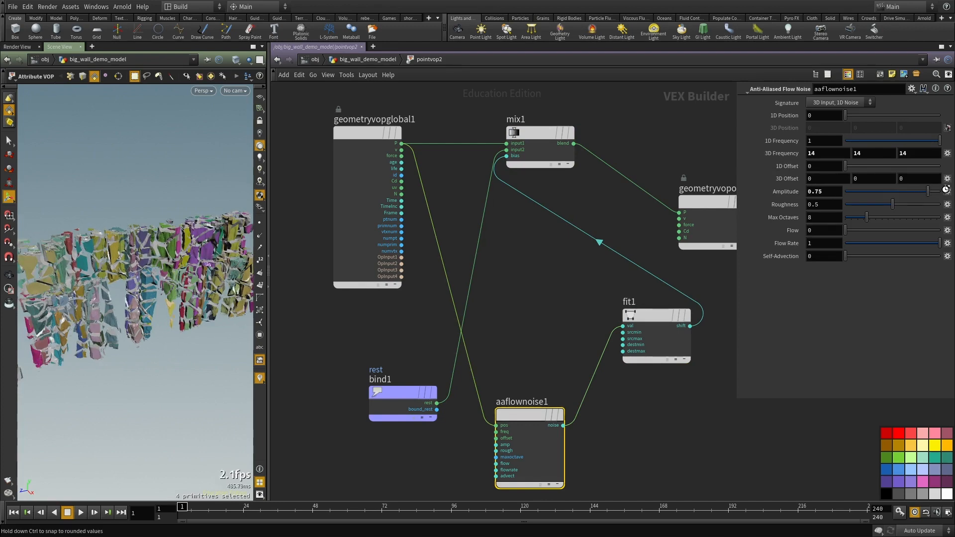
pyautogui.moveTo(819, 192); pyautogui.dragTo(823, 193, button='middle')
# Step: Set the Destination Min of fit1 to 0.968, judging the crack width on a close view of the wall
pyautogui.moveTo(667, 339); pyautogui.dragTo(641, 319)
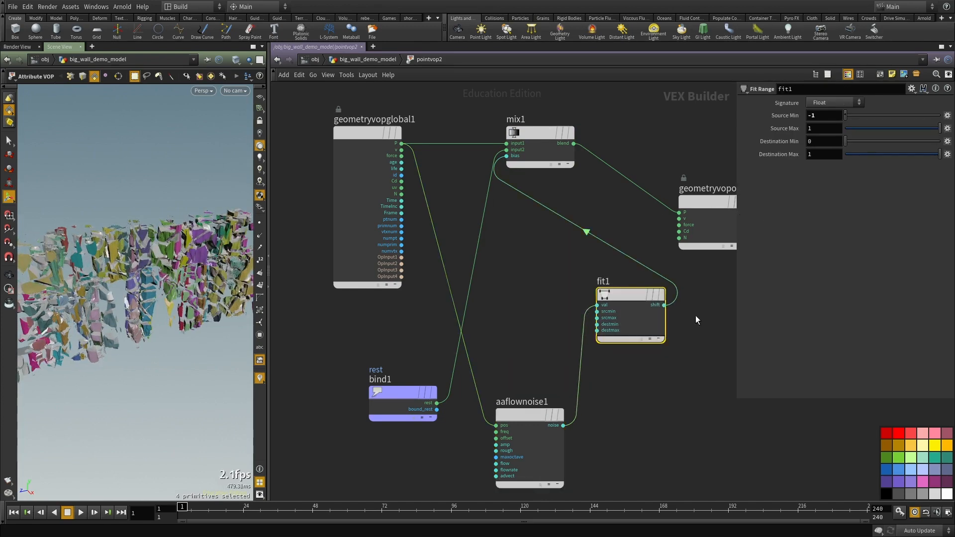
pyautogui.moveTo(884, 154); pyautogui.dragTo(942, 141)
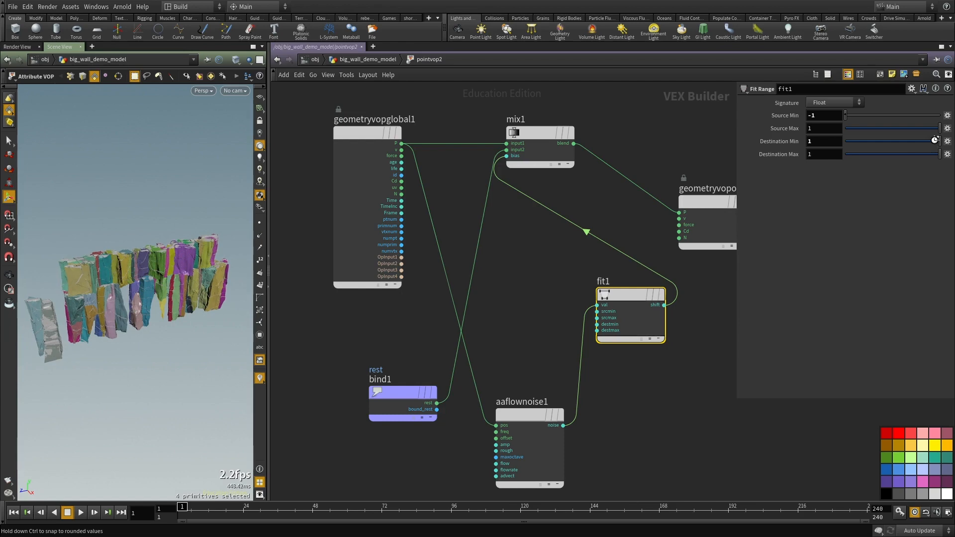
pyautogui.keyDown('alt'); pyautogui.moveTo(92, 287); pyautogui.dragTo(151, 290, button='right'); pyautogui.keyUp('alt')
pyautogui.moveTo(268, 210); pyautogui.dragTo(384, 211)
pyautogui.keyDown('alt'); pyautogui.moveTo(197, 260); pyautogui.dragTo(252, 245); pyautogui.keyUp('alt')
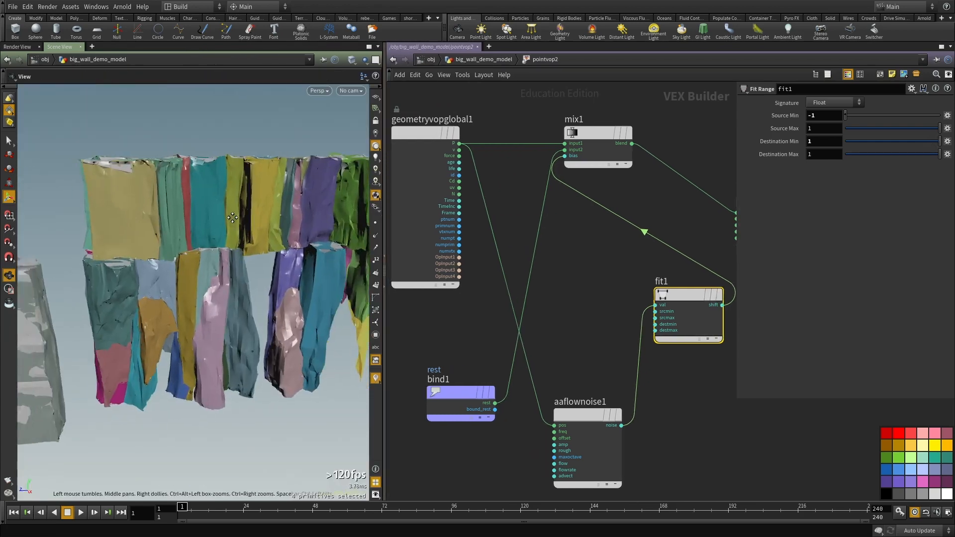
pyautogui.keyDown('alt'); pyautogui.moveTo(170, 186); pyautogui.dragTo(222, 184, button='right'); pyautogui.keyUp('alt')
pyautogui.keyDown('alt'); pyautogui.moveTo(222, 183); pyautogui.dragTo(250, 195, button='middle'); pyautogui.keyUp('alt')
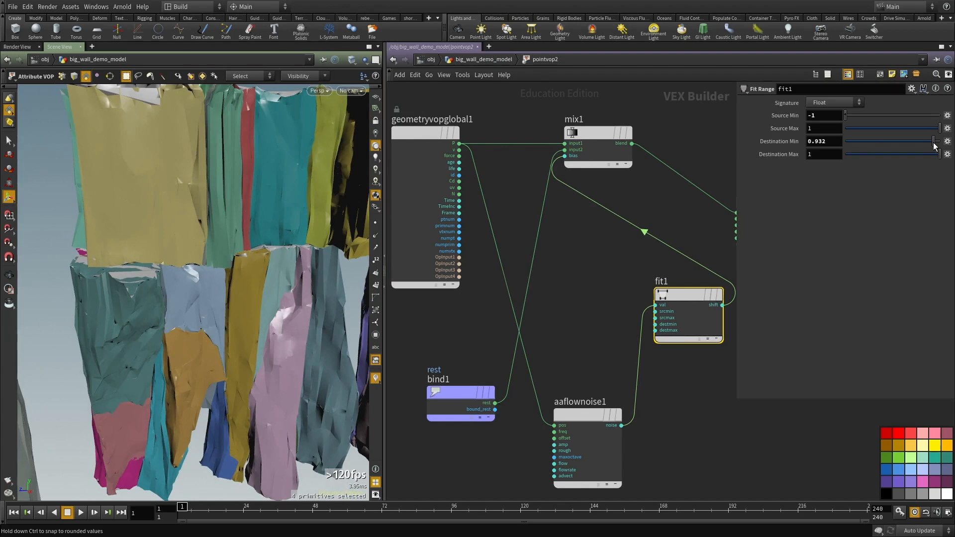
pyautogui.moveTo(934, 139); pyautogui.dragTo(938, 144)
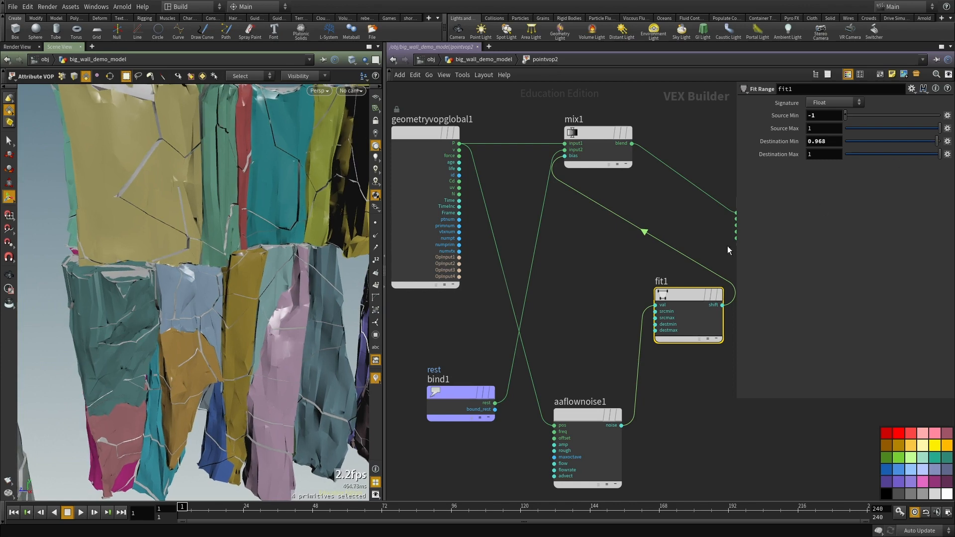
# Step: Readjust the 3D Frequency of aaflownoise1 and check the crack pattern across the wall
pyautogui.moveTo(563, 348); pyautogui.dragTo(602, 256, button='middle')
pyautogui.click(627, 323)
pyautogui.moveTo(627, 218); pyautogui.dragTo(622, 234, button='middle')
pyautogui.moveTo(223, 244)
pyautogui.keyDown('alt'); pyautogui.mouseDown()
pyautogui.moveTo(234, 224)
pyautogui.moveTo(207, 239)
pyautogui.moveTo(214, 235)
pyautogui.mouseUp(); pyautogui.keyUp('alt')
pyautogui.moveTo(779, 153); pyautogui.dragTo(835, 134, button='middle')
pyautogui.keyDown('alt'); pyautogui.moveTo(239, 269); pyautogui.dragTo(234, 330); pyautogui.keyUp('alt')
pyautogui.keyDown('alt'); pyautogui.moveTo(234, 330); pyautogui.dragTo(174, 286, button='right'); pyautogui.keyUp('alt')
pyautogui.keyDown('alt'); pyautogui.moveTo(174, 286); pyautogui.dragTo(513, 261); pyautogui.keyUp('alt')
pyautogui.moveTo(605, 224); pyautogui.dragTo(569, 271, button='middle')
# Step: Return to the big_wall_demo_model network and add a Merge node below pointvop2
pyautogui.press('u')
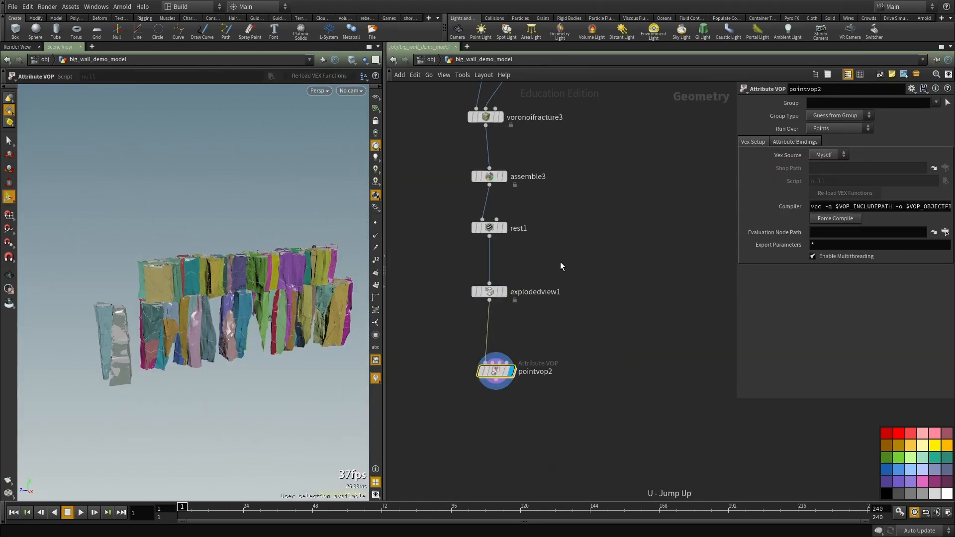
pyautogui.keyDown('alt'); pyautogui.moveTo(341, 278); pyautogui.dragTo(298, 314); pyautogui.keyUp('alt')
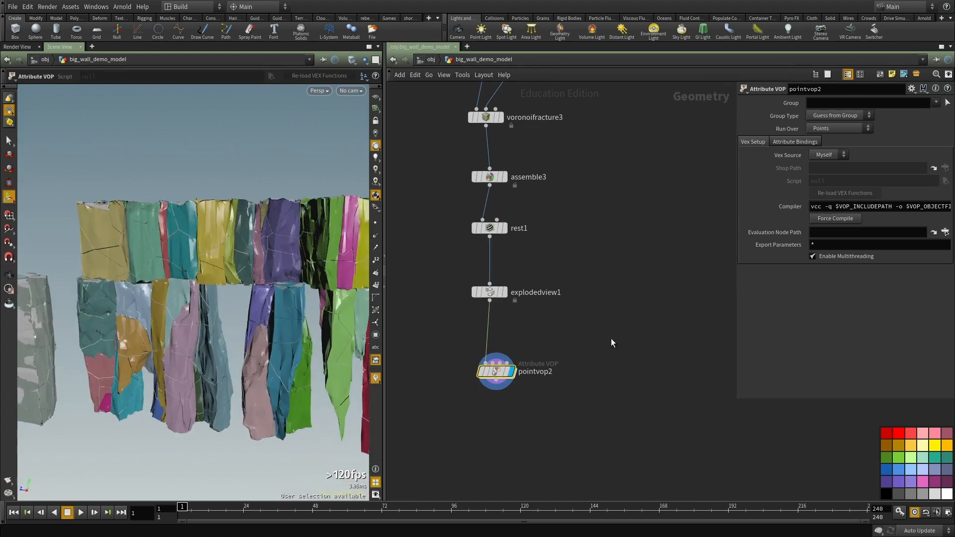
pyautogui.scroll(-2, 624, 339)
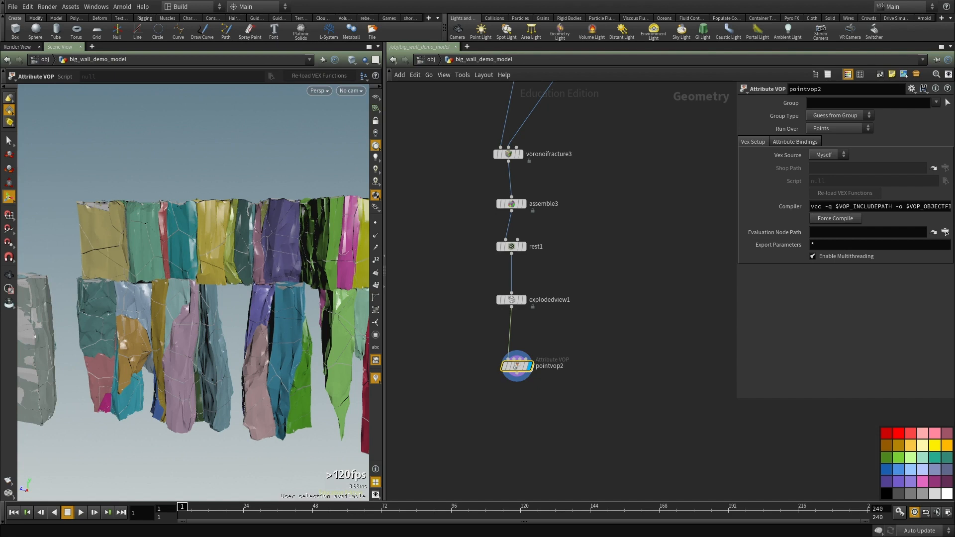
pyautogui.scroll(-3, 537, 388)
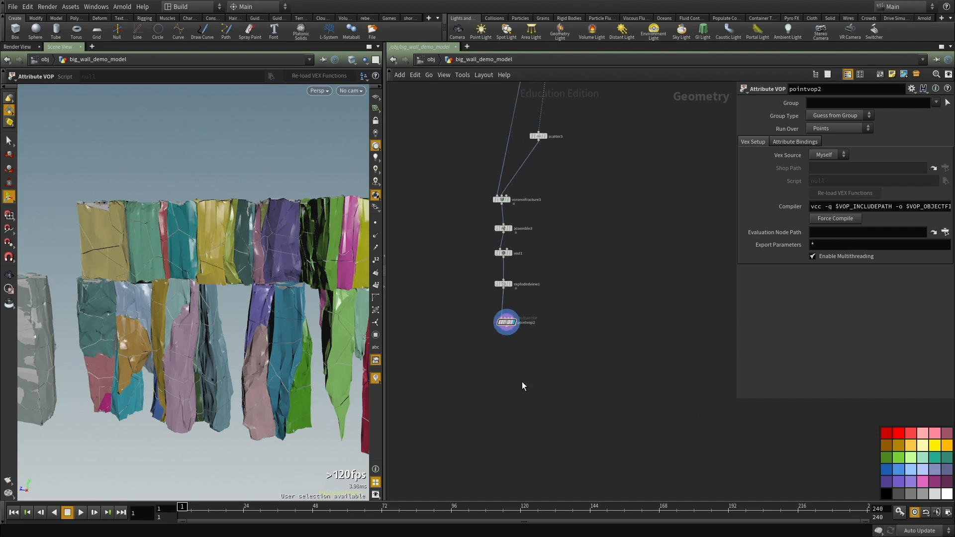
pyautogui.press('Tab')
pyautogui.write('merge')
pyautogui.press('Return')
pyautogui.click(521, 382)
pyautogui.scroll(2, 538, 368)
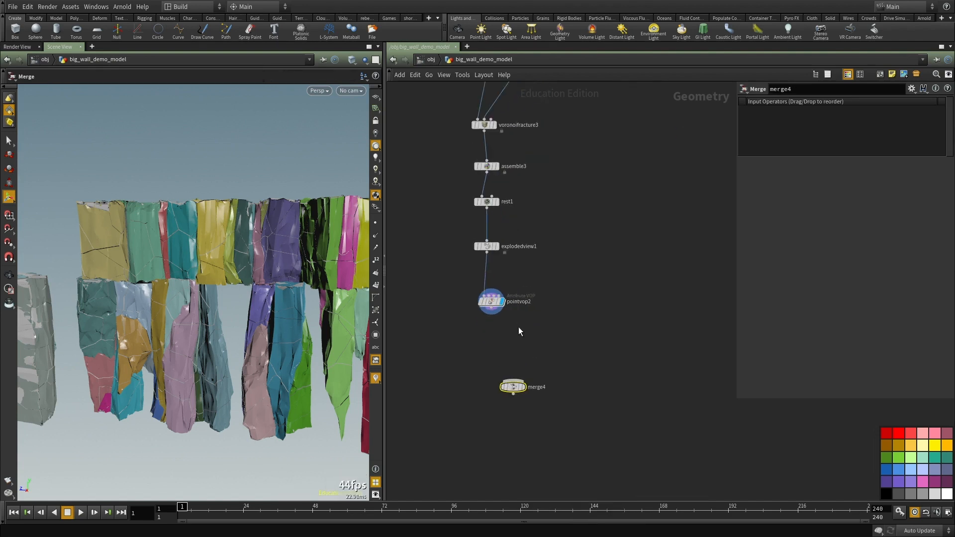
# Step: Connect the outputs of blast2 and pointvop2 to merge4 and display the merged result
pyautogui.click(493, 310)
pyautogui.click(512, 381)
pyautogui.click(513, 381)
pyautogui.scroll(-4, 584, 331)
pyautogui.scroll(2, 640, 110)
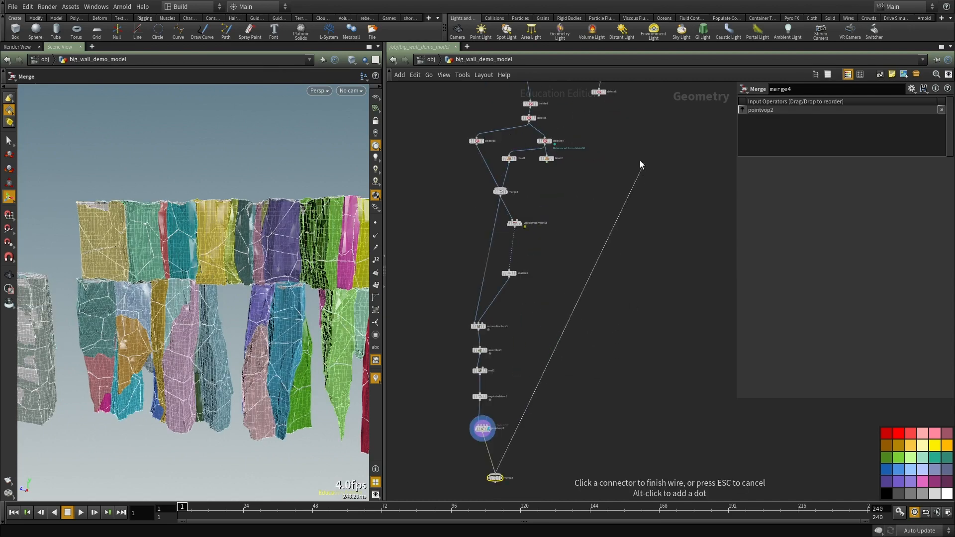
pyautogui.click(552, 165)
pyautogui.click(549, 164)
pyautogui.scroll(-4, 588, 287)
pyautogui.scroll(6, 556, 368)
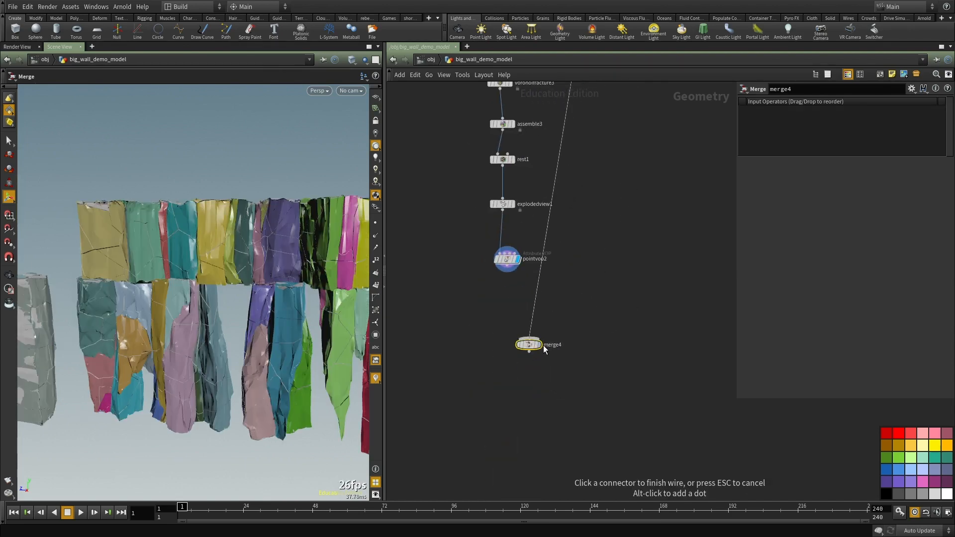
pyautogui.click(528, 336)
pyautogui.click(528, 336)
pyautogui.click(507, 271)
pyautogui.click(542, 344)
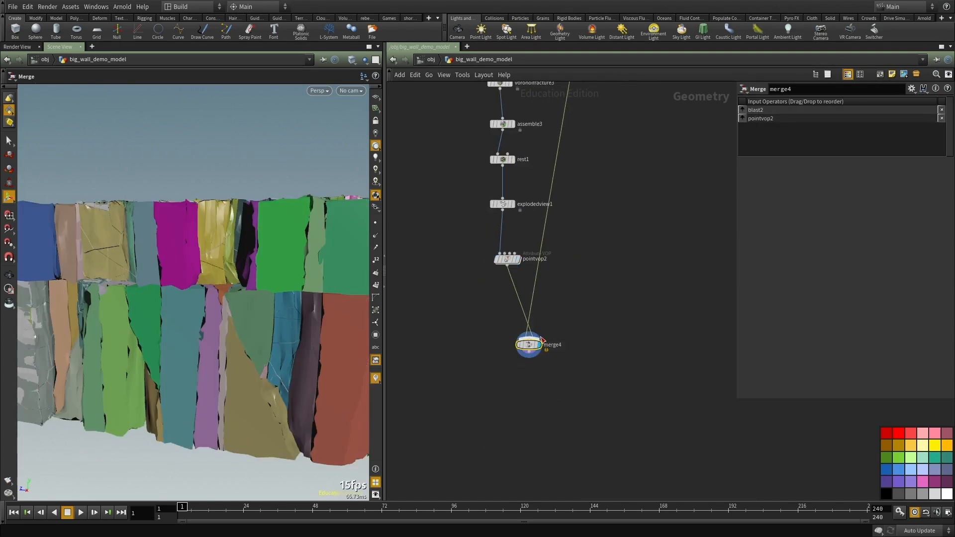
pyautogui.click(529, 352)
# Step: Examine the merged wall from several angles, checking how the cracked pieces sit among the intact ones
pyautogui.keyDown('alt'); pyautogui.moveTo(198, 337); pyautogui.dragTo(296, 341); pyautogui.keyUp('alt')
pyautogui.keyDown('alt'); pyautogui.moveTo(296, 341); pyautogui.dragTo(255, 320, button='right'); pyautogui.keyUp('alt')
pyautogui.keyDown('alt'); pyautogui.moveTo(256, 320); pyautogui.dragTo(287, 297); pyautogui.keyUp('alt')
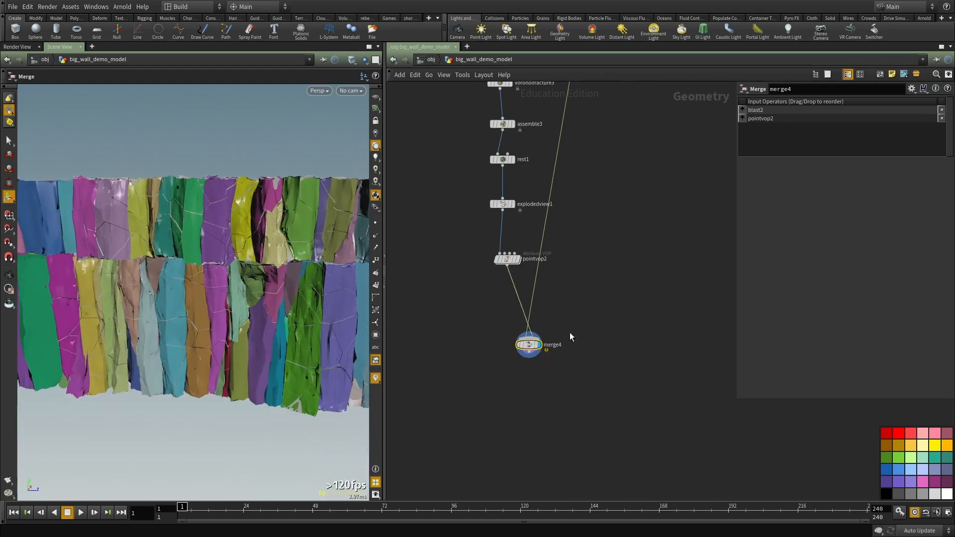
pyautogui.scroll(-3, 570, 351)
pyautogui.press('Escape')
pyautogui.moveTo(538, 352); pyautogui.dragTo(561, 354)
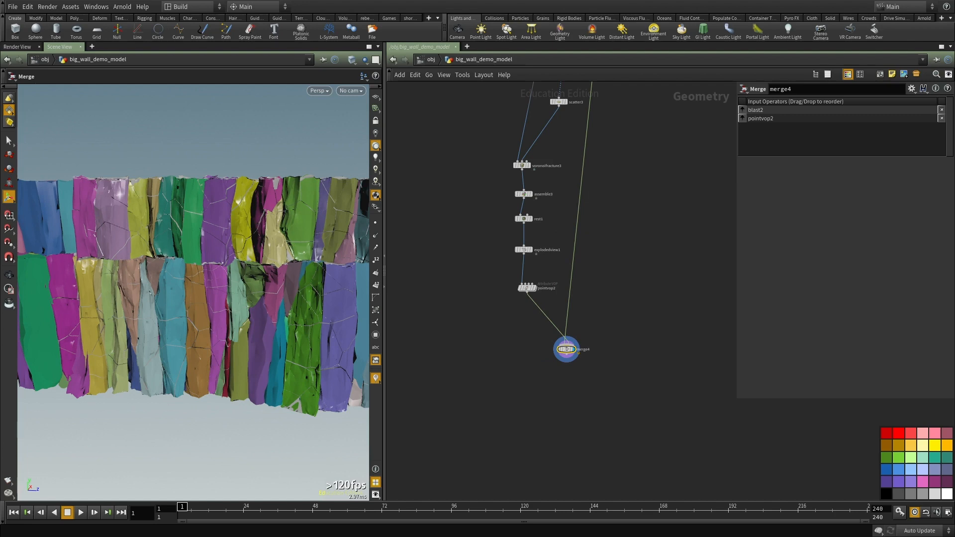
pyautogui.keyDown('alt'); pyautogui.moveTo(234, 293); pyautogui.dragTo(313, 289); pyautogui.keyUp('alt')
pyautogui.scroll(2, 581, 224)
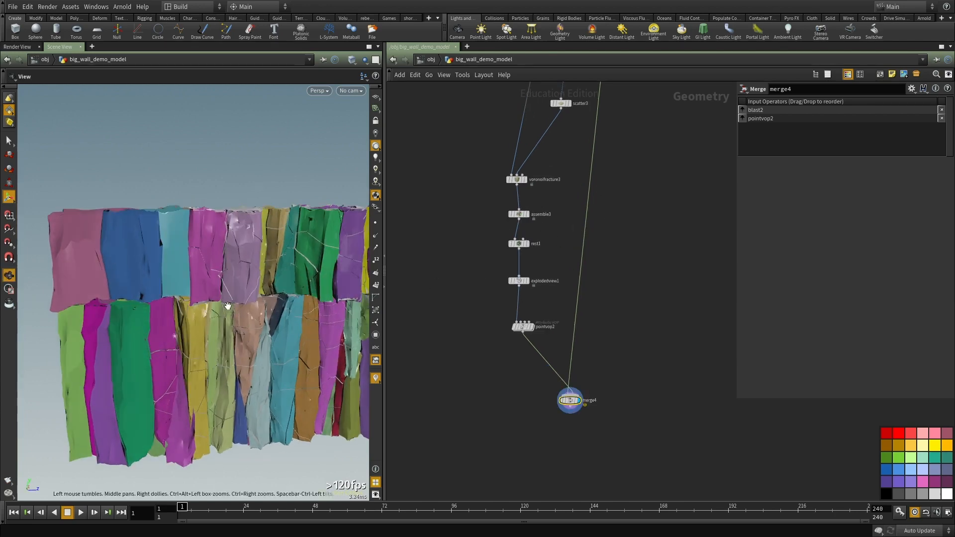
pyautogui.moveTo(227, 305); pyautogui.dragTo(309, 286)
pyautogui.moveTo(254, 257); pyautogui.dragTo(207, 272)
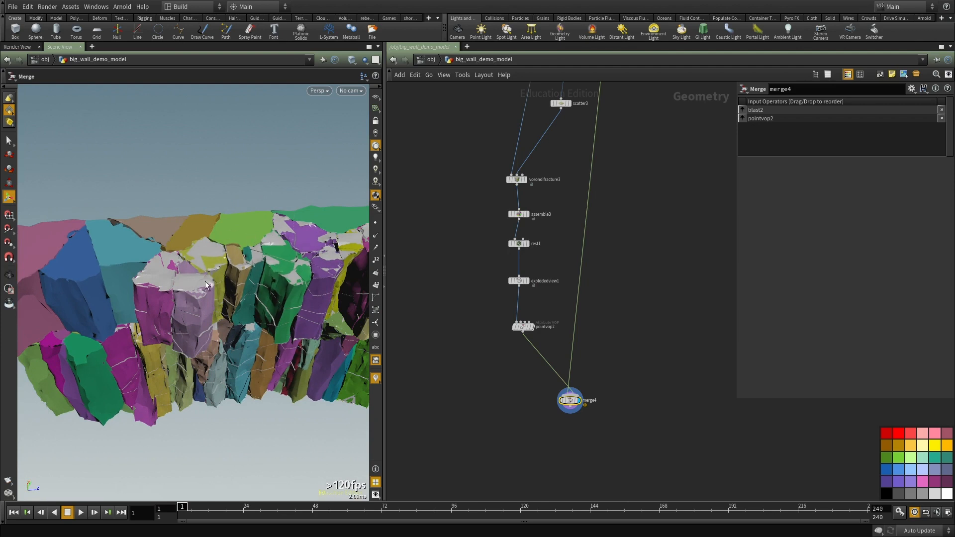
pyautogui.moveTo(650, 343); pyautogui.dragTo(623, 285, button='middle')
pyautogui.scroll(2, 578, 341)
pyautogui.moveTo(311, 343); pyautogui.dragTo(241, 318)
# Step: Add a For-Each Loop block below merge4
pyautogui.moveTo(557, 391); pyautogui.dragTo(553, 381, button='middle')
pyautogui.click(553, 381)
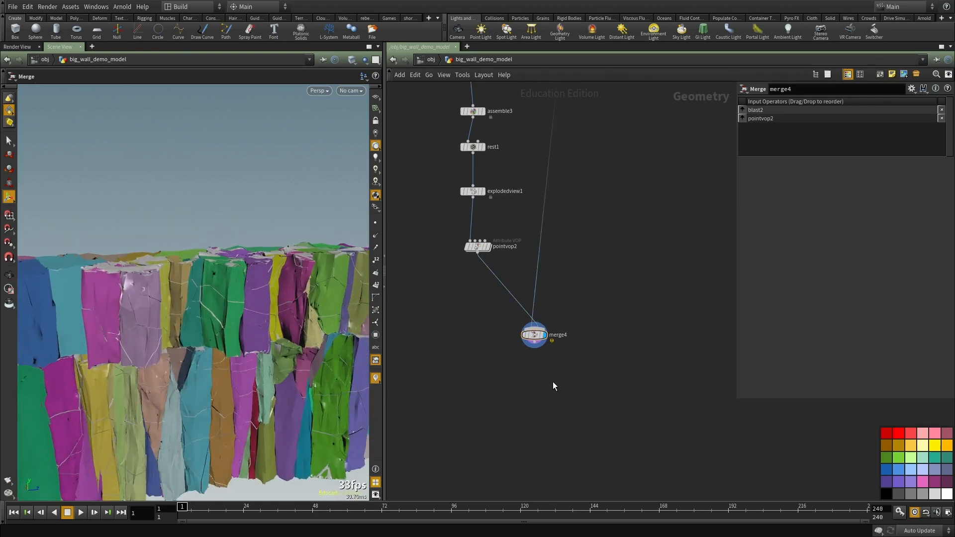
pyautogui.press('Tab')
pyautogui.write('for')
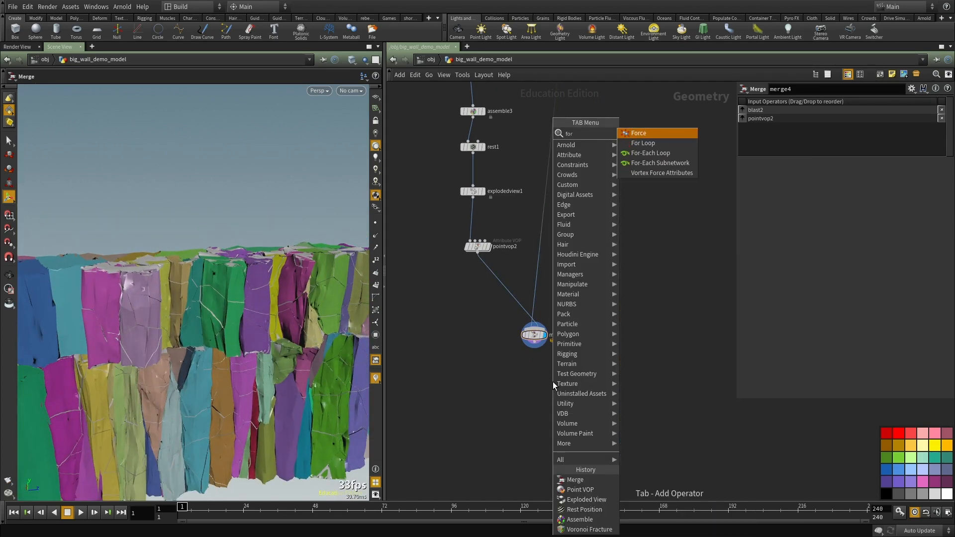
pyautogui.press('Escape')
pyautogui.press('Tab')
pyautogui.press('Escape')
pyautogui.press('Tab')
pyautogui.write('forea')
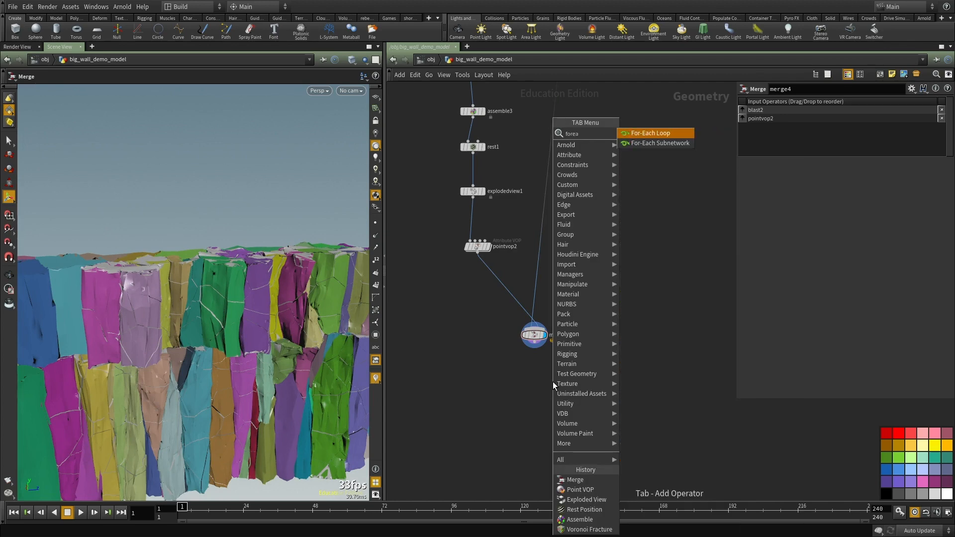
pyautogui.press('Return')
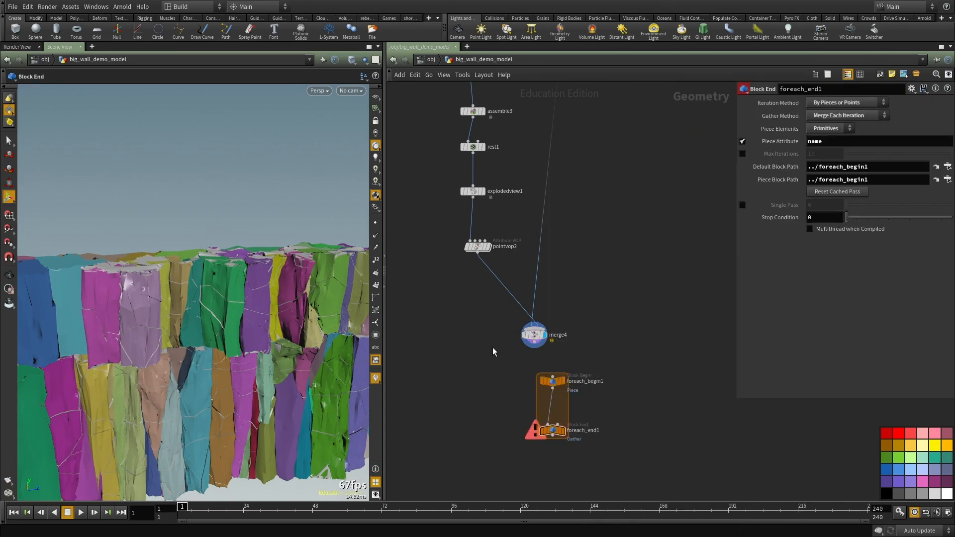
# Step: Connect merge4's output to foreach_begin1, display foreach_begin1 and frame its geometry in the viewport
pyautogui.scroll(4, 503, 349)
pyautogui.click(604, 404)
pyautogui.click(566, 334)
pyautogui.moveTo(655, 424); pyautogui.dragTo(565, 244, button='middle')
pyautogui.scroll(-1, 566, 243)
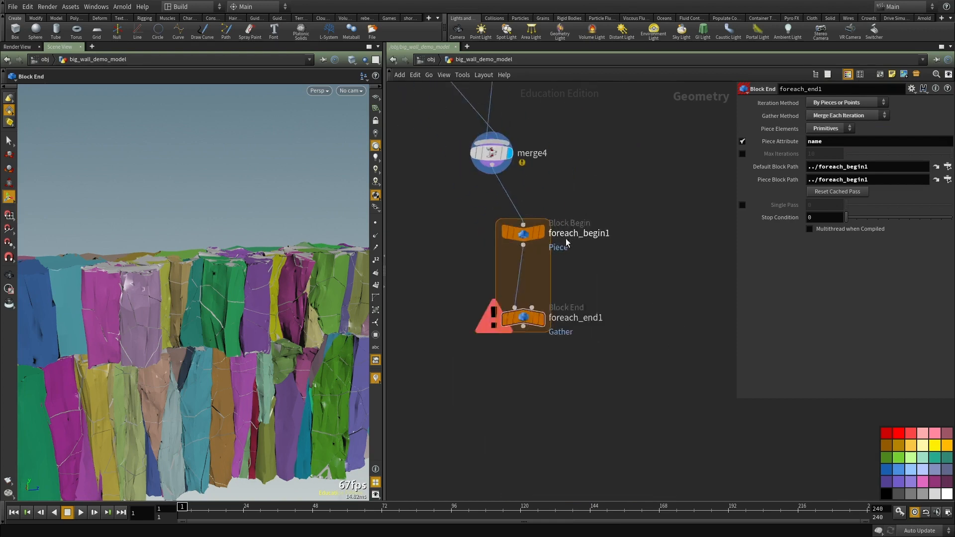
pyautogui.scroll(2, 566, 243)
pyautogui.click(531, 231)
pyautogui.hotkey('space', 'f')
pyautogui.keyDown('alt'); pyautogui.moveTo(178, 332); pyautogui.dragTo(234, 324); pyautogui.keyUp('alt')
# Step: Copy the assemble3 node
pyautogui.scroll(-4, 610, 438)
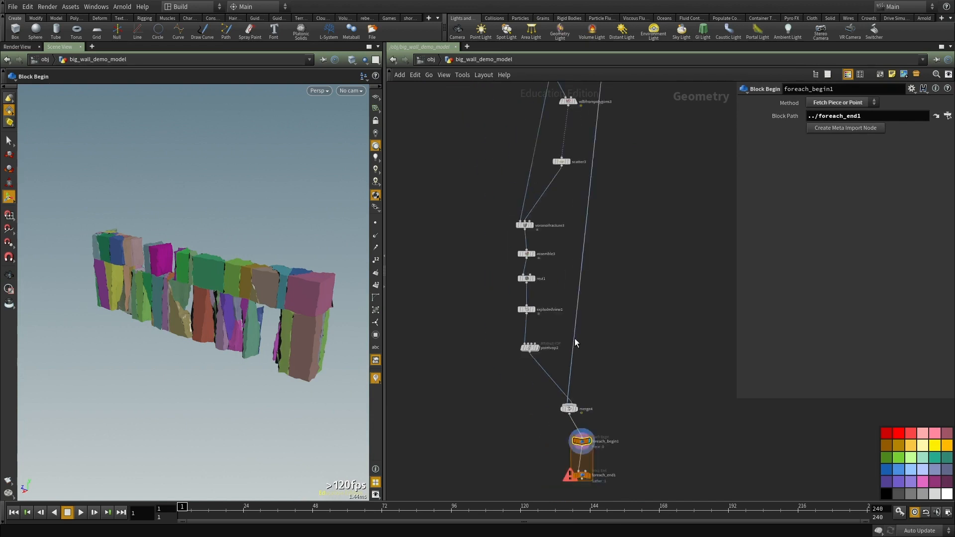
pyautogui.scroll(3, 576, 344)
pyautogui.moveTo(532, 208); pyautogui.dragTo(418, 158)
pyautogui.hotkey('ctrl', 'c')
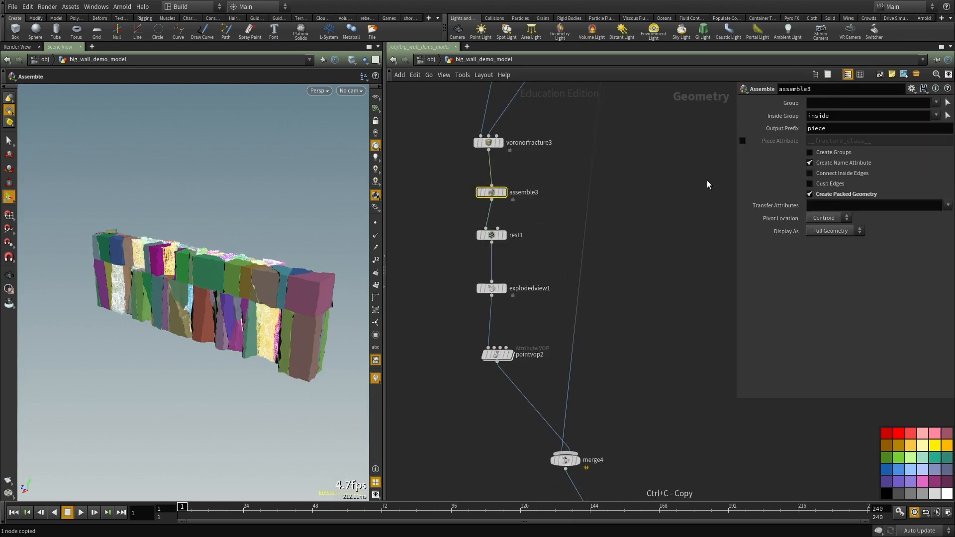
# Step: Turn off Create Name Attribute on assemble3 and check the attribute settings of voronoifracture3
pyautogui.moveTo(707, 180); pyautogui.dragTo(682, 270, button='middle')
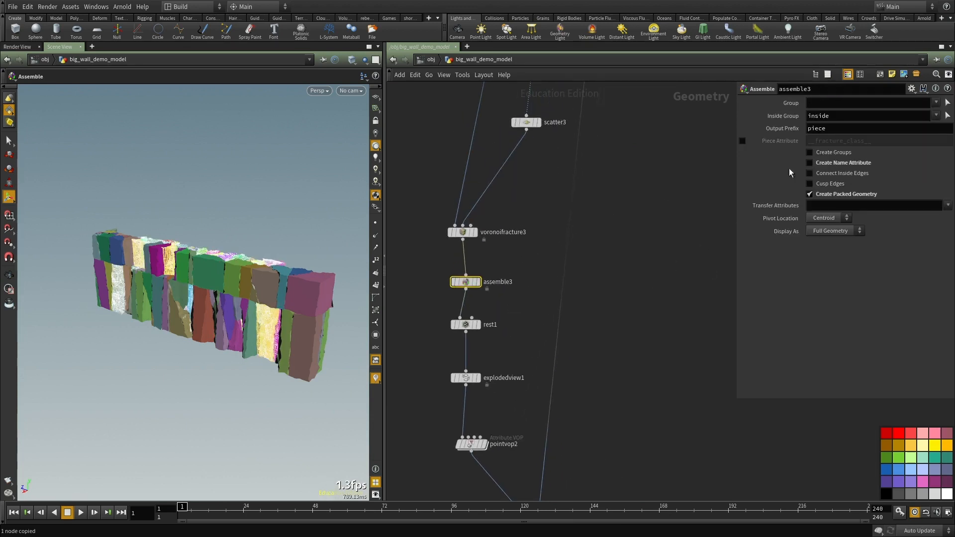
pyautogui.moveTo(417, 208); pyautogui.dragTo(532, 238)
pyautogui.click(868, 241)
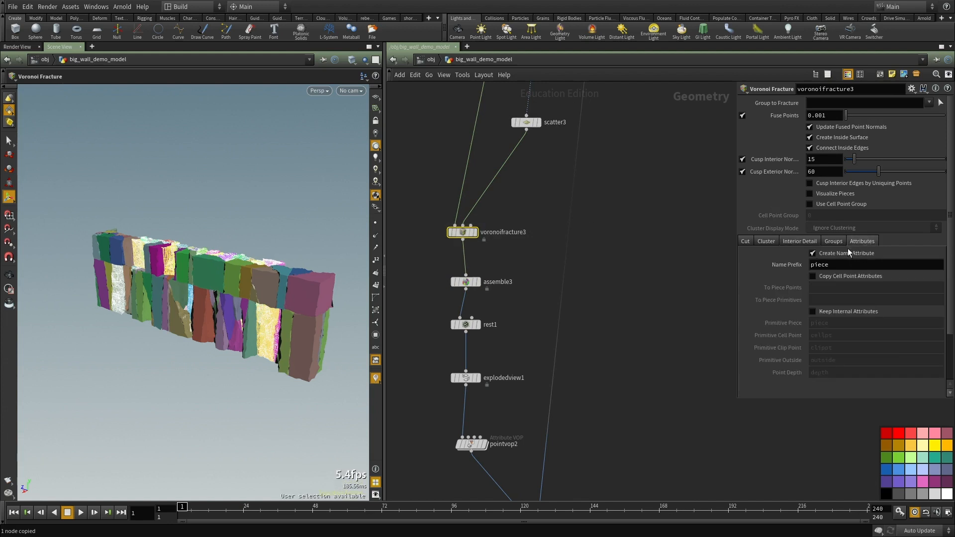
# Step: Paste the copied Assemble node and insert it into the wire between blast2 and merge4
pyautogui.moveTo(529, 268); pyautogui.dragTo(521, 245, button='middle')
pyautogui.click(531, 351)
pyautogui.hotkey('ctrl', 'v')
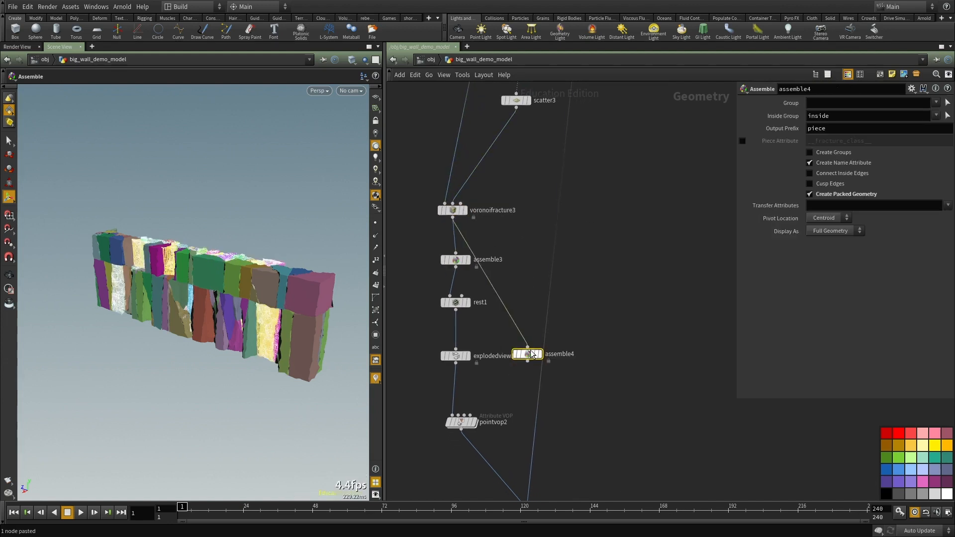
pyautogui.moveTo(619, 410); pyautogui.dragTo(615, 354, button='middle')
pyautogui.click(609, 362)
# Step: Compare the results of merge4 and foreach_begin1, and display the output of foreach_end1
pyautogui.moveTo(591, 461)
pyautogui.mouseDown(button='middle')
pyautogui.moveTo(587, 283)
pyautogui.moveTo(618, 277)
pyautogui.mouseUp(button='middle')
pyautogui.click(547, 336)
pyautogui.moveTo(591, 278); pyautogui.dragTo(471, 238)
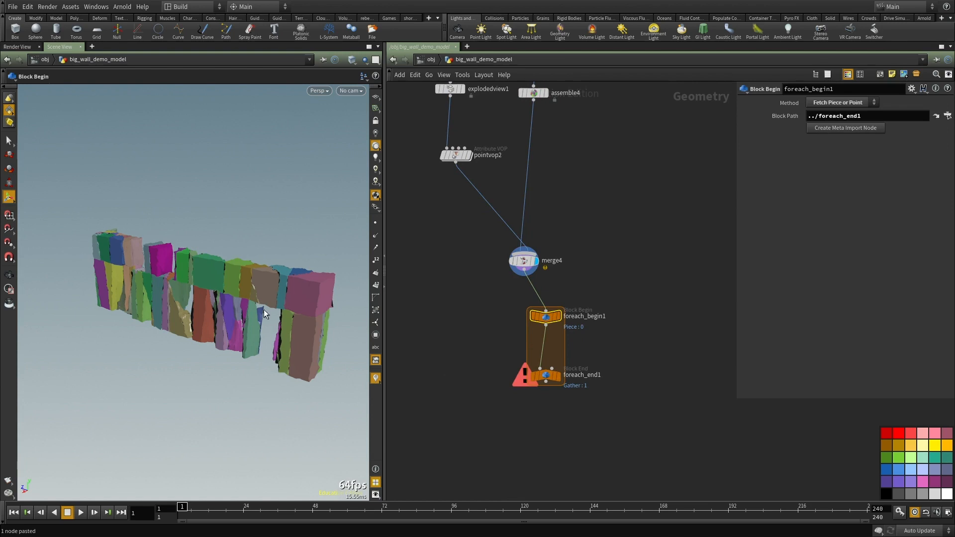
pyautogui.keyDown('alt'); pyautogui.moveTo(211, 323); pyautogui.dragTo(194, 282); pyautogui.keyUp('alt')
pyautogui.scroll(3, 590, 317)
pyautogui.moveTo(571, 280); pyautogui.dragTo(442, 216)
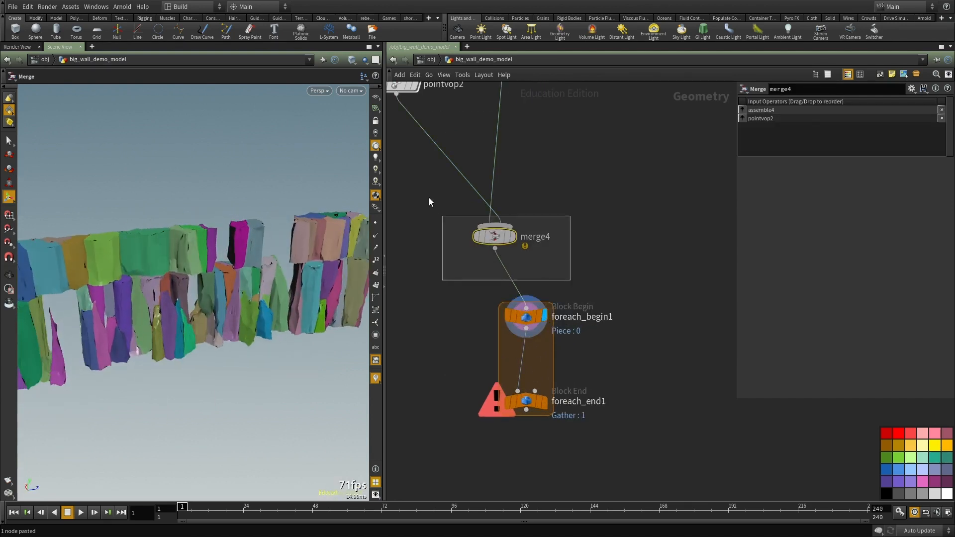
pyautogui.click(546, 401)
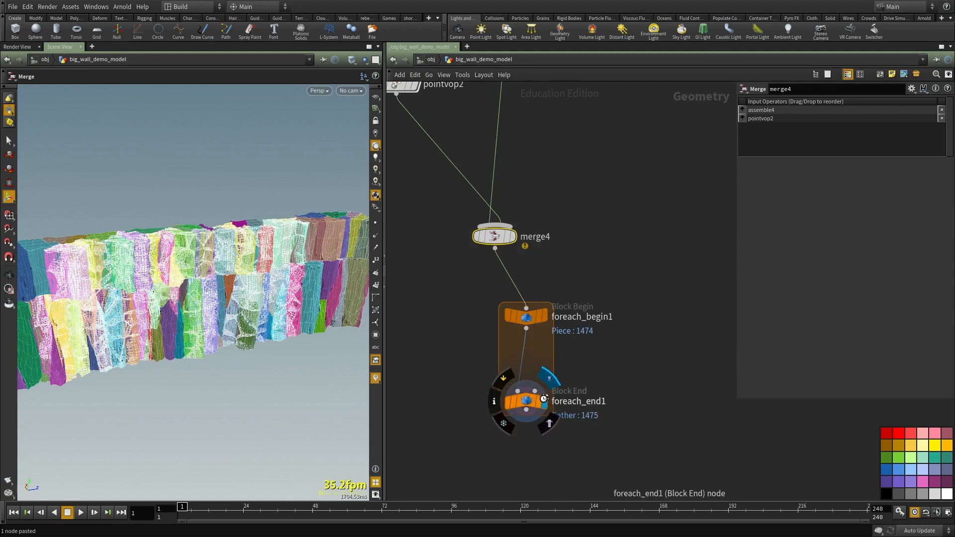
# Step: Select foreach_end1 to show its settings, and check the node info of merge4 for its attributes
pyautogui.click(527, 401)
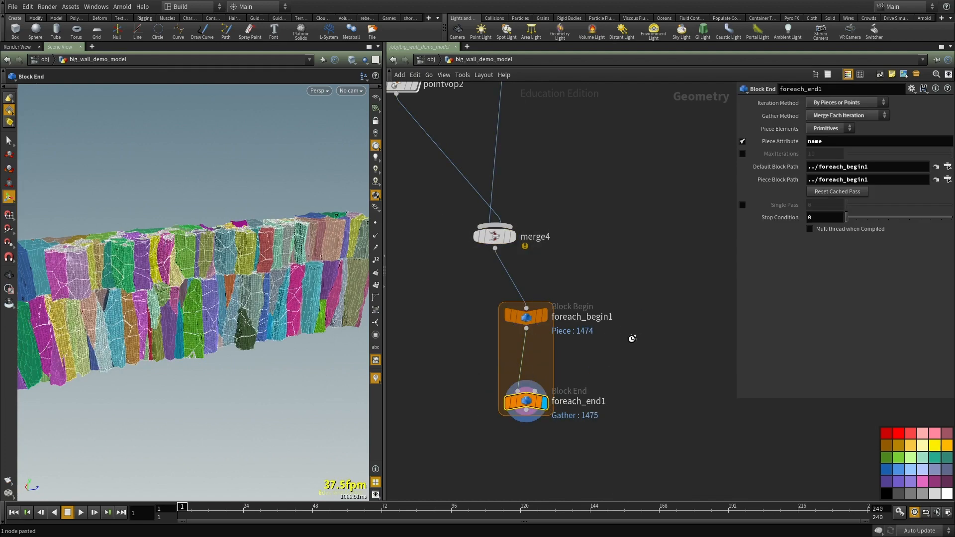
pyautogui.moveTo(517, 254); pyautogui.dragTo(557, 320, button='middle')
pyautogui.middleClick(536, 307)
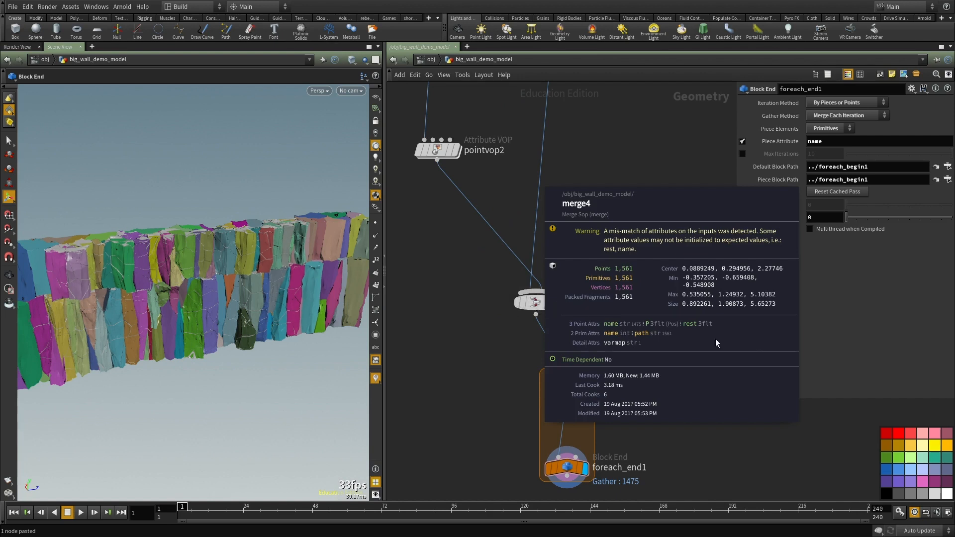
# Step: Add an Unpack node and insert it into the wire between merge4 and foreach_begin1
pyautogui.scroll(-3, 639, 320)
pyautogui.moveTo(638, 320); pyautogui.dragTo(646, 359, button='middle')
pyautogui.moveTo(572, 347); pyautogui.dragTo(573, 306)
pyautogui.press('Tab')
pyautogui.write('unpack')
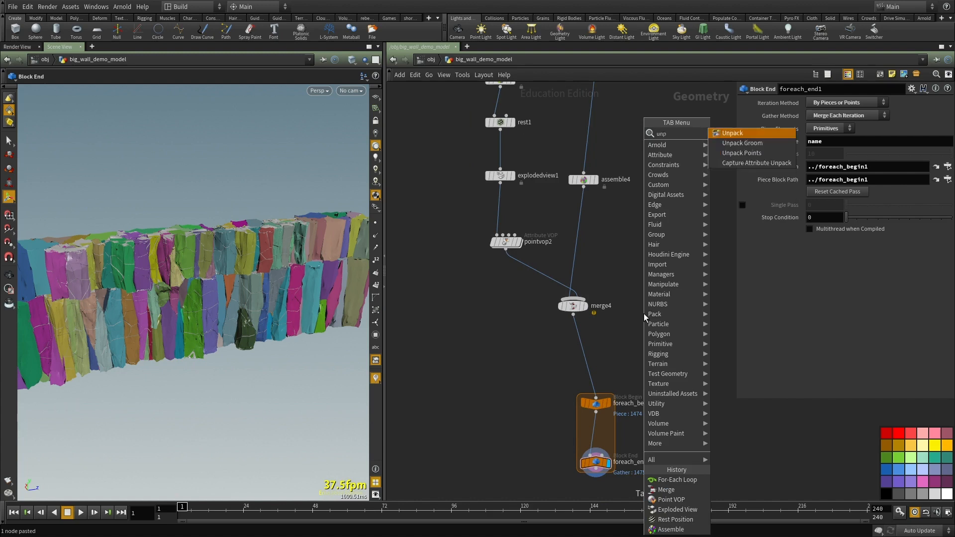
pyautogui.press('Return')
pyautogui.moveTo(643, 315); pyautogui.dragTo(573, 337)
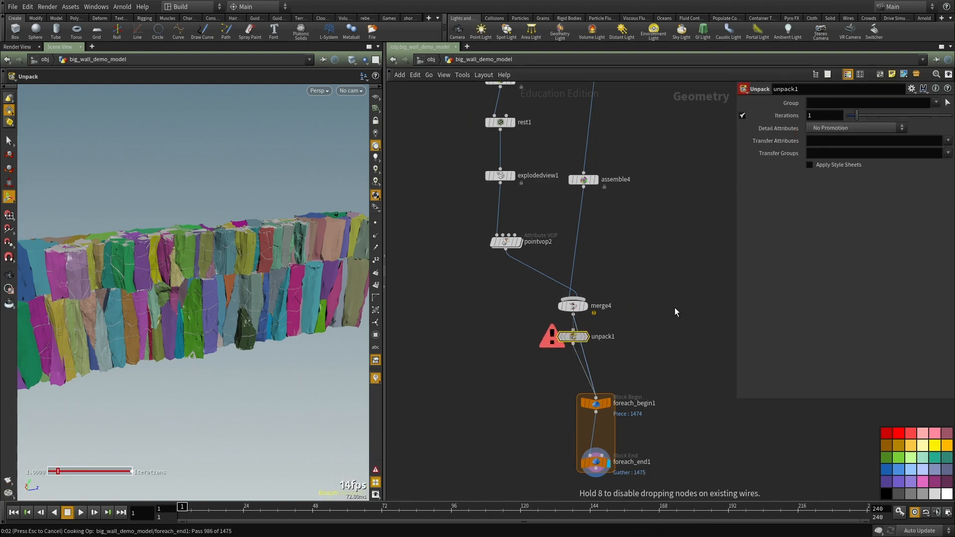
pyautogui.scroll(5, 667, 294)
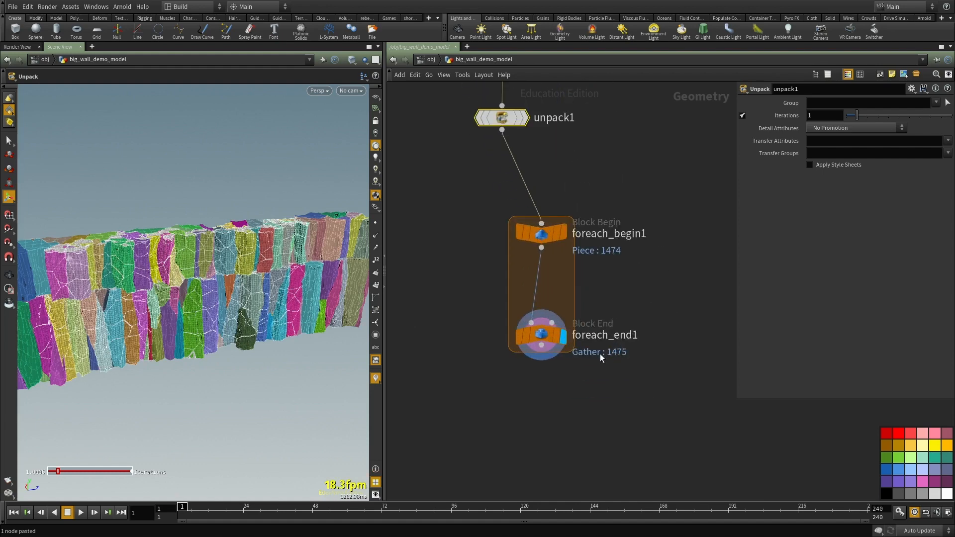
# Step: Display the output of foreach_begin1 and frame the single piece to inspect it
pyautogui.click(540, 332)
pyautogui.click(563, 233)
pyautogui.click(535, 234)
pyautogui.hotkey('space', 'g')
pyautogui.moveTo(211, 291); pyautogui.dragTo(215, 260)
pyautogui.moveTo(152, 298); pyautogui.dragTo(189, 299)
pyautogui.moveTo(189, 299); pyautogui.dragTo(53, 341, button='right')
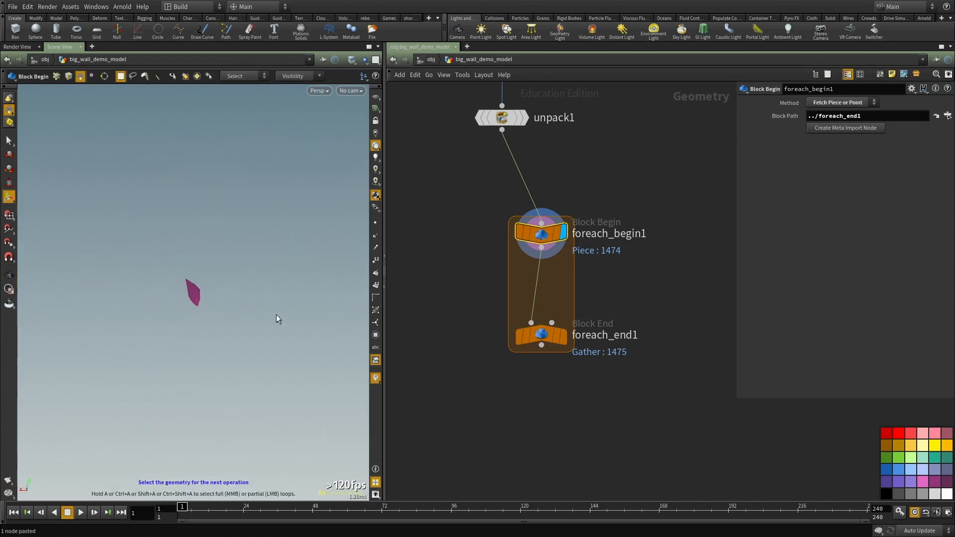
# Step: Move foreach_end1 further below foreach_begin1 to make room in the loop, and create a Meta Import node from foreach_begin1
pyautogui.moveTo(693, 239); pyautogui.dragTo(689, 185, button='middle')
pyautogui.scroll(1, 612, 224)
pyautogui.moveTo(516, 297); pyautogui.dragTo(519, 474)
pyautogui.press('Tab')
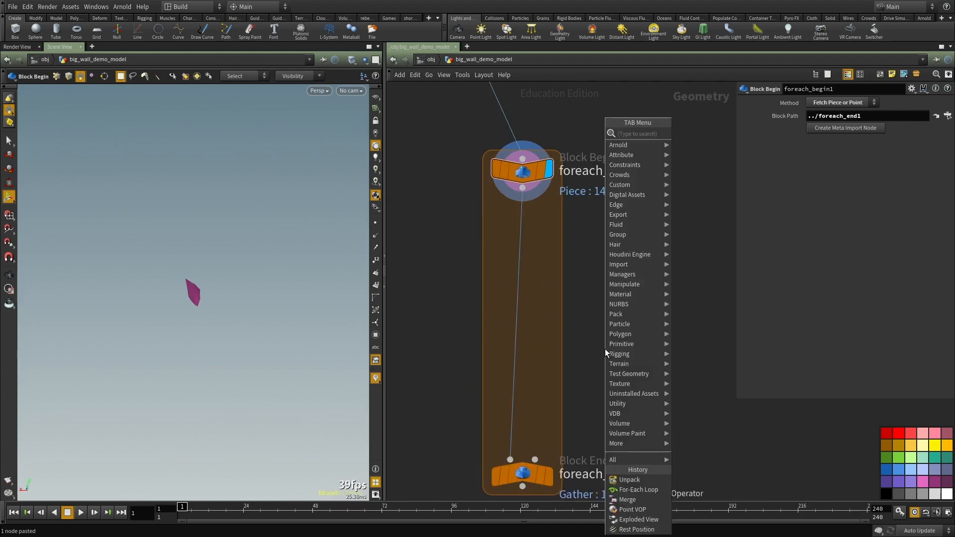
pyautogui.press('Escape')
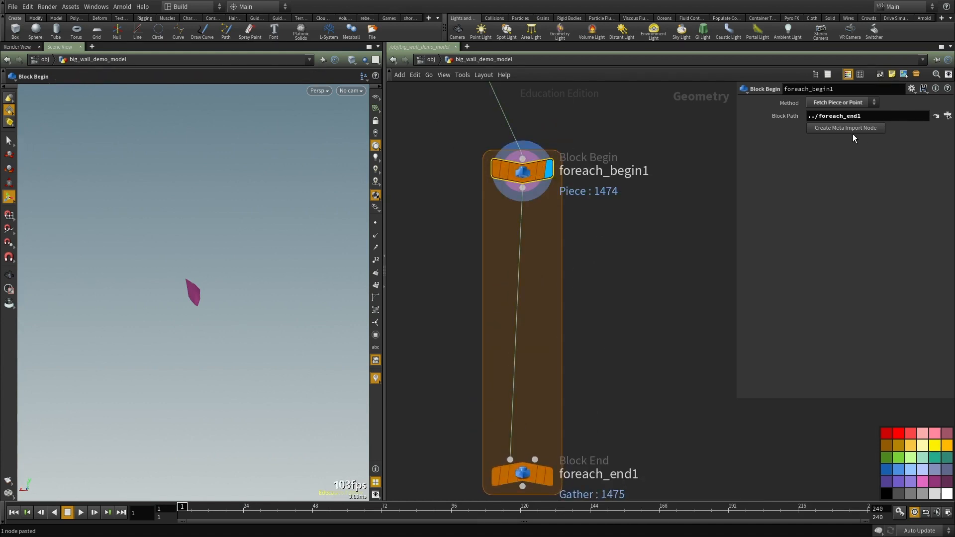
pyautogui.click(846, 128)
pyautogui.scroll(-2, 612, 254)
pyautogui.scroll(2, 551, 255)
pyautogui.press('Tab')
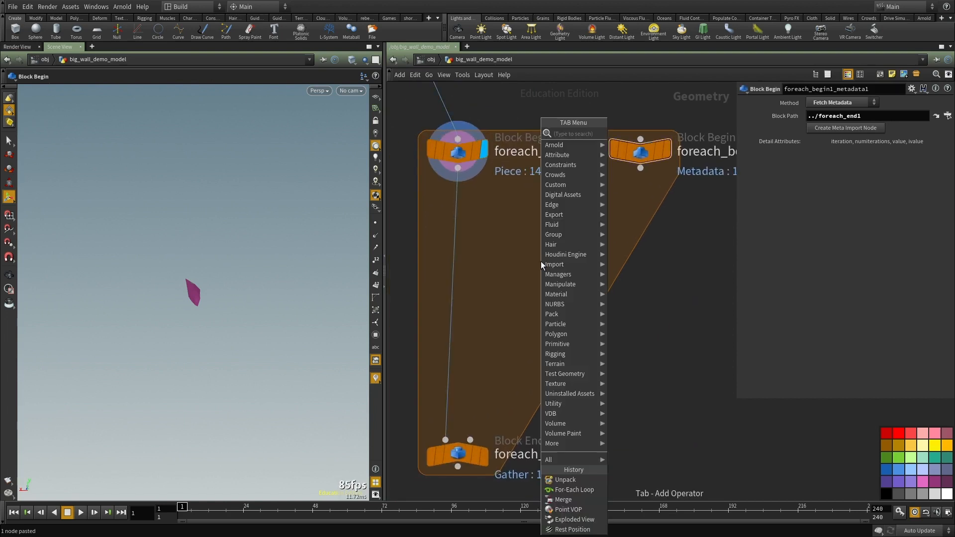
pyautogui.write('attr')
pyautogui.press('BackSpace')
pyautogui.press('BackSpace')
pyautogui.press('BackSpace')
pyautogui.press('BackSpace')
pyautogui.press('Escape')
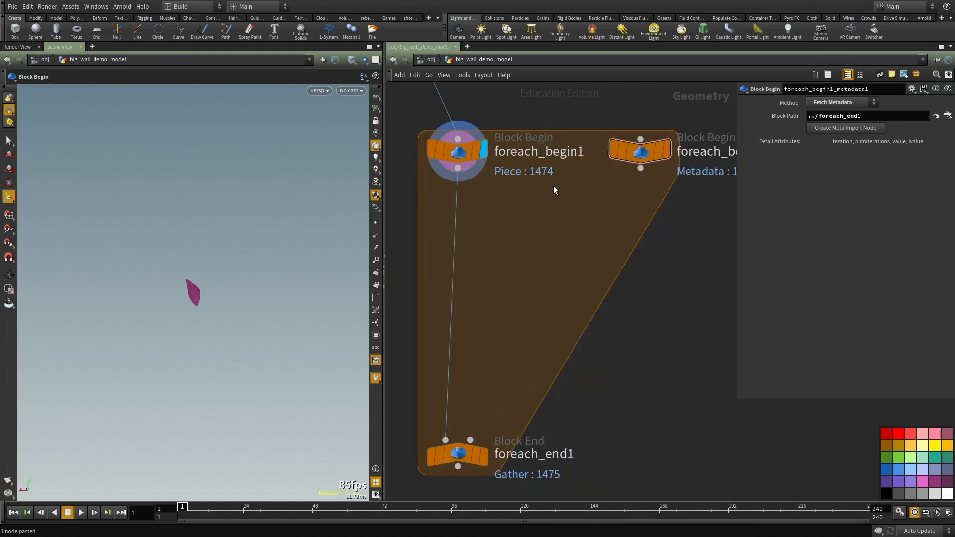
# Step: Insert an Attribute Create node between foreach_begin1 and foreach_end1 and name its attribute id
pyautogui.press('Tab')
pyautogui.write('crea')
pyautogui.click(651, 143)
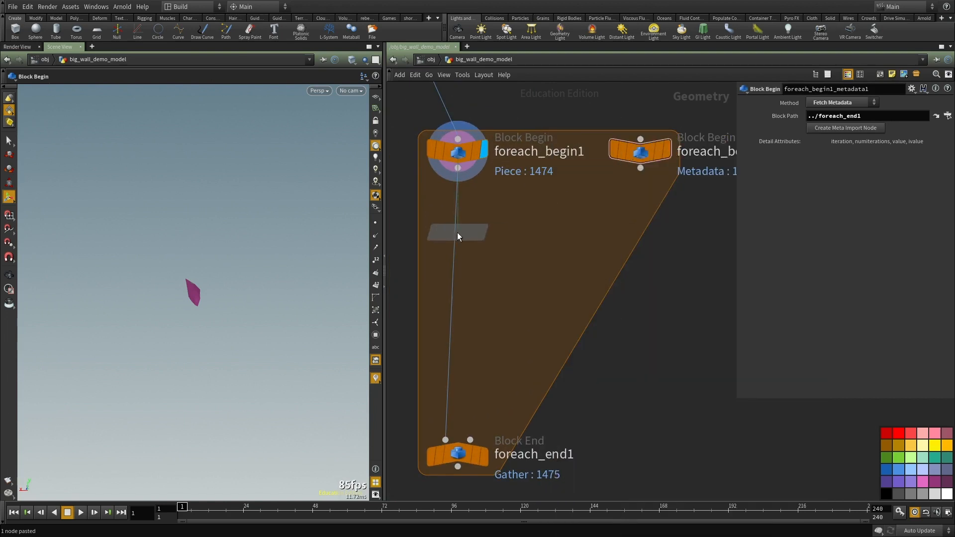
pyautogui.click(459, 232)
pyautogui.moveTo(456, 230)
pyautogui.mouseDown()
pyautogui.moveTo(443, 249)
pyautogui.moveTo(455, 248)
pyautogui.mouseUp()
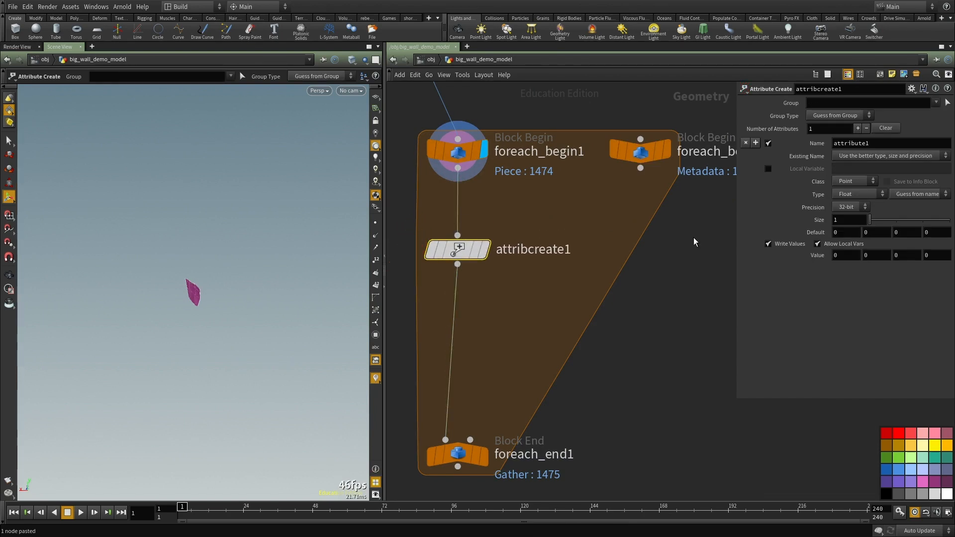
pyautogui.moveTo(870, 145); pyautogui.dragTo(608, 142)
pyautogui.write('id')
# Step: Set the id attribute's first value to detail("../foreach_begin1_metadata1", "iteration", 0) and its type to Integer
pyautogui.moveTo(560, 241); pyautogui.dragTo(584, 271, button='middle')
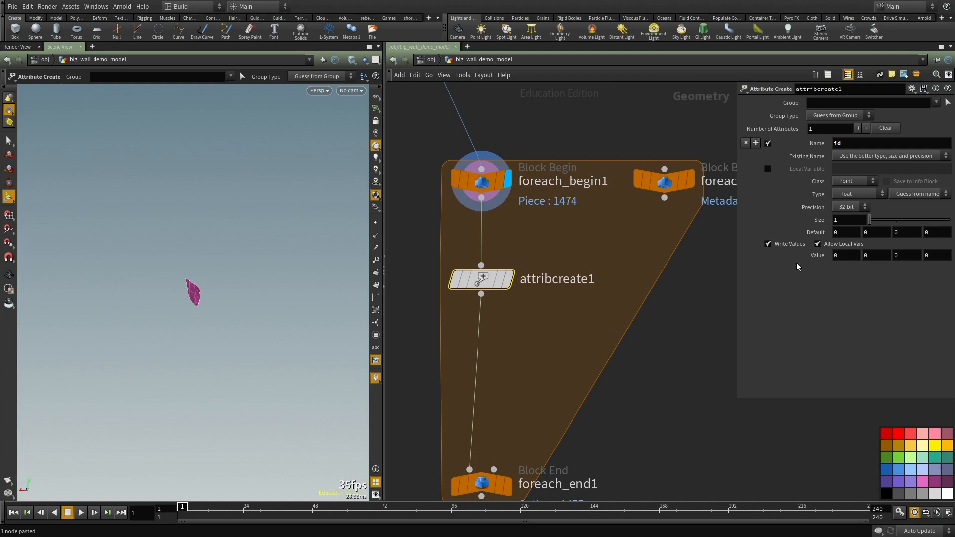
pyautogui.moveTo(844, 255); pyautogui.dragTo(694, 257)
pyautogui.write('detail()')
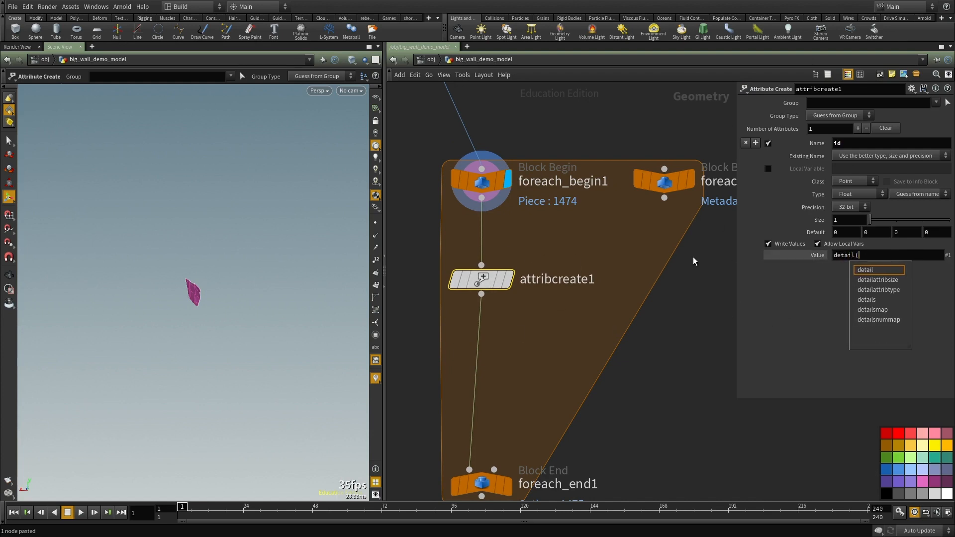
pyautogui.press('Left')
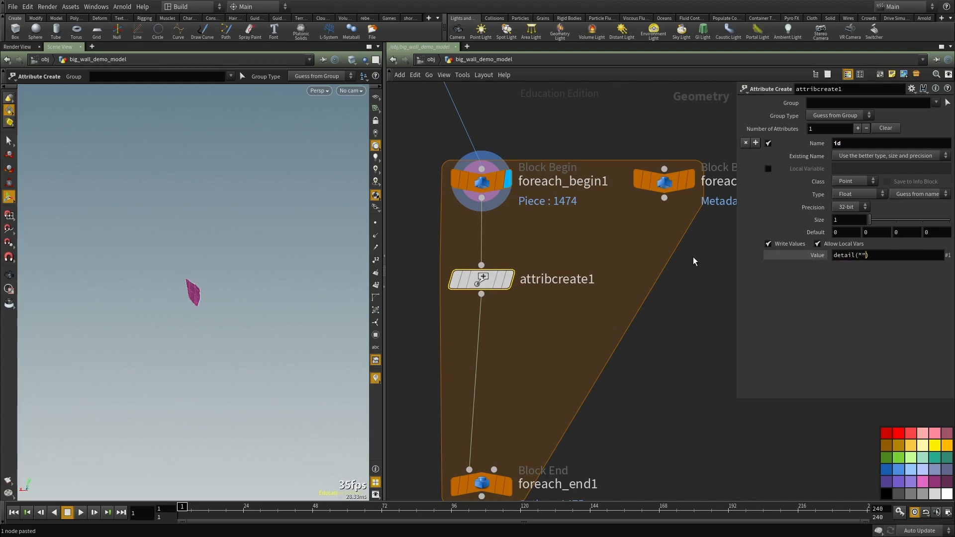
pyautogui.write('"../fir')
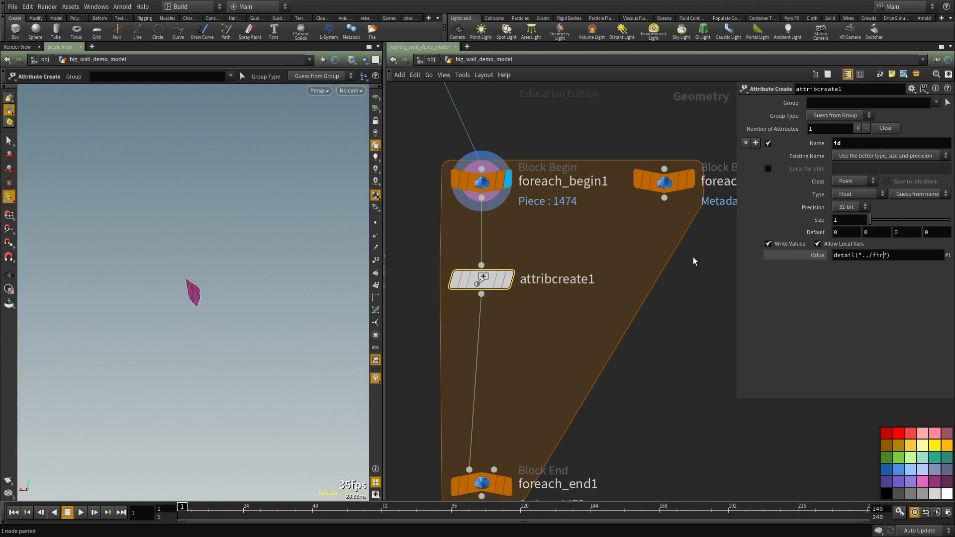
pyautogui.press('BackSpace')
pyautogui.write('or')
pyautogui.press('Down')
pyautogui.press('Return')
pyautogui.write(', "iteration", 0')
pyautogui.press('Return')
pyautogui.click(858, 195)
pyautogui.click(854, 216)
# Step: Add a Fuse node and insert it into the wire between foreach_begin1 and attribcreate1
pyautogui.moveTo(608, 251); pyautogui.dragTo(615, 203, button='middle')
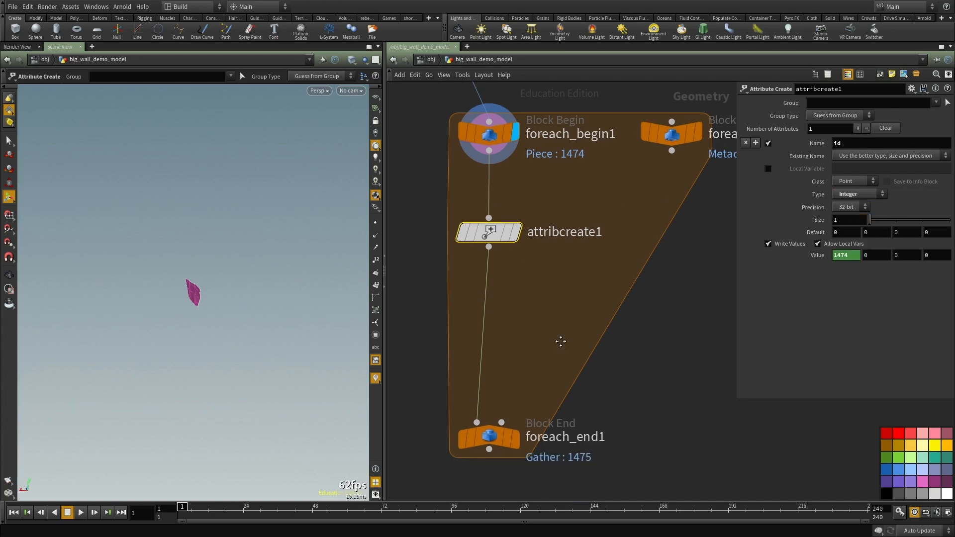
pyautogui.moveTo(556, 344); pyautogui.dragTo(560, 285, button='middle')
pyautogui.moveTo(558, 219); pyautogui.dragTo(558, 277, button='middle')
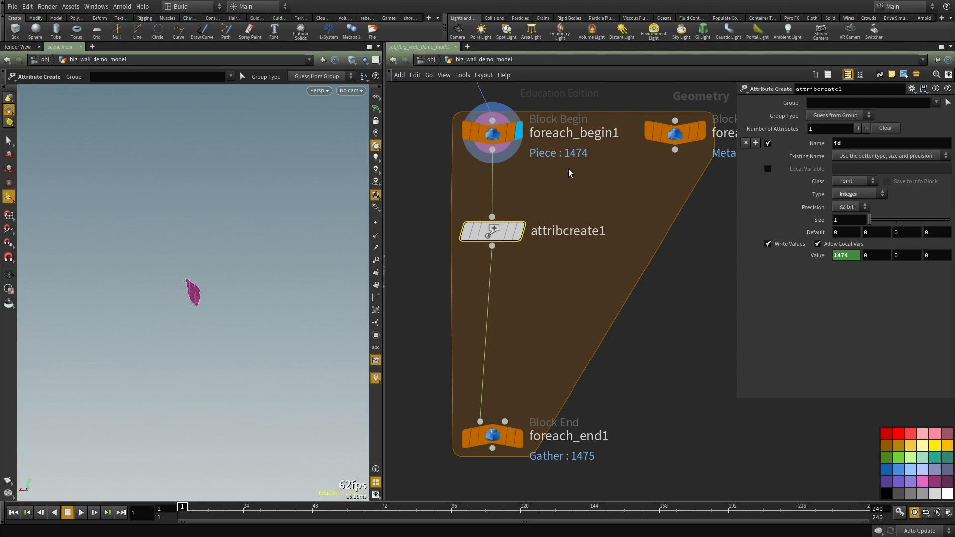
pyautogui.moveTo(560, 252); pyautogui.dragTo(574, 273, button='middle')
pyautogui.press('Tab')
pyautogui.write('fus')
pyautogui.press('Return')
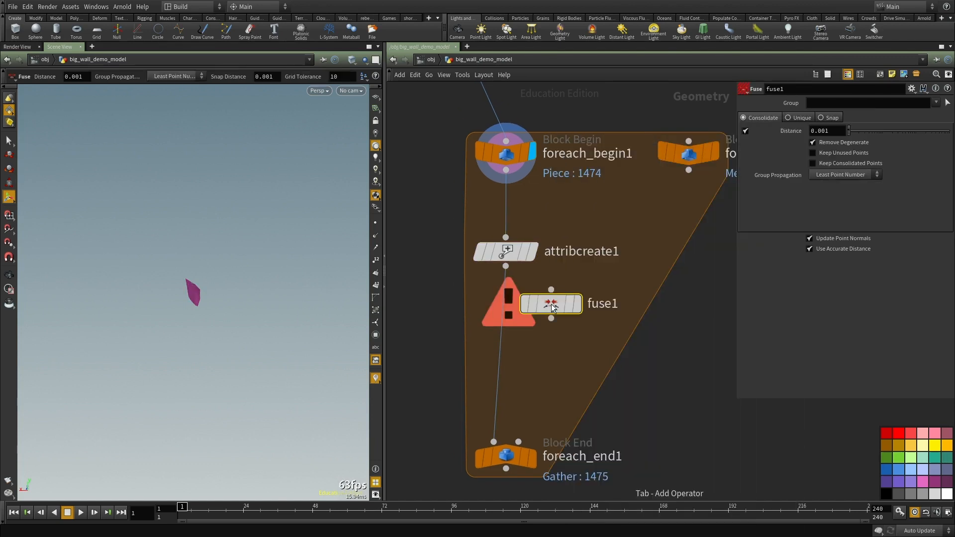
pyautogui.click(511, 205)
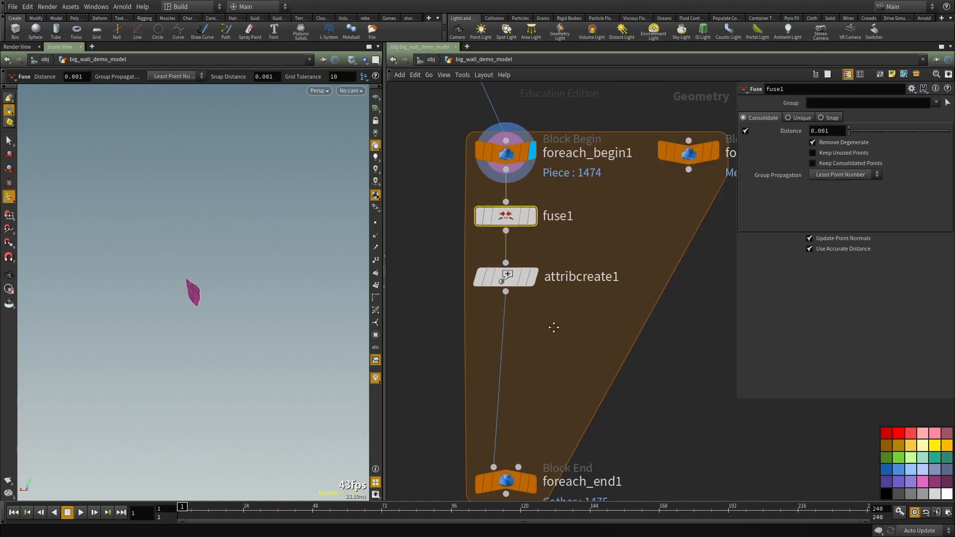
# Step: Display the output of foreach_end1 and frame the wall in the viewport
pyautogui.moveTo(536, 454); pyautogui.dragTo(530, 324, button='middle')
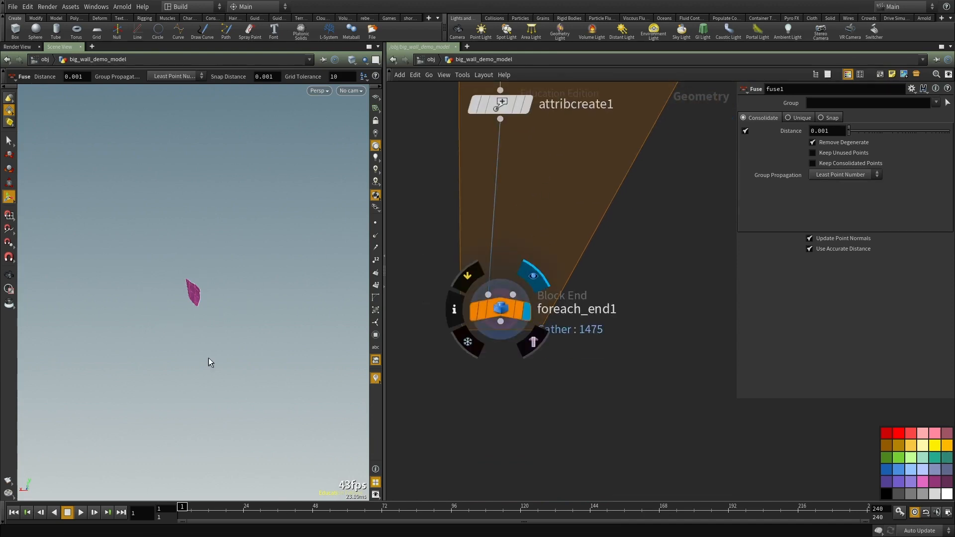
pyautogui.hotkey('space', 'g')
pyautogui.moveTo(231, 342); pyautogui.dragTo(220, 309)
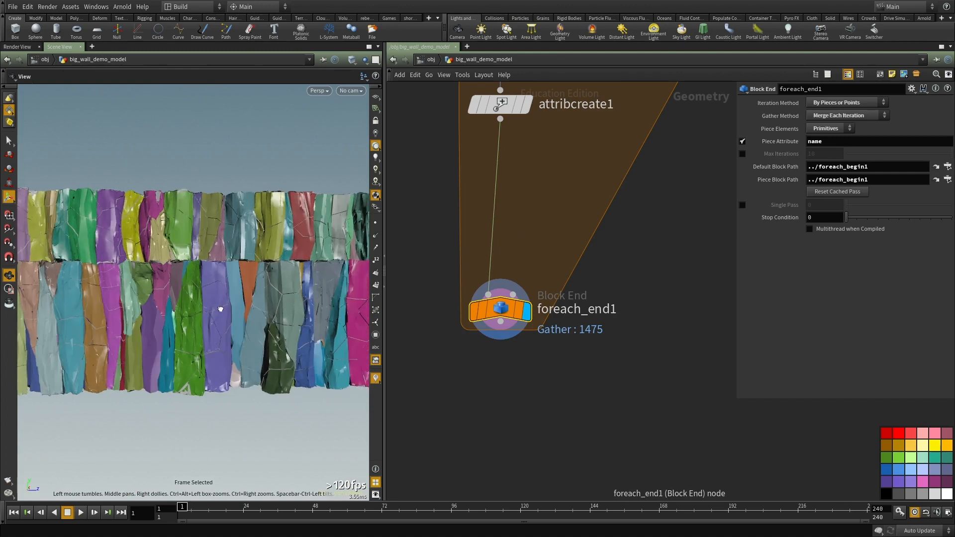
# Step: Append an Attribute Delete node to foreach_end1, set it to remove the Cd point and primitive attributes, and display its output
pyautogui.moveTo(534, 454); pyautogui.dragTo(529, 362, button='middle')
pyautogui.press('Tab')
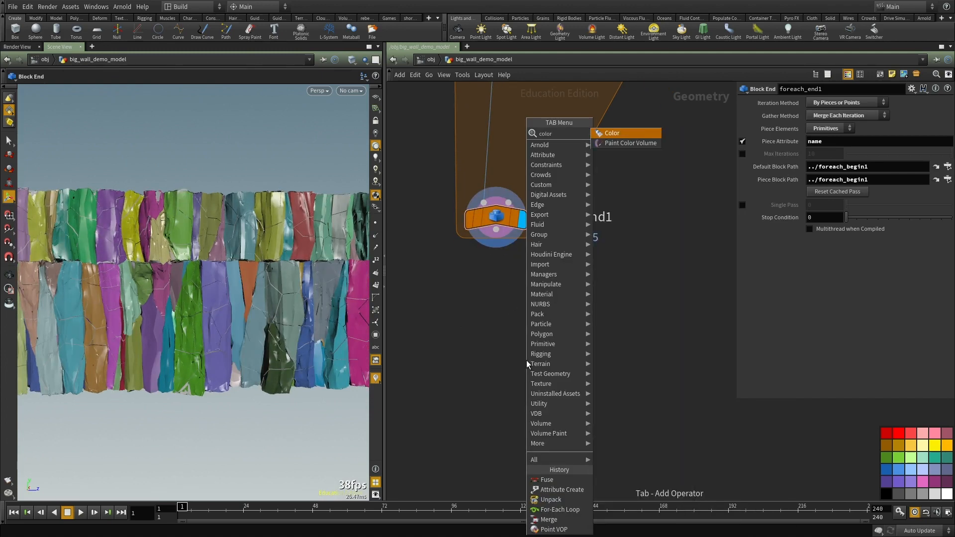
pyautogui.write('delete')
pyautogui.press('Down')
pyautogui.press('Return')
pyautogui.click(527, 360)
pyautogui.click(853, 99)
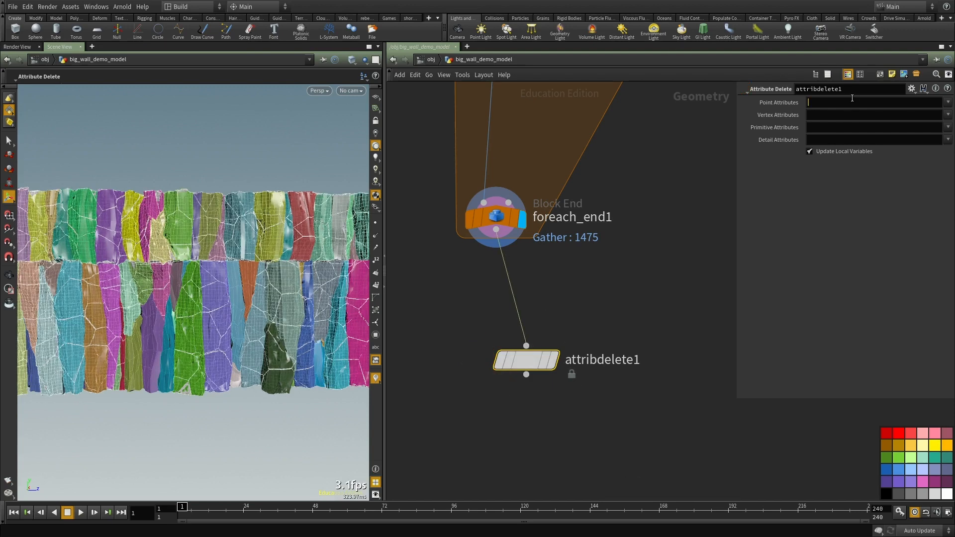
pyautogui.moveTo(684, 266); pyautogui.dragTo(690, 198, button='middle')
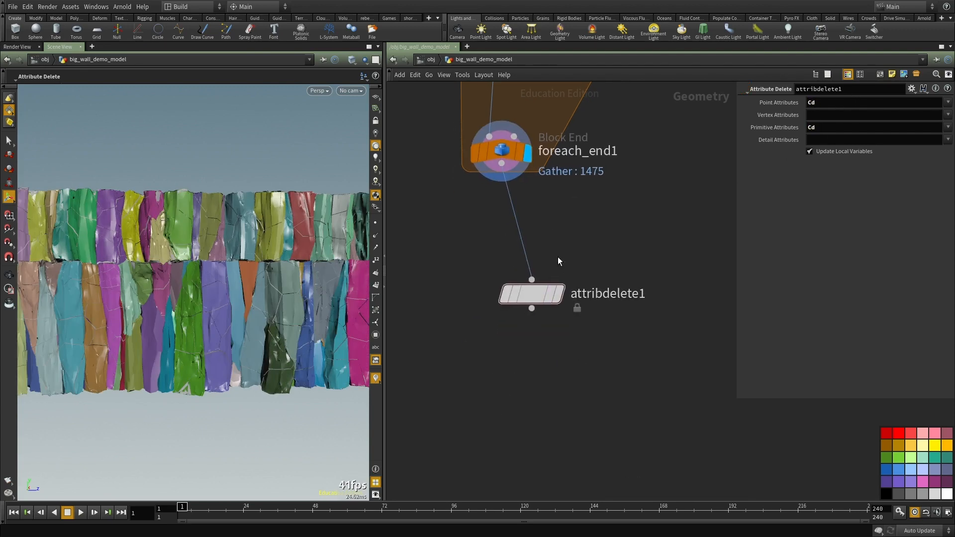
pyautogui.click(558, 293)
pyautogui.press('Tab')
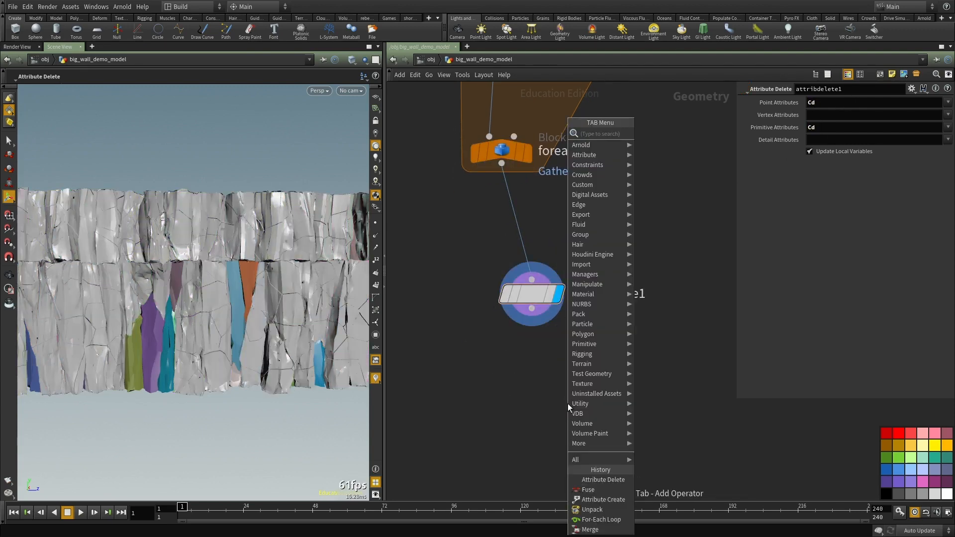
pyautogui.press('Escape')
# Step: Compare the point and primitive attributes in the node info of pointvop2, assemble4 and blast2
pyautogui.press('h')
pyautogui.scroll(5, 529, 107)
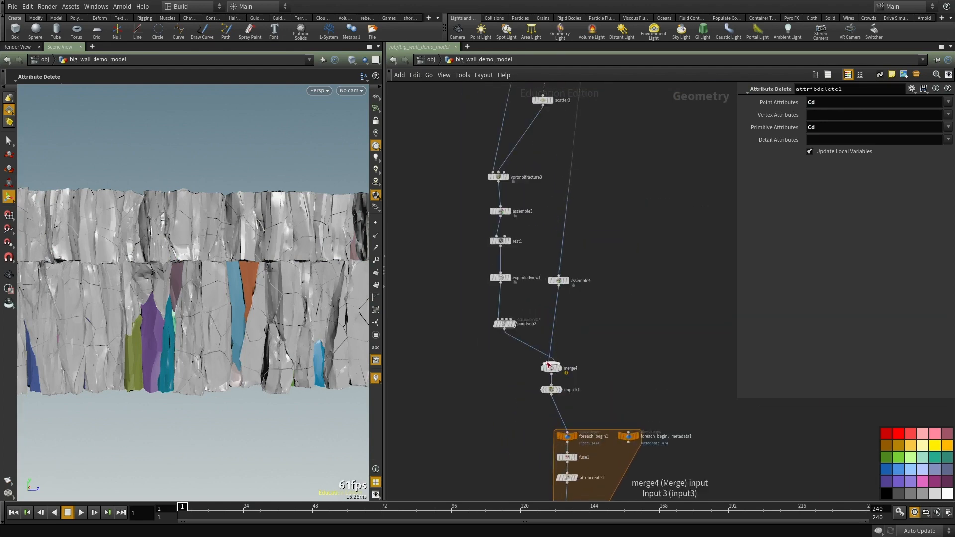
pyautogui.middleClick(480, 300)
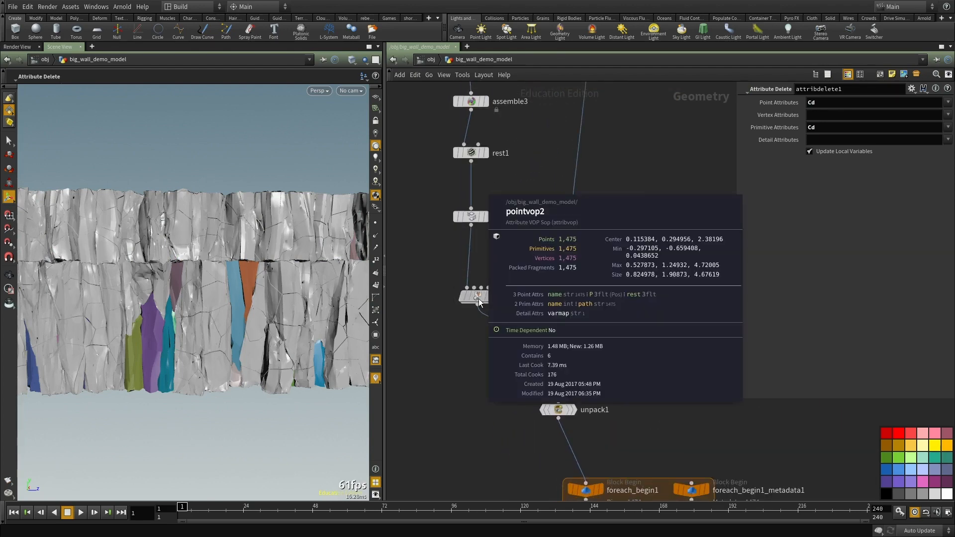
pyautogui.middleClick(572, 223)
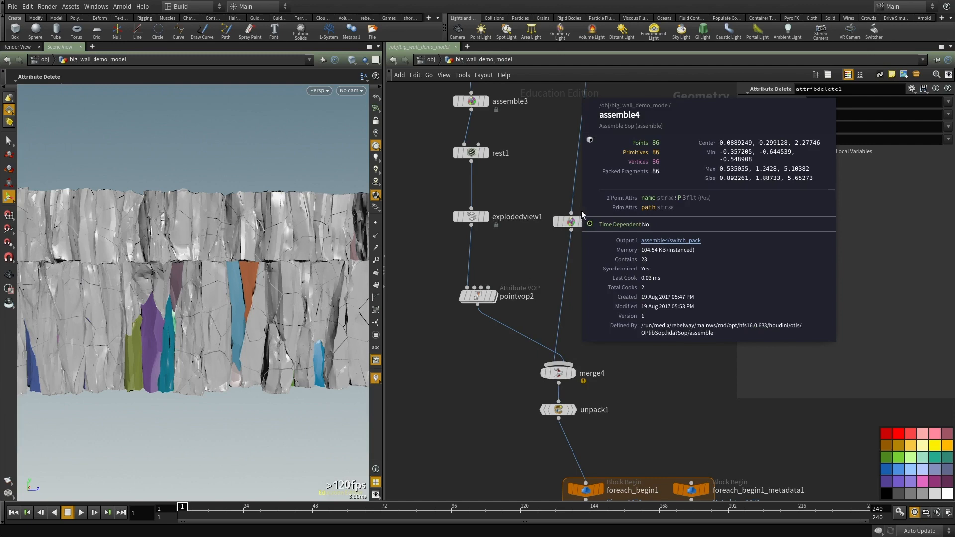
pyautogui.moveTo(623, 95); pyautogui.dragTo(555, 390, button='middle')
pyautogui.moveTo(537, 85); pyautogui.dragTo(481, 301, button='middle')
pyautogui.middleClick(513, 160)
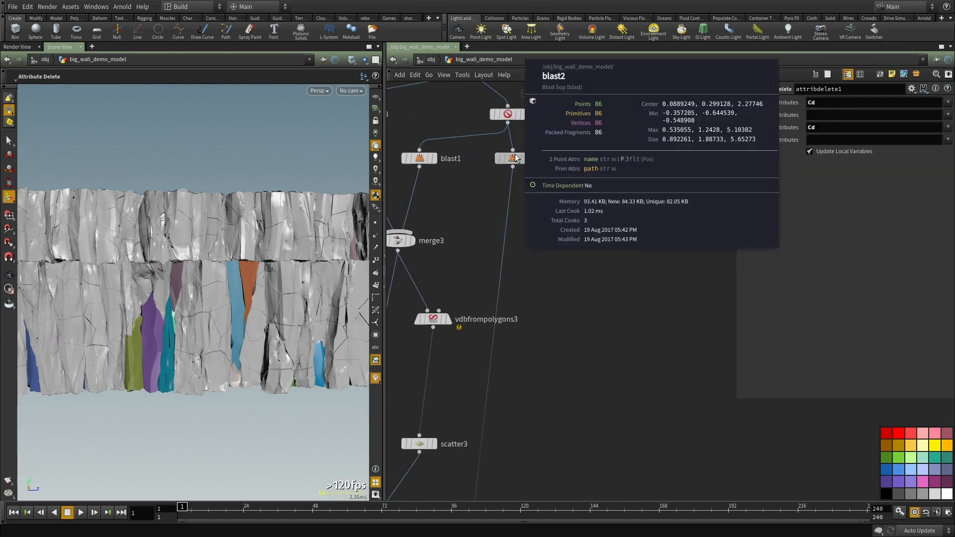
pyautogui.moveTo(493, 423); pyautogui.dragTo(554, 124, button='middle')
pyautogui.moveTo(532, 349); pyautogui.dragTo(572, 159, button='middle')
# Step: Delete the assemble4 node so that blast2 feeds directly into merge4
pyautogui.moveTo(616, 170); pyautogui.dragTo(533, 288)
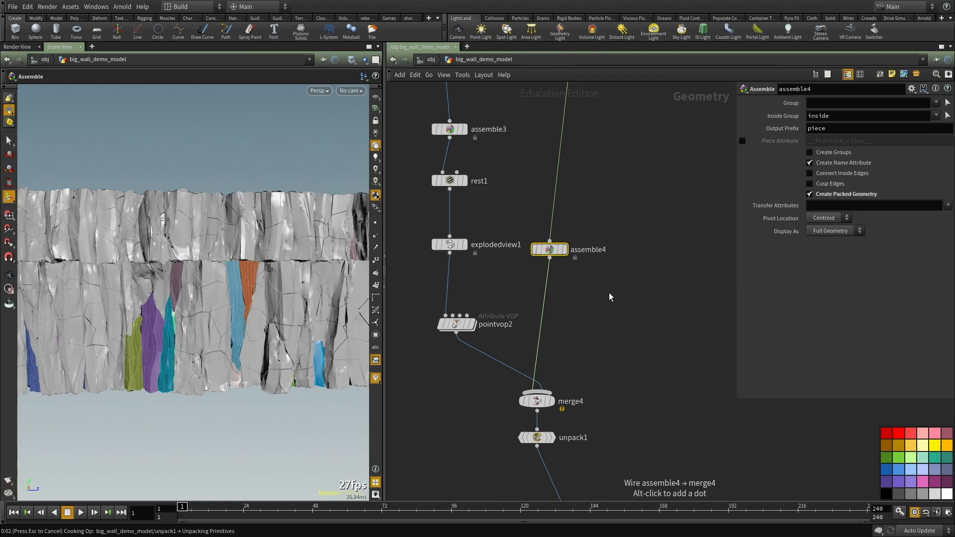
pyautogui.press('Delete')
pyautogui.scroll(-1, 617, 302)
pyautogui.moveTo(616, 309); pyautogui.dragTo(585, 107, button='middle')
pyautogui.scroll(-2, 611, 318)
pyautogui.scroll(5, 588, 286)
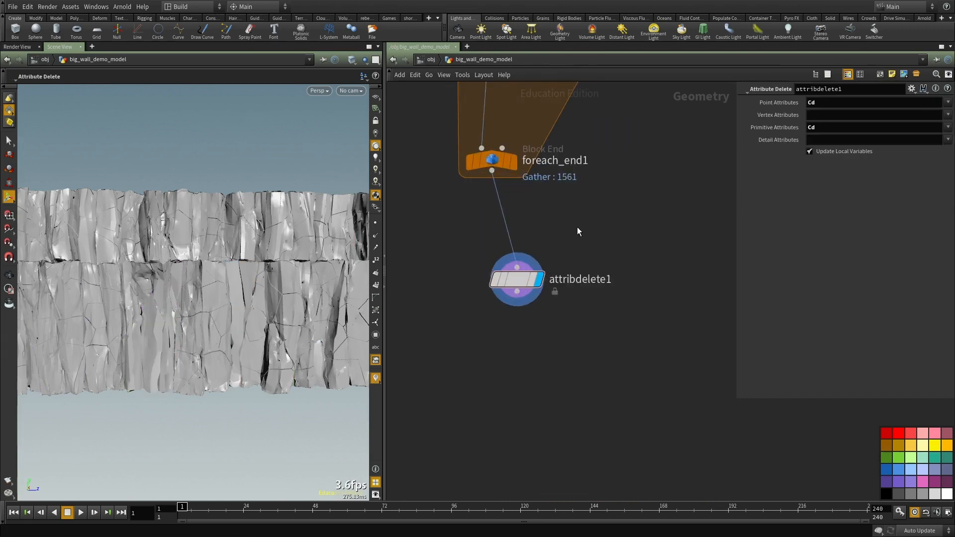
# Step: Align attribdelete1 more closely under foreach_end1, check its node info, and append a Color node to it
pyautogui.middleClick(514, 282)
pyautogui.moveTo(514, 282); pyautogui.dragTo(497, 297)
pyautogui.middleClick(494, 296)
pyautogui.press('Tab')
pyautogui.write('color')
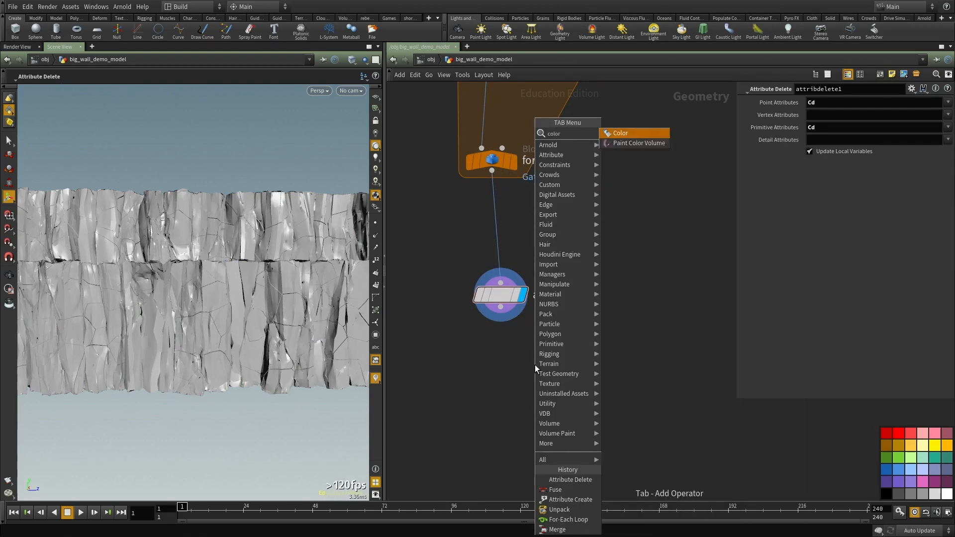
pyautogui.press('Return')
pyautogui.click(535, 365)
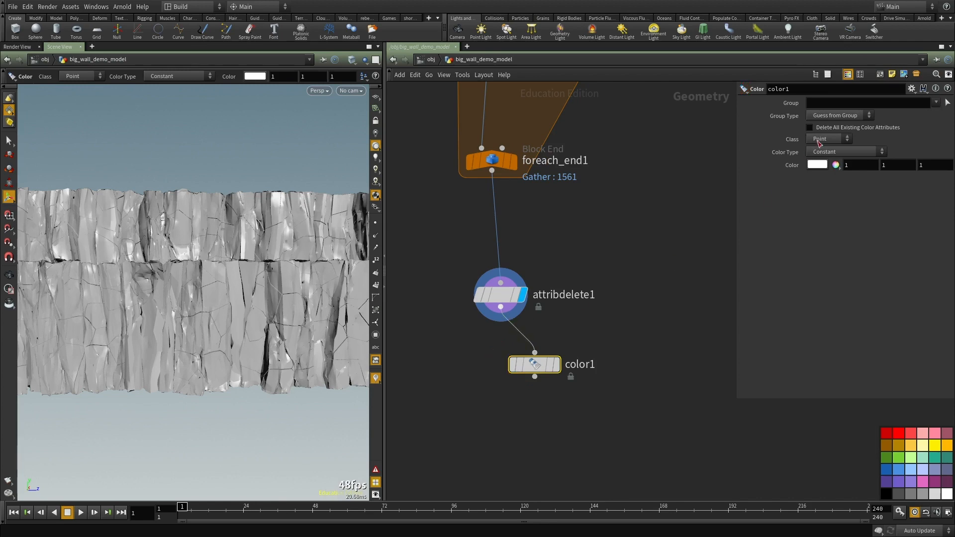
# Step: Set color1's color type to Random from Attribute and its attribute to id
pyautogui.click(826, 152)
pyautogui.click(837, 200)
pyautogui.click(832, 176)
pyautogui.write('i')
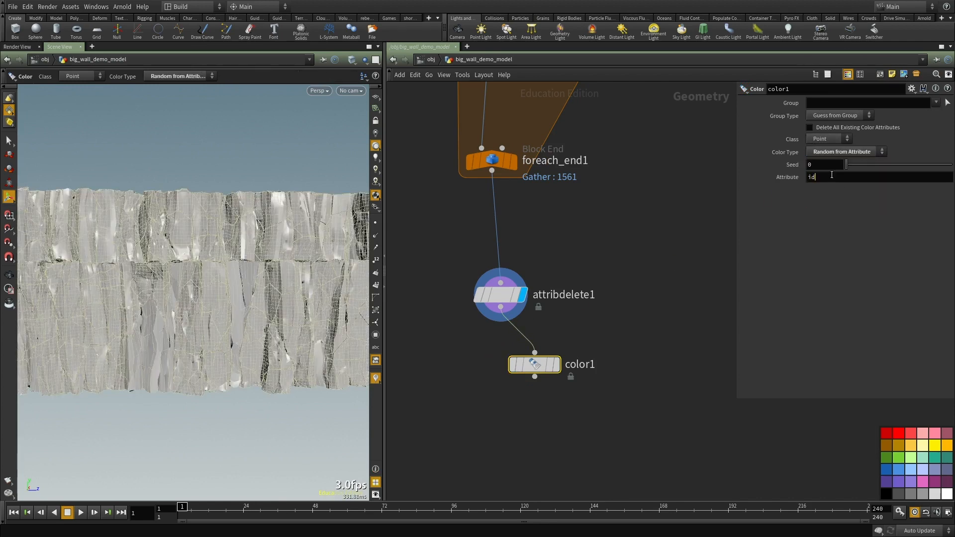
# Step: Confirm id as color1's attribute, display color1, and line it up directly beneath attribdelete1
pyautogui.write('d')
pyautogui.press('Return')
pyautogui.click(555, 371)
pyautogui.keyDown('alt'); pyautogui.moveTo(120, 331); pyautogui.dragTo(176, 303); pyautogui.keyUp('alt')
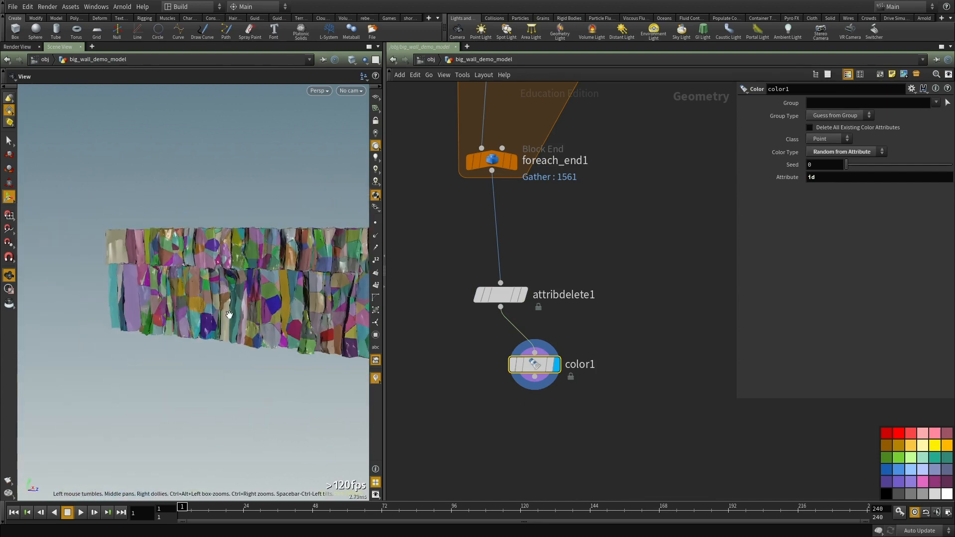
pyautogui.scroll(2, 557, 382)
pyautogui.moveTo(526, 364); pyautogui.dragTo(479, 385)
# Step: Examine the randomly colored wall pieces up close and from several angles
pyautogui.keyDown('alt'); pyautogui.moveTo(195, 312); pyautogui.dragTo(231, 309); pyautogui.keyUp('alt')
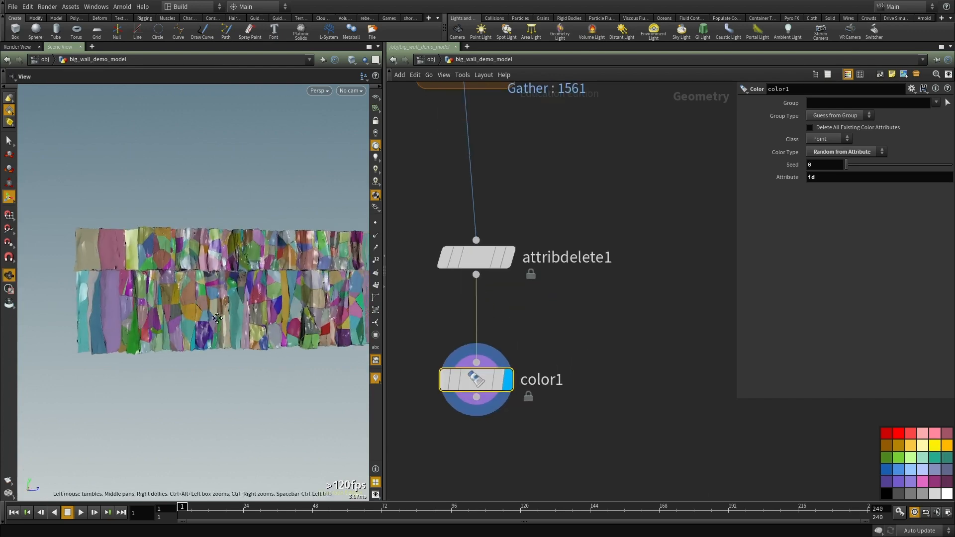
pyautogui.moveTo(232, 310); pyautogui.dragTo(283, 309, button='right')
pyautogui.moveTo(284, 309)
pyautogui.mouseDown()
pyautogui.moveTo(275, 330)
pyautogui.moveTo(258, 318)
pyautogui.moveTo(276, 319)
pyautogui.mouseUp()
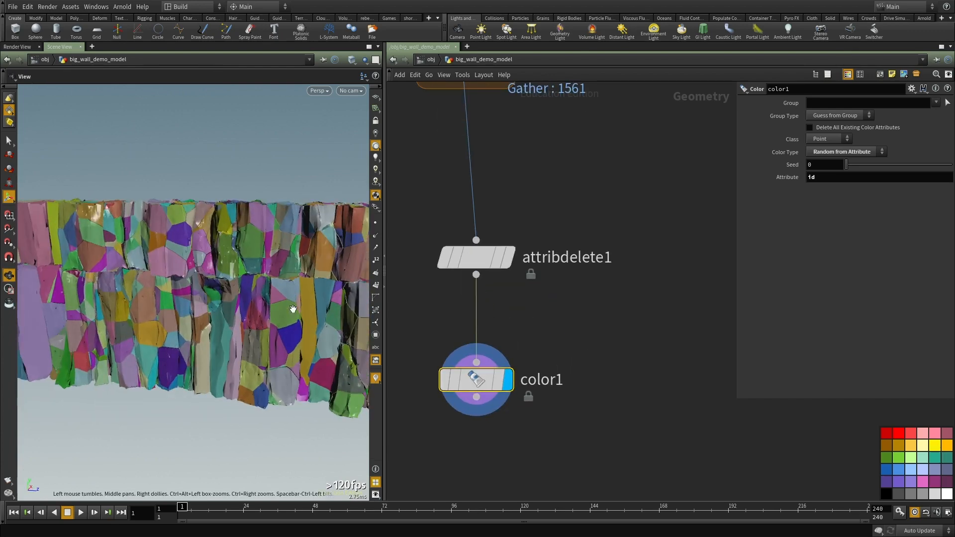
pyautogui.scroll(-8, 541, 352)
pyautogui.keyDown('alt'); pyautogui.moveTo(159, 306); pyautogui.dragTo(160, 217, button='right'); pyautogui.keyUp('alt')
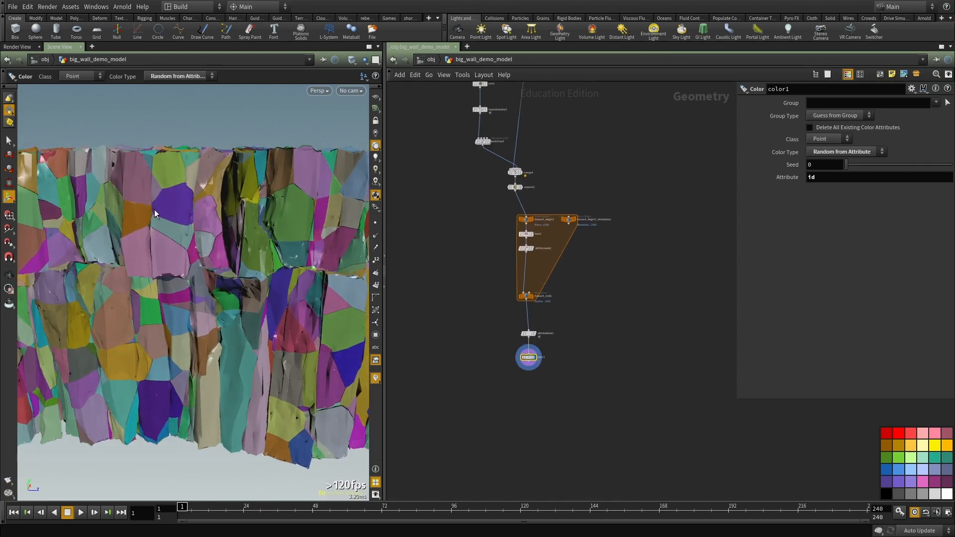
pyautogui.keyDown('alt'); pyautogui.moveTo(159, 233); pyautogui.dragTo(200, 244); pyautogui.keyUp('alt')
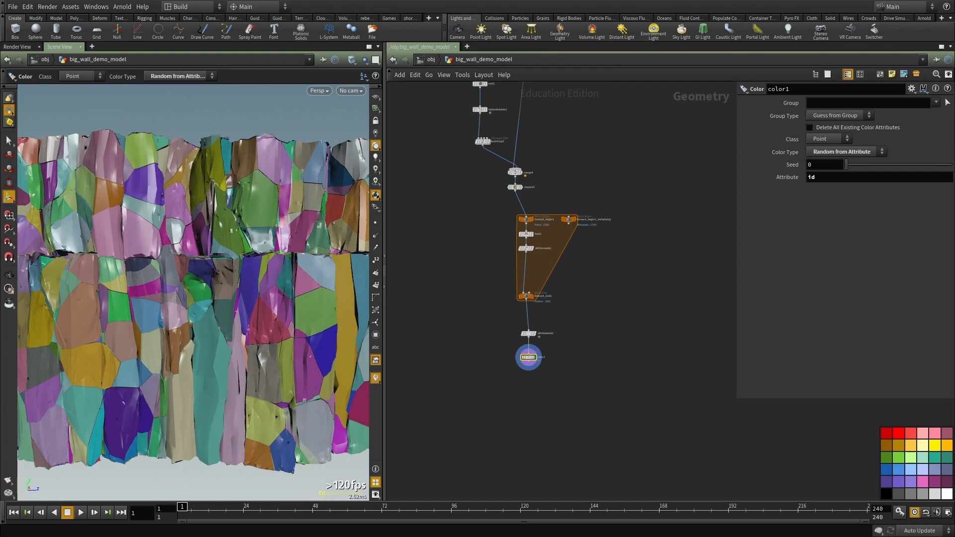
pyautogui.keyDown('alt'); pyautogui.moveTo(224, 313); pyautogui.dragTo(202, 345, button='right'); pyautogui.keyUp('alt')
pyautogui.keyDown('alt'); pyautogui.moveTo(207, 315); pyautogui.dragTo(184, 305, button='middle'); pyautogui.keyUp('alt')
pyautogui.keyDown('alt'); pyautogui.moveTo(185, 305); pyautogui.dragTo(191, 302); pyautogui.keyUp('alt')
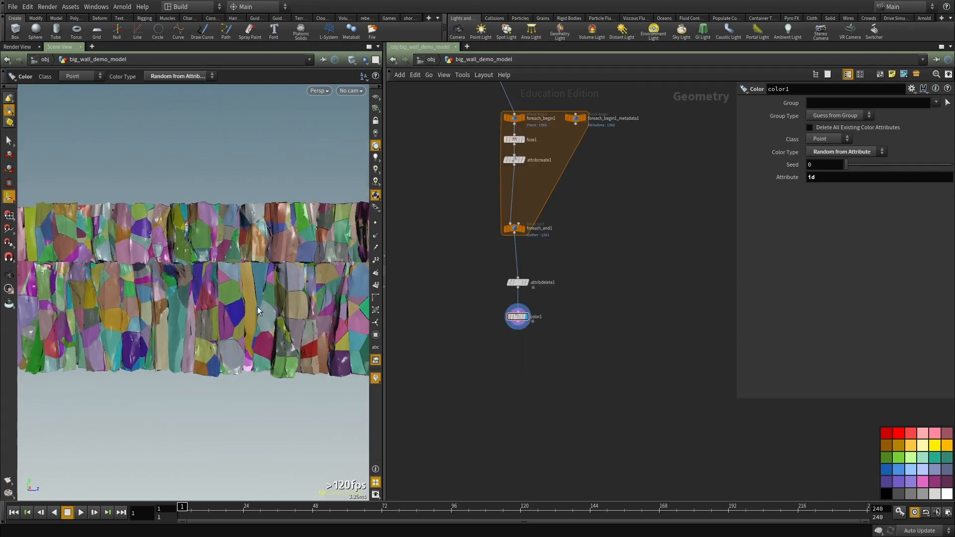
pyautogui.press('s')
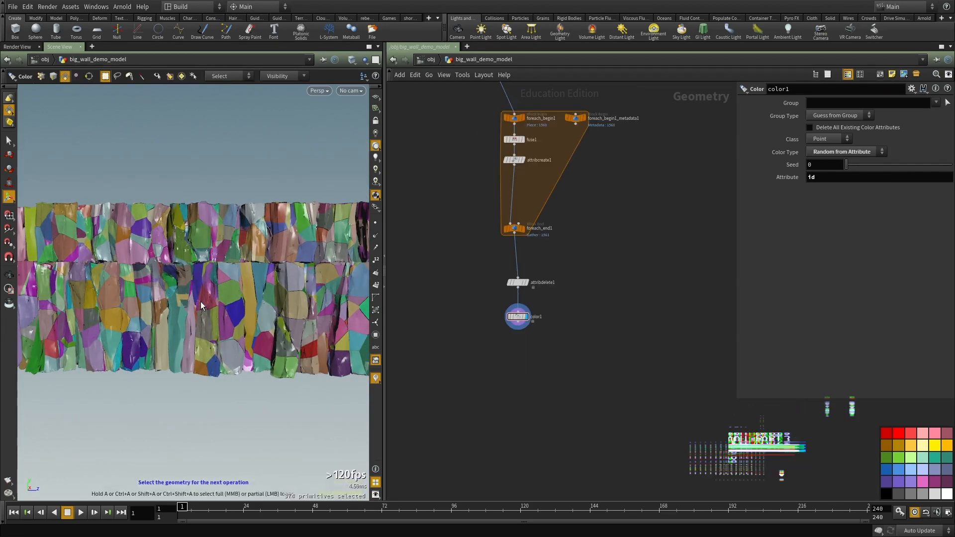
pyautogui.moveTo(606, 358); pyautogui.dragTo(617, 391, button='middle')
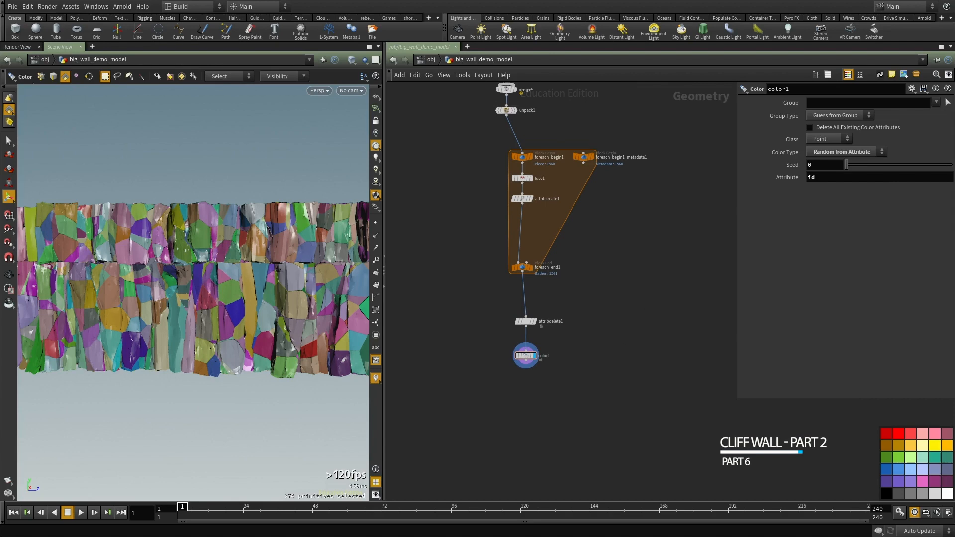
# Step: Place a Transform node below color1 and show the reference grid in the viewport
pyautogui.press('Tab')
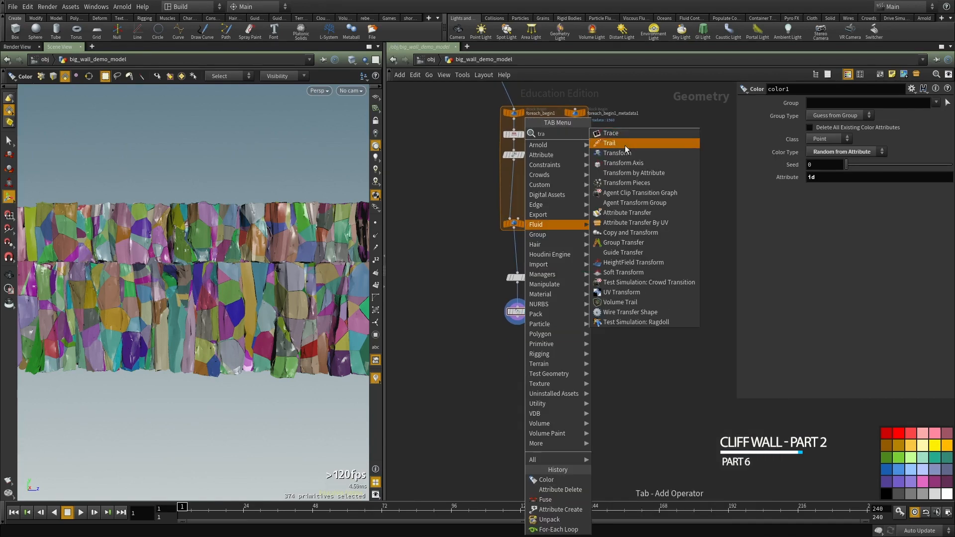
pyautogui.click(632, 148)
pyautogui.click(531, 398)
pyautogui.click(376, 97)
pyautogui.keyDown('alt'); pyautogui.moveTo(199, 259); pyautogui.dragTo(130, 274, button='right'); pyautogui.keyUp('alt')
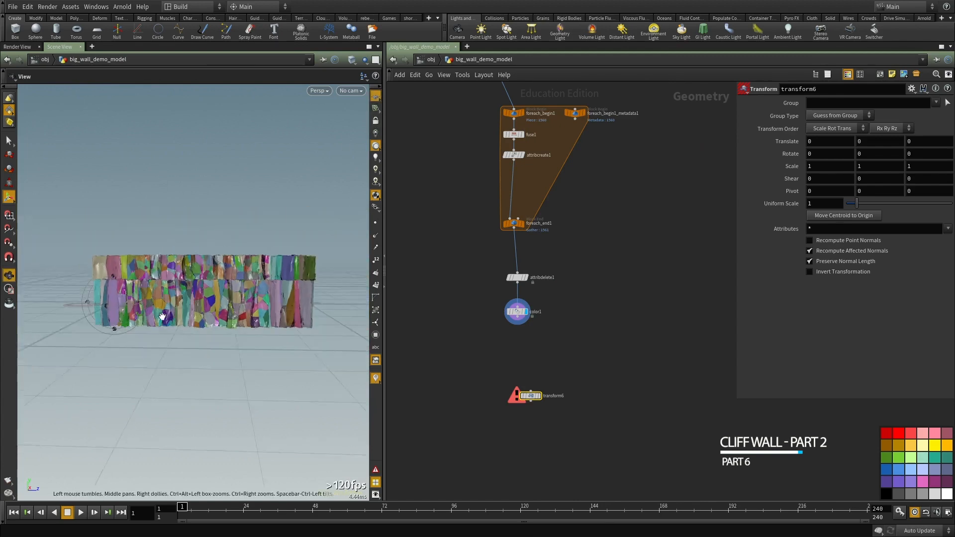
pyautogui.keyDown('alt'); pyautogui.moveTo(131, 273); pyautogui.dragTo(146, 295); pyautogui.keyUp('alt')
pyautogui.scroll(3, 543, 391)
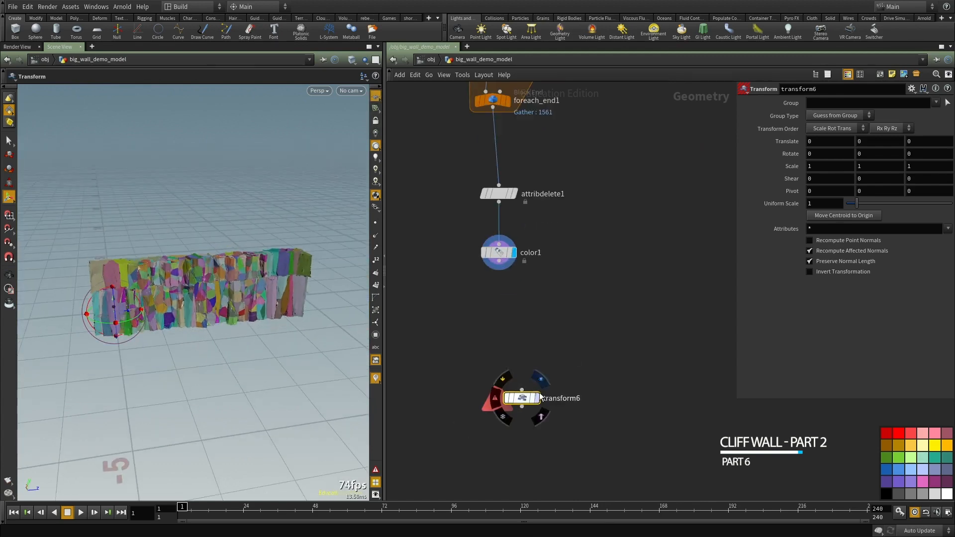
# Step: Feed transform6 from color1, align it beneath that node, and display it
pyautogui.moveTo(522, 389); pyautogui.dragTo(499, 269)
pyautogui.moveTo(520, 400); pyautogui.dragTo(495, 313)
pyautogui.press('r')
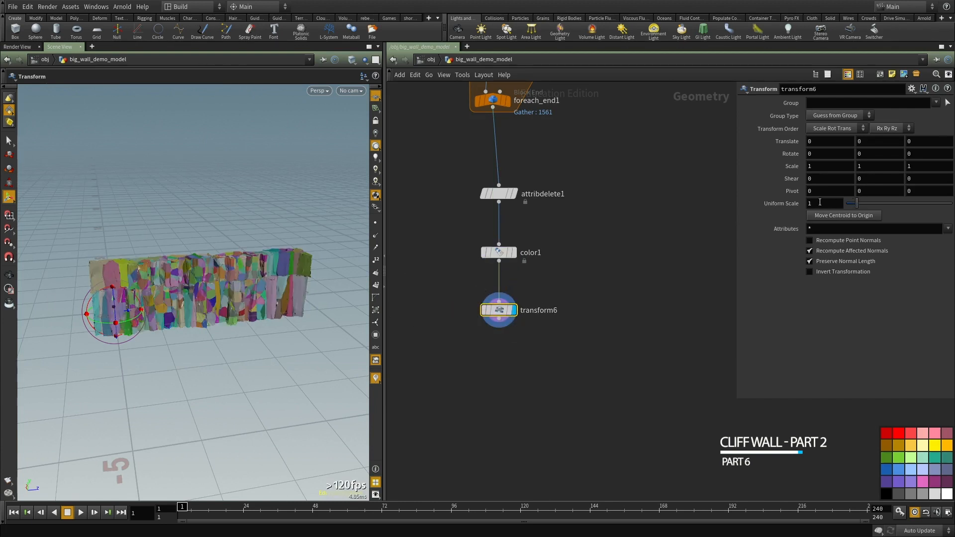
# Step: Move the wall's centroid to the origin and set transform6's uniform scale to 10
pyautogui.click(827, 217)
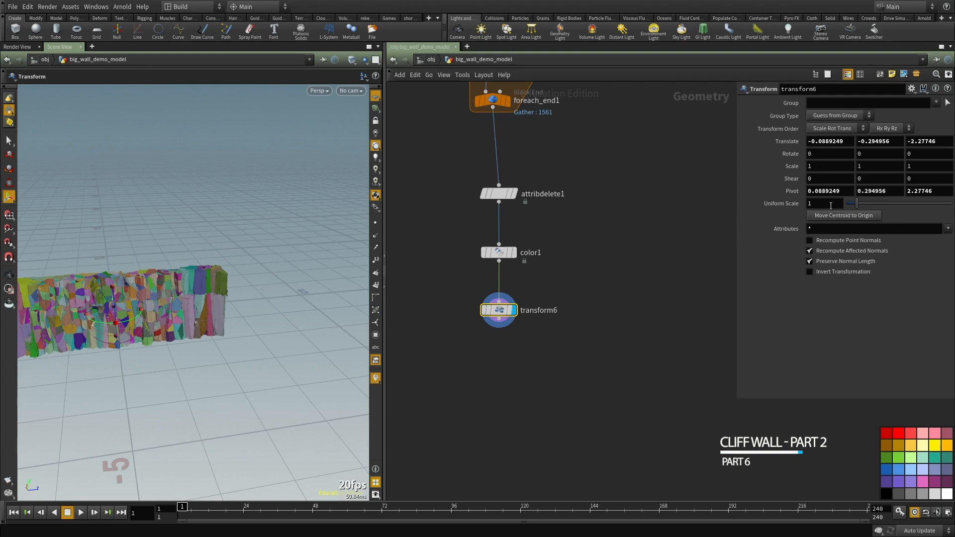
pyautogui.write('10')
pyautogui.press('Return')
# Step: Raise the scaled wall above the ground grid to a Y translation of about 8.12
pyautogui.keyDown('alt'); pyautogui.moveTo(234, 261); pyautogui.dragTo(157, 279, button='right'); pyautogui.keyUp('alt')
pyautogui.press('t')
pyautogui.moveTo(165, 273); pyautogui.dragTo(180, 197)
pyautogui.keyDown('alt'); pyautogui.moveTo(180, 197); pyautogui.dragTo(211, 234, button='right'); pyautogui.keyUp('alt')
pyautogui.moveTo(211, 234)
pyautogui.keyDown('alt'); pyautogui.mouseDown()
pyautogui.moveTo(281, 234)
pyautogui.moveTo(212, 243)
pyautogui.mouseUp(); pyautogui.keyUp('alt')
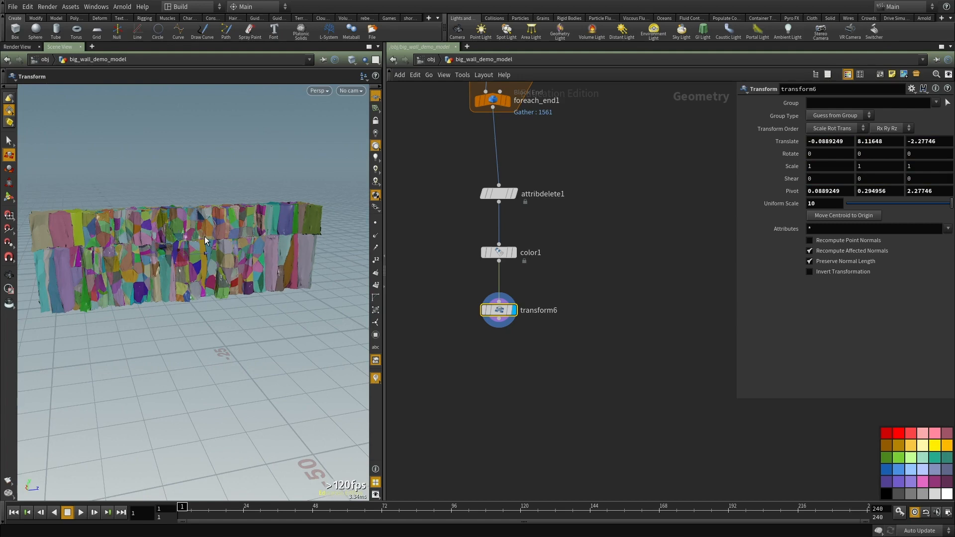
pyautogui.moveTo(564, 360); pyautogui.dragTo(568, 304, button='middle')
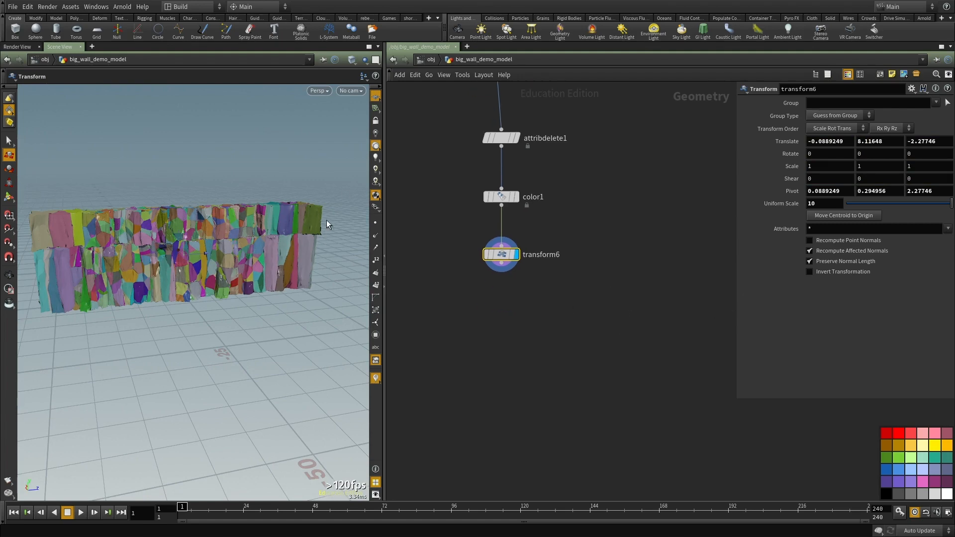
pyautogui.keyDown('alt'); pyautogui.moveTo(266, 244); pyautogui.dragTo(246, 244); pyautogui.keyUp('alt')
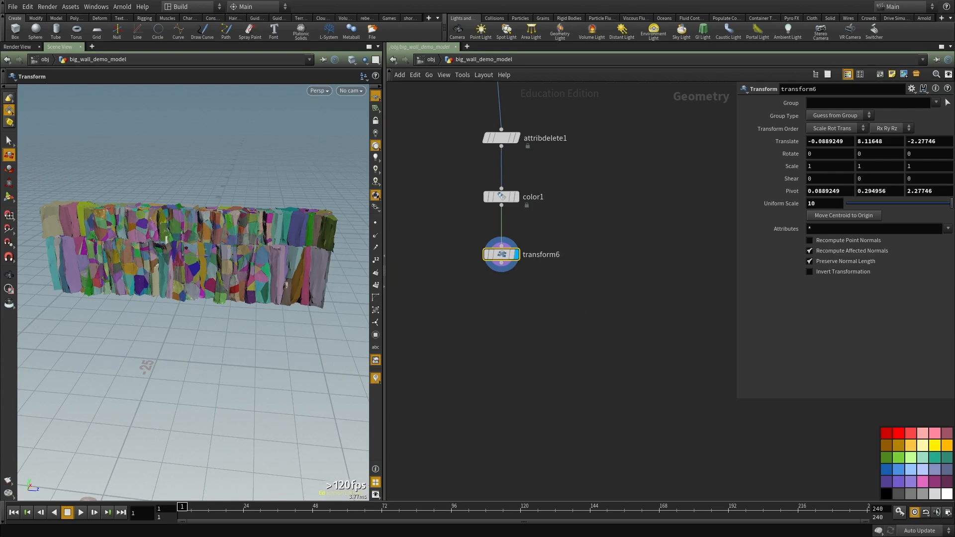
# Step: Add a VDB from Polygons node below transform6, connect it, and display its result
pyautogui.moveTo(506, 320); pyautogui.dragTo(511, 252, button='middle')
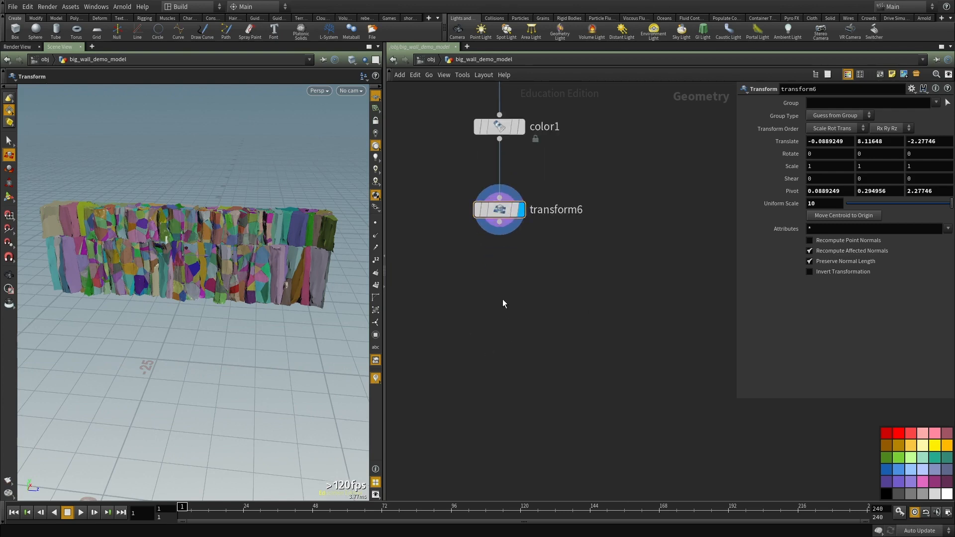
pyautogui.press('Tab')
pyautogui.write('vdb f')
pyautogui.click(604, 163)
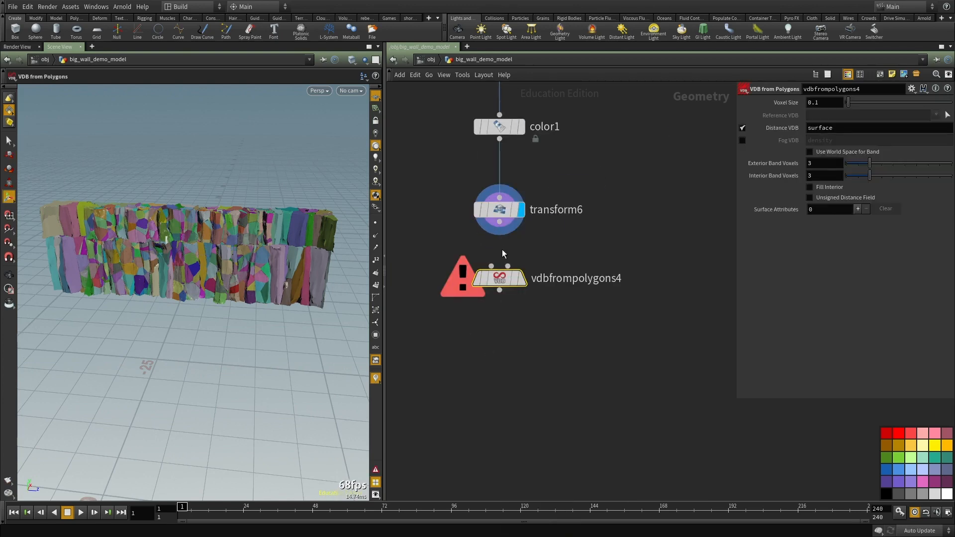
pyautogui.click(484, 267)
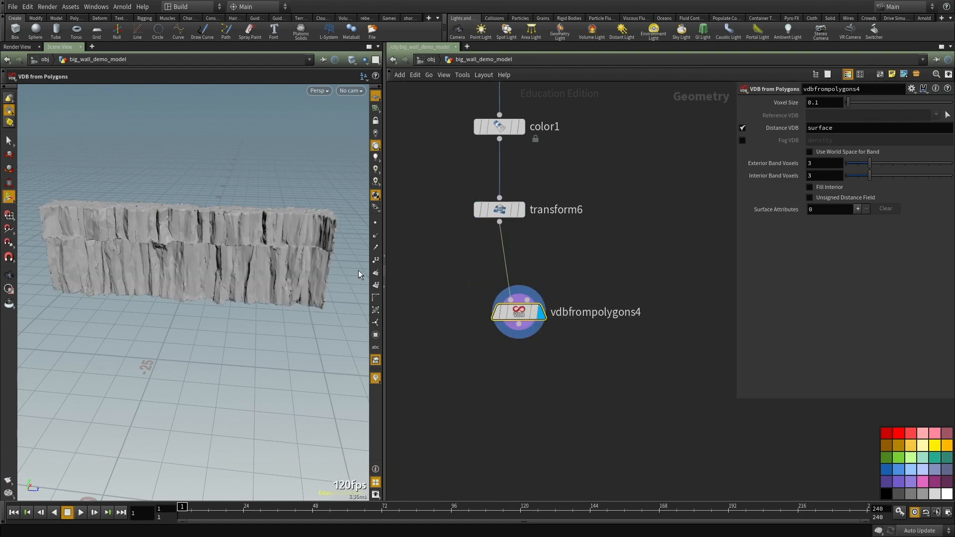
# Step: Set the voxel size of vdbfrompolygons4 to 0.06
pyautogui.keyDown('alt'); pyautogui.moveTo(159, 243); pyautogui.dragTo(211, 227); pyautogui.keyUp('alt')
pyautogui.keyDown('alt'); pyautogui.moveTo(82, 234); pyautogui.dragTo(233, 286, button='right'); pyautogui.keyUp('alt')
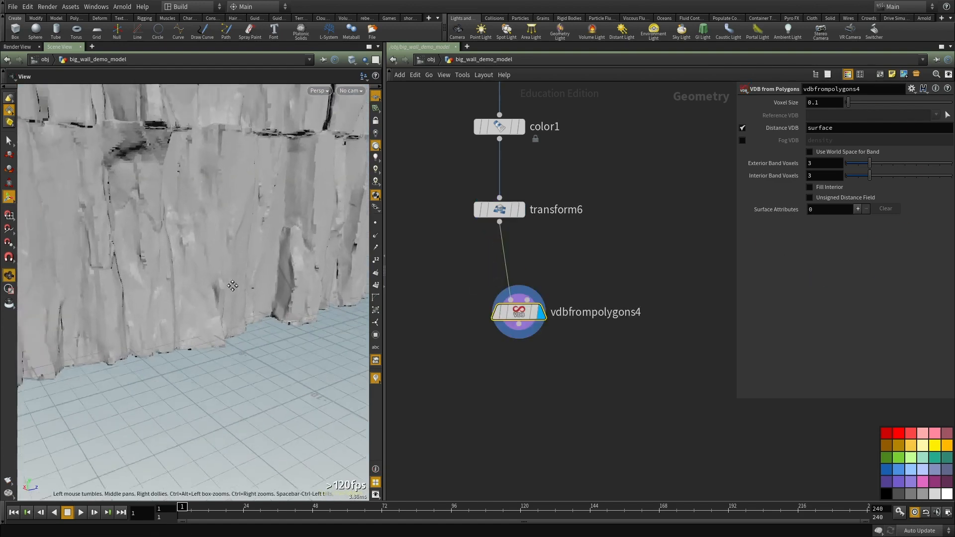
pyautogui.keyDown('alt'); pyautogui.moveTo(232, 286); pyautogui.dragTo(216, 301, button='middle'); pyautogui.keyUp('alt')
pyautogui.moveTo(587, 309); pyautogui.dragTo(588, 261, button='middle')
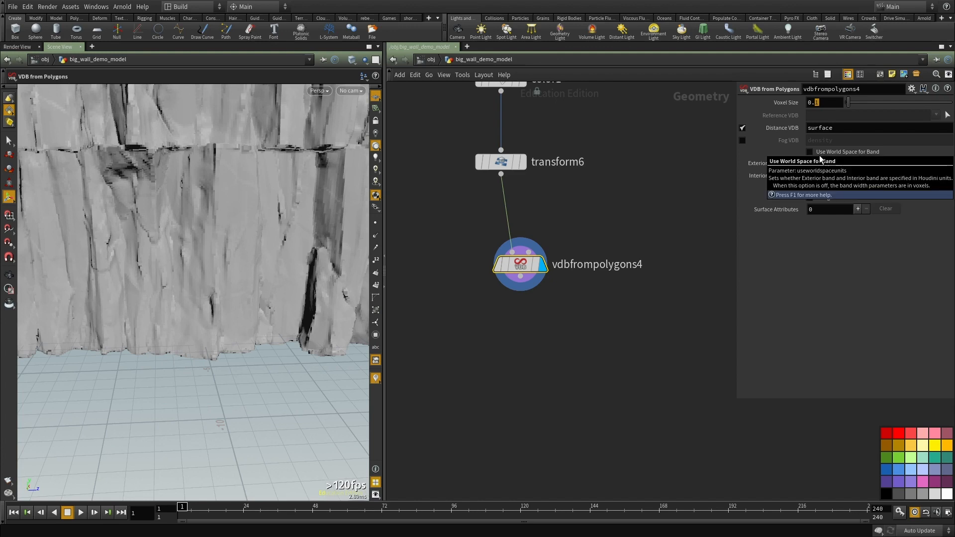
pyautogui.write('05')
pyautogui.press('BackSpace')
pyautogui.write('6')
pyautogui.press('Return')
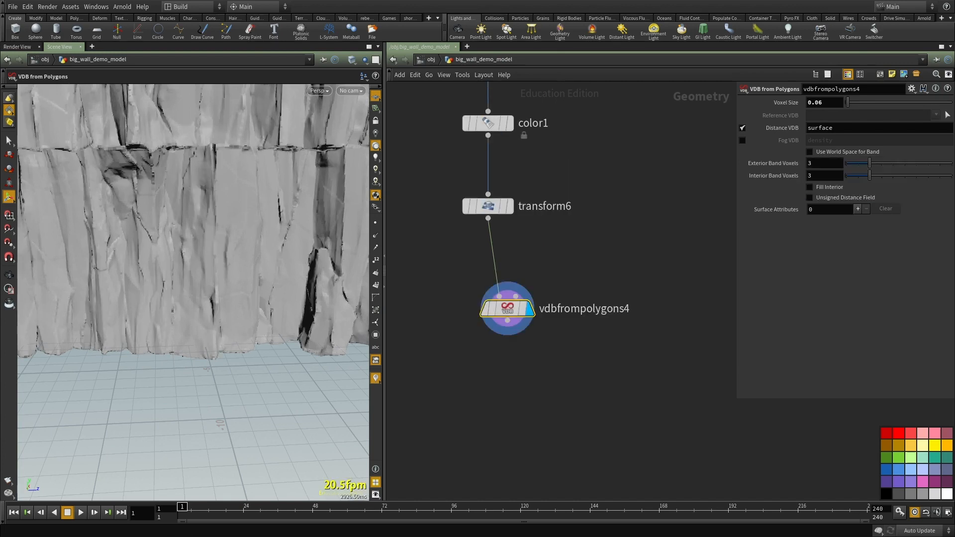
# Step: Check the node info of vdbfrompolygons4 and examine the detail of the VDB wall surface
pyautogui.middleClick(501, 310)
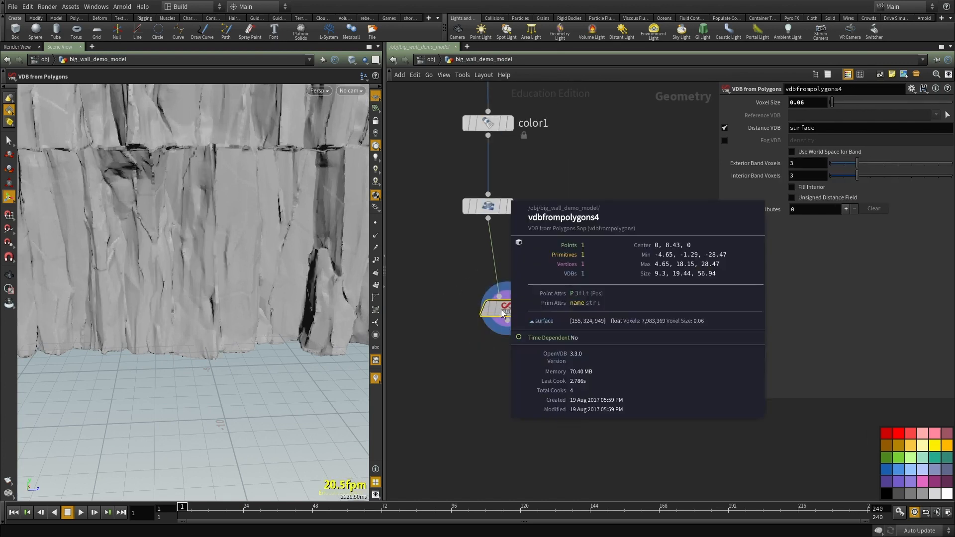
pyautogui.moveTo(500, 310); pyautogui.dragTo(501, 303)
pyautogui.moveTo(502, 303); pyautogui.dragTo(513, 263, button='middle')
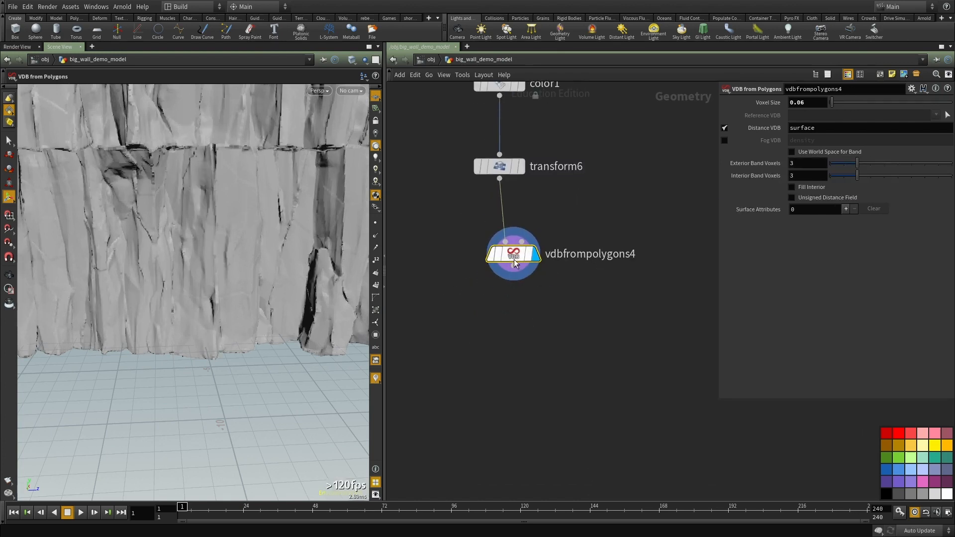
pyautogui.middleClick(512, 256)
pyautogui.keyDown('alt'); pyautogui.moveTo(214, 251); pyautogui.dragTo(70, 234, button='right'); pyautogui.keyUp('alt')
pyautogui.keyDown('alt'); pyautogui.moveTo(70, 235); pyautogui.dragTo(238, 231); pyautogui.keyUp('alt')
pyautogui.keyDown('alt'); pyautogui.moveTo(239, 231); pyautogui.dragTo(291, 287, button='right'); pyautogui.keyUp('alt')
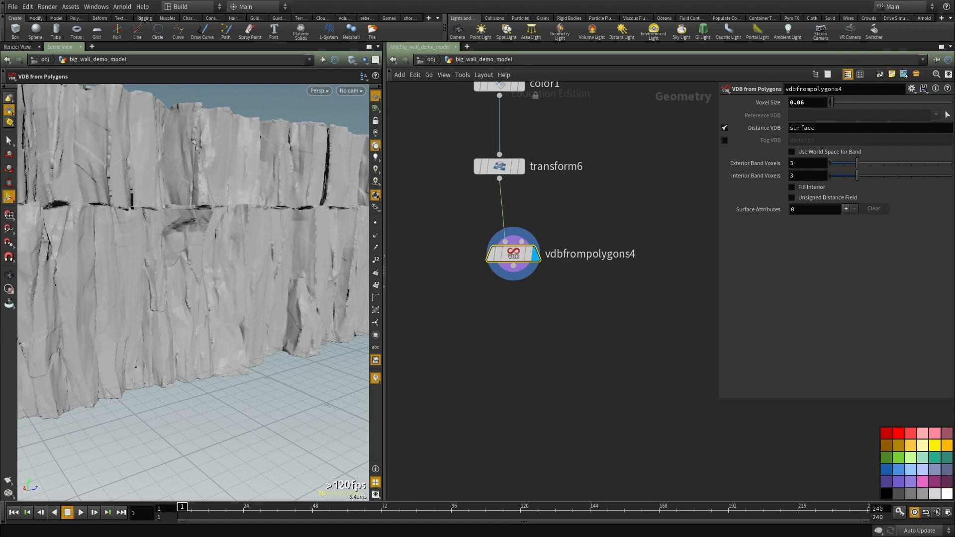
pyautogui.moveTo(594, 390); pyautogui.dragTo(579, 285, button='middle')
pyautogui.hotkey('ctrl', 'v')
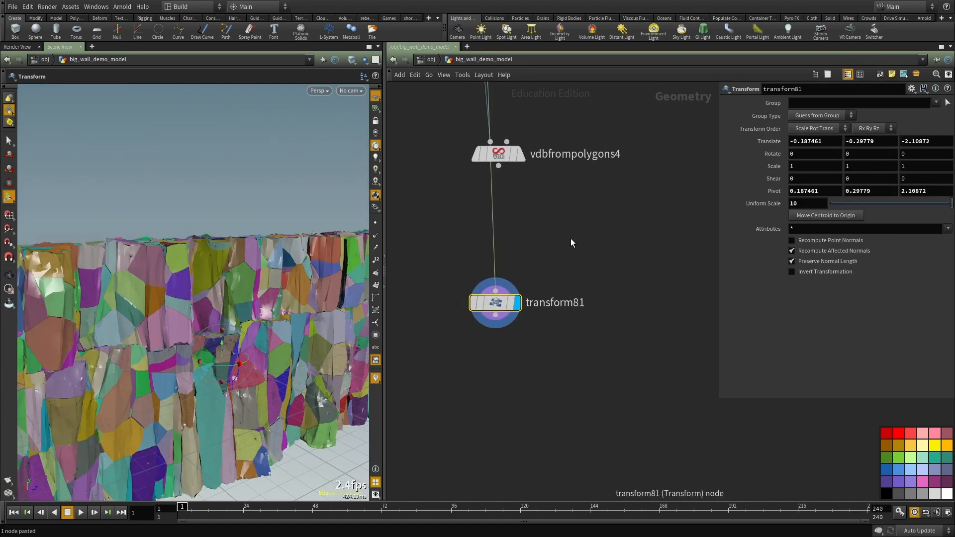
pyautogui.hotkey('ctrl', 'x')
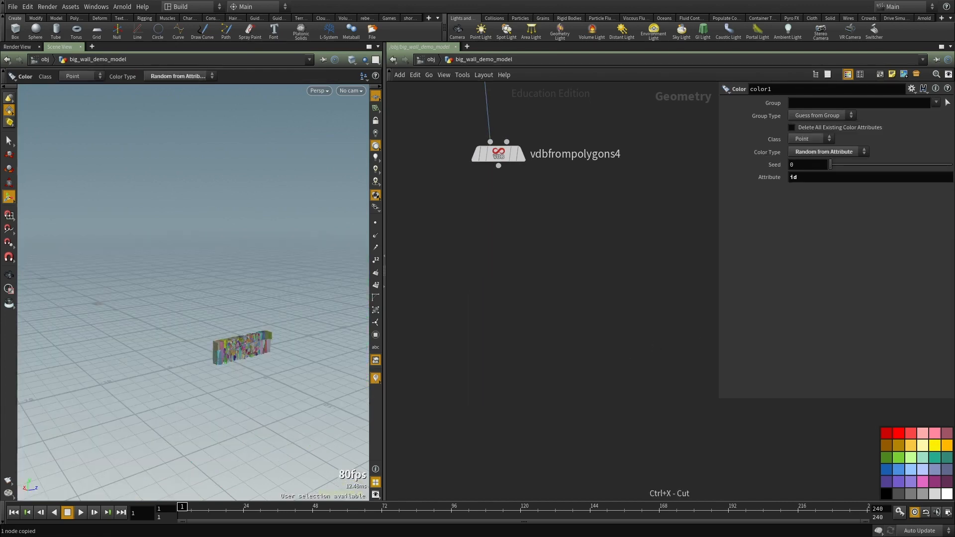
# Step: Paste the copied VDB Analysis and Volume VOP nodes, wire vdbfrompolygons4 into both, and display volumevop73
pyautogui.moveTo(512, 334); pyautogui.dragTo(529, 306, button='middle')
pyautogui.hotkey('ctrl', 'v')
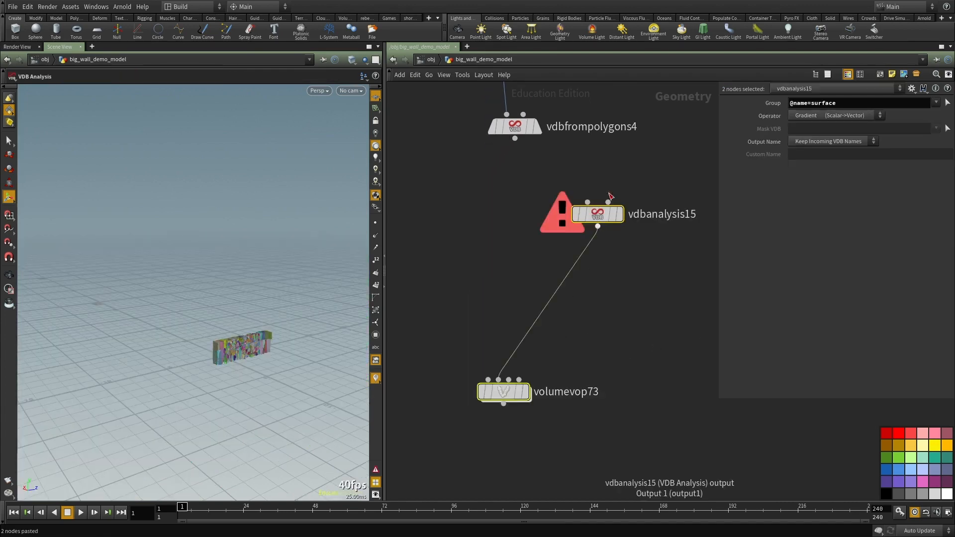
pyautogui.click(589, 208)
pyautogui.click(589, 208)
pyautogui.click(515, 139)
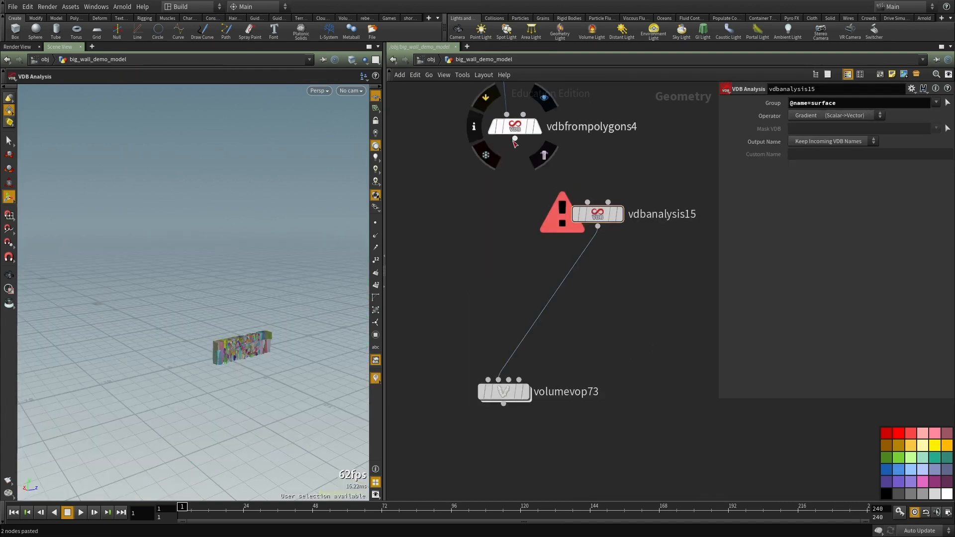
pyautogui.click(498, 379)
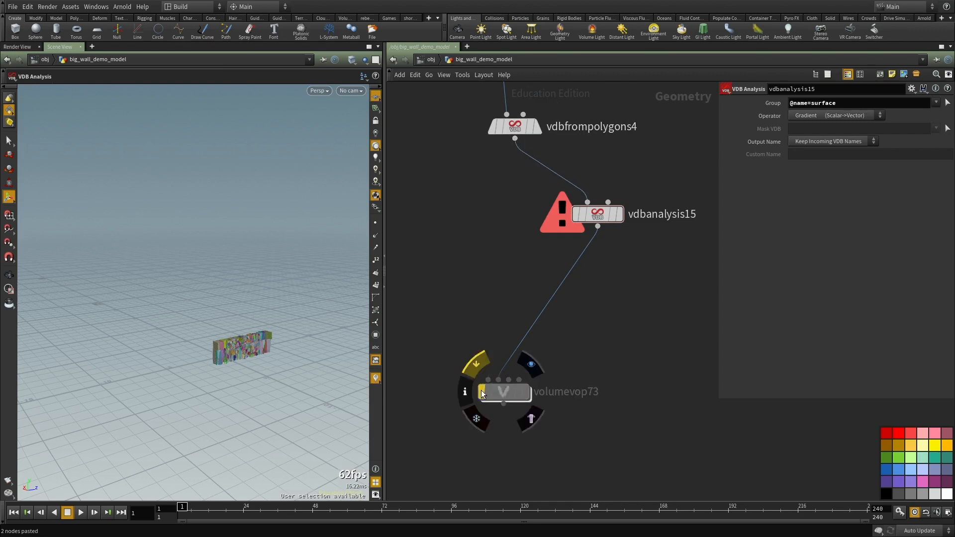
pyautogui.click(476, 364)
pyautogui.click(515, 139)
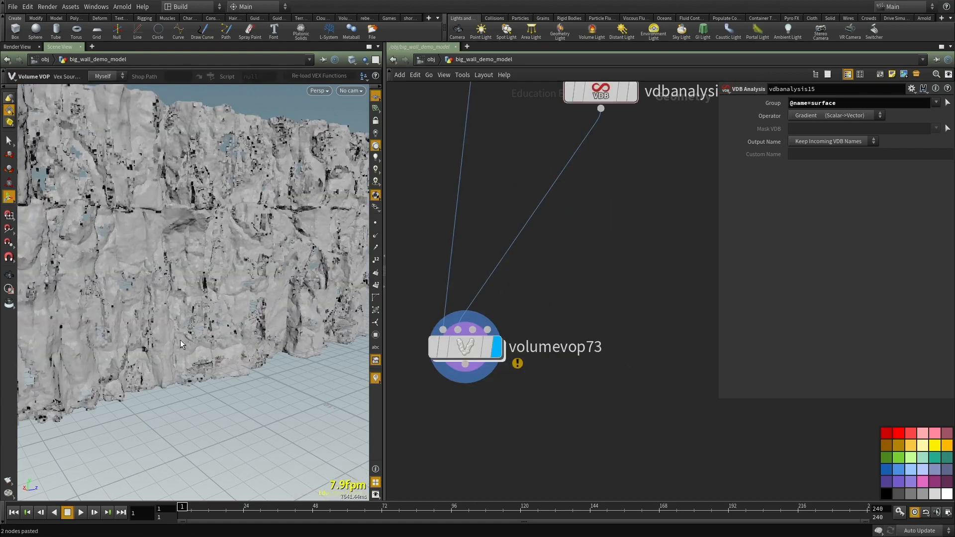
# Step: Inspect the displaced wall and rearrange volumevop73 and vdbanalysis15 more neatly below vdbfrompolygons4
pyautogui.keyDown('alt'); pyautogui.moveTo(193, 316); pyautogui.dragTo(213, 325); pyautogui.keyUp('alt')
pyautogui.keyDown('alt'); pyautogui.moveTo(213, 326); pyautogui.dragTo(209, 318, button='right'); pyautogui.keyUp('alt')
pyautogui.moveTo(455, 357); pyautogui.dragTo(480, 348)
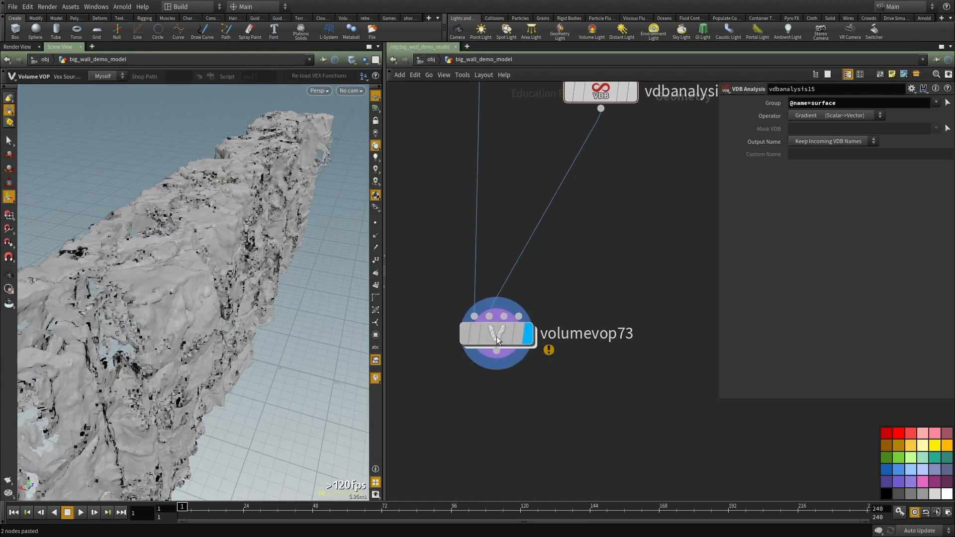
pyautogui.scroll(-4, 628, 217)
pyautogui.scroll(1, 629, 219)
pyautogui.moveTo(629, 218); pyautogui.dragTo(592, 314, button='middle')
pyautogui.moveTo(603, 306); pyautogui.dragTo(567, 210)
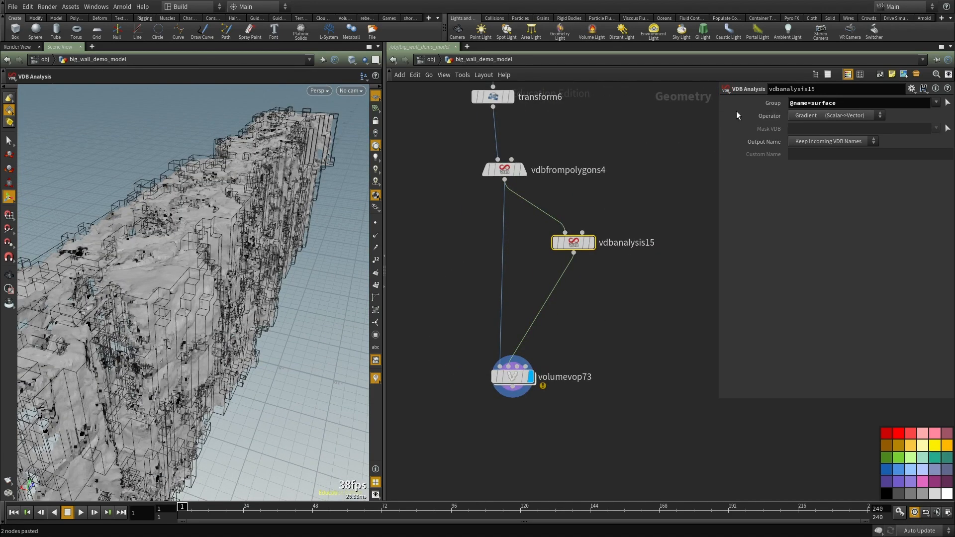
pyautogui.moveTo(604, 314); pyautogui.dragTo(604, 305, button='middle')
# Step: Examine the VOP network inside volumevop73 and return to the geometry network
pyautogui.click(516, 372)
pyautogui.doubleClick(521, 371)
pyautogui.scroll(-2, 615, 391)
pyautogui.moveTo(637, 413); pyautogui.dragTo(568, 350, button='middle')
pyautogui.scroll(2, 501, 286)
pyautogui.click(486, 377)
pyautogui.moveTo(564, 417); pyautogui.dragTo(576, 433, button='middle')
pyautogui.moveTo(614, 240); pyautogui.dragTo(550, 254, button='middle')
pyautogui.moveTo(596, 406); pyautogui.dragTo(370, 479, button='middle')
pyautogui.scroll(1, 532, 408)
pyautogui.scroll(1, 655, 291)
pyautogui.moveTo(655, 291); pyautogui.dragTo(595, 401, button='middle')
pyautogui.moveTo(589, 411); pyautogui.dragTo(492, 349)
pyautogui.moveTo(632, 175); pyautogui.dragTo(557, 265)
pyautogui.press('u')
# Step: Select vdbfrompolygons4 and display its undisplaced surface
pyautogui.moveTo(630, 414); pyautogui.dragTo(642, 383, button='middle')
pyautogui.scroll(-1, 642, 383)
pyautogui.scroll(-2, 608, 227)
pyautogui.moveTo(608, 226); pyautogui.dragTo(578, 367, button='middle')
pyautogui.scroll(3, 547, 324)
pyautogui.moveTo(553, 277); pyautogui.dragTo(487, 347)
pyautogui.scroll(1, 631, 304)
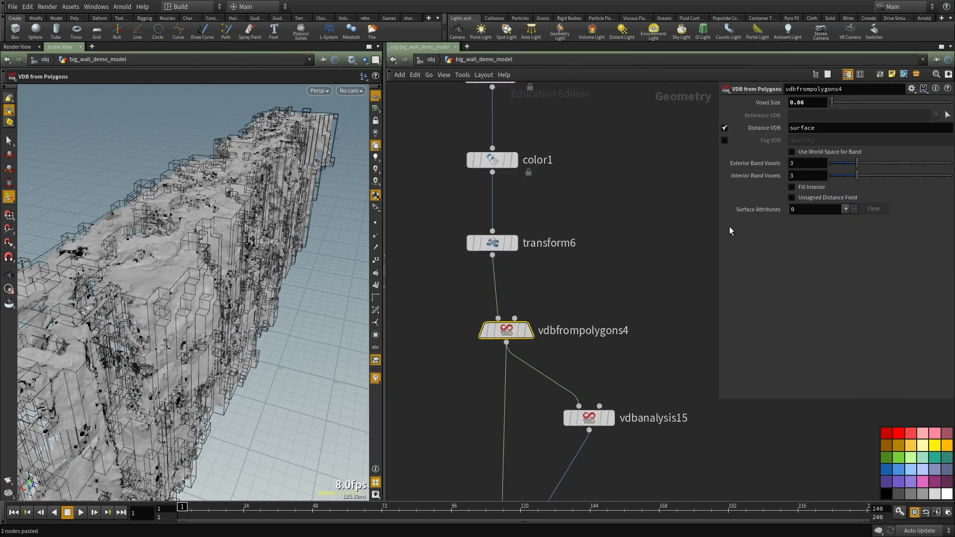
pyautogui.click(527, 330)
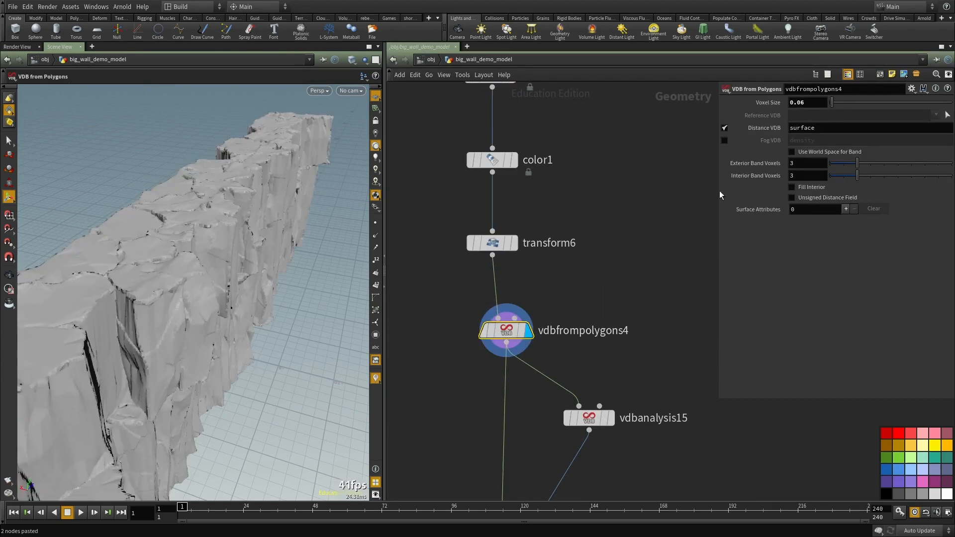
# Step: Set vdbfrompolygons4 to 35 exterior and 15 interior band voxels with a voxel size of 0.08
pyautogui.click(800, 164)
pyautogui.write('35')
pyautogui.press('Tab')
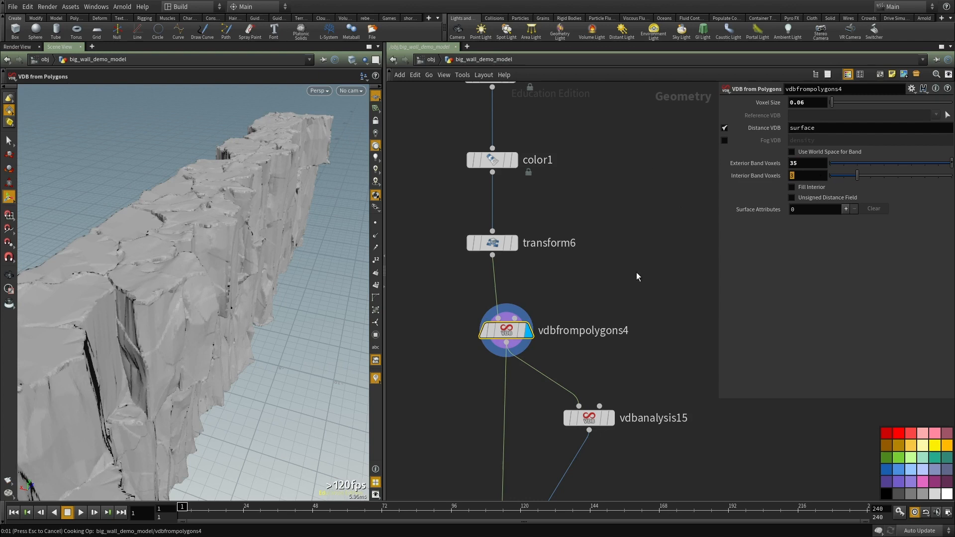
pyautogui.write('15')
pyautogui.click(801, 103)
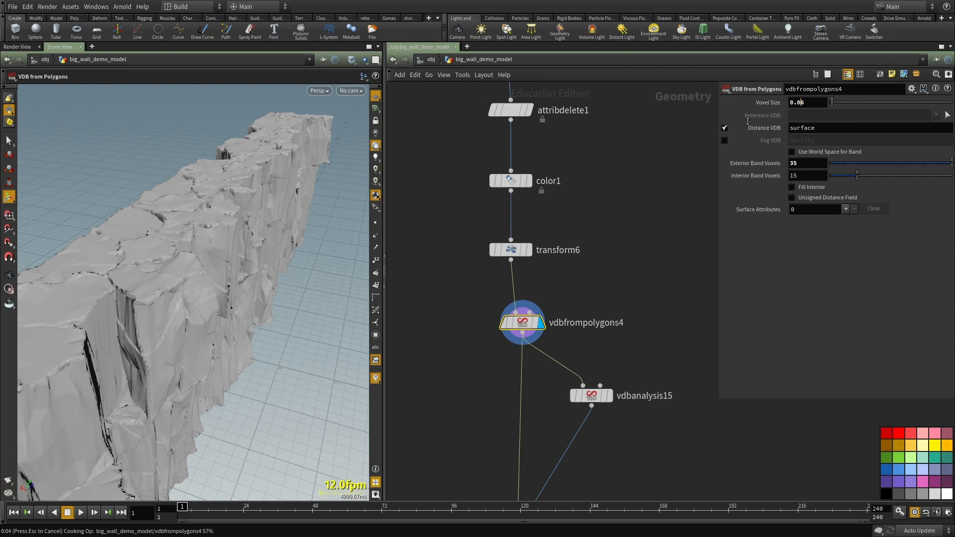
pyautogui.moveTo(667, 272); pyautogui.dragTo(668, 219, button='middle')
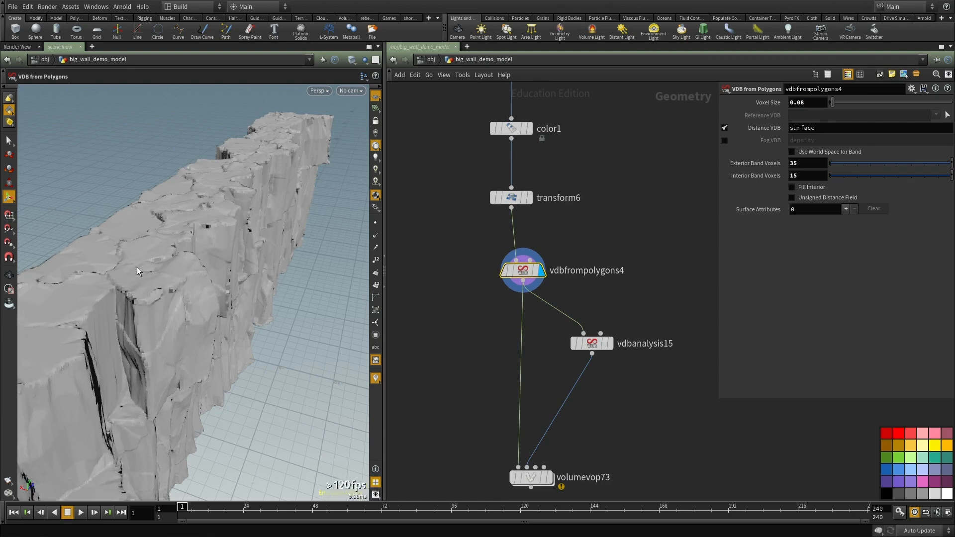
# Step: Check the volume information of vdbfrompolygons4 and display the displaced result of volumevop73
pyautogui.middleClick(528, 272)
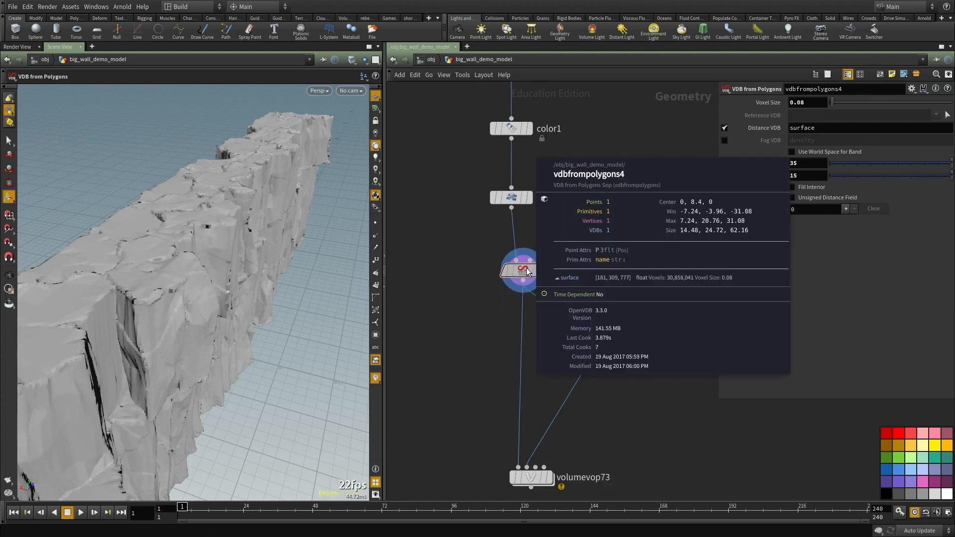
pyautogui.keyDown('alt'); pyautogui.moveTo(248, 289); pyautogui.dragTo(175, 303, button='right'); pyautogui.keyUp('alt')
pyautogui.keyDown('alt'); pyautogui.moveTo(249, 298); pyautogui.dragTo(177, 300); pyautogui.keyUp('alt')
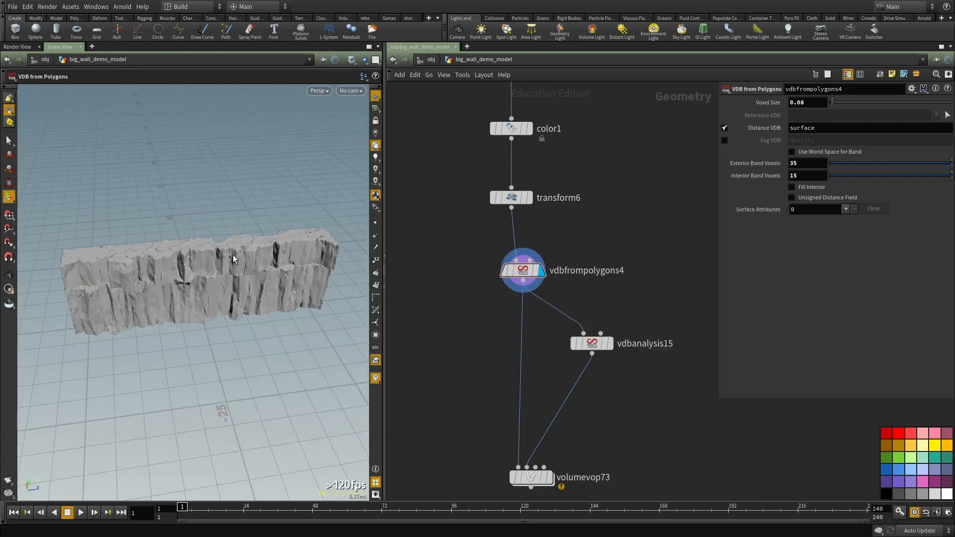
pyautogui.moveTo(544, 367); pyautogui.dragTo(508, 166, button='middle')
pyautogui.scroll(2, 508, 167)
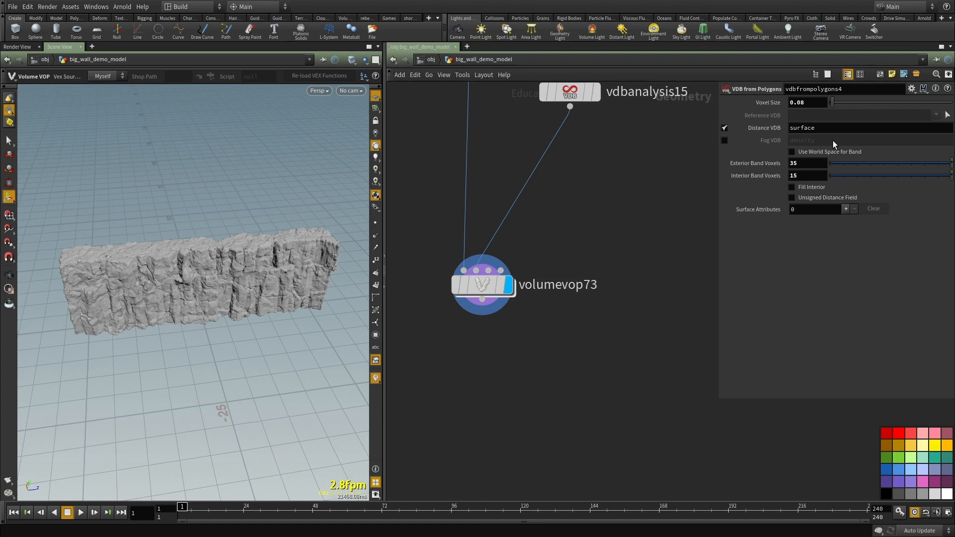
# Step: Inspect the displaced rock detail across the wall's front from several angles and distances
pyautogui.keyDown('alt'); pyautogui.moveTo(164, 318); pyautogui.dragTo(136, 238); pyautogui.keyUp('alt')
pyautogui.keyDown('alt'); pyautogui.moveTo(137, 239); pyautogui.dragTo(219, 268, button='right'); pyautogui.keyUp('alt')
pyautogui.keyDown('alt'); pyautogui.moveTo(219, 268); pyautogui.dragTo(250, 319); pyautogui.keyUp('alt')
pyautogui.keyDown('alt'); pyautogui.moveTo(249, 320); pyautogui.dragTo(271, 332, button='right'); pyautogui.keyUp('alt')
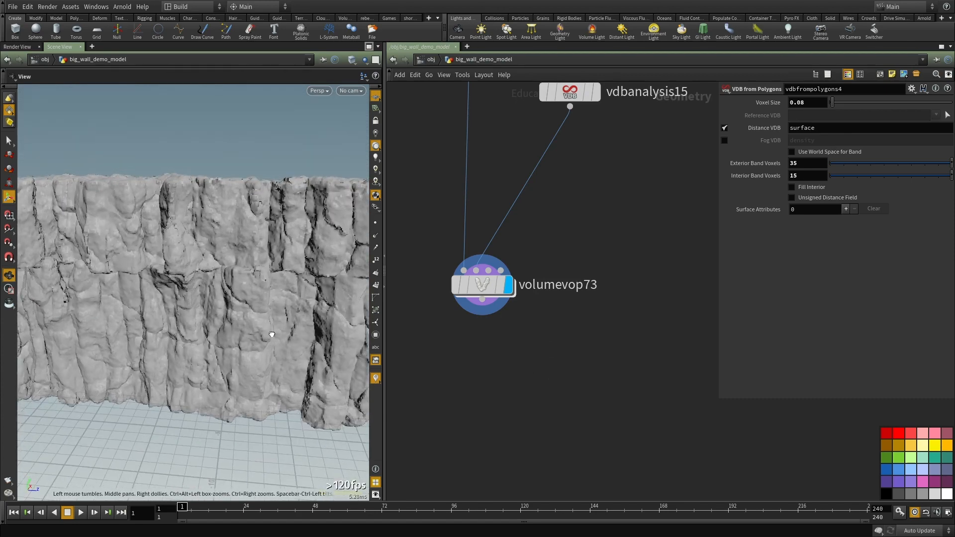
pyautogui.keyDown('alt'); pyautogui.moveTo(257, 331); pyautogui.dragTo(233, 339); pyautogui.keyUp('alt')
pyautogui.keyDown('alt'); pyautogui.moveTo(234, 338); pyautogui.dragTo(175, 354, button='right'); pyautogui.keyUp('alt')
pyautogui.keyDown('alt'); pyautogui.moveTo(174, 354); pyautogui.dragTo(185, 325); pyautogui.keyUp('alt')
pyautogui.keyDown('alt'); pyautogui.moveTo(185, 324); pyautogui.dragTo(258, 309, button='right'); pyautogui.keyUp('alt')
pyautogui.keyDown('alt'); pyautogui.moveTo(244, 318); pyautogui.dragTo(195, 331); pyautogui.keyUp('alt')
# Step: Compare the undisplaced vdbfrompolygons4 with the displaced volumevop73, leaving volumevop73 selected and displayed
pyautogui.moveTo(538, 356); pyautogui.dragTo(574, 410, button='middle')
pyautogui.moveTo(646, 407); pyautogui.dragTo(533, 331)
pyautogui.keyDown('alt'); pyautogui.moveTo(336, 330); pyautogui.dragTo(109, 331); pyautogui.keyUp('alt')
pyautogui.moveTo(632, 168); pyautogui.dragTo(598, 344, button='middle')
pyautogui.press('r')
pyautogui.click(473, 214)
pyautogui.moveTo(601, 203); pyautogui.dragTo(610, 124, button='middle')
pyautogui.press('r')
pyautogui.moveTo(533, 408); pyautogui.dragTo(459, 479)
pyautogui.moveTo(459, 479); pyautogui.dragTo(457, 344, button='middle')
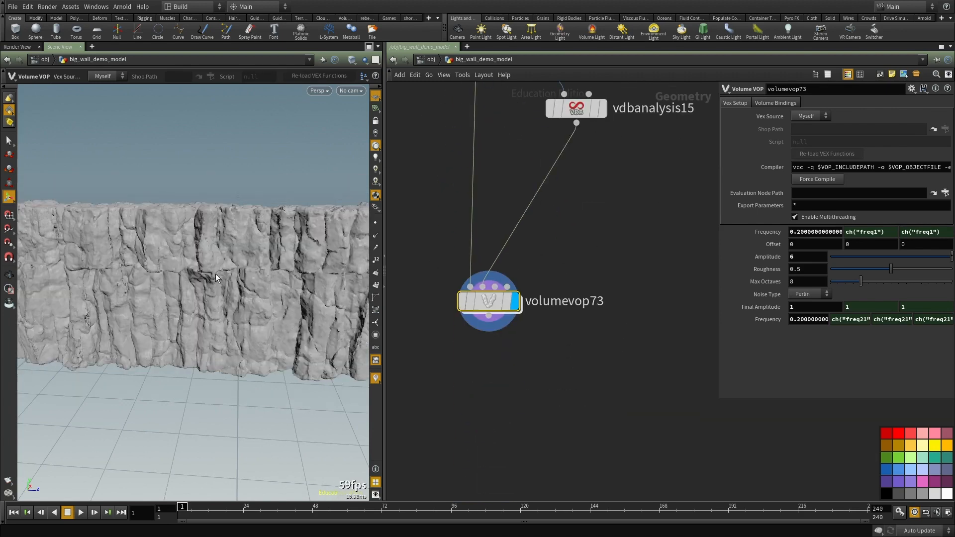
pyautogui.keyDown('alt'); pyautogui.moveTo(309, 273); pyautogui.dragTo(331, 273); pyautogui.keyUp('alt')
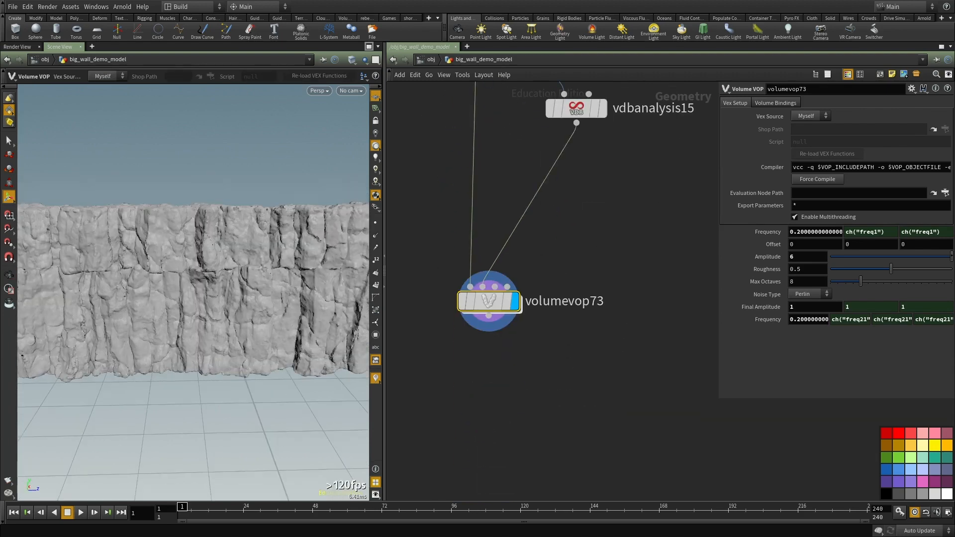
# Step: Paste the copied Simplex noise Volume VOP below volumevop73, with volumevop73 feeding its first input
pyautogui.moveTo(550, 383); pyautogui.dragTo(538, 318, button='middle')
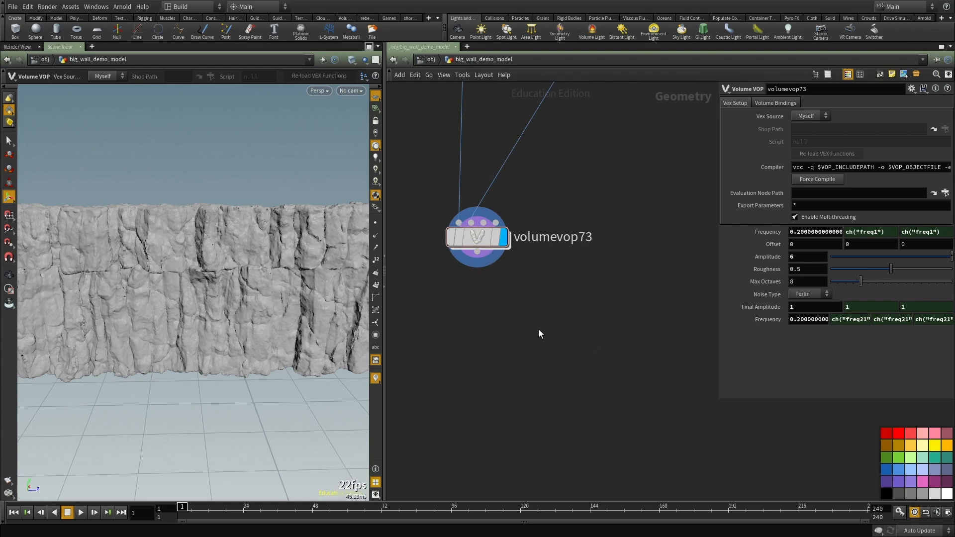
pyautogui.hotkey('ctrl', 'v')
pyautogui.scroll(-4, 542, 351)
pyautogui.scroll(3, 582, 358)
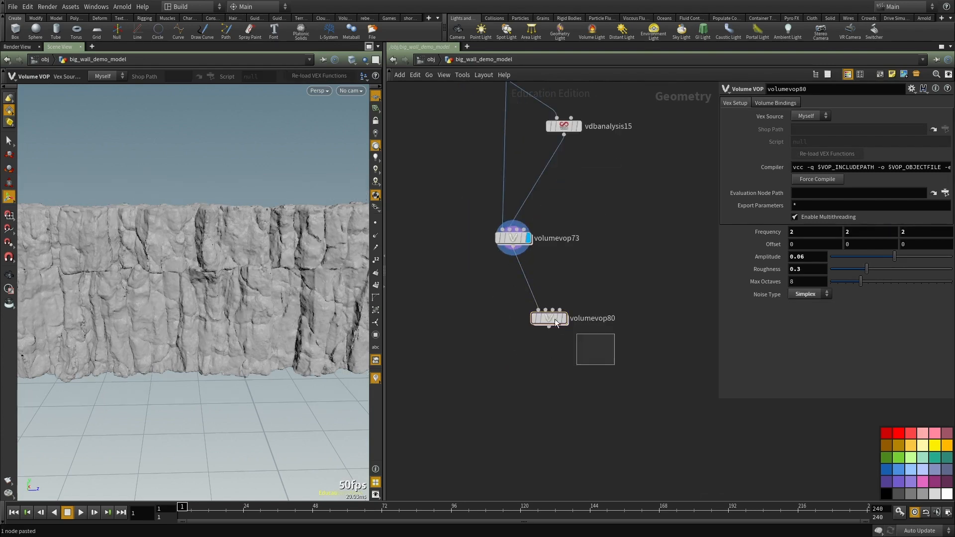
pyautogui.scroll(2, 632, 269)
# Step: Examine the Anti-Aliased Noise and volume sample network inside volumevop80, and return to the geometry network
pyautogui.doubleClick(528, 296)
pyautogui.moveTo(535, 327); pyautogui.dragTo(454, 370, button='middle')
pyautogui.moveTo(474, 385); pyautogui.dragTo(492, 296)
pyautogui.moveTo(562, 383); pyautogui.dragTo(515, 378, button='middle')
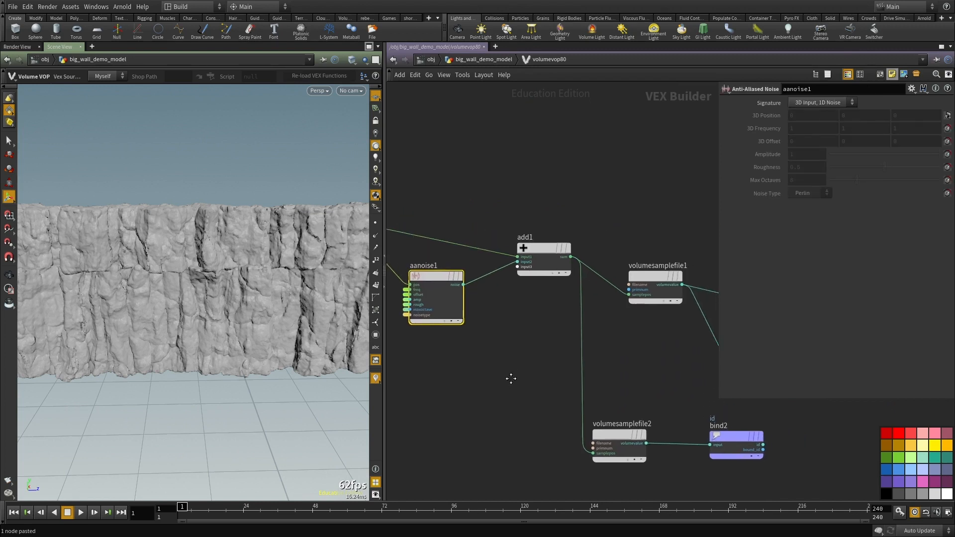
pyautogui.scroll(-2, 515, 378)
pyautogui.scroll(1, 497, 379)
pyautogui.moveTo(598, 174); pyautogui.dragTo(621, 282, button='middle')
pyautogui.press('u')
# Step: Display volumevop80 and line it up beneath volumevop73 in the network
pyautogui.click(497, 196)
pyautogui.click(549, 312)
pyautogui.moveTo(506, 407); pyautogui.dragTo(529, 365, button='middle')
pyautogui.press('space')
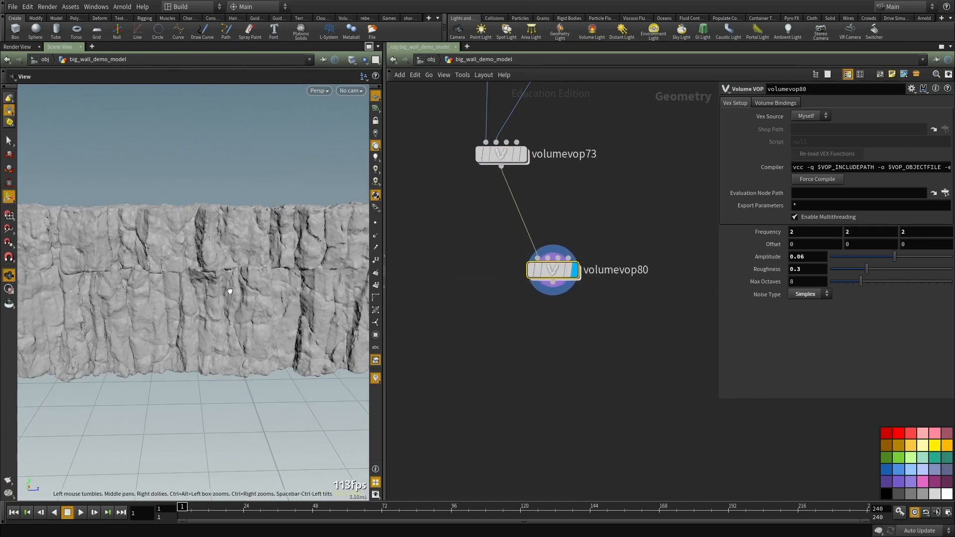
pyautogui.moveTo(232, 290); pyautogui.dragTo(278, 293)
pyautogui.scroll(2, 549, 272)
pyautogui.moveTo(549, 271)
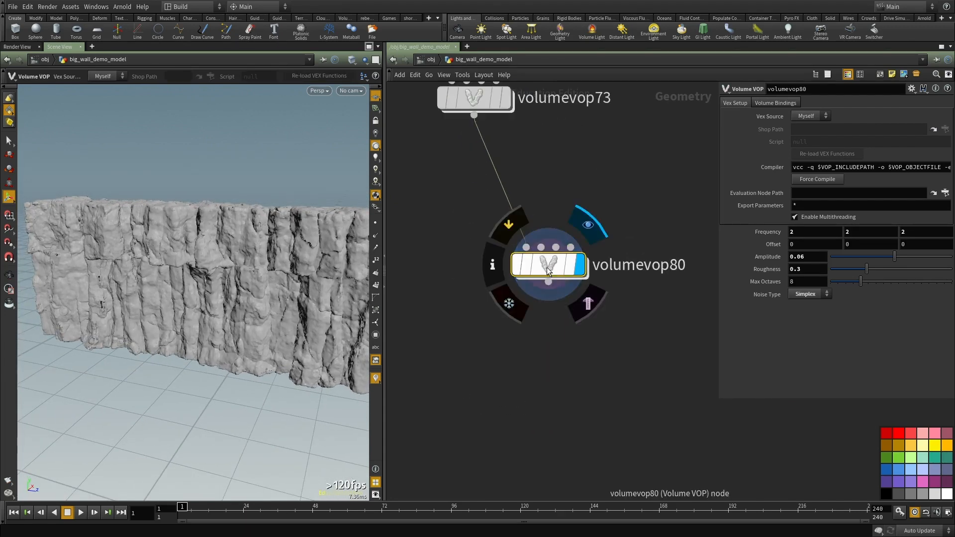
pyautogui.moveTo(549, 271); pyautogui.dragTo(489, 289)
# Step: Inspect the finer surface noise on both sides of the wall and the noise network inside volumevop80
pyautogui.keyDown('alt'); pyautogui.moveTo(227, 311); pyautogui.dragTo(291, 294); pyautogui.keyUp('alt')
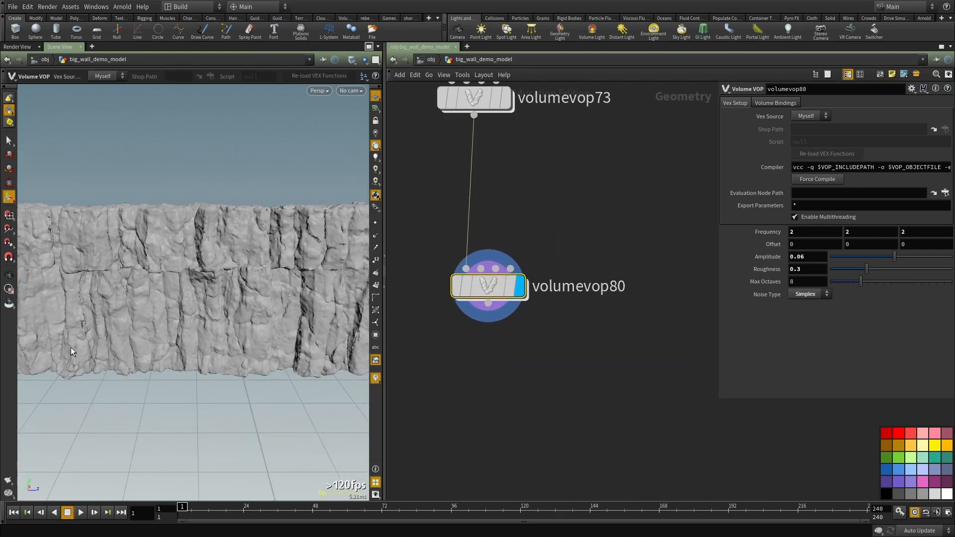
pyautogui.keyDown('alt'); pyautogui.moveTo(143, 294); pyautogui.dragTo(329, 292); pyautogui.keyUp('alt')
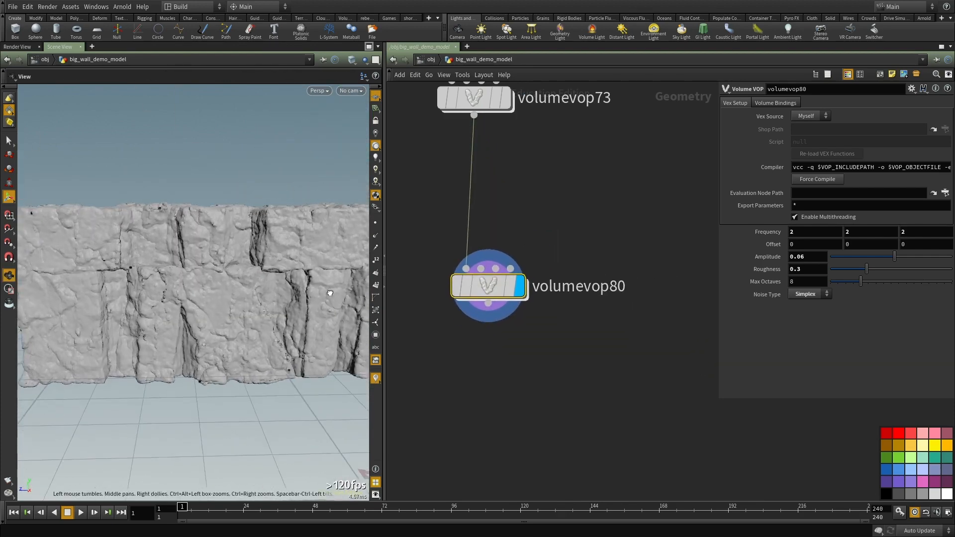
pyautogui.doubleClick(494, 291)
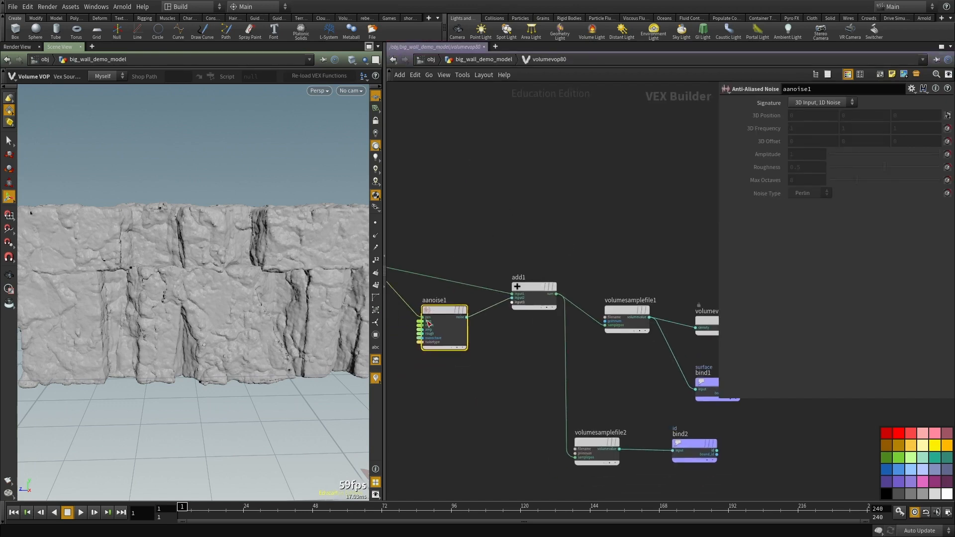
pyautogui.press('u')
pyautogui.keyDown('alt'); pyautogui.moveTo(190, 279); pyautogui.dragTo(349, 279); pyautogui.keyUp('alt')
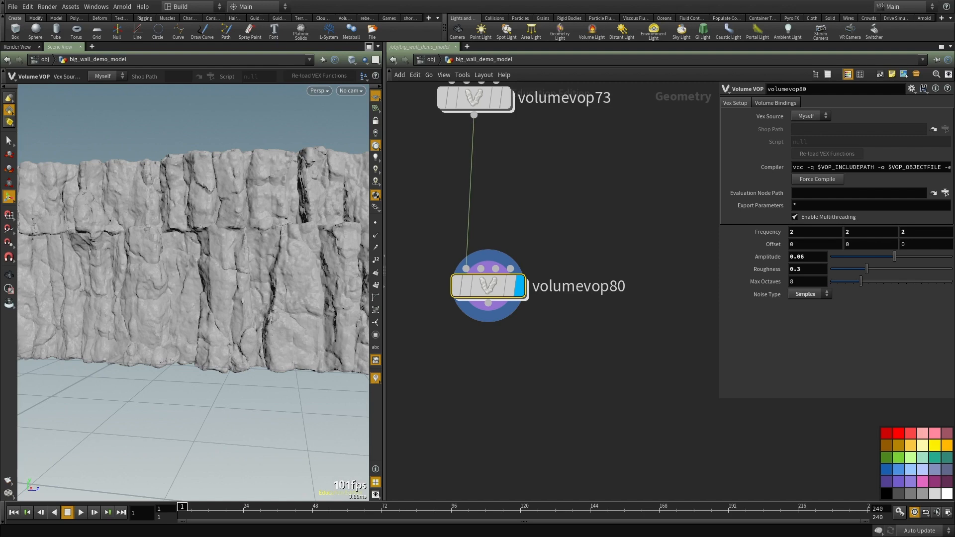
pyautogui.press('Escape')
pyautogui.moveTo(192, 252); pyautogui.dragTo(223, 290)
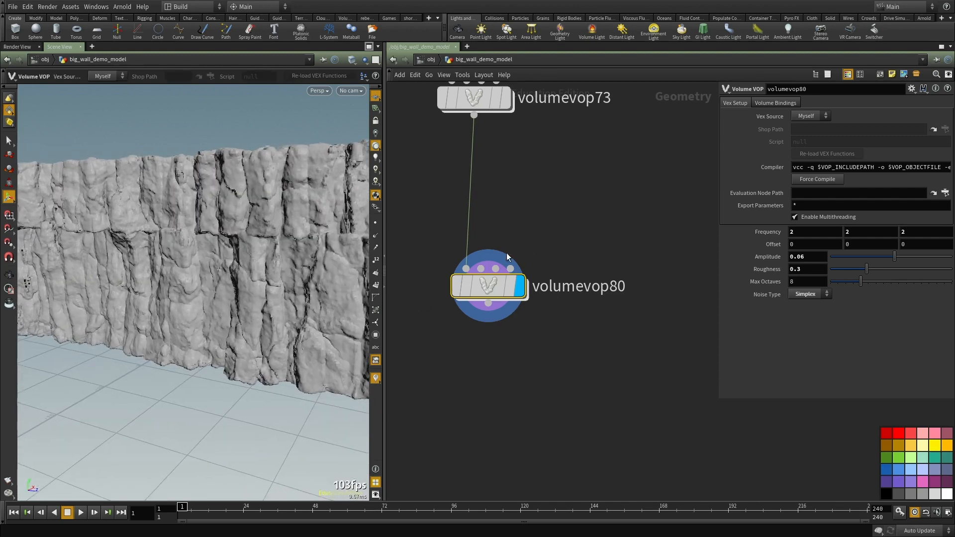
pyautogui.doubleClick(490, 294)
pyautogui.press('u')
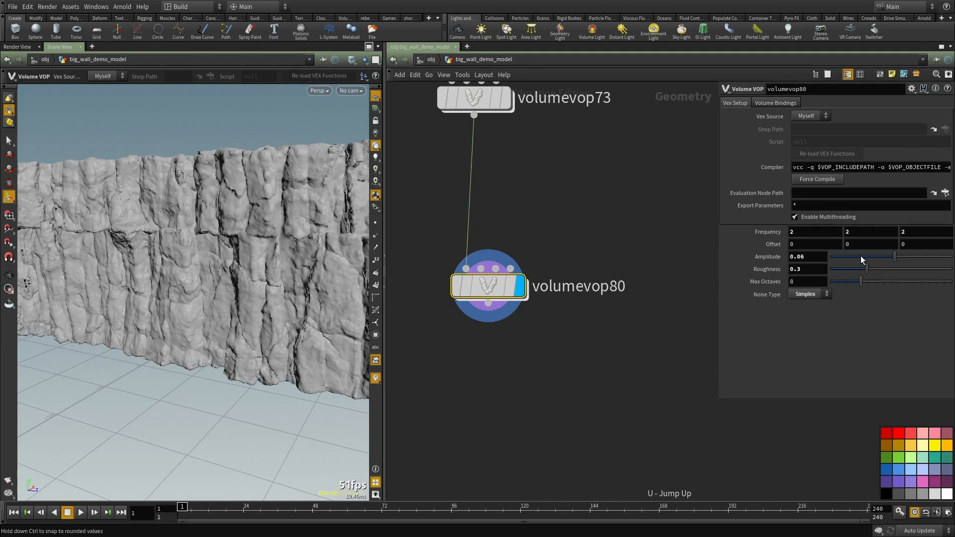
pyautogui.moveTo(665, 285); pyautogui.dragTo(665, 274, button='middle')
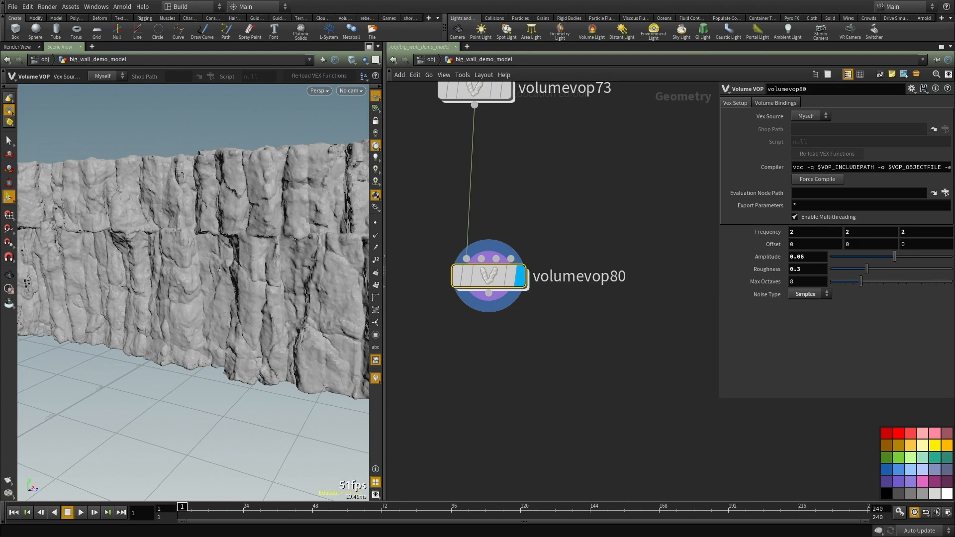
# Step: Duplicate volumevop80, place the copy below it, and wire volumevop80's output into the copy's first input
pyautogui.moveTo(536, 333); pyautogui.dragTo(458, 224)
pyautogui.moveTo(587, 181)
pyautogui.mouseDown(button='middle')
pyautogui.moveTo(655, 290)
pyautogui.moveTo(623, 191)
pyautogui.mouseUp(button='middle')
pyautogui.click(644, 279)
pyautogui.moveTo(543, 377); pyautogui.dragTo(536, 295, button='middle')
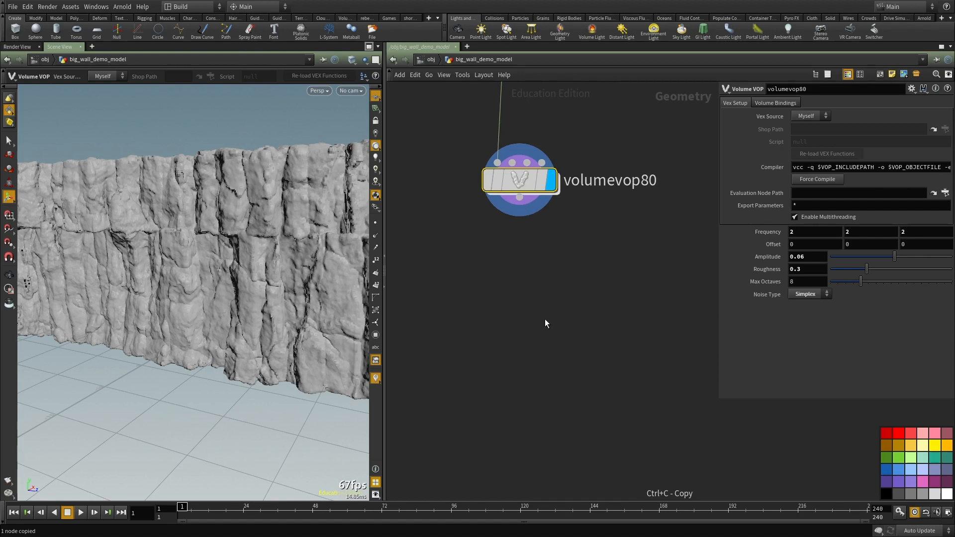
pyautogui.hotkey('ctrl', 'v')
pyautogui.scroll(-2, 545, 319)
pyautogui.press('Escape')
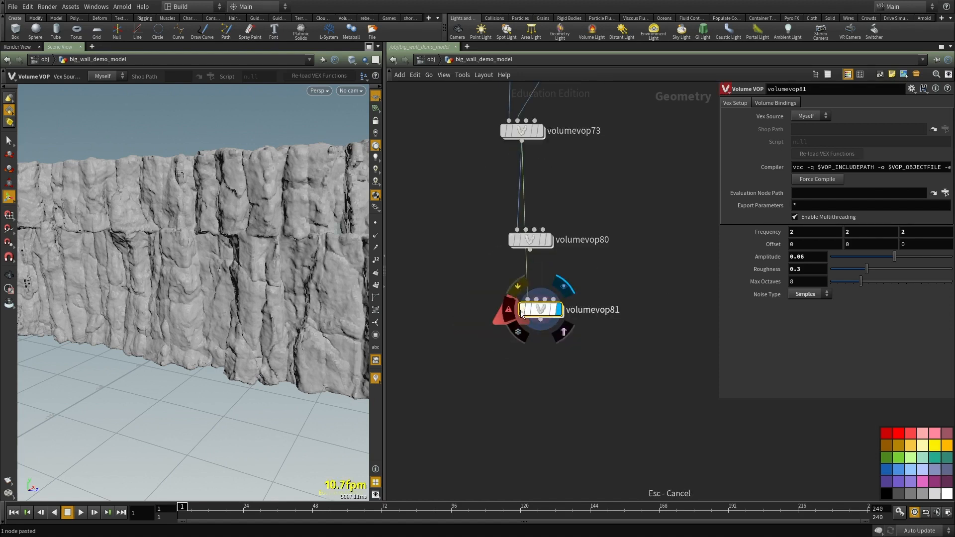
pyautogui.click(525, 301)
pyautogui.click(529, 241)
# Step: Set volumevop81's second frequency value to .2, its amplitude to 0.03 and its max octaves to 4
pyautogui.moveTo(608, 311); pyautogui.dragTo(589, 273, button='middle')
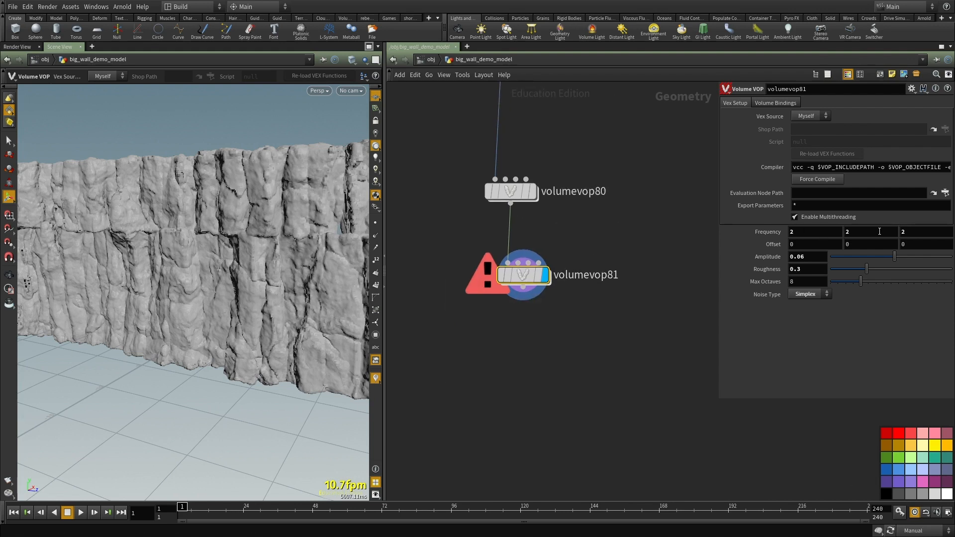
pyautogui.write('.2')
pyautogui.click(598, 318)
pyautogui.moveTo(598, 318); pyautogui.dragTo(604, 360, button='middle')
pyautogui.doubleClick(811, 282)
pyautogui.write('4')
pyautogui.moveTo(601, 425); pyautogui.dragTo(607, 359, button='middle')
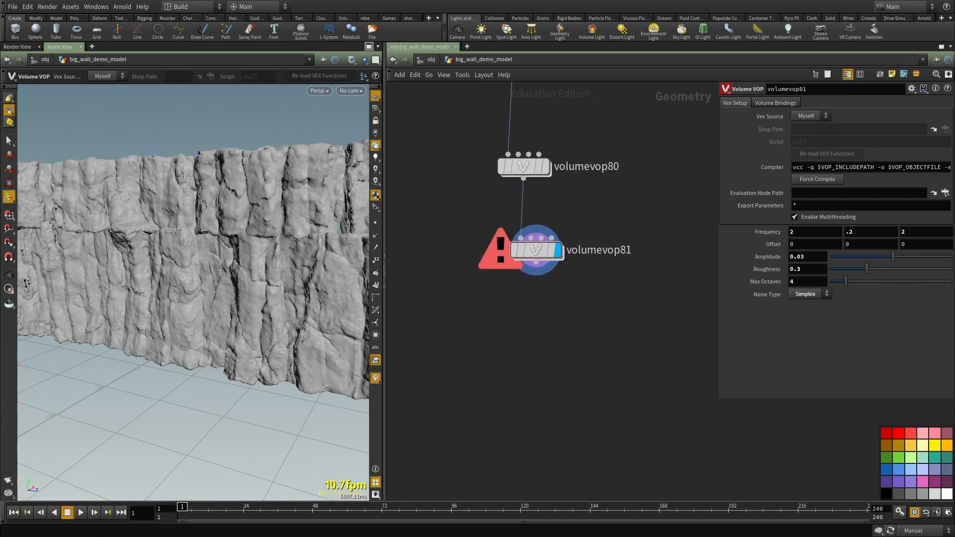
pyautogui.moveTo(599, 326); pyautogui.dragTo(592, 348, button='middle')
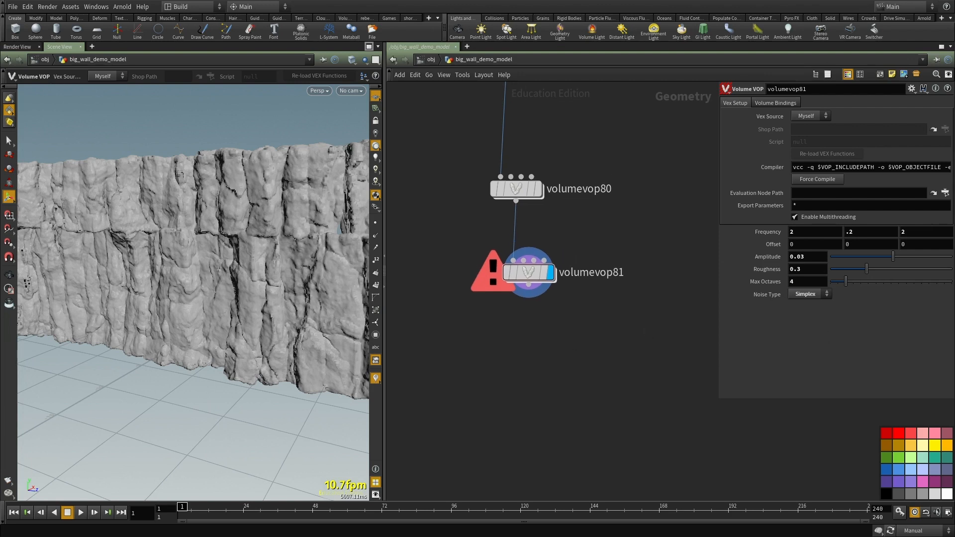
# Step: Paste the red flow noise Volume VOP below volumevop81 and examine the aaflownoise1 node inside it
pyautogui.hotkey('ctrl', 'v')
pyautogui.moveTo(618, 353); pyautogui.dragTo(564, 351)
pyautogui.doubleClick(561, 342)
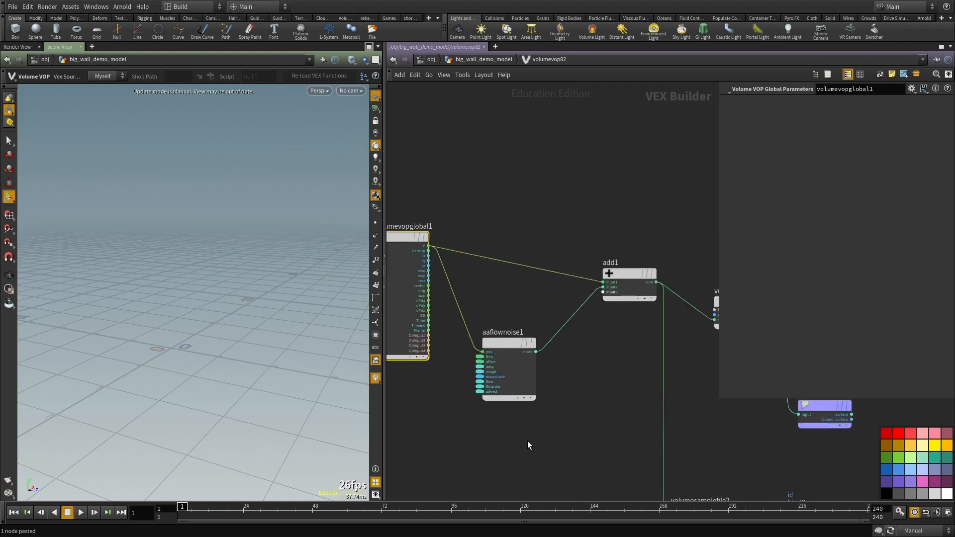
pyautogui.click(508, 370)
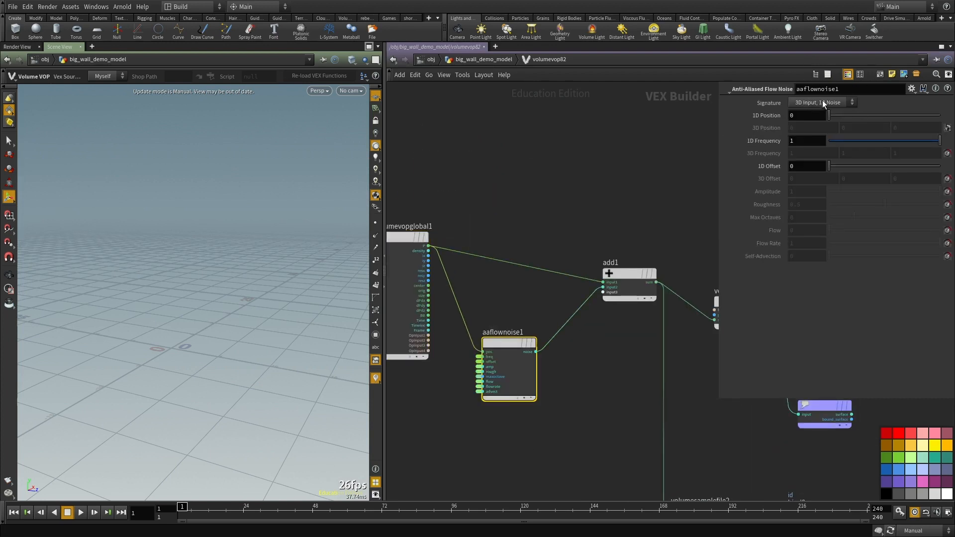
pyautogui.moveTo(541, 172); pyautogui.dragTo(498, 142, button='middle')
pyautogui.scroll(-1, 601, 172)
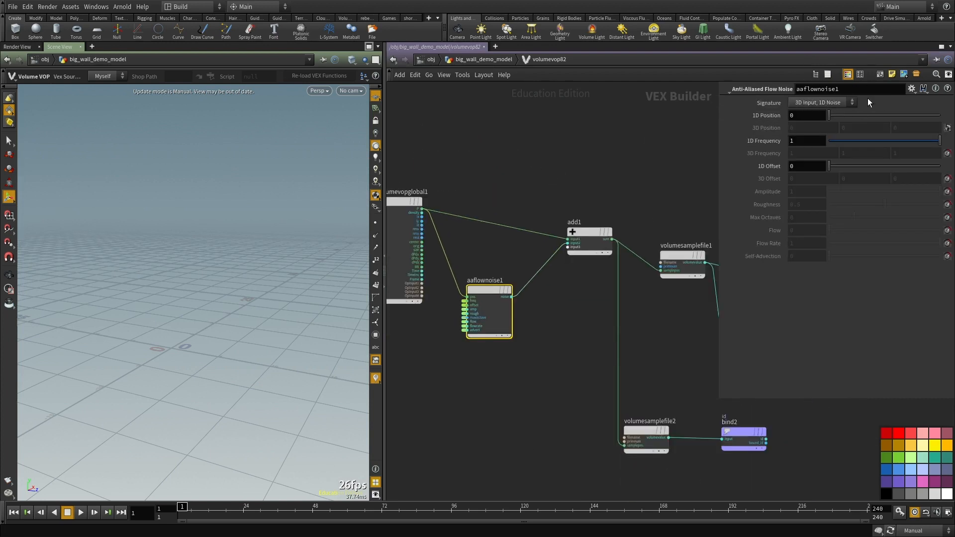
pyautogui.moveTo(585, 148); pyautogui.dragTo(562, 178, button='middle')
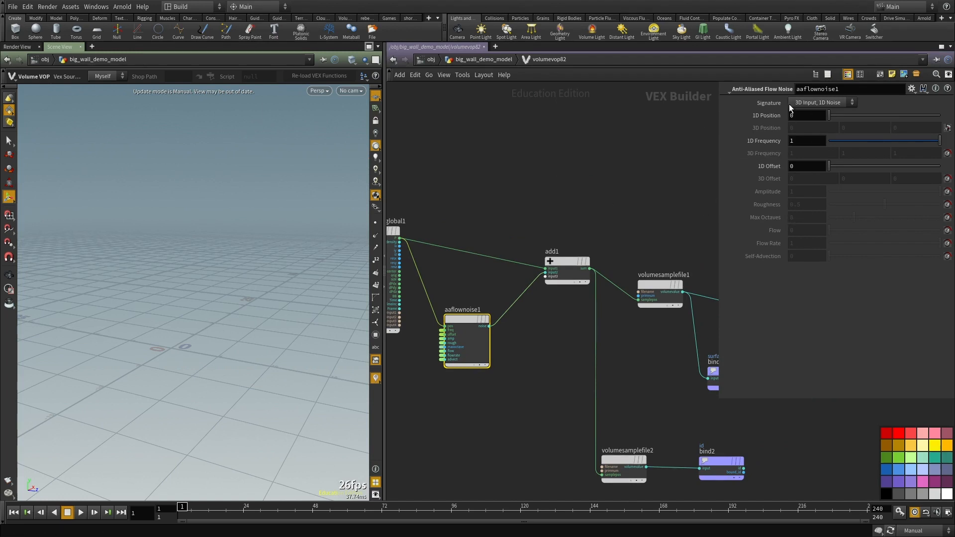
pyautogui.press('u')
# Step: Display volumevop82 and compare its noise settings with those of volumevop81
pyautogui.scroll(3, 599, 352)
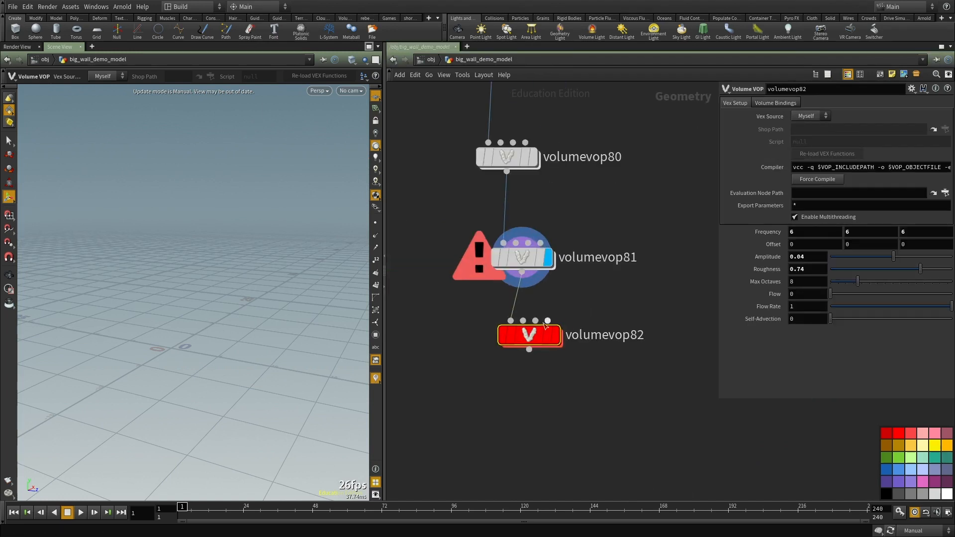
pyautogui.click(556, 338)
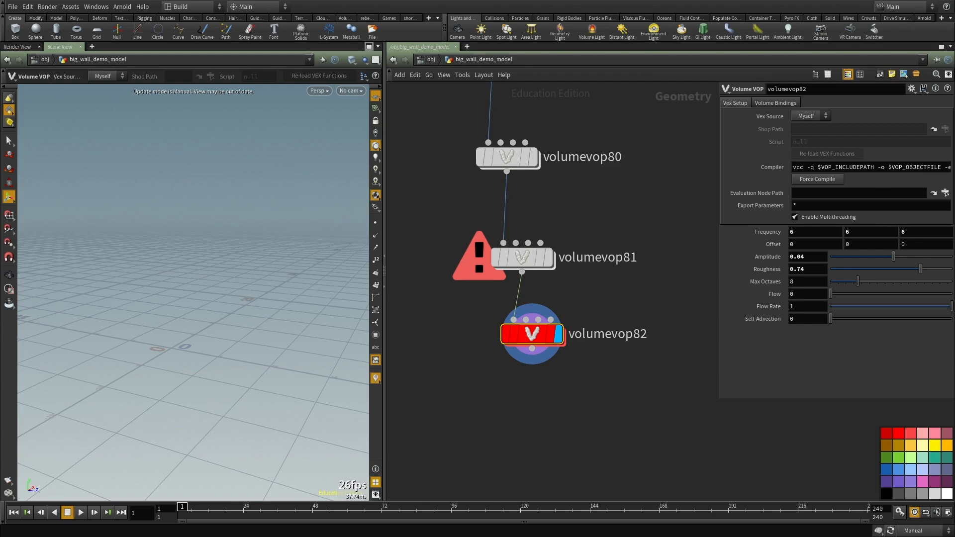
pyautogui.moveTo(610, 294); pyautogui.dragTo(603, 337, button='middle')
pyautogui.click(526, 301)
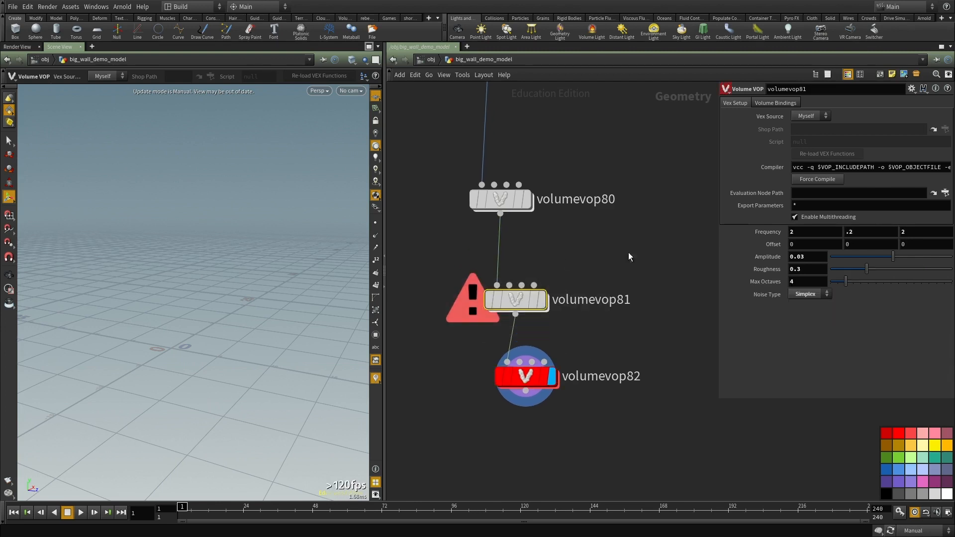
pyautogui.moveTo(567, 258); pyautogui.dragTo(560, 207, button='middle')
pyautogui.scroll(2, 569, 237)
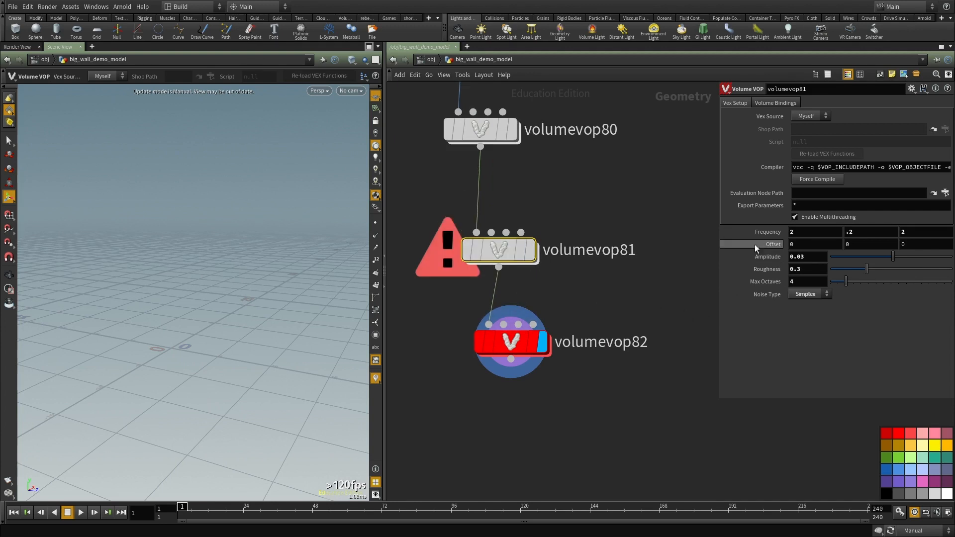
pyautogui.click(507, 343)
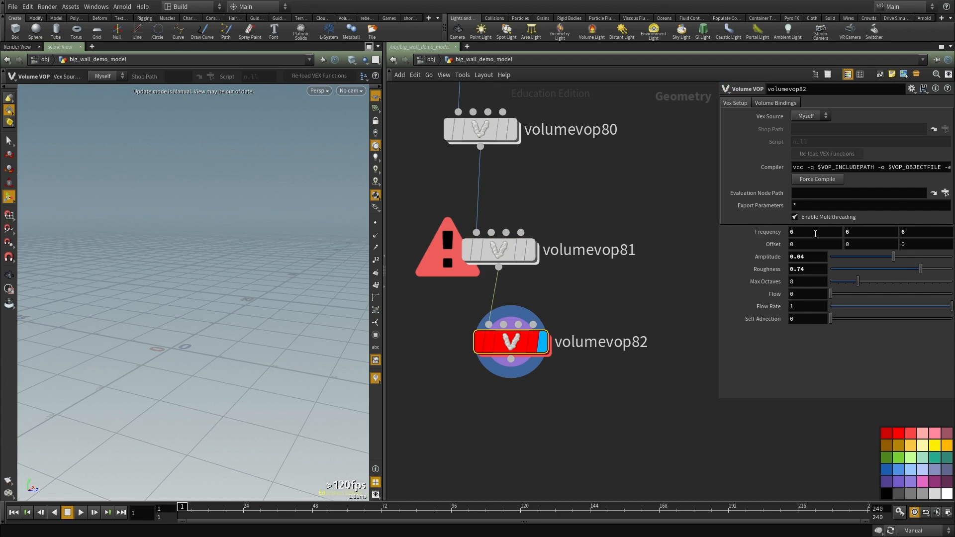
# Step: Duplicate volumevop81, place the copy below volumevop82, and wire volumevop82's output into the copy's first input
pyautogui.moveTo(603, 469); pyautogui.dragTo(611, 397, button='middle')
pyautogui.moveTo(563, 353); pyautogui.dragTo(543, 297, button='middle')
pyautogui.click(527, 202)
pyautogui.hotkey('ctrl', 'c')
pyautogui.hotkey('ctrl', 'v')
pyautogui.moveTo(513, 362); pyautogui.dragTo(499, 219)
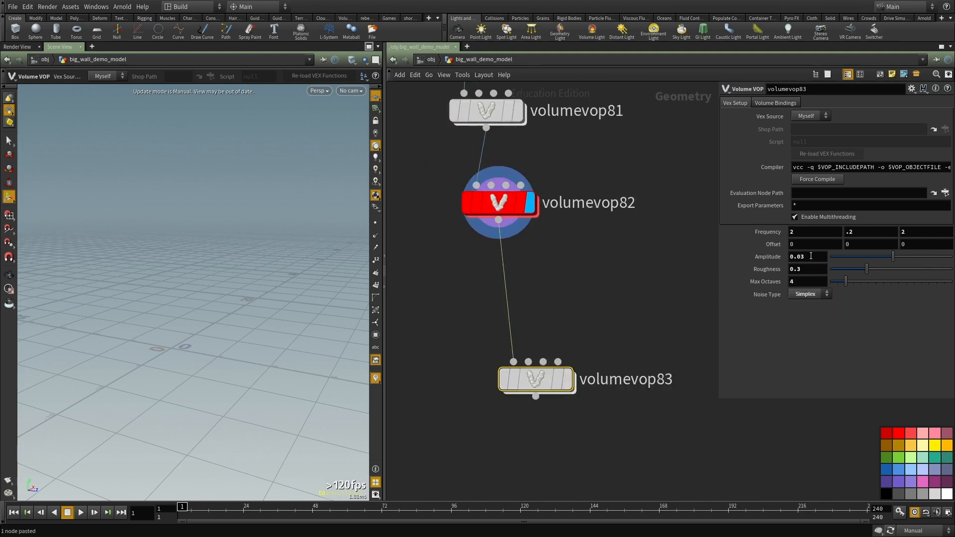
# Step: Set volumevop83's frequency to 3, 3, 3 and its amplitude to 0.1, and display the node
pyautogui.moveTo(855, 232); pyautogui.dragTo(622, 257)
pyautogui.write('3')
pyautogui.moveTo(806, 232); pyautogui.dragTo(708, 228)
pyautogui.write('3')
pyautogui.moveTo(802, 258); pyautogui.dragTo(807, 259)
pyautogui.write('1')
pyautogui.moveTo(572, 386); pyautogui.dragTo(550, 297, button='middle')
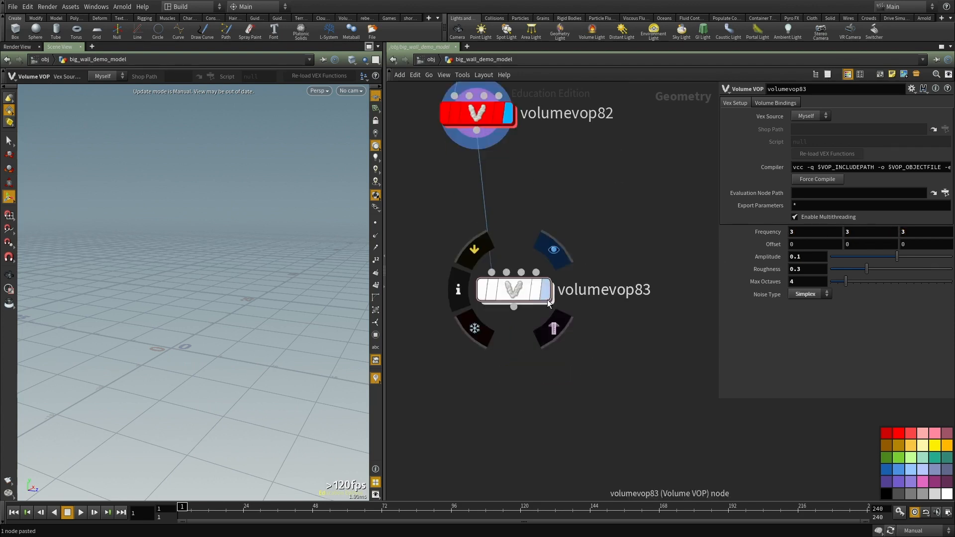
pyautogui.click(546, 293)
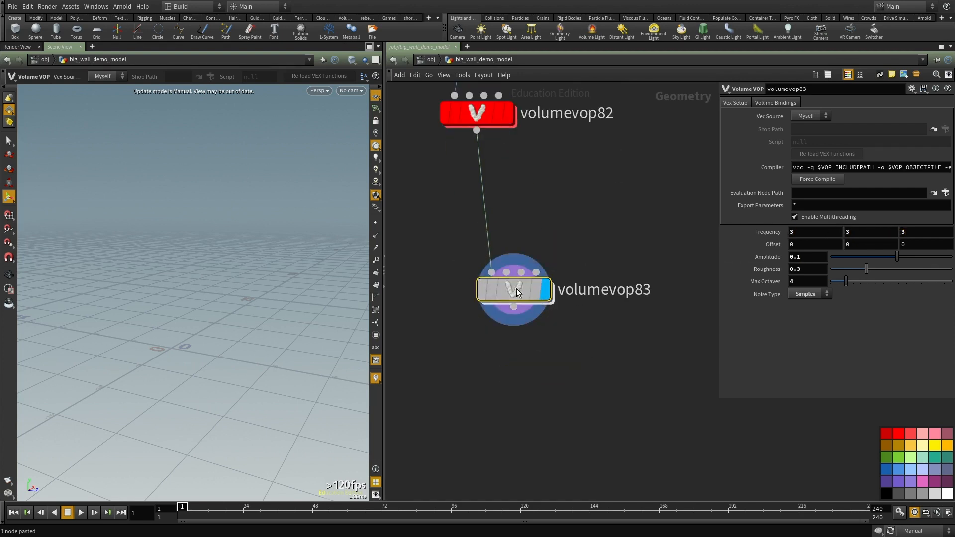
# Step: Inspect the signature of the aanoise1 node inside volumevop83
pyautogui.doubleClick(517, 290)
pyautogui.click(823, 102)
pyautogui.click(815, 124)
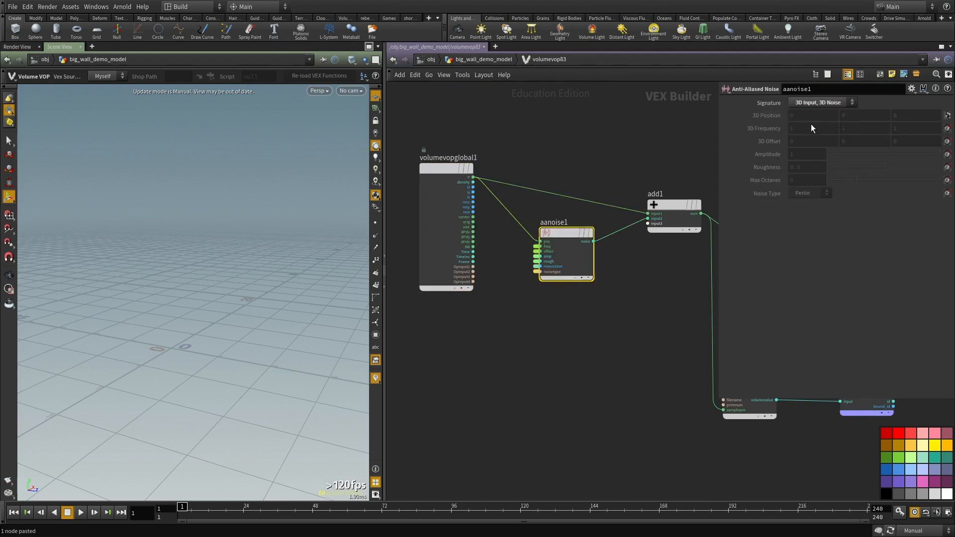
pyautogui.press('h')
pyautogui.press('u')
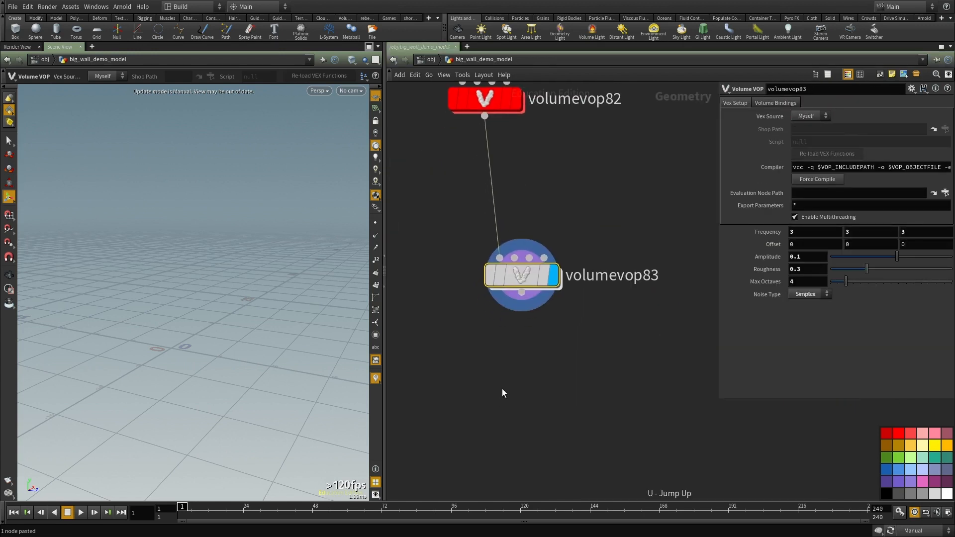
# Step: Examine the volume sample and bind nodes inside volumevop82
pyautogui.moveTo(521, 234); pyautogui.dragTo(527, 428, button='middle')
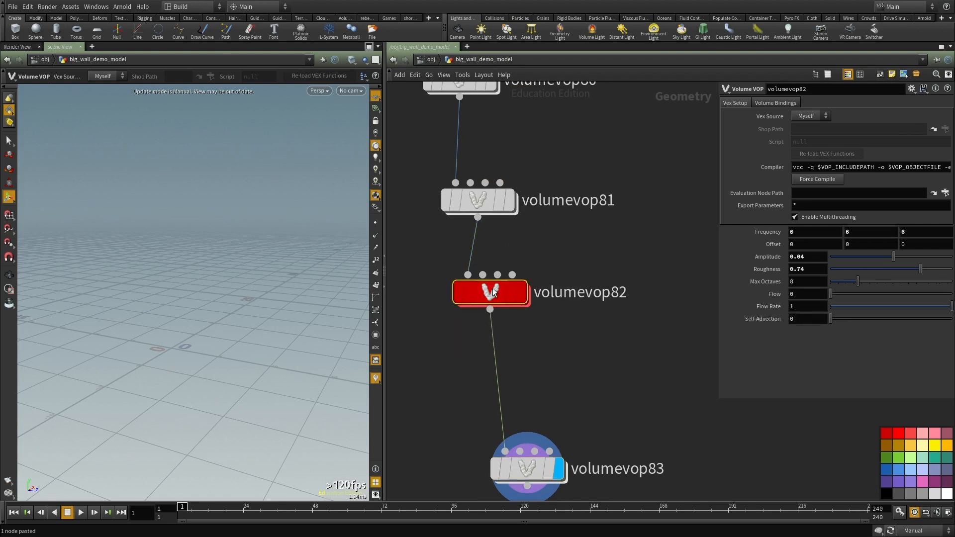
pyautogui.doubleClick(492, 294)
pyautogui.scroll(2, 696, 394)
pyautogui.moveTo(695, 394); pyautogui.dragTo(569, 362, button='middle')
pyautogui.moveTo(586, 390); pyautogui.dragTo(472, 437)
pyautogui.moveTo(460, 439); pyautogui.dragTo(522, 398, button='middle')
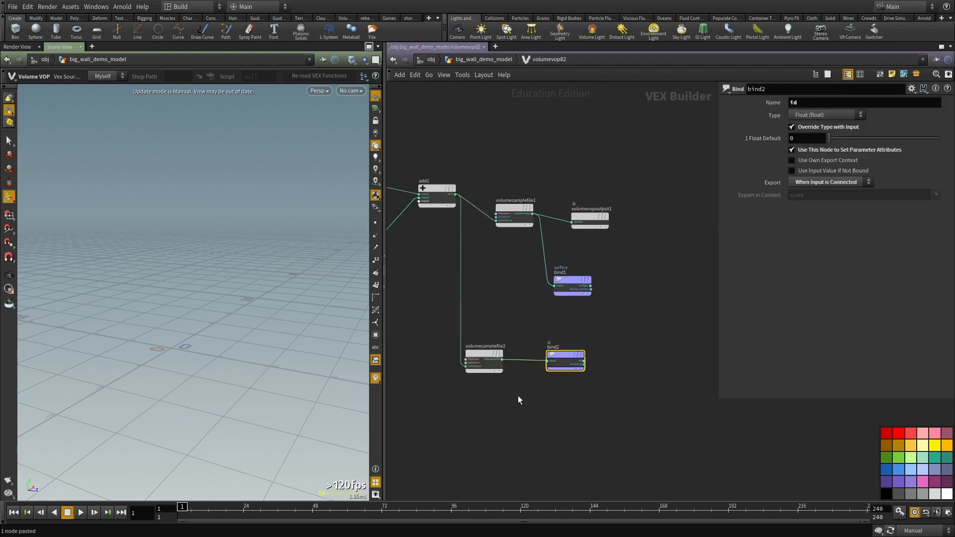
pyautogui.click(485, 356)
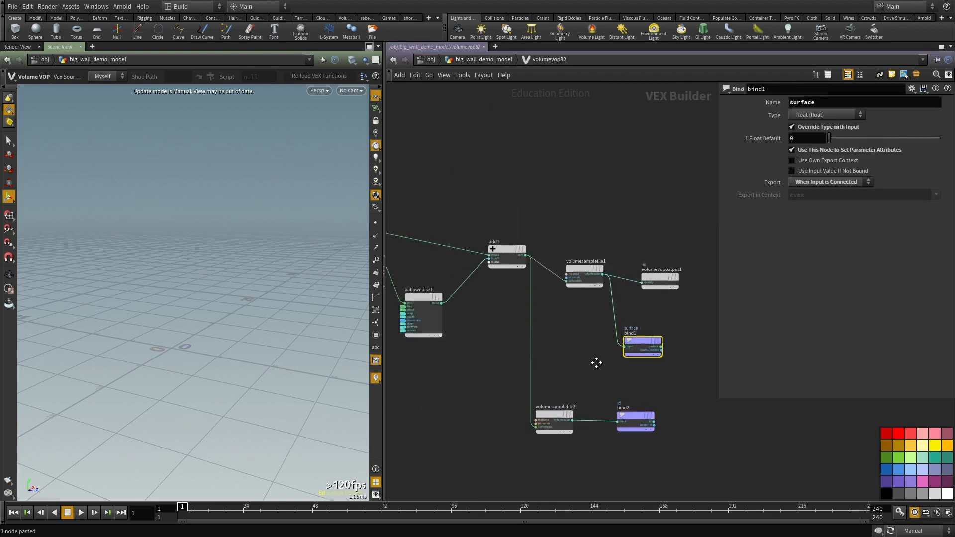
pyautogui.press('u')
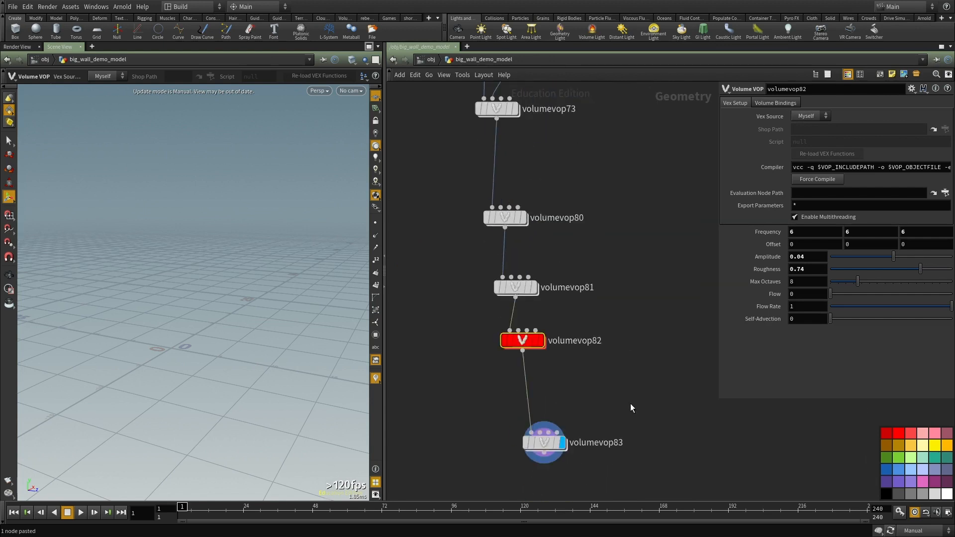
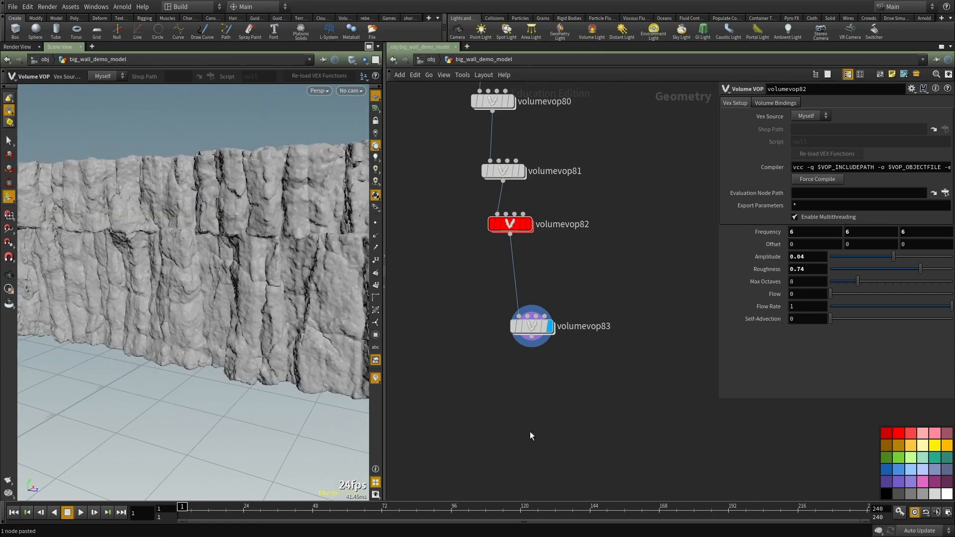
# Step: Examine the wall produced by volumevop83 from several angles and check the node's info
pyautogui.keyDown('alt'); pyautogui.moveTo(247, 307); pyautogui.dragTo(188, 303); pyautogui.keyUp('alt')
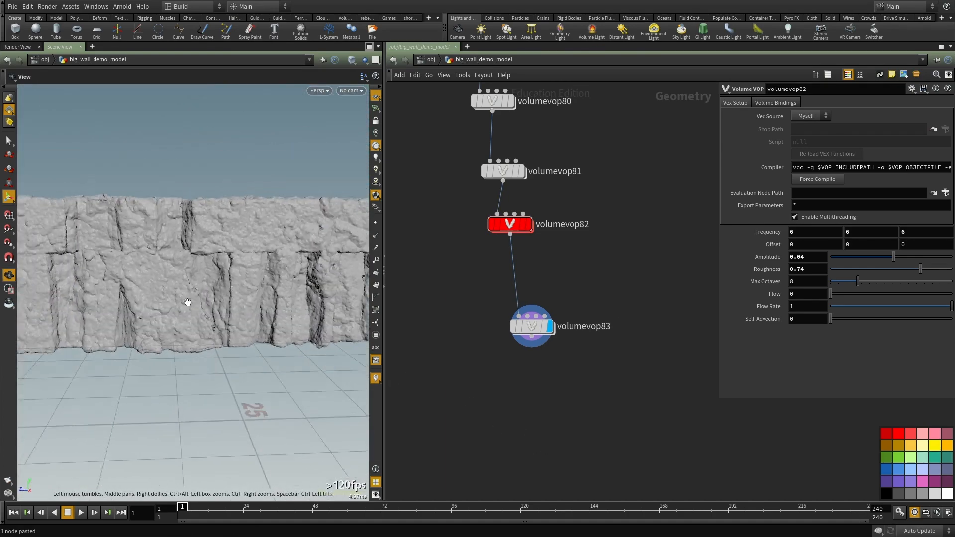
pyautogui.keyDown('alt'); pyautogui.moveTo(188, 304); pyautogui.dragTo(282, 284, button='right'); pyautogui.keyUp('alt')
pyautogui.keyDown('alt'); pyautogui.moveTo(282, 284); pyautogui.dragTo(144, 319); pyautogui.keyUp('alt')
pyautogui.scroll(2, 508, 388)
pyautogui.middleClick(514, 345)
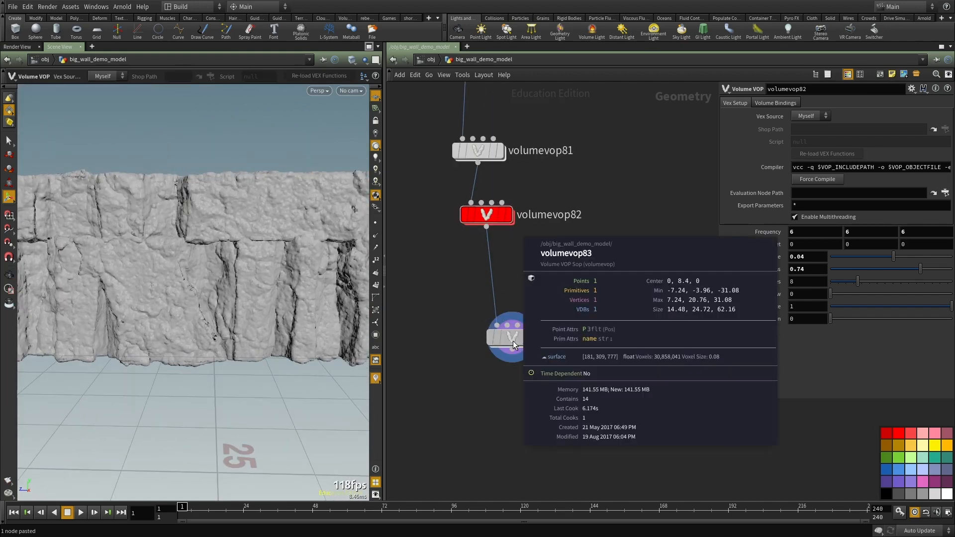
pyautogui.press('Tab')
pyautogui.write('vdb c')
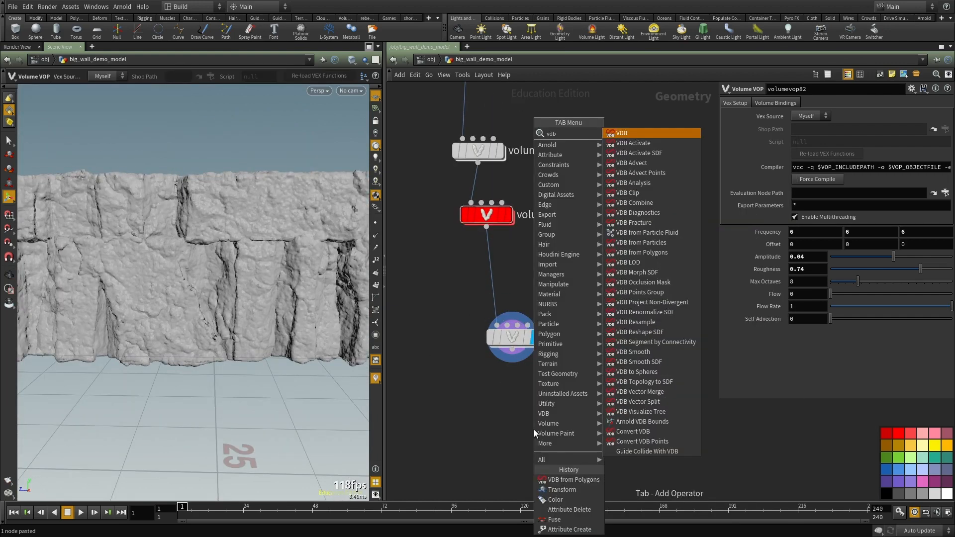
pyautogui.click(642, 165)
pyautogui.click(561, 406)
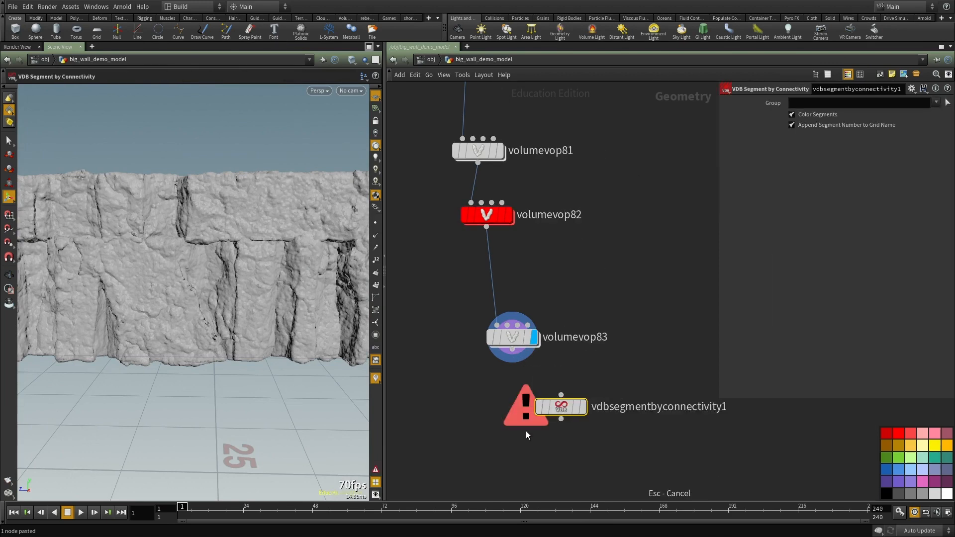
pyautogui.press('Delete')
# Step: Add a Convert VDB node below volumevop83 and wire volumevop83's output into its first input
pyautogui.press('Tab')
pyautogui.write('vdb c')
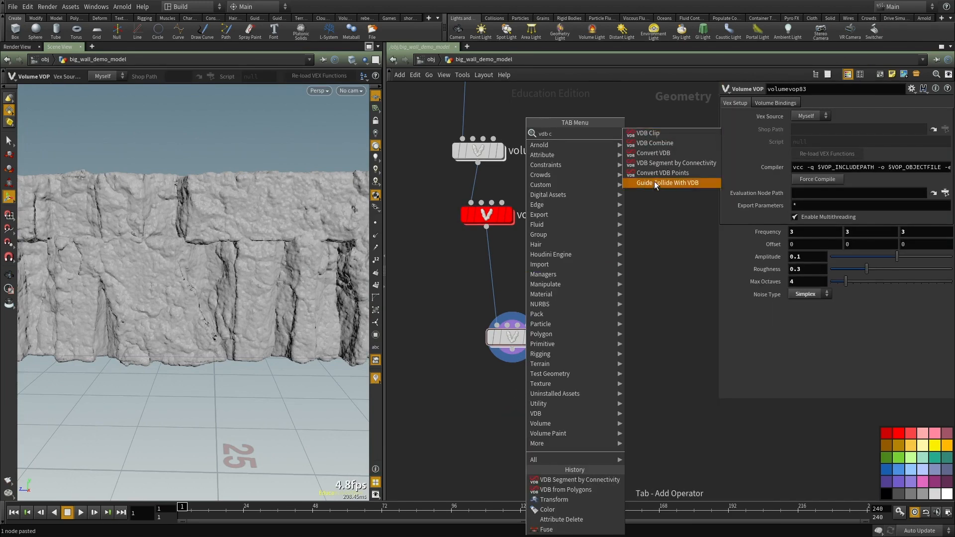
pyautogui.click(688, 151)
pyautogui.click(517, 441)
pyautogui.click(513, 349)
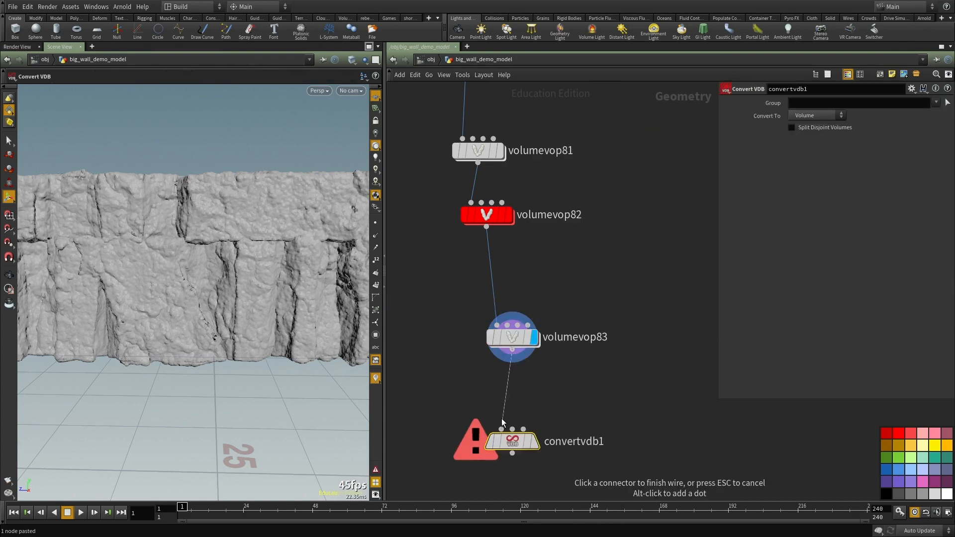
pyautogui.click(501, 429)
# Step: Display convertvdb1 and set it to convert to Polygons
pyautogui.click(534, 441)
pyautogui.click(816, 115)
pyautogui.click(803, 146)
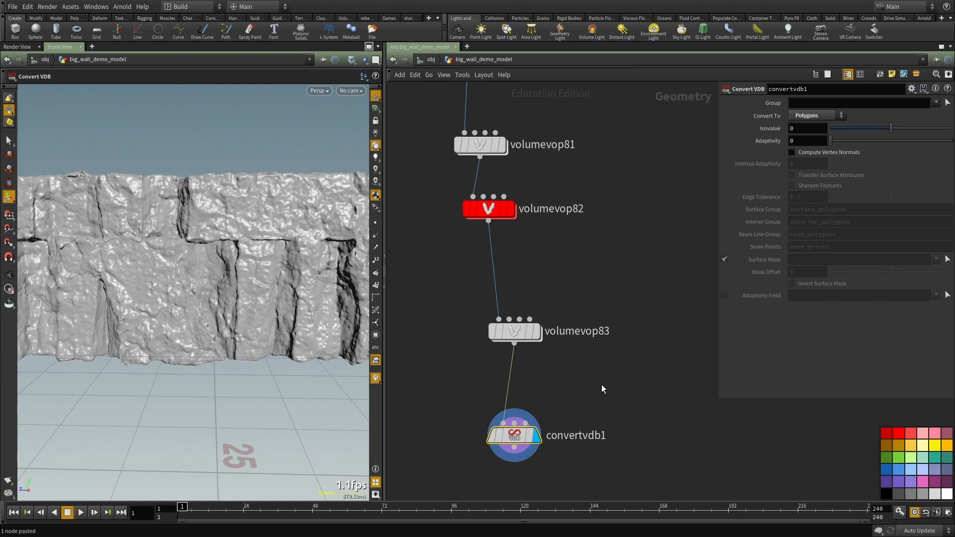
# Step: Bypass volumevop83 to leave its noise out of the polygon wall
pyautogui.keyDown('alt'); pyautogui.moveTo(338, 268); pyautogui.dragTo(244, 287); pyautogui.keyUp('alt')
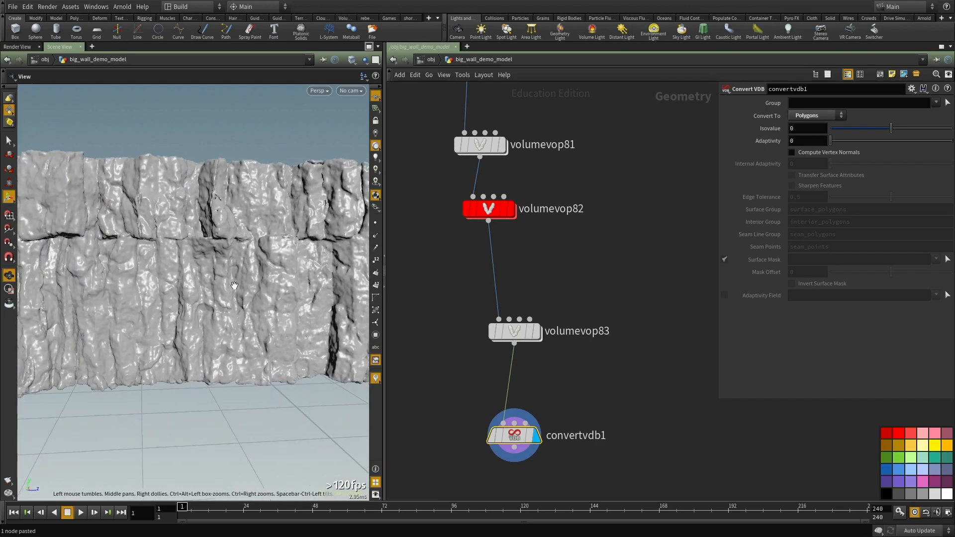
pyautogui.moveTo(125, 296); pyautogui.dragTo(200, 303)
pyautogui.scroll(-3, 634, 237)
pyautogui.moveTo(625, 267); pyautogui.dragTo(513, 318)
pyautogui.scroll(3, 599, 289)
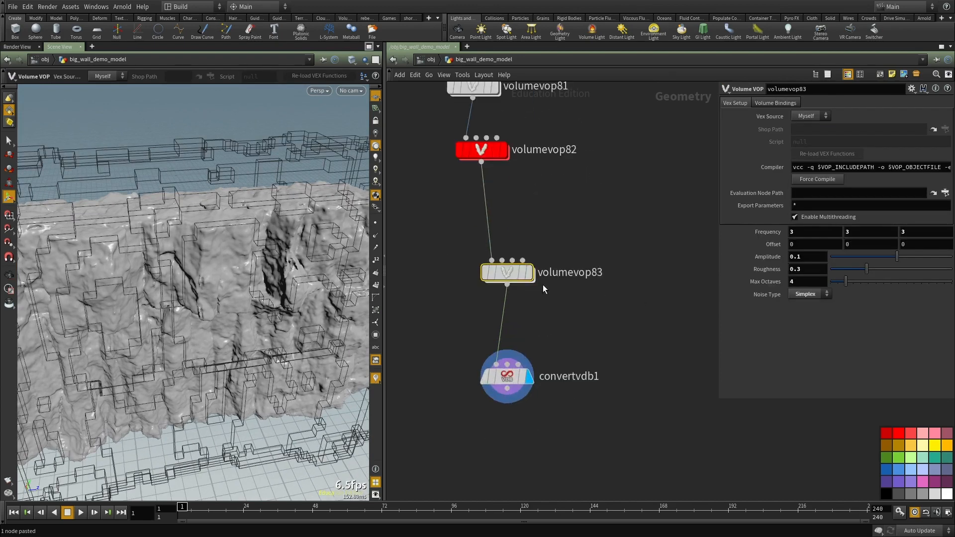
pyautogui.scroll(2, 502, 281)
pyautogui.click(475, 262)
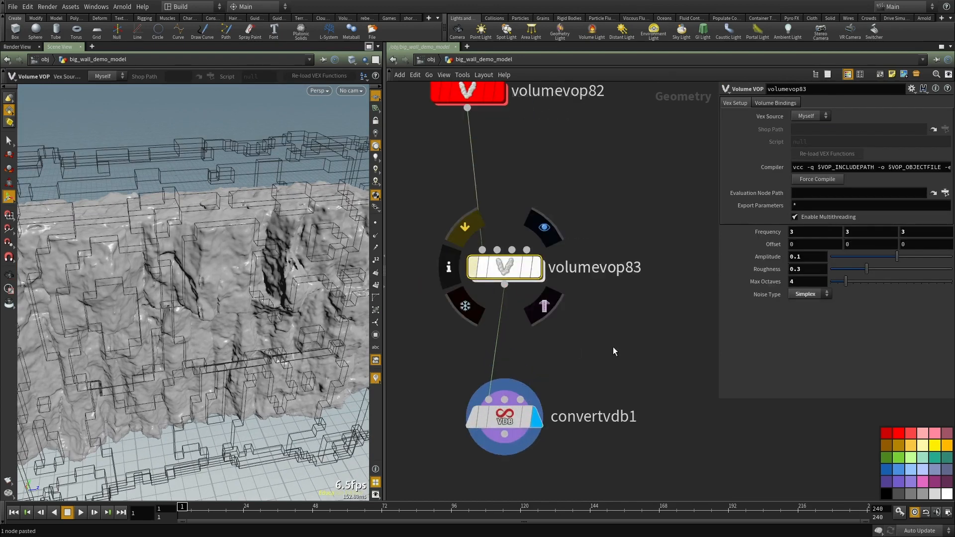
# Step: Examine the polygon wall's cracks, blocks and surface detail up close and from several sides with volumevop83 bypassed
pyautogui.press('space')
pyautogui.moveTo(228, 320); pyautogui.dragTo(266, 239)
pyautogui.scroll(3, 266, 239)
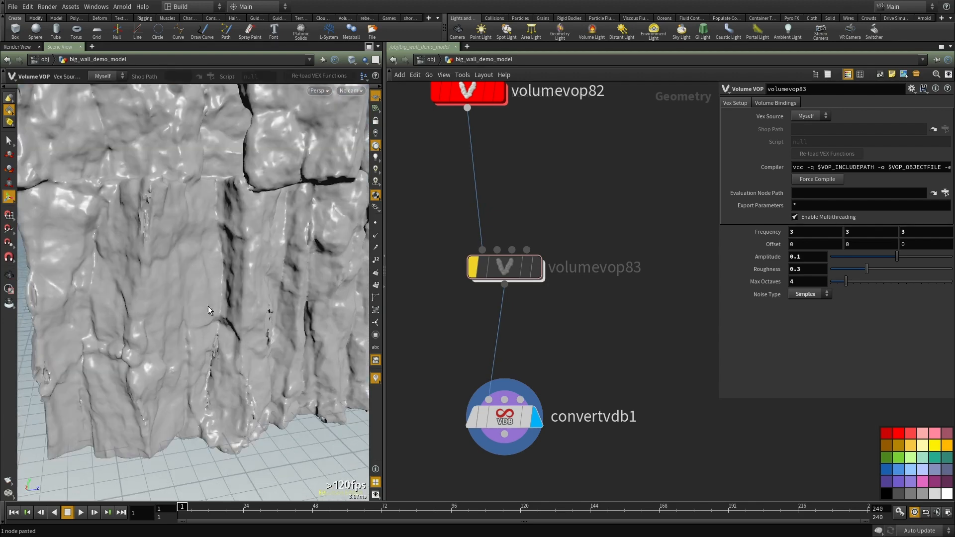
pyautogui.moveTo(202, 216); pyautogui.dragTo(177, 230, button='right')
pyautogui.moveTo(177, 230); pyautogui.dragTo(196, 269)
pyautogui.moveTo(196, 269); pyautogui.dragTo(216, 318, button='right')
pyautogui.moveTo(216, 318); pyautogui.dragTo(250, 314)
pyautogui.moveTo(250, 315); pyautogui.dragTo(121, 315, button='middle')
pyautogui.moveTo(120, 315); pyautogui.dragTo(230, 298, button='right')
pyautogui.moveTo(231, 299); pyautogui.dragTo(235, 309)
pyautogui.moveTo(235, 309); pyautogui.dragTo(280, 293, button='middle')
pyautogui.moveTo(280, 294); pyautogui.dragTo(281, 289)
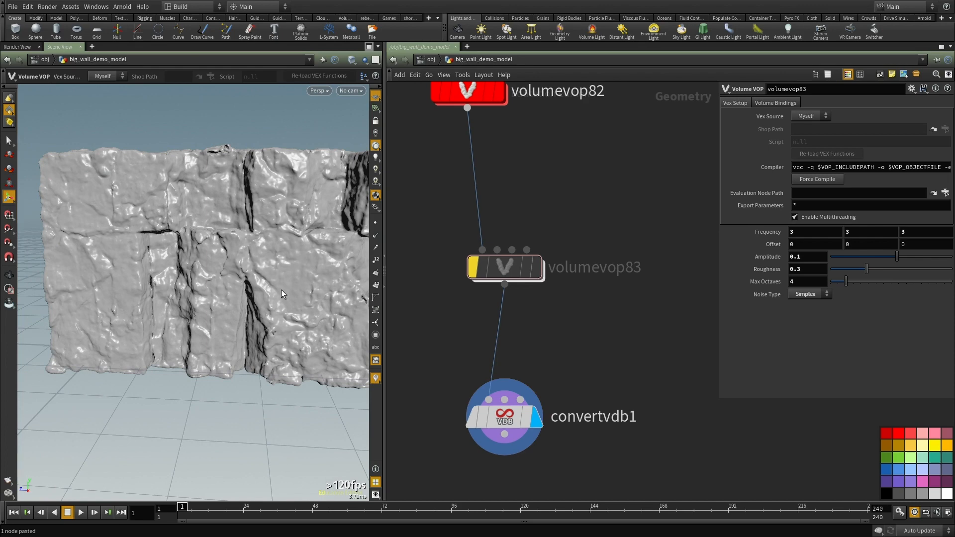
pyautogui.moveTo(283, 283); pyautogui.dragTo(324, 277, button='right')
pyautogui.moveTo(324, 277); pyautogui.dragTo(279, 266)
pyautogui.moveTo(278, 266); pyautogui.dragTo(284, 246, button='right')
pyautogui.moveTo(284, 246); pyautogui.dragTo(207, 221, button='middle')
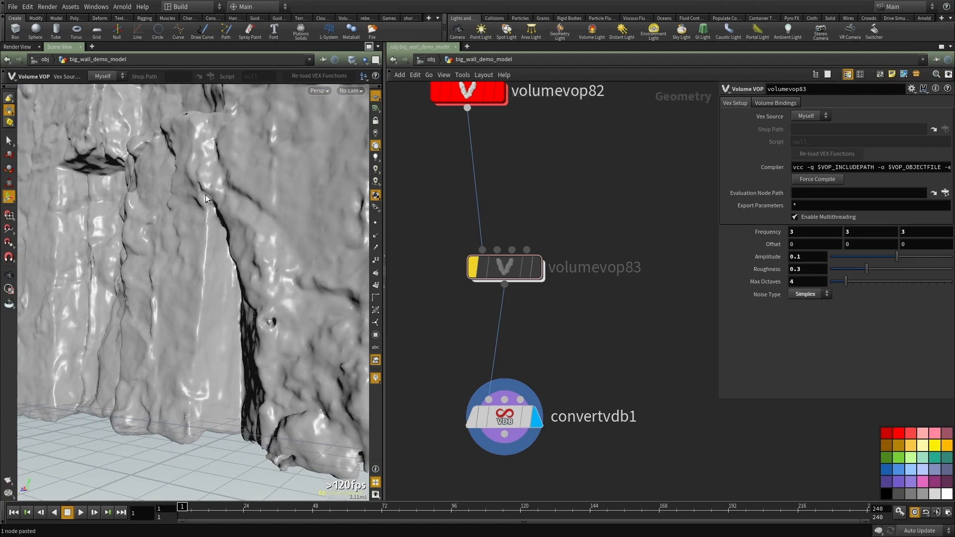
pyautogui.moveTo(224, 363); pyautogui.dragTo(209, 351, button='right')
pyautogui.moveTo(210, 422); pyautogui.dragTo(211, 365)
pyautogui.moveTo(192, 263); pyautogui.dragTo(226, 249)
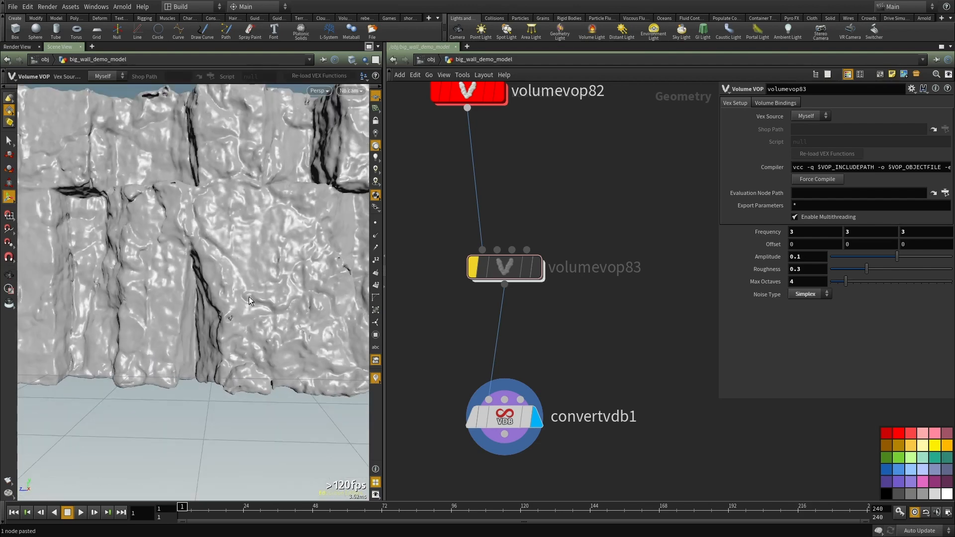
pyautogui.moveTo(285, 310); pyautogui.dragTo(188, 291)
pyautogui.moveTo(235, 312); pyautogui.dragTo(161, 376)
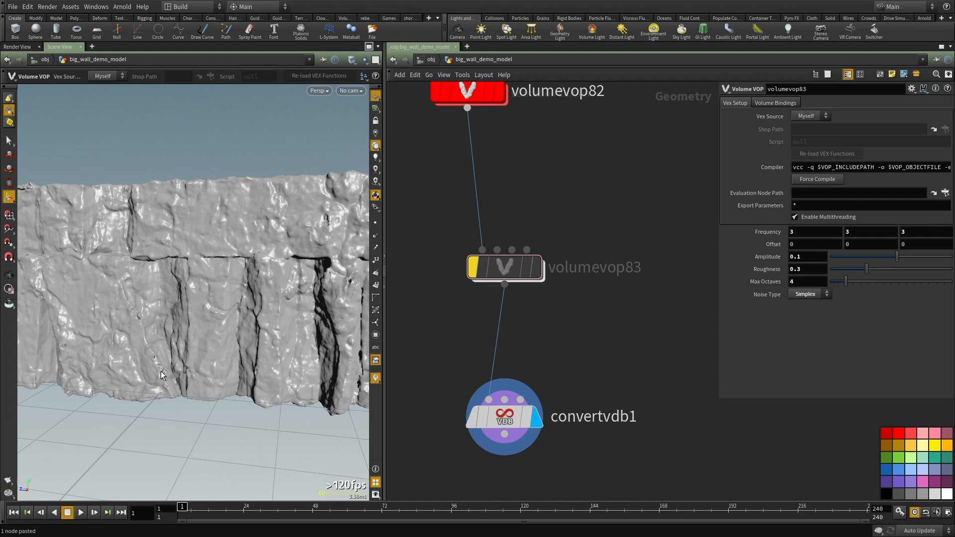
pyautogui.press('Escape')
pyautogui.moveTo(165, 373); pyautogui.dragTo(248, 329)
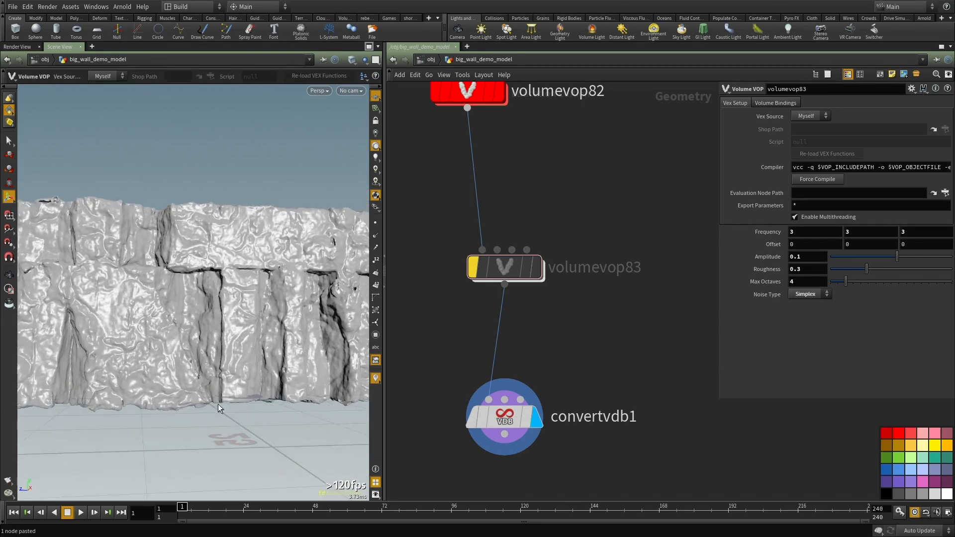
pyautogui.keyDown('alt'); pyautogui.moveTo(101, 409); pyautogui.dragTo(126, 337); pyautogui.keyUp('alt')
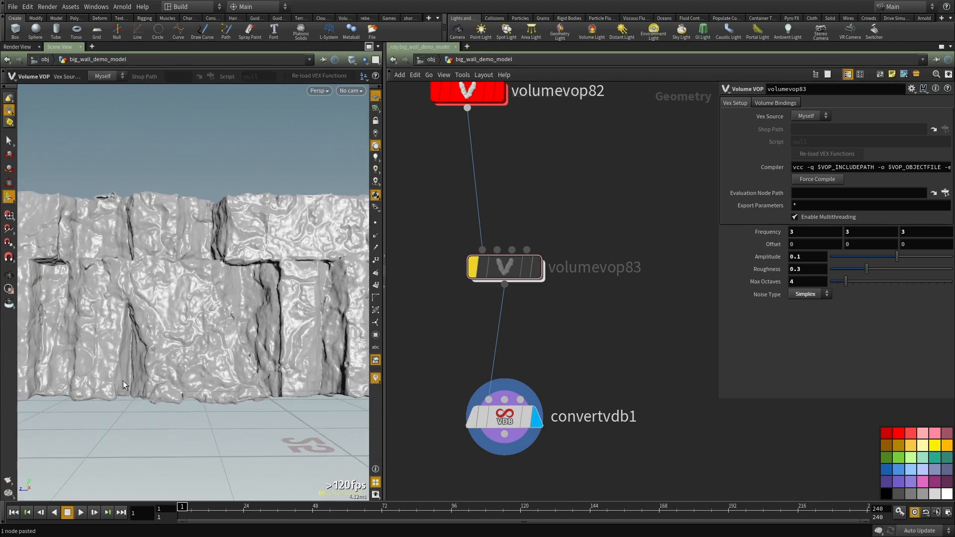
pyautogui.keyDown('alt'); pyautogui.moveTo(133, 393); pyautogui.dragTo(134, 355); pyautogui.keyUp('alt')
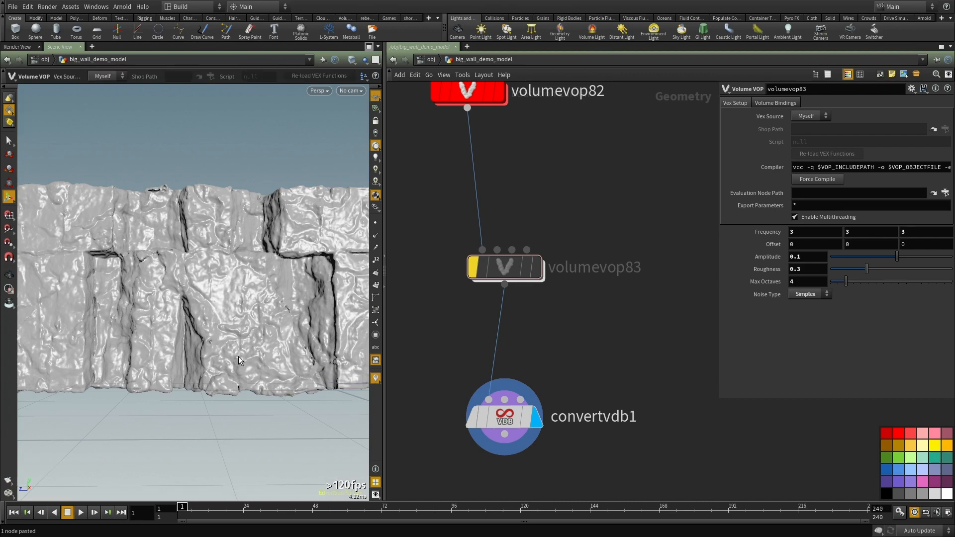
pyautogui.moveTo(234, 351)
pyautogui.keyDown('alt'); pyautogui.mouseDown()
pyautogui.moveTo(232, 392)
pyautogui.moveTo(214, 319)
pyautogui.moveTo(247, 337)
pyautogui.mouseUp(); pyautogui.keyUp('alt')
pyautogui.moveTo(255, 334); pyautogui.dragTo(351, 287)
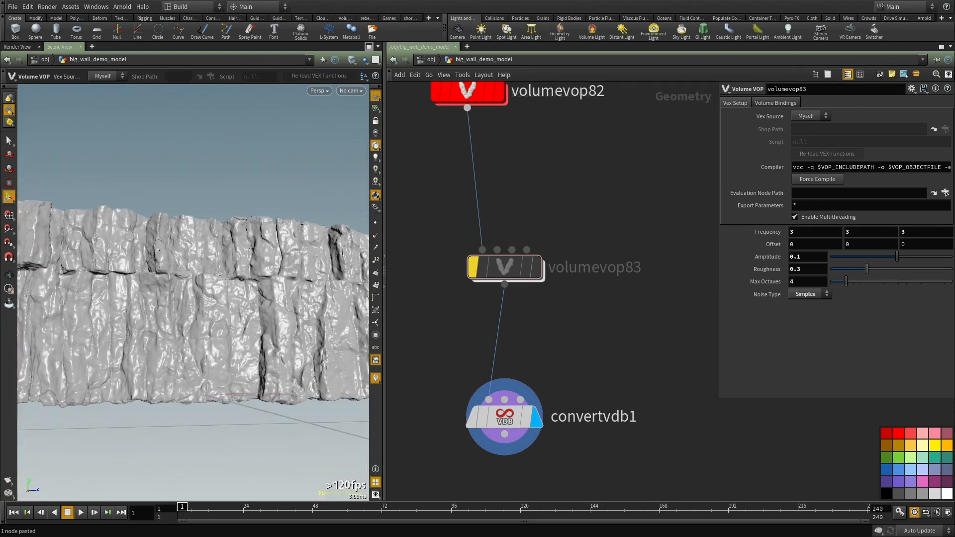
# Step: Add one surface attribute to vdbfrompolygons4, using point.id with the VDB name id
pyautogui.press('h')
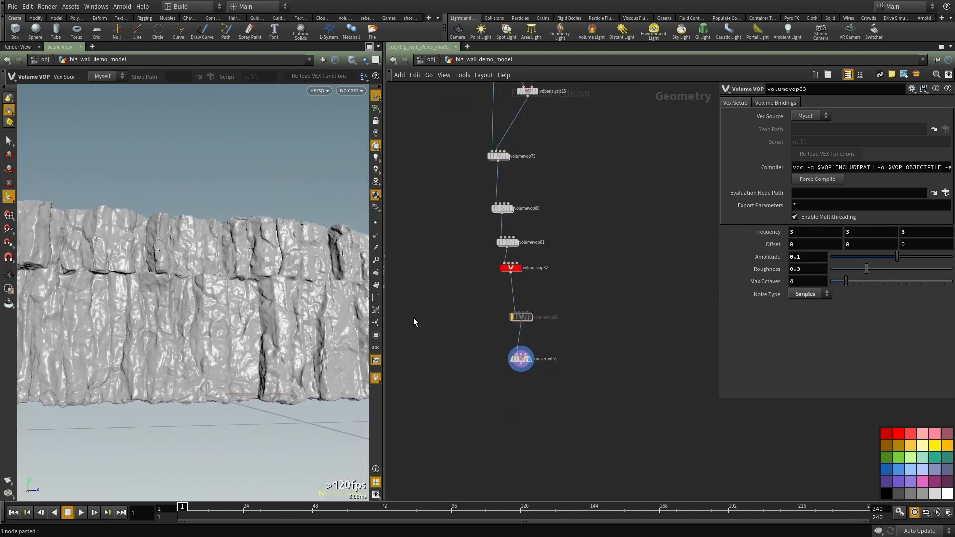
pyautogui.moveTo(591, 84); pyautogui.dragTo(578, 277, button='middle')
pyautogui.scroll(-2, 577, 276)
pyautogui.moveTo(544, 99); pyautogui.dragTo(569, 321, button='middle')
pyautogui.moveTo(589, 412); pyautogui.dragTo(572, 274, button='middle')
pyautogui.scroll(2, 571, 273)
pyautogui.moveTo(554, 361); pyautogui.dragTo(542, 282, button='middle')
pyautogui.scroll(1, 542, 282)
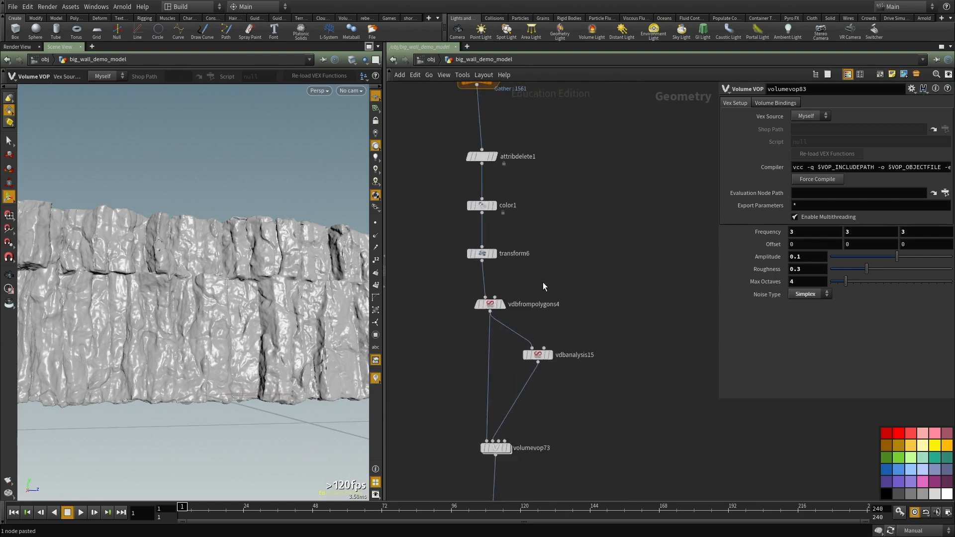
pyautogui.click(490, 302)
pyautogui.moveTo(622, 282); pyautogui.dragTo(611, 235, button='middle')
pyautogui.scroll(1, 611, 235)
pyautogui.click(847, 209)
pyautogui.click(849, 223)
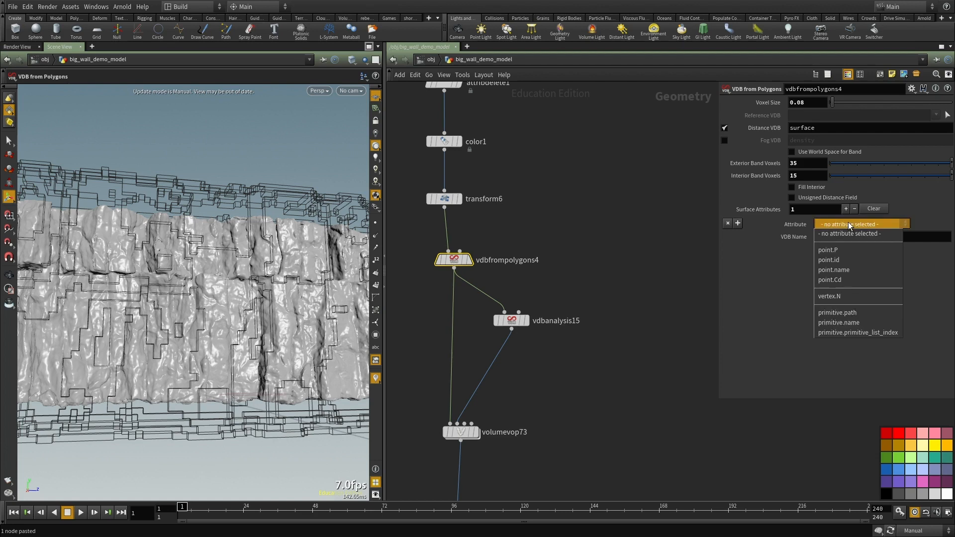
pyautogui.click(844, 261)
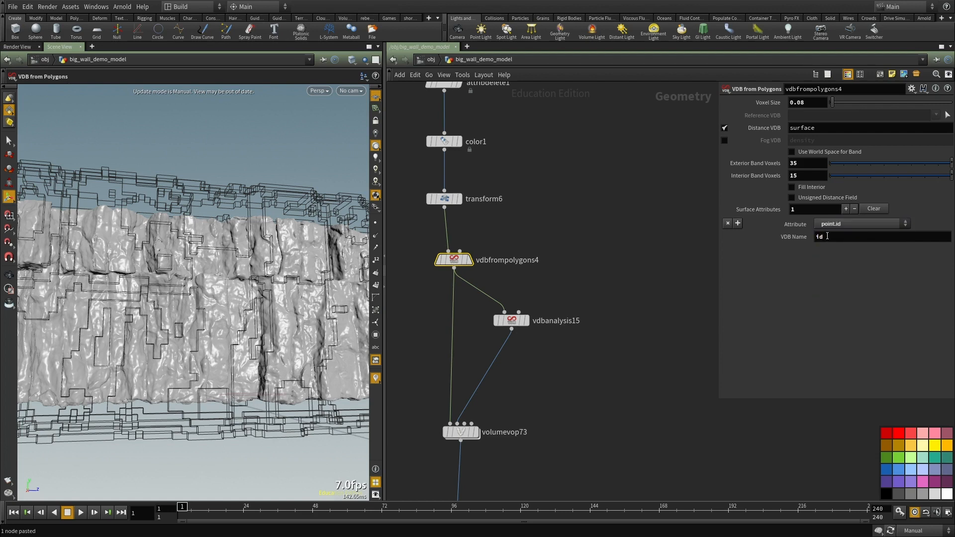
# Step: Set vdbfrompolygons4's voxel size to 0.12 and display the node
pyautogui.scroll(3, 468, 293)
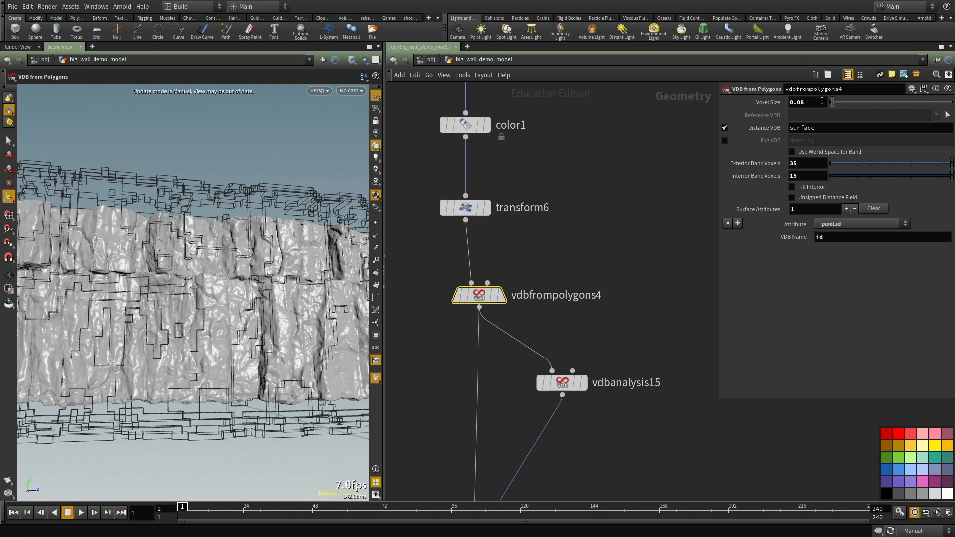
pyautogui.write('2')
pyautogui.press('Return')
pyautogui.moveTo(591, 244); pyautogui.dragTo(572, 218, button='middle')
pyautogui.moveTo(479, 277)
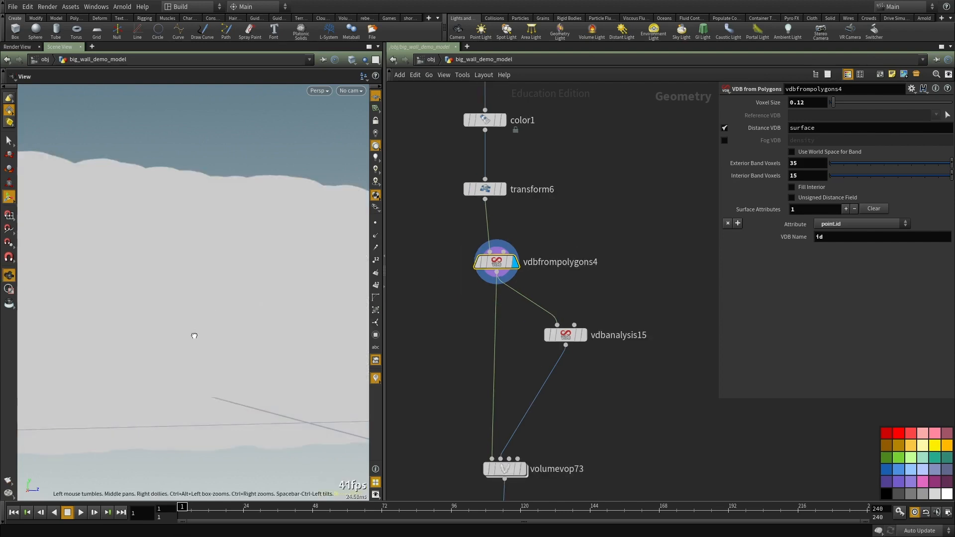
# Step: Insert a Visibility node directly below vdbfrompolygons4, ahead of the branch to vdbanalysis15 and volumevop73
pyautogui.scroll(2, 581, 288)
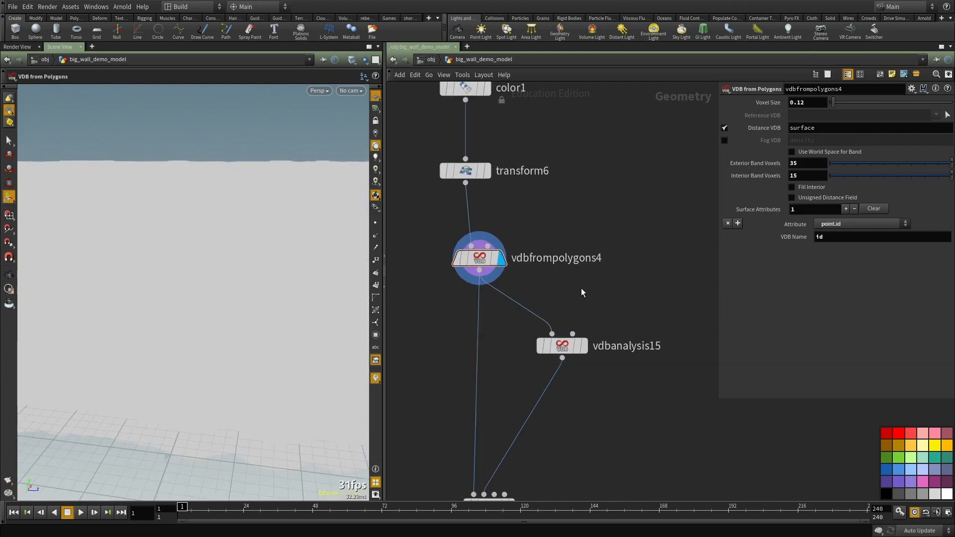
pyautogui.press('Tab')
pyautogui.write('visi')
pyautogui.press('Return')
pyautogui.click(581, 289)
pyautogui.moveTo(582, 288); pyautogui.dragTo(480, 320)
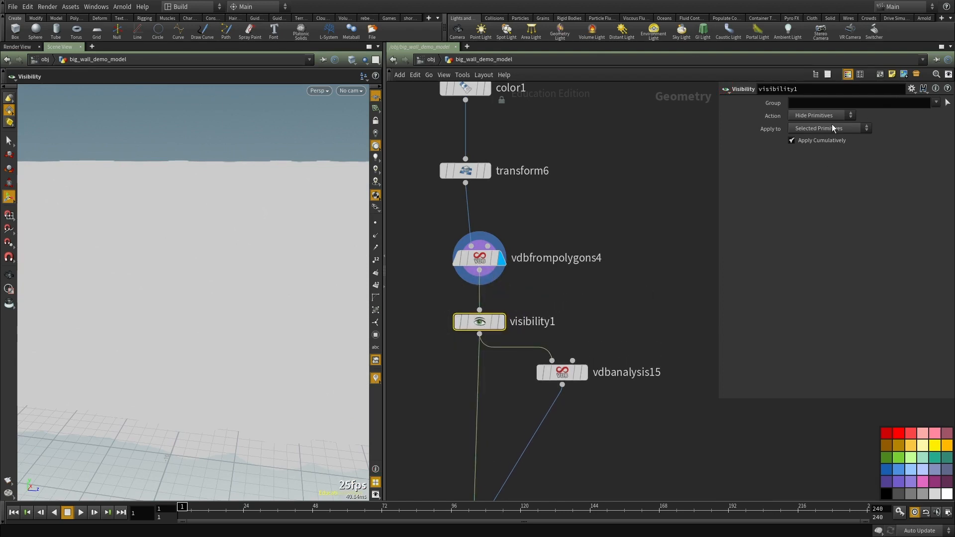
pyautogui.click(830, 128)
pyautogui.click(819, 130)
pyautogui.click(938, 102)
pyautogui.click(924, 123)
pyautogui.moveTo(628, 218); pyautogui.dragTo(619, 162, button='middle')
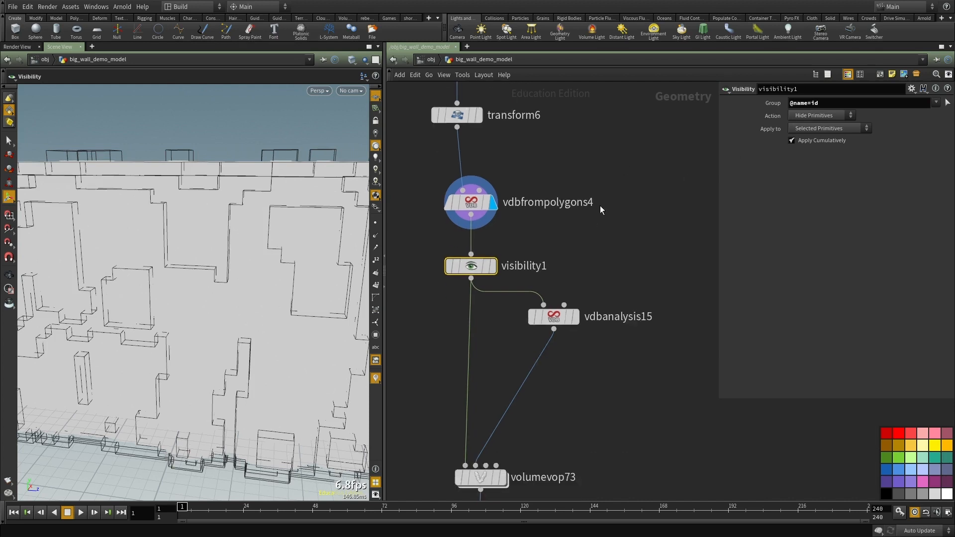
pyautogui.click(492, 269)
# Step: Display the convertvdb1 node and view the converted polygon wall
pyautogui.scroll(-6, 608, 323)
pyautogui.moveTo(600, 467); pyautogui.dragTo(573, 136, button='middle')
pyautogui.scroll(3, 585, 229)
pyautogui.scroll(4, 577, 249)
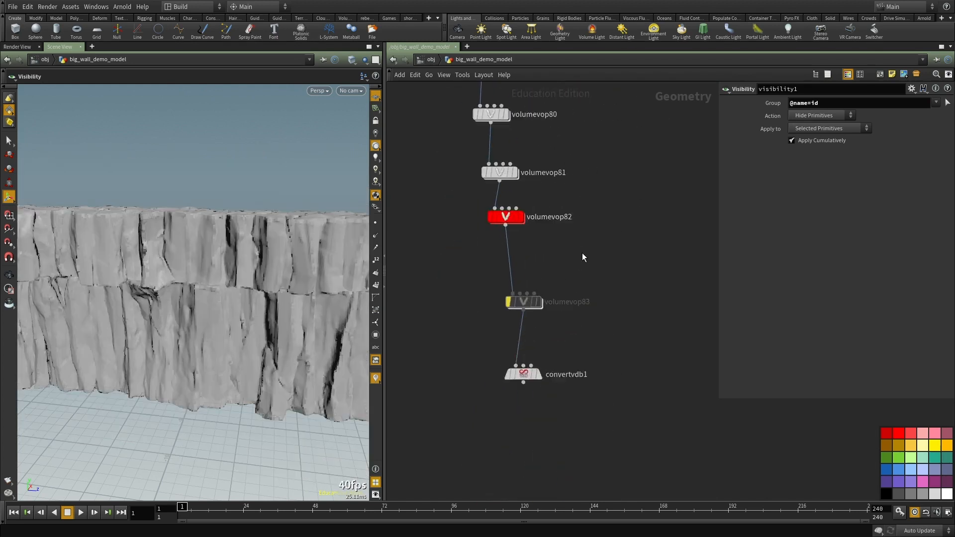
pyautogui.press('r')
pyautogui.scroll(2, 558, 233)
pyautogui.moveTo(557, 233); pyautogui.dragTo(554, 175, button='middle')
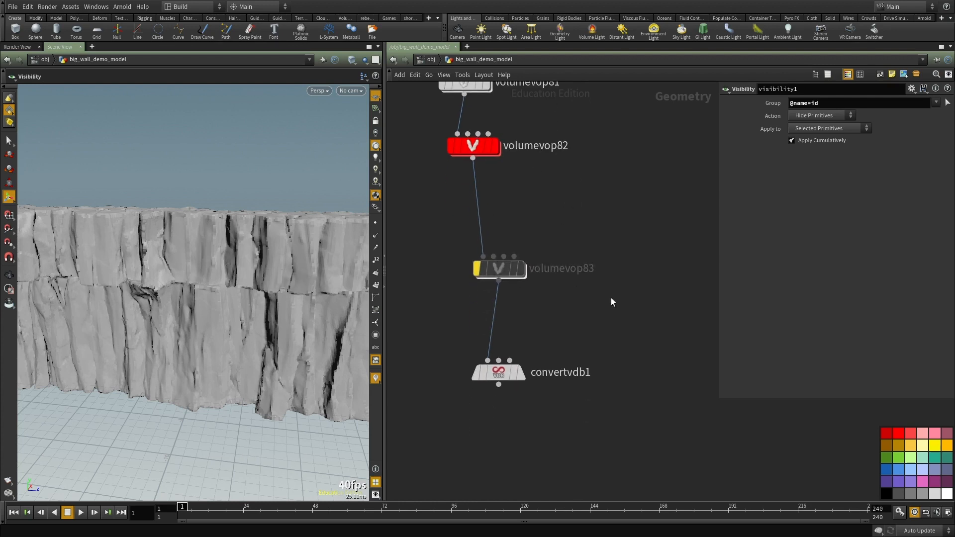
pyautogui.moveTo(612, 301); pyautogui.dragTo(625, 235, button='middle')
pyautogui.moveTo(611, 265); pyautogui.dragTo(448, 377)
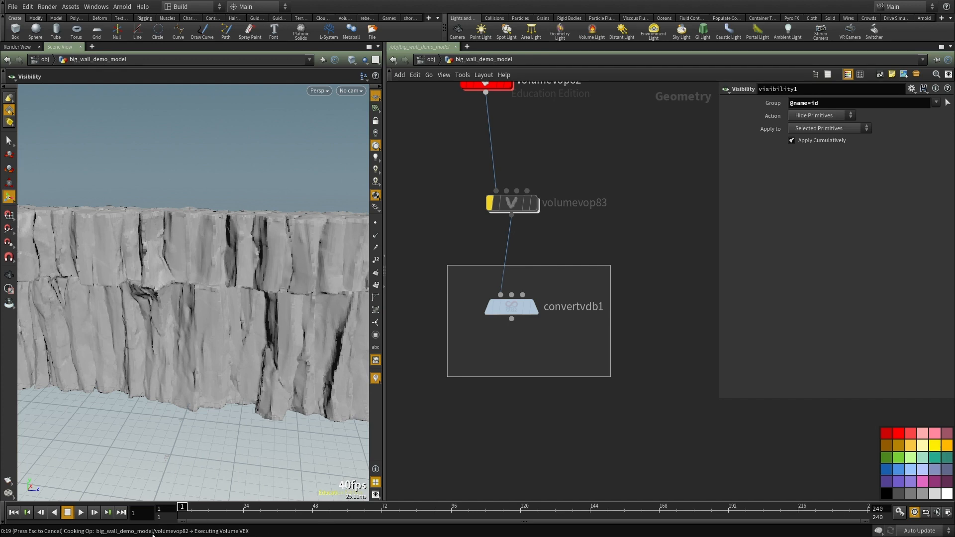
pyautogui.press('Escape')
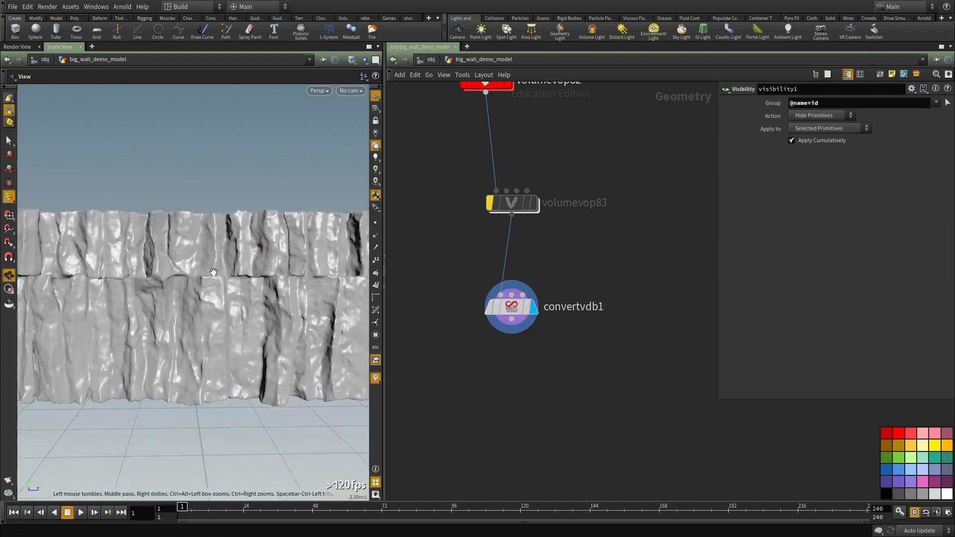
pyautogui.moveTo(213, 272); pyautogui.dragTo(199, 301, button='right')
pyautogui.moveTo(198, 301); pyautogui.dragTo(180, 293)
pyautogui.moveTo(179, 293); pyautogui.dragTo(214, 289, button='right')
pyautogui.moveTo(214, 288)
pyautogui.mouseDown()
pyautogui.moveTo(244, 285)
pyautogui.moveTo(217, 301)
pyautogui.mouseUp()
pyautogui.moveTo(217, 301); pyautogui.dragTo(100, 305, button='middle')
# Step: Add an Attribute from Volume node, wiring convertvdb1 into its first input and volumevop82 into its second
pyautogui.moveTo(543, 390); pyautogui.dragTo(536, 345, button='middle')
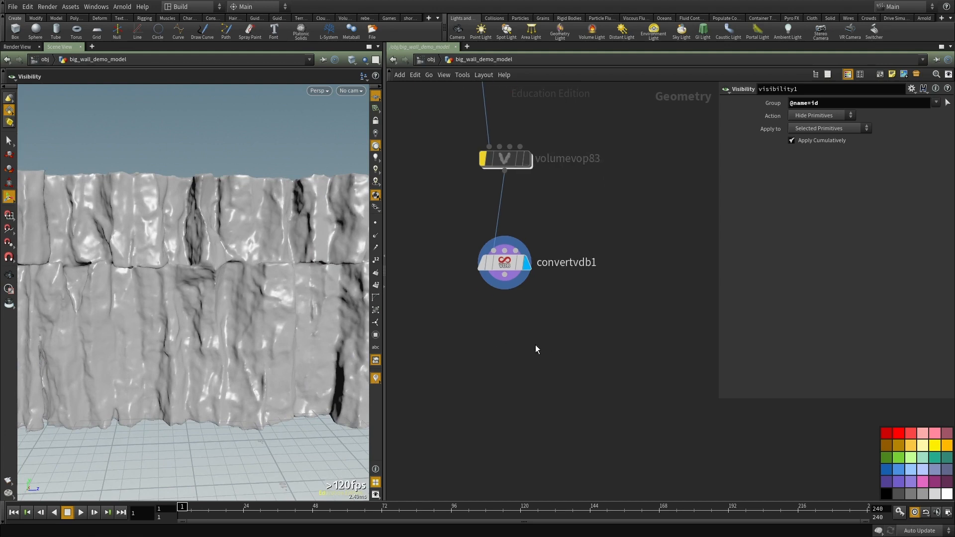
pyautogui.press('Tab')
pyautogui.write('attribu fro')
pyautogui.press('Down')
pyautogui.press('Return')
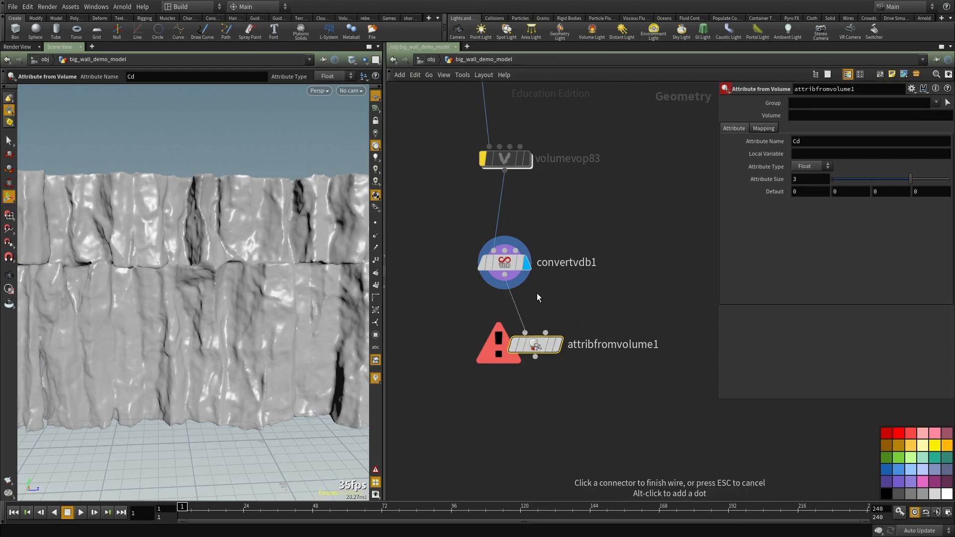
pyautogui.moveTo(586, 282); pyautogui.dragTo(575, 376, button='middle')
pyautogui.click(534, 426)
pyautogui.scroll(-4, 563, 389)
pyautogui.click(525, 289)
pyautogui.scroll(6, 554, 401)
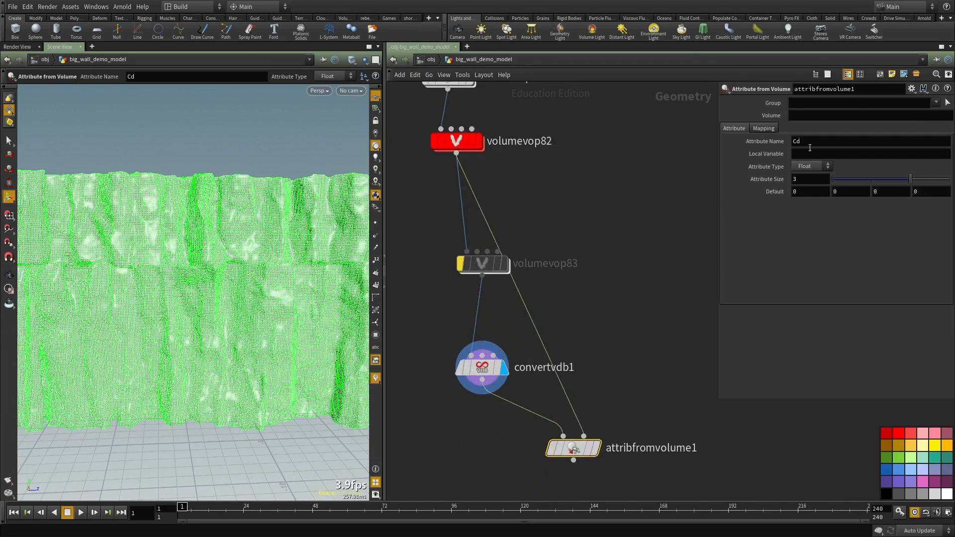
# Step: Set both the attribute name and the volume of attribfromvolume1 to id, and display the node
pyautogui.write('id')
pyautogui.press('Return')
pyautogui.click(936, 103)
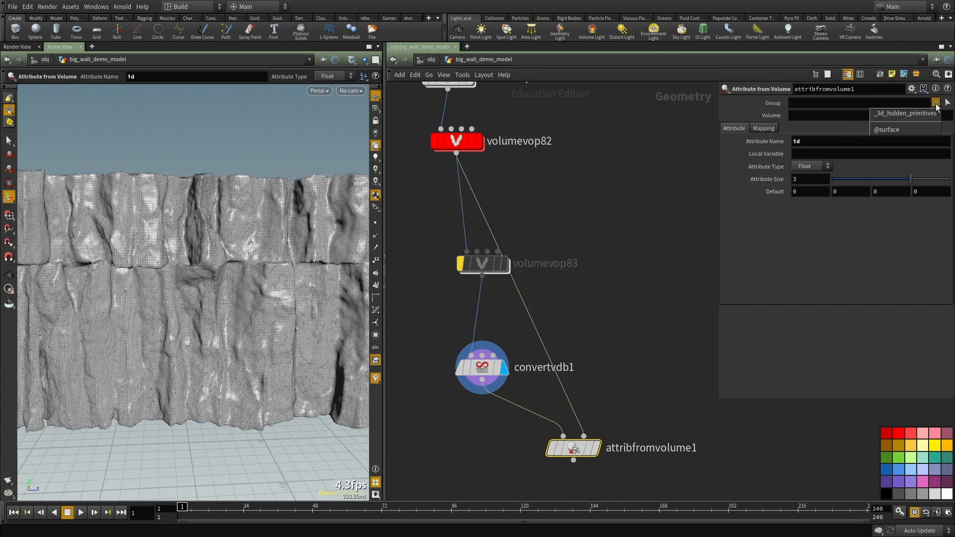
pyautogui.moveTo(510, 177); pyautogui.dragTo(527, 256, button='middle')
pyautogui.middleClick(476, 228)
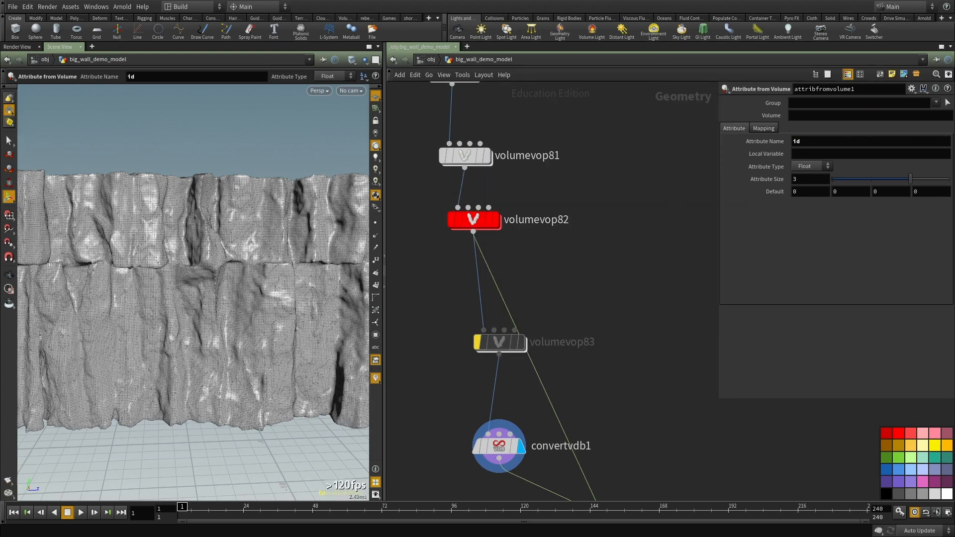
pyautogui.write('id')
pyautogui.moveTo(613, 210); pyautogui.dragTo(607, 155, button='middle')
pyautogui.middleClick(463, 168)
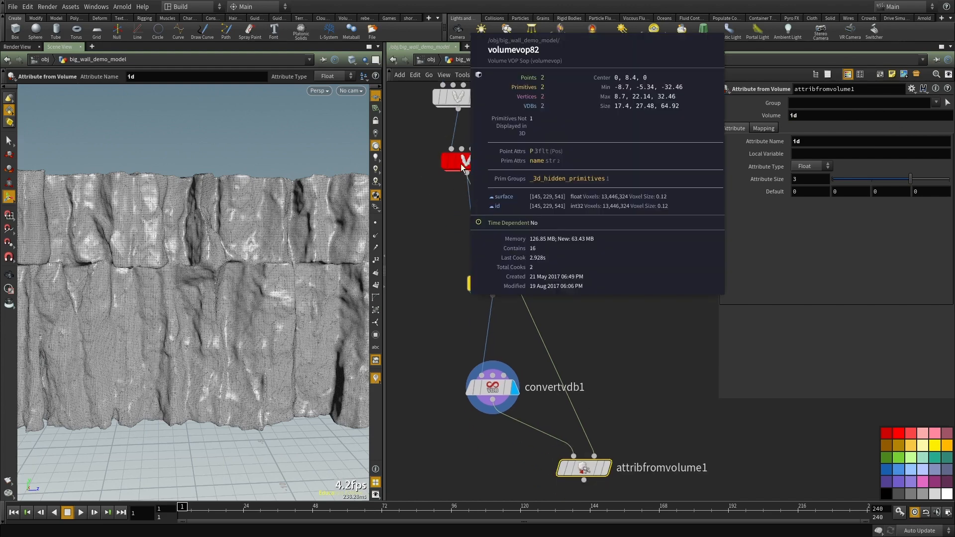
pyautogui.moveTo(569, 300); pyautogui.dragTo(526, 98, button='middle')
pyautogui.scroll(3, 526, 98)
pyautogui.click(580, 341)
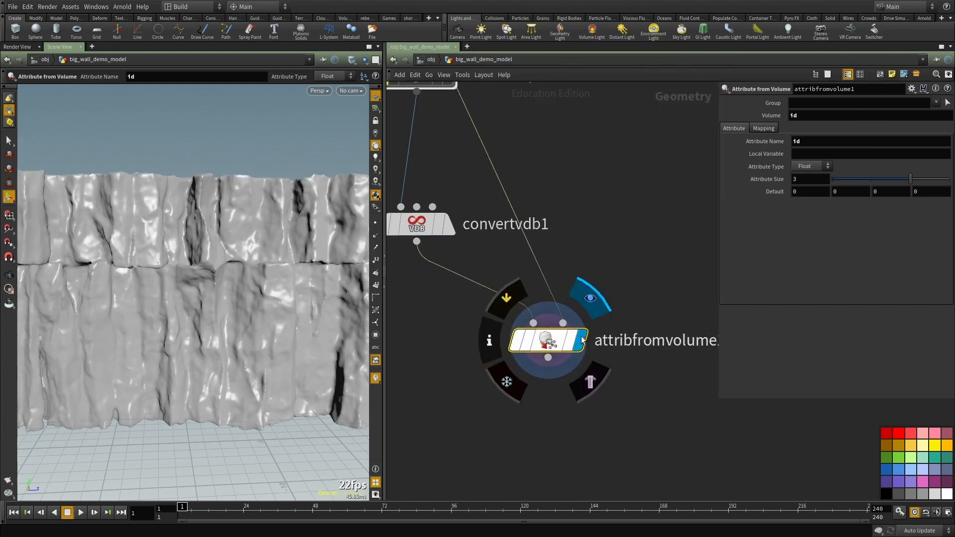
# Step: Add a Color node below attribfromvolume1 and connect it to that node's output
pyautogui.moveTo(595, 486); pyautogui.dragTo(576, 378, button='middle')
pyautogui.press('Tab')
pyautogui.write('col')
pyautogui.press('Return')
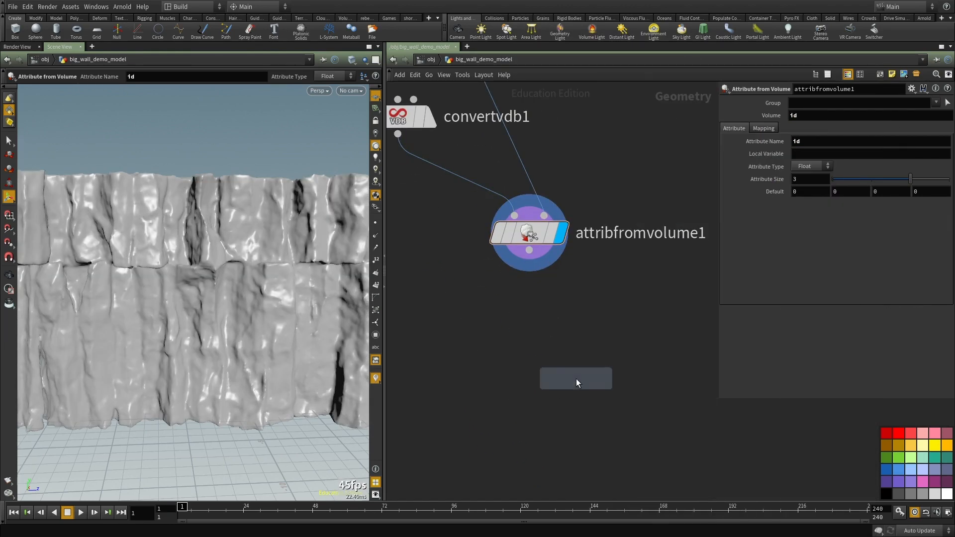
pyautogui.click(576, 378)
pyautogui.click(576, 361)
pyautogui.click(529, 249)
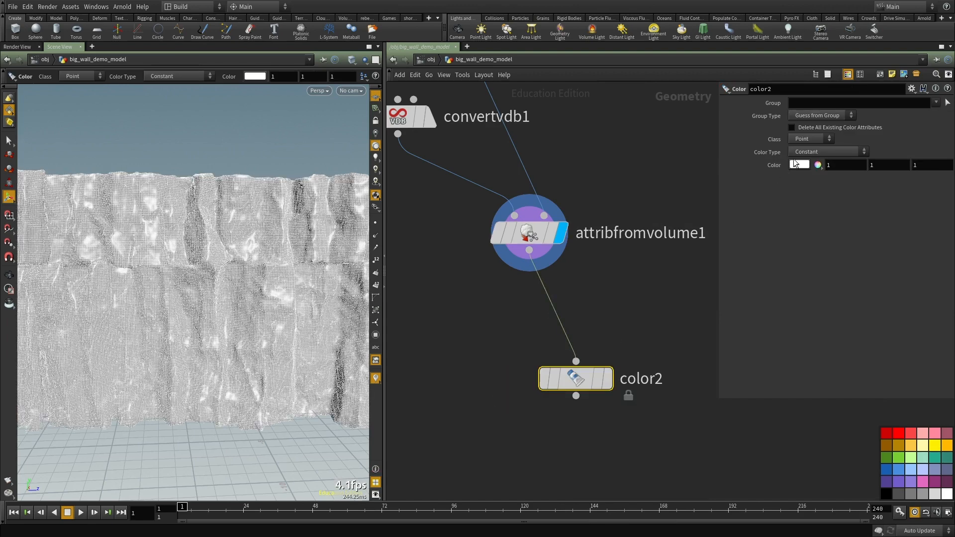
# Step: Set color2's color type to Random from Attribute with the attribute id, and display the node
pyautogui.click(826, 152)
pyautogui.click(813, 200)
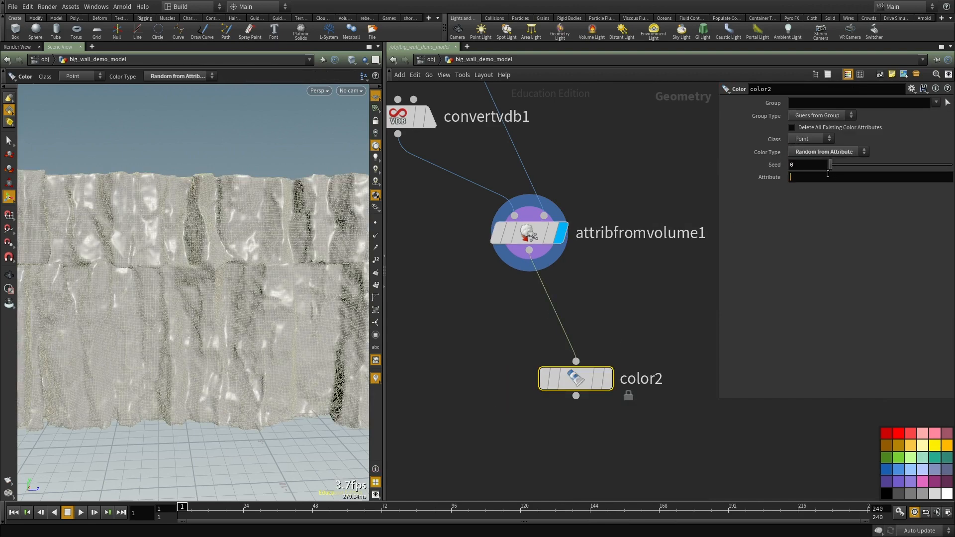
pyautogui.click(607, 379)
pyautogui.press('Escape')
# Step: Examine the randomly coloured id regions across the wall and review the node chain that produces them
pyautogui.moveTo(200, 335); pyautogui.dragTo(182, 314, button='right')
pyautogui.moveTo(182, 314); pyautogui.dragTo(254, 296)
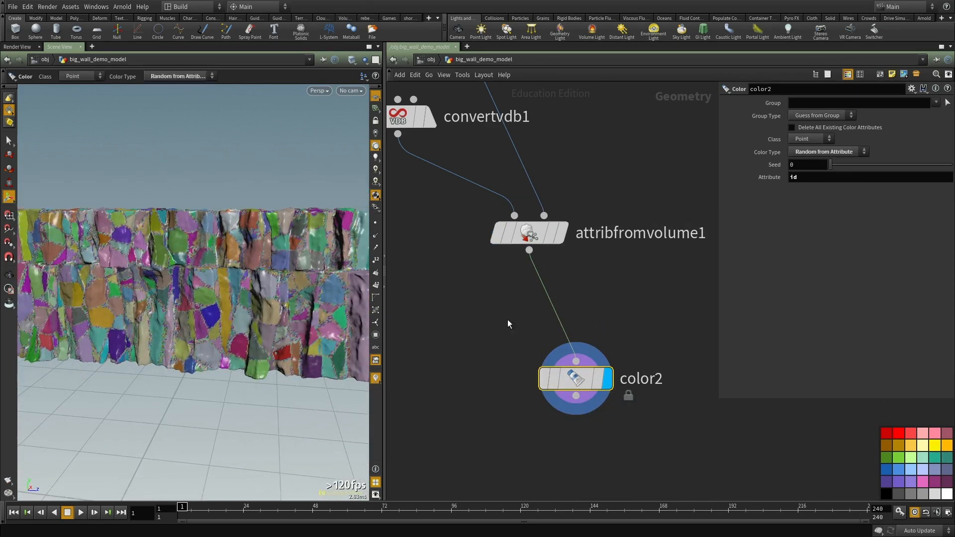
pyautogui.moveTo(660, 324); pyautogui.dragTo(656, 308, button='middle')
pyautogui.press('s')
pyautogui.click(648, 254)
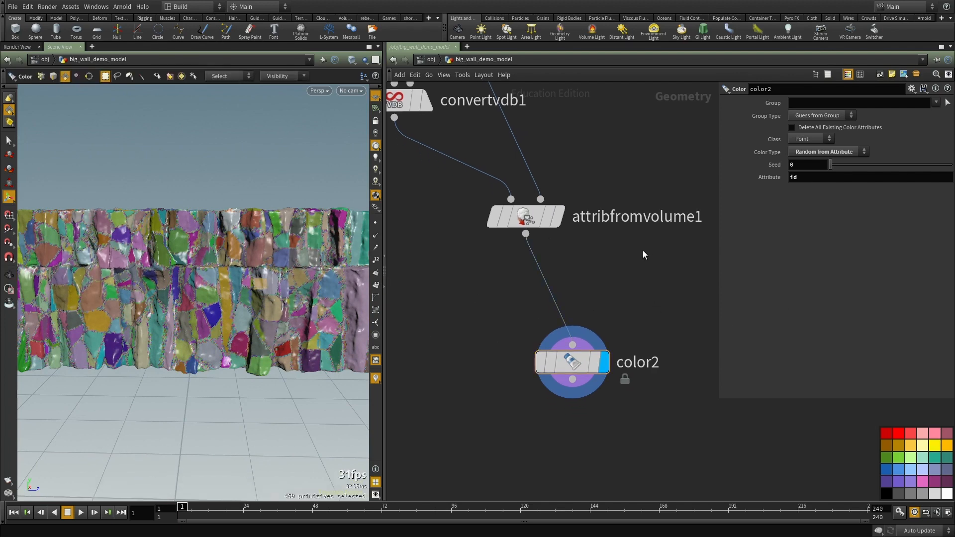
pyautogui.moveTo(194, 269); pyautogui.dragTo(192, 295)
pyautogui.moveTo(192, 295); pyautogui.dragTo(256, 270, button='right')
pyautogui.moveTo(227, 271); pyautogui.dragTo(248, 262)
pyautogui.moveTo(247, 262); pyautogui.dragTo(150, 267, button='right')
pyautogui.moveTo(149, 267); pyautogui.dragTo(521, 237)
pyautogui.scroll(-6, 591, 343)
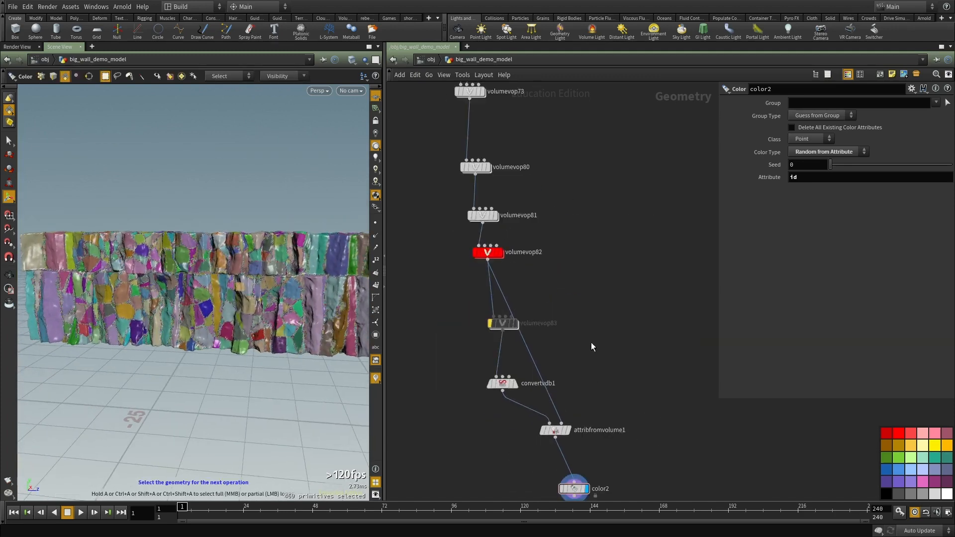
pyautogui.moveTo(232, 291); pyautogui.dragTo(549, 295, button='right')
pyautogui.moveTo(603, 281); pyautogui.dragTo(583, 181, button='middle')
pyautogui.scroll(-4, 601, 219)
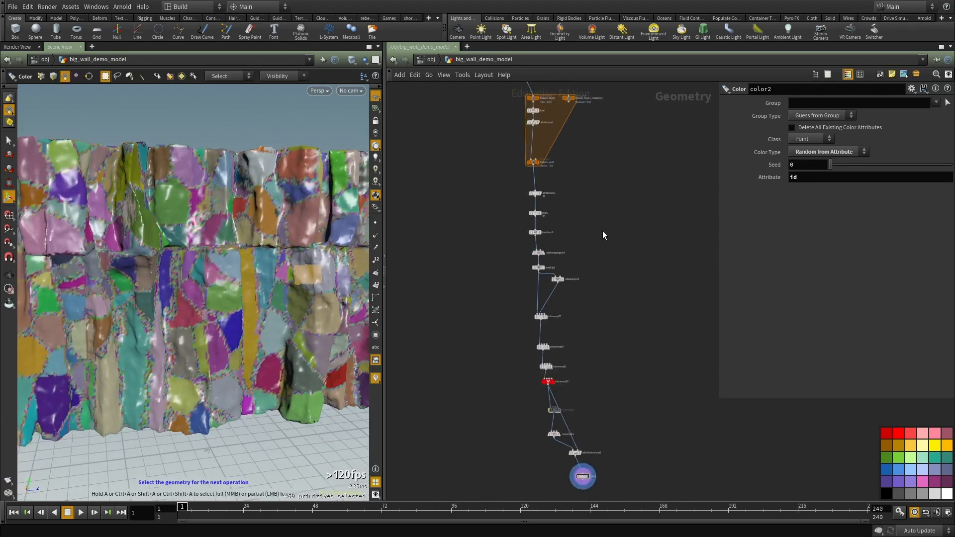
pyautogui.moveTo(602, 227); pyautogui.dragTo(587, 135, button='middle')
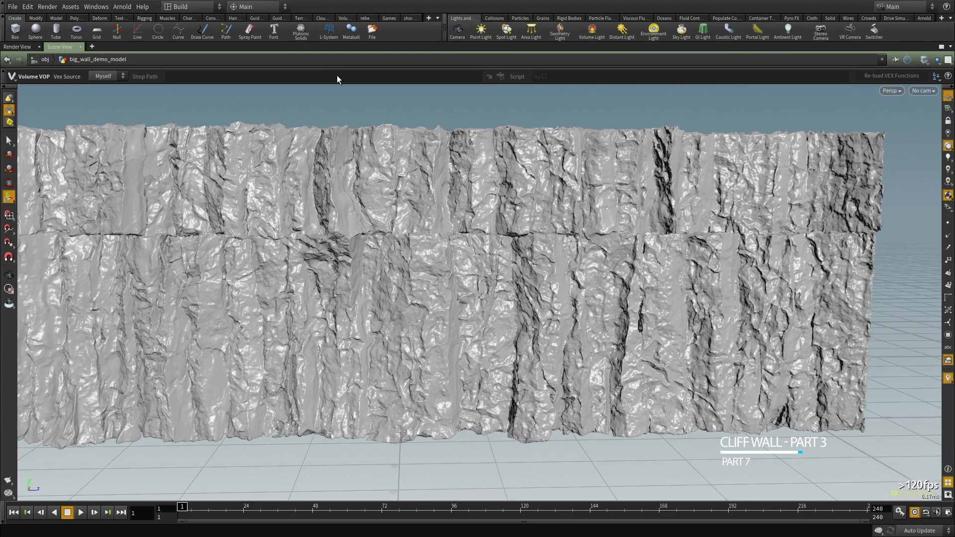
# Step: Examine the high-resolution wall's rock detail from several sides in a maximized viewport
pyautogui.keyDown('alt'); pyautogui.moveTo(398, 284); pyautogui.dragTo(431, 315); pyautogui.keyUp('alt')
pyautogui.keyDown('alt'); pyautogui.moveTo(431, 315); pyautogui.dragTo(484, 284, button='middle'); pyautogui.keyUp('alt')
pyautogui.keyDown('alt'); pyautogui.moveTo(483, 284); pyautogui.dragTo(416, 270); pyautogui.keyUp('alt')
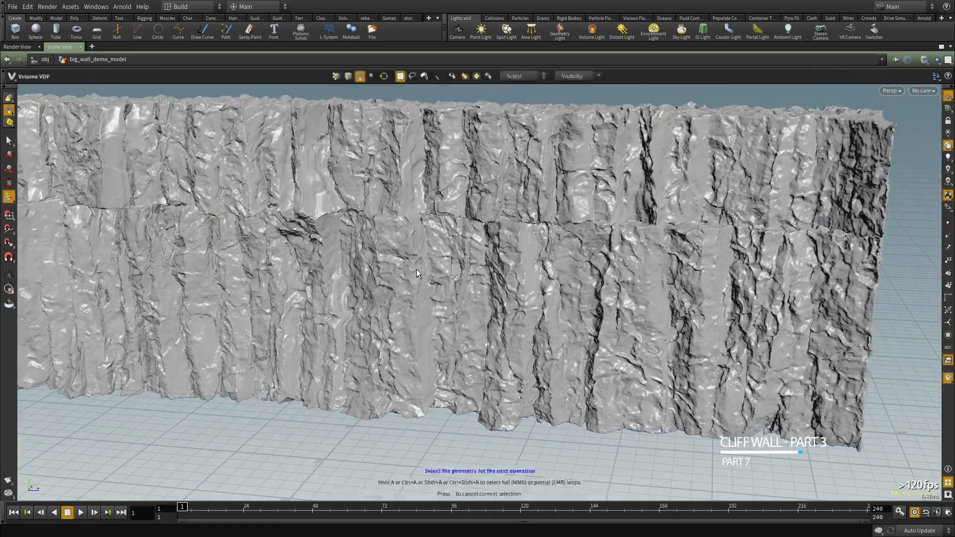
pyautogui.press('Escape')
pyautogui.press('w')
pyautogui.moveTo(338, 282); pyautogui.dragTo(367, 282)
pyautogui.moveTo(367, 282); pyautogui.dragTo(382, 271, button='right')
pyautogui.moveTo(382, 270); pyautogui.dragTo(405, 264)
pyautogui.press('w')
pyautogui.hotkey('ctrl', 'b')
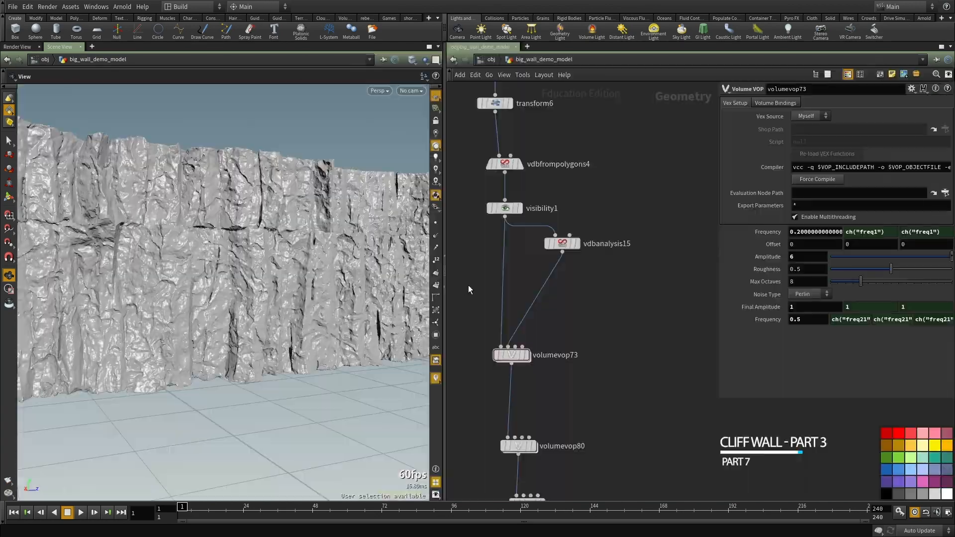
# Step: Check the voxel information of vdbfrompolygons4 and show its parameters
pyautogui.moveTo(555, 393); pyautogui.dragTo(570, 313, button='middle')
pyautogui.scroll(-1, 573, 310)
pyautogui.moveTo(610, 242); pyautogui.dragTo(599, 396, button='middle')
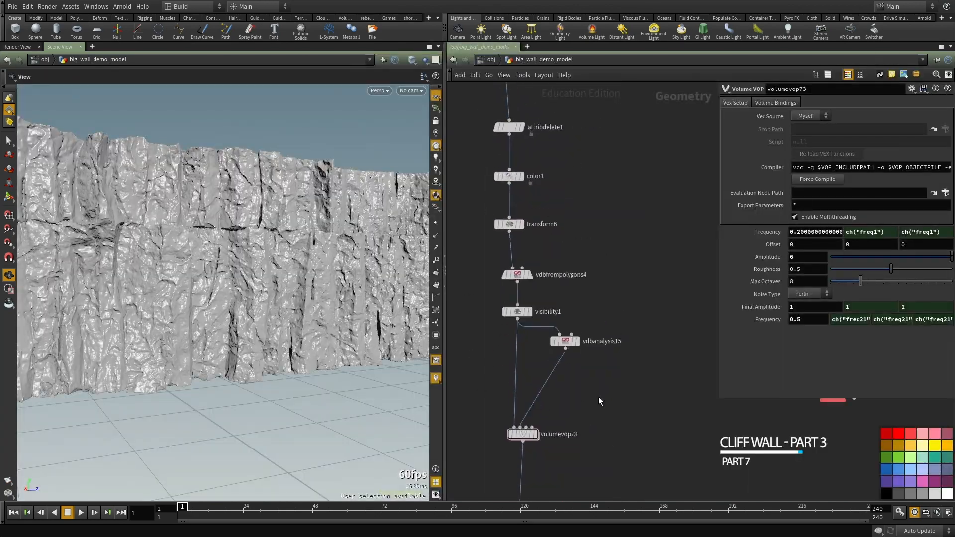
pyautogui.middleClick(529, 277)
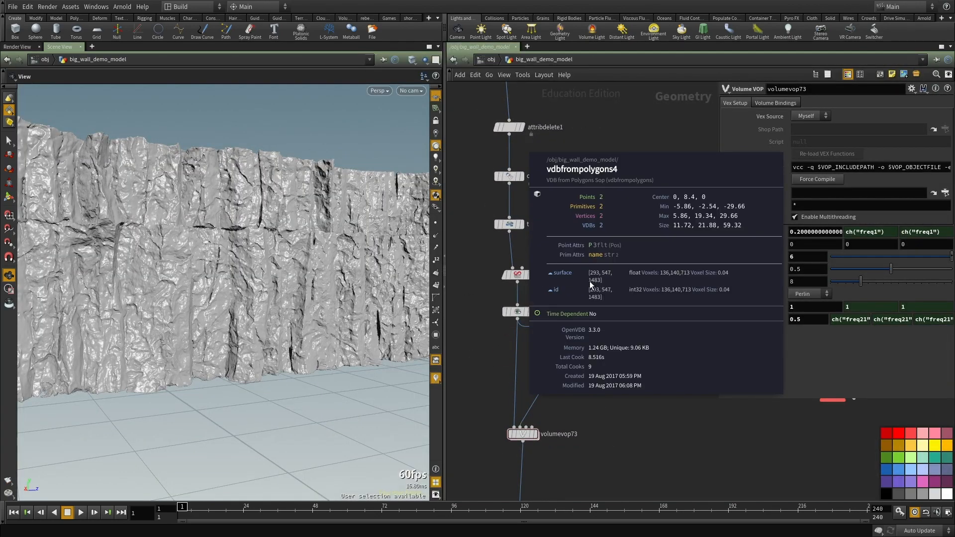
pyautogui.click(518, 275)
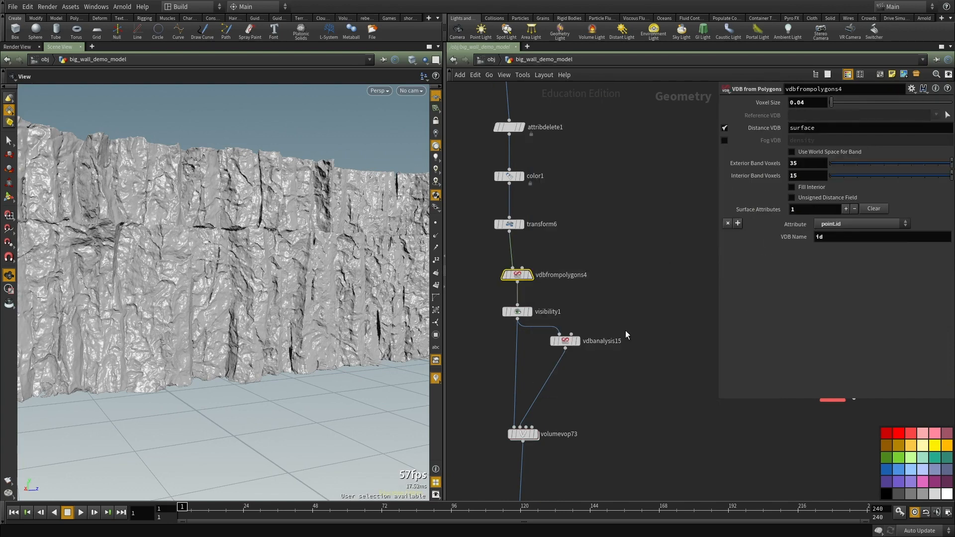
# Step: Check the point and polygon counts of convertvdb1 and look at the wall's surface up close
pyautogui.scroll(-2, 626, 332)
pyautogui.moveTo(626, 331); pyautogui.dragTo(648, 88, button='middle')
pyautogui.moveTo(676, 372); pyautogui.dragTo(657, 183, button='middle')
pyautogui.scroll(5, 609, 179)
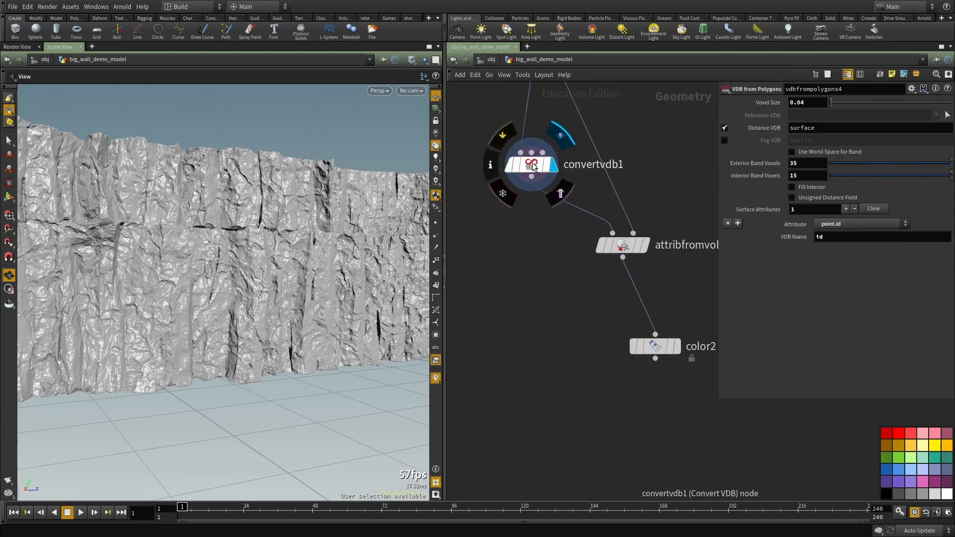
pyautogui.middleClick(533, 164)
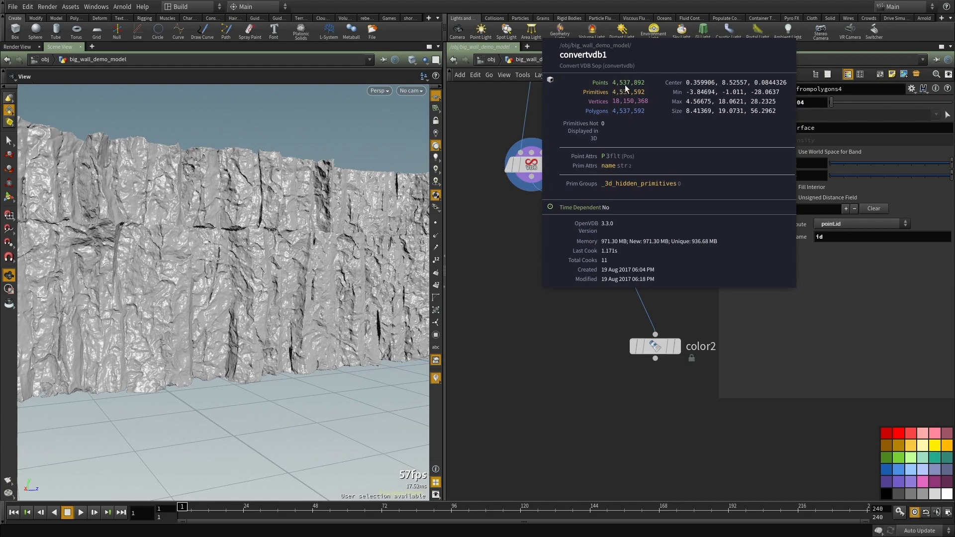
pyautogui.hotkey('ctrl', 'b')
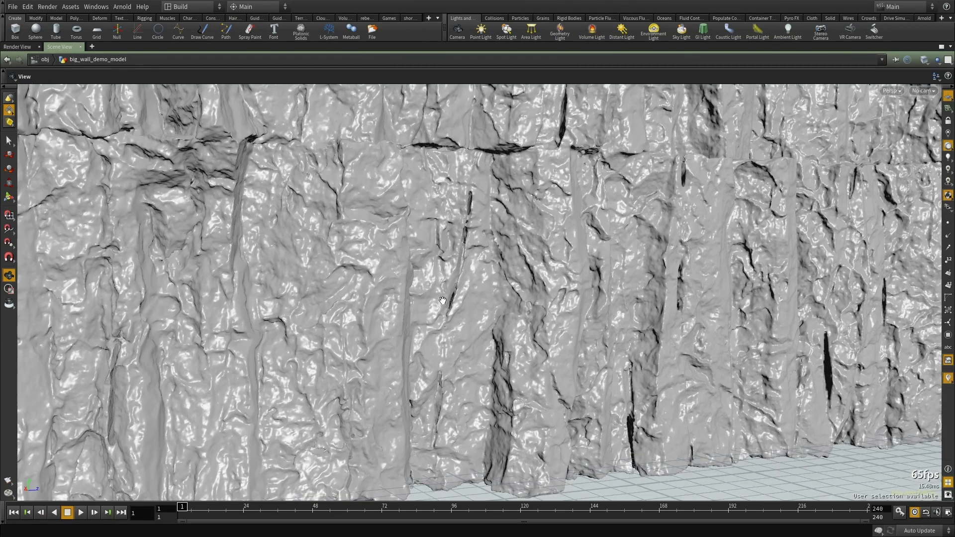
pyautogui.hotkey('ctrl', 'b')
# Step: Select volumevop73 in the network to review its noise frequency and amplitude parameters
pyautogui.scroll(-3, 559, 323)
pyautogui.moveTo(544, 238); pyautogui.dragTo(531, 458, button='middle')
pyautogui.moveTo(546, 190); pyautogui.dragTo(567, 380, button='middle')
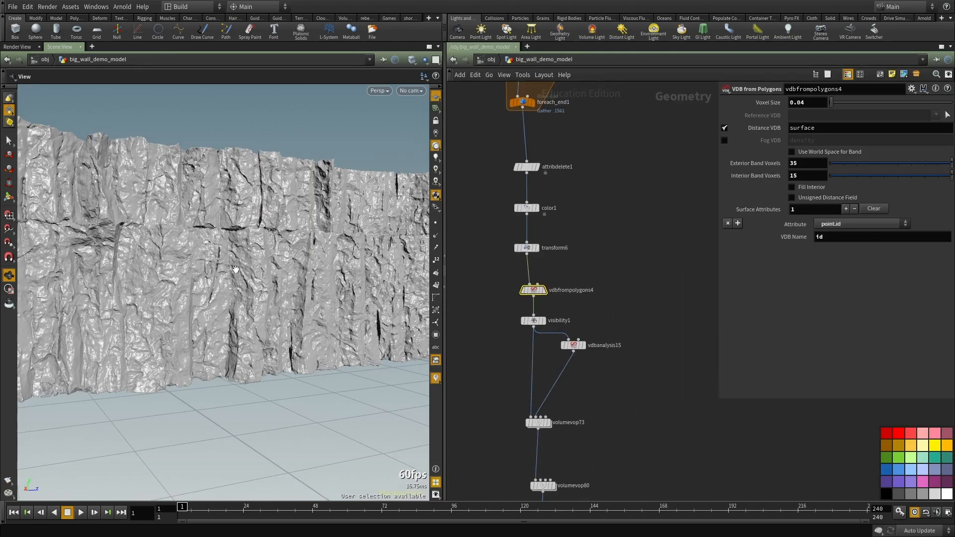
pyautogui.moveTo(174, 293); pyautogui.dragTo(330, 295)
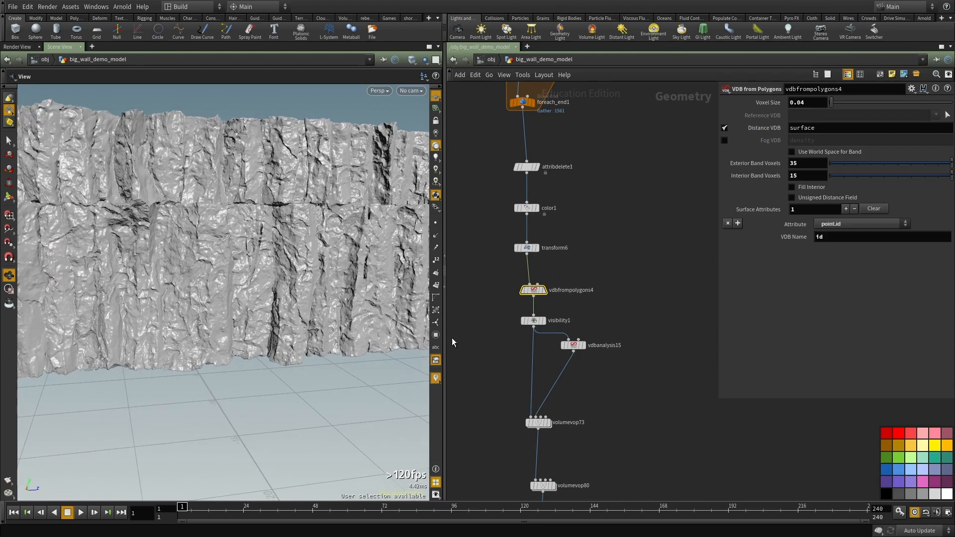
pyautogui.moveTo(608, 393); pyautogui.dragTo(647, 290, button='middle')
pyautogui.moveTo(648, 291); pyautogui.dragTo(514, 347)
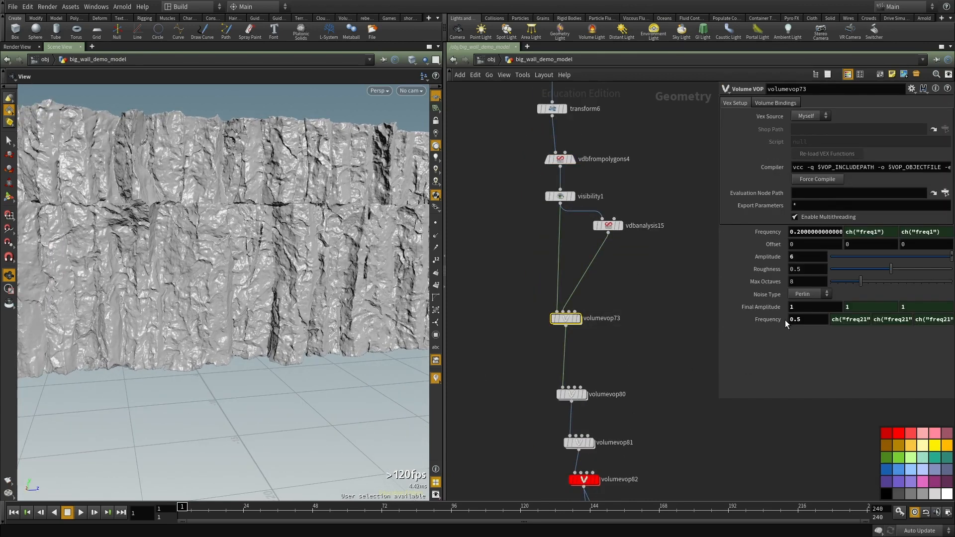
pyautogui.click(625, 360)
# Step: Examine the whole wall and its cracks and surface relief up close in a maximized viewport
pyautogui.hotkey('ctrl', 'b')
pyautogui.moveTo(376, 312); pyautogui.dragTo(349, 281, button='right')
pyautogui.moveTo(348, 281); pyautogui.dragTo(613, 325)
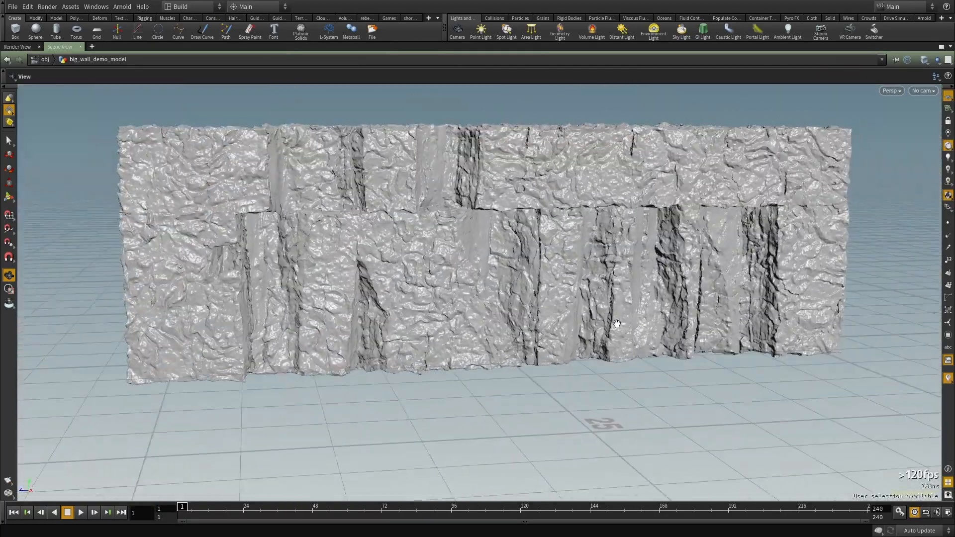
pyautogui.moveTo(613, 325); pyautogui.dragTo(573, 268, button='right')
pyautogui.moveTo(573, 268); pyautogui.dragTo(512, 254)
pyautogui.moveTo(396, 293); pyautogui.dragTo(467, 296, button='middle')
pyautogui.moveTo(466, 296); pyautogui.dragTo(531, 245)
pyautogui.moveTo(531, 245); pyautogui.dragTo(418, 249, button='right')
pyautogui.moveTo(418, 248); pyautogui.dragTo(441, 259)
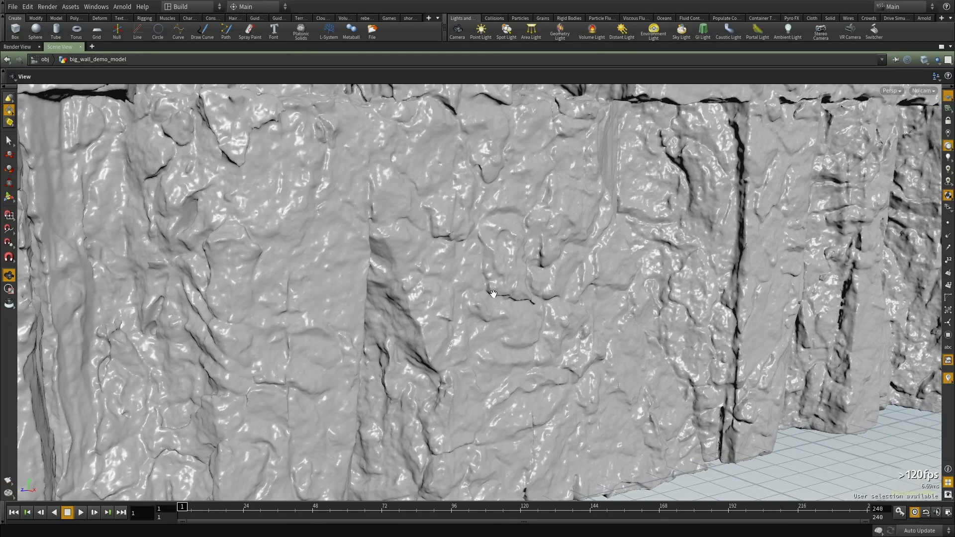
# Step: Inspect the ledge between the wall's upper and lower blocks and the dark vertical cracks from several angles
pyautogui.moveTo(494, 294); pyautogui.dragTo(326, 333, button='right')
pyautogui.moveTo(327, 333); pyautogui.dragTo(235, 348)
pyautogui.moveTo(234, 348); pyautogui.dragTo(499, 247, button='right')
pyautogui.moveTo(500, 247); pyautogui.dragTo(292, 316)
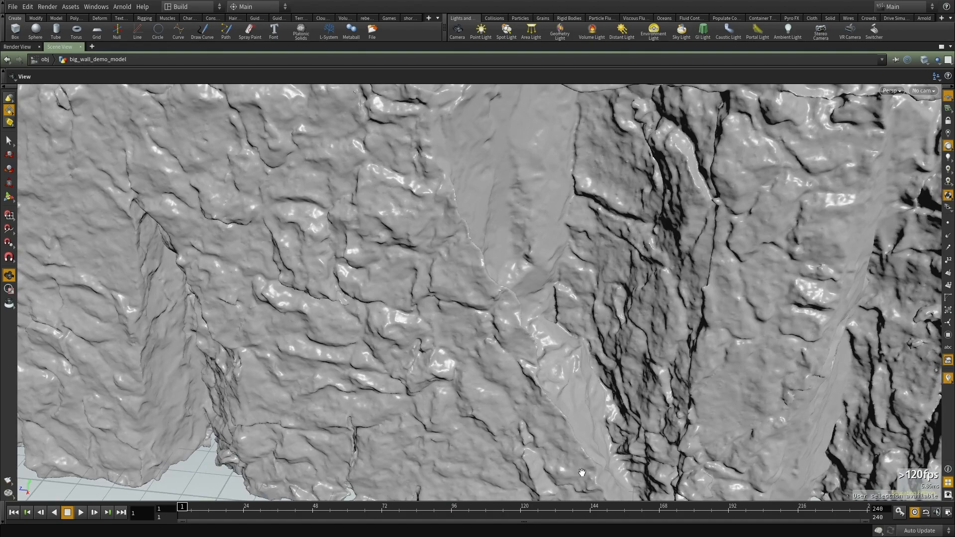
pyautogui.moveTo(582, 473); pyautogui.dragTo(495, 297)
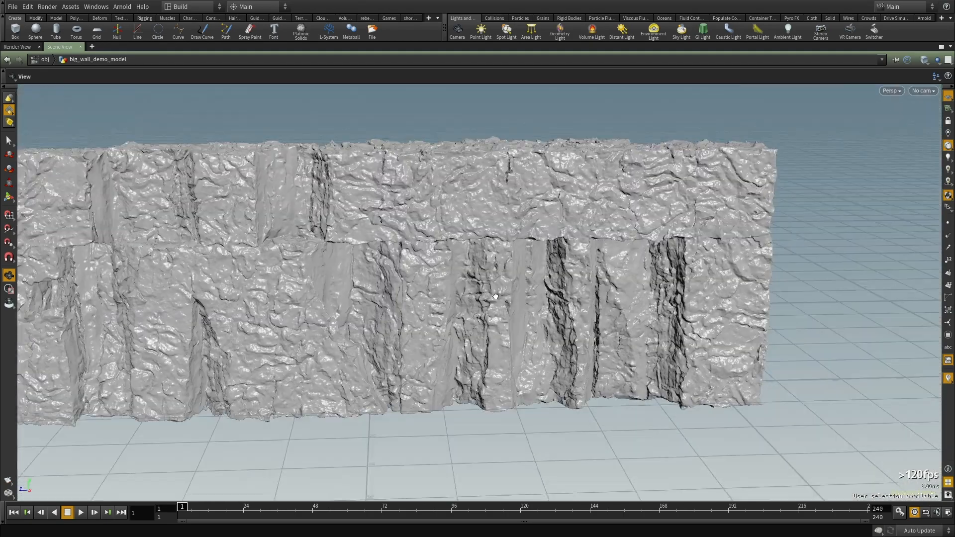
pyautogui.moveTo(443, 240); pyautogui.dragTo(475, 241, button='right')
pyautogui.moveTo(475, 241); pyautogui.dragTo(565, 264, button='middle')
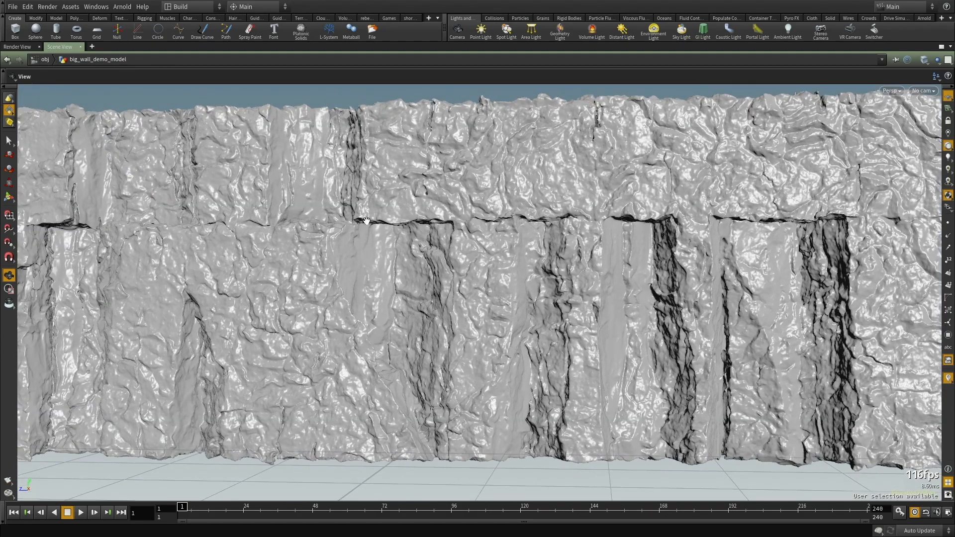
pyautogui.moveTo(828, 223); pyautogui.dragTo(255, 247, button='right')
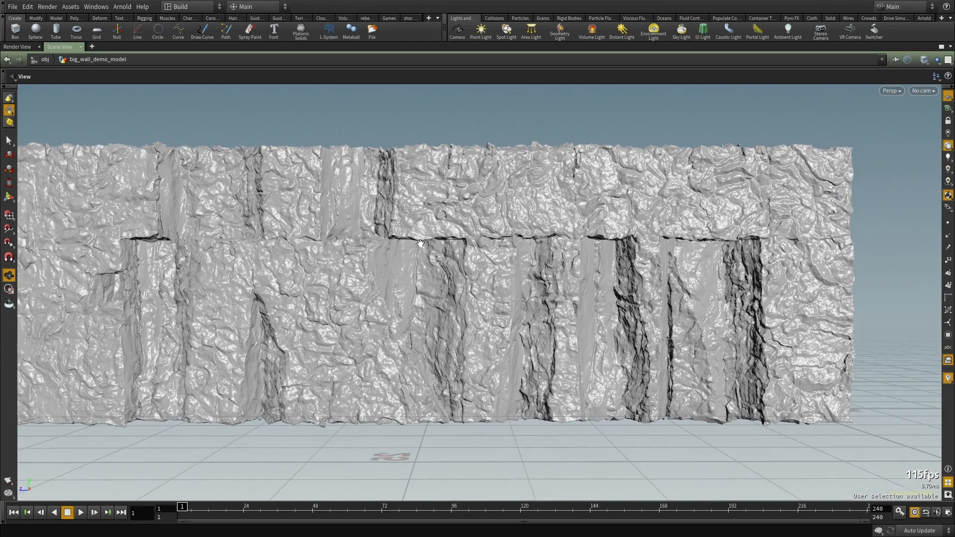
pyautogui.moveTo(255, 248); pyautogui.dragTo(351, 324)
pyautogui.moveTo(374, 311); pyautogui.dragTo(458, 276, button='right')
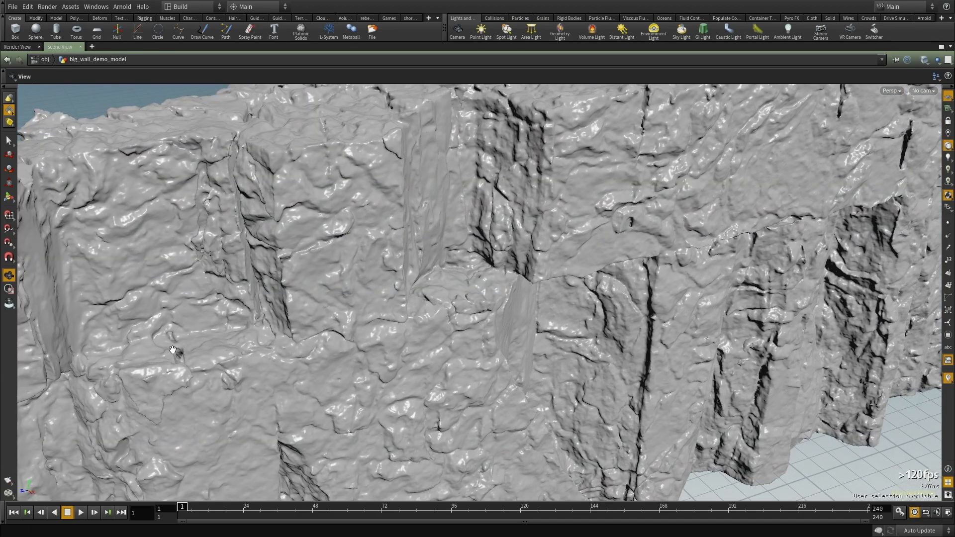
pyautogui.moveTo(173, 350); pyautogui.dragTo(175, 248)
pyautogui.moveTo(175, 247); pyautogui.dragTo(219, 255, button='right')
pyautogui.moveTo(219, 256); pyautogui.dragTo(275, 259, button='middle')
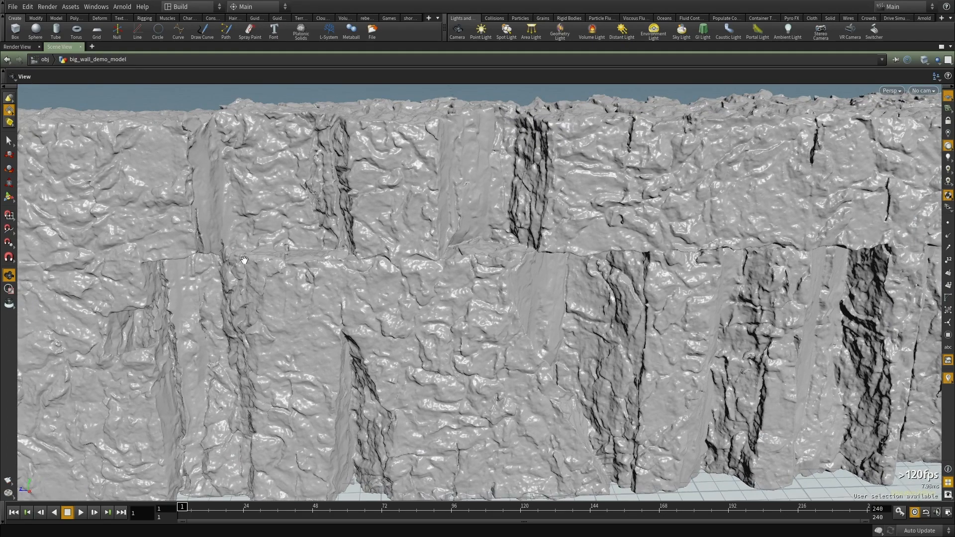
pyautogui.moveTo(465, 253); pyautogui.dragTo(430, 304, button='middle')
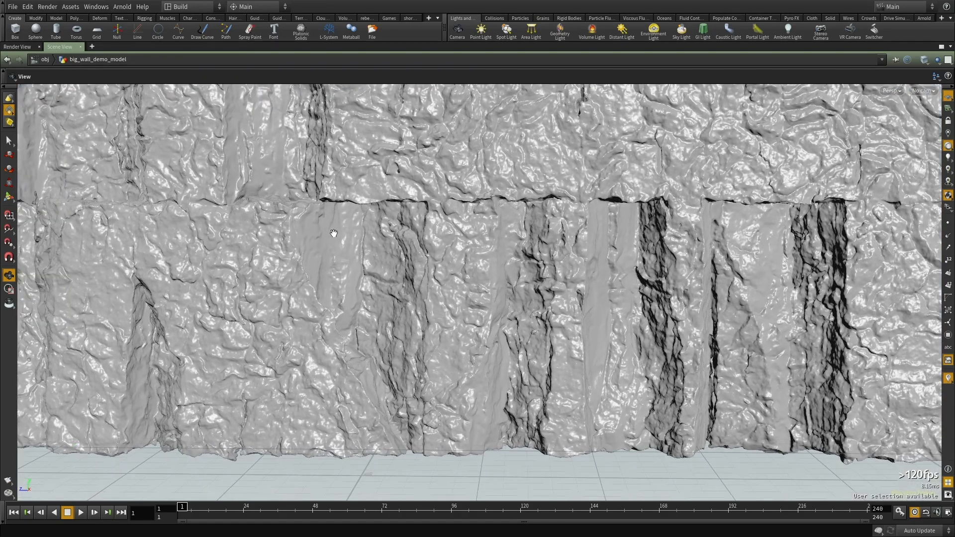
# Step: Examine the lower rock columns near the wall's end and the densely fractured columns farther along the wall
pyautogui.moveTo(334, 233); pyautogui.dragTo(444, 158)
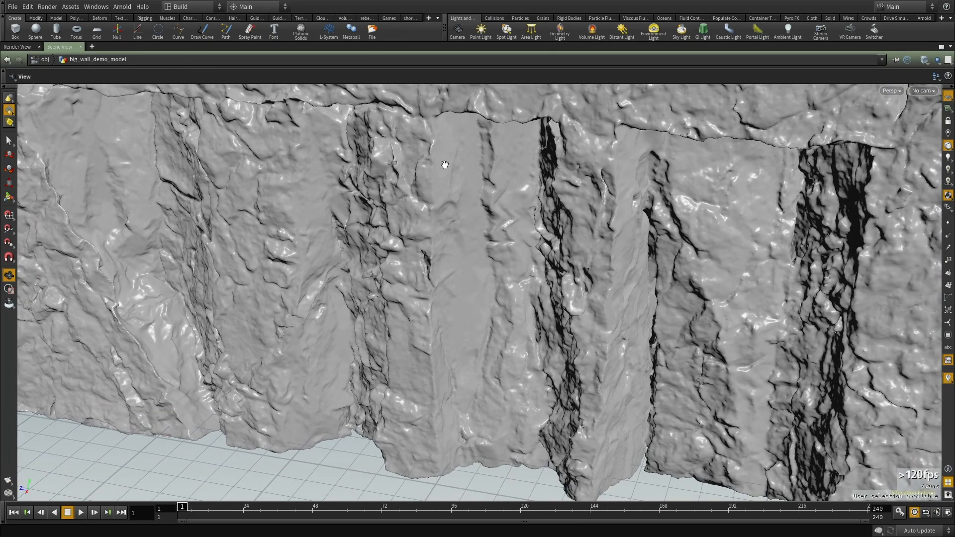
pyautogui.moveTo(454, 393); pyautogui.dragTo(419, 182)
pyautogui.moveTo(415, 420); pyautogui.dragTo(372, 155)
pyautogui.moveTo(414, 374); pyautogui.dragTo(357, 209)
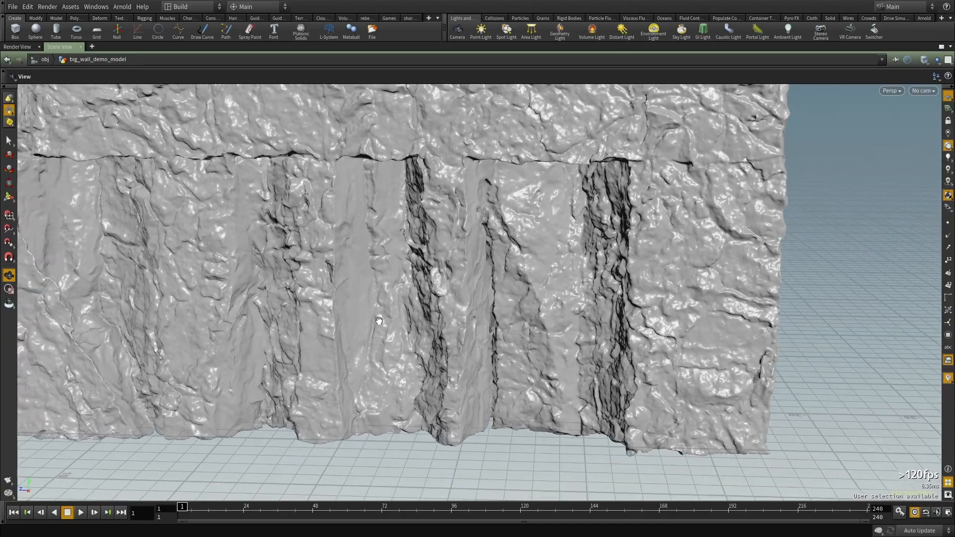
pyautogui.moveTo(379, 321); pyautogui.dragTo(440, 216)
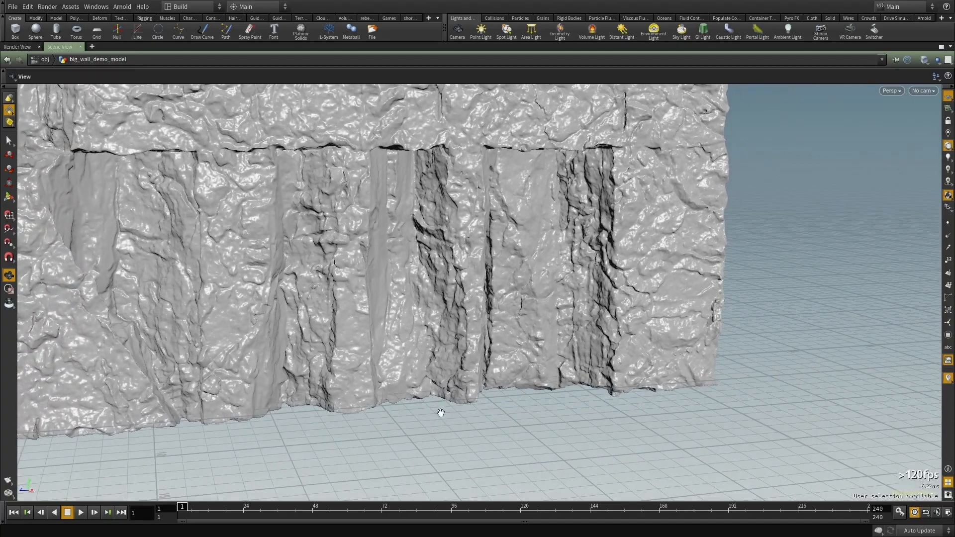
pyautogui.moveTo(360, 339); pyautogui.dragTo(302, 323)
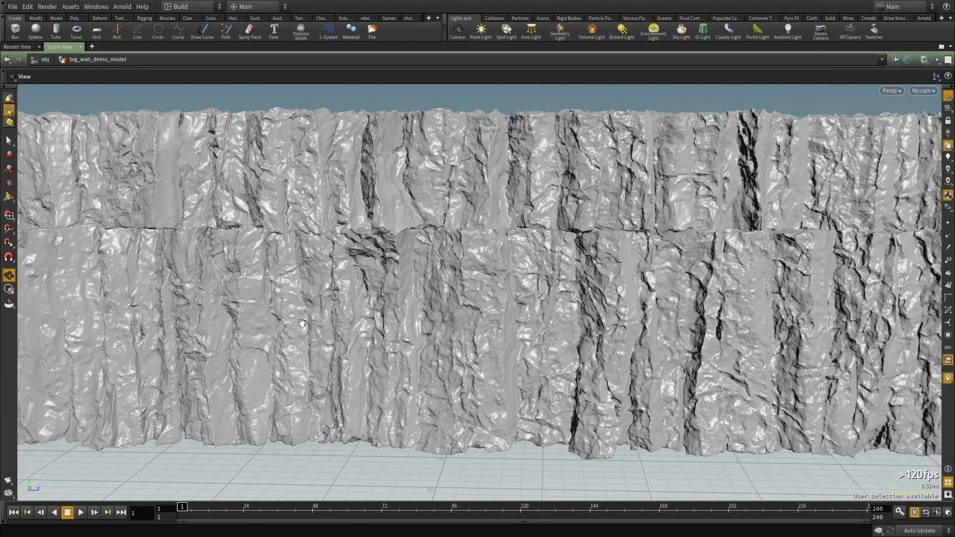
pyautogui.moveTo(469, 285); pyautogui.dragTo(396, 234)
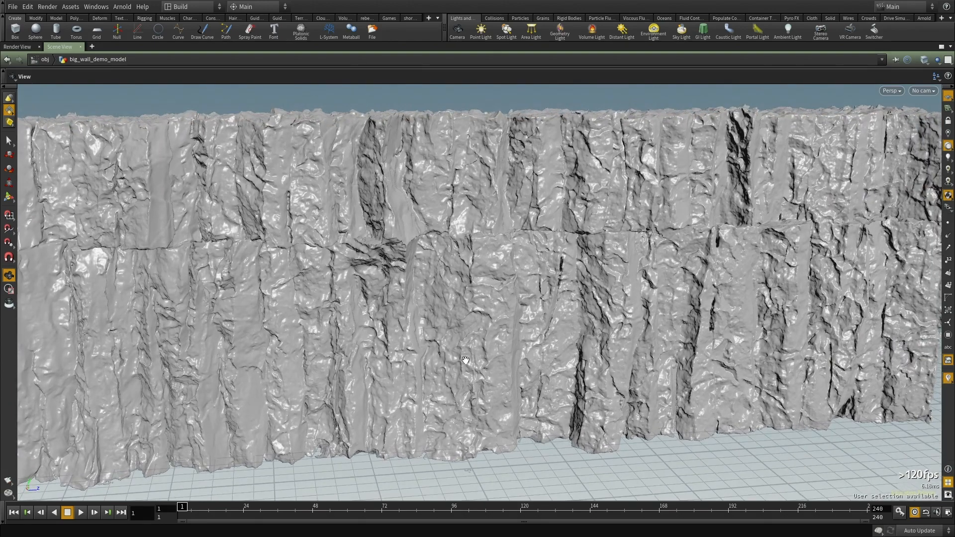
# Step: Restore the split pane layout and add a ROP Geometry Output node below convertvdb1 in the network
pyautogui.hotkey('ctrl', 'b')
pyautogui.scroll(-3, 577, 324)
pyautogui.moveTo(577, 324); pyautogui.dragTo(541, 160, button='middle')
pyautogui.scroll(6, 557, 329)
pyautogui.press('Tab')
pyautogui.write('file')
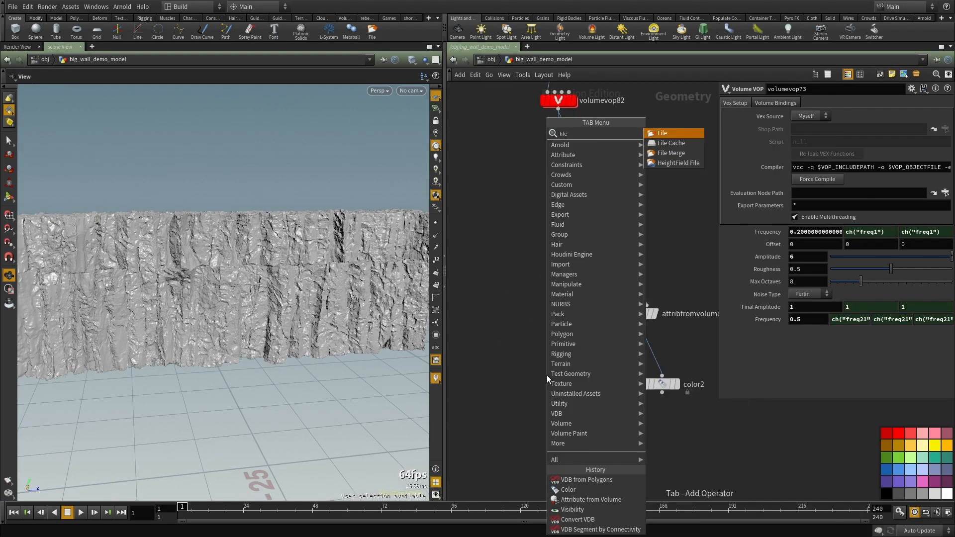
pyautogui.press('Escape')
pyautogui.press('Tab')
pyautogui.write('rop')
pyautogui.press('Down')
pyautogui.press('Down')
pyautogui.press('Return')
pyautogui.click(548, 376)
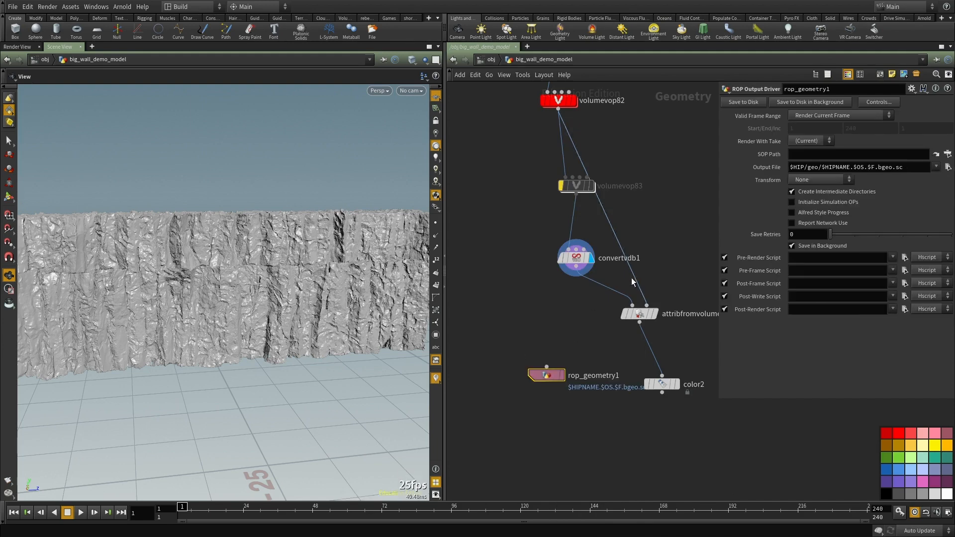
# Step: Connect convertvdb1 to the geometry output node and set its output file to $HIP/geo/temp_geo.bgeo.sc
pyautogui.click(576, 268)
pyautogui.click(547, 367)
pyautogui.moveTo(824, 170); pyautogui.dragTo(874, 170)
pyautogui.write('temp+ge')
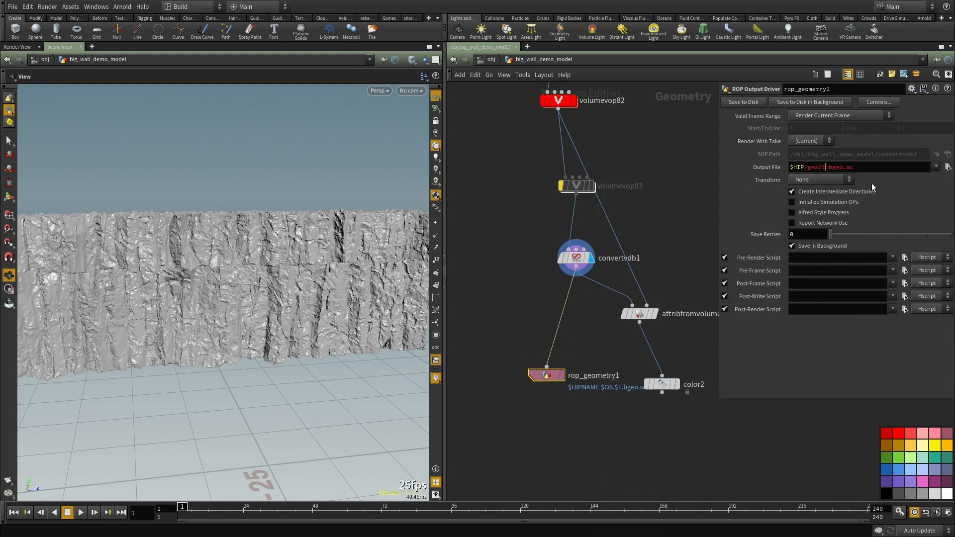
pyautogui.write('o')
pyautogui.press('Return')
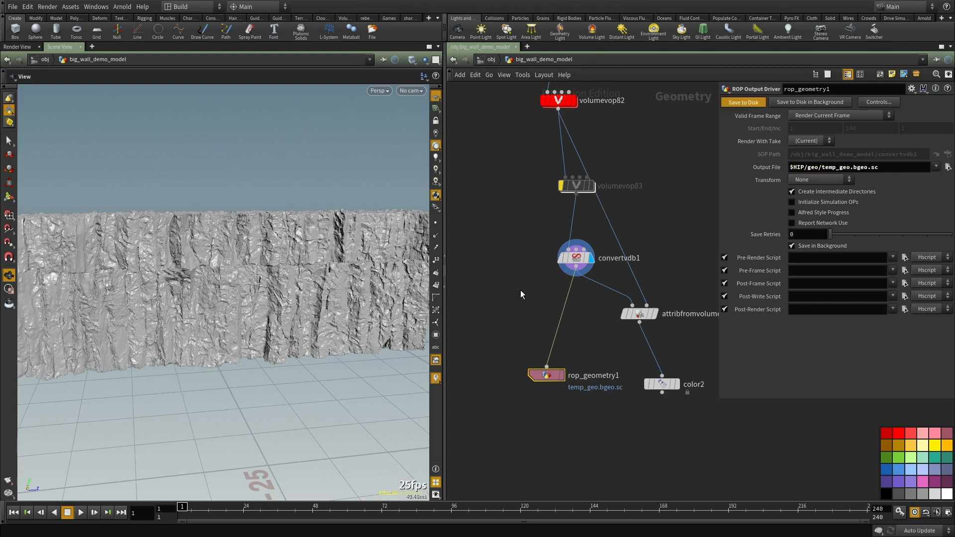
# Step: Select convertvdb1 and set its Isovalue to 0
pyautogui.moveTo(487, 288); pyautogui.dragTo(462, 325, button='middle')
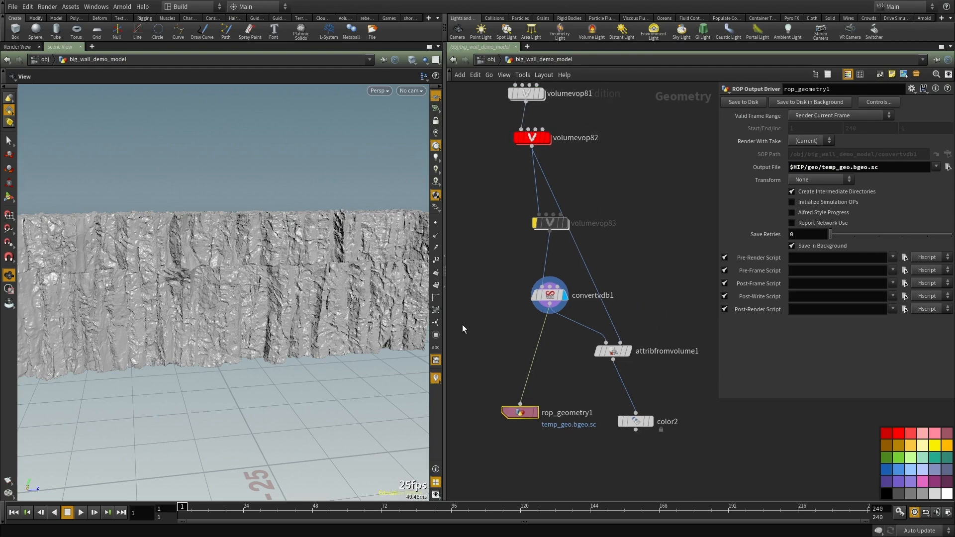
pyautogui.moveTo(461, 325); pyautogui.dragTo(571, 276)
pyautogui.moveTo(237, 276); pyautogui.dragTo(333, 268, button='right')
pyautogui.moveTo(334, 268); pyautogui.dragTo(311, 291, button='middle')
pyautogui.moveTo(812, 129); pyautogui.dragTo(703, 124)
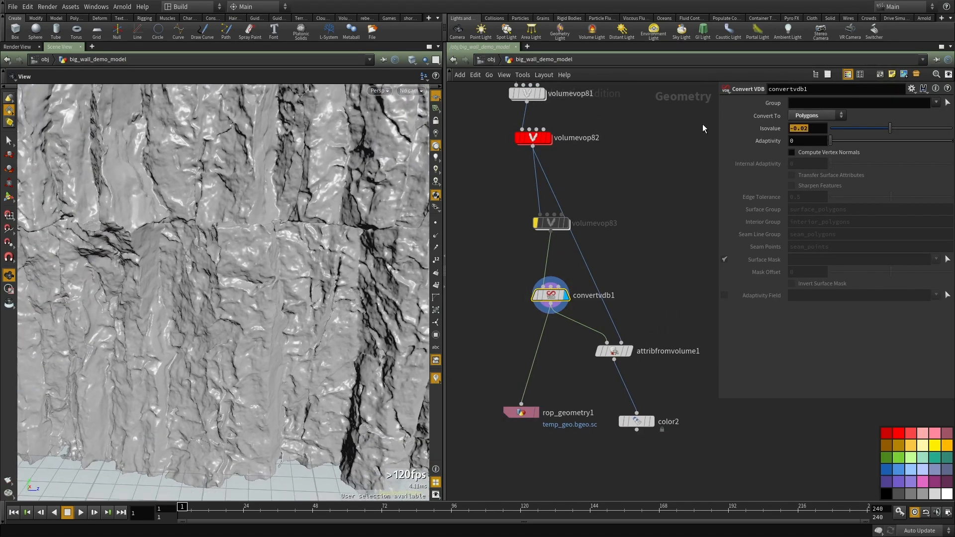
pyautogui.write('0')
pyautogui.press('Return')
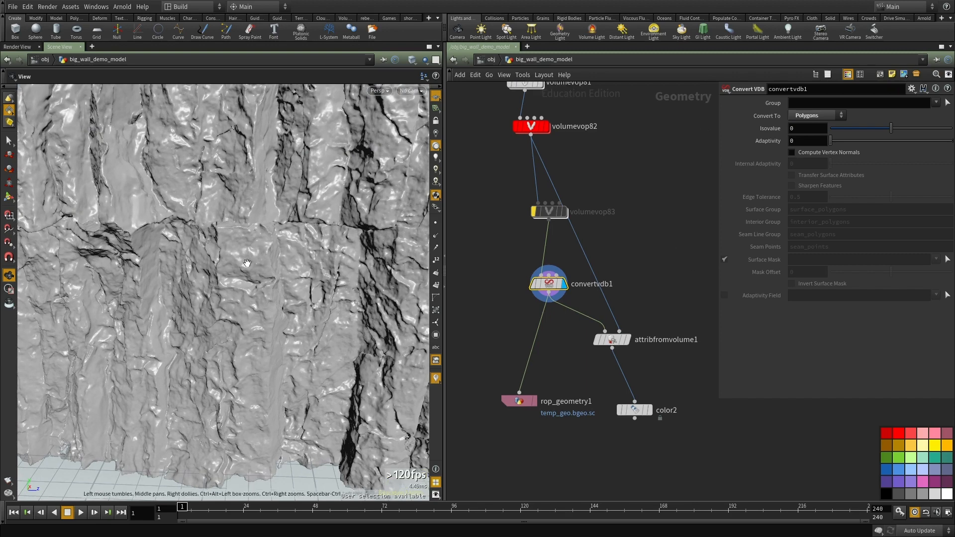
# Step: Try an Isovalue of 0.2 on convertvdb1 and inspect the wall surface up close
pyautogui.moveTo(257, 261); pyautogui.dragTo(254, 247)
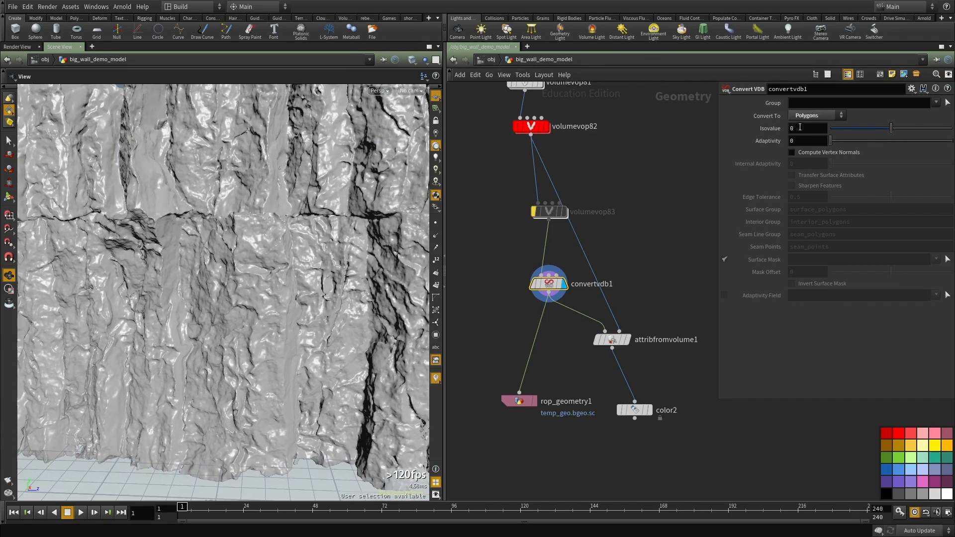
pyautogui.write('.2')
pyautogui.press('Return')
pyautogui.moveTo(255, 228); pyautogui.dragTo(223, 297)
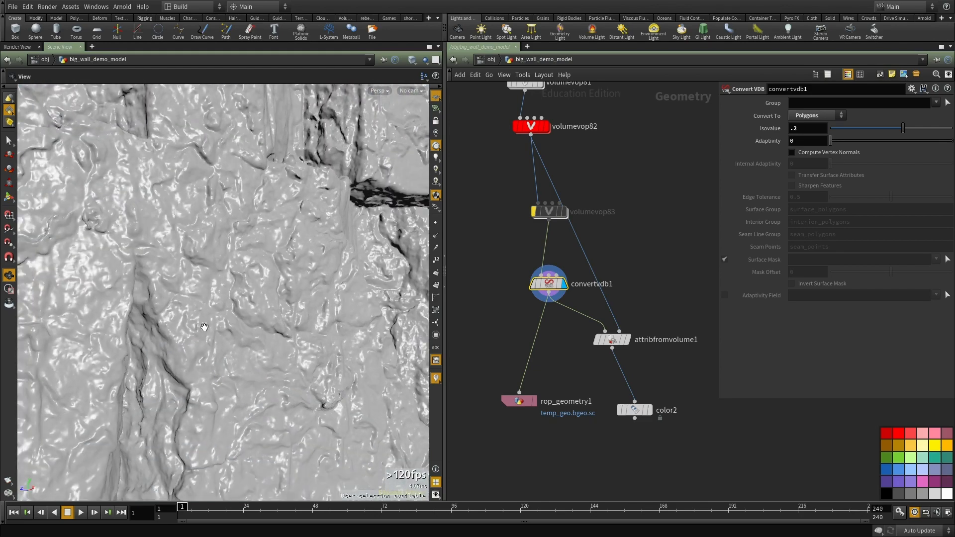
# Step: Try Isovalues of about 0.393 and -0.393 on convertvdb1, checking the wall's shape after each change
pyautogui.moveTo(903, 129); pyautogui.dragTo(917, 130)
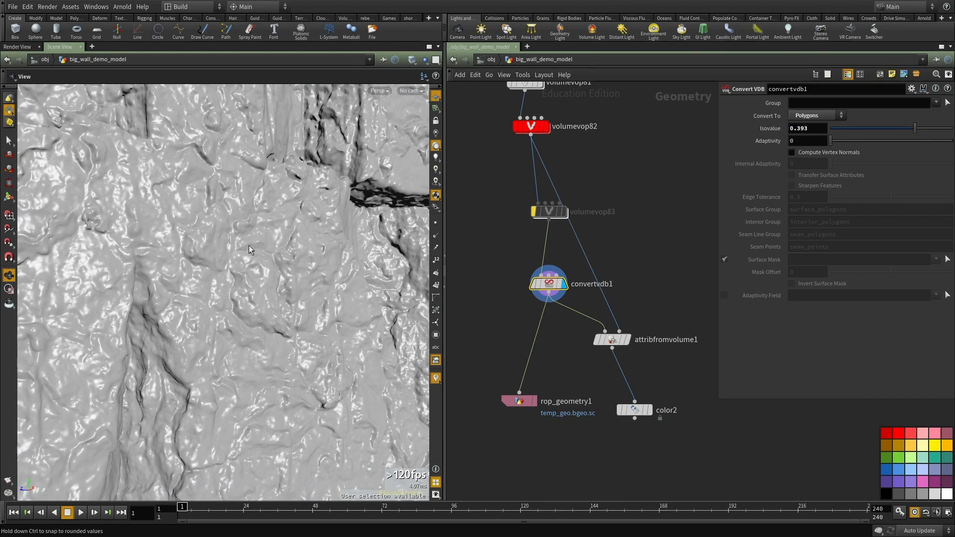
pyautogui.moveTo(287, 263); pyautogui.dragTo(234, 281, button='right')
pyautogui.moveTo(234, 281); pyautogui.dragTo(269, 284)
pyautogui.moveTo(269, 284); pyautogui.dragTo(269, 241, button='middle')
pyautogui.moveTo(269, 241); pyautogui.dragTo(400, 281)
pyautogui.moveTo(400, 281); pyautogui.dragTo(283, 272, button='right')
pyautogui.moveTo(284, 272)
pyautogui.mouseDown()
pyautogui.moveTo(259, 277)
pyautogui.moveTo(286, 270)
pyautogui.mouseUp()
pyautogui.click(867, 128)
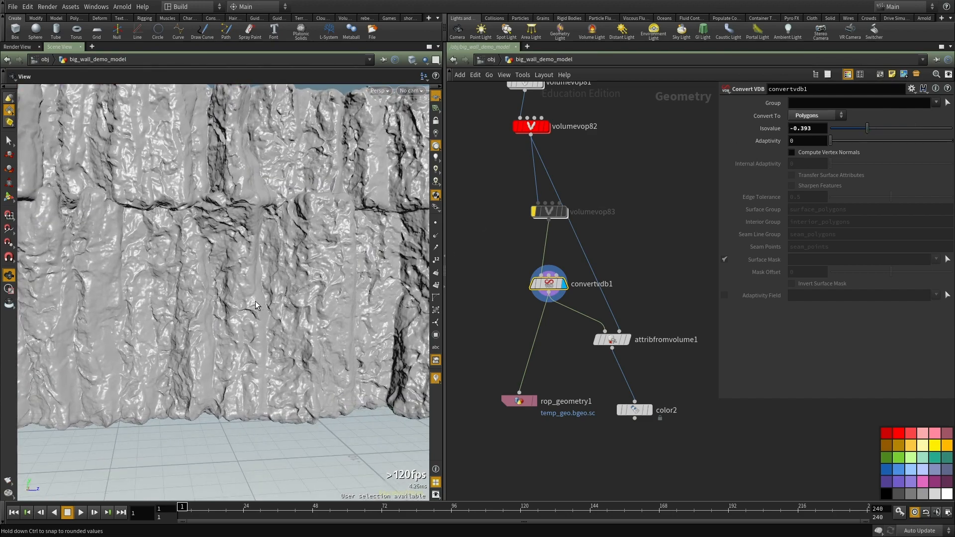
pyautogui.moveTo(242, 313); pyautogui.dragTo(219, 319)
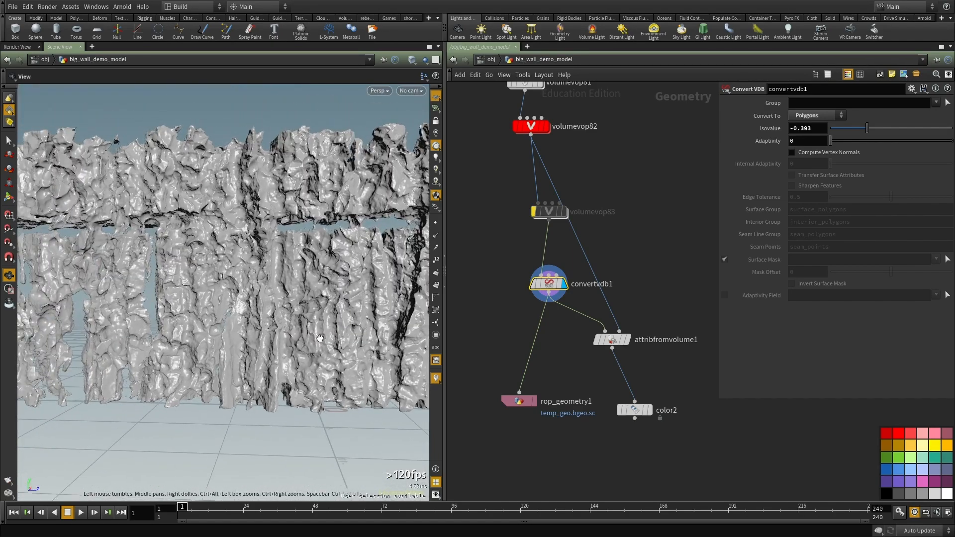
# Step: Try an Isovalue of about -0.066 on convertvdb1 and inspect the rock cracks up close and across the wall
pyautogui.click(887, 128)
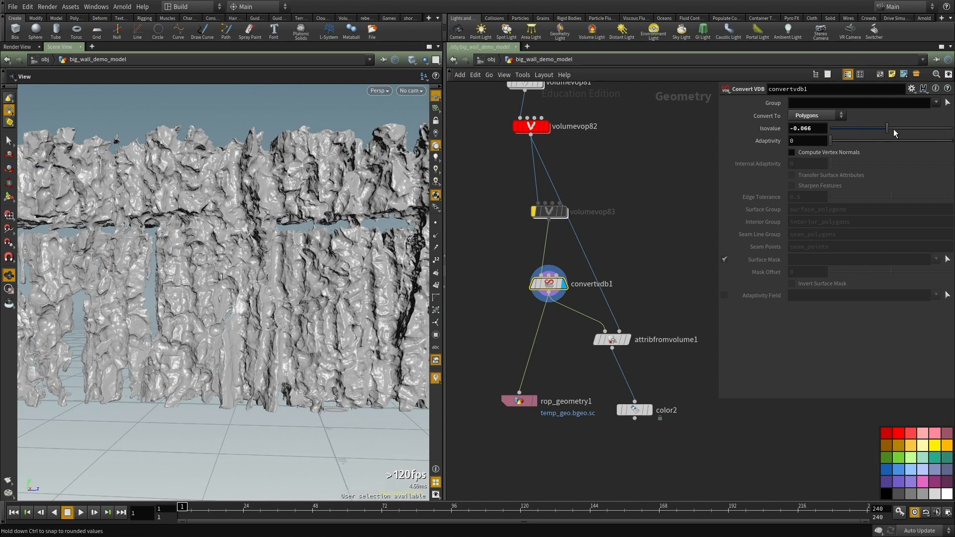
pyautogui.moveTo(234, 304); pyautogui.dragTo(288, 331)
pyautogui.moveTo(287, 319); pyautogui.dragTo(215, 330, button='right')
pyautogui.moveTo(215, 329); pyautogui.dragTo(227, 272, button='middle')
pyautogui.moveTo(227, 272); pyautogui.dragTo(225, 327, button='right')
pyautogui.moveTo(226, 327); pyautogui.dragTo(251, 257, button='middle')
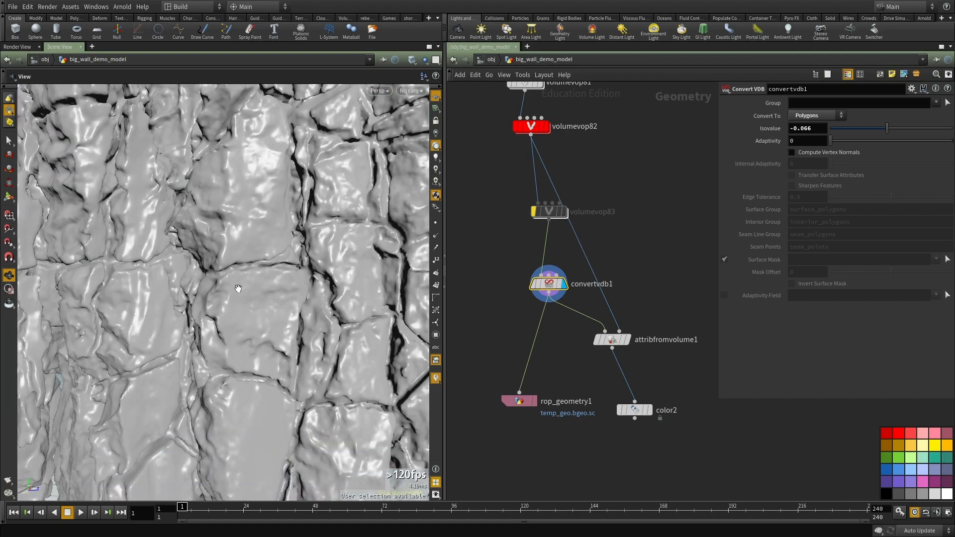
pyautogui.moveTo(259, 384); pyautogui.dragTo(174, 342, button='right')
pyautogui.moveTo(175, 341); pyautogui.dragTo(298, 368)
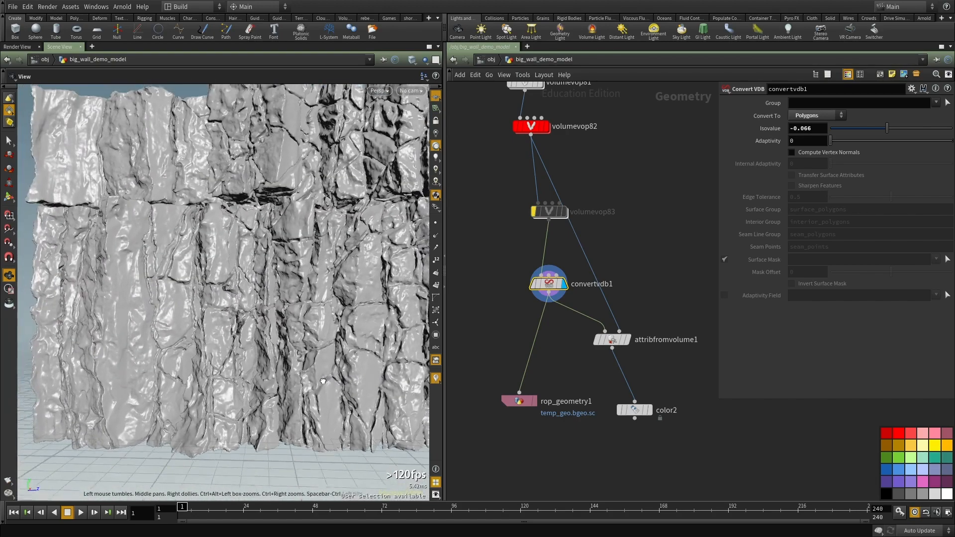
pyautogui.moveTo(299, 368); pyautogui.dragTo(288, 421, button='middle')
pyautogui.moveTo(289, 420); pyautogui.dragTo(196, 294)
pyautogui.moveTo(196, 294); pyautogui.dragTo(296, 395, button='right')
pyautogui.moveTo(296, 394)
pyautogui.mouseDown(button='middle')
pyautogui.moveTo(294, 468)
pyautogui.moveTo(291, 388)
pyautogui.mouseUp(button='middle')
pyautogui.moveTo(291, 388); pyautogui.dragTo(223, 302, button='right')
pyautogui.moveTo(210, 294); pyautogui.dragTo(281, 255)
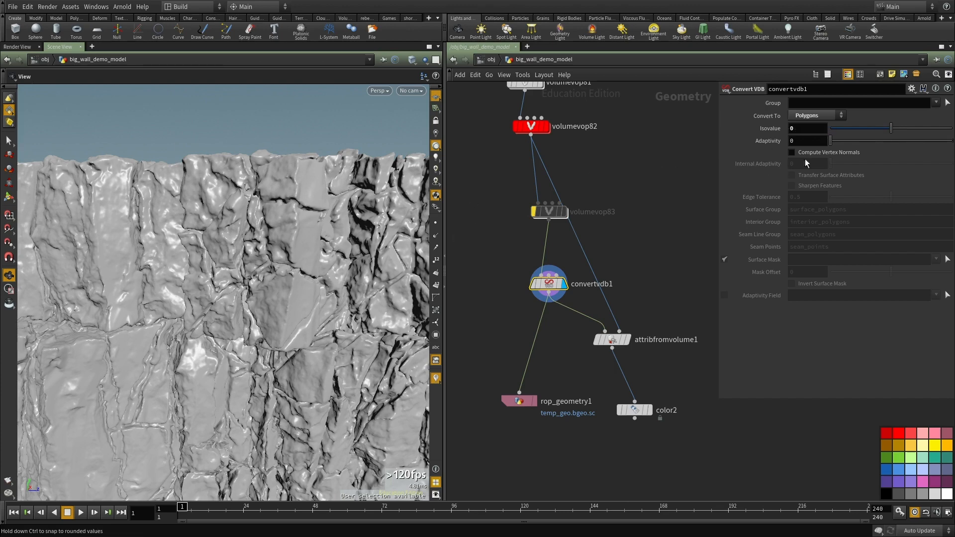
# Step: Lower convertvdb1's Isovalue through -0.01 and -0.02 to -0.03, checking the wall surface along the way
pyautogui.click(821, 131)
pyautogui.write('-0.01')
pyautogui.press('Return')
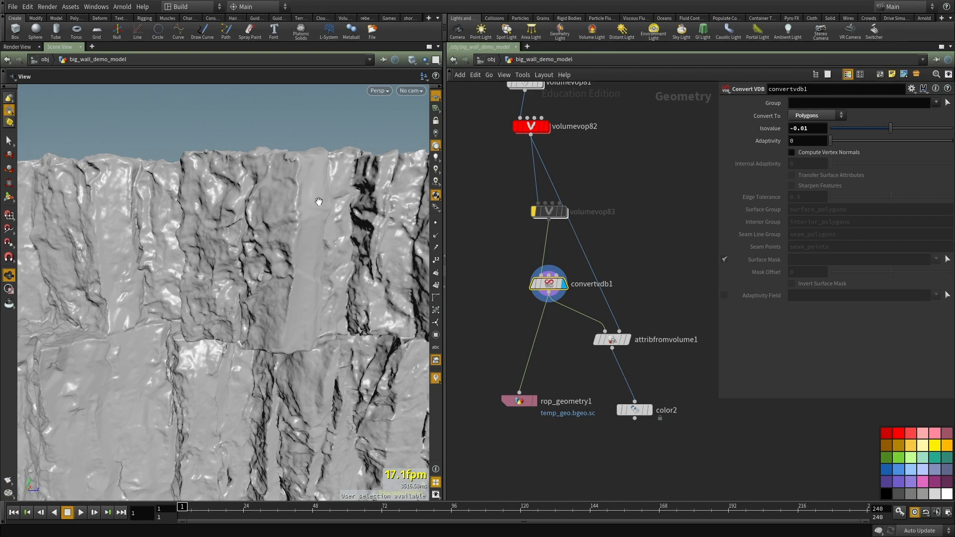
pyautogui.moveTo(306, 251); pyautogui.dragTo(188, 296)
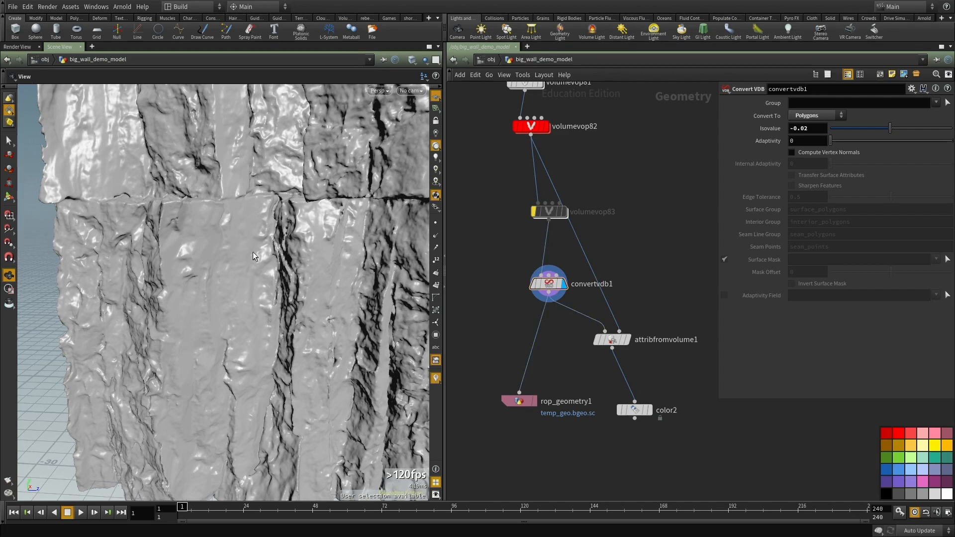
pyautogui.moveTo(259, 255); pyautogui.dragTo(272, 209)
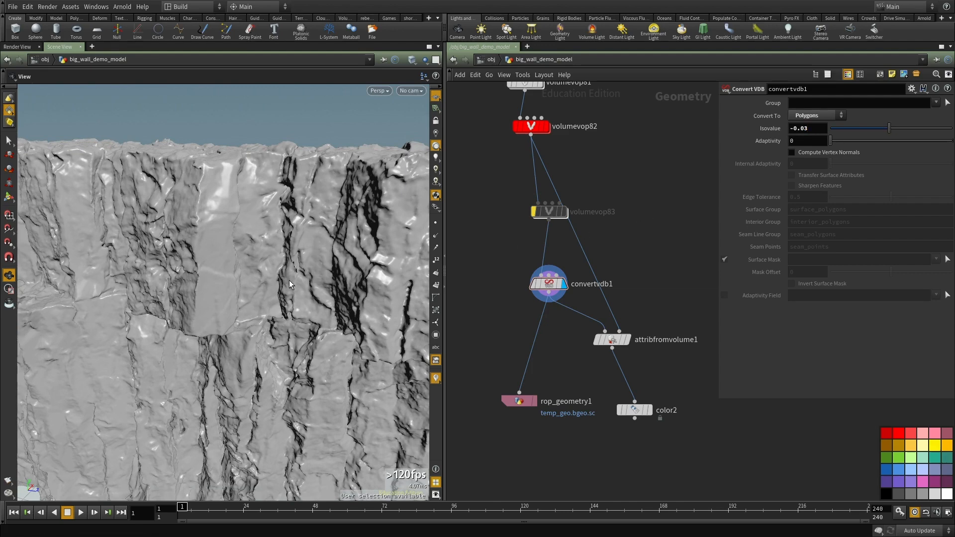
pyautogui.moveTo(290, 281); pyautogui.dragTo(259, 286)
pyautogui.moveTo(259, 286); pyautogui.dragTo(224, 291, button='right')
pyautogui.moveTo(224, 291); pyautogui.dragTo(250, 248, button='middle')
pyautogui.moveTo(250, 248); pyautogui.dragTo(173, 288, button='right')
pyautogui.moveTo(172, 288); pyautogui.dragTo(179, 284, button='middle')
# Step: Select attribfromvolume1 and make it the displayed node
pyautogui.moveTo(691, 296); pyautogui.dragTo(573, 260, button='middle')
pyautogui.click(500, 303)
pyautogui.moveTo(549, 333); pyautogui.dragTo(618, 284, button='middle')
pyautogui.scroll(2, 582, 261)
pyautogui.moveTo(523, 282); pyautogui.dragTo(586, 312, button='middle')
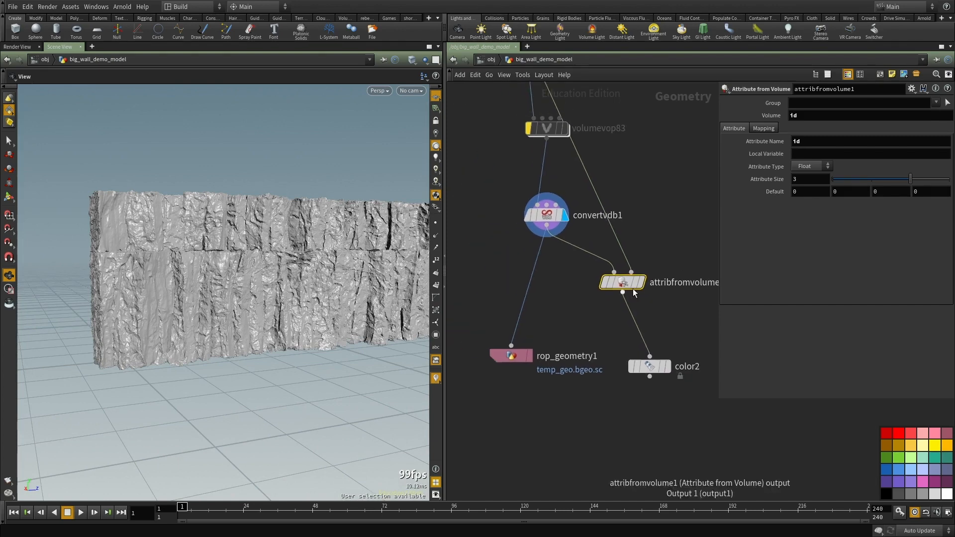
pyautogui.moveTo(628, 291)
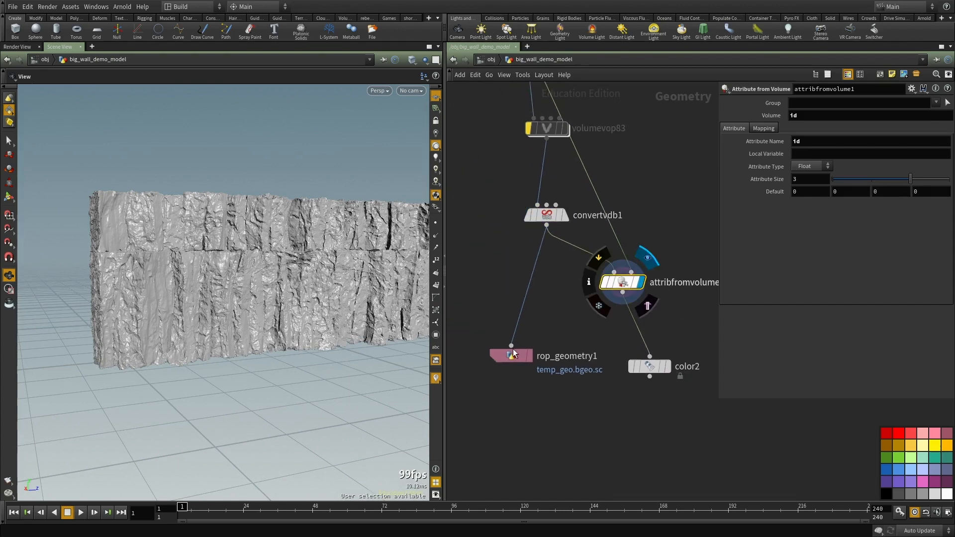
# Step: Rewire rop_geometry1 to take its input from attribfromvolume1 and place the node farther down in the network
pyautogui.click(526, 374)
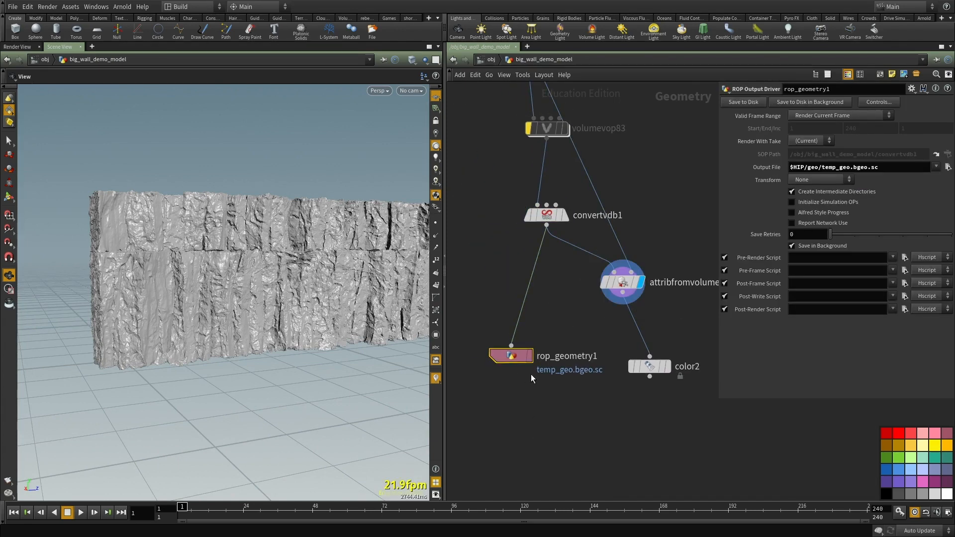
pyautogui.click(623, 293)
pyautogui.click(511, 345)
pyautogui.moveTo(500, 367); pyautogui.dragTo(498, 439)
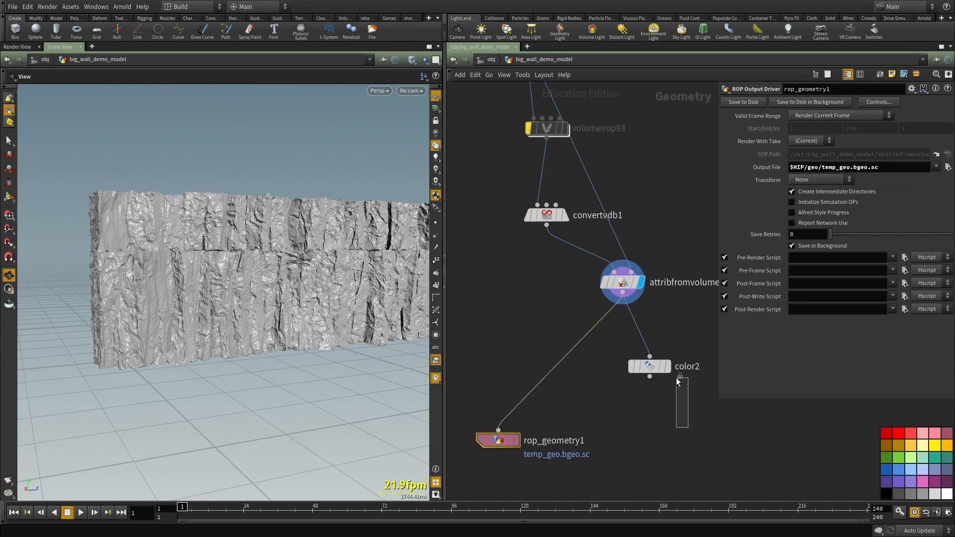
# Step: Display color2 and inspect the coloured id pieces on the wall up close and from several angles
pyautogui.moveTo(691, 416); pyautogui.dragTo(578, 334)
pyautogui.moveTo(644, 375)
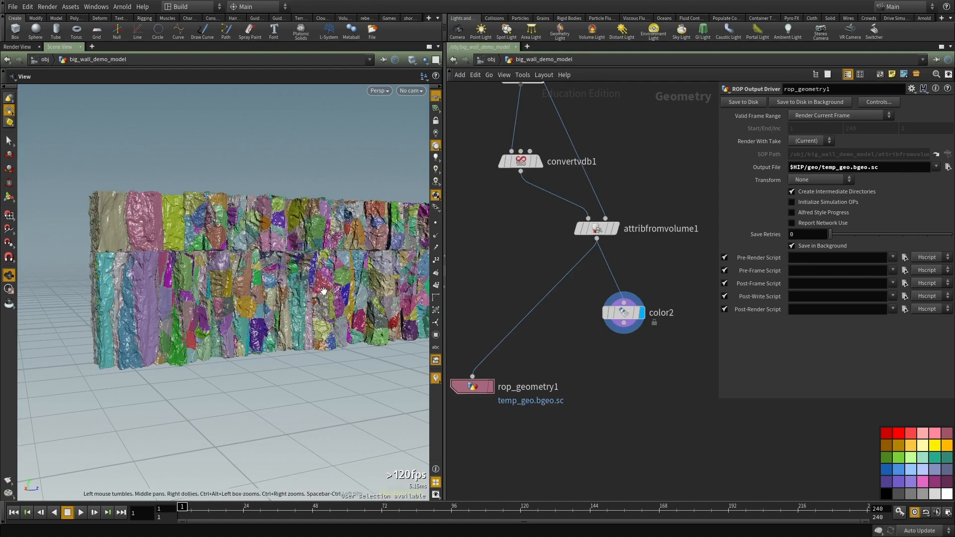
pyautogui.moveTo(302, 307); pyautogui.dragTo(268, 308)
pyautogui.moveTo(269, 308); pyautogui.dragTo(223, 294, button='right')
pyautogui.moveTo(224, 293); pyautogui.dragTo(206, 289)
pyautogui.moveTo(206, 290); pyautogui.dragTo(276, 293, button='right')
pyautogui.moveTo(248, 290); pyautogui.dragTo(266, 273, button='middle')
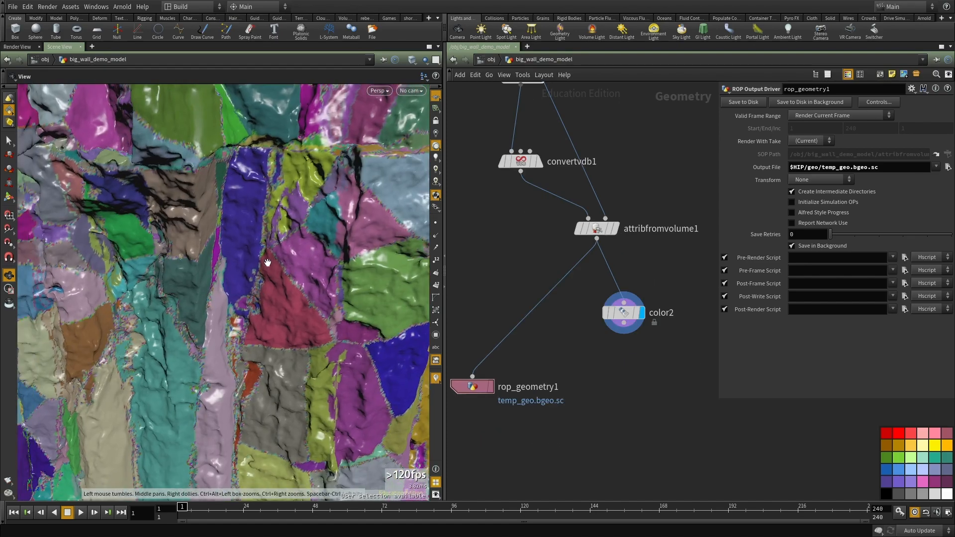
pyautogui.scroll(-10, 318, 304)
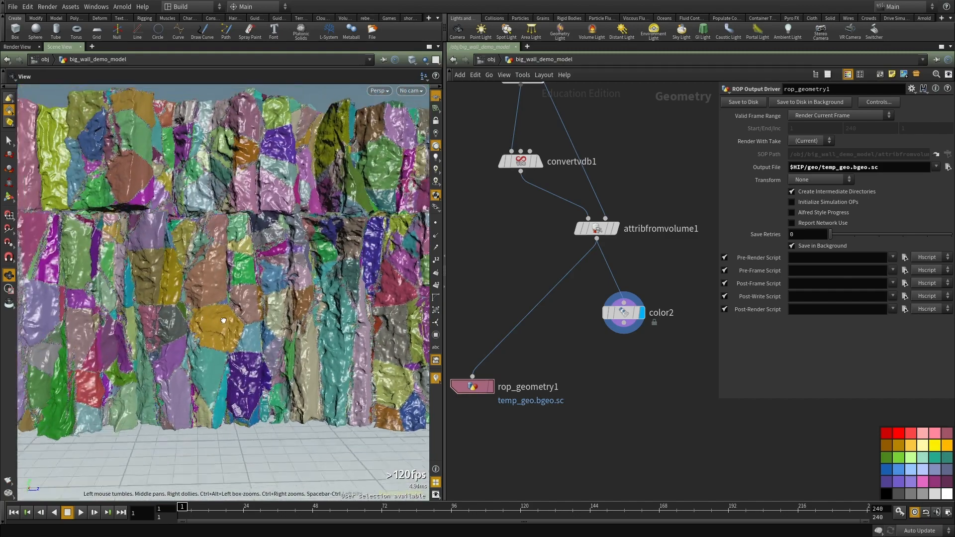
pyautogui.moveTo(365, 309); pyautogui.dragTo(290, 332)
pyautogui.moveTo(185, 322); pyautogui.dragTo(93, 299)
pyautogui.moveTo(315, 346); pyautogui.dragTo(209, 339)
pyautogui.moveTo(299, 323); pyautogui.dragTo(404, 334, button='right')
pyautogui.scroll(5, 282, 318)
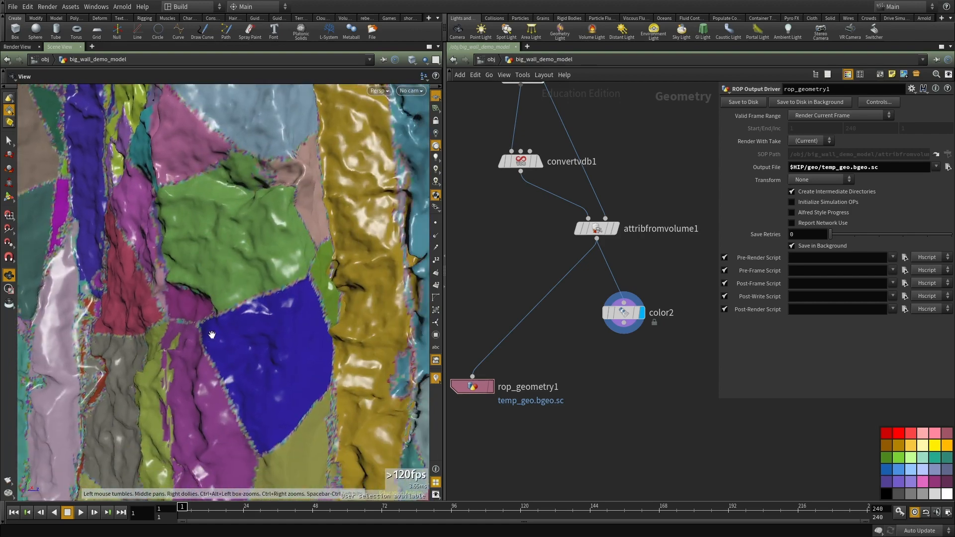
pyautogui.scroll(-5, 151, 273)
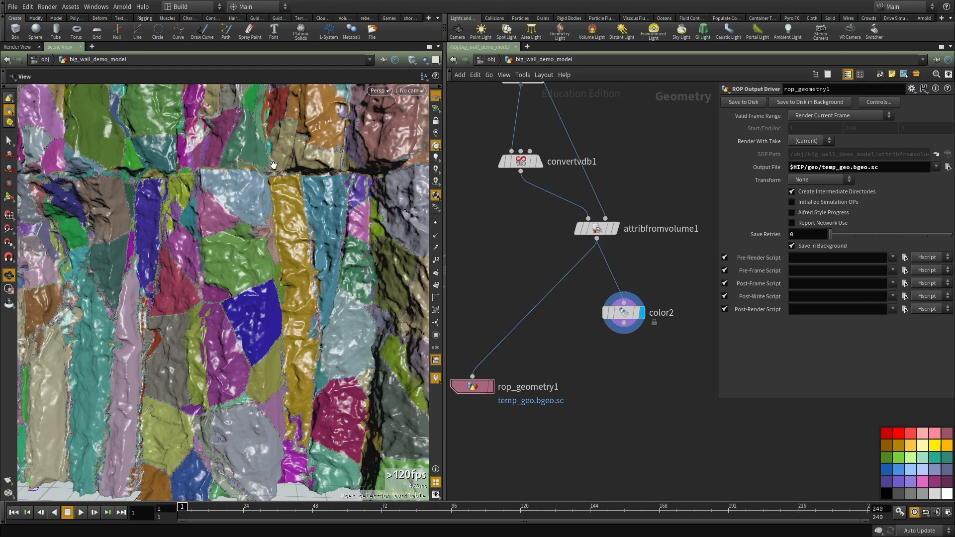
pyautogui.moveTo(270, 185); pyautogui.dragTo(398, 280)
# Step: Select rop_geometry1 and save its geometry to disk
pyautogui.moveTo(558, 361); pyautogui.dragTo(627, 316, button='middle')
pyautogui.click(557, 337)
pyautogui.click(731, 103)
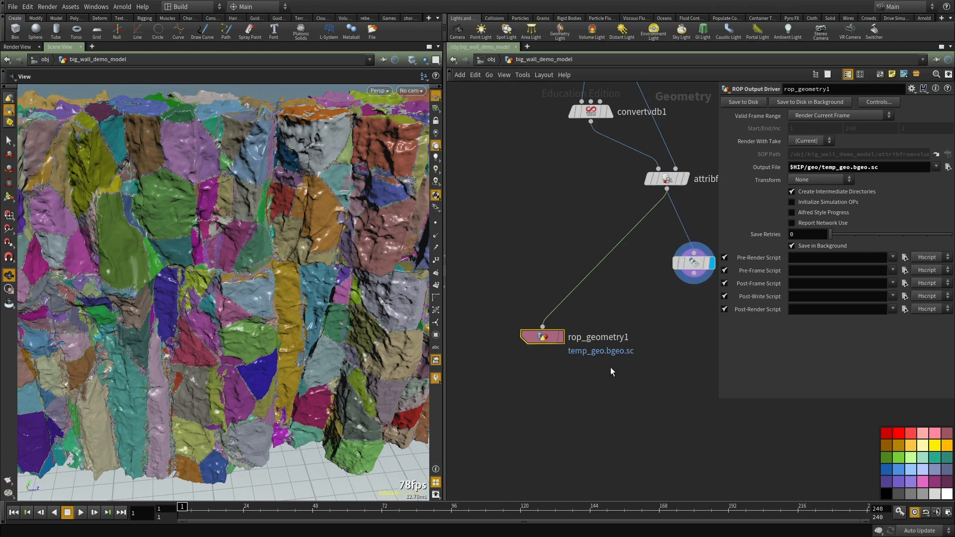
# Step: Add a File node below rop_geometry1 and set its Geometry File to the same path, $HIP/geo/temp_geo.bgeo.sc
pyautogui.click(862, 167)
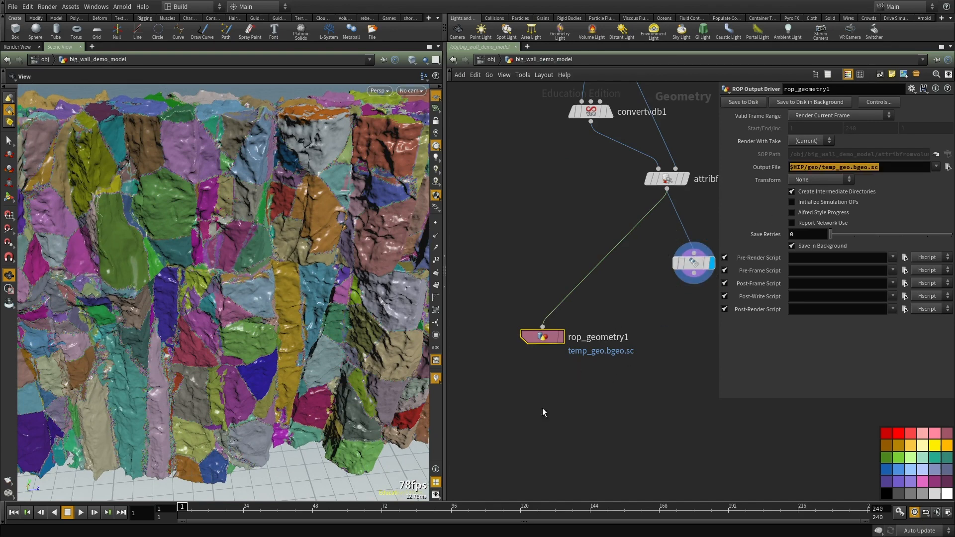
pyautogui.moveTo(552, 465); pyautogui.dragTo(548, 366, button='middle')
pyautogui.press('Tab')
pyautogui.write('file')
pyautogui.press('Return')
pyautogui.click(548, 365)
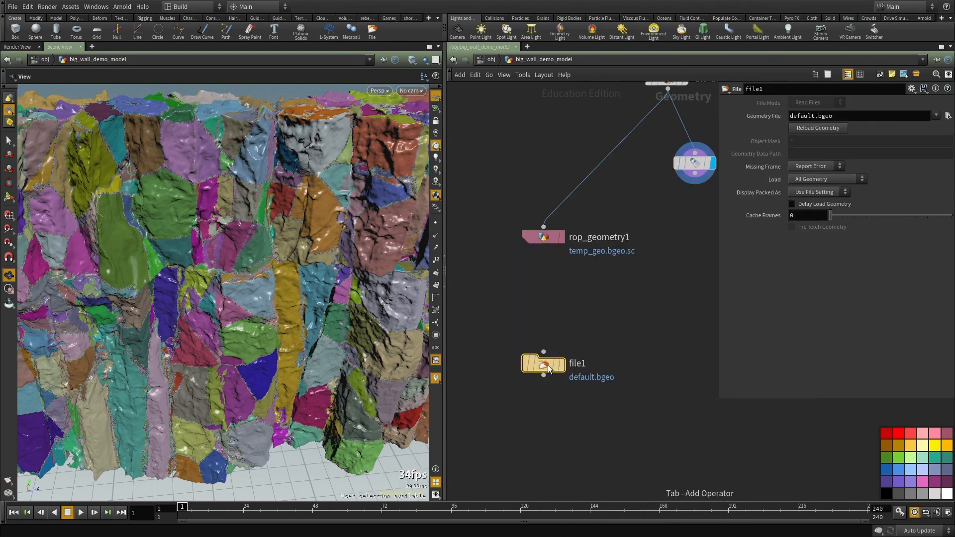
pyautogui.tripleClick(825, 116)
pyautogui.write('$HIP/geo/temp_geo.bgeo.sc')
pyautogui.press('Return')
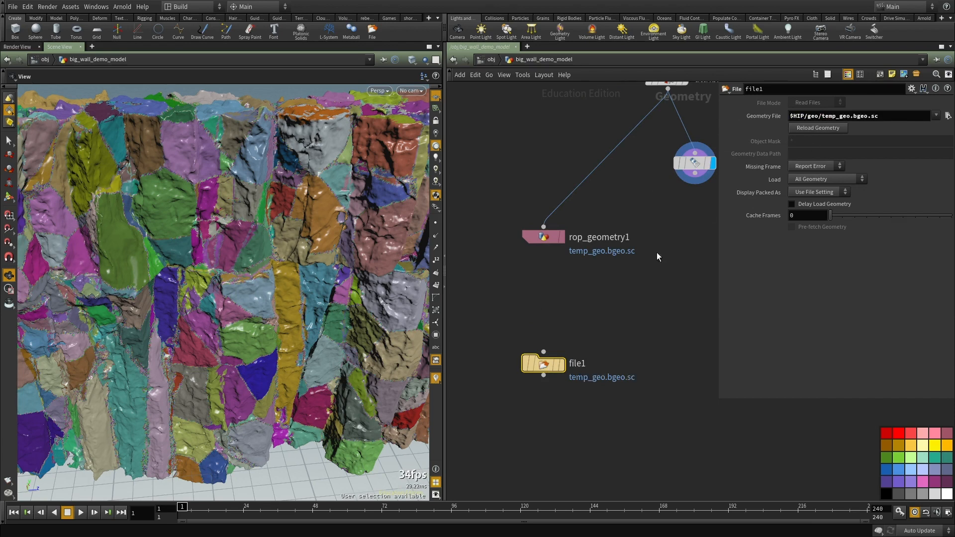
# Step: Display file1 and view the whole wall loaded from disk
pyautogui.moveTo(583, 356); pyautogui.dragTo(589, 271, button='middle')
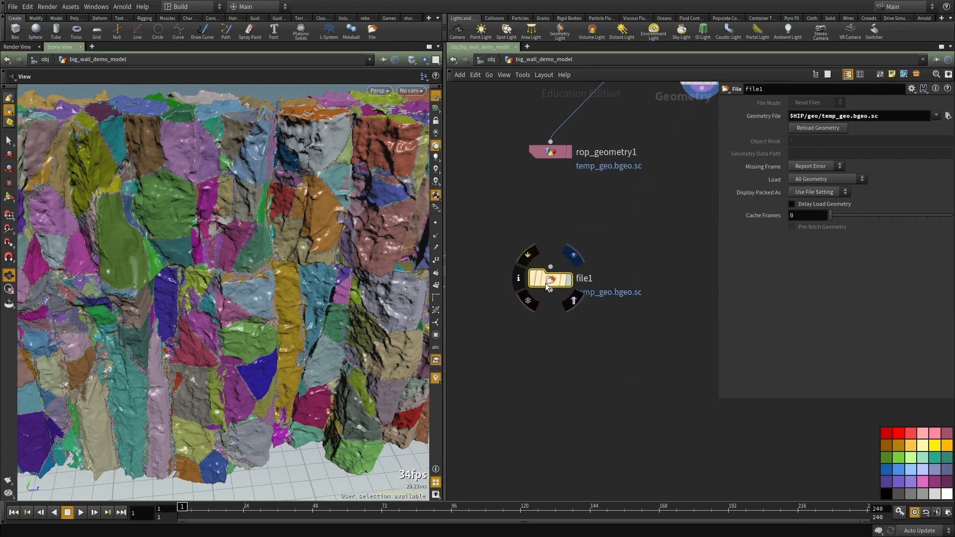
pyautogui.press('r')
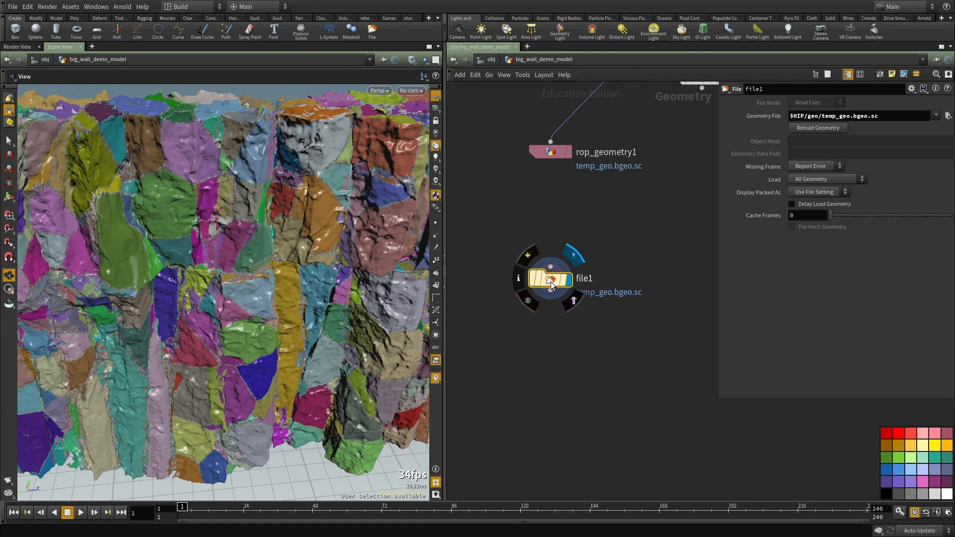
pyautogui.moveTo(299, 294); pyautogui.dragTo(209, 294, button='right')
pyautogui.moveTo(209, 294); pyautogui.dragTo(163, 275)
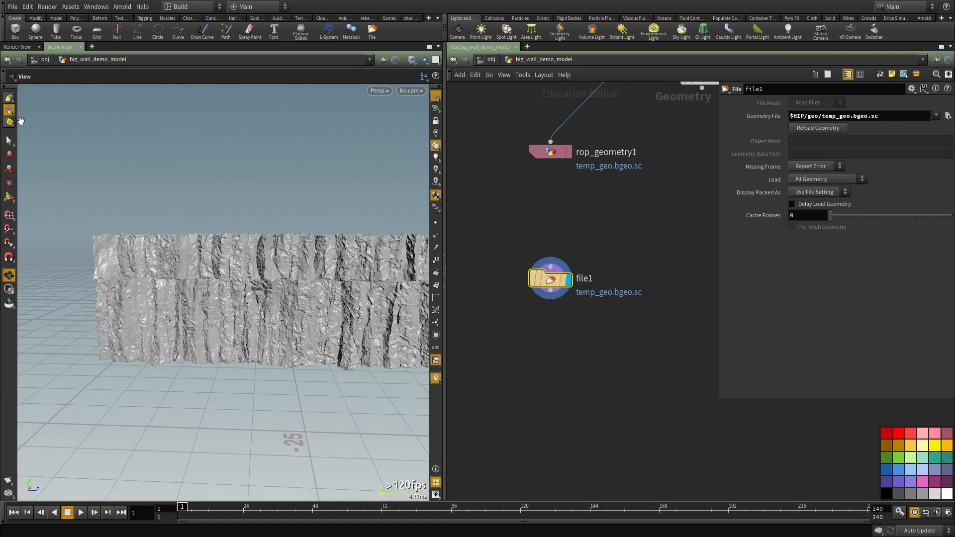
pyautogui.moveTo(119, 185); pyautogui.dragTo(158, 183)
# Step: Isolate one end section of the wall by adding a Blast on its selected primitives with Delete Non Selected on
pyautogui.press('s')
pyautogui.moveTo(39, 189); pyautogui.dragTo(155, 482)
pyautogui.press('Tab')
pyautogui.write('bla')
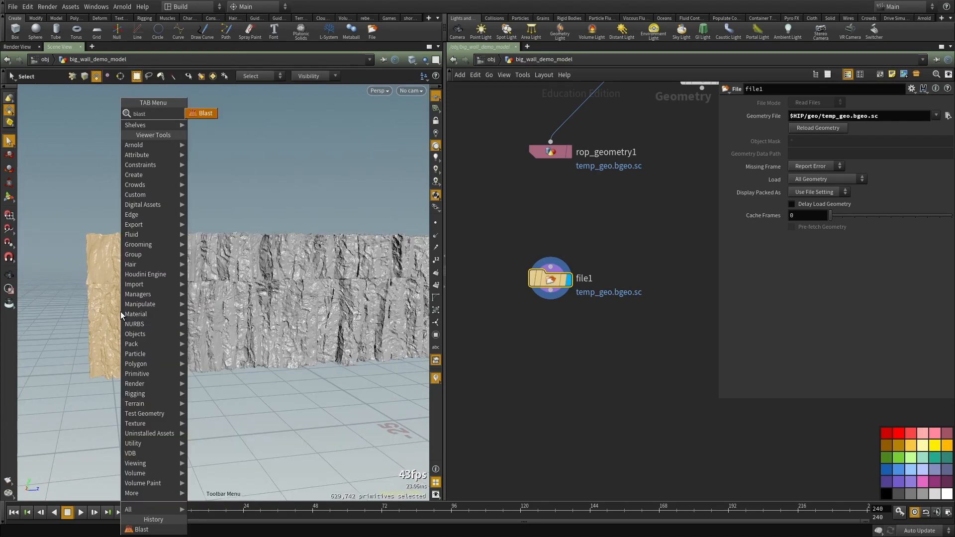
pyautogui.press('Return')
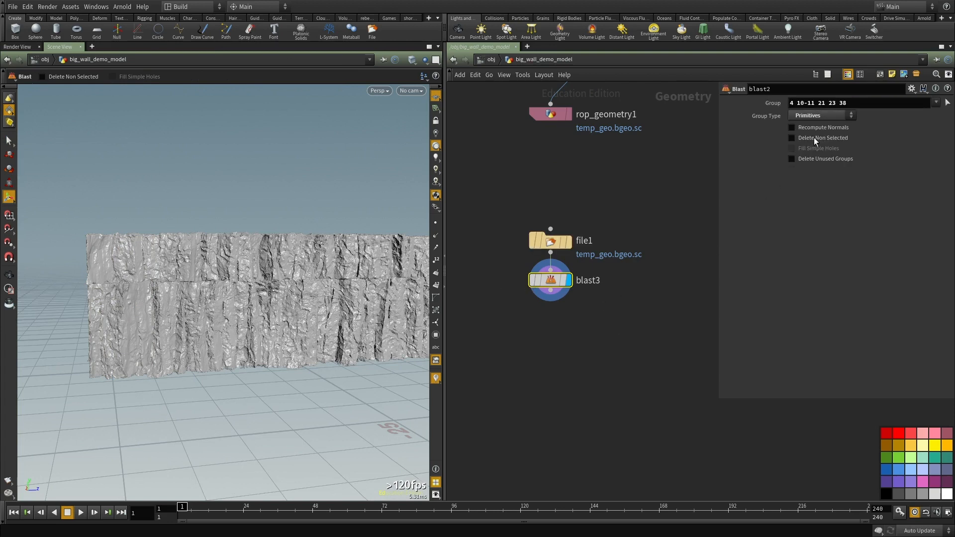
pyautogui.click(814, 137)
pyautogui.press('Escape')
pyautogui.press('f')
pyautogui.moveTo(303, 309); pyautogui.dragTo(289, 312)
pyautogui.press('Return')
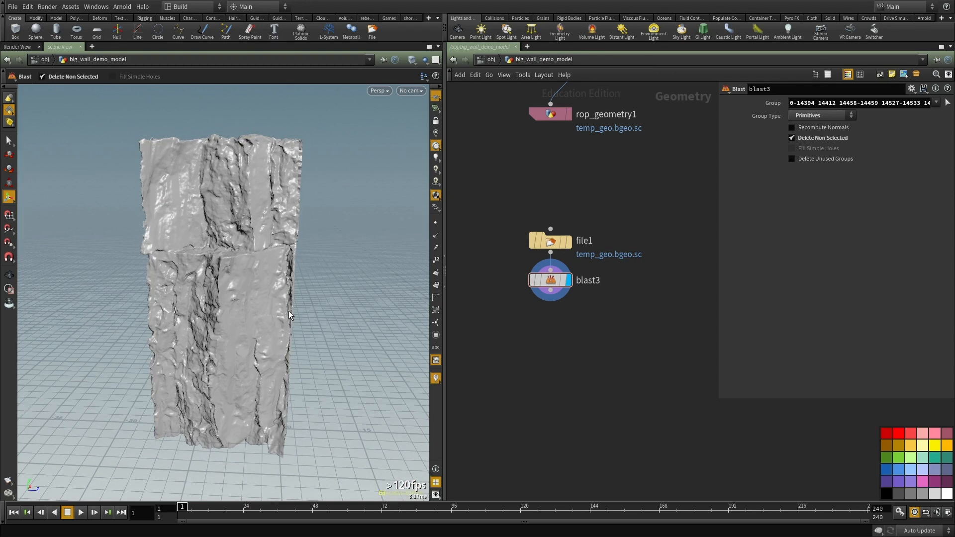
# Step: Add a Scatter node beside vdbanalysis15 in the upper part of the network
pyautogui.scroll(-1, 597, 398)
pyautogui.moveTo(607, 397); pyautogui.dragTo(572, 430, button='middle')
pyautogui.scroll(-2, 560, 384)
pyautogui.scroll(1, 561, 385)
pyautogui.moveTo(561, 384); pyautogui.dragTo(557, 456, button='middle')
pyautogui.scroll(-5, 595, 409)
pyautogui.moveTo(619, 367); pyautogui.dragTo(608, 416, button='middle')
pyautogui.moveTo(601, 196); pyautogui.dragTo(608, 289, button='middle')
pyautogui.scroll(2, 606, 281)
pyautogui.scroll(3, 611, 315)
pyautogui.moveTo(544, 276); pyautogui.dragTo(555, 298)
pyautogui.moveTo(614, 343); pyautogui.dragTo(568, 332, button='middle')
pyautogui.press('Tab')
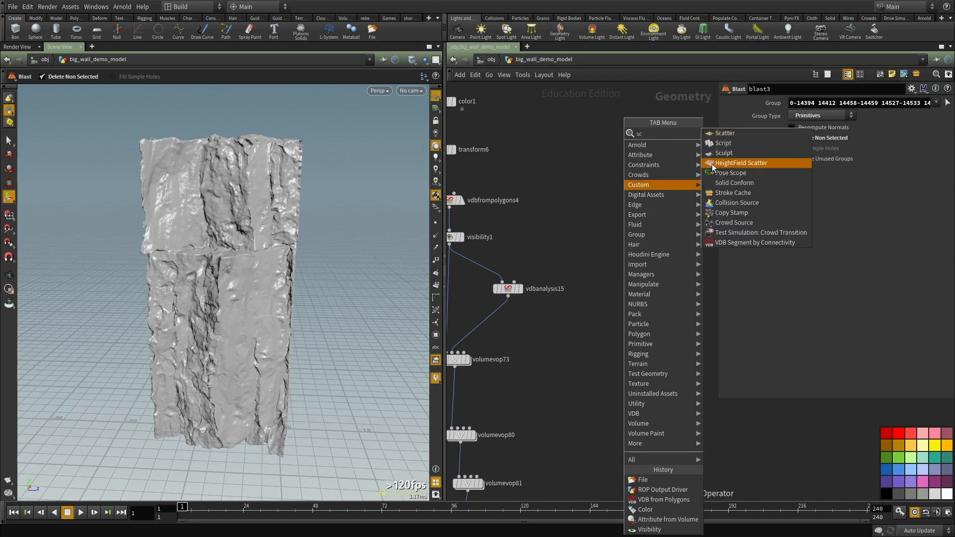
pyautogui.press('Escape')
pyautogui.click(584, 348)
pyautogui.moveTo(580, 287); pyautogui.dragTo(642, 300, button='middle')
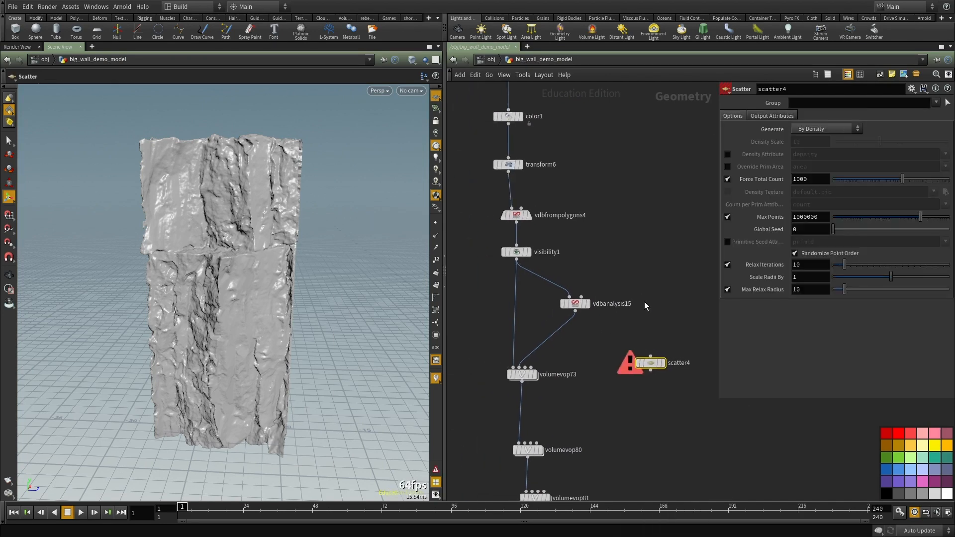
# Step: Wire visibility1 into scatter4 and set vdbfrompolygons4's Voxel Size to 0.2
pyautogui.scroll(3, 642, 337)
pyautogui.click(645, 360)
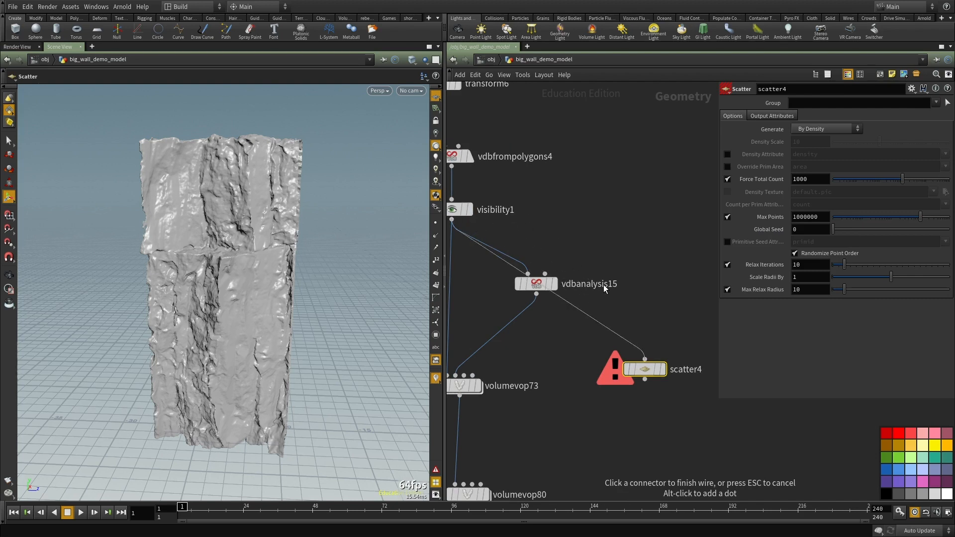
pyautogui.scroll(-2, 566, 180)
pyautogui.moveTo(565, 181); pyautogui.dragTo(610, 251, button='middle')
pyautogui.moveTo(602, 208); pyautogui.dragTo(479, 252)
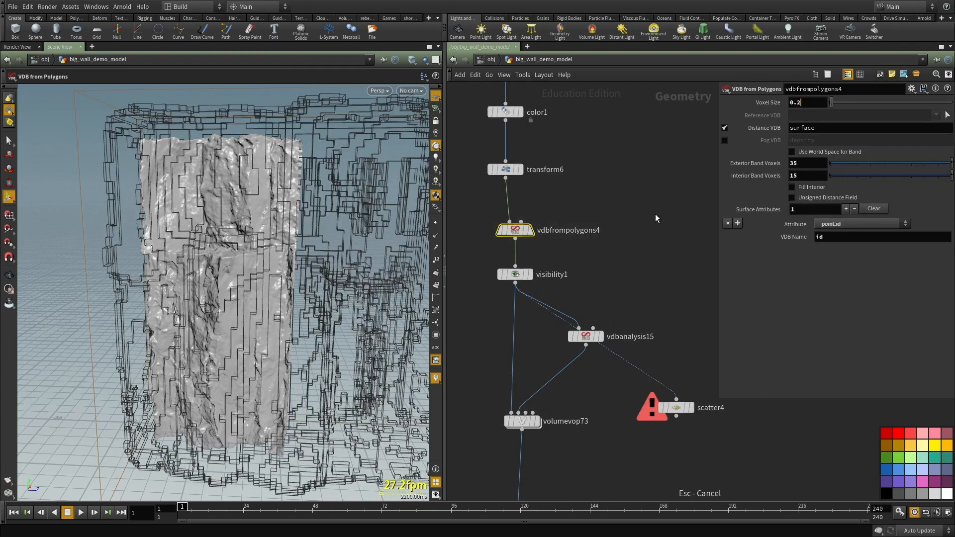
pyautogui.click(671, 363)
pyautogui.moveTo(666, 346); pyautogui.dragTo(646, 267, button='middle')
pyautogui.moveTo(670, 333); pyautogui.dragTo(690, 292)
pyautogui.moveTo(662, 212); pyautogui.dragTo(661, 255, button='middle')
# Step: Duplicate vdbfrompolygons4 under transform6, remove its id surface attribute, and output a Fog VDB instead of the Distance VDB
pyautogui.moveTo(572, 215); pyautogui.dragTo(437, 180)
pyautogui.hotkey('ctrl', 'c')
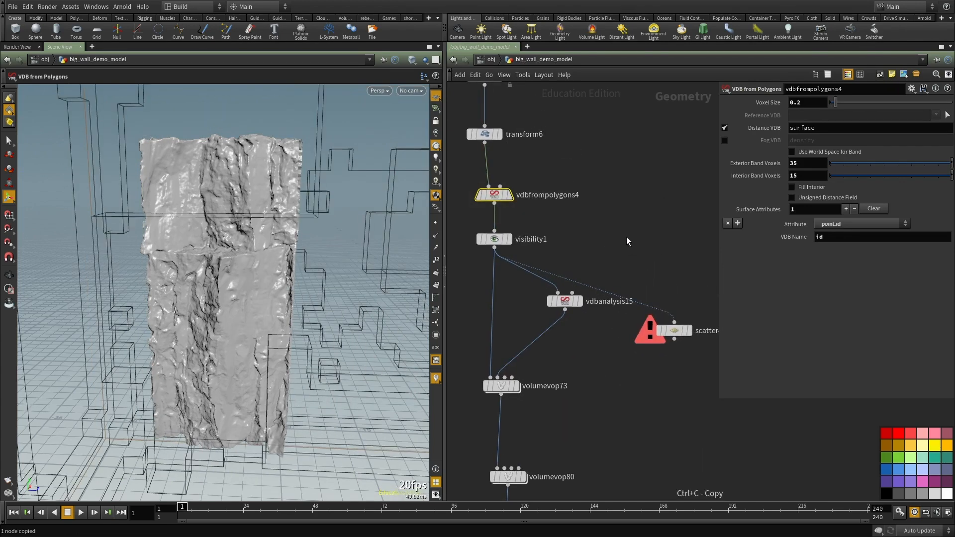
pyautogui.hotkey('ctrl', 'v')
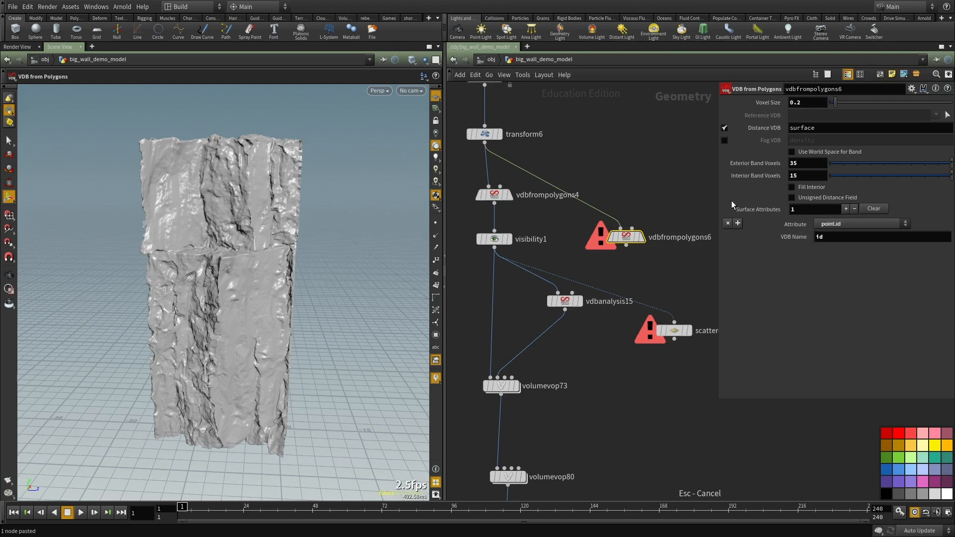
pyautogui.click(728, 223)
pyautogui.click(725, 127)
pyautogui.click(725, 140)
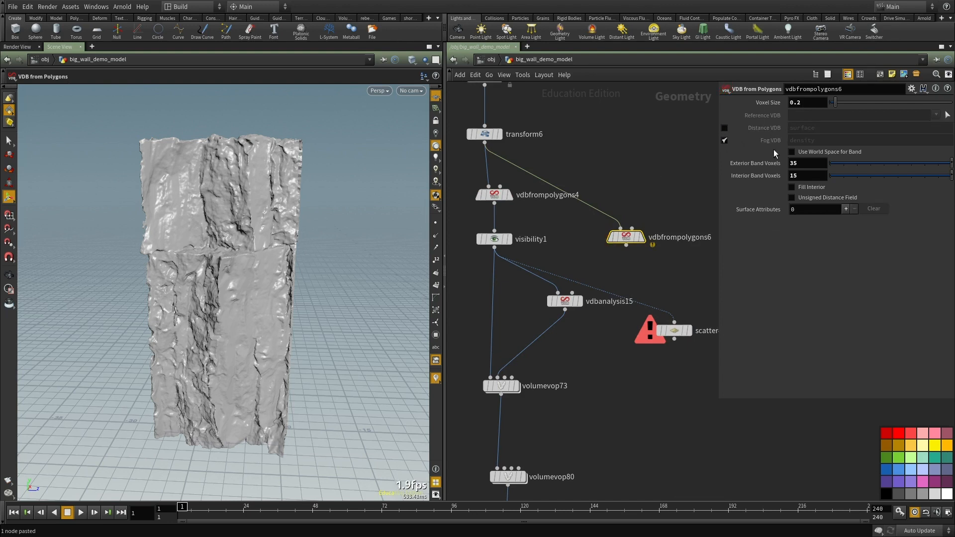
# Step: Connect the new fog VDB node to scatter4 and display the scattered points
pyautogui.moveTo(626, 245); pyautogui.dragTo(642, 332)
pyautogui.click(690, 332)
pyautogui.click(639, 332)
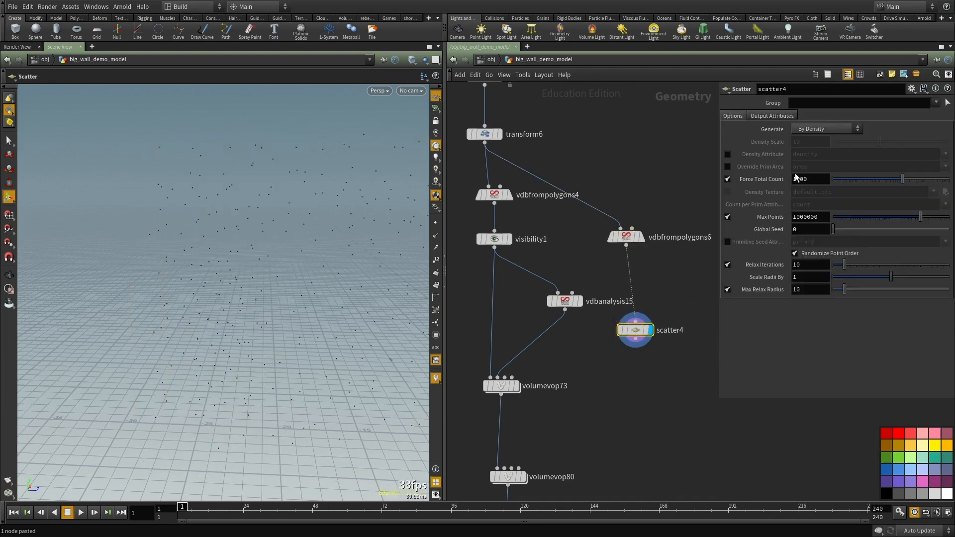
# Step: Turn off scatter4's Relax Iterations, set Force Total Count to 1000000, and view the points across the wall
pyautogui.click(727, 265)
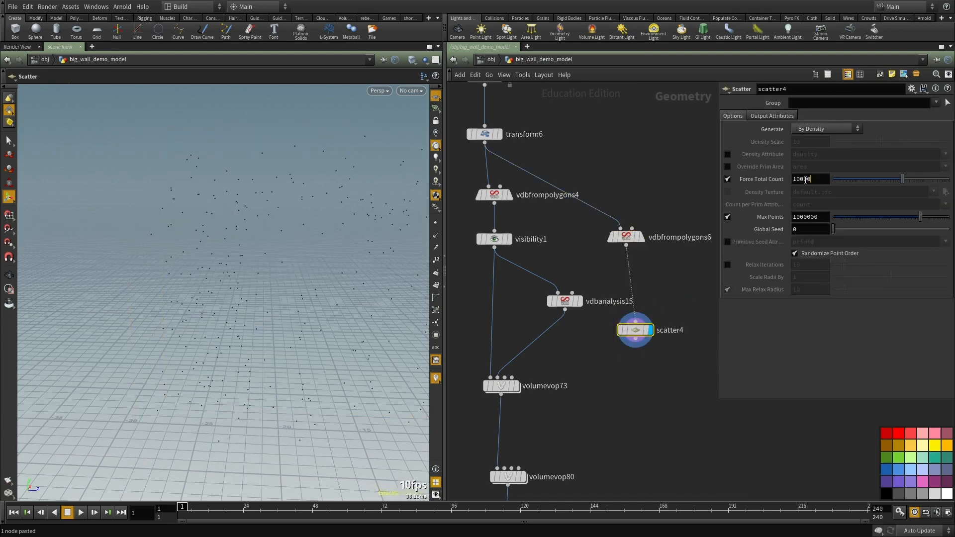
pyautogui.moveTo(646, 394); pyautogui.dragTo(568, 382, button='middle')
pyautogui.keyDown('alt'); pyautogui.moveTo(299, 282); pyautogui.dragTo(102, 285, button='right'); pyautogui.keyUp('alt')
pyautogui.keyDown('alt'); pyautogui.moveTo(102, 284); pyautogui.dragTo(337, 290); pyautogui.keyUp('alt')
pyautogui.scroll(2, 579, 325)
pyautogui.moveTo(552, 317); pyautogui.dragTo(597, 299)
pyautogui.scroll(1, 529, 332)
pyautogui.moveTo(530, 331); pyautogui.dragTo(648, 344, button='middle')
# Step: Display and select vdbanalysis15, checking which VDBs its node info lists
pyautogui.press('r')
pyautogui.moveTo(615, 330); pyautogui.dragTo(532, 238)
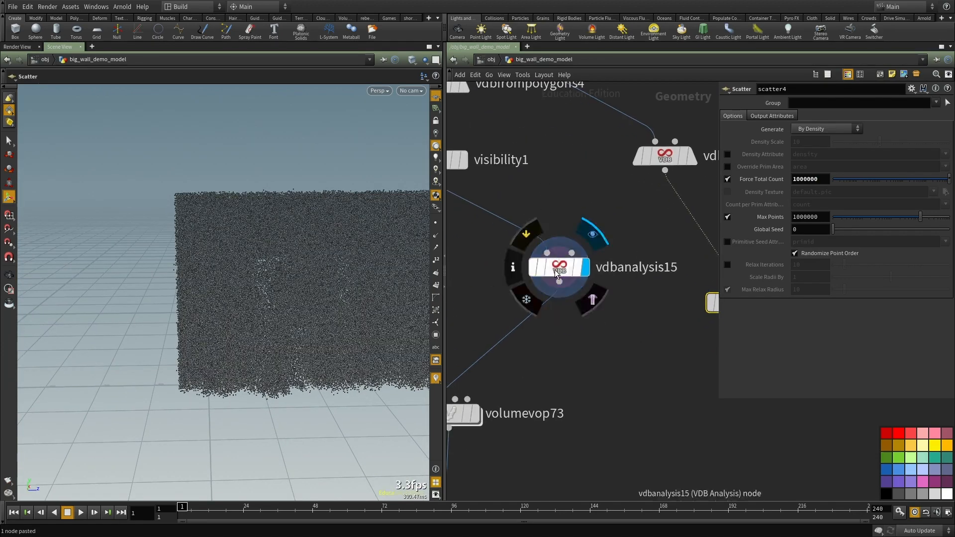
pyautogui.middleClick(584, 267)
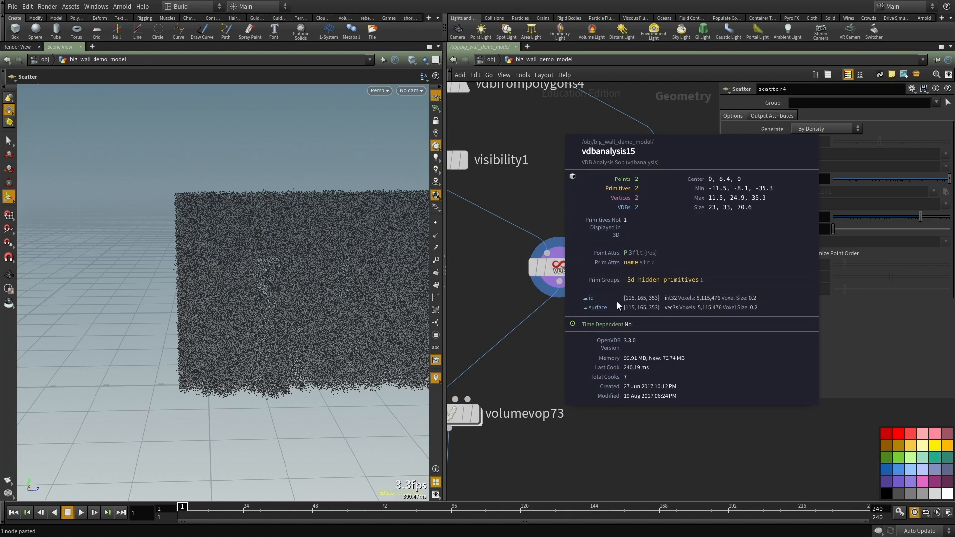
pyautogui.scroll(-1, 627, 315)
pyautogui.moveTo(607, 335); pyautogui.dragTo(647, 353, button='middle')
pyautogui.moveTo(647, 352); pyautogui.dragTo(573, 286)
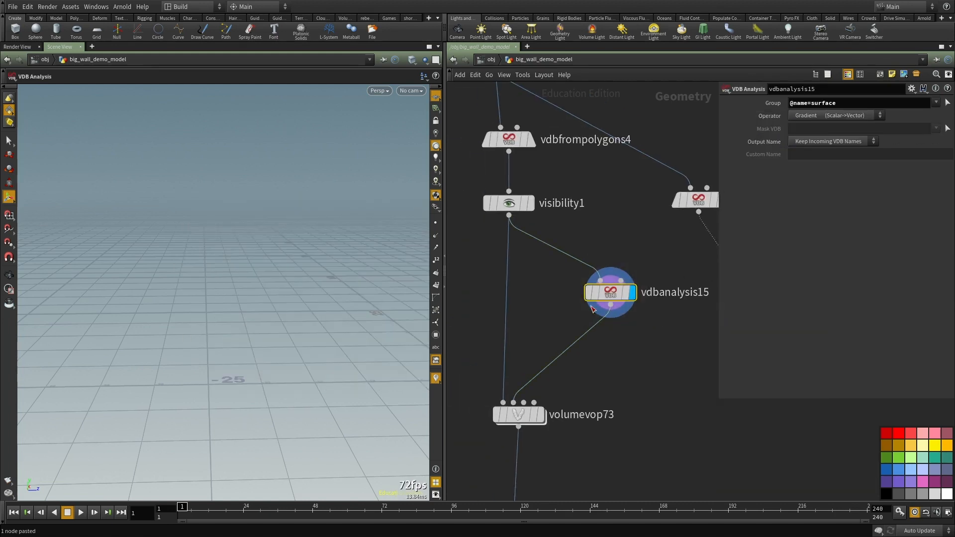
pyautogui.scroll(1, 589, 340)
pyautogui.middleClick(612, 284)
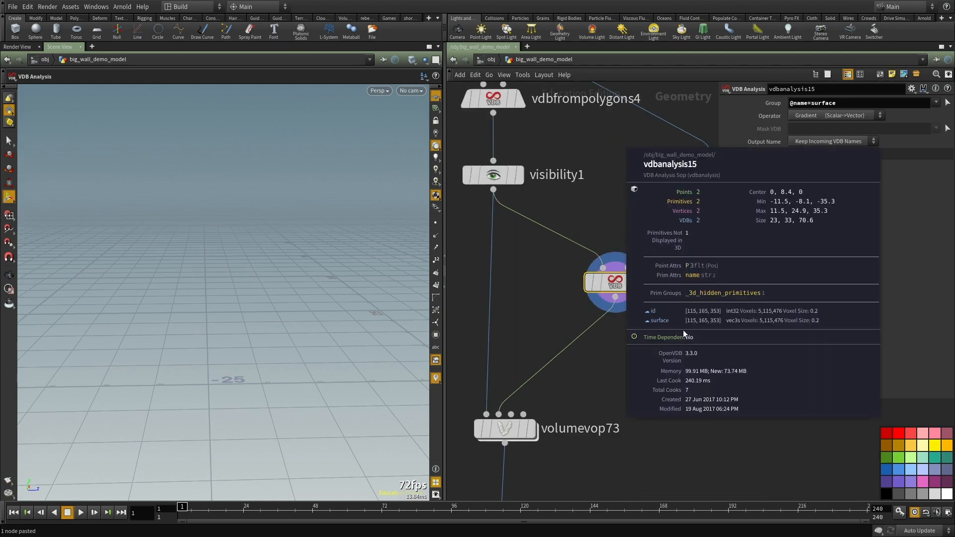
# Step: Set vdbanalysis15's Output Name to Custom Name with the name grad, and check the node info
pyautogui.click(826, 142)
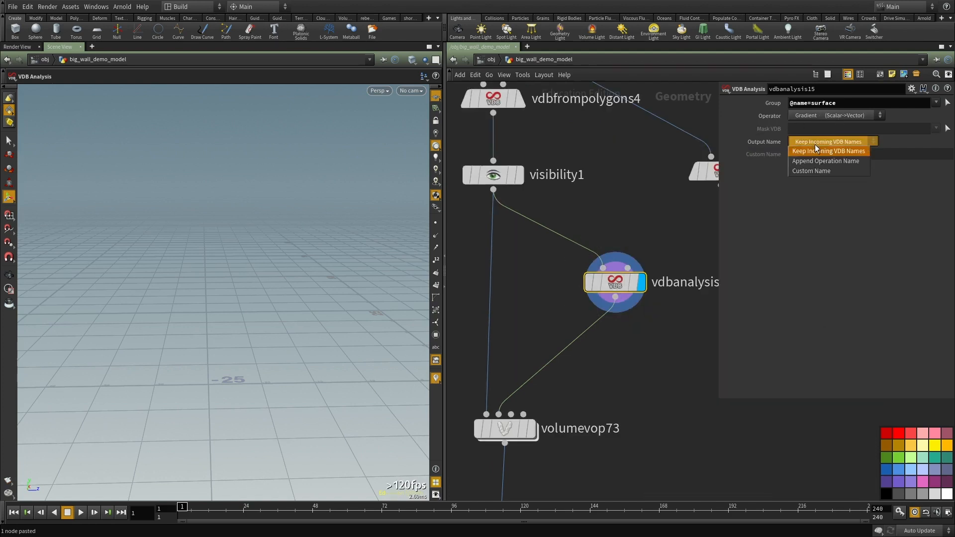
pyautogui.click(804, 170)
pyautogui.click(804, 154)
pyautogui.write('grad')
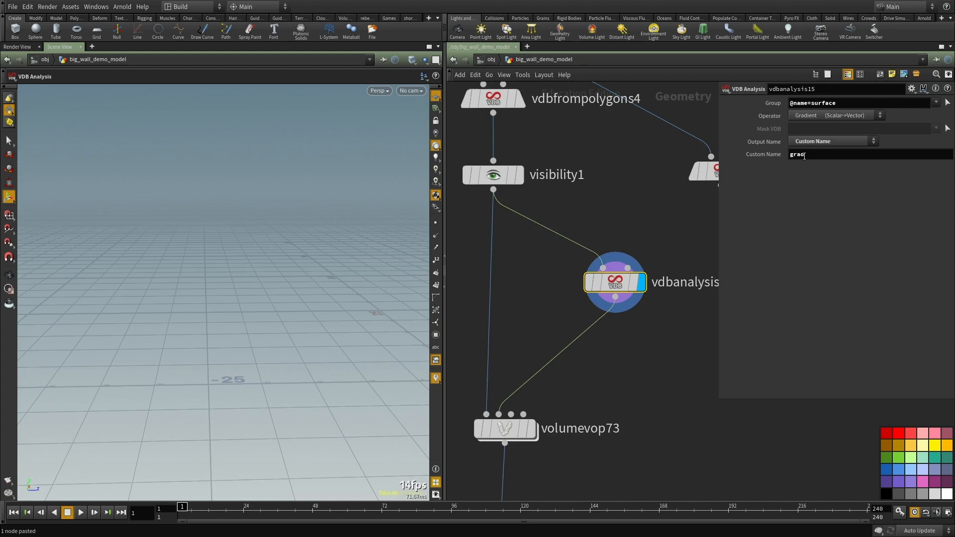
pyautogui.moveTo(624, 359); pyautogui.dragTo(677, 382, button='middle')
pyautogui.middleClick(499, 313)
pyautogui.scroll(-3, 668, 249)
pyautogui.moveTo(667, 249); pyautogui.dragTo(609, 300, button='middle')
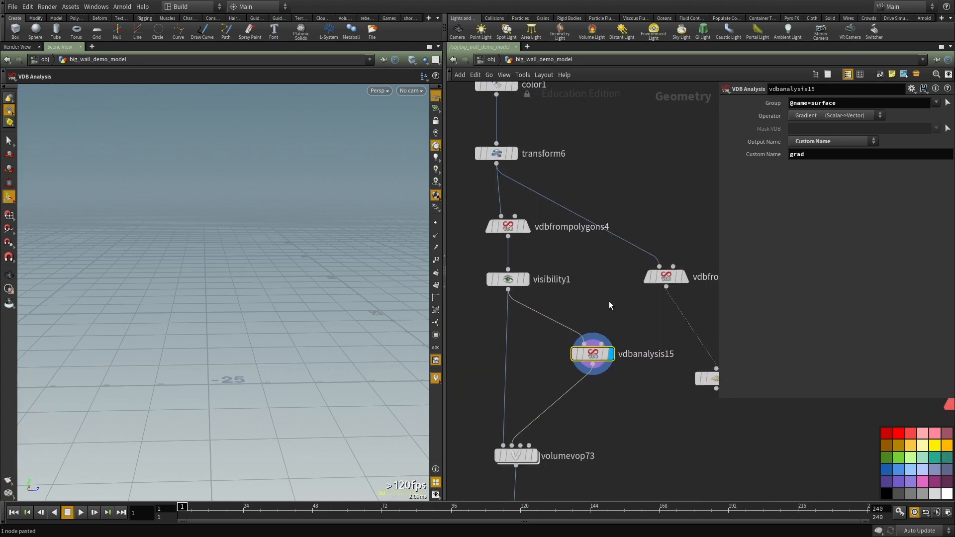
pyautogui.scroll(2, 585, 319)
pyautogui.middleClick(598, 366)
# Step: Insert a Blast node between vdbanalysis15 and volumevop73
pyautogui.press('Tab')
pyautogui.write('bla')
pyautogui.press('Return')
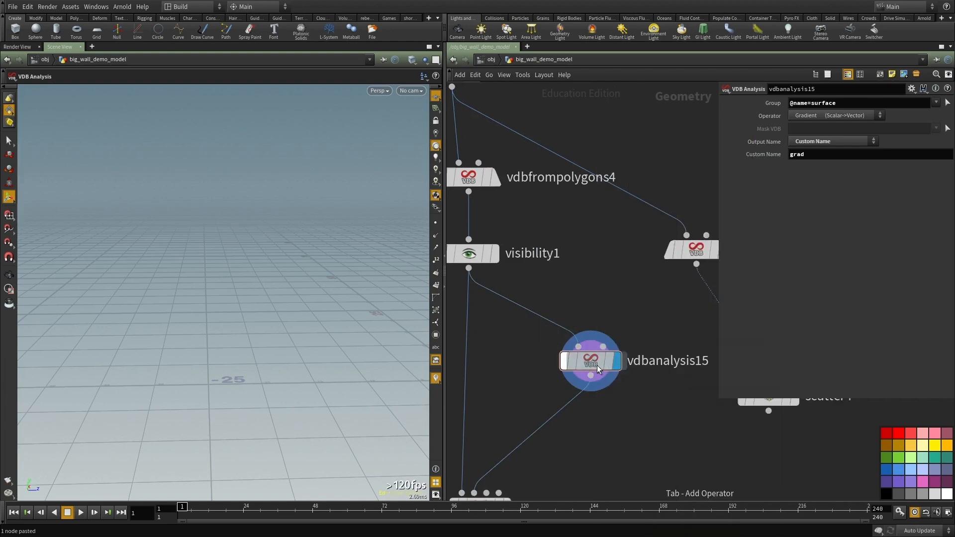
pyautogui.click(571, 412)
pyautogui.click(814, 104)
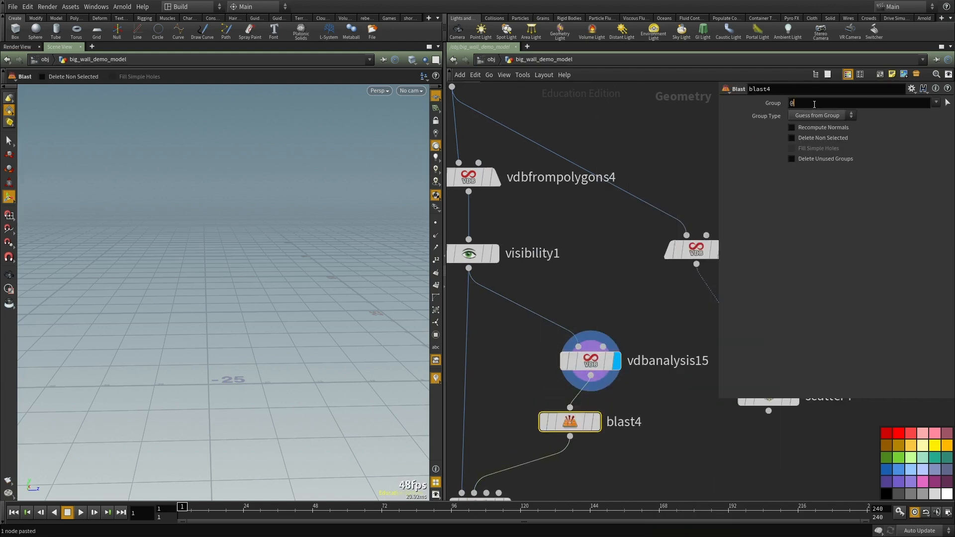
pyautogui.write('@name=id')
pyautogui.press('Return')
pyautogui.click(793, 138)
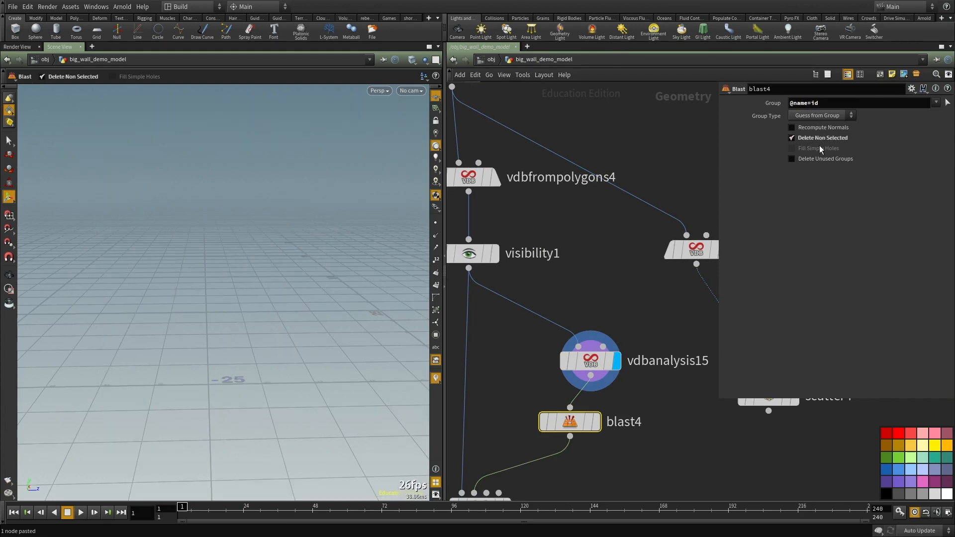
pyautogui.moveTo(597, 358); pyautogui.dragTo(590, 327, button='middle')
pyautogui.middleClick(578, 390)
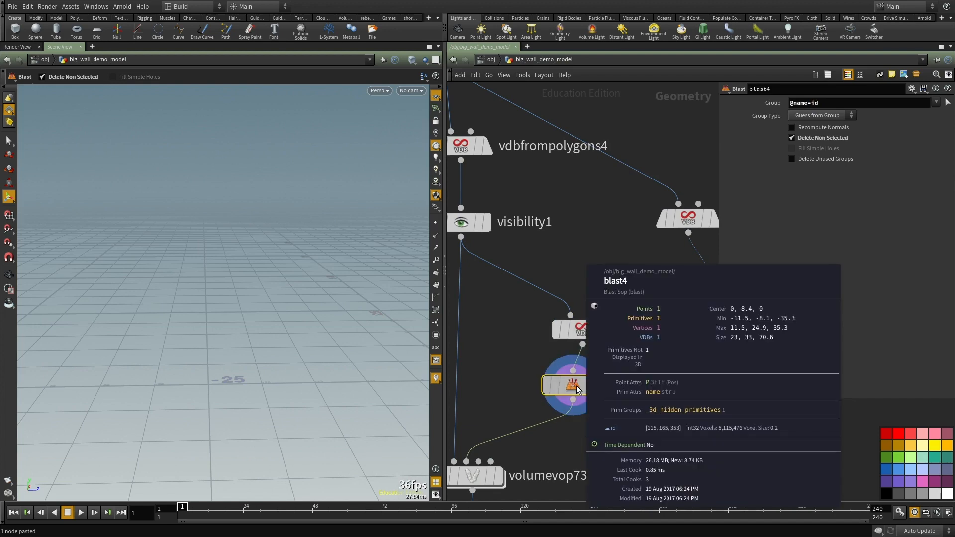
# Step: Turn off Delete Non Selected on blast4 and check its node info
pyautogui.moveTo(578, 390); pyautogui.dragTo(588, 392)
pyautogui.click(818, 138)
pyautogui.moveTo(591, 476); pyautogui.dragTo(538, 381, button='middle')
pyautogui.middleClick(529, 292)
# Step: Move scatter4 further below vdbfrompolygons6 and display its scattered points
pyautogui.scroll(-2, 683, 392)
pyautogui.moveTo(683, 392); pyautogui.dragTo(577, 329, button='middle')
pyautogui.moveTo(597, 244); pyautogui.dragTo(557, 328)
pyautogui.click(570, 328)
pyautogui.click(555, 327)
pyautogui.moveTo(555, 327); pyautogui.dragTo(566, 288, button='middle')
pyautogui.moveTo(539, 368); pyautogui.dragTo(587, 394, button='middle')
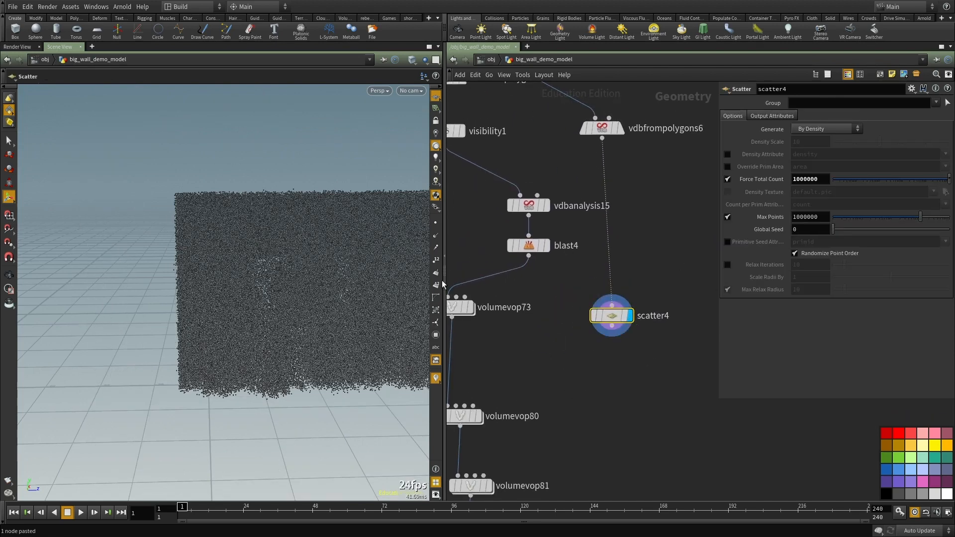
# Step: Add a Point VOP node below scatter4
pyautogui.moveTo(602, 395); pyautogui.dragTo(576, 357, button='middle')
pyautogui.press('Tab')
pyautogui.write('poo')
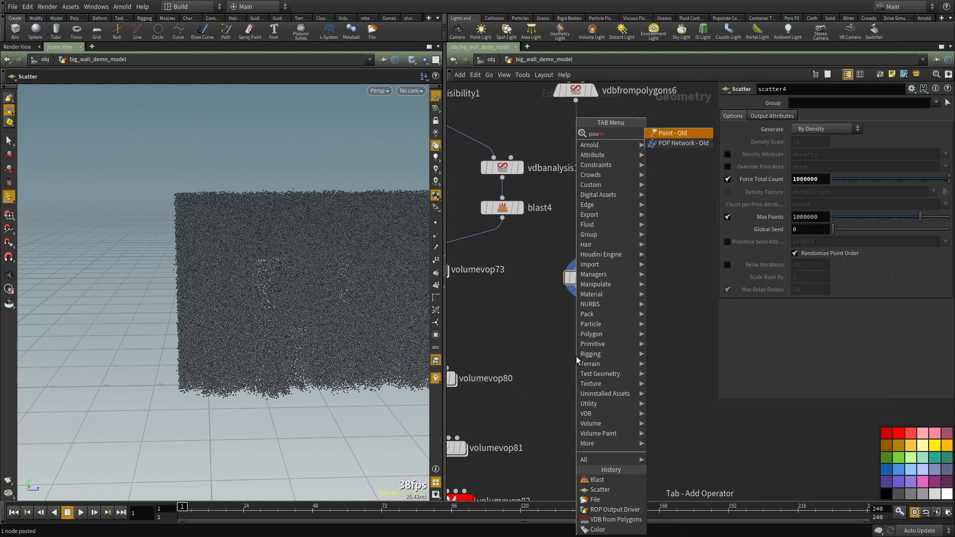
pyautogui.press('Escape')
pyautogui.press('Tab')
pyautogui.write('pointvop')
pyautogui.press('Return')
pyautogui.click(576, 356)
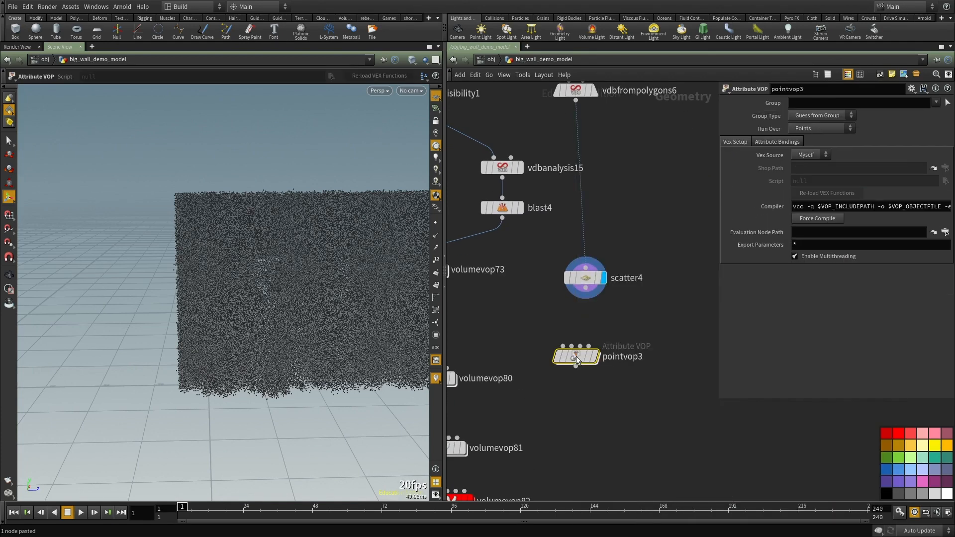
# Step: Wire scatter4 into pointvop3's first input and blast4 into its second input, and display pointvop3
pyautogui.moveTo(587, 290); pyautogui.dragTo(559, 340)
pyautogui.moveTo(512, 273); pyautogui.dragTo(503, 218)
pyautogui.moveTo(631, 294); pyautogui.dragTo(621, 251, button='middle')
pyautogui.scroll(2, 621, 251)
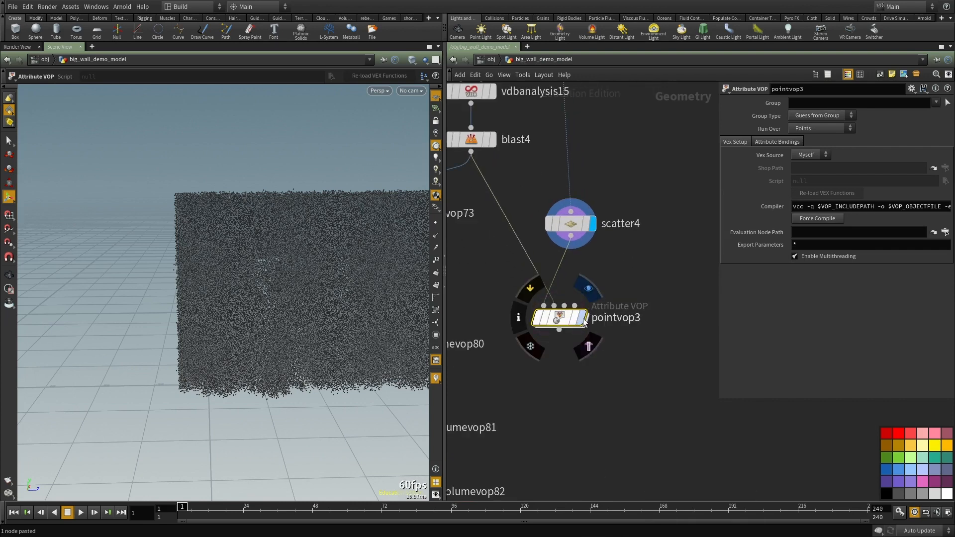
# Step: Inside pointvop3, add a Volume Sample Vector node beside the geometry globals
pyautogui.doubleClick(573, 339)
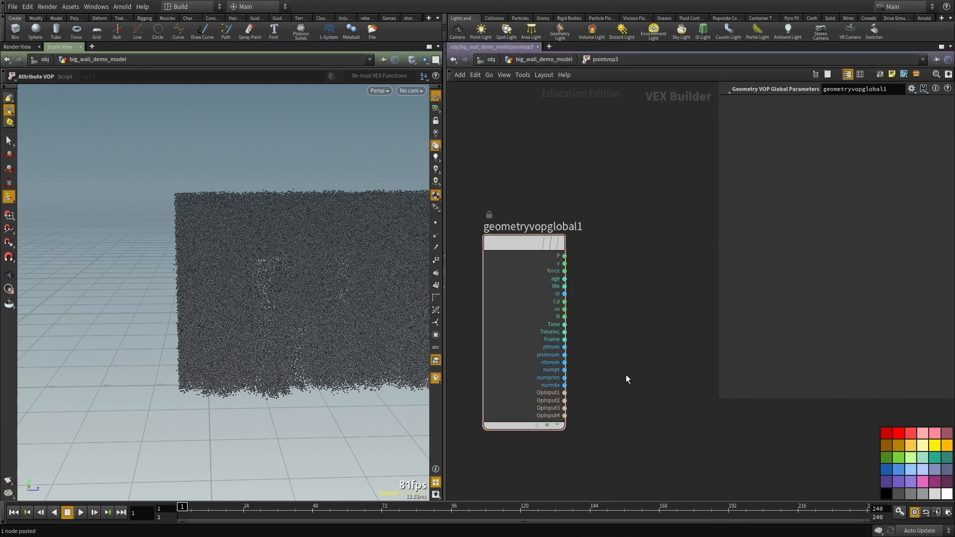
pyautogui.press('Tab')
pyautogui.write('volume sample')
pyautogui.press('Down')
pyautogui.press('Return')
pyautogui.click(626, 375)
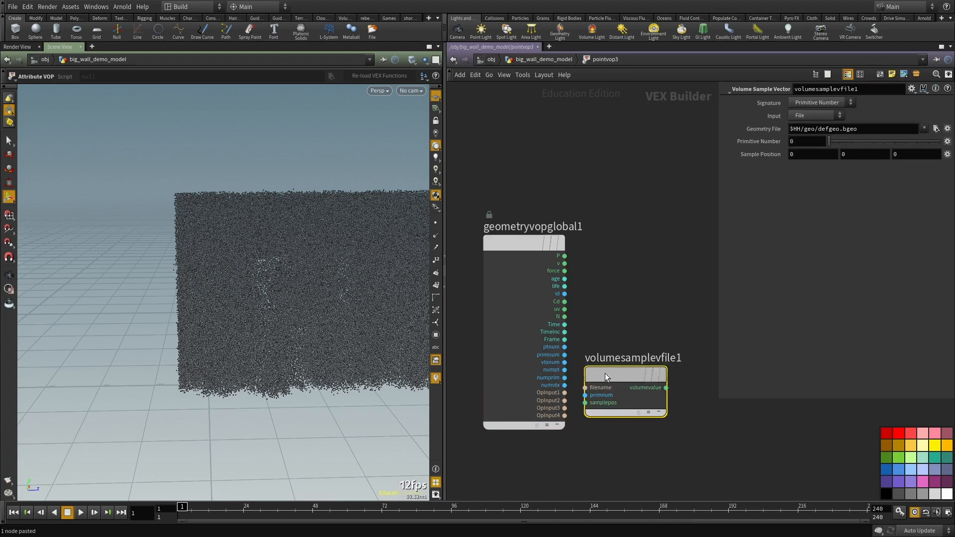
# Step: Set volumesamplevfile1 to read Second Input with the Primitive Name signature and the primitive name grad
pyautogui.scroll(2, 688, 440)
pyautogui.click(820, 115)
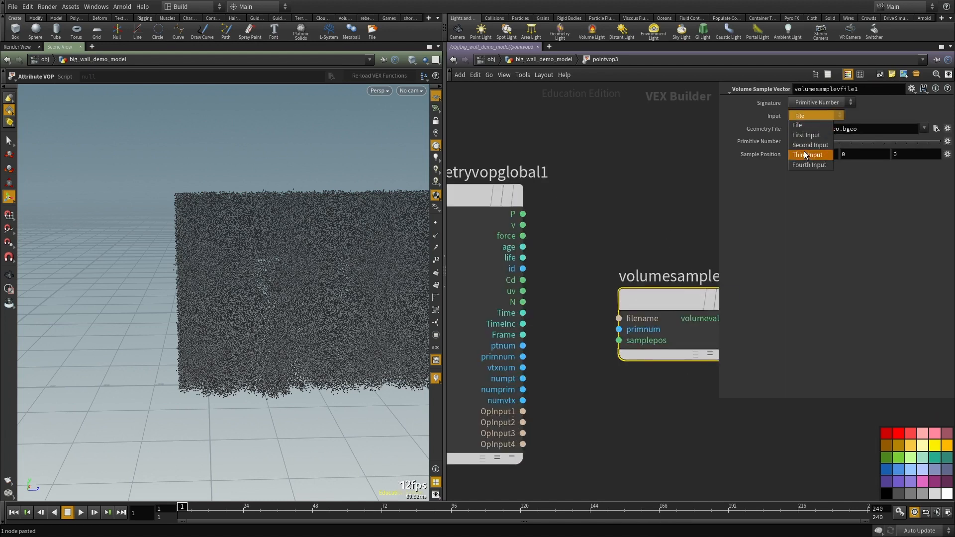
pyautogui.click(802, 144)
pyautogui.click(810, 120)
pyautogui.click(808, 143)
pyautogui.write('grad')
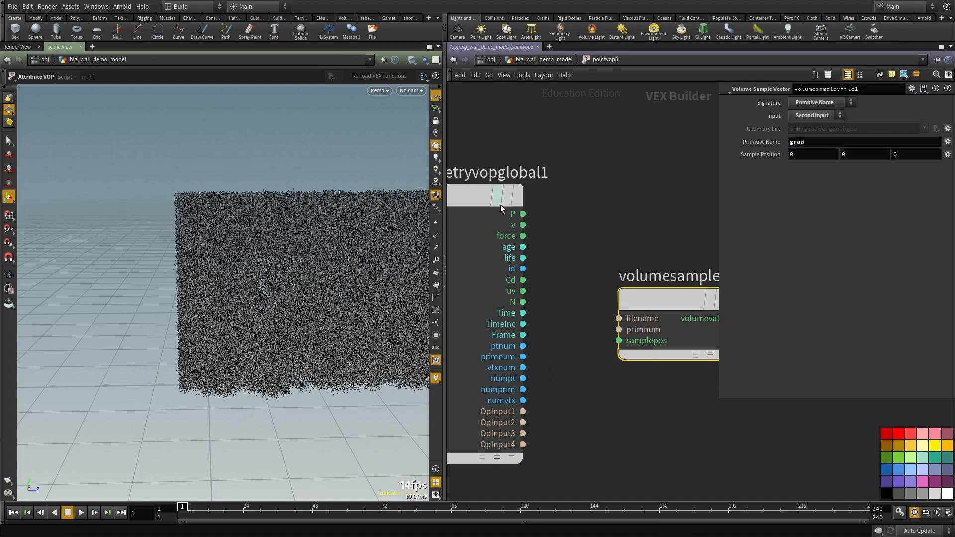
# Step: Wire P into volumesamplevfile1's samplepos and its volumevalue into the output's N, with the output node moved clear of the sampler
pyautogui.click(522, 214)
pyautogui.click(620, 341)
pyautogui.moveTo(696, 359); pyautogui.dragTo(468, 388, button='middle')
pyautogui.scroll(-3, 519, 383)
pyautogui.click(500, 363)
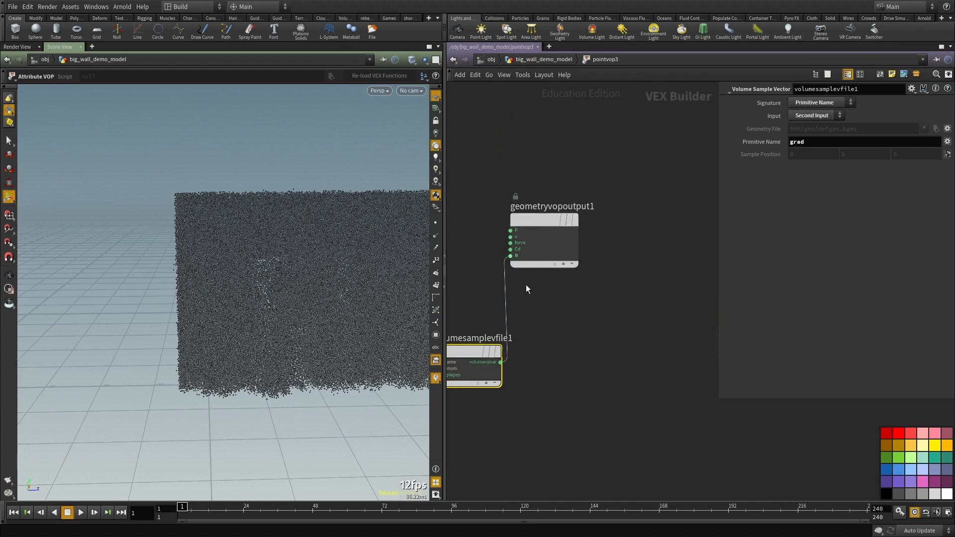
pyautogui.click(511, 256)
pyautogui.moveTo(542, 228); pyautogui.dragTo(685, 337)
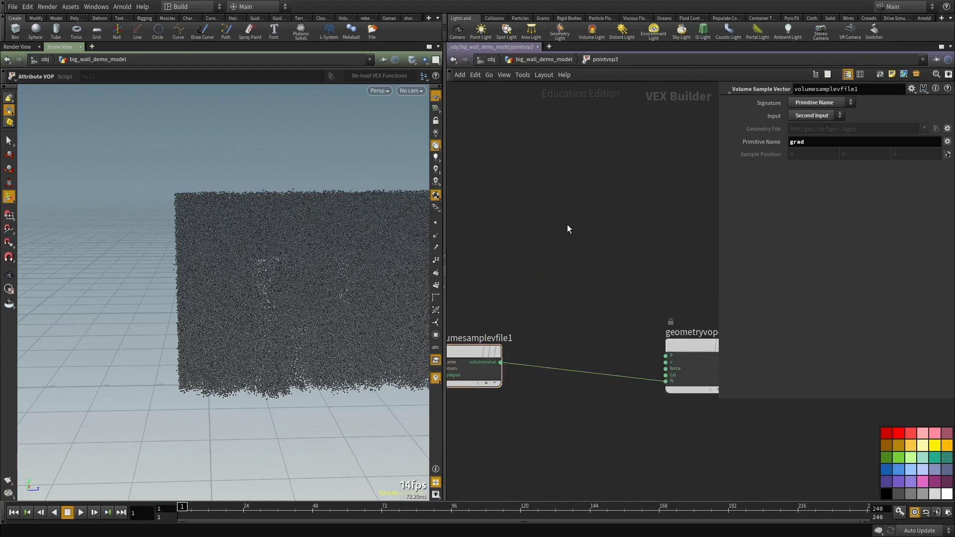
# Step: Return to the geometry network, examine the direction of the point normals across the wall, and hide the normals display
pyautogui.press('u')
pyautogui.keyDown('alt'); pyautogui.moveTo(299, 298); pyautogui.dragTo(363, 366, button='right'); pyautogui.keyUp('alt')
pyautogui.keyDown('alt'); pyautogui.moveTo(232, 230); pyautogui.dragTo(350, 341, button='middle'); pyautogui.keyUp('alt')
pyautogui.keyDown('alt'); pyautogui.moveTo(169, 215); pyautogui.dragTo(225, 267, button='right'); pyautogui.keyUp('alt')
pyautogui.keyDown('alt'); pyautogui.moveTo(225, 267); pyautogui.dragTo(171, 197); pyautogui.keyUp('alt')
pyautogui.keyDown('alt'); pyautogui.moveTo(170, 196); pyautogui.dragTo(241, 181, button='middle'); pyautogui.keyUp('alt')
pyautogui.keyDown('alt'); pyautogui.moveTo(241, 180); pyautogui.dragTo(219, 298); pyautogui.keyUp('alt')
pyautogui.keyDown('alt'); pyautogui.moveTo(219, 299); pyautogui.dragTo(222, 345, button='right'); pyautogui.keyUp('alt')
pyautogui.keyDown('alt'); pyautogui.moveTo(222, 345); pyautogui.dragTo(219, 305); pyautogui.keyUp('alt')
pyautogui.keyDown('alt'); pyautogui.moveTo(220, 305); pyautogui.dragTo(228, 376, button='middle'); pyautogui.keyUp('alt')
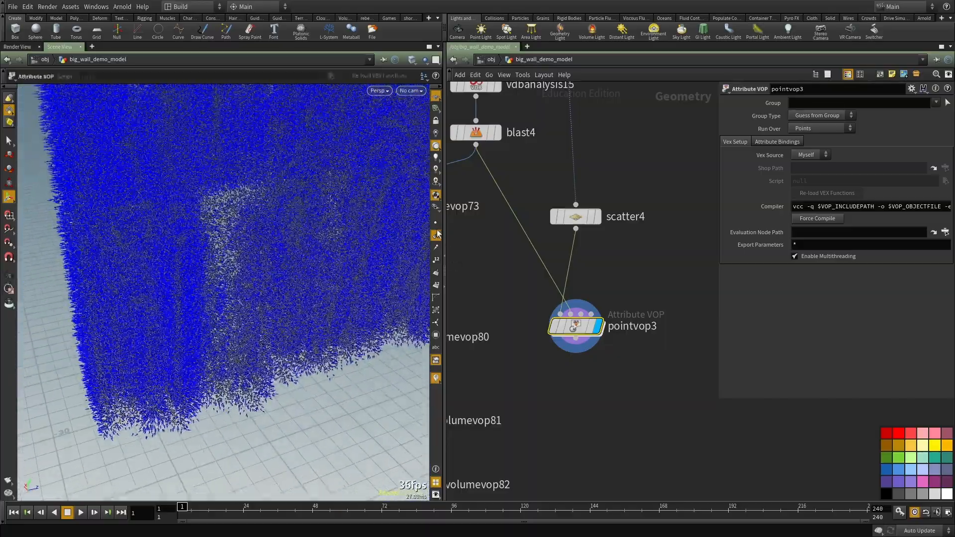
pyautogui.click(436, 235)
pyautogui.keyDown('alt'); pyautogui.moveTo(224, 213); pyautogui.dragTo(384, 170); pyautogui.keyUp('alt')
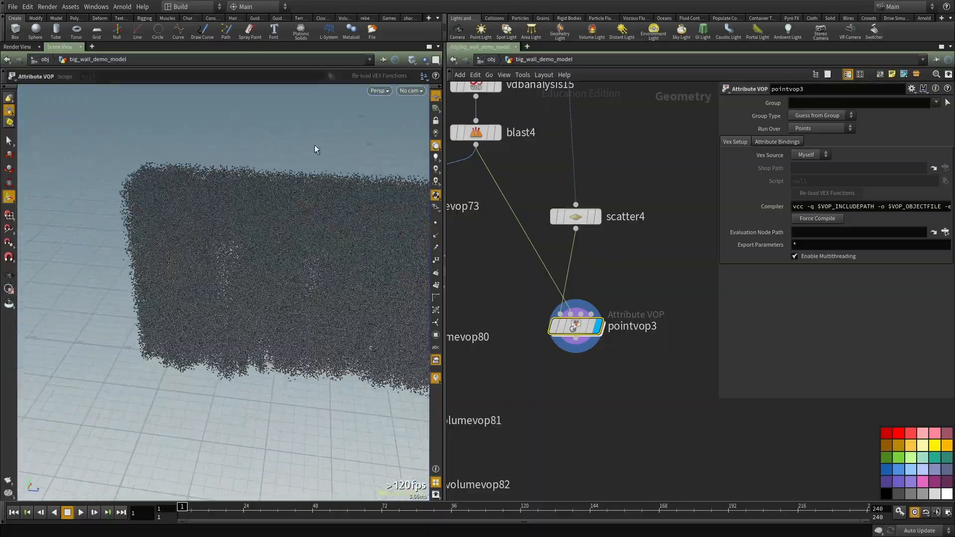
# Step: Move scatter4 and pointvop3 together away from the blast4 and volumevop chain to free up space
pyautogui.scroll(-3, 593, 387)
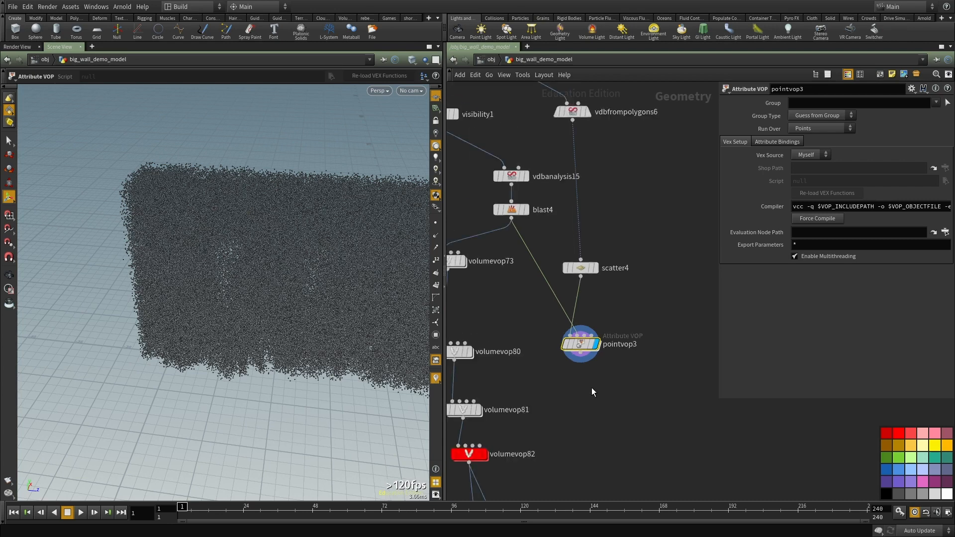
pyautogui.scroll(3, 593, 334)
pyautogui.keyDown('shift'); pyautogui.click(551, 219); pyautogui.keyUp('shift')
pyautogui.moveTo(552, 221); pyautogui.dragTo(685, 229)
pyautogui.scroll(-4, 615, 324)
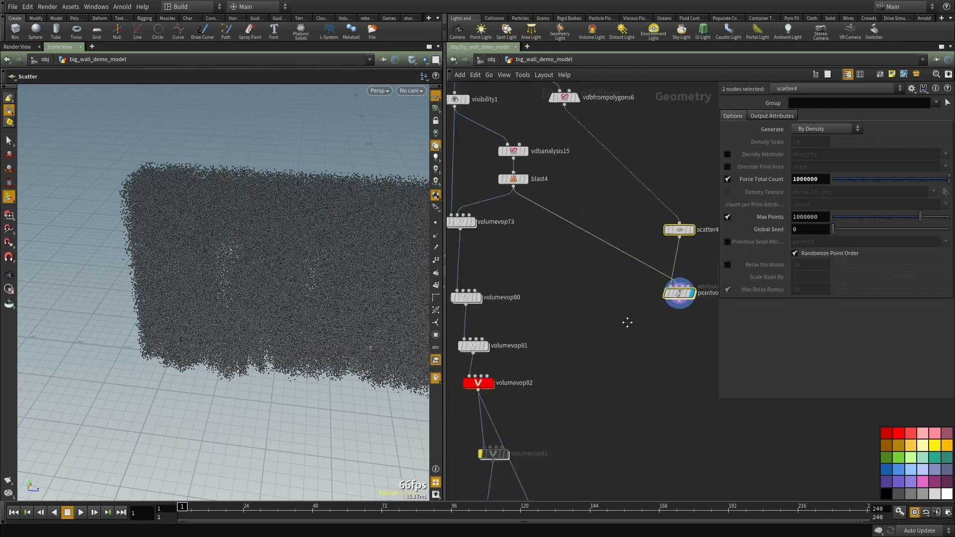
pyautogui.scroll(6, 644, 271)
pyautogui.click(608, 267)
pyautogui.scroll(-3, 608, 267)
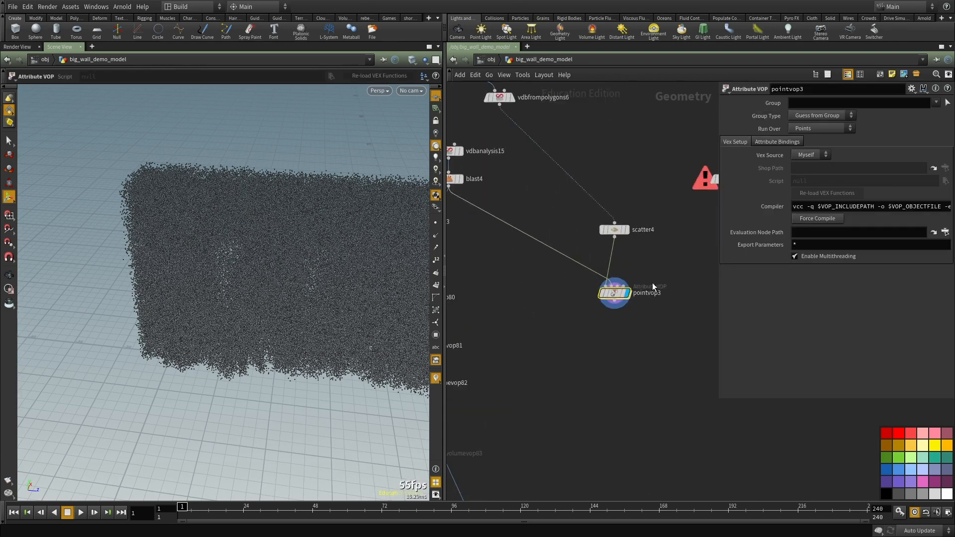
pyautogui.scroll(3, 654, 291)
pyautogui.moveTo(529, 246); pyautogui.dragTo(750, 375, button='middle')
pyautogui.moveTo(557, 339); pyautogui.dragTo(363, 208, button='middle')
pyautogui.scroll(2, 646, 308)
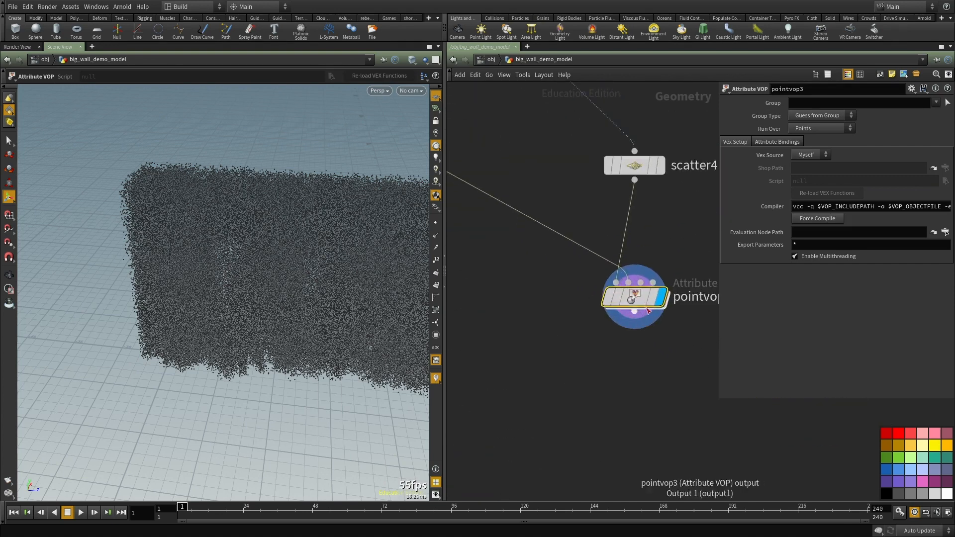
pyautogui.doubleClick(647, 307)
pyautogui.moveTo(632, 300); pyautogui.dragTo(589, 298, button='middle')
pyautogui.press('u')
# Step: Set scatter4's Force Total Count to 3000000 with Max Points off, and inspect the denser point cloud
pyautogui.click(654, 167)
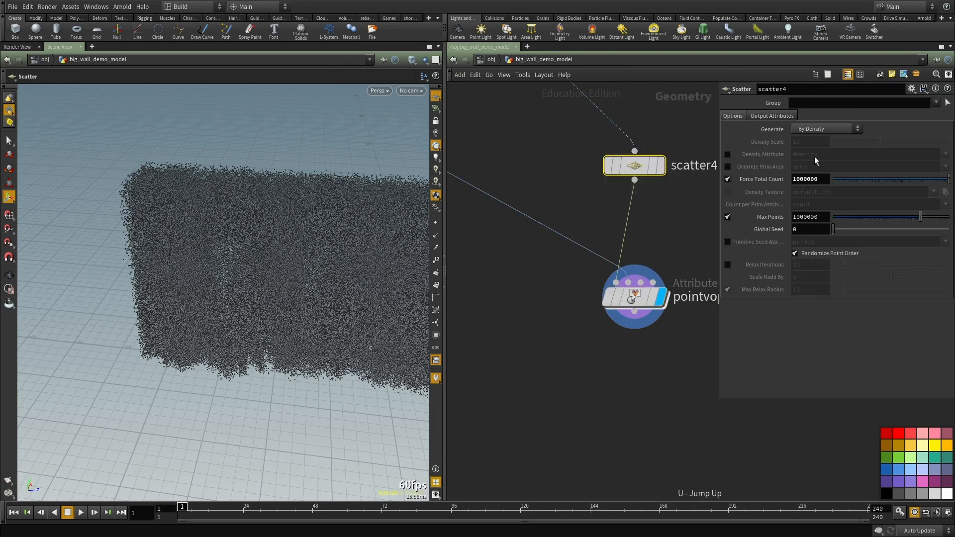
pyautogui.middleClick(635, 165)
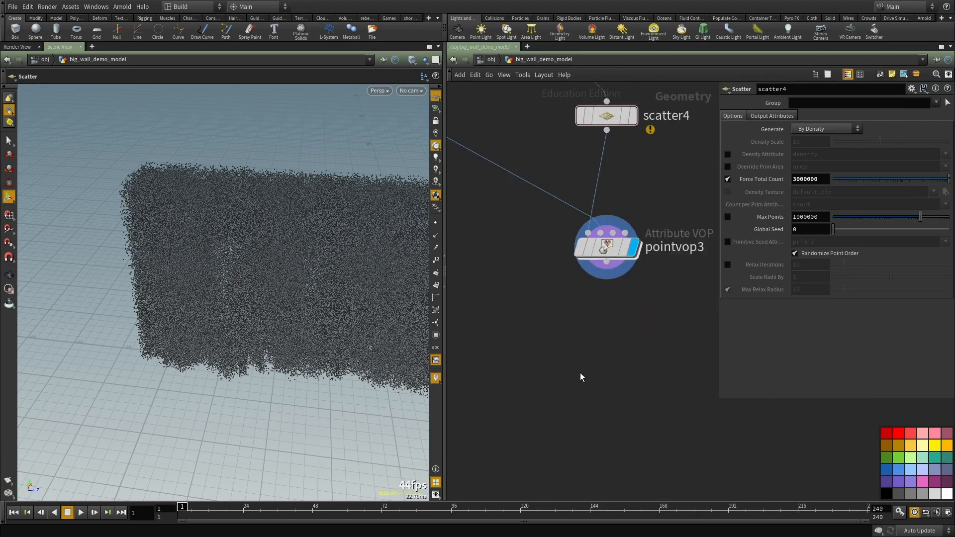
pyautogui.moveTo(593, 345); pyautogui.dragTo(546, 345, button='middle')
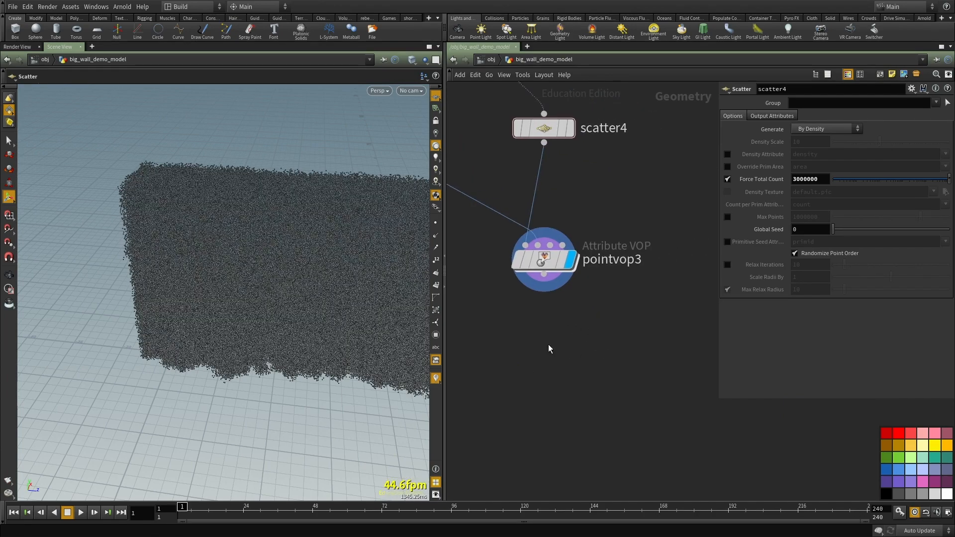
pyautogui.scroll(-3, 546, 344)
pyautogui.keyDown('alt'); pyautogui.moveTo(188, 328); pyautogui.dragTo(263, 271); pyautogui.keyUp('alt')
pyautogui.moveTo(557, 353); pyautogui.dragTo(553, 324, button='middle')
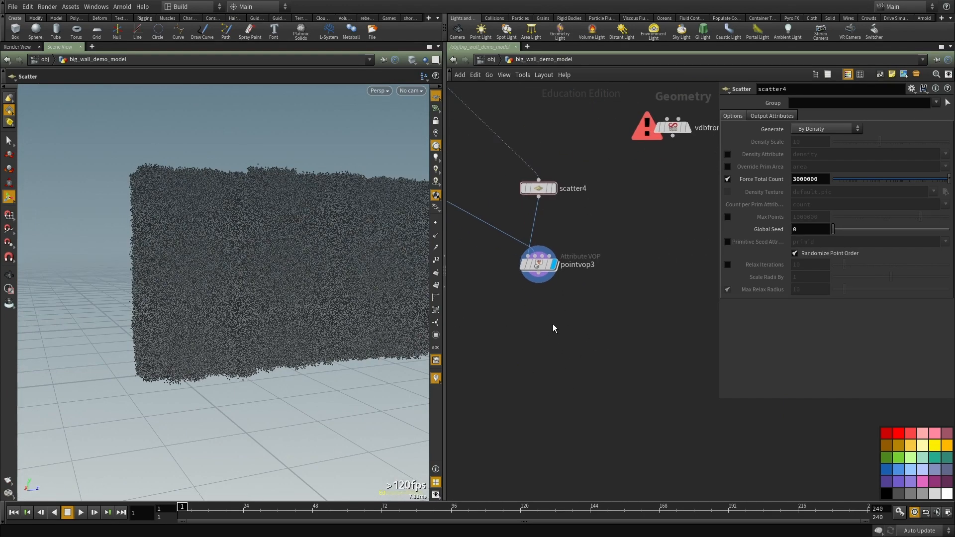
# Step: Inside pointvop3, add an Anti-Aliased Noise node below volumesamplevfile1
pyautogui.press('Tab')
pyautogui.write('vd')
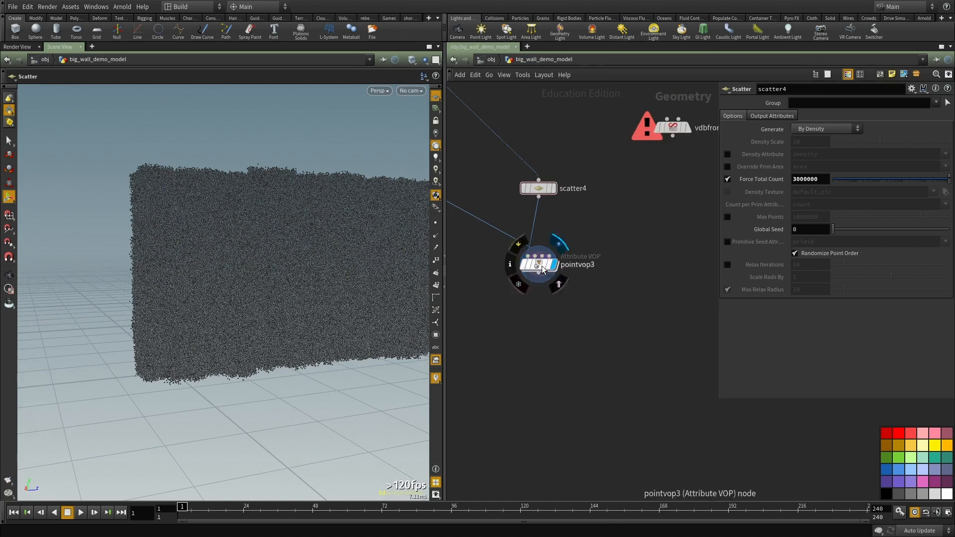
pyautogui.doubleClick(537, 263)
pyautogui.moveTo(583, 390); pyautogui.dragTo(576, 327, button='middle')
pyautogui.scroll(2, 578, 381)
pyautogui.press('Tab')
pyautogui.write('nois')
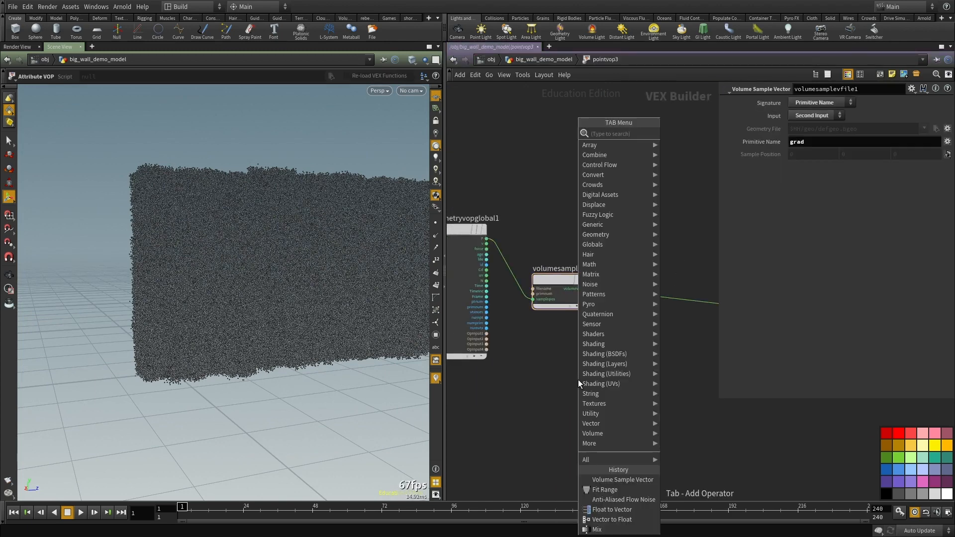
pyautogui.press('Down')
pyautogui.press('Return')
pyautogui.click(579, 380)
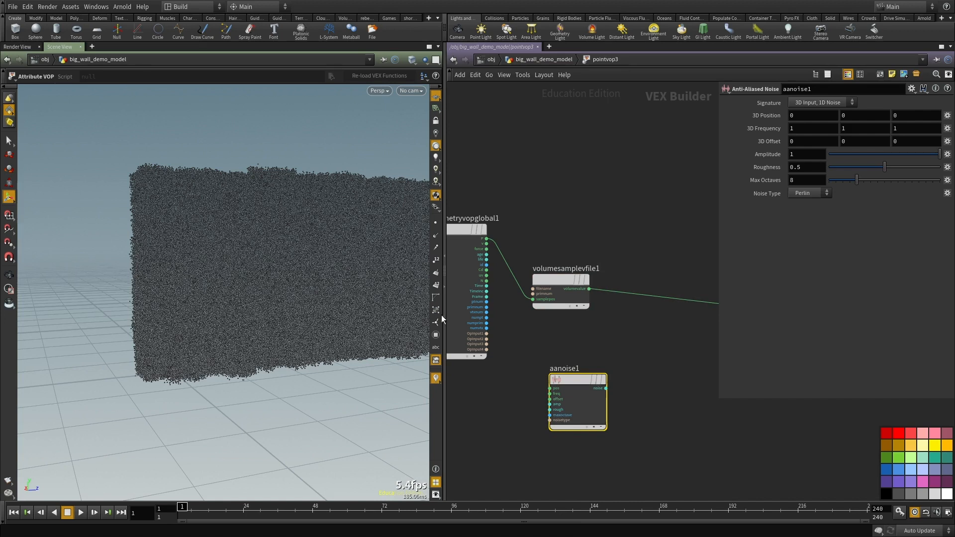
# Step: Wire P into aanoise1's pos input and align the noise node beneath volumesamplevfile1
pyautogui.scroll(1, 448, 310)
pyautogui.click(494, 224)
pyautogui.click(569, 404)
pyautogui.moveTo(671, 419); pyautogui.dragTo(622, 398, button='middle')
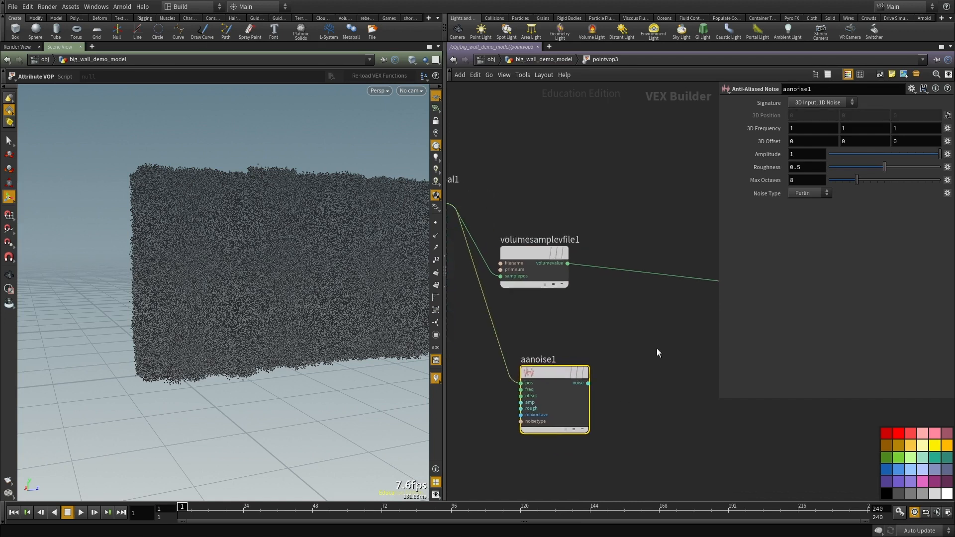
pyautogui.click(818, 112)
pyautogui.moveTo(553, 371); pyautogui.dragTo(557, 354, button='middle')
pyautogui.moveTo(557, 355); pyautogui.dragTo(537, 367)
# Step: Add a Multiply node with volumesamplevfile1's volumevalue as its first input and aanoise1's noise as its second
pyautogui.press('Tab')
pyautogui.write('mul')
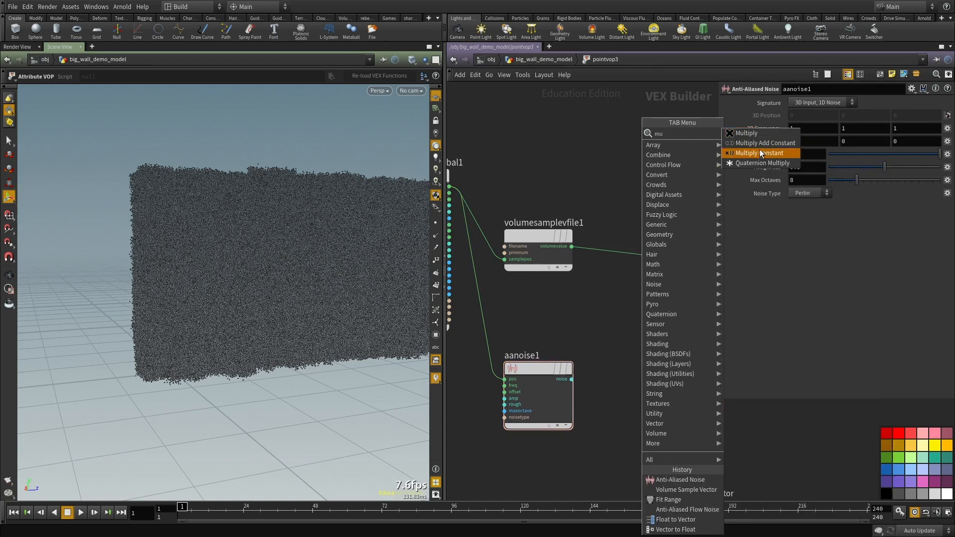
pyautogui.click(753, 133)
pyautogui.click(644, 372)
pyautogui.click(572, 247)
pyautogui.click(643, 378)
pyautogui.moveTo(642, 297); pyautogui.dragTo(584, 312, button='middle')
pyautogui.scroll(-1, 639, 298)
pyautogui.click(566, 373)
pyautogui.moveTo(588, 378); pyautogui.dragTo(588, 377)
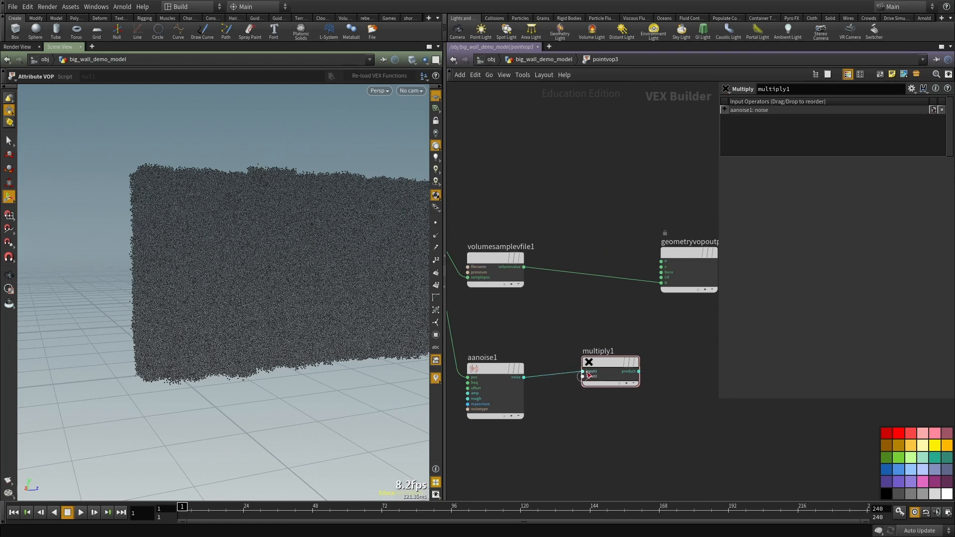
pyautogui.click(521, 269)
pyautogui.click(583, 377)
pyautogui.click(526, 377)
# Step: Add an Add node above the volume sampler branch and wire P into its first input
pyautogui.moveTo(703, 354); pyautogui.dragTo(612, 347, button='middle')
pyautogui.press('Tab')
pyautogui.write('add')
pyautogui.click(708, 133)
pyautogui.moveTo(560, 186); pyautogui.dragTo(628, 217, button='middle')
pyautogui.click(584, 220)
pyautogui.moveTo(559, 257); pyautogui.dragTo(665, 262, button='middle')
pyautogui.scroll(2, 522, 245)
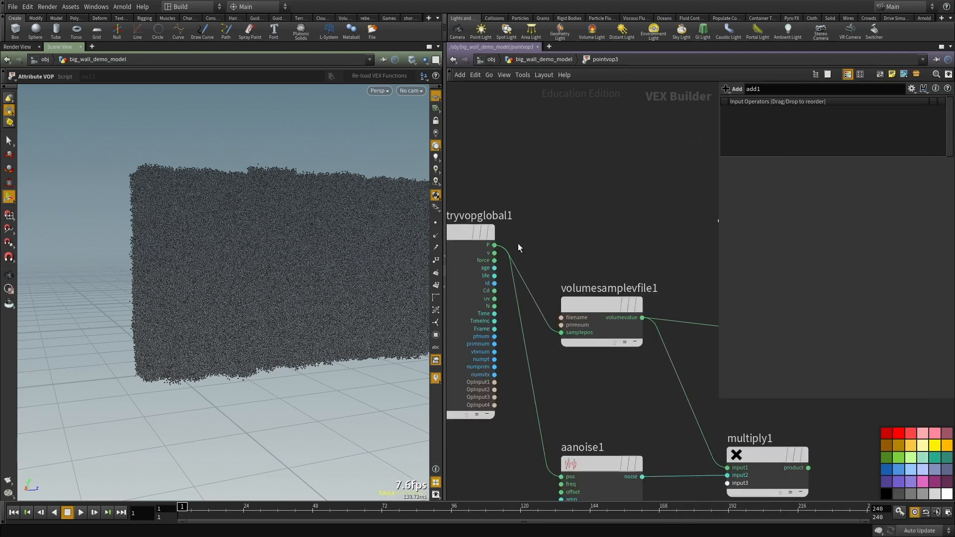
pyautogui.click(496, 244)
pyautogui.moveTo(686, 207); pyautogui.dragTo(648, 216, button='middle')
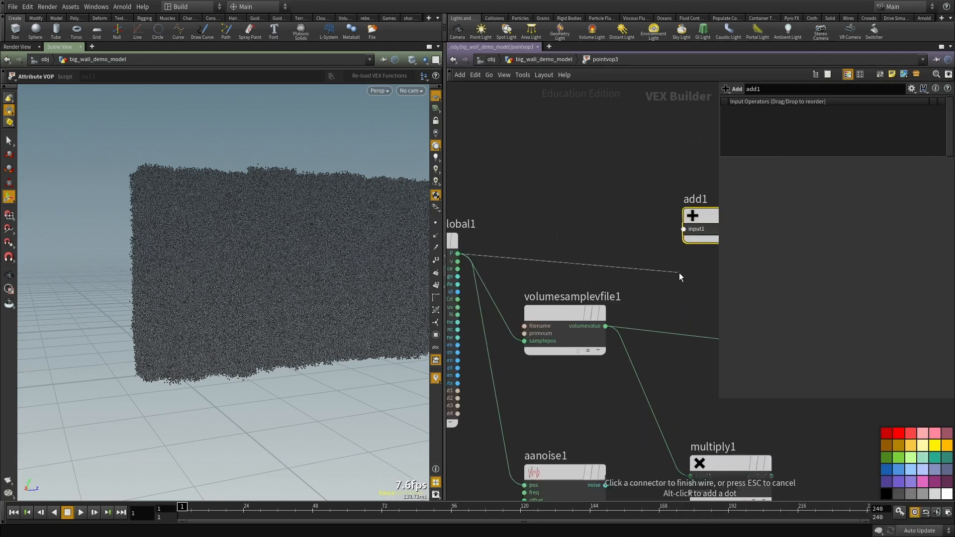
pyautogui.moveTo(683, 264); pyautogui.dragTo(592, 207, button='middle')
pyautogui.click(593, 171)
# Step: Insert a Normalize node on the wire between volumesamplevfile1 and multiply1
pyautogui.press('Tab')
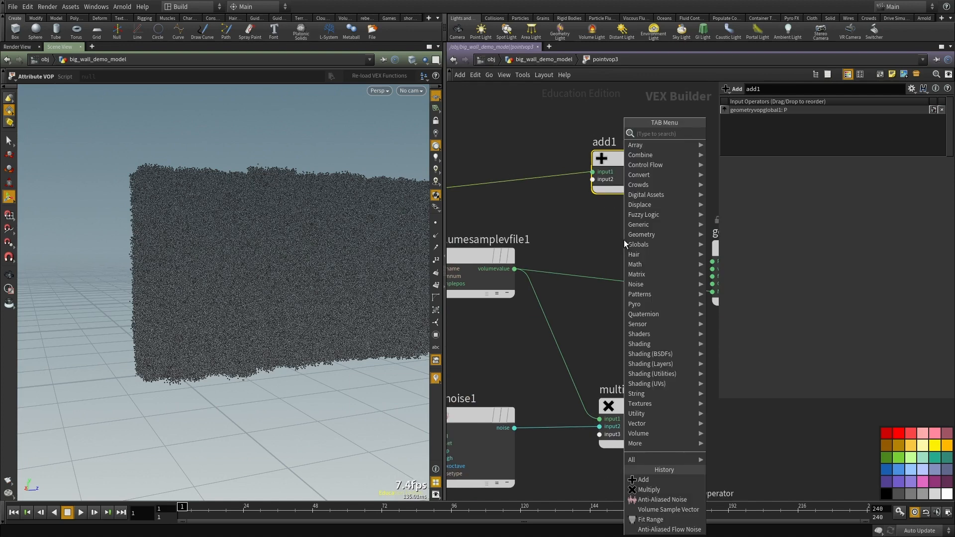
pyautogui.write('nor')
pyautogui.click(730, 133)
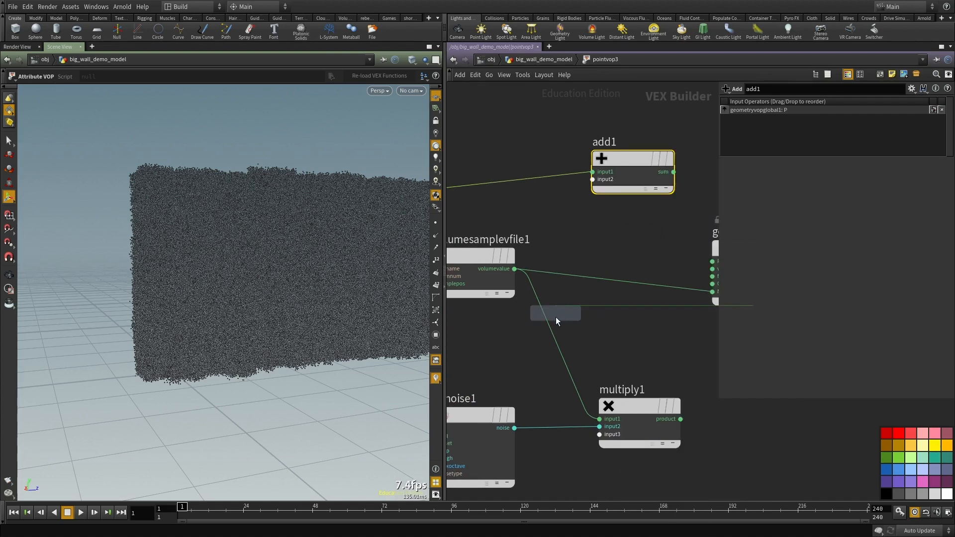
pyautogui.click(557, 317)
pyautogui.moveTo(543, 328); pyautogui.dragTo(611, 334)
pyautogui.moveTo(694, 404); pyautogui.dragTo(585, 405, button='middle')
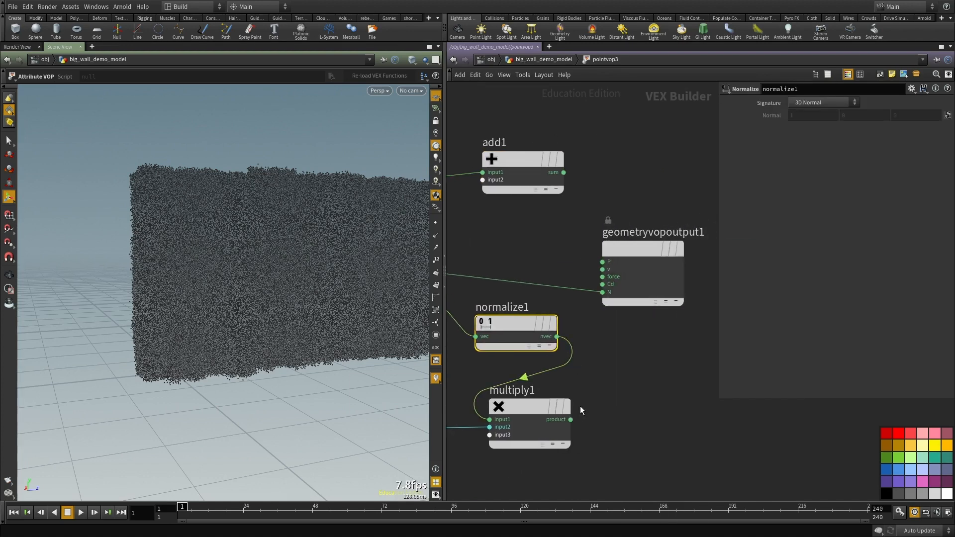
# Step: Route multiply1's product through add1's second input, wire the sum into the output's P, and disconnect the output's N
pyautogui.click(571, 419)
pyautogui.click(484, 180)
pyautogui.click(564, 173)
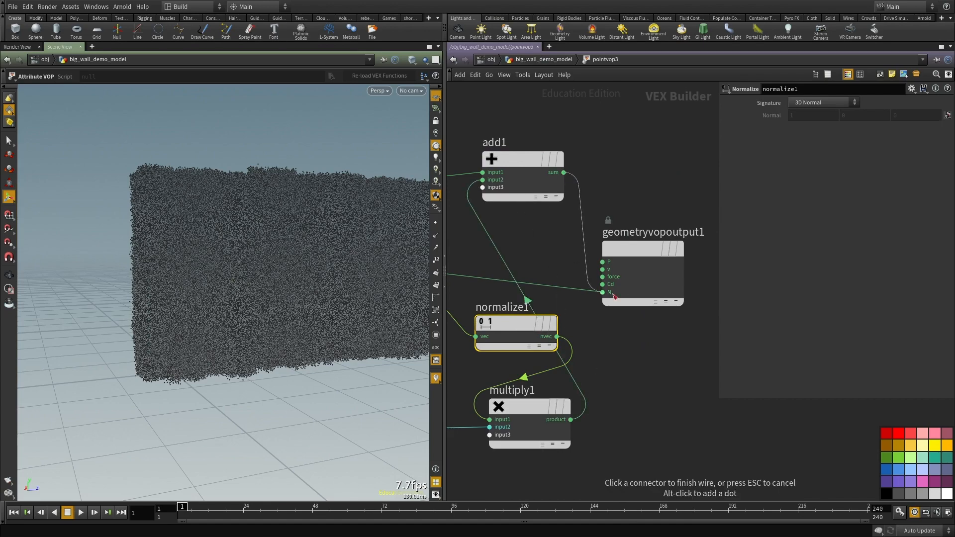
pyautogui.click(602, 262)
pyautogui.click(603, 293)
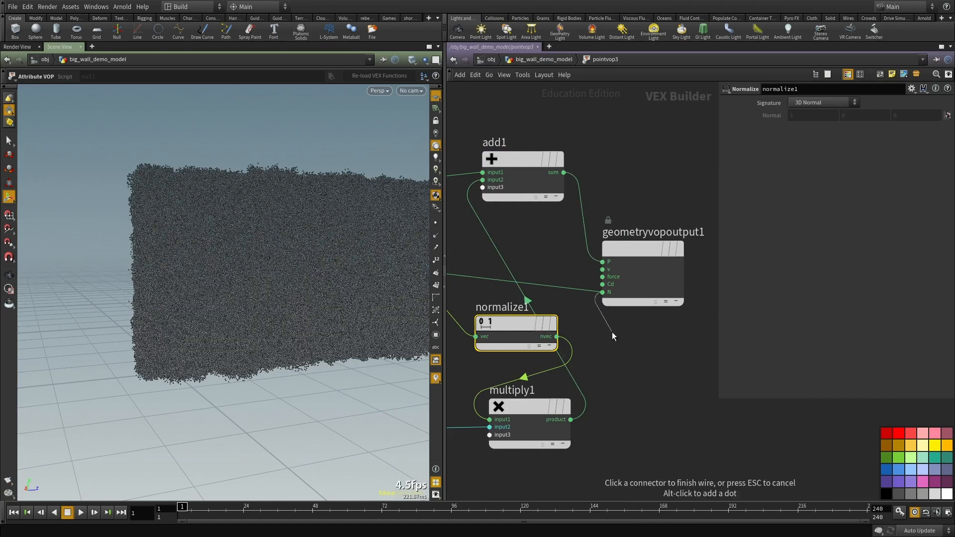
pyautogui.click(612, 334)
# Step: Set aanoise1's Amplitude to 13.1 and inspect the displaced points at the wall's end
pyautogui.moveTo(455, 385); pyautogui.dragTo(465, 312, button='middle')
pyautogui.scroll(-1, 466, 313)
pyautogui.keyDown('alt'); pyautogui.moveTo(358, 293); pyautogui.dragTo(278, 367); pyautogui.keyUp('alt')
pyautogui.moveTo(543, 404); pyautogui.dragTo(627, 392, button='middle')
pyautogui.scroll(-2, 655, 381)
pyautogui.moveTo(546, 409); pyautogui.dragTo(529, 349)
pyautogui.middleClick(760, 153)
pyautogui.moveTo(763, 150); pyautogui.dragTo(954, 147, button='middle')
pyautogui.moveTo(252, 318); pyautogui.dragTo(187, 312)
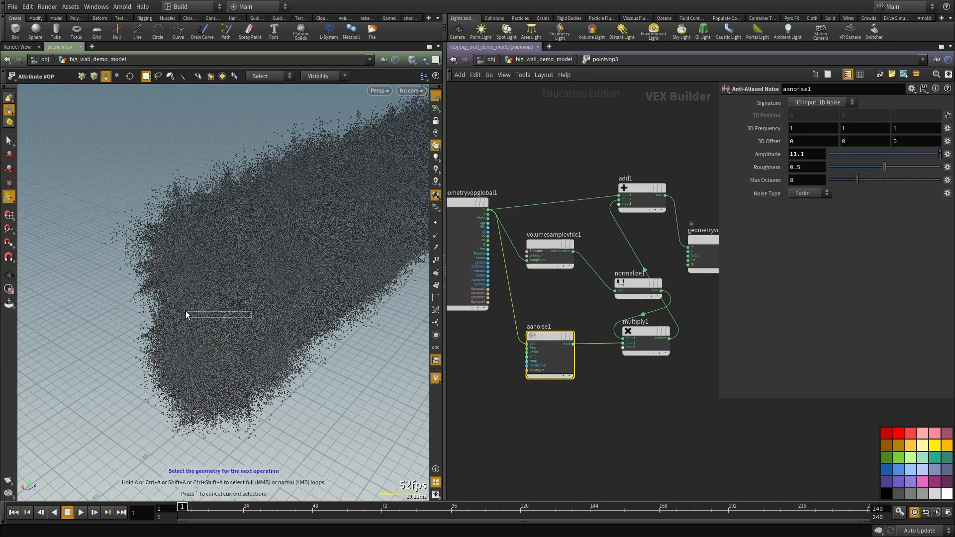
pyautogui.press('Escape')
# Step: Return to the geometry network and set the display flag on file1, below rop_geometry1
pyautogui.press('u')
pyautogui.moveTo(568, 267); pyautogui.dragTo(580, 327, button='middle')
pyautogui.scroll(2, 581, 321)
pyautogui.moveTo(545, 301); pyautogui.dragTo(554, 324)
pyautogui.moveTo(618, 260); pyautogui.dragTo(641, 268, button='middle')
pyautogui.scroll(-5, 628, 312)
pyautogui.moveTo(601, 473); pyautogui.dragTo(652, 300, button='middle')
pyautogui.scroll(3, 652, 302)
pyautogui.moveTo(607, 277); pyautogui.dragTo(623, 373, button='middle')
pyautogui.scroll(-2, 622, 373)
pyautogui.scroll(3, 587, 354)
pyautogui.press('r')
pyautogui.click(528, 424)
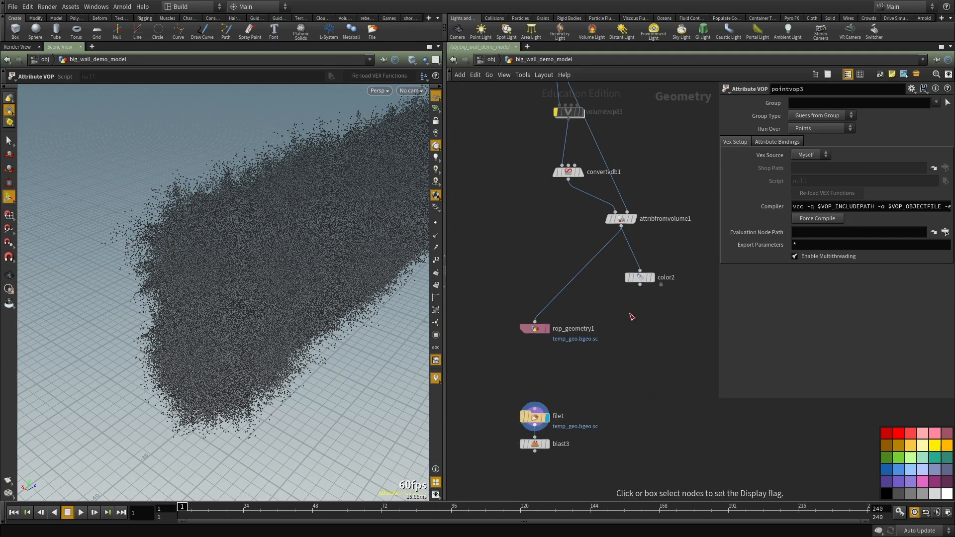
# Step: Inspect the reloaded wall geometry and display only the wall section kept by blast3, below file1
pyautogui.scroll(-2, 632, 317)
pyautogui.scroll(2, 621, 347)
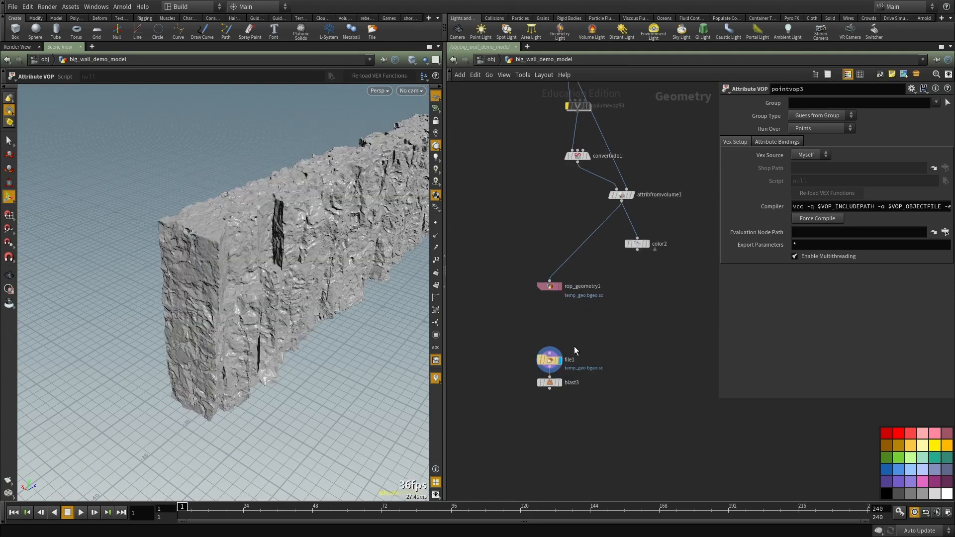
pyautogui.keyDown('alt'); pyautogui.moveTo(279, 291); pyautogui.dragTo(142, 382); pyautogui.keyUp('alt')
pyautogui.scroll(-3, 527, 284)
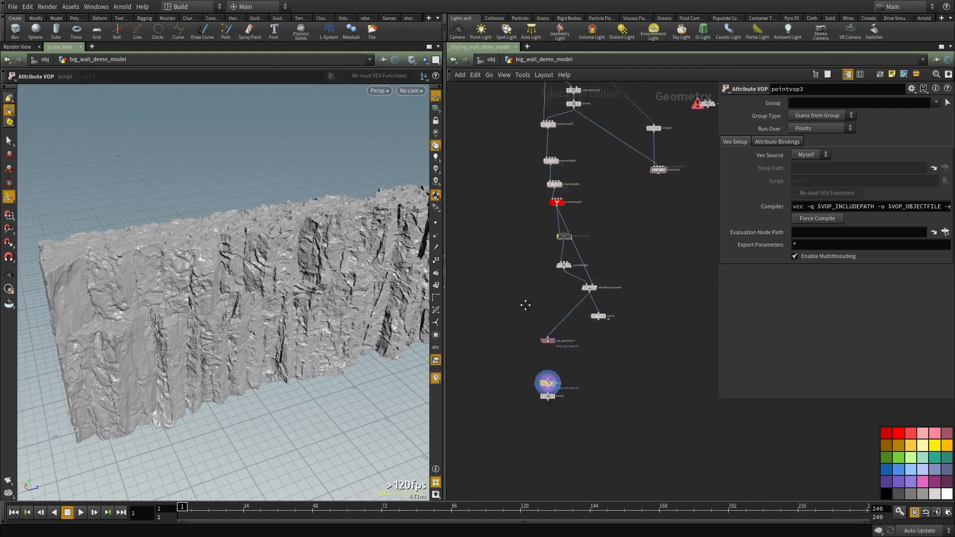
pyautogui.scroll(2, 543, 166)
pyautogui.scroll(-3, 541, 294)
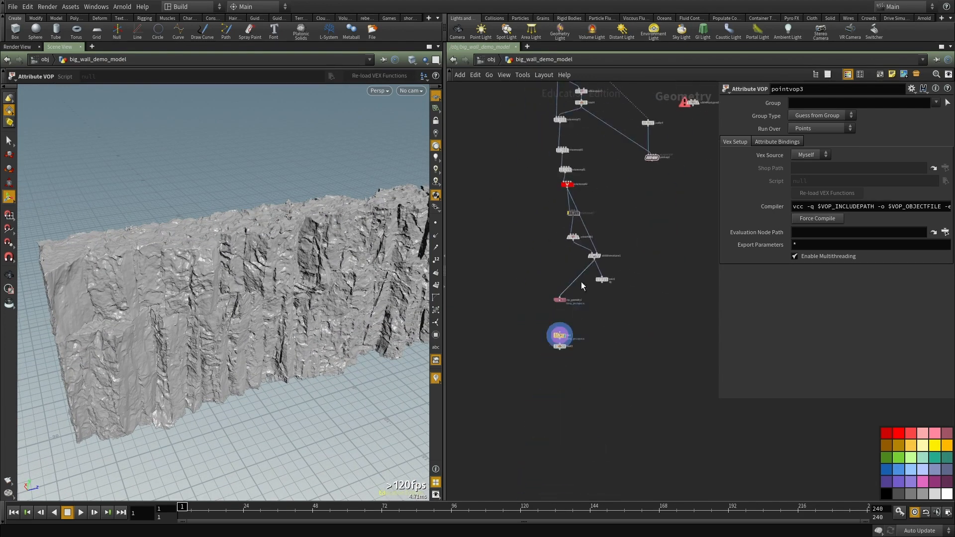
pyautogui.scroll(3, 565, 284)
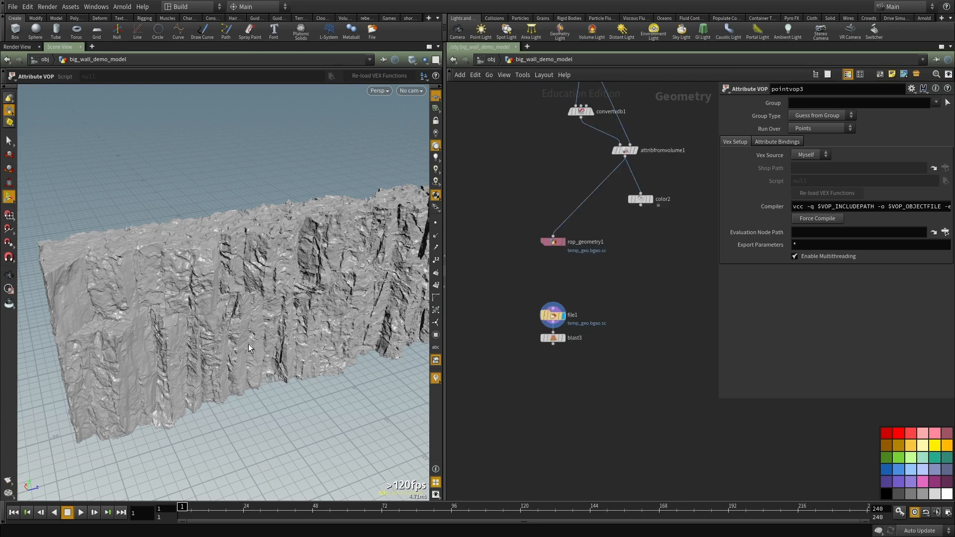
pyautogui.scroll(4, 622, 345)
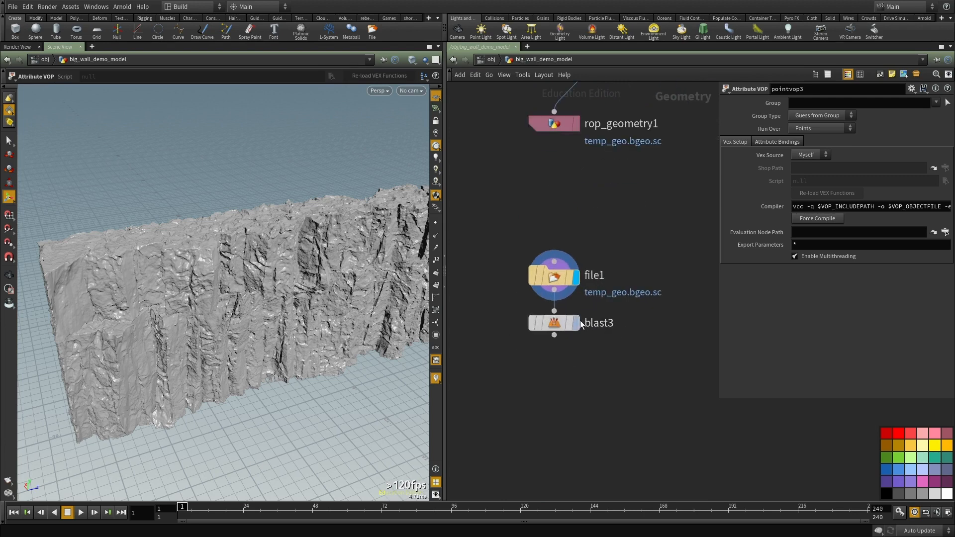
pyautogui.click(554, 323)
pyautogui.keyDown('alt'); pyautogui.moveTo(164, 358); pyautogui.dragTo(166, 314); pyautogui.keyUp('alt')
pyautogui.moveTo(567, 439); pyautogui.dragTo(560, 389, button='middle')
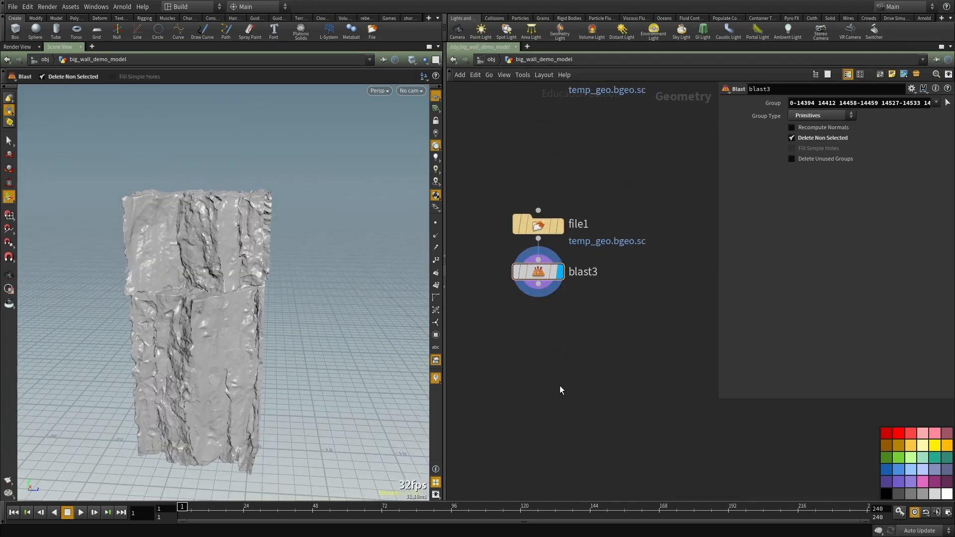
# Step: Add a Point VOP node below blast3 and connect blast3's output to its first input
pyautogui.press('Tab')
pyautogui.write('point vop')
pyautogui.press('Return')
pyautogui.click(560, 386)
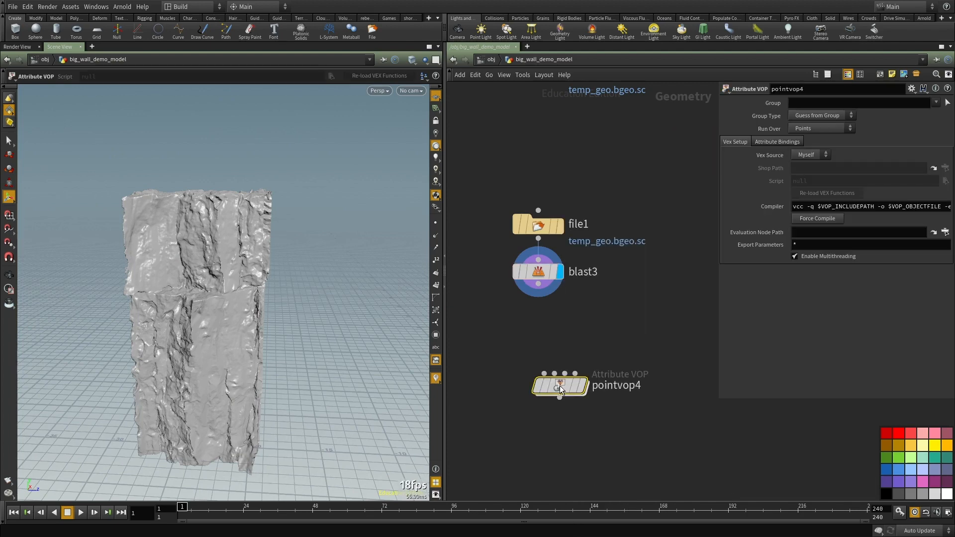
pyautogui.click(539, 293)
pyautogui.click(545, 373)
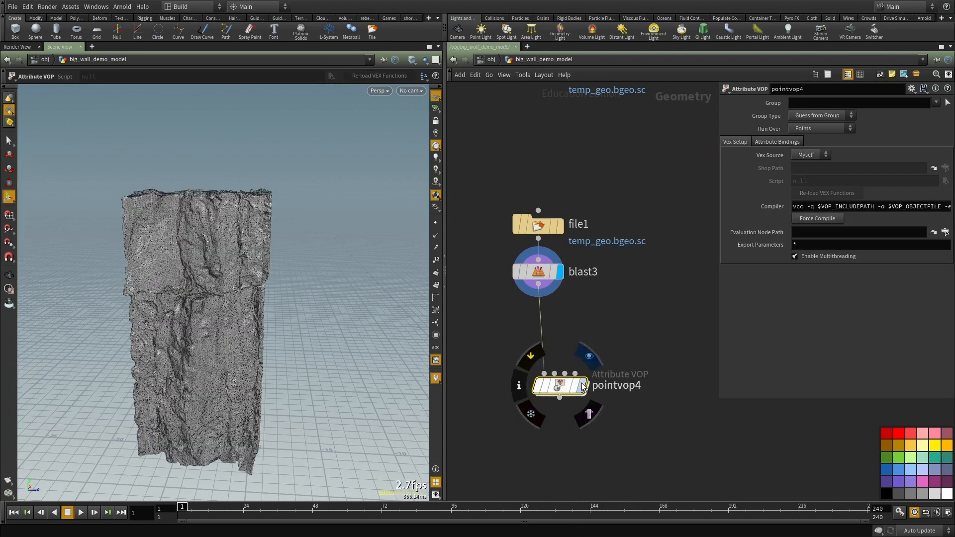
# Step: Enter the new Point VOP's network and bring up the list of operators for adding a node
pyautogui.doubleClick(564, 385)
pyautogui.press('Tab')
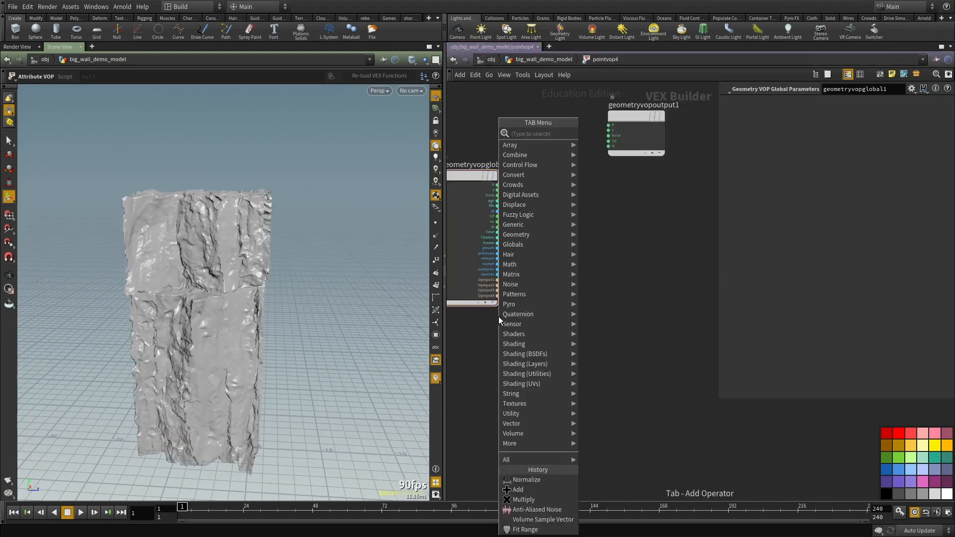
# Step: Add a Dot Product node and wire the global N output into its vec1 input
pyautogui.press('Escape')
pyautogui.click(499, 317)
pyautogui.moveTo(512, 317); pyautogui.dragTo(619, 242)
pyautogui.scroll(3, 563, 231)
pyautogui.click(473, 228)
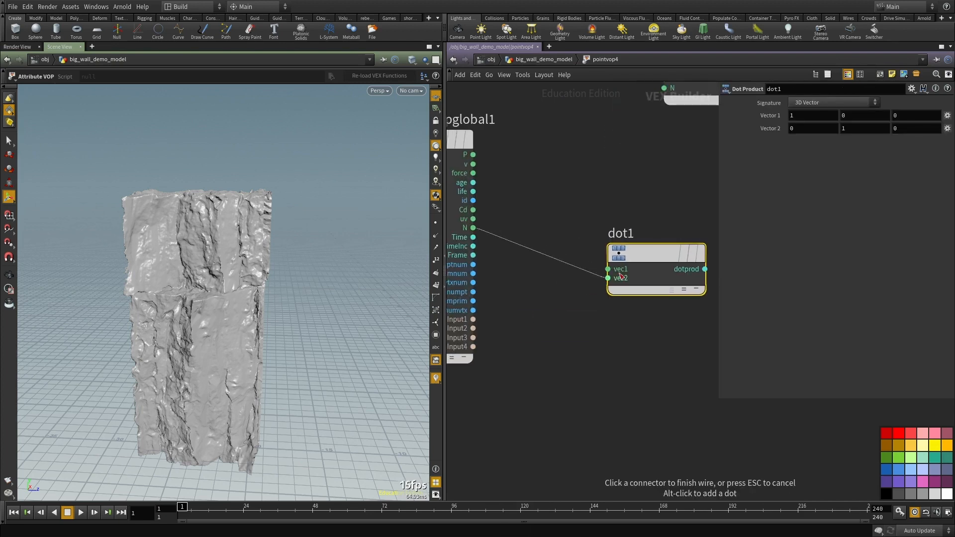
pyautogui.click(608, 278)
pyautogui.click(608, 269)
pyautogui.click(474, 237)
pyautogui.click(608, 269)
# Step: Wire the dot product's result into the output node's Cd input and place the output node beside it
pyautogui.moveTo(580, 332); pyautogui.dragTo(578, 336)
pyautogui.moveTo(683, 297); pyautogui.dragTo(567, 389, button='middle')
pyautogui.click(590, 362)
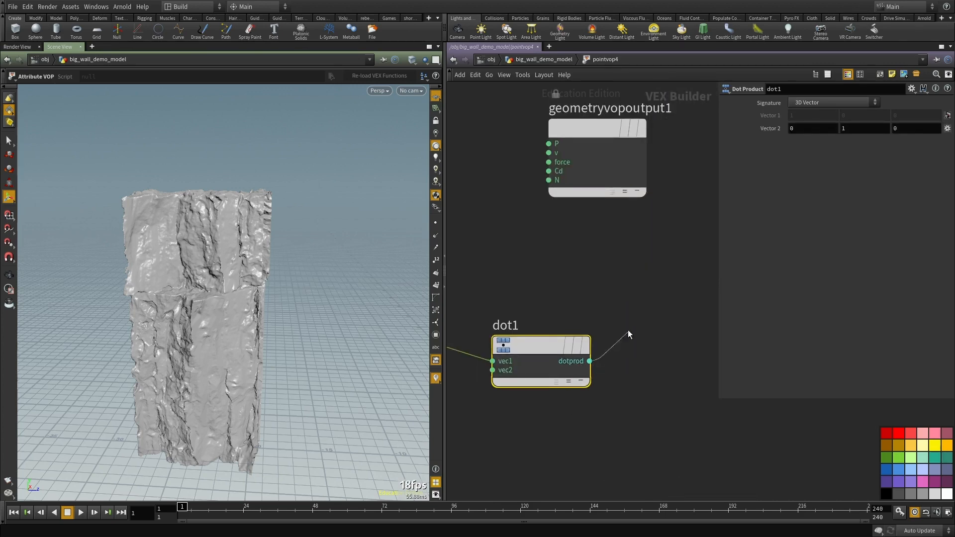
pyautogui.click(549, 171)
pyautogui.scroll(-3, 597, 154)
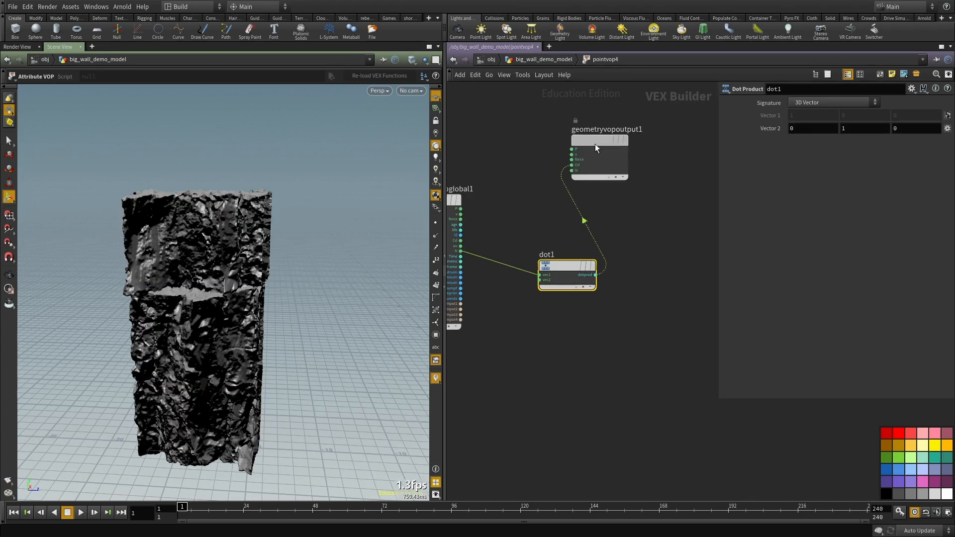
pyautogui.moveTo(593, 144); pyautogui.dragTo(675, 270)
# Step: Disable the viewport lighting and examine the black-and-white slope colouring on the wall from several angles
pyautogui.keyDown('alt'); pyautogui.moveTo(321, 309); pyautogui.dragTo(204, 344); pyautogui.keyUp('alt')
pyautogui.keyDown('alt'); pyautogui.moveTo(204, 343); pyautogui.dragTo(219, 303, button='middle'); pyautogui.keyUp('alt')
pyautogui.keyDown('alt'); pyautogui.moveTo(219, 303); pyautogui.dragTo(259, 318, button='right'); pyautogui.keyUp('alt')
pyautogui.keyDown('alt'); pyautogui.moveTo(259, 318); pyautogui.dragTo(202, 343); pyautogui.keyUp('alt')
pyautogui.click(436, 133)
pyautogui.moveTo(303, 193)
pyautogui.keyDown('alt'); pyautogui.mouseDown()
pyautogui.moveTo(227, 247)
pyautogui.moveTo(232, 338)
pyautogui.moveTo(214, 219)
pyautogui.moveTo(228, 90)
pyautogui.mouseUp(); pyautogui.keyUp('alt')
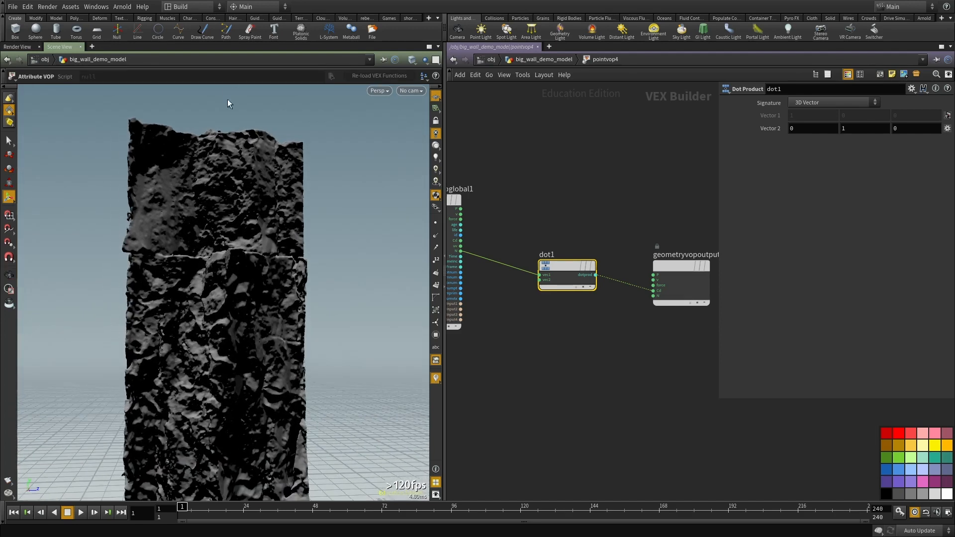
# Step: Insert a Ramp Parameter node between the dot product and the output node's Cd input
pyautogui.moveTo(580, 360); pyautogui.dragTo(535, 358, button='middle')
pyautogui.scroll(-1, 536, 358)
pyautogui.moveTo(608, 344); pyautogui.dragTo(671, 247)
pyautogui.moveTo(553, 305); pyautogui.dragTo(677, 297, button='middle')
pyautogui.press('Tab')
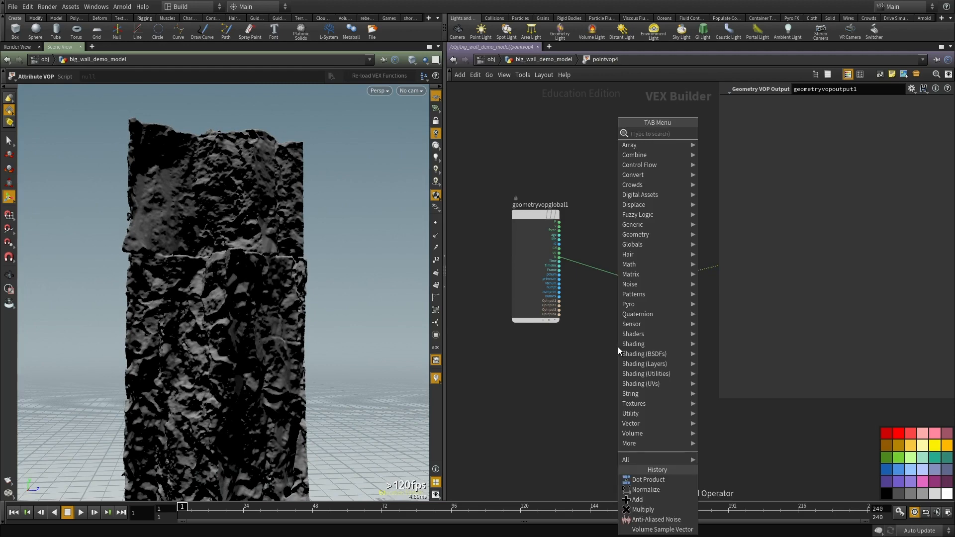
pyautogui.write('ramp')
pyautogui.press('Down')
pyautogui.press('Down')
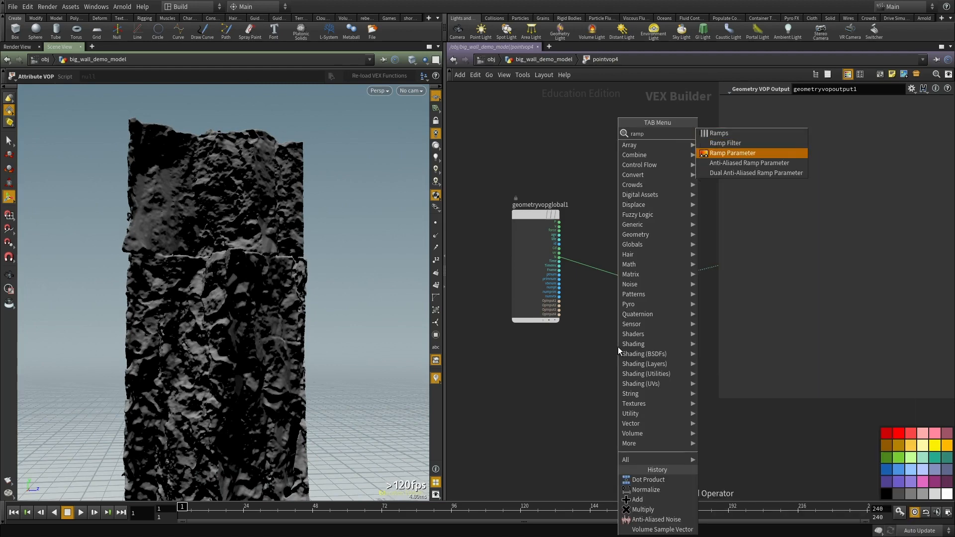
pyautogui.press('Return')
pyautogui.click(618, 348)
pyautogui.moveTo(618, 347); pyautogui.dragTo(697, 271)
# Step: Tighten the ramp node's default gradient by moving its black and white points inward
pyautogui.moveTo(616, 397); pyautogui.dragTo(588, 418, button='middle')
pyautogui.moveTo(679, 365); pyautogui.dragTo(557, 406, button='middle')
pyautogui.moveTo(752, 205); pyautogui.dragTo(812, 202)
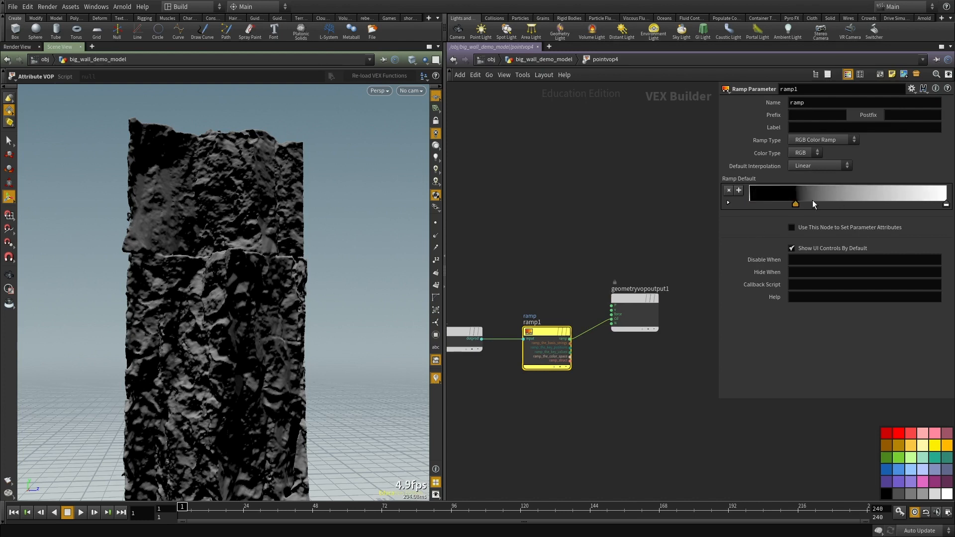
pyautogui.moveTo(946, 204); pyautogui.dragTo(899, 203)
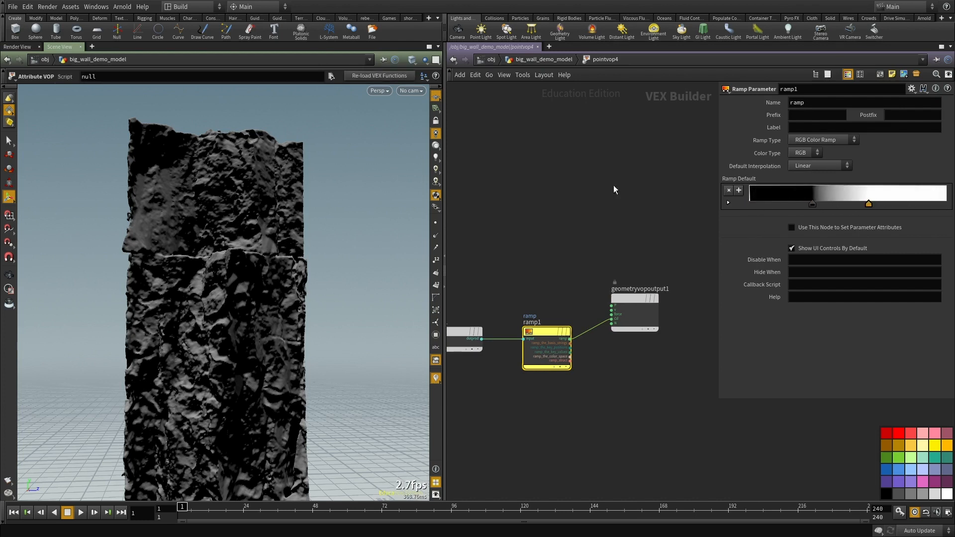
# Step: Return to the geometry network and sharpen pointvop4's ramp, setting the white point's position to 0.220253
pyautogui.press('u')
pyautogui.moveTo(755, 297); pyautogui.dragTo(799, 297)
pyautogui.moveTo(947, 297); pyautogui.dragTo(740, 299)
pyautogui.moveTo(826, 297); pyautogui.dragTo(793, 297)
pyautogui.moveTo(246, 249)
pyautogui.mouseDown()
pyautogui.moveTo(219, 254)
pyautogui.moveTo(259, 248)
pyautogui.mouseUp()
pyautogui.moveTo(603, 333); pyautogui.dragTo(610, 329, button='middle')
pyautogui.keyDown('alt'); pyautogui.moveTo(263, 278); pyautogui.dragTo(336, 248); pyautogui.keyUp('alt')
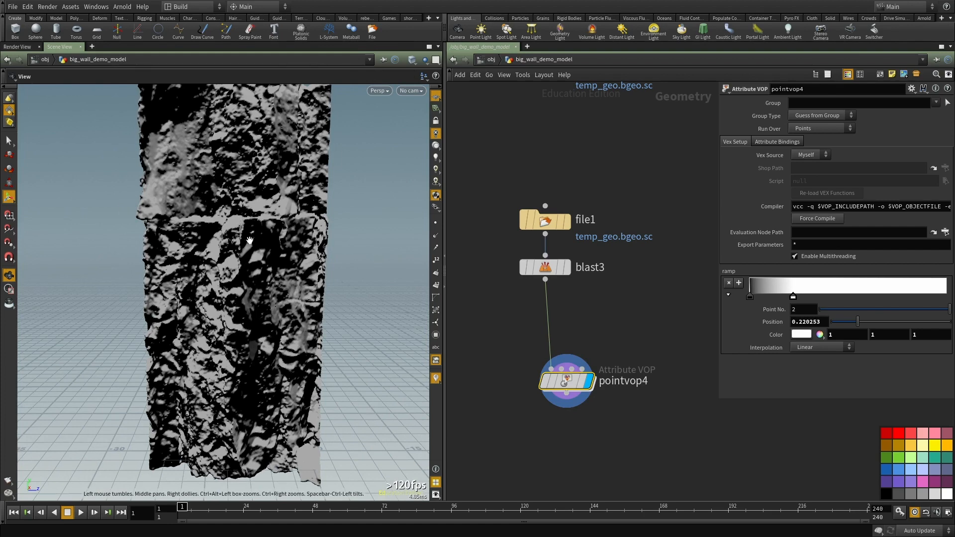
pyautogui.moveTo(237, 262); pyautogui.dragTo(278, 259)
# Step: Display the output of the transform6 node further up the network
pyautogui.scroll(-4, 565, 253)
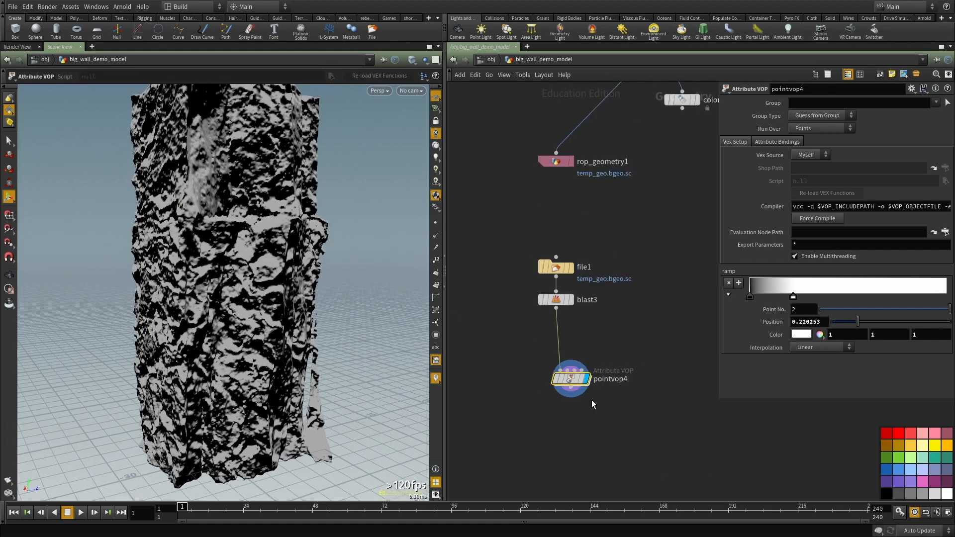
pyautogui.scroll(-3, 606, 347)
pyautogui.moveTo(606, 347); pyautogui.dragTo(564, 391, button='middle')
pyautogui.scroll(-3, 578, 330)
pyautogui.moveTo(578, 330); pyautogui.dragTo(579, 497, button='middle')
pyautogui.moveTo(560, 176); pyautogui.dragTo(556, 249, button='middle')
pyautogui.scroll(4, 556, 248)
pyautogui.scroll(2, 556, 248)
pyautogui.click(523, 203)
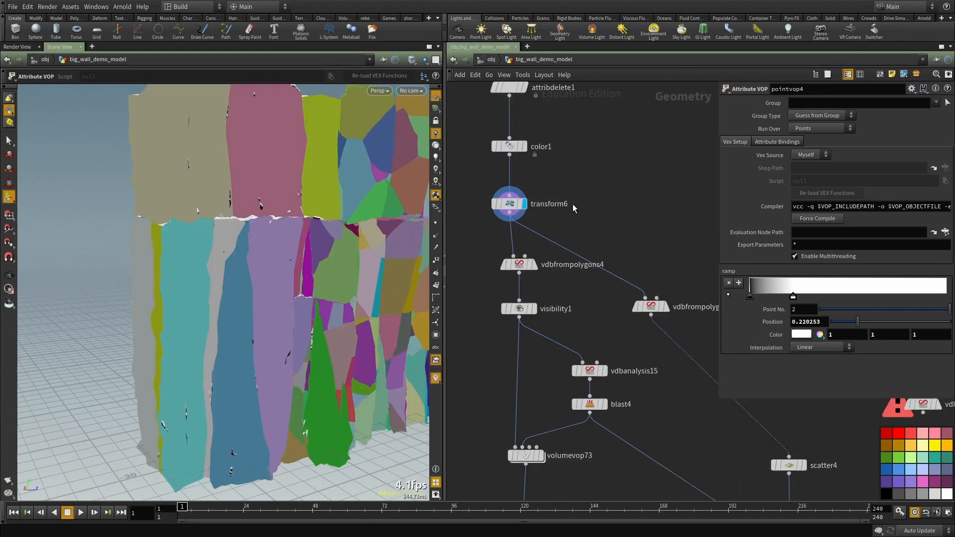
# Step: Examine the wall blocks in wireframe and the chain of volume nodes below transform6
pyautogui.moveTo(572, 207); pyautogui.dragTo(590, 191, button='middle')
pyautogui.scroll(-1, 600, 280)
pyautogui.moveTo(594, 273); pyautogui.dragTo(585, 210, button='middle')
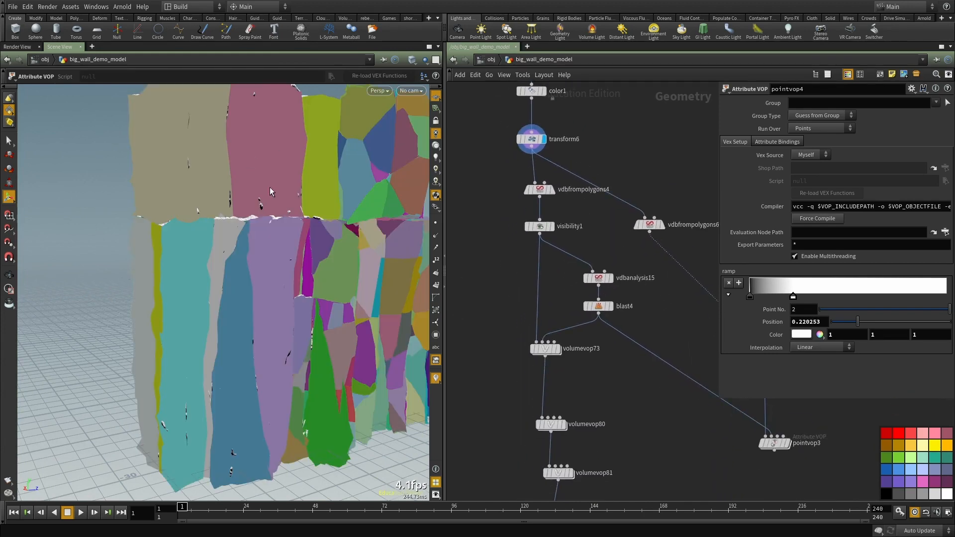
pyautogui.scroll(-3, 564, 231)
pyautogui.moveTo(514, 221); pyautogui.dragTo(579, 189, button='middle')
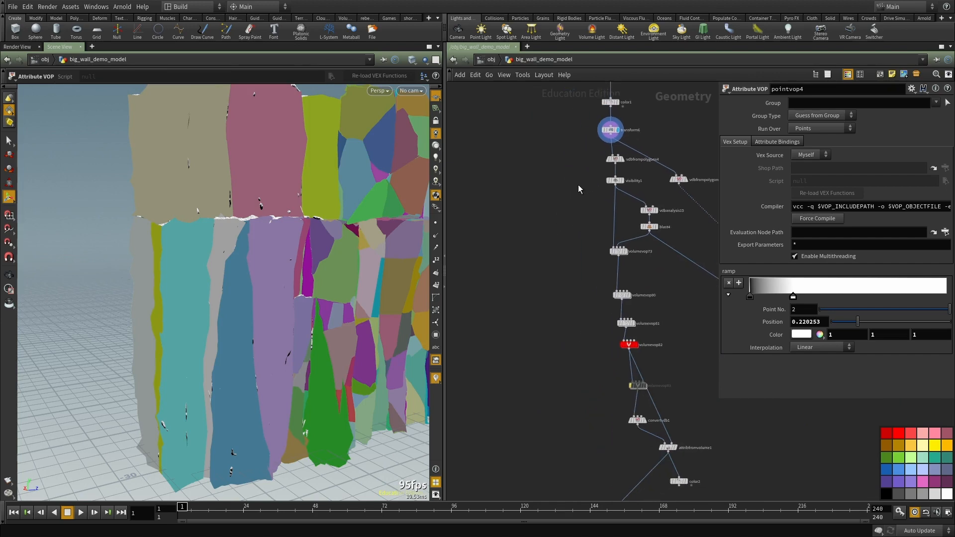
pyautogui.press('w')
pyautogui.keyDown('alt'); pyautogui.moveTo(237, 276); pyautogui.dragTo(160, 235); pyautogui.keyUp('alt')
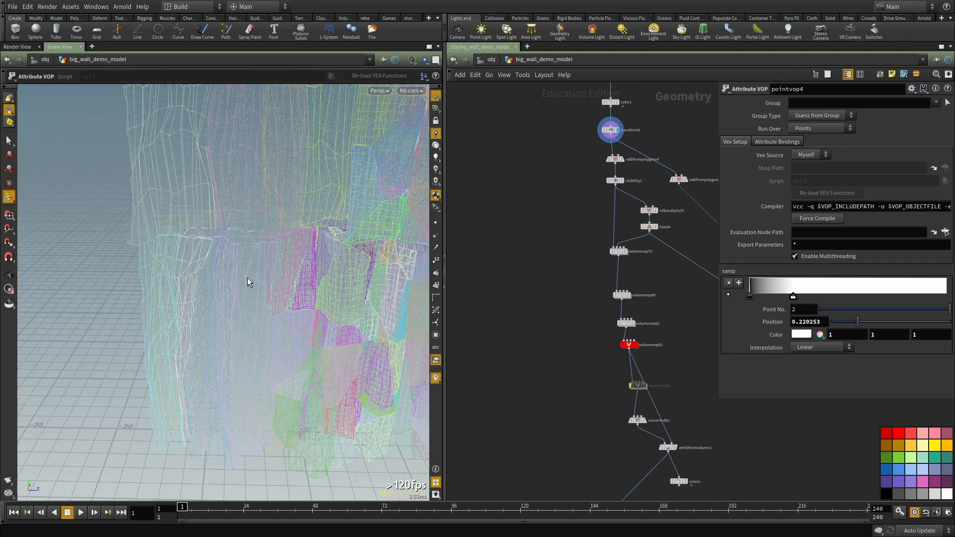
pyautogui.scroll(-2, 539, 303)
pyautogui.moveTo(539, 304); pyautogui.dragTo(557, 307, button='middle')
pyautogui.moveTo(563, 250); pyautogui.dragTo(553, 213, button='middle')
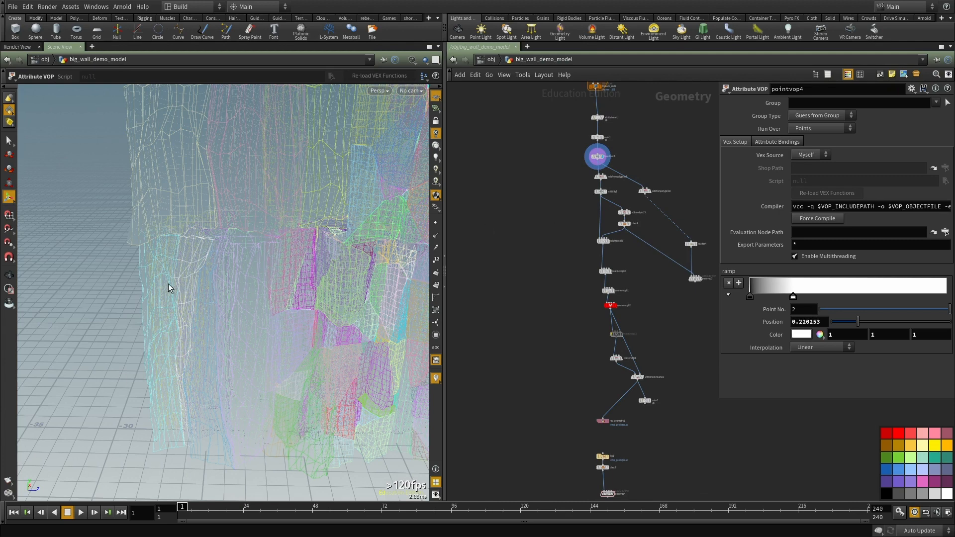
pyautogui.moveTo(537, 305); pyautogui.dragTo(511, 349, button='middle')
# Step: Display the output of the visibility1 node
pyautogui.scroll(5, 578, 271)
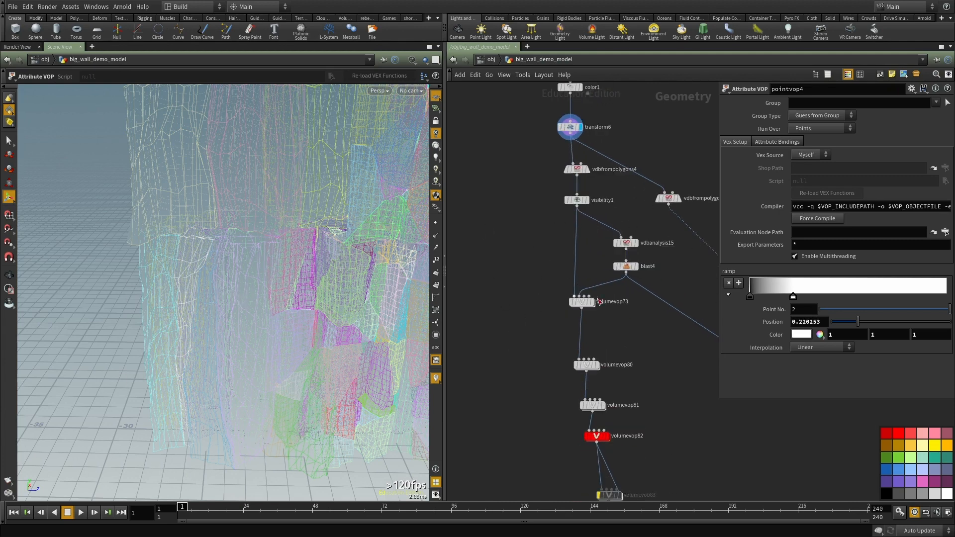
pyautogui.moveTo(499, 421); pyautogui.dragTo(644, 148, button='middle')
pyautogui.scroll(-6, 644, 149)
pyautogui.moveTo(583, 363); pyautogui.dragTo(508, 309, button='middle')
pyautogui.scroll(3, 613, 278)
pyautogui.moveTo(622, 261); pyautogui.dragTo(580, 517, button='middle')
pyautogui.moveTo(554, 187); pyautogui.dragTo(587, 362, button='middle')
pyautogui.scroll(3, 587, 363)
pyautogui.press('r')
pyautogui.click(533, 319)
# Step: Display the volumevop73 node's output and switch the viewport from wireframe back to shaded
pyautogui.moveTo(518, 399); pyautogui.dragTo(500, 315, button='middle')
pyautogui.scroll(1, 500, 315)
pyautogui.moveTo(496, 327); pyautogui.dragTo(597, 391)
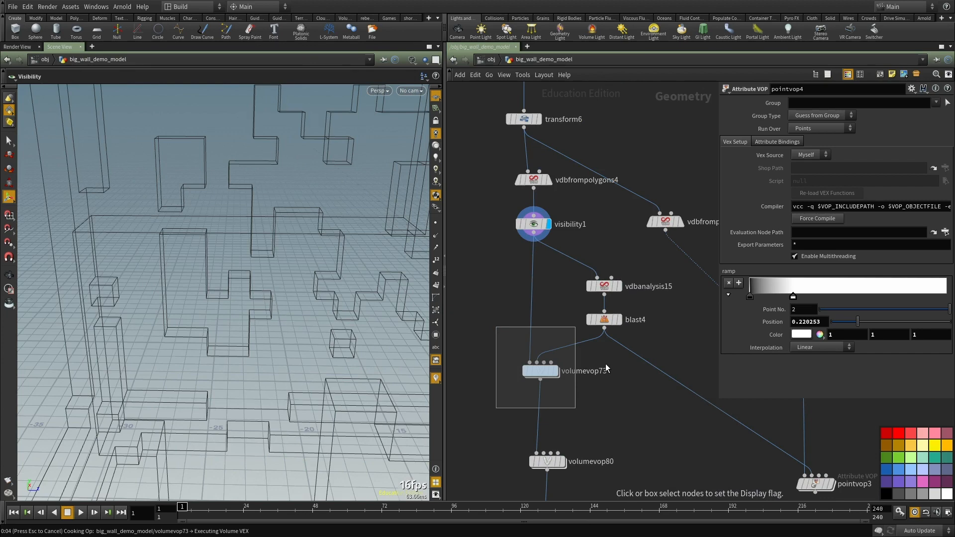
pyautogui.scroll(-3, 605, 363)
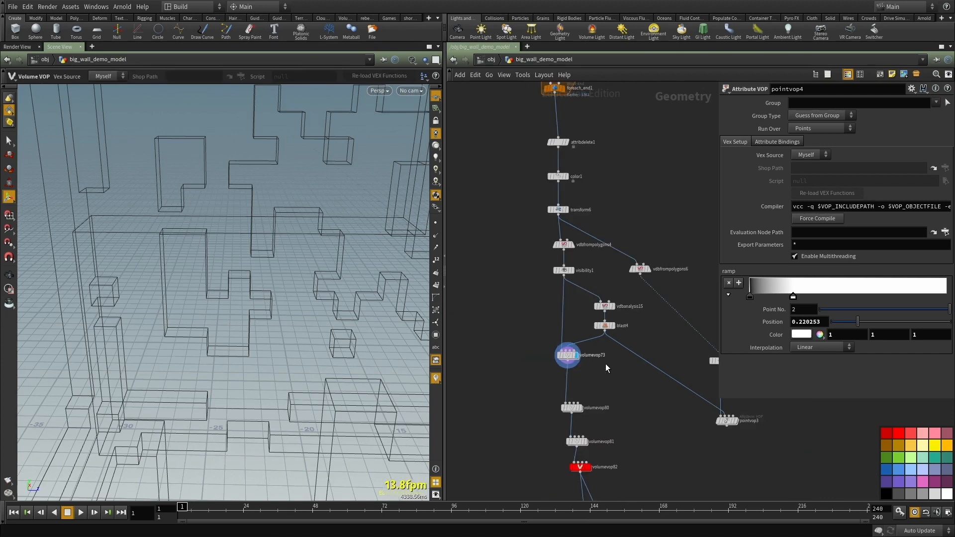
pyautogui.press('w')
pyautogui.keyDown('alt'); pyautogui.moveTo(349, 287); pyautogui.dragTo(364, 279); pyautogui.keyUp('alt')
# Step: Remove the point.id surface attribute from the vdbfrompolygons4 node
pyautogui.scroll(3, 607, 278)
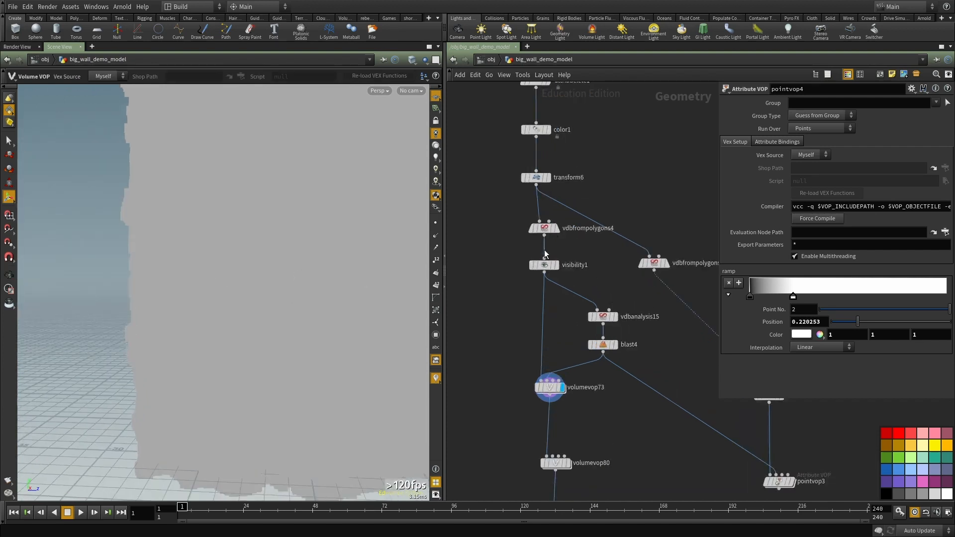
pyautogui.moveTo(572, 250); pyautogui.dragTo(495, 211)
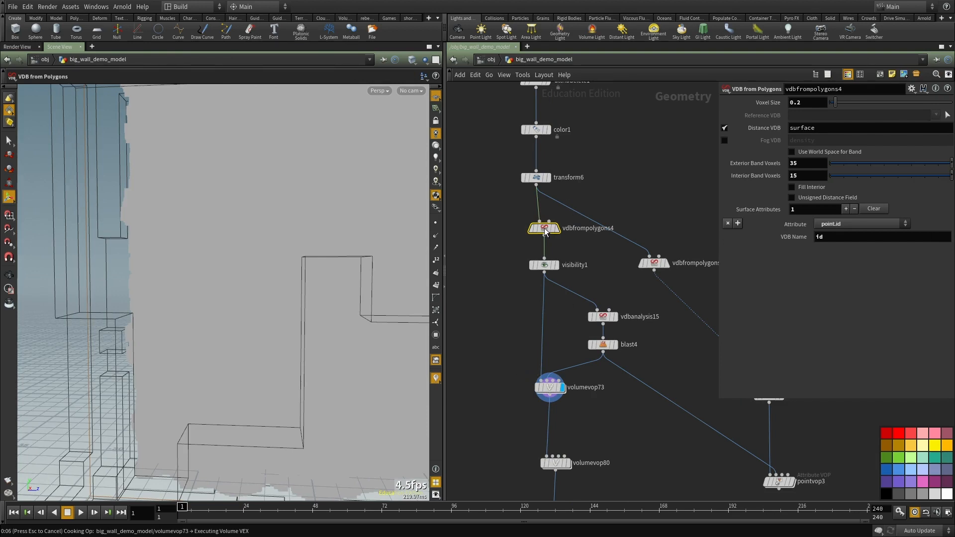
pyautogui.scroll(2, 546, 231)
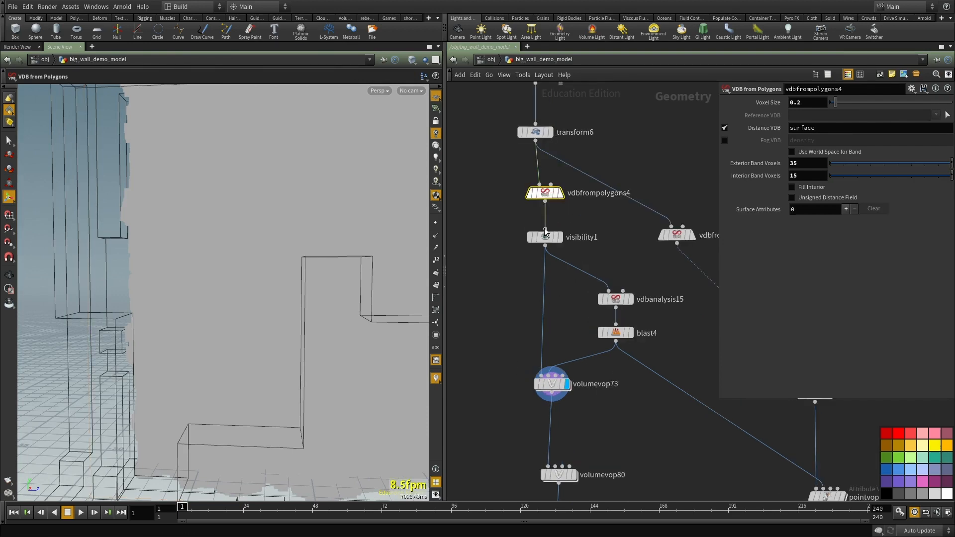
# Step: Open the volumevop73 node's network, widen the network pane and look over its noise nodes
pyautogui.doubleClick(550, 386)
pyautogui.moveTo(444, 424); pyautogui.dragTo(267, 422)
pyautogui.scroll(3, 472, 284)
pyautogui.moveTo(418, 257); pyautogui.dragTo(417, 258, button='middle')
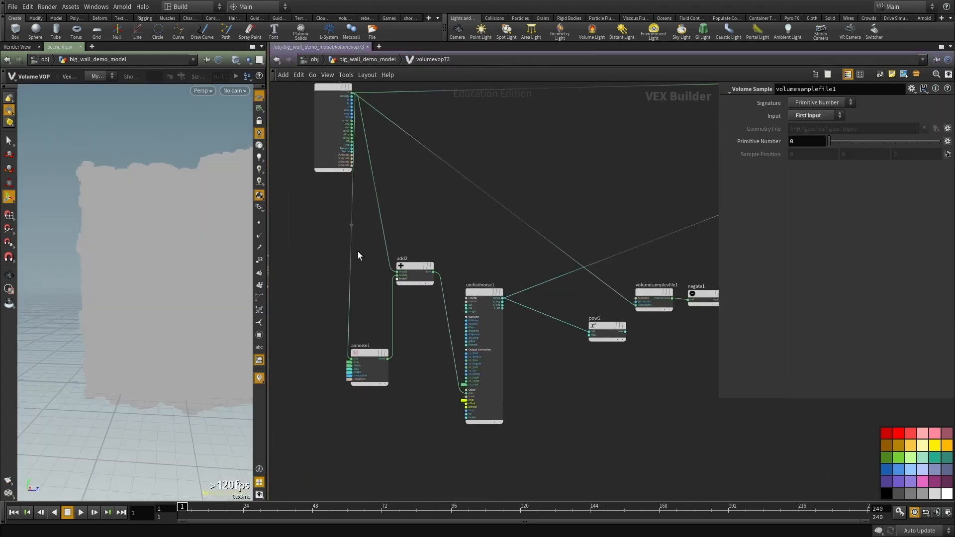
pyautogui.scroll(-3, 326, 281)
# Step: Return to the geometry network and light the displaced wall in the viewport with the headlight only
pyautogui.press('u')
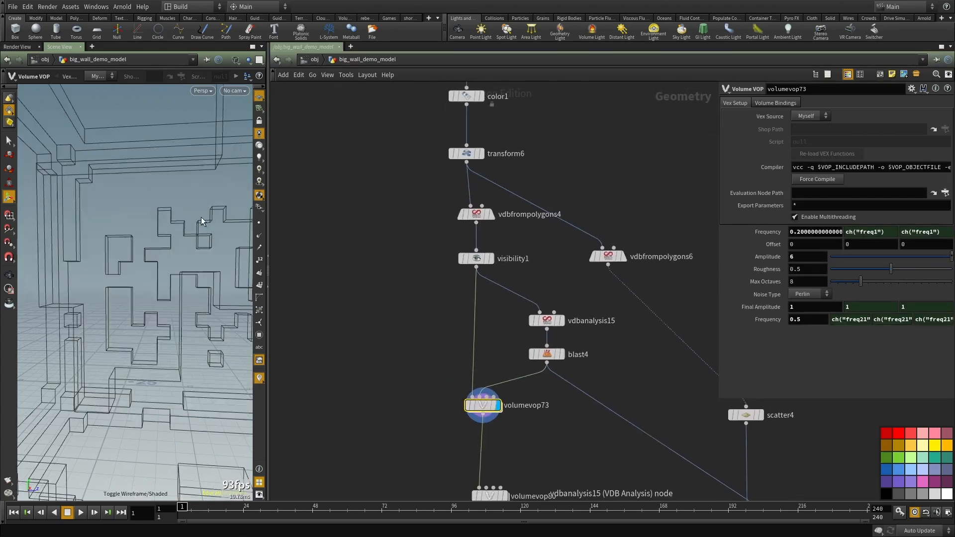
pyautogui.click(258, 146)
pyautogui.keyDown('alt'); pyautogui.moveTo(176, 241); pyautogui.dragTo(222, 264); pyautogui.keyUp('alt')
# Step: Add a Dot Product node inside volumevop73 and switch the scene to manual update
pyautogui.doubleClick(483, 405)
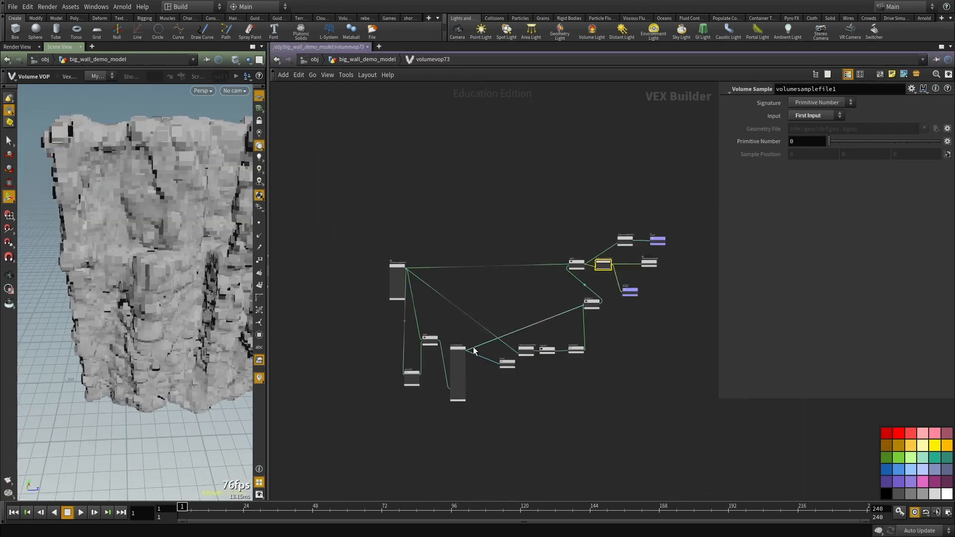
pyautogui.scroll(3, 476, 305)
pyautogui.press('Tab')
pyautogui.write('dot')
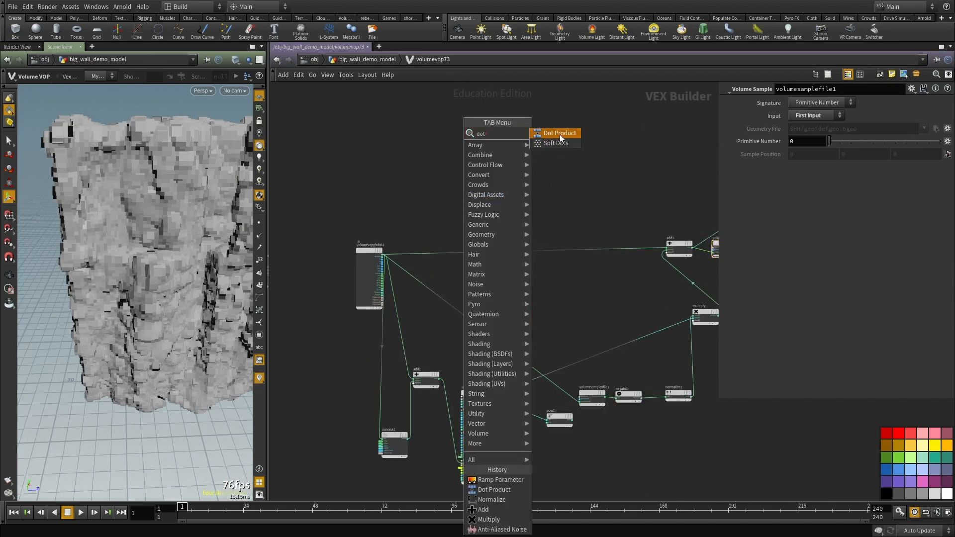
pyautogui.click(560, 134)
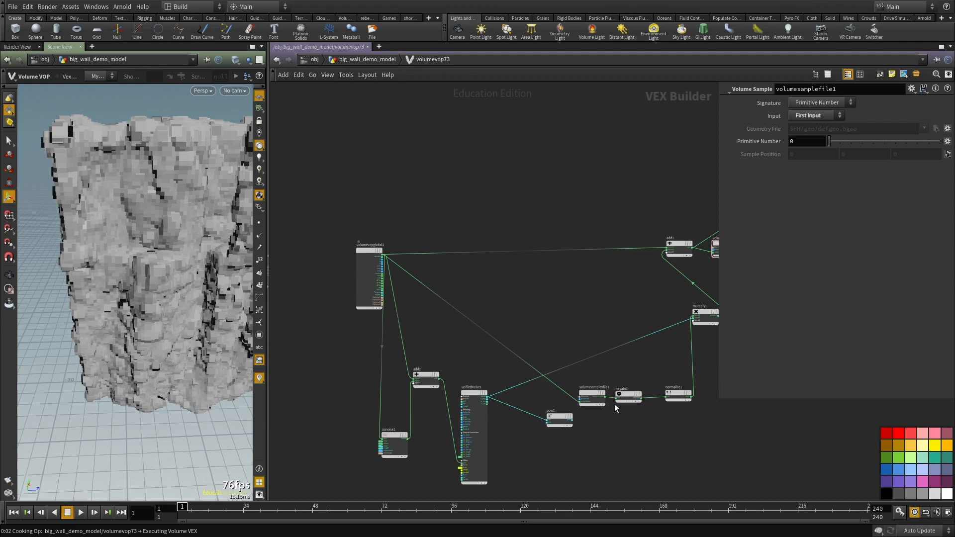
pyautogui.press('Escape')
pyautogui.scroll(-3, 526, 277)
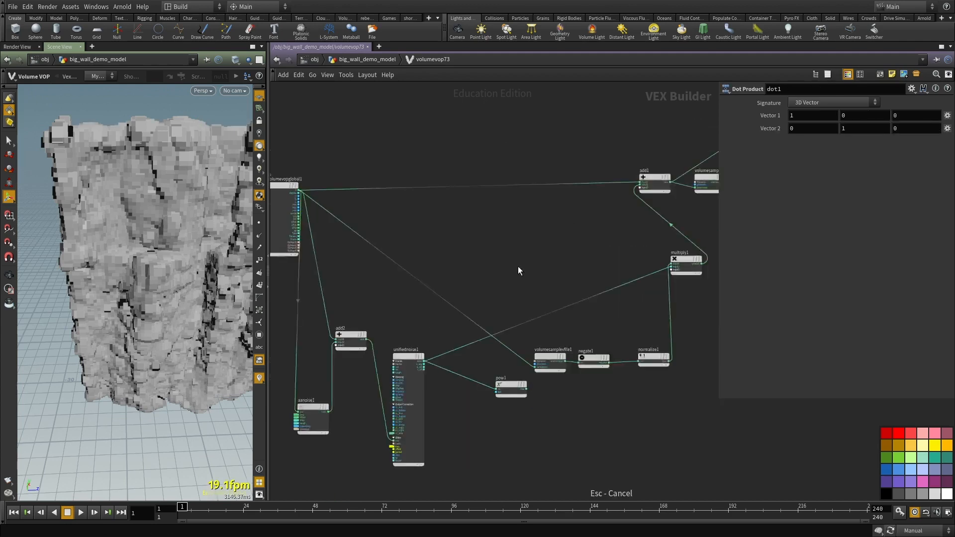
# Step: Wire volumesamplevfile1's output into the dot product's vec1 input and move the dot product below negate1
pyautogui.moveTo(525, 277); pyautogui.dragTo(612, 311, button='middle')
pyautogui.scroll(2, 595, 106)
pyautogui.click(592, 104)
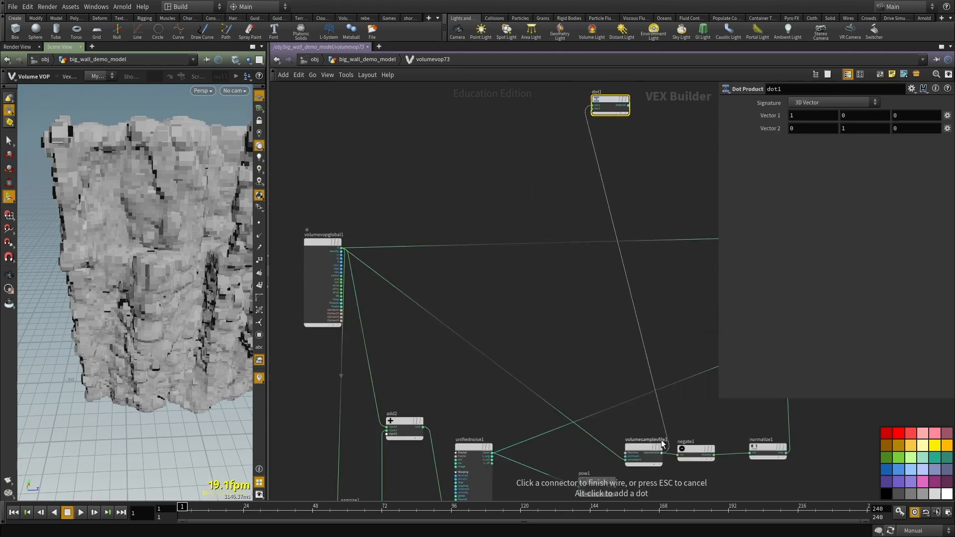
pyautogui.click(662, 451)
pyautogui.moveTo(691, 439); pyautogui.dragTo(629, 375, button='middle')
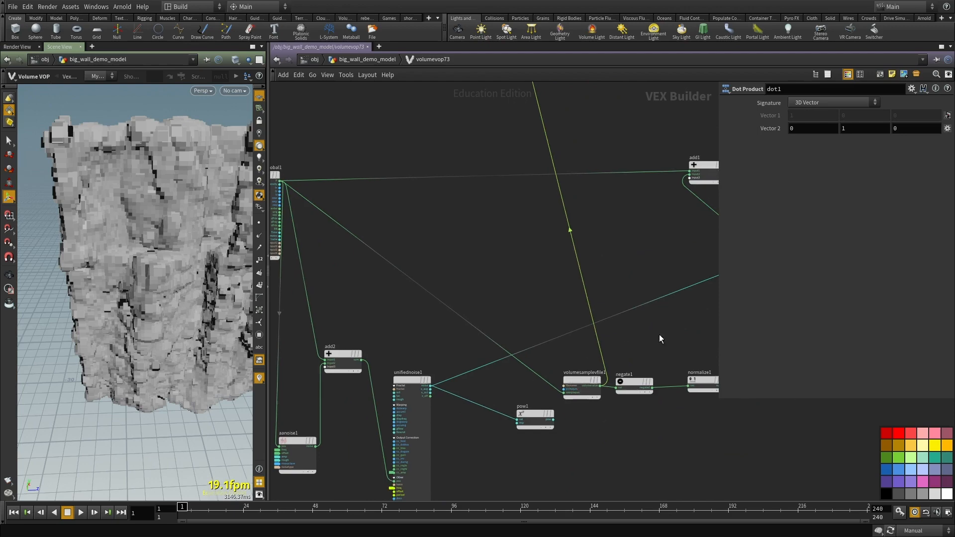
pyautogui.scroll(-3, 660, 335)
pyautogui.moveTo(660, 335); pyautogui.dragTo(587, 357, button='middle')
pyautogui.moveTo(524, 187); pyautogui.dragTo(575, 398)
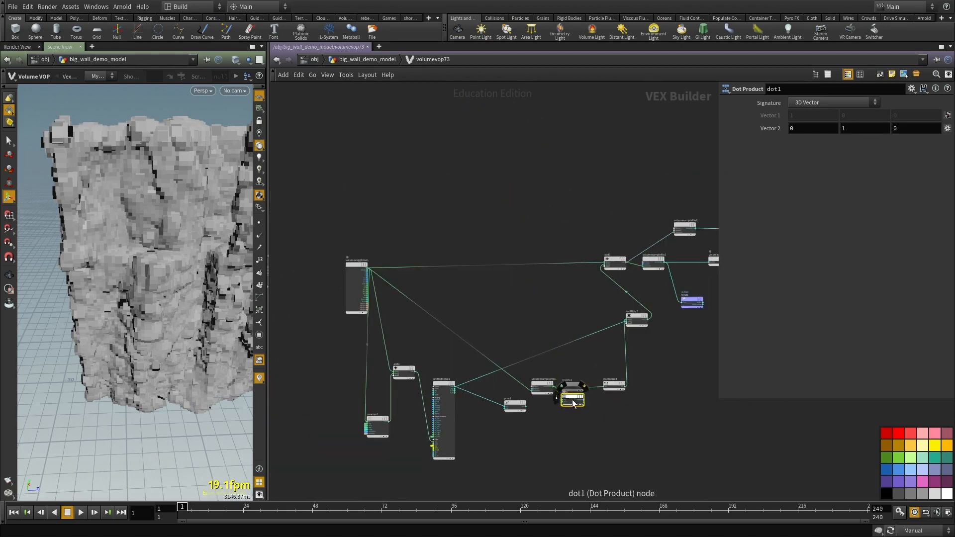
# Step: Add a Ramp Parameter node next to the dot product
pyautogui.scroll(4, 575, 398)
pyautogui.moveTo(504, 220); pyautogui.dragTo(470, 208, button='middle')
pyautogui.scroll(-1, 636, 416)
pyautogui.scroll(2, 636, 416)
pyautogui.moveTo(635, 416); pyautogui.dragTo(566, 350, button='middle')
pyautogui.click(566, 350)
pyautogui.press('Tab')
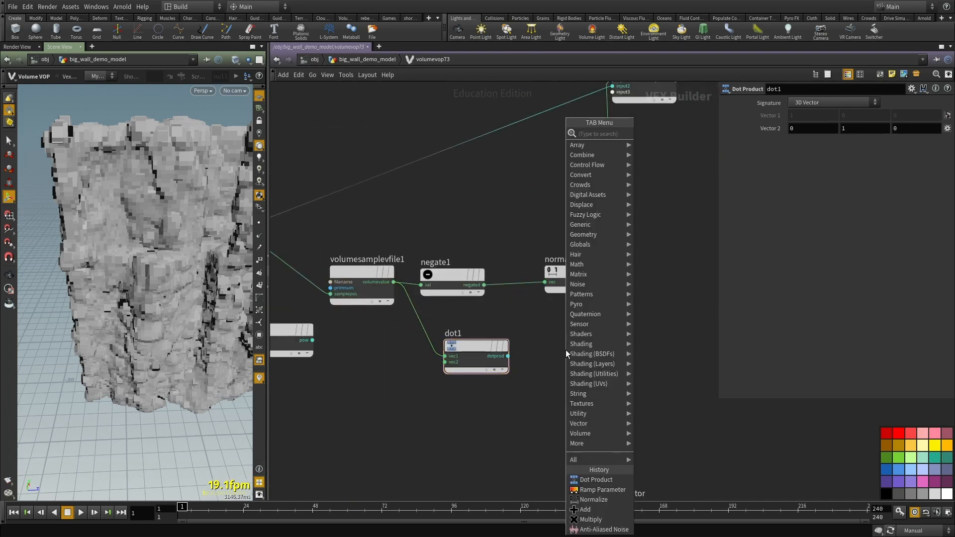
pyautogui.write('ramp')
pyautogui.press('Down')
pyautogui.press('Down')
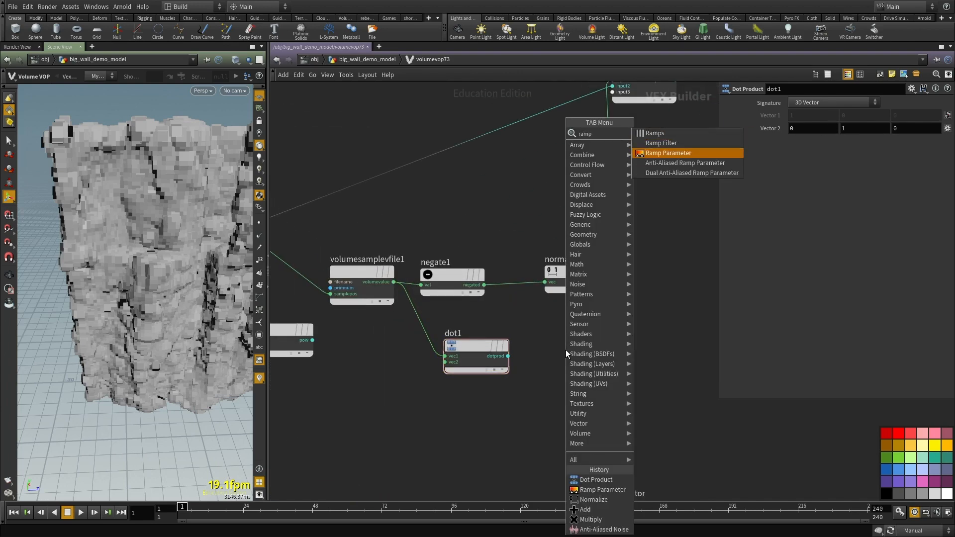
pyautogui.press('Return')
pyautogui.click(566, 351)
# Step: Feed the dot product's result into the ramp's input and shift the ramp and multiply1 to make room
pyautogui.click(546, 333)
pyautogui.click(533, 354)
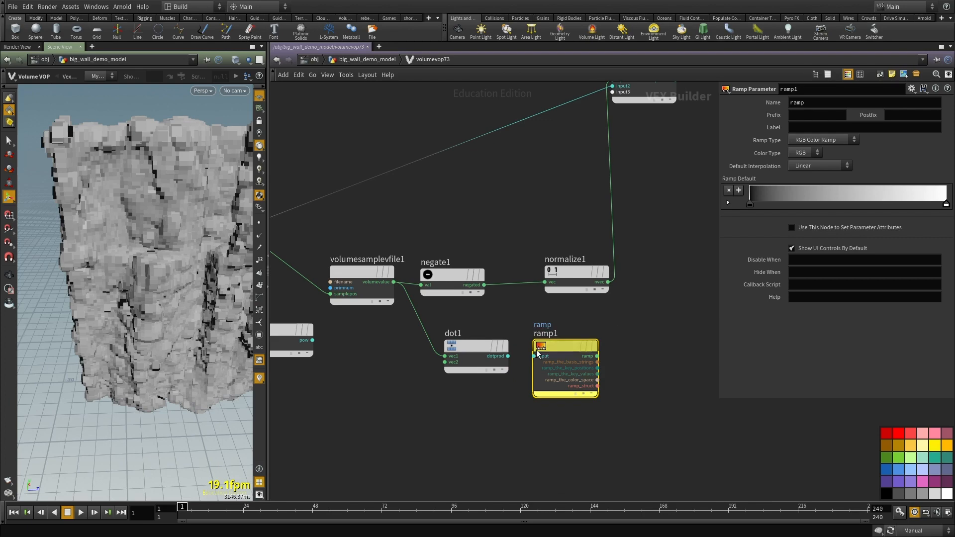
pyautogui.moveTo(536, 350); pyautogui.dragTo(584, 350)
pyautogui.scroll(-3, 642, 249)
pyautogui.moveTo(642, 249); pyautogui.dragTo(581, 334, button='middle')
pyautogui.moveTo(575, 234); pyautogui.dragTo(529, 255)
# Step: Add a Multiply node after multiply1 and wire the ramp's output into it
pyautogui.moveTo(422, 246); pyautogui.dragTo(523, 215, button='middle')
pyautogui.scroll(-1, 605, 226)
pyautogui.scroll(2, 666, 273)
pyautogui.press('Tab')
pyautogui.write('mul')
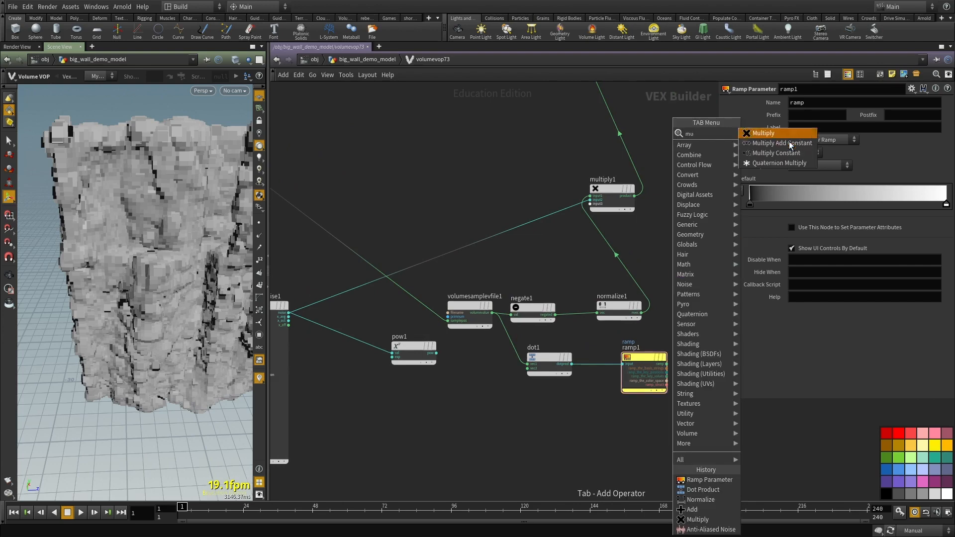
pyautogui.click(767, 137)
pyautogui.click(622, 141)
pyautogui.click(674, 150)
pyautogui.click(667, 363)
# Step: Insert a Multiply node between ramp1 and multiply2 and promote its second input to a parameter
pyautogui.scroll(2, 642, 322)
pyautogui.press('Tab')
pyautogui.write('mul')
pyautogui.click(730, 133)
pyautogui.click(598, 244)
pyautogui.moveTo(598, 243); pyautogui.dragTo(664, 245)
pyautogui.middleClick(648, 248)
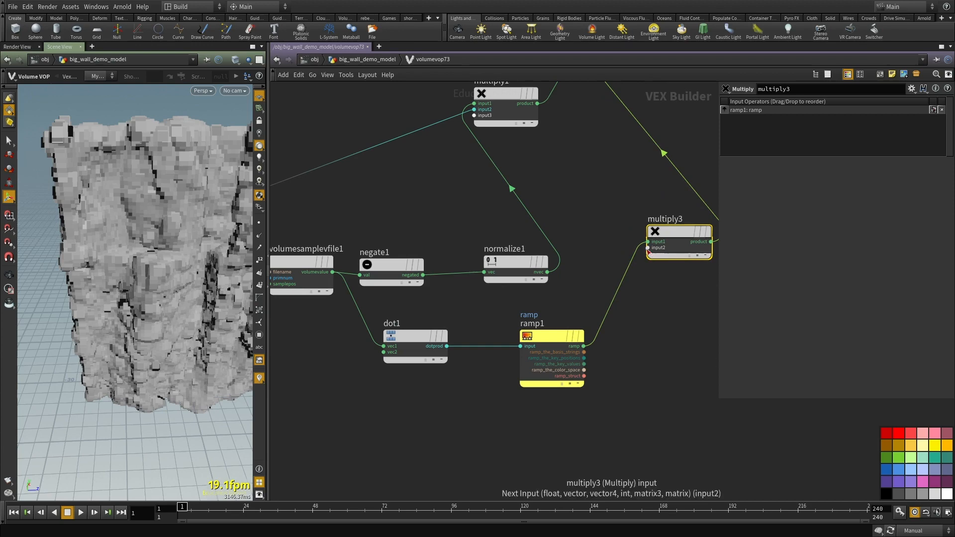
pyautogui.middleClick(648, 248)
pyautogui.click(665, 255)
# Step: Return to the geometry network and set volumevop73's Input Number 2 parameter to 2
pyautogui.press('u')
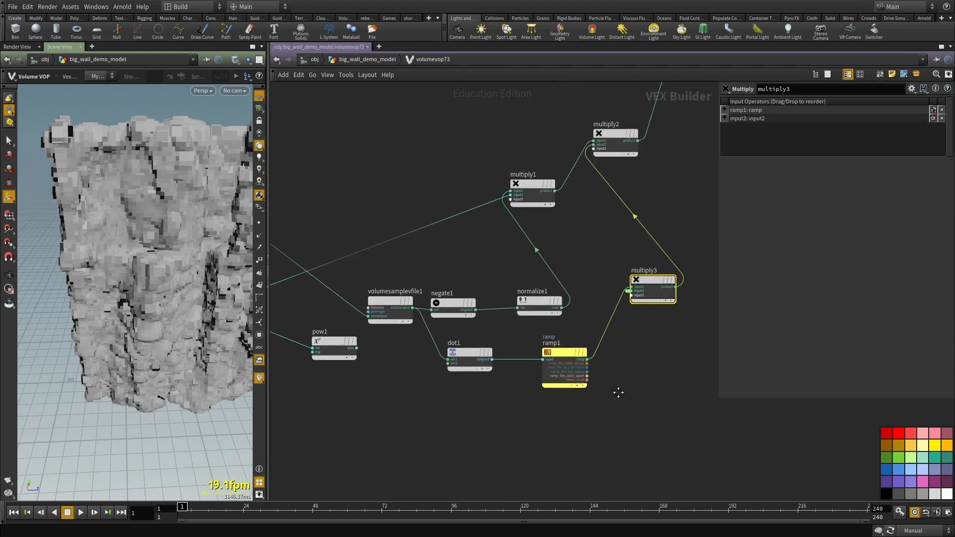
pyautogui.moveTo(628, 365); pyautogui.dragTo(646, 301, button='middle')
pyautogui.scroll(-4, 647, 302)
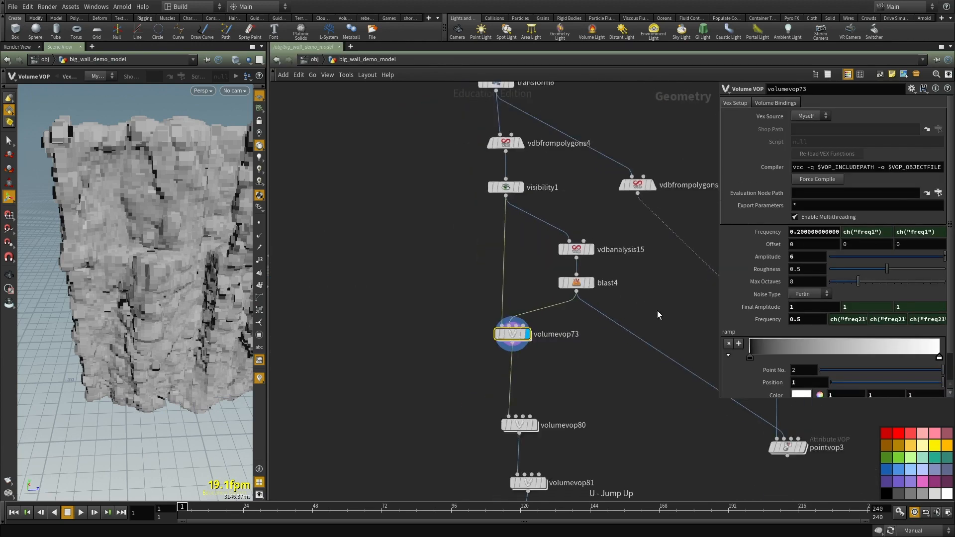
pyautogui.scroll(-2, 787, 321)
pyautogui.scroll(3, 614, 342)
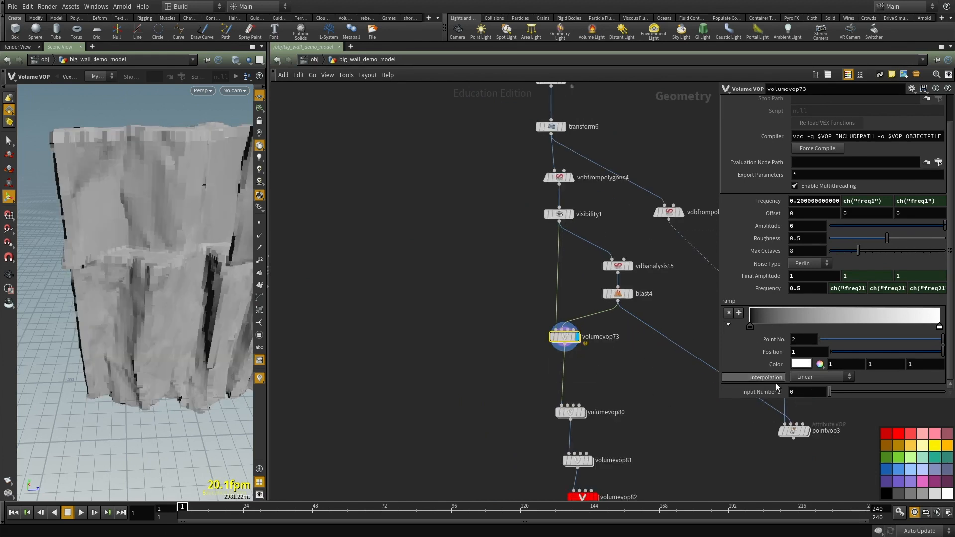
pyautogui.write('2')
pyautogui.press('Return')
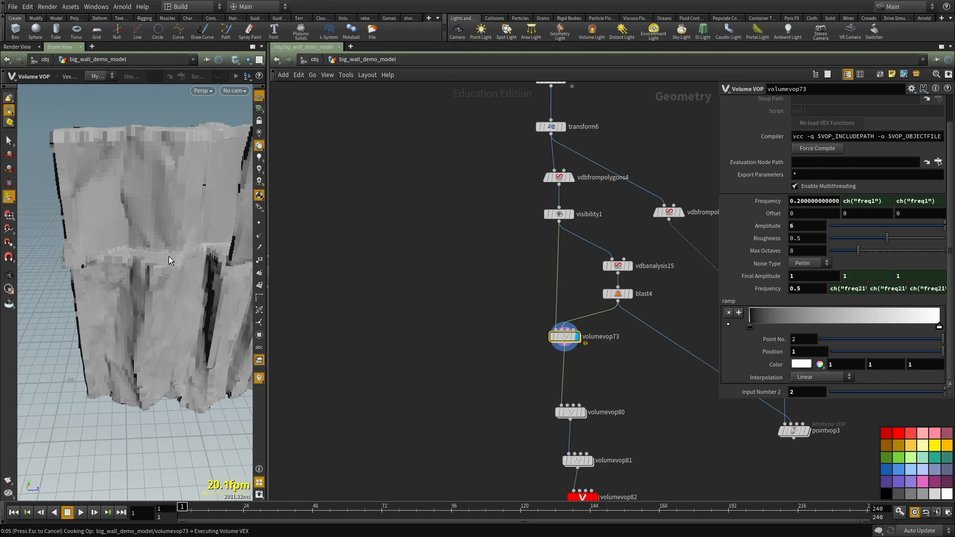
# Step: Add a Convert VDB node beside volumevop80 and wire volumevop73's output into its first input
pyautogui.keyDown('alt'); pyautogui.moveTo(157, 247); pyautogui.dragTo(130, 360); pyautogui.keyUp('alt')
pyautogui.scroll(-1, 467, 351)
pyautogui.moveTo(467, 352); pyautogui.dragTo(432, 249, button='middle')
pyautogui.scroll(2, 437, 318)
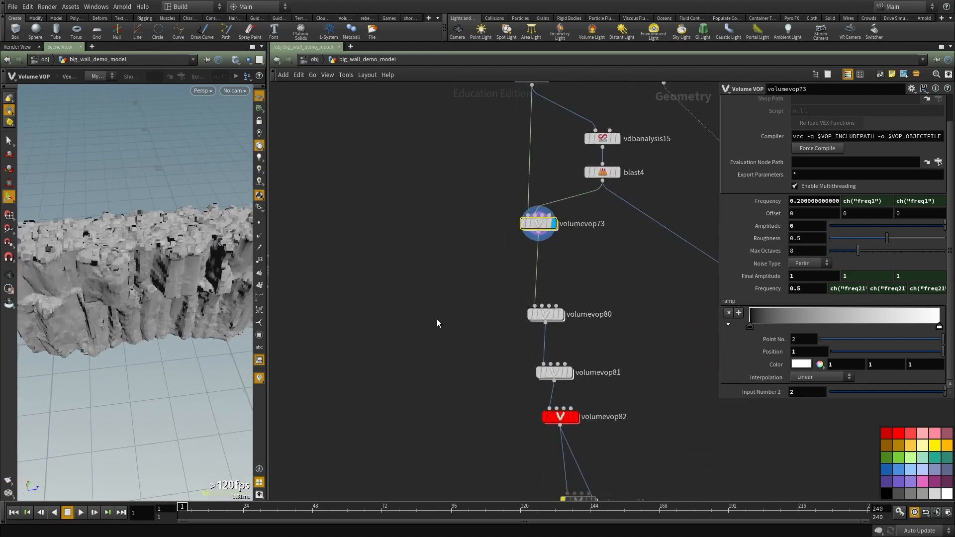
pyautogui.press('Tab')
pyautogui.write('convert')
pyautogui.press('Down')
pyautogui.press('Down')
pyautogui.press('Down')
pyautogui.press('Down')
pyautogui.press('Down')
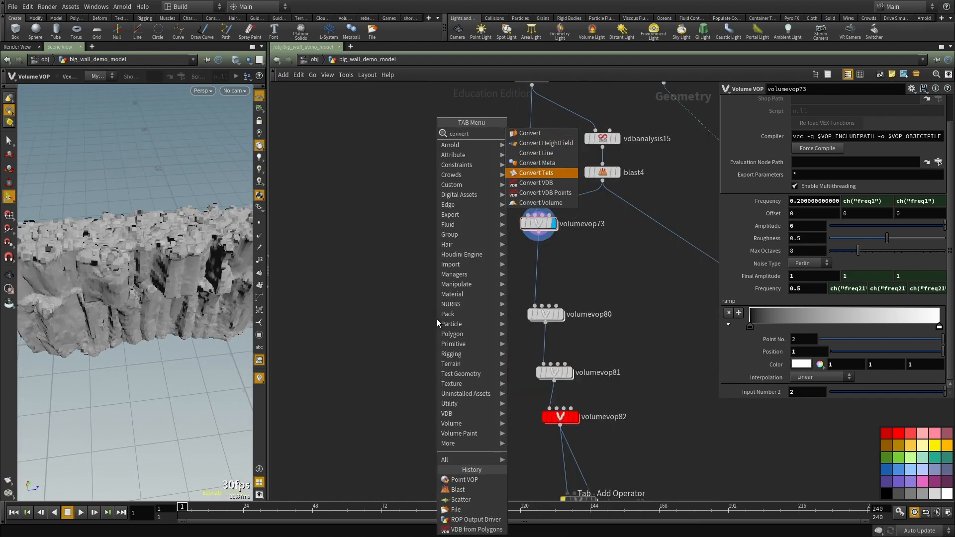
pyautogui.press('Return')
pyautogui.click(437, 318)
pyautogui.click(537, 234)
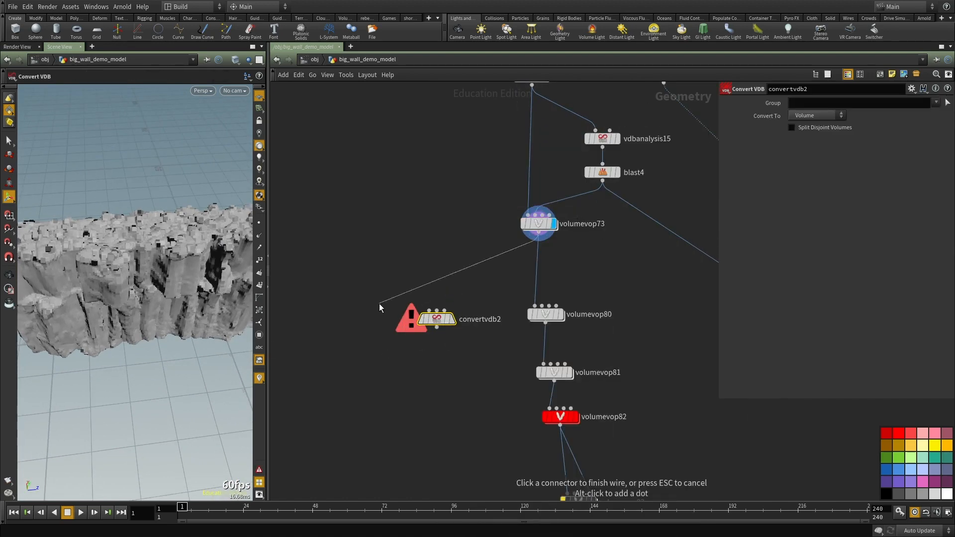
pyautogui.click(437, 311)
# Step: Display the Convert VDB node and set it to convert to Polygons
pyautogui.keyDown('alt'); pyautogui.moveTo(130, 294); pyautogui.dragTo(129, 239); pyautogui.keyUp('alt')
pyautogui.press('w')
pyautogui.click(804, 119)
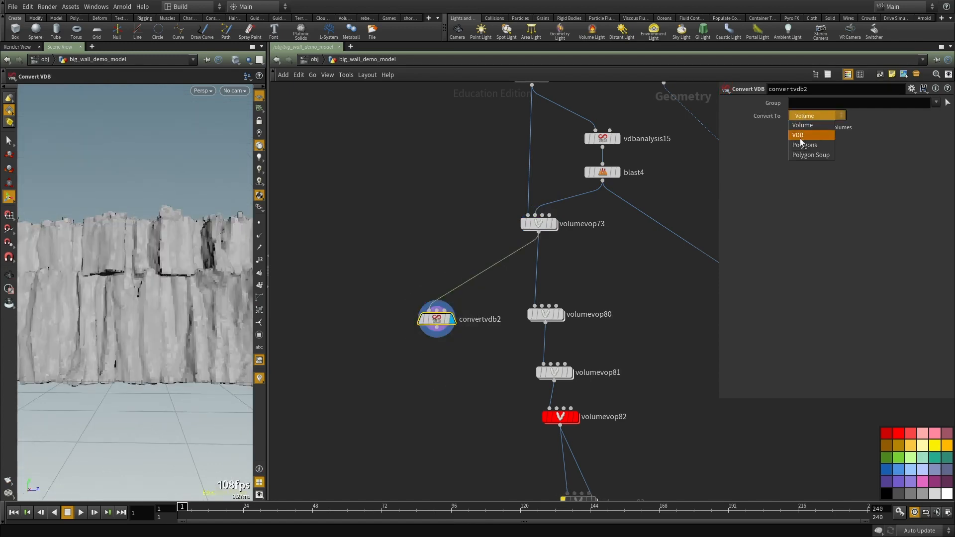
pyautogui.click(808, 135)
# Step: Widen the scene view and examine the polygon version of the rock wall
pyautogui.moveTo(125, 299); pyautogui.dragTo(183, 224)
pyautogui.keyDown('alt'); pyautogui.moveTo(183, 224); pyautogui.dragTo(189, 234, button='right'); pyautogui.keyUp('alt')
pyautogui.keyDown('alt'); pyautogui.moveTo(189, 234); pyautogui.dragTo(199, 189); pyautogui.keyUp('alt')
pyautogui.moveTo(269, 163); pyautogui.dragTo(433, 169)
pyautogui.keyDown('alt'); pyautogui.moveTo(224, 268); pyautogui.dragTo(240, 219); pyautogui.keyUp('alt')
pyautogui.scroll(-1, 582, 199)
pyautogui.scroll(1, 571, 198)
pyautogui.scroll(-3, 192, 198)
# Step: Select volumevop73 and shift its ramp point toward the dark end so white covers most of the range
pyautogui.moveTo(559, 242); pyautogui.dragTo(662, 300)
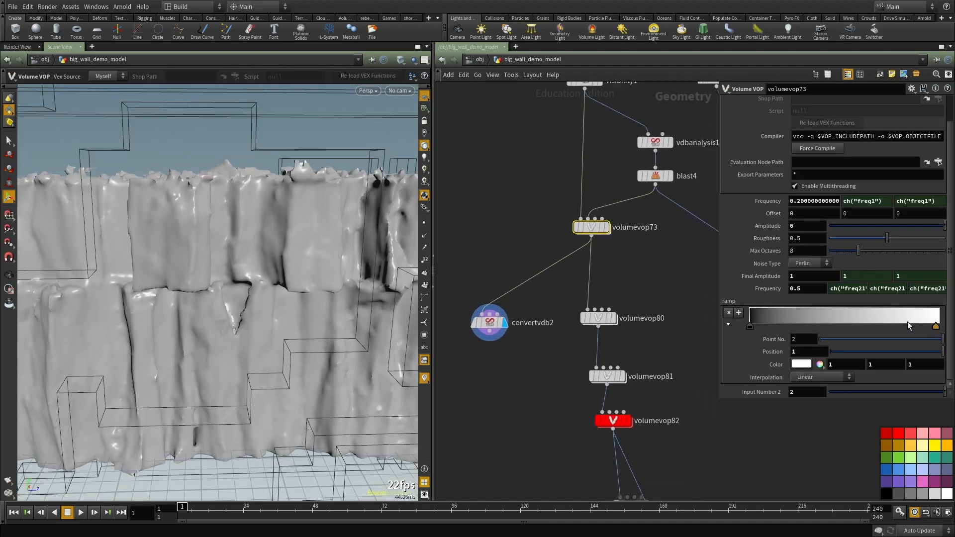
pyautogui.click(785, 319)
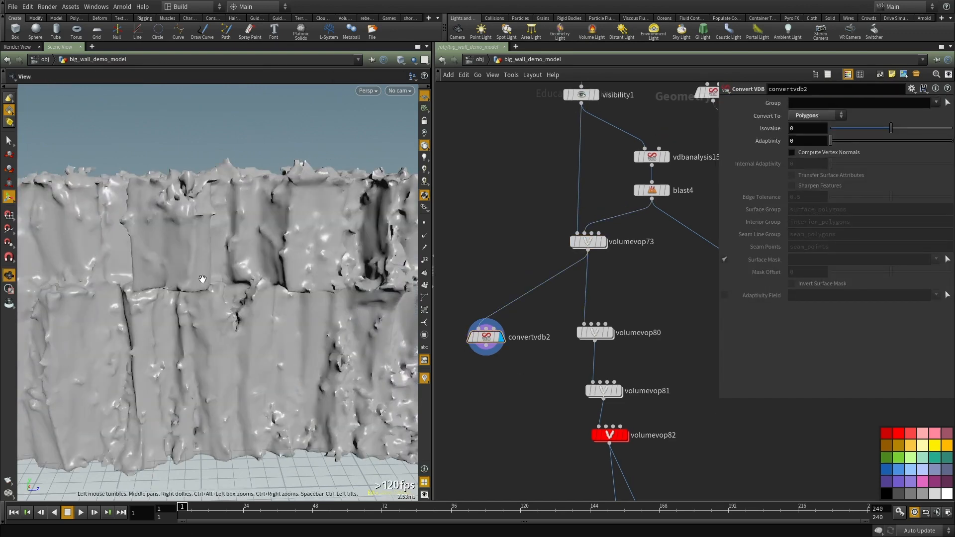
pyautogui.moveTo(150, 298)
pyautogui.mouseDown()
pyautogui.moveTo(163, 302)
pyautogui.moveTo(194, 354)
pyautogui.moveTo(154, 298)
pyautogui.moveTo(130, 348)
pyautogui.moveTo(149, 306)
pyautogui.mouseUp()
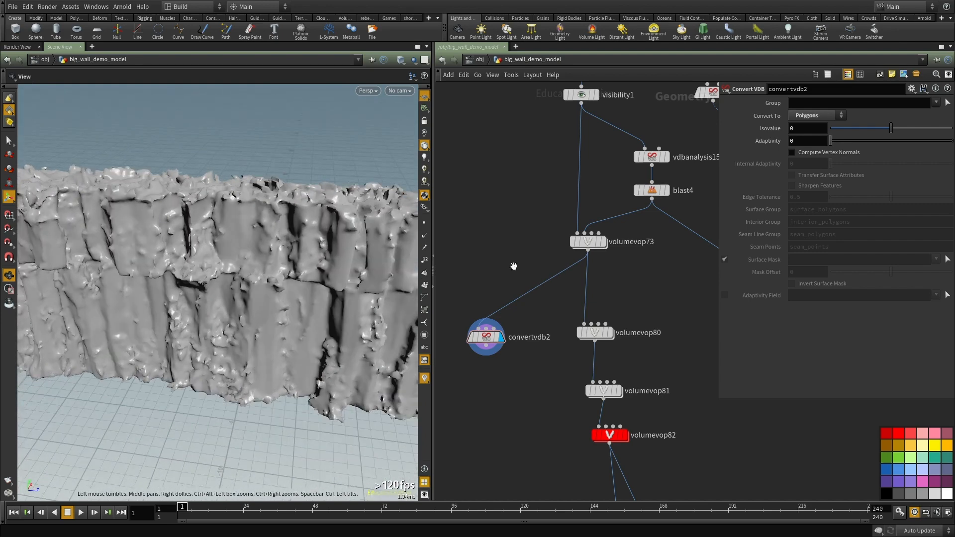
# Step: Open volumevop73 and move multiply3 down level with ramp1
pyautogui.scroll(-3, 499, 248)
pyautogui.scroll(3, 538, 242)
pyautogui.doubleClick(539, 243)
pyautogui.moveTo(582, 369); pyautogui.dragTo(486, 333, button='middle')
pyautogui.moveTo(618, 240); pyautogui.dragTo(641, 310)
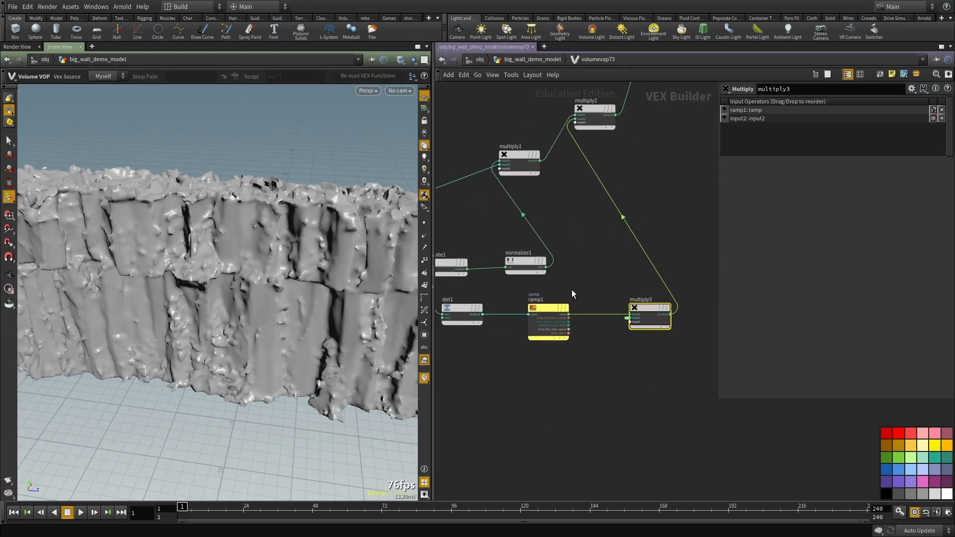
# Step: Set Vector 2 of the dot product to 0, 0, 1 and return to the geometry network
pyautogui.moveTo(450, 329); pyautogui.dragTo(572, 303, button='middle')
pyautogui.scroll(2, 573, 304)
pyautogui.click(597, 279)
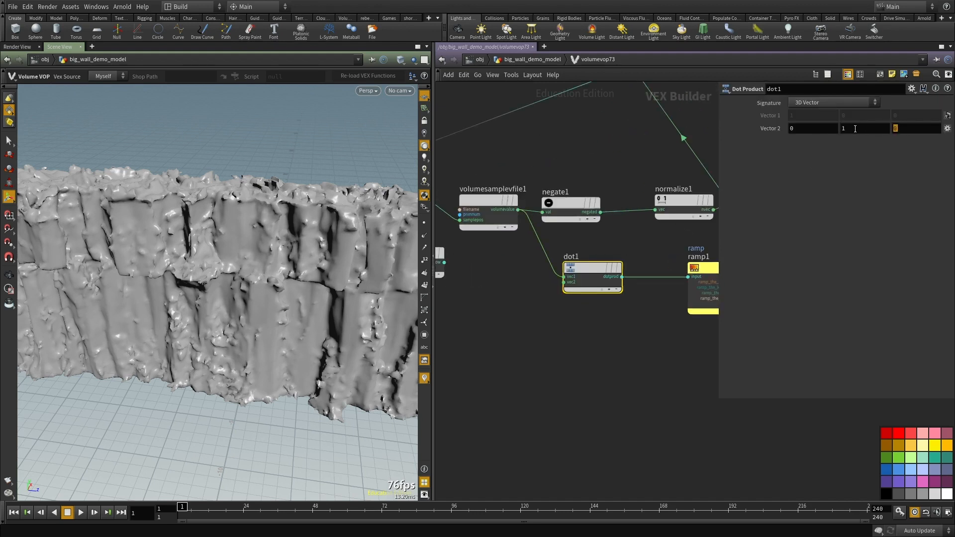
pyautogui.moveTo(596, 382); pyautogui.dragTo(577, 354, button='middle')
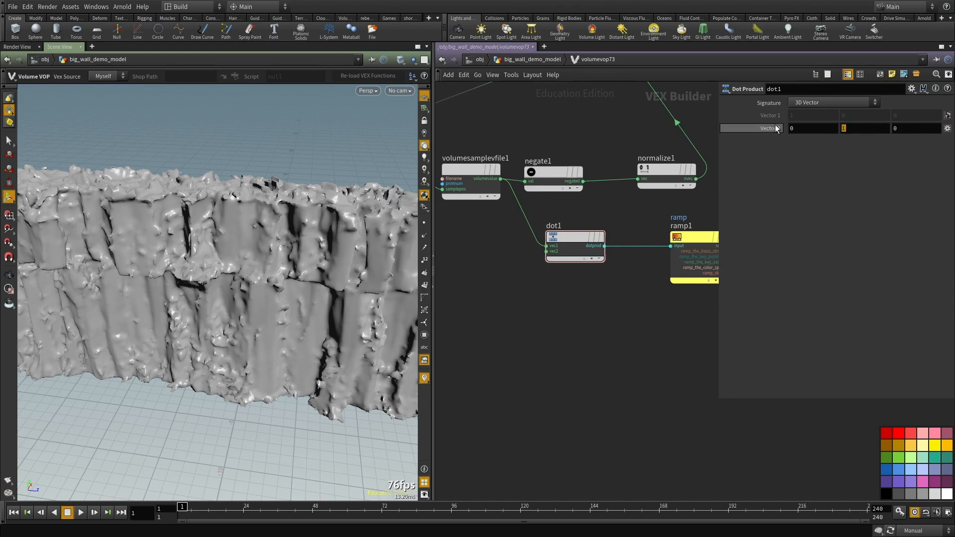
pyautogui.press('u')
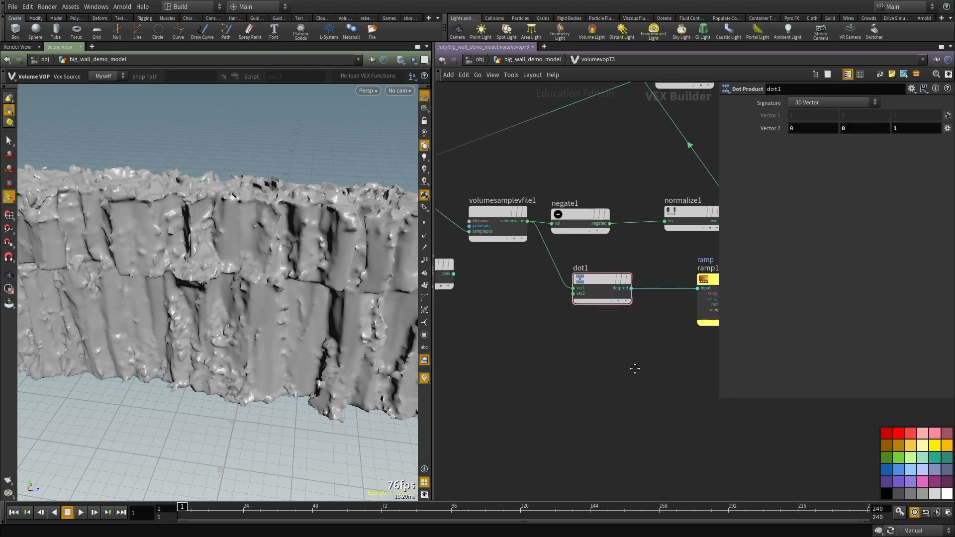
# Step: Select convertvdb2 and examine from several angles where the noise displaces the rock wall
pyautogui.click(533, 297)
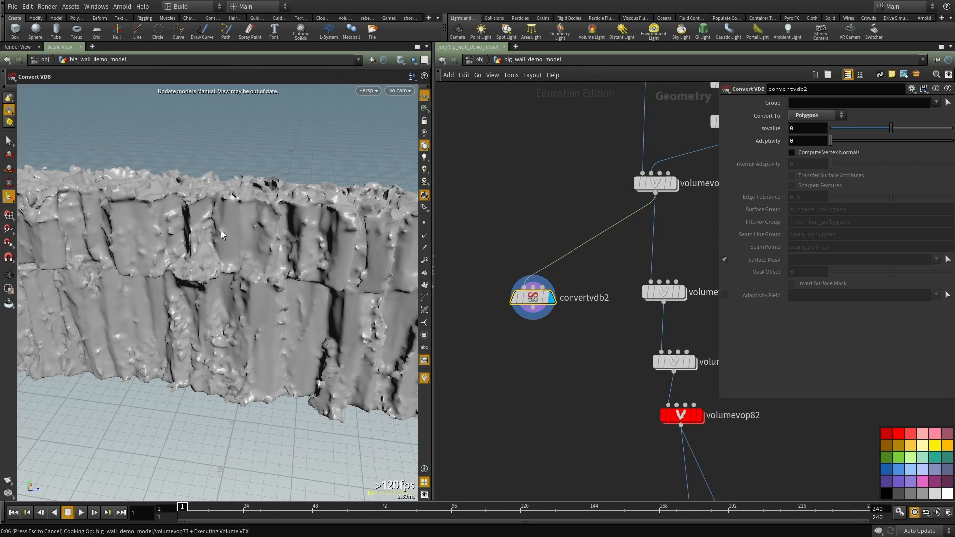
pyautogui.keyDown('alt'); pyautogui.moveTo(246, 287); pyautogui.dragTo(192, 297); pyautogui.keyUp('alt')
pyautogui.keyDown('alt'); pyautogui.moveTo(192, 297); pyautogui.dragTo(265, 276, button='right'); pyautogui.keyUp('alt')
pyautogui.keyDown('alt'); pyautogui.moveTo(266, 276); pyautogui.dragTo(252, 283); pyautogui.keyUp('alt')
pyautogui.keyDown('alt'); pyautogui.moveTo(252, 283); pyautogui.dragTo(207, 286, button='right'); pyautogui.keyUp('alt')
pyautogui.keyDown('alt'); pyautogui.moveTo(207, 285); pyautogui.dragTo(85, 271); pyautogui.keyUp('alt')
pyautogui.keyDown('alt'); pyautogui.moveTo(85, 271); pyautogui.dragTo(249, 256, button='right'); pyautogui.keyUp('alt')
pyautogui.keyDown('alt'); pyautogui.moveTo(249, 255); pyautogui.dragTo(161, 157); pyautogui.keyUp('alt')
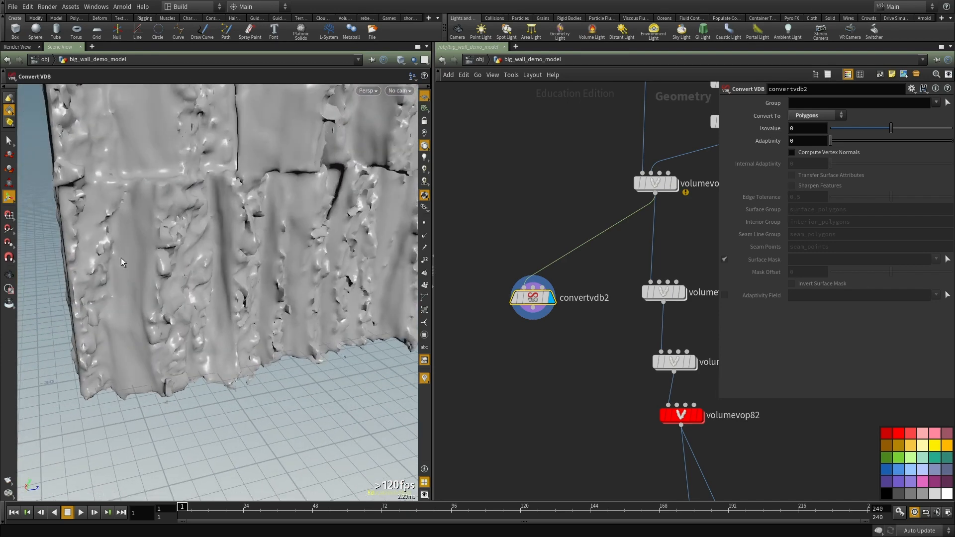
pyautogui.scroll(-4, 512, 363)
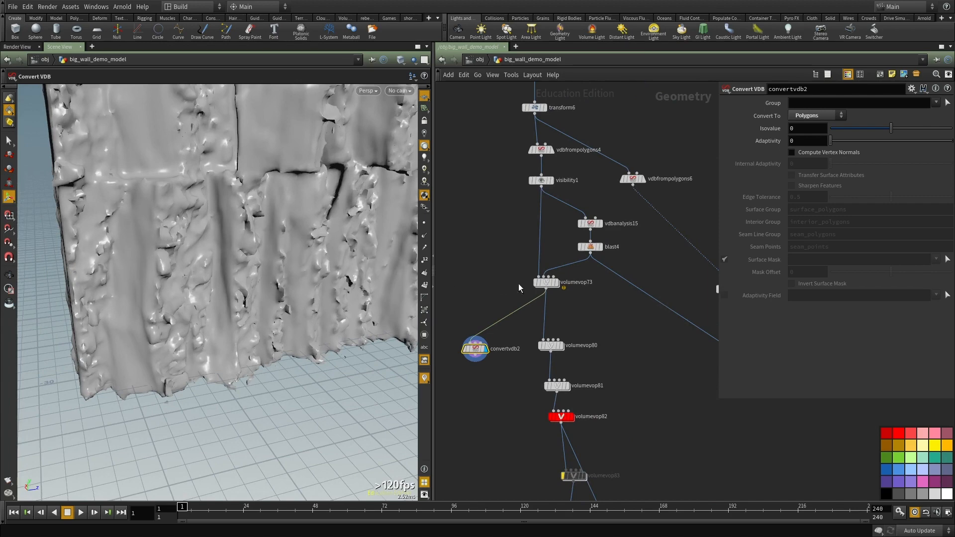
pyautogui.moveTo(518, 288); pyautogui.dragTo(584, 291, button='middle')
pyautogui.keyDown('alt'); pyautogui.moveTo(264, 251); pyautogui.dragTo(169, 264); pyautogui.keyUp('alt')
pyautogui.scroll(3, 545, 349)
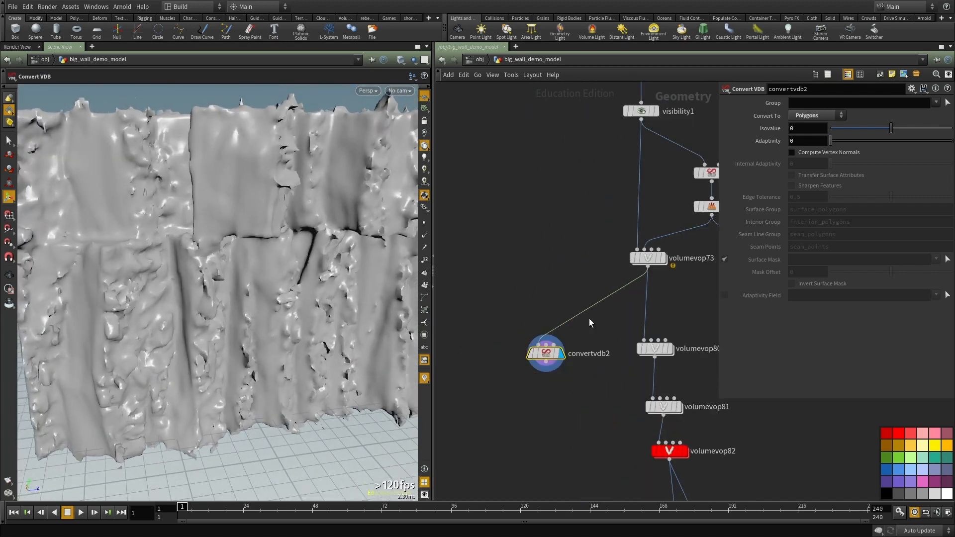
# Step: Review the displacement and slope mask nodes inside volumevop73, then return to the geometry network
pyautogui.scroll(2, 646, 254)
pyautogui.doubleClick(649, 259)
pyautogui.moveTo(585, 384); pyautogui.dragTo(499, 411, button='middle')
pyautogui.click(627, 351)
pyautogui.moveTo(591, 296); pyautogui.dragTo(623, 241, button='middle')
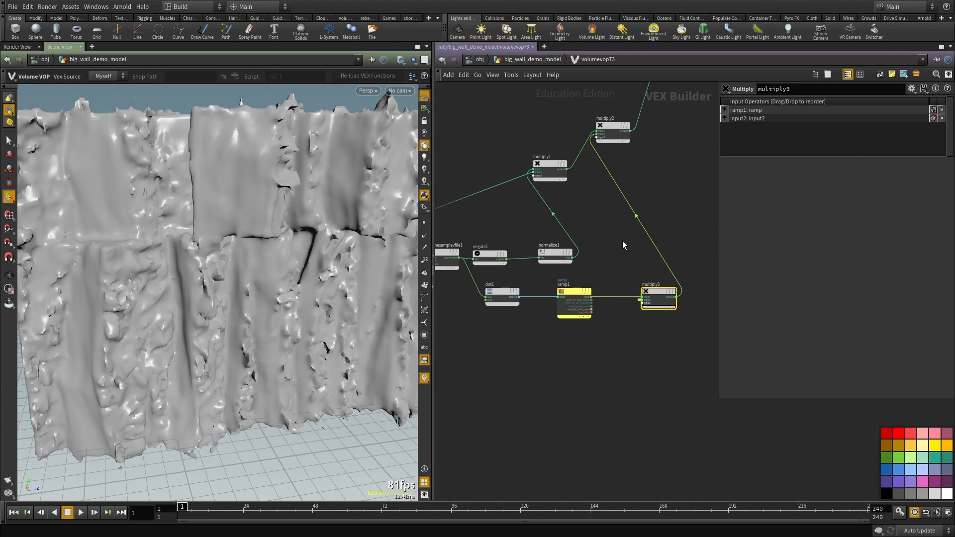
pyautogui.scroll(-3, 602, 258)
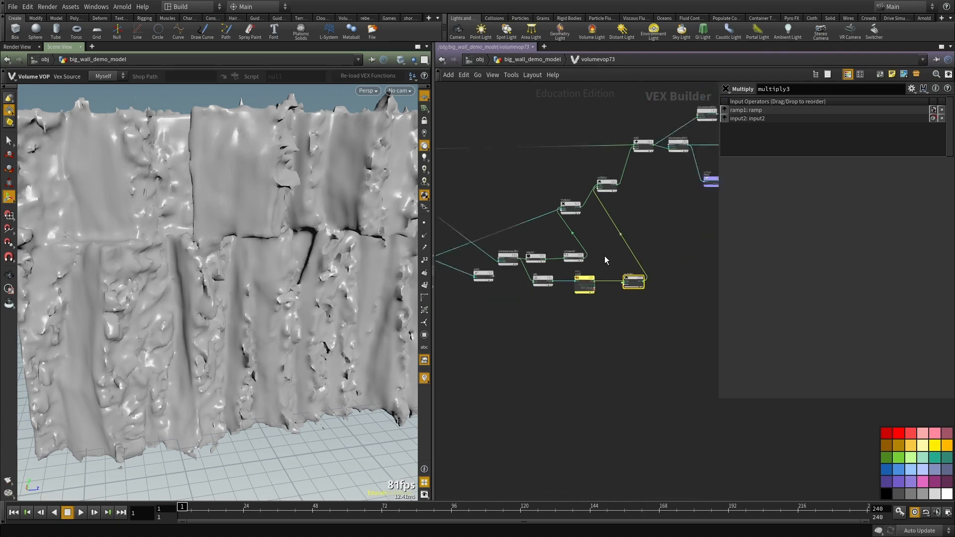
pyautogui.moveTo(508, 164); pyautogui.dragTo(521, 253, button='middle')
pyautogui.click(521, 262)
pyautogui.press('u')
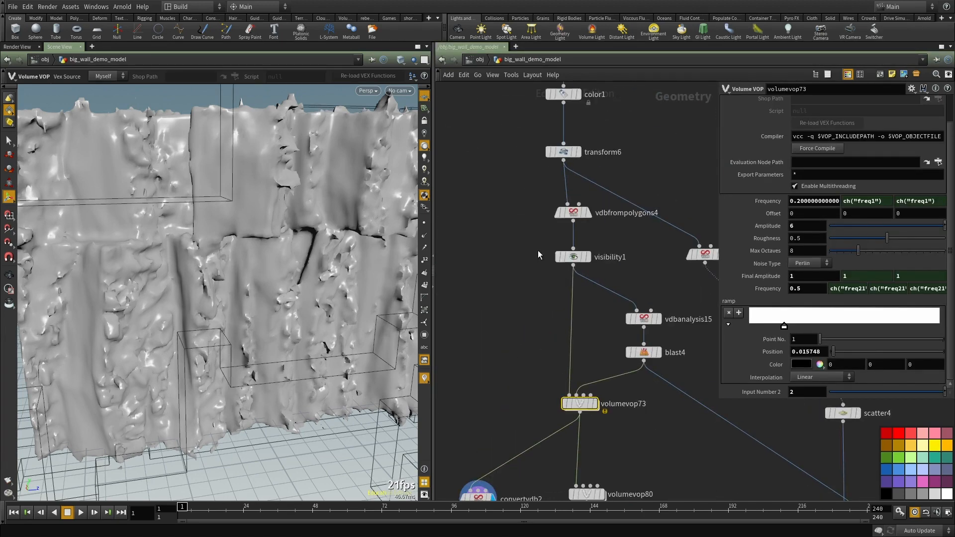
# Step: In vdbfrompolygons4, add one surface attribute using point.id with the VDB name id
pyautogui.click(574, 212)
pyautogui.click(846, 210)
pyautogui.click(856, 224)
pyautogui.click(846, 262)
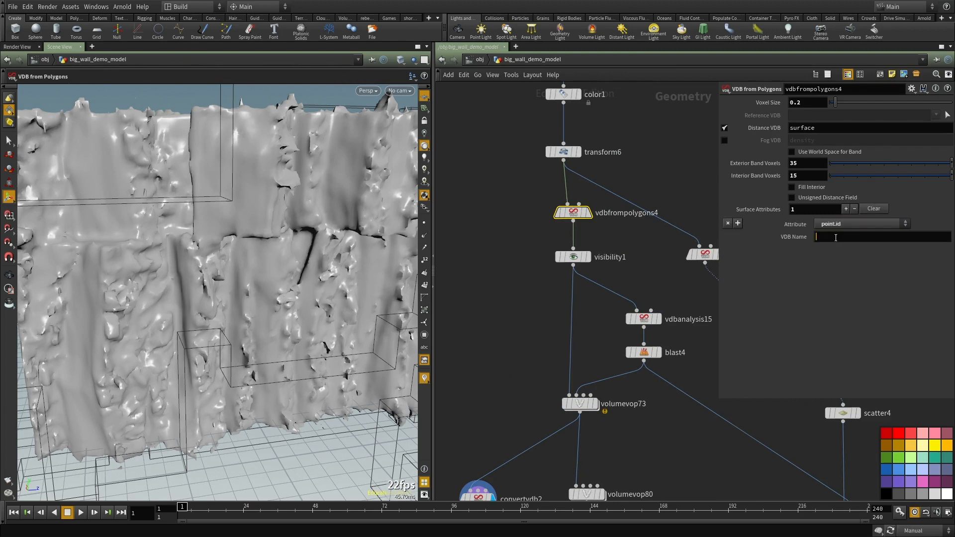
# Step: Open volumevop73's node network for editing
pyautogui.scroll(2, 480, 370)
pyautogui.moveTo(479, 369); pyautogui.dragTo(506, 242, button='middle')
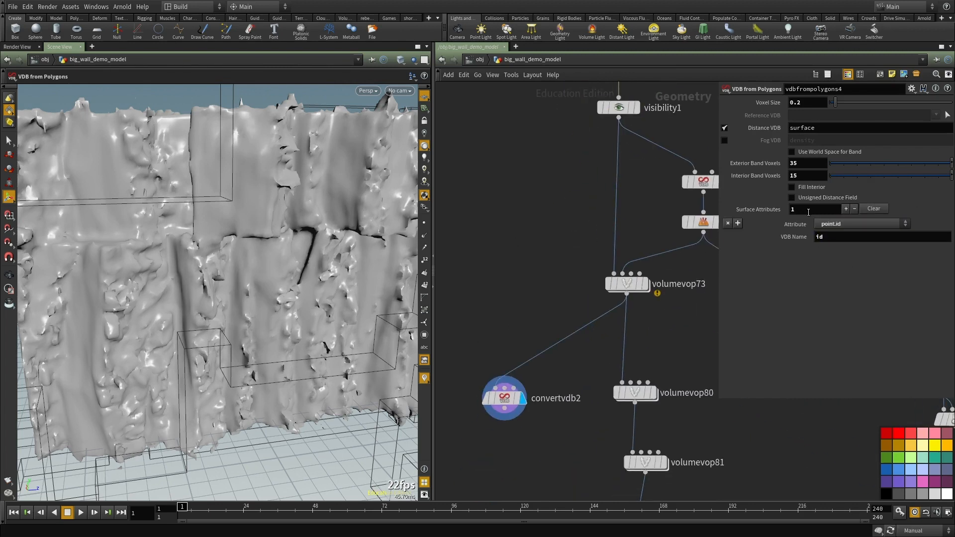
pyautogui.moveTo(636, 268); pyautogui.dragTo(646, 287, button='middle')
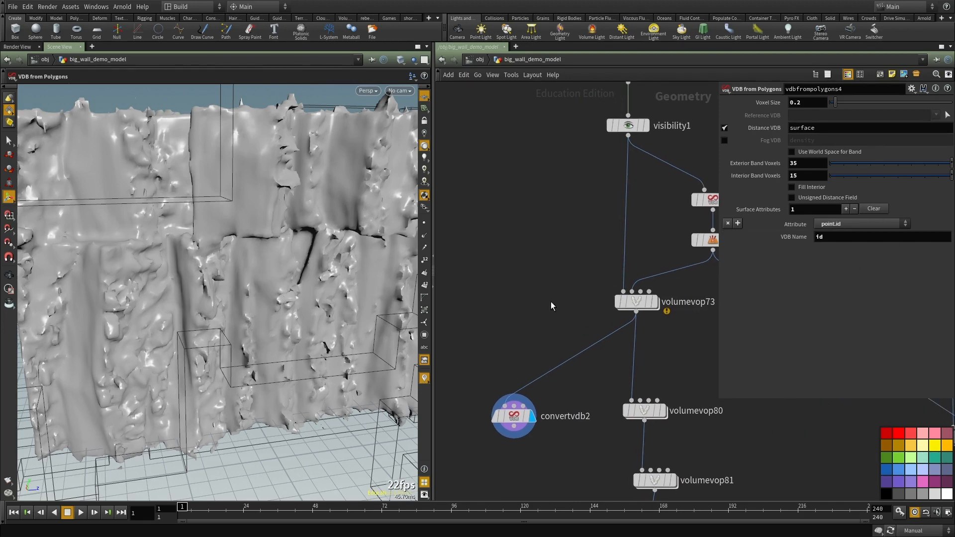
pyautogui.scroll(-2, 552, 306)
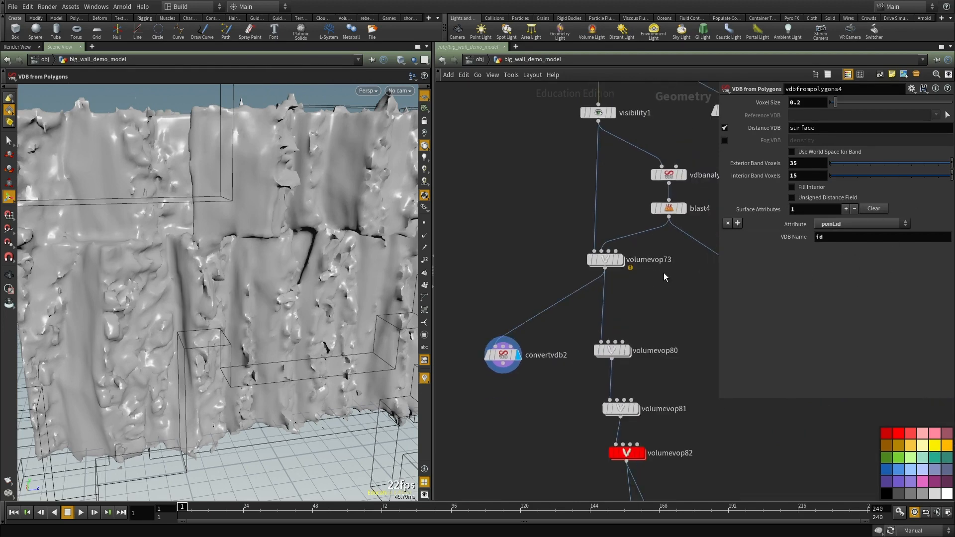
pyautogui.doubleClick(606, 265)
pyautogui.press('Tab')
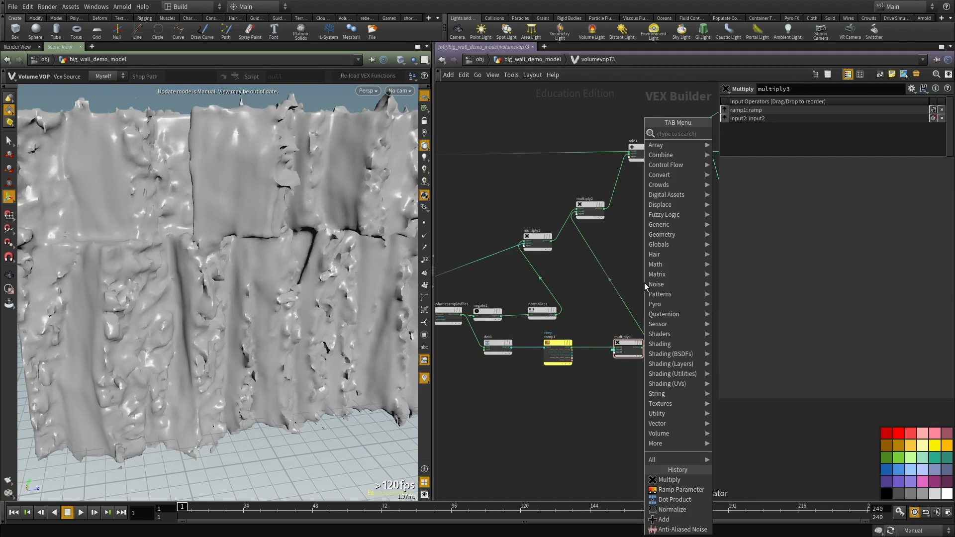
pyautogui.write('ra')
pyautogui.press('Escape')
# Step: Add a Bind node in empty space of the VOP network and name its attribute id
pyautogui.moveTo(652, 236); pyautogui.dragTo(638, 287, button='middle')
pyautogui.moveTo(617, 204); pyautogui.dragTo(671, 288, button='middle')
pyautogui.scroll(5, 573, 239)
pyautogui.scroll(-5, 620, 383)
pyautogui.press('Tab')
pyautogui.write('bin')
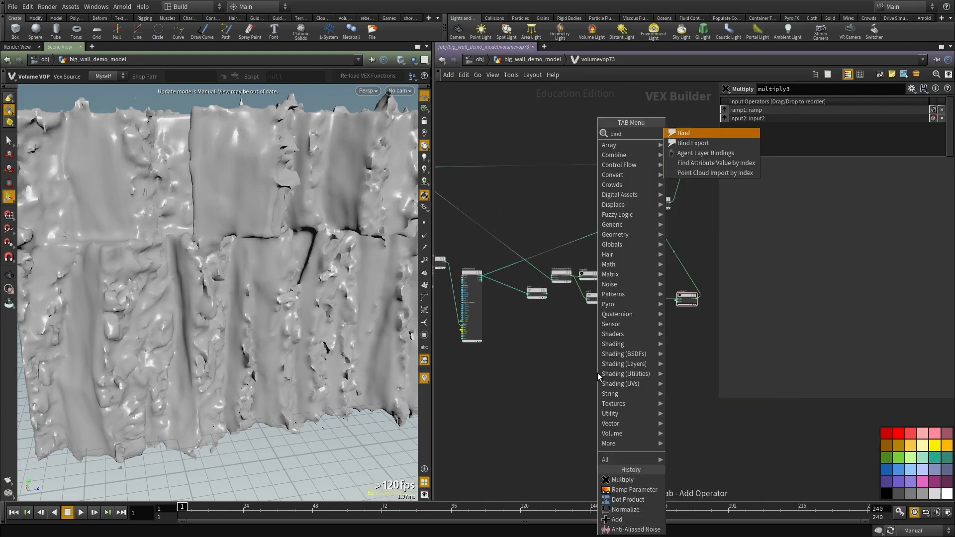
pyautogui.press('Return')
pyautogui.click(597, 374)
pyautogui.write('id')
pyautogui.press('Return')
# Step: Place the id bind node just below ramp1 and multiply3
pyautogui.scroll(2, 603, 322)
pyautogui.moveTo(602, 322); pyautogui.dragTo(716, 190, button='middle')
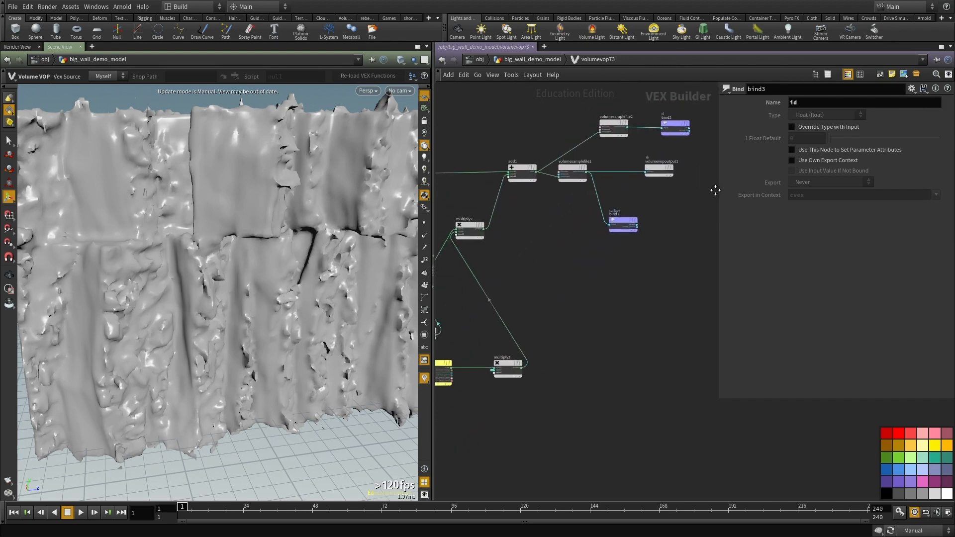
pyautogui.moveTo(577, 209); pyautogui.dragTo(613, 245, button='middle')
pyautogui.click(645, 167)
pyautogui.scroll(-3, 646, 168)
pyautogui.scroll(3, 554, 368)
pyautogui.click(498, 368)
pyautogui.scroll(2, 483, 369)
pyautogui.moveTo(520, 356); pyautogui.dragTo(660, 273)
pyautogui.moveTo(651, 349); pyautogui.dragTo(579, 407, button='middle')
# Step: Add a Random node next to the id bind node and wire the bind's id output into its position input
pyautogui.click(667, 352)
pyautogui.press('Tab')
pyautogui.write('ran')
pyautogui.press('Return')
pyautogui.click(667, 352)
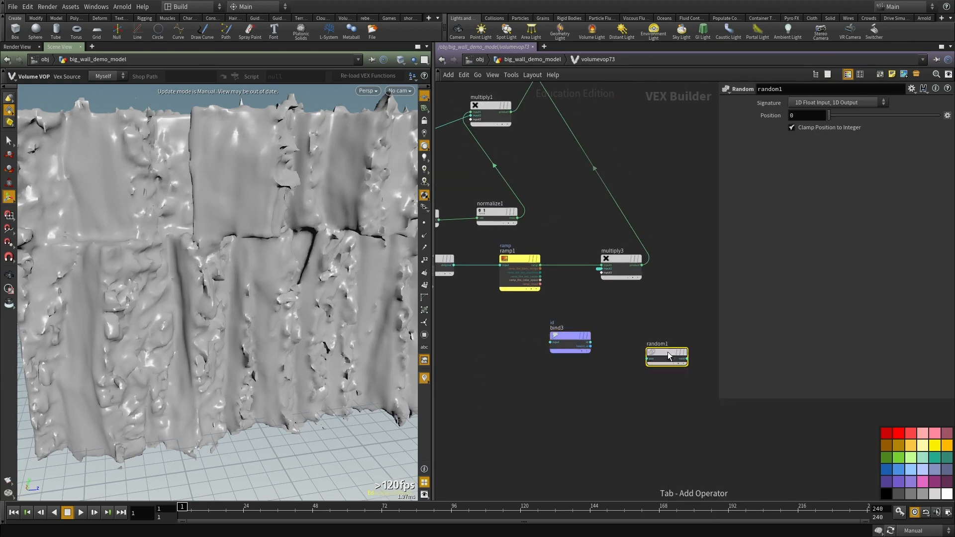
pyautogui.click(591, 346)
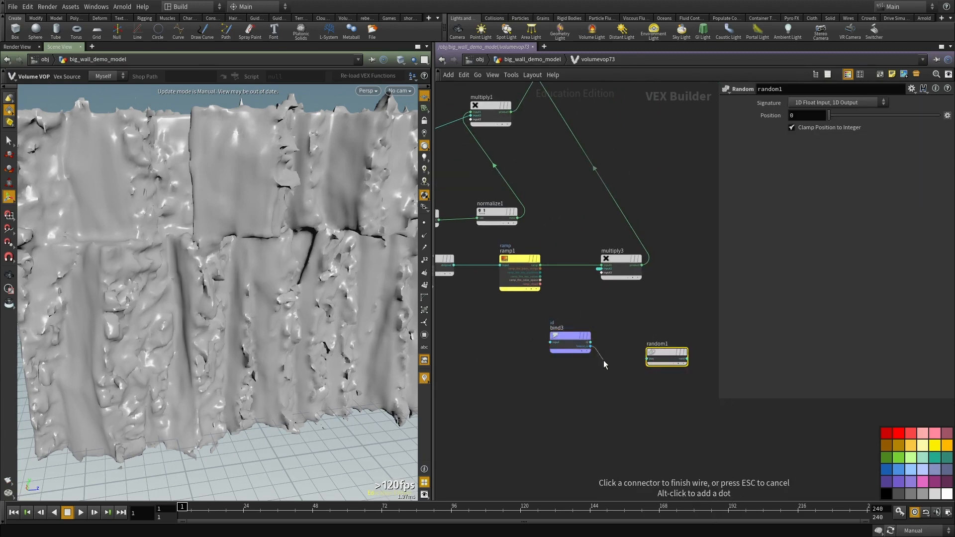
pyautogui.scroll(2, 604, 360)
pyautogui.click(669, 358)
# Step: Wire the random node's output into multiply3's third input and return to the geometry network
pyautogui.scroll(-2, 588, 376)
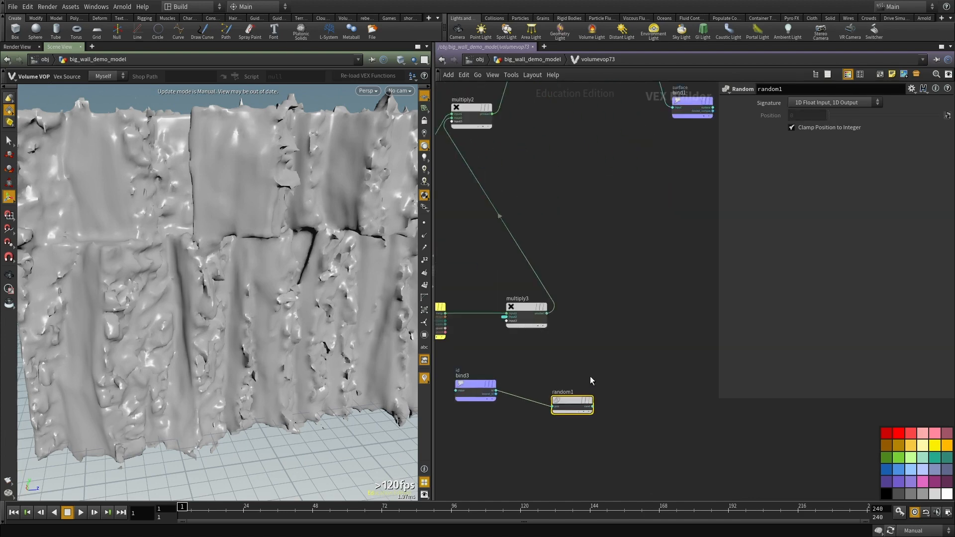
pyautogui.scroll(2, 589, 376)
pyautogui.click(631, 404)
pyautogui.click(508, 281)
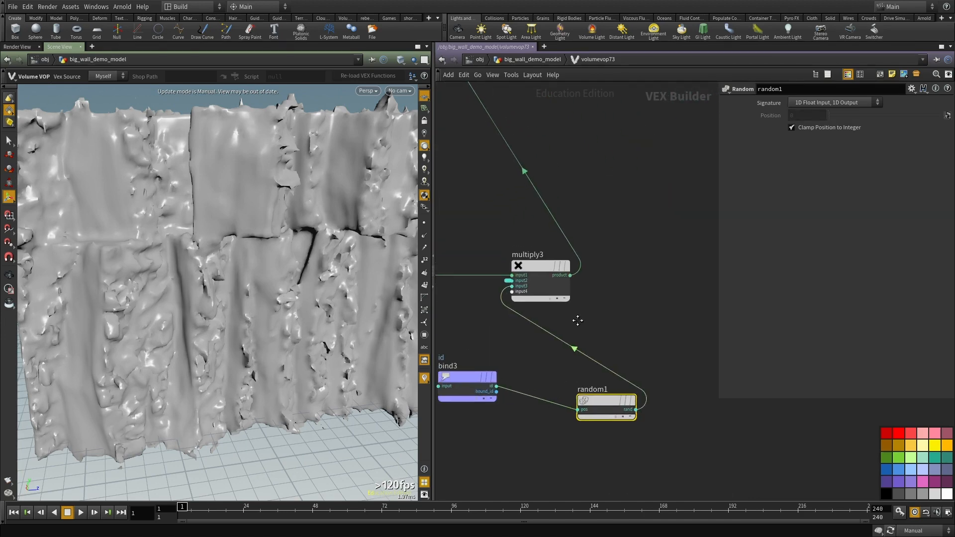
pyautogui.press('u')
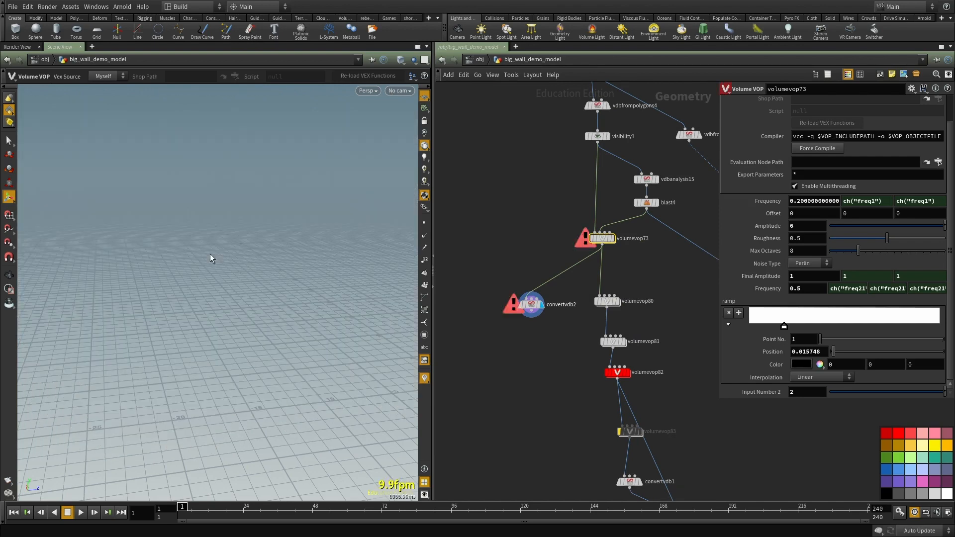
# Step: Review the wiring inside volumevop73, read the node's error information and check which volumes visibility1 carries
pyautogui.scroll(2, 515, 325)
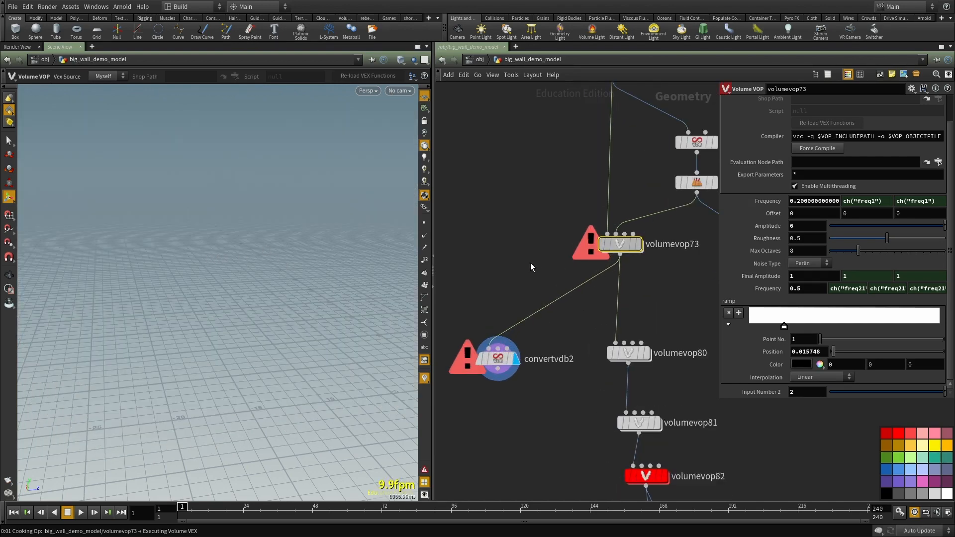
pyautogui.press('i')
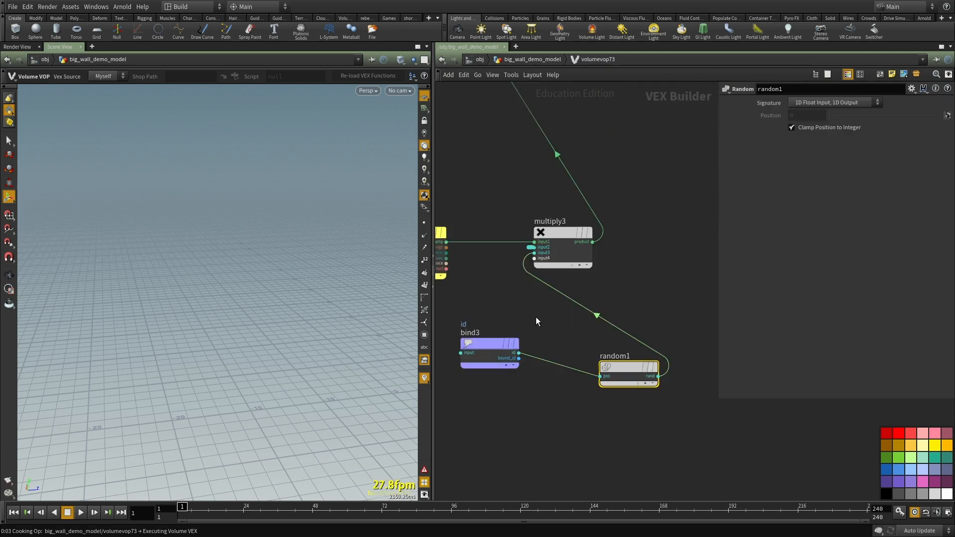
pyautogui.scroll(-3, 536, 317)
pyautogui.moveTo(536, 316); pyautogui.dragTo(539, 317, button='middle')
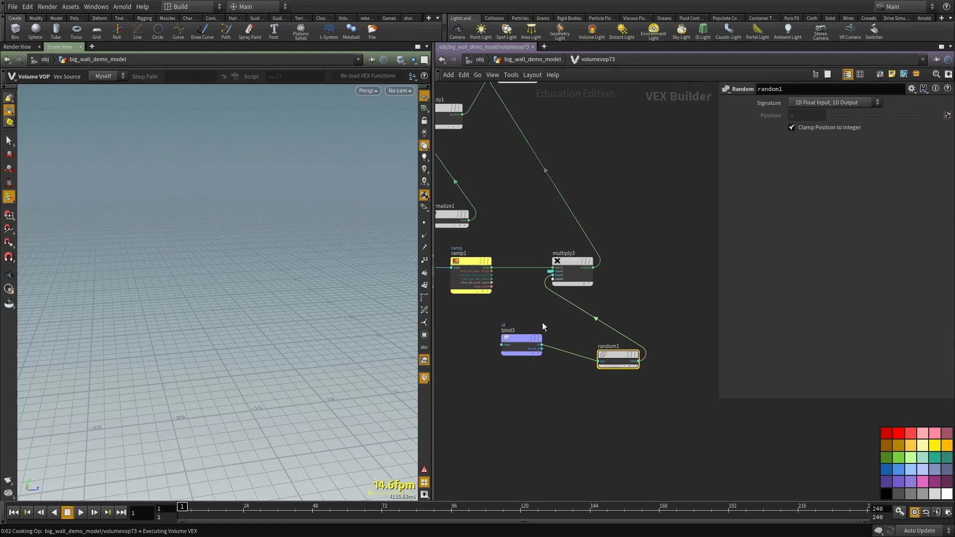
pyautogui.press('u')
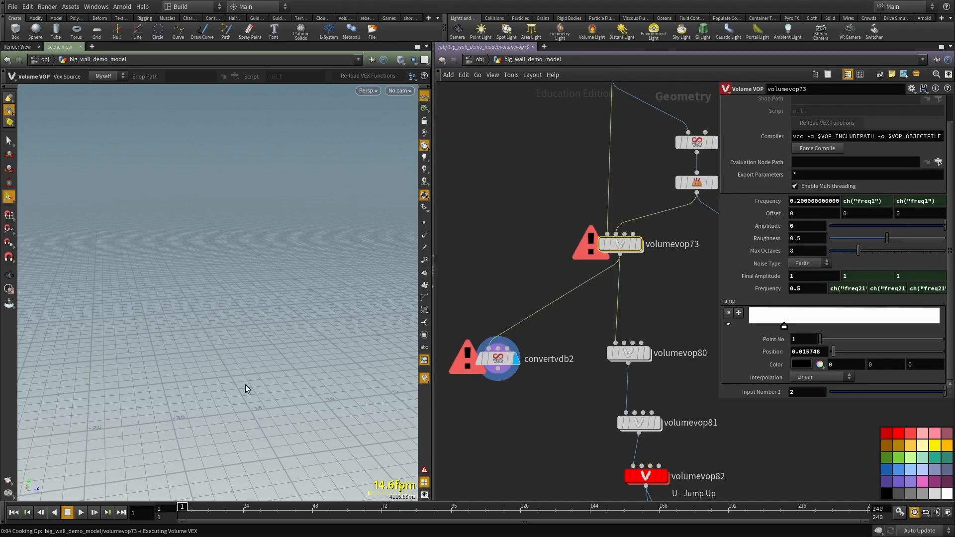
pyautogui.scroll(-2, 558, 338)
pyautogui.scroll(3, 587, 284)
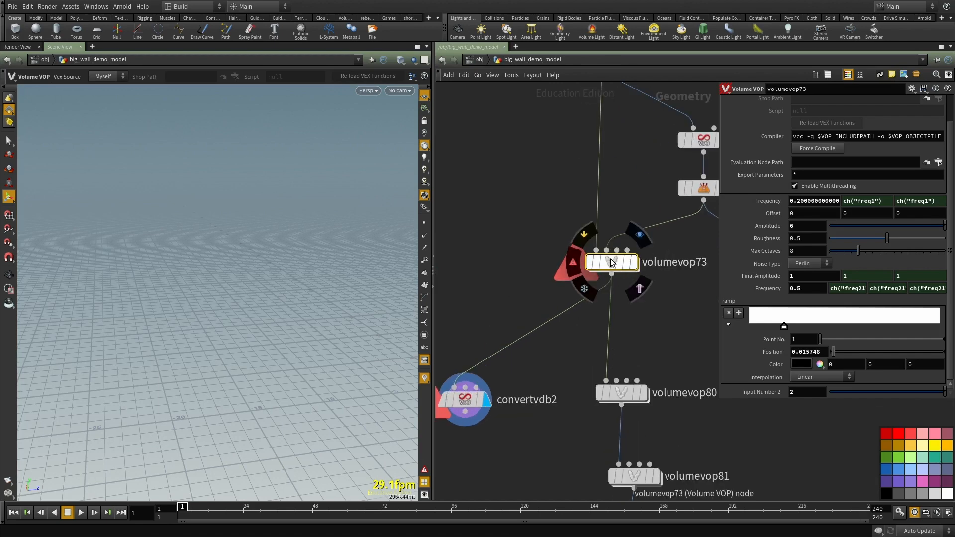
pyautogui.middleClick(611, 259)
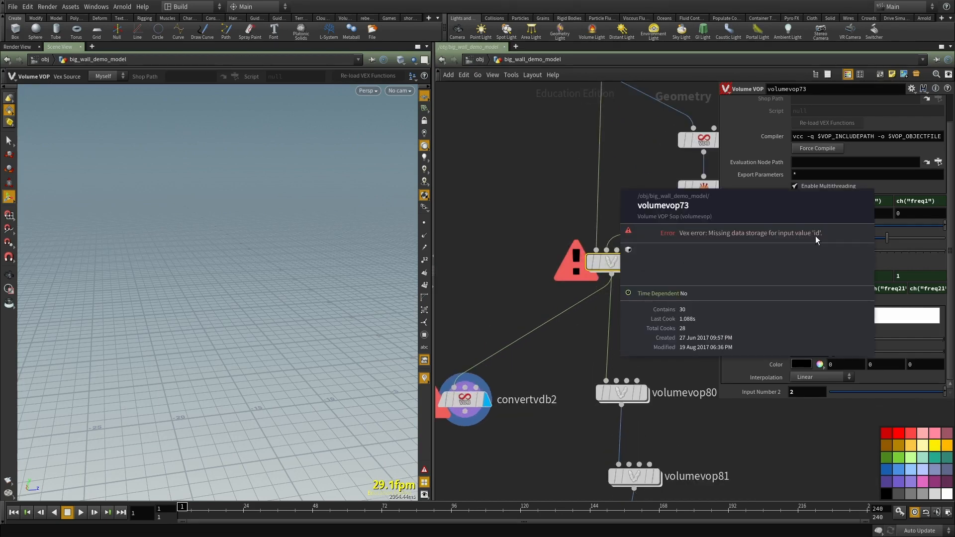
pyautogui.moveTo(502, 186); pyautogui.dragTo(421, 416, button='middle')
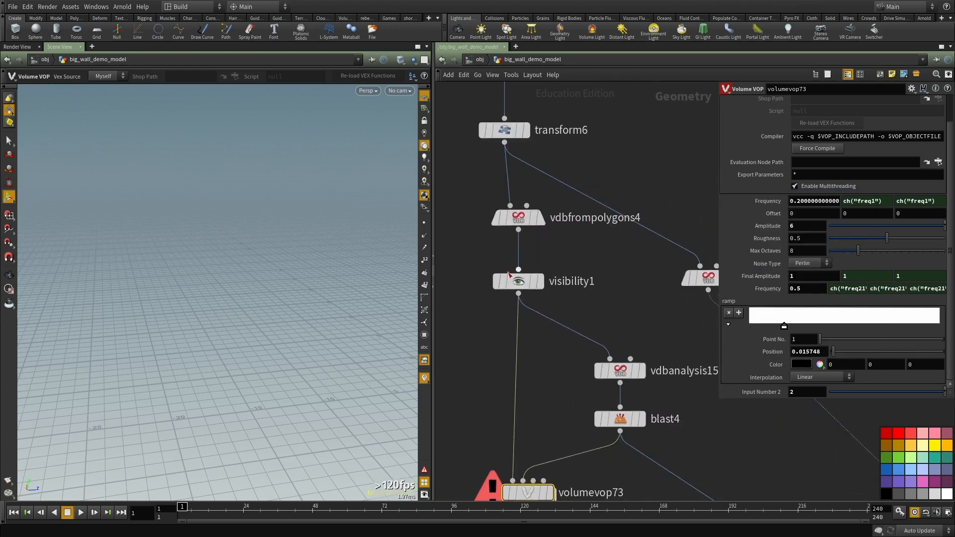
pyautogui.middleClick(527, 280)
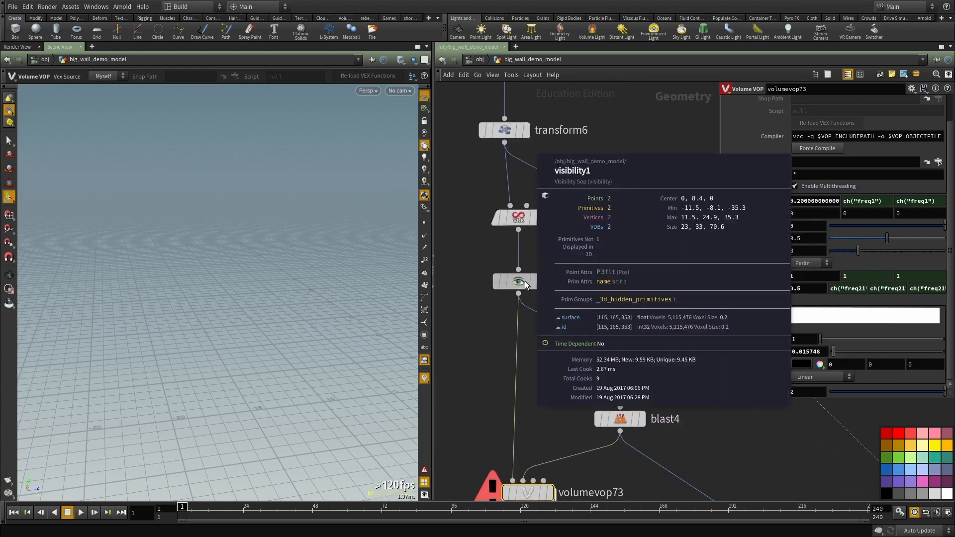
# Step: Go back inside volumevop73 and interrupt its cooking
pyautogui.moveTo(537, 383); pyautogui.dragTo(548, 264, button='middle')
pyautogui.moveTo(563, 308); pyautogui.dragTo(518, 402)
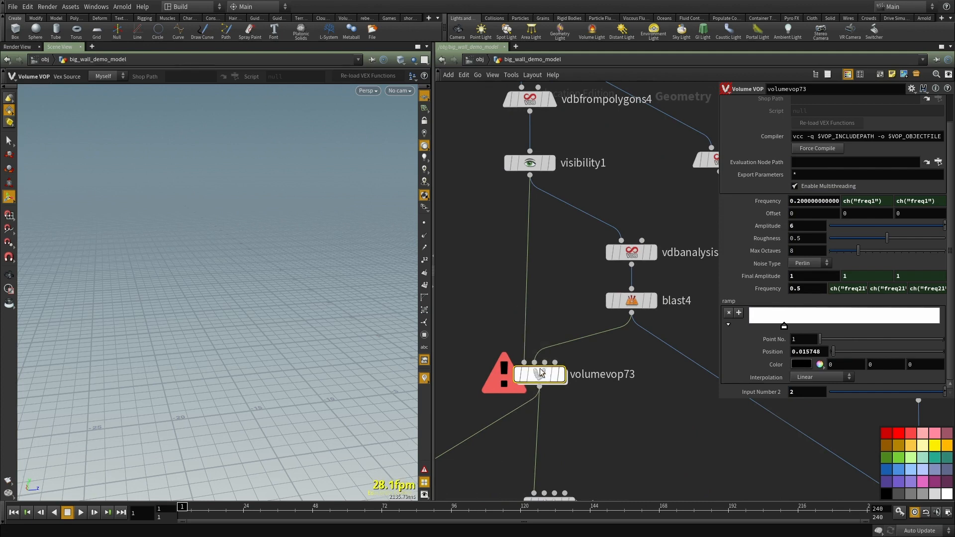
pyautogui.press('i')
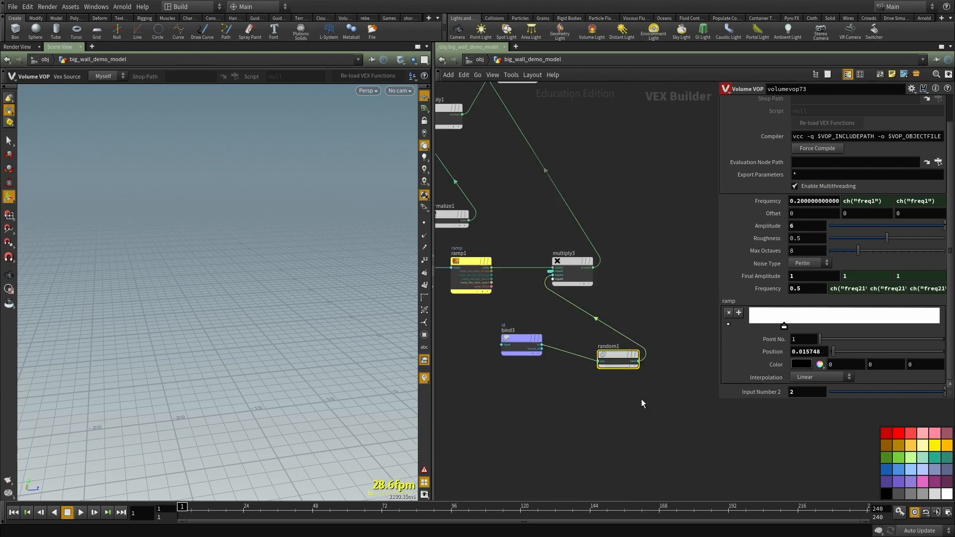
pyautogui.press('Escape')
pyautogui.moveTo(612, 417); pyautogui.dragTo(544, 382, button='right')
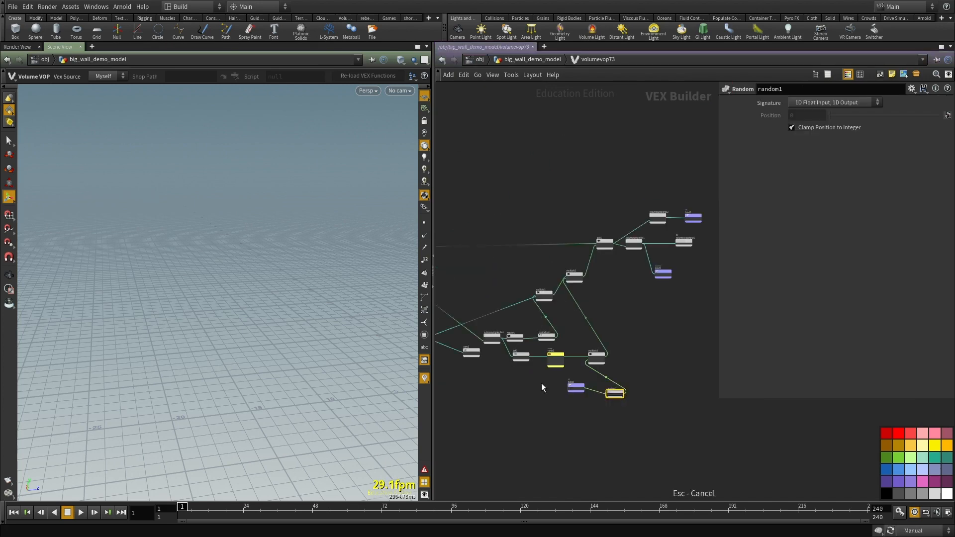
# Step: Add a Volume Sample node in the empty space below dot1
pyautogui.click(577, 386)
pyautogui.scroll(3, 602, 363)
pyautogui.press('Tab')
pyautogui.write('volume')
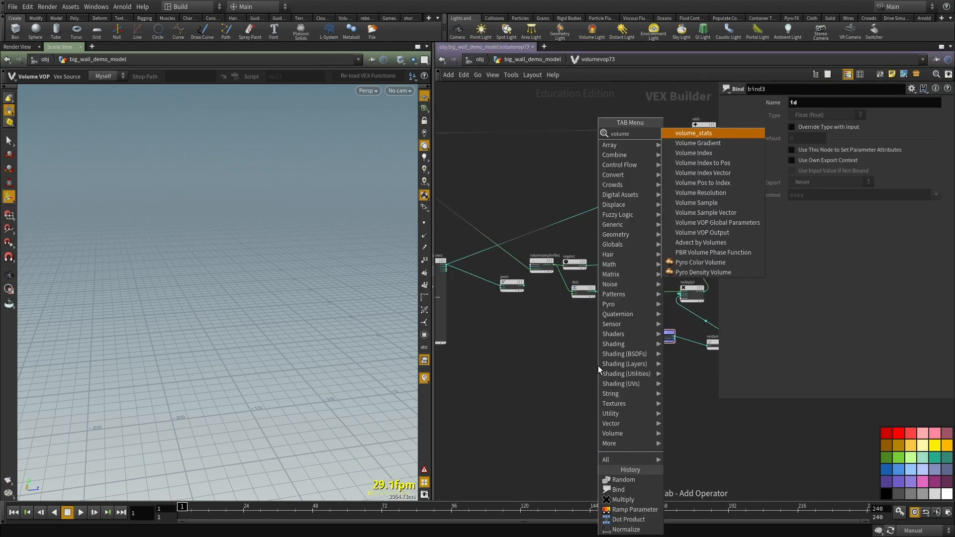
pyautogui.press('Down')
pyautogui.press('Down')
pyautogui.press('Down')
pyautogui.press('Down')
pyautogui.press('Down')
pyautogui.press('Down')
pyautogui.press('Down')
pyautogui.press('Down')
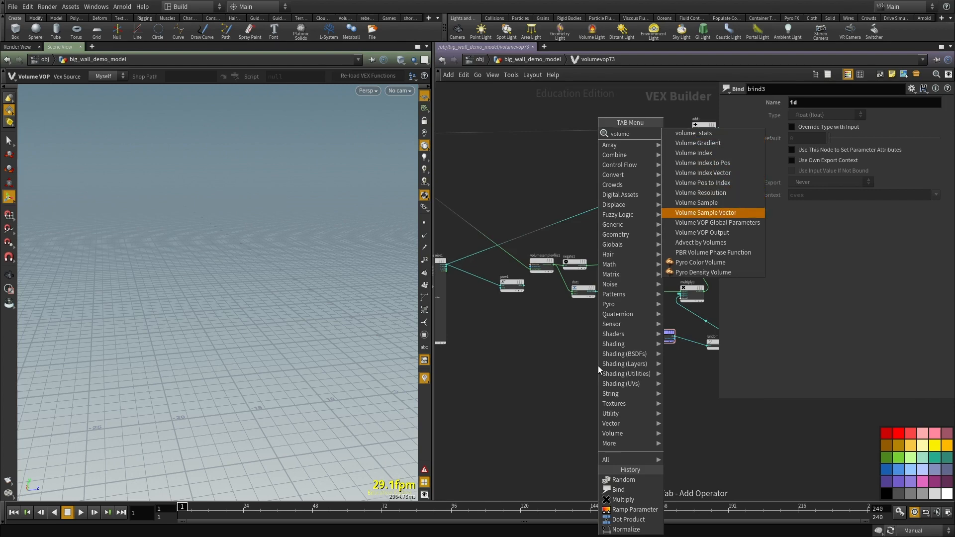
pyautogui.press('Up')
pyautogui.press('Return')
pyautogui.click(598, 365)
pyautogui.scroll(5, 575, 368)
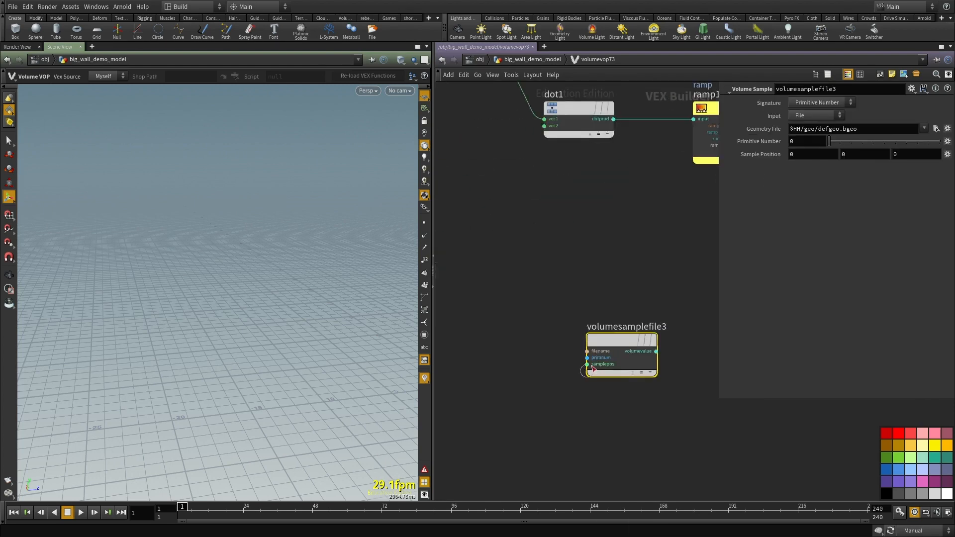
# Step: Wire the P output of volumevopglobal1 into the sample position input of volumesamplefile3
pyautogui.click(588, 365)
pyautogui.scroll(-5, 599, 384)
pyautogui.scroll(5, 576, 240)
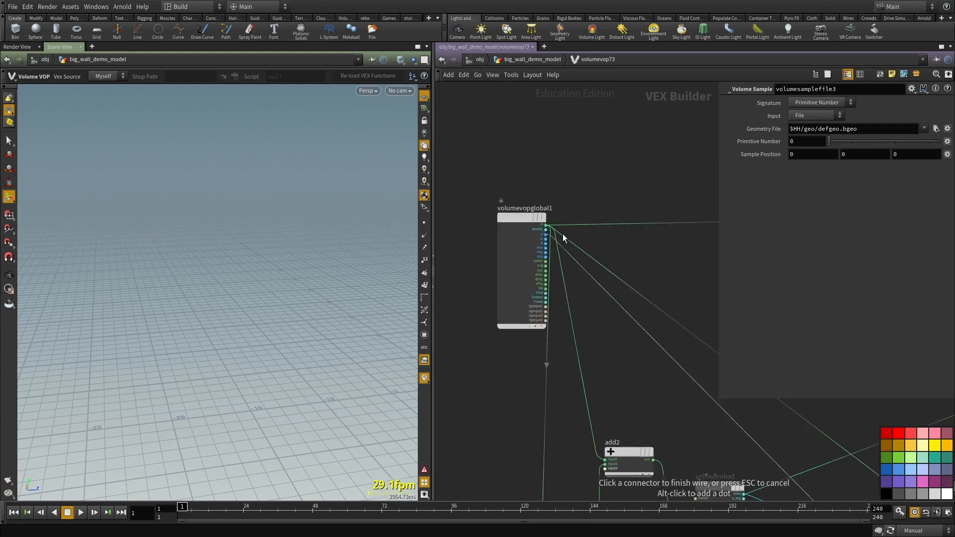
pyautogui.click(546, 225)
pyautogui.scroll(-5, 545, 224)
# Step: Set volumesamplefile3 to sample by primitive name from the first input, with the primitive name id
pyautogui.click(806, 103)
pyautogui.click(807, 112)
pyautogui.click(816, 122)
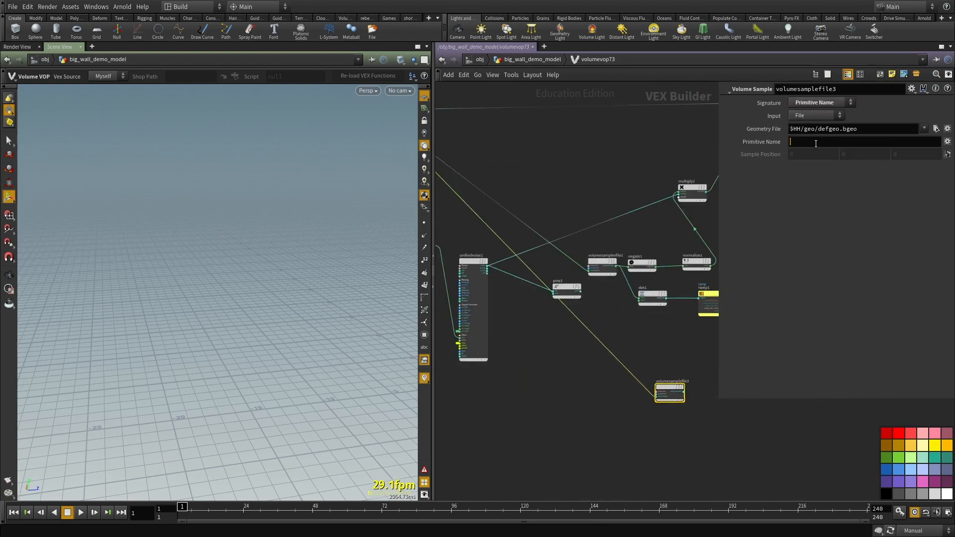
pyautogui.click(830, 117)
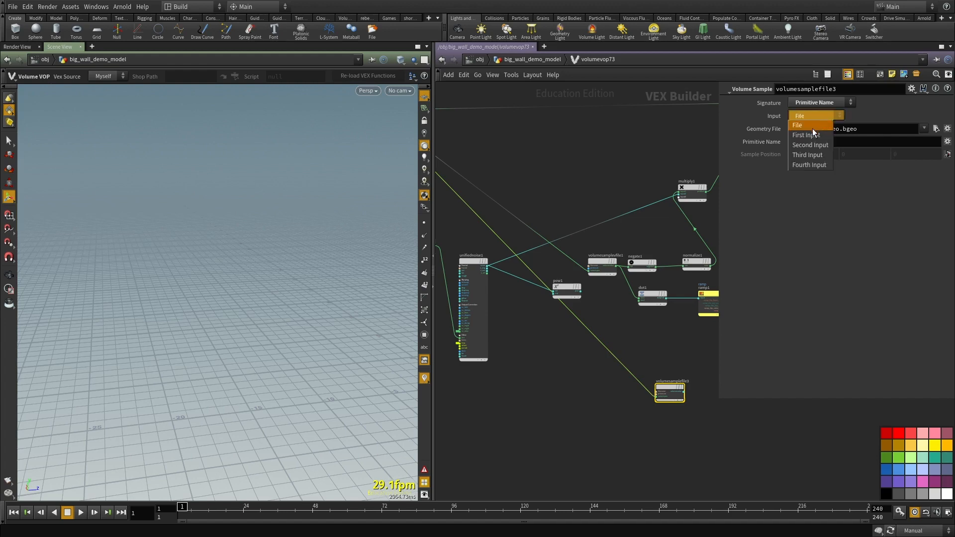
pyautogui.click(814, 126)
# Step: Wire volumesamplefile3's volume value into random1's position input and remove the id bind node
pyautogui.scroll(5, 572, 391)
pyautogui.click(491, 363)
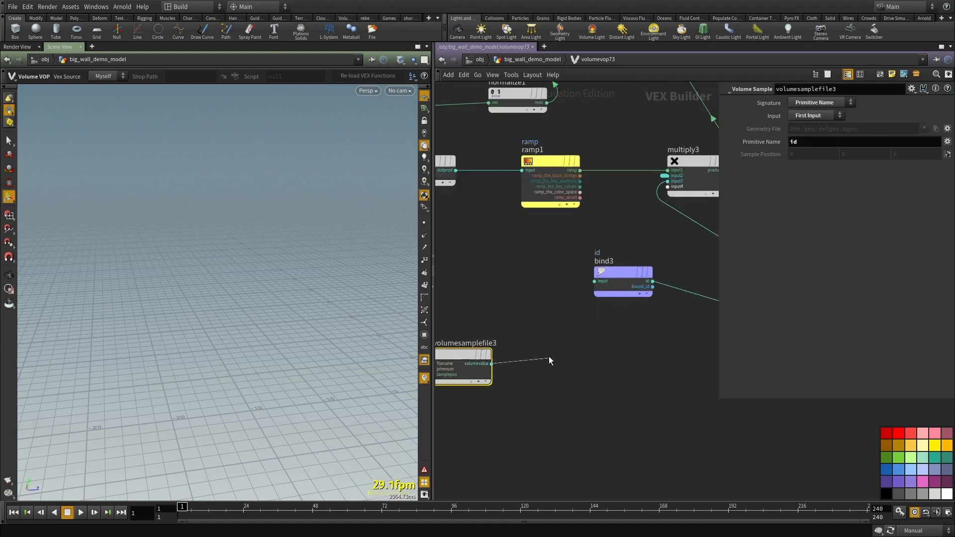
pyautogui.click(638, 316)
pyautogui.click(526, 273)
pyautogui.hotkey('ctrl', 'x')
# Step: Examine the volume sample and bind nodes at the output end of the network, including volumesamplefile2
pyautogui.scroll(-3, 551, 282)
pyautogui.moveTo(518, 248); pyautogui.dragTo(462, 408, button='middle')
pyautogui.moveTo(583, 318); pyautogui.dragTo(416, 422, button='middle')
pyautogui.moveTo(437, 133); pyautogui.dragTo(533, 137, button='middle')
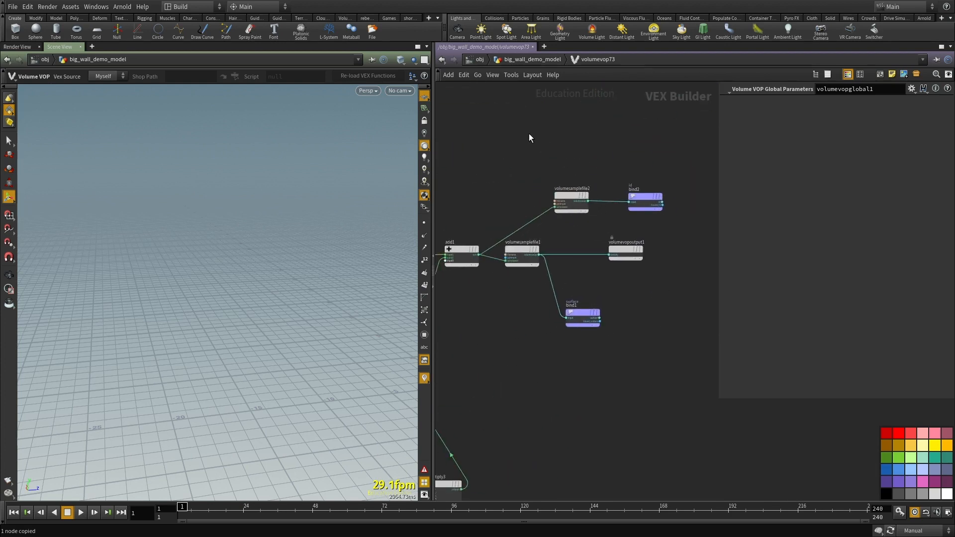
pyautogui.moveTo(589, 230); pyautogui.dragTo(555, 264, button='middle')
pyautogui.click(538, 236)
pyautogui.moveTo(531, 179); pyautogui.dragTo(584, 127, button='middle')
pyautogui.scroll(-2, 526, 306)
pyautogui.moveTo(526, 307); pyautogui.dragTo(586, 235, button='middle')
pyautogui.moveTo(566, 279); pyautogui.dragTo(606, 214, button='middle')
pyautogui.scroll(1, 606, 214)
pyautogui.scroll(1, 606, 390)
# Step: Move volumesamplefile3 beside random1, just below ramp1
pyautogui.moveTo(606, 390); pyautogui.dragTo(544, 392)
pyautogui.moveTo(445, 393); pyautogui.dragTo(620, 294, button='middle')
pyautogui.moveTo(564, 342); pyautogui.dragTo(566, 301)
pyautogui.moveTo(662, 359); pyautogui.dragTo(575, 363, button='middle')
pyautogui.scroll(-2, 573, 383)
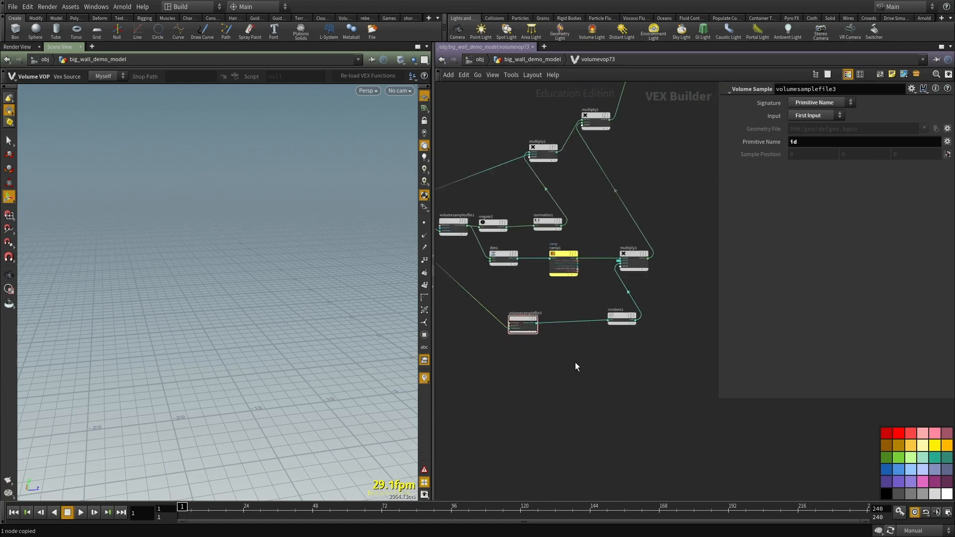
# Step: Return to the geometry network, recheck visibility1's volume information and display volumevop73
pyautogui.press('u')
pyautogui.moveTo(551, 294); pyautogui.dragTo(560, 372, button='middle')
pyautogui.middleClick(536, 238)
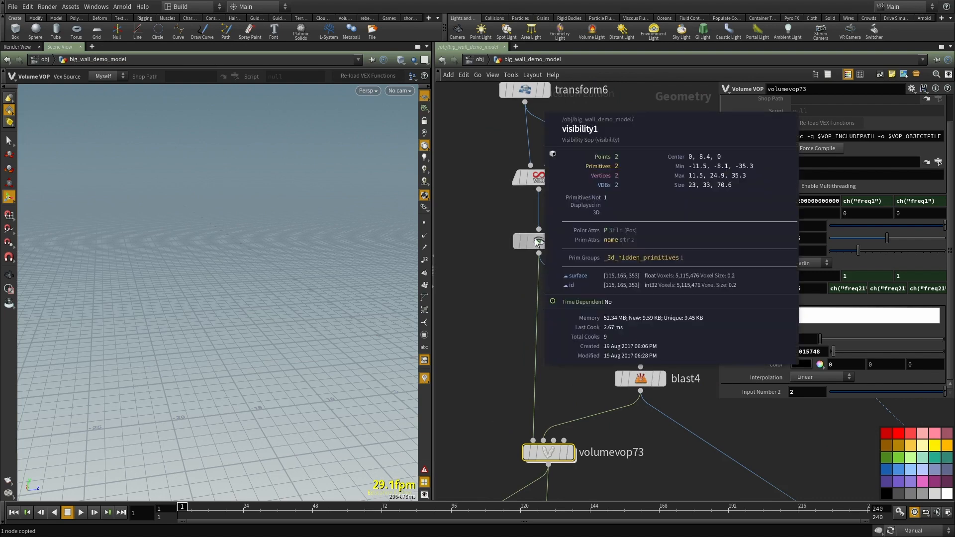
pyautogui.moveTo(587, 343); pyautogui.dragTo(597, 207, button='middle')
pyautogui.scroll(2, 585, 318)
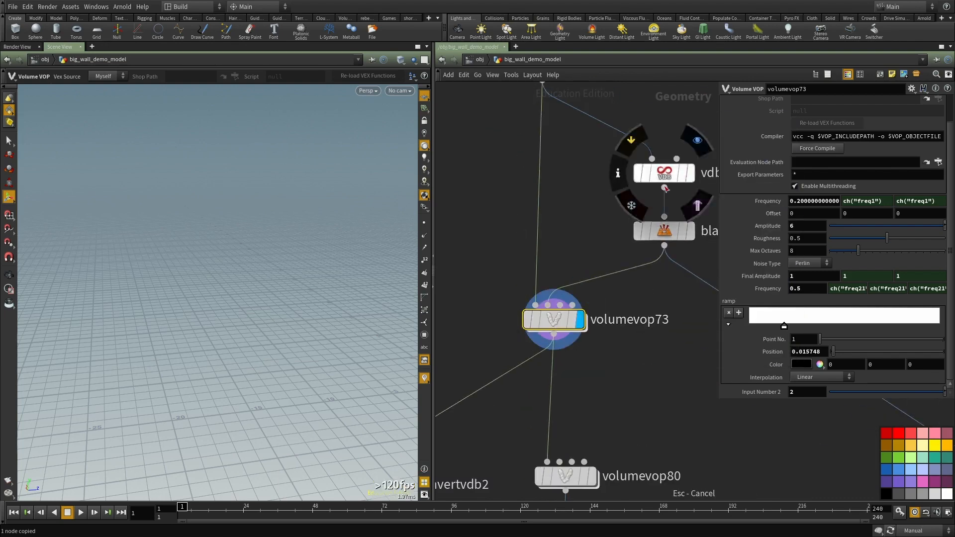
# Step: Set vdbanalysis15's output name to Keep Incoming VDB Names
pyautogui.moveTo(680, 174); pyautogui.dragTo(568, 274, button='middle')
pyautogui.click(567, 273)
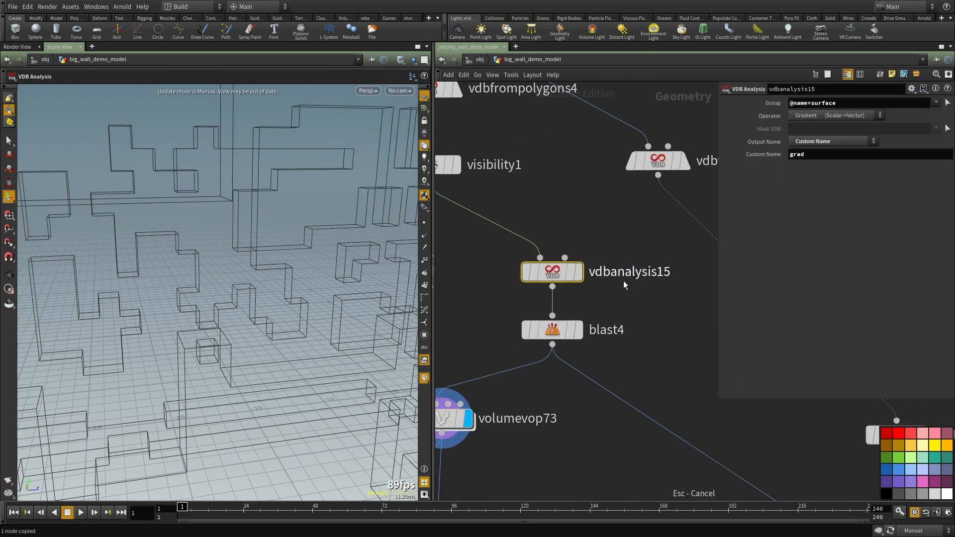
pyautogui.click(813, 143)
pyautogui.click(816, 151)
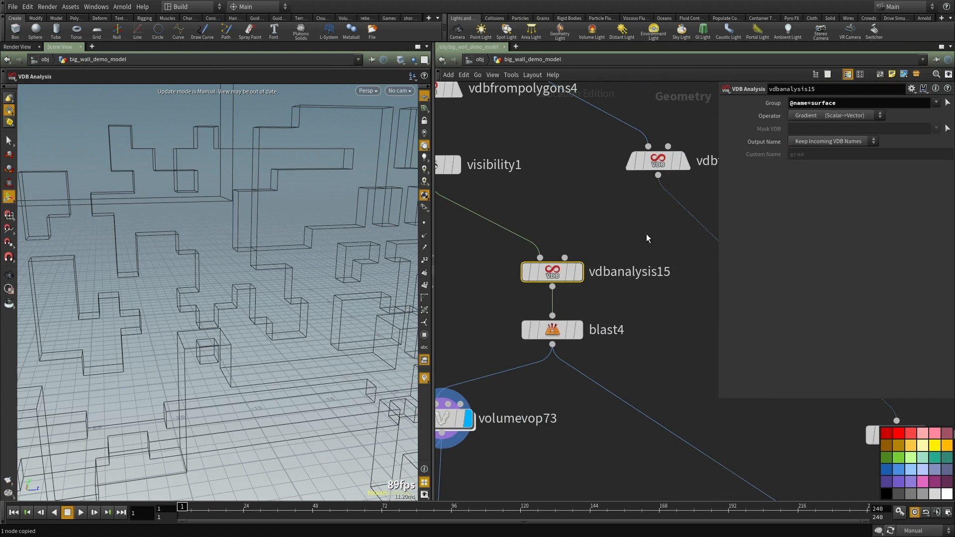
# Step: Bypass the blast4 node below vdbanalysis15
pyautogui.moveTo(623, 215); pyautogui.dragTo(619, 174, button='middle')
pyautogui.click(519, 262)
pyautogui.moveTo(536, 356); pyautogui.dragTo(595, 290, button='middle')
# Step: Inspect the sampling settings of volumesamplevfile1 inside volumevop73 and return to the geometry network
pyautogui.doubleClick(512, 302)
pyautogui.scroll(4, 685, 303)
pyautogui.scroll(1, 568, 336)
pyautogui.click(539, 283)
pyautogui.scroll(3, 598, 308)
pyautogui.moveTo(598, 308); pyautogui.dragTo(643, 327, button='middle')
pyautogui.scroll(-4, 643, 327)
pyautogui.moveTo(573, 405); pyautogui.dragTo(801, 334, button='middle')
pyautogui.scroll(2, 612, 343)
pyautogui.moveTo(604, 334); pyautogui.dragTo(587, 262, button='middle')
pyautogui.moveTo(552, 249); pyautogui.dragTo(563, 374)
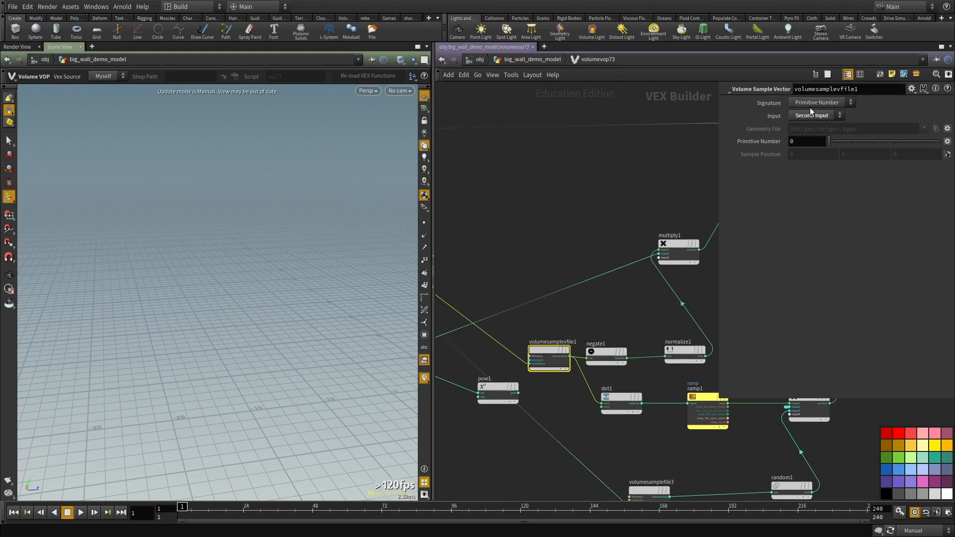
pyautogui.moveTo(554, 181); pyautogui.dragTo(515, 228, button='middle')
pyautogui.press('u')
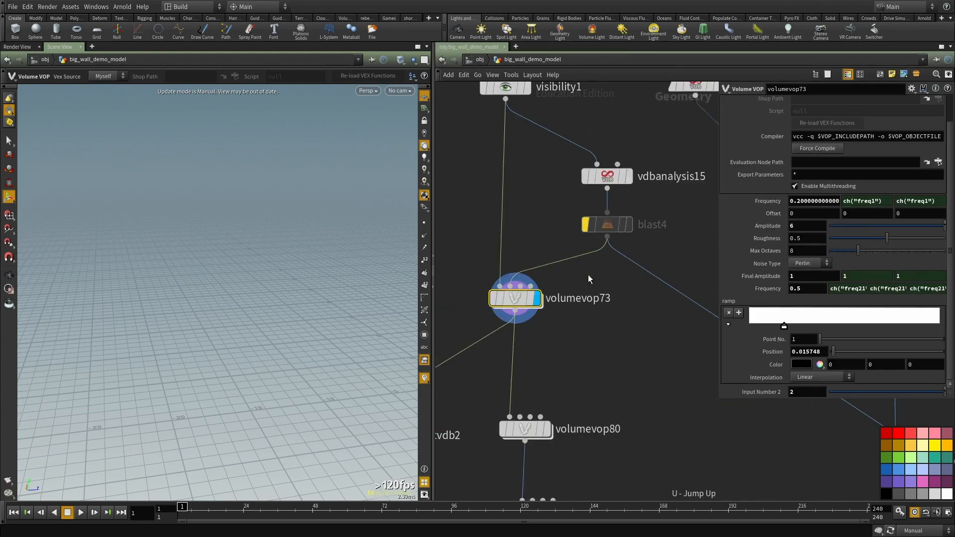
# Step: Check vdbanalysis15's volume information and set its output name option to Custom Name
pyautogui.middleClick(606, 175)
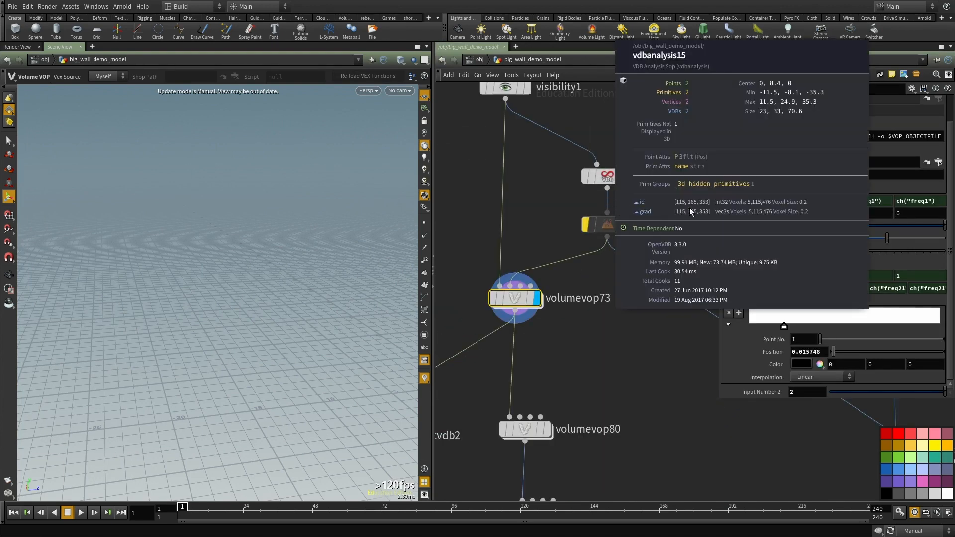
pyautogui.click(610, 171)
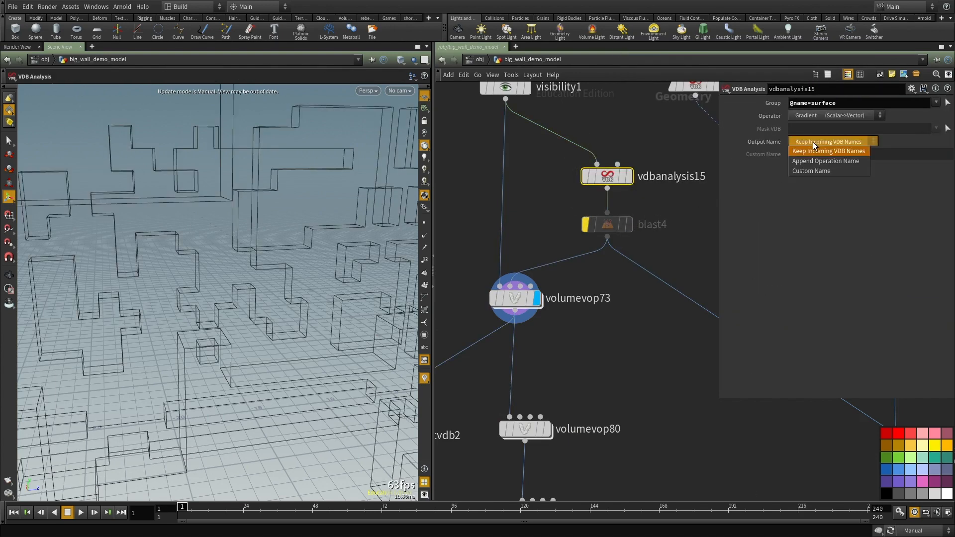
pyautogui.click(799, 171)
# Step: Make volumesamplevfile1 in volumevop73 sample by primitive name, using grad, and return to the geometry network
pyautogui.doubleClick(522, 299)
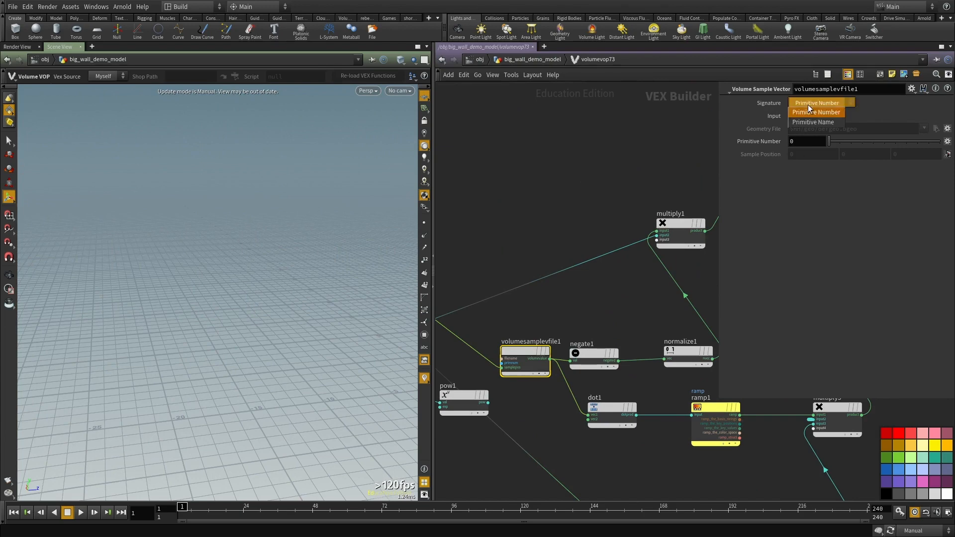
pyautogui.click(806, 124)
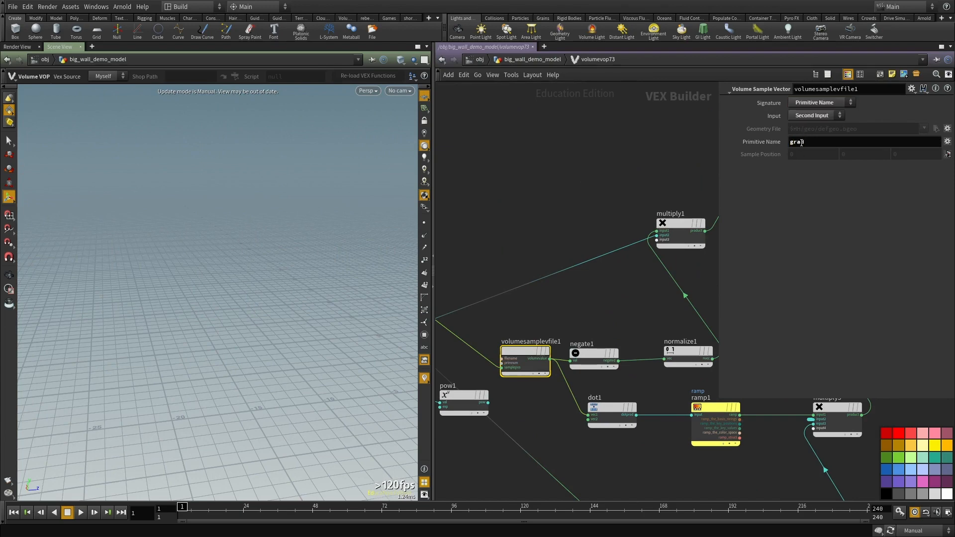
pyautogui.press('u')
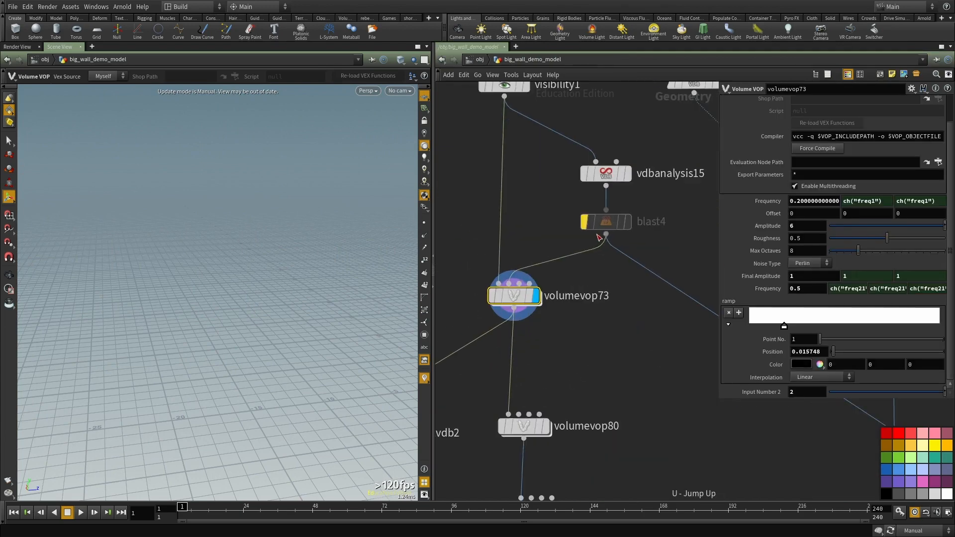
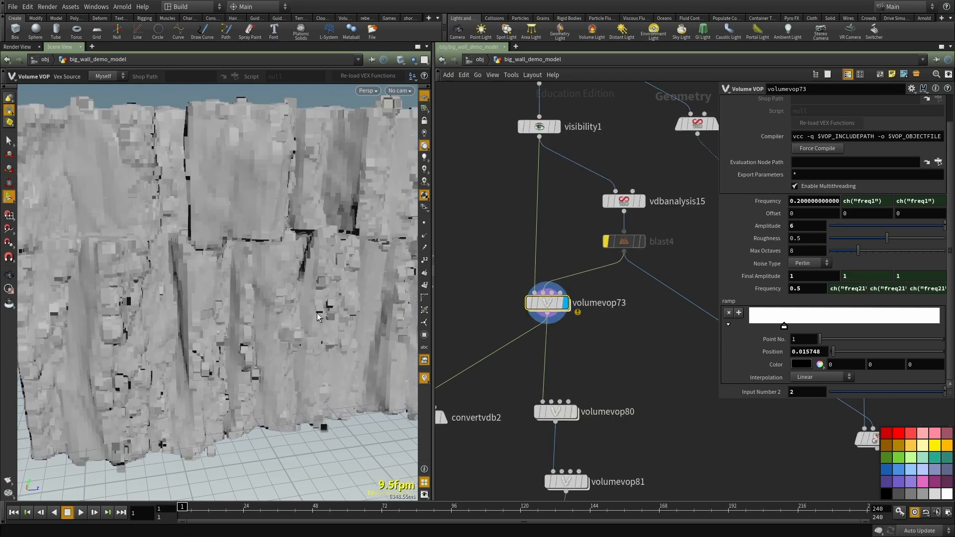
# Step: Display convertvdb2 and examine the displaced rock wall from a wider viewing angle
pyautogui.press('space')
pyautogui.moveTo(370, 317); pyautogui.dragTo(337, 303, button='right')
pyautogui.moveTo(502, 373); pyautogui.dragTo(645, 301, button='middle')
pyautogui.scroll(-2, 646, 300)
pyautogui.click(607, 331)
pyautogui.moveTo(468, 297); pyautogui.dragTo(472, 254, button='middle')
pyautogui.moveTo(318, 299); pyautogui.dragTo(311, 319)
pyautogui.moveTo(229, 304); pyautogui.dragTo(293, 286)
pyautogui.moveTo(680, 254); pyautogui.dragTo(558, 310, button='middle')
pyautogui.scroll(2, 558, 310)
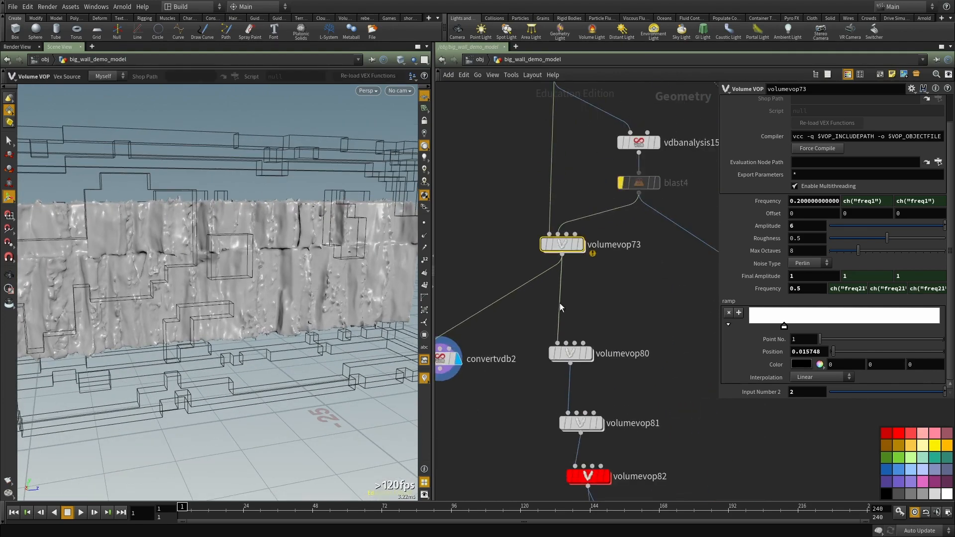
# Step: Inside volumevop73, bring random1 close to volumesamplefile3 and move both nodes to the free area below dot1
pyautogui.doubleClick(564, 244)
pyautogui.scroll(-3, 599, 330)
pyautogui.moveTo(599, 398); pyautogui.dragTo(515, 329, button='middle')
pyautogui.scroll(3, 671, 349)
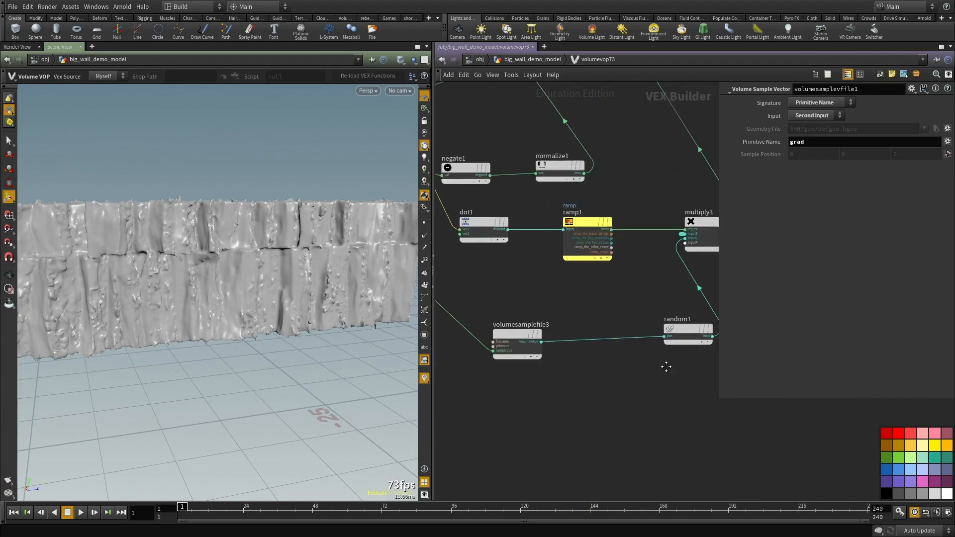
pyautogui.moveTo(641, 316); pyautogui.dragTo(563, 322)
pyautogui.moveTo(573, 295); pyautogui.dragTo(699, 347, button='middle')
pyautogui.scroll(-2, 699, 347)
pyautogui.moveTo(571, 362); pyautogui.dragTo(600, 350, button='middle')
pyautogui.scroll(1, 600, 351)
pyautogui.moveTo(555, 337); pyautogui.dragTo(689, 412)
pyautogui.moveTo(679, 366); pyautogui.dragTo(570, 372)
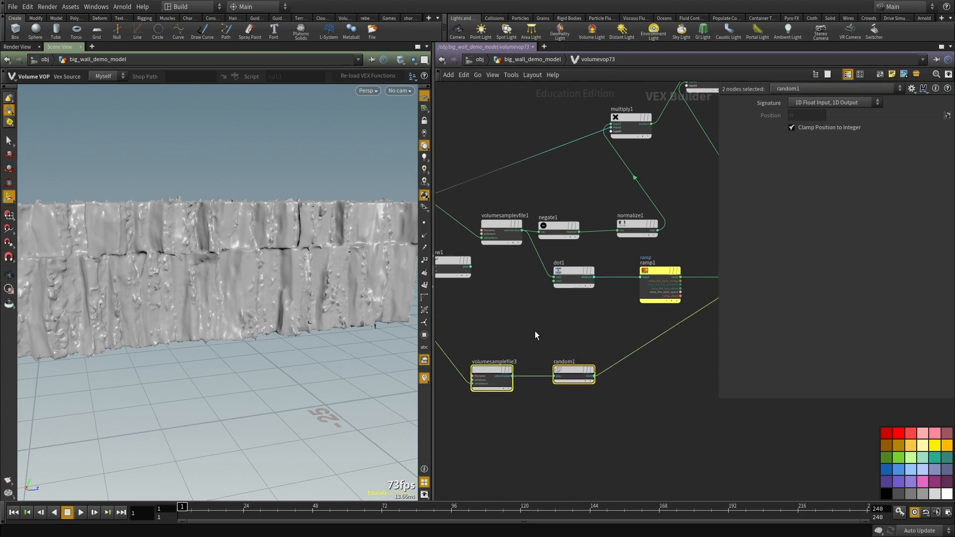
# Step: Set the signature of random1 to 1D Float Input, 3D Normal
pyautogui.moveTo(536, 331); pyautogui.dragTo(587, 288, button='middle')
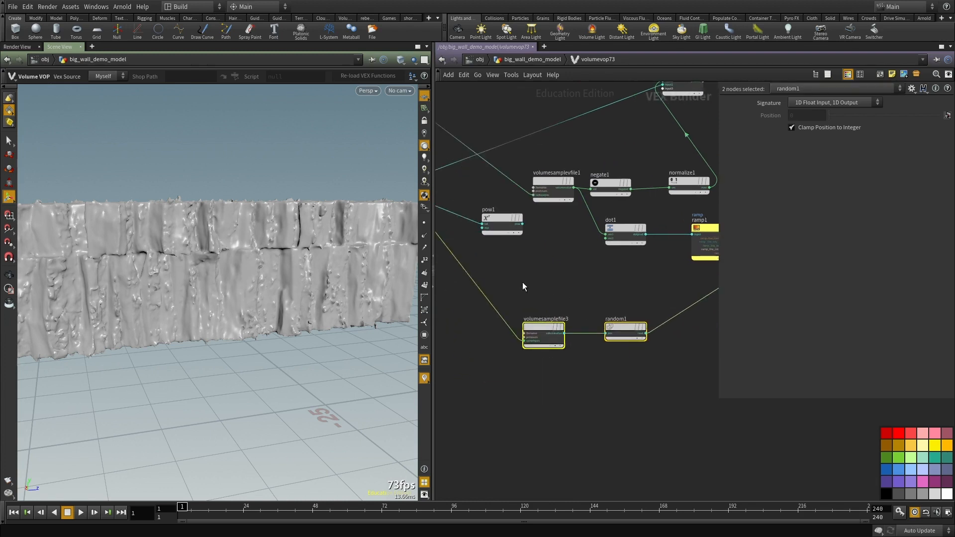
pyautogui.scroll(3, 592, 301)
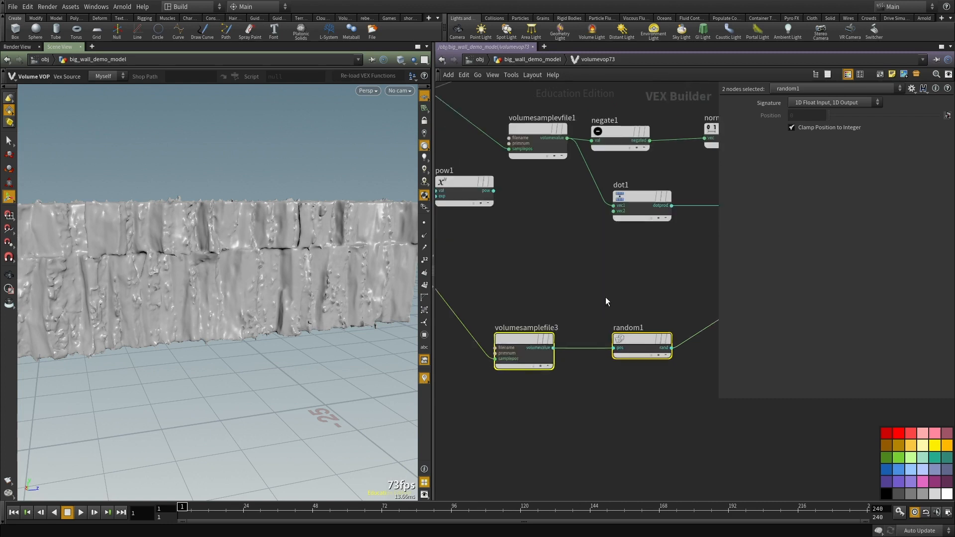
pyautogui.click(642, 338)
pyautogui.moveTo(642, 338); pyautogui.dragTo(605, 310, button='middle')
pyautogui.click(846, 99)
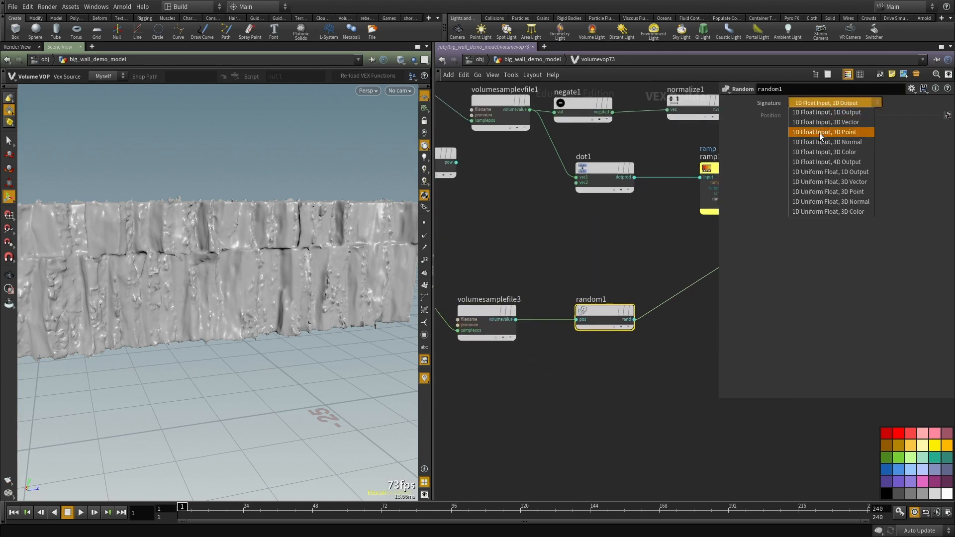
pyautogui.click(858, 143)
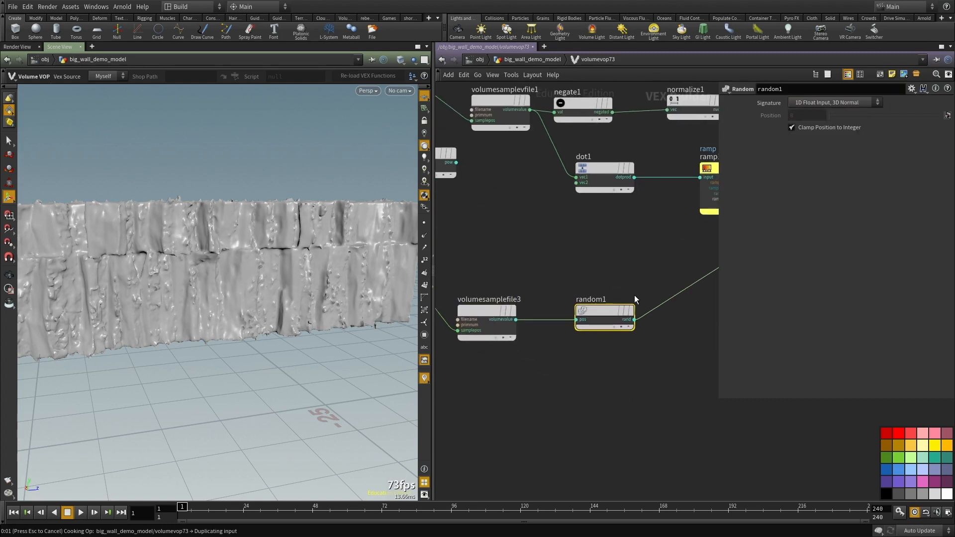
# Step: Wire volumesamplevfile1 into dot1's first vector input and random1's output into its second vector input
pyautogui.click(587, 161)
pyautogui.moveTo(641, 263); pyautogui.dragTo(535, 315, button='middle')
pyautogui.scroll(-2, 535, 314)
pyautogui.scroll(2, 657, 292)
pyautogui.moveTo(691, 251); pyautogui.dragTo(604, 326)
pyautogui.moveTo(528, 372); pyautogui.dragTo(644, 427, button='middle')
pyautogui.scroll(2, 569, 327)
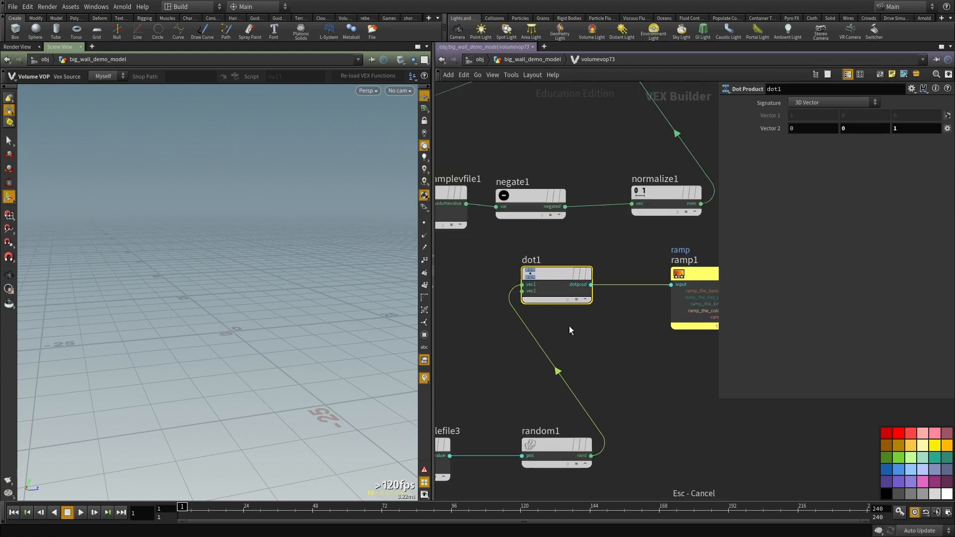
pyautogui.click(531, 284)
pyautogui.scroll(-2, 614, 291)
pyautogui.scroll(2, 493, 267)
pyautogui.click(526, 217)
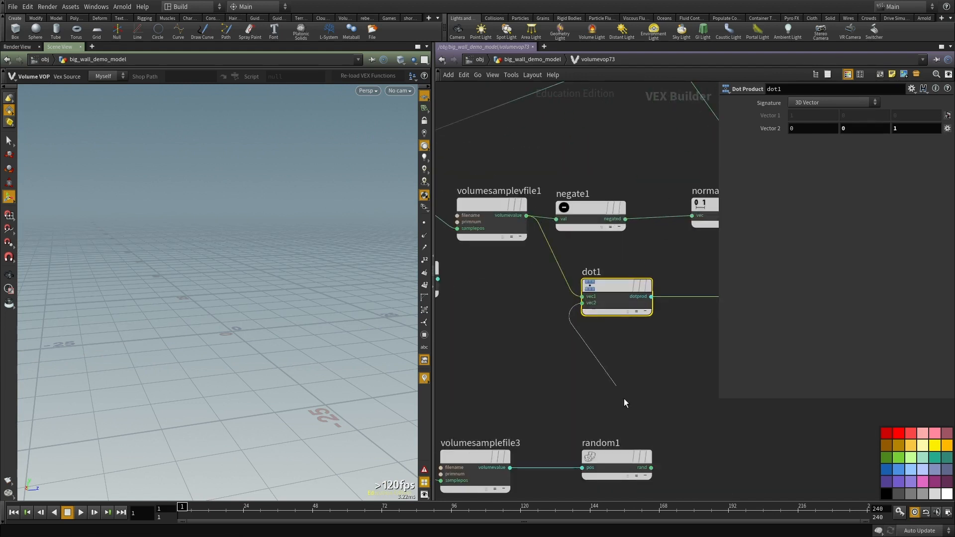
pyautogui.scroll(-2, 571, 429)
pyautogui.click(641, 450)
# Step: Insert a Normalize node between random1 and the second vector input of dot1
pyautogui.scroll(2, 644, 364)
pyautogui.press('Tab')
pyautogui.write('norm')
pyautogui.press('Return')
pyautogui.click(645, 314)
pyautogui.moveTo(645, 314); pyautogui.dragTo(583, 286)
pyautogui.moveTo(581, 162); pyautogui.dragTo(577, 227, button='middle')
pyautogui.click(578, 274)
pyautogui.scroll(-2, 618, 315)
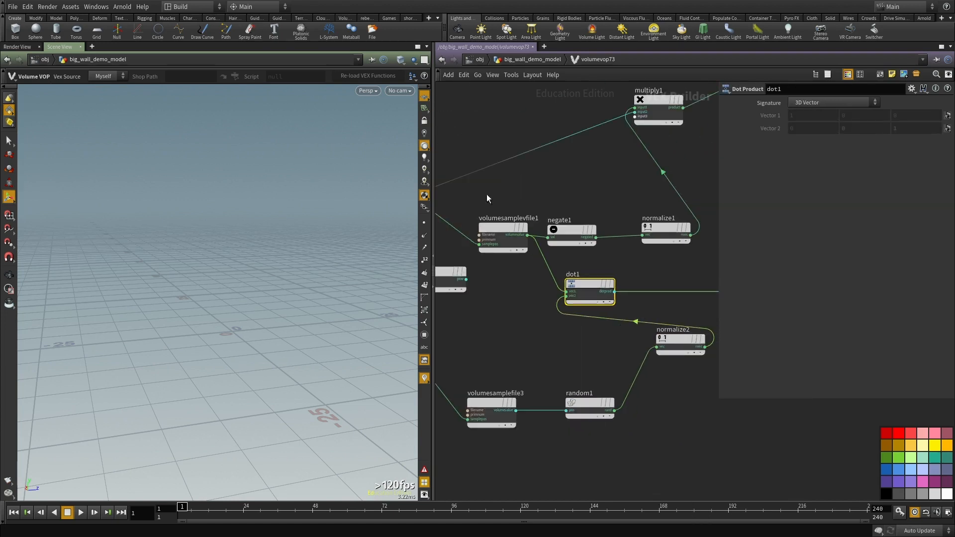
# Step: Select random1 in volumevop73 and return to the geometry network
pyautogui.moveTo(502, 327); pyautogui.dragTo(557, 335, button='middle')
pyautogui.moveTo(558, 339); pyautogui.dragTo(523, 481)
pyautogui.moveTo(675, 361); pyautogui.dragTo(545, 341, button='middle')
pyautogui.moveTo(540, 338); pyautogui.dragTo(485, 410)
pyautogui.moveTo(525, 431); pyautogui.dragTo(644, 456, button='middle')
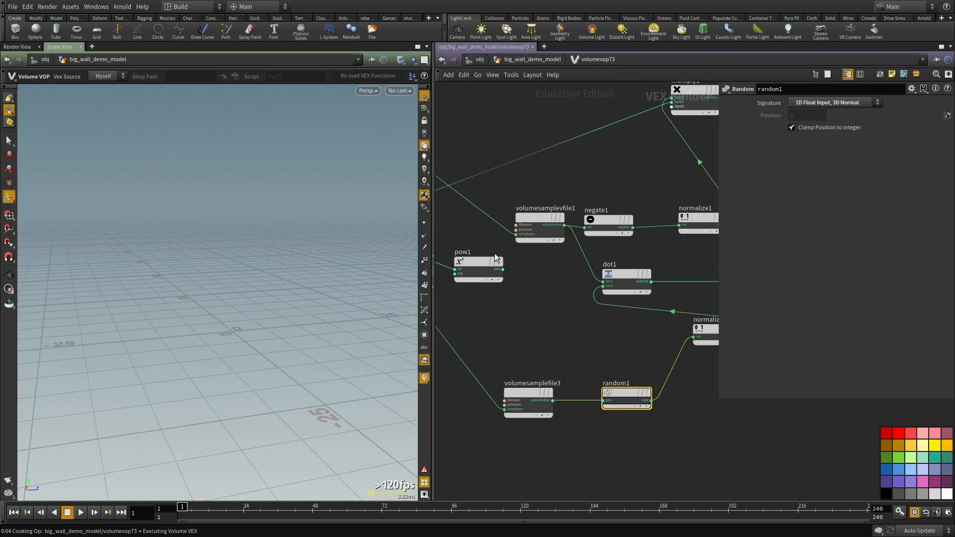
pyautogui.press('u')
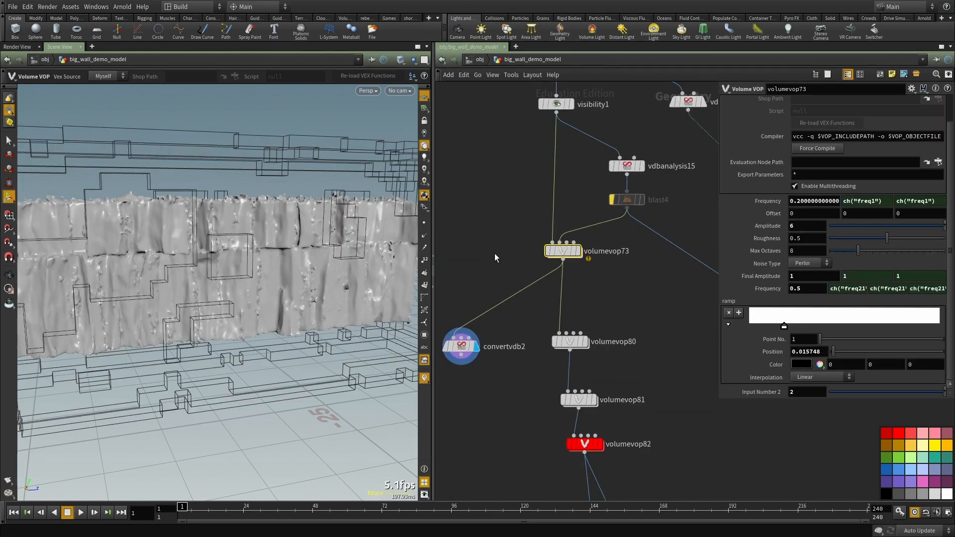
# Step: Examine the displaced rock wall's front and upper edge at close range
pyautogui.click(488, 170)
pyautogui.keyDown('alt'); pyautogui.moveTo(347, 210); pyautogui.dragTo(113, 292); pyautogui.keyUp('alt')
pyautogui.keyDown('alt'); pyautogui.moveTo(113, 293); pyautogui.dragTo(188, 291, button='middle'); pyautogui.keyUp('alt')
pyautogui.keyDown('alt'); pyautogui.moveTo(188, 291); pyautogui.dragTo(227, 243, button='right'); pyautogui.keyUp('alt')
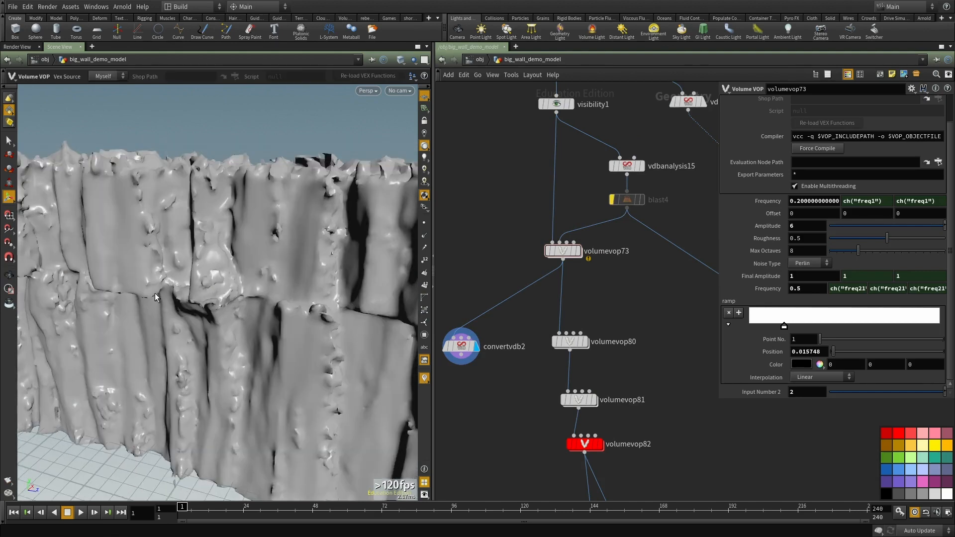
pyautogui.keyDown('alt'); pyautogui.moveTo(153, 281); pyautogui.dragTo(261, 272, button='middle'); pyautogui.keyUp('alt')
pyautogui.keyDown('alt'); pyautogui.moveTo(261, 272); pyautogui.dragTo(269, 344); pyautogui.keyUp('alt')
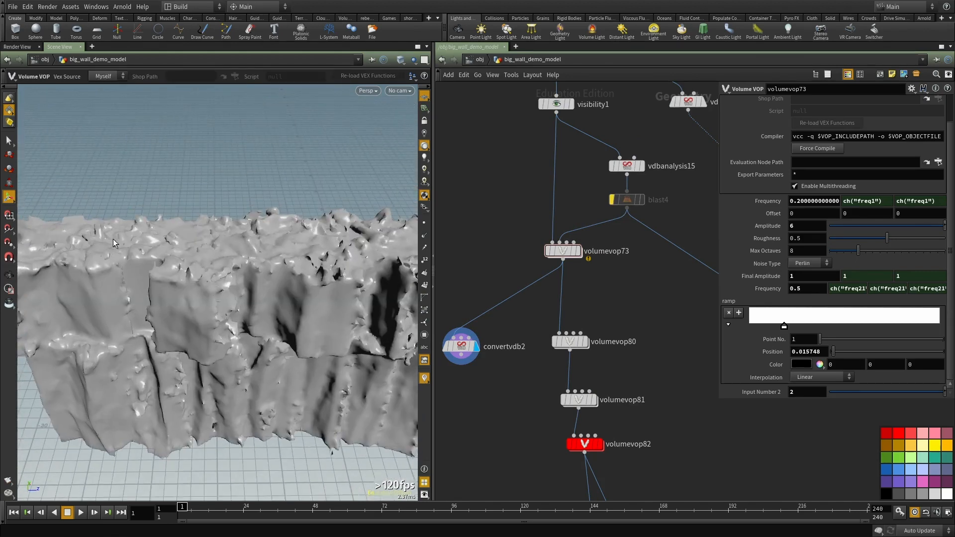
pyautogui.keyDown('alt'); pyautogui.moveTo(140, 303); pyautogui.dragTo(205, 266, button='middle'); pyautogui.keyUp('alt')
pyautogui.keyDown('alt'); pyautogui.moveTo(205, 266); pyautogui.dragTo(240, 194); pyautogui.keyUp('alt')
# Step: Examine the noise displacement on the wall's opposite face and along its end
pyautogui.keyDown('alt'); pyautogui.moveTo(222, 260); pyautogui.dragTo(304, 293); pyautogui.keyUp('alt')
pyautogui.keyDown('alt'); pyautogui.moveTo(303, 294); pyautogui.dragTo(249, 278, button='right'); pyautogui.keyUp('alt')
pyautogui.keyDown('alt'); pyautogui.moveTo(249, 279); pyautogui.dragTo(224, 303); pyautogui.keyUp('alt')
pyautogui.keyDown('alt'); pyautogui.moveTo(224, 304); pyautogui.dragTo(228, 300, button='right'); pyautogui.keyUp('alt')
pyautogui.keyDown('alt'); pyautogui.moveTo(229, 300); pyautogui.dragTo(257, 329, button='middle'); pyautogui.keyUp('alt')
pyautogui.keyDown('alt'); pyautogui.moveTo(257, 329); pyautogui.dragTo(256, 266); pyautogui.keyUp('alt')
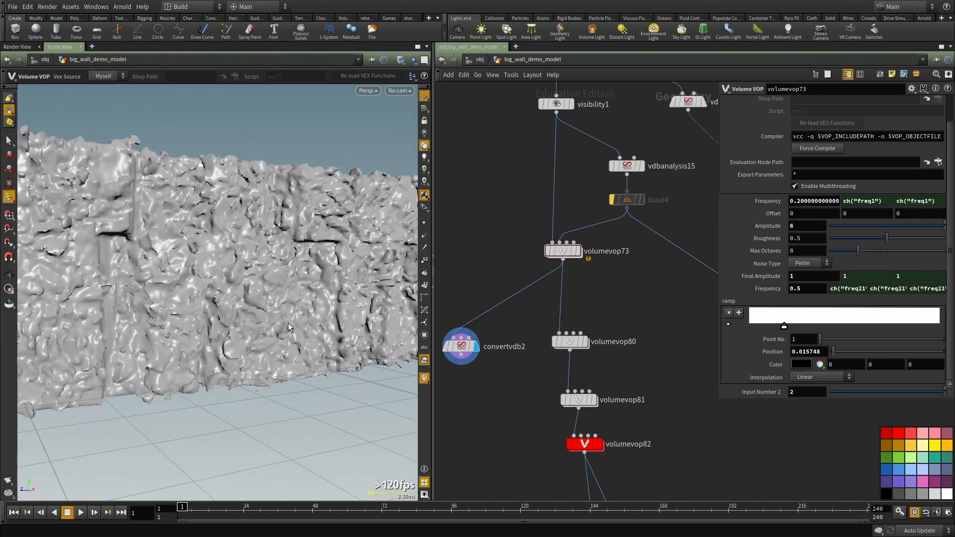
pyautogui.moveTo(604, 304); pyautogui.dragTo(608, 330, button='middle')
pyautogui.keyDown('alt'); pyautogui.moveTo(270, 312); pyautogui.dragTo(208, 255); pyautogui.keyUp('alt')
pyautogui.press('Escape')
pyautogui.moveTo(319, 303); pyautogui.dragTo(177, 339)
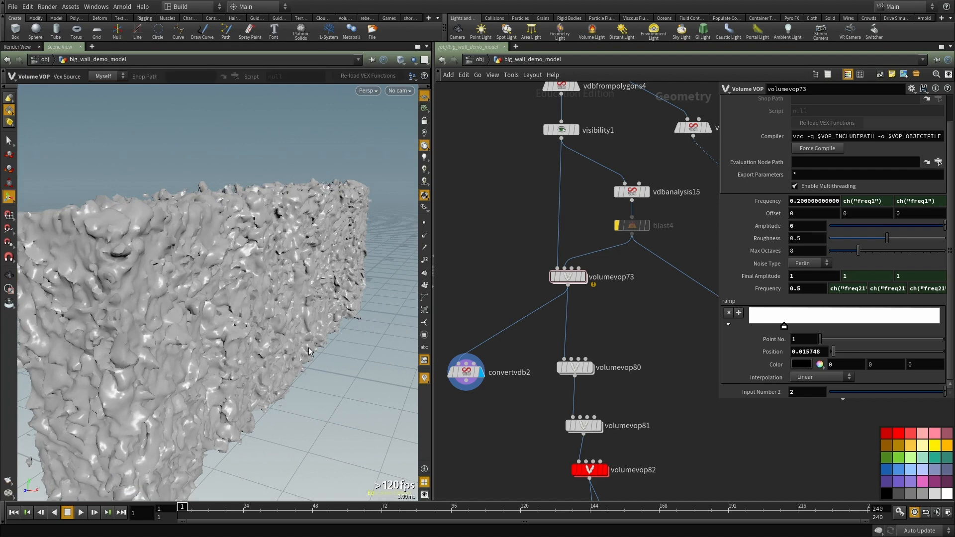
# Step: Select convertvdb2 and frame the whole displaced wall from the front
pyautogui.scroll(-5, 308, 359)
pyautogui.scroll(-3, 538, 294)
pyautogui.scroll(3, 538, 294)
pyautogui.moveTo(538, 301); pyautogui.dragTo(464, 211)
pyautogui.press('Escape')
pyautogui.moveTo(189, 298); pyautogui.dragTo(214, 281)
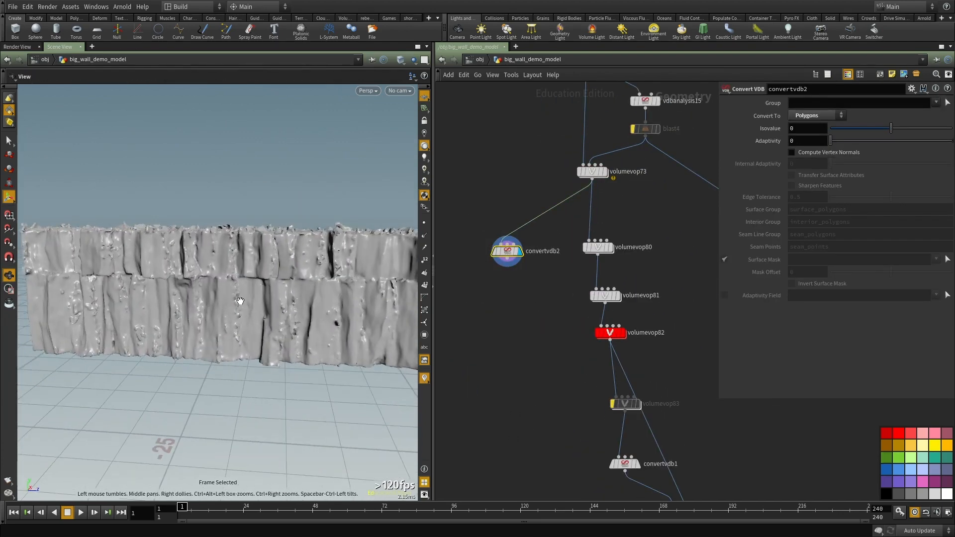
# Step: Display file1 with the cached temp_geo.bgeo.sc wall and examine its surface detail from several angles
pyautogui.scroll(-6, 540, 357)
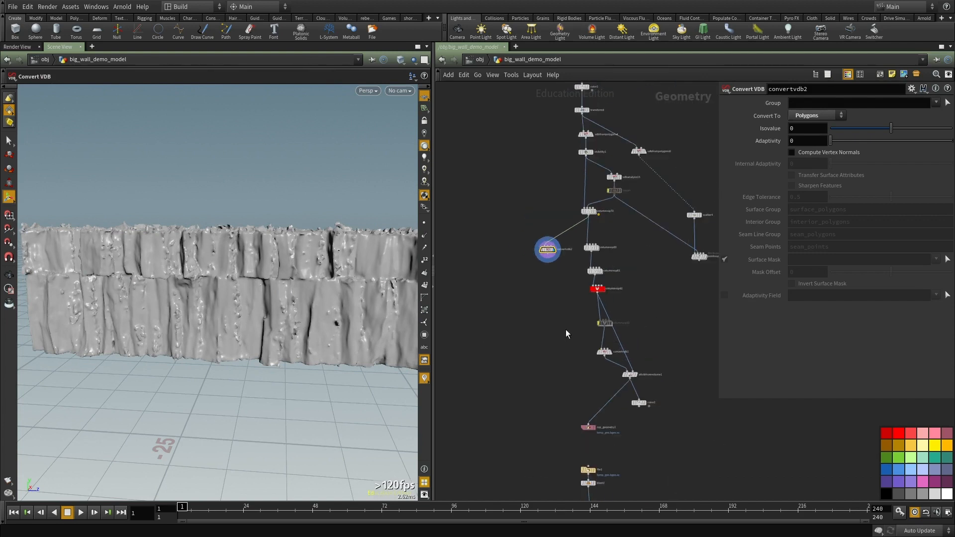
pyautogui.moveTo(550, 384); pyautogui.dragTo(473, 208, button='middle')
pyautogui.scroll(5, 572, 357)
pyautogui.moveTo(545, 317); pyautogui.dragTo(473, 340)
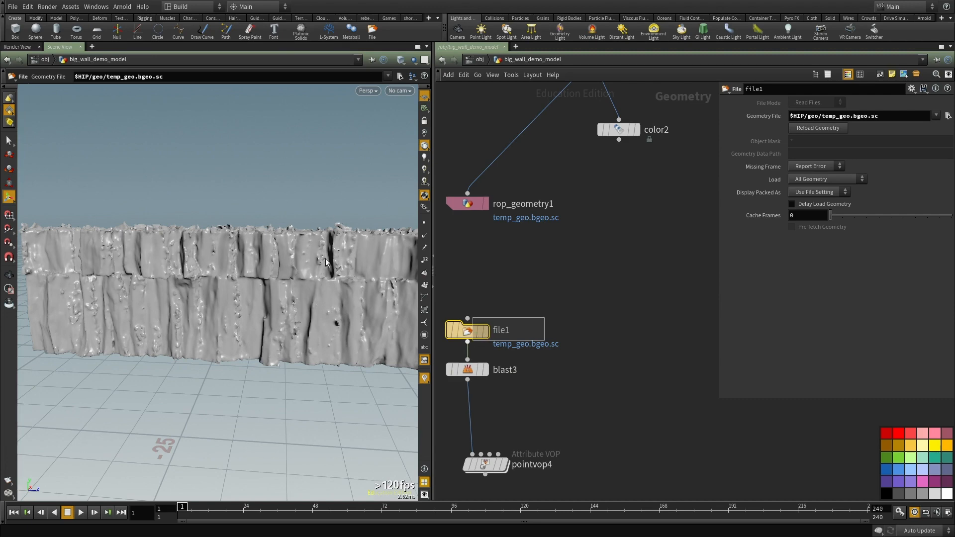
pyautogui.keyDown('alt'); pyautogui.moveTo(309, 256); pyautogui.dragTo(239, 269); pyautogui.keyUp('alt')
pyautogui.keyDown('alt'); pyautogui.moveTo(209, 269); pyautogui.dragTo(174, 234, button='right'); pyautogui.keyUp('alt')
pyautogui.keyDown('alt'); pyautogui.moveTo(169, 217); pyautogui.dragTo(177, 225, button='middle'); pyautogui.keyUp('alt')
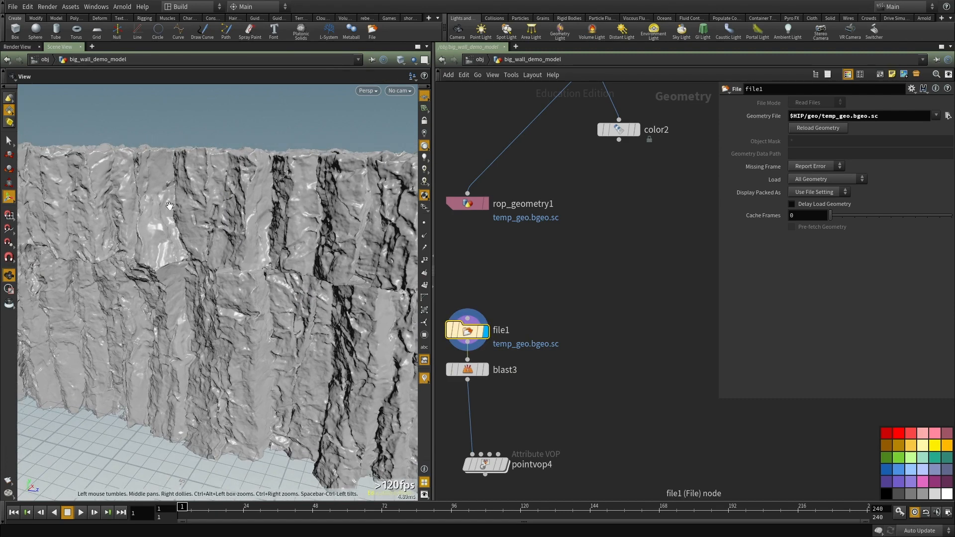
pyautogui.press('Return')
pyautogui.moveTo(155, 246)
pyautogui.keyDown('alt'); pyautogui.mouseDown()
pyautogui.moveTo(191, 249)
pyautogui.moveTo(146, 254)
pyautogui.mouseUp(); pyautogui.keyUp('alt')
pyautogui.keyDown('alt'); pyautogui.moveTo(165, 297); pyautogui.dragTo(227, 267); pyautogui.keyUp('alt')
pyautogui.keyDown('alt'); pyautogui.moveTo(236, 356); pyautogui.dragTo(304, 331); pyautogui.keyUp('alt')
# Step: Add a Smooth node fed by file1 beside the blast3 branch
pyautogui.scroll(-2, 539, 321)
pyautogui.moveTo(574, 367); pyautogui.dragTo(584, 310, button='middle')
pyautogui.scroll(2, 584, 309)
pyautogui.press('Tab')
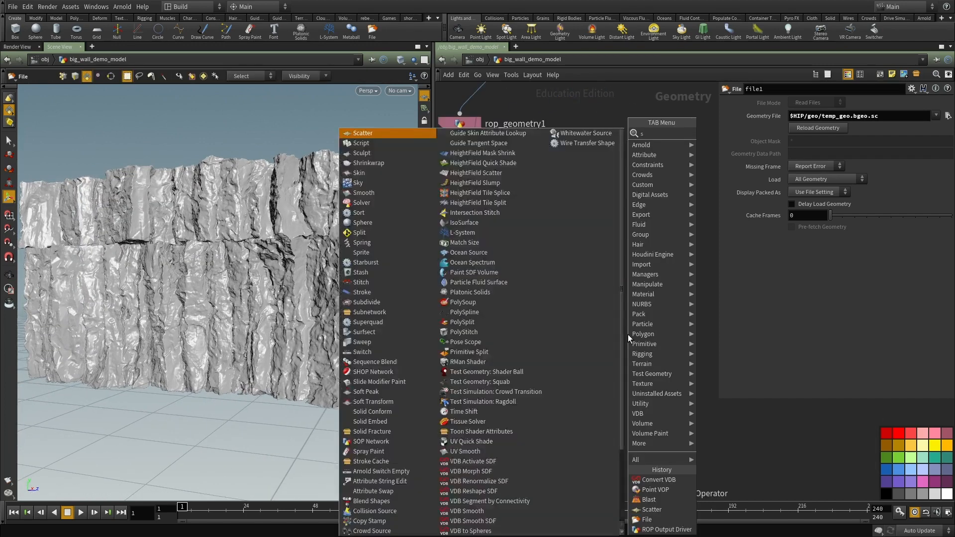
pyautogui.press('Escape')
pyautogui.press('Tab')
pyautogui.write('smooth')
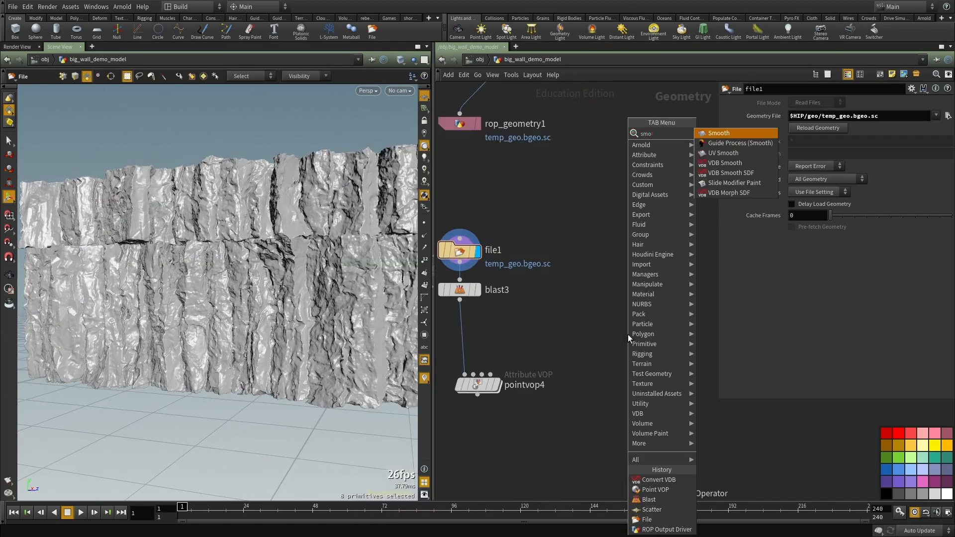
pyautogui.press('Return')
pyautogui.click(628, 324)
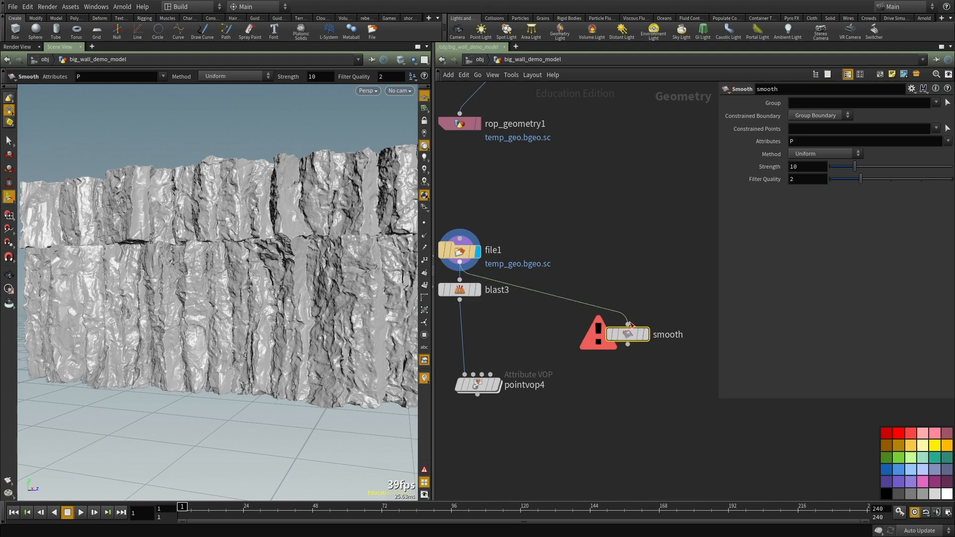
# Step: Connect blast3 to the smooth node in place of file1, display smooth and frame the isolated rock column
pyautogui.press('Return')
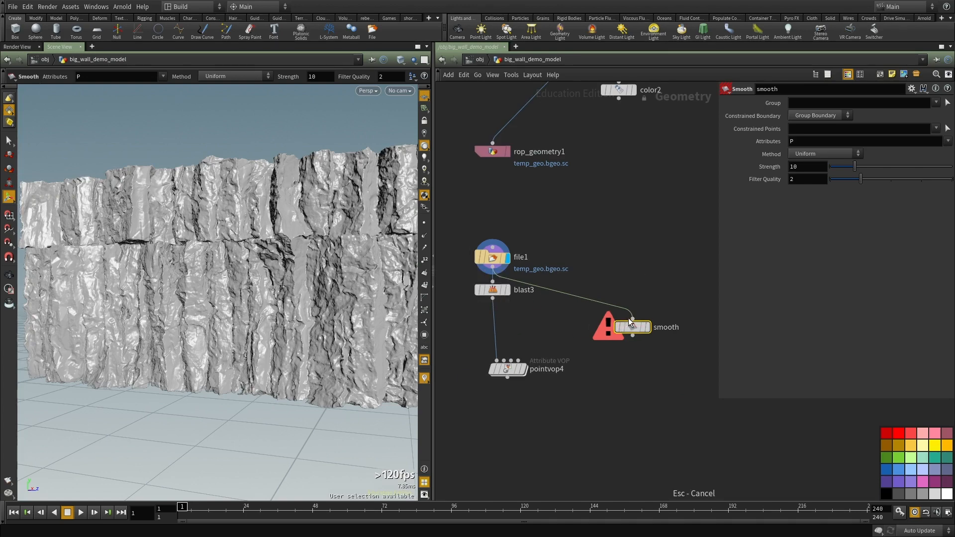
pyautogui.scroll(1, 560, 345)
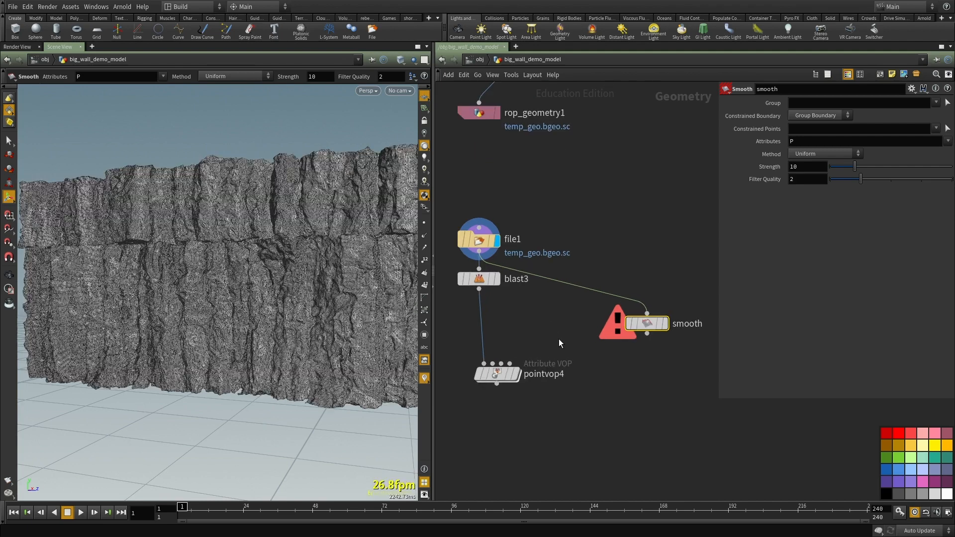
pyautogui.click(647, 314)
pyautogui.click(511, 302)
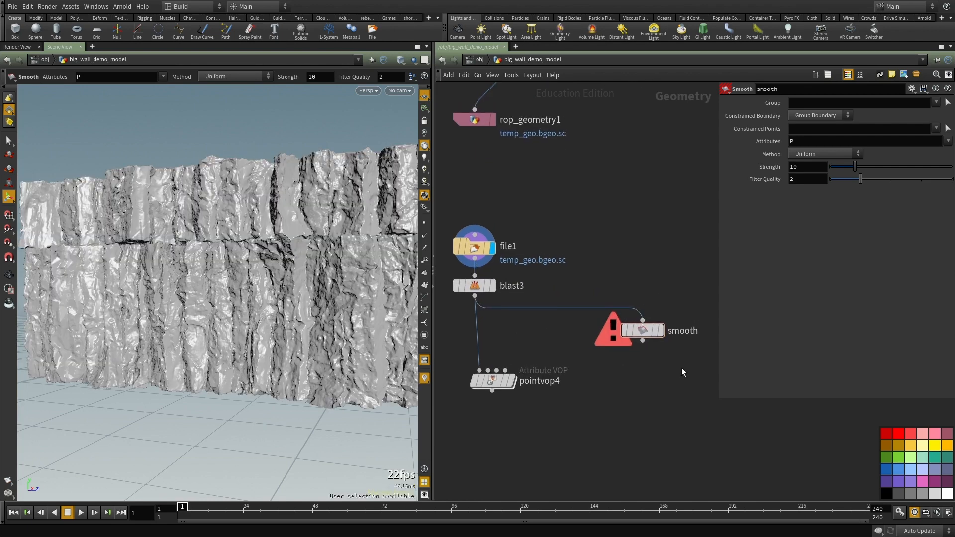
pyautogui.press('r')
pyautogui.moveTo(591, 252); pyautogui.dragTo(583, 235, button='middle')
pyautogui.hotkey('space', 'f')
pyautogui.moveTo(157, 304); pyautogui.dragTo(202, 296)
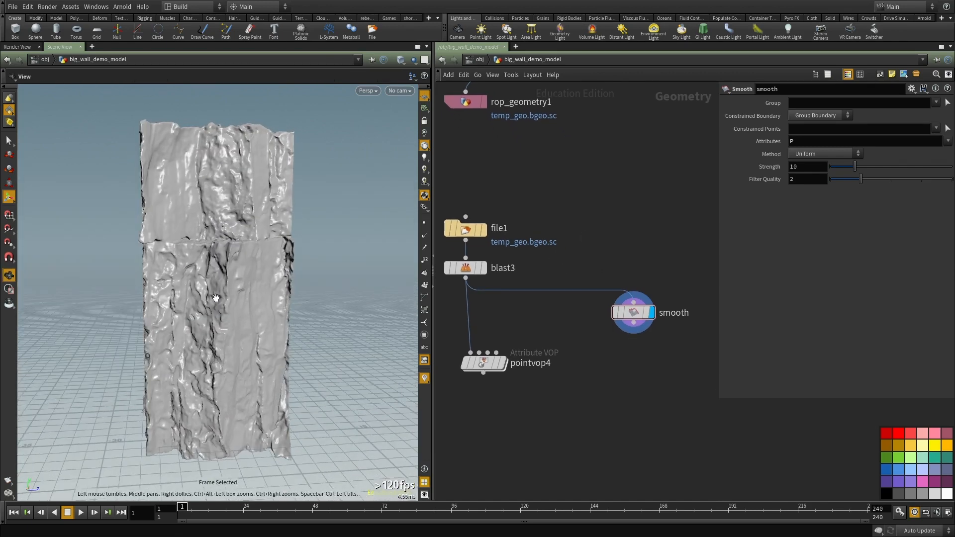
# Step: Set the smooth node's method to Curvature-Dominant and its strength to 25
pyautogui.click(814, 158)
pyautogui.click(814, 173)
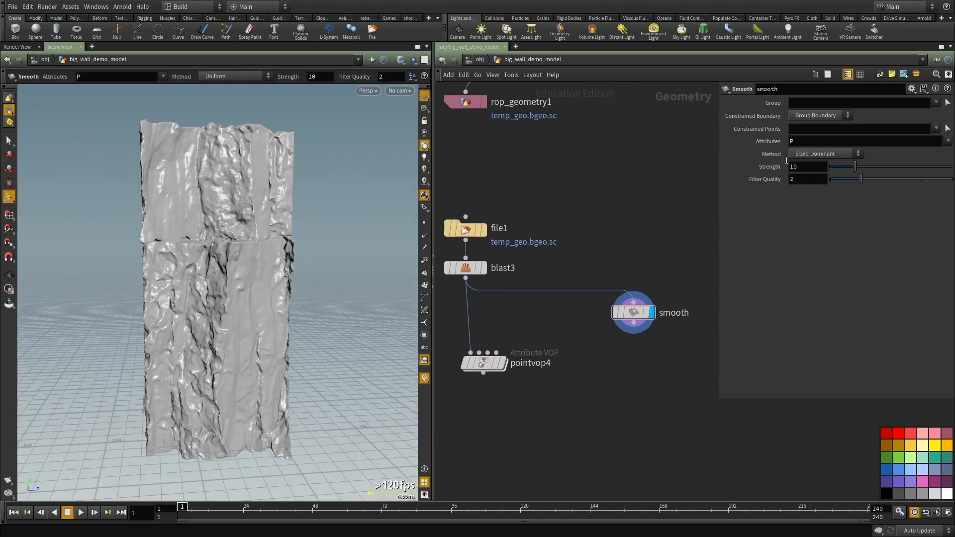
pyautogui.click(819, 157)
pyautogui.click(820, 183)
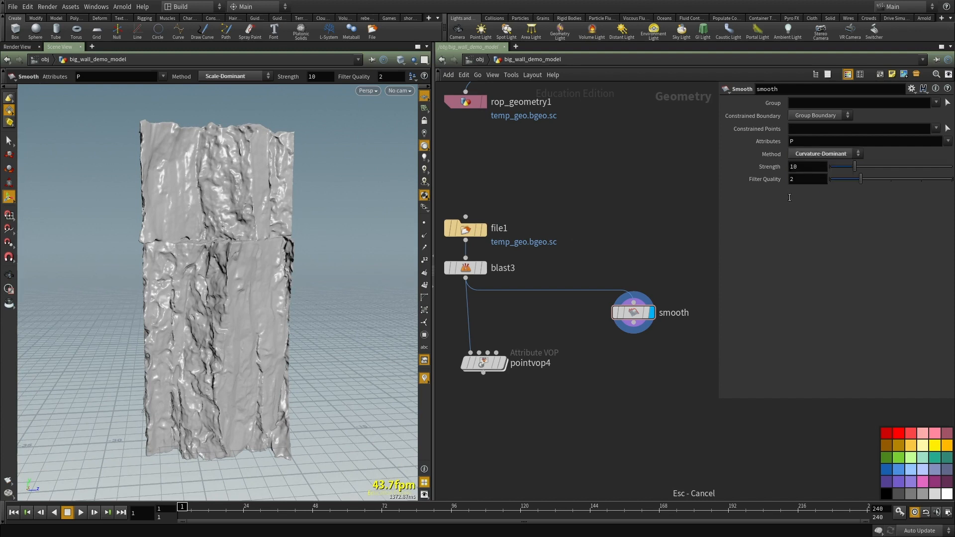
pyautogui.moveTo(826, 168); pyautogui.dragTo(739, 157)
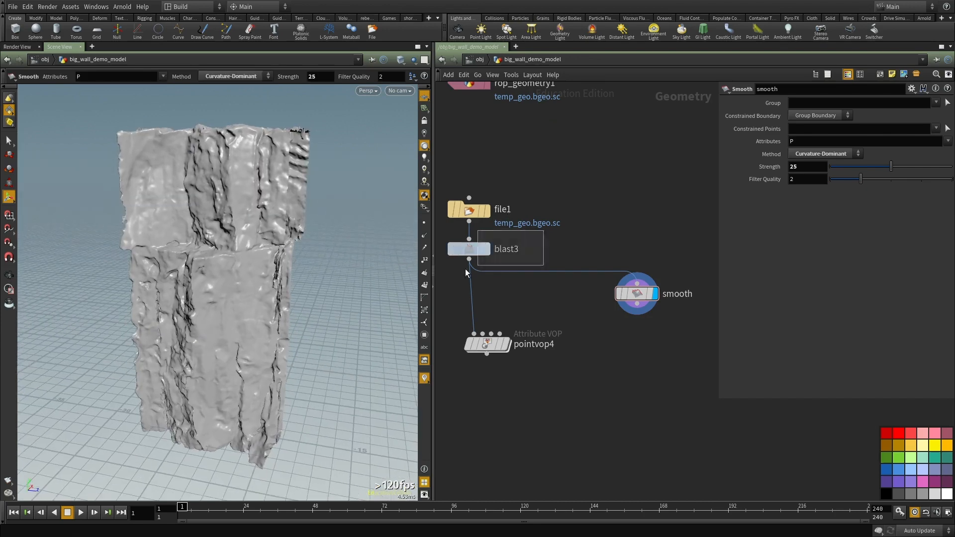
# Step: Display blast3 to compare the original rock column with the smoothed one, and display smooth again
pyautogui.moveTo(506, 256); pyautogui.dragTo(485, 267)
pyautogui.moveTo(527, 290); pyautogui.dragTo(526, 304, button='middle')
pyautogui.press('r')
pyautogui.moveTo(579, 331); pyautogui.dragTo(693, 265)
pyautogui.moveTo(626, 250); pyautogui.dragTo(611, 282, button='middle')
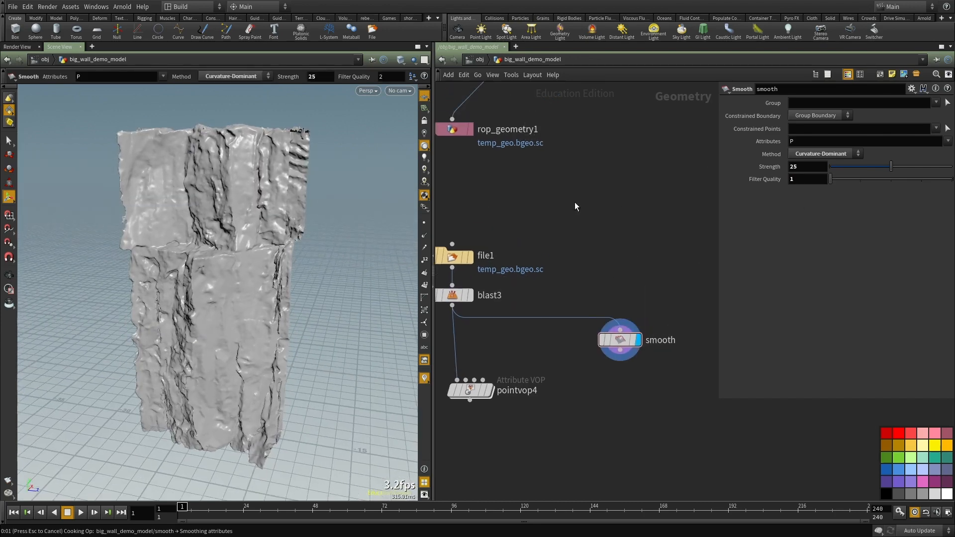
# Step: Set the smooth node's filter quality to 1 and strength to 50, and check the column from another side
pyautogui.press('Escape')
pyautogui.keyDown('alt'); pyautogui.moveTo(165, 266); pyautogui.dragTo(234, 248); pyautogui.keyUp('alt')
pyautogui.write('50')
pyautogui.press('Return')
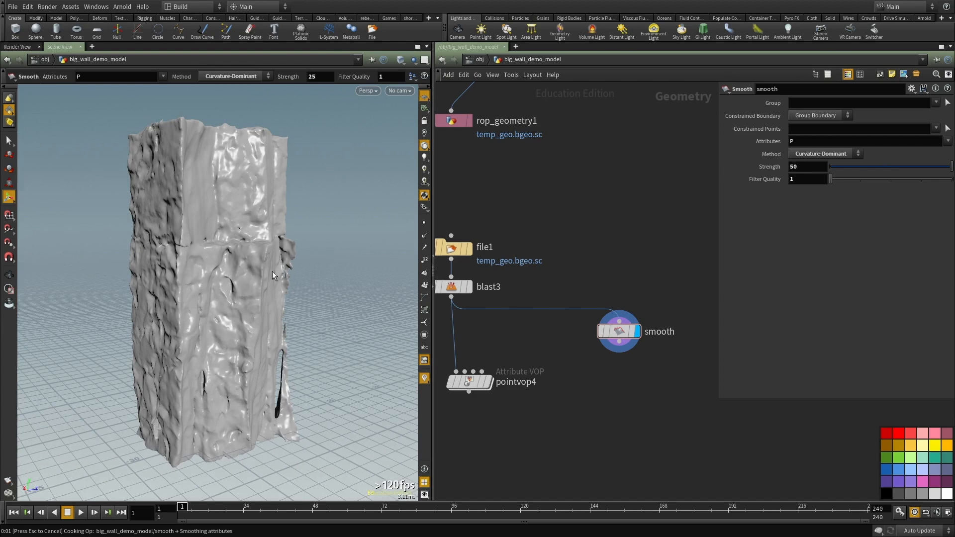
pyautogui.keyDown('alt'); pyautogui.moveTo(281, 273); pyautogui.dragTo(356, 271); pyautogui.keyUp('alt')
# Step: Move pointvop4 further down and connect the smooth node to its second input
pyautogui.scroll(-3, 535, 371)
pyautogui.moveTo(532, 376); pyautogui.dragTo(567, 306, button='middle')
pyautogui.scroll(3, 547, 304)
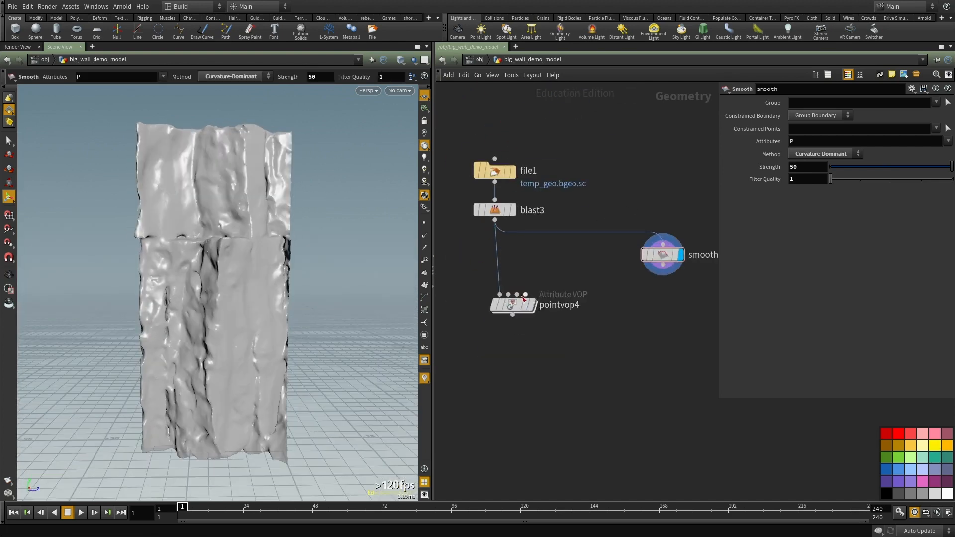
pyautogui.moveTo(530, 302); pyautogui.dragTo(520, 356)
pyautogui.click(665, 267)
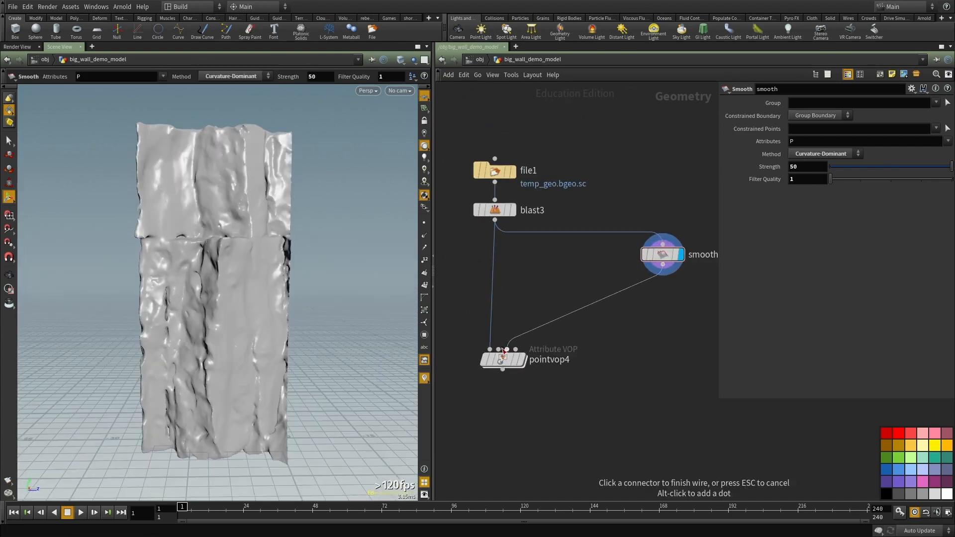
pyautogui.click(502, 350)
pyautogui.moveTo(503, 361); pyautogui.dragTo(516, 380)
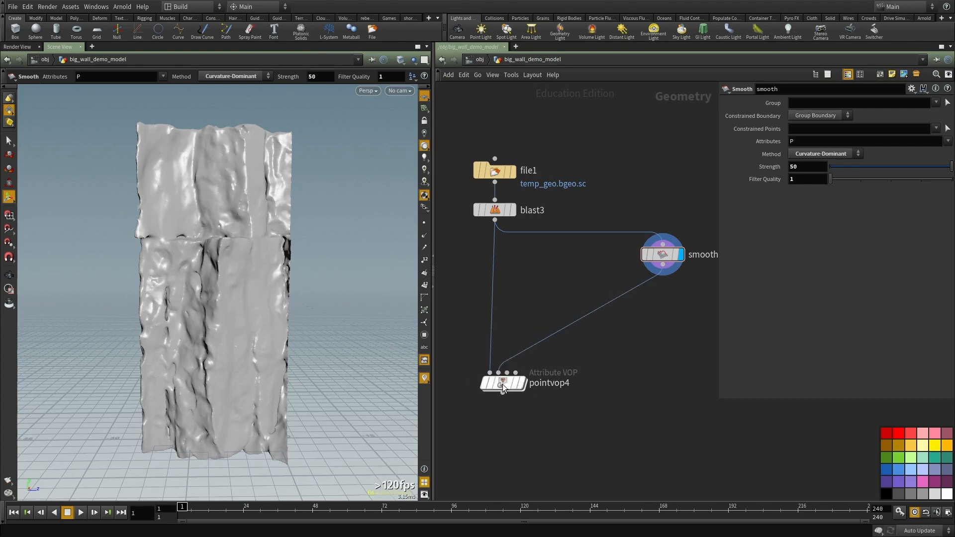
# Step: Add an Import Point Attribute node inside pointvop4, above dot1
pyautogui.doubleClick(515, 381)
pyautogui.press('h')
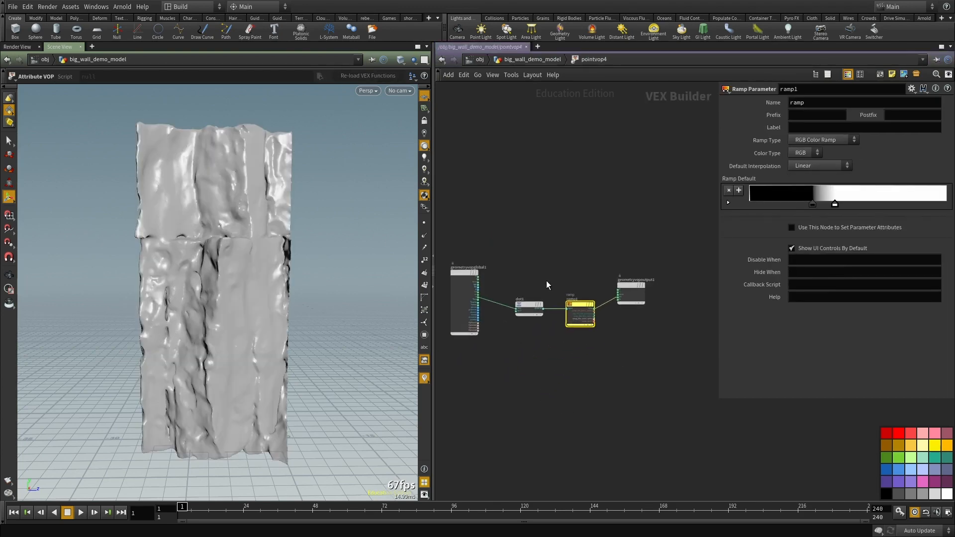
pyautogui.scroll(2, 546, 278)
pyautogui.press('Tab')
pyautogui.write('import')
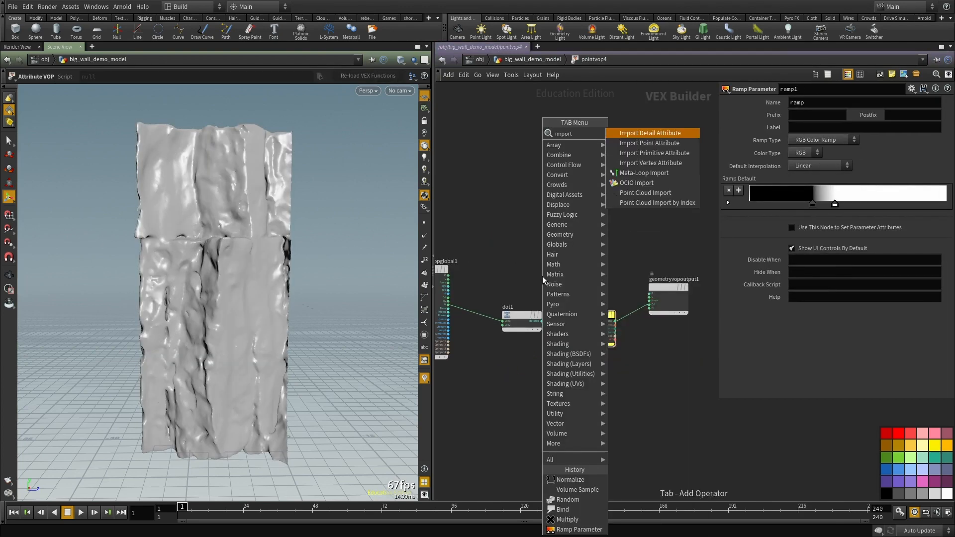
pyautogui.press('Down')
pyautogui.press('Return')
pyautogui.click(543, 276)
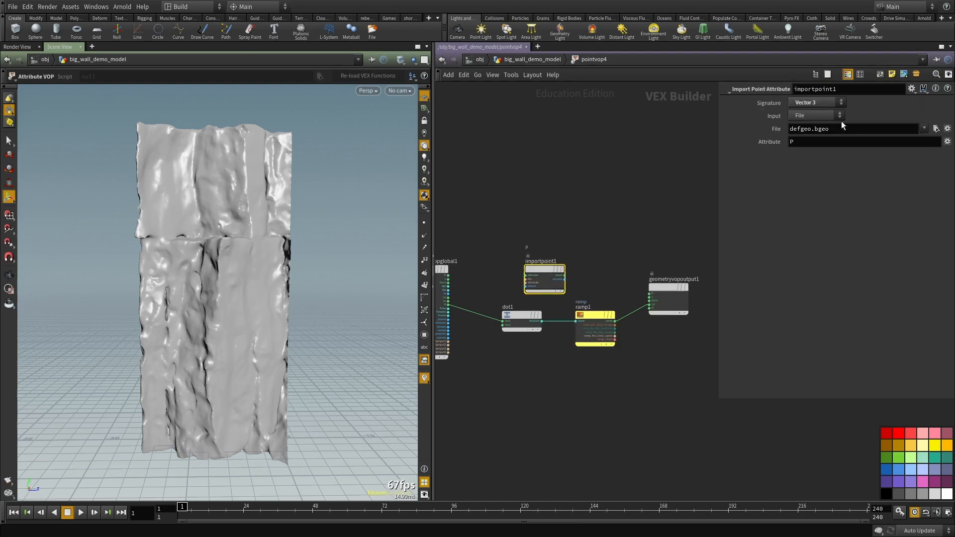
# Step: Set importpoint1 to read from the second input, and add a Mix node above it in pointvop4
pyautogui.click(813, 145)
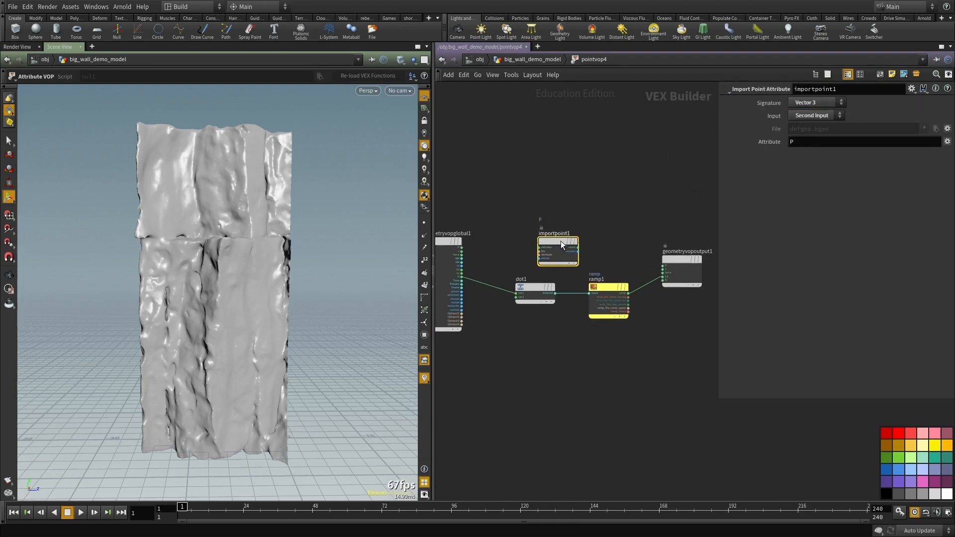
pyautogui.click(504, 215)
pyautogui.press('Down')
pyautogui.press('Return')
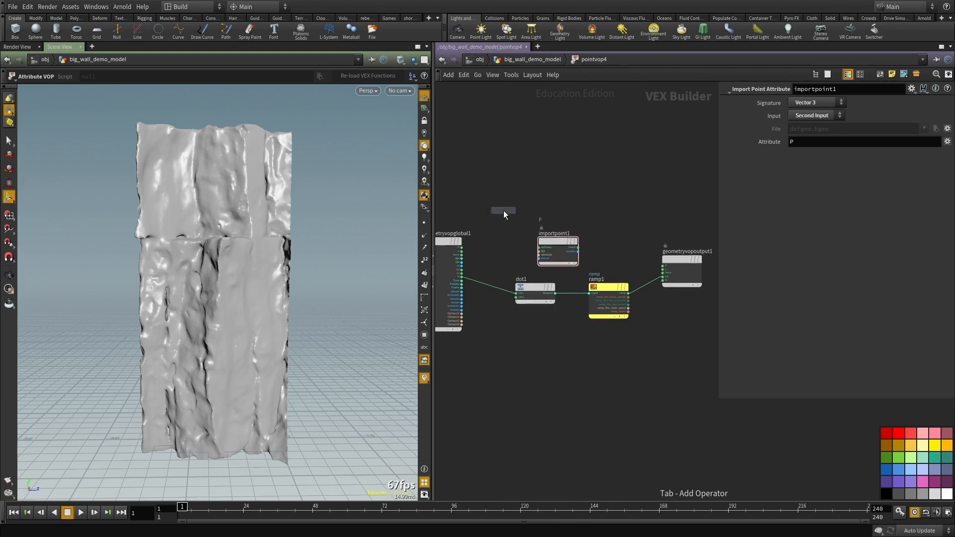
pyautogui.click(503, 211)
# Step: Wire the global P into the first input of mix1 and importpoint1's result into its second input
pyautogui.click(462, 248)
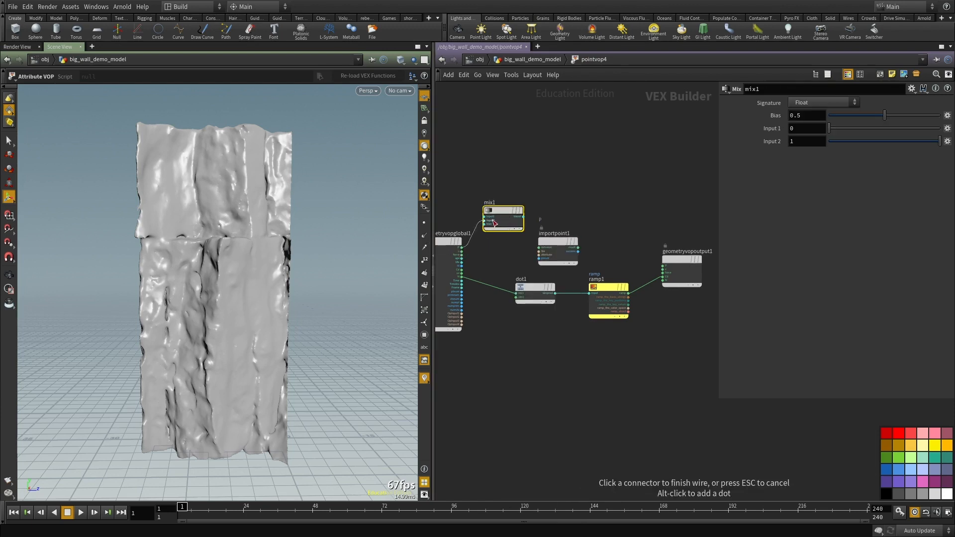
pyautogui.click(484, 217)
pyautogui.click(484, 220)
pyautogui.click(580, 247)
# Step: Move mix1 above the output node, then connect ramp1 to its bias and its blend to the output's P
pyautogui.moveTo(499, 209); pyautogui.dragTo(645, 218)
pyautogui.moveTo(635, 270); pyautogui.dragTo(559, 297, button='middle')
pyautogui.click(552, 321)
pyautogui.click(551, 255)
pyautogui.click(587, 293)
pyautogui.click(590, 247)
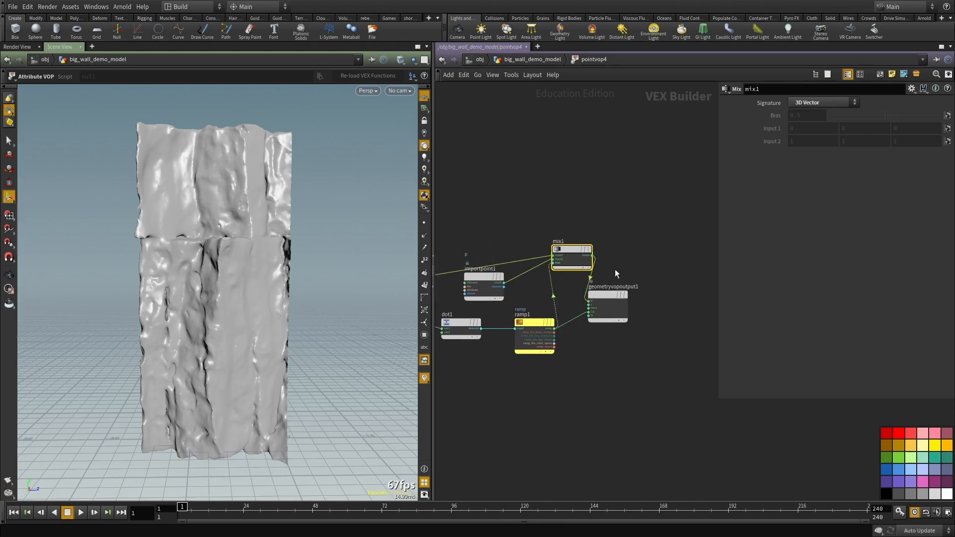
# Step: Move ramp1 further down and insert a Vector to Float node between ramp1 and the bias of mix1
pyautogui.scroll(2, 598, 348)
pyautogui.scroll(2, 580, 393)
pyautogui.scroll(-3, 583, 382)
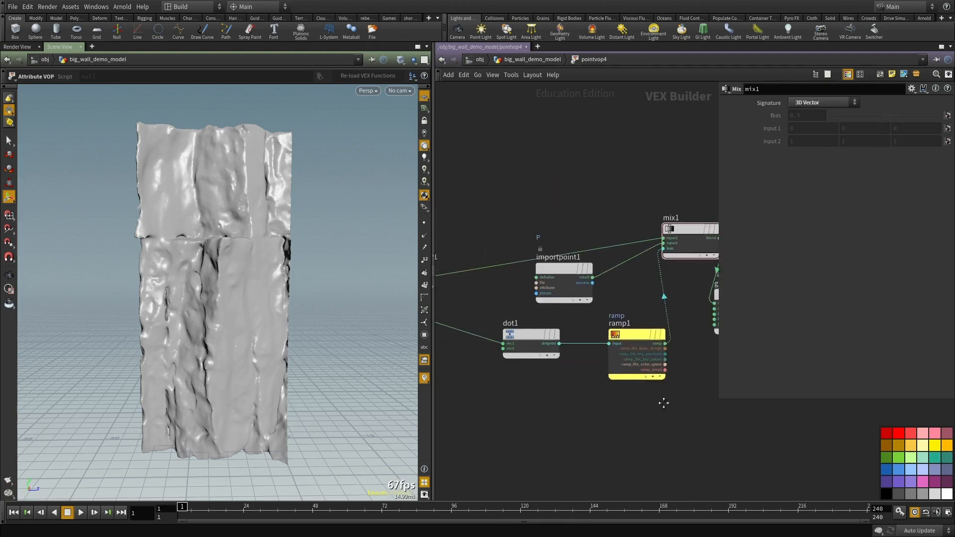
pyautogui.moveTo(653, 339); pyautogui.dragTo(607, 331, button='middle')
pyautogui.moveTo(607, 331); pyautogui.dragTo(573, 412)
pyautogui.press('Tab')
pyautogui.write('vec')
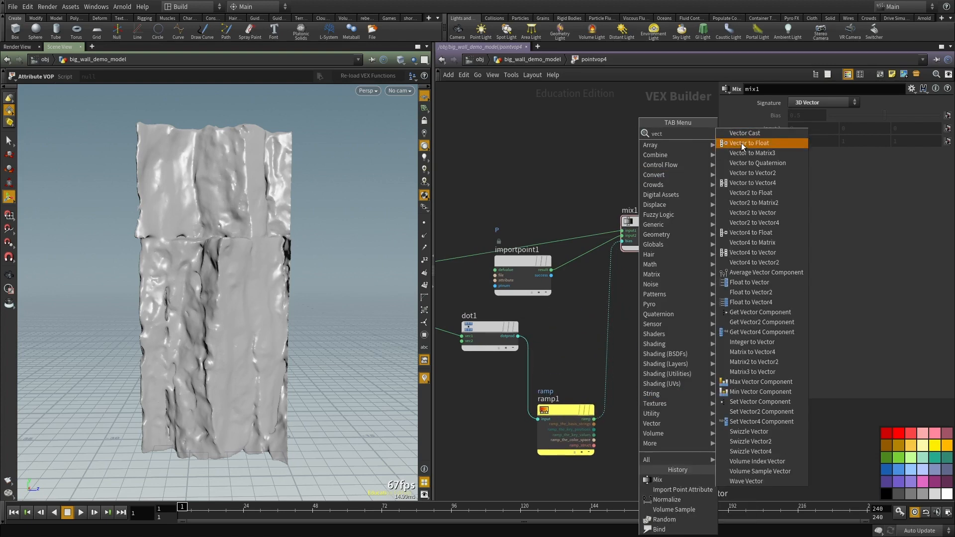
pyautogui.click(742, 142)
pyautogui.click(611, 324)
pyautogui.moveTo(645, 447); pyautogui.dragTo(628, 410, button='middle')
pyautogui.scroll(-1, 629, 410)
pyautogui.click(620, 407)
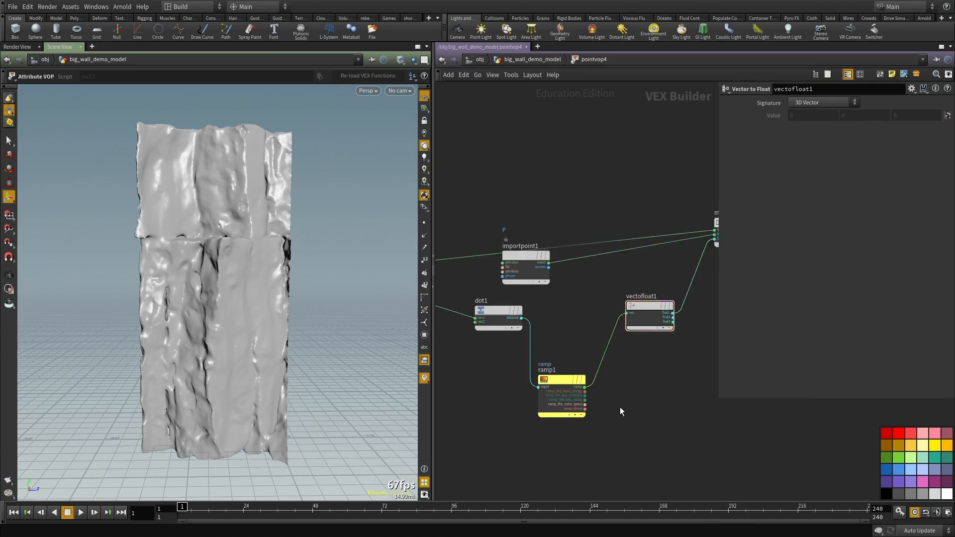
# Step: Set pointvop4's ramp to run from black at 0.248101 to white at 0.349367
pyautogui.press('u')
pyautogui.scroll(-4, 622, 409)
pyautogui.scroll(2, 600, 411)
pyautogui.moveTo(576, 439); pyautogui.dragTo(479, 360)
pyautogui.scroll(1, 588, 404)
pyautogui.moveTo(595, 422); pyautogui.dragTo(454, 363)
pyautogui.click(541, 383)
pyautogui.moveTo(209, 373)
pyautogui.keyDown('alt'); pyautogui.mouseDown()
pyautogui.moveTo(169, 371)
pyautogui.moveTo(195, 363)
pyautogui.mouseUp(); pyautogui.keyUp('alt')
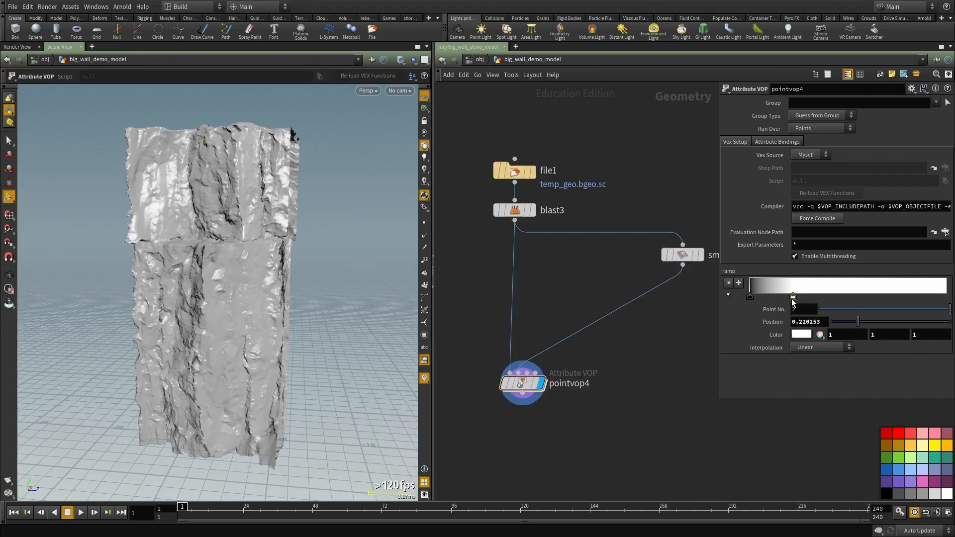
pyautogui.moveTo(789, 297); pyautogui.dragTo(933, 296)
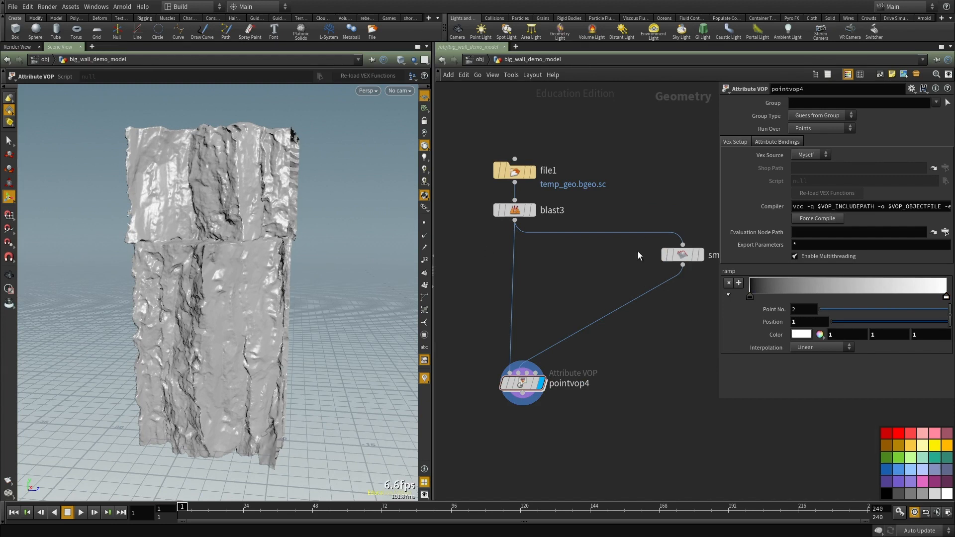
pyautogui.moveTo(750, 297); pyautogui.dragTo(798, 297)
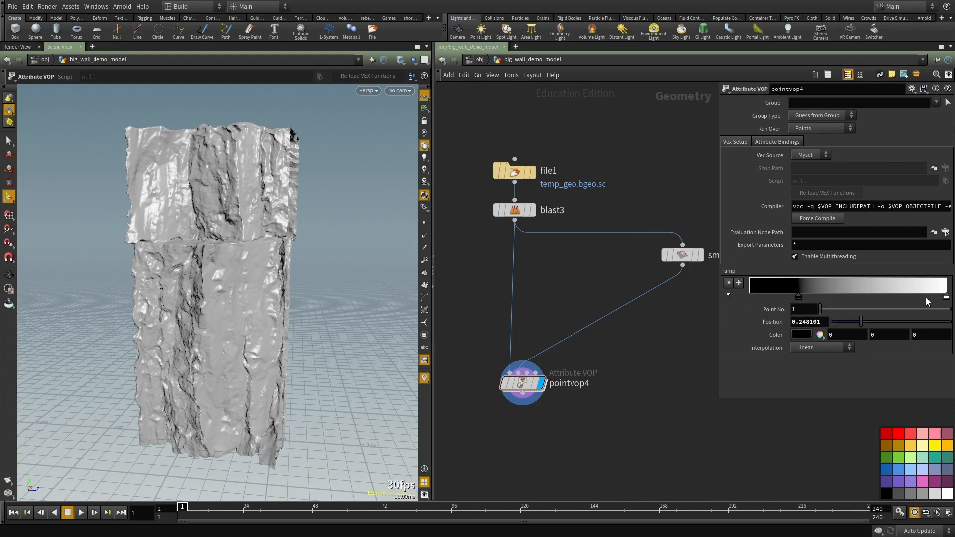
pyautogui.moveTo(946, 297); pyautogui.dragTo(820, 297)
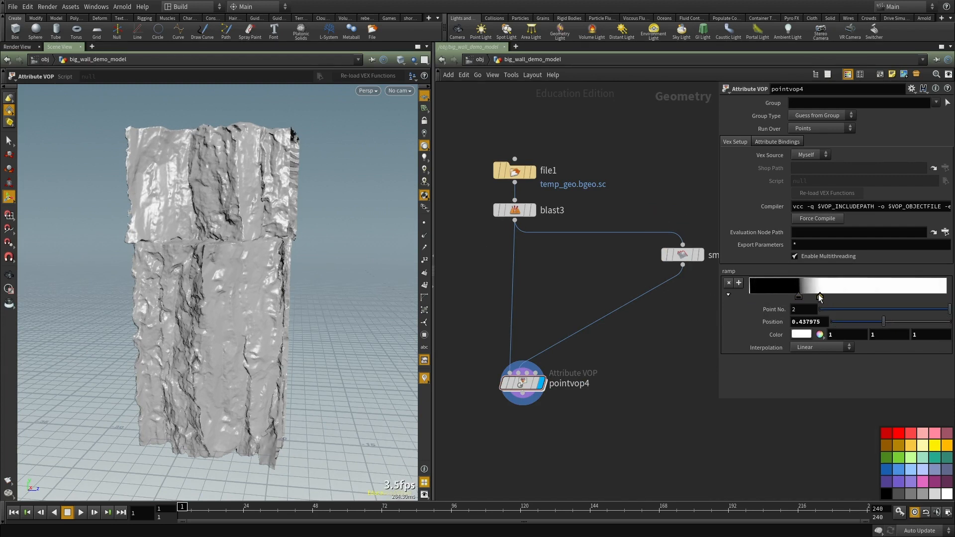
# Step: Promote the second vector of dot1 inside pointvop4 to a parameter, and return to the geometry network
pyautogui.doubleClick(536, 385)
pyautogui.scroll(-3, 516, 388)
pyautogui.moveTo(478, 399); pyautogui.dragTo(518, 388, button='middle')
pyautogui.scroll(3, 531, 349)
pyautogui.moveTo(539, 346); pyautogui.dragTo(520, 386)
pyautogui.moveTo(496, 450); pyautogui.dragTo(536, 409, button='middle')
pyautogui.click(535, 342)
pyautogui.scroll(3, 533, 341)
pyautogui.middleClick(519, 357)
pyautogui.click(526, 366)
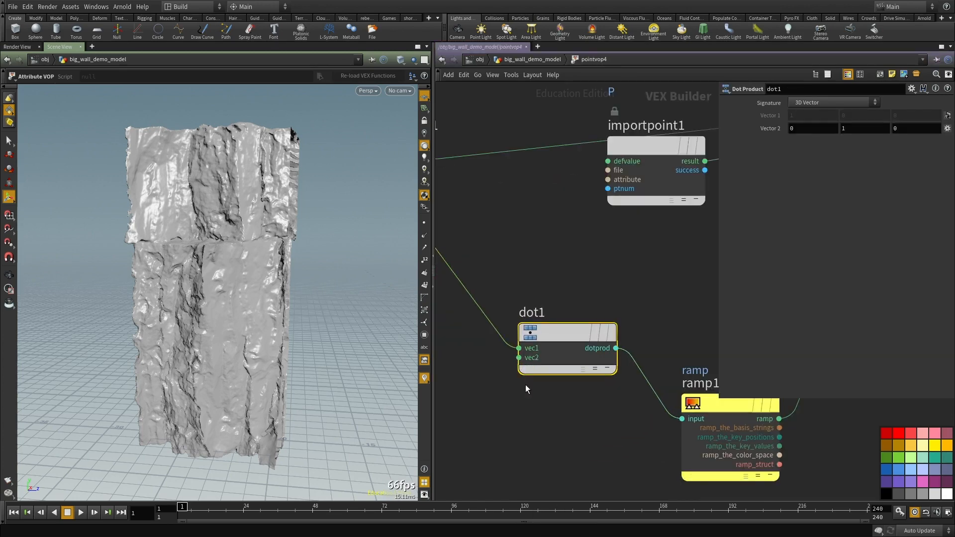
pyautogui.scroll(-1, 525, 409)
pyautogui.scroll(-1, 525, 412)
pyautogui.press('u')
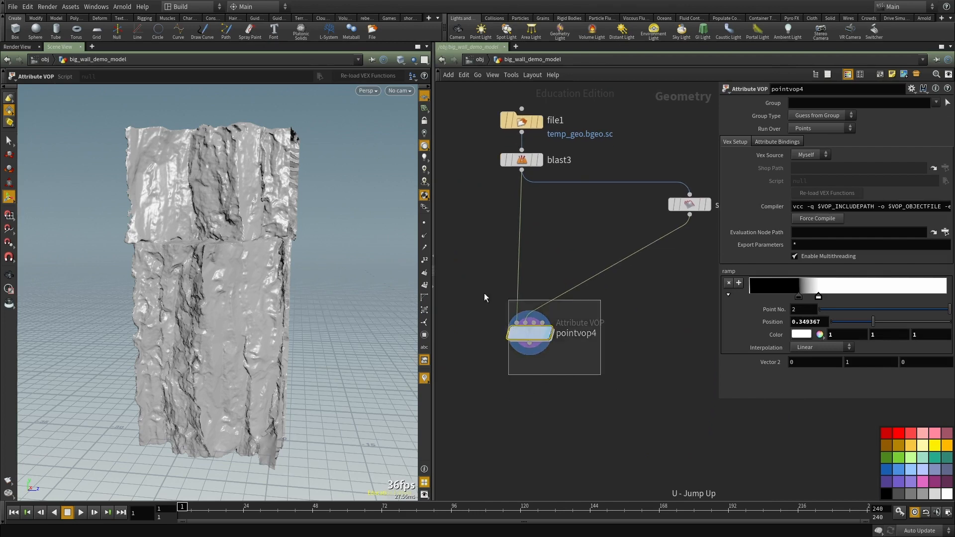
# Step: Try another direction in pointvop4's Vector 2, undo the change, and check the rock column from other sides
pyautogui.moveTo(845, 368)
pyautogui.mouseDown(button='middle')
pyautogui.moveTo(848, 343)
pyautogui.moveTo(919, 358)
pyautogui.moveTo(944, 346)
pyautogui.moveTo(903, 340)
pyautogui.mouseUp(button='middle')
pyautogui.moveTo(595, 391); pyautogui.dragTo(591, 393, button='middle')
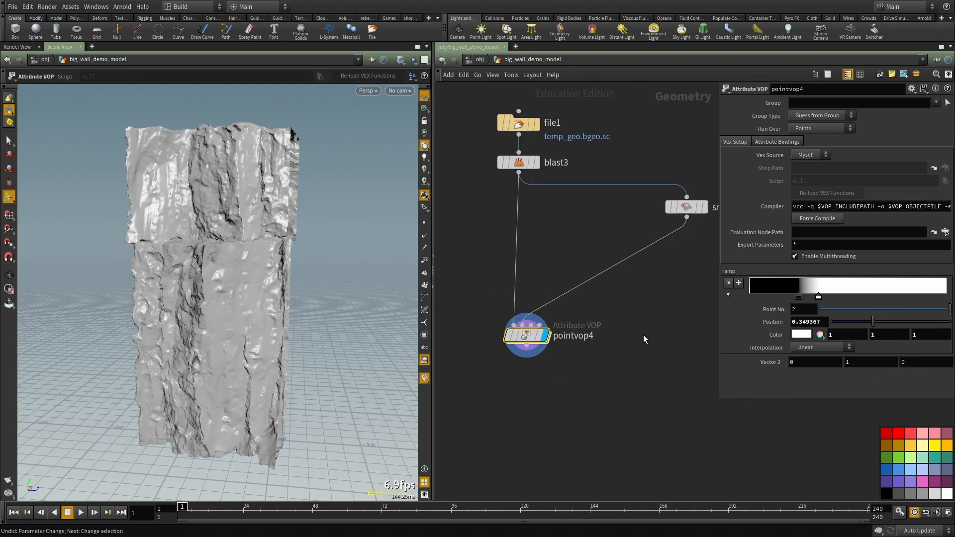
pyautogui.moveTo(533, 342)
pyautogui.keyDown('alt'); pyautogui.moveTo(226, 302); pyautogui.dragTo(263, 301); pyautogui.keyUp('alt')
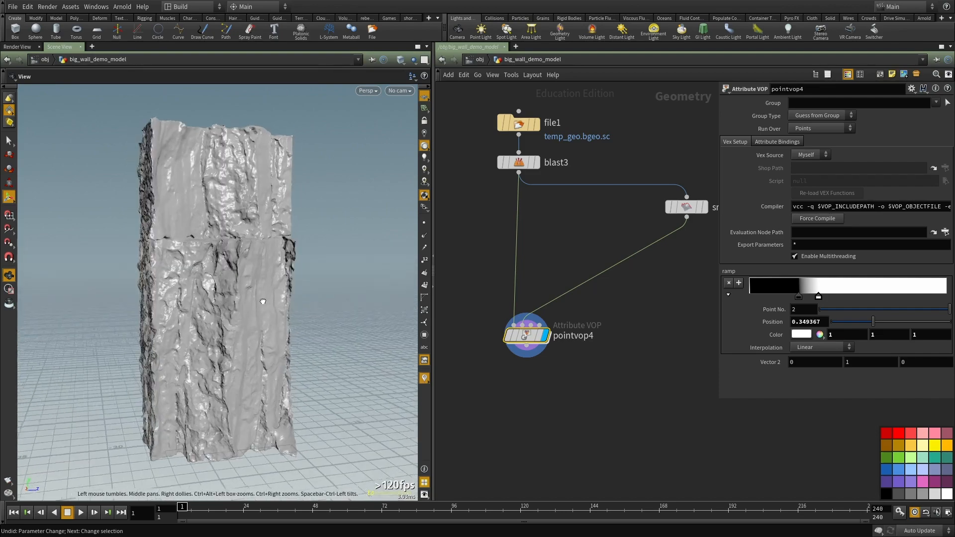
pyautogui.keyDown('alt'); pyautogui.moveTo(262, 301); pyautogui.dragTo(262, 259, button='middle'); pyautogui.keyUp('alt')
pyautogui.keyDown('alt'); pyautogui.moveTo(262, 258); pyautogui.dragTo(299, 294); pyautogui.keyUp('alt')
pyautogui.moveTo(572, 403); pyautogui.dragTo(572, 352, button='middle')
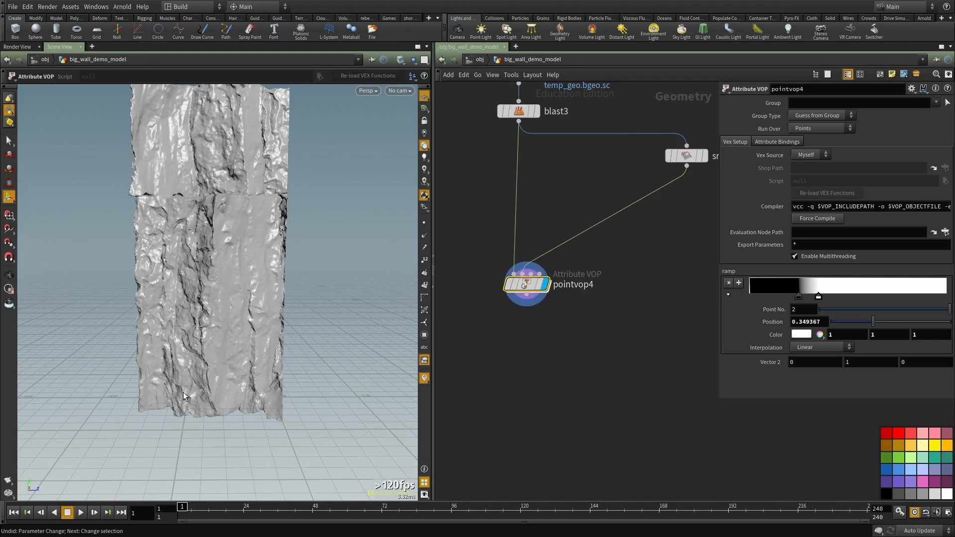
# Step: Add a Subtract node inside pointvop4, below dot1
pyautogui.doubleClick(515, 288)
pyautogui.moveTo(571, 452); pyautogui.dragTo(557, 372, button='middle')
pyautogui.press('Tab')
pyautogui.write('sub')
pyautogui.press('Down')
pyautogui.press('Return')
pyautogui.click(557, 371)
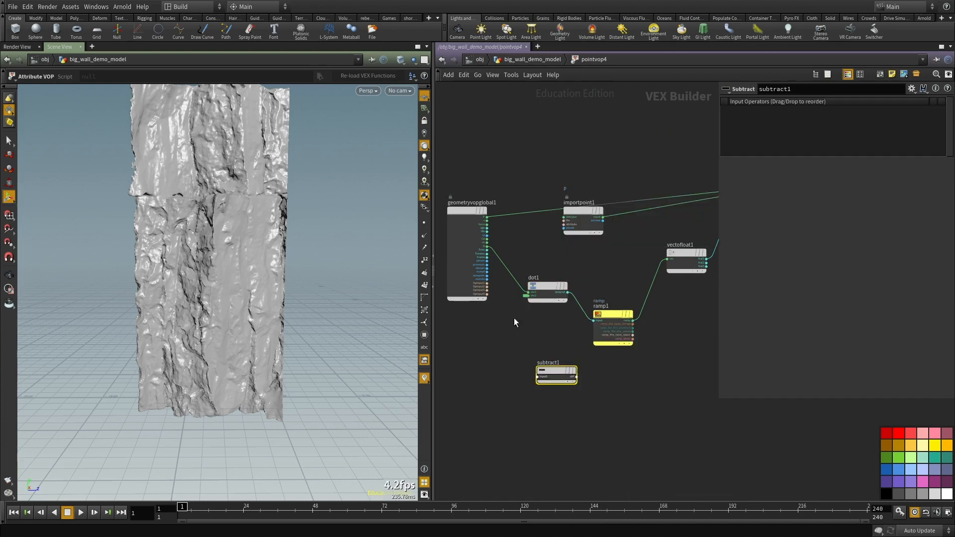
# Step: Add a Constant node beside subtract1 and set its type to 3 Floats (vector)
pyautogui.scroll(1, 473, 260)
pyautogui.moveTo(523, 392); pyautogui.dragTo(557, 346, button='middle')
pyautogui.scroll(3, 566, 351)
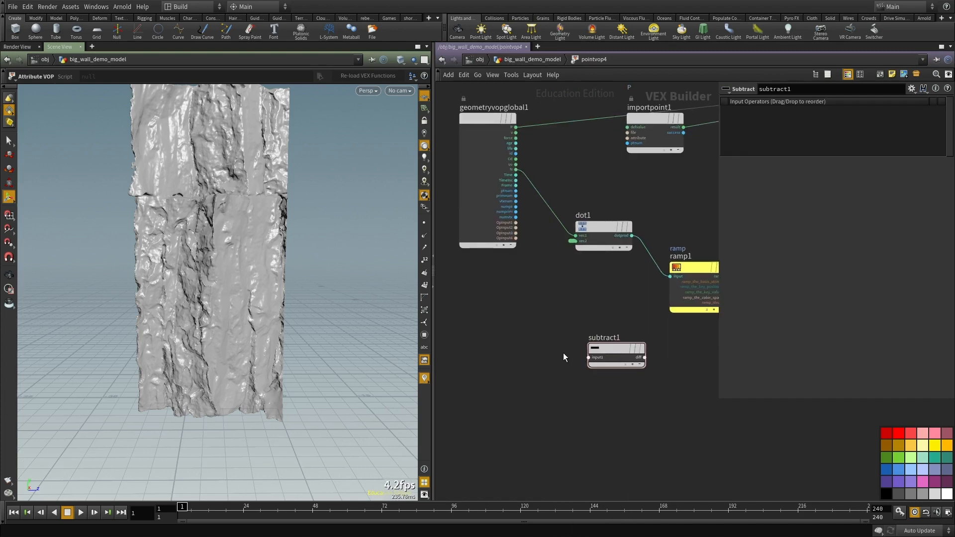
pyautogui.press('Tab')
pyautogui.write('cons')
pyautogui.press('Return')
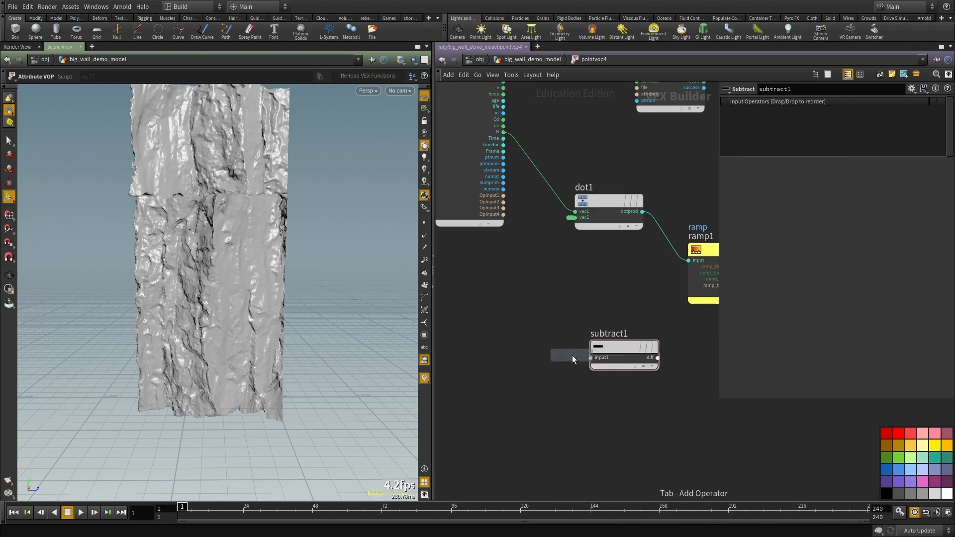
pyautogui.click(572, 356)
pyautogui.moveTo(572, 356); pyautogui.dragTo(493, 334)
pyautogui.click(833, 102)
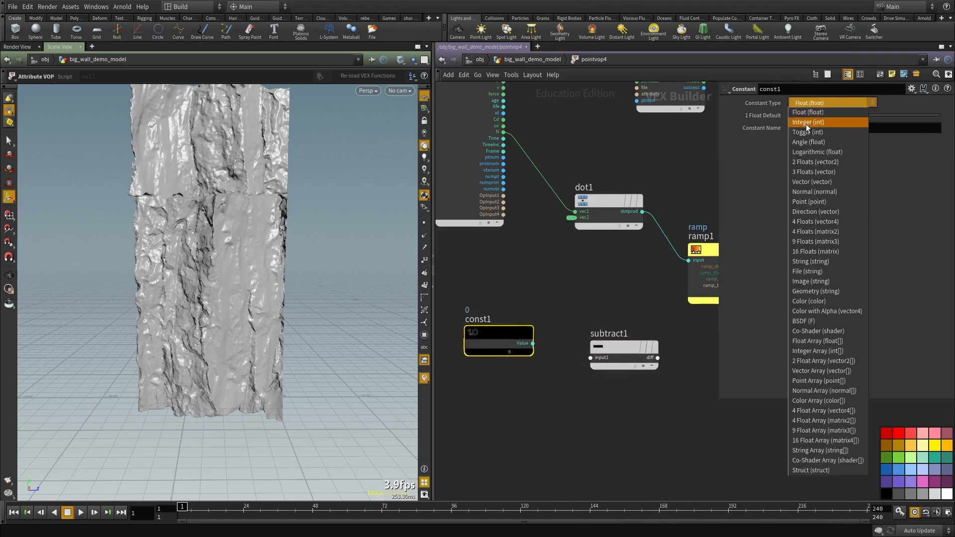
pyautogui.click(815, 174)
# Step: Connect const1 to the first input of subtract1, promote its second input to a parameter, and return to the geometry network
pyautogui.scroll(-3, 532, 423)
pyautogui.scroll(3, 535, 384)
pyautogui.click(526, 290)
pyautogui.scroll(2, 595, 315)
pyautogui.click(594, 311)
pyautogui.click(597, 316)
pyautogui.moveTo(557, 392)
pyautogui.mouseDown(button='middle')
pyautogui.moveTo(562, 401)
pyautogui.moveTo(539, 394)
pyautogui.moveTo(561, 399)
pyautogui.mouseUp(button='middle')
pyautogui.scroll(-3, 563, 400)
pyautogui.moveTo(522, 320); pyautogui.dragTo(557, 306, button='middle')
pyautogui.press('u')
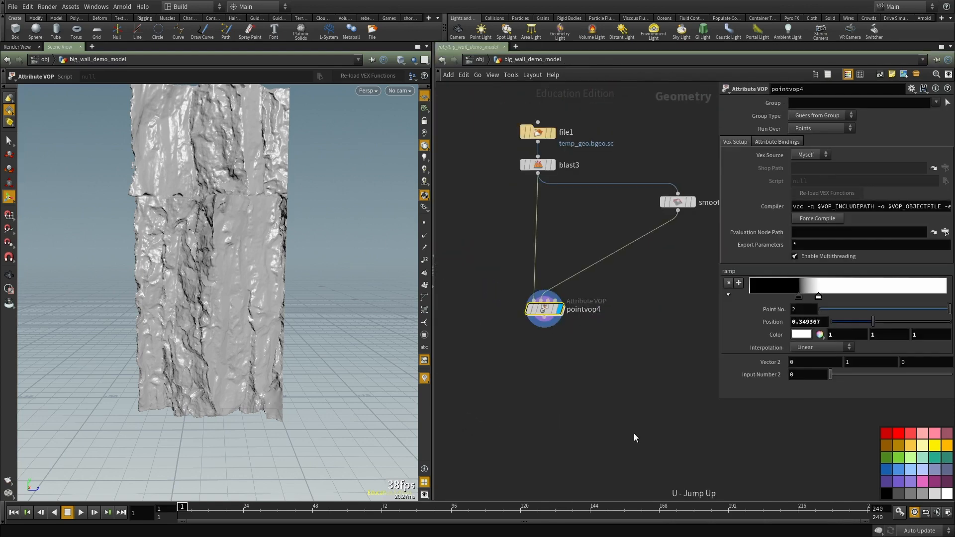
# Step: Add an Add node beside pointvop4 with Point 0 enabled at 0, 0, 0, and copy the point's parameter
pyautogui.press('Tab')
pyautogui.click(697, 150)
pyautogui.click(753, 141)
pyautogui.scroll(2, 543, 166)
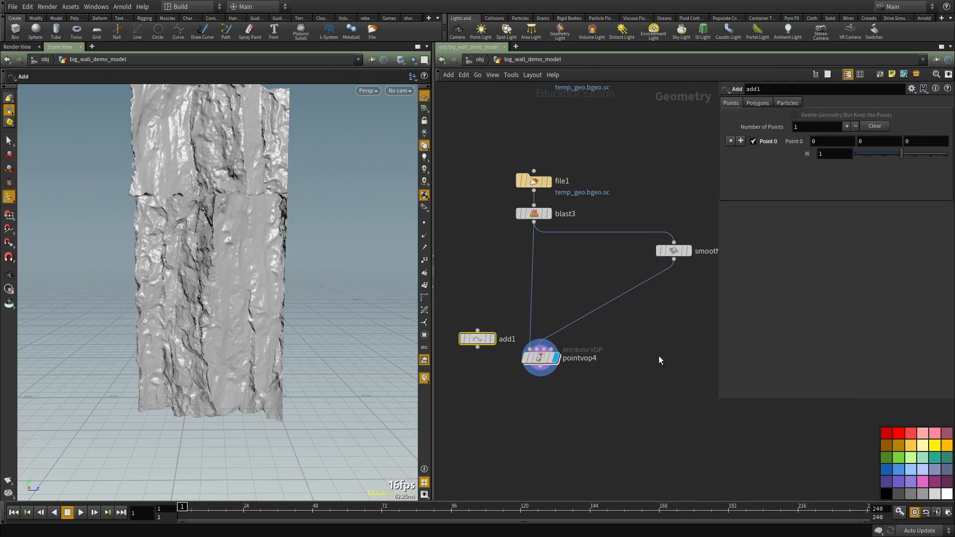
pyautogui.click(794, 142)
pyautogui.click(806, 187)
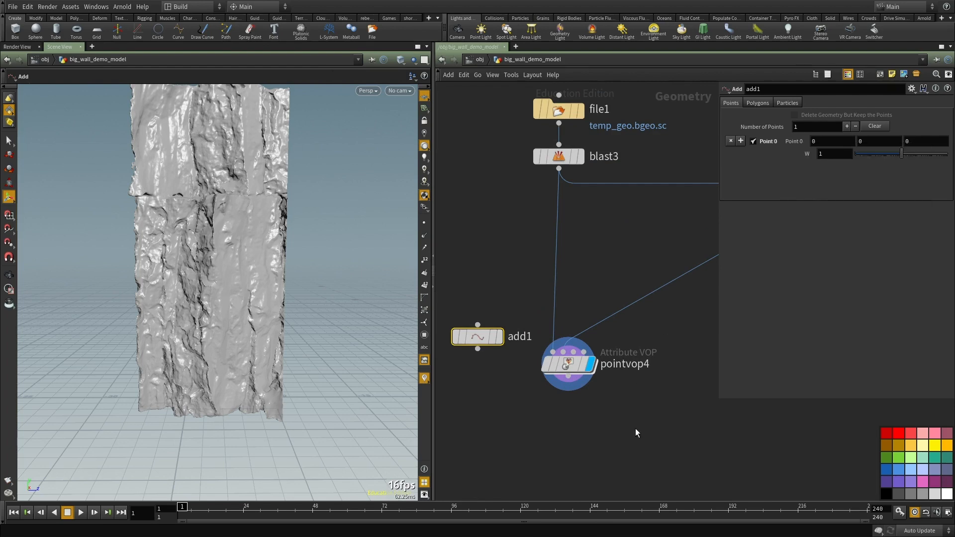
# Step: Paste add1's Point 0 as a relative reference into pointvop4's Vector 2
pyautogui.click(567, 363)
pyautogui.rightClick(770, 375)
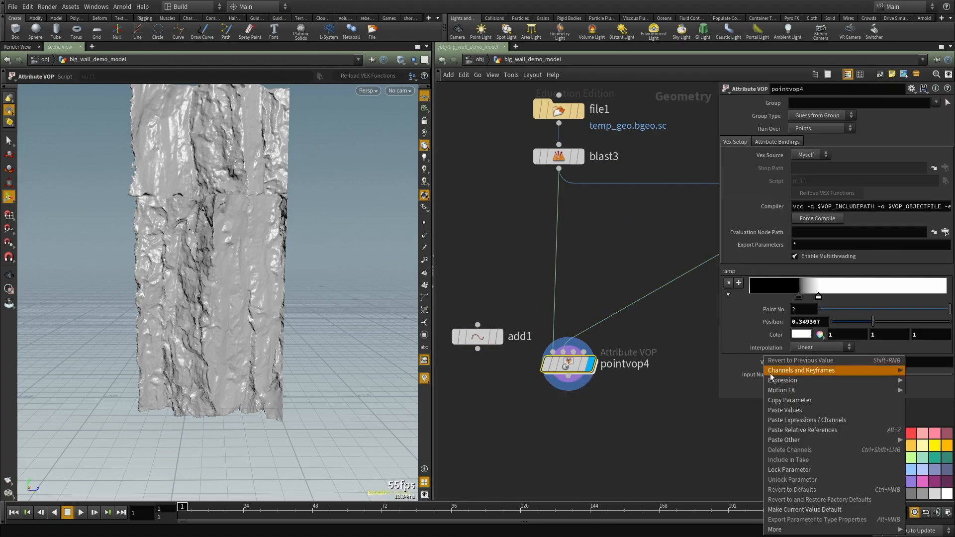
pyautogui.click(798, 428)
pyautogui.scroll(2, 573, 442)
pyautogui.moveTo(573, 442); pyautogui.dragTo(601, 377, button='middle')
pyautogui.scroll(-1, 601, 378)
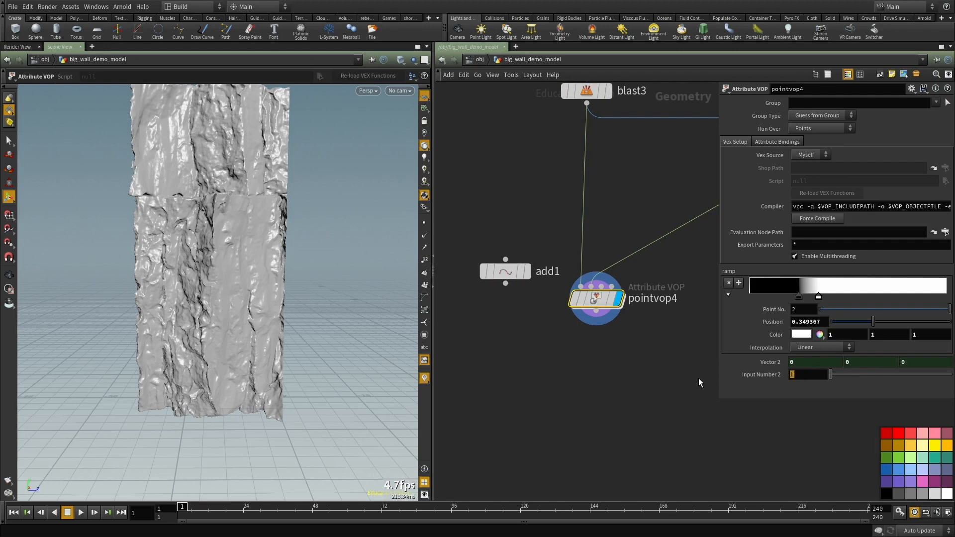
# Step: Expose the input2 parameter node of subtract1, place it below const1, and set its type to 3 Floats (vector)
pyautogui.doubleClick(597, 301)
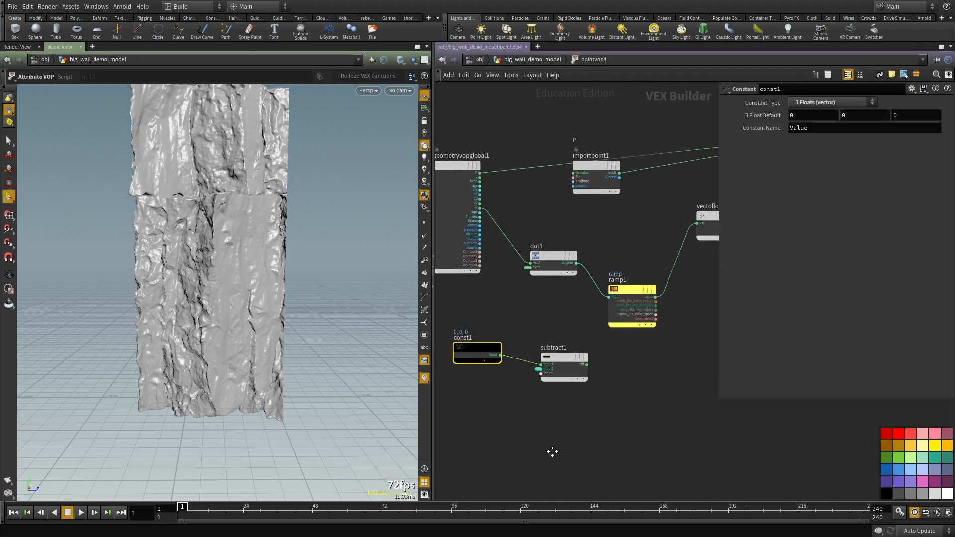
pyautogui.scroll(2, 544, 364)
pyautogui.click(601, 349)
pyautogui.press('Escape')
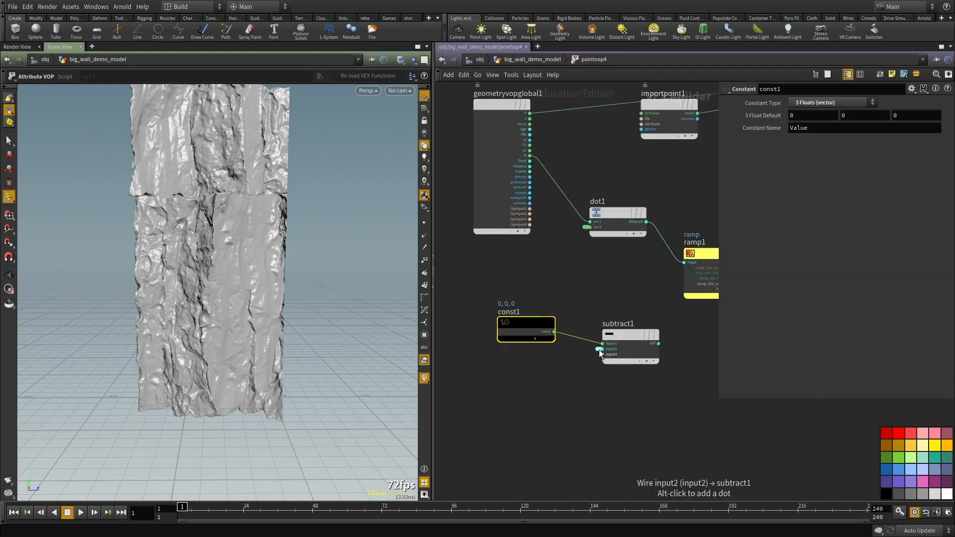
pyautogui.middleClick(600, 349)
pyautogui.moveTo(560, 343); pyautogui.dragTo(522, 413)
pyautogui.click(826, 150)
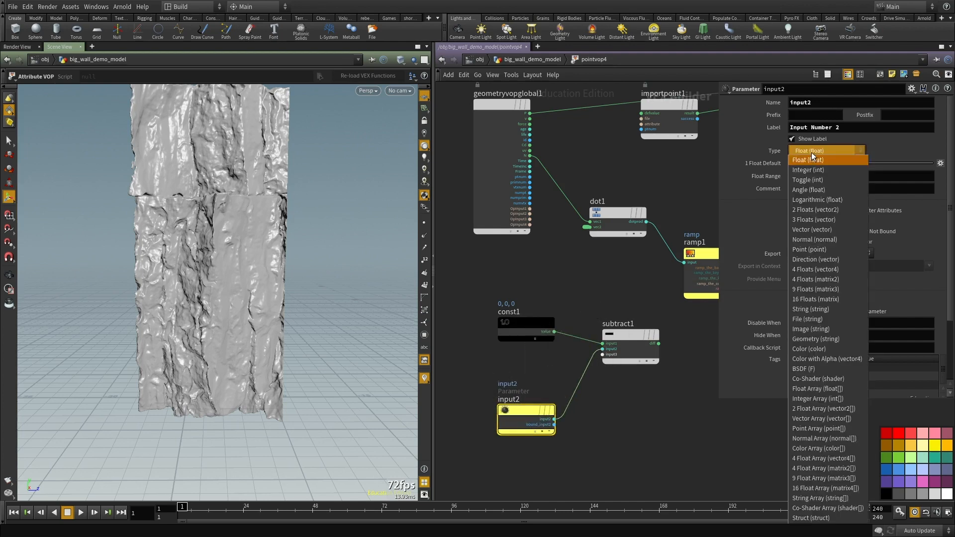
pyautogui.click(816, 219)
pyautogui.scroll(-1, 544, 386)
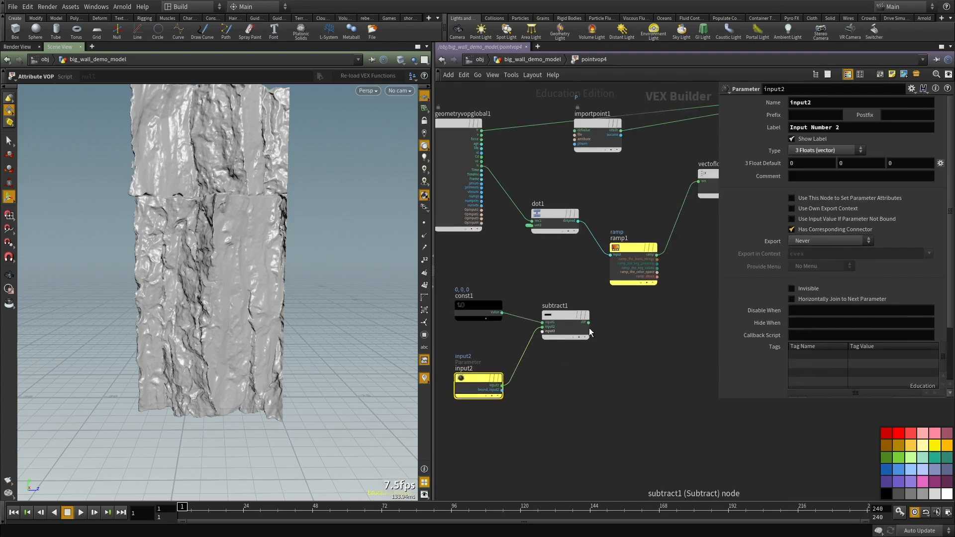
# Step: Try to delete the channels on pointvop4's Vector 2, and relabel the input2 parameter second_position
pyautogui.press('u')
pyautogui.rightClick(774, 363)
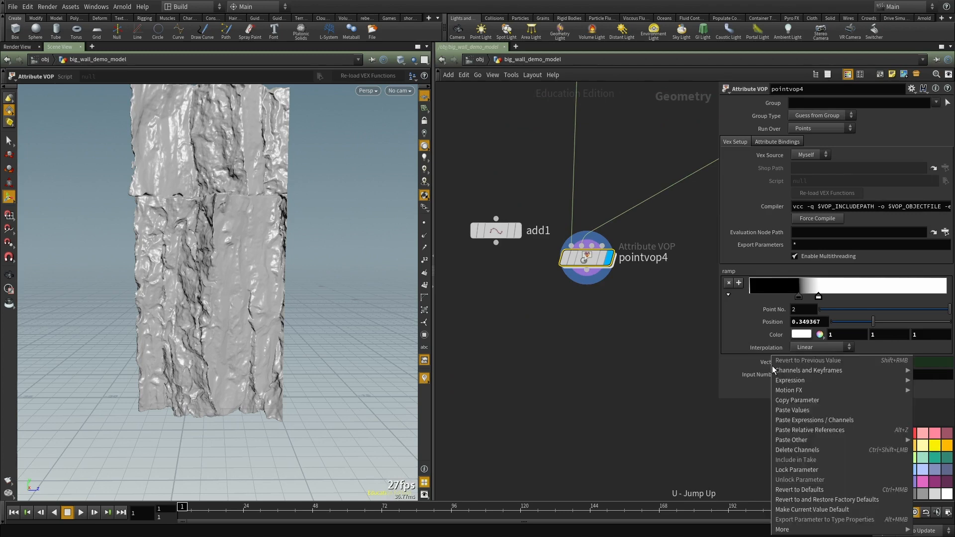
pyautogui.click(787, 454)
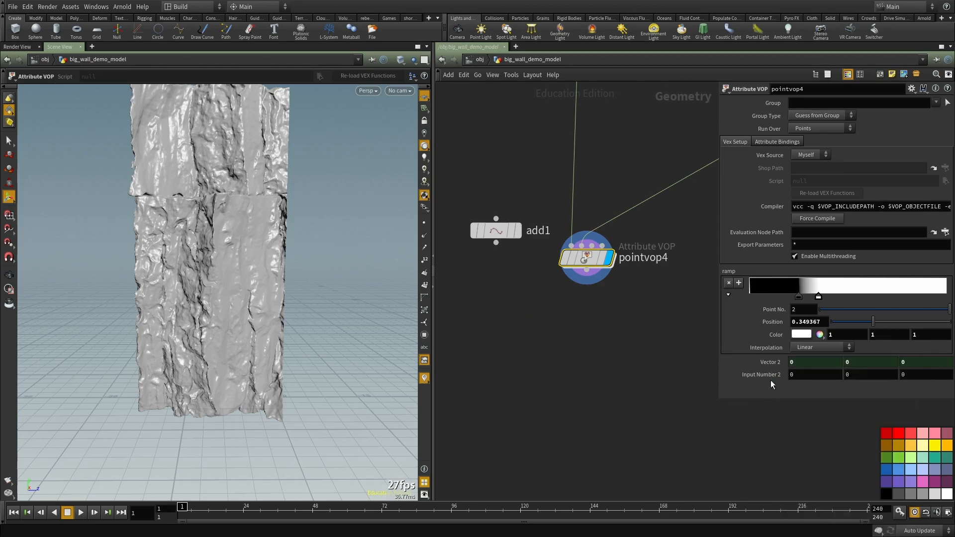
pyautogui.doubleClick(582, 266)
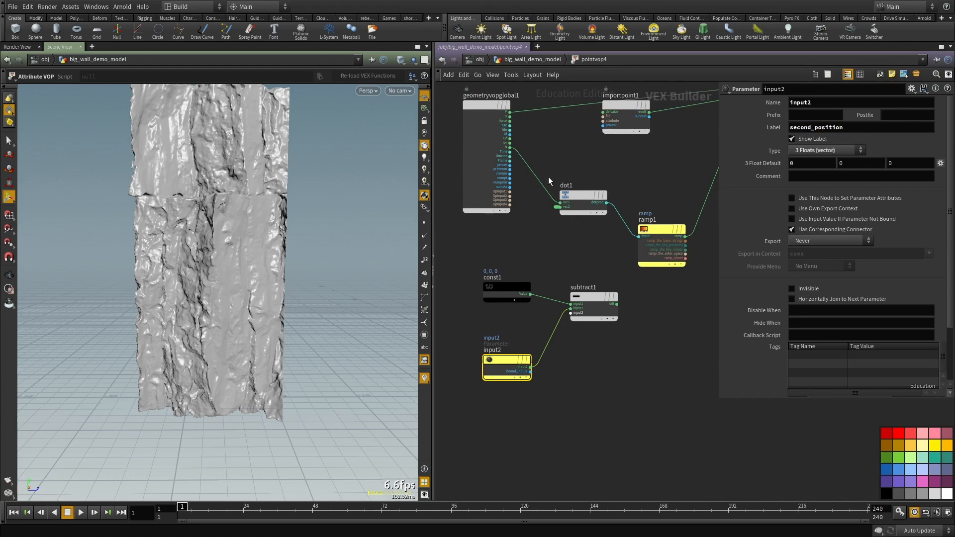
# Step: Remove the vec2 parameter node from dot1 and wire subtract1's difference into the second vector of dot1
pyautogui.scroll(2, 544, 175)
pyautogui.middleClick(560, 220)
pyautogui.scroll(-1, 578, 247)
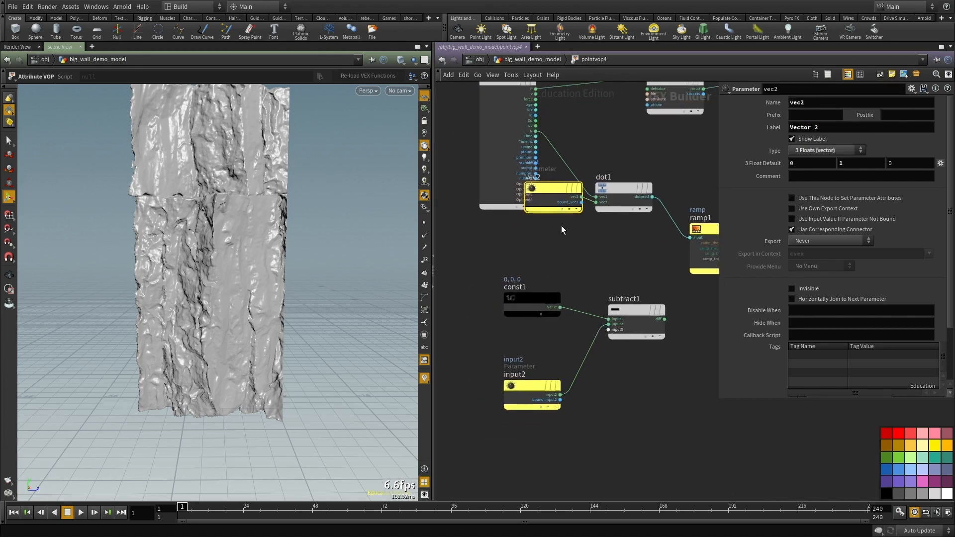
pyautogui.moveTo(539, 214); pyautogui.dragTo(527, 260)
pyautogui.hotkey('ctrl', 'x')
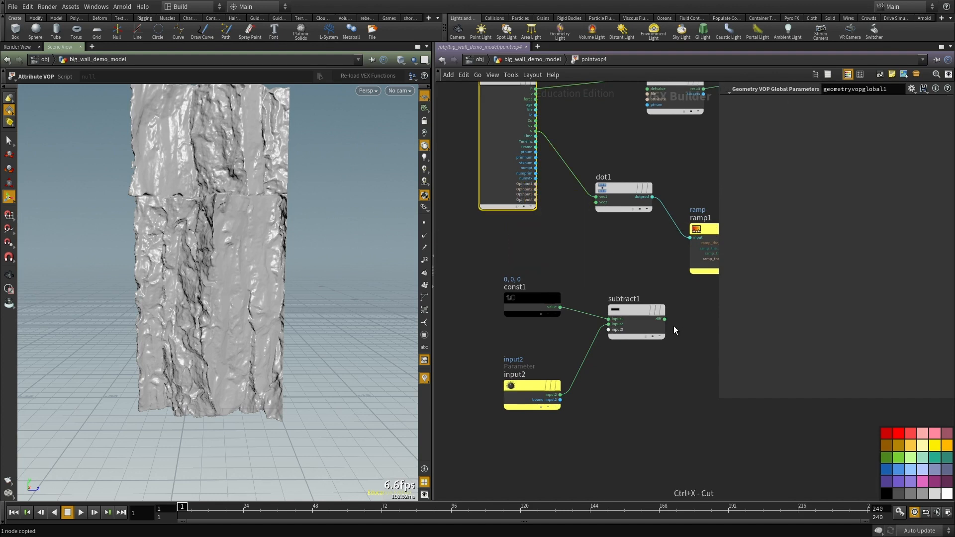
pyautogui.click(665, 319)
pyautogui.click(596, 202)
pyautogui.moveTo(581, 263); pyautogui.dragTo(560, 264, button='middle')
pyautogui.scroll(-1, 624, 319)
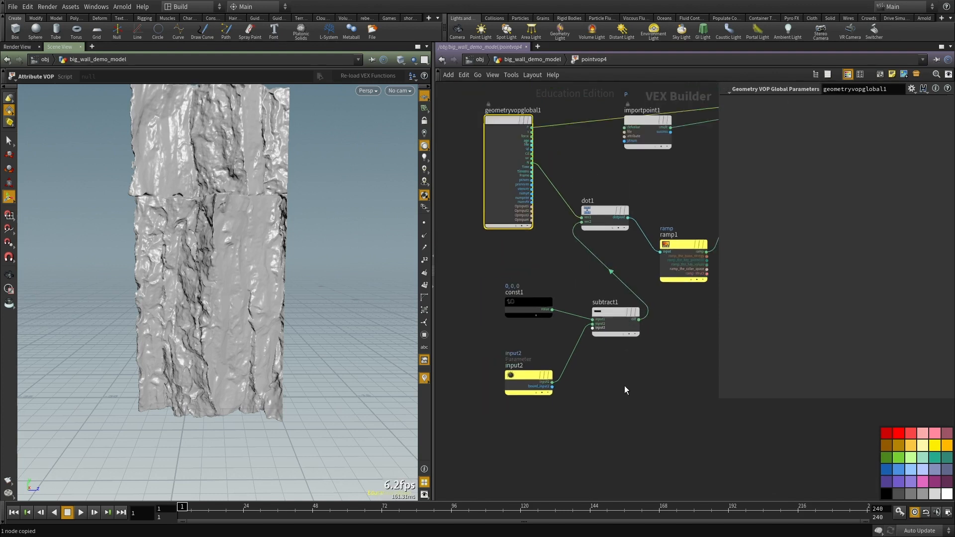
# Step: Move the const1, input2 and subtract1 nodes together lower in the network, farther away from dot1
pyautogui.moveTo(624, 387); pyautogui.dragTo(496, 297)
pyautogui.scroll(-3, 649, 324)
pyautogui.moveTo(636, 320); pyautogui.dragTo(568, 353)
pyautogui.scroll(2, 538, 303)
pyautogui.click(537, 305)
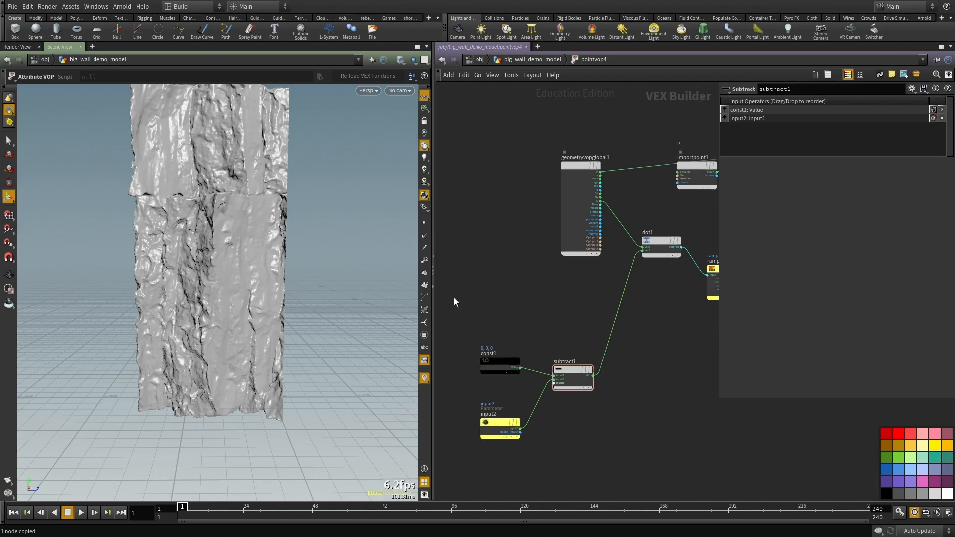
# Step: Display add1 in the geometry network and move its Point 0 to about -10.80, 9.65, 8.26
pyautogui.press('u')
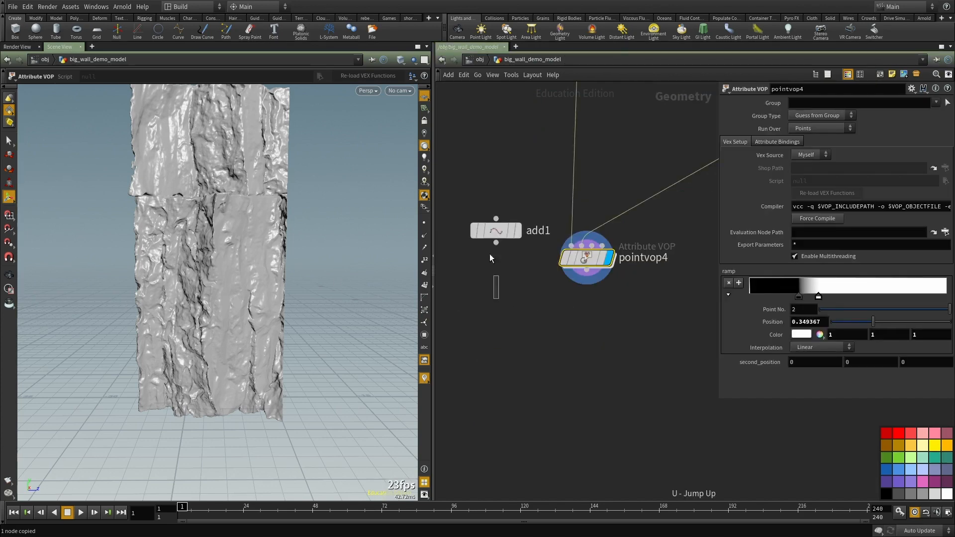
pyautogui.click(498, 239)
pyautogui.click(519, 232)
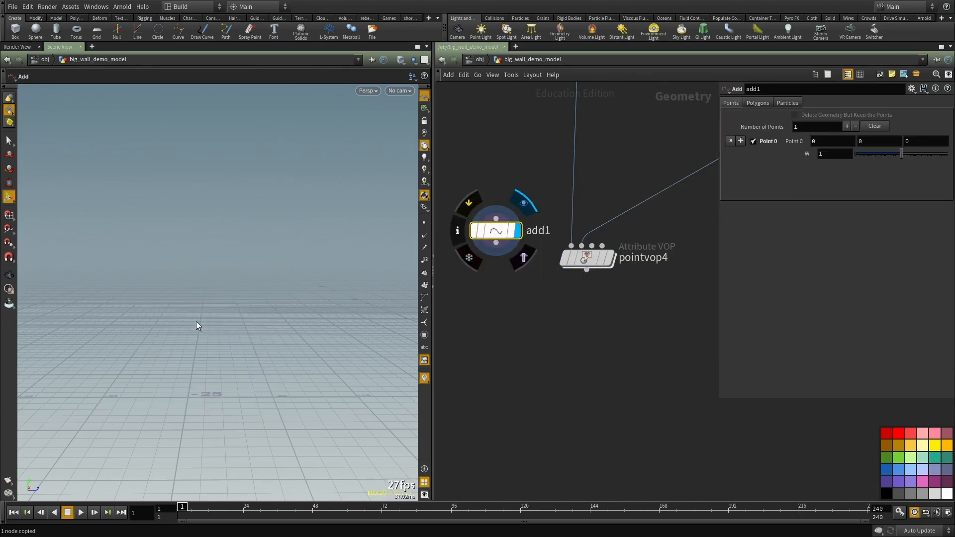
pyautogui.hotkey('space', 'g')
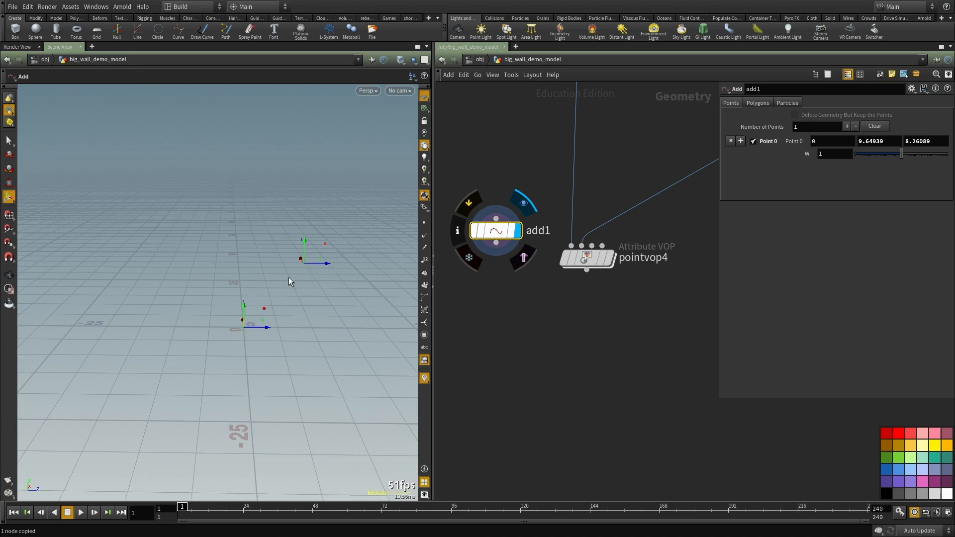
pyautogui.keyDown('alt'); pyautogui.moveTo(312, 270); pyautogui.dragTo(209, 145); pyautogui.keyUp('alt')
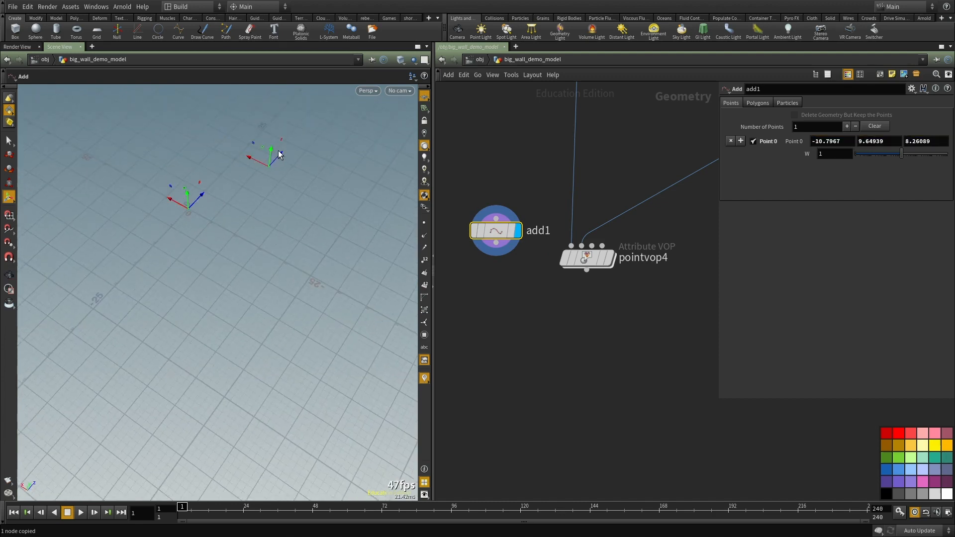
pyautogui.keyDown('alt'); pyautogui.moveTo(210, 219); pyautogui.dragTo(195, 207); pyautogui.keyUp('alt')
# Step: Examine how const1 and input2 feed subtract1 and dot1 inside pointvop4
pyautogui.click(580, 262)
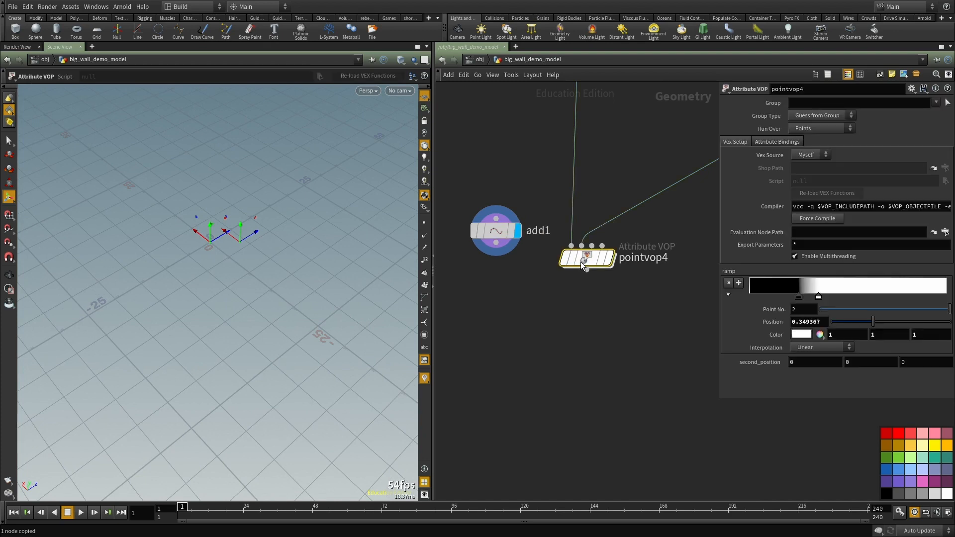
pyautogui.doubleClick(585, 261)
pyautogui.scroll(-3, 575, 289)
pyautogui.scroll(6, 632, 283)
pyautogui.scroll(-2, 586, 348)
pyautogui.moveTo(551, 367); pyautogui.dragTo(621, 305, button='middle')
pyautogui.moveTo(516, 305); pyautogui.dragTo(566, 261, button='middle')
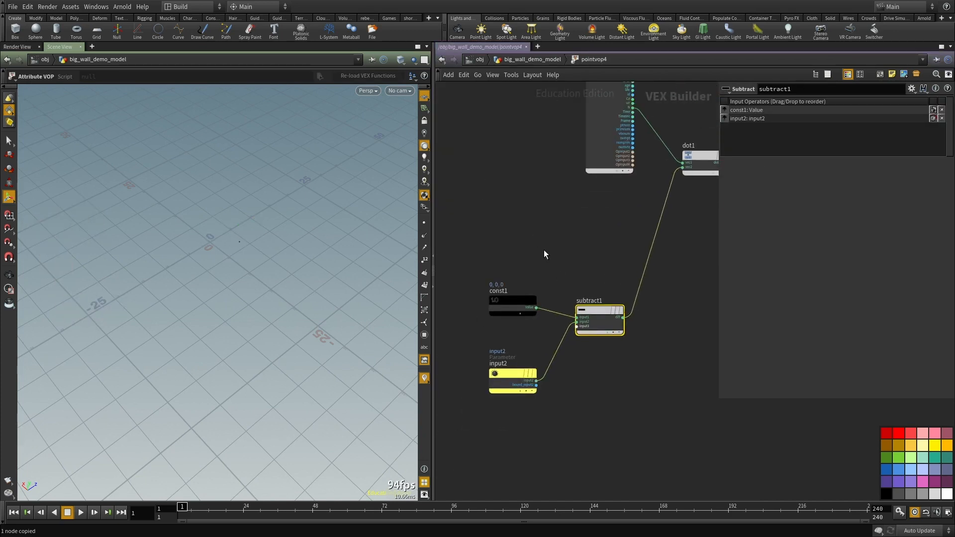
pyautogui.moveTo(478, 267); pyautogui.dragTo(473, 232, button='middle')
pyautogui.moveTo(473, 232); pyautogui.dragTo(523, 287)
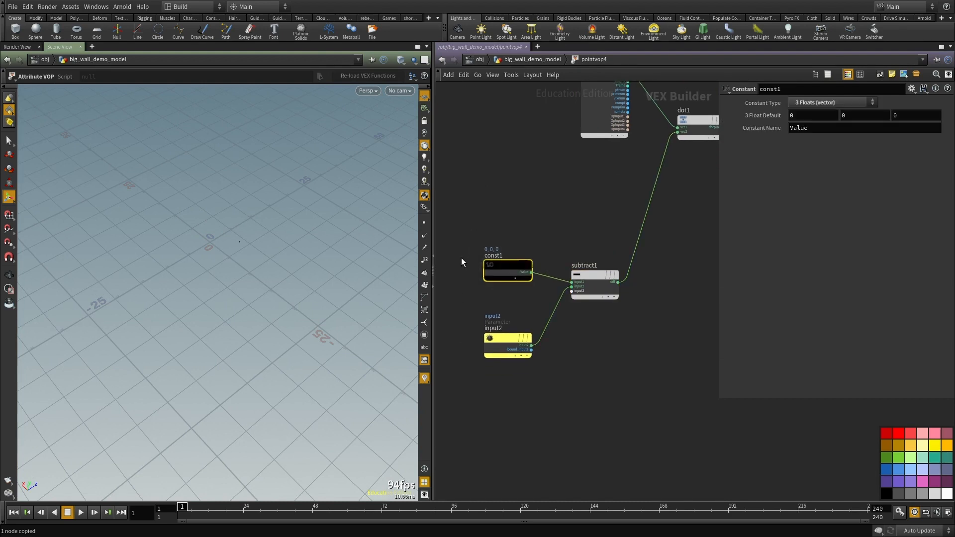
pyautogui.moveTo(467, 305); pyautogui.dragTo(535, 402)
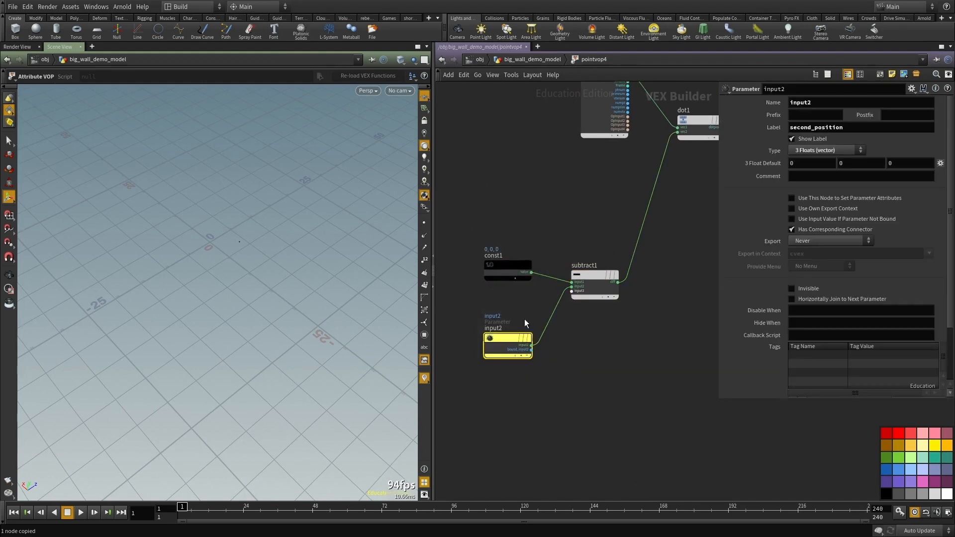
pyautogui.moveTo(604, 340); pyautogui.dragTo(583, 368, button='middle')
pyautogui.scroll(2, 611, 335)
pyautogui.scroll(-3, 514, 294)
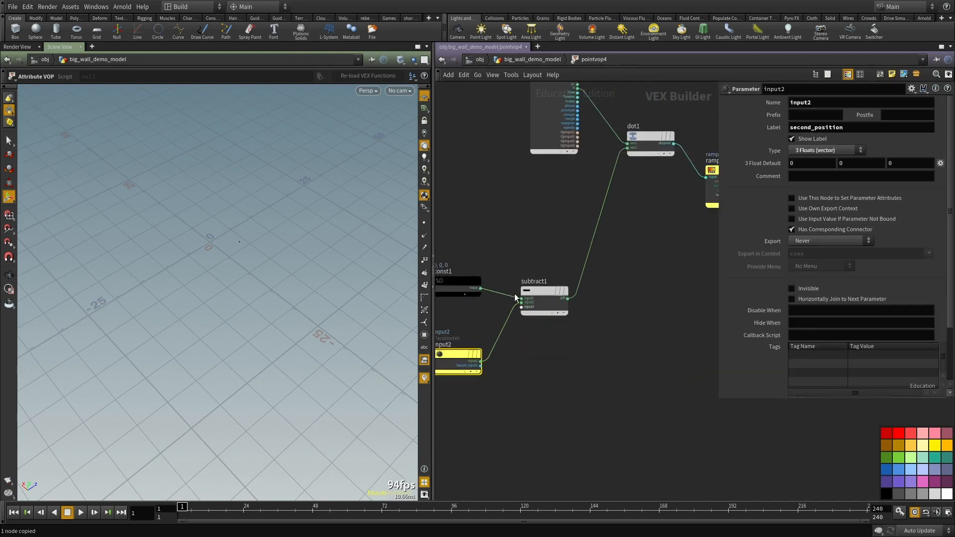
# Step: Insert a Normalize node on the connection between subtract1 and dot1
pyautogui.press('Tab')
pyautogui.write('nor')
pyautogui.press('Return')
pyautogui.click(542, 248)
pyautogui.moveTo(541, 248); pyautogui.dragTo(581, 229)
pyautogui.moveTo(633, 344); pyautogui.dragTo(587, 393, button='middle')
pyautogui.moveTo(612, 355); pyautogui.dragTo(626, 369, button='middle')
# Step: Return to the big_wall_demo_model network and make pointvop4 the displayed node
pyautogui.press('u')
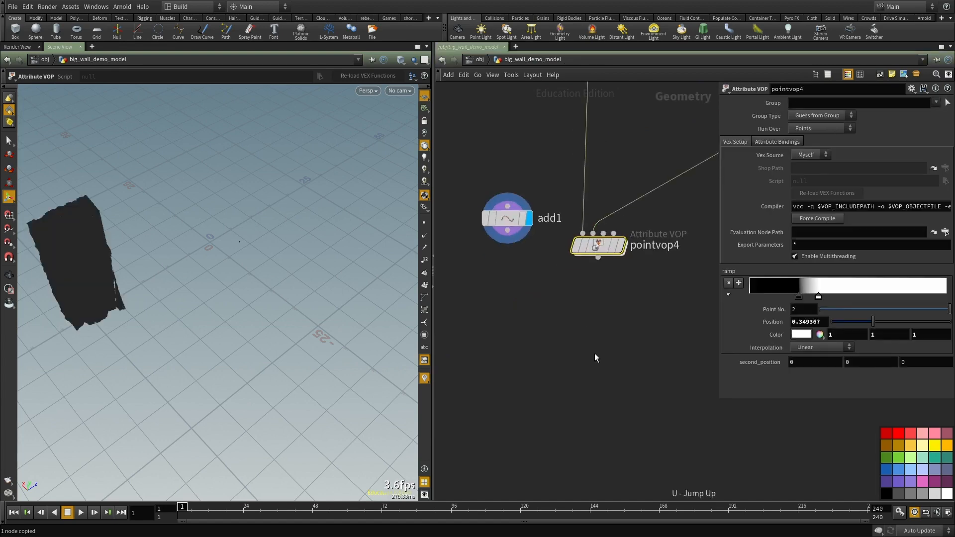
pyautogui.moveTo(592, 264)
pyautogui.keyDown('alt'); pyautogui.moveTo(139, 318); pyautogui.dragTo(201, 277); pyautogui.keyUp('alt')
pyautogui.keyDown('alt'); pyautogui.moveTo(200, 277); pyautogui.dragTo(280, 337, button='right'); pyautogui.keyUp('alt')
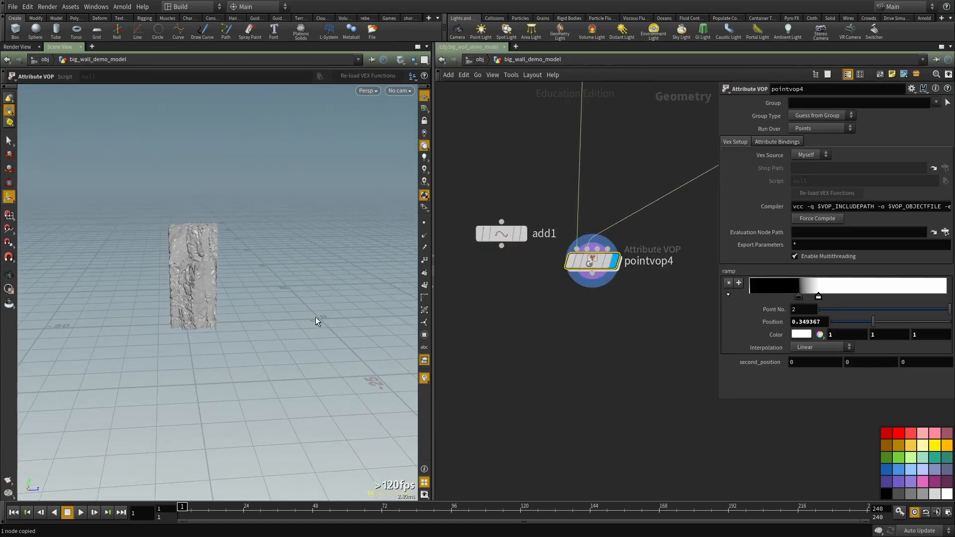
pyautogui.scroll(-2, 500, 348)
pyautogui.moveTo(533, 352); pyautogui.dragTo(532, 428, button='middle')
pyautogui.moveTo(592, 273); pyautogui.dragTo(587, 292, button='middle')
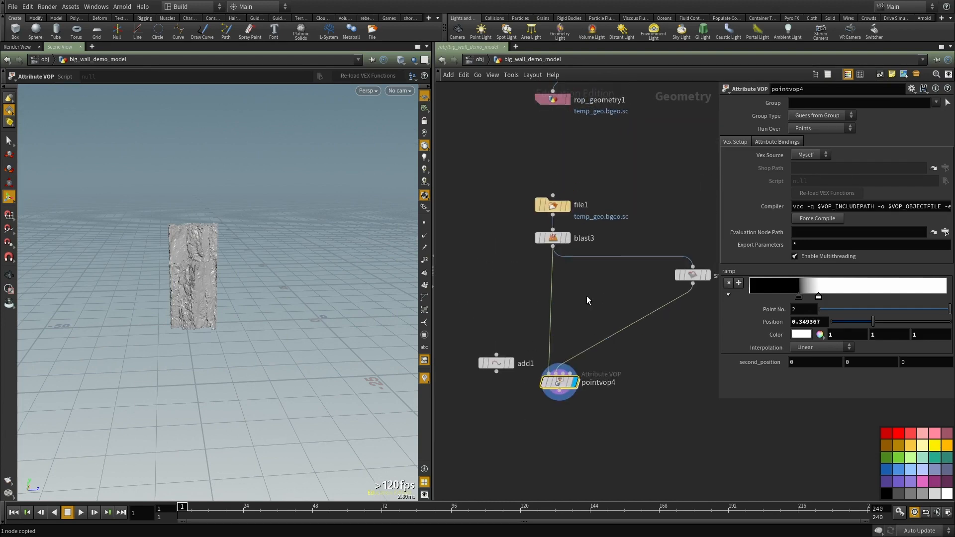
pyautogui.press('Tab')
pyautogui.moveTo(594, 284)
pyautogui.click(697, 157)
pyautogui.click(563, 438)
pyautogui.click(565, 445)
pyautogui.click(566, 441)
pyautogui.click(578, 439)
pyautogui.press('Delete')
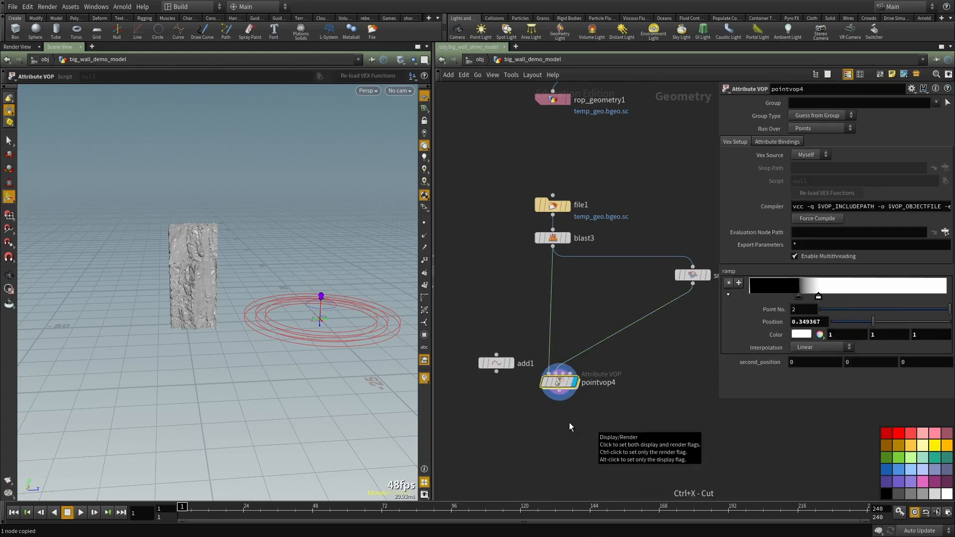
# Step: Add a Transform node after pointvop4, display it, and move the wall's centroid to the origin
pyautogui.press('Tab')
pyautogui.write('tra')
pyautogui.click(661, 152)
pyautogui.click(571, 424)
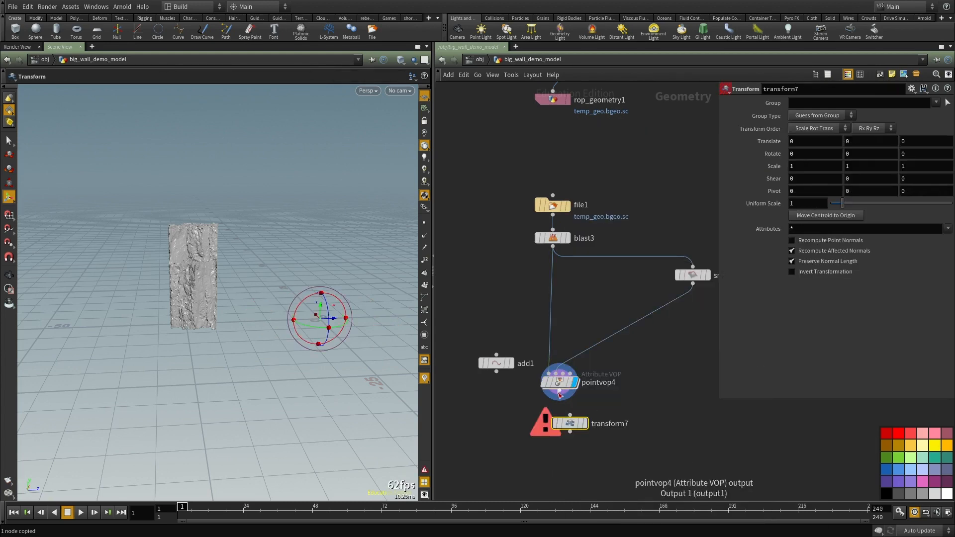
pyautogui.click(587, 424)
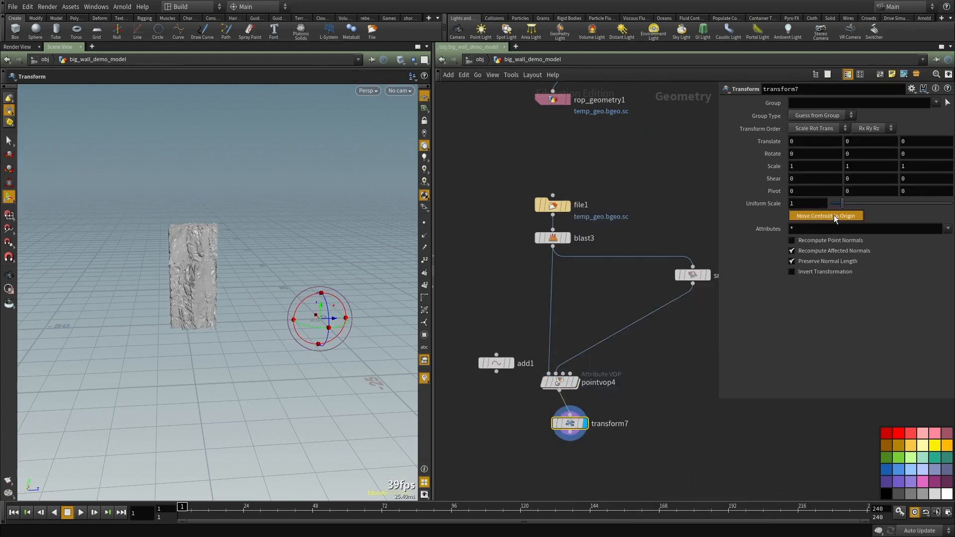
pyautogui.click(826, 215)
pyautogui.moveTo(615, 431); pyautogui.dragTo(617, 389, button='middle')
# Step: Move add1's Point 0 beside the wall, to about -10.80, -0.20, 6.19
pyautogui.click(499, 320)
pyautogui.press('space')
pyautogui.moveTo(271, 281); pyautogui.dragTo(216, 234, button='middle')
pyautogui.moveTo(215, 235); pyautogui.dragTo(279, 239, button='right')
pyautogui.moveTo(279, 239); pyautogui.dragTo(218, 281, button='middle')
pyautogui.press('w')
pyautogui.press('w')
pyautogui.moveTo(218, 200); pyautogui.dragTo(233, 200)
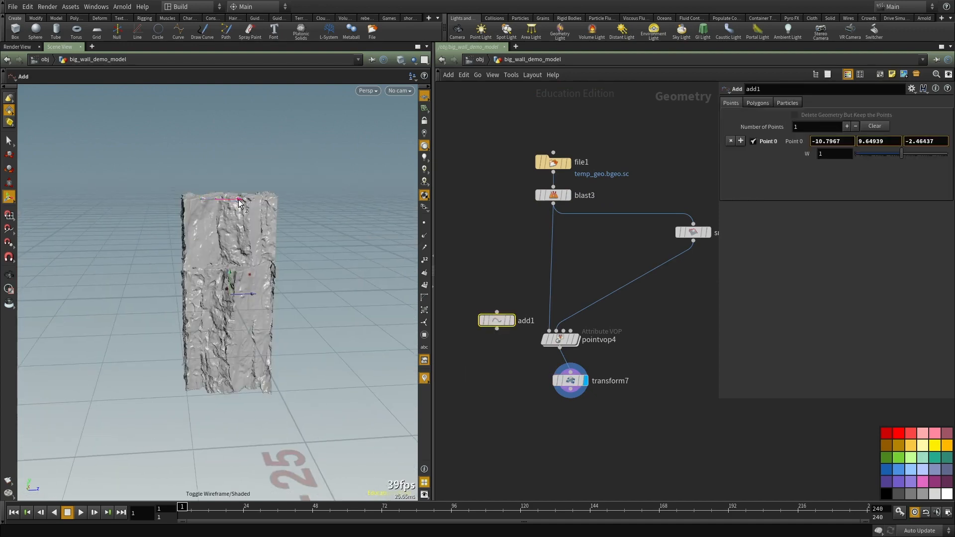
pyautogui.moveTo(357, 206); pyautogui.dragTo(354, 206)
pyautogui.scroll(1, 613, 356)
pyautogui.press('space')
pyautogui.moveTo(290, 277); pyautogui.dragTo(281, 271)
pyautogui.moveTo(340, 159); pyautogui.dragTo(314, 327)
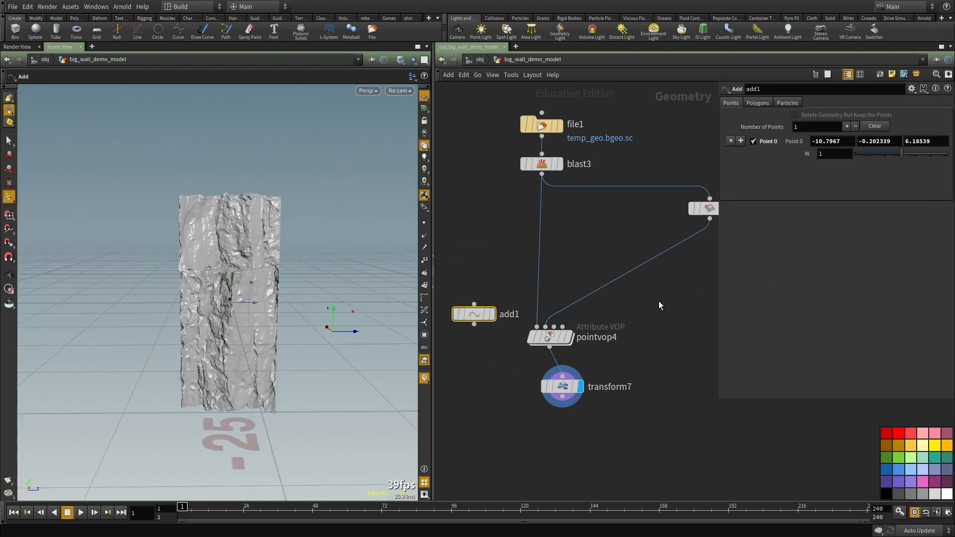
# Step: Copy add1's Point 0 parameter and paste it as a relative reference into pointvop4's second_position
pyautogui.doubleClick(597, 336)
pyautogui.press('Escape')
pyautogui.rightClick(789, 140)
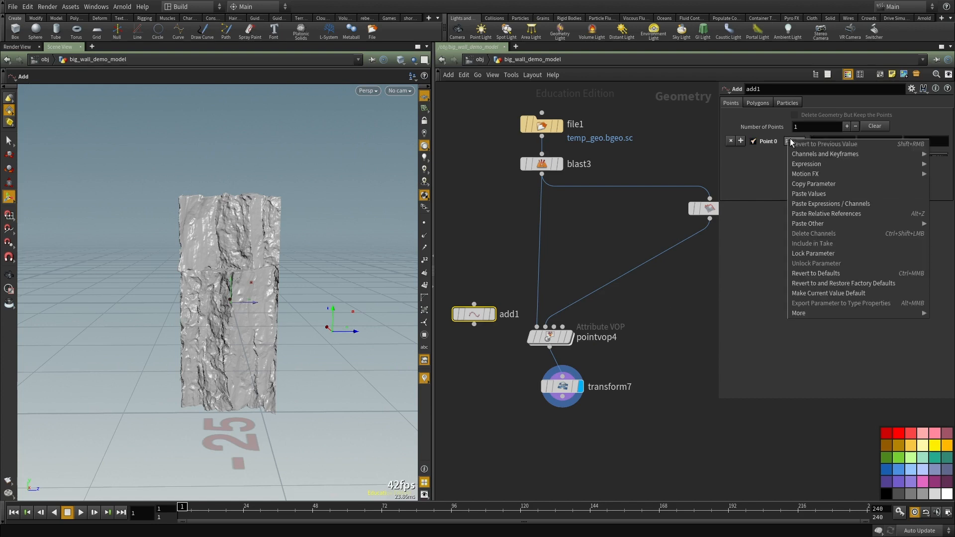
pyautogui.click(812, 185)
pyautogui.click(550, 337)
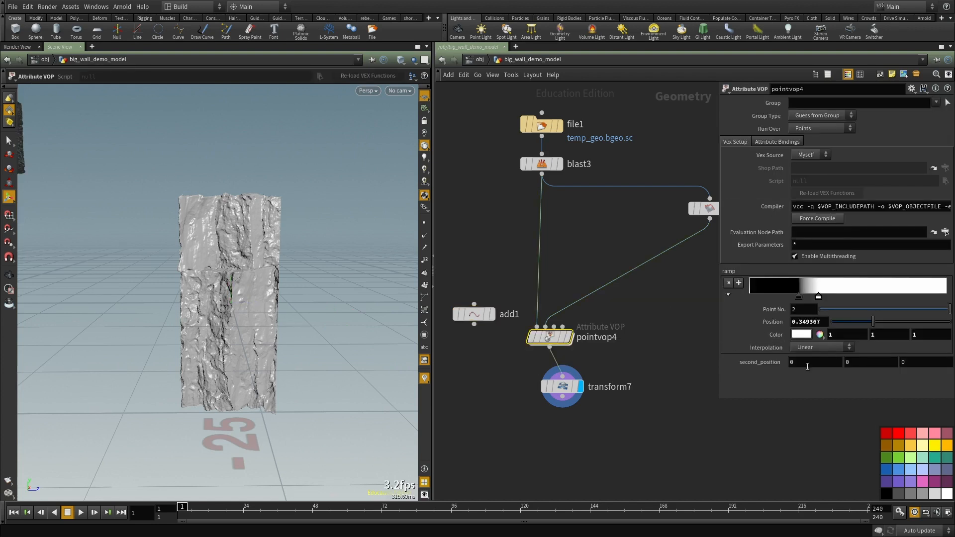
pyautogui.rightClick(769, 362)
pyautogui.click(799, 429)
pyautogui.click(737, 363)
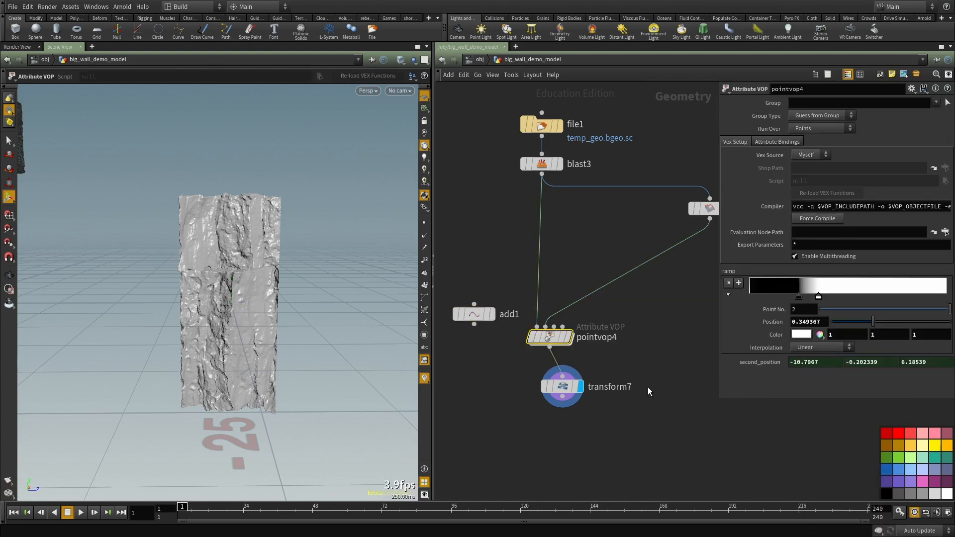
# Step: Move add1's Point 0 up near the wall's upper edge, to about -4.35, 9.23, -6.94
pyautogui.moveTo(632, 361); pyautogui.dragTo(623, 324, button='middle')
pyautogui.moveTo(478, 213); pyautogui.dragTo(439, 338)
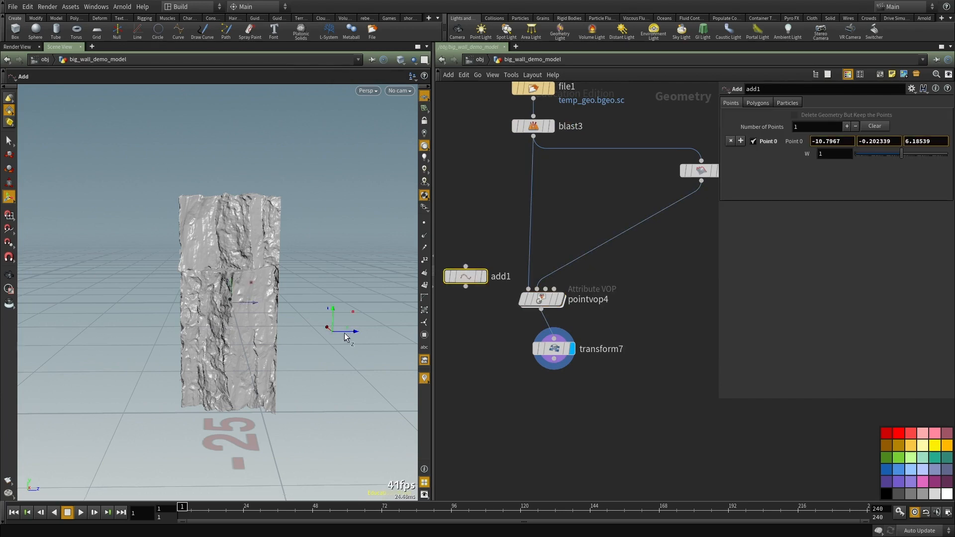
pyautogui.click(219, 340)
pyautogui.moveTo(149, 332); pyautogui.dragTo(242, 323)
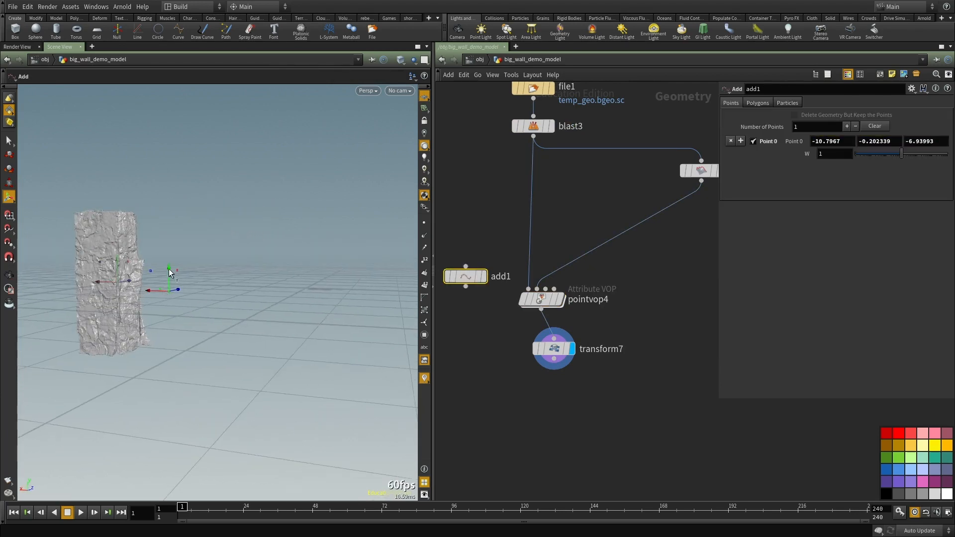
pyautogui.moveTo(173, 200); pyautogui.dragTo(174, 180)
pyautogui.keyDown('alt'); pyautogui.moveTo(130, 323); pyautogui.dragTo(252, 316); pyautogui.keyUp('alt')
pyautogui.keyDown('alt'); pyautogui.moveTo(170, 311); pyautogui.dragTo(294, 264, button='right'); pyautogui.keyUp('alt')
pyautogui.moveTo(483, 215); pyautogui.dragTo(440, 297)
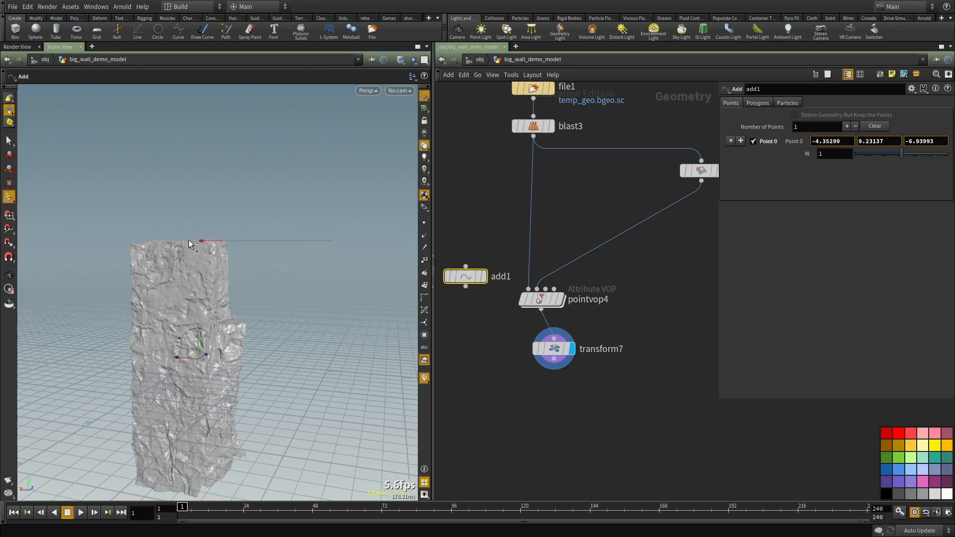
pyautogui.moveTo(164, 247); pyautogui.dragTo(164, 246)
# Step: Frame the wall using transform7 and move add1's Point 0 along X to about -1.52
pyautogui.keyDown('alt'); pyautogui.moveTo(130, 309); pyautogui.dragTo(76, 338); pyautogui.keyUp('alt')
pyautogui.hotkey('space', 'f')
pyautogui.moveTo(617, 329); pyautogui.dragTo(505, 376)
pyautogui.hotkey('space', 'f')
pyautogui.moveTo(242, 326); pyautogui.dragTo(430, 292)
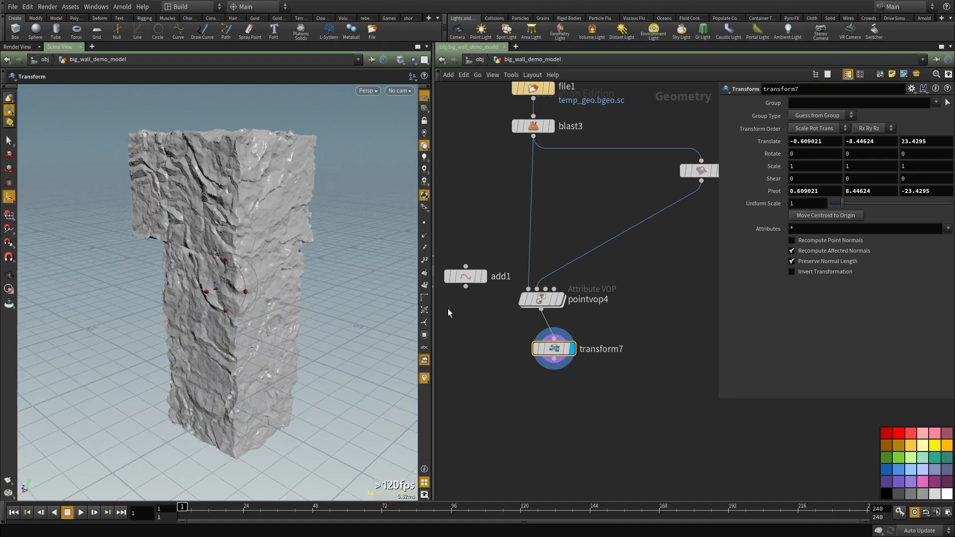
pyautogui.click(465, 277)
pyautogui.moveTo(329, 133); pyautogui.dragTo(389, 143)
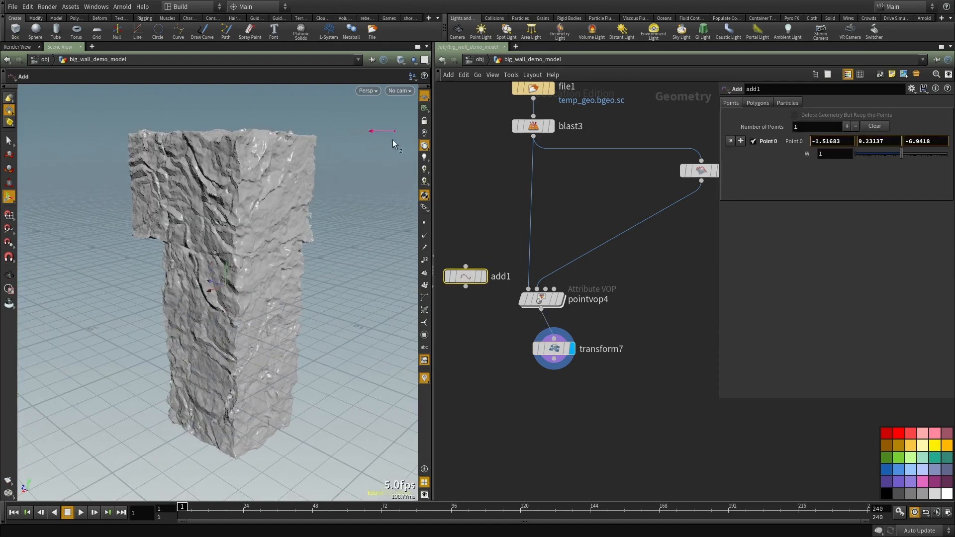
# Step: Move add1's Point 0 down to about 0.59 in Y and across the wall to about -9.16 in Z
pyautogui.moveTo(266, 161); pyautogui.dragTo(187, 180)
pyautogui.moveTo(198, 105); pyautogui.dragTo(203, 134)
pyautogui.moveTo(494, 195); pyautogui.dragTo(482, 329)
pyautogui.moveTo(201, 109); pyautogui.dragTo(199, 243)
pyautogui.keyDown('alt'); pyautogui.moveTo(199, 242); pyautogui.dragTo(245, 251); pyautogui.keyUp('alt')
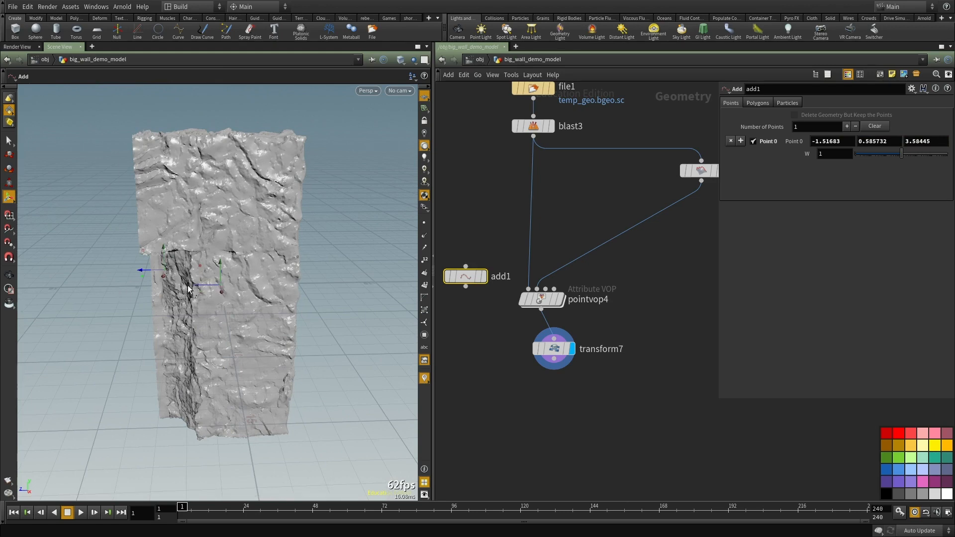
pyautogui.keyDown('alt'); pyautogui.moveTo(214, 289); pyautogui.dragTo(185, 311, button='right'); pyautogui.keyUp('alt')
pyautogui.keyDown('alt'); pyautogui.moveTo(184, 311); pyautogui.dragTo(335, 269); pyautogui.keyUp('alt')
pyautogui.keyDown('alt'); pyautogui.moveTo(252, 260); pyautogui.dragTo(280, 253, button='right'); pyautogui.keyUp('alt')
pyautogui.keyDown('alt'); pyautogui.moveTo(280, 254); pyautogui.dragTo(317, 280); pyautogui.keyUp('alt')
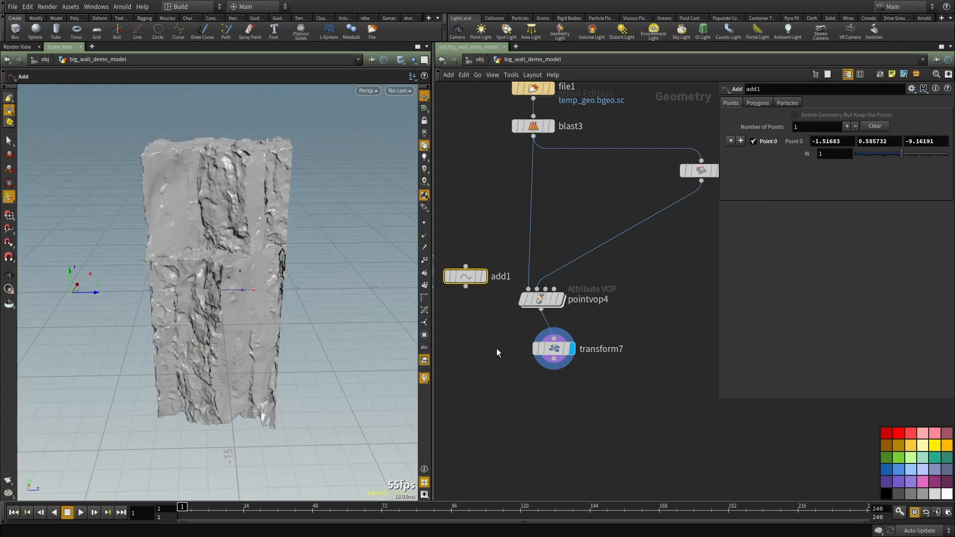
# Step: Examine the blended wall from several sides along with the file1, blast3 and smooth branch that feeds it
pyautogui.moveTo(493, 374); pyautogui.dragTo(491, 397, button='middle')
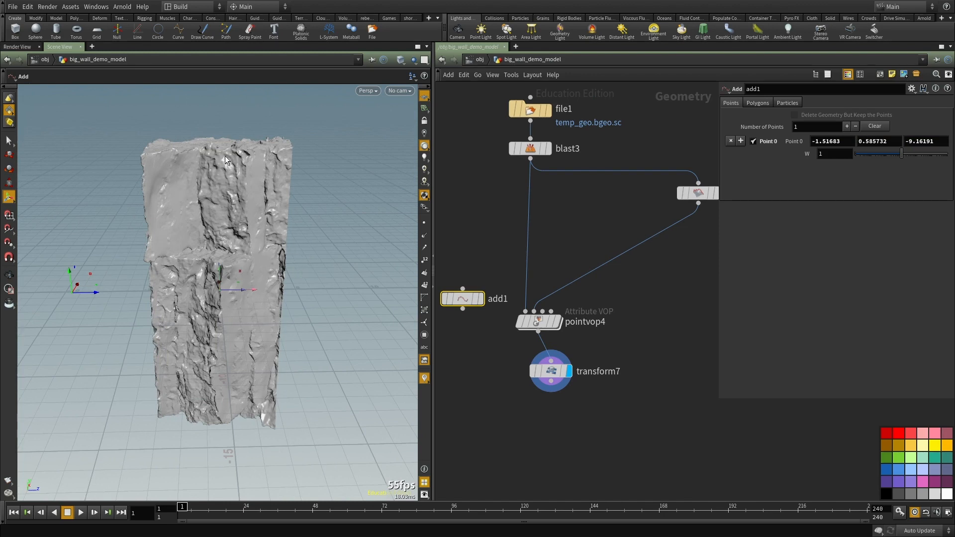
pyautogui.moveTo(636, 302); pyautogui.dragTo(579, 399, button='middle')
pyautogui.scroll(-3, 589, 363)
pyautogui.scroll(2, 595, 334)
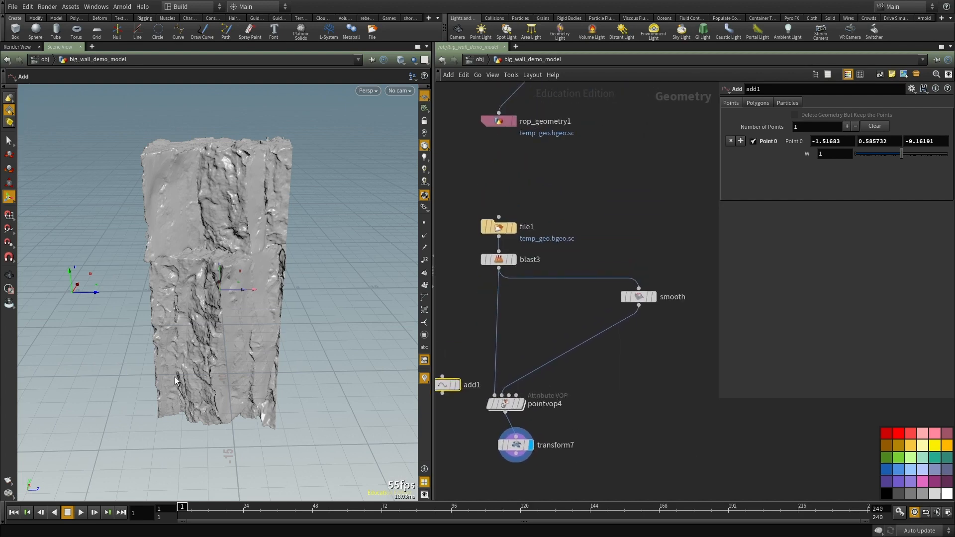
pyautogui.press('Escape')
pyautogui.moveTo(210, 268); pyautogui.dragTo(277, 259)
pyautogui.press('Return')
pyautogui.moveTo(599, 200); pyautogui.dragTo(598, 236, button='middle')
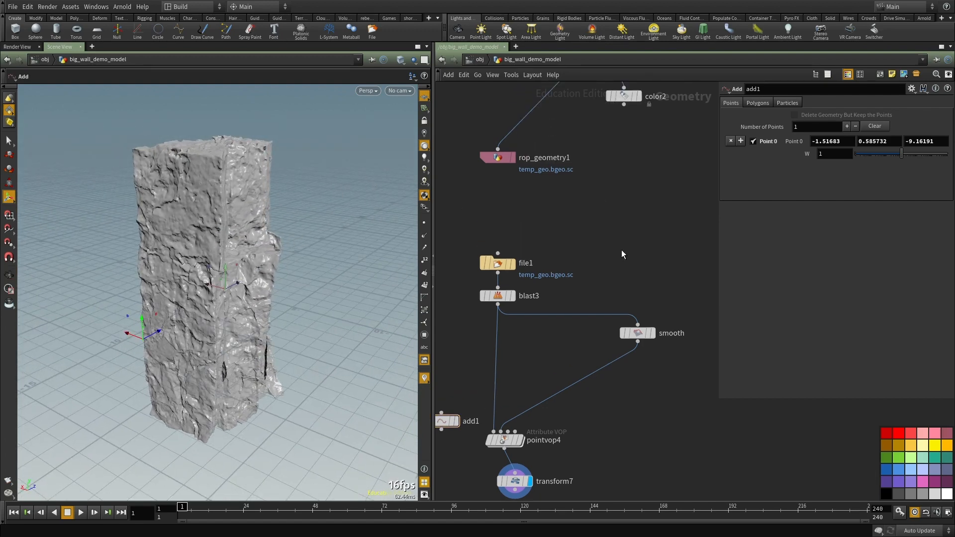
pyautogui.press('Escape')
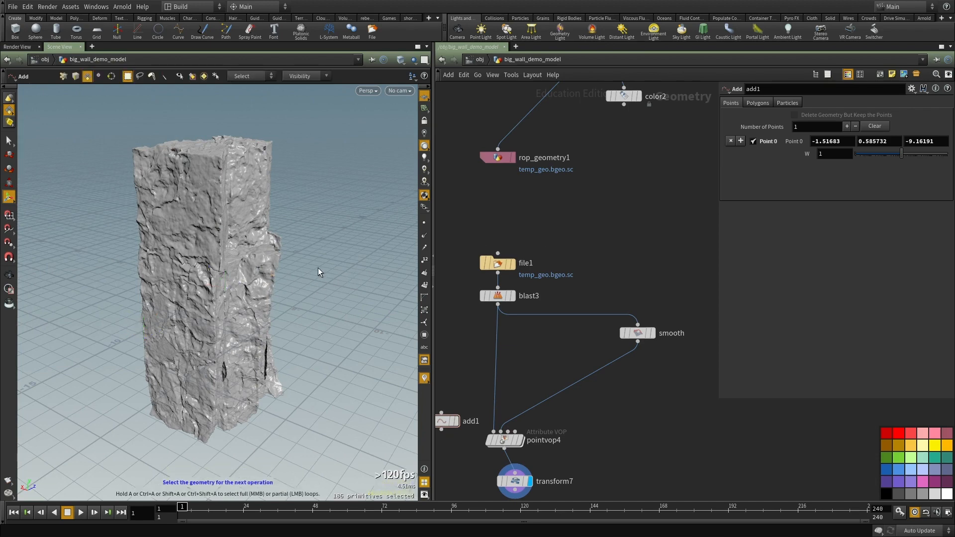
pyautogui.moveTo(331, 283); pyautogui.dragTo(259, 234)
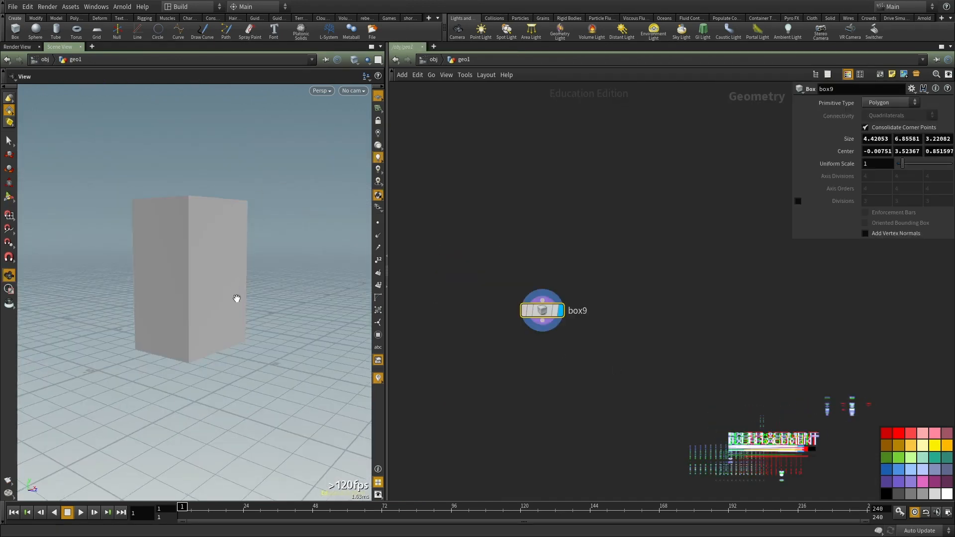
# Step: Add a VDB from Polygons node below box9, feed it from the box, and display its result
pyautogui.moveTo(237, 299); pyautogui.dragTo(169, 356)
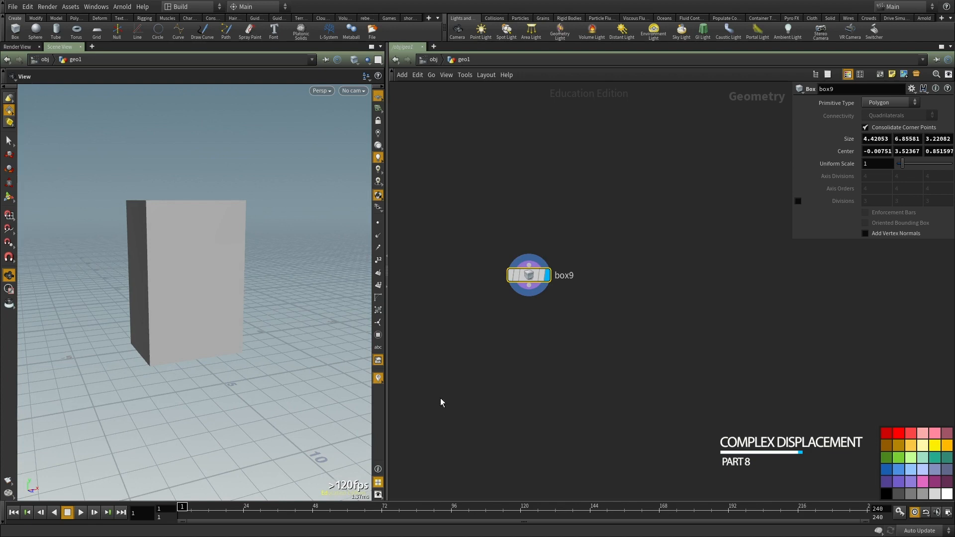
pyautogui.press('Tab')
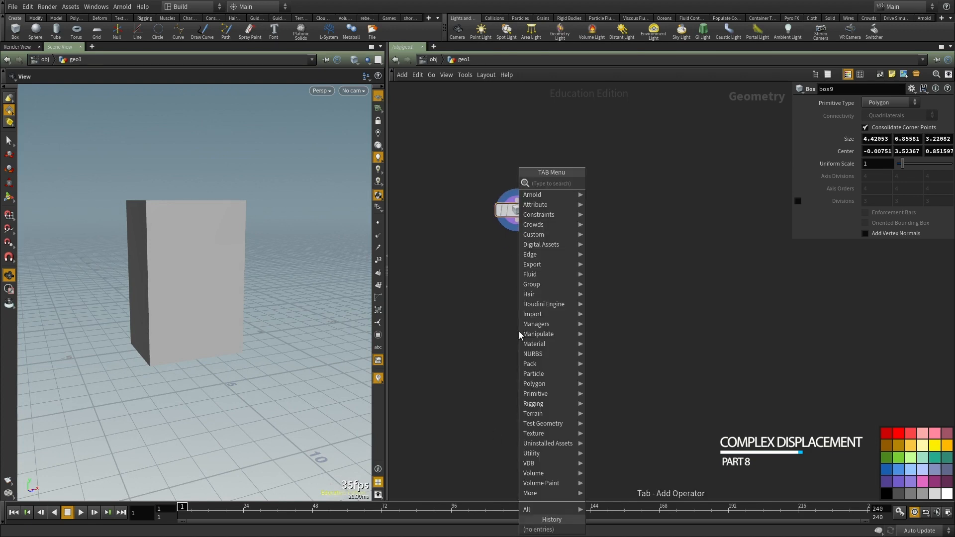
pyautogui.write('vdbf')
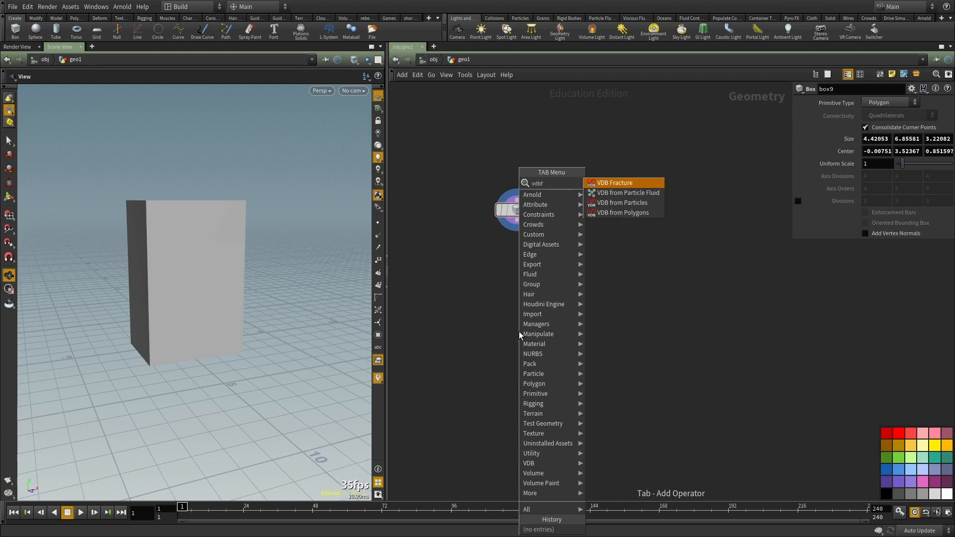
pyautogui.press('Down')
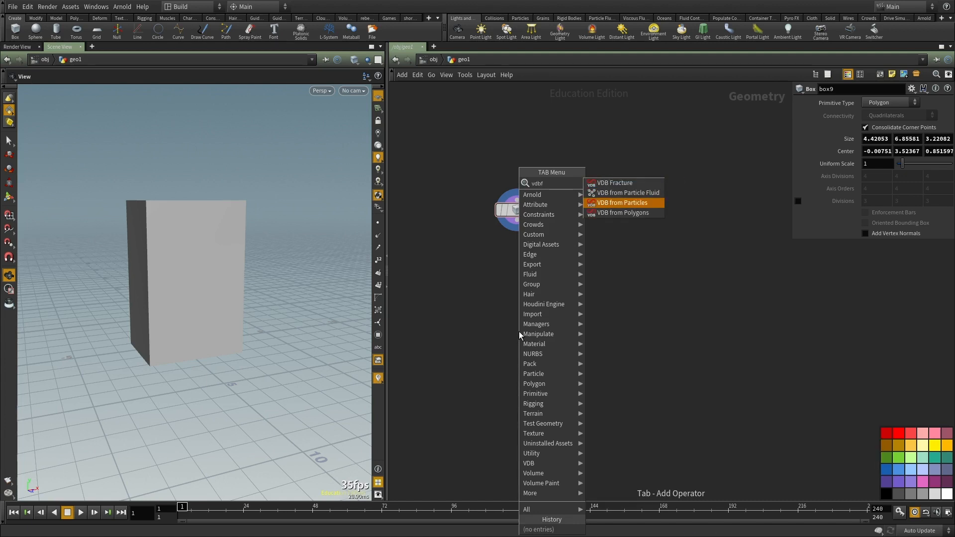
pyautogui.press('Down')
pyautogui.press('Return')
pyautogui.click(518, 331)
pyautogui.moveTo(517, 221); pyautogui.dragTo(511, 322)
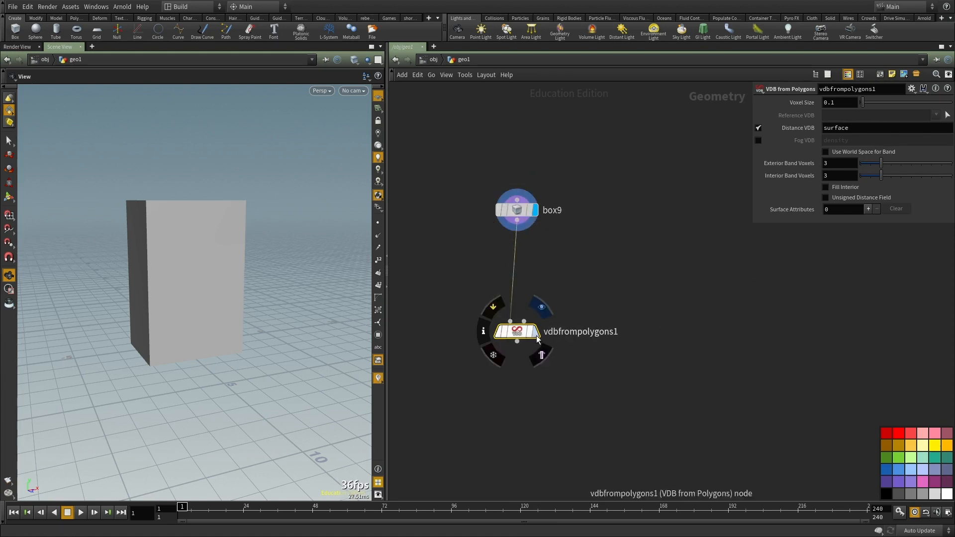
pyautogui.click(538, 304)
# Step: Set the exterior and interior band voxels of vdbfrompolygons1 to 25
pyautogui.doubleClick(846, 167)
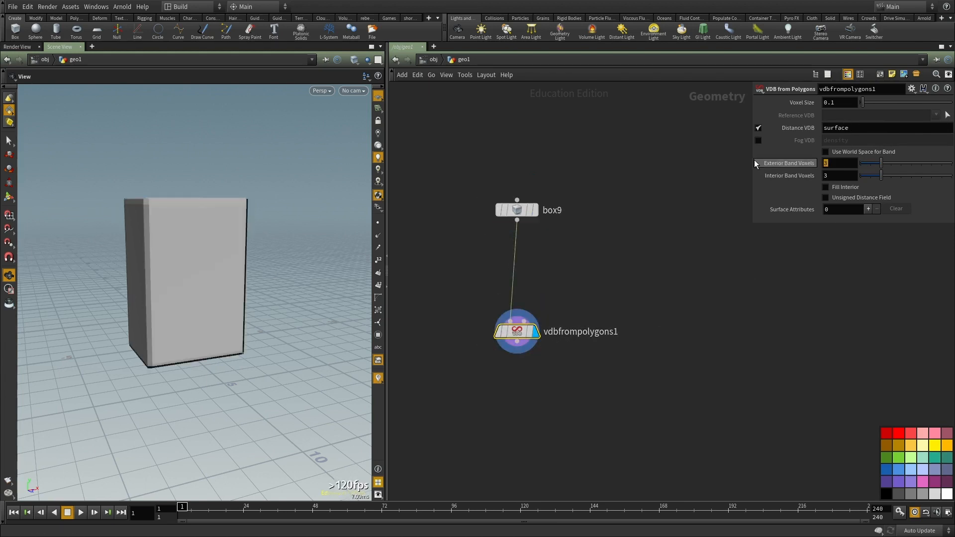
pyautogui.write('12')
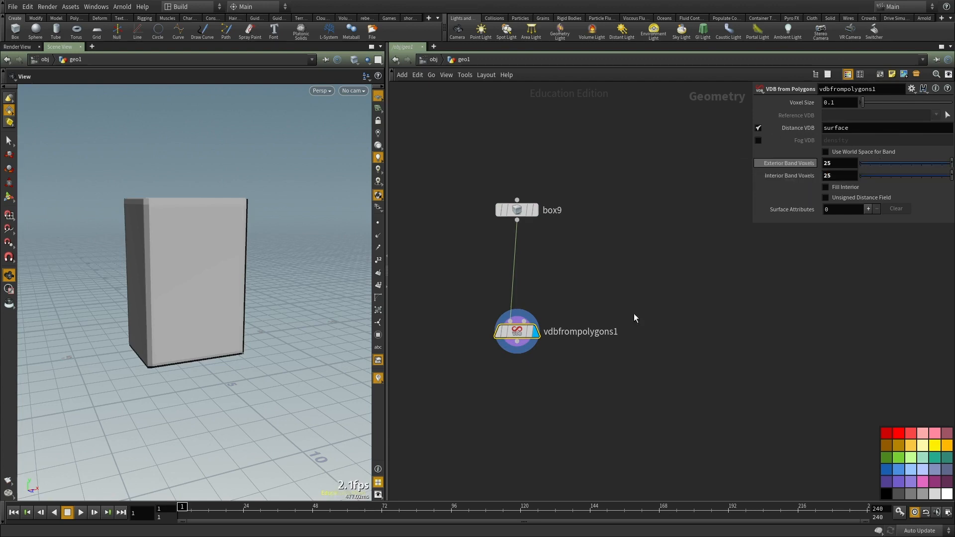
pyautogui.moveTo(634, 319); pyautogui.dragTo(622, 287, button='middle')
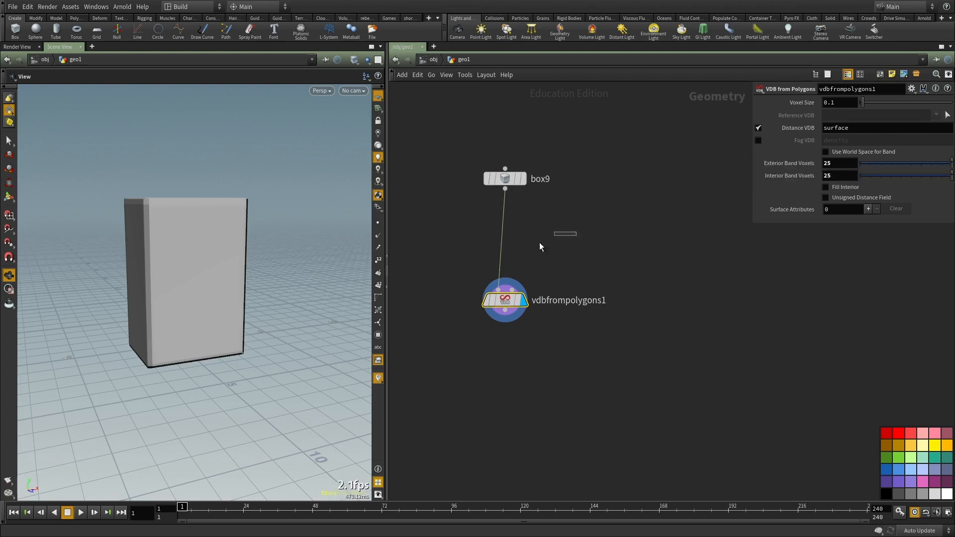
pyautogui.press('w')
pyautogui.press('w')
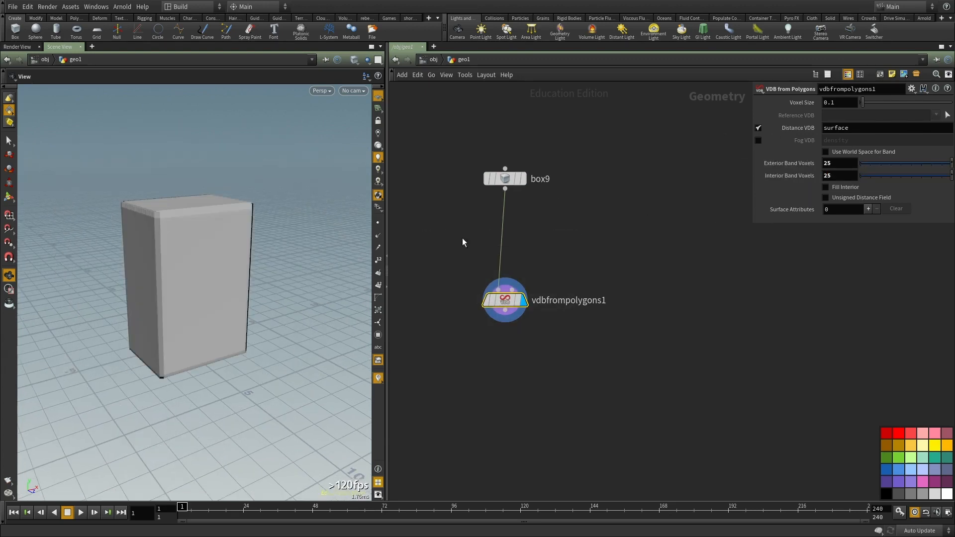
# Step: Refine the voxel size of vdbfrompolygons1 to 0.06, lower it further to 0.03, and check the node's info
pyautogui.middleClick(513, 301)
pyautogui.press('Return')
pyautogui.moveTo(583, 362); pyautogui.dragTo(586, 285, button='middle')
pyautogui.middleClick(504, 228)
pyautogui.press('Tab')
pyautogui.click(516, 269)
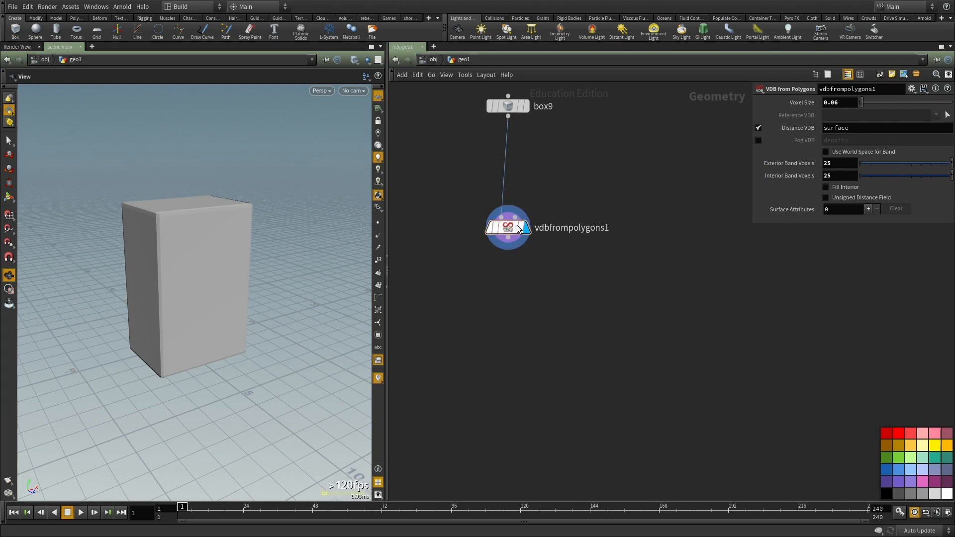
pyautogui.middleClick(512, 227)
pyautogui.press('Return')
pyautogui.moveTo(528, 230); pyautogui.dragTo(527, 210, button='middle')
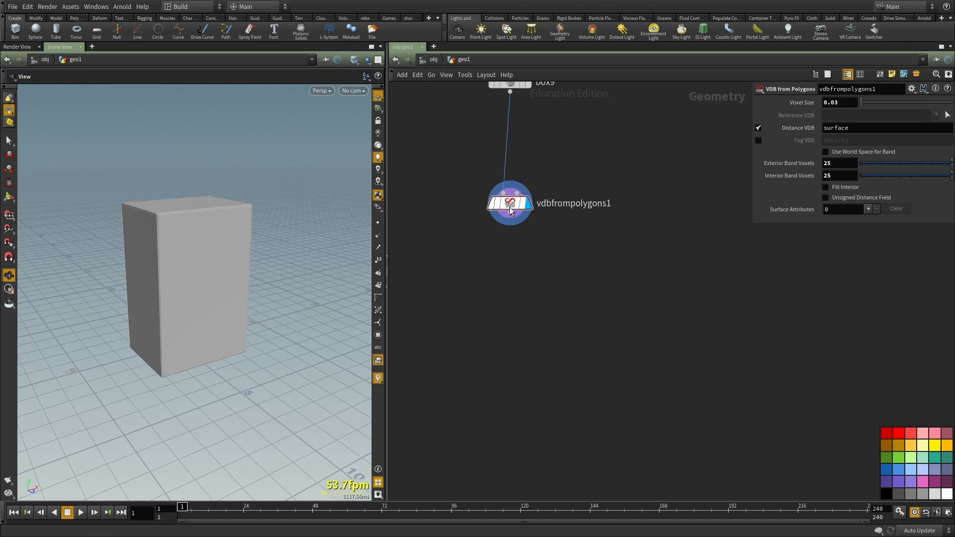
pyautogui.middleClick(509, 207)
# Step: Add a VDB Analysis node that takes its input from vdbfrompolygons1
pyautogui.press('Tab')
pyautogui.write('vd')
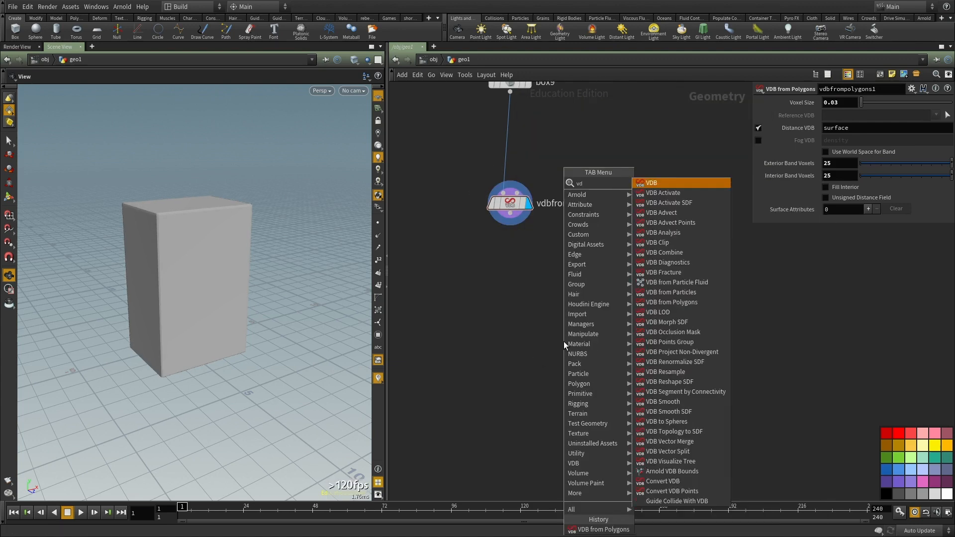
pyautogui.write('b an')
pyautogui.click(679, 193)
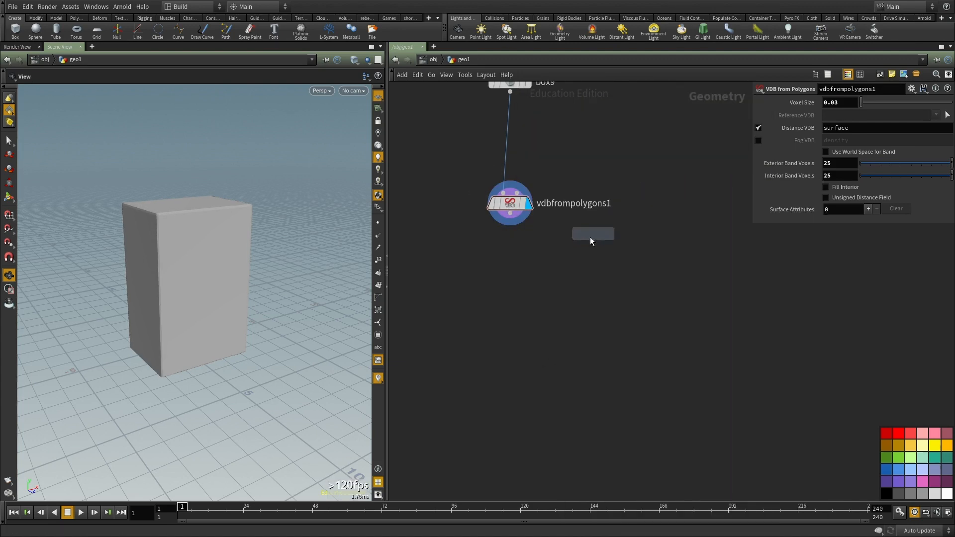
pyautogui.click(573, 232)
pyautogui.click(896, 115)
pyautogui.click(936, 103)
pyautogui.click(924, 113)
pyautogui.click(881, 142)
pyautogui.click(859, 169)
pyautogui.click(851, 155)
pyautogui.write('grad')
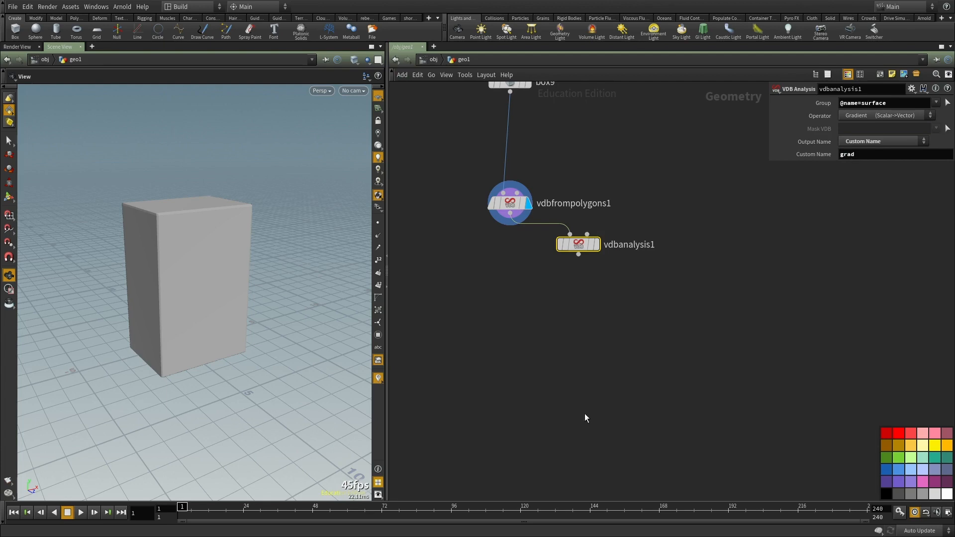
# Step: Add a Volume VOP with vdbfrompolygons1 as its first input and vdbanalysis1 as its second
pyautogui.moveTo(588, 419); pyautogui.dragTo(605, 354, button='middle')
pyautogui.press('Tab')
pyautogui.write('volumevop')
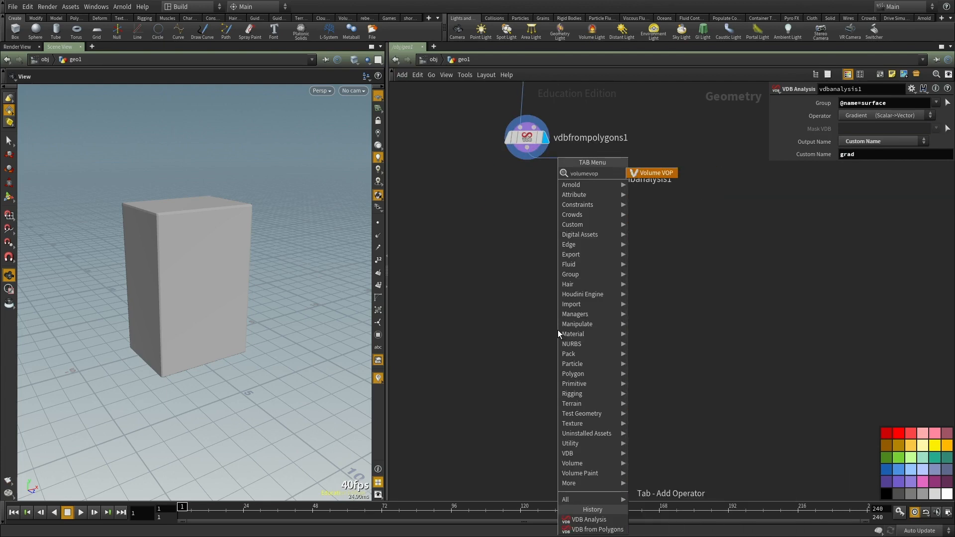
pyautogui.press('Return')
pyautogui.click(557, 330)
pyautogui.click(545, 319)
pyautogui.click(529, 156)
pyautogui.click(595, 189)
pyautogui.click(553, 320)
pyautogui.moveTo(556, 329); pyautogui.dragTo(538, 325)
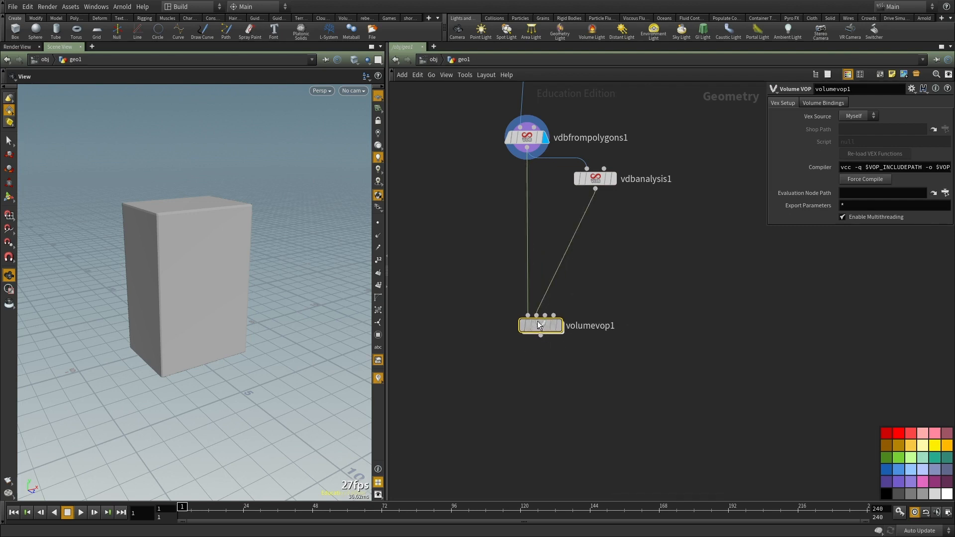
# Step: Open volumevop1's network and space the global parameters node and the output node far apart
pyautogui.doubleClick(541, 327)
pyautogui.scroll(-3, 554, 345)
pyautogui.scroll(2, 518, 273)
pyautogui.moveTo(523, 279); pyautogui.dragTo(423, 237)
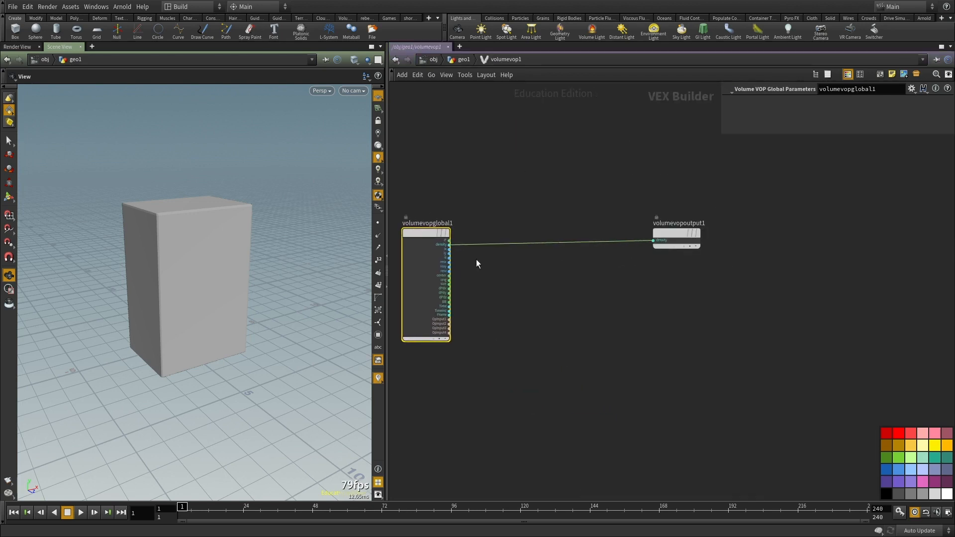
pyautogui.scroll(-3, 720, 268)
pyautogui.scroll(3, 626, 250)
pyautogui.moveTo(625, 250); pyautogui.dragTo(483, 250)
pyautogui.moveTo(618, 316); pyautogui.dragTo(573, 270, button='middle')
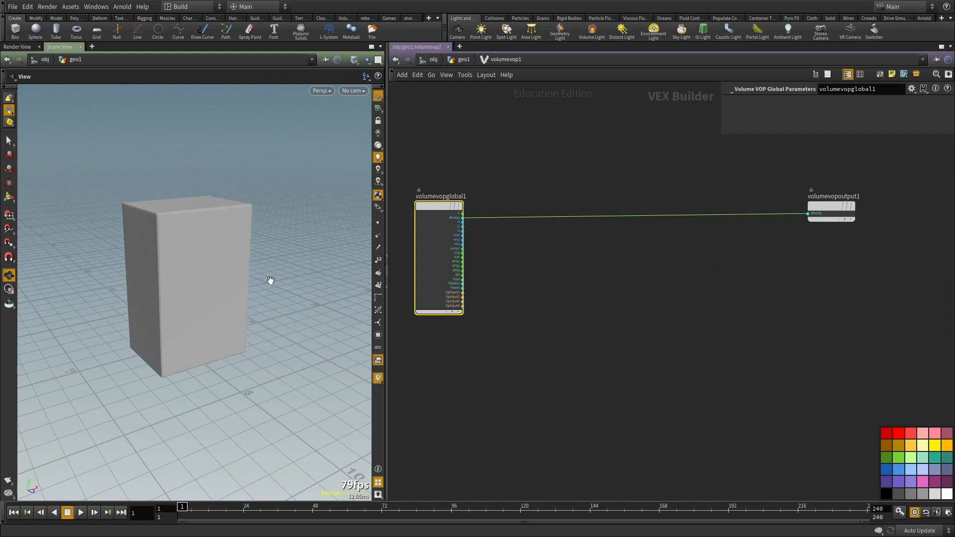
pyautogui.click(626, 309)
pyautogui.press('Tab')
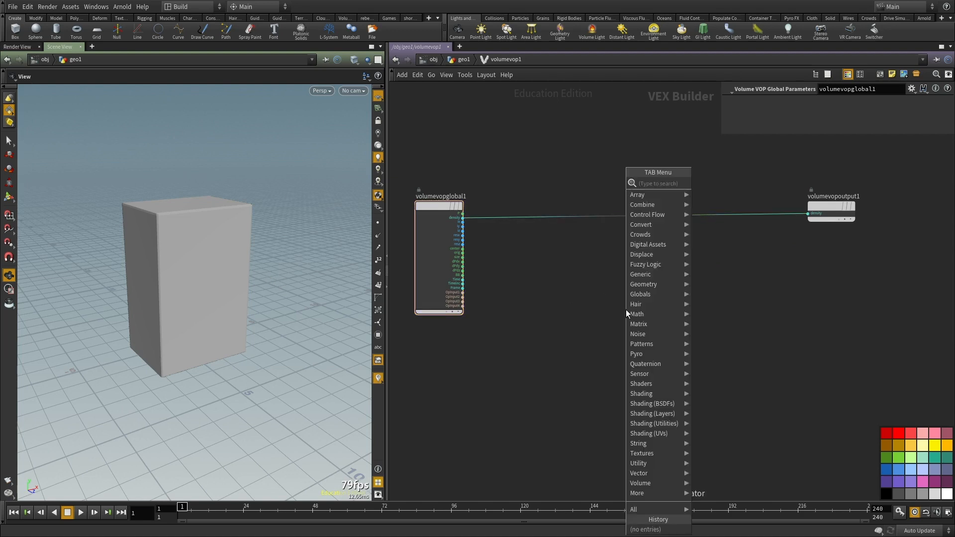
pyautogui.write('uni')
pyautogui.press('Return')
pyautogui.click(626, 310)
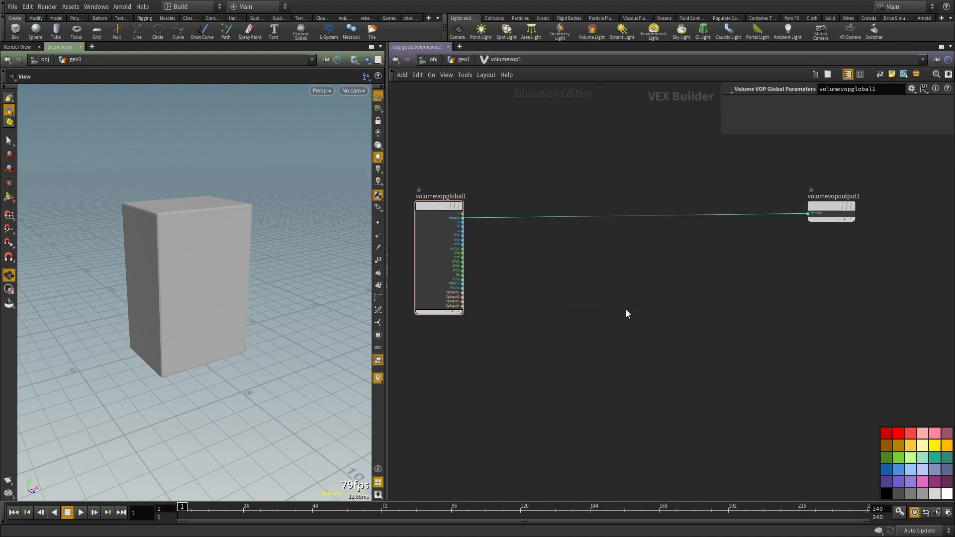
pyautogui.scroll(2, 675, 399)
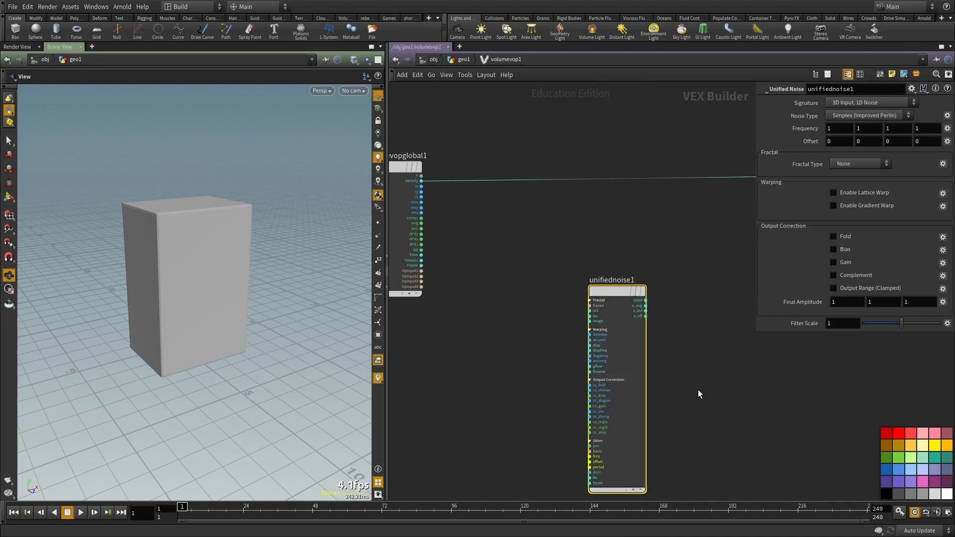
pyautogui.press('Delete')
# Step: Add a Volume Sample Vector node between and below the global parameters and output nodes
pyautogui.press('h')
pyautogui.press('Tab')
pyautogui.write('volume samp')
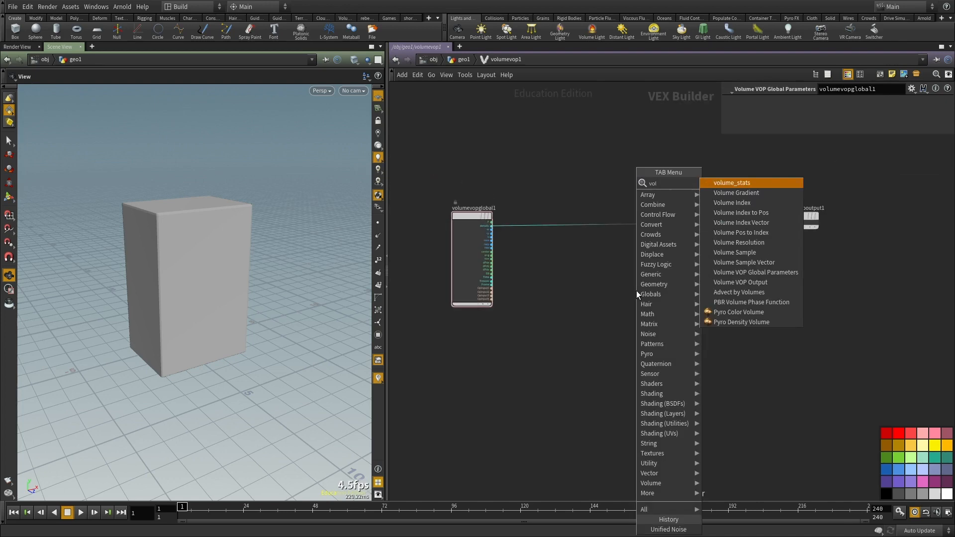
pyautogui.press('Down')
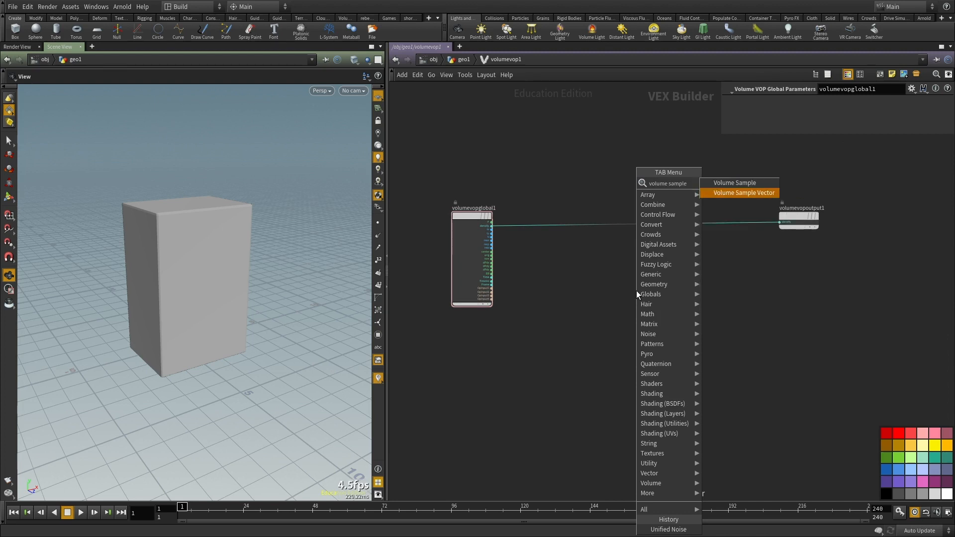
pyautogui.press('Return')
pyautogui.click(637, 294)
# Step: Set the vector sampler to read the second input by primitive name, using the primitive grad
pyautogui.click(844, 115)
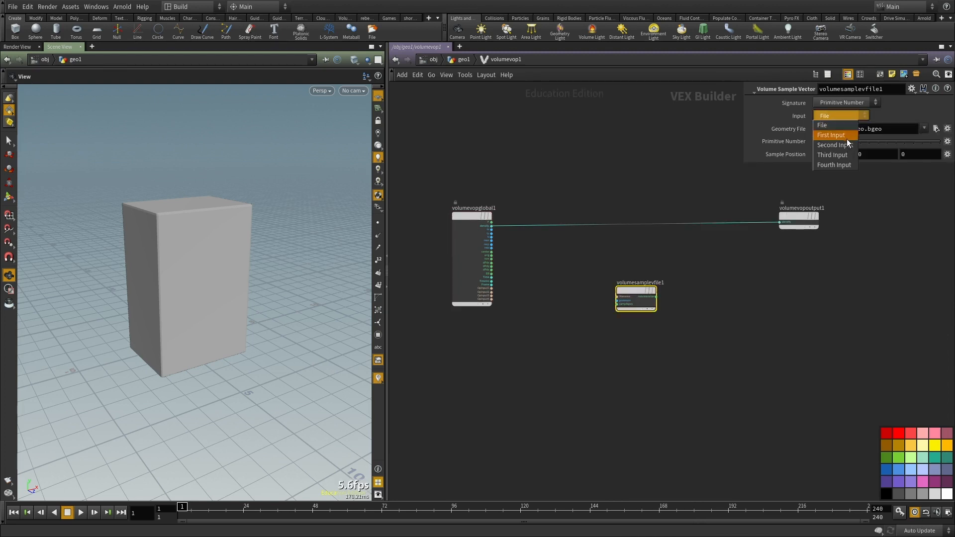
pyautogui.click(846, 145)
pyautogui.click(837, 99)
pyautogui.click(840, 122)
pyautogui.write('grad')
pyautogui.press('Return')
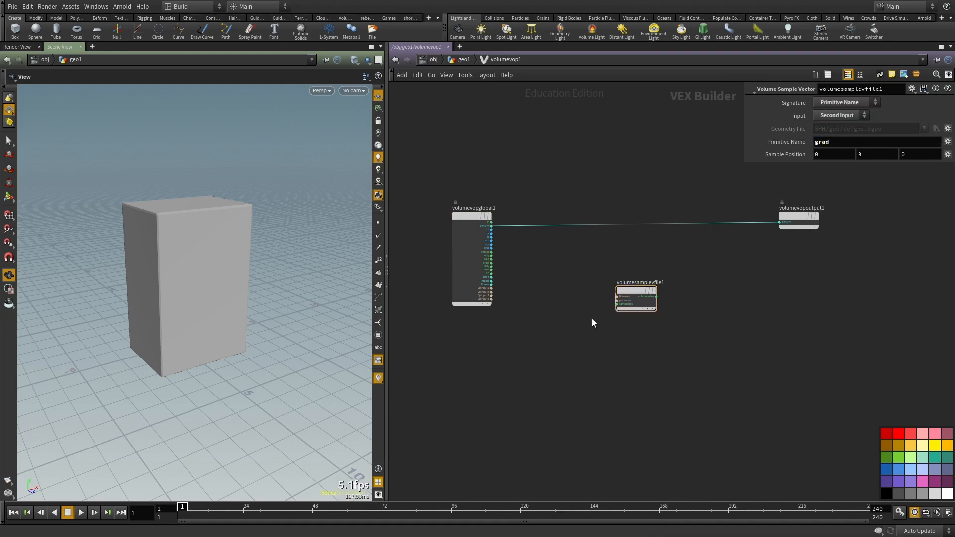
# Step: Feed the global P into the vector sampler's sample position and rename the node gradient
pyautogui.scroll(3, 599, 313)
pyautogui.click(628, 297)
pyautogui.click(412, 157)
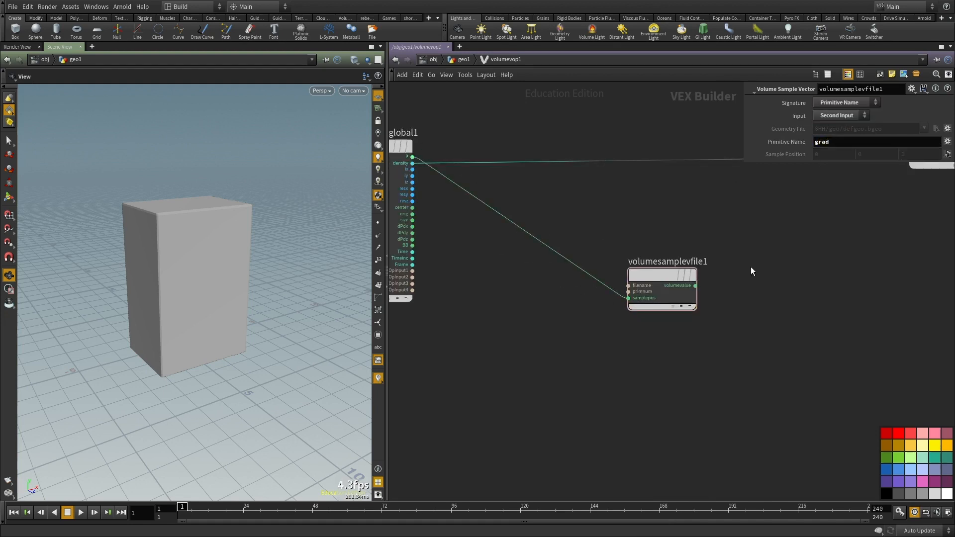
pyautogui.doubleClick(683, 262)
pyautogui.write('gradient')
pyautogui.press('Return')
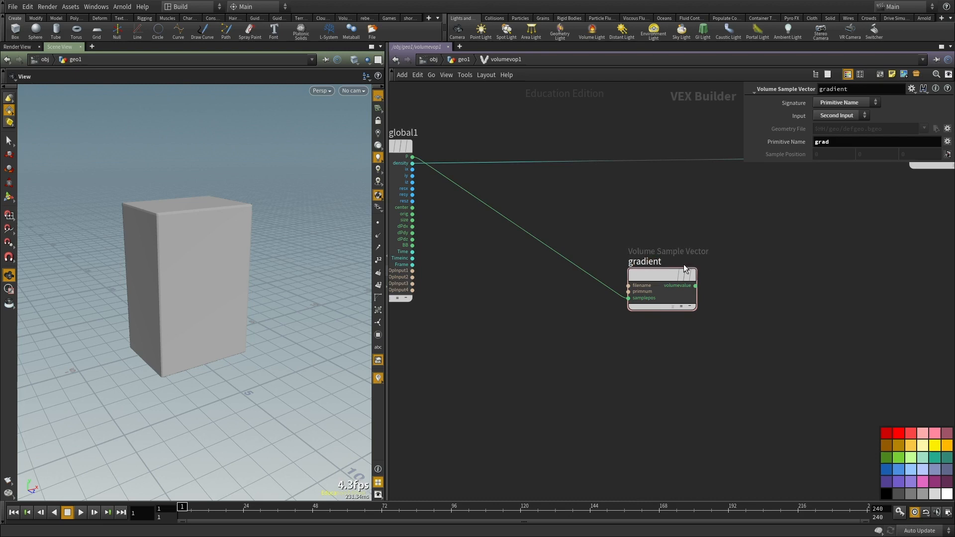
# Step: Add a Negate node and feed it the volume value from the gradient node
pyautogui.moveTo(803, 284); pyautogui.dragTo(694, 297, button='middle')
pyautogui.press('Tab')
pyautogui.write('neg')
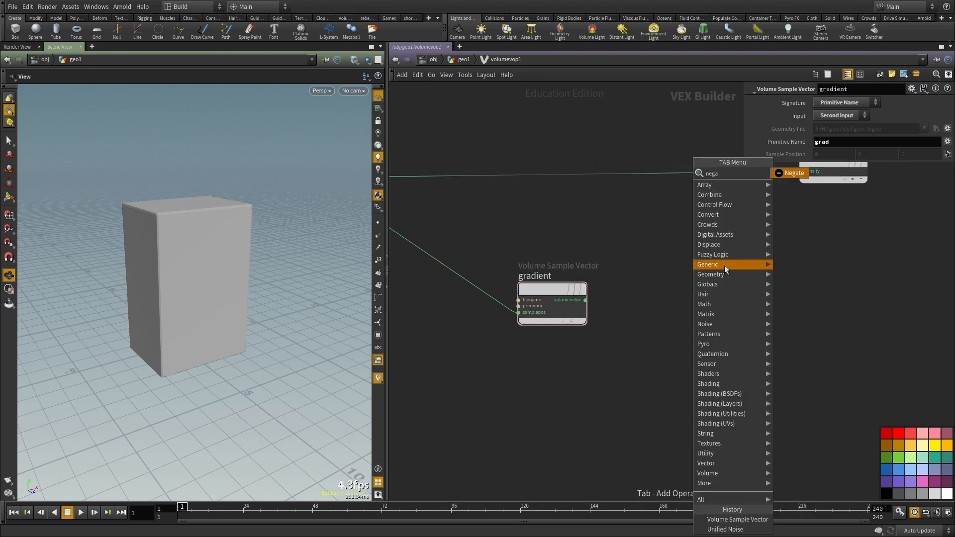
pyautogui.click(800, 169)
pyautogui.click(675, 310)
pyautogui.click(585, 301)
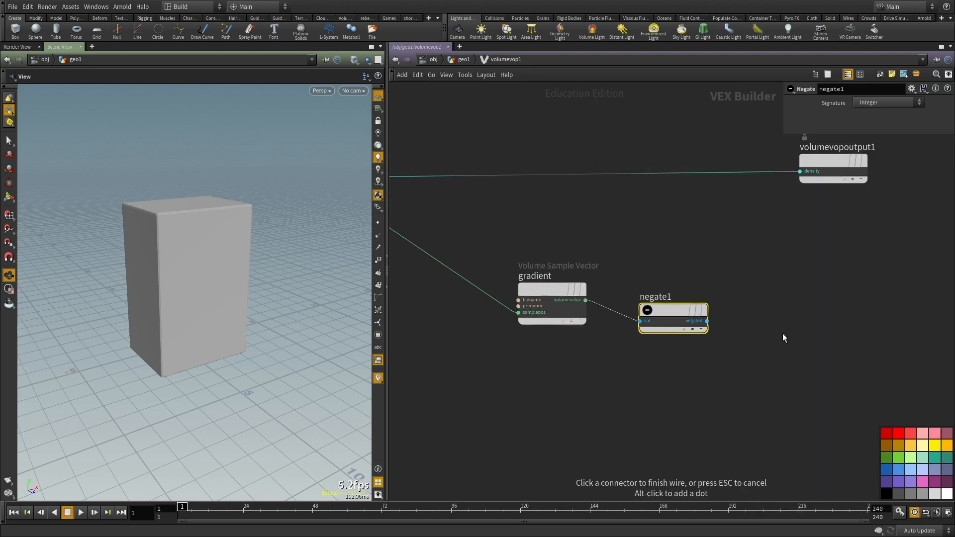
pyautogui.click(706, 328)
# Step: Add a Normalize node after negate1 and feed it the negated vector
pyautogui.press('Tab')
pyautogui.write('noi')
pyautogui.press('BackSpace')
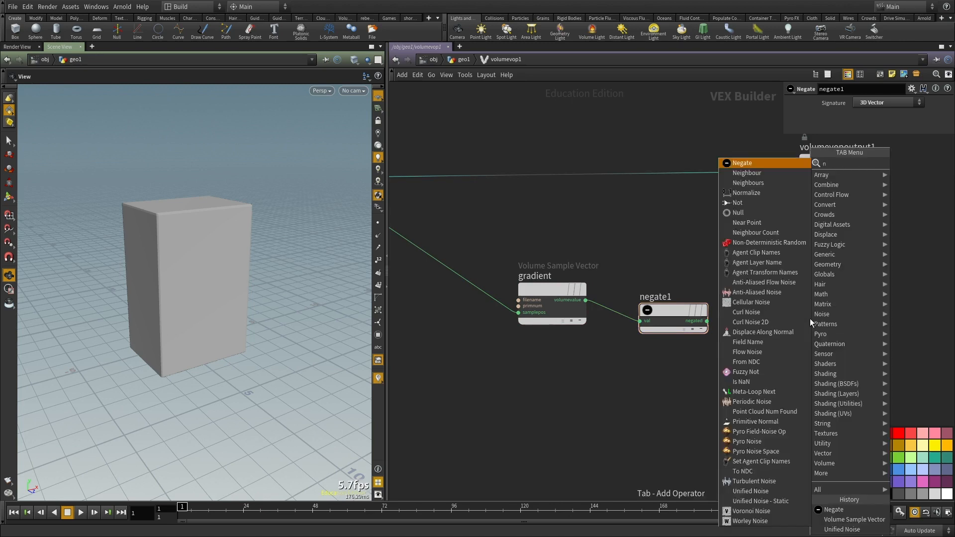
pyautogui.write('rm')
pyautogui.press('Return')
pyautogui.click(810, 318)
pyautogui.click(707, 321)
pyautogui.click(777, 329)
pyautogui.moveTo(802, 322); pyautogui.dragTo(791, 313)
# Step: Add a Volume Sample node and feed normalize1's vector into its sample position
pyautogui.moveTo(822, 379); pyautogui.dragTo(637, 355, button='middle')
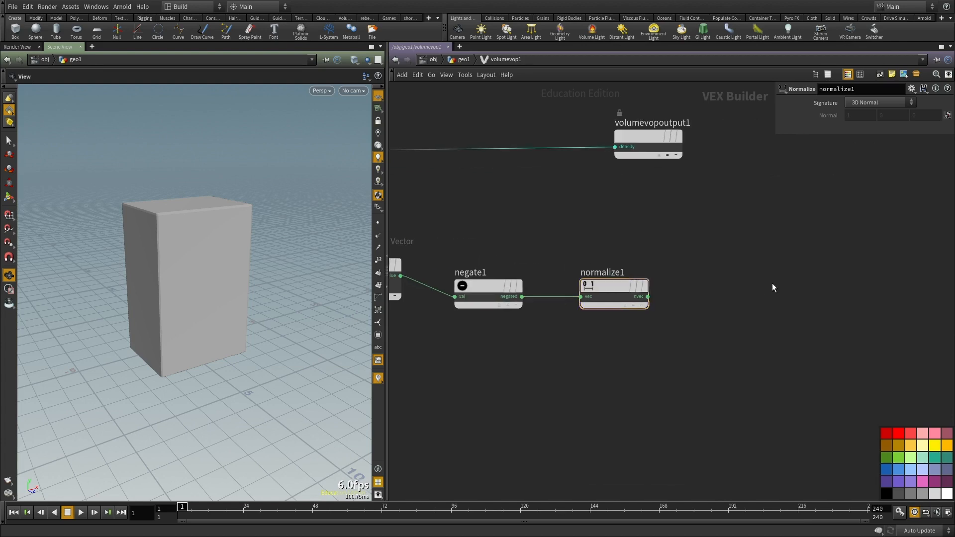
pyautogui.press('Tab')
pyautogui.write('volume sa')
pyautogui.press('Return')
pyautogui.click(772, 283)
pyautogui.click(648, 297)
pyautogui.click(739, 309)
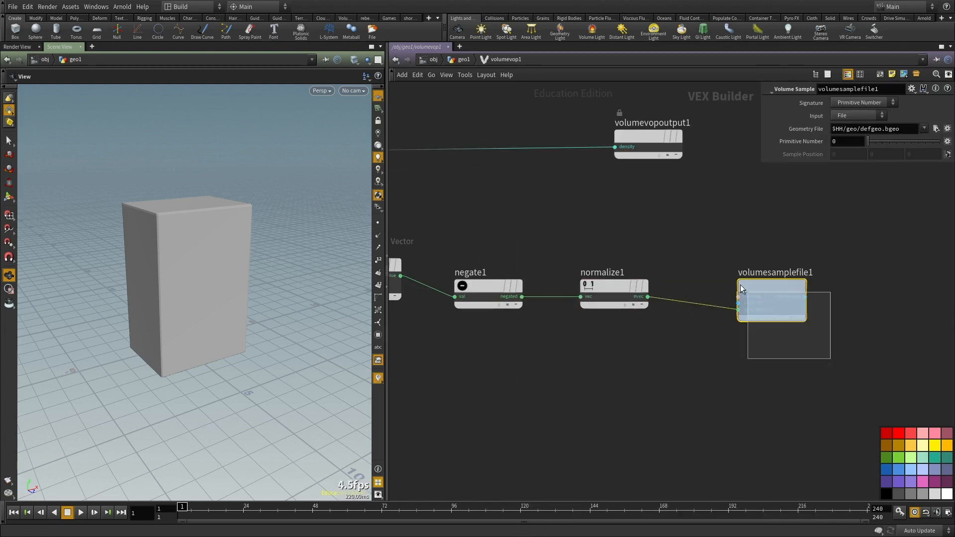
# Step: Set volumesamplefile1 to read the first input by primitive name, using the primitive surface
pyautogui.click(857, 115)
pyautogui.click(861, 122)
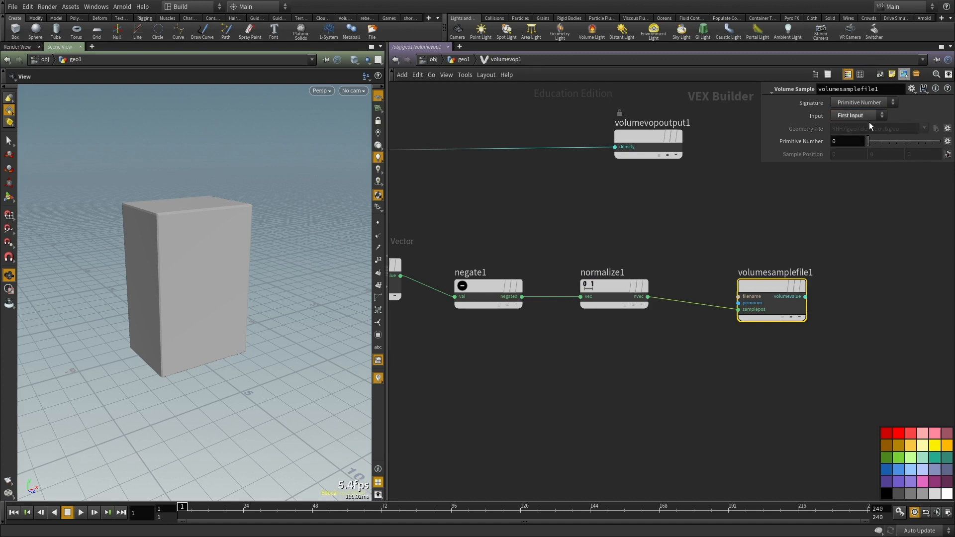
pyautogui.click(860, 122)
pyautogui.click(854, 141)
pyautogui.write('surface')
# Step: Add a Bind Export node after volumesamplefile1 and name its parameter surface
pyautogui.moveTo(893, 311); pyautogui.dragTo(754, 300, button='middle')
pyautogui.press('Tab')
pyautogui.write('bi')
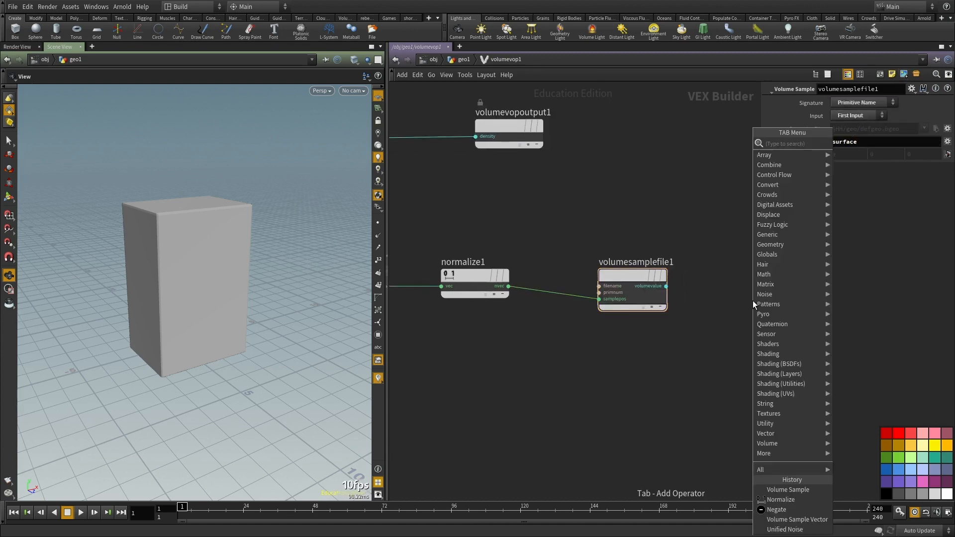
pyautogui.write('nd e')
pyautogui.press('Return')
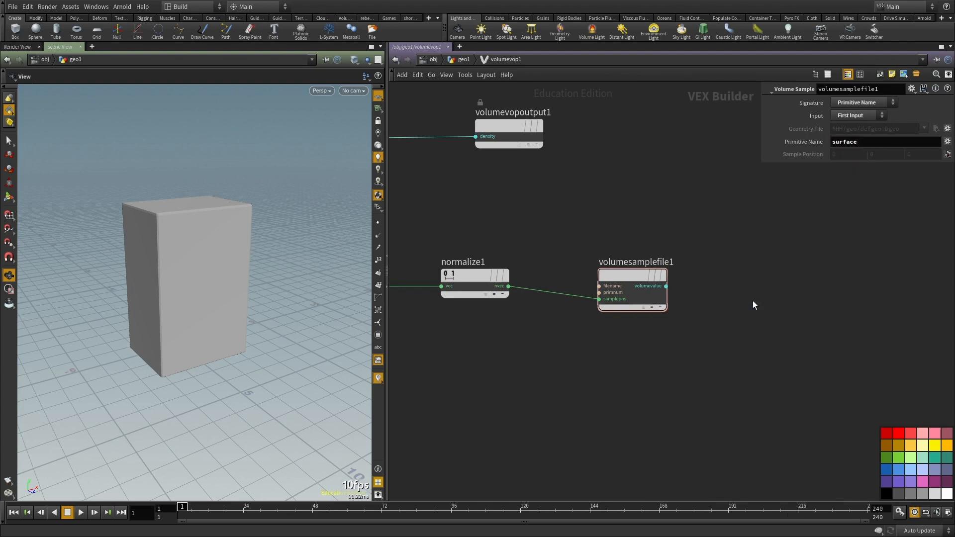
pyautogui.click(753, 301)
pyautogui.doubleClick(867, 102)
pyautogui.write('surface')
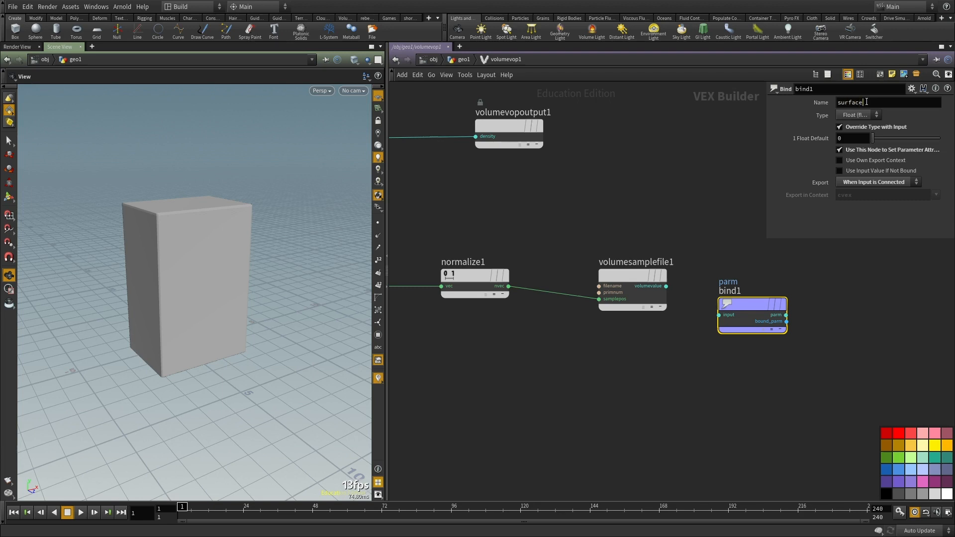
pyautogui.press('Return')
# Step: Feed volumesamplefile1's volume value into the input of bind1 and check the exported surface
pyautogui.click(666, 287)
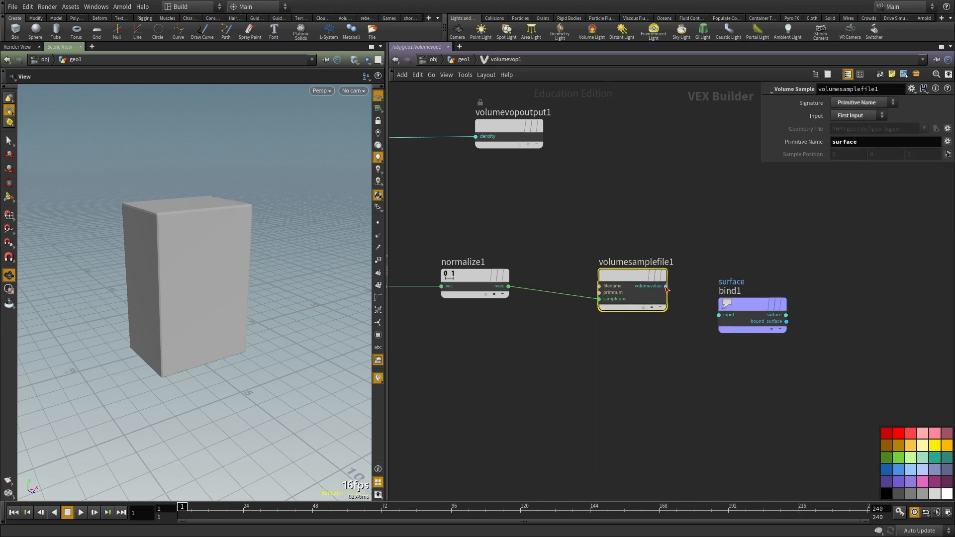
pyautogui.click(697, 374)
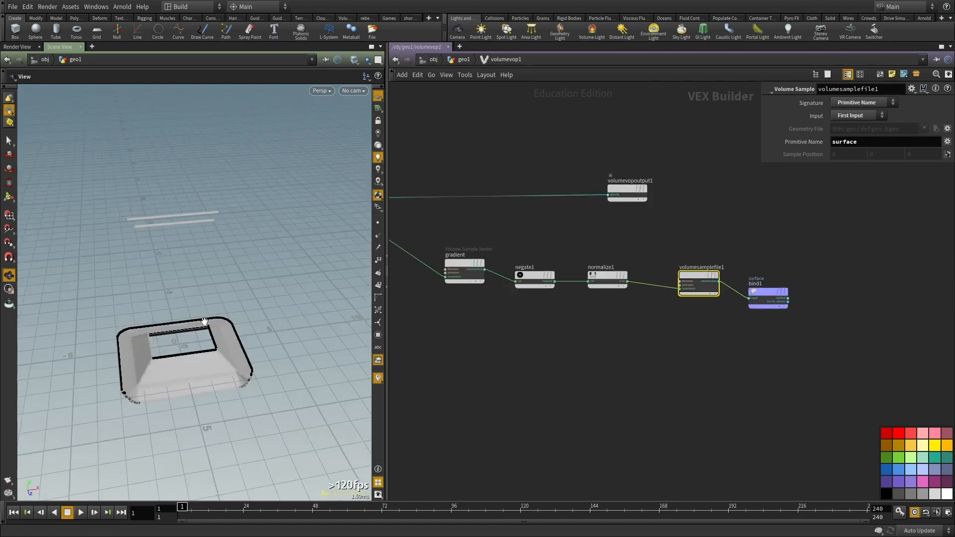
pyautogui.moveTo(304, 279); pyautogui.dragTo(184, 329)
pyautogui.moveTo(628, 335); pyautogui.dragTo(767, 314, button='middle')
pyautogui.scroll(1, 647, 251)
pyautogui.moveTo(685, 317); pyautogui.dragTo(637, 343, button='middle')
pyautogui.moveTo(781, 342); pyautogui.dragTo(509, 301)
pyautogui.click(699, 255)
pyautogui.moveTo(661, 246); pyautogui.dragTo(650, 257, button='middle')
# Step: Insert an Add node between normalize1 and volumesamplefile1, and feed P from volumevopglobal1 into it as a second input
pyautogui.moveTo(729, 266); pyautogui.dragTo(729, 247, button='middle')
pyautogui.press('Tab')
pyautogui.write('ad')
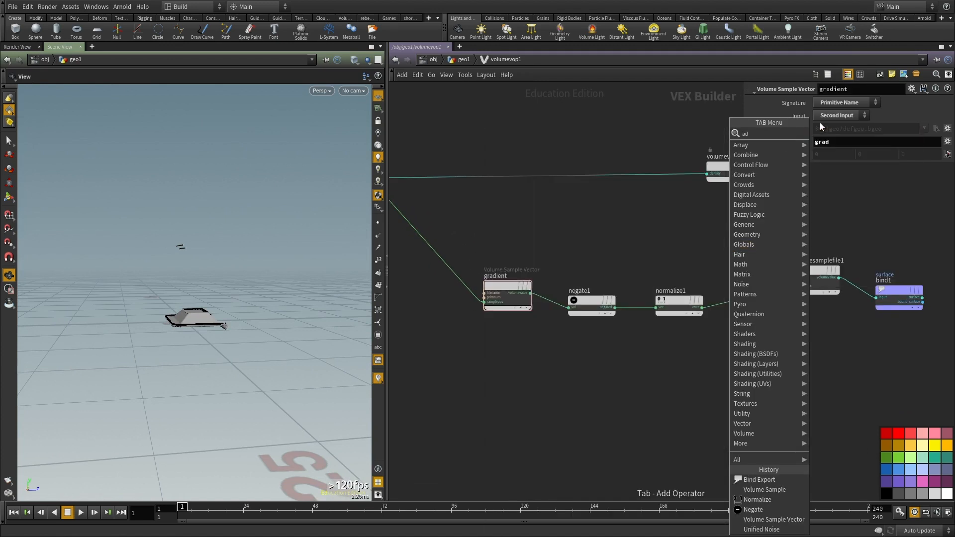
pyautogui.click(821, 131)
pyautogui.press('Escape')
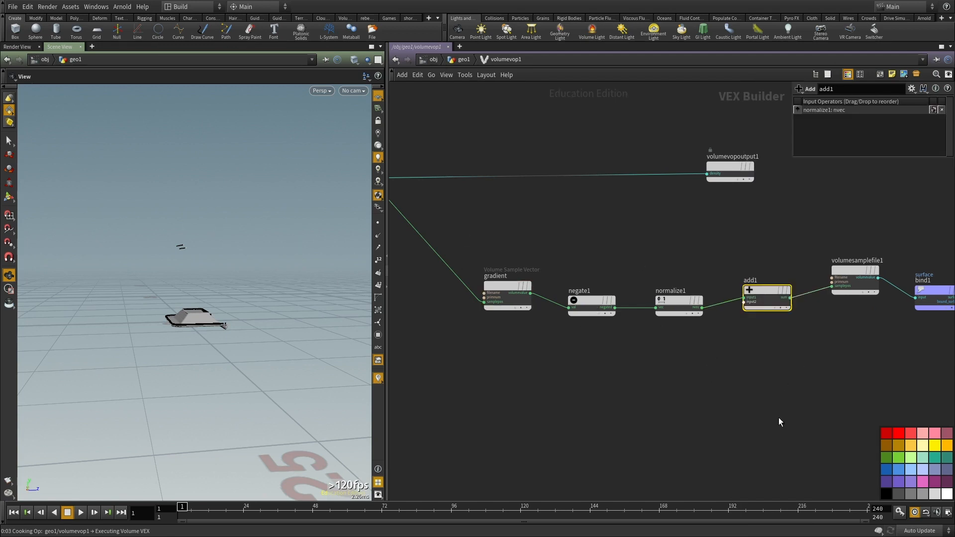
pyautogui.moveTo(735, 309); pyautogui.dragTo(768, 327, button='middle')
pyautogui.click(779, 319)
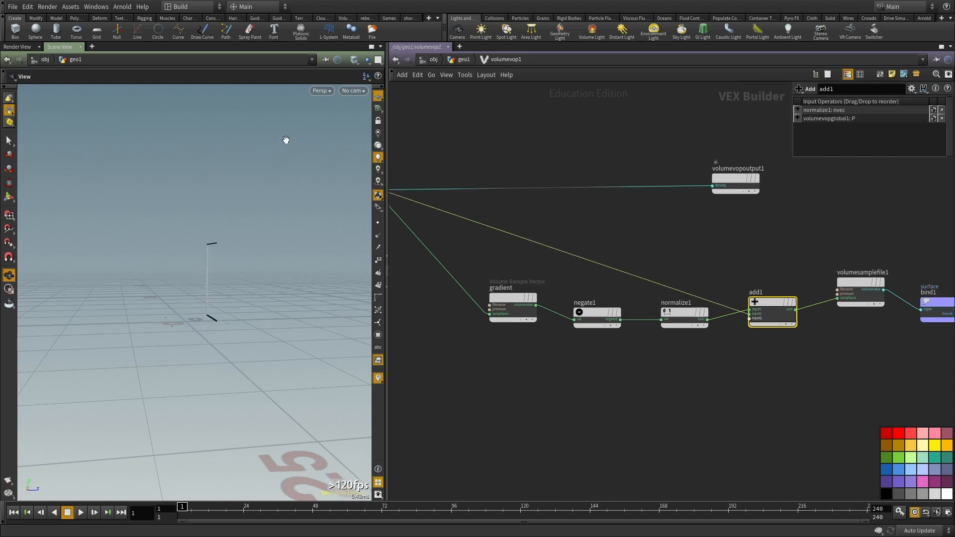
pyautogui.moveTo(188, 241); pyautogui.dragTo(186, 273)
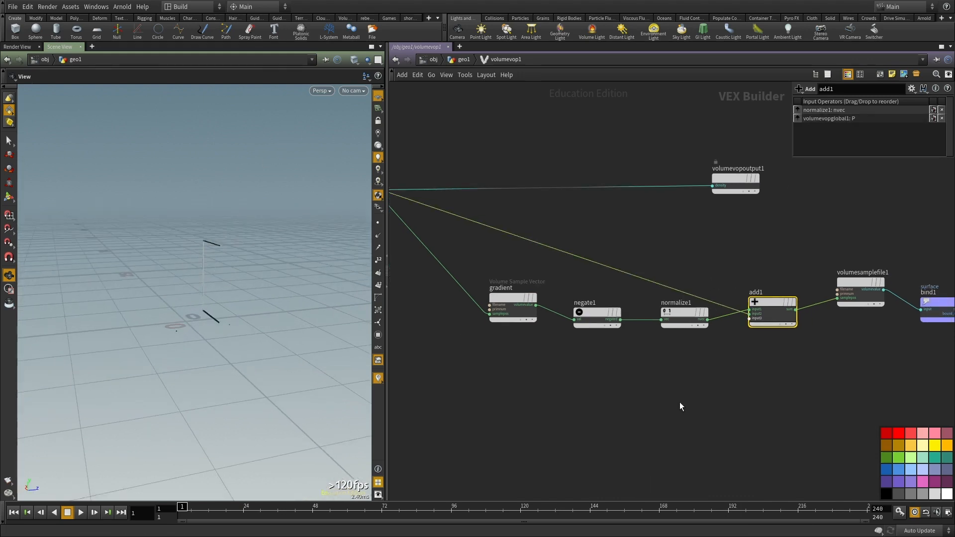
pyautogui.moveTo(649, 349); pyautogui.dragTo(641, 339, button='middle')
pyautogui.moveTo(700, 373); pyautogui.dragTo(513, 294)
# Step: Double the voxel size on vdbfrompolygons1 by multiplying it by 2, and go back inside volumevop1
pyautogui.press('u')
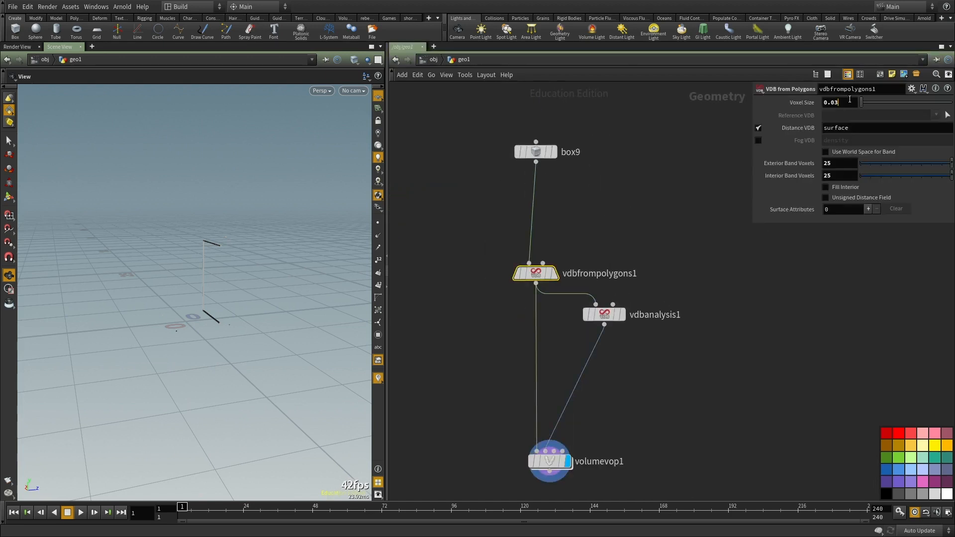
pyautogui.write('*2')
pyautogui.press('Return')
pyautogui.moveTo(706, 383); pyautogui.dragTo(692, 311, button='middle')
pyautogui.moveTo(526, 396); pyautogui.dragTo(519, 338, button='middle')
pyautogui.scroll(3, 519, 339)
pyautogui.doubleClick(529, 326)
pyautogui.moveTo(214, 302); pyautogui.dragTo(309, 237)
pyautogui.scroll(3, 128, 297)
pyautogui.moveTo(597, 406); pyautogui.dragTo(592, 406, button='middle')
pyautogui.scroll(1, 596, 354)
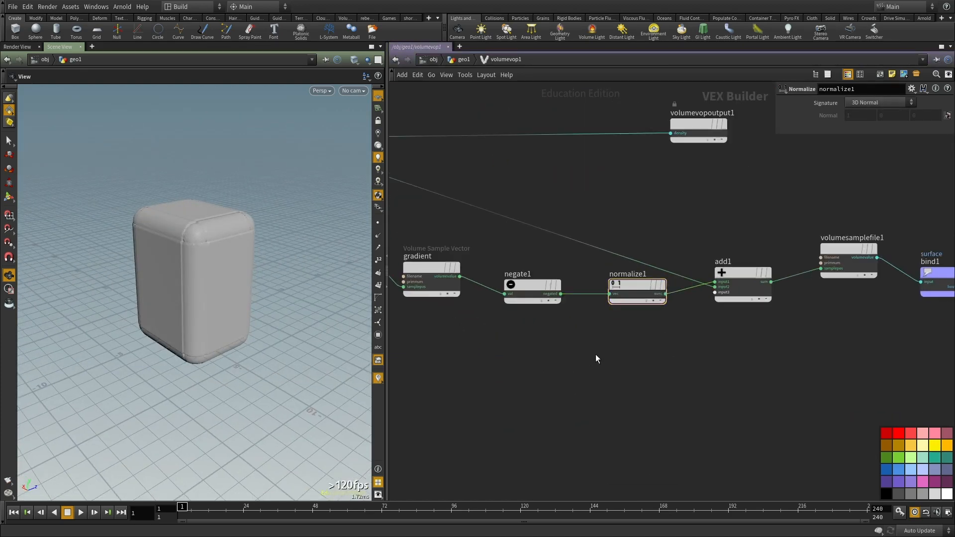
pyautogui.press('Tab')
pyautogui.write('nul')
pyautogui.press('Escape')
pyautogui.press('u')
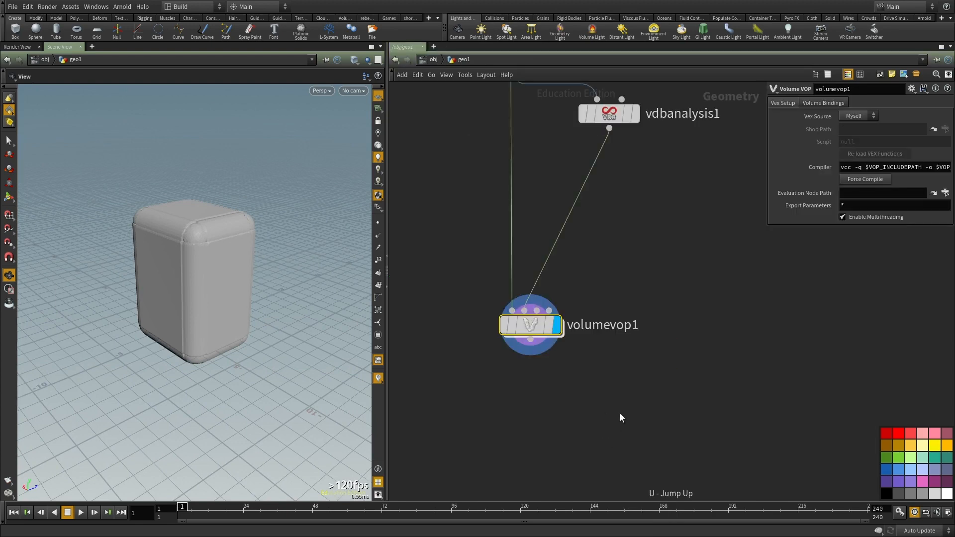
pyautogui.doubleClick(529, 338)
# Step: Try a Multiply Constant node wired between normalize1 and add1
pyautogui.press('Tab')
pyautogui.write('mul')
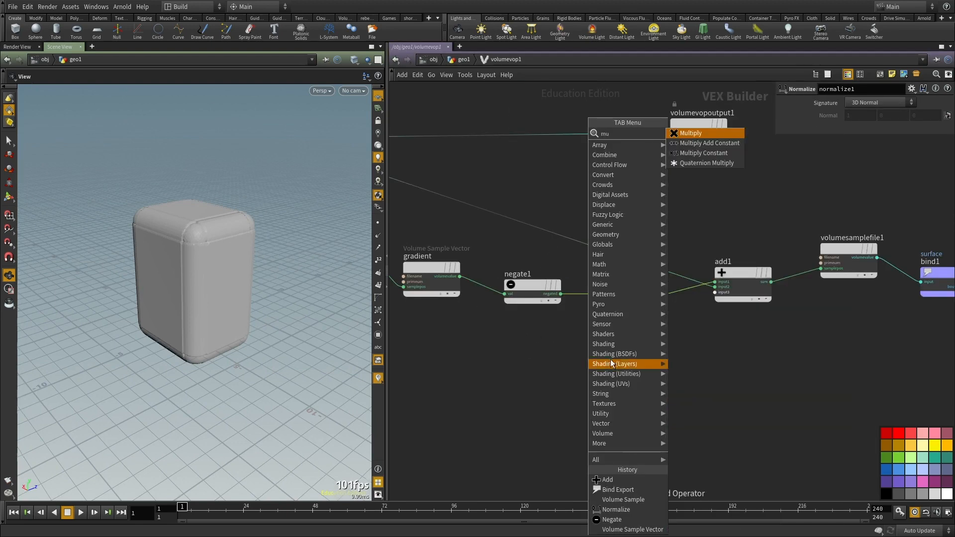
pyautogui.click(704, 153)
pyautogui.click(715, 394)
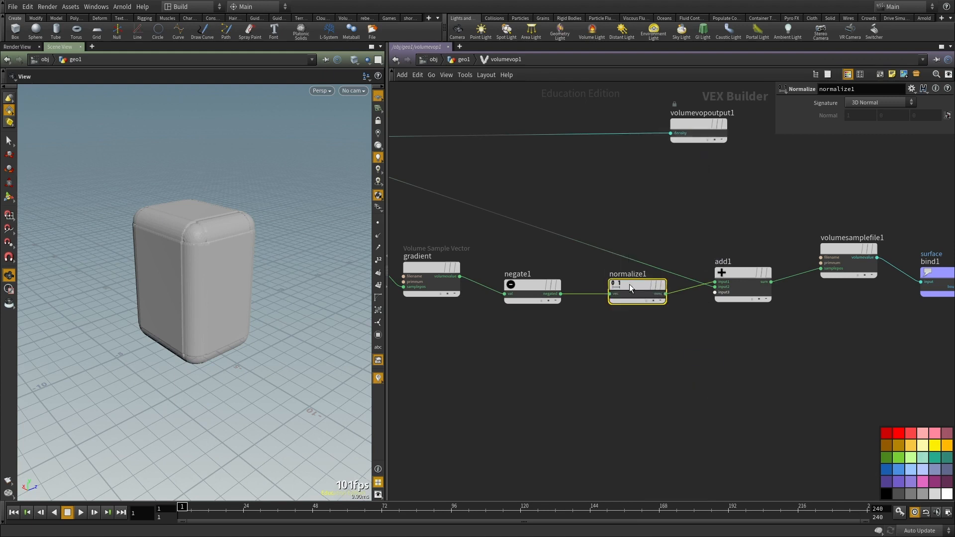
pyautogui.moveTo(629, 285); pyautogui.dragTo(580, 379)
pyautogui.moveTo(702, 394); pyautogui.dragTo(652, 343)
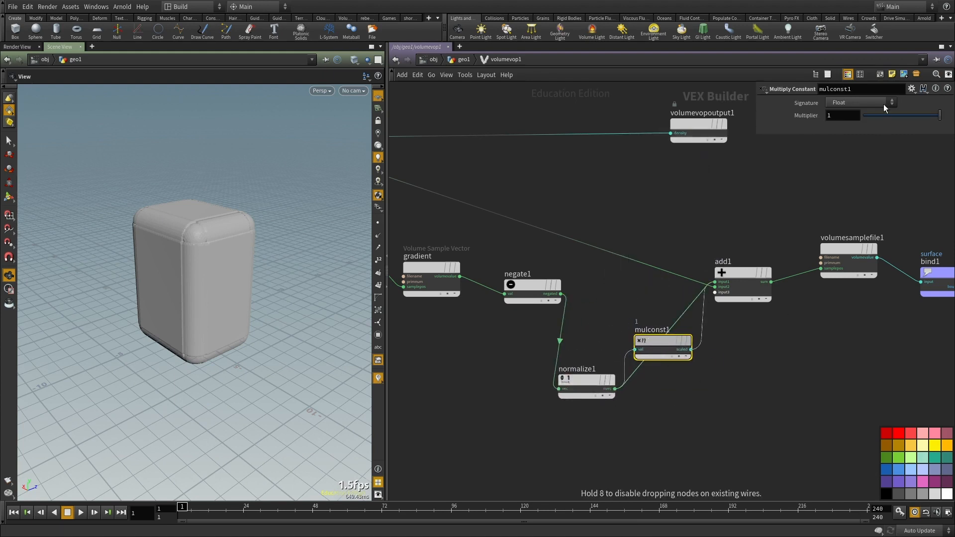
# Step: Try different multipliers on mulconst1, first 0.071 and finally -1, to test the displacement amount
pyautogui.moveTo(938, 115); pyautogui.dragTo(868, 118)
pyautogui.click(843, 116)
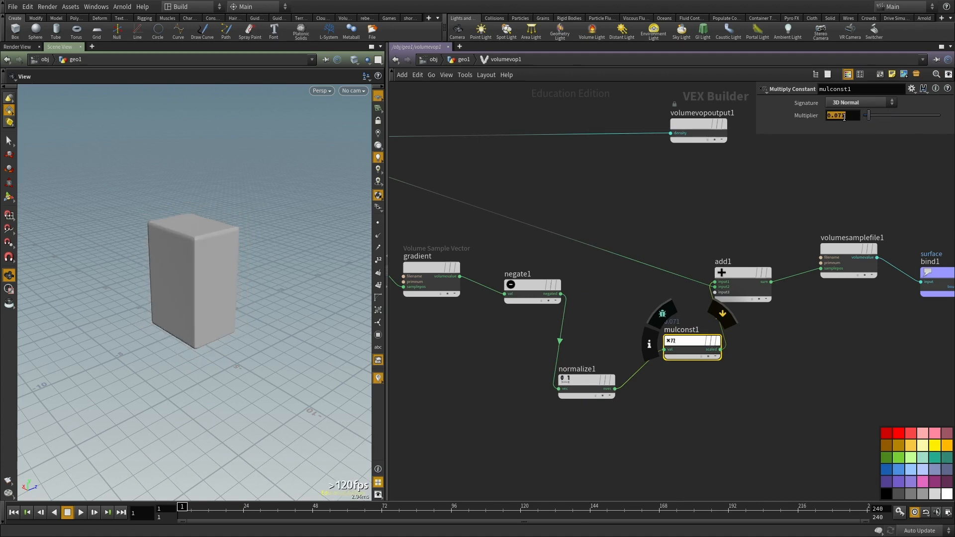
pyautogui.write('-1')
pyautogui.press('Return')
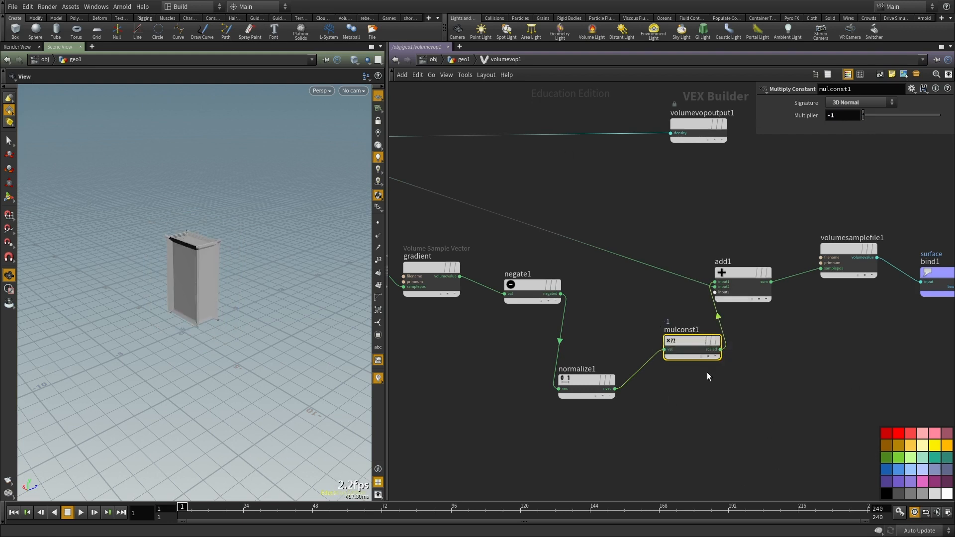
# Step: Cut mulconst1 from the chain and move normalize1 back in line with negate1
pyautogui.moveTo(686, 417); pyautogui.dragTo(698, 336, button='middle')
pyautogui.hotkey('ctrl', 'x')
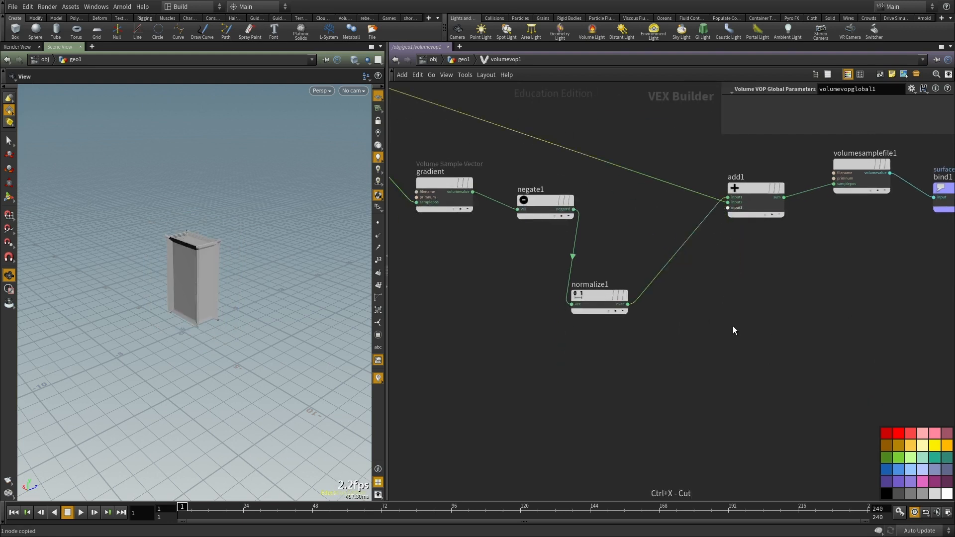
pyautogui.press('h')
pyautogui.moveTo(663, 315); pyautogui.dragTo(578, 262)
pyautogui.click(609, 352)
# Step: Add a Worley Noise node below the gradient chain and feed volumevopglobal1's P into its position
pyautogui.press('Tab')
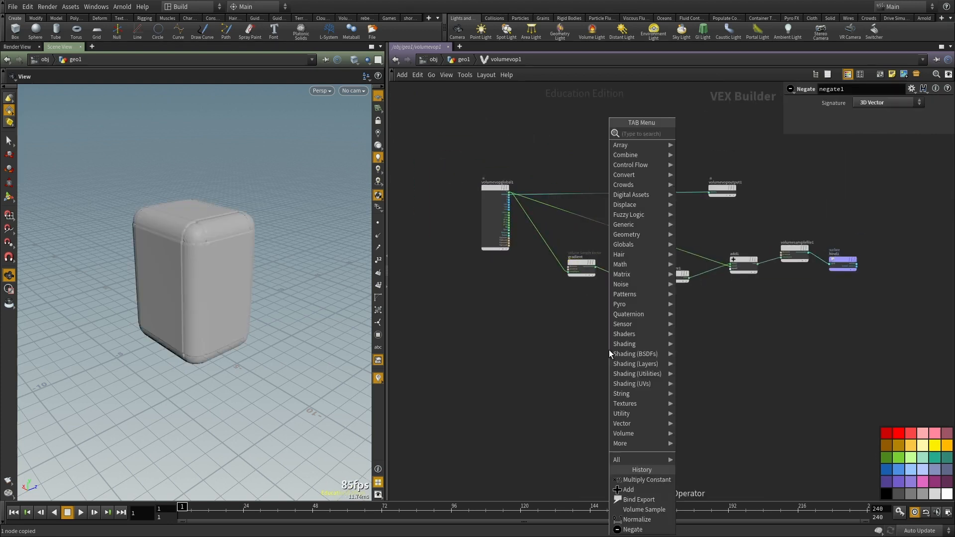
pyautogui.press('Escape')
pyautogui.click(608, 350)
pyautogui.scroll(3, 608, 349)
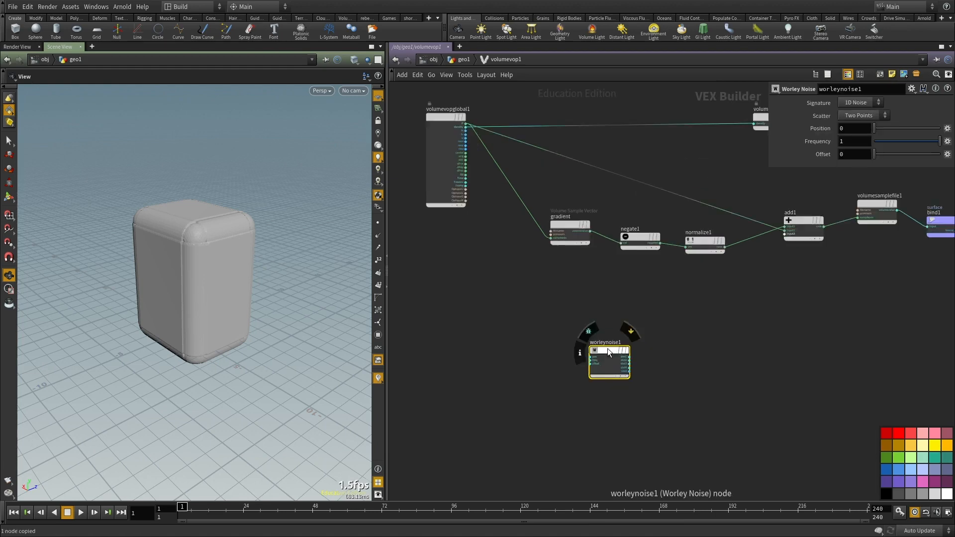
pyautogui.click(588, 353)
pyautogui.scroll(-3, 475, 298)
pyautogui.scroll(2, 466, 179)
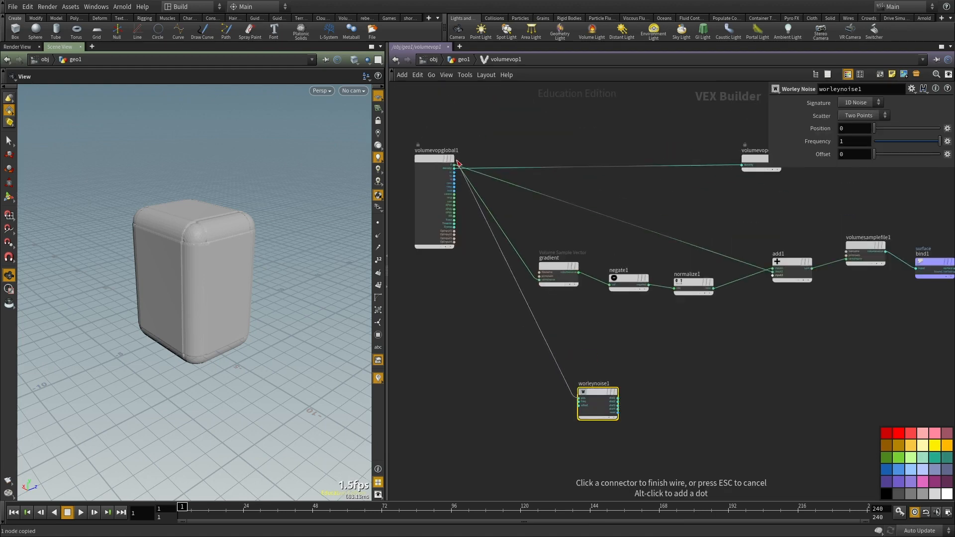
pyautogui.scroll(3, 643, 374)
# Step: Add a Subtract node after worleynoise1 and wire it to subtract dist1 from dist2
pyautogui.press('Tab')
pyautogui.write('sub')
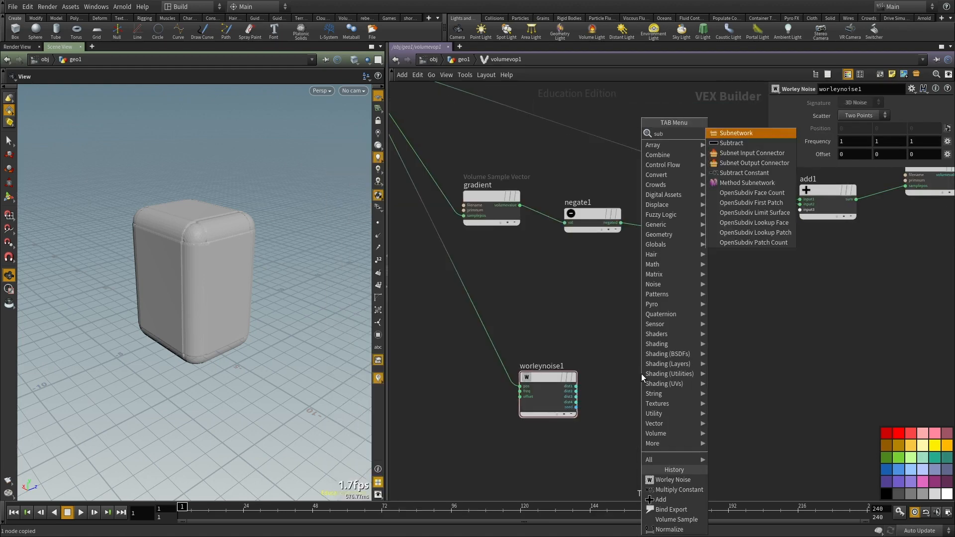
pyautogui.press('Down')
pyautogui.press('Return')
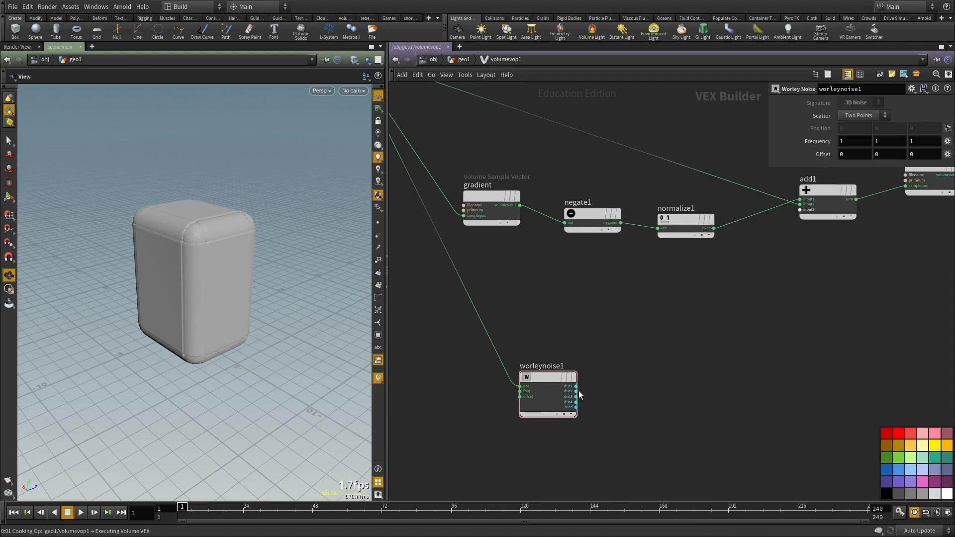
pyautogui.click(645, 349)
pyautogui.scroll(3, 575, 394)
pyautogui.click(573, 381)
pyautogui.click(644, 324)
pyautogui.click(644, 332)
pyautogui.click(572, 373)
pyautogui.scroll(-5, 705, 395)
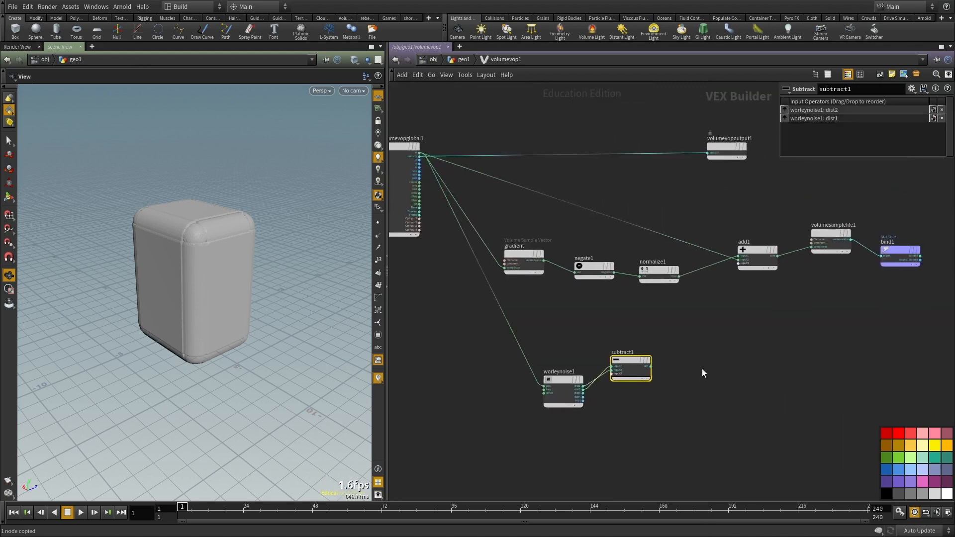
# Step: Insert a Multiply node between normalize1 and add1, feed subtract1's difference into its second input, and inspect the displaced box
pyautogui.scroll(2, 701, 363)
pyautogui.press('Tab')
pyautogui.write('mul')
pyautogui.click(793, 131)
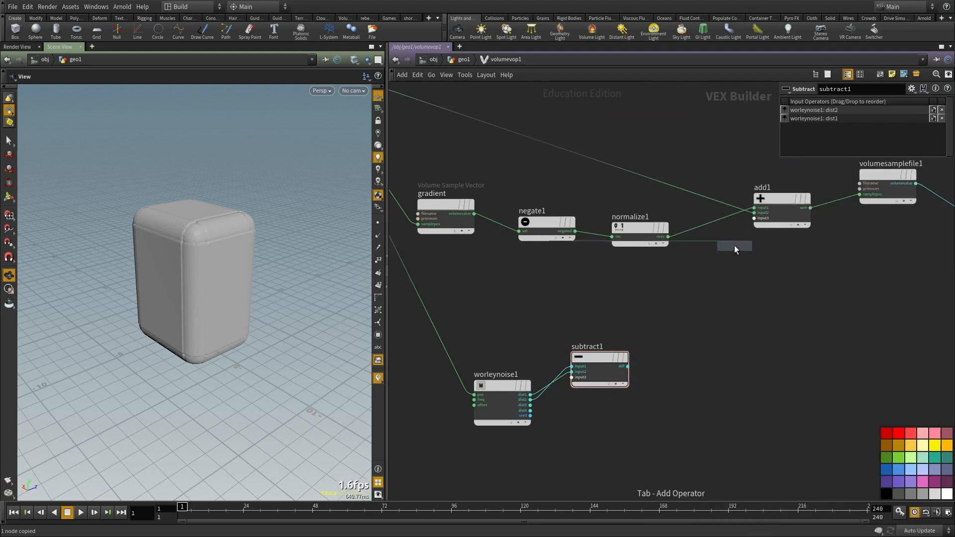
pyautogui.click(713, 230)
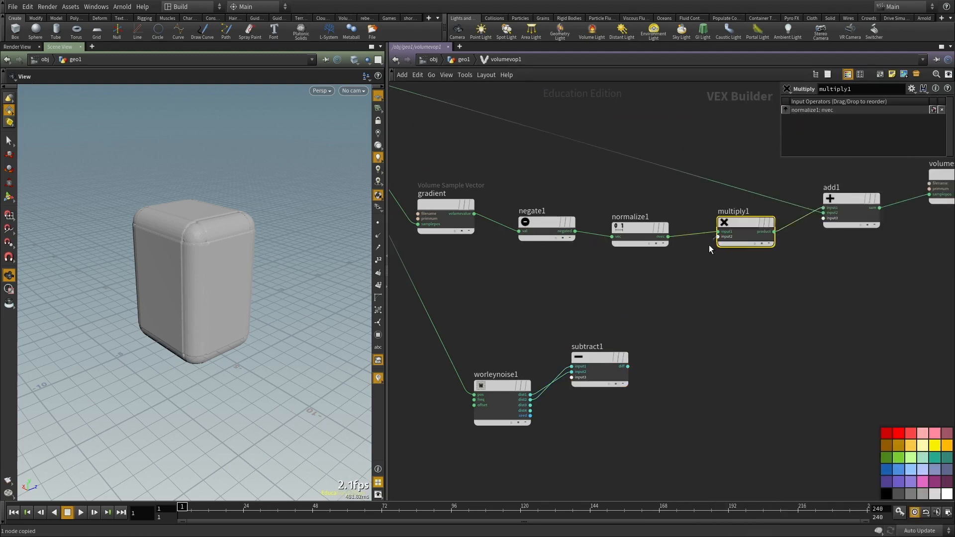
pyautogui.click(718, 237)
pyautogui.scroll(-1, 721, 385)
pyautogui.moveTo(721, 384); pyautogui.dragTo(739, 354, button='middle')
pyautogui.moveTo(221, 279); pyautogui.dragTo(259, 278)
pyautogui.scroll(3, 259, 278)
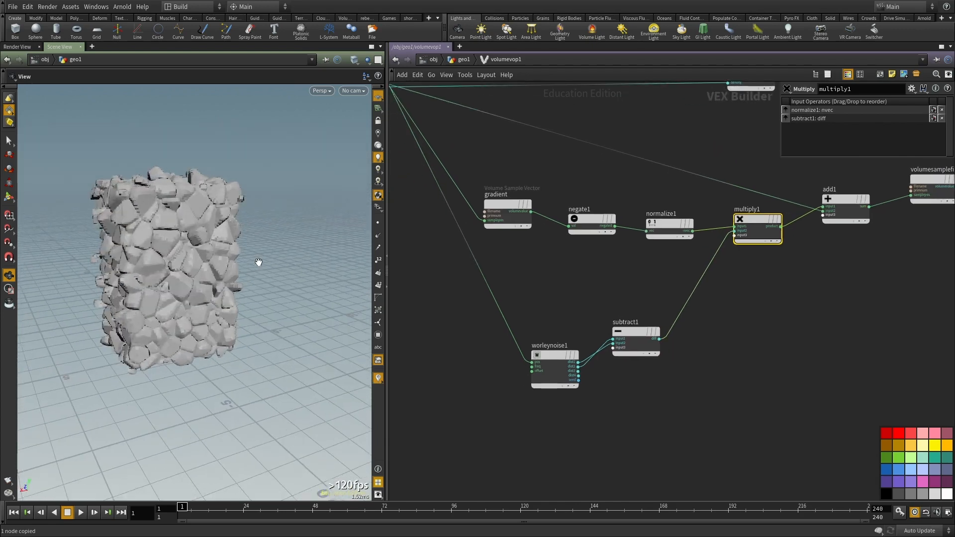
pyautogui.moveTo(169, 264); pyautogui.dragTo(329, 282)
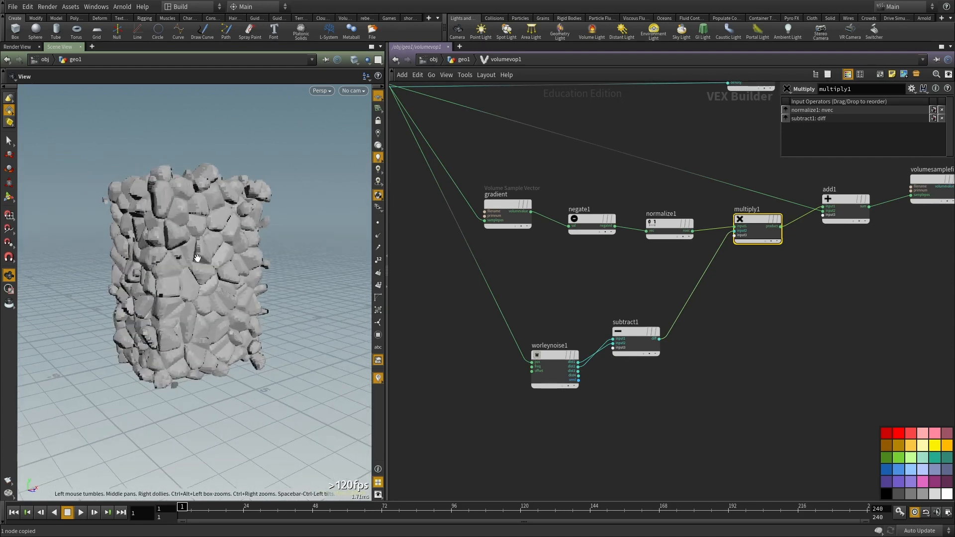
pyautogui.moveTo(259, 274); pyautogui.dragTo(314, 284)
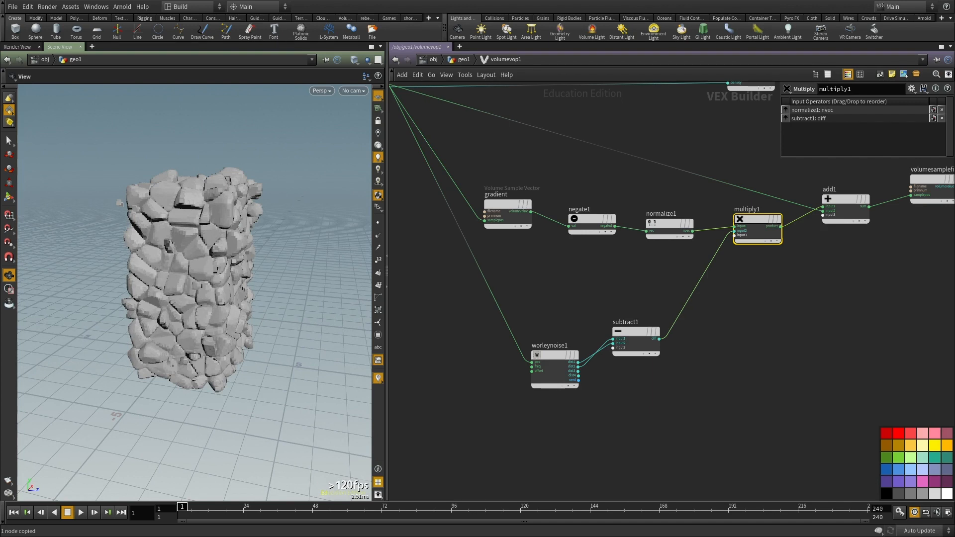
# Step: Move subtract1 beside worleynoise1 and insert a Power node between subtract1 and multiply1
pyautogui.moveTo(706, 310); pyautogui.dragTo(694, 339, button='middle')
pyautogui.moveTo(616, 361); pyautogui.dragTo(615, 393)
pyautogui.click(731, 396)
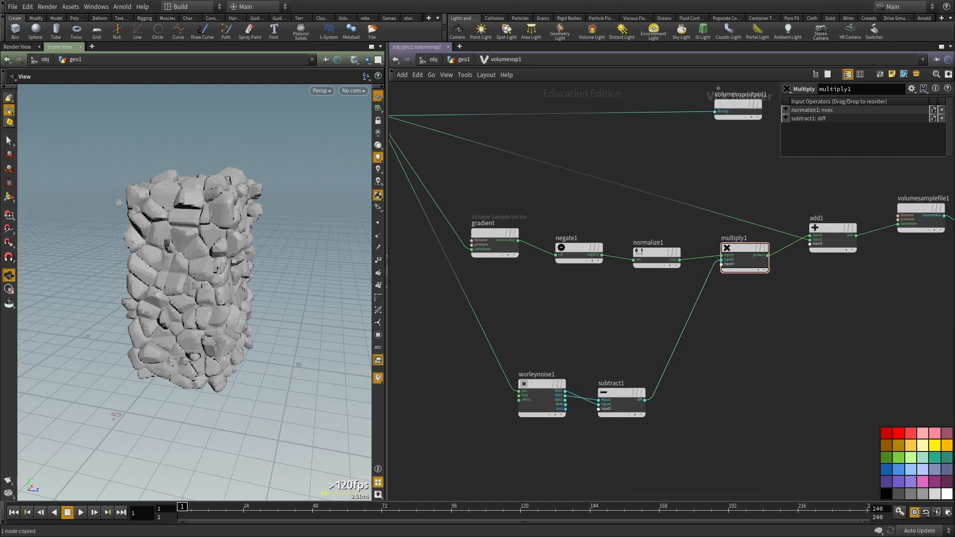
pyautogui.moveTo(761, 370); pyautogui.dragTo(726, 333, button='middle')
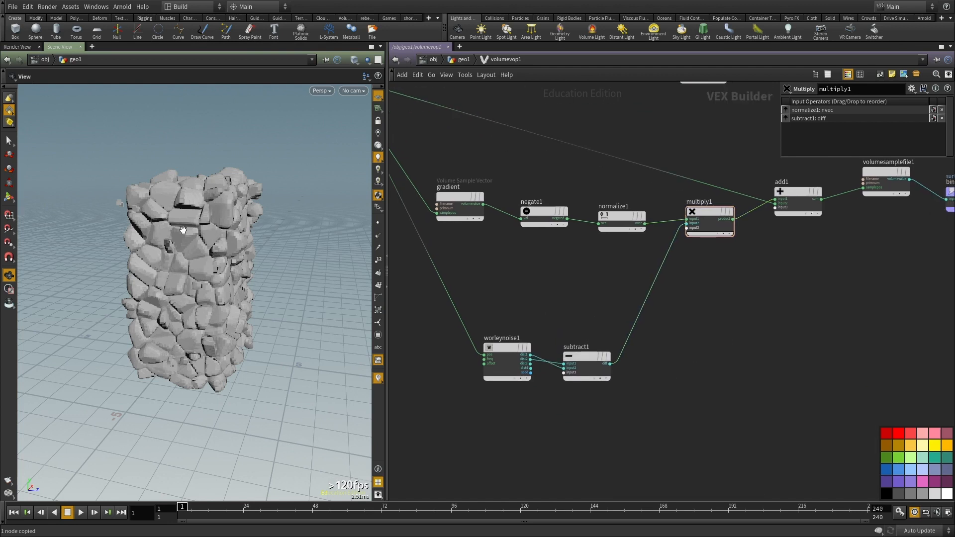
pyautogui.moveTo(652, 375); pyautogui.dragTo(658, 342, button='middle')
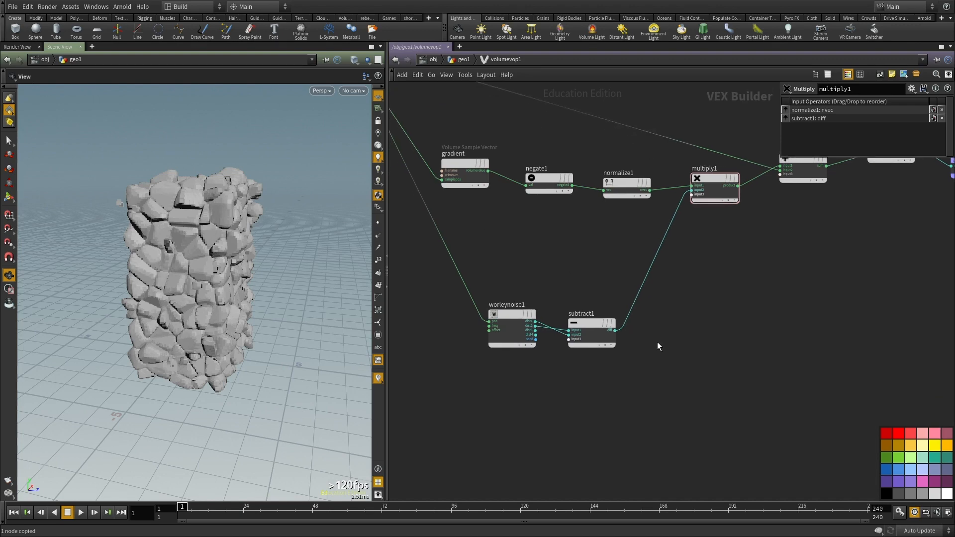
pyautogui.press('Tab')
pyautogui.write('pow')
pyautogui.press('Return')
pyautogui.click(657, 341)
pyautogui.moveTo(656, 342); pyautogui.dragTo(681, 273)
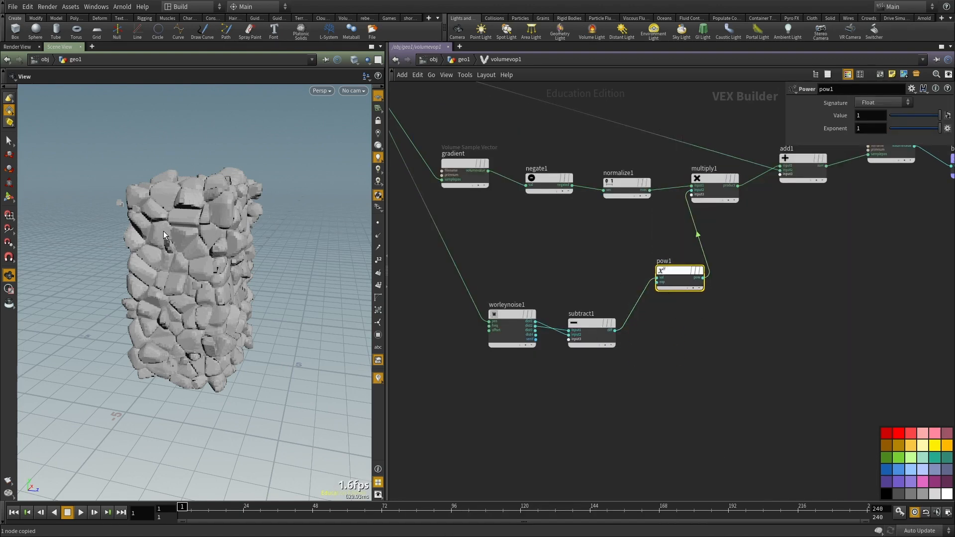
# Step: Set the exponent of pow1 to 2 and inspect the displaced box from another angle
pyautogui.doubleClick(859, 128)
pyautogui.write('2')
pyautogui.press('Return')
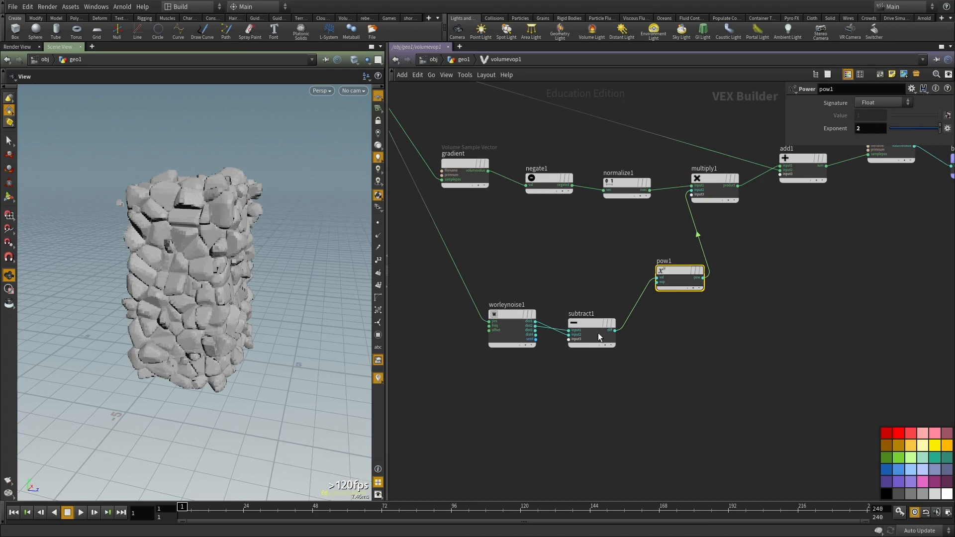
pyautogui.moveTo(186, 225); pyautogui.dragTo(348, 246)
pyautogui.press('h')
pyautogui.scroll(2, 736, 407)
pyautogui.scroll(2, 791, 333)
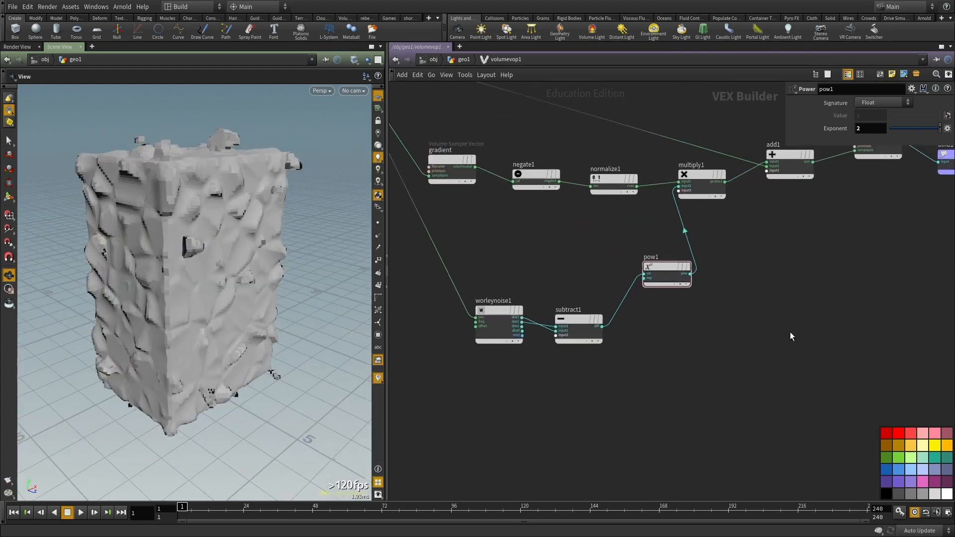
# Step: Add a Random node below subtract1 and feed worleynoise1's seed output into its position input
pyautogui.moveTo(176, 192); pyautogui.dragTo(209, 194)
pyautogui.scroll(2, 631, 341)
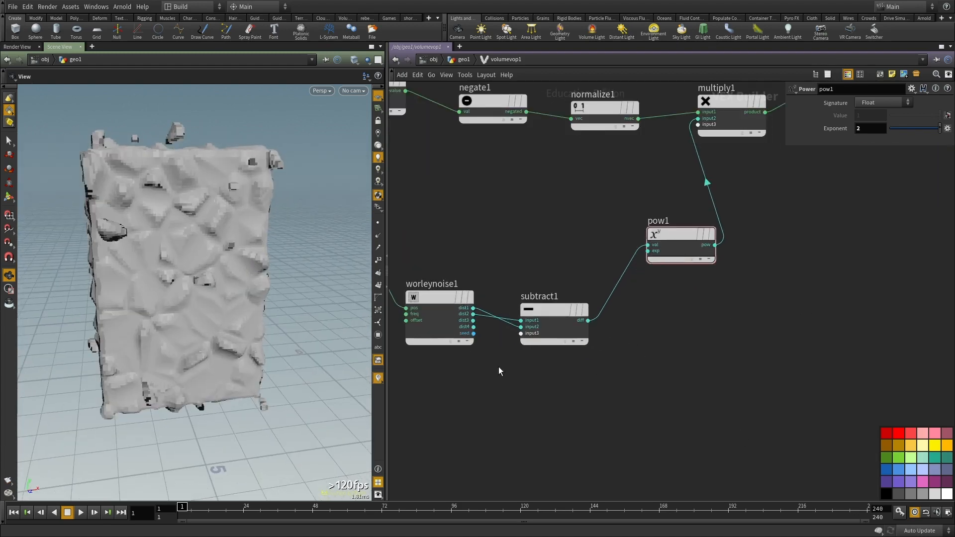
pyautogui.moveTo(446, 345); pyautogui.dragTo(479, 325, button='middle')
pyautogui.moveTo(580, 397); pyautogui.dragTo(600, 354, button='middle')
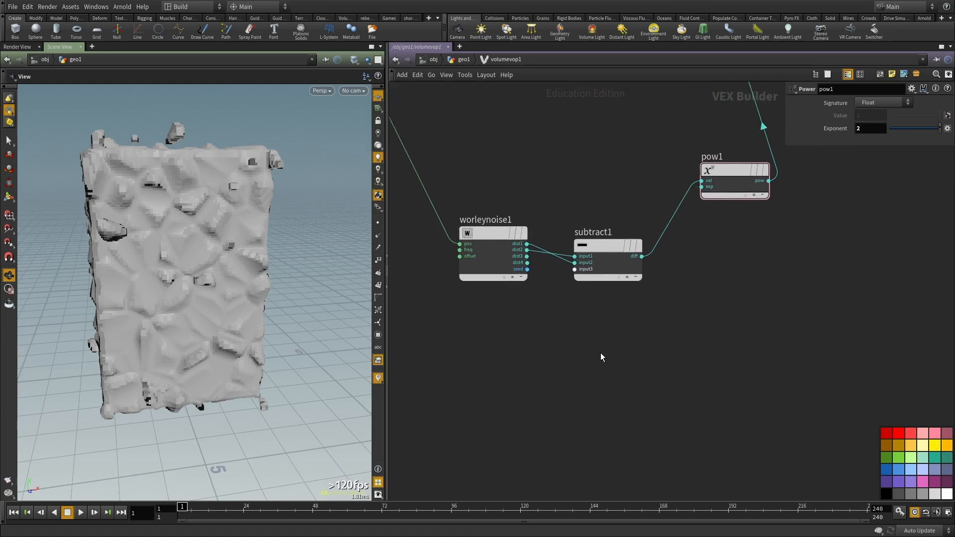
pyautogui.press('Tab')
pyautogui.write('rand')
pyautogui.press('Return')
pyautogui.click(602, 352)
pyautogui.click(527, 269)
pyautogui.click(648, 375)
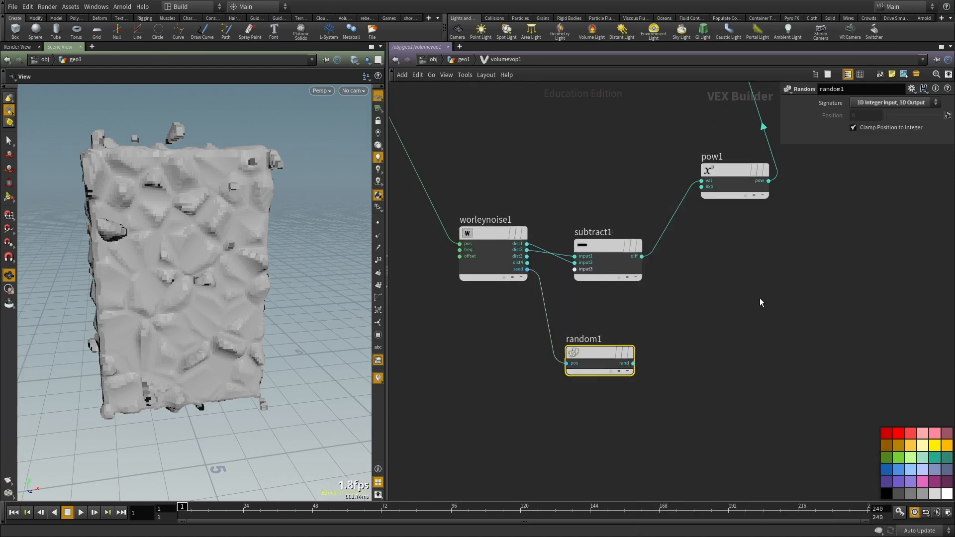
# Step: Add a Fit Range node beside random1 and wire random1's output into its value input
pyautogui.moveTo(651, 277); pyautogui.dragTo(638, 285, button='middle')
pyautogui.moveTo(678, 339); pyautogui.dragTo(652, 348, button='middle')
pyautogui.press('Tab')
pyautogui.write('fit')
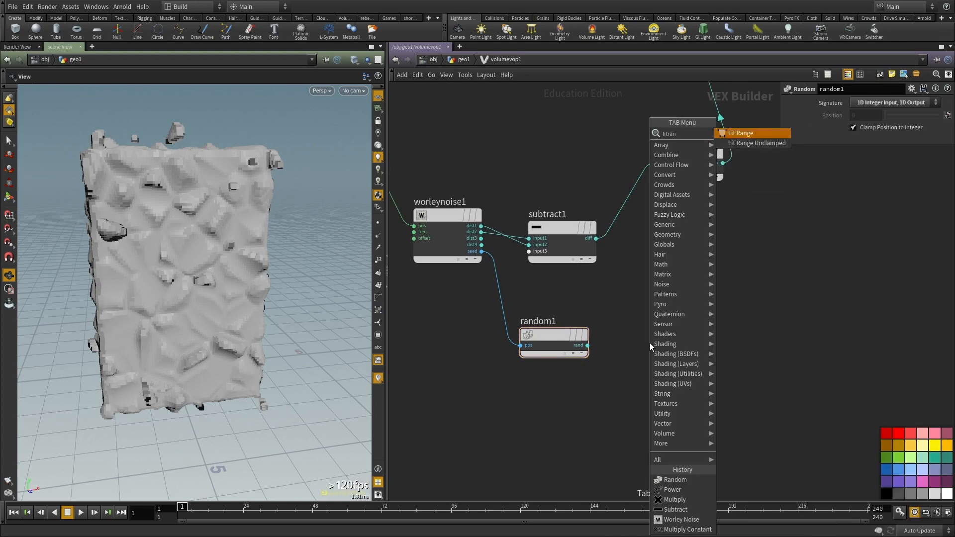
pyautogui.press('Return')
pyautogui.click(650, 342)
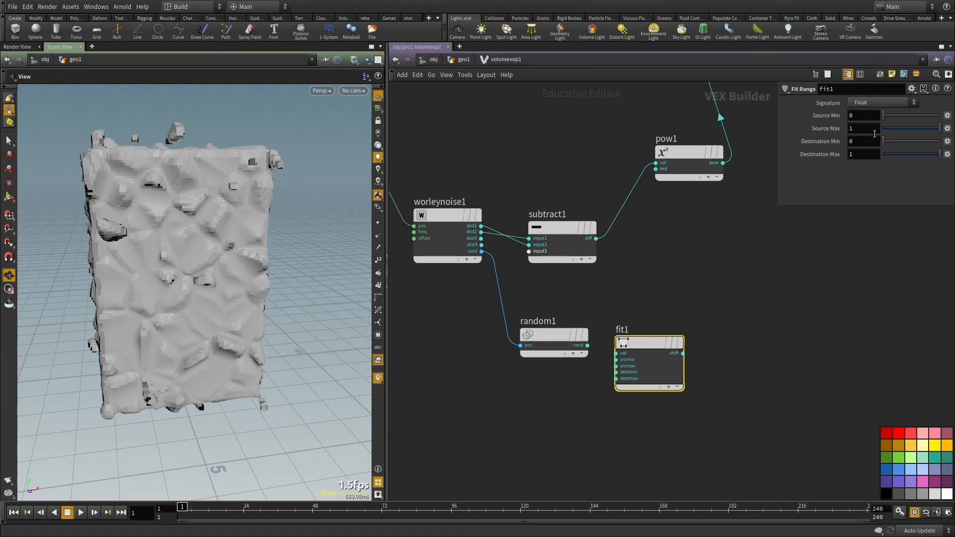
pyautogui.moveTo(551, 284); pyautogui.dragTo(538, 402)
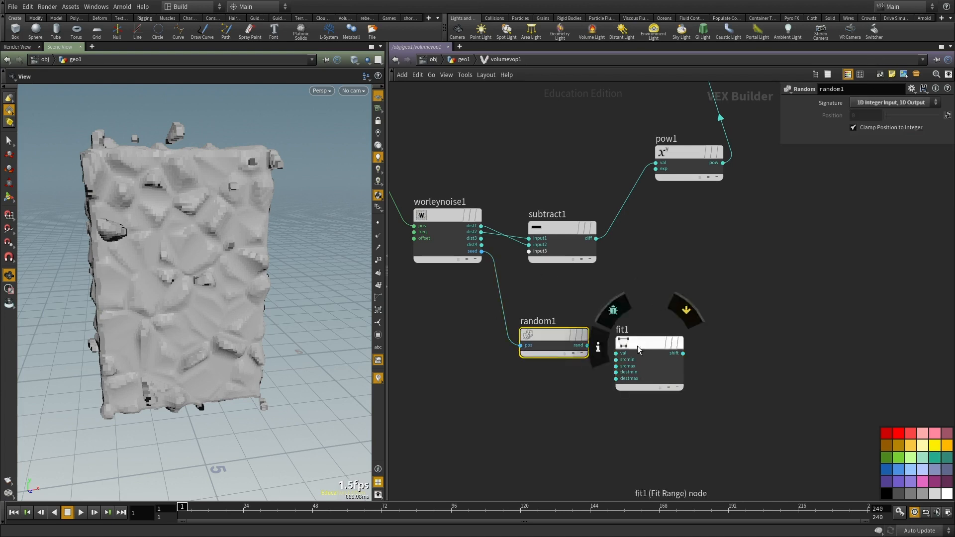
pyautogui.moveTo(637, 344); pyautogui.dragTo(657, 331)
pyautogui.scroll(2, 601, 345)
pyautogui.moveTo(586, 345); pyautogui.dragTo(644, 340)
# Step: Set fit1's destination range to a minimum of -0.2 and a maximum of 0.2
pyautogui.moveTo(727, 430); pyautogui.dragTo(691, 369)
pyautogui.click(864, 142)
pyautogui.write('-2')
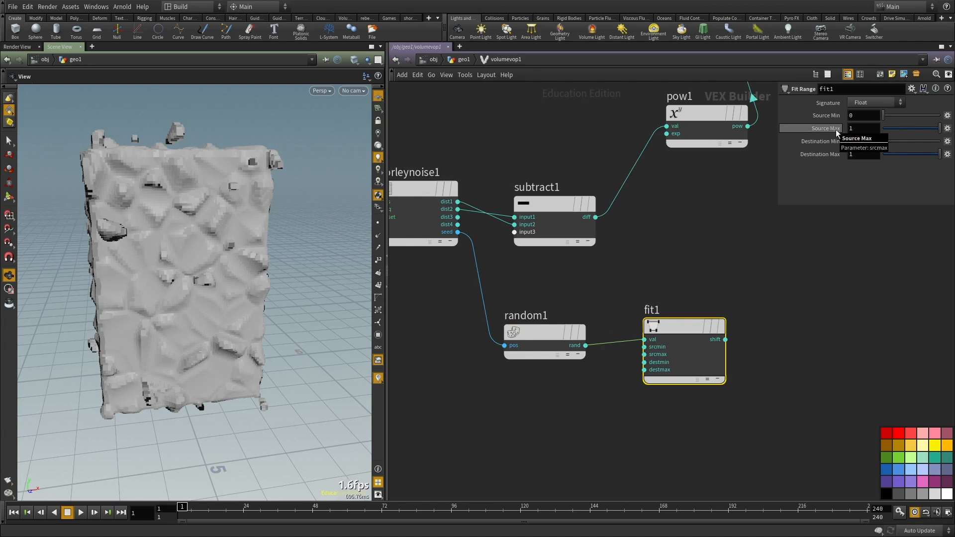
pyautogui.press('Return')
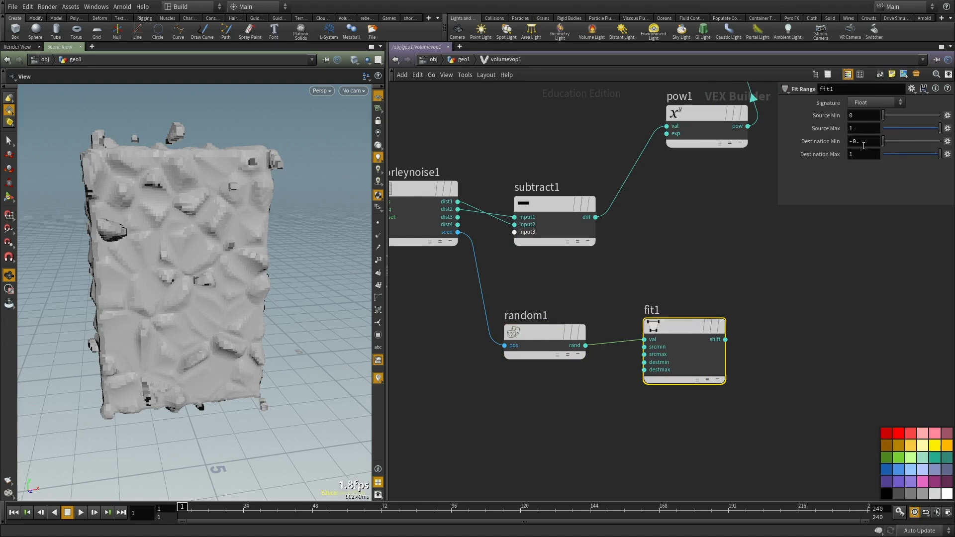
pyautogui.write('2')
pyautogui.moveTo(865, 153); pyautogui.dragTo(827, 154)
pyautogui.write('.2')
pyautogui.press('Return')
# Step: Move multiply1 closer to add1 and lower pow1 toward subtract1's level to free space between them
pyautogui.moveTo(870, 337); pyautogui.dragTo(724, 358, button='middle')
pyautogui.scroll(-3, 724, 357)
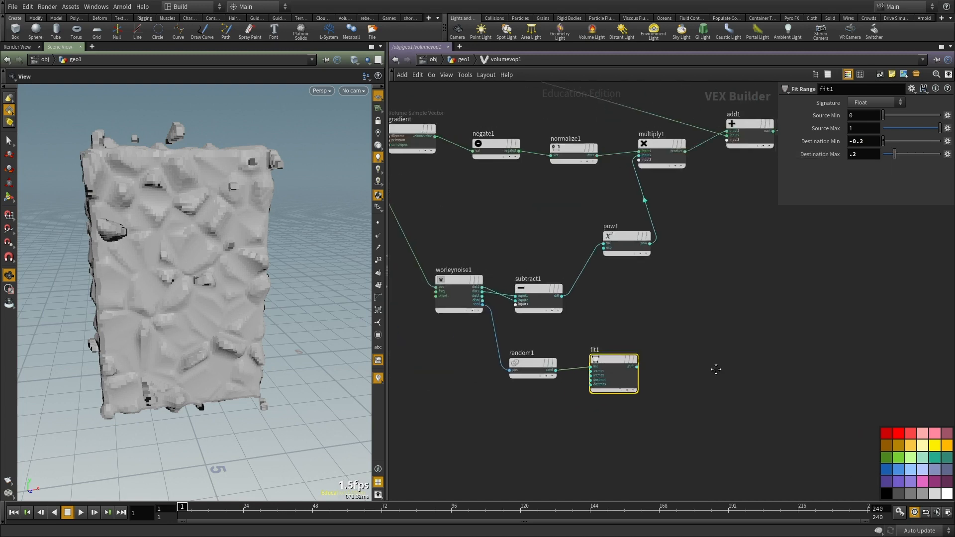
pyautogui.moveTo(708, 289); pyautogui.dragTo(688, 319, button='middle')
pyautogui.scroll(1, 689, 319)
pyautogui.moveTo(643, 290); pyautogui.dragTo(641, 304, button='middle')
pyautogui.moveTo(634, 156); pyautogui.dragTo(704, 180)
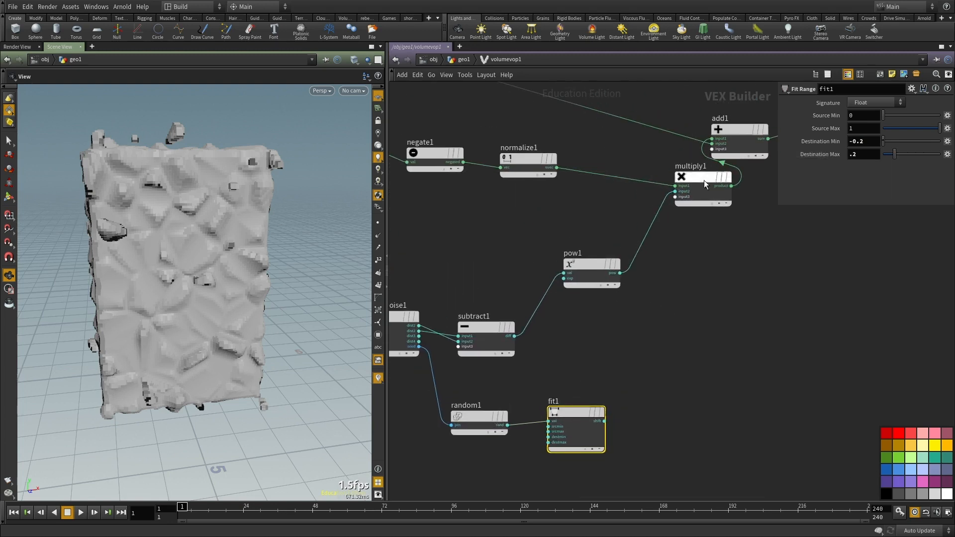
pyautogui.moveTo(580, 265); pyautogui.dragTo(580, 298)
pyautogui.moveTo(456, 275); pyautogui.dragTo(653, 246, button='middle')
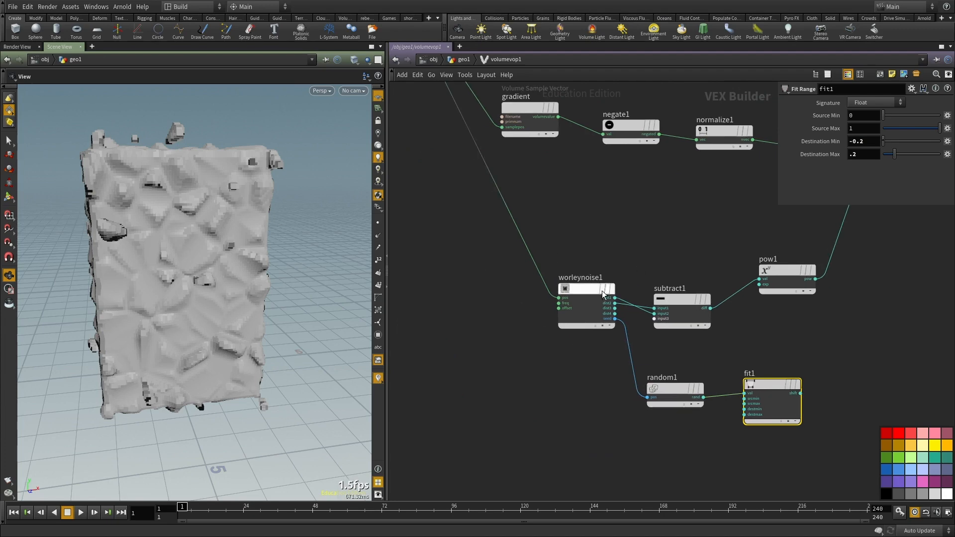
# Step: Insert an Add node between pow1 and multiply1, feed fit1's output into its second input, and inspect the displaced box
pyautogui.moveTo(828, 267); pyautogui.dragTo(742, 267, button='middle')
pyautogui.press('Tab')
pyautogui.write('add')
pyautogui.press('Return')
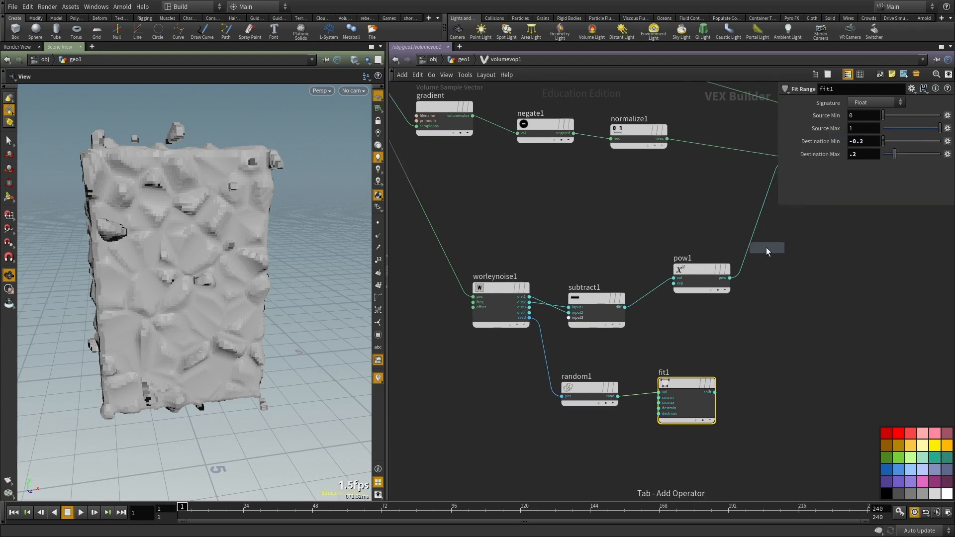
pyautogui.click(753, 240)
pyautogui.moveTo(753, 239)
pyautogui.mouseDown()
pyautogui.moveTo(766, 235)
pyautogui.moveTo(759, 253)
pyautogui.mouseUp()
pyautogui.click(780, 259)
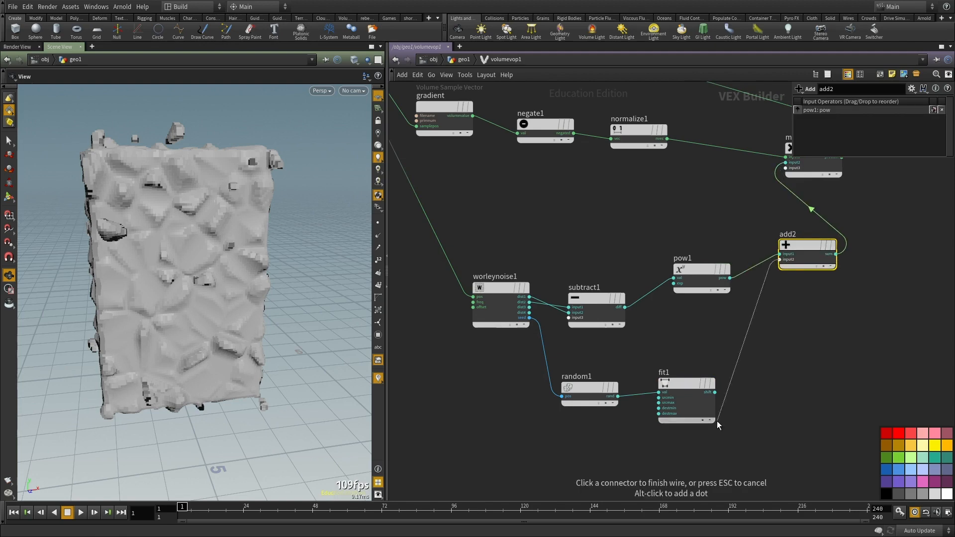
pyautogui.click(715, 393)
pyautogui.moveTo(516, 369); pyautogui.dragTo(513, 375, button='middle')
pyautogui.moveTo(166, 279); pyautogui.dragTo(198, 281)
pyautogui.moveTo(702, 359); pyautogui.dragTo(713, 310, button='middle')
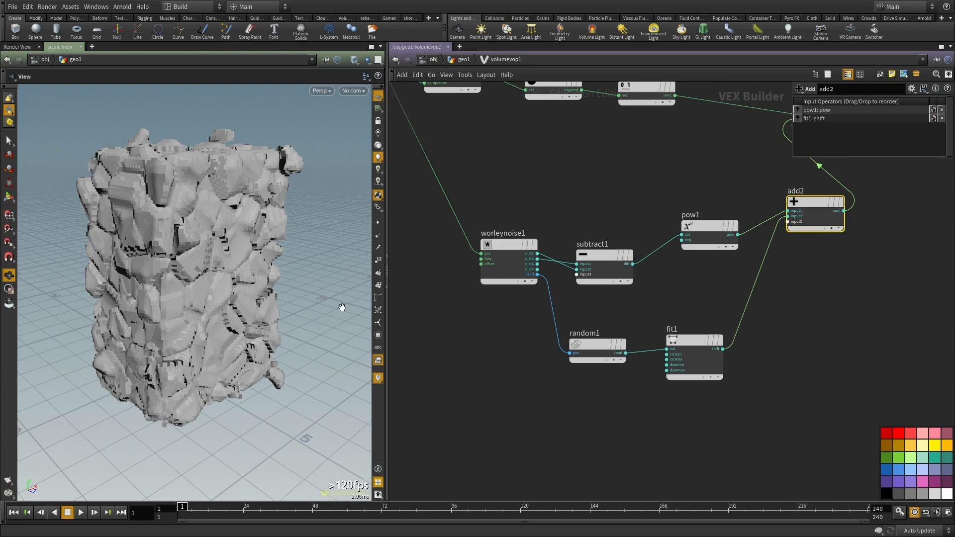
pyautogui.moveTo(219, 263); pyautogui.dragTo(176, 262)
# Step: Set fit1's destination range to -0.4 and 0.4 and inspect the displaced box up close
pyautogui.click(695, 343)
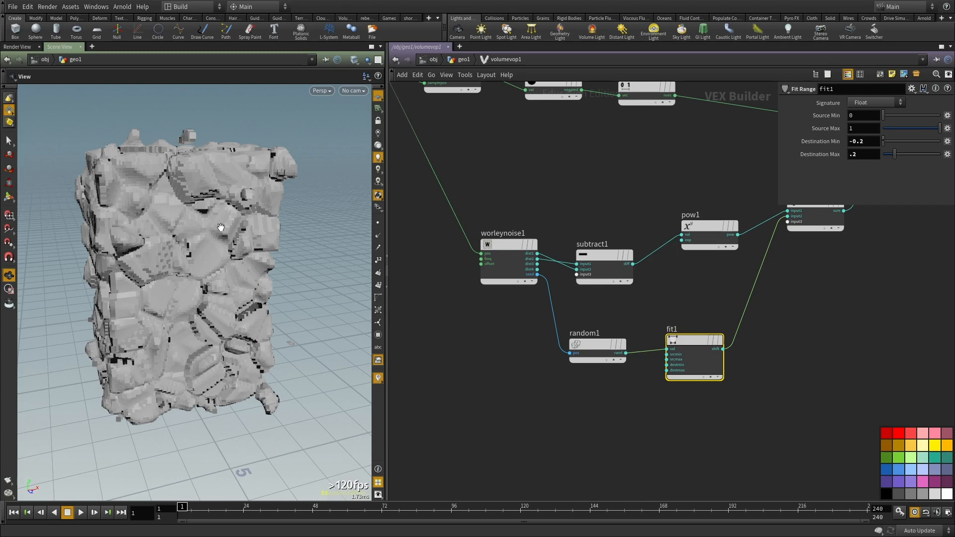
pyautogui.moveTo(139, 231); pyautogui.dragTo(176, 248)
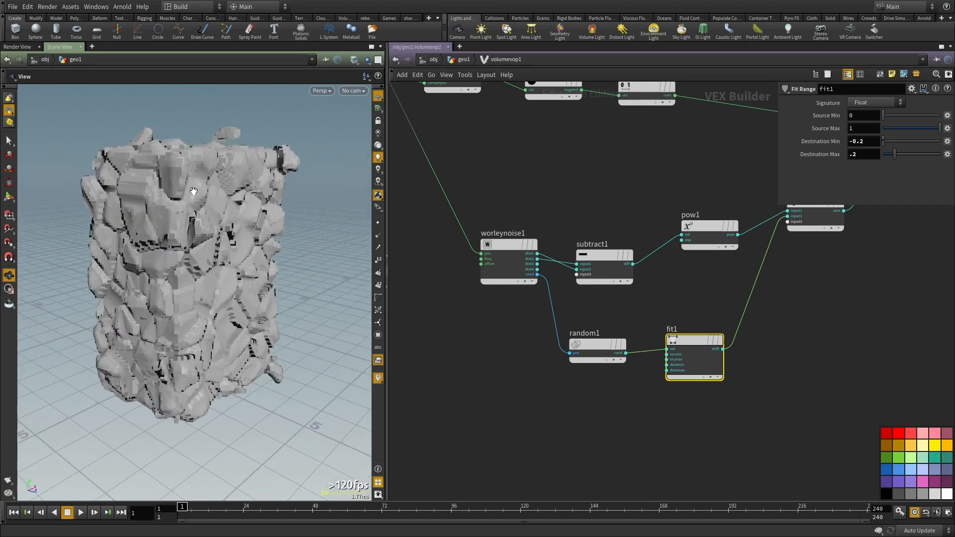
pyautogui.moveTo(188, 293); pyautogui.dragTo(197, 225)
pyautogui.moveTo(761, 444); pyautogui.dragTo(669, 338)
pyautogui.moveTo(239, 254); pyautogui.dragTo(292, 251)
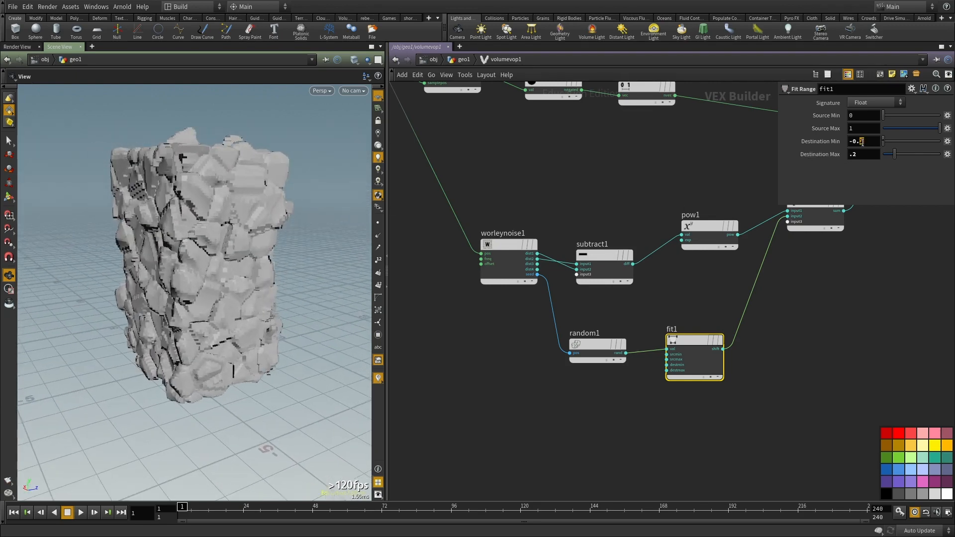
pyautogui.write('4')
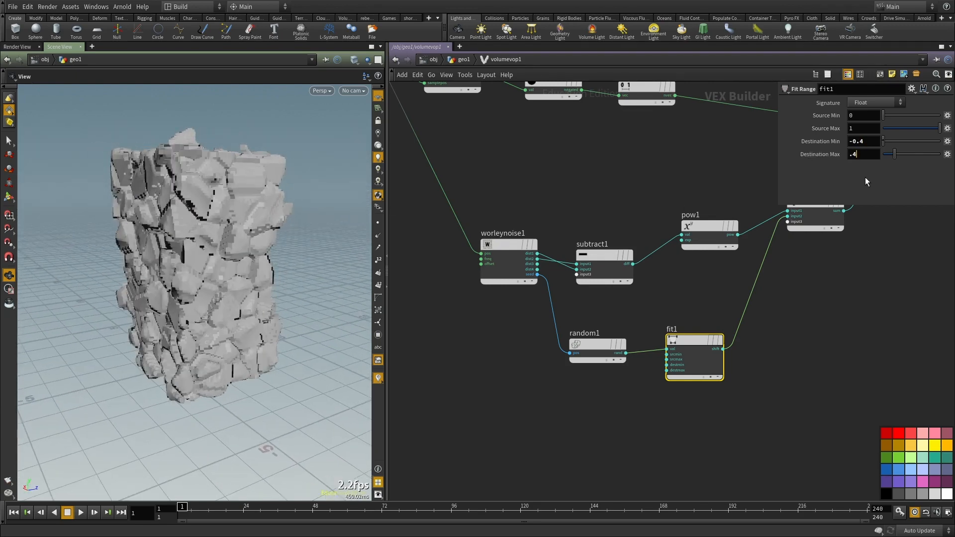
pyautogui.moveTo(227, 260); pyautogui.dragTo(244, 279)
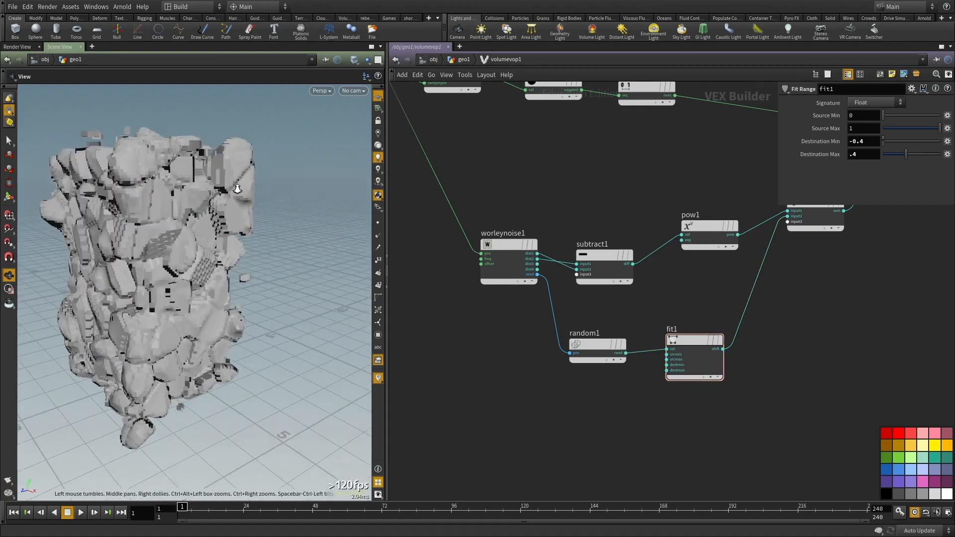
pyautogui.moveTo(243, 279); pyautogui.dragTo(274, 295, button='right')
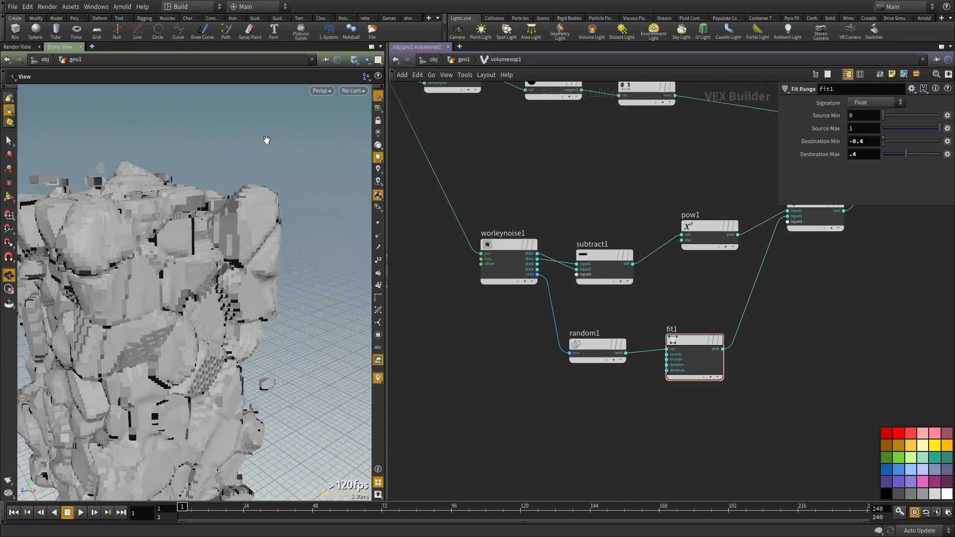
pyautogui.moveTo(220, 281); pyautogui.dragTo(167, 245, button='right')
pyautogui.moveTo(167, 245); pyautogui.dragTo(209, 219)
# Step: Set worleynoise1's frequency to 0.2 on all three axes and inspect the larger cells on the box
pyautogui.click(496, 247)
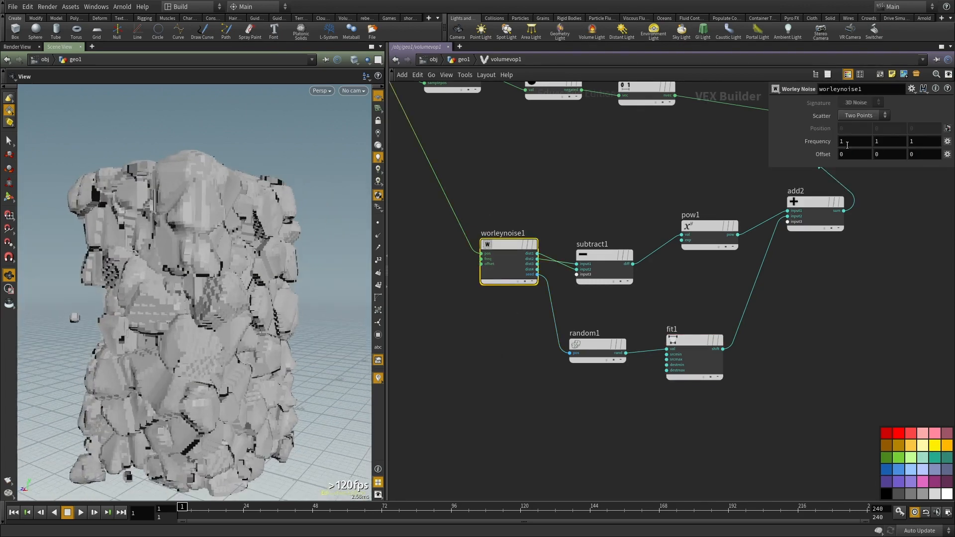
pyautogui.write('.2')
pyautogui.press('Tab')
pyautogui.write('.2')
pyautogui.press('Tab')
pyautogui.write('.2')
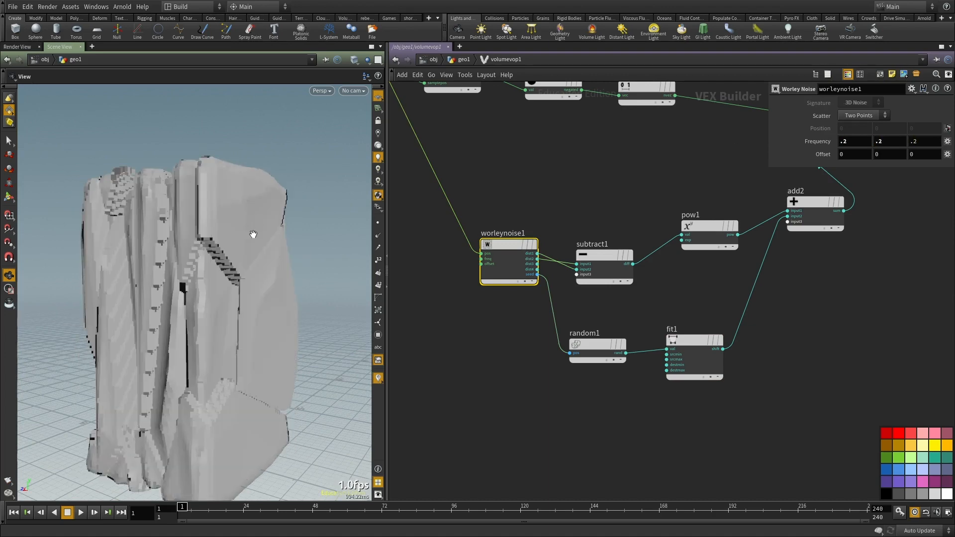
pyautogui.moveTo(261, 260); pyautogui.dragTo(275, 242)
pyautogui.moveTo(281, 370); pyautogui.dragTo(157, 308)
# Step: Insert a Multiply Constant node on the wire between fit1 and add2
pyautogui.moveTo(800, 409); pyautogui.dragTo(720, 287)
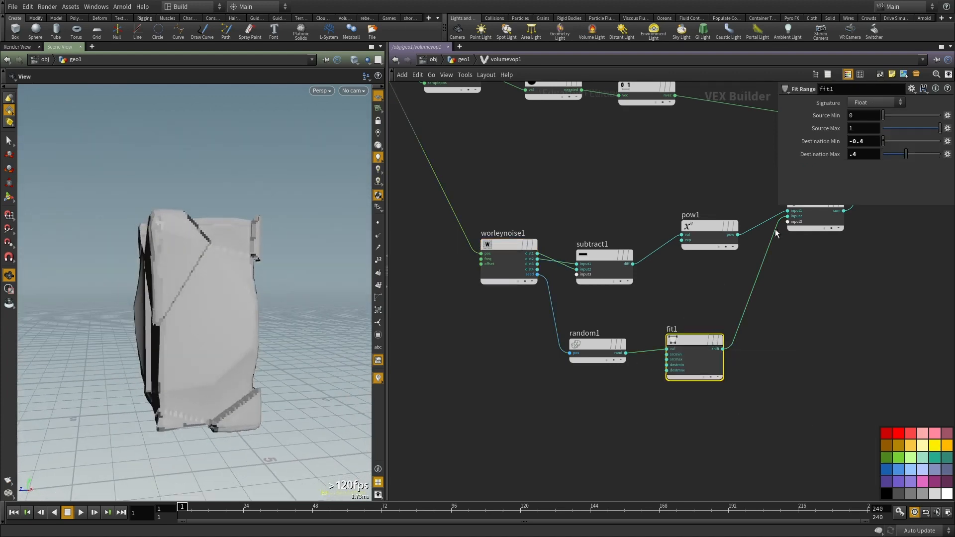
pyautogui.click(826, 321)
pyautogui.press('Tab')
pyautogui.write('mul')
pyautogui.click(895, 155)
pyautogui.click(746, 297)
pyautogui.moveTo(748, 298); pyautogui.dragTo(799, 297)
# Step: Set fit1's destination minimum to -0.2 and destination maximum to 0.2
pyautogui.click(695, 344)
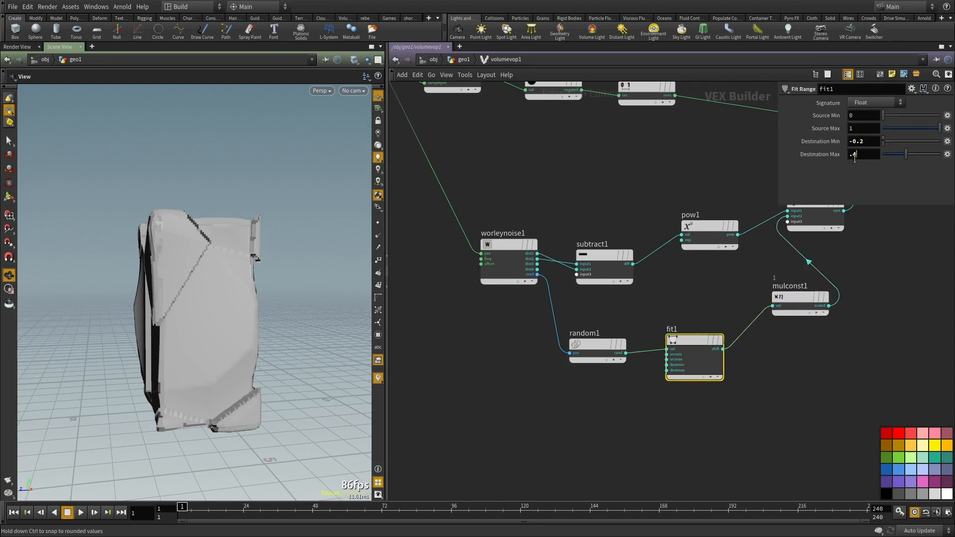
pyautogui.write('2')
pyautogui.press('Return')
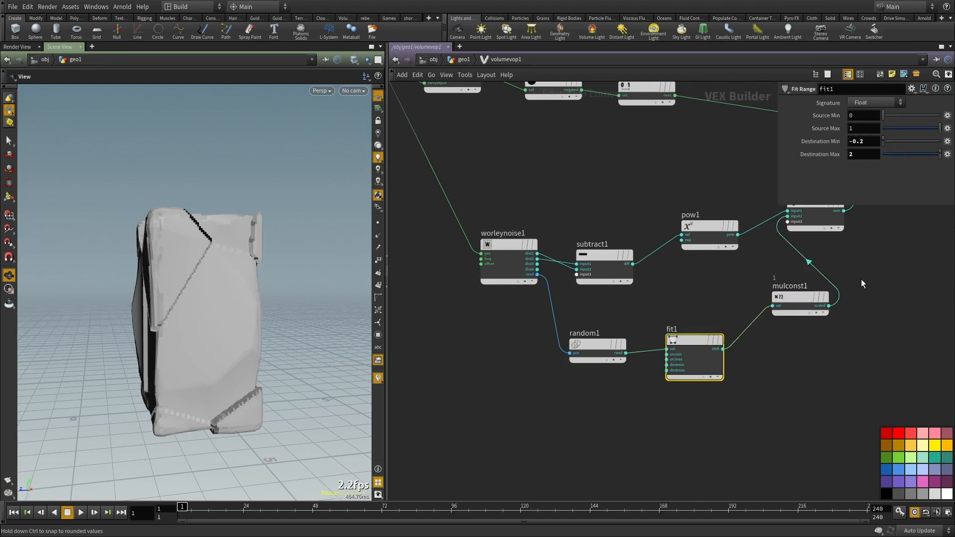
pyautogui.click(858, 153)
pyautogui.write('.2')
pyautogui.press('Return')
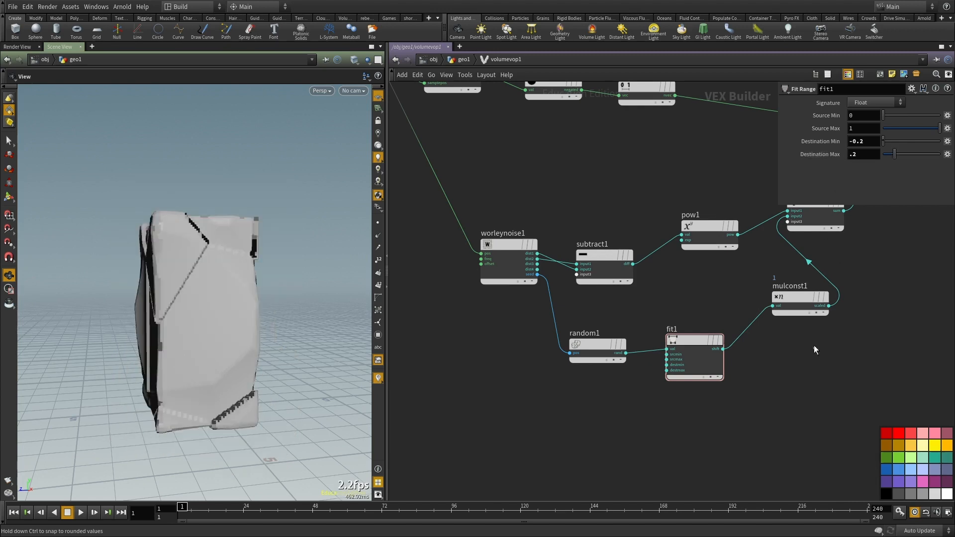
# Step: Set mulconst1's multiplier to 0 and inspect the box without the random cell offset
pyautogui.click(802, 299)
pyautogui.write('0')
pyautogui.press('Return')
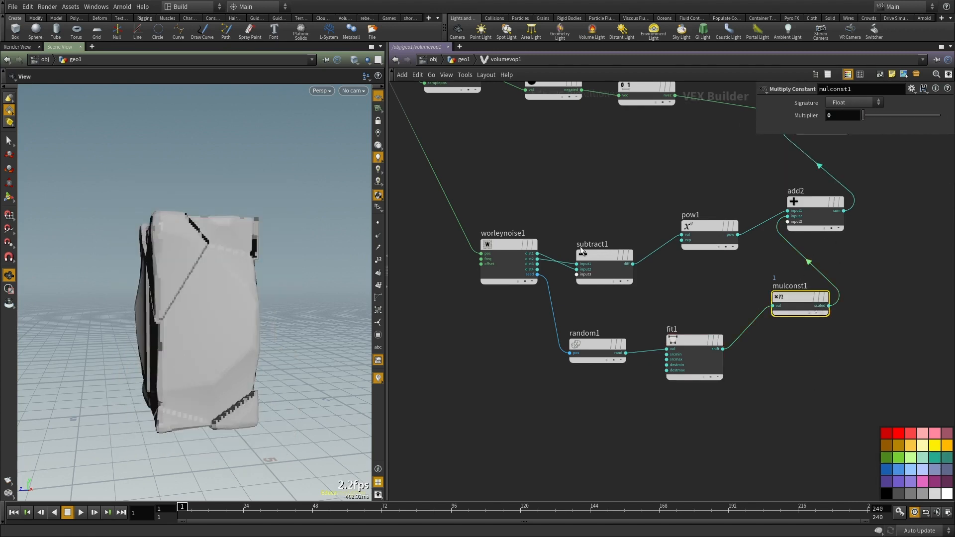
pyautogui.moveTo(236, 301); pyautogui.dragTo(173, 298)
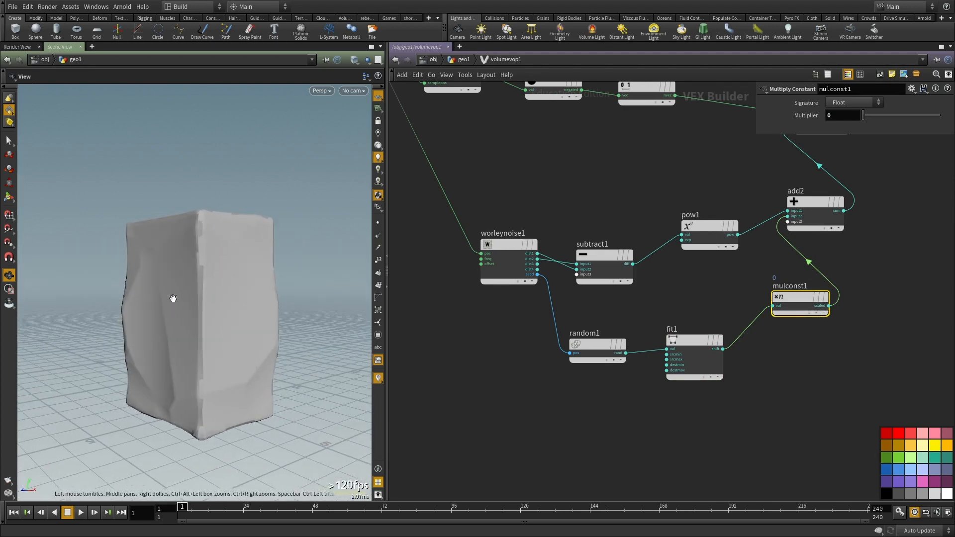
# Step: Try multipliers of 1, 2 and 3 on mulconst1 and inspect the box from several sides
pyautogui.write('1')
pyautogui.press('Return')
pyautogui.doubleClick(838, 118)
pyautogui.write('2')
pyautogui.press('Return')
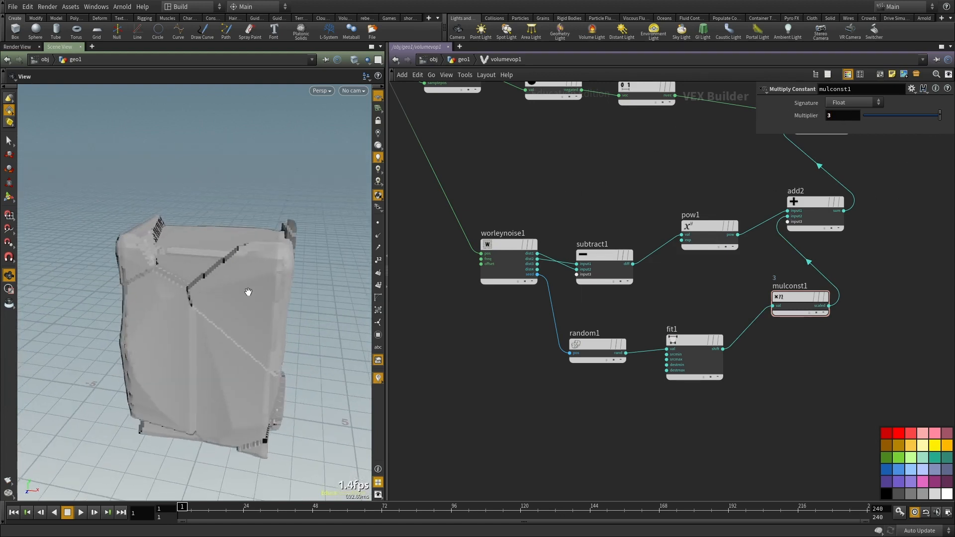
pyautogui.moveTo(245, 290); pyautogui.dragTo(299, 288)
pyautogui.moveTo(150, 284); pyautogui.dragTo(244, 278)
pyautogui.moveTo(164, 269); pyautogui.dragTo(219, 244)
# Step: Set mulconst1's multiplier to 2.5 and inspect the offset pieces on the box
pyautogui.write('2.5')
pyautogui.press('Return')
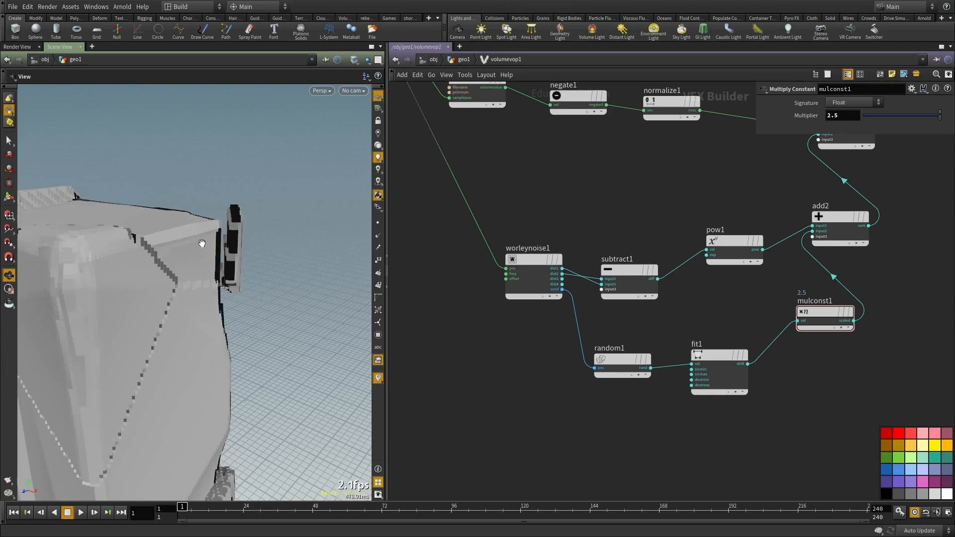
pyautogui.moveTo(268, 282); pyautogui.dragTo(279, 188)
pyautogui.moveTo(279, 188); pyautogui.dragTo(368, 314, button='right')
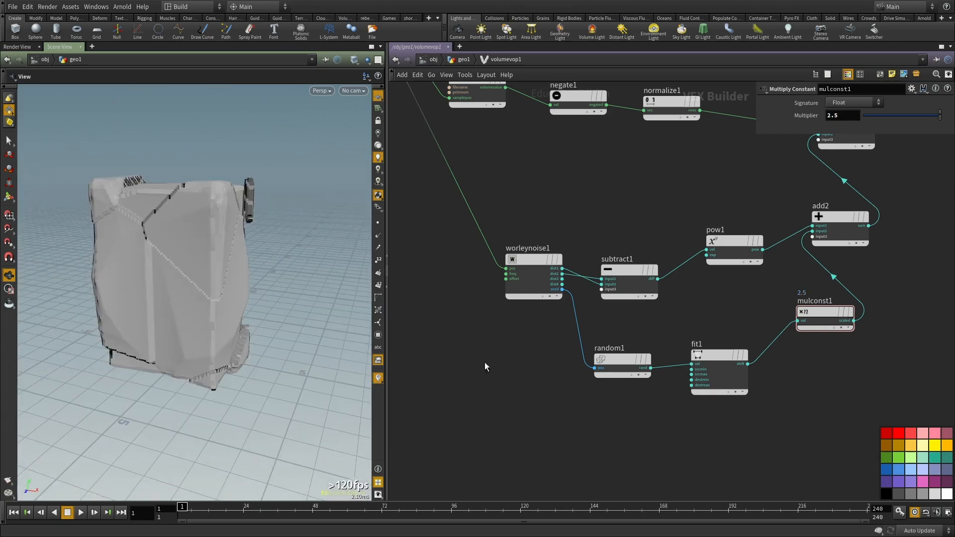
pyautogui.moveTo(579, 441); pyautogui.dragTo(575, 425, button='middle')
pyautogui.scroll(-1, 570, 341)
pyautogui.moveTo(128, 228); pyautogui.dragTo(219, 259)
# Step: Set worleynoise1's frequency to 0.6 on all three axes
pyautogui.moveTo(598, 402); pyautogui.dragTo(553, 480, button='middle')
pyautogui.scroll(2, 637, 319)
pyautogui.moveTo(639, 321)
pyautogui.moveTo(521, 269); pyautogui.dragTo(579, 218, button='middle')
pyautogui.click(485, 297)
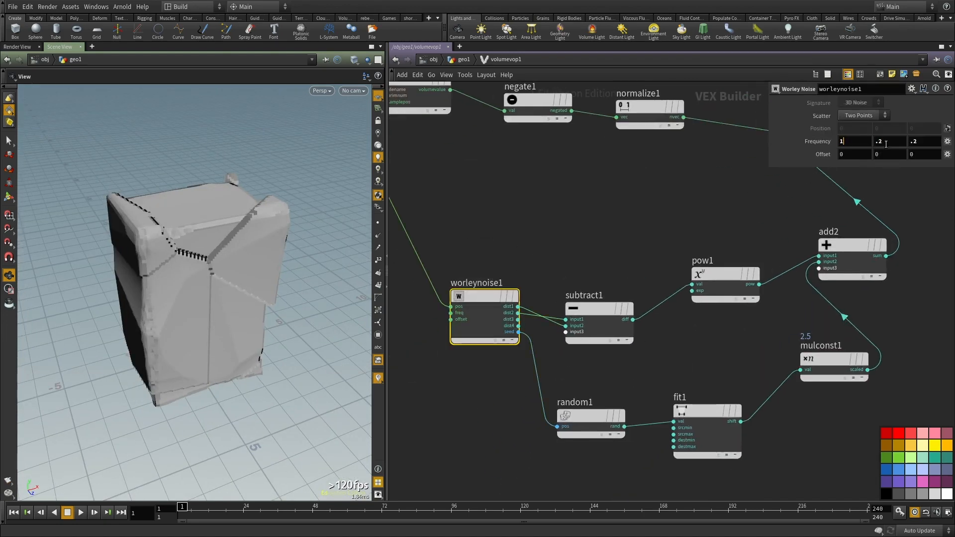
pyautogui.press('Tab')
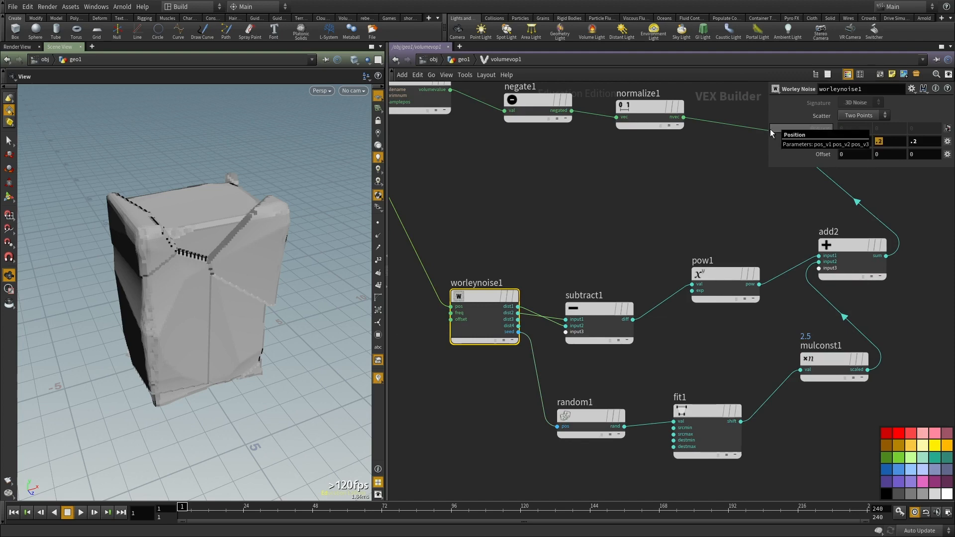
pyautogui.write('.6')
pyautogui.press('Tab')
pyautogui.write('.6')
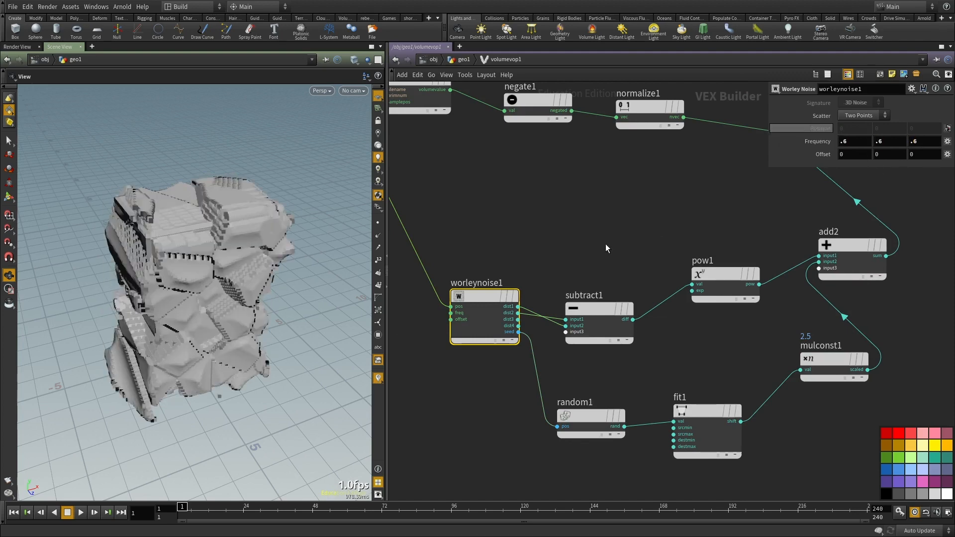
pyautogui.press('Return')
pyautogui.moveTo(521, 238); pyautogui.dragTo(576, 243, button='middle')
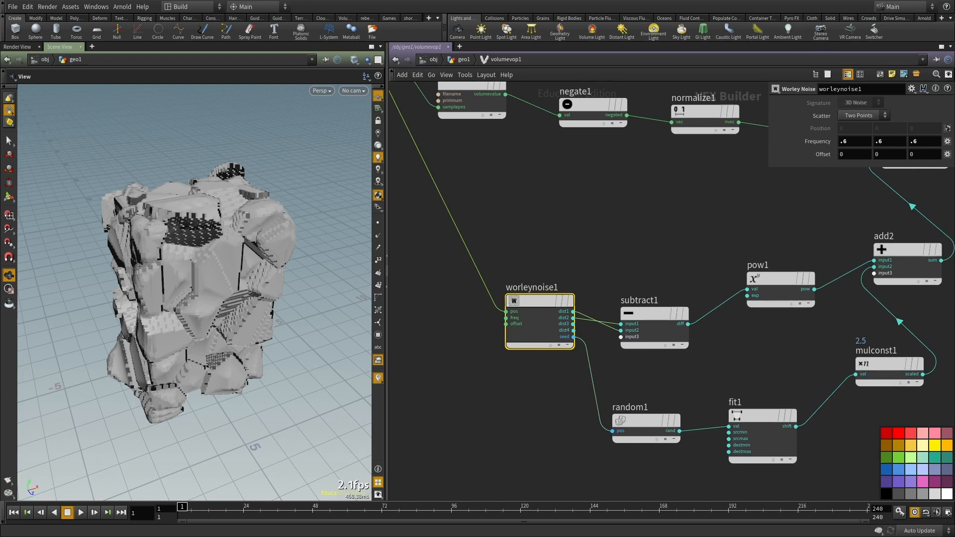
# Step: Add an Anti-Aliased Noise node near the global parameters and set its signature to 3D Input, 3D Noise
pyautogui.scroll(-3, 550, 223)
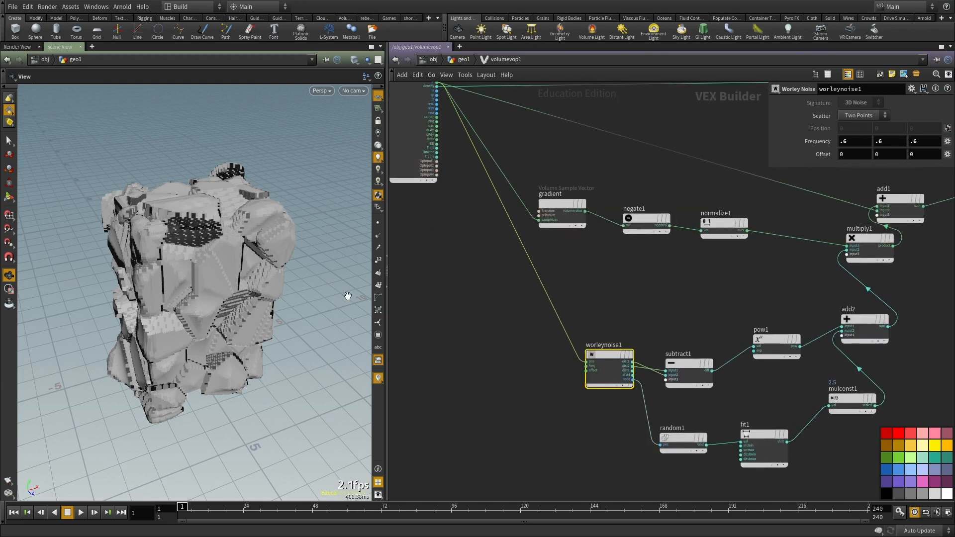
pyautogui.scroll(-2, 583, 296)
pyautogui.click(587, 187)
pyautogui.moveTo(587, 186); pyautogui.dragTo(544, 189)
pyautogui.scroll(3, 613, 369)
pyautogui.press('Tab')
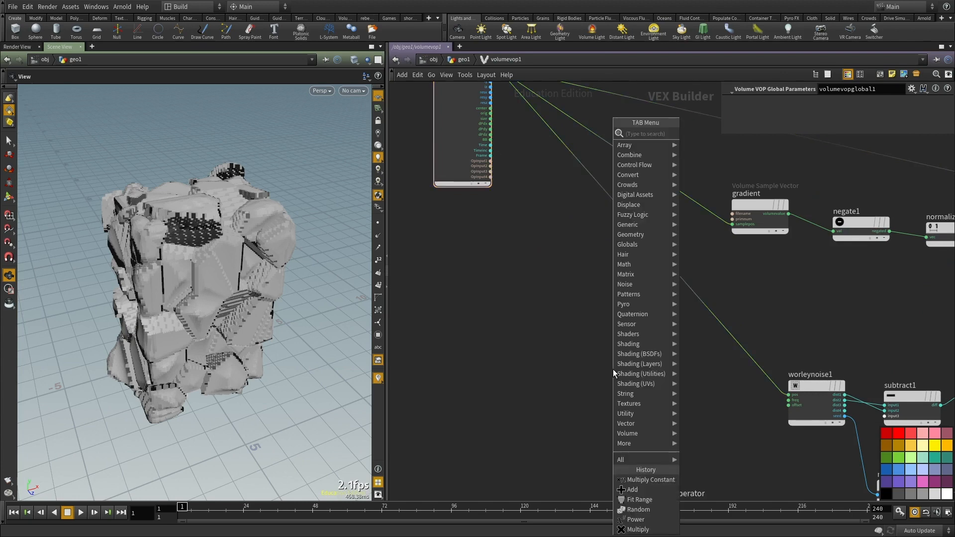
pyautogui.write('noise')
pyautogui.click(717, 143)
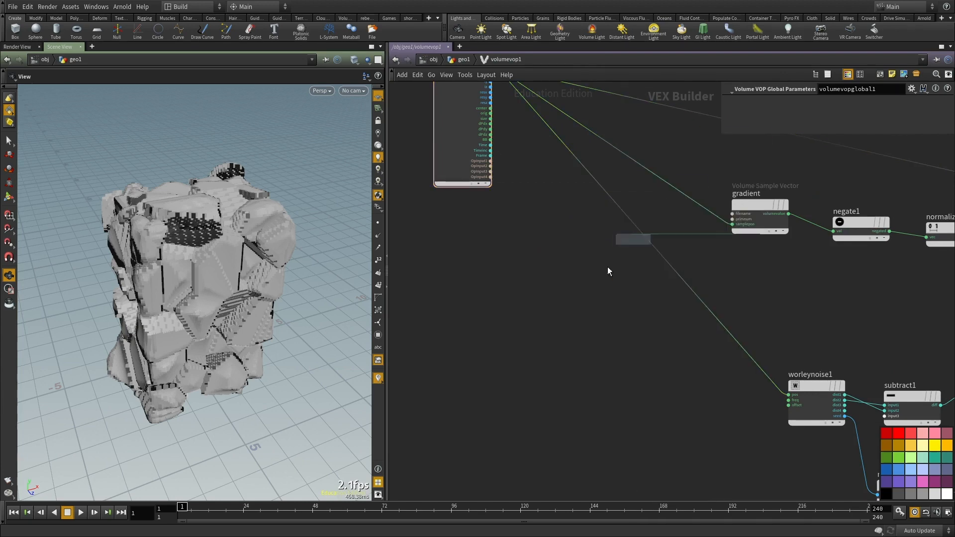
pyautogui.moveTo(591, 245); pyautogui.dragTo(598, 264, button='middle')
pyautogui.moveTo(538, 183); pyautogui.dragTo(544, 246, button='middle')
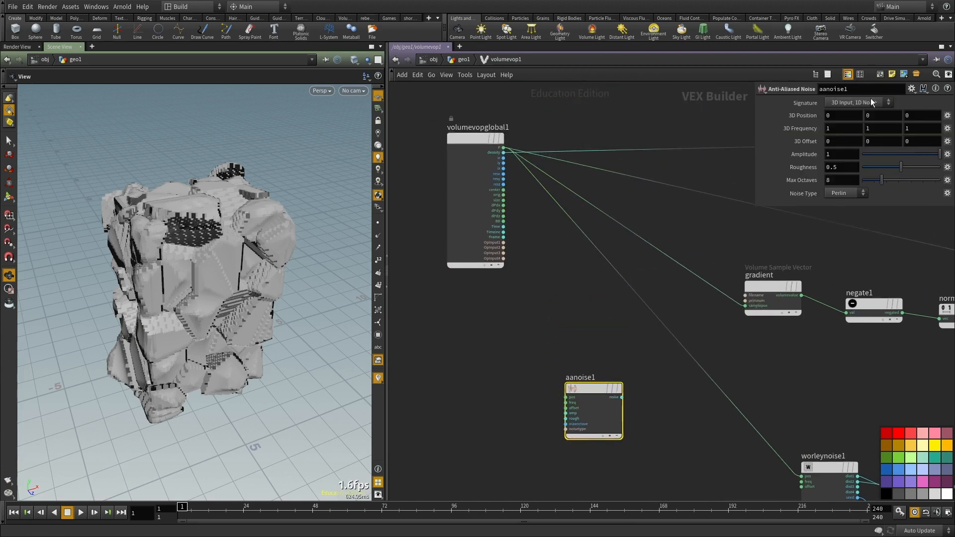
pyautogui.click(857, 103)
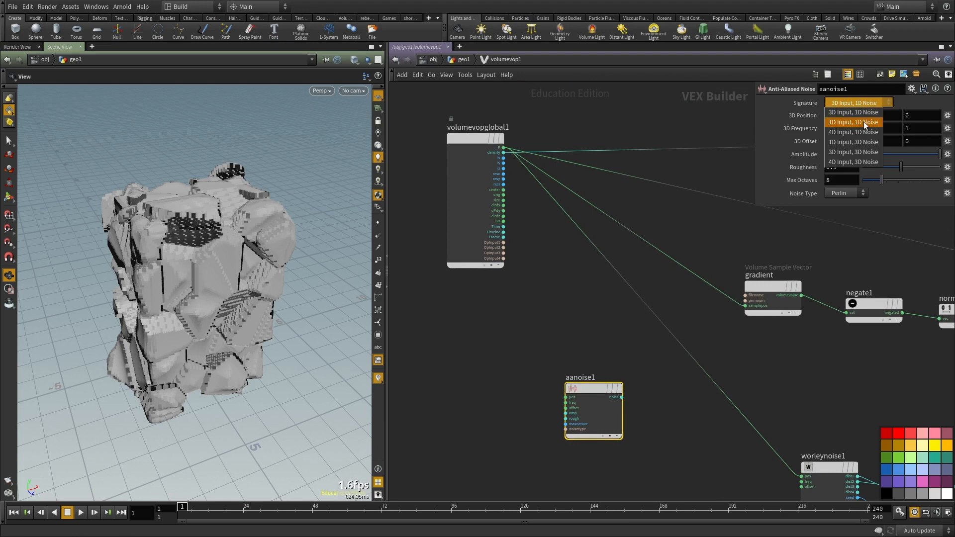
pyautogui.click(853, 151)
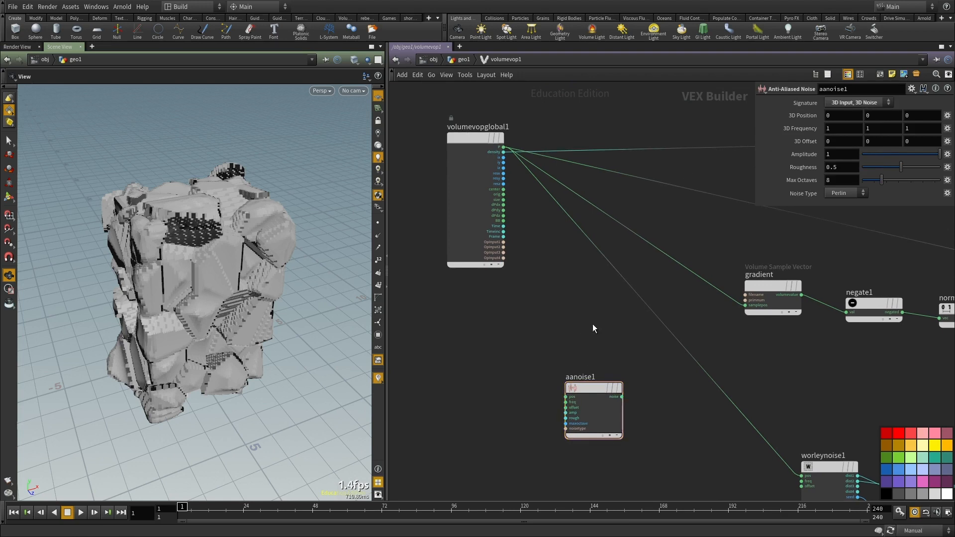
# Step: Feed the position P into aanoise1 and use an Add node to sum P and the noise into worleynoise1's position
pyautogui.click(566, 396)
pyautogui.click(504, 147)
pyautogui.moveTo(631, 348); pyautogui.dragTo(578, 284, button='middle')
pyautogui.press('Tab')
pyautogui.write('add')
pyautogui.press('Return')
pyautogui.click(628, 284)
pyautogui.click(601, 291)
pyautogui.click(568, 333)
pyautogui.click(528, 308)
pyautogui.moveTo(602, 372); pyautogui.dragTo(668, 401, button='middle')
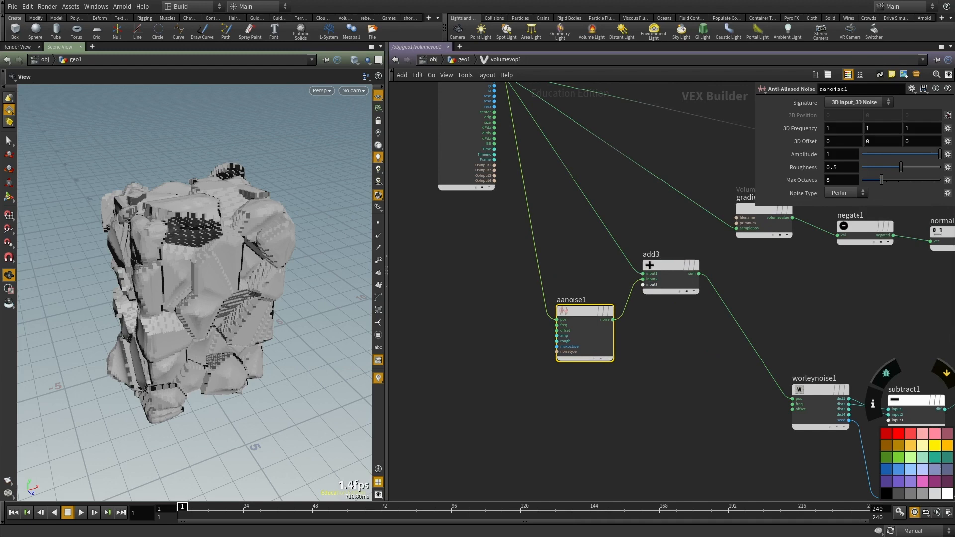
pyautogui.moveTo(663, 377); pyautogui.dragTo(626, 332, button='middle')
pyautogui.scroll(-2, 626, 333)
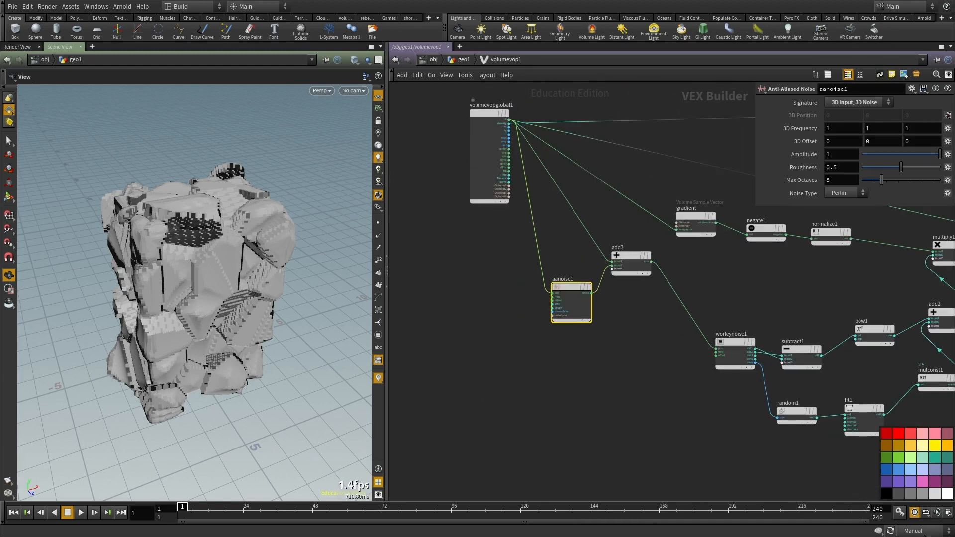
pyautogui.moveTo(609, 382); pyautogui.dragTo(604, 405, button='middle')
# Step: Switch the cooking mode to Auto Update and inspect the noise-distorted box
pyautogui.click(913, 531)
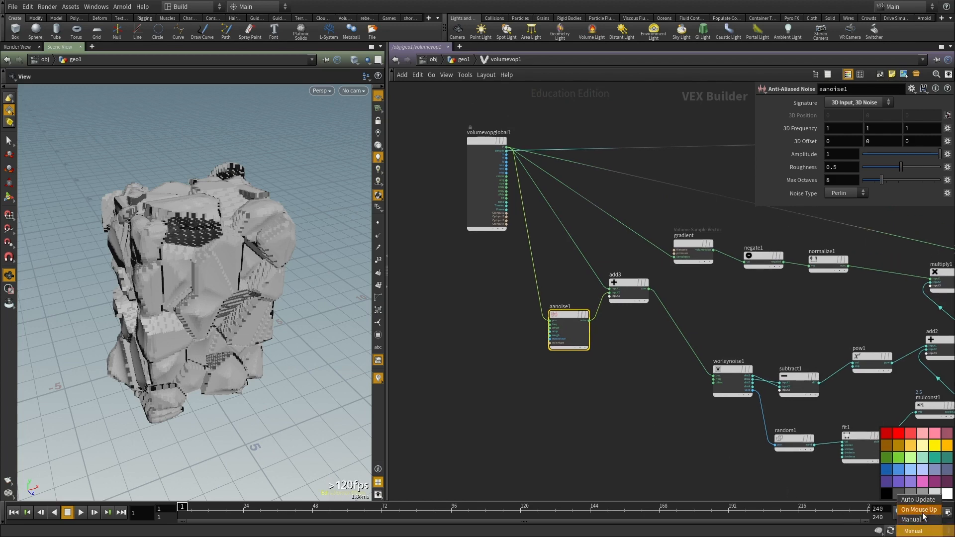
pyautogui.click(918, 500)
pyautogui.scroll(1, 629, 413)
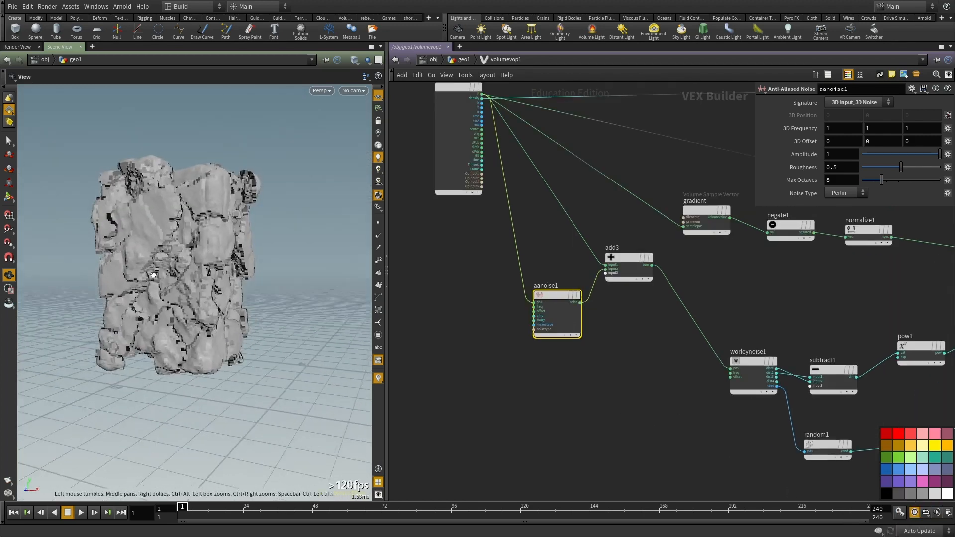
pyautogui.moveTo(187, 278); pyautogui.dragTo(303, 269)
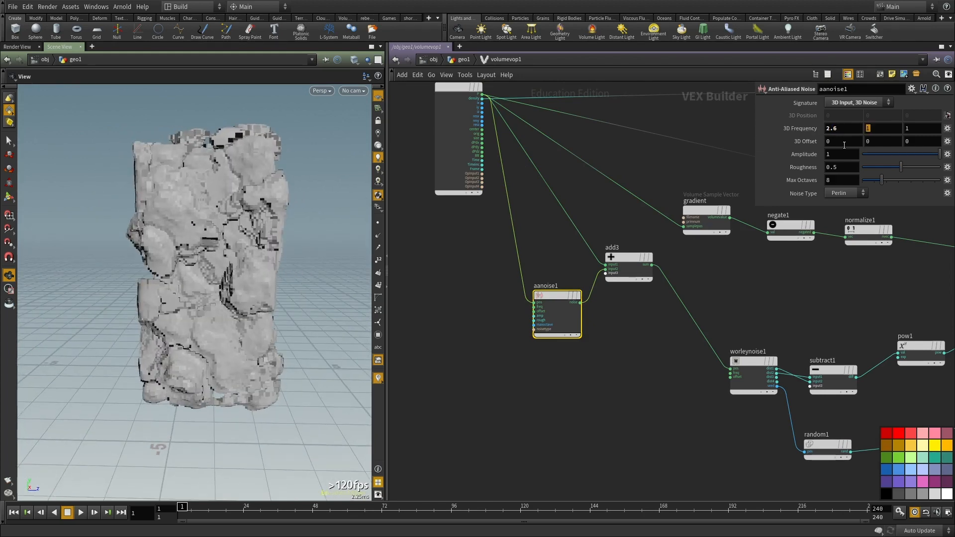
# Step: Set aanoise1's 3D frequency to 2.6 on all three axes and its amplitude to 0.44
pyautogui.write('2.6')
pyautogui.press('Tab')
pyautogui.write('2.6')
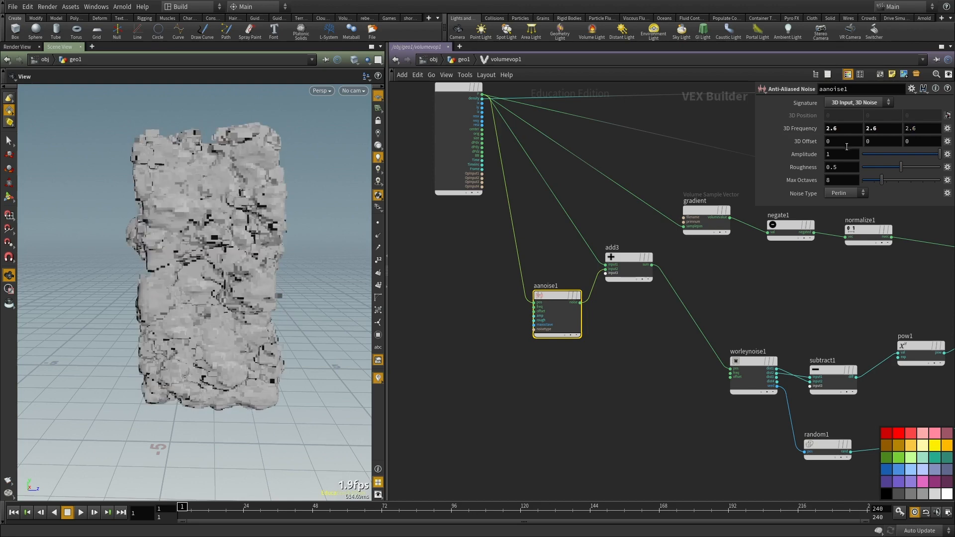
pyautogui.press('Return')
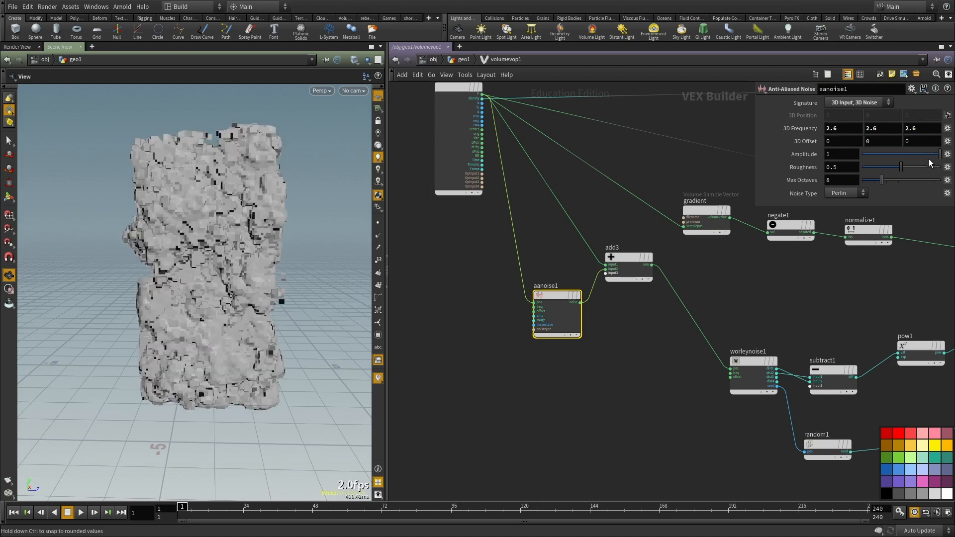
pyautogui.moveTo(937, 157); pyautogui.dragTo(920, 158)
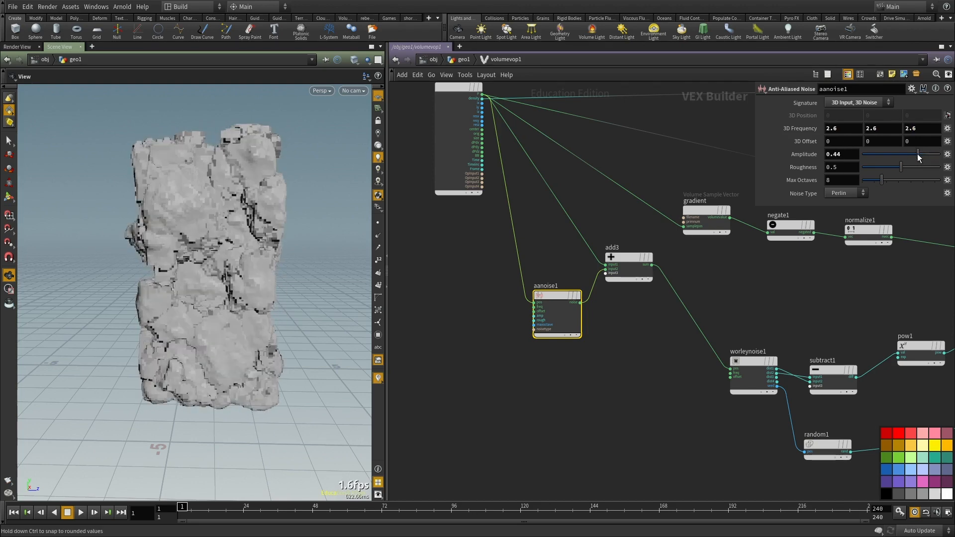
pyautogui.moveTo(214, 241); pyautogui.dragTo(338, 249)
# Step: Rearrange the nodes inside volumevop1 so the noise chain is laid out clearly
pyautogui.moveTo(599, 435); pyautogui.dragTo(569, 388, button='middle')
pyautogui.press('u')
pyautogui.doubleClick(549, 344)
pyautogui.scroll(-3, 656, 382)
pyautogui.moveTo(656, 381); pyautogui.dragTo(518, 383, button='middle')
pyautogui.scroll(-2, 518, 383)
pyautogui.moveTo(493, 298); pyautogui.dragTo(500, 325)
pyautogui.moveTo(525, 376); pyautogui.dragTo(452, 299)
pyautogui.moveTo(492, 394); pyautogui.dragTo(477, 382, button='middle')
pyautogui.scroll(-1, 477, 382)
pyautogui.click(520, 345)
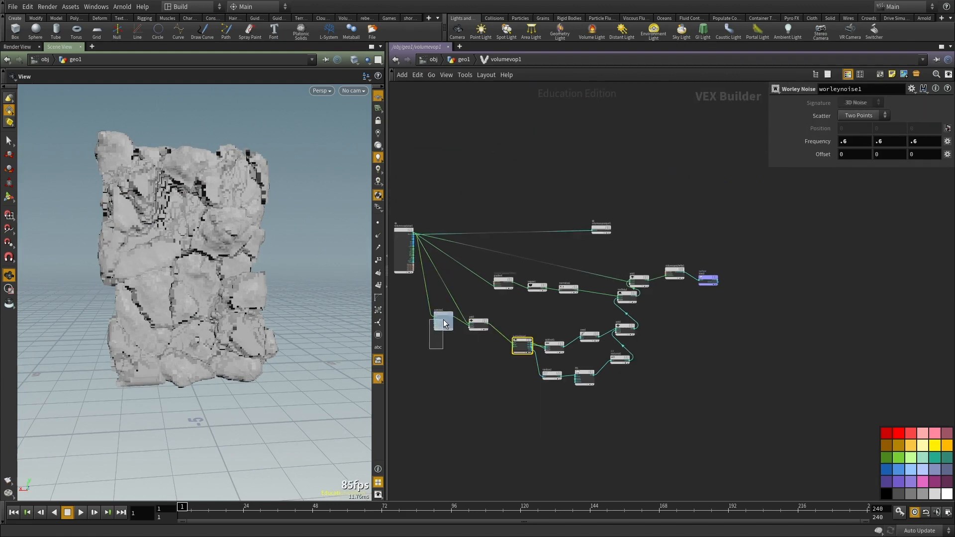
pyautogui.keyDown('shift'); pyautogui.moveTo(442, 322); pyautogui.dragTo(442, 321); pyautogui.keyUp('shift')
pyautogui.moveTo(458, 388); pyautogui.dragTo(463, 403, button='middle')
# Step: Return to the geometry network and refine vdbfrompolygons1's voxel size to 0.03*0.6, checking the box from several sides
pyautogui.press('u')
pyautogui.moveTo(599, 414); pyautogui.dragTo(583, 386)
pyautogui.moveTo(675, 268); pyautogui.dragTo(671, 393, button='middle')
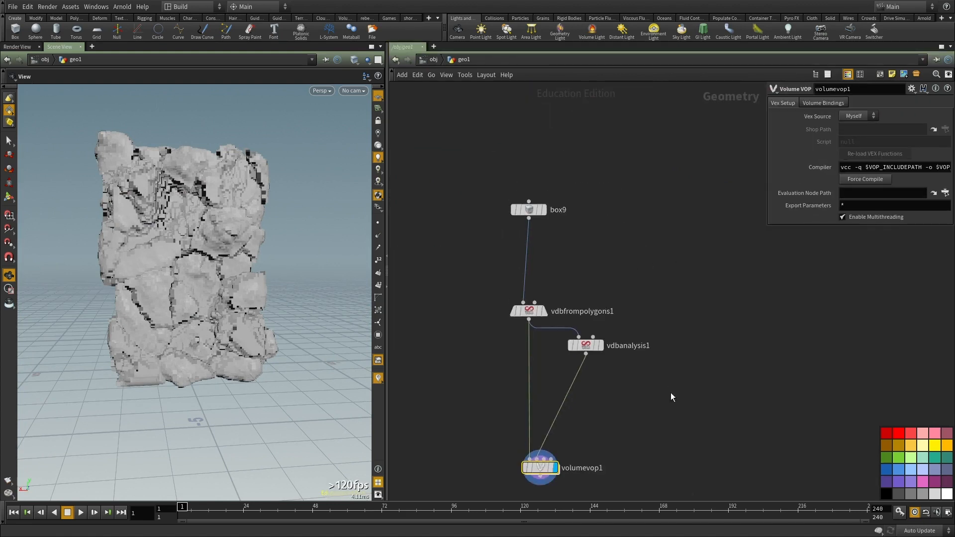
pyautogui.click(528, 311)
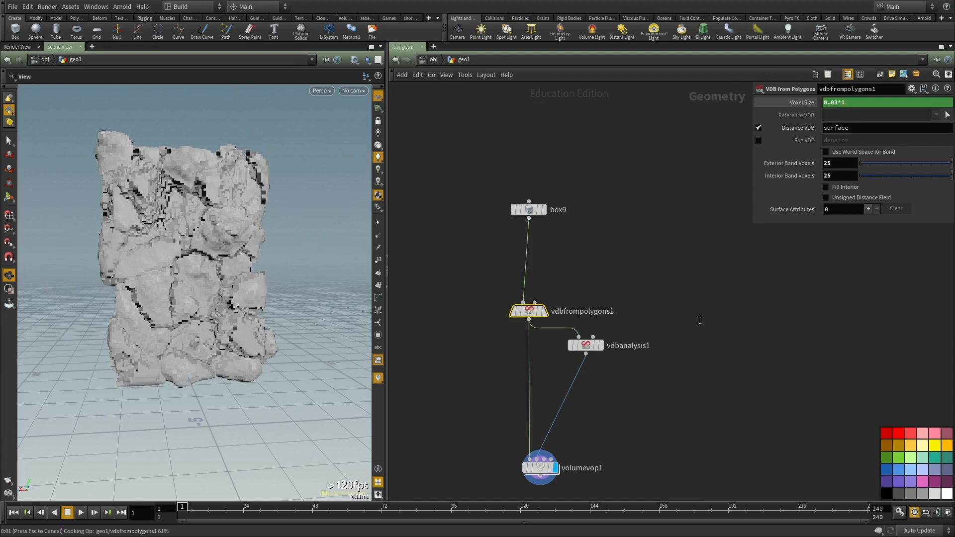
pyautogui.moveTo(180, 244); pyautogui.dragTo(358, 288)
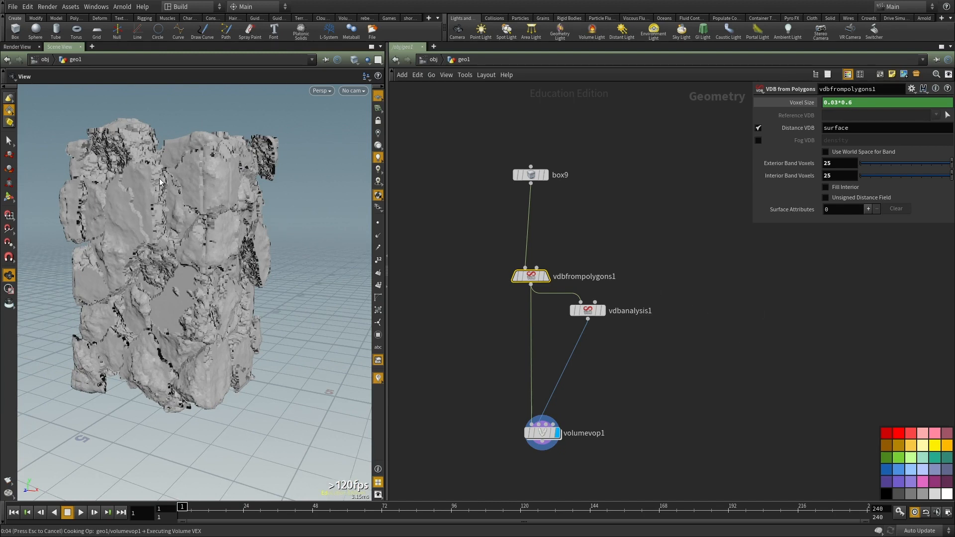
pyautogui.moveTo(154, 180); pyautogui.dragTo(240, 202)
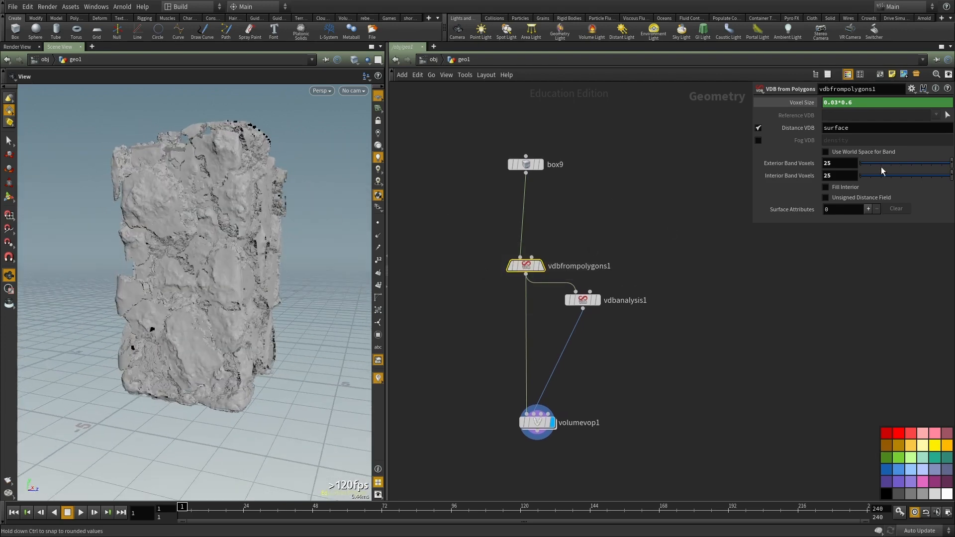
# Step: Set vdbfrompolygons1's exterior and interior band voxels to 35 and inspect the recooked box up close
pyautogui.moveTo(834, 164); pyautogui.dragTo(738, 167)
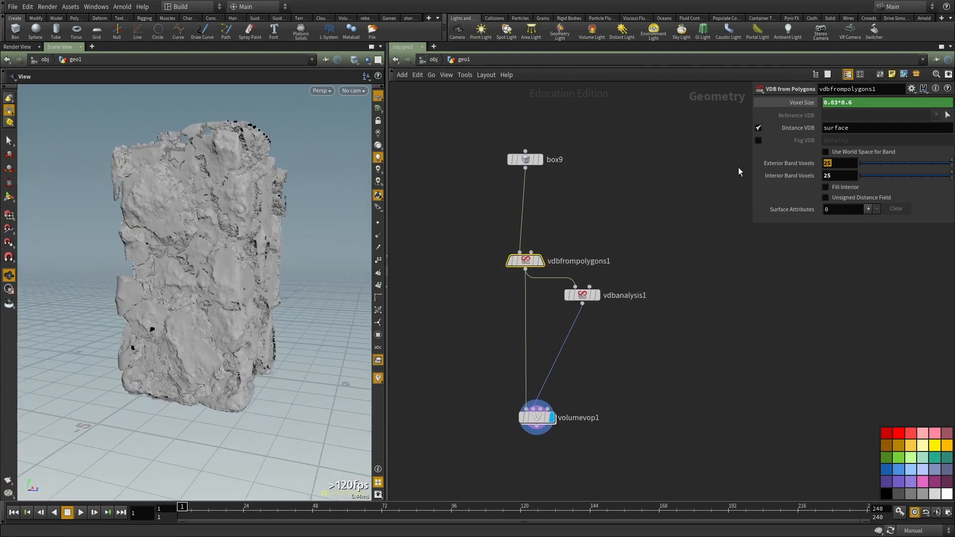
pyautogui.write('35')
pyautogui.press('Tab')
pyautogui.write('35')
pyautogui.moveTo(731, 369); pyautogui.dragTo(722, 267, button='middle')
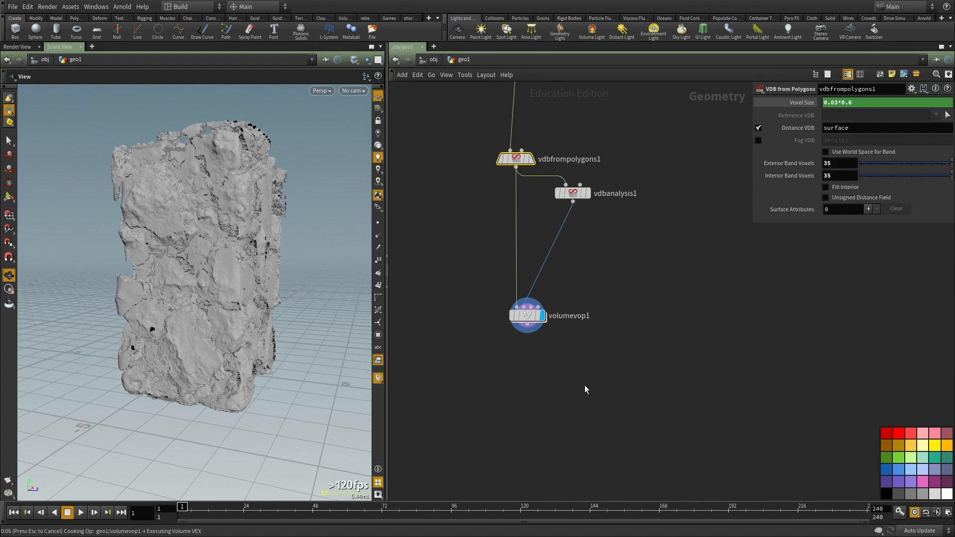
pyautogui.moveTo(216, 292); pyautogui.dragTo(329, 295)
pyautogui.moveTo(244, 234); pyautogui.dragTo(296, 256)
pyautogui.scroll(4, 296, 256)
pyautogui.moveTo(564, 387); pyautogui.dragTo(568, 341, button='middle')
pyautogui.press('Tab')
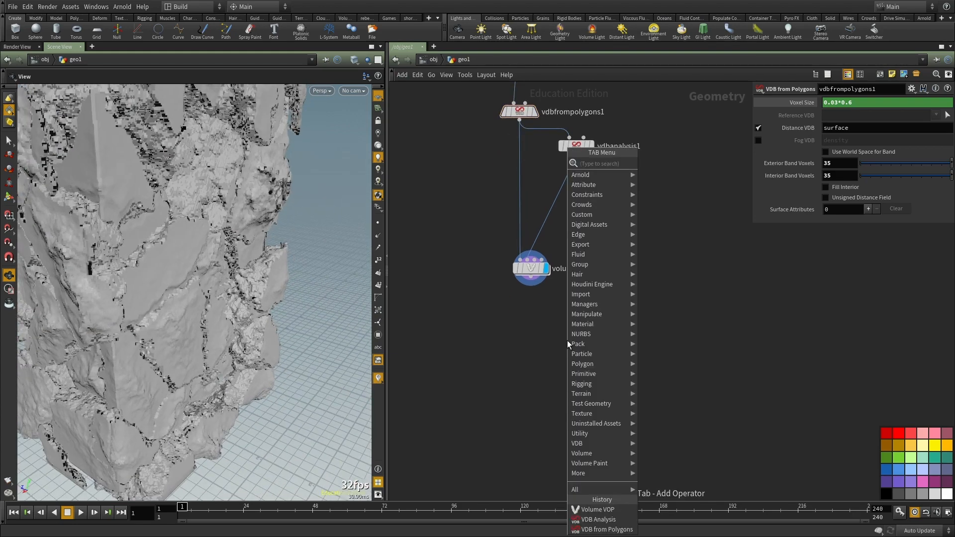
pyautogui.write('convert')
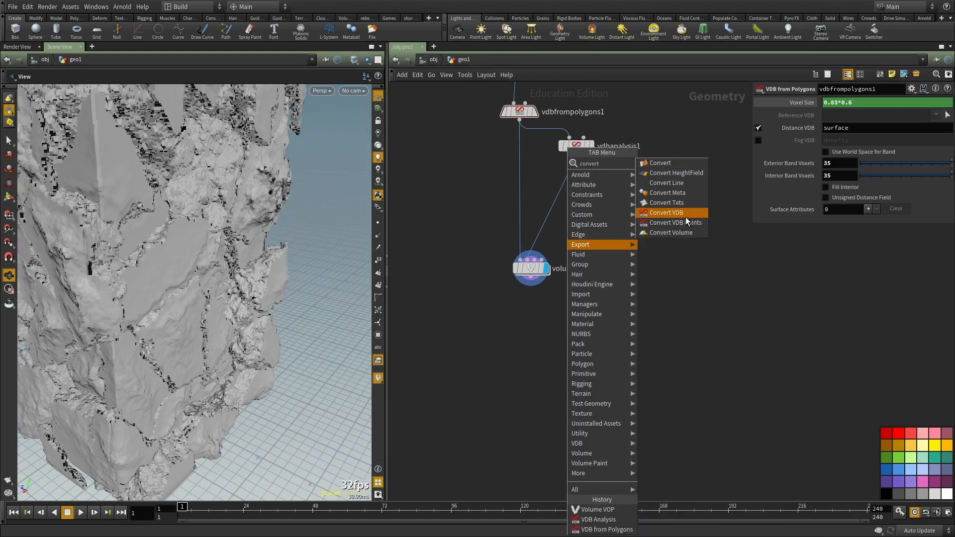
pyautogui.click(687, 221)
pyautogui.click(562, 315)
pyautogui.moveTo(532, 269); pyautogui.dragTo(609, 294, button='middle')
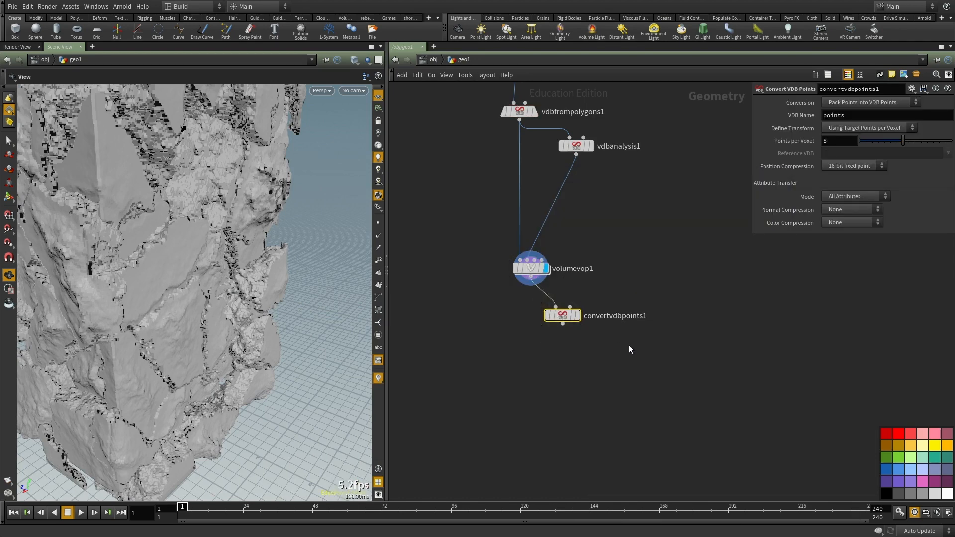
pyautogui.hotkey('ctrl', 'x')
# Step: Add a Convert VDB node after volumevop1, display it, and convert the displaced volume to a polygonal surface
pyautogui.press('Tab')
pyautogui.write('convert')
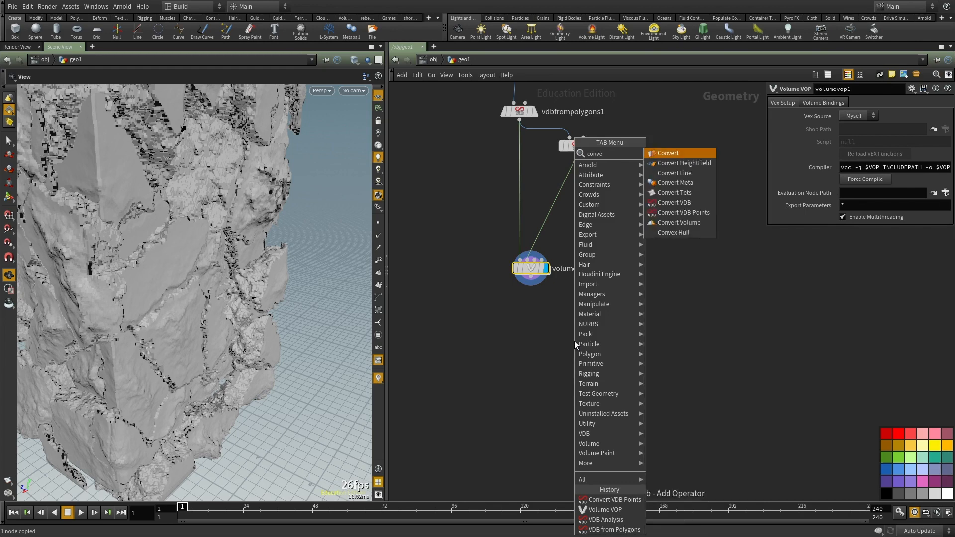
pyautogui.click(680, 203)
pyautogui.click(541, 318)
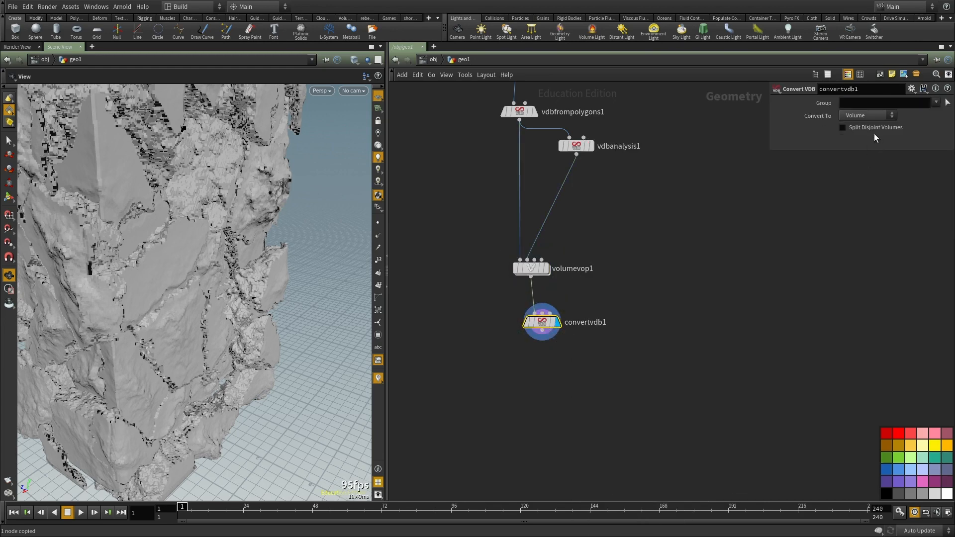
pyautogui.click(857, 144)
# Step: Examine the converted rock surface in a maximized viewport, up close and from several sides
pyautogui.moveTo(73, 273); pyautogui.dragTo(406, 270)
pyautogui.scroll(-5, 145, 263)
pyautogui.hotkey('ctrl', 'b')
pyautogui.press('f')
pyautogui.moveTo(406, 270); pyautogui.dragTo(429, 279, button='right')
pyautogui.moveTo(429, 279); pyautogui.dragTo(458, 315)
pyautogui.moveTo(458, 315); pyautogui.dragTo(371, 203, button='right')
pyautogui.moveTo(371, 203); pyautogui.dragTo(515, 272, button='middle')
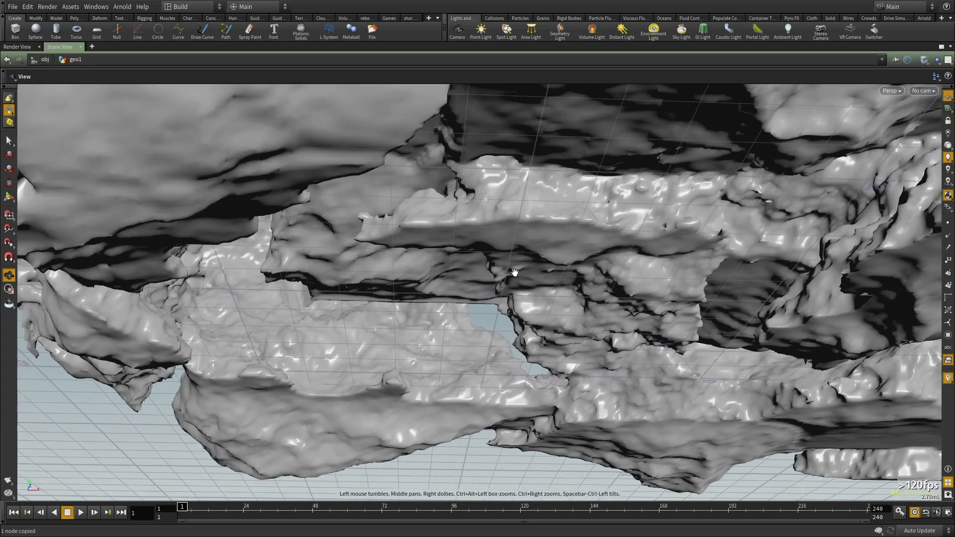
pyautogui.moveTo(515, 272); pyautogui.dragTo(492, 282)
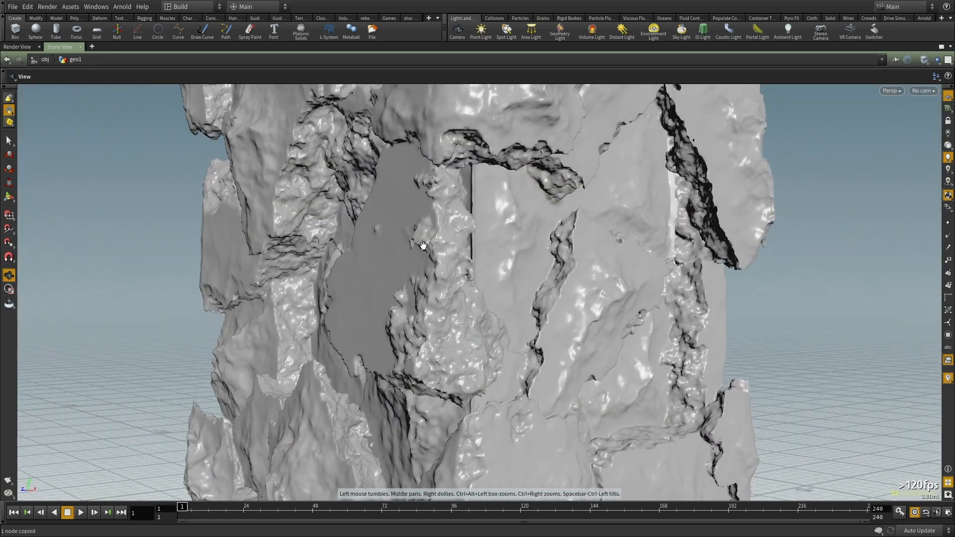
pyautogui.moveTo(394, 352); pyautogui.dragTo(605, 266)
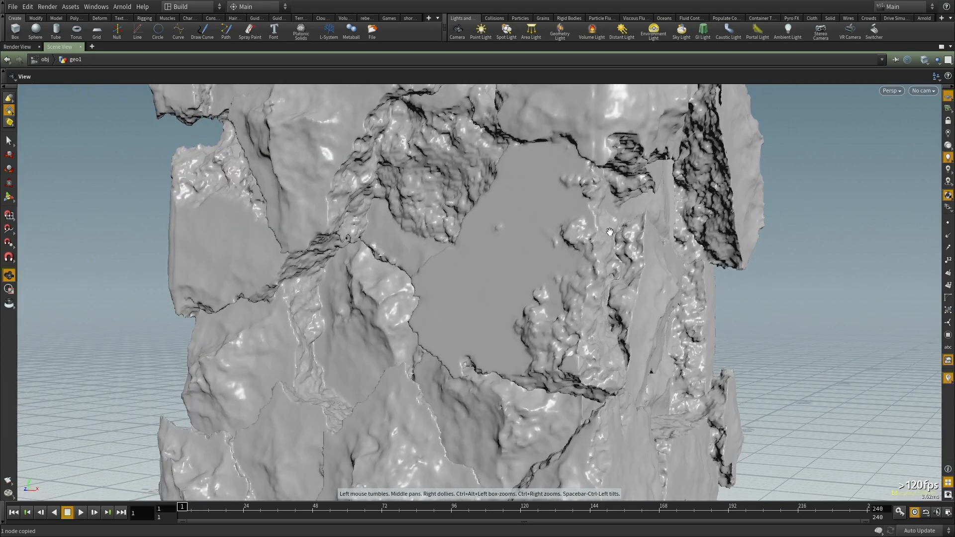
pyautogui.moveTo(500, 290); pyautogui.dragTo(464, 309)
pyautogui.moveTo(465, 309); pyautogui.dragTo(456, 245, button='right')
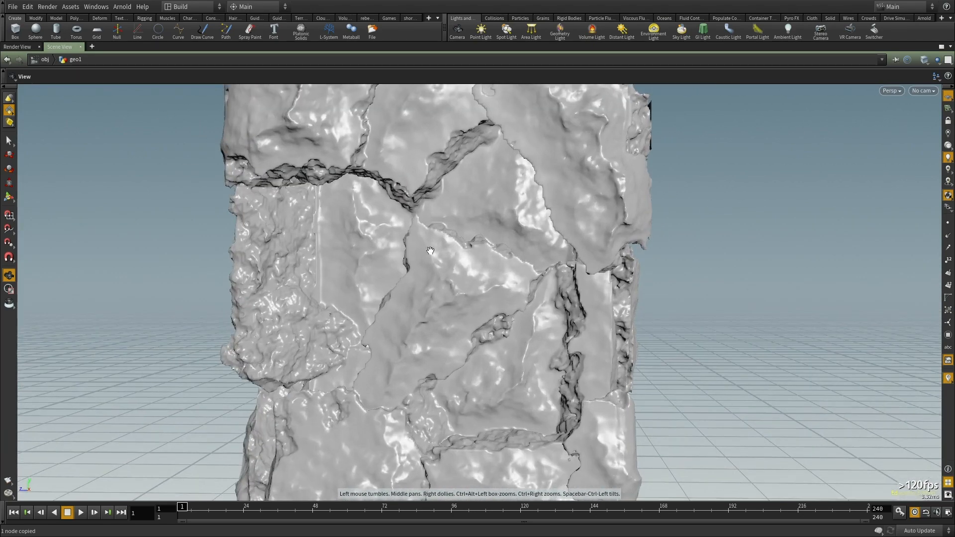
pyautogui.moveTo(450, 371); pyautogui.dragTo(455, 294, button='right')
pyautogui.moveTo(455, 294); pyautogui.dragTo(366, 290)
pyautogui.moveTo(367, 290); pyautogui.dragTo(351, 363, button='middle')
pyautogui.moveTo(351, 362); pyautogui.dragTo(542, 388)
pyautogui.moveTo(456, 315); pyautogui.dragTo(569, 269)
pyautogui.moveTo(568, 269); pyautogui.dragTo(587, 284, button='middle')
pyautogui.moveTo(502, 294); pyautogui.dragTo(615, 272)
pyautogui.moveTo(501, 345); pyautogui.dragTo(400, 255)
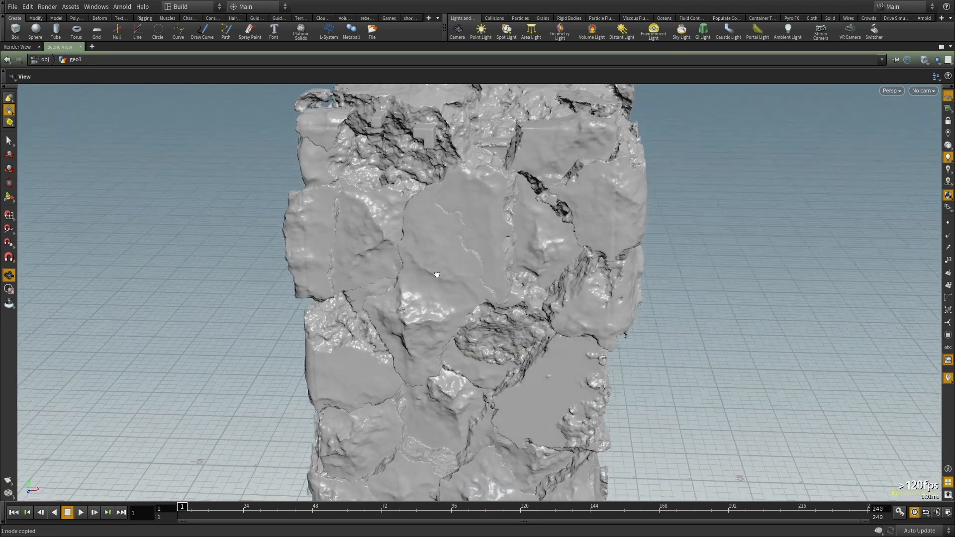
pyautogui.hotkey('ctrl', 'b')
pyautogui.doubleClick(512, 249)
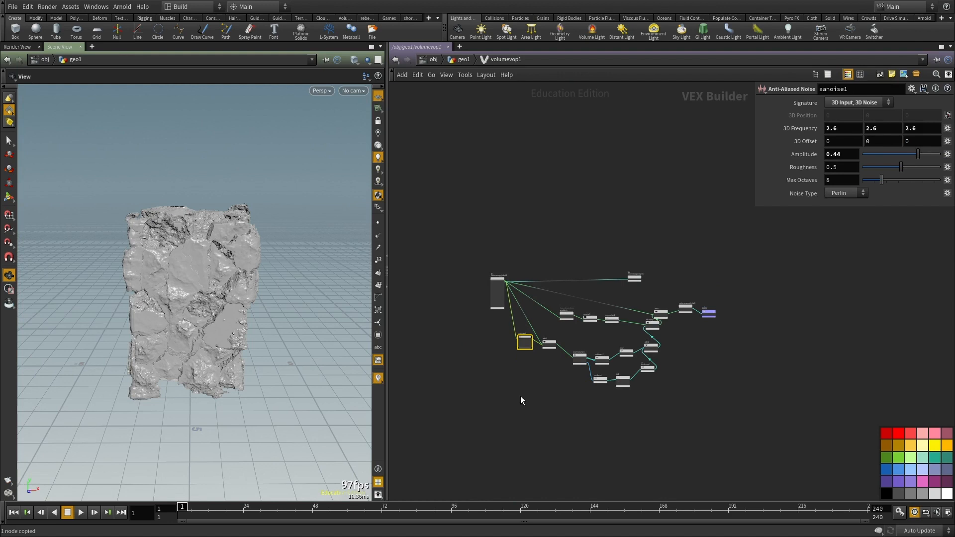
pyautogui.scroll(8, 521, 401)
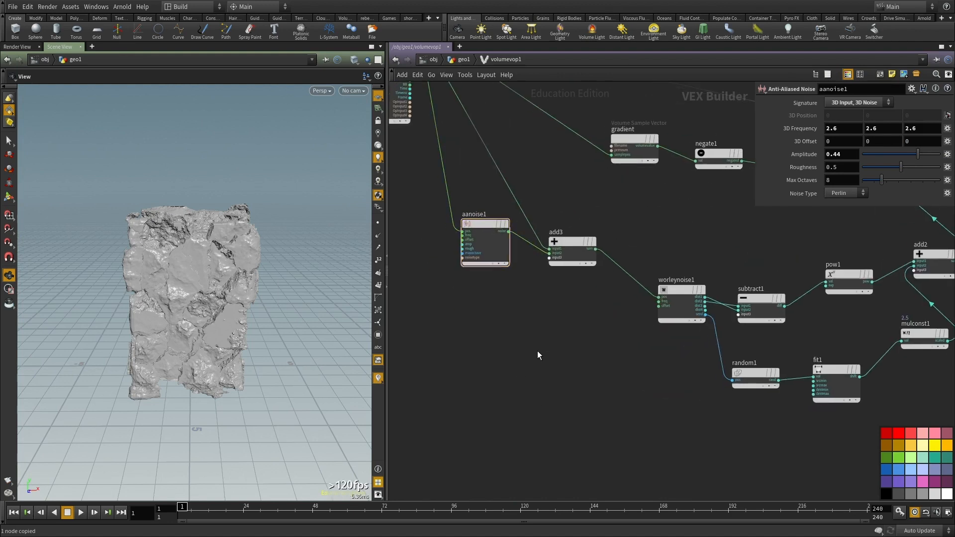
pyautogui.press('Tab')
pyautogui.press('Escape')
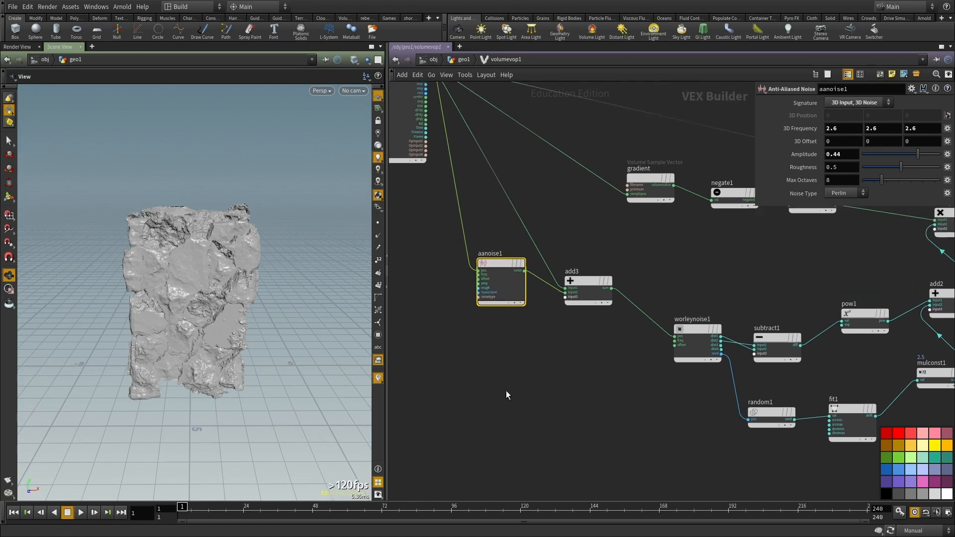
# Step: Return to the geometry network and coarsen vdbfrompolygons1's voxel size to 0.03*1.5
pyautogui.press('u')
pyautogui.press('h')
pyautogui.click(479, 300)
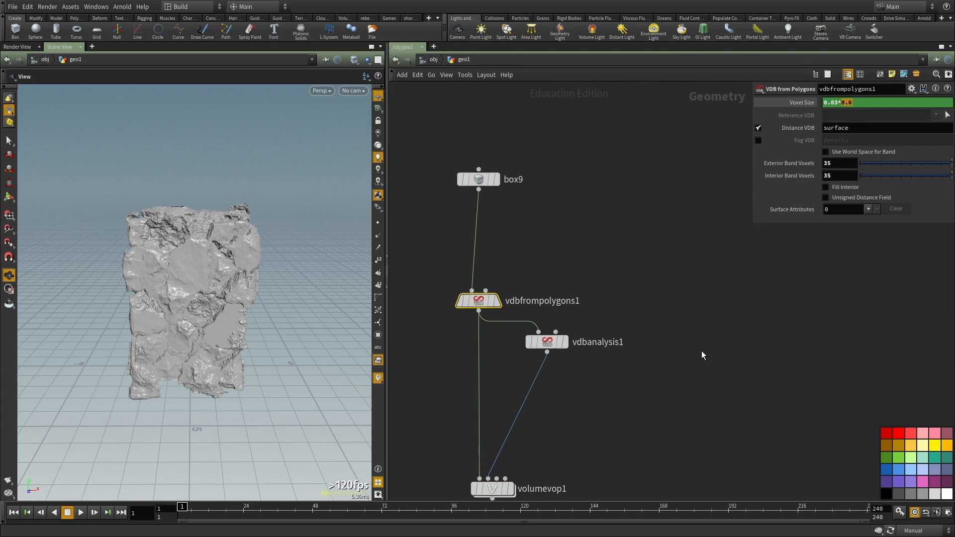
pyautogui.write('.5')
pyautogui.moveTo(667, 457); pyautogui.dragTo(667, 178, button='middle')
pyautogui.scroll(3, 503, 279)
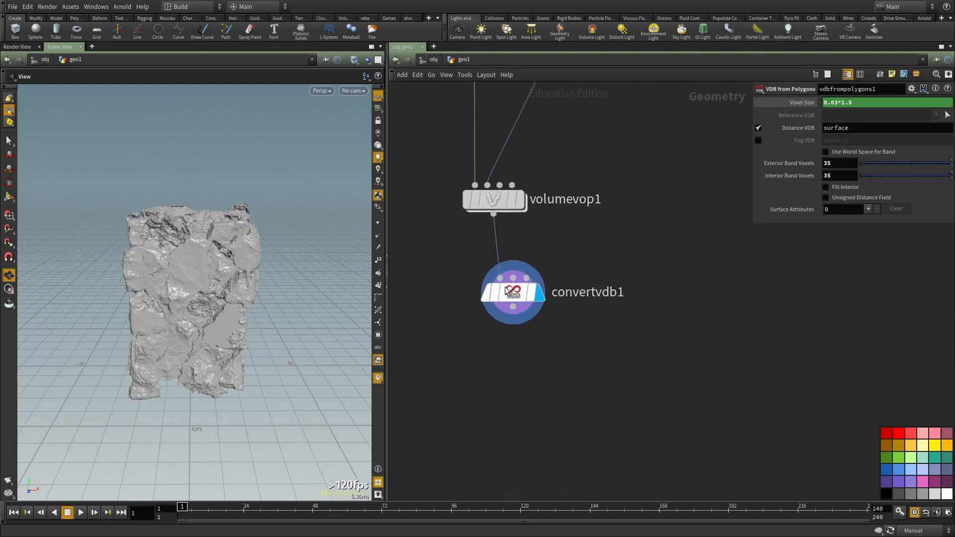
# Step: Enter volumevop1, duplicate the aanoise1 node and place the copy below the original
pyautogui.doubleClick(504, 184)
pyautogui.hotkey('ctrl', 'c')
pyautogui.hotkey('ctrl', 'v')
pyautogui.moveTo(587, 374); pyautogui.dragTo(564, 336, button='middle')
pyautogui.moveTo(524, 340); pyautogui.dragTo(502, 354)
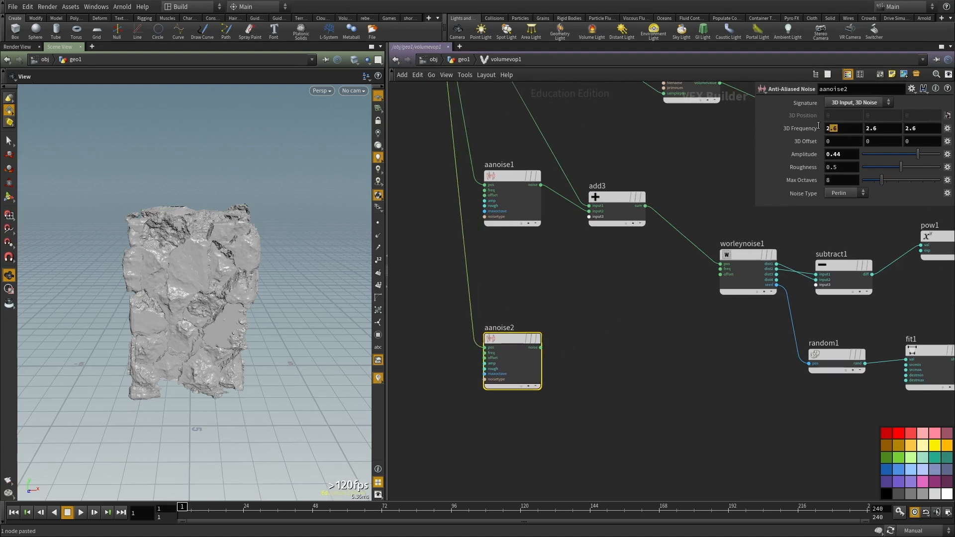
# Step: Compare with worleynoise1's frequency, and set aanoise2's 3D frequency to 1 on all axes and its amplitude to 2
pyautogui.click(744, 272)
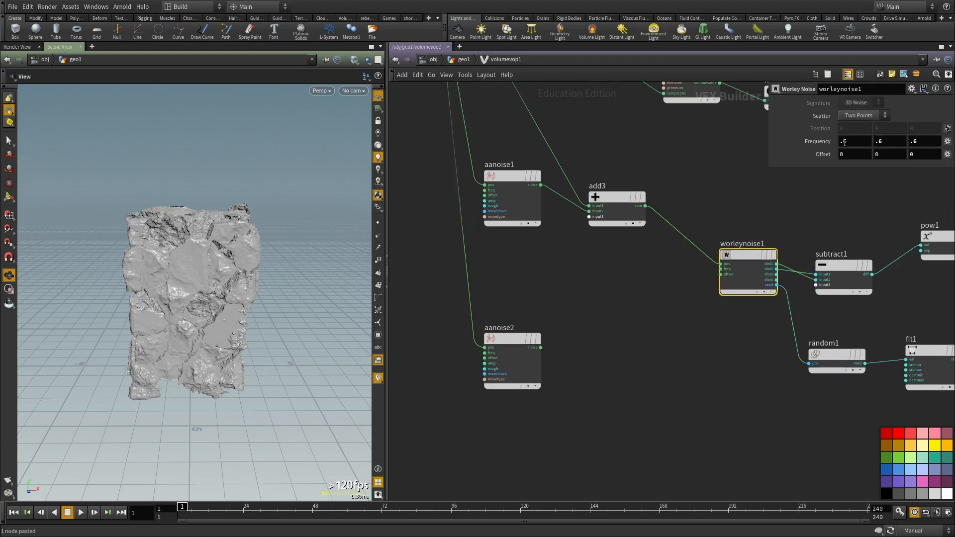
pyautogui.click(513, 358)
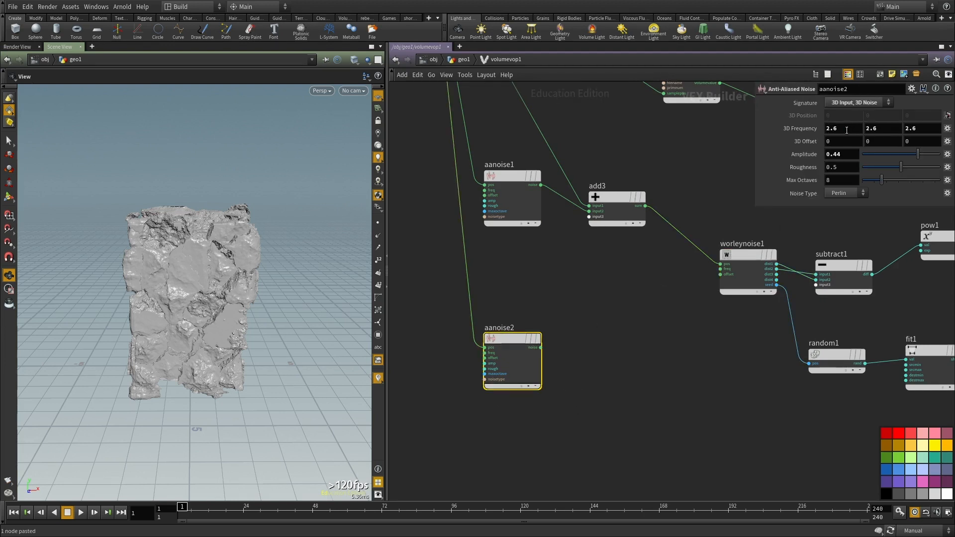
pyautogui.write('1')
pyautogui.press('Tab')
pyautogui.write('1')
pyautogui.press('Tab')
pyautogui.write('1')
pyautogui.press('Return')
pyautogui.moveTo(559, 363); pyautogui.dragTo(586, 300, button='middle')
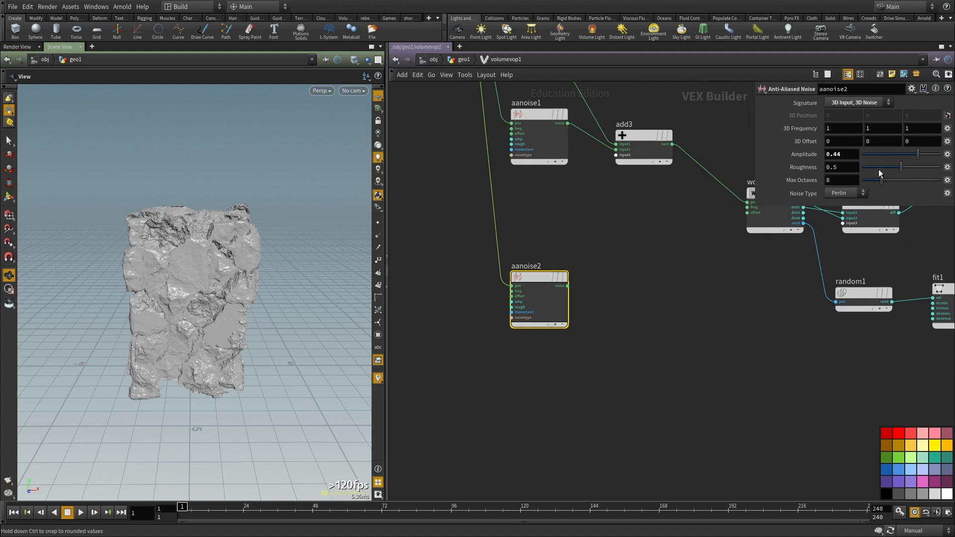
pyautogui.doubleClick(834, 153)
pyautogui.write('2')
pyautogui.moveTo(567, 402); pyautogui.dragTo(581, 359, button='middle')
# Step: Duplicate aanoise2 and set the copy's 3D frequency to .2 on all three axes
pyautogui.hotkey('ctrl', 'c')
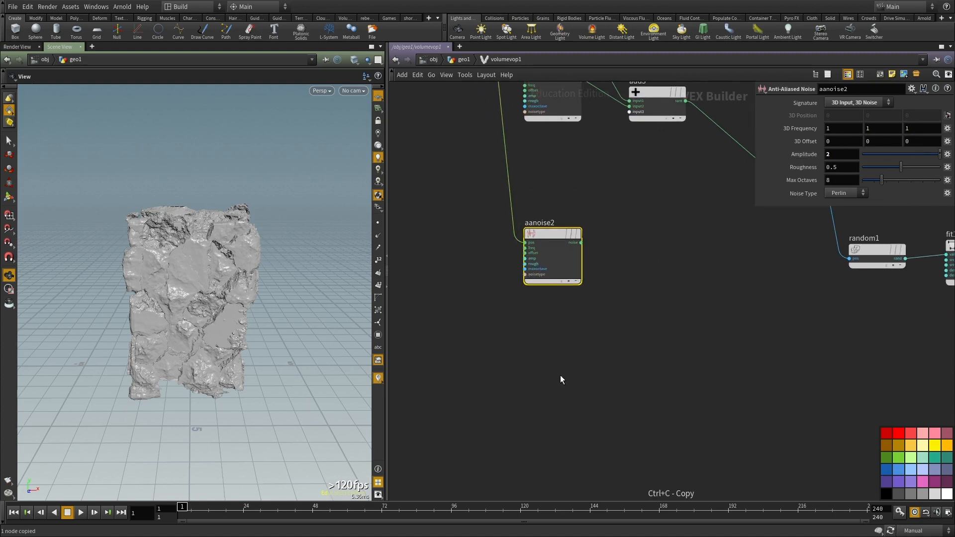
pyautogui.hotkey('ctrl', 'v')
pyautogui.doubleClick(828, 128)
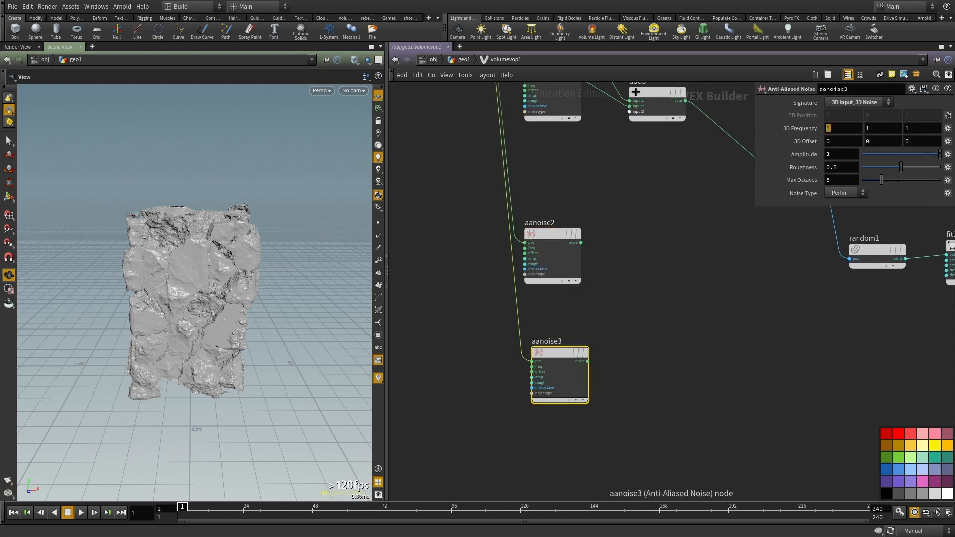
pyautogui.write('.2')
pyautogui.press('Tab')
pyautogui.write('.2')
pyautogui.press('Tab')
pyautogui.write('.2')
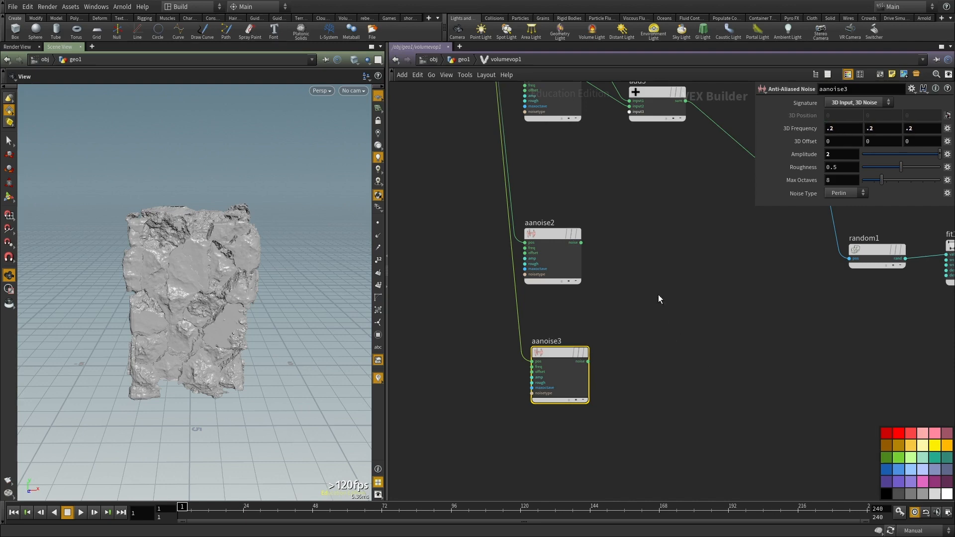
# Step: Place an Add node that sums the noise outputs of aanoise2 and aanoise3
pyautogui.press('Tab')
pyautogui.write('add')
pyautogui.press('Return')
pyautogui.click(674, 280)
pyautogui.moveTo(581, 243); pyautogui.dragTo(588, 362)
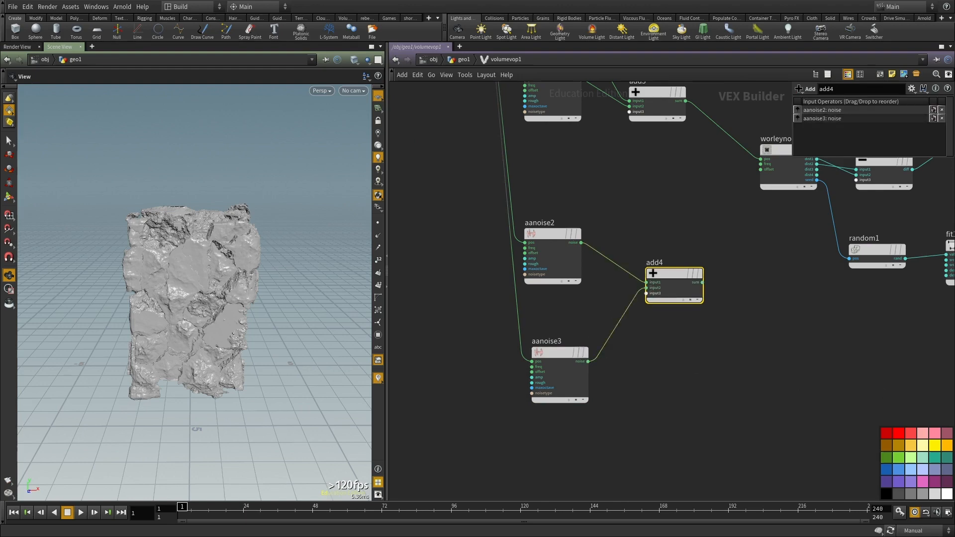
# Step: Connect add4's sum to the frequency input of worleynoise1
pyautogui.moveTo(738, 304); pyautogui.dragTo(668, 416, button='middle')
pyautogui.scroll(1, 668, 416)
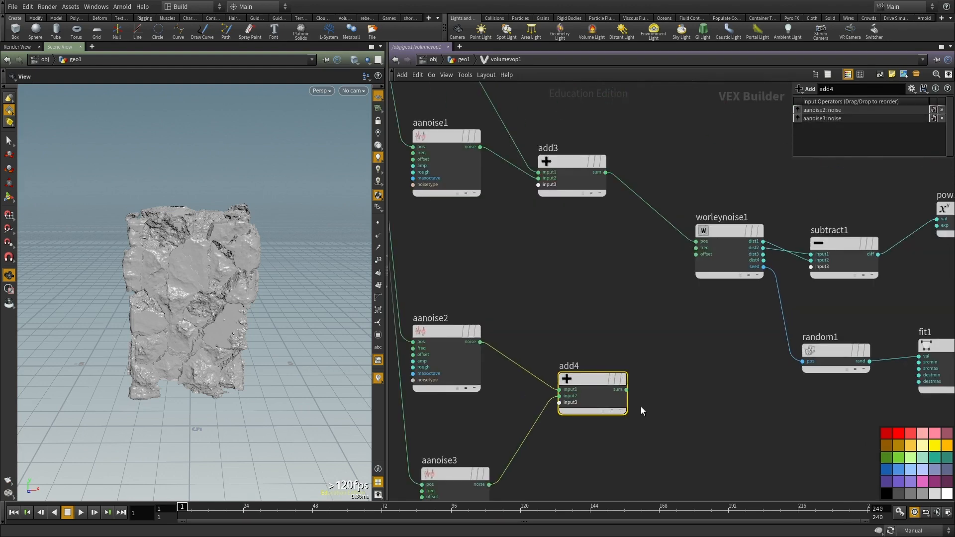
pyautogui.click(627, 389)
pyautogui.click(696, 248)
pyautogui.moveTo(445, 273); pyautogui.dragTo(500, 228, button='middle')
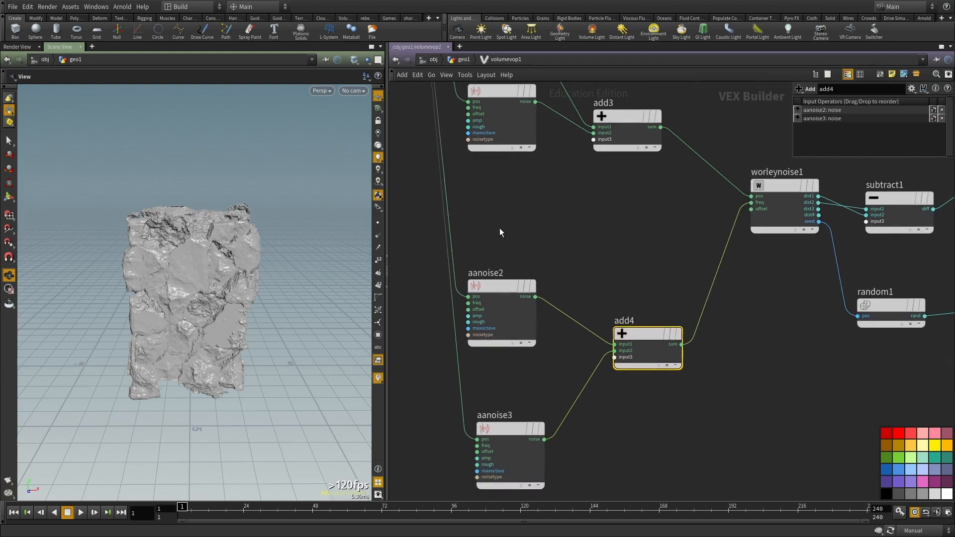
# Step: Check aanoise2's settings and open aanoise3's amplitude for editing
pyautogui.click(502, 286)
pyautogui.click(509, 428)
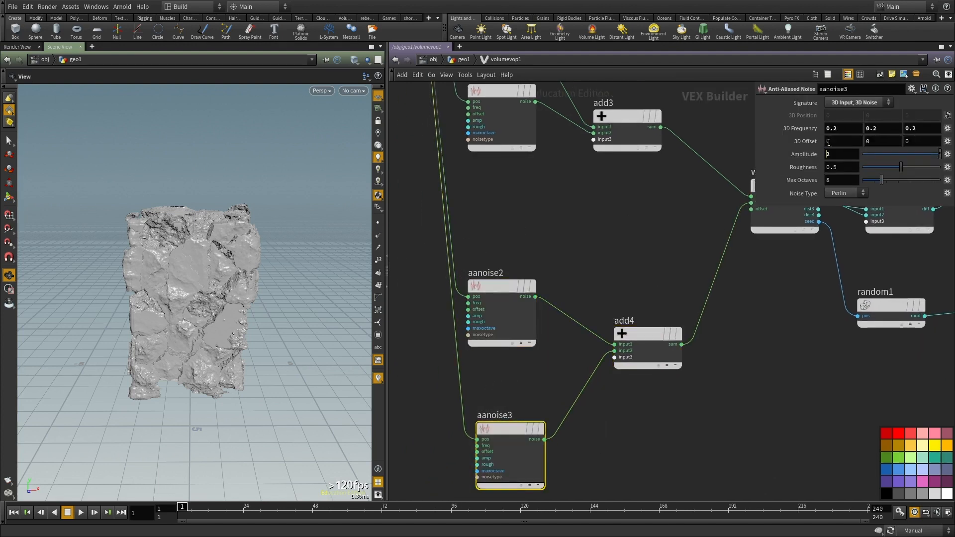
pyautogui.moveTo(767, 390); pyautogui.dragTo(706, 414, button='middle')
pyautogui.scroll(-2, 699, 392)
# Step: Select worleynoise1 and wire add3's sum into its offset input
pyautogui.moveTo(703, 391); pyautogui.dragTo(710, 230)
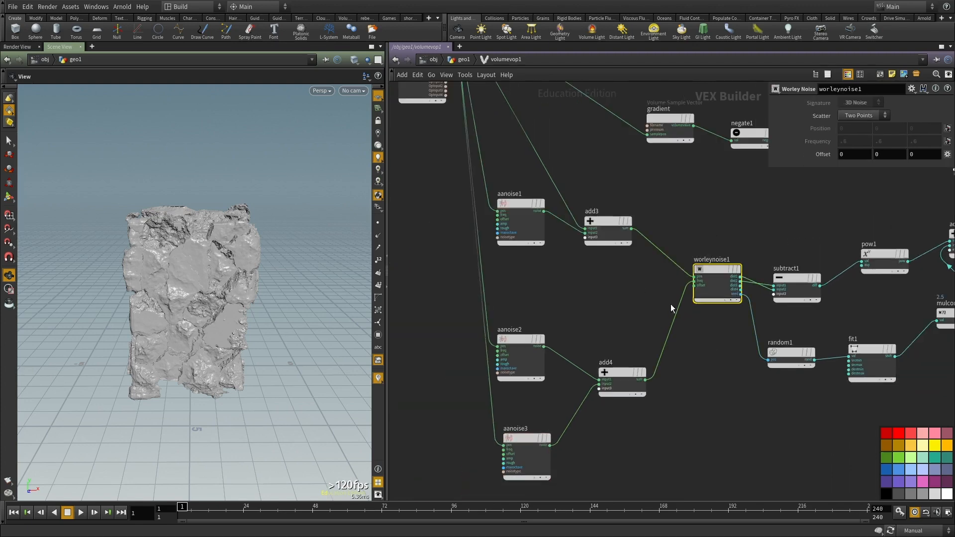
pyautogui.scroll(1, 720, 297)
pyautogui.scroll(2, 659, 270)
pyautogui.click(714, 321)
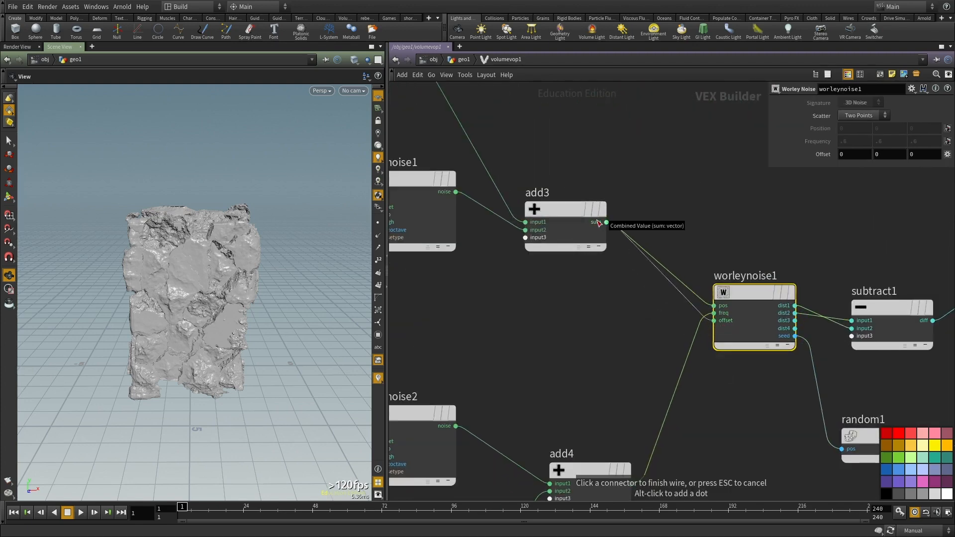
# Step: Insert a Multiply Constant node between add3's sum and worleynoise1's offset input
pyautogui.press('Tab')
pyautogui.write('mul')
pyautogui.click(717, 152)
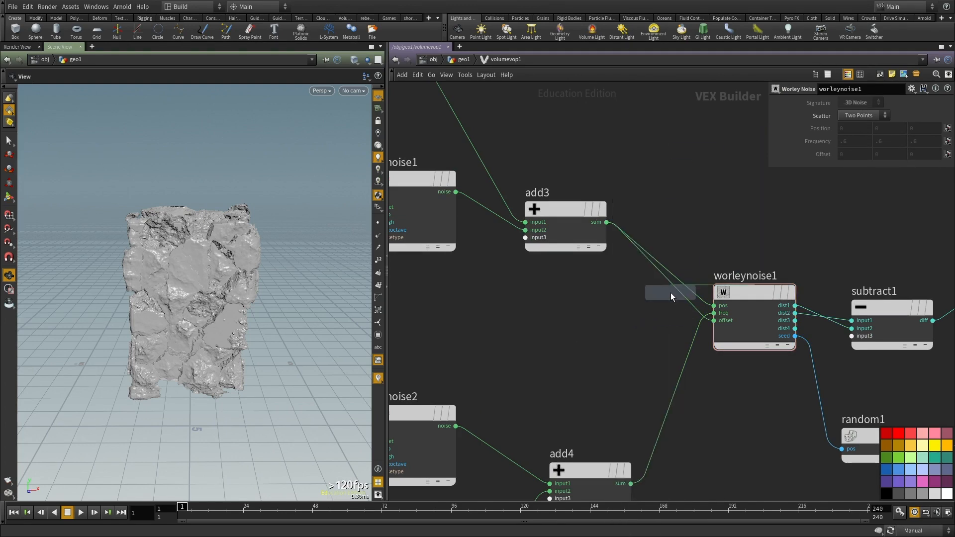
pyautogui.click(663, 283)
pyautogui.moveTo(705, 280); pyautogui.dragTo(644, 329)
pyautogui.moveTo(686, 273); pyautogui.dragTo(721, 324, button='middle')
pyautogui.scroll(-3, 732, 333)
pyautogui.moveTo(777, 407); pyautogui.dragTo(563, 393, button='middle')
pyautogui.scroll(2, 554, 370)
pyautogui.moveTo(628, 249); pyautogui.dragTo(717, 301, button='middle')
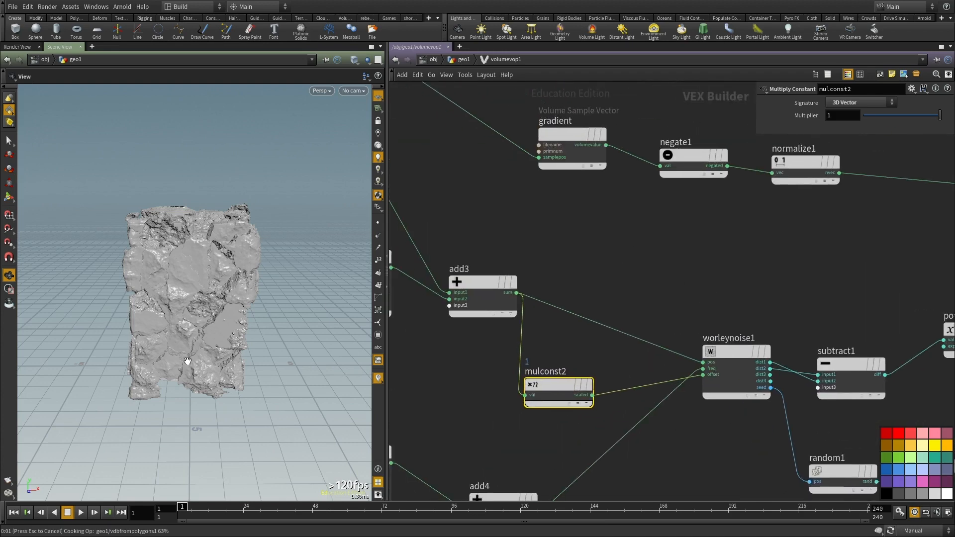
# Step: Inspect the recooked surface and set aanoise2's amplitude to 1
pyautogui.moveTo(166, 335); pyautogui.dragTo(297, 339)
pyautogui.moveTo(629, 280); pyautogui.dragTo(693, 164, button='middle')
pyautogui.scroll(-2, 693, 164)
pyautogui.scroll(2, 554, 252)
pyautogui.click(493, 294)
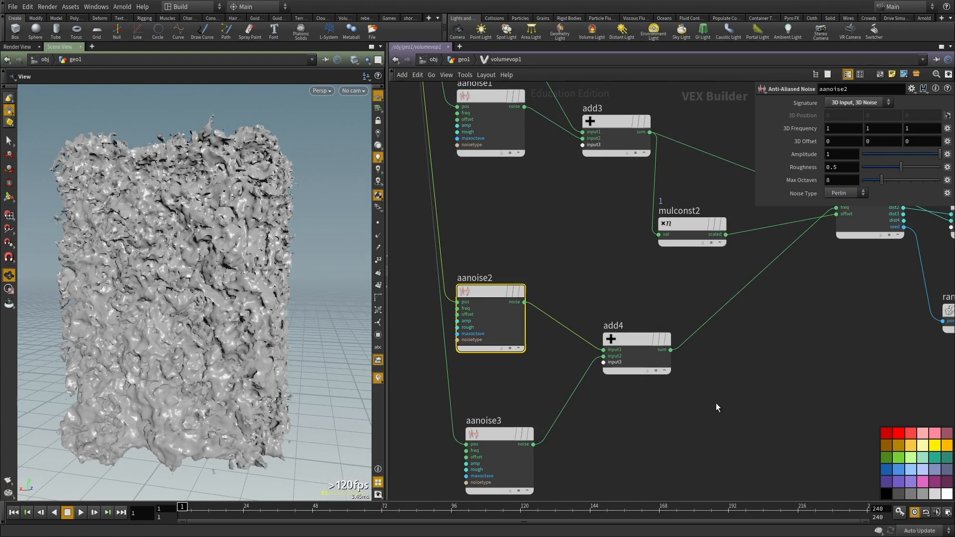
# Step: Set aanoise3's amplitude to .5
pyautogui.moveTo(682, 441); pyautogui.dragTo(710, 352, button='middle')
pyautogui.moveTo(606, 467); pyautogui.dragTo(520, 394)
pyautogui.moveTo(841, 154); pyautogui.dragTo(781, 150)
pyautogui.write('.5')
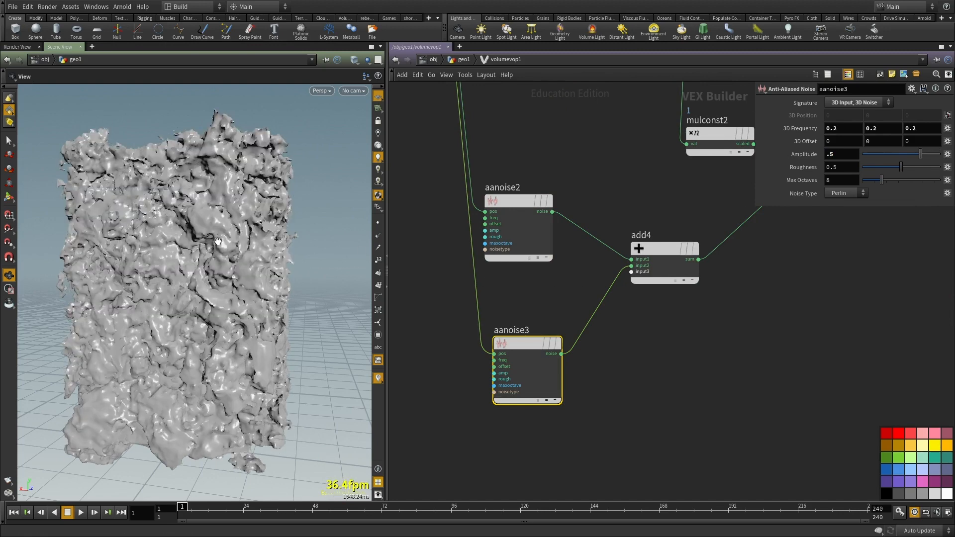
# Step: Set the multiplier of mulconst2 to 0.2 and inspect the displaced surface from another side
pyautogui.moveTo(674, 205); pyautogui.dragTo(577, 349, button='middle')
pyautogui.moveTo(593, 342); pyautogui.dragTo(623, 265)
pyautogui.write('.2')
pyautogui.press('Return')
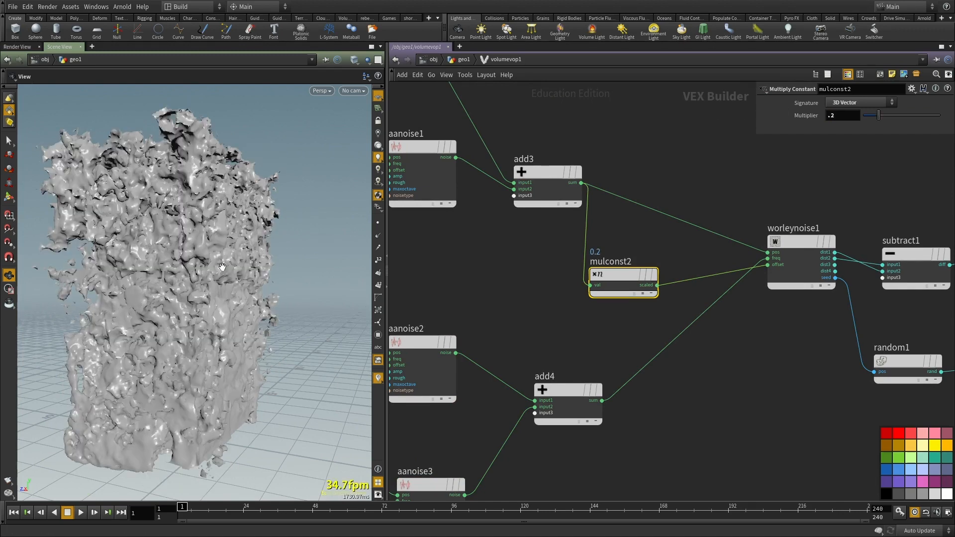
pyautogui.moveTo(206, 267); pyautogui.dragTo(344, 272)
# Step: Set aanoise2's amplitude to .5 and examine the resulting surface from several sides
pyautogui.moveTo(533, 309); pyautogui.dragTo(593, 207, button='middle')
pyautogui.moveTo(521, 183); pyautogui.dragTo(502, 290)
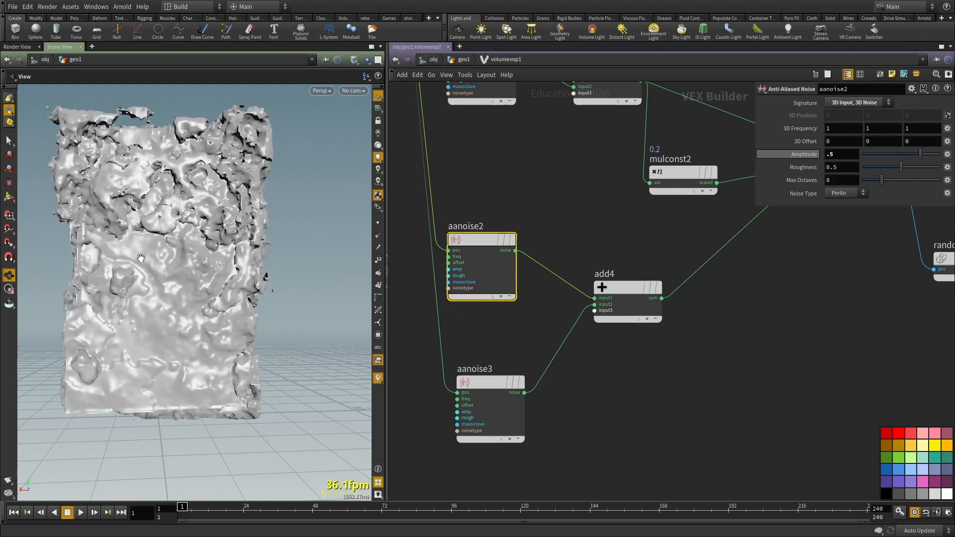
pyautogui.moveTo(172, 263); pyautogui.dragTo(248, 245)
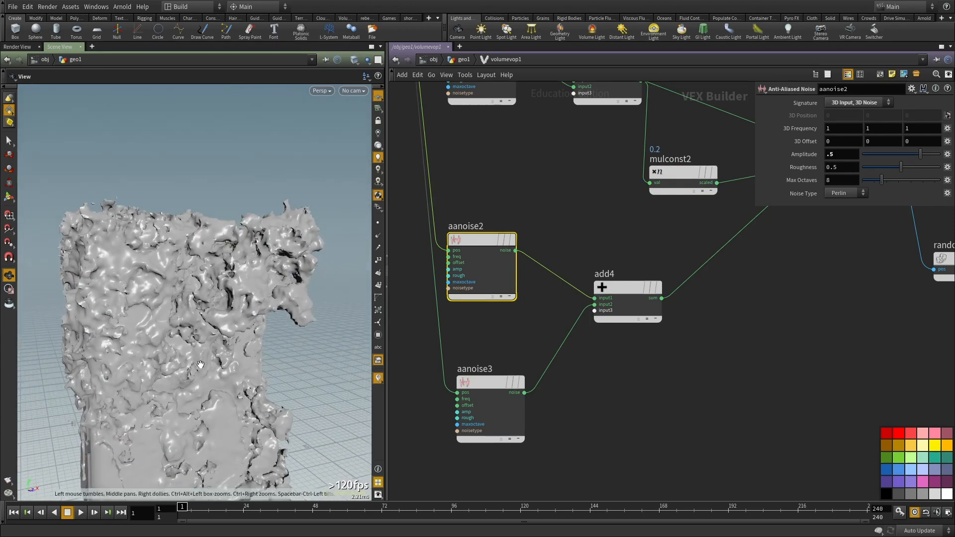
pyautogui.moveTo(202, 431); pyautogui.dragTo(203, 305, button='middle')
pyautogui.moveTo(203, 305); pyautogui.dragTo(278, 358)
# Step: Set aanoise3's amplitude to .2 and inspect the updated rock surface
pyautogui.moveTo(532, 467); pyautogui.dragTo(455, 346)
pyautogui.moveTo(829, 156); pyautogui.dragTo(836, 155)
pyautogui.write('2')
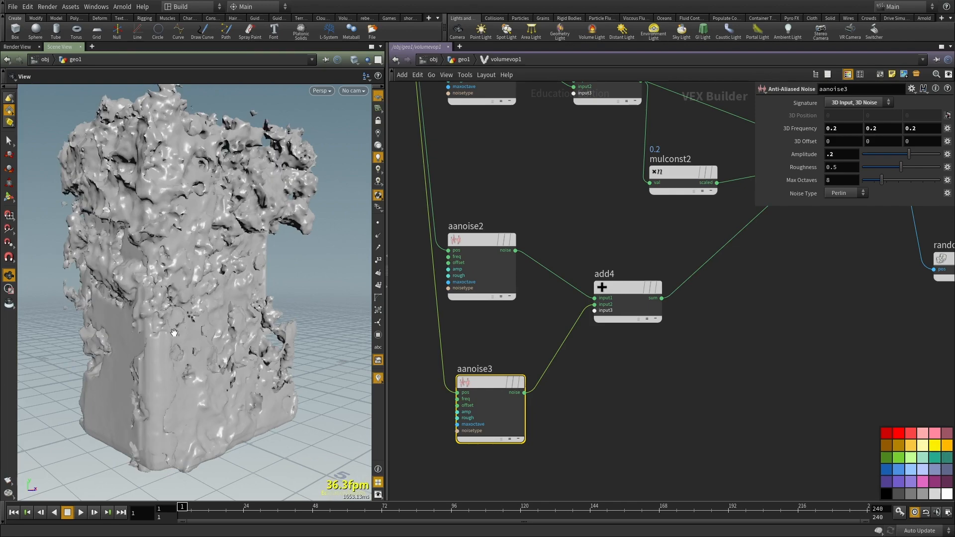
pyautogui.moveTo(167, 359); pyautogui.dragTo(420, 361)
# Step: Set the multiplier of mulconst1, after the fit1 node, to 3 and check the displaced box from several sides
pyautogui.scroll(-3, 755, 378)
pyautogui.moveTo(754, 378); pyautogui.dragTo(475, 437, button='middle')
pyautogui.scroll(1, 790, 287)
pyautogui.moveTo(801, 210); pyautogui.dragTo(681, 347, button='middle')
pyautogui.scroll(1, 681, 347)
pyautogui.moveTo(658, 268); pyautogui.dragTo(698, 214)
pyautogui.scroll(-2, 661, 350)
pyautogui.moveTo(641, 330); pyautogui.dragTo(629, 376)
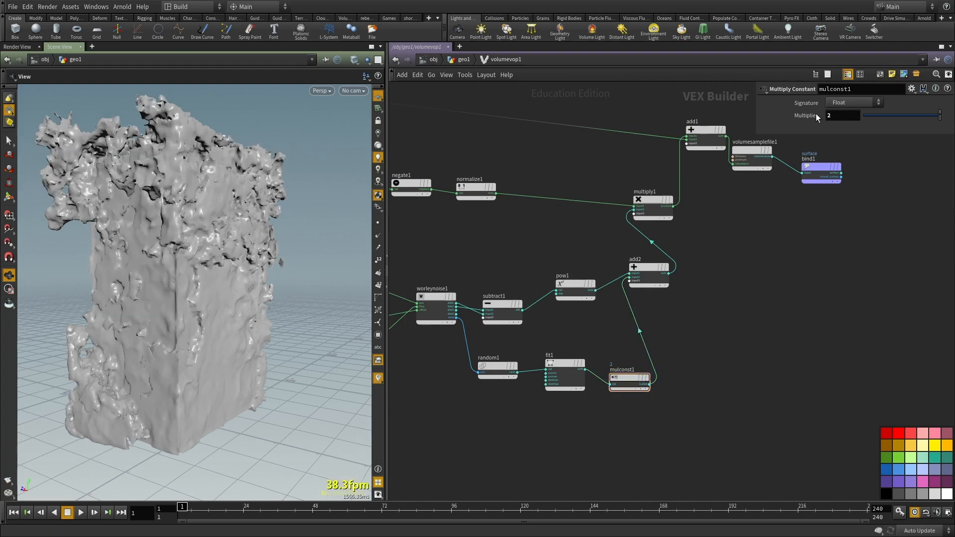
pyautogui.press('BackSpace')
pyautogui.write('1')
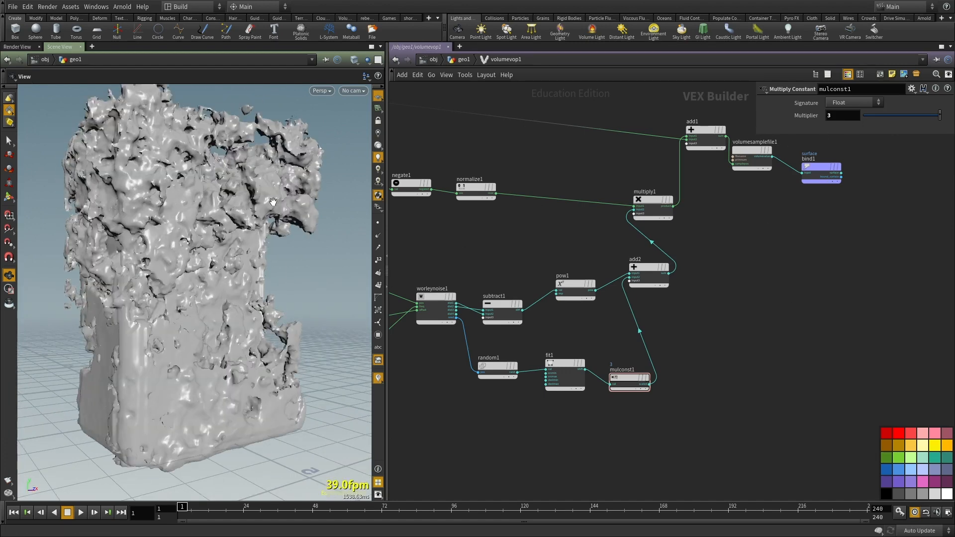
pyautogui.moveTo(164, 274); pyautogui.dragTo(304, 324)
# Step: Set pow1's exponent to 1 and look at the recooked surface from another side
pyautogui.scroll(2, 584, 262)
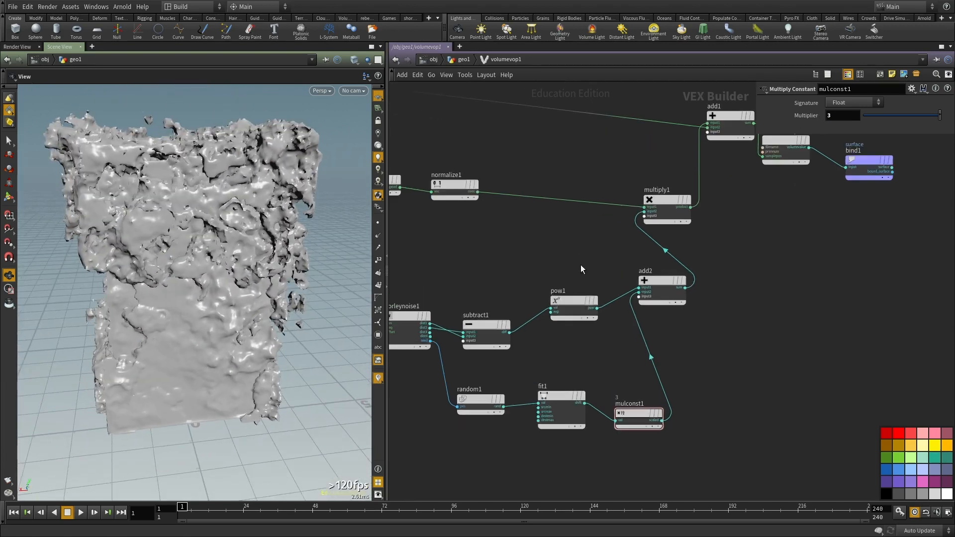
pyautogui.moveTo(566, 305); pyautogui.dragTo(552, 329)
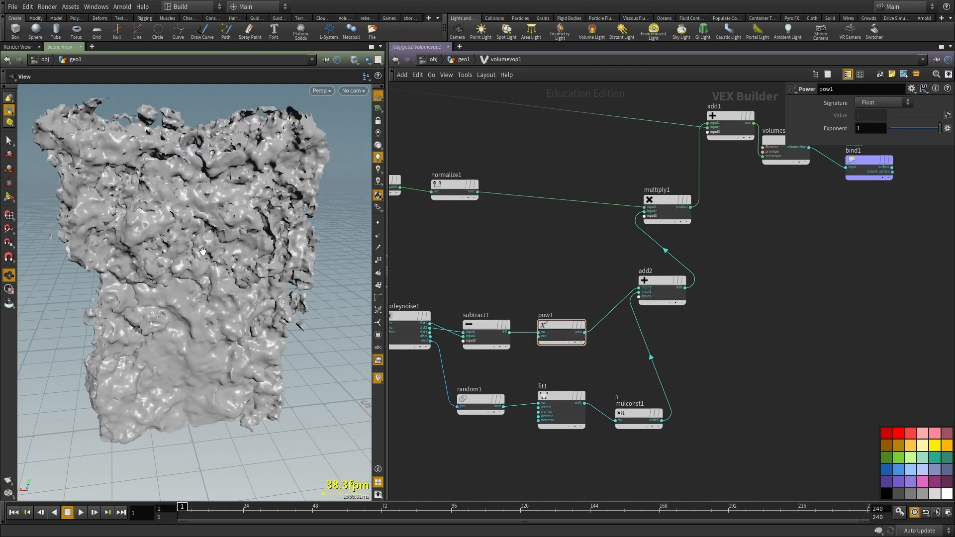
pyautogui.moveTo(230, 228); pyautogui.dragTo(174, 296)
# Step: Insert a Multiply Constant node on the wire between add2 and multiply1
pyautogui.scroll(3, 675, 306)
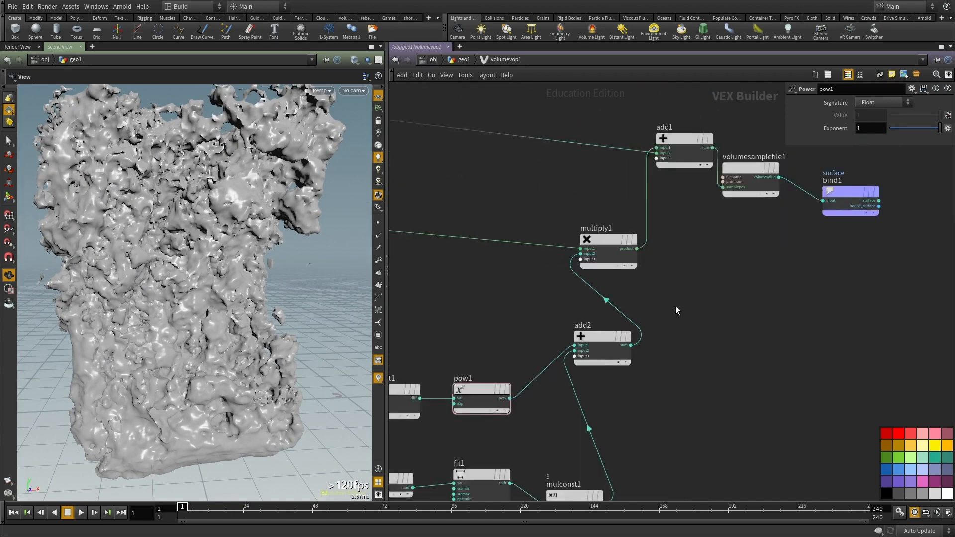
pyautogui.press('Tab')
pyautogui.write('mul')
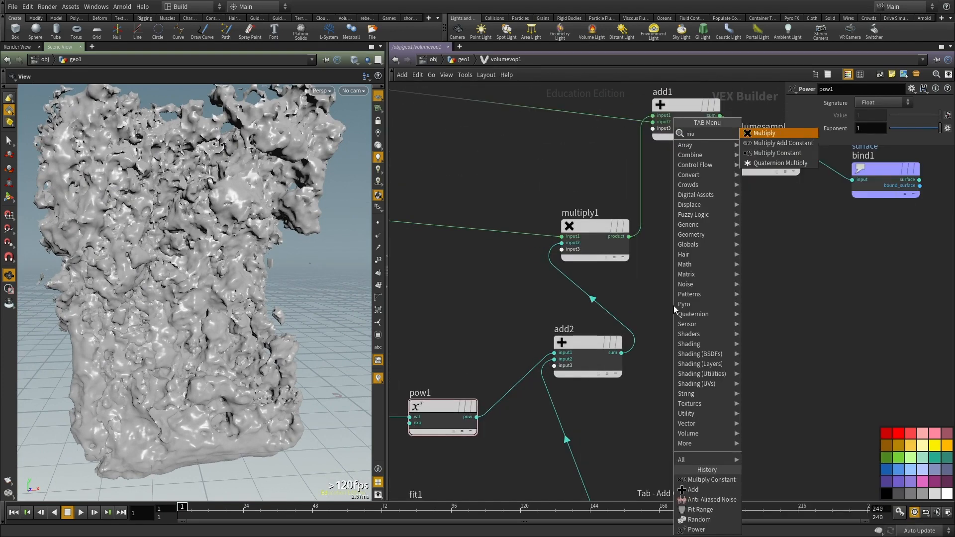
pyautogui.click(766, 155)
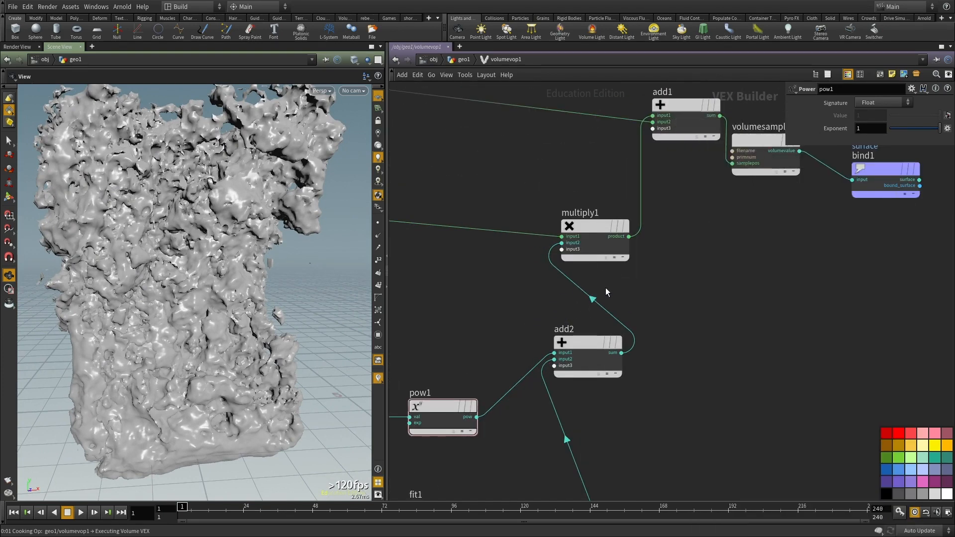
pyautogui.click(607, 288)
pyautogui.scroll(-1, 607, 287)
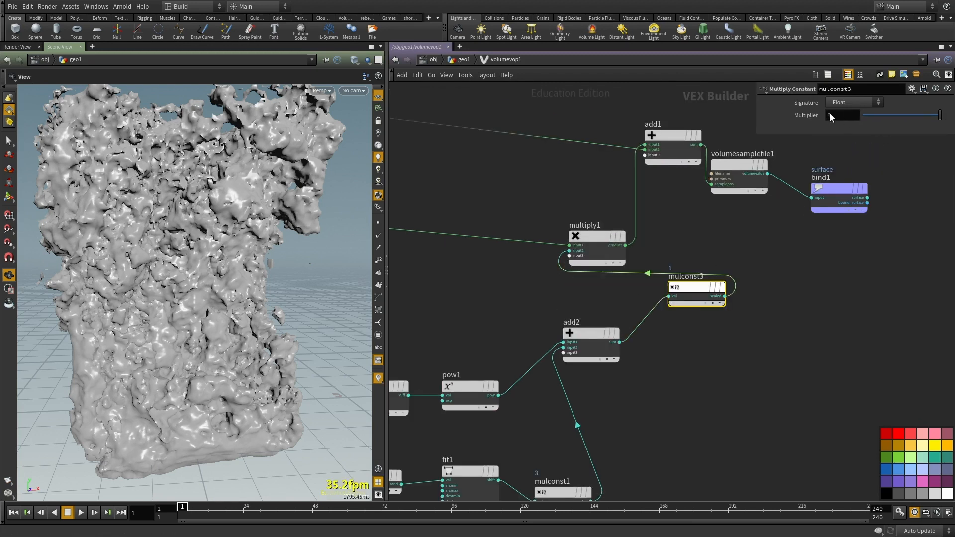
# Step: Set mulconst3's multiplier to 0.4 after trying 0.2, and return to the geometry network
pyautogui.moveTo(840, 116); pyautogui.dragTo(776, 111)
pyautogui.write('0.2')
pyautogui.press('Return')
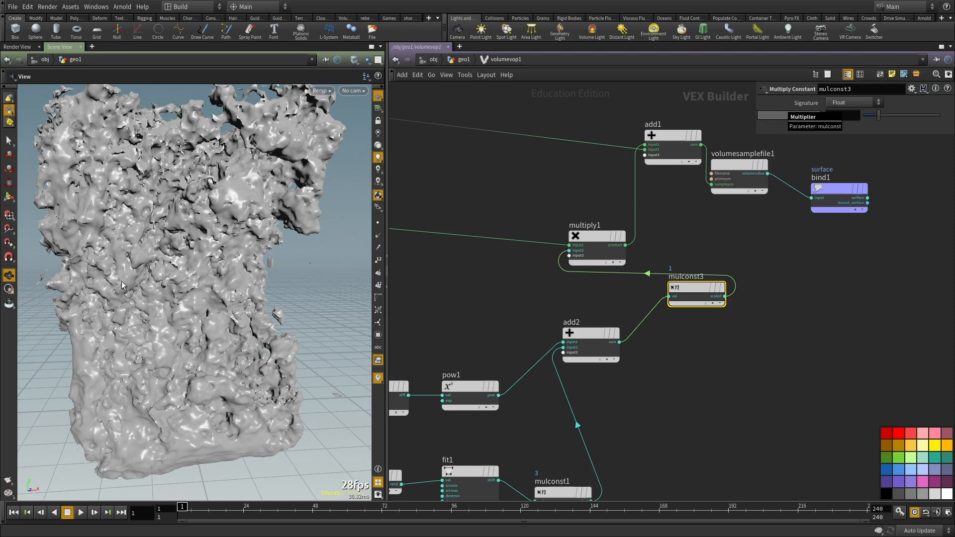
pyautogui.moveTo(186, 294); pyautogui.dragTo(80, 294)
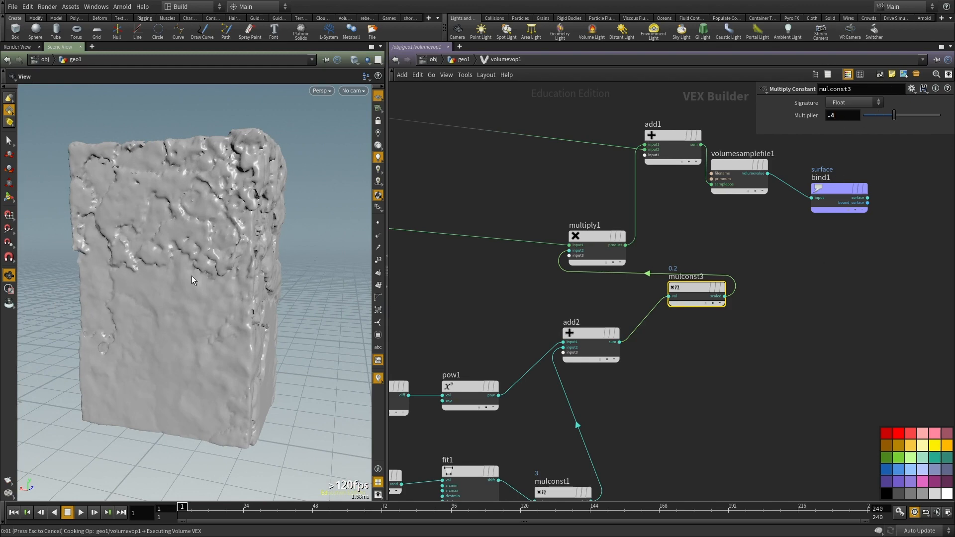
pyautogui.moveTo(205, 302); pyautogui.dragTo(315, 318)
pyautogui.scroll(-5, 662, 354)
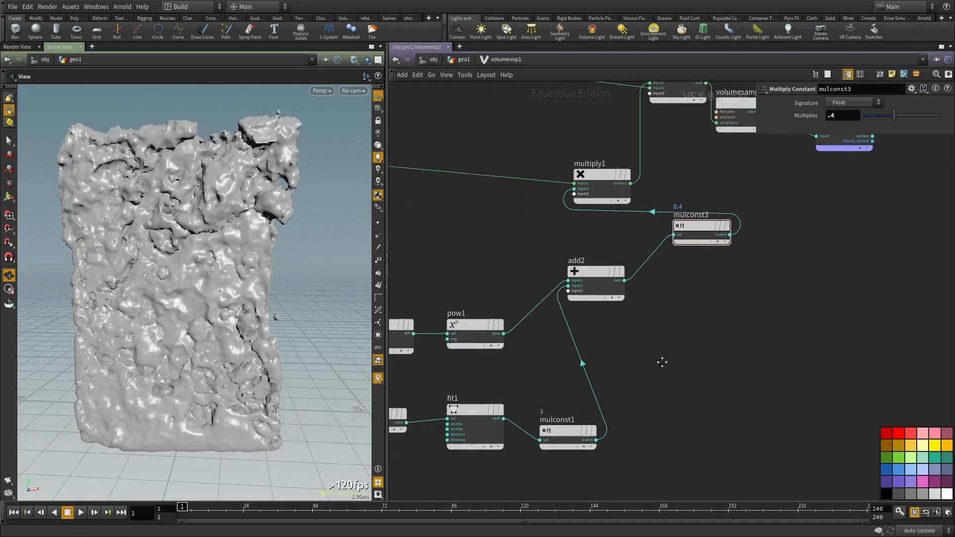
pyautogui.press('u')
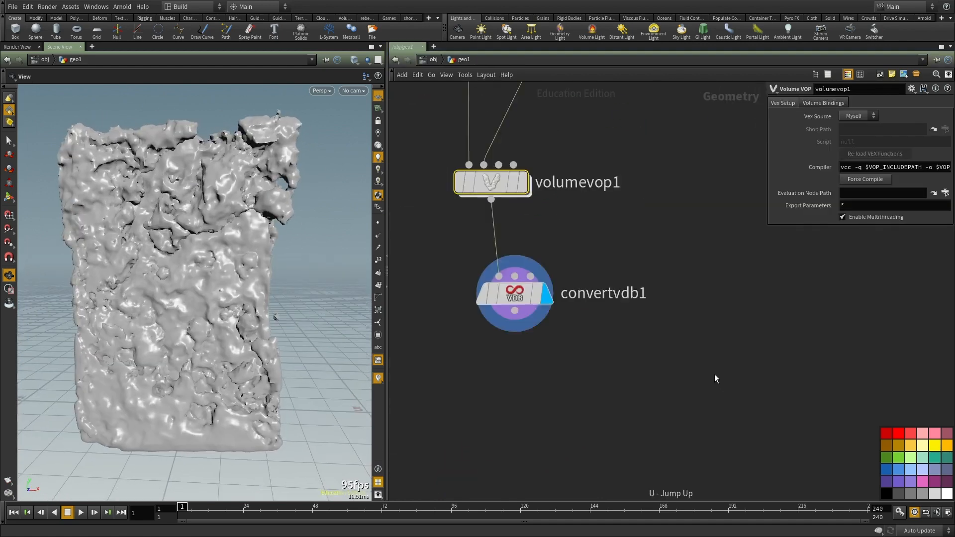
# Step: Set the voxel size of vdbfrompolygons1 to 0.03*0.6 and recook the displaced box
pyautogui.scroll(2, 563, 189)
pyautogui.click(523, 176)
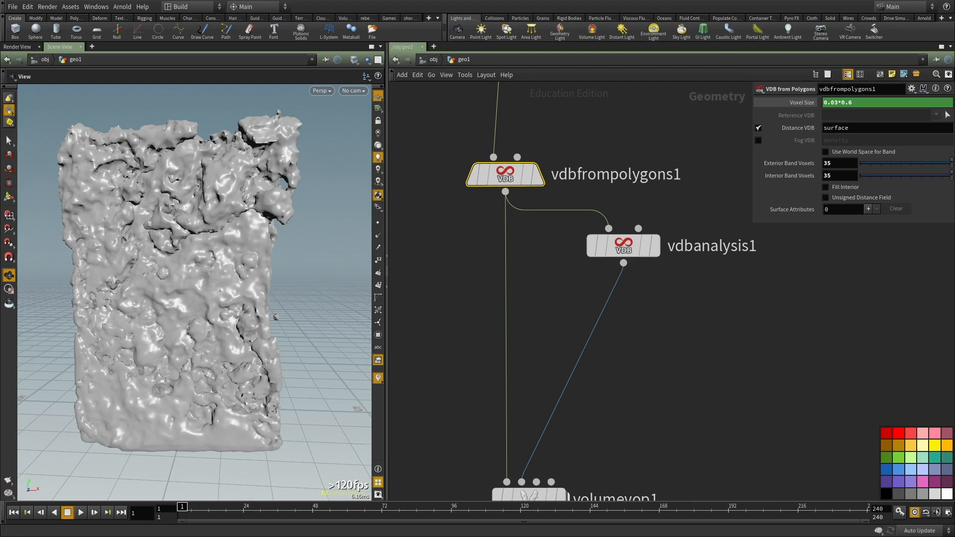
# Step: Switch to Shotwell, compare the sharp rock cliff reference renders with the displaced box, and return to Houdini
pyautogui.keyDown('alt'); pyautogui.moveTo(0, 337); pyautogui.dragTo(514, 250); pyautogui.keyUp('alt')
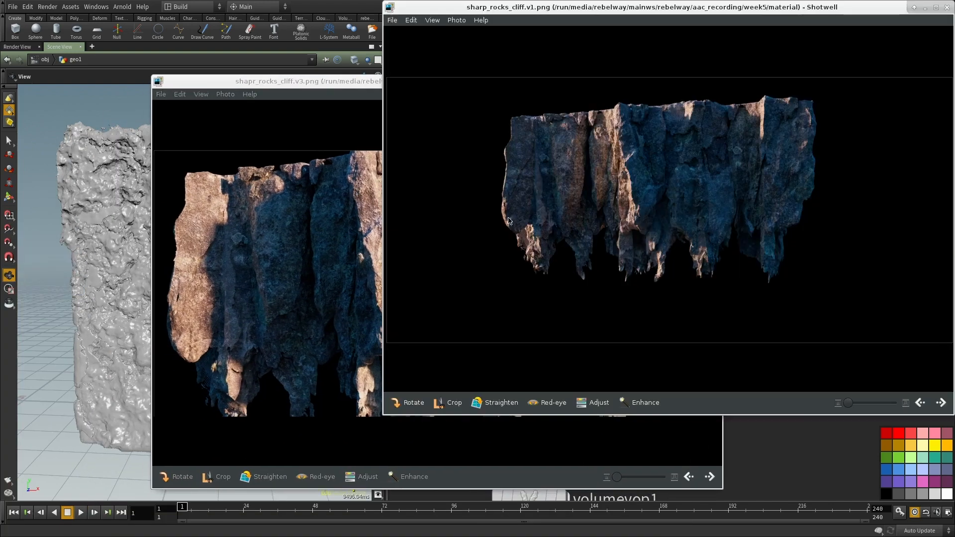
pyautogui.keyDown('alt'); pyautogui.moveTo(519, 177); pyautogui.dragTo(292, 200); pyautogui.keyUp('alt')
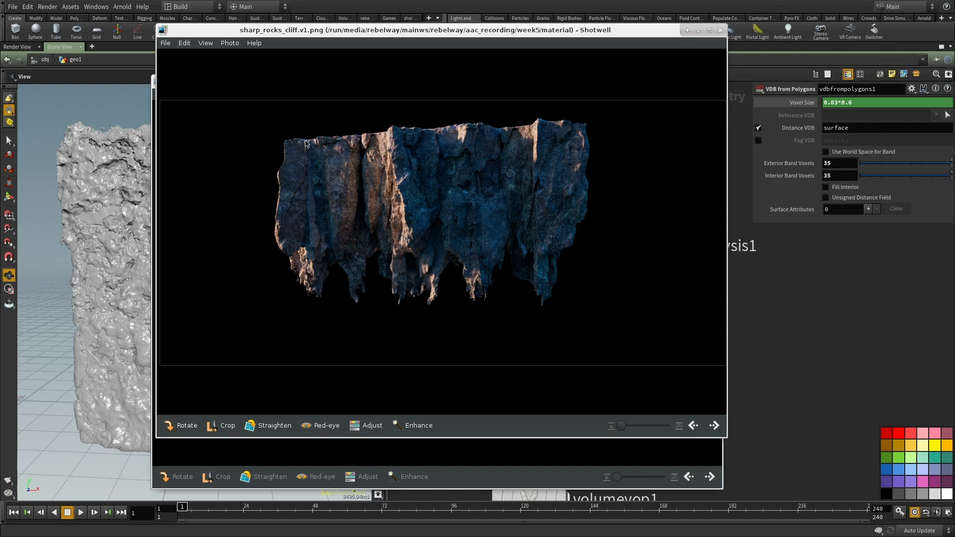
pyautogui.keyDown('alt'); pyautogui.moveTo(508, 292); pyautogui.dragTo(0, 292); pyautogui.keyUp('alt')
pyautogui.keyDown('alt'); pyautogui.moveTo(480, 380); pyautogui.dragTo(0, 373); pyautogui.keyUp('alt')
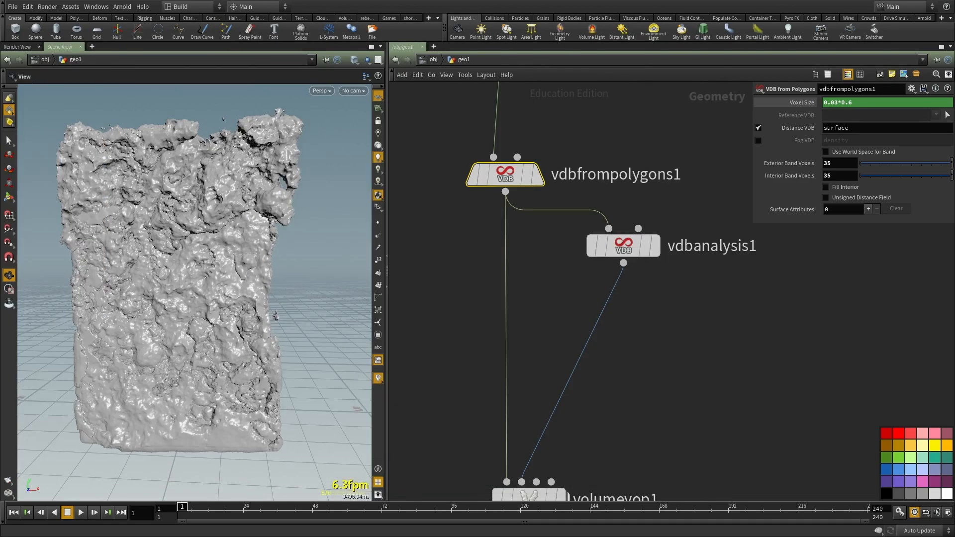
# Step: Maximize the 3D view and examine the cracks and recesses on the lower faces of the displaced box
pyautogui.moveTo(203, 299); pyautogui.dragTo(268, 302)
pyautogui.hotkey('ctrl', 'b')
pyautogui.moveTo(557, 319); pyautogui.dragTo(540, 342, button='right')
pyautogui.moveTo(540, 342); pyautogui.dragTo(427, 280)
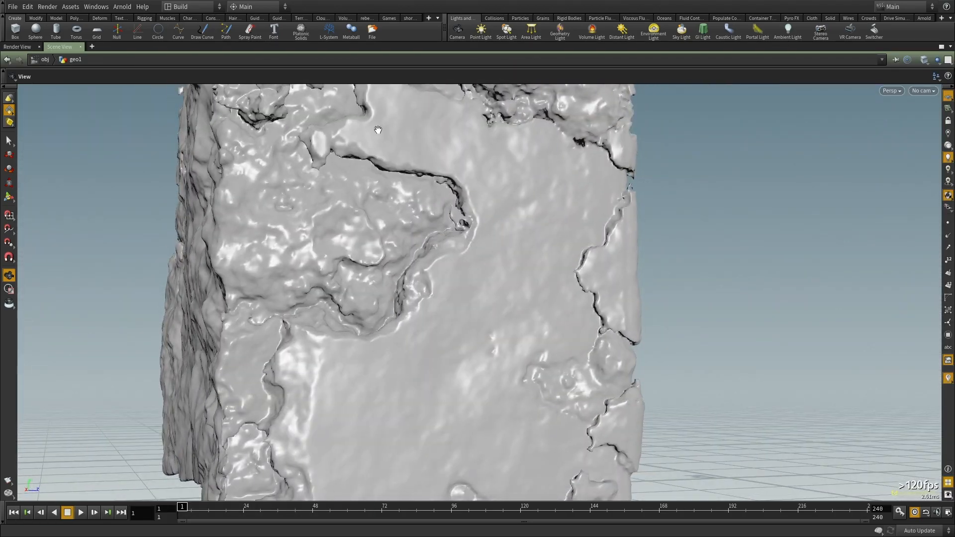
pyautogui.moveTo(490, 158); pyautogui.dragTo(548, 191)
pyautogui.moveTo(447, 343); pyautogui.dragTo(486, 335, button='right')
pyautogui.moveTo(486, 335); pyautogui.dragTo(562, 294)
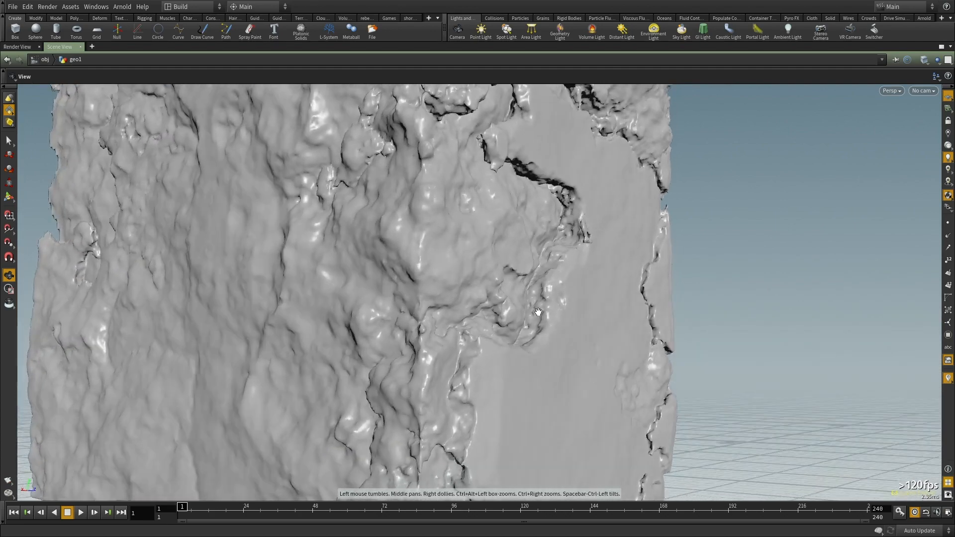
pyautogui.moveTo(562, 294); pyautogui.dragTo(456, 292, button='right')
pyautogui.moveTo(456, 292); pyautogui.dragTo(449, 167)
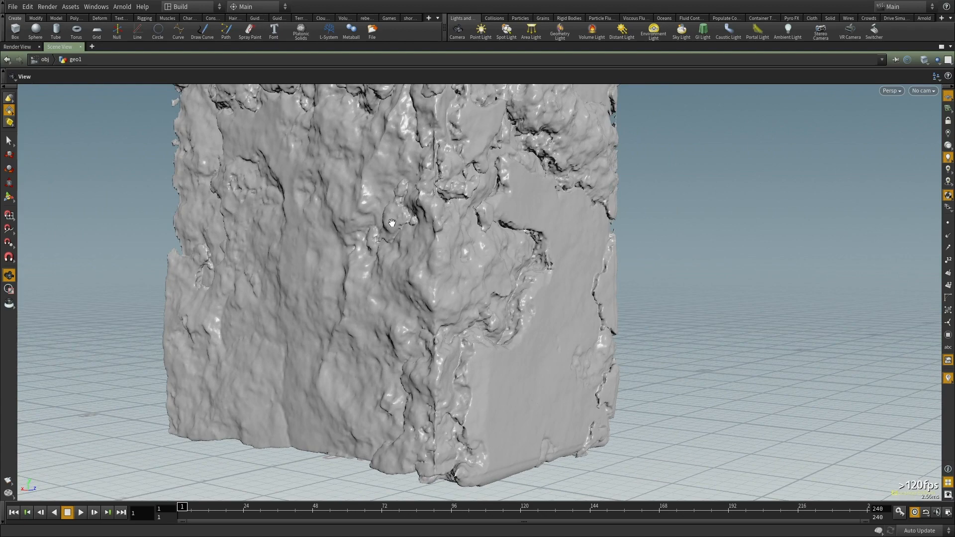
# Step: Inspect the remaining sides and top of the displaced box up close, and restore the split layout
pyautogui.moveTo(356, 299); pyautogui.dragTo(568, 260)
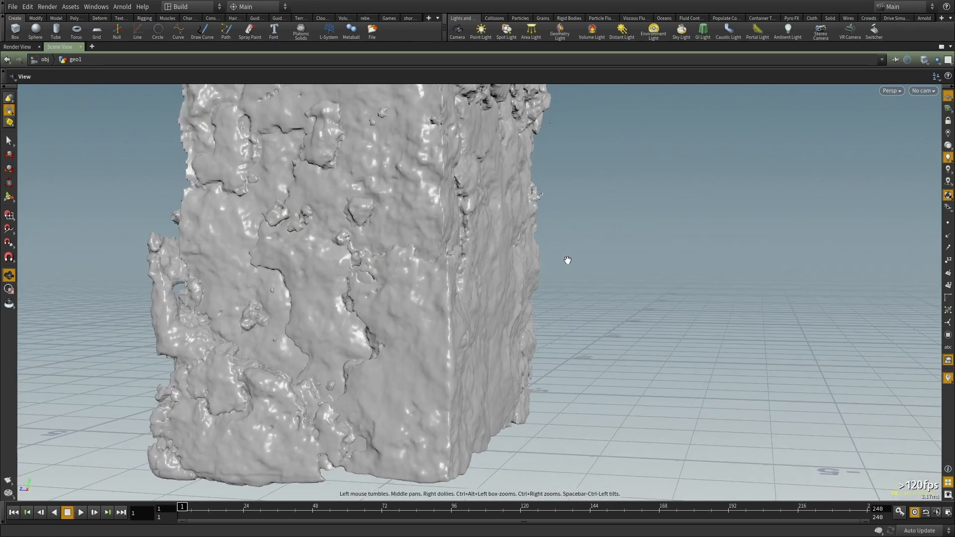
pyautogui.moveTo(332, 251); pyautogui.dragTo(446, 335)
pyautogui.moveTo(445, 335); pyautogui.dragTo(438, 360, button='middle')
pyautogui.moveTo(358, 271); pyautogui.dragTo(473, 282)
pyautogui.moveTo(379, 319); pyautogui.dragTo(330, 264, button='right')
pyautogui.moveTo(330, 264); pyautogui.dragTo(349, 359, button='middle')
pyautogui.moveTo(348, 358); pyautogui.dragTo(390, 303)
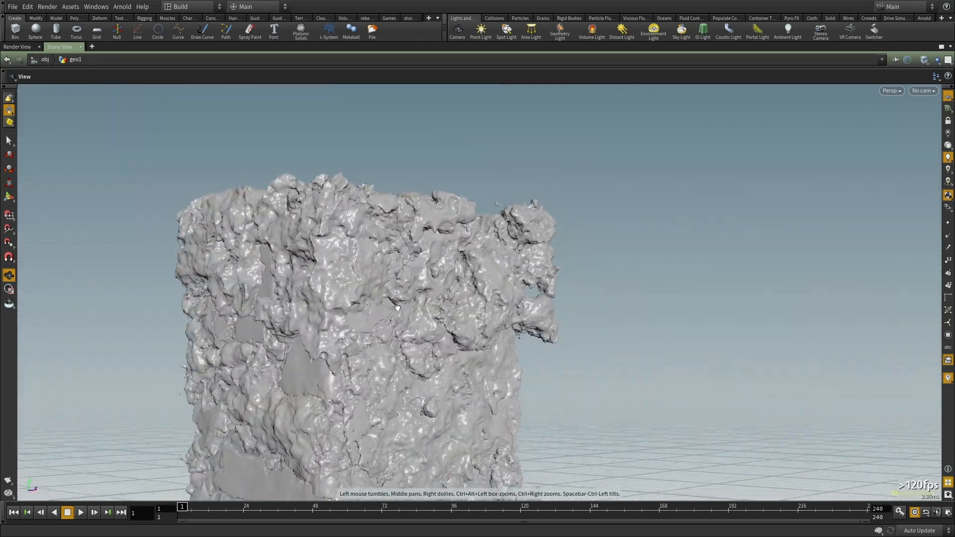
pyautogui.moveTo(390, 303); pyautogui.dragTo(416, 186, button='middle')
pyautogui.moveTo(416, 239); pyautogui.dragTo(453, 222)
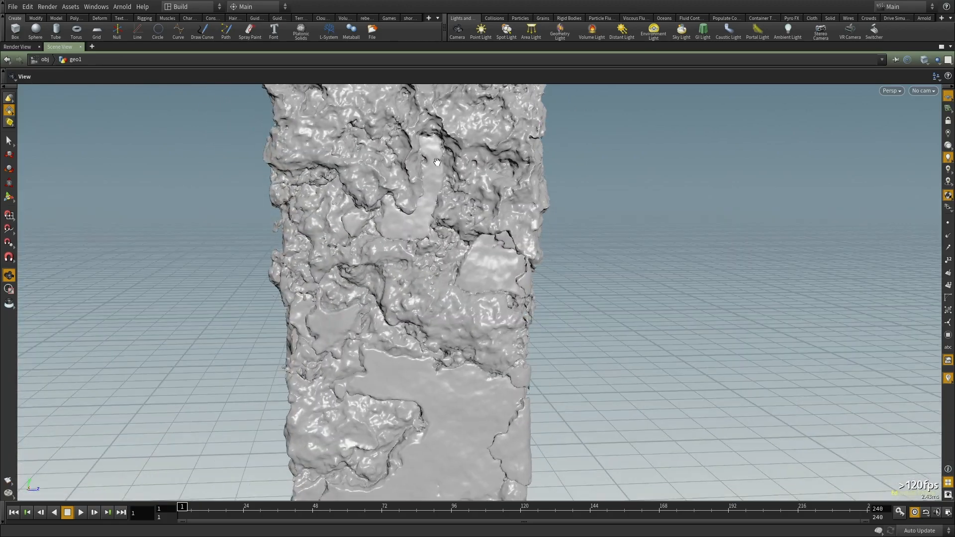
pyautogui.moveTo(396, 226); pyautogui.dragTo(277, 390)
pyautogui.hotkey('ctrl', 'b')
pyautogui.moveTo(277, 390); pyautogui.dragTo(201, 261, button='right')
pyautogui.moveTo(202, 261); pyautogui.dragTo(249, 219)
pyautogui.scroll(-4, 678, 378)
pyautogui.moveTo(278, 319); pyautogui.dragTo(398, 299)
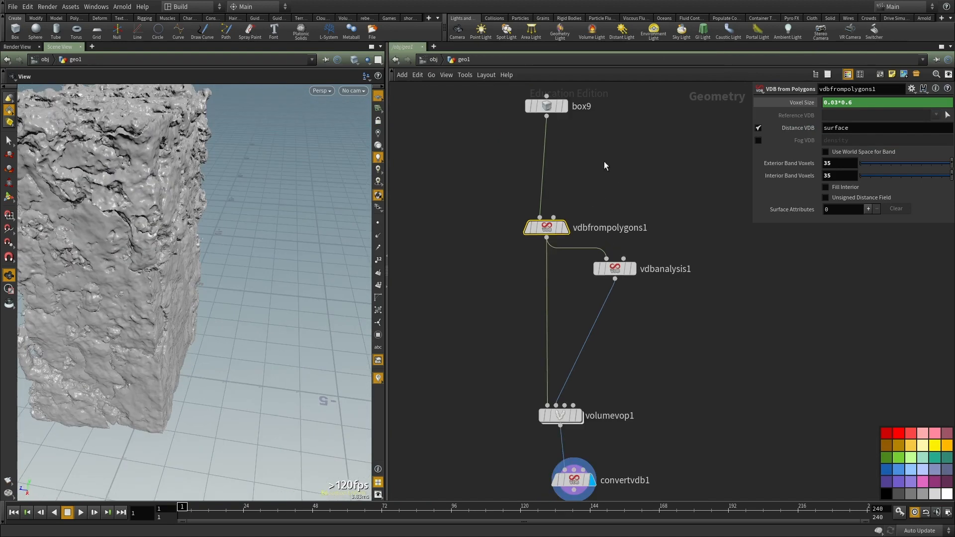
# Step: Review the node chain from box9 to convertvdb1 and the noise nodes inside volumevop1, returning to the geometry network
pyautogui.moveTo(606, 173); pyautogui.dragTo(595, 250, button='middle')
pyautogui.scroll(2, 584, 140)
pyautogui.moveTo(619, 174); pyautogui.dragTo(620, 334, button='middle')
pyautogui.click(483, 232)
pyautogui.moveTo(486, 228); pyautogui.dragTo(470, 194)
pyautogui.moveTo(535, 281); pyautogui.dragTo(545, 194, button='middle')
pyautogui.moveTo(545, 194); pyautogui.dragTo(459, 277)
pyautogui.moveTo(661, 266); pyautogui.dragTo(659, 156, button='middle')
pyautogui.scroll(2, 550, 305)
pyautogui.moveTo(555, 295); pyautogui.dragTo(459, 363)
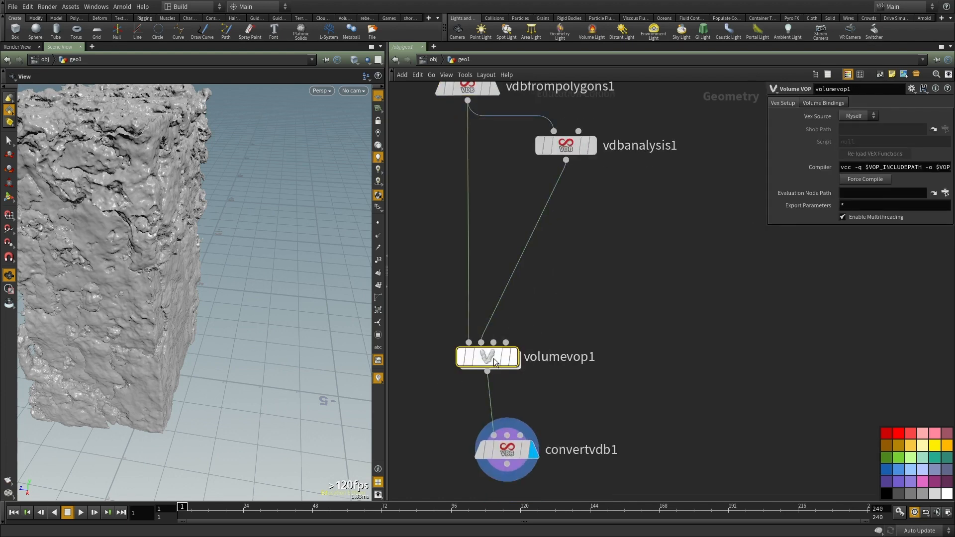
pyautogui.doubleClick(494, 359)
pyautogui.scroll(2, 695, 371)
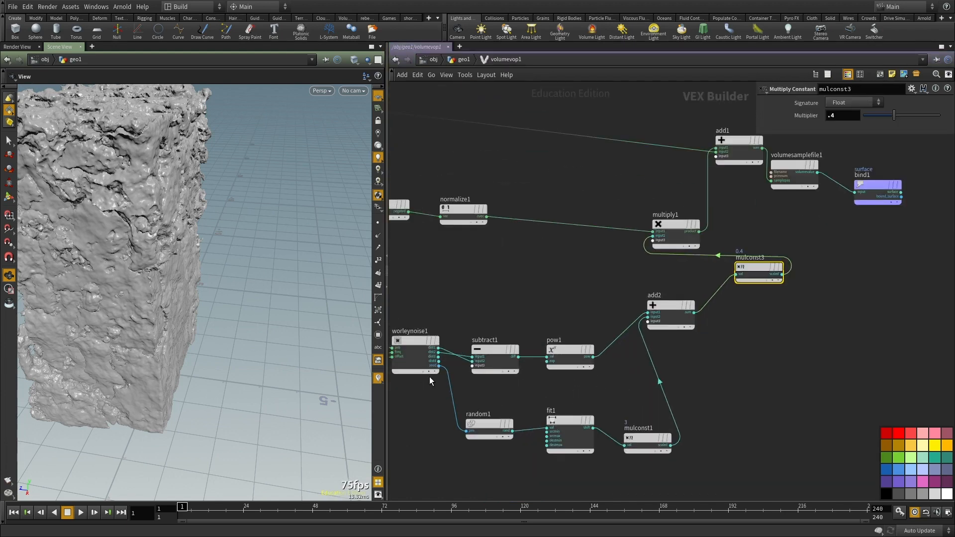
pyautogui.press('u')
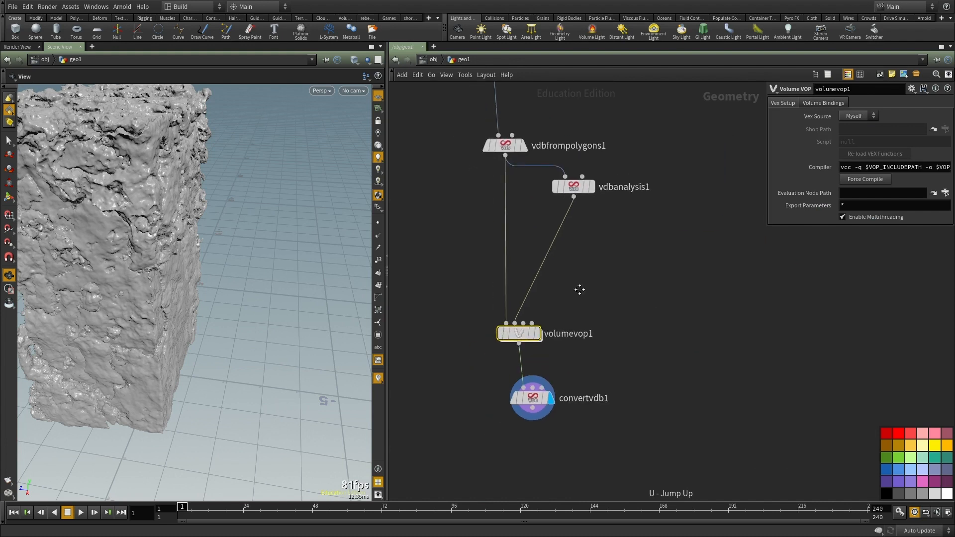
# Step: Switch cooking to manual updates and set the voxel size of vdbfrompolygons1 to 0.03*1.5
pyautogui.moveTo(545, 381); pyautogui.dragTo(536, 447)
pyautogui.moveTo(622, 241); pyautogui.dragTo(601, 521, button='middle')
pyautogui.moveTo(539, 269); pyautogui.dragTo(550, 228, button='middle')
pyautogui.moveTo(528, 265); pyautogui.dragTo(458, 333)
pyautogui.moveTo(635, 240); pyautogui.dragTo(622, 197, button='middle')
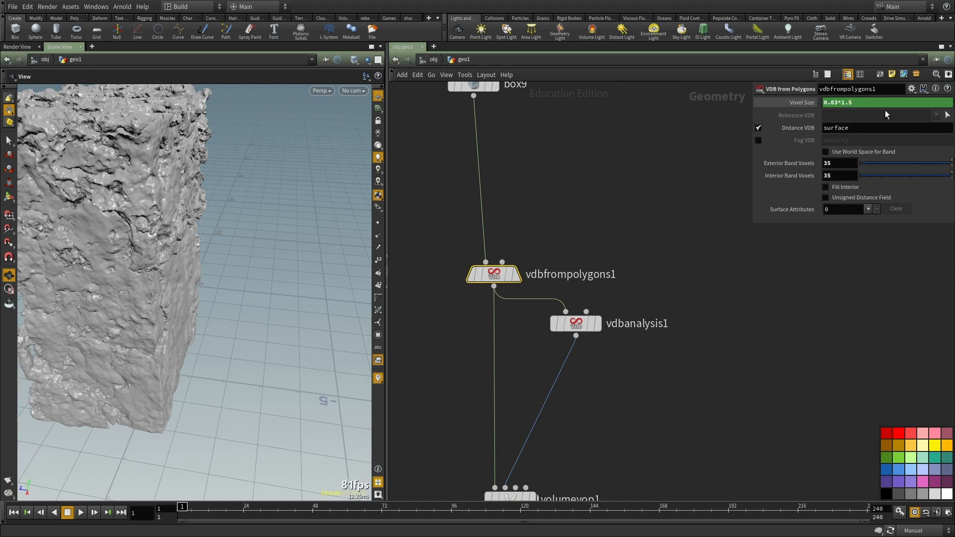
# Step: Begin adding a new operator node beside box9 in the geometry network
pyautogui.moveTo(587, 145); pyautogui.dragTo(601, 249, button='middle')
pyautogui.press('Tab')
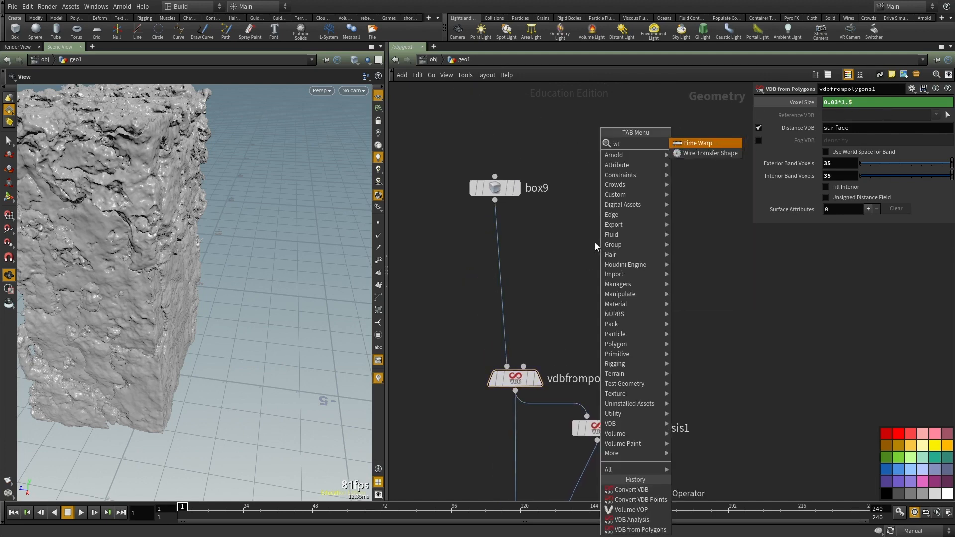
# Step: Insert an Attribute Wrangle node on the wire between box9 and vdbfrompolygons1
pyautogui.press('Escape')
pyautogui.press('Tab')
pyautogui.click(668, 153)
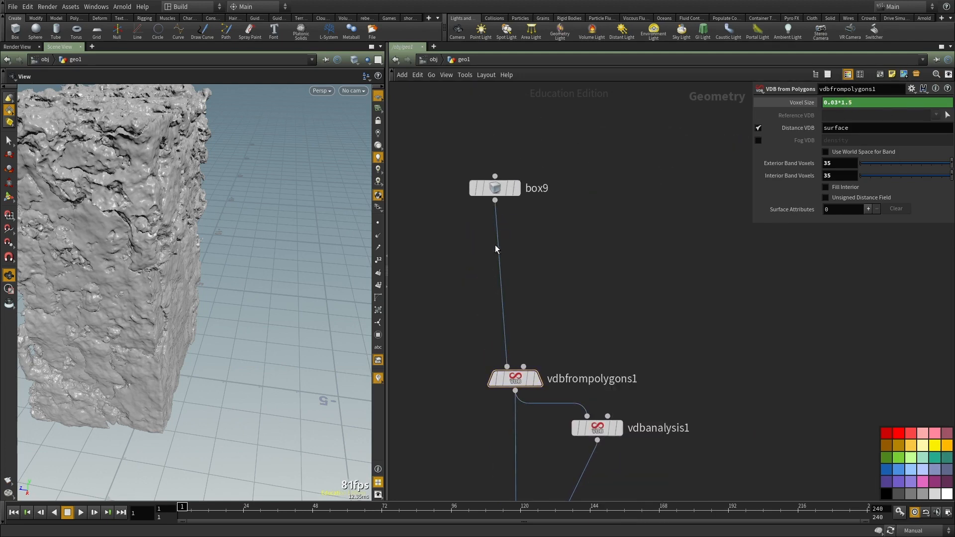
pyautogui.click(506, 256)
pyautogui.click(507, 261)
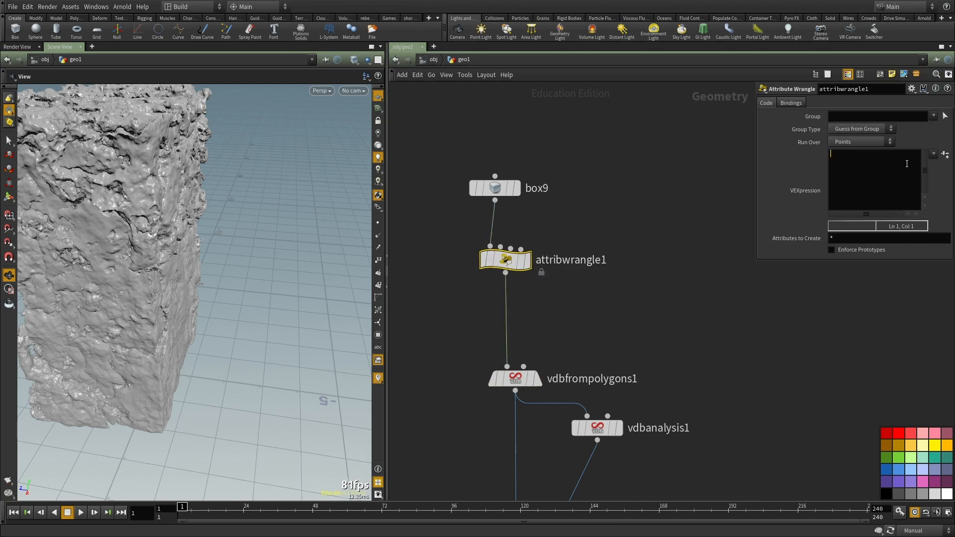
# Step: Write the wrangle expression f@temp = 0; to create a float point attribute
pyautogui.write('@temp = 0;')
pyautogui.press('Home')
pyautogui.press('Delete')
pyautogui.write('f')
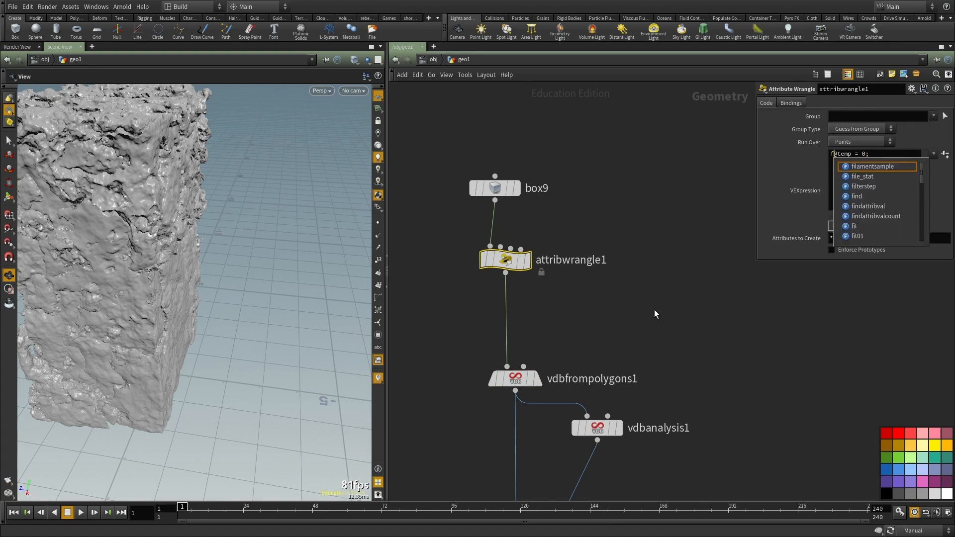
# Step: Add one surface attribute entry to the vdbfrompolygons1 node
pyautogui.moveTo(701, 293); pyautogui.dragTo(682, 182, button='middle')
pyautogui.click(496, 267)
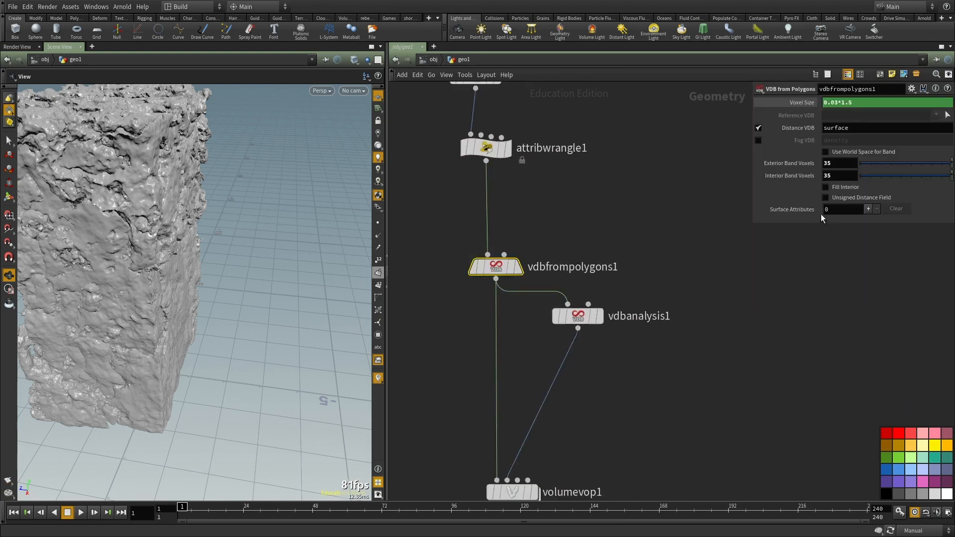
pyautogui.click(867, 210)
pyautogui.click(858, 225)
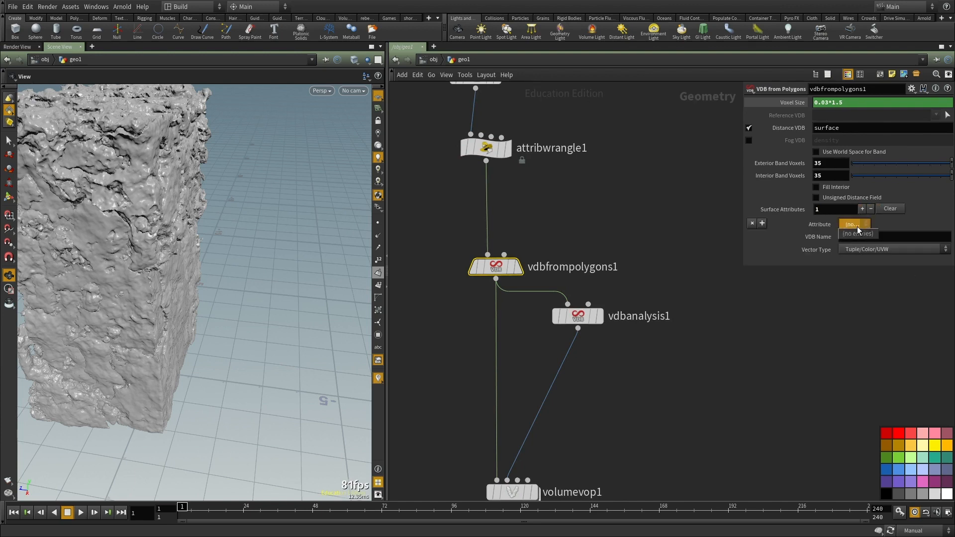
pyautogui.click(871, 247)
pyautogui.click(787, 247)
# Step: Display the vdbfrompolygons1 node and set the scene's update mode to Auto Update
pyautogui.moveTo(495, 273)
pyautogui.moveTo(671, 236); pyautogui.dragTo(663, 225, button='middle')
pyautogui.click(915, 531)
pyautogui.click(915, 511)
pyautogui.moveTo(703, 351); pyautogui.dragTo(712, 394, button='middle')
# Step: Set the surface attribute of vdbfrompolygons1 to point.temp with the VDB name id
pyautogui.click(884, 249)
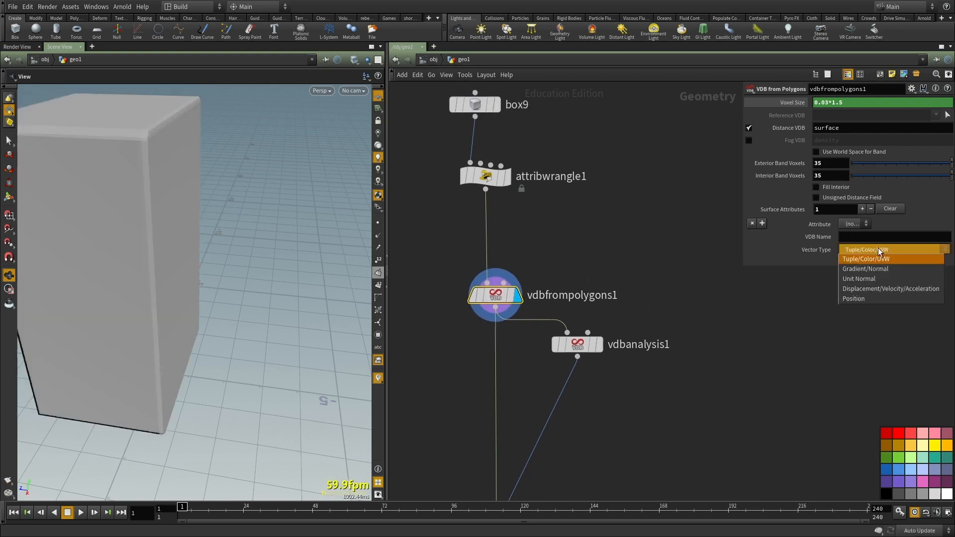
pyautogui.click(884, 249)
pyautogui.click(855, 225)
pyautogui.click(856, 253)
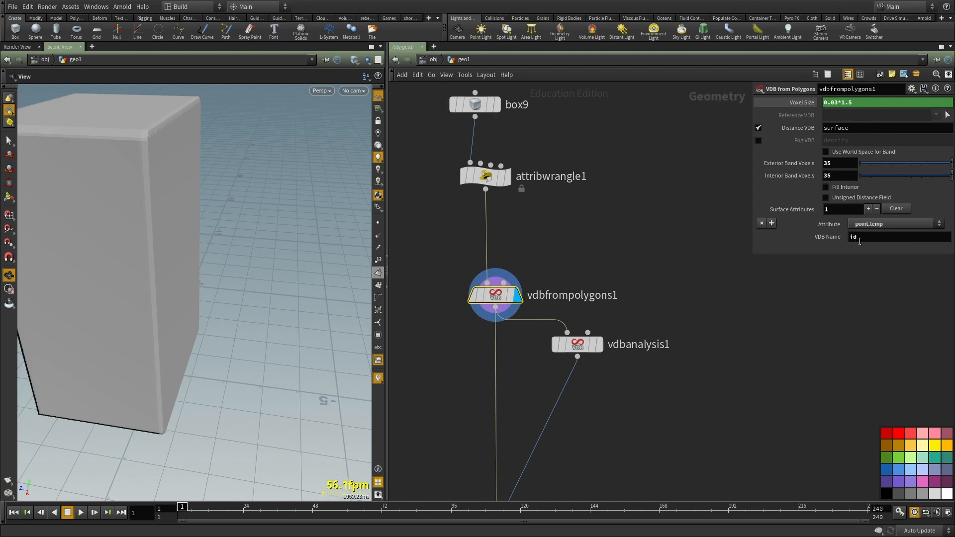
# Step: Display the volumevop1 node and open its internal network
pyautogui.scroll(-1, 654, 313)
pyautogui.moveTo(655, 426); pyautogui.dragTo(661, 285, button='middle')
pyautogui.scroll(1, 553, 356)
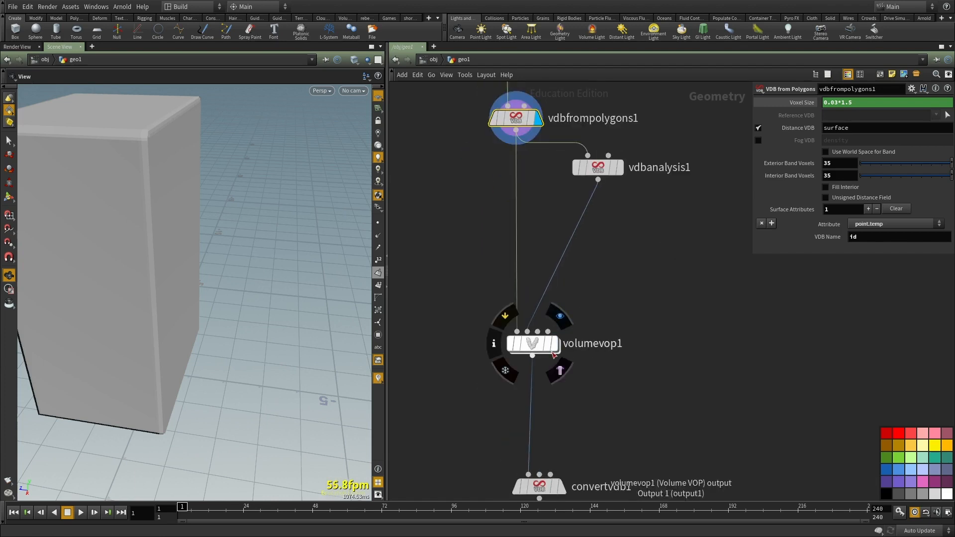
pyautogui.doubleClick(533, 345)
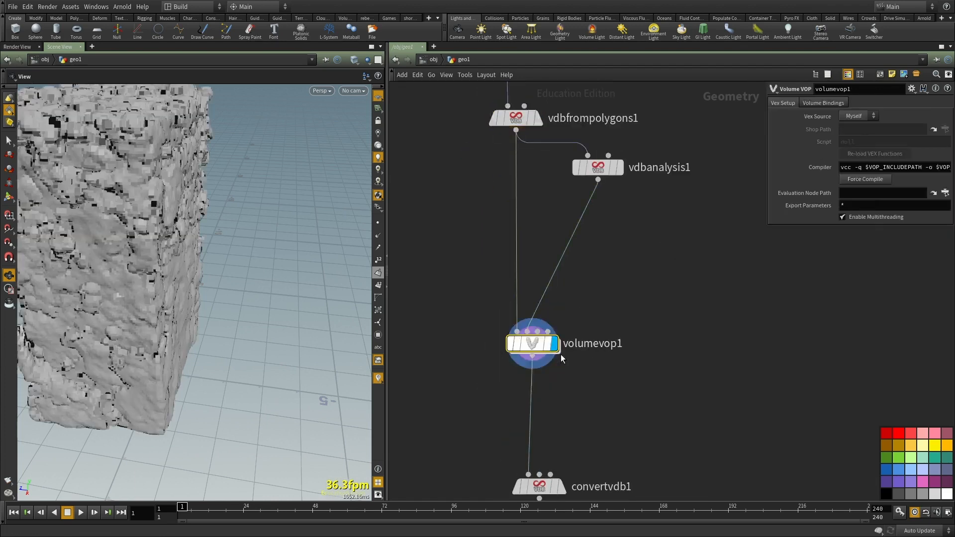
# Step: Duplicate the volumesamplefile1 and bind1 nodes and place the connected copies below the originals
pyautogui.scroll(-1, 898, 179)
pyautogui.moveTo(897, 179); pyautogui.dragTo(667, 276, button='middle')
pyautogui.scroll(2, 666, 276)
pyautogui.moveTo(640, 347); pyautogui.dragTo(645, 202)
pyautogui.hotkey('ctrl', 'c')
pyautogui.click(673, 324)
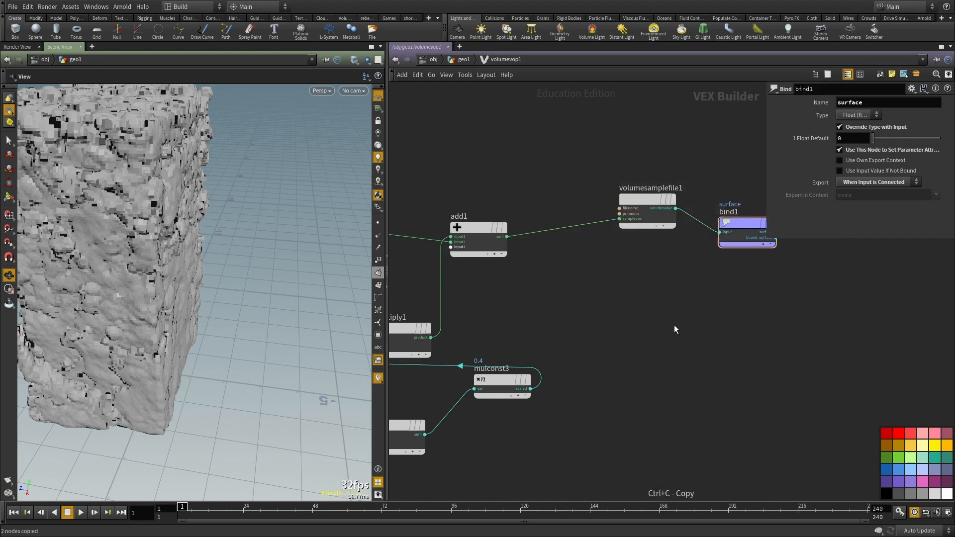
pyautogui.hotkey('ctrl', 'v')
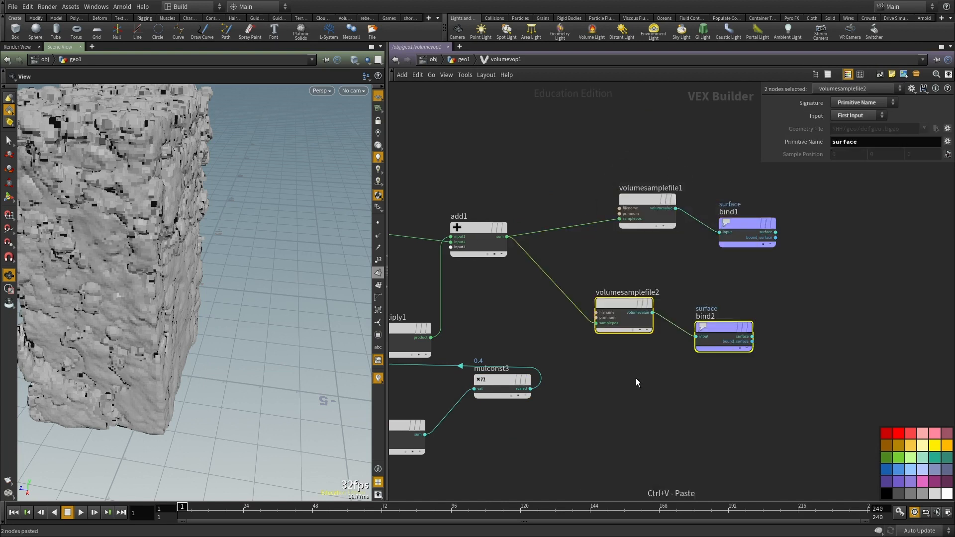
# Step: Set the primitive name of volumesamplefile2 to id
pyautogui.scroll(2, 738, 300)
pyautogui.doubleClick(868, 143)
pyautogui.write('id')
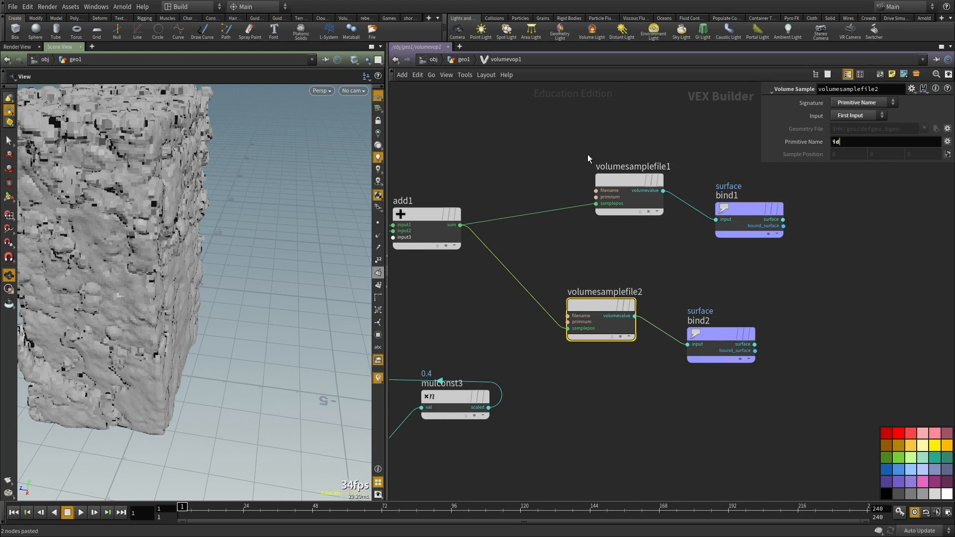
pyautogui.press('Return')
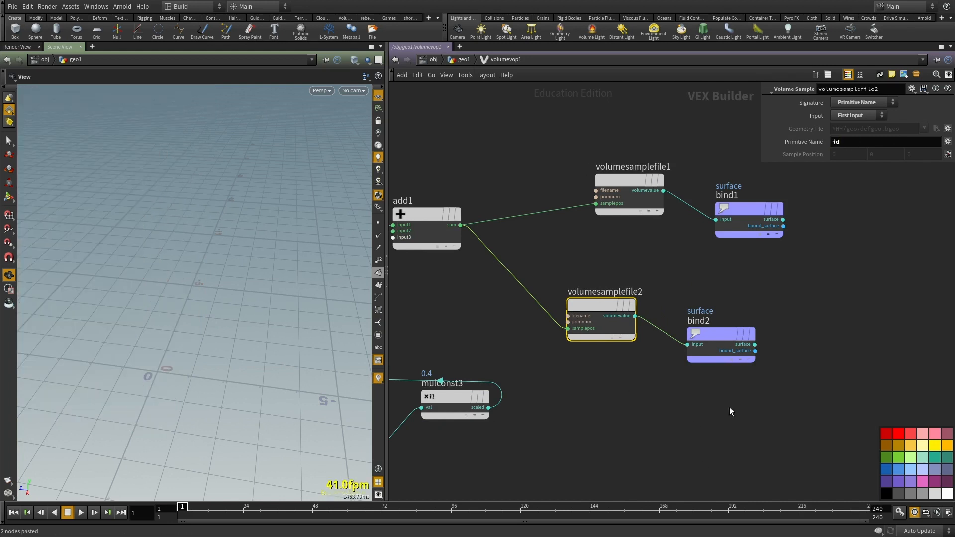
# Step: Align bind2 under bind1 and set its bound name to id
pyautogui.click(720, 314)
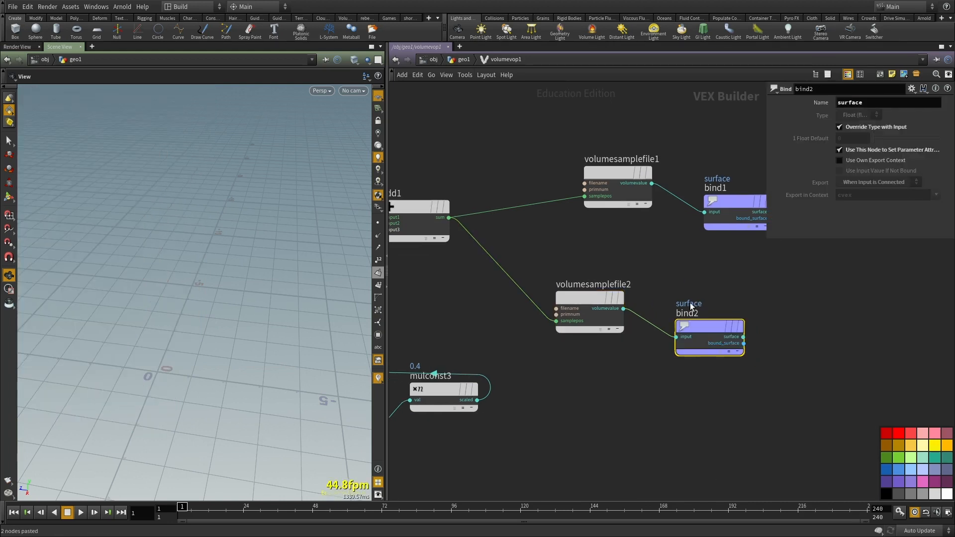
pyautogui.moveTo(698, 330); pyautogui.dragTo(726, 305)
pyautogui.moveTo(888, 102); pyautogui.dragTo(672, 108)
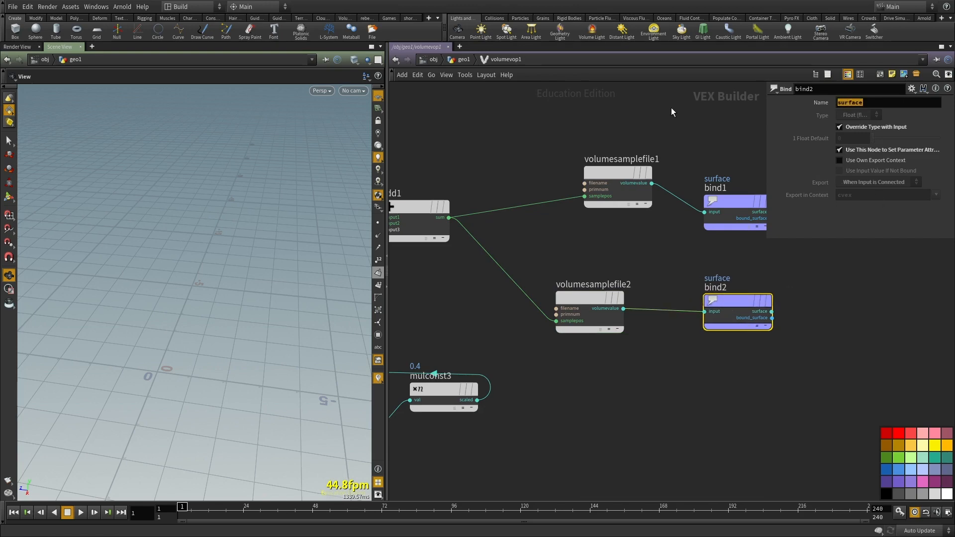
pyautogui.write('id')
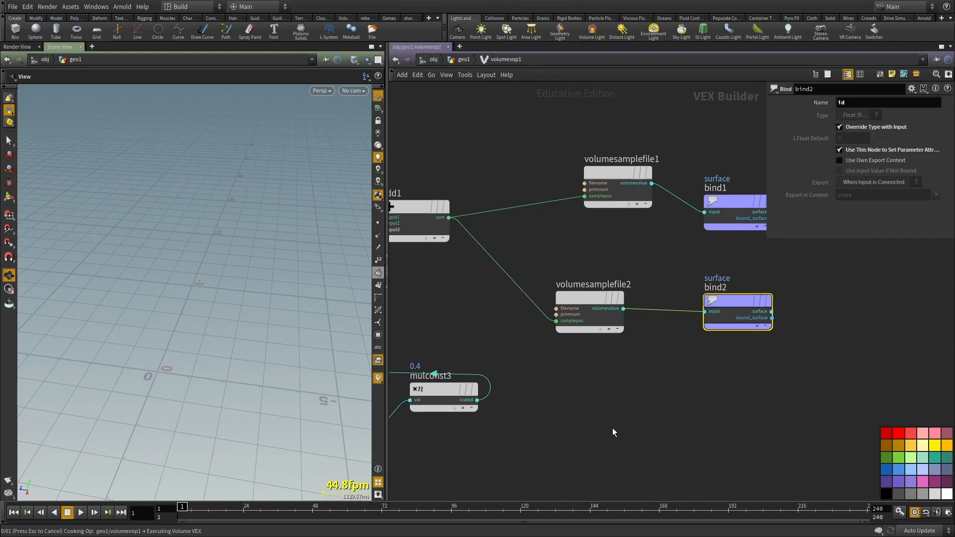
pyautogui.press('Return')
# Step: Move the bind2 node further down, away from volumesamplefile2
pyautogui.scroll(-1, 685, 365)
pyautogui.moveTo(681, 372); pyautogui.dragTo(875, 293, button='middle')
pyautogui.scroll(-1, 678, 367)
pyautogui.scroll(-2, 807, 353)
pyautogui.moveTo(806, 353); pyautogui.dragTo(618, 384, button='middle')
pyautogui.scroll(2, 631, 331)
pyautogui.moveTo(631, 331); pyautogui.dragTo(654, 293, button='middle')
pyautogui.scroll(-2, 804, 333)
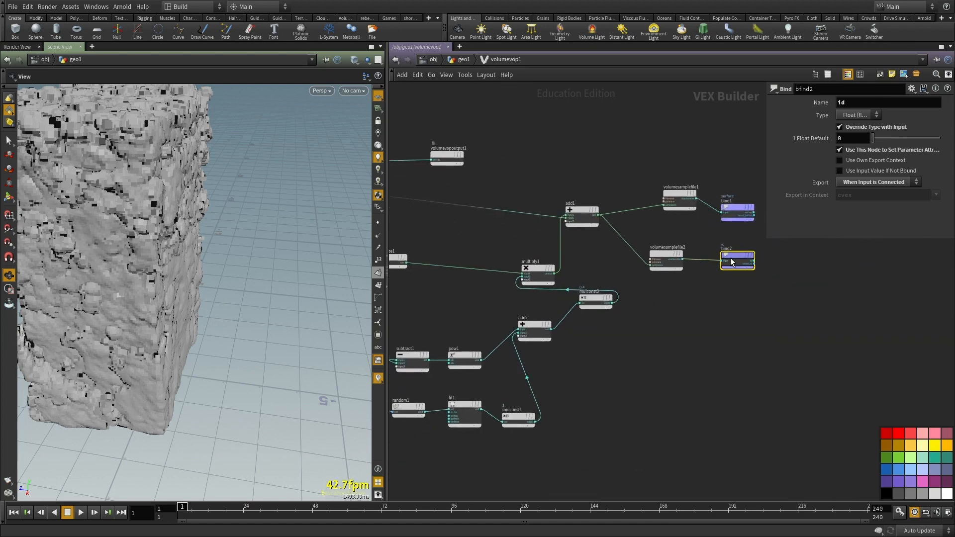
pyautogui.moveTo(730, 258); pyautogui.dragTo(724, 351)
pyautogui.click(669, 259)
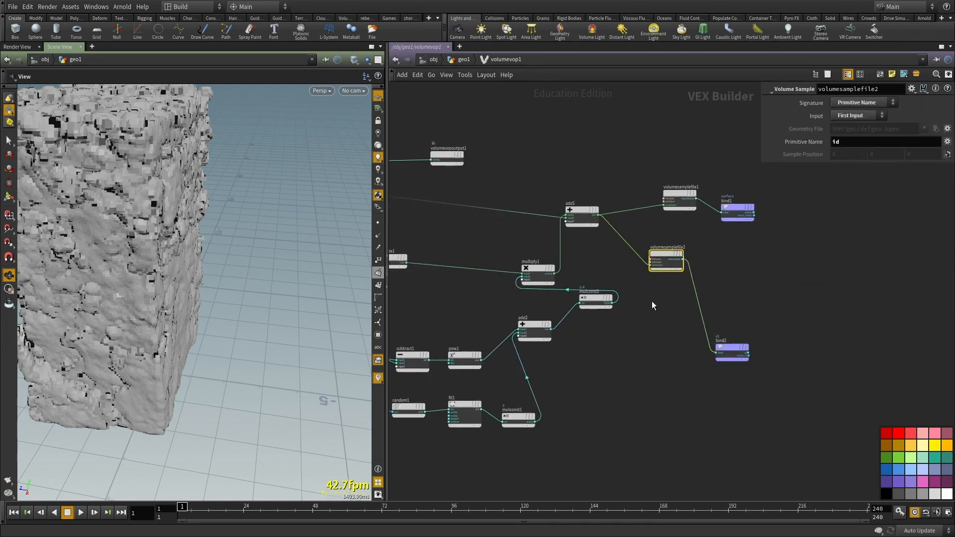
# Step: Connect the output of random1 to the input of bind2, replacing the volumesamplefile2 connection
pyautogui.moveTo(650, 302); pyautogui.dragTo(794, 233, button='middle')
pyautogui.scroll(2, 506, 319)
pyautogui.moveTo(510, 327); pyautogui.dragTo(471, 322, button='middle')
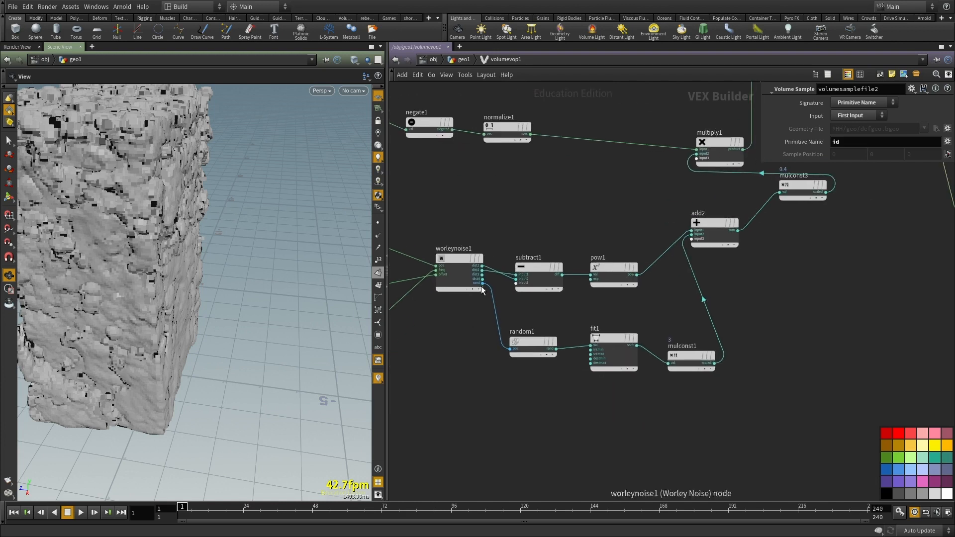
pyautogui.moveTo(481, 285); pyautogui.dragTo(397, 302, button='middle')
pyautogui.click(470, 366)
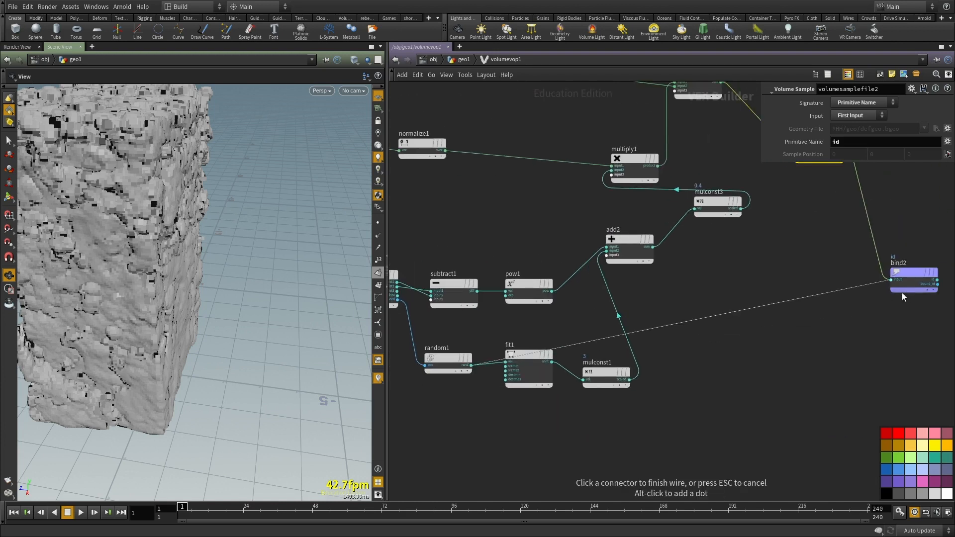
pyautogui.click(858, 347)
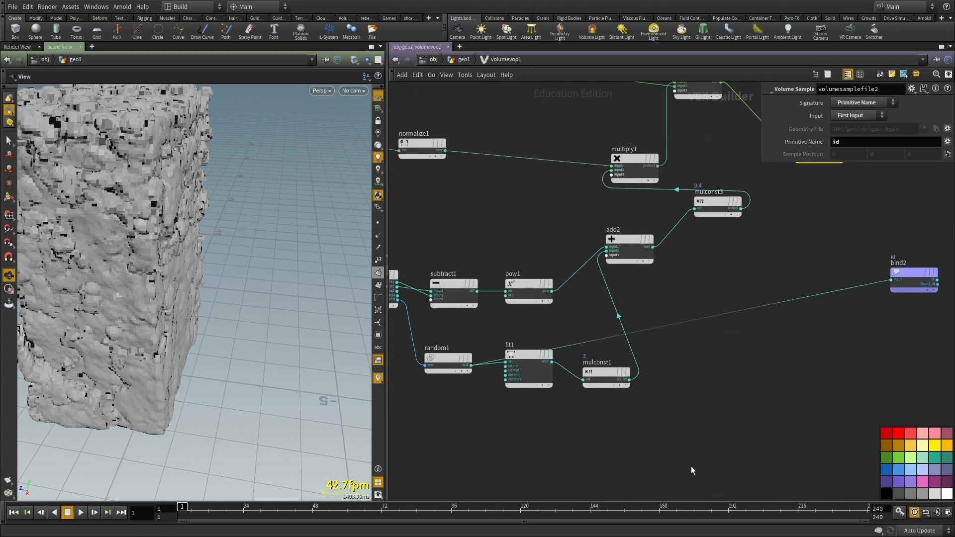
pyautogui.scroll(-1, 742, 348)
pyautogui.moveTo(897, 291); pyautogui.dragTo(692, 473, button='middle')
pyautogui.moveTo(760, 326); pyautogui.dragTo(774, 267, button='middle')
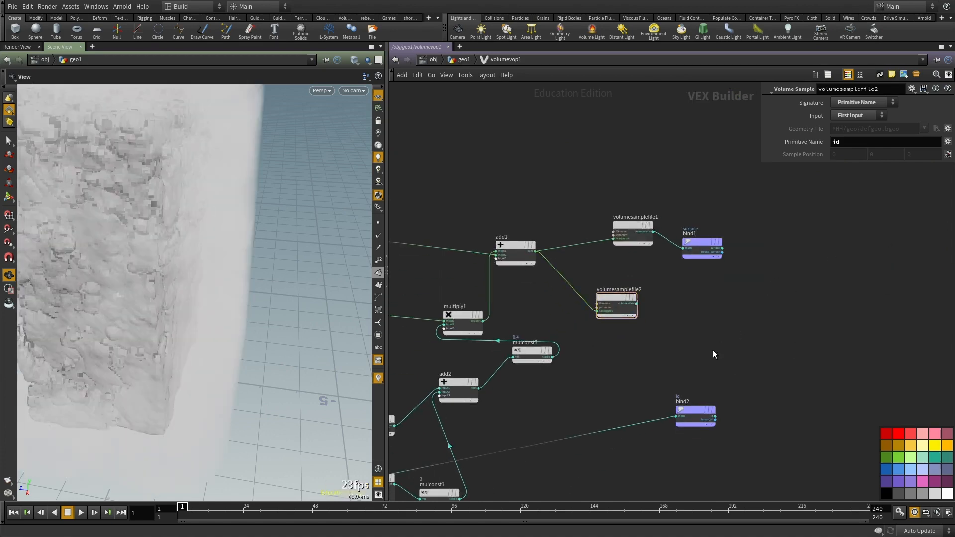
# Step: Return to the geo1 network and insert a Visibility node between volumevop1 and convertvdb1
pyautogui.press('u')
pyautogui.press('Tab')
pyautogui.write('visi')
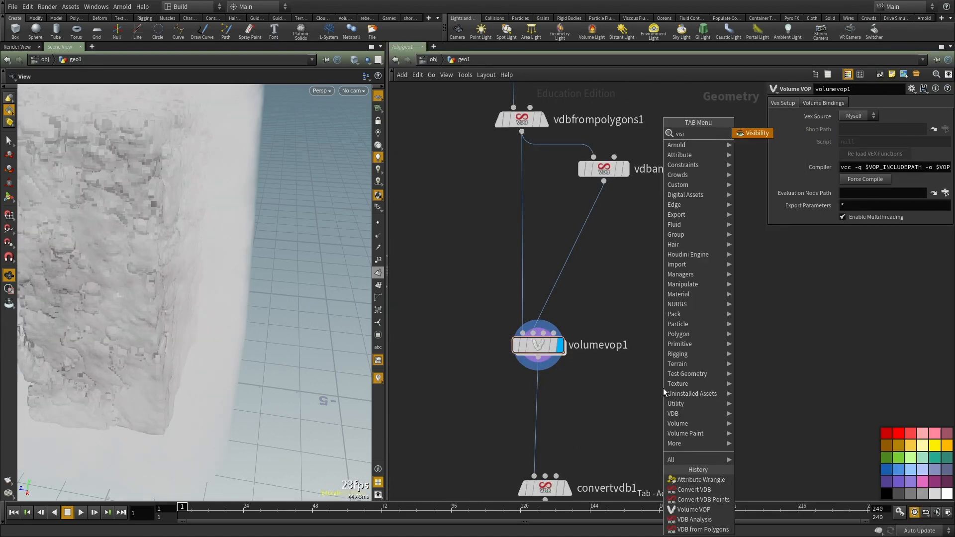
pyautogui.press('Return')
pyautogui.moveTo(664, 388); pyautogui.dragTo(535, 395)
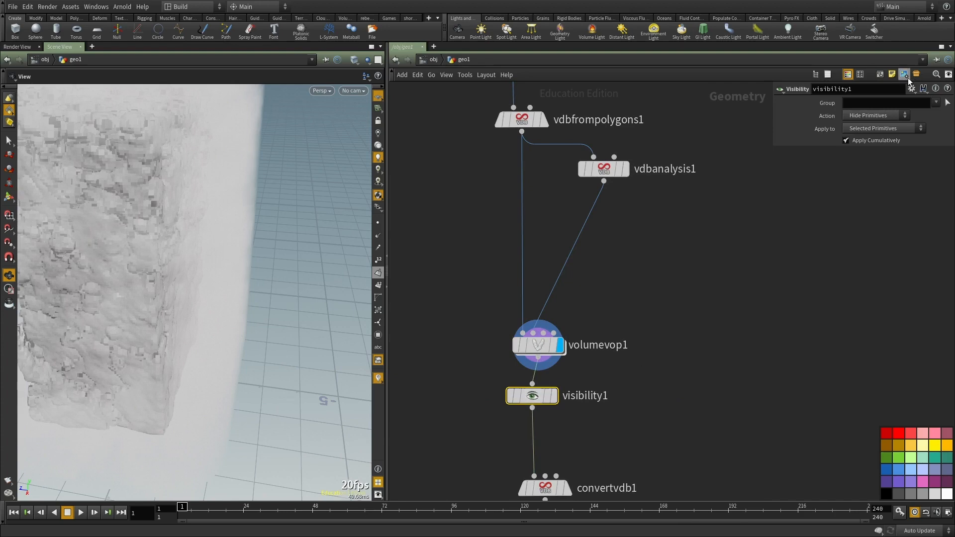
pyautogui.click(936, 104)
pyautogui.click(917, 115)
pyautogui.moveTo(654, 402); pyautogui.dragTo(638, 265, button='middle')
pyautogui.click(539, 264)
pyautogui.moveTo(647, 306); pyautogui.dragTo(635, 218, button='middle')
pyautogui.scroll(1, 532, 285)
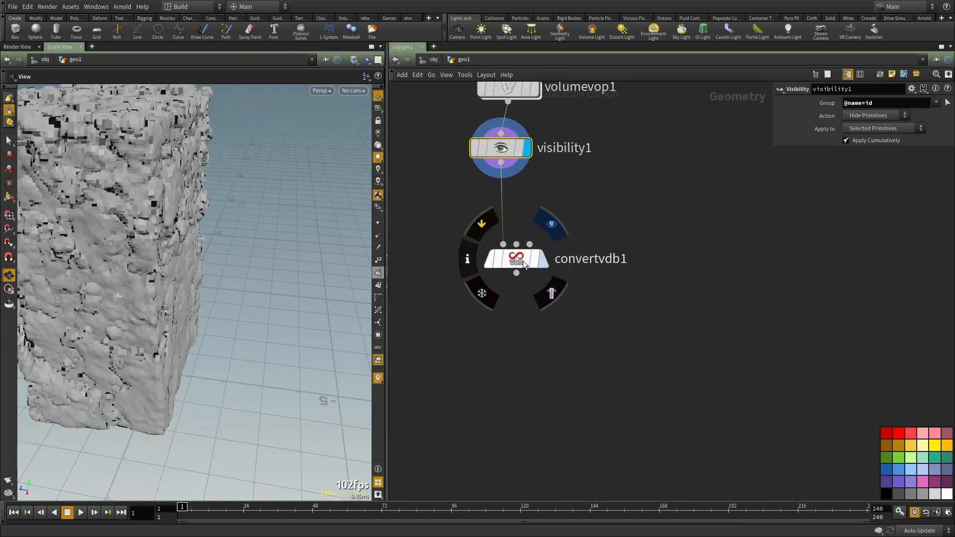
# Step: Display convertvdb1 and place an Attribute from Volume node below it
pyautogui.click(541, 259)
pyautogui.moveTo(535, 413); pyautogui.dragTo(539, 406, button='middle')
pyautogui.press('Tab')
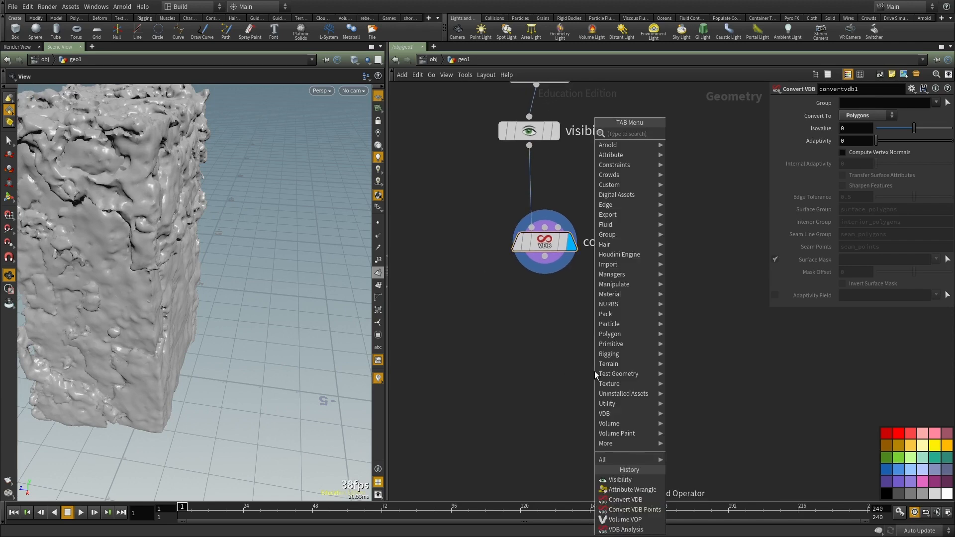
pyautogui.write('attribw')
pyautogui.press('BackSpace')
pyautogui.write('fro')
pyautogui.press('Down')
pyautogui.press('Return')
pyautogui.click(595, 371)
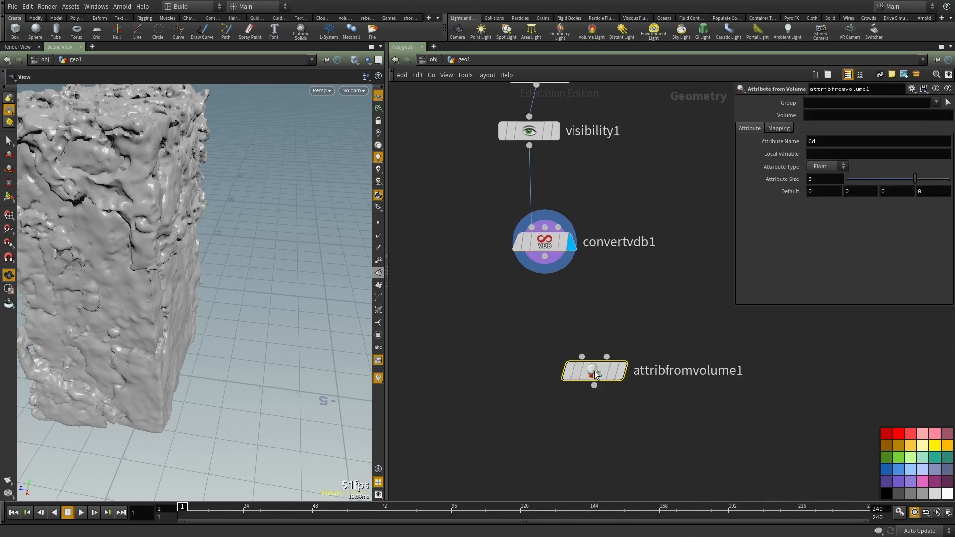
# Step: Wire convertvdb1 and visibility1 into the first and second inputs of attribfromvolume1, and display it
pyautogui.click(606, 357)
pyautogui.click(559, 169)
pyautogui.click(622, 371)
# Step: Set both the attribute name and the source volume of attribfromvolume1 to id
pyautogui.click(832, 140)
pyautogui.press('Return')
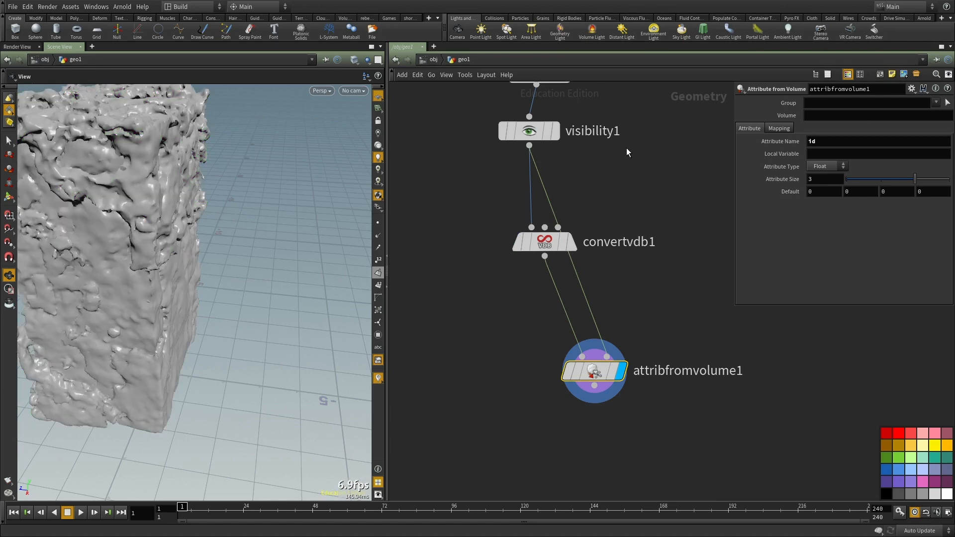
pyautogui.moveTo(601, 359); pyautogui.dragTo(599, 369)
pyautogui.middleClick(589, 383)
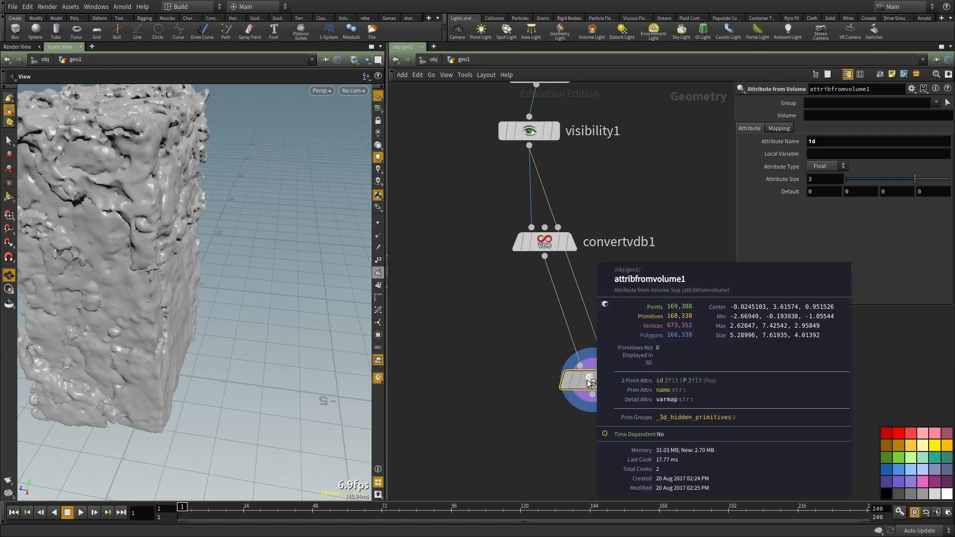
pyautogui.write('id')
pyautogui.press('Return')
# Step: Inspect the node info of visibility1 and attribfromvolume1, and check the id values in the geometry spreadsheet
pyautogui.middleClick(530, 137)
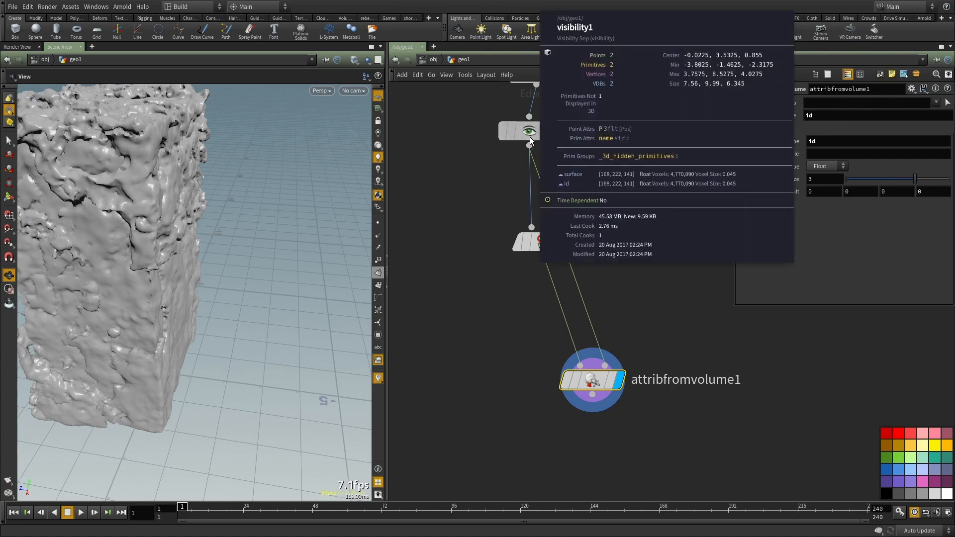
pyautogui.middleClick(591, 388)
pyautogui.hotkey('alt', 'shift', 's')
pyautogui.keyDown('alt'); pyautogui.moveTo(723, 414); pyautogui.dragTo(468, 205); pyautogui.keyUp('alt')
pyautogui.keyDown('alt'); pyautogui.moveTo(480, 248); pyautogui.dragTo(605, 355, button='right'); pyautogui.keyUp('alt')
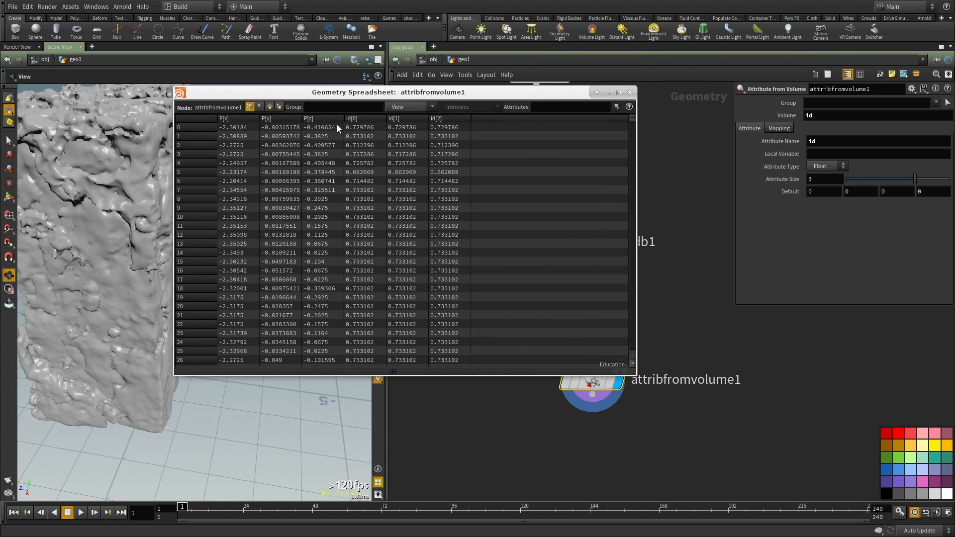
# Step: Set the attribute size of attribfromvolume1 to 1
pyautogui.click(835, 194)
pyautogui.hotkey('ctrl', 'z')
pyautogui.click(640, 295)
# Step: Check the attribfromvolume1 points in the geometry spreadsheet, sorted by id
pyautogui.moveTo(639, 295); pyautogui.dragTo(616, 240, button='middle')
pyautogui.middleClick(573, 326)
pyautogui.hotkey('alt', 'shift', 's')
pyautogui.click(359, 118)
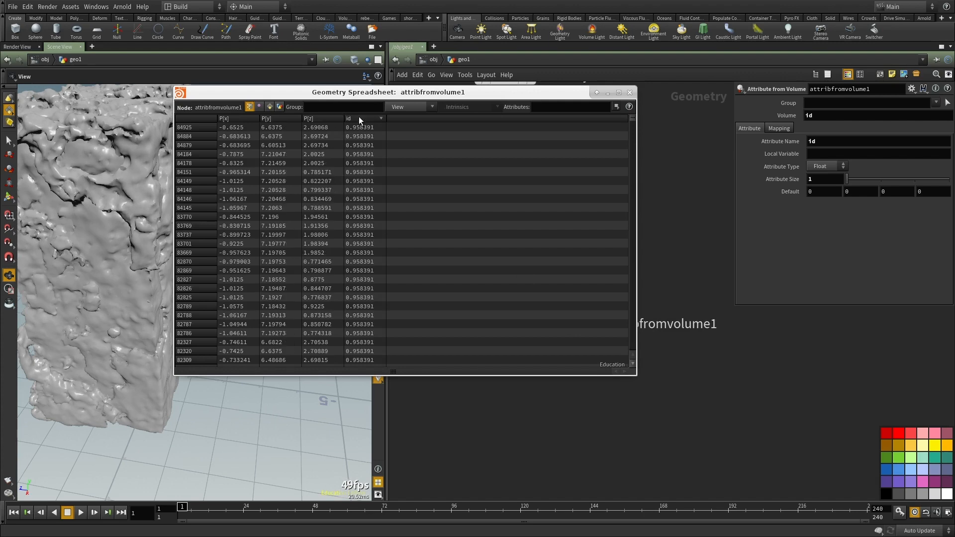
pyautogui.click(629, 93)
# Step: Inside volumevop1, rewire bind2's input from random1 to the seed output of worleynoise1, and return to geo1
pyautogui.moveTo(630, 138); pyautogui.dragTo(639, 313, button='middle')
pyautogui.scroll(-2, 637, 311)
pyautogui.scroll(1, 586, 270)
pyautogui.doubleClick(553, 217)
pyautogui.scroll(-3, 569, 274)
pyautogui.moveTo(419, 378); pyautogui.dragTo(576, 272, button='middle')
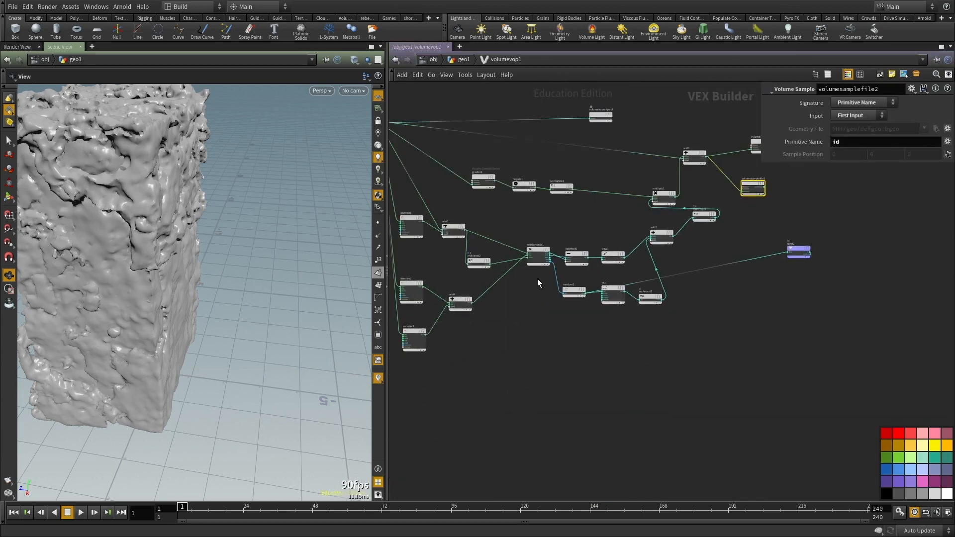
pyautogui.scroll(5, 565, 281)
pyautogui.moveTo(634, 306); pyautogui.dragTo(531, 231)
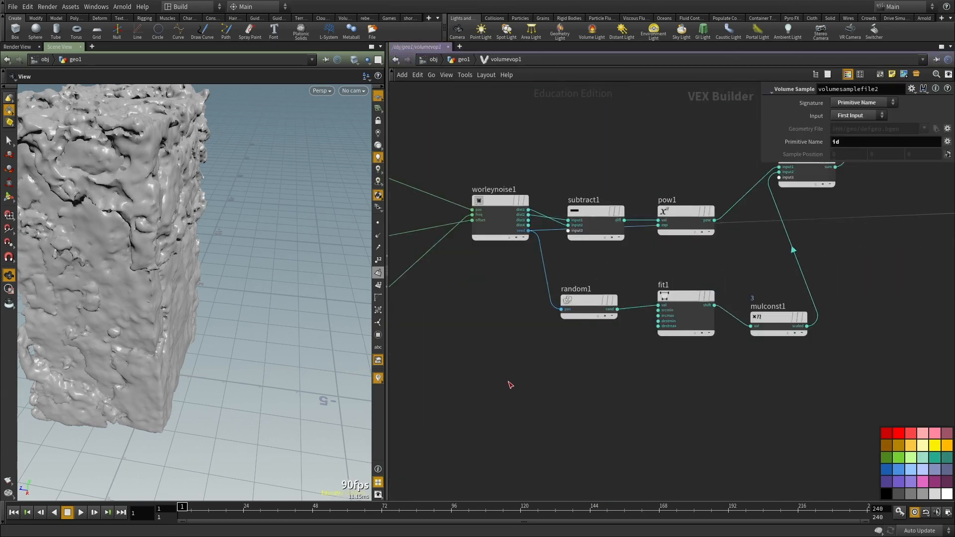
pyautogui.scroll(-3, 554, 381)
pyautogui.press('u')
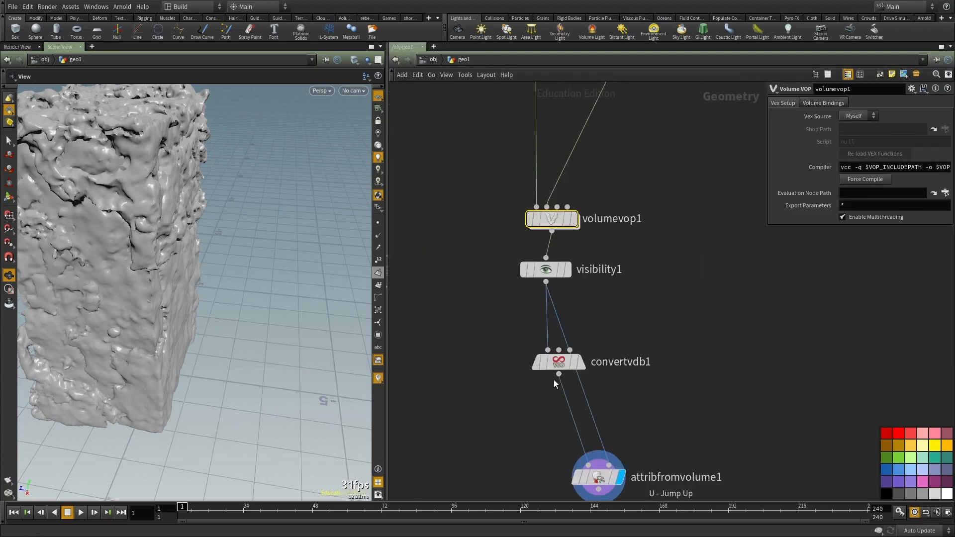
# Step: Check the id values of attribfromvolume1's points in the geometry spreadsheet, sorted by id
pyautogui.moveTo(685, 430); pyautogui.dragTo(662, 275, button='middle')
pyautogui.click(577, 320)
pyautogui.hotkey('alt', 'Tab')
pyautogui.click(355, 119)
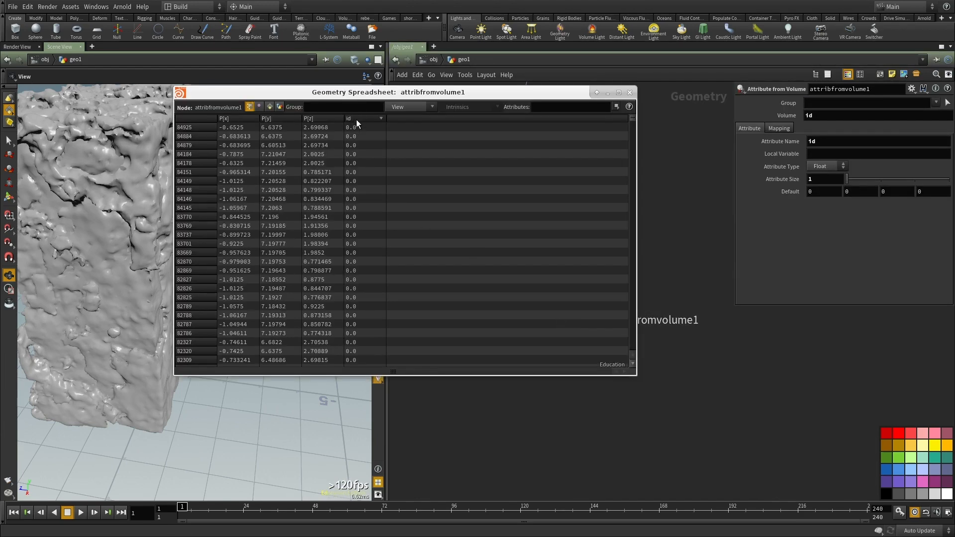
pyautogui.click(630, 92)
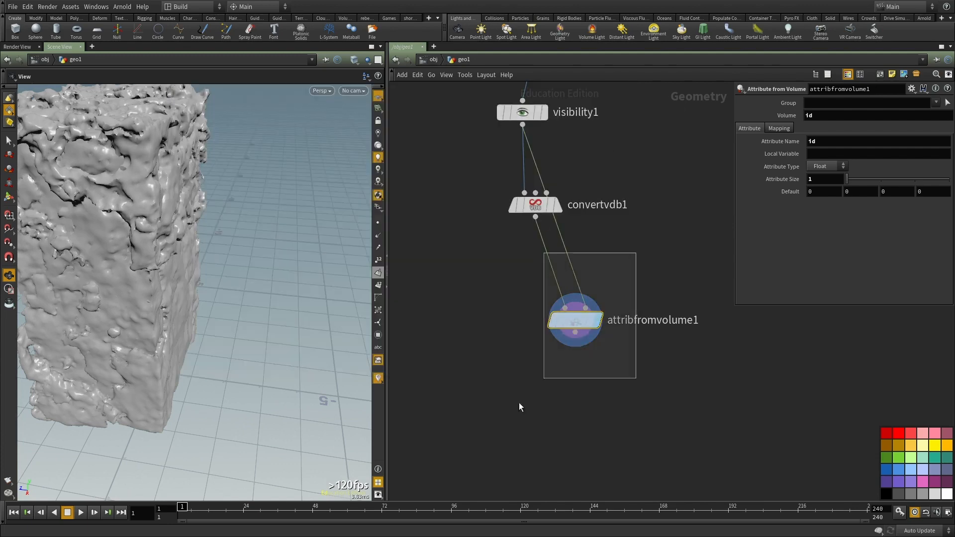
# Step: Set the attribute type of attribfromvolume1 to Integer and check the id values in the geometry spreadsheet
pyautogui.click(821, 186)
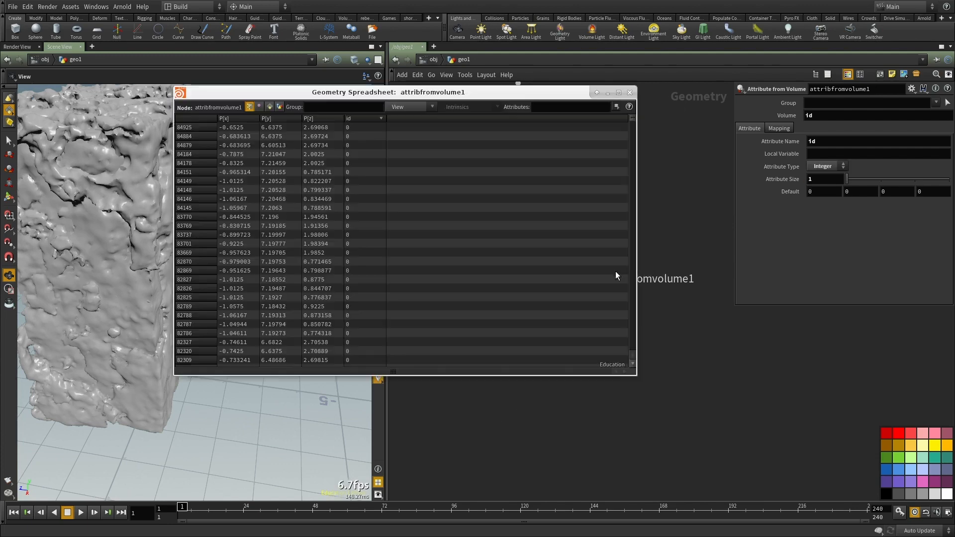
pyautogui.click(630, 93)
# Step: Inside volumevop1, insert an Integer to Float node into the wire between worleynoise1's seed output and bind2
pyautogui.moveTo(596, 247); pyautogui.dragTo(436, 382, button='middle')
pyautogui.doubleClick(491, 186)
pyautogui.click(509, 277)
pyautogui.scroll(2, 560, 347)
pyautogui.moveTo(888, 299); pyautogui.dragTo(856, 201)
pyautogui.click(708, 307)
pyautogui.press('Tab')
pyautogui.write('into')
pyautogui.press('Escape')
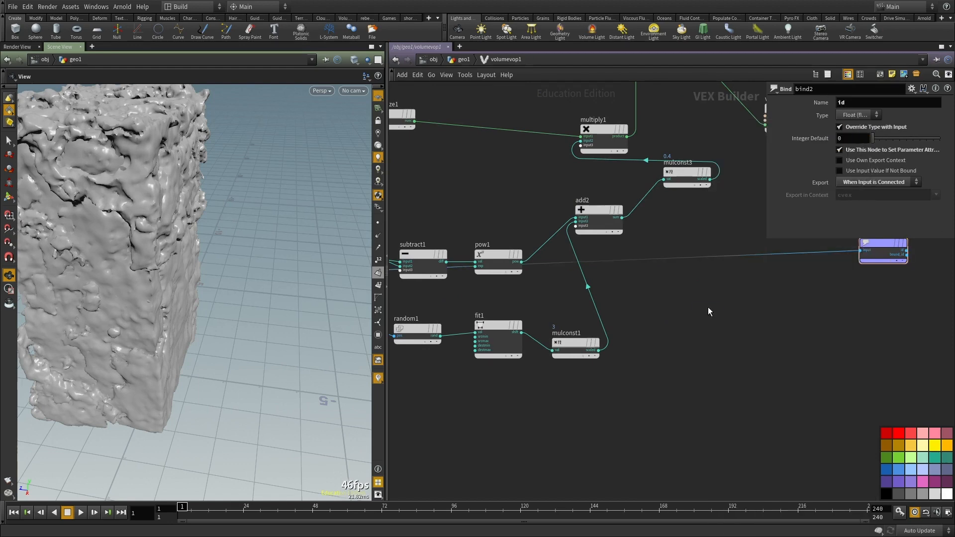
pyautogui.scroll(1, 707, 308)
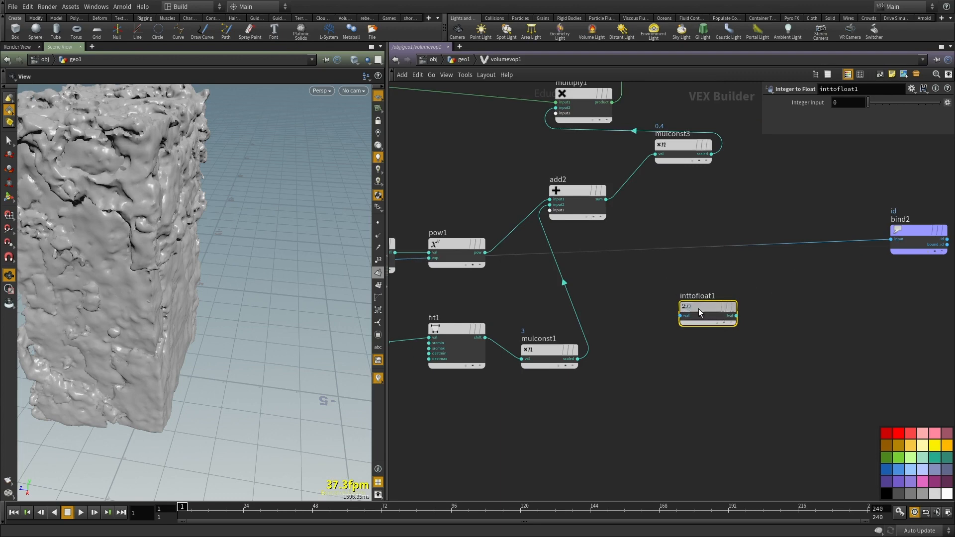
pyautogui.moveTo(700, 309); pyautogui.dragTo(683, 245)
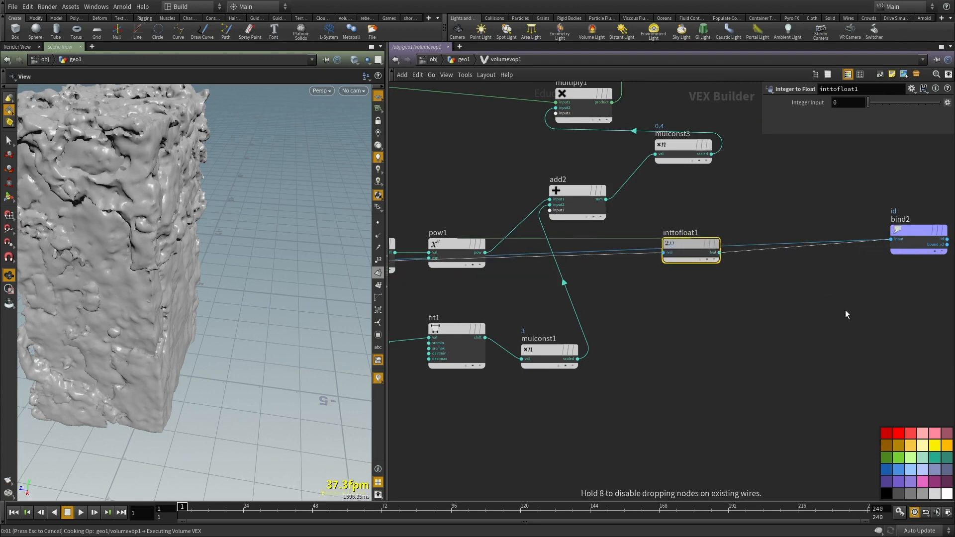
# Step: Return to geo1 and examine the points of attribfromvolume1 in the geometry spreadsheet, sorted by id
pyautogui.press('u')
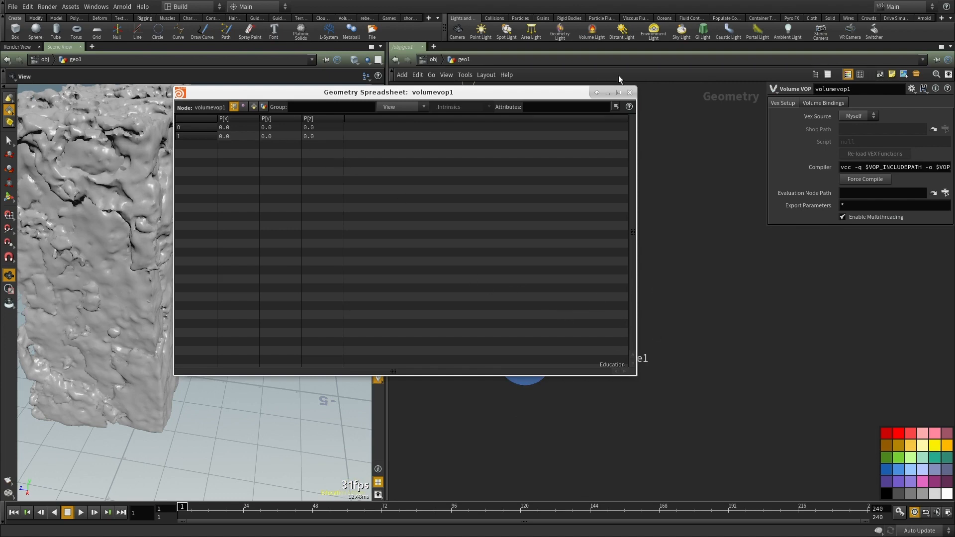
pyautogui.click(632, 93)
pyautogui.click(525, 358)
pyautogui.hotkey('alt', '8')
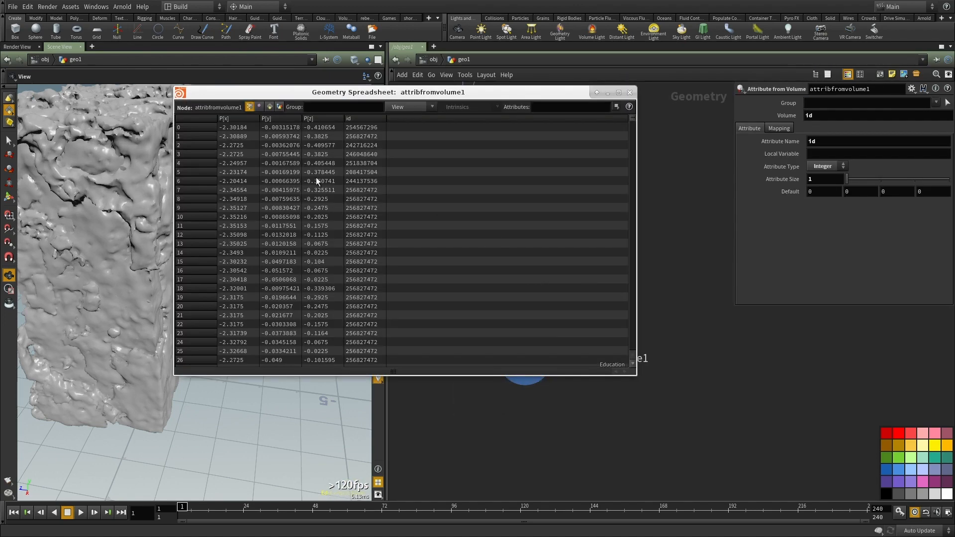
pyautogui.click(357, 118)
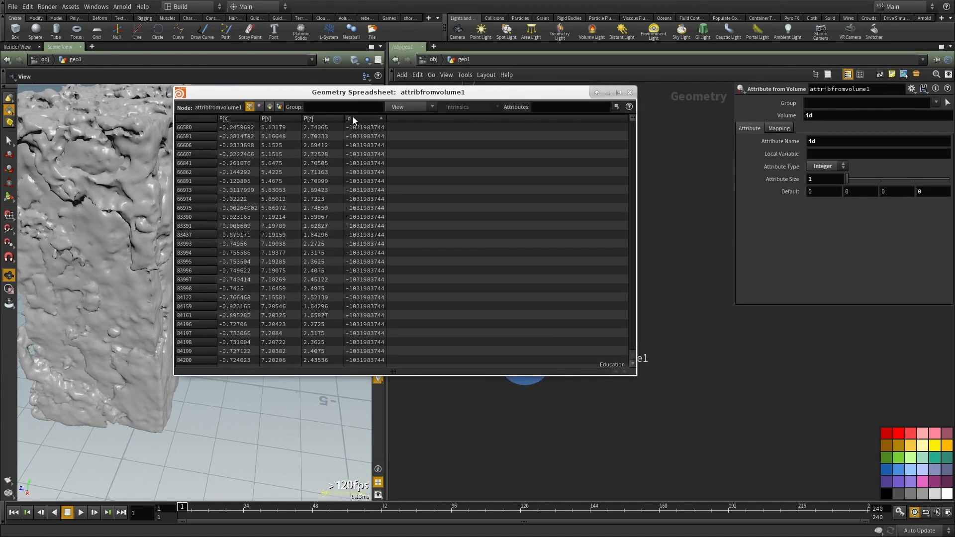
pyautogui.click(630, 92)
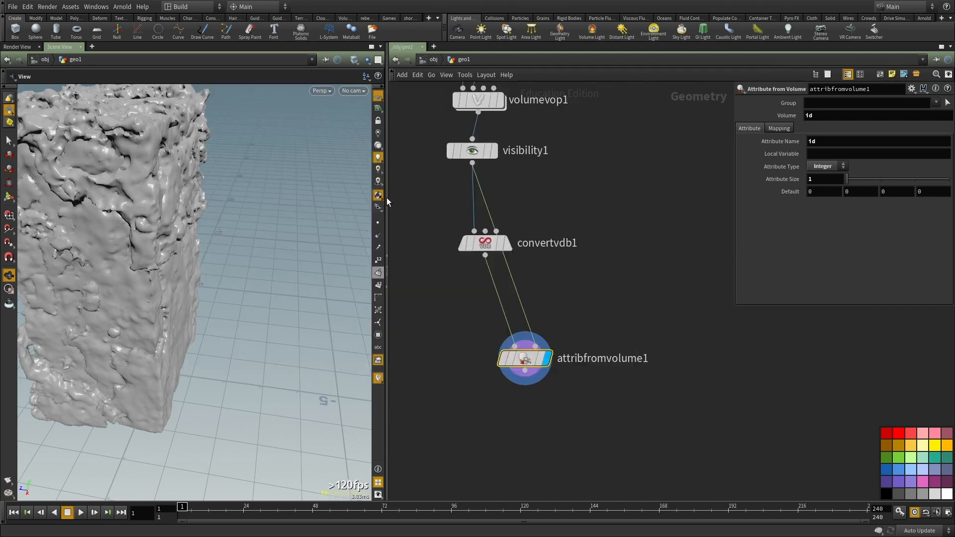
# Step: Move convertvdb1 slightly aside, set attribfromvolume1's attribute type to Float, and check its id values in the geometry spreadsheet
pyautogui.moveTo(545, 354); pyautogui.dragTo(532, 257, button='middle')
pyautogui.moveTo(478, 147); pyautogui.dragTo(455, 150)
pyautogui.moveTo(671, 175); pyautogui.dragTo(681, 159, button='middle')
pyautogui.click(827, 166)
pyautogui.click(823, 175)
pyautogui.keyDown('ctrl'); pyautogui.middleClick(531, 244); pyautogui.keyUp('ctrl')
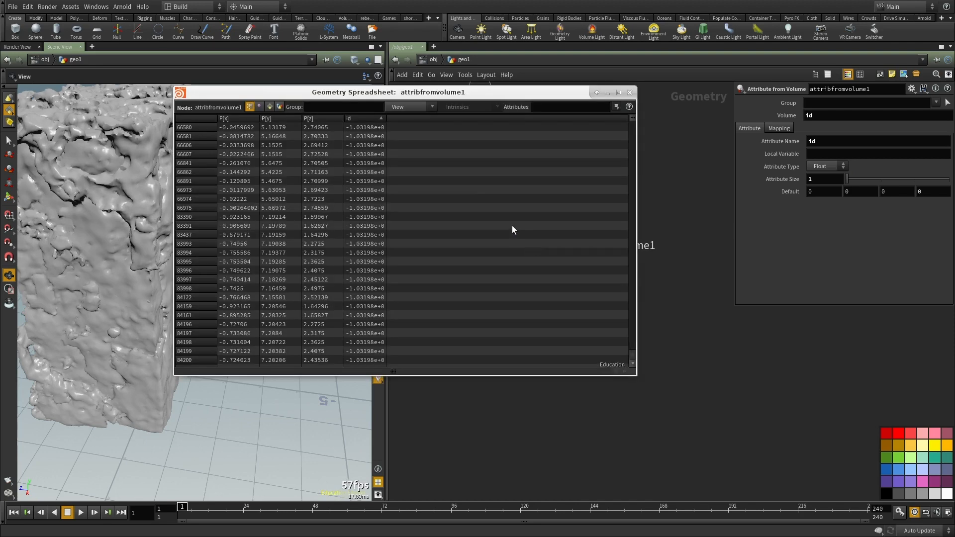
pyautogui.click(630, 92)
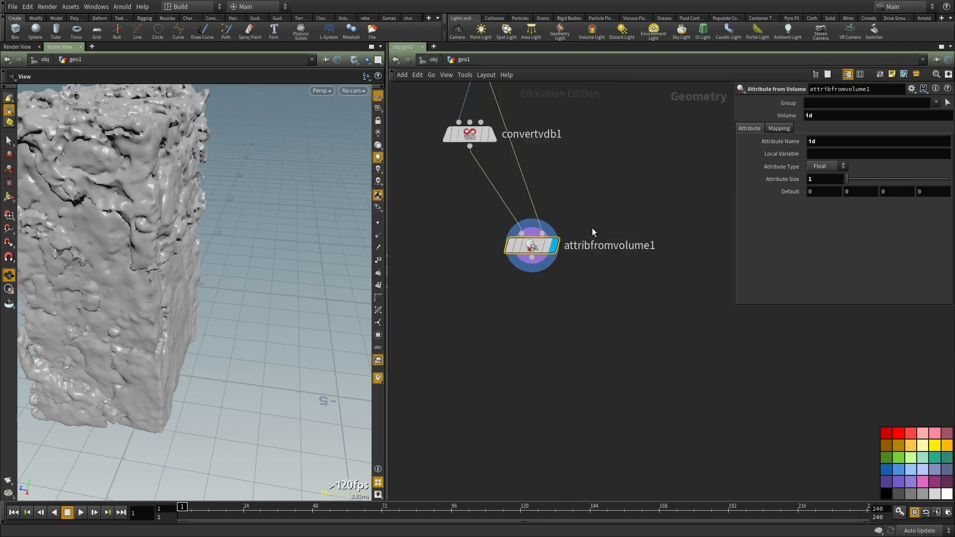
# Step: Add a Color node below attribfromvolume1 with the color type Random from Attribute and the attribute id
pyautogui.press('Tab')
pyautogui.write('color')
pyautogui.press('Return')
pyautogui.click(542, 352)
pyautogui.click(869, 152)
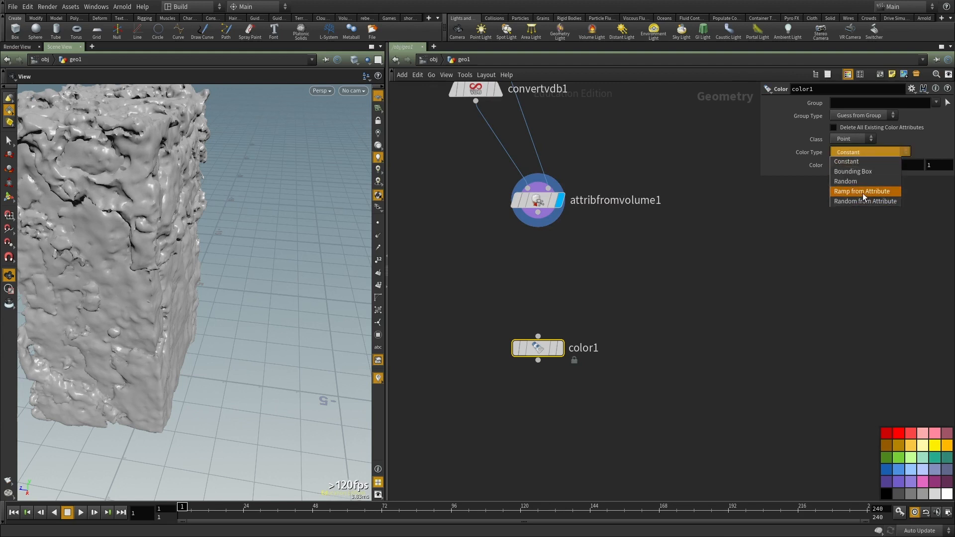
pyautogui.click(863, 193)
pyautogui.click(875, 152)
pyautogui.click(859, 178)
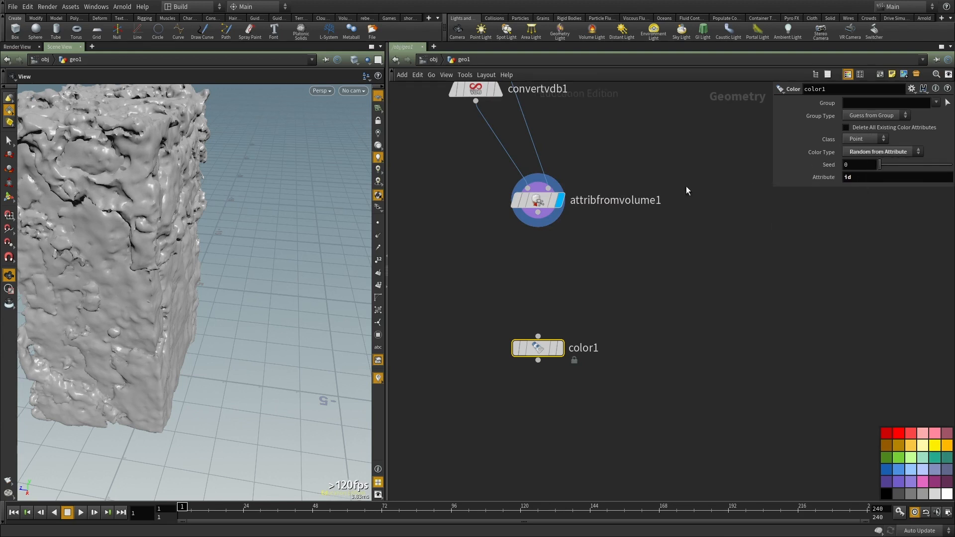
# Step: Connect attribfromvolume1 to color1, display color1, and set its seed to 6
pyautogui.click(538, 214)
pyautogui.click(538, 337)
pyautogui.click(560, 348)
pyautogui.moveTo(149, 278); pyautogui.dragTo(319, 286)
pyautogui.moveTo(880, 165); pyautogui.dragTo(924, 169)
pyautogui.moveTo(199, 351); pyautogui.dragTo(286, 343)
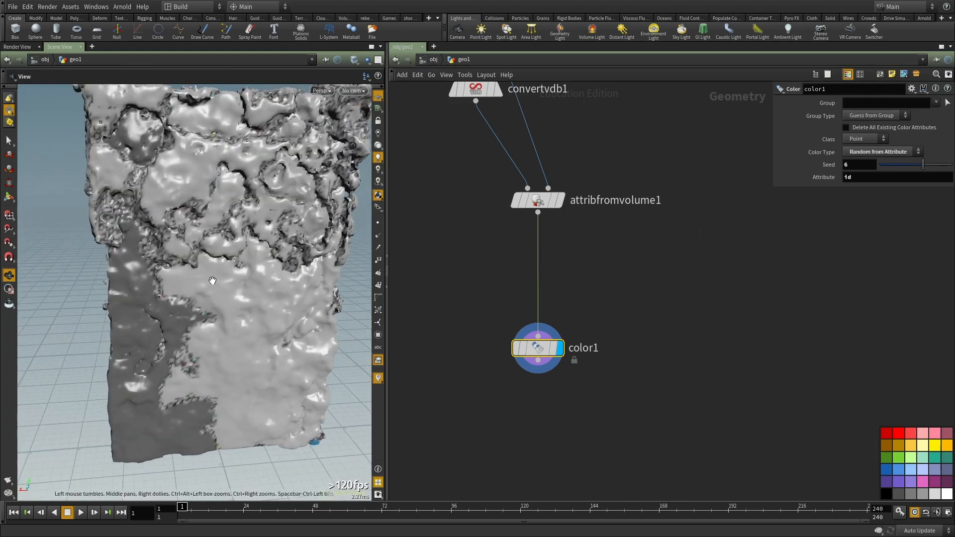
# Step: Add a Point VOP beside color1 and connect attribfromvolume1's output to its first input
pyautogui.press('Tab')
pyautogui.write('point vop')
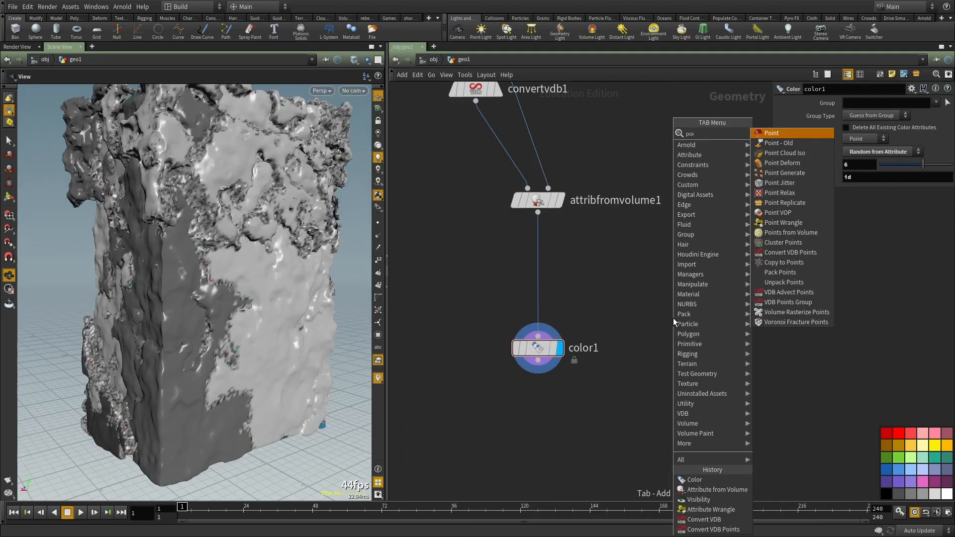
pyautogui.press('Return')
pyautogui.click(673, 318)
pyautogui.click(658, 306)
pyautogui.click(538, 213)
pyautogui.click(556, 365)
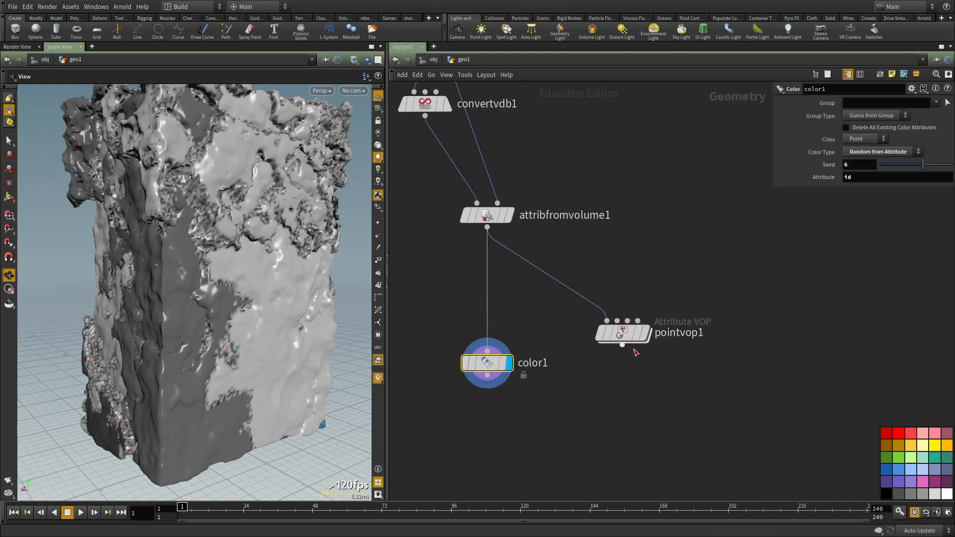
# Step: Display pointvop1 and add a float Bind node named id inside it
pyautogui.click(643, 333)
pyautogui.press('Tab')
pyautogui.write('bind')
pyautogui.press('Return')
pyautogui.click(673, 315)
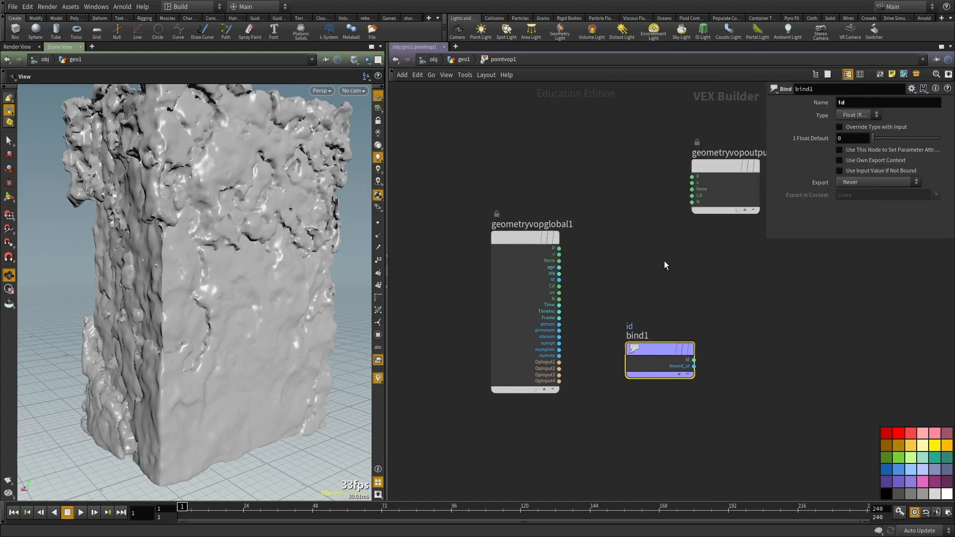
# Step: Check the id attribute's type in attribfromvolume1's node info, and go back inside pointvop1
pyautogui.press('u')
pyautogui.middleClick(491, 217)
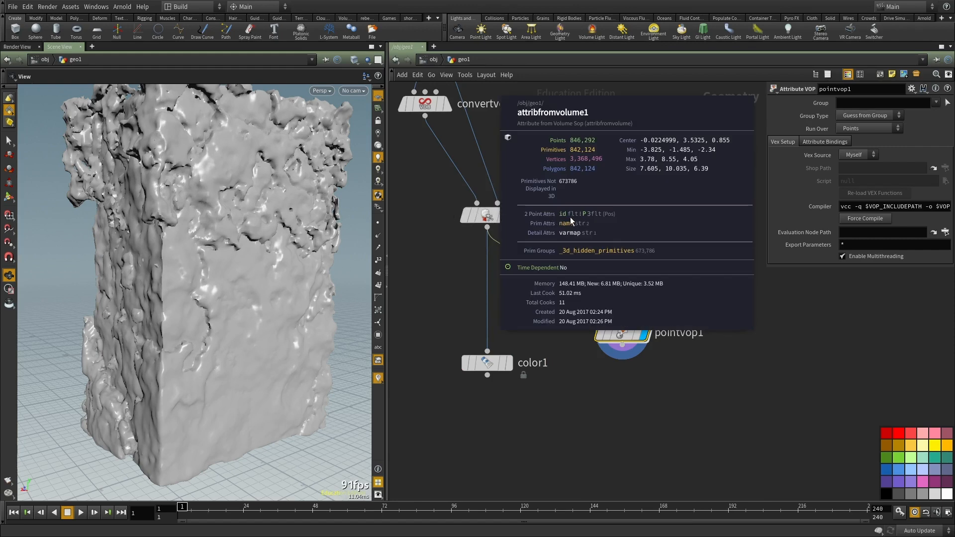
pyautogui.doubleClick(622, 332)
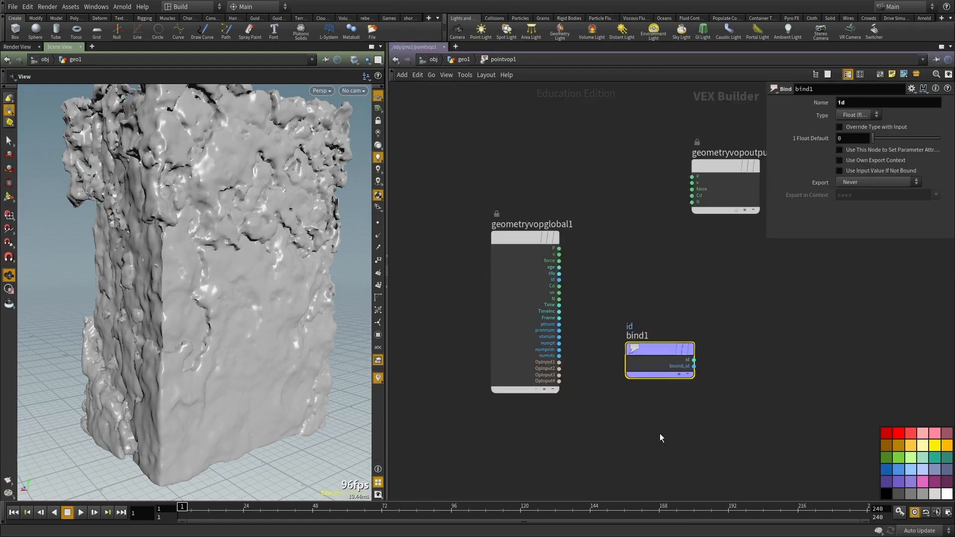
# Step: Add a Random node fed by bind1's id output, with the signature 1D Float Input, 3D Color
pyautogui.press('Tab')
pyautogui.write('rand')
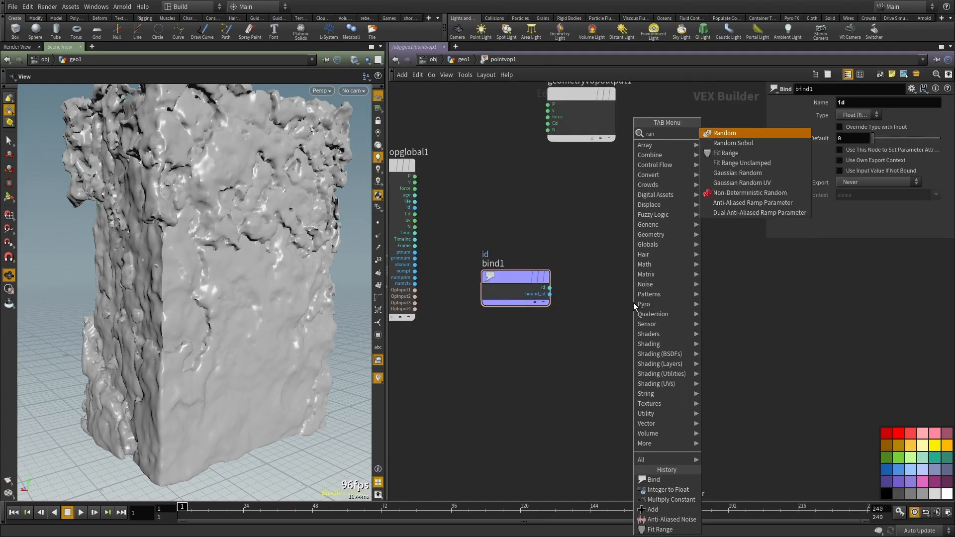
pyautogui.click(725, 134)
pyautogui.click(537, 286)
pyautogui.click(591, 293)
pyautogui.hotkey('ctrl', 'c')
pyautogui.click(888, 102)
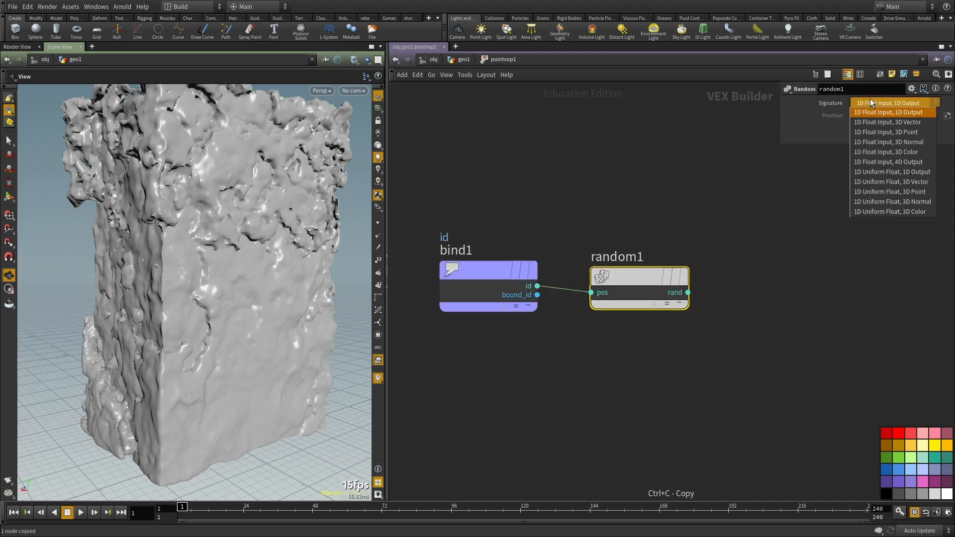
pyautogui.click(902, 154)
# Step: Connect random1's rand output to Cd on geometryvopoutput1 and view the coloured rock from several angles
pyautogui.moveTo(709, 275); pyautogui.dragTo(625, 408, button='middle')
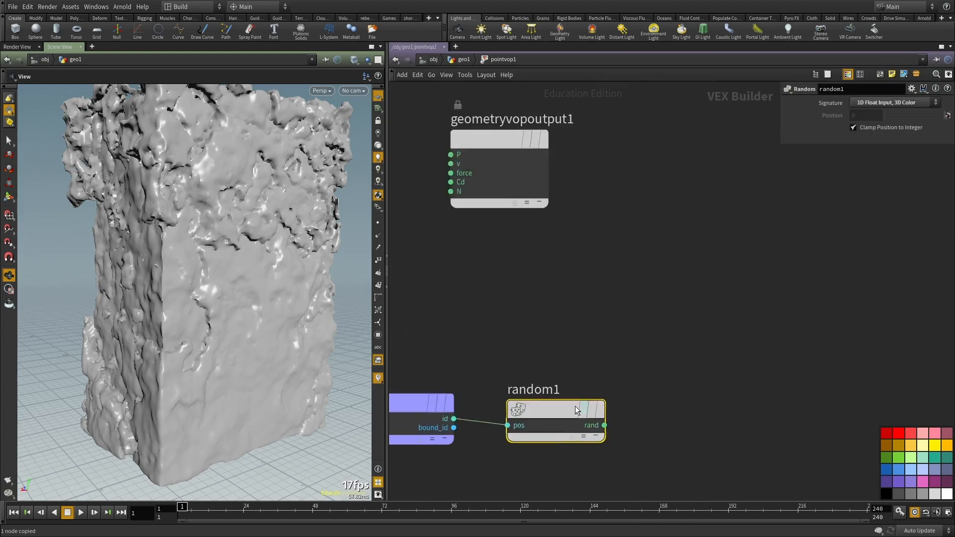
pyautogui.click(605, 425)
pyautogui.click(451, 183)
pyautogui.moveTo(452, 187); pyautogui.dragTo(464, 160, button='middle')
pyautogui.moveTo(164, 254); pyautogui.dragTo(249, 298)
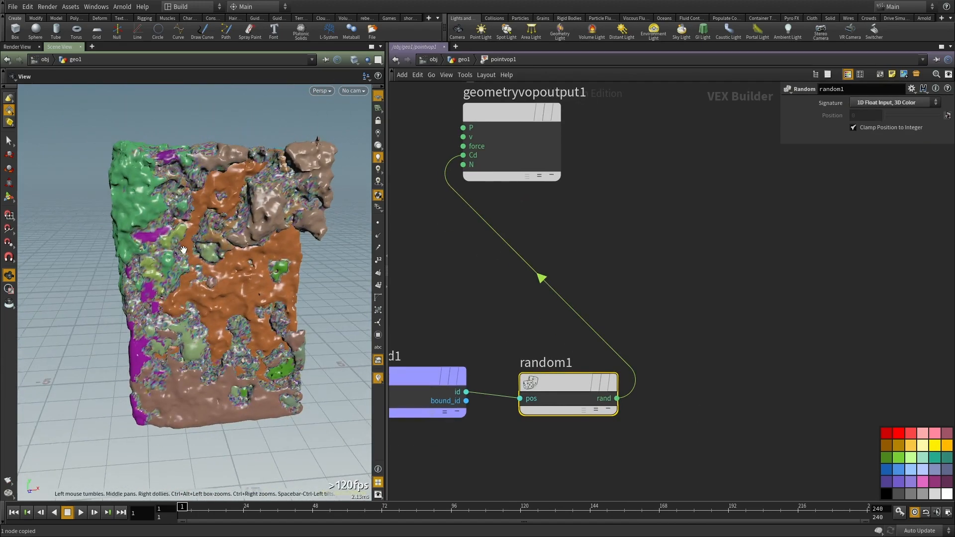
pyautogui.moveTo(164, 293); pyautogui.dragTo(125, 303, button='right')
pyautogui.moveTo(94, 294); pyautogui.dragTo(273, 304)
pyautogui.moveTo(591, 303); pyautogui.dragTo(580, 277, button='middle')
pyautogui.moveTo(238, 276); pyautogui.dragTo(314, 275)
# Step: Back in geo1, set the voxel size of vdbfrompolygons1 to 0.03*0.6
pyautogui.press('u')
pyautogui.click(636, 303)
pyautogui.doubleClick(571, 271)
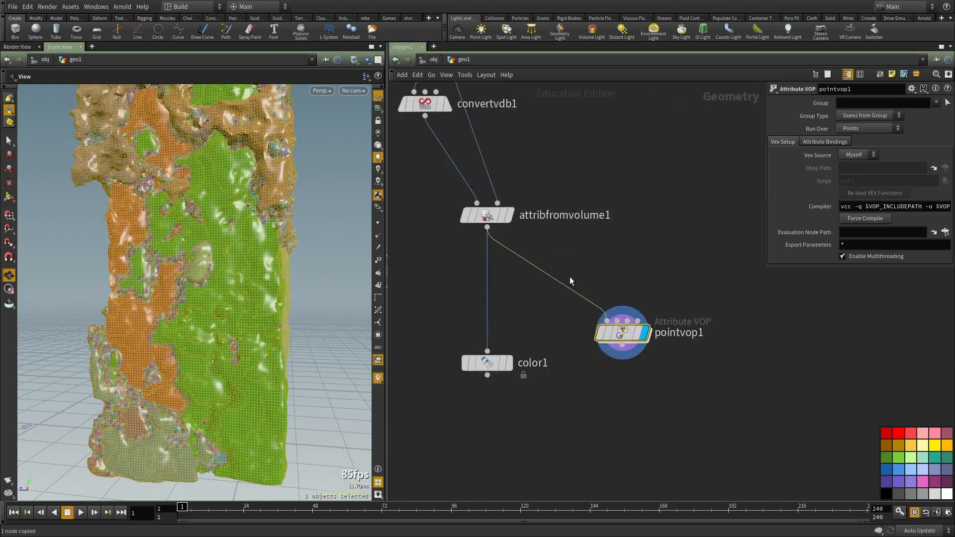
pyautogui.scroll(-3, 577, 224)
pyautogui.moveTo(586, 158); pyautogui.dragTo(598, 355, button='middle')
pyautogui.scroll(1, 598, 354)
pyautogui.moveTo(550, 332); pyautogui.dragTo(416, 388)
pyautogui.moveTo(474, 363); pyautogui.dragTo(454, 369)
pyautogui.moveTo(576, 300); pyautogui.dragTo(578, 339, button='middle')
pyautogui.moveTo(611, 216); pyautogui.dragTo(614, 486, button='middle')
pyautogui.moveTo(554, 316); pyautogui.dragTo(437, 383)
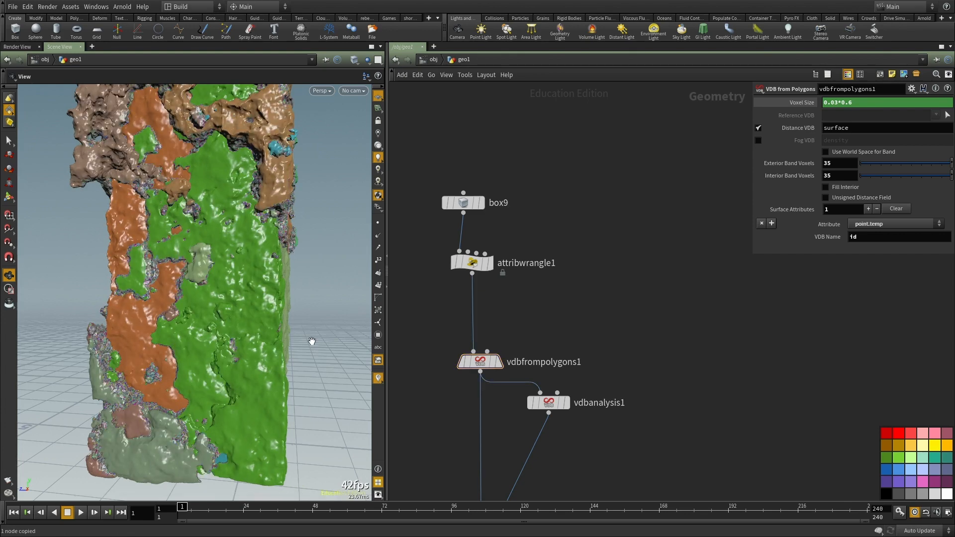
pyautogui.moveTo(575, 314); pyautogui.dragTo(578, 287, button='middle')
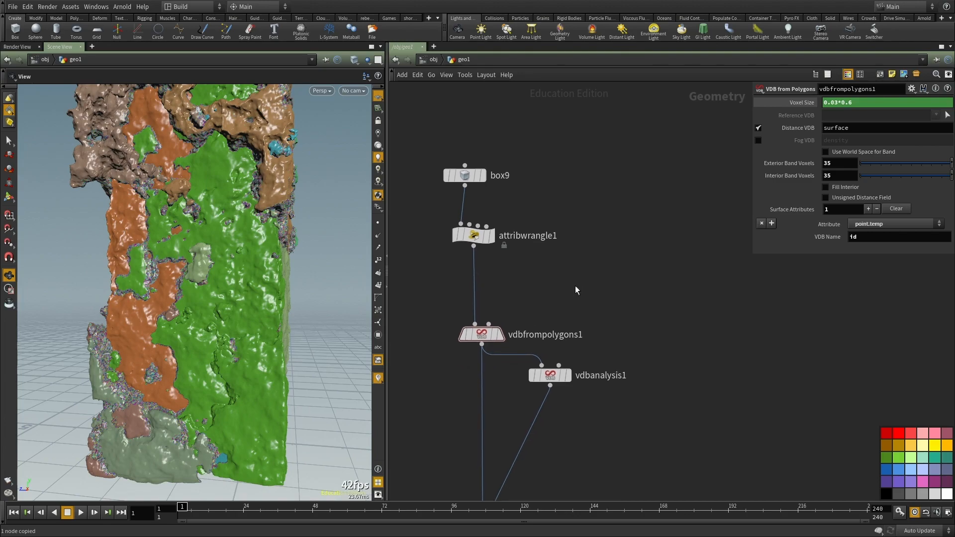
# Step: Examine the coloured id regions on the refined rock mesh from several sides and distances
pyautogui.moveTo(244, 331); pyautogui.dragTo(310, 180)
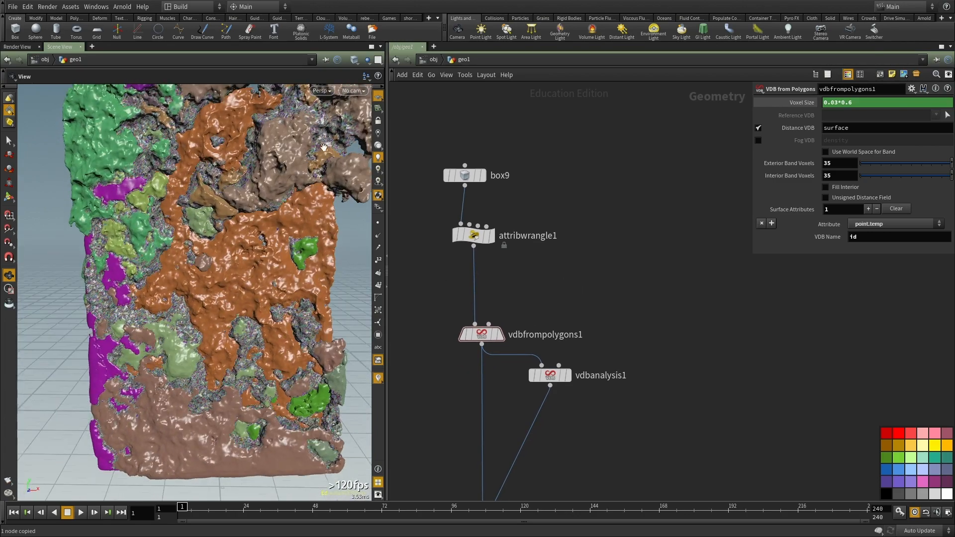
pyautogui.moveTo(188, 209); pyautogui.dragTo(120, 323)
pyautogui.moveTo(214, 164); pyautogui.dragTo(231, 228, button='middle')
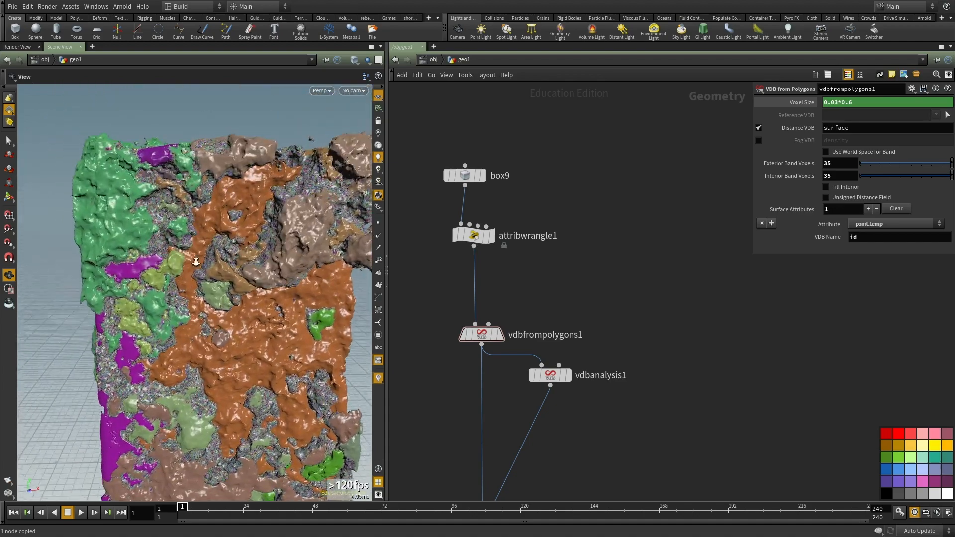
pyautogui.moveTo(231, 228); pyautogui.dragTo(302, 248, button='right')
pyautogui.moveTo(220, 261); pyautogui.dragTo(266, 223)
pyautogui.moveTo(265, 223); pyautogui.dragTo(222, 324, button='right')
pyautogui.moveTo(222, 324); pyautogui.dragTo(172, 368)
# Step: Inside volumevop1, move pow1 and subtract1 up, clear of the wire from worleynoise1 to inttofloat1
pyautogui.moveTo(482, 343); pyautogui.dragTo(506, 95, button='middle')
pyautogui.scroll(2, 544, 287)
pyautogui.doubleClick(514, 272)
pyautogui.scroll(-3, 578, 299)
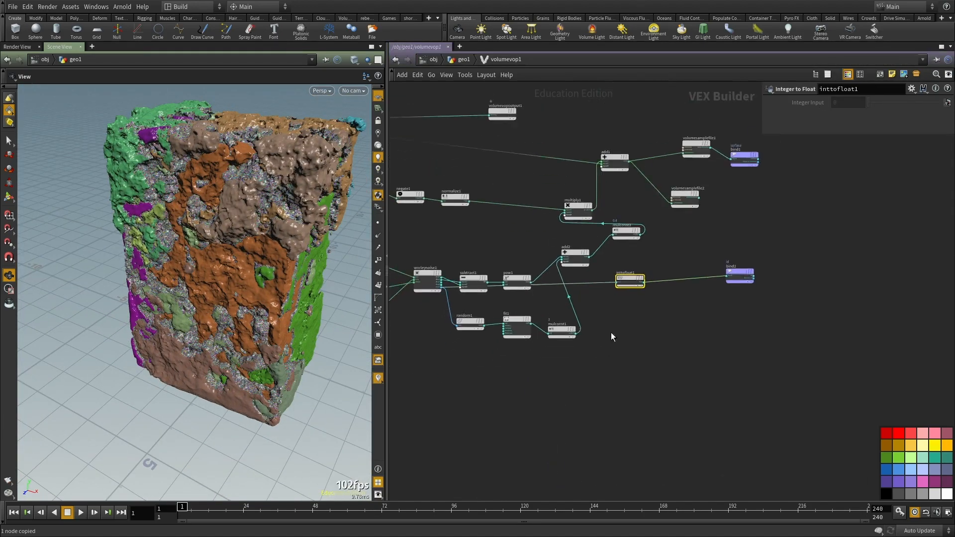
pyautogui.scroll(3, 622, 218)
pyautogui.moveTo(574, 358); pyautogui.dragTo(845, 380, button='middle')
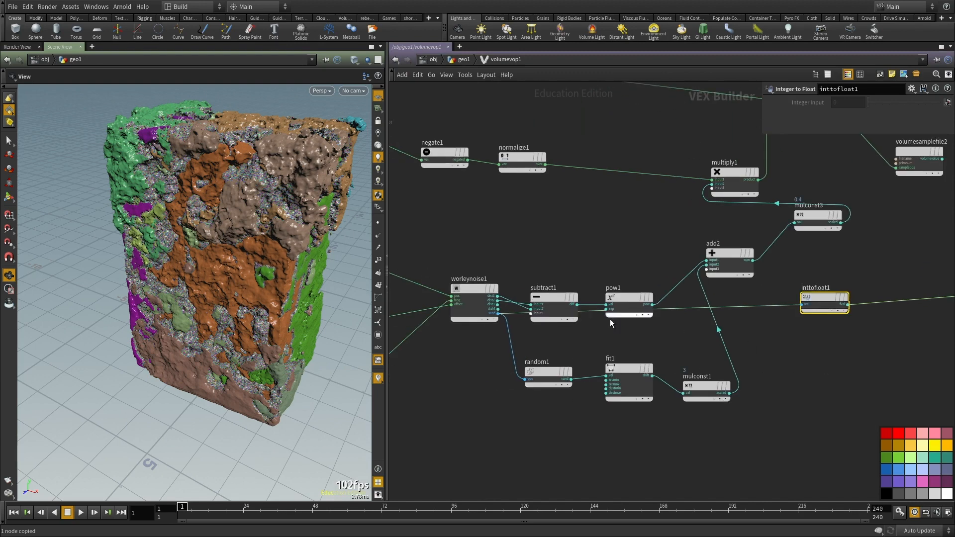
pyautogui.moveTo(620, 297); pyautogui.dragTo(620, 264)
pyautogui.moveTo(545, 296); pyautogui.dragTo(547, 273)
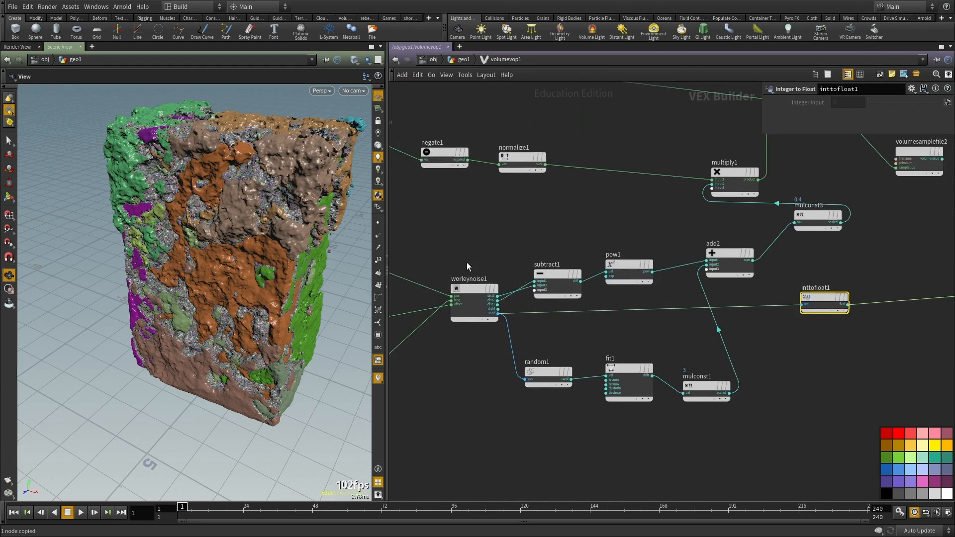
# Step: Review the id branch from worleynoise1 through inttofloat1 to bind2, and view the cliff reference image shapr_rocks_cliff.v3.png in Shotwell
pyautogui.moveTo(483, 340); pyautogui.dragTo(479, 342, button='middle')
pyautogui.moveTo(796, 376); pyautogui.dragTo(686, 350, button='middle')
pyautogui.scroll(-2, 571, 417)
pyautogui.scroll(-1, 686, 350)
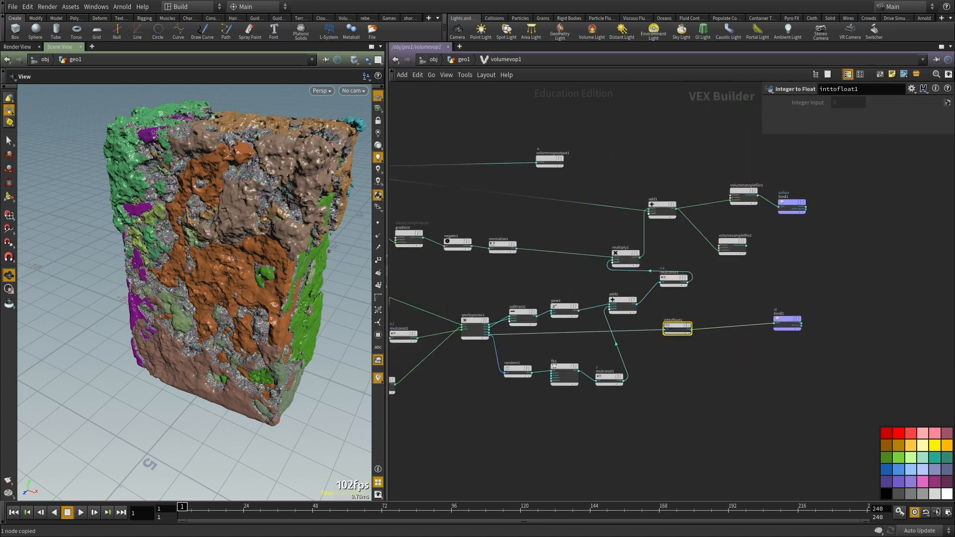
pyautogui.moveTo(700, 368); pyautogui.dragTo(611, 382, button='middle')
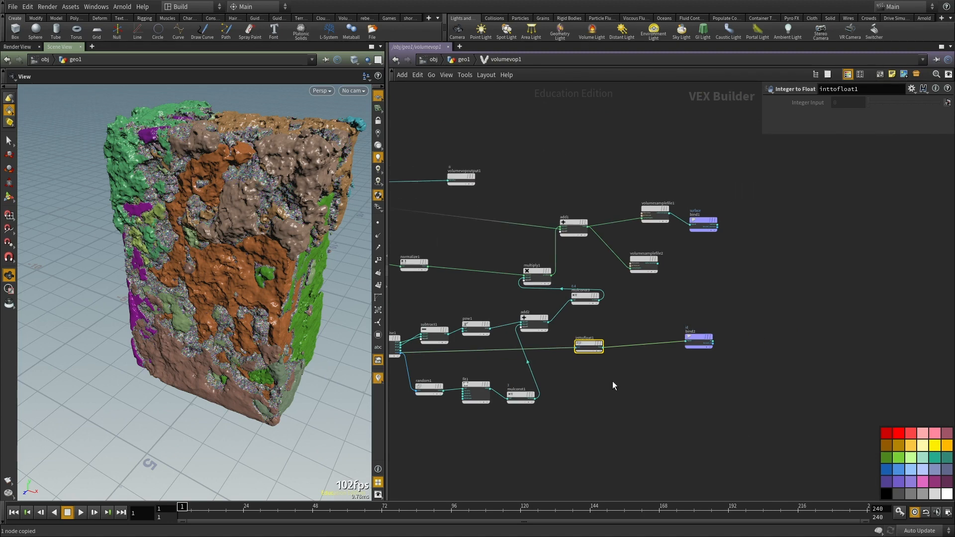
pyautogui.moveTo(727, 368); pyautogui.dragTo(575, 317)
pyautogui.scroll(2, 316, 330)
pyautogui.moveTo(405, 353); pyautogui.dragTo(485, 352, button='middle')
pyautogui.scroll(2, 805, 340)
pyautogui.moveTo(815, 311); pyautogui.dragTo(766, 341)
pyautogui.moveTo(819, 292); pyautogui.dragTo(750, 374)
pyautogui.moveTo(165, 303)
pyautogui.mouseDown()
pyautogui.moveTo(215, 261)
pyautogui.moveTo(156, 357)
pyautogui.moveTo(31, 302)
pyautogui.moveTo(576, 275)
pyautogui.mouseUp()
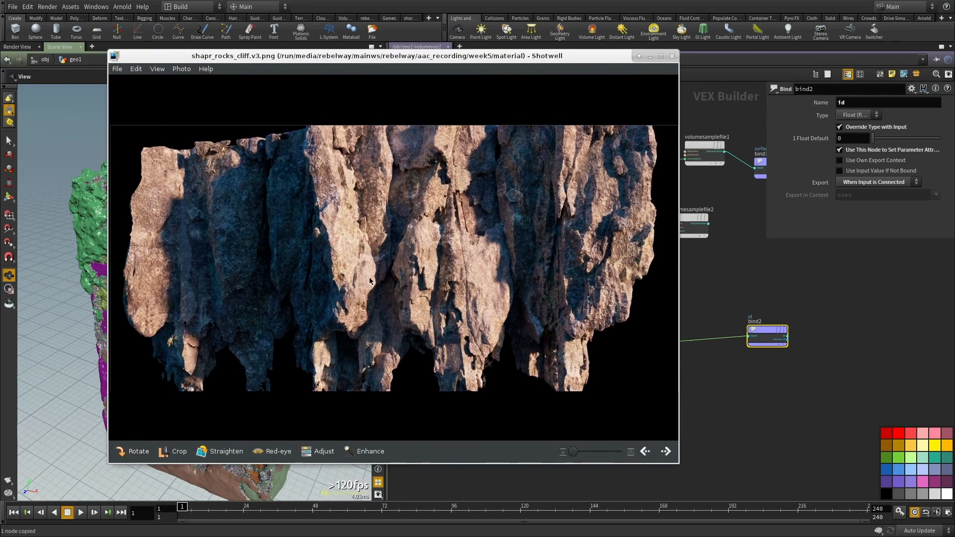
# Step: Put the cliff reference image away and look over the whole volumevop1 node network
pyautogui.keyDown('alt'); pyautogui.moveTo(314, 280); pyautogui.dragTo(0, 298); pyautogui.keyUp('alt')
pyautogui.scroll(-3, 640, 354)
pyautogui.moveTo(653, 405); pyautogui.dragTo(617, 385, button='middle')
pyautogui.scroll(-2, 647, 304)
pyautogui.scroll(-3, 516, 358)
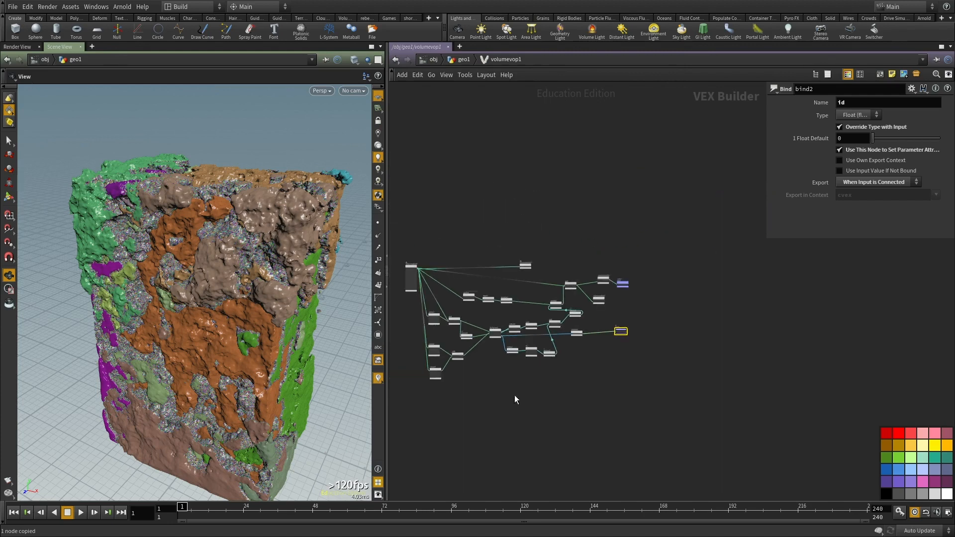
pyautogui.moveTo(515, 405); pyautogui.dragTo(523, 386, button='middle')
pyautogui.click(524, 386)
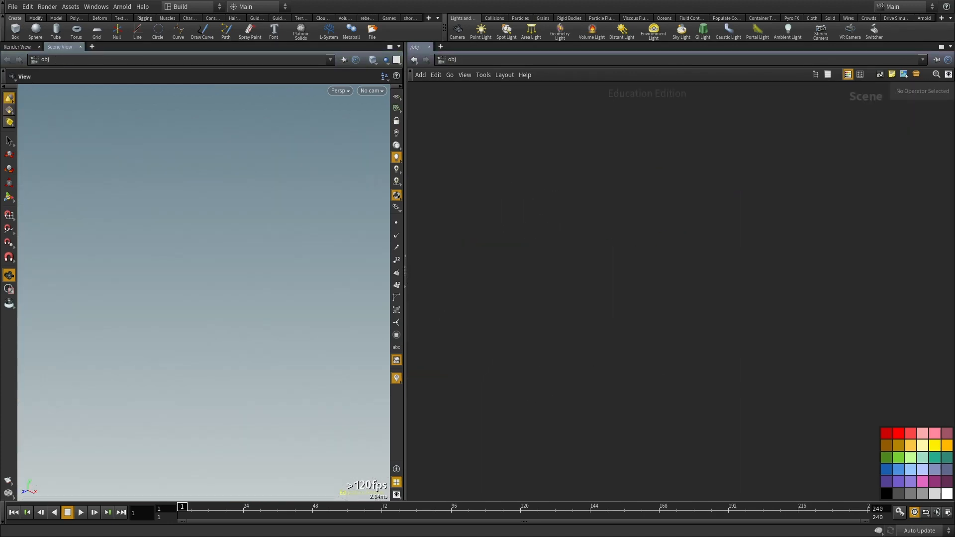
# Step: In the terminal, clear the screen and run create_asset for the show aac_workshop with the asset name sharp_cliff_demo
pyautogui.write('clear')
pyautogui.press('Return')
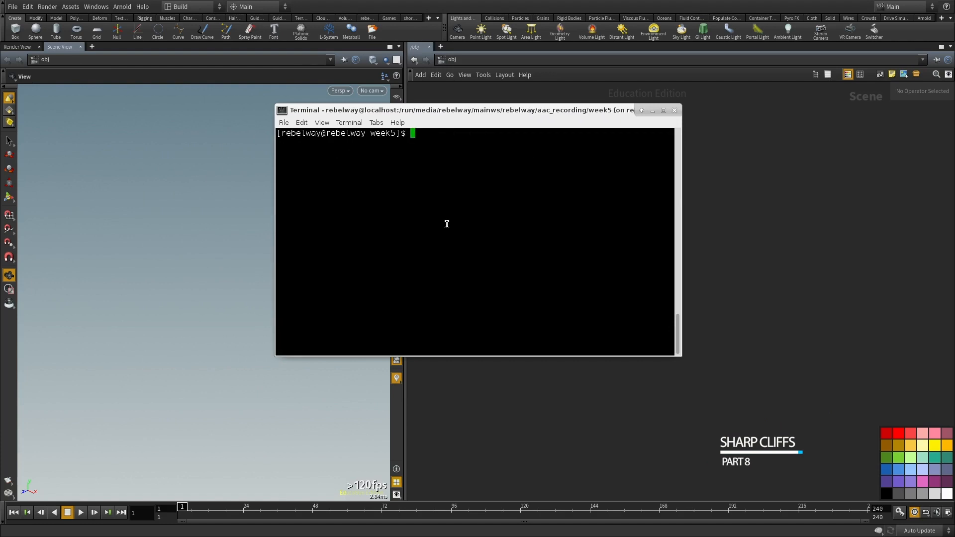
pyautogui.write('create_asset ')
pyautogui.write('sharp_cliff_demo')
pyautogui.press('Left')
pyautogui.press('Left')
pyautogui.press('Left')
pyautogui.press('Left')
pyautogui.press('Left')
pyautogui.press('Left')
pyautogui.press('Left')
pyautogui.press('Left')
pyautogui.press('Left')
pyautogui.press('Left')
pyautogui.press('Left')
pyautogui.press('Left')
pyautogui.press('Left')
pyautogui.press('Left')
pyautogui.press('Left')
pyautogui.press('Left')
pyautogui.write('aac_workshop')
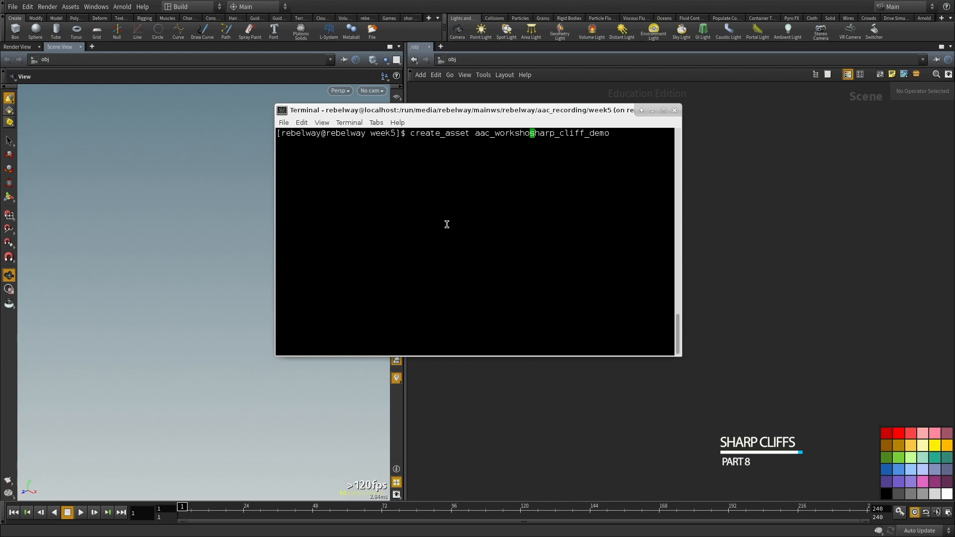
pyautogui.press('Return')
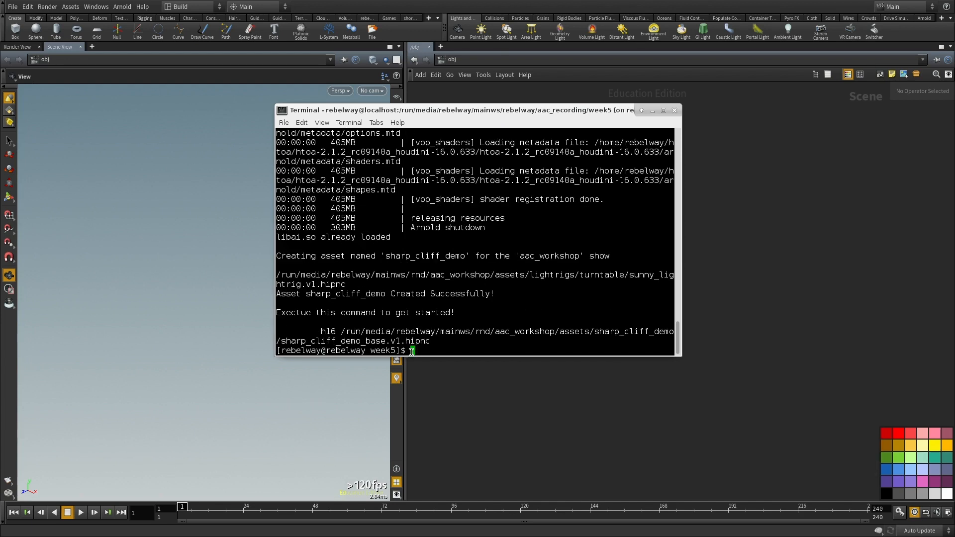
# Step: Copy the path of sharp_cliff_demo_base.v1.hipnc from the terminal output and open that scene in Houdini
pyautogui.doubleClick(400, 333)
pyautogui.rightClick(400, 332)
pyautogui.click(422, 363)
pyautogui.click(792, 321)
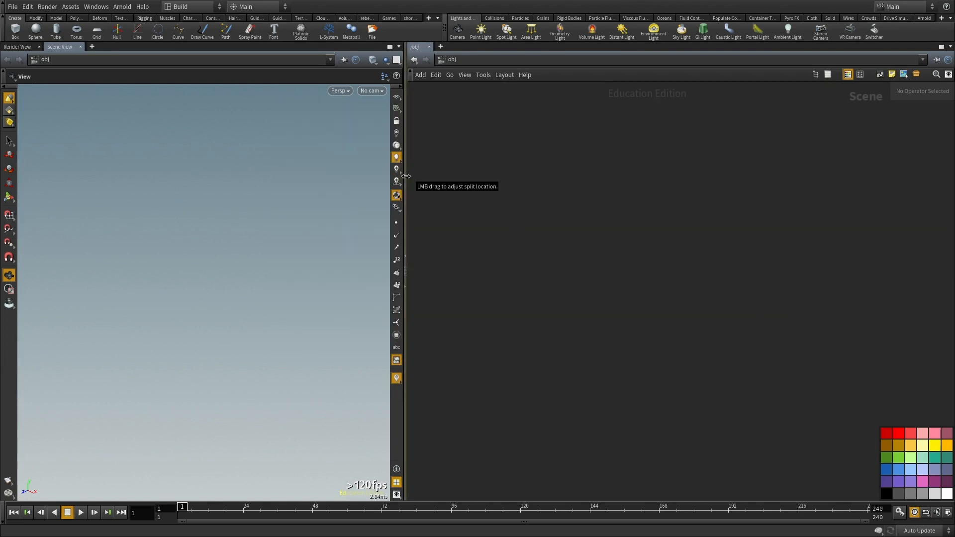
pyautogui.hotkey('ctrl', 'o')
pyautogui.tripleClick(387, 73)
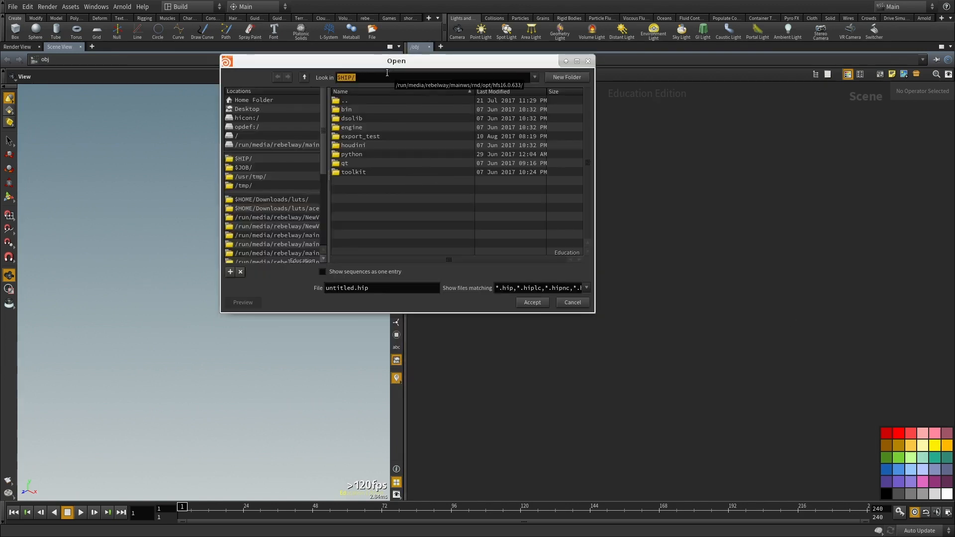
pyautogui.hotkey('ctrl', 'v')
pyautogui.press('Return')
pyautogui.click(525, 304)
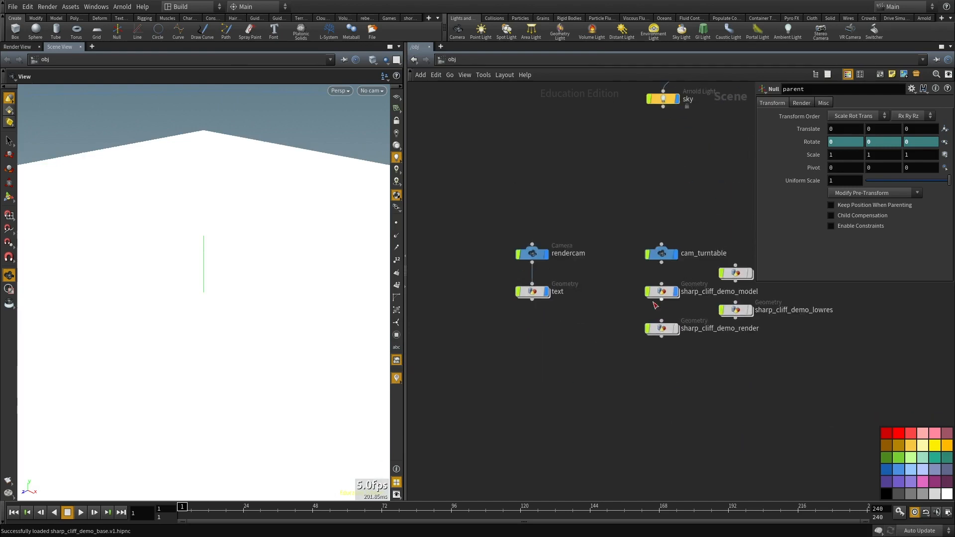
# Step: Inside sharp_cliff_demo_model, delete the grid node and paste the copied box and Voronoi fracture network above OUT_MODEL
pyautogui.doubleClick(660, 294)
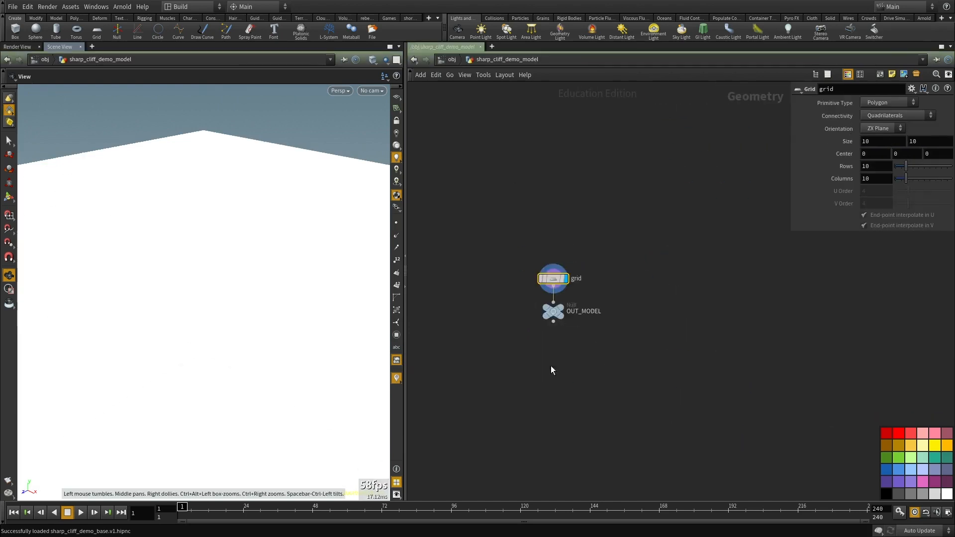
pyautogui.press('Delete')
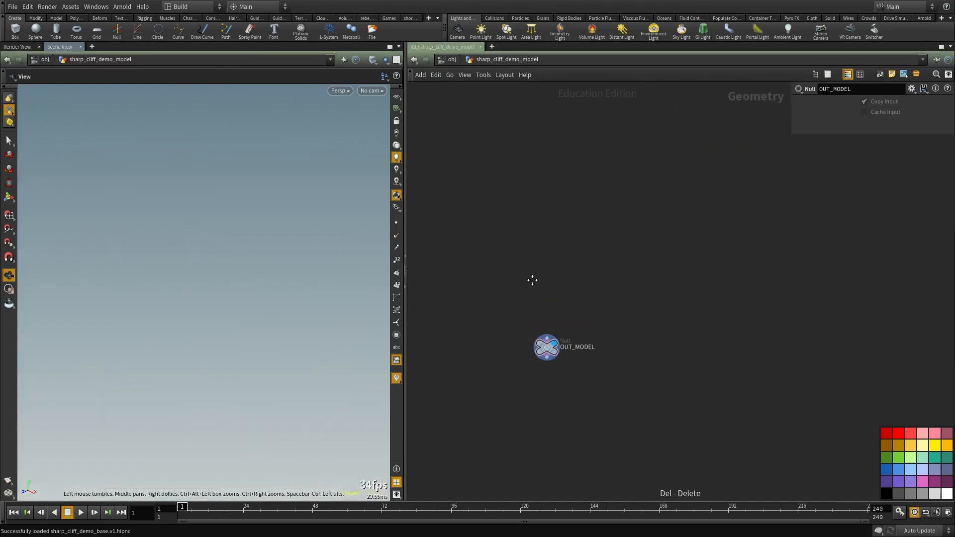
pyautogui.moveTo(553, 225); pyautogui.dragTo(552, 282, button='middle')
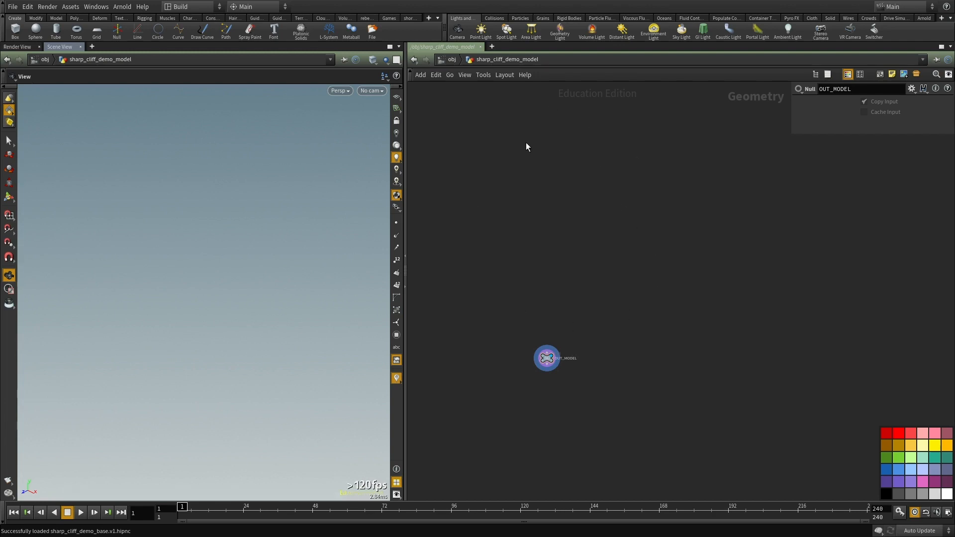
pyautogui.hotkey('ctrl', 'v')
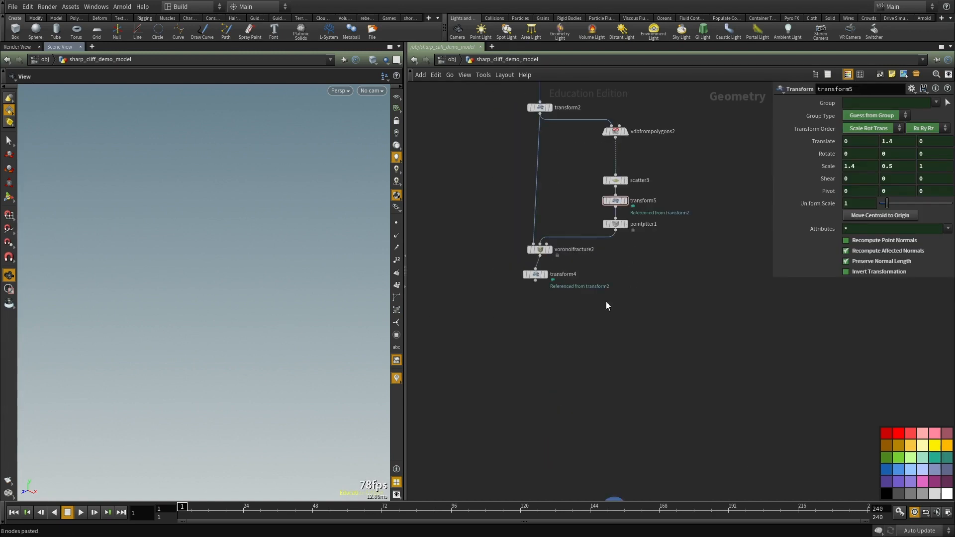
# Step: Display the result of transform4 and switch the viewport to wireframe shading
pyautogui.moveTo(622, 305); pyautogui.dragTo(497, 271)
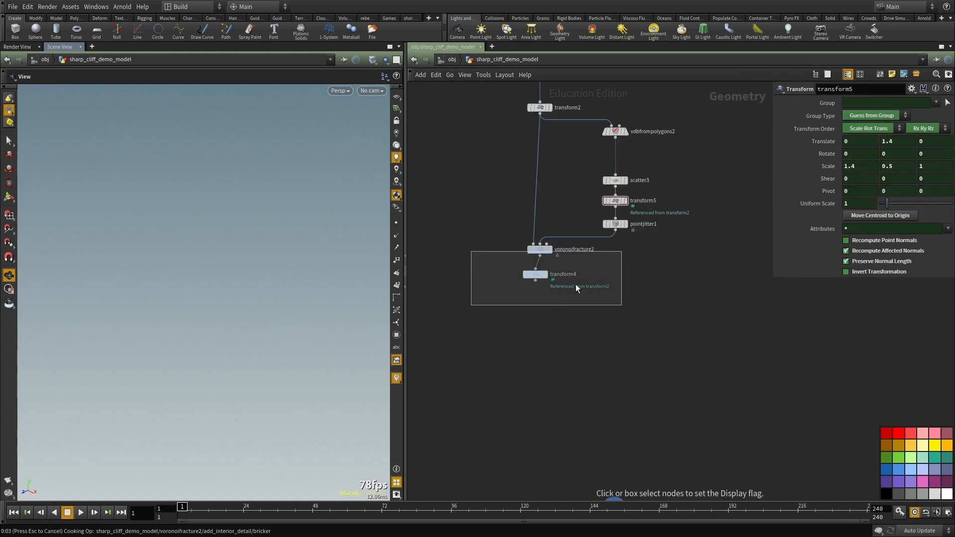
pyautogui.scroll(2, 558, 293)
pyautogui.moveTo(611, 291); pyautogui.dragTo(619, 341, button='middle')
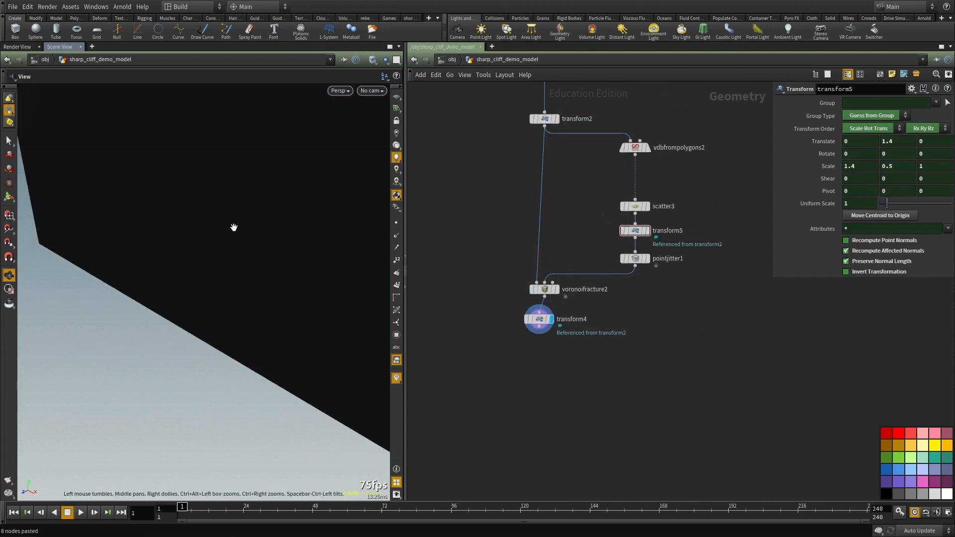
pyautogui.scroll(-3, 220, 233)
pyautogui.moveTo(172, 233); pyautogui.dragTo(196, 232)
pyautogui.press('w')
# Step: Display box8 and transform2 in turn to compare the base box with its transformed shape
pyautogui.moveTo(597, 88); pyautogui.dragTo(572, 247, button='middle')
pyautogui.scroll(3, 580, 217)
pyautogui.click(496, 187)
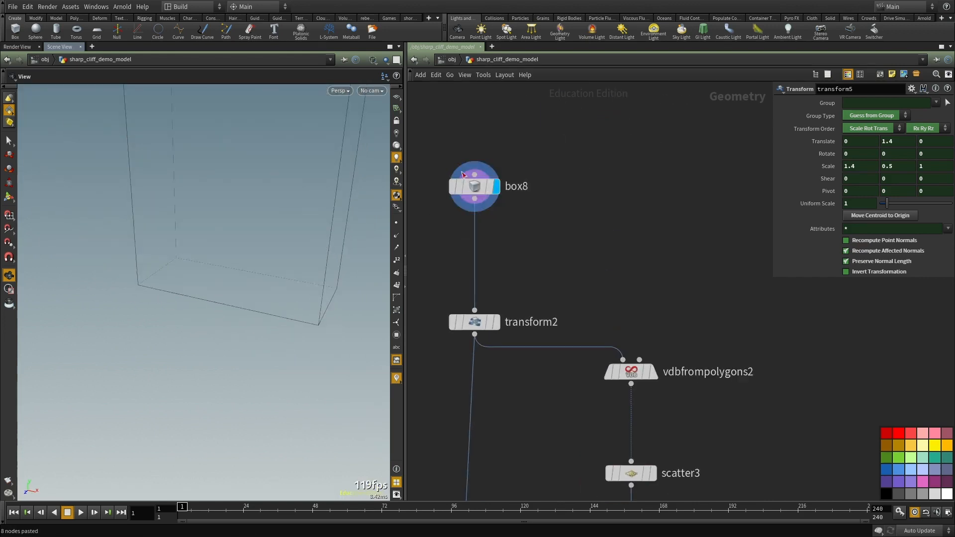
pyautogui.moveTo(434, 151); pyautogui.dragTo(436, 134, button='middle')
pyautogui.scroll(-3, 264, 222)
pyautogui.moveTo(279, 259); pyautogui.dragTo(338, 335)
pyautogui.moveTo(549, 243); pyautogui.dragTo(432, 359)
pyautogui.moveTo(432, 359); pyautogui.dragTo(420, 303, button='middle')
pyautogui.moveTo(202, 276); pyautogui.dragTo(279, 305)
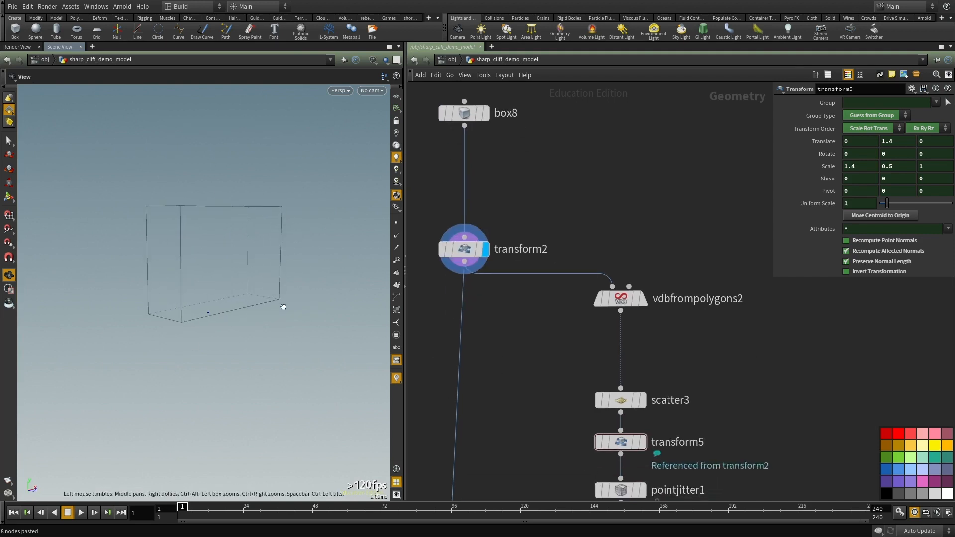
# Step: Display vdbfrompolygons2 and scatter3 in turn to inspect the volume and the points scattered inside it
pyautogui.moveTo(568, 337); pyautogui.dragTo(512, 295, button='middle')
pyautogui.click(587, 257)
pyautogui.moveTo(649, 302); pyautogui.dragTo(641, 244, button='middle')
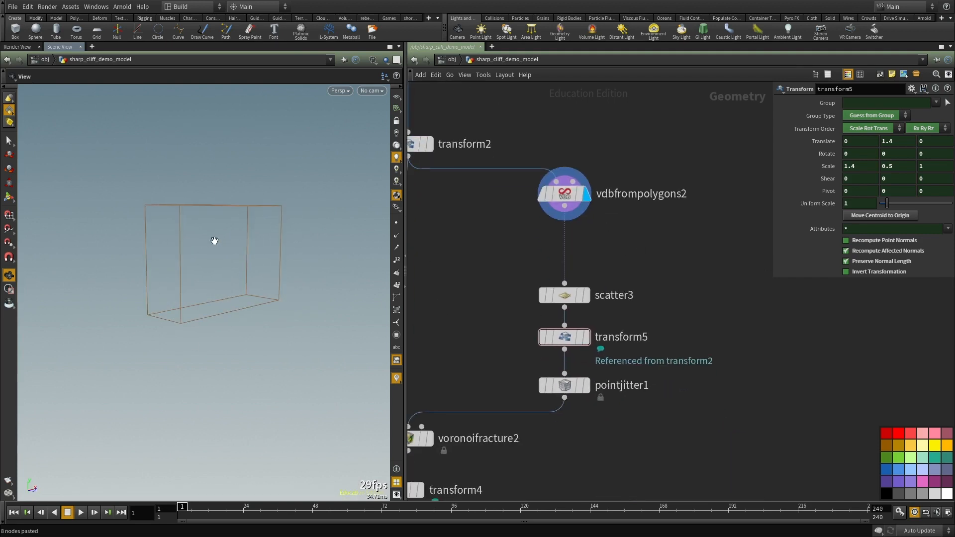
pyautogui.moveTo(224, 247); pyautogui.dragTo(198, 279)
pyautogui.click(586, 295)
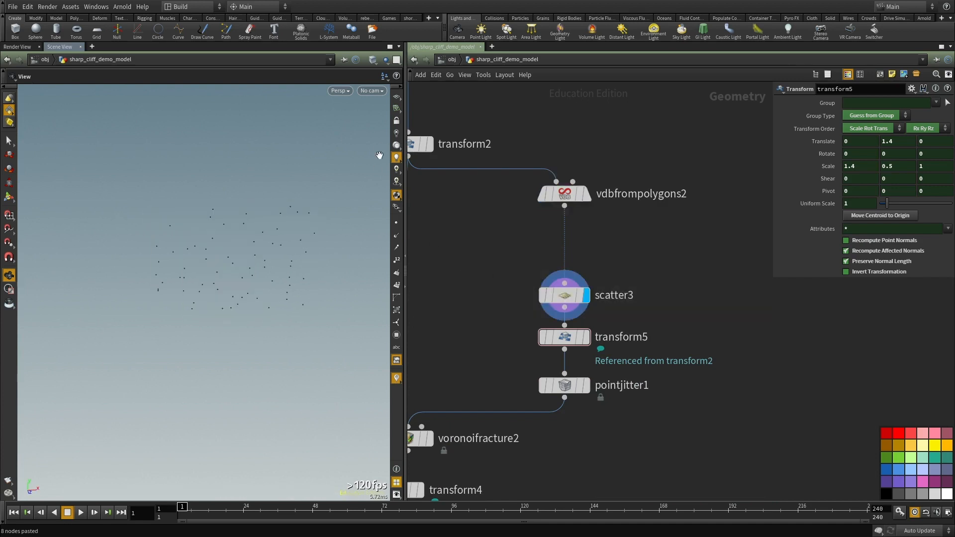
# Step: Display transform5 and inspect the transformed scatter points in the viewport
pyautogui.moveTo(564, 385); pyautogui.dragTo(561, 315, button='middle')
pyautogui.moveTo(663, 250); pyautogui.dragTo(498, 280)
pyautogui.press('r')
pyautogui.moveTo(507, 291); pyautogui.dragTo(514, 269, button='middle')
pyautogui.moveTo(237, 256); pyautogui.dragTo(221, 285)
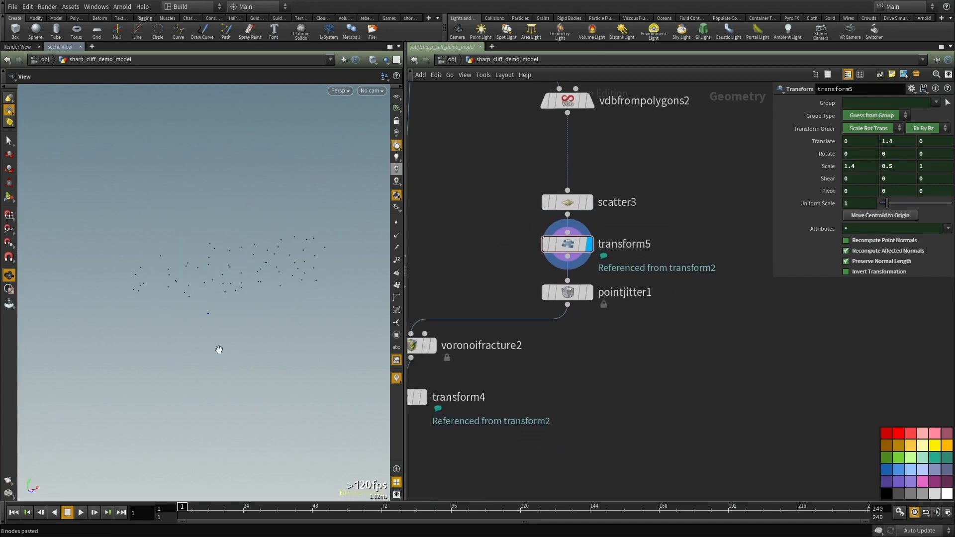
pyautogui.moveTo(234, 250); pyautogui.dragTo(251, 234)
# Step: Display pointjitter1 and show its parameters to check how the points are jittered
pyautogui.moveTo(503, 272); pyautogui.dragTo(550, 298, button='middle')
pyautogui.moveTo(612, 340); pyautogui.dragTo(608, 334, button='middle')
pyautogui.click(633, 314)
pyautogui.click(625, 315)
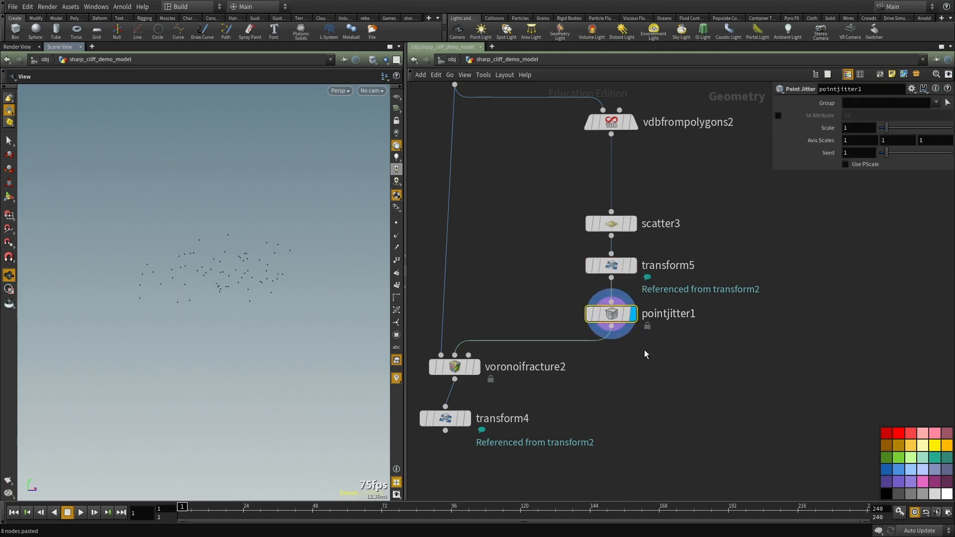
# Step: Display voronoifracture2 in wireframe and inspect the fractured pieces up close
pyautogui.moveTo(673, 353); pyautogui.dragTo(680, 315, button='middle')
pyautogui.click(485, 328)
pyautogui.moveTo(560, 364); pyautogui.dragTo(567, 352, button='middle')
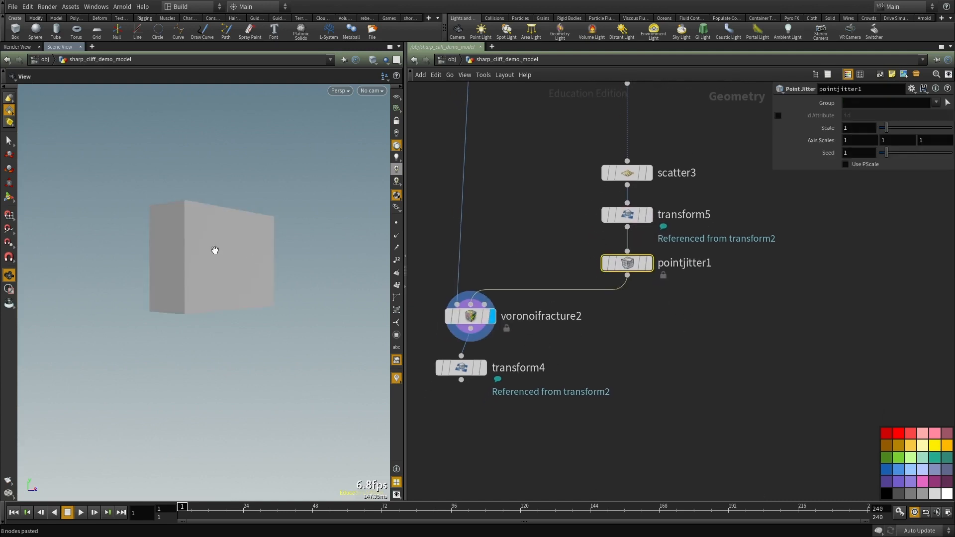
pyautogui.press('w')
pyautogui.moveTo(220, 258); pyautogui.dragTo(160, 277)
pyautogui.moveTo(161, 277); pyautogui.dragTo(290, 261, button='right')
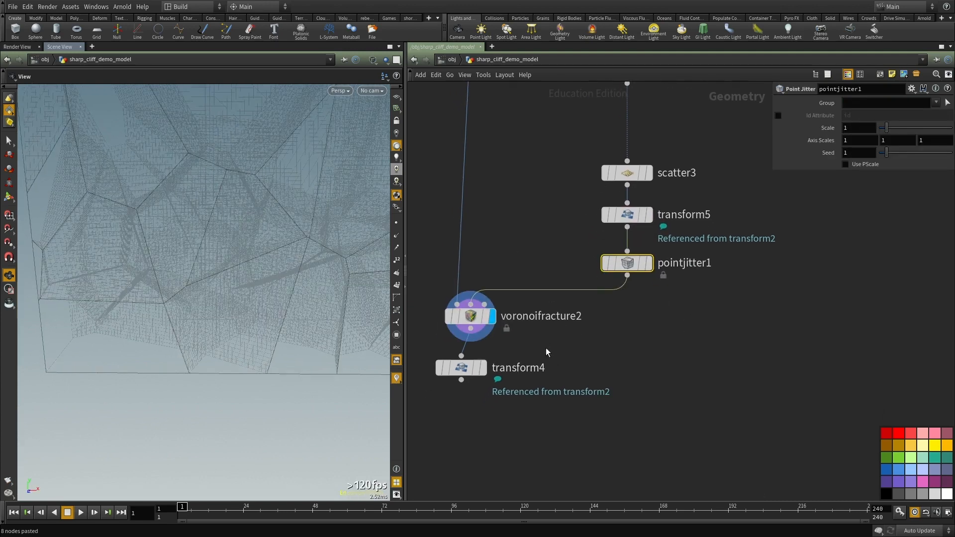
# Step: Review the Interior Detail settings of voronoifracture2 against the fracture's inner faces
pyautogui.click(470, 316)
pyautogui.click(816, 243)
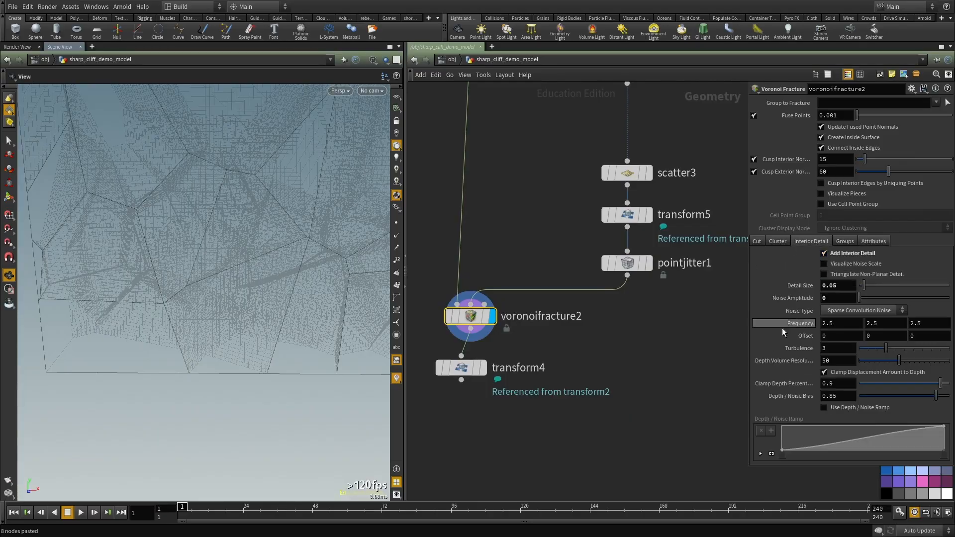
pyautogui.moveTo(176, 229); pyautogui.dragTo(296, 238)
pyautogui.moveTo(232, 247); pyautogui.dragTo(279, 298)
# Step: Set the display to transform4 and align the node directly below voronoifracture2
pyautogui.moveTo(645, 345); pyautogui.dragTo(637, 300, button='middle')
pyautogui.click(476, 323)
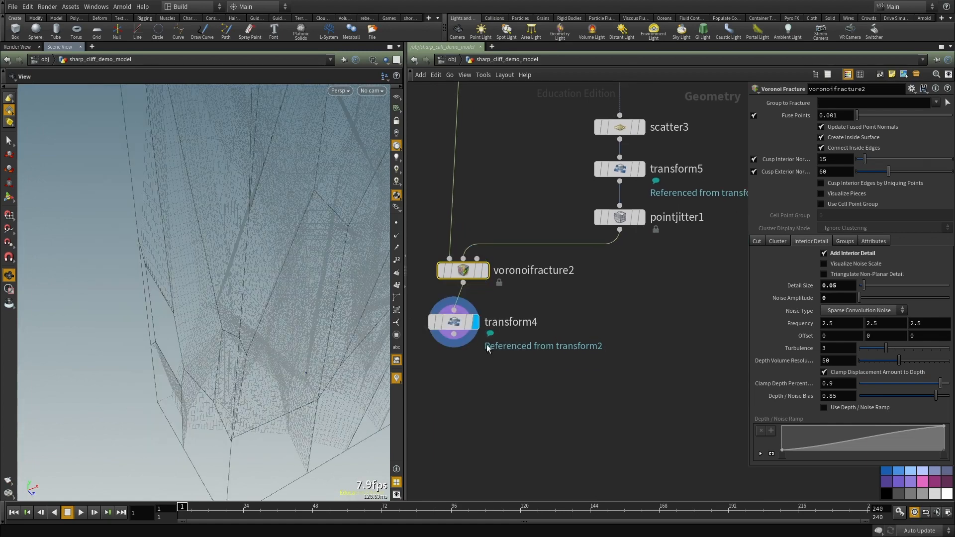
pyautogui.moveTo(453, 323); pyautogui.dragTo(467, 356)
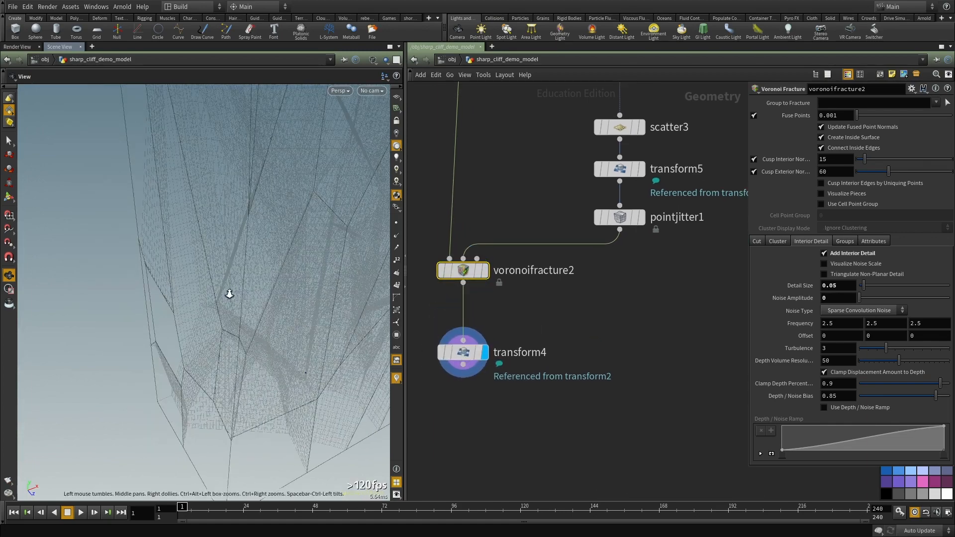
pyautogui.moveTo(232, 294); pyautogui.dragTo(274, 316, button='right')
pyautogui.press('w')
pyautogui.press('w')
pyautogui.moveTo(279, 284); pyautogui.dragTo(214, 358)
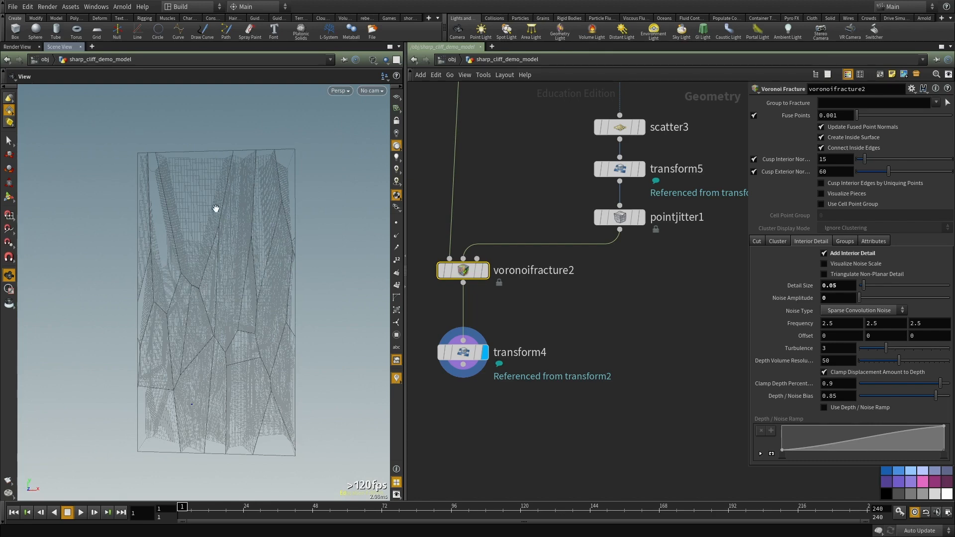
# Step: Examine the stretched Voronoi pieces of transform4 in wireframe from several sides
pyautogui.moveTo(184, 281); pyautogui.dragTo(283, 173)
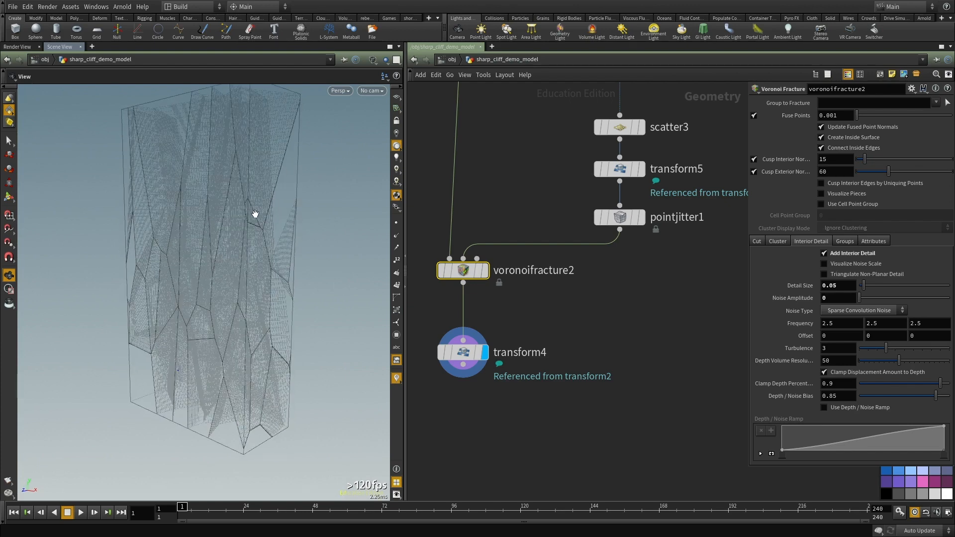
pyautogui.moveTo(250, 266); pyautogui.dragTo(148, 142)
pyautogui.moveTo(165, 220); pyautogui.dragTo(159, 324)
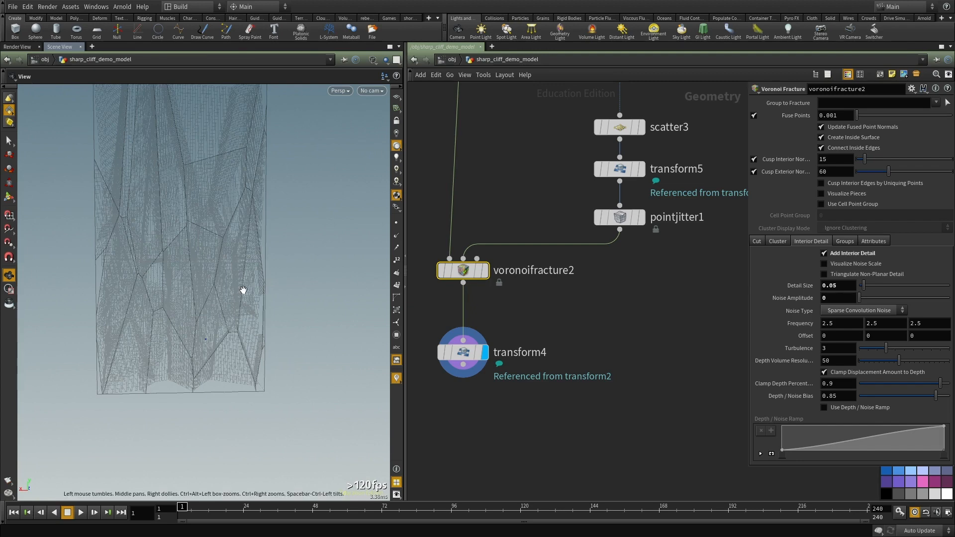
pyautogui.moveTo(245, 290); pyautogui.dragTo(209, 333)
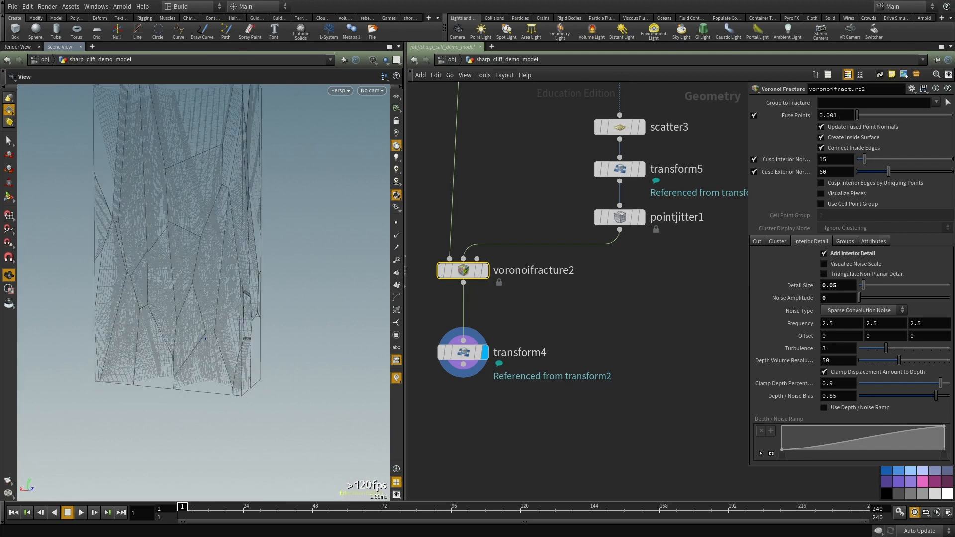
pyautogui.moveTo(154, 258); pyautogui.dragTo(187, 330)
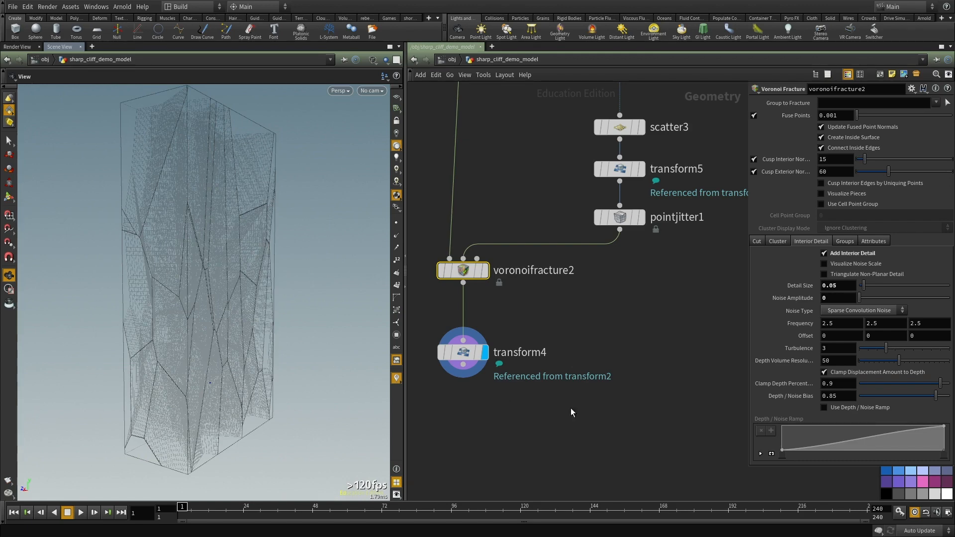
pyautogui.moveTo(599, 418); pyautogui.dragTo(621, 297, button='middle')
pyautogui.moveTo(228, 321); pyautogui.dragTo(185, 324)
pyautogui.moveTo(601, 309); pyautogui.dragTo(588, 264, button='middle')
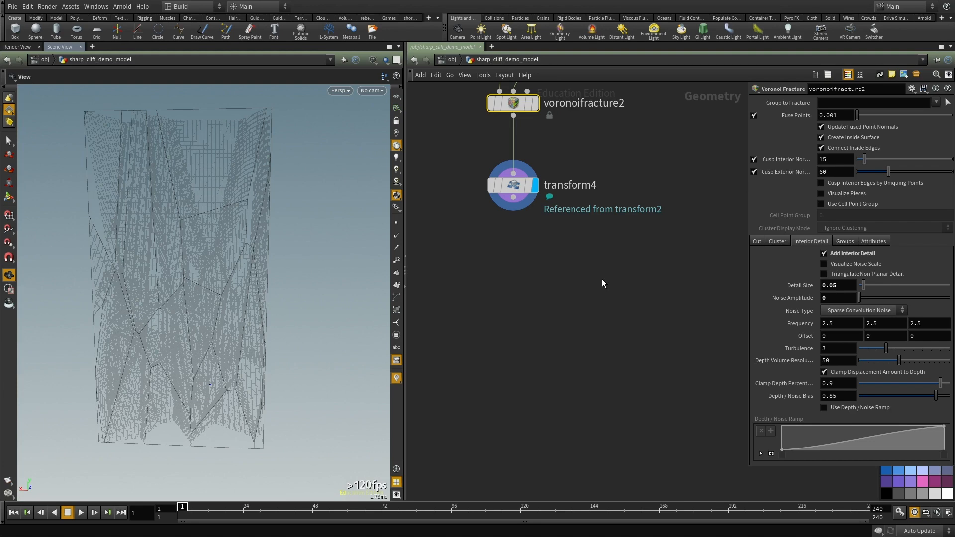
pyautogui.moveTo(231, 268); pyautogui.dragTo(163, 151)
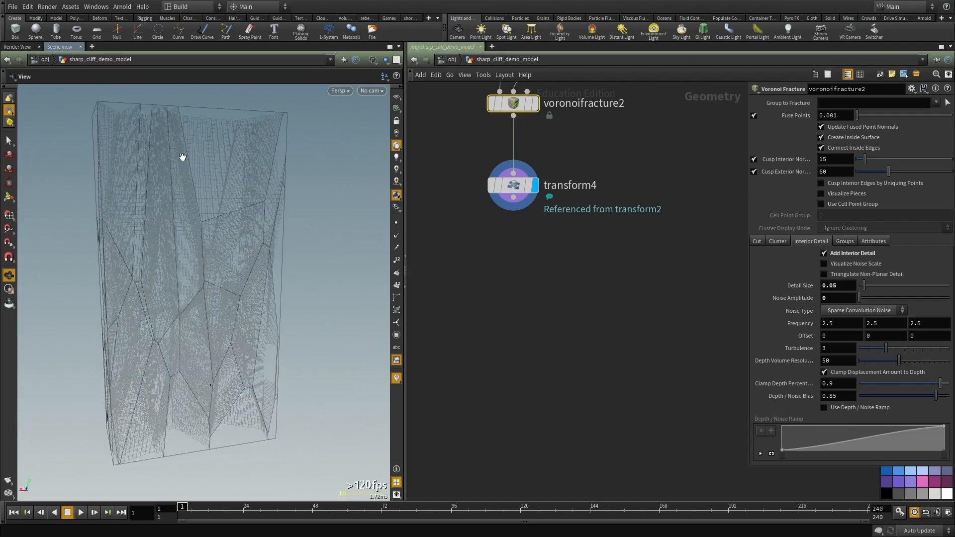
pyautogui.moveTo(113, 320); pyautogui.dragTo(114, 83)
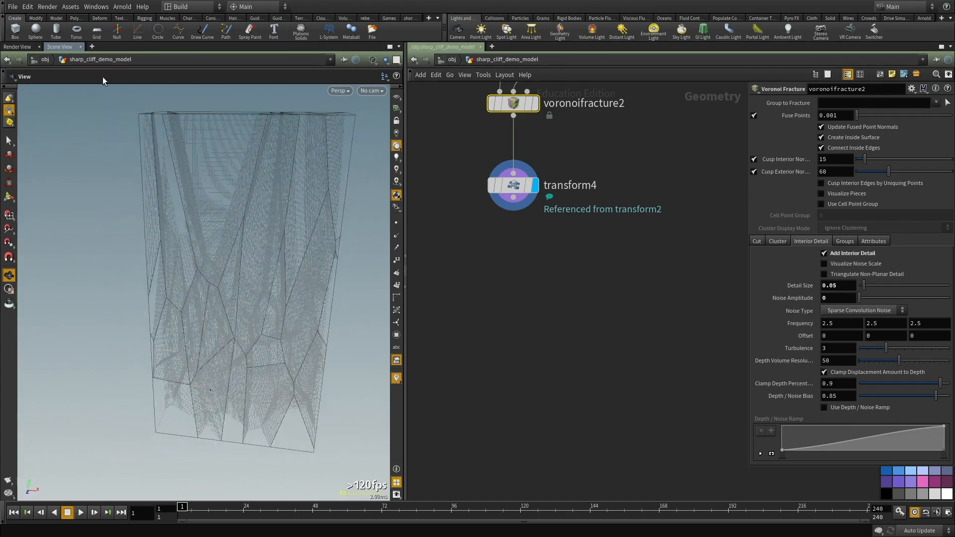
pyautogui.moveTo(216, 435); pyautogui.dragTo(229, 353)
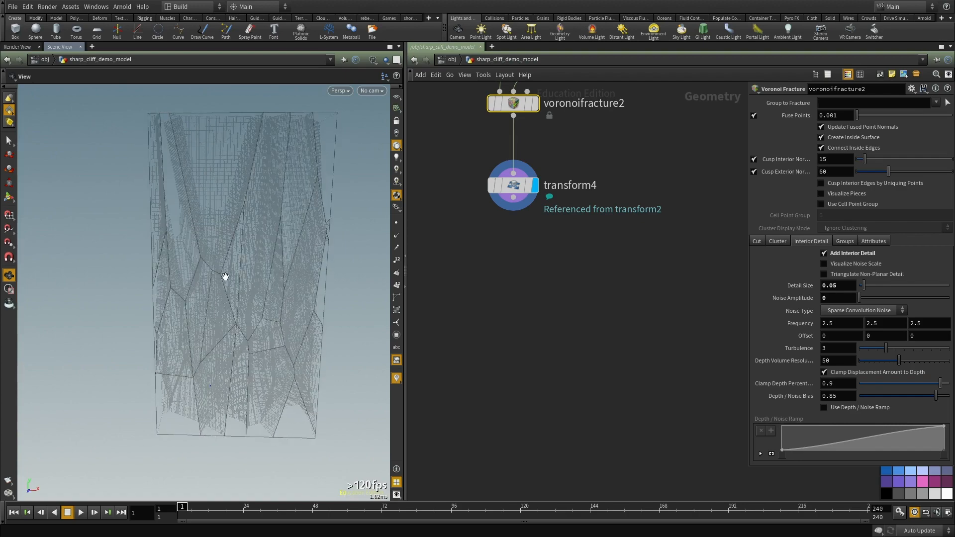
pyautogui.moveTo(228, 292); pyautogui.dragTo(274, 321)
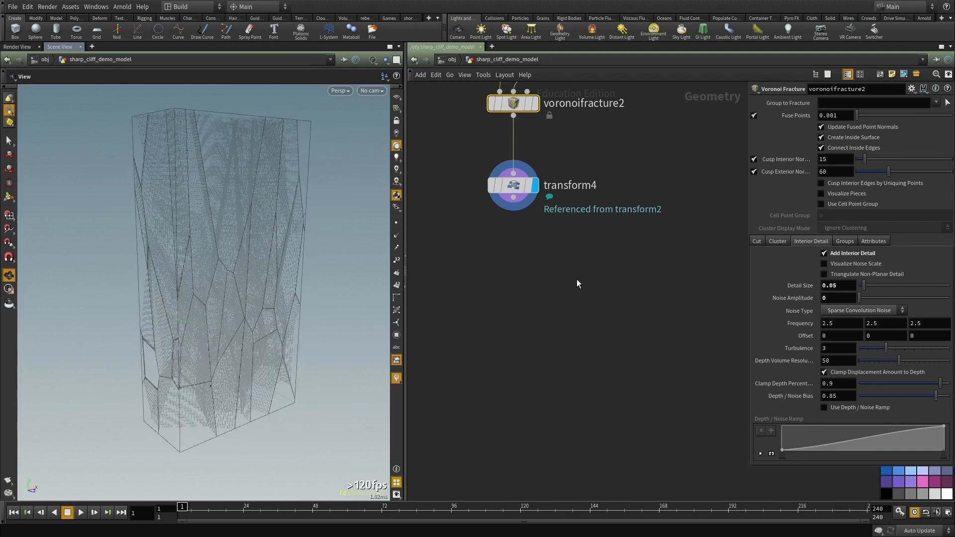
# Step: Examine the dense interior face mesh of transform4 in wireframe up close from several angles
pyautogui.moveTo(577, 280); pyautogui.dragTo(574, 308, button='middle')
pyautogui.scroll(-2, 575, 319)
pyautogui.click(567, 339)
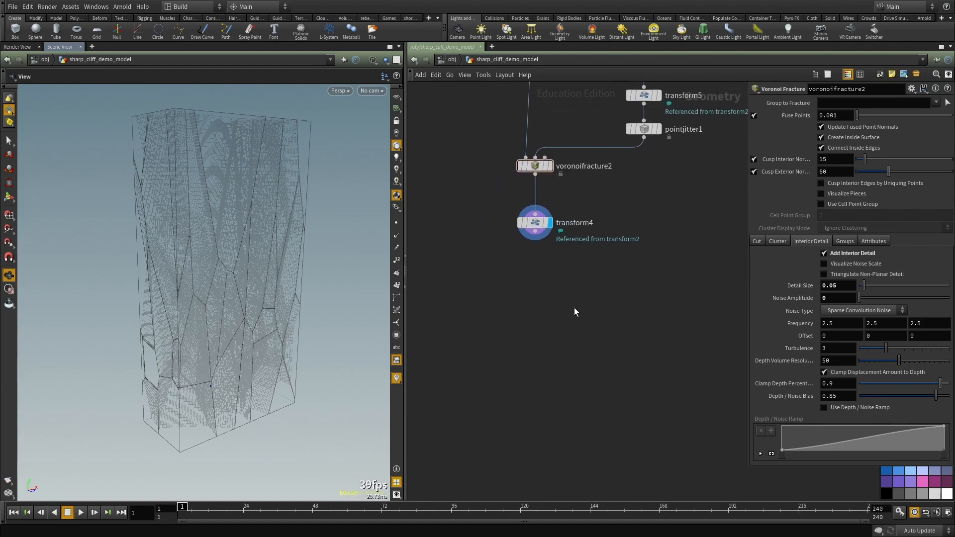
pyautogui.moveTo(215, 277); pyautogui.dragTo(200, 278)
pyautogui.moveTo(200, 277); pyautogui.dragTo(246, 320, button='right')
pyautogui.moveTo(246, 320); pyautogui.dragTo(203, 332)
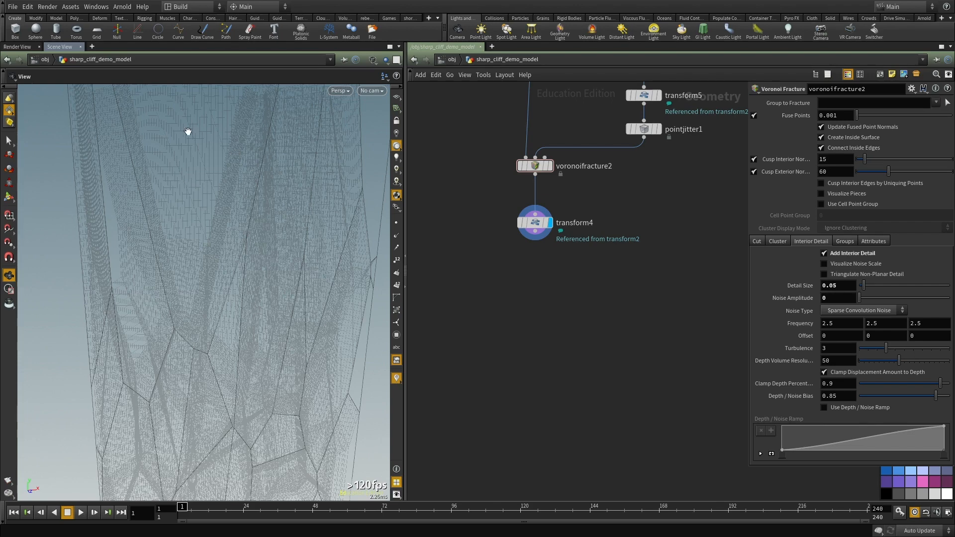
pyautogui.moveTo(209, 148); pyautogui.dragTo(186, 264, button='middle')
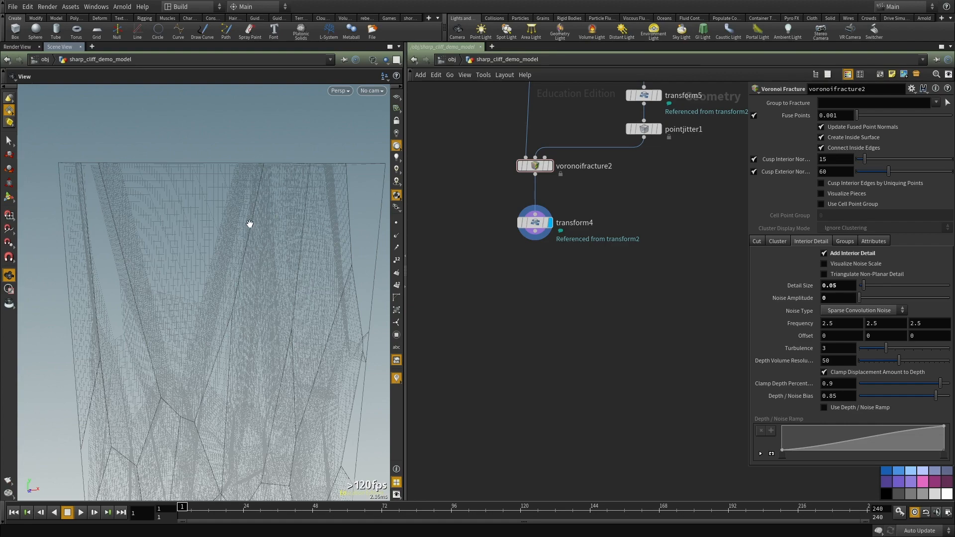
pyautogui.moveTo(255, 222); pyautogui.dragTo(272, 246)
pyautogui.moveTo(254, 415); pyautogui.dragTo(230, 279)
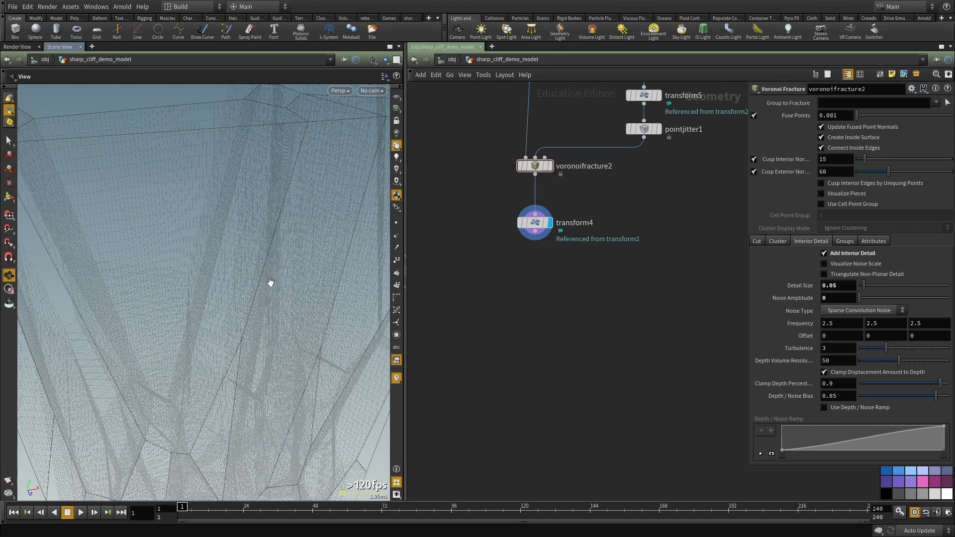
pyautogui.scroll(3, 580, 348)
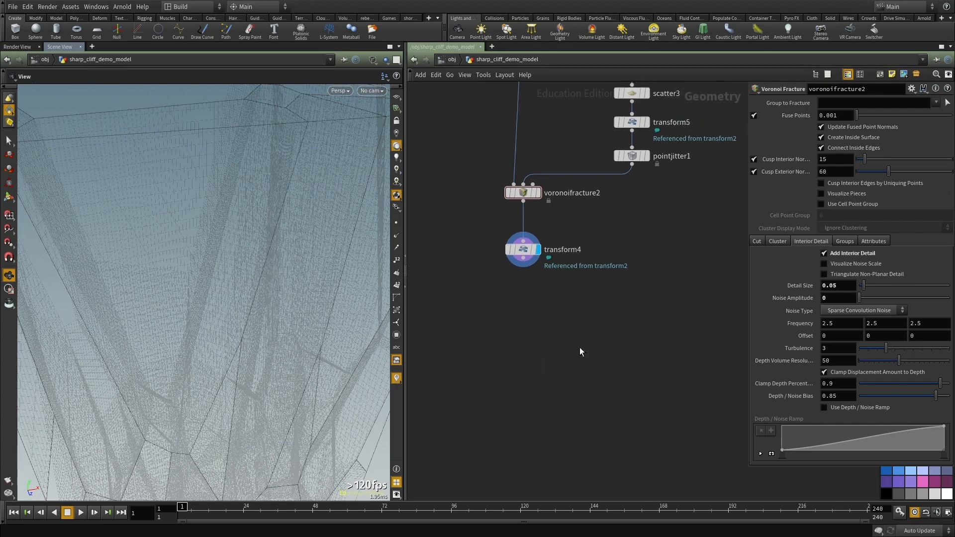
# Step: Add a Blast node and connect its input to the output of transform4
pyautogui.press('Tab')
pyautogui.write('blast')
pyautogui.press('Return')
pyautogui.click(607, 316)
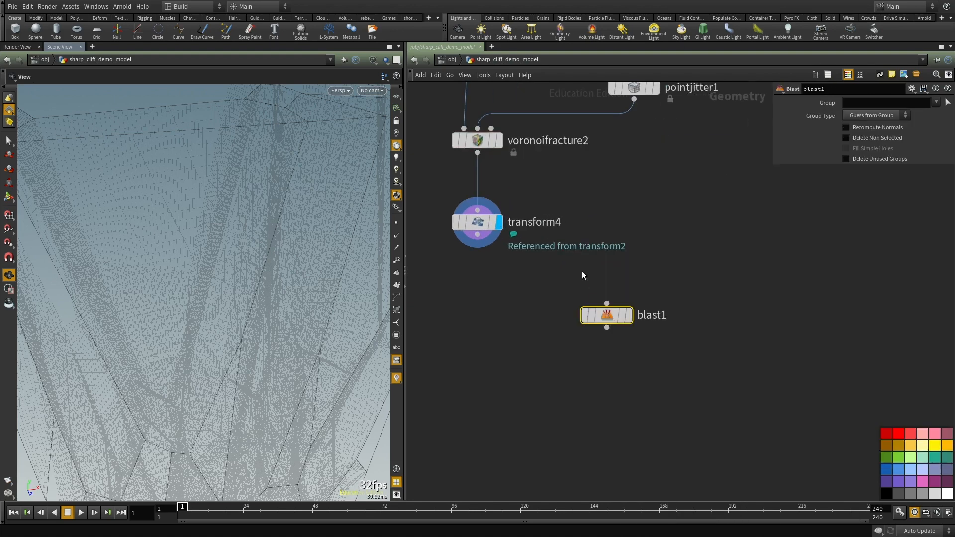
pyautogui.moveTo(607, 303); pyautogui.dragTo(477, 234)
# Step: Set blast1's group to outside and display the node
pyautogui.click(936, 103)
pyautogui.click(921, 112)
pyautogui.moveTo(867, 104); pyautogui.dragTo(521, 91)
pyautogui.write('outsider')
pyautogui.moveTo(619, 392); pyautogui.dragTo(572, 279)
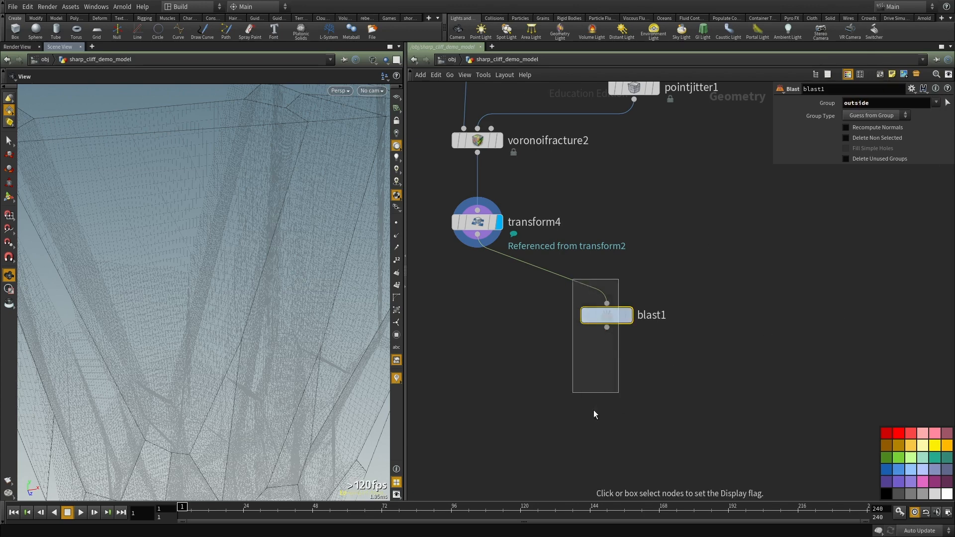
pyautogui.moveTo(594, 409); pyautogui.dragTo(602, 385, button='middle')
pyautogui.press('g')
pyautogui.moveTo(192, 291); pyautogui.dragTo(217, 293)
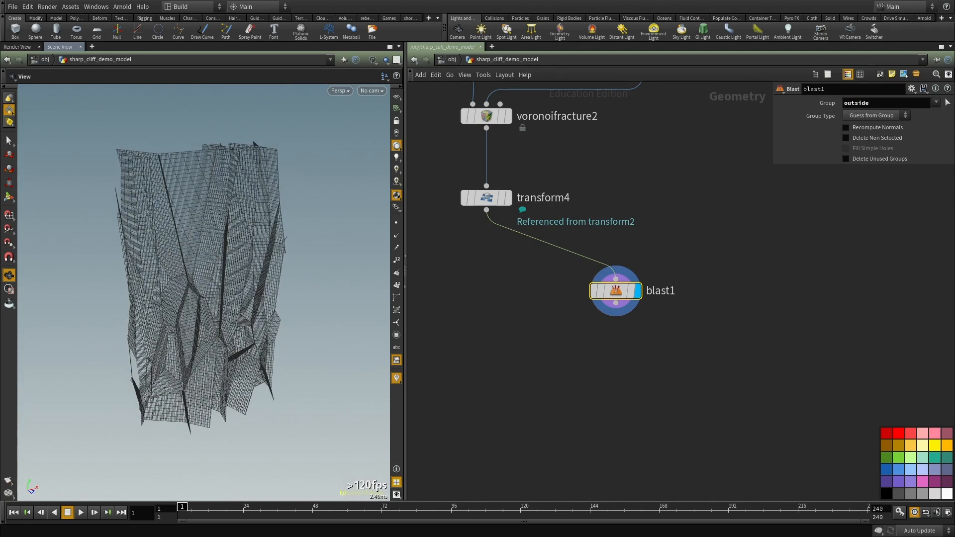
# Step: Duplicate blast1 as a second, displayed branch under transform4
pyautogui.moveTo(524, 319); pyautogui.dragTo(764, 270)
pyautogui.hotkey('ctrl', 'c')
pyautogui.moveTo(464, 293); pyautogui.dragTo(557, 314, button='middle')
pyautogui.hotkey('ctrl', 'v')
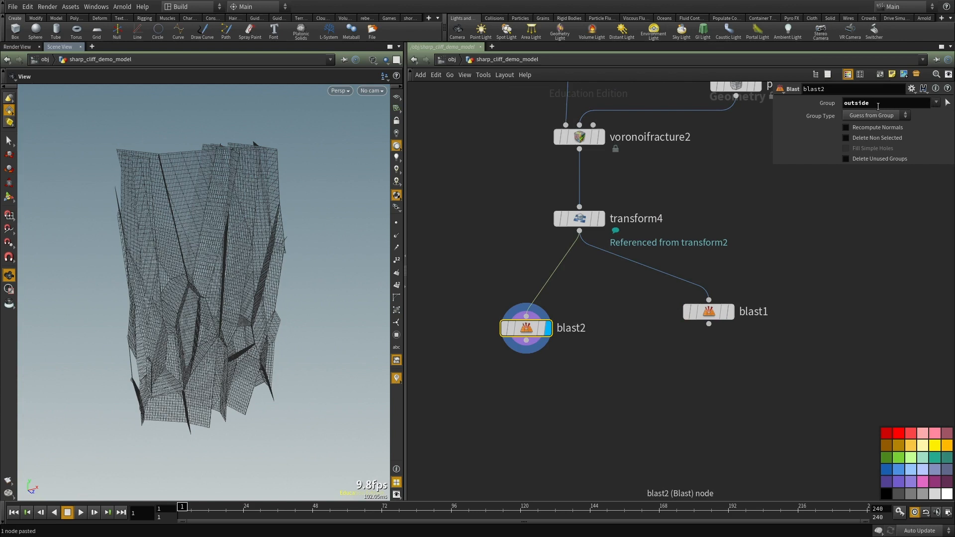
# Step: Try interior as the group name on blast2
pyautogui.moveTo(879, 103); pyautogui.dragTo(530, 104)
pyautogui.write('interior')
pyautogui.press('Return')
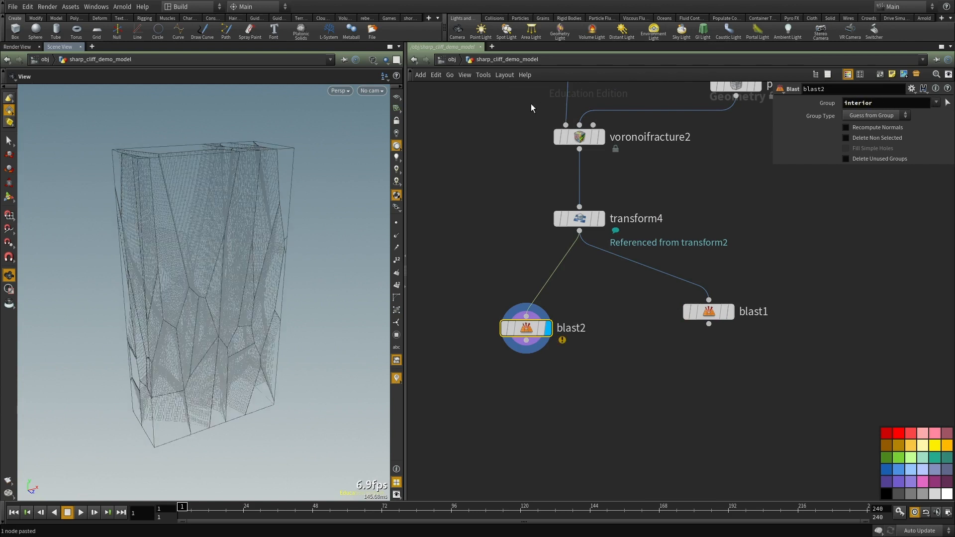
# Step: Set blast2's group to inside
pyautogui.click(585, 402)
pyautogui.click(936, 103)
pyautogui.click(824, 107)
pyautogui.moveTo(874, 103); pyautogui.dragTo(642, 93)
pyautogui.press('Delete')
pyautogui.press('Delete')
pyautogui.press('Return')
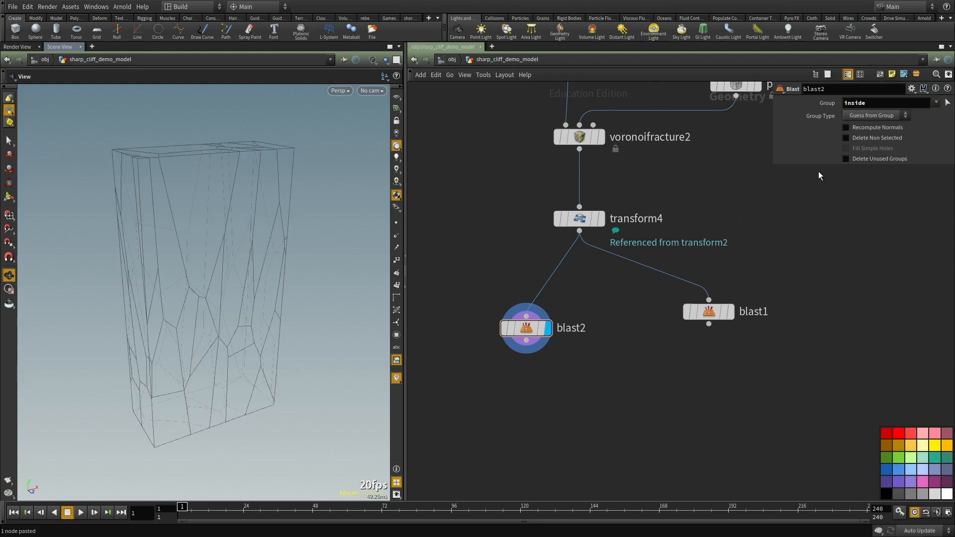
pyautogui.moveTo(708, 371); pyautogui.dragTo(715, 354, button='middle')
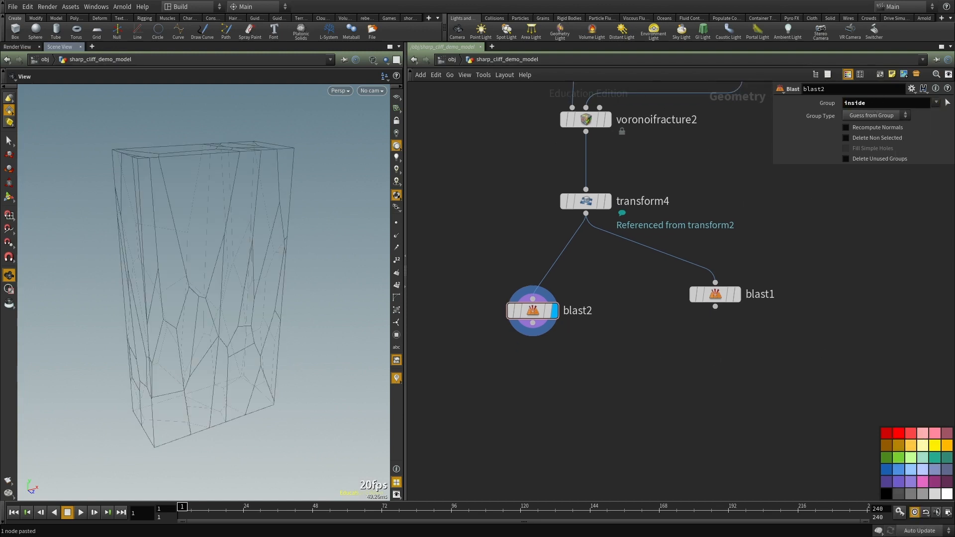
# Step: Check the geometry and attribute information of blast2
pyautogui.moveTo(485, 392); pyautogui.dragTo(501, 341, button='middle')
pyautogui.moveTo(581, 330); pyautogui.dragTo(477, 204)
pyautogui.click(397, 237)
pyautogui.click(397, 237)
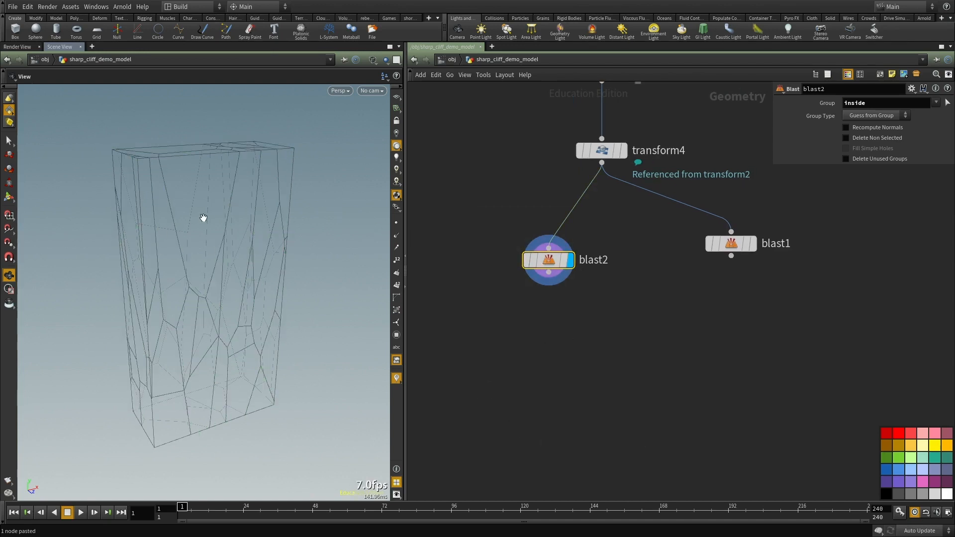
pyautogui.middleClick(552, 259)
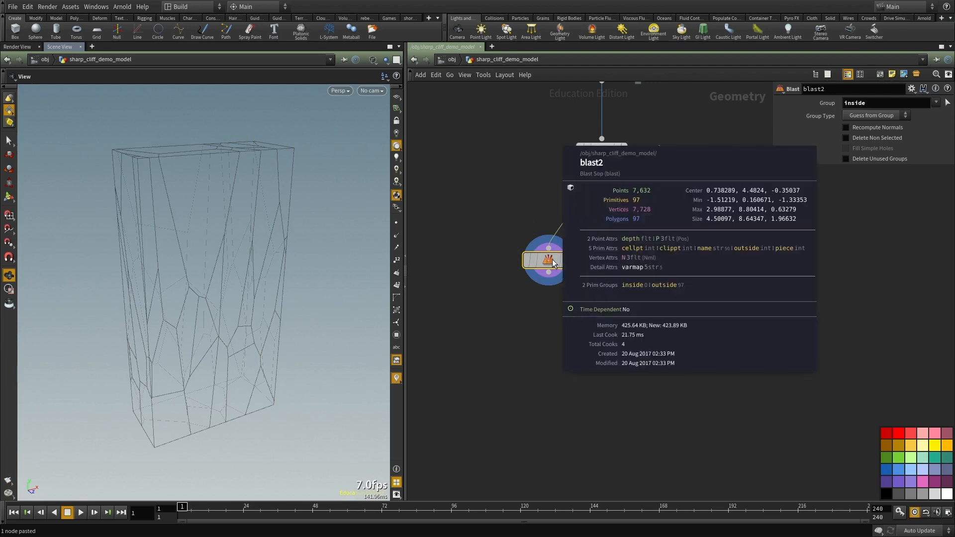
# Step: Add a displayed Attribute Wrangle below blast2 with the VEX expression v@tempN = v@N;
pyautogui.press('Tab')
pyautogui.write('wra')
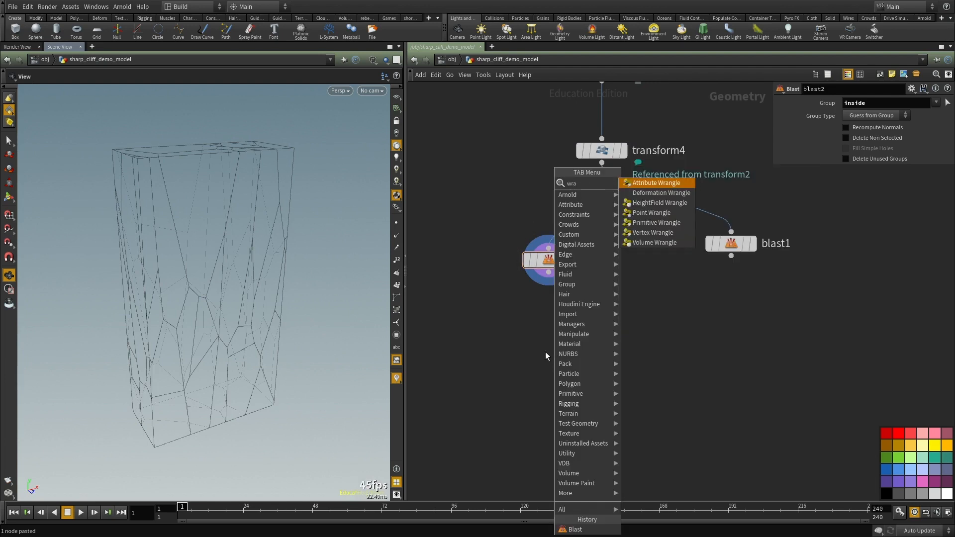
pyautogui.click(656, 182)
pyautogui.click(545, 326)
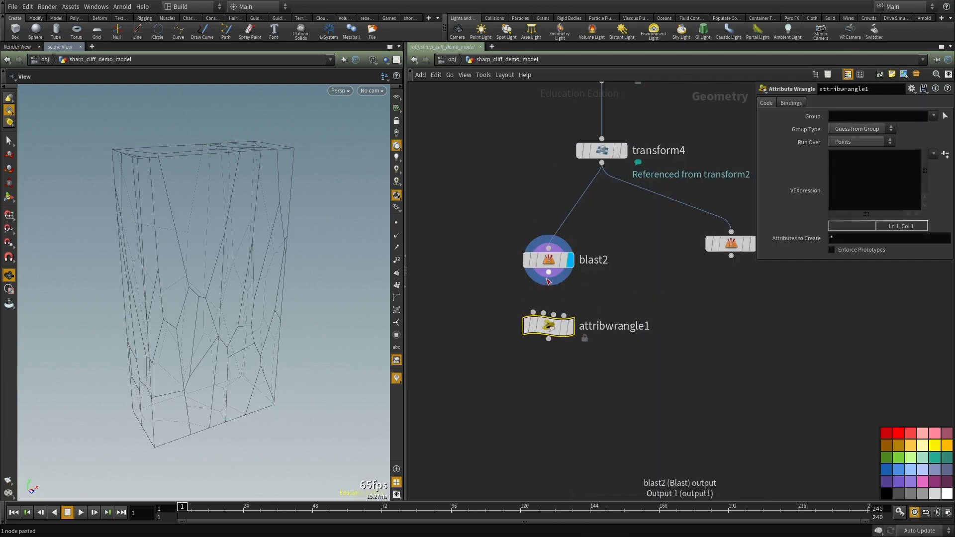
pyautogui.moveTo(548, 272); pyautogui.dragTo(542, 324)
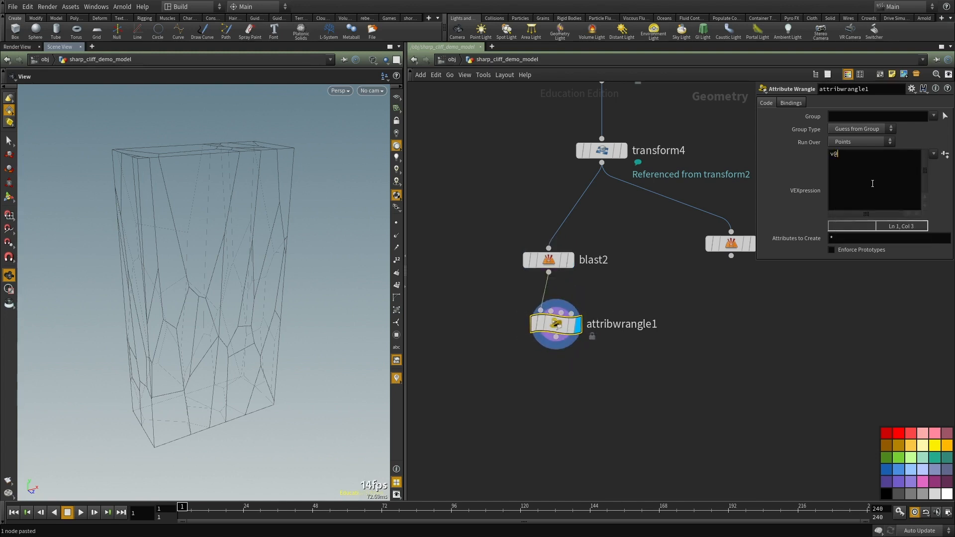
pyautogui.write('= v@N;')
pyautogui.moveTo(188, 324); pyautogui.dragTo(247, 124)
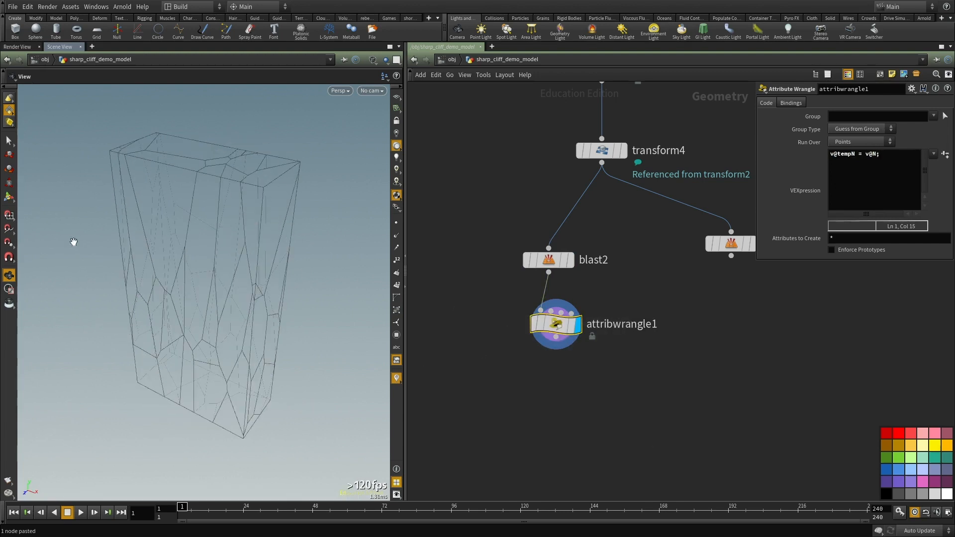
# Step: Switch the display to blast1 to view the interior faces
pyautogui.moveTo(724, 321); pyautogui.dragTo(606, 326, button='middle')
pyautogui.click(634, 249)
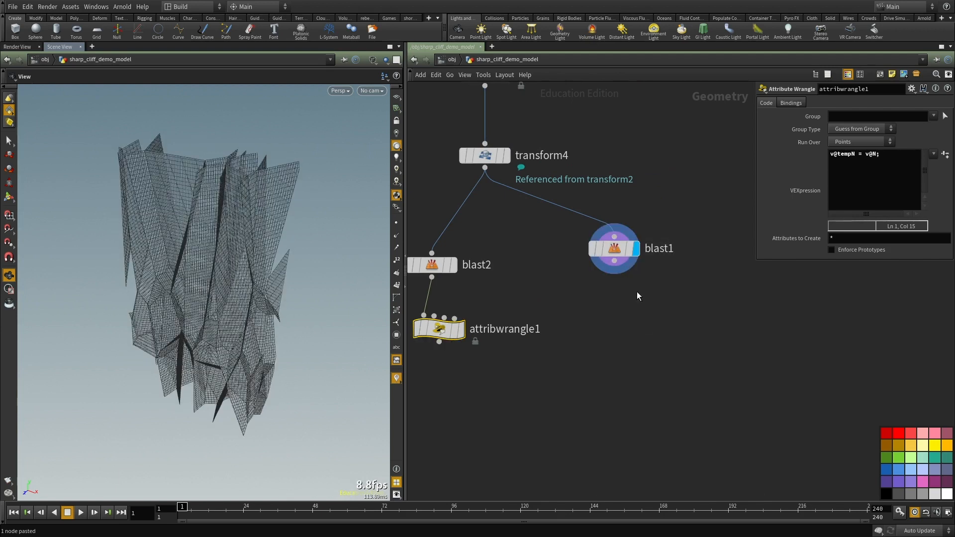
pyautogui.moveTo(611, 174); pyautogui.dragTo(622, 144, button='middle')
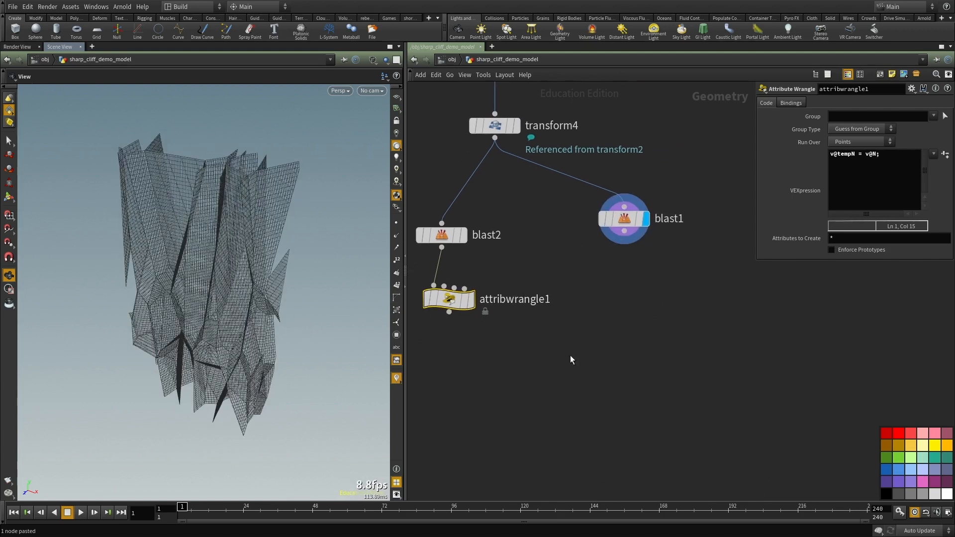
pyautogui.moveTo(629, 370); pyautogui.dragTo(646, 342, button='middle')
# Step: Add an Attribute Transfer node with blast1 as its first input and attribwrangle1 as its second
pyautogui.press('Tab')
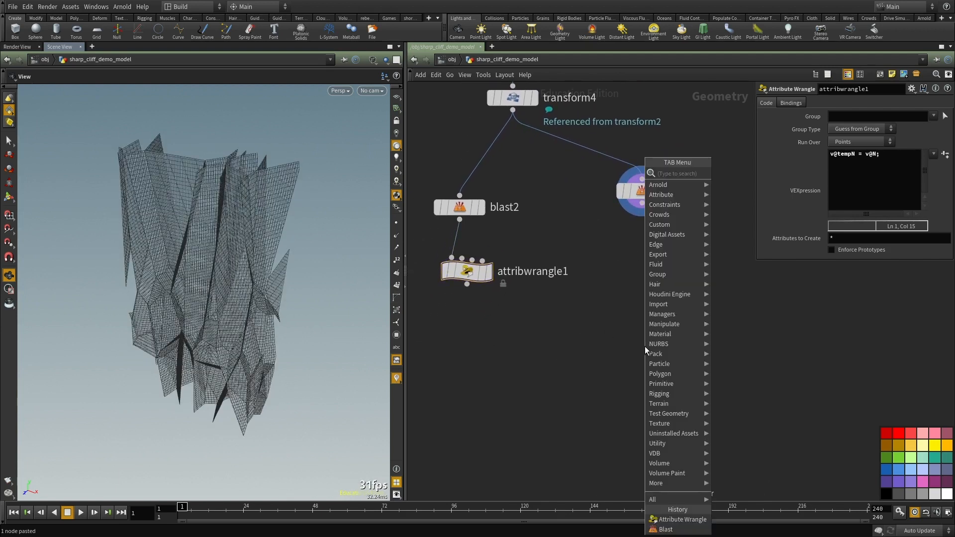
pyautogui.write('transfer')
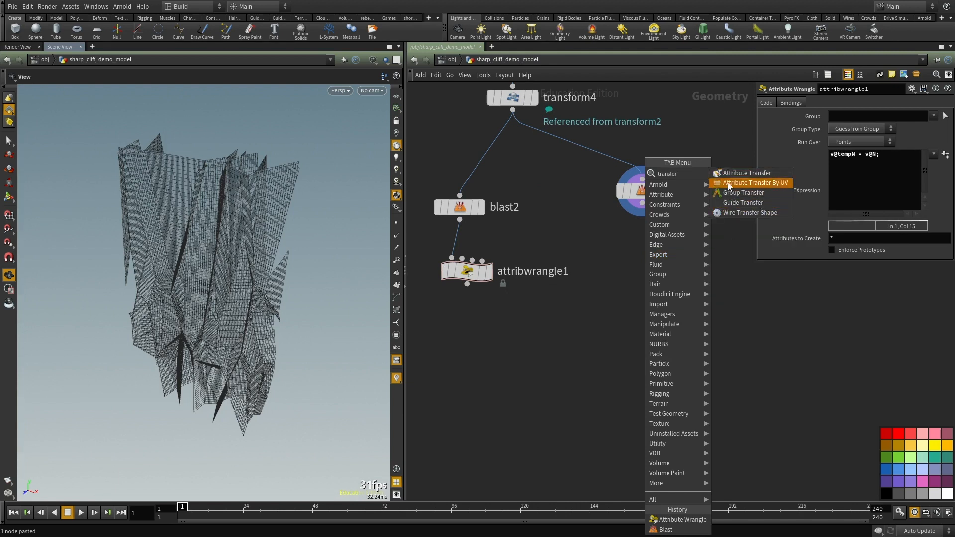
pyautogui.click(744, 173)
pyautogui.click(571, 341)
pyautogui.click(562, 329)
pyautogui.click(626, 214)
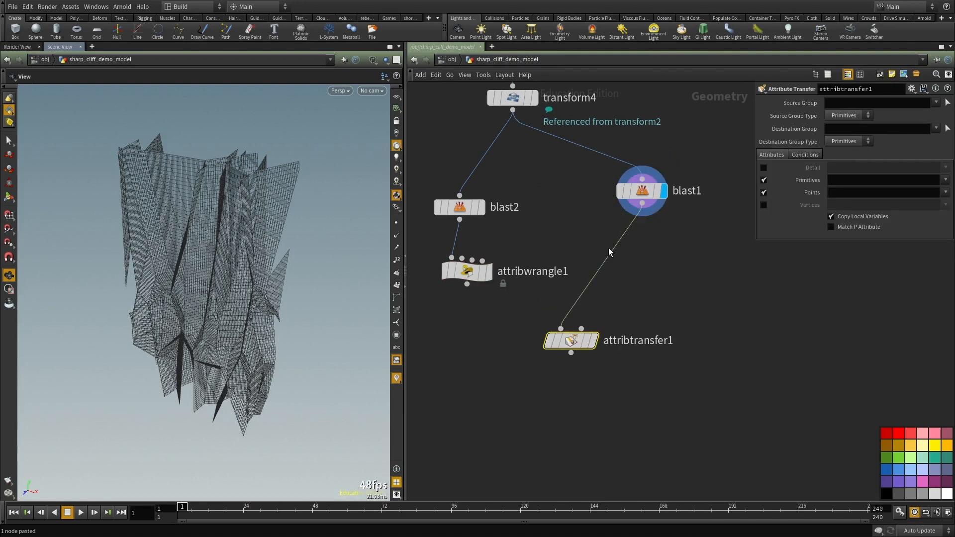
pyautogui.click(581, 329)
pyautogui.click(467, 285)
pyautogui.moveTo(572, 341); pyautogui.dragTo(615, 338)
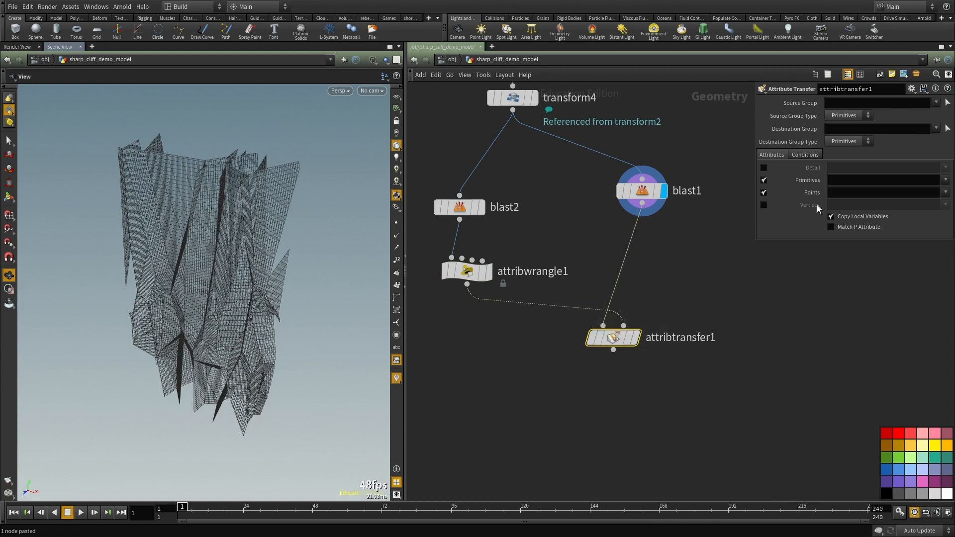
# Step: Limit attribtransfer1 to the point attribute tempN with primitive transfer off, and display the node below blast1
pyautogui.click(945, 193)
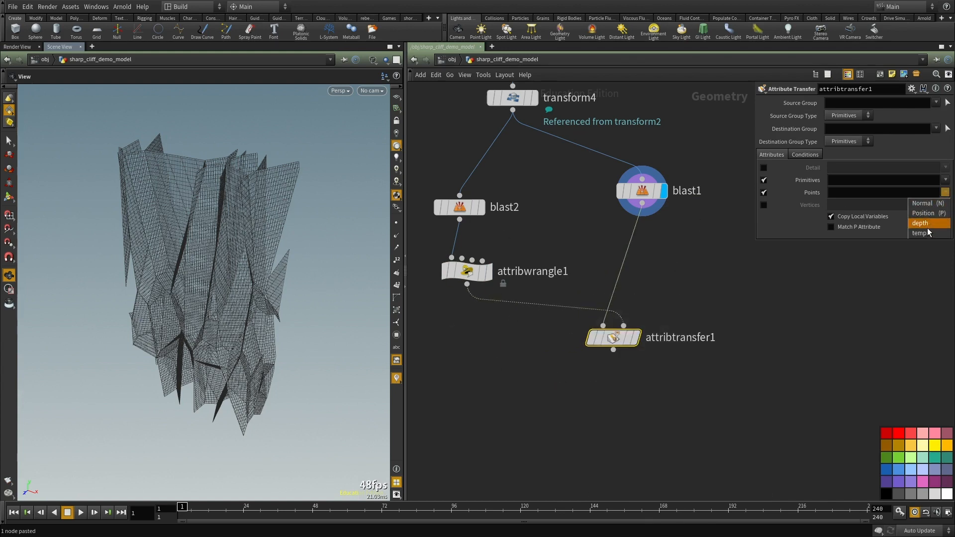
pyautogui.click(926, 237)
pyautogui.click(764, 181)
pyautogui.moveTo(661, 351); pyautogui.dragTo(629, 313, button='middle')
pyautogui.click(602, 301)
pyautogui.moveTo(585, 301); pyautogui.dragTo(606, 309)
pyautogui.moveTo(589, 406); pyautogui.dragTo(624, 361, button='middle')
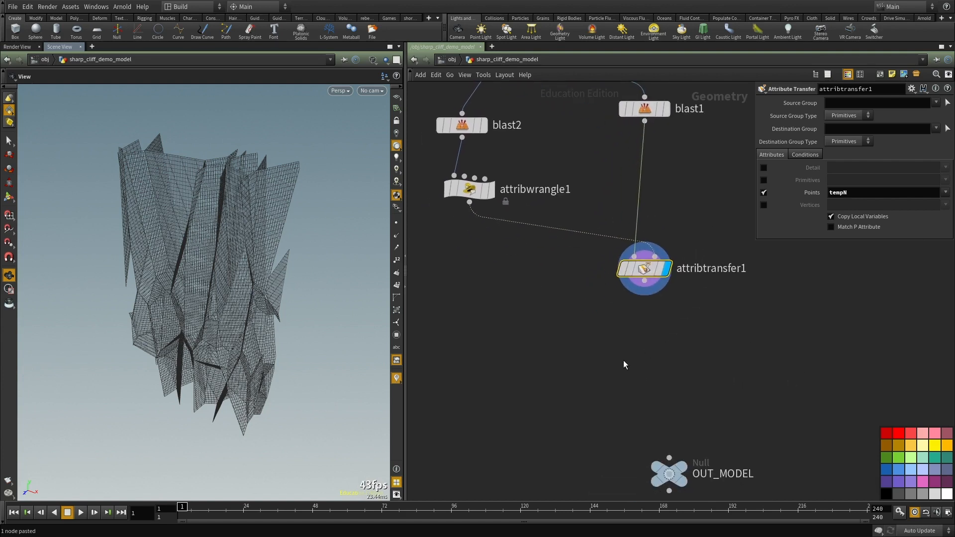
# Step: Add a Merge node and connect attribtransfer1 and attribwrangle1 to it
pyautogui.press('Tab')
pyautogui.write('mer')
pyautogui.press('Return')
pyautogui.click(624, 361)
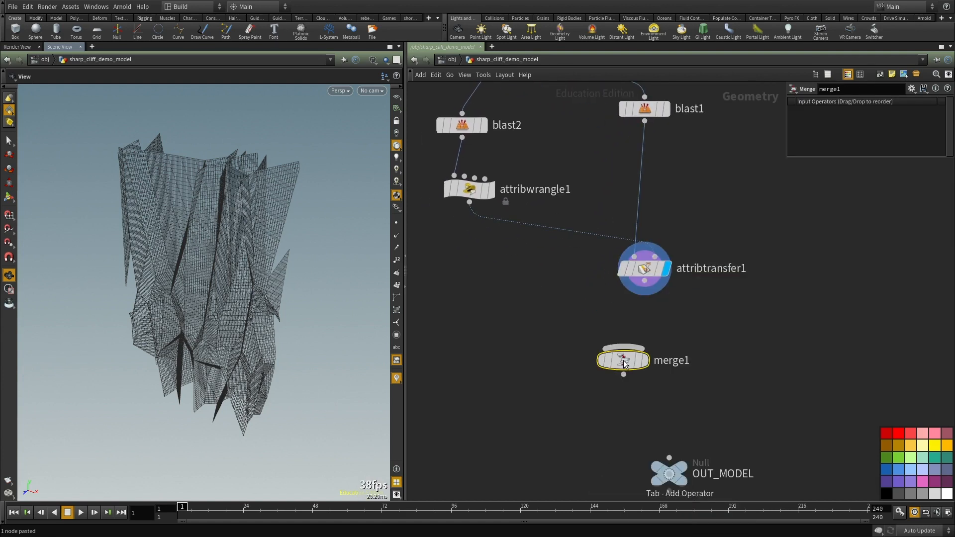
pyautogui.moveTo(624, 361); pyautogui.dragTo(486, 374)
pyautogui.click(645, 282)
pyautogui.click(485, 359)
pyautogui.click(469, 202)
pyautogui.click(486, 360)
# Step: Display merge1, line it up below attribwrangle1 and inspect the recombined model
pyautogui.moveTo(590, 360); pyautogui.dragTo(598, 286, button='middle')
pyautogui.click(516, 299)
pyautogui.moveTo(495, 299); pyautogui.dragTo(473, 265)
pyautogui.moveTo(689, 304); pyautogui.dragTo(684, 330, button='middle')
pyautogui.scroll(-2, 683, 330)
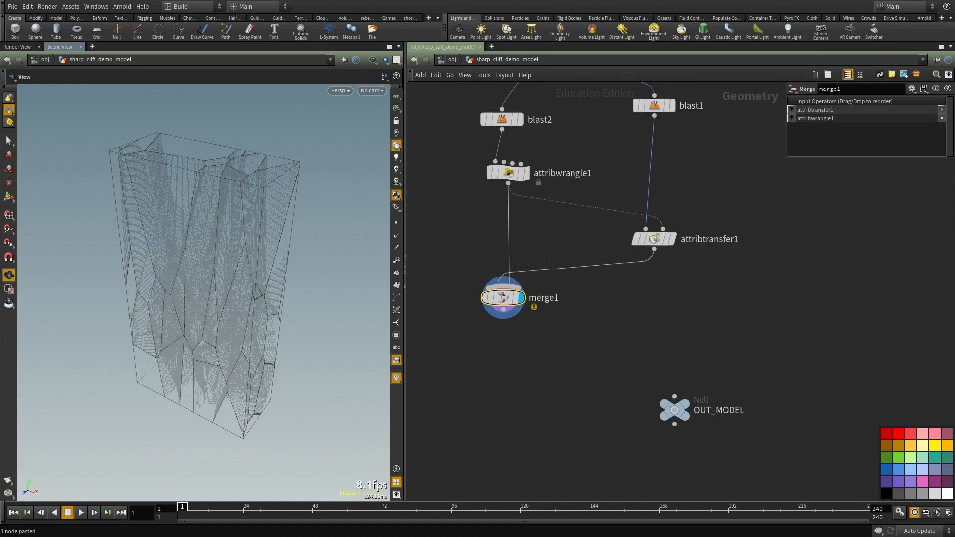
pyautogui.moveTo(162, 209); pyautogui.dragTo(212, 215)
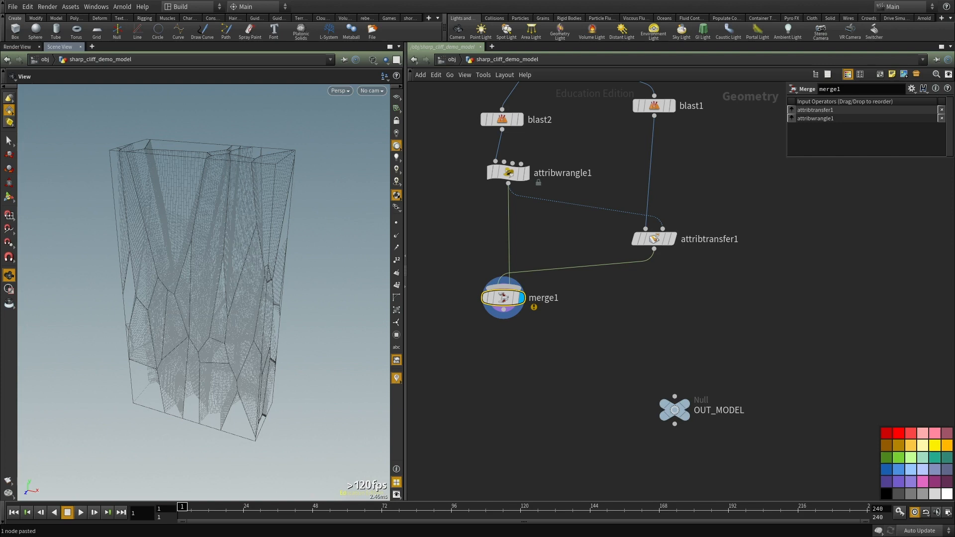
# Step: Add a Point VOP below merge1 and connect merge1 to its first input
pyautogui.moveTo(494, 396); pyautogui.dragTo(497, 311, button='middle')
pyautogui.click(503, 306)
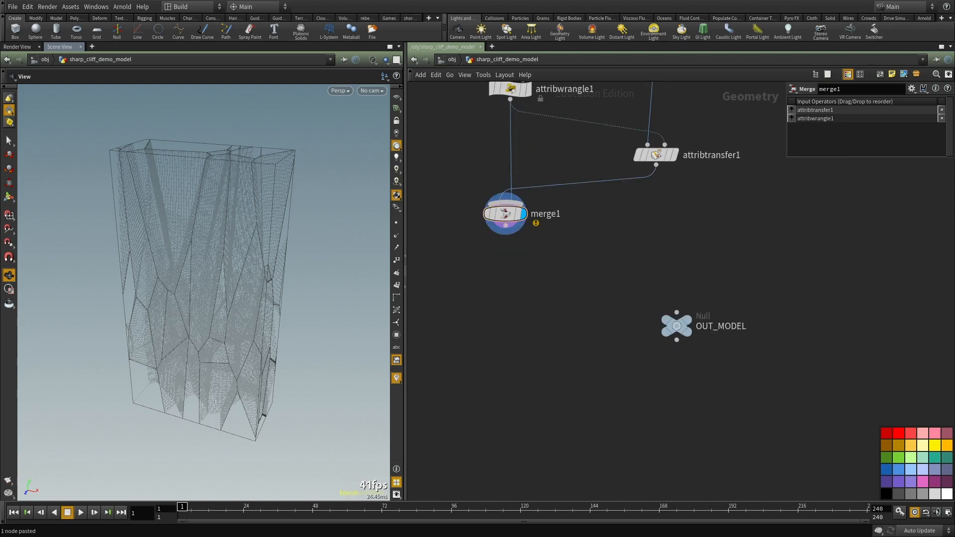
pyautogui.press('Tab')
pyautogui.write('poin')
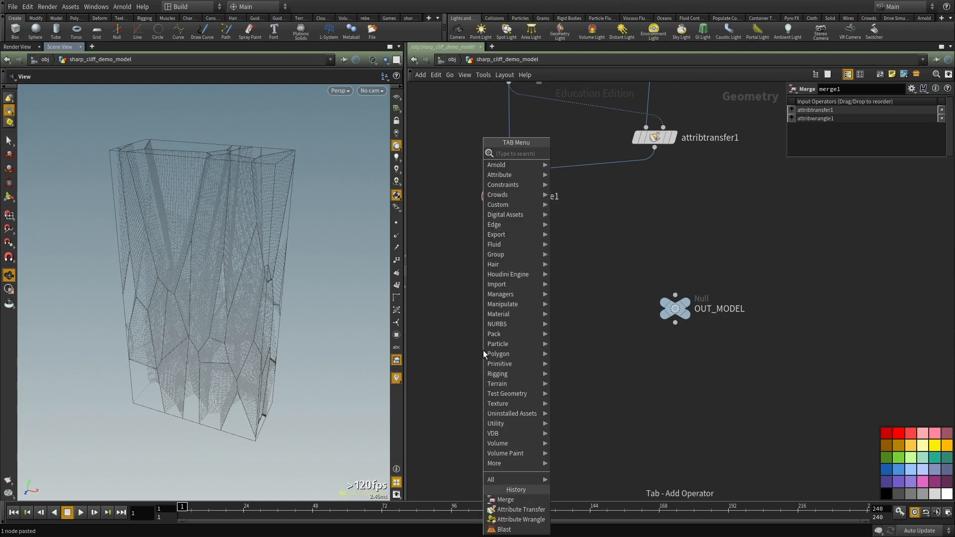
pyautogui.press('Return')
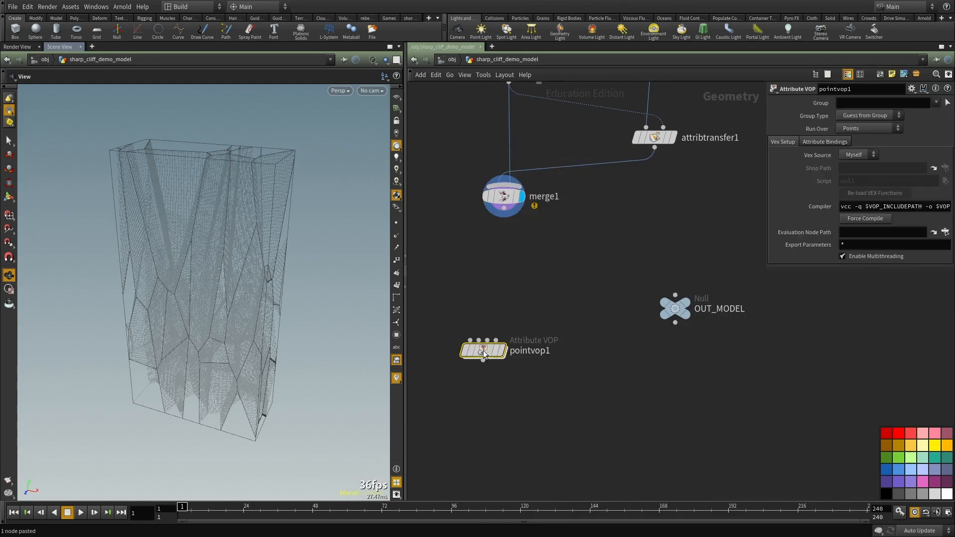
pyautogui.moveTo(476, 347); pyautogui.dragTo(507, 359)
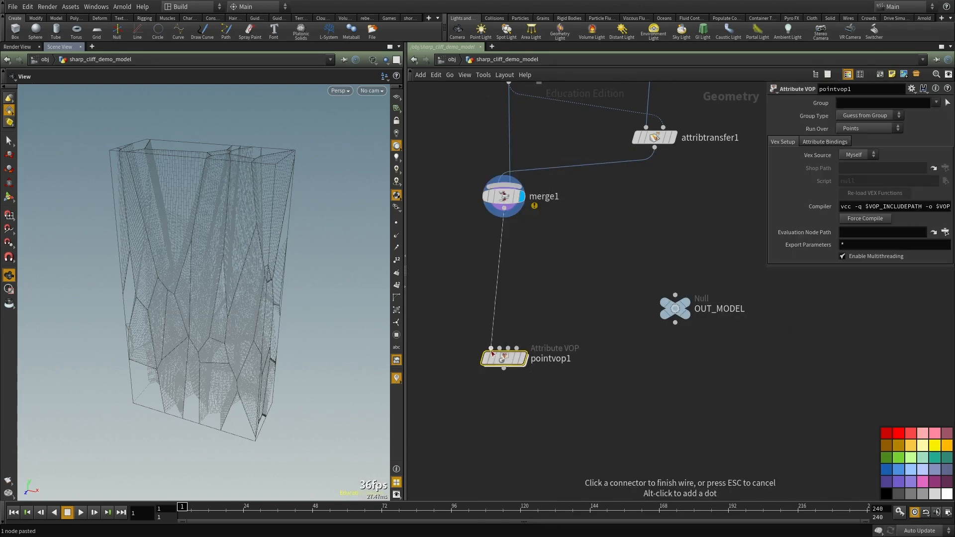
# Step: Open pointvop1 and add a Bind node named tempN with its type set to 3 Floats
pyautogui.doubleClick(509, 358)
pyautogui.press('Tab')
pyautogui.write('bind')
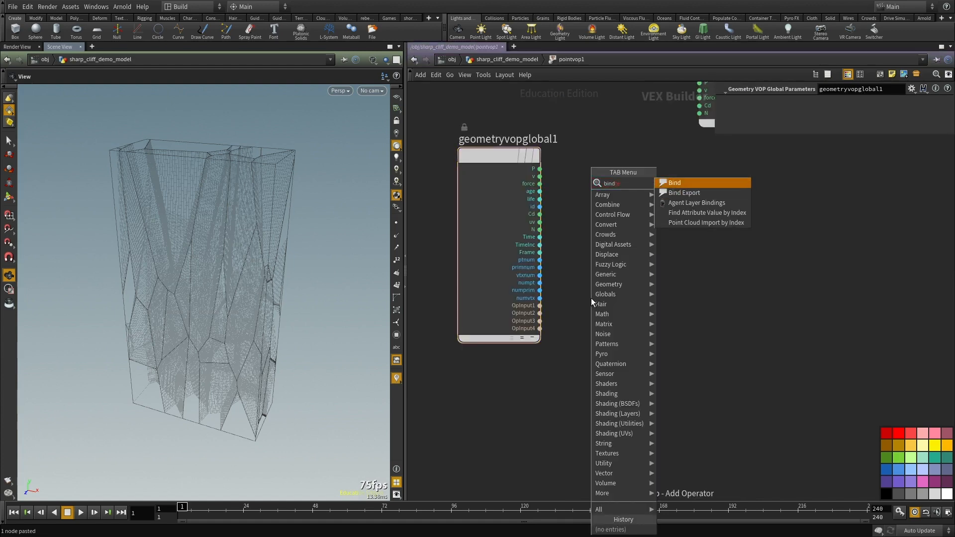
pyautogui.press('Return')
pyautogui.write('tempN')
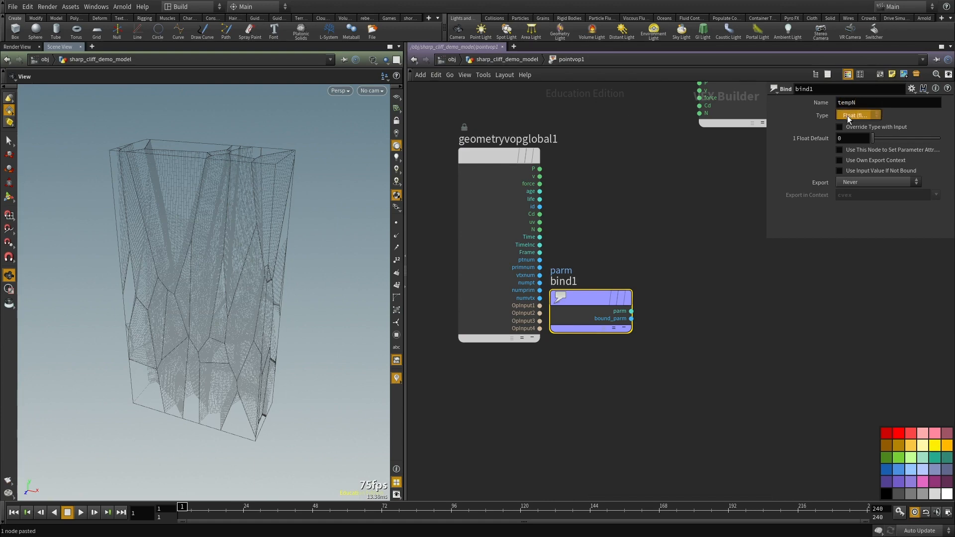
pyautogui.click(847, 116)
pyautogui.click(861, 185)
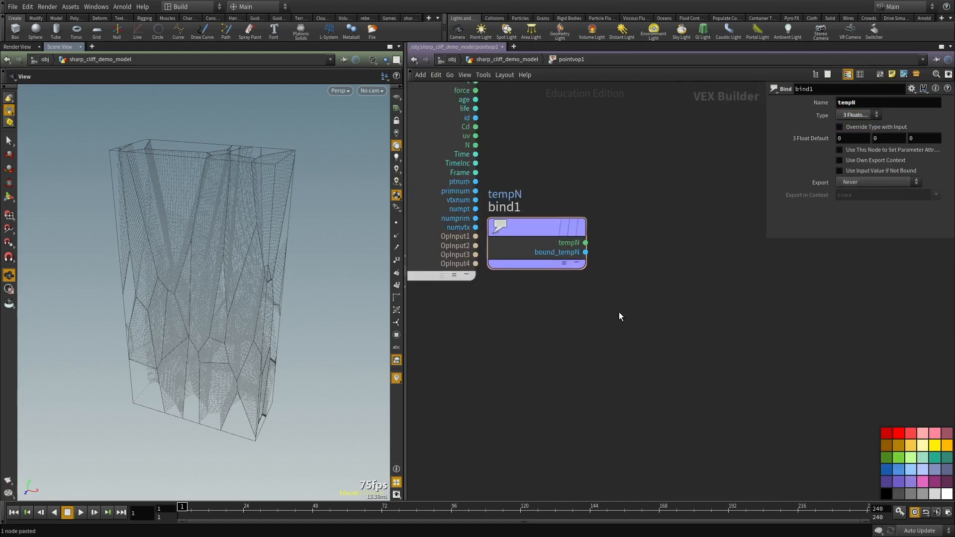
# Step: Add a Cross Product node beside bind1 and connect tempN to its vec1 input
pyautogui.press('Tab')
pyautogui.write('cross')
pyautogui.press('Return')
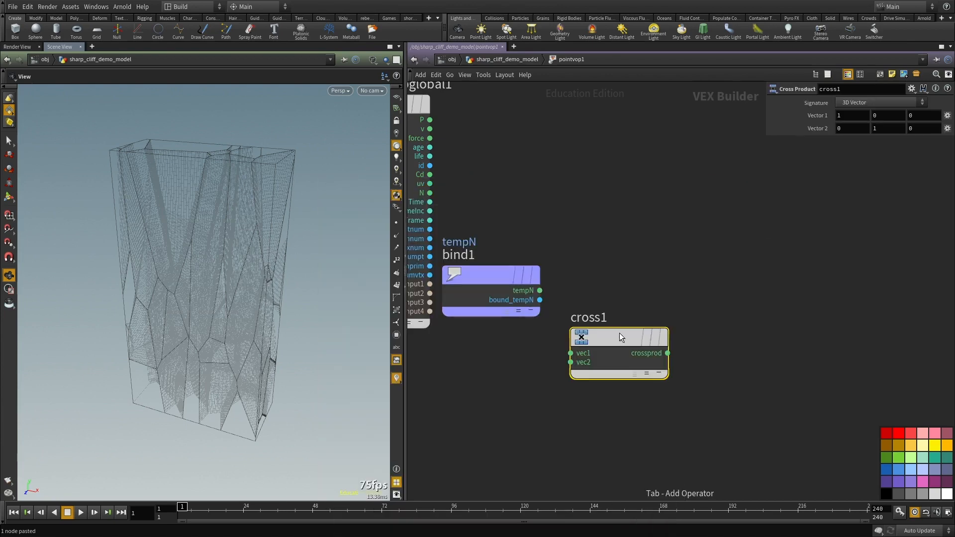
pyautogui.moveTo(620, 333); pyautogui.dragTo(680, 270)
pyautogui.click(540, 291)
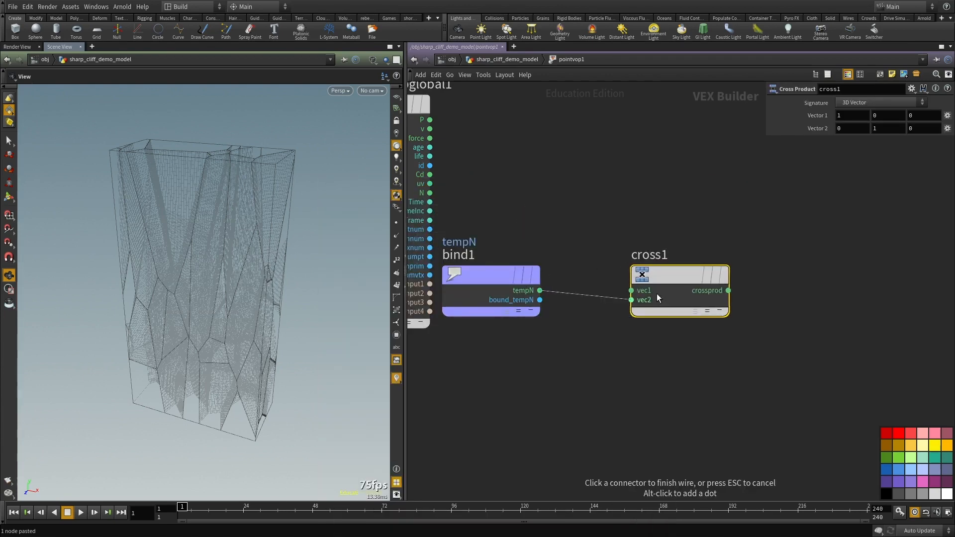
pyautogui.click(644, 291)
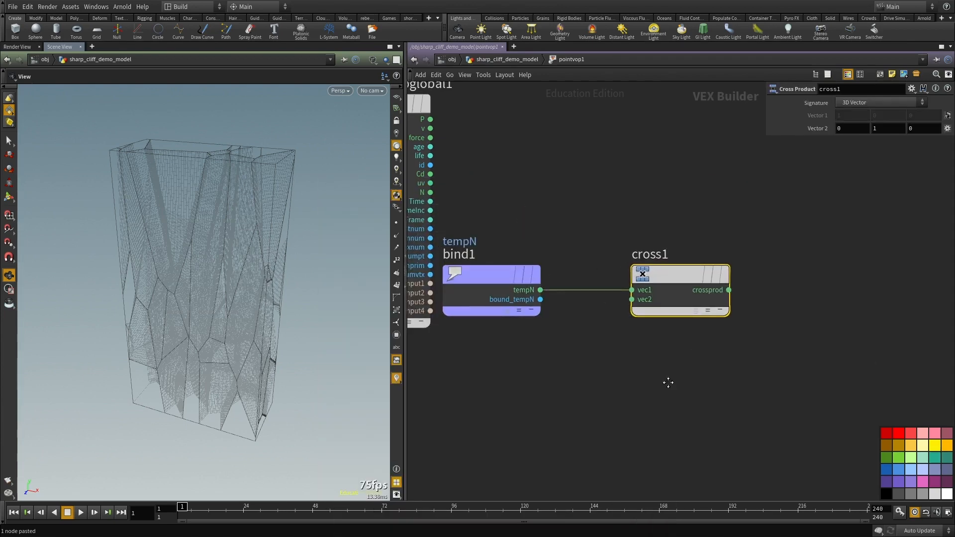
# Step: Duplicate the Cross Product node, feed it the cross1 output and tempN, and place it below cross1
pyautogui.scroll(-3, 667, 390)
pyautogui.hotkey('ctrl', 'c')
pyautogui.hotkey('ctrl', 'v')
pyautogui.click(675, 311)
pyautogui.click(697, 227)
pyautogui.click(674, 318)
pyautogui.click(566, 227)
pyautogui.moveTo(699, 382); pyautogui.dragTo(596, 419, button='middle')
pyautogui.moveTo(597, 338); pyautogui.dragTo(722, 460)
pyautogui.moveTo(714, 420); pyautogui.dragTo(655, 395, button='middle')
pyautogui.click(820, 387)
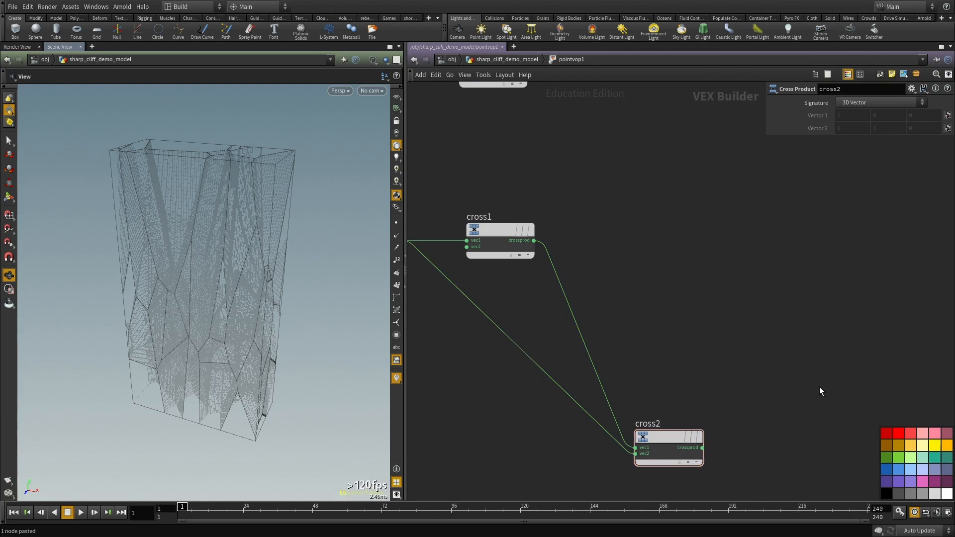
# Step: Add a Normalize node after cross2 and connect the cross2 output to it
pyautogui.press('Tab')
pyautogui.write('normalize')
pyautogui.press('Return')
pyautogui.click(819, 386)
pyautogui.click(703, 448)
pyautogui.click(786, 398)
pyautogui.moveTo(820, 387); pyautogui.dragTo(775, 449)
# Step: Duplicate the Normalize node, connect the cross1 output to the copy and line it up with cross1
pyautogui.hotkey('ctrl', 'c')
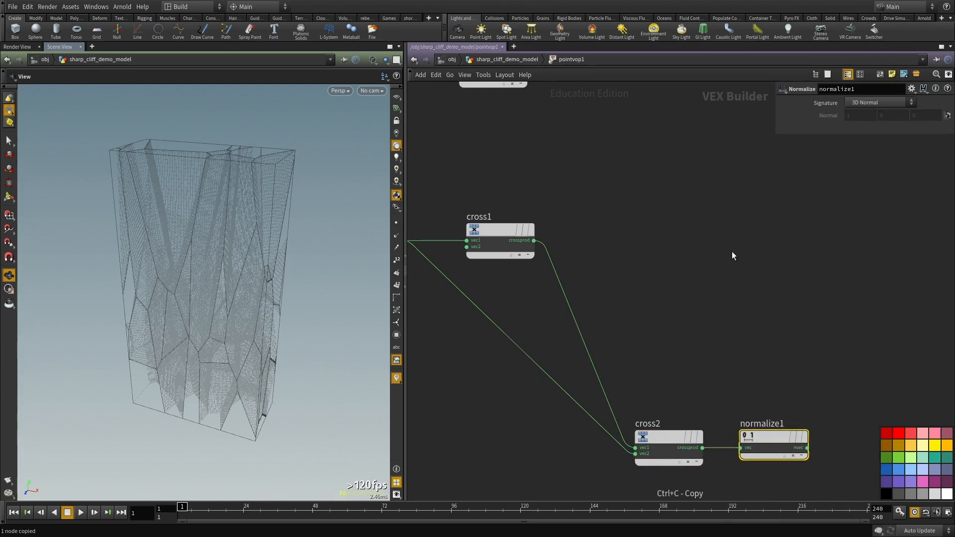
pyautogui.hotkey('ctrl', 'v')
pyautogui.click(534, 240)
pyautogui.click(693, 258)
pyautogui.scroll(-1, 729, 336)
pyautogui.moveTo(729, 336); pyautogui.dragTo(635, 338, button='middle')
pyautogui.moveTo(657, 281); pyautogui.dragTo(682, 266)
pyautogui.moveTo(683, 265); pyautogui.dragTo(827, 343, button='middle')
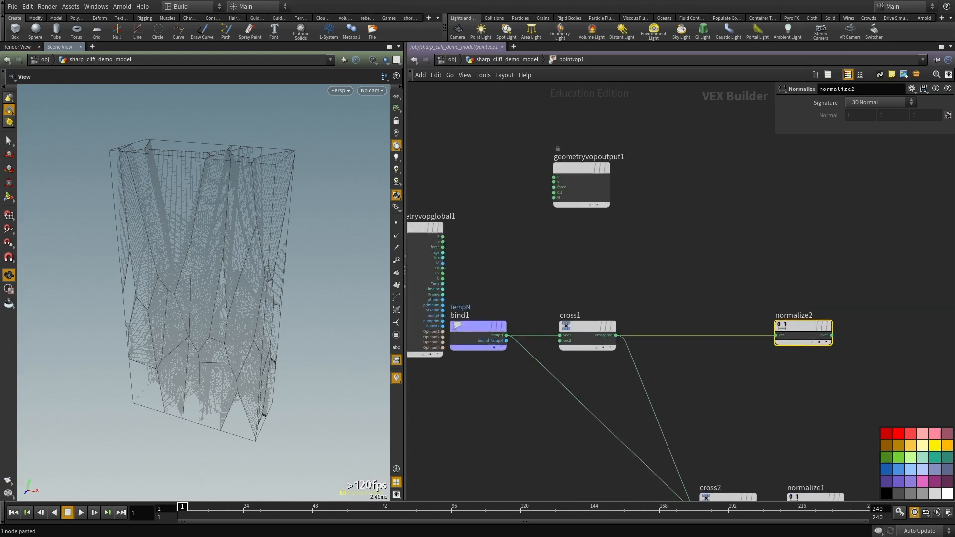
# Step: Paste the copied Turbulent Noise node above the cross product row, with P driving its position input
pyautogui.moveTo(647, 250); pyautogui.dragTo(563, 255, button='middle')
pyautogui.hotkey('ctrl', 'v')
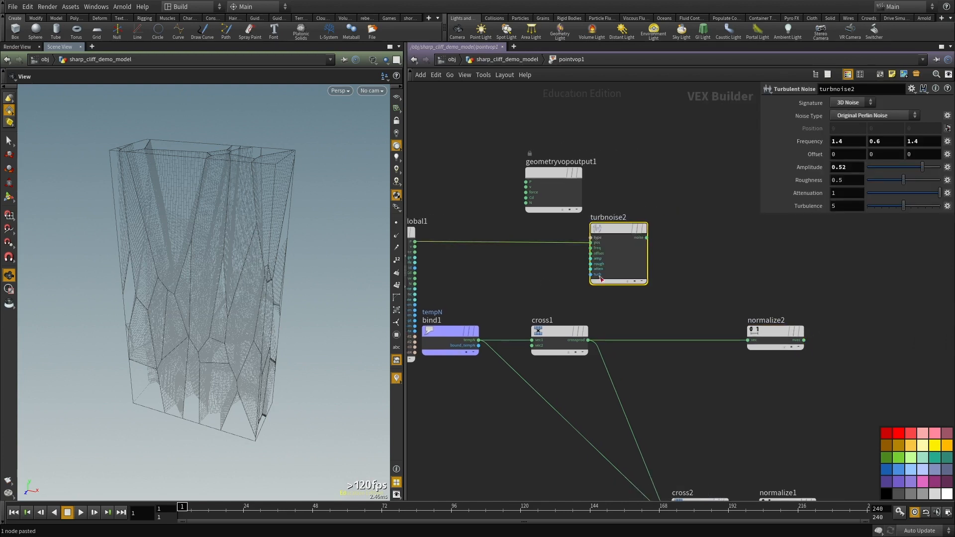
pyautogui.scroll(-3, 650, 235)
pyautogui.scroll(2, 650, 279)
pyautogui.moveTo(668, 357); pyautogui.dragTo(646, 366, button='middle')
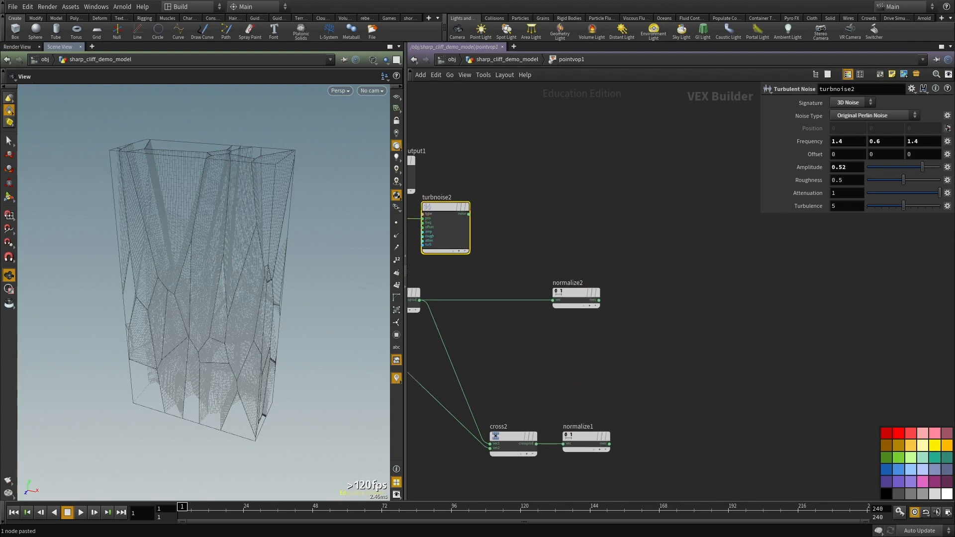
pyautogui.moveTo(705, 327); pyautogui.dragTo(847, 300, button='middle')
pyautogui.moveTo(658, 220); pyautogui.dragTo(615, 229, button='middle')
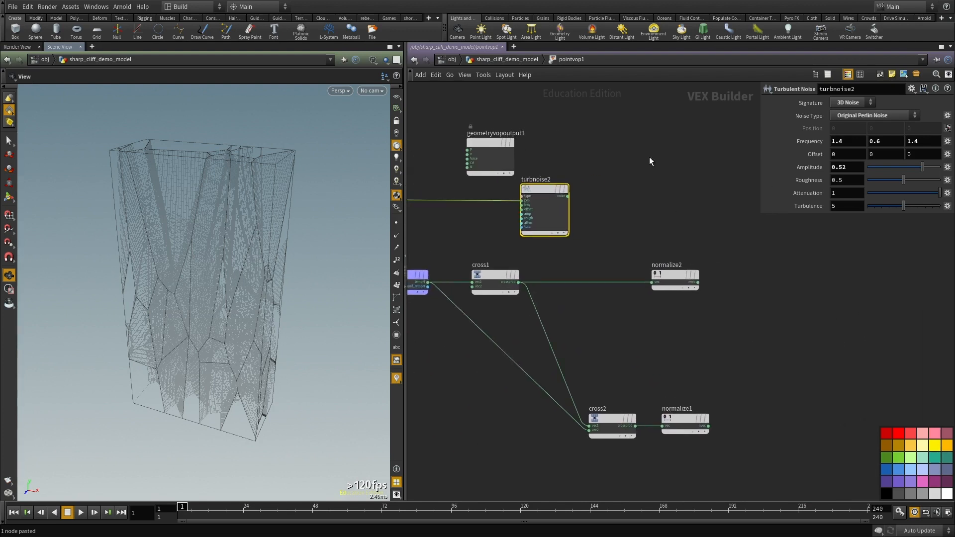
pyautogui.moveTo(480, 303); pyautogui.dragTo(530, 311, button='middle')
pyautogui.moveTo(679, 276); pyautogui.dragTo(584, 301, button='middle')
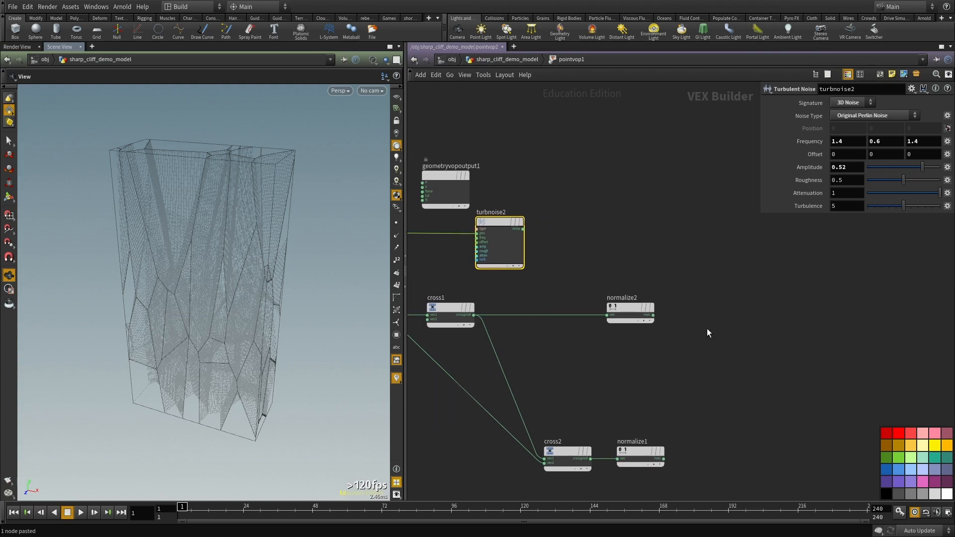
# Step: Add a Vector to Float node and connect the turbnoise2 noise output to it
pyautogui.moveTo(615, 252); pyautogui.dragTo(627, 274, button='middle')
pyautogui.press('Tab')
pyautogui.write('vec')
pyautogui.click(705, 175)
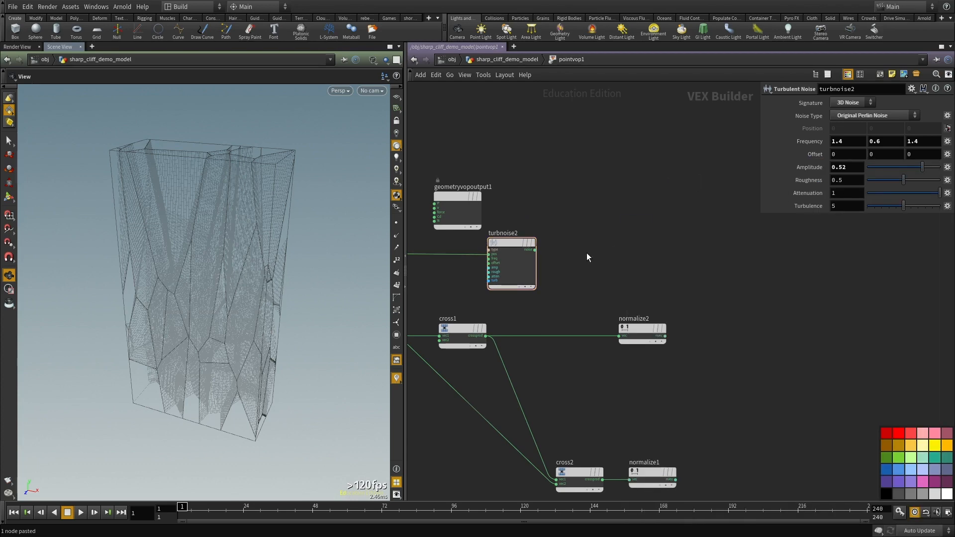
pyautogui.click(615, 251)
pyautogui.scroll(2, 511, 251)
pyautogui.click(628, 254)
pyautogui.click(510, 267)
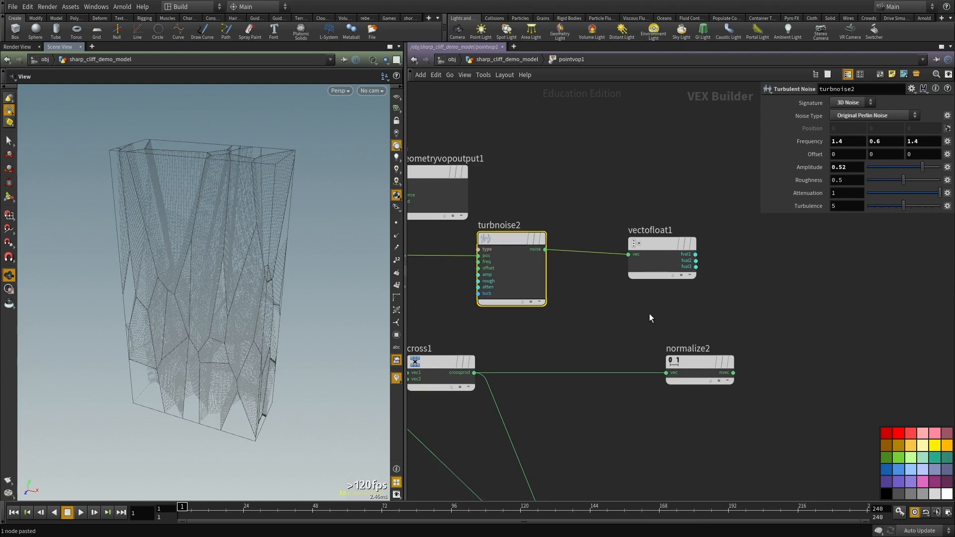
pyautogui.moveTo(591, 291); pyautogui.dragTo(596, 296, button='middle')
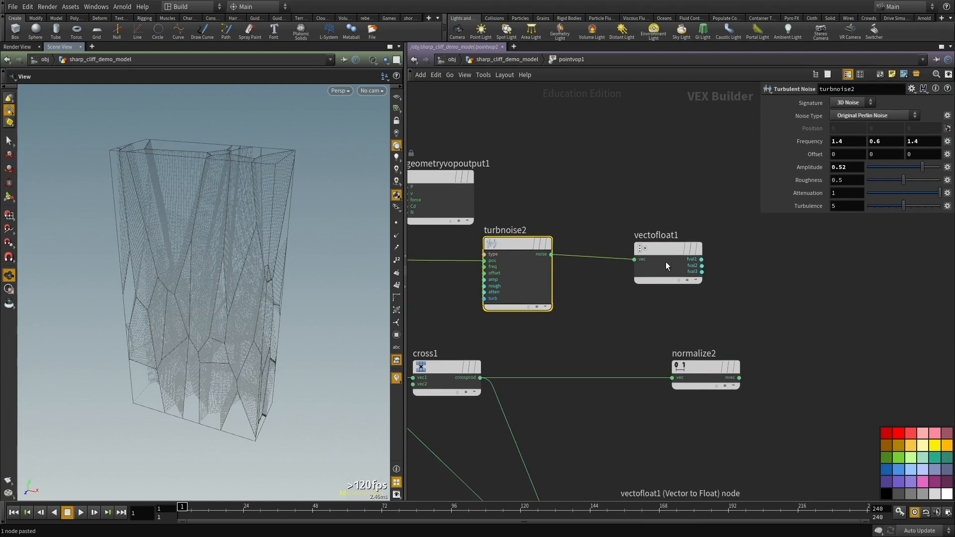
# Step: Add a Multiply node and connect the normalize2 output and fval1 of vectofloat1 to it
pyautogui.moveTo(622, 262); pyautogui.dragTo(487, 217, button='middle')
pyautogui.press('Tab')
pyautogui.write('mu')
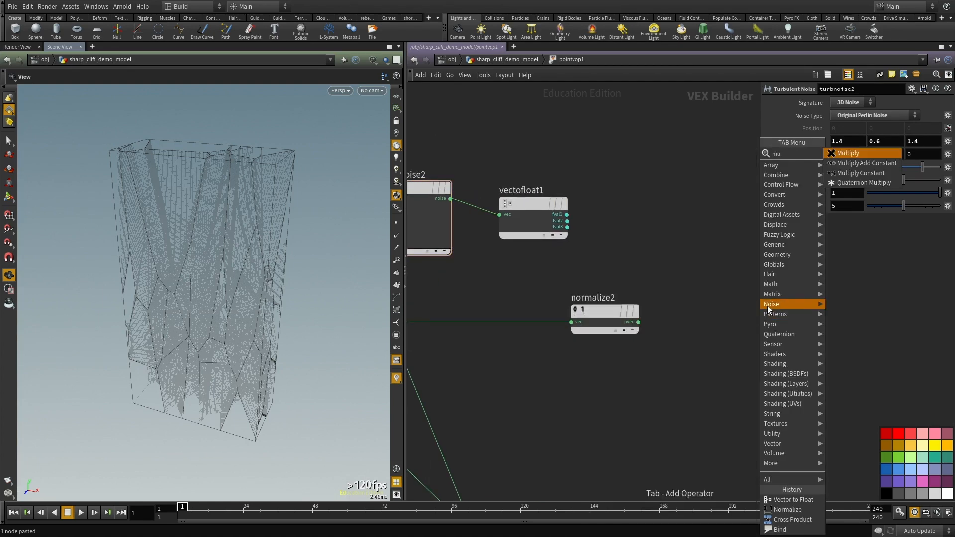
pyautogui.click(845, 153)
pyautogui.click(780, 297)
pyautogui.click(639, 322)
pyautogui.click(746, 310)
pyautogui.click(567, 215)
pyautogui.click(746, 316)
# Step: Duplicate the Multiply node beside normalize1 and feed the copy with fval2 and the normalize1 output
pyautogui.scroll(-2, 727, 378)
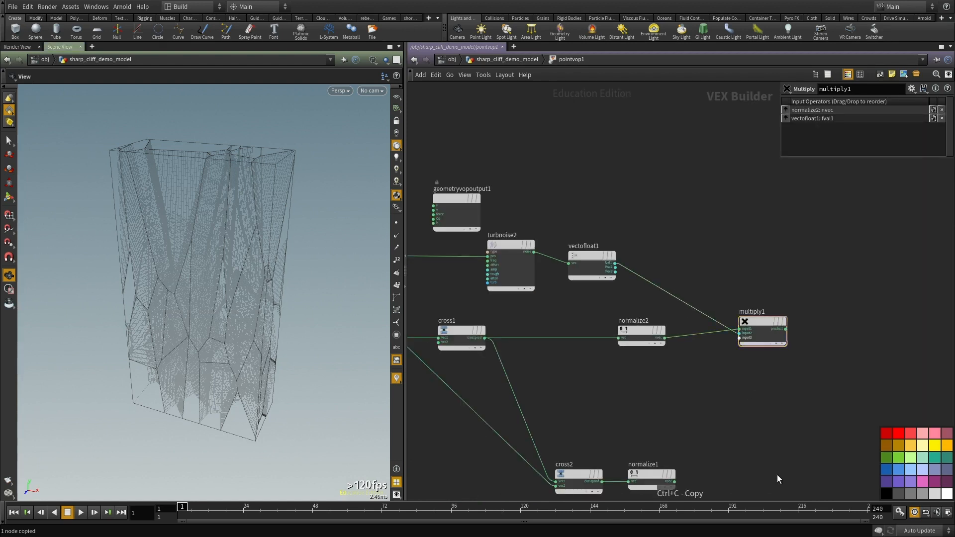
pyautogui.hotkey('ctrl', 'v')
pyautogui.scroll(4, 631, 205)
pyautogui.moveTo(679, 342); pyautogui.dragTo(586, 194)
pyautogui.moveTo(633, 419); pyautogui.dragTo(540, 268, button='middle')
pyautogui.scroll(-2, 540, 269)
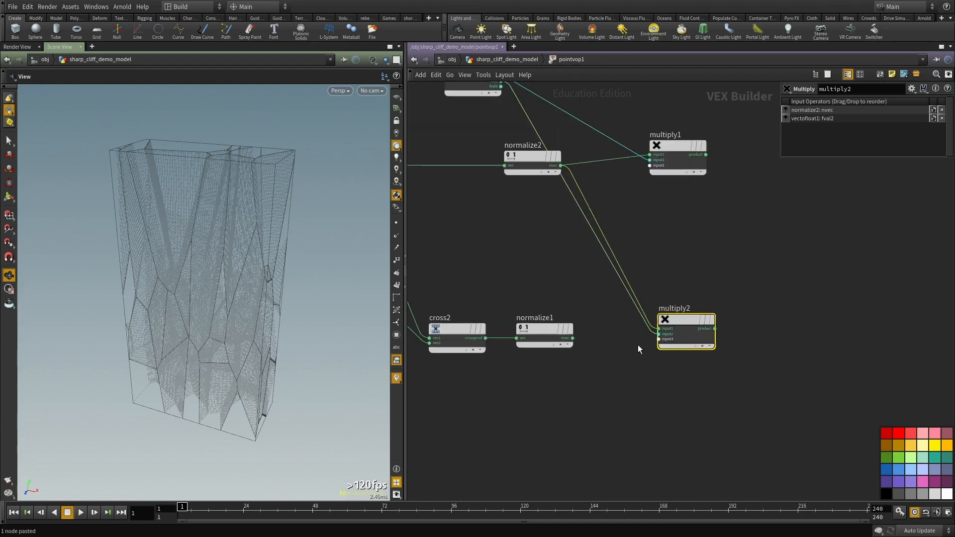
pyautogui.moveTo(652, 327); pyautogui.dragTo(572, 337)
pyautogui.scroll(-3, 724, 331)
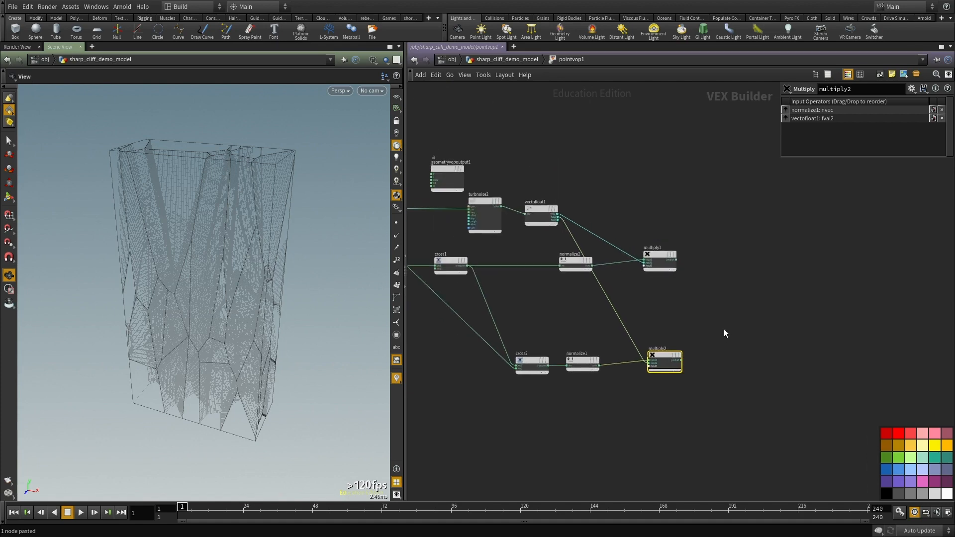
# Step: Add an Add node and connect the multiply1 and multiply2 products to it
pyautogui.press('Tab')
pyautogui.write('ad')
pyautogui.click(830, 144)
pyautogui.click(780, 268)
pyautogui.scroll(3, 687, 262)
pyautogui.click(676, 260)
pyautogui.click(798, 279)
pyautogui.click(679, 404)
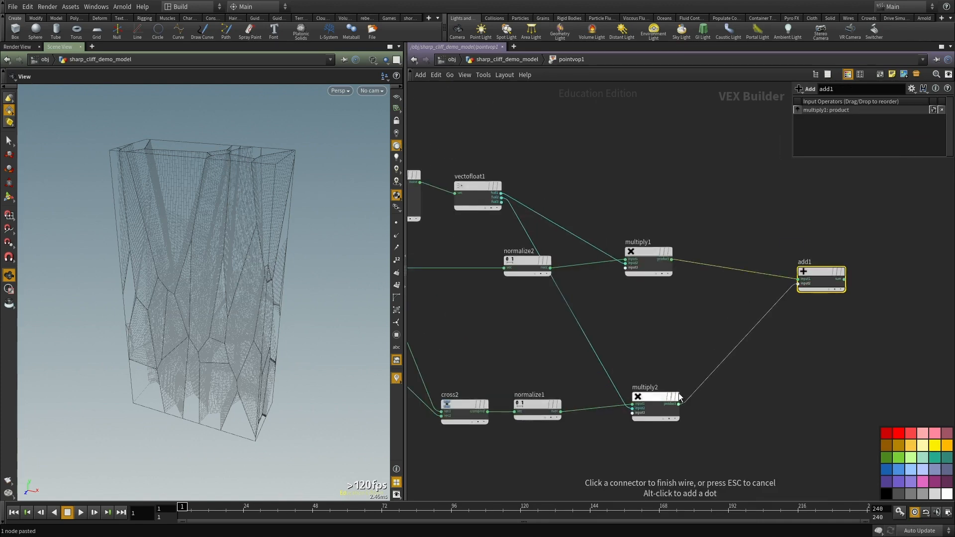
pyautogui.click(799, 283)
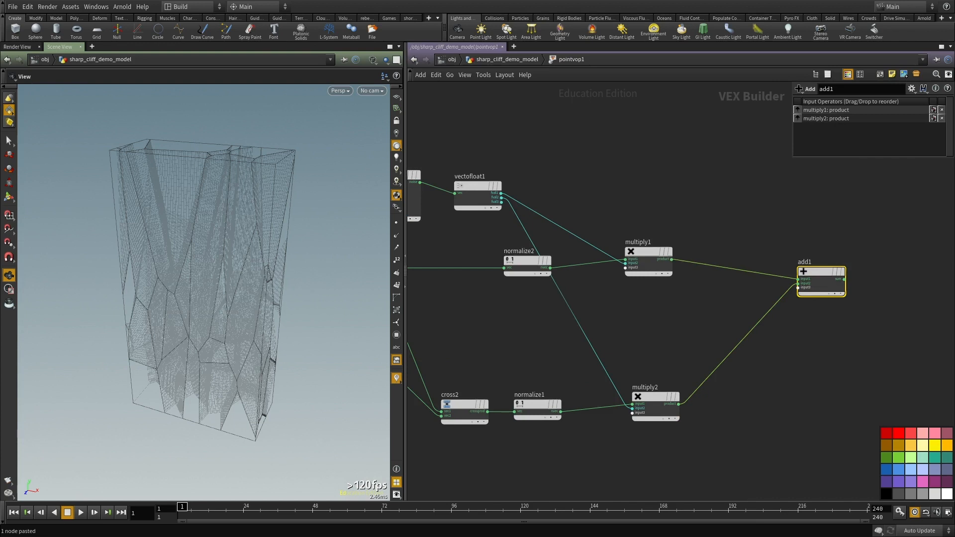
# Step: Add a second Add node that sums the global P and the add1 output
pyautogui.scroll(-3, 819, 421)
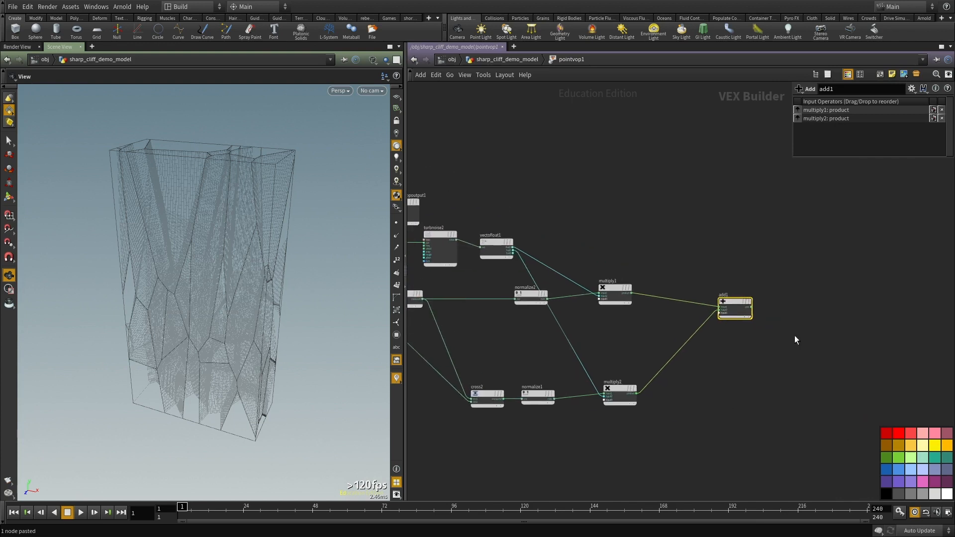
pyautogui.click(743, 251)
pyautogui.moveTo(743, 251); pyautogui.dragTo(740, 266, button='middle')
pyautogui.press('Tab')
pyautogui.write('add')
pyautogui.click(834, 135)
pyautogui.click(797, 248)
pyautogui.moveTo(595, 269); pyautogui.dragTo(714, 271, button='middle')
pyautogui.scroll(1, 535, 237)
pyautogui.moveTo(475, 238); pyautogui.dragTo(528, 231, button='middle')
pyautogui.scroll(1, 451, 250)
pyautogui.click(473, 258)
pyautogui.scroll(-3, 754, 284)
pyautogui.scroll(4, 731, 268)
pyautogui.click(702, 260)
pyautogui.click(703, 261)
pyautogui.click(649, 362)
# Step: Move geometryvopoutput1 beside add2, connect the add2 sum to its P input and return to the geometry network
pyautogui.scroll(-4, 668, 354)
pyautogui.moveTo(458, 300); pyautogui.dragTo(733, 312)
pyautogui.scroll(5, 725, 318)
pyautogui.click(740, 302)
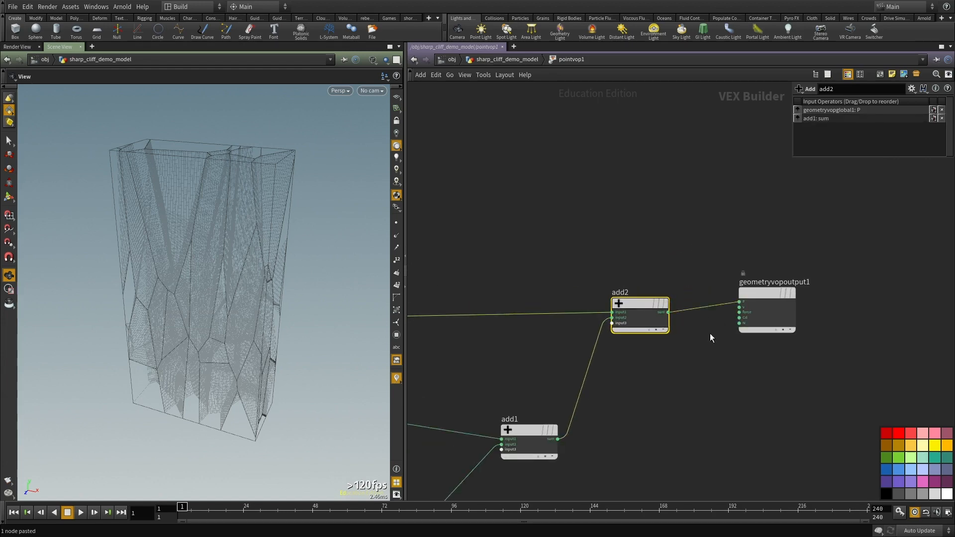
pyautogui.moveTo(718, 321); pyautogui.dragTo(713, 303, button='middle')
pyautogui.moveTo(356, 380); pyautogui.dragTo(382, 369)
pyautogui.moveTo(672, 391); pyautogui.dragTo(659, 354, button='middle')
pyautogui.press('u')
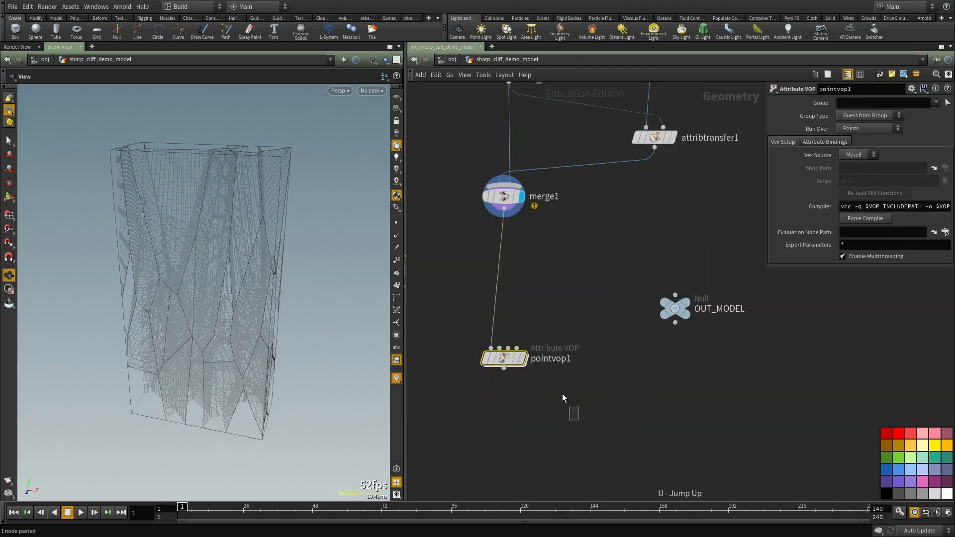
# Step: Display pointvop1 and view the displaced model up close with shading
pyautogui.press('r')
pyautogui.moveTo(578, 420); pyautogui.dragTo(589, 391, button='middle')
pyautogui.moveTo(185, 252); pyautogui.dragTo(202, 252)
pyautogui.moveTo(202, 252); pyautogui.dragTo(238, 256, button='right')
pyautogui.moveTo(239, 256)
pyautogui.mouseDown()
pyautogui.moveTo(201, 249)
pyautogui.moveTo(181, 260)
pyautogui.moveTo(183, 244)
pyautogui.moveTo(187, 256)
pyautogui.moveTo(239, 269)
pyautogui.moveTo(232, 341)
pyautogui.moveTo(189, 271)
pyautogui.moveTo(92, 269)
pyautogui.moveTo(199, 271)
pyautogui.mouseUp()
pyautogui.press('w')
pyautogui.moveTo(448, 348); pyautogui.dragTo(453, 292, button='middle')
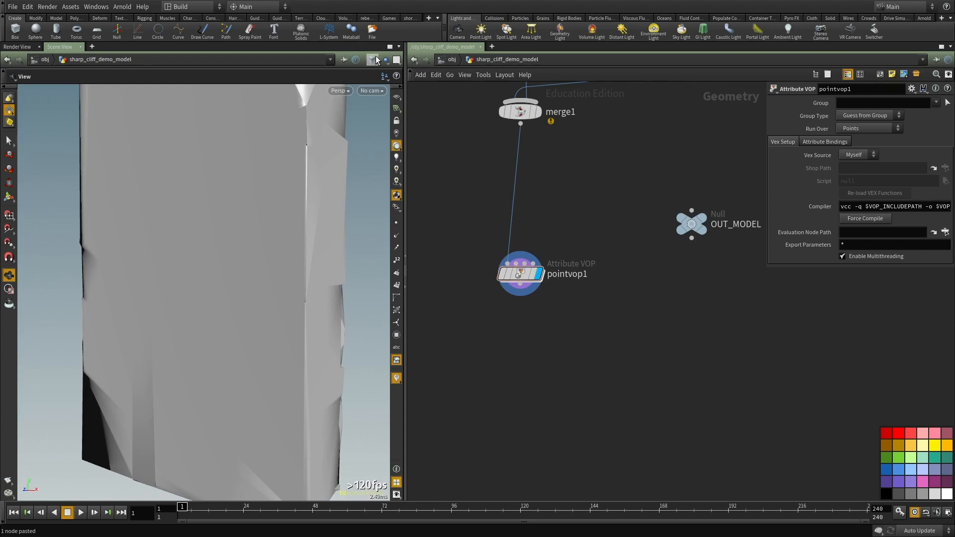
# Step: Examine the displaced fracture edges along the cliff model from several angles, in shaded and wireframe display
pyautogui.click(373, 62)
pyautogui.click(392, 132)
pyautogui.moveTo(192, 243)
pyautogui.mouseDown()
pyautogui.moveTo(265, 247)
pyautogui.moveTo(202, 384)
pyautogui.moveTo(171, 149)
pyautogui.mouseUp()
pyautogui.moveTo(227, 122)
pyautogui.mouseDown()
pyautogui.moveTo(171, 224)
pyautogui.moveTo(145, 196)
pyautogui.moveTo(215, 190)
pyautogui.moveTo(214, 288)
pyautogui.moveTo(216, 175)
pyautogui.moveTo(203, 247)
pyautogui.moveTo(231, 230)
pyautogui.moveTo(220, 250)
pyautogui.moveTo(209, 102)
pyautogui.mouseUp()
pyautogui.press('w')
pyautogui.press('w')
pyautogui.moveTo(215, 243); pyautogui.dragTo(283, 276)
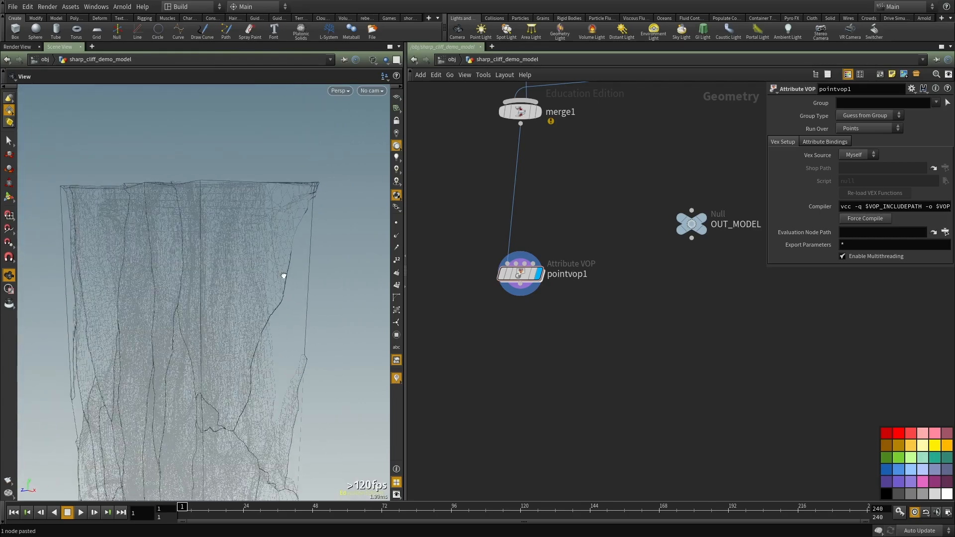
pyautogui.moveTo(309, 330); pyautogui.dragTo(284, 187)
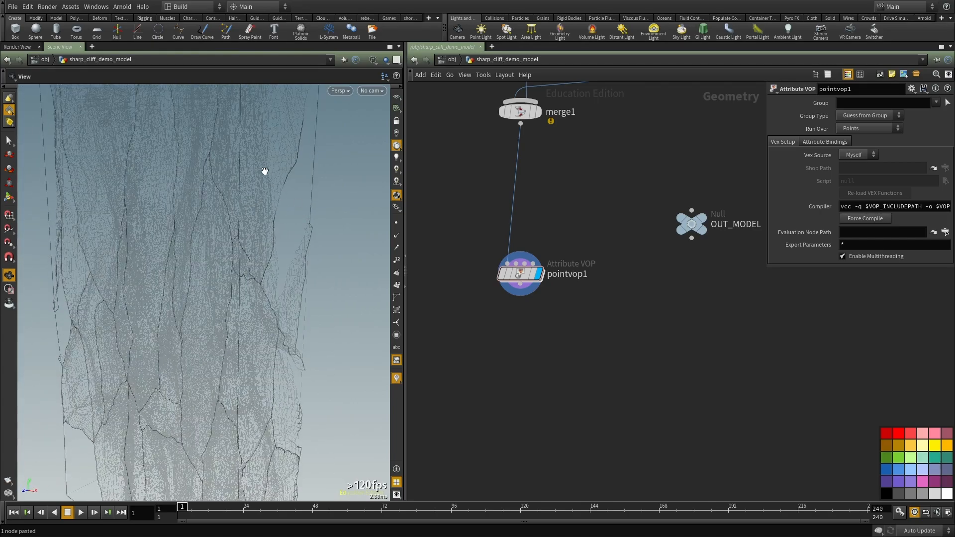
pyautogui.moveTo(243, 390)
pyautogui.mouseDown()
pyautogui.moveTo(228, 252)
pyautogui.moveTo(282, 241)
pyautogui.moveTo(293, 251)
pyautogui.moveTo(281, 232)
pyautogui.mouseUp()
pyautogui.press('w')
pyautogui.press('w')
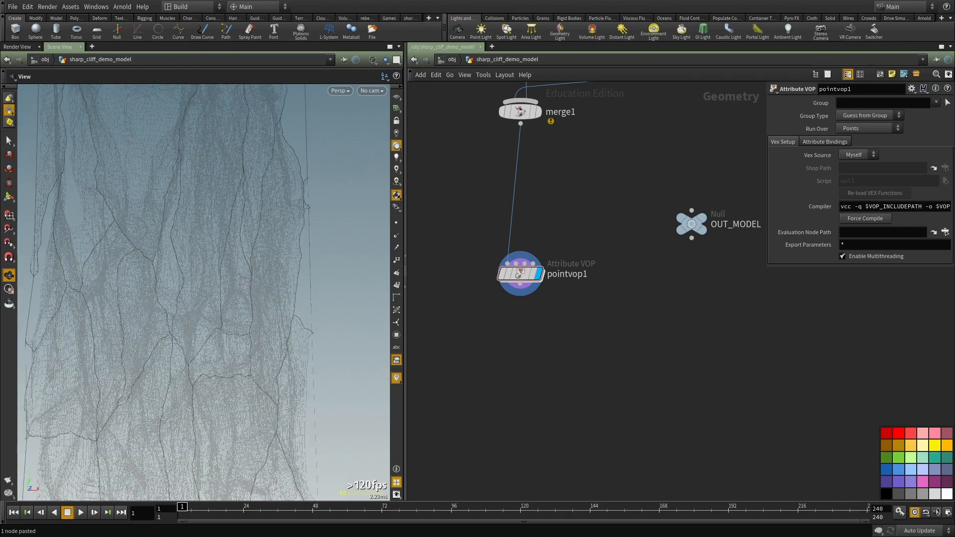
# Step: Display box8 at the start of the network and frame the whole box in wireframe
pyautogui.scroll(-2, 777, 375)
pyautogui.moveTo(624, 351); pyautogui.dragTo(565, 415, button='middle')
pyautogui.scroll(-3, 565, 414)
pyautogui.scroll(-4, 601, 380)
pyautogui.moveTo(600, 380); pyautogui.dragTo(560, 405, button='middle')
pyautogui.scroll(5, 582, 287)
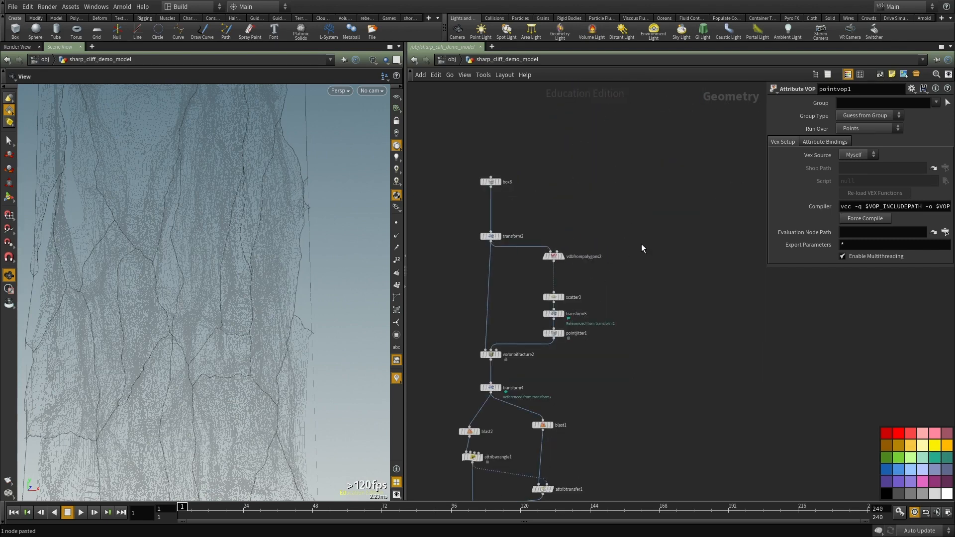
pyautogui.click(498, 182)
pyautogui.press('h')
pyautogui.moveTo(209, 254); pyautogui.dragTo(130, 177)
pyautogui.press('w')
pyautogui.press('w')
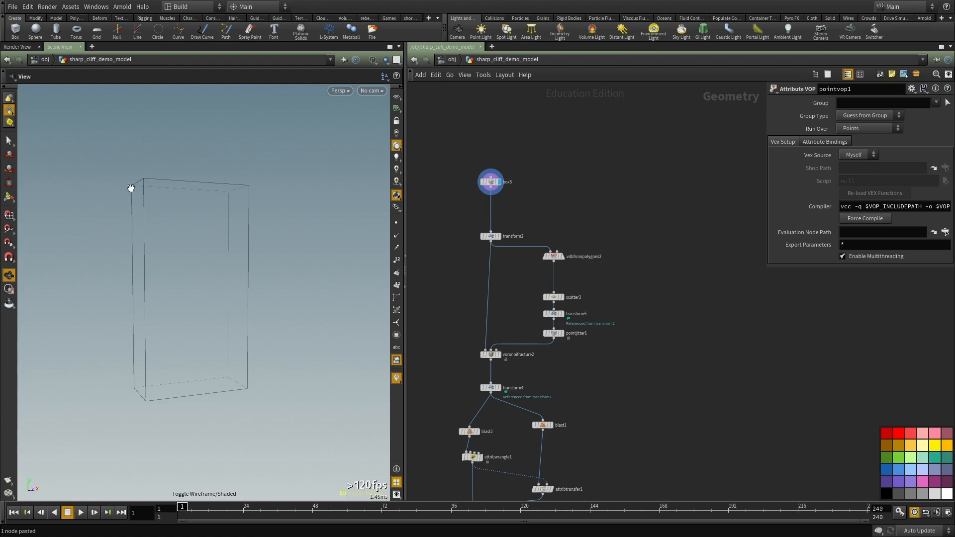
# Step: Add a Carve node fed by box8, display it and place it to the side of the fracture branch
pyautogui.scroll(1, 631, 207)
pyautogui.press('Tab')
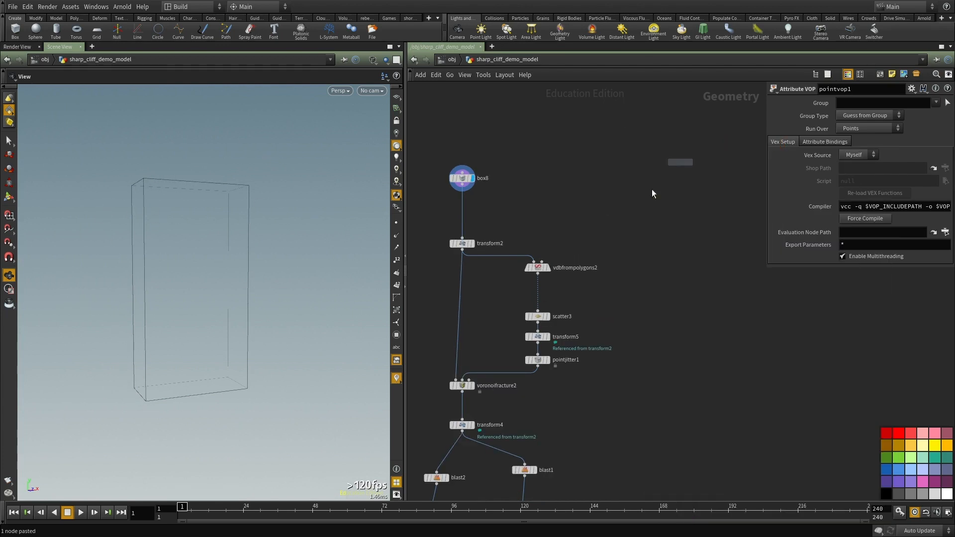
pyautogui.click(597, 243)
pyautogui.click(596, 238)
pyautogui.click(463, 184)
pyautogui.press('r')
pyautogui.moveTo(647, 215); pyautogui.dragTo(601, 257)
pyautogui.scroll(-2, 640, 262)
pyautogui.moveTo(625, 266); pyautogui.dragTo(560, 193, button='middle')
pyautogui.moveTo(549, 181); pyautogui.dragTo(591, 195)
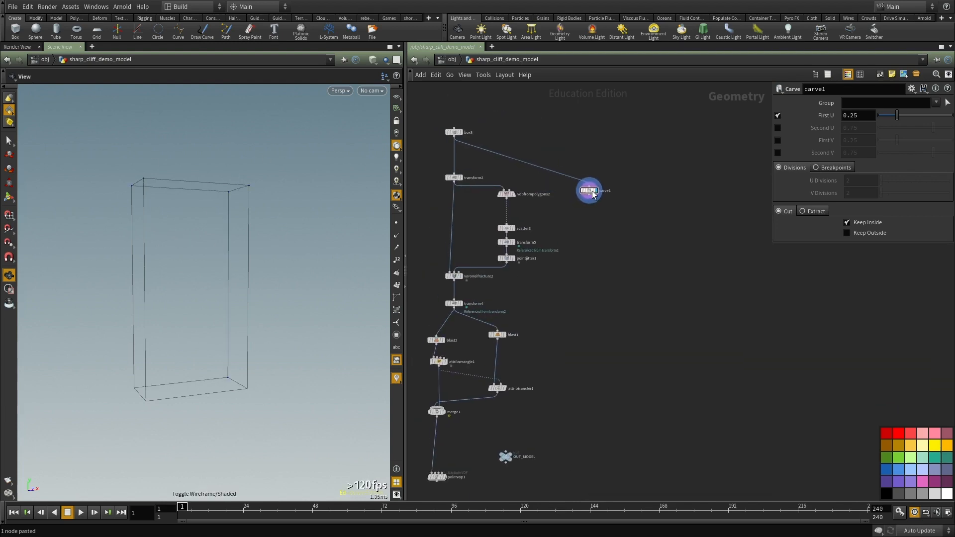
pyautogui.moveTo(142, 336); pyautogui.dragTo(193, 237)
pyautogui.scroll(3, 645, 236)
pyautogui.moveTo(566, 232); pyautogui.dragTo(579, 256, button='middle')
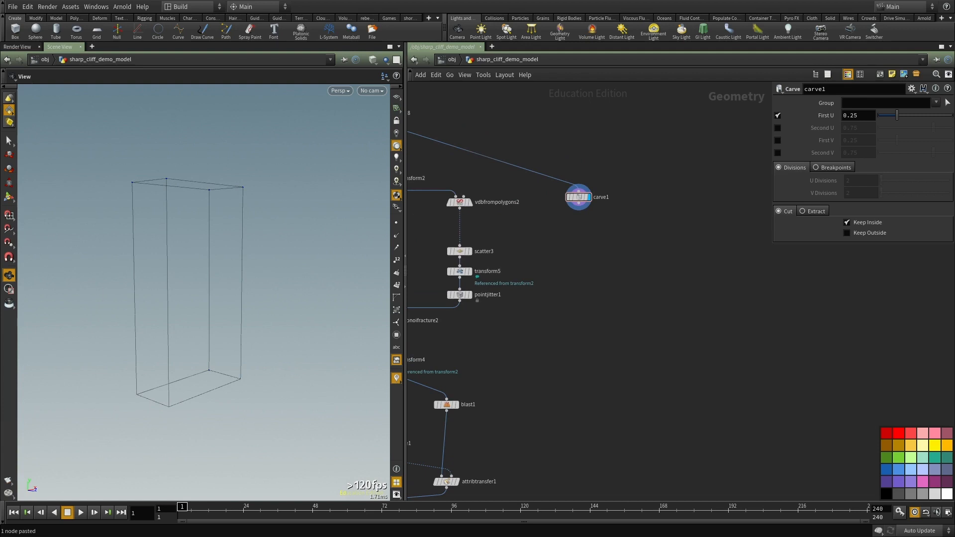
pyautogui.moveTo(627, 388); pyautogui.dragTo(645, 325, button='middle')
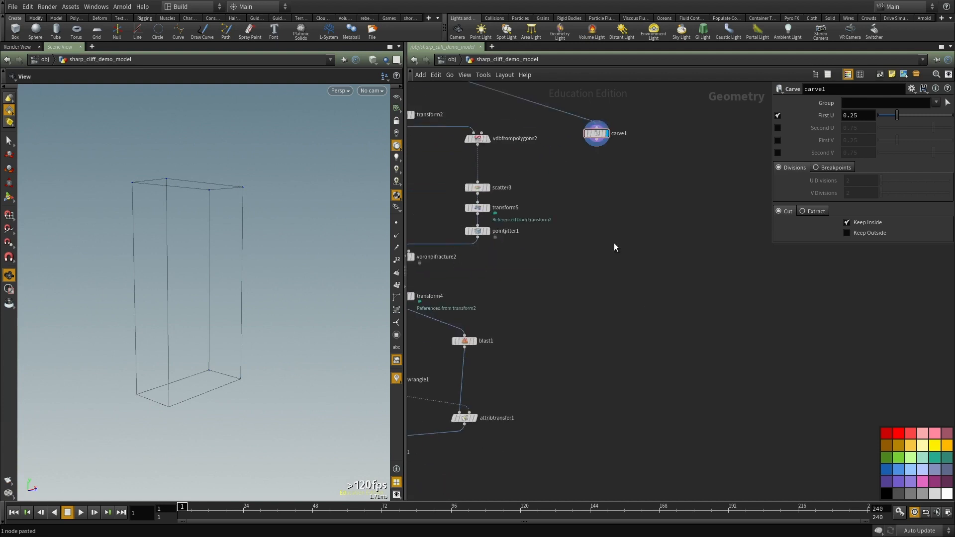
# Step: Add a Resample node fed by carve1, place it below carve1 and display it
pyautogui.press('Tab')
pyautogui.write('resa')
pyautogui.click(679, 134)
pyautogui.click(567, 180)
pyautogui.click(597, 139)
pyautogui.click(568, 173)
pyautogui.moveTo(568, 180); pyautogui.dragTo(592, 175)
pyautogui.click(604, 175)
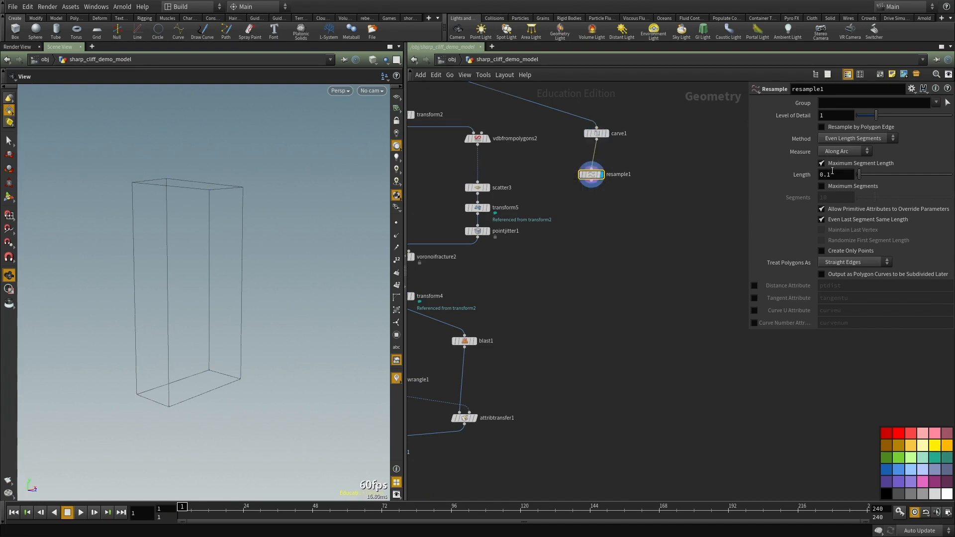
# Step: Add a Color node fed by resample1, keep it white and display it
pyautogui.press('Tab')
pyautogui.write('color')
pyautogui.press('Return')
pyautogui.click(604, 303)
pyautogui.click(599, 223)
pyautogui.click(604, 298)
pyautogui.click(612, 302)
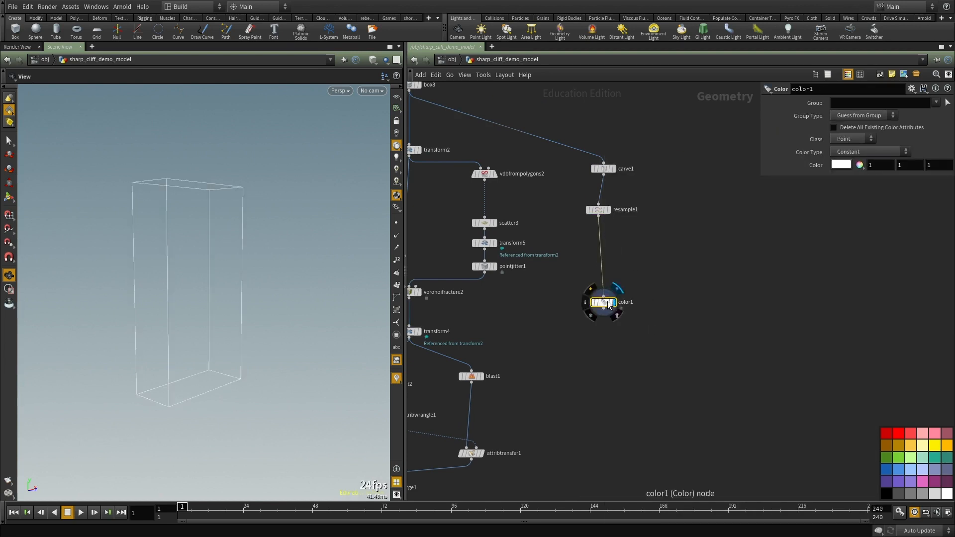
# Step: Insert a second Color node between merge1 and pointvop1 and display it
pyautogui.scroll(-3, 613, 283)
pyautogui.scroll(3, 521, 338)
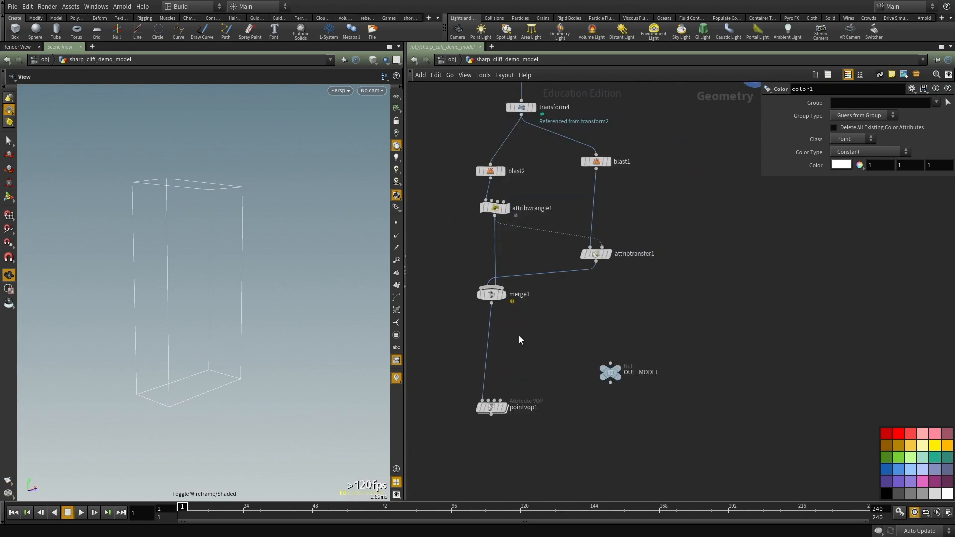
pyautogui.press('Tab')
pyautogui.write('col')
pyautogui.press('Return')
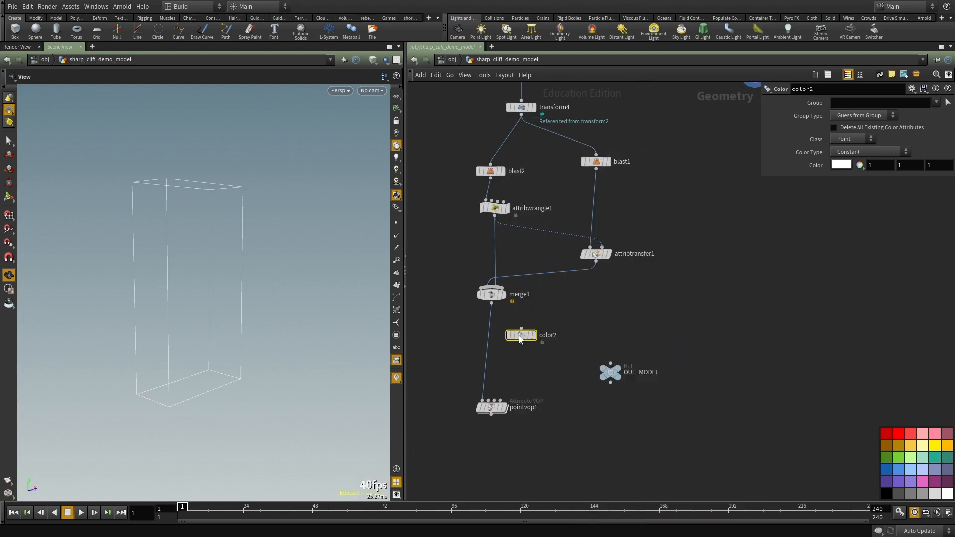
pyautogui.click(495, 330)
pyautogui.click(507, 330)
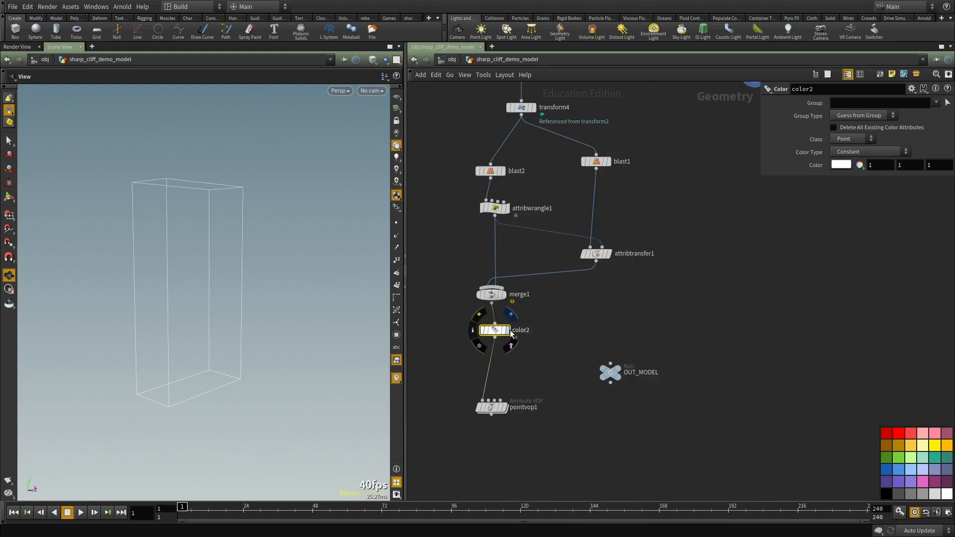
# Step: Set the color2 point colour to black (0, 0, 0)
pyautogui.write('0')
pyautogui.press('Tab')
pyautogui.write('0')
pyautogui.press('Tab')
pyautogui.write('0')
pyautogui.press('Tab')
# Step: Insert an Attribute Transfer node between color2 and pointvop1 and wire color1 into its second input
pyautogui.moveTo(520, 375); pyautogui.dragTo(528, 340, button='middle')
pyautogui.press('Tab')
pyautogui.write('transfer')
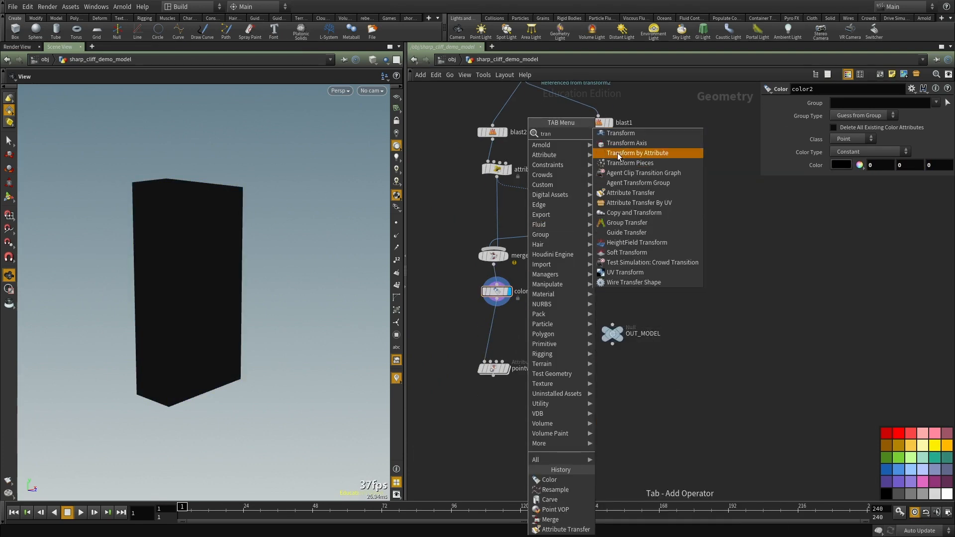
pyautogui.click(622, 133)
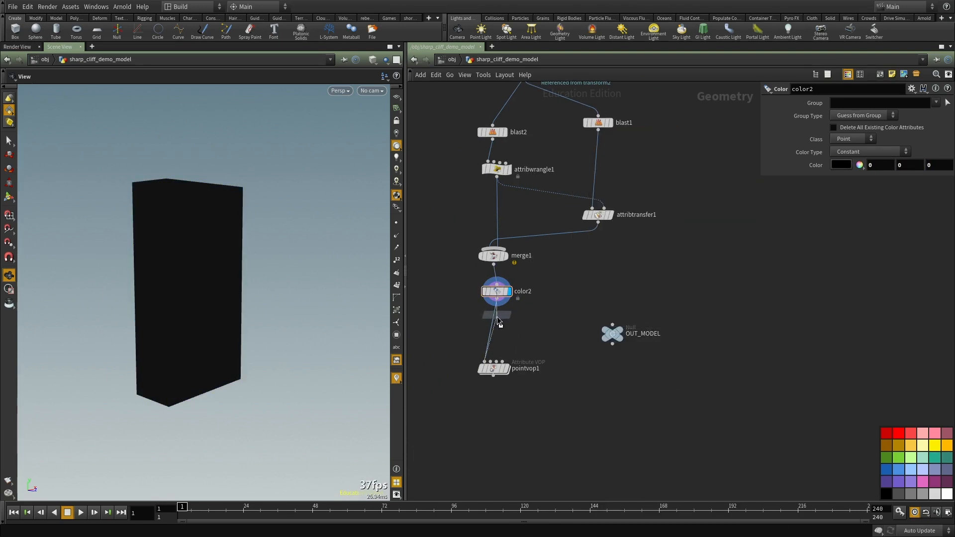
pyautogui.click(495, 321)
pyautogui.click(503, 319)
pyautogui.scroll(-3, 598, 265)
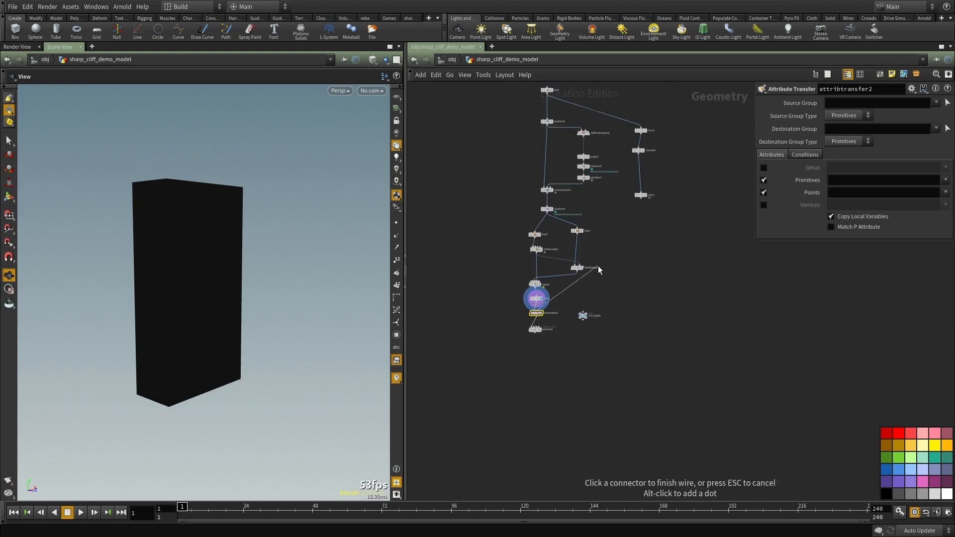
pyautogui.click(695, 148)
pyautogui.scroll(4, 582, 295)
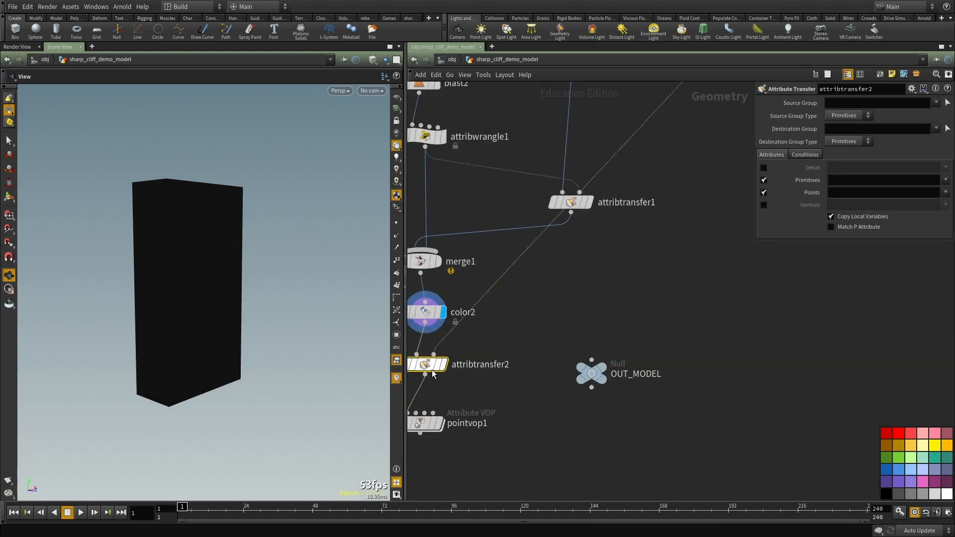
# Step: Display attribtransfer2, turn off primitive attributes, and set the distance threshold and the blend width to 0.1 each
pyautogui.moveTo(559, 323); pyautogui.dragTo(607, 283, button='middle')
pyautogui.moveTo(220, 226); pyautogui.dragTo(187, 324)
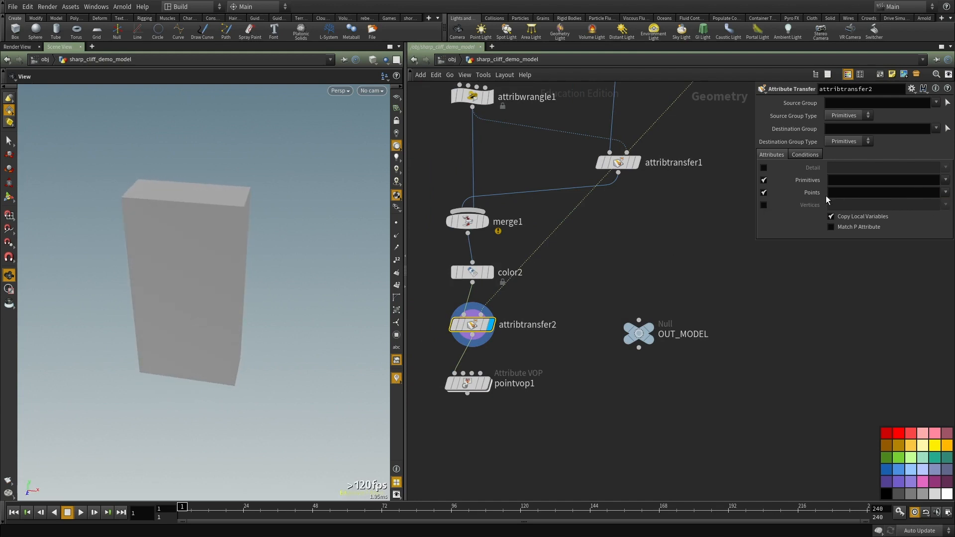
pyautogui.click(764, 179)
pyautogui.click(805, 155)
pyautogui.moveTo(877, 206); pyautogui.dragTo(869, 207)
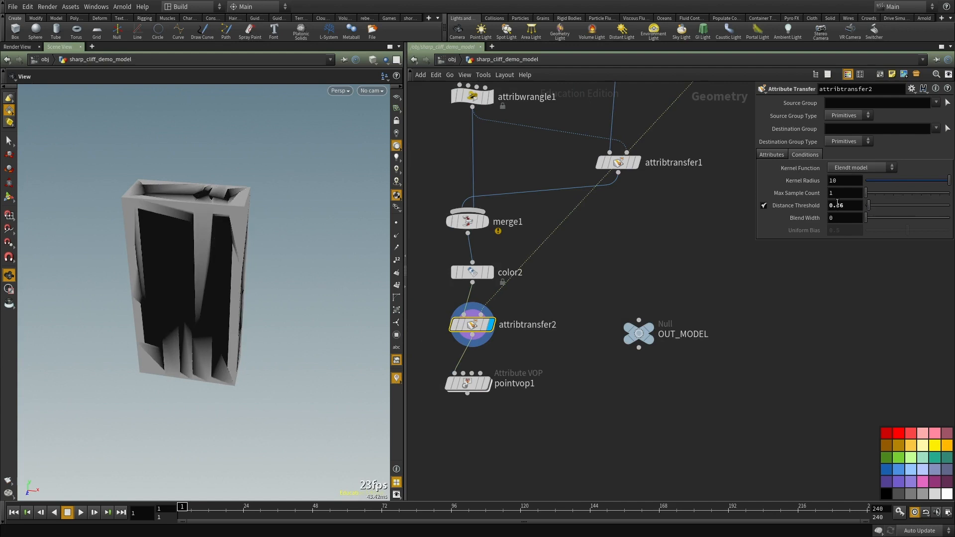
pyautogui.press('Return')
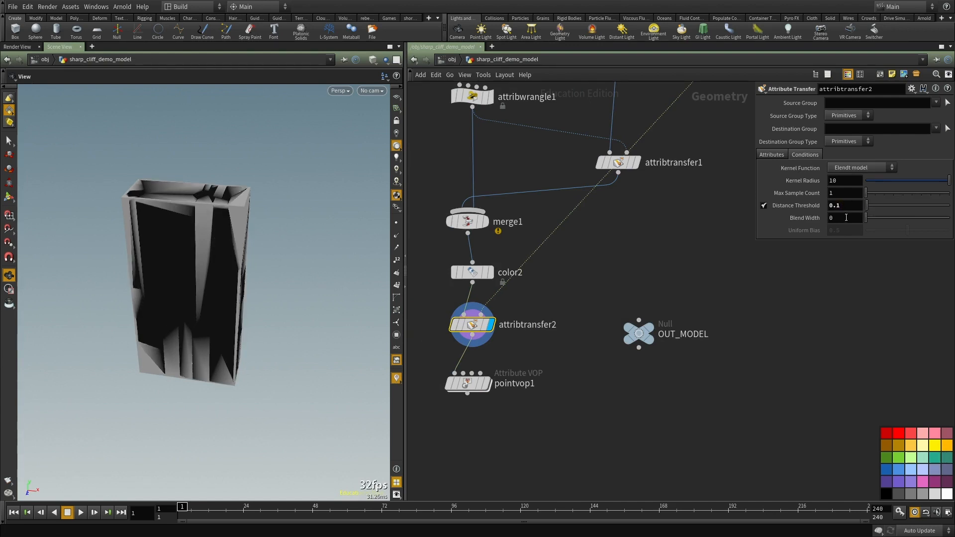
pyautogui.moveTo(172, 268); pyautogui.dragTo(212, 249)
pyautogui.scroll(-1, 647, 263)
pyautogui.moveTo(647, 263); pyautogui.dragTo(576, 353, button='middle')
pyautogui.scroll(-2, 577, 353)
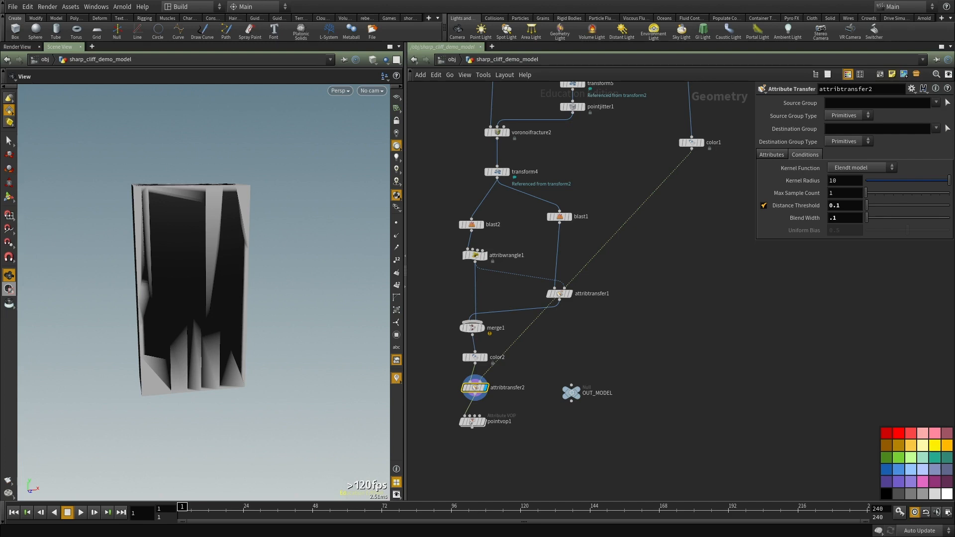
# Step: Examine the transferred colour falloff along the box edges up close, in shaded and wireframe display
pyautogui.moveTo(556, 351); pyautogui.dragTo(581, 323, button='middle')
pyautogui.moveTo(149, 217); pyautogui.dragTo(187, 237)
pyautogui.moveTo(187, 238); pyautogui.dragTo(276, 260, button='right')
pyautogui.moveTo(211, 259); pyautogui.dragTo(241, 313, button='middle')
pyautogui.press('w')
pyautogui.moveTo(241, 313)
pyautogui.mouseDown()
pyautogui.moveTo(249, 292)
pyautogui.moveTo(261, 294)
pyautogui.moveTo(224, 285)
pyautogui.moveTo(215, 294)
pyautogui.mouseUp()
pyautogui.press('w')
pyautogui.press('w')
pyautogui.press('w')
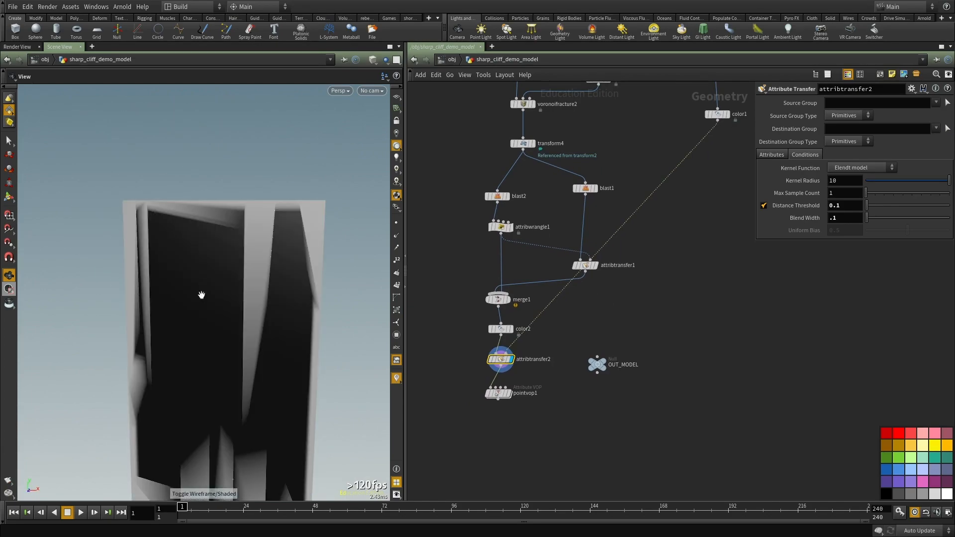
# Step: Space out the end of the network by moving pointvop1 and attribtransfer2 further below color2
pyautogui.moveTo(551, 359); pyautogui.dragTo(552, 305, button='middle')
pyautogui.scroll(3, 503, 321)
pyautogui.moveTo(501, 344); pyautogui.dragTo(505, 388)
pyautogui.scroll(-4, 615, 267)
pyautogui.moveTo(647, 226); pyautogui.dragTo(617, 328, button='middle')
pyautogui.scroll(3, 617, 332)
pyautogui.moveTo(533, 390); pyautogui.dragTo(552, 417)
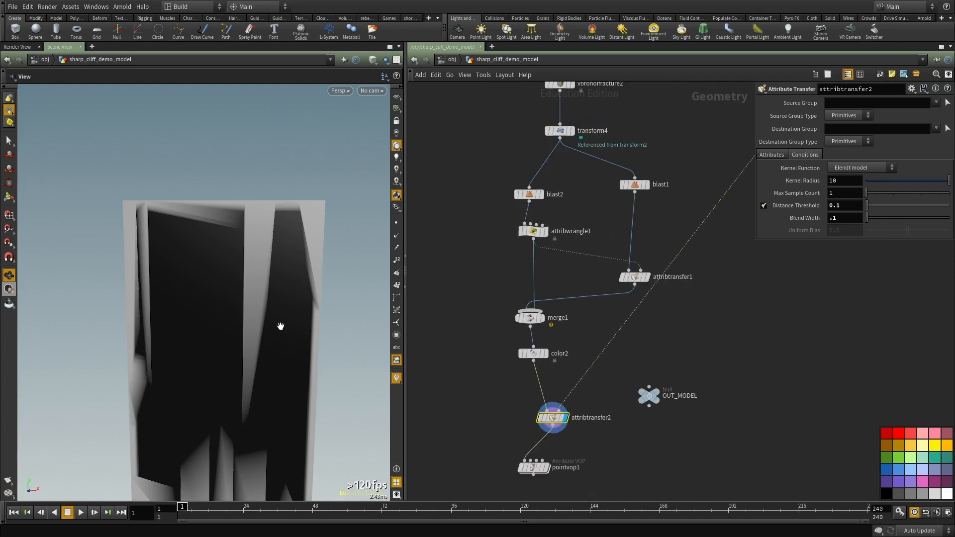
# Step: Examine the fractured top corner of the box up close in wireframe and shaded display
pyautogui.press('w')
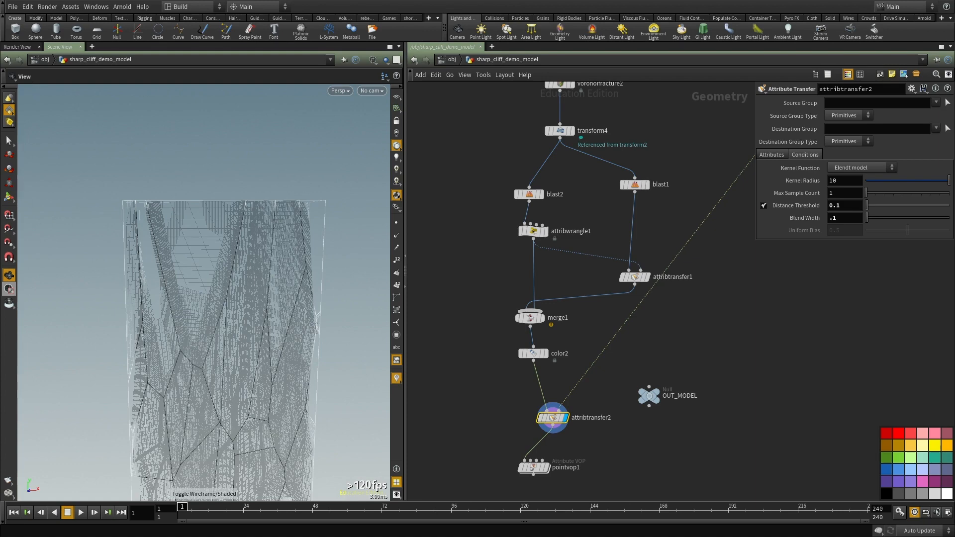
pyautogui.moveTo(168, 273)
pyautogui.mouseDown()
pyautogui.moveTo(216, 285)
pyautogui.moveTo(205, 303)
pyautogui.moveTo(239, 284)
pyautogui.mouseUp()
pyautogui.press('w')
pyautogui.moveTo(239, 284); pyautogui.dragTo(304, 222, button='right')
pyautogui.moveTo(304, 222); pyautogui.dragTo(192, 309, button='middle')
pyautogui.press('w')
pyautogui.scroll(-2, 653, 348)
pyautogui.moveTo(589, 426); pyautogui.dragTo(547, 332, button='middle')
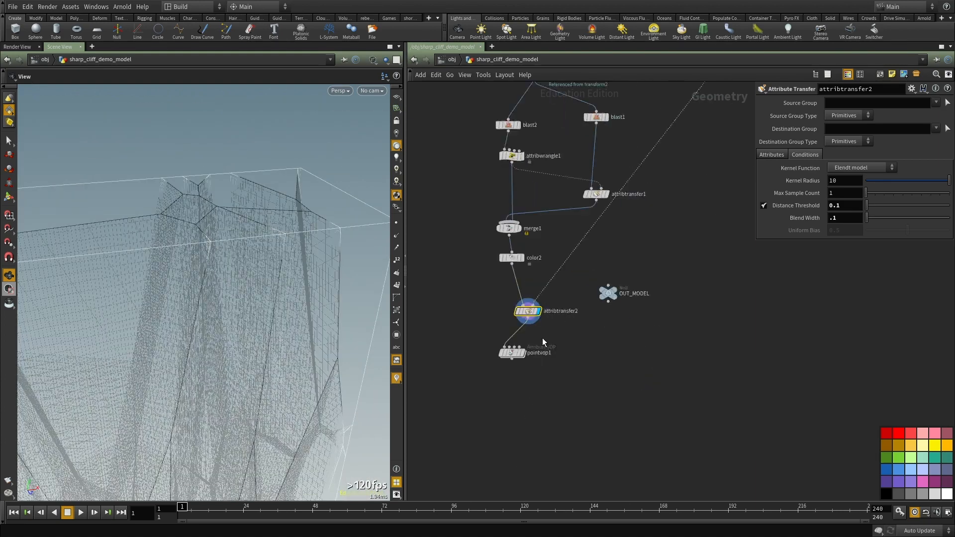
# Step: Open pointvop1's network and add a second Vector to Float node above the displacement nodes
pyautogui.scroll(3, 546, 335)
pyautogui.doubleClick(515, 364)
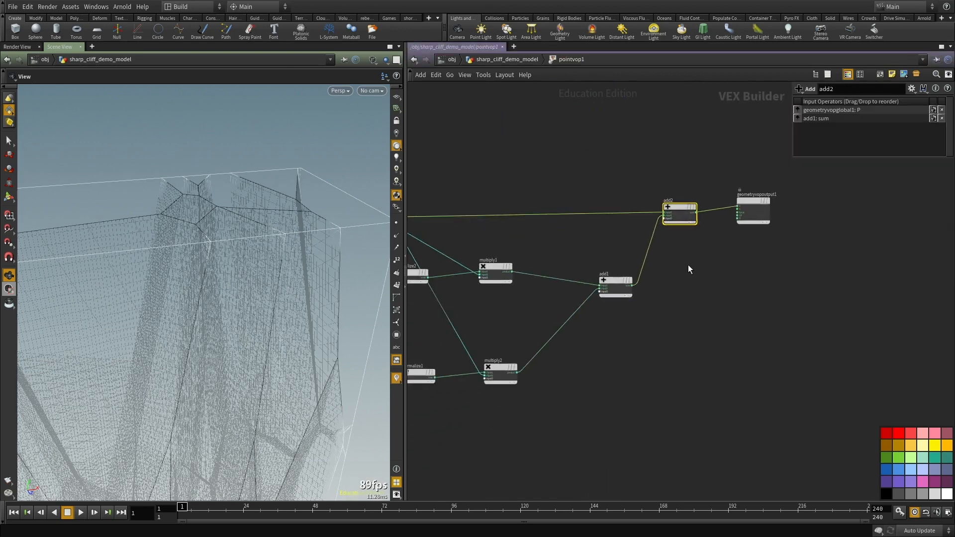
pyautogui.scroll(1, 682, 271)
pyautogui.press('Tab')
pyautogui.write('vec')
pyautogui.click(776, 153)
pyautogui.click(513, 148)
pyautogui.moveTo(503, 192); pyautogui.dragTo(734, 192, button='middle')
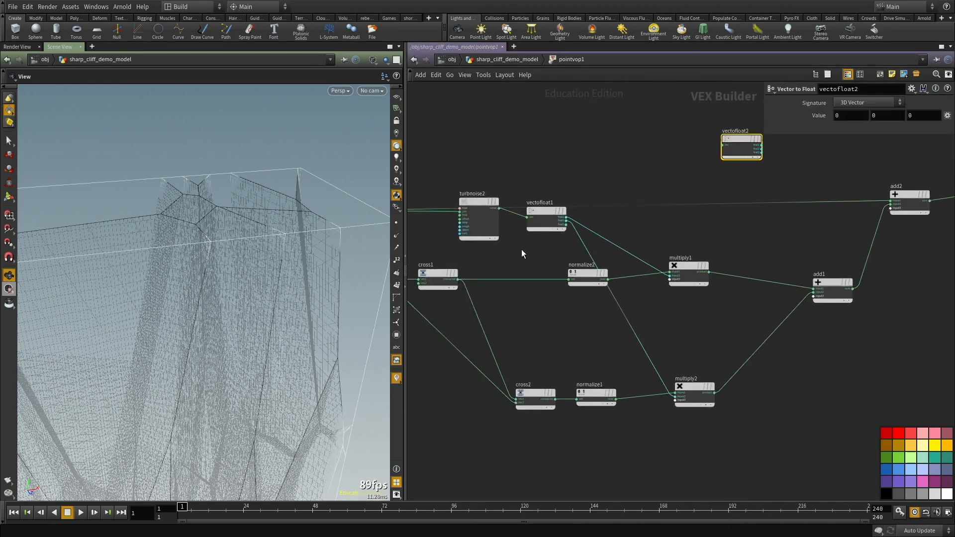
# Step: Wire the Cd output of geometryvopglobal1 into the input of vectofloat2
pyautogui.moveTo(519, 249); pyautogui.dragTo(817, 255, button='middle')
pyautogui.scroll(1, 601, 271)
pyautogui.scroll(1, 601, 271)
pyautogui.click(646, 217)
pyautogui.moveTo(710, 233); pyautogui.dragTo(530, 315, button='middle')
pyautogui.scroll(-3, 530, 314)
pyautogui.click(818, 234)
pyautogui.moveTo(818, 234); pyautogui.dragTo(598, 240, button='middle')
pyautogui.scroll(2, 614, 226)
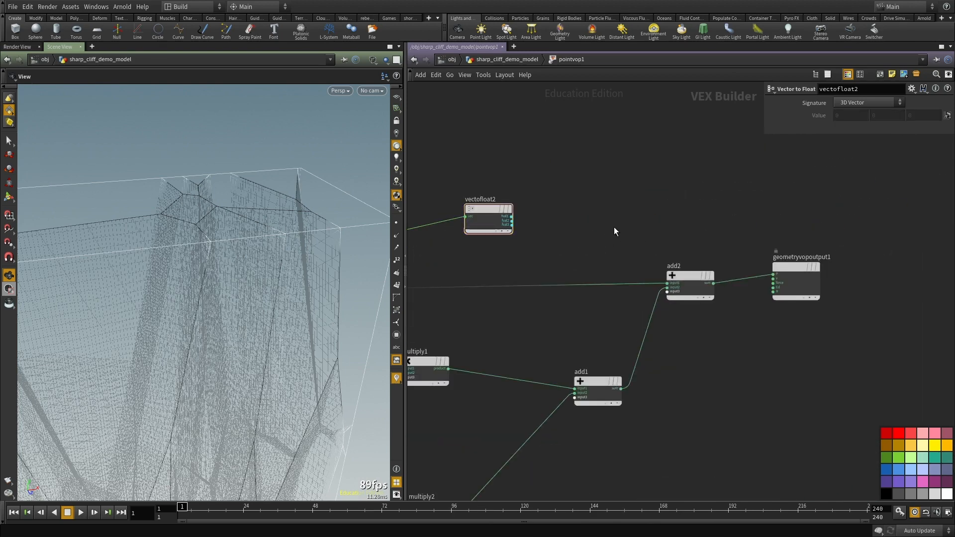
pyautogui.press('Tab')
pyautogui.write('fint')
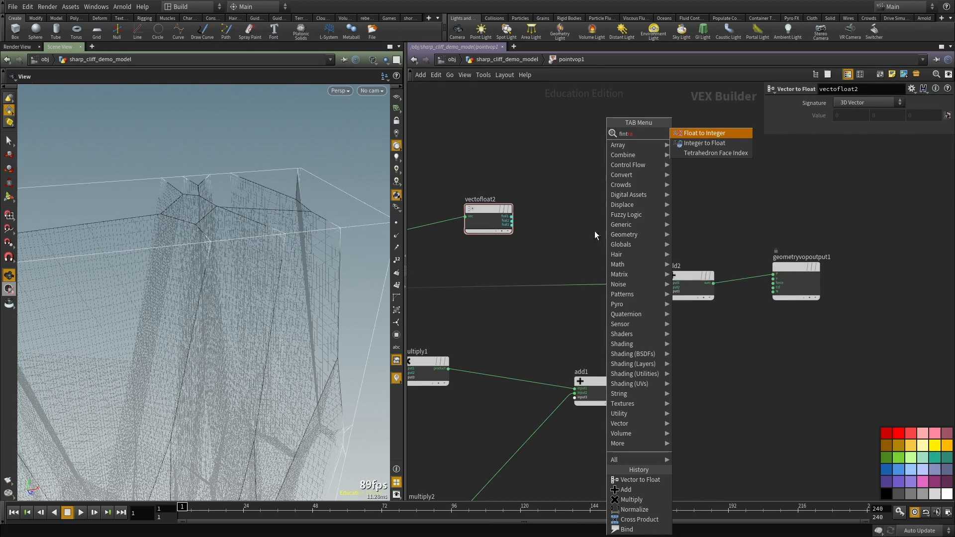
pyautogui.press('Escape')
# Step: Reposition vectofloat2 and insert a Mix node on the wire between add2 and geometryvopoutput1
pyautogui.moveTo(481, 224); pyautogui.dragTo(533, 272, button='middle')
pyautogui.moveTo(533, 276); pyautogui.dragTo(614, 238)
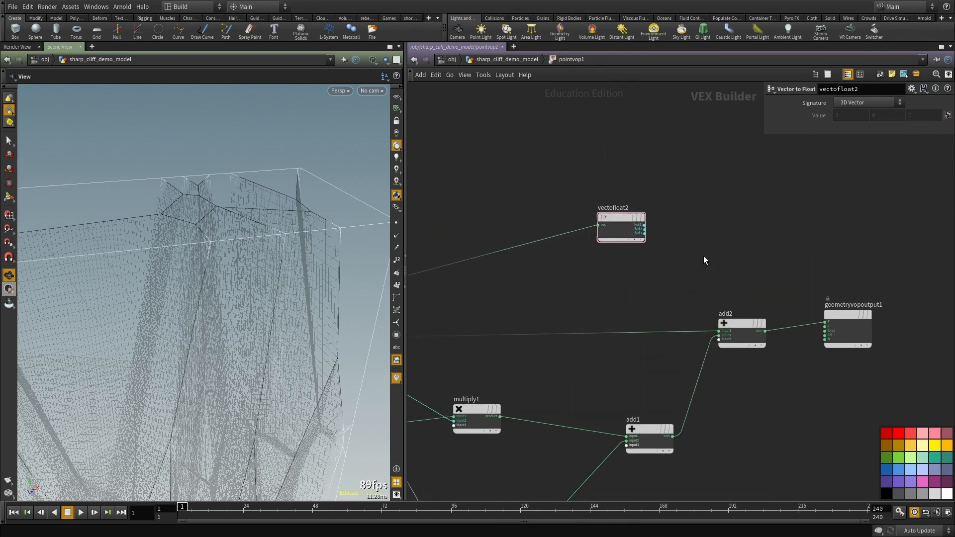
pyautogui.moveTo(798, 280); pyautogui.dragTo(622, 258, button='middle')
pyautogui.press('Tab')
pyautogui.write('mix')
pyautogui.press('Return')
pyautogui.click(668, 278)
pyautogui.moveTo(668, 278); pyautogui.dragTo(660, 301)
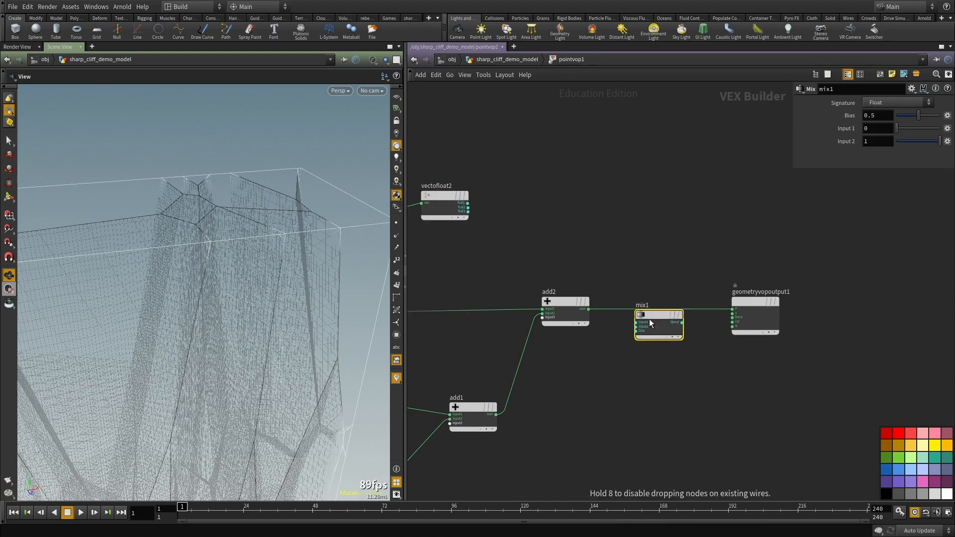
# Step: Wire geometryvopglobal1's P into mix1's second input and vectofloat2's first float output into its bias
pyautogui.scroll(3, 648, 309)
pyautogui.click(632, 326)
pyautogui.scroll(-3, 676, 340)
pyautogui.scroll(5, 616, 327)
pyautogui.scroll(1, 536, 327)
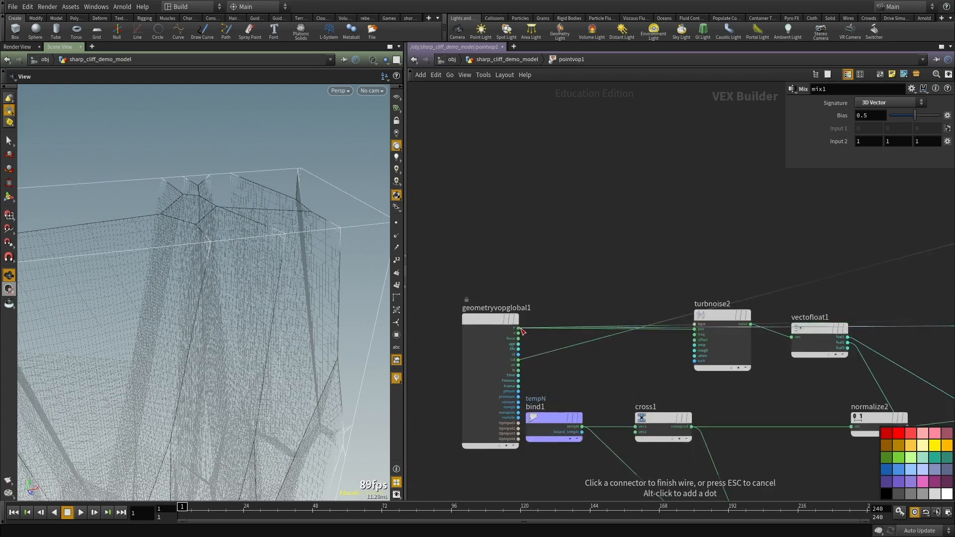
pyautogui.click(520, 328)
pyautogui.scroll(-4, 534, 327)
pyautogui.moveTo(826, 354); pyautogui.dragTo(565, 348, button='middle')
pyautogui.scroll(3, 656, 329)
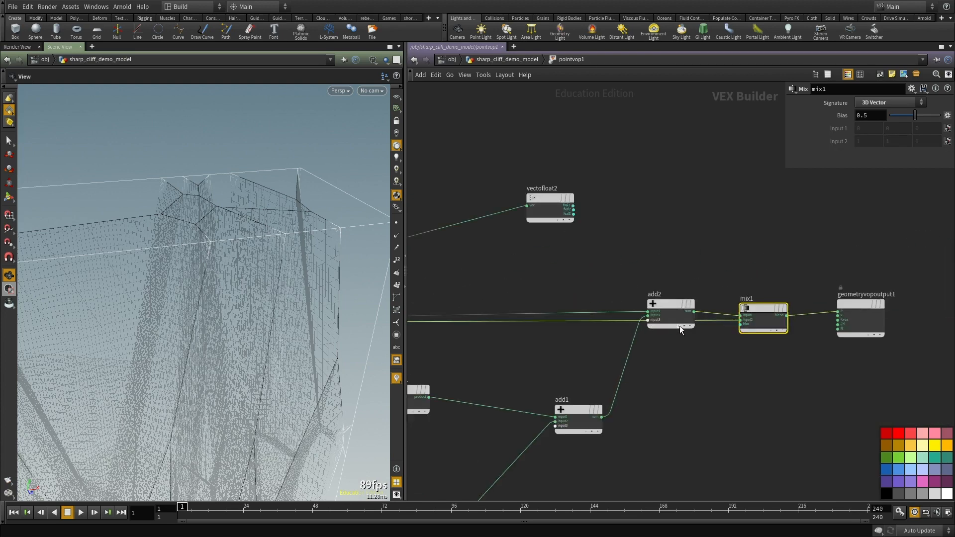
pyautogui.click(742, 324)
pyautogui.click(559, 202)
pyautogui.moveTo(697, 231)
pyautogui.mouseDown(button='middle')
pyautogui.moveTo(688, 252)
pyautogui.moveTo(707, 245)
pyautogui.moveTo(699, 221)
pyautogui.mouseUp(button='middle')
# Step: Return to the geometry network, display pointvop1 and view the whole masked model with shading
pyautogui.press('u')
pyautogui.press('r')
pyautogui.moveTo(581, 297); pyautogui.dragTo(458, 379)
pyautogui.moveTo(554, 383); pyautogui.dragTo(584, 369, button='middle')
pyautogui.moveTo(239, 279); pyautogui.dragTo(59, 272, button='right')
pyautogui.moveTo(149, 276)
pyautogui.mouseDown()
pyautogui.moveTo(209, 274)
pyautogui.moveTo(192, 247)
pyautogui.moveTo(216, 245)
pyautogui.mouseUp()
pyautogui.press('w')
pyautogui.scroll(3, 586, 313)
# Step: Move pointvop1 further down and add an Attribute Delete node beneath it
pyautogui.moveTo(541, 315)
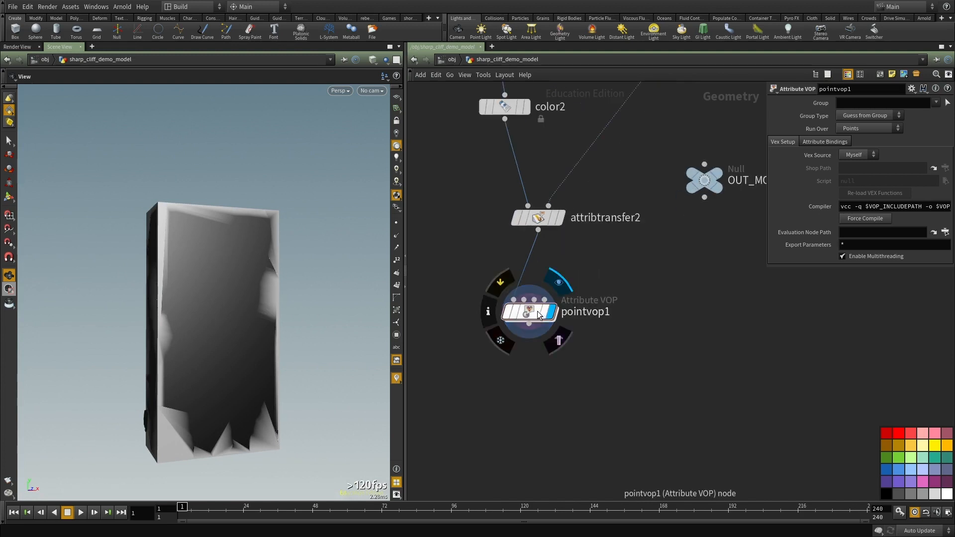
pyautogui.moveTo(541, 315); pyautogui.dragTo(552, 358)
pyautogui.press('Tab')
pyautogui.write('delete')
pyautogui.press('Down')
pyautogui.press('Return')
pyautogui.press('Return')
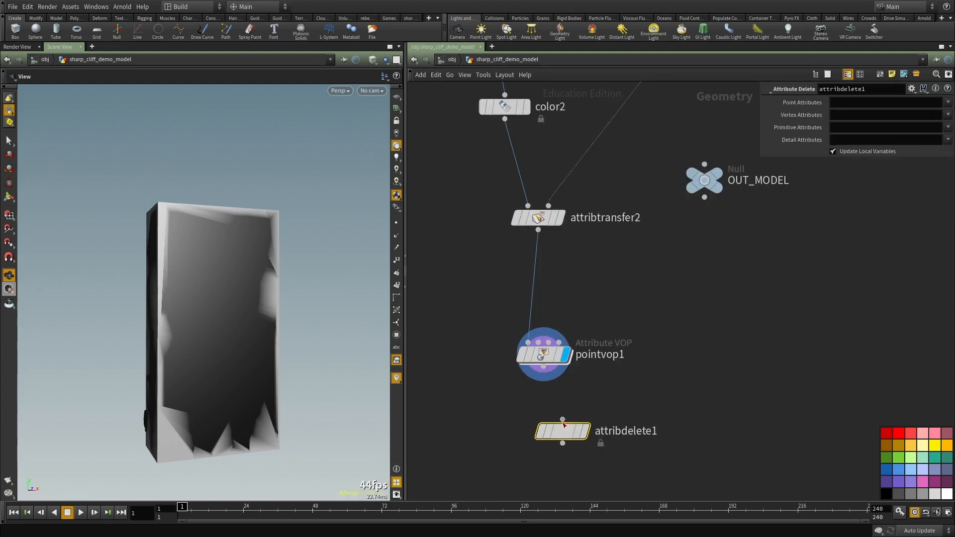
# Step: Set attribdelete1, fed by pointvop1, to remove the Cd point attribute, display it and move it closer to pointvop1
pyautogui.click(948, 103)
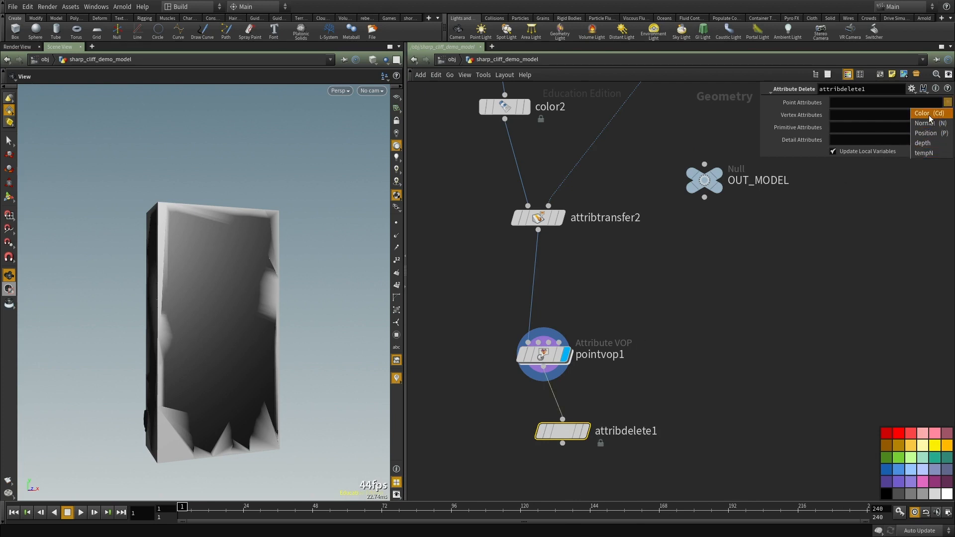
pyautogui.click(930, 117)
pyautogui.moveTo(667, 341); pyautogui.dragTo(657, 295, button='middle')
pyautogui.click(573, 384)
pyautogui.moveTo(540, 386); pyautogui.dragTo(529, 367)
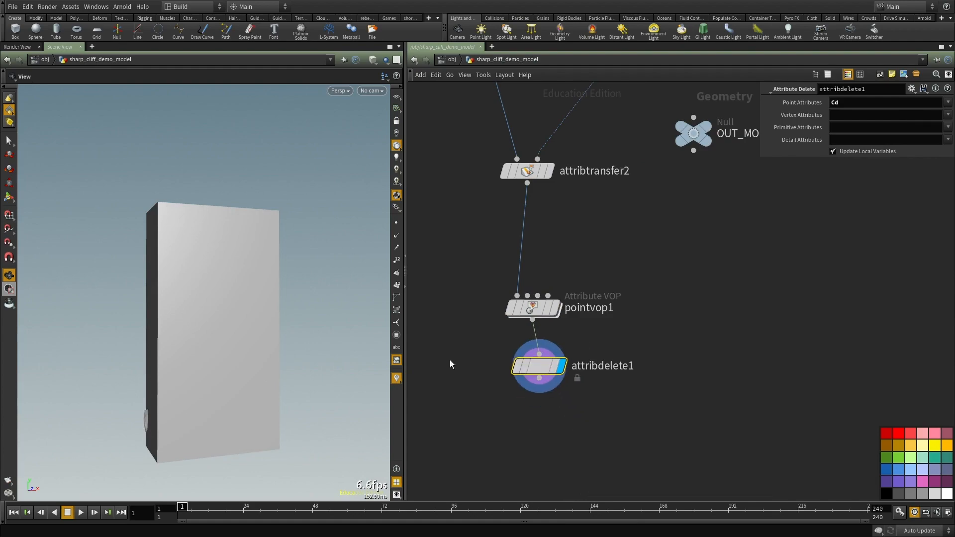
# Step: Examine the displacement along the lower edges of the model in wireframe and shaded display
pyautogui.moveTo(252, 348)
pyautogui.mouseDown()
pyautogui.moveTo(266, 355)
pyautogui.moveTo(199, 379)
pyautogui.mouseUp()
pyautogui.press('w')
pyautogui.moveTo(198, 378); pyautogui.dragTo(166, 271, button='middle')
pyautogui.moveTo(166, 271); pyautogui.dragTo(204, 360, button='right')
pyautogui.moveTo(204, 360)
pyautogui.mouseDown()
pyautogui.moveTo(234, 359)
pyautogui.moveTo(256, 390)
pyautogui.moveTo(276, 395)
pyautogui.mouseUp()
pyautogui.press('w')
pyautogui.press('w')
# Step: Check the Mix node's wiring inside pointvop1 and return to the geometry network
pyautogui.scroll(-3, 684, 315)
pyautogui.click(578, 312)
pyautogui.scroll(4, 560, 316)
pyautogui.doubleClick(595, 305)
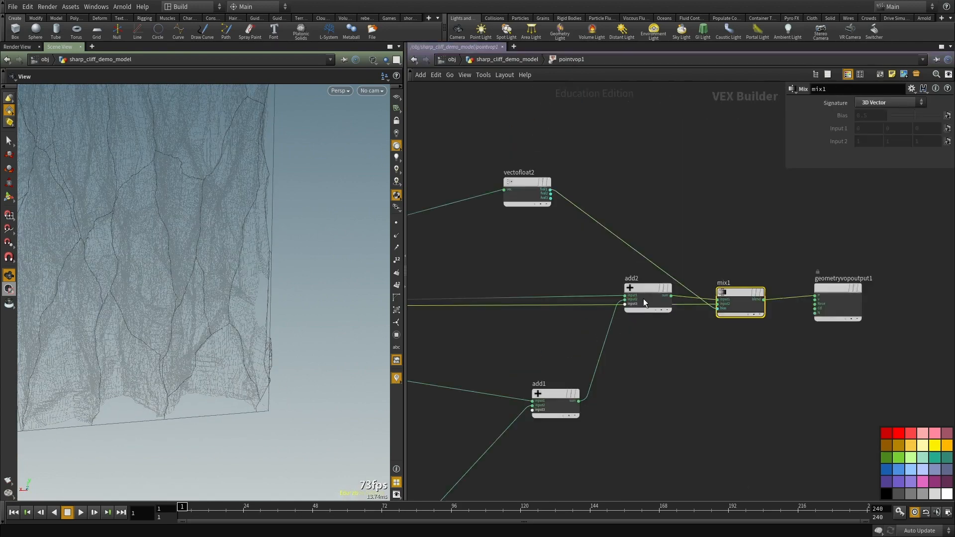
pyautogui.press('u')
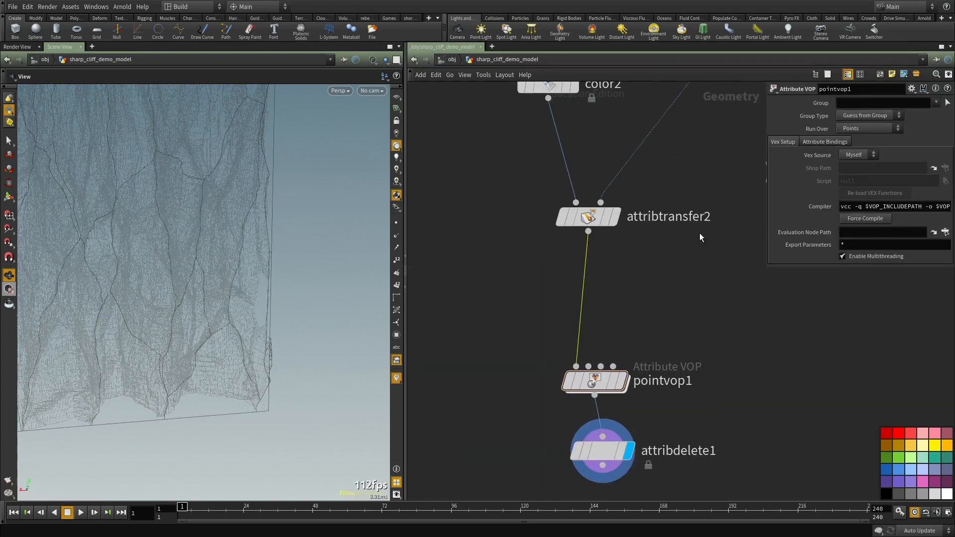
# Step: Set attribtransfer2's distance threshold to 0.13 and blend width to 0.16
pyautogui.press('Up')
pyautogui.moveTo(847, 217)
pyautogui.mouseDown(button='middle')
pyautogui.moveTo(846, 233)
pyautogui.moveTo(882, 239)
pyautogui.moveTo(842, 234)
pyautogui.mouseUp(button='middle')
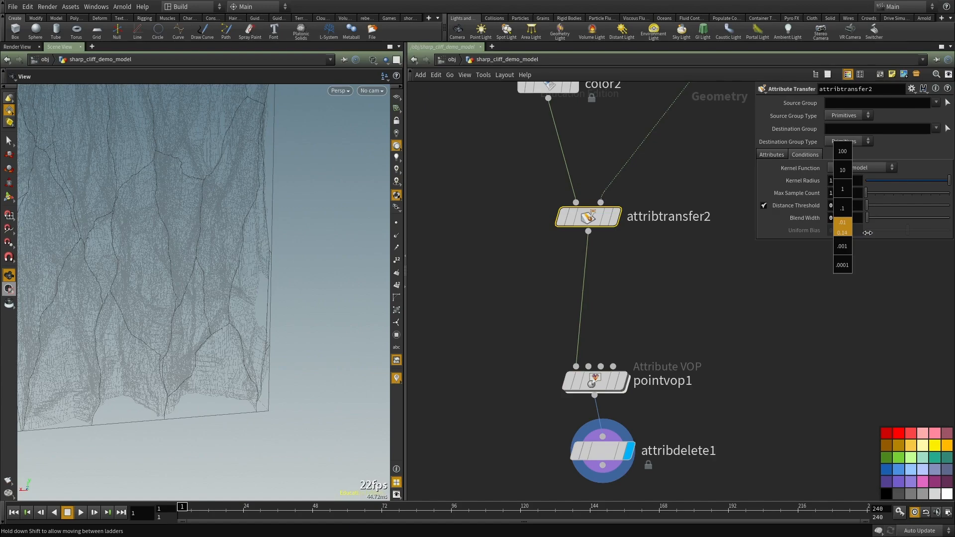
pyautogui.moveTo(866, 233); pyautogui.dragTo(866, 232, button='middle')
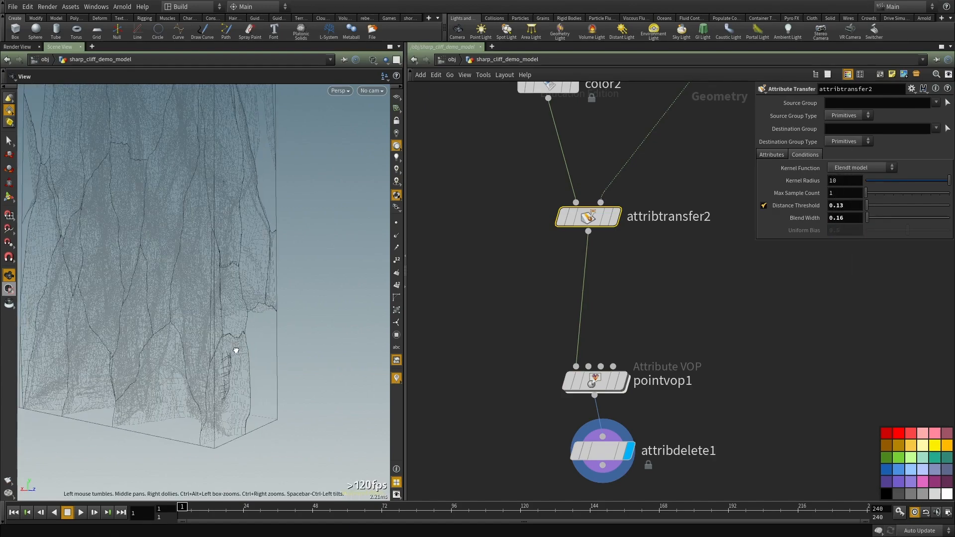
# Step: Examine the noise falloff near the box's outer edges from several angles, in shaded and wireframe display
pyautogui.press('w')
pyautogui.press('w')
pyautogui.moveTo(241, 362); pyautogui.dragTo(271, 371)
pyautogui.moveTo(271, 372); pyautogui.dragTo(196, 362, button='right')
pyautogui.moveTo(196, 362)
pyautogui.mouseDown()
pyautogui.moveTo(204, 288)
pyautogui.moveTo(177, 337)
pyautogui.mouseUp()
pyautogui.press('w')
pyautogui.press('w')
pyautogui.moveTo(177, 337); pyautogui.dragTo(147, 356, button='right')
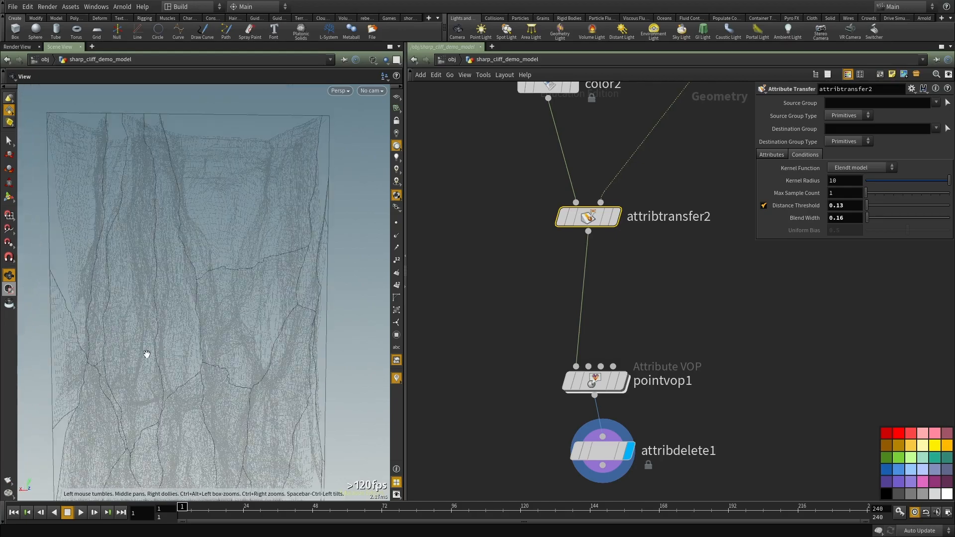
pyautogui.moveTo(196, 253); pyautogui.dragTo(196, 305)
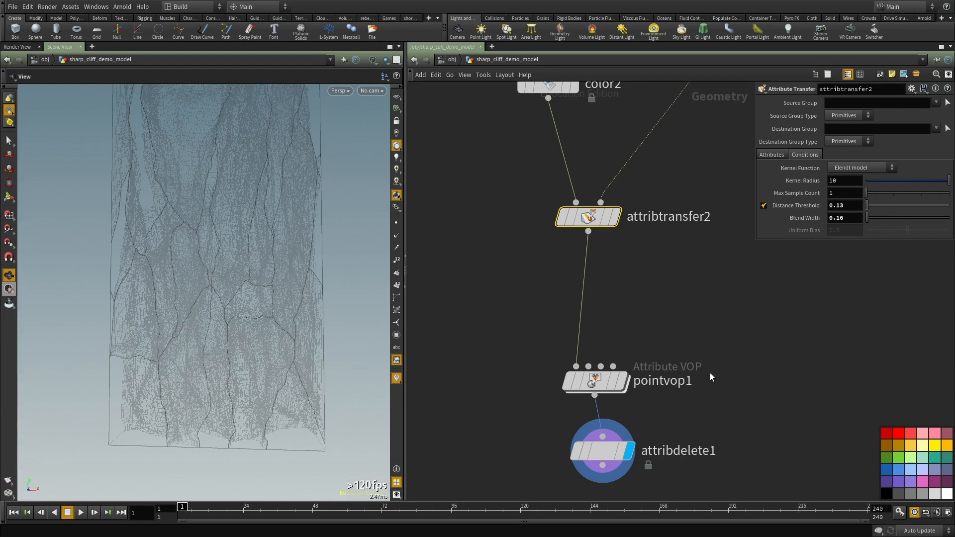
# Step: Examine the displaced pieces and their inner fracture surfaces in wireframe, from above and close up
pyautogui.moveTo(711, 377); pyautogui.dragTo(671, 217, button='middle')
pyautogui.press('w')
pyautogui.moveTo(186, 194)
pyautogui.mouseDown()
pyautogui.moveTo(218, 260)
pyautogui.moveTo(269, 259)
pyautogui.moveTo(207, 283)
pyautogui.moveTo(200, 316)
pyautogui.mouseUp()
pyautogui.press('w')
pyautogui.press('w')
pyautogui.press('w')
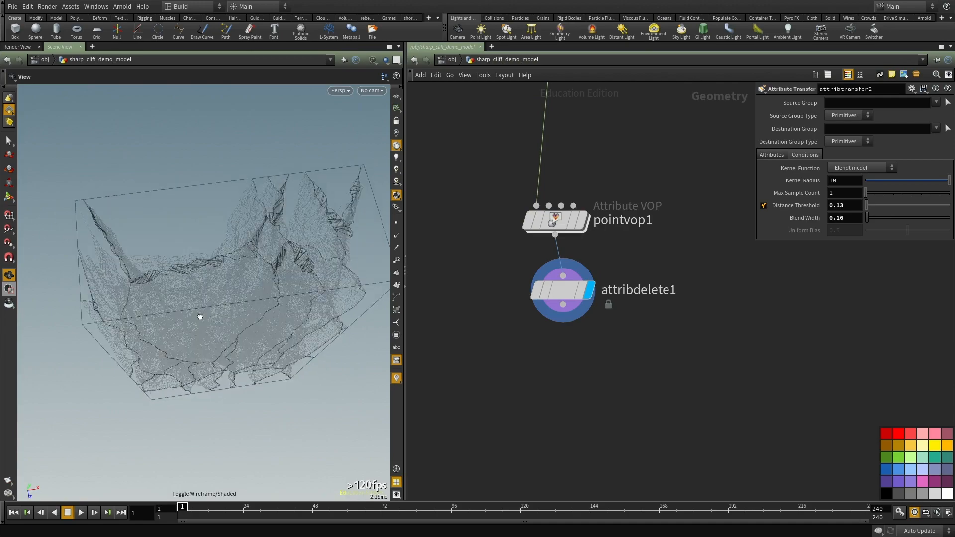
pyautogui.moveTo(200, 316); pyautogui.dragTo(256, 288, button='right')
pyautogui.moveTo(256, 288); pyautogui.dragTo(173, 279)
pyautogui.moveTo(172, 280); pyautogui.dragTo(220, 267, button='right')
pyautogui.moveTo(220, 266); pyautogui.dragTo(282, 203)
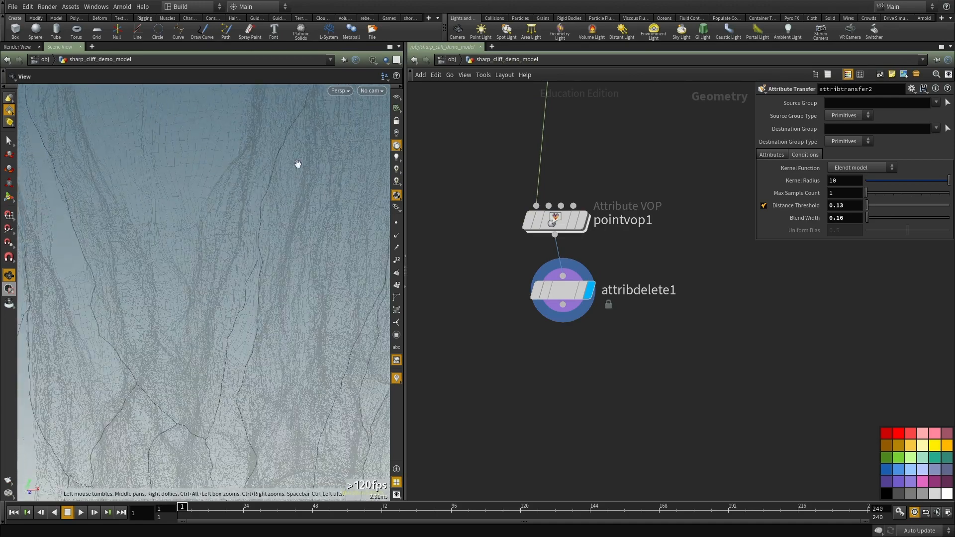
pyautogui.moveTo(222, 356); pyautogui.dragTo(214, 362)
pyautogui.moveTo(213, 363); pyautogui.dragTo(241, 358, button='right')
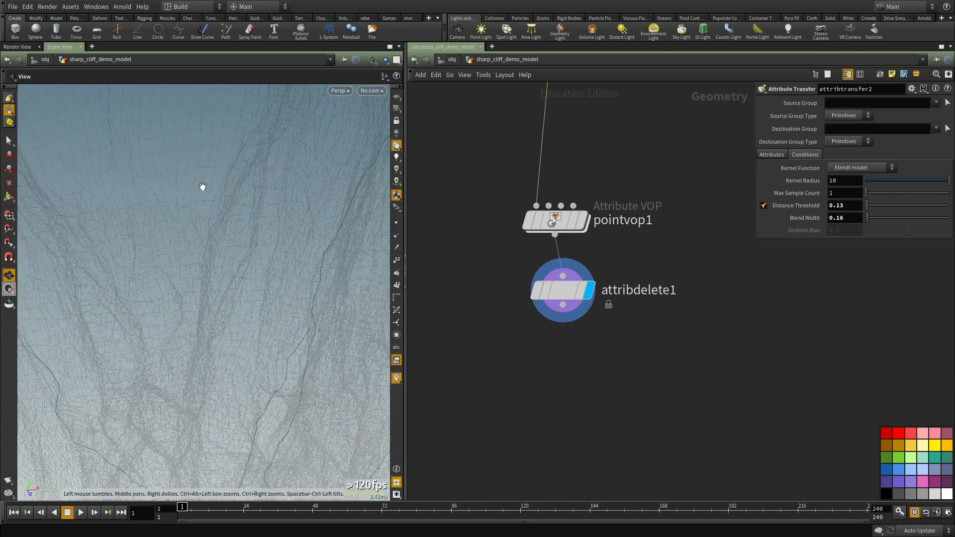
pyautogui.moveTo(246, 313); pyautogui.dragTo(247, 273)
pyautogui.moveTo(247, 273); pyautogui.dragTo(192, 320, button='right')
pyautogui.moveTo(192, 320); pyautogui.dragTo(184, 347)
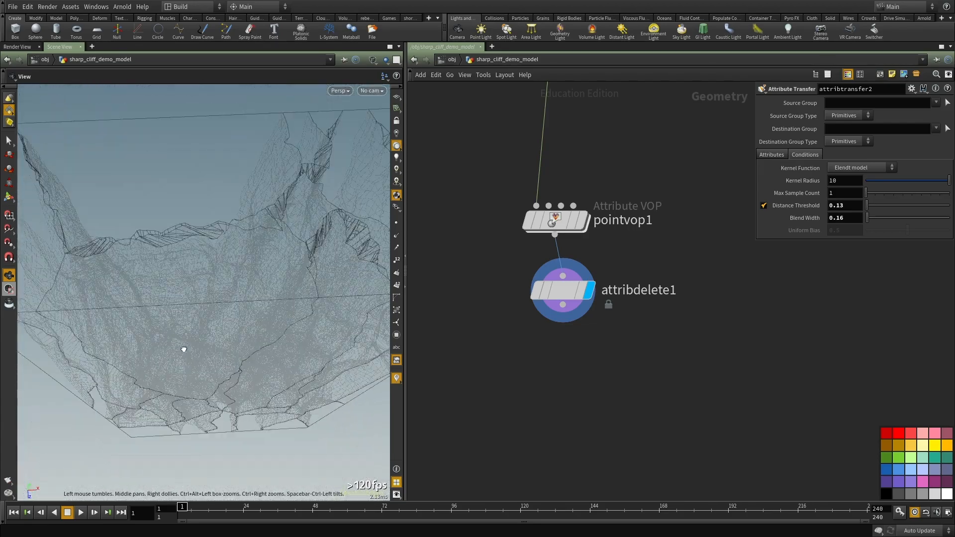
pyautogui.press('Tab')
pyautogui.write('extr')
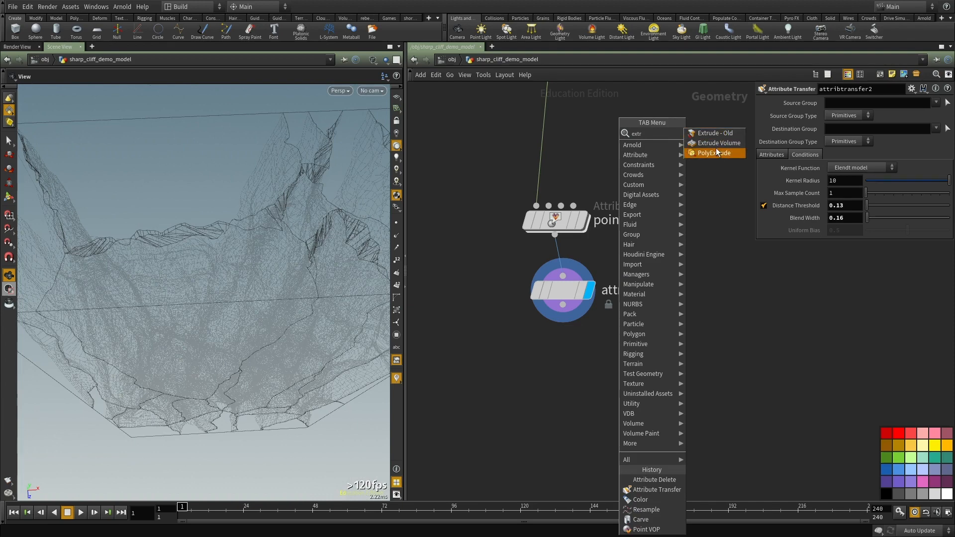
pyautogui.press('Escape')
# Step: Add an Exploded View node below attribdelete1, connect it to attribdelete1's output and display it
pyautogui.press('Tab')
pyautogui.write('ext')
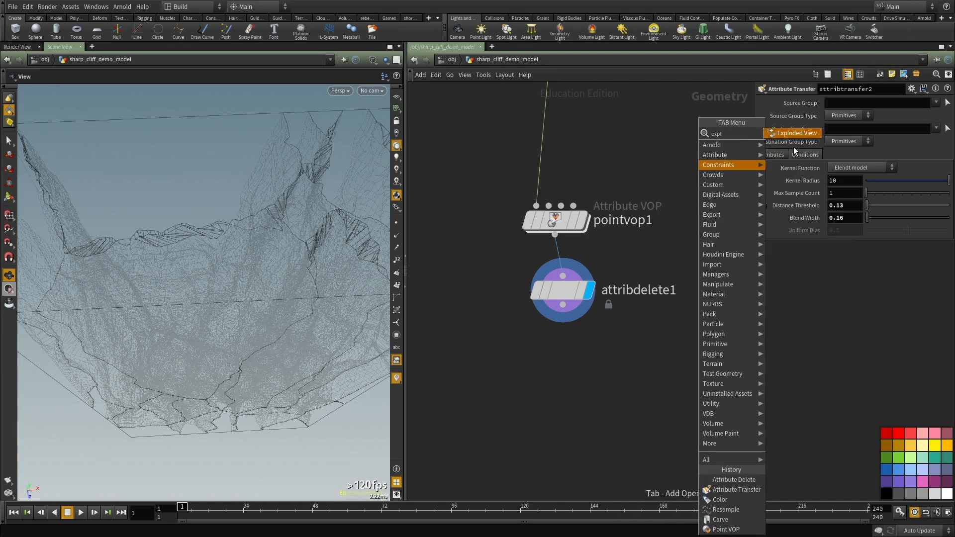
pyautogui.press('BackSpace')
pyautogui.write('pl')
pyautogui.click(794, 133)
pyautogui.click(627, 374)
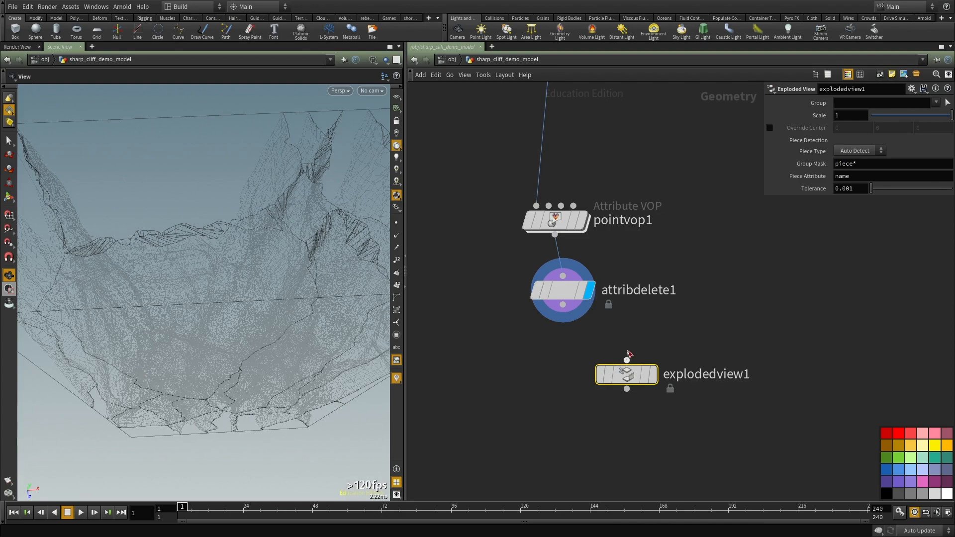
pyautogui.click(563, 306)
pyautogui.click(634, 380)
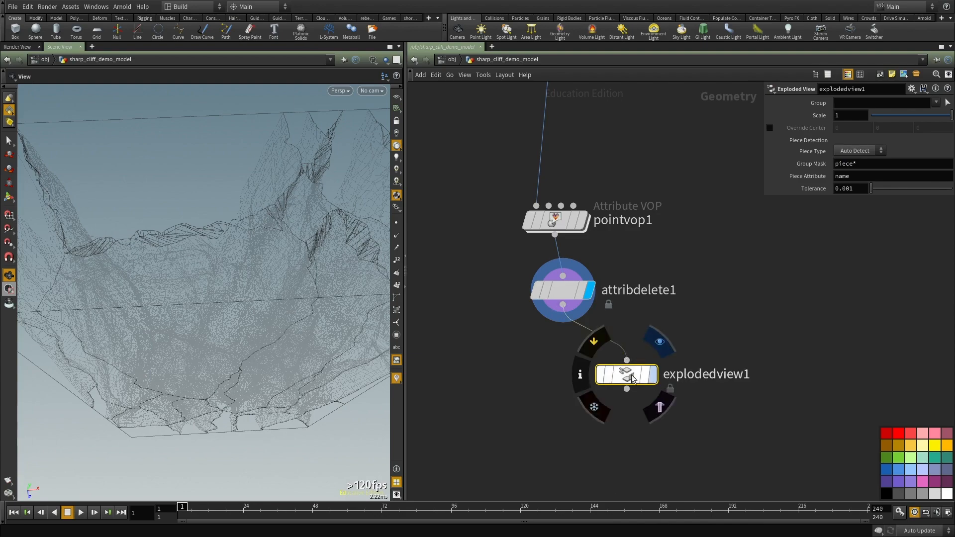
# Step: Examine the exploded cliff pieces in shaded display from several angles, including their flat outer and noisy inner faces
pyautogui.moveTo(230, 287)
pyautogui.keyDown('alt'); pyautogui.mouseDown()
pyautogui.moveTo(252, 294)
pyautogui.moveTo(182, 208)
pyautogui.moveTo(218, 339)
pyautogui.mouseUp(); pyautogui.keyUp('alt')
pyautogui.press('w')
pyautogui.moveTo(219, 339); pyautogui.dragTo(344, 384, button='right')
pyautogui.moveTo(198, 288); pyautogui.dragTo(215, 397, button='middle')
pyautogui.moveTo(215, 397); pyautogui.dragTo(189, 268)
pyautogui.moveTo(185, 371)
pyautogui.mouseDown()
pyautogui.moveTo(190, 379)
pyautogui.moveTo(175, 359)
pyautogui.mouseUp()
pyautogui.moveTo(174, 358); pyautogui.dragTo(294, 293, button='right')
pyautogui.moveTo(293, 293); pyautogui.dragTo(316, 368, button='middle')
pyautogui.moveTo(316, 367); pyautogui.dragTo(260, 331)
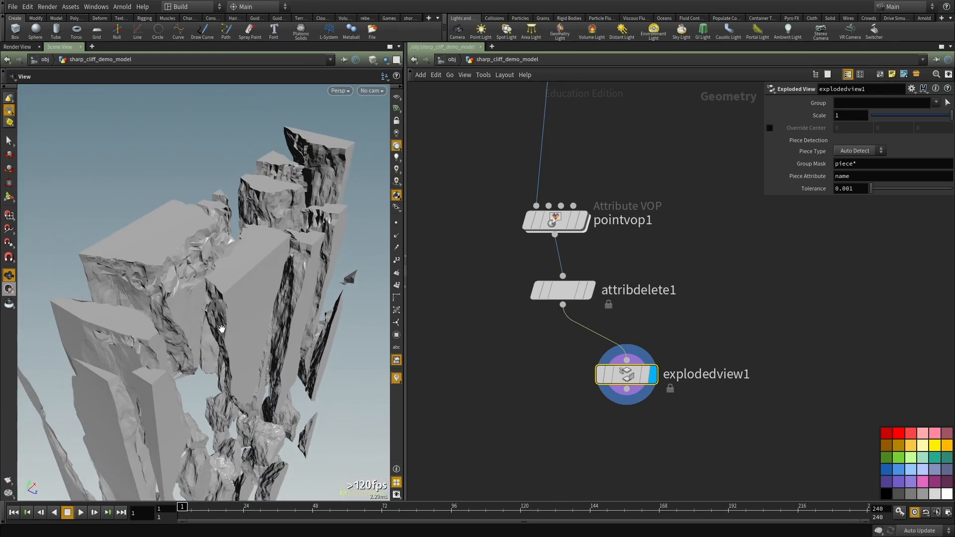
pyautogui.moveTo(232, 396); pyautogui.dragTo(250, 312)
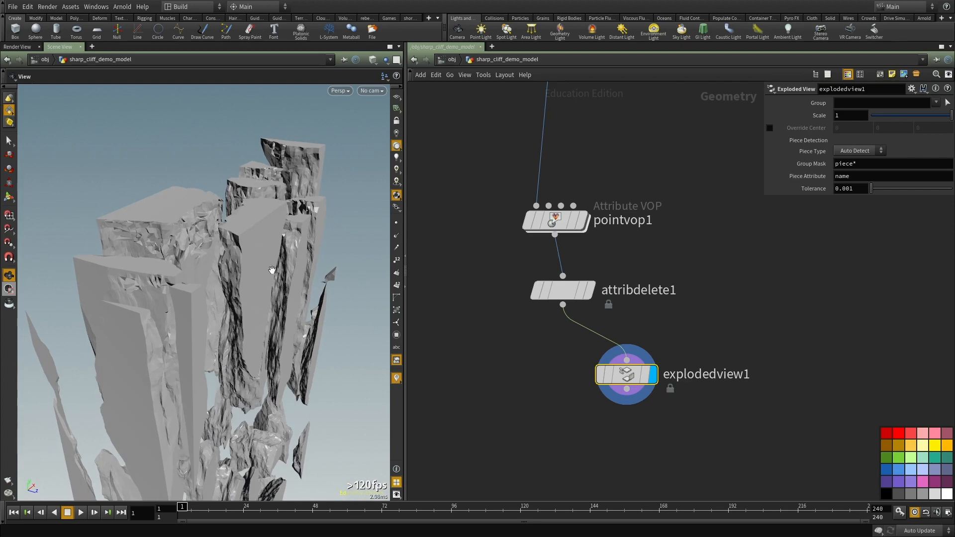
# Step: Review voronoifracture2's attribute and interior detail settings and compare them with the exploded pieces
pyautogui.press('h')
pyautogui.moveTo(677, 246); pyautogui.dragTo(677, 291, button='middle')
pyautogui.scroll(6, 623, 293)
pyautogui.moveTo(620, 294); pyautogui.dragTo(504, 247)
pyautogui.moveTo(648, 311); pyautogui.dragTo(618, 243, button='middle')
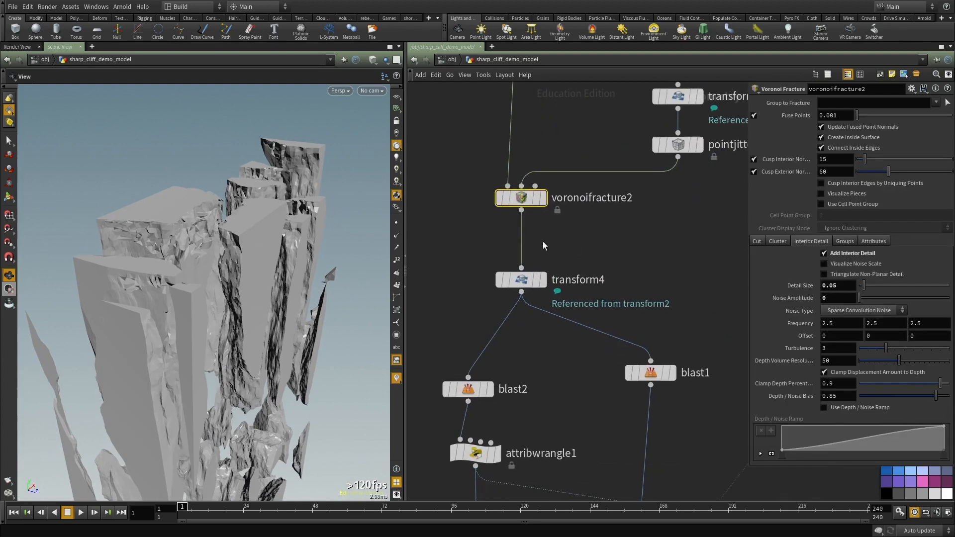
pyautogui.click(875, 241)
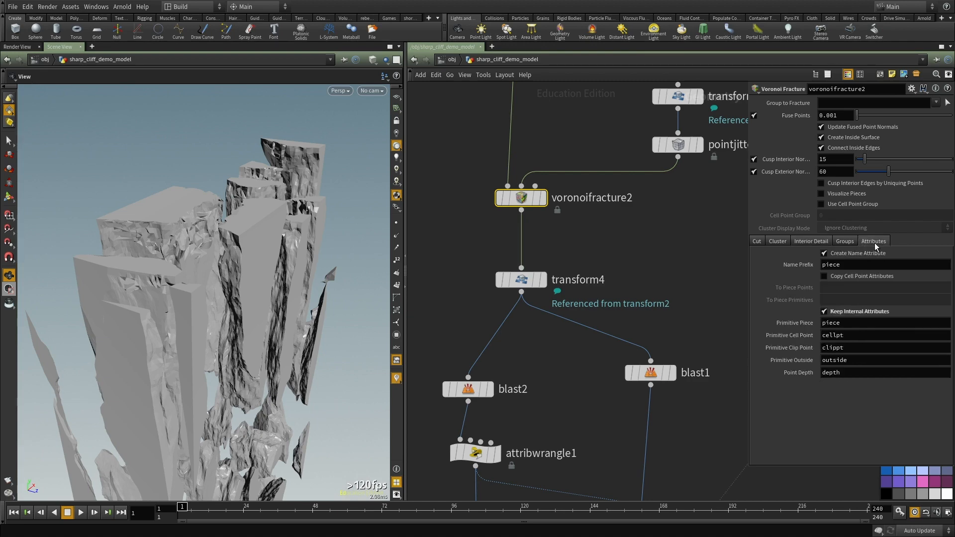
pyautogui.click(812, 241)
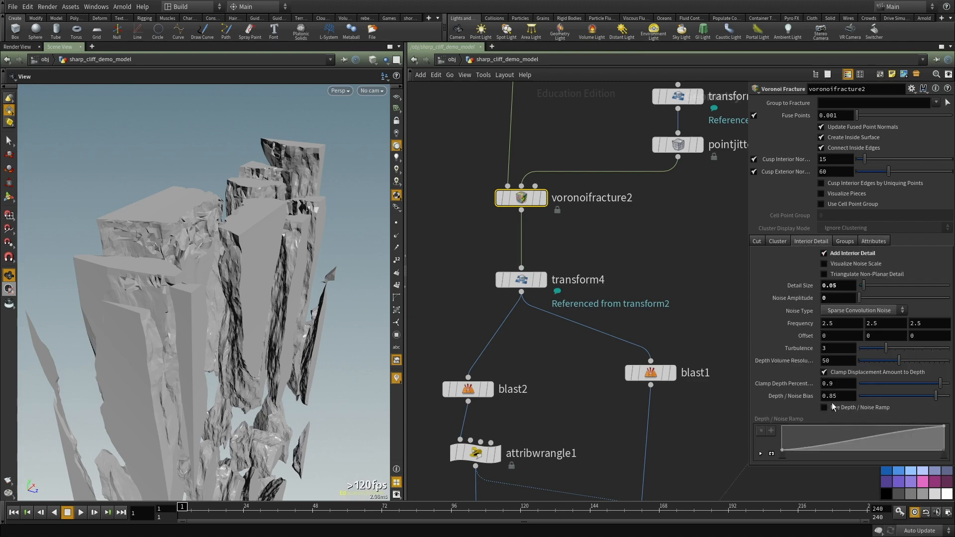
pyautogui.moveTo(196, 246); pyautogui.dragTo(225, 281)
pyautogui.moveTo(251, 334); pyautogui.dragTo(233, 324)
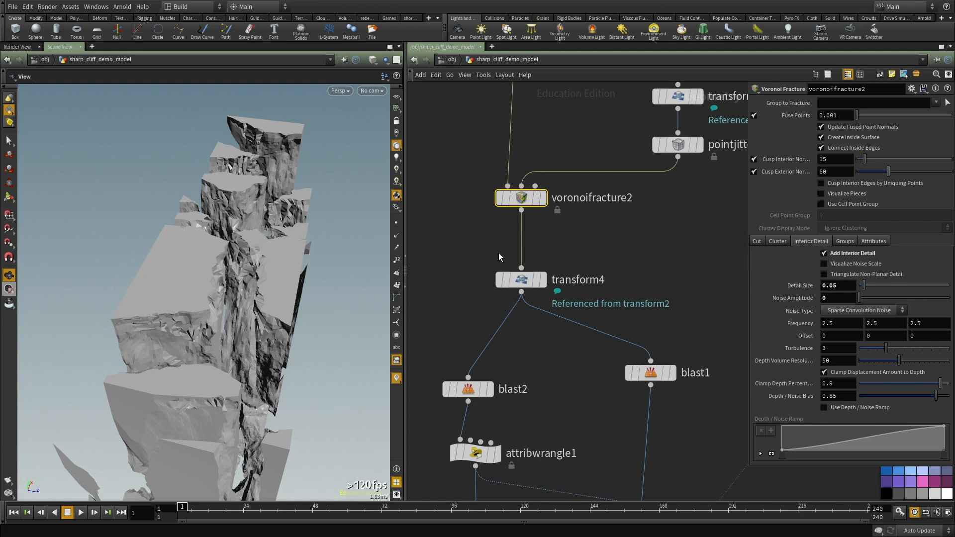
# Step: Inspect the range of voronoifracture2's point depth attribute in the geometry spreadsheet, sorted by depth
pyautogui.click(873, 241)
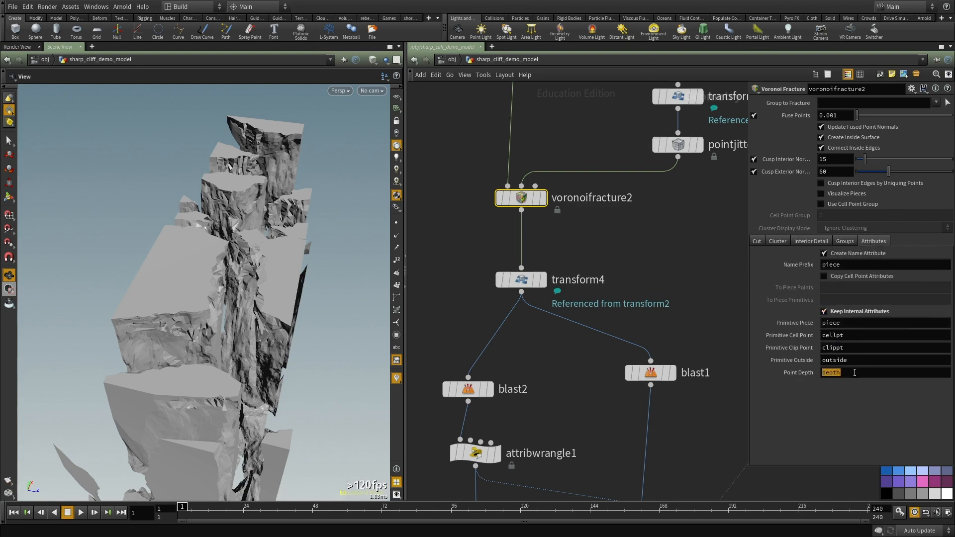
pyautogui.moveTo(619, 245); pyautogui.dragTo(623, 280, button='middle')
pyautogui.hotkey('alt', 'shift', '8')
pyautogui.click(384, 138)
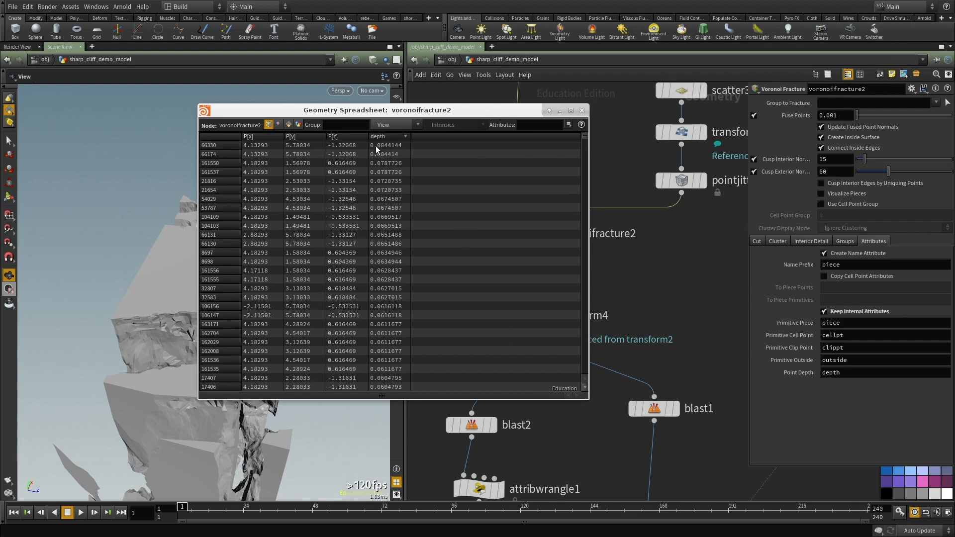
pyautogui.moveTo(582, 142); pyautogui.dragTo(579, 485)
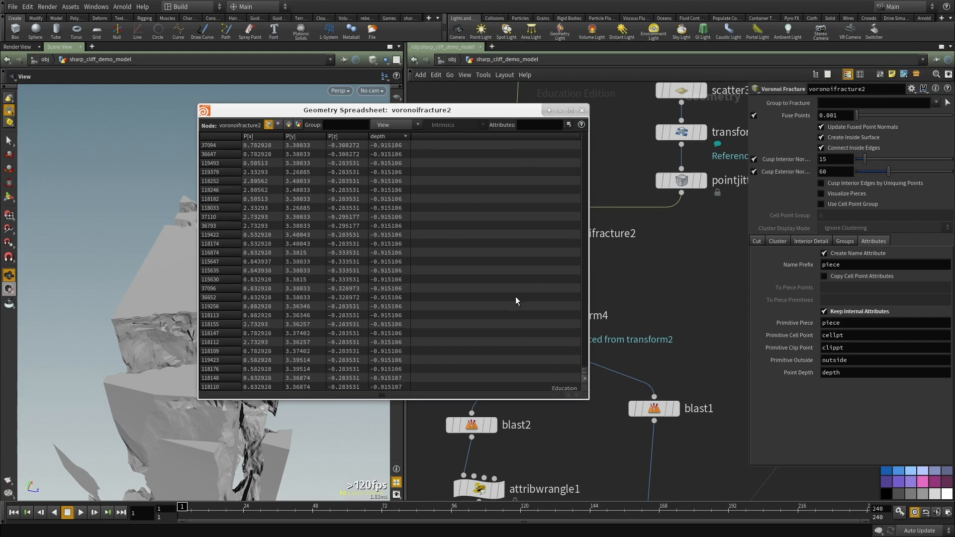
pyautogui.click(583, 111)
# Step: Move explodedview1 farther down, directly below attribdelete1, to free space in the node chain
pyautogui.scroll(-6, 713, 319)
pyautogui.moveTo(708, 326); pyautogui.dragTo(629, 189, button='middle')
pyautogui.scroll(3, 647, 339)
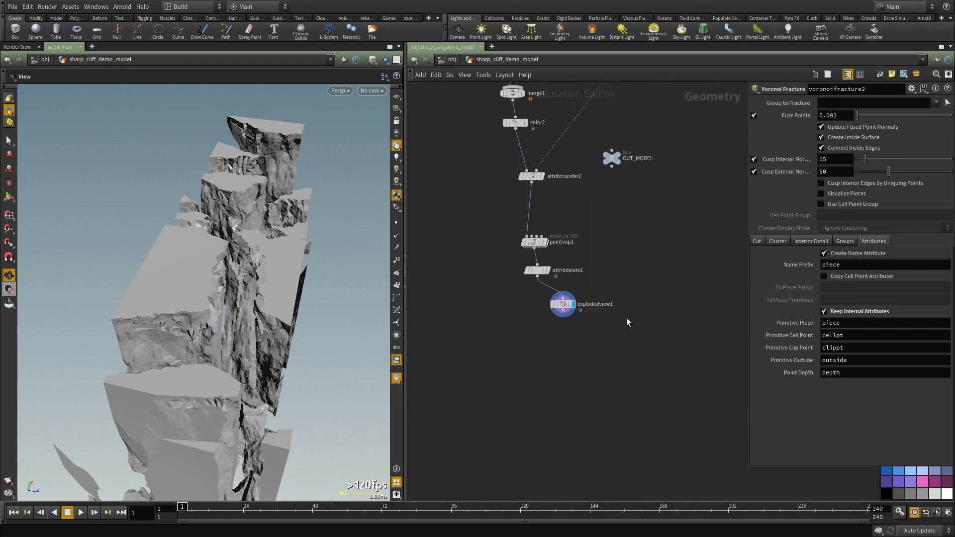
pyautogui.scroll(3, 562, 307)
pyautogui.moveTo(563, 310); pyautogui.dragTo(519, 381)
pyautogui.moveTo(264, 329); pyautogui.dragTo(266, 284)
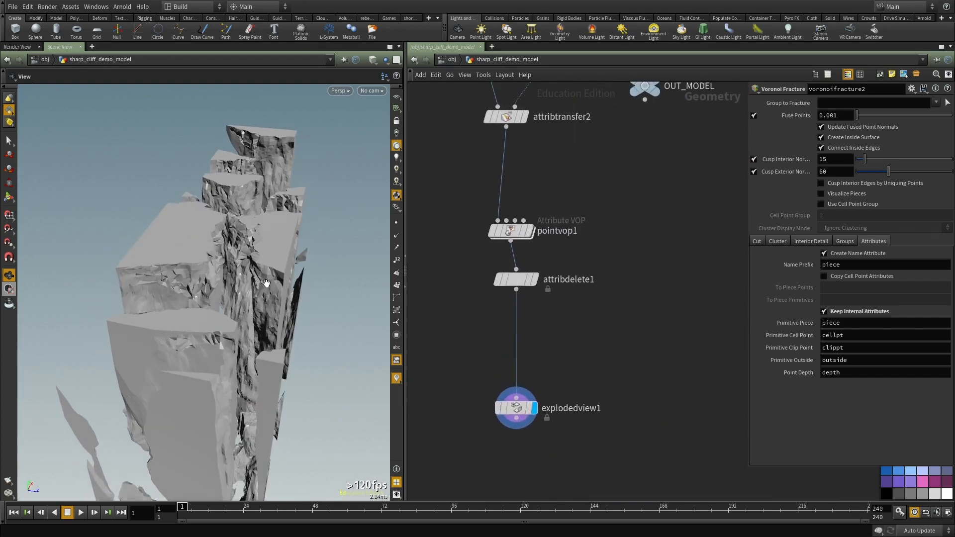
# Step: Insert a Rest Position node between attribtransfer2 and pointvop1 and display its result in wireframe
pyautogui.click(531, 231)
pyautogui.press('Tab')
pyautogui.write('rest')
pyautogui.click(620, 139)
pyautogui.click(511, 179)
pyautogui.moveTo(510, 179); pyautogui.dragTo(506, 177)
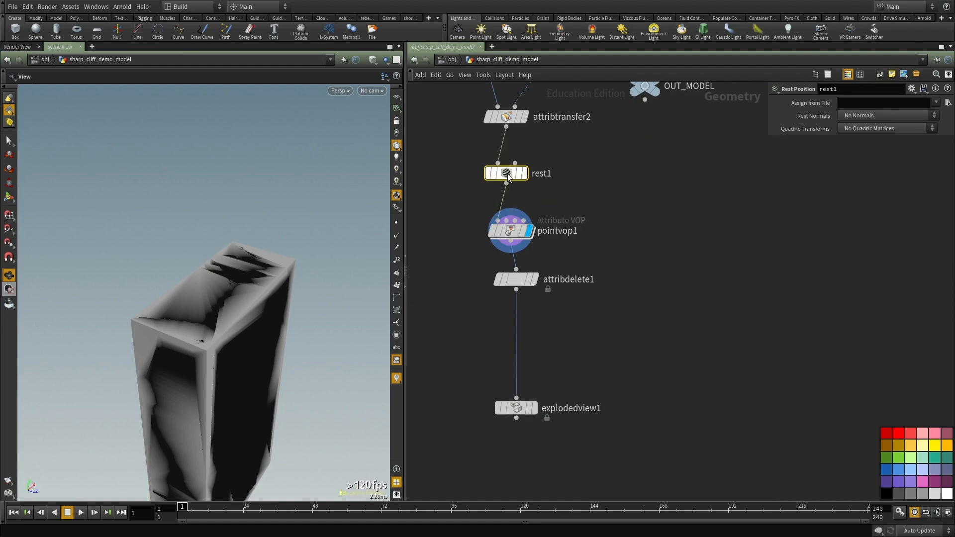
pyautogui.click(524, 173)
pyautogui.press('w')
pyautogui.moveTo(209, 342); pyautogui.dragTo(383, 253)
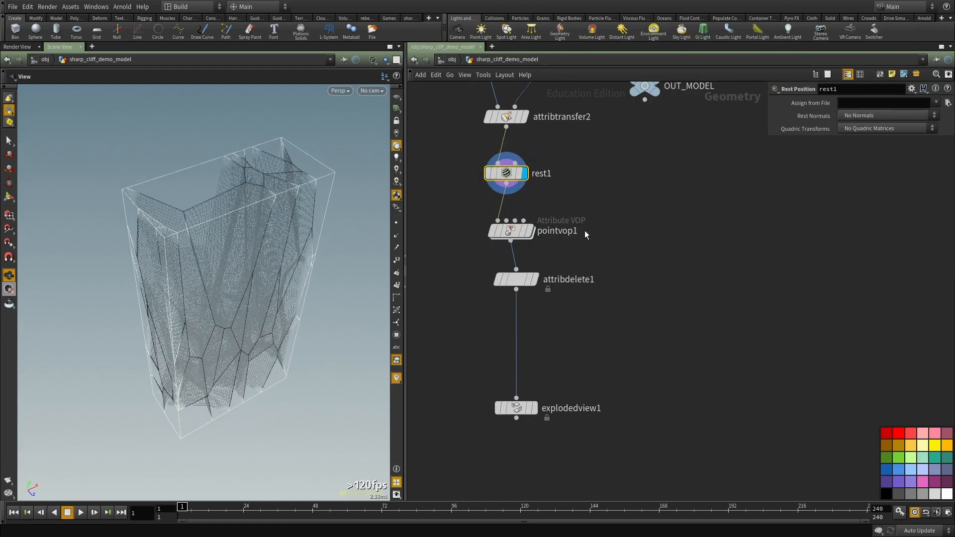
# Step: Move explodedview1 aside, connect a new Point VOP to attribdelete1's output, display it and enter its network
pyautogui.scroll(2, 583, 200)
pyautogui.scroll(-2, 580, 200)
pyautogui.moveTo(539, 268); pyautogui.dragTo(432, 337)
pyautogui.press('Tab')
pyautogui.write('pointvop')
pyautogui.press('Return')
pyautogui.click(561, 287)
pyautogui.moveTo(547, 276); pyautogui.dragTo(539, 170)
pyautogui.click(579, 287)
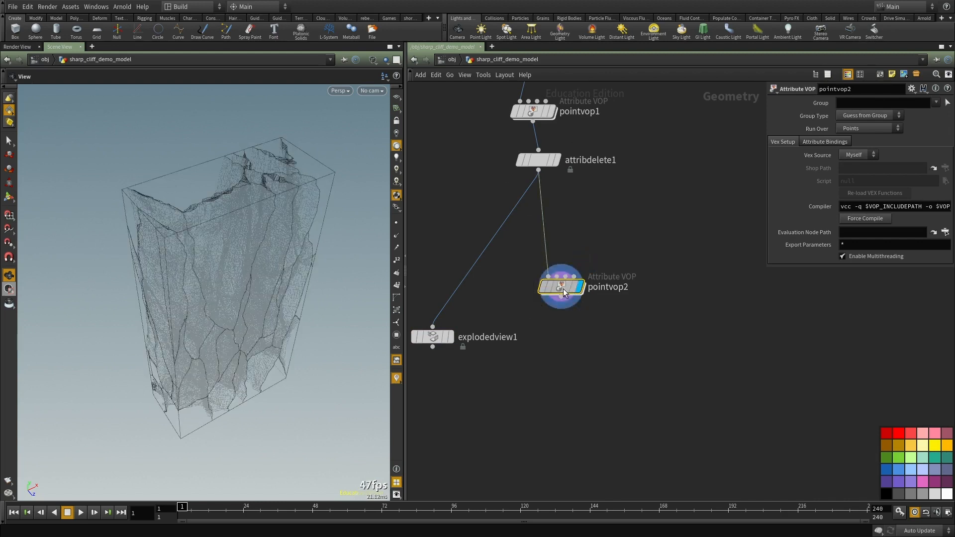
pyautogui.doubleClick(563, 289)
pyautogui.press('Tab')
pyautogui.write('binde')
pyautogui.press('Return')
pyautogui.click(600, 332)
pyautogui.press('Delete')
# Step: Add a Bind node inside pointvop2 named rest with the type 3 Floats (vector)
pyautogui.press('Tab')
pyautogui.write('bin')
pyautogui.press('Return')
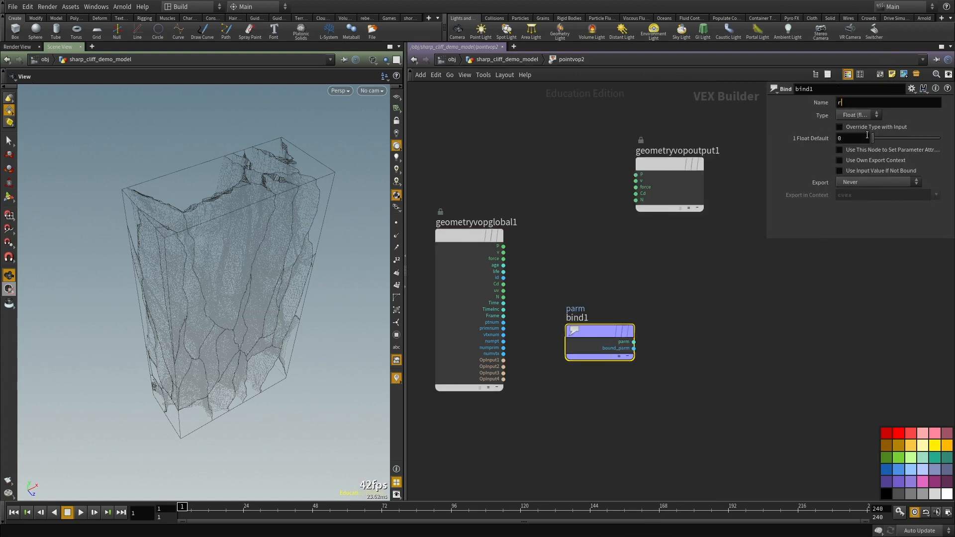
pyautogui.click(856, 115)
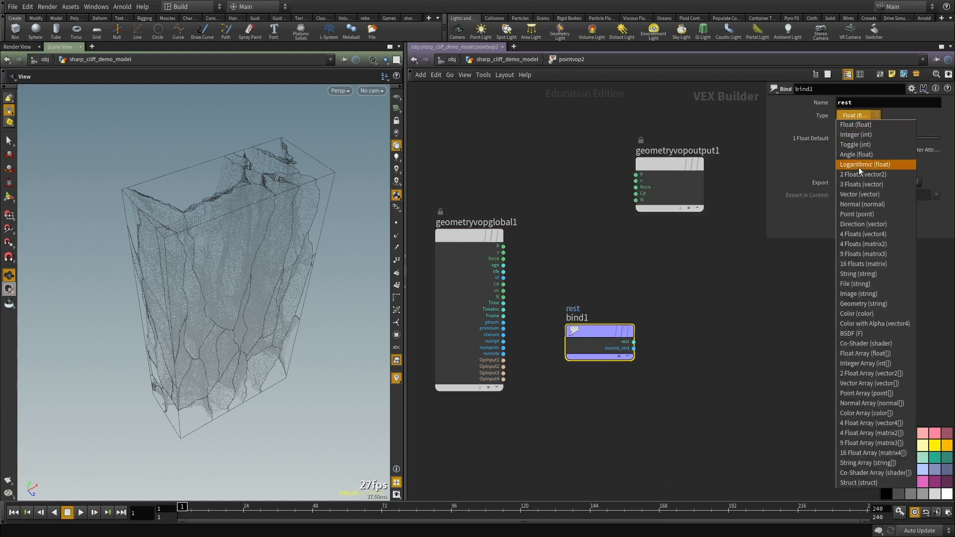
pyautogui.click(857, 184)
# Step: Add a Mix node and connect the global P to its input1 and the rest bind to its input2
pyautogui.moveTo(654, 360); pyautogui.dragTo(610, 353, button='middle')
pyautogui.press('Tab')
pyautogui.write('mix')
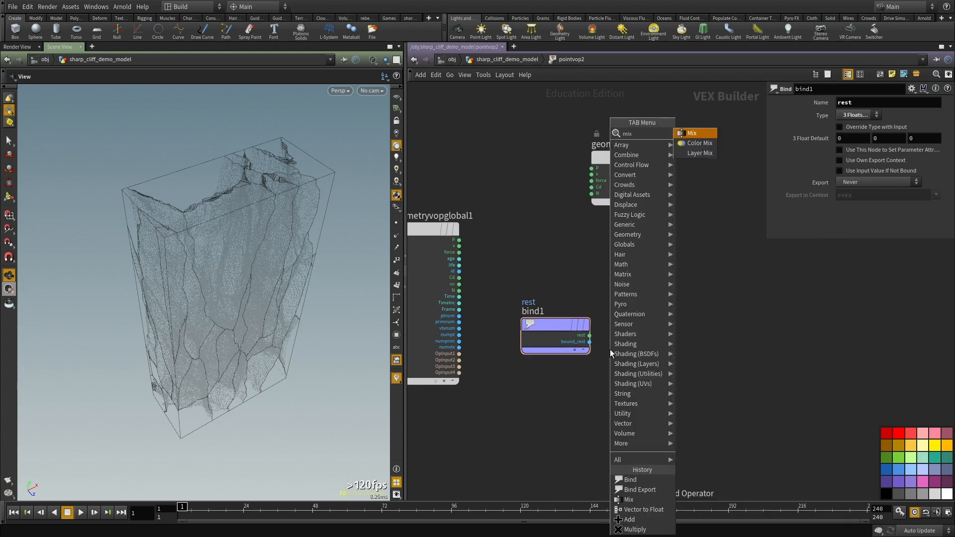
pyautogui.press('Return')
pyautogui.moveTo(617, 348); pyautogui.dragTo(686, 276)
pyautogui.click(458, 240)
pyautogui.click(646, 285)
pyautogui.click(590, 335)
pyautogui.click(645, 291)
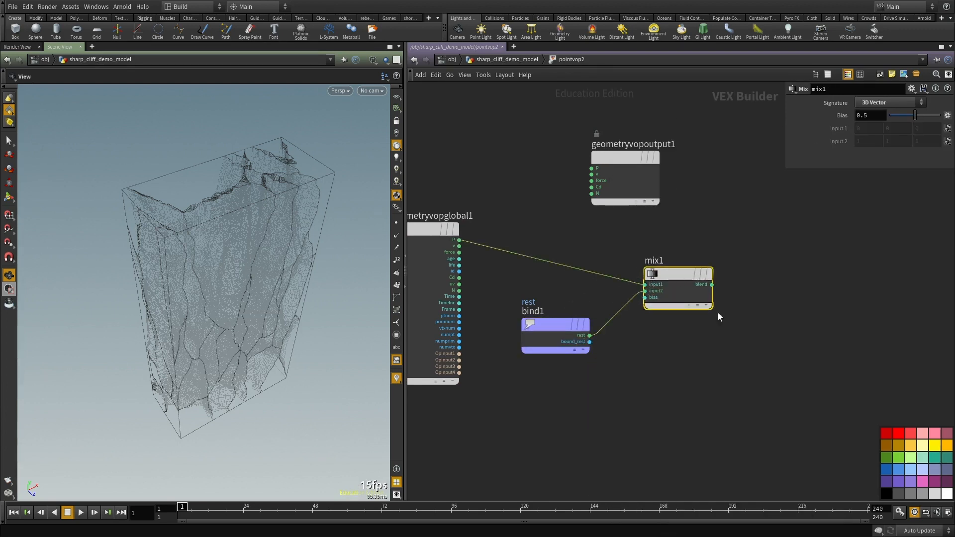
# Step: Connect mix1's blend to the output P, move the output node aside and set the mix bias to 0
pyautogui.click(712, 285)
pyautogui.click(592, 168)
pyautogui.moveTo(654, 187); pyautogui.dragTo(786, 250)
pyautogui.moveTo(912, 116); pyautogui.dragTo(688, 139)
# Step: Add a second Bind node below the rest bind and name its parameter depth
pyautogui.scroll(-3, 612, 357)
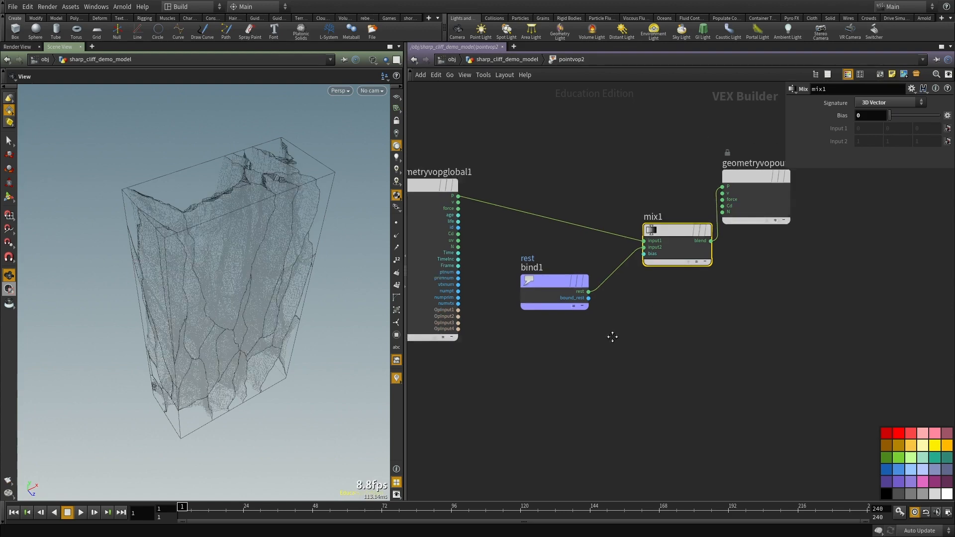
pyautogui.press('Tab')
pyautogui.write('bind')
pyautogui.press('Return')
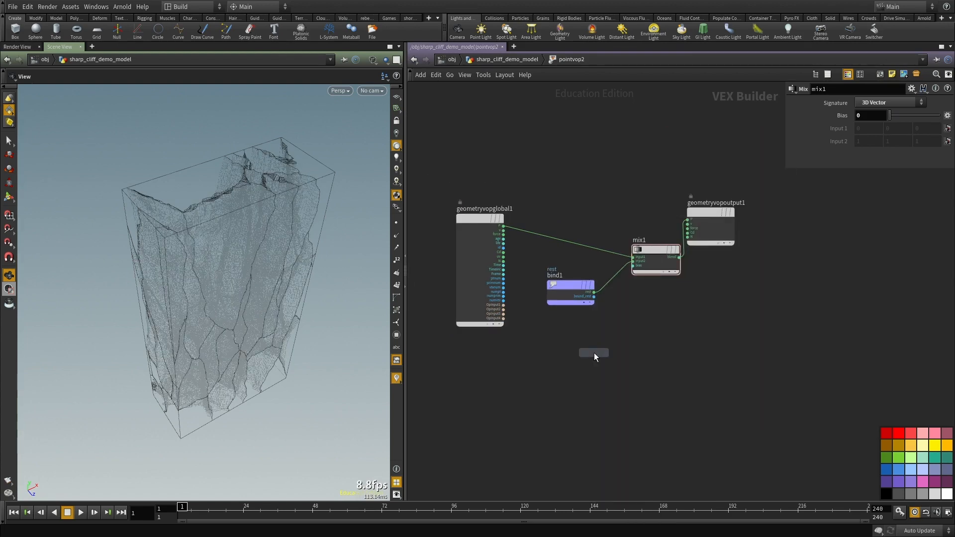
pyautogui.click(577, 353)
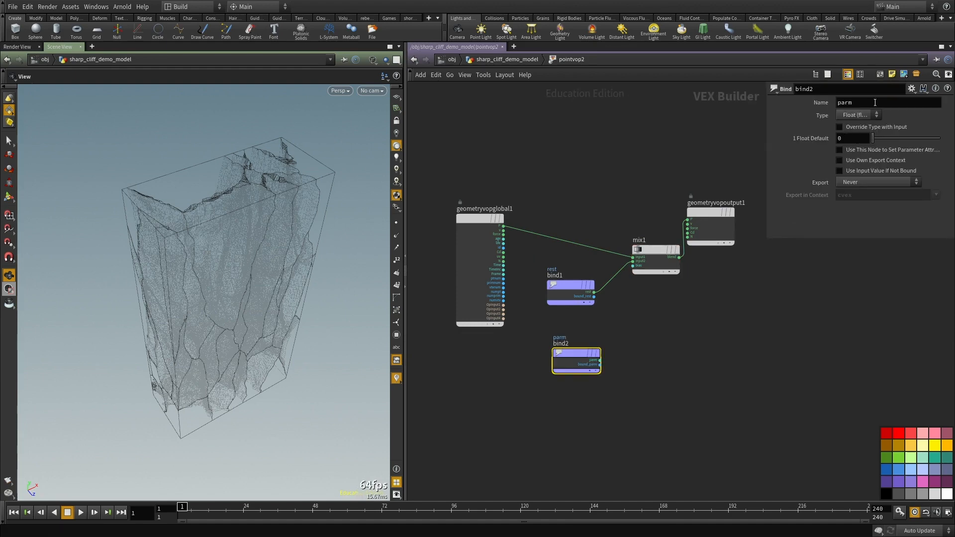
pyautogui.write('depth')
pyautogui.press('Return')
# Step: Add a Fit Range node with Source Min -1 and feed the depth bind into its val input
pyautogui.scroll(2, 688, 330)
pyautogui.press('Tab')
pyautogui.write('fit')
pyautogui.press('Return')
pyautogui.click(691, 332)
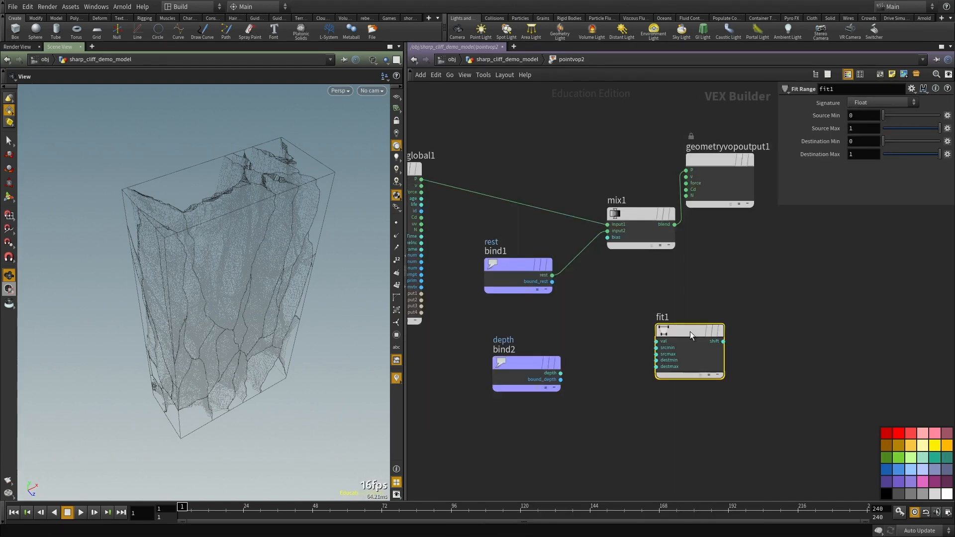
pyautogui.write('-1')
pyautogui.press('Return')
pyautogui.write('.1')
pyautogui.press('Return')
pyautogui.click(560, 374)
pyautogui.click(656, 342)
# Step: Preview fit1's result through the output Cd, set its Source Max to .1 and destination range to 0–1, and align the node
pyautogui.click(723, 342)
pyautogui.click(691, 191)
pyautogui.moveTo(202, 232); pyautogui.dragTo(299, 278)
pyautogui.moveTo(777, 388); pyautogui.dragTo(755, 373, button='middle')
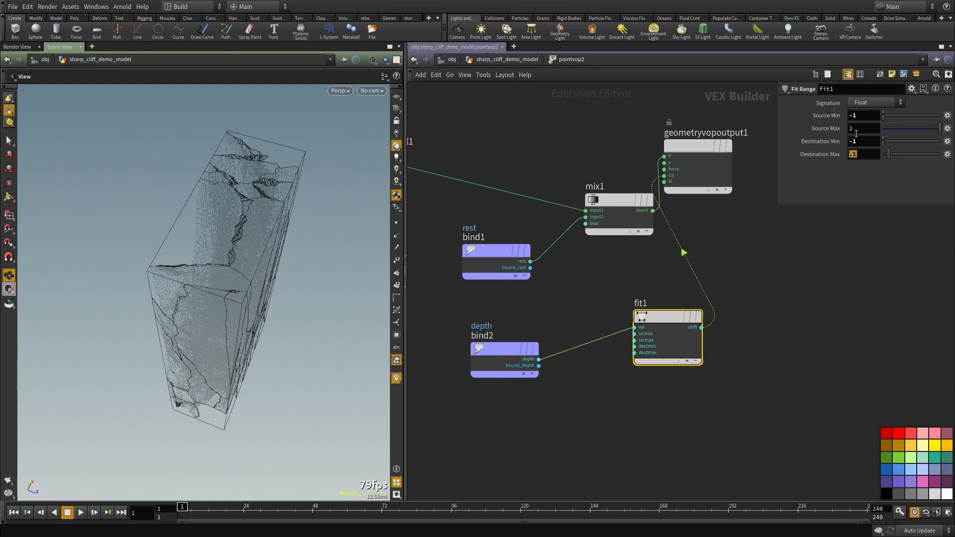
pyautogui.press('Return')
pyautogui.moveTo(372, 263); pyautogui.dragTo(235, 252)
pyautogui.moveTo(235, 252); pyautogui.dragTo(295, 290, button='right')
pyautogui.moveTo(295, 290); pyautogui.dragTo(334, 332)
pyautogui.moveTo(649, 317); pyautogui.dragTo(602, 348)
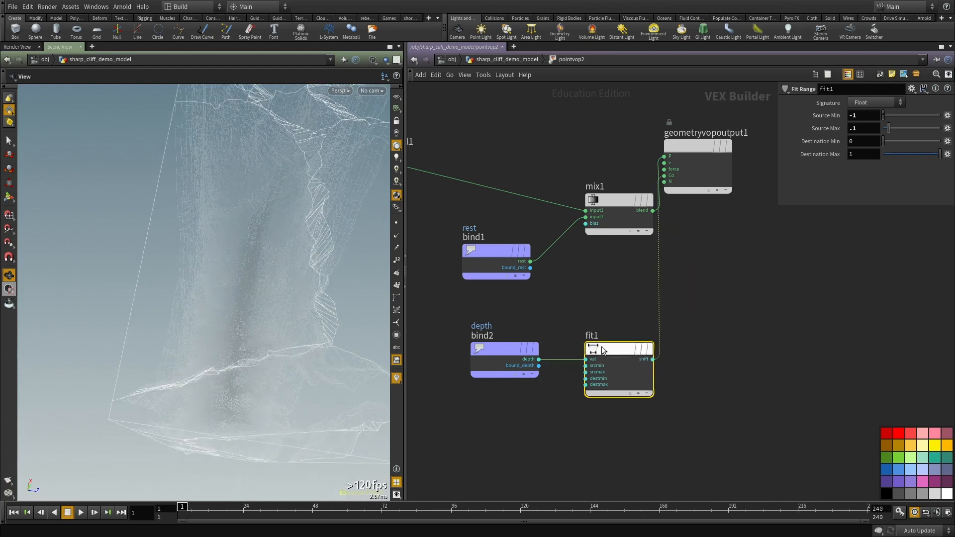
# Step: Connect fit1's shift output to the bias input of mix1
pyautogui.moveTo(626, 290); pyautogui.dragTo(605, 346, button='middle')
pyautogui.click(631, 416)
pyautogui.click(565, 281)
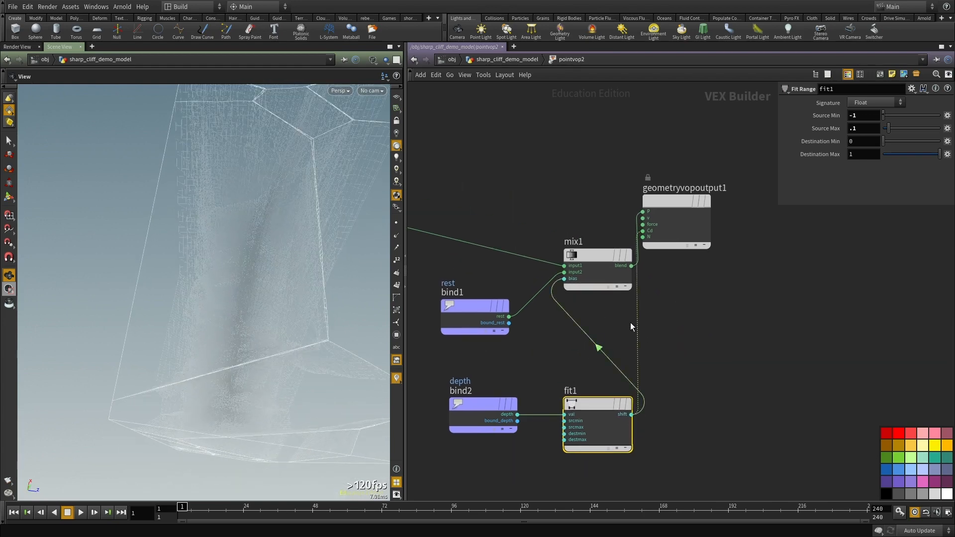
# Step: Move geometryvopoutput1 clear of the other nodes, disconnect fit1 from its Cd input and check the result in wireframe
pyautogui.scroll(-3, 662, 297)
pyautogui.moveTo(624, 184); pyautogui.dragTo(745, 270)
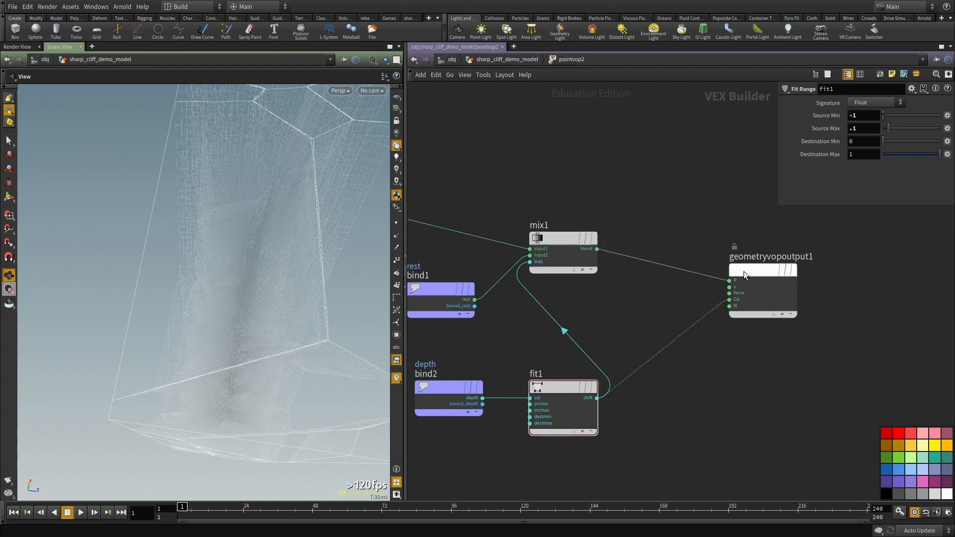
pyautogui.click(729, 300)
pyautogui.click(635, 303)
pyautogui.moveTo(539, 317); pyautogui.dragTo(553, 294, button='middle')
pyautogui.moveTo(258, 339); pyautogui.dragTo(213, 243)
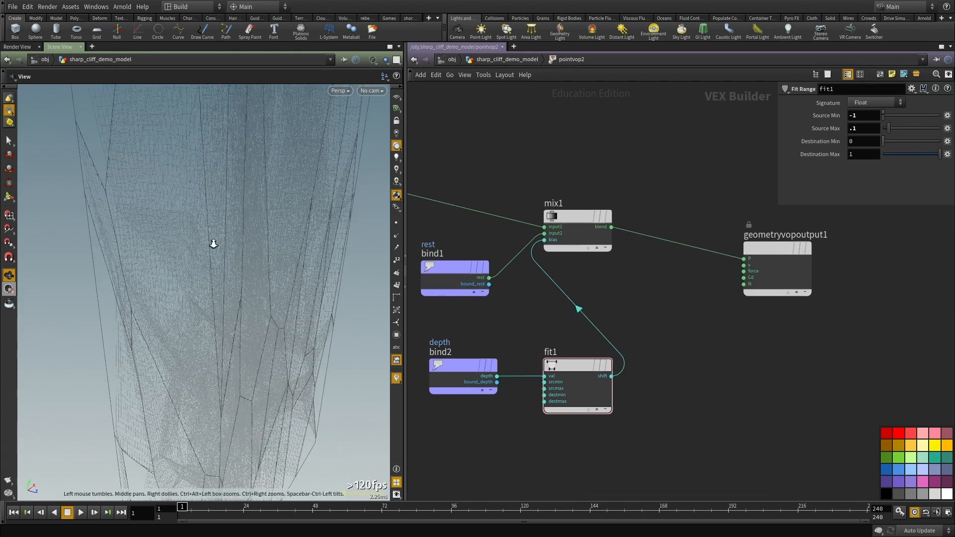
# Step: Invert fit1's output range by setting Destination Min to 1 and Destination Max to 0, and inspect the wireframe pieces
pyautogui.moveTo(213, 243); pyautogui.dragTo(258, 320, button='right')
pyautogui.moveTo(258, 320); pyautogui.dragTo(278, 311)
pyautogui.click(592, 398)
pyautogui.moveTo(865, 142); pyautogui.dragTo(784, 156)
pyautogui.write('10')
pyautogui.press('Return')
pyautogui.moveTo(294, 200); pyautogui.dragTo(231, 303)
pyautogui.moveTo(230, 303); pyautogui.dragTo(278, 318, button='right')
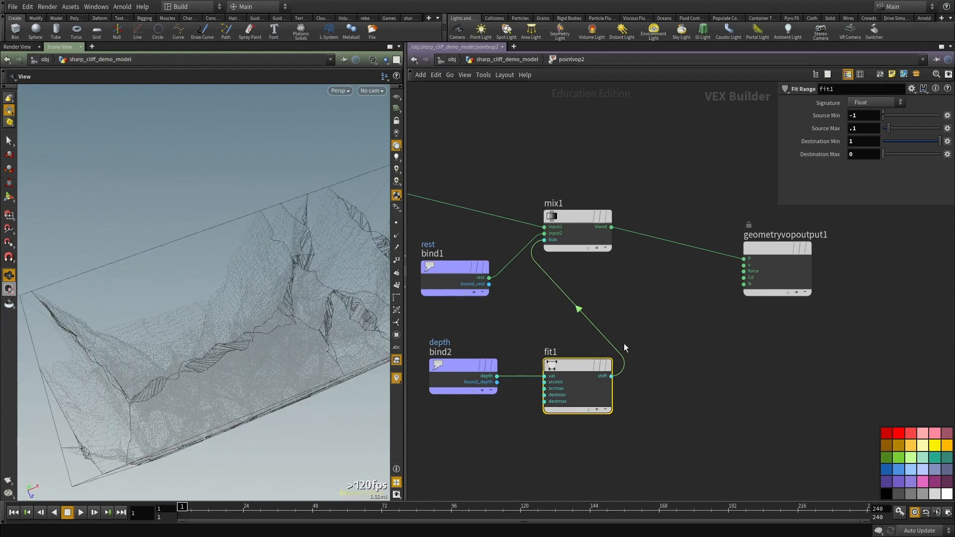
pyautogui.moveTo(926, 147)
pyautogui.mouseDown()
pyautogui.moveTo(869, 148)
pyautogui.moveTo(941, 145)
pyautogui.mouseUp()
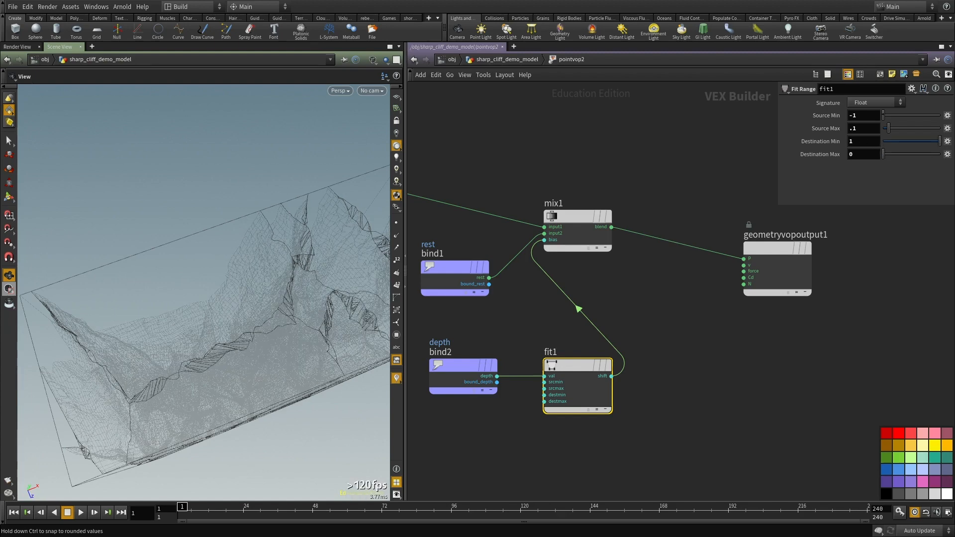
# Step: In the geometry network, wire pointvop2 into explodedview1 and display all the exploded pieces
pyautogui.press('u')
pyautogui.click(507, 280)
pyautogui.click(614, 256)
pyautogui.click(521, 289)
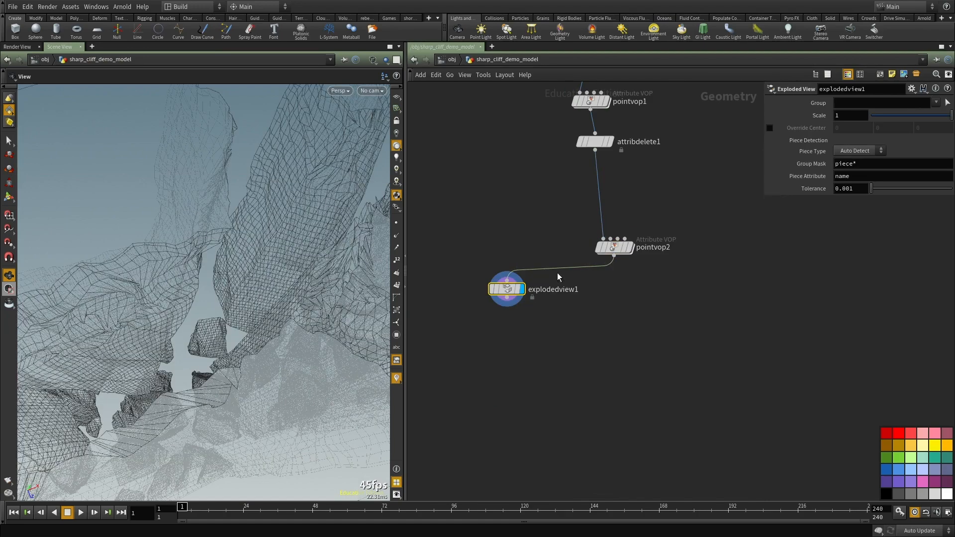
pyautogui.hotkey('space', 'g')
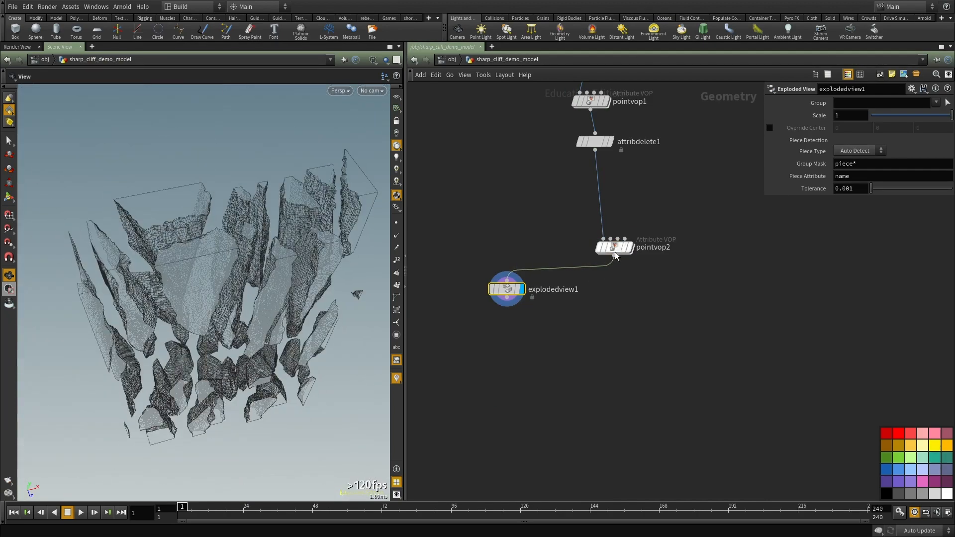
# Step: Open fit1's parameters from inside pointvop2 in a floating window and return to the geometry network
pyautogui.doubleClick(613, 251)
pyautogui.doubleClick(541, 317)
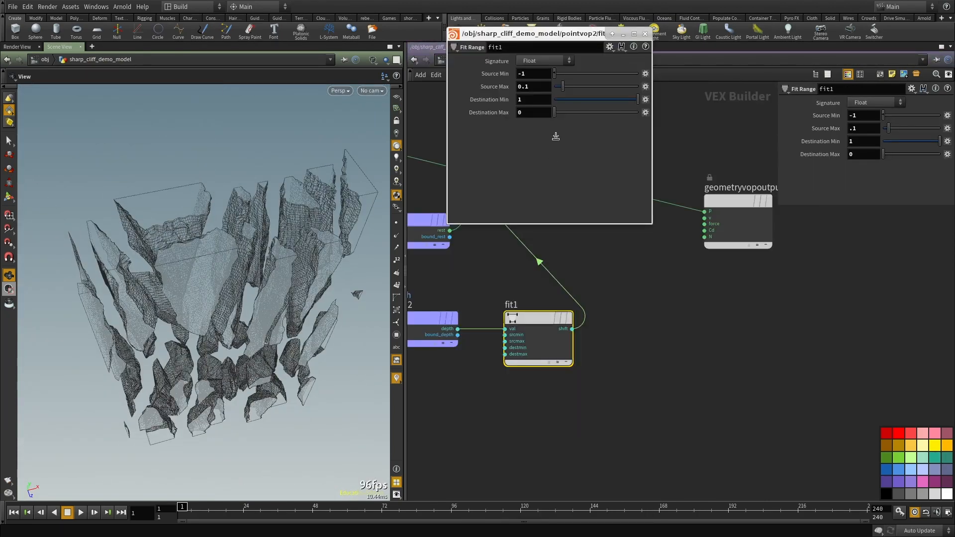
pyautogui.rightClick(528, 40)
pyautogui.click(552, 103)
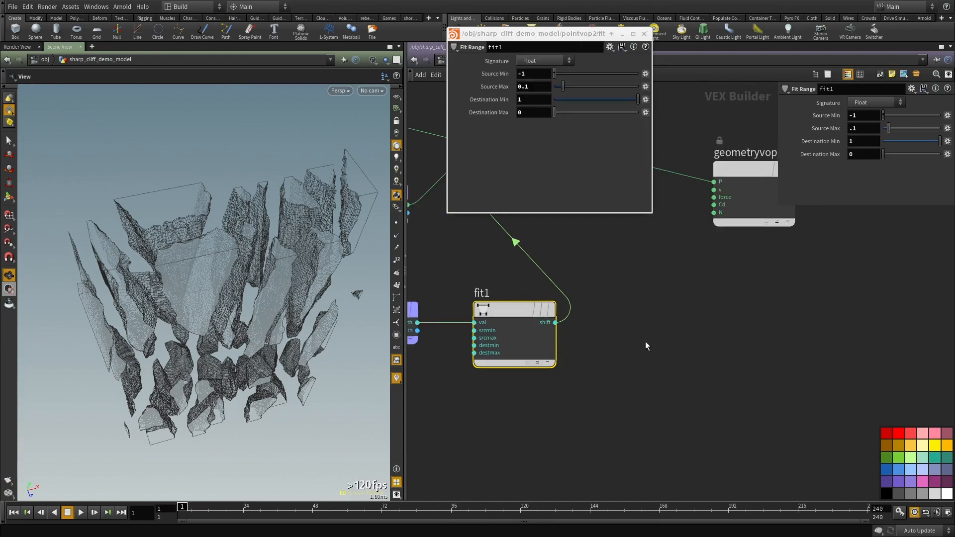
pyautogui.press('u')
pyautogui.moveTo(644, 368); pyautogui.dragTo(646, 413, button='middle')
# Step: Compare the exploded pieces with fit1's Destination Min at 0 and at 1, and close the floating parameter window
pyautogui.moveTo(162, 260); pyautogui.dragTo(199, 258)
pyautogui.moveTo(198, 258); pyautogui.dragTo(433, 156, button='right')
pyautogui.moveTo(611, 99); pyautogui.dragTo(676, 103)
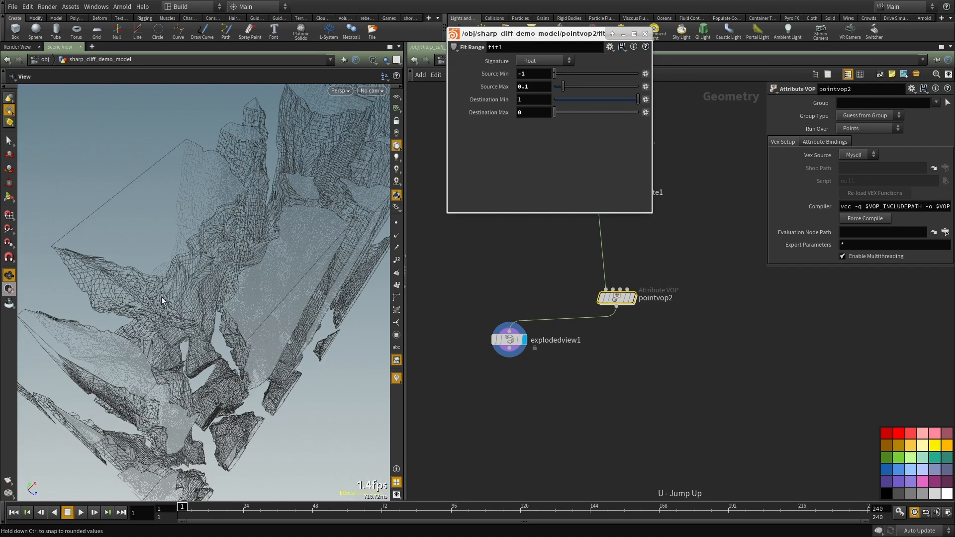
pyautogui.doubleClick(536, 100)
pyautogui.write('0')
pyautogui.press('Return')
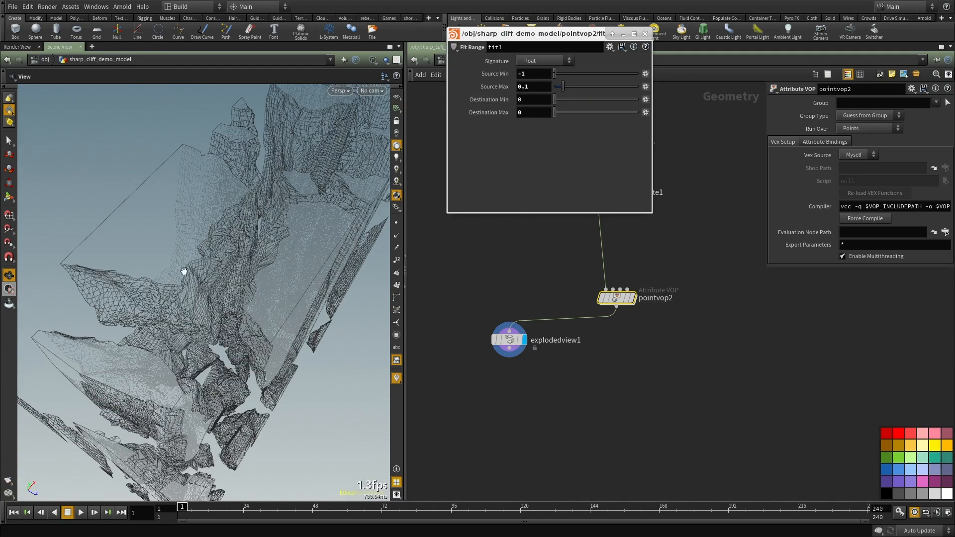
pyautogui.moveTo(209, 283); pyautogui.dragTo(239, 296)
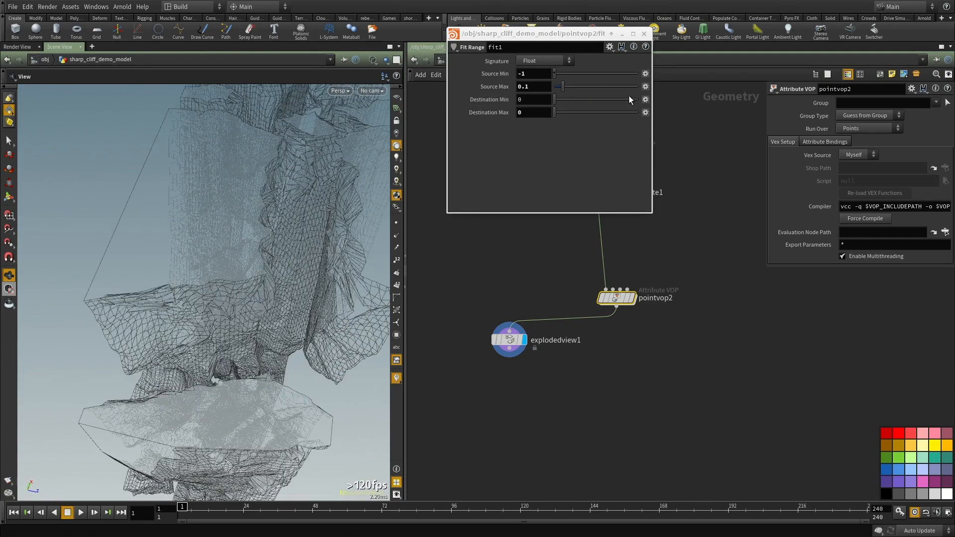
pyautogui.click(639, 101)
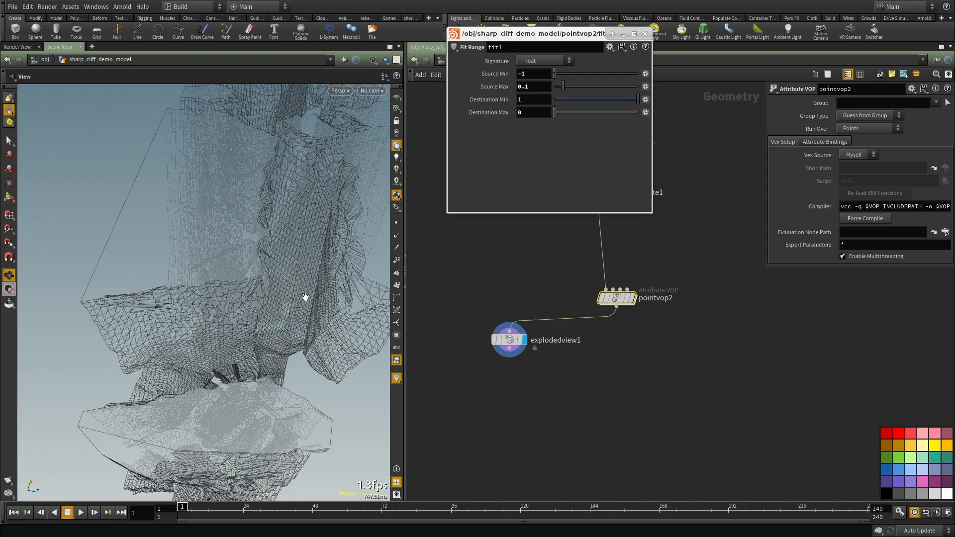
pyautogui.click(645, 34)
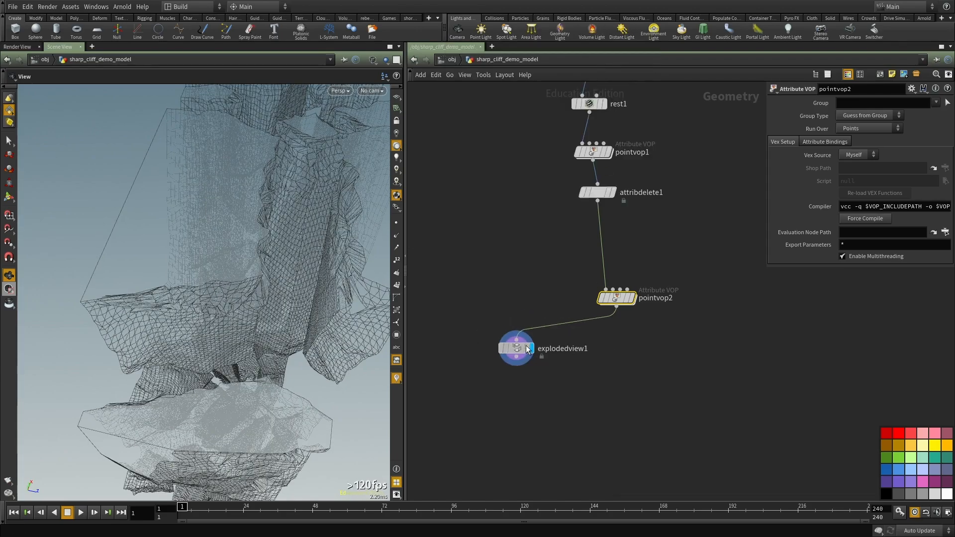
# Step: Move explodedview1 further below pointvop2 and, inside pointvop2, shift the depth bind and fit1 down and away from mix1
pyautogui.moveTo(508, 340); pyautogui.dragTo(612, 410)
pyautogui.moveTo(207, 362); pyautogui.dragTo(273, 262)
pyautogui.moveTo(172, 262); pyautogui.dragTo(277, 270)
pyautogui.doubleClick(621, 305)
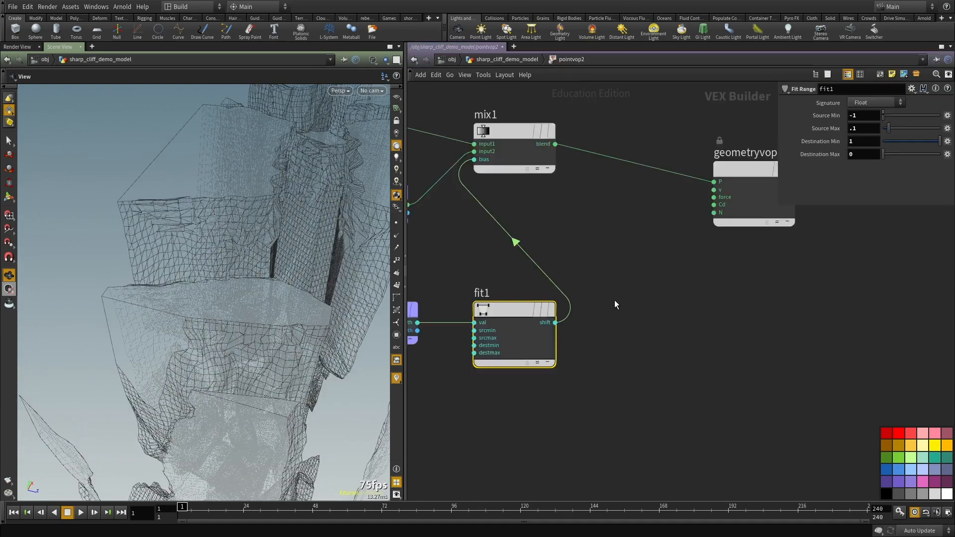
pyautogui.press('h')
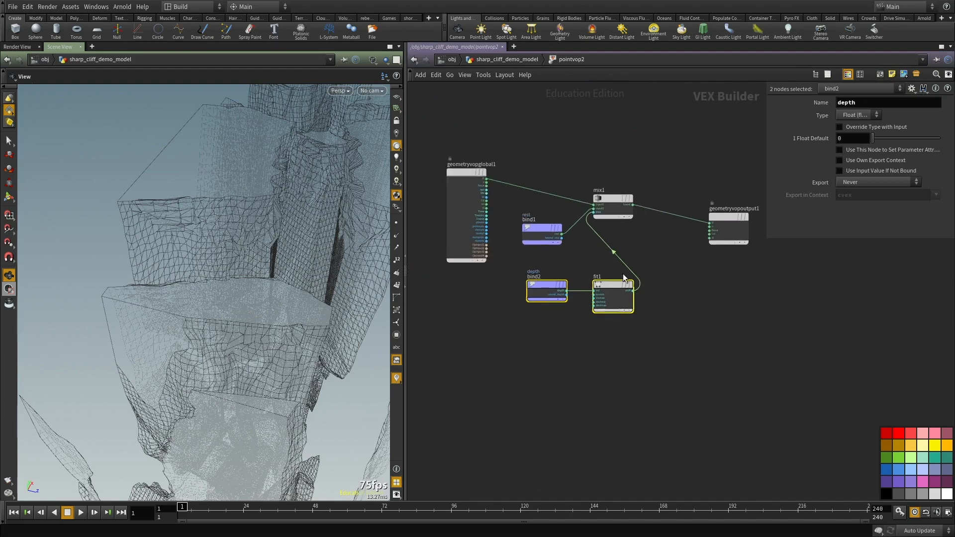
pyautogui.moveTo(610, 280); pyautogui.dragTo(531, 316)
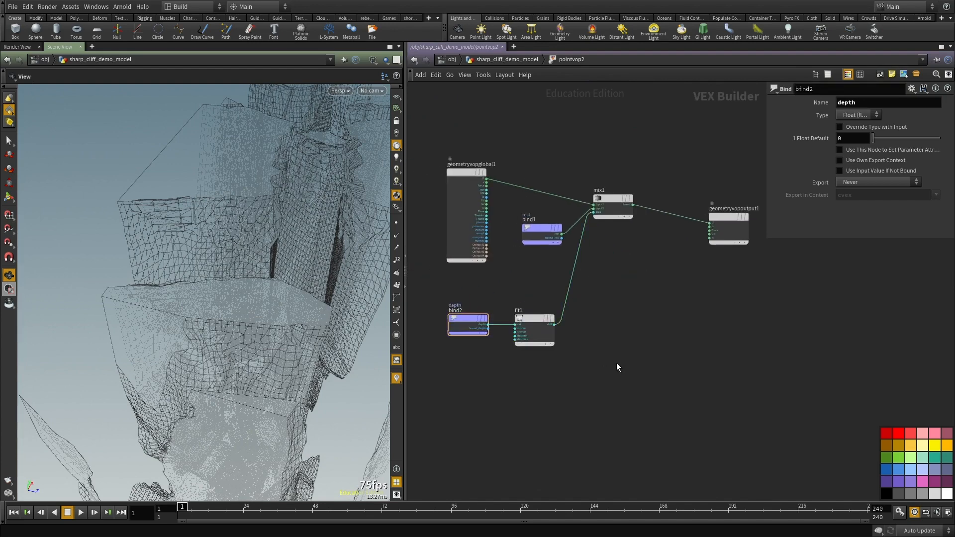
# Step: Add a Turbulent Noise node with the Sparse Convolution Noise type below the existing nodes
pyautogui.press('Tab')
pyautogui.write('noise')
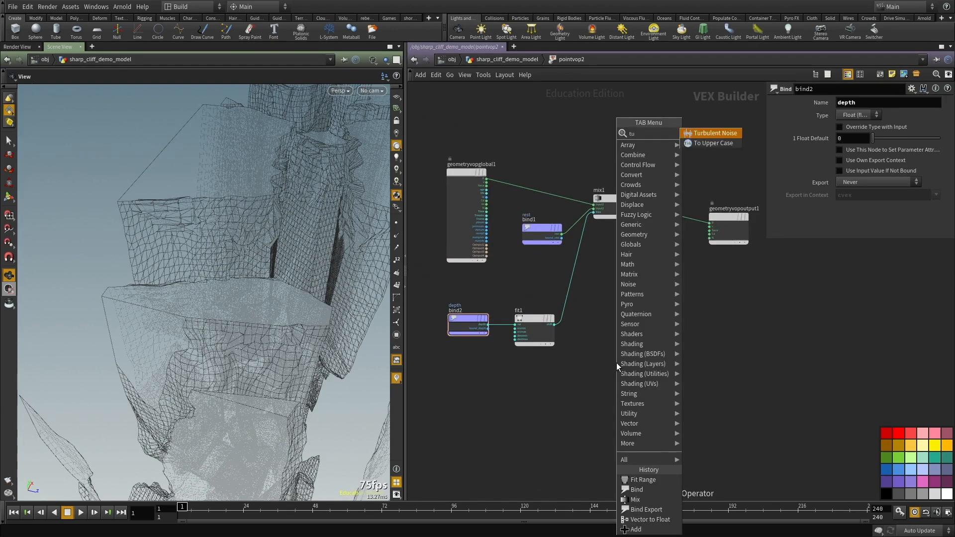
pyautogui.press('Escape')
pyautogui.click(854, 115)
pyautogui.click(863, 142)
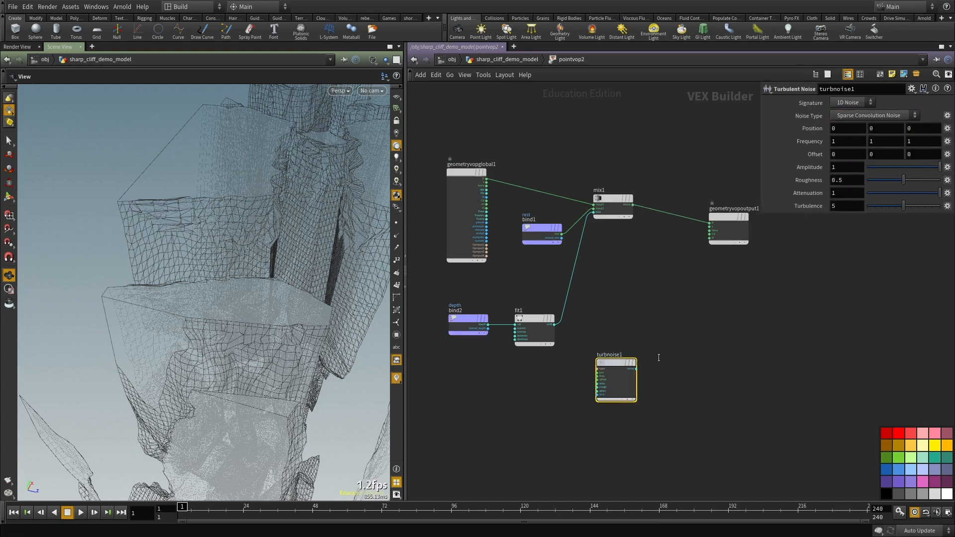
# Step: Connect the global P to turbnoise1's pos input, set its signature to 3D Noise, and place it above mix1
pyautogui.click(597, 372)
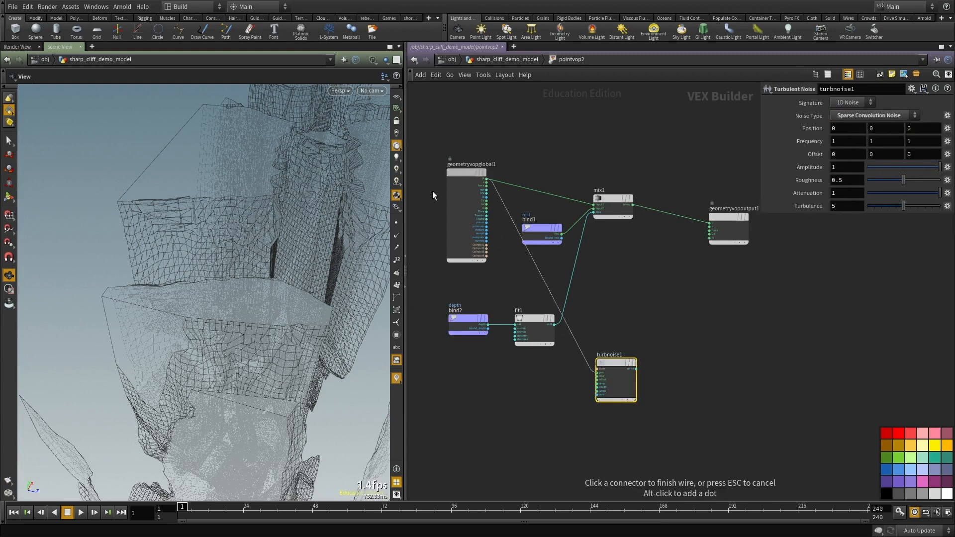
pyautogui.click(487, 179)
pyautogui.scroll(3, 497, 396)
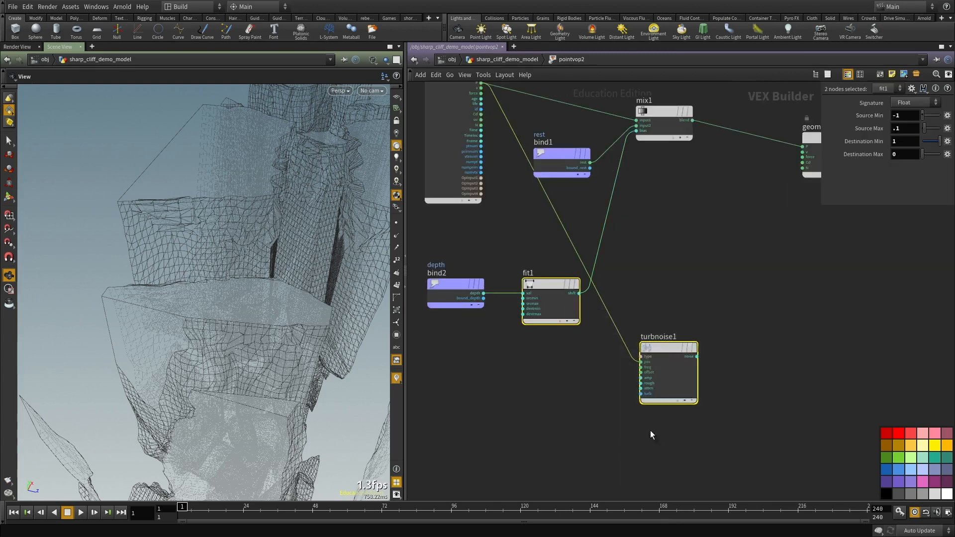
pyautogui.click(846, 122)
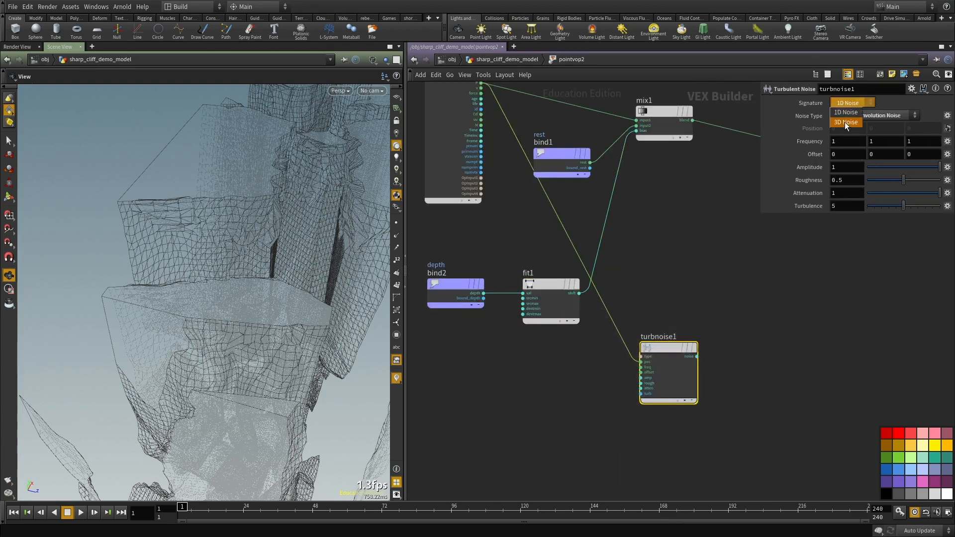
pyautogui.scroll(-3, 682, 266)
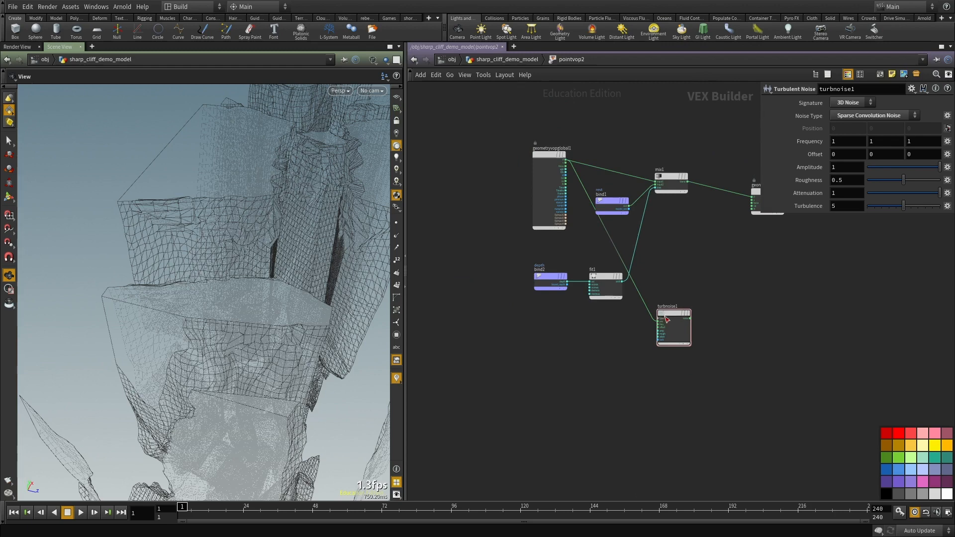
pyautogui.moveTo(671, 310); pyautogui.dragTo(644, 104)
pyautogui.scroll(4, 666, 164)
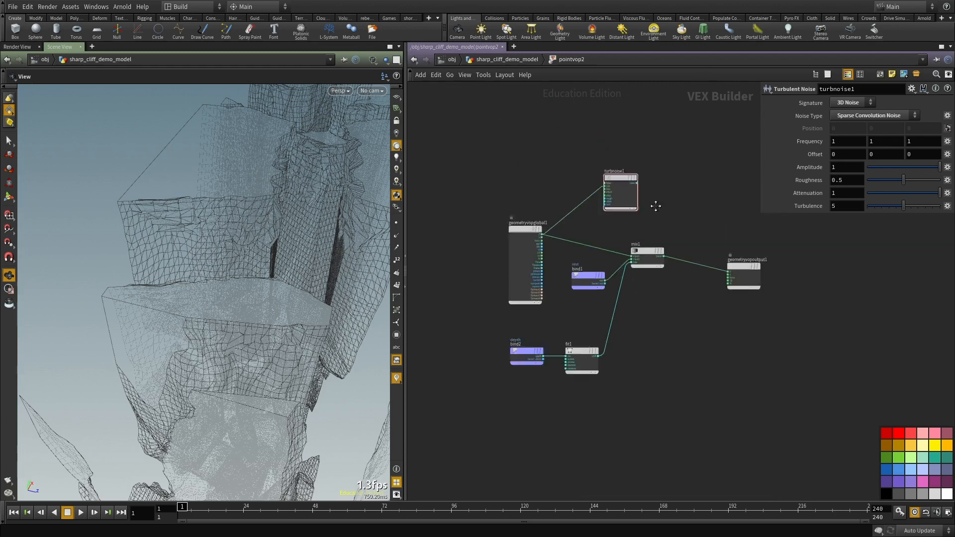
# Step: Create an Add node and place it beside turbnoise1
pyautogui.press('Tab')
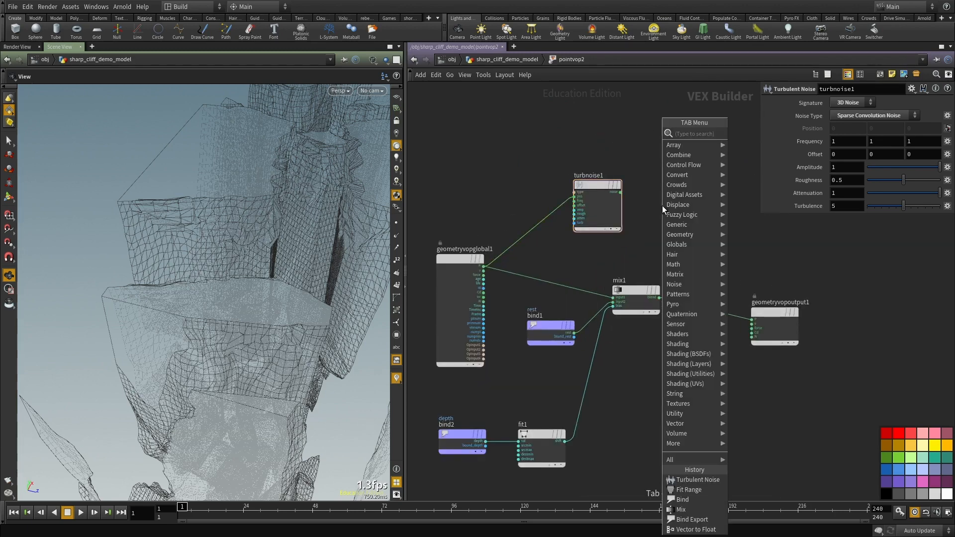
pyautogui.press('Escape')
pyautogui.scroll(3, 473, 271)
pyautogui.click(489, 264)
pyautogui.press('Escape')
pyautogui.moveTo(731, 184); pyautogui.dragTo(784, 205)
pyautogui.moveTo(656, 264); pyautogui.dragTo(661, 217, button='middle')
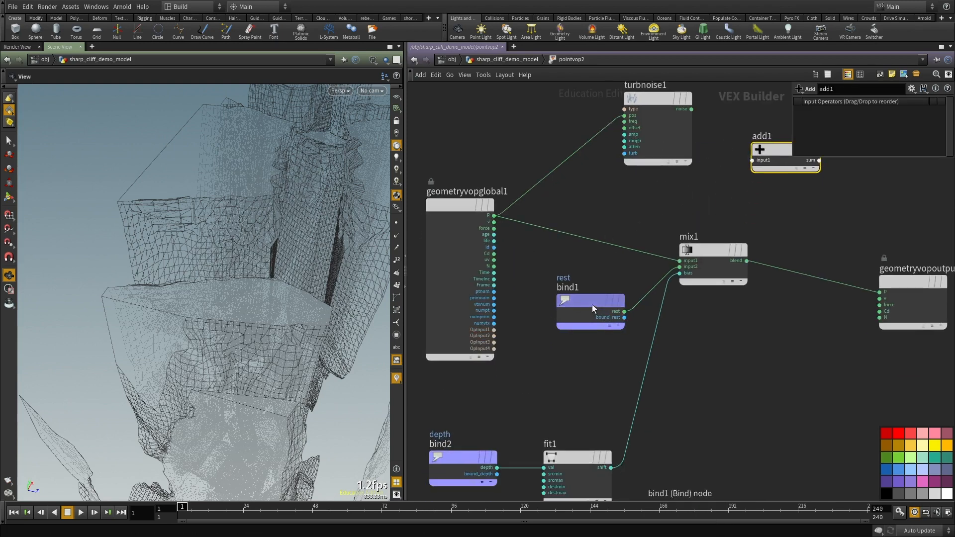
# Step: Move the rest bind closer to the globals, feed rest into turbnoise1's pos, and sum rest and the noise in add1
pyautogui.moveTo(596, 305); pyautogui.dragTo(566, 281)
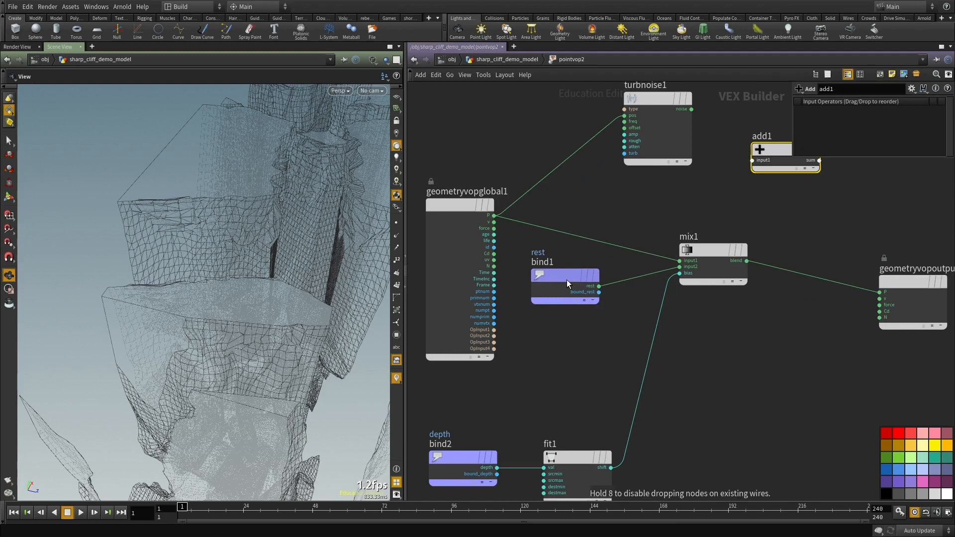
pyautogui.click(594, 288)
pyautogui.moveTo(651, 185); pyautogui.dragTo(604, 218, button='middle')
pyautogui.click(701, 195)
pyautogui.click(646, 142)
pyautogui.click(705, 199)
# Step: Duplicate fit1, place the copy to its right, and connect fit1's shift output to the copy's val input
pyautogui.scroll(-4, 670, 401)
pyautogui.moveTo(670, 401); pyautogui.dragTo(628, 342, button='middle')
pyautogui.scroll(-1, 643, 383)
pyautogui.moveTo(643, 384); pyautogui.dragTo(617, 353, button='middle')
pyautogui.scroll(2, 617, 352)
pyautogui.click(519, 315)
pyautogui.hotkey('ctrl', 'c')
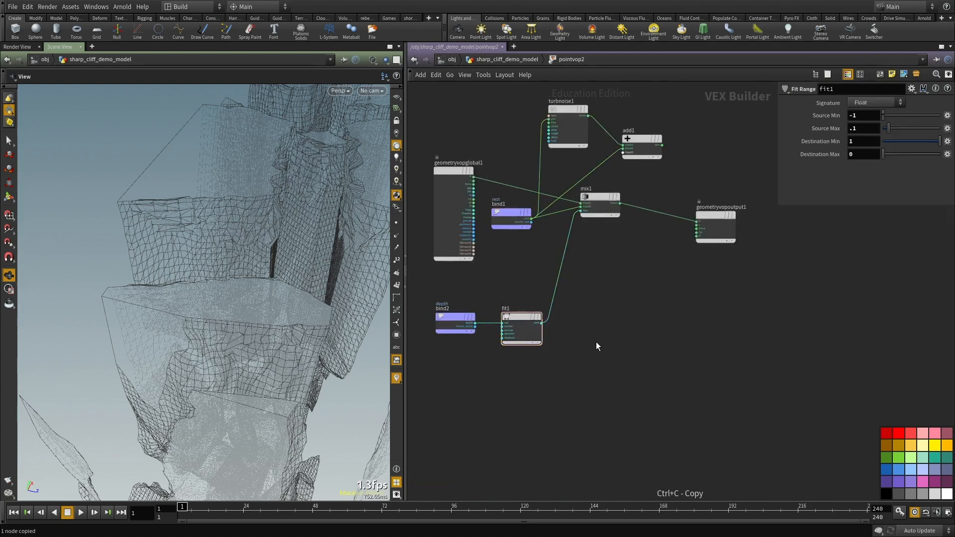
pyautogui.hotkey('ctrl', 'v')
pyautogui.scroll(2, 592, 341)
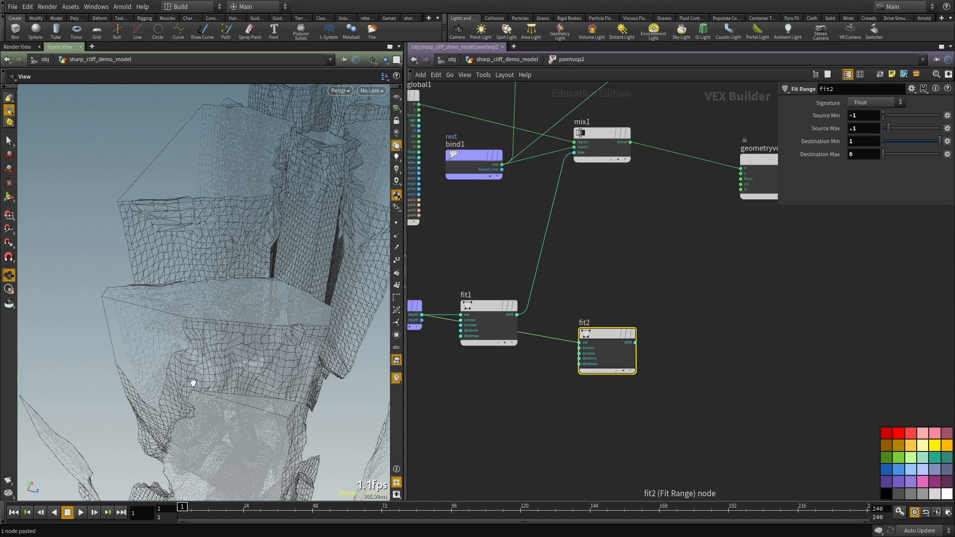
pyautogui.moveTo(602, 348); pyautogui.dragTo(683, 364)
pyautogui.click(661, 360)
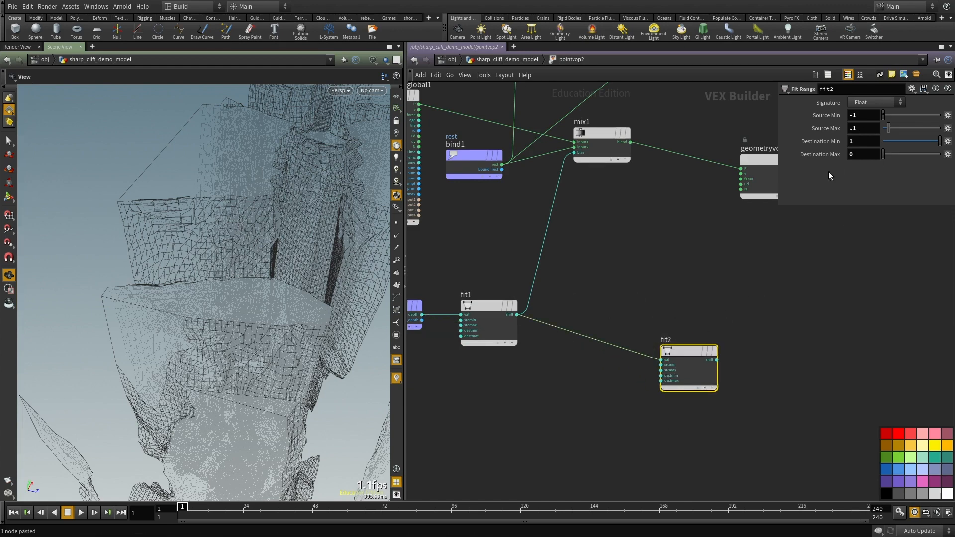
# Step: Set fit2's Source Min to 0 and Source Max to 1
pyautogui.write('1')
pyautogui.hotkey('shift', 'Tab')
pyautogui.write('0')
# Step: Move geometryvopoutput1 farther from mix1 and insert a Mix node on the wire between them
pyautogui.moveTo(739, 328); pyautogui.dragTo(646, 381, button='middle')
pyautogui.scroll(-2, 691, 366)
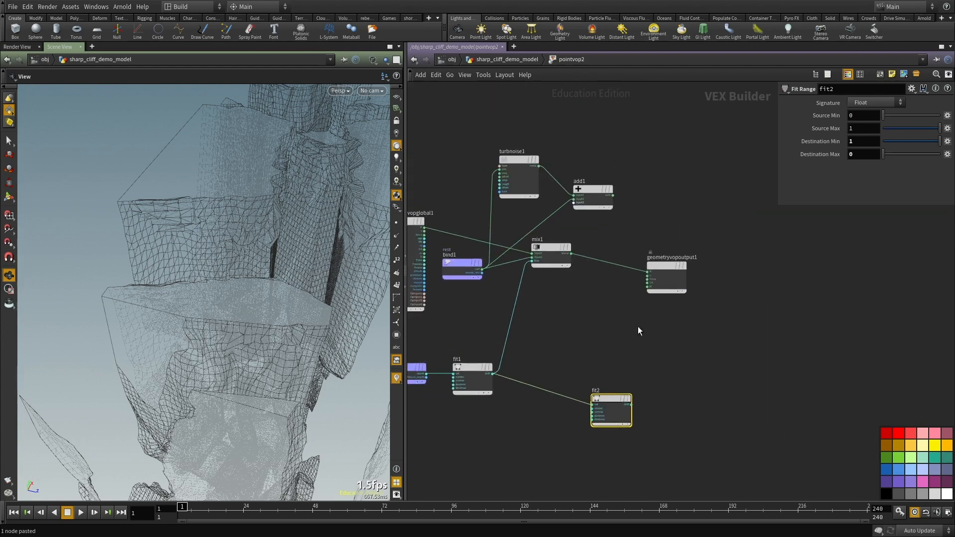
pyautogui.scroll(2, 655, 296)
pyautogui.moveTo(679, 255); pyautogui.dragTo(842, 263)
pyautogui.click(689, 223)
pyautogui.press('Tab')
pyautogui.write('mix')
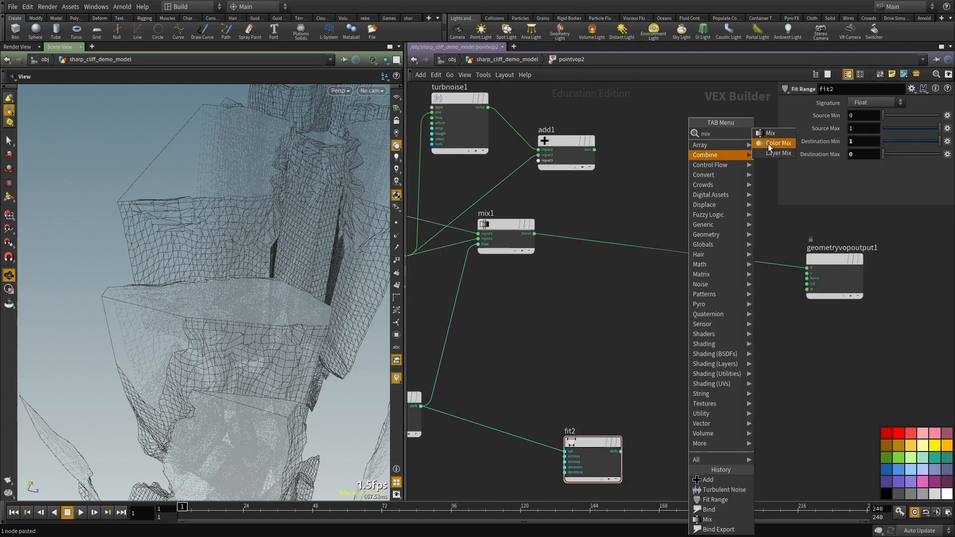
pyautogui.click(781, 134)
pyautogui.click(700, 260)
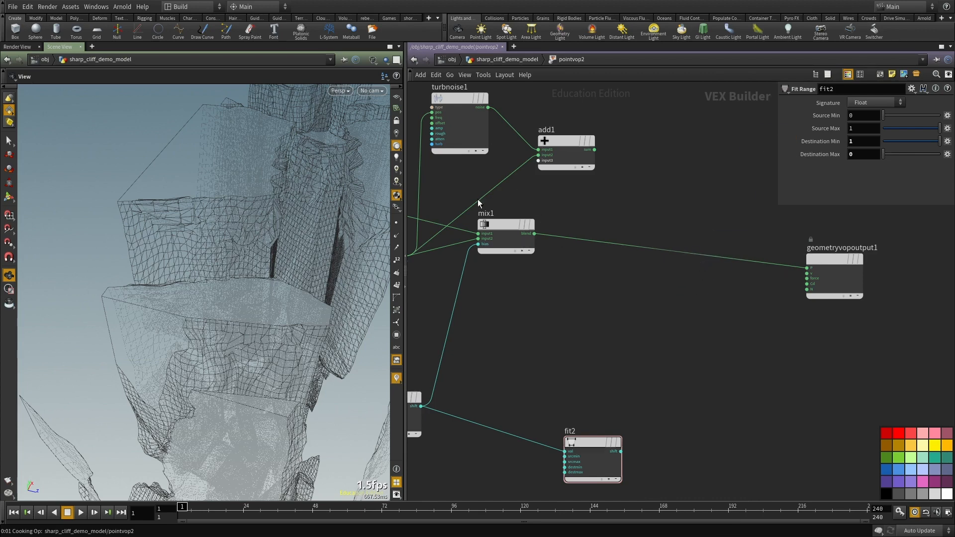
pyautogui.moveTo(682, 275); pyautogui.dragTo(686, 266)
# Step: Connect add1's sum to mix2's input2 and fit2's shift to mix2's bias
pyautogui.click(683, 262)
pyautogui.click(595, 150)
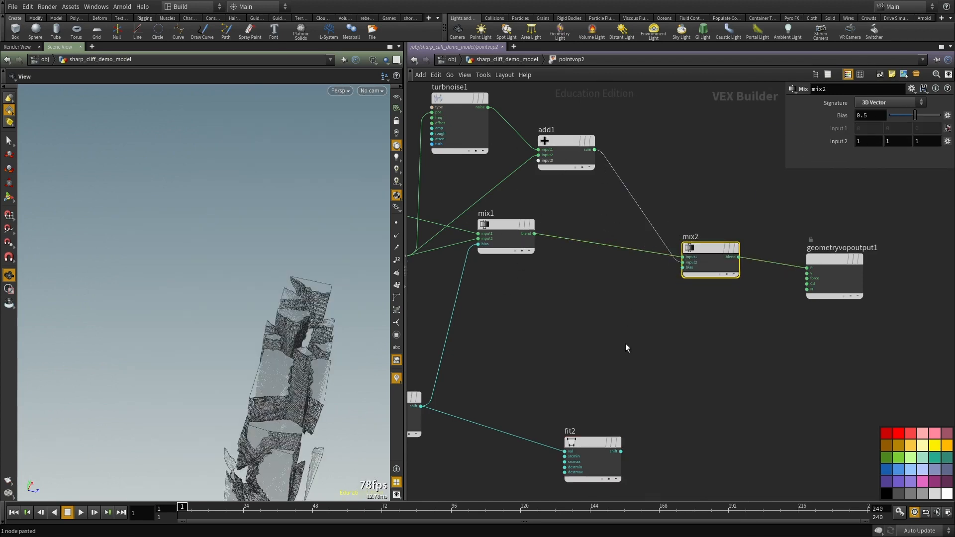
pyautogui.scroll(-1, 622, 328)
pyautogui.moveTo(622, 328); pyautogui.dragTo(624, 311, button='middle')
pyautogui.moveTo(157, 268); pyautogui.dragTo(160, 275)
pyautogui.scroll(3, 622, 419)
pyautogui.click(624, 412)
pyautogui.click(695, 206)
# Step: Try a turbnoise1 Amplitude of 5, reduce it to about 0.42, and check the displaced wireframe
pyautogui.moveTo(531, 324); pyautogui.dragTo(555, 299, button='middle')
pyautogui.scroll(-2, 555, 299)
pyautogui.moveTo(198, 303); pyautogui.dragTo(210, 349)
pyautogui.click(434, 326)
pyautogui.moveTo(461, 401); pyautogui.dragTo(460, 446, button='middle')
pyautogui.click(524, 129)
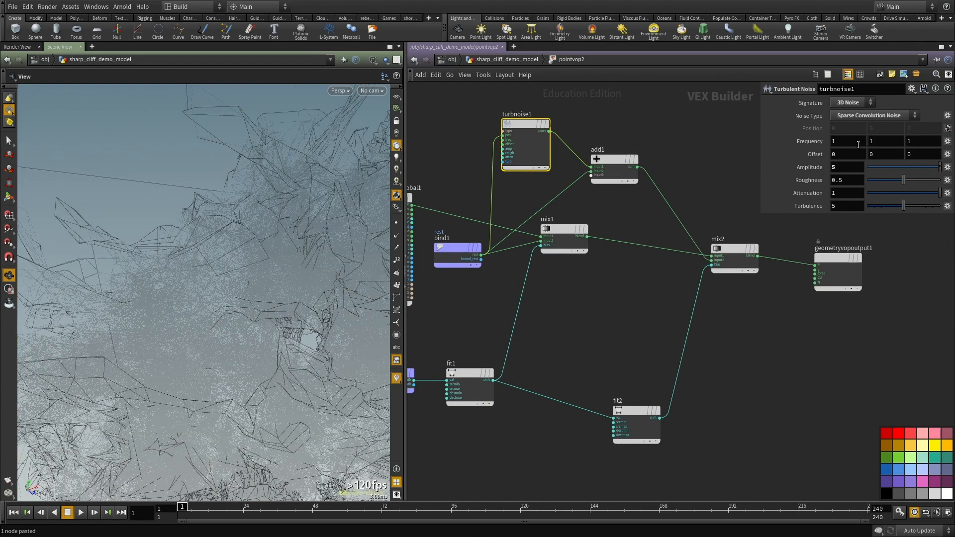
pyautogui.moveTo(209, 267); pyautogui.dragTo(277, 316)
pyautogui.click(912, 167)
pyautogui.moveTo(913, 169); pyautogui.dragTo(920, 167)
pyautogui.click(930, 167)
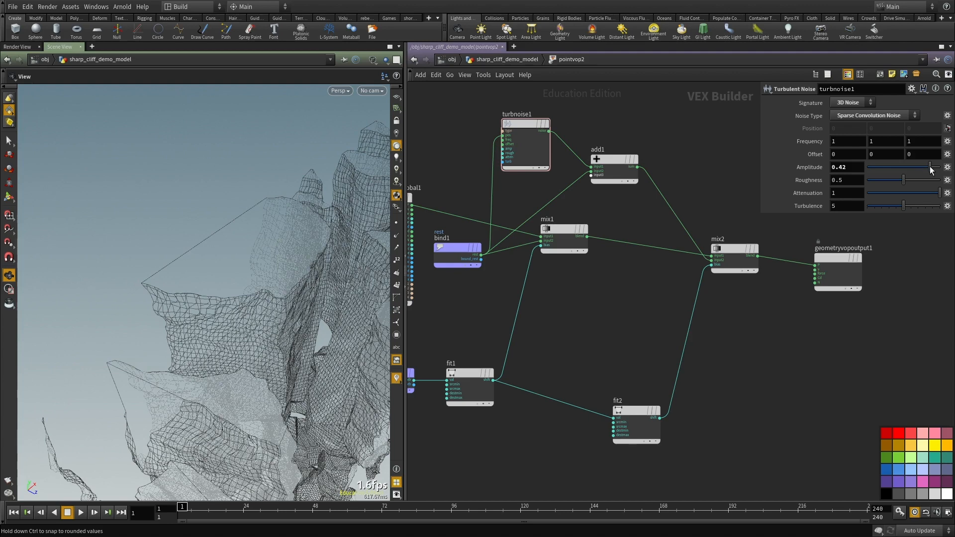
# Step: Set fit2's Destination Min to 0
pyautogui.moveTo(536, 347); pyautogui.dragTo(573, 288, button='middle')
pyautogui.scroll(2, 517, 385)
pyautogui.click(707, 368)
pyautogui.moveTo(643, 398); pyautogui.dragTo(634, 411, button='middle')
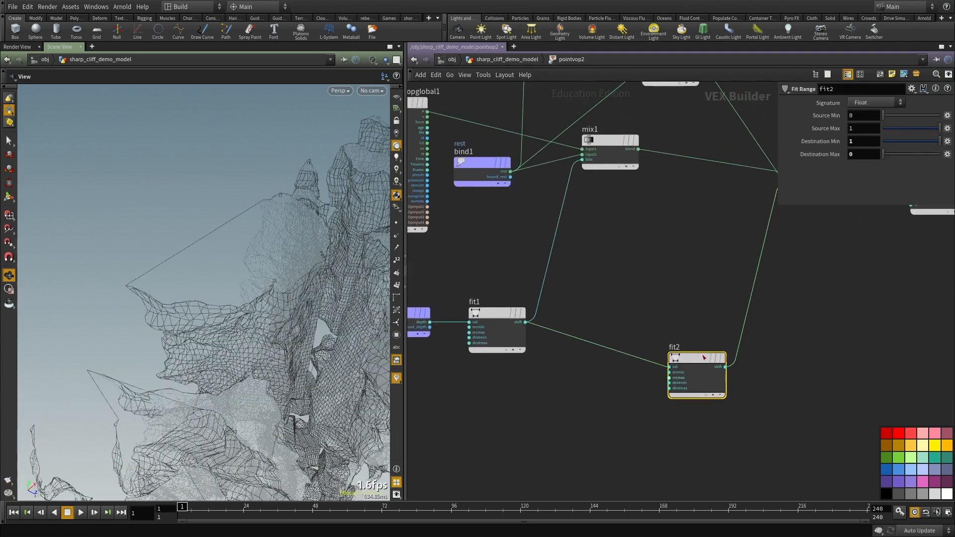
pyautogui.press('Return')
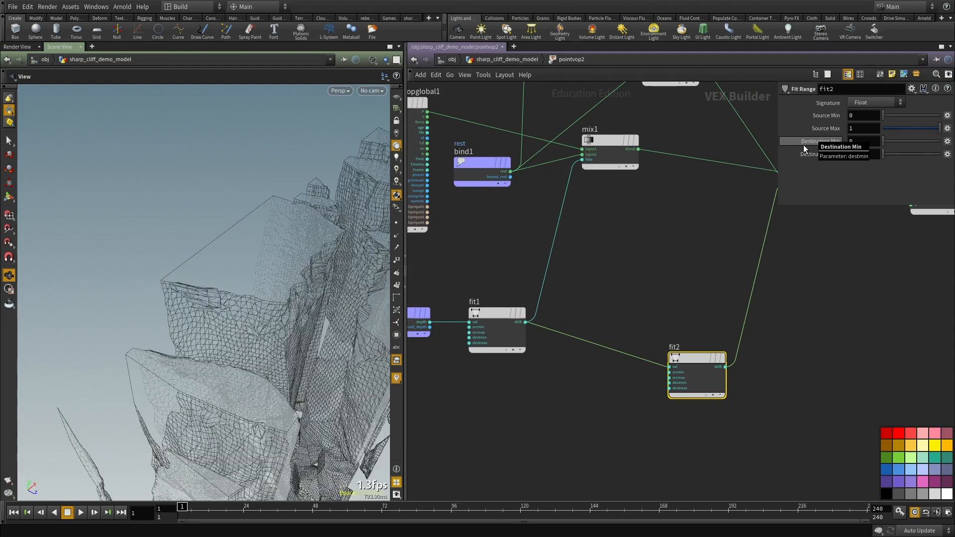
# Step: Set turbnoise1's Amplitude to about -0.07
pyautogui.scroll(-2, 566, 290)
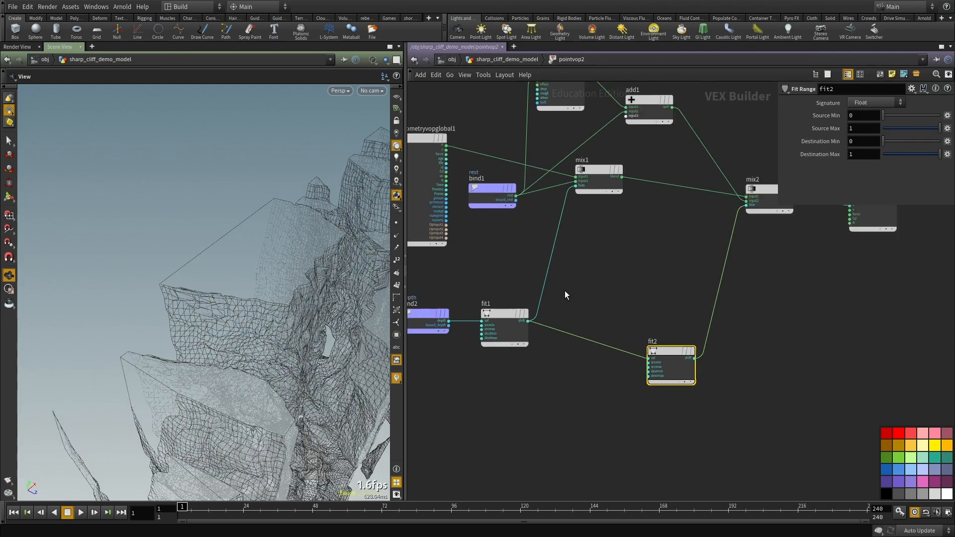
pyautogui.moveTo(566, 290); pyautogui.dragTo(541, 324, button='middle')
pyautogui.moveTo(595, 237); pyautogui.dragTo(607, 261, button='middle')
pyautogui.click(524, 121)
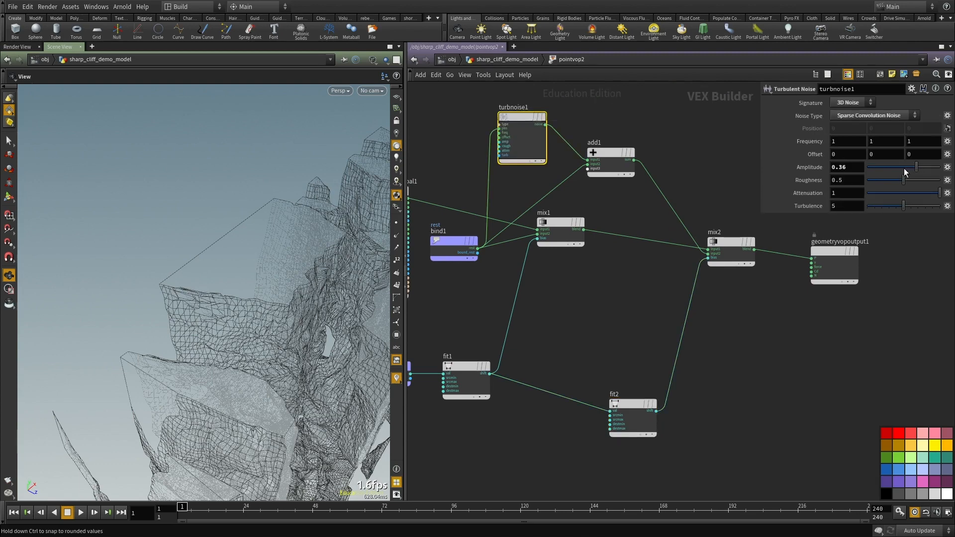
pyautogui.moveTo(900, 169); pyautogui.dragTo(897, 172)
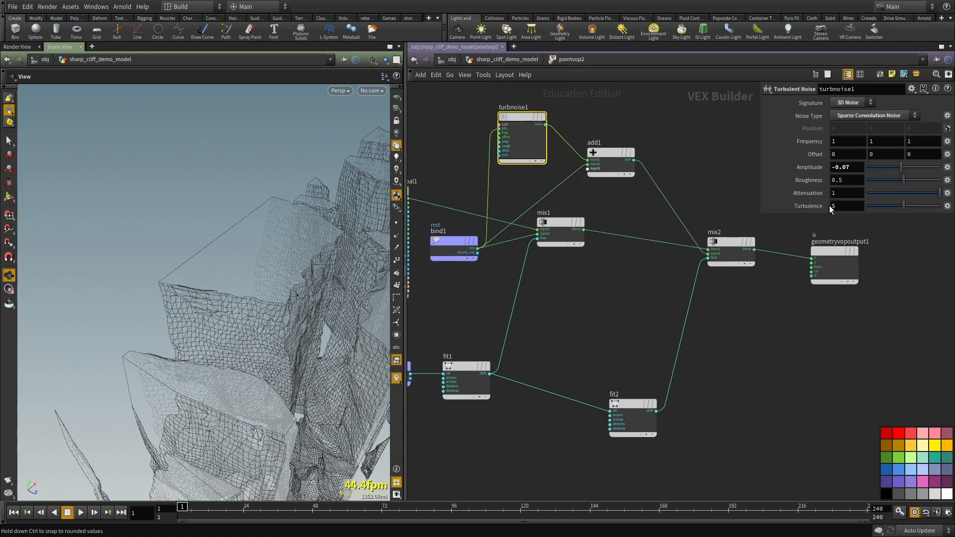
# Step: Replace fit2 with a copy of fit1 wired between bind2's depth output and mix2's bias input
pyautogui.moveTo(550, 344); pyautogui.dragTo(618, 291, button='middle')
pyautogui.scroll(-2, 617, 289)
pyautogui.click(549, 306)
pyautogui.hotkey('ctrl', 'c')
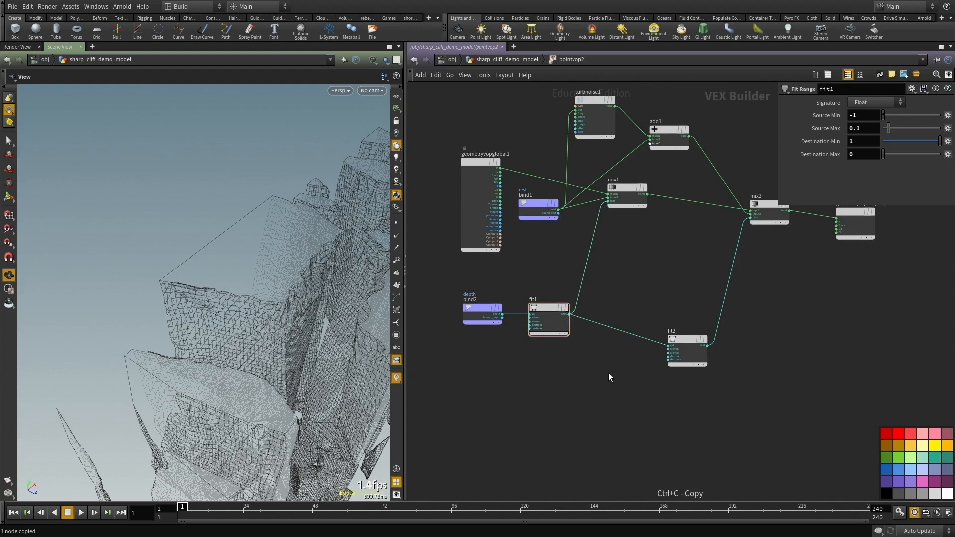
pyautogui.hotkey('ctrl', 'v')
pyautogui.moveTo(608, 369); pyautogui.dragTo(593, 350, button='middle')
pyautogui.scroll(2, 593, 353)
pyautogui.click(591, 354)
pyautogui.scroll(-4, 608, 246)
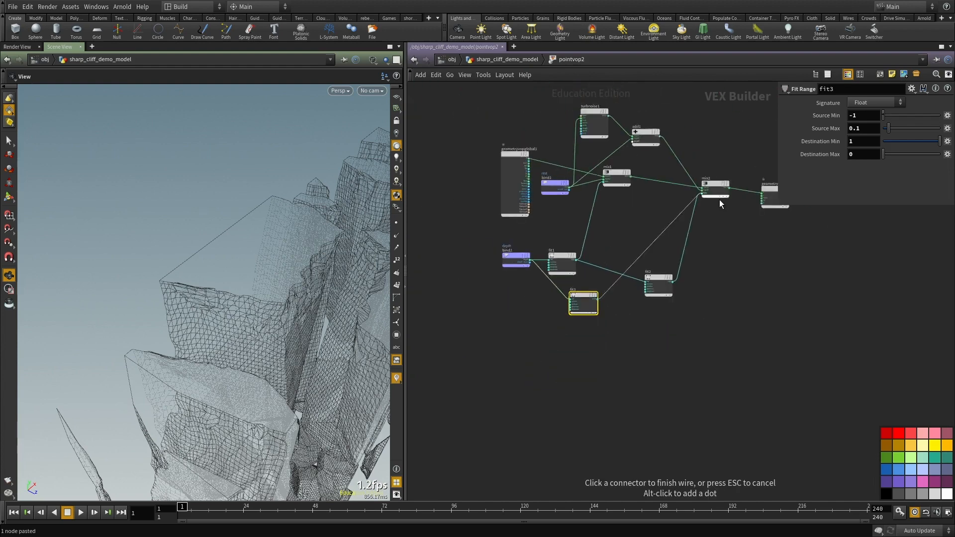
pyautogui.scroll(3, 712, 201)
pyautogui.click(700, 193)
pyautogui.click(619, 350)
pyautogui.press('Delete')
# Step: Set fit3's Destination Min to 0 and Destination Max to 1
pyautogui.scroll(2, 542, 373)
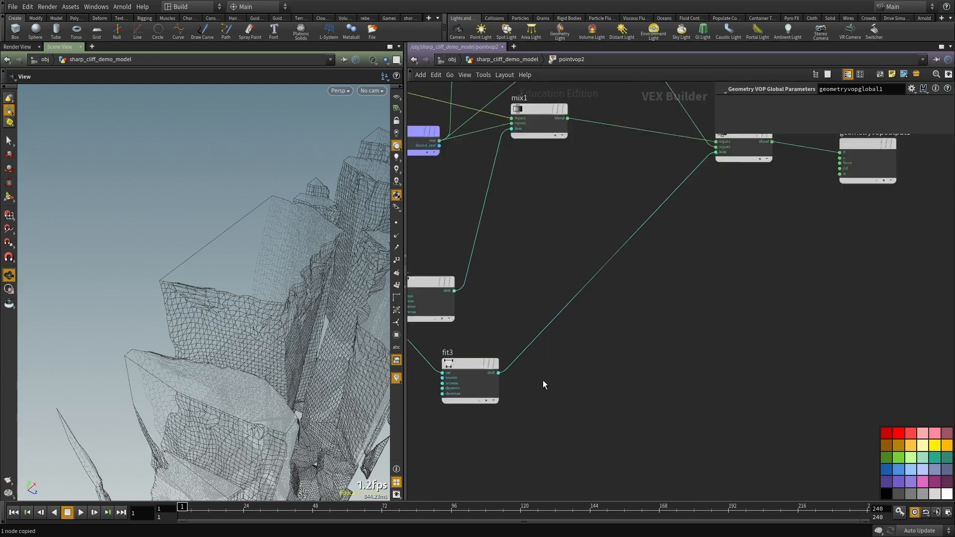
pyautogui.moveTo(543, 380); pyautogui.dragTo(576, 342, button='middle')
pyautogui.click(503, 341)
pyautogui.hotkey('ctrl', 'c')
pyautogui.moveTo(862, 143); pyautogui.dragTo(843, 145)
pyautogui.write('0')
pyautogui.press('Tab')
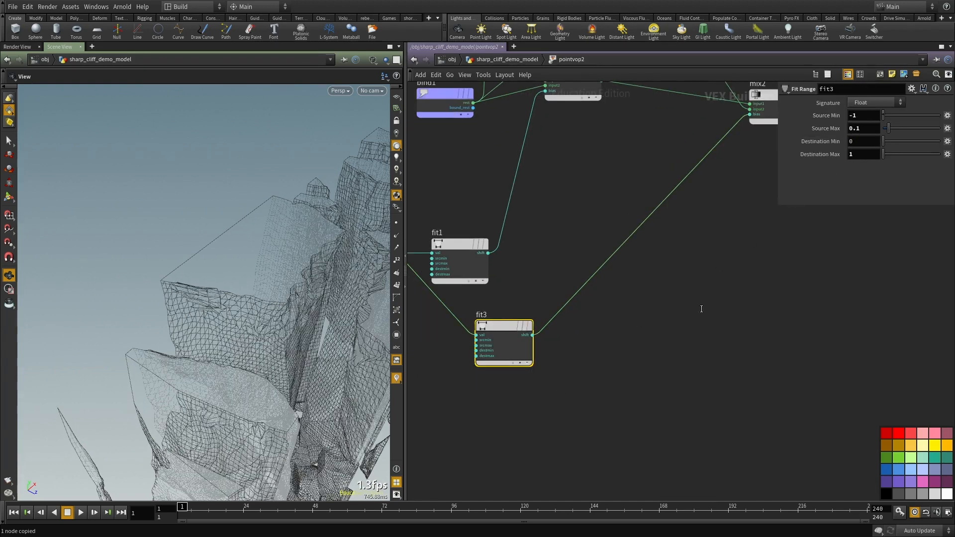
pyautogui.press('Return')
# Step: Raise turbnoise1's Amplitude to about 0.47
pyautogui.moveTo(700, 321); pyautogui.dragTo(602, 394, button='middle')
pyautogui.scroll(-1, 699, 323)
pyautogui.moveTo(553, 263); pyautogui.dragTo(682, 350, button='middle')
pyautogui.click(611, 192)
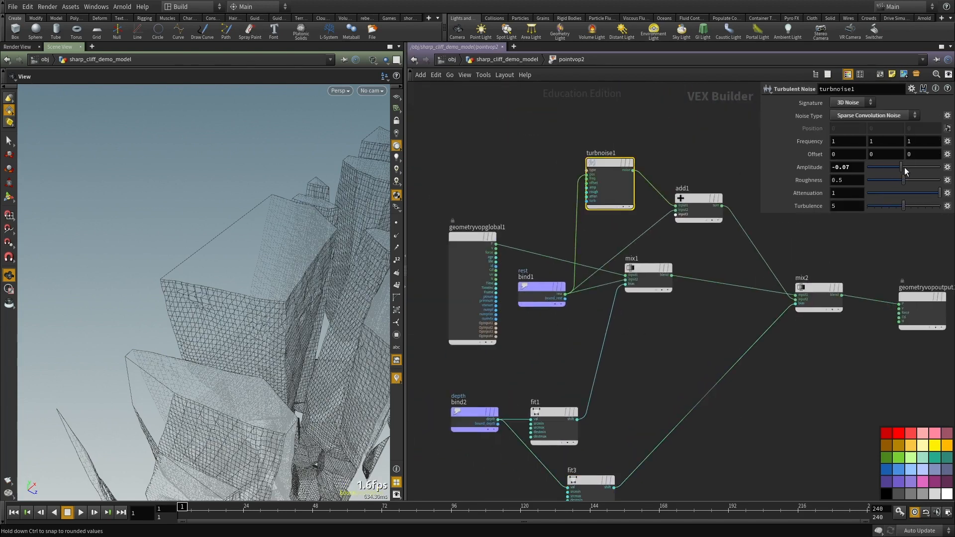
pyautogui.moveTo(917, 167); pyautogui.dragTo(921, 169)
# Step: Connect fit1's shift to geometryvopoutput1's Cd and inspect the exploded pieces up close in the viewport
pyautogui.moveTo(618, 385); pyautogui.dragTo(507, 344, button='middle')
pyautogui.scroll(-1, 506, 344)
pyautogui.scroll(2, 507, 344)
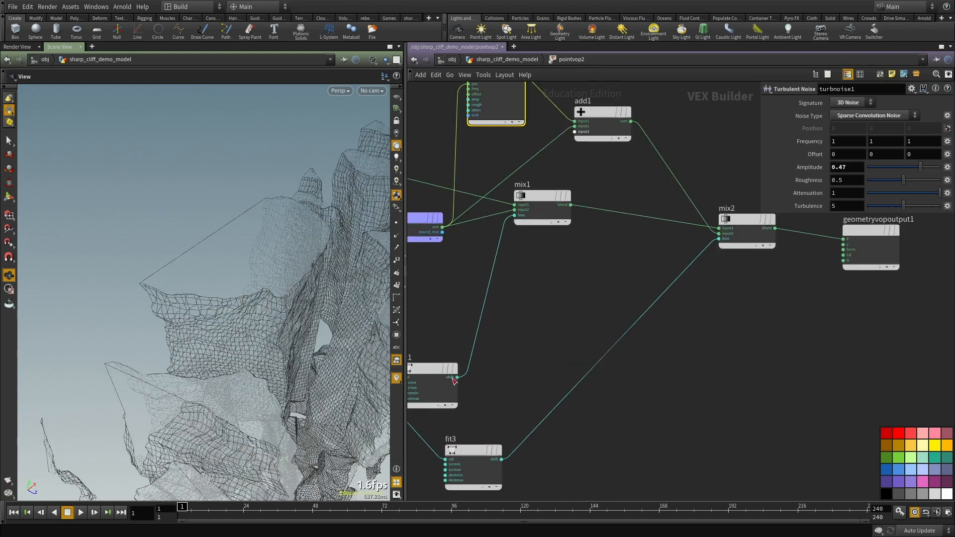
pyautogui.click(451, 378)
pyautogui.click(845, 243)
pyautogui.moveTo(278, 316); pyautogui.dragTo(154, 303)
pyautogui.moveTo(552, 327); pyautogui.dragTo(597, 300, button='middle')
pyautogui.moveTo(226, 315); pyautogui.dragTo(221, 309)
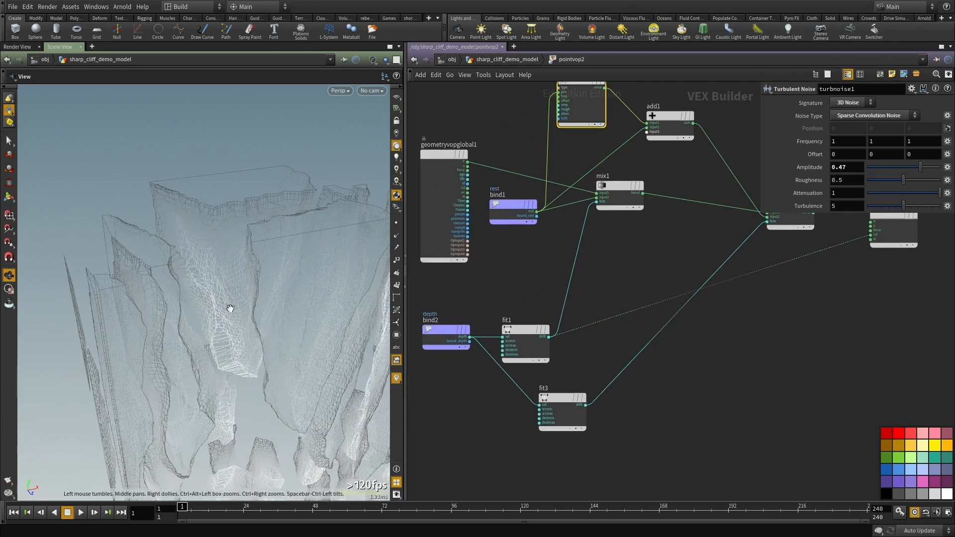
# Step: Add a Clamp node below mix1
pyautogui.scroll(2, 592, 300)
pyautogui.press('Tab')
pyautogui.write('clamp')
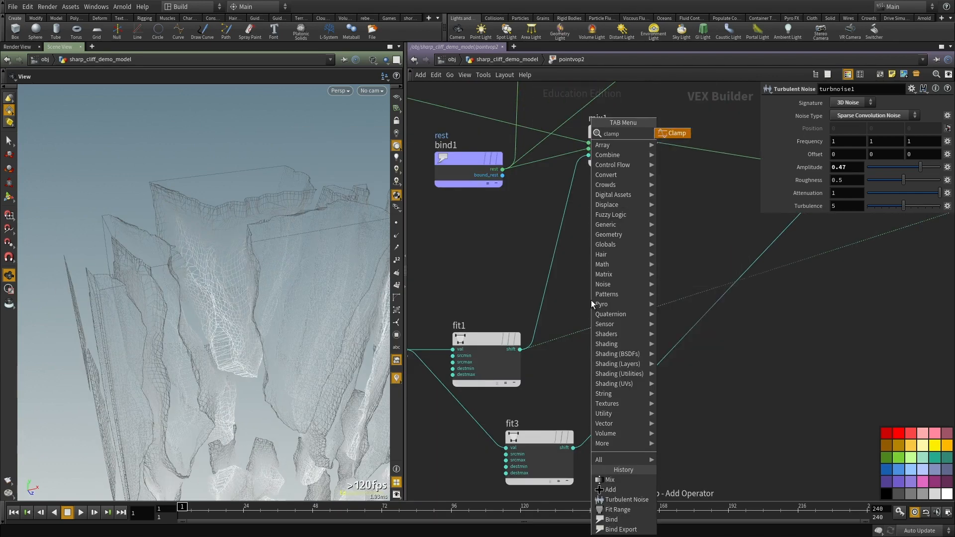
pyautogui.click(670, 134)
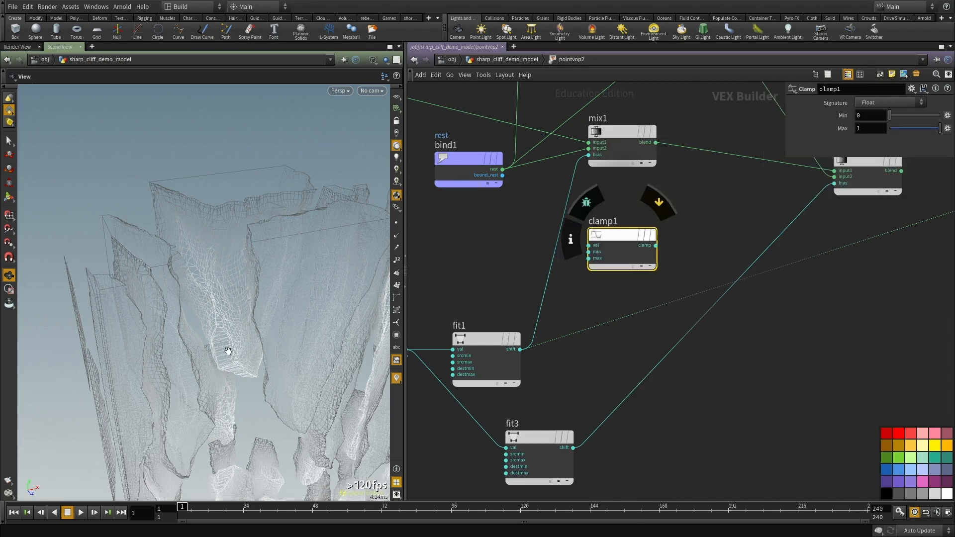
pyautogui.scroll(-4, 619, 328)
pyautogui.moveTo(671, 211); pyautogui.dragTo(656, 263, button='middle')
pyautogui.scroll(2, 656, 263)
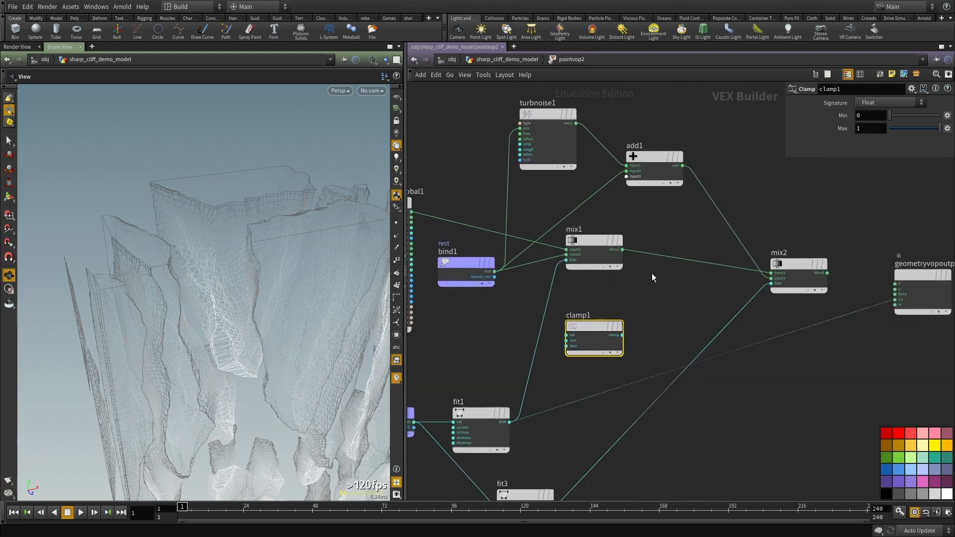
# Step: Try bind1's rest and add1's sum as direct sources for geometryvopoutput1's P, bypassing mix2
pyautogui.moveTo(524, 258); pyautogui.dragTo(551, 263, button='middle')
pyautogui.click(522, 275)
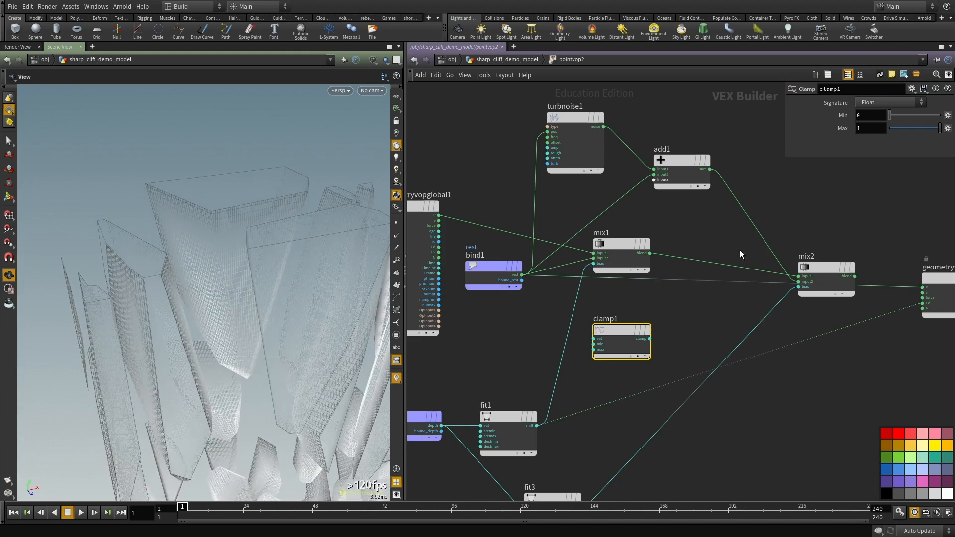
pyautogui.click(922, 288)
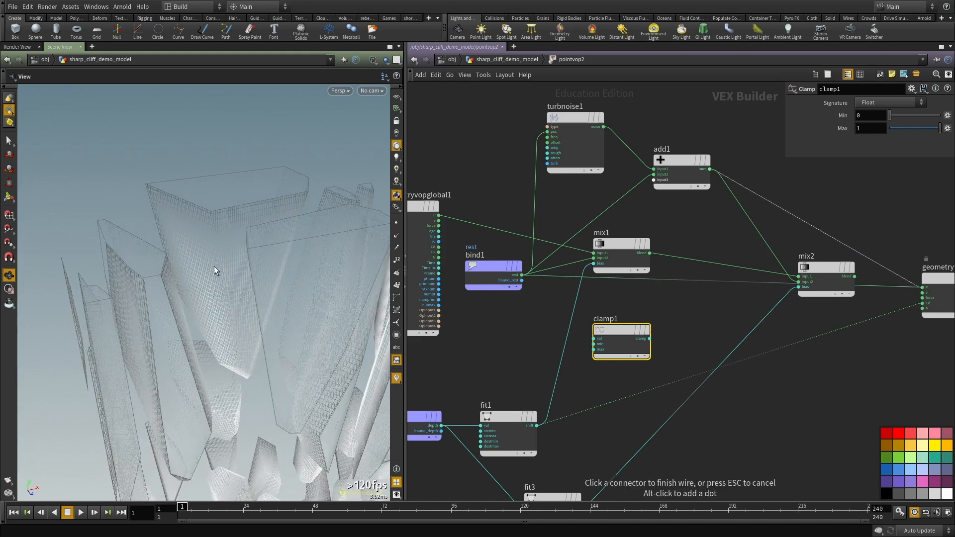
pyautogui.moveTo(629, 113); pyautogui.dragTo(630, 172, button='middle')
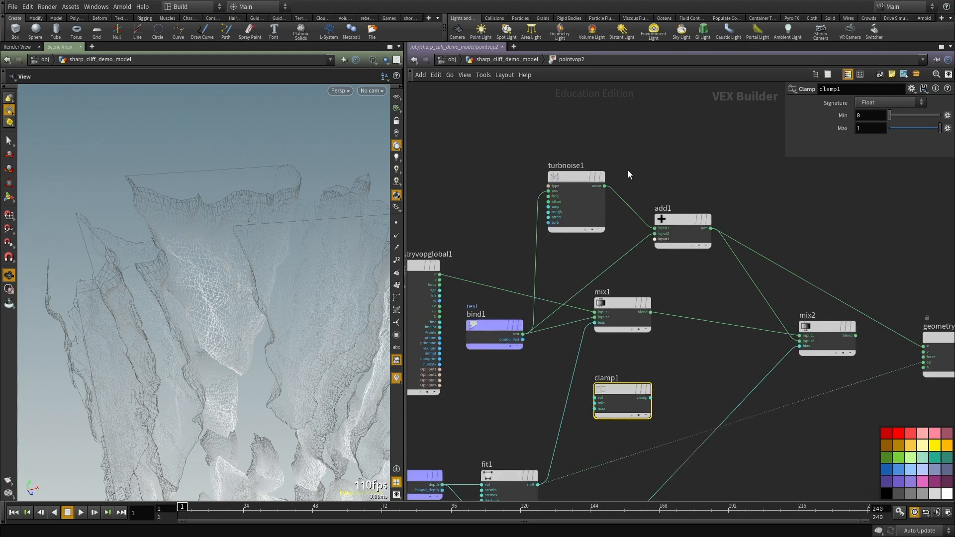
# Step: Feed geometryvopglobal1's P into turbnoise1's pos and set the noise Amplitude to about 0.52
pyautogui.click(591, 177)
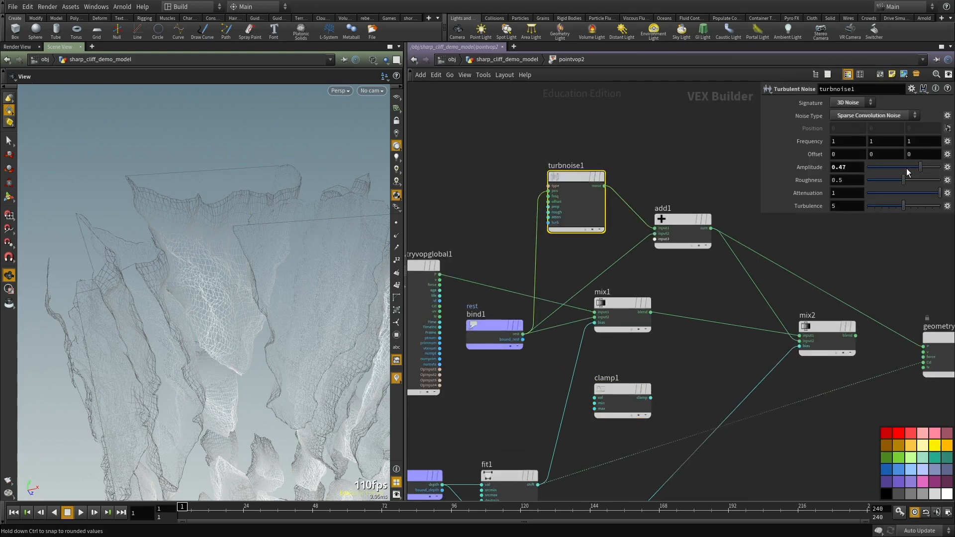
pyautogui.moveTo(905, 166); pyautogui.dragTo(909, 166)
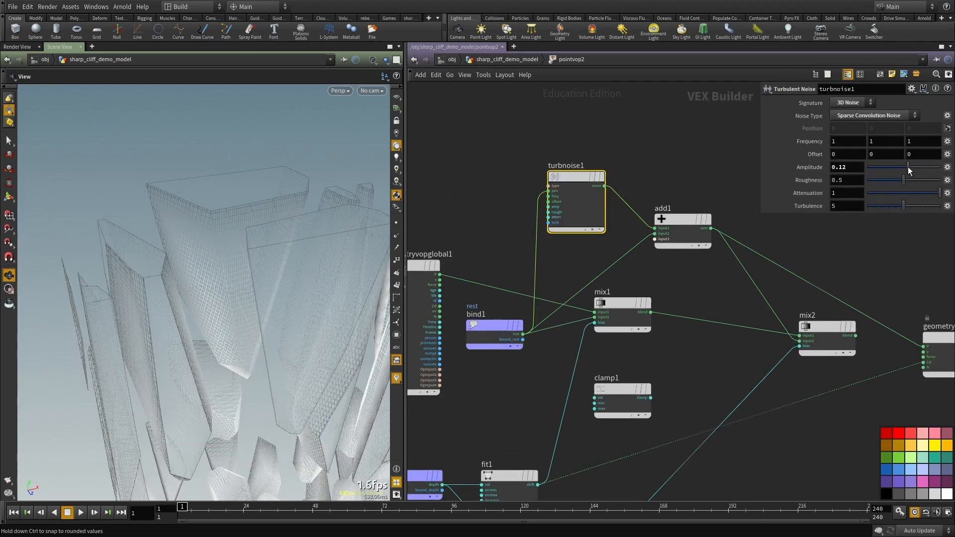
pyautogui.click(550, 192)
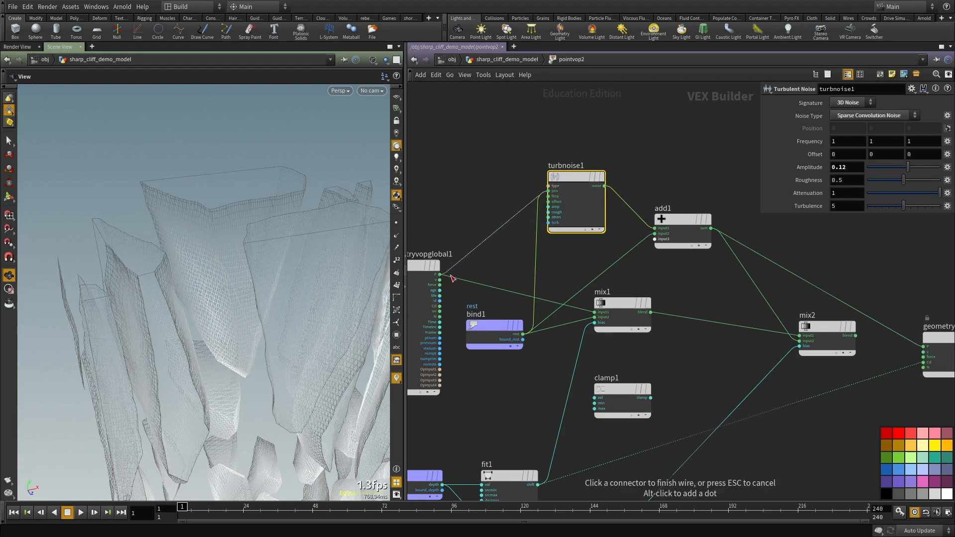
pyautogui.click(453, 279)
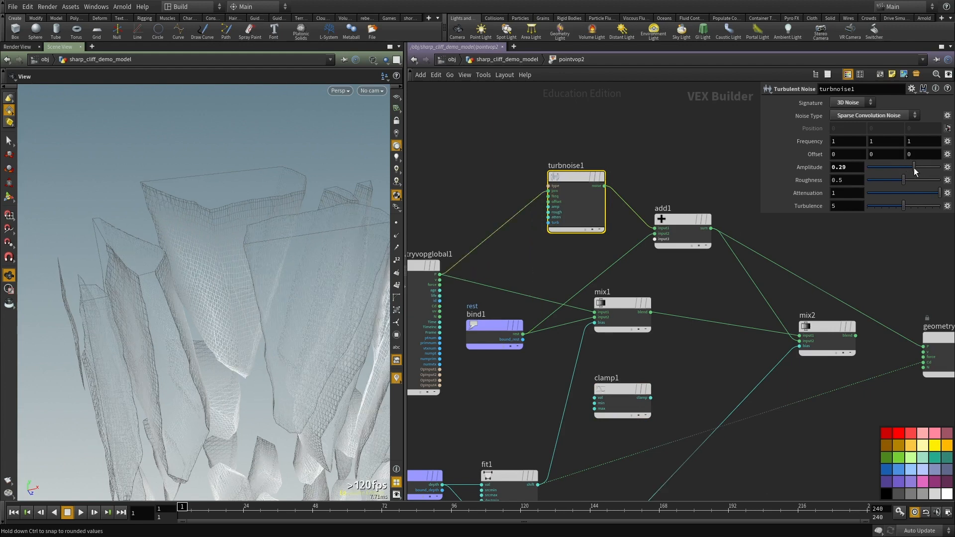
pyautogui.moveTo(920, 168); pyautogui.dragTo(923, 168)
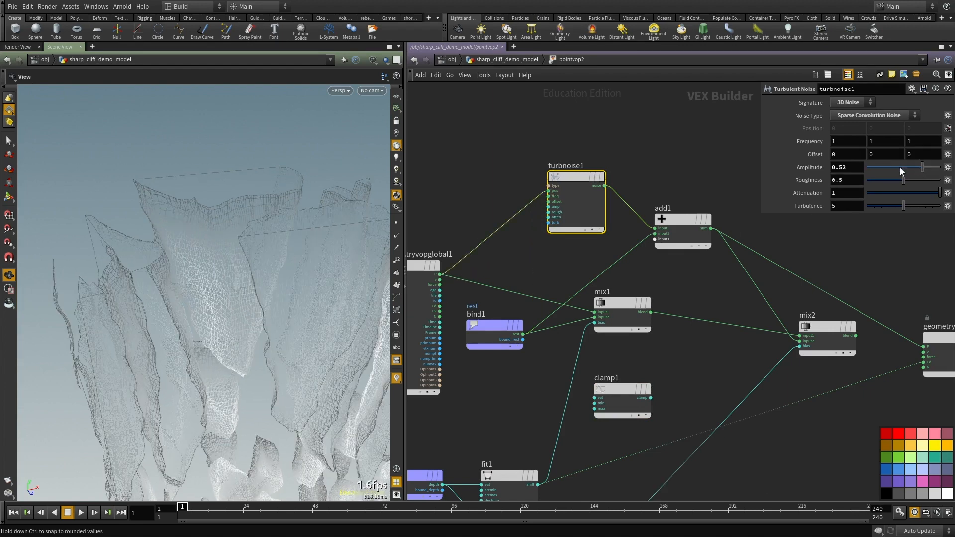
# Step: Return to the geometry network, display pointvop2 without the exploded view, and inspect the whole framed model
pyautogui.press('u')
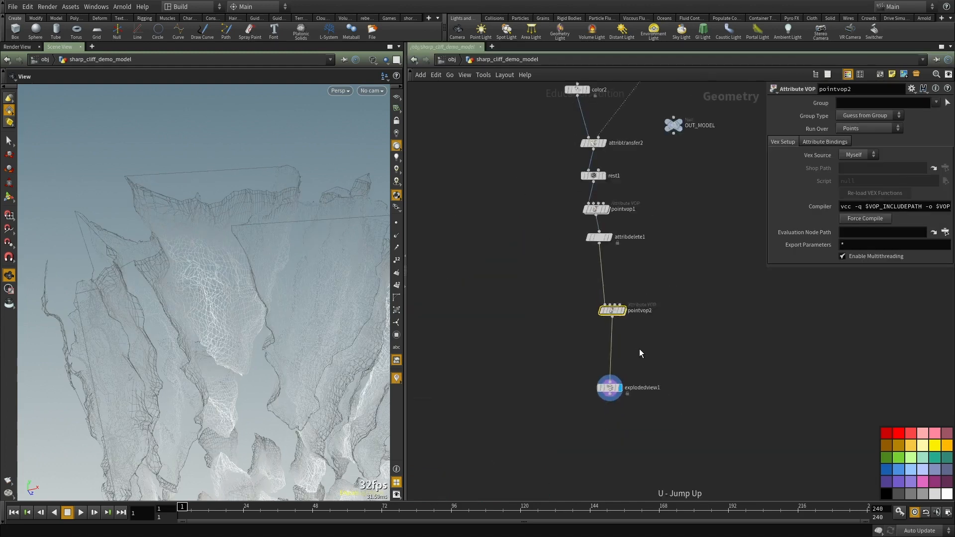
pyautogui.press('f')
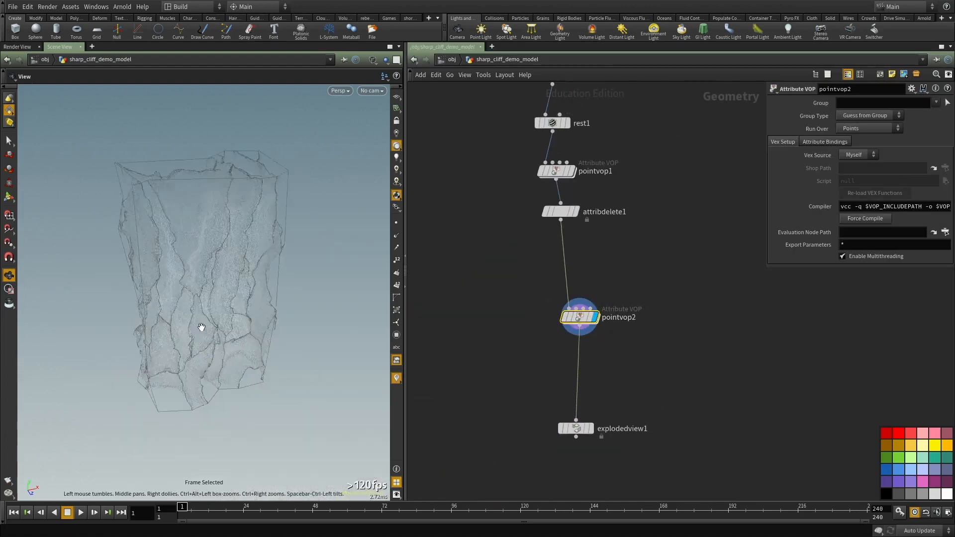
pyautogui.moveTo(194, 236); pyautogui.dragTo(209, 219)
# Step: Reopen pointvop2's network and connect mix2's blend to geometryvopoutput1's P
pyautogui.doubleClick(582, 316)
pyautogui.scroll(3, 744, 280)
pyautogui.scroll(-3, 682, 254)
pyautogui.scroll(3, 729, 289)
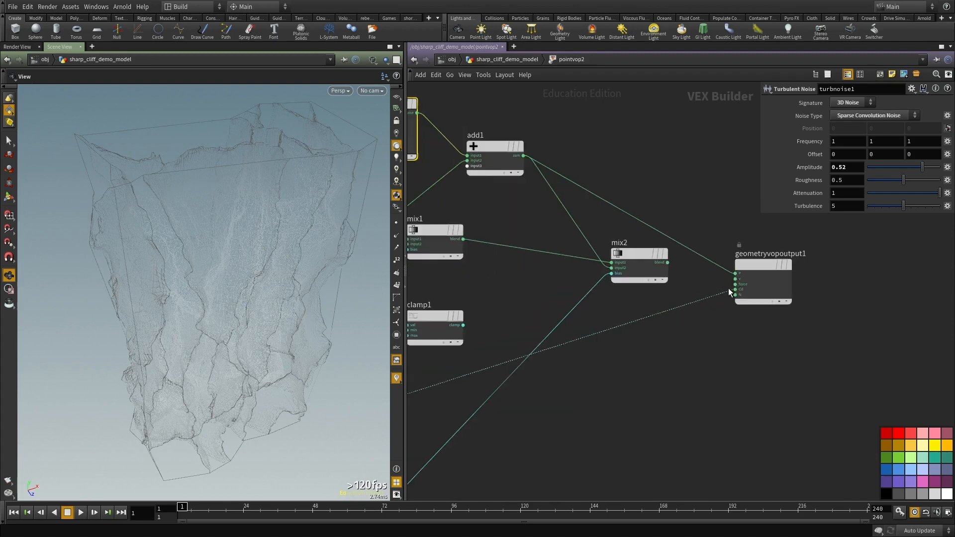
pyautogui.moveTo(738, 277); pyautogui.dragTo(668, 262)
pyautogui.moveTo(217, 209); pyautogui.dragTo(149, 271)
# Step: Review fit3's range settings and lower turbnoise1's Amplitude to about 0.34
pyautogui.moveTo(574, 161); pyautogui.dragTo(628, 234, button='middle')
pyautogui.scroll(-1, 634, 270)
pyautogui.moveTo(542, 370); pyautogui.dragTo(653, 207, button='middle')
pyautogui.scroll(1, 653, 207)
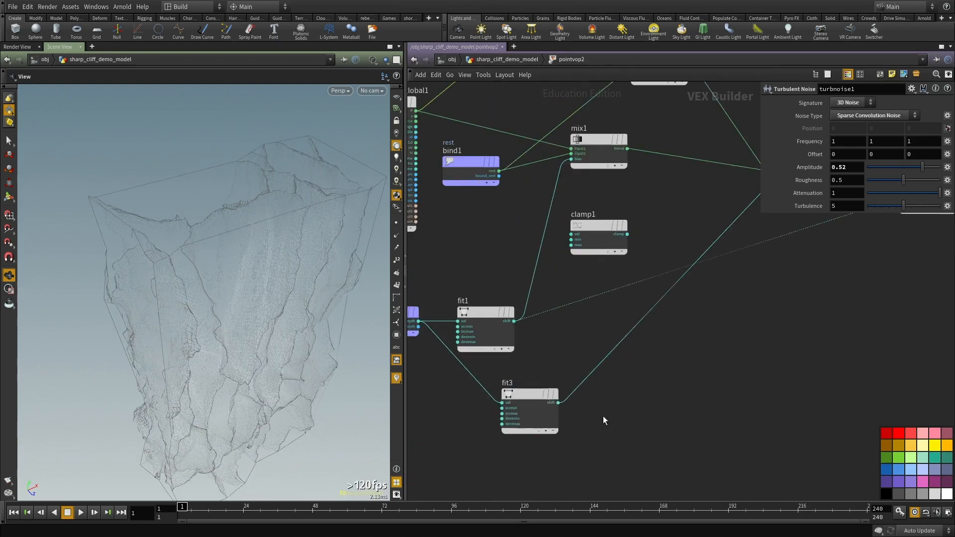
pyautogui.click(534, 412)
pyautogui.moveTo(602, 346); pyautogui.dragTo(487, 495, button='middle')
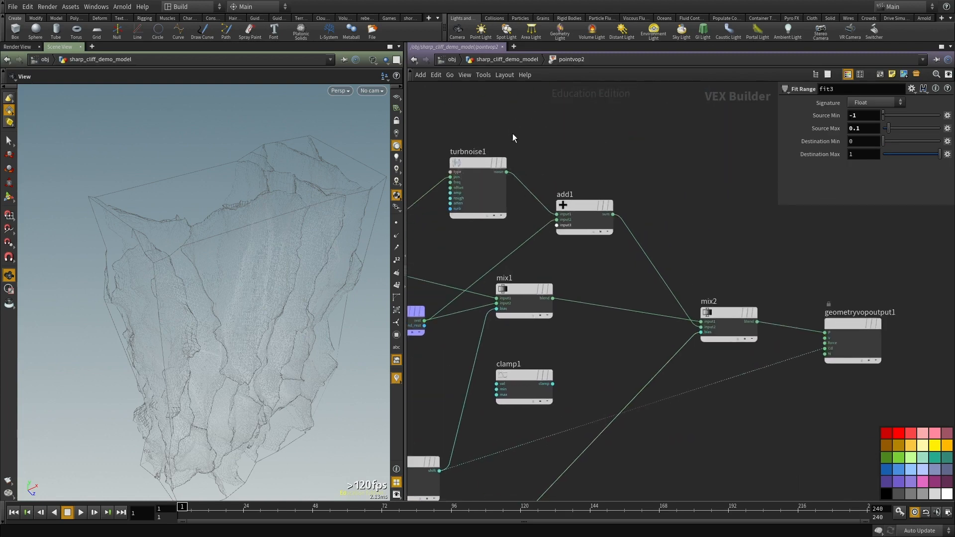
pyautogui.click(486, 169)
pyautogui.moveTo(915, 170)
pyautogui.mouseDown()
pyautogui.moveTo(907, 172)
pyautogui.moveTo(915, 166)
pyautogui.mouseUp()
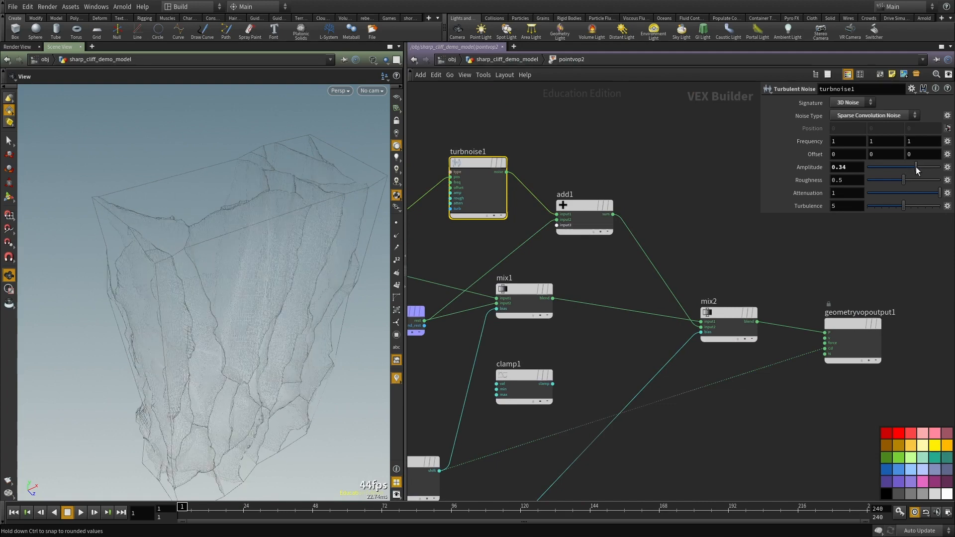
# Step: Swap mix2's sources so add1's sum feeds input1 and mix1's blend feeds input2
pyautogui.scroll(3, 670, 336)
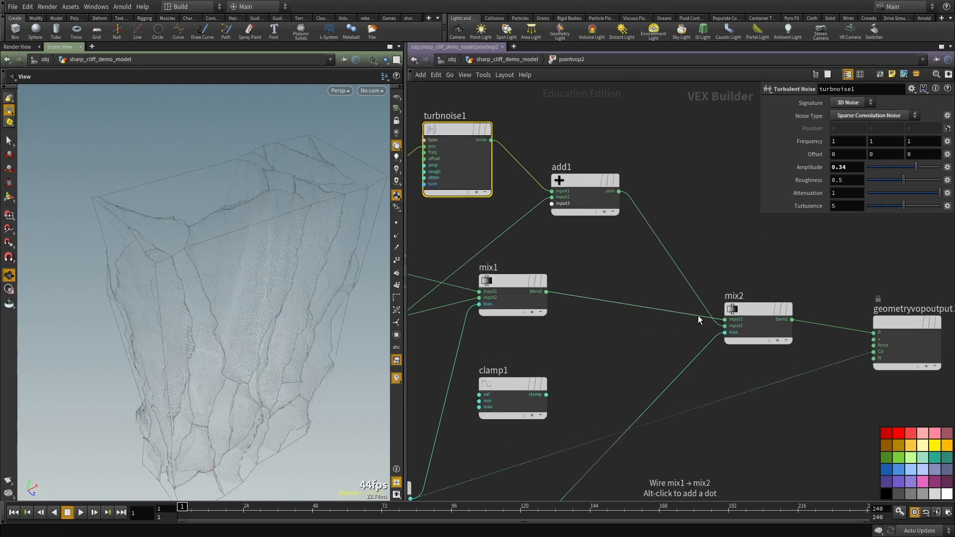
pyautogui.moveTo(738, 328); pyautogui.dragTo(727, 326)
pyautogui.click(725, 319)
pyautogui.click(620, 192)
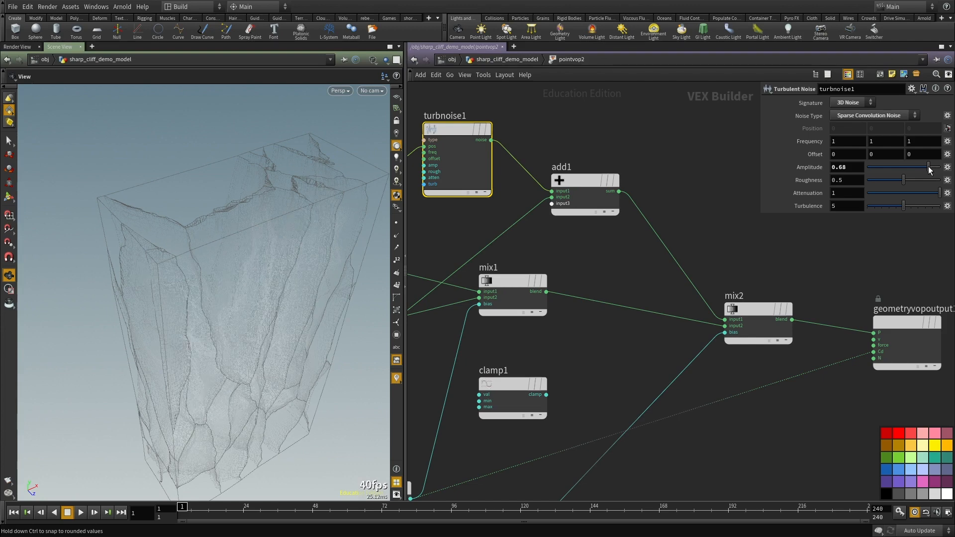
# Step: Orbit the displaced box and compare its wireframe and shaded displays
pyautogui.moveTo(169, 237)
pyautogui.mouseDown()
pyautogui.moveTo(228, 284)
pyautogui.moveTo(249, 230)
pyautogui.moveTo(326, 236)
pyautogui.moveTo(299, 254)
pyautogui.moveTo(241, 249)
pyautogui.moveTo(115, 205)
pyautogui.moveTo(104, 221)
pyautogui.moveTo(206, 267)
pyautogui.mouseUp()
pyautogui.press('w')
pyautogui.press('w')
pyautogui.press('w')
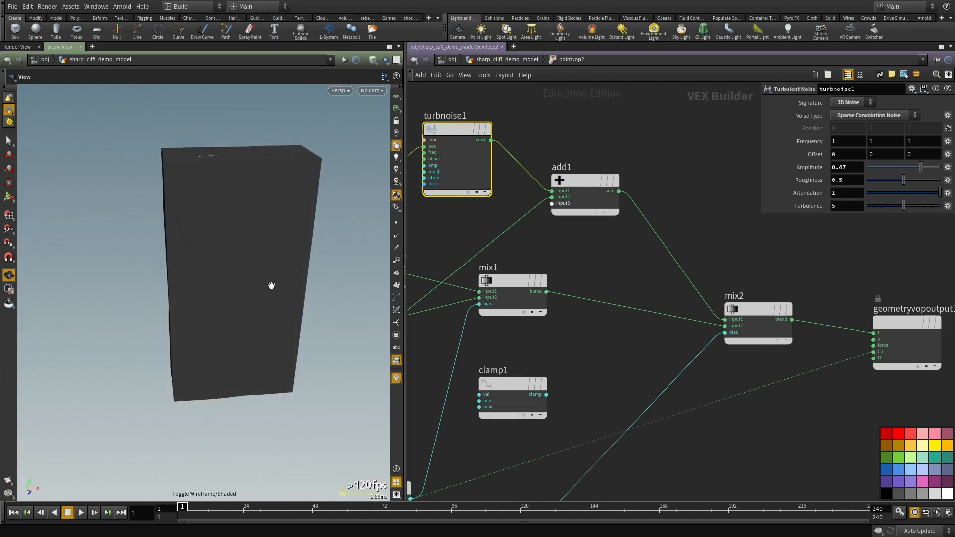
# Step: Disconnect fit1's shift from geometryvopoutput1's Cd
pyautogui.scroll(-5, 605, 296)
pyautogui.scroll(6, 821, 314)
pyautogui.click(762, 285)
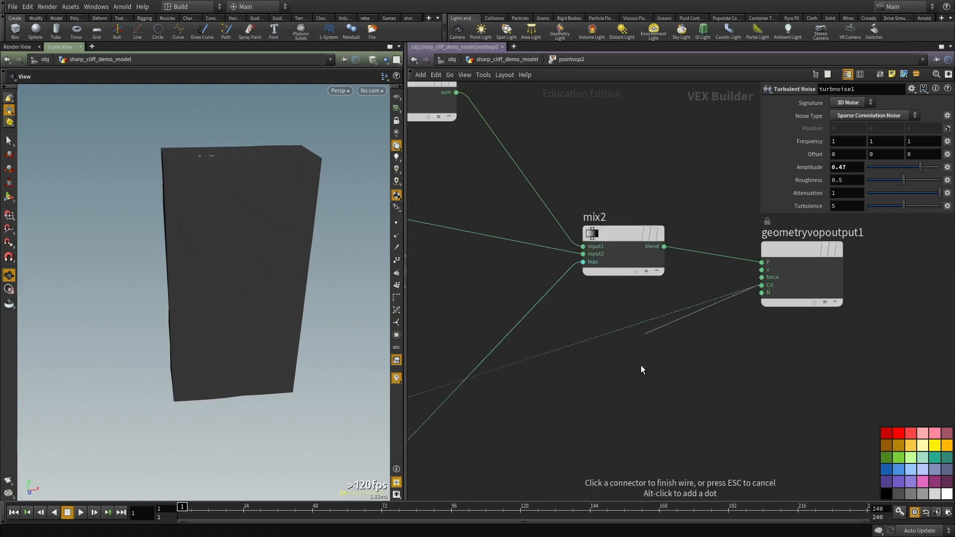
pyautogui.click(645, 340)
# Step: Return to the geometry network and display explodedview1's result in wireframe
pyautogui.press('w')
pyautogui.press('u')
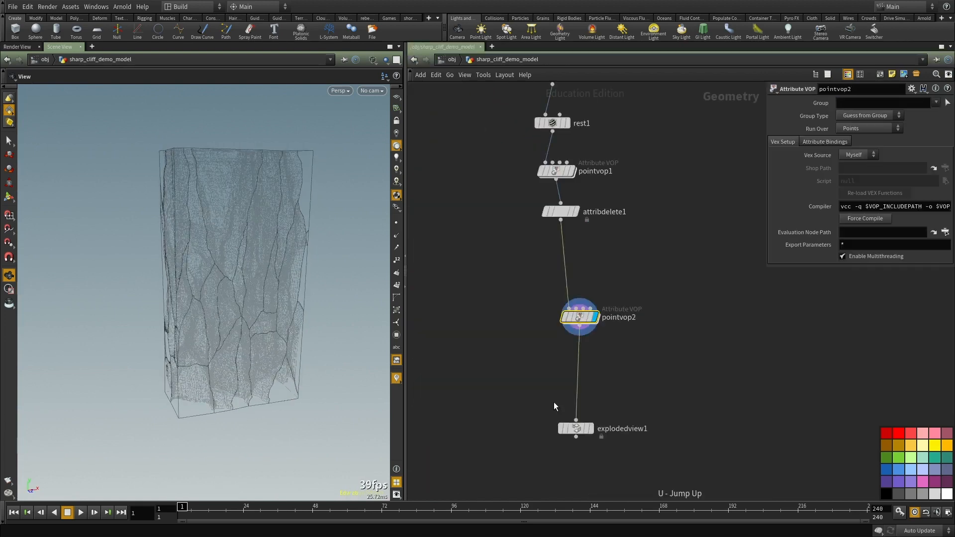
pyautogui.click(531, 379)
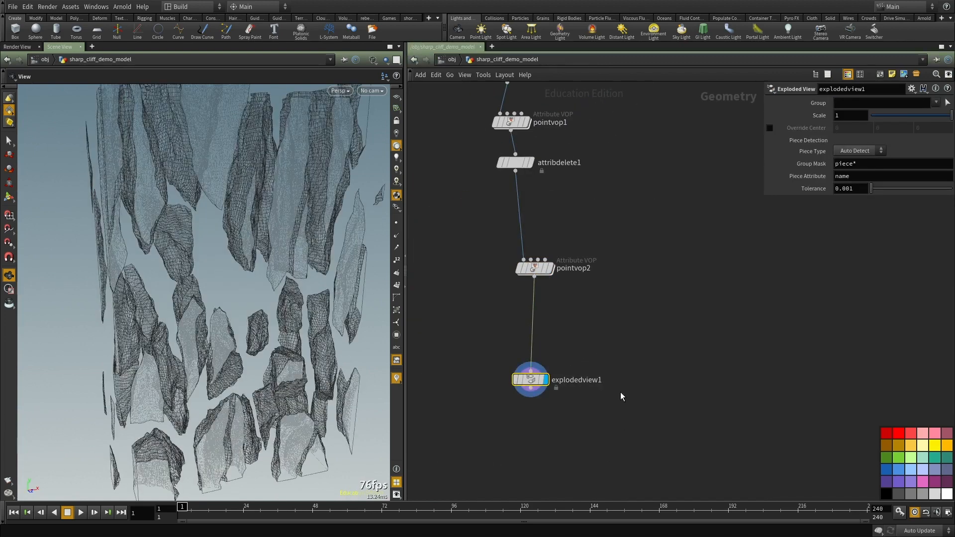
# Step: Undo the last cut and reselect explodedview1
pyautogui.hotkey('ctrl', 'z')
pyautogui.hotkey('ctrl', 'z')
pyautogui.moveTo(613, 316); pyautogui.dragTo(469, 425)
# Step: Switch the viewport to Flat Shaded and inspect the noisy inner faces of the exploded pieces
pyautogui.moveTo(234, 209)
pyautogui.mouseDown()
pyautogui.moveTo(244, 365)
pyautogui.moveTo(280, 362)
pyautogui.moveTo(194, 344)
pyautogui.moveTo(219, 284)
pyautogui.moveTo(206, 375)
pyautogui.moveTo(323, 128)
pyautogui.mouseUp()
pyautogui.press('w')
pyautogui.click(371, 61)
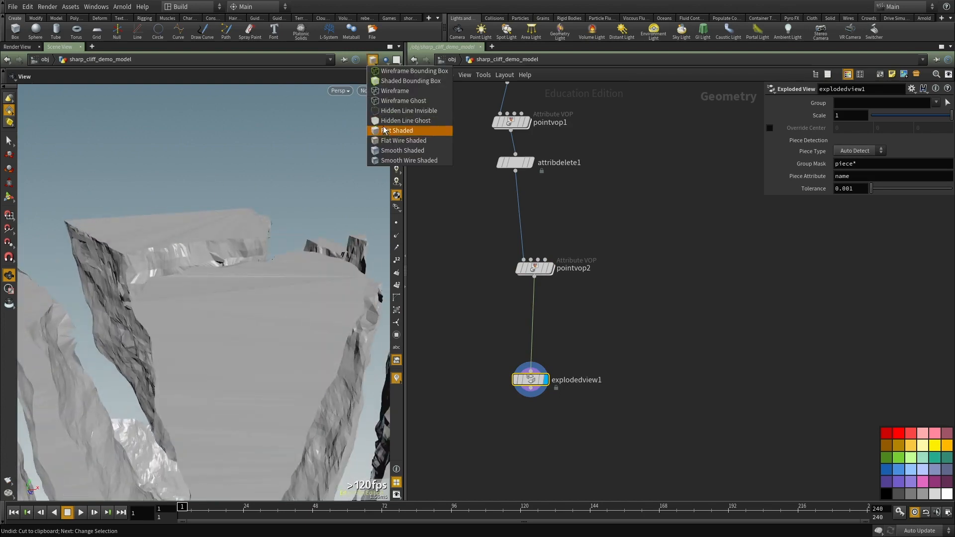
pyautogui.click(398, 133)
pyautogui.moveTo(315, 313); pyautogui.dragTo(255, 250)
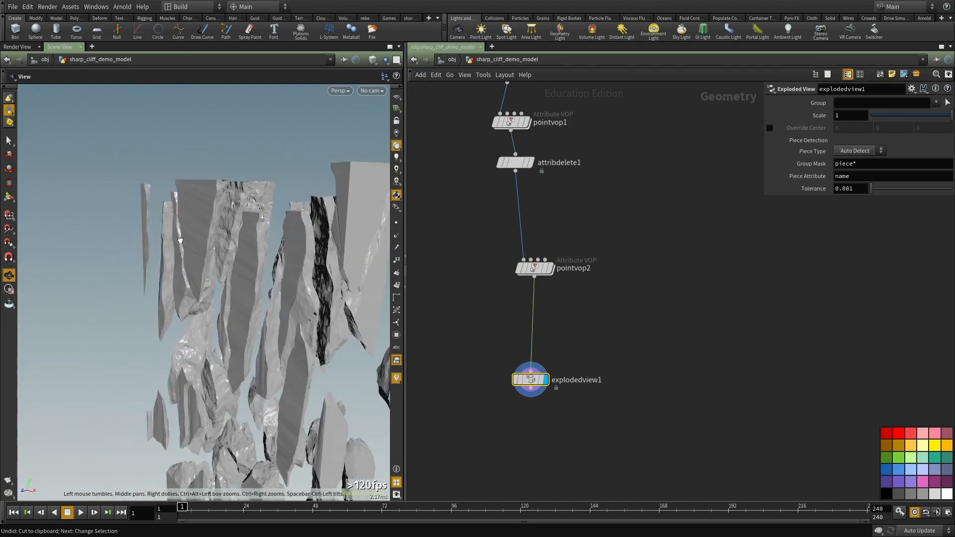
# Step: Cut explodedview1 from the network and inspect pointvop2's unexploded box
pyautogui.moveTo(191, 236); pyautogui.dragTo(243, 335)
pyautogui.moveTo(210, 408); pyautogui.dragTo(299, 324)
pyautogui.hotkey('space', 'f')
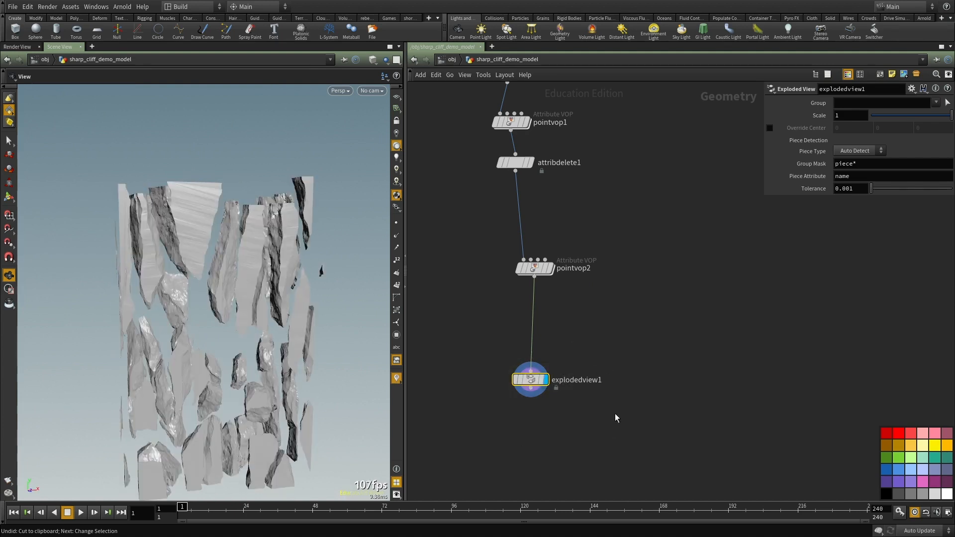
pyautogui.hotkey('ctrl', 'x')
pyautogui.moveTo(691, 379); pyautogui.dragTo(691, 345, button='middle')
pyautogui.scroll(3, 620, 292)
pyautogui.moveTo(602, 245); pyautogui.dragTo(700, 409, button='middle')
pyautogui.scroll(5, 635, 360)
pyautogui.scroll(-2, 700, 408)
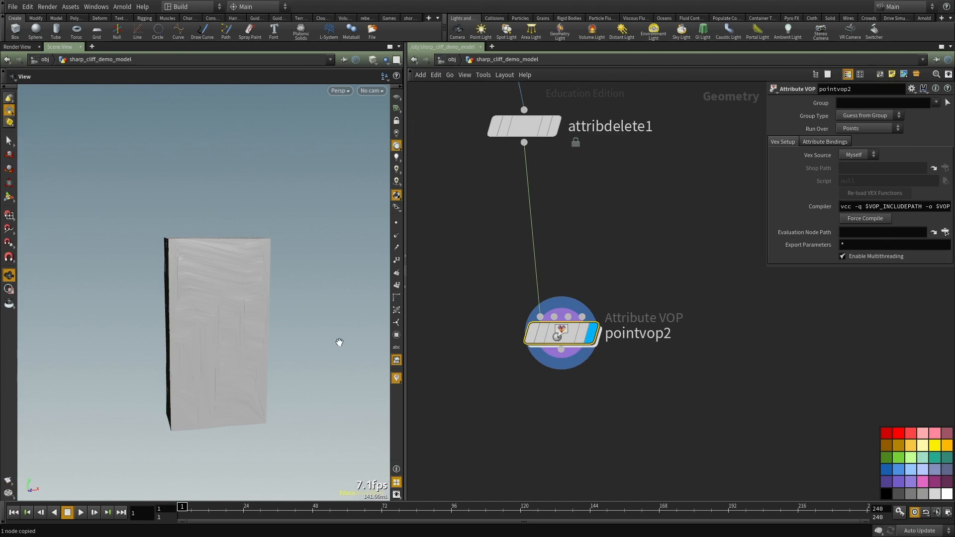
pyautogui.moveTo(213, 302); pyautogui.dragTo(292, 241)
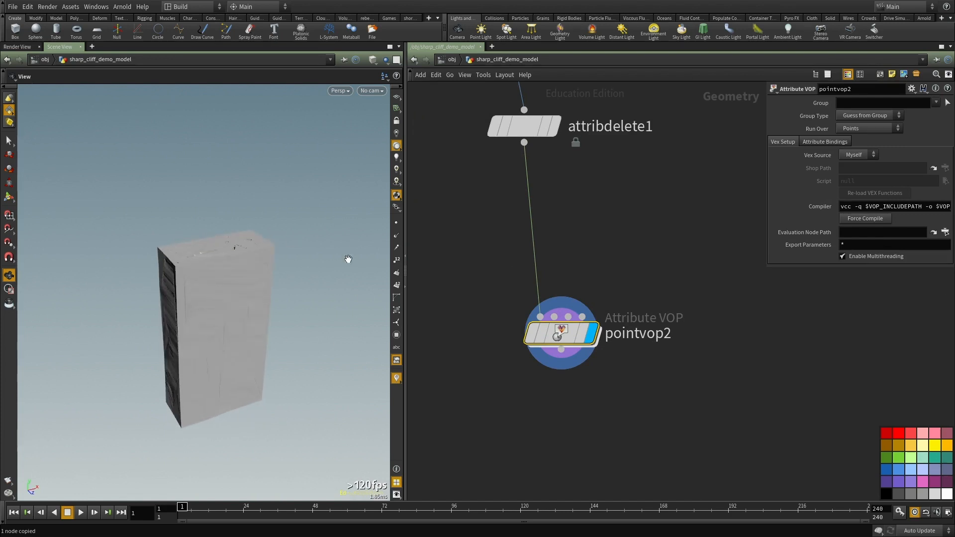
# Step: Add a For-Each Loop below pointvop2 and feed pointvop2's output into its begin block
pyautogui.moveTo(601, 442); pyautogui.dragTo(597, 343, button='middle')
pyautogui.click(587, 351)
pyautogui.press('Tab')
pyautogui.write('forea')
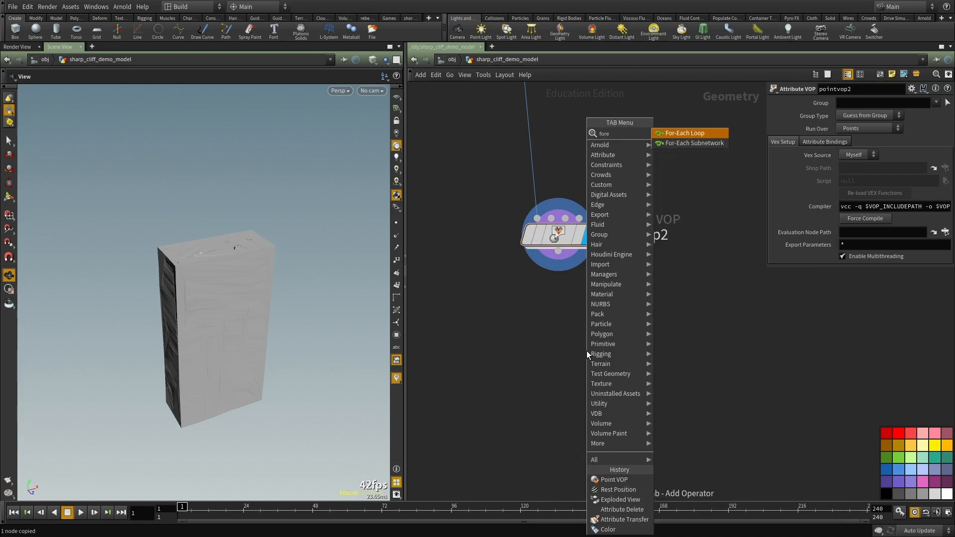
pyautogui.click(700, 138)
pyautogui.click(534, 351)
pyautogui.click(533, 336)
pyautogui.click(558, 250)
pyautogui.moveTo(641, 278); pyautogui.dragTo(566, 249)
# Step: Check pointvop2's geometry attributes, display foreach_begin1 and examine its single fracture piece
pyautogui.middleClick(557, 236)
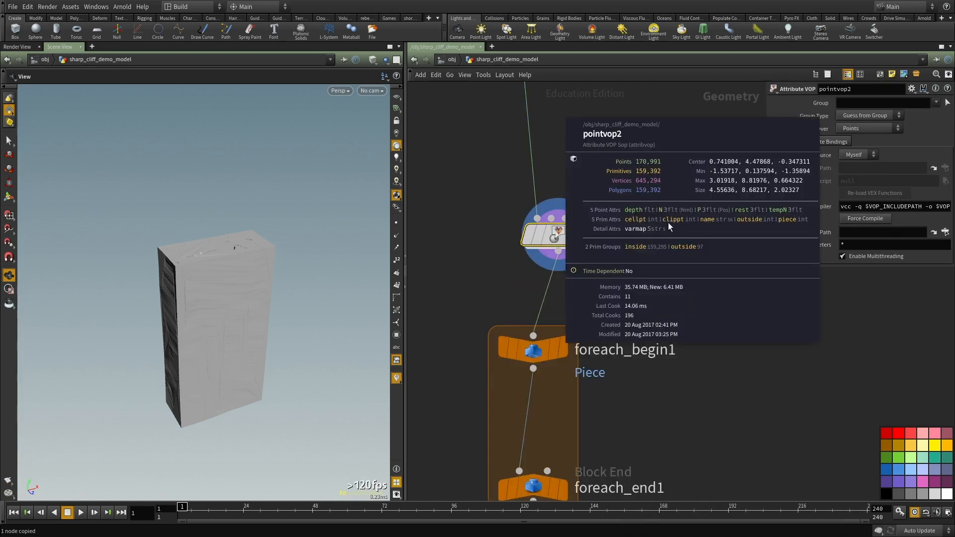
pyautogui.click(567, 315)
pyautogui.click(546, 315)
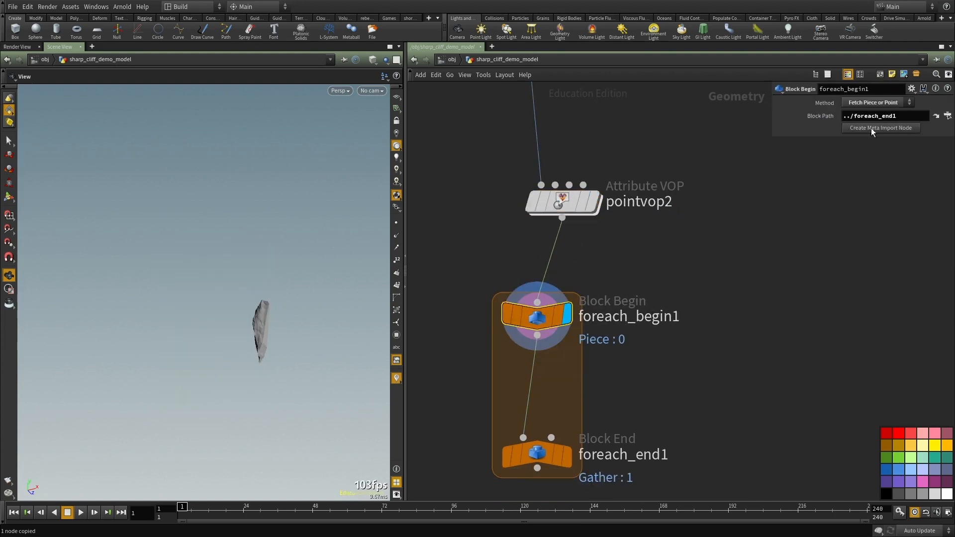
pyautogui.press('f')
pyautogui.moveTo(219, 324); pyautogui.dragTo(349, 324)
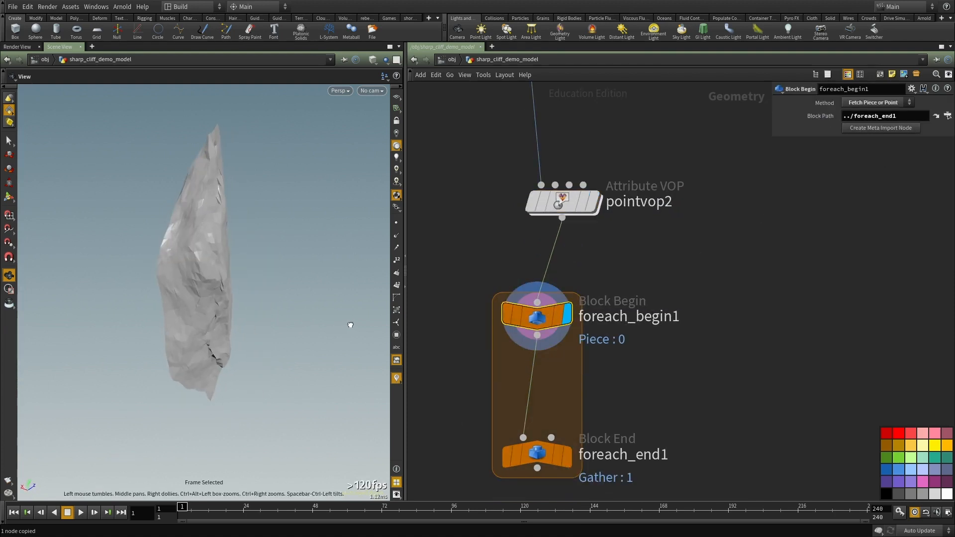
# Step: Insert a Fuse node between foreach_begin1 and foreach_end1, display it, and make room below it in the loop
pyautogui.moveTo(687, 383); pyautogui.dragTo(670, 330, button='middle')
pyautogui.press('Tab')
pyautogui.write('fuse')
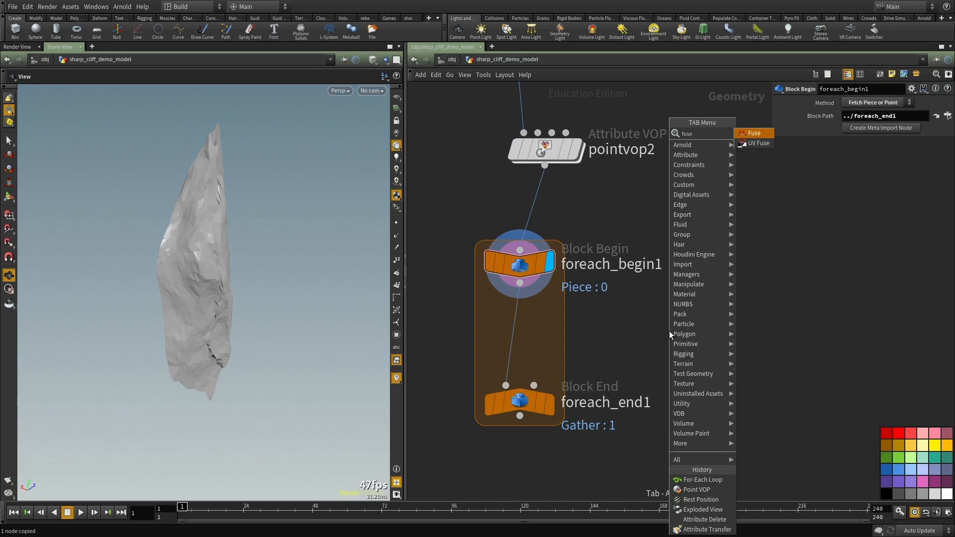
pyautogui.press('Return')
pyautogui.click(670, 330)
pyautogui.moveTo(670, 330); pyautogui.dragTo(528, 329)
pyautogui.click(550, 334)
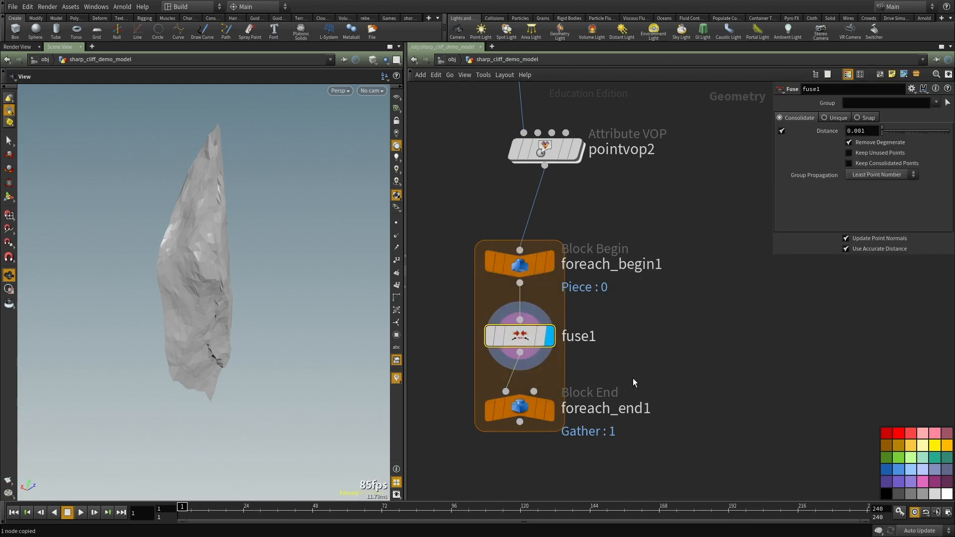
pyautogui.moveTo(634, 388); pyautogui.dragTo(622, 344, button='middle')
pyautogui.scroll(-2, 489, 369)
pyautogui.moveTo(496, 368); pyautogui.dragTo(497, 460)
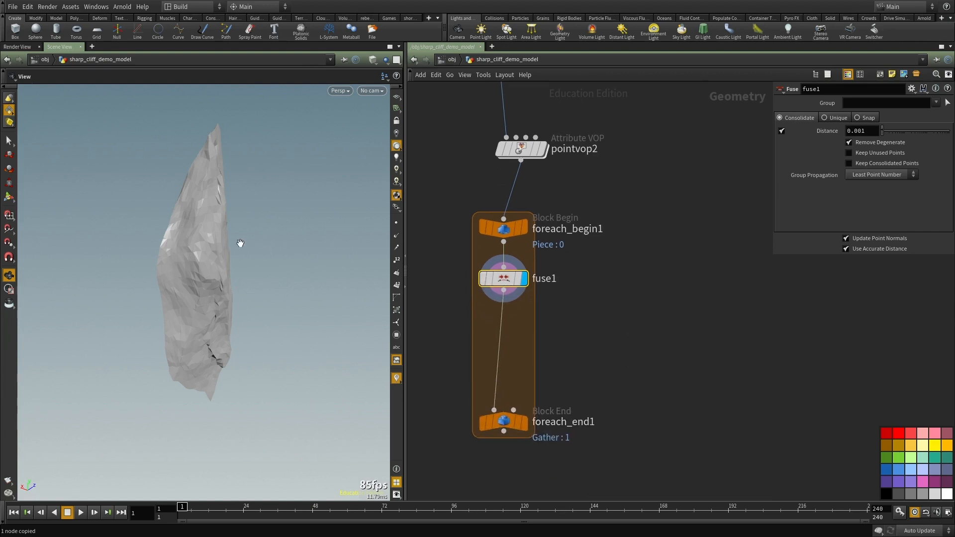
pyautogui.press('Tab')
pyautogui.write('transfer')
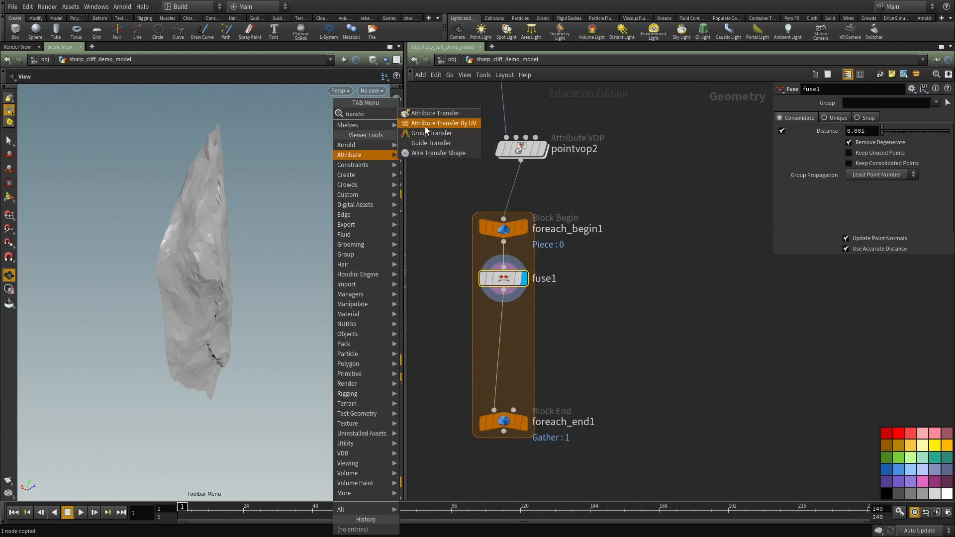
pyautogui.press('Escape')
# Step: Insert a Transform node between fuse1 and foreach_end1
pyautogui.press('Tab')
pyautogui.write('tran')
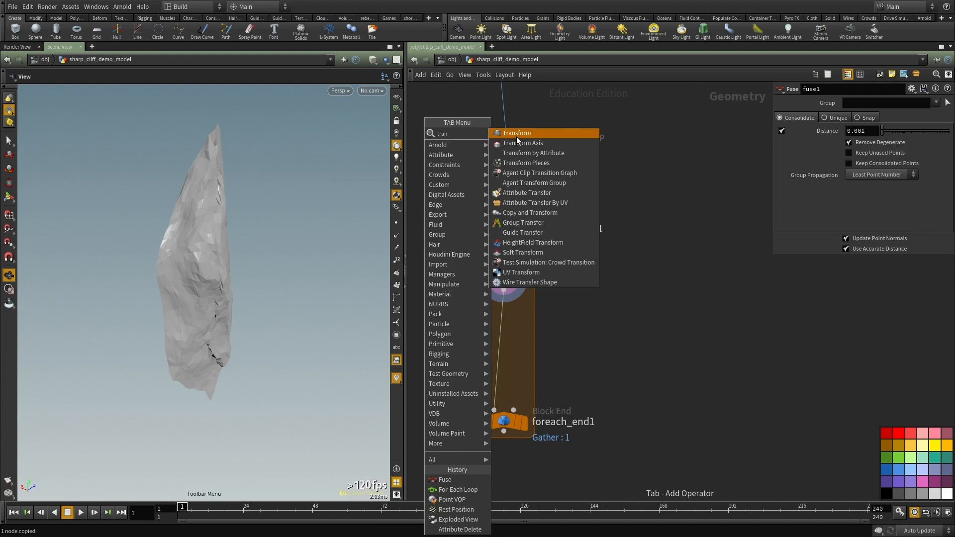
pyautogui.click(517, 135)
pyautogui.click(500, 345)
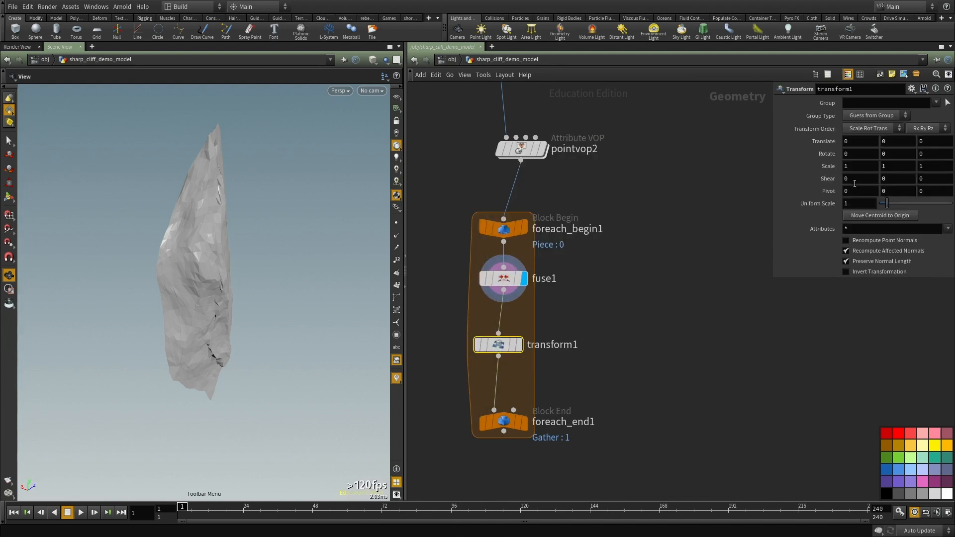
# Step: Set transform1's pivot to $CEX, $CEY, $CEZ and its uniform scale to .98, and display the node
pyautogui.write('$CEX')
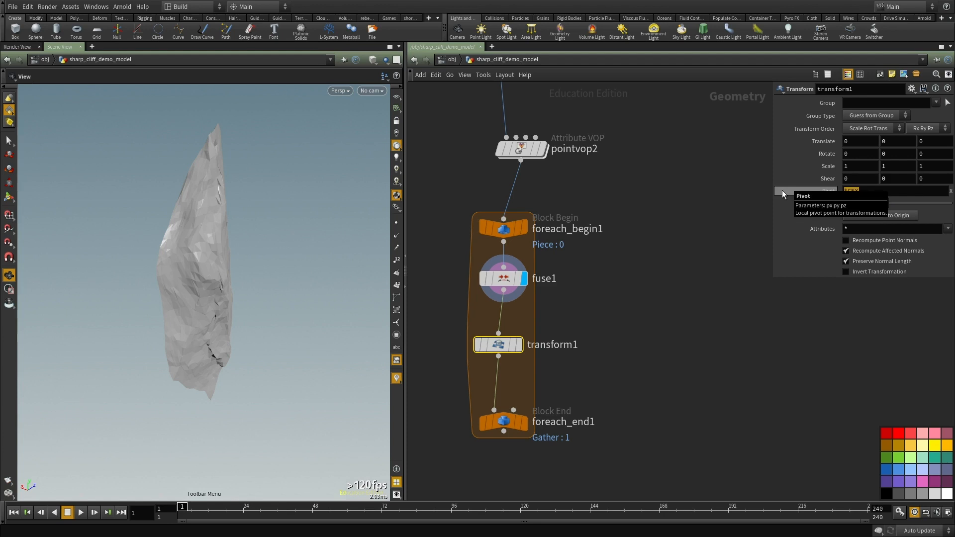
pyautogui.press('Tab')
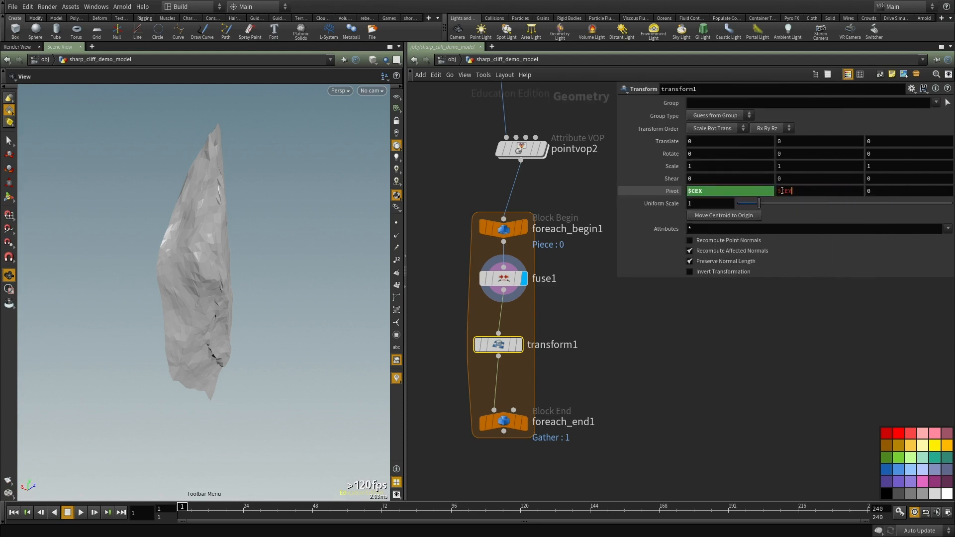
pyautogui.write('$CEZ')
pyautogui.press('Return')
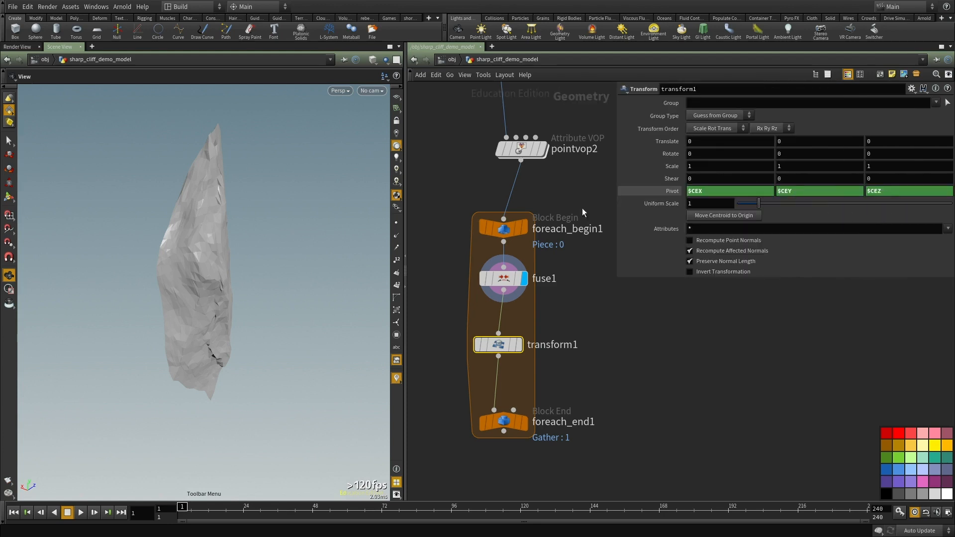
pyautogui.click(656, 194)
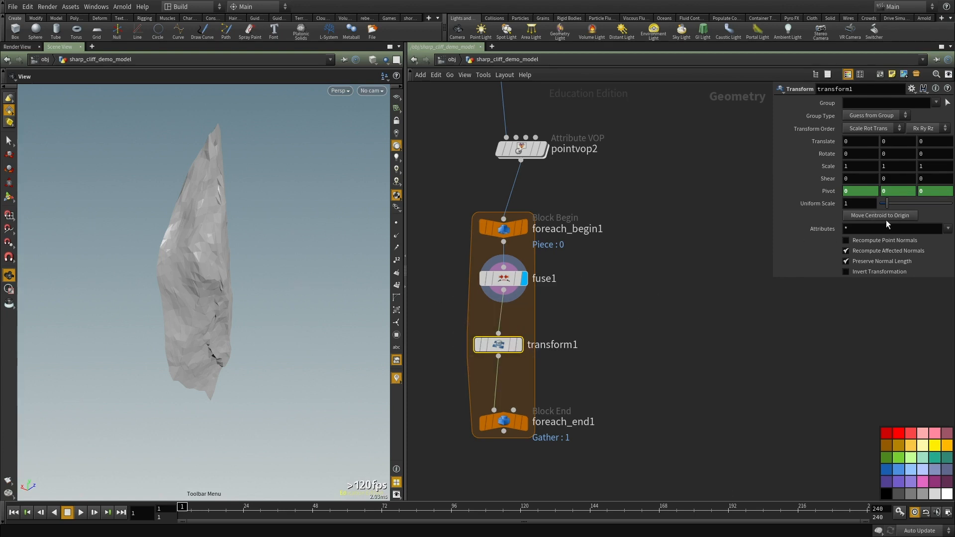
pyautogui.write('.98')
pyautogui.press('Return')
pyautogui.click(522, 344)
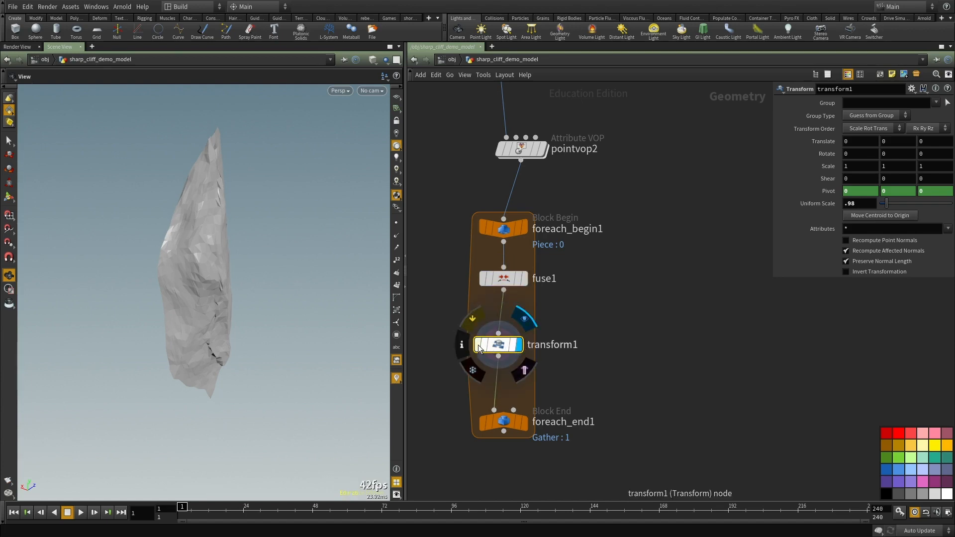
# Step: Display foreach_end1's gathered pieces and inspect the gaps between them, comparing the result with and without transform1
pyautogui.click(508, 423)
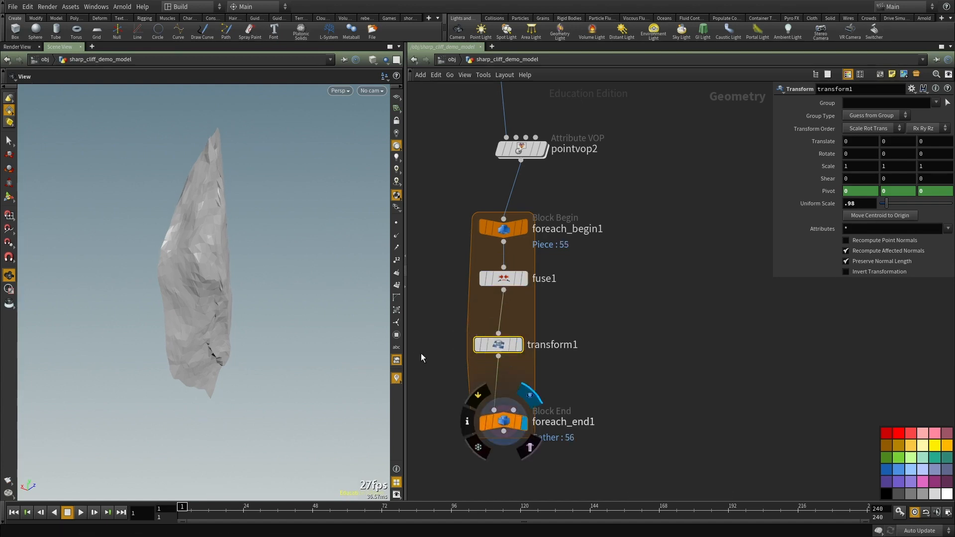
pyautogui.moveTo(264, 309); pyautogui.dragTo(290, 283)
pyautogui.scroll(-5, 234, 313)
pyautogui.moveTo(289, 283); pyautogui.dragTo(252, 294, button='middle')
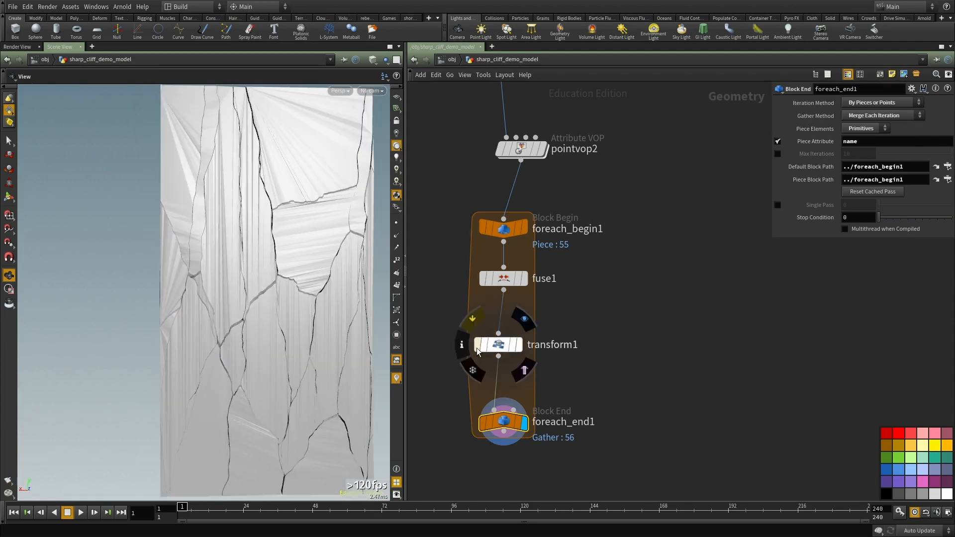
pyautogui.click(476, 348)
pyautogui.hotkey('ctrl', 'z')
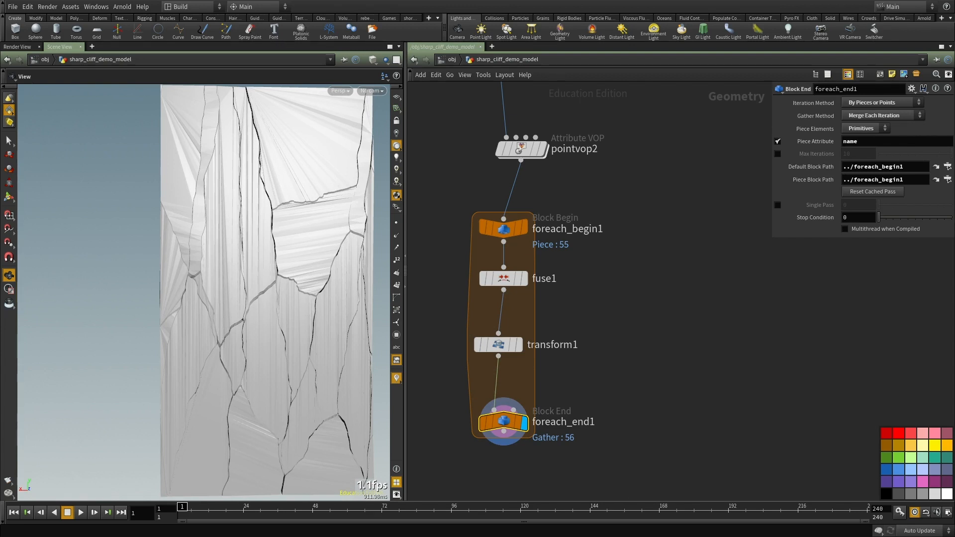
# Step: Paste the copied node chain below the loop, connect foreach_end1 to facet7 and display facet7
pyautogui.scroll(-5, 646, 234)
pyautogui.hotkey('ctrl', 'v')
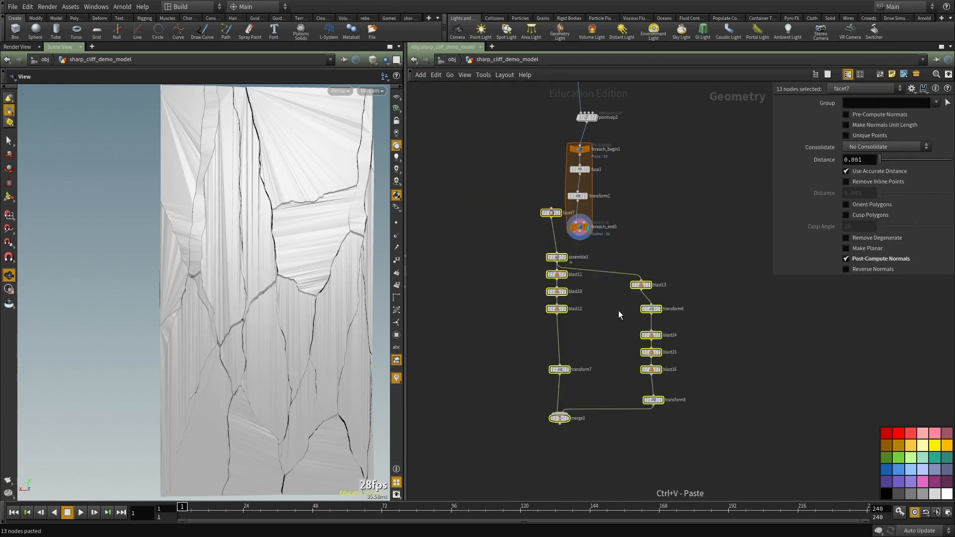
pyautogui.moveTo(552, 253); pyautogui.dragTo(587, 330)
pyautogui.click(615, 276)
pyautogui.scroll(3, 614, 275)
pyautogui.click(567, 293)
pyautogui.moveTo(603, 273); pyautogui.dragTo(601, 247, button='middle')
pyautogui.click(579, 275)
pyautogui.moveTo(675, 289); pyautogui.dragTo(612, 270, button='middle')
pyautogui.moveTo(601, 273); pyautogui.dragTo(473, 241)
pyautogui.moveTo(604, 264); pyautogui.dragTo(611, 240, button='middle')
# Step: Try Smooth Shaded in the viewport, set it back to Flat Shaded and inspect facet7's cracked box
pyautogui.click(372, 60)
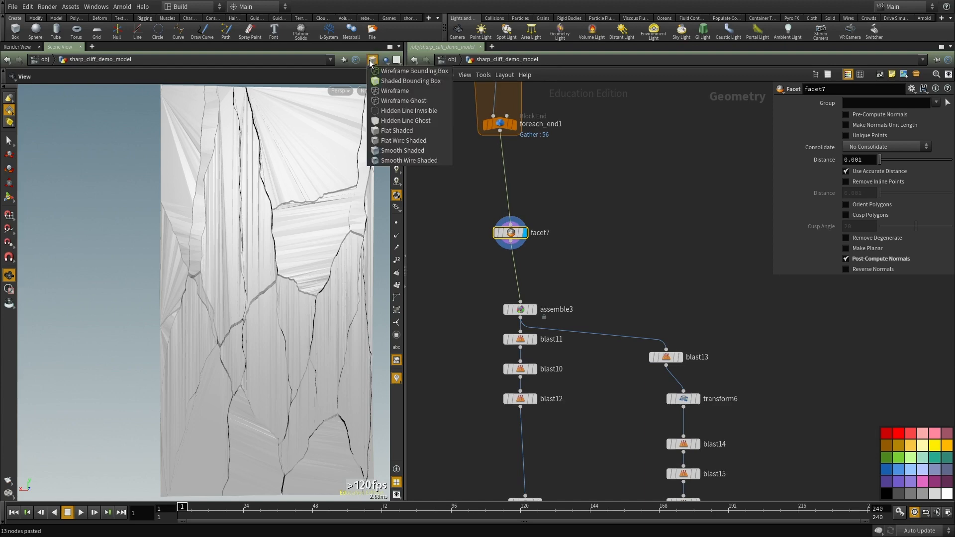
pyautogui.click(393, 149)
pyautogui.click(372, 60)
pyautogui.click(384, 129)
pyautogui.moveTo(289, 222)
pyautogui.mouseDown()
pyautogui.moveTo(324, 207)
pyautogui.moveTo(298, 212)
pyautogui.mouseUp()
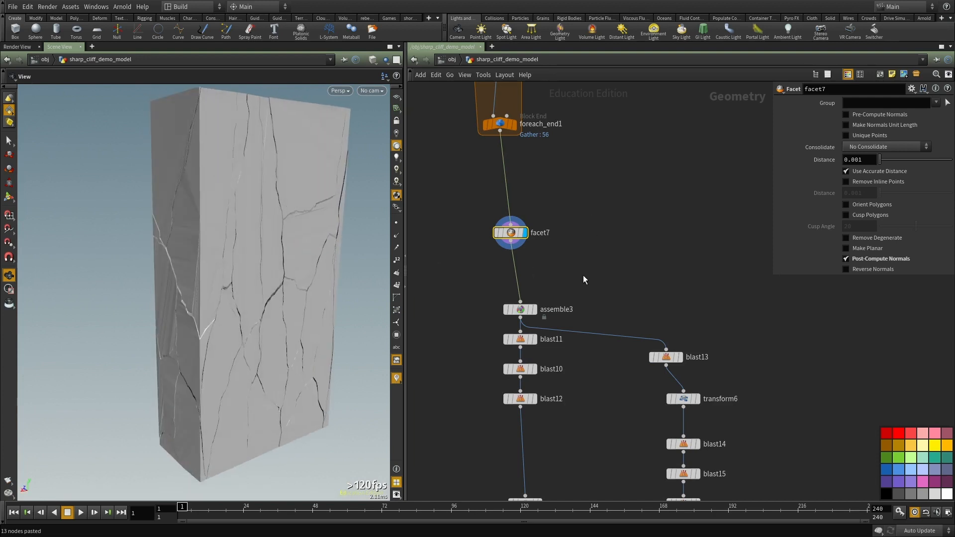
# Step: Display assemble3 and move it closer below facet7 in the network
pyautogui.press('r')
pyautogui.click(525, 311)
pyautogui.moveTo(524, 310); pyautogui.dragTo(507, 284)
pyautogui.moveTo(209, 284); pyautogui.dragTo(257, 245)
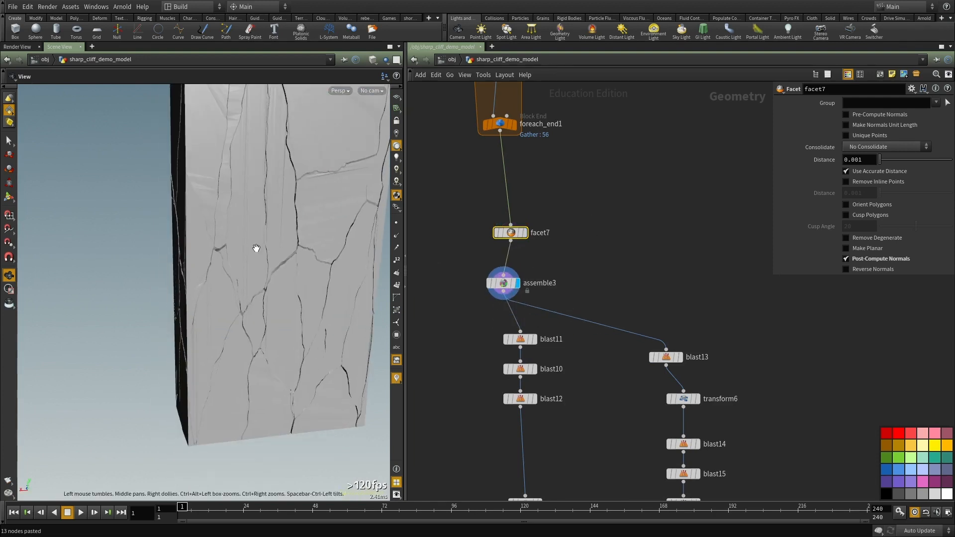
# Step: Try to blast the front faces of pieces at the box's base between facet7 and assemble3, and cut that Blast node
pyautogui.click(8, 145)
pyautogui.keyDown('alt'); pyautogui.moveTo(267, 361); pyautogui.dragTo(244, 265, button='middle'); pyautogui.keyUp('alt')
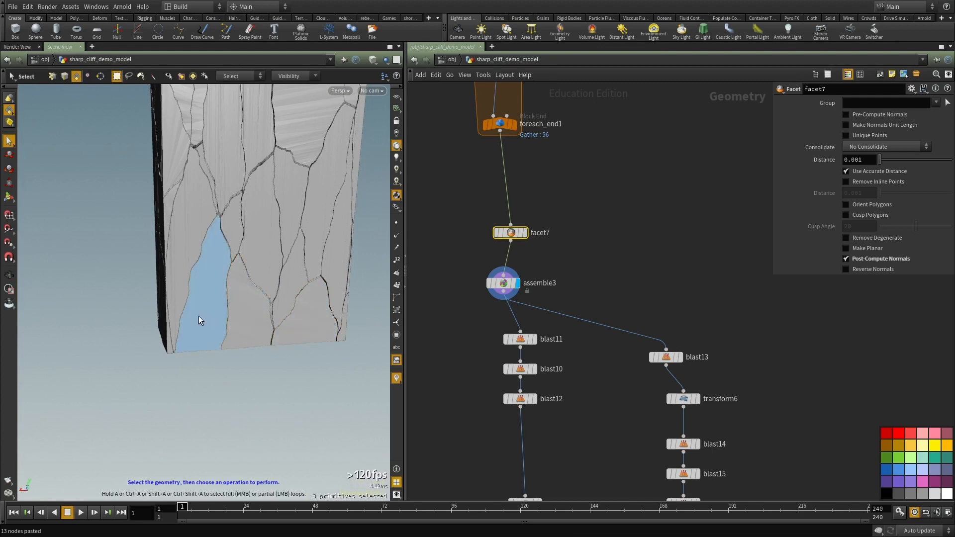
pyautogui.press('Tab')
pyautogui.write('blast')
pyautogui.press('Return')
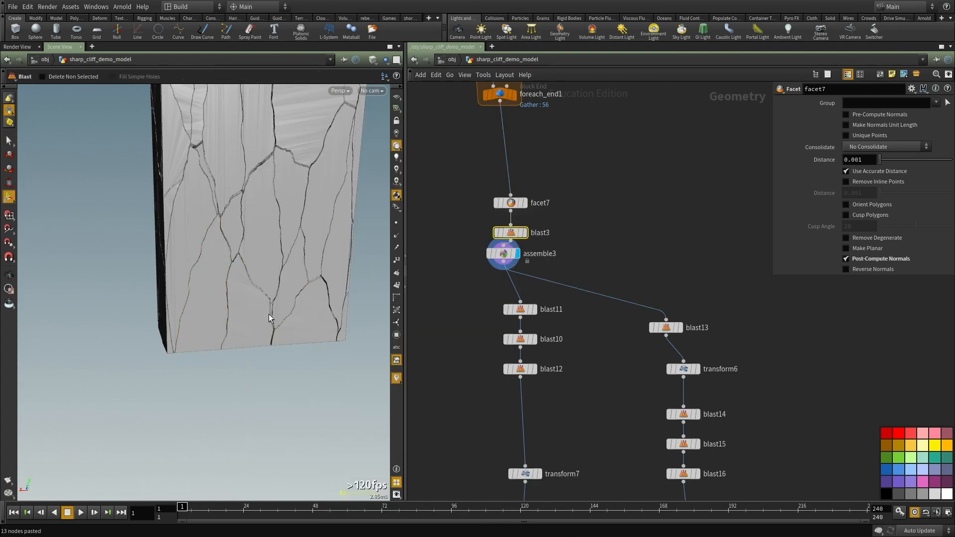
pyautogui.moveTo(492, 258); pyautogui.dragTo(440, 288)
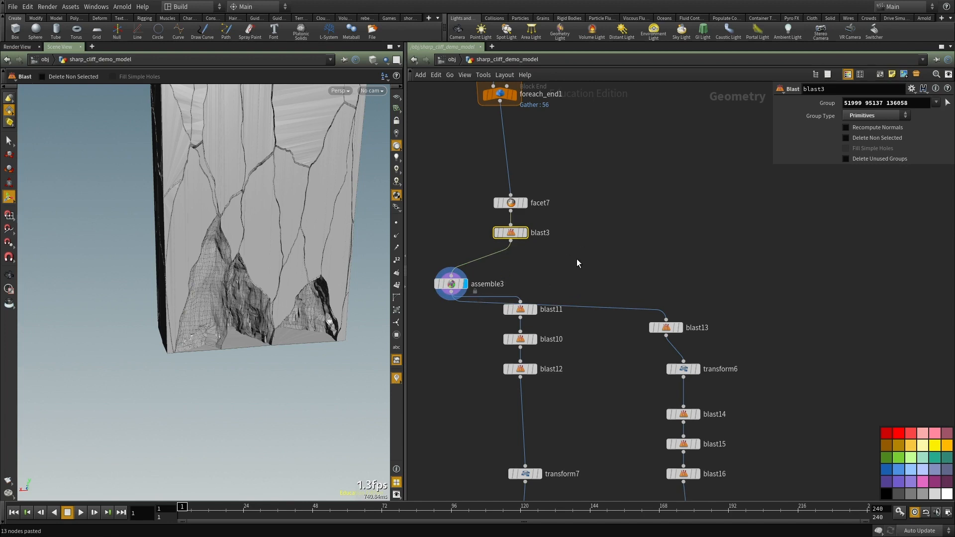
pyautogui.hotkey('ctrl', 'x')
# Step: Place assemble3 directly below facet7 and add a Blast node on a separate branch from assemble3's output
pyautogui.click(471, 281)
pyautogui.moveTo(472, 280); pyautogui.dragTo(518, 224)
pyautogui.middleClick(508, 208)
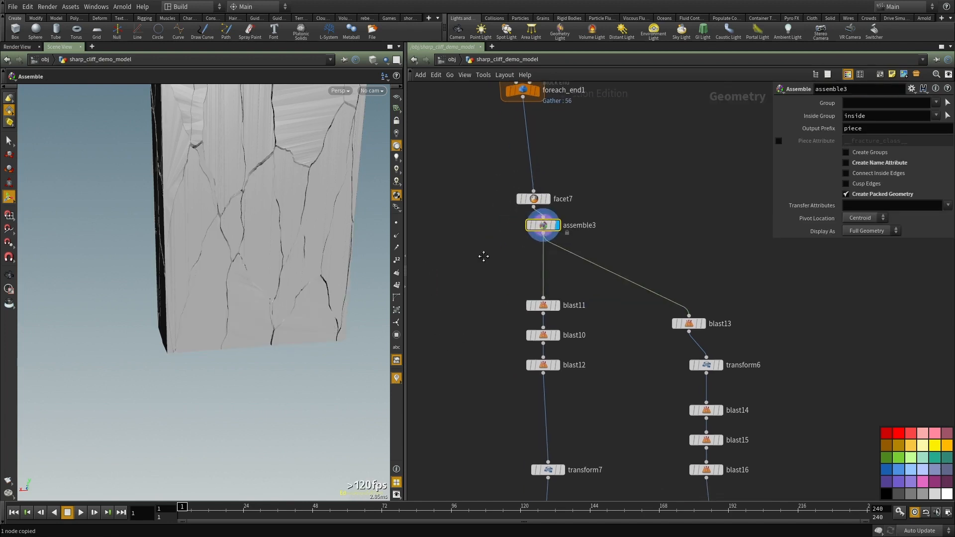
pyautogui.press('Tab')
pyautogui.write('bl')
pyautogui.press('Return')
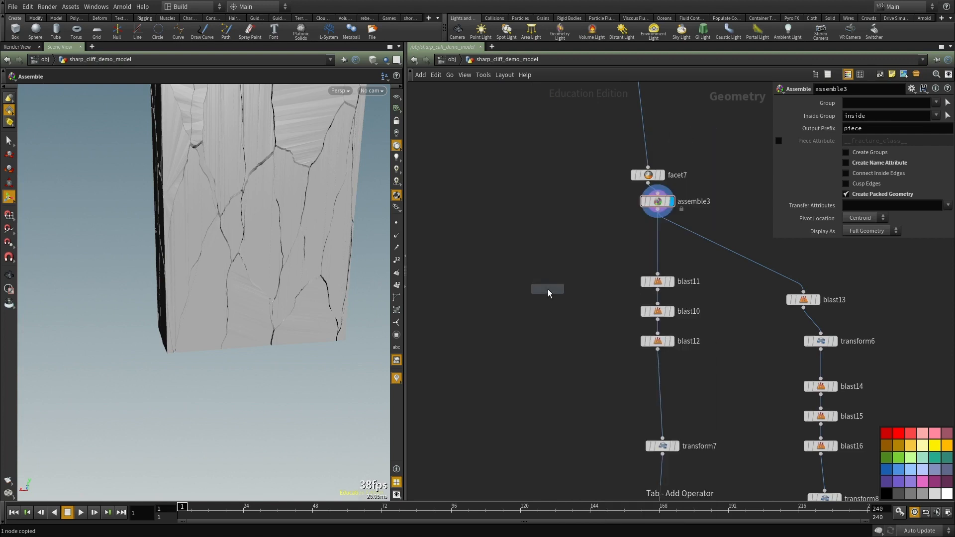
pyautogui.click(548, 289)
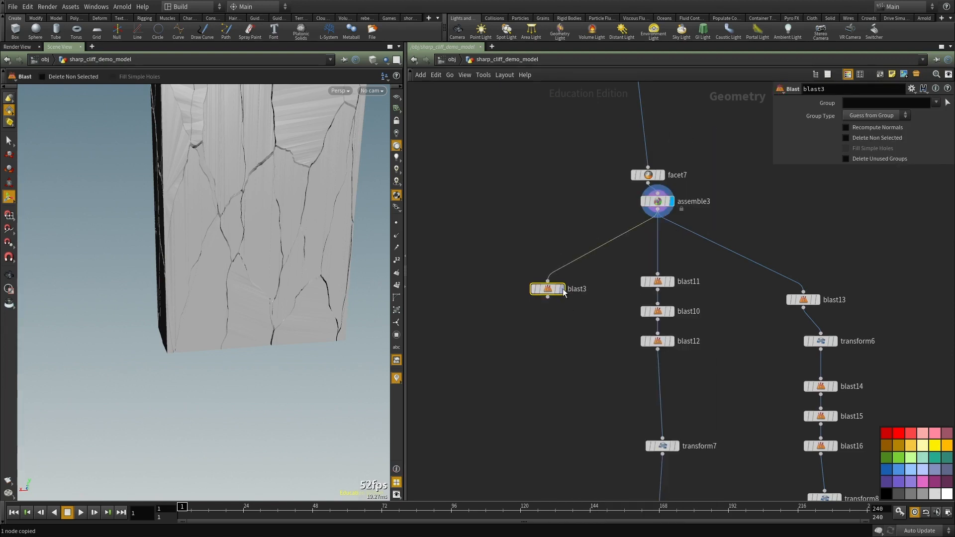
pyautogui.press('r')
# Step: Pick three packed pieces at the box's base as blast3's group, 16-17 31, and enable Delete Non Selected
pyautogui.click(947, 103)
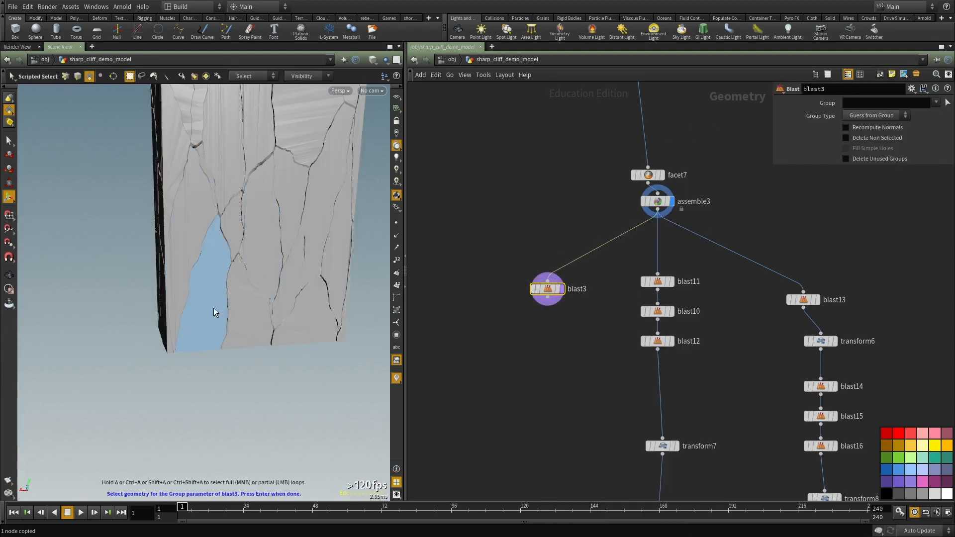
pyautogui.click(213, 308)
pyautogui.keyDown('shift'); pyautogui.click(243, 316); pyautogui.keyUp('shift')
pyautogui.moveTo(185, 299)
pyautogui.keyDown('alt'); pyautogui.mouseDown()
pyautogui.moveTo(228, 279)
pyautogui.moveTo(179, 297)
pyautogui.mouseUp(); pyautogui.keyUp('alt')
pyautogui.keyDown('shift'); pyautogui.click(194, 305); pyautogui.keyUp('shift')
pyautogui.press('Tab')
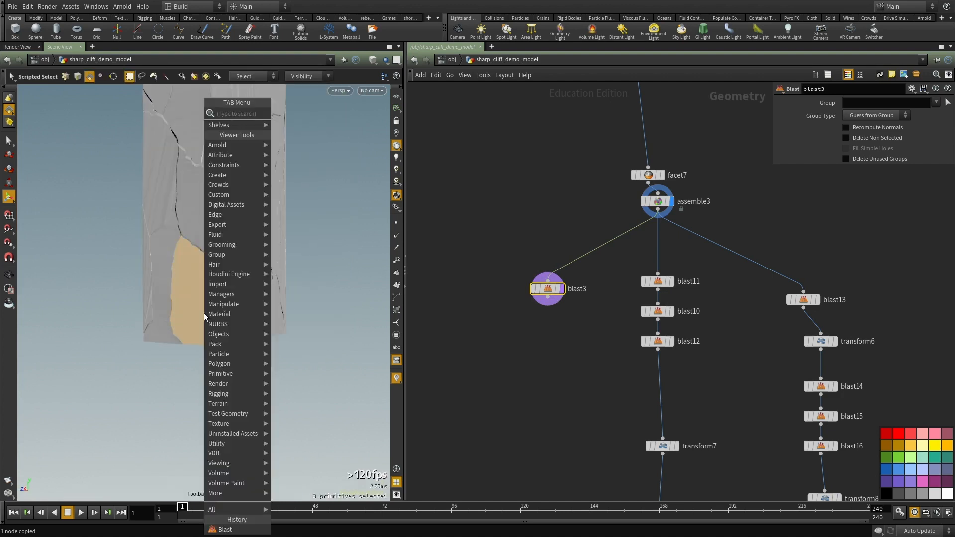
pyautogui.press('Escape')
pyautogui.press('Return')
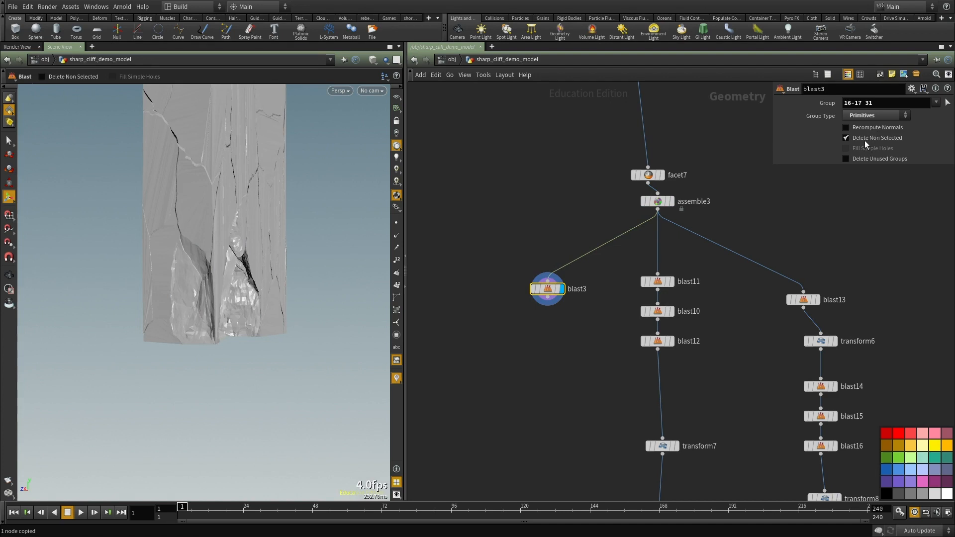
pyautogui.click(865, 141)
# Step: Frame the isolated base pieces in the viewport and examine their shapes from several angles
pyautogui.press('Escape')
pyautogui.moveTo(156, 314); pyautogui.dragTo(198, 309)
pyautogui.hotkey('space', 'g')
pyautogui.moveTo(192, 252); pyautogui.dragTo(271, 241)
pyautogui.moveTo(582, 325); pyautogui.dragTo(574, 294, button='middle')
pyautogui.moveTo(81, 258); pyautogui.dragTo(85, 322)
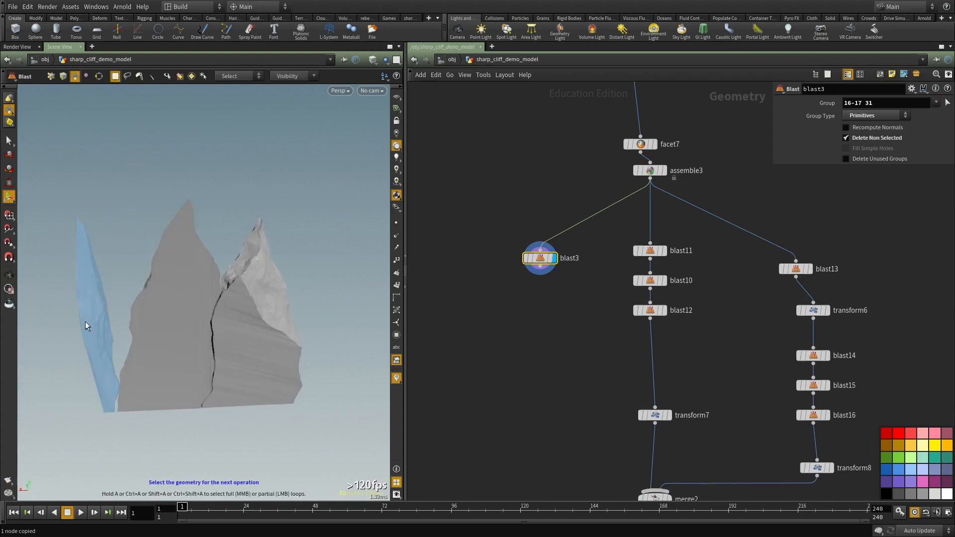
# Step: Select the thin outer piece in blast3's result and use an Edit node to move it toward its neighbours, rotating it about 260° in Y
pyautogui.click(84, 326)
pyautogui.moveTo(130, 325); pyautogui.dragTo(209, 282, button='middle')
pyautogui.moveTo(209, 282); pyautogui.dragTo(209, 341)
pyautogui.press('t')
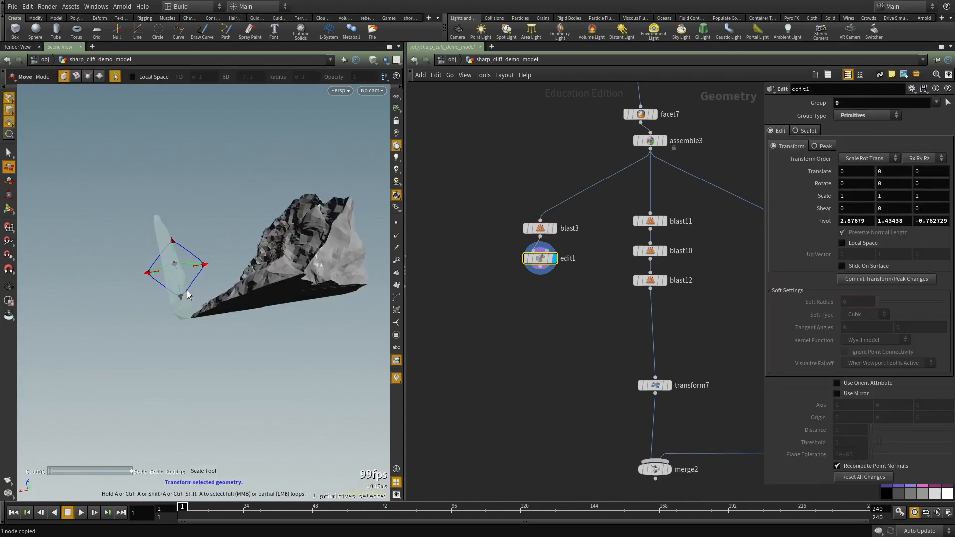
pyautogui.press('r')
pyautogui.moveTo(195, 292); pyautogui.dragTo(198, 228)
pyautogui.press('t')
pyautogui.press('e')
pyautogui.press('r')
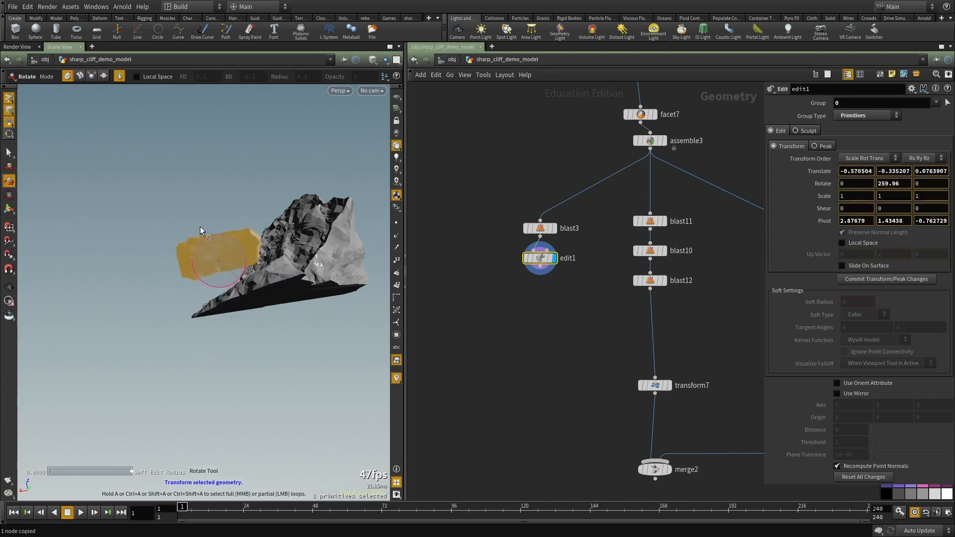
pyautogui.press('t')
pyautogui.moveTo(238, 283); pyautogui.dragTo(248, 279)
# Step: Reposition the thin piece flat behind the other base pieces, with about 270° of Y rotation
pyautogui.press('t')
pyautogui.press('w')
pyautogui.rightClick(249, 279)
pyautogui.click(238, 276)
pyautogui.rightClick(238, 278)
pyautogui.click(228, 258)
pyautogui.keyDown('alt'); pyautogui.rightClick(227, 259); pyautogui.keyUp('alt')
pyautogui.keyDown('alt'); pyautogui.moveTo(160, 314); pyautogui.dragTo(286, 326); pyautogui.keyUp('alt')
pyautogui.moveTo(216, 341)
pyautogui.keyDown('alt'); pyautogui.mouseDown()
pyautogui.moveTo(126, 316)
pyautogui.moveTo(138, 348)
pyautogui.moveTo(136, 286)
pyautogui.mouseUp(); pyautogui.keyUp('alt')
pyautogui.press('w')
pyautogui.moveTo(217, 266); pyautogui.dragTo(297, 304)
pyautogui.scroll(-3, 546, 360)
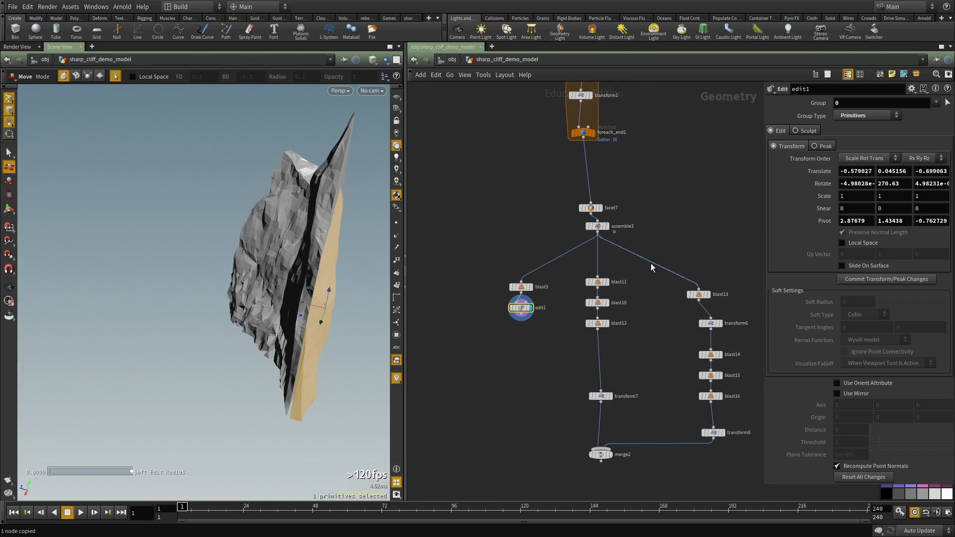
# Step: Cut blast3 and edit1 from the network
pyautogui.moveTo(563, 357); pyautogui.dragTo(509, 283)
pyautogui.hotkey('ctrl', 'x')
pyautogui.scroll(1, 634, 315)
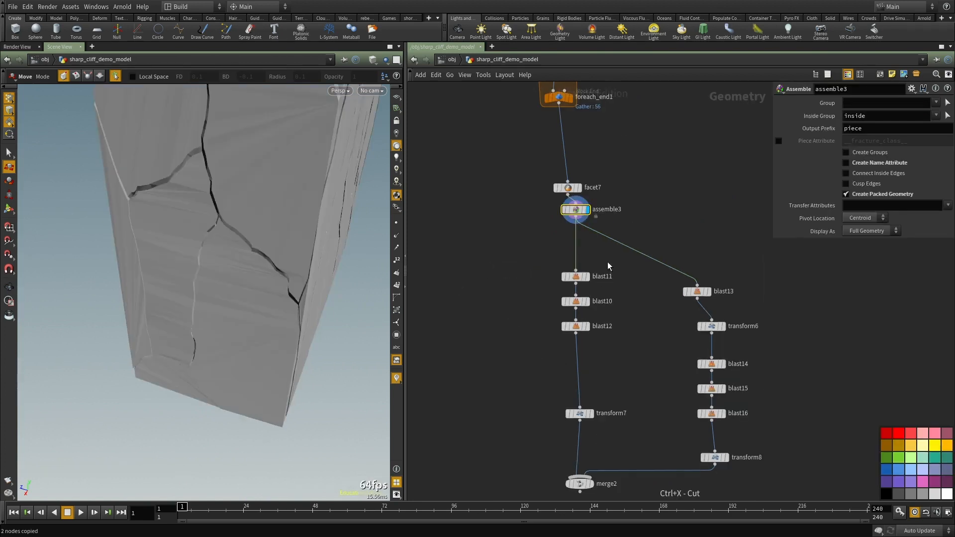
# Step: Examine the pieces kept along assemble3's middle branch by displaying blast11, blast10, blast12 and transform7 in turn
pyautogui.click(588, 276)
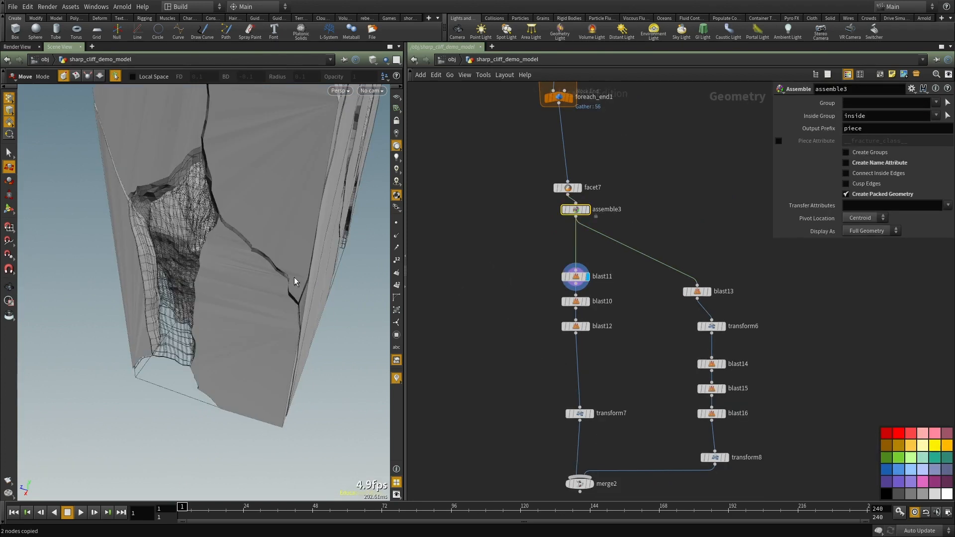
pyautogui.click(586, 280)
pyautogui.moveTo(294, 277); pyautogui.dragTo(231, 364)
pyautogui.click(588, 301)
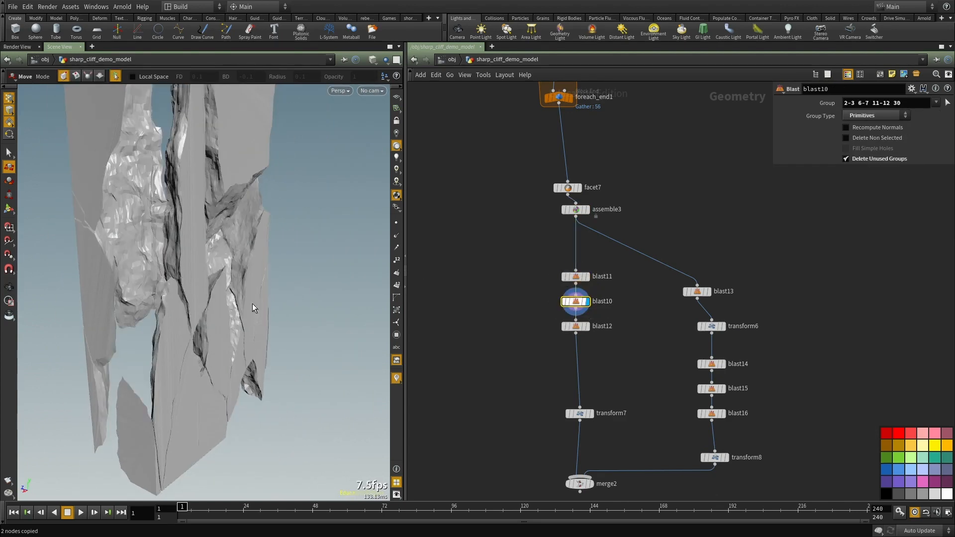
pyautogui.click(586, 326)
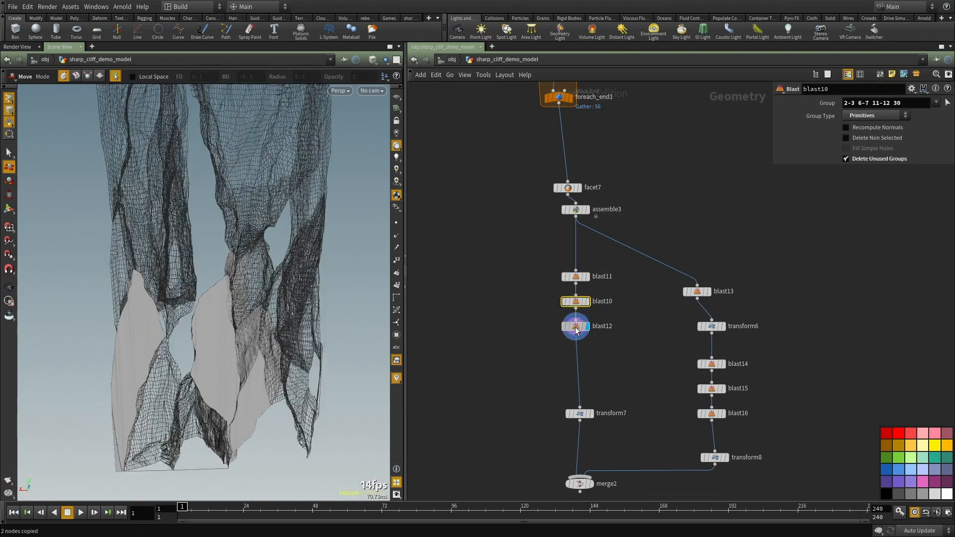
pyautogui.moveTo(280, 299); pyautogui.dragTo(249, 344)
pyautogui.click(591, 414)
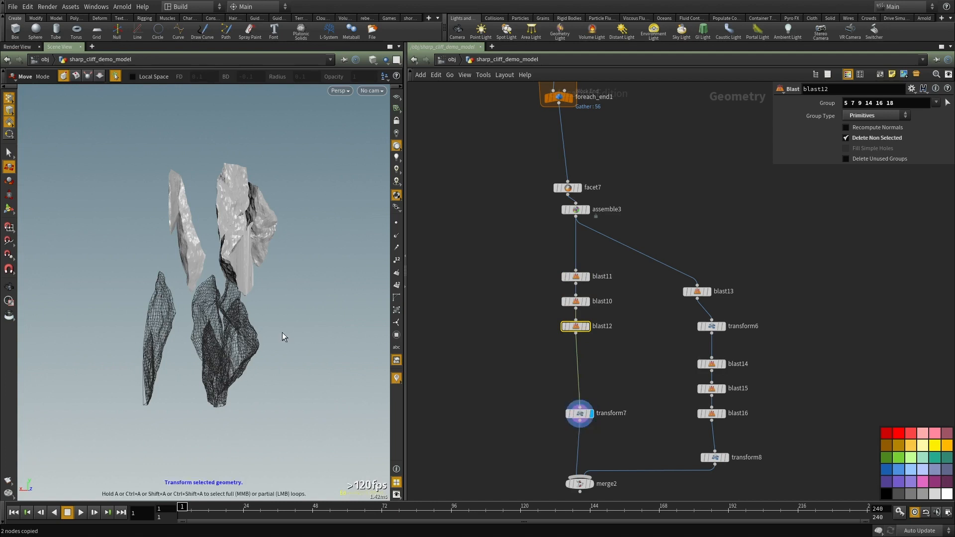
pyautogui.click(579, 414)
pyautogui.moveTo(177, 228); pyautogui.dragTo(164, 255)
pyautogui.moveTo(658, 400); pyautogui.dragTo(561, 298, button='middle')
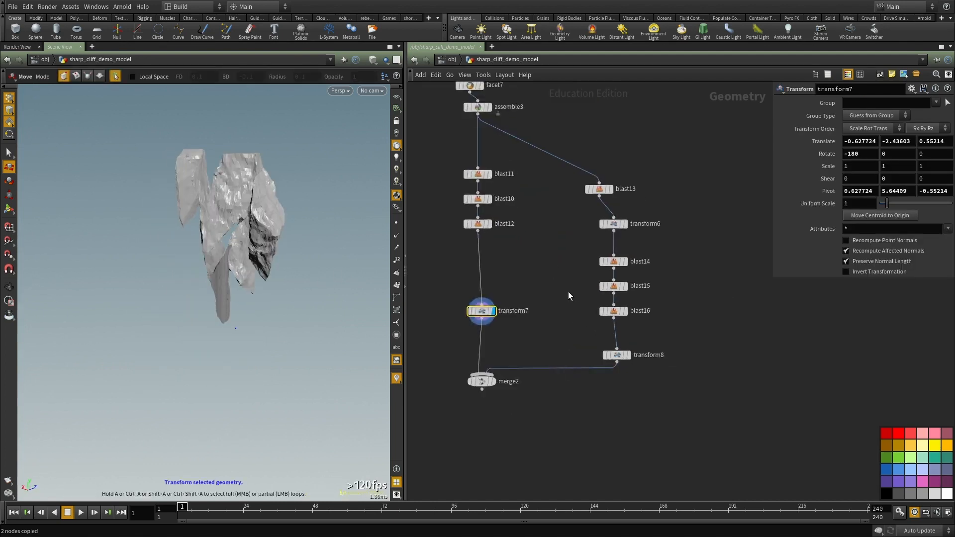
# Step: Examine the side branch's pieces by displaying its nodes in turn from blast13 and transform6 down to transform8
pyautogui.scroll(3, 618, 203)
pyautogui.click(608, 185)
pyautogui.moveTo(591, 185); pyautogui.dragTo(611, 185)
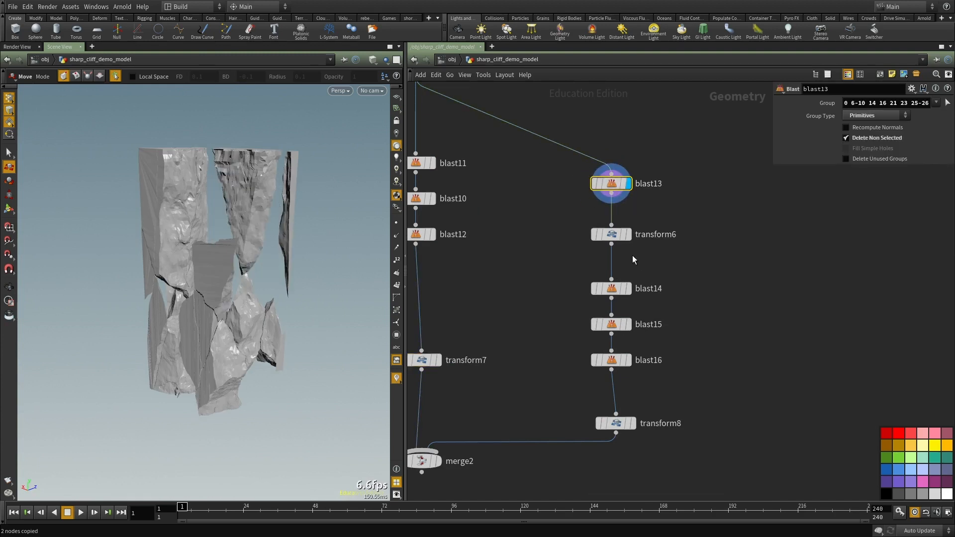
pyautogui.click(628, 234)
pyautogui.click(611, 235)
pyautogui.click(628, 288)
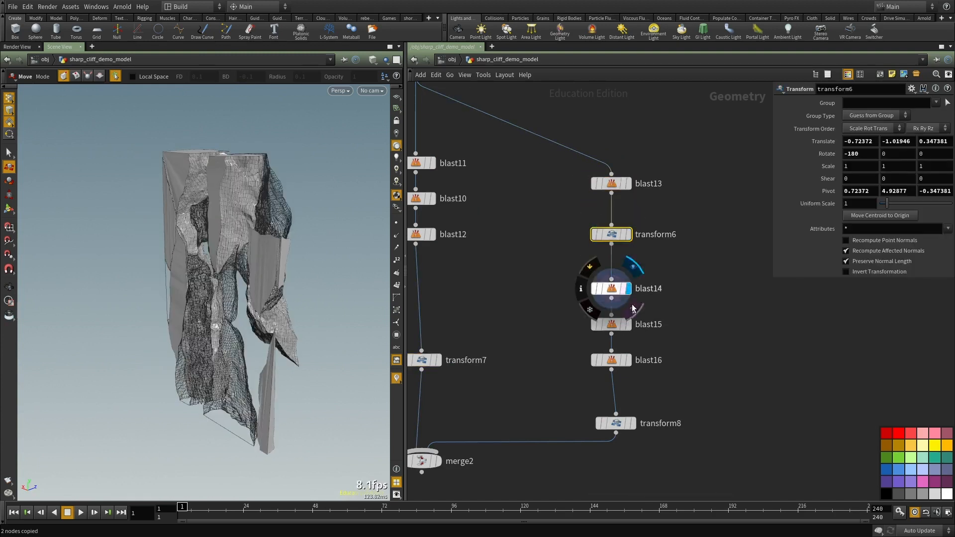
pyautogui.click(628, 360)
pyautogui.click(611, 360)
pyautogui.keyDown('alt'); pyautogui.moveTo(157, 278); pyautogui.dragTo(260, 266); pyautogui.keyUp('alt')
pyautogui.moveTo(511, 388); pyautogui.dragTo(575, 281, button='middle')
pyautogui.click(687, 330)
pyautogui.click(670, 329)
# Step: Display merge2 and examine the combined pieces of both branches from several angles
pyautogui.click(529, 353)
pyautogui.click(513, 358)
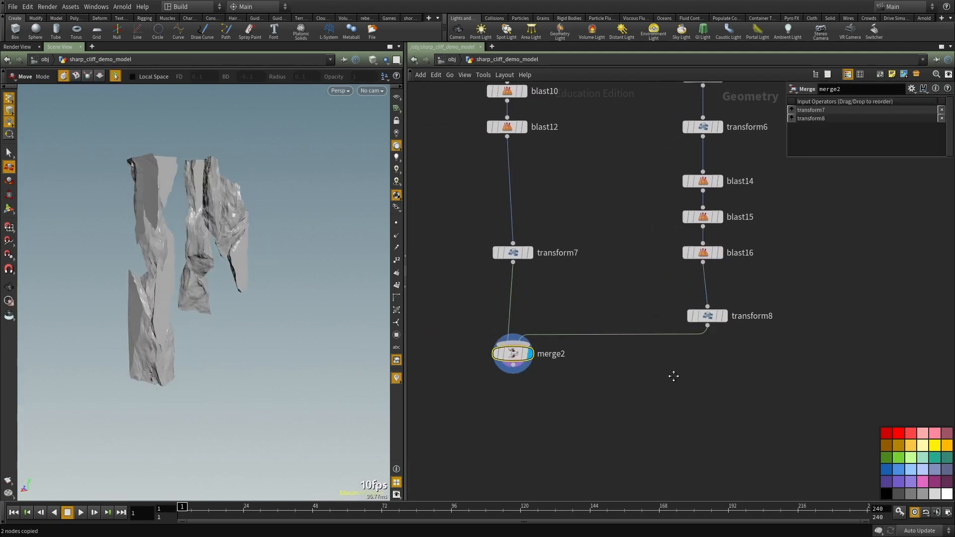
pyautogui.moveTo(673, 376); pyautogui.dragTo(670, 388, button='middle')
pyautogui.keyDown('alt'); pyautogui.moveTo(164, 292); pyautogui.dragTo(238, 293); pyautogui.keyUp('alt')
pyautogui.hotkey('space', 'f')
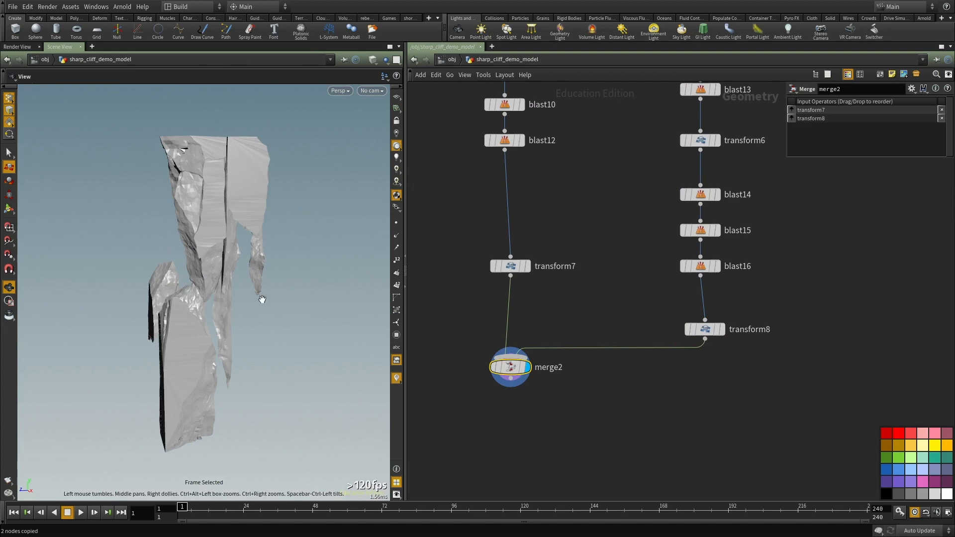
pyautogui.scroll(-3, 559, 315)
pyautogui.moveTo(580, 303); pyautogui.dragTo(608, 397, button='middle')
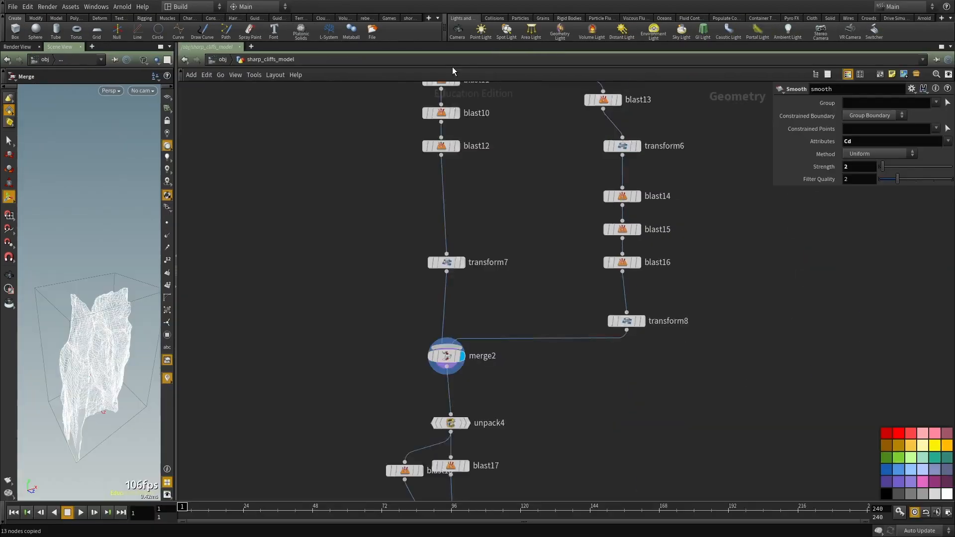
# Step: Display transform7 in the sharp_cliffs_model network, widen the viewport and examine that branch's cliff pieces
pyautogui.scroll(-2, 355, 334)
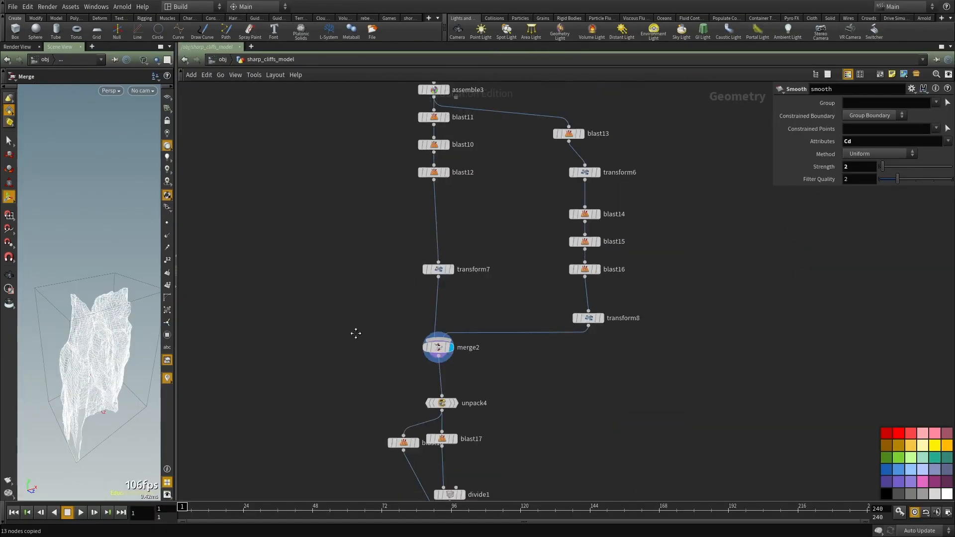
pyautogui.moveTo(355, 334); pyautogui.dragTo(379, 273, button='middle')
pyautogui.click(465, 209)
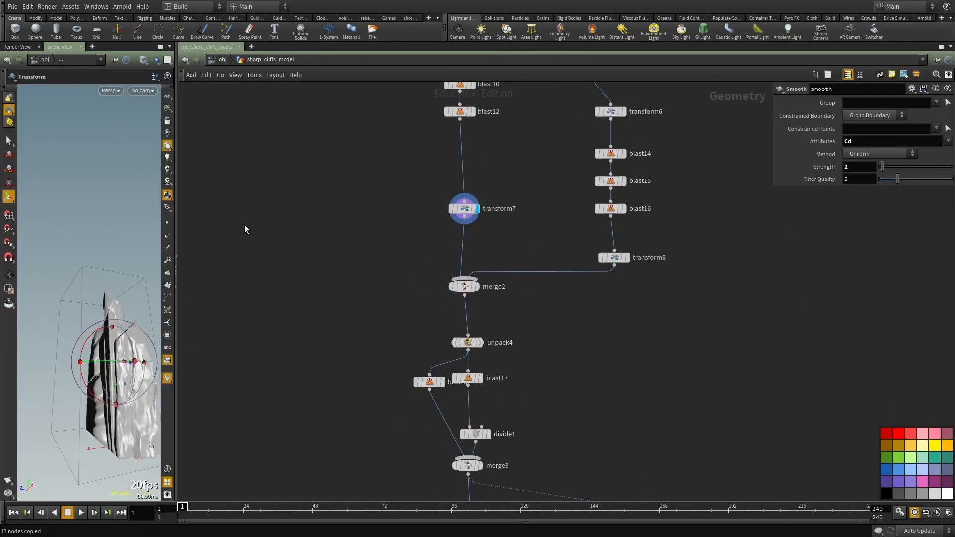
pyautogui.moveTo(176, 239); pyautogui.dragTo(464, 263)
pyautogui.hotkey('space', 'f')
pyautogui.moveTo(264, 333); pyautogui.dragTo(390, 351)
pyautogui.moveTo(837, 289); pyautogui.dragTo(662, 338, button='middle')
# Step: Display transform8 and merge2 of sharp_cliffs_model in turn and examine the cliff shapes from several sides
pyautogui.click(597, 307)
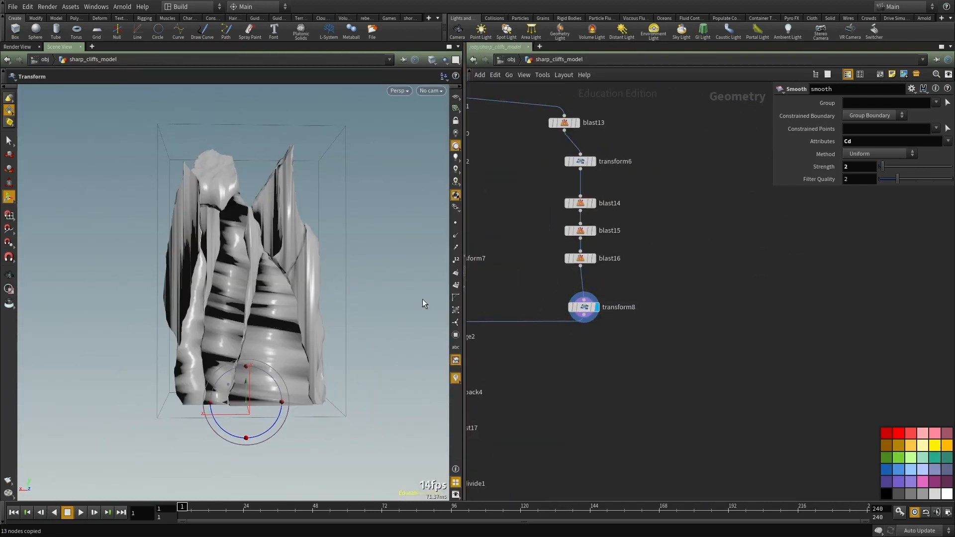
pyautogui.hotkey('space', 'f')
pyautogui.moveTo(279, 318); pyautogui.dragTo(382, 312)
pyautogui.moveTo(612, 367); pyautogui.dragTo(837, 363, button='middle')
pyautogui.scroll(2, 728, 360)
pyautogui.click(648, 320)
pyautogui.press('Escape')
pyautogui.moveTo(345, 297); pyautogui.dragTo(183, 284)
pyautogui.moveTo(735, 364); pyautogui.dragTo(651, 273, button='middle')
# Step: Add a Transform node beside unpack4 and wire merge2's output into it
pyautogui.press('Tab')
pyautogui.moveTo(707, 355)
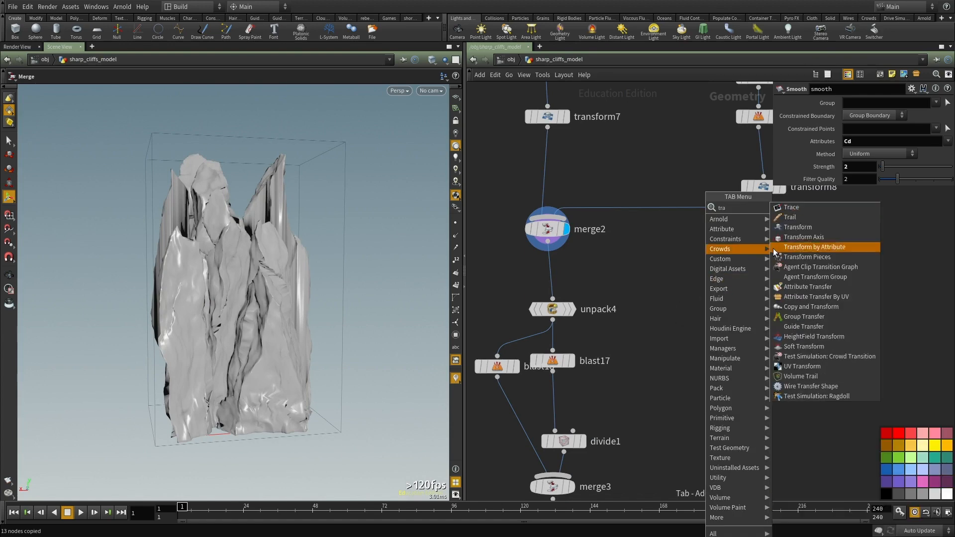
pyautogui.click(796, 229)
pyautogui.click(699, 357)
pyautogui.click(698, 350)
pyautogui.click(548, 243)
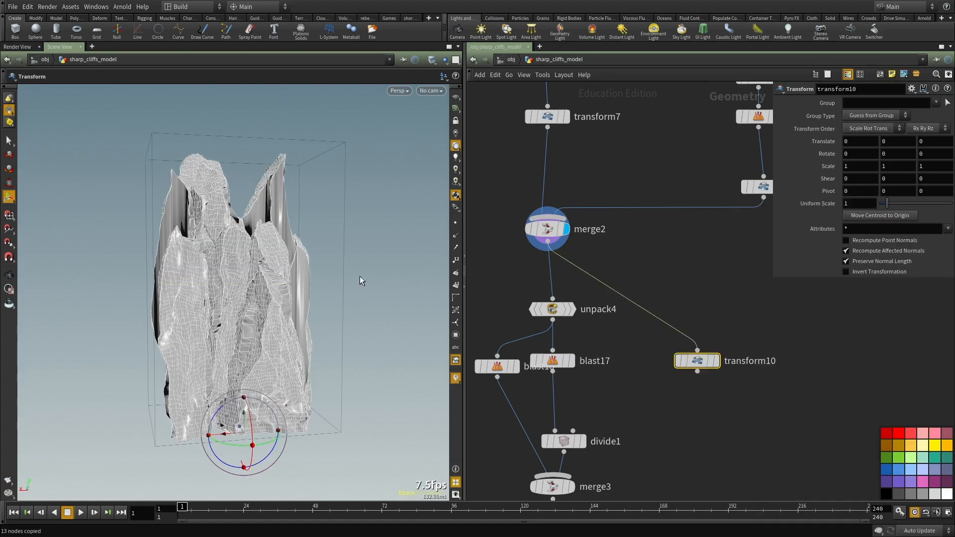
# Step: Set transform10's Z rotation to 180, display the node and frame the flipped cliff
pyautogui.moveTo(263, 404); pyautogui.dragTo(221, 461)
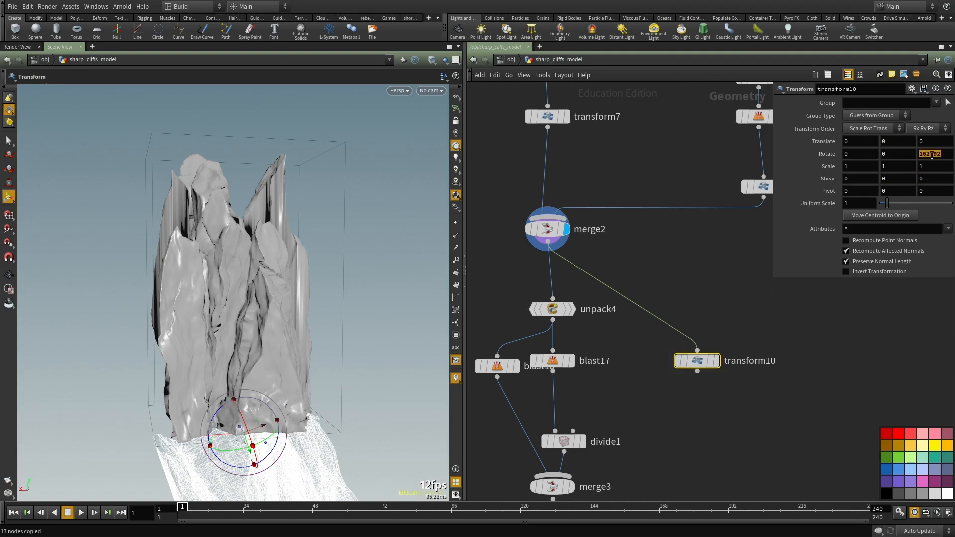
pyautogui.press('Return')
pyautogui.click(717, 362)
pyautogui.hotkey('space', 'f')
pyautogui.moveTo(373, 334); pyautogui.dragTo(352, 297)
pyautogui.moveTo(244, 286); pyautogui.dragTo(263, 288)
pyautogui.moveTo(195, 238); pyautogui.dragTo(268, 291)
# Step: Move transform10 into the open network area above box9, away from the main chain
pyautogui.scroll(-1, 742, 323)
pyautogui.scroll(-2, 750, 352)
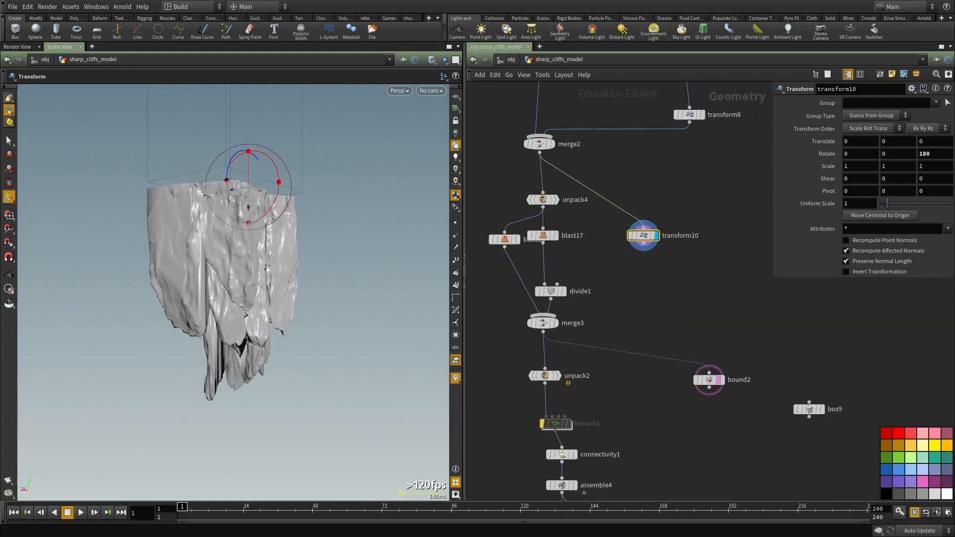
pyautogui.scroll(-2, 517, 292)
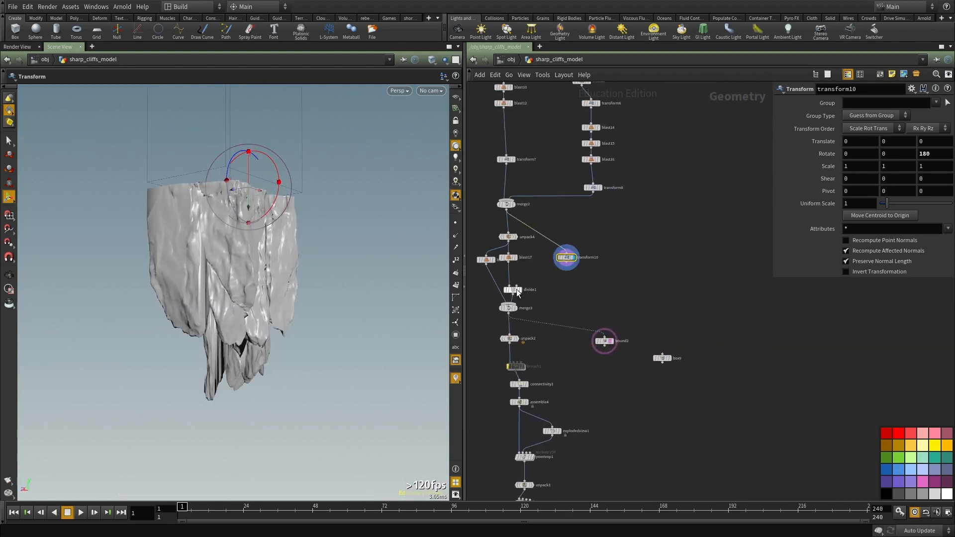
pyautogui.scroll(4, 662, 298)
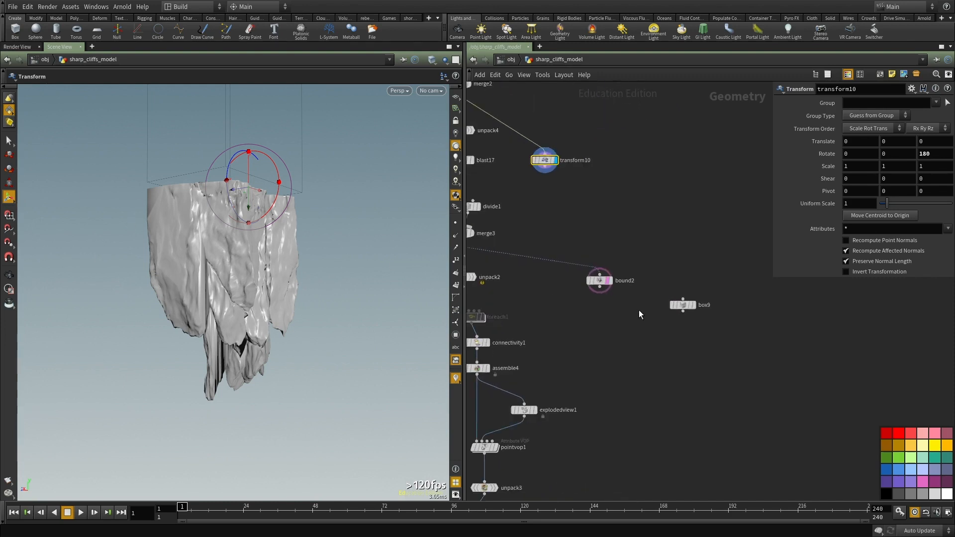
pyautogui.moveTo(646, 335); pyautogui.dragTo(696, 379, button='middle')
pyautogui.moveTo(600, 221); pyautogui.dragTo(724, 241)
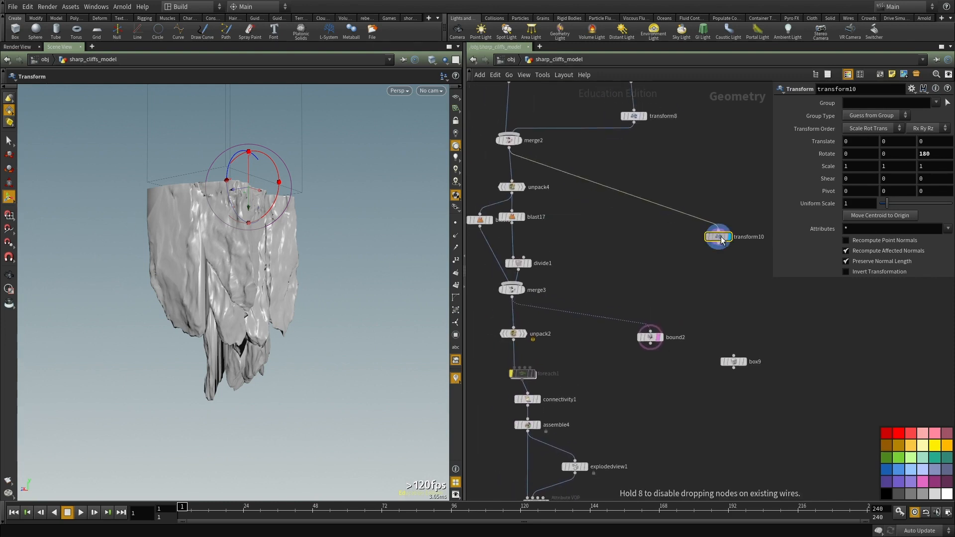
pyautogui.moveTo(724, 242); pyautogui.dragTo(621, 240, button='middle')
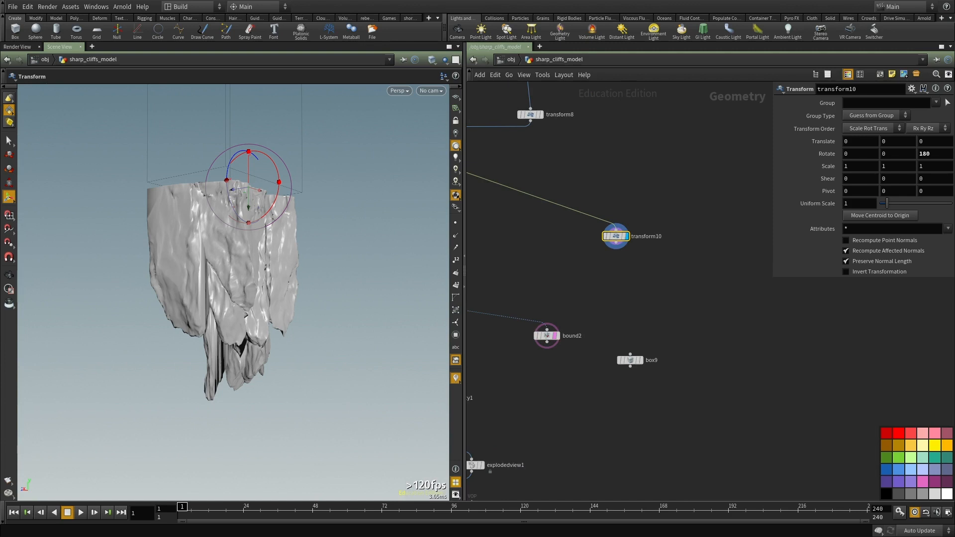
pyautogui.scroll(-2, 755, 346)
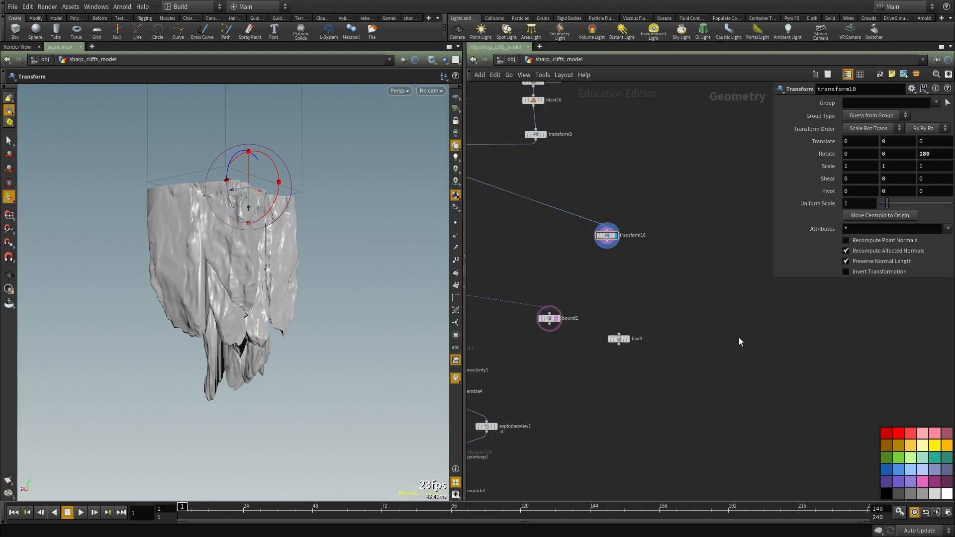
# Step: Paste the attribwrangle12, vdbfrompolygons6, vdbanalysis1 and volumevop1 nodes and feed attribwrangle12 from transform10 instead of box9
pyautogui.hotkey('ctrl', 'v')
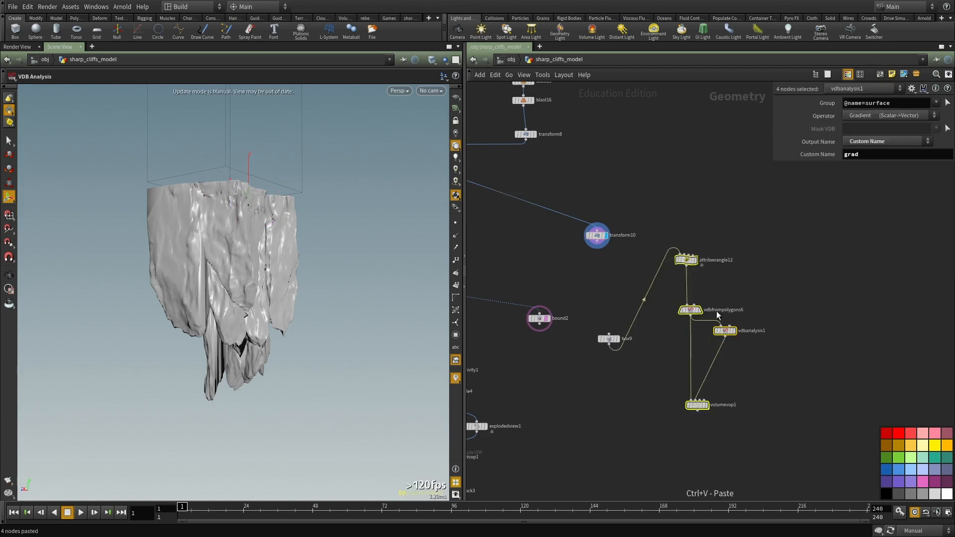
pyautogui.scroll(2, 625, 387)
pyautogui.click(612, 343)
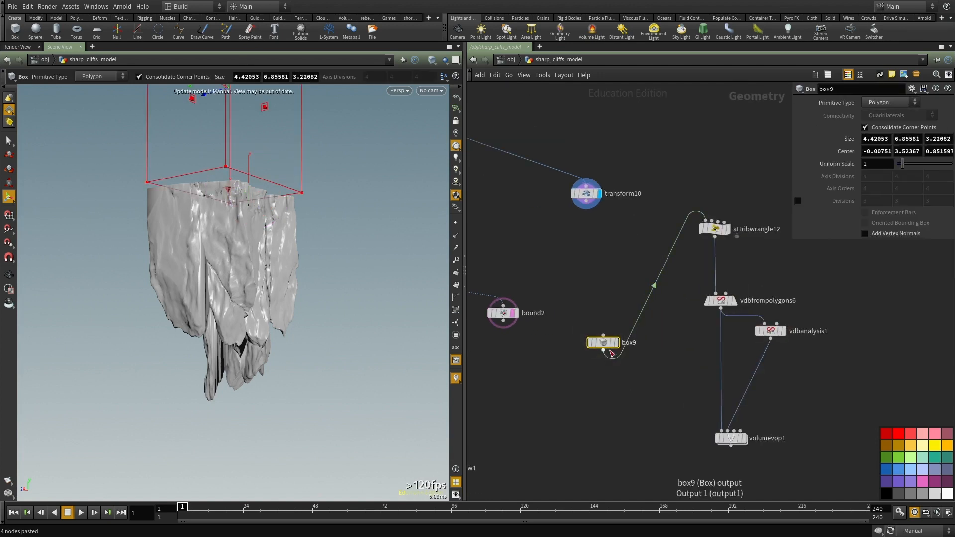
pyautogui.click(725, 160)
pyautogui.moveTo(954, 324)
pyautogui.keyDown('alt'); pyautogui.mouseDown()
pyautogui.moveTo(530, 319)
pyautogui.moveTo(954, 319)
pyautogui.mouseUp(); pyautogui.keyUp('alt')
pyautogui.moveTo(705, 220); pyautogui.dragTo(586, 201)
# Step: Set vdbfrompolygons6's voxel size to 0.03*3, display the node and return the scene to Auto Update
pyautogui.moveTo(789, 194); pyautogui.dragTo(727, 169, button='middle')
pyautogui.click(638, 203)
pyautogui.moveTo(741, 247); pyautogui.dragTo(682, 194, button='middle')
pyautogui.moveTo(659, 189); pyautogui.dragTo(513, 230)
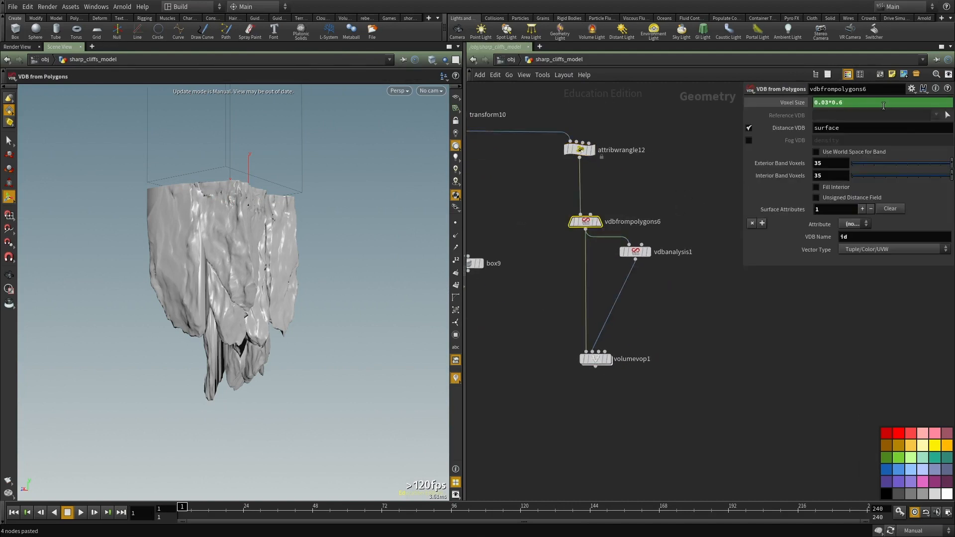
pyautogui.click(741, 367)
pyautogui.moveTo(671, 276); pyautogui.dragTo(669, 308, button='middle')
pyautogui.scroll(2, 626, 276)
pyautogui.click(592, 249)
pyautogui.moveTo(532, 297); pyautogui.dragTo(539, 316, button='middle')
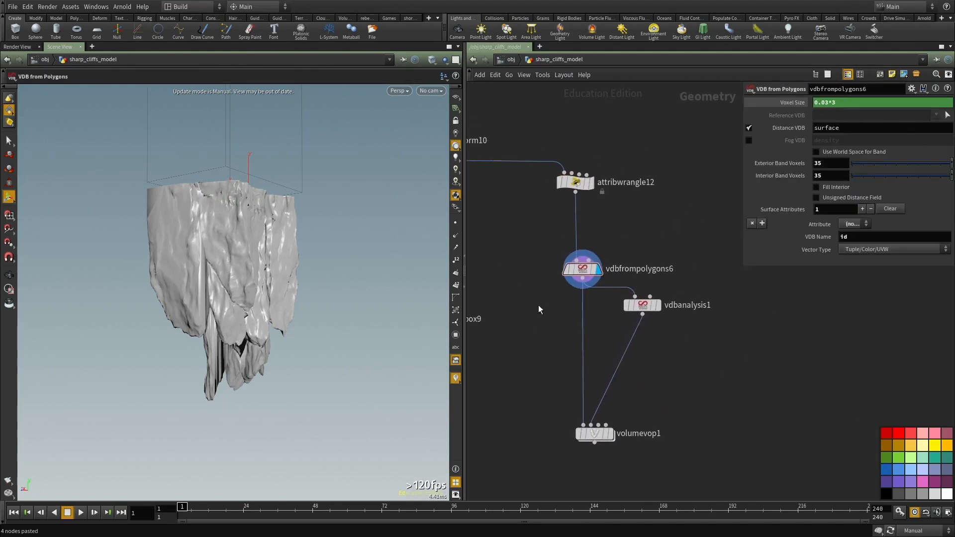
pyautogui.press('F9')
pyautogui.scroll(-3, 249, 275)
pyautogui.keyDown('alt'); pyautogui.moveTo(371, 304); pyautogui.dragTo(224, 277); pyautogui.keyUp('alt')
# Step: Bypass the transform10 node
pyautogui.scroll(-3, 619, 213)
pyautogui.moveTo(503, 169); pyautogui.dragTo(585, 338, button='middle')
pyautogui.scroll(2, 586, 333)
pyautogui.press('q')
pyautogui.moveTo(703, 300); pyautogui.dragTo(741, 419)
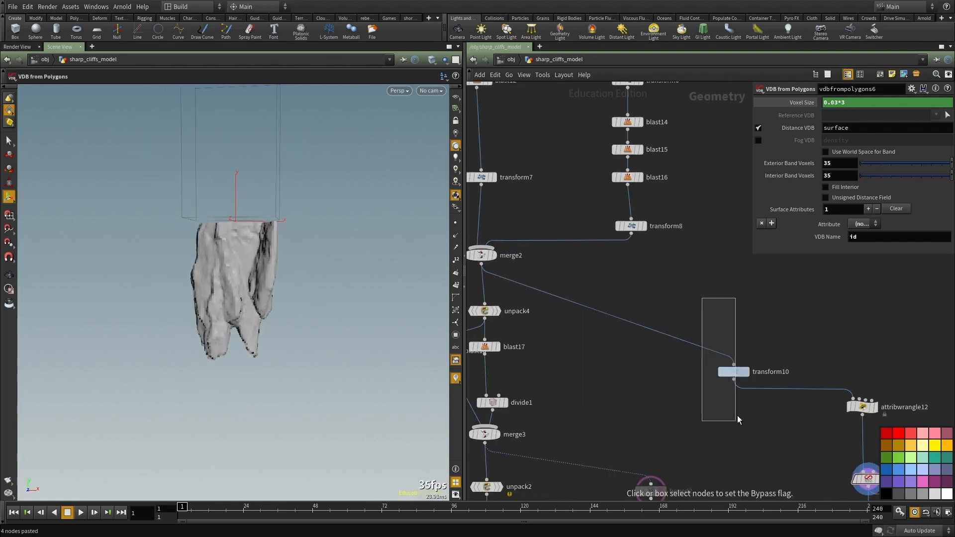
pyautogui.moveTo(742, 419); pyautogui.dragTo(727, 405, button='middle')
# Step: Set vdbfrompolygons6's voxel size to 0.03*1 and choose point.temp as its surface attribute
pyautogui.keyDown('alt'); pyautogui.moveTo(205, 183); pyautogui.dragTo(209, 333, button='middle'); pyautogui.keyUp('alt')
pyautogui.keyDown('alt'); pyautogui.moveTo(209, 239); pyautogui.dragTo(341, 233); pyautogui.keyUp('alt')
pyautogui.keyDown('alt'); pyautogui.moveTo(341, 232); pyautogui.dragTo(296, 279, button='right'); pyautogui.keyUp('alt')
pyautogui.keyDown('alt'); pyautogui.moveTo(296, 279); pyautogui.dragTo(339, 291); pyautogui.keyUp('alt')
pyautogui.moveTo(631, 350); pyautogui.dragTo(426, 221, button='middle')
pyautogui.scroll(2, 697, 284)
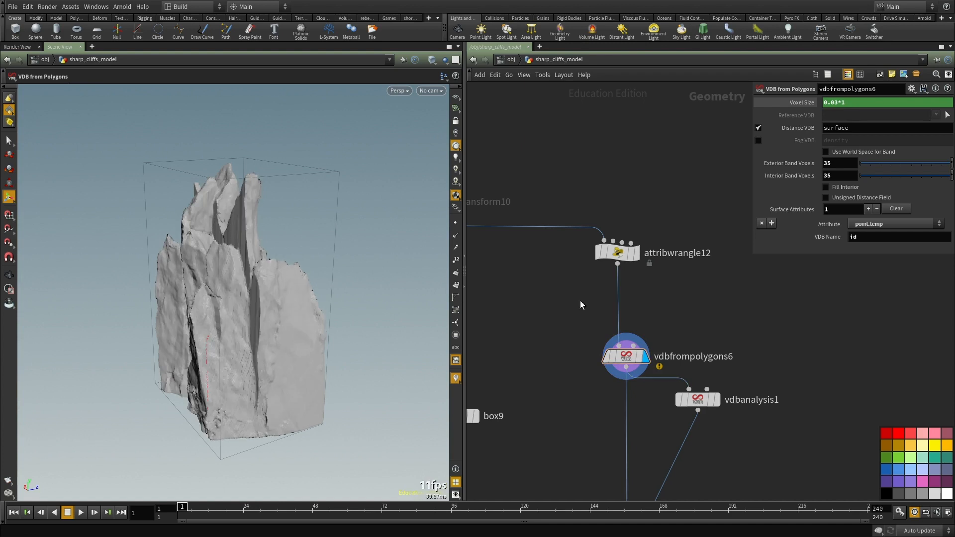
# Step: Inspect attribwrangle12's VEXpression and vdbfrompolygons6's node information to see how the temp attribute is carried into the VDB
pyautogui.moveTo(677, 290); pyautogui.dragTo(673, 263, button='middle')
pyautogui.moveTo(667, 269); pyautogui.dragTo(581, 363)
pyautogui.middleClick(611, 225)
pyautogui.click(612, 226)
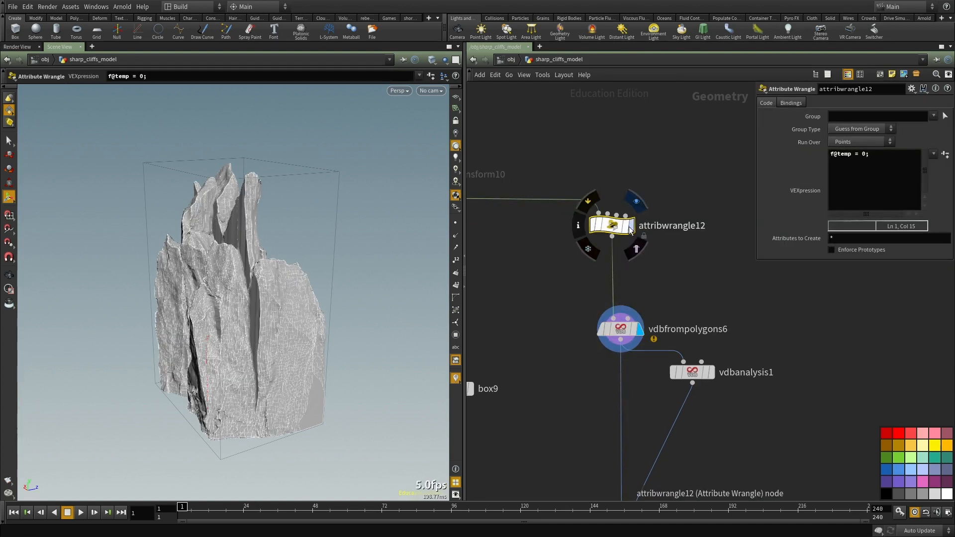
pyautogui.click(621, 331)
pyautogui.middleClick(622, 333)
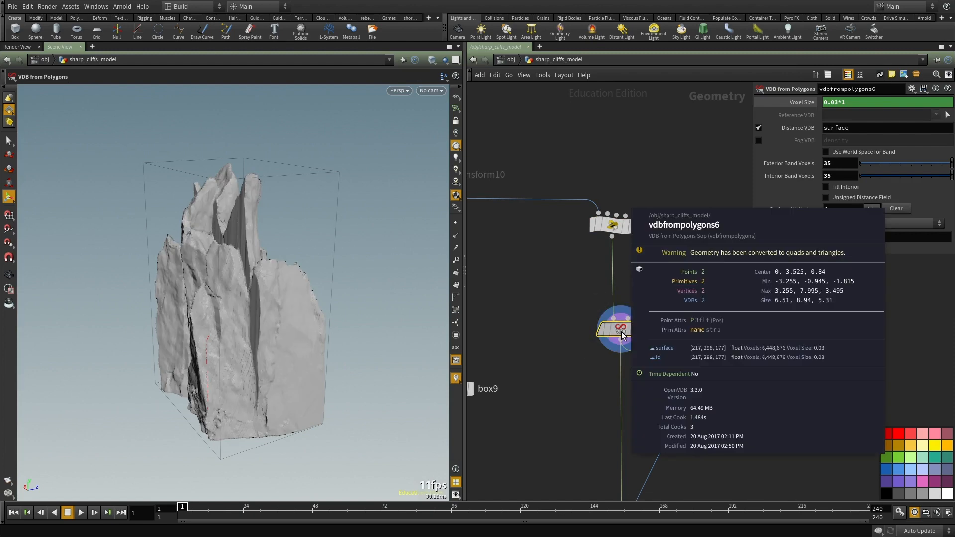
pyautogui.moveTo(704, 278); pyautogui.dragTo(551, 190)
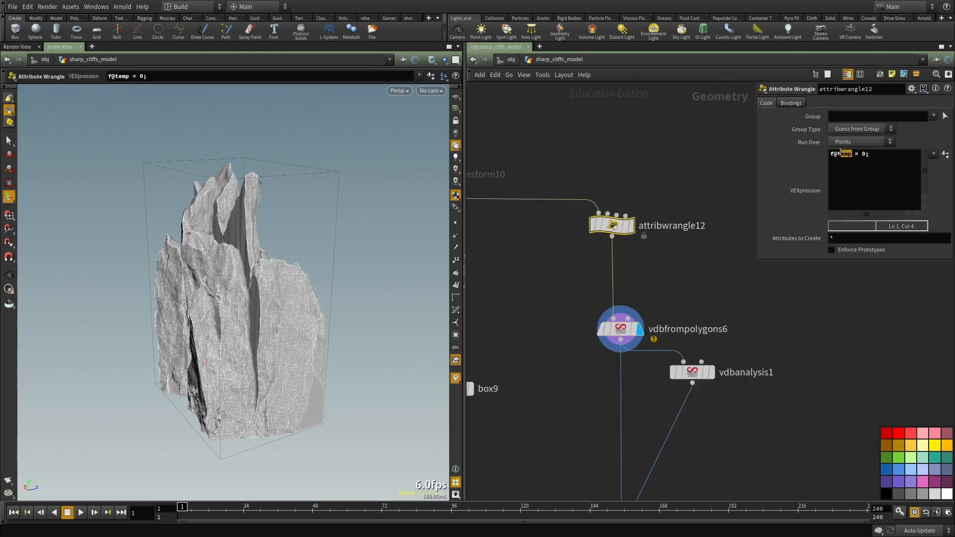
# Step: Change attribwrangle12's expression to f@id = 0;, clear vdbfrompolygons6's surface attributes and turn off the wireframe shading
pyautogui.write('id')
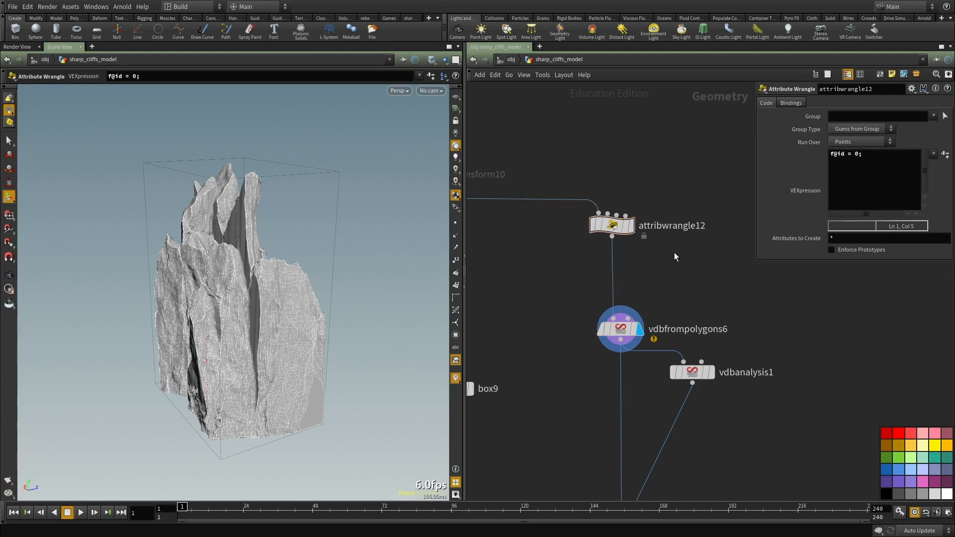
pyautogui.moveTo(674, 252); pyautogui.dragTo(660, 231, button='middle')
pyautogui.moveTo(655, 237); pyautogui.dragTo(555, 312)
pyautogui.press('w')
pyautogui.press('w')
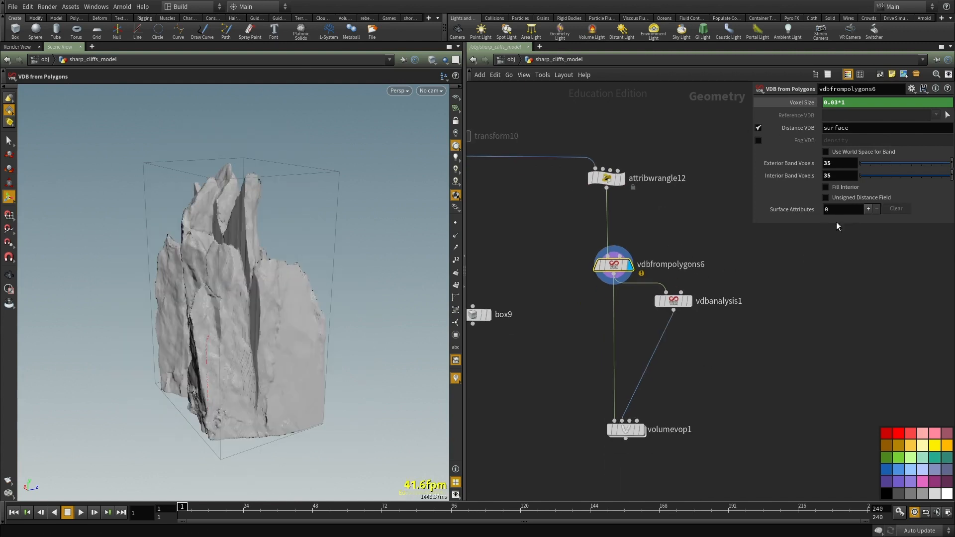
# Step: Inspect vdbfrompolygons6's node information to check its VDB contents and voxel size
pyautogui.moveTo(707, 379); pyautogui.dragTo(689, 319, button='middle')
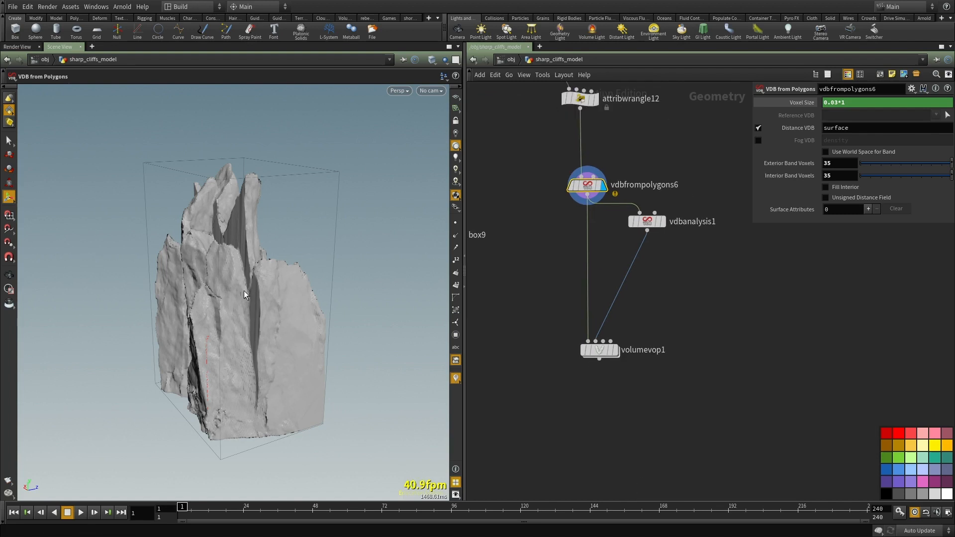
pyautogui.press('Escape')
pyautogui.middleClick(587, 187)
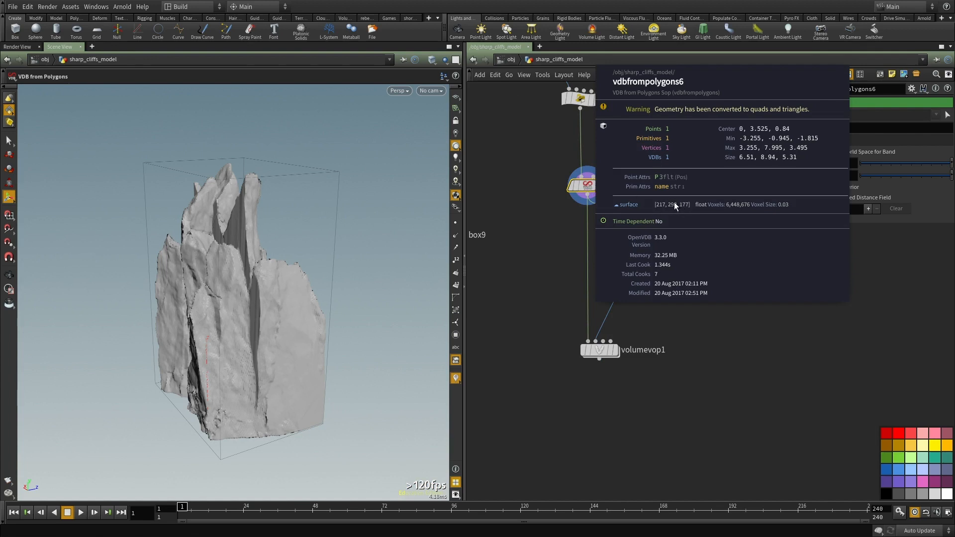
# Step: Select vdbanalysis1 and display volumevop1 to examine the displaced cliff volume from another side
pyautogui.moveTo(683, 277); pyautogui.dragTo(669, 234, button='middle')
pyautogui.moveTo(673, 220); pyautogui.dragTo(645, 196)
pyautogui.moveTo(671, 284); pyautogui.dragTo(676, 240, button='middle')
pyautogui.click(672, 348)
pyautogui.moveTo(671, 346); pyautogui.dragTo(539, 230)
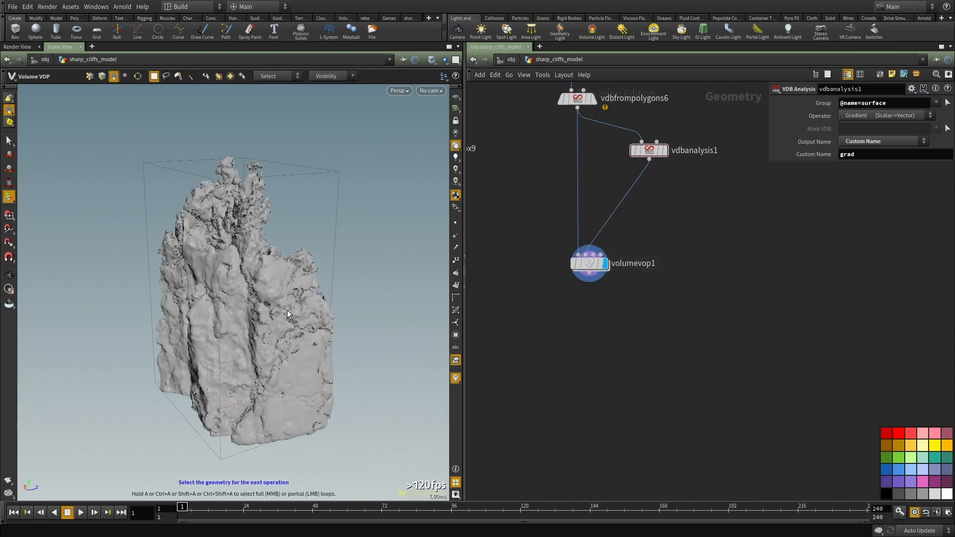
pyautogui.press('Escape')
pyautogui.moveTo(306, 312); pyautogui.dragTo(264, 313)
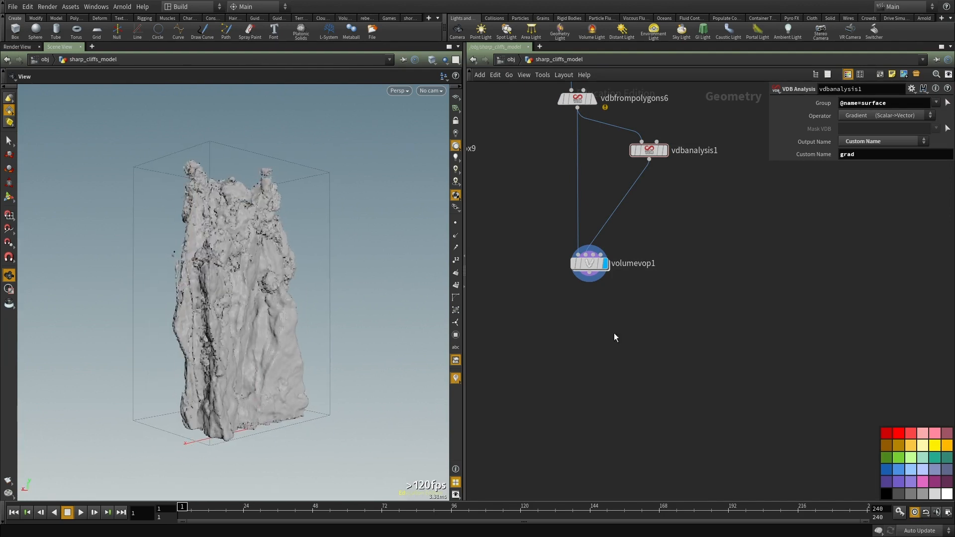
# Step: Add a Convert VDB node after volumevop1, set it to convert to Polygons and display the resulting cliff mesh
pyautogui.press('Tab')
pyautogui.write('conv')
pyautogui.press('Down')
pyautogui.press('Down')
pyautogui.press('Down')
pyautogui.press('Down')
pyautogui.press('Down')
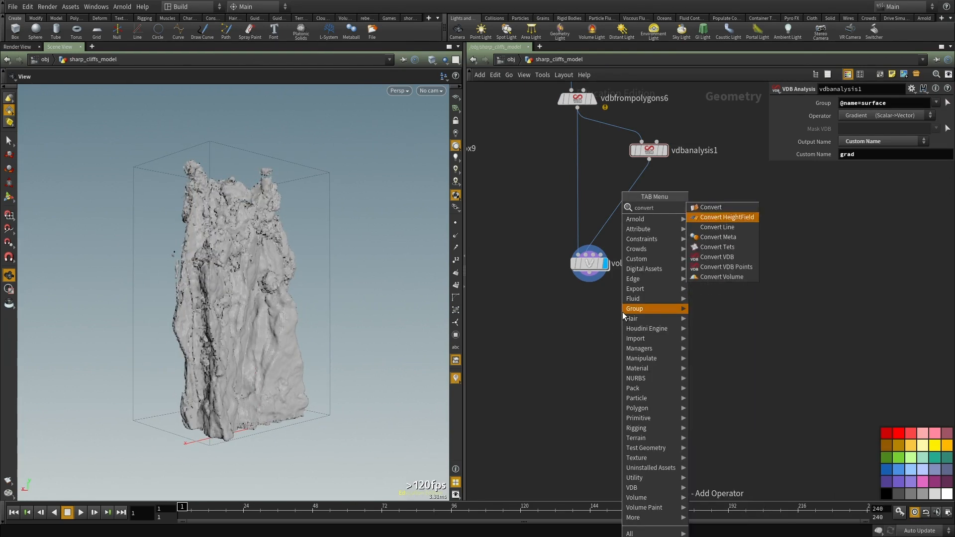
pyautogui.press('Return')
pyautogui.click(622, 312)
pyautogui.moveTo(615, 302); pyautogui.dragTo(589, 281)
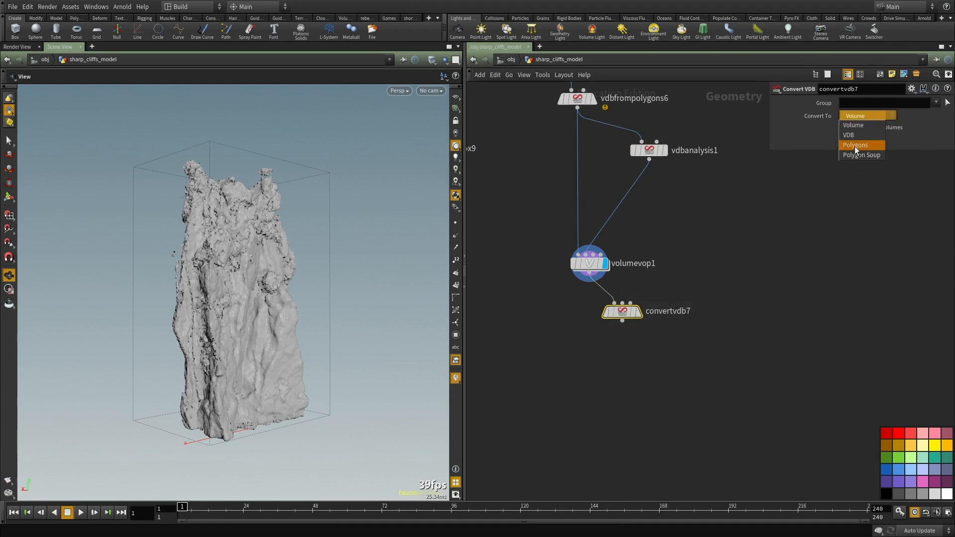
pyautogui.click(855, 145)
pyautogui.click(635, 294)
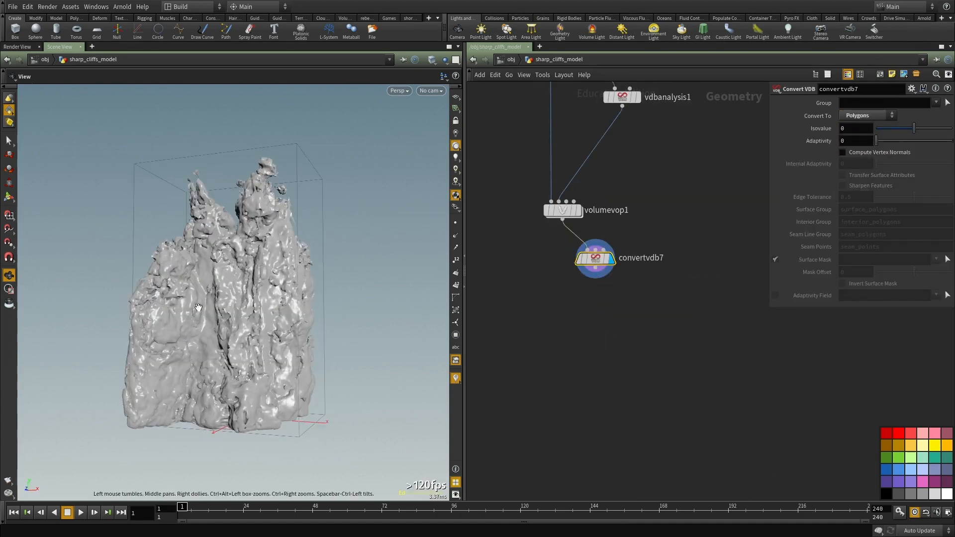
pyautogui.scroll(4, 218, 303)
pyautogui.moveTo(218, 303); pyautogui.dragTo(398, 235)
# Step: Find the null1 node below merge4 in the network and display its output
pyautogui.scroll(-5, 651, 309)
pyautogui.scroll(6, 651, 310)
pyautogui.scroll(-3, 642, 232)
pyautogui.scroll(3, 654, 215)
pyautogui.moveTo(646, 214); pyautogui.dragTo(654, 135, button='middle')
pyautogui.scroll(1, 634, 354)
pyautogui.moveTo(695, 263); pyautogui.dragTo(663, 305, button='middle')
pyautogui.press('r')
pyautogui.moveTo(581, 223); pyautogui.dragTo(534, 271)
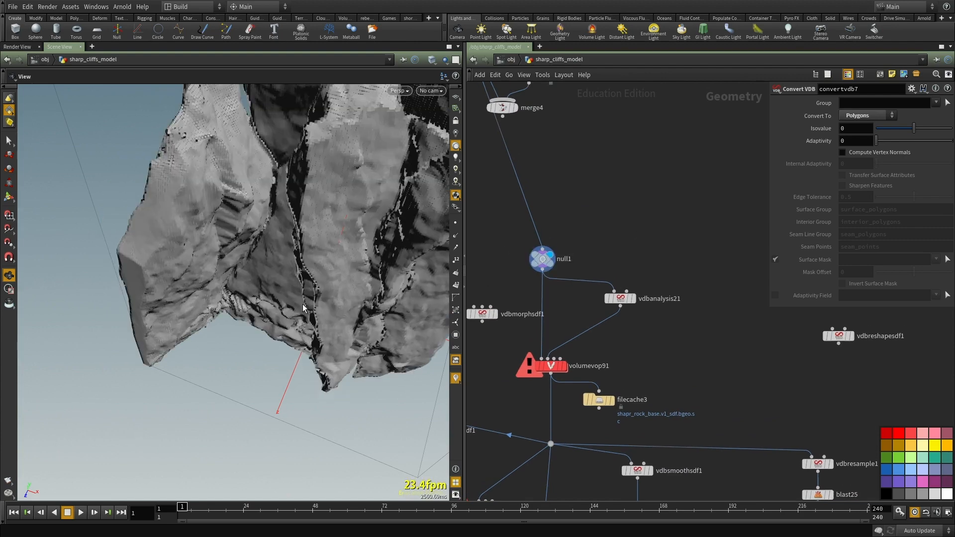
# Step: Examine the whole cliff from null1 and inspect the node's information for its VDB volumes
pyautogui.moveTo(270, 292); pyautogui.dragTo(356, 184)
pyautogui.moveTo(356, 183); pyautogui.dragTo(298, 264, button='middle')
pyautogui.press('f')
pyautogui.moveTo(299, 265); pyautogui.dragTo(287, 290)
pyautogui.moveTo(619, 342); pyautogui.dragTo(626, 313, button='middle')
pyautogui.middleClick(550, 231)
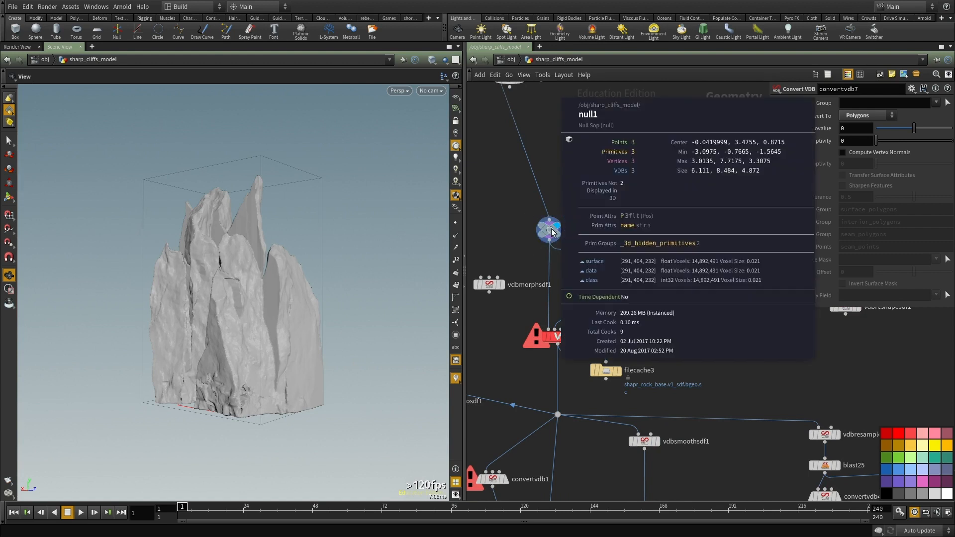
# Step: Look over the VEX network inside the volumevop91 node, returning to the geometry level at the end
pyautogui.scroll(2, 602, 324)
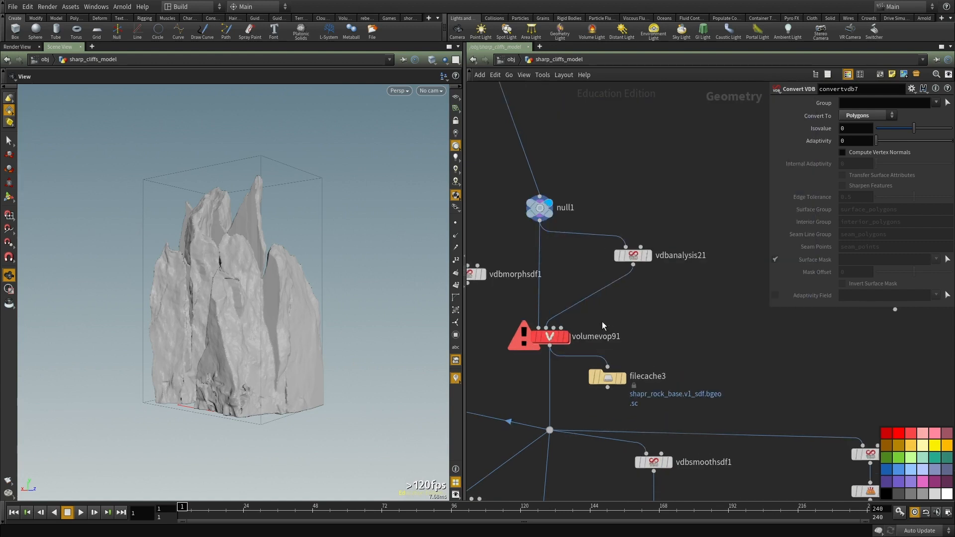
pyautogui.click(549, 338)
pyautogui.doubleClick(550, 338)
pyautogui.scroll(-3, 638, 342)
pyautogui.scroll(5, 632, 318)
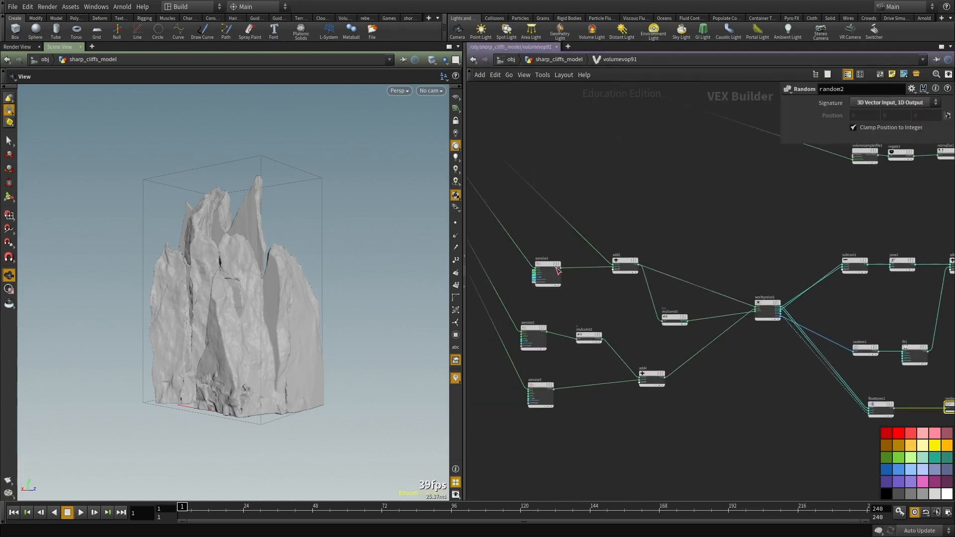
pyautogui.press('u')
# Step: Display the volumevop91 output and examine the displaced cliff from several angles
pyautogui.moveTo(551, 299)
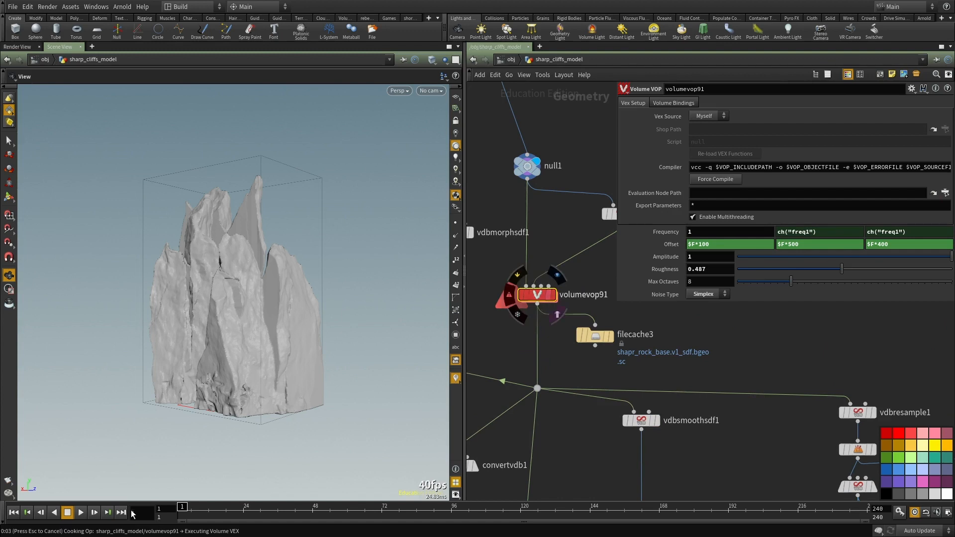
pyautogui.moveTo(551, 349); pyautogui.dragTo(564, 331, button='middle')
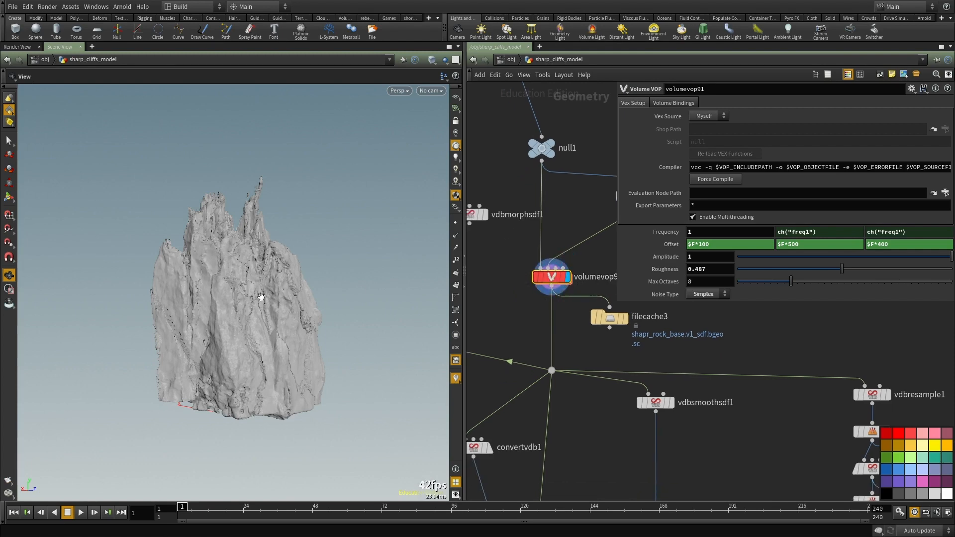
pyautogui.moveTo(262, 297); pyautogui.dragTo(216, 294)
pyautogui.moveTo(215, 294); pyautogui.dragTo(205, 320, button='right')
pyautogui.scroll(-3, 571, 351)
pyautogui.scroll(3, 499, 440)
# Step: Display the convertvdb1 output and inspect the polygon cliff in an enlarged 3D view
pyautogui.moveTo(500, 440); pyautogui.dragTo(532, 392, button='middle')
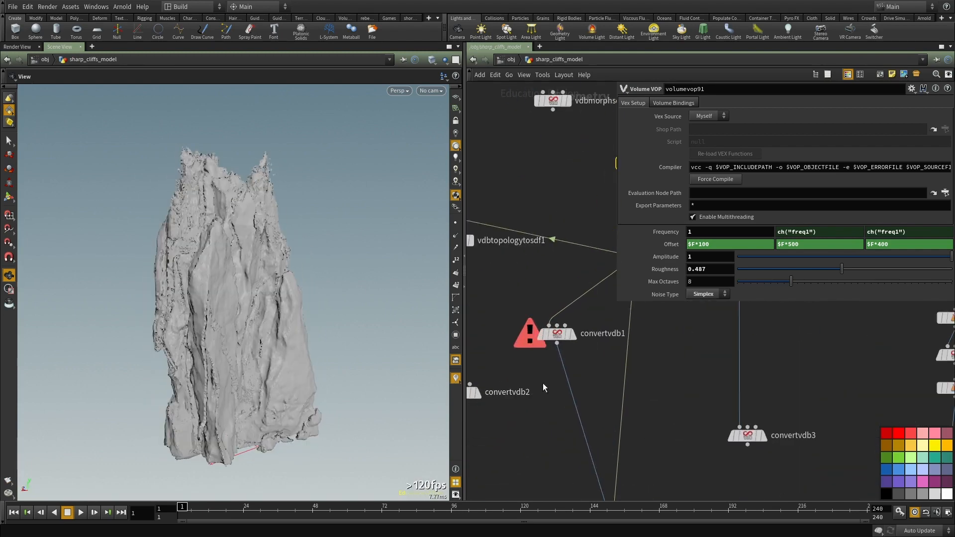
pyautogui.click(554, 336)
pyautogui.press('f')
pyautogui.moveTo(221, 305); pyautogui.dragTo(502, 338)
pyautogui.hotkey('ctrl', 'b')
pyautogui.moveTo(503, 338); pyautogui.dragTo(539, 370, button='right')
pyautogui.moveTo(539, 370); pyautogui.dragTo(495, 293, button='middle')
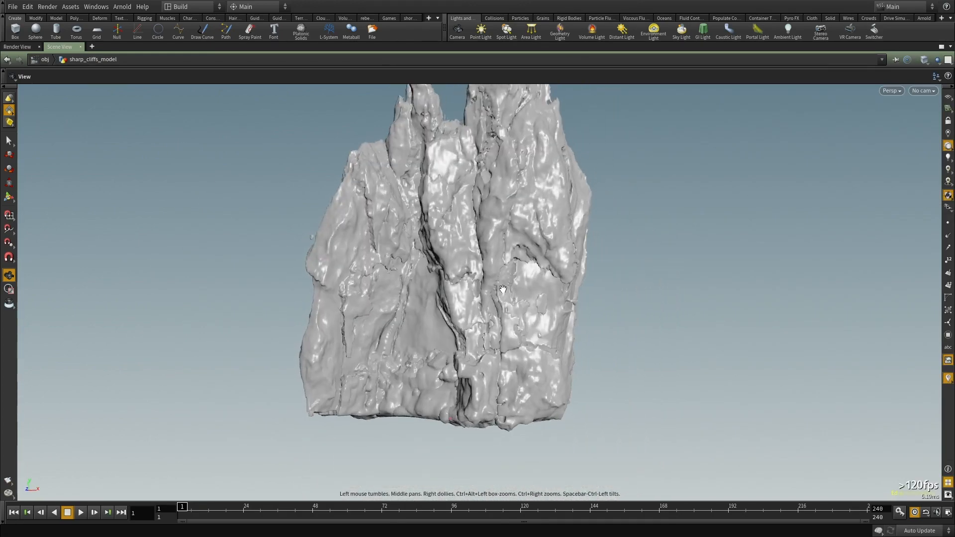
pyautogui.moveTo(495, 293); pyautogui.dragTo(431, 328, button='right')
pyautogui.moveTo(430, 328); pyautogui.dragTo(521, 361)
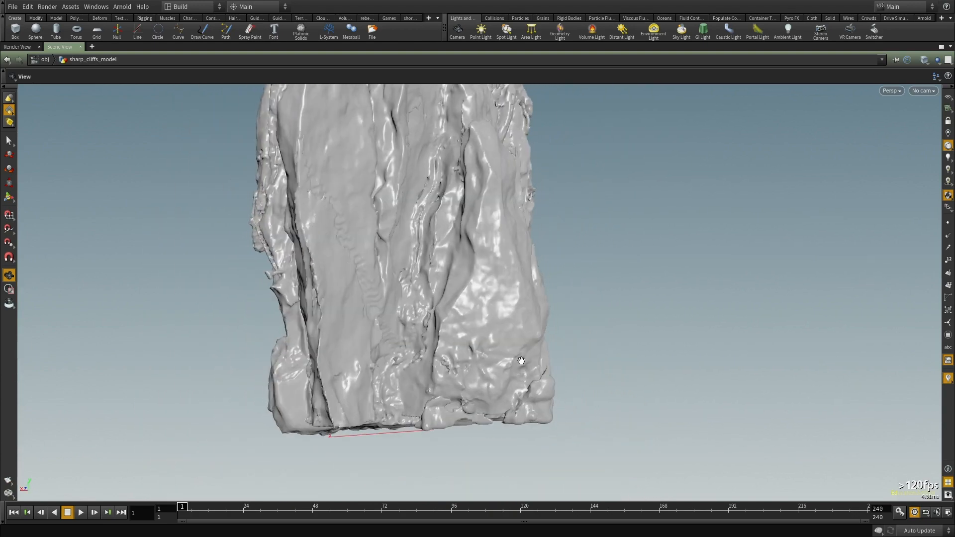
# Step: Display the filecache1 output and inspect the cached cliff in an enlarged 3D view, from mid-height cracks to the base
pyautogui.hotkey('ctrl', 'b')
pyautogui.scroll(-4, 649, 347)
pyautogui.moveTo(628, 378); pyautogui.dragTo(614, 168, button='middle')
pyautogui.scroll(5, 604, 294)
pyautogui.moveTo(608, 321)
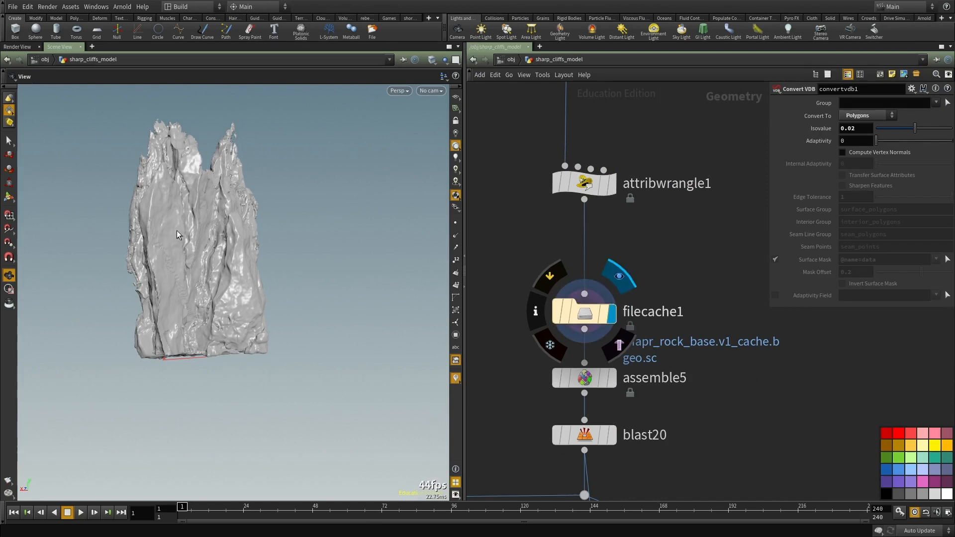
pyautogui.moveTo(310, 293); pyautogui.dragTo(280, 279)
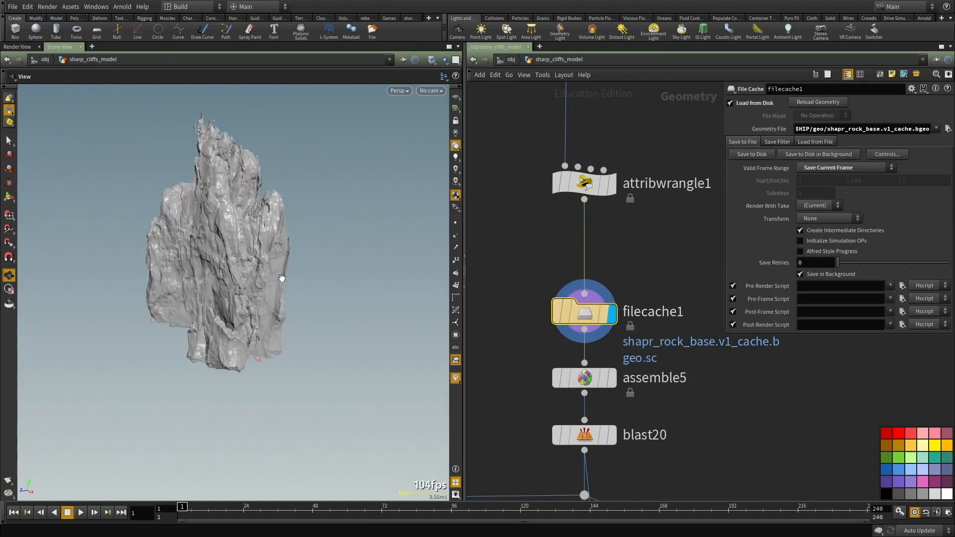
pyautogui.hotkey('ctrl', 'b')
pyautogui.moveTo(585, 308); pyautogui.dragTo(472, 309, button='right')
pyautogui.moveTo(472, 310); pyautogui.dragTo(570, 217)
pyautogui.moveTo(570, 217); pyautogui.dragTo(562, 292, button='right')
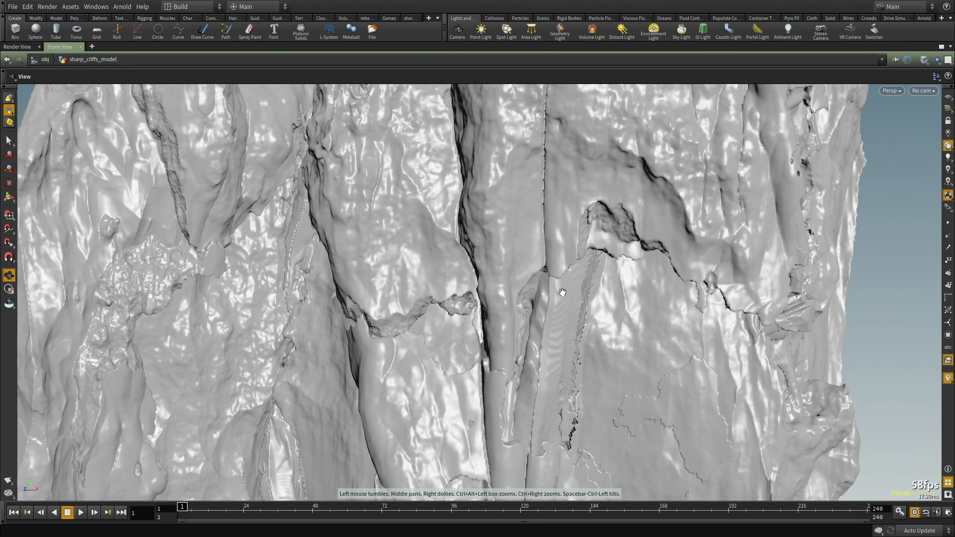
pyautogui.moveTo(524, 252); pyautogui.dragTo(375, 248, button='right')
pyautogui.moveTo(375, 247); pyautogui.dragTo(187, 337)
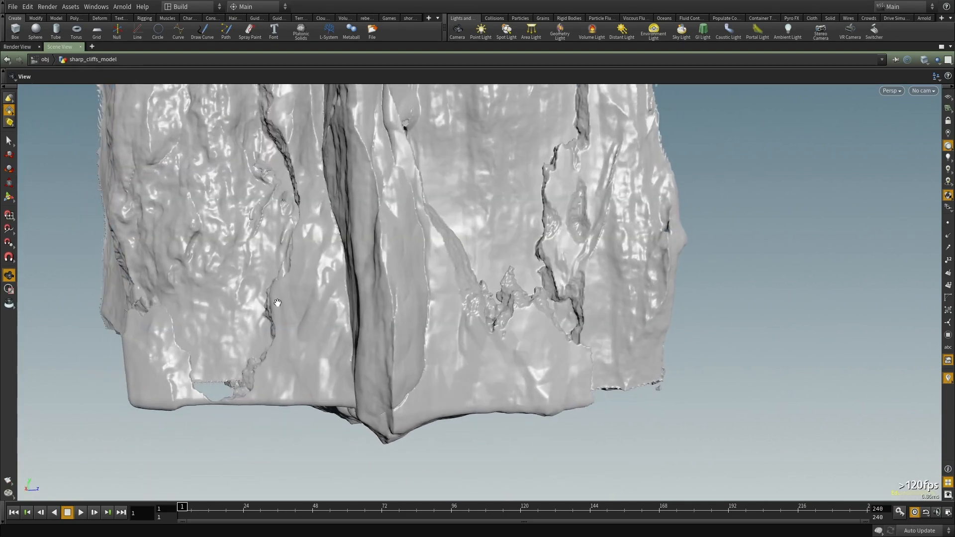
# Step: Examine the cached cliff's surface detail close up from all sides, including its peaks, crevices and underside
pyautogui.moveTo(186, 337); pyautogui.dragTo(169, 319, button='right')
pyautogui.moveTo(497, 286); pyautogui.dragTo(395, 378)
pyautogui.moveTo(395, 377); pyautogui.dragTo(184, 319, button='right')
pyautogui.moveTo(466, 207); pyautogui.dragTo(439, 284)
pyautogui.moveTo(439, 284); pyautogui.dragTo(695, 229, button='right')
pyautogui.moveTo(355, 106); pyautogui.dragTo(411, 193, button='middle')
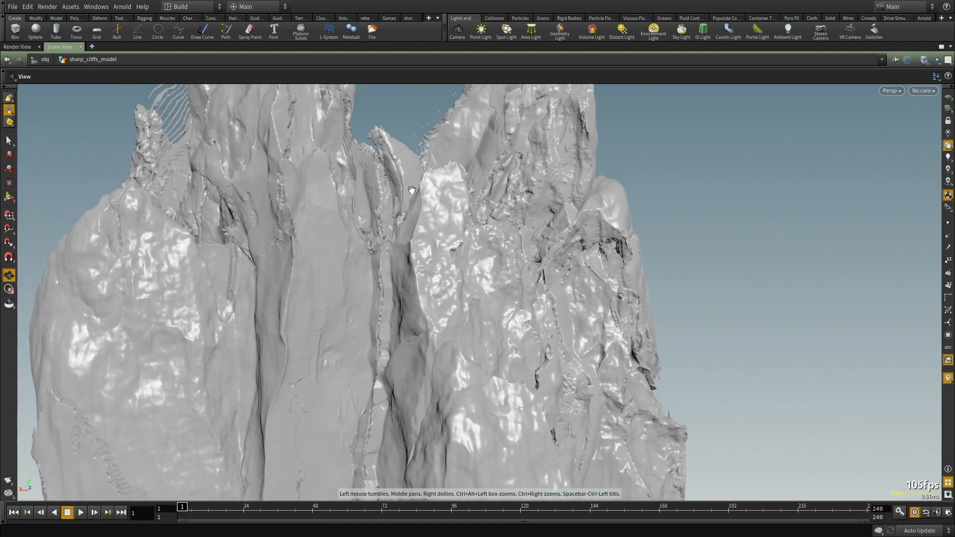
pyautogui.moveTo(423, 291); pyautogui.dragTo(368, 160)
pyautogui.moveTo(307, 414); pyautogui.dragTo(407, 258)
pyautogui.moveTo(408, 259); pyautogui.dragTo(401, 314, button='middle')
pyautogui.moveTo(473, 219); pyautogui.dragTo(562, 175, button='right')
pyautogui.moveTo(448, 155); pyautogui.dragTo(482, 264, button='middle')
pyautogui.moveTo(482, 264); pyautogui.dragTo(660, 180, button='right')
pyautogui.moveTo(659, 180); pyautogui.dragTo(599, 131, button='middle')
pyautogui.moveTo(373, 294); pyautogui.dragTo(544, 100)
pyautogui.moveTo(472, 209); pyautogui.dragTo(515, 84)
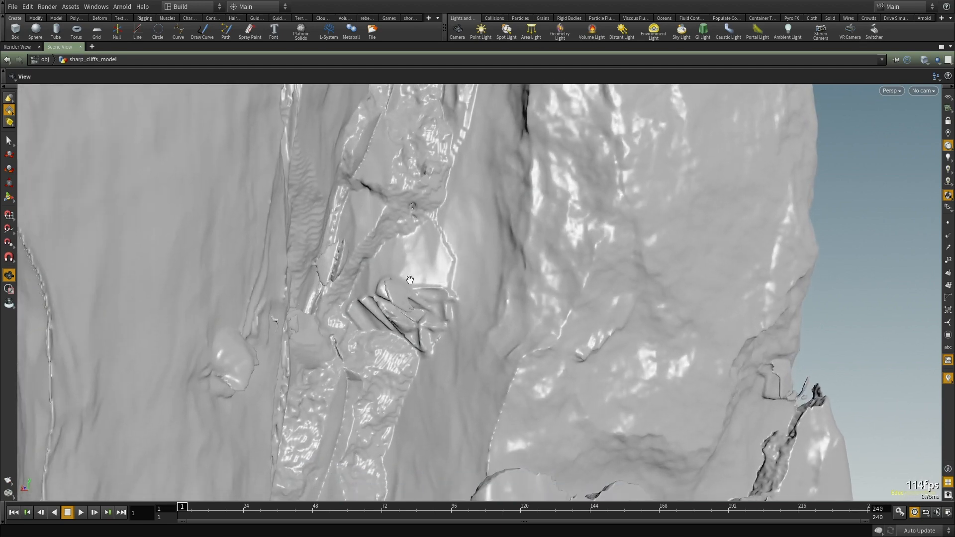
pyautogui.moveTo(435, 264); pyautogui.dragTo(369, 141, button='right')
pyautogui.moveTo(500, 212); pyautogui.dragTo(479, 369, button='middle')
pyautogui.moveTo(479, 369); pyautogui.dragTo(204, 356)
pyautogui.moveTo(390, 298); pyautogui.dragTo(428, 171)
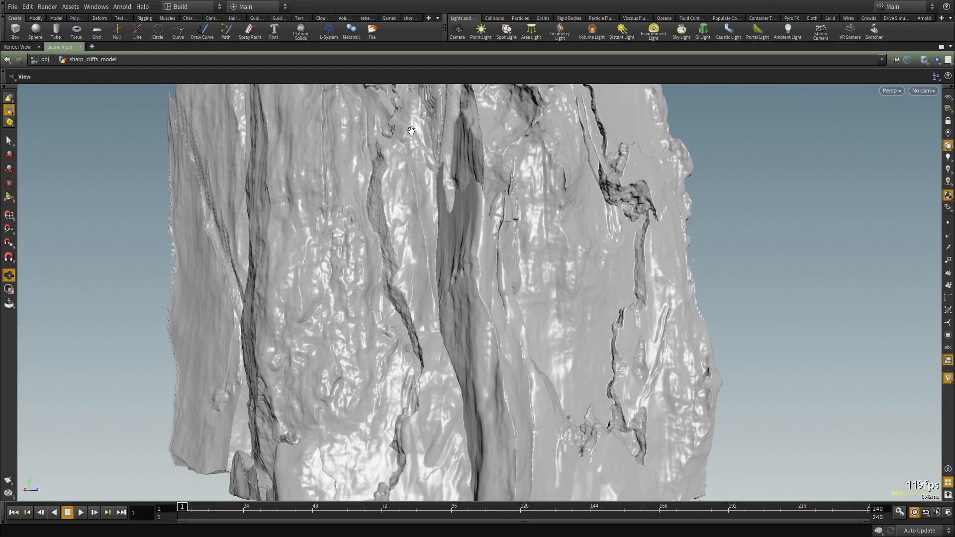
pyautogui.moveTo(467, 261); pyautogui.dragTo(258, 358, button='right')
pyautogui.moveTo(258, 358); pyautogui.dragTo(226, 365)
pyautogui.moveTo(437, 372); pyautogui.dragTo(405, 269)
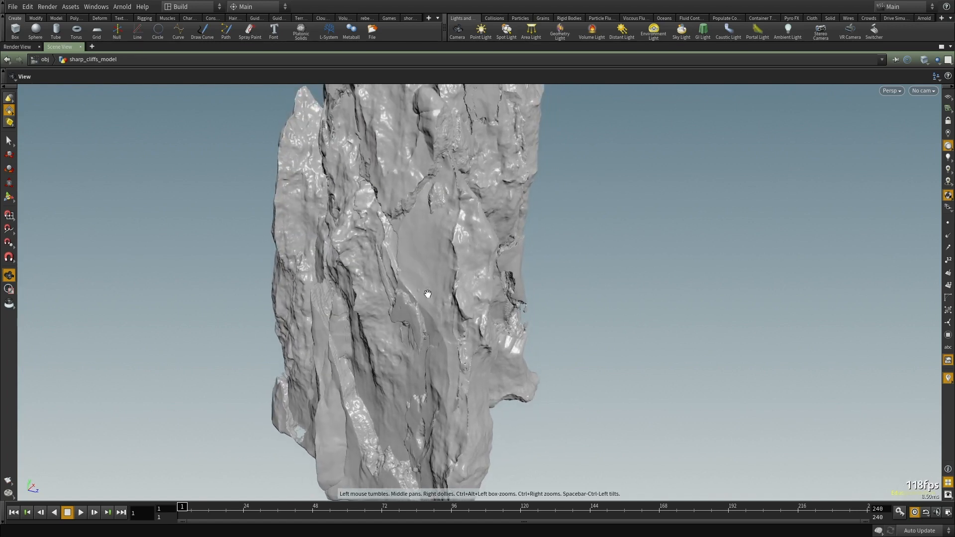
pyautogui.moveTo(428, 215); pyautogui.dragTo(512, 341)
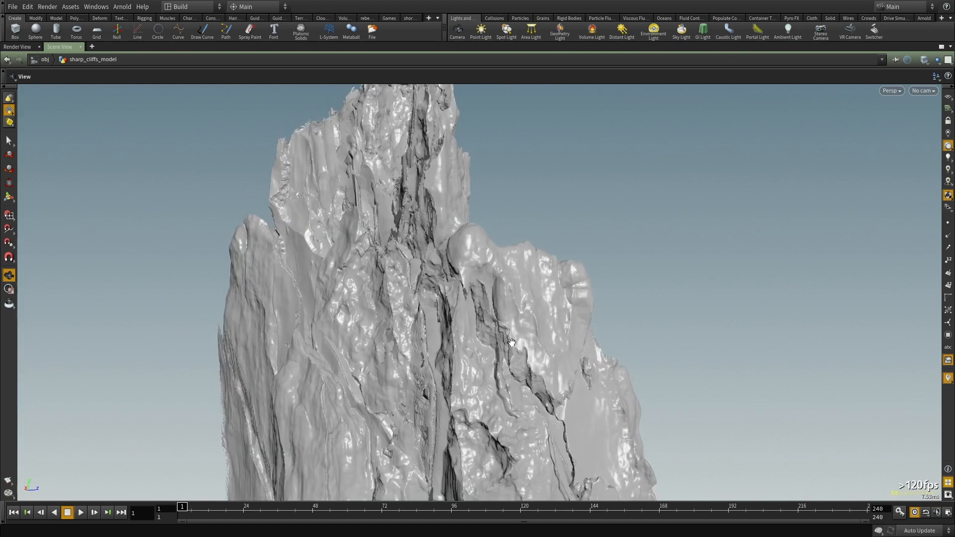
# Step: Display the output of the blast20 node below assemble5
pyautogui.hotkey('ctrl', 'b')
pyautogui.scroll(-2, 677, 277)
pyautogui.moveTo(598, 390); pyautogui.dragTo(679, 243, button='middle')
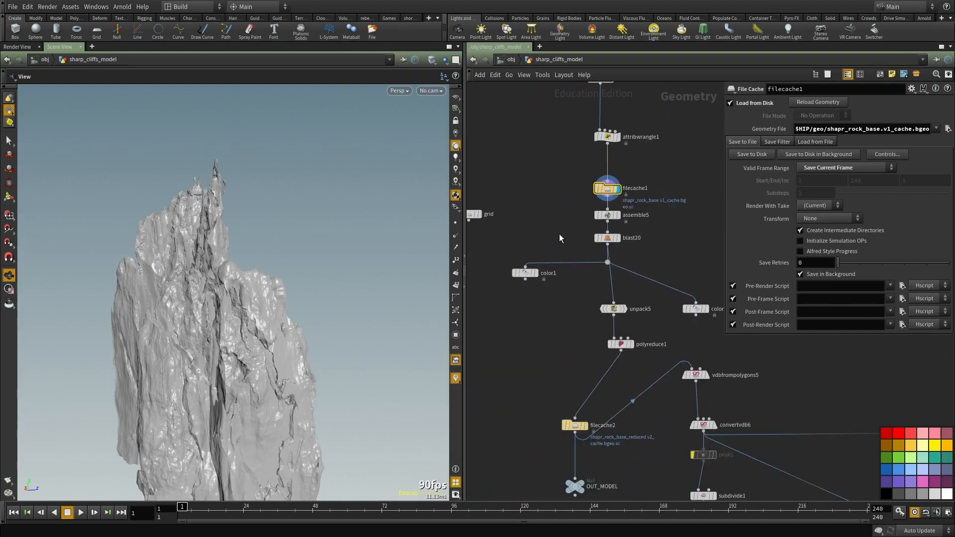
pyautogui.scroll(2, 560, 234)
pyautogui.scroll(2, 664, 291)
pyautogui.moveTo(664, 291); pyautogui.dragTo(695, 348, button='middle')
pyautogui.moveTo(652, 313)
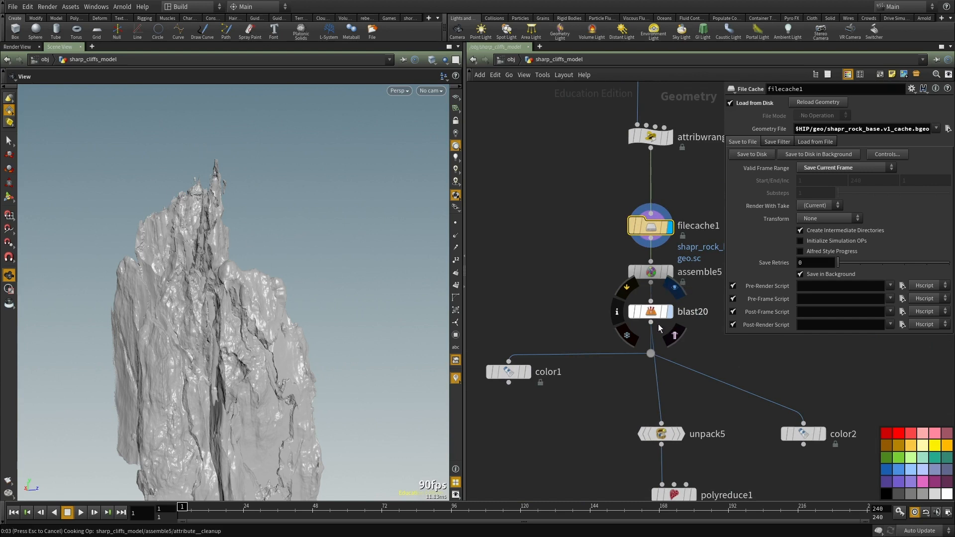
pyautogui.press('r')
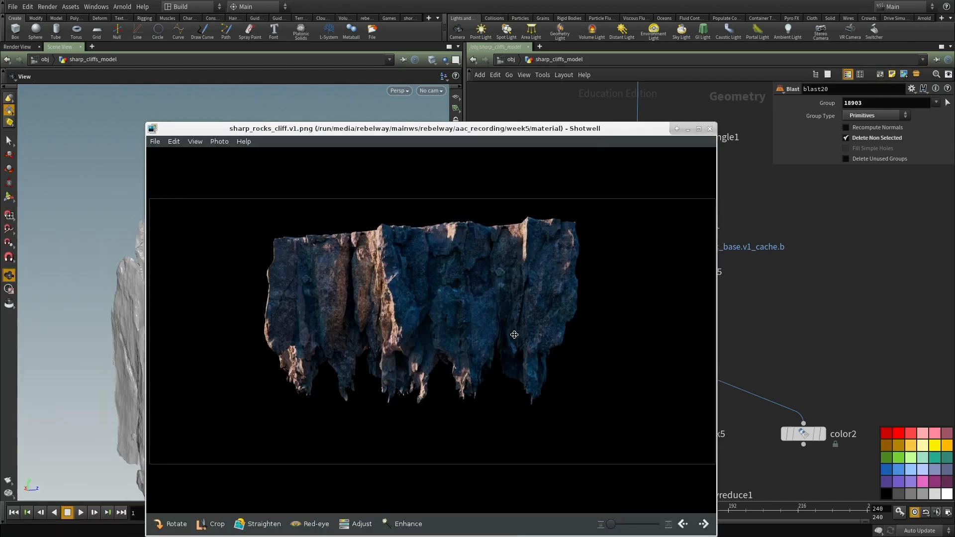
# Step: Check the sharp_rocks_cliff.v1.png reference image in Shotwell, then return to Houdini and view the cliff from another side
pyautogui.keyDown('alt'); pyautogui.moveTo(481, 295); pyautogui.dragTo(497, 249); pyautogui.keyUp('alt')
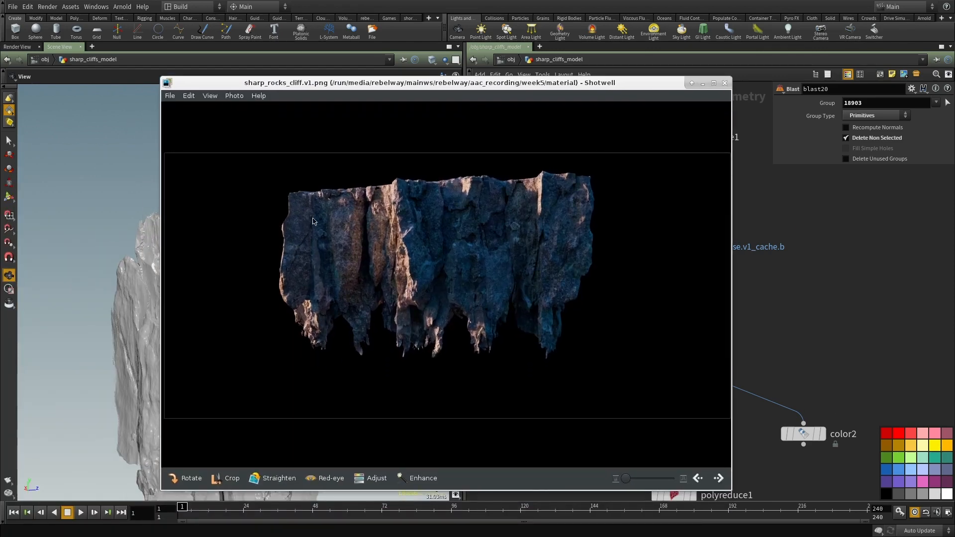
pyautogui.click(773, 302)
pyautogui.moveTo(773, 303); pyautogui.dragTo(773, 343, button='middle')
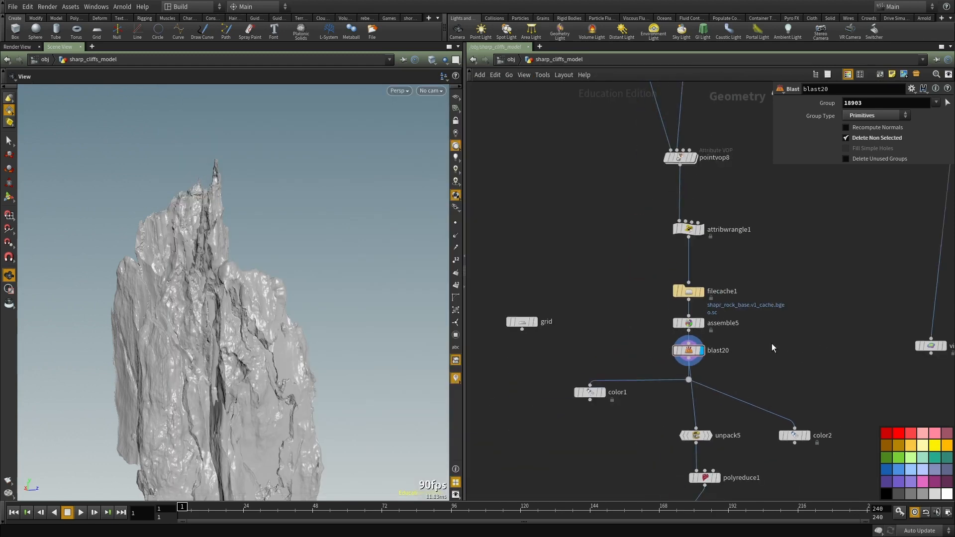
pyautogui.moveTo(153, 263); pyautogui.dragTo(299, 268)
# Step: Add a Transform node fed by blast20, rotate the cliff 180 degrees around Z and display the result
pyautogui.scroll(2, 614, 322)
pyautogui.moveTo(615, 491); pyautogui.dragTo(633, 390, button='middle')
pyautogui.press('Tab')
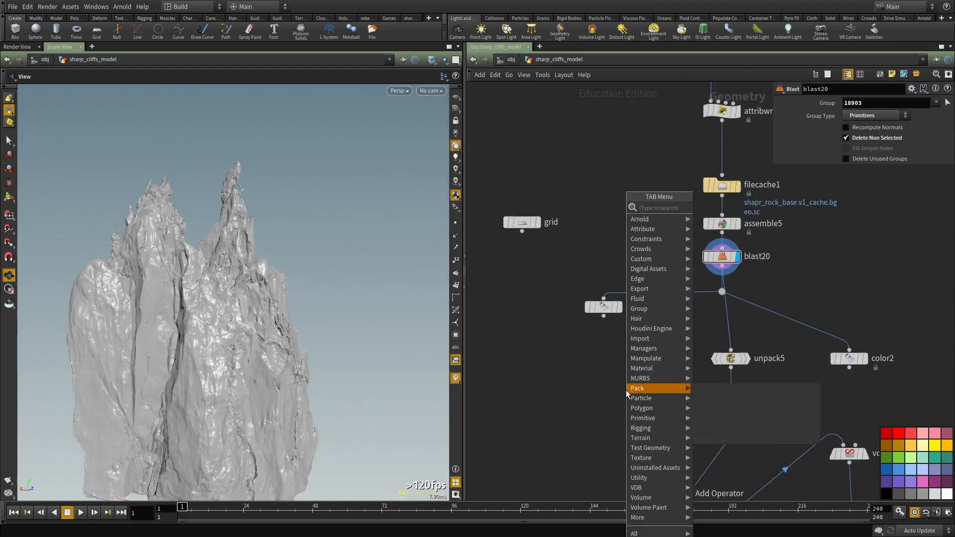
pyautogui.write('tra')
pyautogui.click(719, 227)
pyautogui.click(581, 405)
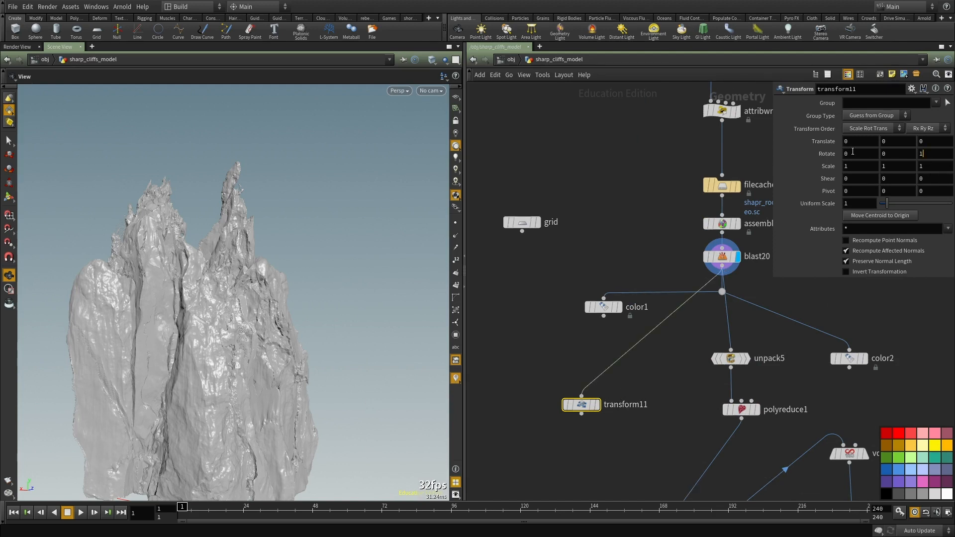
pyautogui.click(595, 405)
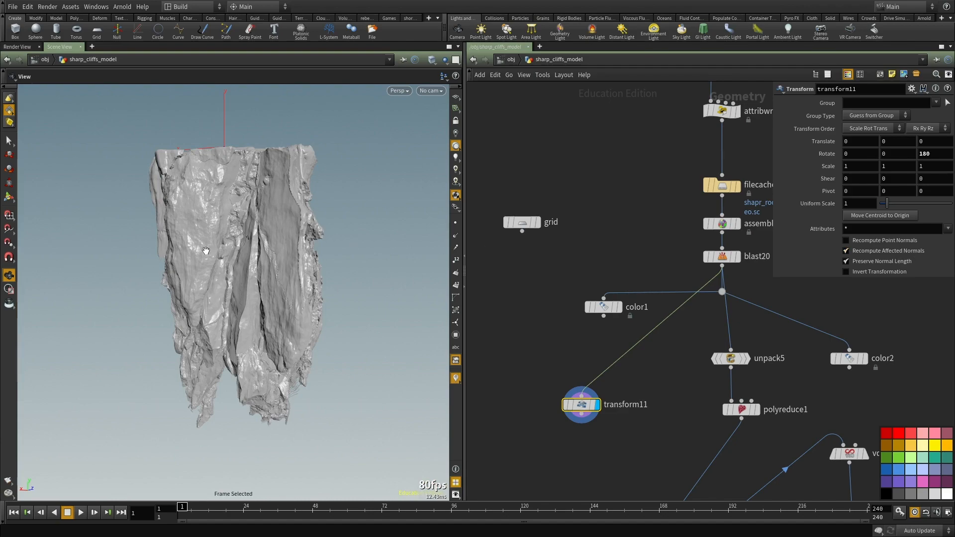
# Step: Inspect the upside-down cliff from several sides and compare it with the sharp_rocks_cliff.v1.png reference image
pyautogui.moveTo(217, 262); pyautogui.dragTo(309, 271)
pyautogui.hotkey('ctrl', 'b')
pyautogui.scroll(-3, 480, 273)
pyautogui.moveTo(479, 273); pyautogui.dragTo(388, 288)
pyautogui.scroll(-2, 642, 285)
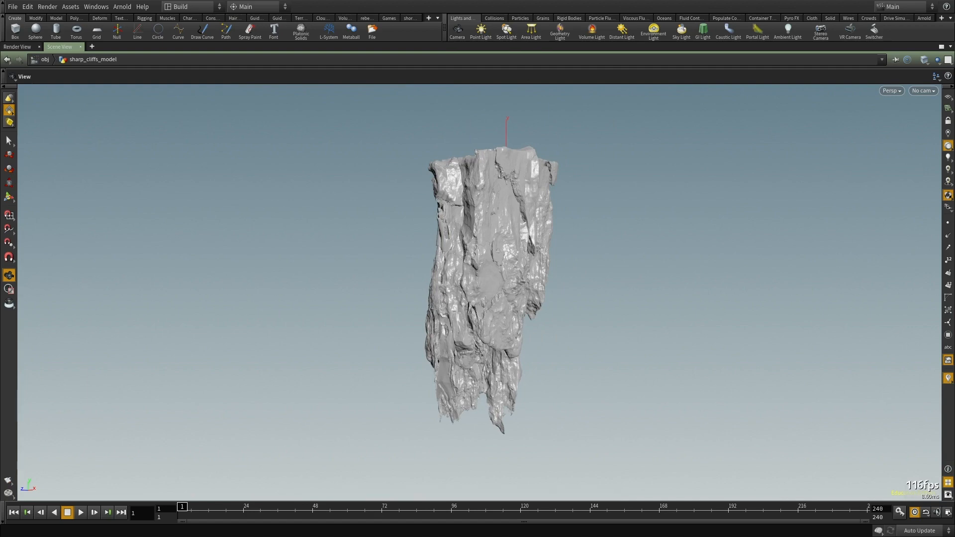
pyautogui.keyDown('alt'); pyautogui.moveTo(0, 348); pyautogui.dragTo(531, 268); pyautogui.keyUp('alt')
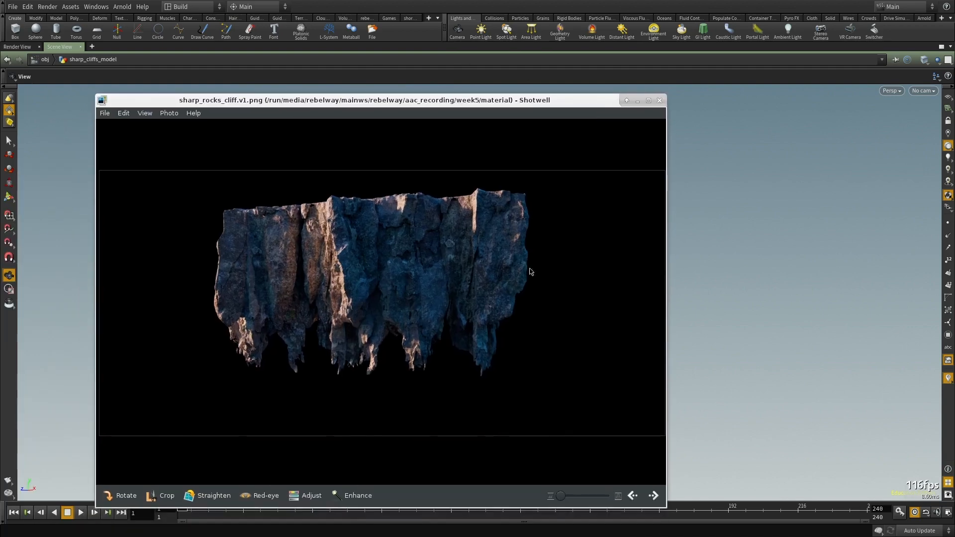
pyautogui.keyDown('alt'); pyautogui.moveTo(441, 342); pyautogui.dragTo(0, 334); pyautogui.keyUp('alt')
pyautogui.moveTo(282, 314); pyautogui.dragTo(493, 364)
pyautogui.hotkey('ctrl', 'b')
# Step: Add an unconnected Assemble node below the transform11 node
pyautogui.press('h')
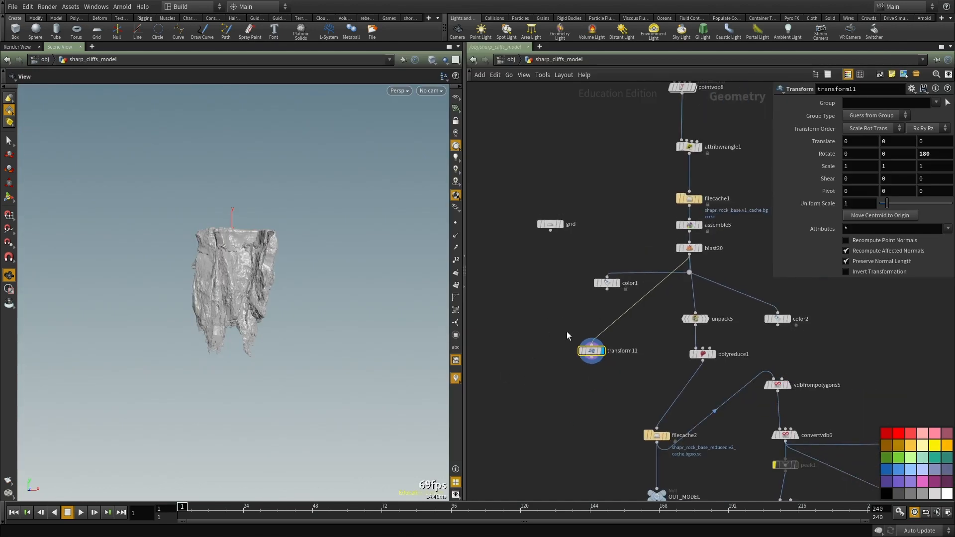
pyautogui.press('Tab')
pyautogui.write('asse')
pyautogui.click(642, 210)
pyautogui.click(554, 418)
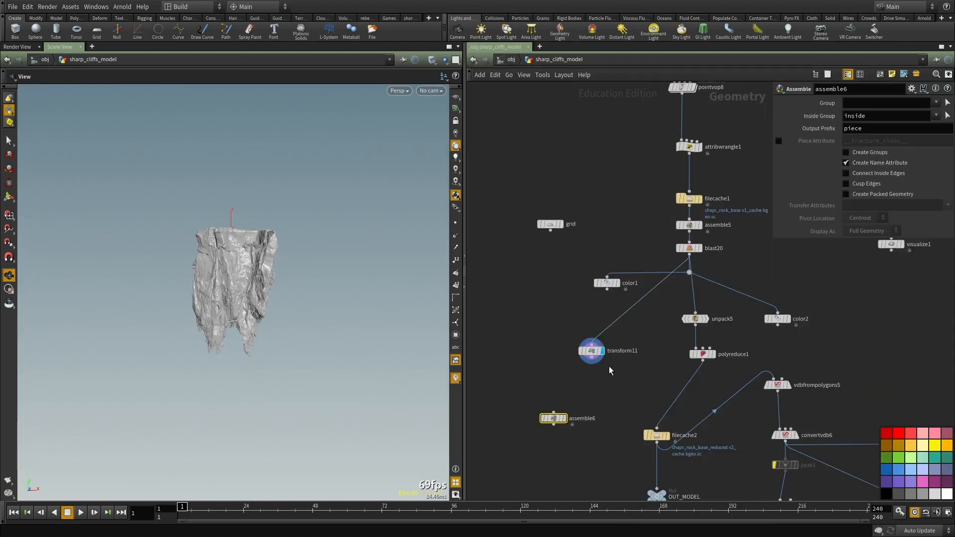
# Step: Add a second Transform node, connect it after transform11 and display its output
pyautogui.middleClick(591, 351)
pyautogui.scroll(3, 591, 351)
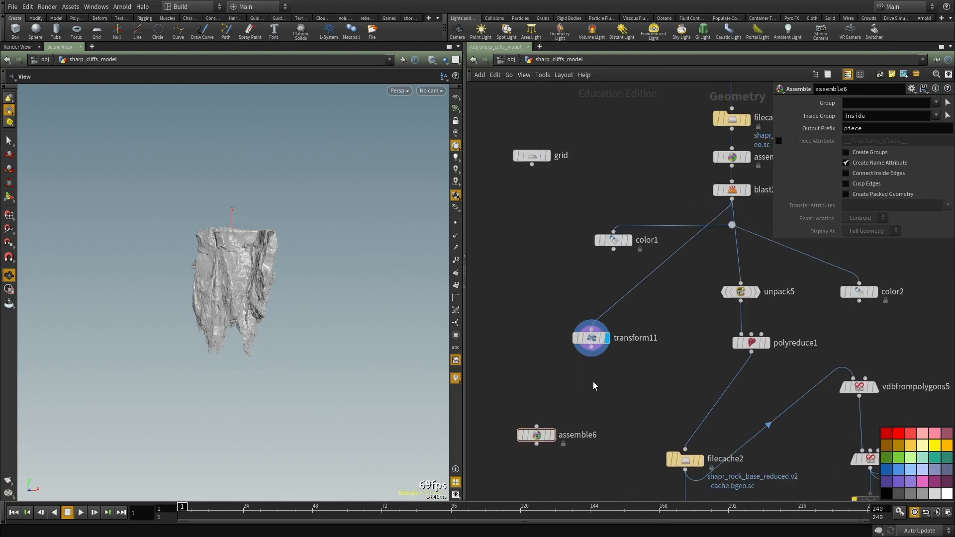
pyautogui.press('Tab')
pyautogui.write('tra')
pyautogui.click(695, 229)
pyautogui.click(609, 400)
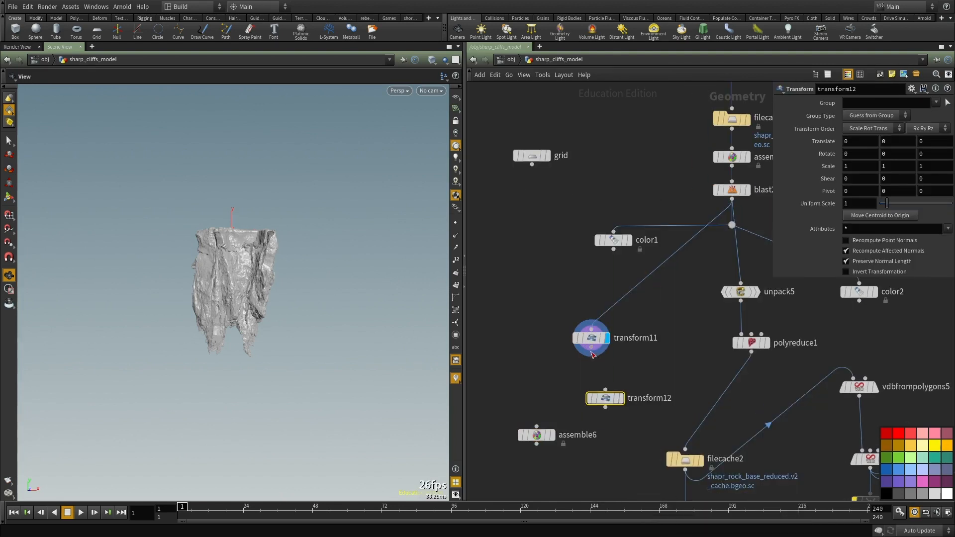
pyautogui.moveTo(613, 403)
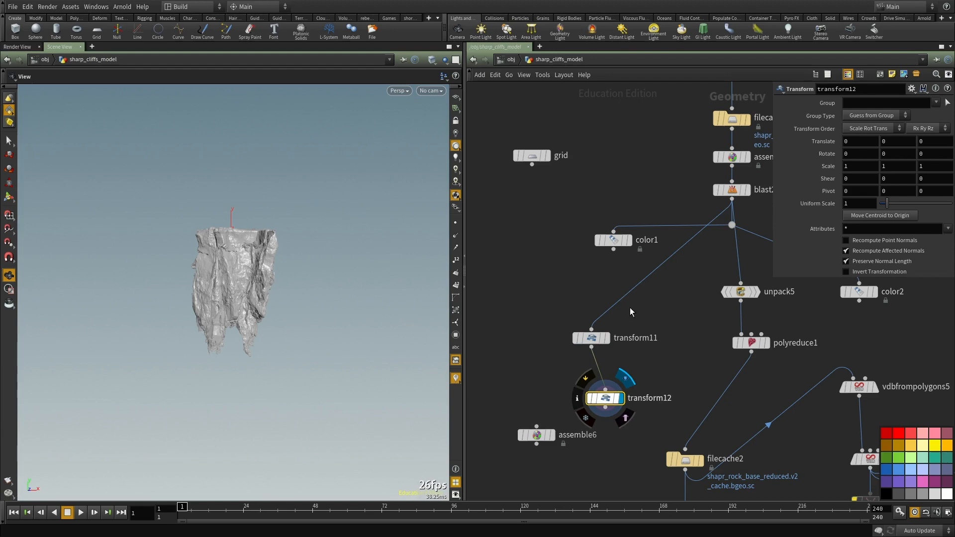
# Step: Examine the sharp_rocks_cliff.v1.png reference image in Shotwell close up, from the cliff's flat top edge to its lower spikes
pyautogui.keyDown('alt'); pyautogui.moveTo(0, 300); pyautogui.dragTo(576, 267); pyautogui.keyUp('alt')
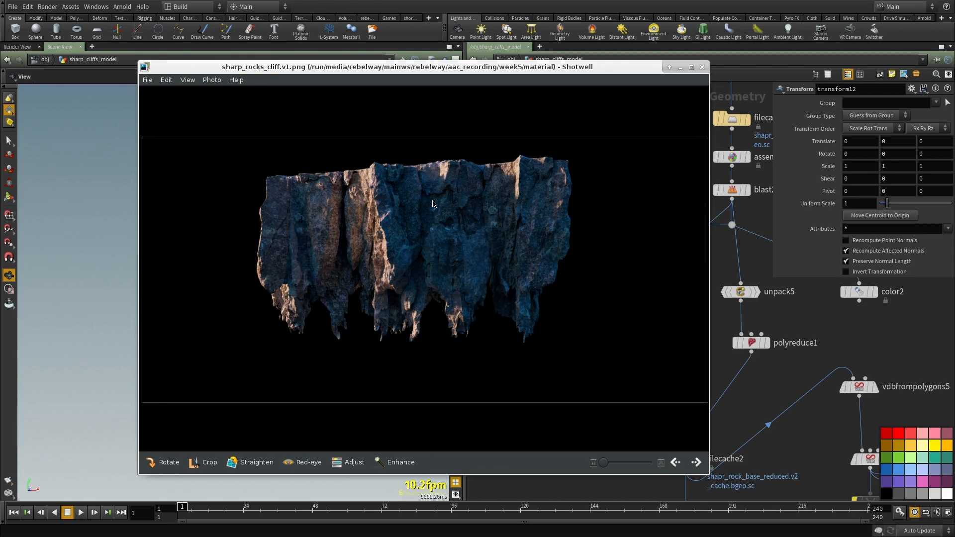
pyautogui.scroll(4, 433, 204)
pyautogui.scroll(4, 371, 290)
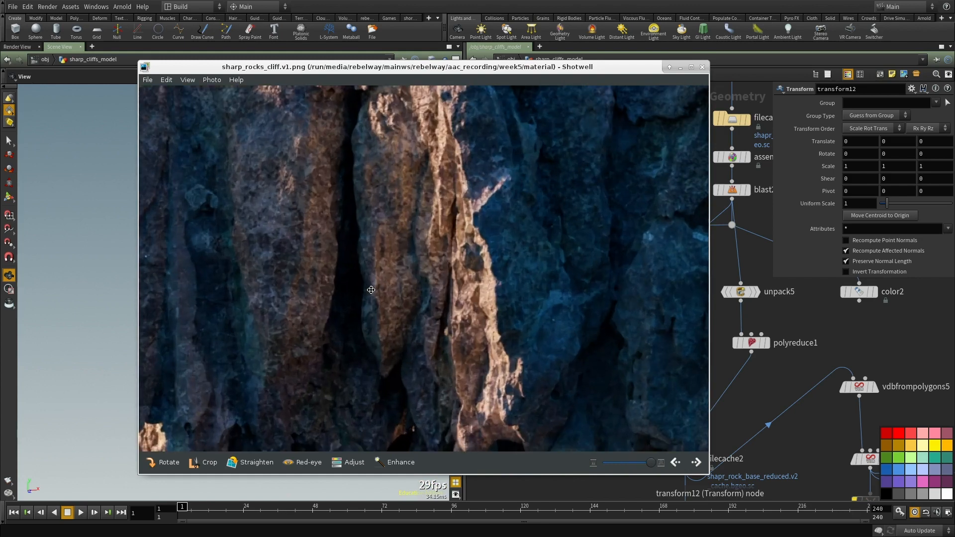
pyautogui.moveTo(361, 334); pyautogui.dragTo(362, 294)
pyautogui.moveTo(339, 225); pyautogui.dragTo(366, 227)
pyautogui.scroll(-1, 366, 227)
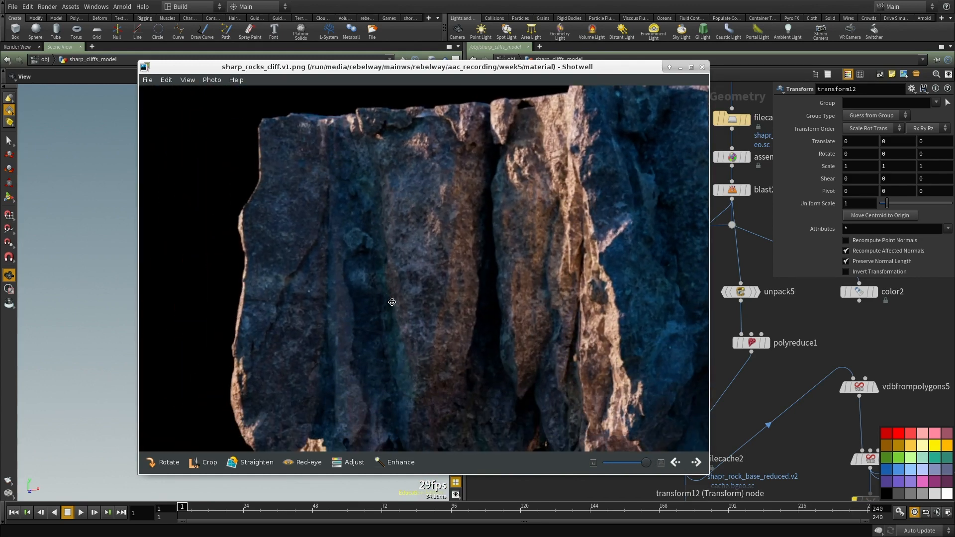
pyautogui.moveTo(398, 364); pyautogui.dragTo(355, 190)
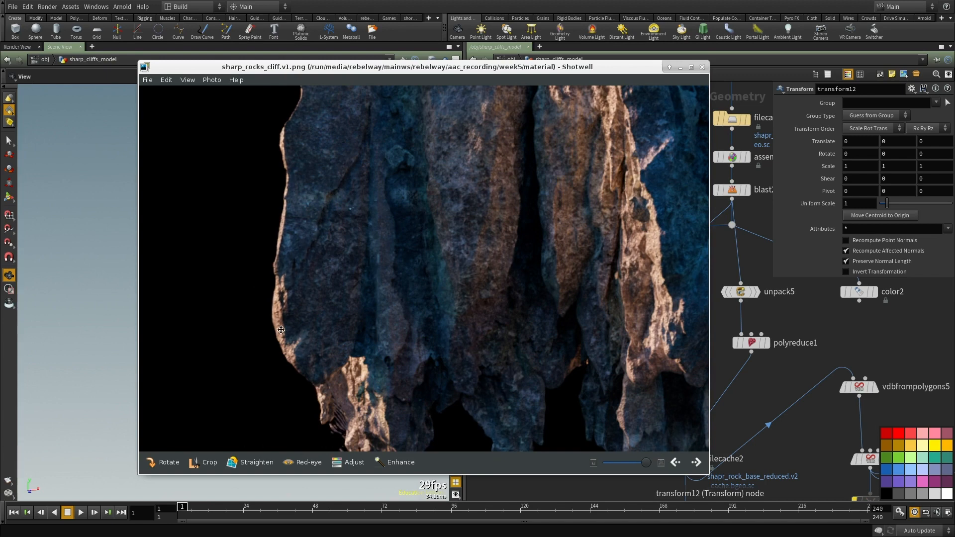
# Step: Examine the cliff's side edges, central crevices and overall silhouette in the sharp_rocks_cliff.v1.png reference image
pyautogui.moveTo(352, 224); pyautogui.dragTo(348, 288)
pyautogui.moveTo(293, 413); pyautogui.dragTo(269, 346)
pyautogui.moveTo(440, 376); pyautogui.dragTo(261, 261)
pyautogui.moveTo(539, 134); pyautogui.dragTo(375, 310)
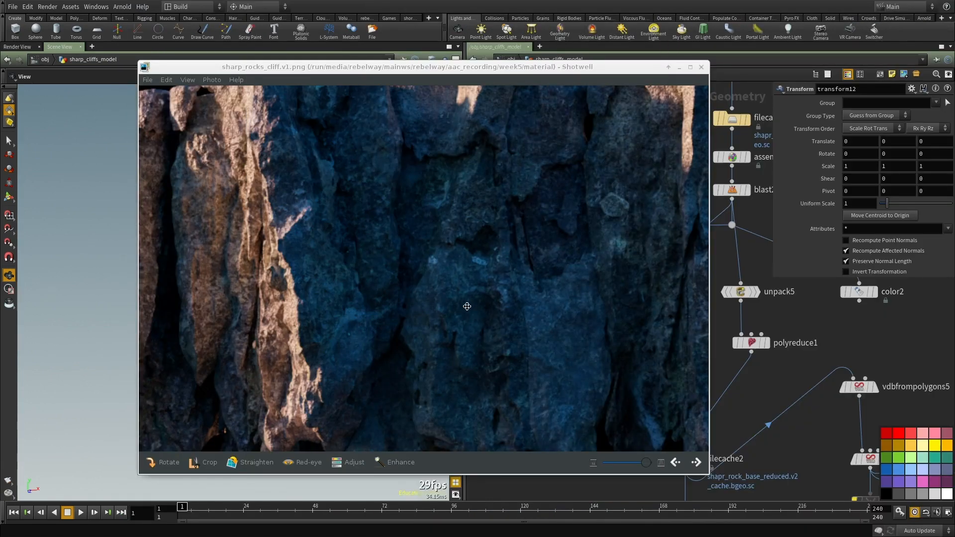
pyautogui.scroll(-5, 467, 306)
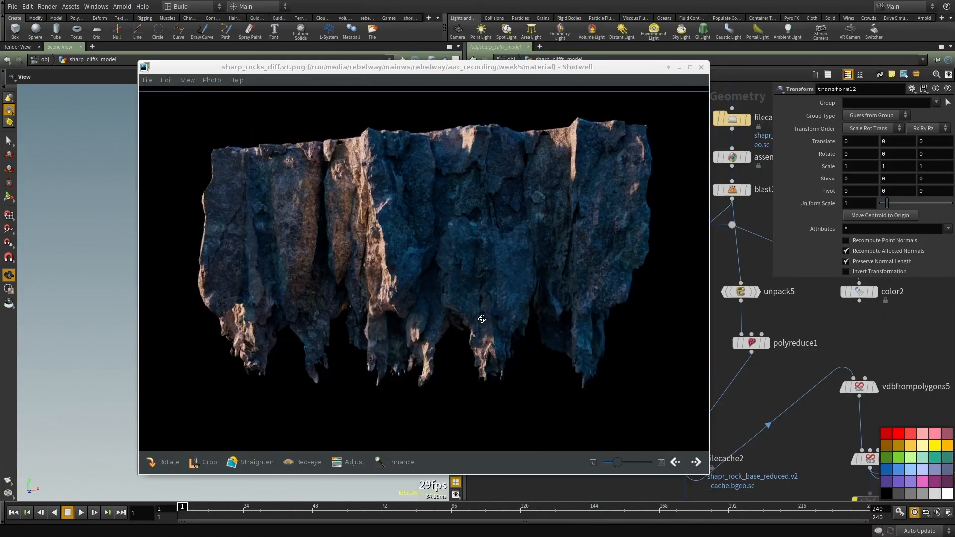
pyautogui.scroll(6, 439, 240)
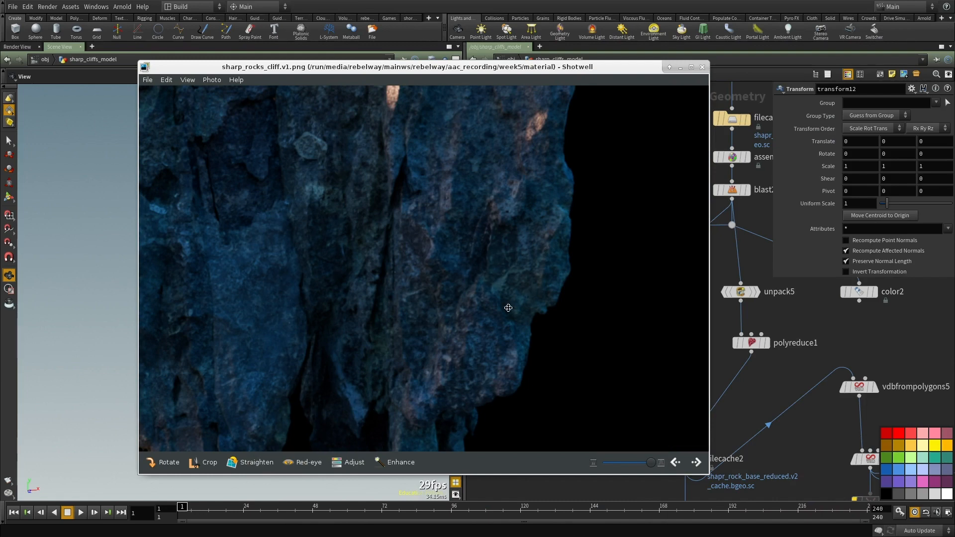
pyautogui.moveTo(314, 305); pyautogui.dragTo(582, 276)
pyautogui.scroll(-3, 425, 282)
pyautogui.moveTo(426, 282); pyautogui.dragTo(520, 384)
pyautogui.moveTo(371, 303); pyautogui.dragTo(544, 270)
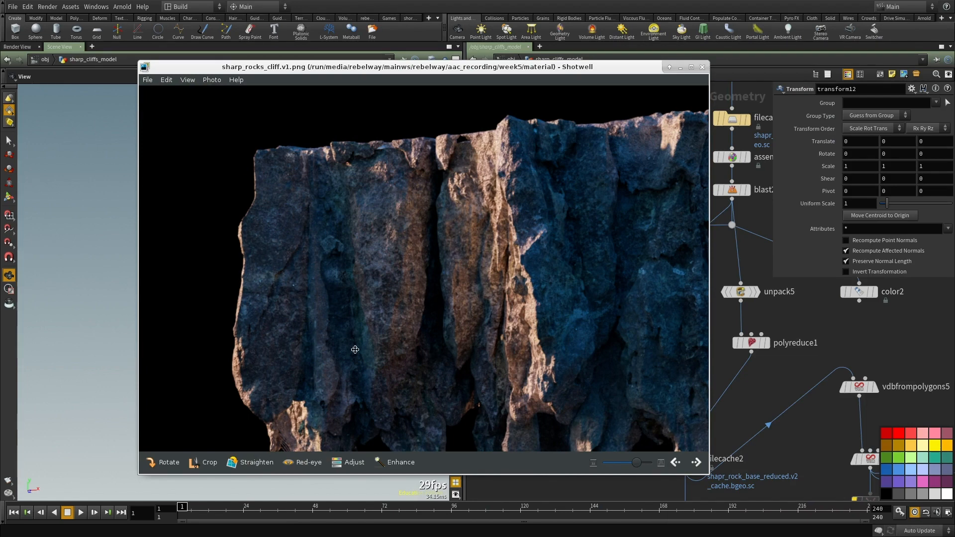
# Step: Put the reference image away and trace the sharp_cliffs_model network upstream from transform12 to volumevop91 and filecache3
pyautogui.keyDown('alt'); pyautogui.moveTo(541, 336); pyautogui.dragTo(0, 335); pyautogui.keyUp('alt')
pyautogui.moveTo(649, 354); pyautogui.dragTo(683, 312, button='middle')
pyautogui.moveTo(316, 277); pyautogui.dragTo(269, 280)
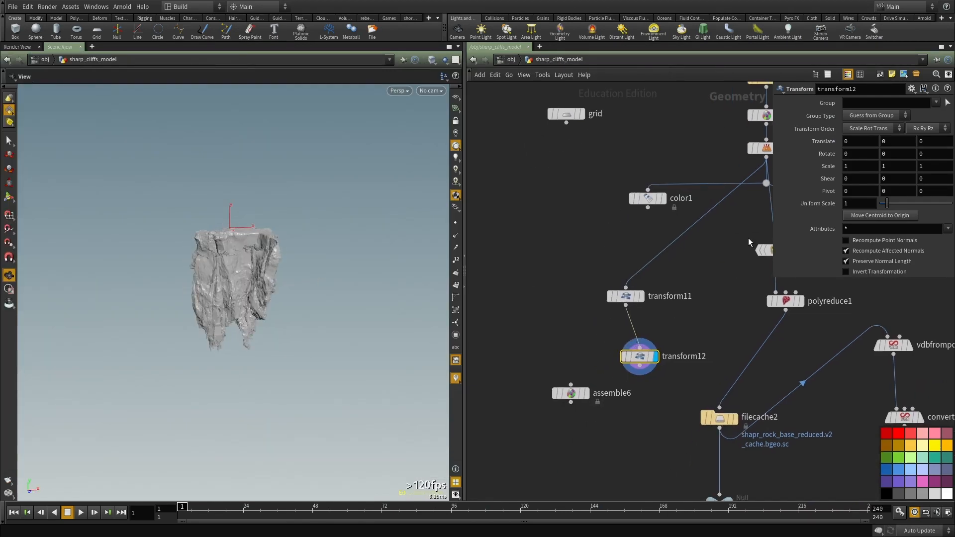
pyautogui.scroll(-10, 552, 298)
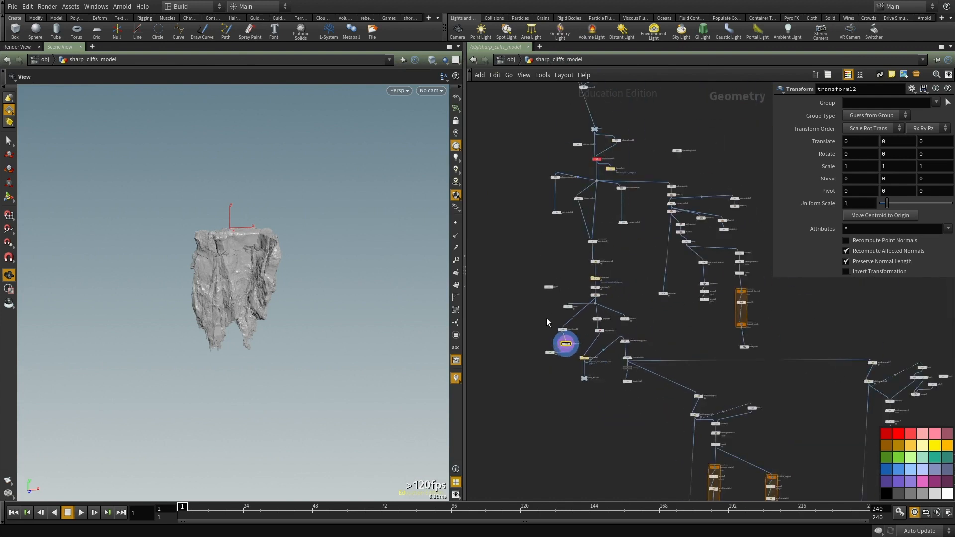
pyautogui.scroll(2, 644, 153)
pyautogui.moveTo(643, 154); pyautogui.dragTo(667, 311, button='middle')
pyautogui.moveTo(307, 235); pyautogui.dragTo(304, 237)
pyautogui.scroll(7, 624, 403)
pyautogui.moveTo(672, 399); pyautogui.dragTo(745, 324, button='middle')
pyautogui.moveTo(718, 291); pyautogui.dragTo(519, 333)
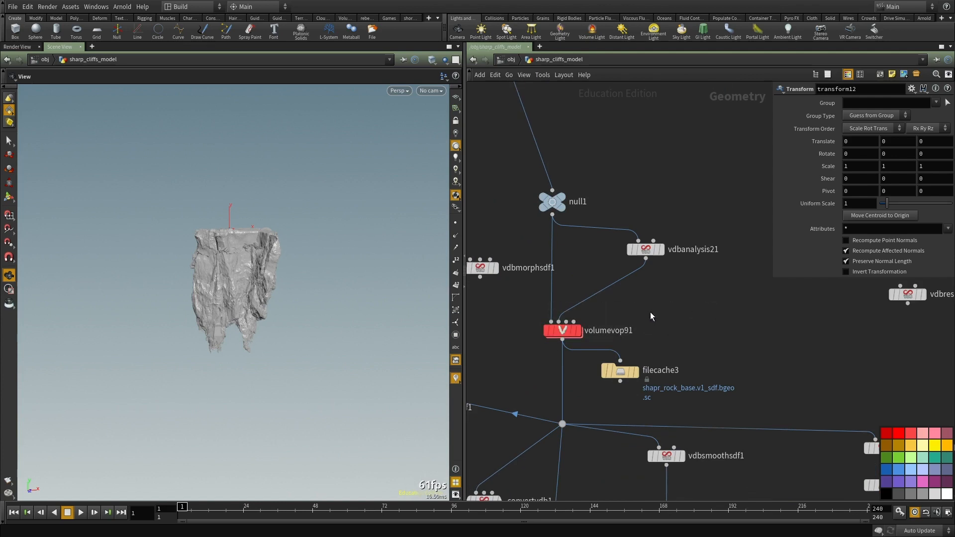
# Step: Inspect the upside-down cliff close up from another side and review the nodes between null1 and volumevop91
pyautogui.scroll(2, 552, 302)
pyautogui.moveTo(644, 158); pyautogui.dragTo(620, 226, button='middle')
pyautogui.moveTo(190, 298); pyautogui.dragTo(343, 282, button='right')
pyautogui.moveTo(293, 283); pyautogui.dragTo(373, 279)
pyautogui.moveTo(213, 279); pyautogui.dragTo(326, 294)
pyautogui.moveTo(657, 439); pyautogui.dragTo(680, 327, button='middle')
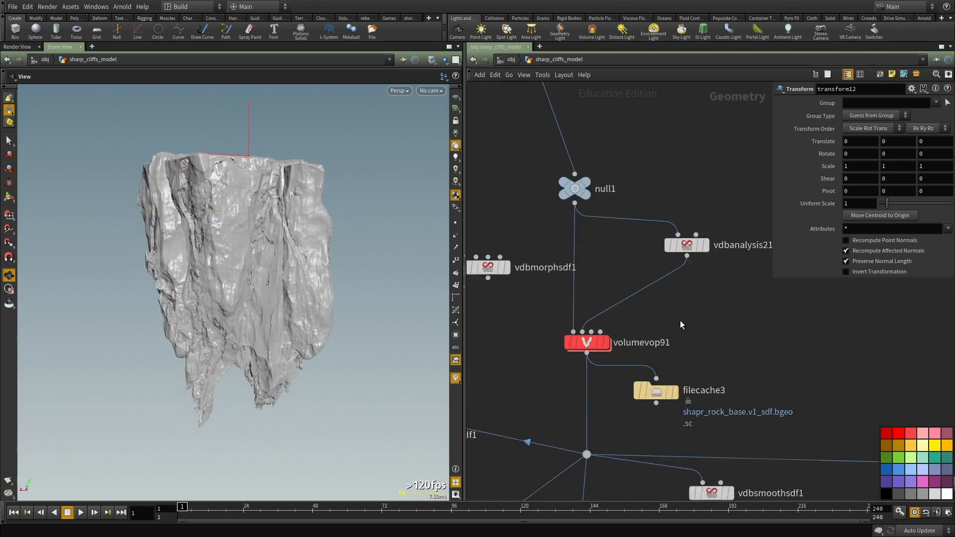
pyautogui.moveTo(648, 298); pyautogui.dragTo(523, 351)
pyautogui.moveTo(593, 341); pyautogui.dragTo(580, 379, button='middle')
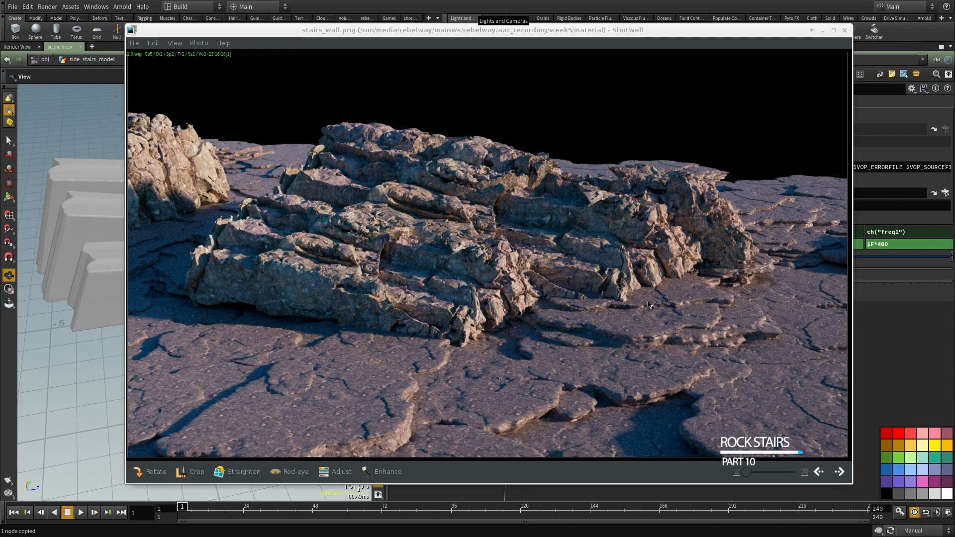
# Step: View the stairs_wall.png reference image in Shotwell and review the side_stairs_model network around volumevop93, null1, merge8 and filecache2
pyautogui.keyDown('alt'); pyautogui.moveTo(690, 386); pyautogui.dragTo(723, 399, button='right'); pyautogui.keyUp('alt')
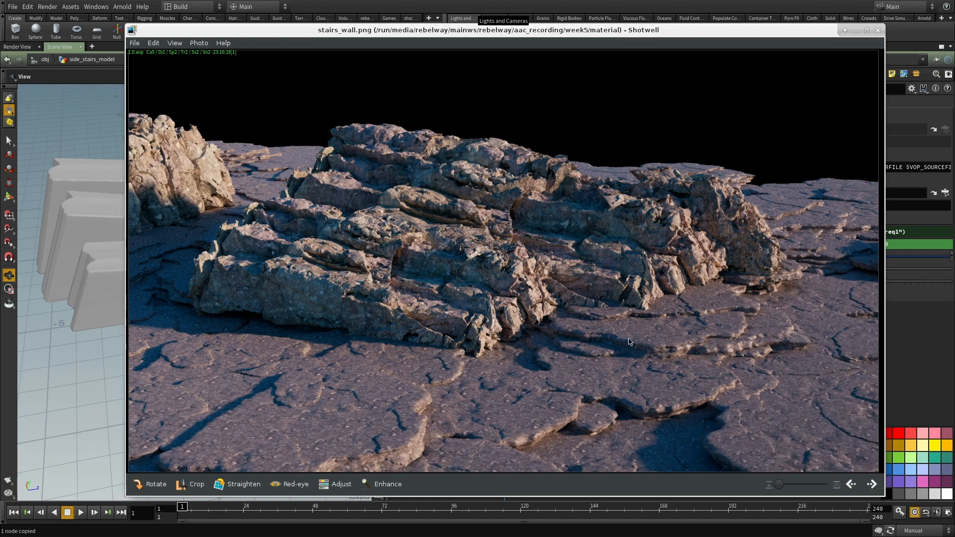
pyautogui.keyDown('alt'); pyautogui.moveTo(629, 339); pyautogui.dragTo(0, 334); pyautogui.keyUp('alt')
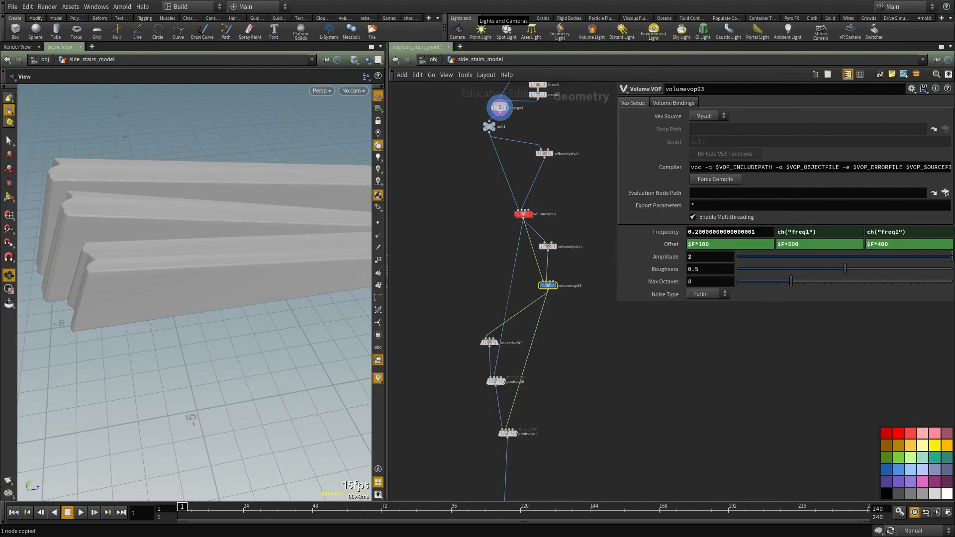
pyautogui.moveTo(634, 365); pyautogui.dragTo(627, 416, button='middle')
pyautogui.scroll(-3, 626, 423)
pyautogui.moveTo(590, 365); pyautogui.dragTo(587, 372, button='middle')
pyautogui.scroll(5, 587, 372)
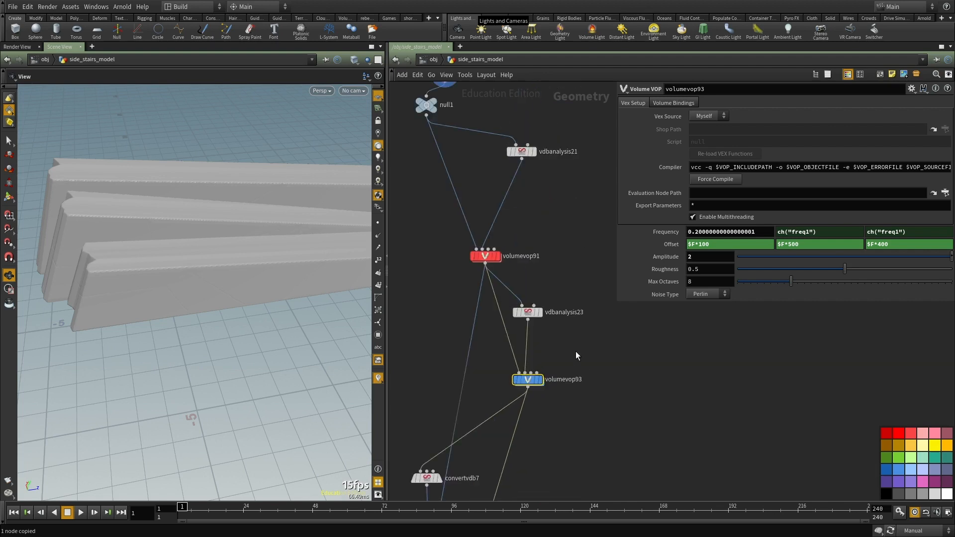
pyautogui.moveTo(545, 241); pyautogui.dragTo(580, 456, button='middle')
pyautogui.scroll(-3, 580, 456)
pyautogui.moveTo(596, 381); pyautogui.dragTo(589, 500, button='middle')
pyautogui.moveTo(569, 252); pyautogui.dragTo(580, 100, button='middle')
pyautogui.scroll(3, 561, 351)
pyautogui.moveTo(563, 346); pyautogui.dragTo(560, 225, button='middle')
pyautogui.scroll(1, 560, 225)
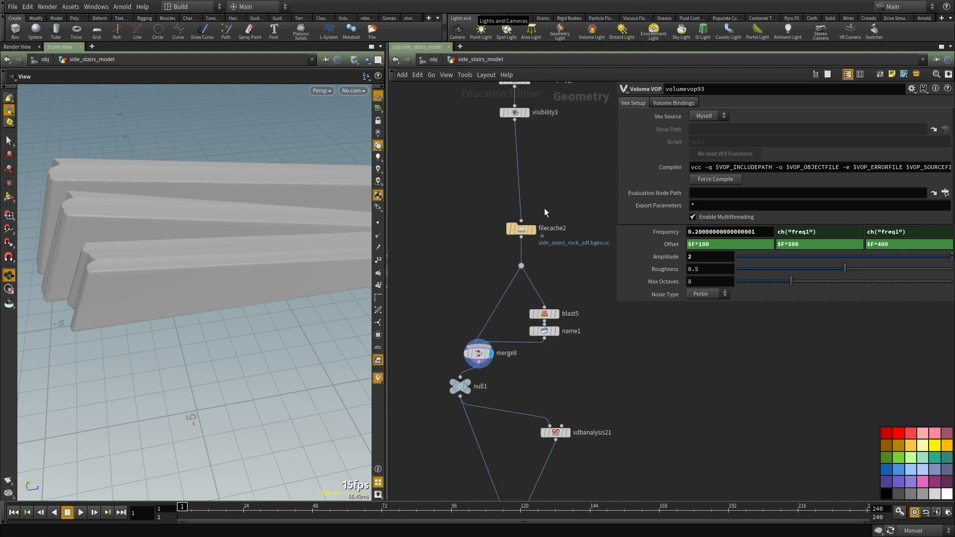
# Step: Display the color3 node's output and inspect the stair slabs from several angles in wireframe and shaded modes
pyautogui.scroll(-3, 551, 201)
pyautogui.moveTo(555, 138); pyautogui.dragTo(556, 307, button='middle')
pyautogui.moveTo(560, 85); pyautogui.dragTo(568, 351, button='middle')
pyautogui.scroll(5, 556, 312)
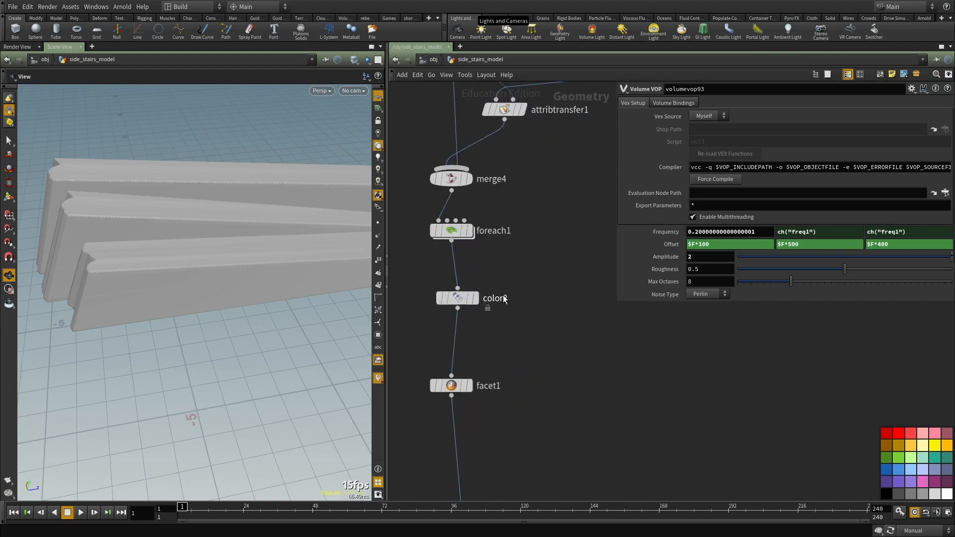
pyautogui.click(477, 302)
pyautogui.moveTo(212, 291)
pyautogui.mouseDown()
pyautogui.moveTo(230, 254)
pyautogui.moveTo(209, 258)
pyautogui.moveTo(231, 258)
pyautogui.moveTo(164, 296)
pyautogui.moveTo(244, 275)
pyautogui.moveTo(240, 299)
pyautogui.moveTo(269, 249)
pyautogui.moveTo(239, 279)
pyautogui.moveTo(225, 278)
pyautogui.mouseUp()
pyautogui.press('w')
pyautogui.press('w')
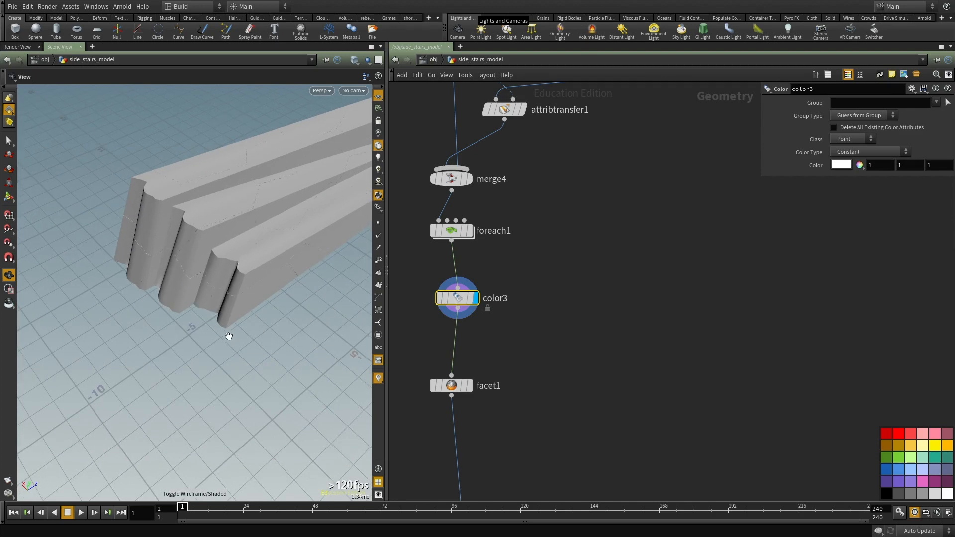
pyautogui.moveTo(185, 270); pyautogui.dragTo(192, 295)
# Step: Compare the stair slabs with the stairs_wall.png reference image in Shotwell
pyautogui.hotkey('alt', 'Tab')
pyautogui.keyDown('alt'); pyautogui.moveTo(648, 317); pyautogui.dragTo(687, 307); pyautogui.keyUp('alt')
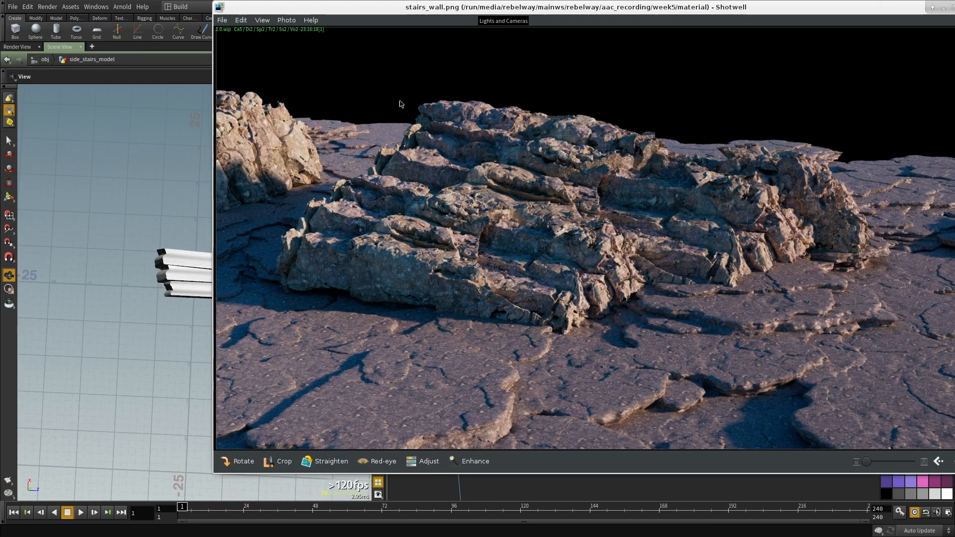
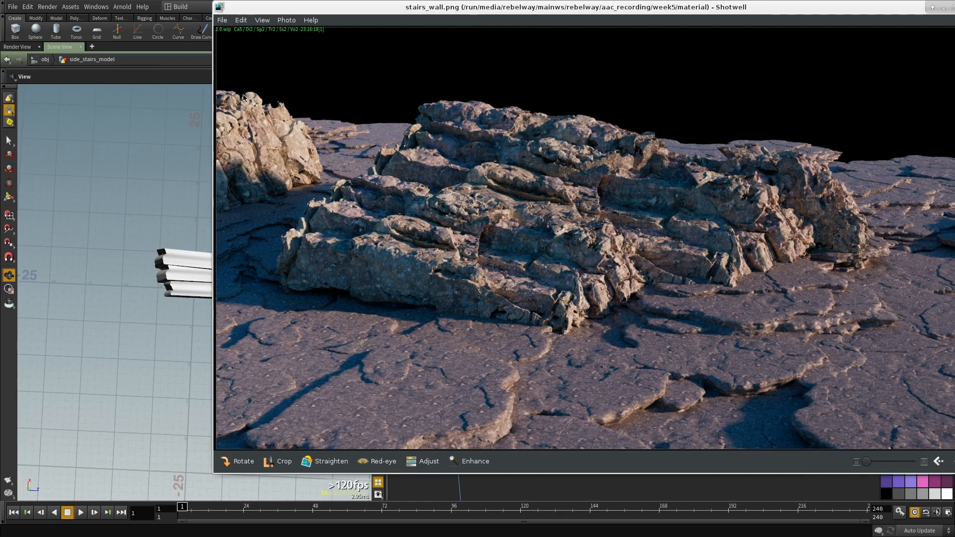
pyautogui.hotkey('alt', 'Tab')
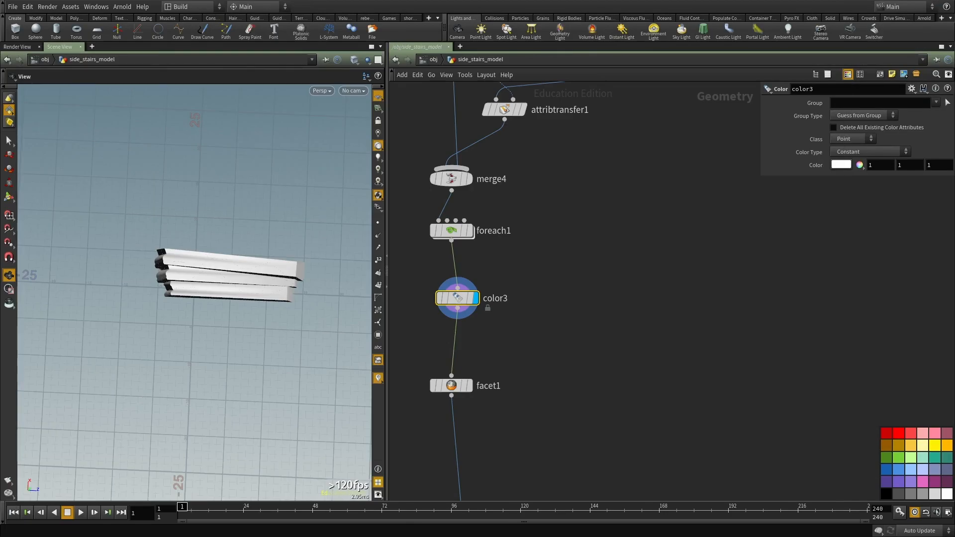
# Step: Follow the network down to the filecache2 node, display its output and check its geometry information
pyautogui.scroll(-4, 585, 293)
pyautogui.moveTo(588, 408); pyautogui.dragTo(639, 285, button='middle')
pyautogui.scroll(-3, 640, 286)
pyautogui.moveTo(685, 470); pyautogui.dragTo(659, 288, button='middle')
pyautogui.scroll(5, 648, 321)
pyautogui.moveTo(652, 427); pyautogui.dragTo(596, 148, button='middle')
pyautogui.moveTo(574, 101); pyautogui.dragTo(648, 279, button='middle')
pyautogui.scroll(3, 601, 290)
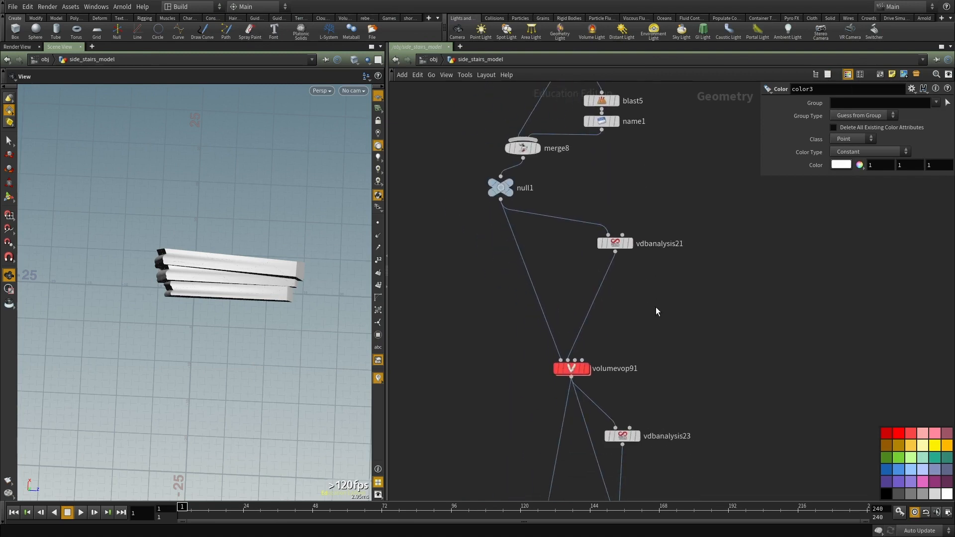
pyautogui.moveTo(544, 166); pyautogui.dragTo(564, 246, button='middle')
pyautogui.scroll(-3, 568, 247)
pyautogui.moveTo(631, 197); pyautogui.dragTo(598, 325, button='middle')
pyautogui.scroll(3, 596, 316)
pyautogui.moveTo(594, 266); pyautogui.dragTo(566, 251)
pyautogui.scroll(2, 533, 279)
pyautogui.moveTo(529, 292)
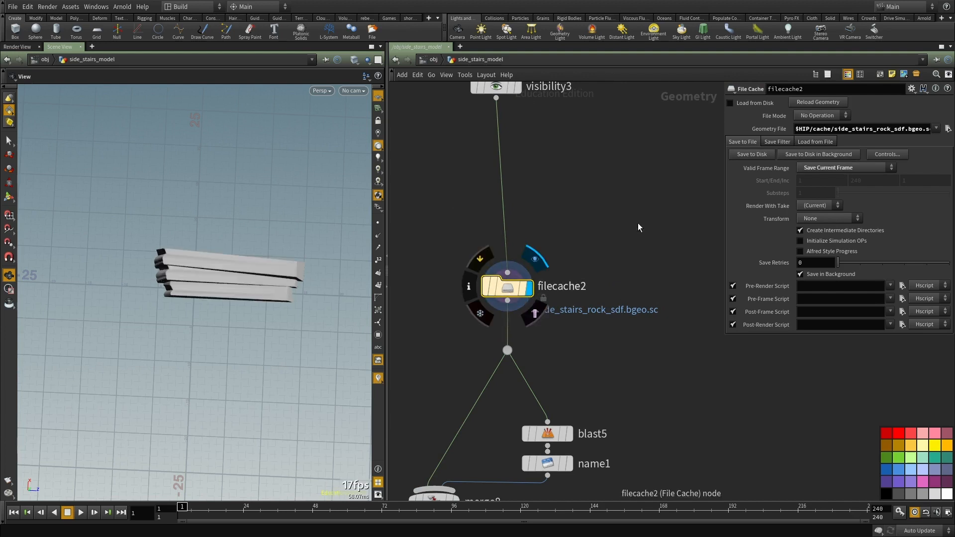
pyautogui.middleClick(510, 296)
pyautogui.moveTo(509, 293); pyautogui.dragTo(535, 315, button='middle')
# Step: Display the blast5 node's output, frame it in the viewport and read its VDB information
pyautogui.moveTo(630, 393); pyautogui.dragTo(641, 280, button='middle')
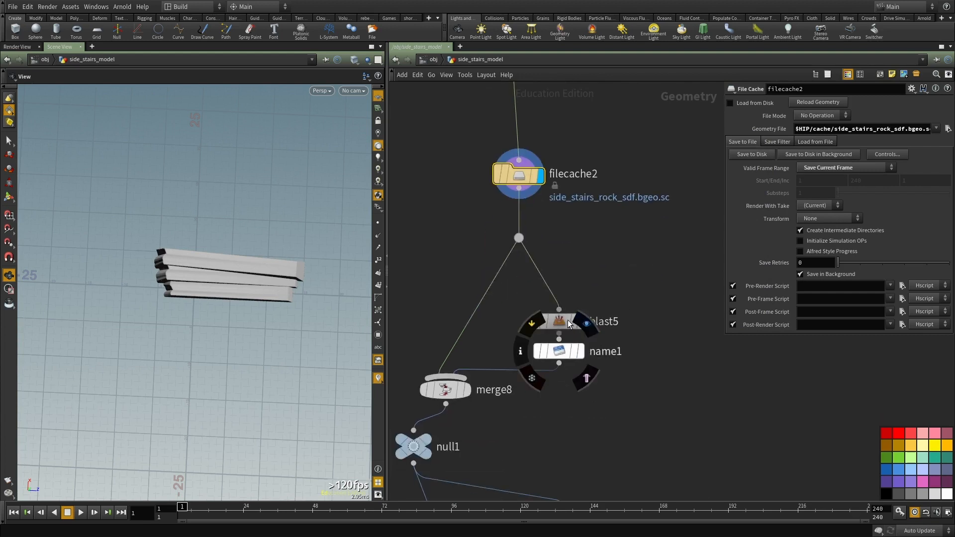
pyautogui.click(583, 291)
pyautogui.press('f')
pyautogui.moveTo(677, 315); pyautogui.dragTo(631, 304, button='middle')
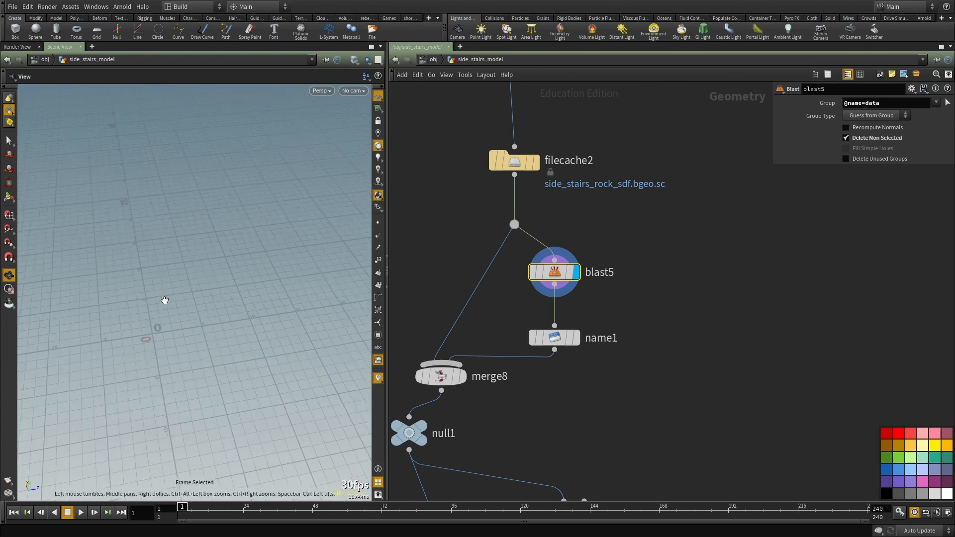
pyautogui.middleClick(582, 312)
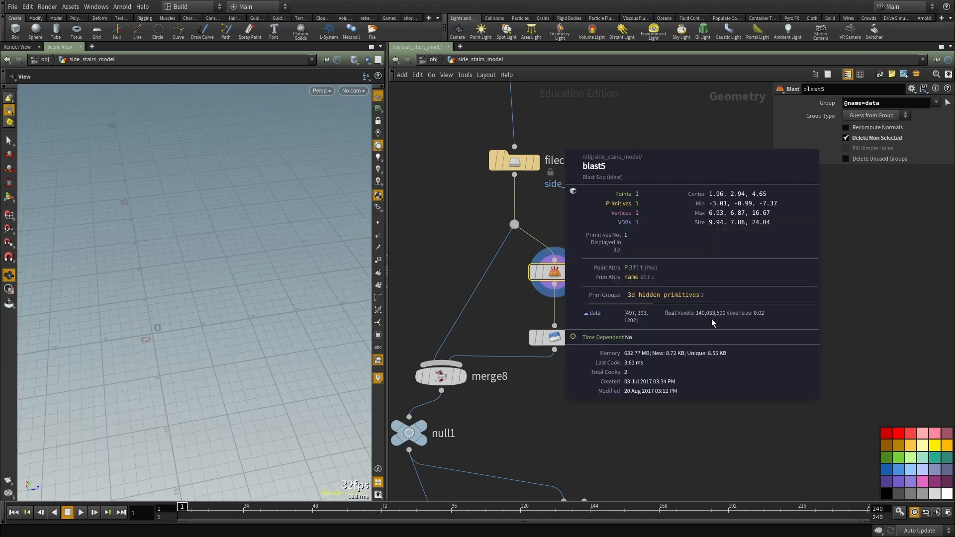
# Step: Display the name1 and merge8 nodes one after the other and read the VDB names each one carries
pyautogui.click(557, 339)
pyautogui.middleClick(560, 344)
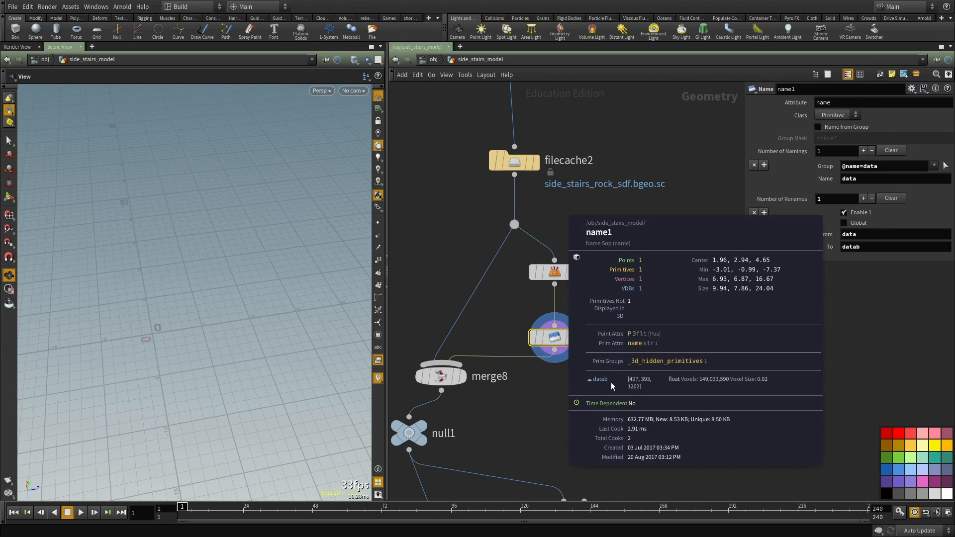
pyautogui.click(443, 378)
pyautogui.middleClick(442, 378)
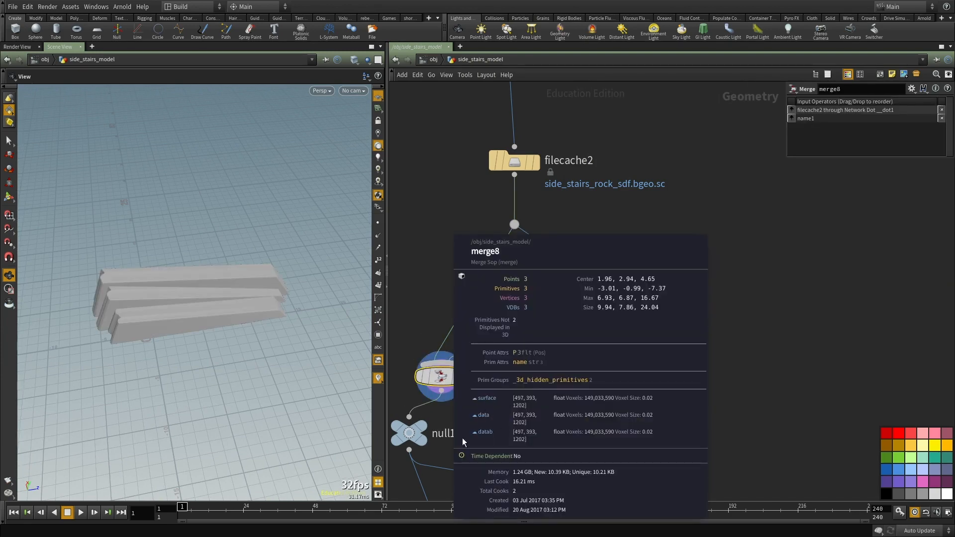
# Step: Set the update mode to Manual and open the volumevop91 node's inner VEX network
pyautogui.scroll(-2, 669, 402)
pyautogui.moveTo(670, 403); pyautogui.dragTo(664, 265, button='middle')
pyautogui.hotkey('ctrl', 'm')
pyautogui.moveTo(681, 433); pyautogui.dragTo(672, 267, button='middle')
pyautogui.scroll(-2, 685, 308)
pyautogui.scroll(2, 661, 267)
pyautogui.click(556, 299)
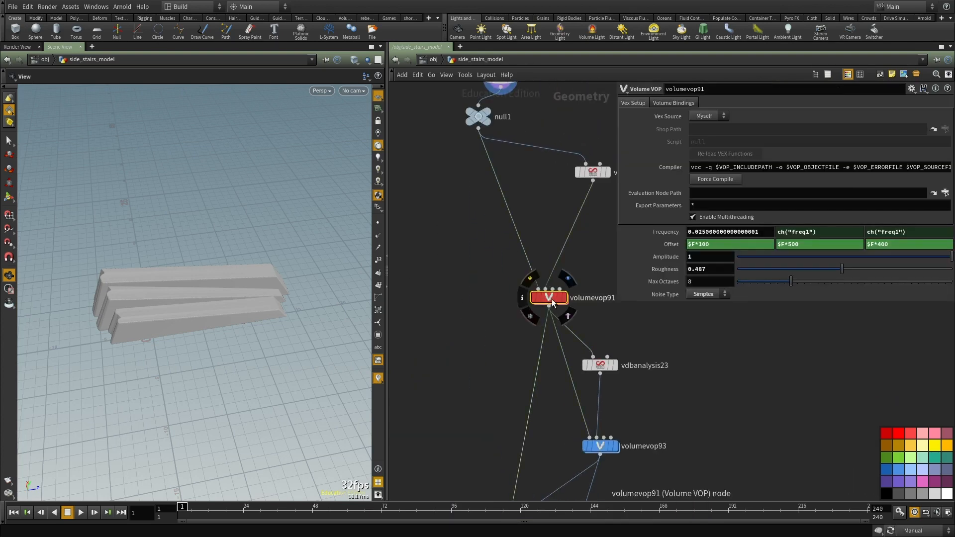
pyautogui.moveTo(735, 345); pyautogui.dragTo(674, 384, button='middle')
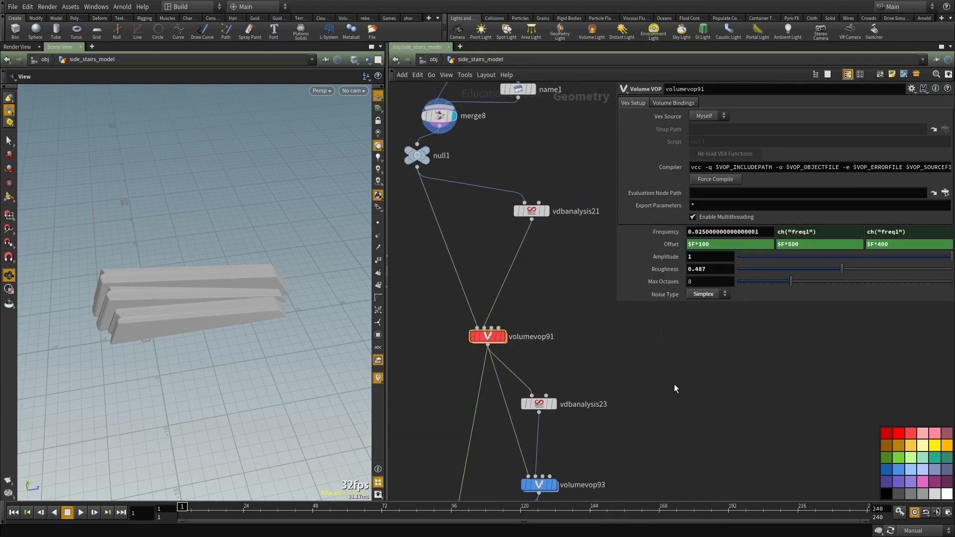
pyautogui.doubleClick(487, 339)
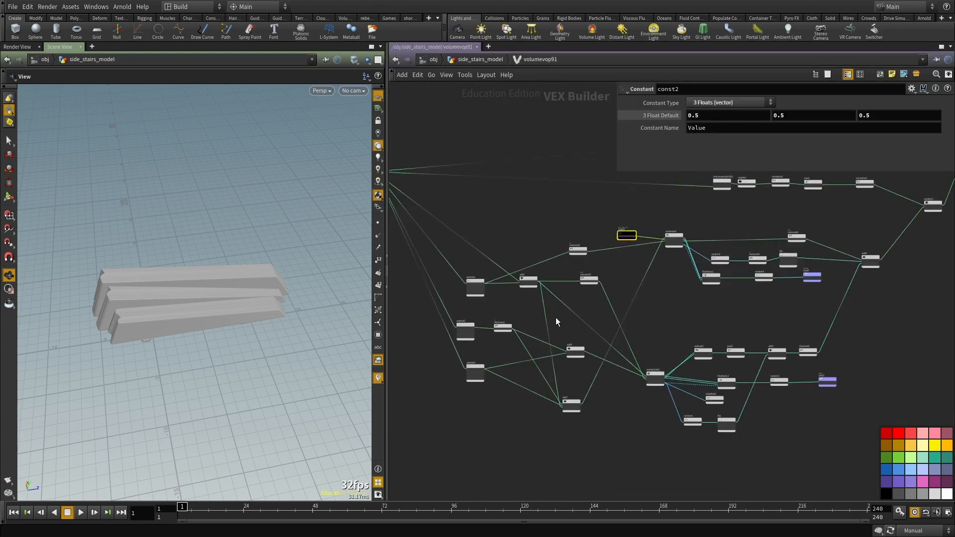
# Step: Show the aanoise3 node's parameters and follow the wires from the noise nodes to worleynoise1
pyautogui.scroll(5, 476, 315)
pyautogui.click(505, 346)
pyautogui.moveTo(494, 342); pyautogui.dragTo(468, 368)
pyautogui.scroll(2, 672, 352)
pyautogui.moveTo(727, 347); pyautogui.dragTo(680, 387, button='middle')
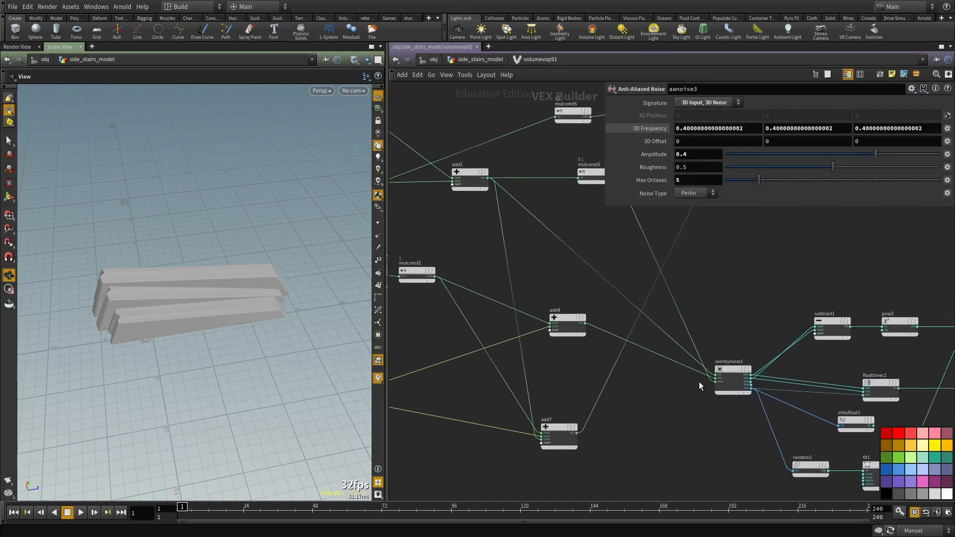
# Step: Select the worleynoise1 node with its downstream branch and examine the wires into its pos, freq and offset inputs
pyautogui.scroll(5, 727, 372)
pyautogui.scroll(-3, 721, 374)
pyautogui.moveTo(714, 283); pyautogui.dragTo(536, 329, button='middle')
pyautogui.scroll(-3, 582, 255)
pyautogui.moveTo(509, 279); pyautogui.dragTo(839, 477)
pyautogui.moveTo(465, 392); pyautogui.dragTo(596, 346, button='middle')
pyautogui.moveTo(528, 286); pyautogui.dragTo(601, 352, button='middle')
pyautogui.scroll(6, 730, 422)
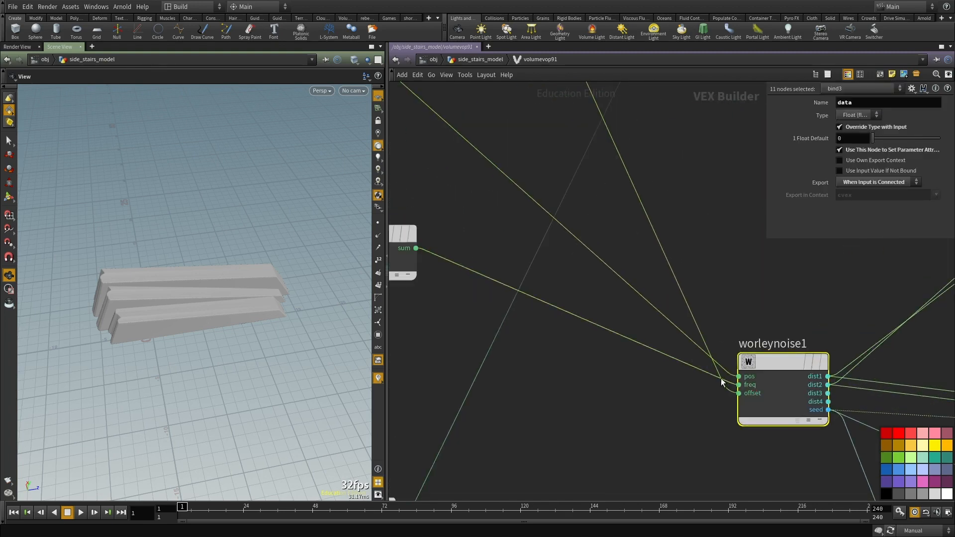
pyautogui.scroll(-8, 699, 413)
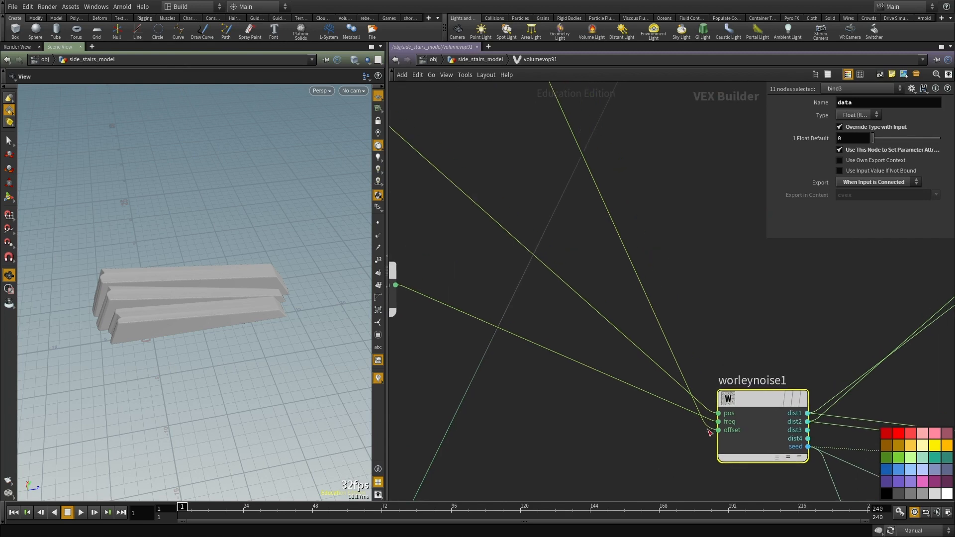
# Step: Show the voronoise1 node's parameters and examine its connections to const2, random3 and floattovec2
pyautogui.moveTo(511, 265); pyautogui.dragTo(636, 318, button='middle')
pyautogui.scroll(6, 636, 318)
pyautogui.moveTo(716, 383); pyautogui.dragTo(401, 436, button='middle')
pyautogui.click(622, 299)
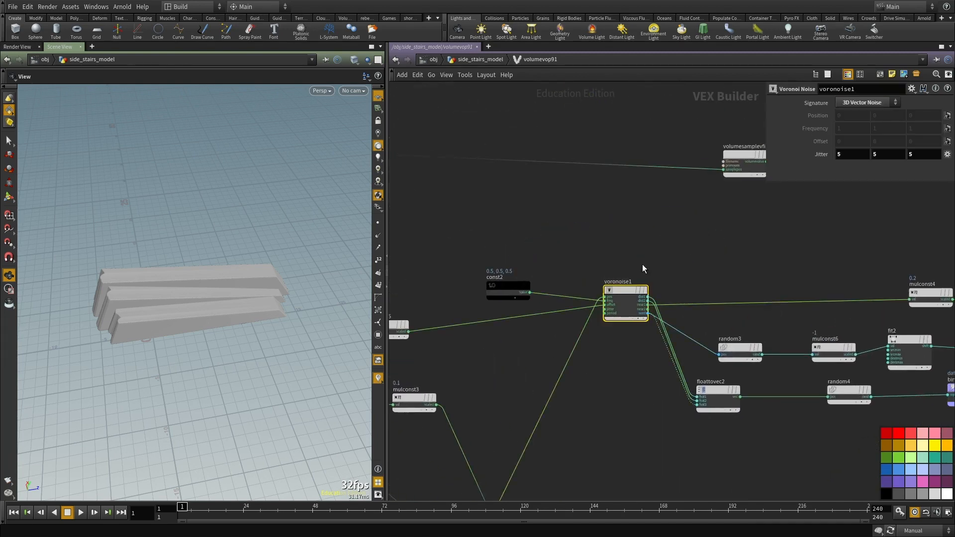
pyautogui.moveTo(666, 294); pyautogui.dragTo(638, 249, button='middle')
pyautogui.scroll(-2, 638, 247)
pyautogui.moveTo(578, 394); pyautogui.dragTo(536, 211, button='middle')
pyautogui.scroll(-1, 536, 214)
pyautogui.moveTo(530, 224); pyautogui.dragTo(502, 332)
pyautogui.moveTo(510, 266); pyautogui.dragTo(520, 331, button='middle')
pyautogui.scroll(5, 563, 150)
pyautogui.moveTo(528, 275); pyautogui.dragTo(530, 164)
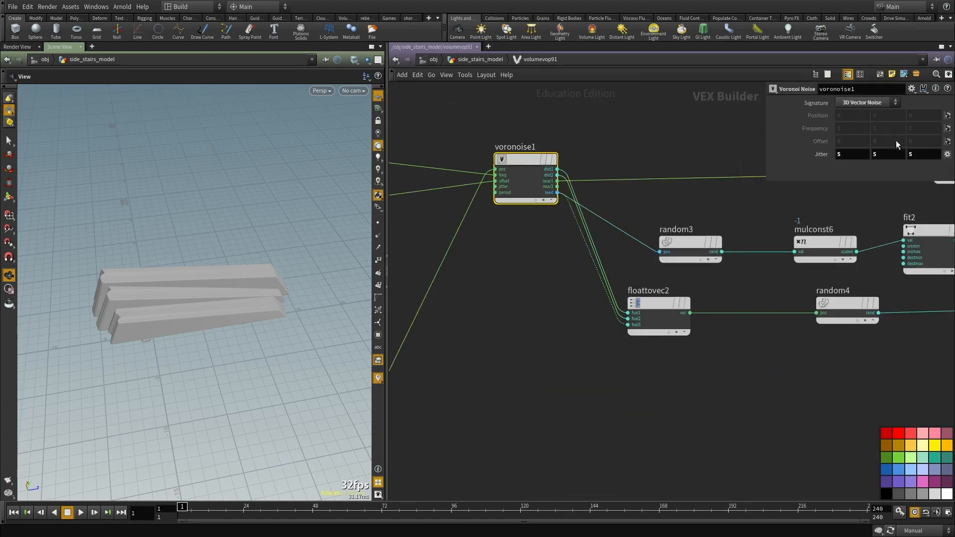
pyautogui.moveTo(514, 331); pyautogui.dragTo(538, 378, button='middle')
pyautogui.scroll(1, 538, 378)
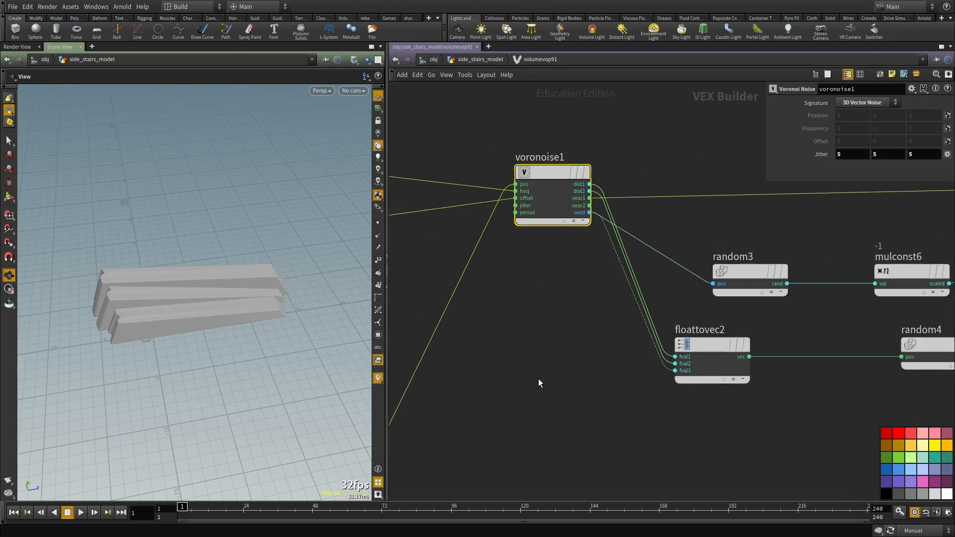
pyautogui.scroll(-4, 538, 379)
pyautogui.scroll(5, 530, 278)
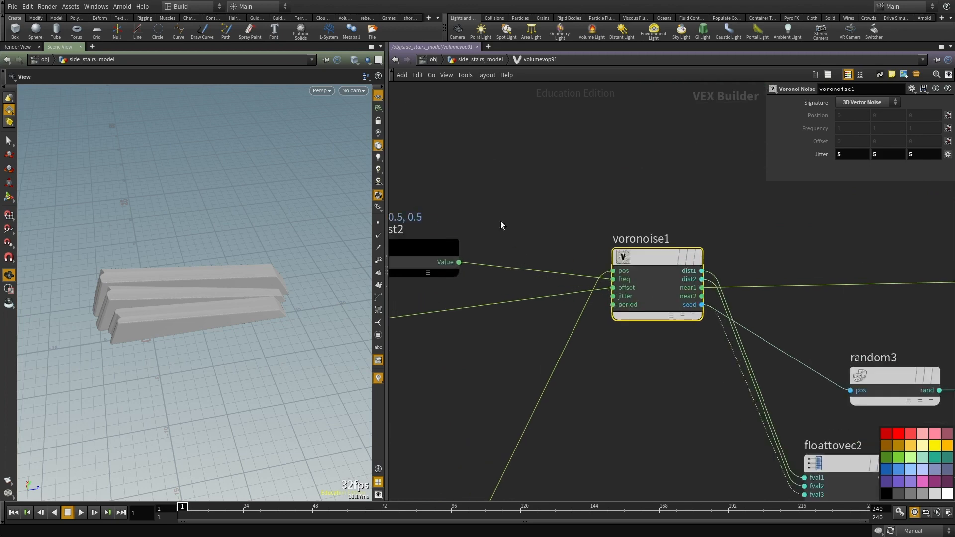
# Step: Show the const2 constant's parameters and follow its wire to the freq input of voronoise1
pyautogui.click(423, 261)
pyautogui.moveTo(462, 278); pyautogui.dragTo(571, 291, button='middle')
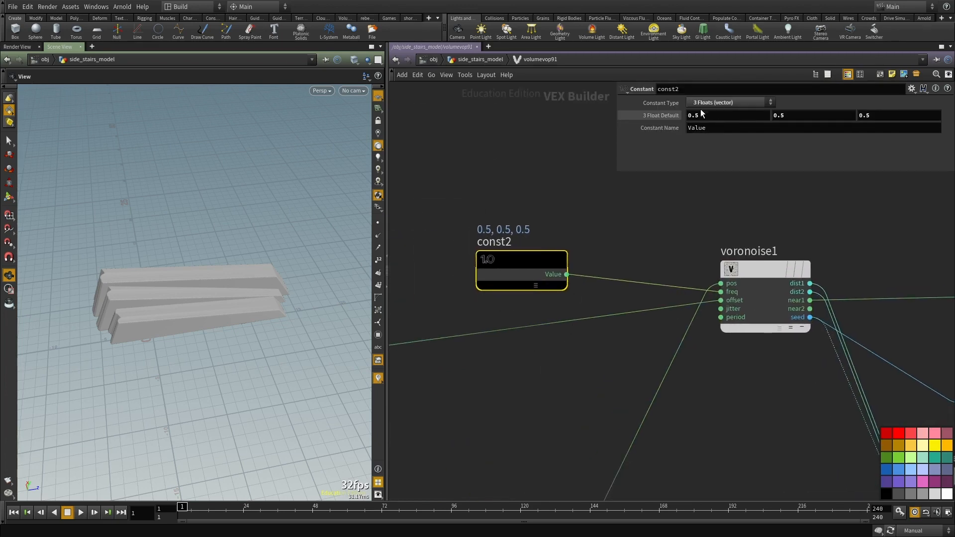
pyautogui.moveTo(655, 321); pyautogui.dragTo(559, 340, button='middle')
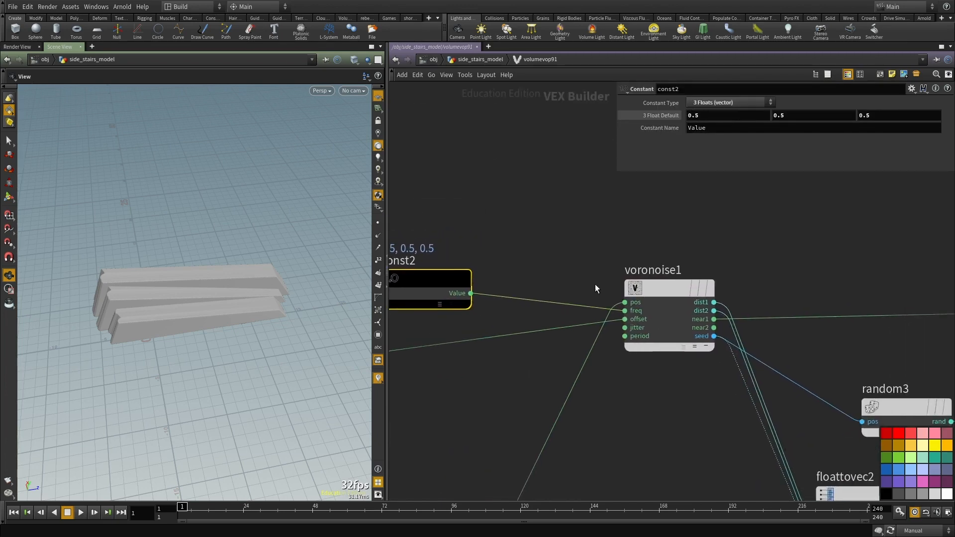
# Step: Show the fit2 node's range parameters and examine its chain from random3 and mulconst6 through to add6
pyautogui.scroll(-3, 746, 271)
pyautogui.moveTo(608, 385); pyautogui.dragTo(511, 335, button='middle')
pyautogui.scroll(-3, 512, 335)
pyautogui.moveTo(643, 391); pyautogui.dragTo(599, 362, button='middle')
pyautogui.scroll(2, 665, 334)
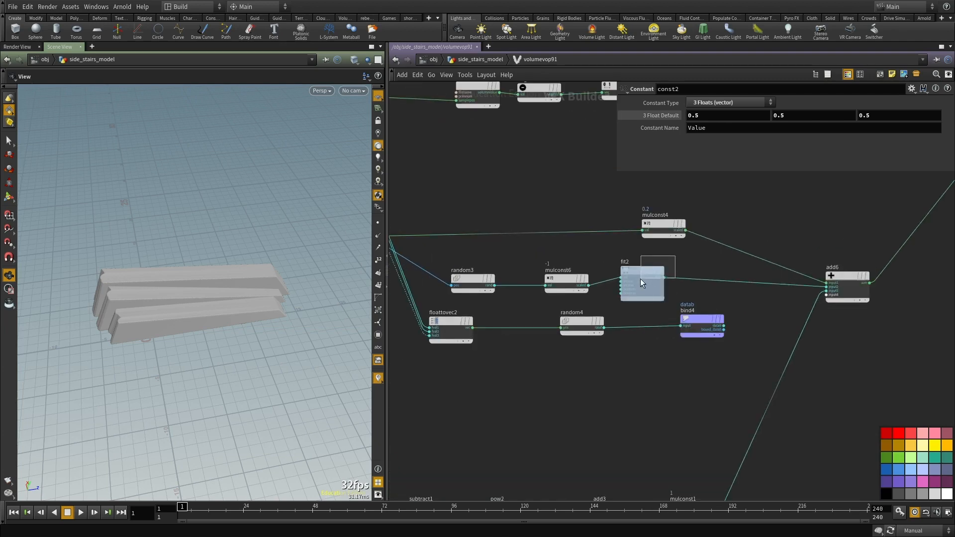
pyautogui.click(631, 292)
pyautogui.moveTo(820, 255); pyautogui.dragTo(718, 304, button='middle')
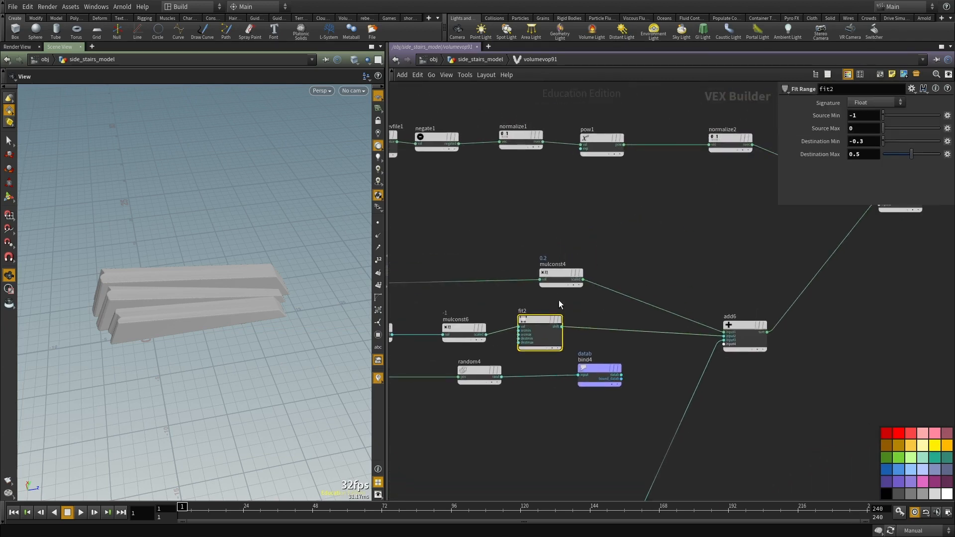
pyautogui.moveTo(571, 307); pyautogui.dragTo(687, 303, button='middle')
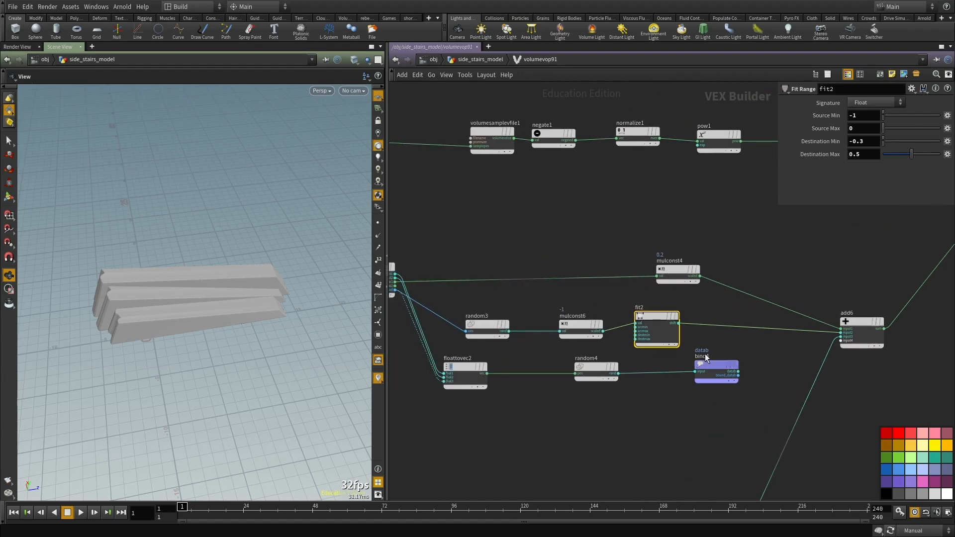
# Step: Show the aanoise1 node's parameters and follow its wires through add2 and mulconst5 towards voronoise1
pyautogui.scroll(-3, 620, 313)
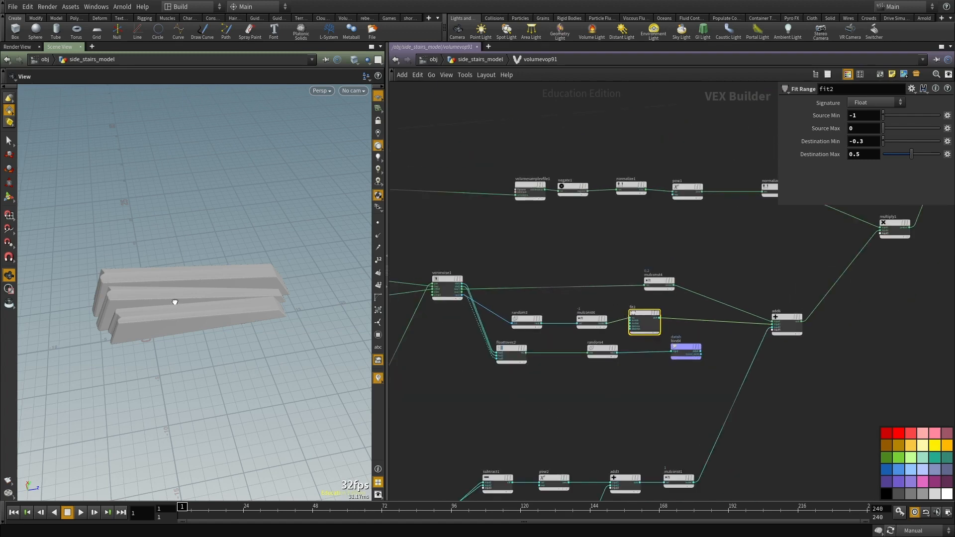
pyautogui.moveTo(175, 302); pyautogui.dragTo(177, 279)
pyautogui.moveTo(470, 351); pyautogui.dragTo(672, 327, button='middle')
pyautogui.scroll(-3, 672, 327)
pyautogui.moveTo(433, 341); pyautogui.dragTo(593, 319, button='middle')
pyautogui.scroll(5, 602, 327)
pyautogui.moveTo(635, 356); pyautogui.dragTo(552, 324)
pyautogui.moveTo(659, 349); pyautogui.dragTo(527, 387, button='middle')
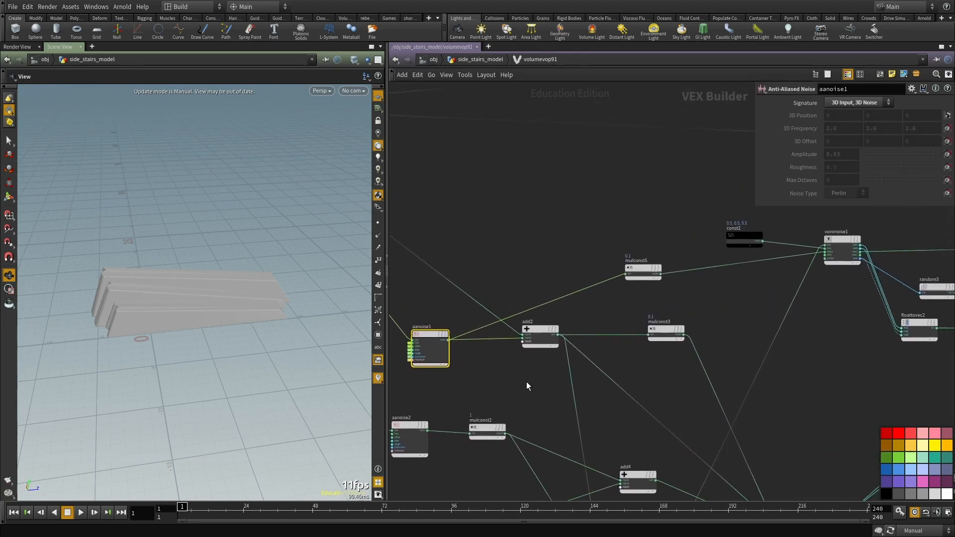
pyautogui.moveTo(713, 304); pyautogui.dragTo(502, 292, button='middle')
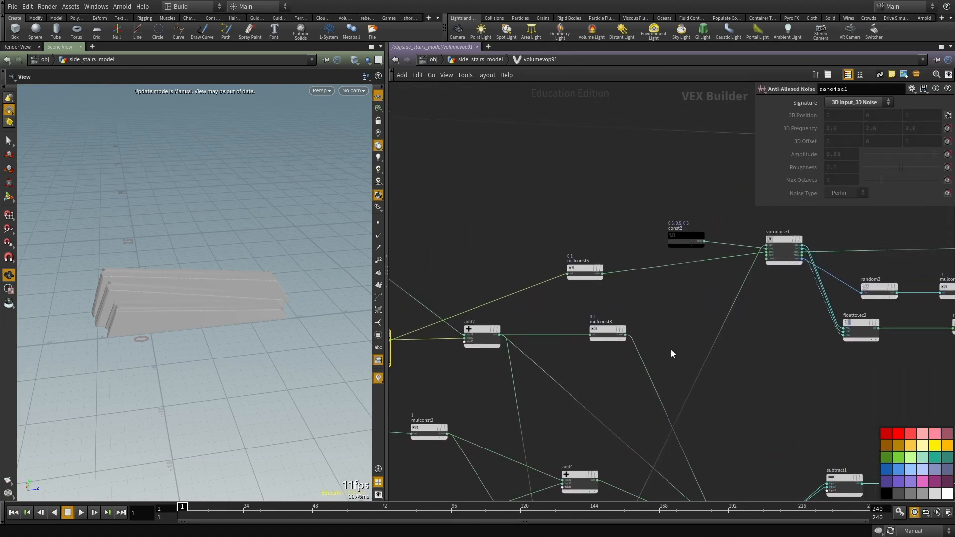
# Step: Show the worleynoise1 node's parameters and examine its subtract1, floattovec1 and random1 branches
pyautogui.scroll(-3, 647, 353)
pyautogui.moveTo(676, 465); pyautogui.dragTo(589, 279, button='middle')
pyautogui.moveTo(602, 358); pyautogui.dragTo(513, 412, button='middle')
pyautogui.scroll(-3, 682, 419)
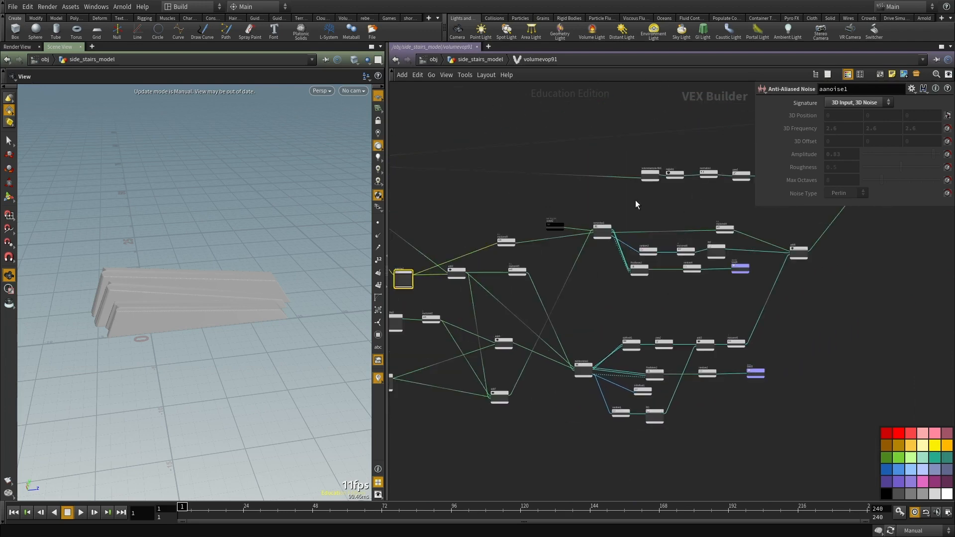
pyautogui.scroll(3, 593, 220)
pyautogui.moveTo(593, 313); pyautogui.dragTo(583, 254, button='middle')
pyautogui.moveTo(544, 324); pyautogui.dragTo(566, 401)
pyautogui.moveTo(600, 319); pyautogui.dragTo(590, 248, button='middle')
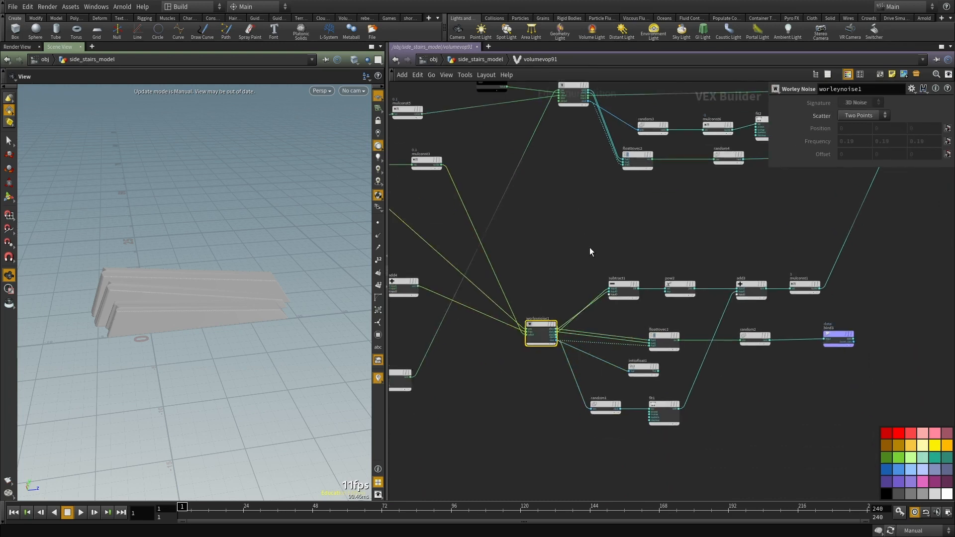
# Step: Compare the voronoise1 and worleynoise1 branches and trace where they combine in add6
pyautogui.moveTo(689, 201); pyautogui.dragTo(656, 268, button='middle')
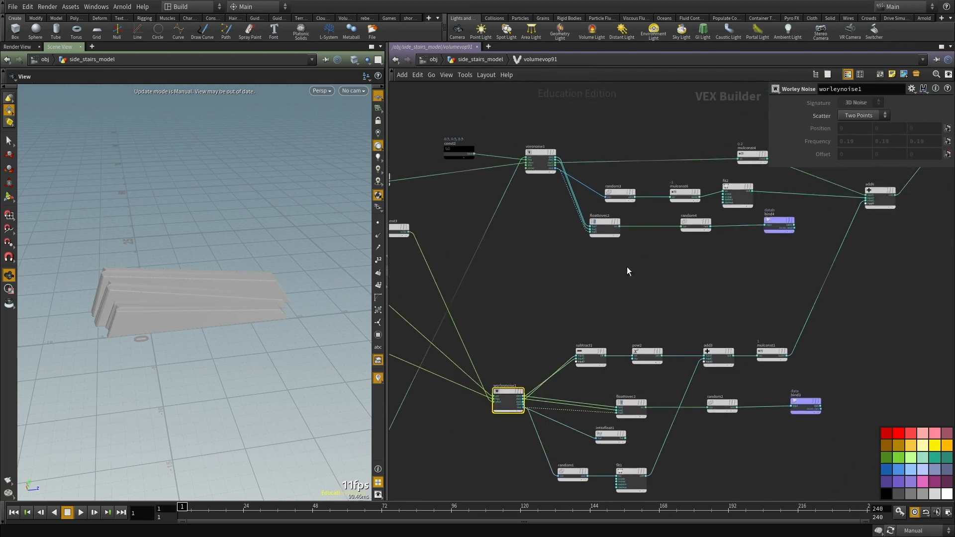
pyautogui.moveTo(626, 230); pyautogui.dragTo(626, 250, button='middle')
pyautogui.moveTo(571, 320); pyautogui.dragTo(574, 336, button='middle')
pyautogui.scroll(1, 658, 303)
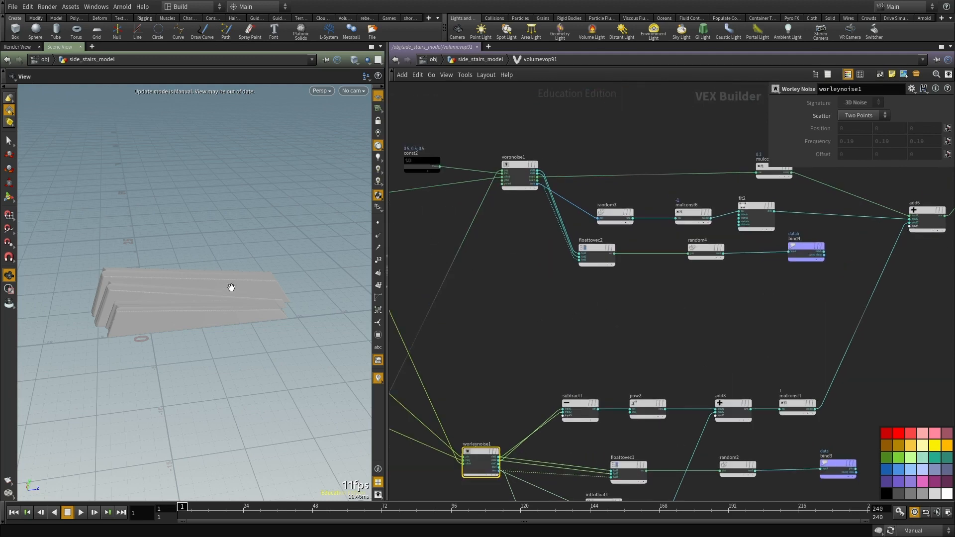
pyautogui.moveTo(602, 306); pyautogui.dragTo(602, 263, button='middle')
pyautogui.scroll(-3, 602, 263)
# Step: Return to the side_stairs_model network and show the vdbanalysis23 node's parameters
pyautogui.press('u')
pyautogui.scroll(-3, 608, 258)
pyautogui.scroll(1, 595, 344)
pyautogui.moveTo(587, 408); pyautogui.dragTo(584, 346, button='middle')
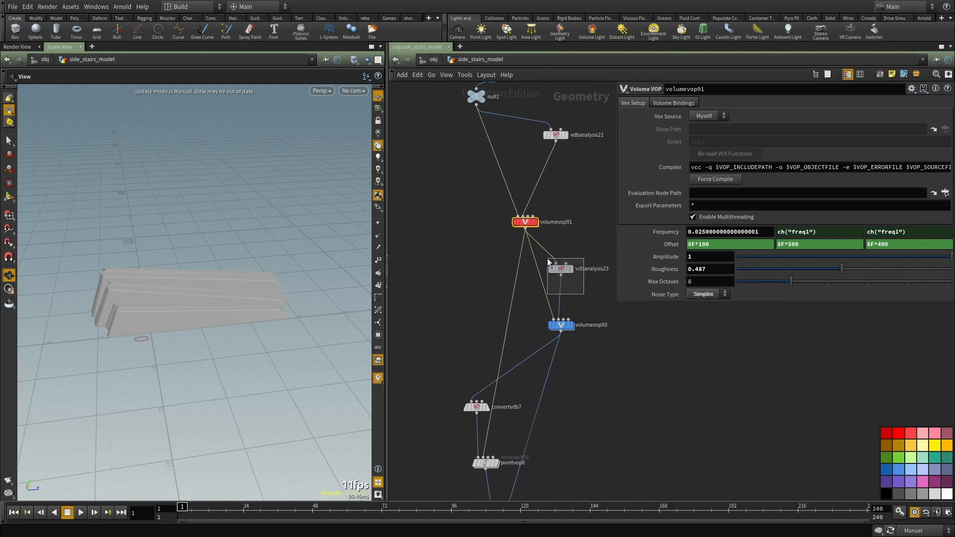
pyautogui.moveTo(549, 263); pyautogui.dragTo(548, 260)
pyautogui.scroll(2, 597, 264)
pyautogui.moveTo(150, 298); pyautogui.dragTo(162, 307)
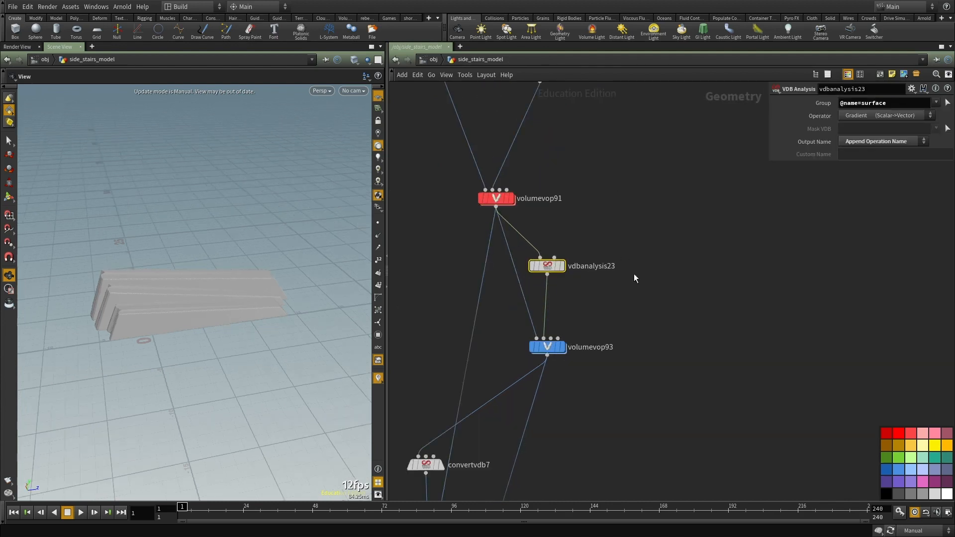
# Step: Show volumevop93's parameters, open its inner VEX network and examine the wires around the Worley noise node
pyautogui.click(547, 347)
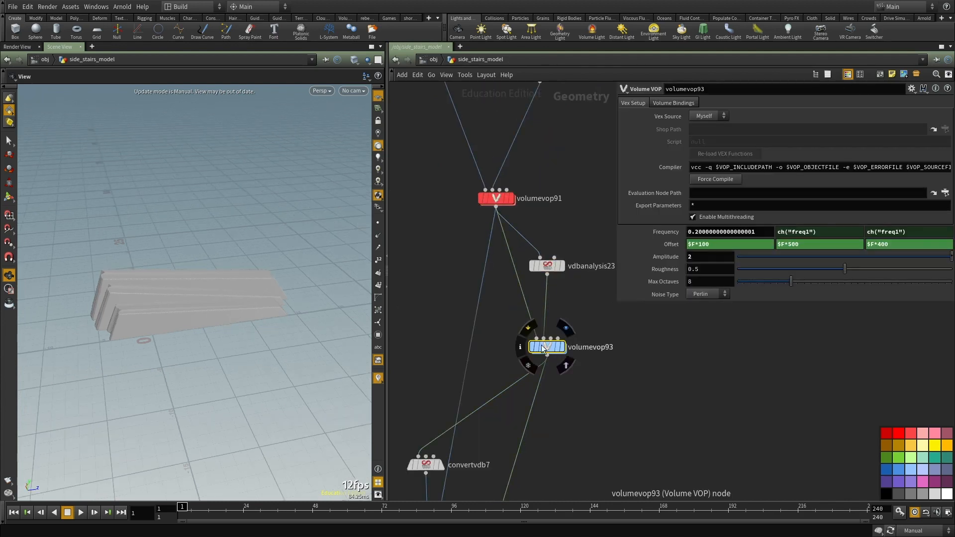
pyautogui.doubleClick(548, 349)
pyautogui.scroll(10, 607, 386)
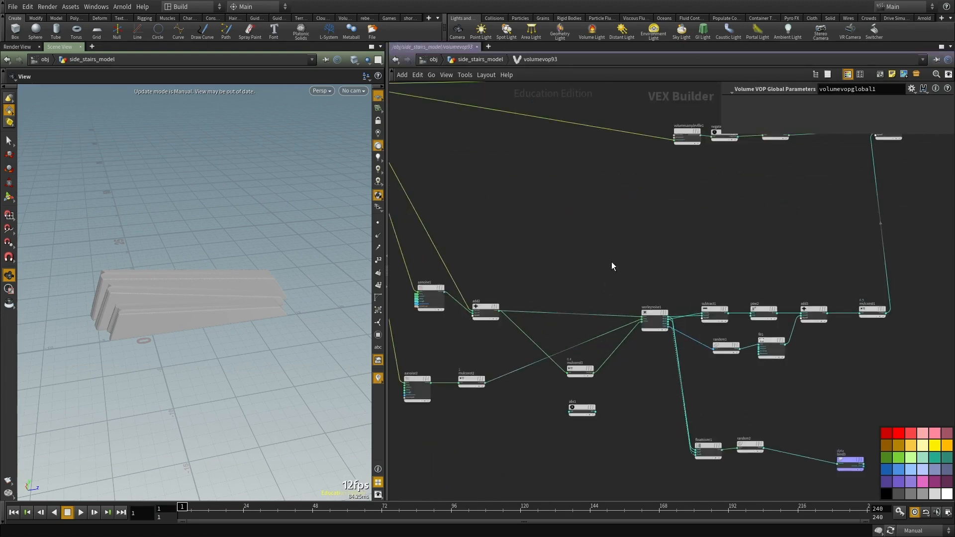
pyautogui.moveTo(679, 275); pyautogui.dragTo(611, 249, button='middle')
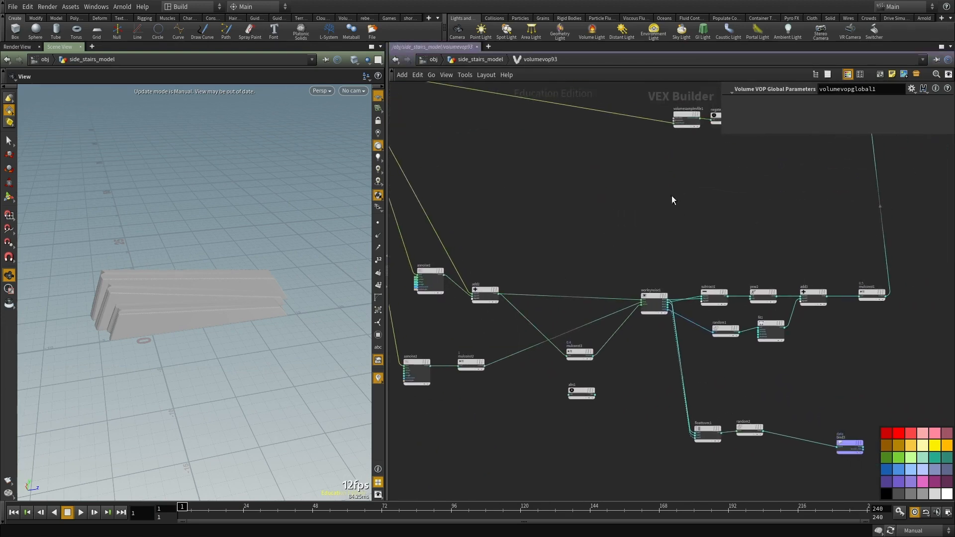
pyautogui.moveTo(707, 159); pyautogui.dragTo(600, 307, button='middle')
pyautogui.moveTo(536, 304); pyautogui.dragTo(664, 257, button='middle')
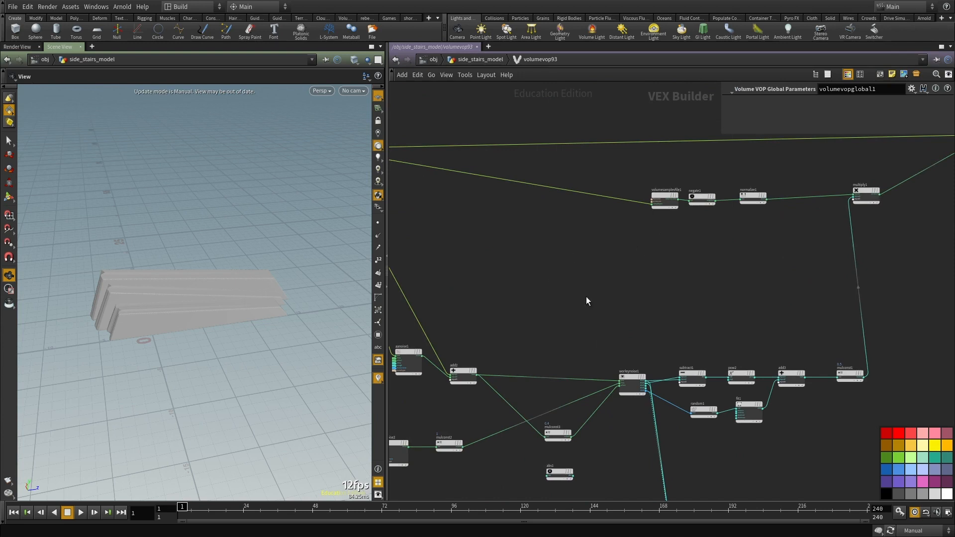
pyautogui.moveTo(565, 296); pyautogui.dragTo(553, 260, button='middle')
pyautogui.moveTo(739, 301); pyautogui.dragTo(717, 254, button='middle')
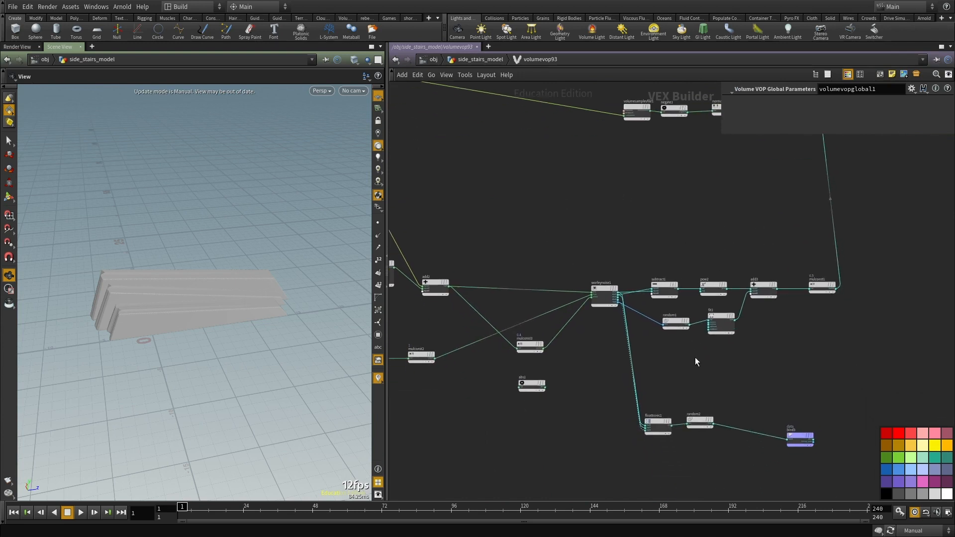
pyautogui.moveTo(695, 363); pyautogui.dragTo(692, 340, button='middle')
# Step: Return to the side_stairs_model network and examine the nodes from volumevop93 back up to merge8 and null1
pyautogui.press('u')
pyautogui.scroll(-1, 635, 391)
pyautogui.moveTo(636, 391); pyautogui.dragTo(595, 298, button='middle')
pyautogui.scroll(-2, 605, 347)
pyautogui.moveTo(573, 378); pyautogui.dragTo(571, 359, button='middle')
pyautogui.scroll(2, 556, 327)
pyautogui.moveTo(574, 285); pyautogui.dragTo(586, 378, button='middle')
pyautogui.scroll(2, 557, 327)
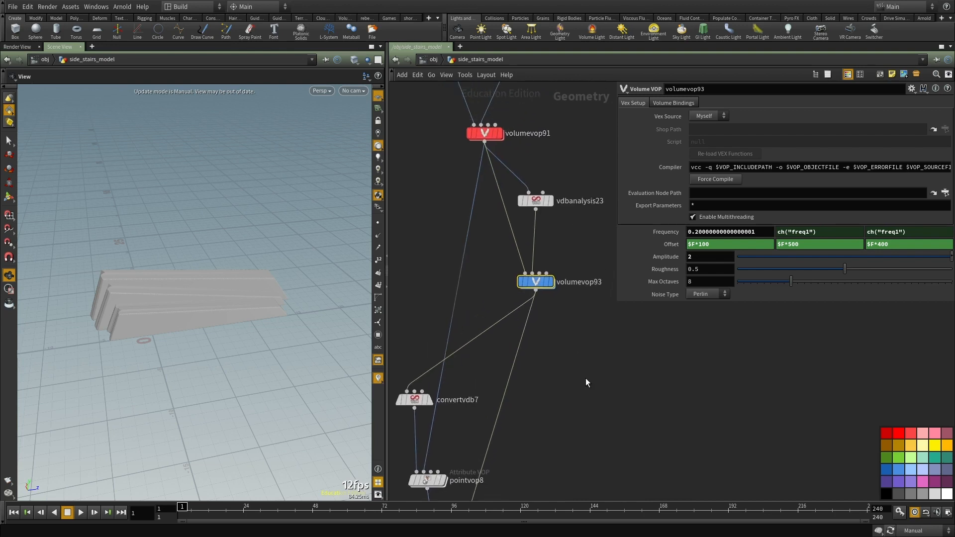
pyautogui.moveTo(578, 342); pyautogui.dragTo(588, 405, button='middle')
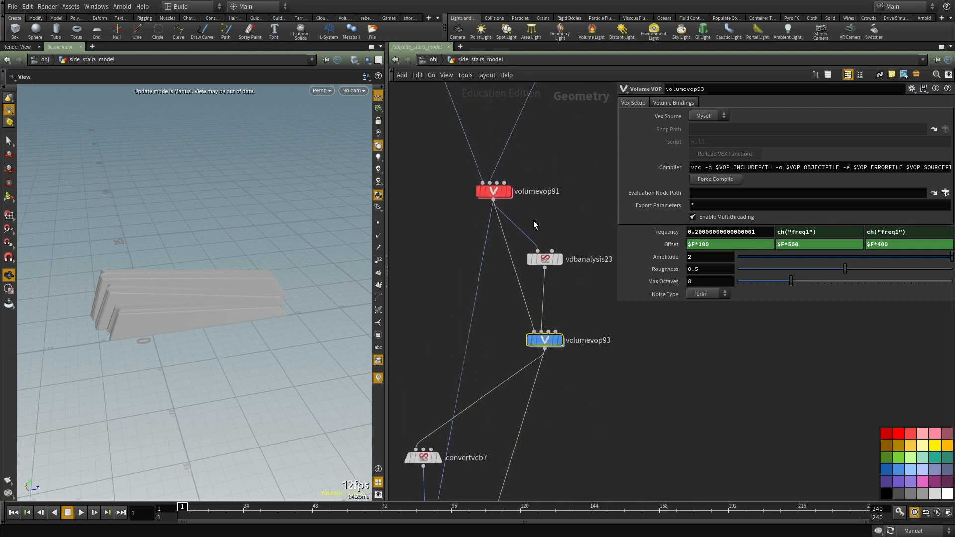
pyautogui.scroll(-2, 559, 238)
pyautogui.moveTo(560, 238); pyautogui.dragTo(576, 352, button='middle')
pyautogui.scroll(3, 548, 210)
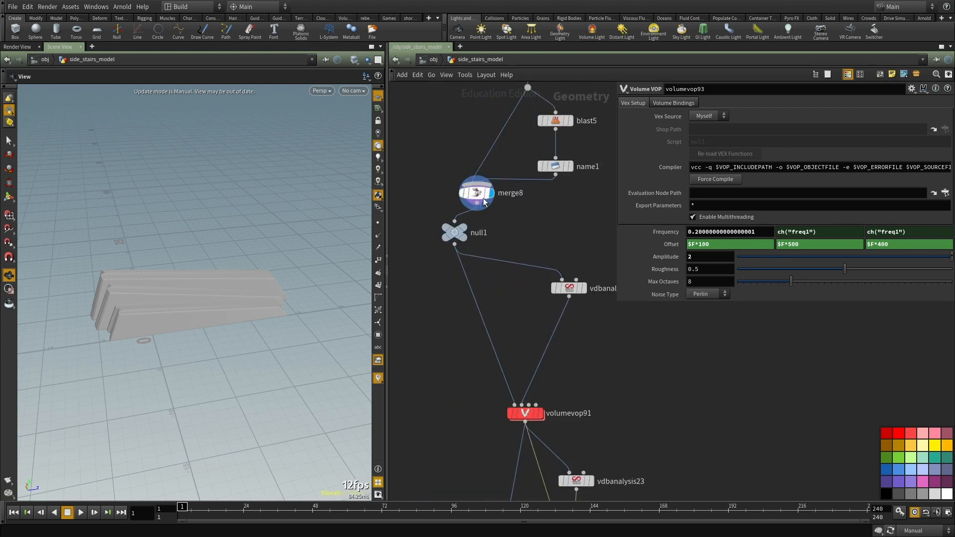
# Step: Move null1 down to make room, add a VDB Resample node beside it, and wire merge8's output into its input
pyautogui.moveTo(454, 231); pyautogui.dragTo(477, 288)
pyautogui.press('Tab')
pyautogui.moveTo(612, 143)
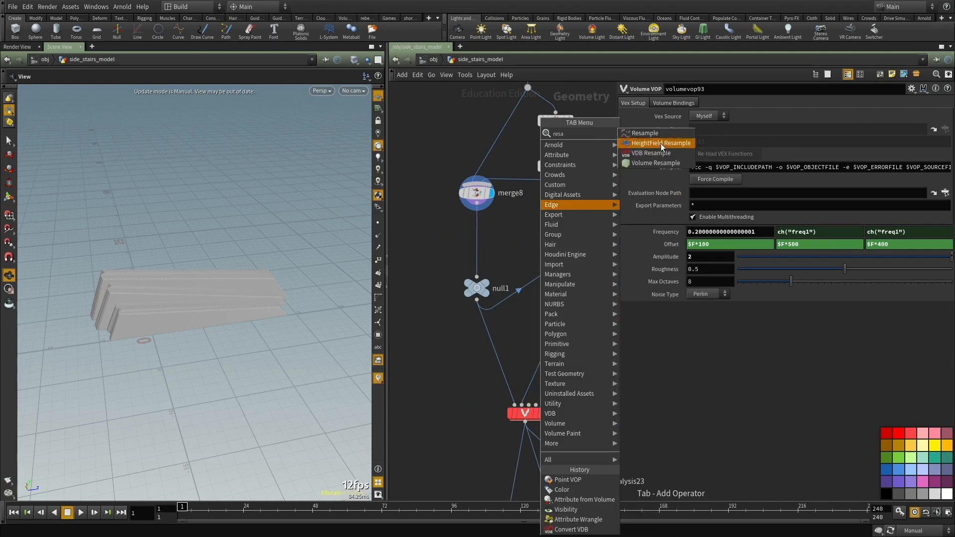
pyautogui.click(647, 137)
pyautogui.click(546, 242)
pyautogui.scroll(2, 543, 234)
pyautogui.click(537, 233)
pyautogui.click(448, 190)
# Step: Check merge8's voxel size, then define the resample using voxel size only with a voxel size of 0.06
pyautogui.middleClick(442, 175)
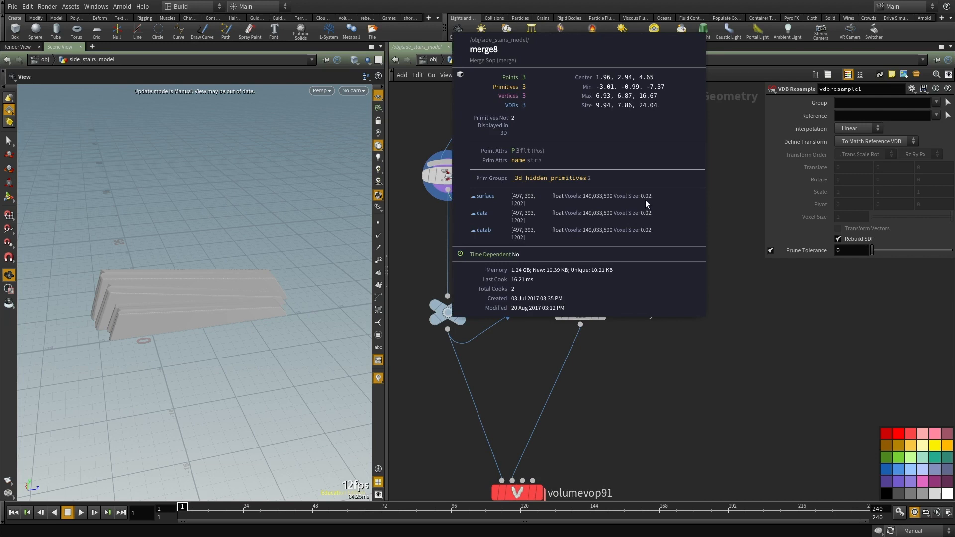
pyautogui.click(871, 144)
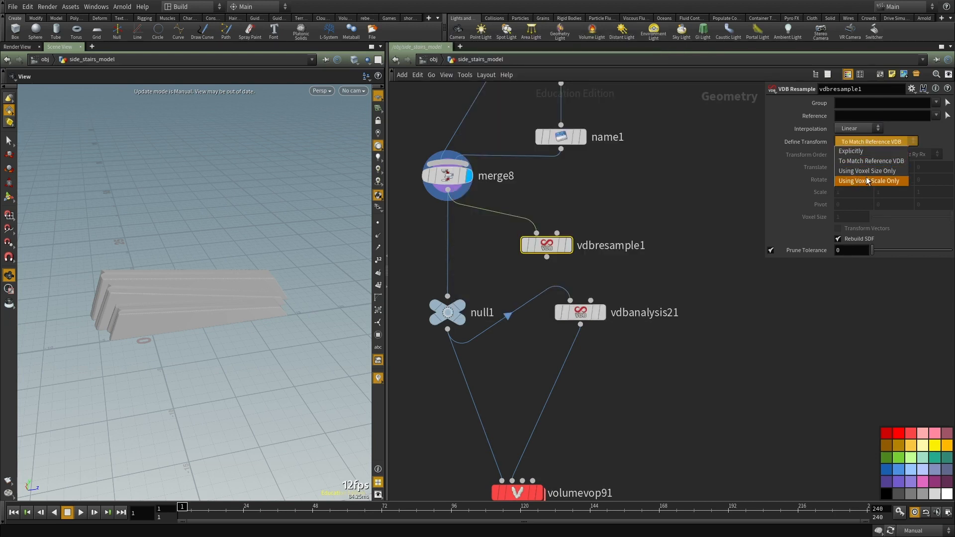
pyautogui.click(868, 173)
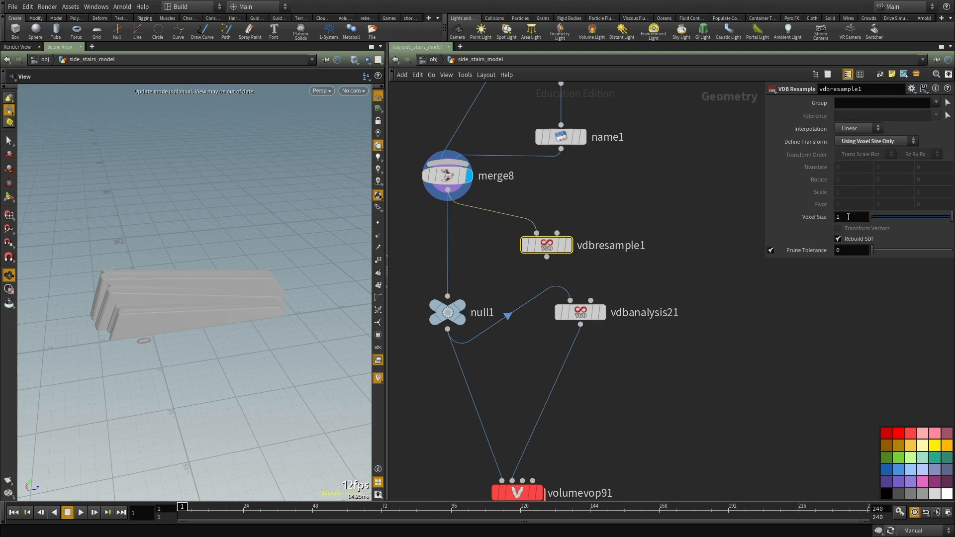
pyautogui.write('.06')
pyautogui.press('Return')
# Step: Display vdbresample1, check its node info, and connect its output to null1's input
pyautogui.click(570, 246)
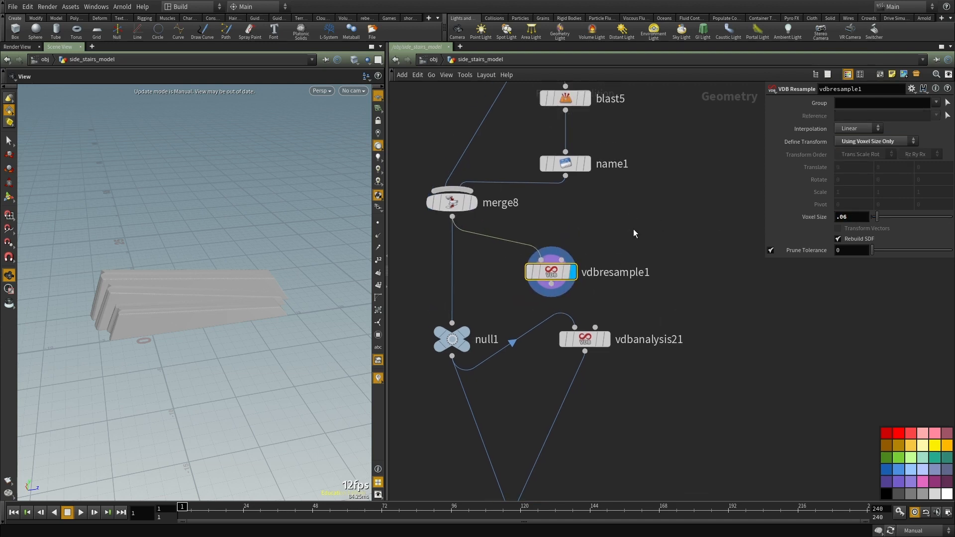
pyautogui.middleClick(551, 273)
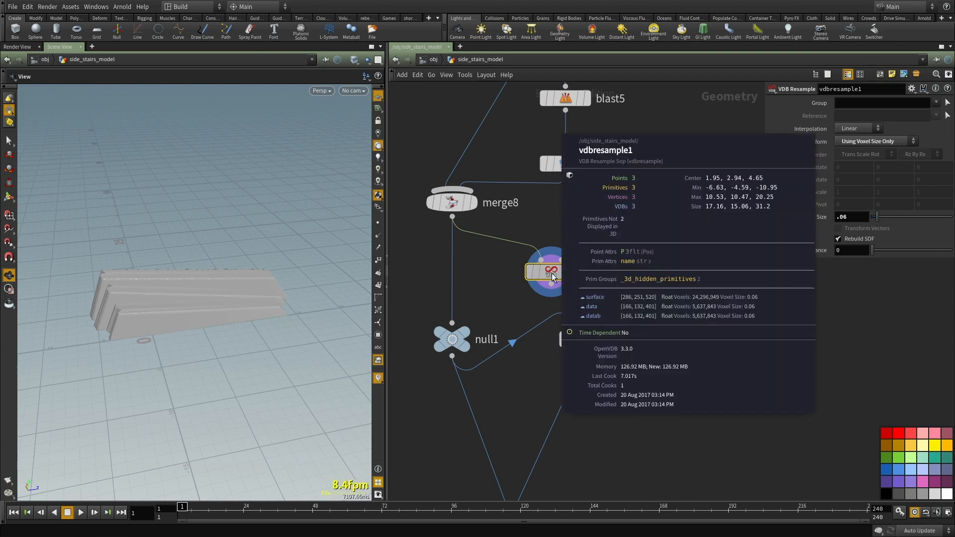
pyautogui.click(451, 323)
pyautogui.click(551, 285)
# Step: Display the result of the volumevop91 node in the viewport
pyautogui.moveTo(661, 310); pyautogui.dragTo(649, 145, button='middle')
pyautogui.scroll(-3, 649, 134)
pyautogui.moveTo(629, 259); pyautogui.dragTo(530, 315)
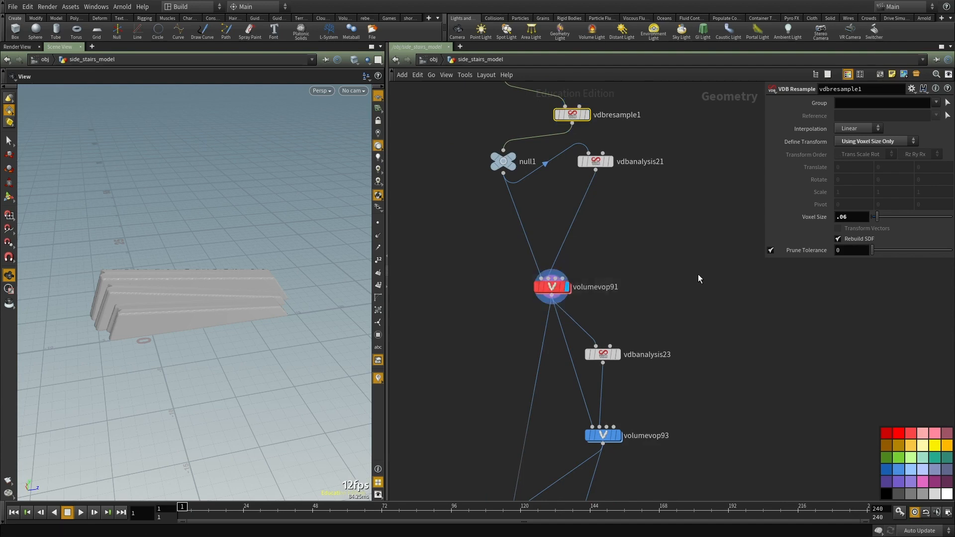
# Step: Examine the displaced stairs rock up close and compare it with the stairs_wall.png reference render
pyautogui.moveTo(174, 304); pyautogui.dragTo(209, 309, button='right')
pyautogui.moveTo(209, 309); pyautogui.dragTo(260, 251)
pyautogui.moveTo(318, 352); pyautogui.dragTo(169, 291)
pyautogui.keyDown('alt'); pyautogui.moveTo(0, 350); pyautogui.dragTo(567, 309); pyautogui.keyUp('alt')
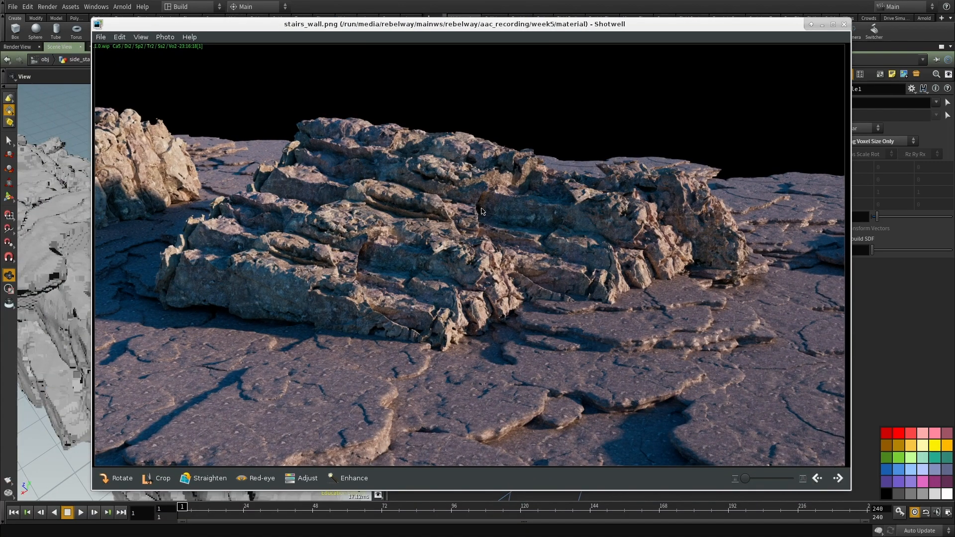
pyautogui.keyDown('alt'); pyautogui.moveTo(579, 224); pyautogui.dragTo(0, 261); pyautogui.keyUp('alt')
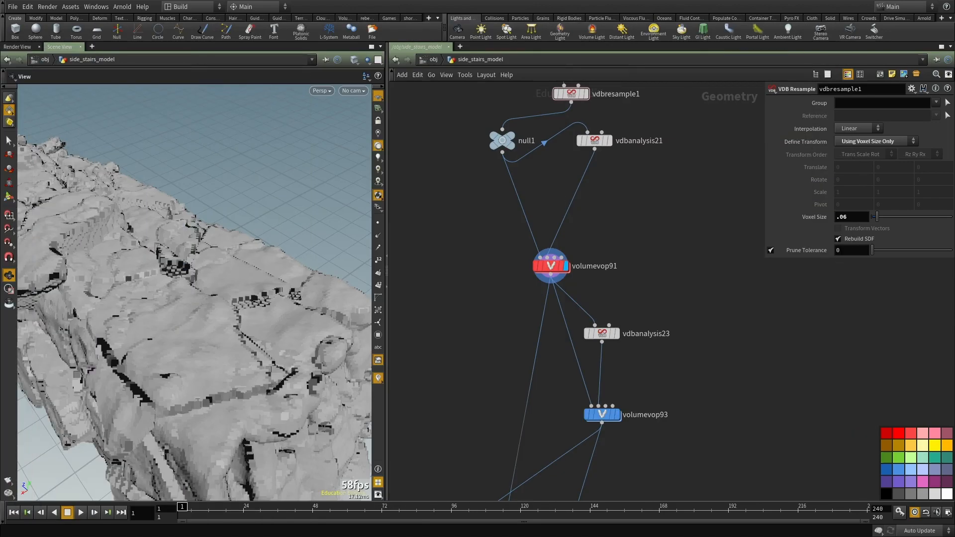
# Step: Open volumevop91's inner network, show the bind3 export's parameters and trace its wires back to worleynoise1
pyautogui.moveTo(649, 371); pyautogui.dragTo(661, 265, button='middle')
pyautogui.scroll(-2, 673, 264)
pyautogui.scroll(1, 670, 260)
pyautogui.doubleClick(582, 176)
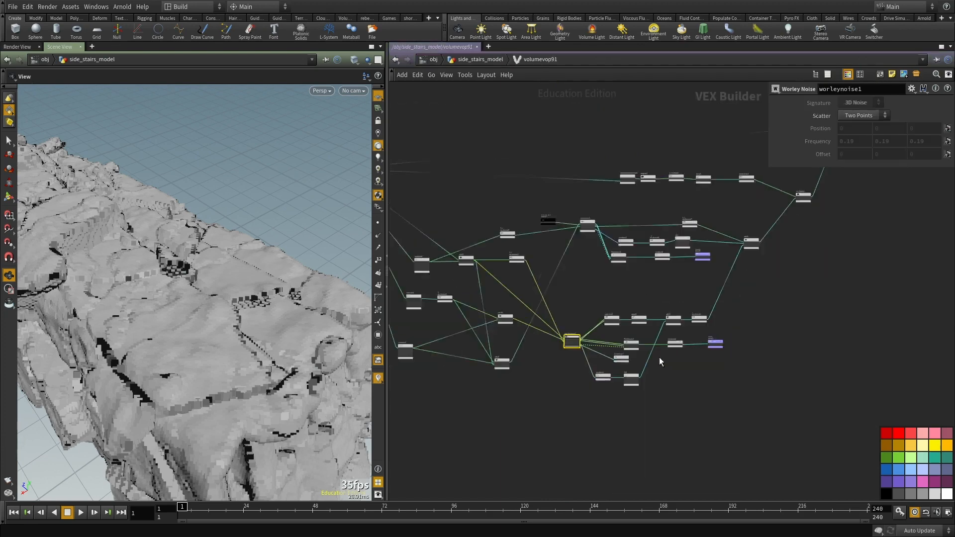
pyautogui.scroll(3, 702, 334)
pyautogui.moveTo(700, 328); pyautogui.dragTo(662, 297)
pyautogui.moveTo(490, 295); pyautogui.dragTo(632, 284, button='middle')
pyautogui.moveTo(789, 302); pyautogui.dragTo(680, 330, button='middle')
pyautogui.scroll(2, 724, 356)
pyautogui.moveTo(744, 270); pyautogui.dragTo(827, 334, button='middle')
pyautogui.moveTo(462, 341); pyautogui.dragTo(545, 321, button='middle')
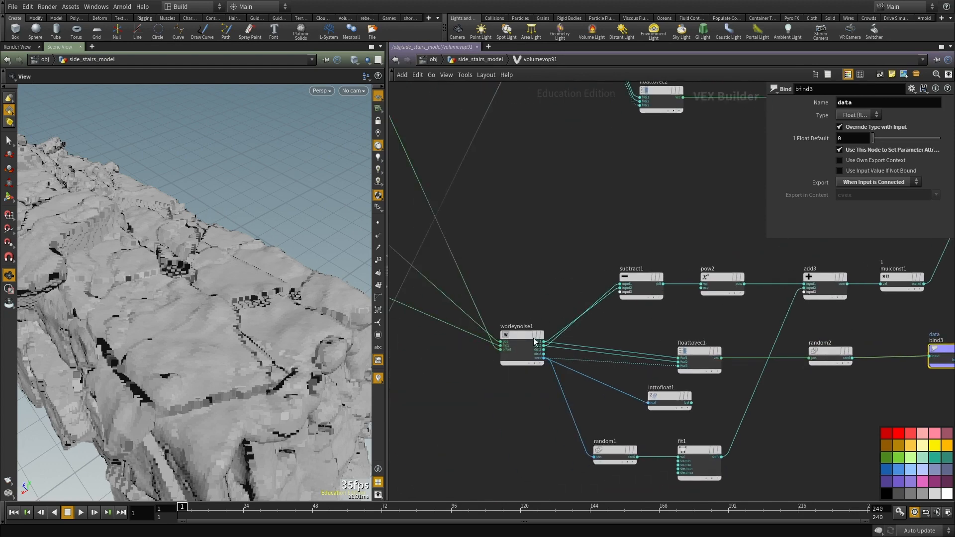
# Step: Show the bind4 export's parameters and trace its chain through random4 and floattovec2 back to voronoise1
pyautogui.scroll(3, 540, 397)
pyautogui.scroll(-4, 526, 369)
pyautogui.moveTo(765, 198); pyautogui.dragTo(574, 411, button='middle')
pyautogui.scroll(1, 661, 360)
pyautogui.click(646, 323)
pyautogui.moveTo(541, 380); pyautogui.dragTo(735, 386, button='middle')
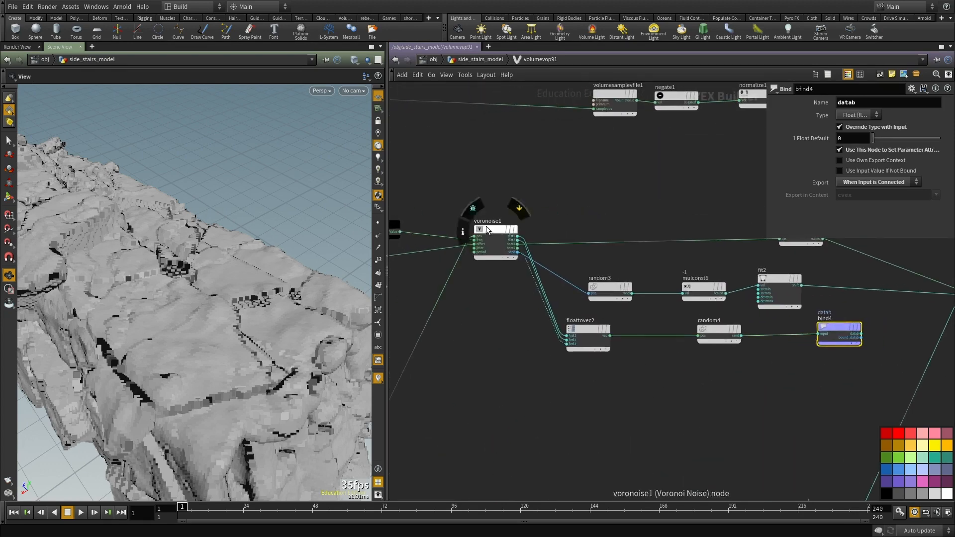
pyautogui.scroll(2, 826, 359)
pyautogui.moveTo(675, 432); pyautogui.dragTo(610, 463, button='middle')
# Step: Return to the side_stairs_model network and display the result of volumevop93
pyautogui.press('u')
pyautogui.scroll(1, 569, 357)
pyautogui.click(541, 306)
pyautogui.scroll(2, 542, 311)
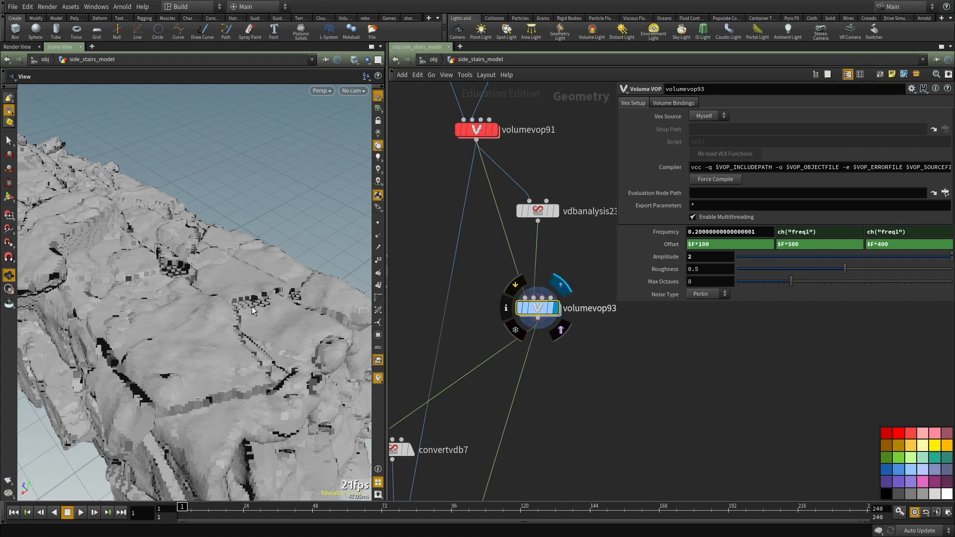
# Step: Display the polygon mesh from convertvdb7 and examine the rock surface from several angles
pyautogui.moveTo(253, 304); pyautogui.dragTo(220, 307)
pyautogui.scroll(-3, 448, 389)
pyautogui.moveTo(485, 433); pyautogui.dragTo(538, 334, button='middle')
pyautogui.scroll(1, 569, 377)
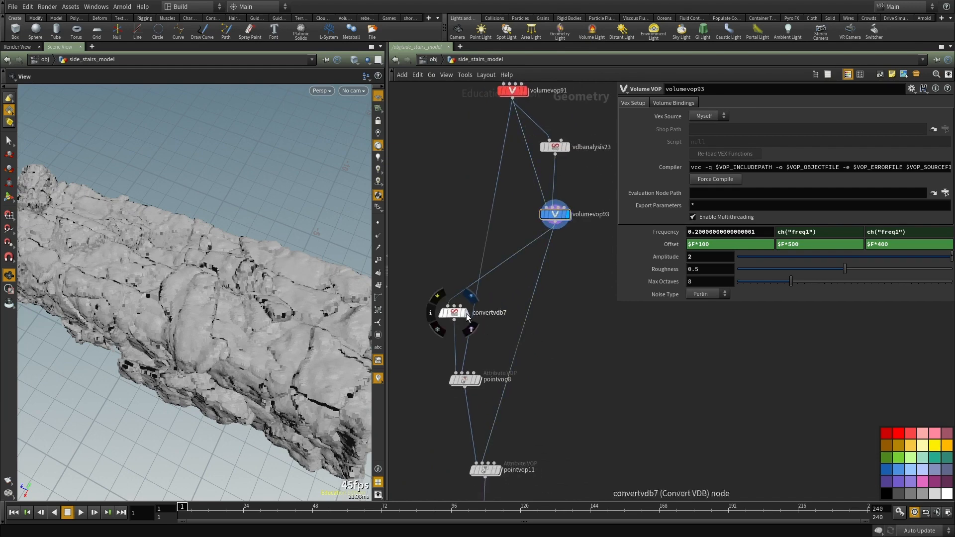
pyautogui.click(449, 314)
pyautogui.press('f')
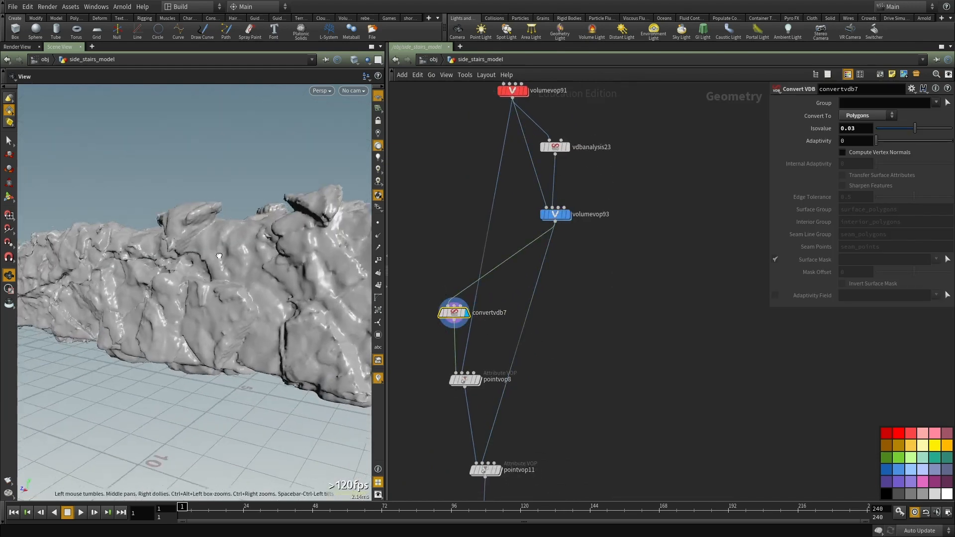
pyautogui.moveTo(180, 323); pyautogui.dragTo(278, 368)
# Step: Display pointvop8 and look over the volume sample and bind nodes inside it
pyautogui.moveTo(463, 364); pyautogui.dragTo(522, 316, button='middle')
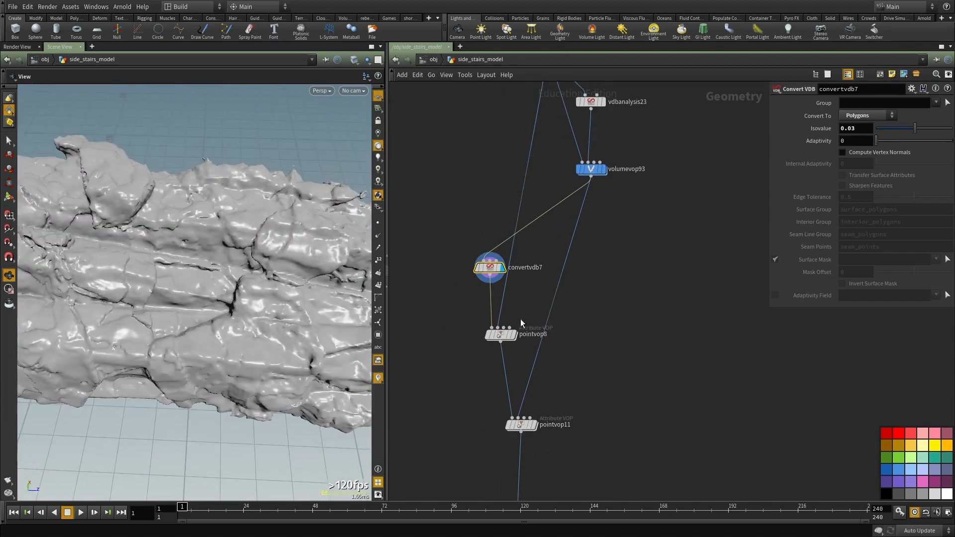
pyautogui.scroll(2, 520, 316)
pyautogui.click(497, 338)
pyautogui.doubleClick(497, 339)
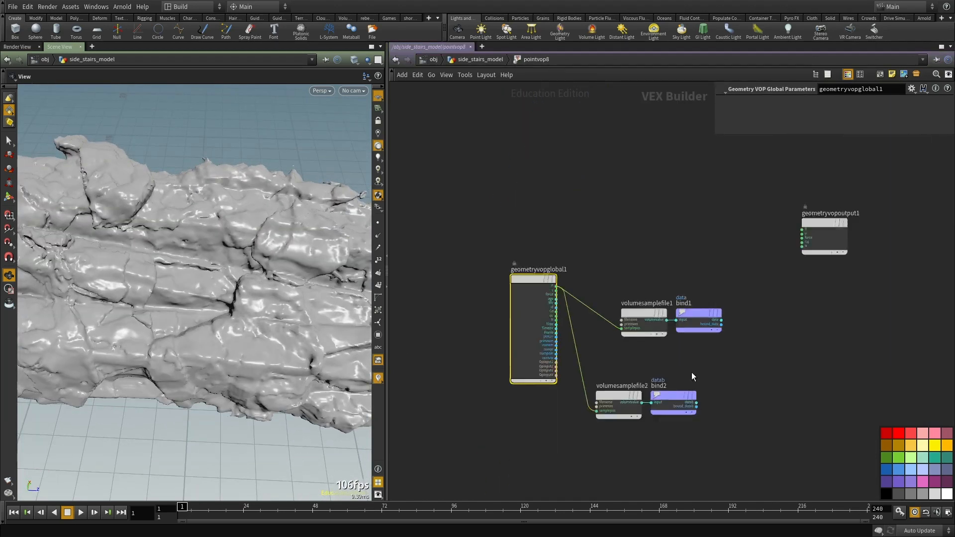
pyautogui.scroll(-3, 691, 361)
pyautogui.moveTo(691, 361); pyautogui.dragTo(669, 347, button='middle')
pyautogui.scroll(2, 668, 360)
pyautogui.moveTo(690, 338); pyautogui.dragTo(648, 367)
pyautogui.press('u')
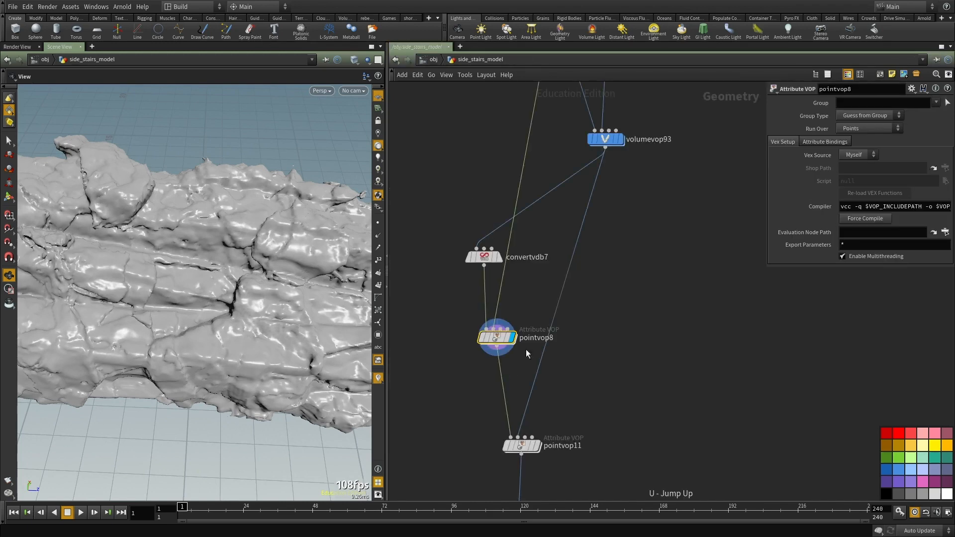
# Step: Reopen pointvop8 and show the parameters of its bind1 and bind2 exports
pyautogui.doubleClick(496, 338)
pyautogui.moveTo(748, 350); pyautogui.dragTo(659, 287)
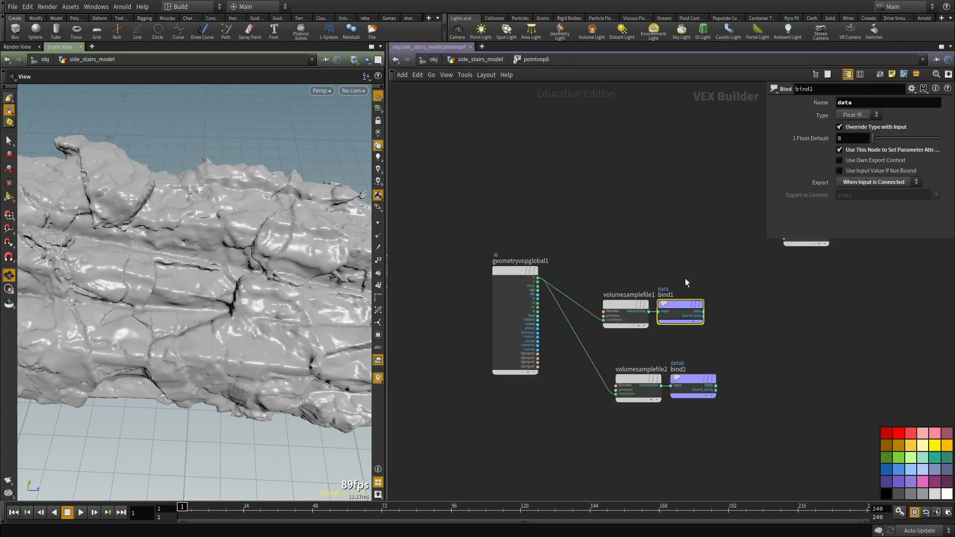
pyautogui.scroll(3, 712, 320)
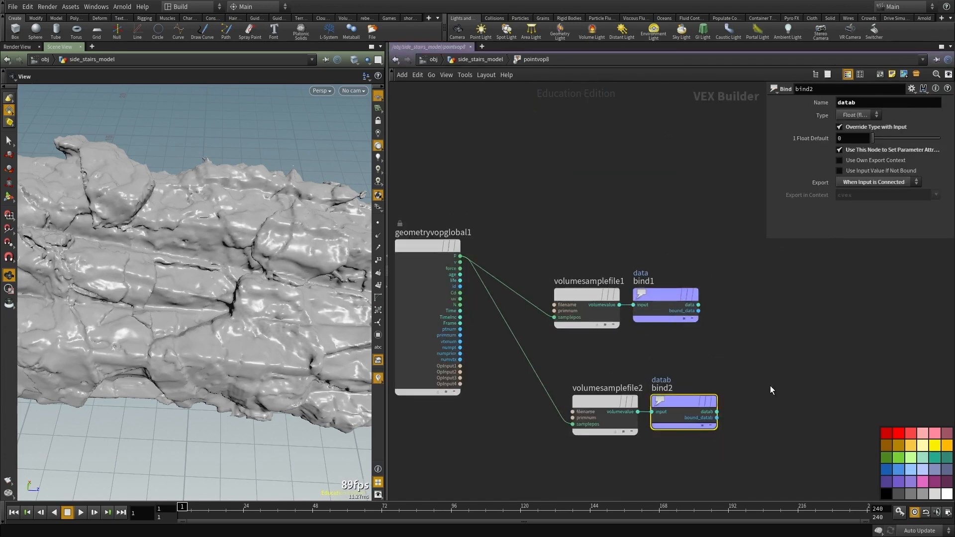
pyautogui.press('u')
# Step: Display volumevop91 and read its node info for the VDBs it outputs
pyautogui.moveTo(574, 348); pyautogui.dragTo(579, 341, button='middle')
pyautogui.moveTo(627, 183); pyautogui.dragTo(615, 398, button='middle')
pyautogui.middleClick(609, 286)
pyautogui.moveTo(572, 279); pyautogui.dragTo(607, 482, button='middle')
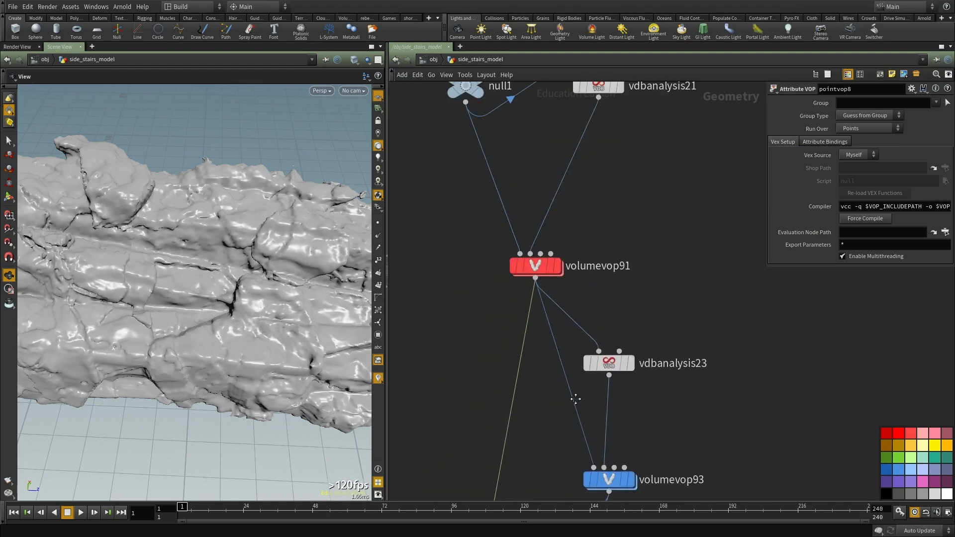
pyautogui.click(559, 267)
pyautogui.middleClick(558, 269)
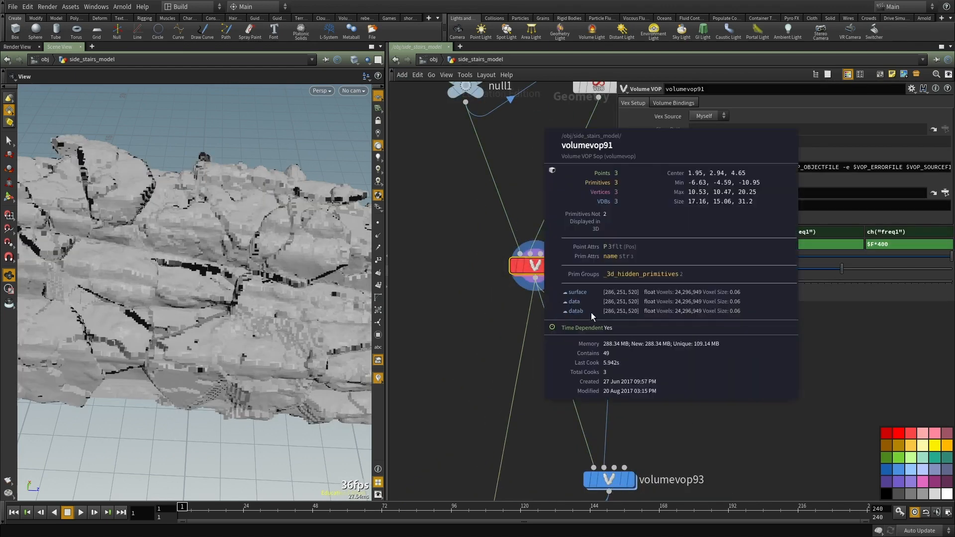
# Step: Display volumevop93, open its inner network and show the parameters of the data and class bind exports
pyautogui.moveTo(638, 437); pyautogui.dragTo(610, 326, button='middle')
pyautogui.click(604, 374)
pyautogui.doubleClick(577, 373)
pyautogui.scroll(-3, 563, 376)
pyautogui.moveTo(685, 375); pyautogui.dragTo(614, 347, button='middle')
pyautogui.scroll(3, 614, 348)
pyautogui.click(631, 384)
pyautogui.scroll(2, 665, 392)
pyautogui.moveTo(776, 243); pyautogui.dragTo(599, 368, button='middle')
pyautogui.scroll(-3, 599, 369)
pyautogui.moveTo(626, 333); pyautogui.dragTo(497, 467, button='middle')
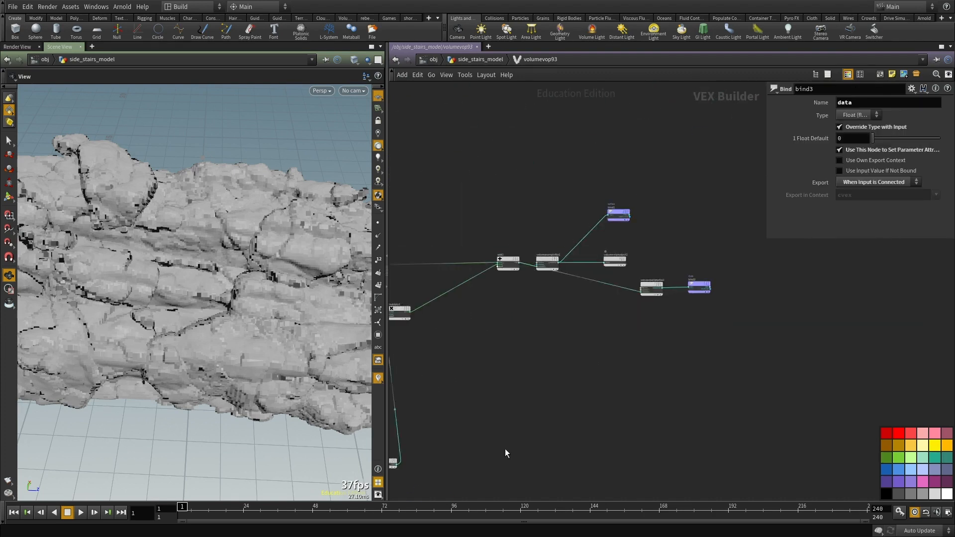
pyautogui.scroll(2, 707, 328)
pyautogui.moveTo(677, 300); pyautogui.dragTo(791, 171, button='middle')
pyautogui.scroll(-1, 577, 392)
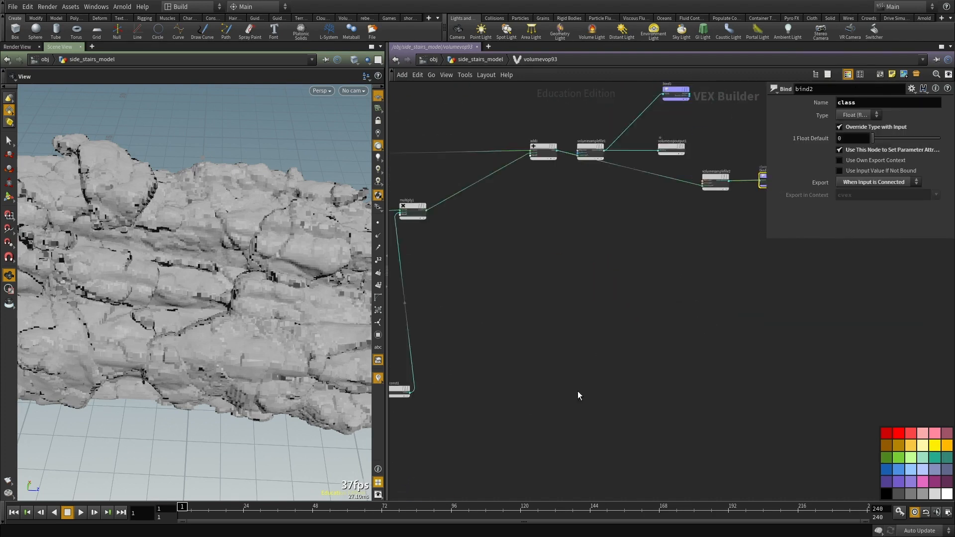
# Step: Trace the bind3 data export in volumevop93 back through the random and float-to-vector nodes to worleynoise1
pyautogui.moveTo(577, 392); pyautogui.dragTo(734, 236, button='middle')
pyautogui.scroll(1, 556, 353)
pyautogui.click(528, 391)
pyautogui.moveTo(426, 389); pyautogui.dragTo(681, 387, button='middle')
pyautogui.scroll(-1, 542, 366)
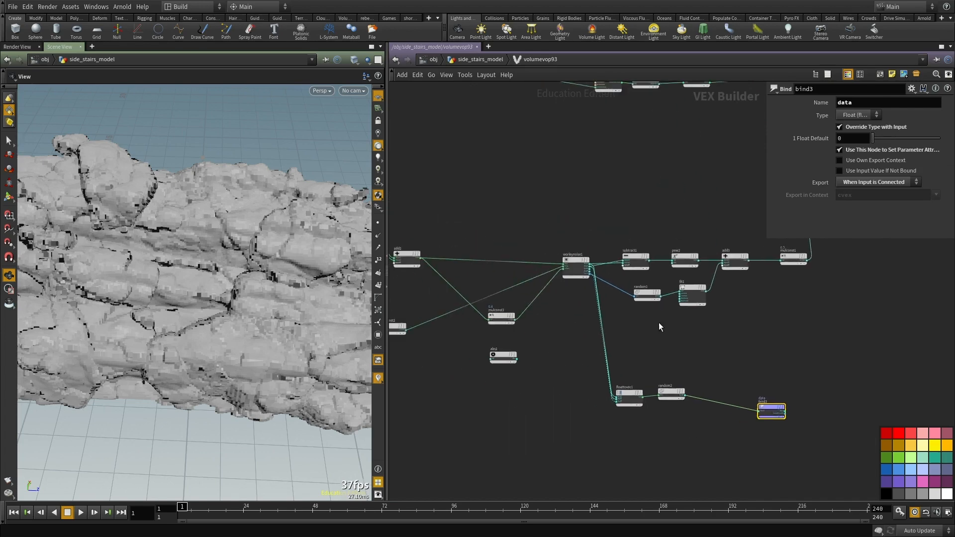
pyautogui.press('u')
# Step: Display pointvop11, inspect the datac bind export inside it, and read the node's point attributes
pyautogui.moveTo(601, 337); pyautogui.dragTo(543, 253, button='middle')
pyautogui.moveTo(541, 359); pyautogui.dragTo(584, 225, button='middle')
pyautogui.scroll(-2, 585, 226)
pyautogui.moveTo(540, 385); pyautogui.dragTo(546, 328, button='middle')
pyautogui.scroll(2, 547, 348)
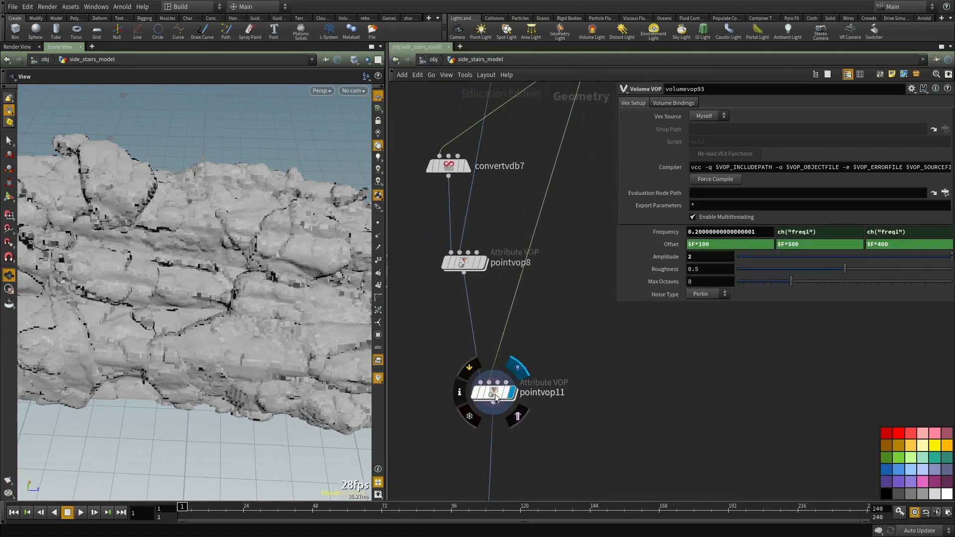
pyautogui.click(511, 392)
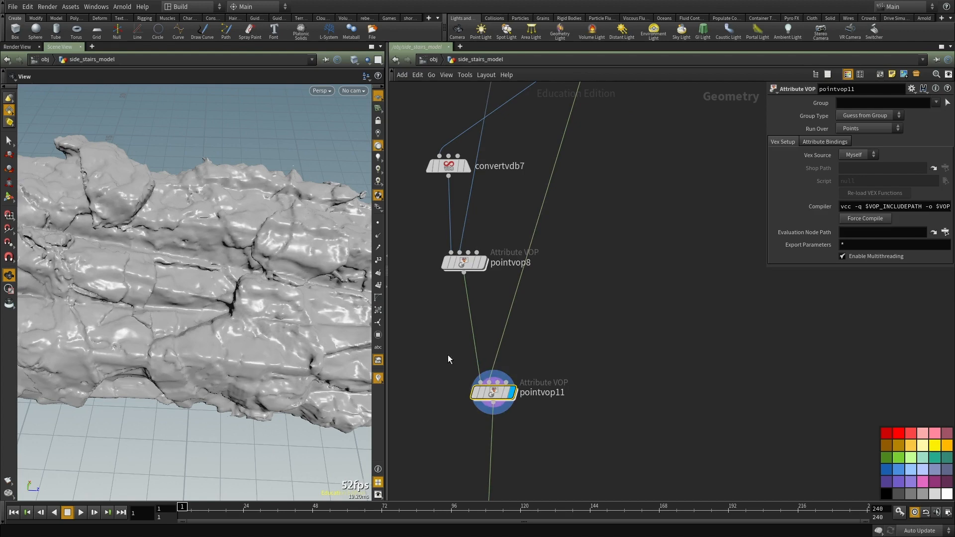
pyautogui.doubleClick(493, 392)
pyautogui.moveTo(670, 277); pyautogui.dragTo(672, 276)
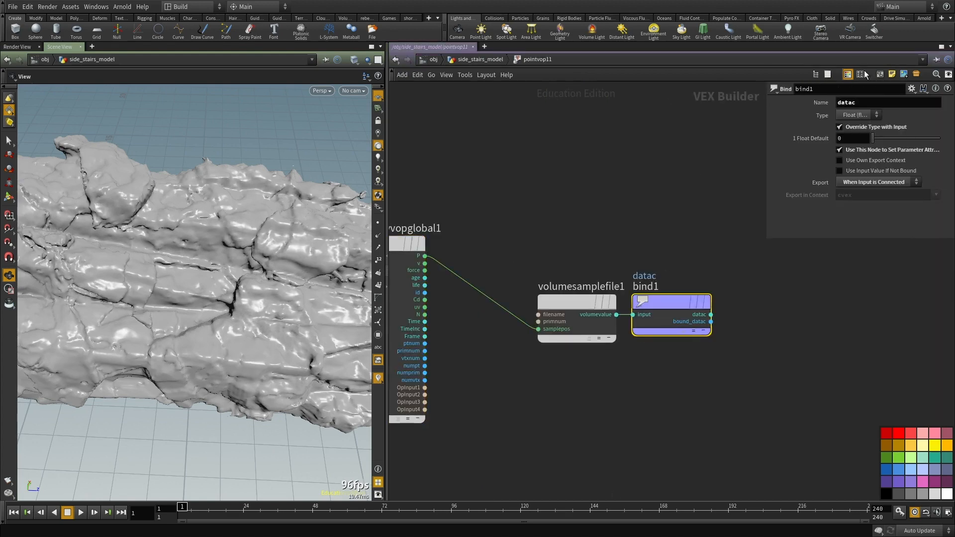
pyautogui.press('u')
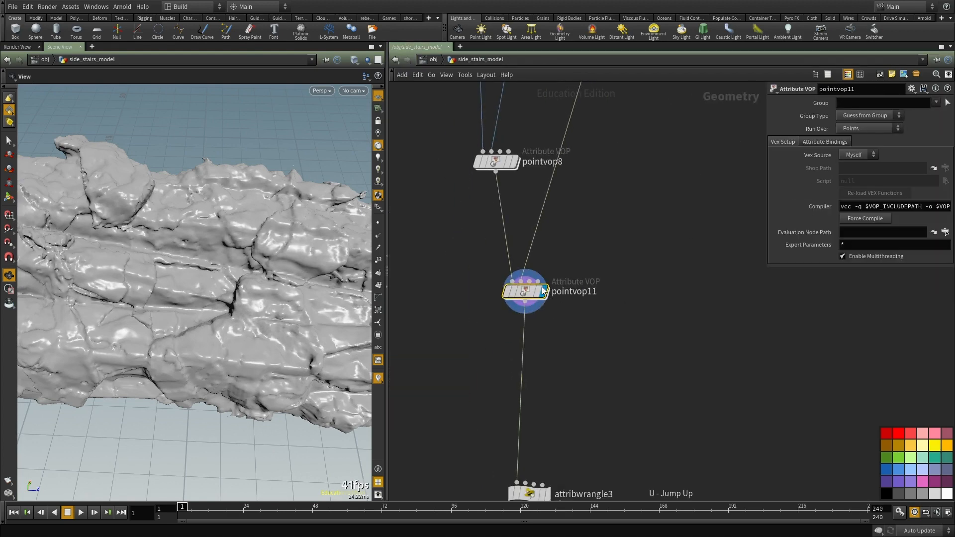
pyautogui.middleClick(526, 292)
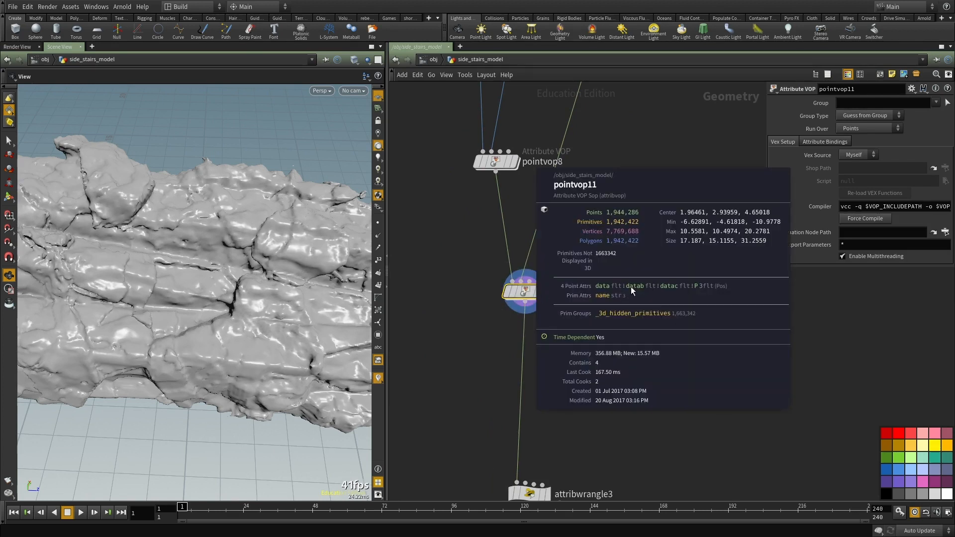
# Step: Follow the network down past attribwrangle3 and display filecache3's result
pyautogui.scroll(-2, 606, 373)
pyautogui.moveTo(606, 372); pyautogui.dragTo(599, 210, button='middle')
pyautogui.scroll(1, 599, 210)
pyautogui.moveTo(568, 472); pyautogui.dragTo(574, 230, button='middle')
pyautogui.moveTo(578, 278); pyautogui.dragTo(589, 226, button='middle')
pyautogui.scroll(-3, 589, 225)
pyautogui.scroll(3, 573, 246)
pyautogui.click(565, 224)
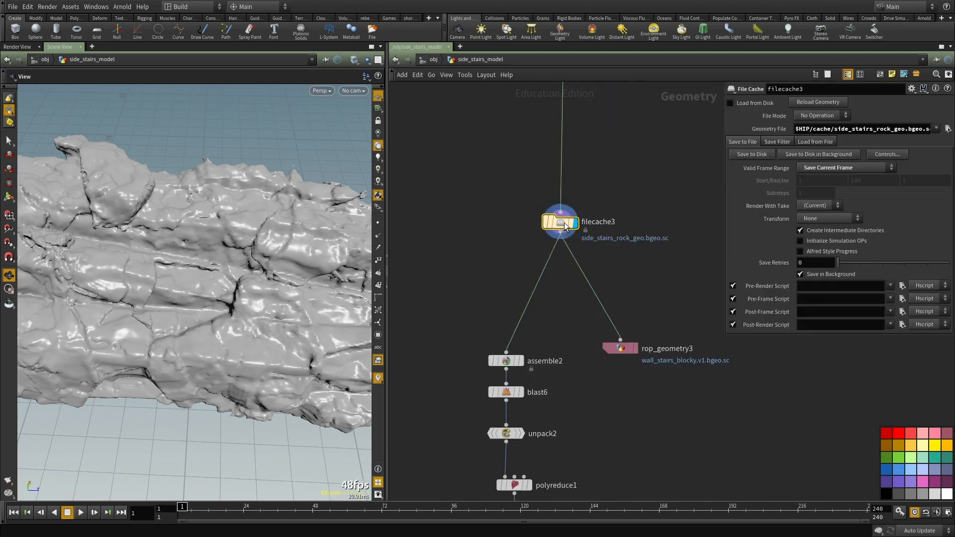
pyautogui.moveTo(605, 181); pyautogui.dragTo(605, 204, button='middle')
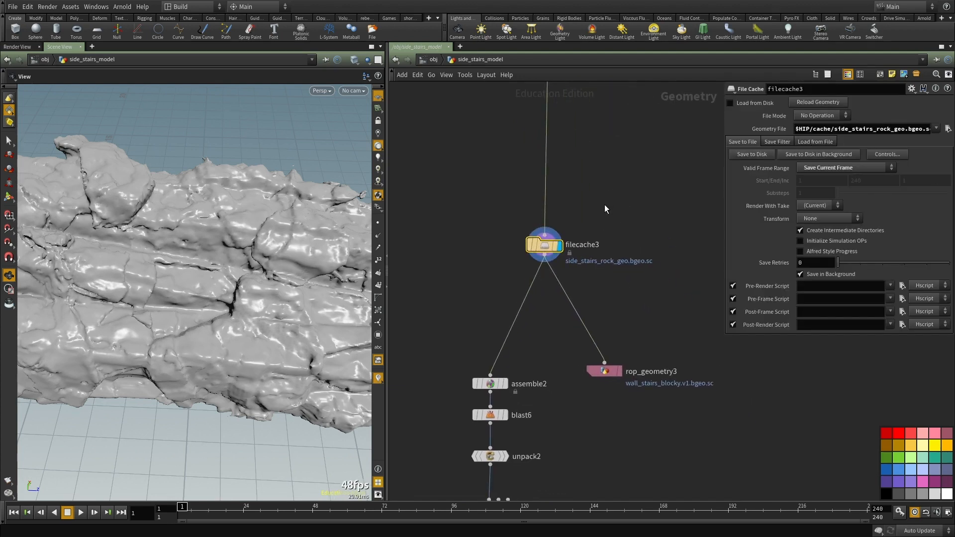
# Step: Examine the filecache3 rock from several angles and up close, toggling wireframe shading, and frame the whole model
pyautogui.scroll(-5, 168, 293)
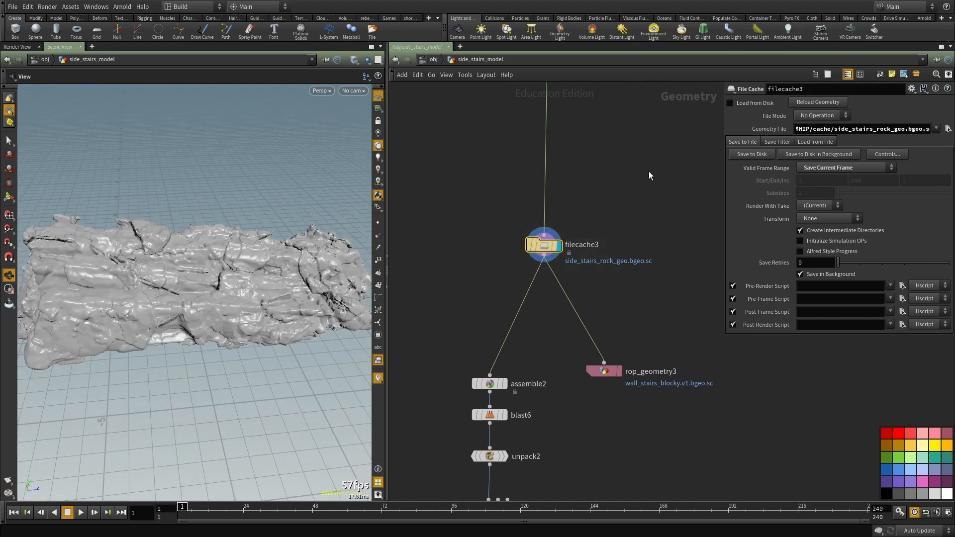
pyautogui.moveTo(648, 174); pyautogui.dragTo(644, 202, button='middle')
pyautogui.moveTo(678, 133); pyautogui.dragTo(677, 190, button='middle')
pyautogui.click(19, 46)
pyautogui.click(59, 47)
pyautogui.moveTo(196, 296); pyautogui.dragTo(233, 323)
pyautogui.moveTo(234, 323); pyautogui.dragTo(219, 262, button='right')
pyautogui.moveTo(219, 261); pyautogui.dragTo(192, 256)
pyautogui.press('w')
pyautogui.press('w')
pyautogui.moveTo(632, 280); pyautogui.dragTo(629, 249, button='middle')
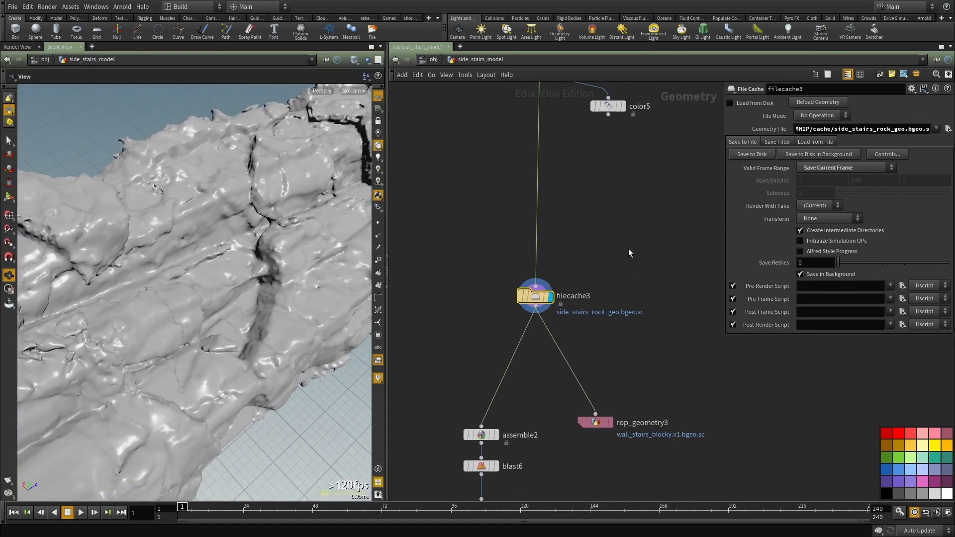
pyautogui.press('w')
pyautogui.moveTo(258, 330)
pyautogui.mouseDown()
pyautogui.moveTo(275, 307)
pyautogui.moveTo(322, 294)
pyautogui.mouseUp()
pyautogui.press('w')
pyautogui.press('g')
# Step: Display the color5 node below attribwrangle3 and examine the rock's random colouring by the data attribute
pyautogui.scroll(-2, 544, 424)
pyautogui.moveTo(544, 425); pyautogui.dragTo(556, 302, button='middle')
pyautogui.moveTo(547, 388); pyautogui.dragTo(559, 299, button='middle')
pyautogui.scroll(2, 558, 299)
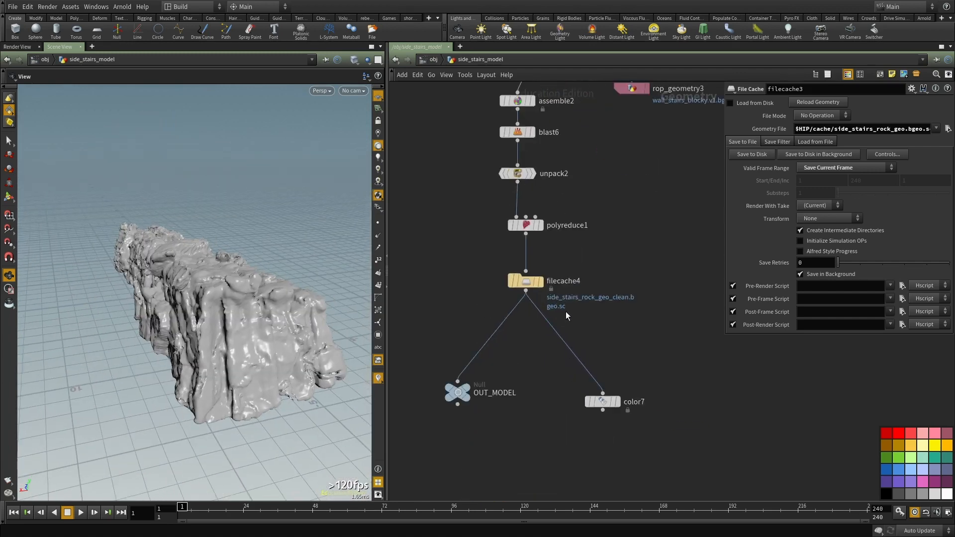
pyautogui.moveTo(605, 244); pyautogui.dragTo(576, 417, button='middle')
pyautogui.scroll(-3, 582, 355)
pyautogui.moveTo(582, 355); pyautogui.dragTo(559, 510, button='middle')
pyautogui.scroll(5, 578, 275)
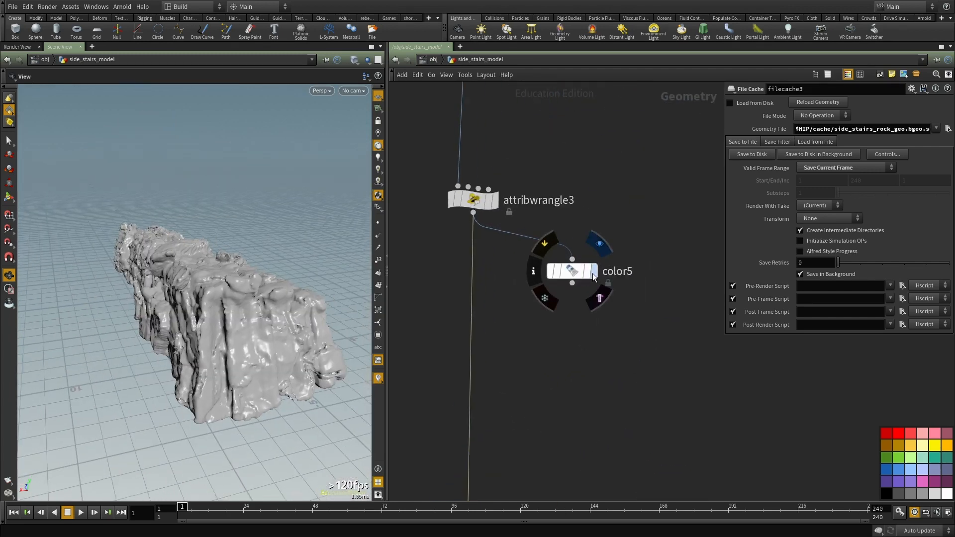
pyautogui.click(600, 243)
pyautogui.moveTo(209, 299); pyautogui.dragTo(145, 284)
pyautogui.click(572, 271)
pyautogui.moveTo(313, 239); pyautogui.dragTo(299, 264)
pyautogui.moveTo(298, 264); pyautogui.dragTo(264, 289, button='right')
pyautogui.moveTo(264, 289); pyautogui.dragTo(234, 299)
pyautogui.moveTo(234, 298); pyautogui.dragTo(220, 309, button='right')
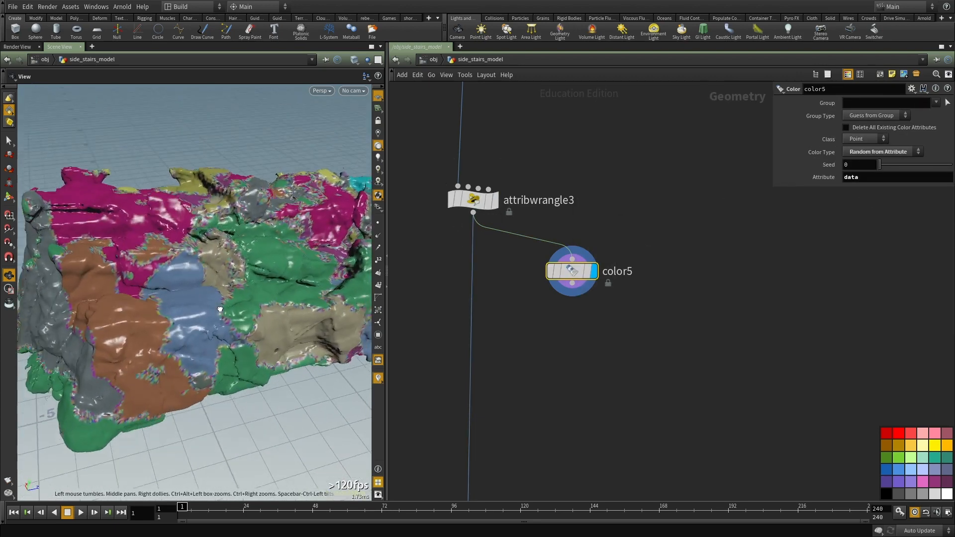
pyautogui.moveTo(220, 310); pyautogui.dragTo(238, 306)
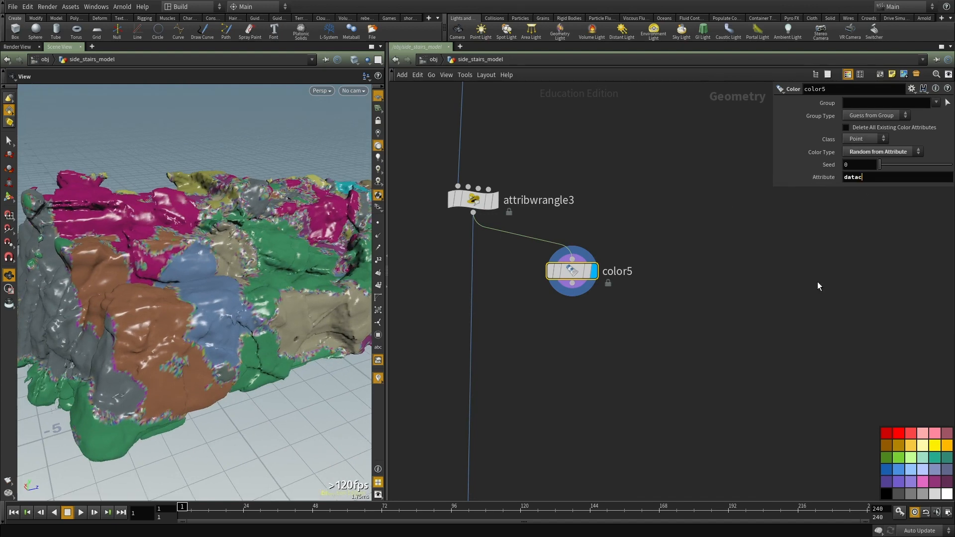
# Step: Set color5's attribute to datab and examine the coloured pieces of the rock
pyautogui.press('Return')
pyautogui.moveTo(179, 329); pyautogui.dragTo(236, 337)
pyautogui.moveTo(236, 338); pyautogui.dragTo(128, 277, button='right')
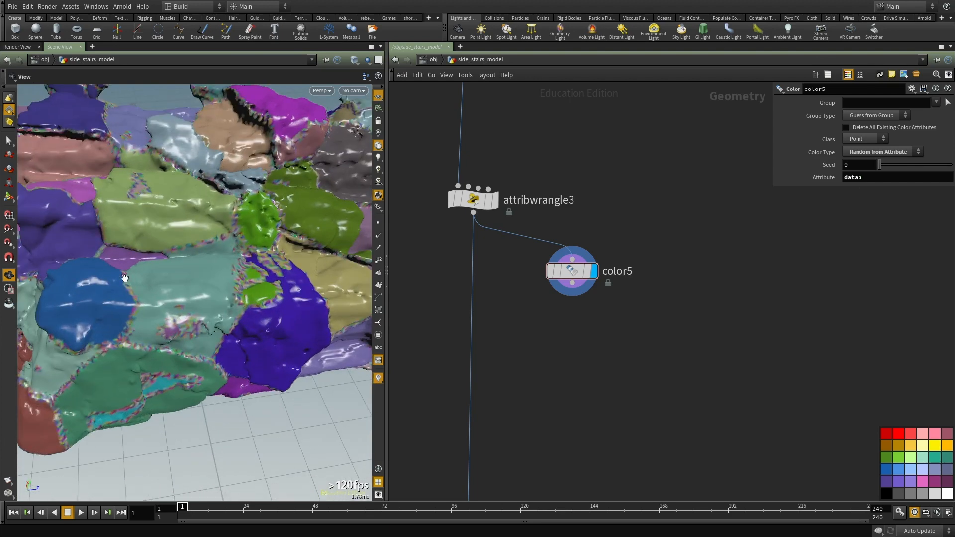
pyautogui.moveTo(182, 346); pyautogui.dragTo(86, 223)
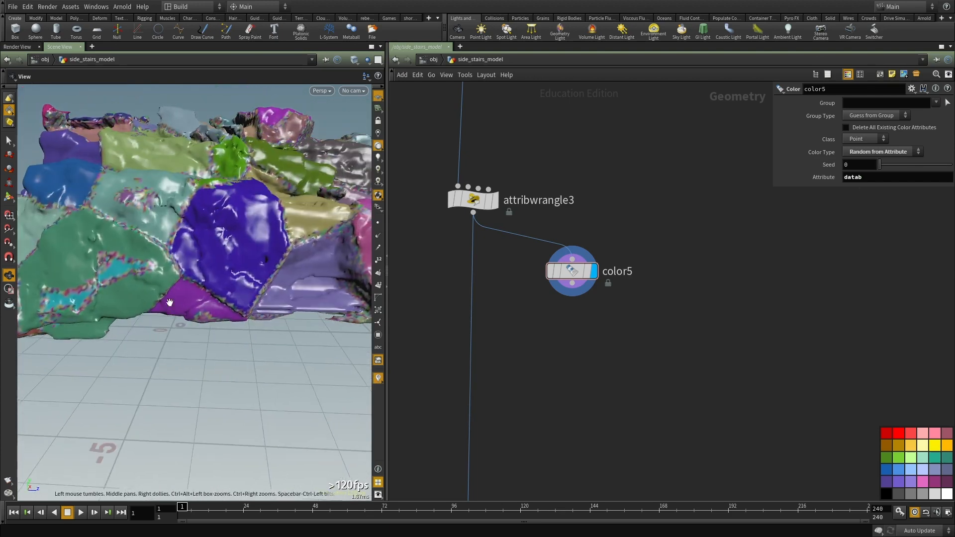
pyautogui.moveTo(164, 250); pyautogui.dragTo(186, 265)
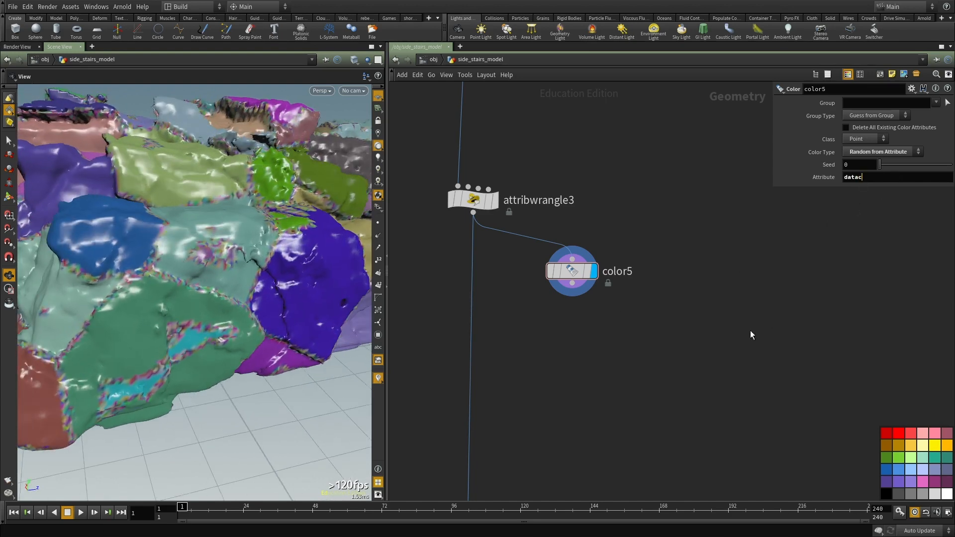
# Step: Set color5's attribute to datac and view the colouring across the whole rock
pyautogui.press('Return')
pyautogui.scroll(-5, 207, 342)
pyautogui.moveTo(207, 341); pyautogui.dragTo(270, 321)
pyautogui.moveTo(270, 321); pyautogui.dragTo(214, 343, button='middle')
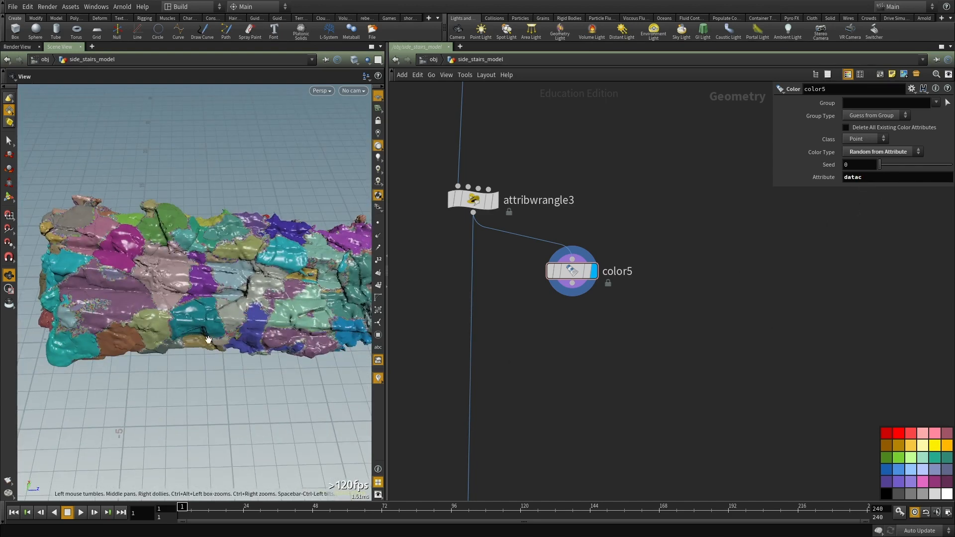
# Step: Compare the datac colouring with the stairs_wall.png reference render and examine the coloured rock pieces up close
pyautogui.keyDown('alt'); pyautogui.moveTo(0, 358); pyautogui.dragTo(313, 328); pyautogui.keyUp('alt')
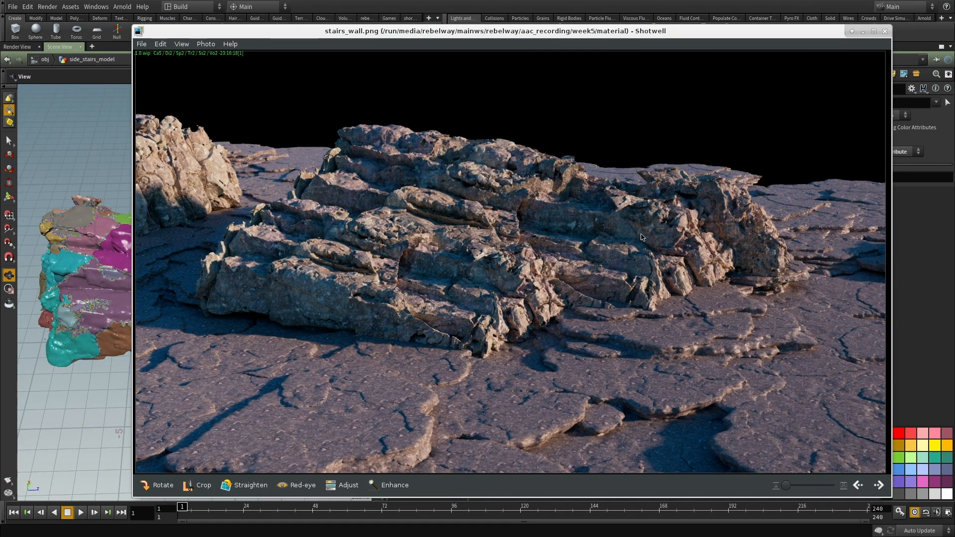
pyautogui.scroll(3, 645, 251)
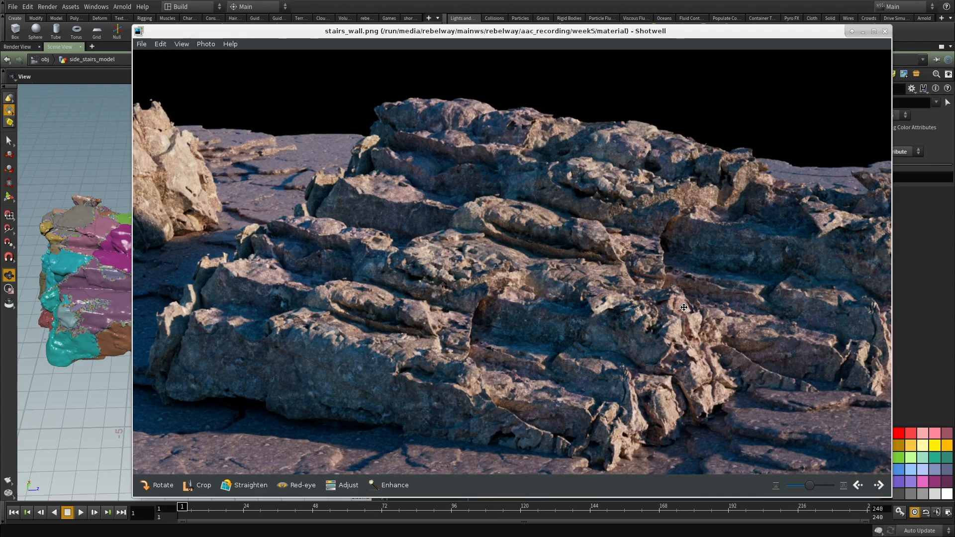
pyautogui.click(99, 368)
pyautogui.moveTo(95, 374); pyautogui.dragTo(148, 309)
pyautogui.moveTo(148, 309); pyautogui.dragTo(229, 336, button='middle')
pyautogui.press('w')
pyautogui.moveTo(222, 323); pyautogui.dragTo(269, 320, button='right')
pyautogui.moveTo(269, 320)
pyautogui.mouseDown(button='middle')
pyautogui.moveTo(177, 320)
pyautogui.moveTo(232, 441)
pyautogui.mouseUp(button='middle')
pyautogui.press('w')
pyautogui.moveTo(232, 441); pyautogui.dragTo(217, 361)
pyautogui.moveTo(217, 361); pyautogui.dragTo(237, 366, button='right')
pyautogui.moveTo(237, 365); pyautogui.dragTo(241, 280)
pyautogui.moveTo(241, 281); pyautogui.dragTo(277, 317, button='middle')
pyautogui.moveTo(277, 317); pyautogui.dragTo(254, 294)
pyautogui.moveTo(254, 294); pyautogui.dragTo(271, 309, button='middle')
pyautogui.moveTo(271, 309); pyautogui.dragTo(212, 352)
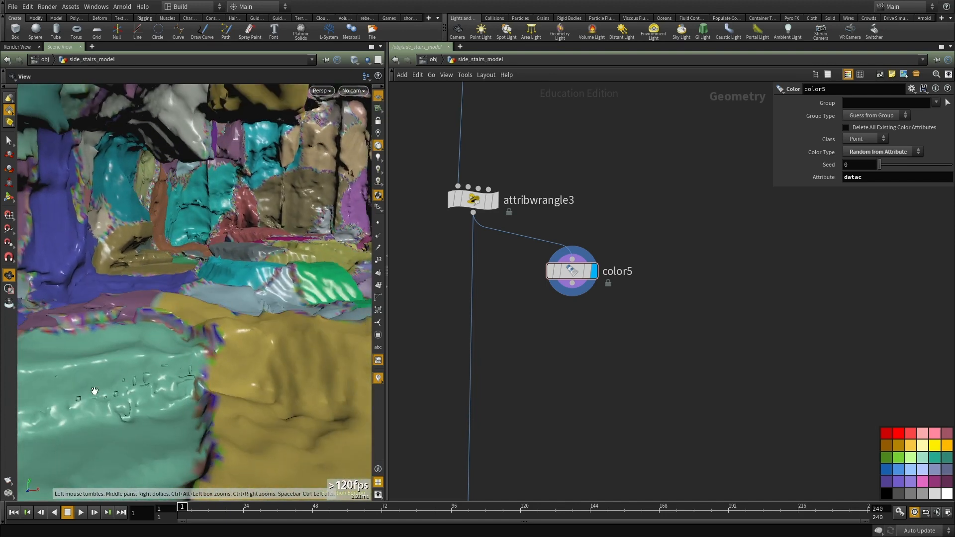
# Step: Display the cleaned rock geometry from filecache4 and examine its mesh from above
pyautogui.scroll(-4, 637, 375)
pyautogui.moveTo(639, 409); pyautogui.dragTo(650, 249, button='middle')
pyautogui.scroll(-3, 649, 247)
pyautogui.moveTo(636, 329); pyautogui.dragTo(640, 290, button='middle')
pyautogui.moveTo(602, 380); pyautogui.dragTo(608, 259, button='middle')
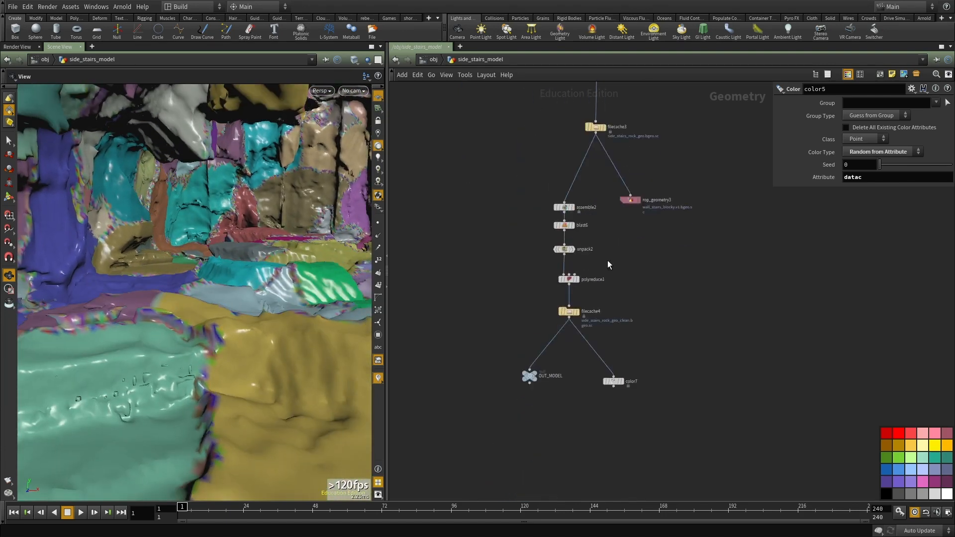
pyautogui.scroll(5, 606, 314)
pyautogui.click(533, 307)
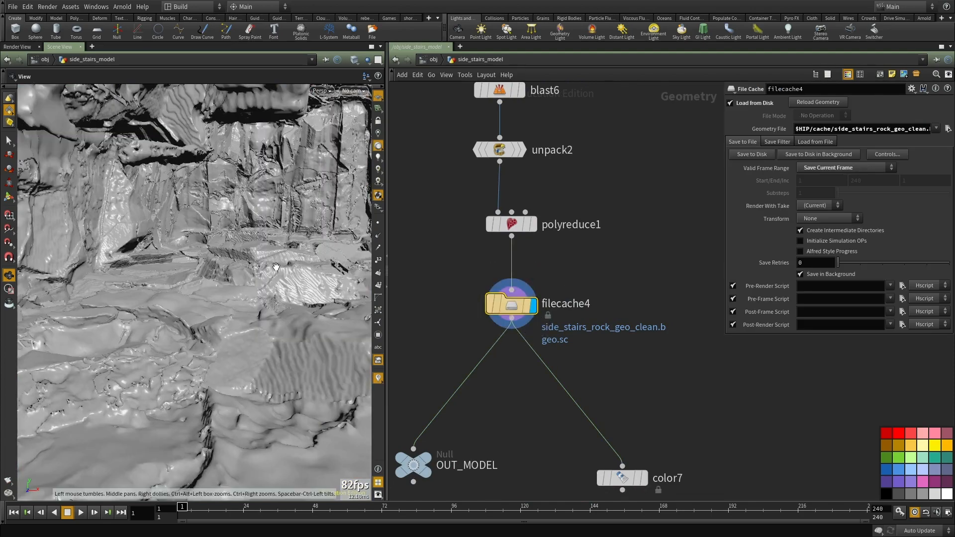
pyautogui.moveTo(267, 268); pyautogui.dragTo(205, 341, button='middle')
pyautogui.moveTo(204, 340); pyautogui.dragTo(253, 362)
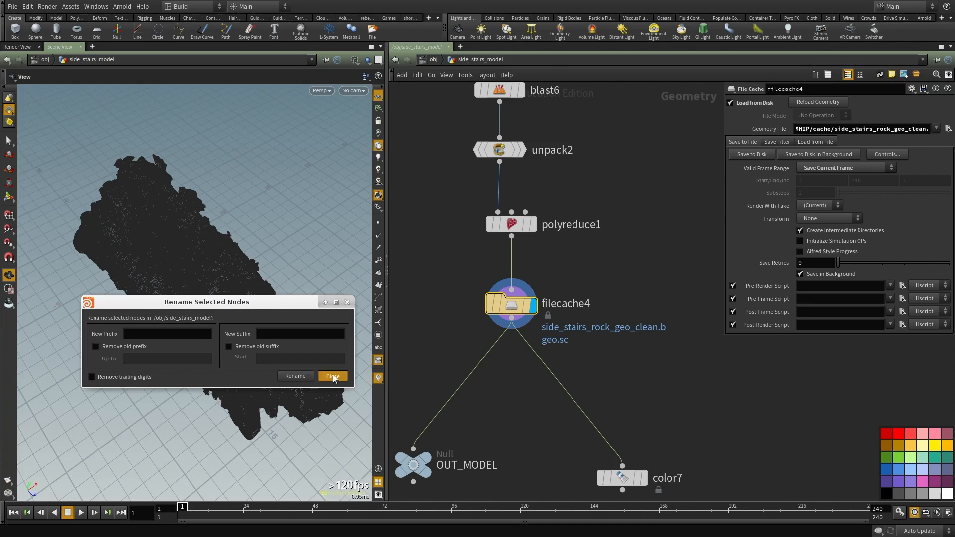
# Step: Examine the filecache4 rock surface up close, from the outer stair faces to the inner walls and cracks
pyautogui.moveTo(182, 300); pyautogui.dragTo(209, 338, button='right')
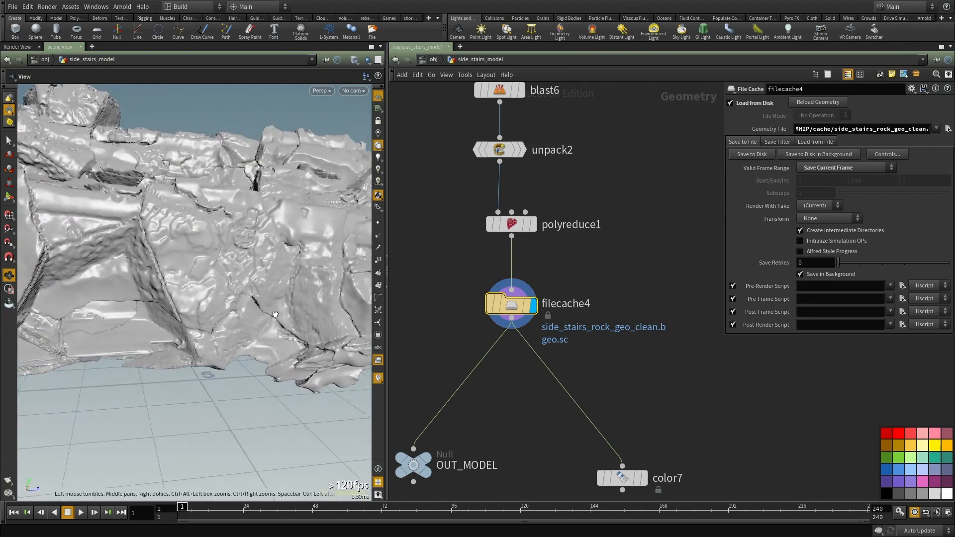
pyautogui.moveTo(209, 339); pyautogui.dragTo(199, 319)
pyautogui.moveTo(199, 319); pyautogui.dragTo(219, 314, button='middle')
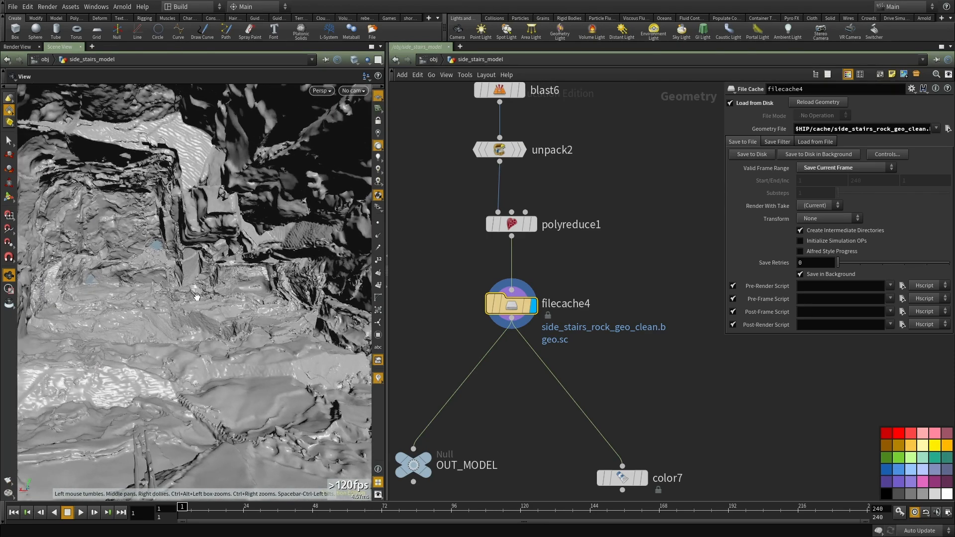
pyautogui.moveTo(202, 301); pyautogui.dragTo(243, 362)
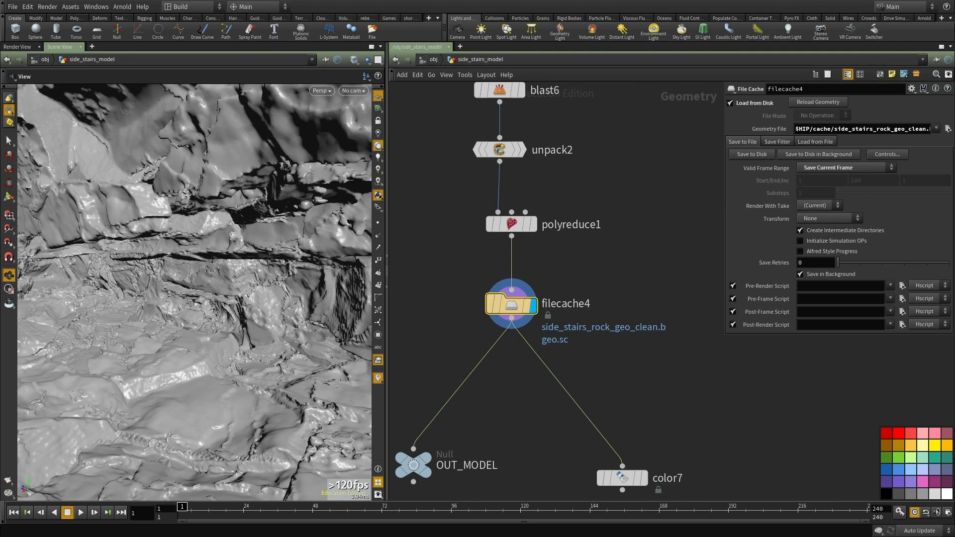
pyautogui.moveTo(120, 280); pyautogui.dragTo(209, 294)
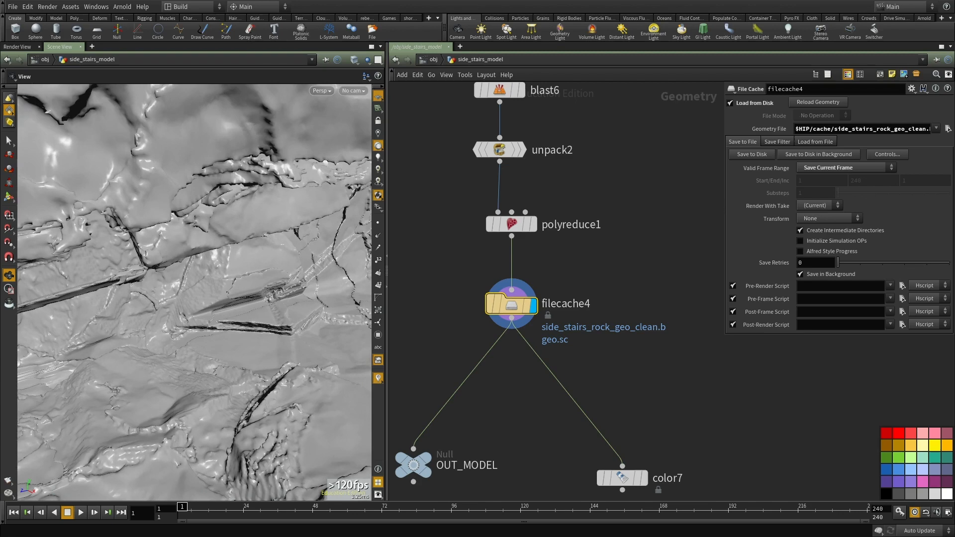
# Step: Bring up the rock_circular.v1.png reference render in the image viewer for comparison with the rock, and move it aside
pyautogui.keyDown('alt'); pyautogui.moveTo(1, 299); pyautogui.dragTo(262, 154); pyautogui.keyUp('alt')
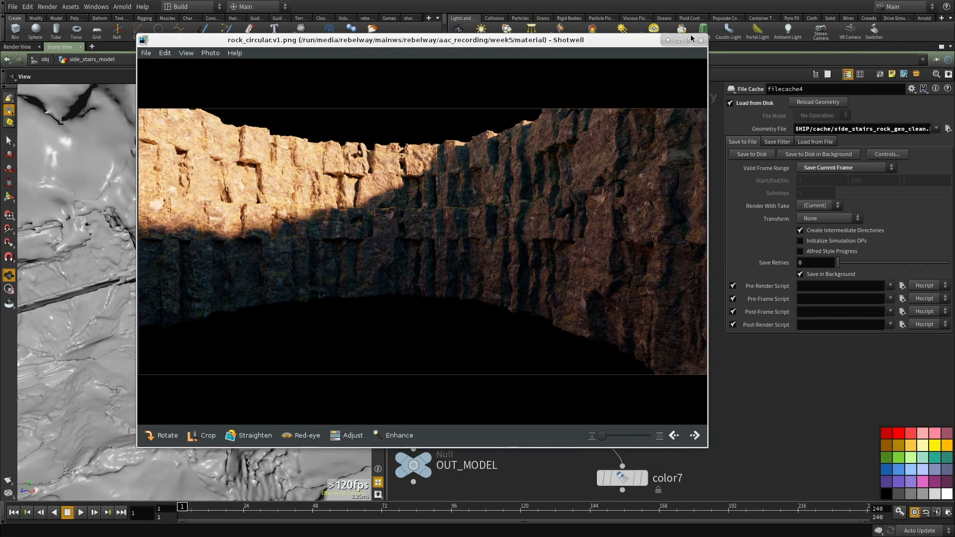
pyautogui.keyDown('alt'); pyautogui.moveTo(617, 301); pyautogui.dragTo(610, 315); pyautogui.keyUp('alt')
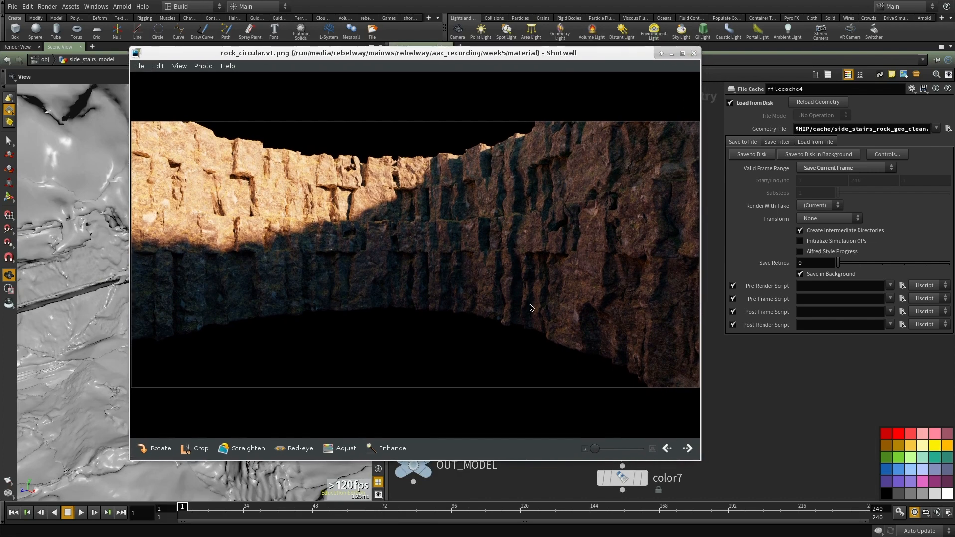
pyautogui.keyDown('alt'); pyautogui.moveTo(517, 315); pyautogui.dragTo(0, 299); pyautogui.keyUp('alt')
# Step: Examine the cleaned rock's interior cavity and floor from several angles
pyautogui.moveTo(134, 326); pyautogui.dragTo(166, 273)
pyautogui.moveTo(166, 273); pyautogui.dragTo(178, 291, button='middle')
pyautogui.moveTo(177, 291); pyautogui.dragTo(315, 379)
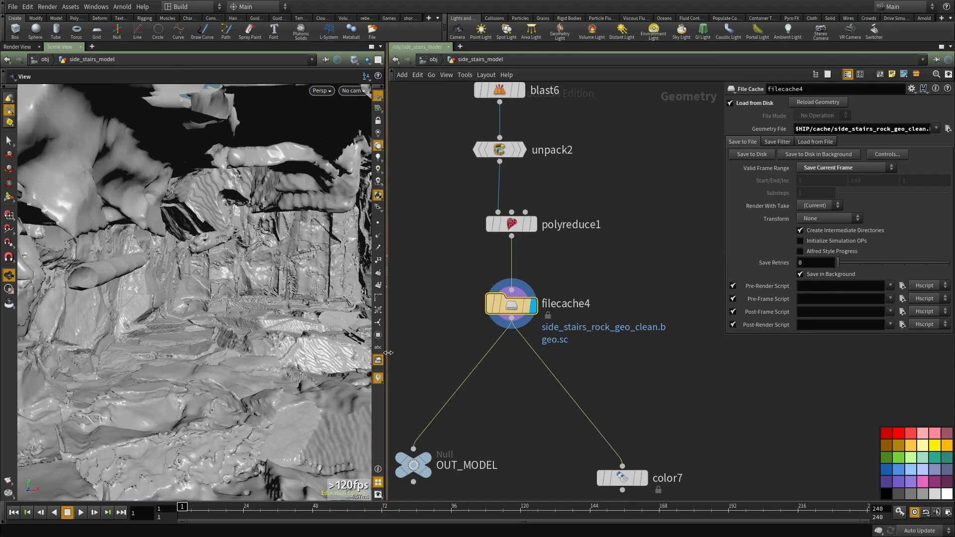
pyautogui.moveTo(251, 304); pyautogui.dragTo(137, 310)
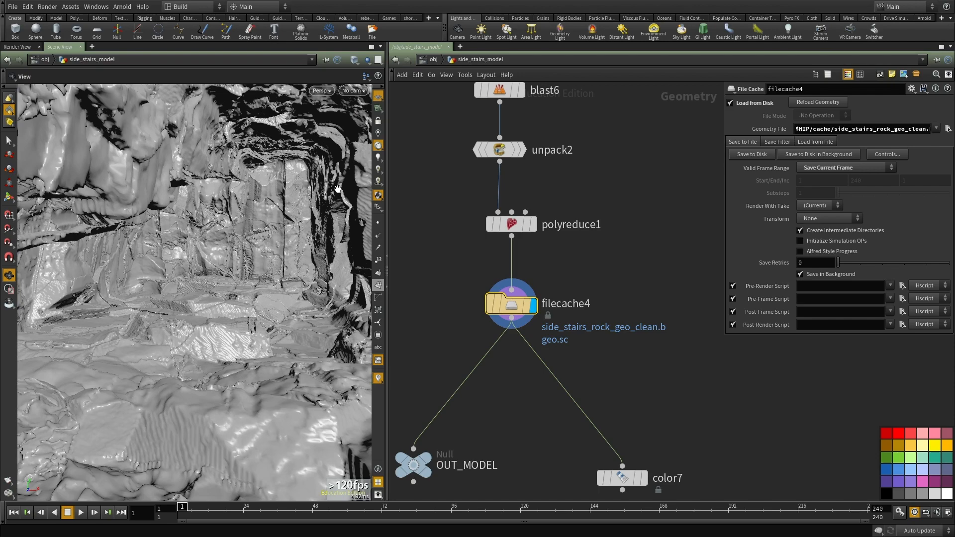
pyautogui.moveTo(307, 152); pyautogui.dragTo(238, 344)
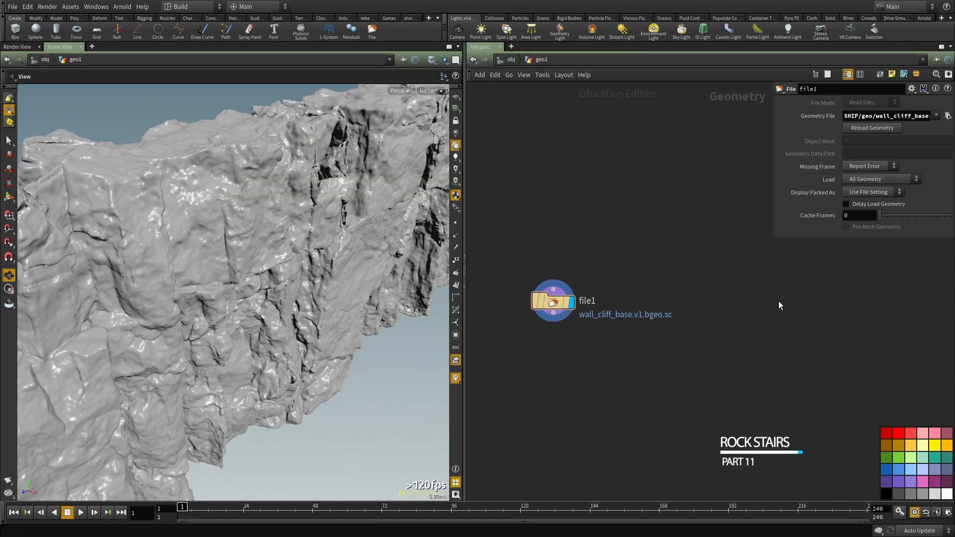
# Step: Examine the wall_cliff_base.v1 cliff geometry in geo1, including its cracks, overhangs and overlapping pieces
pyautogui.moveTo(300, 259); pyautogui.dragTo(185, 268)
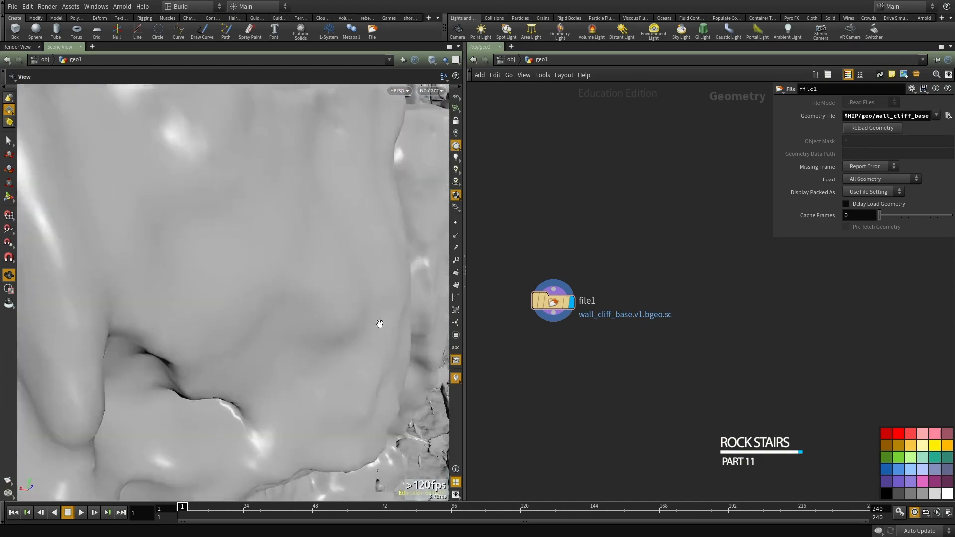
pyautogui.moveTo(355, 350); pyautogui.dragTo(322, 252)
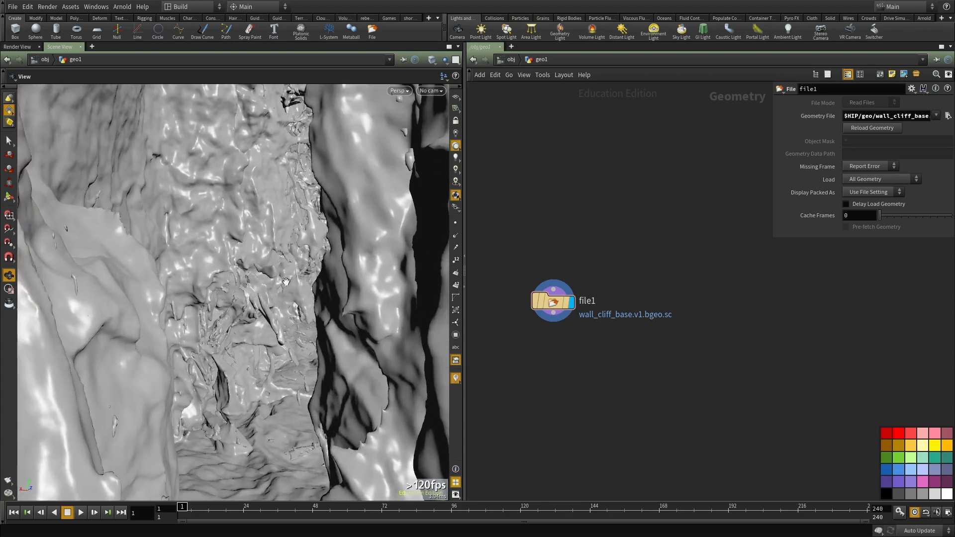
pyautogui.moveTo(302, 281); pyautogui.dragTo(303, 316)
pyautogui.moveTo(303, 316); pyautogui.dragTo(284, 341, button='right')
pyautogui.moveTo(284, 341); pyautogui.dragTo(318, 318)
pyautogui.moveTo(318, 318); pyautogui.dragTo(357, 291, button='middle')
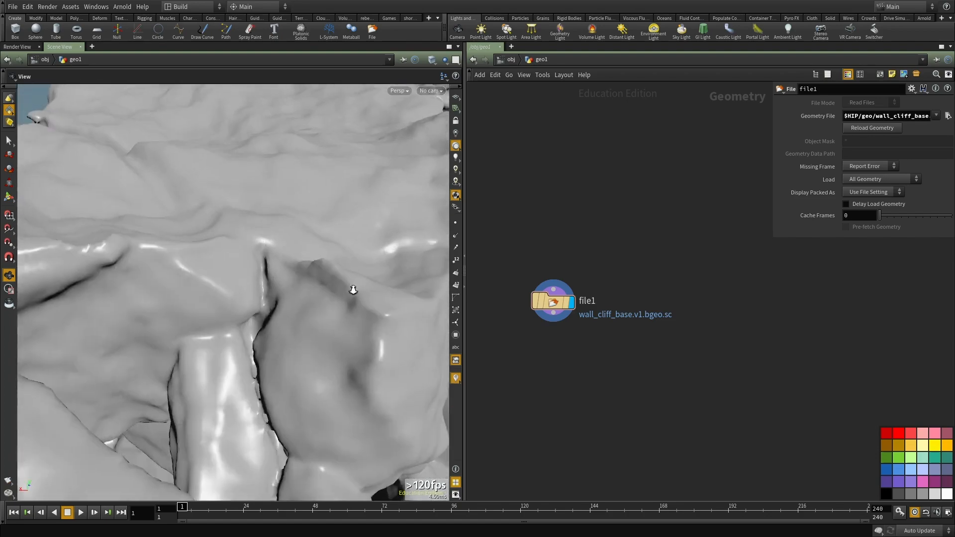
pyautogui.moveTo(358, 292); pyautogui.dragTo(254, 289, button='right')
pyautogui.moveTo(406, 276); pyautogui.dragTo(341, 292)
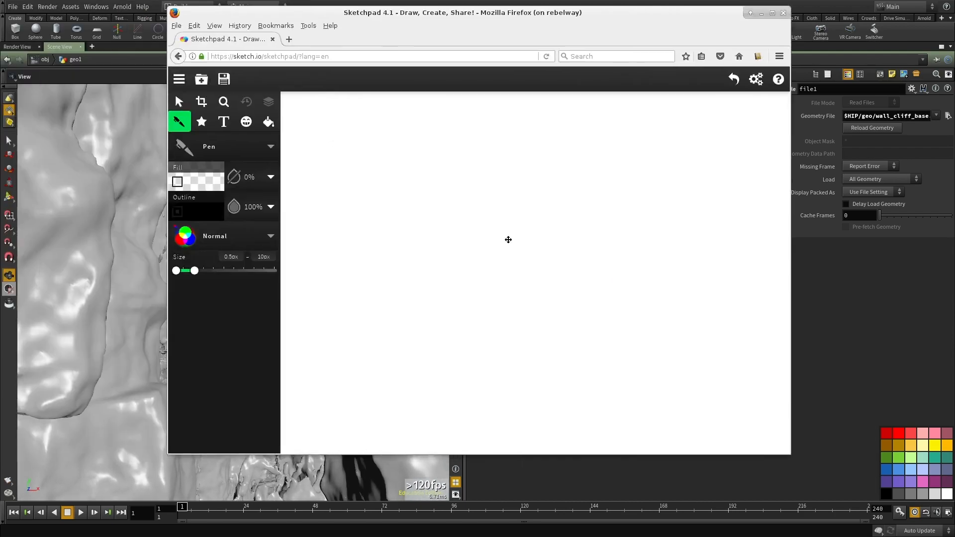
# Step: Switch to Sketchpad and draw a tall rock outline with a bump on top, a hooked notch near the base and inner holes
pyautogui.moveTo(508, 239)
pyautogui.keyDown('alt'); pyautogui.mouseDown()
pyautogui.moveTo(740, 281)
pyautogui.moveTo(572, 241)
pyautogui.mouseUp(); pyautogui.keyUp('alt')
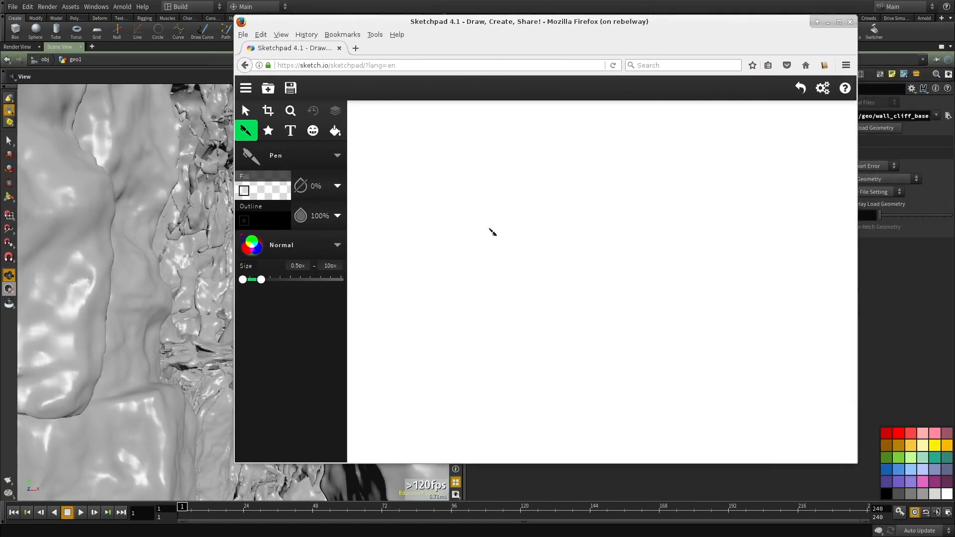
pyautogui.moveTo(489, 281)
pyautogui.mouseDown()
pyautogui.moveTo(482, 187)
pyautogui.moveTo(561, 177)
pyautogui.moveTo(565, 367)
pyautogui.moveTo(500, 367)
pyautogui.moveTo(486, 257)
pyautogui.mouseUp()
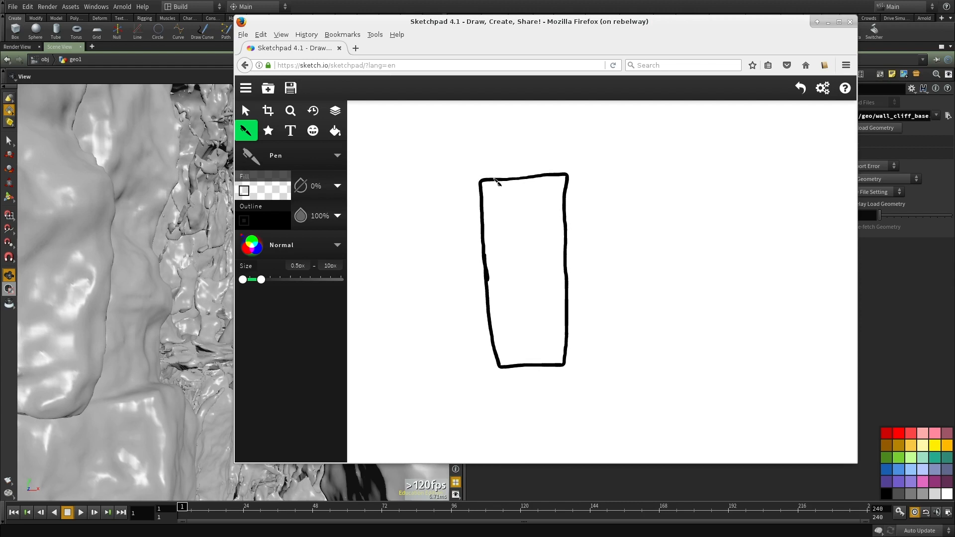
pyautogui.hotkey('ctrl', 'z')
pyautogui.moveTo(495, 341)
pyautogui.mouseDown()
pyautogui.moveTo(482, 203)
pyautogui.moveTo(502, 193)
pyautogui.moveTo(530, 213)
pyautogui.moveTo(536, 304)
pyautogui.moveTo(523, 312)
pyautogui.moveTo(541, 336)
pyautogui.moveTo(492, 339)
pyautogui.mouseUp()
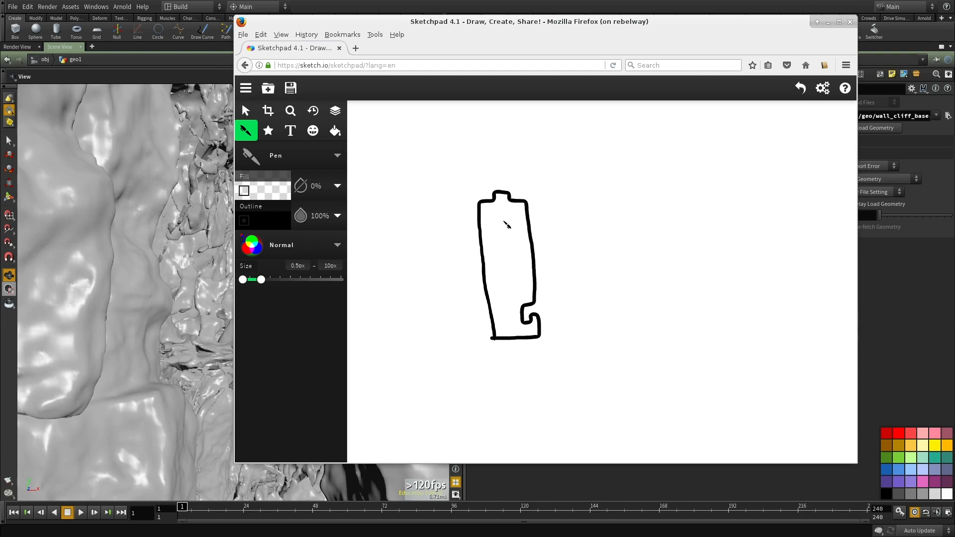
pyautogui.moveTo(530, 222)
pyautogui.mouseDown()
pyautogui.moveTo(497, 262)
pyautogui.moveTo(512, 257)
pyautogui.moveTo(480, 245)
pyautogui.mouseUp()
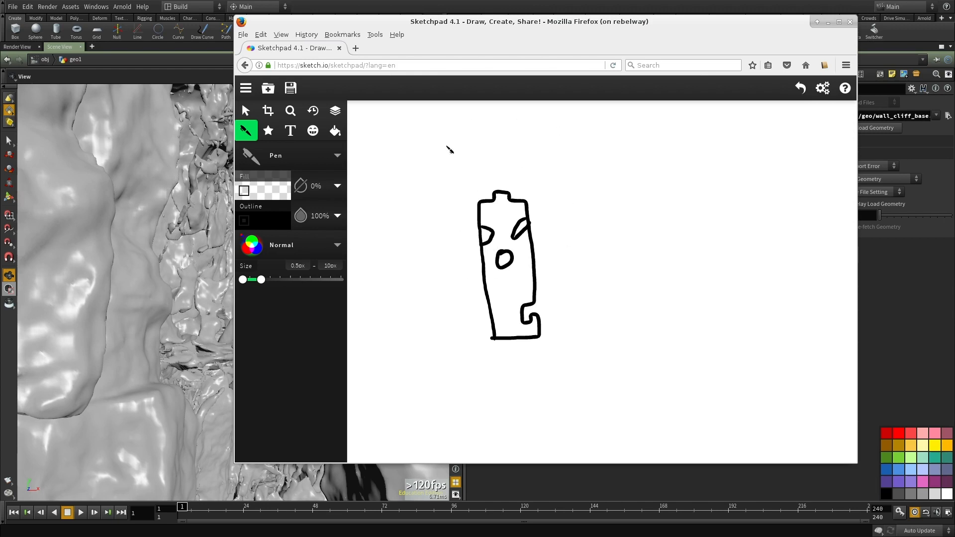
# Step: Mark the rock's top with an arrow, add a baseline with an upward arrow below it, and trace its top edge
pyautogui.moveTo(542, 170); pyautogui.dragTo(517, 199)
pyautogui.moveTo(479, 363); pyautogui.dragTo(563, 366)
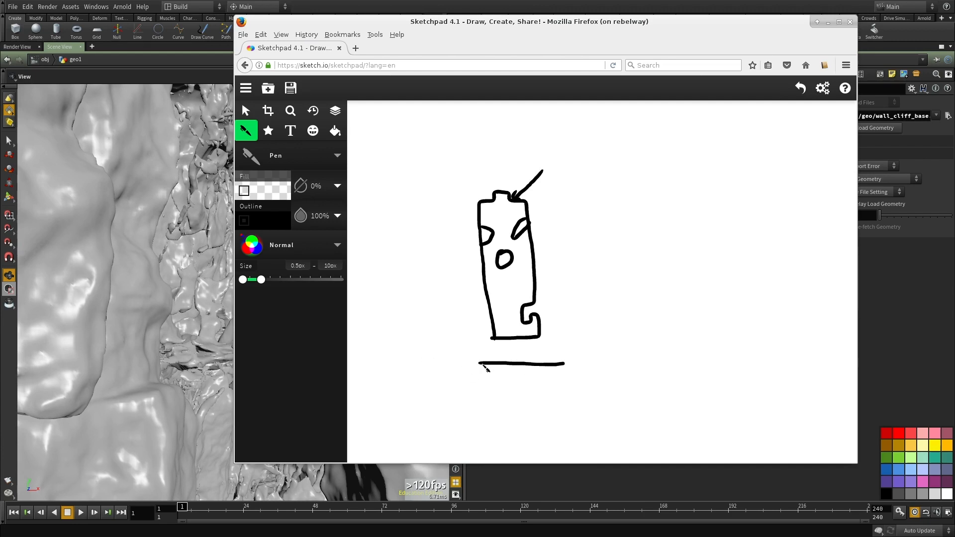
pyautogui.moveTo(481, 363); pyautogui.dragTo(490, 362)
pyautogui.moveTo(495, 204)
pyautogui.mouseDown()
pyautogui.moveTo(465, 204)
pyautogui.moveTo(498, 195)
pyautogui.moveTo(531, 202)
pyautogui.mouseUp()
pyautogui.moveTo(532, 204); pyautogui.dragTo(565, 380)
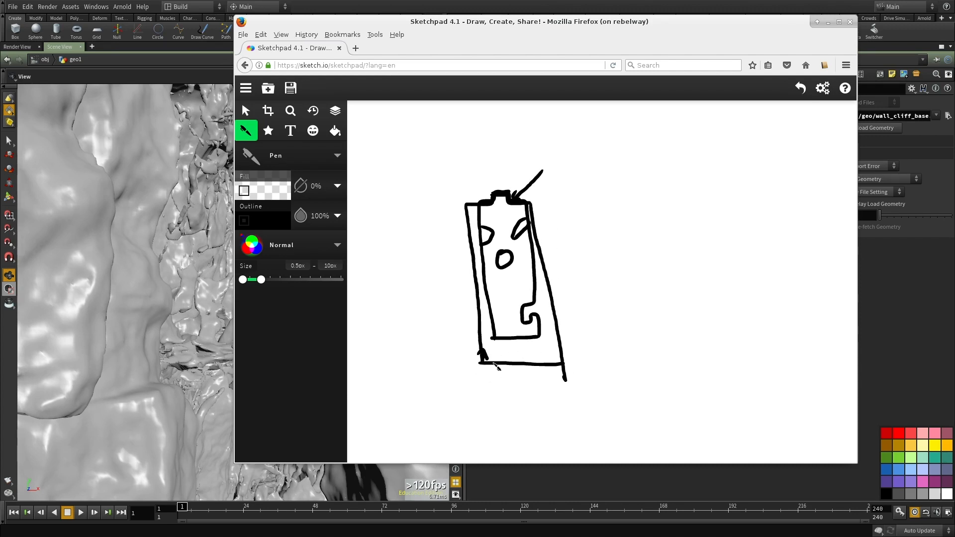
pyautogui.hotkey('ctrl', 'z')
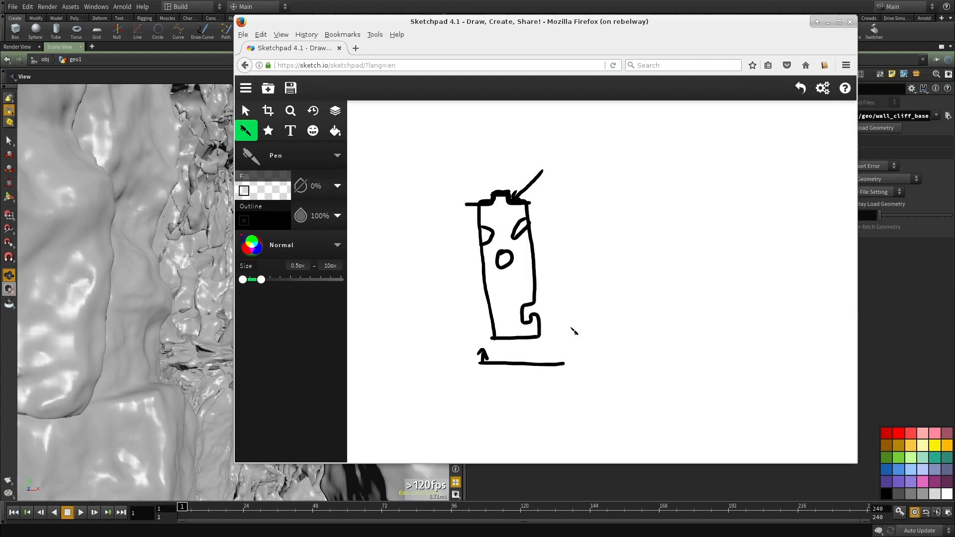
# Step: Add dotted sample points beside the rock outline and a vertical projection line with an arrow pointing towards it
pyautogui.click(467, 215)
pyautogui.click(466, 231)
pyautogui.click(467, 239)
pyautogui.click(468, 268)
pyautogui.click(467, 278)
pyautogui.moveTo(380, 279)
pyautogui.mouseDown()
pyautogui.moveTo(405, 281)
pyautogui.moveTo(397, 286)
pyautogui.mouseUp()
pyautogui.moveTo(362, 201); pyautogui.dragTo(368, 367)
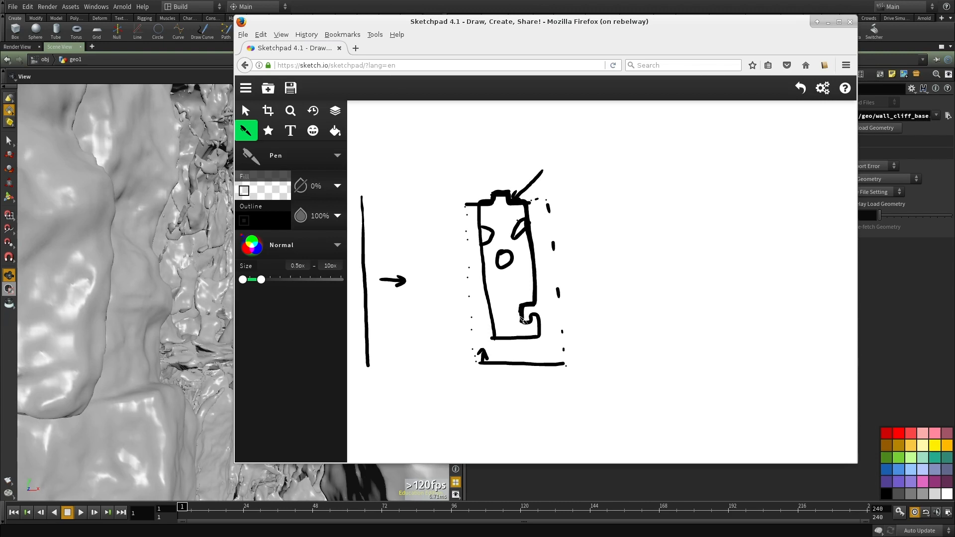
# Step: Trace the notch down to the baseline and add projection arrows and guide lines around the rock outline
pyautogui.moveTo(523, 321); pyautogui.dragTo(534, 321)
pyautogui.moveTo(541, 318); pyautogui.dragTo(539, 365)
pyautogui.moveTo(651, 270)
pyautogui.mouseDown()
pyautogui.moveTo(587, 280)
pyautogui.moveTo(599, 282)
pyautogui.mouseUp()
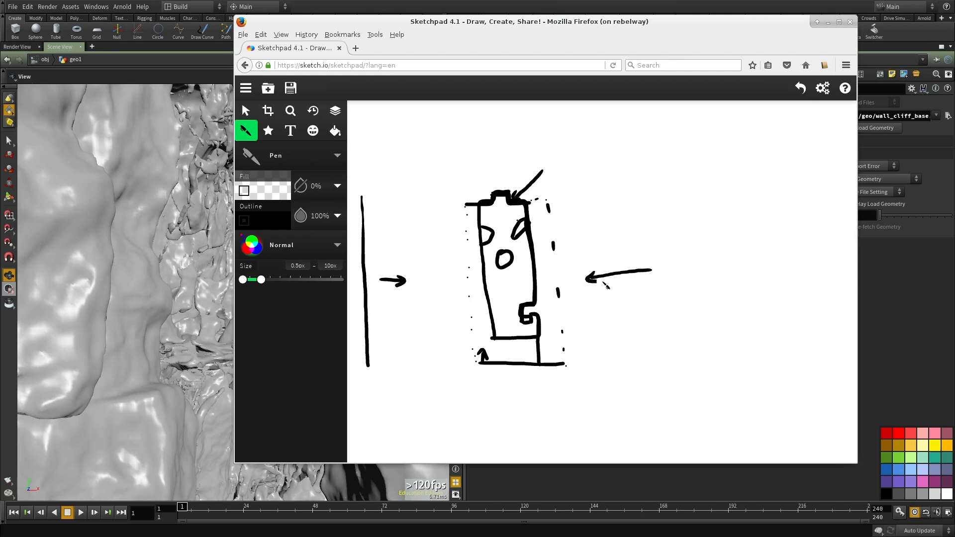
pyautogui.moveTo(495, 148)
pyautogui.mouseDown()
pyautogui.moveTo(495, 175)
pyautogui.moveTo(503, 163)
pyautogui.mouseUp()
pyautogui.moveTo(528, 399)
pyautogui.mouseDown()
pyautogui.moveTo(523, 371)
pyautogui.moveTo(527, 382)
pyautogui.mouseUp()
pyautogui.moveTo(505, 193); pyautogui.dragTo(361, 197)
pyautogui.moveTo(372, 362); pyautogui.dragTo(564, 364)
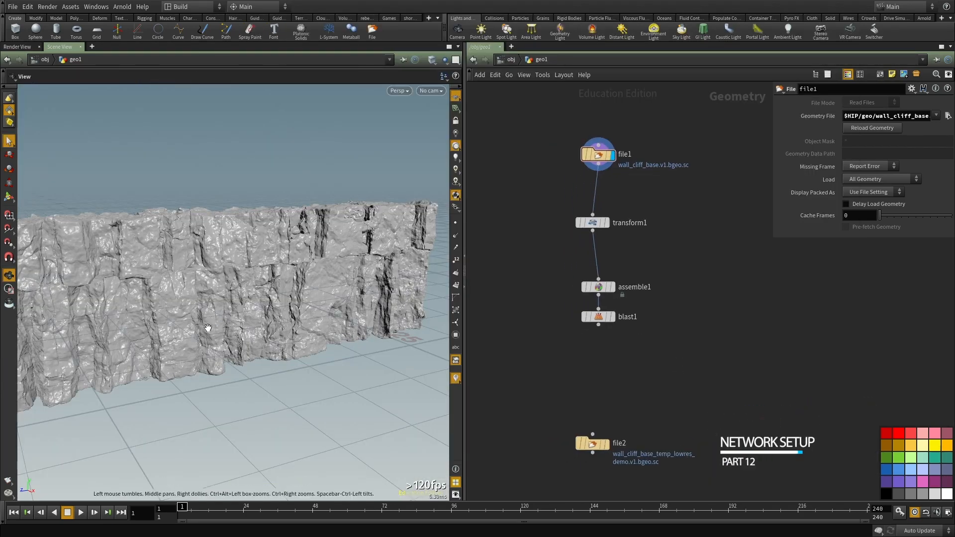
# Step: Examine the full-size cliff wall loaded by file1 from the front, up close and from its narrow end
pyautogui.moveTo(208, 328); pyautogui.dragTo(260, 313)
pyautogui.moveTo(260, 313); pyautogui.dragTo(373, 304, button='right')
pyautogui.moveTo(374, 303); pyautogui.dragTo(333, 197, button='middle')
pyautogui.moveTo(328, 255); pyautogui.dragTo(276, 240)
pyautogui.scroll(5, 271, 237)
pyautogui.scroll(-5, 271, 237)
pyautogui.scroll(2, 284, 254)
pyautogui.moveTo(283, 255); pyautogui.dragTo(293, 290, button='middle')
pyautogui.scroll(-8, 294, 301)
pyautogui.moveTo(291, 269); pyautogui.dragTo(291, 298)
pyautogui.moveTo(267, 229); pyautogui.dragTo(373, 197)
pyautogui.moveTo(373, 197); pyautogui.dragTo(366, 120, button='right')
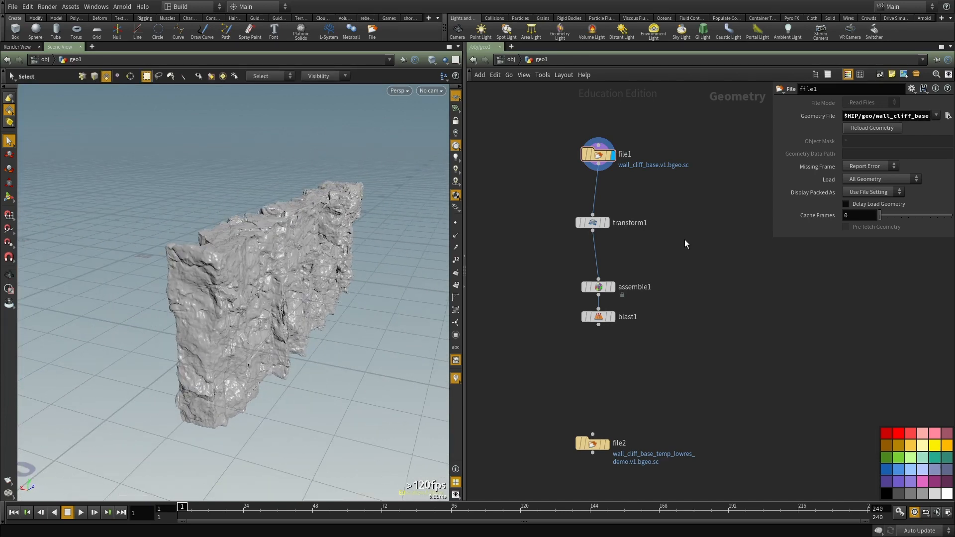
# Step: Display the transform1 result with its 0.1 uniform scale and frame the scaled cliff wall in the viewport
pyautogui.scroll(3, 686, 239)
pyautogui.scroll(2, 635, 150)
pyautogui.moveTo(620, 198); pyautogui.dragTo(510, 291)
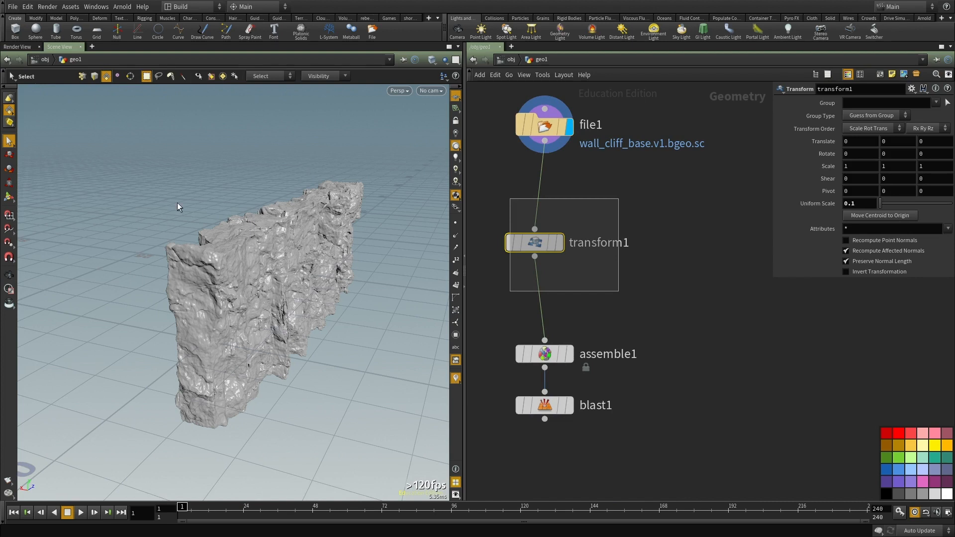
pyautogui.press('r')
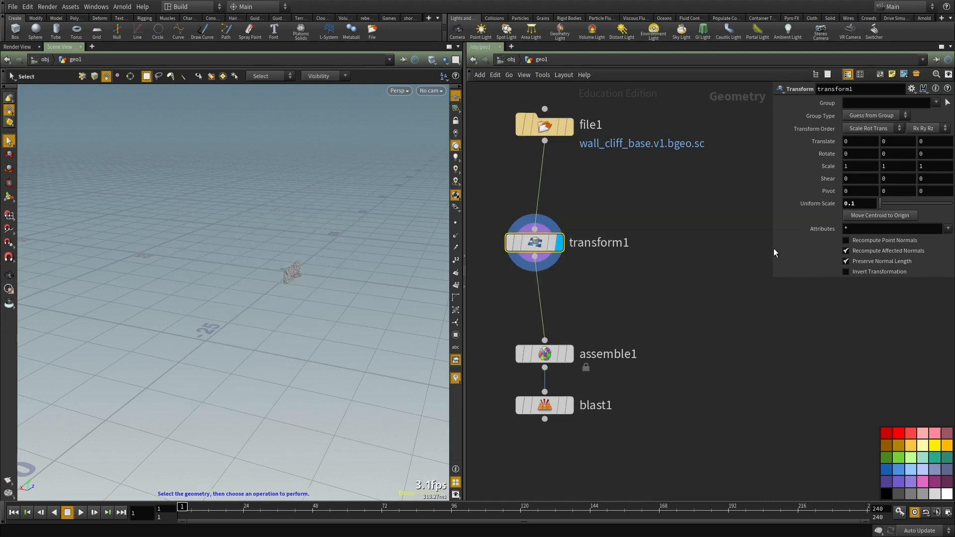
pyautogui.hotkey('space', 'f')
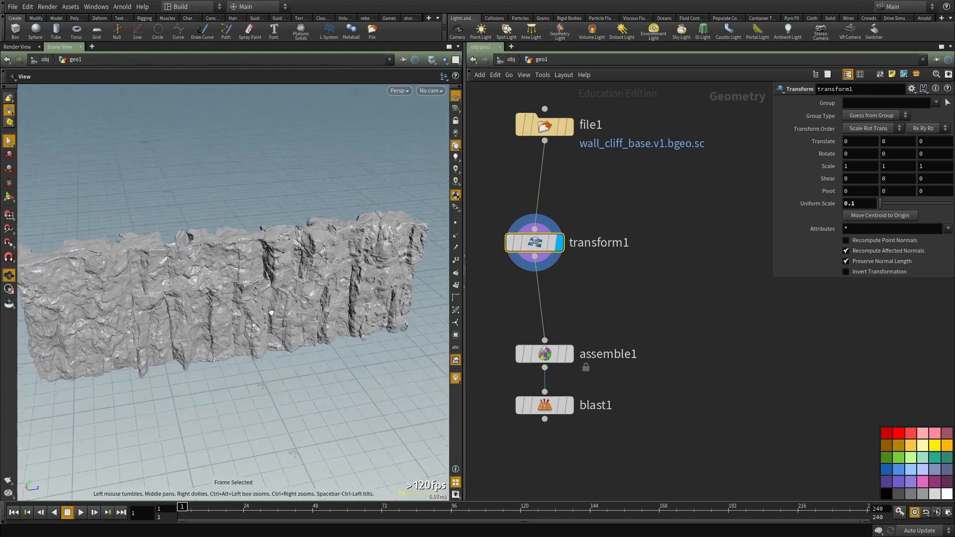
# Step: Display assemble1's packed wall pieces and switch the display to blast1's isolated piece
pyautogui.moveTo(681, 293); pyautogui.dragTo(713, 321, button='middle')
pyautogui.scroll(2, 635, 365)
pyautogui.moveTo(672, 284); pyautogui.dragTo(664, 201, button='middle')
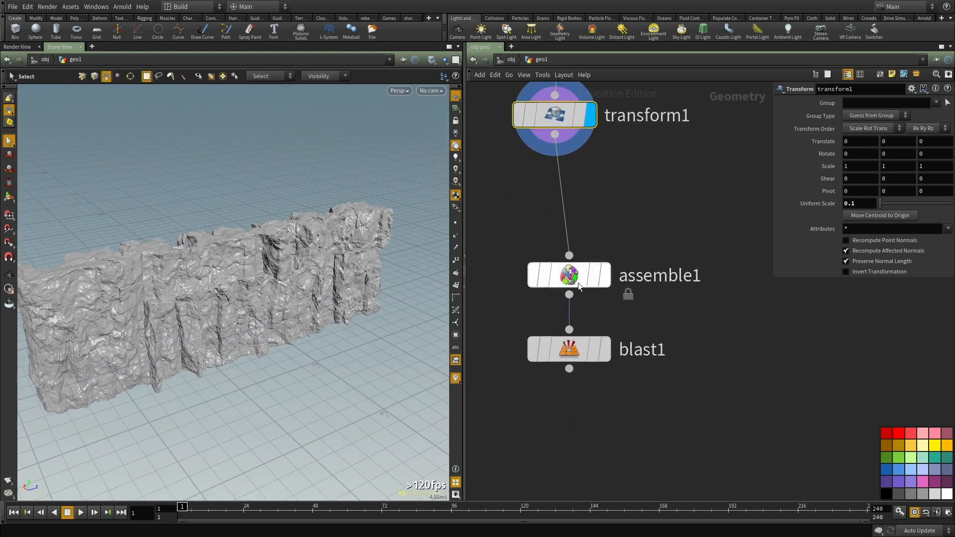
pyautogui.moveTo(636, 437); pyautogui.dragTo(646, 360, button='middle')
pyautogui.click(616, 200)
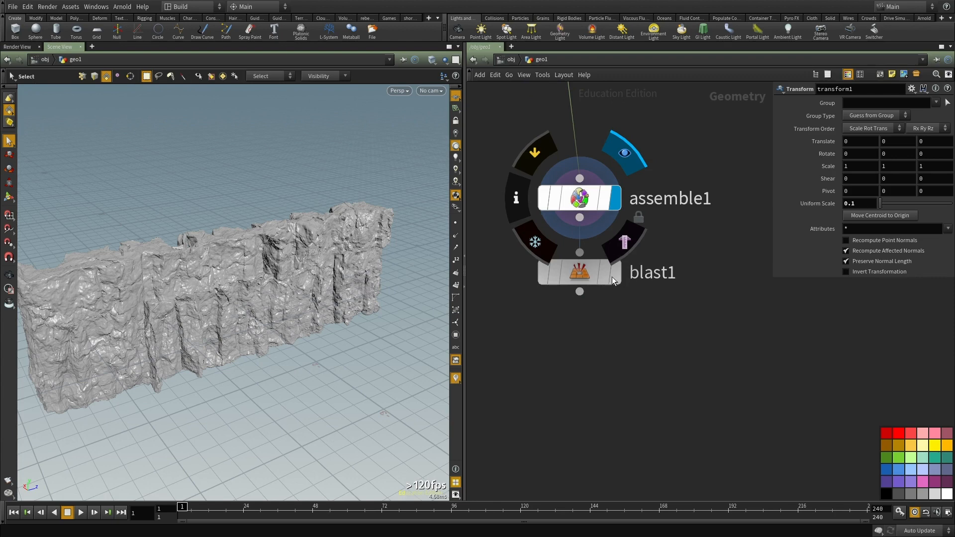
pyautogui.press('w')
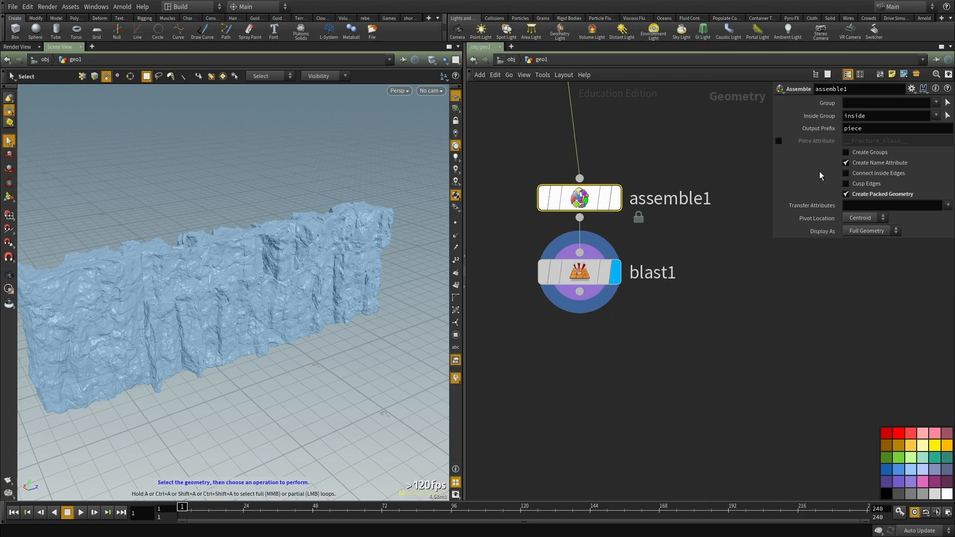
pyautogui.hotkey('ctrl', 'z')
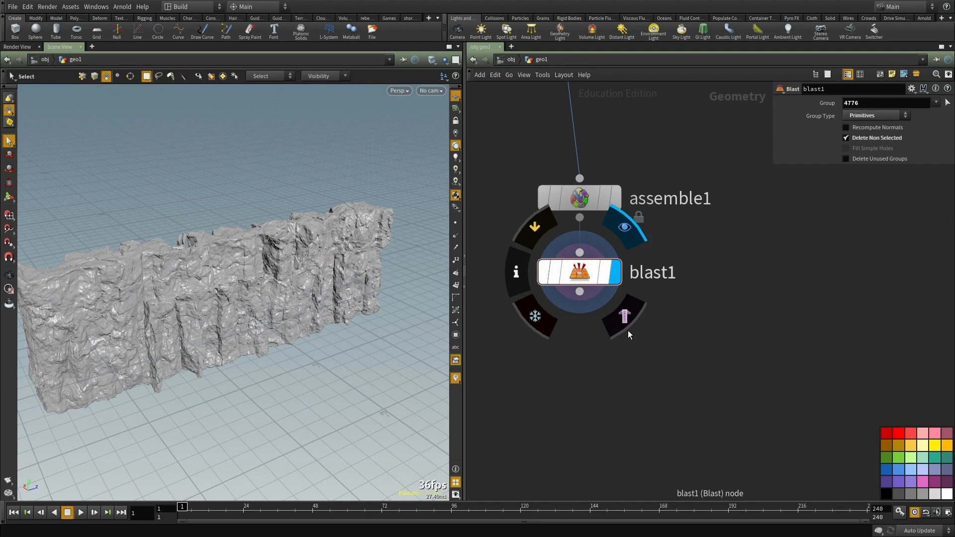
# Step: Turn off Delete Non Selected on blast1 to examine the small loose fragments, and turn it back on
pyautogui.moveTo(672, 392); pyautogui.dragTo(482, 259)
pyautogui.click(867, 139)
pyautogui.press('Escape')
pyautogui.moveTo(211, 309); pyautogui.dragTo(298, 292)
pyautogui.moveTo(298, 292); pyautogui.dragTo(326, 280, button='right')
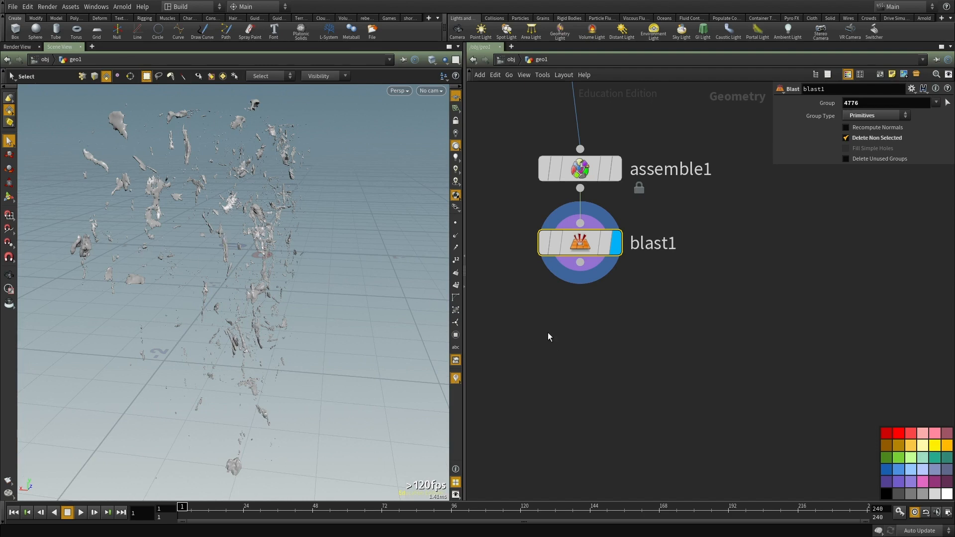
pyautogui.moveTo(563, 330); pyautogui.dragTo(579, 353, button='middle')
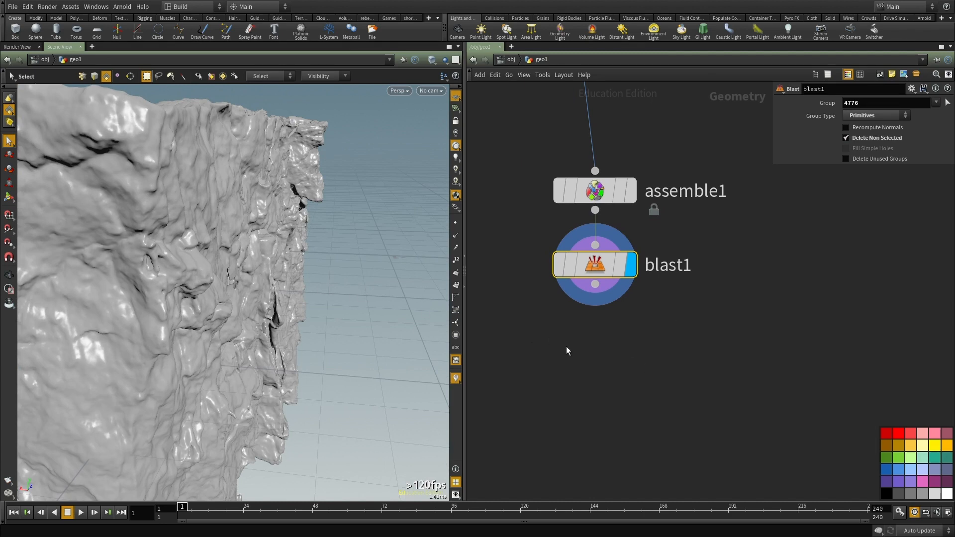
# Step: Look through the Effects, Geometry and Scene settings in the viewport's display options and close them unchanged
pyautogui.press('d')
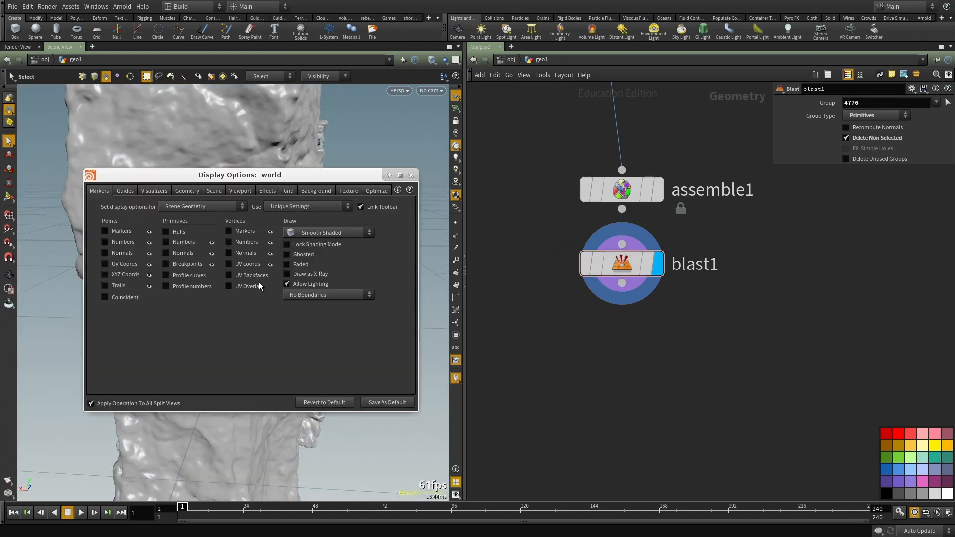
pyautogui.click(266, 192)
pyautogui.click(198, 191)
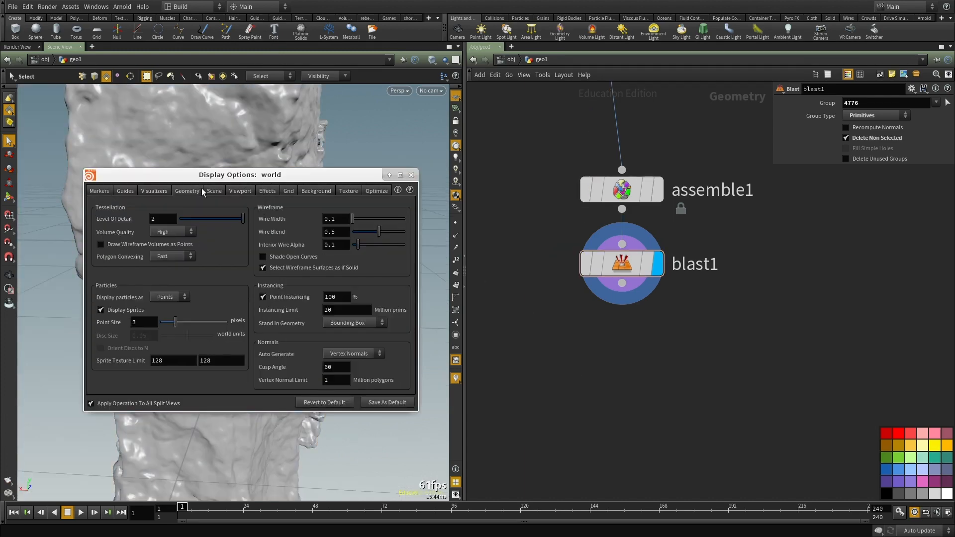
pyautogui.click(213, 193)
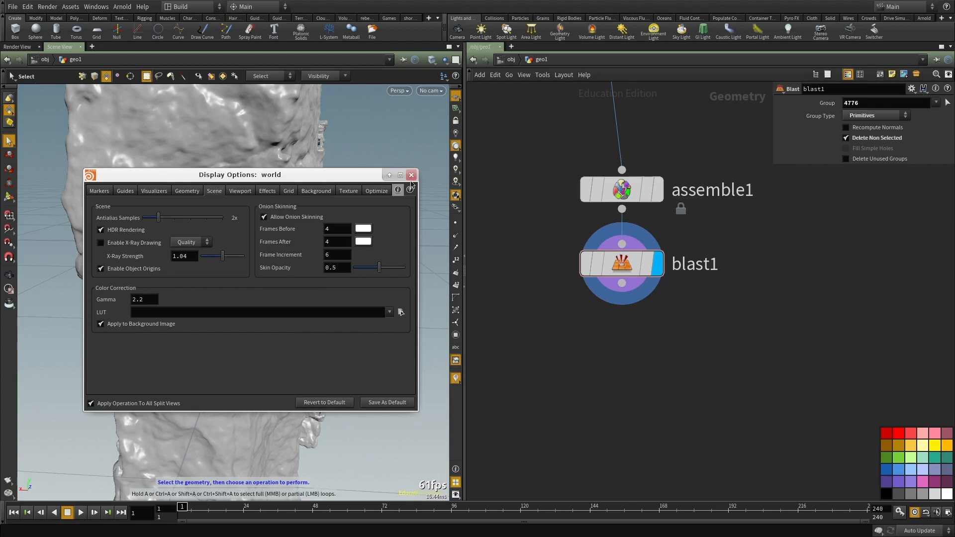
pyautogui.click(412, 175)
# Step: Examine the isolated wall piece of blast1 up close, from its inside and from its narrow end
pyautogui.scroll(10, 279, 234)
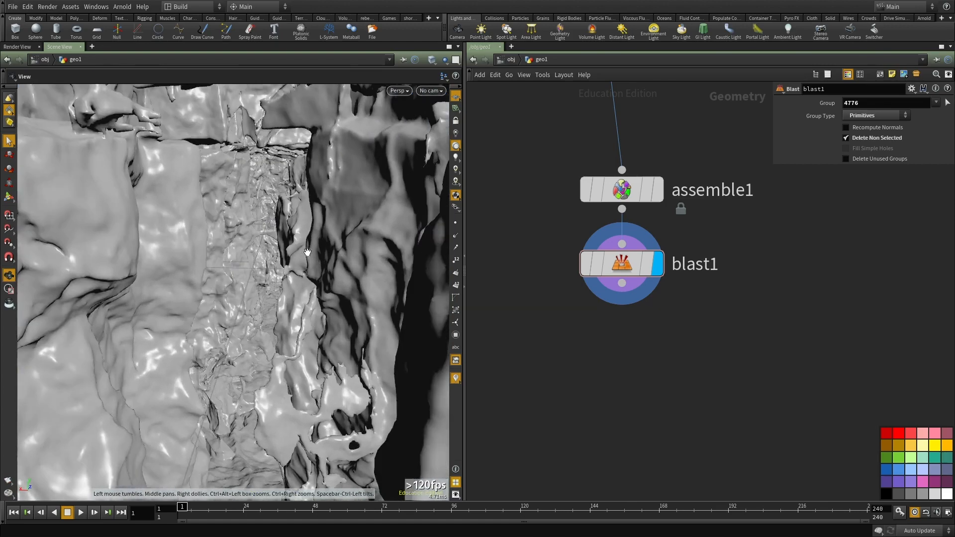
pyautogui.moveTo(281, 221); pyautogui.dragTo(298, 207)
pyautogui.moveTo(337, 232); pyautogui.dragTo(288, 326, button='right')
pyautogui.moveTo(288, 326); pyautogui.dragTo(240, 293)
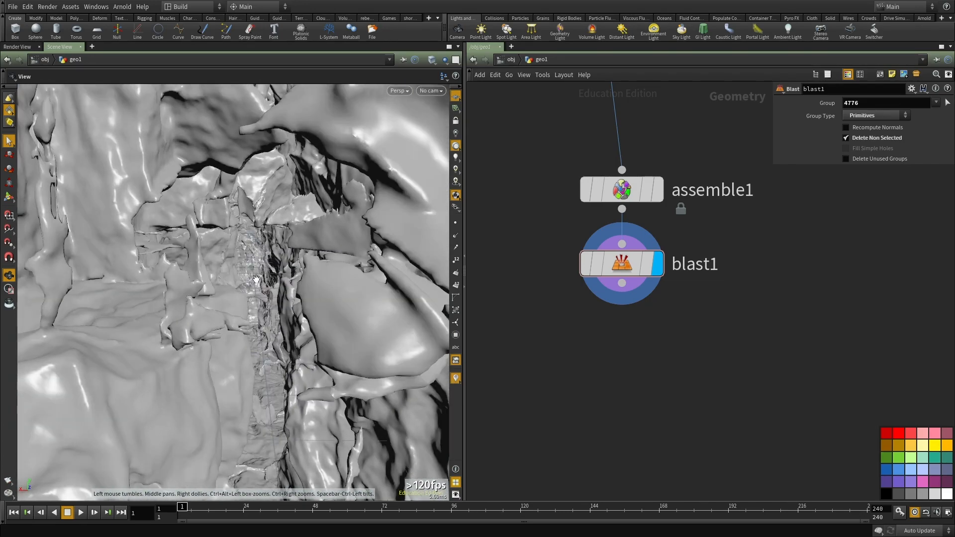
pyautogui.moveTo(263, 283); pyautogui.dragTo(241, 280, button='right')
pyautogui.moveTo(241, 279); pyautogui.dragTo(278, 294)
pyautogui.moveTo(278, 294); pyautogui.dragTo(230, 298, button='right')
pyautogui.scroll(-3, 687, 337)
# Step: Read the node information of blast1, transform1 and the low-resolution wall loaded by file2
pyautogui.moveTo(685, 336); pyautogui.dragTo(627, 235, button='middle')
pyautogui.moveTo(657, 288); pyautogui.dragTo(629, 211, button='middle')
pyautogui.scroll(1, 639, 270)
pyautogui.middleClick(606, 133)
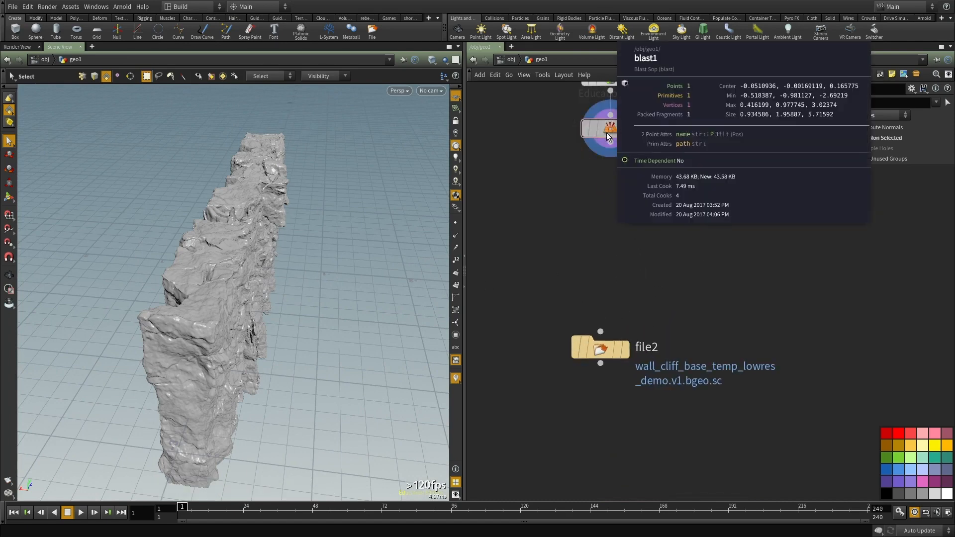
pyautogui.moveTo(628, 128); pyautogui.dragTo(619, 443, button='middle')
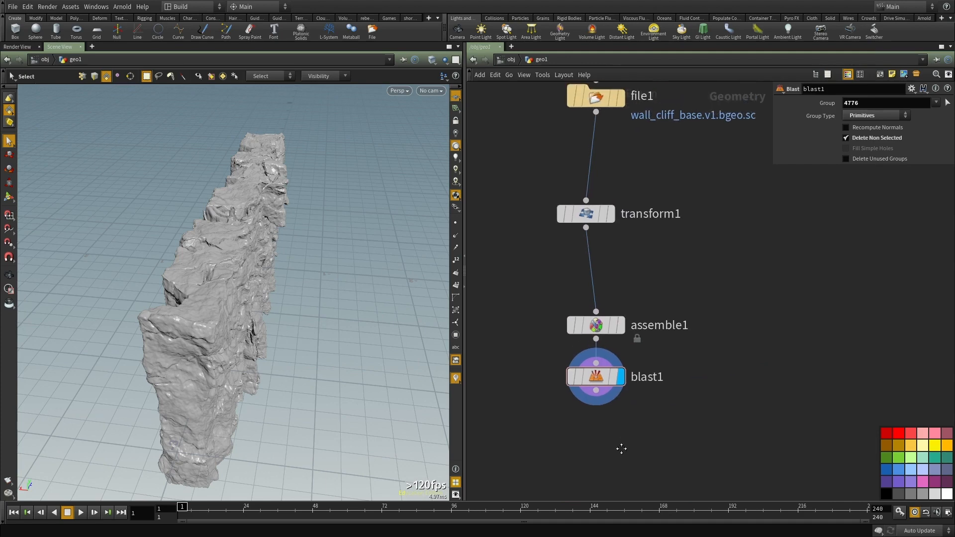
pyautogui.middleClick(591, 214)
pyautogui.moveTo(673, 454); pyautogui.dragTo(692, 165, button='middle')
pyautogui.scroll(1, 691, 165)
pyautogui.middleClick(597, 330)
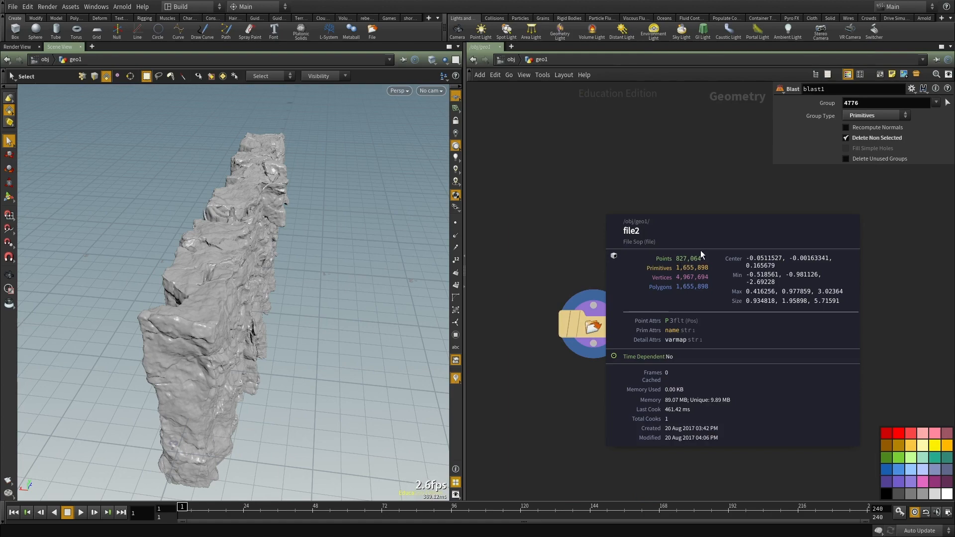
# Step: Frame file2's low-resolution cliff wall in the viewport and examine its long face up close
pyautogui.moveTo(613, 402); pyautogui.dragTo(616, 309, button='middle')
pyautogui.click(597, 234)
pyautogui.hotkey('space', 'f')
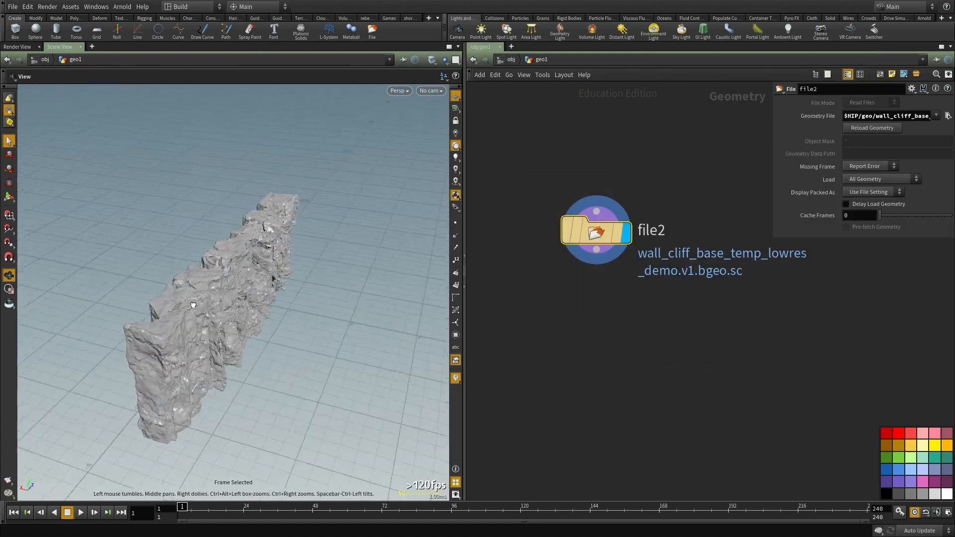
pyautogui.moveTo(217, 306); pyautogui.dragTo(115, 291)
pyautogui.moveTo(115, 291); pyautogui.dragTo(330, 284, button='right')
pyautogui.moveTo(331, 284); pyautogui.dragTo(240, 271)
pyautogui.scroll(-5, 671, 250)
# Step: Add a Transform node below file2 and wire file2's output into it
pyautogui.moveTo(658, 313); pyautogui.dragTo(634, 329, button='middle')
pyautogui.scroll(-2, 610, 413)
pyautogui.scroll(3, 610, 413)
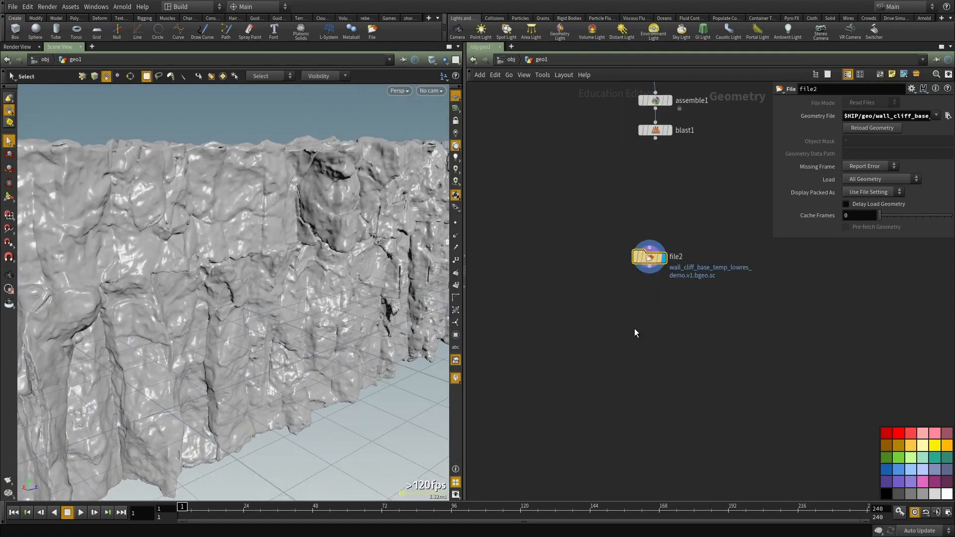
pyautogui.press('Tab')
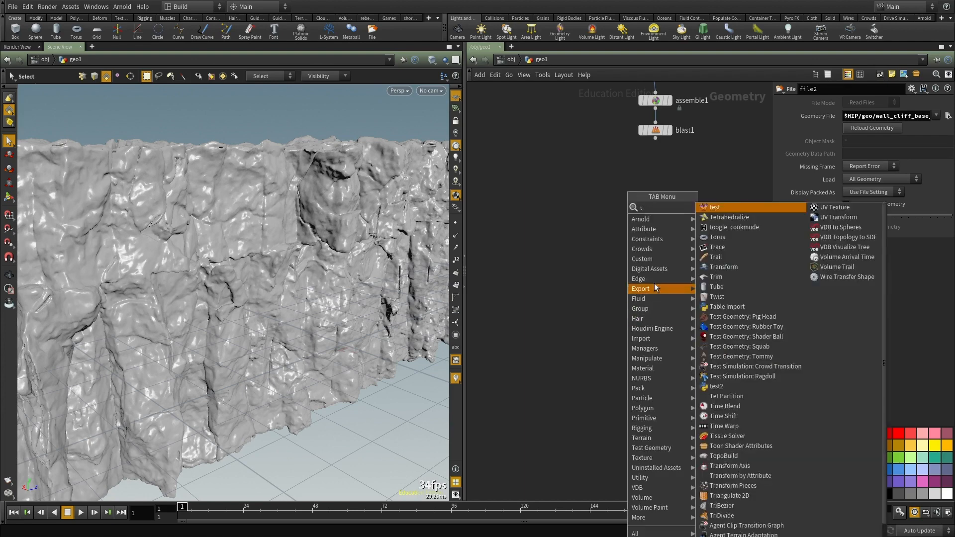
pyautogui.click(719, 229)
pyautogui.click(659, 292)
pyautogui.scroll(2, 658, 293)
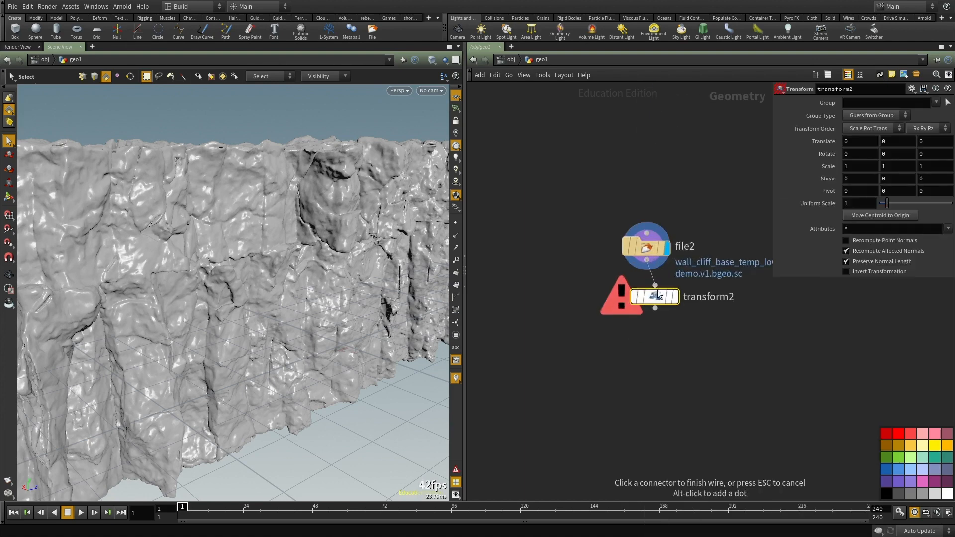
pyautogui.click(655, 286)
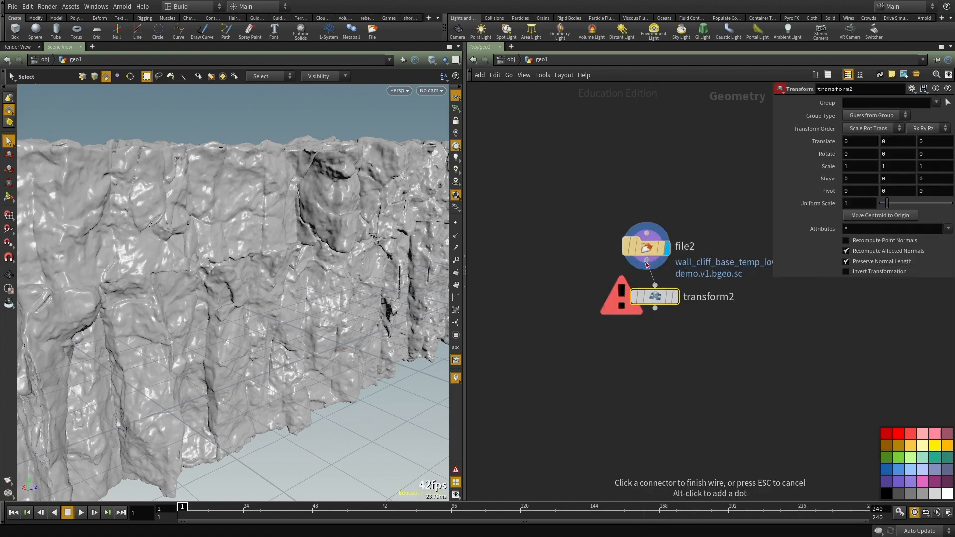
pyautogui.click(646, 260)
pyautogui.moveTo(655, 297); pyautogui.dragTo(649, 331)
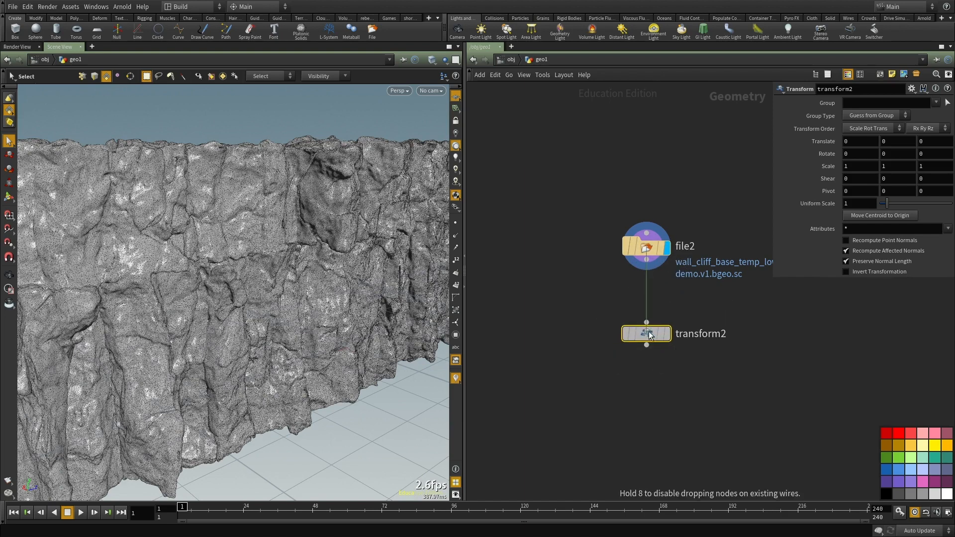
# Step: Rotate the wall in transform2 by 10 on Y and 45 on Z and display the result
pyautogui.click(849, 154)
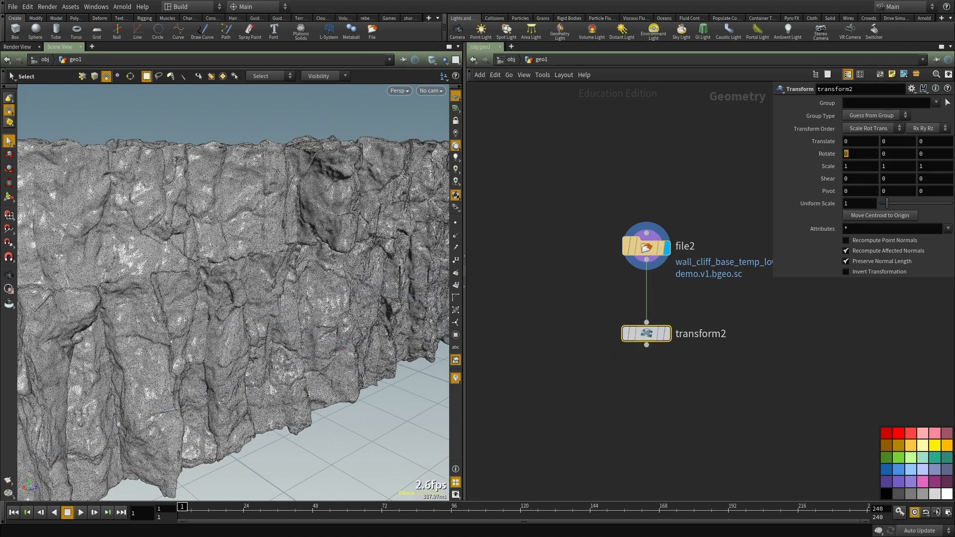
pyautogui.press('Tab')
pyautogui.write('15')
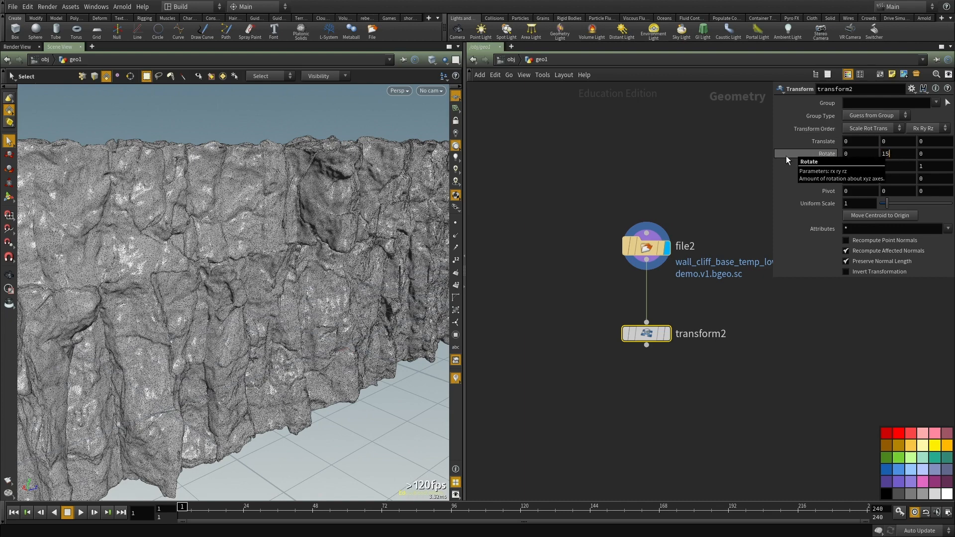
pyautogui.press('BackSpace')
pyautogui.write('0')
pyautogui.press('Tab')
pyautogui.write('45')
pyautogui.press('Return')
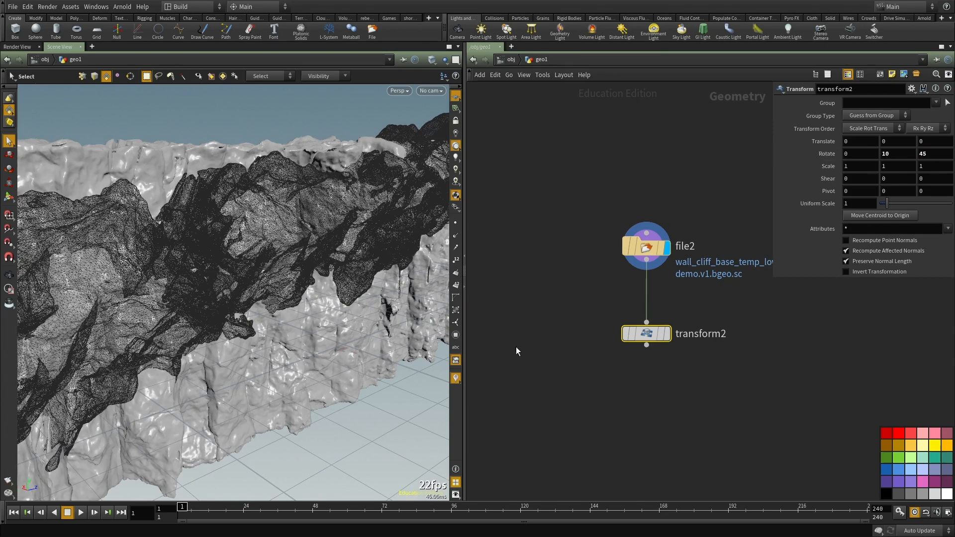
pyautogui.moveTo(664, 341)
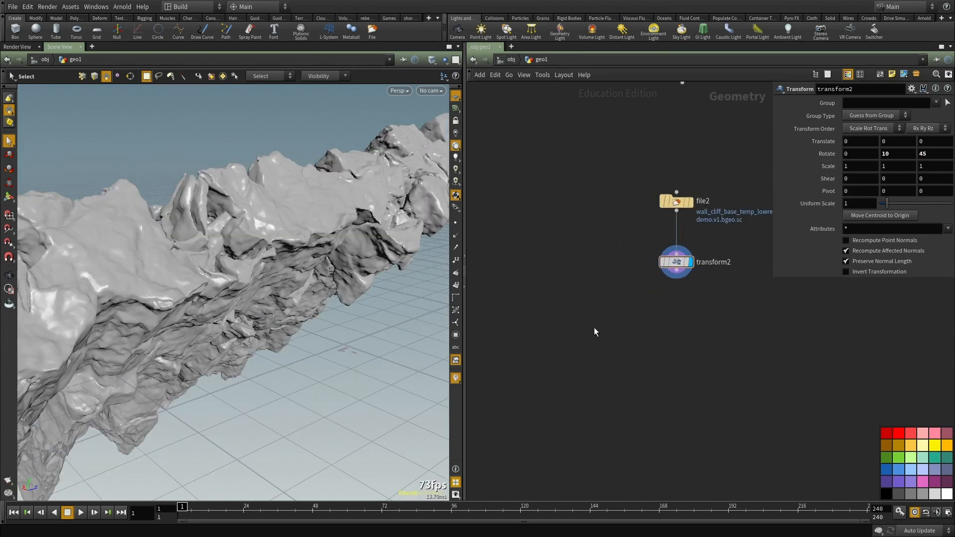
# Step: Add a Box node beside transform2 and set its primitive type to Mesh
pyautogui.press('Tab')
pyautogui.write('box')
pyautogui.press('Return')
pyautogui.click(595, 328)
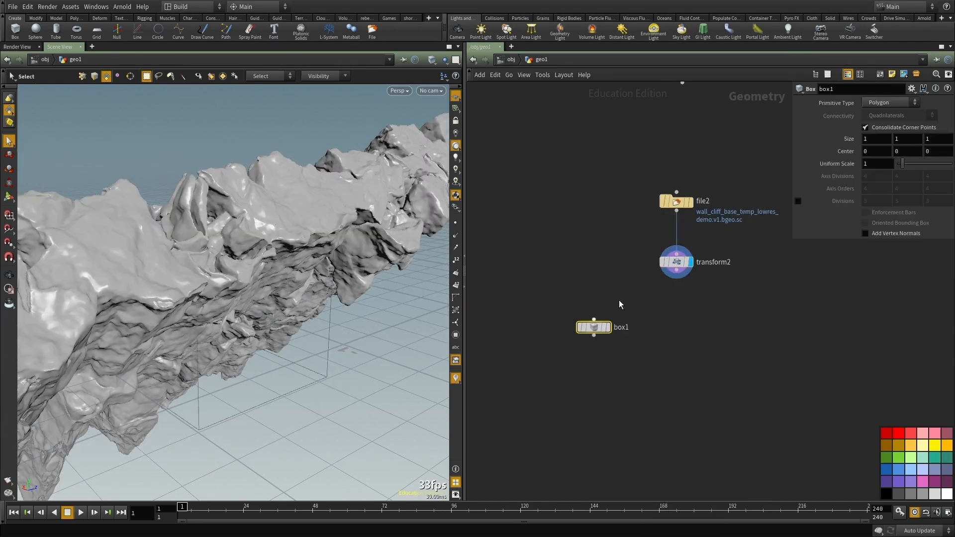
pyautogui.click(899, 104)
pyautogui.click(874, 132)
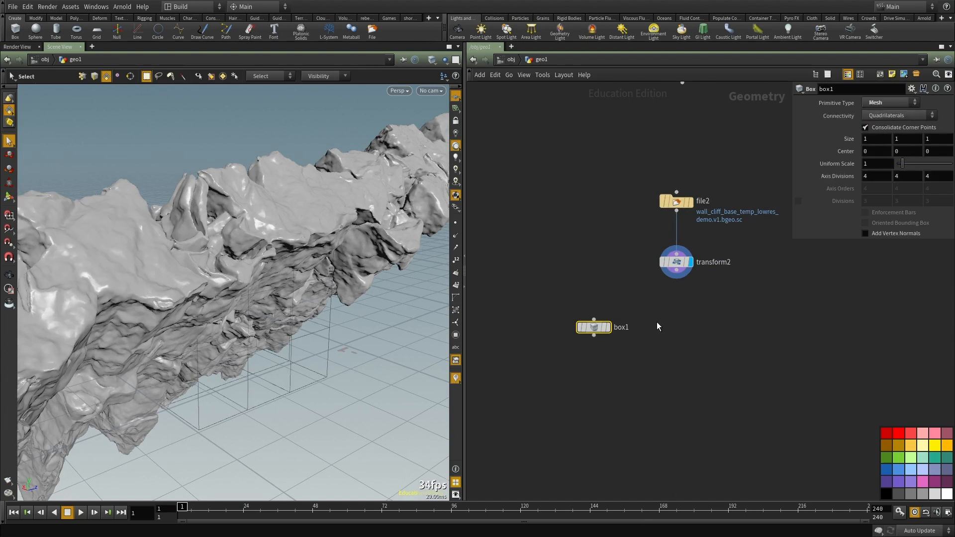
# Step: Wire transform2 into box1 as its bounding source and set the first axis division to 250
pyautogui.moveTo(594, 320); pyautogui.dragTo(677, 279)
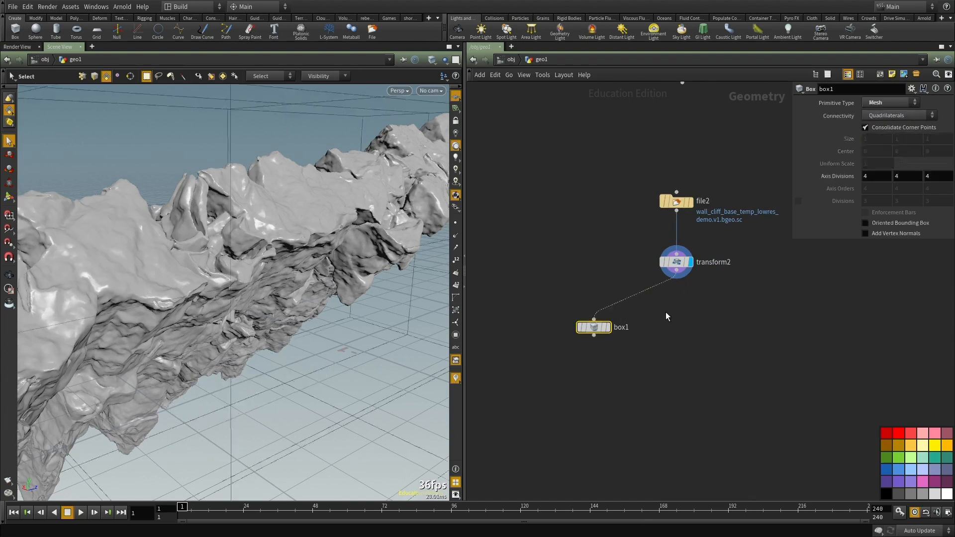
pyautogui.moveTo(603, 331); pyautogui.dragTo(526, 330)
pyautogui.click(868, 176)
pyautogui.write('250')
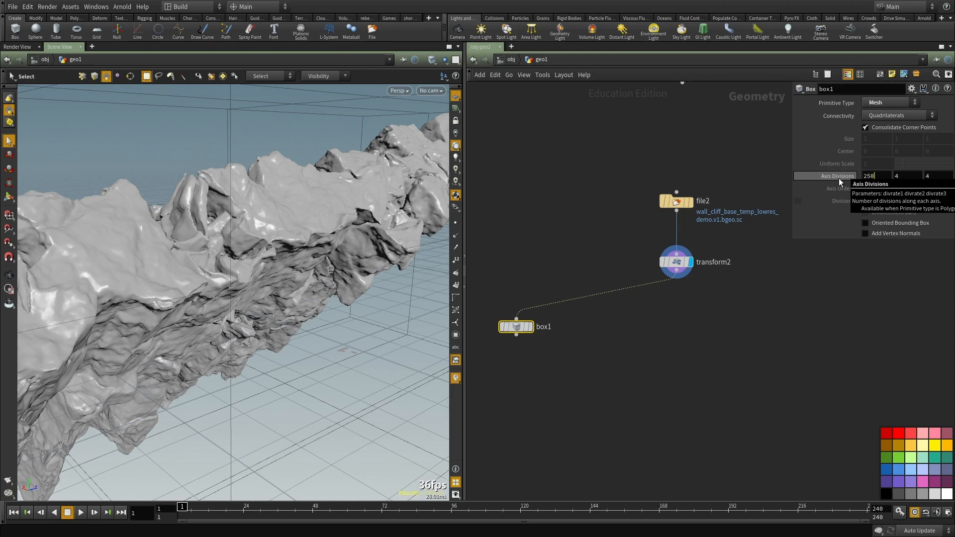
pyautogui.click(588, 350)
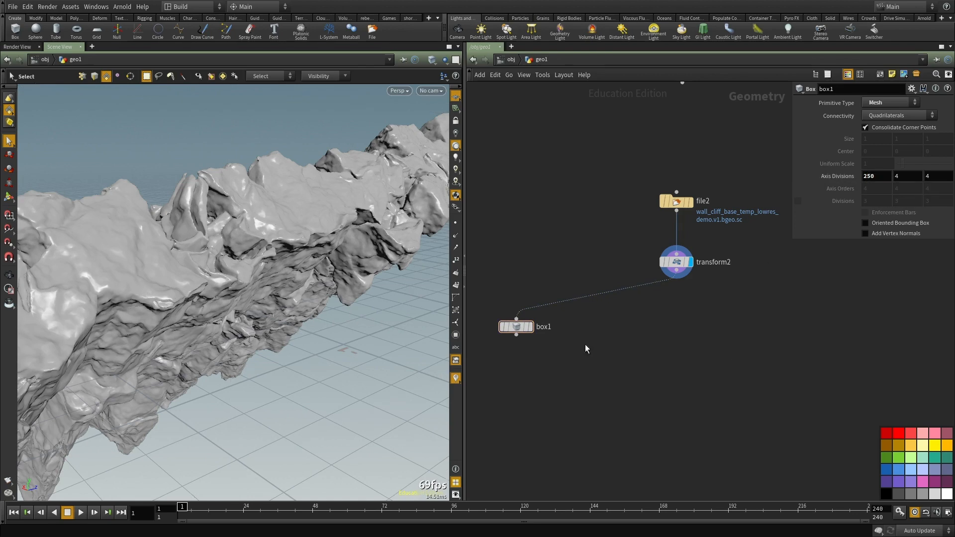
# Step: Display box1 and link its second and third axis divisions to the first with relative references
pyautogui.click(530, 327)
pyautogui.press('Escape')
pyautogui.moveTo(143, 292)
pyautogui.mouseDown()
pyautogui.moveTo(196, 305)
pyautogui.moveTo(205, 296)
pyautogui.moveTo(180, 294)
pyautogui.mouseUp()
pyautogui.press('w')
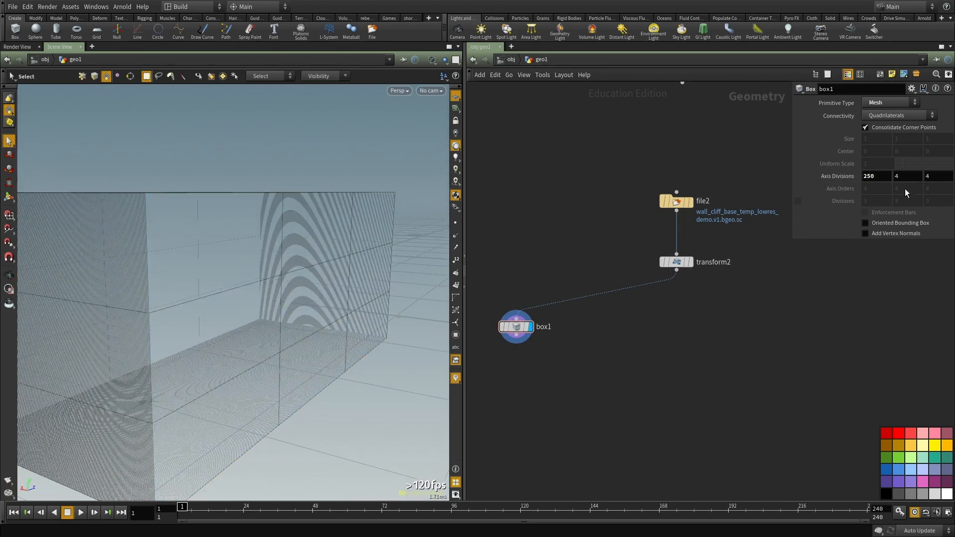
pyautogui.rightClick(873, 176)
pyautogui.click(905, 221)
pyautogui.rightClick(904, 177)
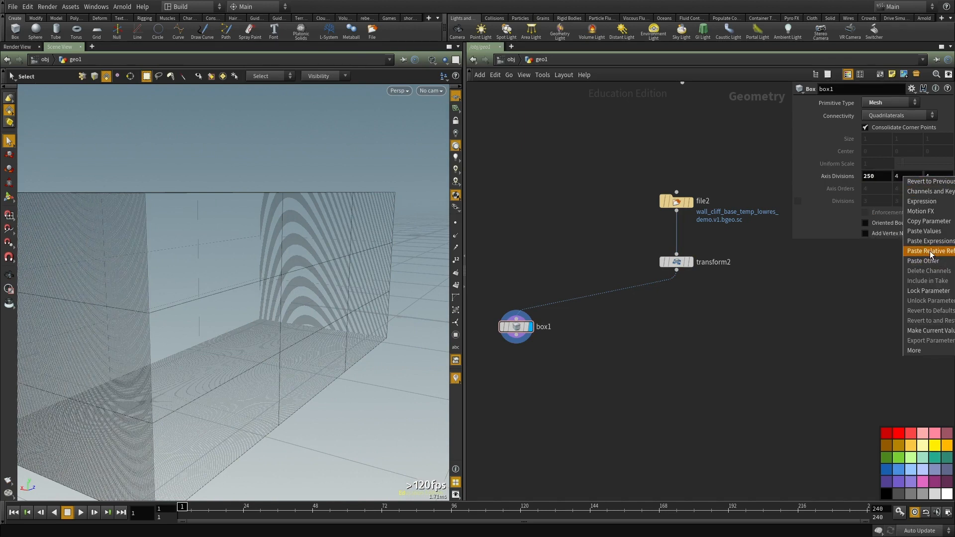
pyautogui.click(874, 176)
pyautogui.hotkey('ctrl', 'v')
pyautogui.click(921, 176)
pyautogui.hotkey('ctrl', 'v')
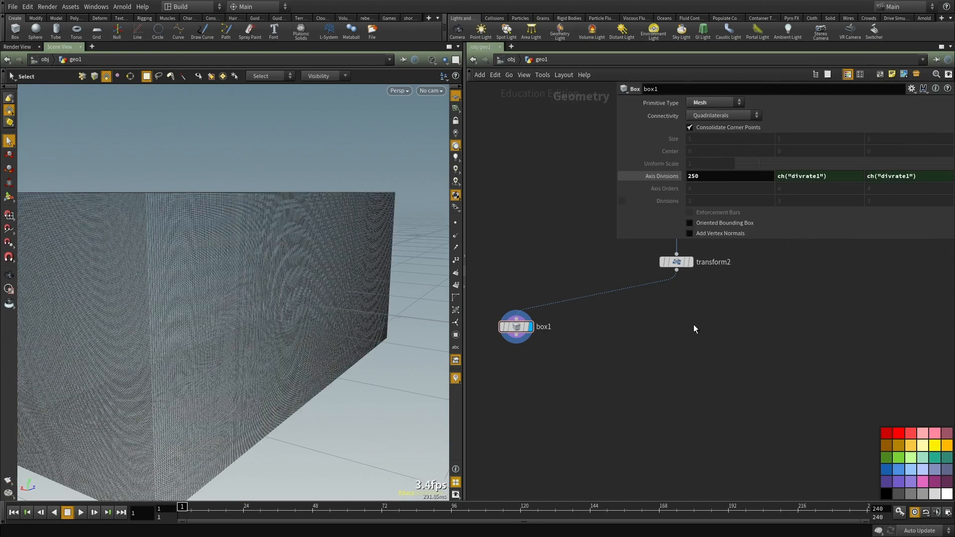
# Step: Read box1's node information and examine its dense mesh up close in wireframe and shaded display
pyautogui.moveTo(623, 367); pyautogui.dragTo(667, 363, button='middle')
pyautogui.scroll(2, 542, 323)
pyautogui.middleClick(557, 325)
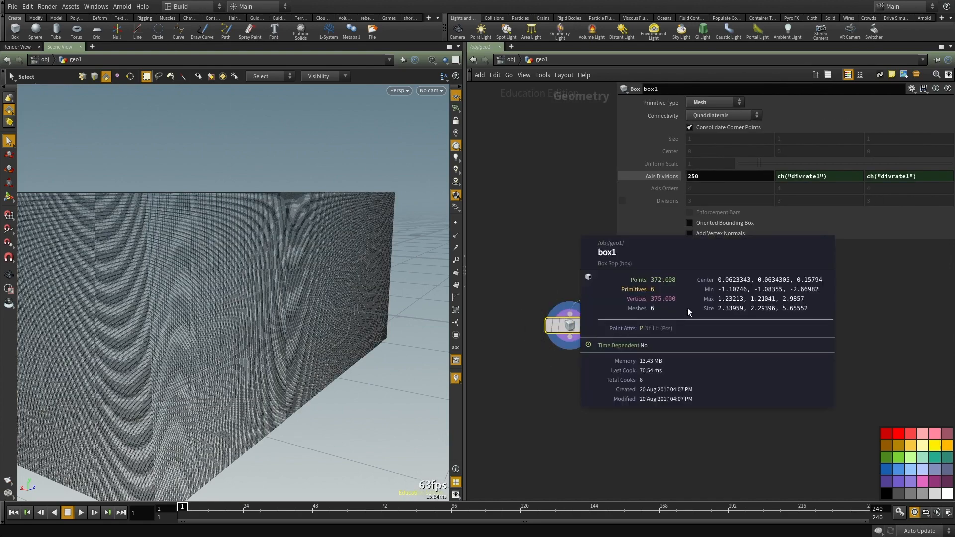
pyautogui.keyDown('alt'); pyautogui.moveTo(307, 279); pyautogui.dragTo(299, 291); pyautogui.keyUp('alt')
pyautogui.moveTo(189, 216)
pyautogui.keyDown('alt'); pyautogui.mouseDown()
pyautogui.moveTo(103, 331)
pyautogui.moveTo(305, 356)
pyautogui.moveTo(320, 222)
pyautogui.moveTo(175, 249)
pyautogui.moveTo(260, 335)
pyautogui.moveTo(313, 348)
pyautogui.moveTo(228, 284)
pyautogui.moveTo(304, 302)
pyautogui.moveTo(243, 286)
pyautogui.moveTo(227, 309)
pyautogui.moveTo(228, 339)
pyautogui.mouseUp(); pyautogui.keyUp('alt')
pyautogui.press('w')
pyautogui.press('w')
pyautogui.keyDown('alt'); pyautogui.moveTo(229, 339); pyautogui.dragTo(323, 319, button='right'); pyautogui.keyUp('alt')
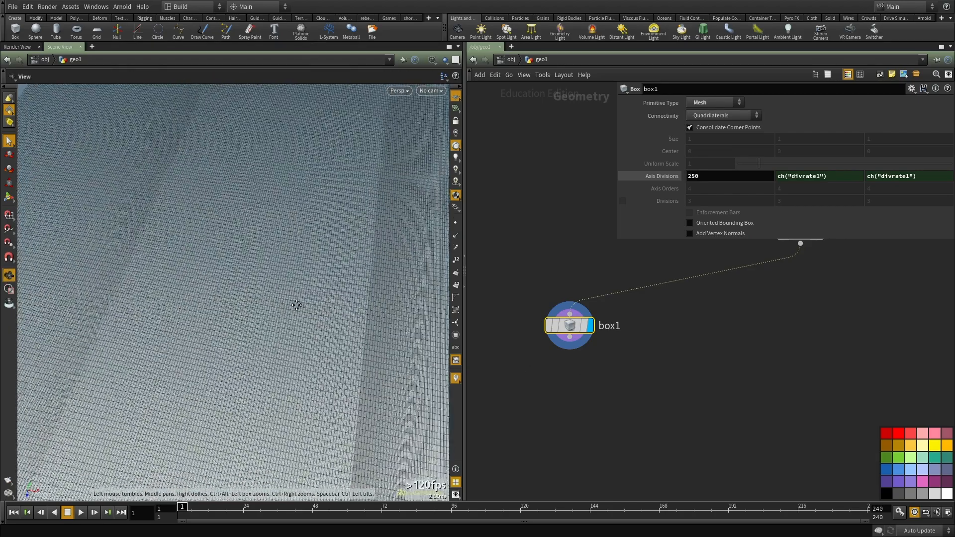
pyautogui.press('w')
pyautogui.press('h')
# Step: Add a For-Each block below box1, wire box1 into it, and turn off Piece Attribute on foreach_end1
pyautogui.press('Tab')
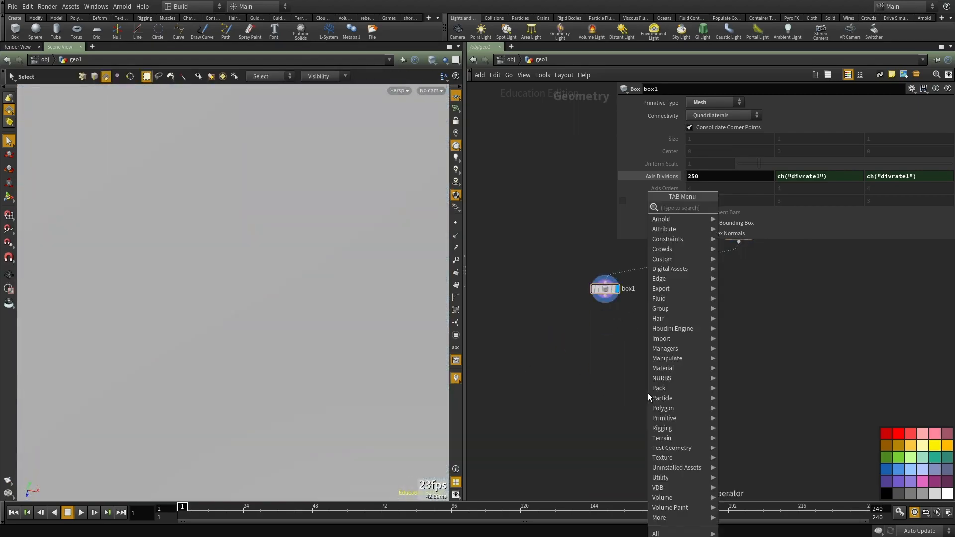
pyautogui.write('forea')
pyautogui.click(746, 208)
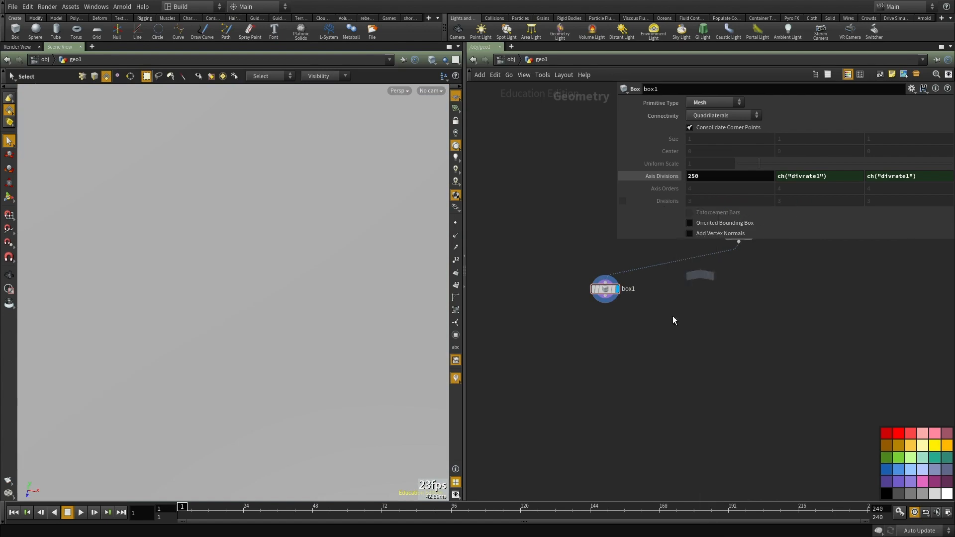
pyautogui.click(615, 371)
pyautogui.click(606, 296)
pyautogui.click(615, 364)
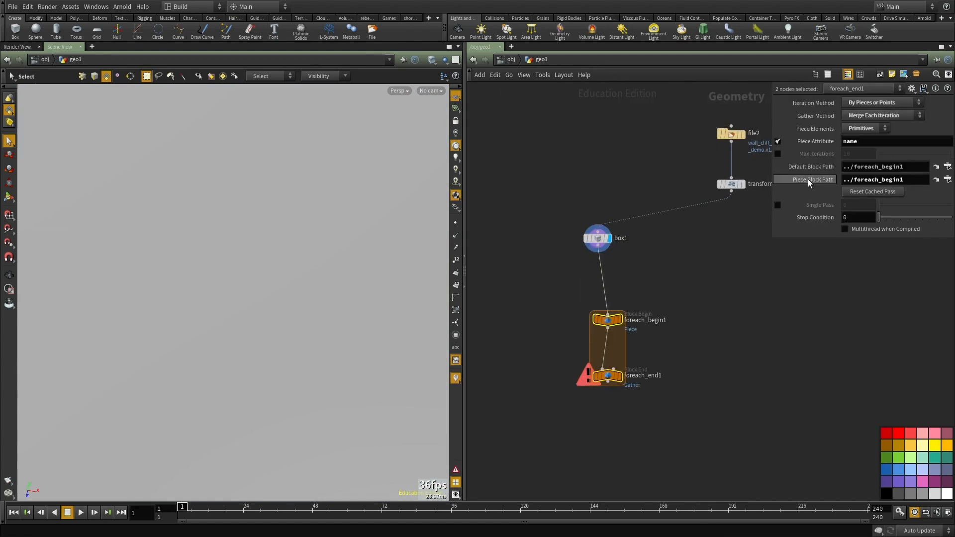
pyautogui.click(777, 141)
pyautogui.scroll(3, 607, 304)
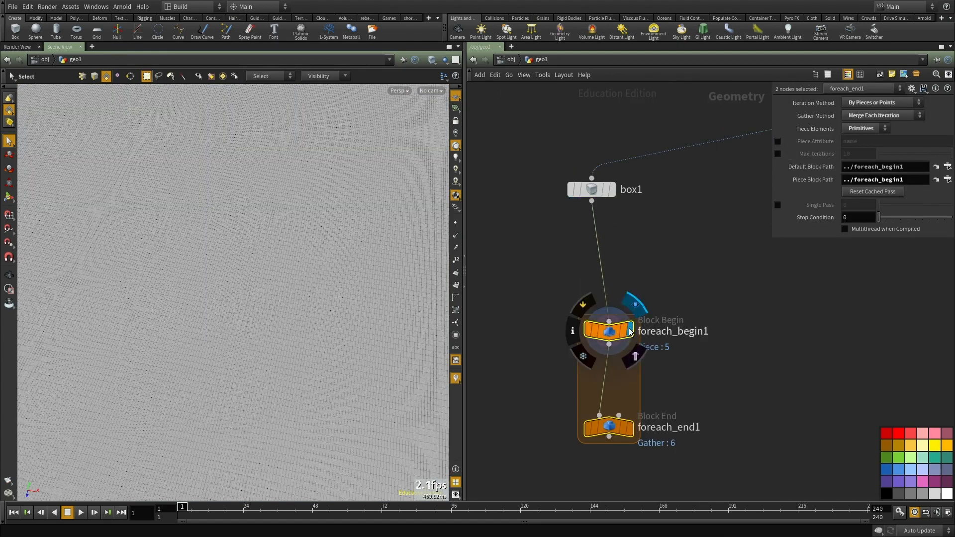
# Step: Display foreach_begin1's single box side, frame it and compare it with the whole of box1
pyautogui.click(629, 331)
pyautogui.hotkey('space', 'f')
pyautogui.moveTo(217, 264); pyautogui.dragTo(189, 231)
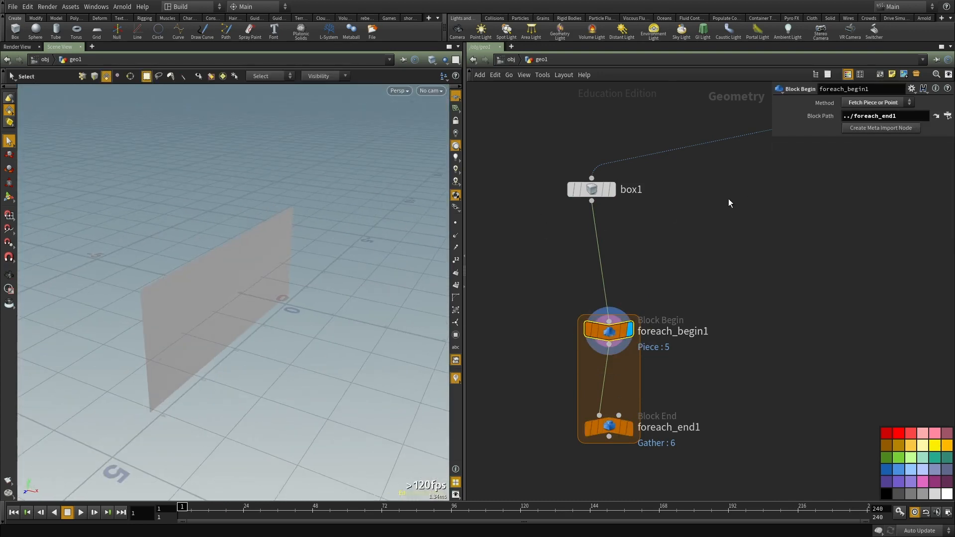
pyautogui.click(592, 189)
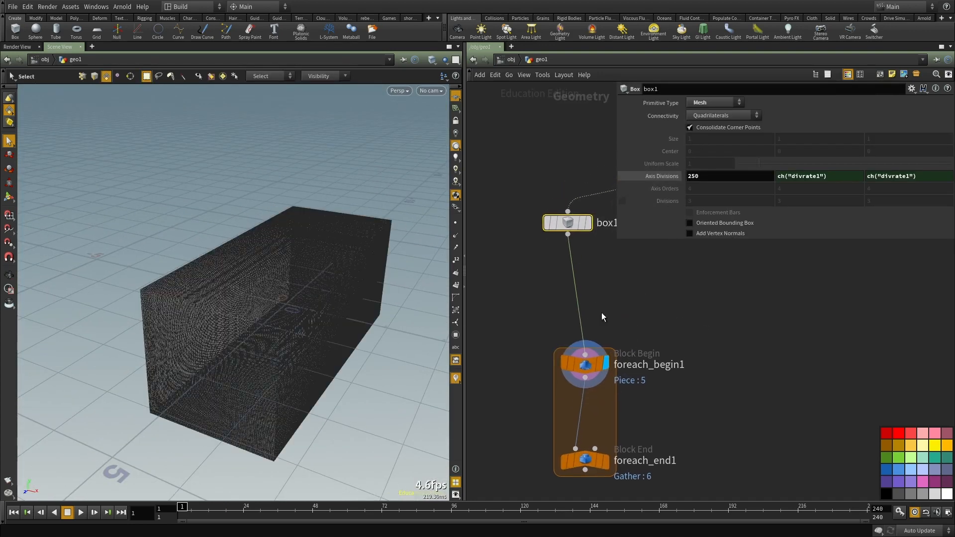
pyautogui.click(654, 349)
pyautogui.keyDown('alt'); pyautogui.moveTo(302, 317); pyautogui.dragTo(336, 314); pyautogui.keyUp('alt')
# Step: Insert a PolyExtrude between foreach_begin1 and foreach_end1, set its Distance to .01 and turn on Output Back
pyautogui.scroll(-2, 624, 354)
pyautogui.scroll(4, 580, 360)
pyautogui.moveTo(546, 387); pyautogui.dragTo(545, 496)
pyautogui.press('Tab')
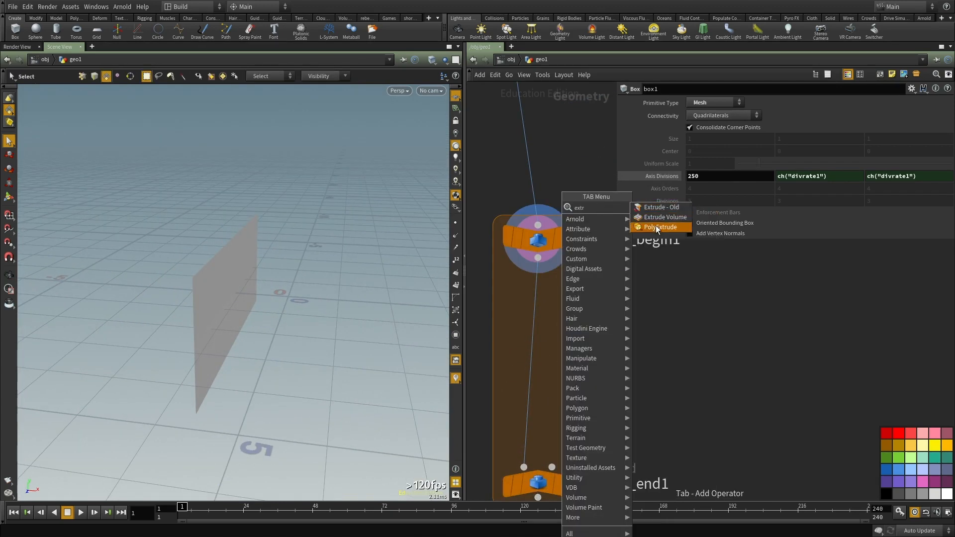
pyautogui.click(656, 225)
pyautogui.click(545, 285)
pyautogui.keyDown('alt'); pyautogui.moveTo(277, 312); pyautogui.dragTo(273, 273); pyautogui.keyUp('alt')
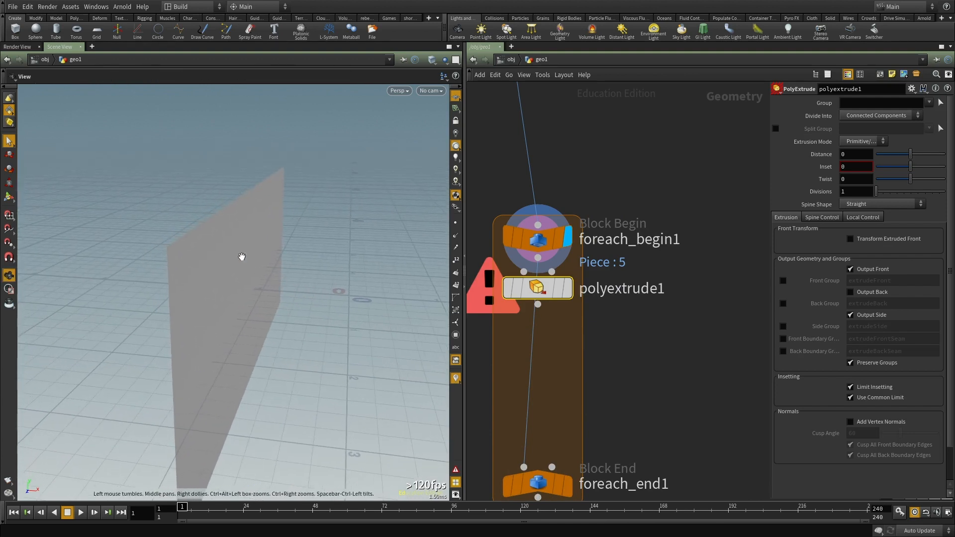
pyautogui.moveTo(550, 289); pyautogui.dragTo(551, 299)
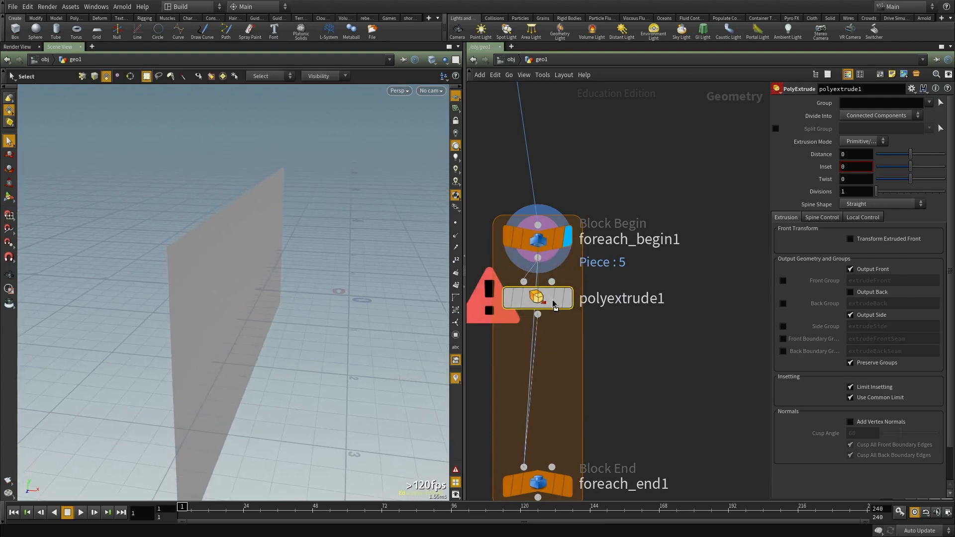
pyautogui.click(851, 153)
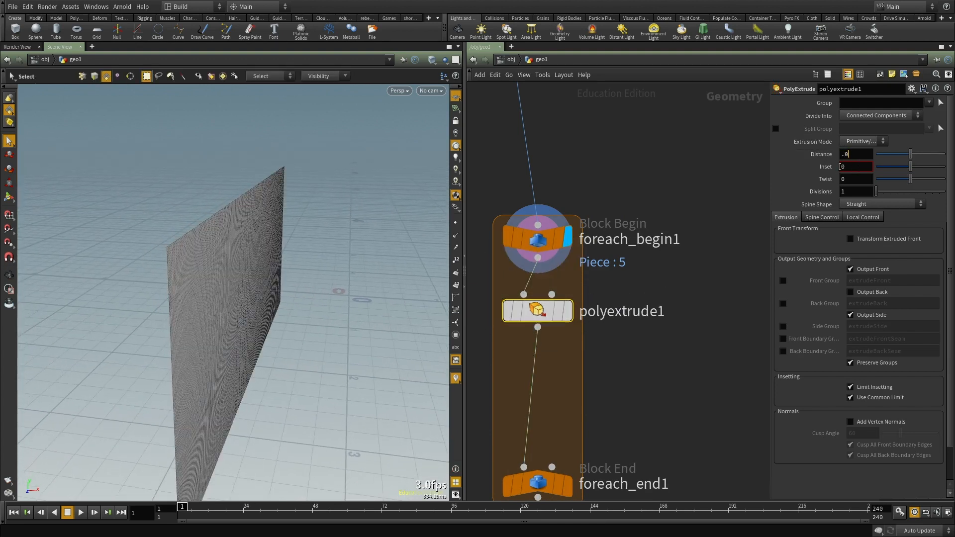
pyautogui.scroll(-2, 639, 332)
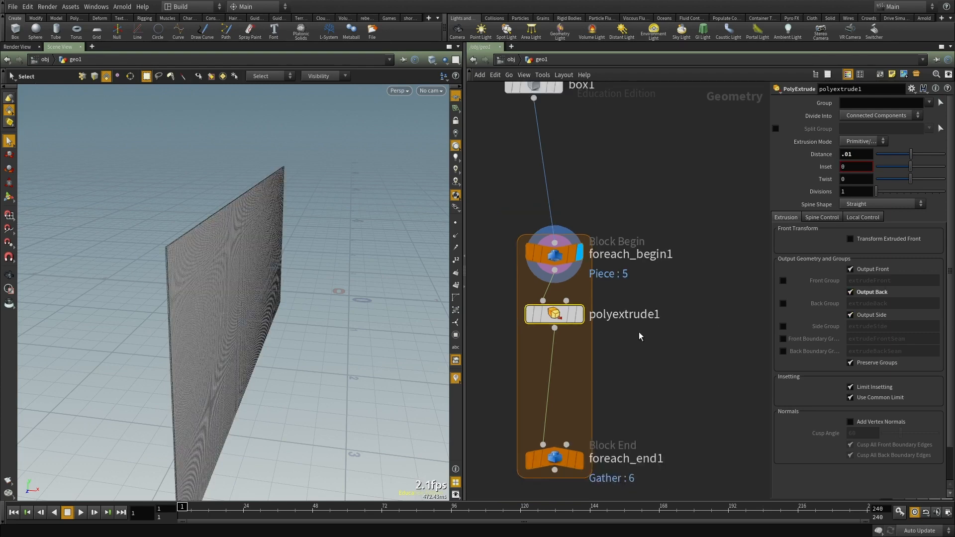
# Step: Insert a Facet node between polyextrude1 and foreach_end1 and turn on Post-Compute Normals
pyautogui.moveTo(612, 380); pyautogui.dragTo(568, 234, button='middle')
pyautogui.press('Tab')
pyautogui.write('f')
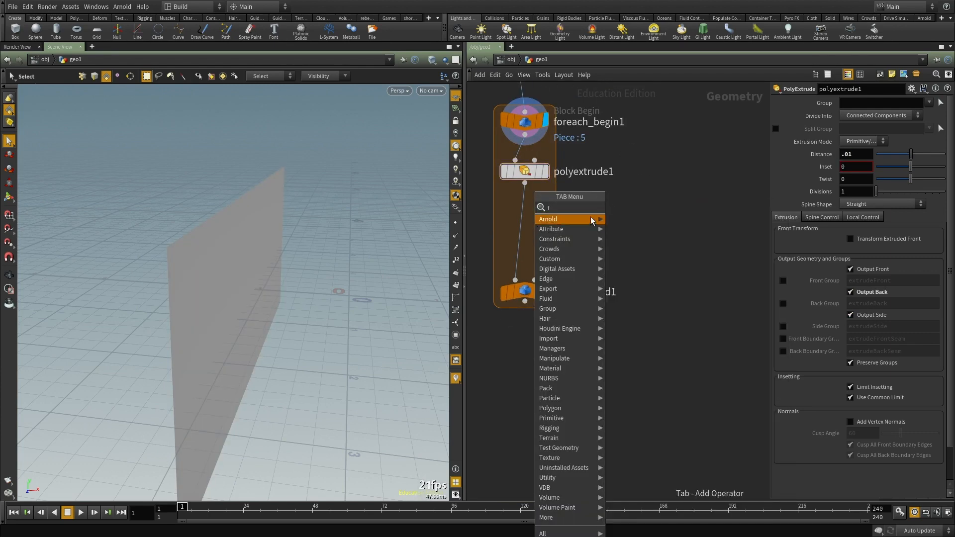
pyautogui.press('Tab')
pyautogui.write('face')
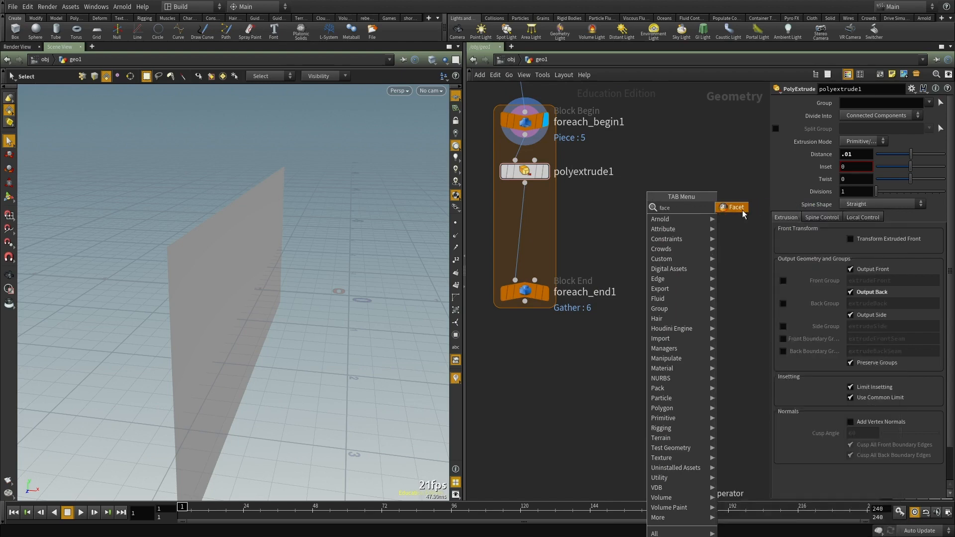
pyautogui.click(743, 210)
pyautogui.click(526, 219)
pyautogui.click(892, 262)
pyautogui.press('h')
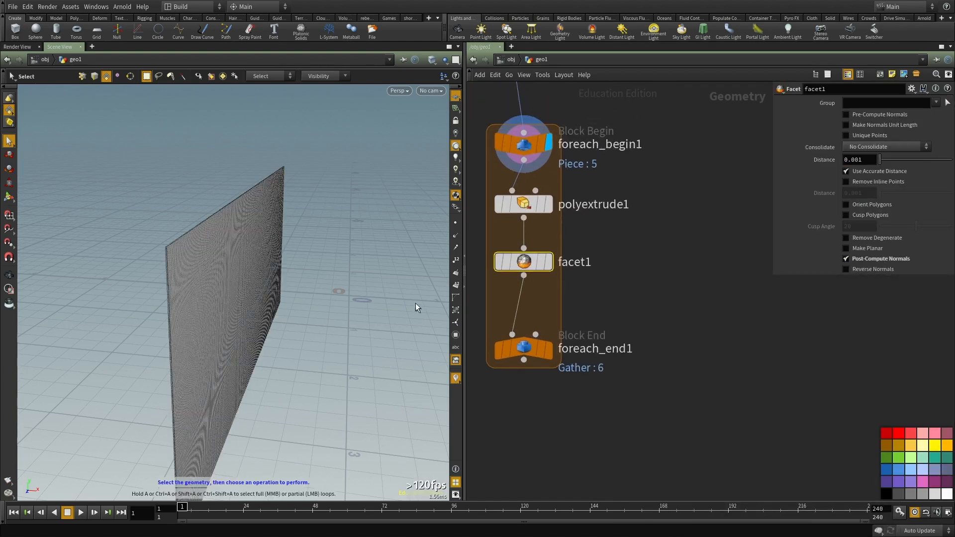
# Step: Examine the extruded slab up close with its normals displayed, and hide the normals again
pyautogui.press('Escape')
pyautogui.moveTo(285, 336); pyautogui.dragTo(299, 247)
pyautogui.moveTo(240, 226); pyautogui.dragTo(305, 259)
pyautogui.press('s')
pyautogui.click(455, 235)
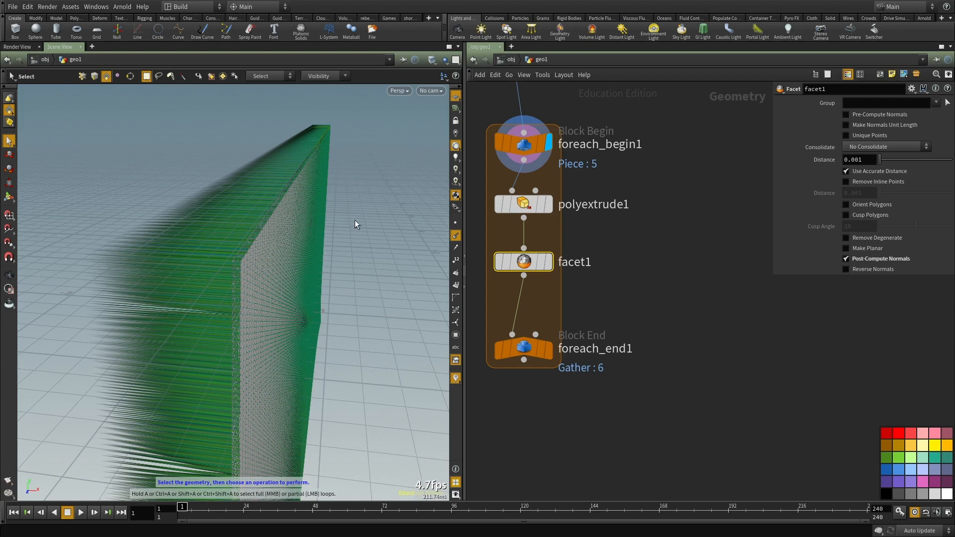
pyautogui.click(456, 236)
# Step: Make room above foreach_end1, insert a Ray node after facet1 and wire transform2 into its second input
pyautogui.scroll(-3, 664, 334)
pyautogui.moveTo(671, 278); pyautogui.dragTo(629, 246, button='middle')
pyautogui.moveTo(527, 299); pyautogui.dragTo(528, 408)
pyautogui.press('Tab')
pyautogui.write('ray')
pyautogui.click(652, 205)
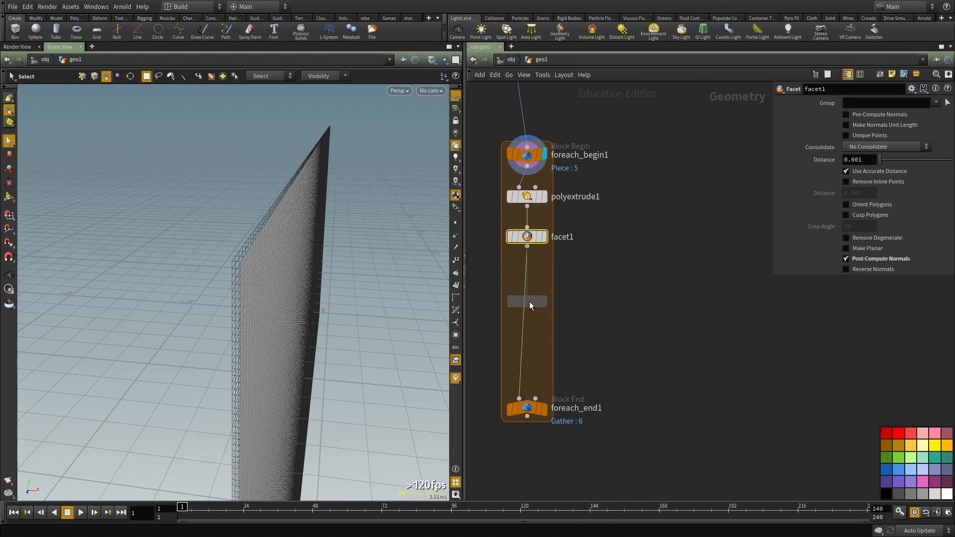
pyautogui.click(530, 302)
pyautogui.moveTo(529, 303); pyautogui.dragTo(530, 324)
pyautogui.click(535, 315)
pyautogui.scroll(-3, 519, 283)
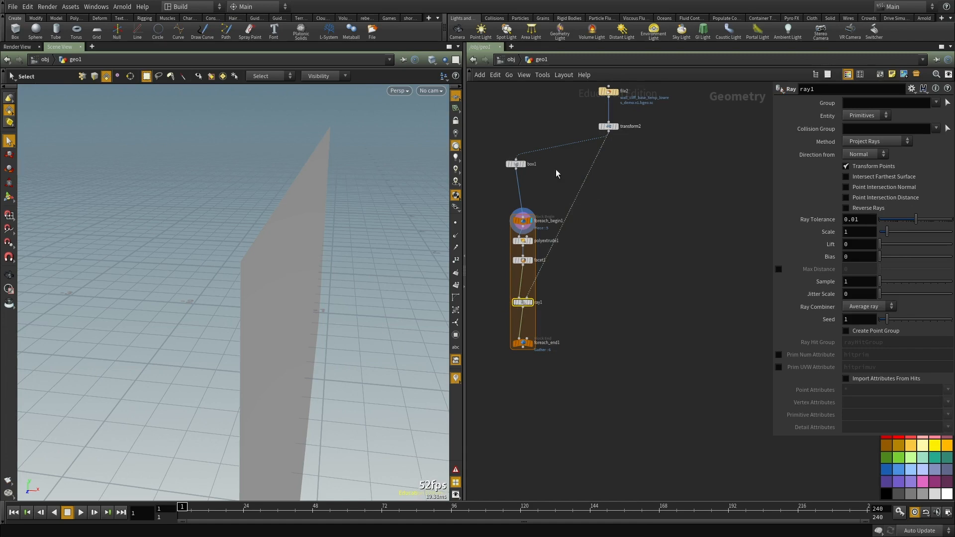
pyautogui.scroll(5, 557, 169)
# Step: Display box1 with transform2's wall as a template to compare the box with the wall
pyautogui.click(546, 219)
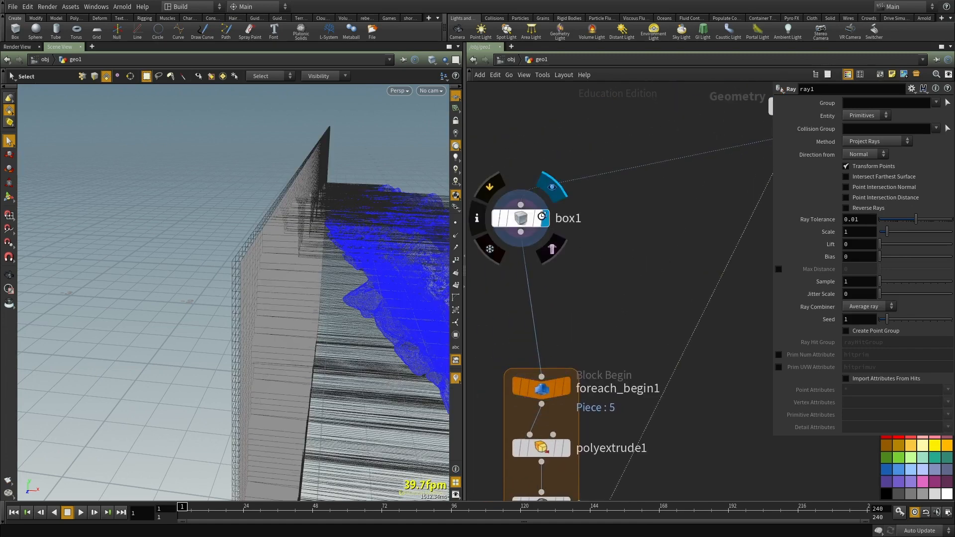
pyautogui.click(521, 217)
pyautogui.scroll(-2, 629, 269)
pyautogui.moveTo(629, 269); pyautogui.dragTo(489, 320, button='middle')
pyautogui.scroll(-2, 543, 287)
pyautogui.scroll(1, 573, 236)
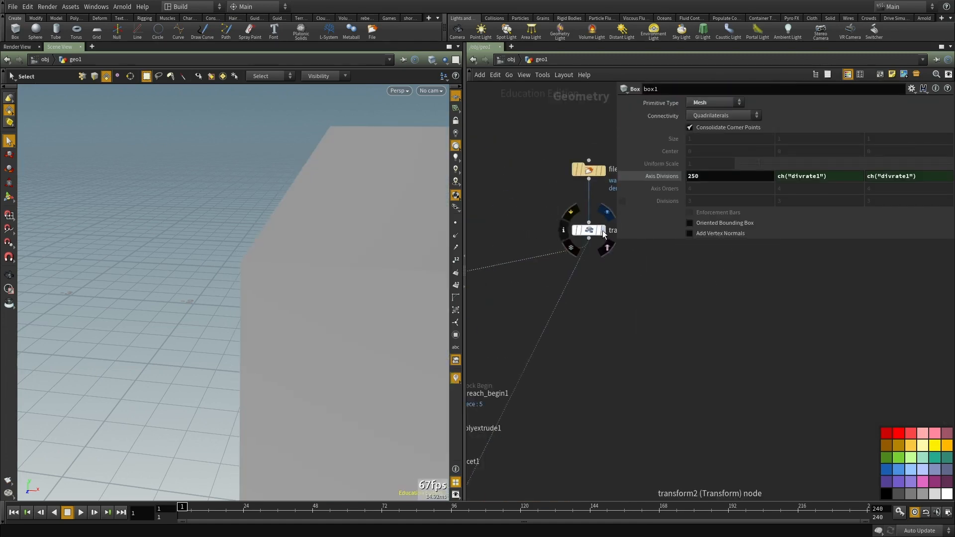
pyautogui.moveTo(632, 334); pyautogui.dragTo(695, 326, button='middle')
pyautogui.scroll(1, 681, 324)
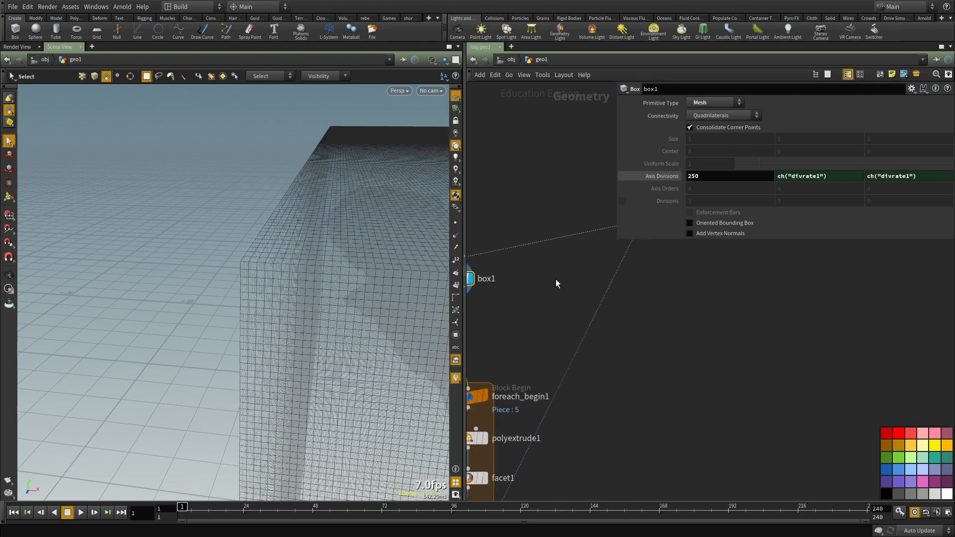
# Step: Insert a Transform node between box1 and foreach_begin1 and set its Uniform Scale to 1.2
pyautogui.moveTo(530, 311); pyautogui.dragTo(622, 339, button='middle')
pyautogui.press('Tab')
pyautogui.write('tra')
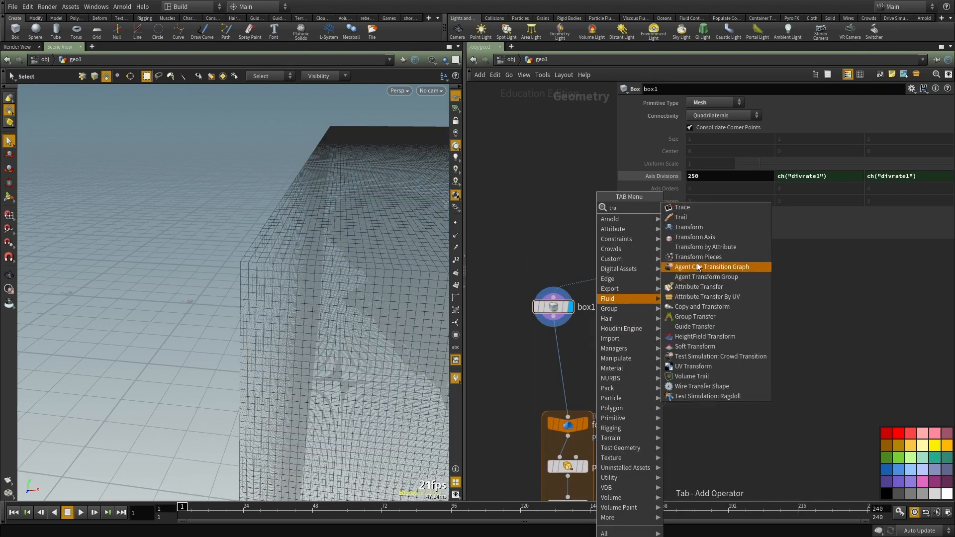
pyautogui.click(679, 227)
pyautogui.click(576, 353)
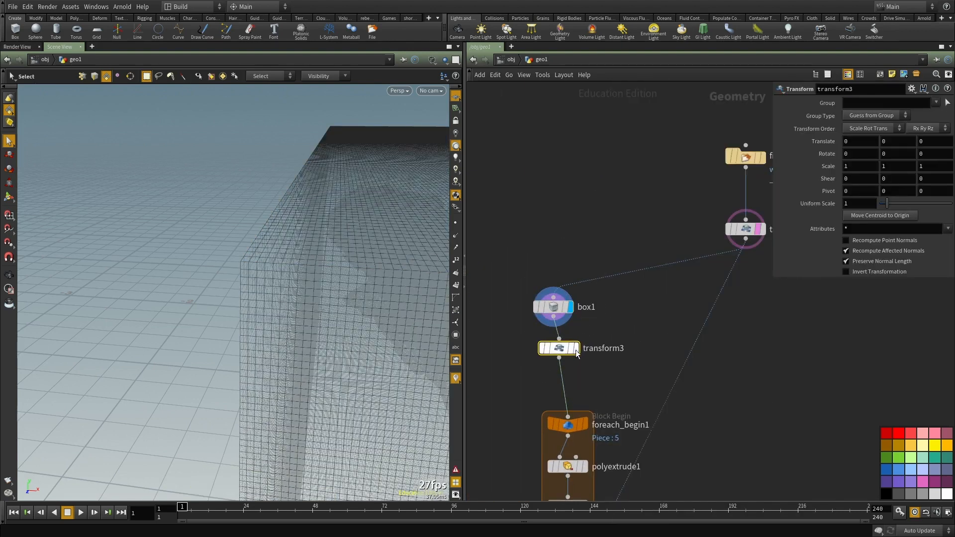
pyautogui.click(859, 203)
pyautogui.write('.2')
pyautogui.press('Return')
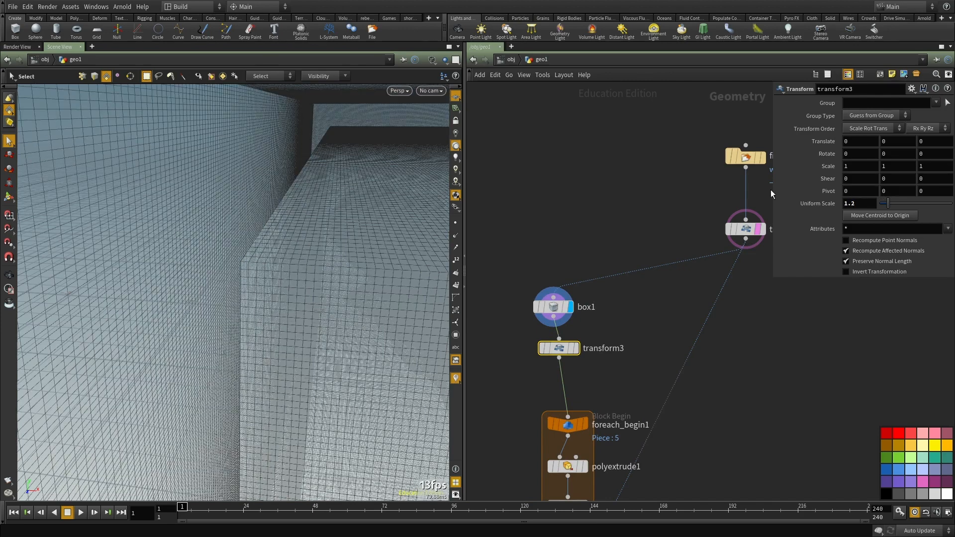
# Step: Set transform3's Pivot to $CEX, $CEY and $CEZ so the box scales from its centroid
pyautogui.click(862, 190)
pyautogui.write('$CEX')
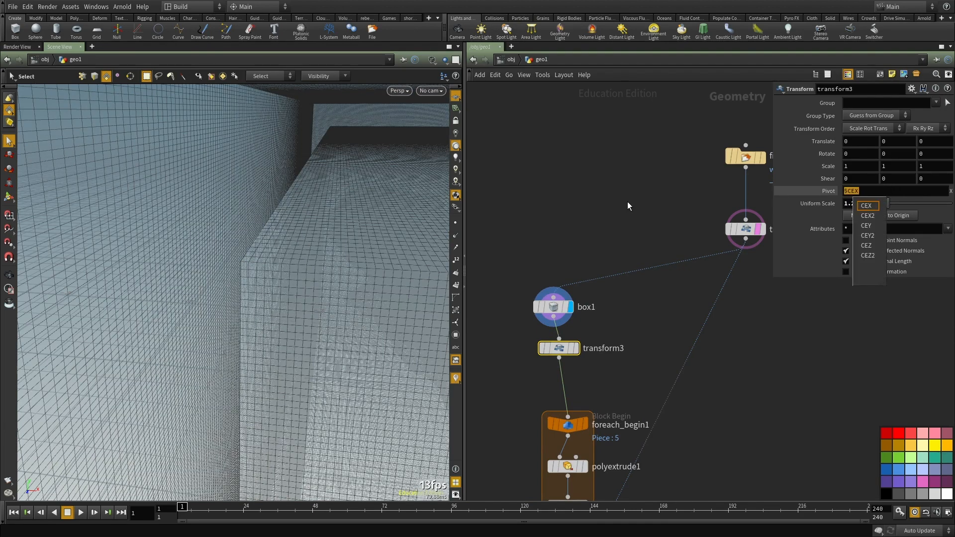
pyautogui.press('Tab')
pyautogui.write('$CEY')
pyautogui.press('Tab')
pyautogui.write('$CEZ')
pyautogui.press('Return')
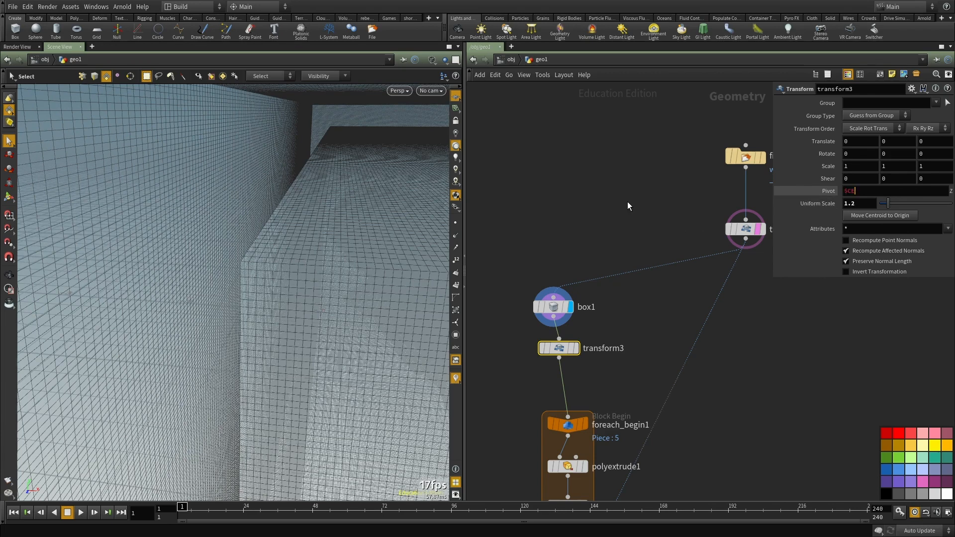
# Step: Display and frame facet1's slab beside the wall, and set polyextrude1's Distance to .005
pyautogui.moveTo(710, 398); pyautogui.dragTo(687, 327, button='middle')
pyautogui.scroll(-2, 687, 327)
pyautogui.moveTo(631, 449); pyautogui.dragTo(580, 293, button='middle')
pyautogui.scroll(2, 579, 293)
pyautogui.scroll(-2, 579, 292)
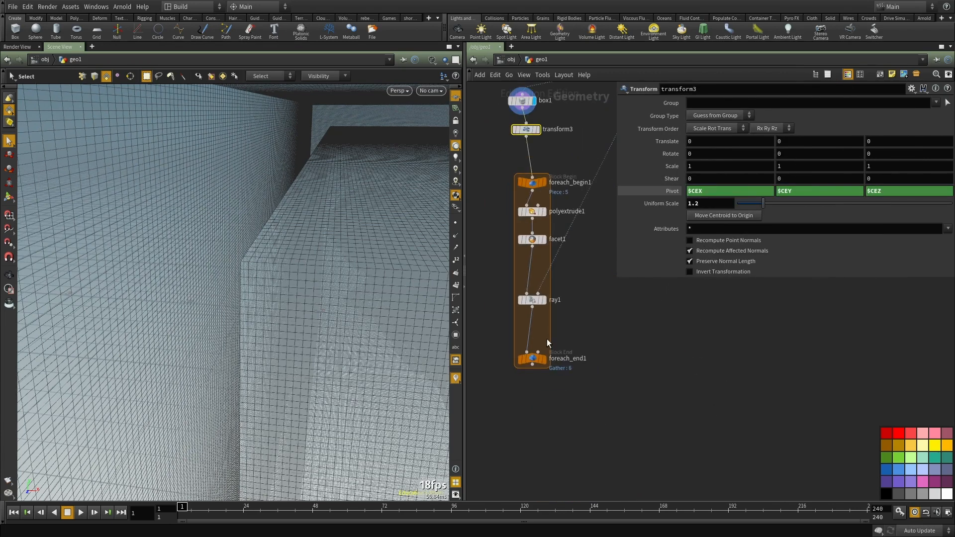
pyautogui.click(531, 241)
pyautogui.click(542, 239)
pyautogui.hotkey('space', 'f')
pyautogui.keyDown('alt'); pyautogui.moveTo(311, 324); pyautogui.dragTo(228, 309); pyautogui.keyUp('alt')
pyautogui.keyDown('alt'); pyautogui.moveTo(228, 309); pyautogui.dragTo(269, 319, button='right'); pyautogui.keyUp('alt')
pyautogui.click(531, 213)
pyautogui.click(857, 155)
pyautogui.write('.005')
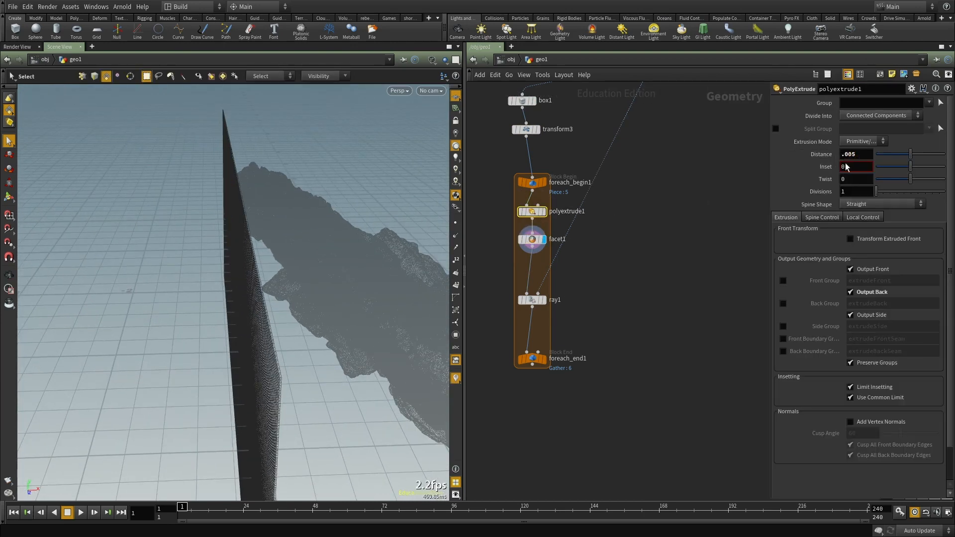
# Step: Display ray1 and examine from several angles how the slab projects onto the wall
pyautogui.moveTo(624, 281); pyautogui.dragTo(620, 312, button='middle')
pyautogui.scroll(2, 577, 302)
pyautogui.click(522, 349)
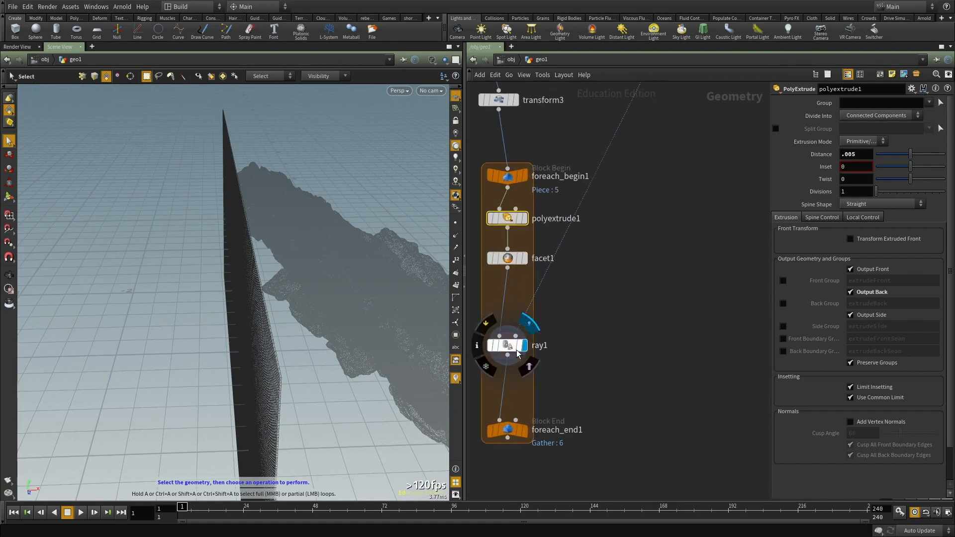
pyautogui.click(520, 349)
pyautogui.keyDown('alt'); pyautogui.moveTo(331, 287); pyautogui.dragTo(303, 271); pyautogui.keyUp('alt')
pyautogui.scroll(-5, 198, 273)
pyautogui.moveTo(303, 271); pyautogui.dragTo(327, 279, button='right')
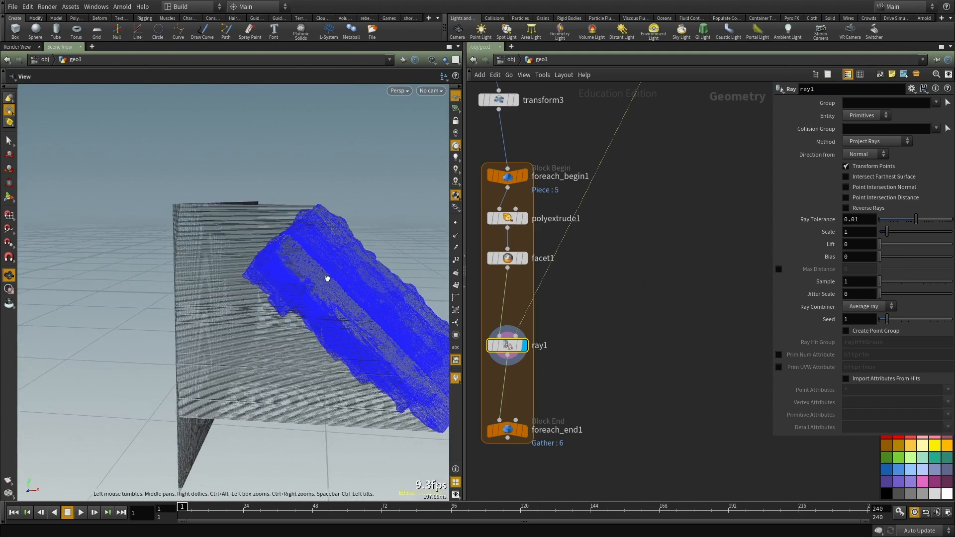
pyautogui.moveTo(328, 279); pyautogui.dragTo(244, 208)
pyautogui.moveTo(219, 217); pyautogui.dragTo(255, 243, button='right')
pyautogui.moveTo(256, 243); pyautogui.dragTo(311, 280)
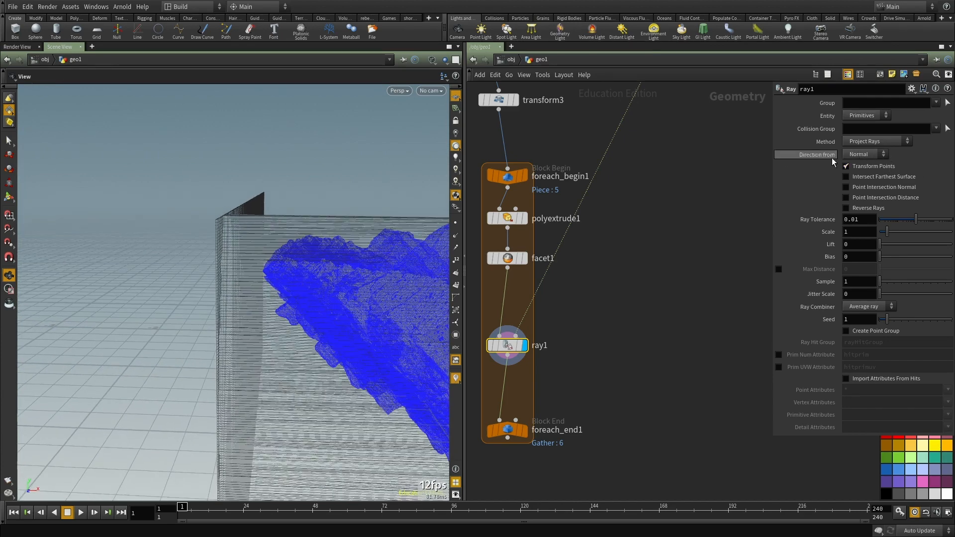
# Step: Turn on Intersect Farthest Surface on ray1 and inspect the projection around the wall
pyautogui.click(873, 178)
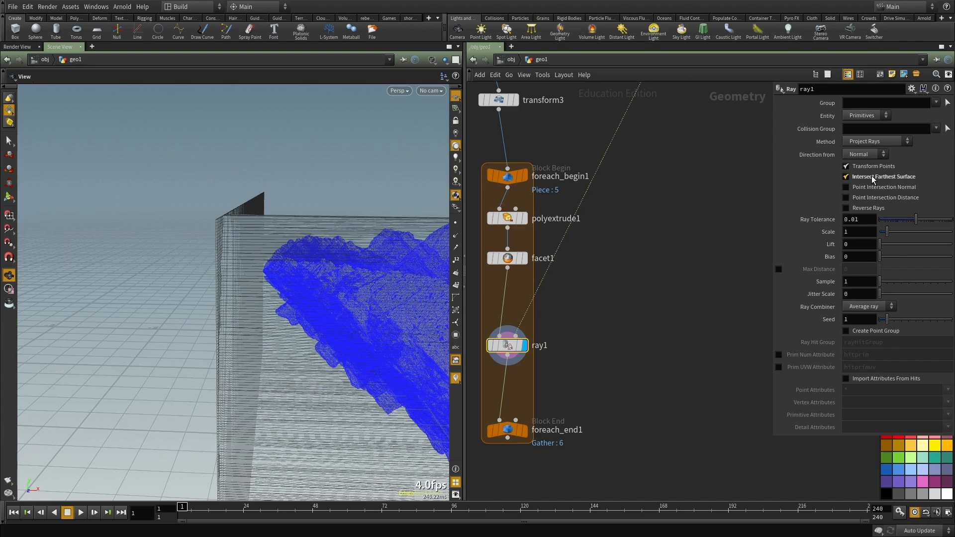
pyautogui.scroll(-2, 674, 271)
pyautogui.moveTo(259, 310); pyautogui.dragTo(151, 311, button='right')
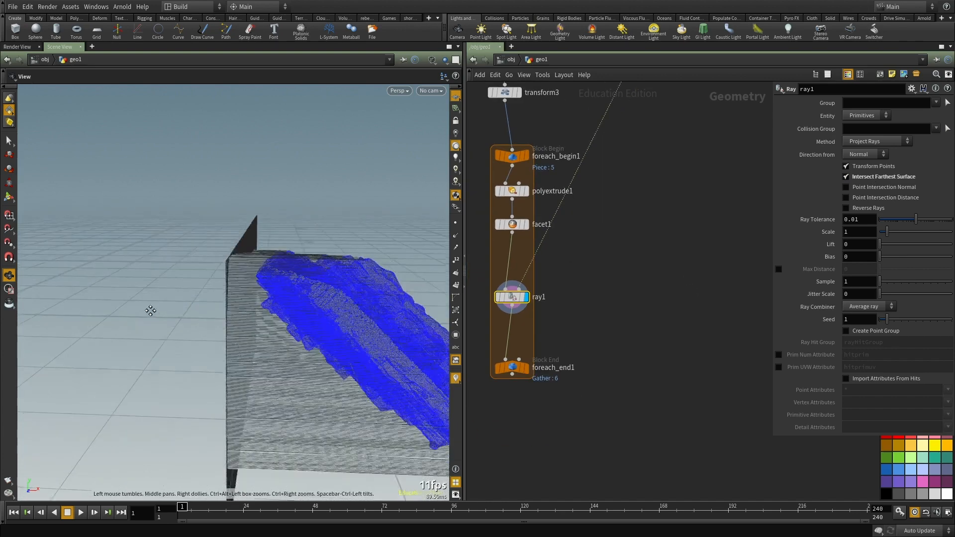
pyautogui.moveTo(151, 311); pyautogui.dragTo(292, 303)
pyautogui.moveTo(292, 303); pyautogui.dragTo(375, 201, button='right')
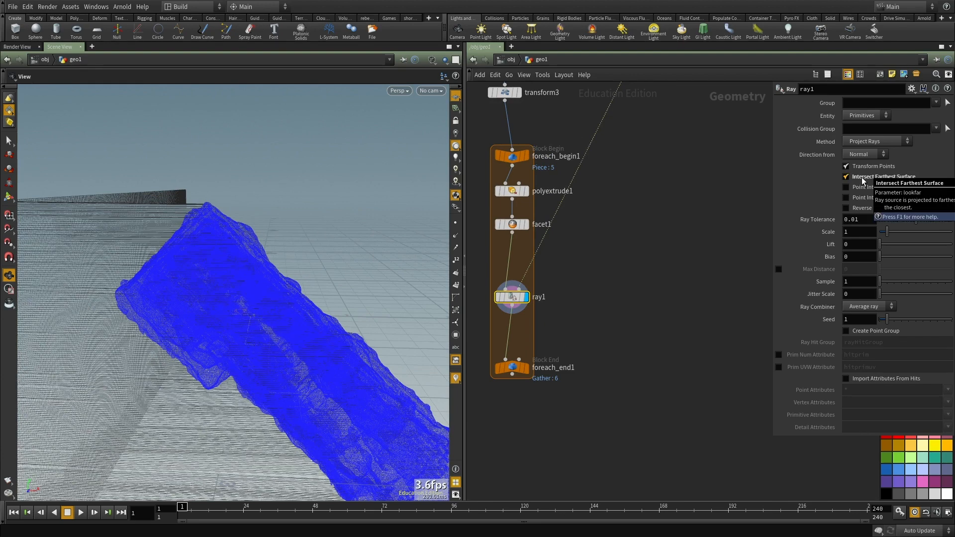
pyautogui.moveTo(209, 291); pyautogui.dragTo(299, 269)
# Step: Display the merged result of the loop at foreach_end1
pyautogui.moveTo(648, 345); pyautogui.dragTo(690, 279, button='middle')
pyautogui.scroll(1, 537, 304)
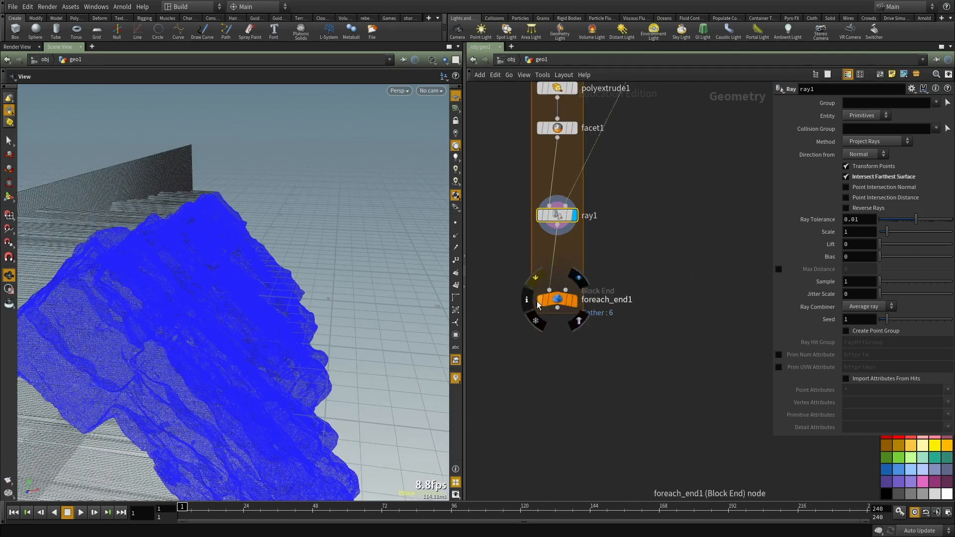
pyautogui.click(574, 302)
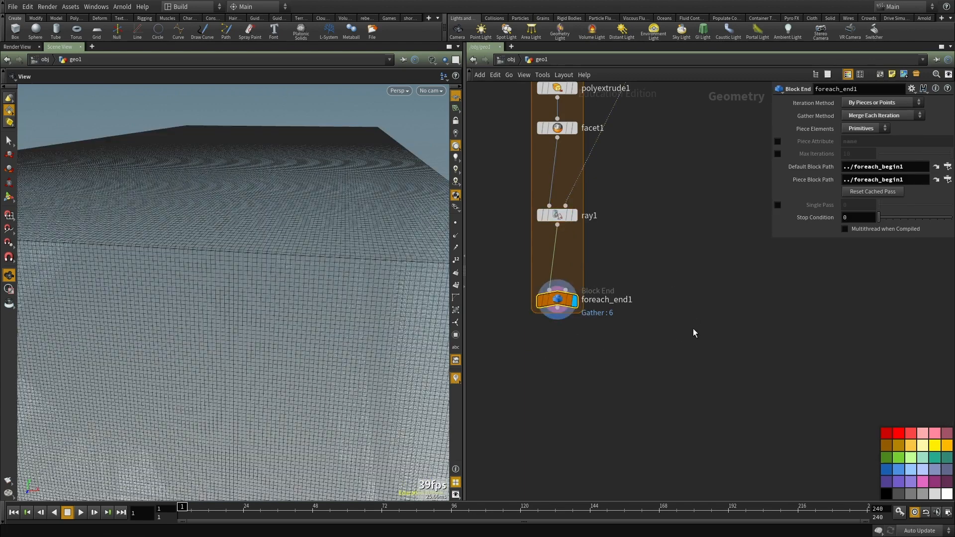
# Step: Turn on Single Pass on foreach_end1, examine individual sides' projections through the pass value, and turn Single Pass off
pyautogui.moveTo(694, 329); pyautogui.dragTo(696, 385, button='middle')
pyautogui.click(777, 205)
pyautogui.moveTo(267, 262); pyautogui.dragTo(148, 305, button='right')
pyautogui.moveTo(147, 305); pyautogui.dragTo(183, 337)
pyautogui.moveTo(183, 337); pyautogui.dragTo(394, 303, button='right')
pyautogui.moveTo(394, 303); pyautogui.dragTo(330, 292)
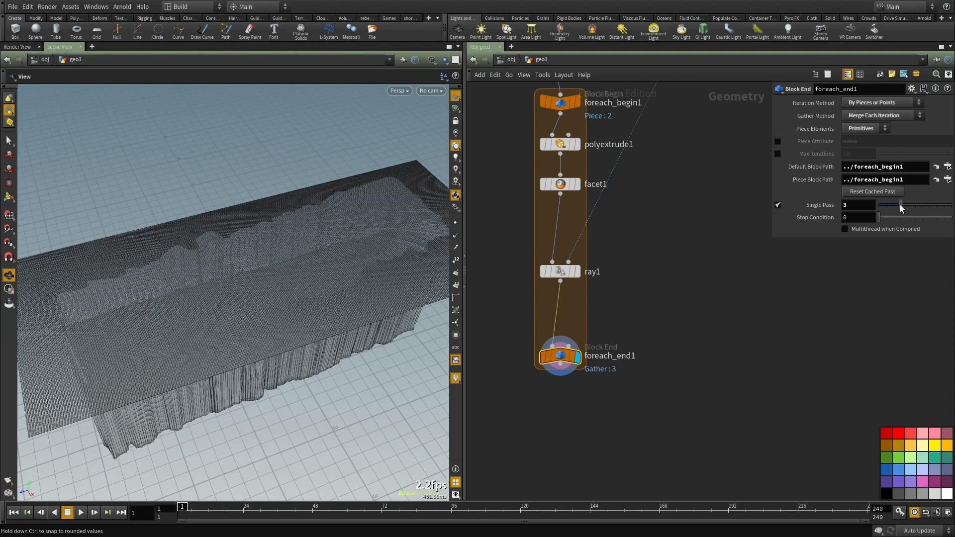
pyautogui.moveTo(900, 205); pyautogui.dragTo(865, 208)
pyautogui.click(779, 206)
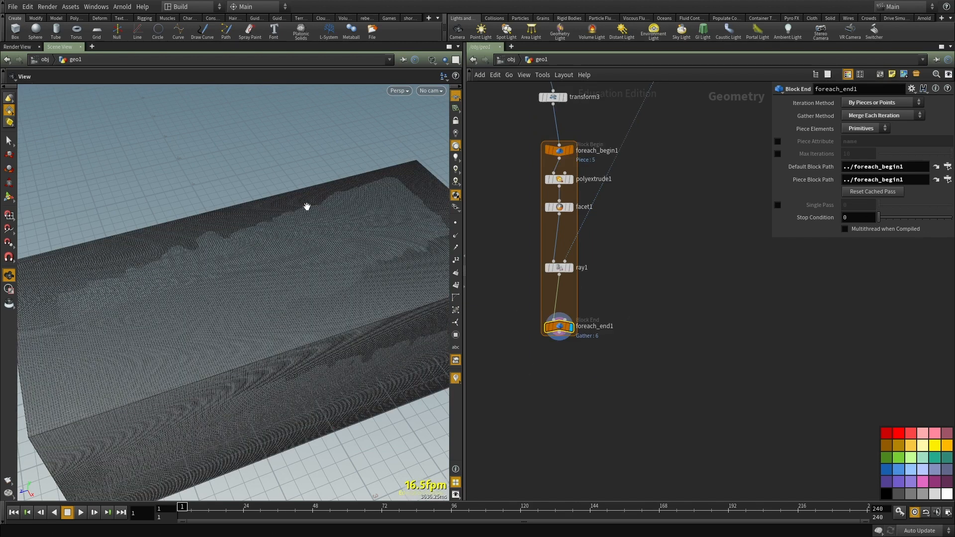
# Step: Move foreach_end1 down and insert a VDB from Polygons node between ray1 and foreach_end1
pyautogui.scroll(2, 558, 324)
pyautogui.moveTo(558, 326); pyautogui.dragTo(564, 398)
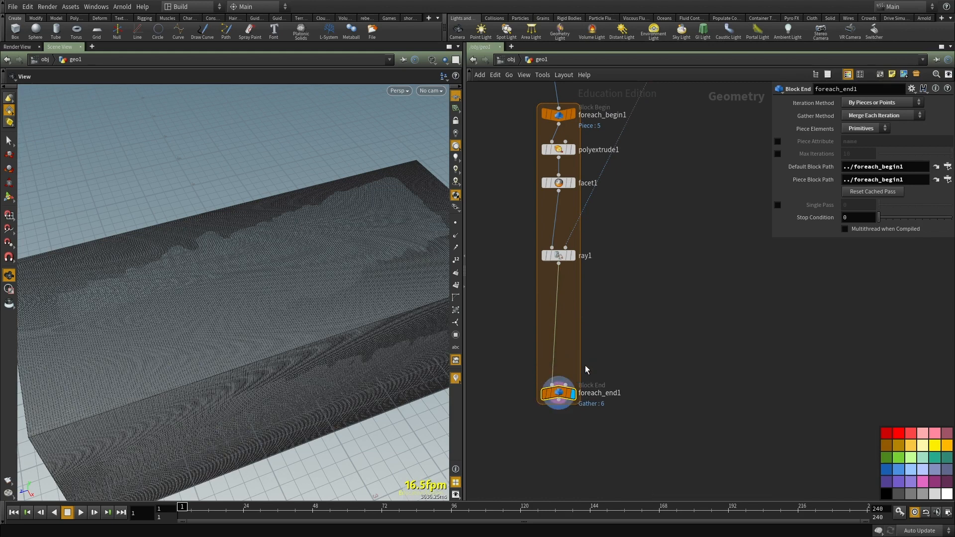
pyautogui.press('Tab')
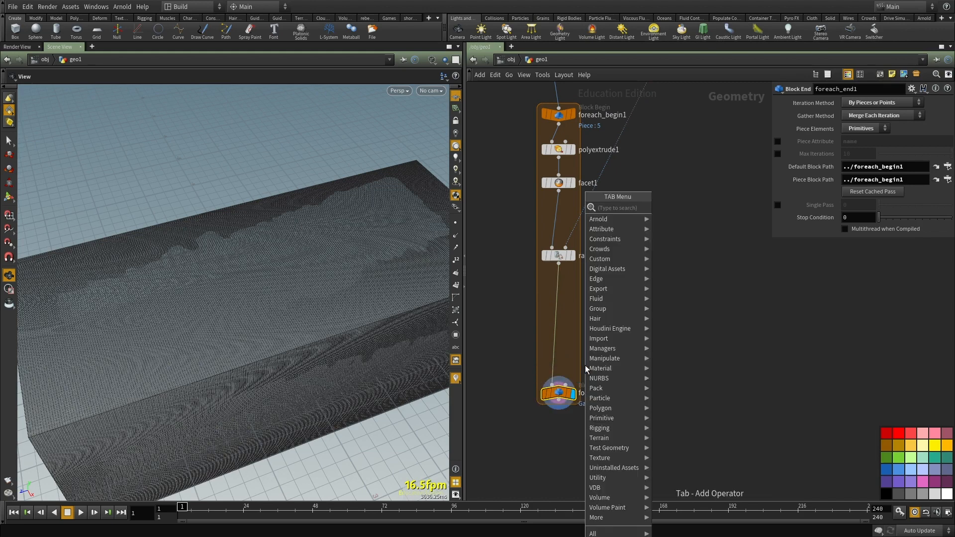
pyautogui.press('Escape')
pyautogui.press('Tab')
pyautogui.moveTo(683, 203)
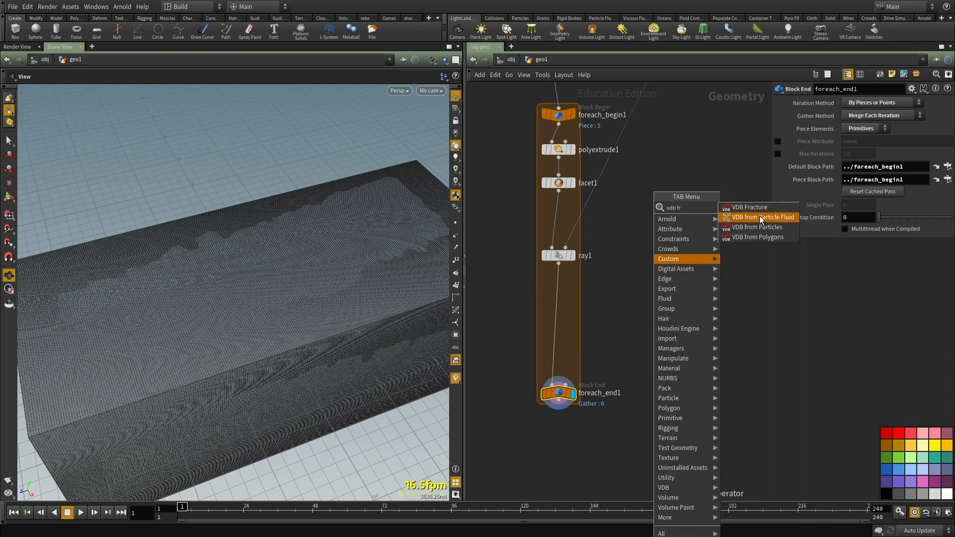
pyautogui.click(762, 235)
pyautogui.moveTo(564, 306); pyautogui.dragTo(557, 321)
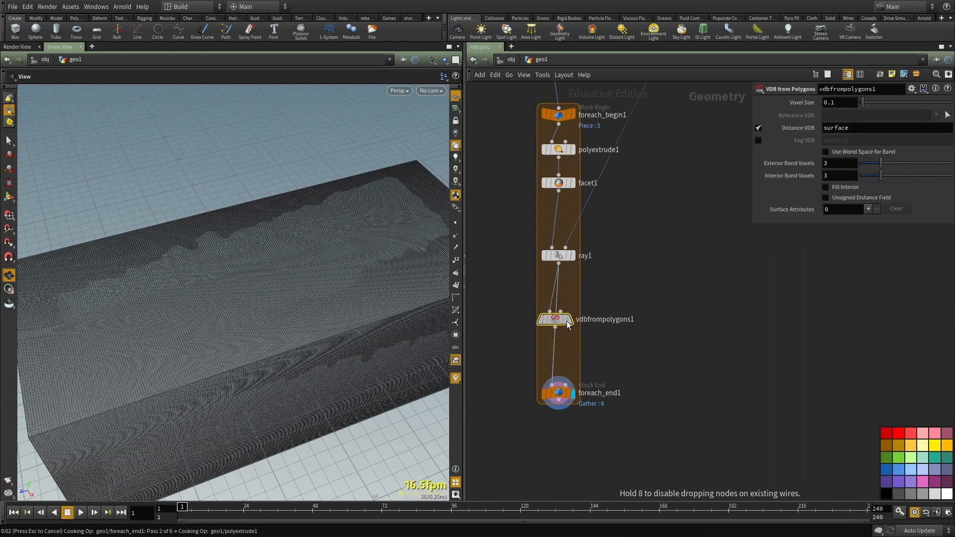
# Step: Display vdbfrompolygons1 in shaded mode, set its Voxel Size to 0.04 and inspect the node's voxel information
pyautogui.press('r')
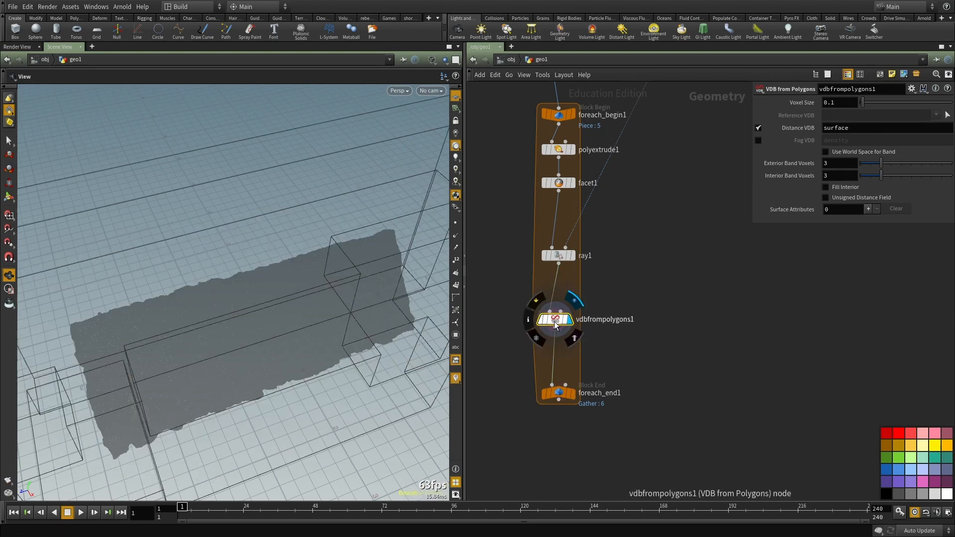
pyautogui.press('w')
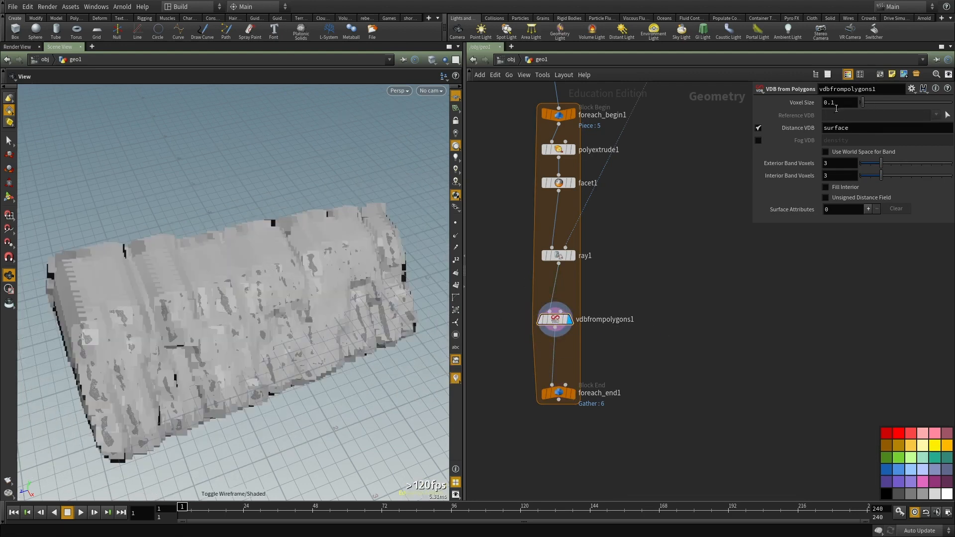
pyautogui.moveTo(830, 104); pyautogui.dragTo(836, 103)
pyautogui.middleClick(555, 319)
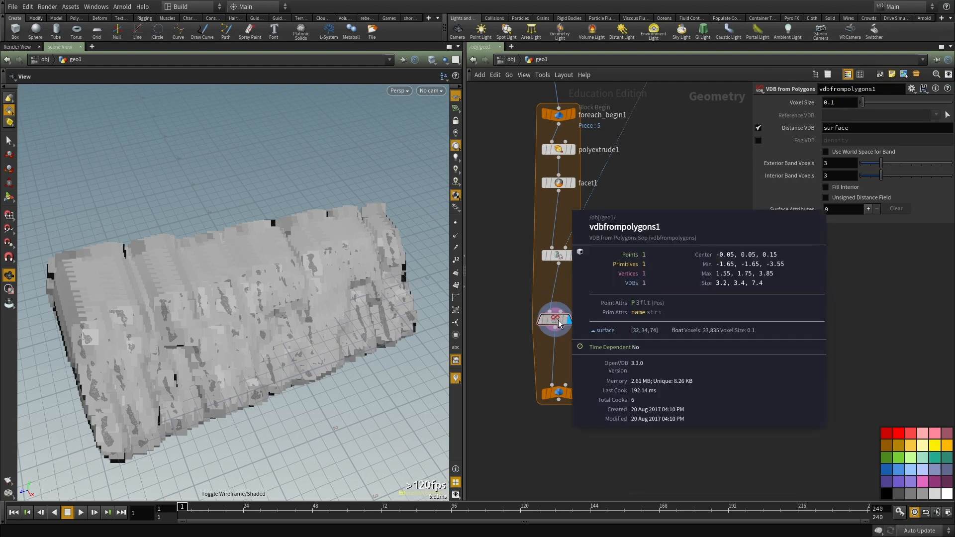
pyautogui.write('04')
pyautogui.press('Return')
pyautogui.middleClick(558, 322)
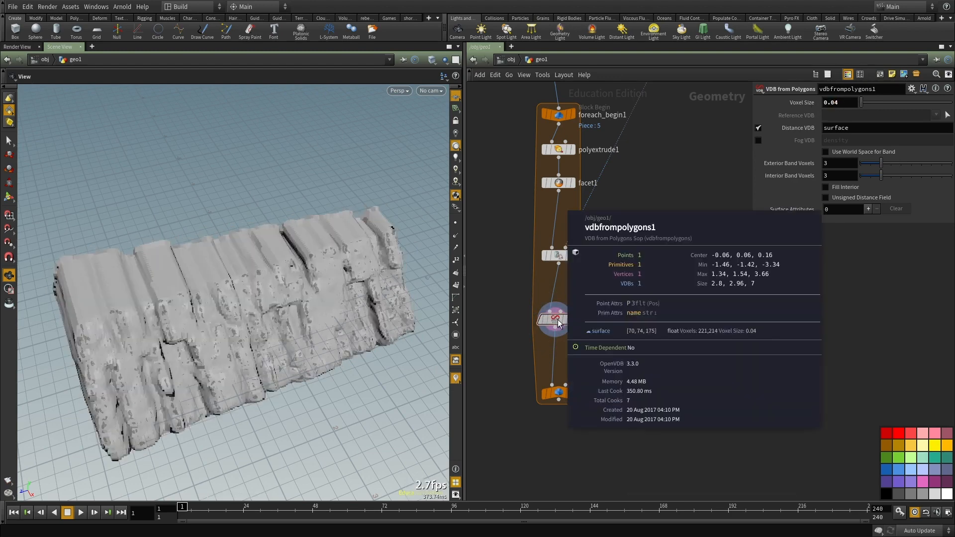
# Step: Try a Voxel Size of 0.01 on vdbfrompolygons1 and check the node information
pyautogui.write('1')
pyautogui.press('Return')
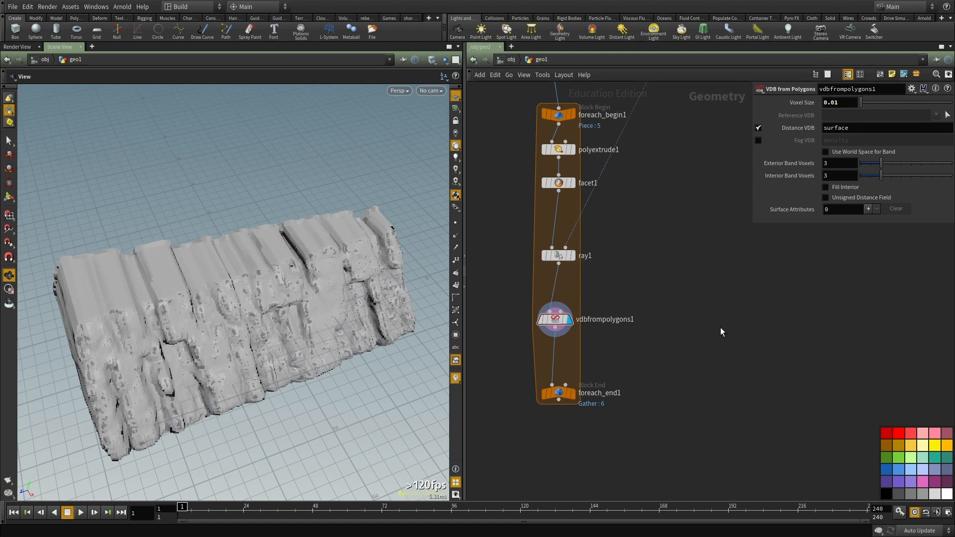
pyautogui.middleClick(555, 320)
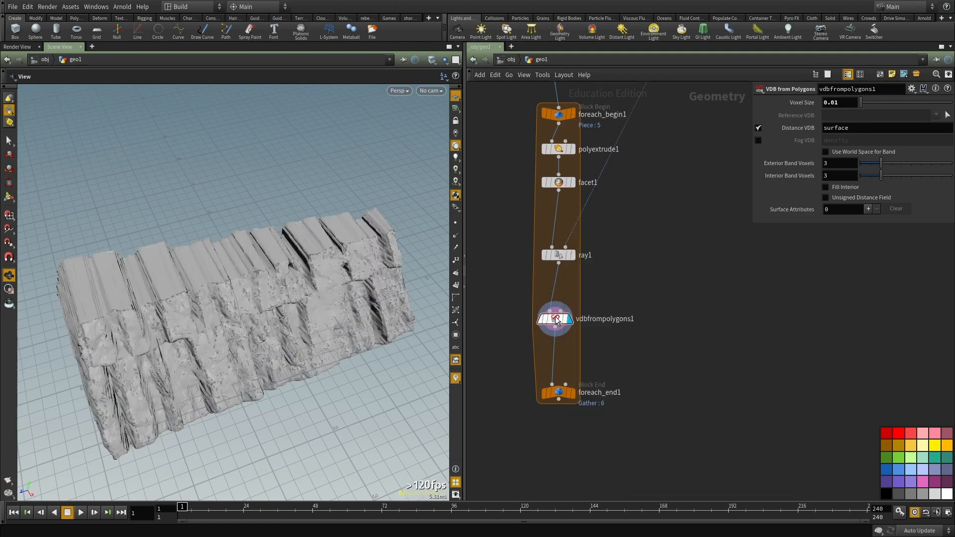
# Step: Set the Voxel Size of vdbfrompolygons1 to 0.02 and inspect the resulting VDB's information
pyautogui.moveTo(834, 103); pyautogui.dragTo(868, 119)
pyautogui.write('2')
pyautogui.press('Return')
pyautogui.moveTo(631, 338); pyautogui.dragTo(630, 314, button='middle')
pyautogui.middleClick(552, 295)
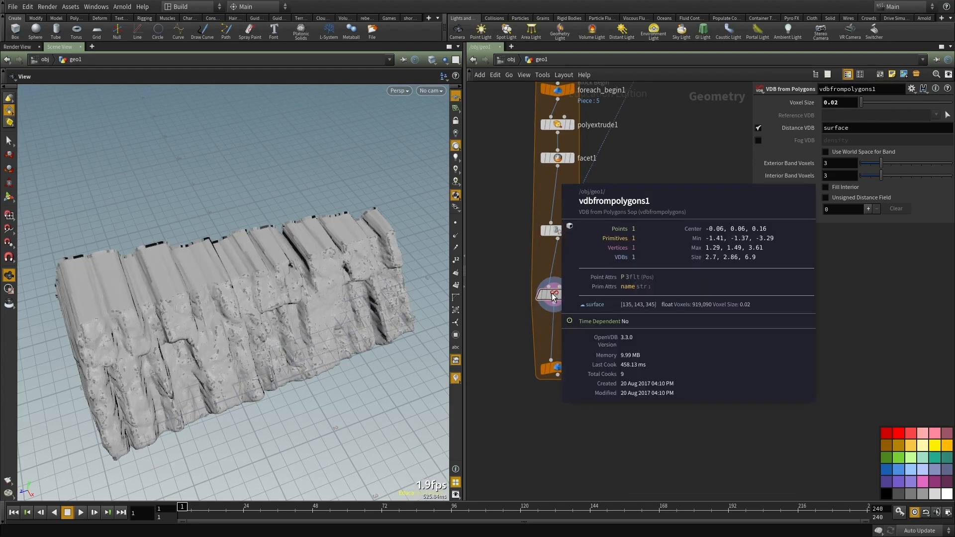
# Step: Display the merged VDBs at foreach_end1 and add a second For-Each block below it
pyautogui.moveTo(573, 370)
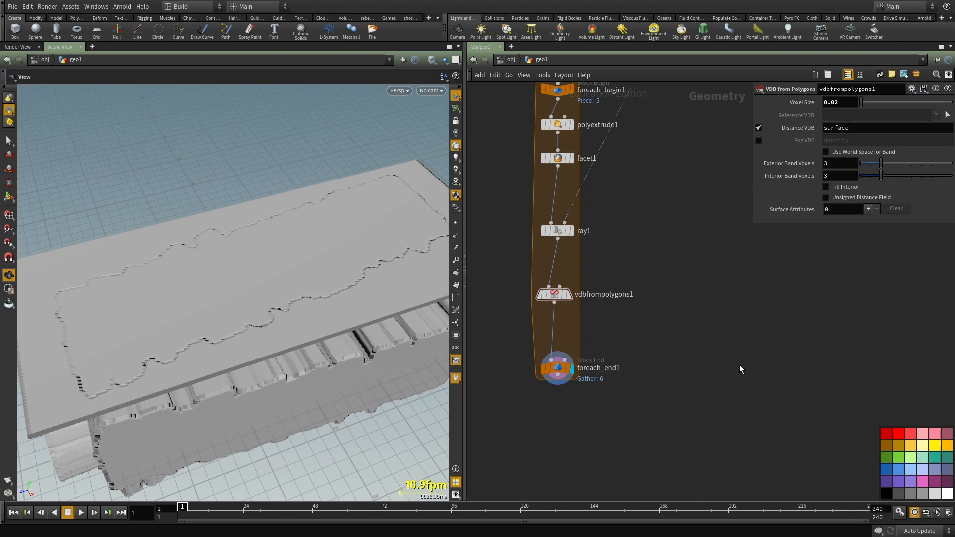
pyautogui.moveTo(606, 471); pyautogui.dragTo(602, 408, button='middle')
pyautogui.press('Tab')
pyautogui.write('fore')
pyautogui.press('Return')
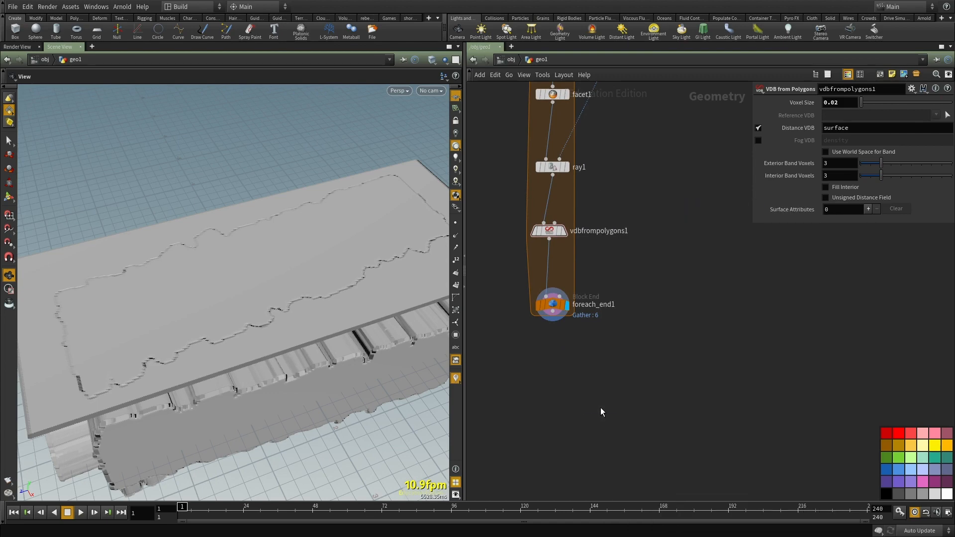
pyautogui.click(601, 407)
pyautogui.moveTo(624, 346); pyautogui.dragTo(655, 291, button='middle')
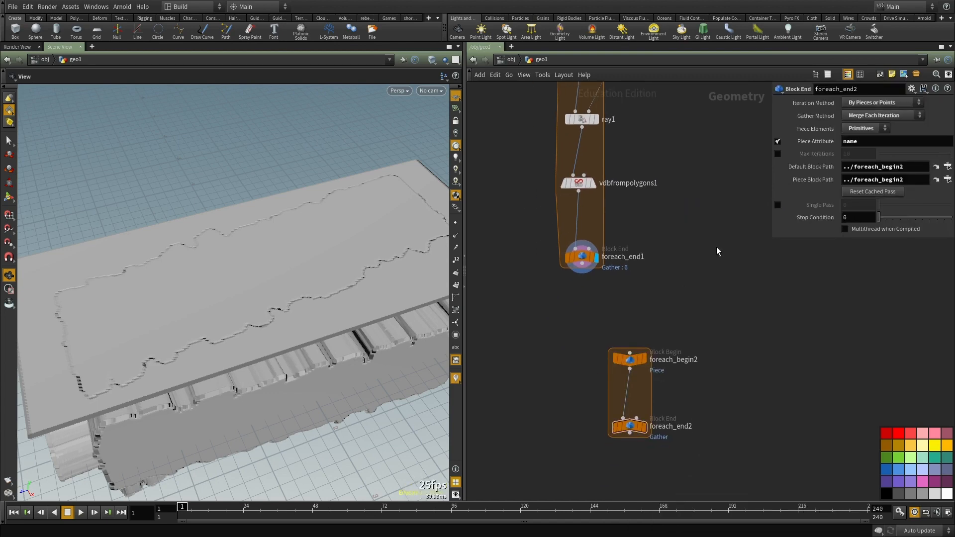
# Step: Wire foreach_end1 into foreach_begin2 and line up the new loop's begin and end nodes beneath it
pyautogui.click(583, 259)
pyautogui.moveTo(278, 299); pyautogui.dragTo(278, 224)
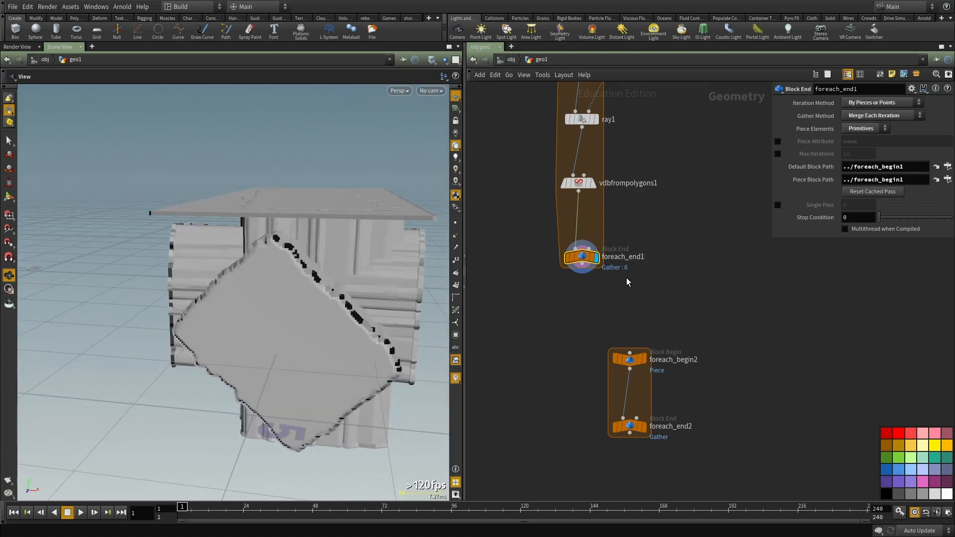
pyautogui.scroll(2, 631, 354)
pyautogui.click(630, 354)
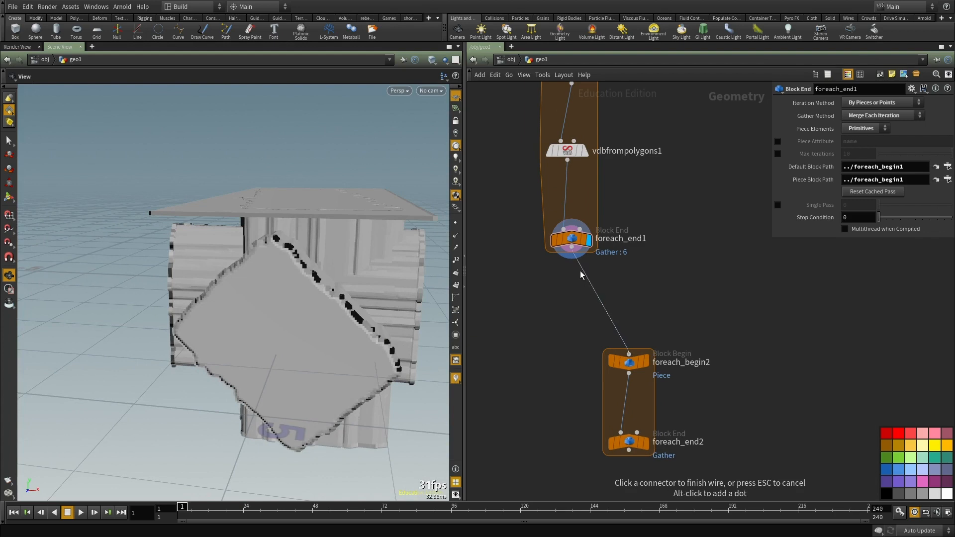
pyautogui.click(572, 255)
pyautogui.moveTo(630, 344); pyautogui.dragTo(571, 336)
pyautogui.click(571, 335)
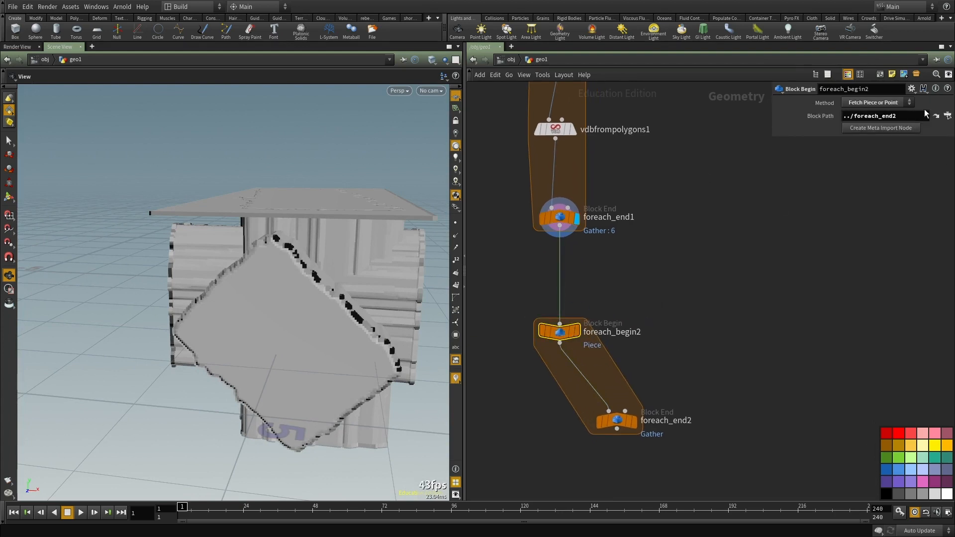
pyautogui.moveTo(617, 422); pyautogui.dragTo(537, 464)
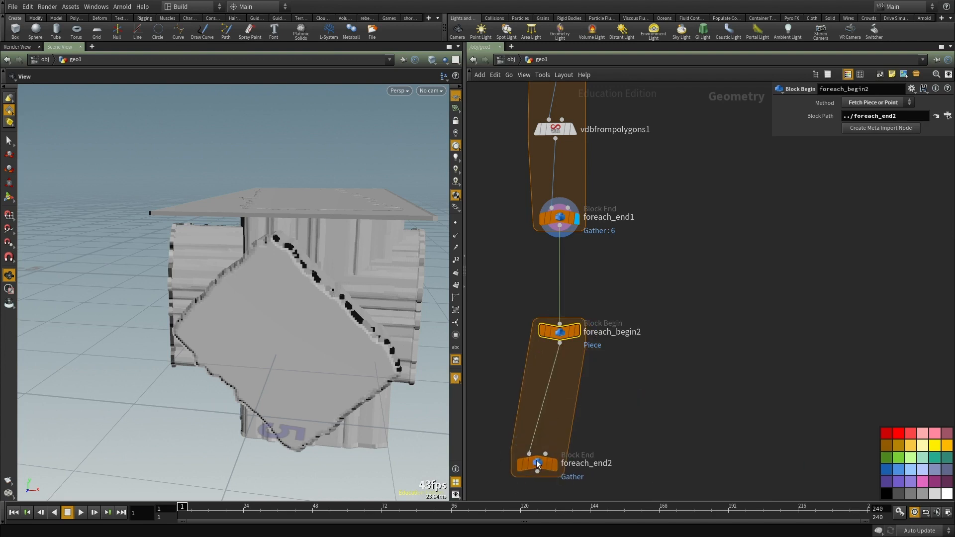
# Step: Set the Gather Method of foreach_end2 to Feedback Each Iteration and align the node under foreach_begin2
pyautogui.click(537, 464)
pyautogui.moveTo(727, 357); pyautogui.dragTo(735, 242, button='middle')
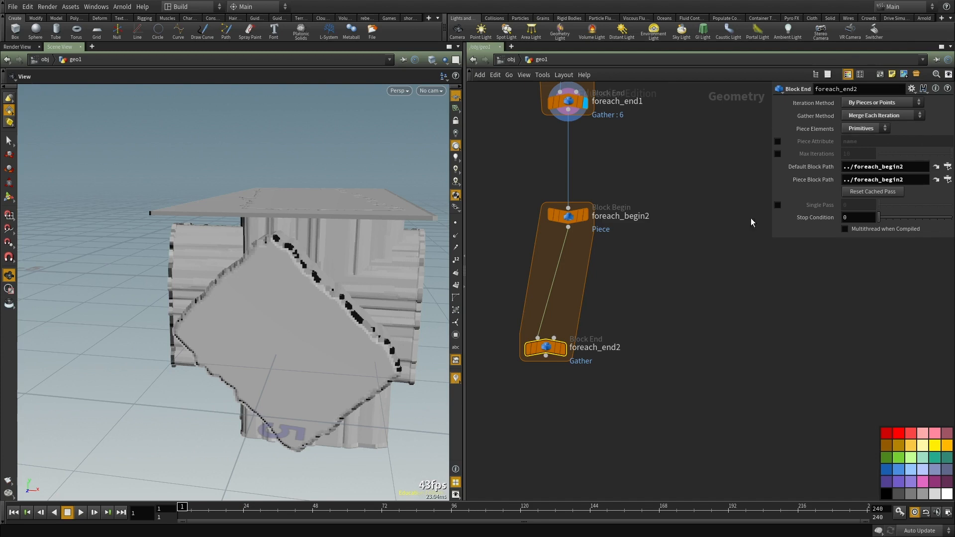
pyautogui.click(865, 115)
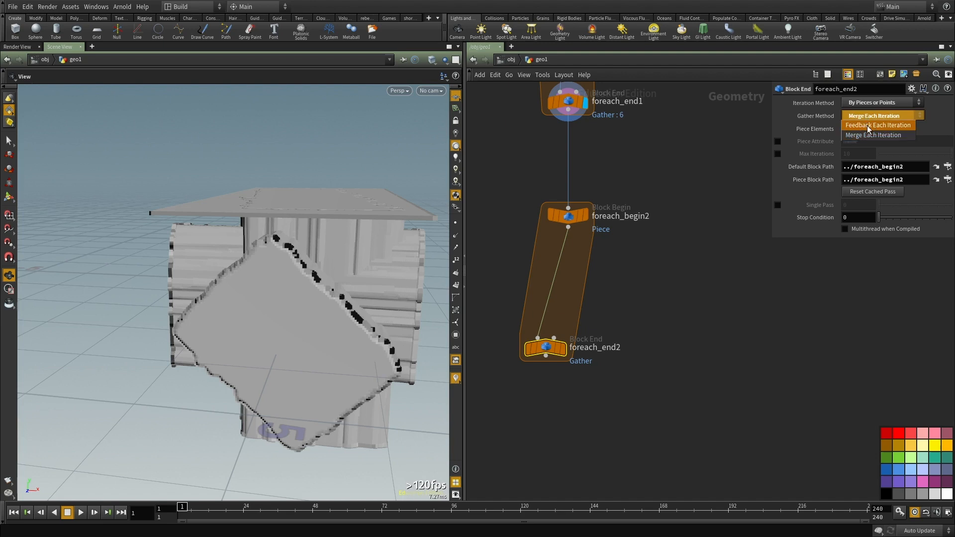
pyautogui.click(867, 125)
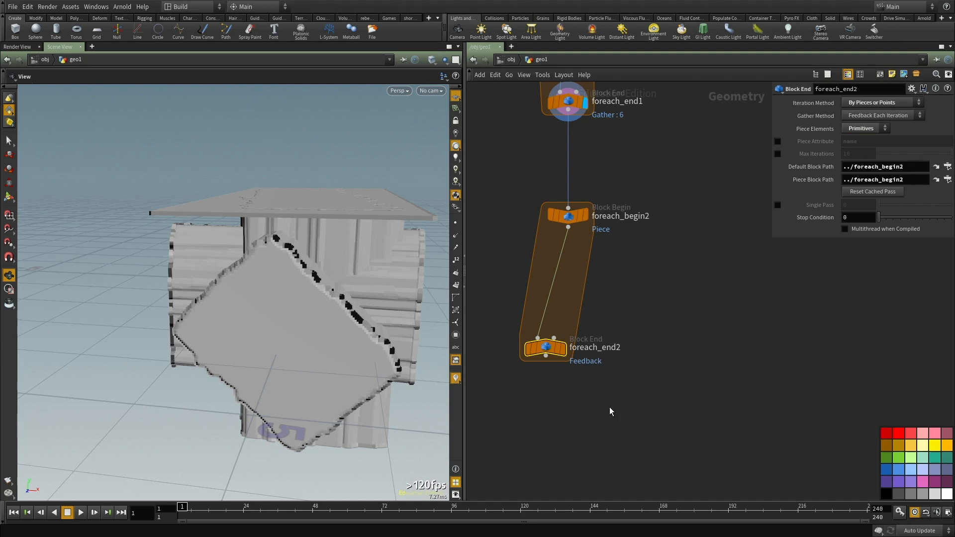
pyautogui.moveTo(545, 350)
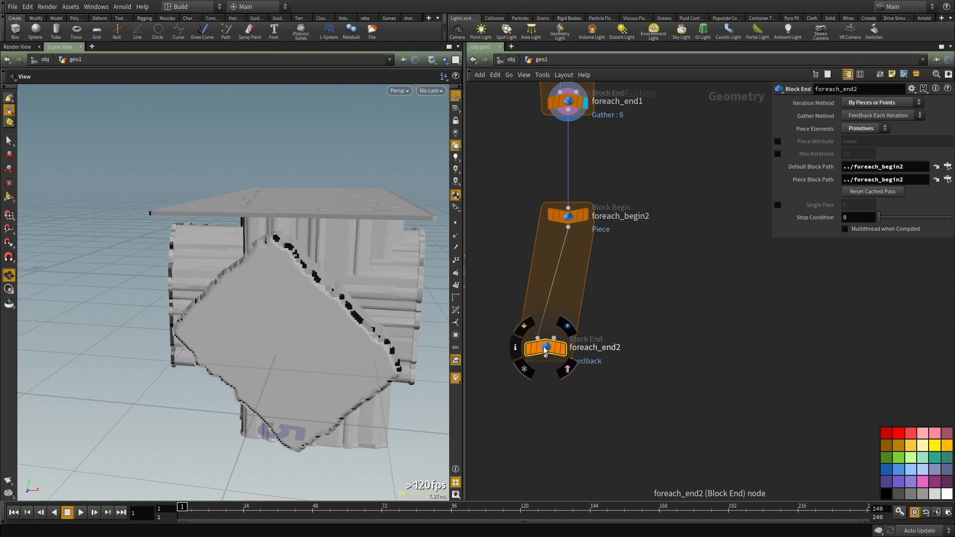
pyautogui.moveTo(545, 350); pyautogui.dragTo(567, 374)
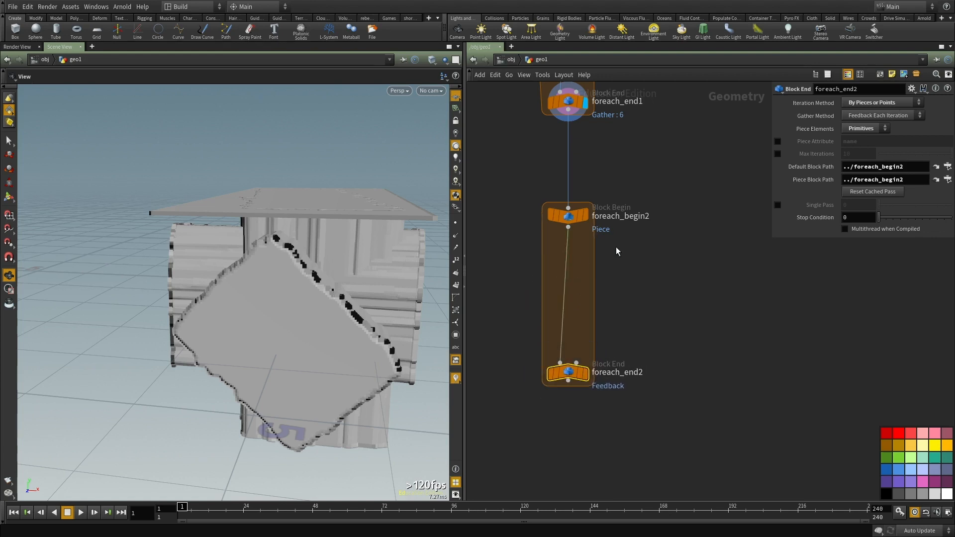
# Step: Create a meta import node from foreach_begin2 and place it beside that block
pyautogui.click(568, 216)
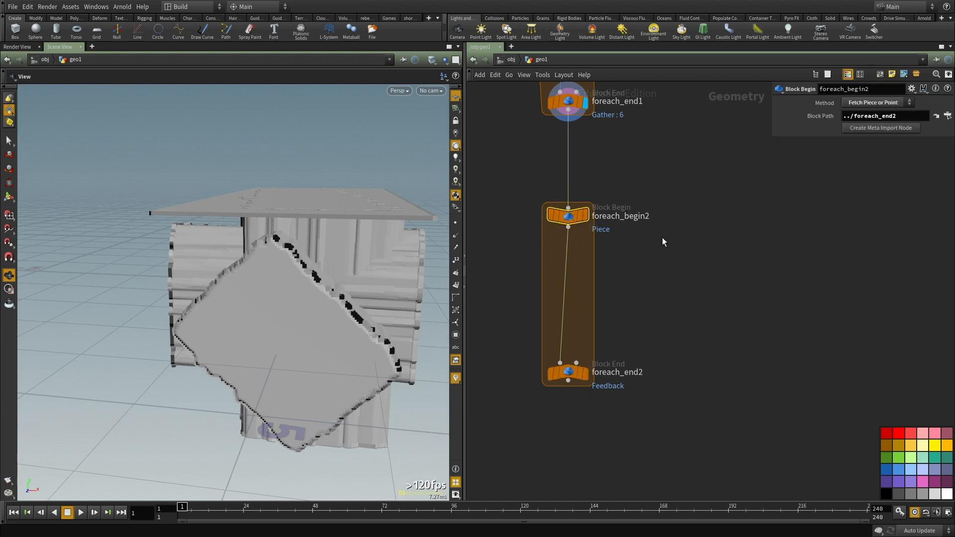
pyautogui.click(567, 373)
pyautogui.click(568, 216)
pyautogui.click(885, 127)
pyautogui.click(689, 224)
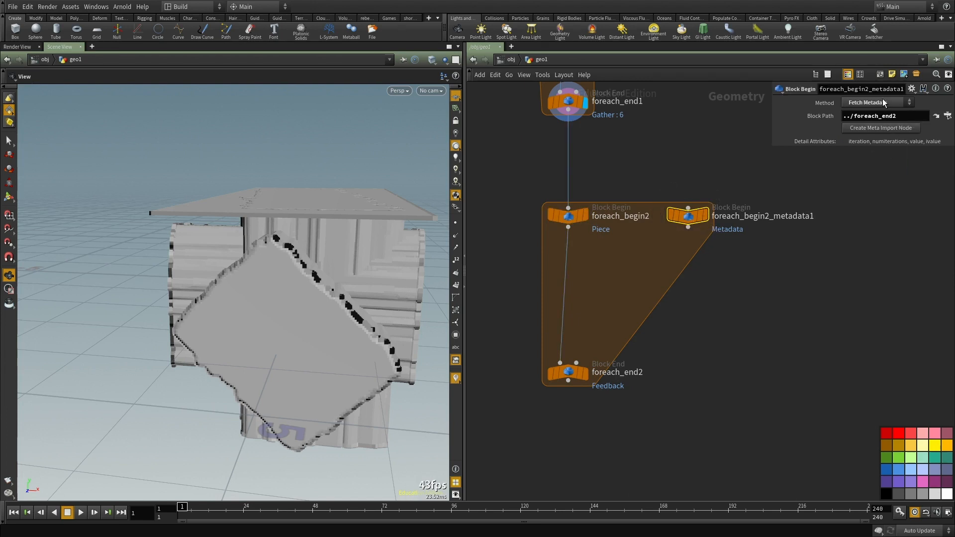
# Step: Set the meta import node's Method to Fetch Feedback and its Block Path to /obj/geo1/foreach_end2
pyautogui.click(864, 103)
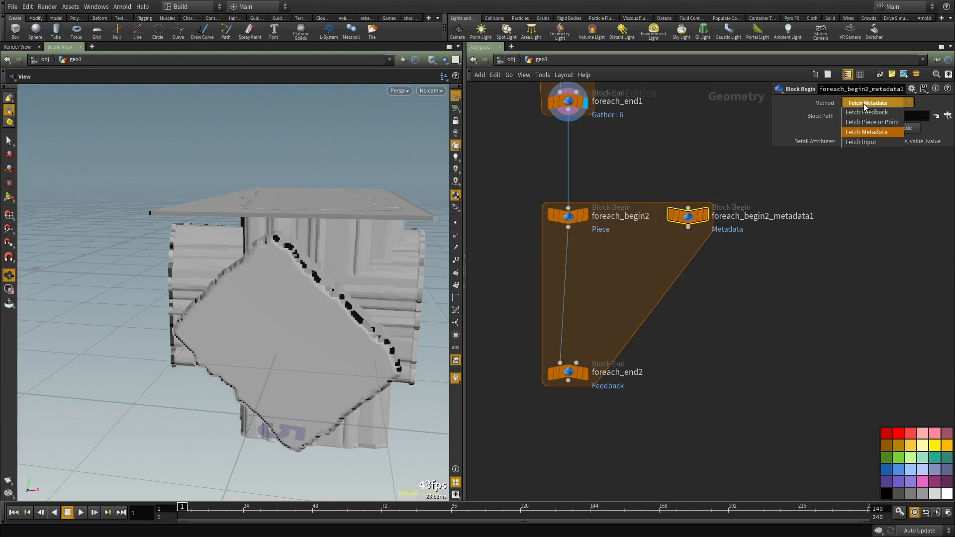
pyautogui.click(872, 112)
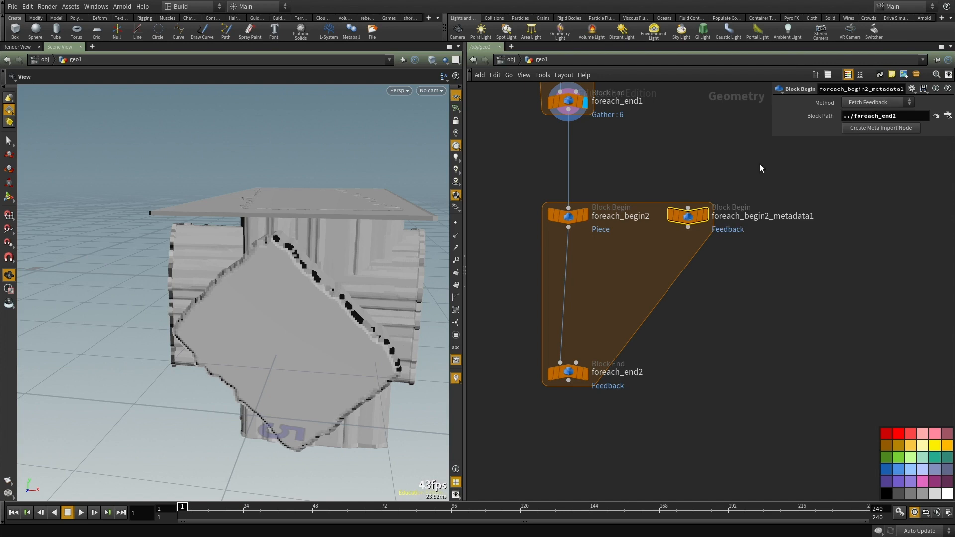
pyautogui.moveTo(570, 375)
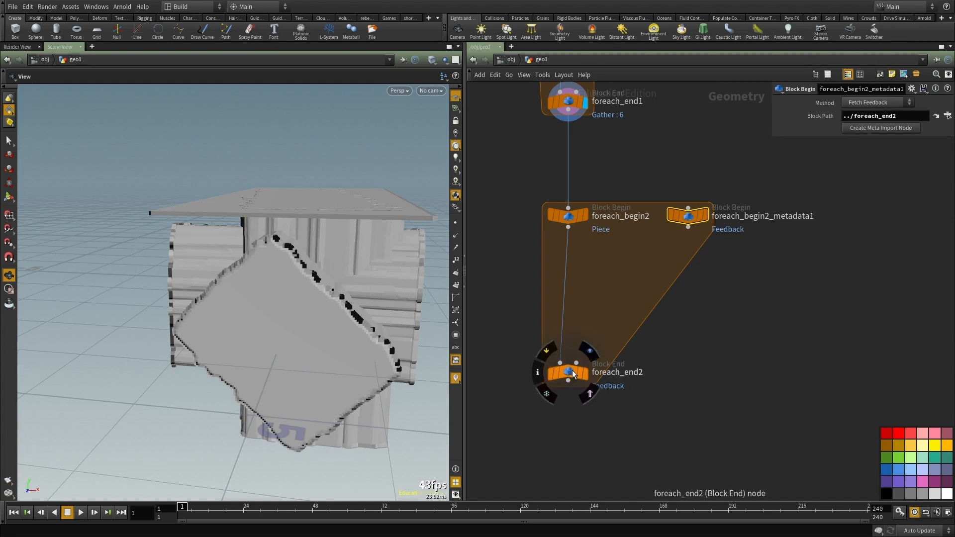
pyautogui.moveTo(876, 117); pyautogui.dragTo(867, 115)
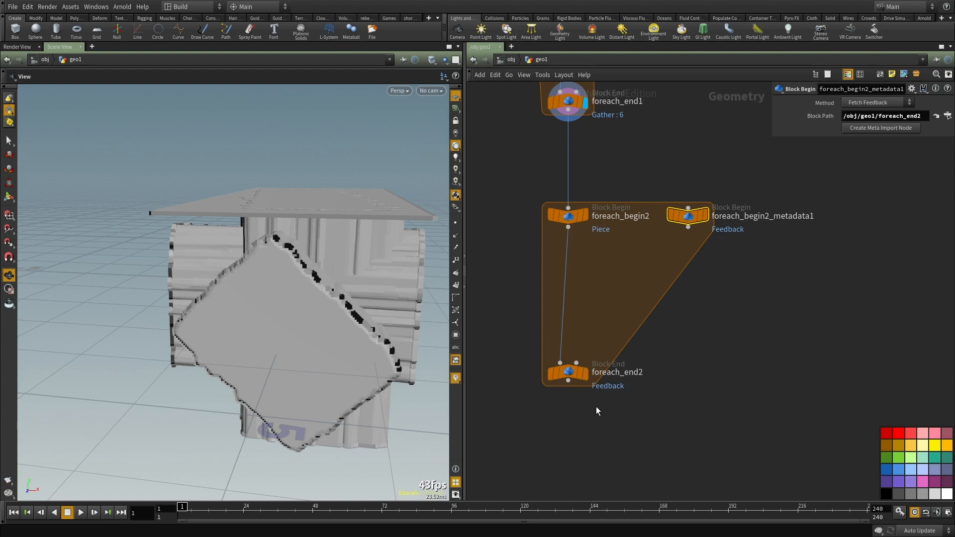
# Step: Add a VDB Combine node before foreach_end2, fed by foreach_begin2 as A and the feedback node as B
pyautogui.press('Tab')
pyautogui.write('combine')
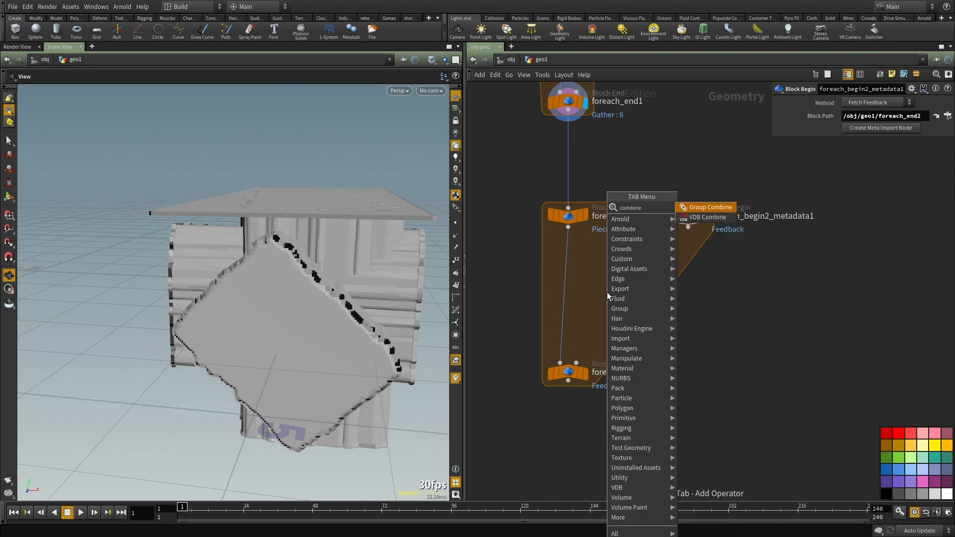
pyautogui.press('Down')
pyautogui.press('Return')
pyautogui.click(607, 291)
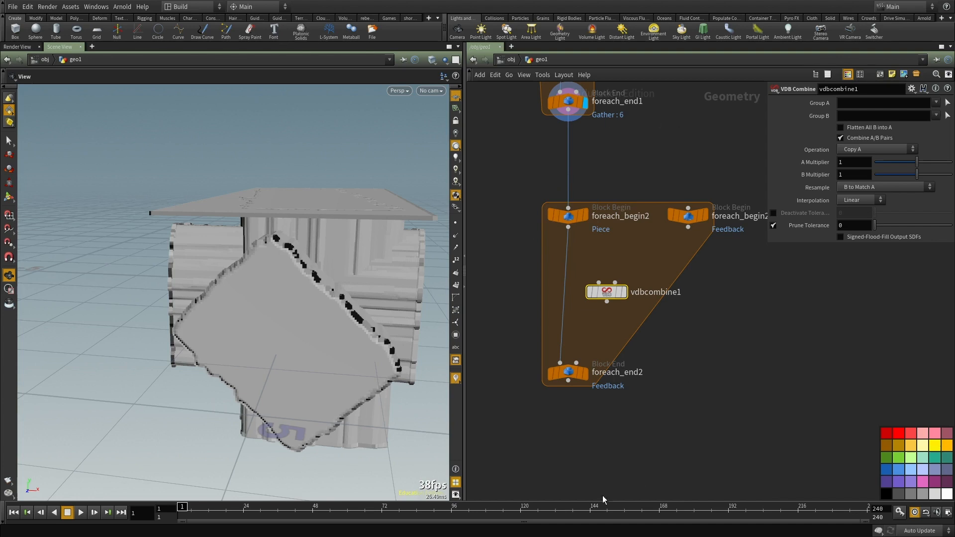
pyautogui.moveTo(606, 295); pyautogui.dragTo(567, 306)
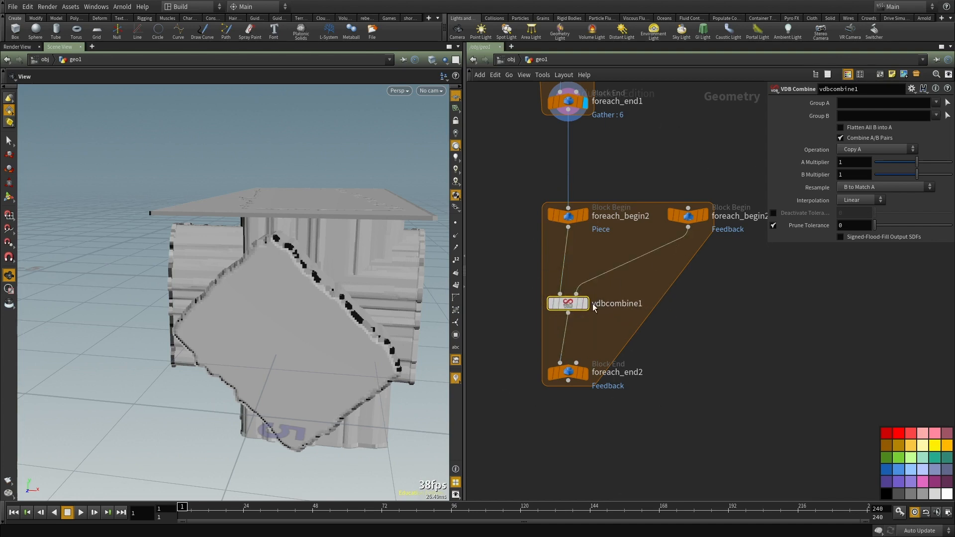
# Step: Set the Operation of vdbcombine1 to SDF Intersection
pyautogui.click(937, 102)
pyautogui.click(925, 95)
pyautogui.click(862, 150)
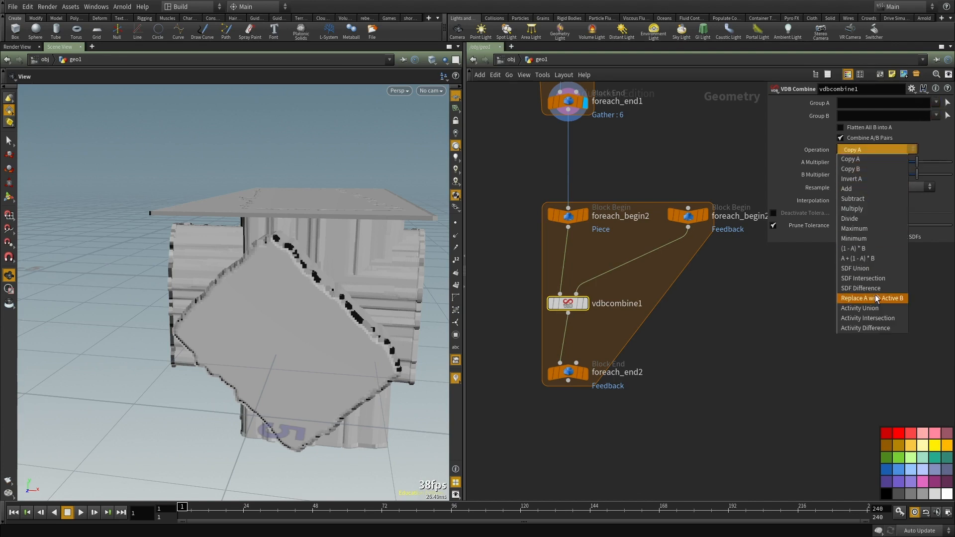
pyautogui.click(871, 281)
# Step: Display foreach_end2 and examine the intersected cliff wall from several angles
pyautogui.scroll(3, 622, 343)
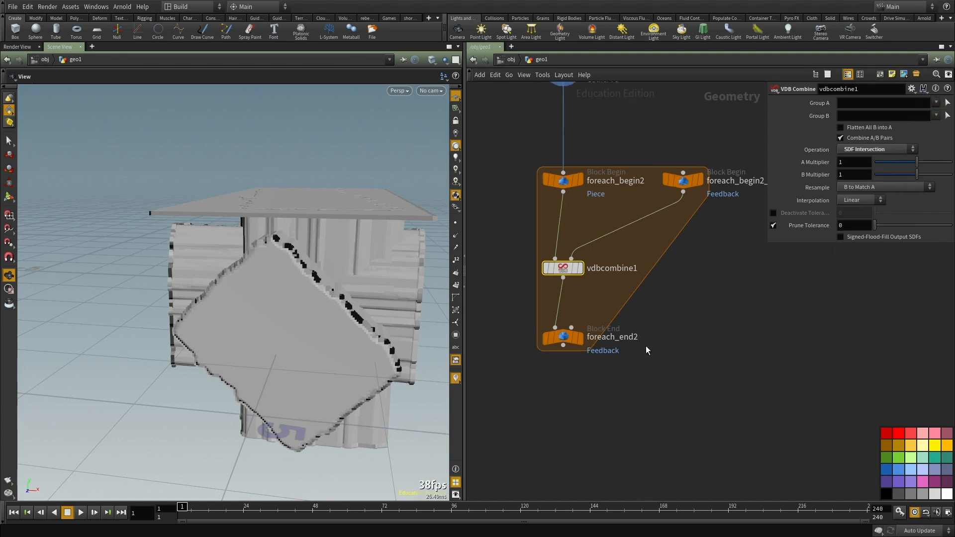
pyautogui.click(581, 331)
pyautogui.click(556, 335)
pyautogui.moveTo(614, 378); pyautogui.dragTo(604, 324, button='middle')
pyautogui.press('f')
pyautogui.moveTo(219, 304)
pyautogui.mouseDown()
pyautogui.moveTo(368, 312)
pyautogui.moveTo(382, 295)
pyautogui.moveTo(405, 345)
pyautogui.mouseUp()
pyautogui.moveTo(273, 241)
pyautogui.mouseDown()
pyautogui.moveTo(320, 232)
pyautogui.moveTo(341, 303)
pyautogui.moveTo(418, 254)
pyautogui.mouseUp()
pyautogui.moveTo(304, 257)
pyautogui.mouseDown()
pyautogui.moveTo(335, 276)
pyautogui.moveTo(234, 219)
pyautogui.mouseUp()
# Step: Add a Convert VDB node after foreach_end2, display it and set its Convert To type to a polygonal output
pyautogui.moveTo(579, 389); pyautogui.dragTo(579, 336, button='middle')
pyautogui.press('Tab')
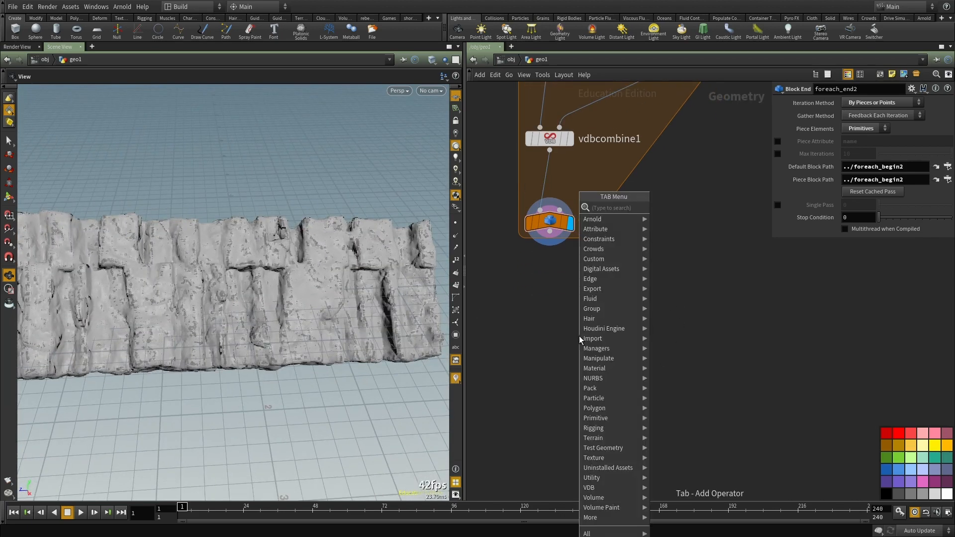
pyautogui.write('vdb conv')
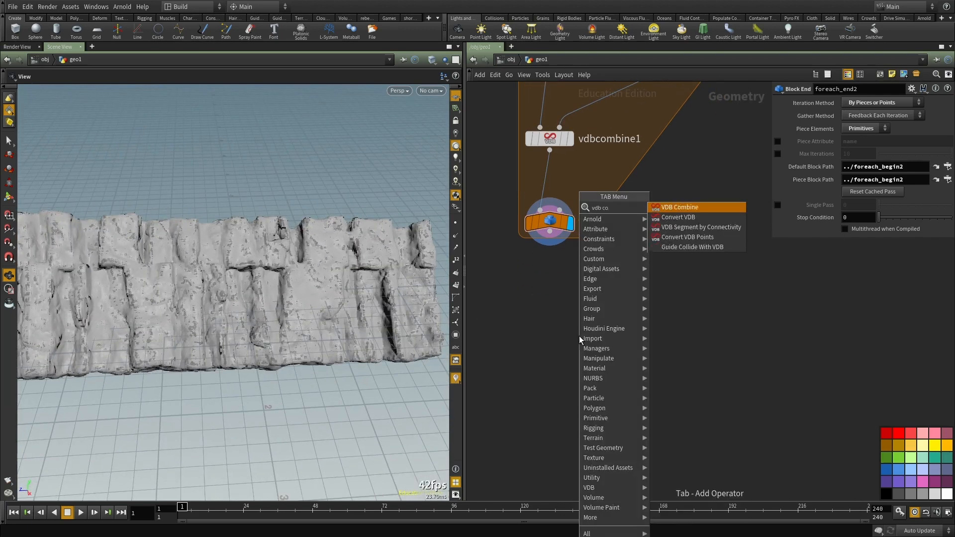
pyautogui.press('Return')
pyautogui.click(579, 335)
pyautogui.moveTo(569, 324); pyautogui.dragTo(550, 231)
pyautogui.click(600, 337)
pyautogui.moveTo(595, 337); pyautogui.dragTo(581, 346)
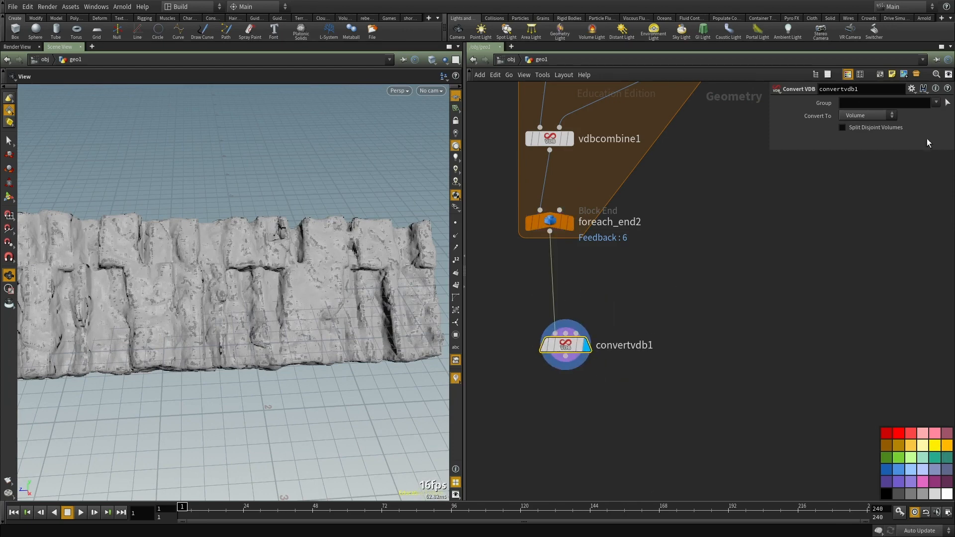
pyautogui.click(874, 115)
pyautogui.click(857, 148)
# Step: Copy transform2, paste it as a relative reference and move the copy down the network
pyautogui.scroll(-3, 643, 280)
pyautogui.moveTo(643, 280); pyautogui.dragTo(606, 410, button='middle')
pyautogui.scroll(-2, 696, 153)
pyautogui.moveTo(696, 154); pyautogui.dragTo(657, 498, button='middle')
pyautogui.scroll(3, 697, 217)
pyautogui.moveTo(685, 197); pyautogui.dragTo(695, 231, button='middle')
pyautogui.moveTo(690, 320); pyautogui.dragTo(618, 357)
pyautogui.hotkey('ctrl', 'c')
pyautogui.scroll(2, 641, 321)
pyautogui.rightClick(608, 345)
pyautogui.moveTo(638, 361)
pyautogui.click(742, 398)
pyautogui.scroll(-6, 650, 199)
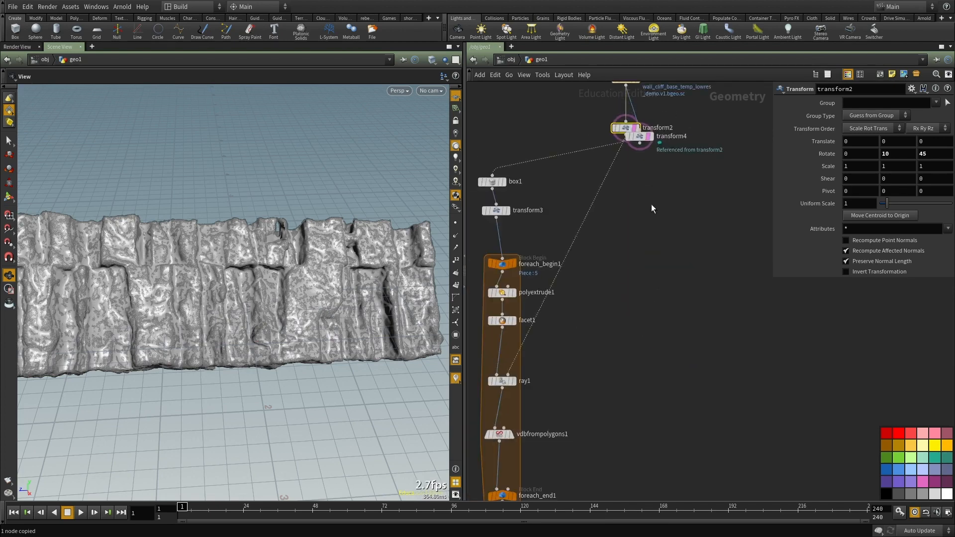
pyautogui.moveTo(669, 219); pyautogui.dragTo(692, 362)
pyautogui.moveTo(700, 432); pyautogui.dragTo(703, 162, button='middle')
pyautogui.scroll(-2, 707, 162)
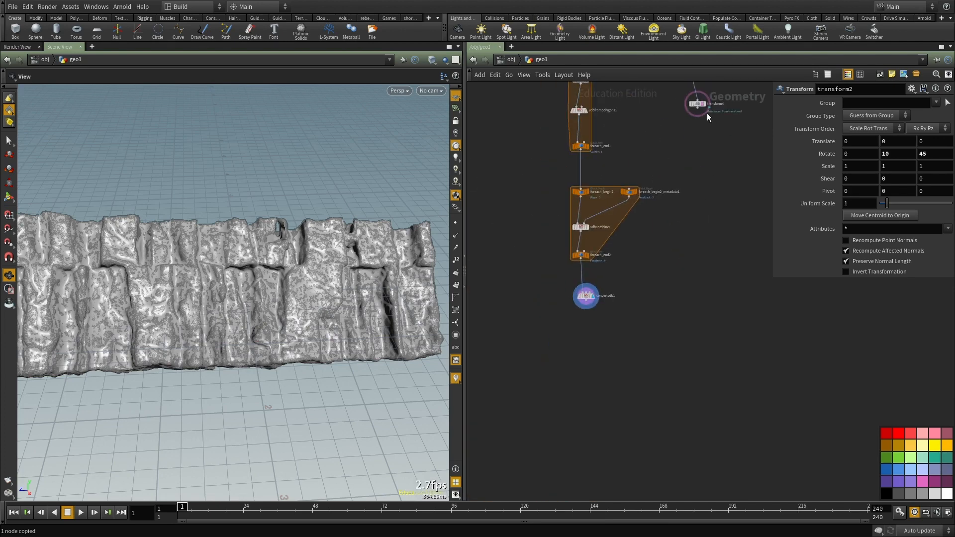
# Step: Wire the pasted transform4 after convertvdb1 and enable its Invert Transformation option instead of the referenced value
pyautogui.moveTo(700, 107); pyautogui.dragTo(591, 340)
pyautogui.scroll(4, 583, 310)
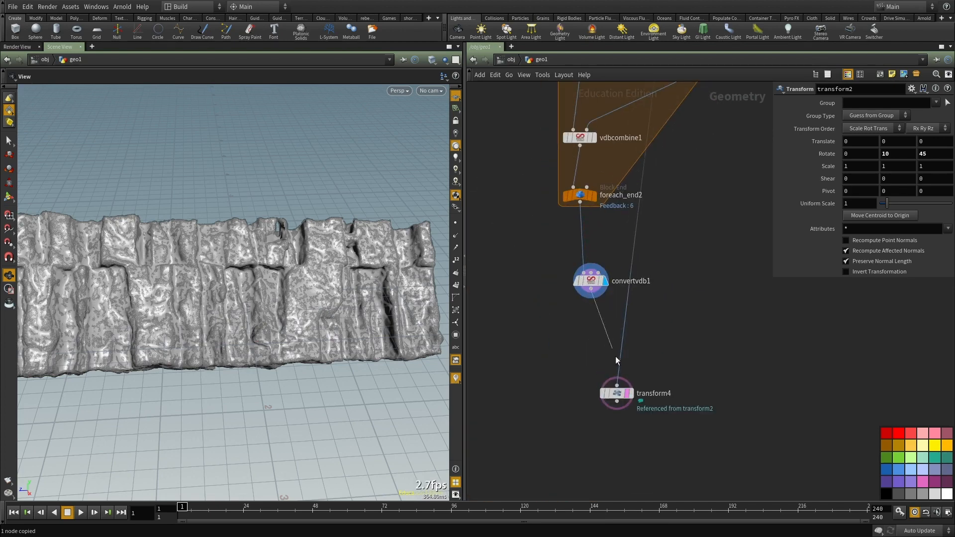
pyautogui.click(623, 394)
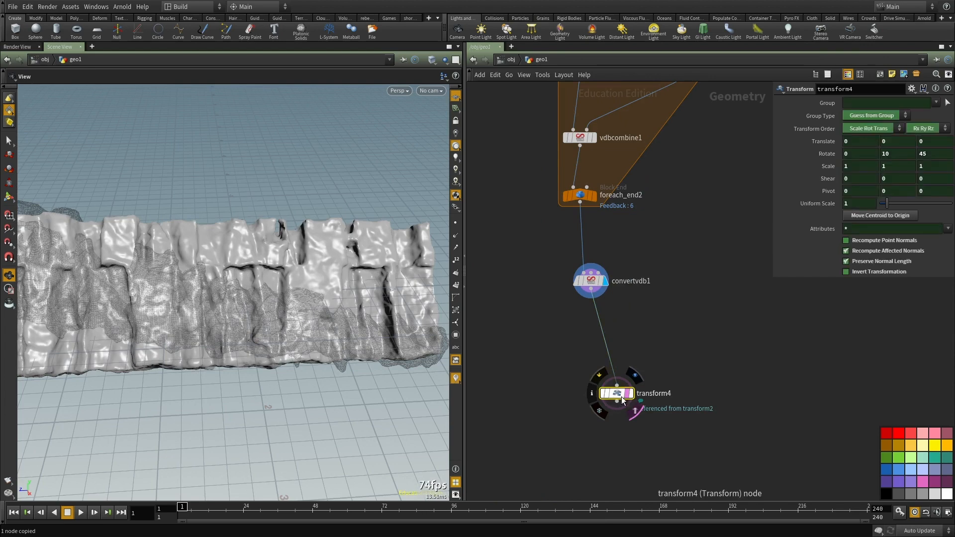
pyautogui.rightClick(860, 271)
pyautogui.click(888, 365)
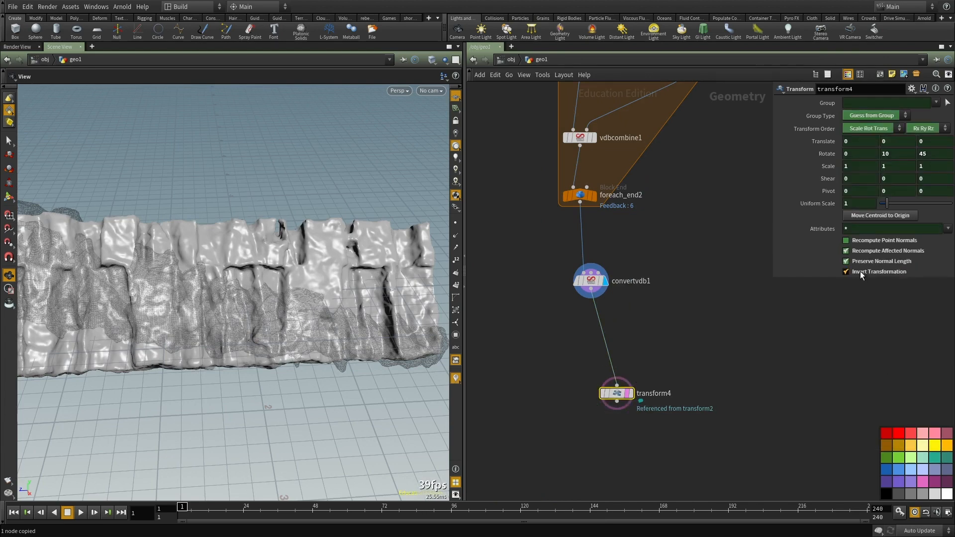
# Step: Display transform4 and examine the rotated-back cliff wall from several angles and distances
pyautogui.click(628, 393)
pyautogui.hotkey('space', 'f')
pyautogui.moveTo(183, 290); pyautogui.dragTo(280, 269)
pyautogui.moveTo(280, 269); pyautogui.dragTo(359, 278, button='right')
pyautogui.moveTo(358, 277); pyautogui.dragTo(380, 284)
pyautogui.moveTo(380, 284); pyautogui.dragTo(373, 247, button='right')
pyautogui.moveTo(373, 247); pyautogui.dragTo(353, 421, button='middle')
pyautogui.moveTo(354, 269); pyautogui.dragTo(345, 246, button='right')
pyautogui.moveTo(345, 245)
pyautogui.mouseDown()
pyautogui.moveTo(351, 239)
pyautogui.moveTo(339, 247)
pyautogui.mouseUp()
pyautogui.moveTo(339, 248); pyautogui.dragTo(294, 326, button='middle')
pyautogui.moveTo(294, 326); pyautogui.dragTo(225, 362)
pyautogui.moveTo(226, 363); pyautogui.dragTo(366, 341, button='right')
pyautogui.moveTo(367, 341); pyautogui.dragTo(343, 342)
# Step: Set the first Axis Divisions value of box1 to 1000 for a denser projection mesh
pyautogui.scroll(-3, 679, 310)
pyautogui.moveTo(679, 310); pyautogui.dragTo(652, 410, button='middle')
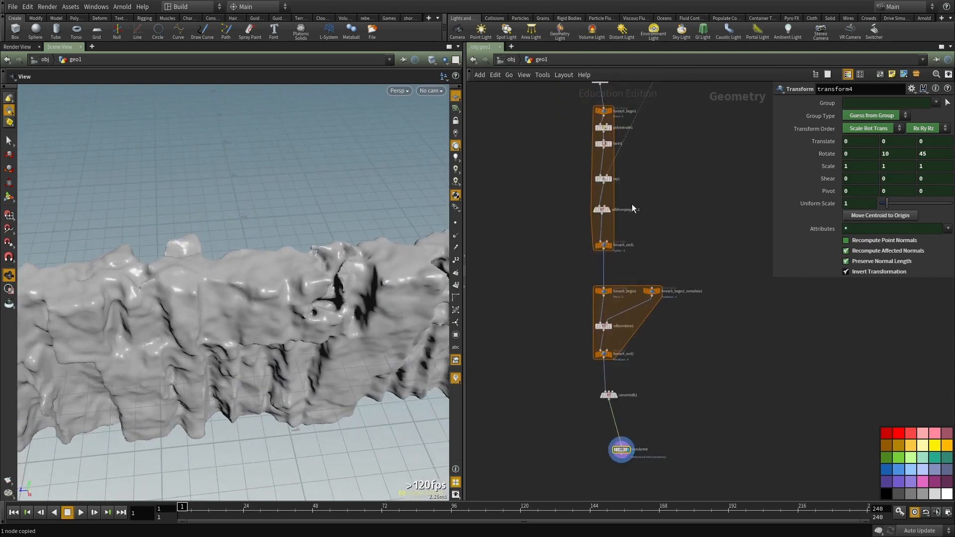
pyautogui.scroll(5, 632, 213)
pyautogui.click(595, 327)
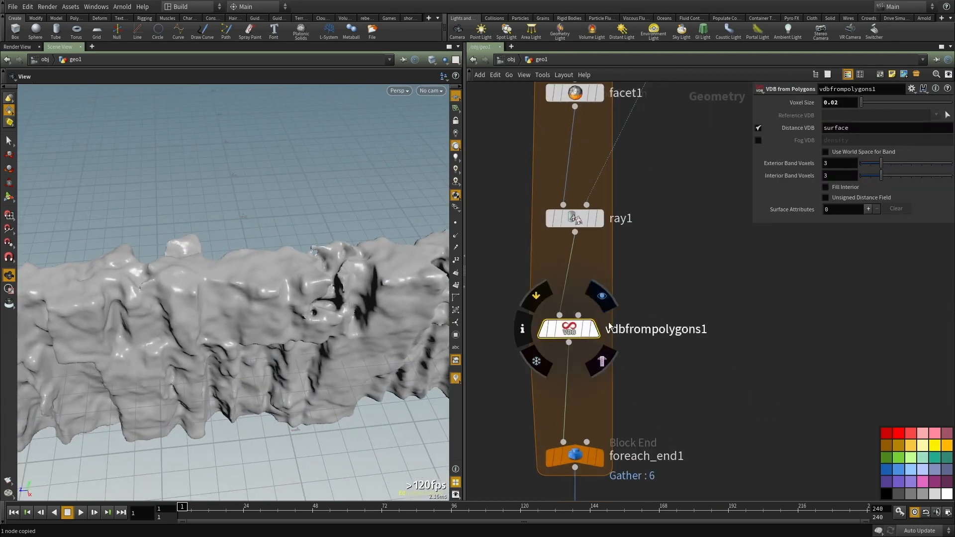
pyautogui.scroll(-3, 657, 238)
pyautogui.moveTo(661, 242); pyautogui.dragTo(667, 411, button='middle')
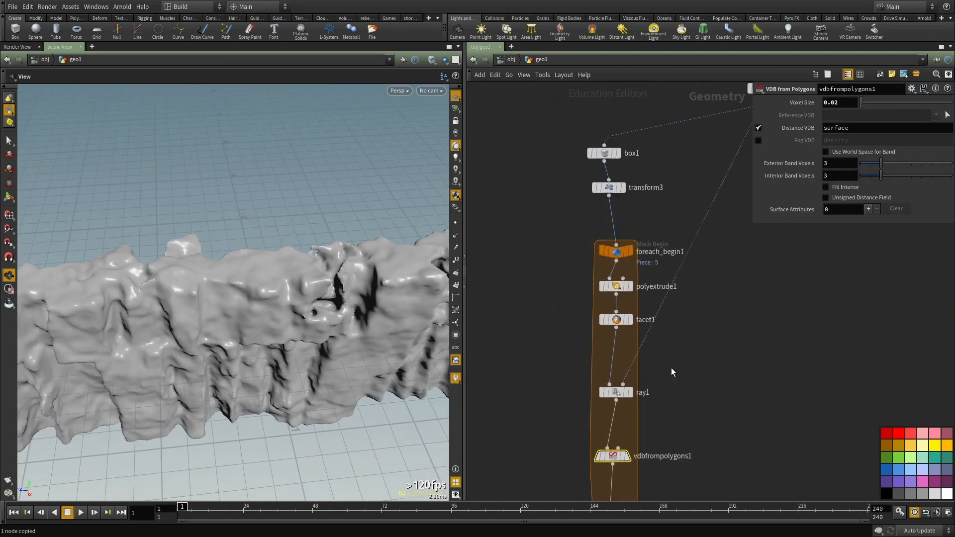
pyautogui.moveTo(662, 208); pyautogui.dragTo(658, 382, button='middle')
pyautogui.scroll(3, 657, 382)
pyautogui.click(591, 347)
pyautogui.moveTo(618, 308); pyautogui.dragTo(508, 279)
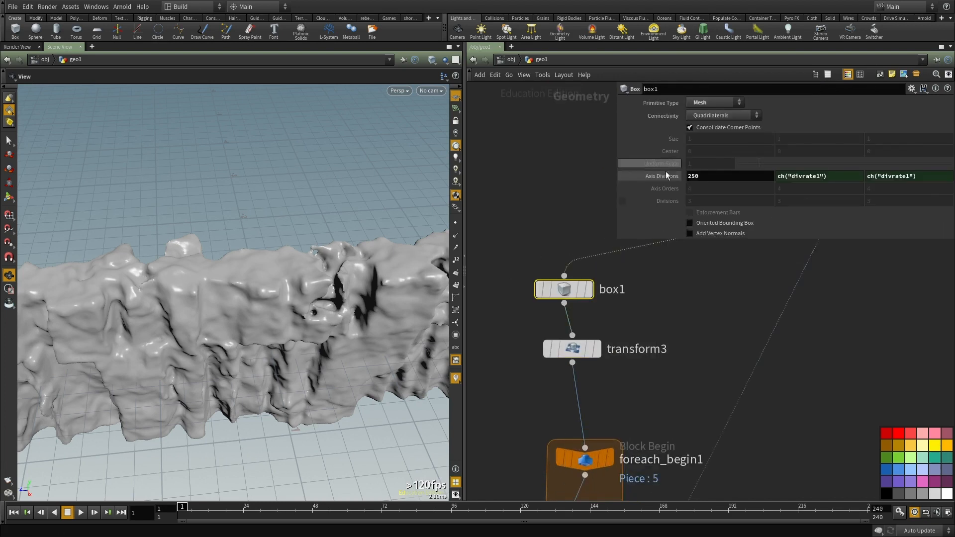
pyautogui.moveTo(706, 180); pyautogui.dragTo(538, 187)
pyautogui.write('1000')
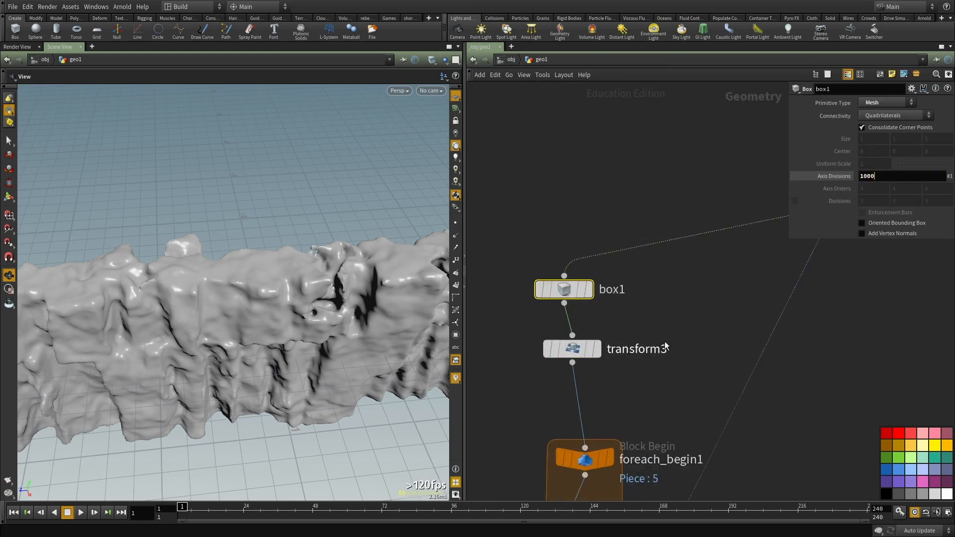
pyautogui.press('Return')
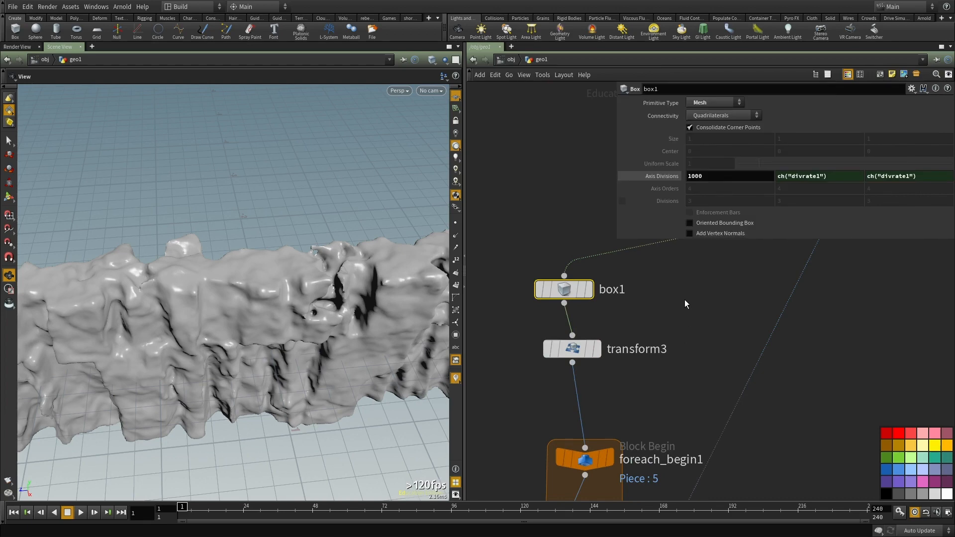
# Step: Set the Voxel Size of vdbfrompolygons1 to 0.008
pyautogui.moveTo(776, 372); pyautogui.dragTo(770, 363, button='middle')
pyautogui.moveTo(685, 350); pyautogui.dragTo(672, 267, button='middle')
pyautogui.scroll(-5, 672, 299)
pyautogui.moveTo(632, 479); pyautogui.dragTo(618, 329, button='middle')
pyautogui.scroll(2, 618, 329)
pyautogui.scroll(3, 618, 327)
pyautogui.click(626, 244)
pyautogui.moveTo(635, 280); pyautogui.dragTo(622, 354, button='middle')
pyautogui.doubleClick(835, 102)
pyautogui.write('0.008')
pyautogui.press('Return')
# Step: Display foreach_end1 and inspect the recalculated higher-resolution VDB projections
pyautogui.moveTo(825, 383); pyautogui.dragTo(795, 290, button='middle')
pyautogui.scroll(-3, 673, 340)
pyautogui.scroll(3, 674, 339)
pyautogui.moveTo(676, 331); pyautogui.dragTo(636, 246, button='middle')
pyautogui.click(612, 239)
pyautogui.moveTo(735, 284); pyautogui.dragTo(727, 248, button='middle')
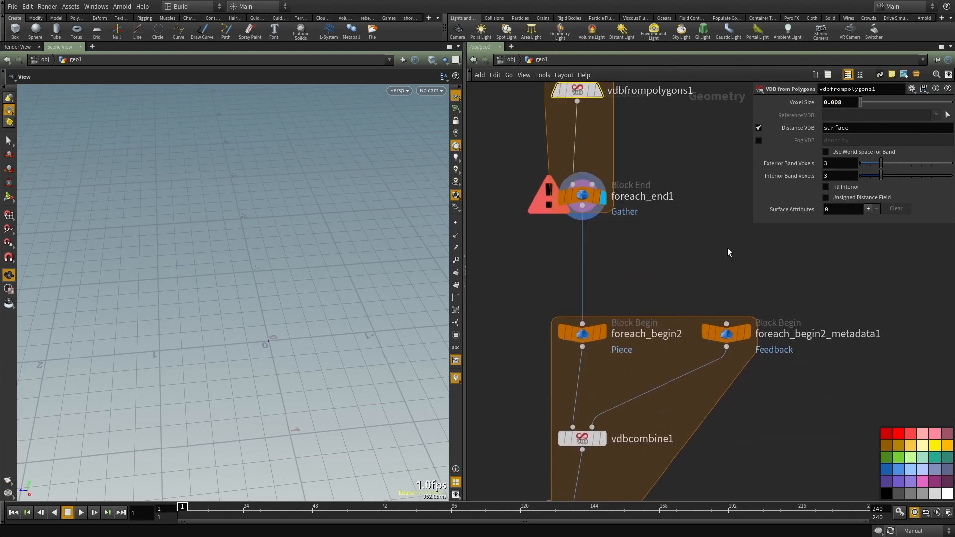
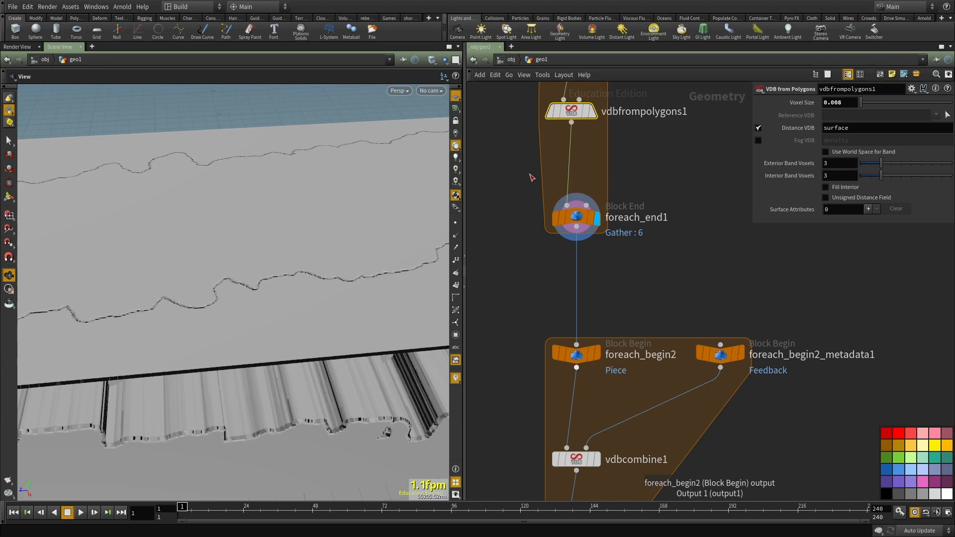
pyautogui.moveTo(688, 285); pyautogui.dragTo(685, 235, button='middle')
pyautogui.moveTo(320, 229); pyautogui.dragTo(280, 258)
# Step: Display foreach_end2 and inspect the finer intersected cliff wall
pyautogui.moveTo(744, 420); pyautogui.dragTo(757, 289, button='middle')
pyautogui.scroll(-2, 757, 289)
pyautogui.click(632, 343)
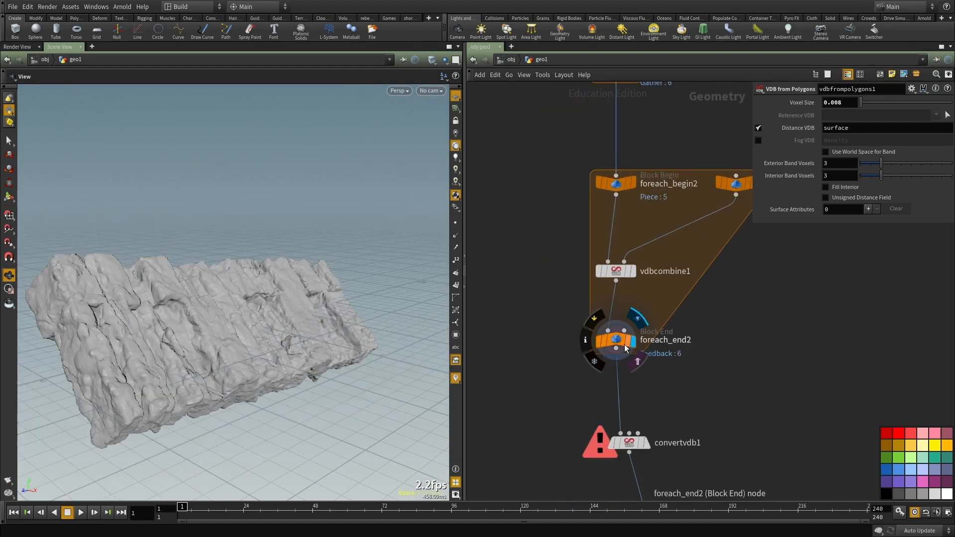
pyautogui.click(626, 349)
pyautogui.moveTo(214, 352); pyautogui.dragTo(349, 311)
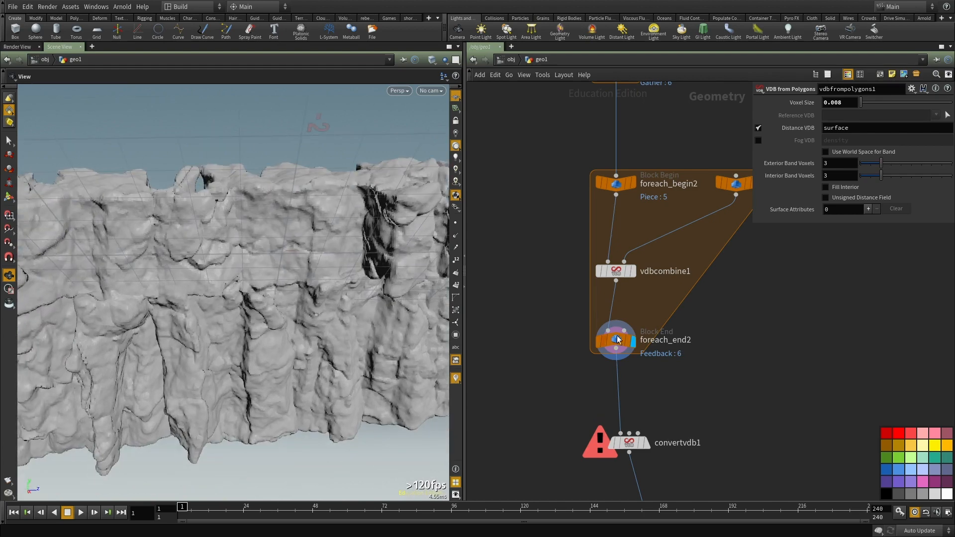
pyautogui.scroll(-3, 626, 338)
pyautogui.middleClick(620, 341)
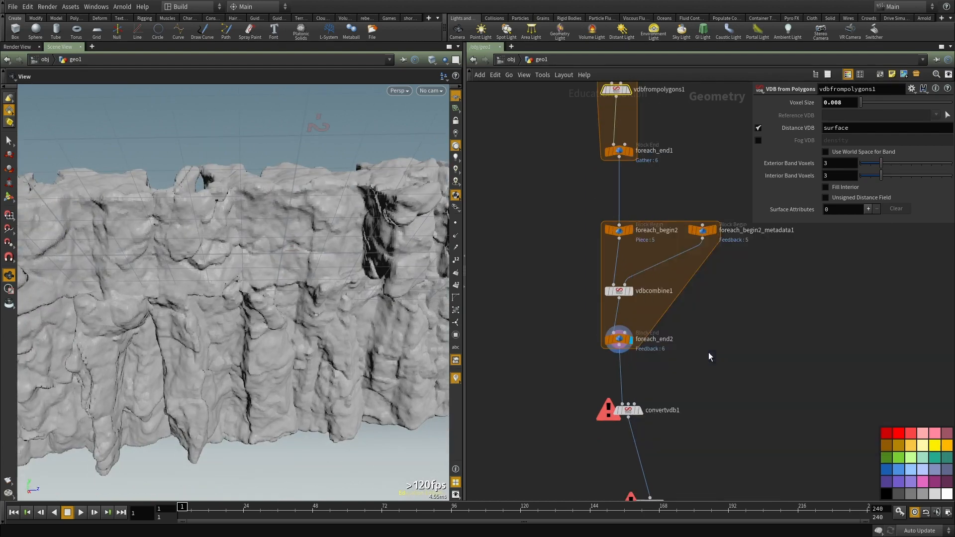
# Step: Display convertvdb1 and view the polygon version of the refined cliff wall
pyautogui.moveTo(668, 392); pyautogui.dragTo(668, 337, button='middle')
pyautogui.scroll(2, 645, 368)
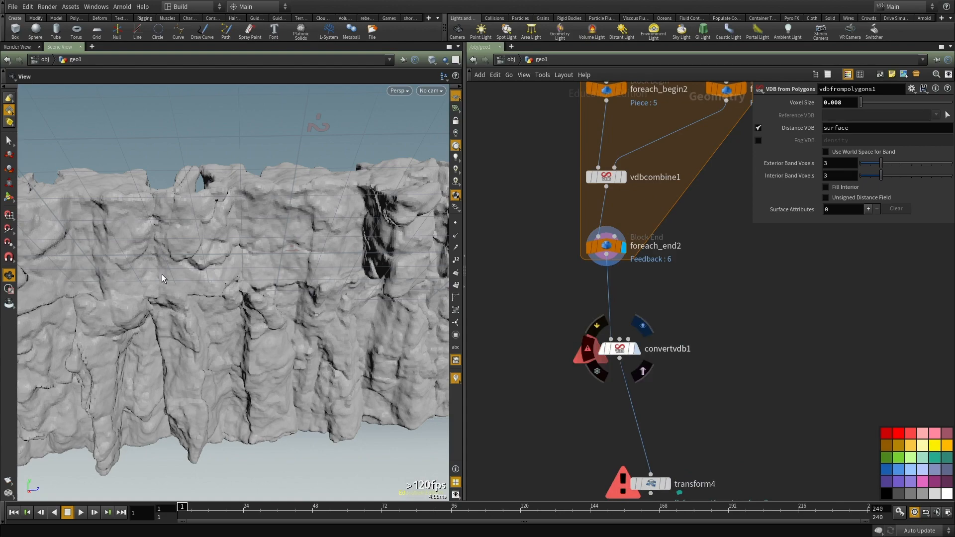
pyautogui.moveTo(214, 296)
pyautogui.mouseDown()
pyautogui.moveTo(309, 269)
pyautogui.moveTo(220, 256)
pyautogui.moveTo(267, 384)
pyautogui.moveTo(278, 364)
pyautogui.moveTo(293, 378)
pyautogui.mouseUp()
# Step: Display transform4 and examine the refined cliff wall up close
pyautogui.moveTo(681, 495); pyautogui.dragTo(663, 335, button='middle')
pyautogui.scroll(2, 663, 334)
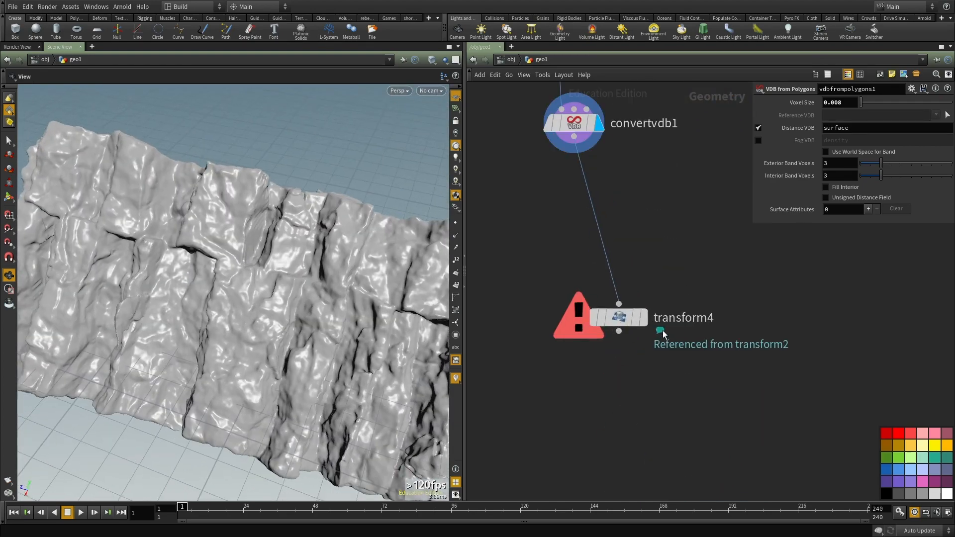
pyautogui.moveTo(622, 318)
pyautogui.click(649, 287)
pyautogui.moveTo(253, 224); pyautogui.dragTo(252, 271, button='right')
pyautogui.moveTo(252, 271); pyautogui.dragTo(281, 183)
pyautogui.moveTo(281, 184); pyautogui.dragTo(299, 204, button='middle')
pyautogui.moveTo(299, 204); pyautogui.dragTo(223, 209)
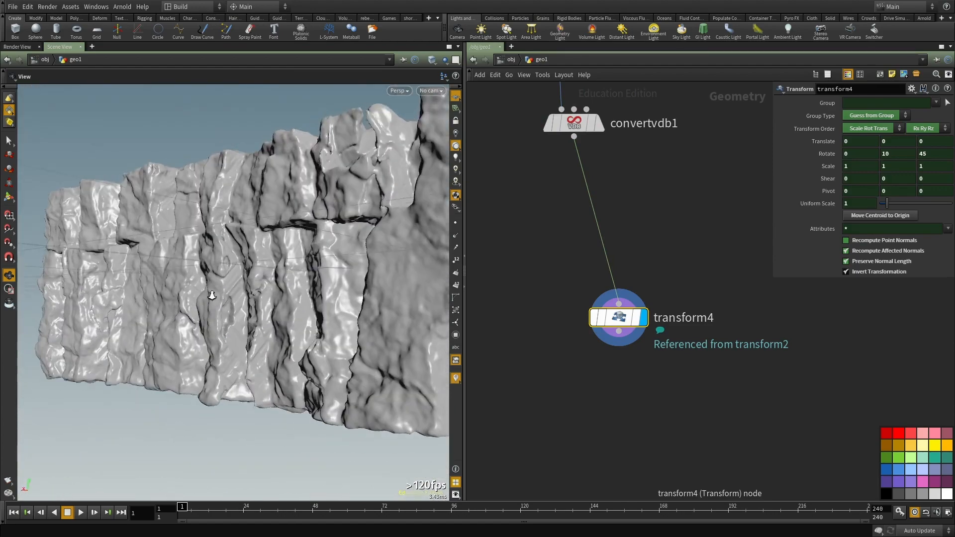
pyautogui.moveTo(223, 209); pyautogui.dragTo(230, 238, button='right')
pyautogui.moveTo(230, 238); pyautogui.dragTo(274, 208)
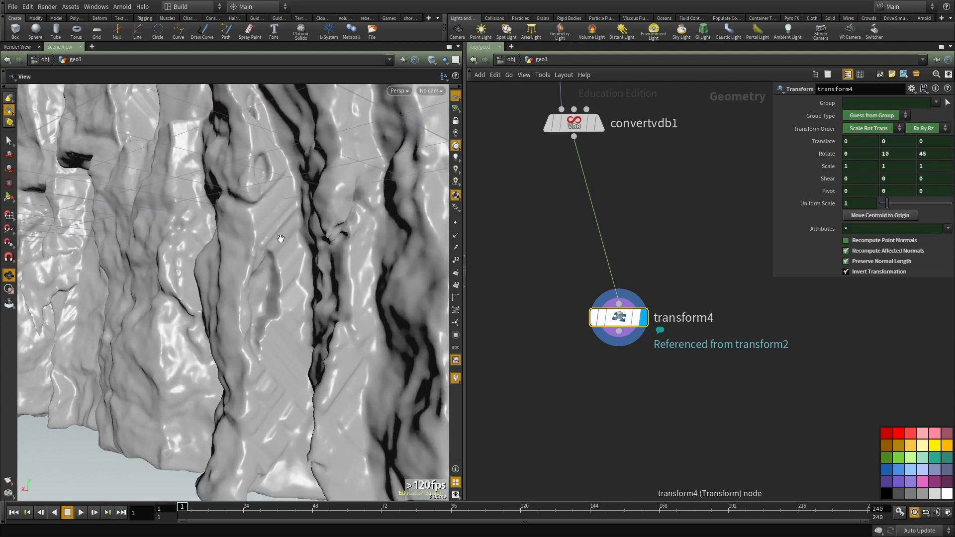
# Step: Compare the wall in wireframe and shaded display, and inspect the ridged areas in its vertical recesses
pyautogui.press('w')
pyautogui.press('w')
pyautogui.press('w')
pyautogui.press('w')
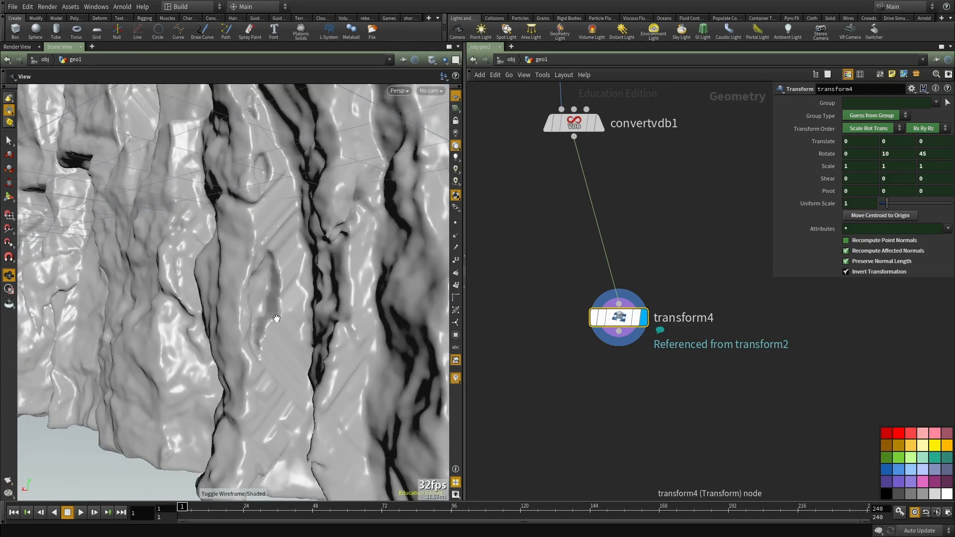
pyautogui.moveTo(277, 318); pyautogui.dragTo(259, 241)
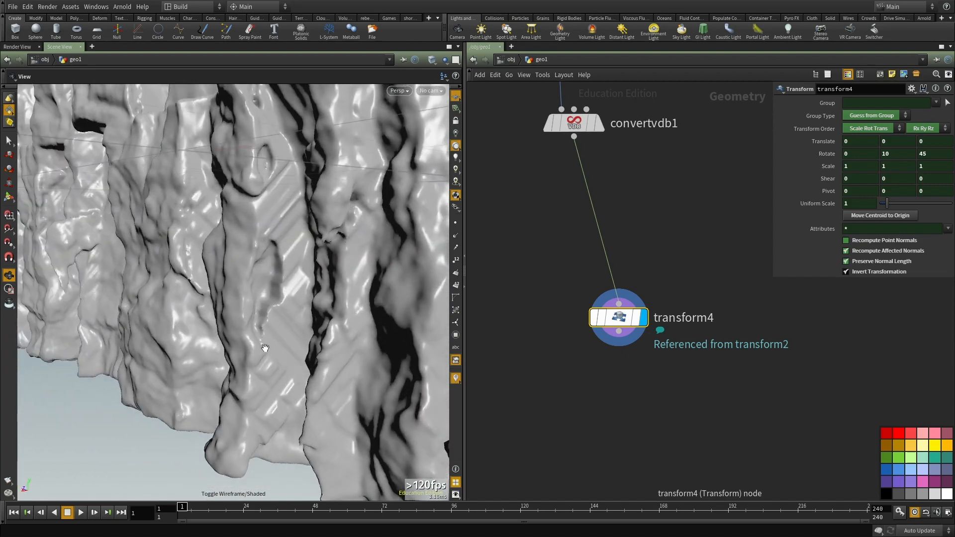
pyautogui.moveTo(284, 323); pyautogui.dragTo(268, 289)
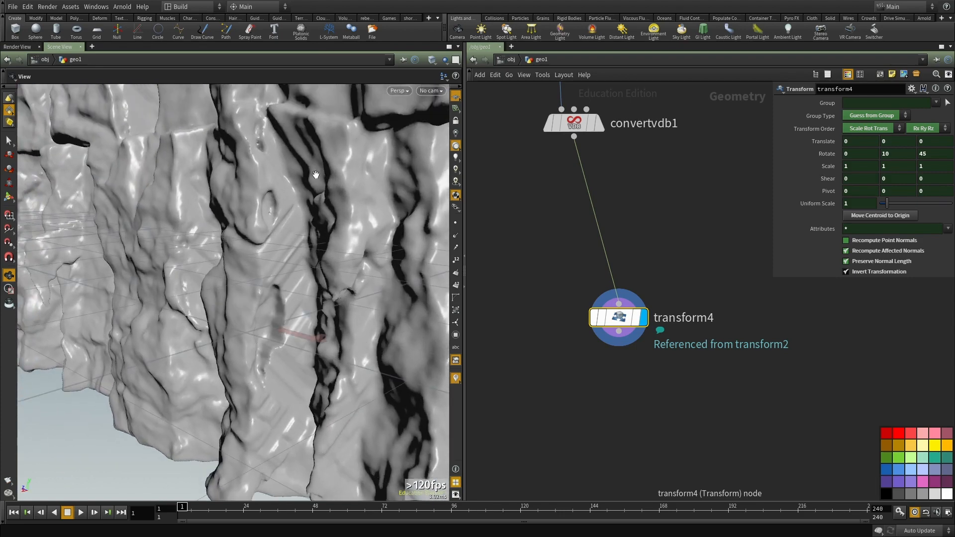
# Step: Add a Ray node below transform4 and connect transform4 to its first input
pyautogui.scroll(-2, 612, 408)
pyautogui.moveTo(612, 407); pyautogui.dragTo(599, 357, button='middle')
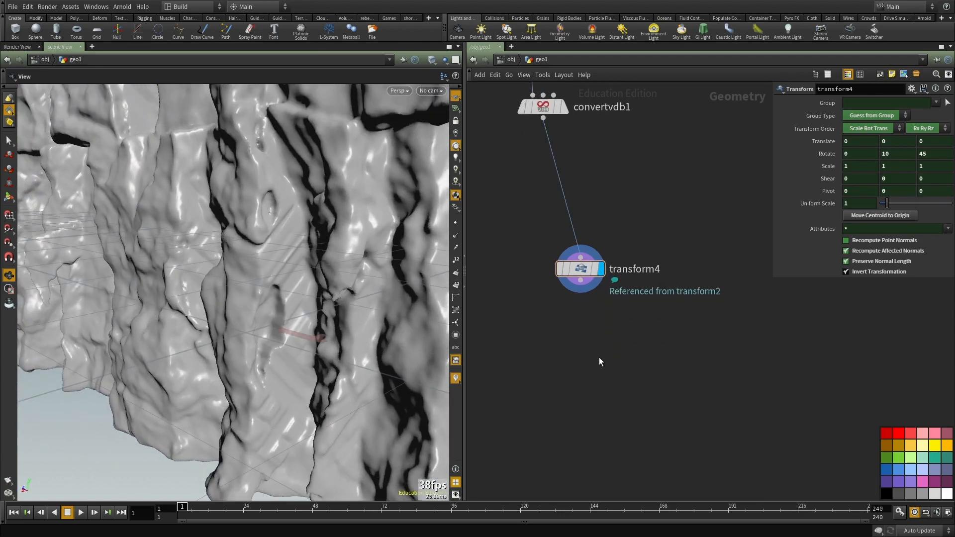
pyautogui.press('Tab')
pyautogui.write('ray')
pyautogui.click(679, 205)
pyautogui.click(581, 347)
pyautogui.click(580, 282)
pyautogui.click(570, 336)
pyautogui.moveTo(580, 347); pyautogui.dragTo(596, 383)
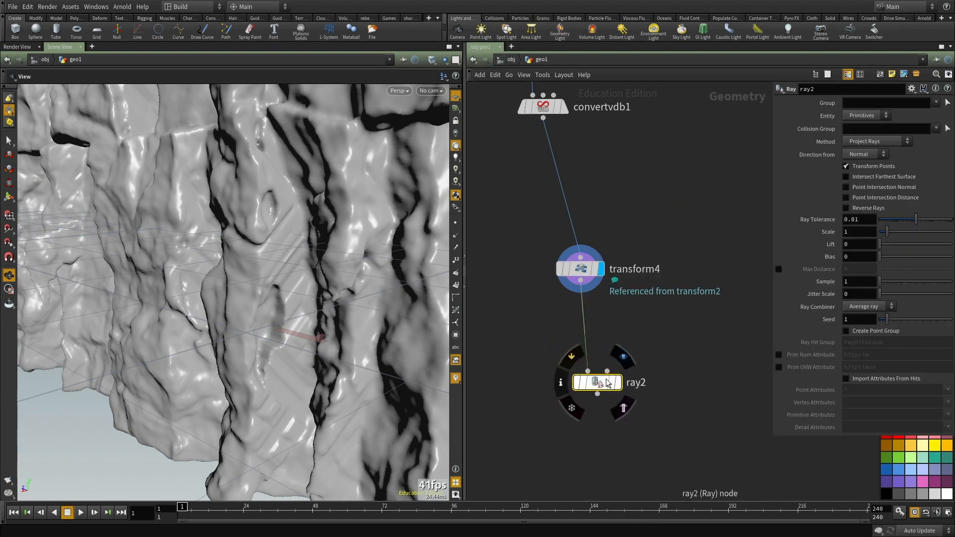
# Step: Connect the original rock geometry near the start of the network to ray2's second input and display ray2
pyautogui.click(606, 371)
pyautogui.scroll(-2, 650, 288)
pyautogui.scroll(-7, 649, 297)
pyautogui.scroll(3, 697, 135)
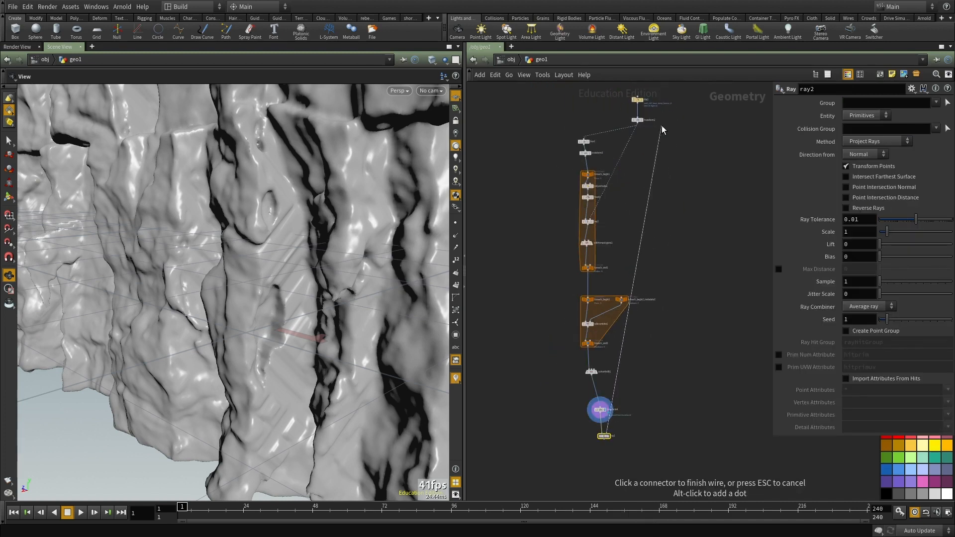
pyautogui.scroll(5, 645, 143)
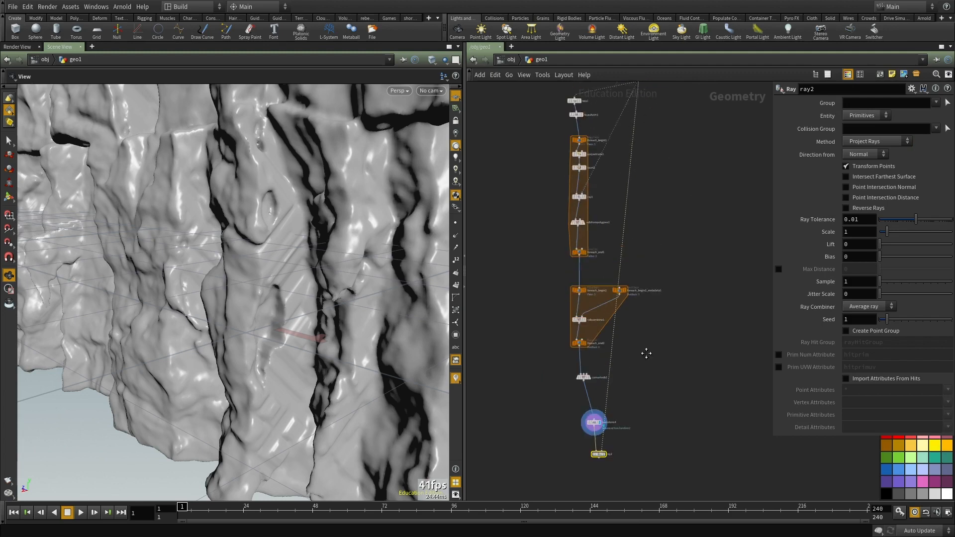
pyautogui.click(641, 201)
pyautogui.moveTo(652, 328); pyautogui.dragTo(647, 124, button='middle')
pyautogui.scroll(2, 629, 437)
pyautogui.moveTo(629, 437); pyautogui.dragTo(662, 174, button='middle')
pyautogui.scroll(3, 606, 327)
pyautogui.moveTo(591, 328)
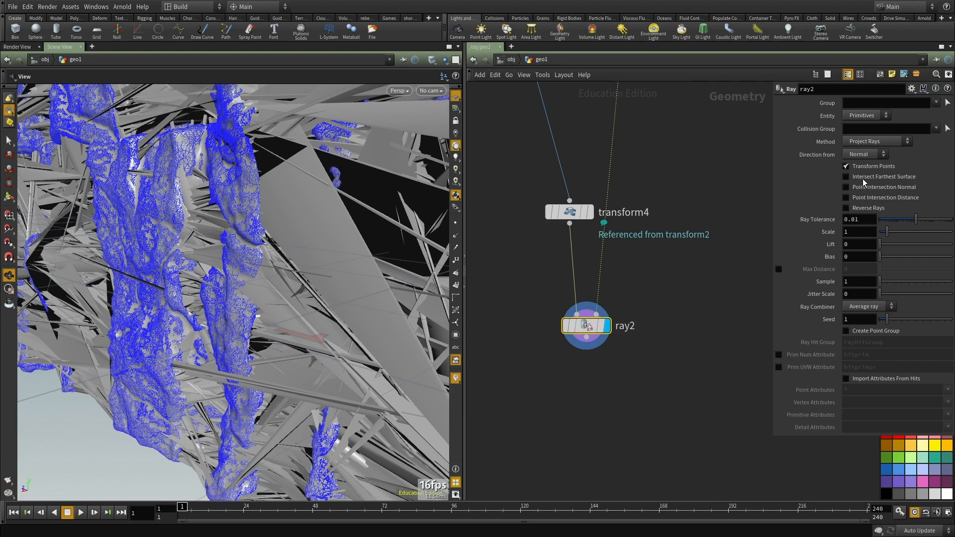
# Step: Set ray2's Method to Minimum Distance and check the projected mesh in wireframe and shaded display
pyautogui.click(864, 143)
pyautogui.click(862, 152)
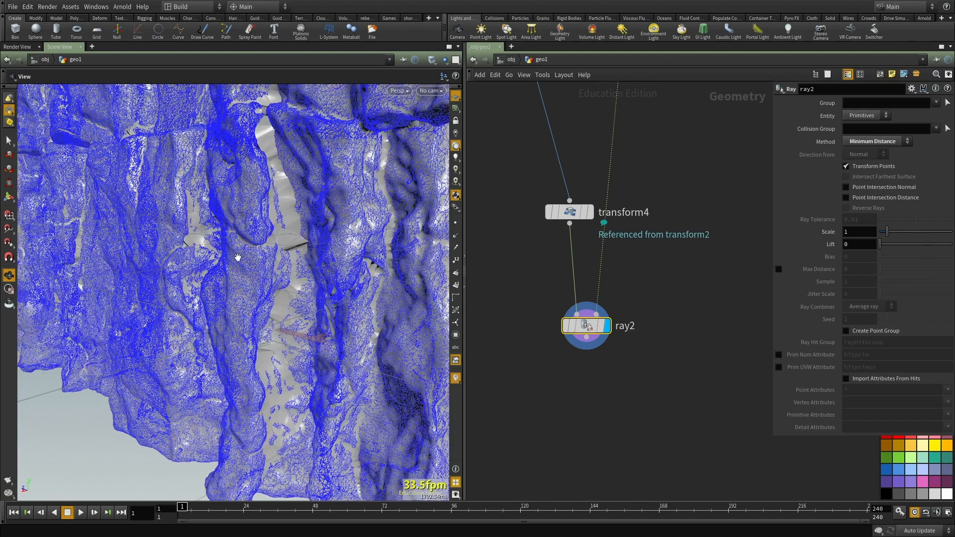
pyautogui.moveTo(642, 282); pyautogui.dragTo(517, 383)
pyautogui.press('w')
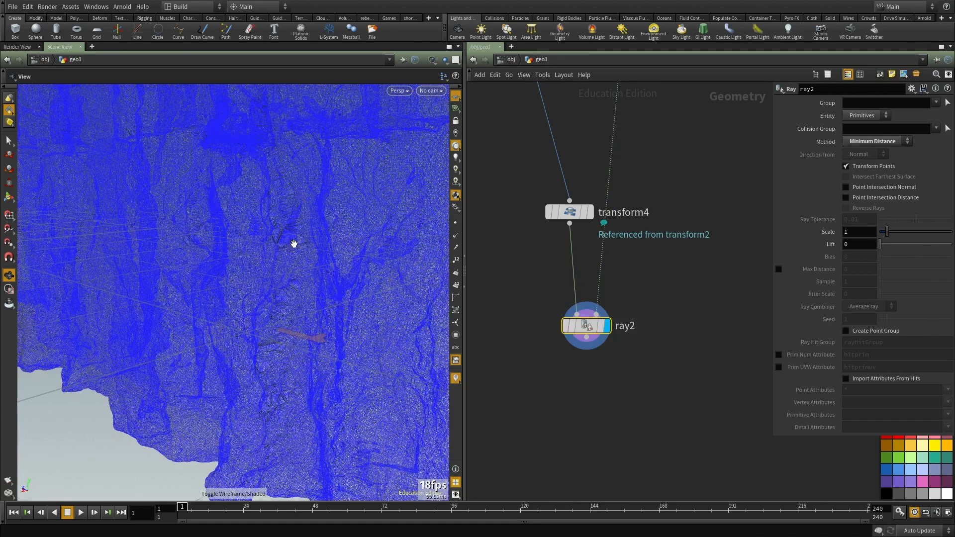
pyautogui.press('w')
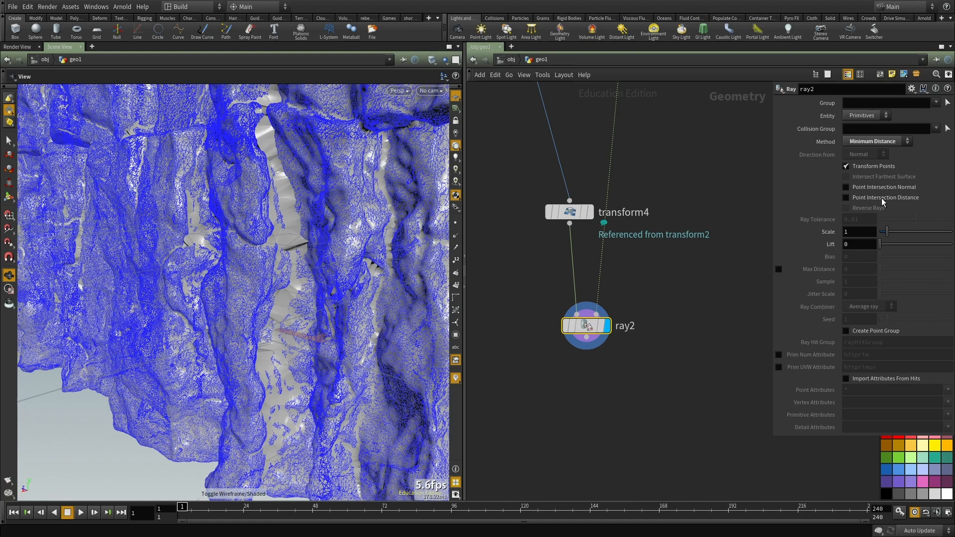
# Step: Enable Max Distance on ray2, try 0.2 and 0.1, and settle on 0.02
pyautogui.click(779, 270)
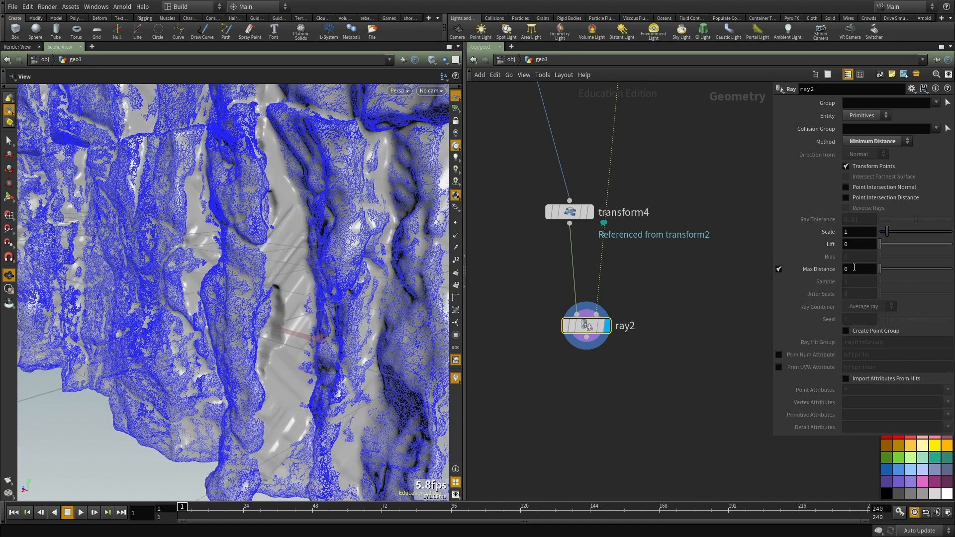
pyautogui.write('.2')
pyautogui.press('Return')
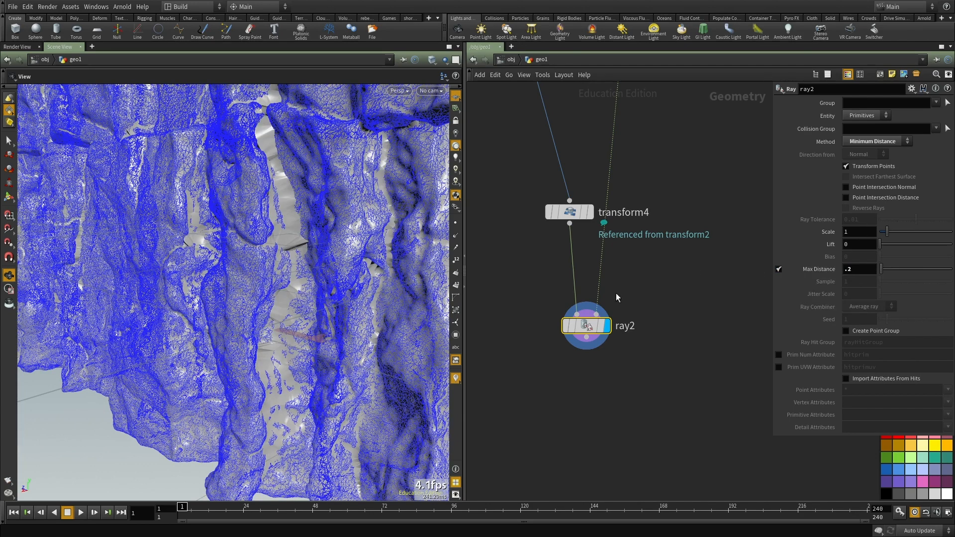
pyautogui.click(690, 351)
pyautogui.moveTo(686, 350); pyautogui.dragTo(683, 333, button='middle')
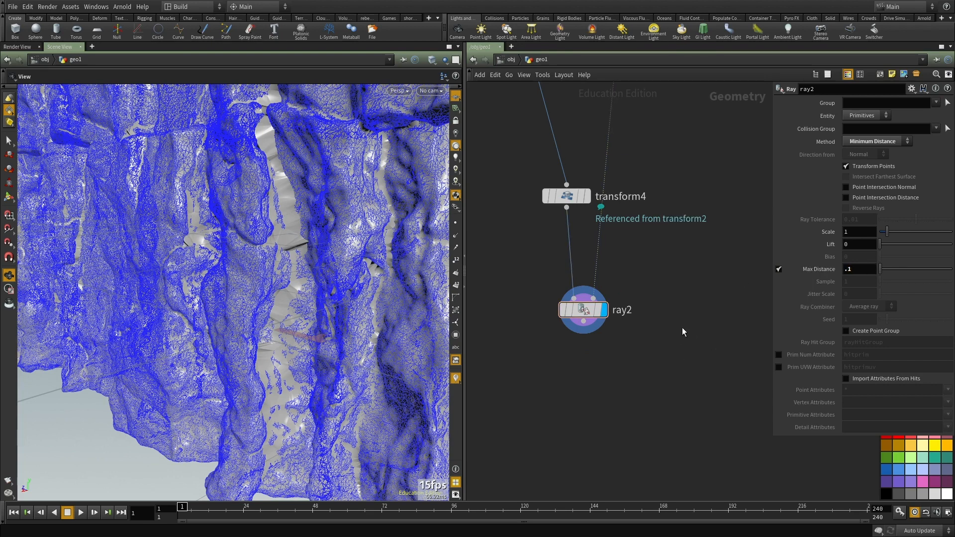
pyautogui.press('Return')
pyautogui.moveTo(659, 341); pyautogui.dragTo(667, 350, button='middle')
pyautogui.moveTo(256, 330); pyautogui.dragTo(302, 301)
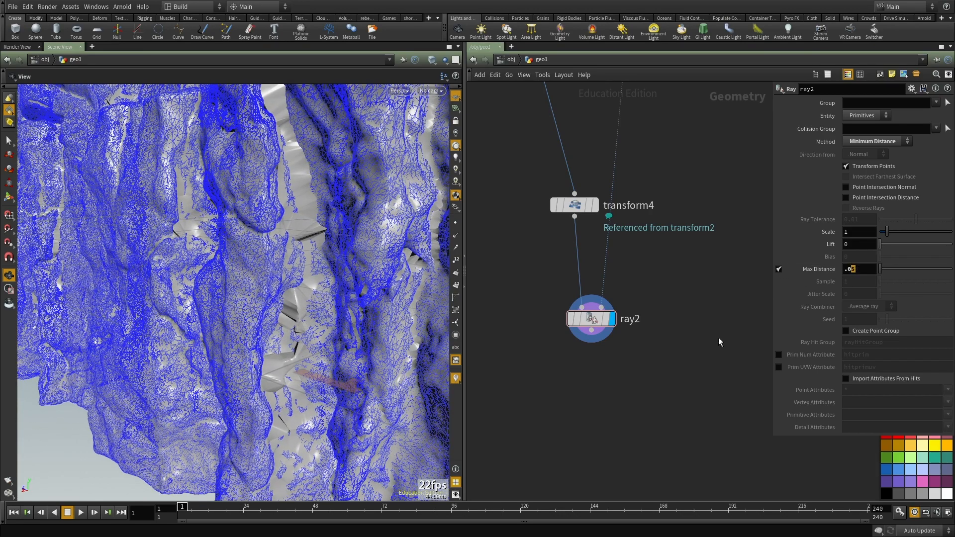
pyautogui.write('2')
pyautogui.press('Return')
pyautogui.moveTo(711, 268); pyautogui.dragTo(710, 302, button='middle')
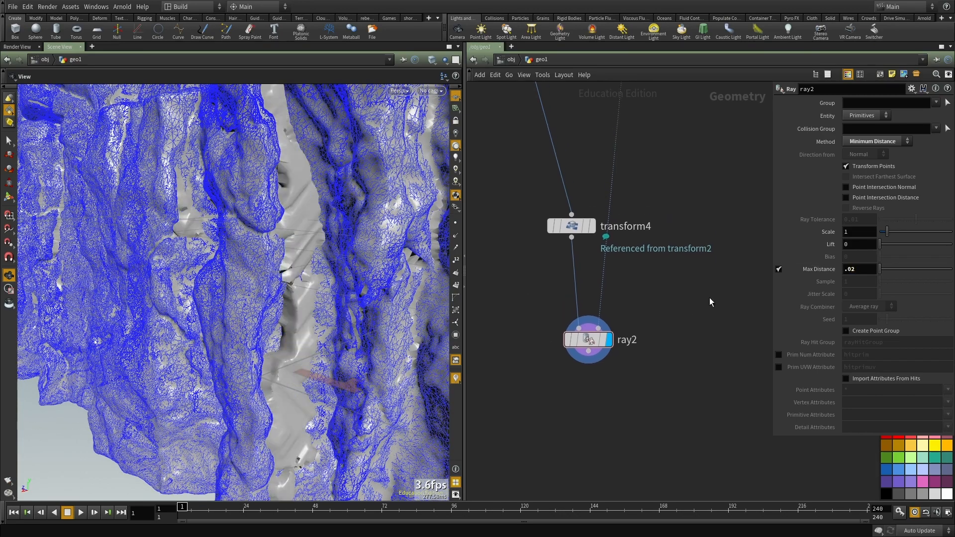
# Step: Add a Null node below ray2, connect ray2's output to it and display it
pyautogui.moveTo(606, 358); pyautogui.dragTo(607, 302, button='middle')
pyautogui.press('Tab')
pyautogui.write('nul')
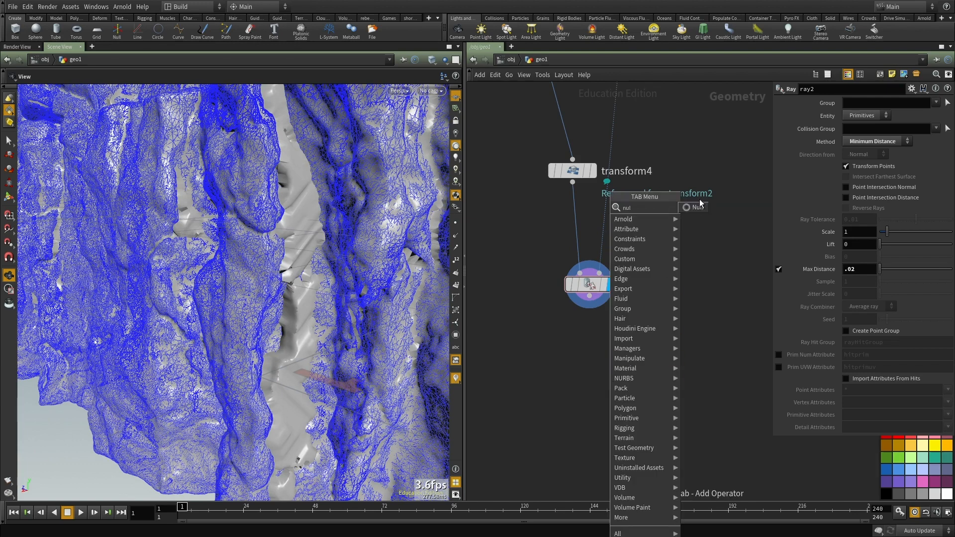
pyautogui.click(698, 207)
pyautogui.click(585, 394)
pyautogui.click(584, 380)
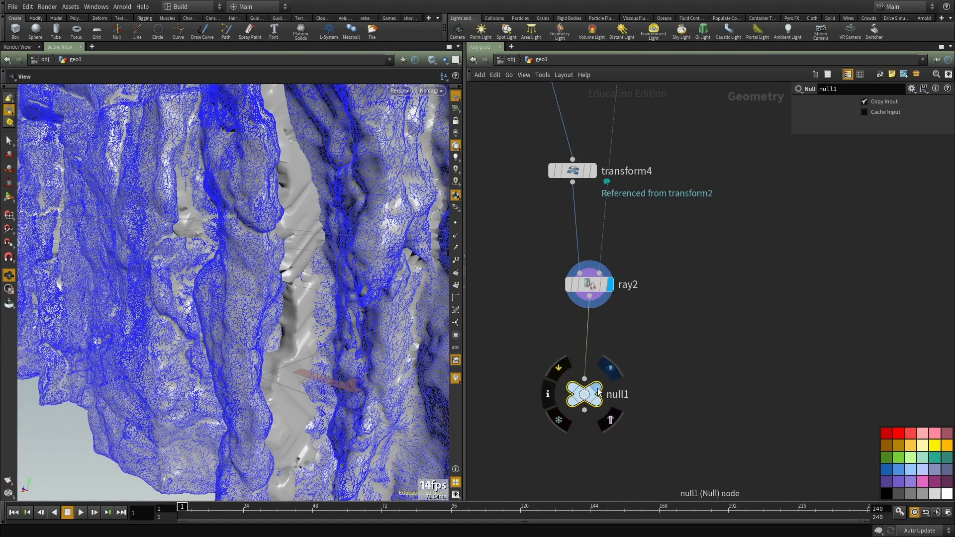
pyautogui.click(610, 368)
# Step: Inspect the finished cliff wall up close and from afar, and view the whole node network
pyautogui.moveTo(291, 269)
pyautogui.mouseDown()
pyautogui.moveTo(302, 262)
pyautogui.moveTo(320, 277)
pyautogui.moveTo(249, 295)
pyautogui.moveTo(220, 241)
pyautogui.moveTo(270, 310)
pyautogui.moveTo(279, 224)
pyautogui.moveTo(291, 218)
pyautogui.moveTo(324, 243)
pyautogui.moveTo(305, 215)
pyautogui.moveTo(291, 239)
pyautogui.moveTo(300, 258)
pyautogui.mouseUp()
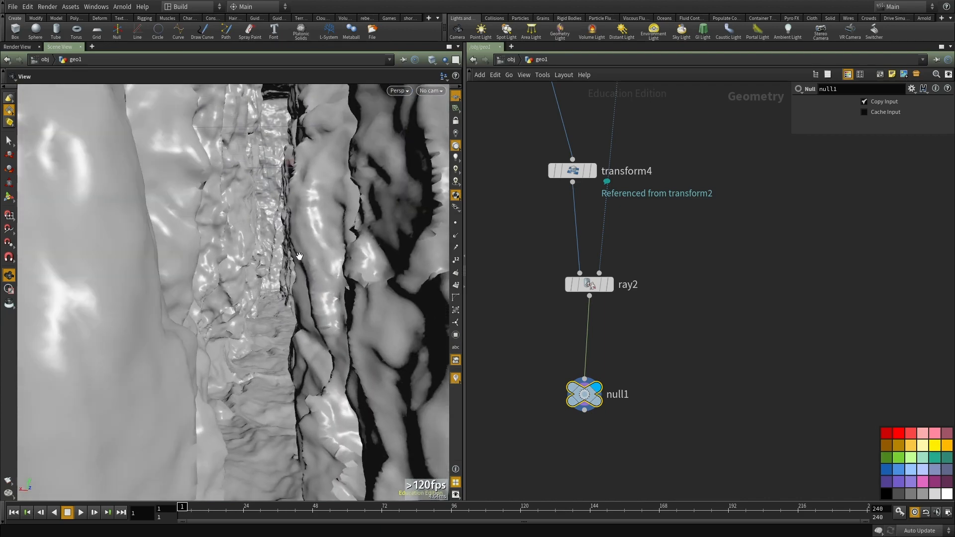
pyautogui.moveTo(313, 255); pyautogui.dragTo(369, 384, button='right')
pyautogui.moveTo(369, 384); pyautogui.dragTo(546, 311)
pyautogui.scroll(-5, 655, 310)
pyautogui.scroll(-3, 671, 359)
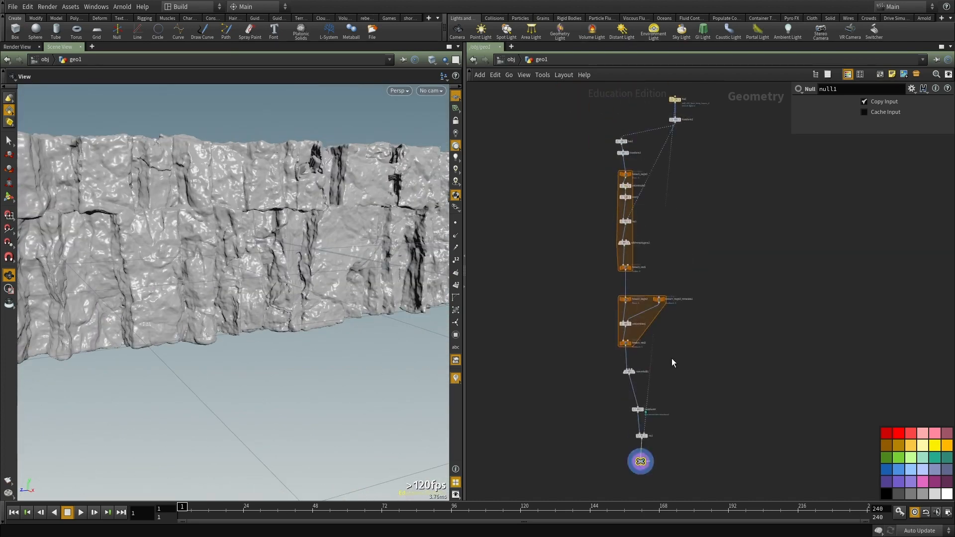
pyautogui.scroll(6, 674, 342)
pyautogui.moveTo(158, 246); pyautogui.dragTo(185, 249)
# Step: Display transform2 near the start of the network and examine the rotated cliff geometry
pyautogui.moveTo(676, 104); pyautogui.dragTo(685, 279, button='middle')
pyautogui.scroll(5, 674, 214)
pyautogui.moveTo(646, 222); pyautogui.dragTo(597, 226)
pyautogui.click(612, 228)
pyautogui.moveTo(184, 272); pyautogui.dragTo(358, 323)
pyautogui.moveTo(542, 299); pyautogui.dragTo(607, 257, button='middle')
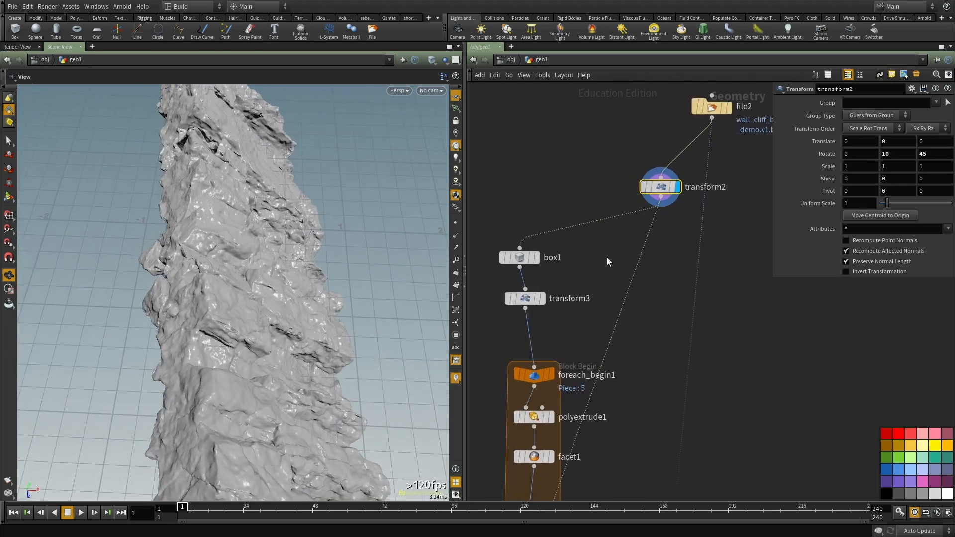
pyautogui.scroll(3, 574, 285)
# Step: Display box1 and examine the bounding box in shaded mode without wireframe
pyautogui.moveTo(528, 262)
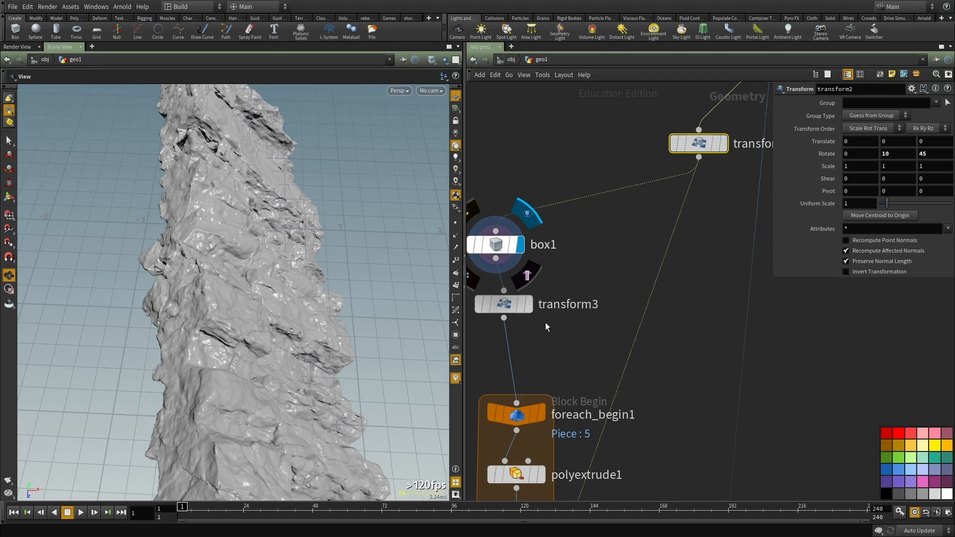
pyautogui.click(496, 244)
pyautogui.scroll(-4, 243, 288)
pyautogui.moveTo(243, 288)
pyautogui.mouseDown()
pyautogui.moveTo(224, 283)
pyautogui.moveTo(252, 266)
pyautogui.moveTo(262, 288)
pyautogui.moveTo(207, 284)
pyautogui.moveTo(279, 286)
pyautogui.mouseUp()
pyautogui.press('w')
pyautogui.moveTo(523, 313); pyautogui.dragTo(507, 211, button='middle')
pyautogui.moveTo(183, 218); pyautogui.dragTo(177, 263)
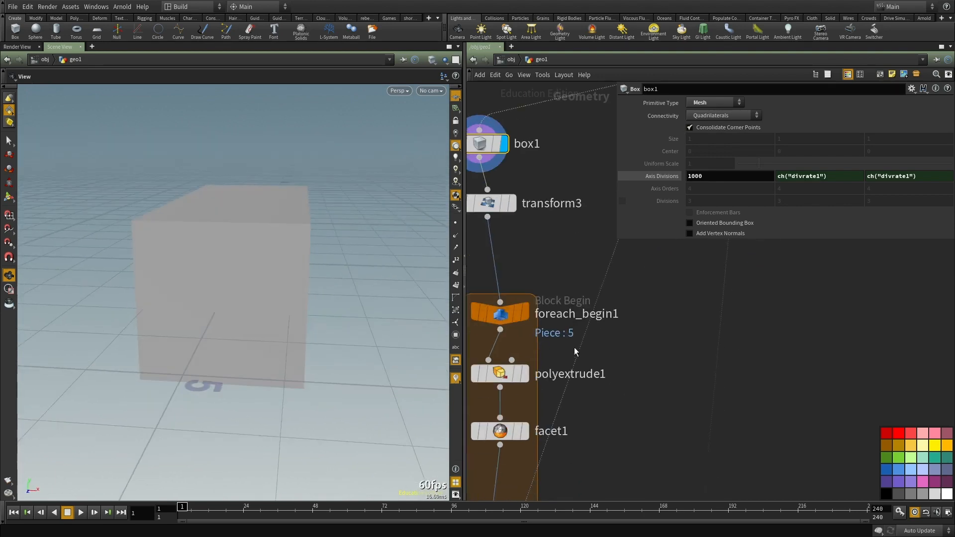
# Step: Display polyextrude1 inside the first for-each block and examine the thin extruded side panel from several angles
pyautogui.moveTo(564, 351); pyautogui.dragTo(584, 328, button='middle')
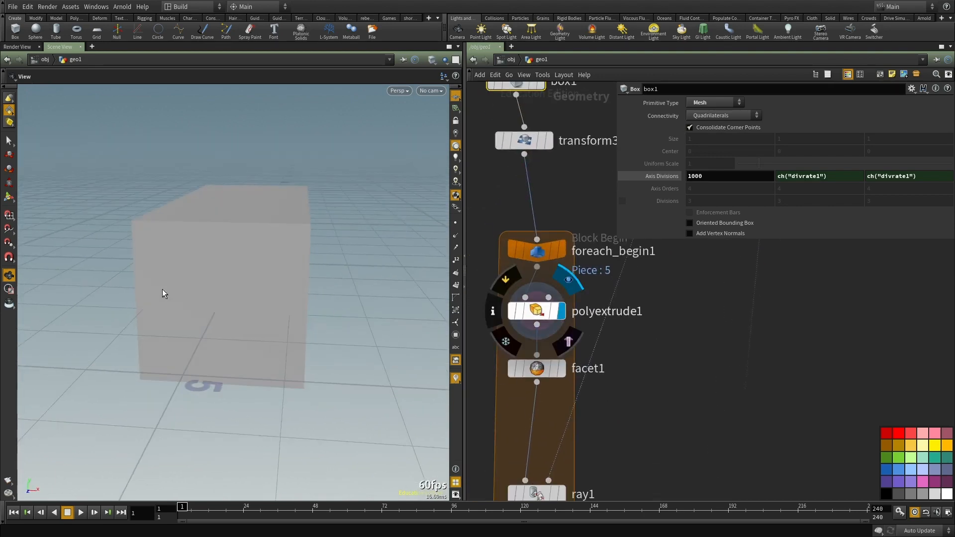
pyautogui.press('f')
pyautogui.moveTo(154, 260); pyautogui.dragTo(254, 256)
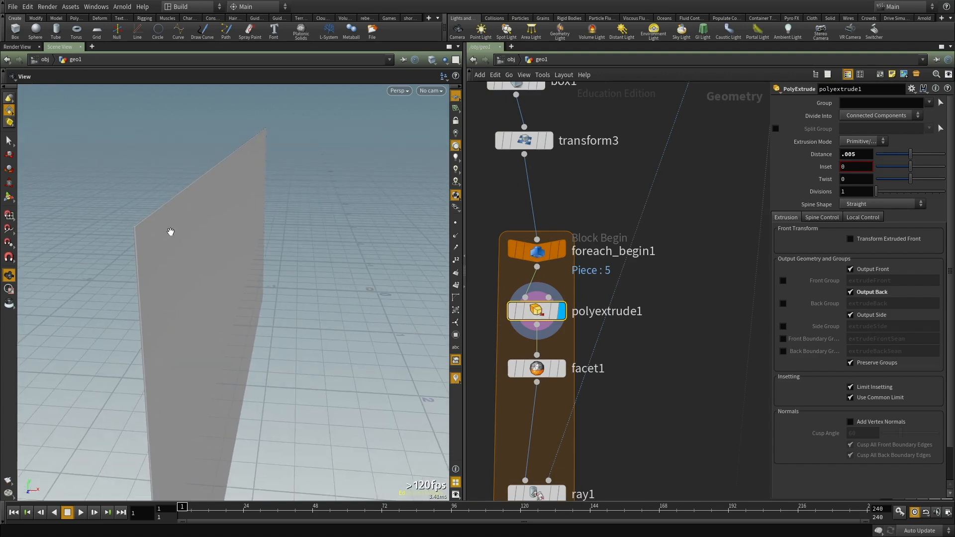
pyautogui.moveTo(252, 379); pyautogui.dragTo(354, 293)
pyautogui.moveTo(222, 260); pyautogui.dragTo(265, 274)
pyautogui.moveTo(620, 388); pyautogui.dragTo(619, 276, button='middle')
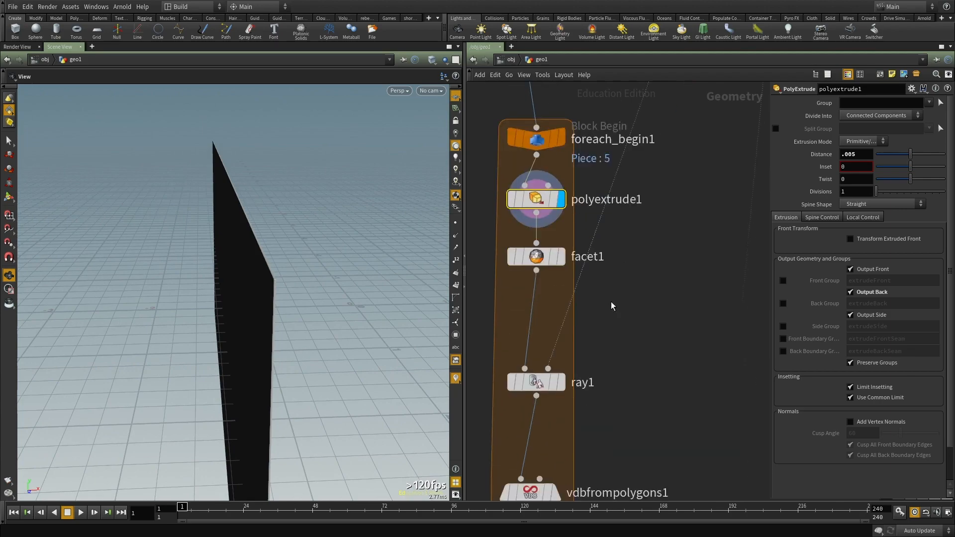
# Step: Display ray1 and examine how the panel is projected onto the cliff surface
pyautogui.scroll(-1, 594, 370)
pyautogui.click(564, 379)
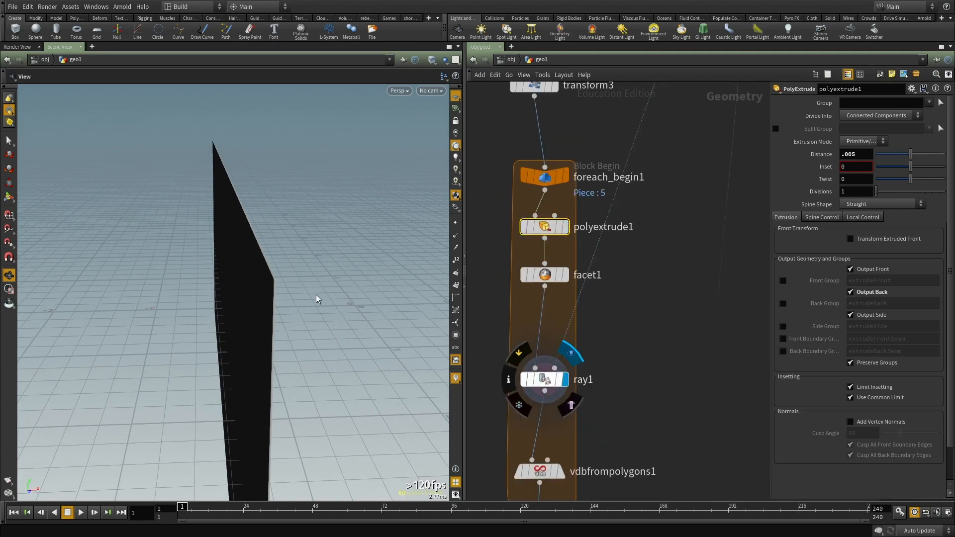
pyautogui.moveTo(271, 285); pyautogui.dragTo(332, 286)
pyautogui.scroll(-4, 242, 306)
pyautogui.moveTo(599, 474); pyautogui.dragTo(617, 356, button='middle')
pyautogui.scroll(-1, 617, 356)
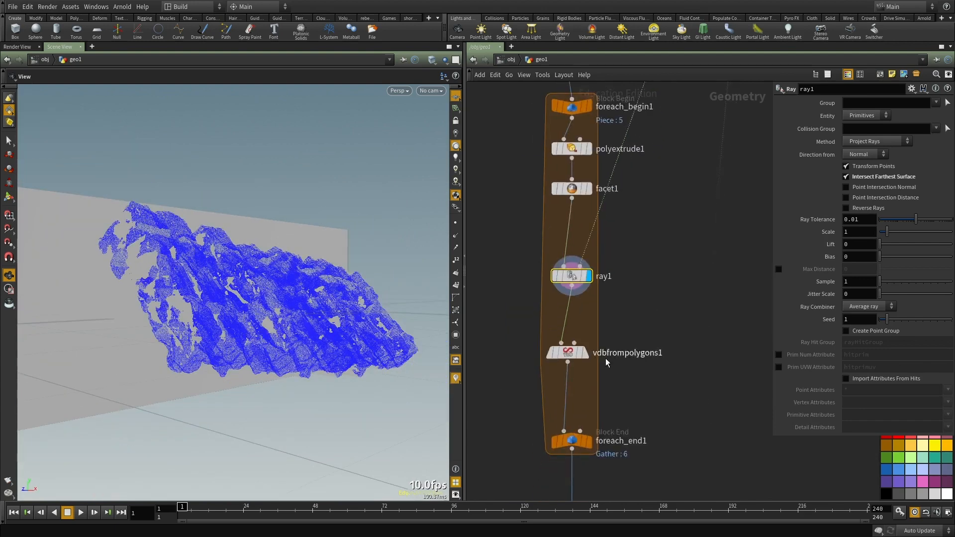
# Step: Display vdbfrompolygons1 and foreach_end1 in turn to examine one projected volume and the gathered volumes
pyautogui.scroll(2, 608, 355)
pyautogui.click(576, 355)
pyautogui.moveTo(188, 300); pyautogui.dragTo(99, 188)
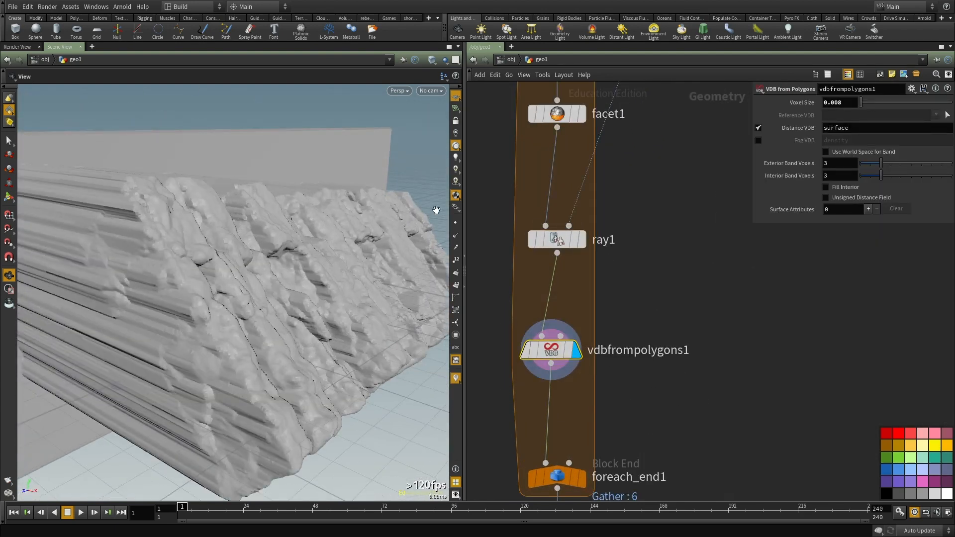
pyautogui.moveTo(648, 407); pyautogui.dragTo(633, 289, button='middle')
pyautogui.scroll(-2, 633, 289)
pyautogui.scroll(1, 611, 279)
pyautogui.moveTo(618, 353); pyautogui.dragTo(609, 238, button='middle')
pyautogui.scroll(-1, 611, 279)
pyautogui.click(581, 224)
# Step: Display foreach_begin2 and foreach_begin2_metadata1 in turn and examine the inputs of the second loop
pyautogui.moveTo(614, 283); pyautogui.dragTo(627, 175, button='middle')
pyautogui.scroll(2, 606, 335)
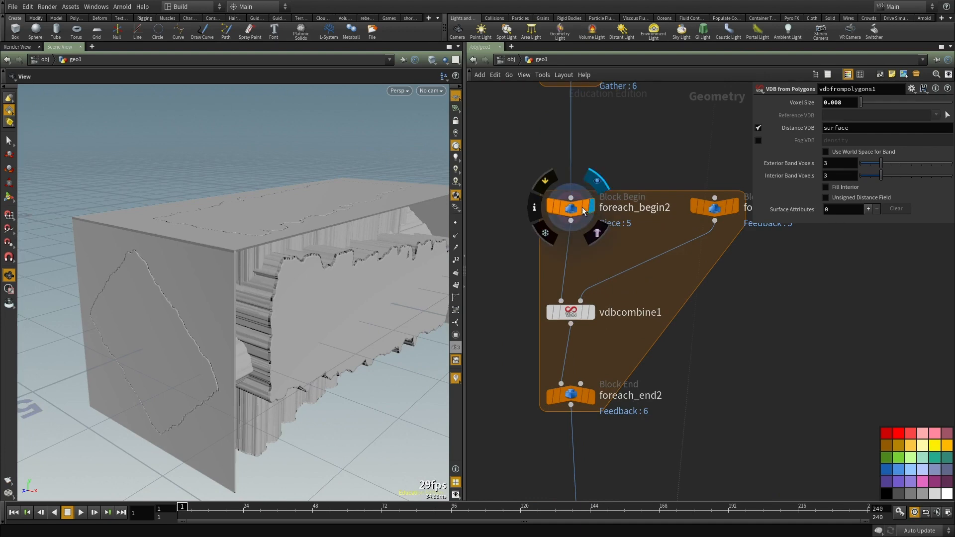
pyautogui.click(592, 208)
pyautogui.click(573, 208)
pyautogui.click(735, 208)
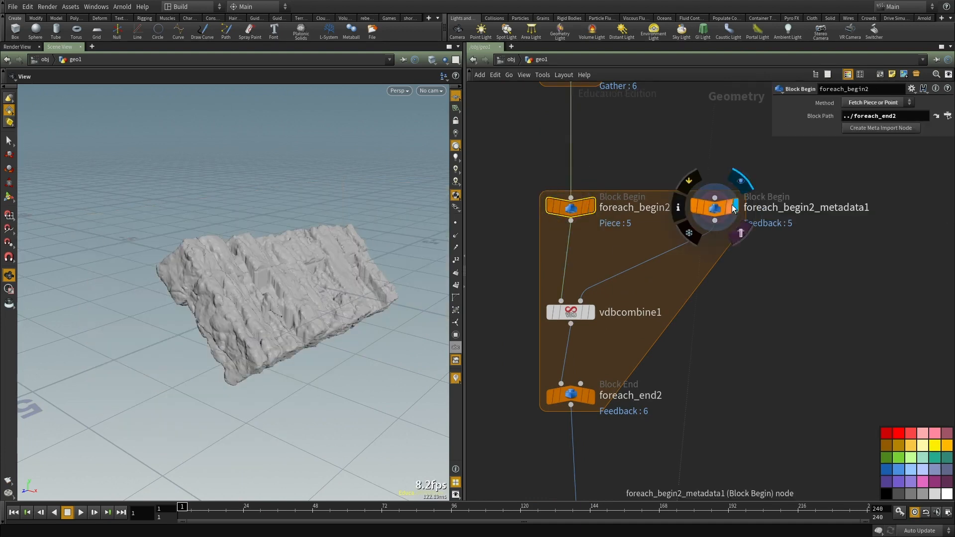
pyautogui.click(712, 206)
pyautogui.moveTo(205, 291); pyautogui.dragTo(418, 332)
# Step: Display vdbcombine1 and foreach_end2 in turn, and examine the intersected cliff volume and the loop that feeds it
pyautogui.click(590, 313)
pyautogui.click(578, 317)
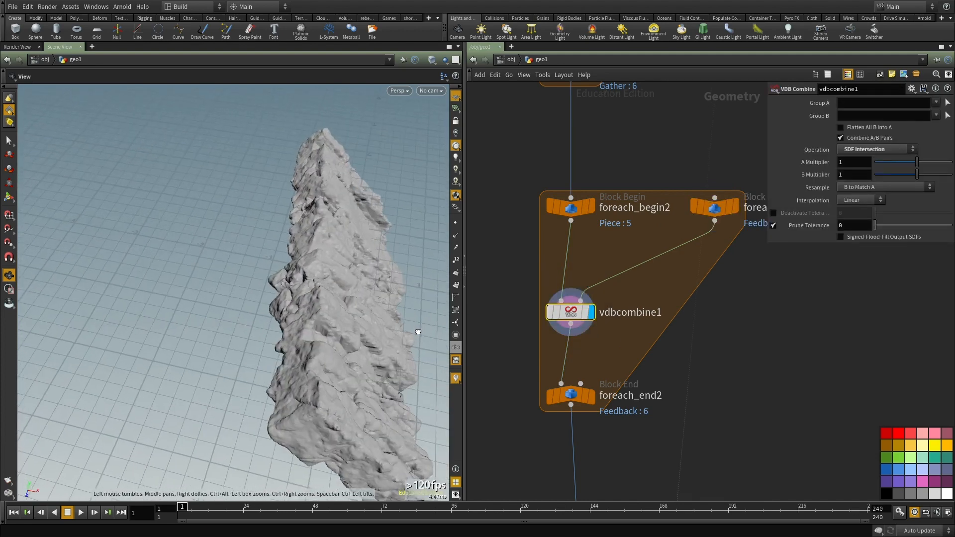
pyautogui.click(591, 398)
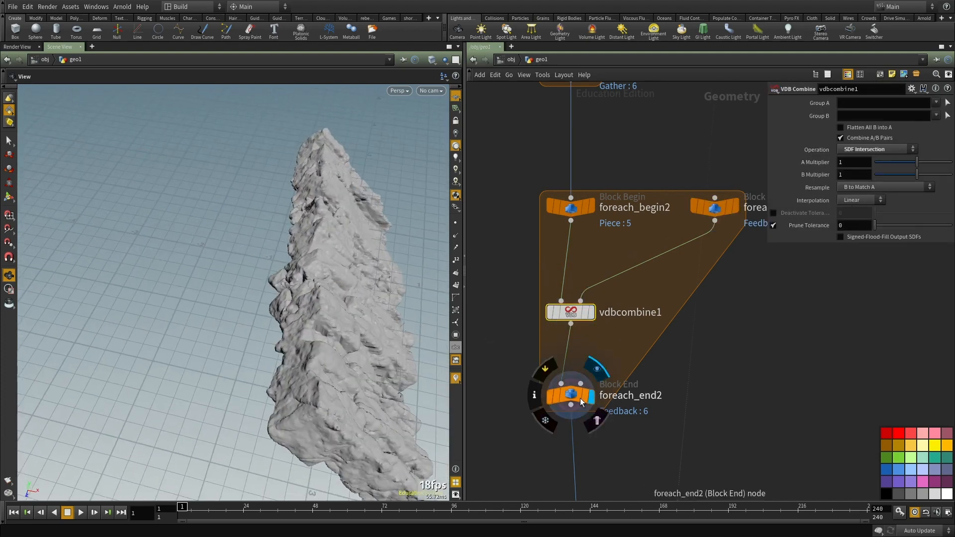
pyautogui.click(581, 398)
pyautogui.moveTo(284, 326); pyautogui.dragTo(219, 300)
pyautogui.moveTo(220, 301); pyautogui.dragTo(320, 289, button='right')
pyautogui.moveTo(320, 290); pyautogui.dragTo(324, 339)
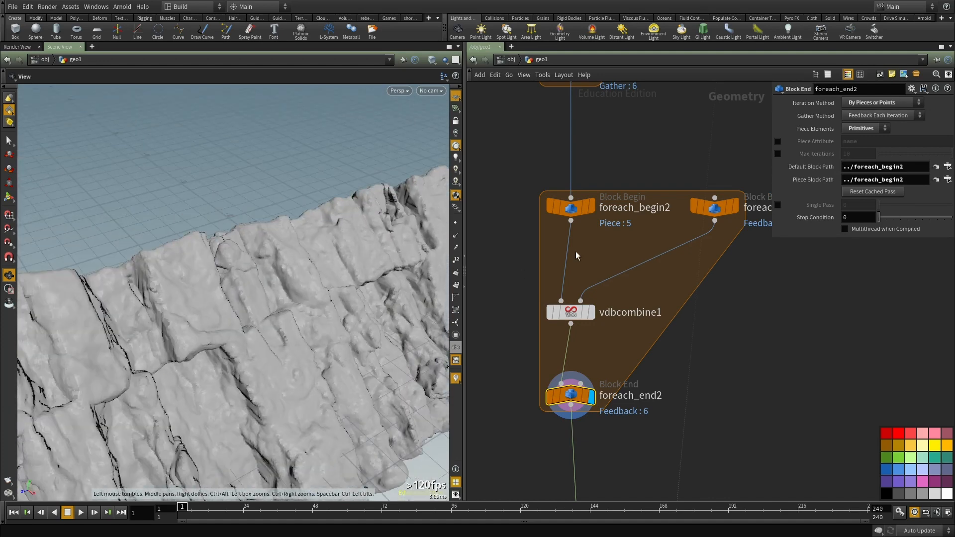
pyautogui.moveTo(640, 183); pyautogui.dragTo(646, 367, button='middle')
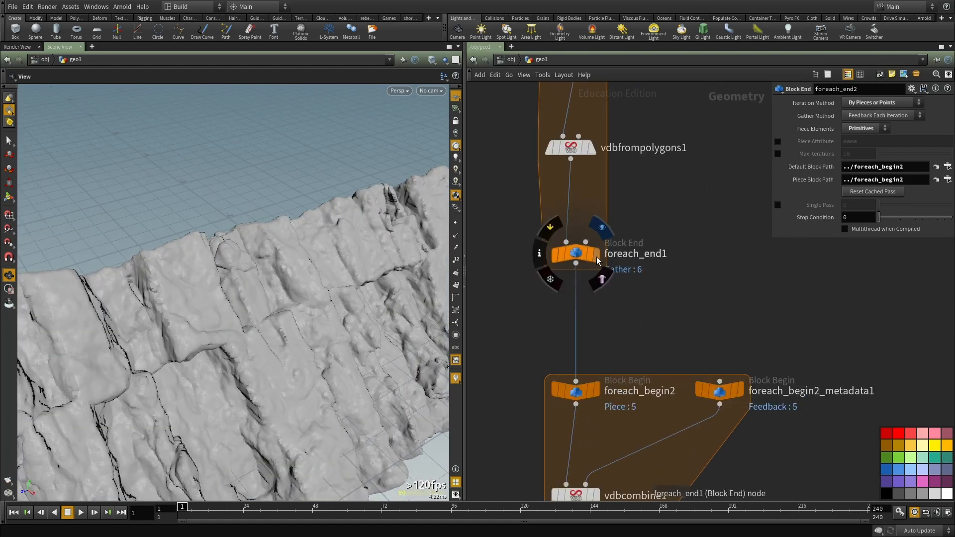
pyautogui.moveTo(587, 394); pyautogui.dragTo(580, 259, button='middle')
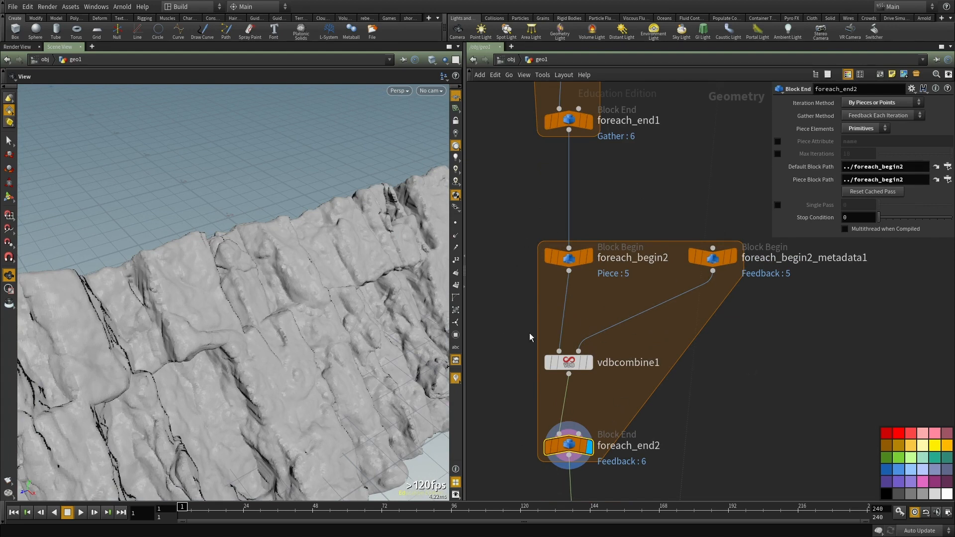
# Step: Display convertvdb1 and examine the resulting polygon mesh from several angles
pyautogui.moveTo(571, 452)
pyautogui.moveTo(700, 401); pyautogui.dragTo(664, 164, button='middle')
pyautogui.scroll(-3, 664, 199)
pyautogui.moveTo(620, 297); pyautogui.dragTo(591, 246, button='middle')
pyautogui.click(589, 261)
pyautogui.moveTo(283, 289); pyautogui.dragTo(202, 294)
pyautogui.moveTo(330, 267); pyautogui.dragTo(440, 224)
# Step: Review the two for-each blocks in the network and the converted mesh from the side
pyautogui.moveTo(674, 183); pyautogui.dragTo(680, 396, button='middle')
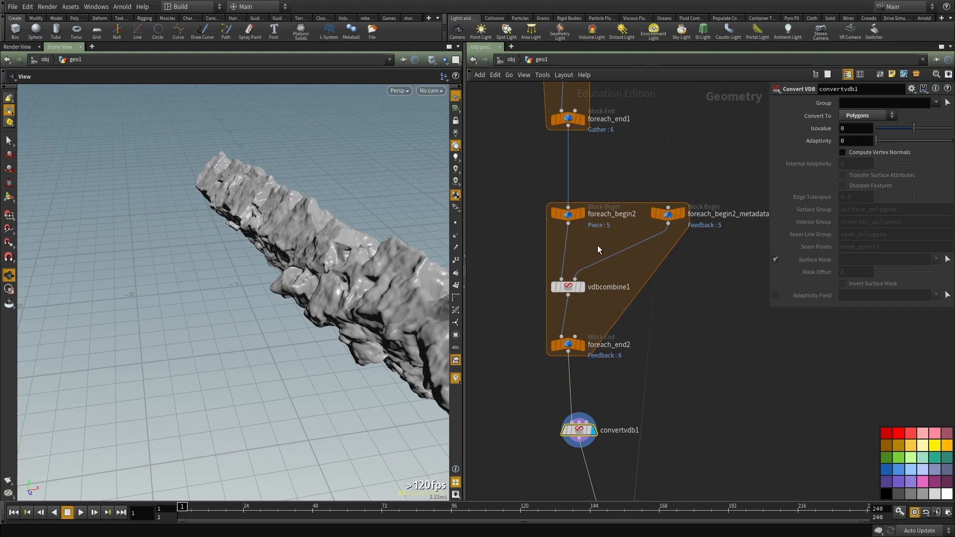
pyautogui.scroll(3, 621, 265)
pyautogui.moveTo(315, 260); pyautogui.dragTo(309, 332)
pyautogui.scroll(-3, 589, 200)
pyautogui.moveTo(596, 144); pyautogui.dragTo(607, 355, button='middle')
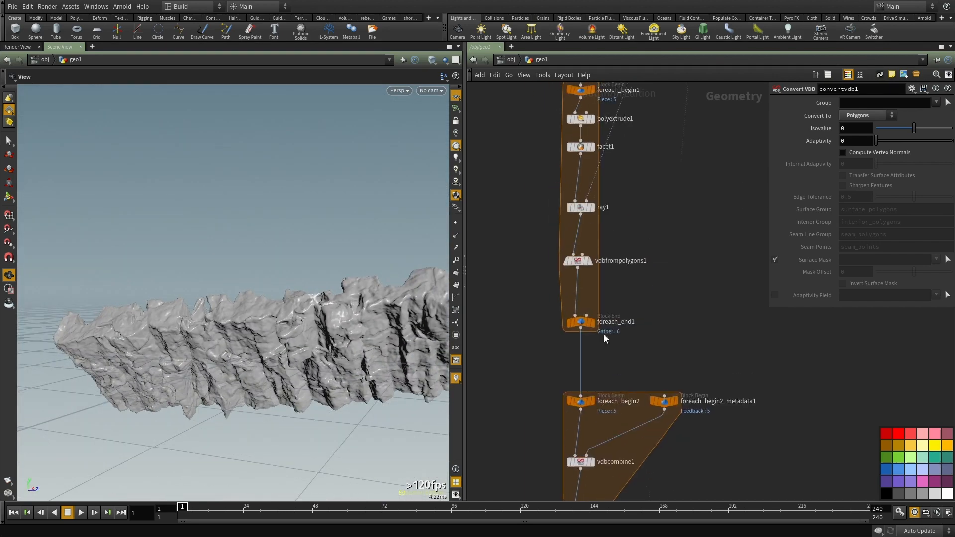
pyautogui.scroll(2, 574, 201)
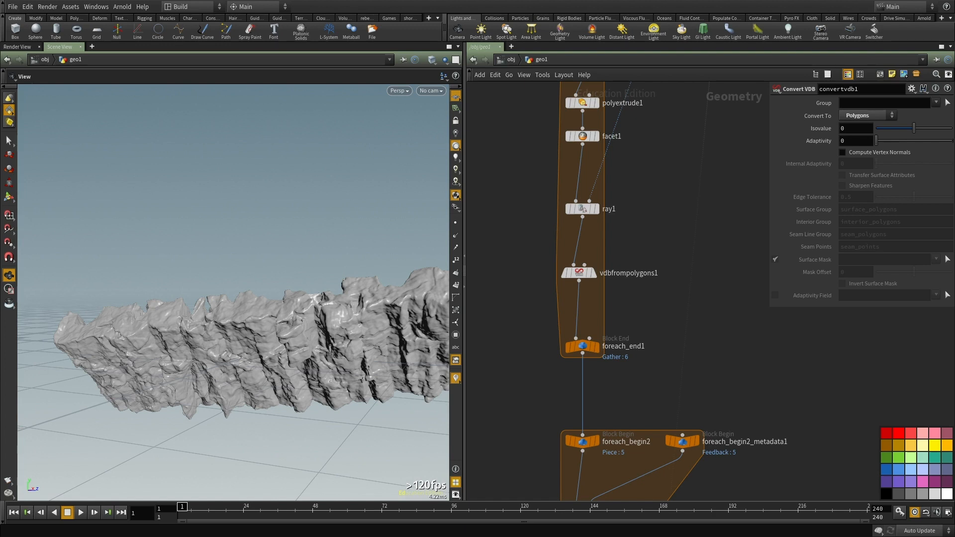
# Step: View the stairs_wall.png and shapr_rocks_cliff.v3.png renders in Shotwell, and return to the Houdini scene
pyautogui.keyDown('alt'); pyautogui.moveTo(954, 259); pyautogui.dragTo(416, 356); pyautogui.keyUp('alt')
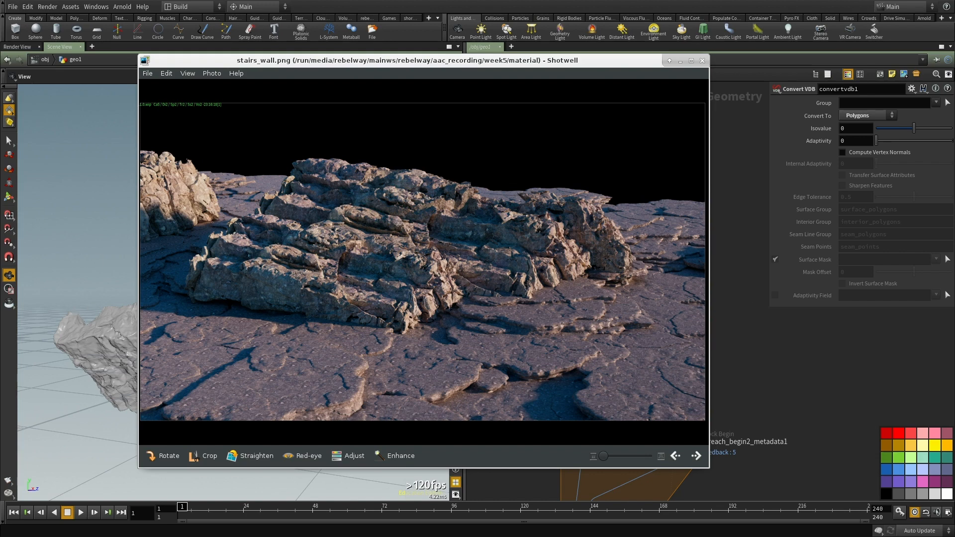
pyautogui.keyDown('alt'); pyautogui.moveTo(259, 0); pyautogui.dragTo(293, 315); pyautogui.keyUp('alt')
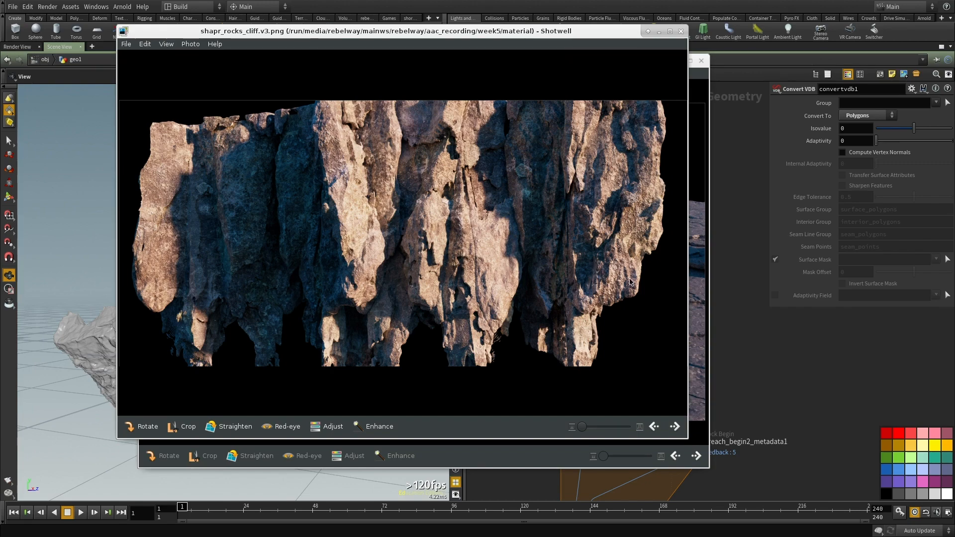
pyautogui.click(813, 383)
pyautogui.moveTo(682, 356); pyautogui.dragTo(674, 309, button='middle')
pyautogui.moveTo(339, 335); pyautogui.dragTo(315, 343)
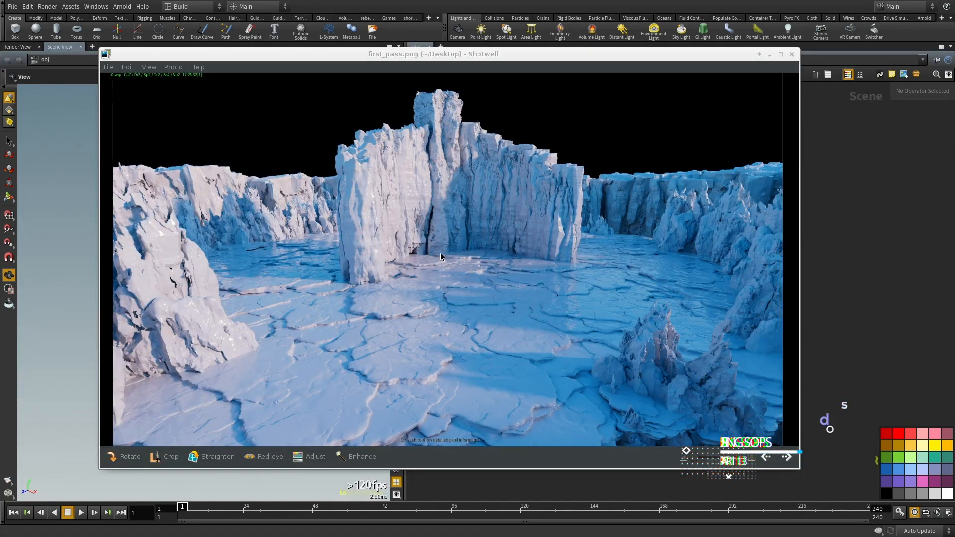
# Step: Examine the cracked ground plates in the first_pass.png render in Shotwell, and close the image
pyautogui.scroll(6, 411, 316)
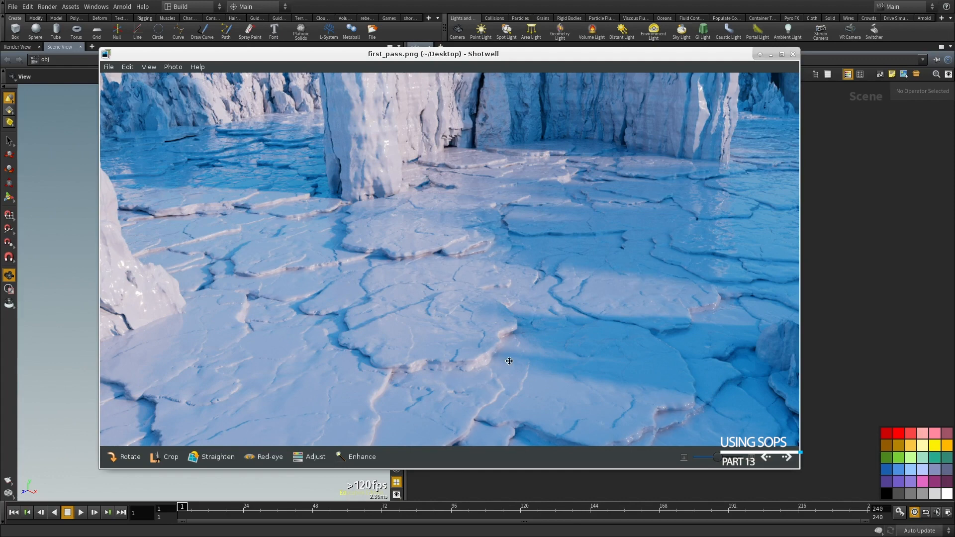
pyautogui.scroll(-5, 431, 340)
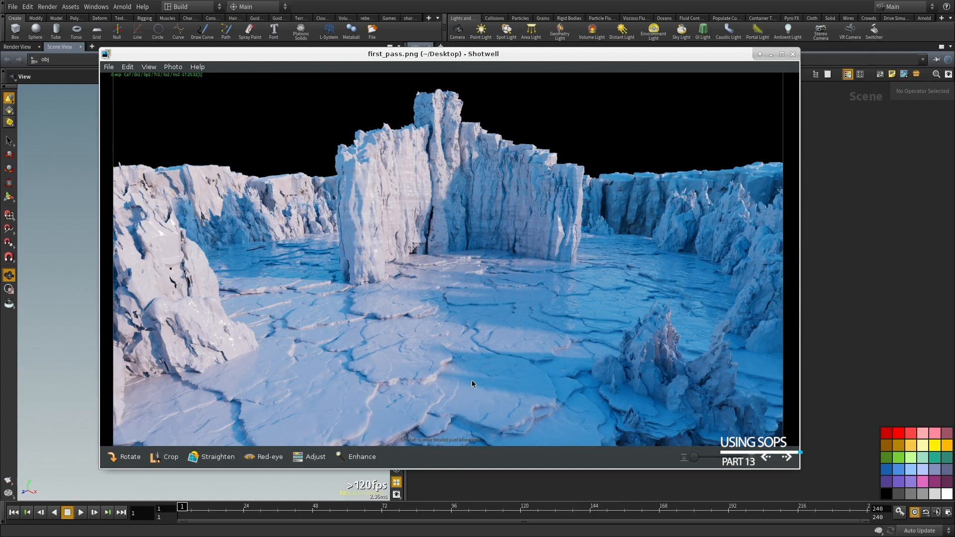
pyautogui.scroll(2, 583, 297)
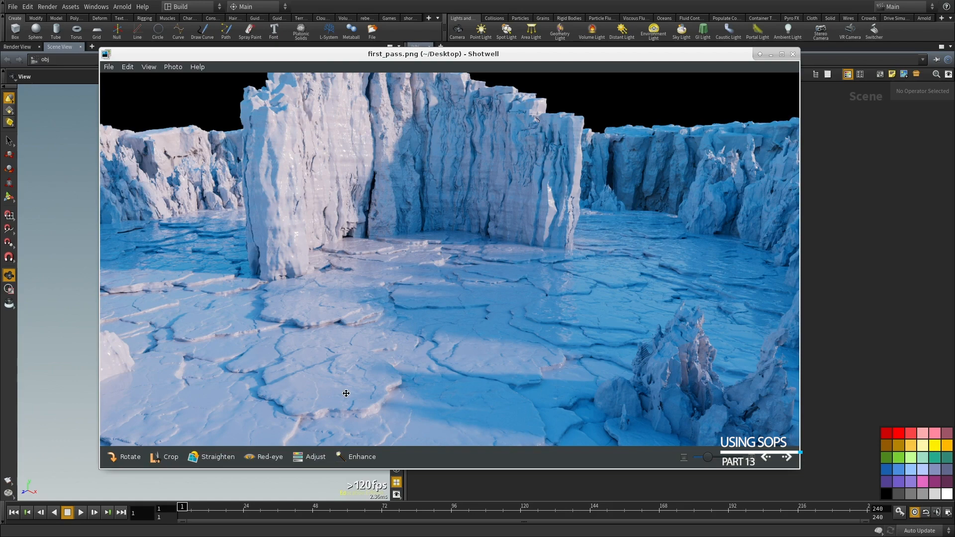
pyautogui.moveTo(345, 382); pyautogui.dragTo(437, 327)
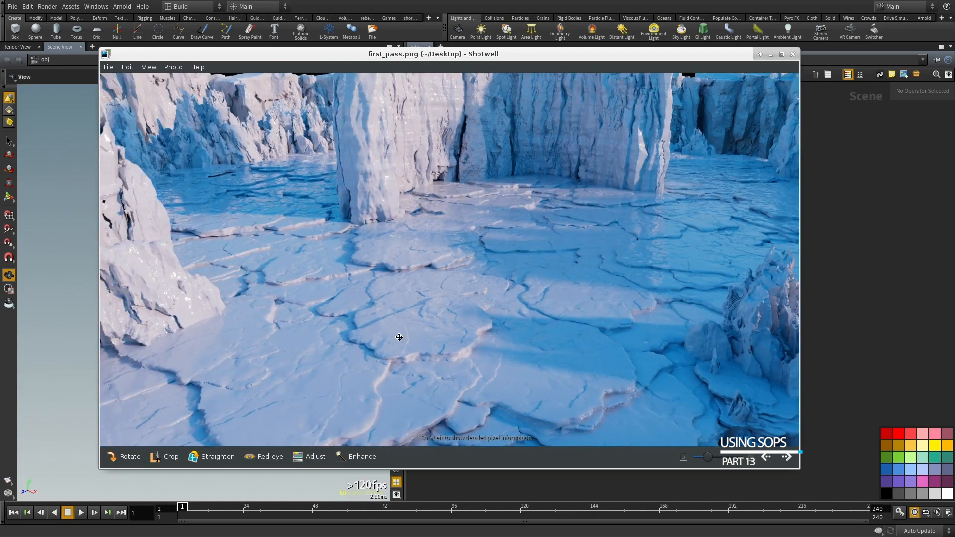
pyautogui.scroll(-2, 400, 337)
pyautogui.scroll(1, 617, 288)
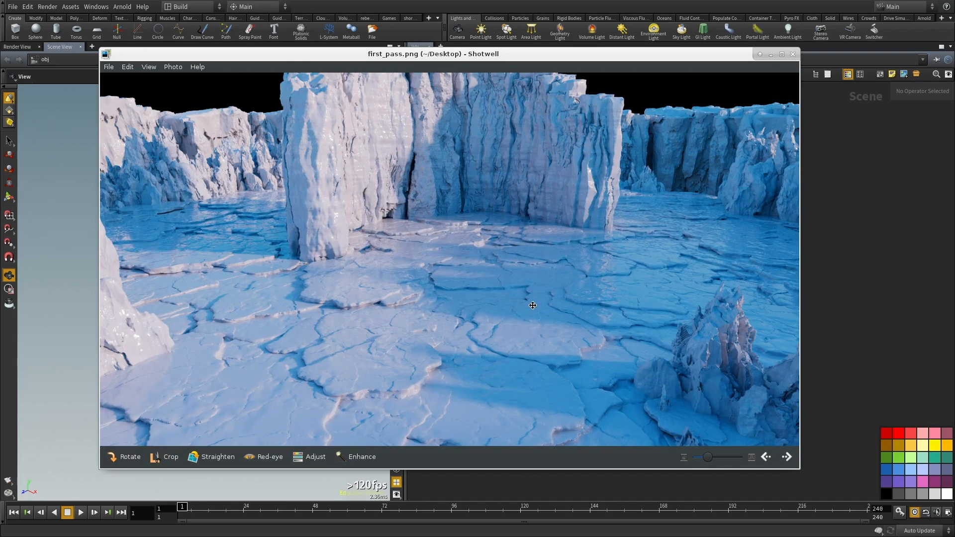
pyautogui.moveTo(318, 300); pyautogui.dragTo(337, 291)
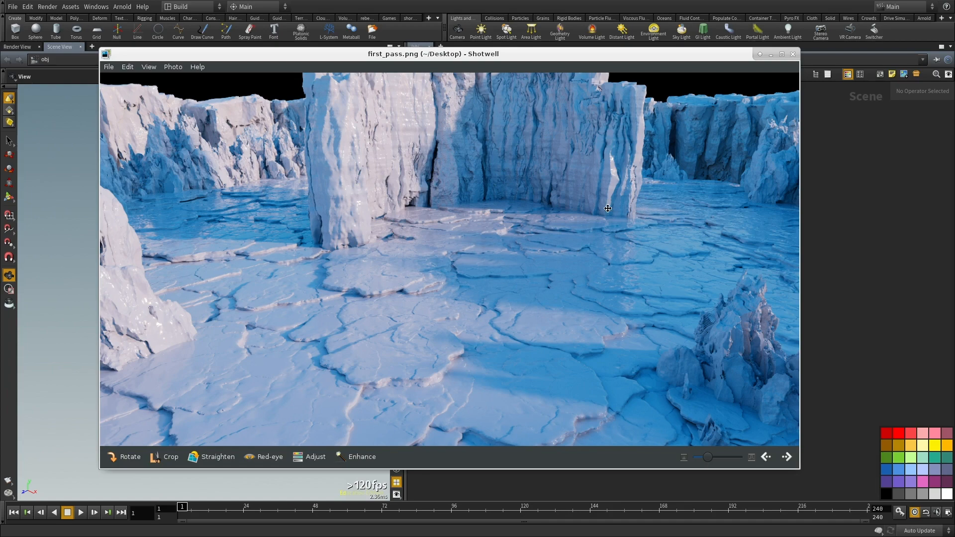
pyautogui.scroll(-3, 521, 370)
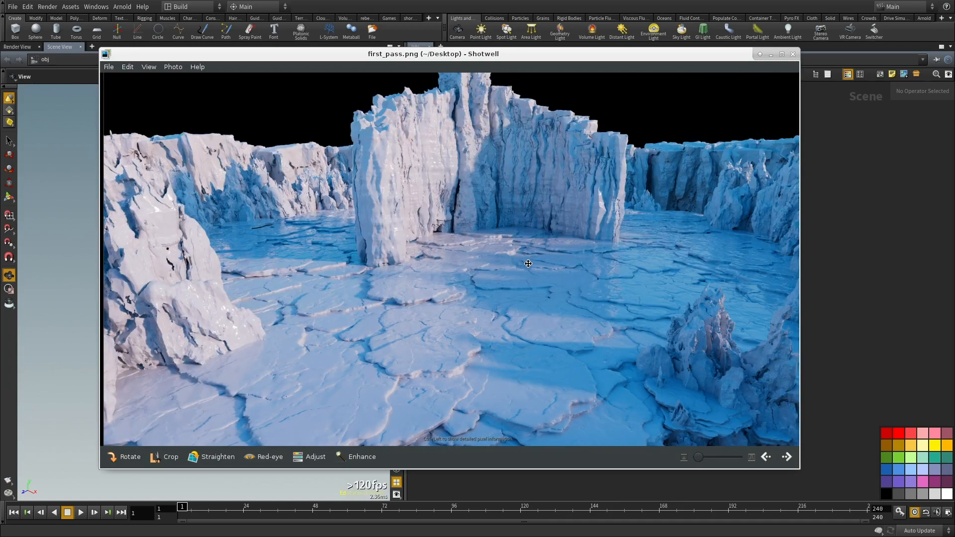
pyautogui.click(793, 54)
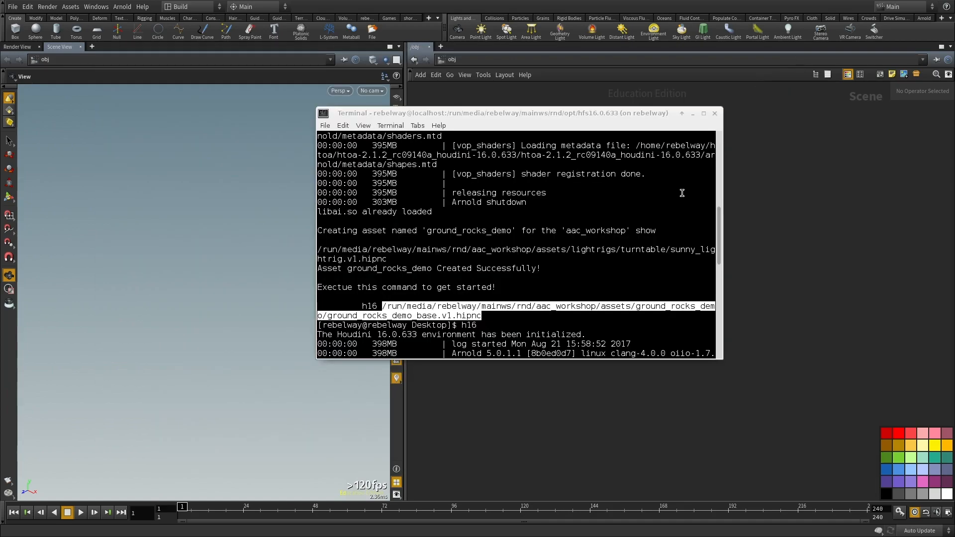
# Step: Copy the selected path of ground_rocks_demo_base.v1.hipnc from the terminal output
pyautogui.rightClick(460, 309)
pyautogui.click(487, 344)
pyautogui.click(514, 317)
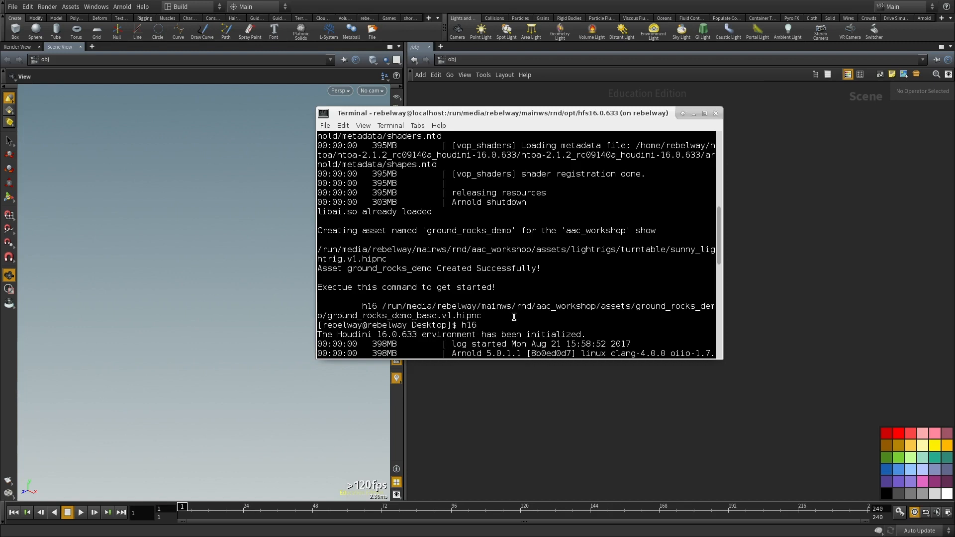
# Step: Open the scene file ground_rocks_demo_base.v1.hipnc in Houdini using the path copied from the terminal
pyautogui.doubleClick(418, 308)
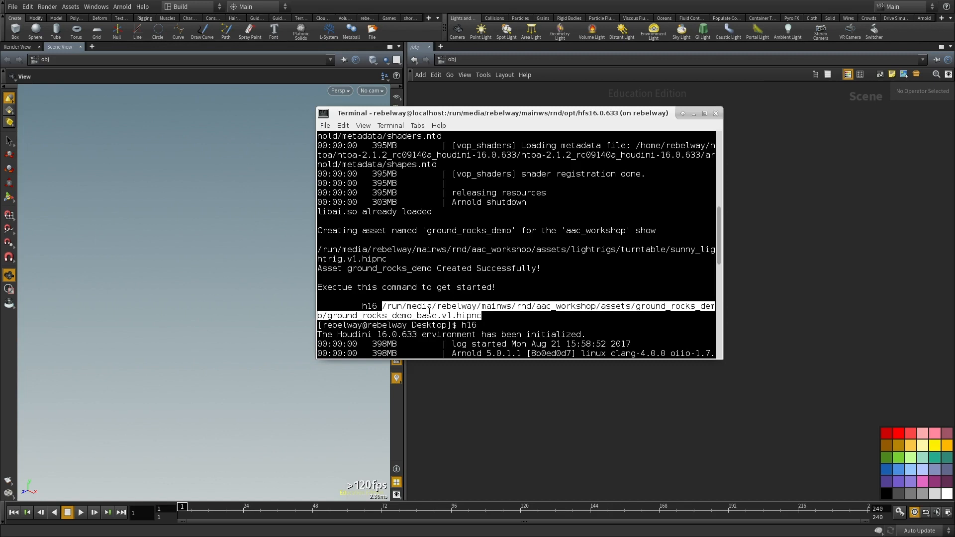
pyautogui.click(804, 234)
pyautogui.hotkey('ctrl', 'o')
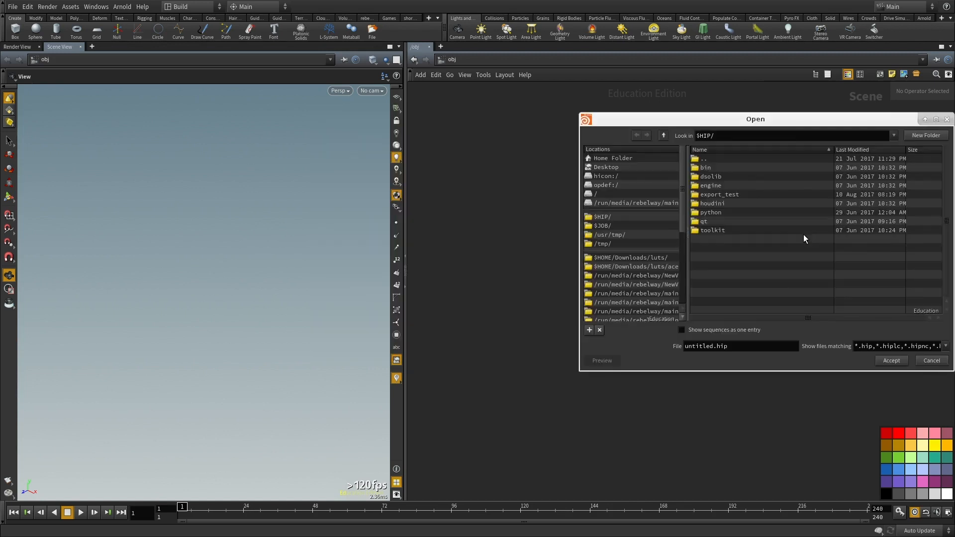
pyautogui.middleClick(790, 135)
pyautogui.press('Return')
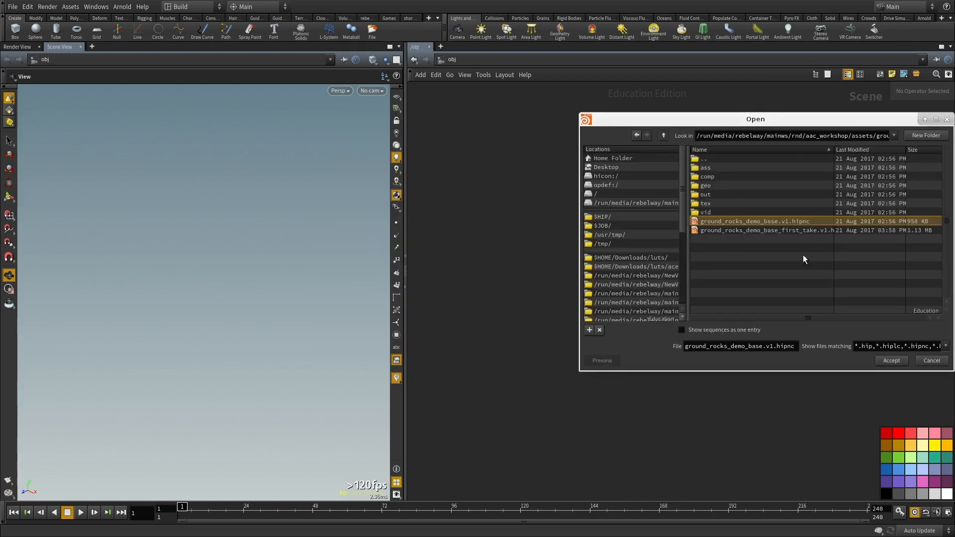
pyautogui.press('Return')
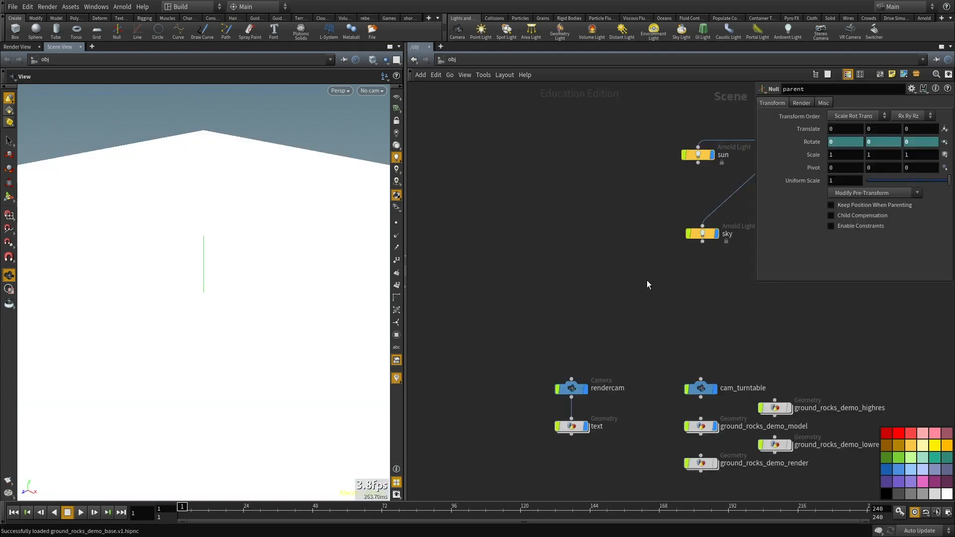
# Step: Enter the ground_rocks_demo_model geometry network and delete its placeholder nodes, keeping only OUT_MODEL
pyautogui.scroll(3, 649, 308)
pyautogui.doubleClick(625, 276)
pyautogui.moveTo(635, 291); pyautogui.dragTo(499, 334, button='middle')
pyautogui.moveTo(616, 279); pyautogui.dragTo(473, 328)
pyautogui.press('Delete')
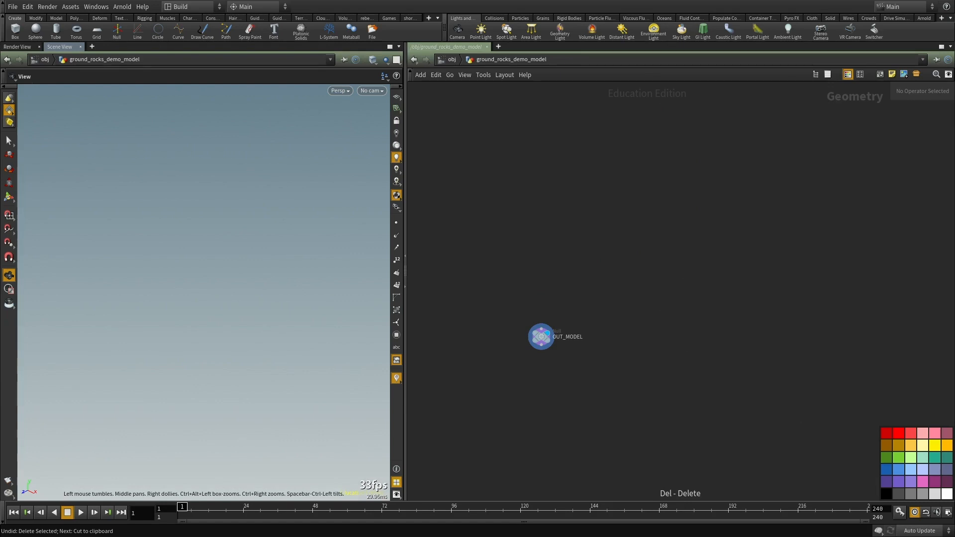
# Step: Paste the grid, scatter and Voronoi Fracture nodes above OUT_MODEL, and display the fractured grid in wireframe
pyautogui.hotkey('ctrl', 'v')
pyautogui.hotkey('ctrl', 'z')
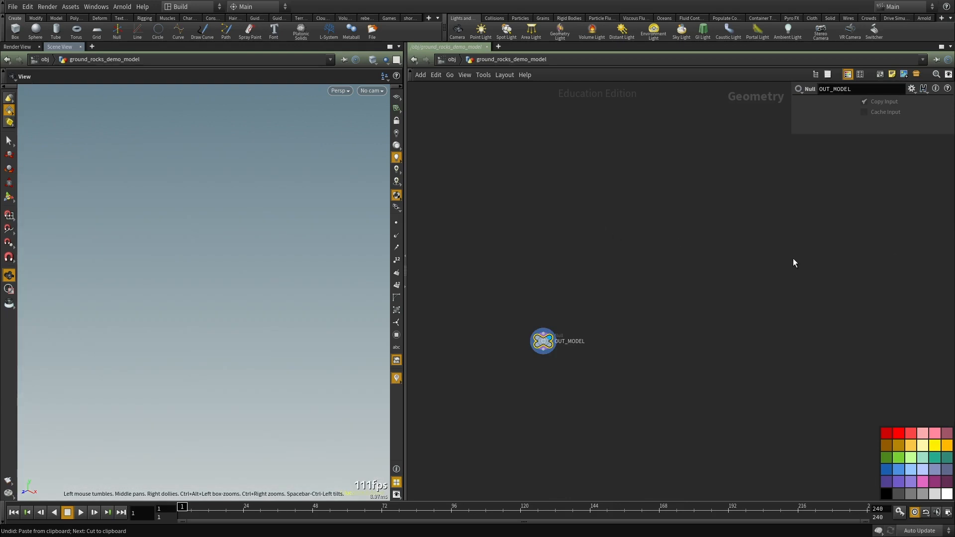
pyautogui.hotkey('ctrl', 'v')
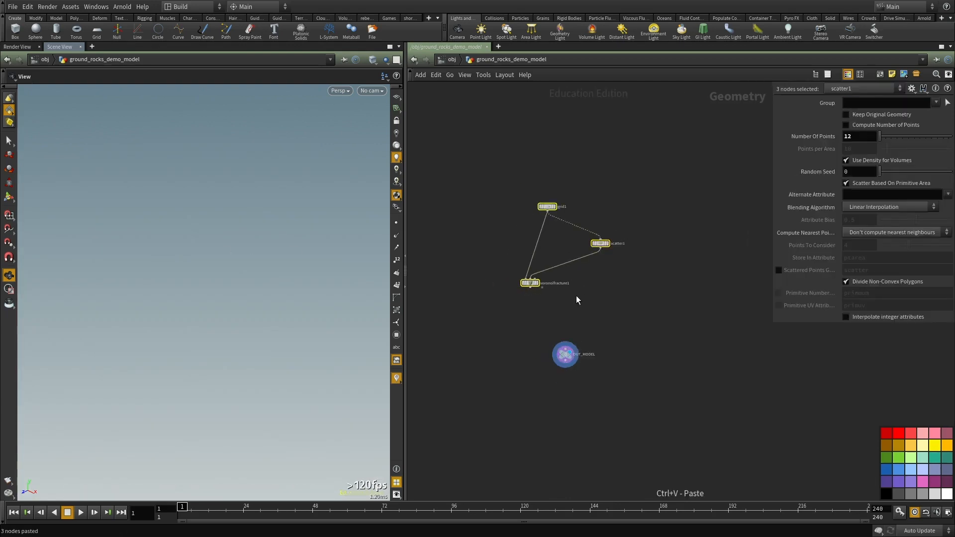
pyautogui.scroll(3, 514, 274)
pyautogui.press('r')
pyautogui.moveTo(557, 294); pyautogui.dragTo(451, 256)
pyautogui.moveTo(201, 292); pyautogui.dragTo(218, 343)
pyautogui.press('w')
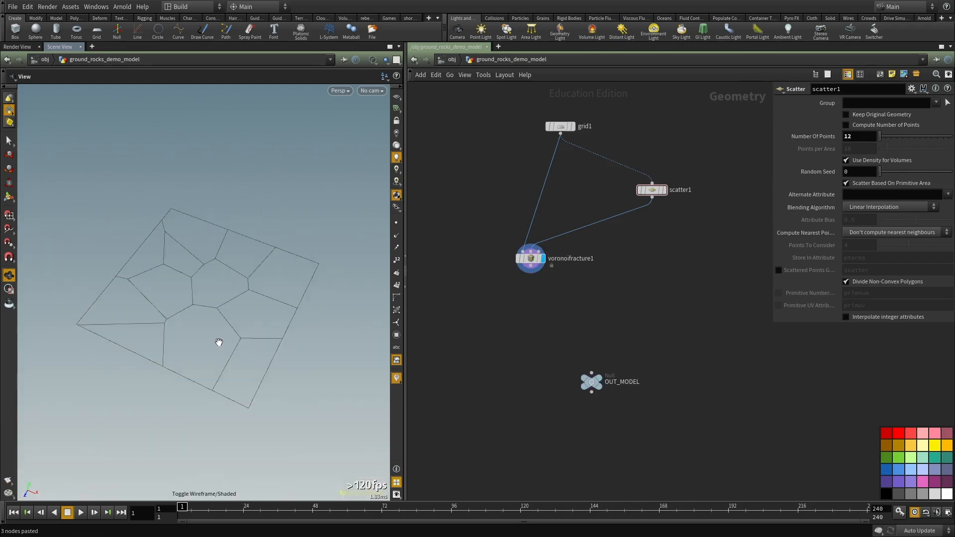
# Step: Review the grid settings, the scattered points and the resulting Voronoi fracture by displaying the pasted nodes in turn
pyautogui.scroll(1, 659, 253)
pyautogui.moveTo(659, 253); pyautogui.dragTo(665, 312, button='middle')
pyautogui.moveTo(597, 135); pyautogui.dragTo(500, 196)
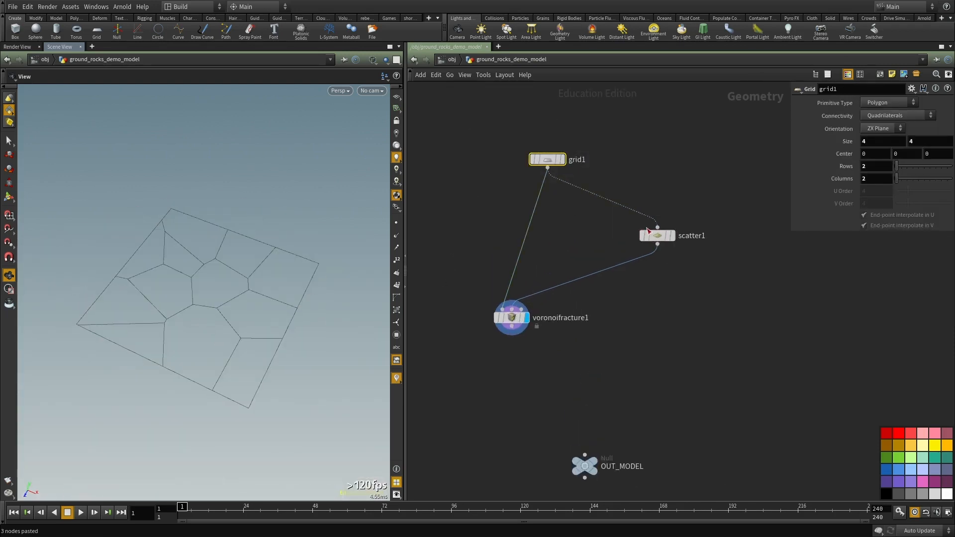
pyautogui.click(673, 235)
pyautogui.moveTo(646, 287); pyautogui.dragTo(657, 273, button='middle')
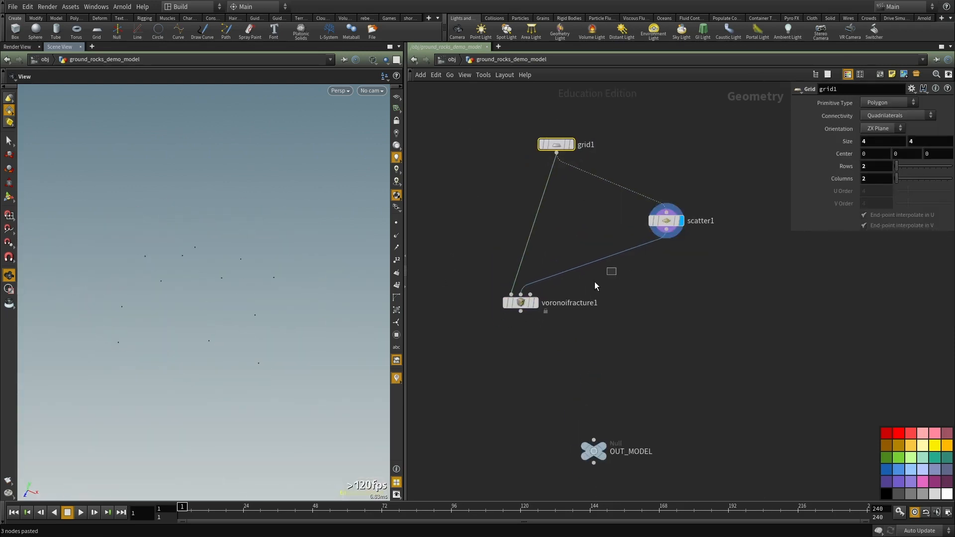
pyautogui.click(533, 302)
pyautogui.moveTo(537, 347); pyautogui.dragTo(537, 301, button='middle')
pyautogui.scroll(2, 542, 300)
pyautogui.moveTo(498, 269); pyautogui.dragTo(563, 274)
pyautogui.moveTo(562, 274); pyautogui.dragTo(594, 308, button='middle')
pyautogui.moveTo(239, 318); pyautogui.dragTo(157, 334)
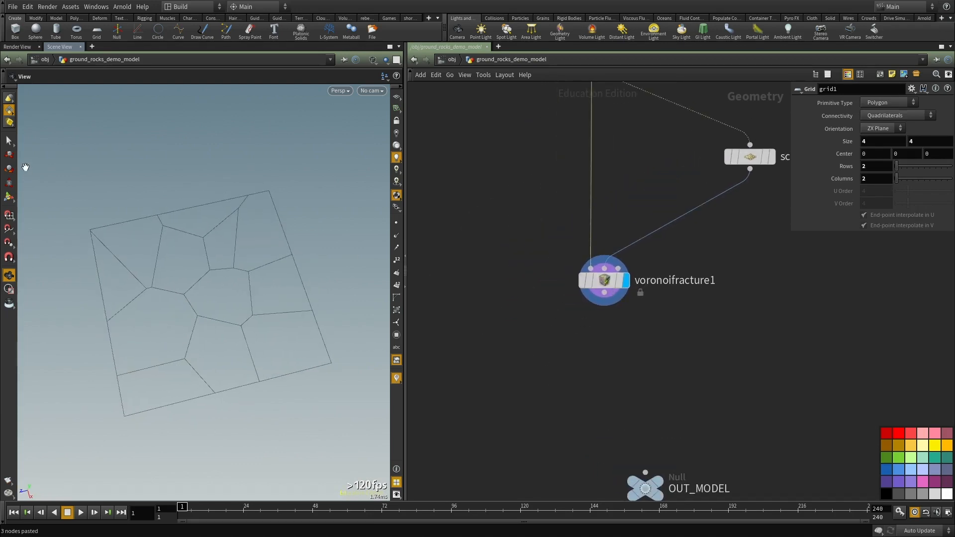
# Step: Select one cell of the Voronoi fracture and isolate it with a Blast node set to Delete Non Selected
pyautogui.click(10, 141)
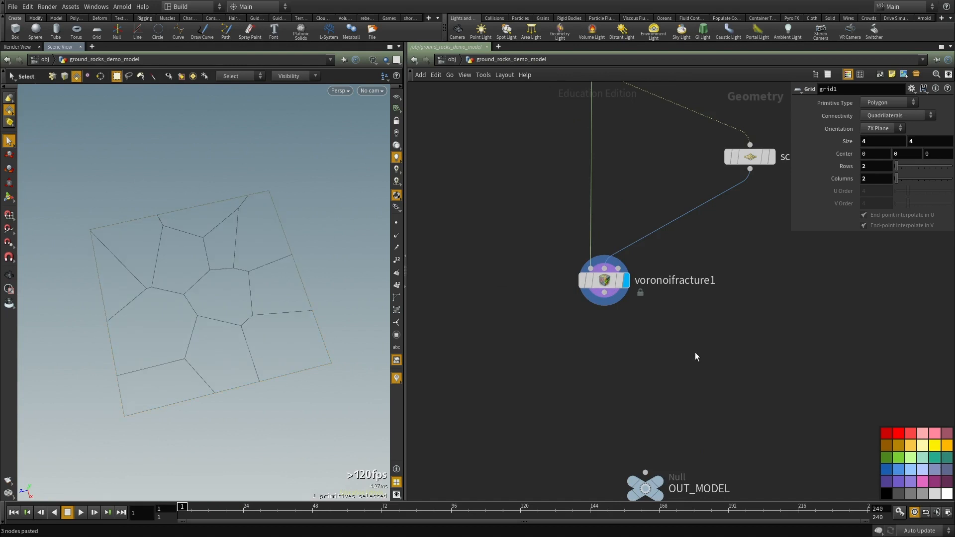
pyautogui.moveTo(696, 354); pyautogui.dragTo(550, 257)
pyautogui.click(180, 265)
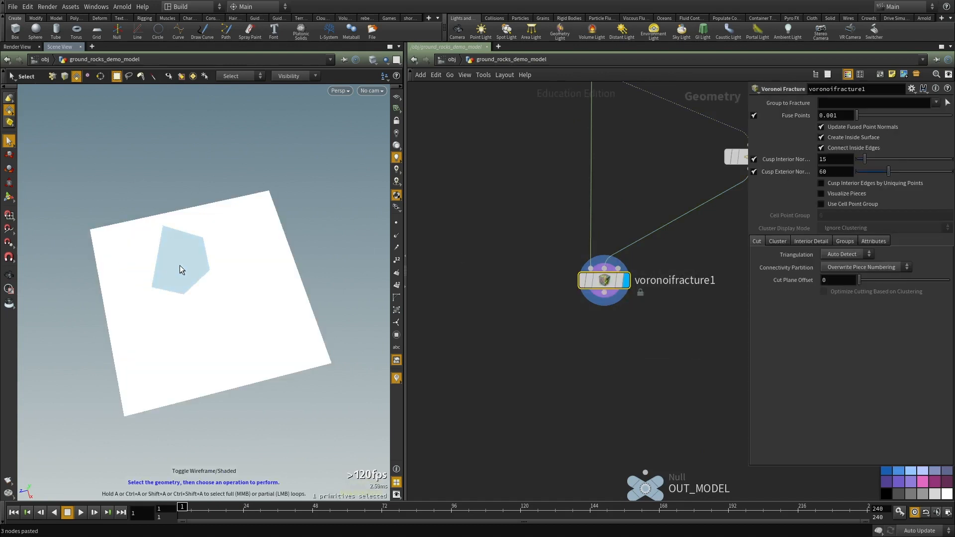
pyautogui.press('Tab')
pyautogui.write('blast')
pyautogui.press('Return')
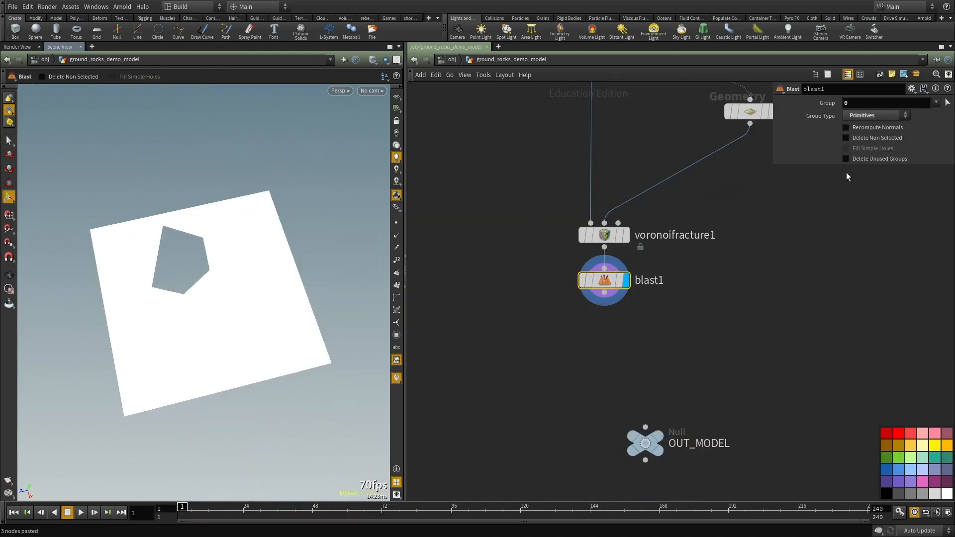
pyautogui.click(878, 135)
pyautogui.moveTo(715, 424); pyautogui.dragTo(665, 333, button='middle')
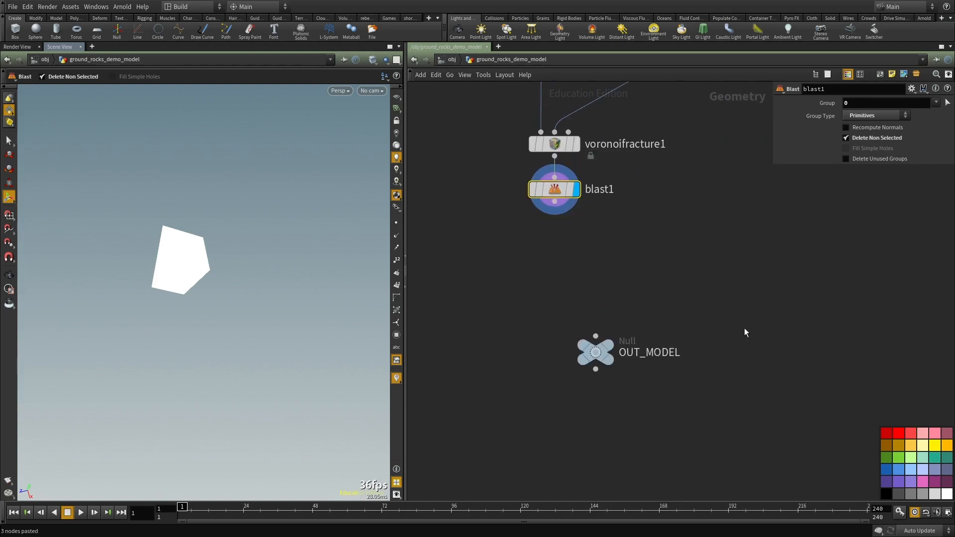
# Step: Switch the viewport to headlight-only lighting and frame the isolated fracture piece
pyautogui.keyDown('alt'); pyautogui.moveTo(354, 270); pyautogui.dragTo(330, 217); pyautogui.keyUp('alt')
pyautogui.click(396, 148)
pyautogui.hotkey('space', 'g')
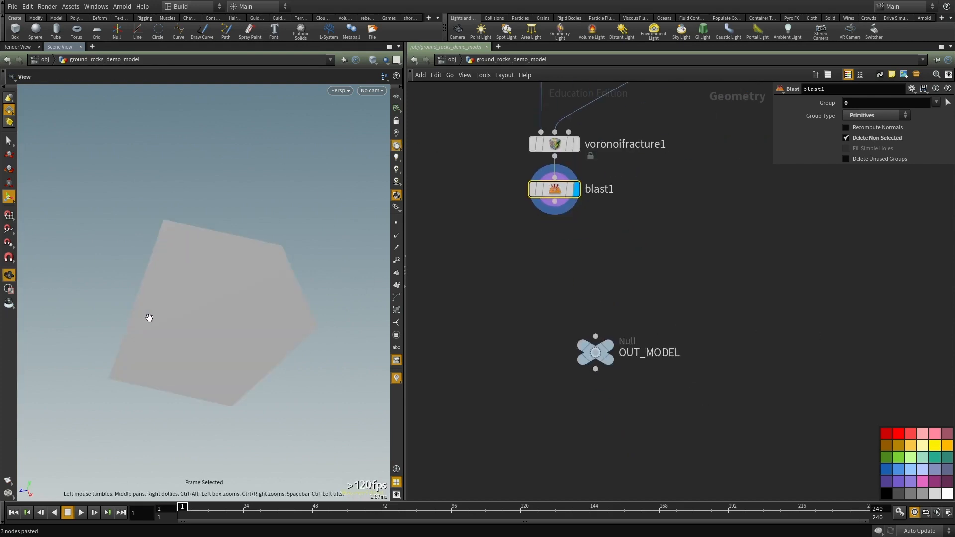
pyautogui.moveTo(147, 318); pyautogui.dragTo(194, 279)
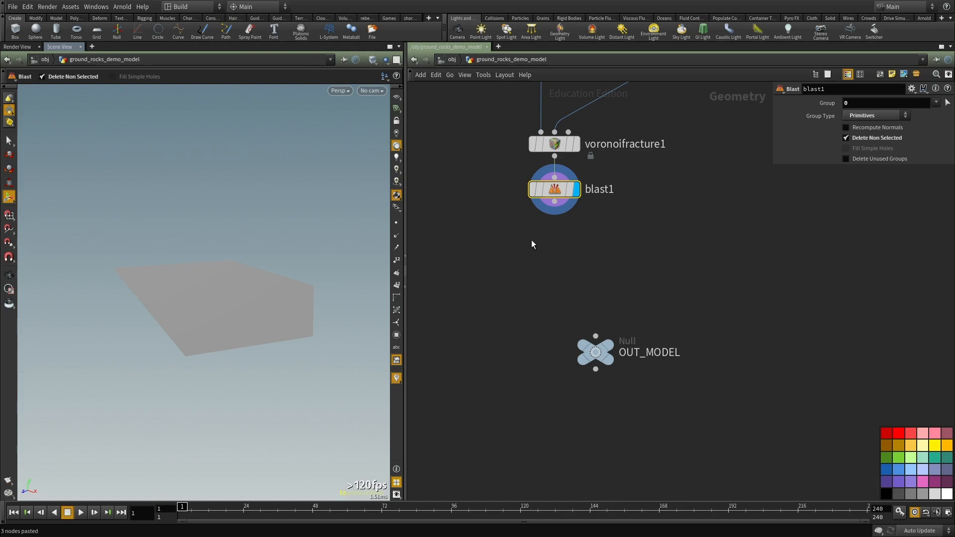
pyautogui.keyDown('alt'); pyautogui.moveTo(252, 313); pyautogui.dragTo(251, 333); pyautogui.keyUp('alt')
# Step: Make room above OUT_MODEL, add a PolyExtrude node below blast1 and wire the blast output into it
pyautogui.scroll(-3, 590, 279)
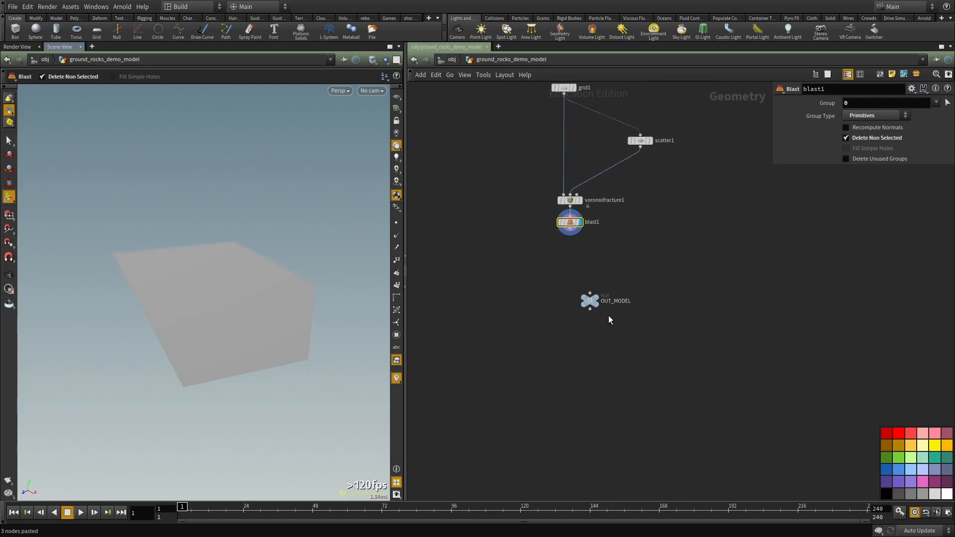
pyautogui.moveTo(591, 308); pyautogui.dragTo(575, 389)
pyautogui.press('Tab')
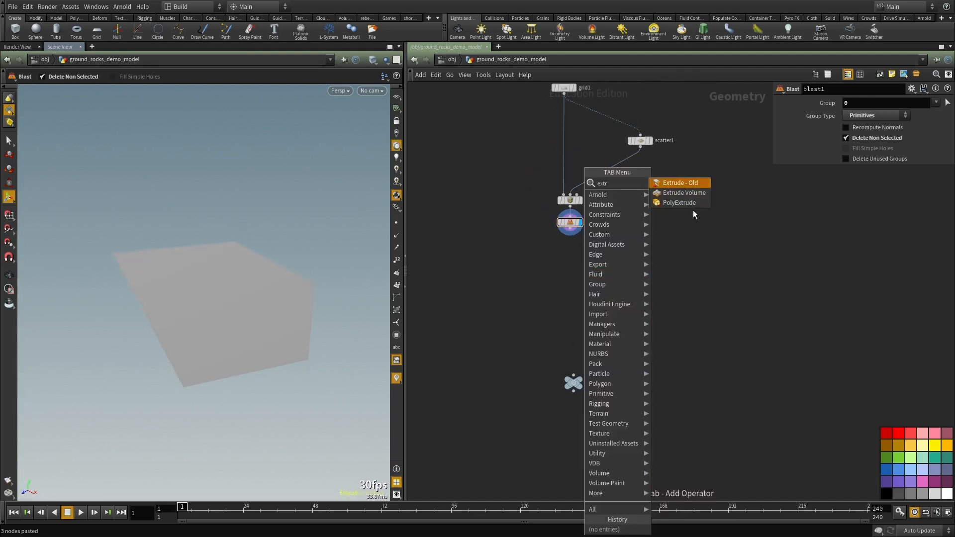
pyautogui.press('Escape')
pyautogui.click(586, 292)
pyautogui.scroll(3, 556, 228)
pyautogui.click(581, 228)
pyautogui.click(601, 328)
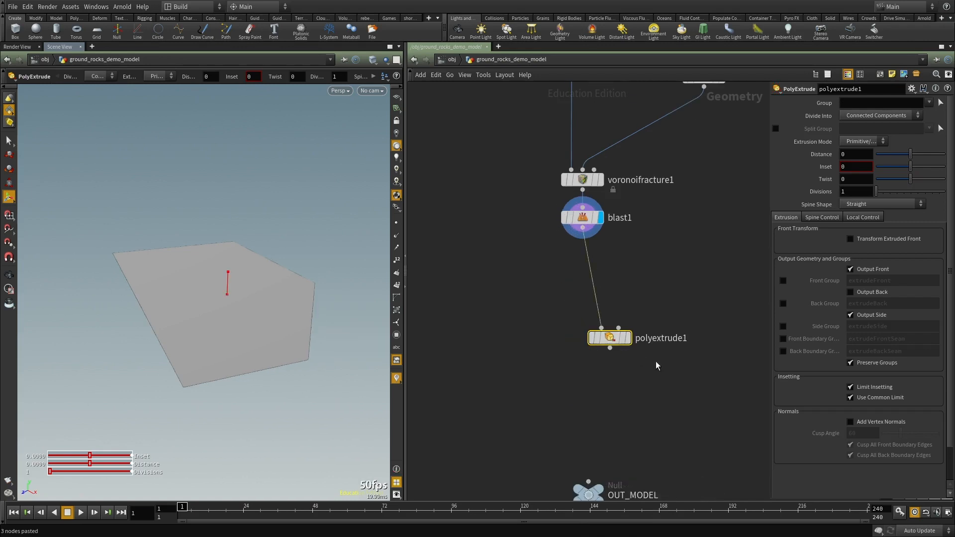
# Step: Display the PolyExtrude result, set its distance to 0.1 and enable Output Back
pyautogui.click(627, 338)
pyautogui.moveTo(550, 364); pyautogui.dragTo(520, 324, button='middle')
pyautogui.moveTo(854, 154); pyautogui.dragTo(720, 145)
pyautogui.write('.1')
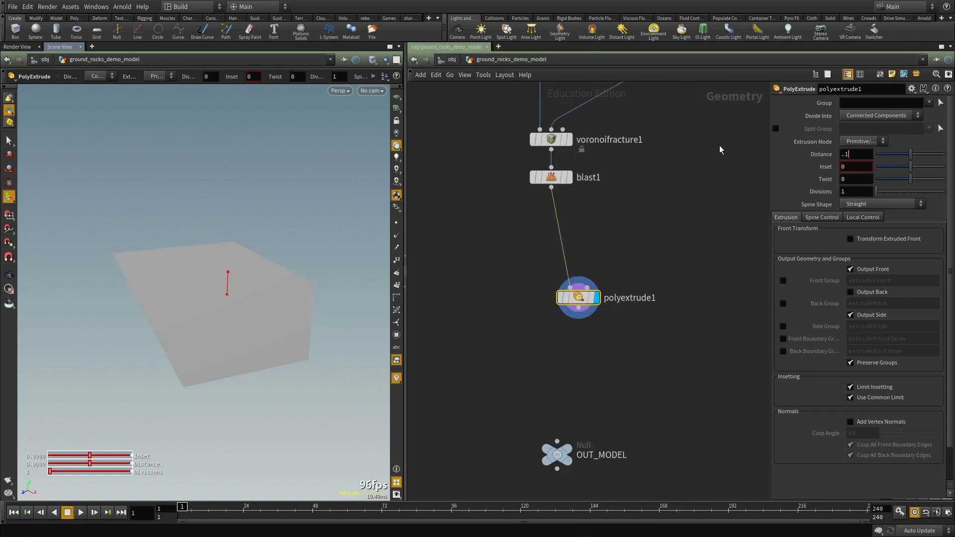
pyautogui.press('Return')
pyautogui.moveTo(592, 377); pyautogui.dragTo(584, 346, button='middle')
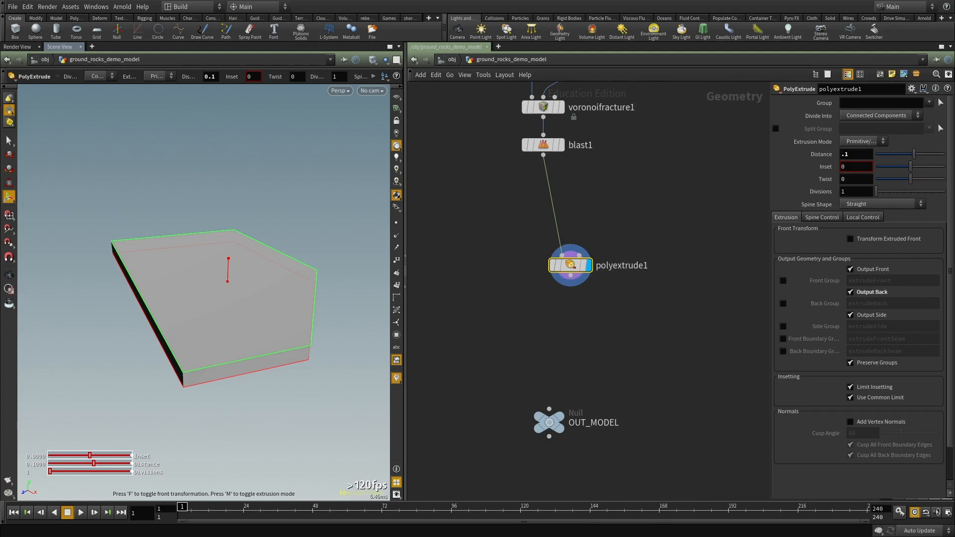
# Step: Inspect the extruded rock plate from several angles in both wireframe and shaded display
pyautogui.moveTo(635, 321); pyautogui.dragTo(640, 270, button='middle')
pyautogui.moveTo(207, 326)
pyautogui.keyDown('alt'); pyautogui.mouseDown()
pyautogui.moveTo(228, 307)
pyautogui.moveTo(282, 290)
pyautogui.moveTo(326, 315)
pyautogui.moveTo(330, 348)
pyautogui.moveTo(345, 300)
pyautogui.moveTo(364, 279)
pyautogui.moveTo(384, 357)
pyautogui.moveTo(386, 322)
pyautogui.mouseUp(); pyautogui.keyUp('alt')
pyautogui.press('w')
pyautogui.press('w')
pyautogui.keyDown('alt'); pyautogui.moveTo(247, 290); pyautogui.dragTo(272, 275); pyautogui.keyUp('alt')
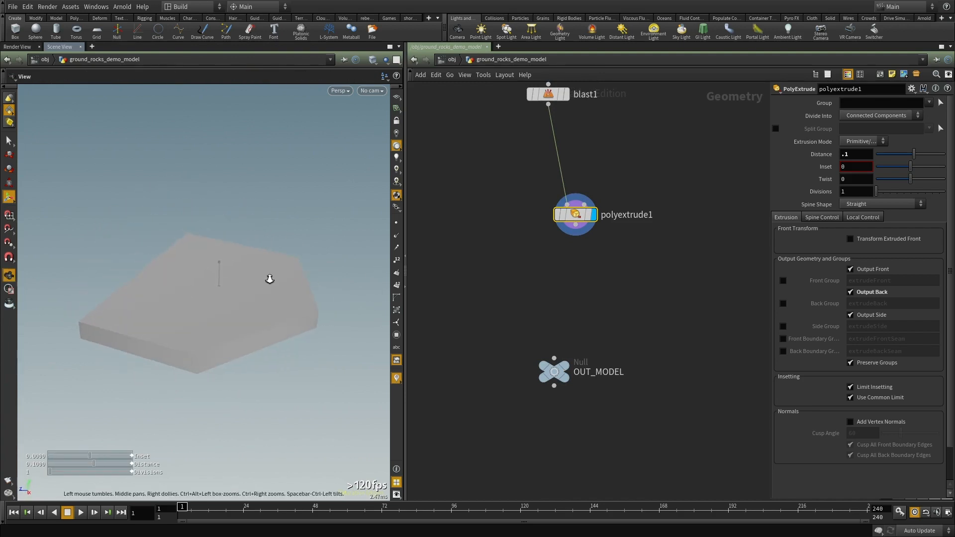
pyautogui.keyDown('alt'); pyautogui.moveTo(247, 282); pyautogui.dragTo(250, 318, button='right'); pyautogui.keyUp('alt')
pyautogui.keyDown('alt'); pyautogui.moveTo(251, 318); pyautogui.dragTo(253, 324); pyautogui.keyUp('alt')
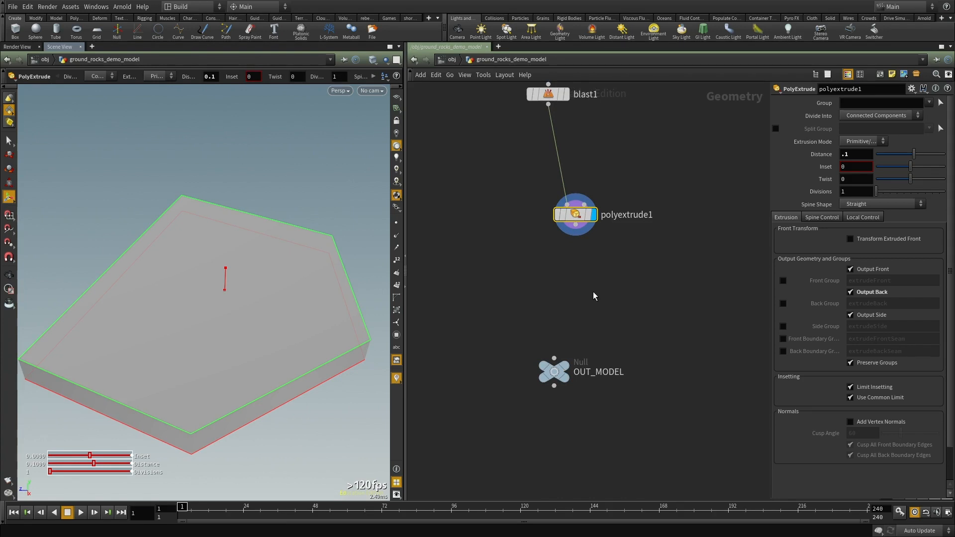
# Step: Add a displayed Remesh node after polyextrude1 with a target edge length of 0.02
pyautogui.press('Tab')
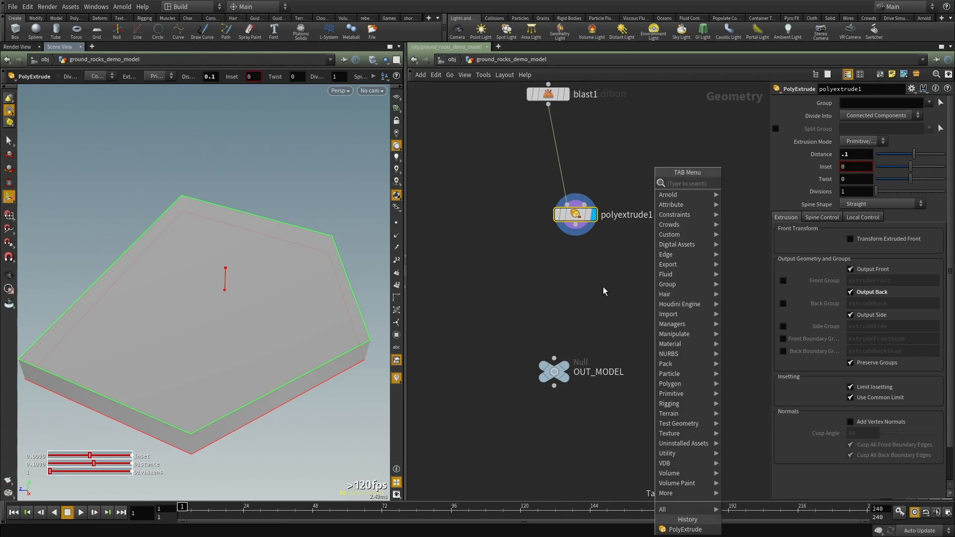
pyautogui.write('remesh')
pyautogui.press('Return')
pyautogui.click(603, 286)
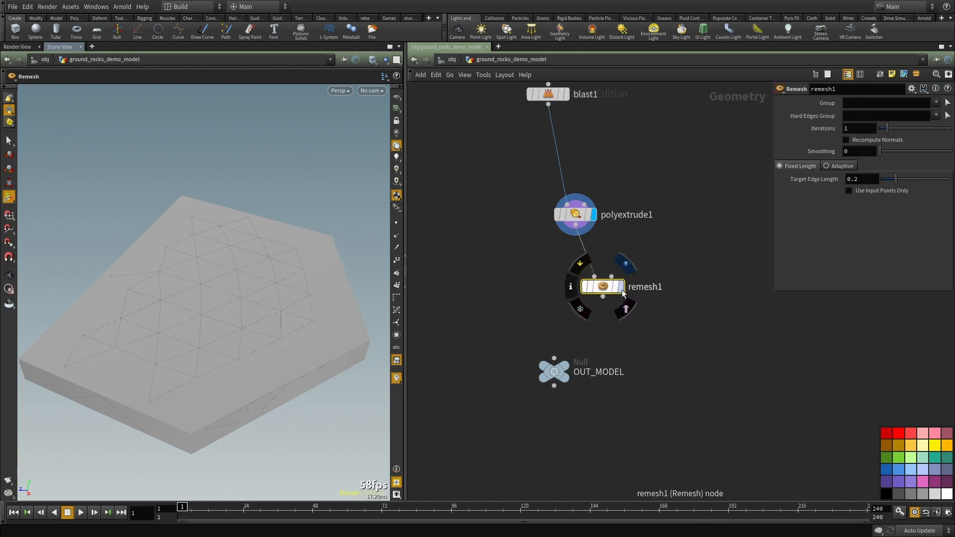
pyautogui.moveTo(179, 338)
pyautogui.keyDown('alt'); pyautogui.mouseDown()
pyautogui.moveTo(199, 294)
pyautogui.moveTo(201, 341)
pyautogui.mouseUp(); pyautogui.keyUp('alt')
pyautogui.press('w')
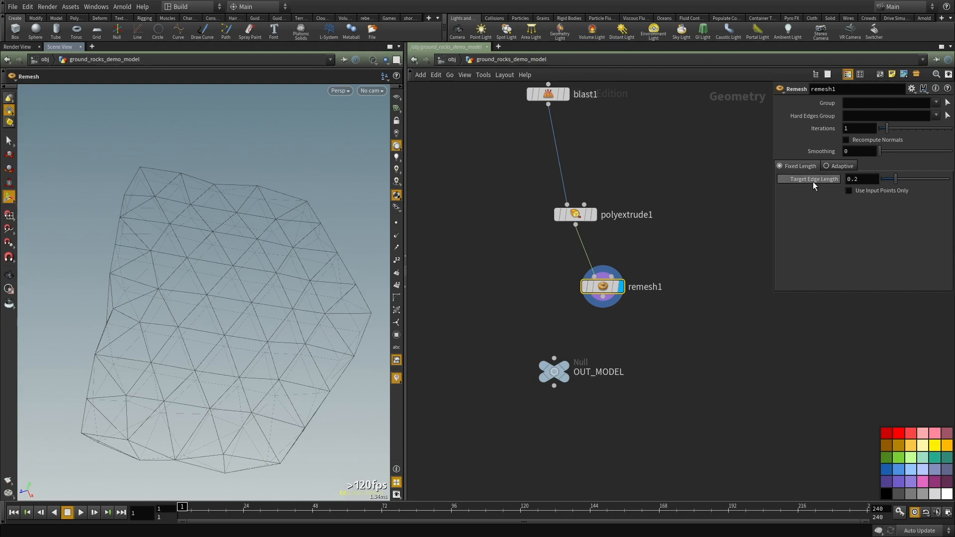
pyautogui.write('0')
pyautogui.press('Return')
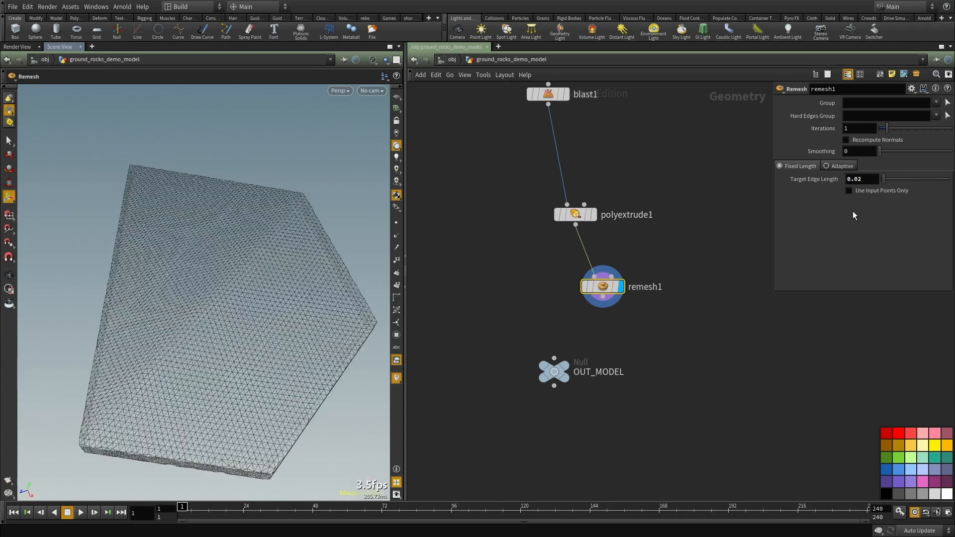
# Step: Move OUT_MODEL down, and add a Subdivide node wired after remesh1 and displayed
pyautogui.moveTo(210, 325); pyautogui.dragTo(222, 308)
pyautogui.moveTo(252, 326)
pyautogui.mouseDown()
pyautogui.moveTo(305, 282)
pyautogui.moveTo(349, 292)
pyautogui.mouseUp()
pyautogui.moveTo(241, 305)
pyautogui.mouseDown()
pyautogui.moveTo(265, 316)
pyautogui.moveTo(222, 307)
pyautogui.mouseUp()
pyautogui.press('w')
pyautogui.moveTo(597, 339); pyautogui.dragTo(592, 292, button='middle')
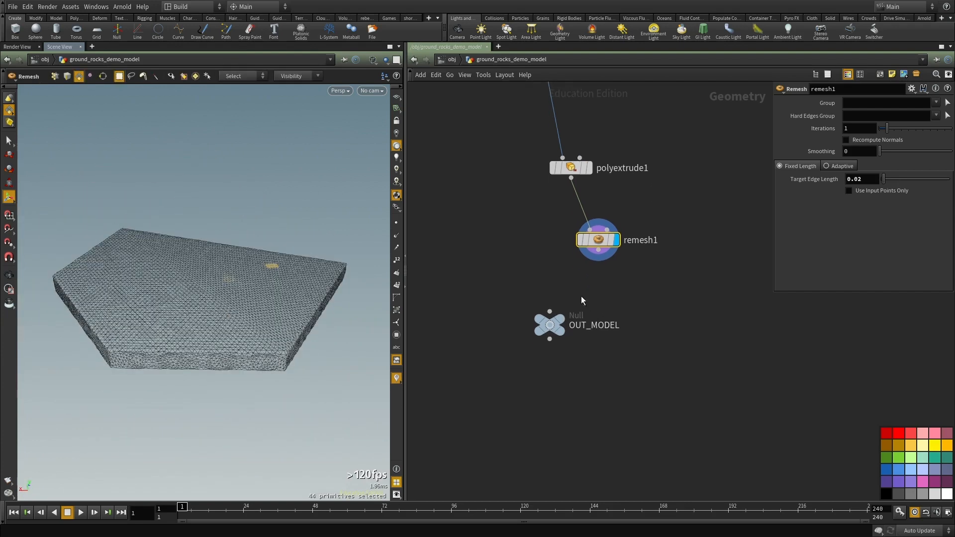
pyautogui.moveTo(553, 322); pyautogui.dragTo(547, 429)
pyautogui.press('Tab')
pyautogui.write('sub')
pyautogui.press('Return')
pyautogui.click(589, 354)
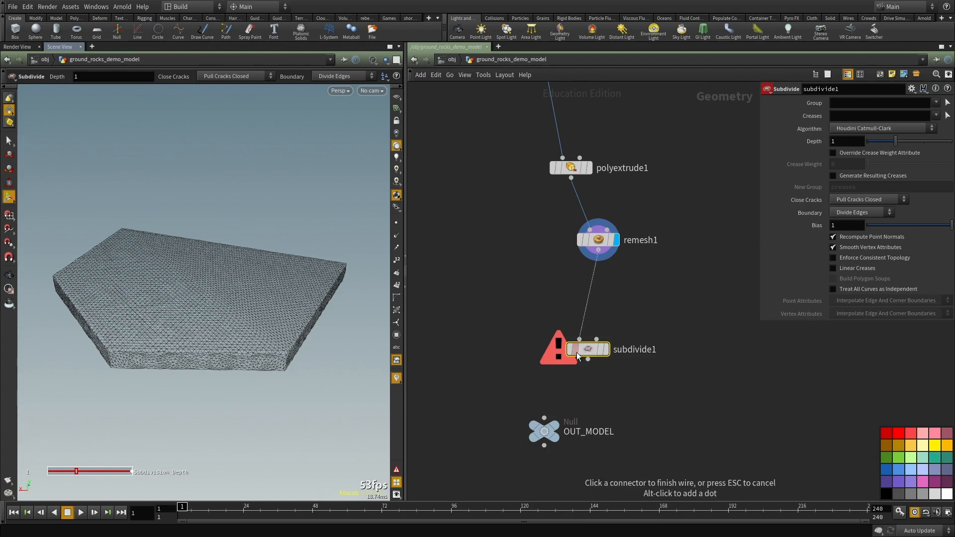
pyautogui.moveTo(588, 352); pyautogui.dragTo(606, 334)
pyautogui.press('w')
# Step: Examine the density of the subdivided plate mesh from different angles
pyautogui.keyDown('alt'); pyautogui.moveTo(265, 319); pyautogui.dragTo(215, 363); pyautogui.keyUp('alt')
pyautogui.press('w')
pyautogui.moveTo(768, 360); pyautogui.dragTo(784, 336, button='middle')
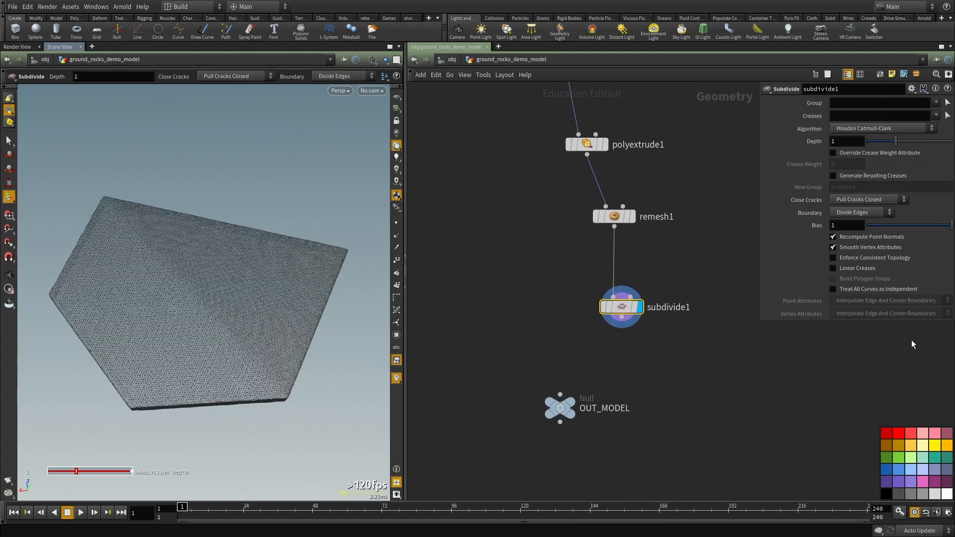
pyautogui.moveTo(668, 346); pyautogui.dragTo(609, 250, button='middle')
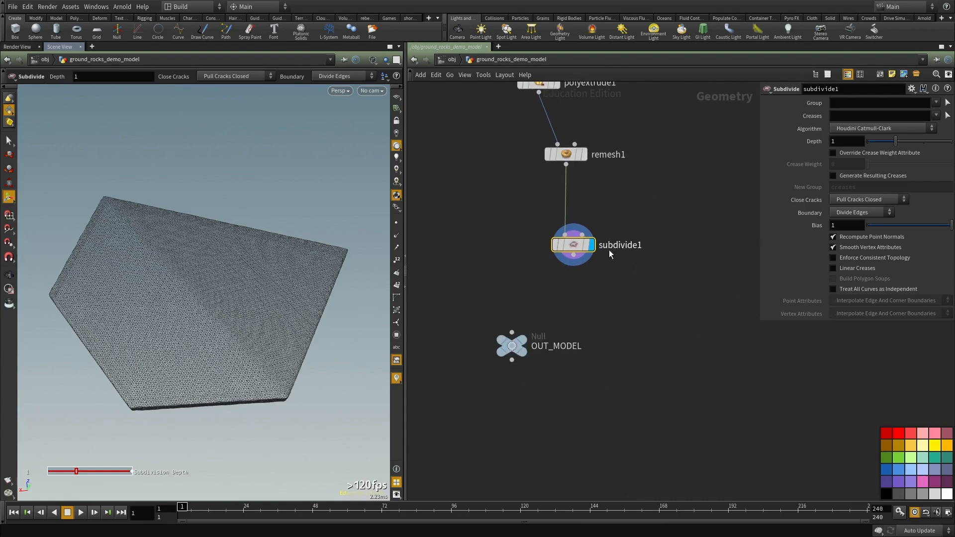
pyautogui.scroll(-3, 547, 357)
pyautogui.press('Escape')
pyautogui.moveTo(361, 327); pyautogui.dragTo(290, 324)
pyautogui.press('Return')
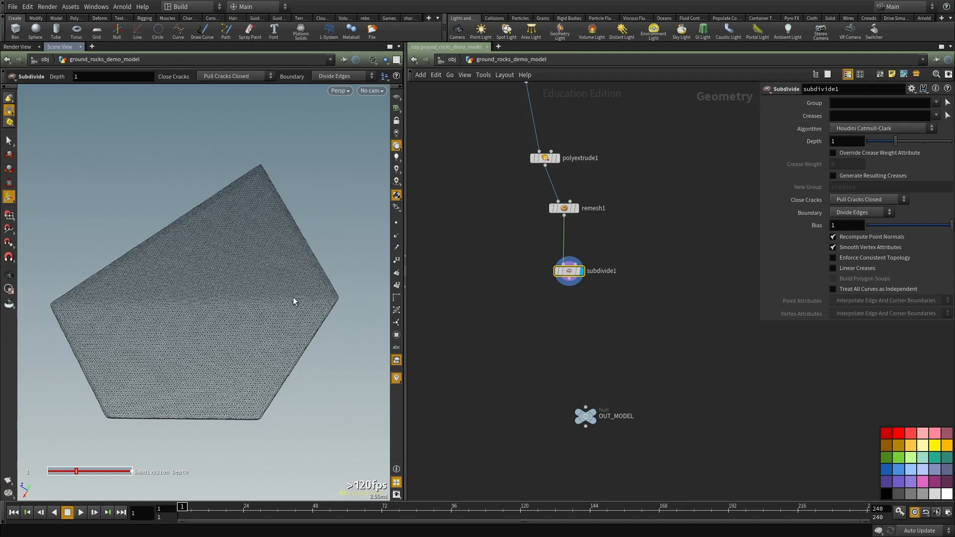
# Step: Add a Point VOP node below subdivide1 and open its VEX Builder network
pyautogui.scroll(2, 633, 291)
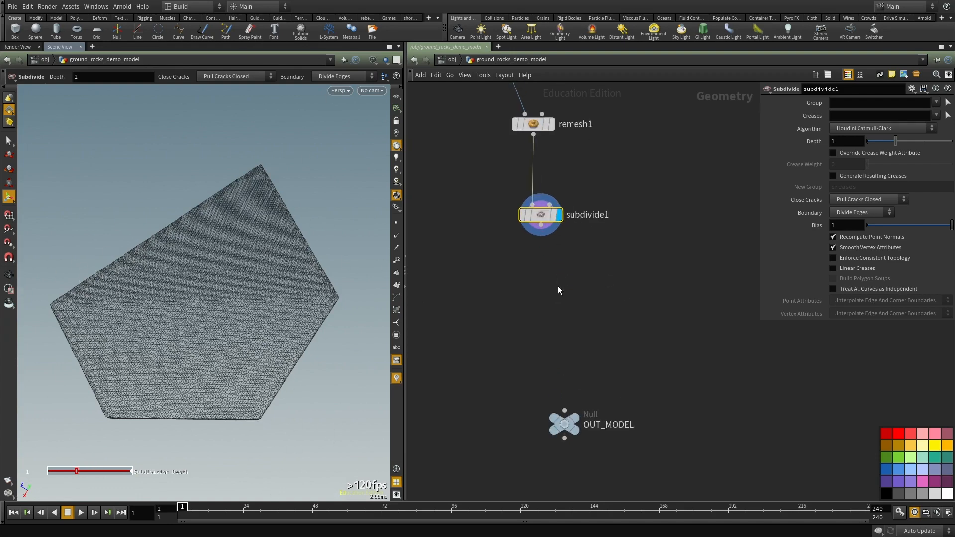
pyautogui.press('Tab')
pyautogui.write('point vo')
pyautogui.press('Return')
pyautogui.click(554, 288)
pyautogui.doubleClick(541, 286)
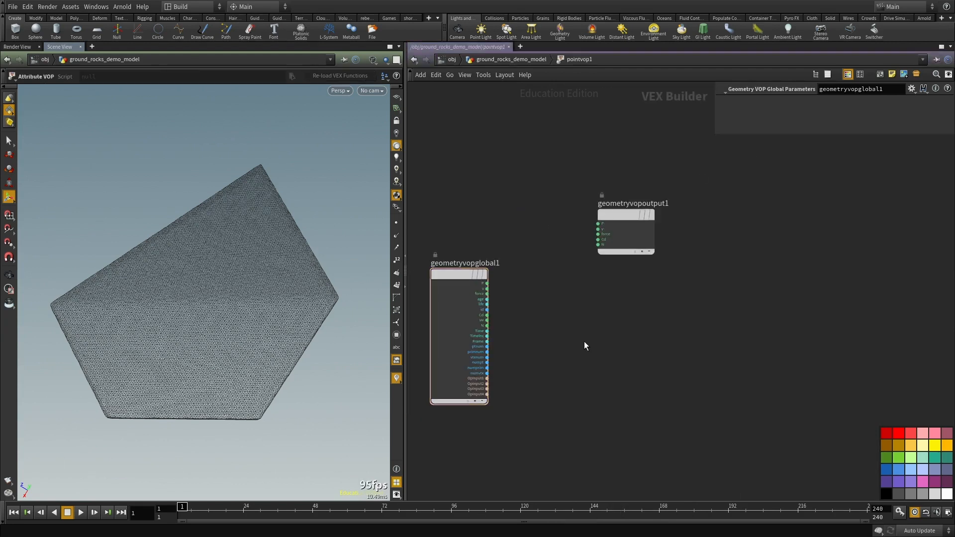
# Step: Add a Turbulent Noise node, feed the global P into its pos input, and set its noise type to Original Perlin Noise
pyautogui.press('Tab')
pyautogui.write('turb')
pyautogui.press('Return')
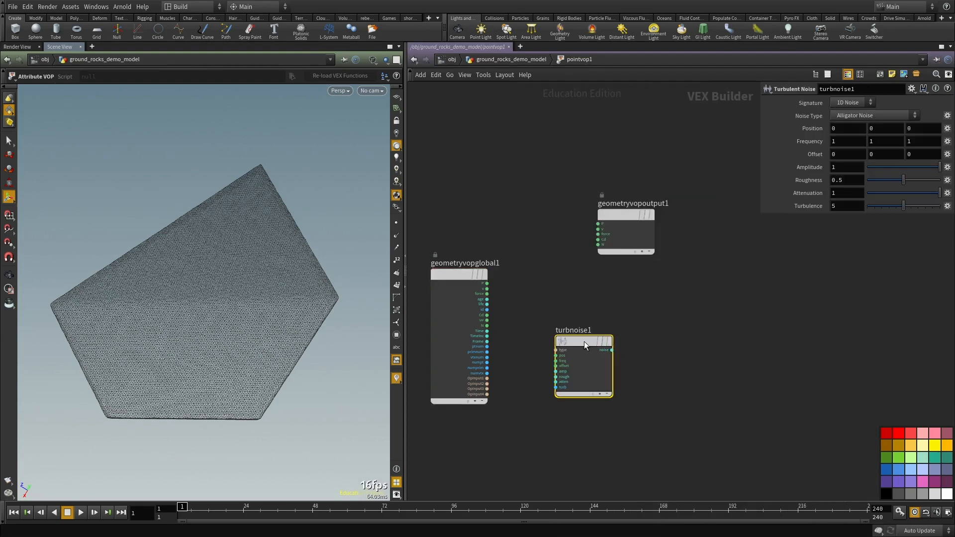
pyautogui.scroll(3, 549, 343)
pyautogui.moveTo(461, 257); pyautogui.dragTo(512, 322)
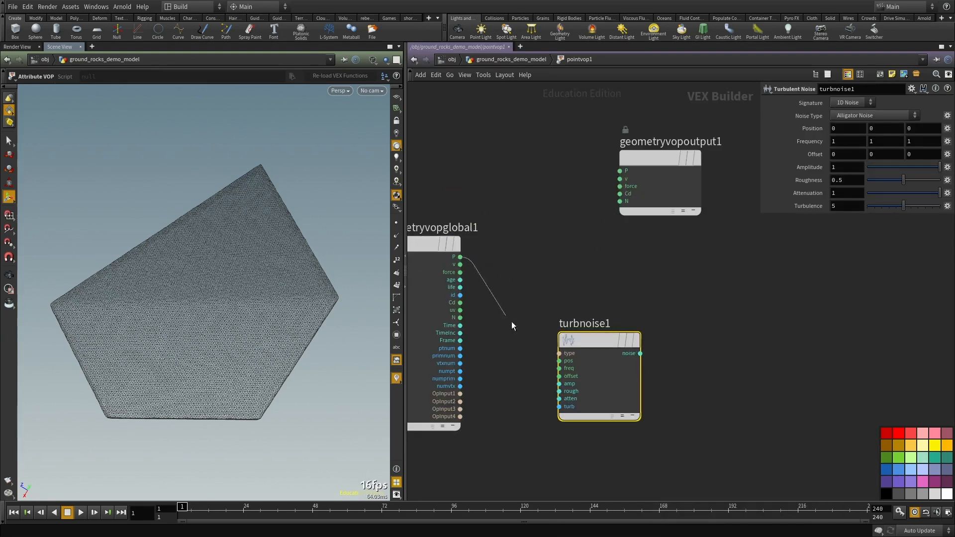
pyautogui.click(560, 360)
pyautogui.click(858, 115)
pyautogui.click(857, 138)
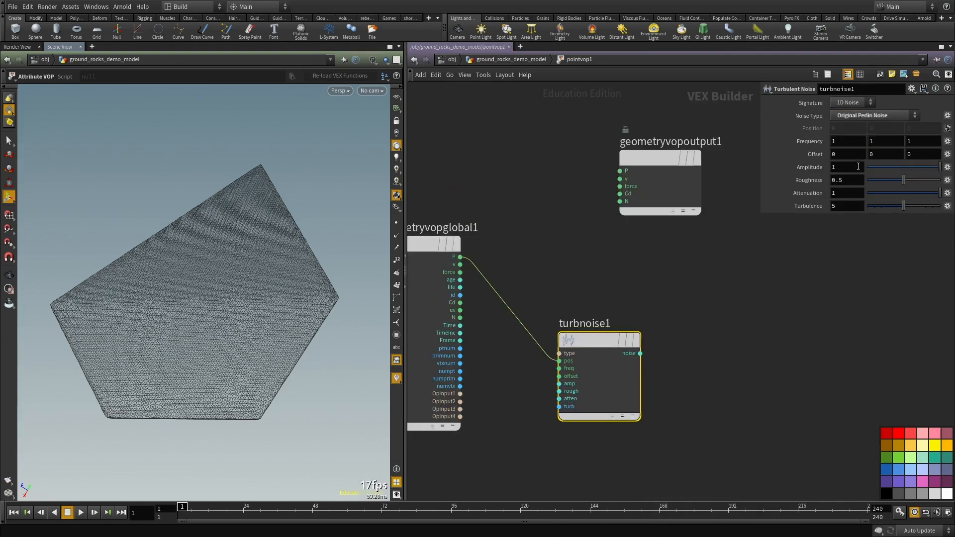
# Step: Insert an Add node that sums the global P and the turbulent noise, and wire its sum into P of geometryvopoutput1
pyautogui.moveTo(667, 321)
pyautogui.mouseDown(button='middle')
pyautogui.moveTo(655, 288)
pyautogui.moveTo(651, 319)
pyautogui.mouseUp(button='middle')
pyautogui.scroll(-2, 655, 287)
pyautogui.moveTo(628, 176); pyautogui.dragTo(764, 236)
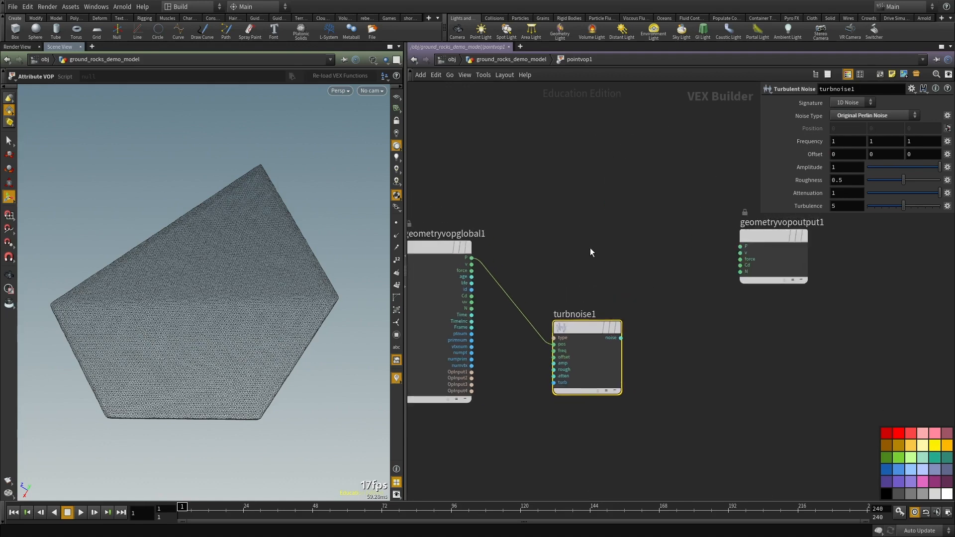
pyautogui.press('Tab')
pyautogui.write('add')
pyautogui.click(706, 183)
pyautogui.click(621, 219)
pyautogui.scroll(2, 492, 247)
pyautogui.click(463, 263)
pyautogui.click(630, 217)
pyautogui.click(630, 227)
pyautogui.scroll(-3, 601, 267)
pyautogui.click(667, 283)
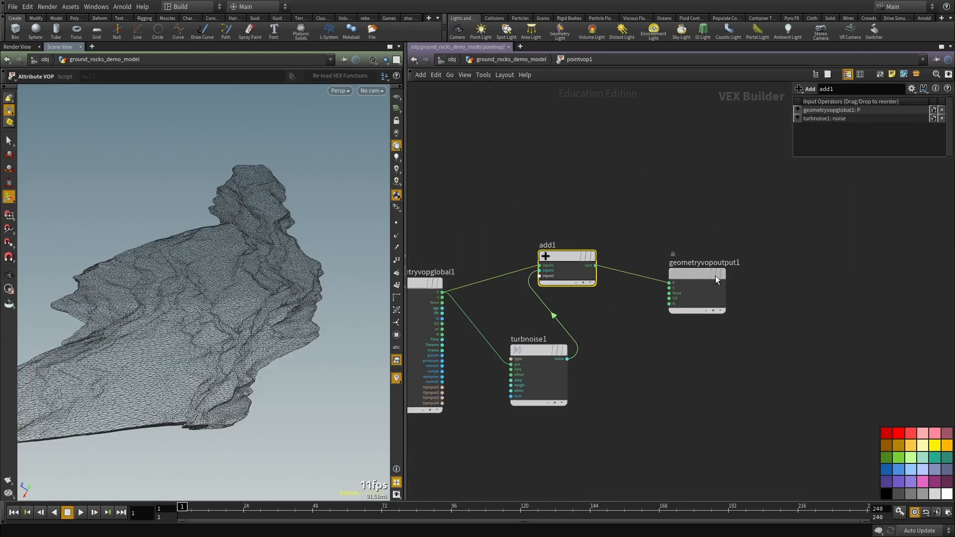
# Step: Move geometryvopoutput1 farther from add1, and set turbnoise1 to the 3D Noise signature with a frequency of 2.7 on all three axes
pyautogui.moveTo(699, 273); pyautogui.dragTo(764, 283)
pyautogui.click(525, 390)
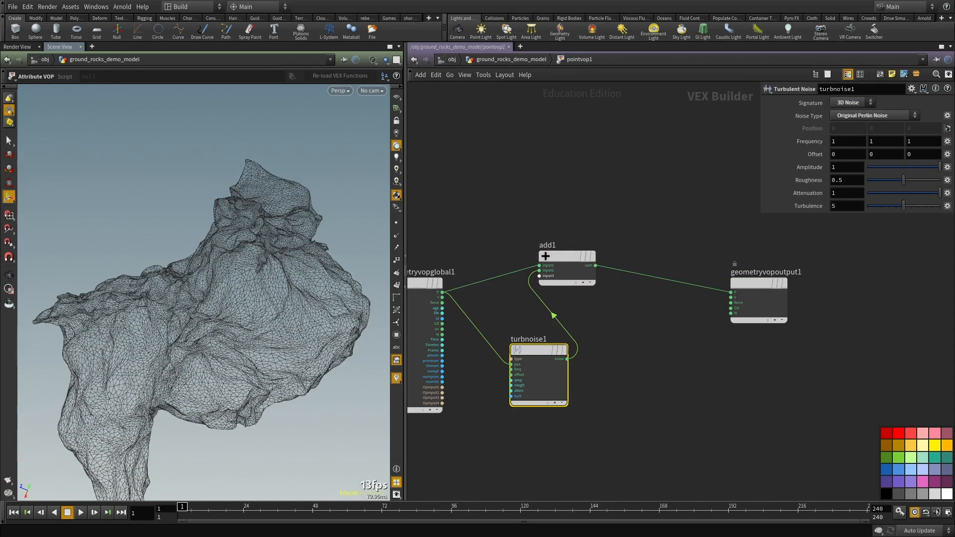
pyautogui.moveTo(839, 141); pyautogui.dragTo(784, 131)
pyautogui.write('2.7')
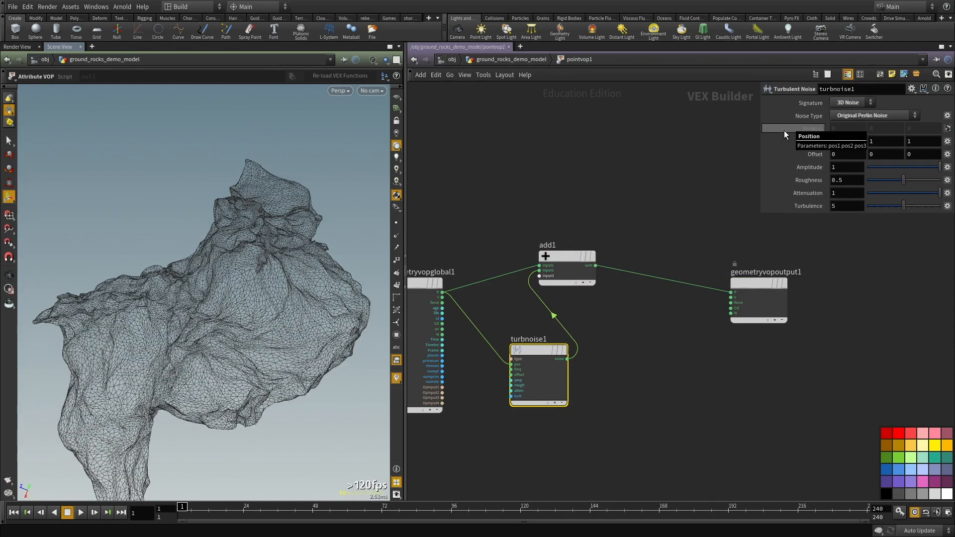
pyautogui.press('Tab')
pyautogui.write('2.7')
pyautogui.press('Tab')
pyautogui.write('2.7')
pyautogui.press('Return')
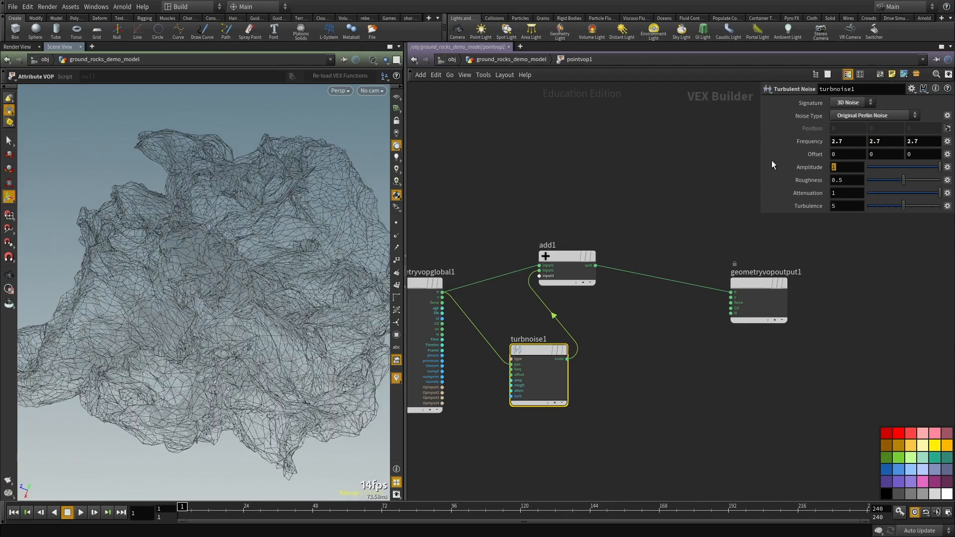
# Step: Set turbnoise1's amplitude to 0.2 and inspect the displaced plate from different angles
pyautogui.write('.2')
pyautogui.press('Return')
pyautogui.press('Escape')
pyautogui.moveTo(214, 283)
pyautogui.mouseDown()
pyautogui.moveTo(239, 251)
pyautogui.moveTo(254, 320)
pyautogui.mouseUp()
pyautogui.press('w')
pyautogui.press('w')
pyautogui.press('Escape')
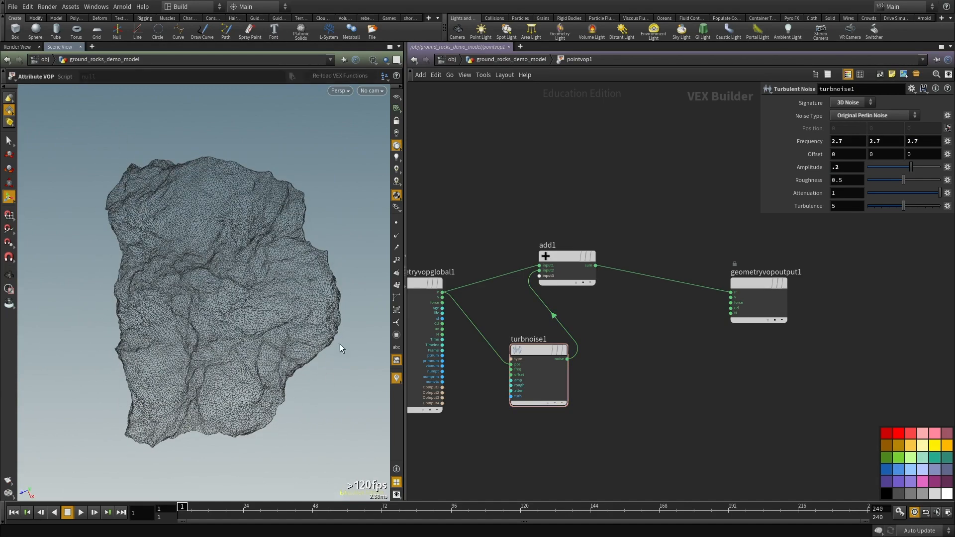
pyautogui.press('Escape')
pyautogui.moveTo(326, 317)
pyautogui.mouseDown()
pyautogui.moveTo(271, 267)
pyautogui.moveTo(271, 220)
pyautogui.moveTo(261, 303)
pyautogui.mouseUp()
pyautogui.press('w')
pyautogui.press('w')
pyautogui.press('Escape')
# Step: Return to the geometry network and add a displayed Facet node wired after pointvop1
pyautogui.press('u')
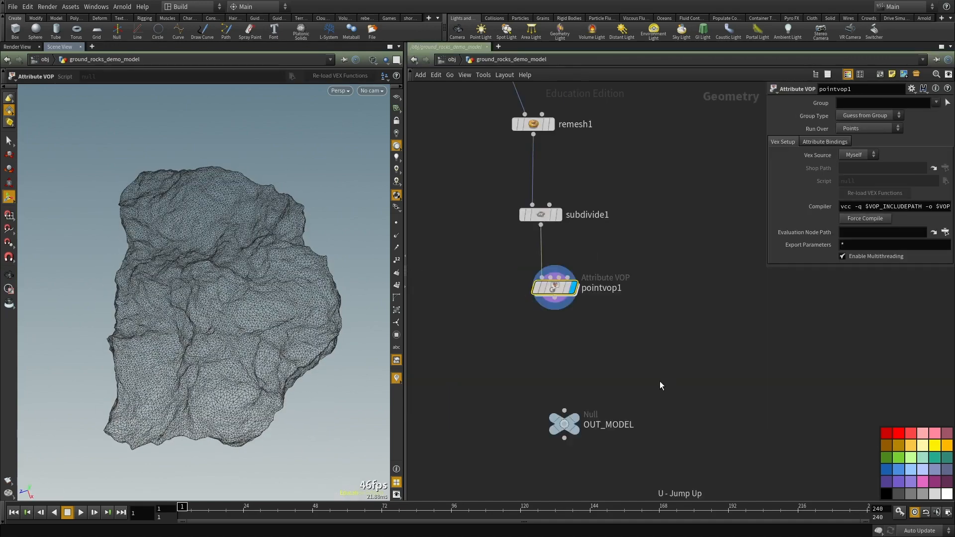
pyautogui.press('Tab')
pyautogui.write('facet')
pyautogui.press('Return')
pyautogui.click(560, 231)
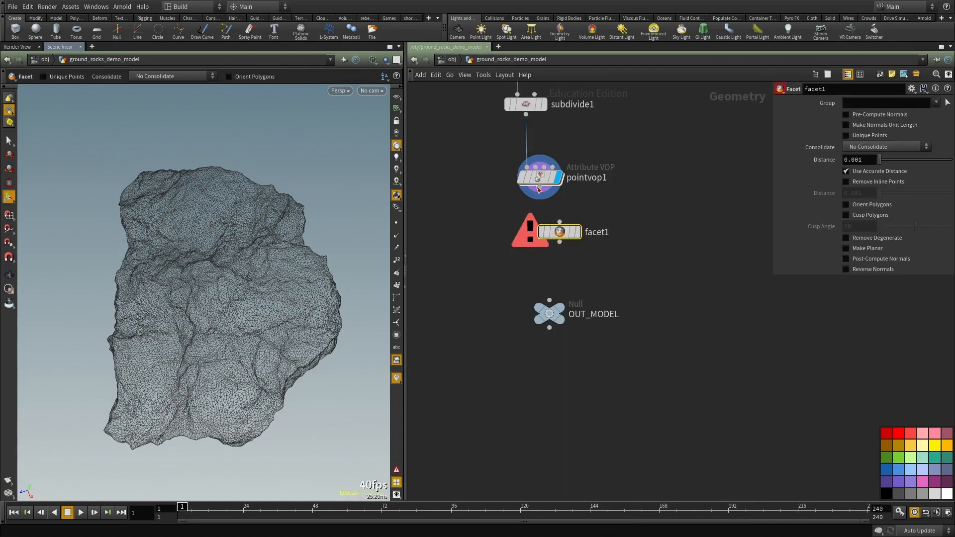
pyautogui.moveTo(574, 236); pyautogui.dragTo(559, 257)
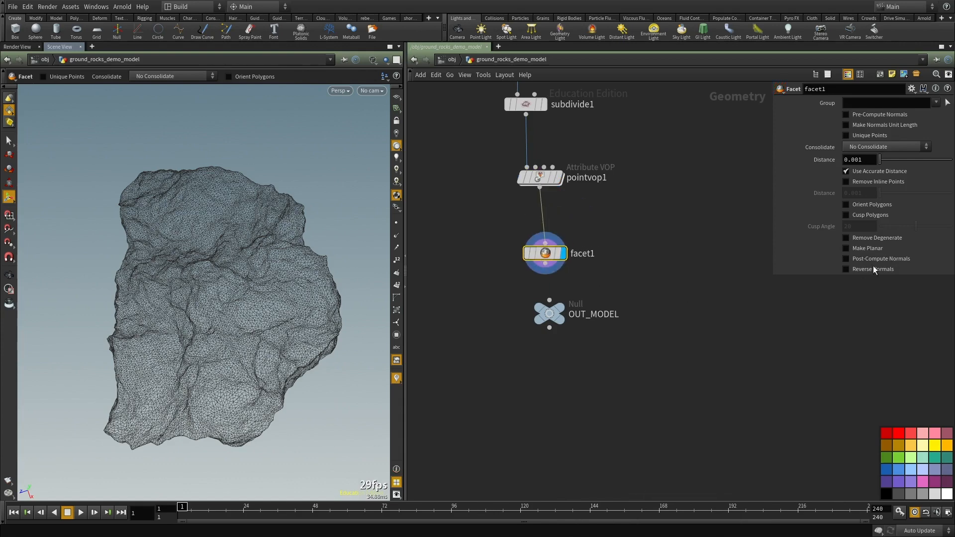
# Step: Enable Post-Compute Normals on facet1 and inspect the rock in smooth shading
pyautogui.press('w')
pyautogui.moveTo(199, 251)
pyautogui.keyDown('alt'); pyautogui.mouseDown()
pyautogui.moveTo(254, 266)
pyautogui.moveTo(209, 278)
pyautogui.moveTo(306, 294)
pyautogui.mouseUp(); pyautogui.keyUp('alt')
pyautogui.press('w')
pyautogui.keyDown('alt'); pyautogui.moveTo(229, 254); pyautogui.dragTo(293, 271); pyautogui.keyUp('alt')
# Step: Reopen pointvop1's VEX network and move turbnoise1 farther away from add1 to make room for more nodes
pyautogui.doubleClick(540, 178)
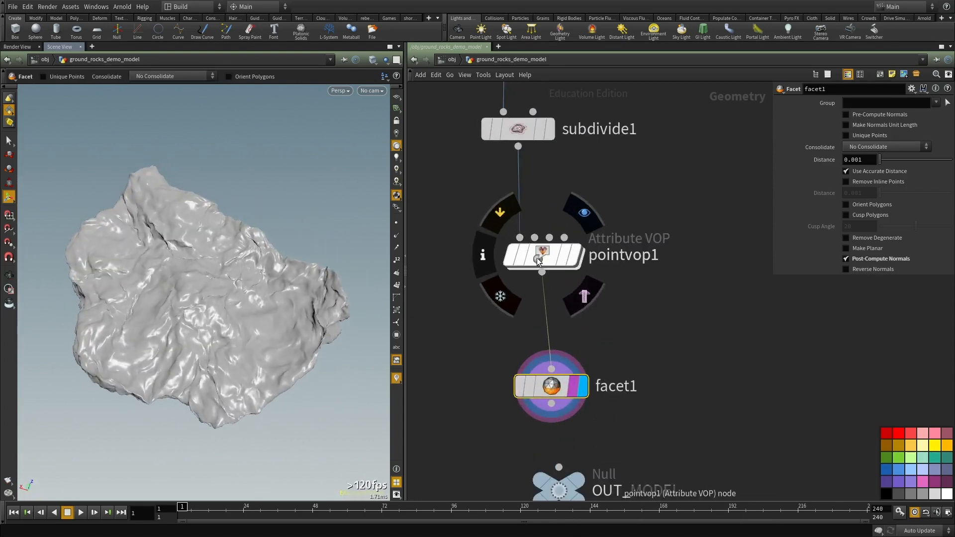
pyautogui.keyDown('alt'); pyautogui.moveTo(269, 319); pyautogui.dragTo(272, 224); pyautogui.keyUp('alt')
pyautogui.scroll(-2, 597, 238)
pyautogui.scroll(2, 608, 280)
pyautogui.moveTo(599, 297); pyautogui.dragTo(419, 275)
pyautogui.moveTo(739, 341); pyautogui.dragTo(633, 334)
pyautogui.moveTo(712, 357); pyautogui.dragTo(485, 367, button='middle')
# Step: Add a Vector to Float node below the connection between add1 and geometryvopoutput1
pyautogui.press('Tab')
pyautogui.write('vec')
pyautogui.click(681, 187)
pyautogui.click(606, 356)
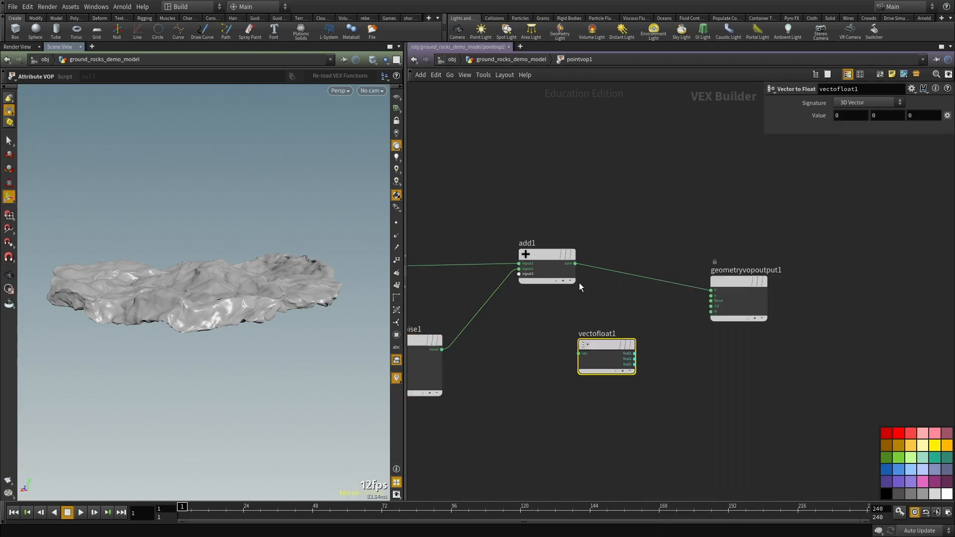
# Step: Connect the sum output of add1 to the input of vectofloat1
pyautogui.scroll(1, 580, 290)
pyautogui.moveTo(574, 260); pyautogui.dragTo(579, 367)
pyautogui.scroll(-3, 611, 369)
pyautogui.moveTo(614, 429); pyautogui.dragTo(608, 376)
# Step: Duplicate the Vector to Float node above add1 and feed the copy from the P output of geometryvopglobal1
pyautogui.hotkey('ctrl', 'c')
pyautogui.moveTo(622, 261); pyautogui.dragTo(718, 245, button='middle')
pyautogui.hotkey('ctrl', 'v')
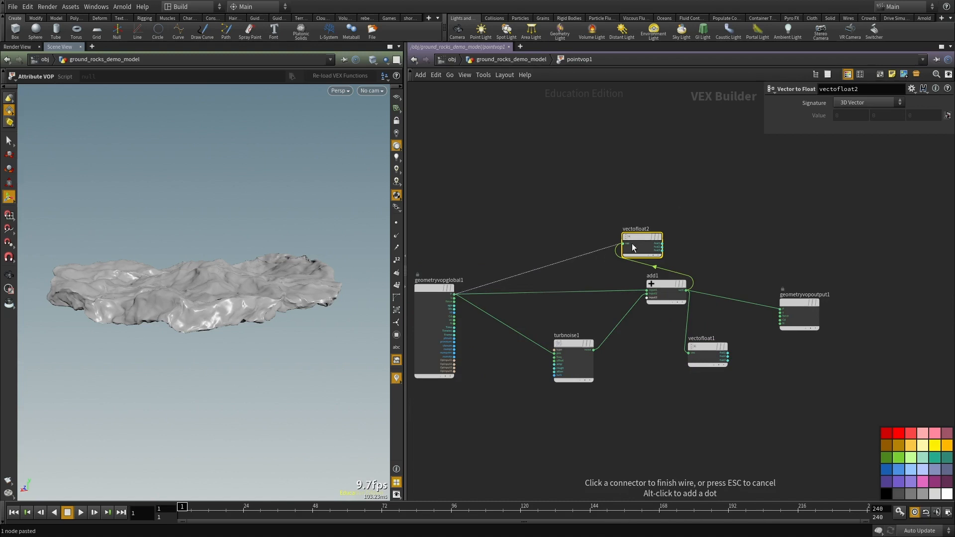
pyautogui.click(633, 247)
pyautogui.moveTo(633, 247); pyautogui.dragTo(702, 236)
# Step: Add a Float to Vector node between vectofloat2 and the geometry output node
pyautogui.scroll(3, 742, 268)
pyautogui.press('Tab')
pyautogui.write('float to vec')
pyautogui.click(845, 164)
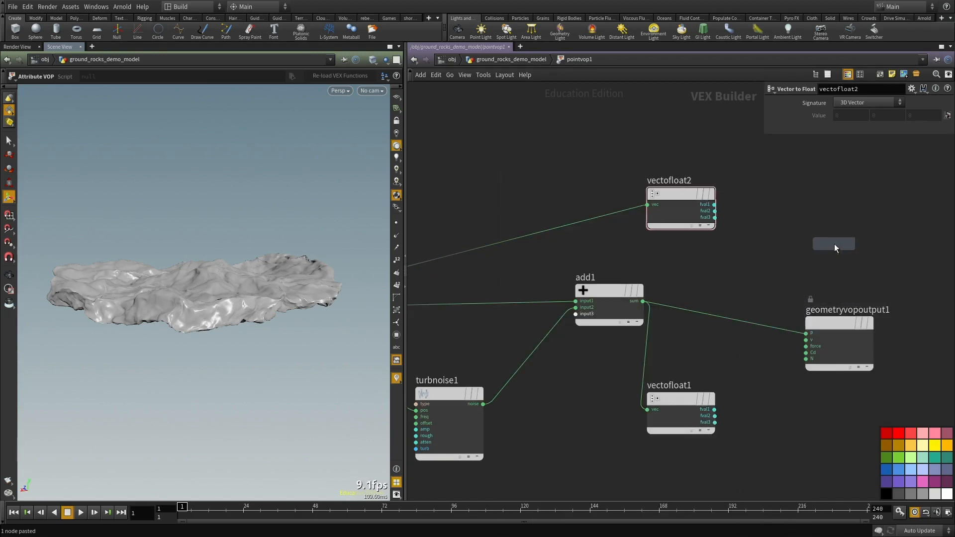
pyautogui.click(836, 248)
# Step: Wire vectofloat2's fval2 into floattovec1's fval2, and vectofloat1's fval1 and fval3 into floattovec1's fval1 and fval3
pyautogui.click(716, 212)
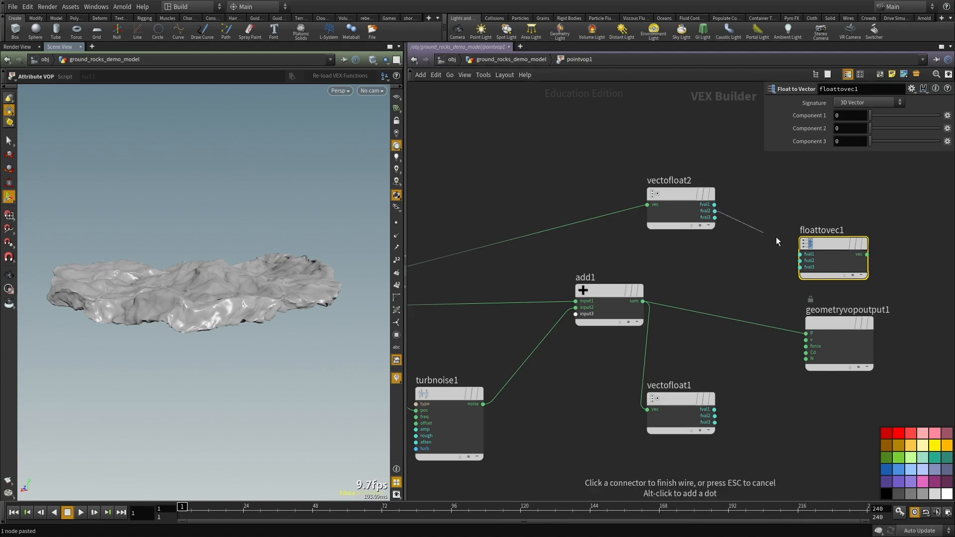
pyautogui.click(806, 261)
pyautogui.click(800, 254)
pyautogui.click(717, 410)
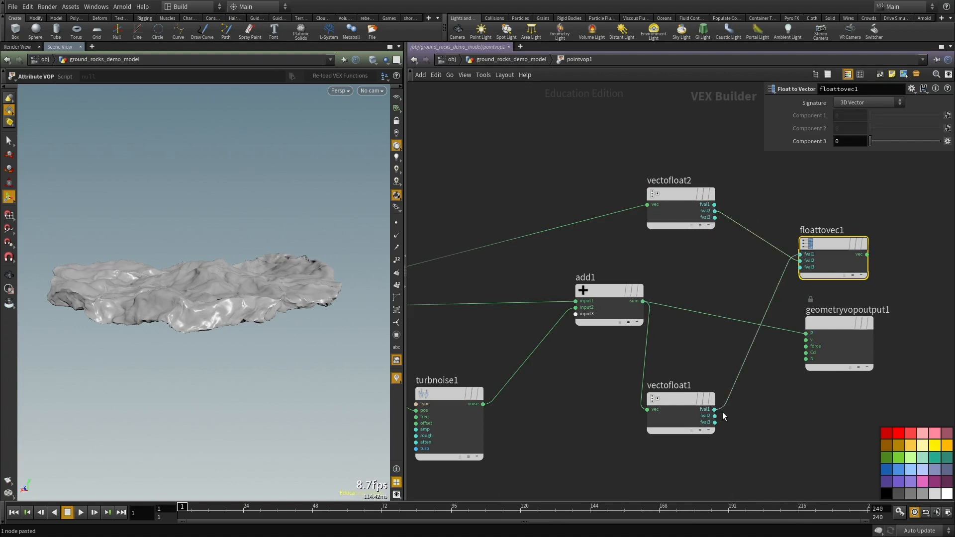
pyautogui.click(715, 422)
pyautogui.click(801, 267)
# Step: Connect floattovec1's vec output to P on geometryvopoutput1 and go back up to the ground_rocks_demo_model network
pyautogui.moveTo(840, 340); pyautogui.dragTo(706, 348, button='middle')
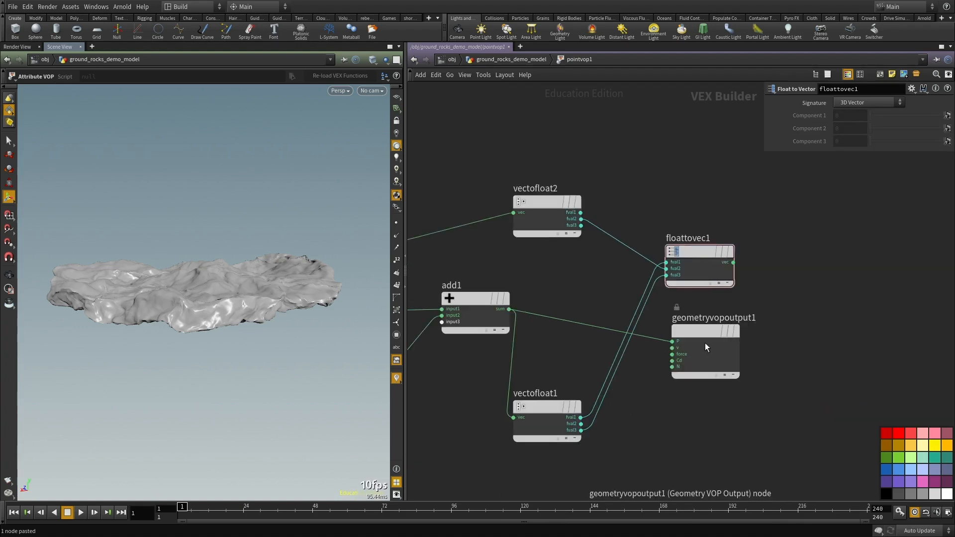
pyautogui.moveTo(685, 335); pyautogui.dragTo(875, 324)
pyautogui.click(863, 330)
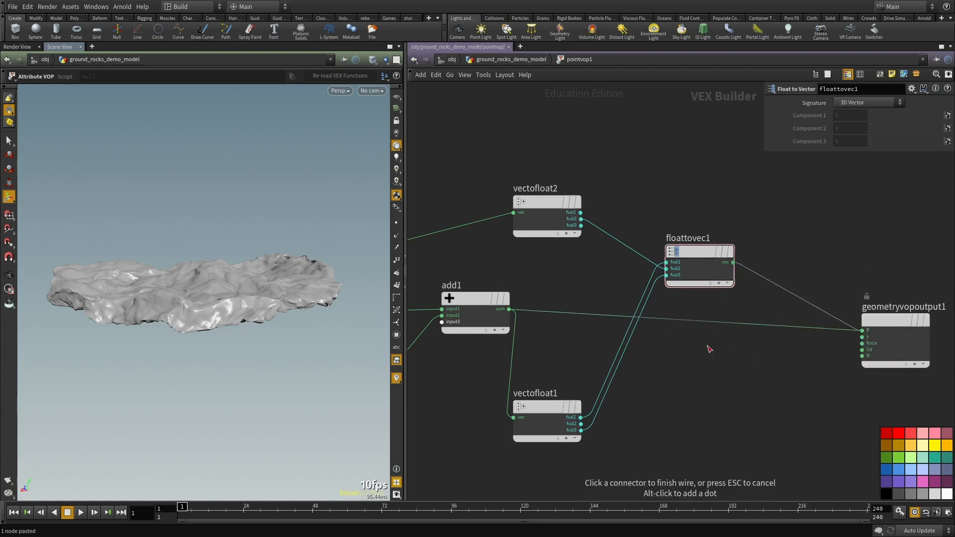
pyautogui.click(733, 263)
pyautogui.press('Escape')
pyautogui.moveTo(248, 312); pyautogui.dragTo(181, 290)
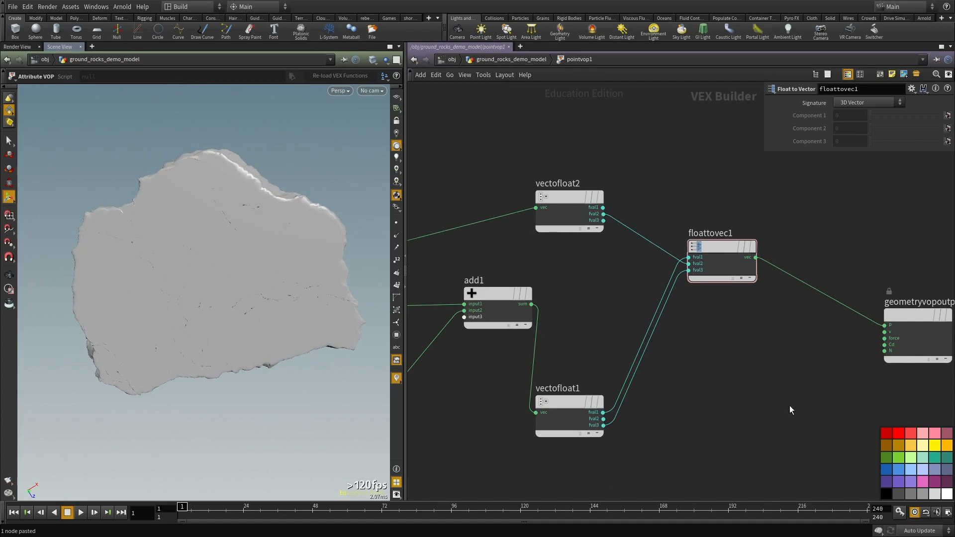
pyautogui.press('u')
pyautogui.press('Escape')
# Step: Add a Line node beside facet1 with a length of 0.2 and 6 points
pyautogui.moveTo(217, 270); pyautogui.dragTo(276, 262)
pyautogui.moveTo(160, 225); pyautogui.dragTo(134, 284)
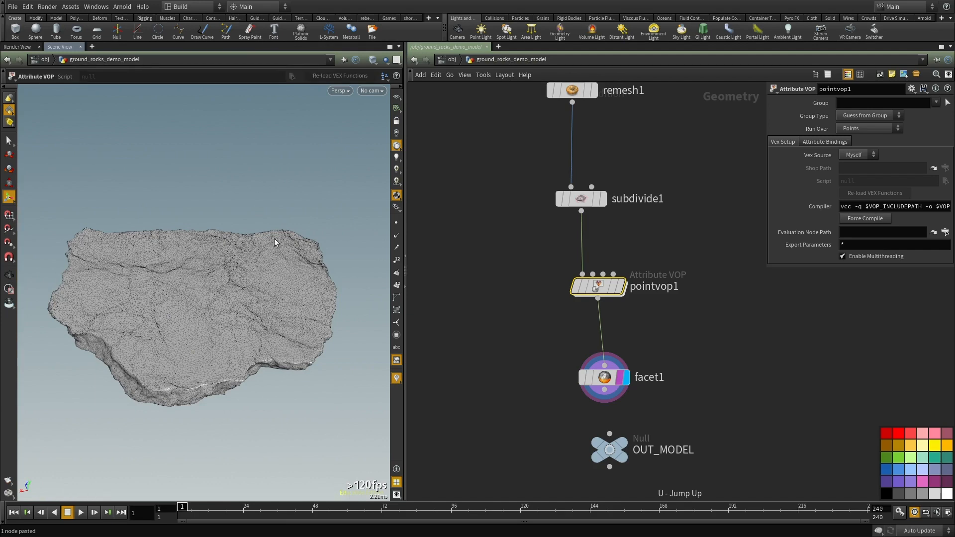
pyautogui.moveTo(205, 337); pyautogui.dragTo(222, 240)
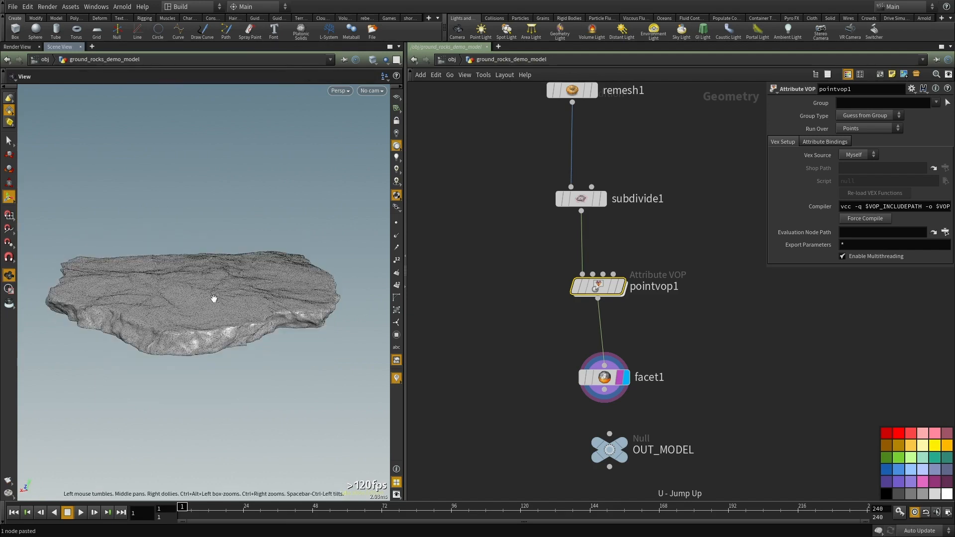
pyautogui.moveTo(698, 359); pyautogui.dragTo(652, 237, button='middle')
pyautogui.scroll(-2, 652, 237)
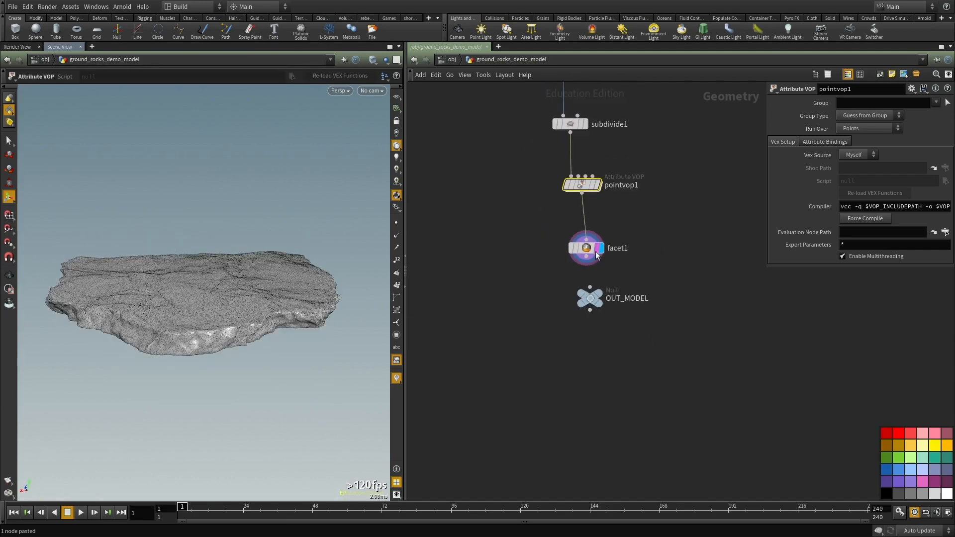
pyautogui.click(596, 249)
pyautogui.press('Tab')
pyautogui.click(673, 232)
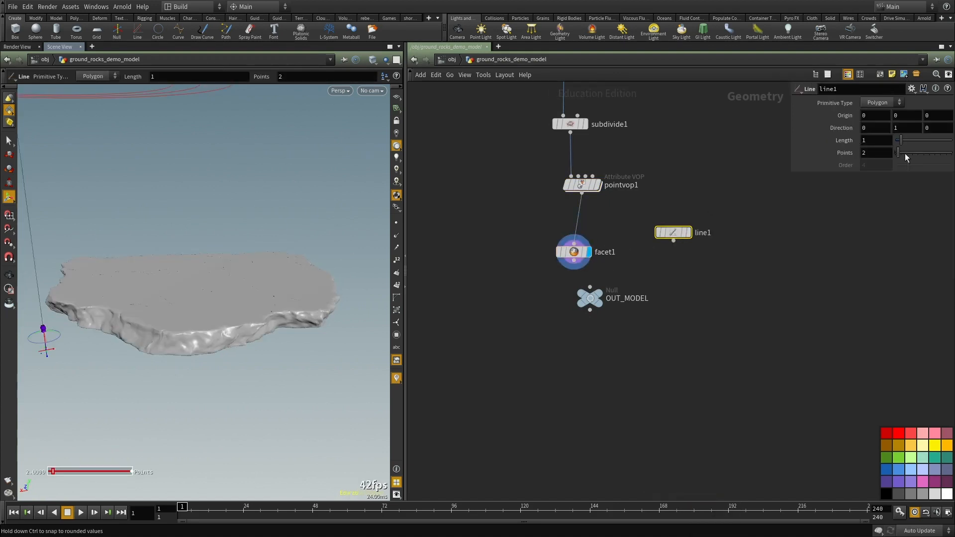
pyautogui.write('.2')
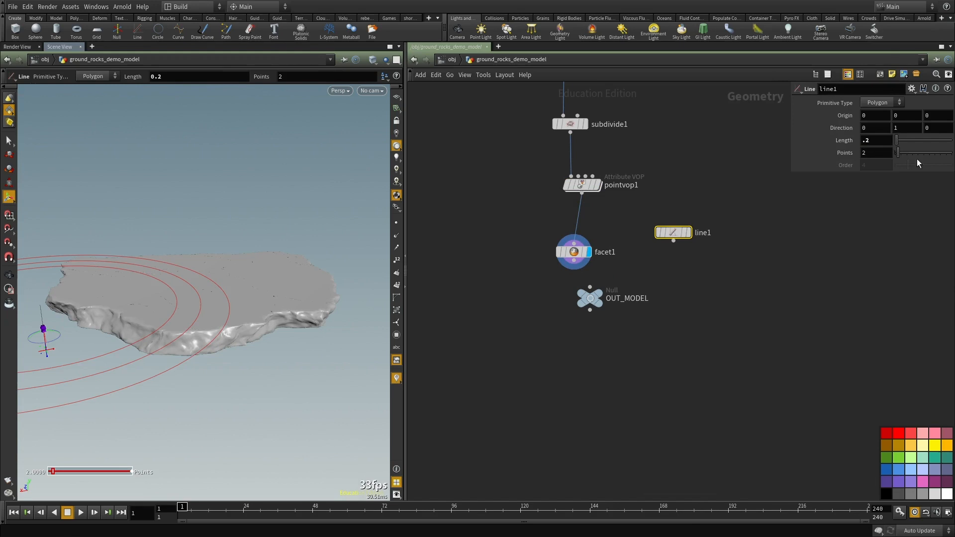
pyautogui.write('6')
pyautogui.press('Return')
# Step: Move OUT_MODEL further down and place a Transform node below facet1
pyautogui.moveTo(576, 309); pyautogui.dragTo(579, 473)
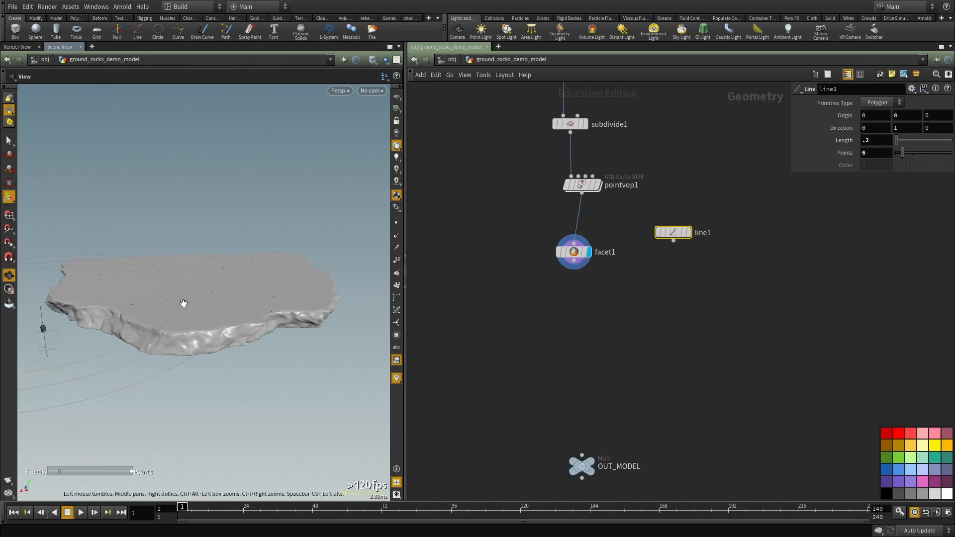
pyautogui.moveTo(291, 215); pyautogui.dragTo(267, 310)
pyautogui.moveTo(591, 335); pyautogui.dragTo(594, 309, button='middle')
pyautogui.press('Tab')
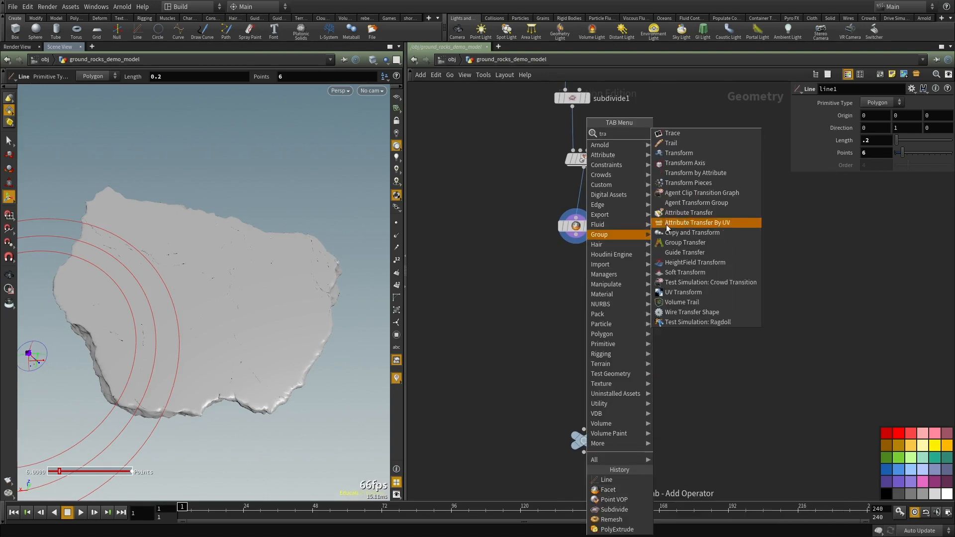
pyautogui.click(677, 154)
pyautogui.click(577, 299)
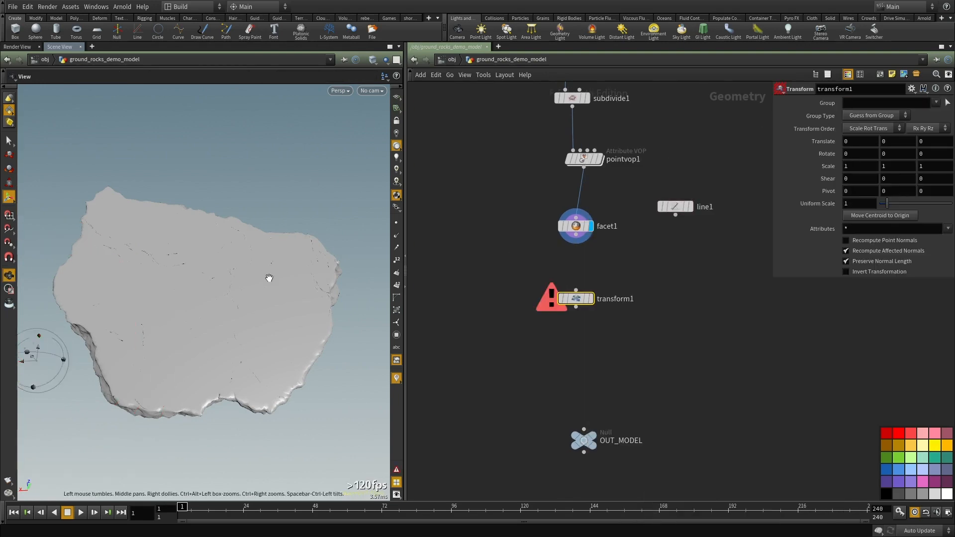
# Step: Show the reference grid, connect facet1 to transform1 and set transform1 as the displayed node
pyautogui.keyDown('alt'); pyautogui.moveTo(262, 273); pyautogui.dragTo(220, 297, button='right'); pyautogui.keyUp('alt')
pyautogui.click(397, 97)
pyautogui.press('s')
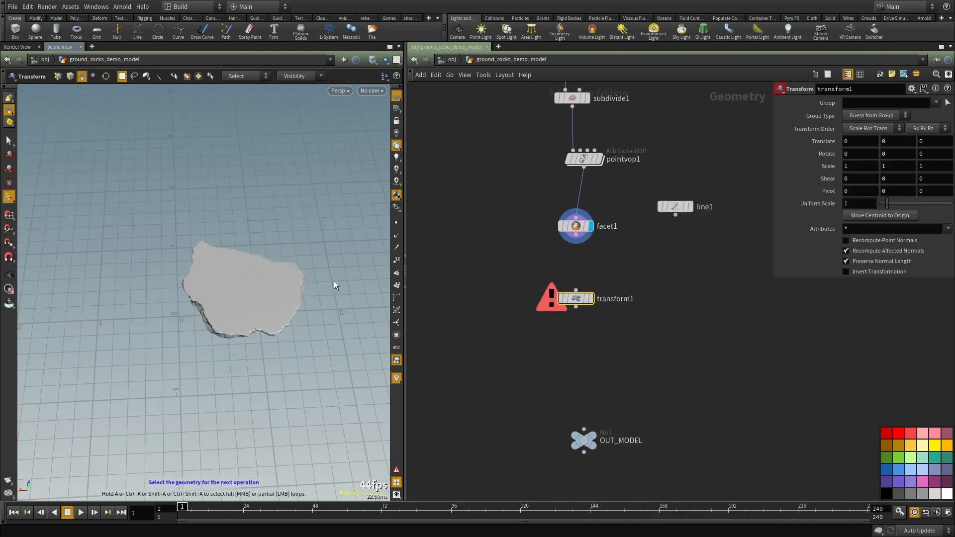
pyautogui.scroll(3, 576, 280)
pyautogui.click(575, 297)
pyautogui.click(576, 200)
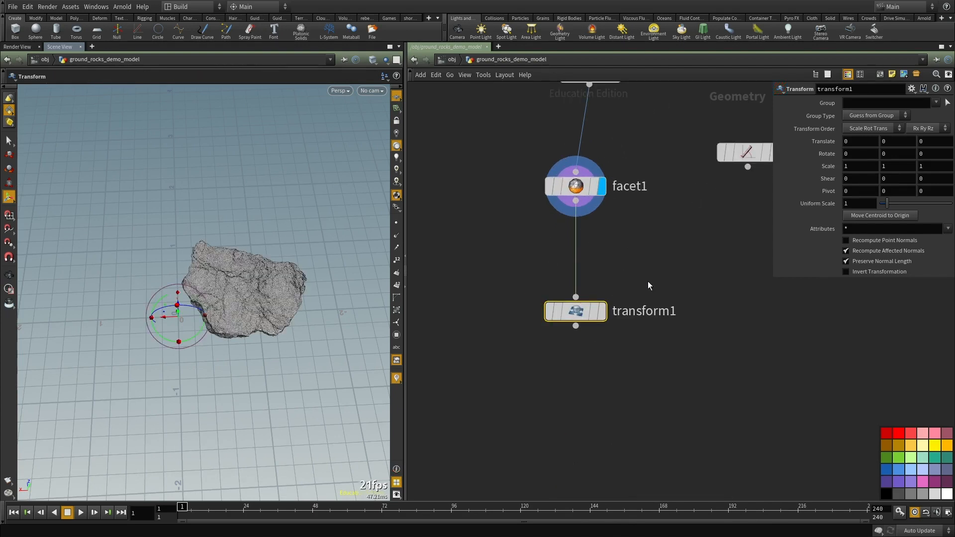
pyautogui.click(602, 311)
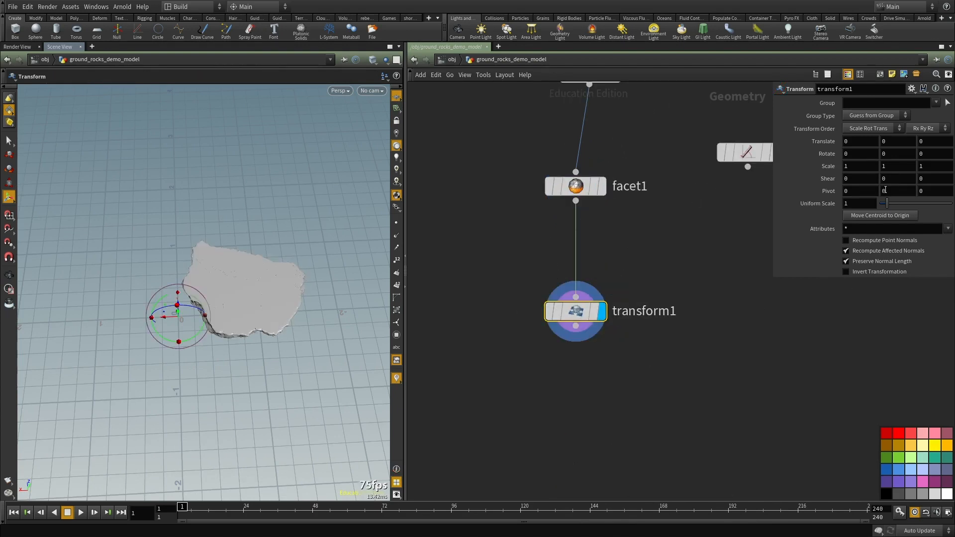
# Step: Move the rock slab's centroid to the origin with transform1 and check its placement on the grid
pyautogui.click(880, 215)
pyautogui.press('Escape')
pyautogui.moveTo(192, 366); pyautogui.dragTo(193, 341)
pyautogui.press('Return')
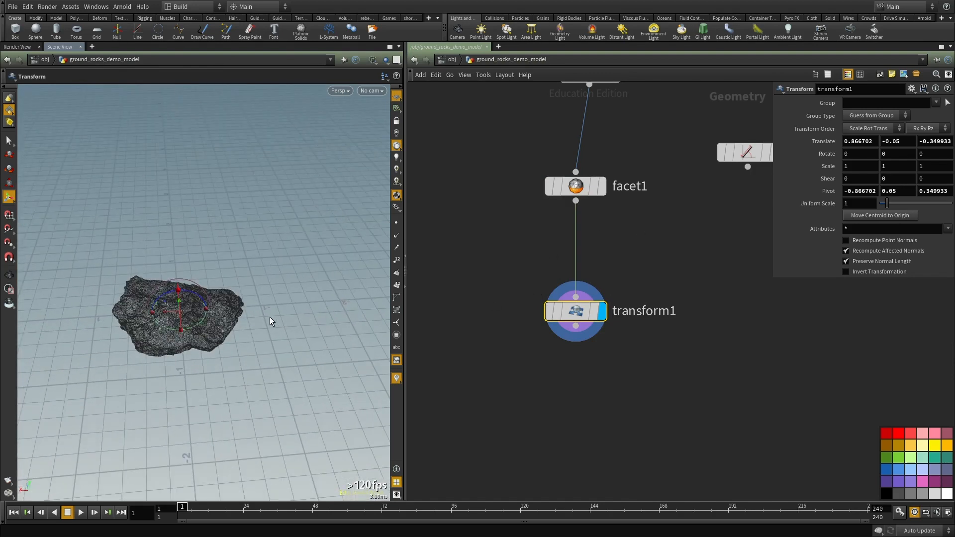
pyautogui.moveTo(573, 362); pyautogui.dragTo(551, 338, button='middle')
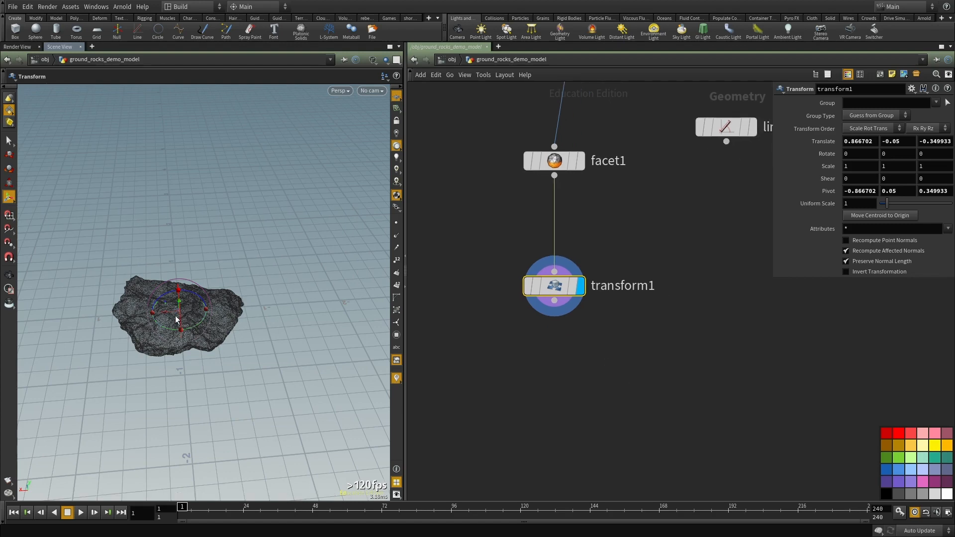
pyautogui.press('w')
pyautogui.press('w')
pyautogui.keyDown('alt'); pyautogui.moveTo(181, 316); pyautogui.dragTo(201, 303); pyautogui.keyUp('alt')
pyautogui.press('w')
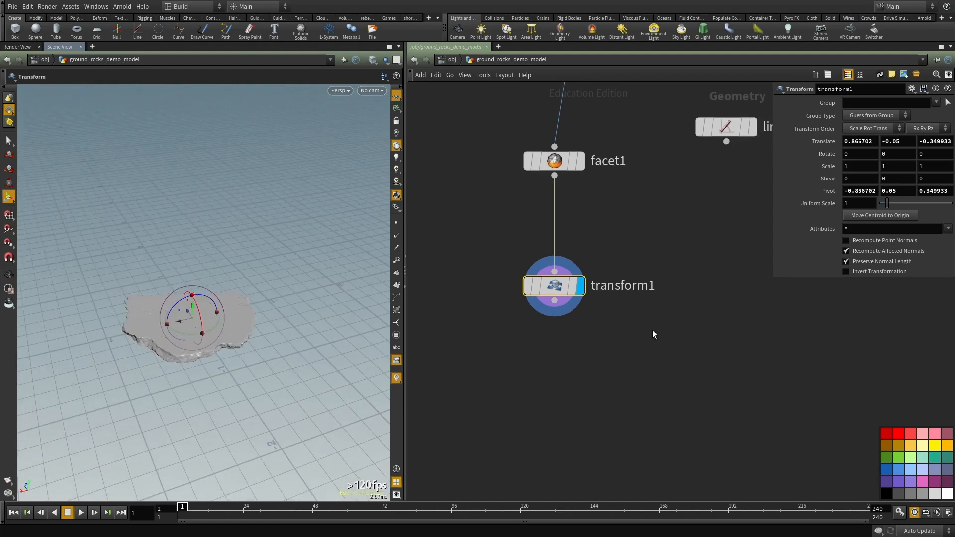
# Step: Add a Copy to Points node below transform1 and connect transform1 to its first input
pyautogui.moveTo(653, 404); pyautogui.dragTo(614, 364, button='middle')
pyautogui.press('Tab')
pyautogui.write('copy')
pyautogui.press('Down')
pyautogui.press('Down')
pyautogui.press('Return')
pyautogui.click(613, 362)
pyautogui.click(601, 347)
# Step: Connect line1 to copytopoints1 as the target points and display the stacked rock slabs
pyautogui.scroll(-3, 542, 334)
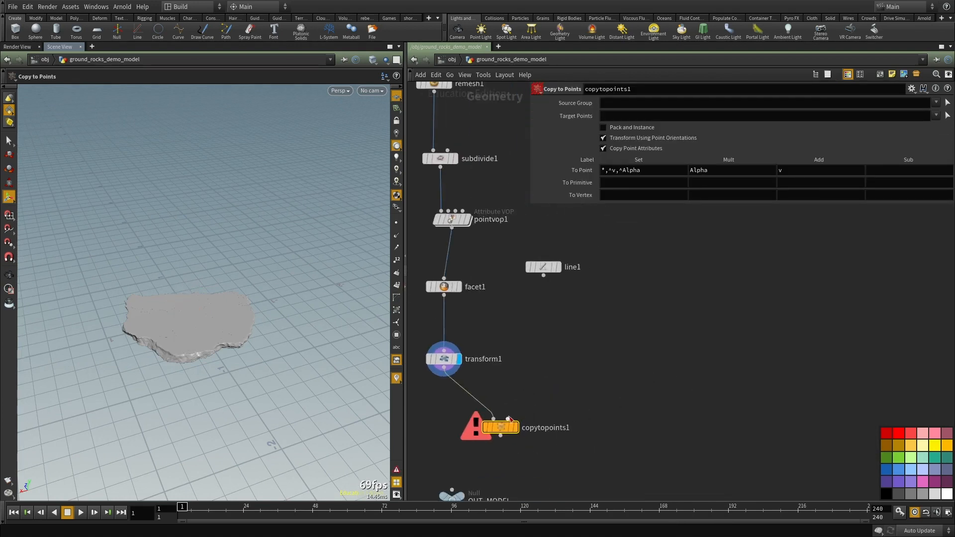
pyautogui.click(549, 287)
pyautogui.press('r')
pyautogui.moveTo(563, 377); pyautogui.dragTo(564, 339, button='middle')
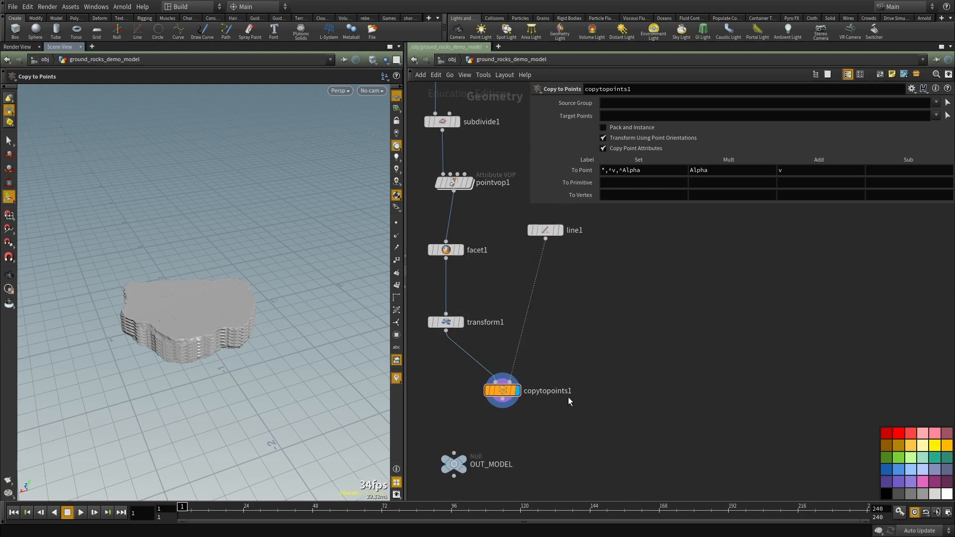
pyautogui.keyDown('alt'); pyautogui.moveTo(304, 361); pyautogui.dragTo(270, 319); pyautogui.keyUp('alt')
pyautogui.scroll(3, 240, 309)
pyautogui.hotkey('space', 'f')
pyautogui.moveTo(167, 273); pyautogui.dragTo(228, 298)
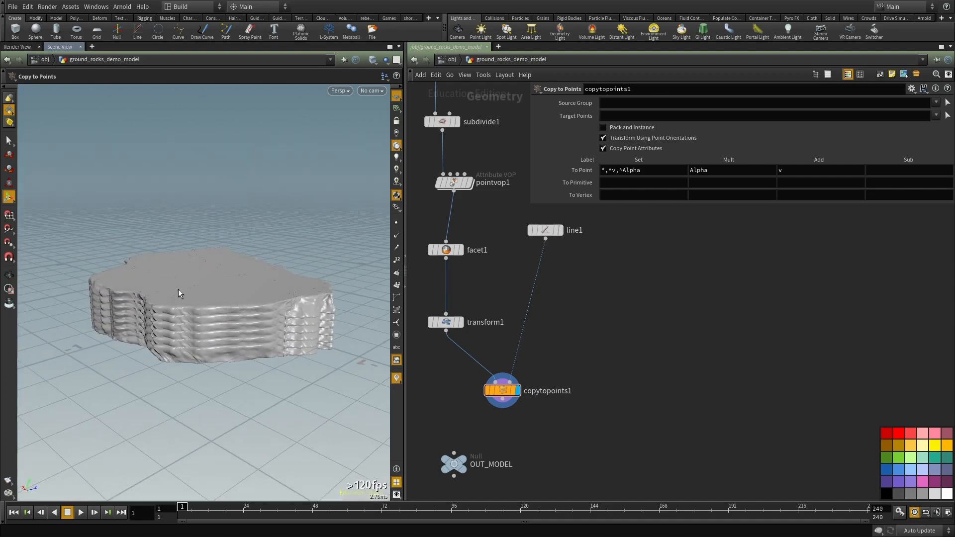
# Step: Display line1 on its own and frame it in the viewport
pyautogui.scroll(-5, 605, 327)
pyautogui.scroll(3, 503, 351)
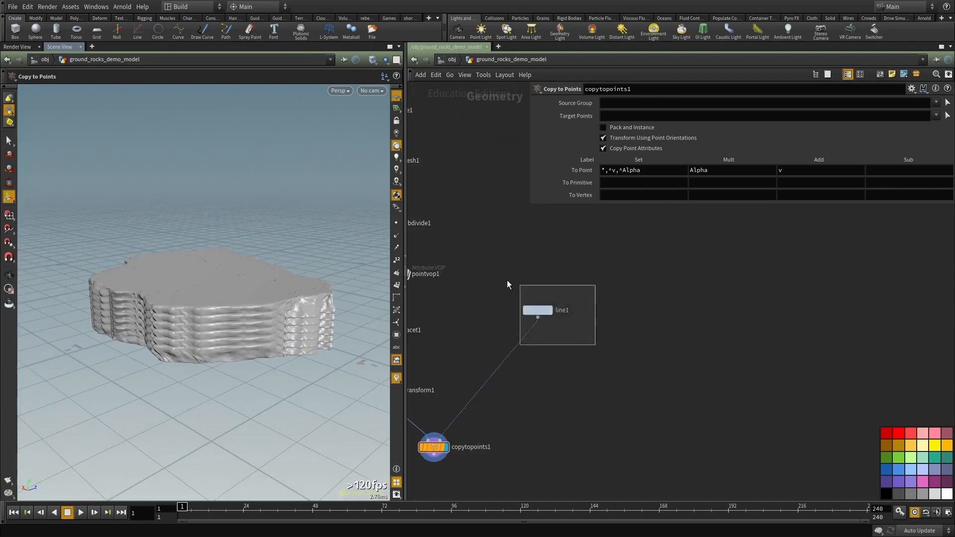
pyautogui.click(550, 310)
pyautogui.press('f')
pyautogui.scroll(-3, 583, 298)
pyautogui.scroll(3, 496, 246)
# Step: Duplicate pointvop1 and insert the copy between line1 and copytopoints1
pyautogui.click(467, 238)
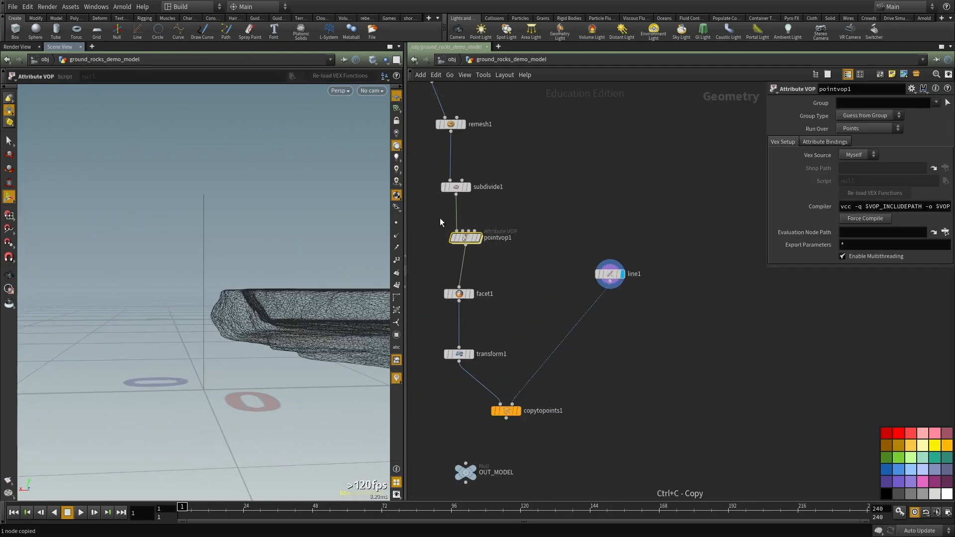
pyautogui.click(482, 240)
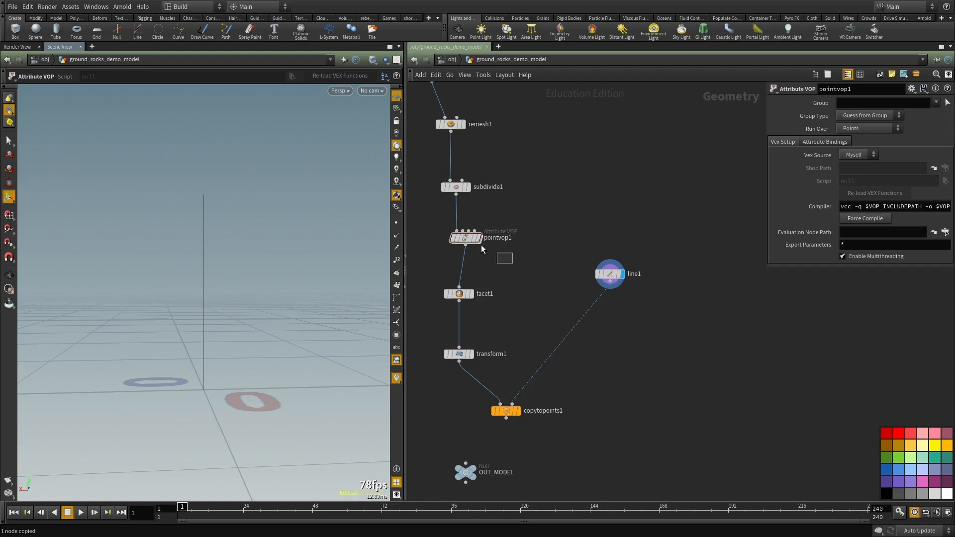
pyautogui.hotkey('ctrl', 'v')
pyautogui.moveTo(565, 315); pyautogui.dragTo(578, 325)
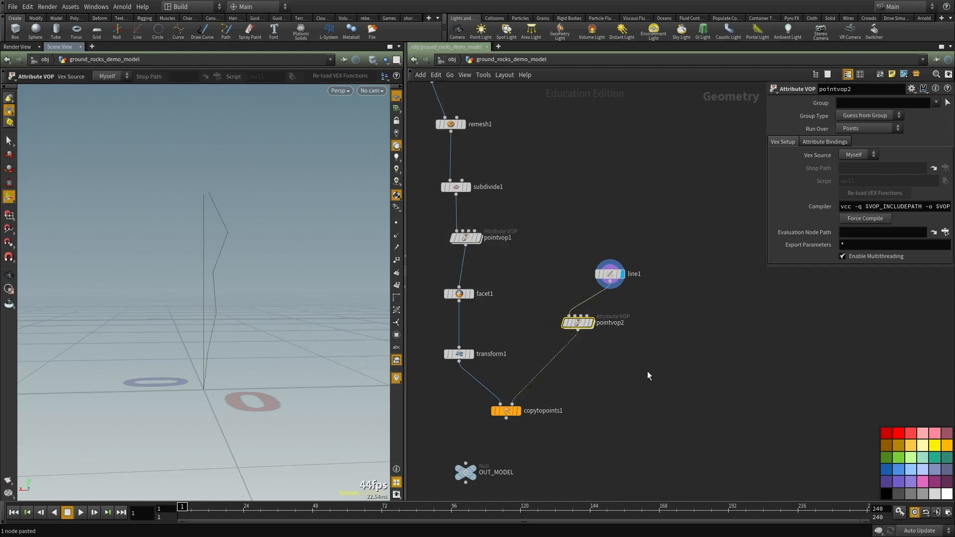
# Step: Display copytopoints1 again and inspect the offset of the stacked slabs from the side
pyautogui.moveTo(648, 371); pyautogui.dragTo(641, 345, button='middle')
pyautogui.moveTo(630, 341); pyautogui.dragTo(619, 326)
pyautogui.press('r')
pyautogui.moveTo(545, 382); pyautogui.dragTo(476, 416)
pyautogui.moveTo(591, 414); pyautogui.dragTo(592, 400, button='middle')
pyautogui.moveTo(164, 284); pyautogui.dragTo(277, 305)
pyautogui.hotkey('space', 'g')
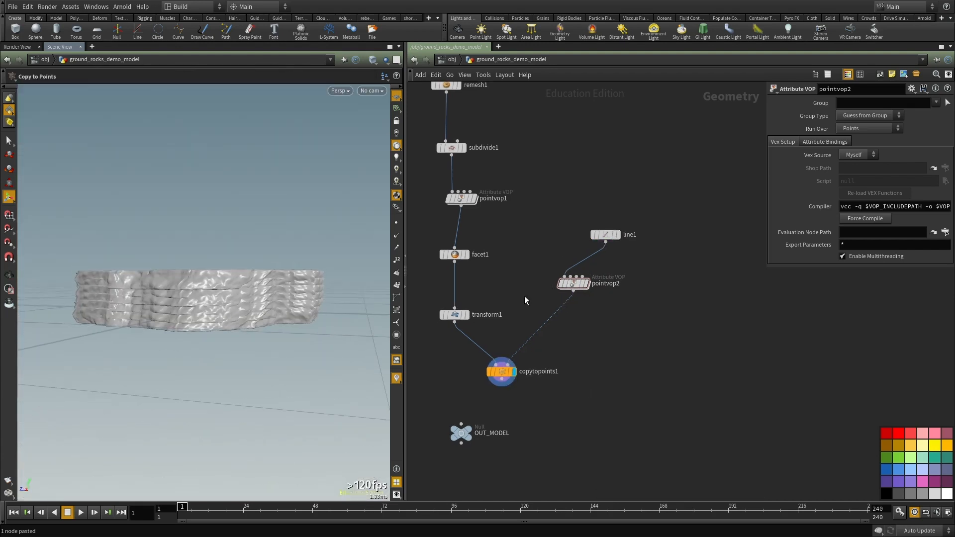
# Step: Set the Turbulent Noise amplitude inside pointvop2 to 3
pyautogui.doubleClick(574, 283)
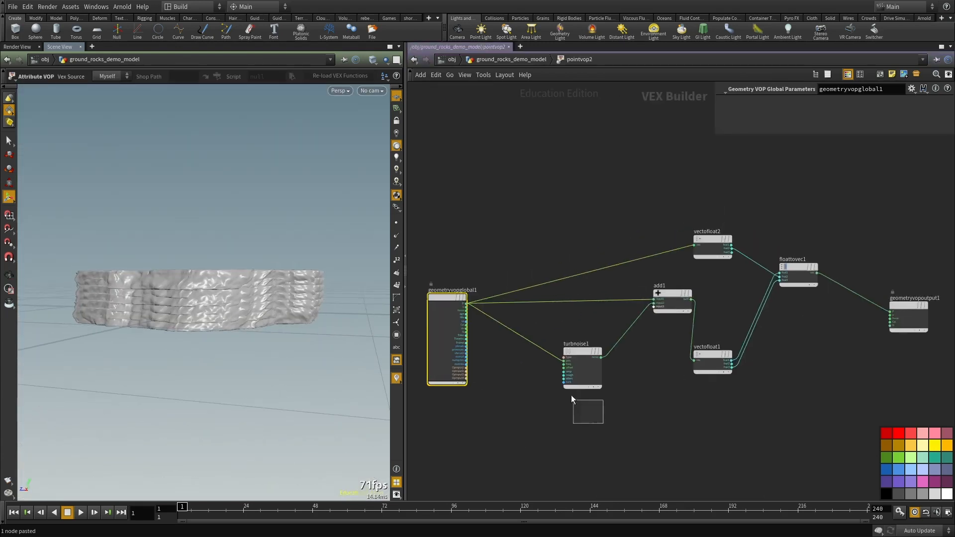
pyautogui.click(582, 364)
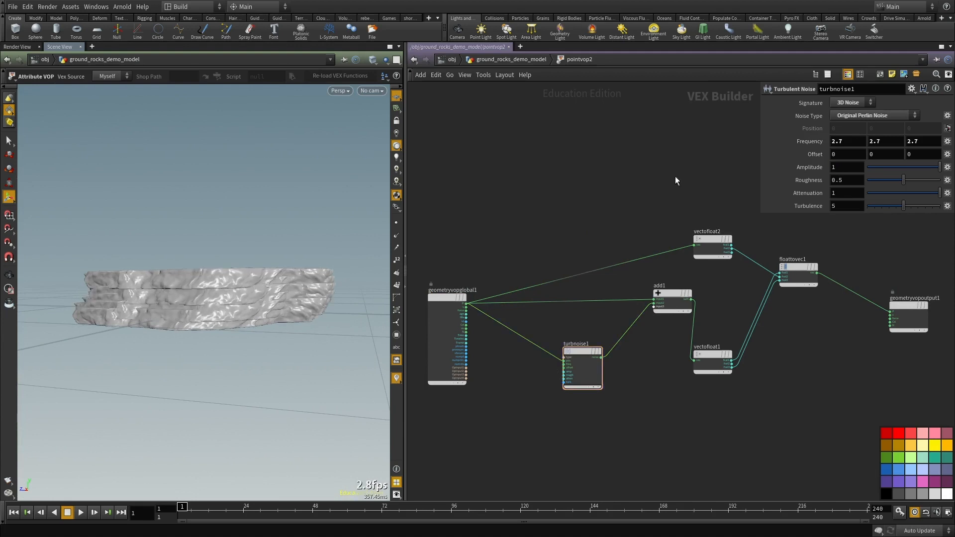
pyautogui.moveTo(308, 258); pyautogui.dragTo(202, 335)
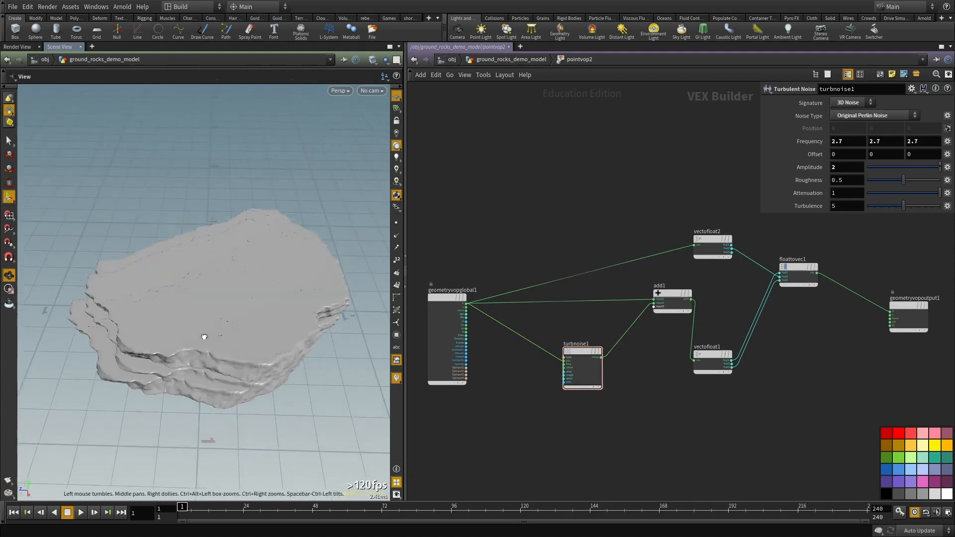
pyautogui.keyDown('alt'); pyautogui.moveTo(294, 264); pyautogui.dragTo(288, 296); pyautogui.keyUp('alt')
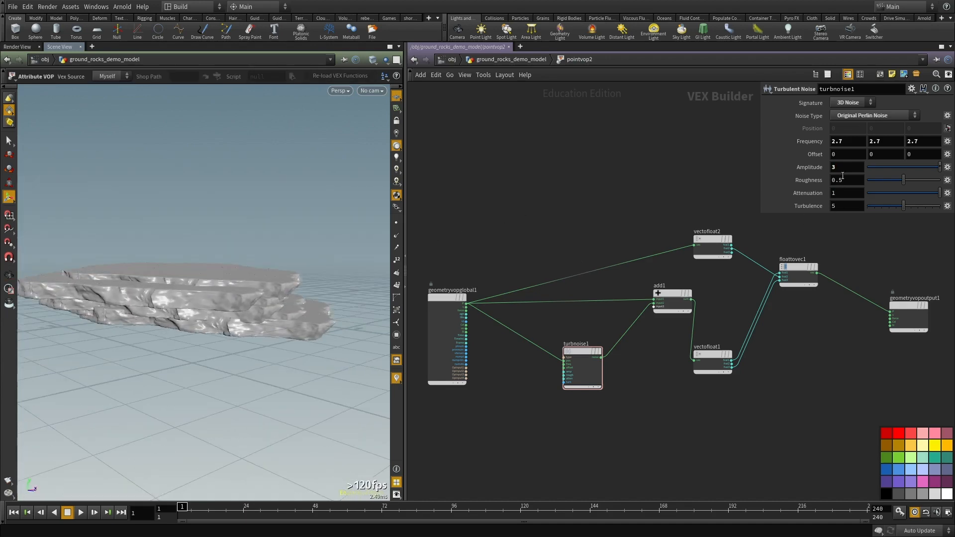
pyautogui.moveTo(486, 202); pyautogui.dragTo(475, 228, button='middle')
pyautogui.keyDown('alt'); pyautogui.moveTo(85, 348); pyautogui.dragTo(224, 323); pyautogui.keyUp('alt')
# Step: Return to the geometry network, display pointvop2 and examine the distorted line's points from above
pyautogui.press('u')
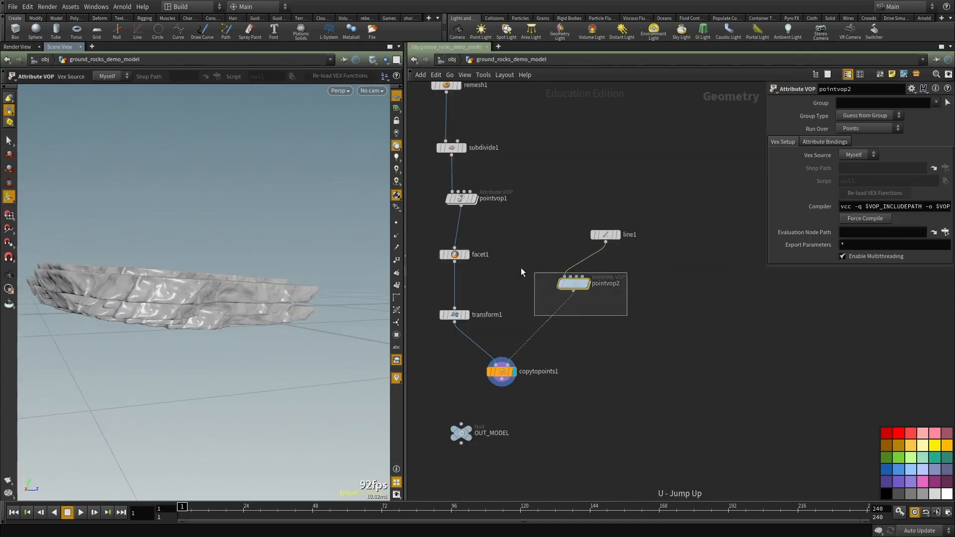
pyautogui.press('r')
pyautogui.click(564, 286)
pyautogui.hotkey('space', 'f')
pyautogui.keyDown('alt'); pyautogui.moveTo(164, 294); pyautogui.dragTo(185, 353); pyautogui.keyUp('alt')
pyautogui.keyDown('alt'); pyautogui.moveTo(279, 311); pyautogui.dragTo(229, 362); pyautogui.keyUp('alt')
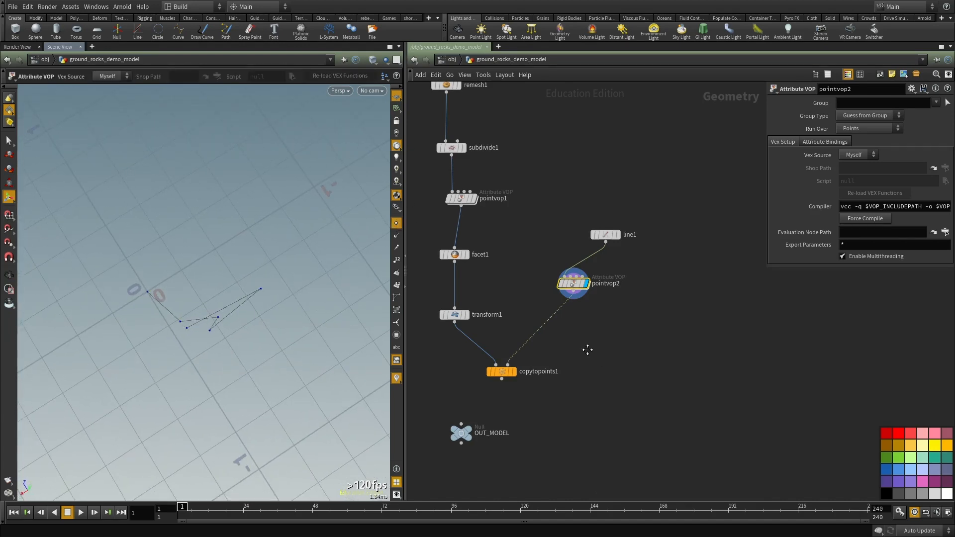
# Step: Move copytopoints1 lower in the network to free space below pointvop2, and display its result
pyautogui.moveTo(515, 386); pyautogui.dragTo(581, 324, button='middle')
pyautogui.scroll(1, 580, 324)
pyautogui.moveTo(602, 402); pyautogui.dragTo(624, 414)
pyautogui.moveTo(685, 314); pyautogui.dragTo(650, 311, button='middle')
pyautogui.press('r')
pyautogui.click(590, 409)
pyautogui.moveTo(546, 442); pyautogui.dragTo(555, 410, button='middle')
# Step: Turn off the point markers in the viewport and frame the stacked slabs from the side
pyautogui.keyDown('alt'); pyautogui.moveTo(252, 320); pyautogui.dragTo(226, 259); pyautogui.keyUp('alt')
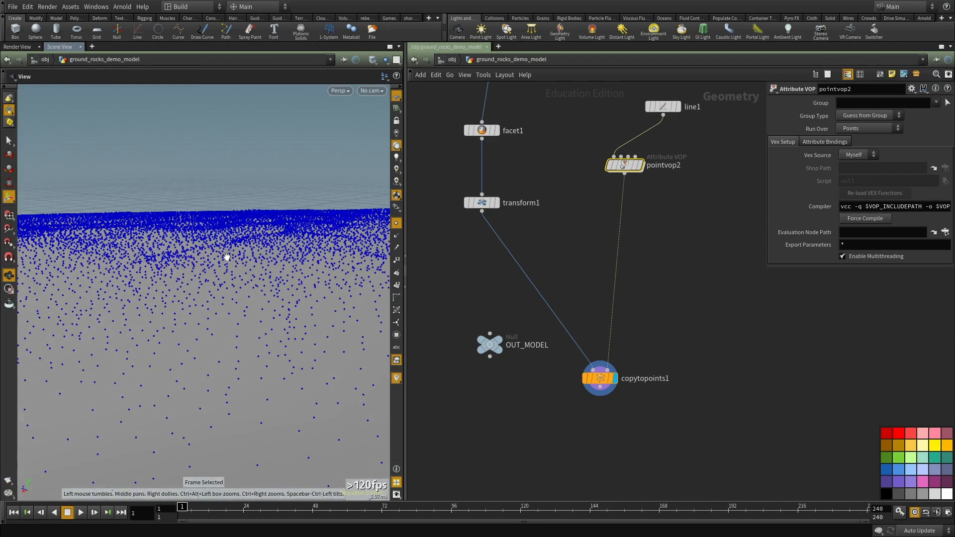
pyautogui.click(397, 223)
pyautogui.keyDown('alt'); pyautogui.moveTo(356, 241); pyautogui.dragTo(166, 305, button='right'); pyautogui.keyUp('alt')
pyautogui.moveTo(166, 305); pyautogui.dragTo(279, 279)
# Step: Add an Attribute Create node and insert it between pointvop2 and copytopoints1
pyautogui.moveTo(656, 238); pyautogui.dragTo(637, 263, button='middle')
pyautogui.click(637, 262)
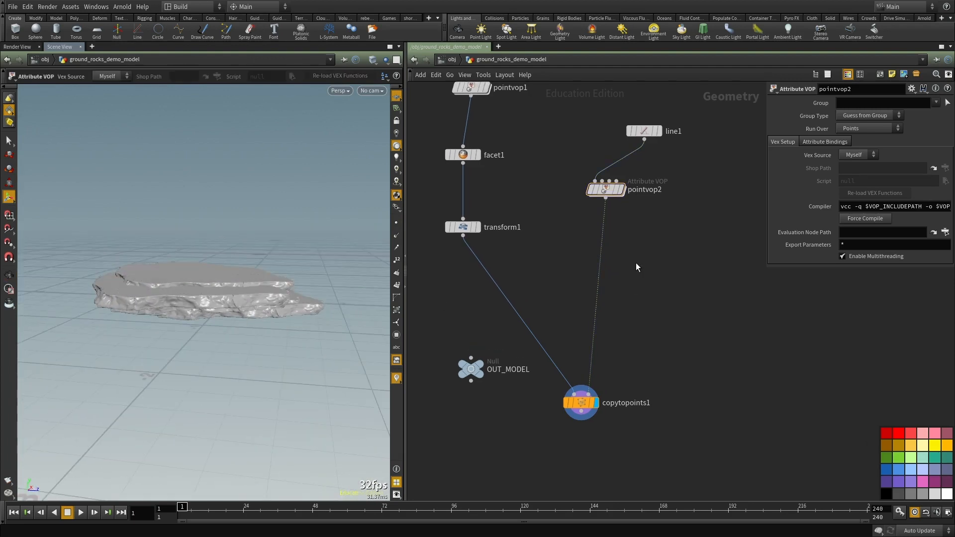
pyautogui.press('Tab')
pyautogui.write('create')
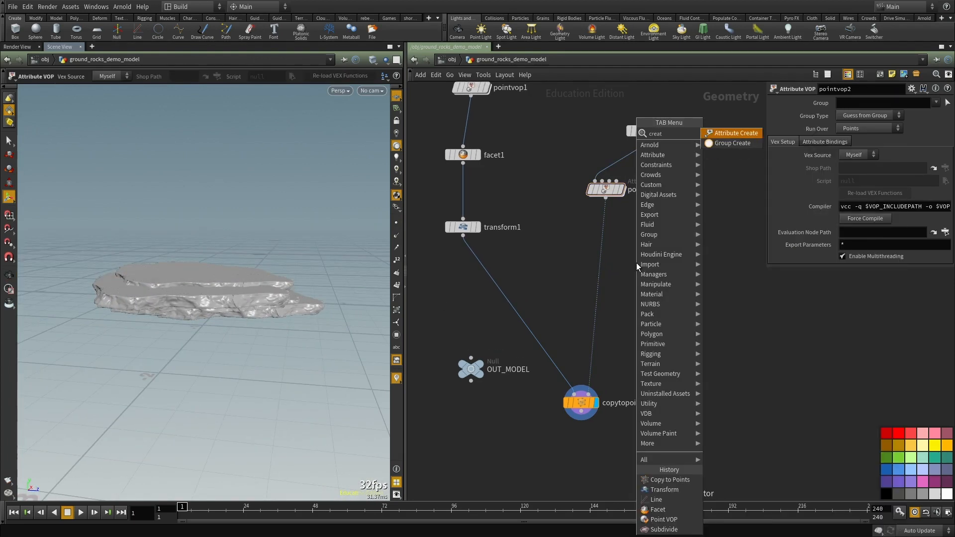
pyautogui.press('Return')
pyautogui.click(637, 262)
pyautogui.moveTo(638, 266); pyautogui.dragTo(607, 243)
# Step: Configure attribcreate1 as a Vector attribute named up with the value 0, 1, 0, and inspect the slabs
pyautogui.write('up')
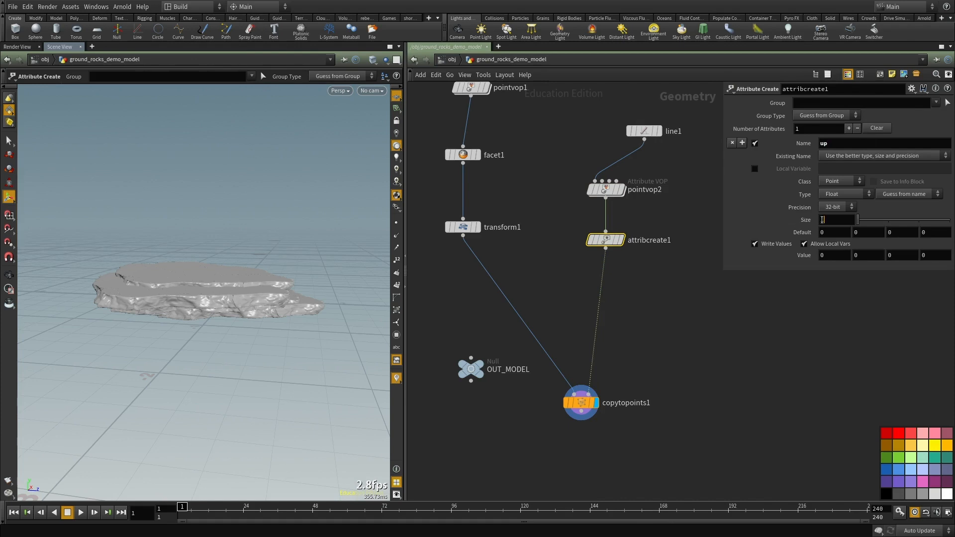
pyautogui.click(841, 194)
pyautogui.click(841, 214)
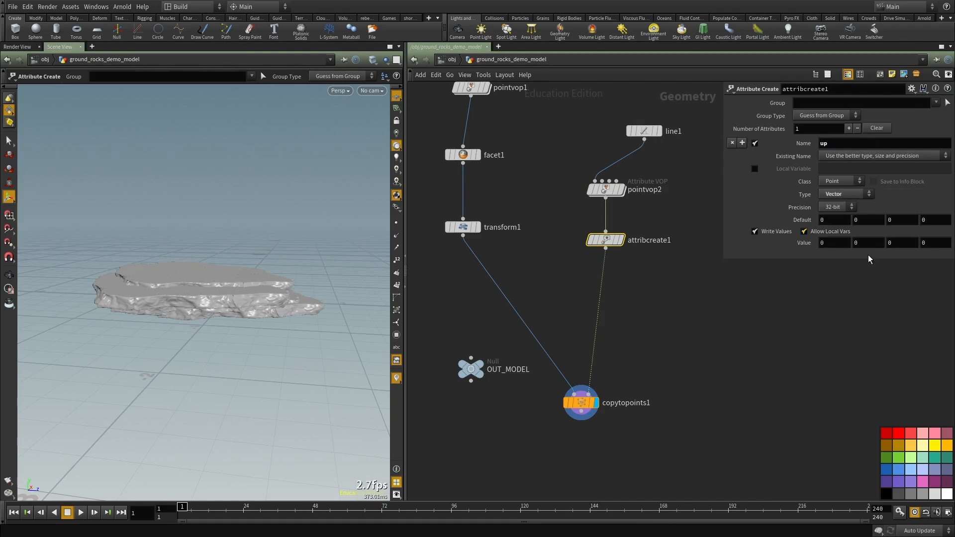
pyautogui.click(674, 315)
pyautogui.moveTo(674, 316); pyautogui.dragTo(675, 337, button='middle')
pyautogui.keyDown('alt'); pyautogui.moveTo(204, 303); pyautogui.dragTo(282, 290); pyautogui.keyUp('alt')
pyautogui.moveTo(127, 309); pyautogui.dragTo(246, 297)
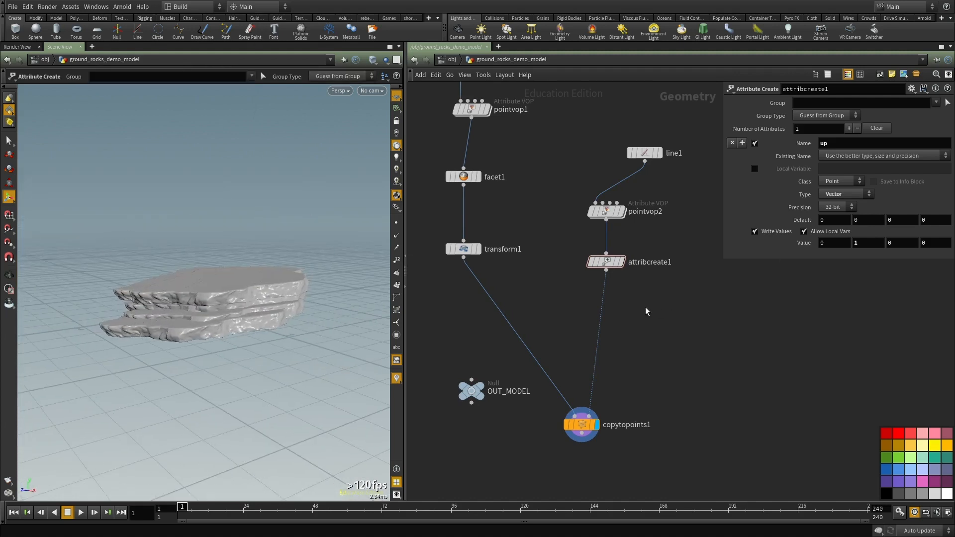
pyautogui.press('Tab')
pyautogui.write('no')
pyautogui.press('Escape')
pyautogui.press('Tab')
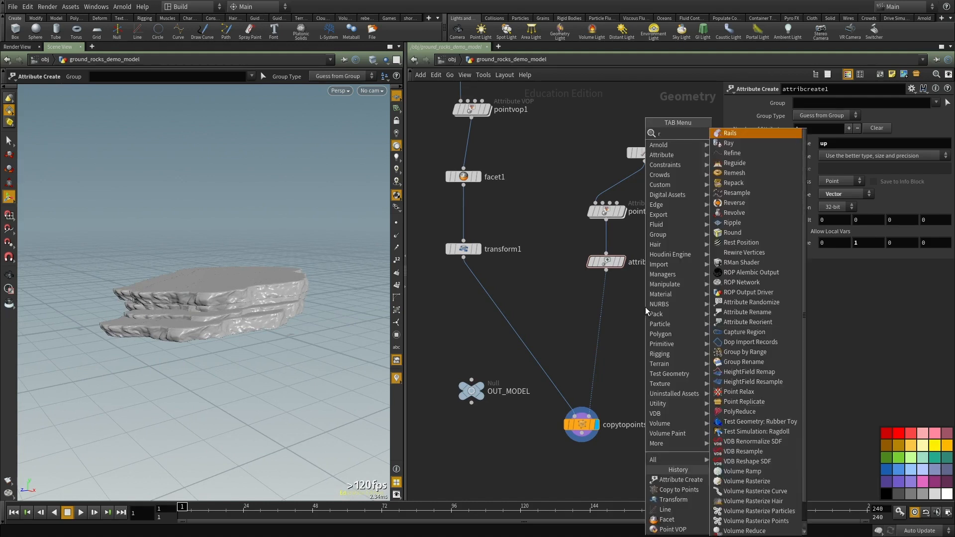
pyautogui.press('Escape')
pyautogui.press('Tab')
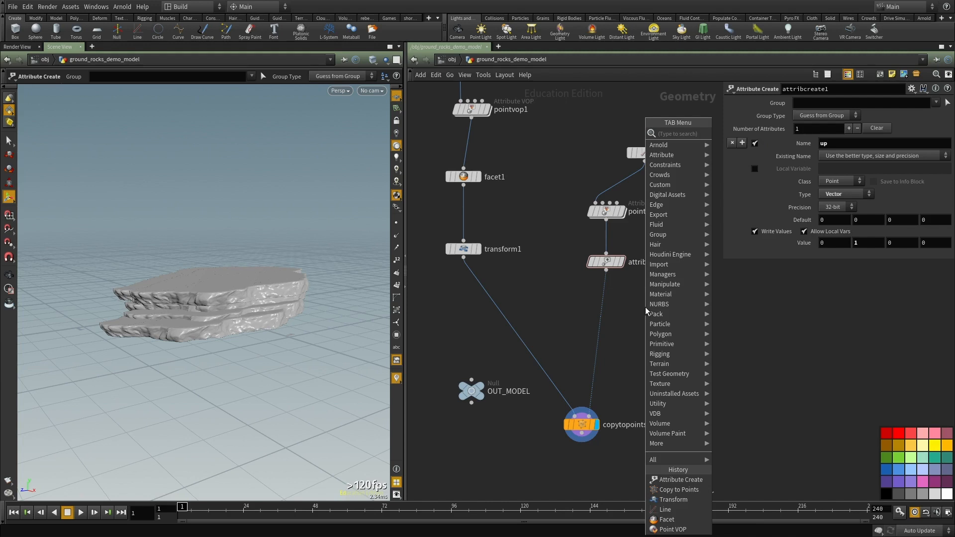
pyautogui.press('Escape')
# Step: Duplicate attribcreate1 and insert the copy between attribcreate1 and copytopoints1
pyautogui.moveTo(768, 283); pyautogui.dragTo(585, 251)
pyautogui.hotkey('ctrl', 'c')
pyautogui.hotkey('ctrl', 'v')
pyautogui.click(607, 301)
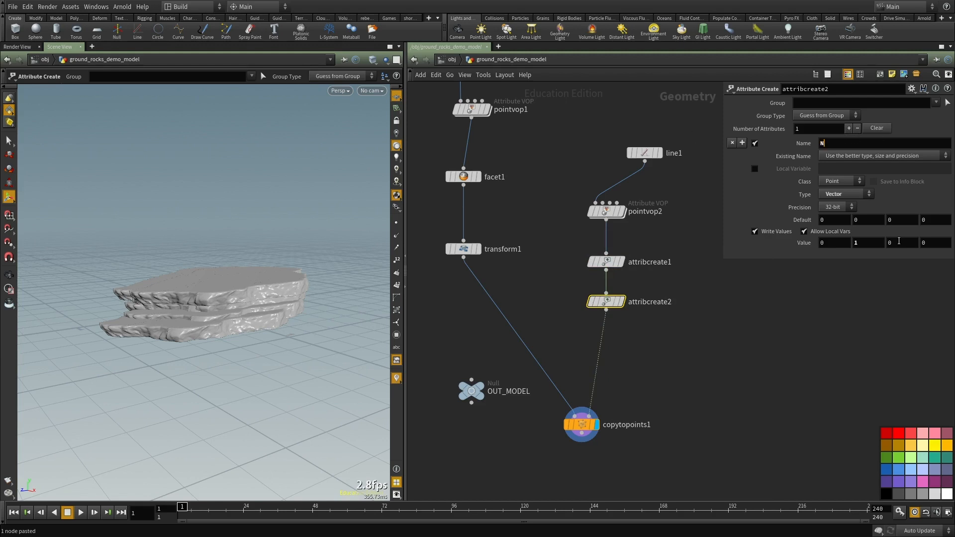
# Step: Name the attribute in attribcreate2 N and set its vector value to 0, 0, 1
pyautogui.press('Return')
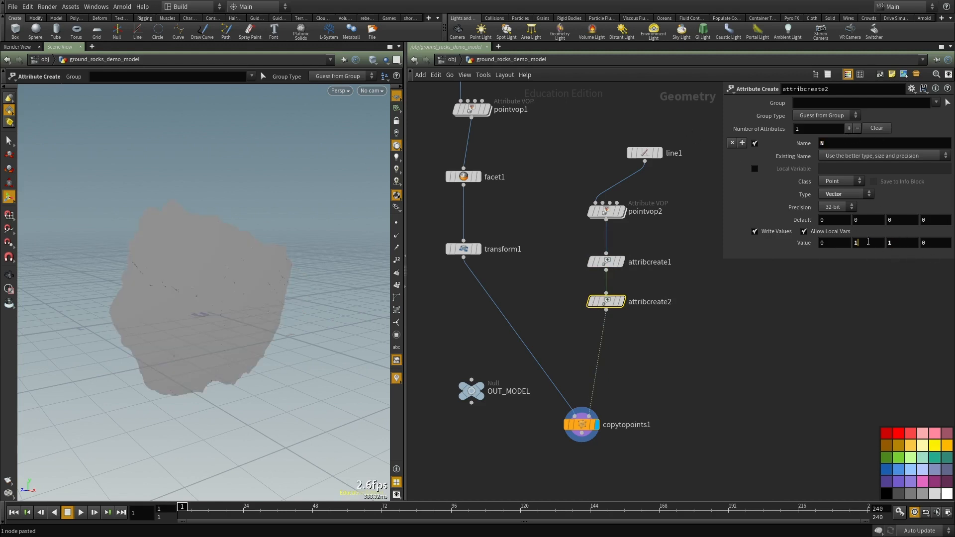
pyautogui.click(869, 242)
pyautogui.write('1')
pyautogui.press('Return')
pyautogui.moveTo(735, 346); pyautogui.dragTo(749, 245, button='middle')
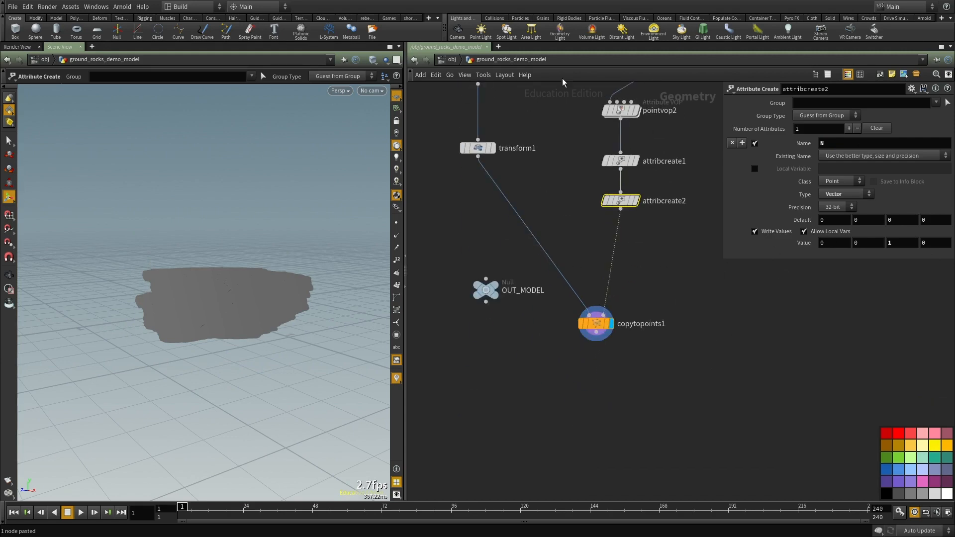
# Step: Add a Facet node below copytopoints1, connect it to the copies and display it
pyautogui.moveTo(641, 299); pyautogui.dragTo(638, 252, button='middle')
pyautogui.press('Tab')
pyautogui.write('copy')
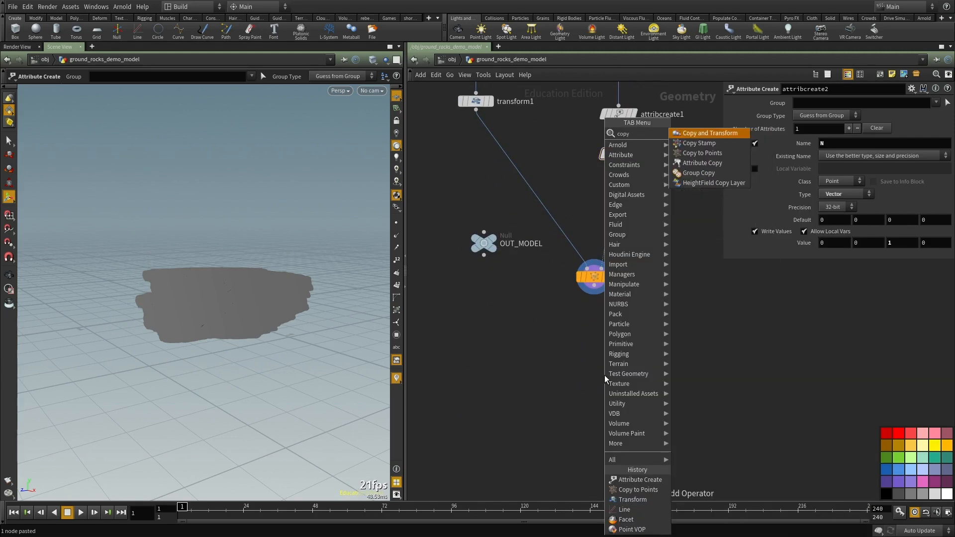
pyautogui.press('BackSpace')
pyautogui.press('BackSpace')
pyautogui.press('BackSpace')
pyautogui.press('BackSpace')
pyautogui.write('facet')
pyautogui.press('Return')
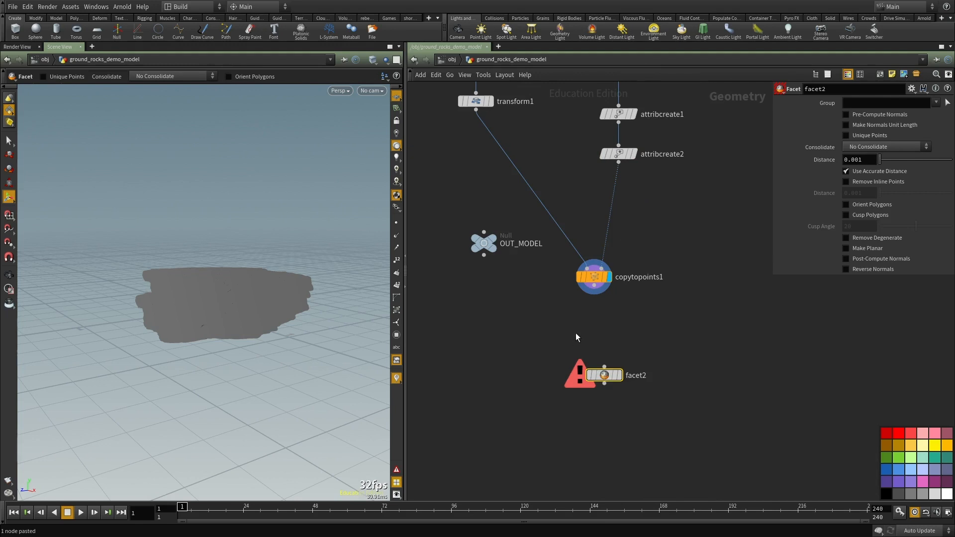
pyautogui.moveTo(594, 285); pyautogui.dragTo(605, 366)
pyautogui.click(618, 375)
# Step: Enable Post-Compute Normals on facet2 and inspect the shading of the stacked slabs
pyautogui.keyDown('alt'); pyautogui.moveTo(269, 343); pyautogui.dragTo(229, 326); pyautogui.keyUp('alt')
pyautogui.click(604, 384)
pyautogui.press('Escape')
pyautogui.click(623, 402)
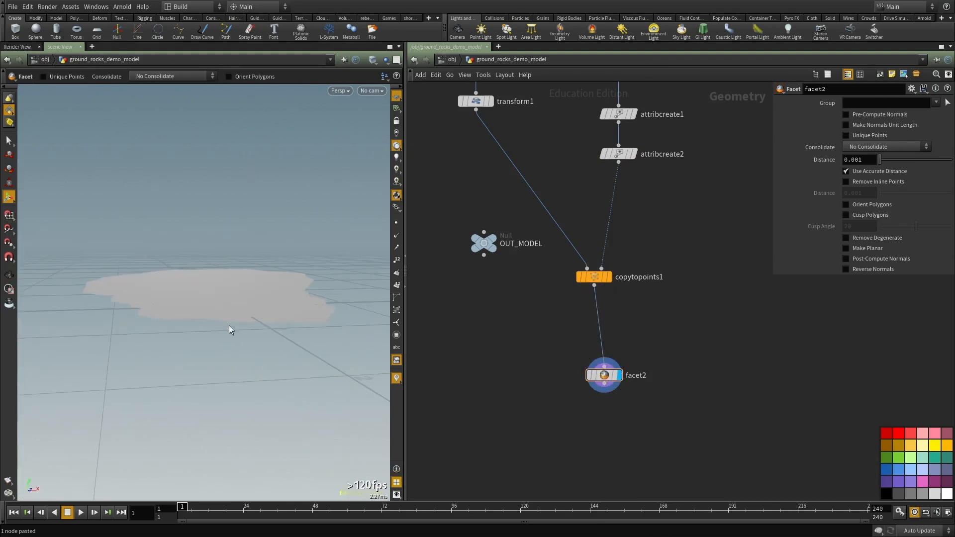
pyautogui.click(871, 259)
pyautogui.moveTo(164, 258)
pyautogui.mouseDown()
pyautogui.moveTo(271, 336)
pyautogui.moveTo(309, 267)
pyautogui.moveTo(391, 255)
pyautogui.moveTo(257, 359)
pyautogui.moveTo(238, 348)
pyautogui.moveTo(318, 316)
pyautogui.moveTo(173, 281)
pyautogui.mouseUp()
pyautogui.moveTo(196, 349); pyautogui.dragTo(184, 268, button='right')
# Step: Try larger Z values for the N vector in attribcreate2, up to 500, and inspect the slab rotation
pyautogui.click(624, 155)
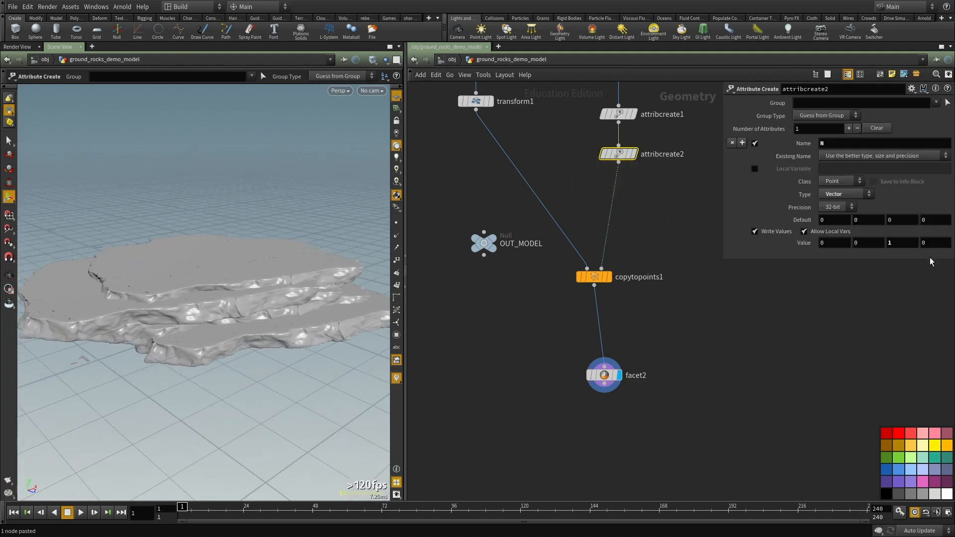
pyautogui.moveTo(897, 243); pyautogui.dragTo(897, 214, button='middle')
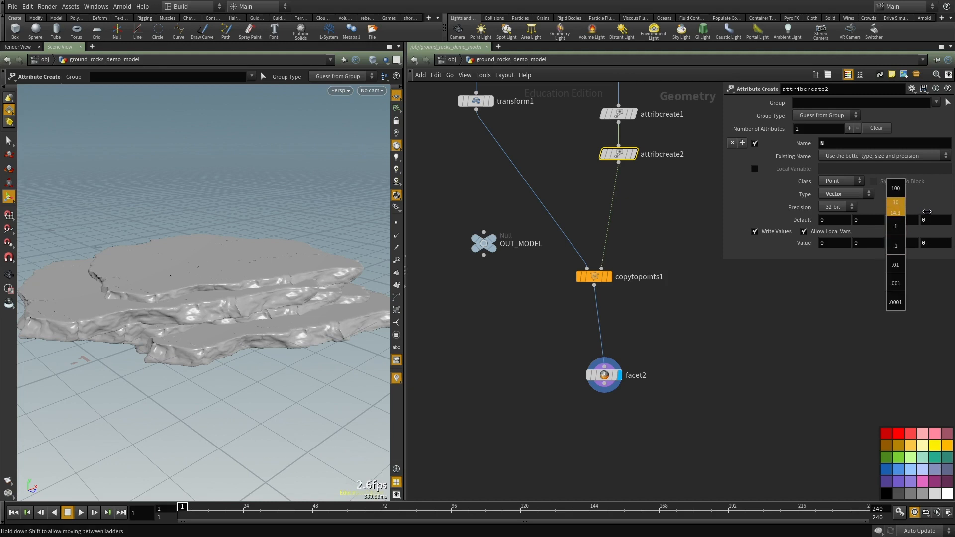
pyautogui.moveTo(876, 247); pyautogui.dragTo(898, 247, button='middle')
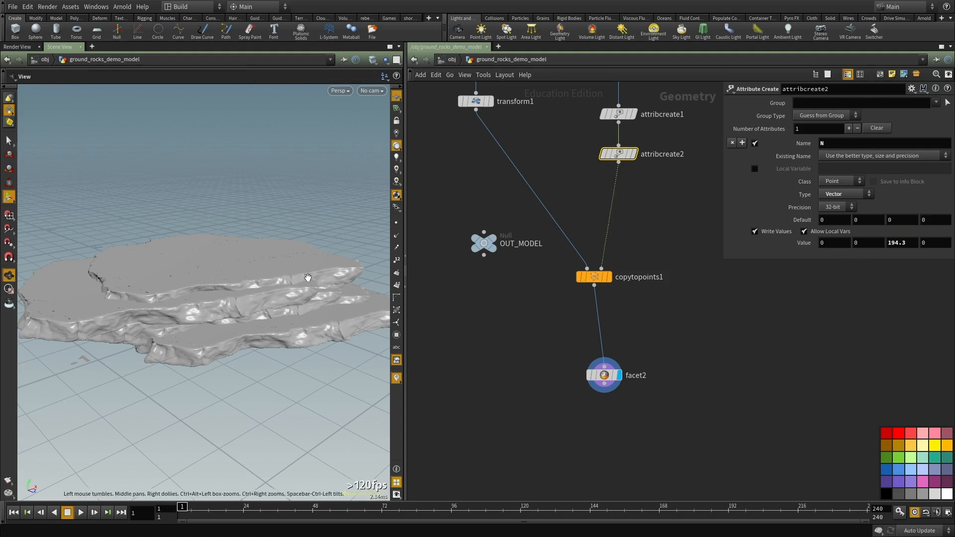
pyautogui.keyDown('alt'); pyautogui.moveTo(322, 268); pyautogui.dragTo(328, 311); pyautogui.keyUp('alt')
pyautogui.write('500')
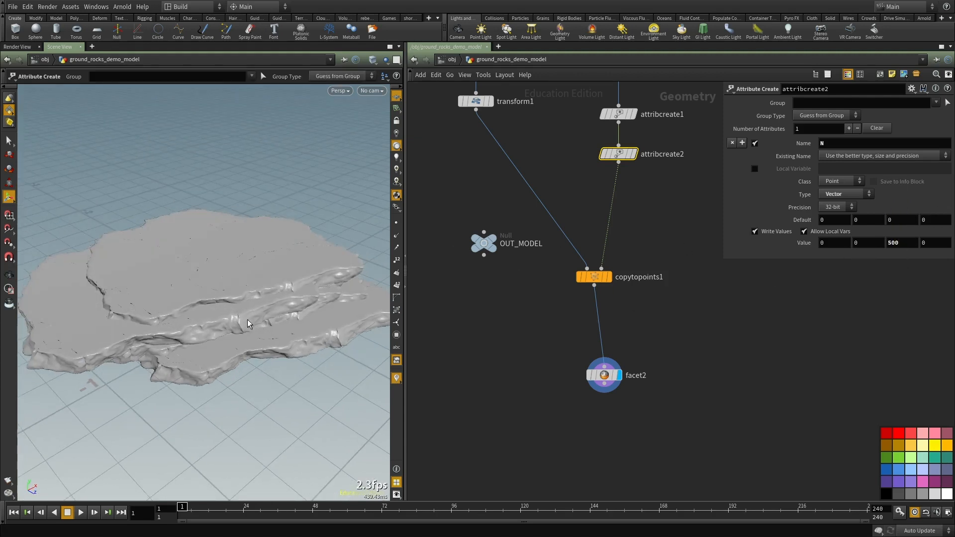
pyautogui.keyDown('alt'); pyautogui.moveTo(248, 321); pyautogui.dragTo(281, 324); pyautogui.keyUp('alt')
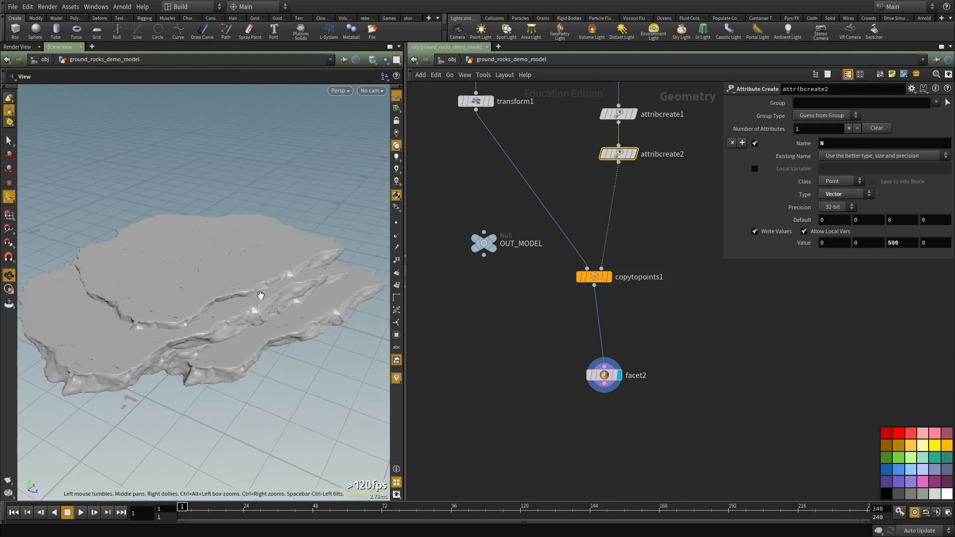
# Step: Try -100 as the N vector's Z value in attribcreate2 and restore it to 1
pyautogui.moveTo(718, 286); pyautogui.dragTo(678, 395, button='middle')
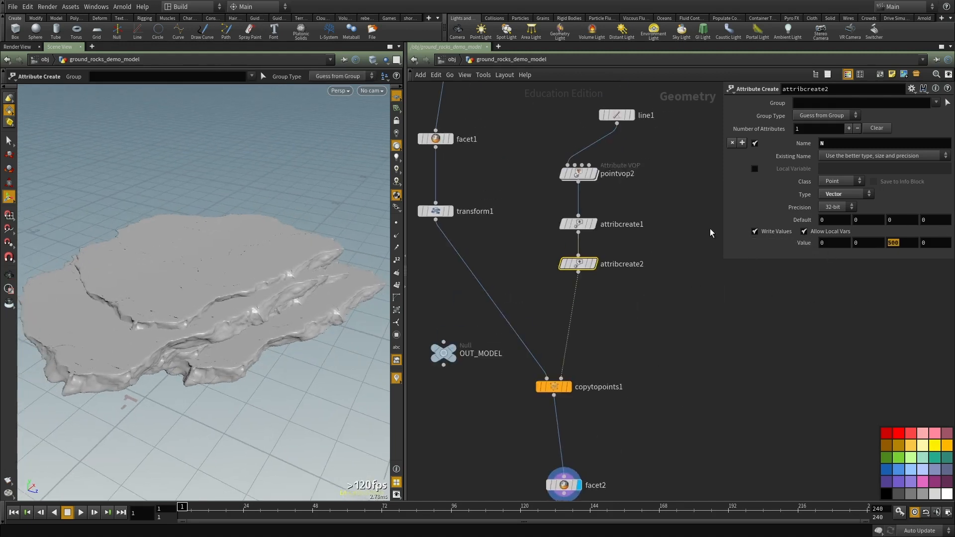
pyautogui.moveTo(707, 314); pyautogui.dragTo(709, 327, button='middle')
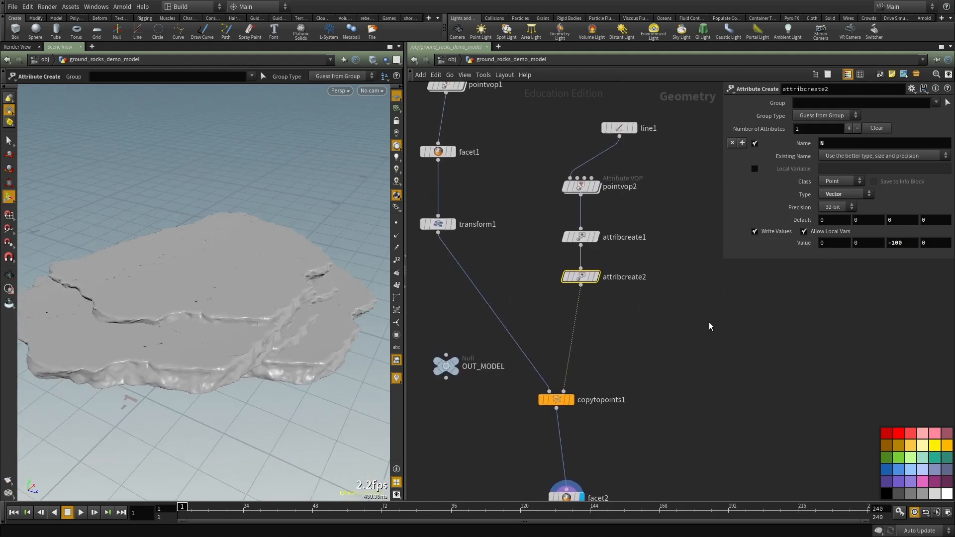
pyautogui.write('20.')
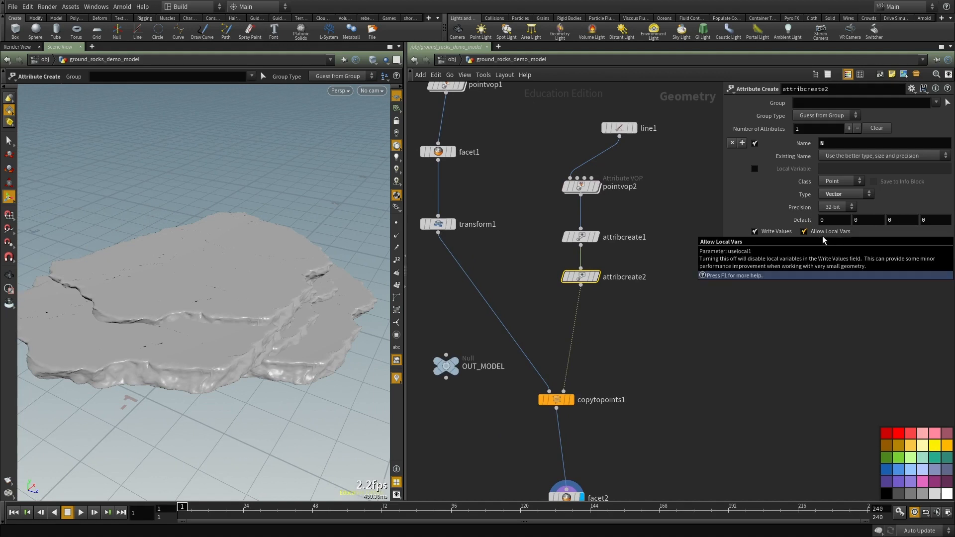
pyautogui.moveTo(902, 241); pyautogui.dragTo(848, 239)
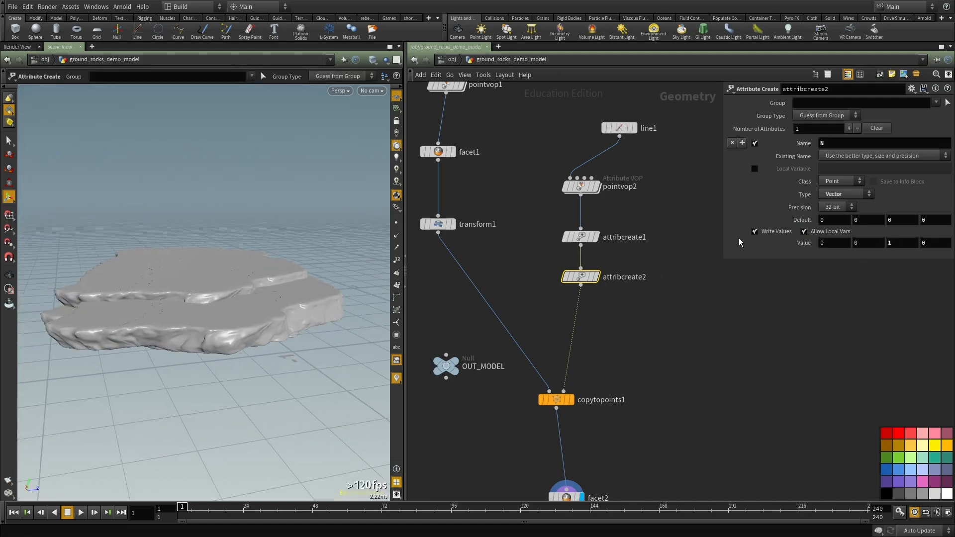
# Step: Insert an Attribute Randomize node between attribcreate2 and copytopoints1 and bypass attribcreate2
pyautogui.press('Tab')
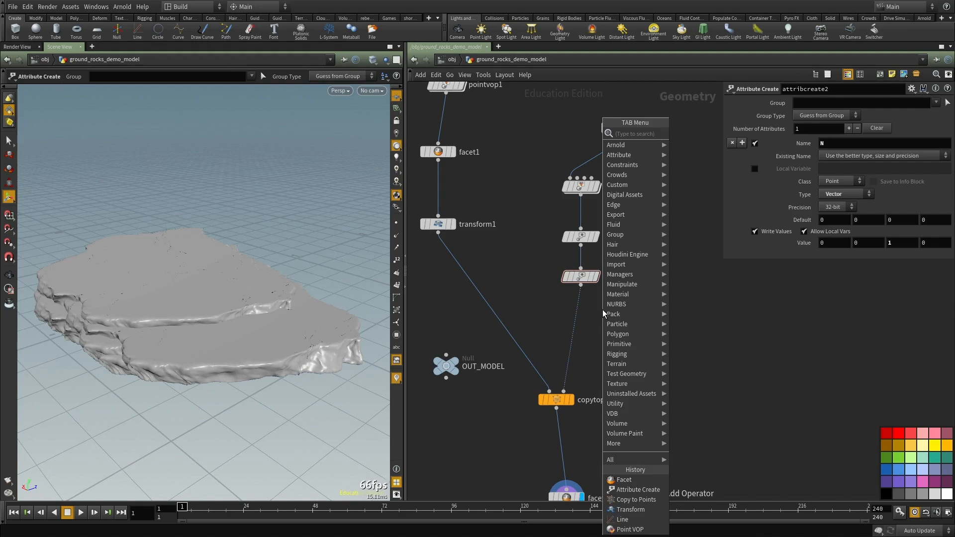
pyautogui.write('rand')
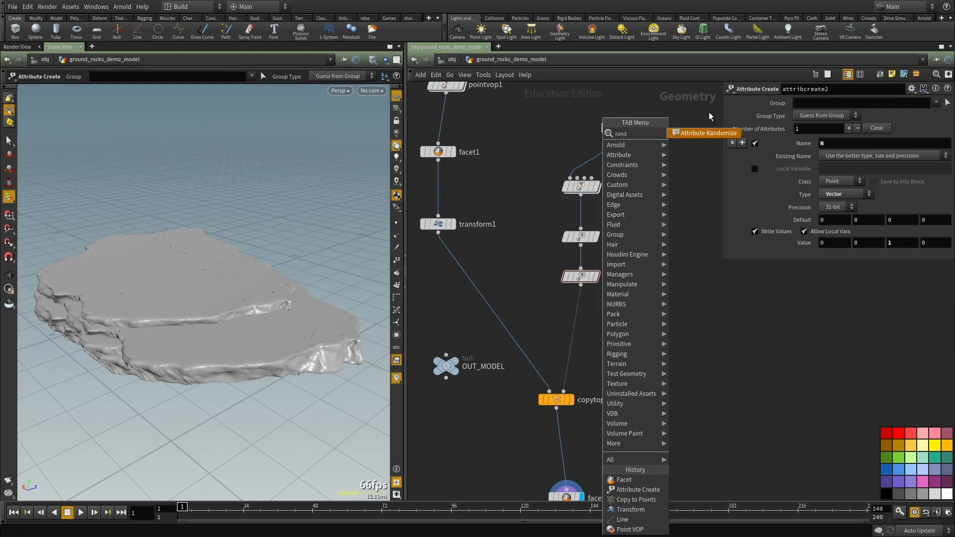
pyautogui.click(697, 134)
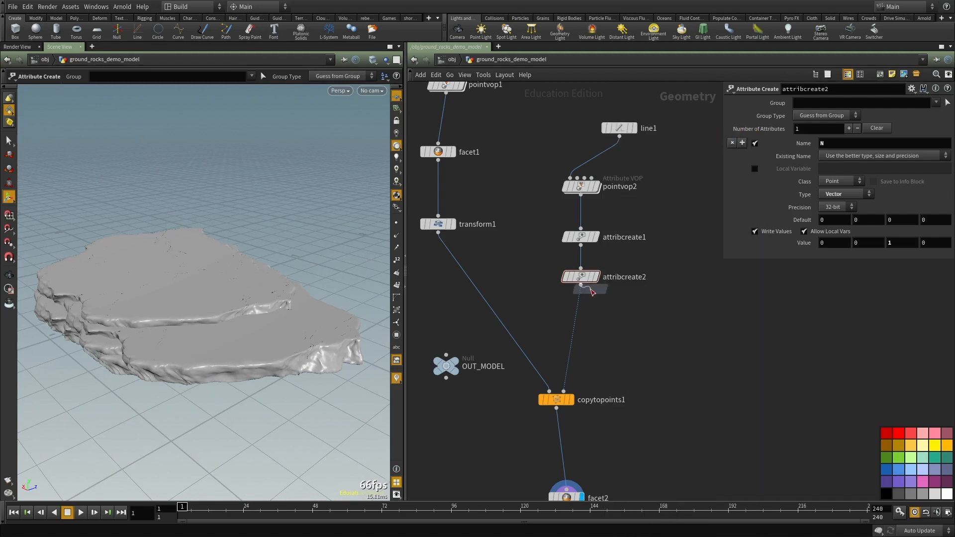
pyautogui.click(587, 309)
pyautogui.click(566, 277)
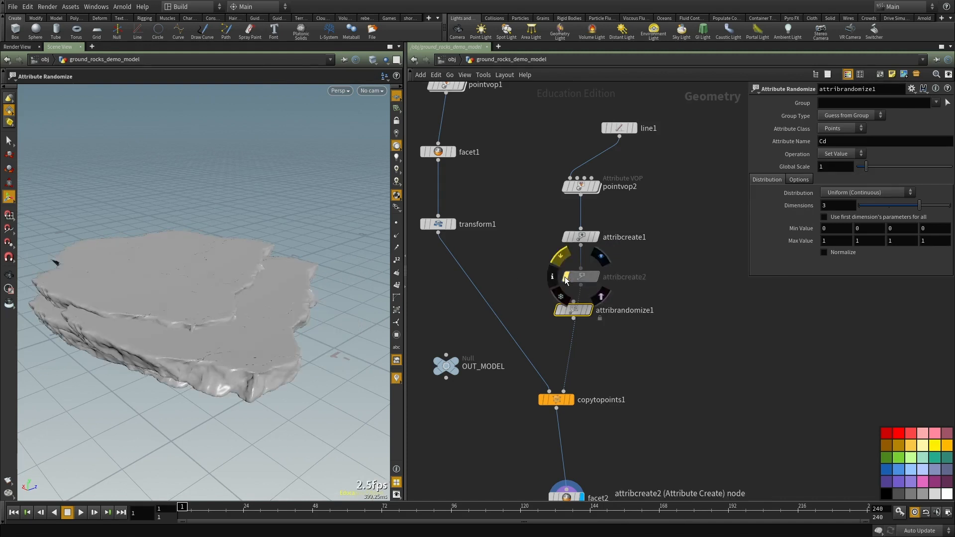
pyautogui.moveTo(575, 316); pyautogui.dragTo(579, 322)
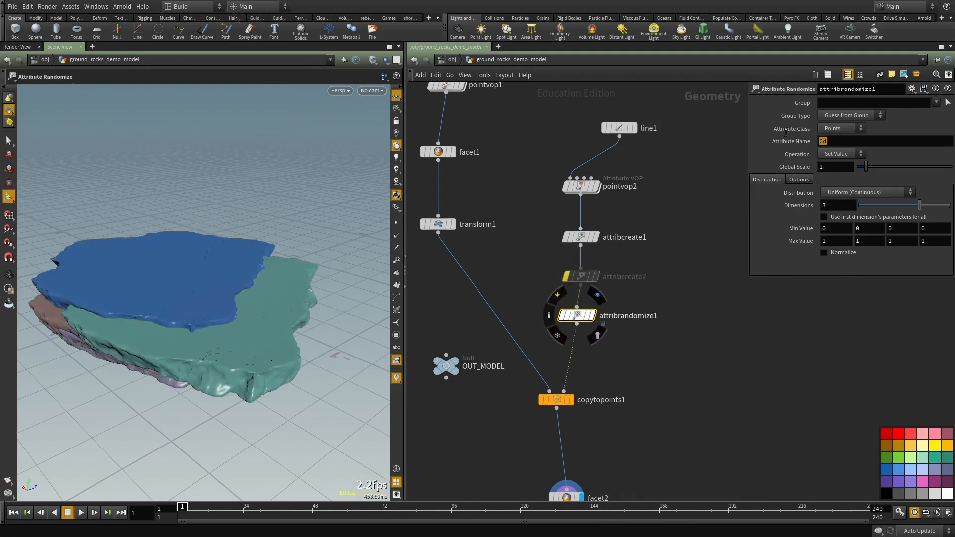
# Step: Set attribrandomize1 to randomize the attribute N with a Uniform (Discrete) distribution
pyautogui.press('BackSpace')
pyautogui.press('BackSpace')
pyautogui.write('N')
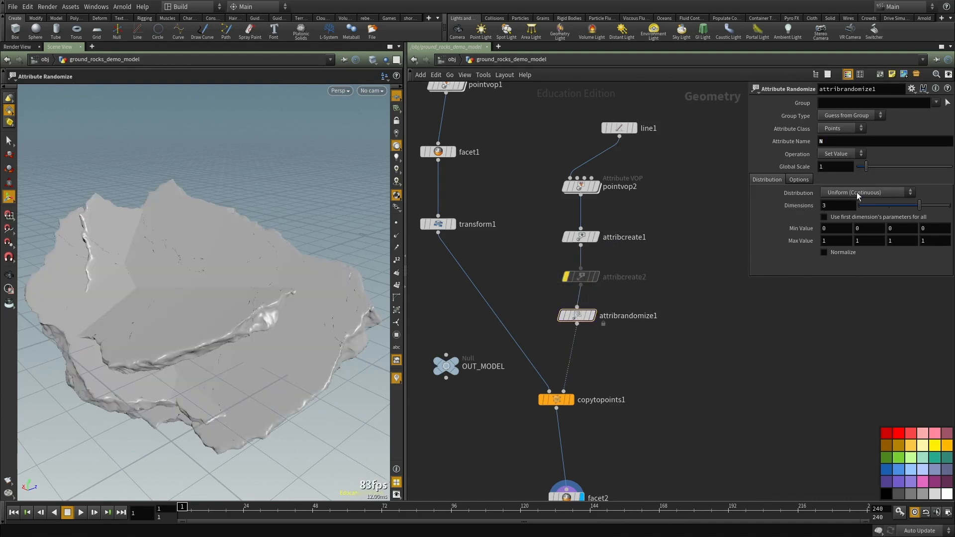
pyautogui.click(866, 192)
pyautogui.click(868, 204)
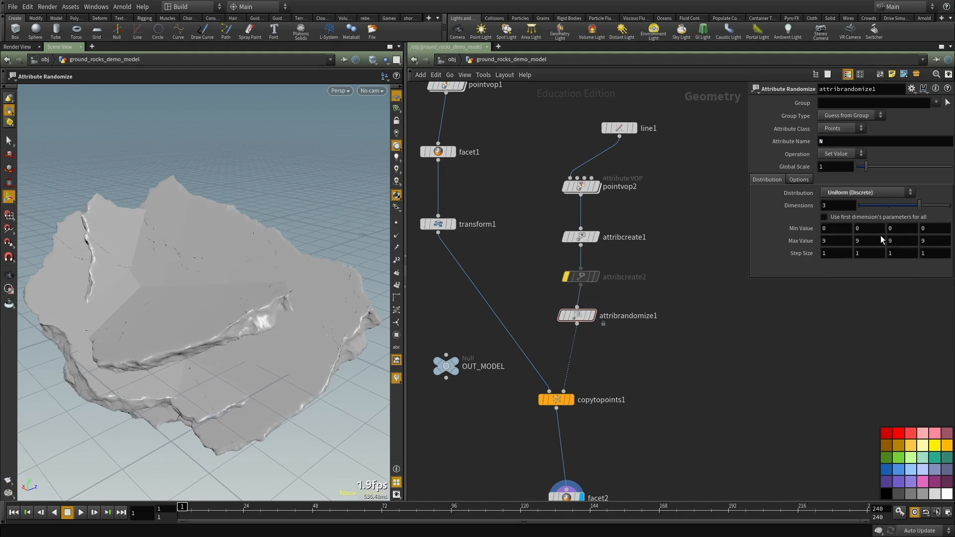
# Step: Set attribrandomize1's first three maximum values to 0, 0, 150 and its third minimum to -360, and inspect the rotated slabs
pyautogui.moveTo(834, 241); pyautogui.dragTo(722, 226)
pyautogui.write('0')
pyautogui.press('Tab')
pyautogui.write('0')
pyautogui.press('Return')
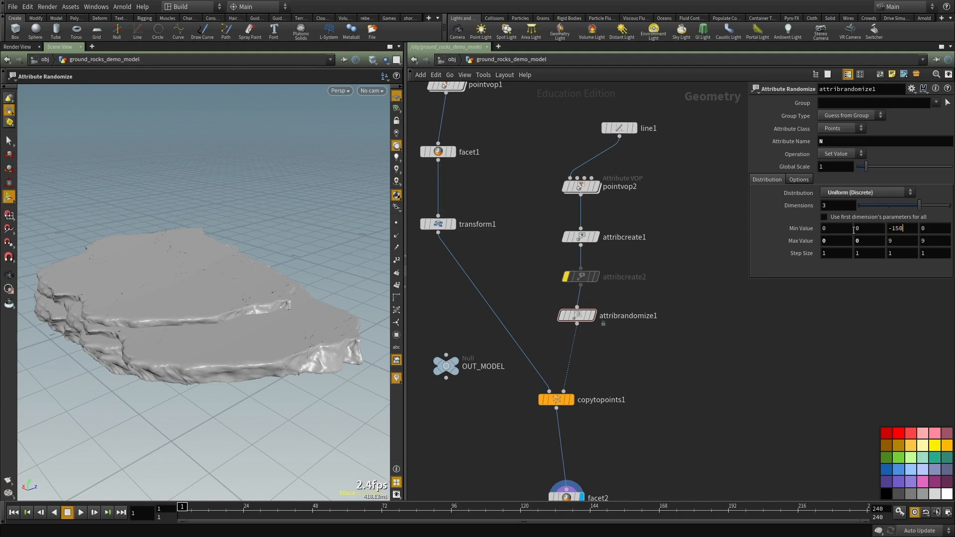
pyautogui.press('Tab')
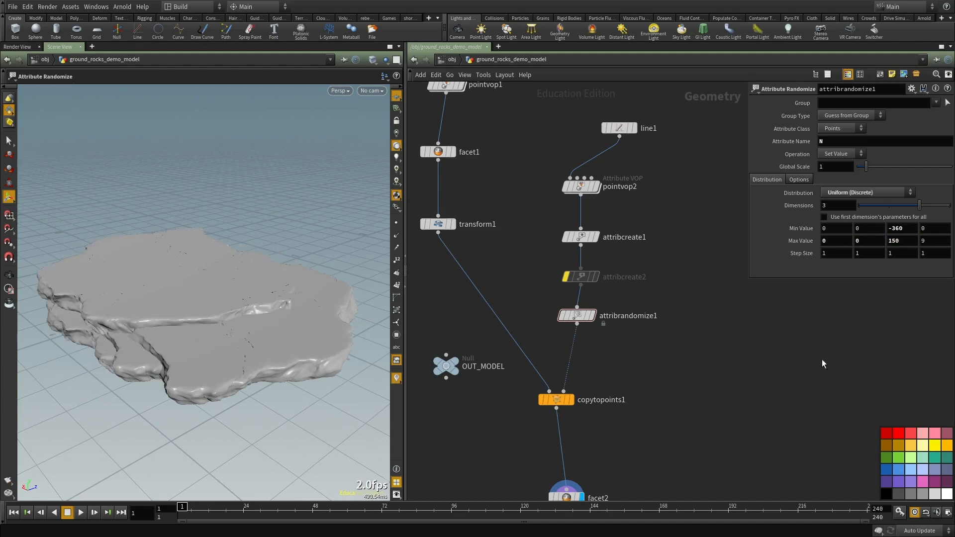
pyautogui.moveTo(139, 312); pyautogui.dragTo(242, 339)
pyautogui.moveTo(219, 307); pyautogui.dragTo(387, 294)
# Step: Insert a second Attribute Randomize between attribrandomize1 and copytopoints1 and set its attribute name to pscale
pyautogui.moveTo(640, 376); pyautogui.dragTo(642, 298, button='middle')
pyautogui.scroll(2, 642, 297)
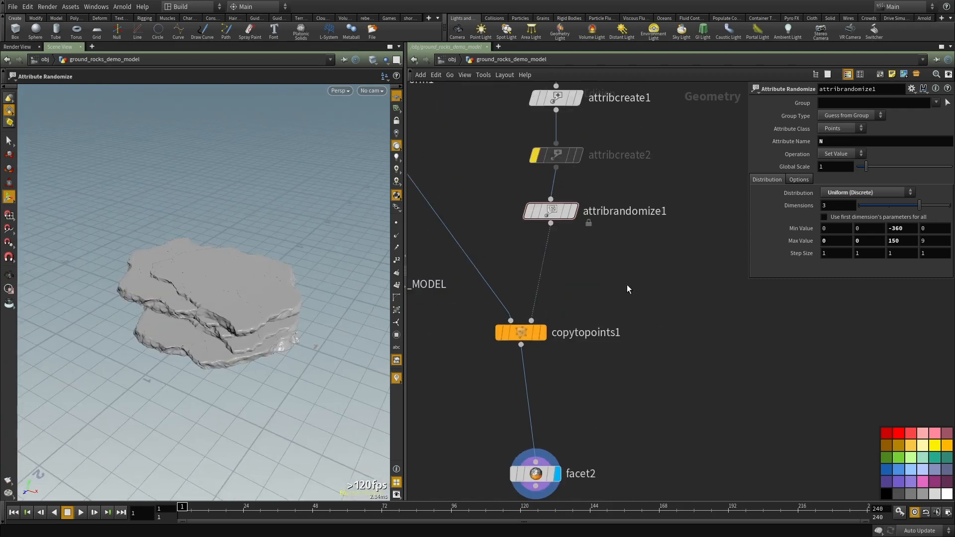
pyautogui.press('Tab')
pyautogui.press('Escape')
pyautogui.click(544, 261)
pyautogui.doubleClick(838, 141)
pyautogui.write('pscale')
pyautogui.press('Return')
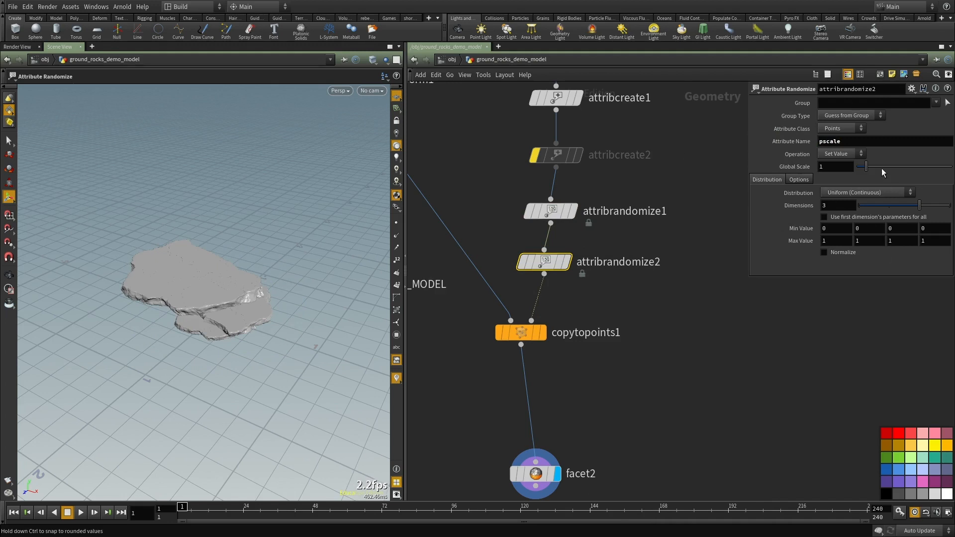
# Step: Change the distribution of the pscale randomization to Uniform (Discrete)
pyautogui.click(847, 190)
pyautogui.click(846, 188)
pyautogui.click(846, 188)
pyautogui.click(846, 232)
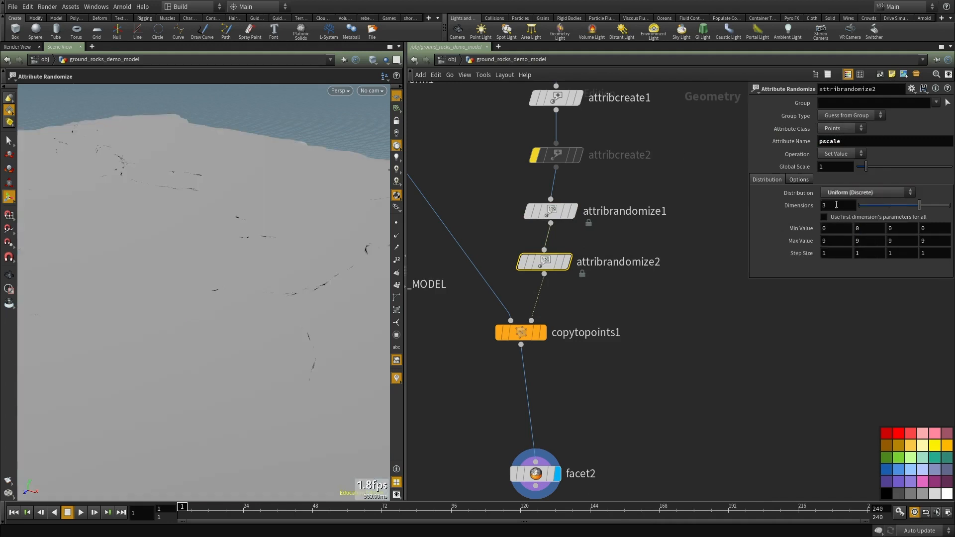
# Step: Limit the pscale randomization to 1 dimension with a minimum of 0.6, a maximum of 1.2 and a step size of 0.1
pyautogui.write('1')
pyautogui.press('Return')
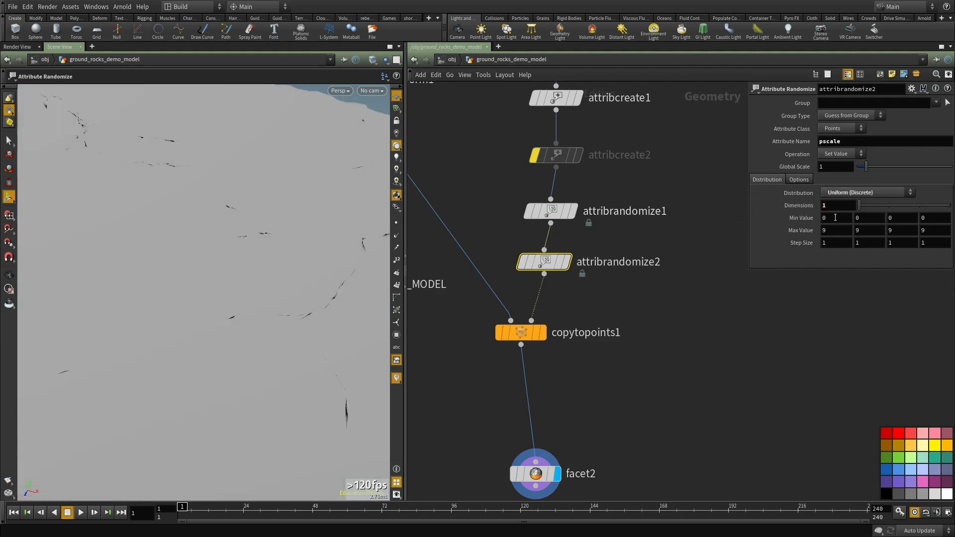
pyautogui.write('.6')
pyautogui.press('Return')
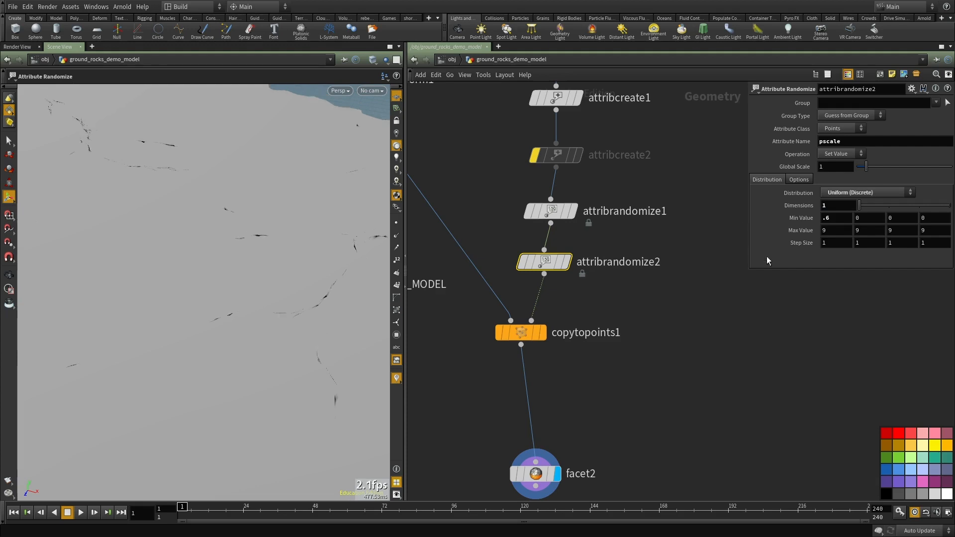
pyautogui.write('.2')
pyautogui.press('Tab')
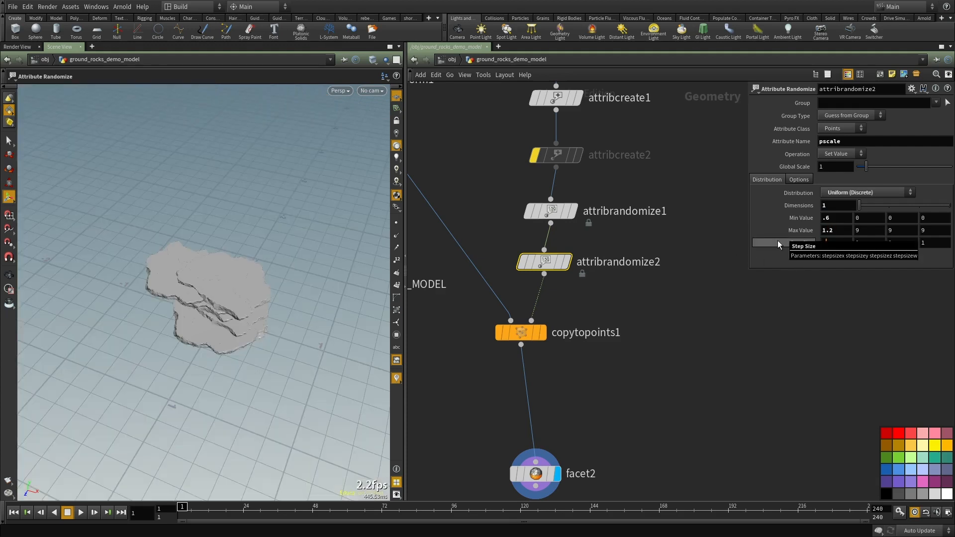
pyautogui.keyDown('alt'); pyautogui.moveTo(209, 363); pyautogui.dragTo(191, 353); pyautogui.keyUp('alt')
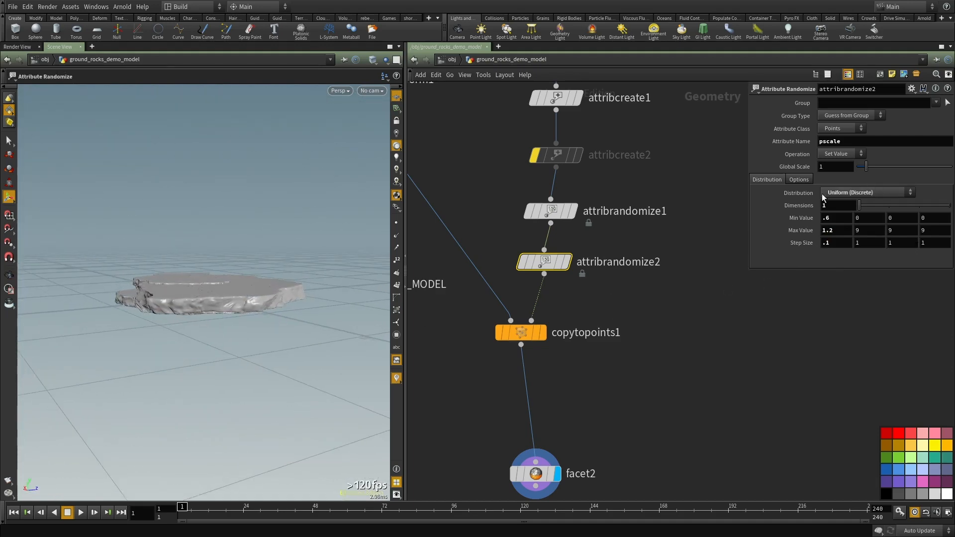
# Step: Try different global seeds for the pscale randomization, up to 6.63, checking the slab stack from several angles
pyautogui.click(796, 180)
pyautogui.keyDown('alt'); pyautogui.moveTo(209, 229); pyautogui.dragTo(143, 239); pyautogui.keyUp('alt')
pyautogui.keyDown('alt'); pyautogui.moveTo(143, 239); pyautogui.dragTo(277, 261, button='right'); pyautogui.keyUp('alt')
pyautogui.keyDown('alt'); pyautogui.moveTo(277, 260); pyautogui.dragTo(369, 288); pyautogui.keyUp('alt')
pyautogui.click(929, 219)
pyautogui.keyDown('alt'); pyautogui.moveTo(368, 288); pyautogui.dragTo(175, 273, button='right'); pyautogui.keyUp('alt')
pyautogui.keyDown('alt'); pyautogui.moveTo(175, 273); pyautogui.dragTo(229, 100); pyautogui.keyUp('alt')
pyautogui.press('f')
pyautogui.keyDown('alt'); pyautogui.moveTo(237, 301); pyautogui.dragTo(72, 317, button='right'); pyautogui.keyUp('alt')
pyautogui.keyDown('alt'); pyautogui.moveTo(72, 317); pyautogui.dragTo(303, 358); pyautogui.keyUp('alt')
pyautogui.keyDown('alt'); pyautogui.moveTo(303, 358); pyautogui.dragTo(338, 358, button='right'); pyautogui.keyUp('alt')
pyautogui.click(919, 218)
pyautogui.keyDown('alt'); pyautogui.moveTo(298, 262); pyautogui.dragTo(300, 271); pyautogui.keyUp('alt')
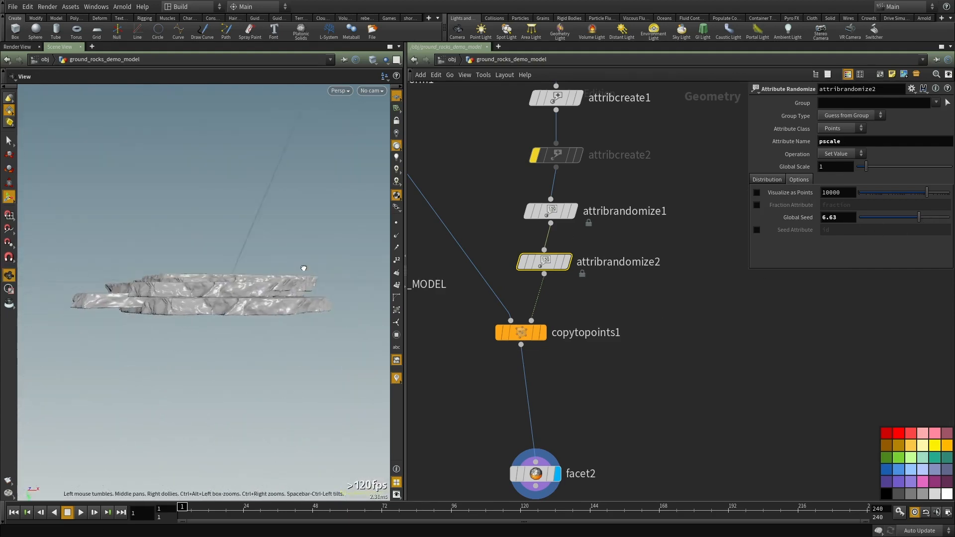
# Step: Set the global seed of the pscale randomization to 4.7 and inspect the slab stack from the side and above
pyautogui.keyDown('alt'); pyautogui.moveTo(142, 274); pyautogui.dragTo(218, 402); pyautogui.keyUp('alt')
pyautogui.click(901, 217)
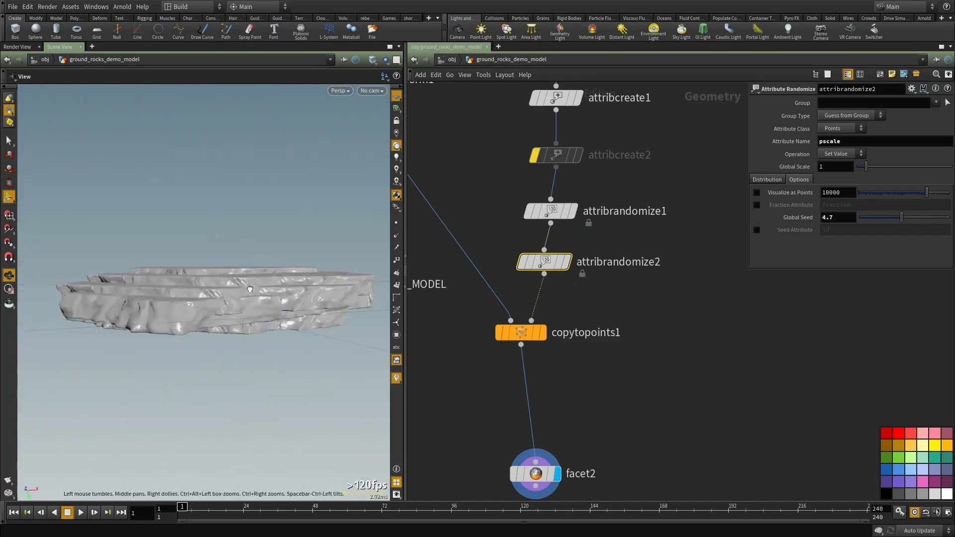
pyautogui.keyDown('alt'); pyautogui.moveTo(200, 276); pyautogui.dragTo(173, 328); pyautogui.keyUp('alt')
pyautogui.hotkey('space', 'f')
pyautogui.keyDown('alt'); pyautogui.moveTo(181, 332); pyautogui.dragTo(307, 320, button='right'); pyautogui.keyUp('alt')
pyautogui.keyDown('alt'); pyautogui.moveTo(175, 311); pyautogui.dragTo(222, 432); pyautogui.keyUp('alt')
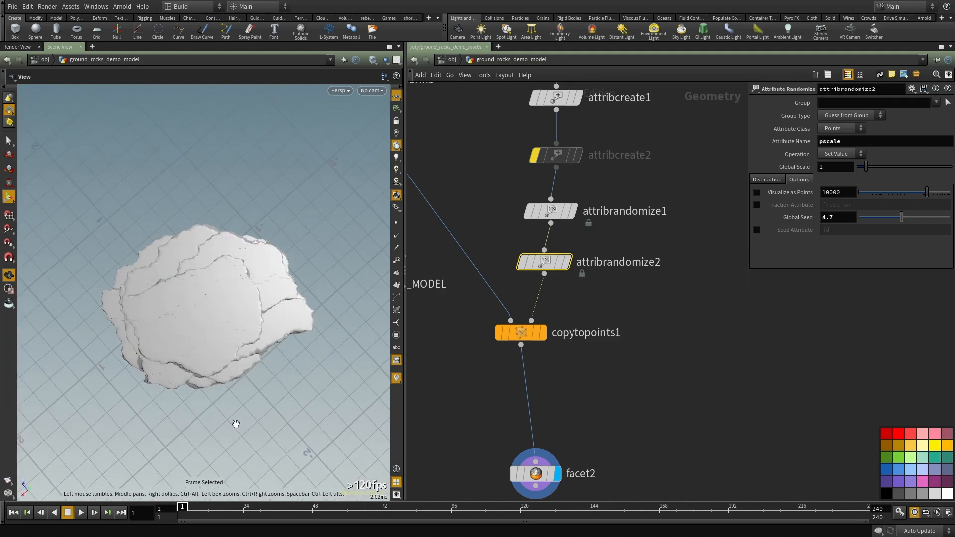
# Step: Reposition facet2 directly beneath copytopoints1 and check the layered rock
pyautogui.moveTo(689, 366); pyautogui.dragTo(694, 287, button='middle')
pyautogui.scroll(-3, 667, 242)
pyautogui.scroll(2, 650, 279)
pyautogui.click(565, 350)
pyautogui.moveTo(560, 353); pyautogui.dragTo(548, 316)
pyautogui.moveTo(151, 280); pyautogui.dragTo(154, 266)
pyautogui.keyDown('alt'); pyautogui.moveTo(154, 266); pyautogui.dragTo(237, 286, button='right'); pyautogui.keyUp('alt')
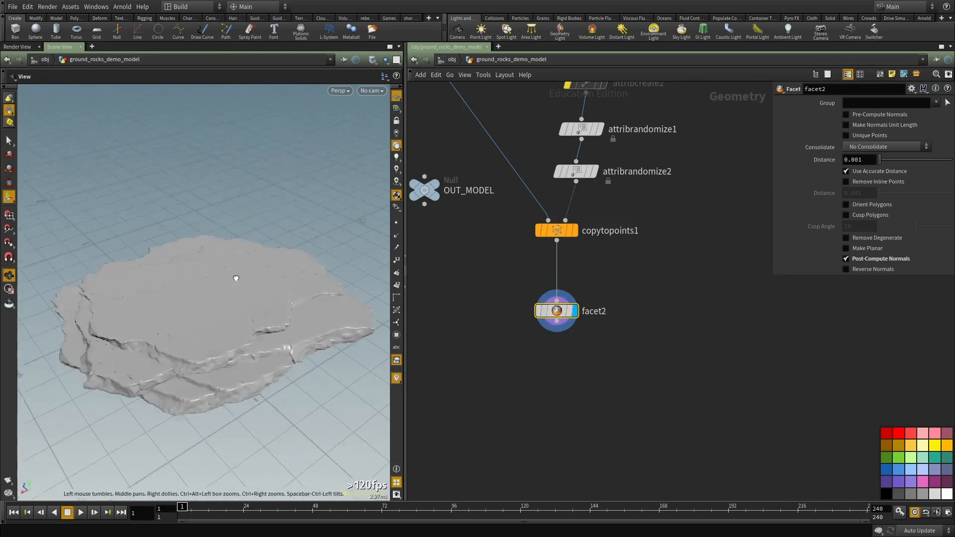
pyautogui.keyDown('alt'); pyautogui.moveTo(237, 286); pyautogui.dragTo(244, 247); pyautogui.keyUp('alt')
# Step: Add a VDB from Polygons node below facet2
pyautogui.moveTo(563, 437); pyautogui.dragTo(561, 391, button='middle')
pyautogui.press('Tab')
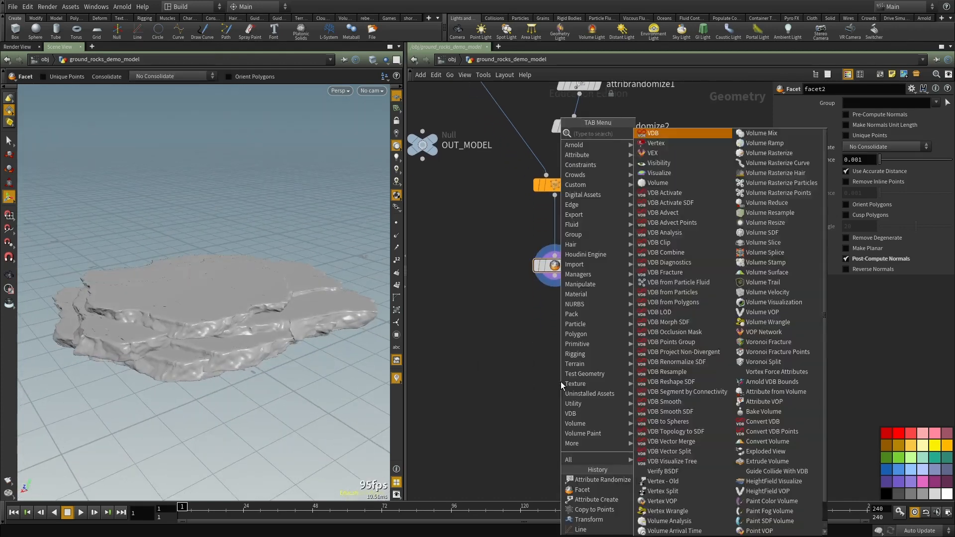
pyautogui.click(677, 163)
pyautogui.click(591, 383)
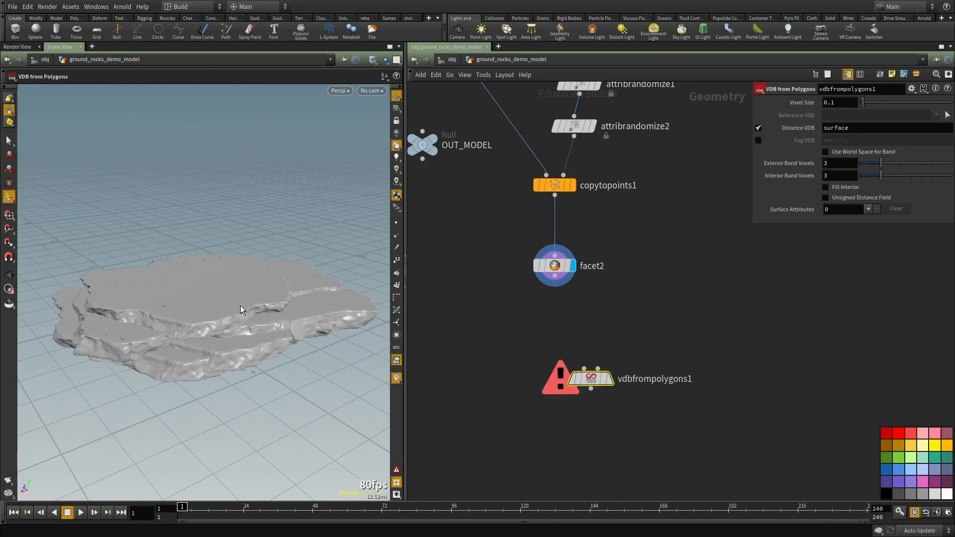
# Step: Examine up close how the stacked slabs overlap and intersect along the rock's layered edges
pyautogui.keyDown('alt'); pyautogui.moveTo(243, 328); pyautogui.dragTo(166, 309); pyautogui.keyUp('alt')
pyautogui.keyDown('alt'); pyautogui.moveTo(166, 309); pyautogui.dragTo(274, 307, button='right'); pyautogui.keyUp('alt')
pyautogui.moveTo(274, 307)
pyautogui.mouseDown(button='middle')
pyautogui.moveTo(305, 258)
pyautogui.moveTo(312, 188)
pyautogui.moveTo(285, 313)
pyautogui.mouseUp(button='middle')
pyautogui.press('w')
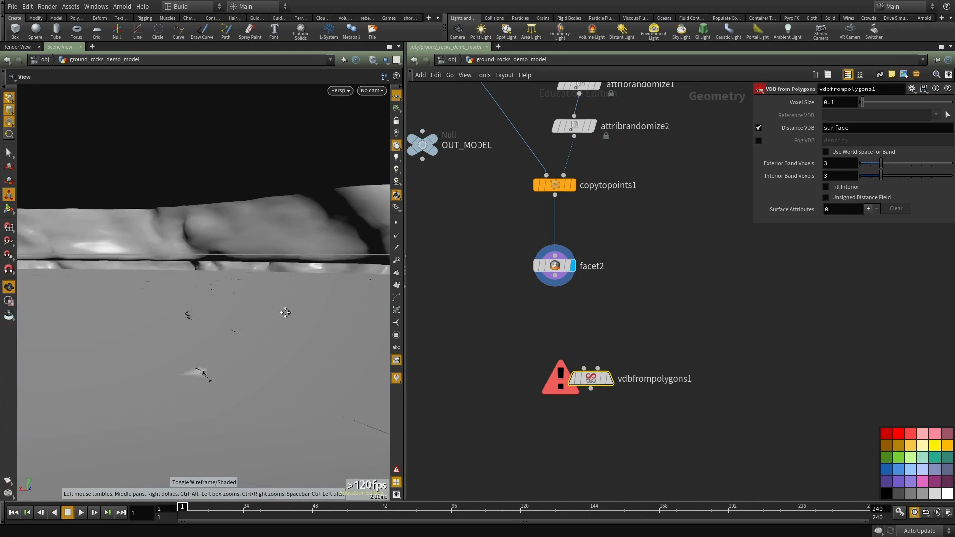
pyautogui.press('h')
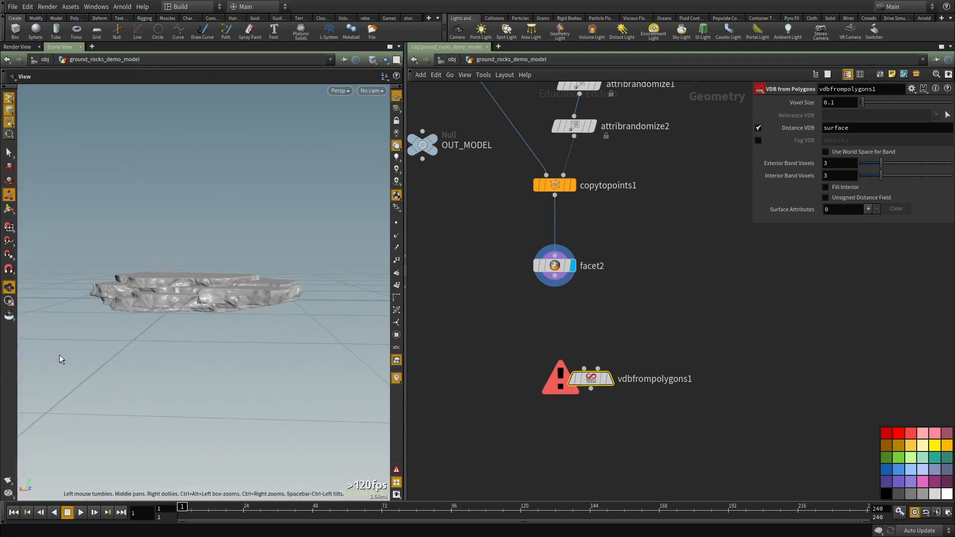
pyautogui.press('e')
pyautogui.keyDown('alt'); pyautogui.moveTo(187, 328); pyautogui.dragTo(334, 314, button='right'); pyautogui.keyUp('alt')
pyautogui.keyDown('alt'); pyautogui.moveTo(335, 314); pyautogui.dragTo(206, 319); pyautogui.keyUp('alt')
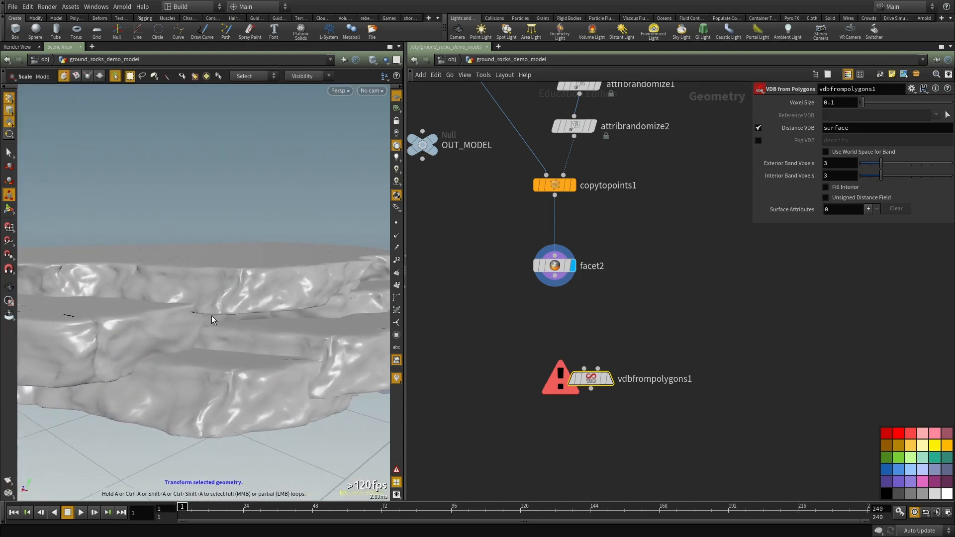
pyautogui.keyDown('alt'); pyautogui.moveTo(269, 316); pyautogui.dragTo(35, 324); pyautogui.keyUp('alt')
# Step: Connect facet2 to vdbfrompolygons1, display its result and set the voxel size to 0.003
pyautogui.moveTo(584, 368); pyautogui.dragTo(555, 274)
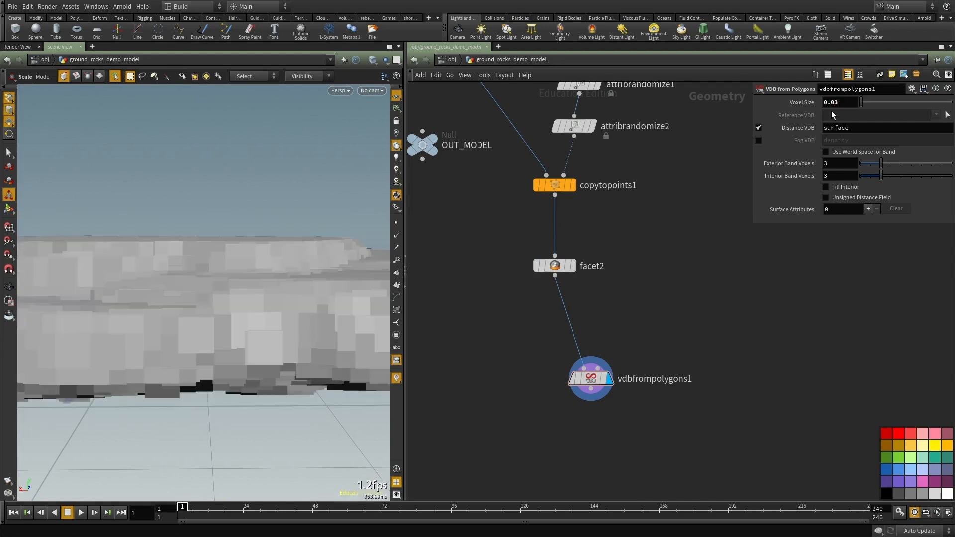
pyautogui.middleClick(596, 378)
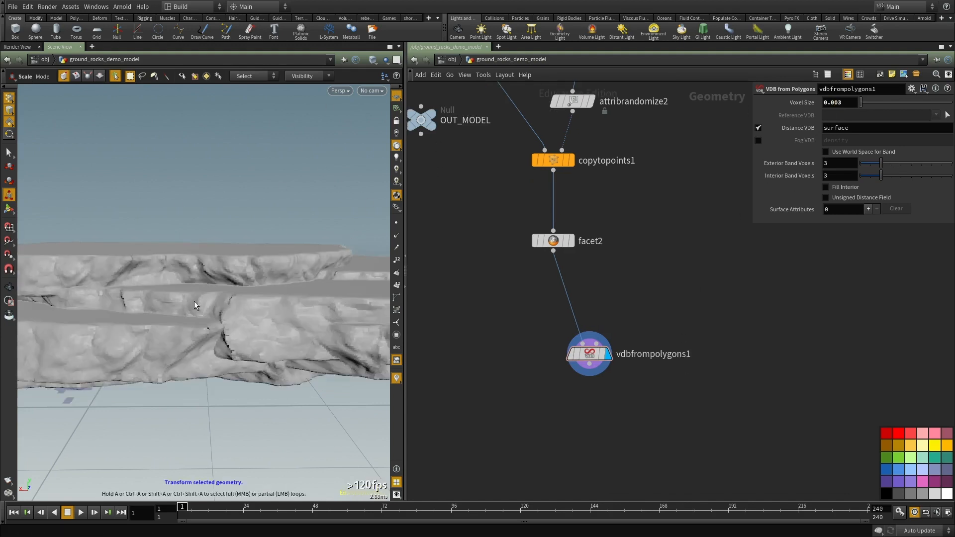
pyautogui.scroll(-3, 199, 303)
pyautogui.moveTo(203, 305)
pyautogui.keyDown('alt'); pyautogui.mouseDown()
pyautogui.moveTo(198, 396)
pyautogui.moveTo(228, 320)
pyautogui.moveTo(240, 332)
pyautogui.moveTo(304, 335)
pyautogui.mouseUp(); pyautogui.keyUp('alt')
pyautogui.press('w')
pyautogui.press('w')
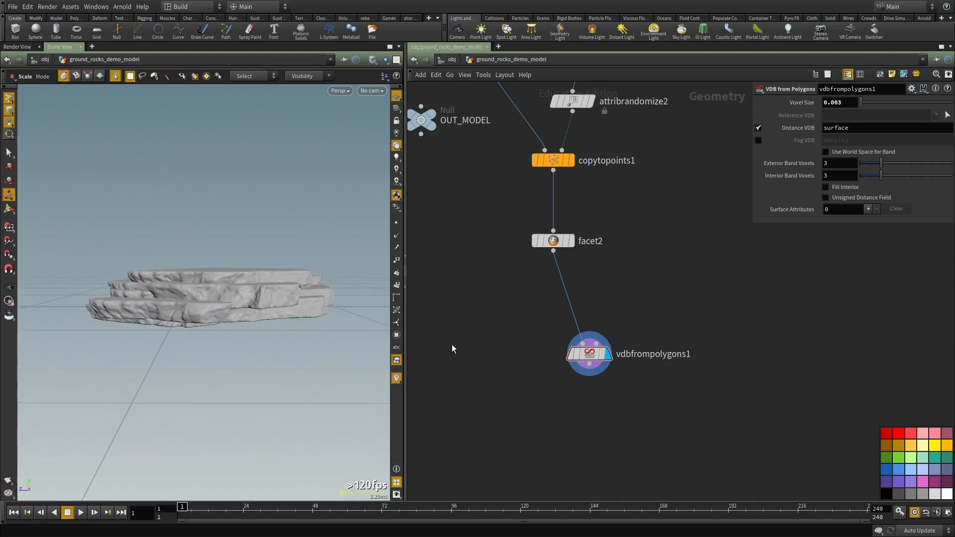
# Step: Align vdbfrompolygons1 beneath facet2, set its voxel size to 0.002 and inspect the surface detail
pyautogui.middleClick(596, 358)
pyautogui.moveTo(596, 357); pyautogui.dragTo(567, 325)
pyautogui.press('Tab')
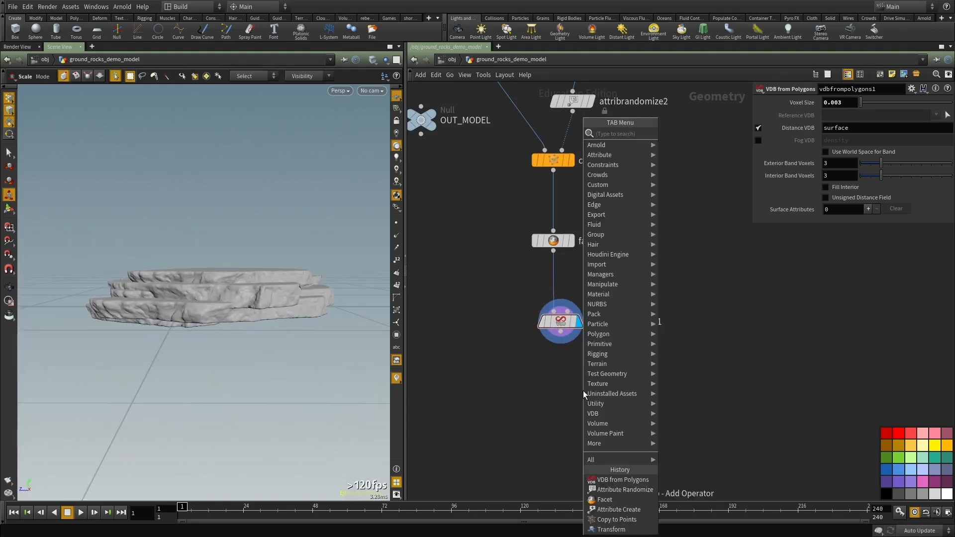
pyautogui.click(838, 102)
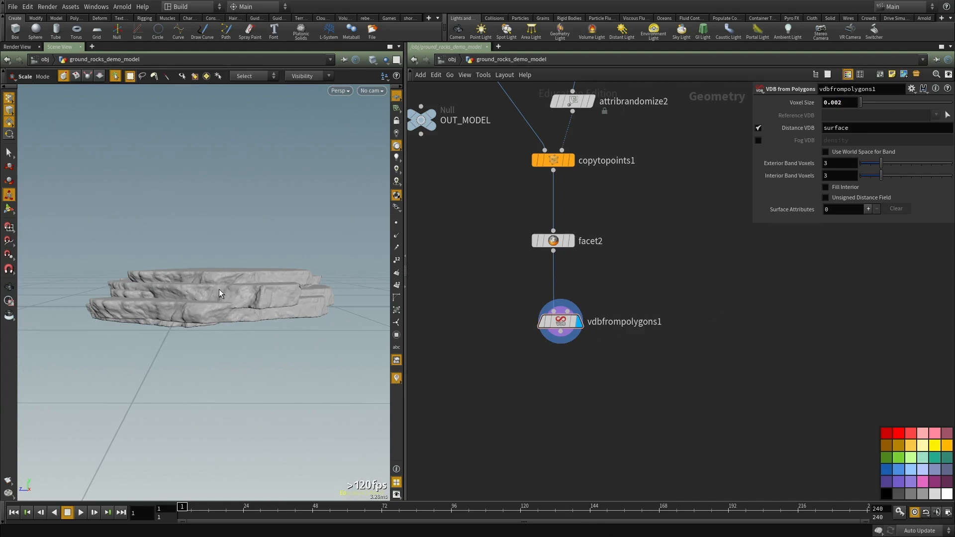
pyautogui.moveTo(678, 310); pyautogui.dragTo(676, 266, button='middle')
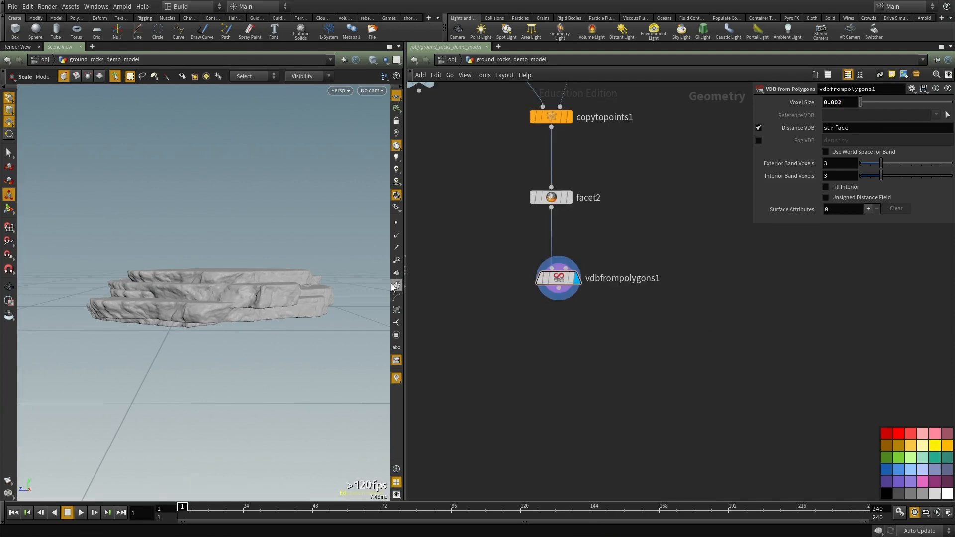
pyautogui.keyDown('alt'); pyautogui.moveTo(226, 286); pyautogui.dragTo(269, 283, button='right'); pyautogui.keyUp('alt')
pyautogui.keyDown('alt'); pyautogui.moveTo(269, 283); pyautogui.dragTo(294, 291); pyautogui.keyUp('alt')
pyautogui.keyDown('alt'); pyautogui.moveTo(294, 292); pyautogui.dragTo(339, 342, button='right'); pyautogui.keyUp('alt')
pyautogui.middleClick(558, 285)
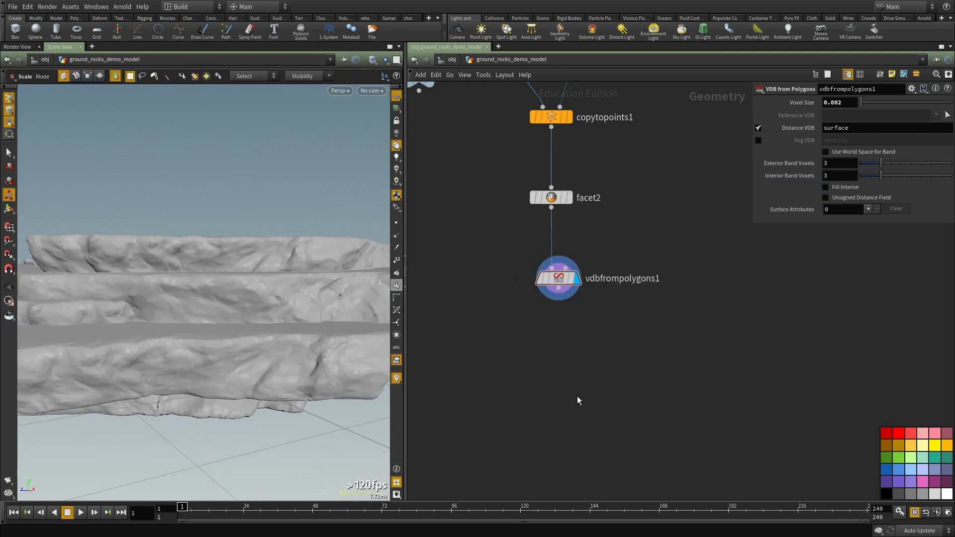
# Step: Add a Convert VDB node, feed it from vdbfrompolygons1 and display its result
pyautogui.press('Tab')
pyautogui.write('vdb c')
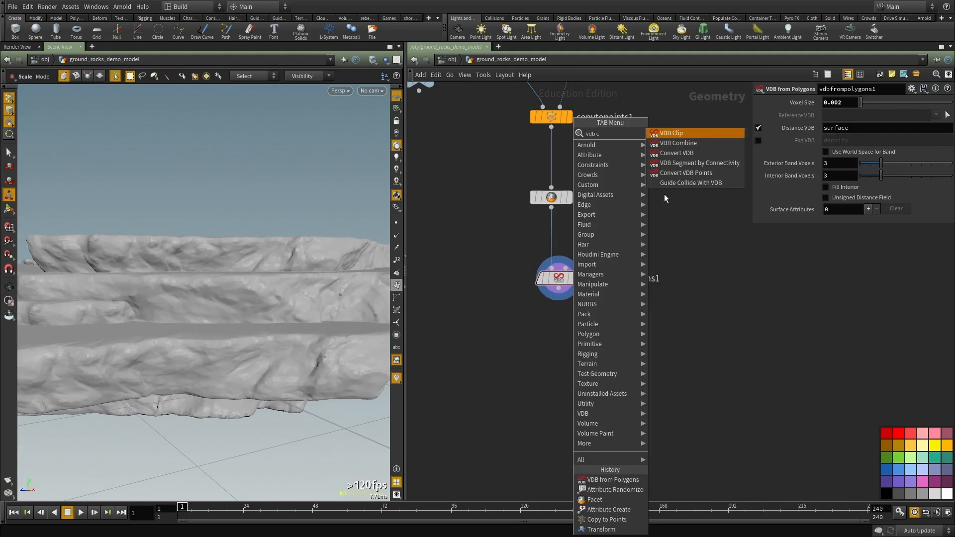
pyautogui.click(676, 157)
pyautogui.click(558, 337)
pyautogui.click(562, 290)
pyautogui.click(549, 328)
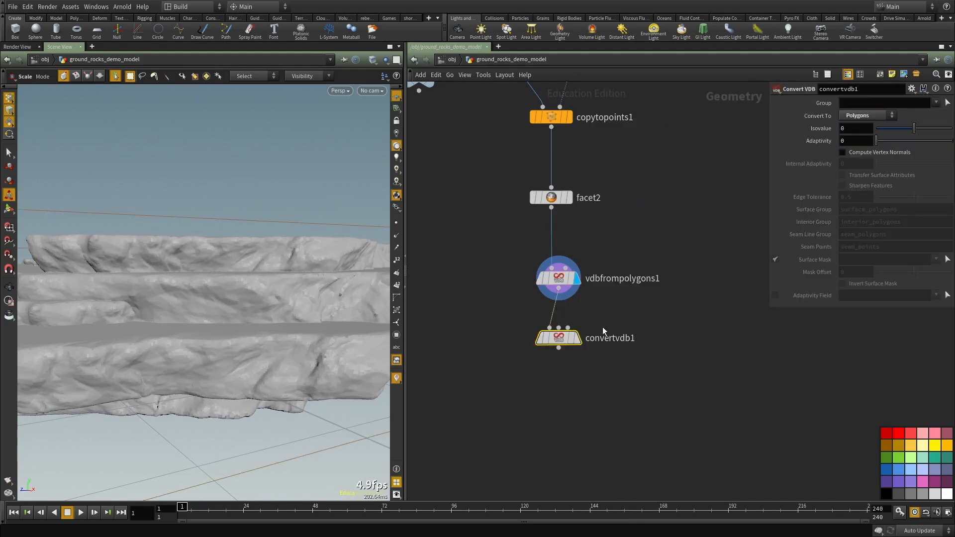
pyautogui.click(577, 341)
# Step: Examine the converted rock mesh up close and from several angles, especially the seams between the layers
pyautogui.keyDown('alt'); pyautogui.moveTo(209, 323); pyautogui.dragTo(137, 310, button='right'); pyautogui.keyUp('alt')
pyautogui.moveTo(136, 310); pyautogui.dragTo(209, 325)
pyautogui.moveTo(209, 325); pyautogui.dragTo(245, 285, button='middle')
pyautogui.moveTo(245, 285); pyautogui.dragTo(163, 284)
pyautogui.moveTo(163, 283); pyautogui.dragTo(229, 299, button='right')
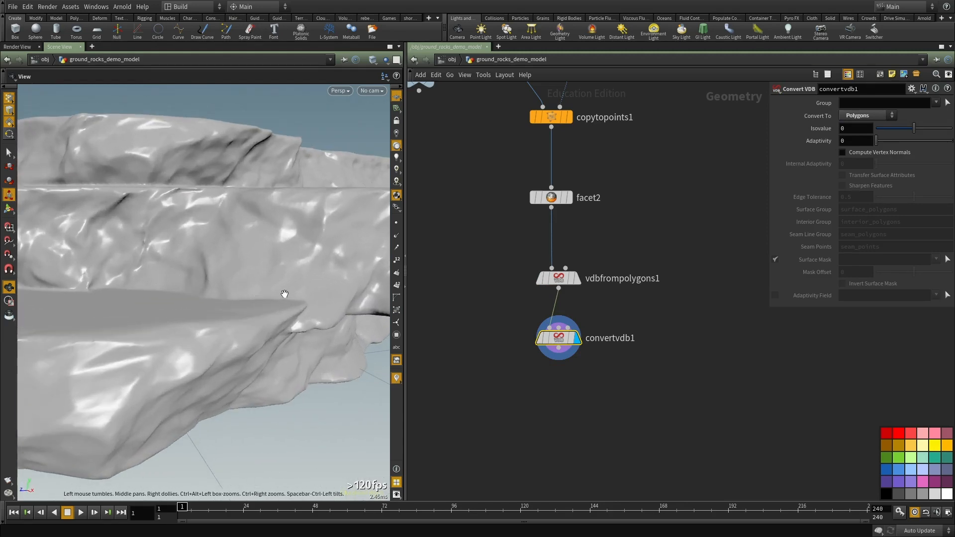
pyautogui.moveTo(214, 300); pyautogui.dragTo(250, 224)
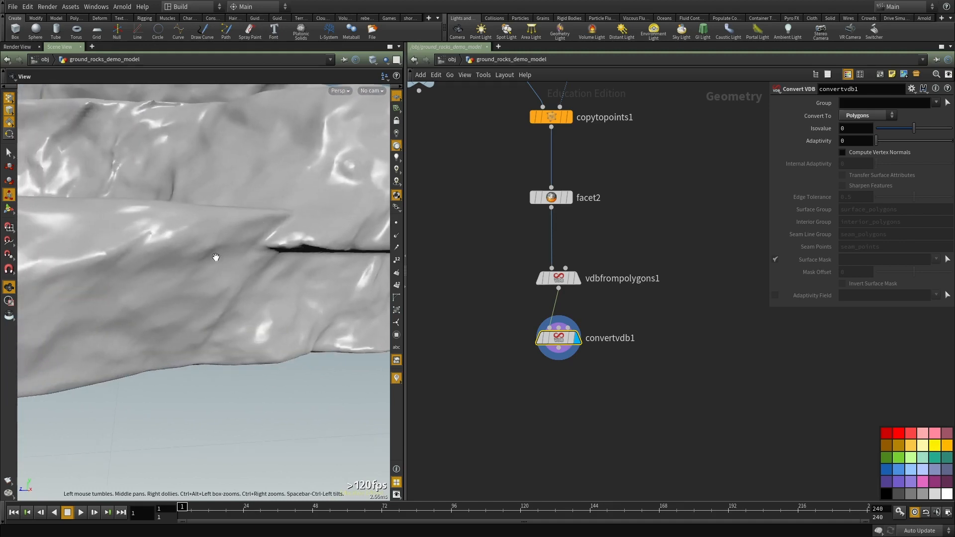
pyautogui.moveTo(223, 266); pyautogui.dragTo(214, 314, button='right')
pyautogui.moveTo(214, 313); pyautogui.dragTo(147, 259)
pyautogui.press('e')
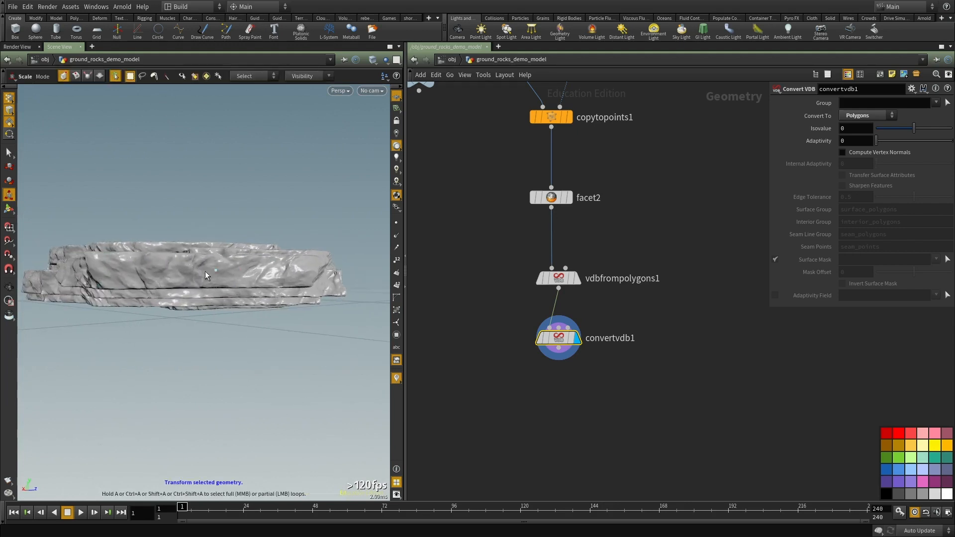
pyautogui.keyDown('alt'); pyautogui.moveTo(88, 267); pyautogui.dragTo(182, 291); pyautogui.keyUp('alt')
# Step: Add a Point VOP fed by convertvdb1, display its result and enter its network
pyautogui.moveTo(656, 393); pyautogui.dragTo(645, 301, button='middle')
pyautogui.scroll(-1, 645, 306)
pyautogui.press('Tab')
pyautogui.write('point vop')
pyautogui.press('Return')
pyautogui.click(618, 321)
pyautogui.moveTo(618, 320); pyautogui.dragTo(568, 335)
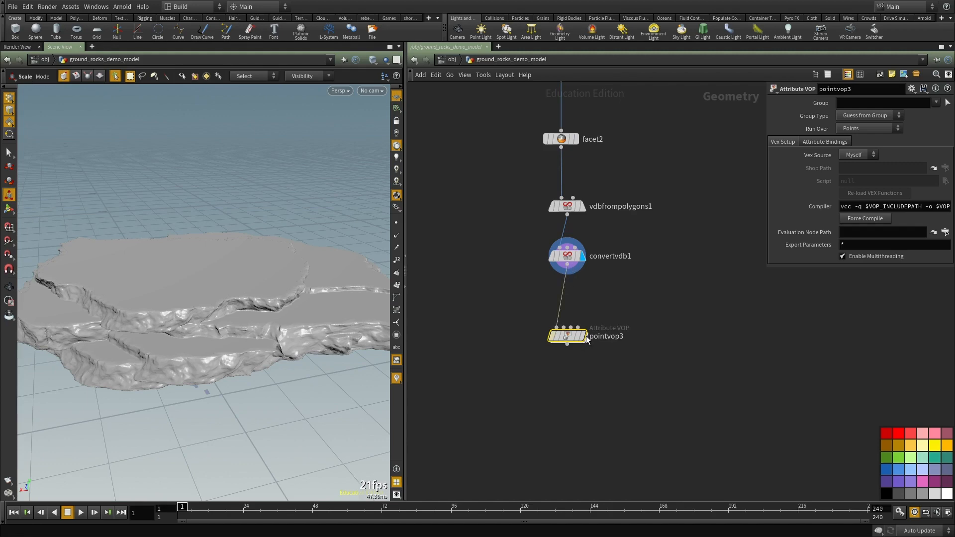
pyautogui.click(577, 335)
pyautogui.press('i')
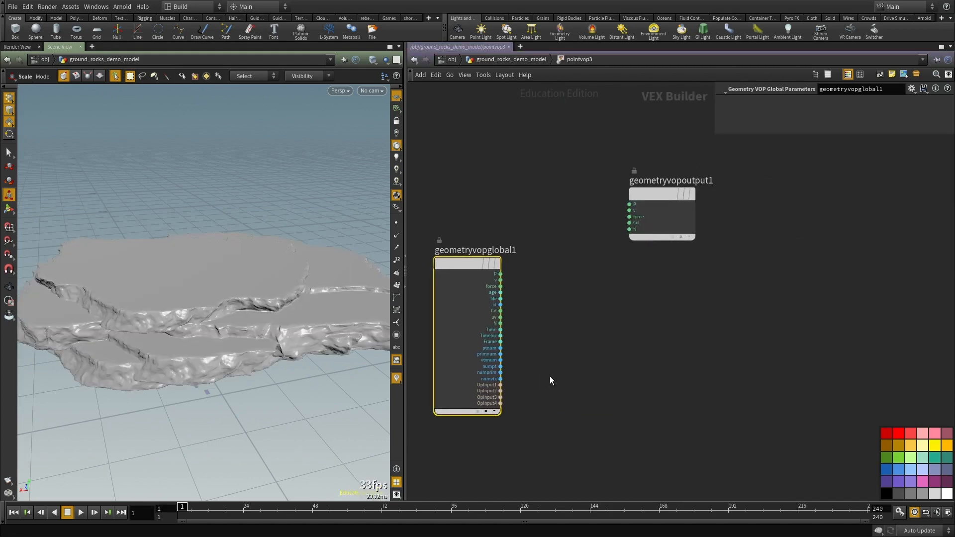
# Step: Make room before the geometry output, add an Anti-Aliased Noise node and connect the global P to its pos input
pyautogui.moveTo(661, 198); pyautogui.dragTo(794, 290)
pyautogui.press('Tab')
pyautogui.write('noise')
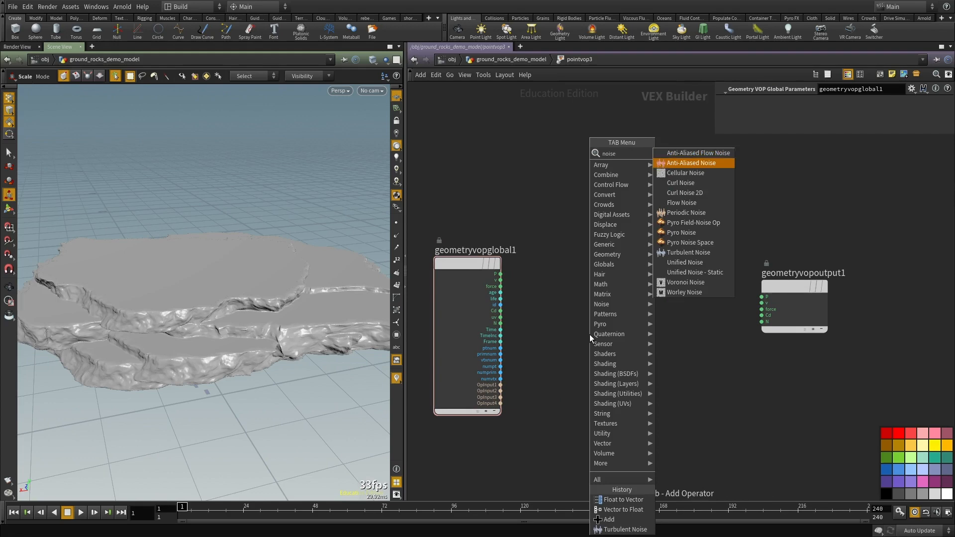
pyautogui.press('Return')
pyautogui.click(590, 335)
pyautogui.click(501, 274)
pyautogui.click(556, 347)
# Step: Place an Add node and change the aanoise1 signature to 3D Input, 3D Noise
pyautogui.press('Tab')
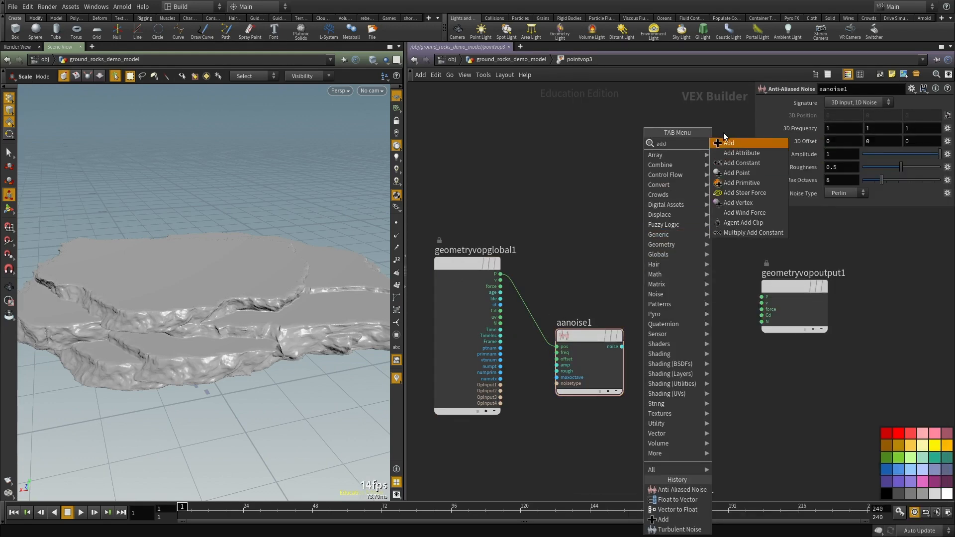
pyautogui.click(682, 226)
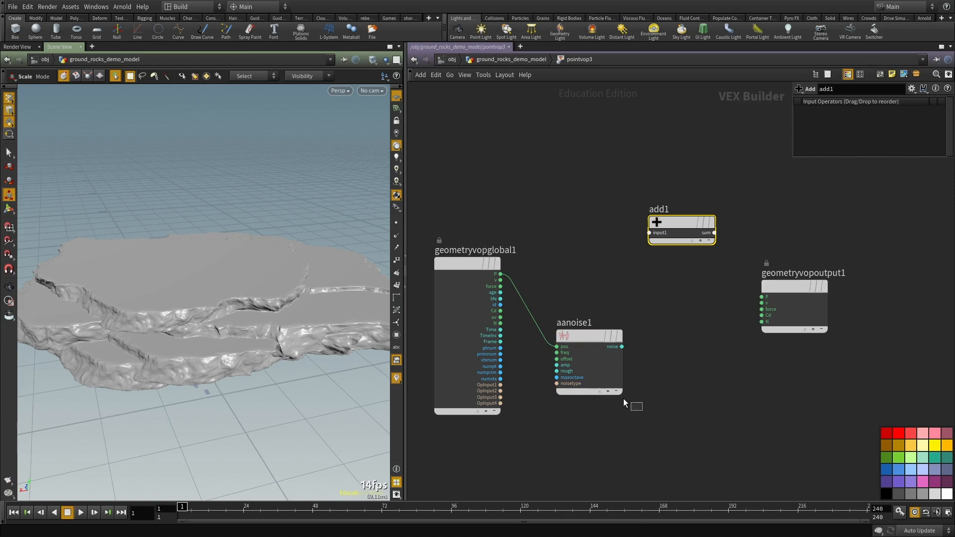
pyautogui.click(590, 336)
pyautogui.click(859, 103)
pyautogui.click(854, 123)
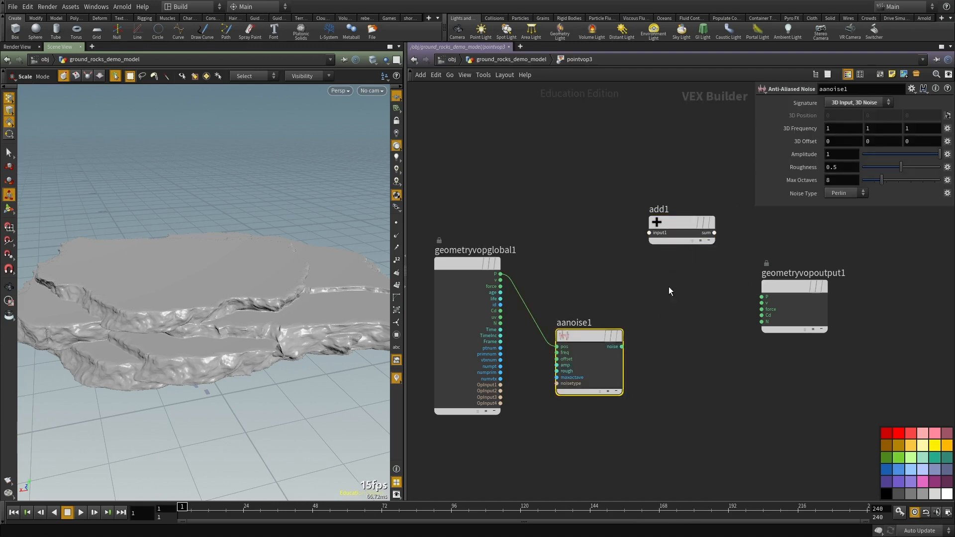
# Step: Wire the global P and the aanoise1 noise output into the first two inputs of add1
pyautogui.click(650, 233)
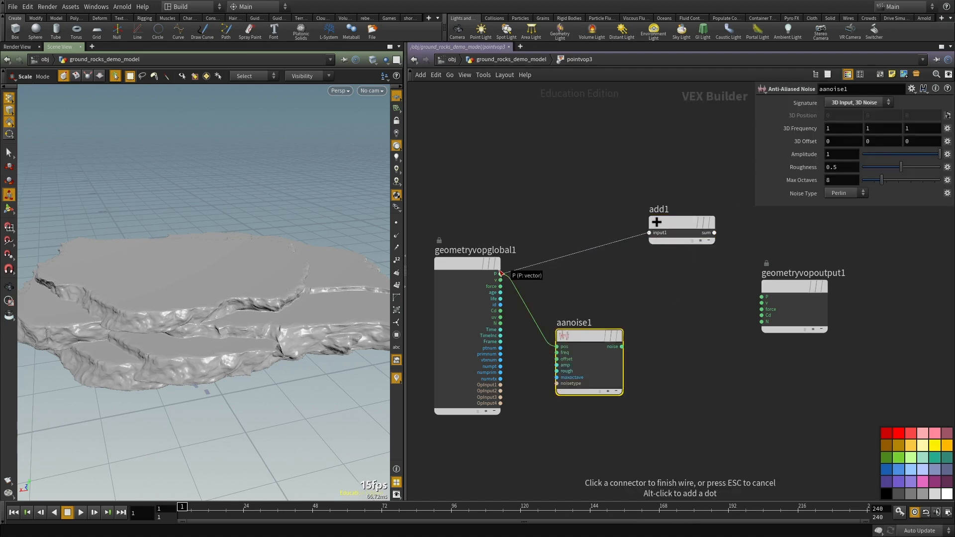
pyautogui.click(501, 274)
pyautogui.click(622, 346)
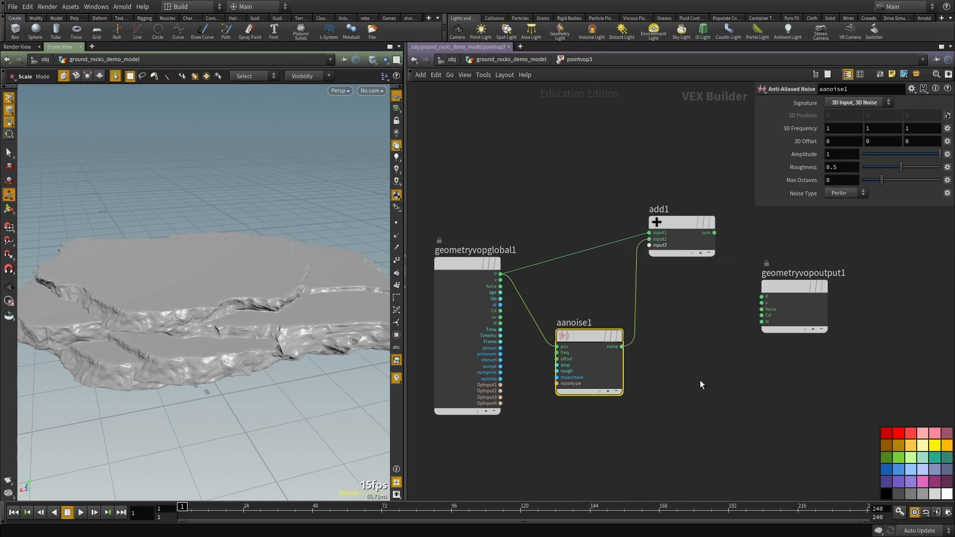
# Step: Insert a Vector to Float node between add1 and the geometry output, and feed it the sum from add1
pyautogui.moveTo(707, 339); pyautogui.dragTo(570, 357, button='middle')
pyautogui.moveTo(656, 298); pyautogui.dragTo(817, 339)
pyautogui.click(737, 313)
pyautogui.press('Tab')
pyautogui.write('vec')
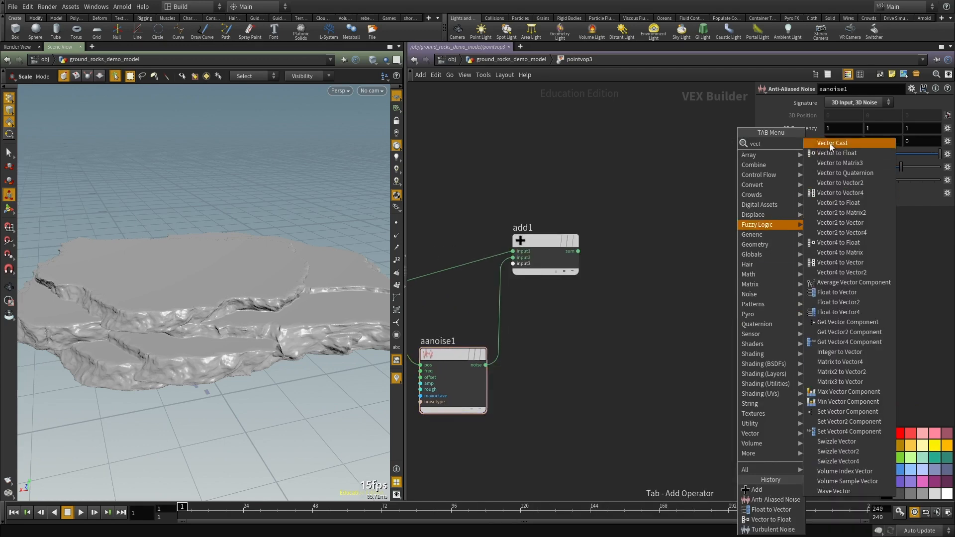
pyautogui.click(827, 149)
pyautogui.click(684, 276)
pyautogui.click(578, 252)
pyautogui.click(649, 274)
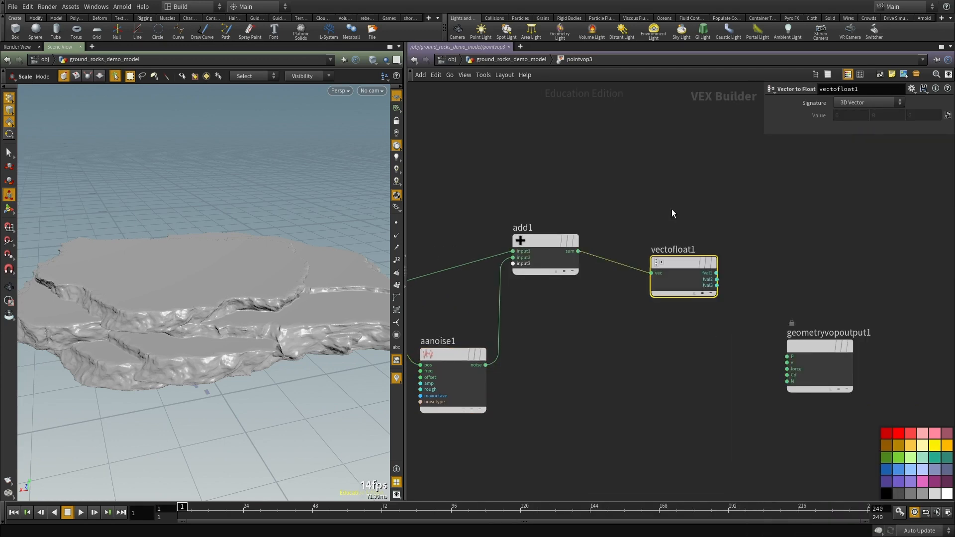
# Step: Duplicate the vectofloat1 node, place the copy below it and feed it from the global P
pyautogui.hotkey('ctrl', 'c')
pyautogui.hotkey('ctrl', 'v')
pyautogui.click(674, 309)
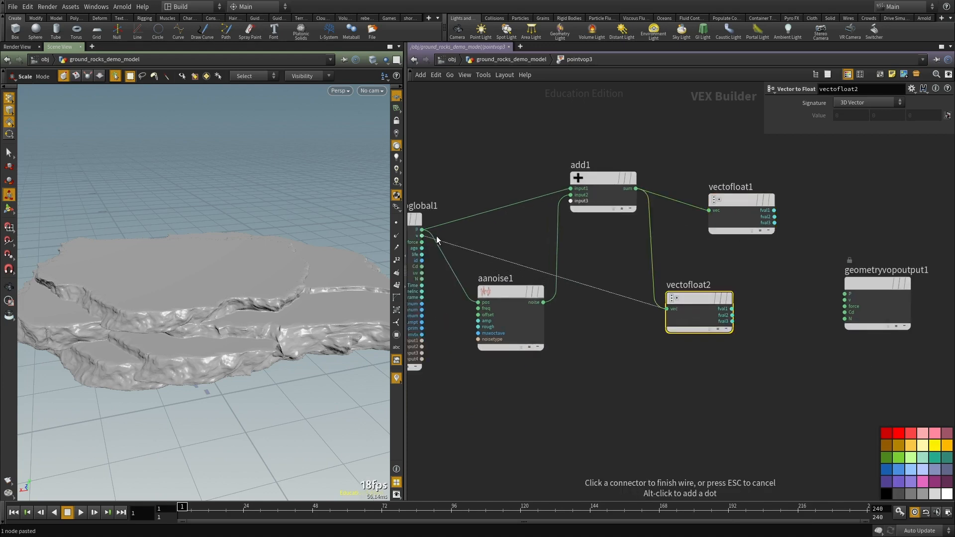
pyautogui.click(423, 230)
# Step: Move the geometry output farther along and add a Float to Vector node in front of it
pyautogui.scroll(-3, 719, 417)
pyautogui.moveTo(722, 414); pyautogui.dragTo(594, 410, button='middle')
pyautogui.scroll(3, 685, 370)
pyautogui.moveTo(659, 313); pyautogui.dragTo(829, 284)
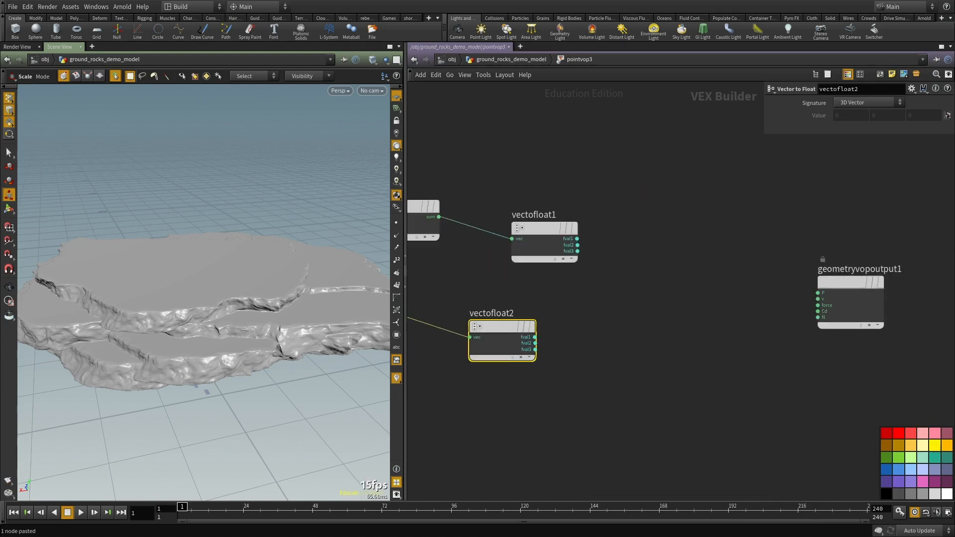
pyautogui.press('Tab')
pyautogui.write('float to vec')
pyautogui.press('Return')
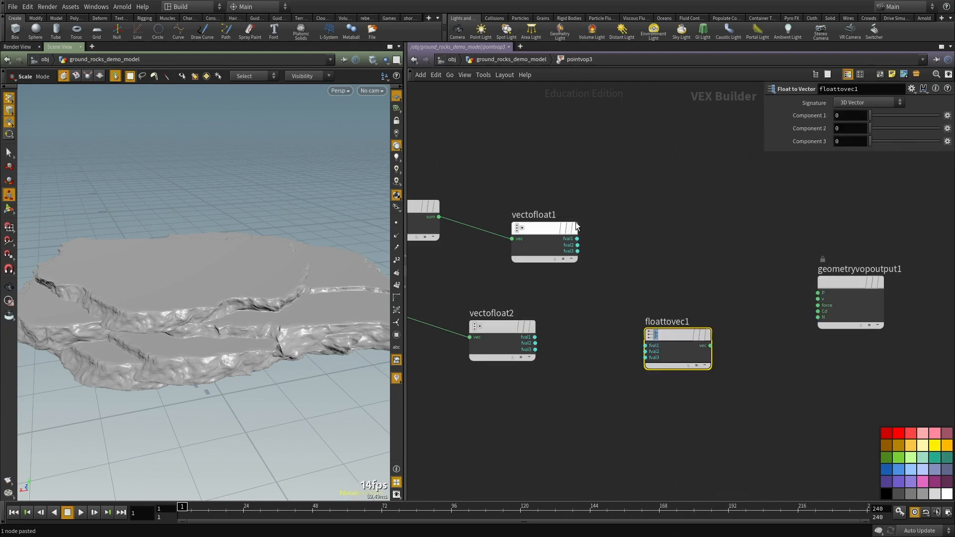
# Step: Wire vectofloat1's fval1 and fval3 into floattovec1's first and third inputs, and vectofloat2's fval2 into its second input
pyautogui.moveTo(565, 295); pyautogui.dragTo(737, 278, button='middle')
pyautogui.click(750, 222)
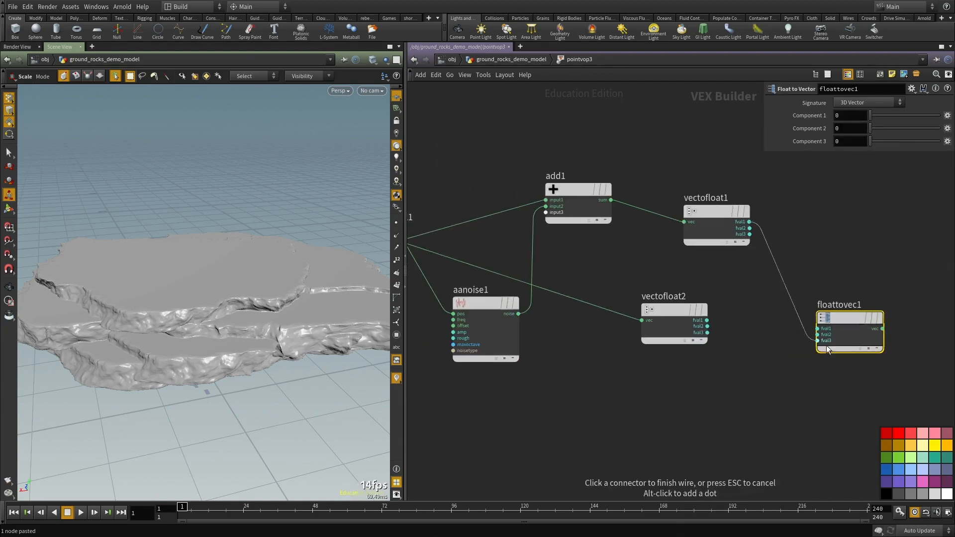
pyautogui.click(826, 330)
pyautogui.click(818, 341)
pyautogui.click(750, 234)
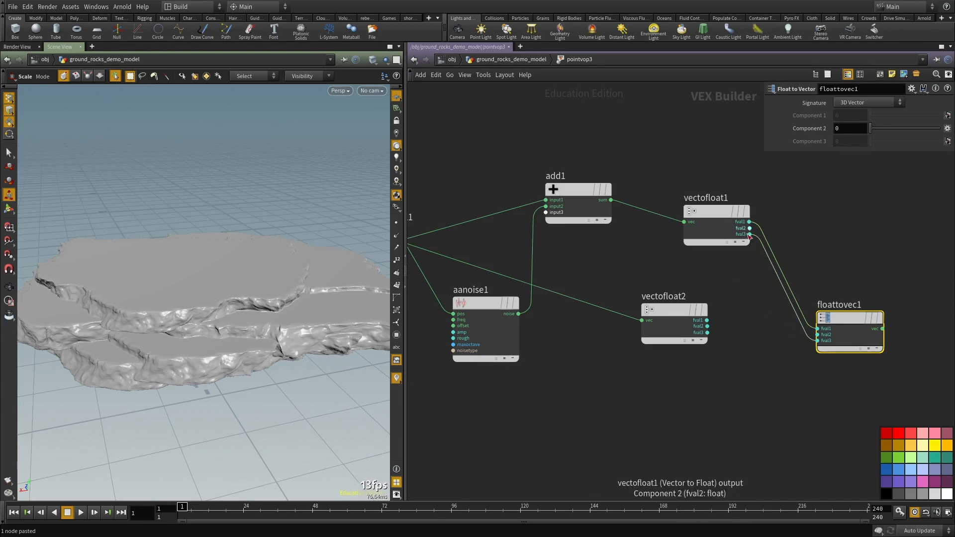
pyautogui.click(707, 326)
pyautogui.click(818, 335)
# Step: Connect the floattovec1 vector output to P on the geometry output
pyautogui.moveTo(787, 396); pyautogui.dragTo(492, 437, button='middle')
pyautogui.click(589, 371)
pyautogui.click(701, 317)
pyautogui.keyDown('alt'); pyautogui.moveTo(209, 319); pyautogui.dragTo(504, 254); pyautogui.keyUp('alt')
pyautogui.moveTo(504, 255); pyautogui.dragTo(671, 254, button='middle')
pyautogui.moveTo(611, 436); pyautogui.dragTo(499, 324)
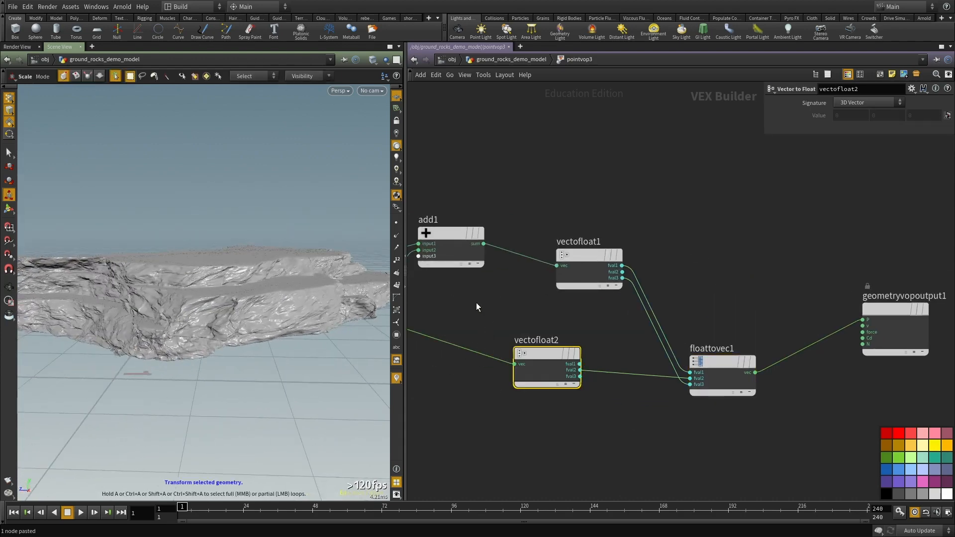
# Step: Set the aanoise1 3D Frequency to 10 on all axes and its Amplitude to 0.17
pyautogui.moveTo(479, 323); pyautogui.dragTo(732, 322, button='middle')
pyautogui.click(616, 344)
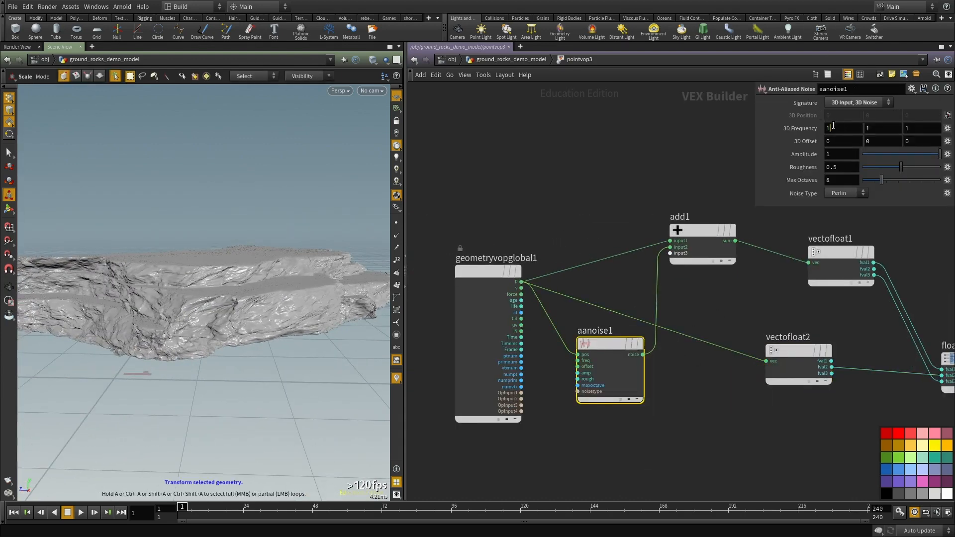
pyautogui.write('10')
pyautogui.press('Return')
pyautogui.keyDown('alt'); pyautogui.moveTo(192, 320); pyautogui.dragTo(298, 323); pyautogui.keyUp('alt')
pyautogui.moveTo(939, 153); pyautogui.dragTo(904, 153)
pyautogui.keyDown('alt'); pyautogui.moveTo(240, 256); pyautogui.dragTo(313, 314, button='right'); pyautogui.keyUp('alt')
pyautogui.keyDown('alt'); pyautogui.moveTo(313, 314); pyautogui.dragTo(328, 321); pyautogui.keyUp('alt')
pyautogui.moveTo(903, 154); pyautogui.dragTo(908, 154)
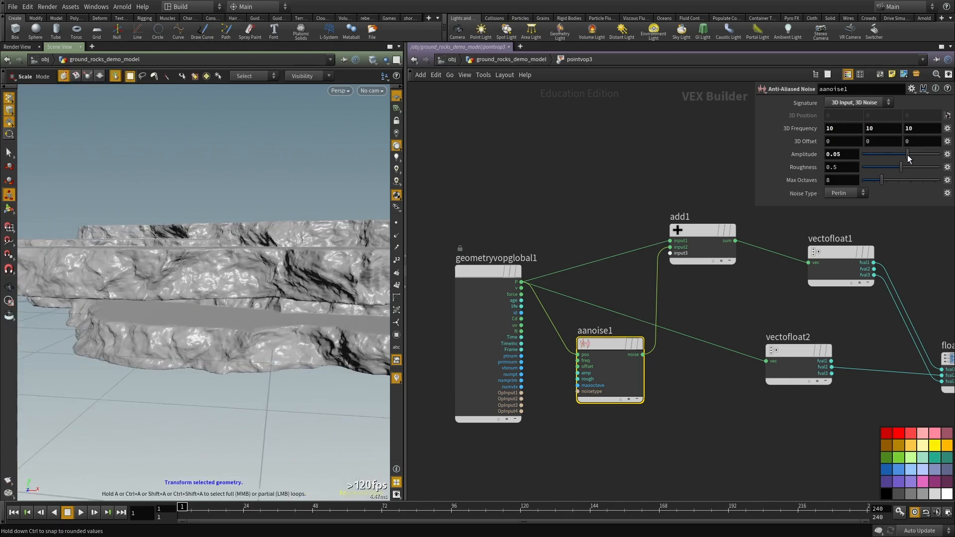
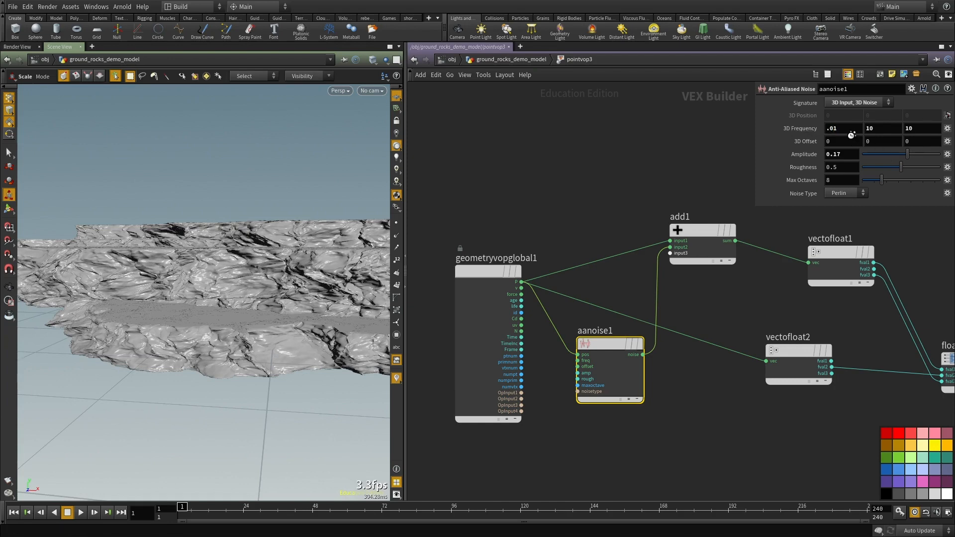
# Step: Set the first and third 3D Frequency components of aanoise1 to .01 and its Amplitude to 0.10
pyautogui.keyDown('alt'); pyautogui.moveTo(185, 277); pyautogui.dragTo(249, 267); pyautogui.keyUp('alt')
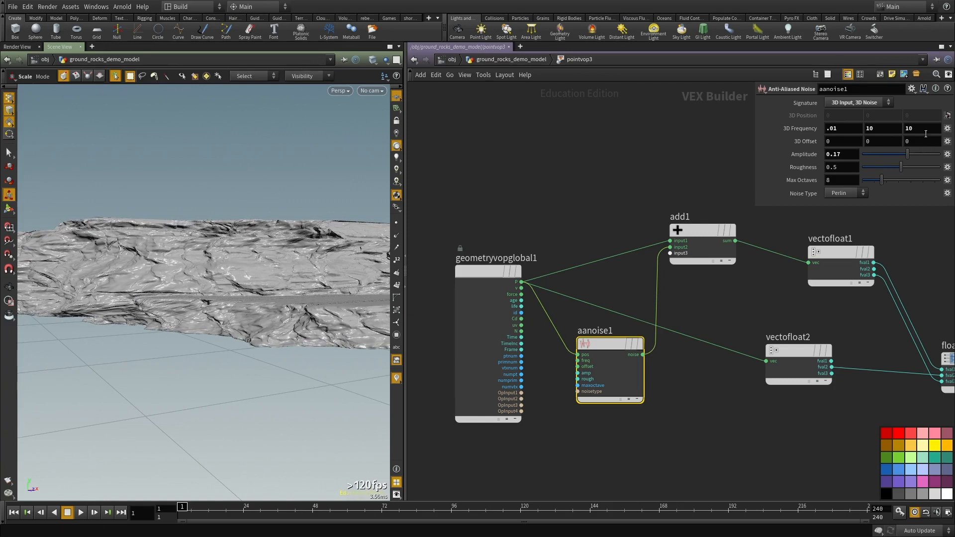
pyautogui.keyDown('alt'); pyautogui.moveTo(255, 251); pyautogui.dragTo(551, 224); pyautogui.keyUp('alt')
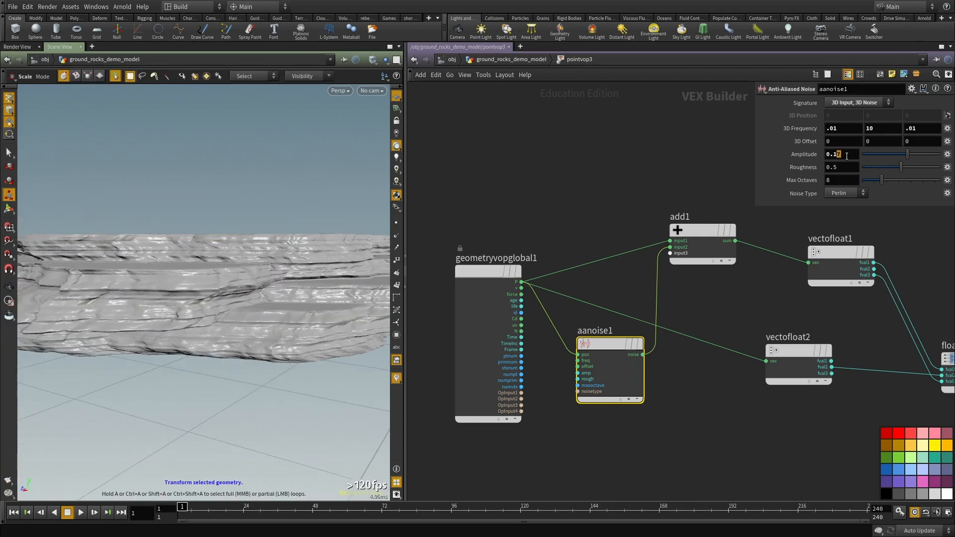
pyautogui.moveTo(209, 323)
pyautogui.keyDown('alt'); pyautogui.mouseDown()
pyautogui.moveTo(177, 346)
pyautogui.moveTo(204, 331)
pyautogui.moveTo(214, 336)
pyautogui.moveTo(213, 398)
pyautogui.moveTo(224, 345)
pyautogui.moveTo(281, 315)
pyautogui.moveTo(276, 309)
pyautogui.moveTo(297, 341)
pyautogui.moveTo(420, 393)
pyautogui.mouseUp(); pyautogui.keyUp('alt')
pyautogui.press('w')
pyautogui.press('w')
pyautogui.rightClick(276, 308)
pyautogui.click(230, 310)
# Step: Duplicate the aanoise1 node and place the copy below the network, with its pos fed by the global P
pyautogui.moveTo(679, 421); pyautogui.dragTo(631, 336, button='middle')
pyautogui.scroll(-3, 631, 335)
pyautogui.moveTo(715, 370); pyautogui.dragTo(608, 348, button='middle')
pyautogui.hotkey('ctrl', 'c')
pyautogui.hotkey('ctrl', 'v')
pyautogui.scroll(3, 657, 362)
pyautogui.scroll(-2, 644, 358)
pyautogui.moveTo(527, 347); pyautogui.dragTo(512, 405)
# Step: Make room before the geometry output and insert an Add node on the wire coming from floattovec1
pyautogui.scroll(-1, 655, 373)
pyautogui.moveTo(655, 373); pyautogui.dragTo(537, 396, button='middle')
pyautogui.scroll(-2, 608, 386)
pyautogui.scroll(2, 676, 310)
pyautogui.moveTo(687, 299); pyautogui.dragTo(742, 331)
pyautogui.press('Tab')
pyautogui.write('add')
pyautogui.press('Up')
pyautogui.press('Return')
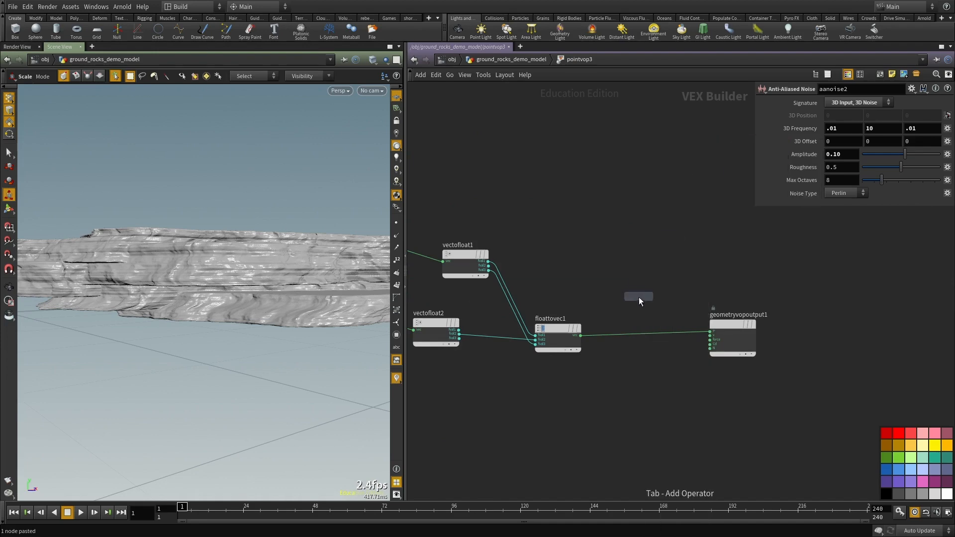
pyautogui.click(636, 334)
# Step: Wire the aanoise2 noise output into the second input of add2
pyautogui.moveTo(625, 381); pyautogui.dragTo(783, 316, button='middle')
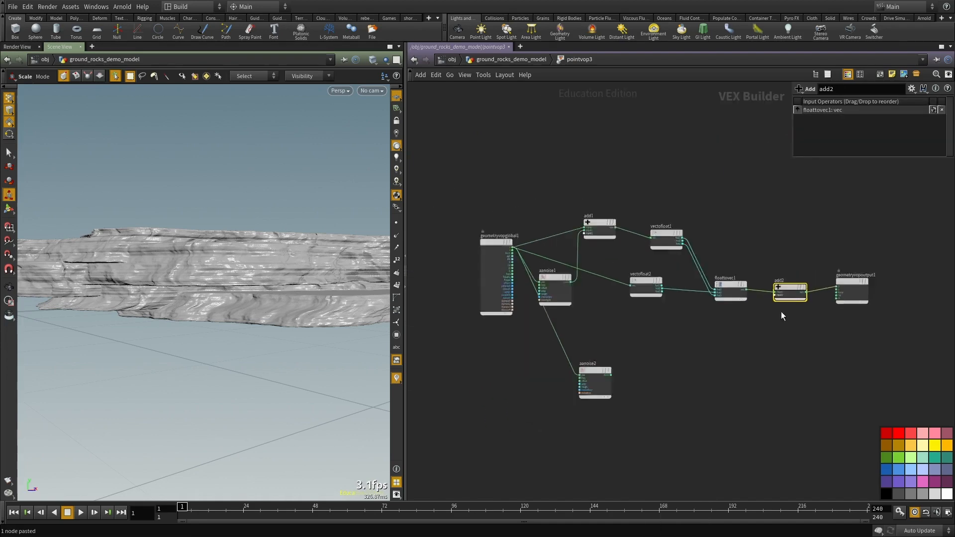
pyautogui.click(774, 291)
pyautogui.click(617, 420)
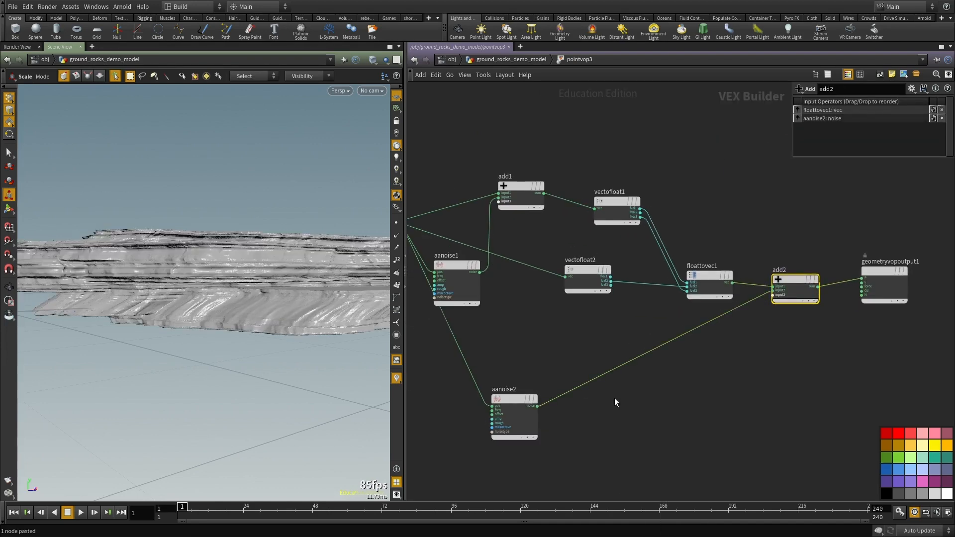
# Step: Set the aanoise2 3D Frequency to 2 on all three axes
pyautogui.write('2')
pyautogui.press('Tab')
pyautogui.write('2')
pyautogui.press('Tab')
pyautogui.write('2')
pyautogui.press('Return')
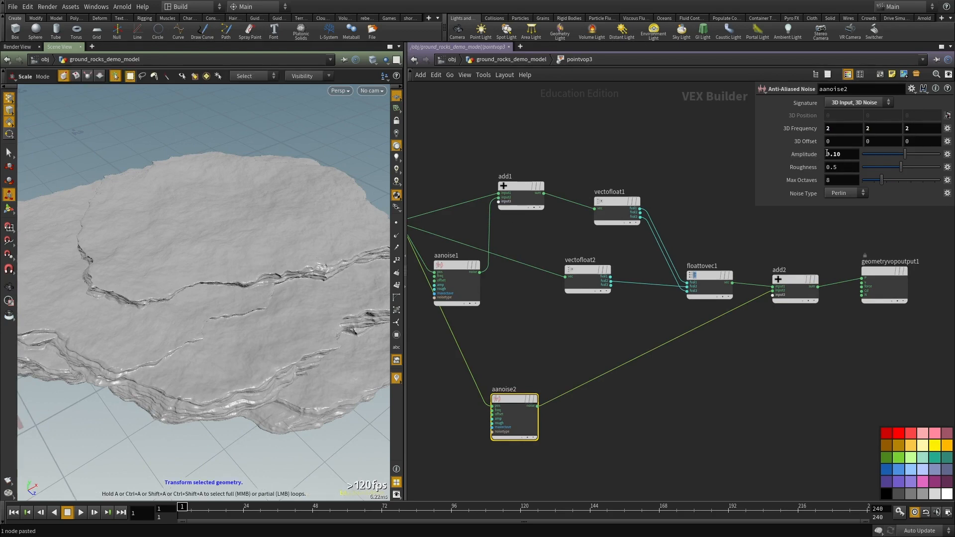
pyautogui.keyDown('alt'); pyautogui.moveTo(229, 263); pyautogui.dragTo(233, 322); pyautogui.keyUp('alt')
# Step: Return to the geometry network, add a Point VOP below pointvop3, connect it to pointvop3 and display it
pyautogui.moveTo(631, 410); pyautogui.dragTo(587, 346, button='middle')
pyautogui.press('u')
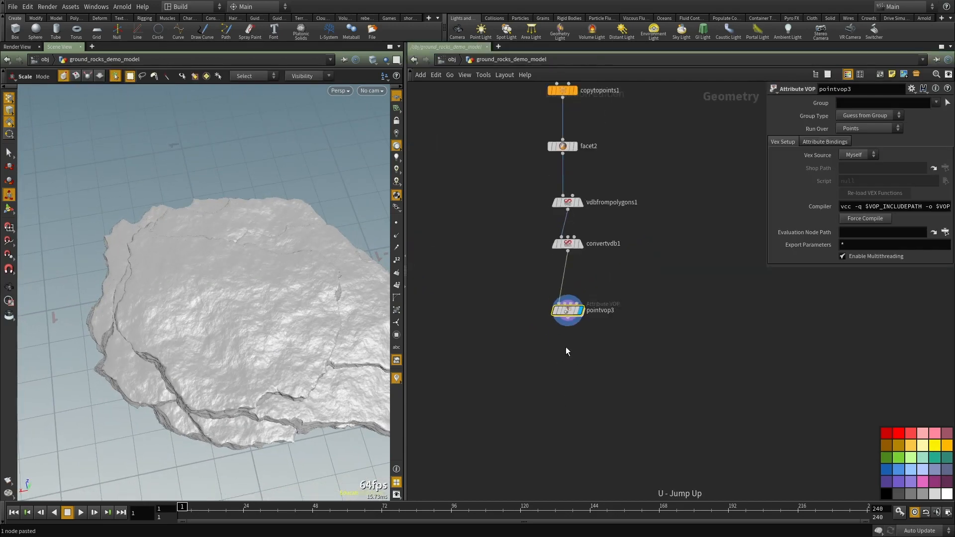
pyautogui.scroll(3, 570, 351)
pyautogui.press('Tab')
pyautogui.write('poi vop')
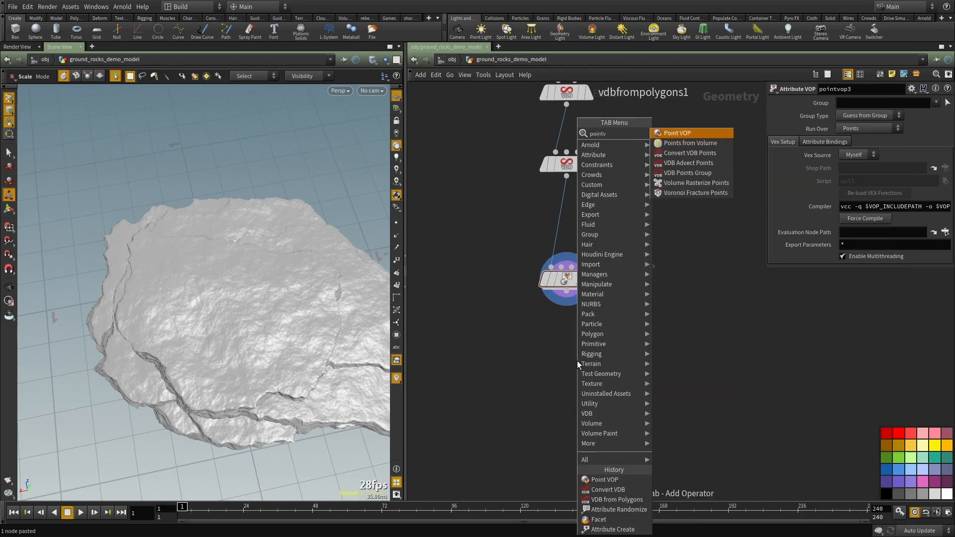
pyautogui.press('Return')
pyautogui.click(577, 360)
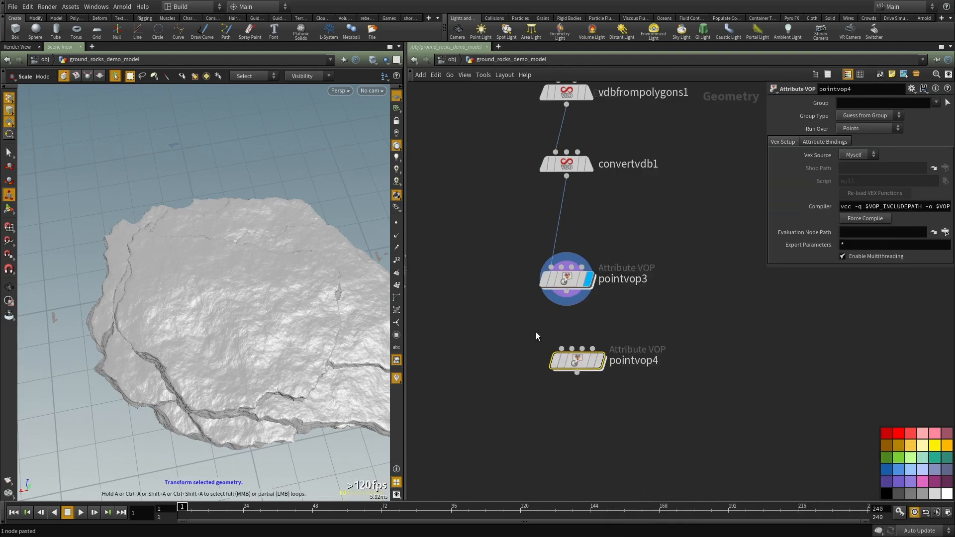
pyautogui.click(562, 349)
pyautogui.click(567, 292)
pyautogui.click(598, 364)
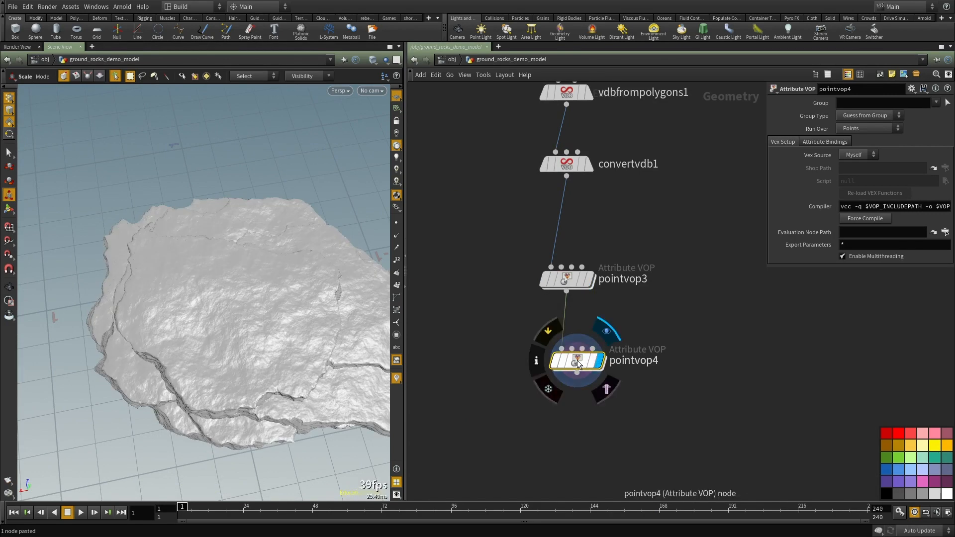
# Step: Enter pointvop4 and place a Veins node between the global parameters and the geometry output
pyautogui.doubleClick(571, 363)
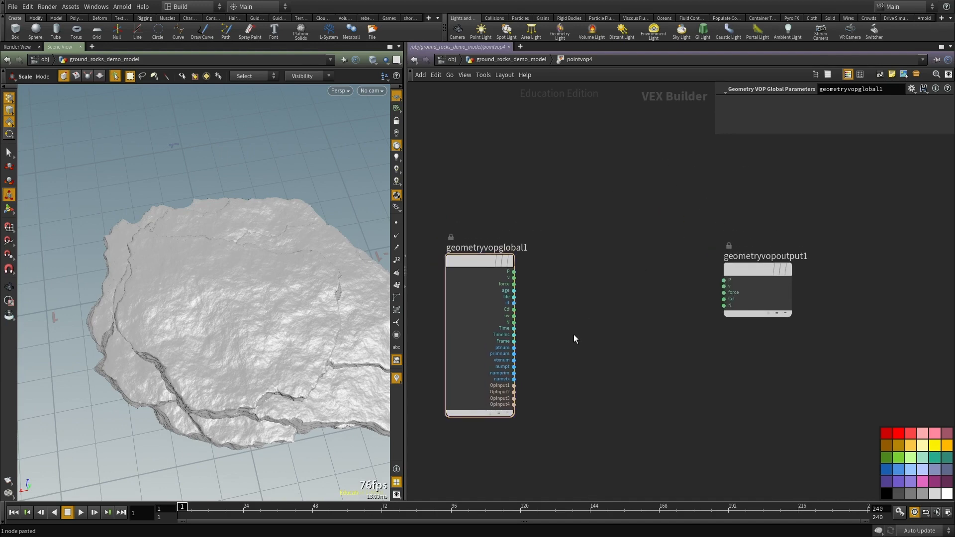
pyautogui.press('Tab')
pyautogui.write('vein')
pyautogui.press('Return')
pyautogui.click(574, 334)
# Step: Wire the global P into the pos of veins1 and its amount into Cd on the geometry output
pyautogui.click(514, 272)
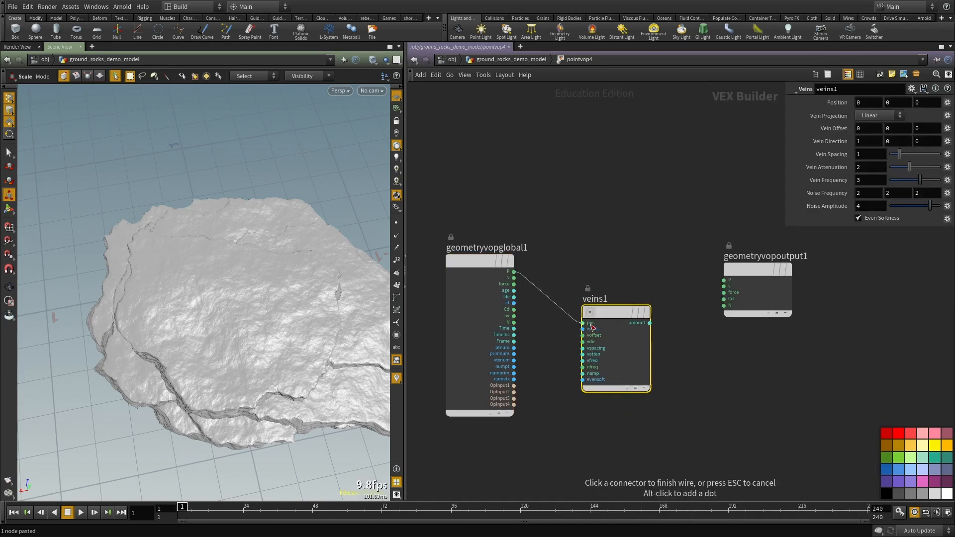
pyautogui.click(583, 322)
pyautogui.click(650, 323)
pyautogui.click(730, 300)
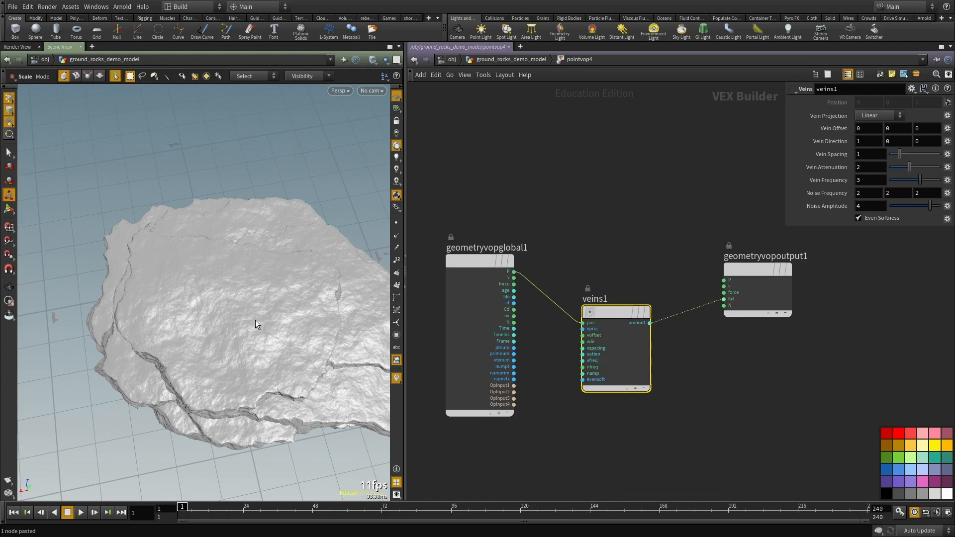
# Step: Examine the vein color pattern across the rock's surface up close and from several angles
pyautogui.keyDown('alt'); pyautogui.moveTo(247, 336); pyautogui.dragTo(261, 318); pyautogui.keyUp('alt')
pyautogui.rightClick(260, 318)
pyautogui.keyDown('alt'); pyautogui.moveTo(298, 284); pyautogui.dragTo(379, 280, button='right'); pyautogui.keyUp('alt')
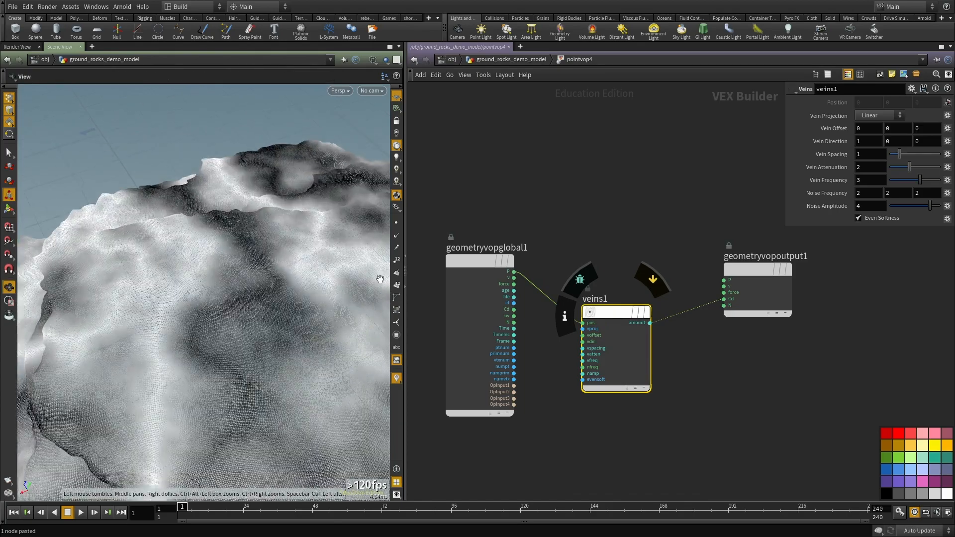
pyautogui.keyDown('alt'); pyautogui.moveTo(199, 403); pyautogui.dragTo(208, 351, button='middle'); pyautogui.keyUp('alt')
pyautogui.moveTo(208, 350)
pyautogui.keyDown('alt'); pyautogui.mouseDown(button='right')
pyautogui.moveTo(288, 303)
pyautogui.moveTo(200, 314)
pyautogui.mouseUp(button='right'); pyautogui.keyUp('alt')
pyautogui.hotkey('shift', 'w')
pyautogui.keyDown('alt'); pyautogui.moveTo(200, 314); pyautogui.dragTo(215, 253); pyautogui.keyUp('alt')
pyautogui.keyDown('alt'); pyautogui.moveTo(318, 253); pyautogui.dragTo(230, 301, button='right'); pyautogui.keyUp('alt')
pyautogui.keyDown('alt'); pyautogui.moveTo(231, 300); pyautogui.dragTo(251, 323); pyautogui.keyUp('alt')
# Step: Set the Vein Attenuation of veins1 to 0.1
pyautogui.moveTo(788, 342); pyautogui.dragTo(744, 347, button='middle')
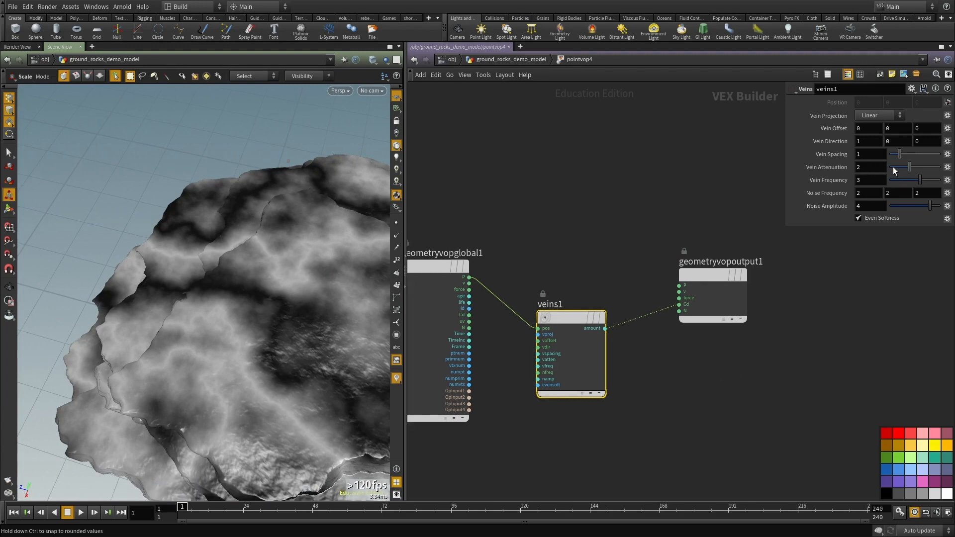
pyautogui.moveTo(894, 166); pyautogui.dragTo(890, 168)
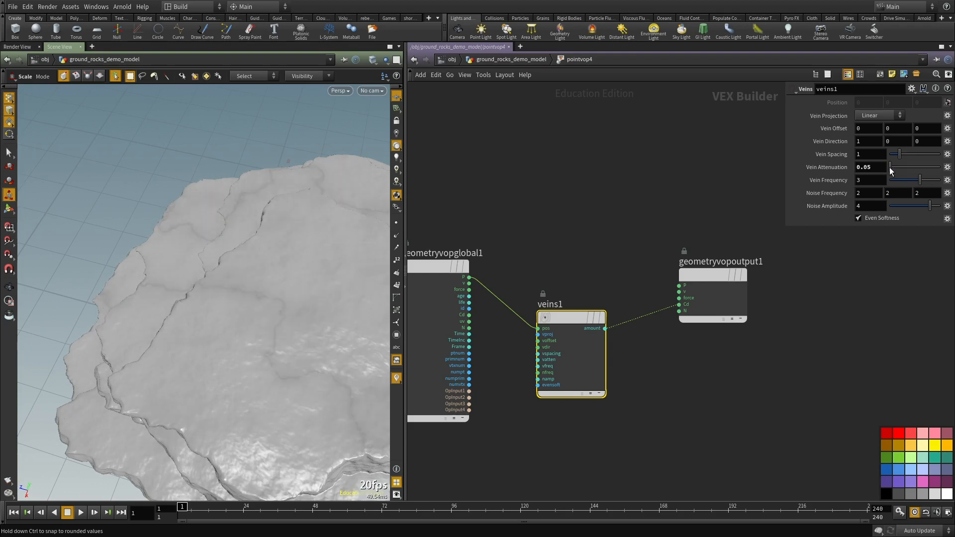
pyautogui.press('space')
pyautogui.moveTo(293, 305); pyautogui.dragTo(201, 315)
pyautogui.moveTo(276, 284); pyautogui.dragTo(197, 316)
pyautogui.press('e')
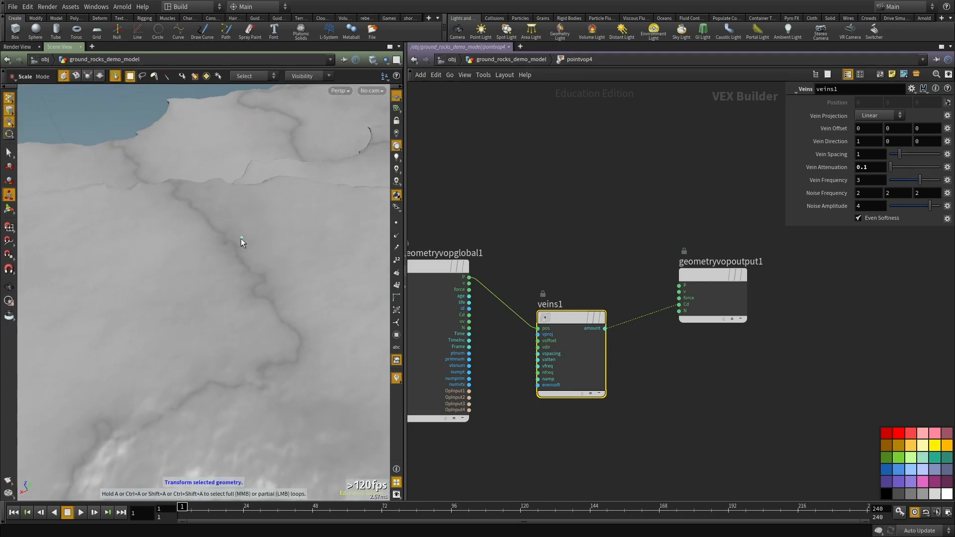
# Step: Make room before the geometry output and place a Displace Along Normal node between veins1 and the output
pyautogui.moveTo(717, 356); pyautogui.dragTo(597, 360, button='middle')
pyautogui.moveTo(592, 284); pyautogui.dragTo(704, 343)
pyautogui.keyDown('alt'); pyautogui.moveTo(271, 267); pyautogui.dragTo(294, 271); pyautogui.keyUp('alt')
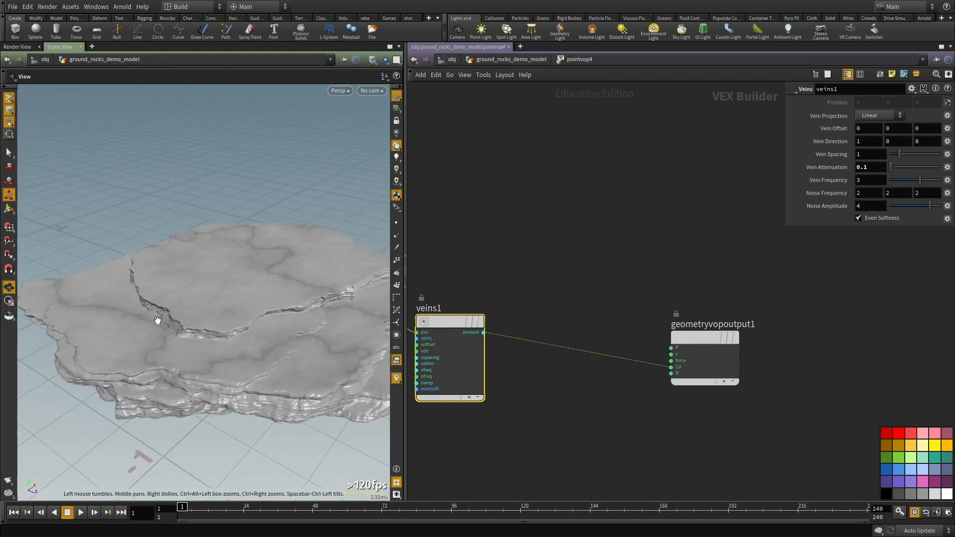
pyautogui.keyDown('alt'); pyautogui.moveTo(157, 321); pyautogui.dragTo(219, 306); pyautogui.keyUp('alt')
pyautogui.moveTo(559, 302); pyautogui.dragTo(754, 282, button='middle')
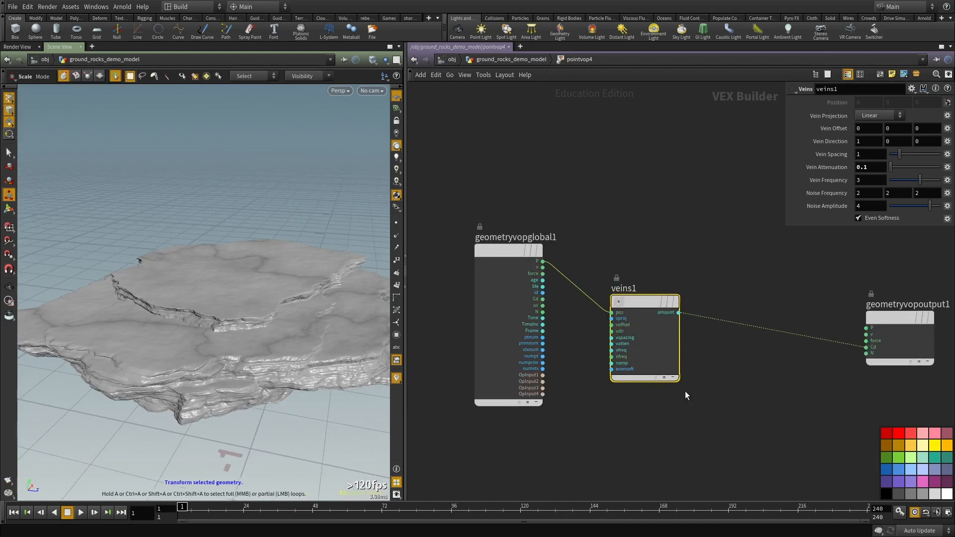
pyautogui.keyDown('alt'); pyautogui.moveTo(244, 349); pyautogui.dragTo(263, 294); pyautogui.keyUp('alt')
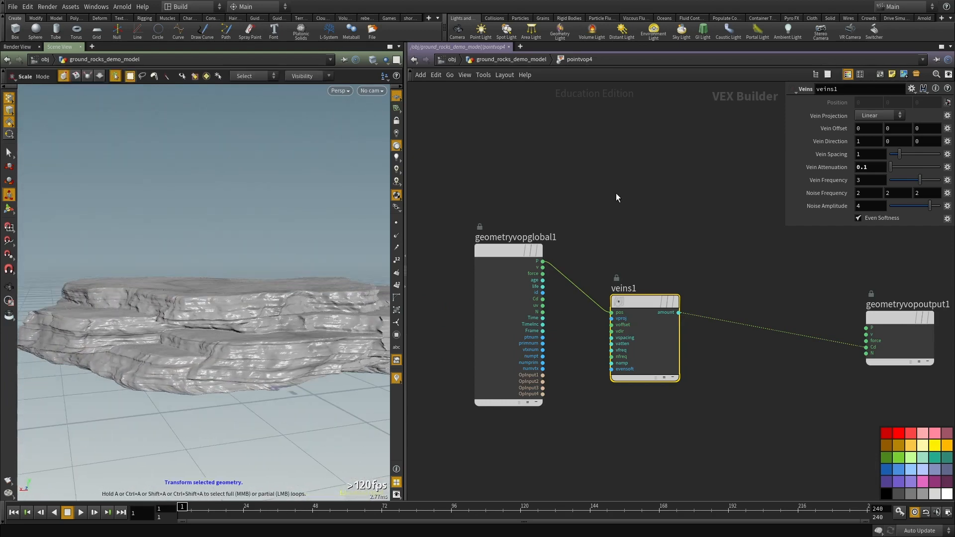
pyautogui.press('Tab')
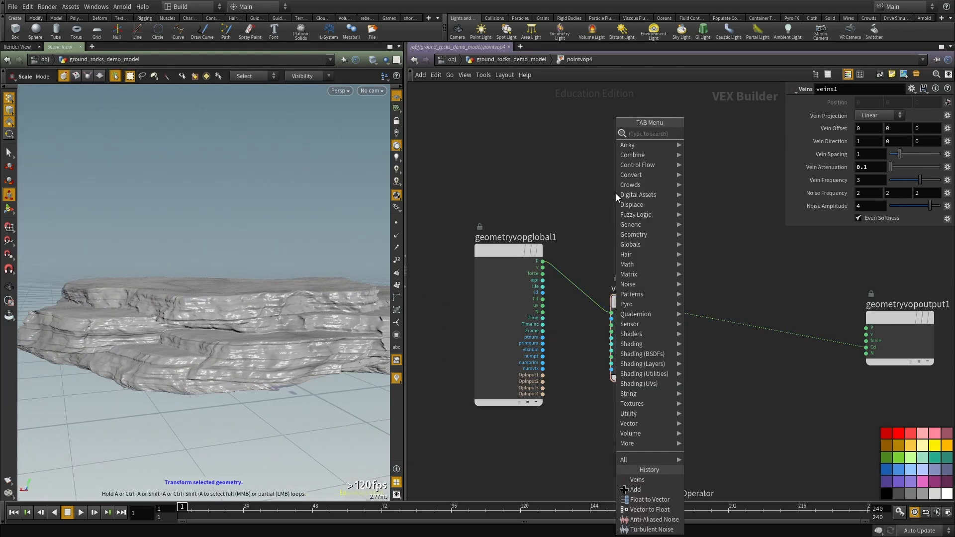
pyautogui.write('displ')
pyautogui.press('Return')
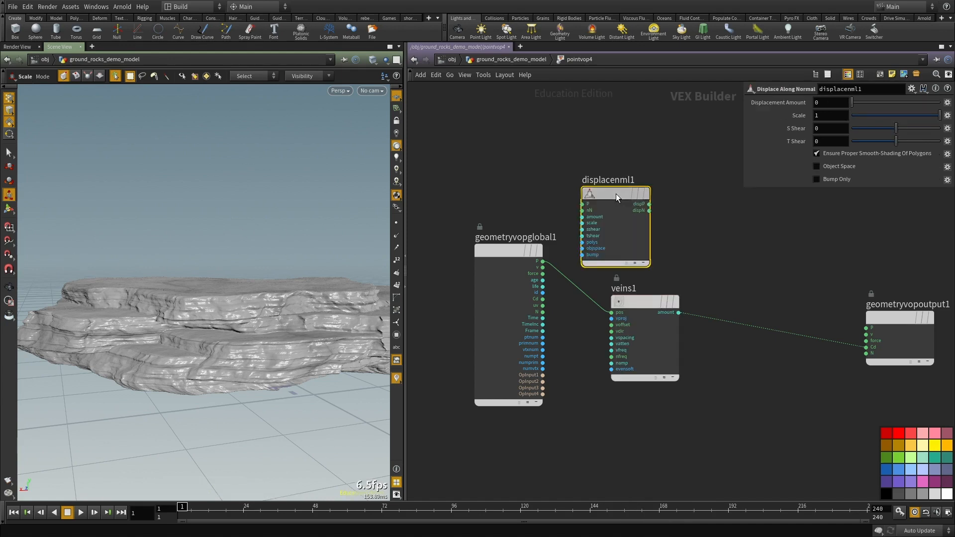
pyautogui.click(733, 228)
# Step: Wire the global P into the P input of displacenml1 and the veins1 amount into its amount input
pyautogui.click(702, 238)
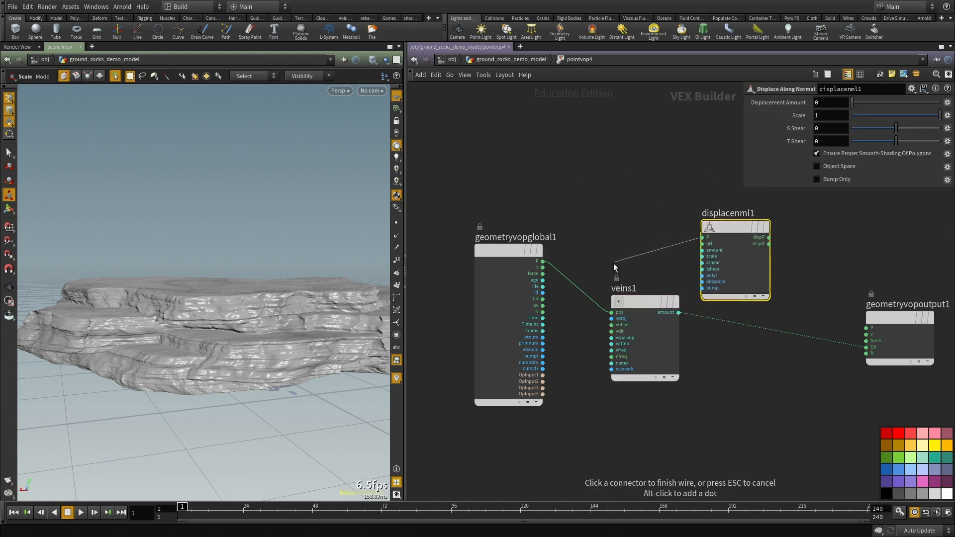
pyautogui.click(547, 261)
pyautogui.click(677, 313)
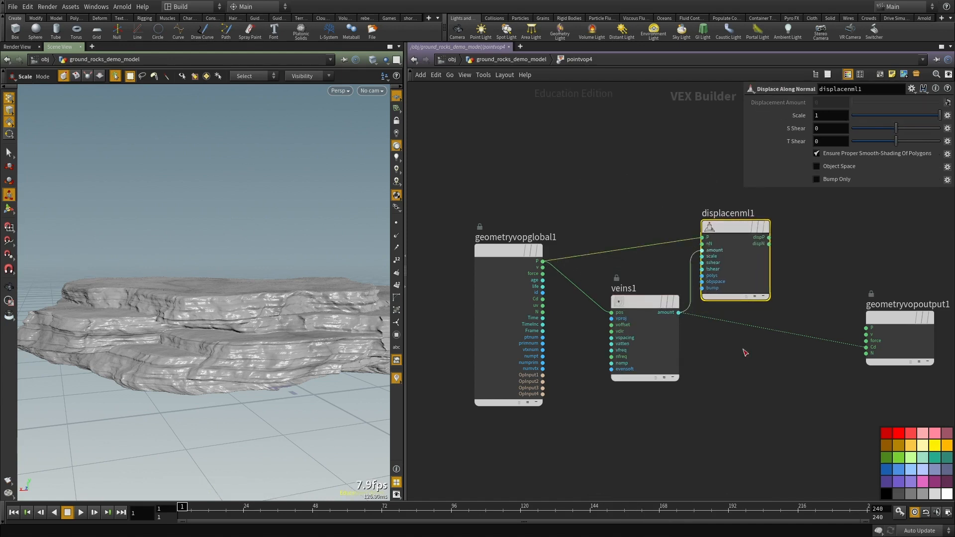
# Step: Connect the dispP output of displacenml1 to P on the geometry output
pyautogui.moveTo(794, 275); pyautogui.dragTo(655, 312, button='middle')
pyautogui.scroll(3, 625, 288)
pyautogui.click(772, 431)
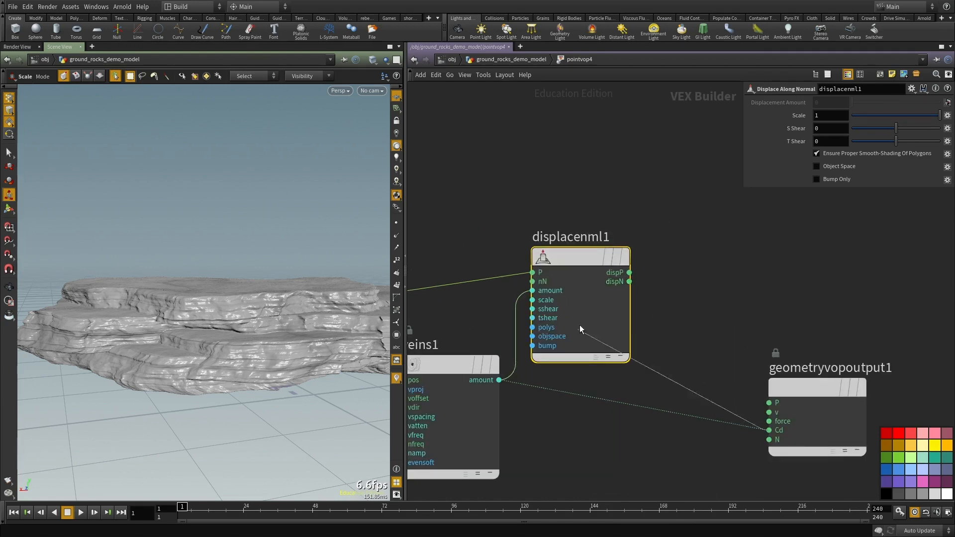
pyautogui.press('Escape')
pyautogui.moveTo(776, 406); pyautogui.dragTo(616, 264)
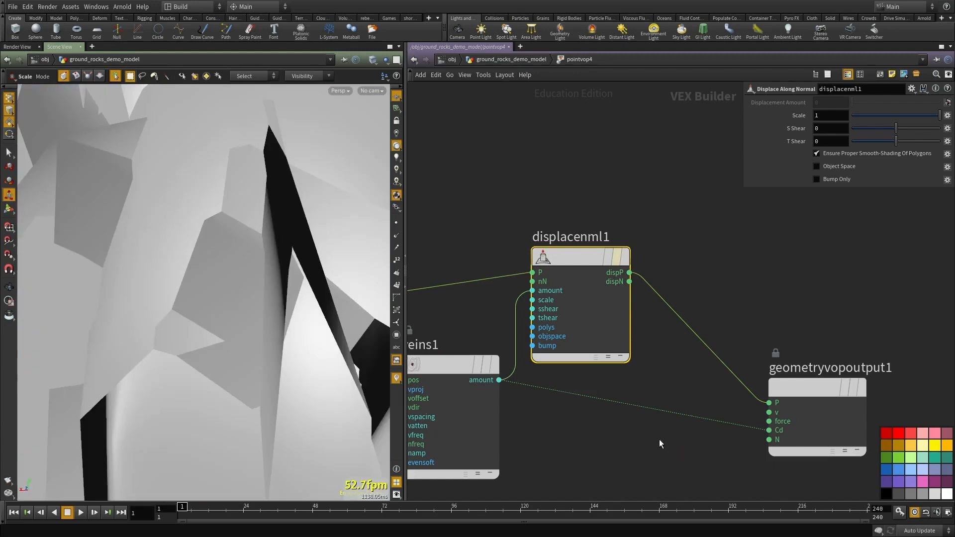
# Step: Set the Scale of displacenml1 to .01
pyautogui.press('h')
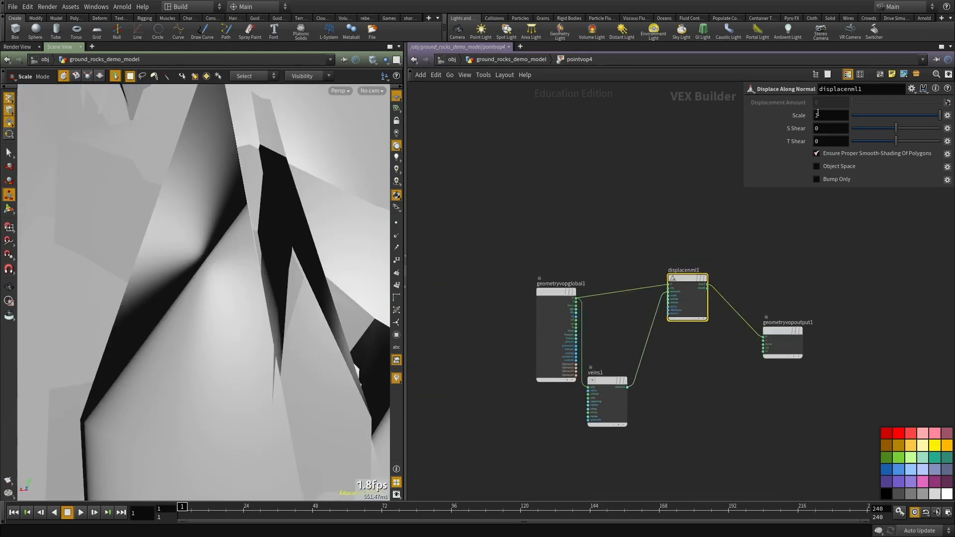
pyautogui.write('.01')
pyautogui.press('Return')
# Step: Inspect the displaced rock from above, from the side and close up to judge the vein cracks
pyautogui.keyDown('alt'); pyautogui.moveTo(221, 363); pyautogui.dragTo(211, 386); pyautogui.keyUp('alt')
pyautogui.keyDown('alt'); pyautogui.moveTo(188, 354); pyautogui.dragTo(199, 379); pyautogui.keyUp('alt')
pyautogui.keyDown('alt'); pyautogui.moveTo(199, 380); pyautogui.dragTo(220, 347, button='middle'); pyautogui.keyUp('alt')
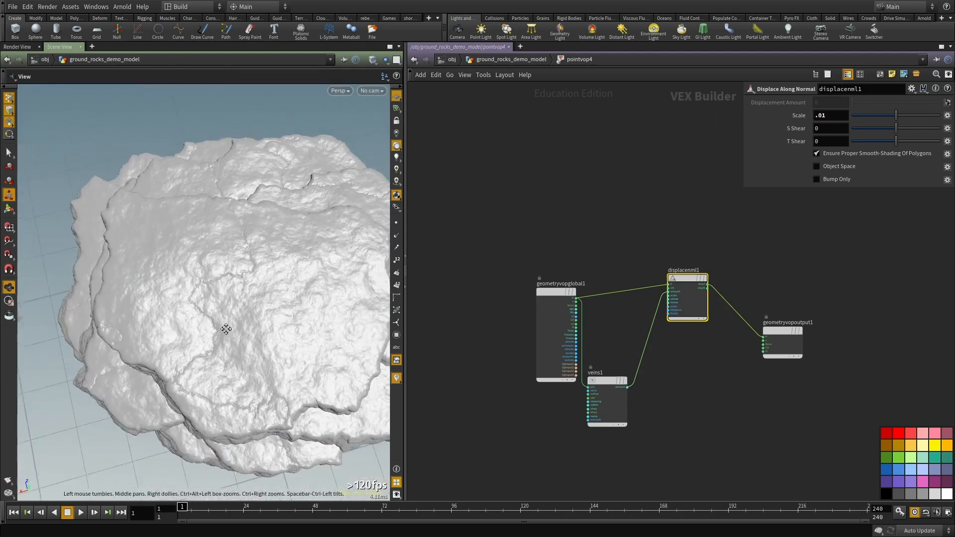
pyautogui.keyDown('alt'); pyautogui.moveTo(219, 347); pyautogui.dragTo(242, 333, button='right'); pyautogui.keyUp('alt')
pyautogui.keyDown('alt'); pyautogui.moveTo(242, 332); pyautogui.dragTo(245, 242); pyautogui.keyUp('alt')
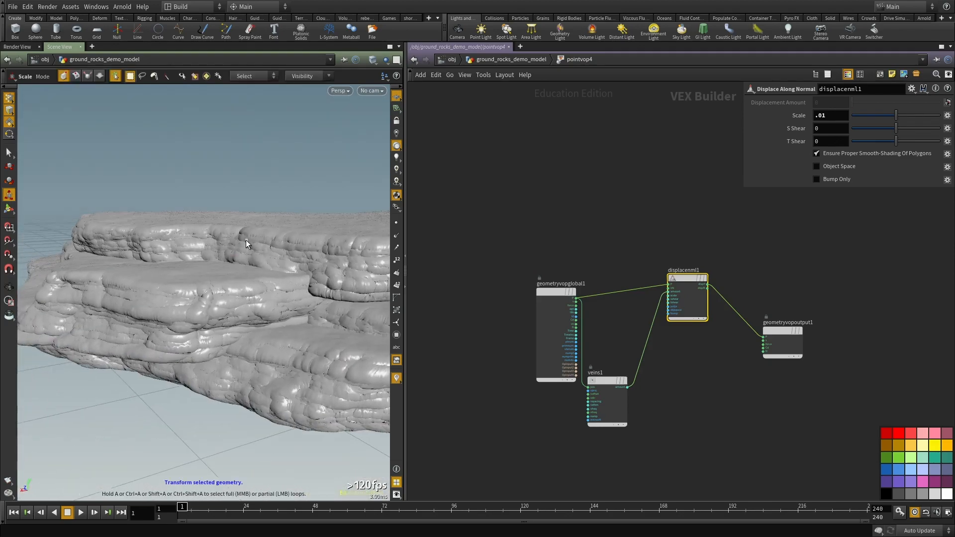
pyautogui.moveTo(152, 368)
pyautogui.keyDown('alt'); pyautogui.mouseDown()
pyautogui.moveTo(185, 343)
pyautogui.moveTo(174, 337)
pyautogui.moveTo(176, 371)
pyautogui.moveTo(149, 303)
pyautogui.moveTo(216, 315)
pyautogui.moveTo(192, 359)
pyautogui.moveTo(173, 370)
pyautogui.moveTo(213, 262)
pyautogui.mouseUp(); pyautogui.keyUp('alt')
pyautogui.press('w')
pyautogui.press('w')
pyautogui.press('w')
pyautogui.press('w')
pyautogui.press('e')
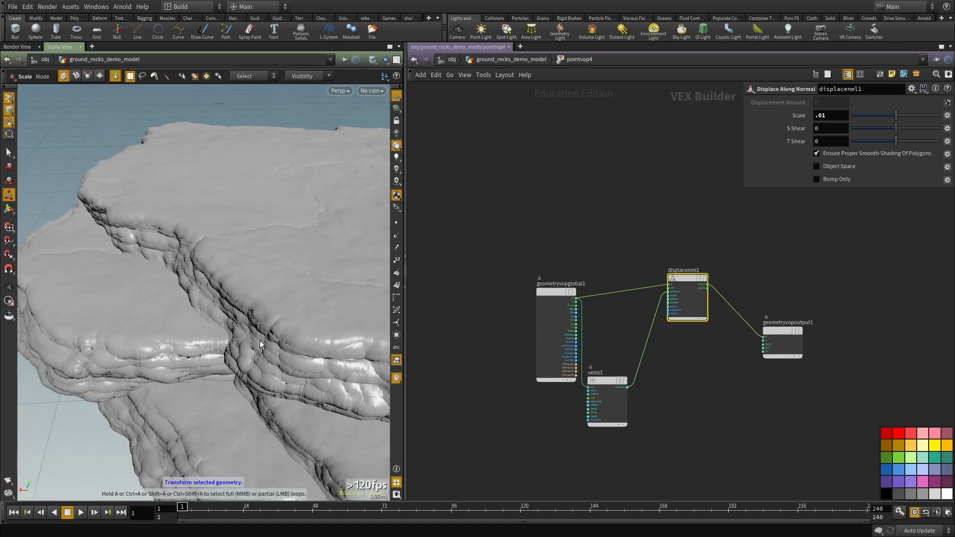
pyautogui.keyDown('alt'); pyautogui.moveTo(277, 363); pyautogui.dragTo(214, 322); pyautogui.keyUp('alt')
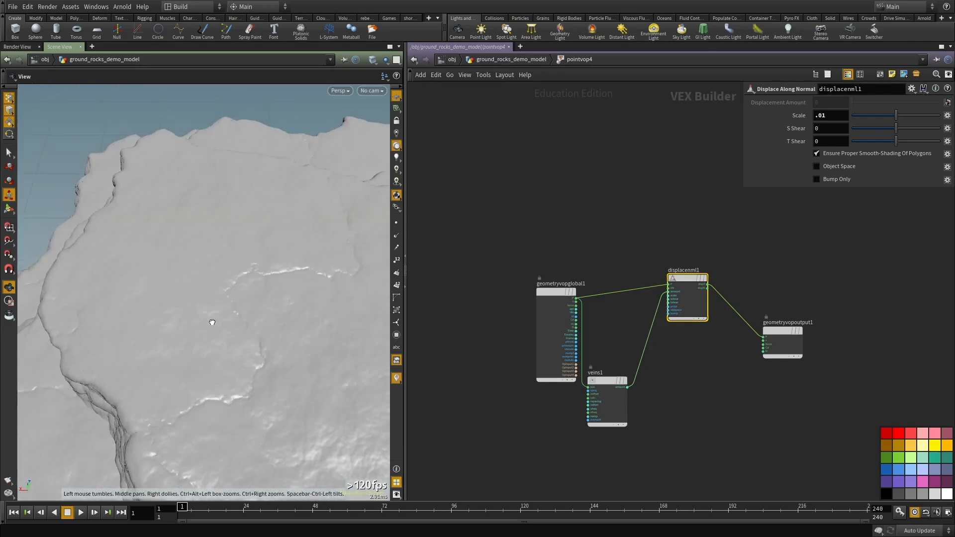
pyautogui.scroll(2, 619, 373)
# Step: Raise the Vein Spacing of veins1 to 2.18 and check the crack pattern on the rock
pyautogui.click(597, 418)
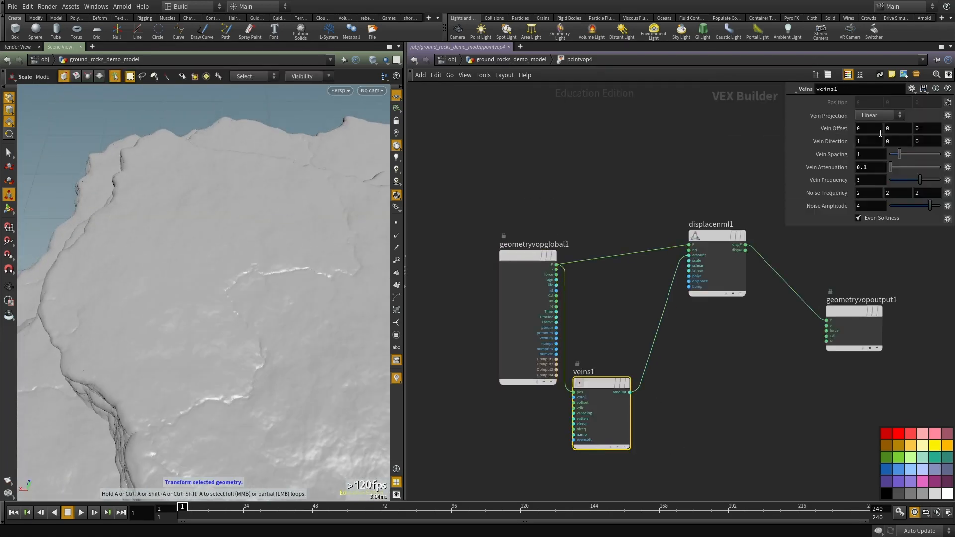
pyautogui.click(905, 155)
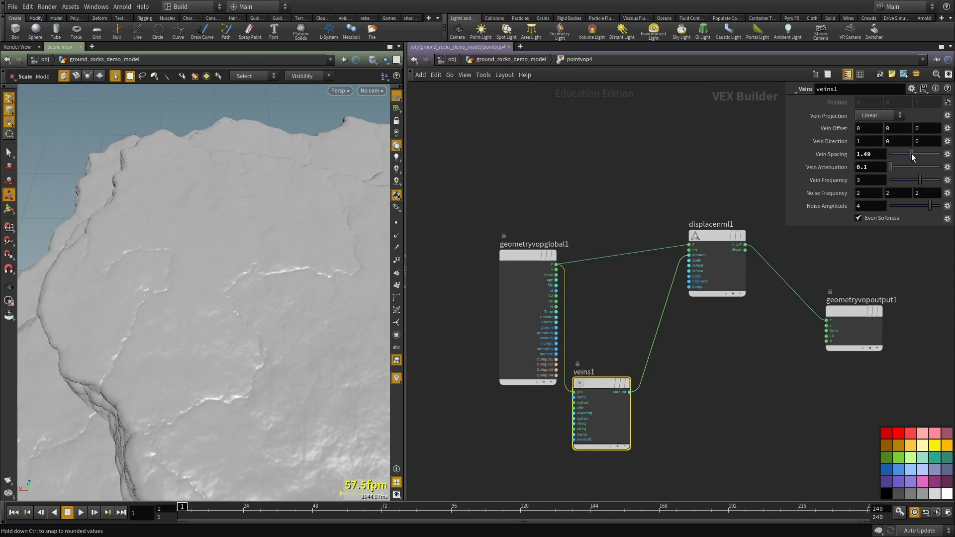
pyautogui.keyDown('alt'); pyautogui.moveTo(220, 299); pyautogui.dragTo(215, 311, button='right'); pyautogui.keyUp('alt')
pyautogui.keyDown('alt'); pyautogui.moveTo(215, 311); pyautogui.dragTo(215, 265); pyautogui.keyUp('alt')
pyautogui.keyDown('alt'); pyautogui.moveTo(259, 258); pyautogui.dragTo(229, 214, button='middle'); pyautogui.keyUp('alt')
pyautogui.keyDown('alt'); pyautogui.moveTo(180, 281); pyautogui.dragTo(171, 318); pyautogui.keyUp('alt')
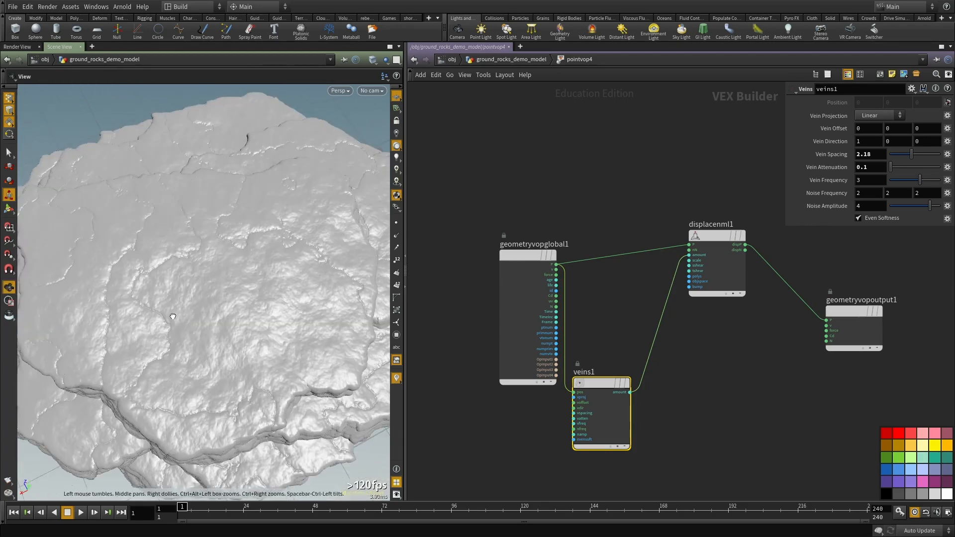
# Step: Duplicate veins1 to create a second Veins node below it
pyautogui.moveTo(724, 430); pyautogui.dragTo(695, 333, button='middle')
pyautogui.hotkey('ctrl', 'c')
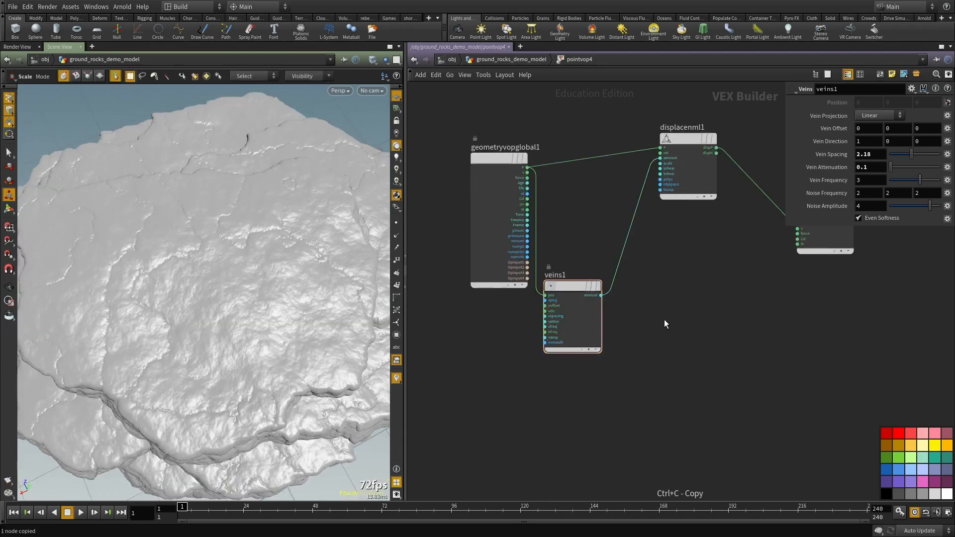
pyautogui.hotkey('ctrl', 'v')
# Step: Insert an Add node between veins1 and the amount input of displacenml1, and wire veins2 into its second input
pyautogui.press('Tab')
pyautogui.moveTo(731, 194)
pyautogui.click(768, 135)
pyautogui.click(628, 242)
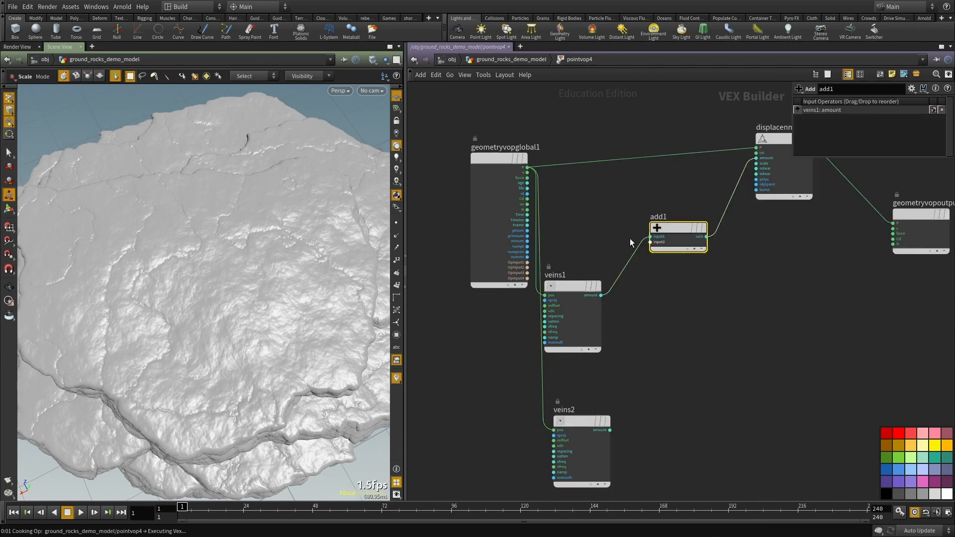
pyautogui.click(652, 243)
pyautogui.moveTo(687, 410); pyautogui.dragTo(701, 353, button='middle')
pyautogui.click(597, 370)
# Step: Wire the veins2 amount directly into the amount input of displacenml1 to isolate its effect
pyautogui.keyDown('alt'); pyautogui.moveTo(199, 304); pyautogui.dragTo(191, 356); pyautogui.keyUp('alt')
pyautogui.keyDown('alt'); pyautogui.moveTo(191, 356); pyautogui.dragTo(234, 244, button='right'); pyautogui.keyUp('alt')
pyautogui.keyDown('alt'); pyautogui.moveTo(233, 243); pyautogui.dragTo(231, 222); pyautogui.keyUp('alt')
pyautogui.moveTo(720, 383); pyautogui.dragTo(598, 407)
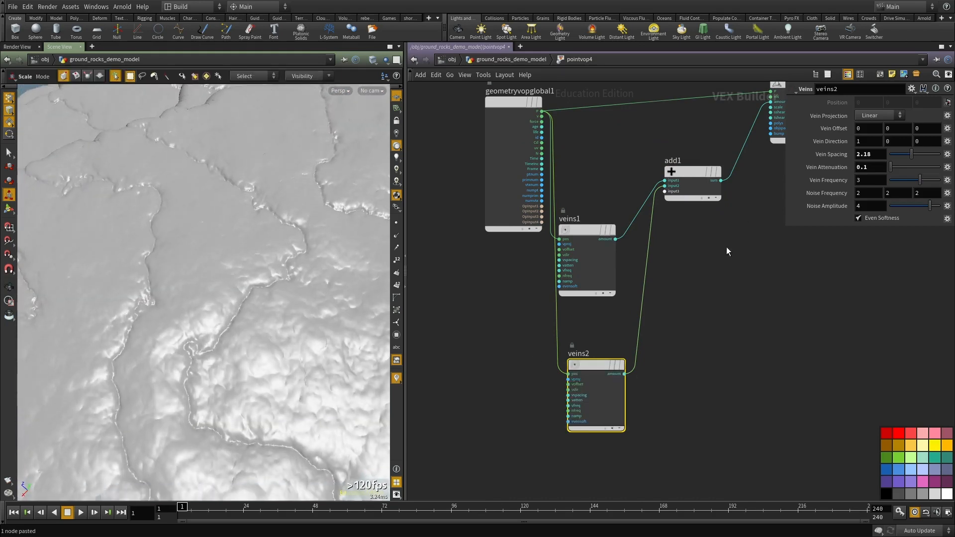
pyautogui.moveTo(727, 246); pyautogui.dragTo(660, 319, button='middle')
pyautogui.click(558, 447)
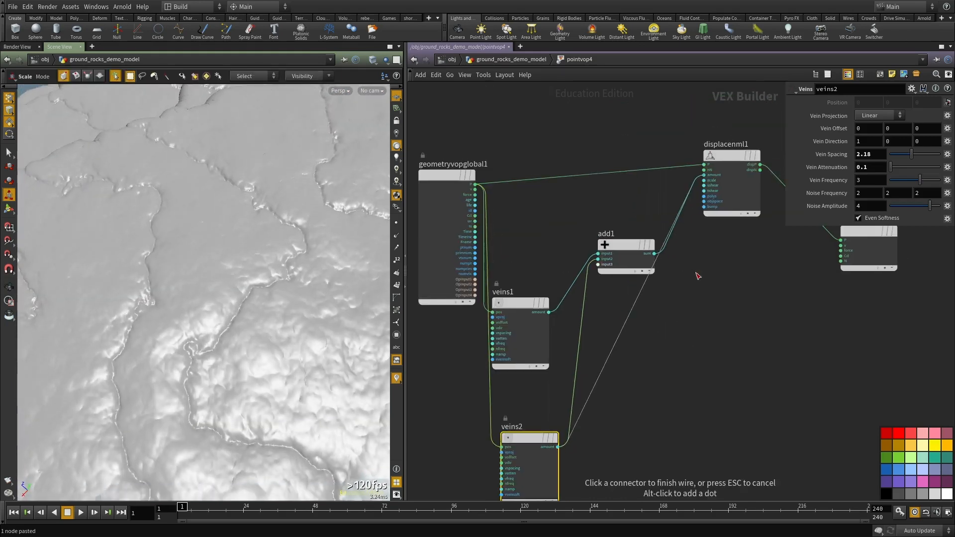
pyautogui.click(698, 221)
pyautogui.keyDown('alt'); pyautogui.moveTo(252, 294); pyautogui.dragTo(164, 299, button='right'); pyautogui.keyUp('alt')
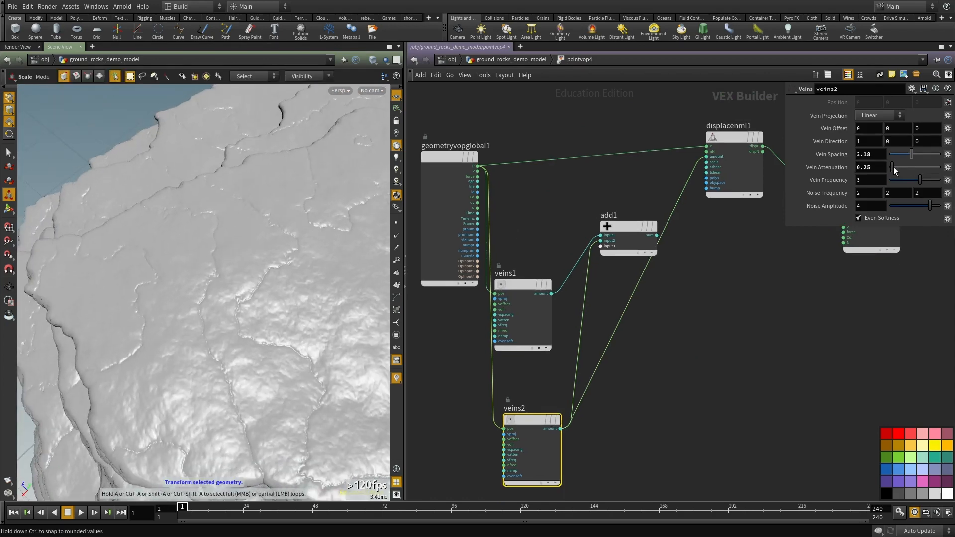
# Step: Set the Vein Attenuation of veins2 to 0.4 and its Vein Frequency to 1.53
pyautogui.moveTo(895, 171); pyautogui.dragTo(899, 169)
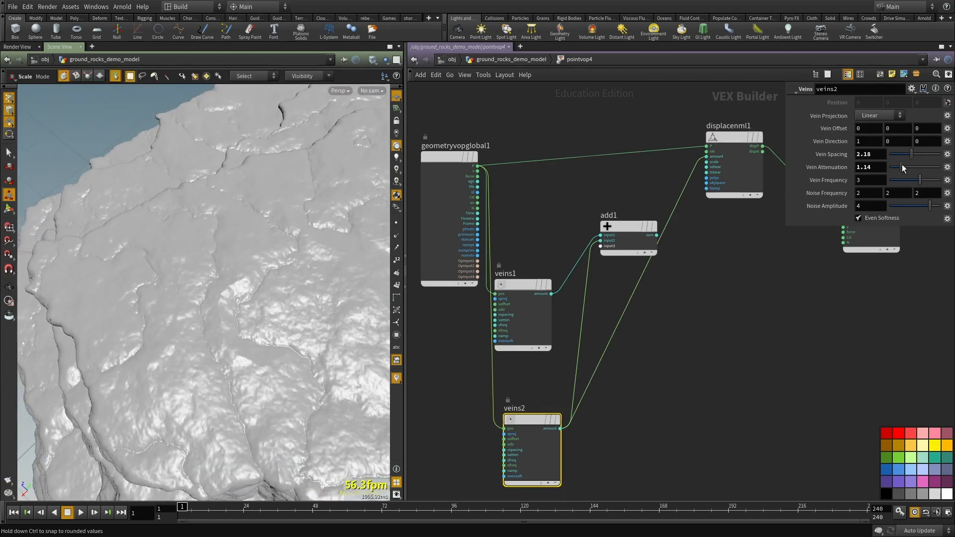
pyautogui.keyDown('alt'); pyautogui.moveTo(248, 294); pyautogui.dragTo(345, 250); pyautogui.keyUp('alt')
pyautogui.moveTo(199, 259); pyautogui.dragTo(254, 305)
pyautogui.moveTo(254, 305); pyautogui.dragTo(264, 318, button='right')
pyautogui.moveTo(263, 317); pyautogui.dragTo(244, 269)
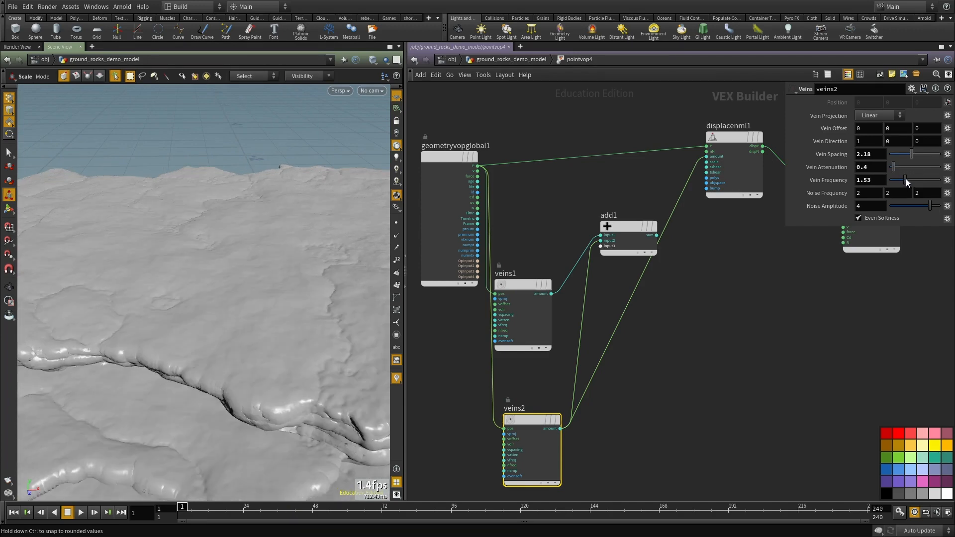
# Step: Lower the Noise Amplitude of veins2 to 1.29
pyautogui.moveTo(185, 282); pyautogui.dragTo(179, 391)
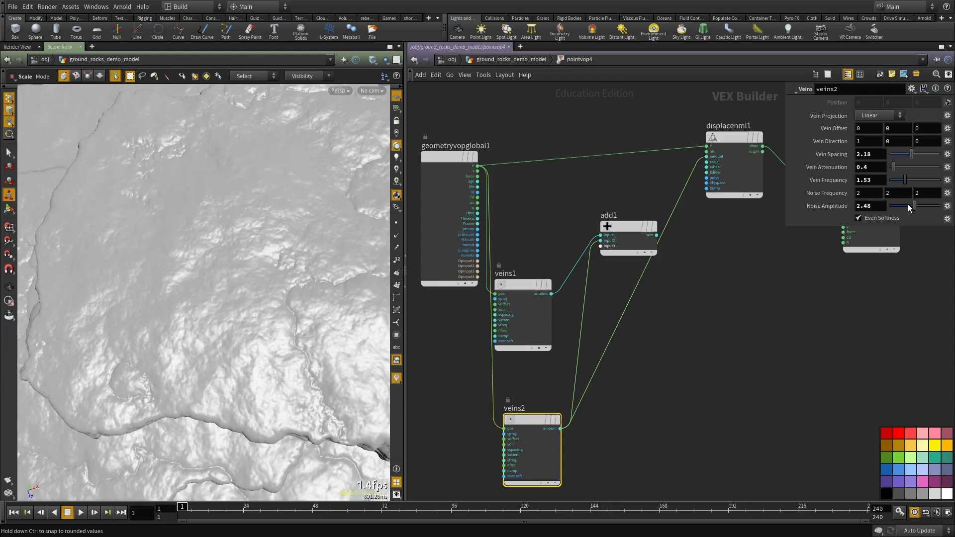
pyautogui.moveTo(909, 208); pyautogui.dragTo(905, 208)
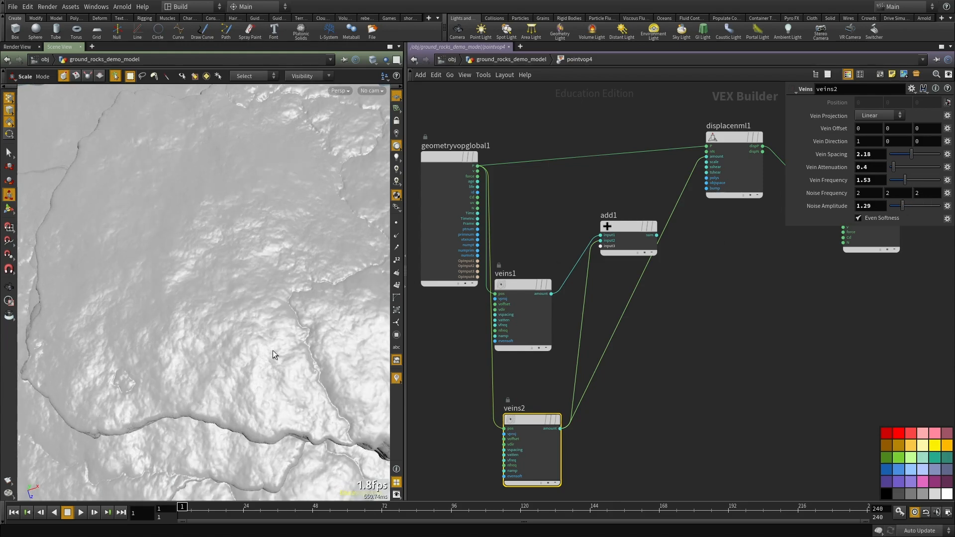
pyautogui.moveTo(275, 347); pyautogui.dragTo(222, 371)
# Step: Try the Cylindrical vein projection on veins2, settle on Spherical, and inspect the resulting cracks
pyautogui.click(873, 116)
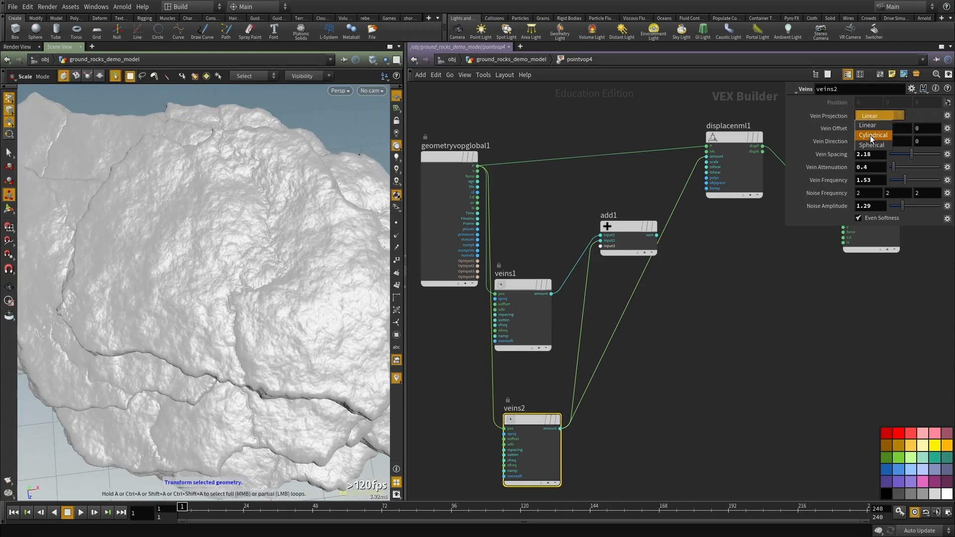
pyautogui.click(873, 136)
pyautogui.click(876, 116)
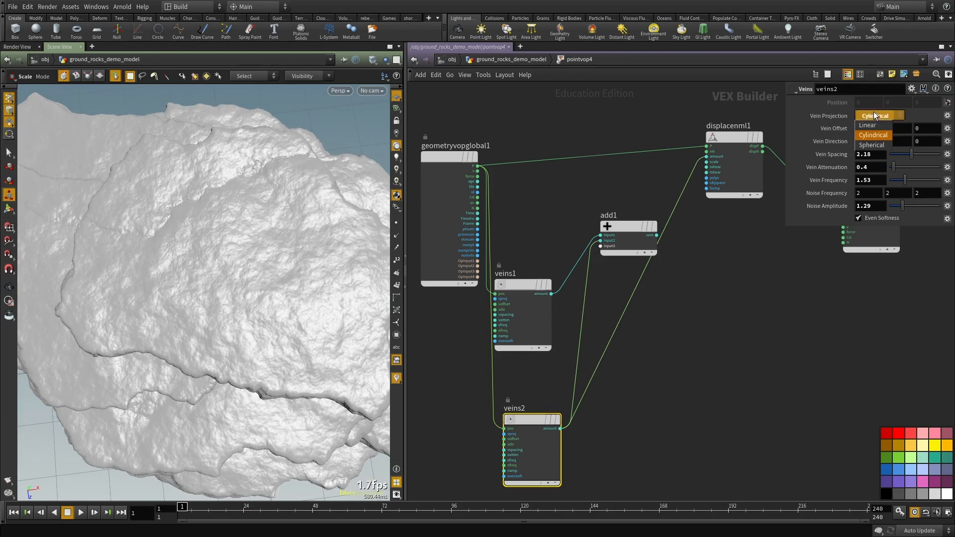
pyautogui.click(872, 144)
pyautogui.press('Escape')
pyautogui.moveTo(228, 301); pyautogui.dragTo(217, 330)
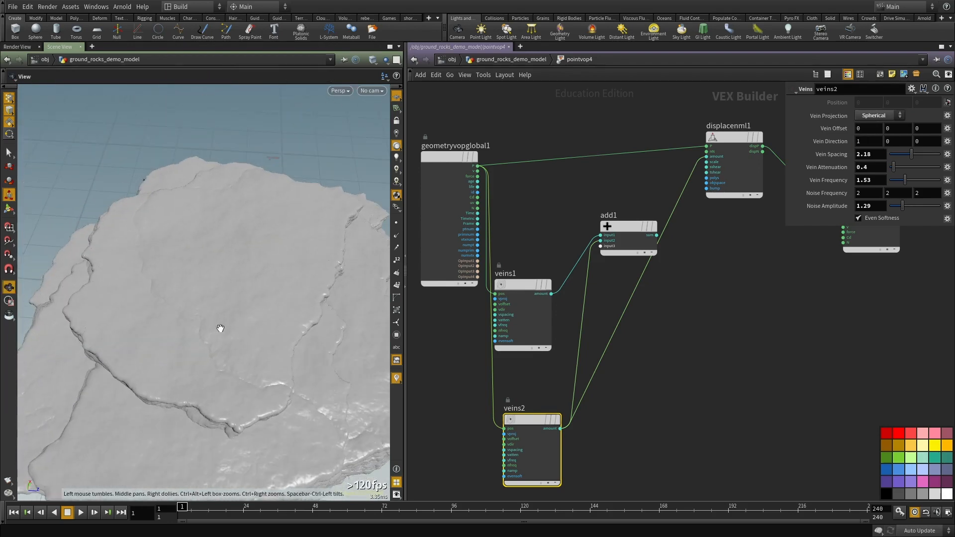
pyautogui.moveTo(660, 370); pyautogui.dragTo(676, 328, button='middle')
pyautogui.moveTo(197, 294); pyautogui.dragTo(188, 331)
pyautogui.moveTo(187, 330); pyautogui.dragTo(282, 327, button='right')
pyautogui.moveTo(282, 326)
pyautogui.mouseDown()
pyautogui.moveTo(266, 344)
pyautogui.moveTo(279, 334)
pyautogui.mouseUp()
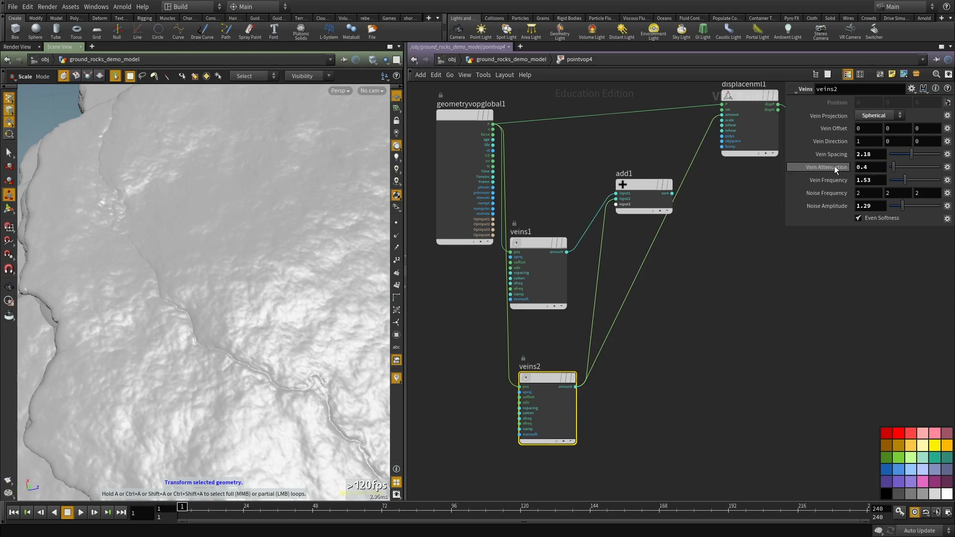
# Step: Wire the add1 sum into the amount input of displacenml1 and remove the stray veins2 wire from its scale input
pyautogui.moveTo(629, 408); pyautogui.dragTo(596, 424, button='middle')
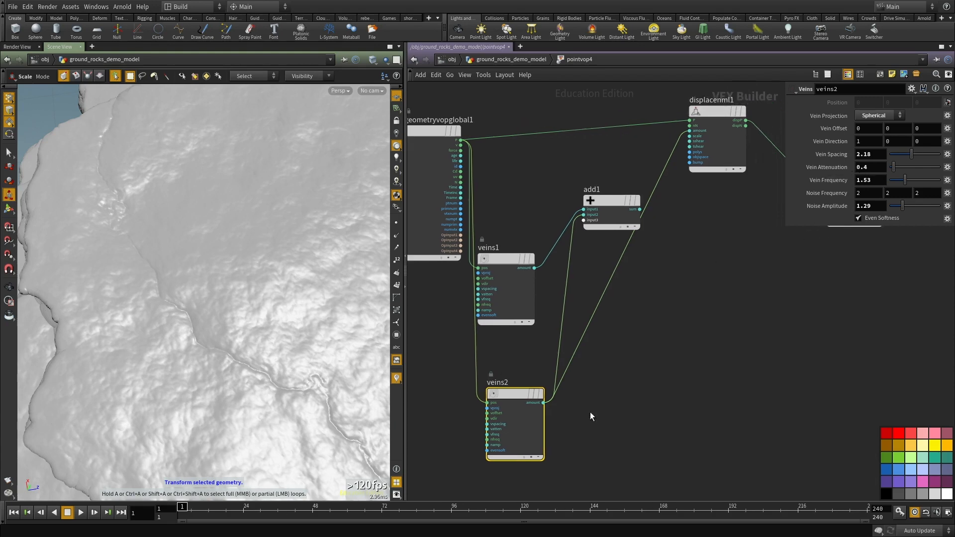
pyautogui.click(690, 135)
pyautogui.click(640, 209)
pyautogui.keyDown('alt'); pyautogui.moveTo(214, 314); pyautogui.dragTo(285, 324, button='right'); pyautogui.keyUp('alt')
pyautogui.click(506, 261)
pyautogui.scroll(1, 660, 194)
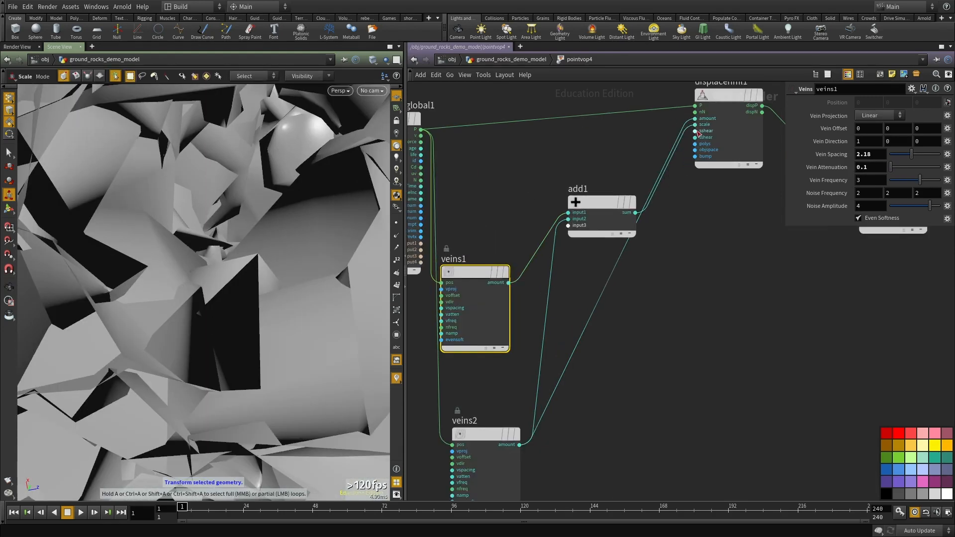
pyautogui.click(699, 125)
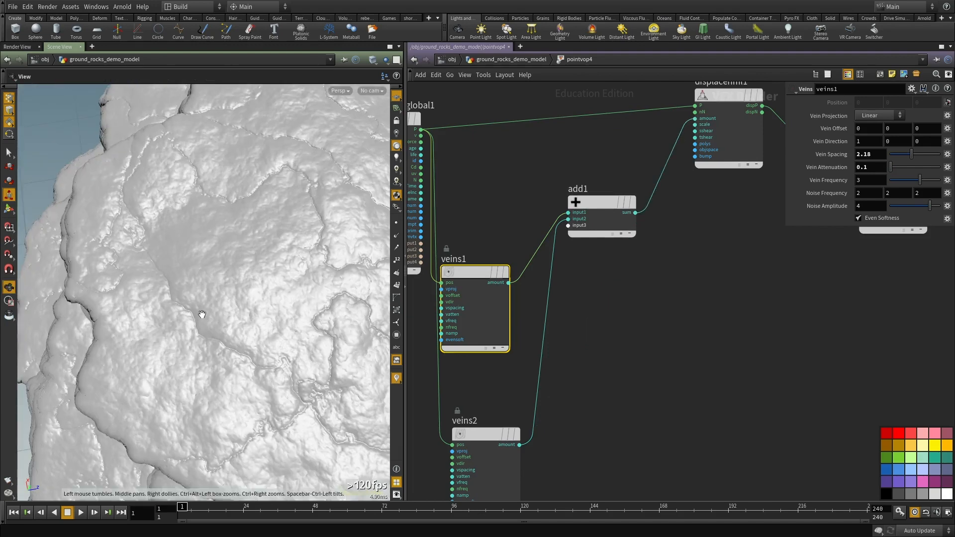
# Step: Place a Dot Product node in the open area beside add1
pyautogui.keyDown('alt'); pyautogui.moveTo(200, 316); pyautogui.dragTo(174, 303, button='right'); pyautogui.keyUp('alt')
pyautogui.keyDown('alt'); pyautogui.moveTo(174, 304); pyautogui.dragTo(172, 275); pyautogui.keyUp('alt')
pyautogui.keyDown('alt'); pyautogui.moveTo(171, 275); pyautogui.dragTo(275, 285, button='right'); pyautogui.keyUp('alt')
pyautogui.keyDown('alt'); pyautogui.moveTo(276, 286); pyautogui.dragTo(123, 304); pyautogui.keyUp('alt')
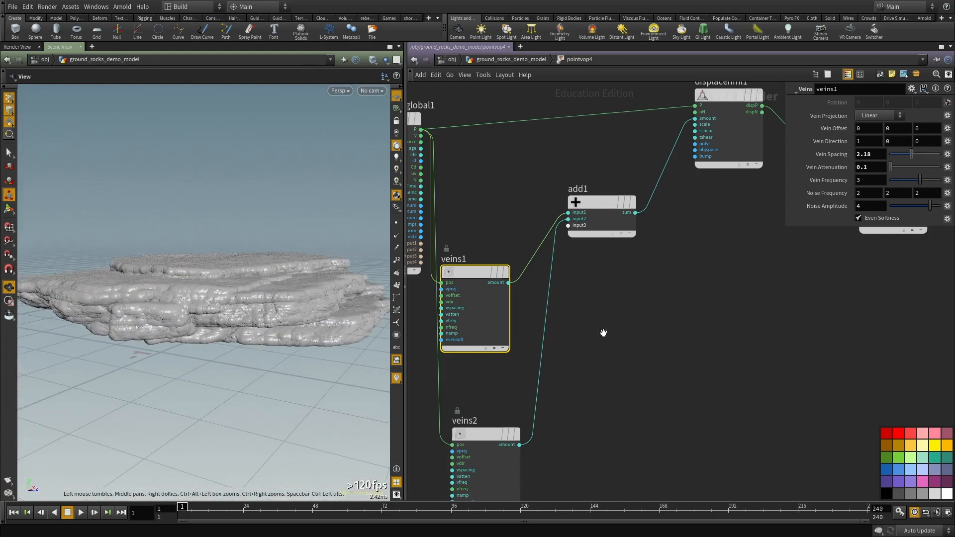
pyautogui.scroll(-3, 639, 388)
pyautogui.press('Tab')
pyautogui.write('dot')
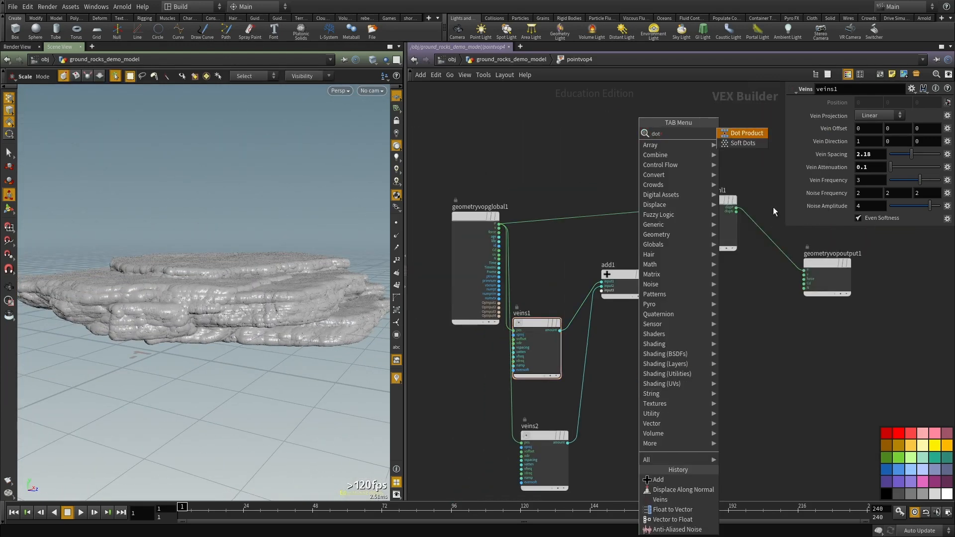
pyautogui.click(743, 143)
pyautogui.scroll(3, 524, 252)
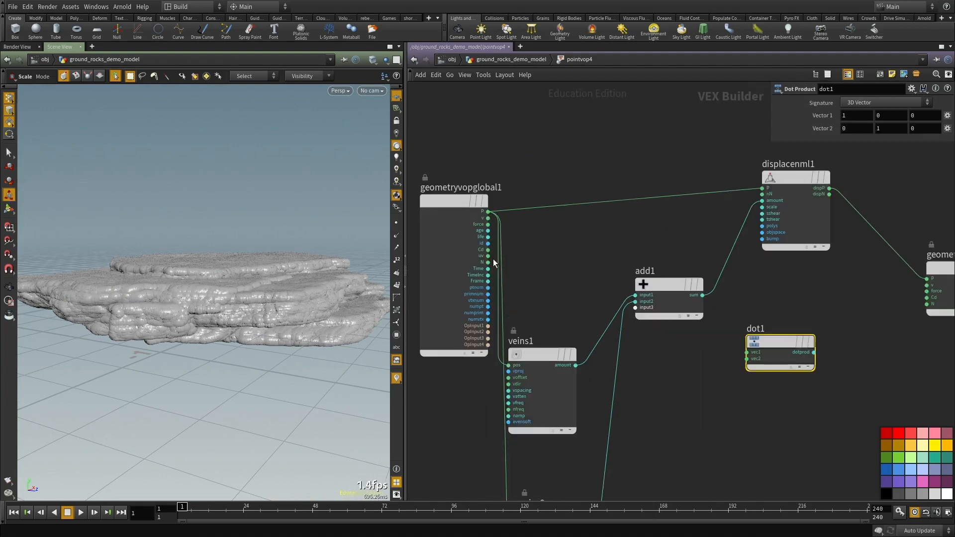
# Step: Wire the global N into vec1 of dot1 and its dotprod output into Cd on the geometry output, and check the shading
pyautogui.click(488, 263)
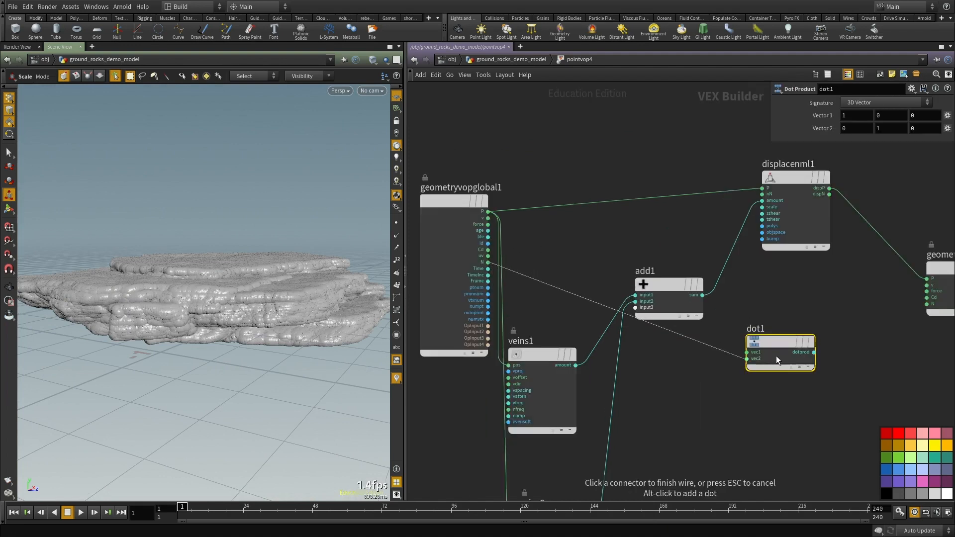
pyautogui.click(814, 352)
pyautogui.click(931, 298)
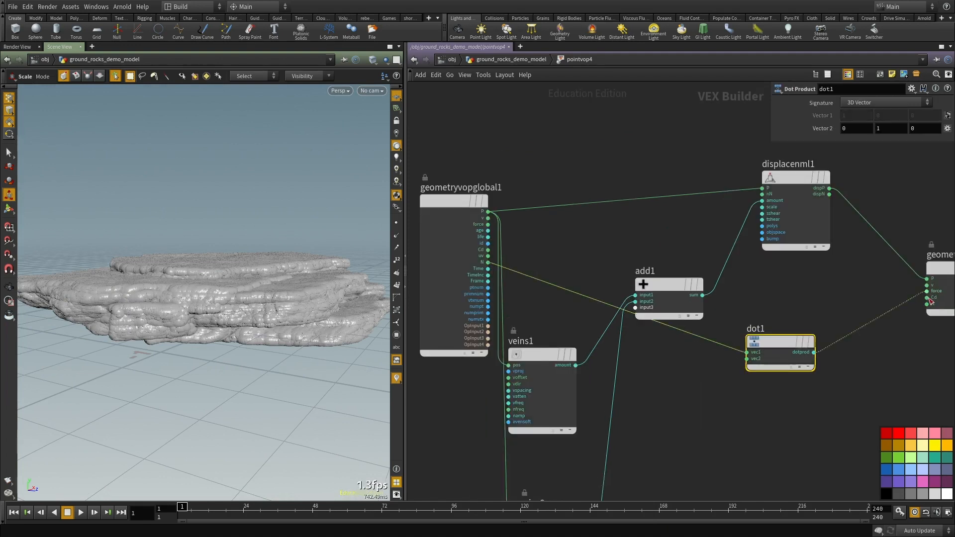
pyautogui.click(814, 353)
pyautogui.click(814, 353)
pyautogui.click(932, 293)
pyautogui.keyDown('alt'); pyautogui.moveTo(148, 349); pyautogui.dragTo(204, 275); pyautogui.keyUp('alt')
pyautogui.keyDown('alt'); pyautogui.moveTo(205, 275); pyautogui.dragTo(281, 256, button='right'); pyautogui.keyUp('alt')
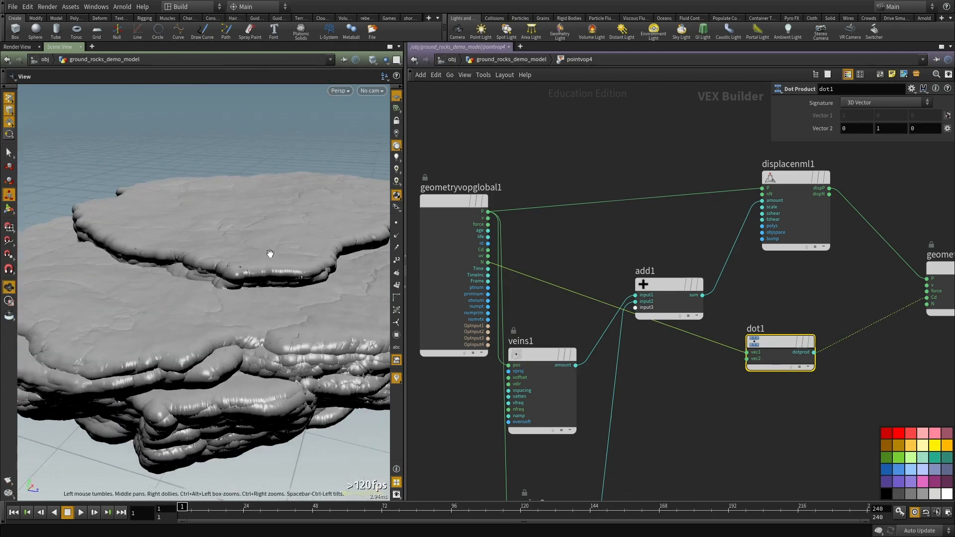
pyautogui.keyDown('alt'); pyautogui.moveTo(280, 255); pyautogui.dragTo(267, 239); pyautogui.keyUp('alt')
pyautogui.keyDown('alt'); pyautogui.moveTo(223, 184); pyautogui.dragTo(414, 127); pyautogui.keyUp('alt')
pyautogui.moveTo(199, 239); pyautogui.dragTo(252, 241)
pyautogui.press('e')
# Step: Move dot1 out of the way and insert a Ramp Parameter node between it and Cd on the geometry output
pyautogui.scroll(-1, 788, 339)
pyautogui.moveTo(788, 339); pyautogui.dragTo(724, 291, button='middle')
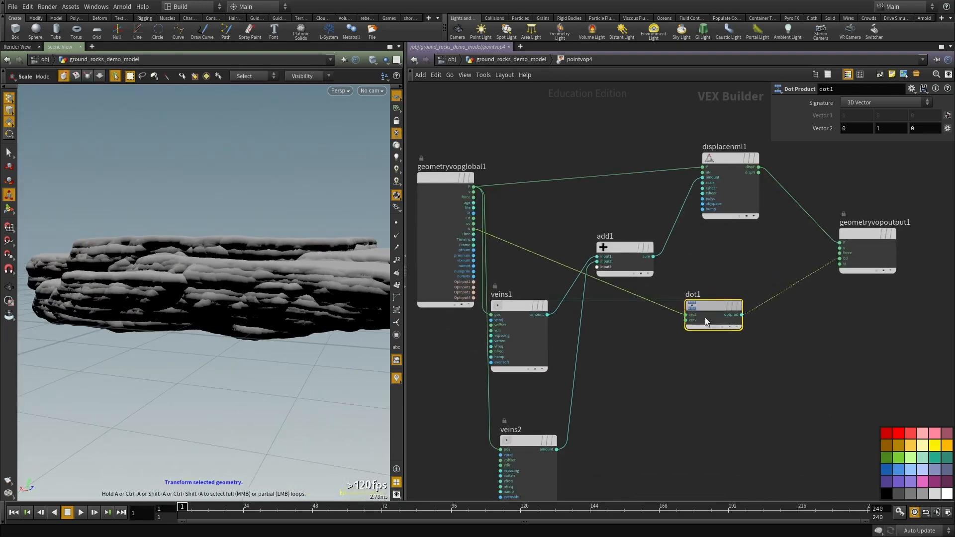
pyautogui.moveTo(716, 297); pyautogui.dragTo(695, 351)
pyautogui.scroll(2, 806, 375)
pyautogui.click(801, 372)
pyautogui.press('Tab')
pyautogui.write('ramp')
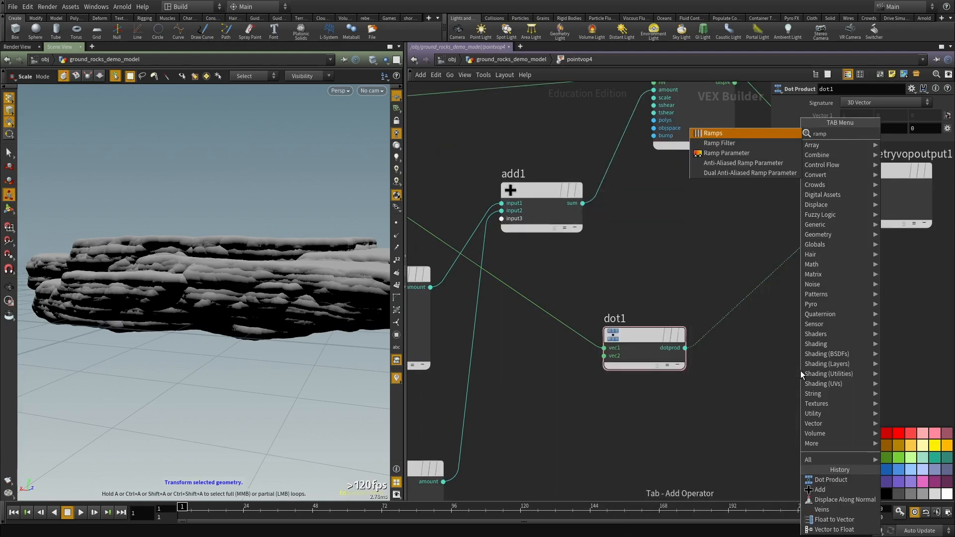
pyautogui.press('Down')
pyautogui.press('Down')
pyautogui.press('Return')
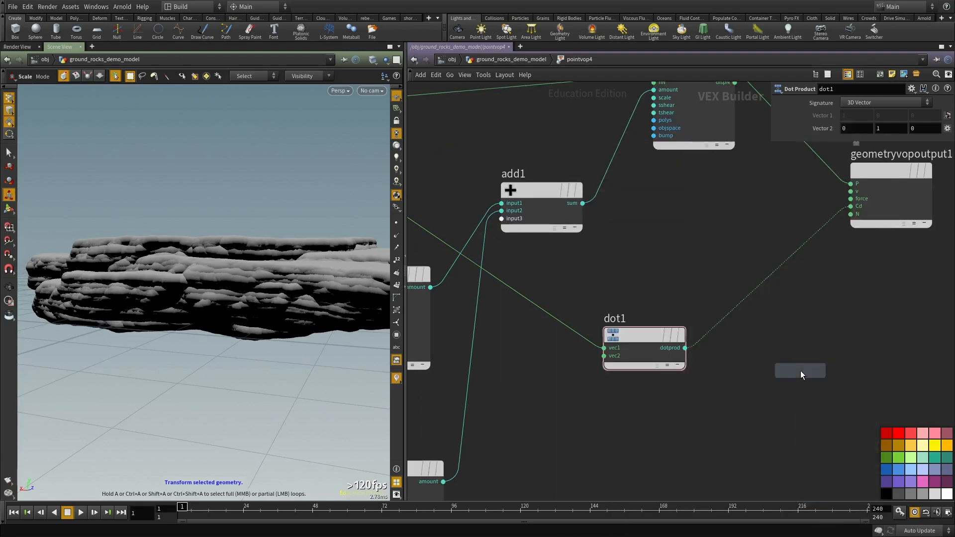
pyautogui.click(796, 370)
pyautogui.moveTo(795, 368); pyautogui.dragTo(739, 321)
# Step: Move the geometry output farther away from displacenml1 and ramp1 to make room in the network
pyautogui.moveTo(637, 444); pyautogui.dragTo(608, 467, button='middle')
pyautogui.scroll(-3, 608, 468)
pyautogui.scroll(1, 619, 344)
pyautogui.moveTo(619, 344); pyautogui.dragTo(608, 371, button='middle')
pyautogui.moveTo(742, 333); pyautogui.dragTo(576, 378, button='middle')
pyautogui.moveTo(597, 376); pyautogui.dragTo(747, 396)
pyautogui.moveTo(466, 375); pyautogui.dragTo(610, 371, button='middle')
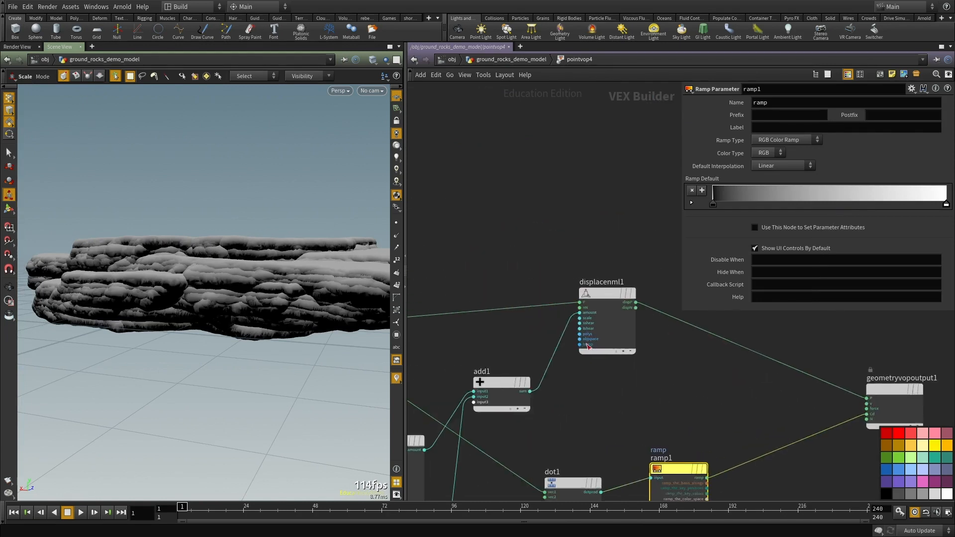
# Step: Insert a Multiply node between add1 and the amount input of displacenml1, spacing the nodes apart
pyautogui.press('Tab')
pyautogui.write('mu')
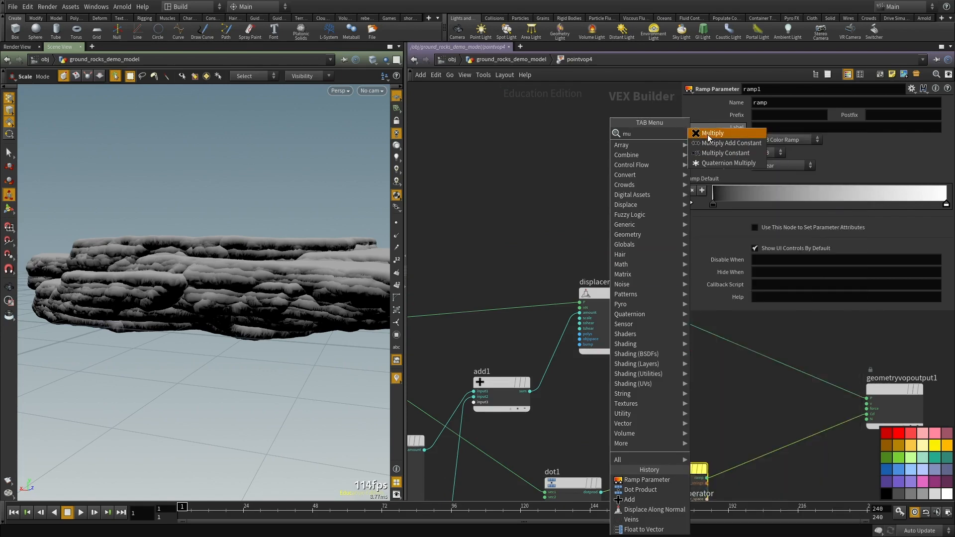
pyautogui.click(708, 133)
pyautogui.click(557, 366)
pyautogui.moveTo(617, 289); pyautogui.dragTo(774, 263)
pyautogui.moveTo(548, 362); pyautogui.dragTo(634, 340)
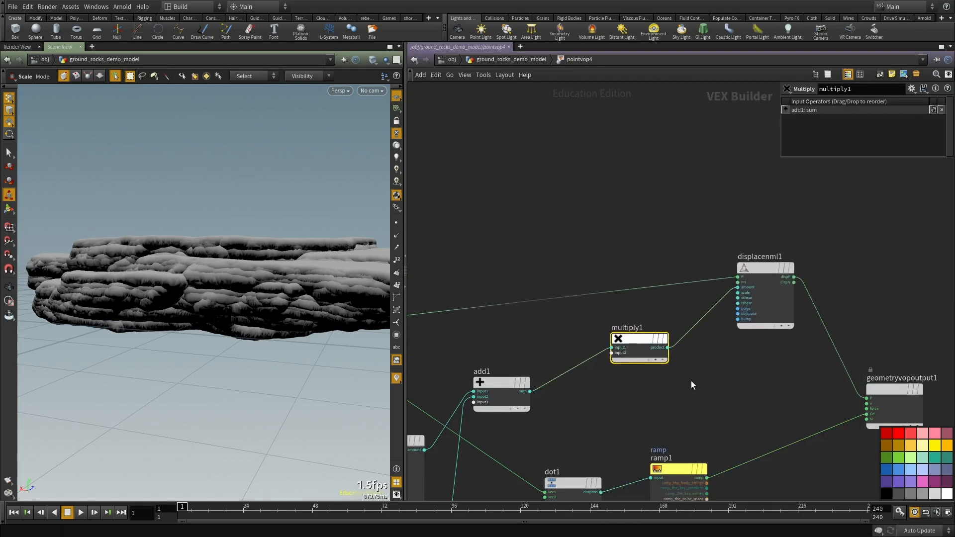
# Step: Wire the ramp output of ramp1 into the second input of multiply1 and disconnect it from Cd on the geometry output
pyautogui.moveTo(680, 478); pyautogui.dragTo(662, 339, button='middle')
pyautogui.scroll(2, 670, 329)
pyautogui.click(697, 344)
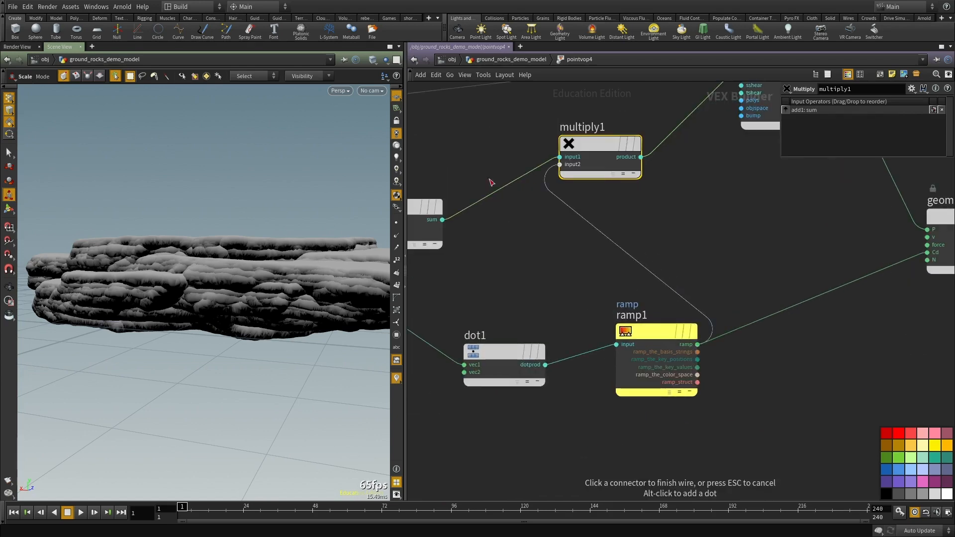
pyautogui.scroll(-2, 701, 252)
pyautogui.moveTo(693, 255); pyautogui.dragTo(604, 358, button='middle')
pyautogui.click(800, 354)
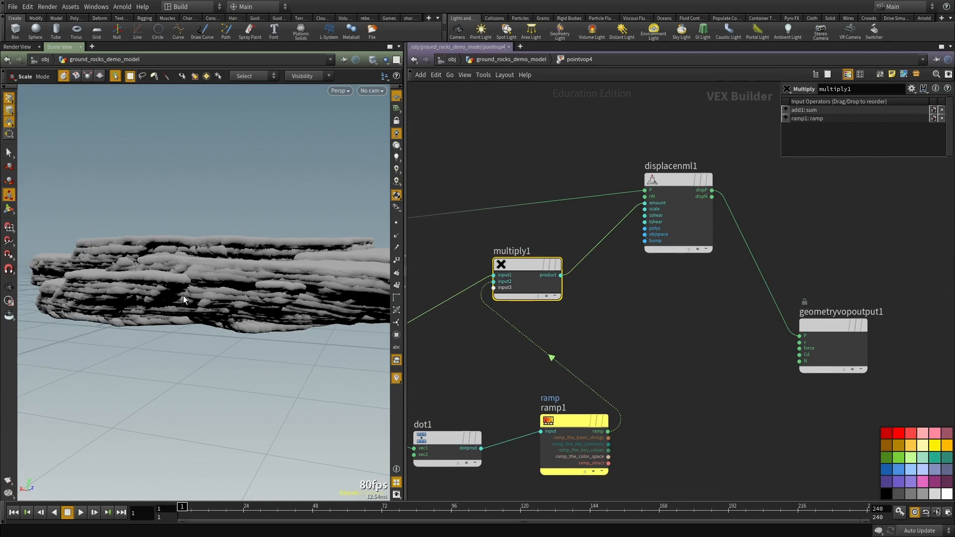
# Step: Change the viewport lighting mode and examine the masked displacement on the rock's layered sides up close
pyautogui.keyDown('alt'); pyautogui.moveTo(184, 303); pyautogui.dragTo(184, 313); pyautogui.keyUp('alt')
pyautogui.click(396, 145)
pyautogui.moveTo(242, 308)
pyautogui.keyDown('alt'); pyautogui.mouseDown()
pyautogui.moveTo(244, 269)
pyautogui.moveTo(255, 254)
pyautogui.moveTo(222, 259)
pyautogui.mouseUp(); pyautogui.keyUp('alt')
pyautogui.moveTo(222, 259)
pyautogui.keyDown('alt'); pyautogui.mouseDown(button='right')
pyautogui.moveTo(284, 209)
pyautogui.moveTo(209, 228)
pyautogui.mouseUp(button='right'); pyautogui.keyUp('alt')
pyautogui.keyDown('alt'); pyautogui.moveTo(209, 228); pyautogui.dragTo(230, 260); pyautogui.keyUp('alt')
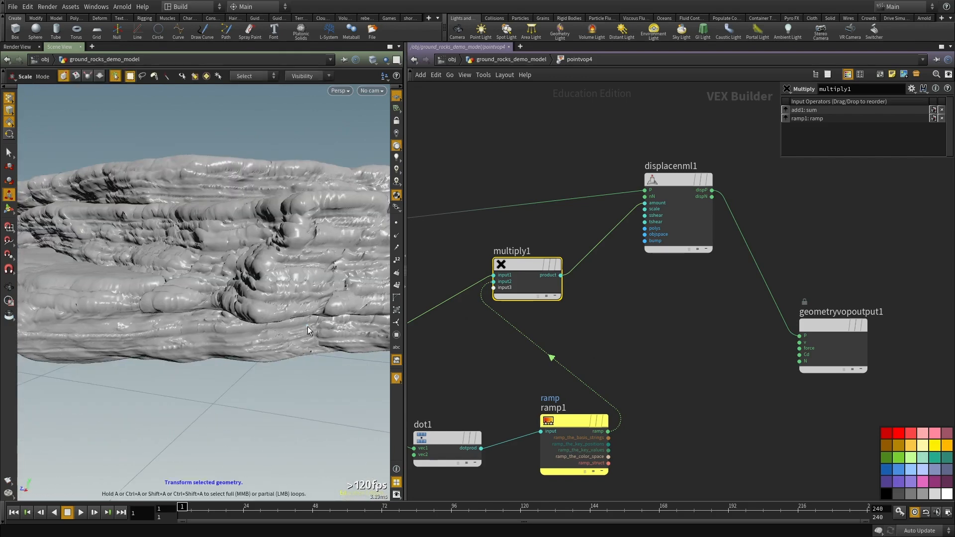
# Step: Return to the geometry network and shift pointvop4's black ramp point to about 0.912, checking the rock's top surface and cracks
pyautogui.scroll(-1, 658, 383)
pyautogui.moveTo(659, 384); pyautogui.dragTo(748, 275, button='middle')
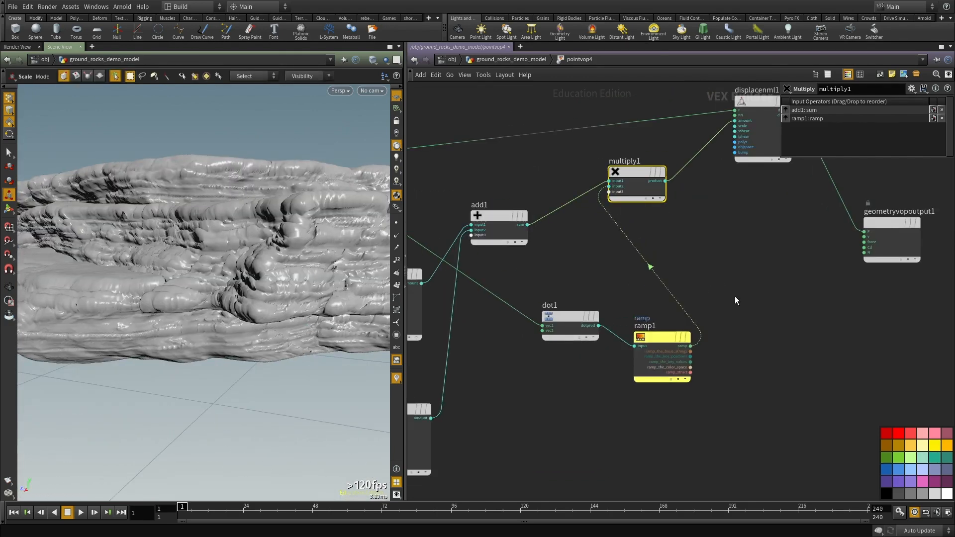
pyautogui.press('u')
pyautogui.moveTo(789, 294); pyautogui.dragTo(907, 288)
pyautogui.keyDown('alt'); pyautogui.moveTo(205, 204); pyautogui.dragTo(189, 349); pyautogui.keyUp('alt')
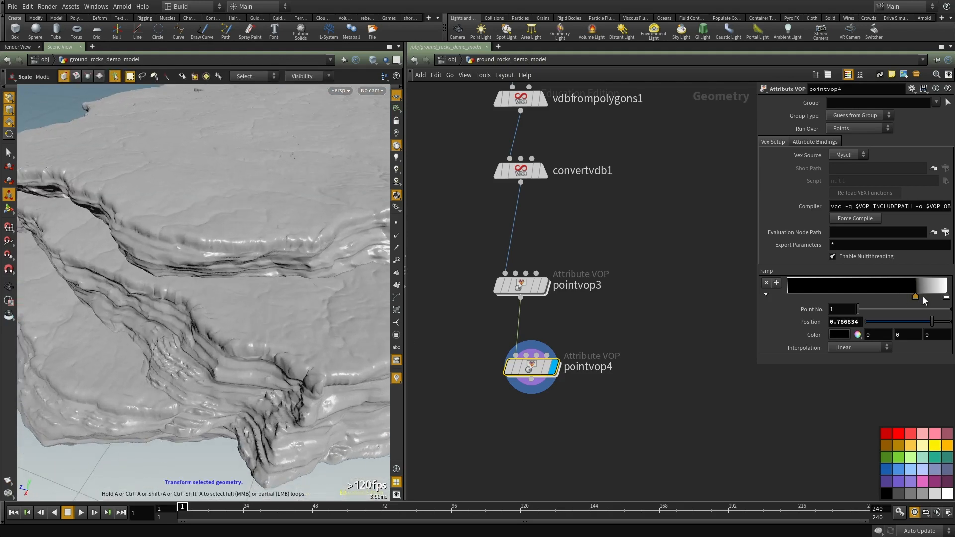
pyautogui.moveTo(917, 297); pyautogui.dragTo(941, 297)
pyautogui.press('alt')
pyautogui.keyDown('alt'); pyautogui.moveTo(250, 234); pyautogui.dragTo(209, 279, button='right'); pyautogui.keyUp('alt')
pyautogui.keyDown('alt'); pyautogui.moveTo(209, 279); pyautogui.dragTo(207, 473); pyautogui.keyUp('alt')
pyautogui.keyDown('alt'); pyautogui.moveTo(207, 473); pyautogui.dragTo(284, 319, button='right'); pyautogui.keyUp('alt')
pyautogui.keyDown('alt'); pyautogui.moveTo(284, 319); pyautogui.dragTo(244, 247); pyautogui.keyUp('alt')
pyautogui.keyDown('alt'); pyautogui.moveTo(243, 247); pyautogui.dragTo(168, 331, button='right'); pyautogui.keyUp('alt')
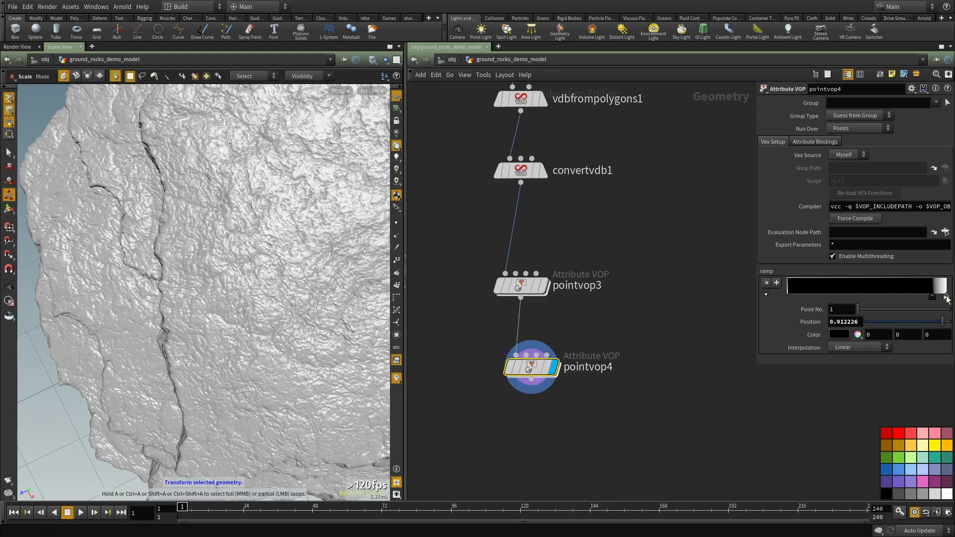
# Step: Move pointvop4's white ramp point to about 0.947 and compare the displayed results of pointvop3 and pointvop4
pyautogui.moveTo(947, 297); pyautogui.dragTo(938, 299)
pyautogui.press('Escape')
pyautogui.moveTo(184, 278); pyautogui.dragTo(249, 211)
pyautogui.moveTo(612, 228); pyautogui.dragTo(612, 261, button='middle')
pyautogui.click(545, 317)
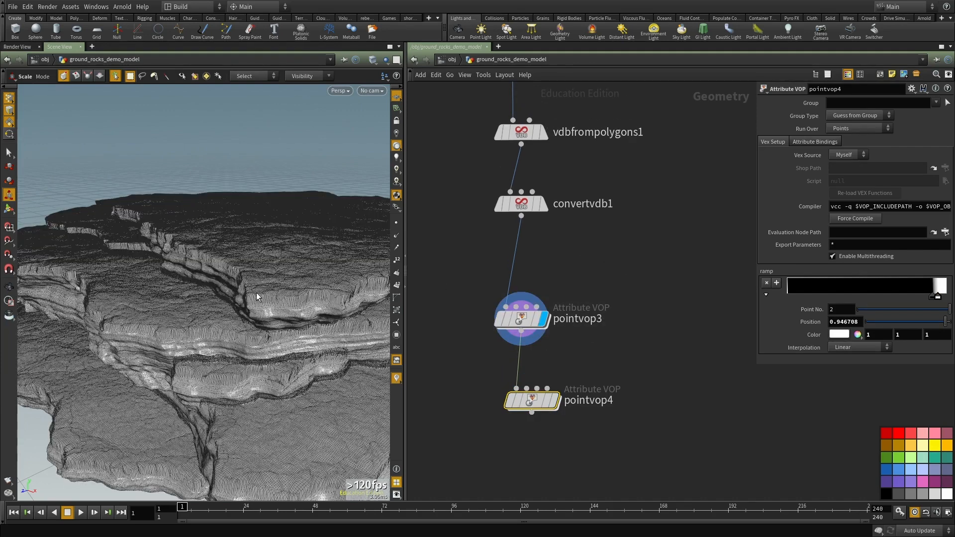
pyautogui.click(554, 401)
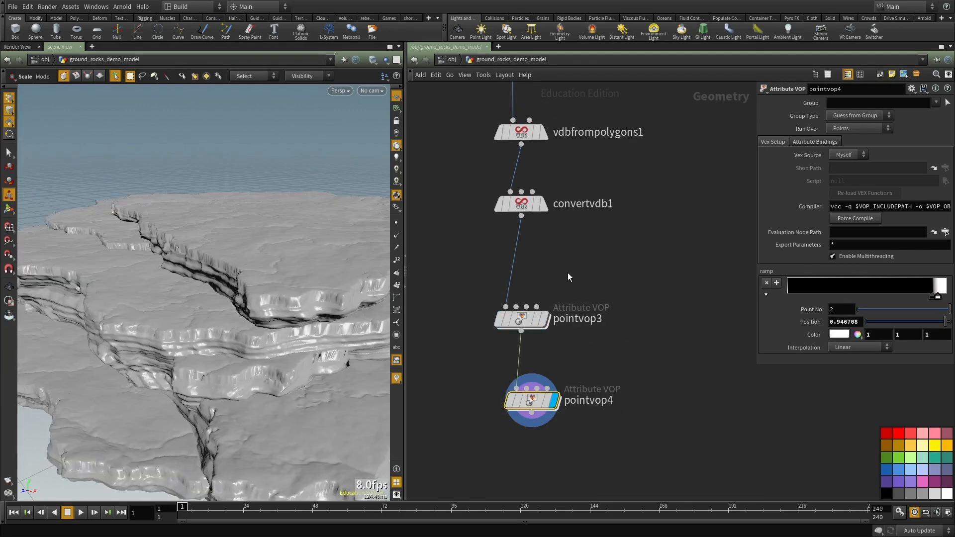
# Step: Cut and paste pointvop4, insert it between convertvdb1 and pointvop3, and inspect the cracked edges
pyautogui.hotkey('ctrl', 'x')
pyautogui.hotkey('ctrl', 'v')
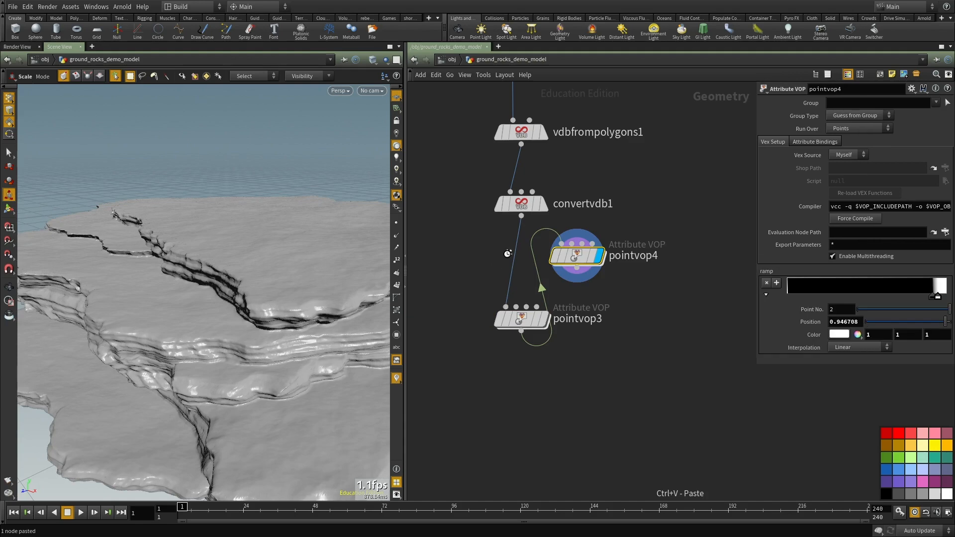
pyautogui.moveTo(577, 256); pyautogui.dragTo(507, 255)
pyautogui.press('space')
pyautogui.moveTo(169, 300); pyautogui.dragTo(265, 257)
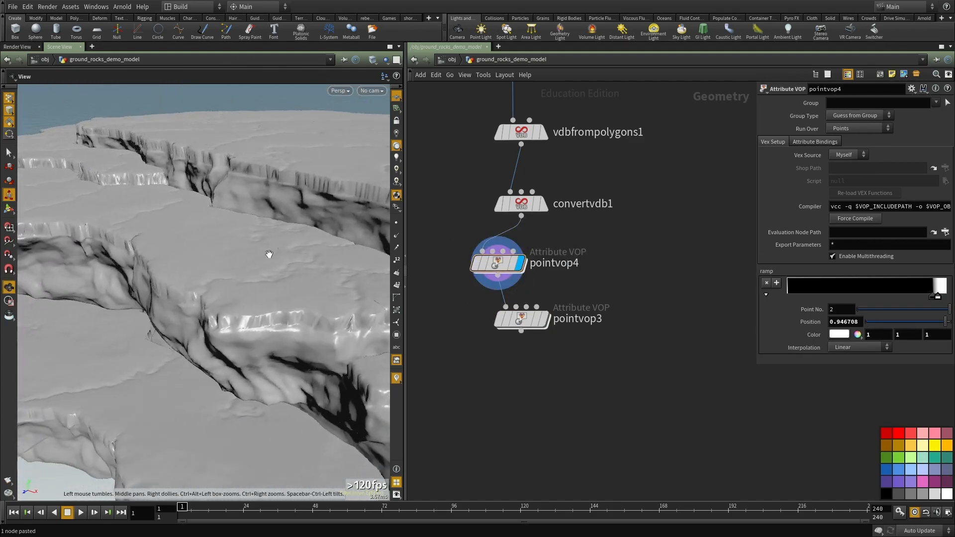
pyautogui.moveTo(266, 257); pyautogui.dragTo(249, 252, button='right')
pyautogui.moveTo(249, 252); pyautogui.dragTo(259, 244)
# Step: Move pointvop4's black ramp point to about 0.803 and display the result of pointvop3
pyautogui.moveTo(932, 299); pyautogui.dragTo(912, 299)
pyautogui.press('r')
pyautogui.moveTo(497, 329); pyautogui.dragTo(595, 365)
# Step: Frame the whole rock, examine it from above and from the side, and check pointvop3's geometry information
pyautogui.hotkey('space', 'f')
pyautogui.moveTo(167, 320); pyautogui.dragTo(165, 365)
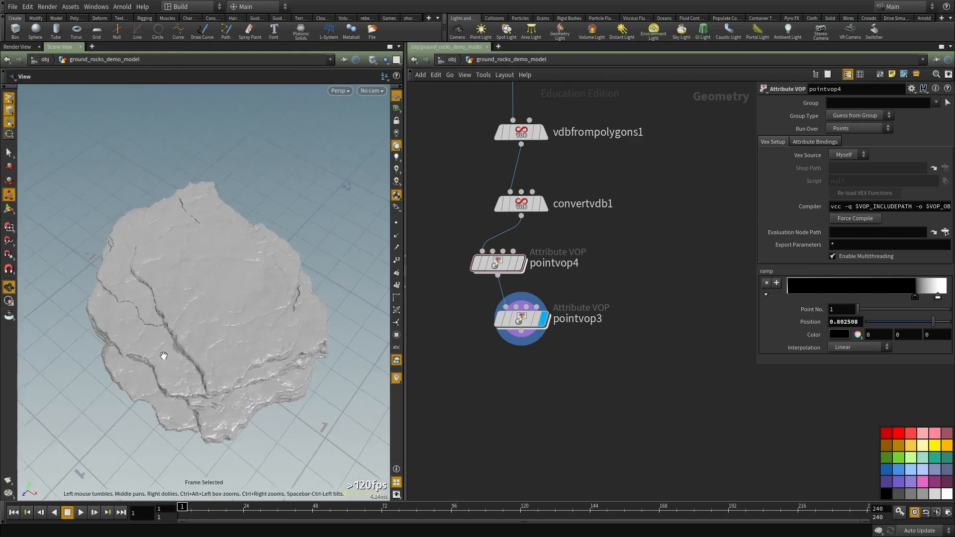
pyautogui.moveTo(165, 365); pyautogui.dragTo(256, 294, button='right')
pyautogui.moveTo(256, 294); pyautogui.dragTo(219, 259)
pyautogui.moveTo(218, 259); pyautogui.dragTo(210, 281, button='right')
pyautogui.moveTo(210, 281); pyautogui.dragTo(324, 249)
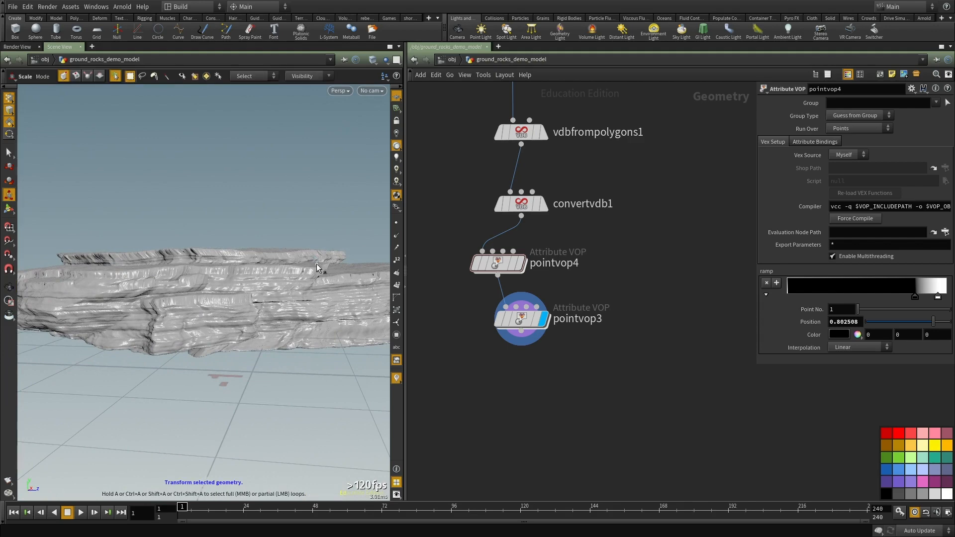
pyautogui.moveTo(316, 263); pyautogui.dragTo(188, 278, button='right')
pyautogui.moveTo(188, 277); pyautogui.dragTo(217, 316)
pyautogui.moveTo(217, 316); pyautogui.dragTo(219, 321, button='middle')
pyautogui.moveTo(219, 321); pyautogui.dragTo(237, 295)
pyautogui.middleClick(524, 316)
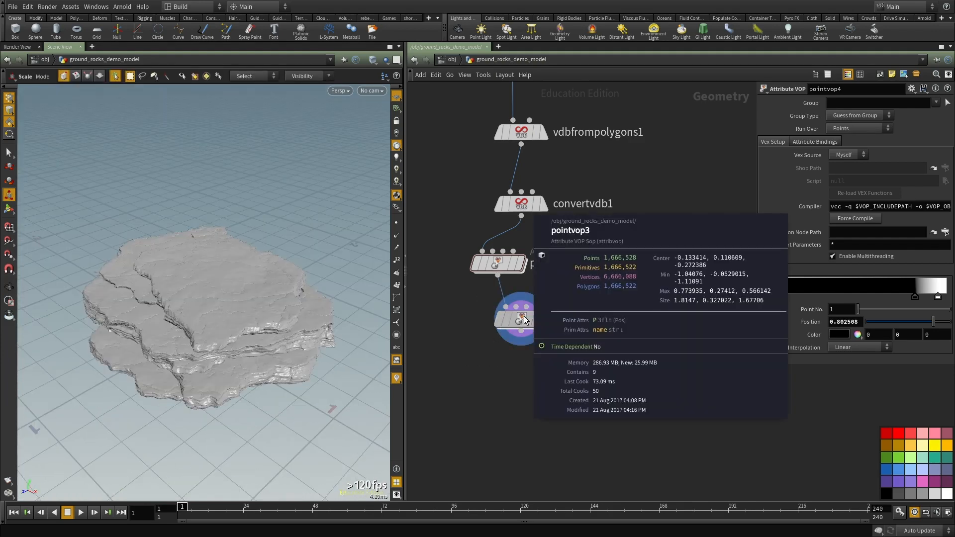
# Step: Place a Copy to Points node in the open area below pointvop3
pyautogui.moveTo(500, 423); pyautogui.dragTo(507, 326, button='middle')
pyautogui.press('Tab')
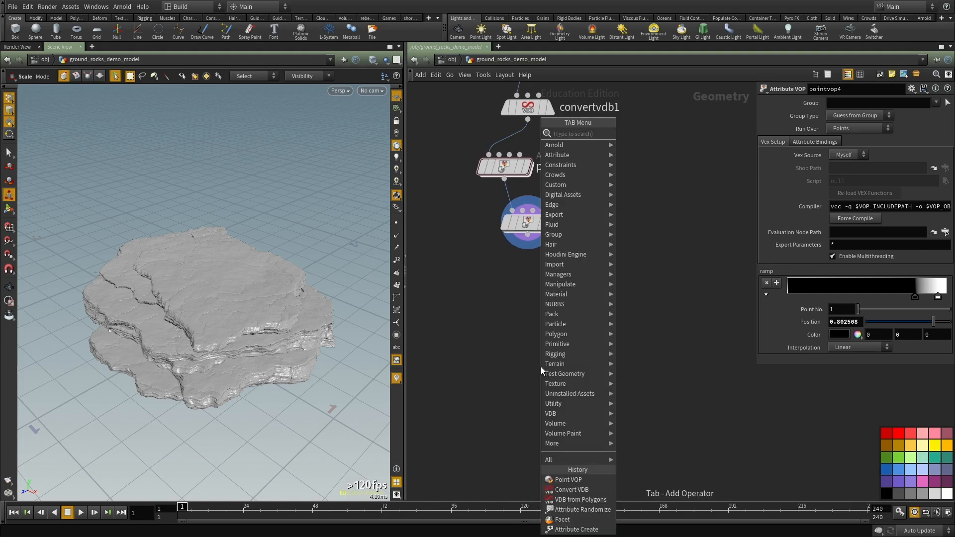
pyautogui.write('copy')
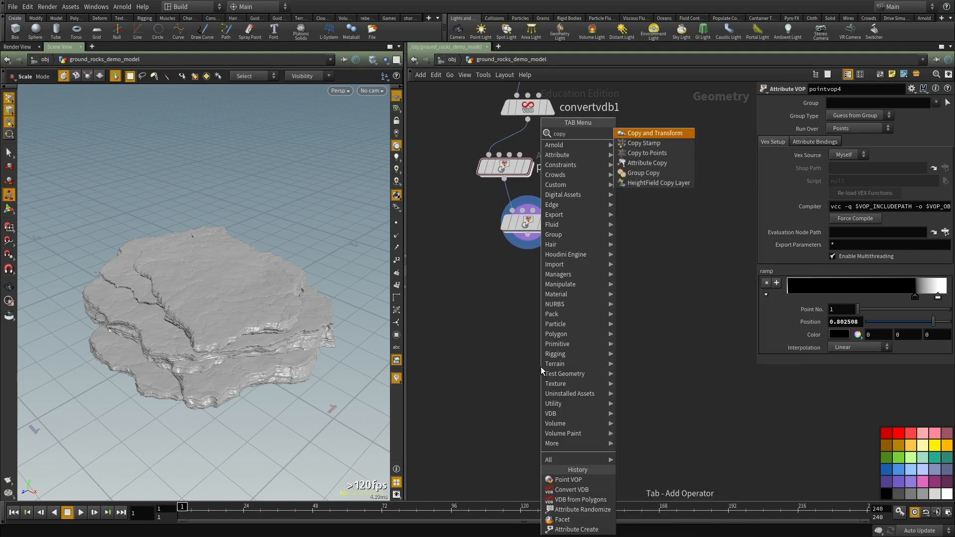
pyautogui.press('Down')
pyautogui.press('Down')
pyautogui.press('Return')
pyautogui.click(541, 366)
# Step: Copy the attribcreate1, attribrandomize1 and attribrandomize2 nodes from the branch above copytopoints1
pyautogui.scroll(-6, 597, 361)
pyautogui.moveTo(651, 255); pyautogui.dragTo(587, 445, button='middle')
pyautogui.scroll(5, 548, 368)
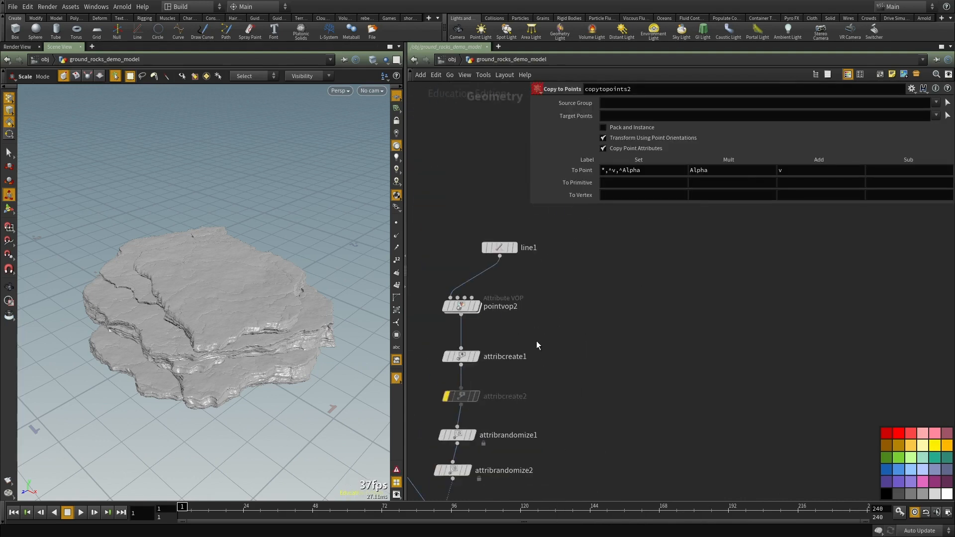
pyautogui.click(476, 357)
pyautogui.moveTo(545, 377); pyautogui.dragTo(582, 318, button='middle')
pyautogui.moveTo(583, 351); pyautogui.dragTo(596, 267, button='middle')
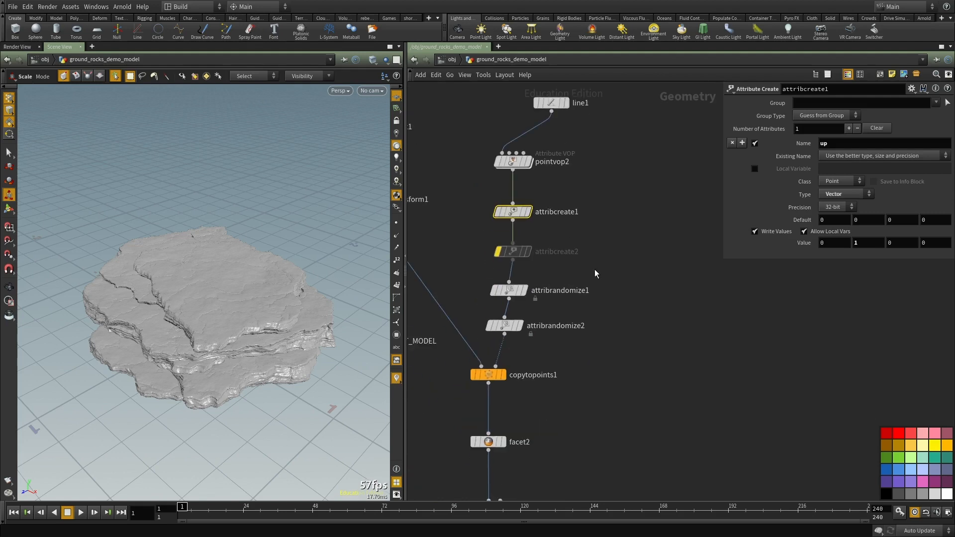
pyautogui.keyDown('shift'); pyautogui.moveTo(590, 271); pyautogui.dragTo(486, 302); pyautogui.keyUp('shift')
pyautogui.keyDown('shift'); pyautogui.moveTo(586, 314); pyautogui.dragTo(499, 330); pyautogui.keyUp('shift')
pyautogui.hotkey('ctrl', 'c')
# Step: Wire pointvop3 into the first input of copytopoints2 and save the scene
pyautogui.scroll(-3, 587, 363)
pyautogui.moveTo(591, 427); pyautogui.dragTo(553, 299, button='middle')
pyautogui.scroll(4, 530, 252)
pyautogui.moveTo(518, 225); pyautogui.dragTo(544, 327, button='middle')
pyautogui.click(453, 357)
pyautogui.click(451, 257)
pyautogui.hotkey('ctrl', 's')
# Step: Enable Pack and Instance on copytopoints2
pyautogui.click(608, 273)
pyautogui.click(504, 319)
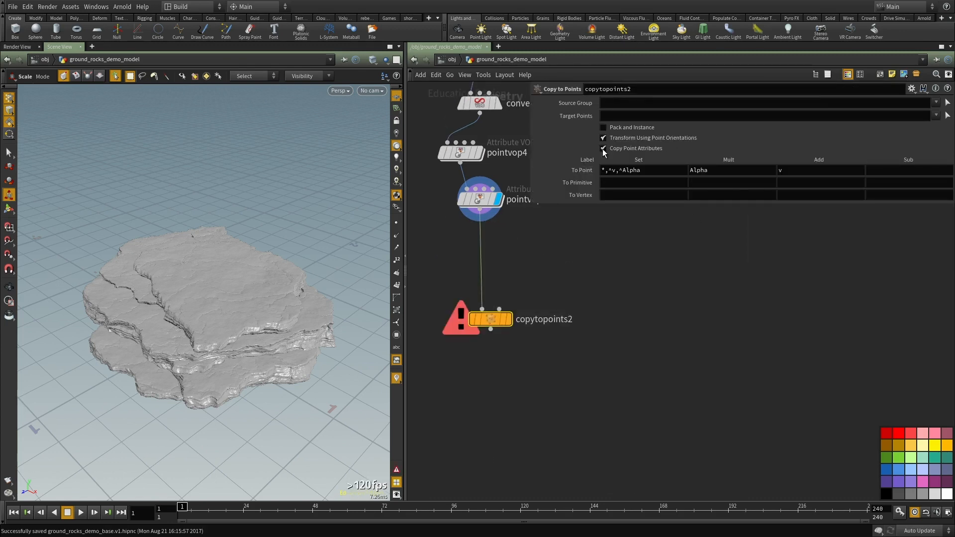
pyautogui.click(623, 127)
pyautogui.scroll(-2, 597, 355)
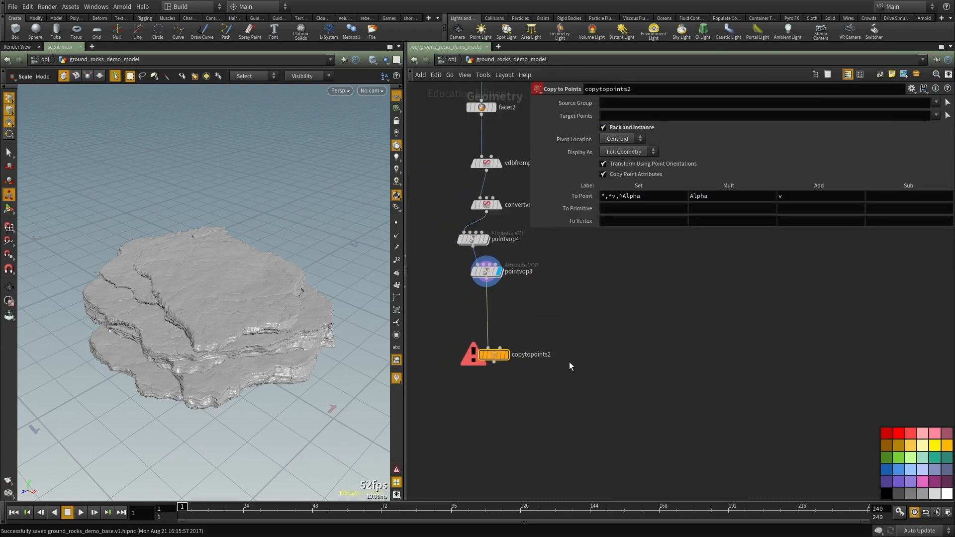
# Step: Paste the copied attribute nodes beside copytopoints2, feed attribcreate3 into attribrandomize3, and detach them from the original line branch
pyautogui.moveTo(570, 359); pyautogui.dragTo(577, 324, button='middle')
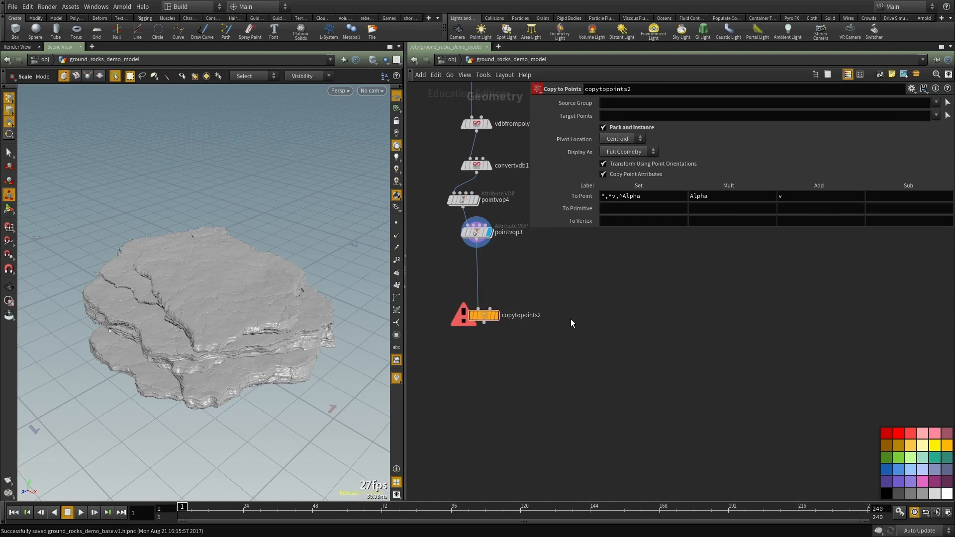
pyautogui.moveTo(573, 345); pyautogui.dragTo(568, 365, button='middle')
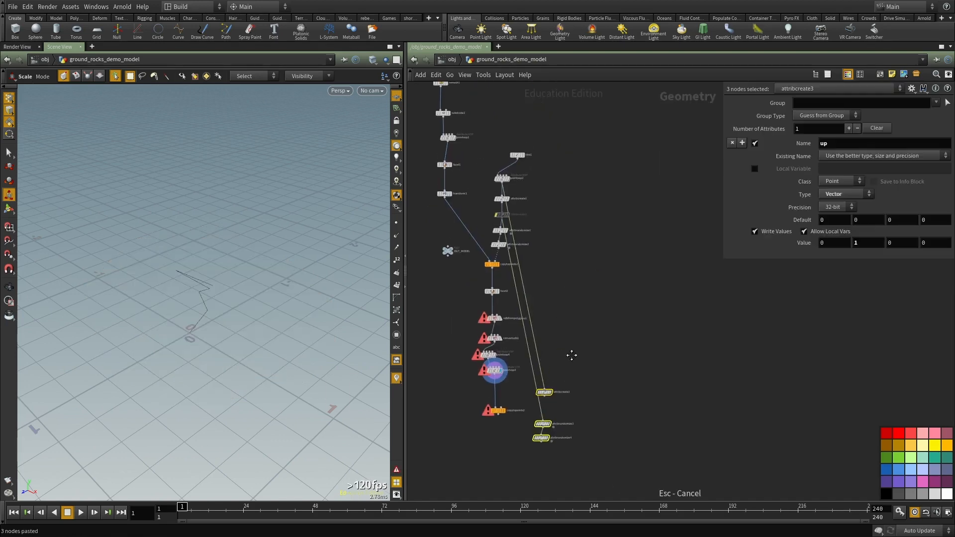
pyautogui.scroll(4, 542, 419)
pyautogui.click(546, 440)
pyautogui.scroll(2, 544, 437)
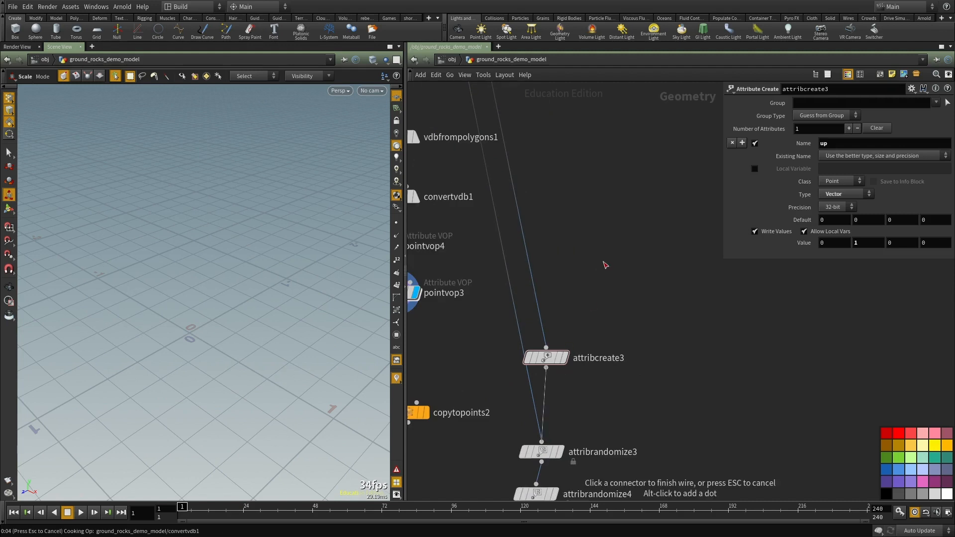
pyautogui.click(546, 347)
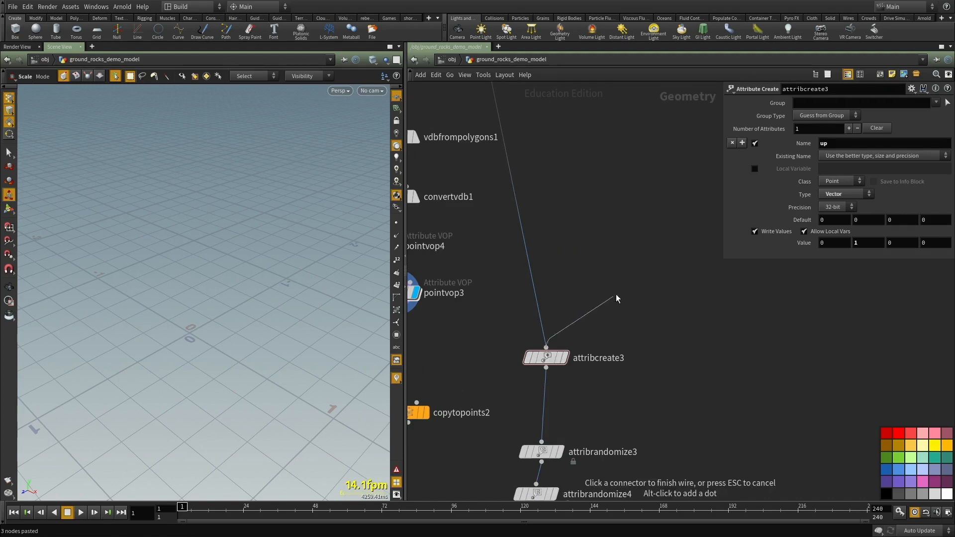
pyautogui.click(595, 265)
pyautogui.press('Tab')
pyautogui.write('rec')
pyautogui.press('Return')
pyautogui.click(596, 265)
pyautogui.press('Delete')
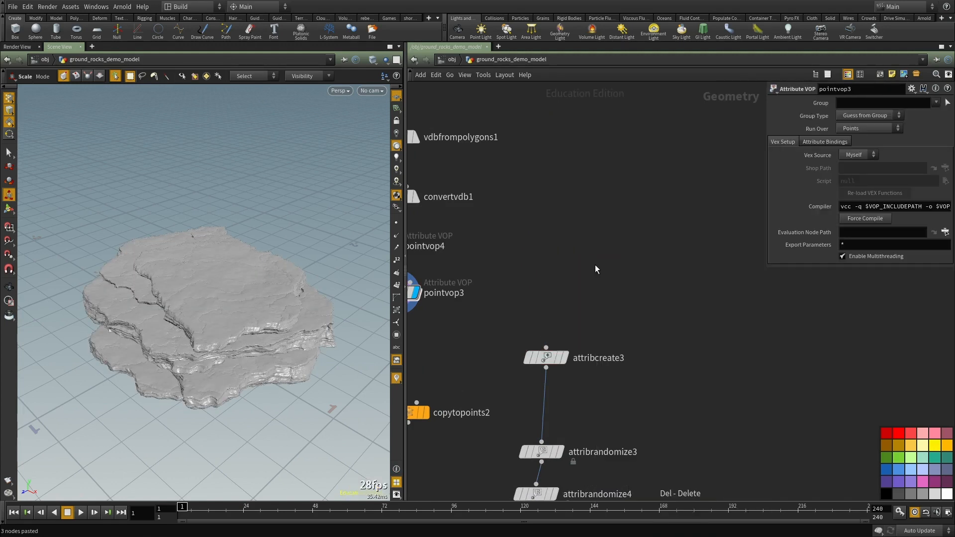
# Step: Place a Grid node above attribcreate3
pyautogui.press('Tab')
pyautogui.write('grid')
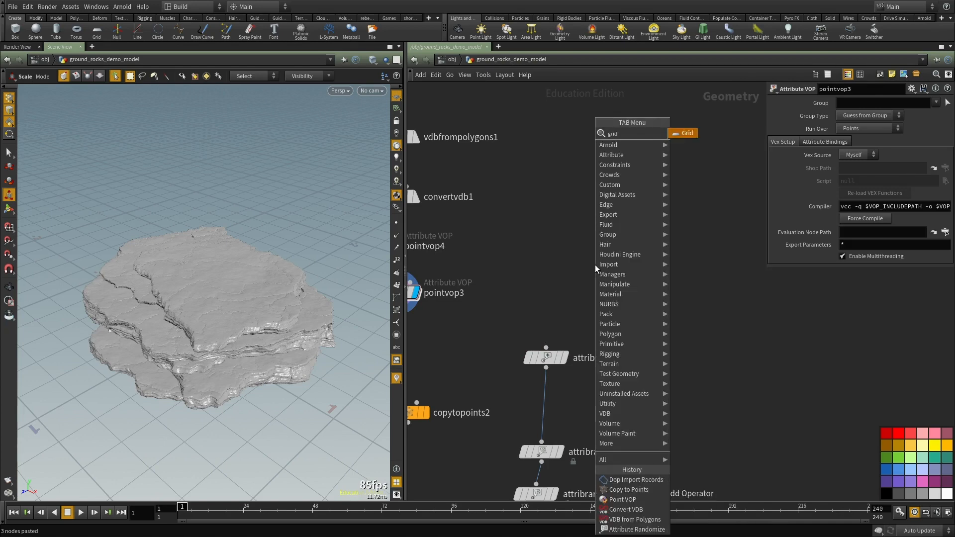
pyautogui.press('Return')
pyautogui.click(595, 265)
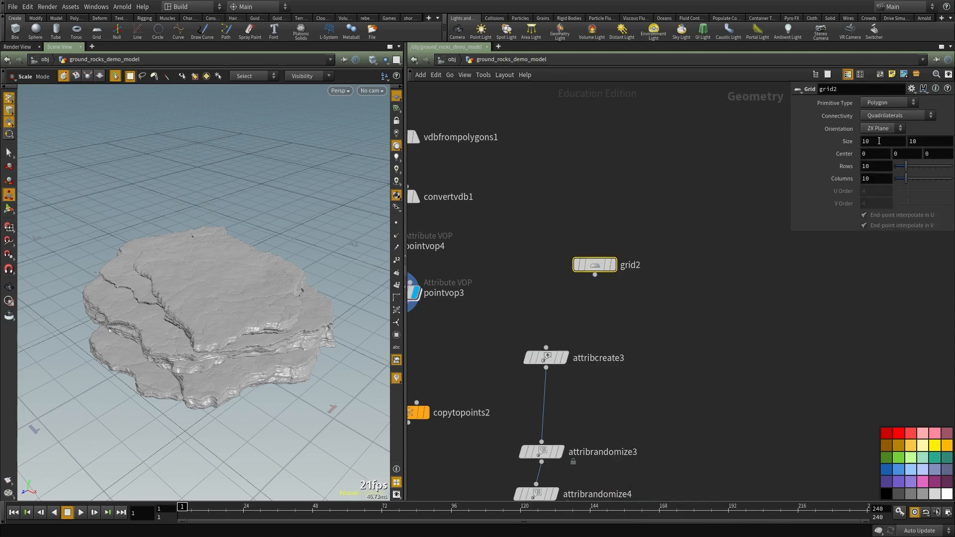
# Step: Set the new grid's size to 100 by 100
pyautogui.write('0')
pyautogui.press('Tab')
pyautogui.press('Return')
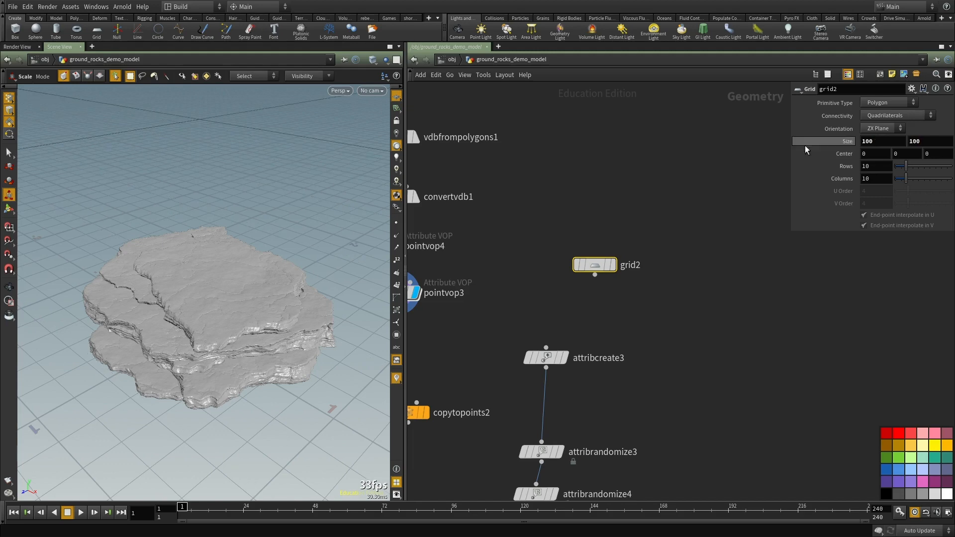
# Step: Set the size of grid2 to 20 by 20 after comparing its scale with the rock
pyautogui.keyDown('alt'); pyautogui.moveTo(264, 156); pyautogui.dragTo(232, 219, button='right'); pyautogui.keyUp('alt')
pyautogui.keyDown('alt'); pyautogui.moveTo(233, 220); pyautogui.dragTo(231, 230); pyautogui.keyUp('alt')
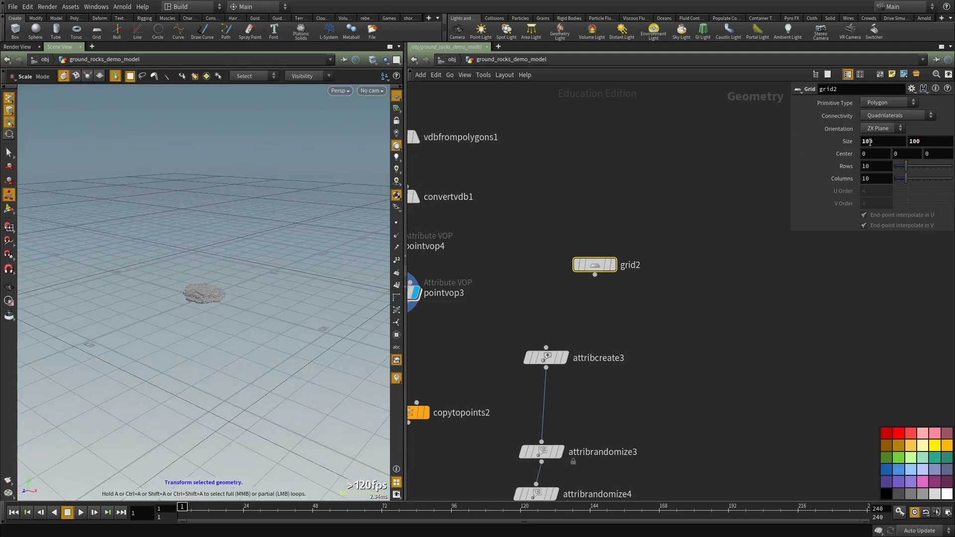
pyautogui.write('20')
pyautogui.press('Tab')
pyautogui.write('20')
pyautogui.press('Return')
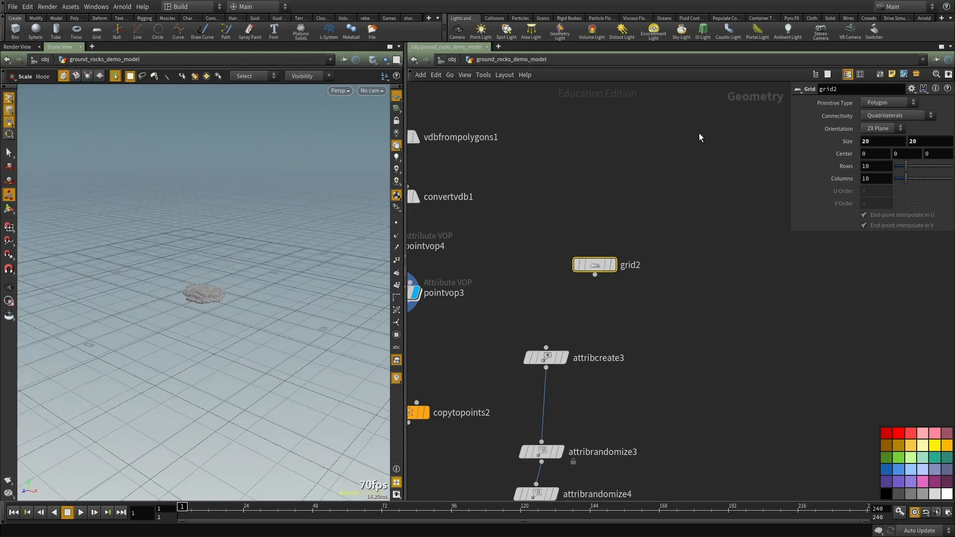
# Step: Wire the output of grid2 into attribcreate3
pyautogui.moveTo(606, 351); pyautogui.dragTo(619, 333, button='middle')
pyautogui.click(607, 258)
pyautogui.click(559, 331)
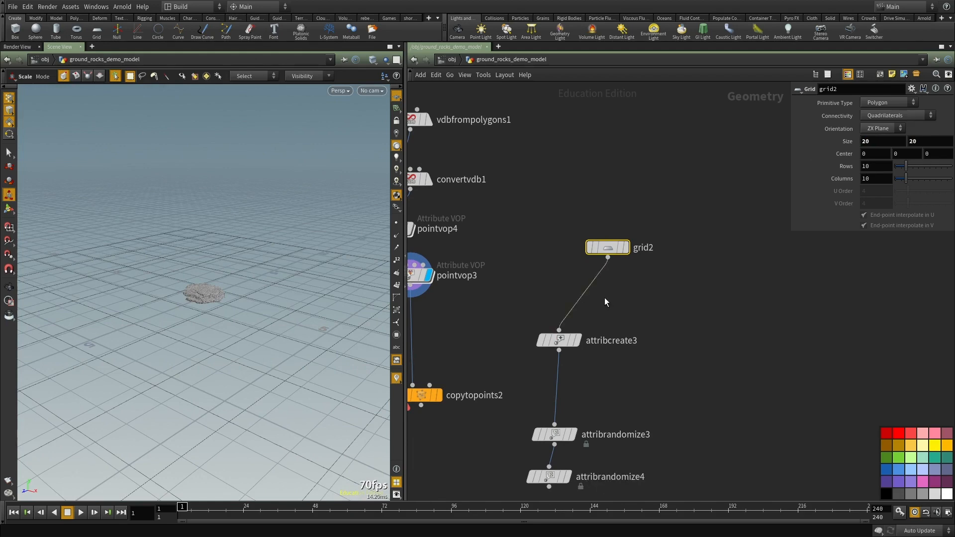
# Step: Insert a Scatter node on the wire between grid2 and attribcreate3
pyautogui.click(605, 298)
pyautogui.press('Tab')
pyautogui.write('scatter')
pyautogui.press('Return')
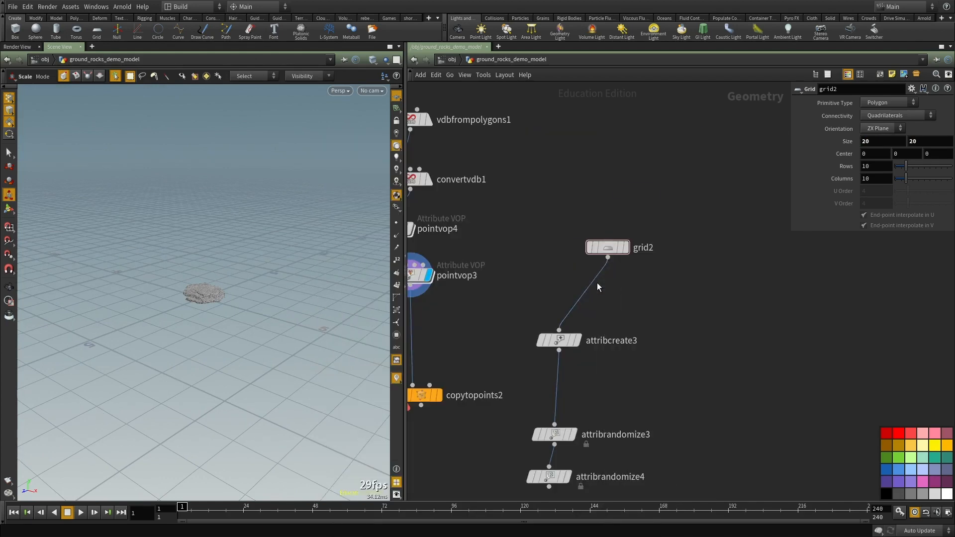
pyautogui.click(591, 292)
pyautogui.moveTo(589, 293); pyautogui.dragTo(583, 299)
# Step: Set scatter2's Force Total Count to 10
pyautogui.moveTo(848, 179); pyautogui.dragTo(744, 184)
pyautogui.write('10')
pyautogui.press('Return')
# Step: Wire attribrandomize4 into the second input of copytopoints2, display that node, and check the scattered rock copies
pyautogui.moveTo(532, 412); pyautogui.dragTo(631, 355, button='middle')
pyautogui.scroll(-2, 631, 355)
pyautogui.click(560, 337)
pyautogui.click(642, 407)
pyautogui.click(565, 342)
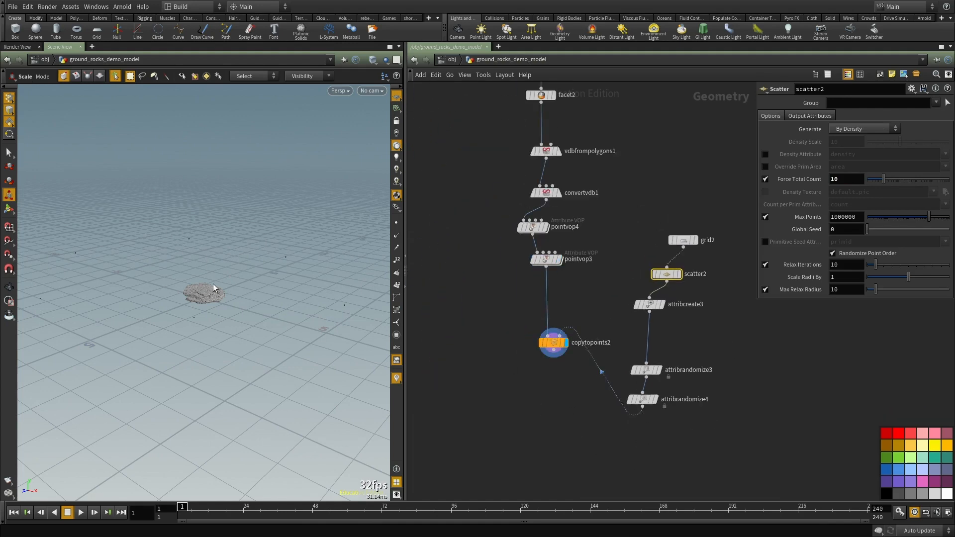
pyautogui.hotkey('space', 'g')
pyautogui.moveTo(221, 320)
pyautogui.keyDown('alt'); pyautogui.mouseDown()
pyautogui.moveTo(211, 335)
pyautogui.moveTo(223, 280)
pyautogui.moveTo(205, 271)
pyautogui.moveTo(204, 324)
pyautogui.mouseUp(); pyautogui.keyUp('alt')
pyautogui.scroll(3, 778, 351)
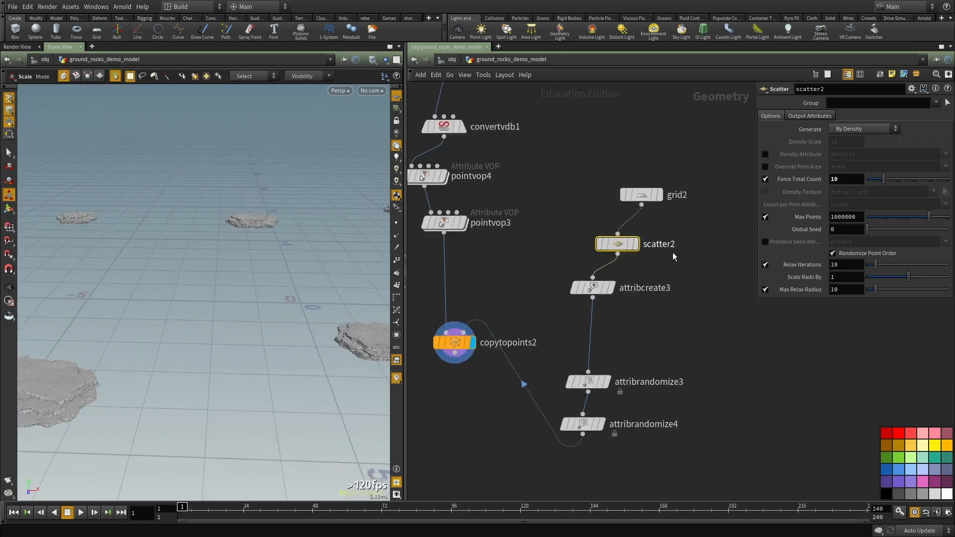
# Step: Raise scatter2's Force Total Count to 100 and on to 1000
pyautogui.click(852, 179)
pyautogui.write('0')
pyautogui.press('Return')
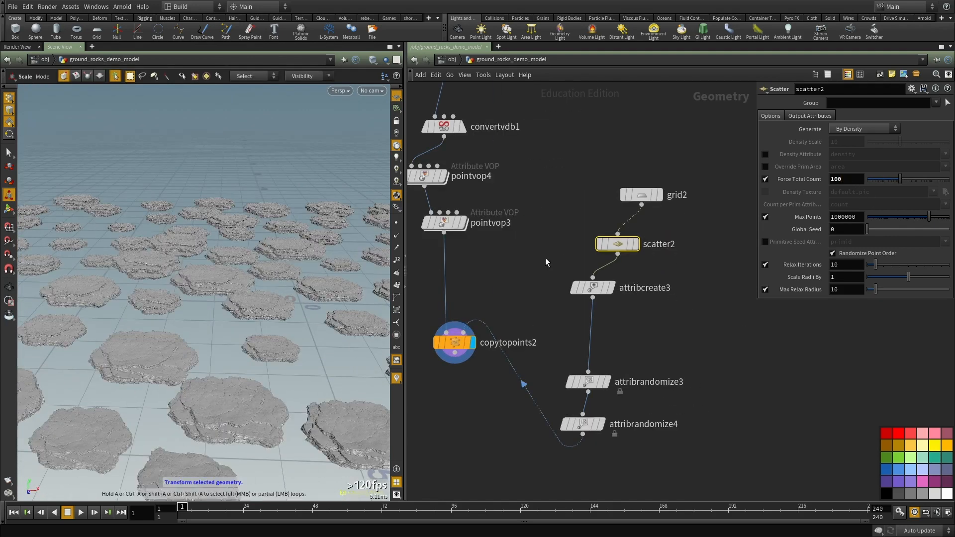
pyautogui.press('Return')
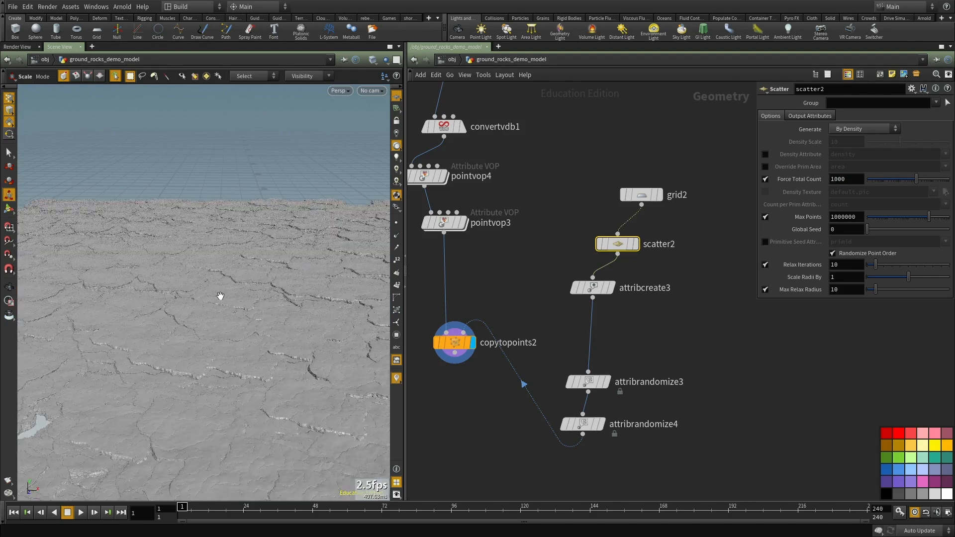
# Step: Examine the densely scattered rock ground from several angles in a maximized viewport
pyautogui.keyDown('alt'); pyautogui.moveTo(234, 316); pyautogui.dragTo(204, 362); pyautogui.keyUp('alt')
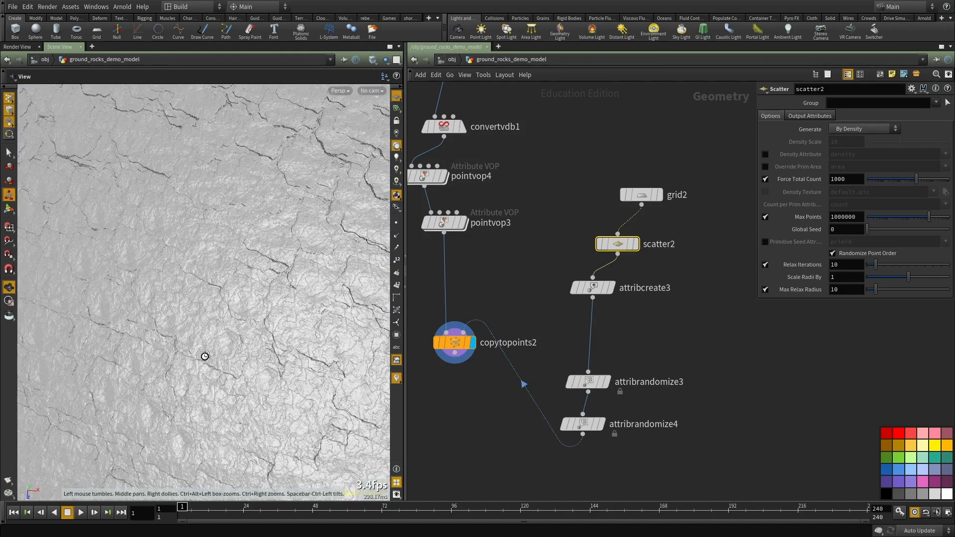
pyautogui.keyDown('alt'); pyautogui.moveTo(231, 313); pyautogui.dragTo(226, 279); pyautogui.keyUp('alt')
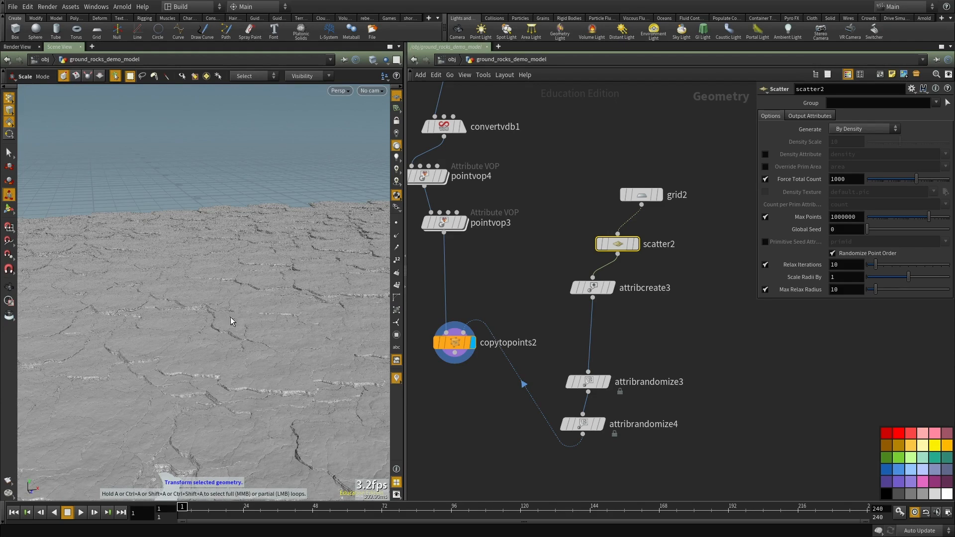
pyautogui.keyDown('alt'); pyautogui.moveTo(292, 311); pyautogui.dragTo(203, 284); pyautogui.keyUp('alt')
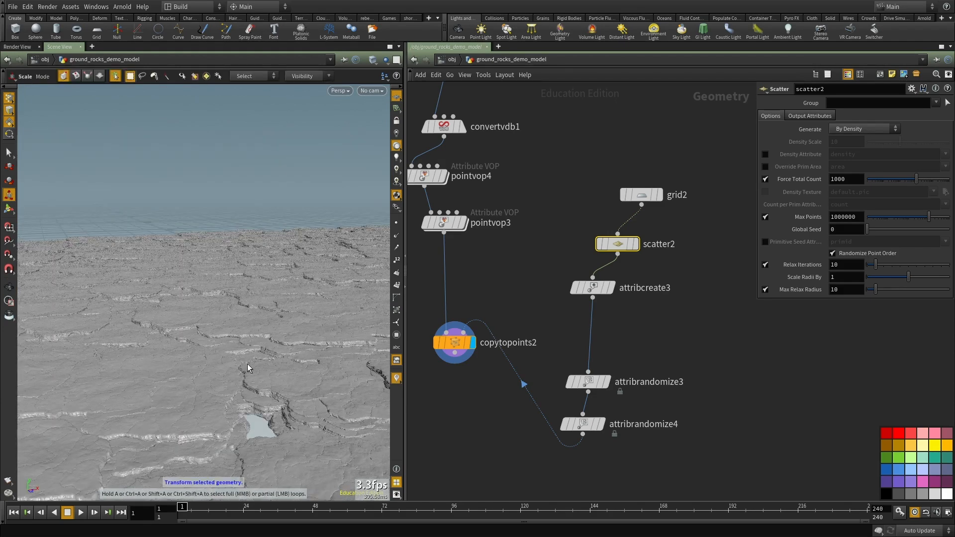
pyautogui.hotkey('ctrl', 'b')
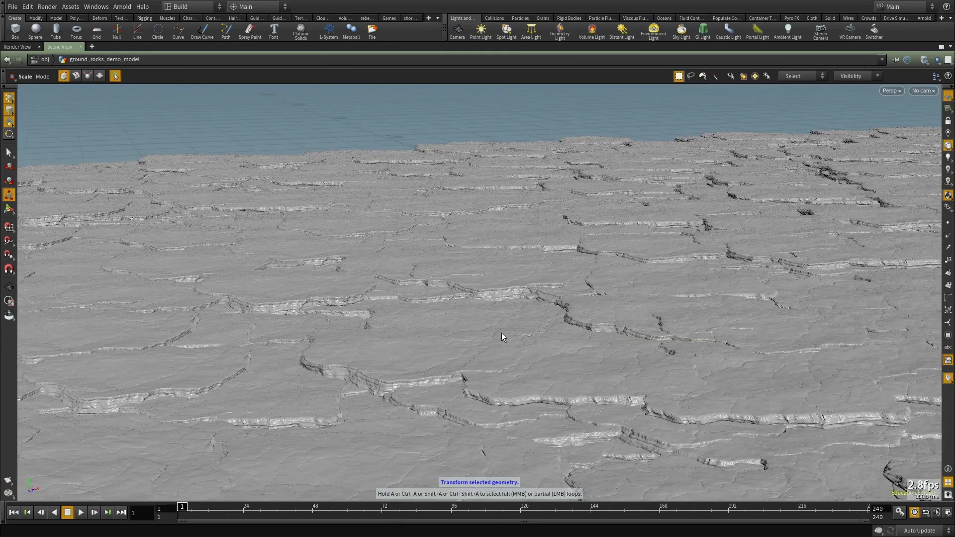
pyautogui.keyDown('alt'); pyautogui.moveTo(476, 327); pyautogui.dragTo(508, 320); pyautogui.keyUp('alt')
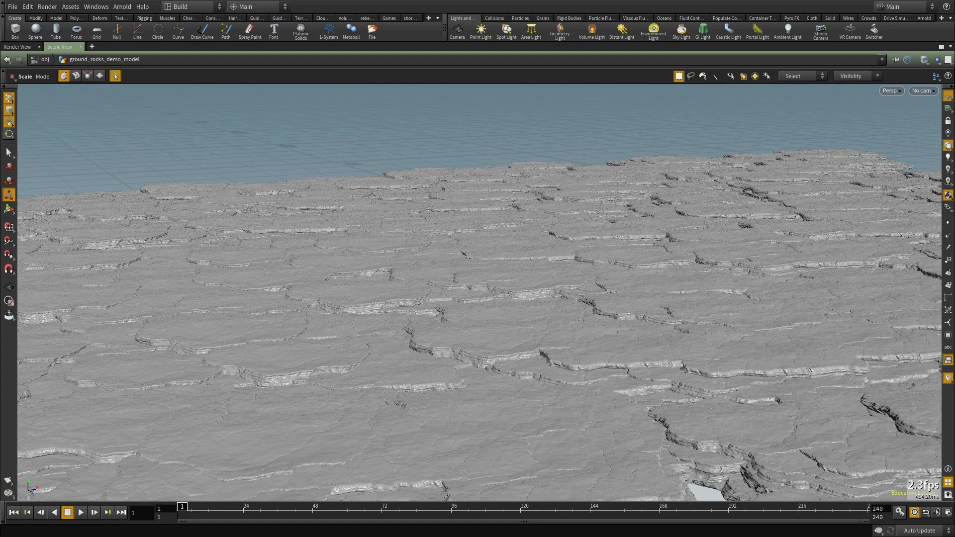
pyautogui.keyDown('alt'); pyautogui.moveTo(0, 65); pyautogui.dragTo(534, 118); pyautogui.keyUp('alt')
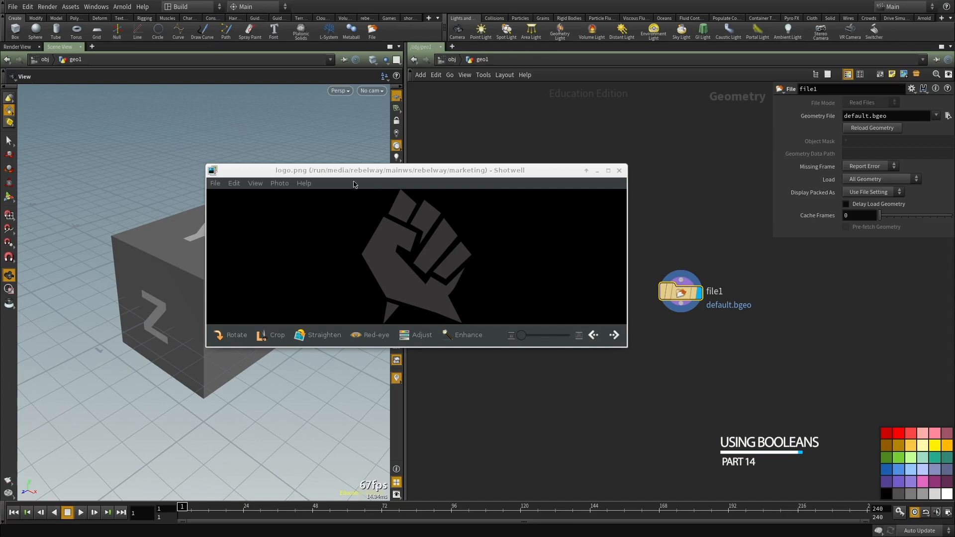
# Step: Close the logo.png image preview and replace the file1 node with a Trace node
pyautogui.click(409, 265)
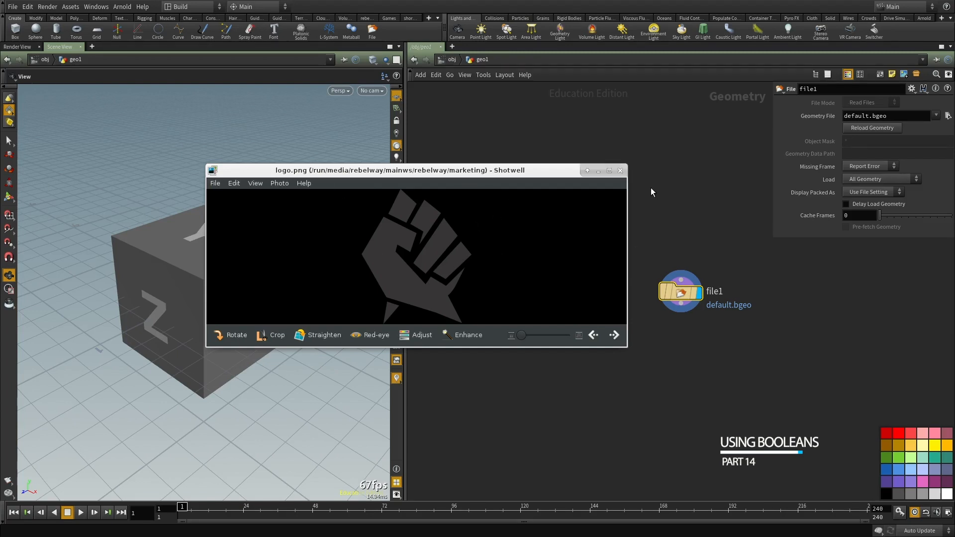
pyautogui.click(621, 171)
pyautogui.press('Delete')
pyautogui.press('Tab')
pyautogui.write('trace')
pyautogui.press('Return')
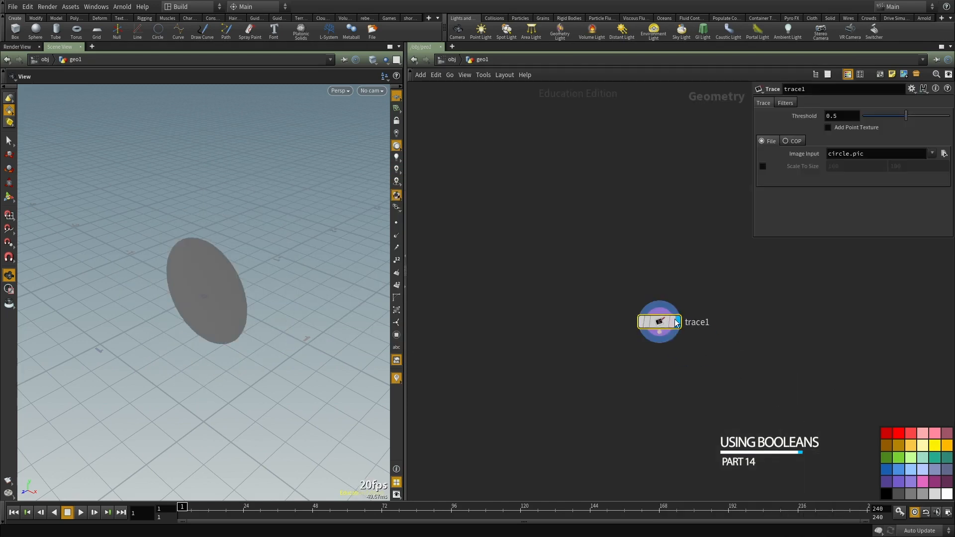
# Step: Try to paste the logo image path into trace1's Image Input
pyautogui.moveTo(885, 155); pyautogui.dragTo(670, 153)
pyautogui.hotkey('ctrl', 'v')
pyautogui.press('Return')
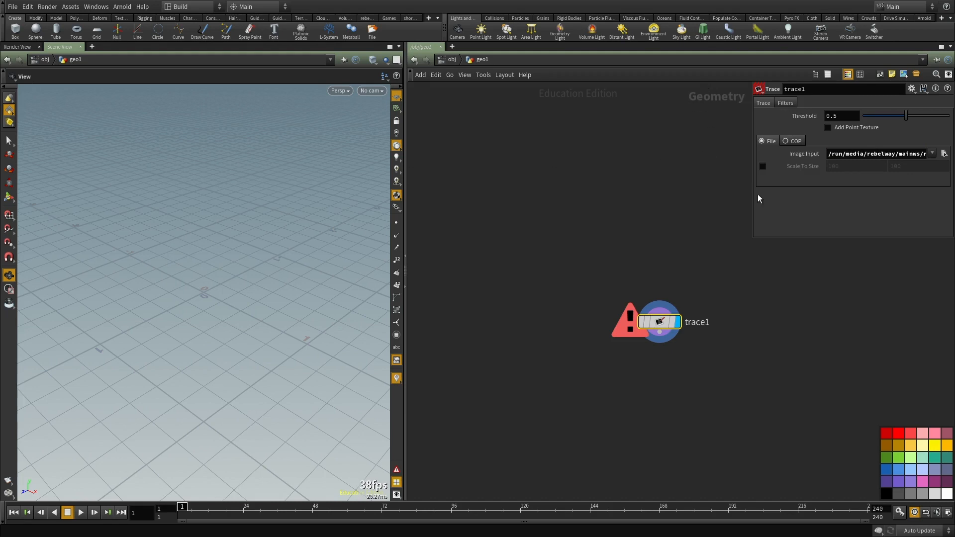
# Step: Replace trace1's Image Input with the full path of the logo.png image
pyautogui.click(907, 152)
pyautogui.hotkey('ctrl', 'a')
pyautogui.hotkey('ctrl', 'v')
pyautogui.press('Return')
# Step: Lower trace1's Threshold to 0.075 so the dark logo shape is traced
pyautogui.hotkey('space', 'g')
pyautogui.keyDown('alt'); pyautogui.moveTo(169, 280); pyautogui.dragTo(196, 305); pyautogui.keyUp('alt')
pyautogui.press('h')
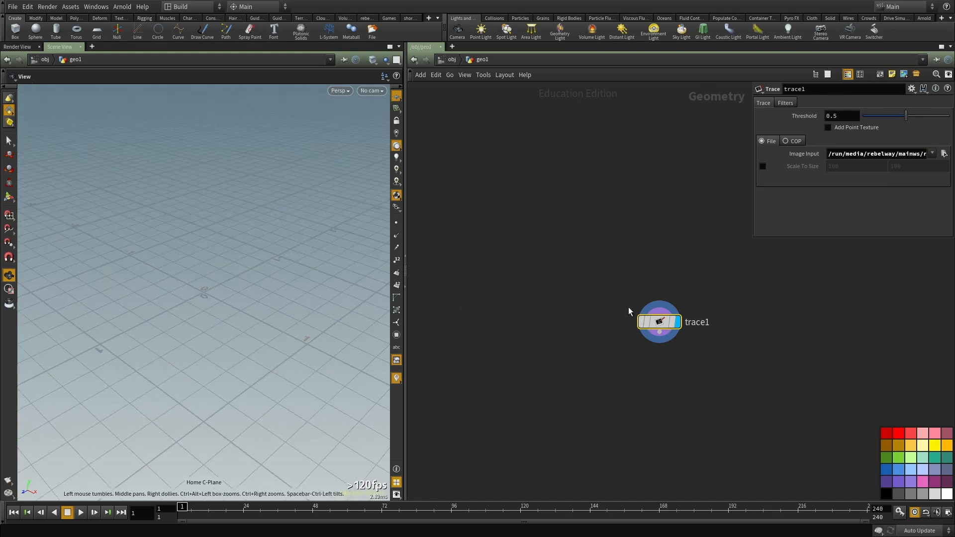
pyautogui.moveTo(906, 115); pyautogui.dragTo(870, 118)
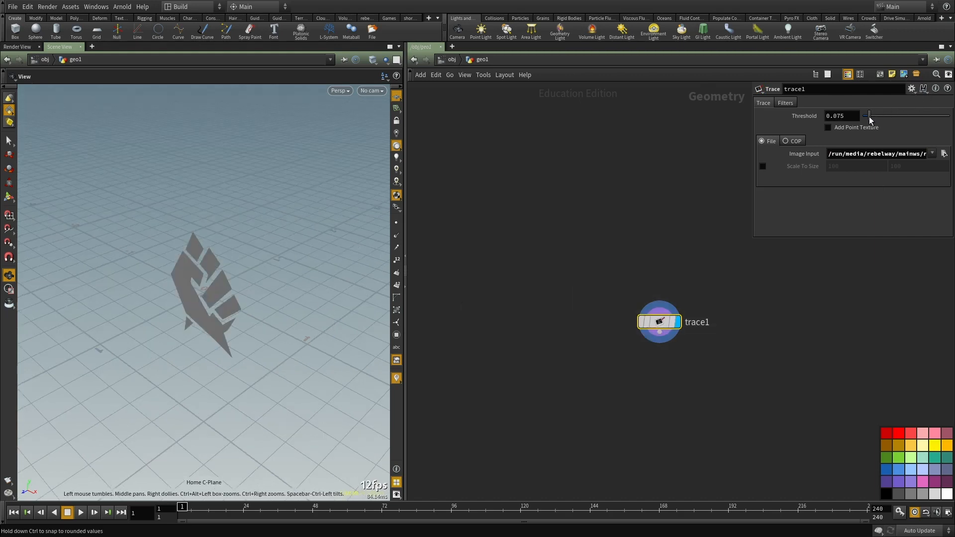
# Step: Display the points of the traced logo to examine their density along the outline, and look over the Trace filter options
pyautogui.hotkey('space', 'g')
pyautogui.moveTo(341, 248)
pyautogui.mouseDown()
pyautogui.moveTo(241, 292)
pyautogui.moveTo(233, 277)
pyautogui.moveTo(192, 316)
pyautogui.moveTo(229, 306)
pyautogui.mouseUp()
pyautogui.press('w')
pyautogui.click(397, 223)
pyautogui.press('w')
pyautogui.moveTo(230, 261)
pyautogui.mouseDown()
pyautogui.moveTo(213, 292)
pyautogui.moveTo(264, 249)
pyautogui.mouseUp()
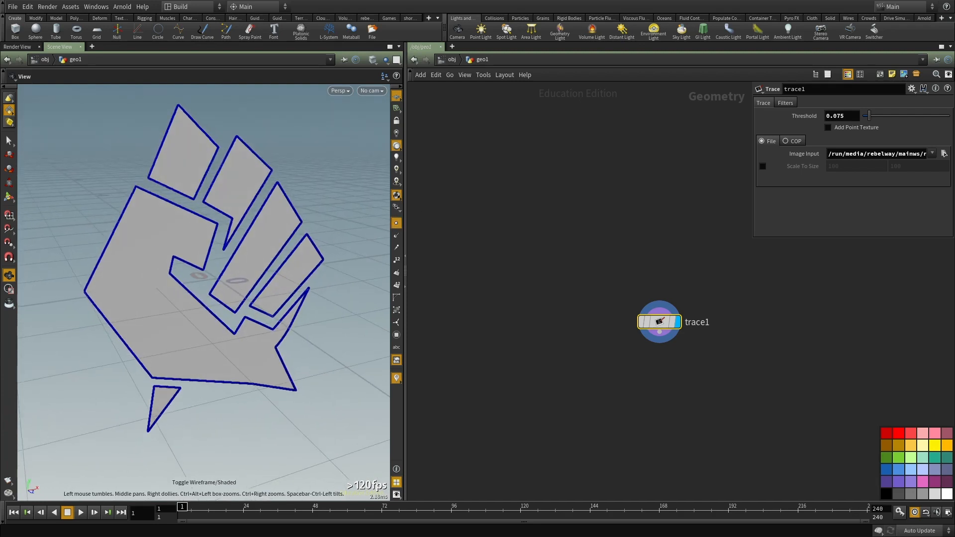
pyautogui.click(787, 103)
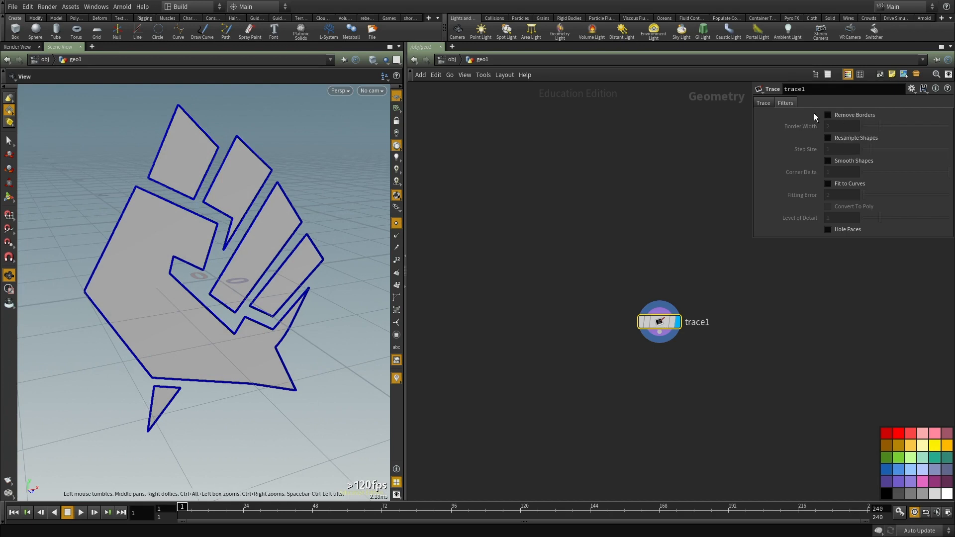
pyautogui.click(763, 103)
pyautogui.moveTo(109, 188); pyautogui.dragTo(279, 252, button='right')
pyautogui.moveTo(279, 252); pyautogui.dragTo(292, 298, button='middle')
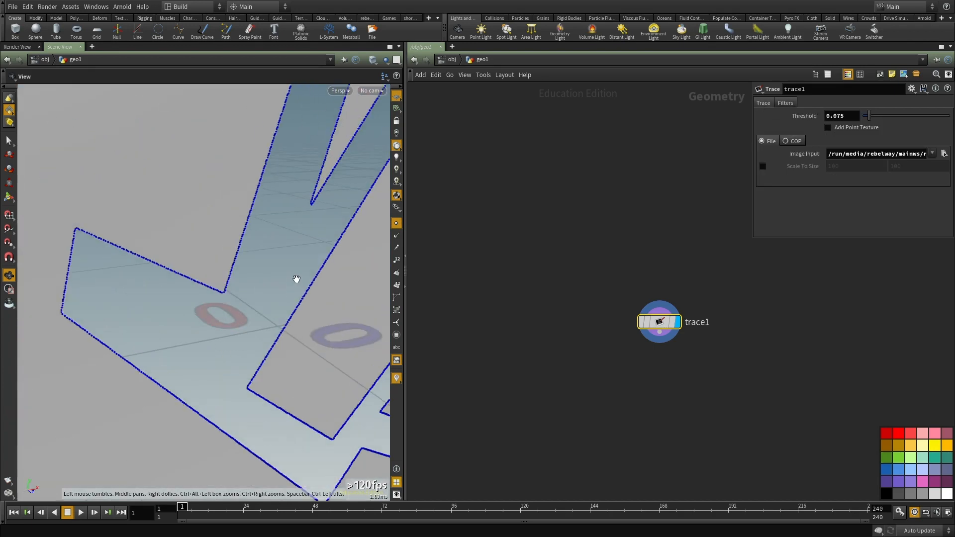
pyautogui.click(396, 223)
pyautogui.press('h')
pyautogui.press('h')
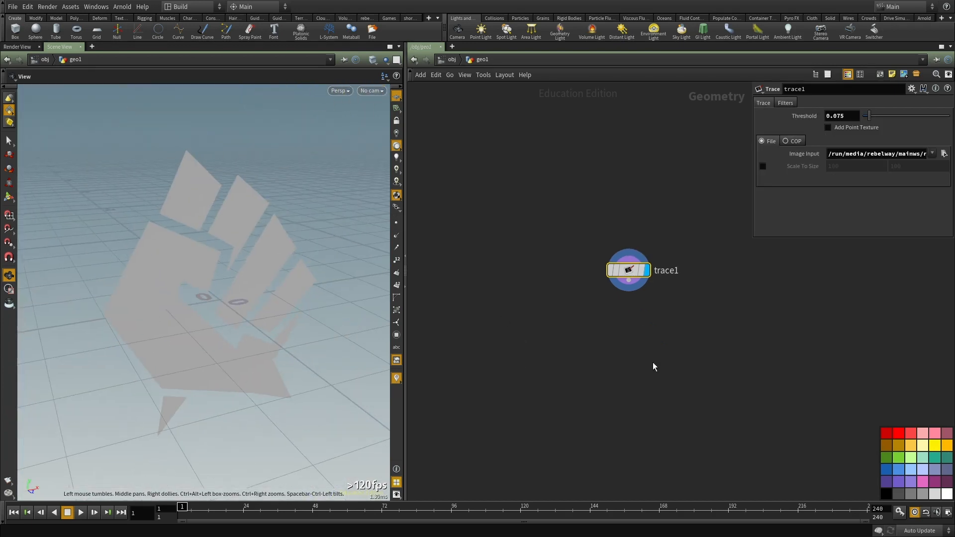
# Step: Check trace1's geometry information and add a Transform node wired from trace1
pyautogui.press('Tab')
pyautogui.write('e')
pyautogui.middleClick(630, 270)
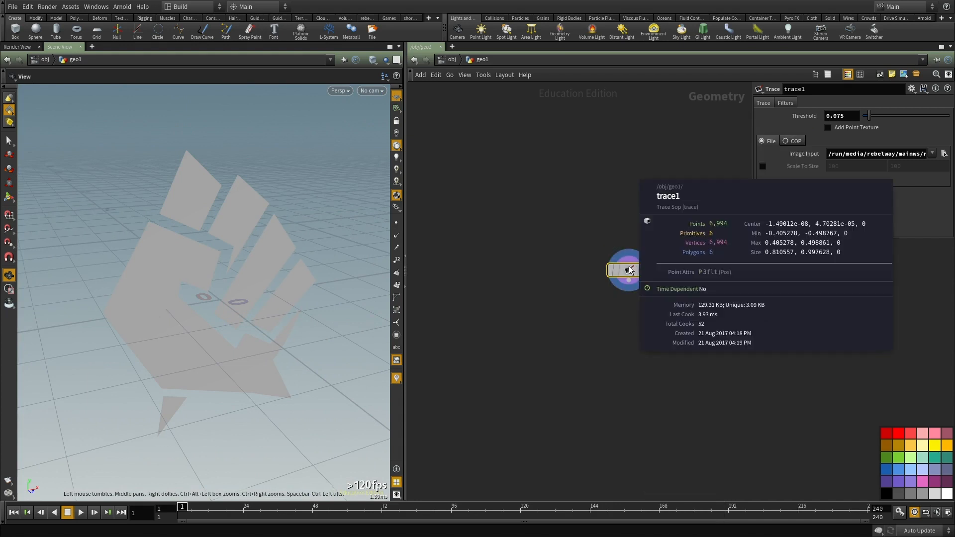
pyautogui.press('Tab')
pyautogui.moveTo(666, 272)
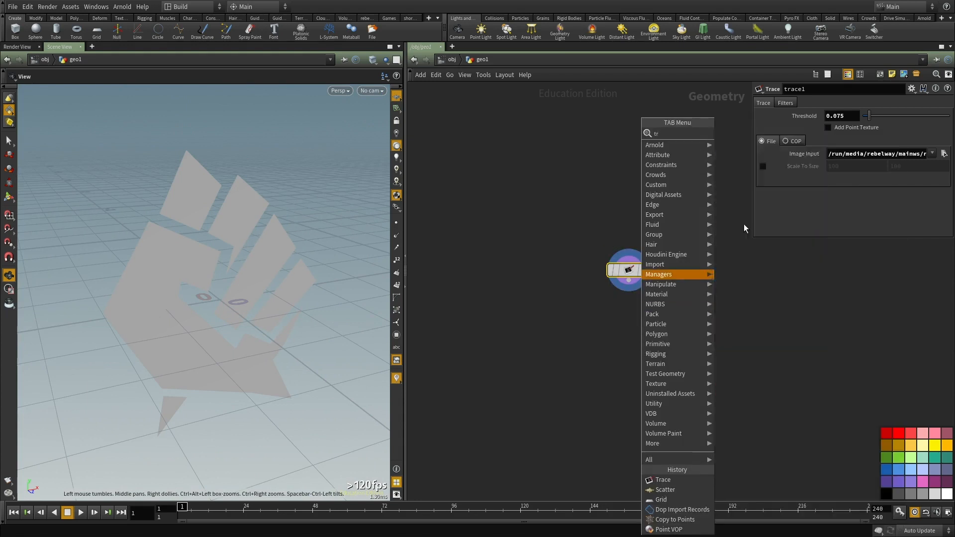
pyautogui.click(743, 153)
pyautogui.moveTo(629, 281); pyautogui.dragTo(629, 338)
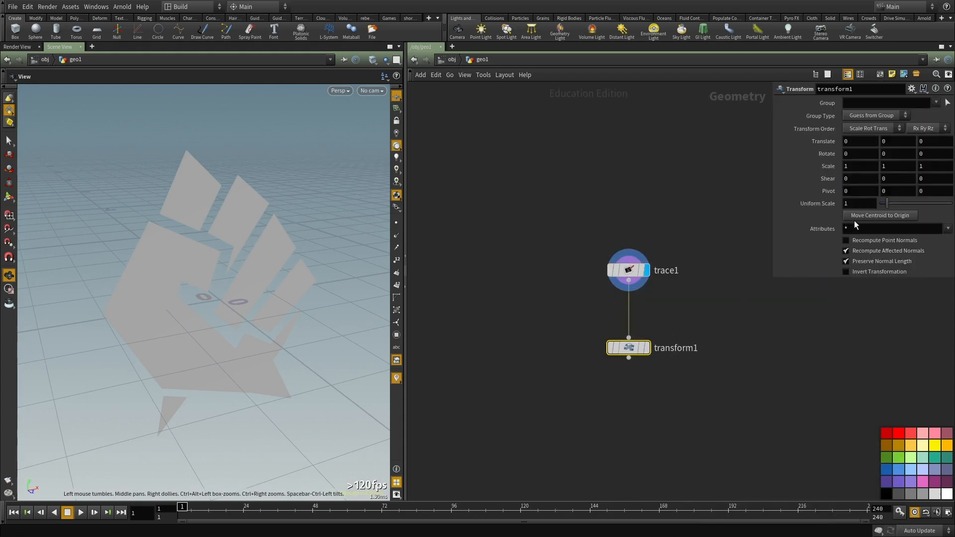
# Step: Set transform1's Uniform Scale to 2 and display that node
pyautogui.click(718, 283)
pyautogui.moveTo(757, 417); pyautogui.dragTo(709, 321, button='middle')
pyautogui.scroll(-2, 708, 321)
pyautogui.click(609, 265)
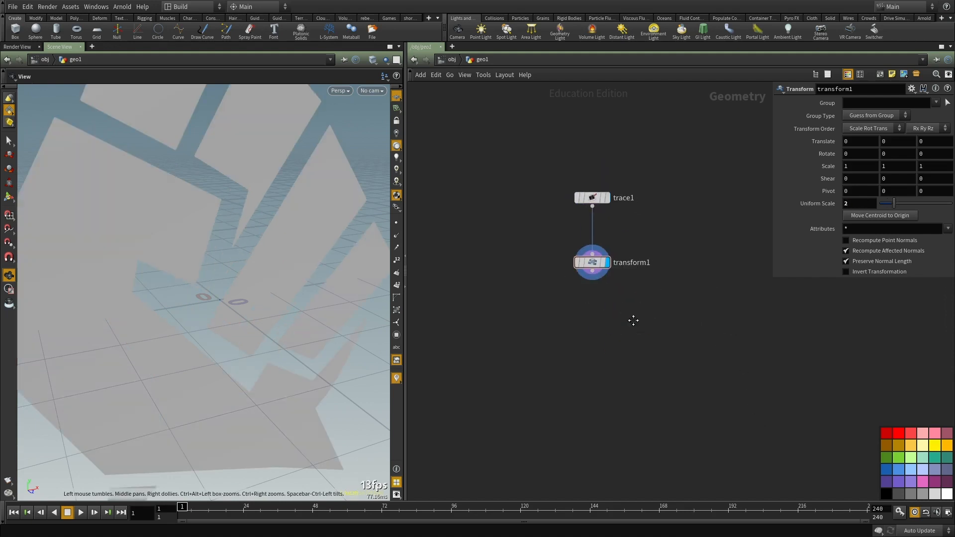
# Step: Add a PolyExtrude node, wire transform1 into its first input and display it
pyautogui.moveTo(622, 344); pyautogui.dragTo(599, 309, button='middle')
pyautogui.press('Tab')
pyautogui.press('Escape')
pyautogui.press('Tab')
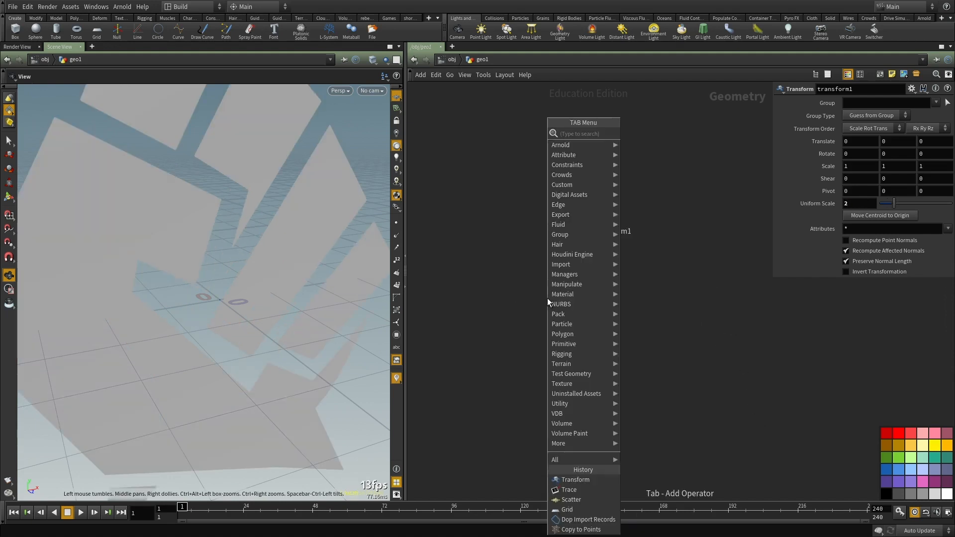
pyautogui.write('extr')
pyautogui.click(647, 152)
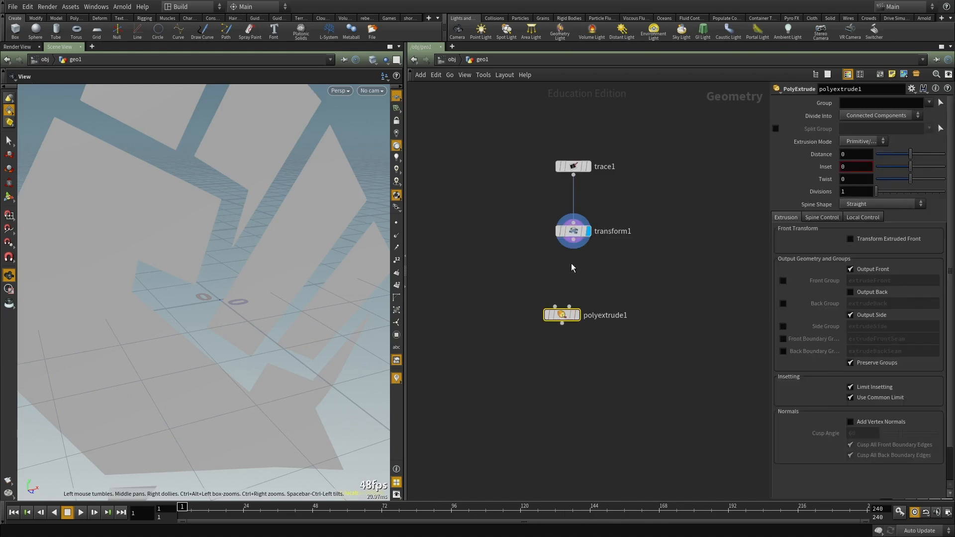
pyautogui.click(555, 307)
pyautogui.click(576, 315)
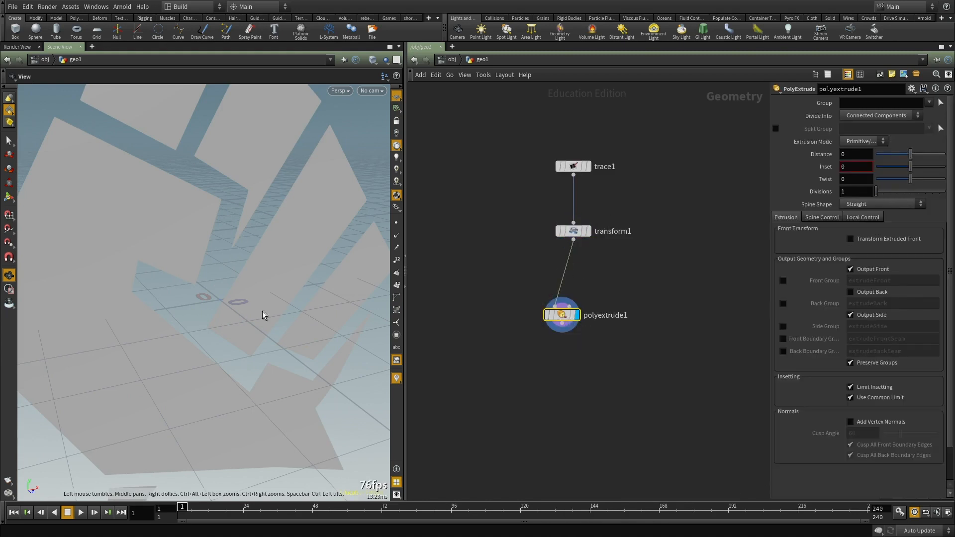
# Step: Set polyextrude1's Distance to 1
pyautogui.press('f')
pyautogui.moveTo(246, 320); pyautogui.dragTo(324, 319)
pyautogui.moveTo(866, 156); pyautogui.dragTo(810, 158)
pyautogui.write('1')
pyautogui.press('Return')
pyautogui.click(655, 270)
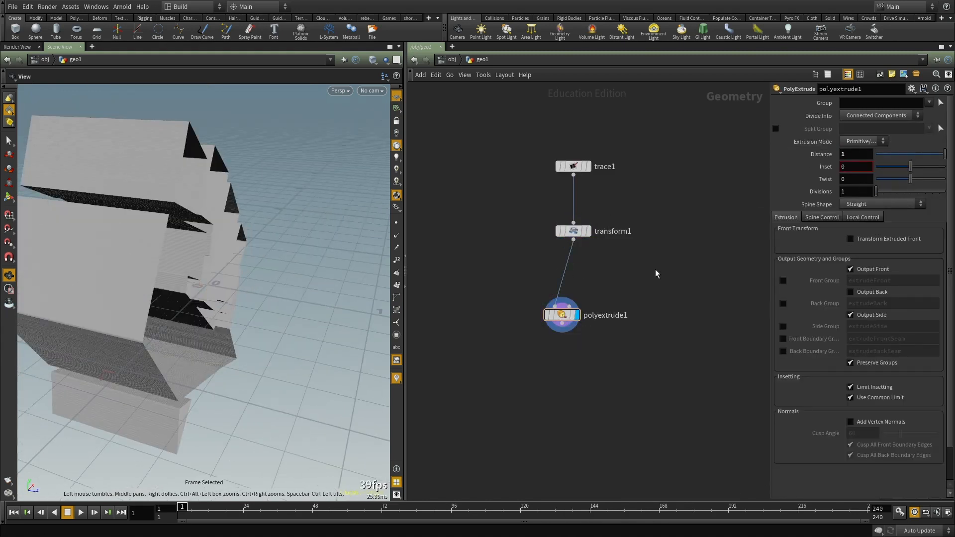
# Step: Set polyextrude1's Distance to .2 and enable Output Back to close the extruded logo
pyautogui.write('3.1')
pyautogui.press('Return')
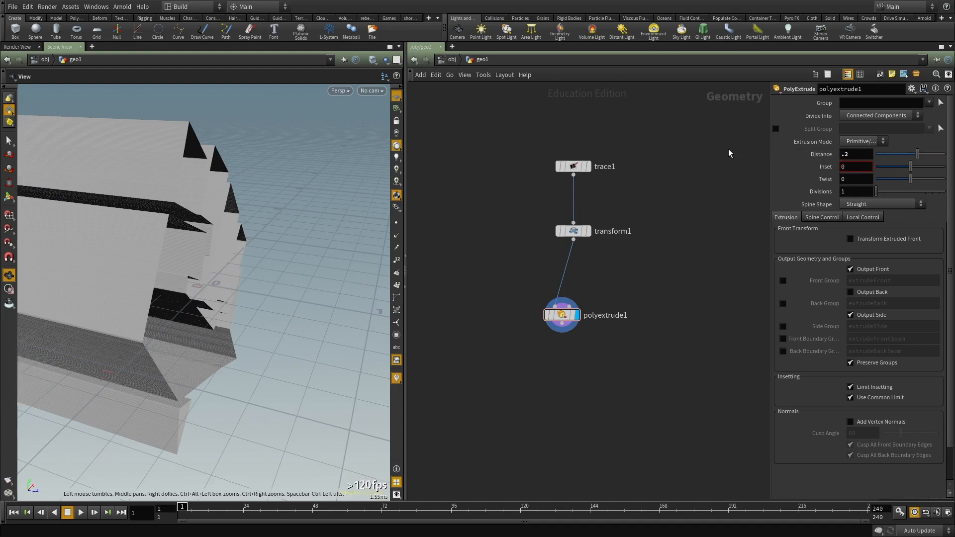
pyautogui.moveTo(111, 267); pyautogui.dragTo(358, 248)
pyautogui.scroll(-3, 566, 285)
pyautogui.scroll(2, 629, 305)
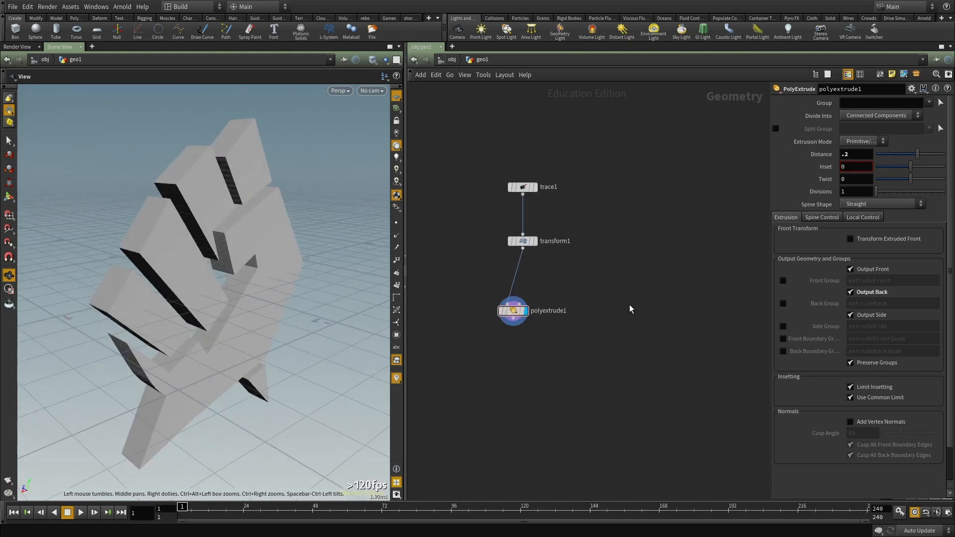
# Step: Add a Bound node beside polyextrude1 and wire polyextrude1's output into it
pyautogui.press('Tab')
pyautogui.write('be')
pyautogui.press('Escape')
pyautogui.press('Tab')
pyautogui.write('bou')
pyautogui.press('Return')
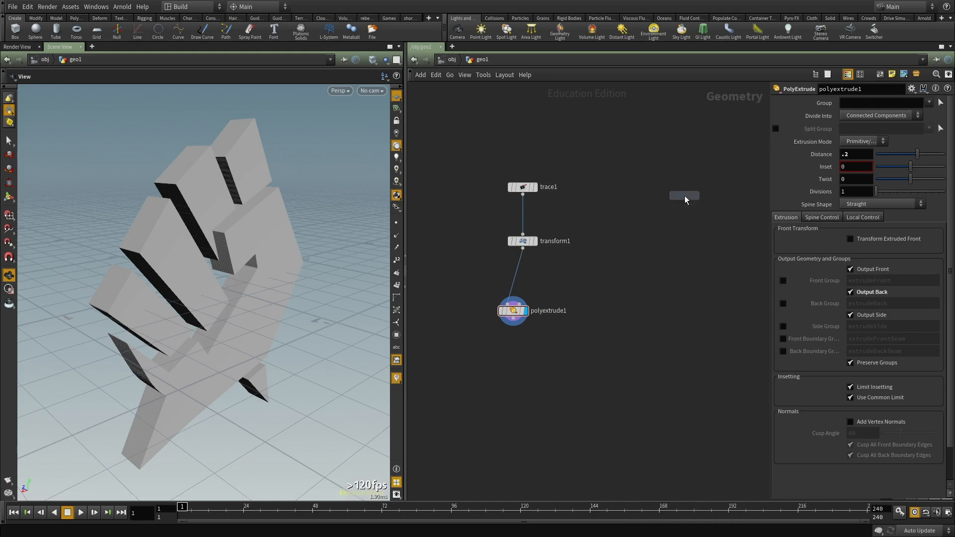
pyautogui.click(612, 323)
pyautogui.click(612, 325)
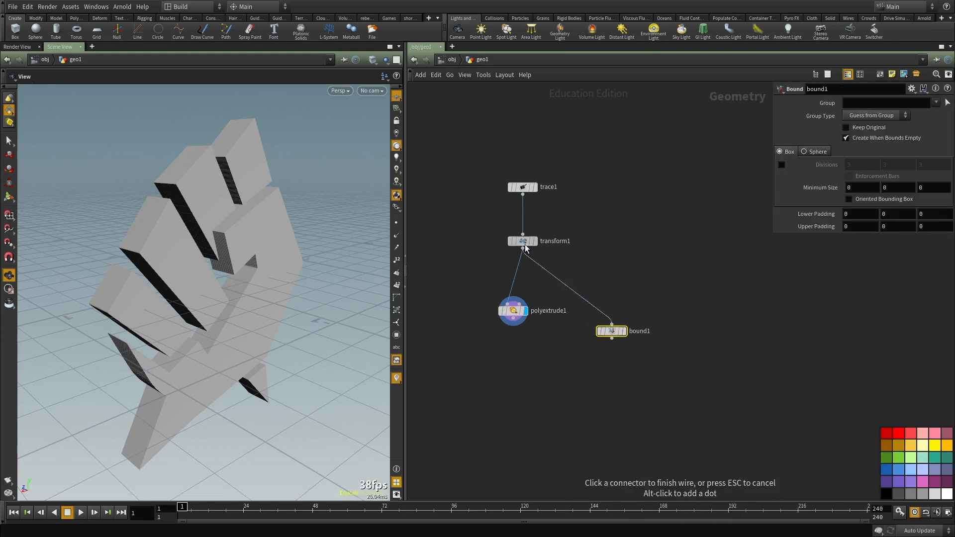
pyautogui.moveTo(611, 323); pyautogui.dragTo(516, 318)
# Step: Display bound1 and set its Lower Padding to 0.5 and Upper Padding to 0.6 on all three axes
pyautogui.click(624, 331)
pyautogui.moveTo(230, 262); pyautogui.dragTo(271, 266)
pyautogui.scroll(-5, 271, 266)
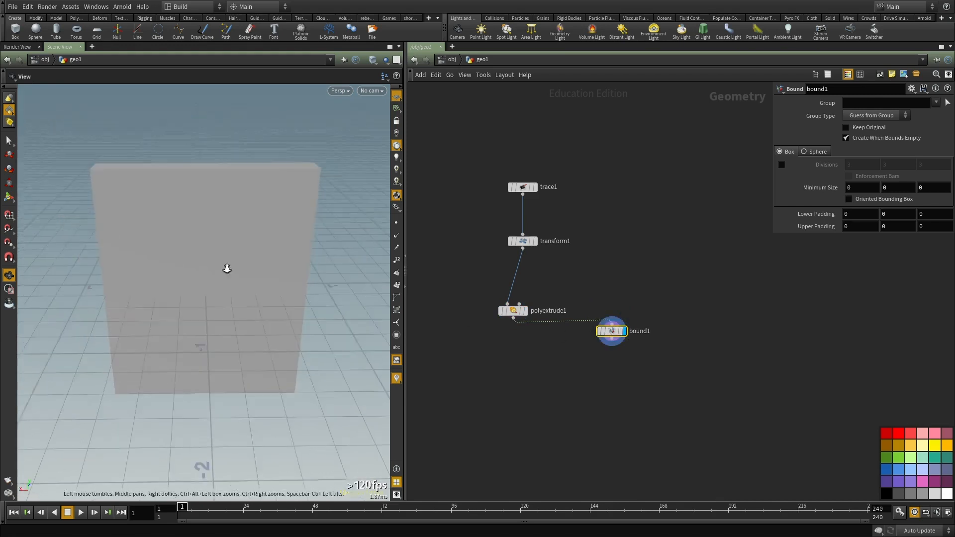
pyautogui.moveTo(838, 218); pyautogui.dragTo(849, 226, button='middle')
# Step: Display polyextrude1 and bound1 in turn to compare the extruded logo with its padded bounding box
pyautogui.click(525, 311)
pyautogui.click(514, 312)
pyautogui.hotkey('space', 'f')
pyautogui.moveTo(203, 284); pyautogui.dragTo(300, 277)
pyautogui.scroll(-2, 613, 321)
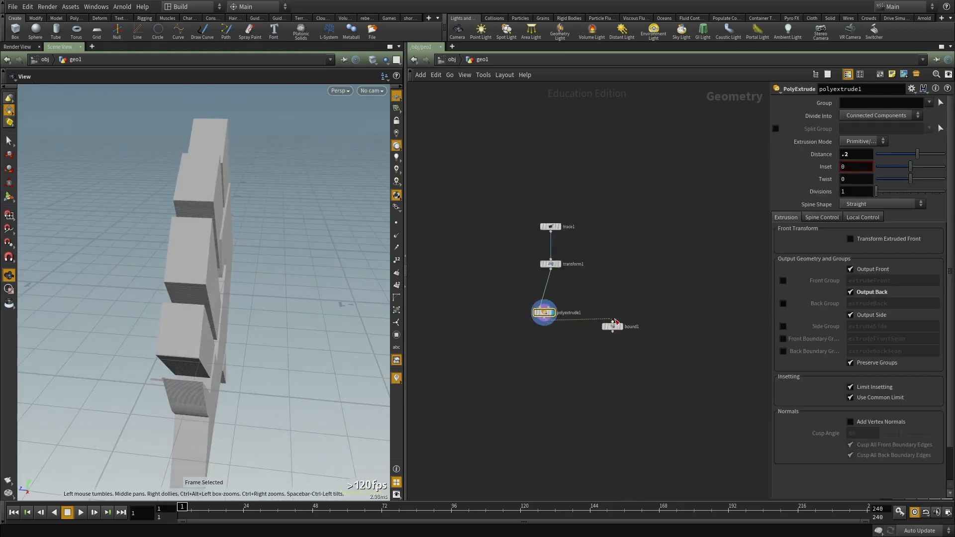
pyautogui.scroll(4, 613, 321)
pyautogui.click(626, 329)
pyautogui.click(608, 329)
pyautogui.hotkey('space', 'h')
pyautogui.moveTo(115, 308)
pyautogui.mouseDown()
pyautogui.moveTo(171, 309)
pyautogui.moveTo(161, 307)
pyautogui.mouseUp()
pyautogui.press('w')
pyautogui.press('w')
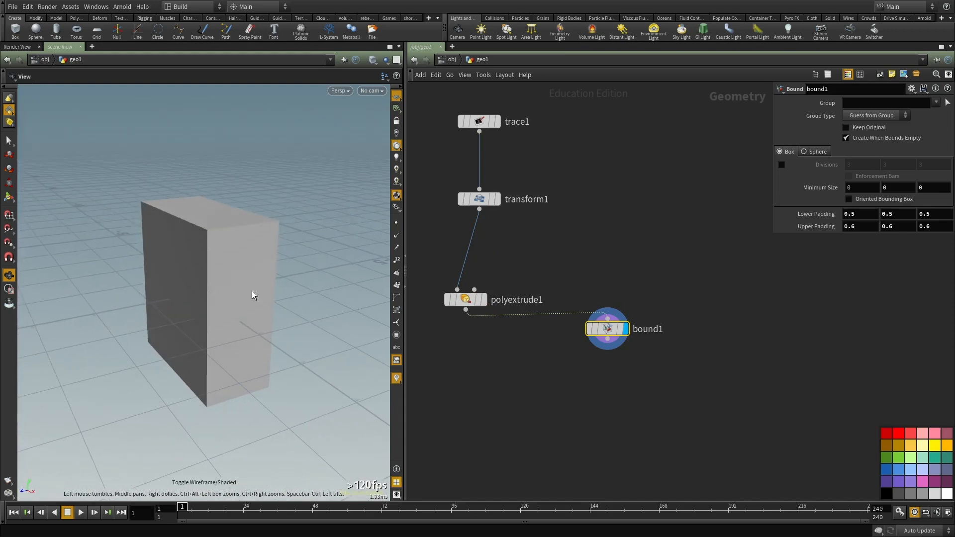
# Step: Display polyextrude1, add a VDB from Polygons node below bound1 and wire bound1's output into it
pyautogui.scroll(2, 602, 381)
pyautogui.moveTo(604, 385); pyautogui.dragTo(602, 349, button='middle')
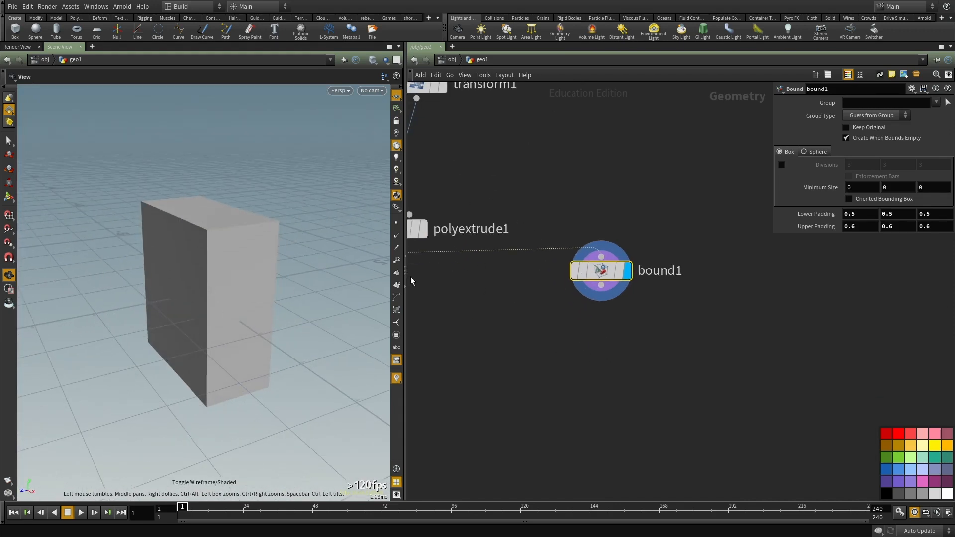
pyautogui.moveTo(472, 309); pyautogui.dragTo(628, 341, button='middle')
pyautogui.press('Up')
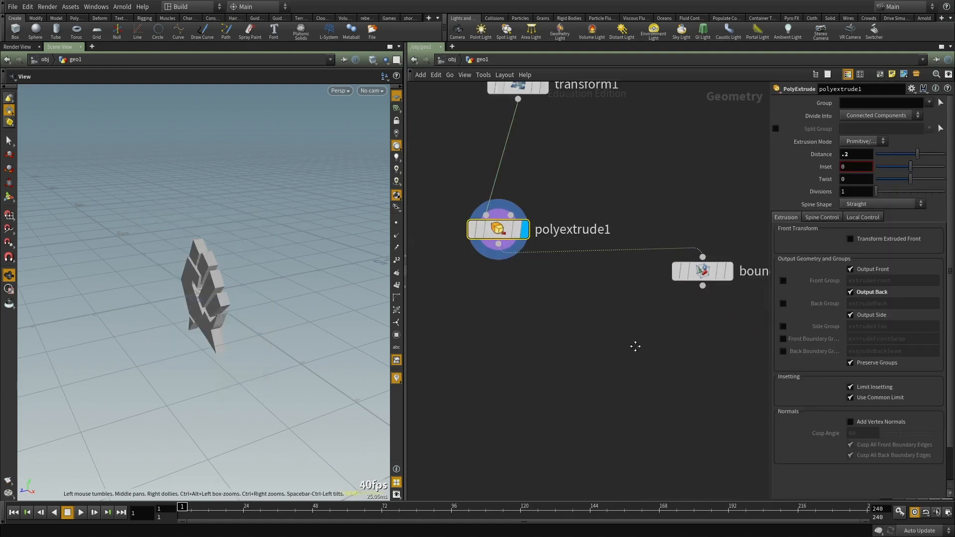
pyautogui.press('Tab')
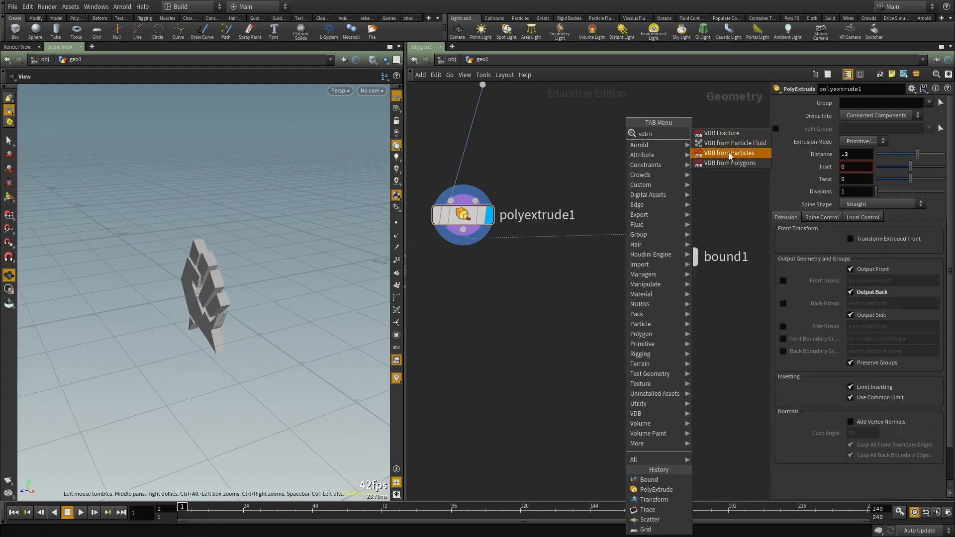
pyautogui.click(727, 151)
pyautogui.click(649, 386)
pyautogui.click(668, 271)
pyautogui.click(644, 370)
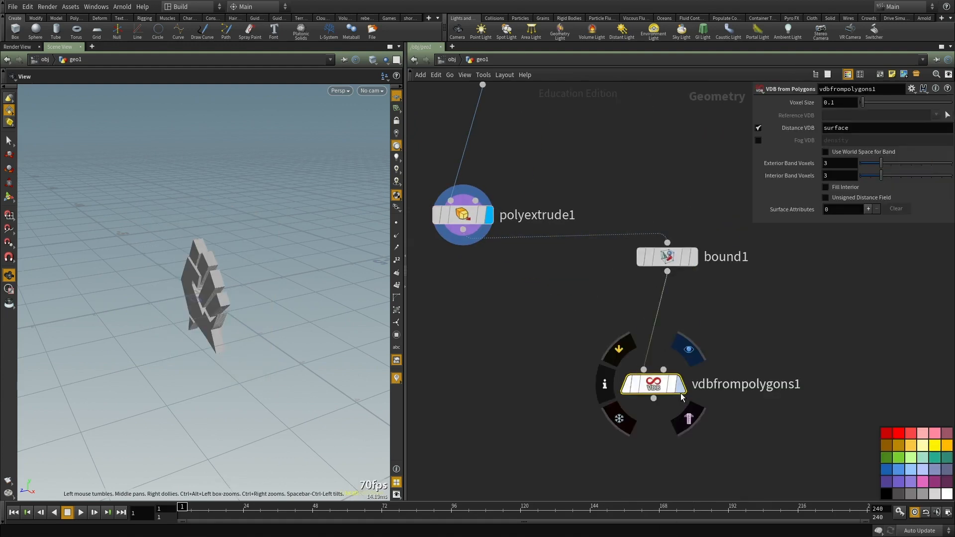
# Step: Display vdbfrompolygons1, set its Voxel Size to 0.01 and check its node info
pyautogui.click(681, 386)
pyautogui.press('f')
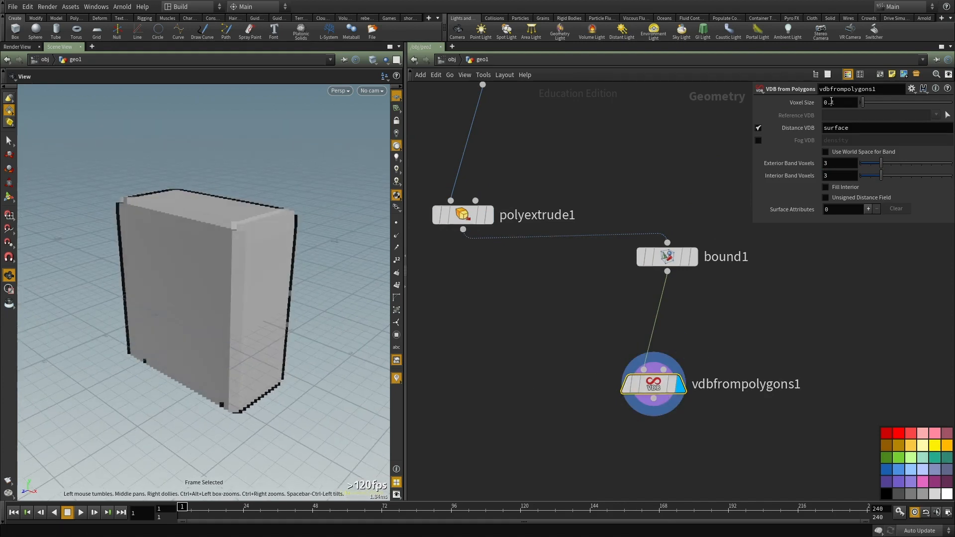
pyautogui.middleClick(657, 390)
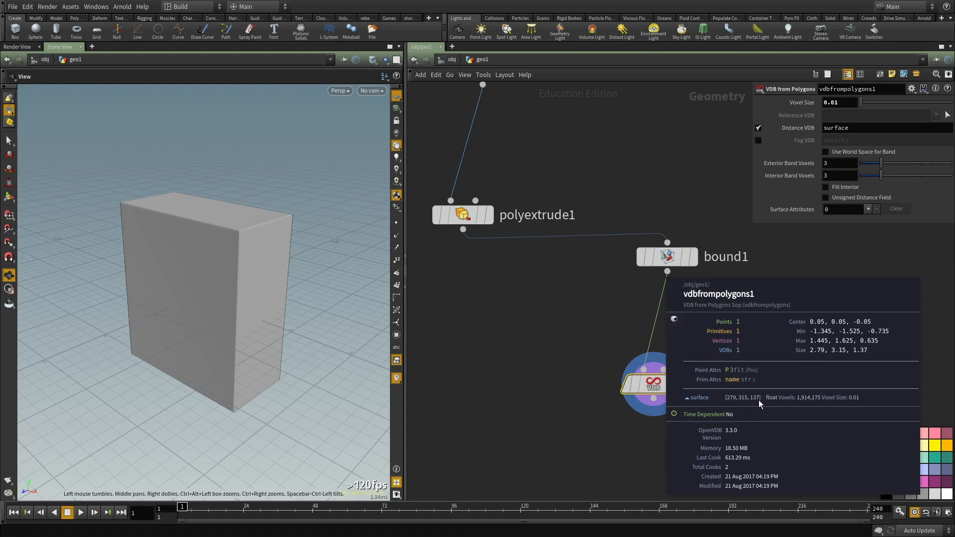
# Step: Duplicate vdbfrompolygons1 and wire polyextrude1's output into the copy instead of bound1
pyautogui.scroll(-3, 578, 384)
pyautogui.moveTo(578, 384); pyautogui.dragTo(626, 306, button='middle')
pyautogui.scroll(2, 626, 305)
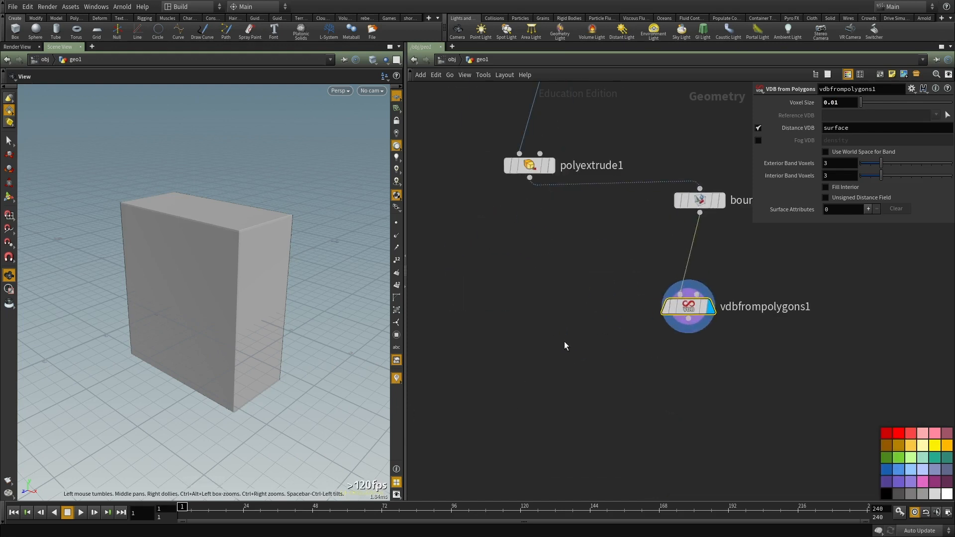
pyautogui.click(687, 321)
pyautogui.hotkey('ctrl', 'c')
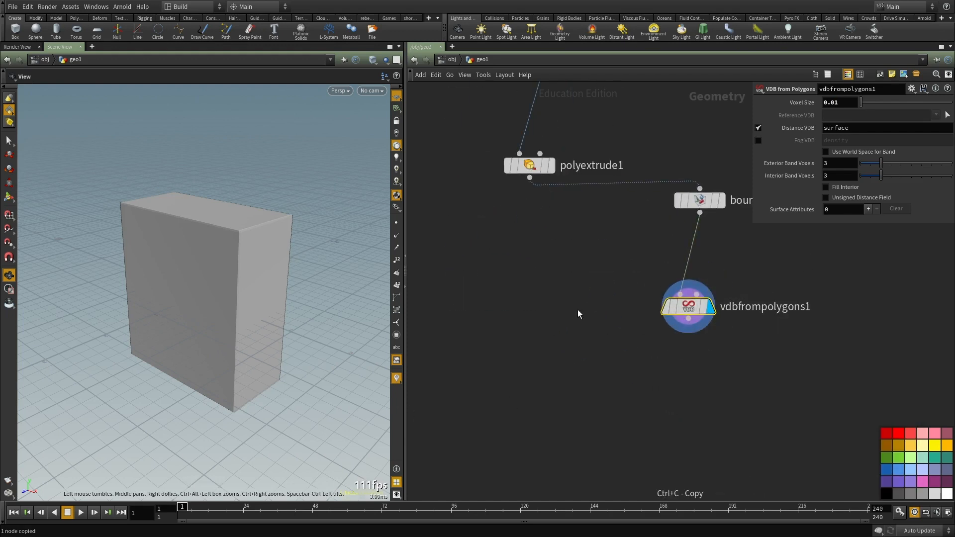
pyautogui.hotkey('ctrl', 'v')
pyautogui.click(530, 178)
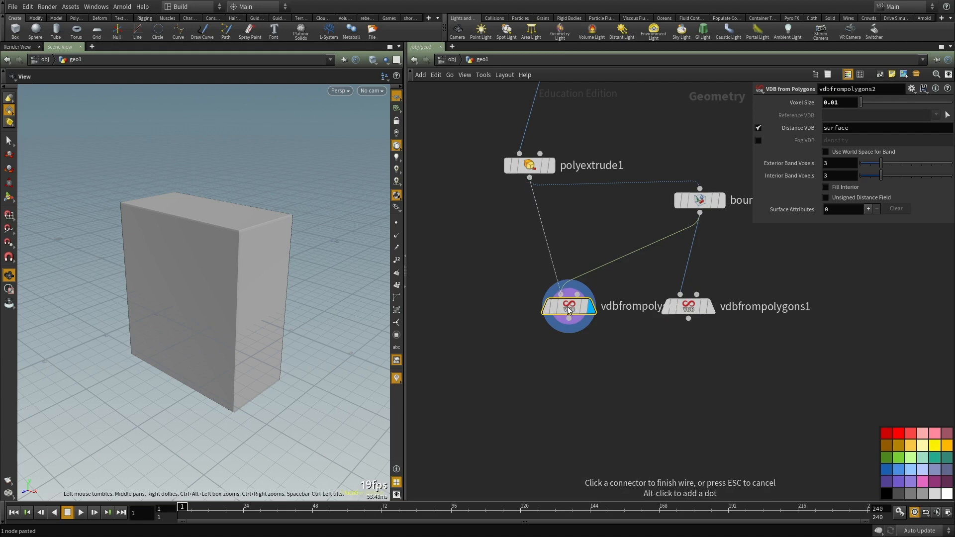
pyautogui.moveTo(573, 310); pyautogui.dragTo(547, 322)
# Step: Space out the VDB nodes and display vdbfrompolygons1 and polyextrude1 in turn to compare the box with the logo
pyautogui.moveTo(169, 305); pyautogui.dragTo(209, 308)
pyautogui.scroll(-2, 526, 378)
pyautogui.moveTo(526, 378); pyautogui.dragTo(648, 391, button='middle')
pyautogui.scroll(2, 672, 359)
pyautogui.moveTo(662, 351); pyautogui.dragTo(579, 318)
pyautogui.scroll(2, 815, 348)
pyautogui.click(827, 337)
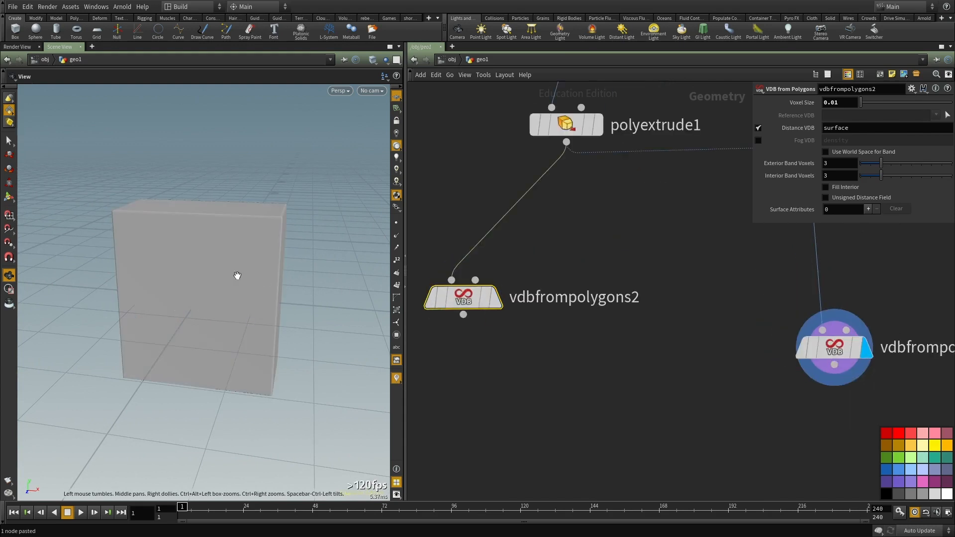
pyautogui.scroll(-2, 574, 303)
pyautogui.moveTo(584, 234)
pyautogui.mouseDown(button='middle')
pyautogui.moveTo(561, 271)
pyautogui.moveTo(572, 237)
pyautogui.mouseUp(button='middle')
pyautogui.scroll(2, 557, 270)
pyautogui.scroll(-1, 561, 268)
pyautogui.click(583, 176)
pyautogui.click(557, 173)
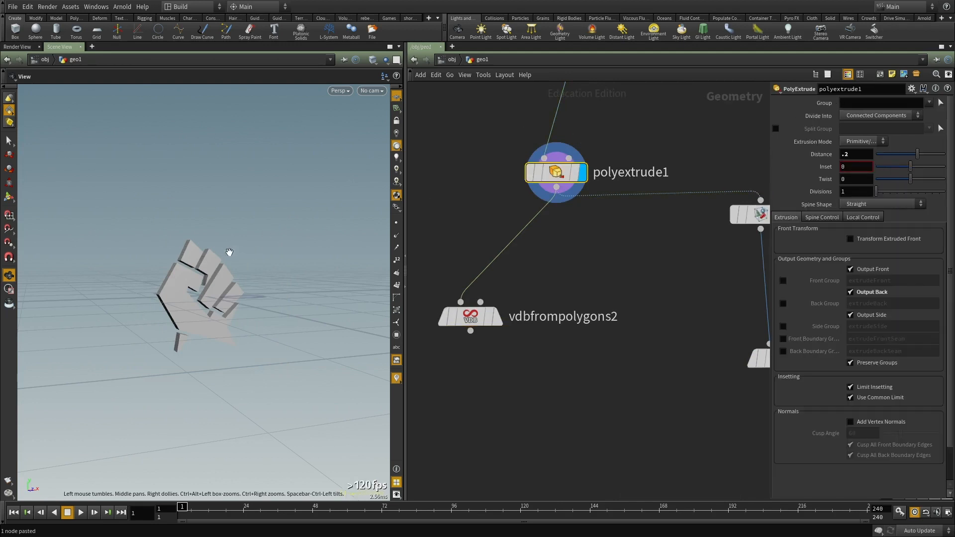
# Step: Add a Transform node below polyextrude1, wire polyextrude1's output into it and display it
pyautogui.press('Tab')
pyautogui.moveTo(600, 284)
pyautogui.click(686, 169)
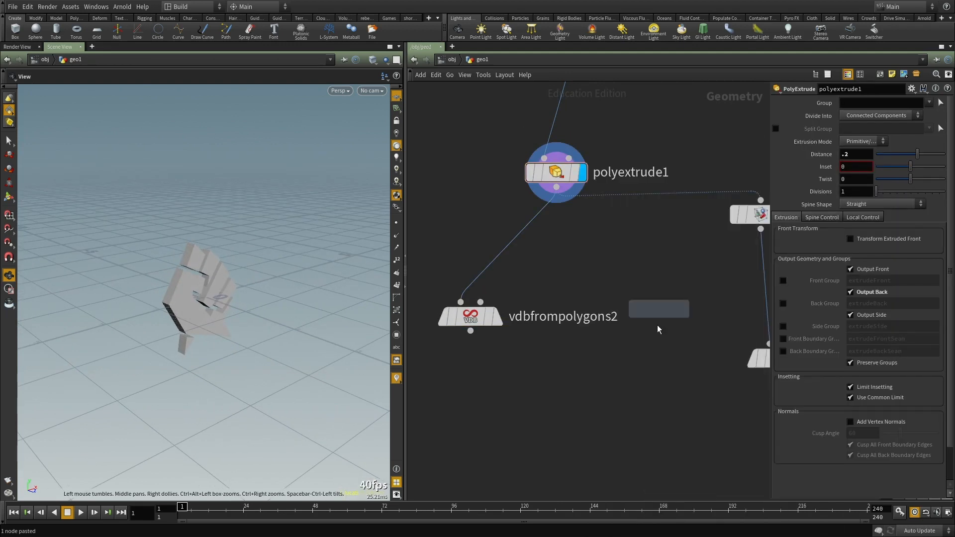
pyautogui.click(631, 417)
pyautogui.click(631, 403)
pyautogui.click(557, 192)
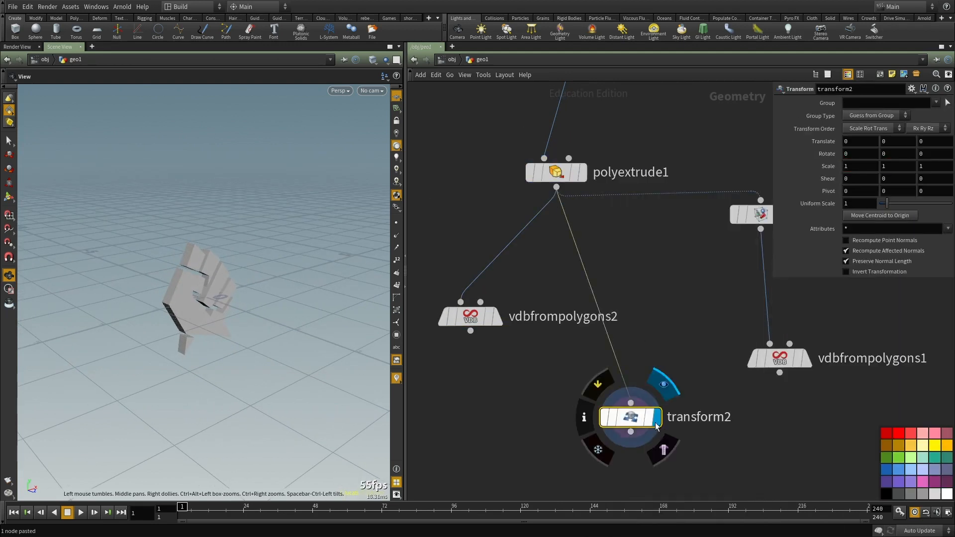
# Step: Raise transform2's Z Scale through 2 and 4 to 5, using vdbfrompolygons1 as a templated size reference
pyautogui.write('2')
pyautogui.press('Return')
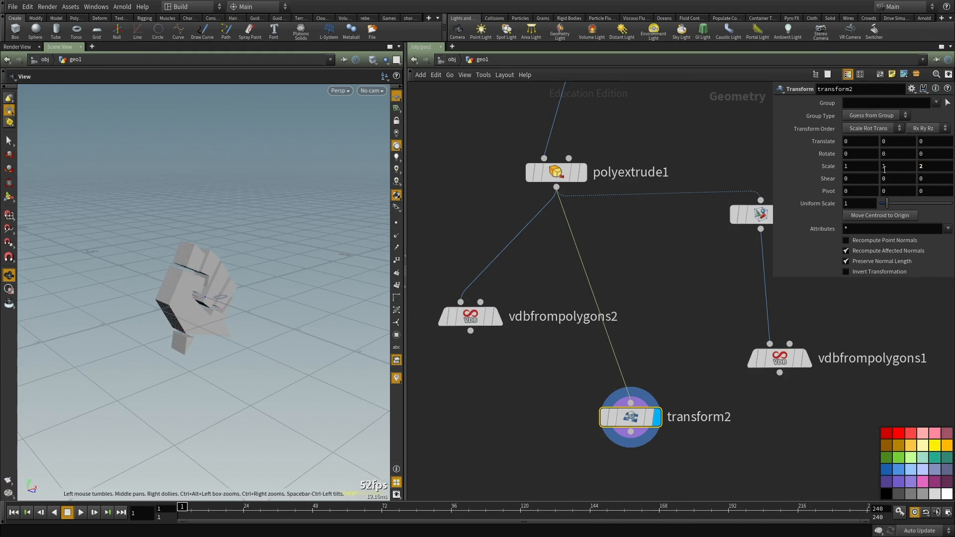
pyautogui.write('4')
pyautogui.press('Return')
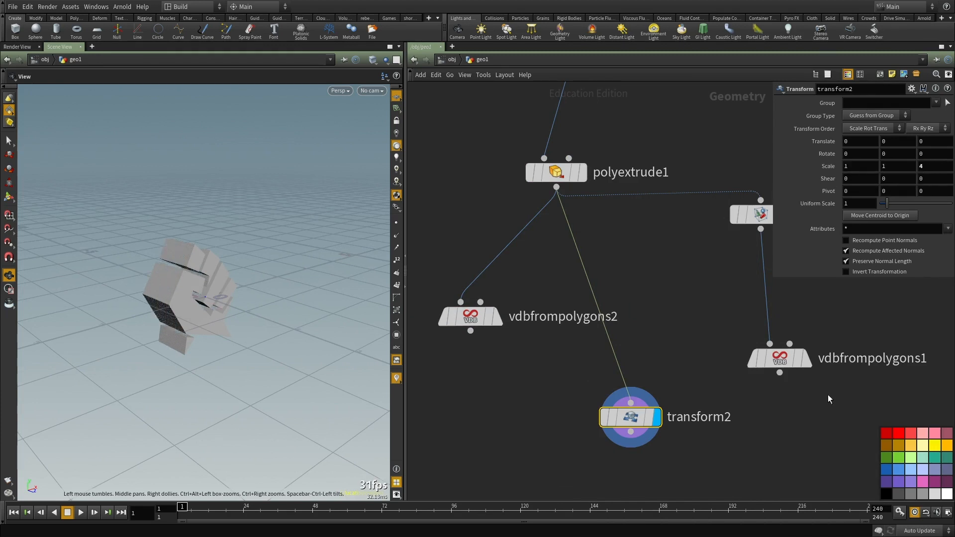
pyautogui.click(796, 362)
pyautogui.moveTo(214, 304); pyautogui.dragTo(290, 298)
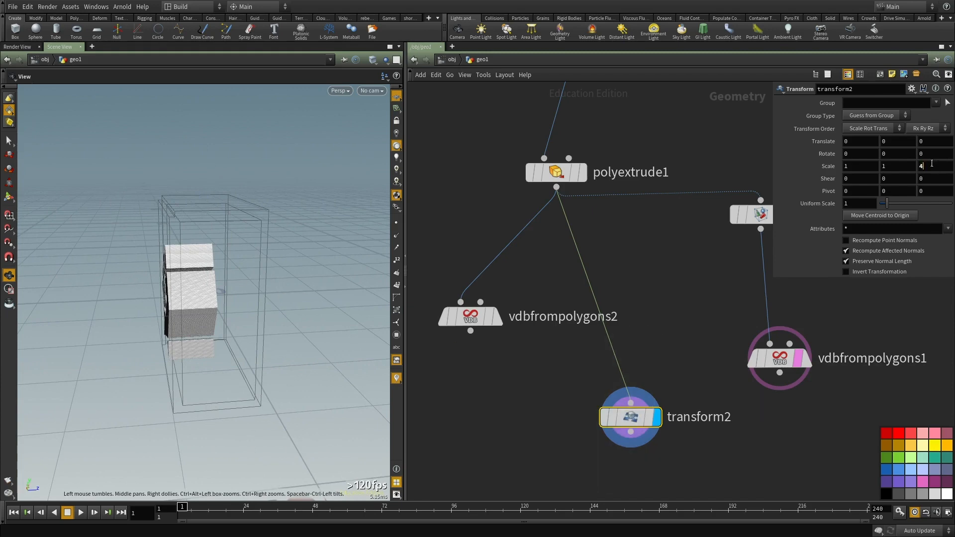
pyautogui.press('BackSpace')
pyautogui.write('5')
pyautogui.press('Return')
pyautogui.moveTo(284, 273); pyautogui.dragTo(332, 275)
# Step: Paste a copy of vdbfrompolygons2 below transform2, feed it from transform2 and display the thickened logo as a VDB
pyautogui.moveTo(662, 271); pyautogui.dragTo(685, 224, button='middle')
pyautogui.moveTo(550, 321); pyautogui.dragTo(421, 237)
pyautogui.hotkey('ctrl', 'c')
pyautogui.moveTo(555, 403); pyautogui.dragTo(519, 262, button='middle')
pyautogui.hotkey('ctrl', 'v')
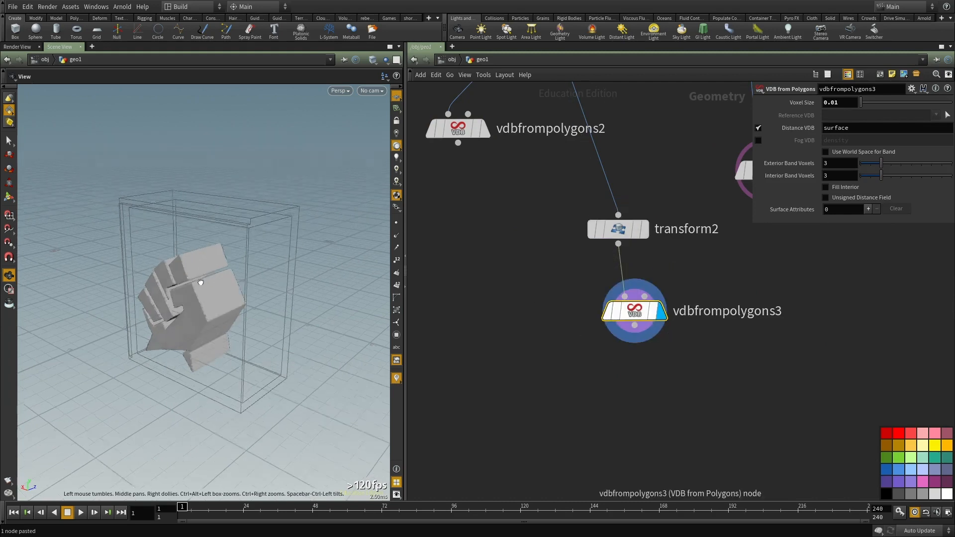
pyautogui.moveTo(197, 283); pyautogui.dragTo(222, 275)
pyautogui.press('w')
pyautogui.press('w')
# Step: Turn off the template display of vdbfrompolygons1
pyautogui.scroll(-3, 464, 355)
pyautogui.moveTo(578, 378); pyautogui.dragTo(507, 357, button='middle')
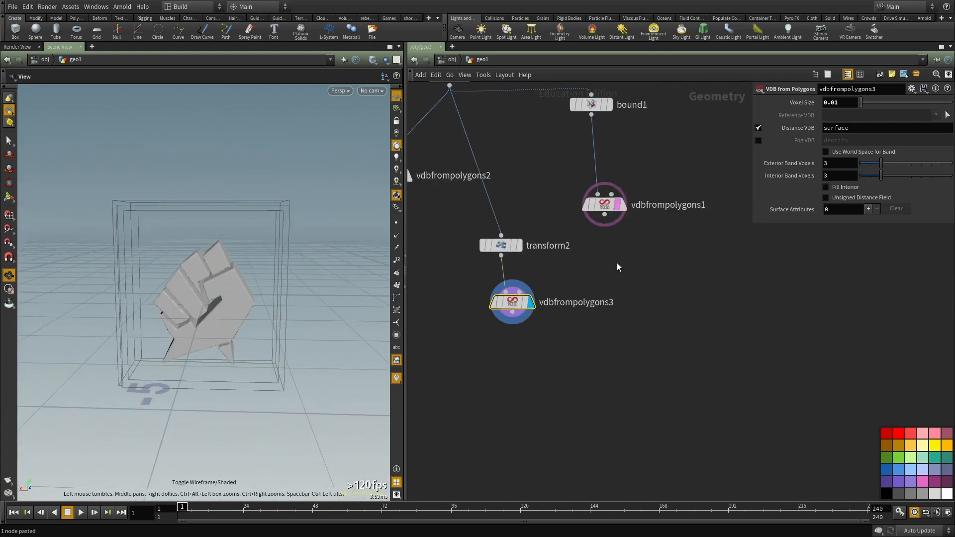
pyautogui.click(617, 205)
pyautogui.press('r')
pyautogui.moveTo(583, 370); pyautogui.dragTo(445, 282)
pyautogui.moveTo(524, 402); pyautogui.dragTo(508, 366, button='middle')
pyautogui.press('Tab')
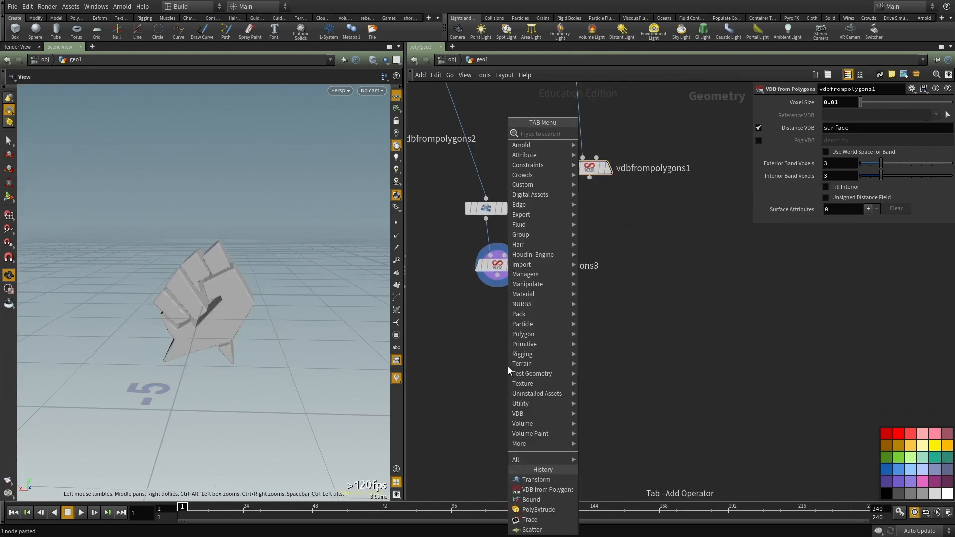
pyautogui.write('v')
pyautogui.press('Escape')
pyautogui.press('Tab')
pyautogui.write('vbc')
pyautogui.press('Escape')
pyautogui.press('Tab')
pyautogui.write('vb')
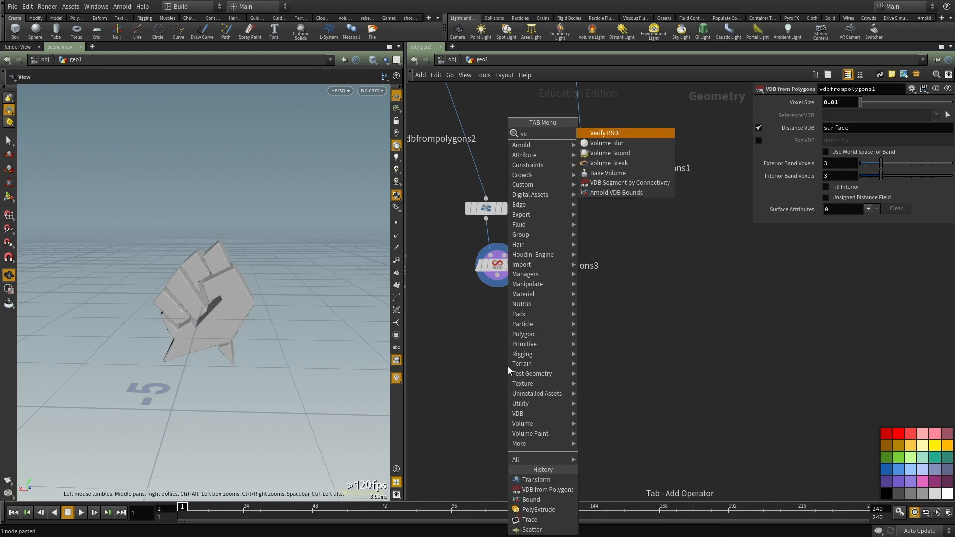
pyautogui.press('Escape')
# Step: Add and display a VDB Combine node with vdbfrompolygons1 as its first input and vdbfrompolygons3 as its second
pyautogui.press('Tab')
pyautogui.write('combine')
pyautogui.press('Down')
pyautogui.press('Return')
pyautogui.click(508, 366)
pyautogui.moveTo(560, 251); pyautogui.dragTo(590, 177)
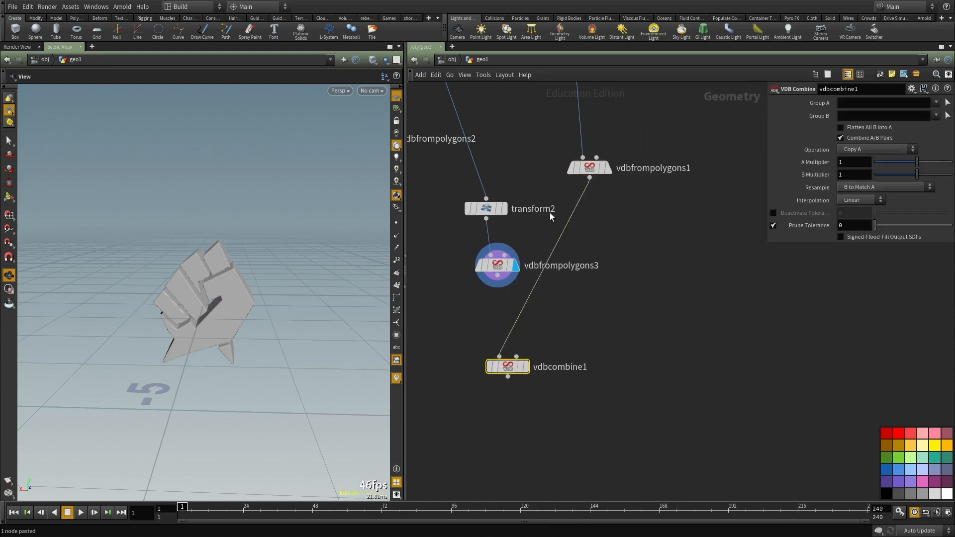
pyautogui.click(497, 275)
pyautogui.click(516, 356)
pyautogui.click(528, 370)
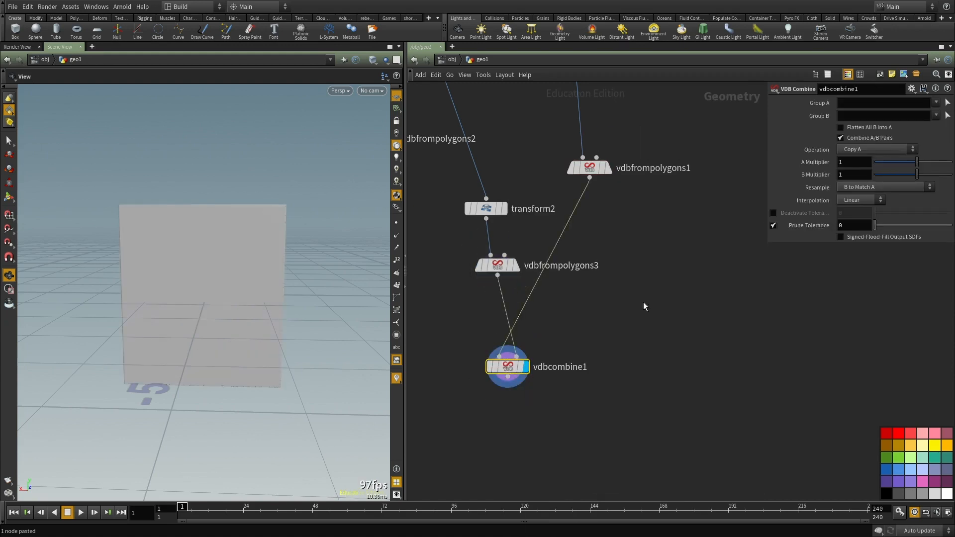
# Step: Set vdbcombine1's Operation to SDF Difference and inspect the logo cut out of the box
pyautogui.click(866, 149)
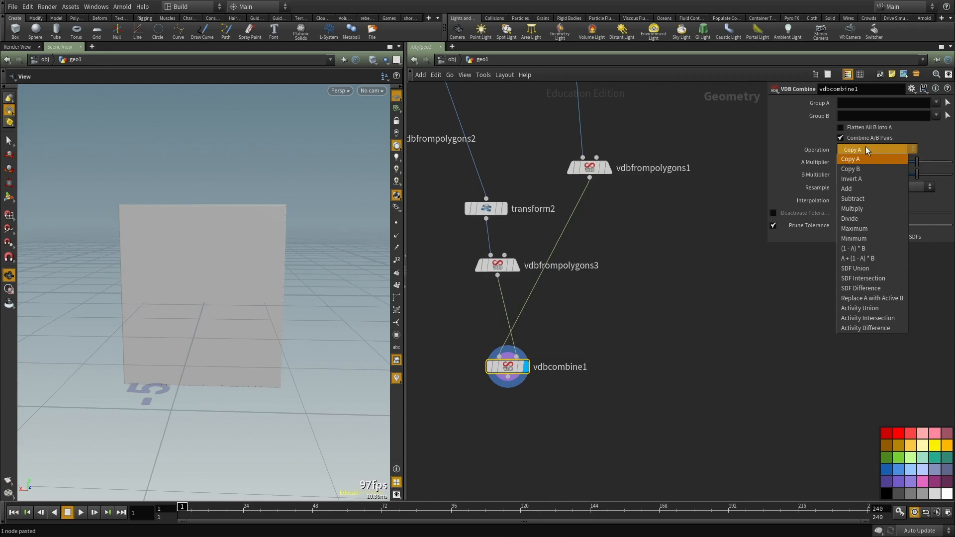
pyautogui.click(877, 289)
pyautogui.moveTo(637, 346); pyautogui.dragTo(639, 311, button='middle')
pyautogui.moveTo(203, 294); pyautogui.dragTo(316, 269, button='right')
pyautogui.moveTo(315, 269); pyautogui.dragTo(209, 312)
# Step: Move vdbfrompolygons2 down level with vdbcombine1 and display it to inspect the VDB logo
pyautogui.scroll(-3, 557, 311)
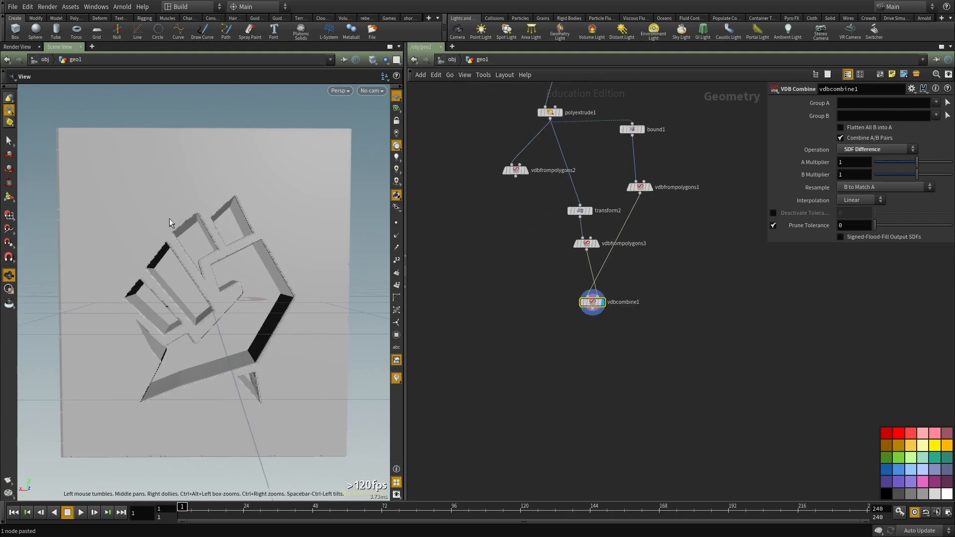
pyautogui.moveTo(509, 315); pyautogui.dragTo(525, 364, button='middle')
pyautogui.scroll(2, 554, 192)
pyautogui.moveTo(528, 226); pyautogui.dragTo(464, 389)
pyautogui.click(477, 383)
pyautogui.moveTo(538, 417); pyautogui.dragTo(519, 351, button='middle')
pyautogui.moveTo(226, 312); pyautogui.dragTo(249, 311)
pyautogui.moveTo(64, 198); pyautogui.dragTo(166, 300)
# Step: Try a Peak node between polyextrude1 and vdbfrompolygons2, and remove it again
pyautogui.moveTo(577, 354); pyautogui.dragTo(618, 402, button='middle')
pyautogui.press('Tab')
pyautogui.write('peak')
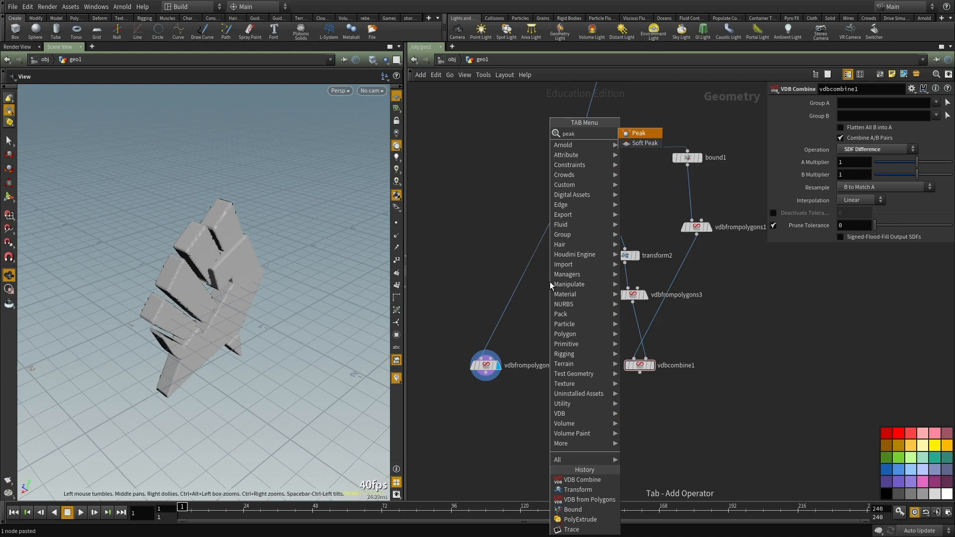
pyautogui.press('Return')
pyautogui.click(551, 282)
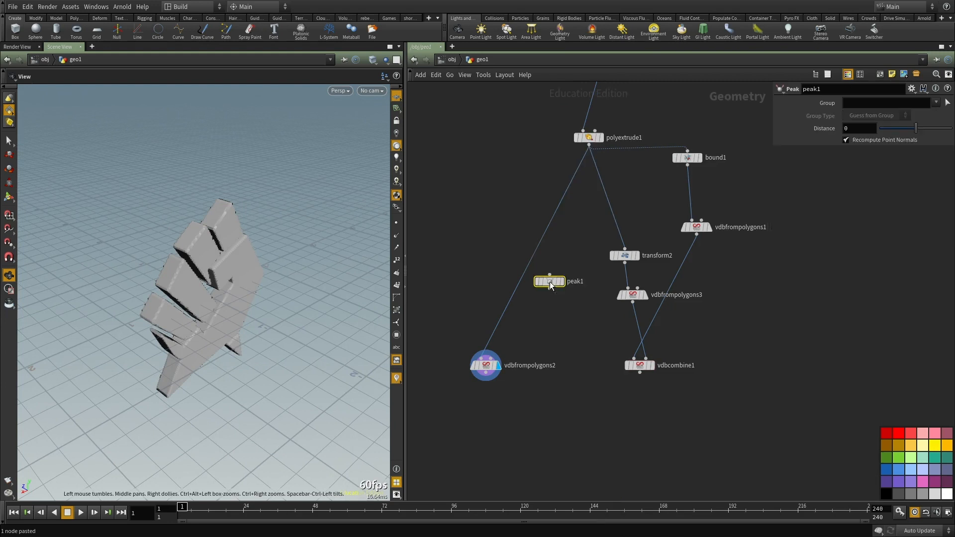
pyautogui.moveTo(550, 282); pyautogui.dragTo(524, 289)
pyautogui.scroll(1, 525, 288)
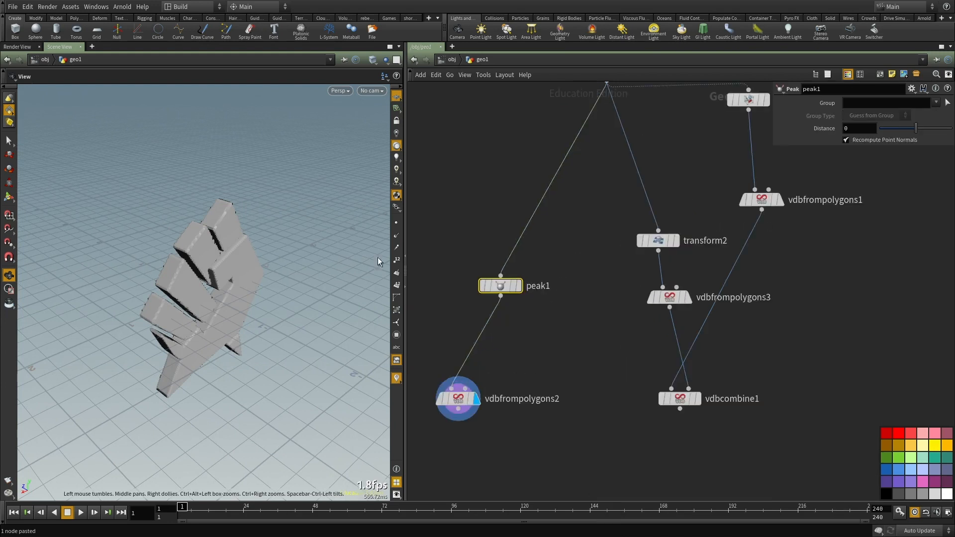
pyautogui.scroll(3, 526, 289)
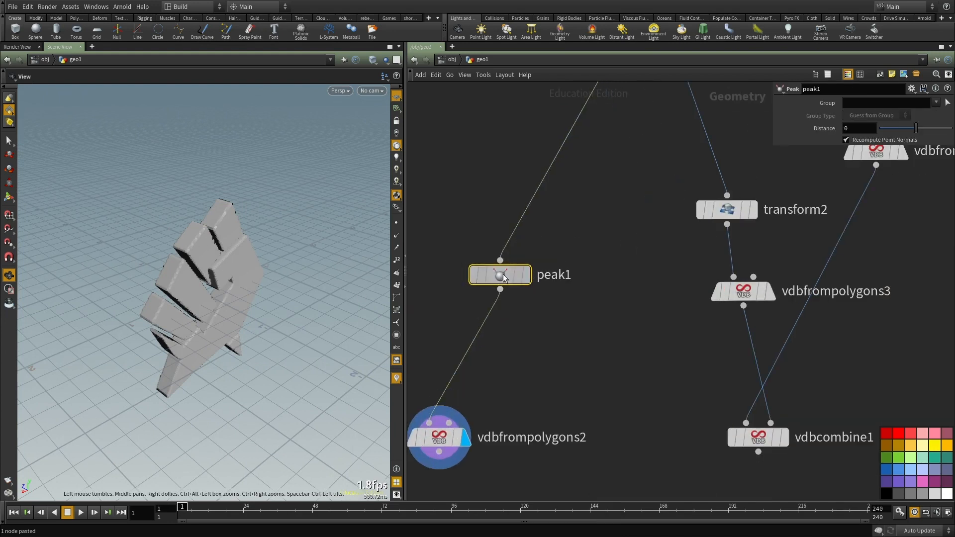
pyautogui.hotkey('ctrl', 'x')
# Step: Make room above vdbcombine1 by moving transform2 and vdbfrompolygons3 up, and display vdbfrompolygons3
pyautogui.scroll(1, 560, 301)
pyautogui.moveTo(518, 189); pyautogui.dragTo(575, 257)
pyautogui.scroll(3, 610, 279)
pyautogui.click(575, 243)
pyautogui.moveTo(282, 273); pyautogui.dragTo(258, 251)
pyautogui.scroll(-3, 523, 303)
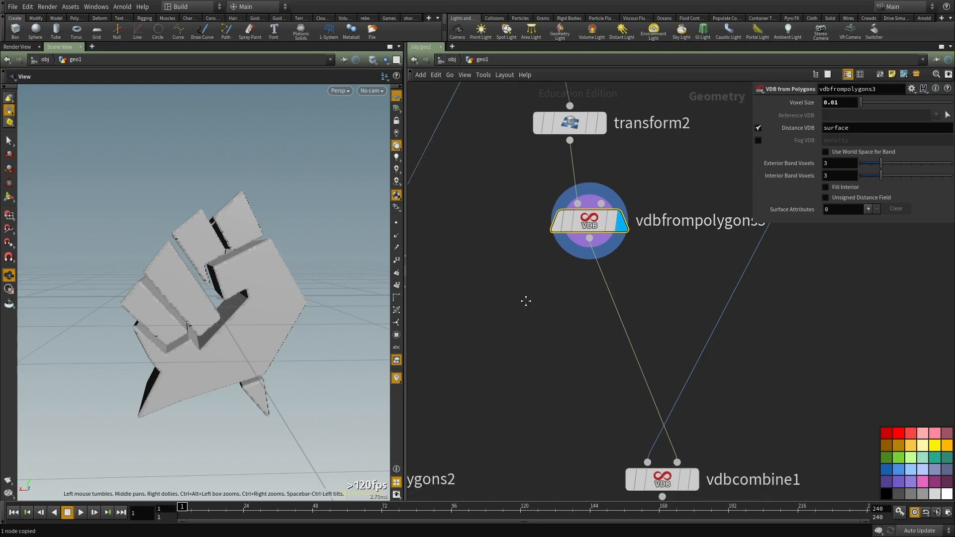
# Step: Add a VDB Reshape SDF node below vdbfrompolygons3 and wire vdbfrompolygons3's output into its first input
pyautogui.scroll(2, 566, 261)
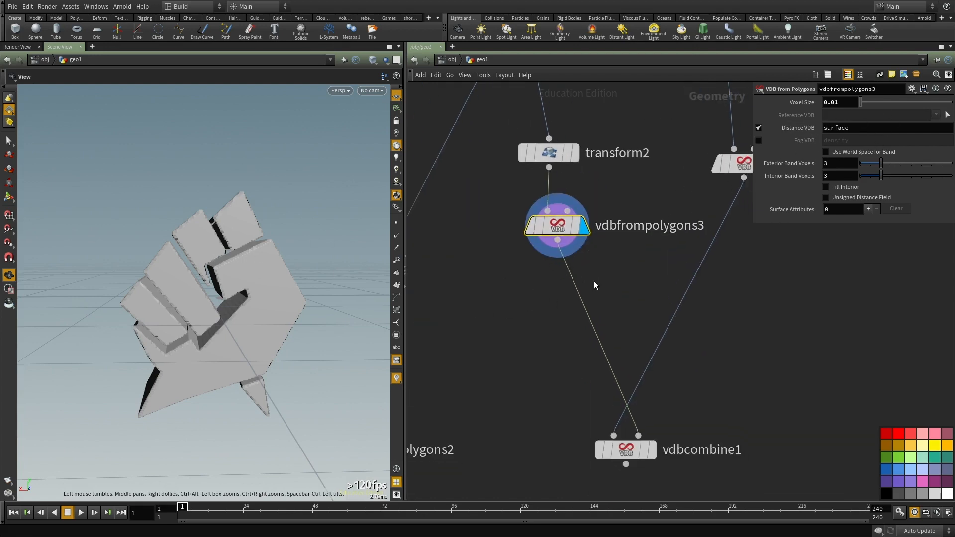
pyautogui.press('Tab')
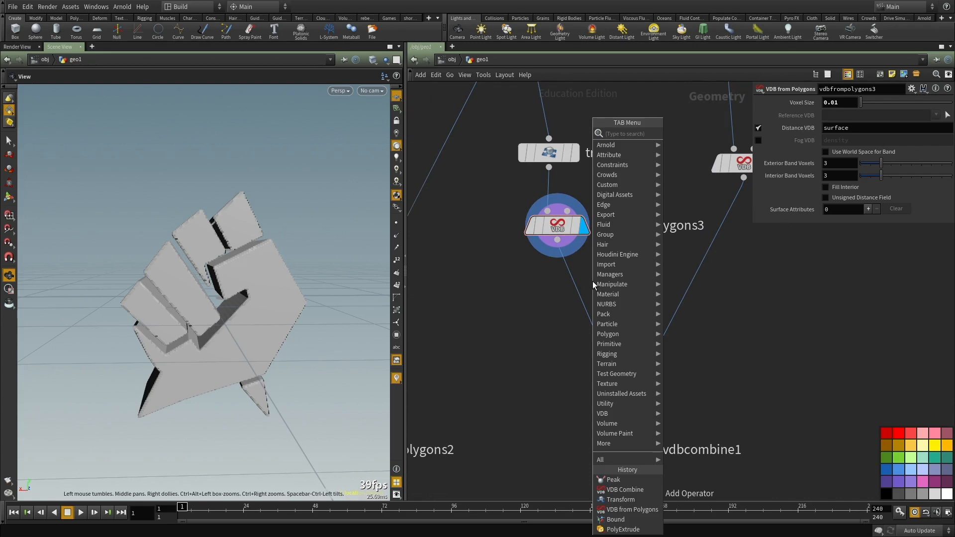
pyautogui.write('vdb sdf')
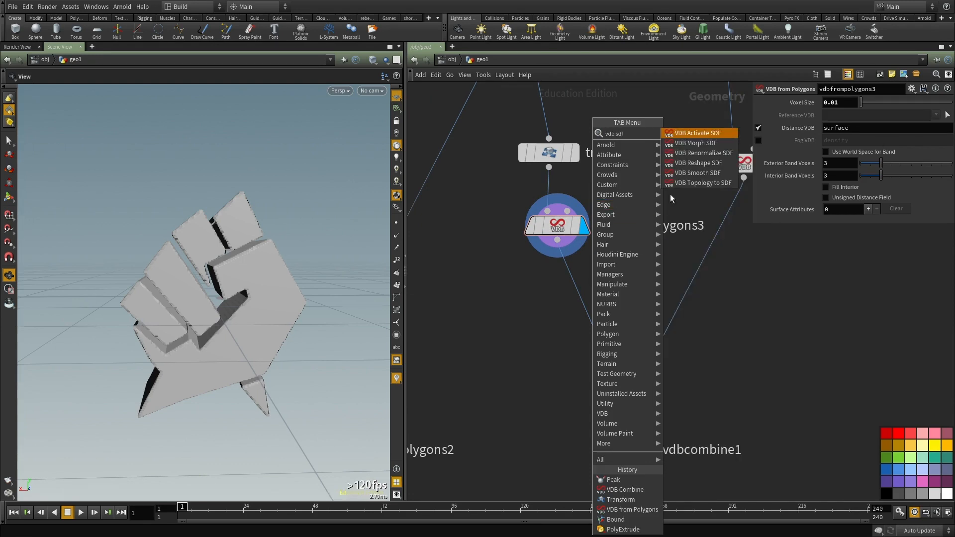
pyautogui.click(707, 163)
pyautogui.click(500, 340)
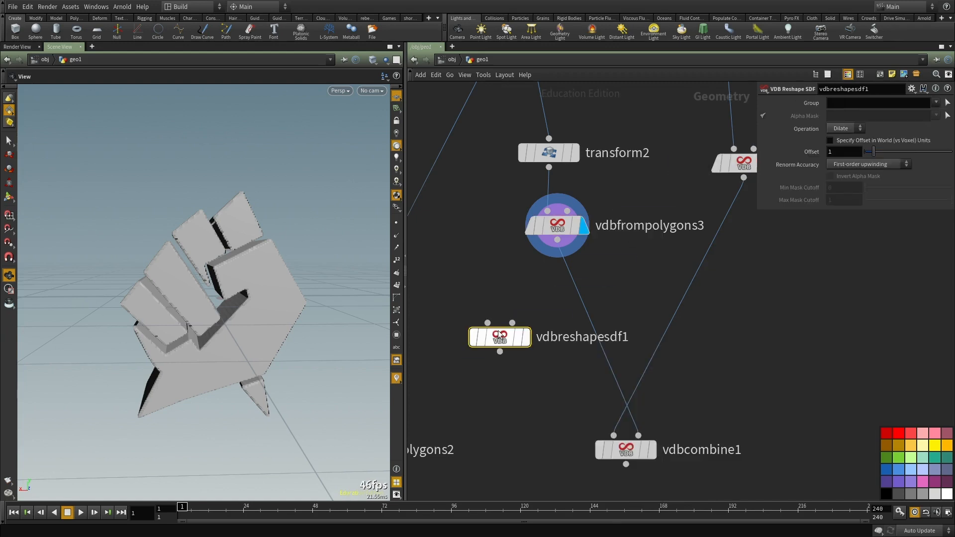
pyautogui.click(844, 130)
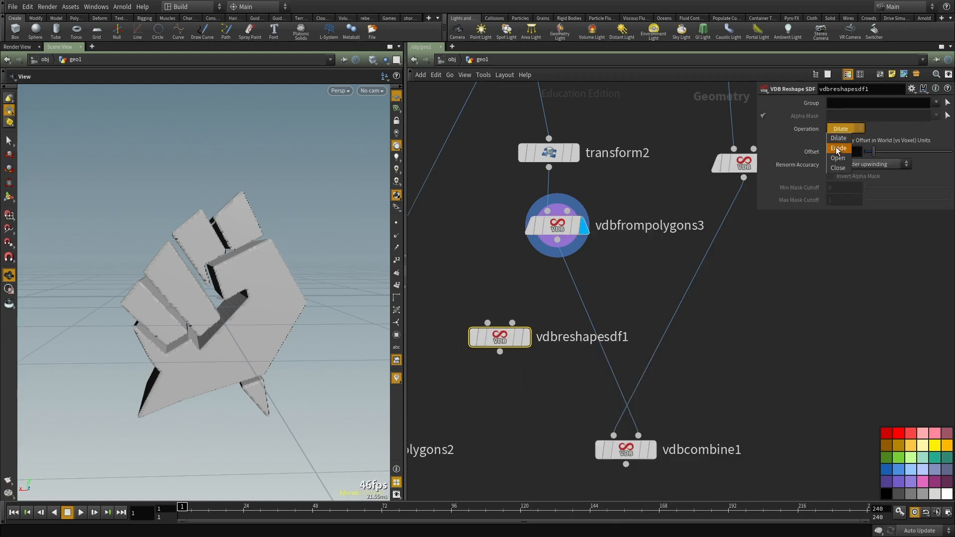
pyautogui.click(608, 296)
pyautogui.click(557, 240)
pyautogui.click(514, 340)
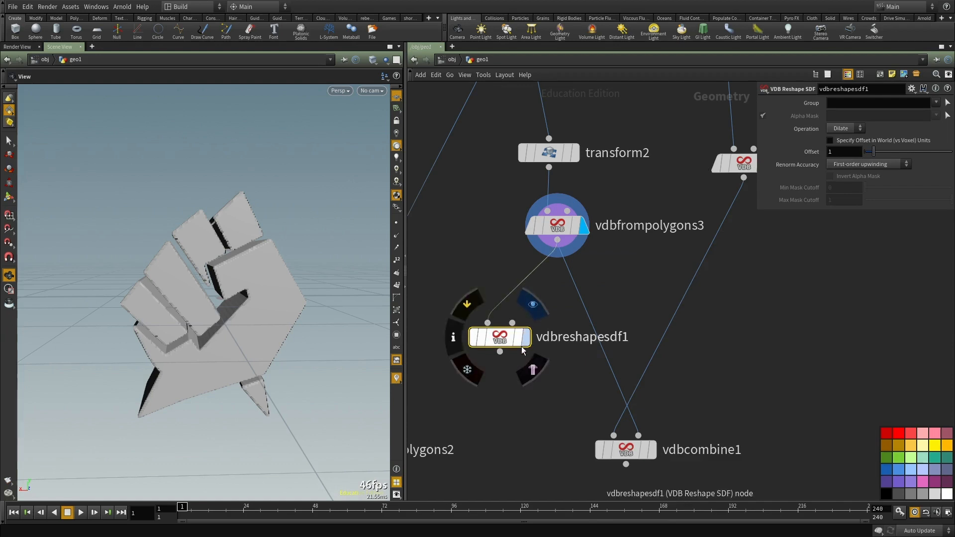
# Step: Display vdbreshapesdf1 and toggle its bypass to compare the dilated logo with the original
pyautogui.click(525, 338)
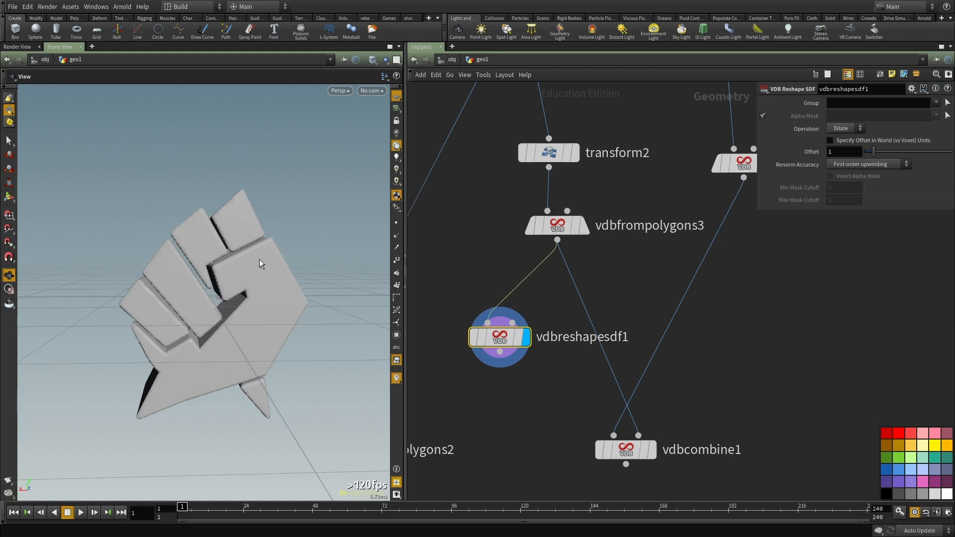
pyautogui.moveTo(262, 327); pyautogui.dragTo(294, 358)
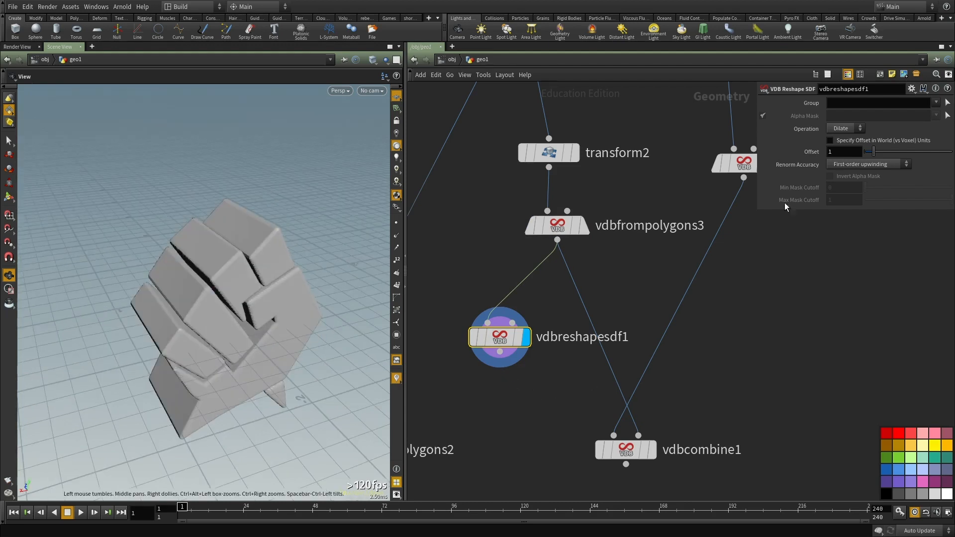
pyautogui.click(803, 312)
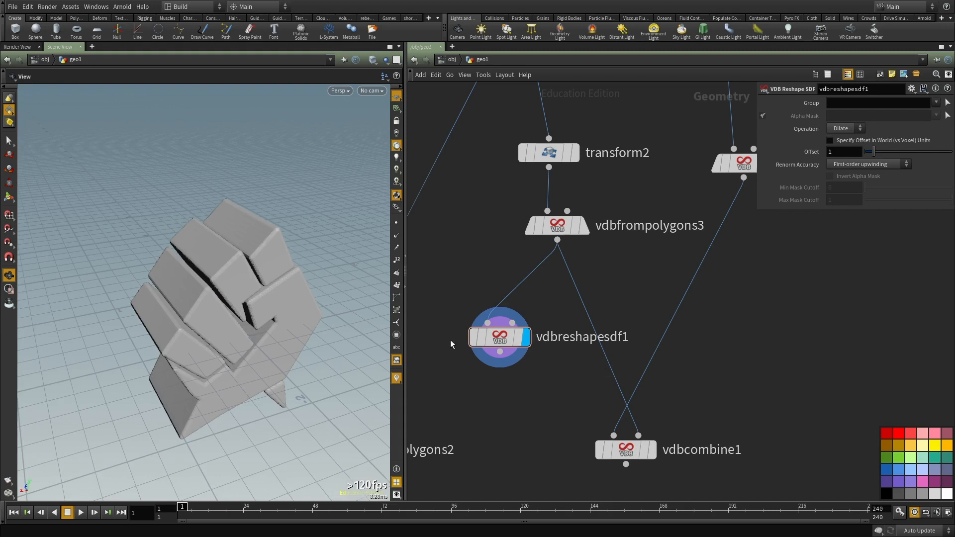
pyautogui.click(473, 338)
pyautogui.click(473, 337)
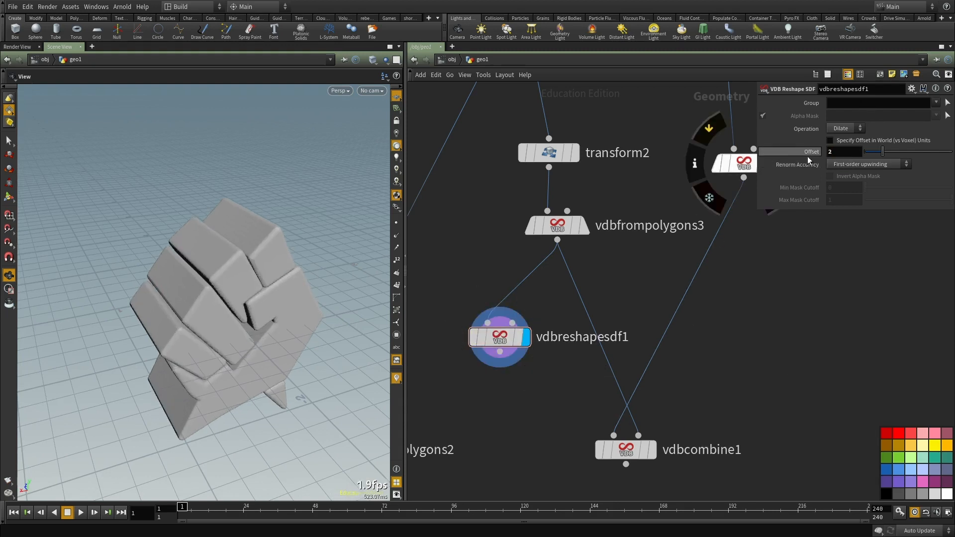
# Step: Try offsets of 3 and 1 on vdbreshapesdf1 and switch its operation to Erode
pyautogui.moveTo(298, 299); pyautogui.dragTo(252, 272)
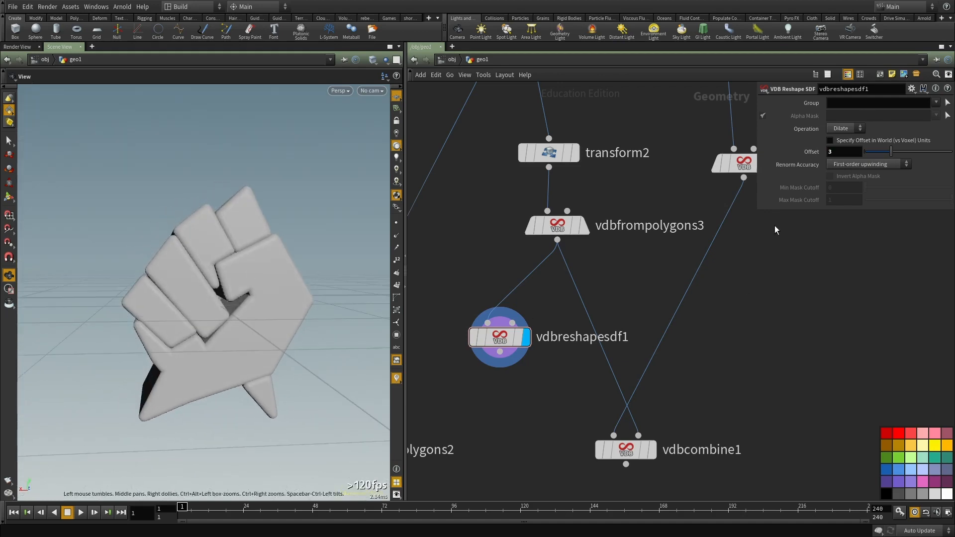
pyautogui.click(828, 152)
pyautogui.write('-')
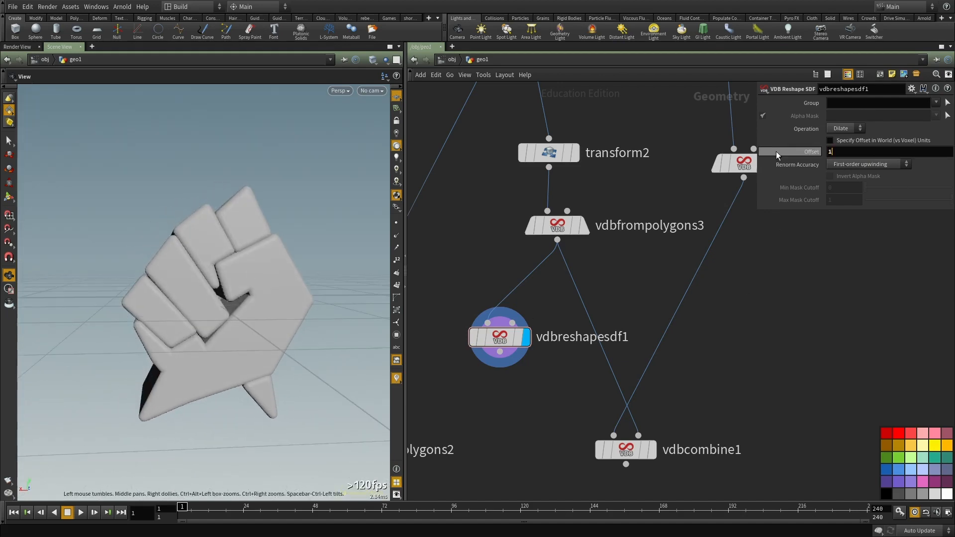
pyautogui.press('Return')
pyautogui.click(846, 129)
pyautogui.click(840, 141)
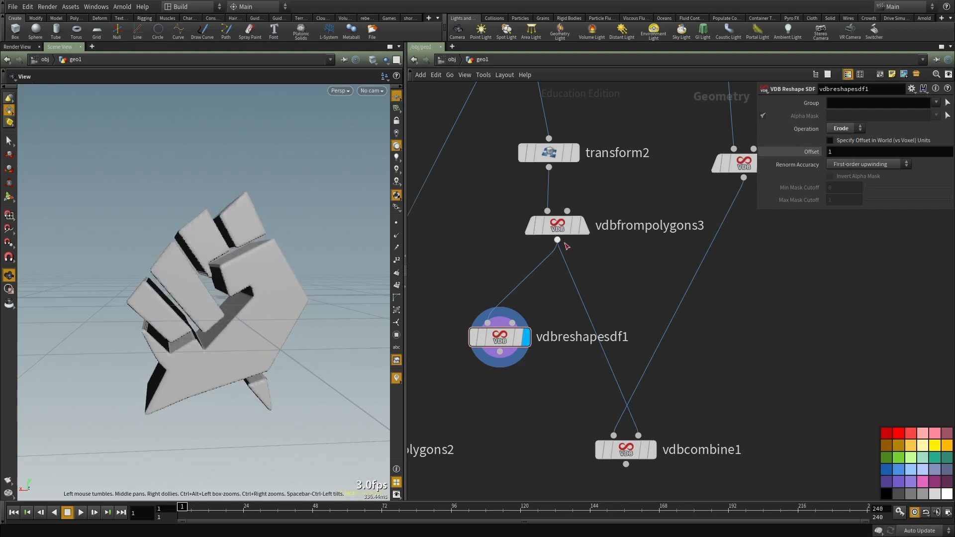
# Step: Set vdbreshapesdf1's offset to 2 and its operation to Dilate
pyautogui.write('2')
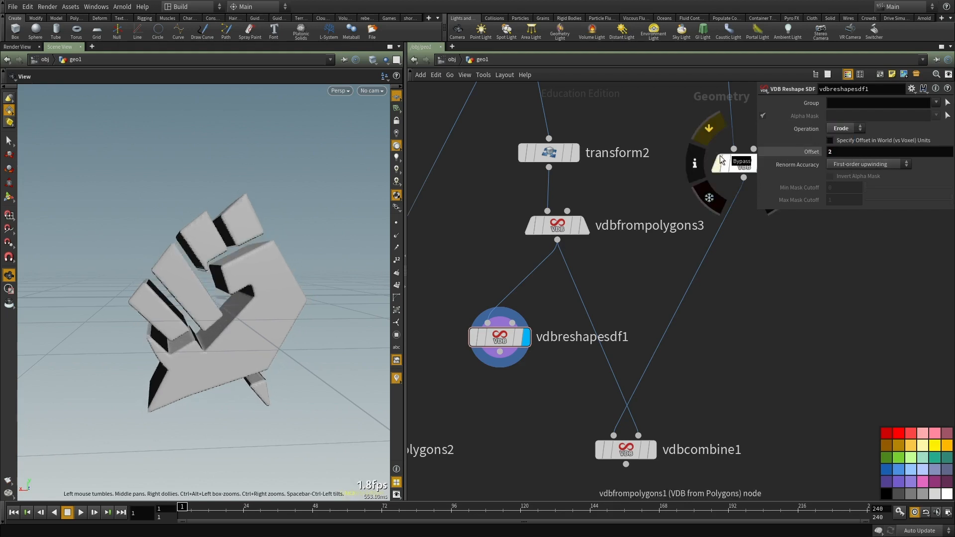
pyautogui.click(840, 130)
pyautogui.click(845, 143)
# Step: Wire vdbreshapesdf1's output into vdbcombine1's second input and display vdbcombine1 to inspect the mold
pyautogui.moveTo(773, 309); pyautogui.dragTo(741, 253, button='middle')
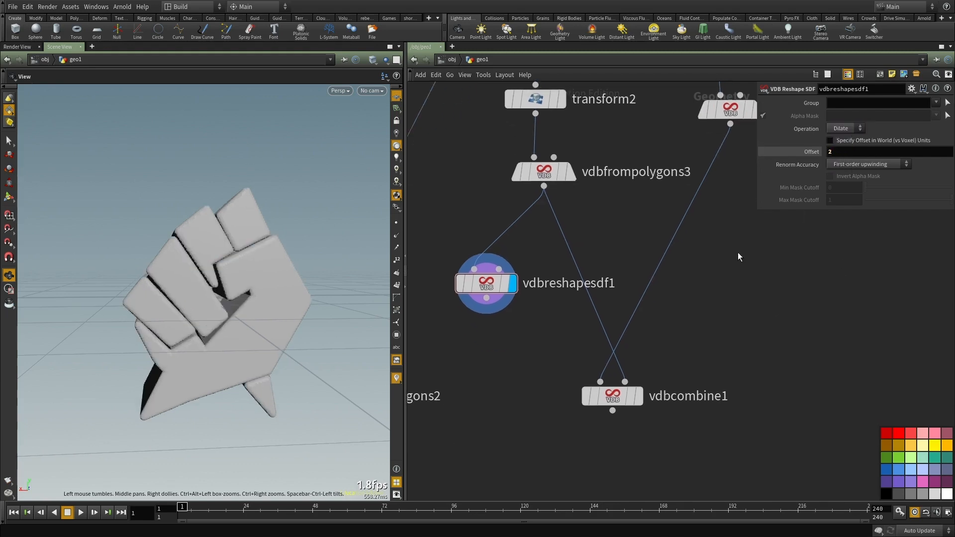
pyautogui.moveTo(487, 298)
pyautogui.mouseDown()
pyautogui.moveTo(520, 327)
pyautogui.moveTo(499, 308)
pyautogui.mouseUp()
pyautogui.moveTo(725, 373); pyautogui.dragTo(707, 318, button='middle')
pyautogui.press('r')
pyautogui.moveTo(701, 402); pyautogui.dragTo(563, 323)
pyautogui.moveTo(704, 301); pyautogui.dragTo(704, 266, button='middle')
pyautogui.moveTo(279, 274)
pyautogui.mouseDown()
pyautogui.moveTo(247, 275)
pyautogui.moveTo(271, 283)
pyautogui.mouseUp()
pyautogui.scroll(-3, 660, 355)
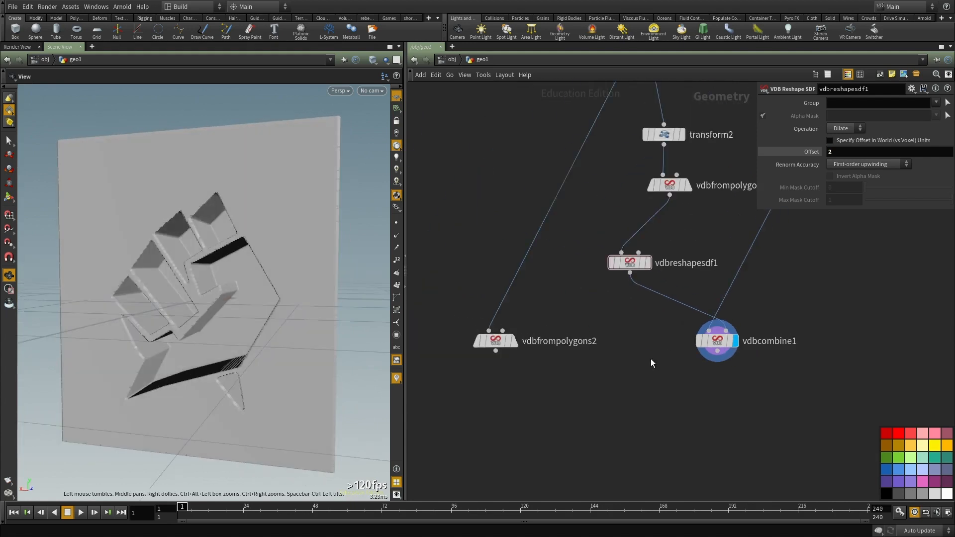
pyautogui.scroll(2, 605, 392)
pyautogui.press('Tab')
pyautogui.write('vb')
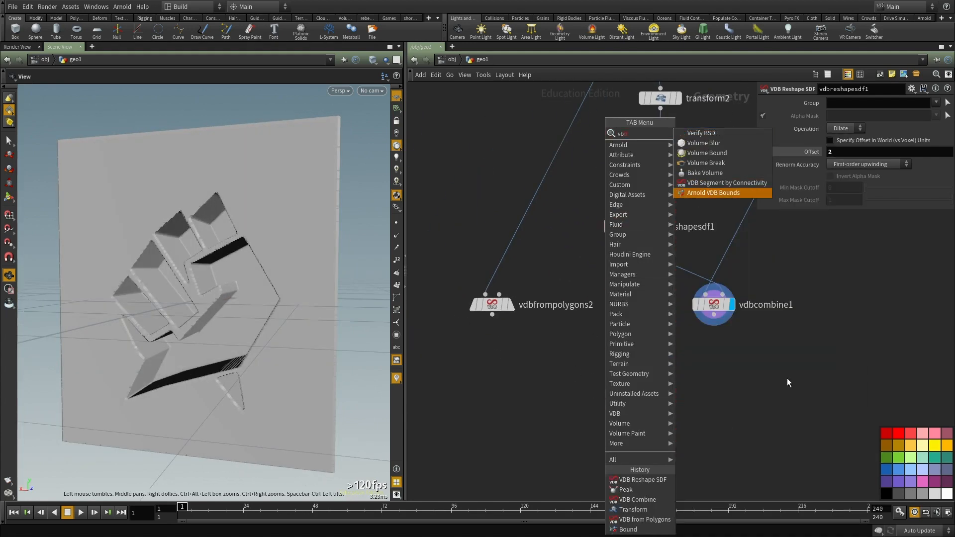
pyautogui.press('Escape')
# Step: Duplicate vdbcombine1 below it, wire vdbfrompolygons2 and vdbcombine1 into the copy's first and second inputs, and display it
pyautogui.hotkey('ctrl', 'c')
pyautogui.hotkey('ctrl', 'v')
pyautogui.moveTo(695, 351); pyautogui.dragTo(493, 314)
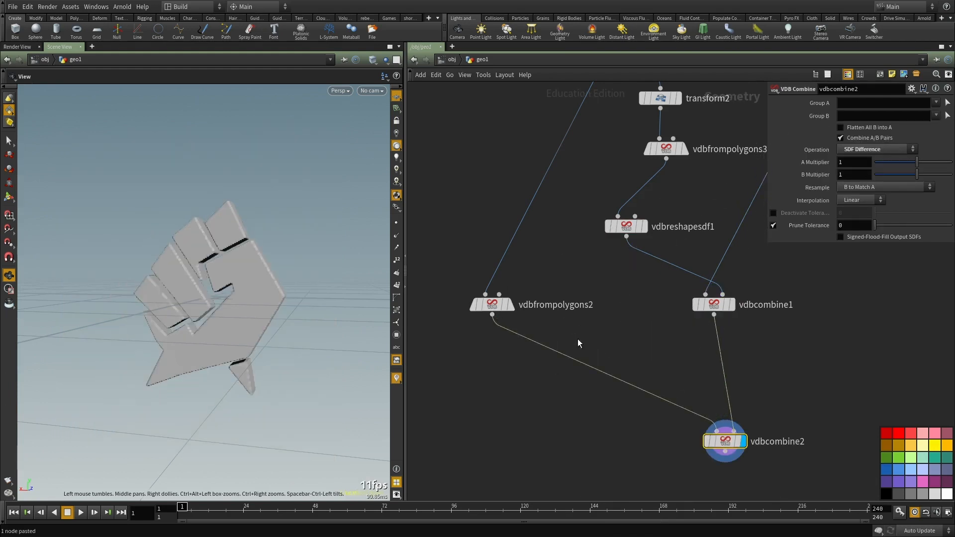
# Step: Set vdbcombine2's operation to SDF Union
pyautogui.moveTo(740, 414); pyautogui.dragTo(655, 319, button='middle')
pyautogui.click(887, 152)
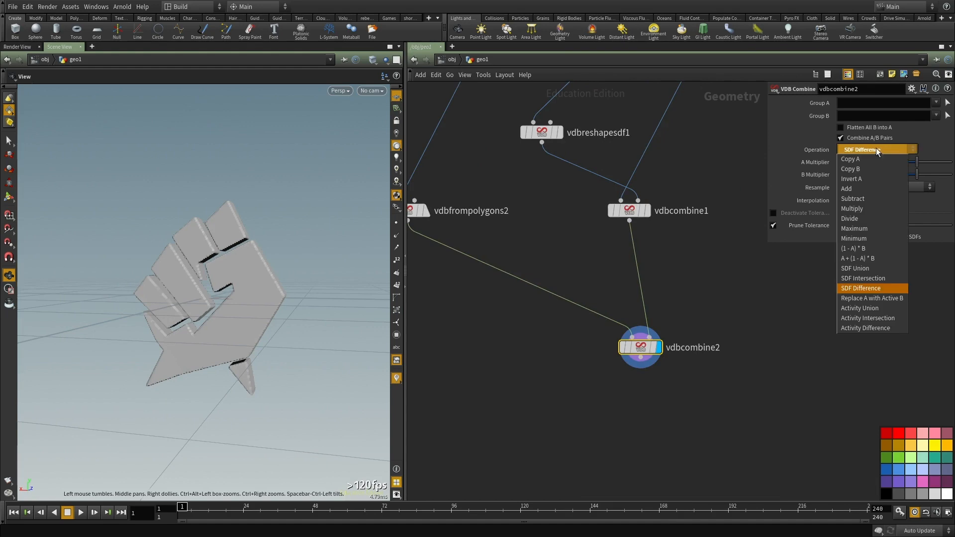
pyautogui.click(871, 271)
# Step: Examine the logo cavity up close, displaying vdbcombine1 and vdbcombine2 in turn to compare them
pyautogui.moveTo(516, 366); pyautogui.dragTo(494, 329, button='middle')
pyautogui.moveTo(298, 326); pyautogui.dragTo(256, 274)
pyautogui.rightClick(256, 274)
pyautogui.click(195, 258)
pyautogui.moveTo(147, 251); pyautogui.dragTo(161, 270)
pyautogui.moveTo(161, 270); pyautogui.dragTo(132, 230, button='right')
pyautogui.moveTo(132, 231); pyautogui.dragTo(183, 298)
pyautogui.click(626, 173)
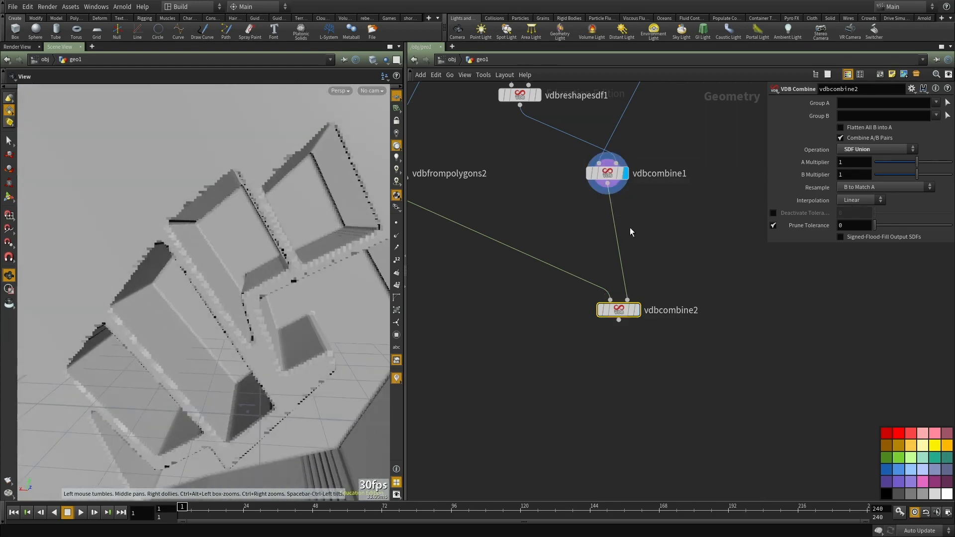
pyautogui.click(638, 310)
pyautogui.scroll(-3, 562, 286)
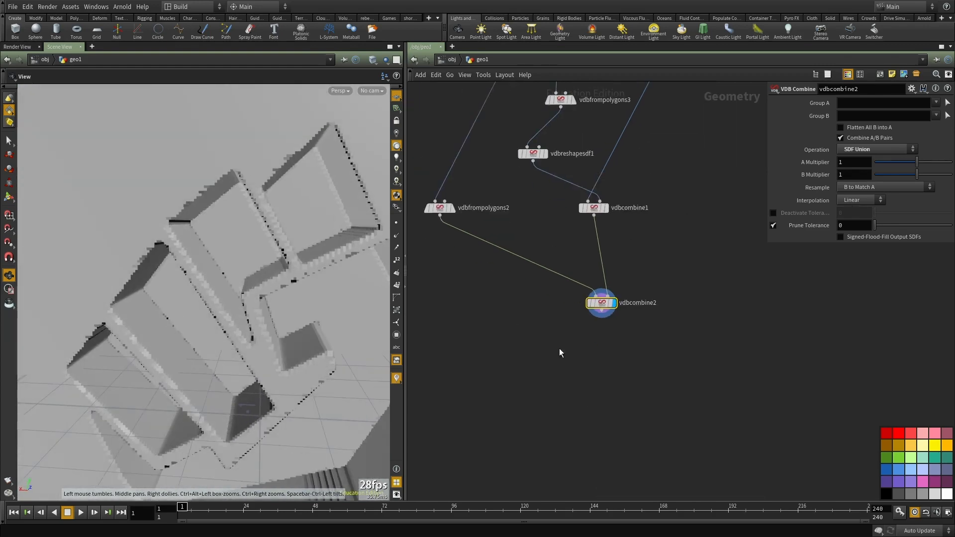
pyautogui.moveTo(243, 262)
pyautogui.mouseDown()
pyautogui.moveTo(237, 253)
pyautogui.moveTo(246, 255)
pyautogui.mouseUp()
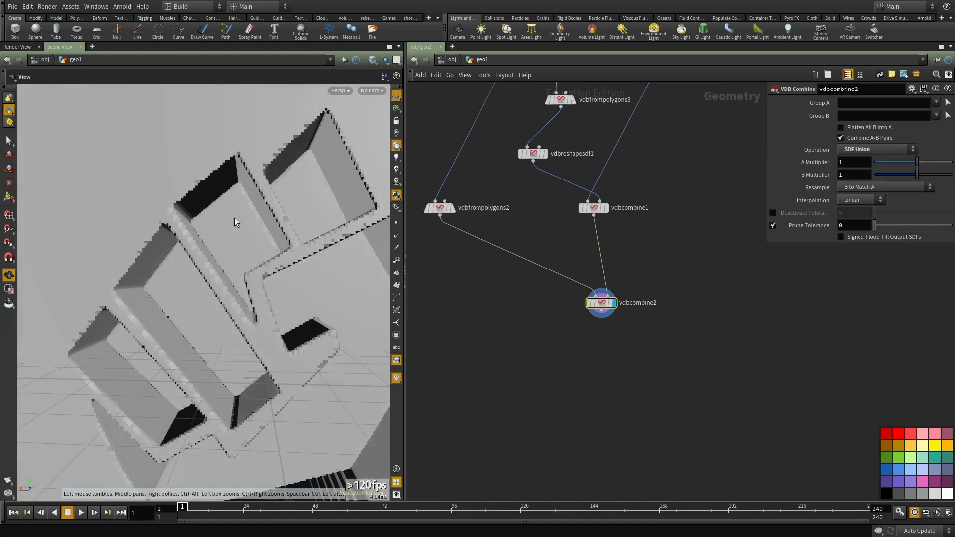
# Step: Link vdbfrompolygons3's voxel size to the one on vdbfrompolygons1 with a relative reference
pyautogui.scroll(-3, 656, 367)
pyautogui.moveTo(678, 294); pyautogui.dragTo(665, 378, button='middle')
pyautogui.scroll(3, 662, 385)
pyautogui.click(576, 314)
pyautogui.moveTo(685, 259); pyautogui.dragTo(694, 354, button='middle')
pyautogui.click(640, 271)
pyautogui.click(551, 301)
pyautogui.moveTo(599, 322); pyautogui.dragTo(594, 307, button='middle')
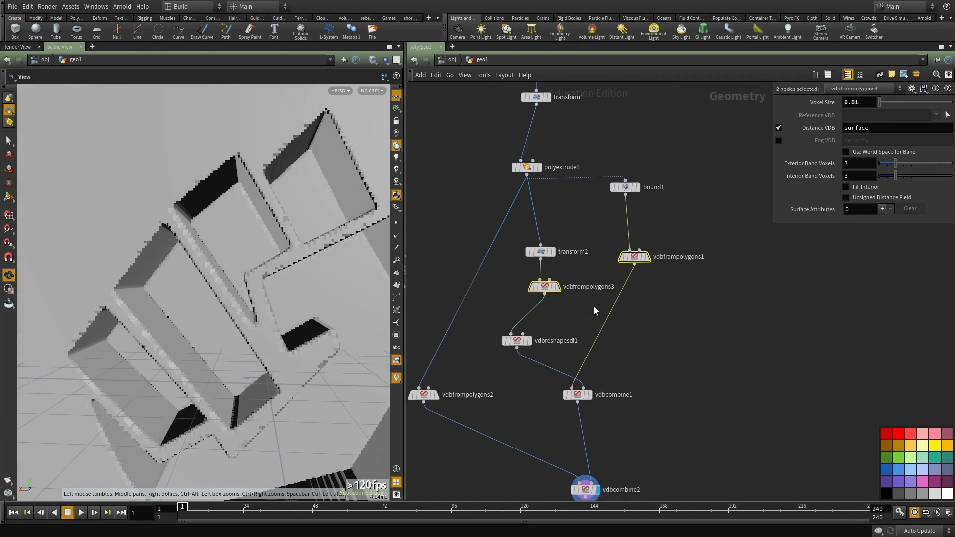
pyautogui.click(632, 256)
pyautogui.rightClick(811, 103)
pyautogui.click(820, 147)
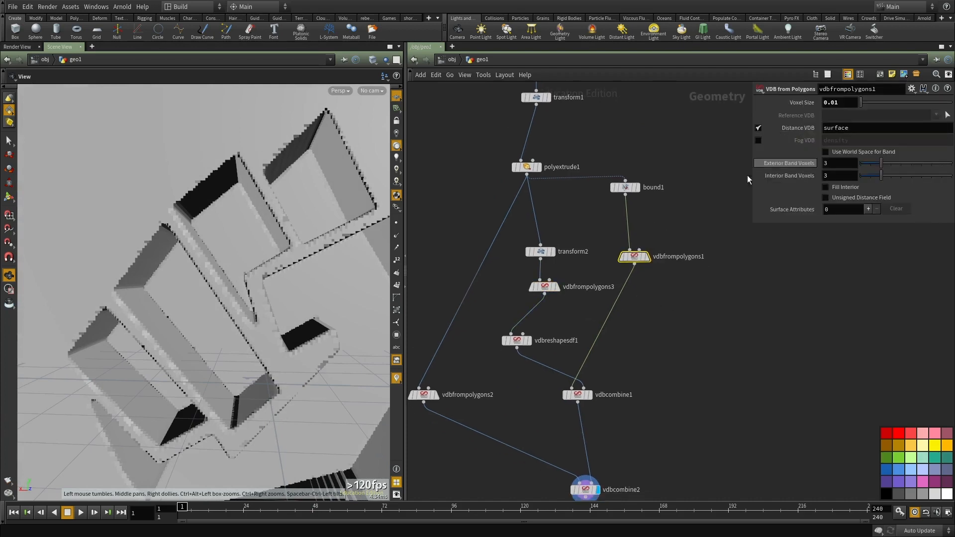
pyautogui.click(546, 287)
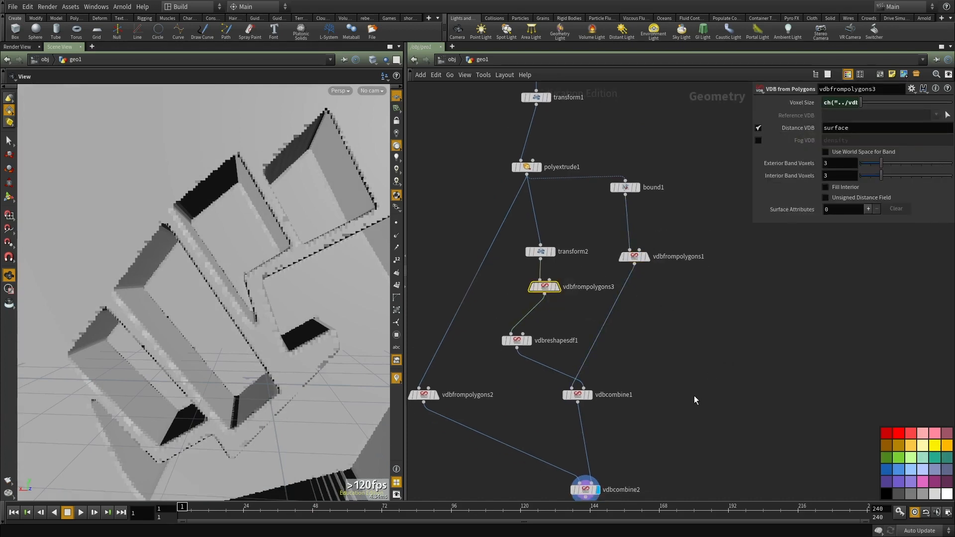
# Step: Remove vdbfrompolygons3 from its chain and paste vdbfrompolygons1's voxel size as a relative reference on vdbfrompolygons2
pyautogui.hotkey('alt', 'x')
pyautogui.moveTo(508, 339); pyautogui.dragTo(455, 399)
pyautogui.rightClick(811, 102)
pyautogui.click(826, 166)
pyautogui.moveTo(783, 332); pyautogui.dragTo(770, 347, button='middle')
# Step: Display vdbcombine1 and vdbreshapesdf1 in turn to check their output
pyautogui.click(612, 369)
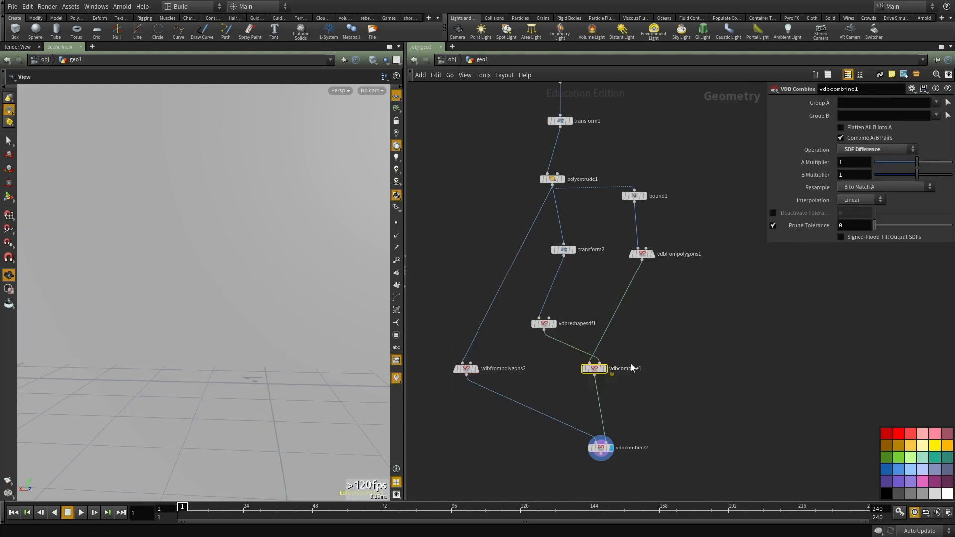
pyautogui.click(574, 249)
pyautogui.click(553, 324)
pyautogui.moveTo(578, 342); pyautogui.dragTo(575, 317, button='middle')
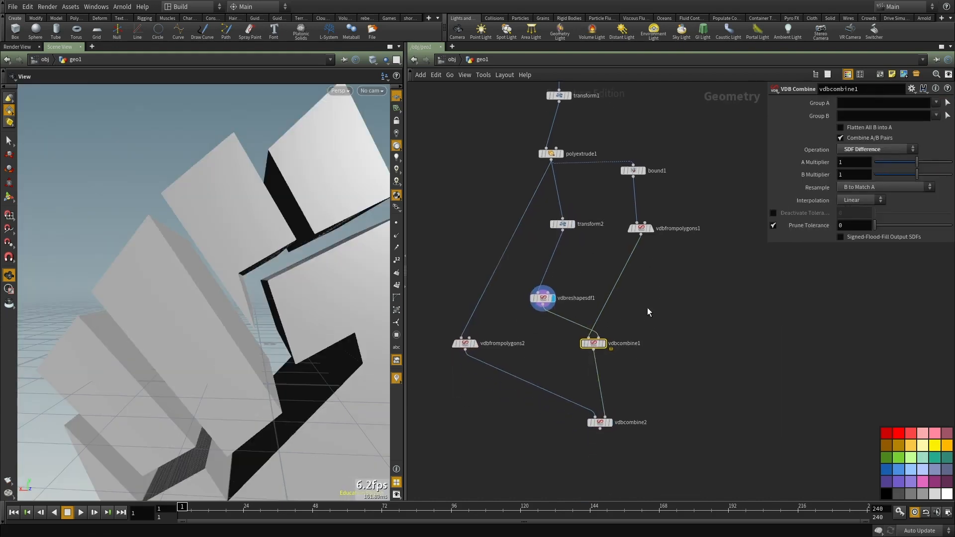
pyautogui.click(603, 343)
pyautogui.moveTo(639, 367); pyautogui.dragTo(642, 419, button='middle')
# Step: Undo the recent changes back to the removal of vdbfrompolygons3, restoring it between transform2 and vdbreshapesdf1
pyautogui.hotkey('ctrl', 'z')
pyautogui.hotkey('ctrl', 'z')
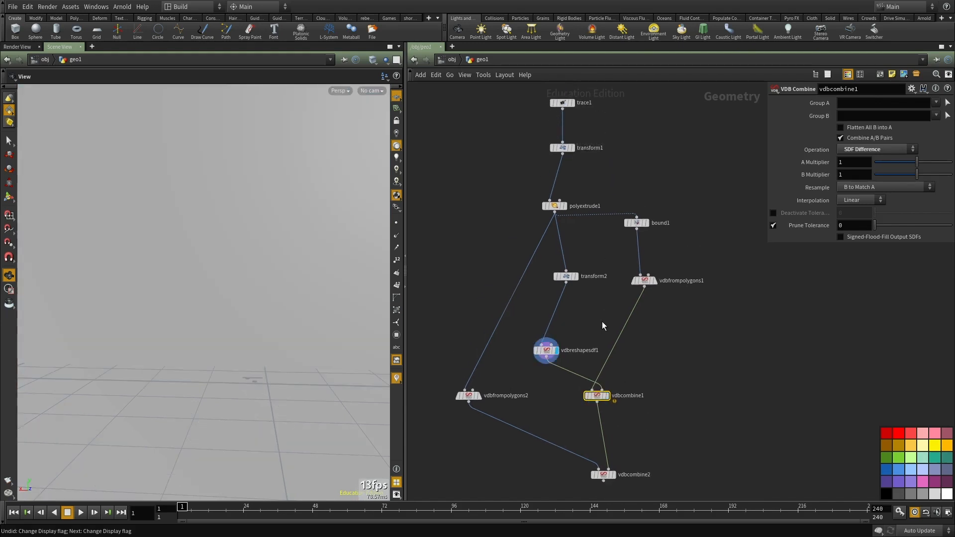
pyautogui.hotkey('ctrl', 'z')
pyautogui.hotkey('ctrl', 'z')
pyautogui.hotkey('ctrl', 'z')
pyautogui.hotkey('ctrl', 'z')
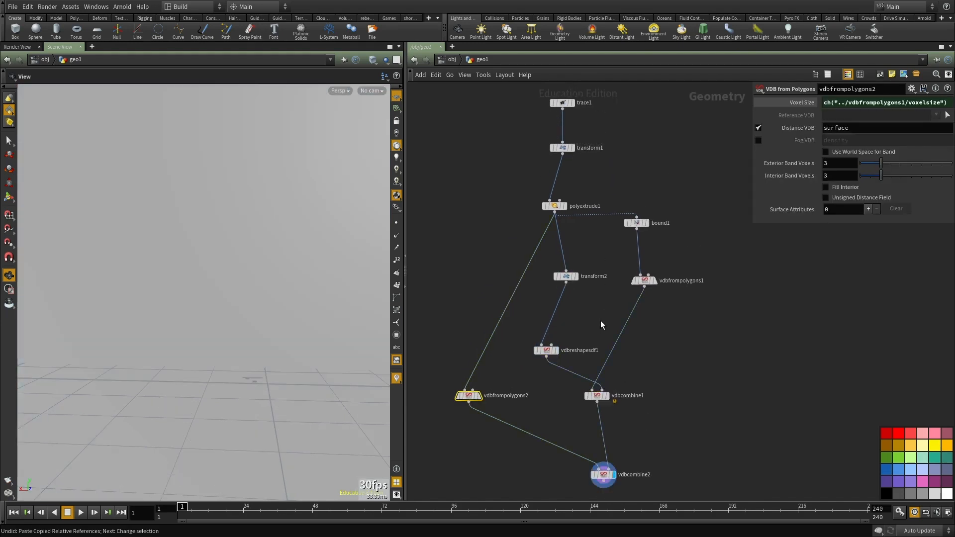
pyautogui.moveTo(600, 320); pyautogui.dragTo(592, 333, button='middle')
pyautogui.hotkey('ctrl', 'z')
pyautogui.hotkey('ctrl', 'z')
pyautogui.hotkey('ctrl', 'z')
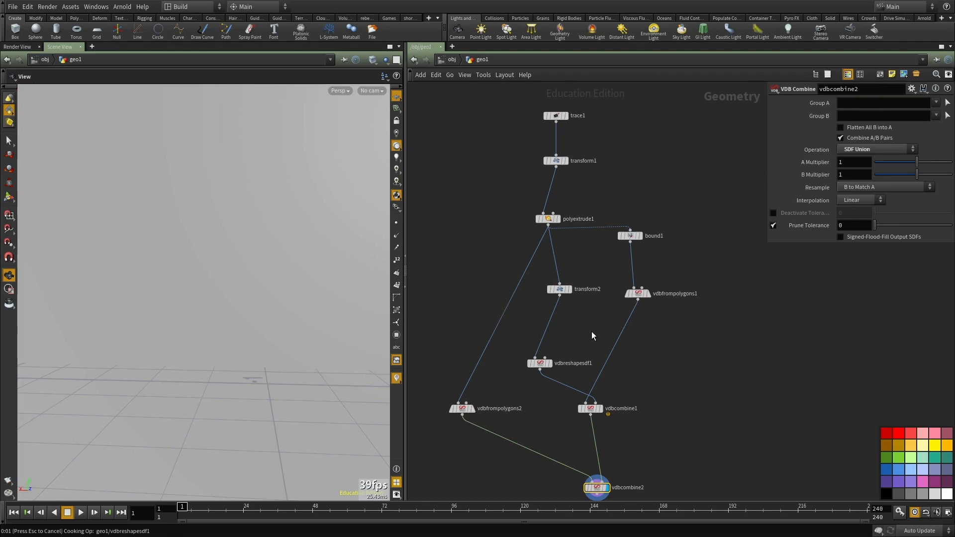
pyautogui.scroll(-3, 592, 331)
pyautogui.scroll(3, 592, 331)
pyautogui.hotkey('ctrl', 'z')
pyautogui.moveTo(666, 352); pyautogui.dragTo(697, 274, button='middle')
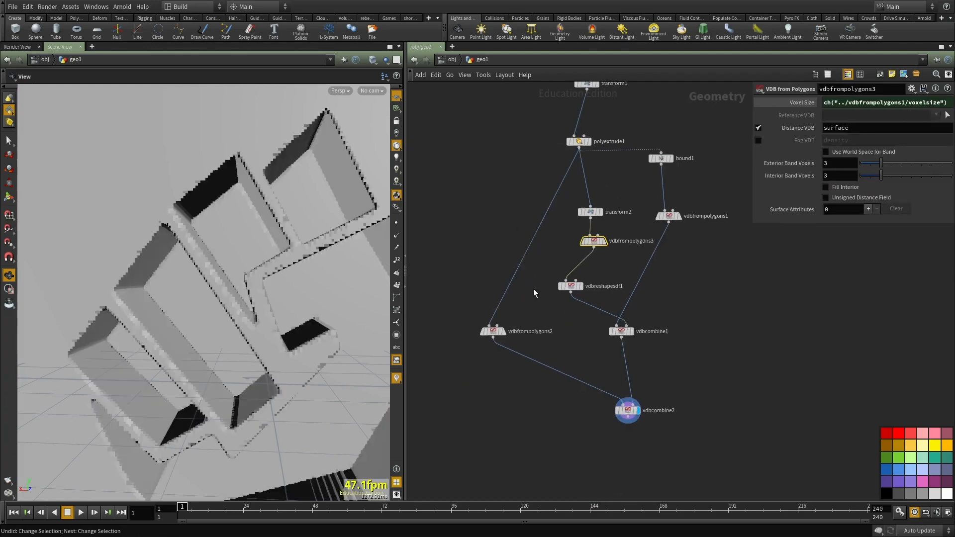
# Step: Check vdbfrompolygons2's voxel size, vdbcombine2's settings and the node info of vdbreshapesdf1
pyautogui.click(500, 332)
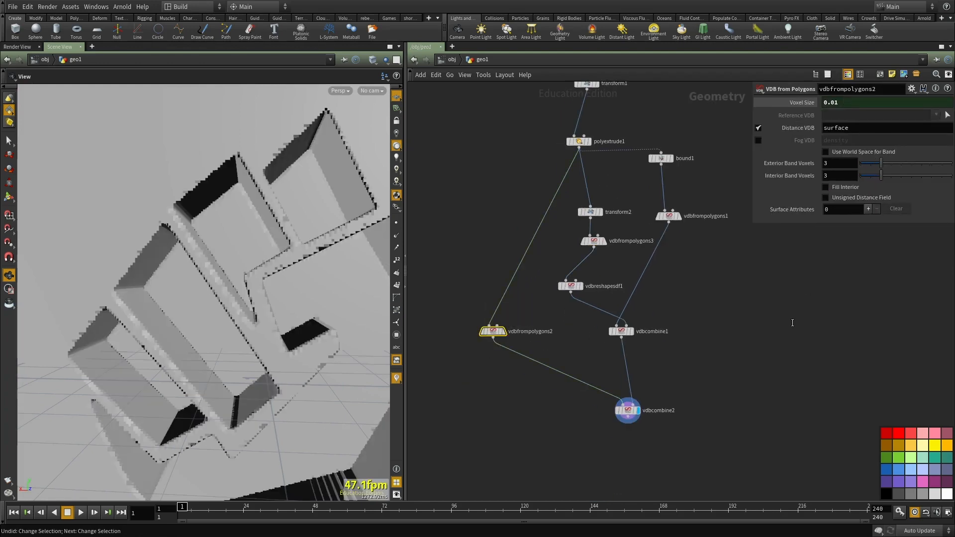
pyautogui.moveTo(736, 398); pyautogui.dragTo(727, 366, button='middle')
pyautogui.click(620, 378)
pyautogui.moveTo(683, 206); pyautogui.dragTo(670, 281, button='middle')
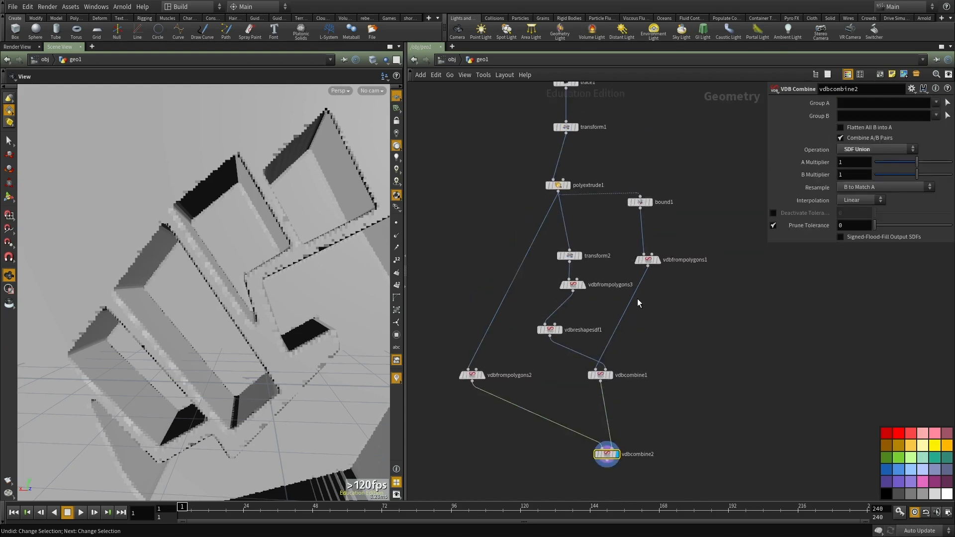
pyautogui.middleClick(550, 329)
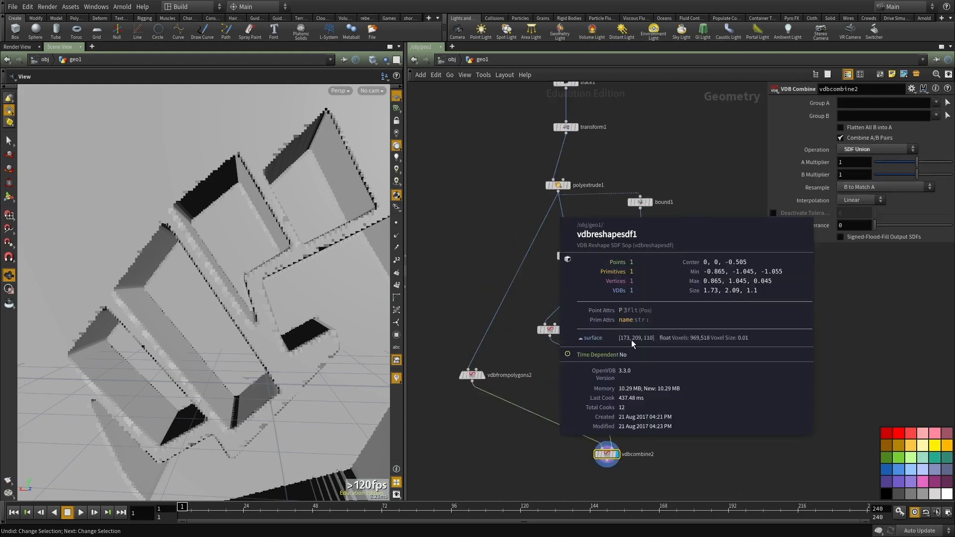
# Step: Set vdbfrompolygons1's voxel size to 0.006 and review the finer mold
pyautogui.click(647, 259)
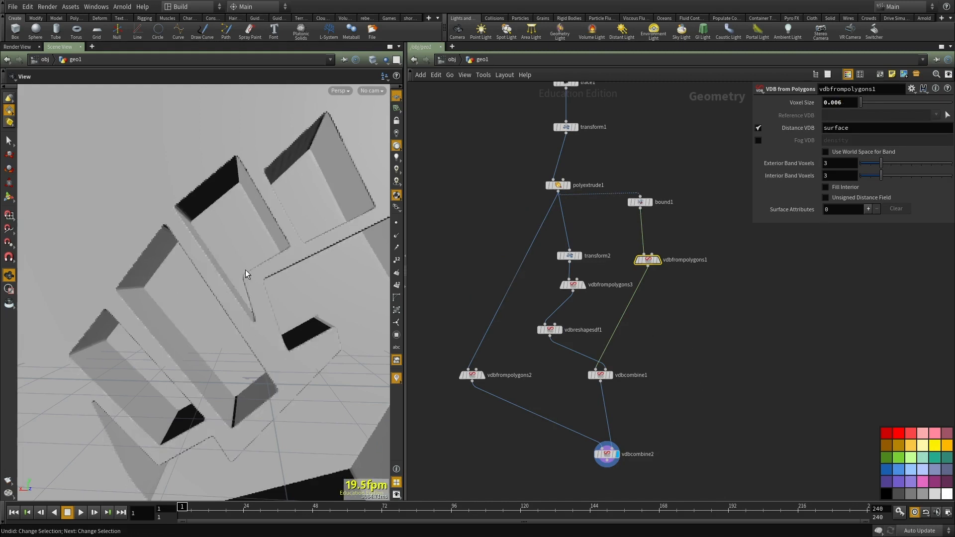
pyautogui.moveTo(247, 275); pyautogui.dragTo(213, 324, button='right')
pyautogui.moveTo(213, 324); pyautogui.dragTo(206, 319)
# Step: Add a Convert VDB node below vdbcombine2, wire vdbcombine2 into its first input, and display it
pyautogui.moveTo(688, 441); pyautogui.dragTo(674, 307, button='middle')
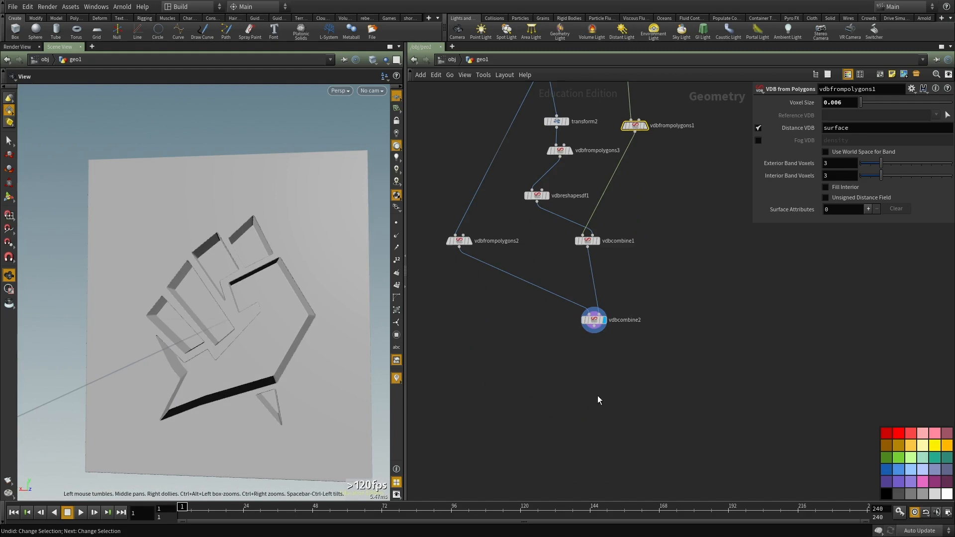
pyautogui.press('Tab')
pyautogui.write('vdb c')
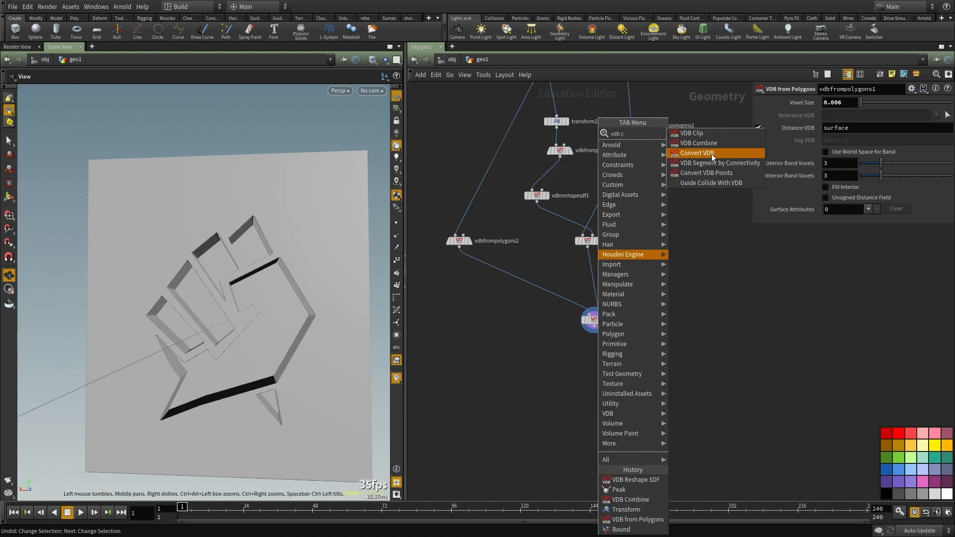
pyautogui.click(713, 153)
pyautogui.click(600, 376)
pyautogui.scroll(2, 599, 339)
pyautogui.click(592, 320)
pyautogui.click(590, 381)
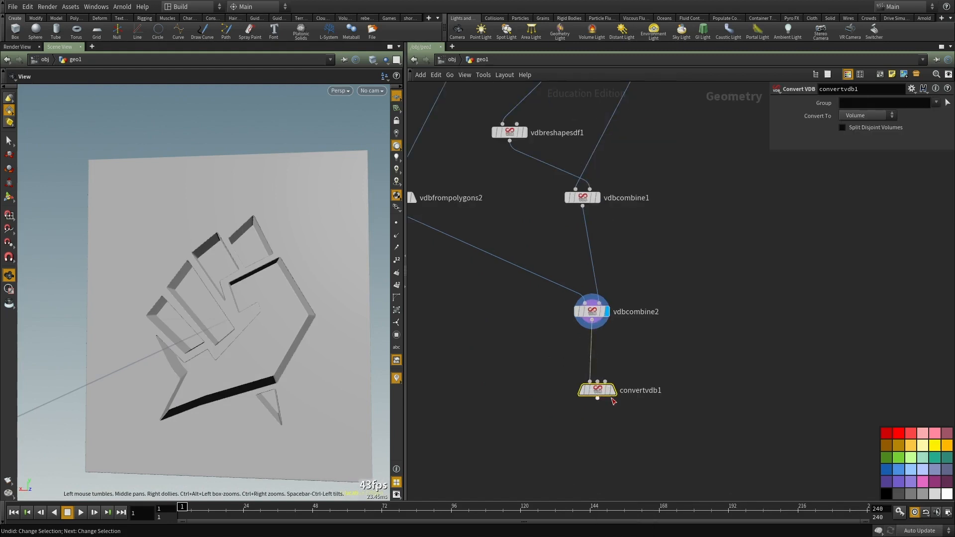
pyautogui.click(613, 390)
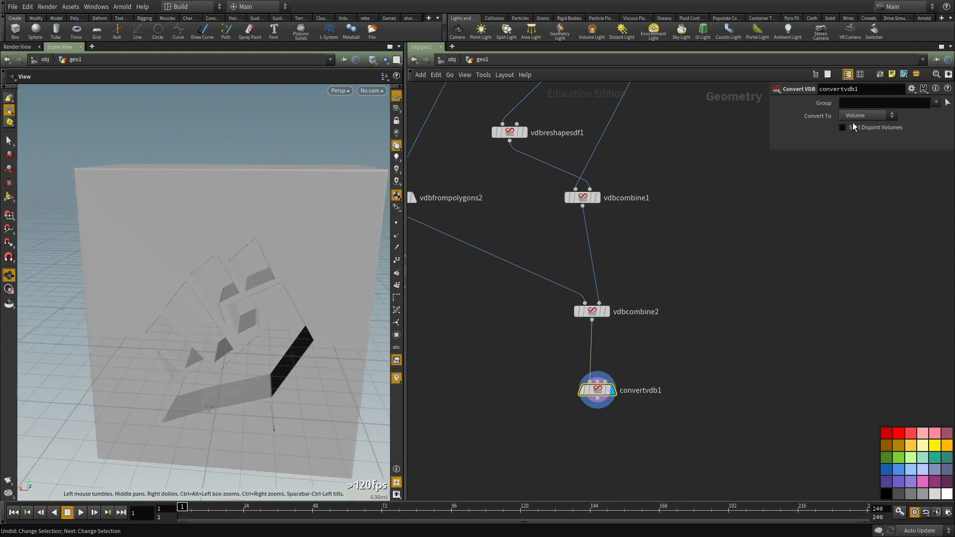
# Step: Set convertvdb1 to convert to Polygons and inspect the resulting mold from several angles
pyautogui.click(857, 117)
pyautogui.click(859, 141)
pyautogui.moveTo(168, 304); pyautogui.dragTo(189, 280)
pyautogui.moveTo(190, 279); pyautogui.dragTo(299, 309, button='right')
pyautogui.moveTo(298, 309); pyautogui.dragTo(247, 251, button='middle')
pyautogui.moveTo(247, 250); pyautogui.dragTo(181, 297)
pyautogui.moveTo(181, 297); pyautogui.dragTo(247, 306, button='middle')
# Step: Bypass vdbreshapesdf1 and inspect the mold's edges around the logo
pyautogui.moveTo(496, 177); pyautogui.dragTo(503, 225, button='middle')
pyautogui.scroll(3, 478, 198)
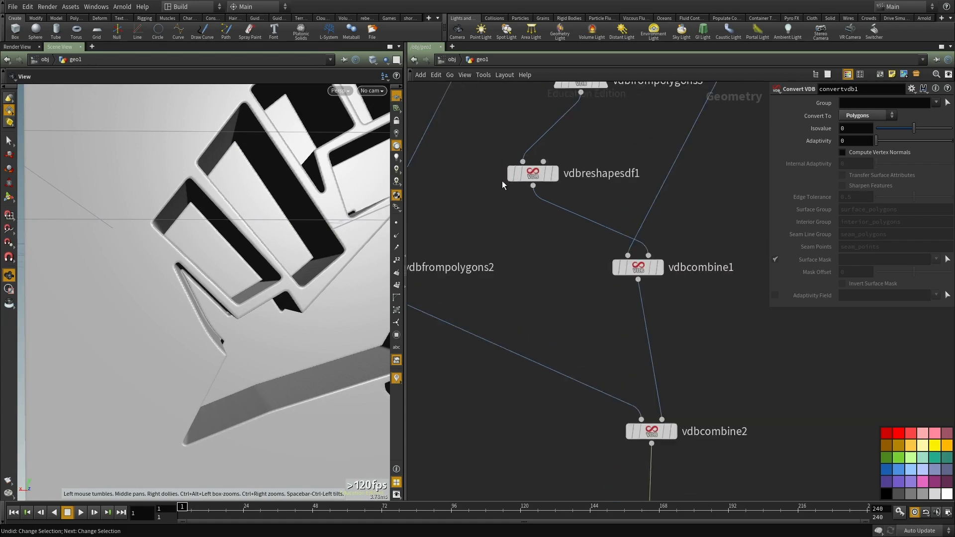
pyautogui.click(512, 173)
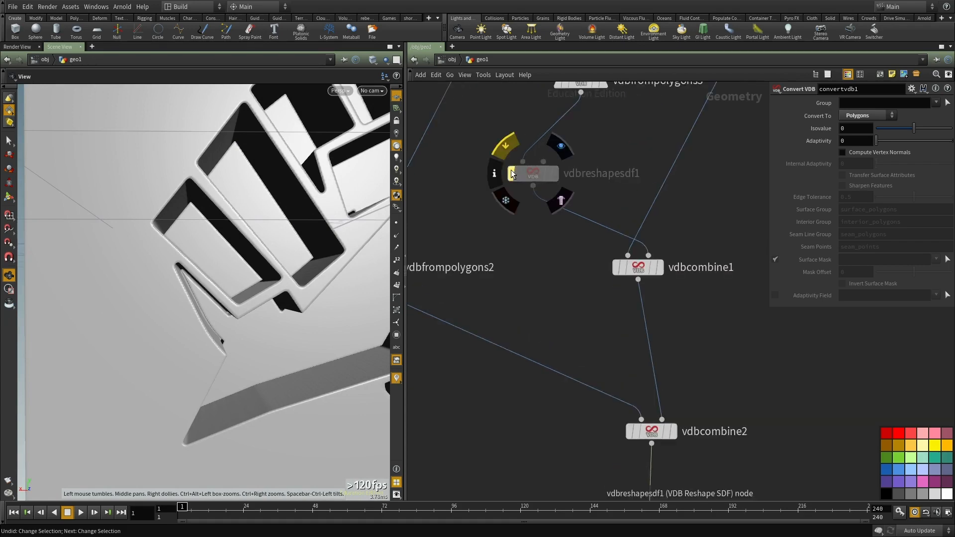
pyautogui.moveTo(236, 324)
pyautogui.mouseDown()
pyautogui.moveTo(209, 312)
pyautogui.moveTo(239, 338)
pyautogui.mouseUp()
# Step: Paste a displayed copy of convertvdb1, wire vdbcombine1 into its first input, and inspect the carved block
pyautogui.scroll(-3, 556, 301)
pyautogui.moveTo(556, 301); pyautogui.dragTo(642, 273, button='middle')
pyautogui.moveTo(780, 389); pyautogui.dragTo(657, 332, button='middle')
pyautogui.hotkey('ctrl', 'c')
pyautogui.hotkey('ctrl', 'v')
pyautogui.scroll(2, 673, 333)
pyautogui.click(672, 355)
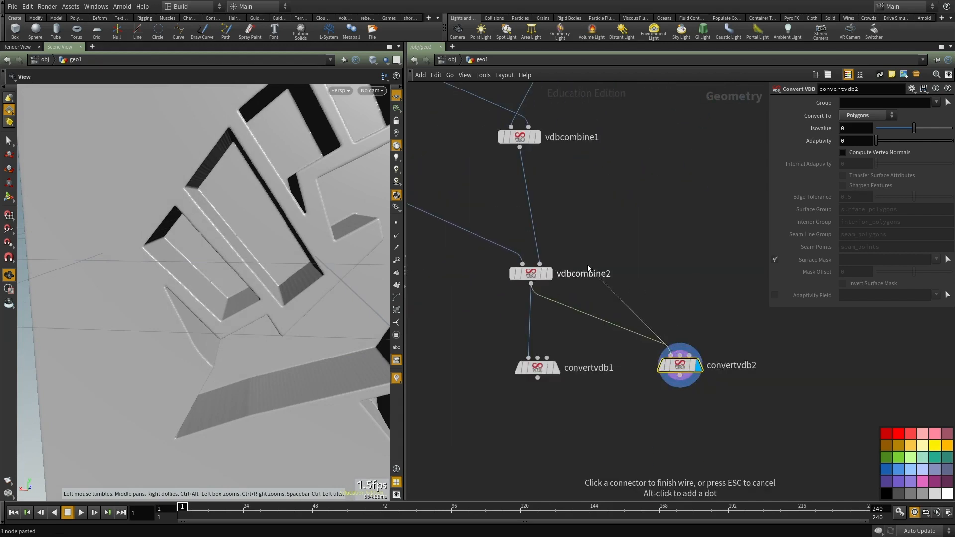
pyautogui.click(589, 195)
pyautogui.moveTo(209, 239); pyautogui.dragTo(287, 269)
pyautogui.moveTo(631, 236); pyautogui.dragTo(638, 229, button='middle')
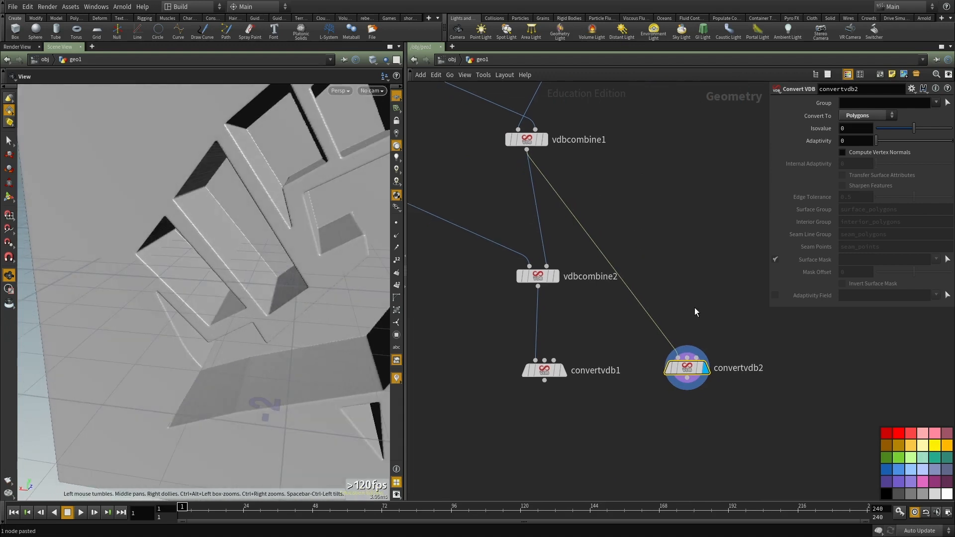
# Step: Display convertvdb1, set vdbreshapesdf1's Offset to 1, and leave that node bypassed
pyautogui.click(548, 374)
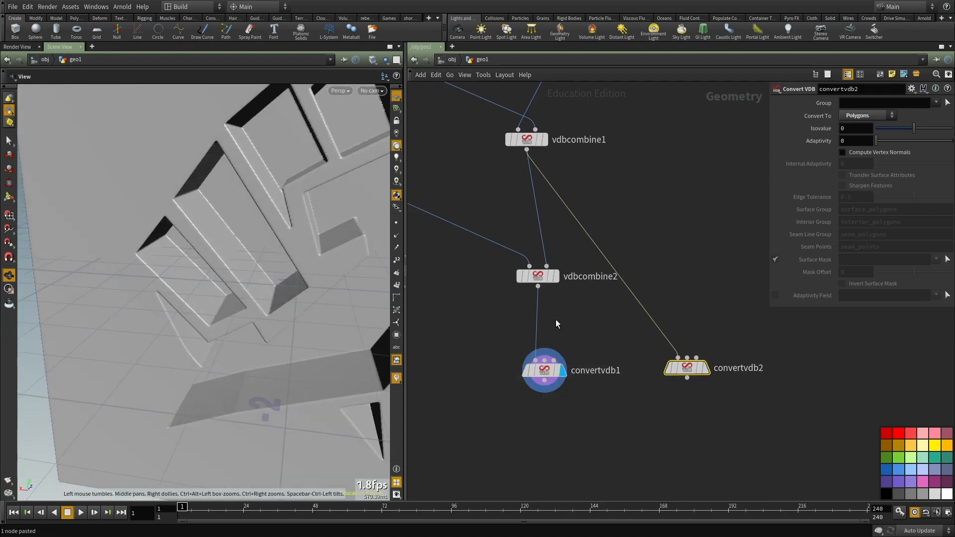
pyautogui.moveTo(575, 218); pyautogui.dragTo(676, 410, button='middle')
pyautogui.click(532, 255)
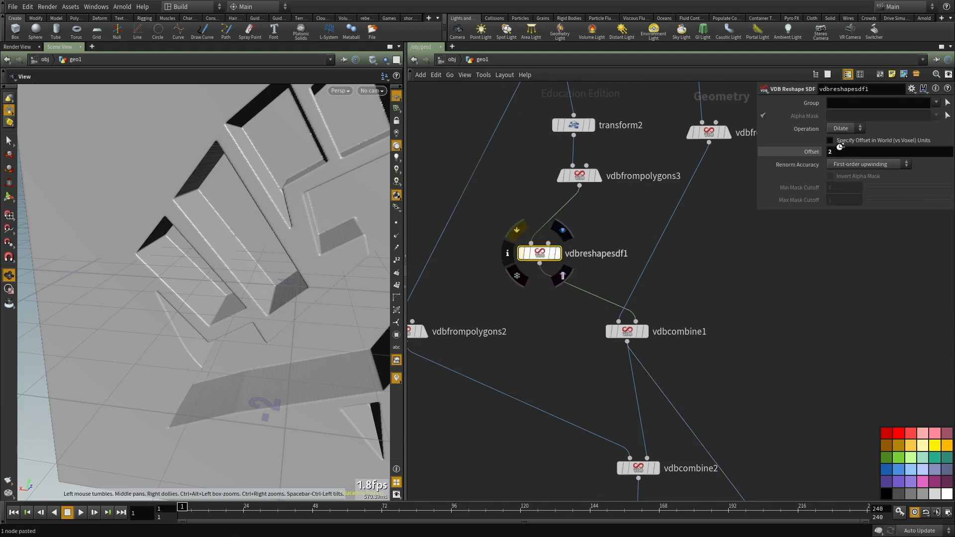
pyautogui.press('BackSpace')
pyautogui.write('1')
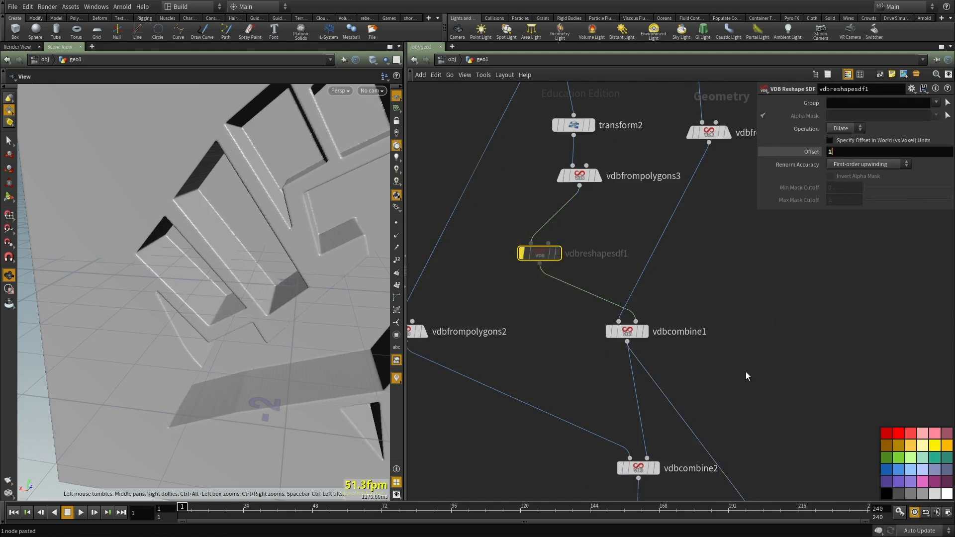
pyautogui.click(747, 372)
pyautogui.moveTo(746, 372); pyautogui.dragTo(747, 329, button='middle')
# Step: Examine the mold in wireframe and shaded views, and check vdbfrompolygons2's settings and the node network
pyautogui.moveTo(222, 290)
pyautogui.mouseDown()
pyautogui.moveTo(270, 264)
pyautogui.moveTo(249, 284)
pyautogui.moveTo(190, 282)
pyautogui.moveTo(239, 302)
pyautogui.mouseUp()
pyautogui.press('w')
pyautogui.press('w')
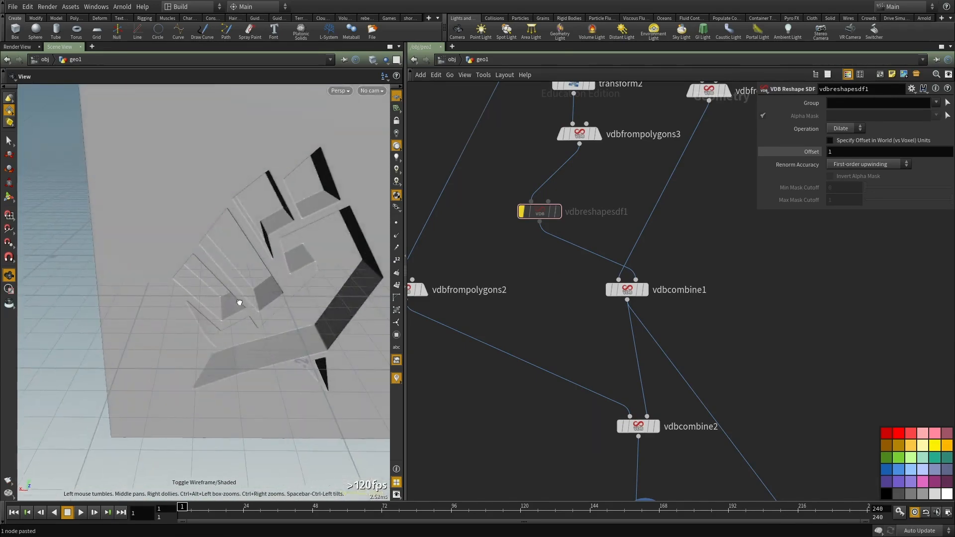
pyautogui.moveTo(297, 296); pyautogui.dragTo(474, 311)
pyautogui.moveTo(546, 318); pyautogui.dragTo(550, 260, button='middle')
pyautogui.scroll(-3, 551, 260)
pyautogui.scroll(3, 600, 356)
pyautogui.moveTo(693, 447); pyautogui.dragTo(687, 374, button='middle')
pyautogui.scroll(-2, 686, 374)
pyautogui.moveTo(669, 385); pyautogui.dragTo(581, 308)
pyautogui.moveTo(538, 349); pyautogui.dragTo(531, 414, button='middle')
pyautogui.moveTo(687, 286); pyautogui.dragTo(694, 388, button='middle')
pyautogui.moveTo(512, 355); pyautogui.dragTo(566, 284, button='middle')
pyautogui.moveTo(566, 283); pyautogui.dragTo(514, 332)
pyautogui.scroll(2, 518, 335)
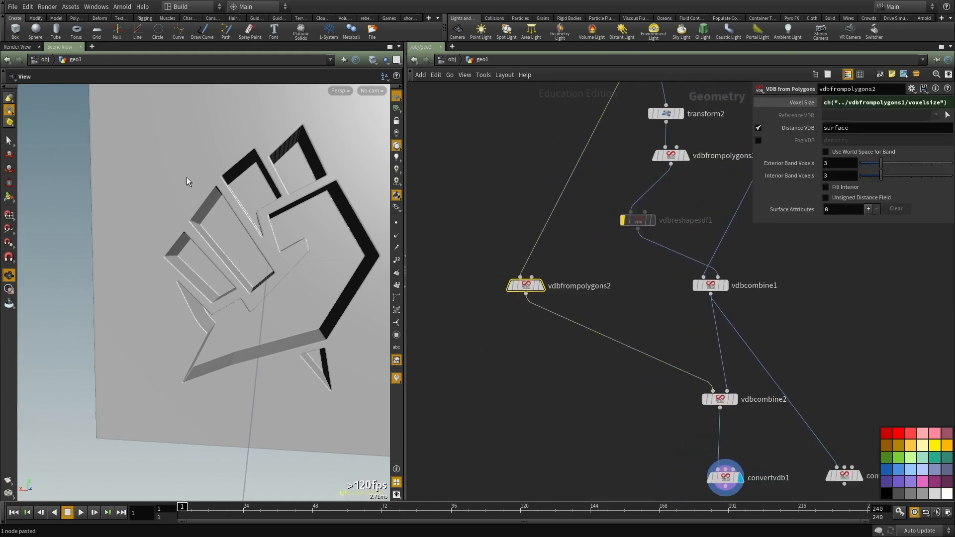
pyautogui.moveTo(294, 286); pyautogui.dragTo(336, 276)
pyautogui.scroll(3, 336, 277)
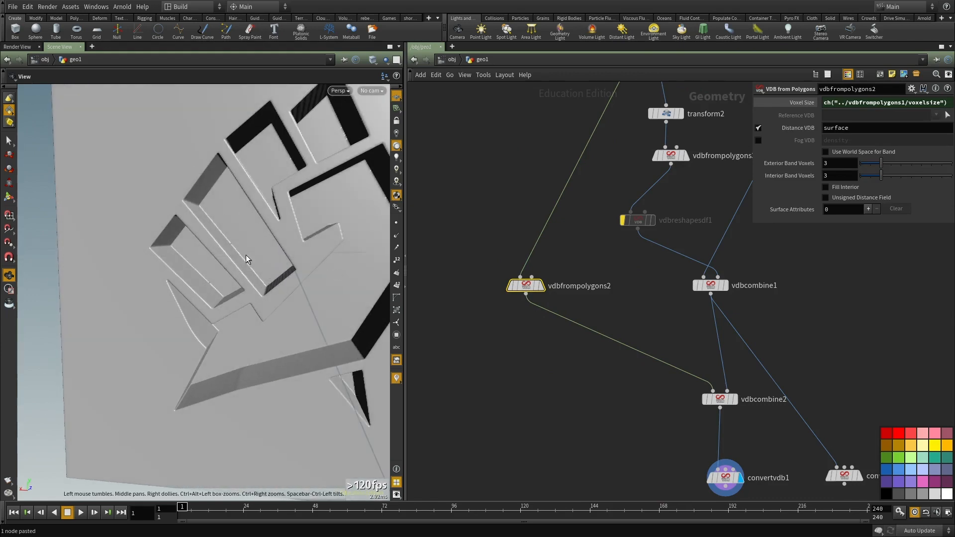
pyautogui.scroll(2, 551, 366)
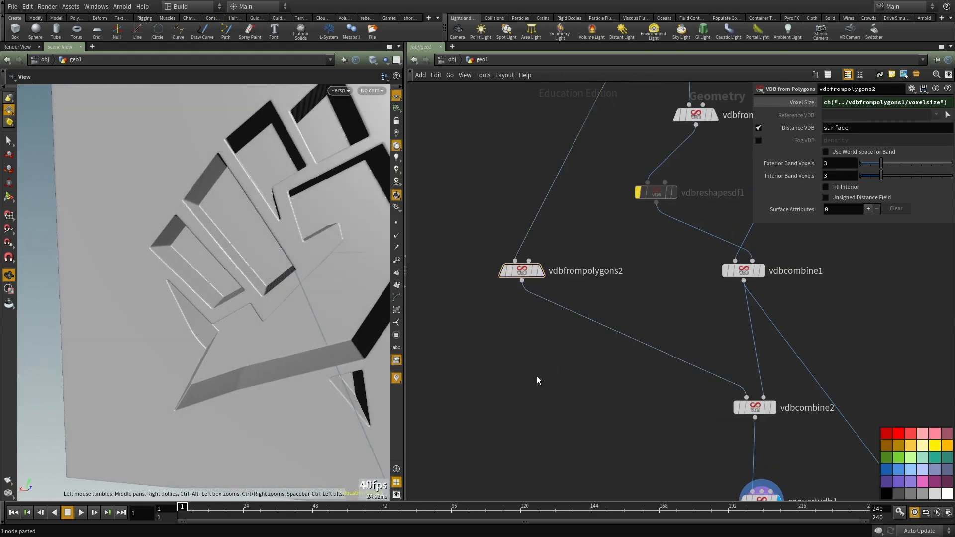
pyautogui.scroll(-3, 500, 305)
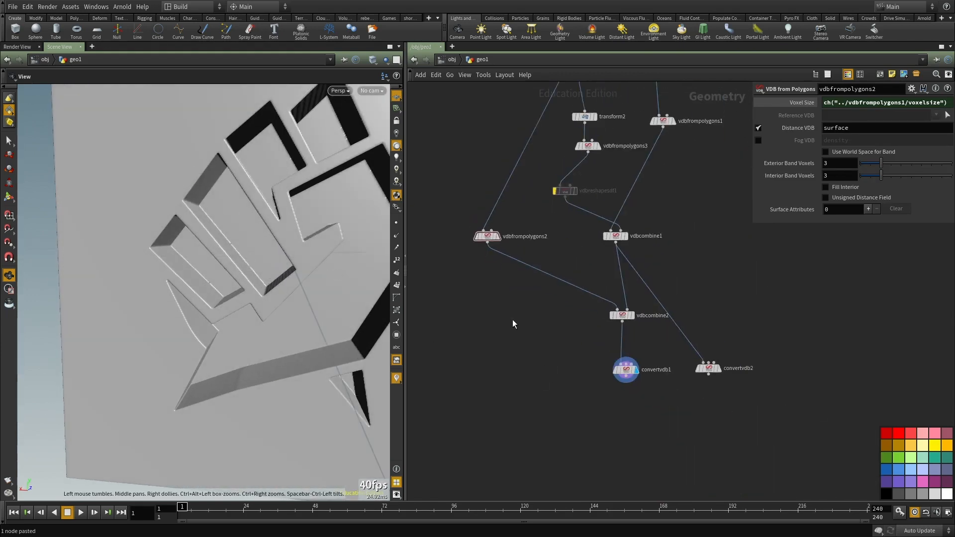
pyautogui.scroll(3, 616, 460)
pyautogui.press('Tab')
pyautogui.write('pointvop')
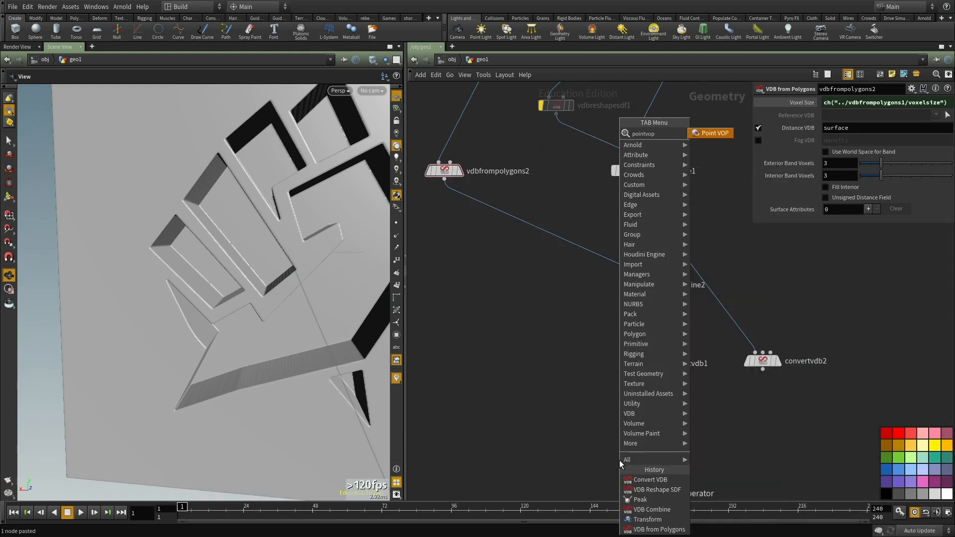
pyautogui.press('Return')
pyautogui.click(620, 461)
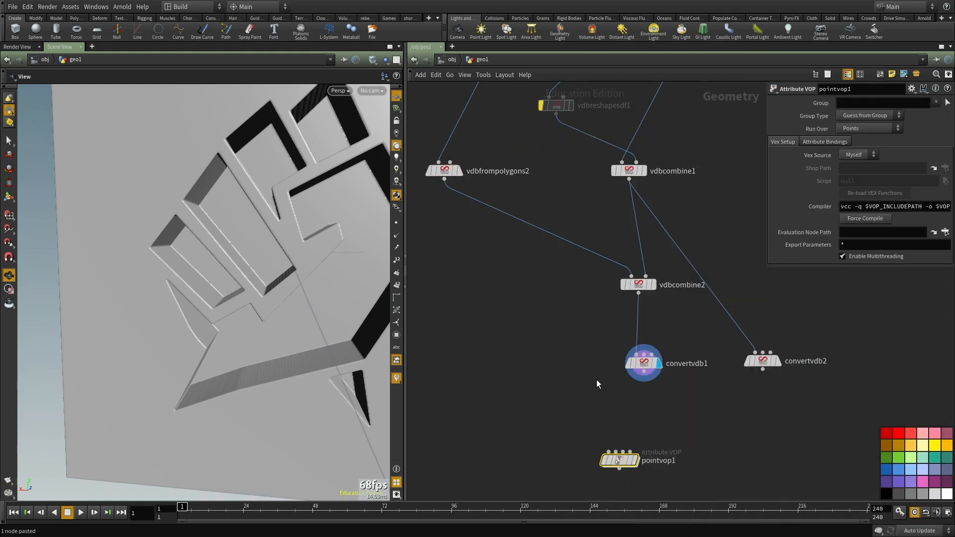
pyautogui.click(644, 377)
pyautogui.click(610, 451)
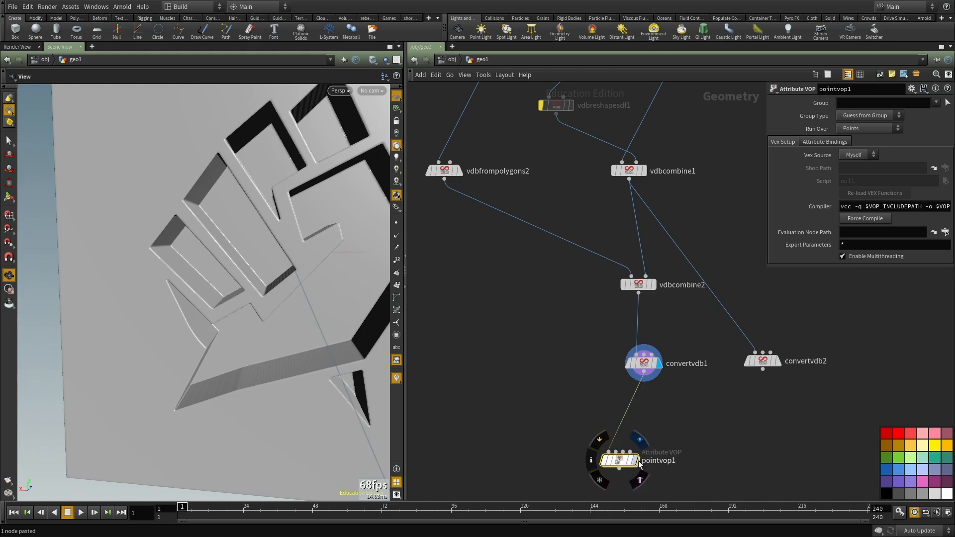
pyautogui.click(636, 461)
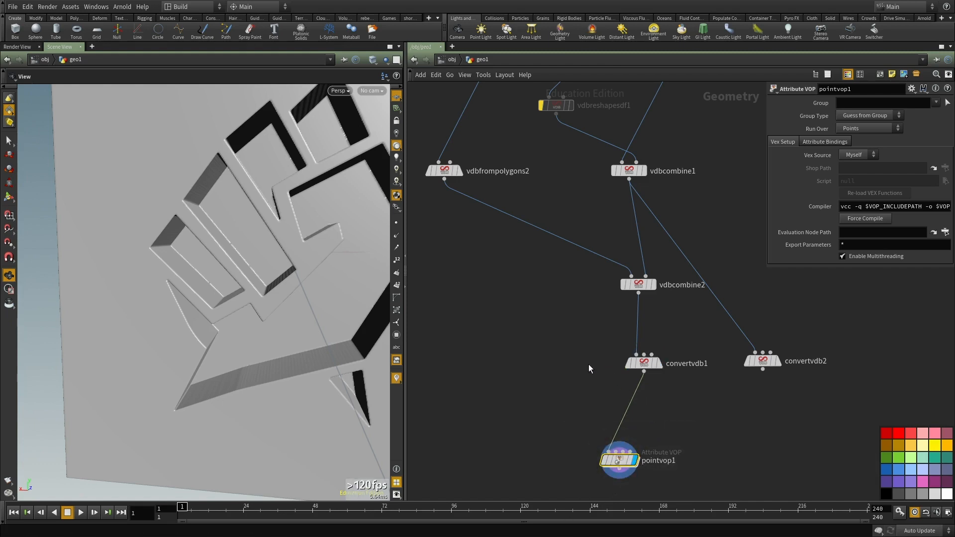
pyautogui.hotkey('ctrl', 'x')
# Step: Paste a copy of convertvdb1 below vdbfrompolygons2, wire vdbfrompolygons2 into its first input, and inspect the logo polygons
pyautogui.moveTo(570, 342); pyautogui.dragTo(580, 381, button='middle')
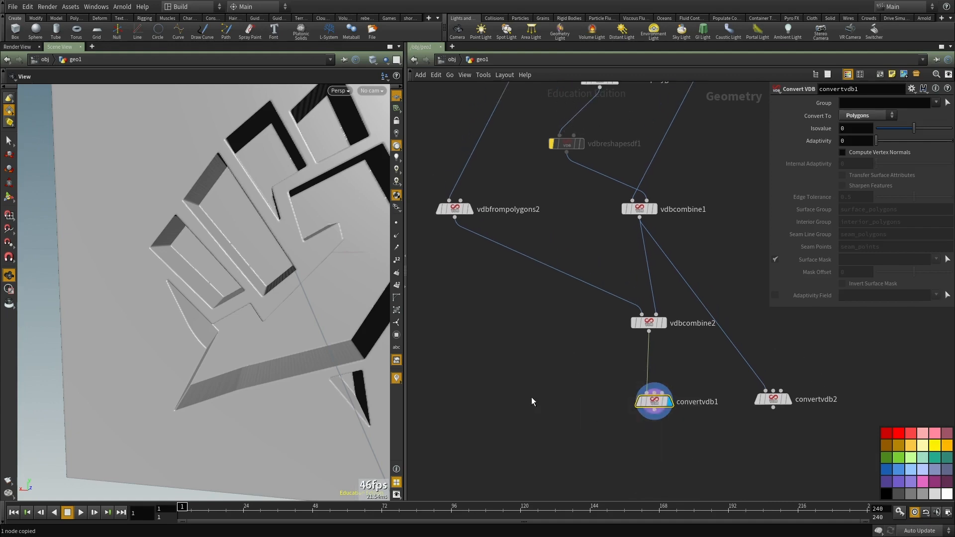
pyautogui.hotkey('ctrl', 'c')
pyautogui.hotkey('ctrl', 'v')
pyautogui.click(506, 260)
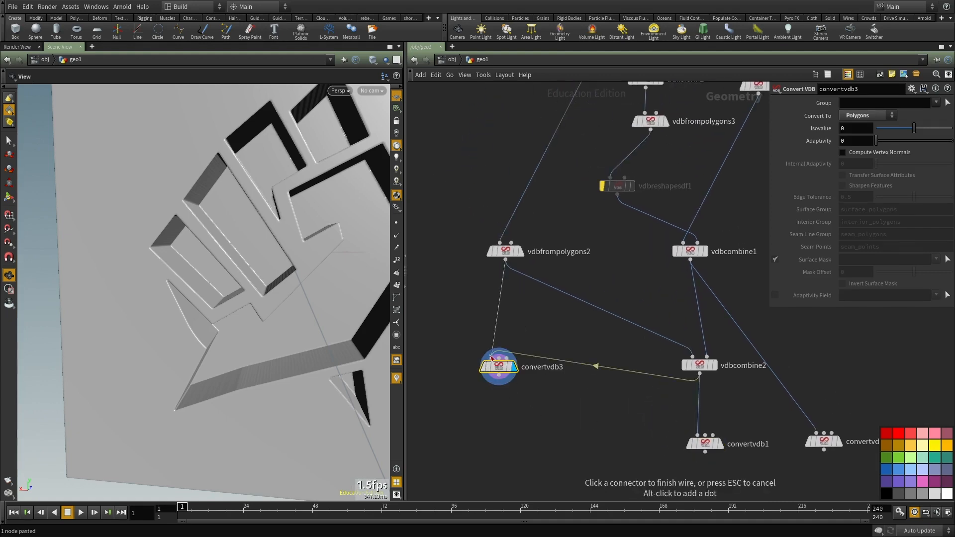
pyautogui.click(492, 353)
pyautogui.moveTo(167, 226)
pyautogui.mouseDown()
pyautogui.moveTo(347, 264)
pyautogui.moveTo(307, 262)
pyautogui.mouseUp()
pyautogui.press('w')
pyautogui.press('w')
pyautogui.moveTo(661, 386); pyautogui.dragTo(579, 243, button='middle')
# Step: Display convertvdb1, add a Color node below it, and wire convertvdb1 into the new node
pyautogui.click(637, 302)
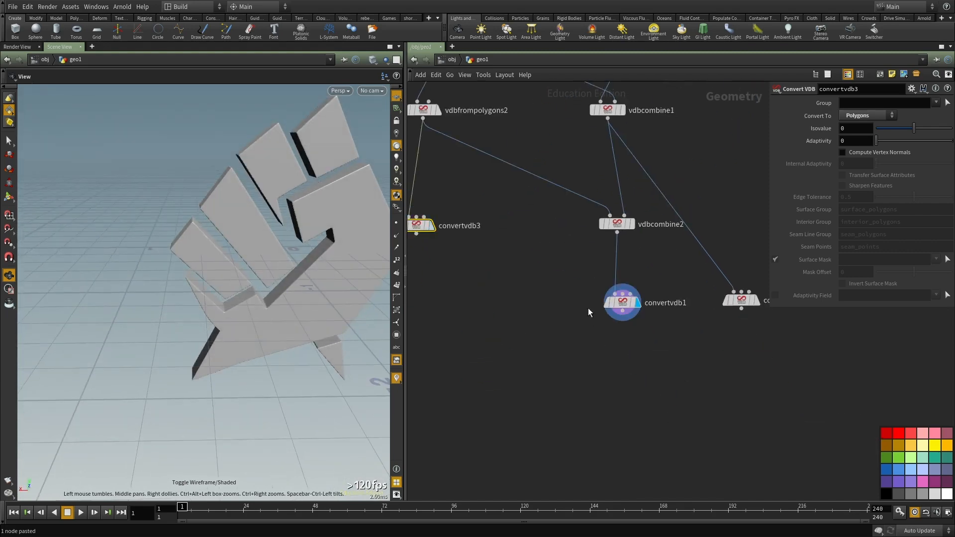
pyautogui.moveTo(595, 326); pyautogui.dragTo(591, 311, button='middle')
pyautogui.moveTo(626, 356); pyautogui.dragTo(640, 389, button='middle')
pyautogui.press('Tab')
pyautogui.write('colo')
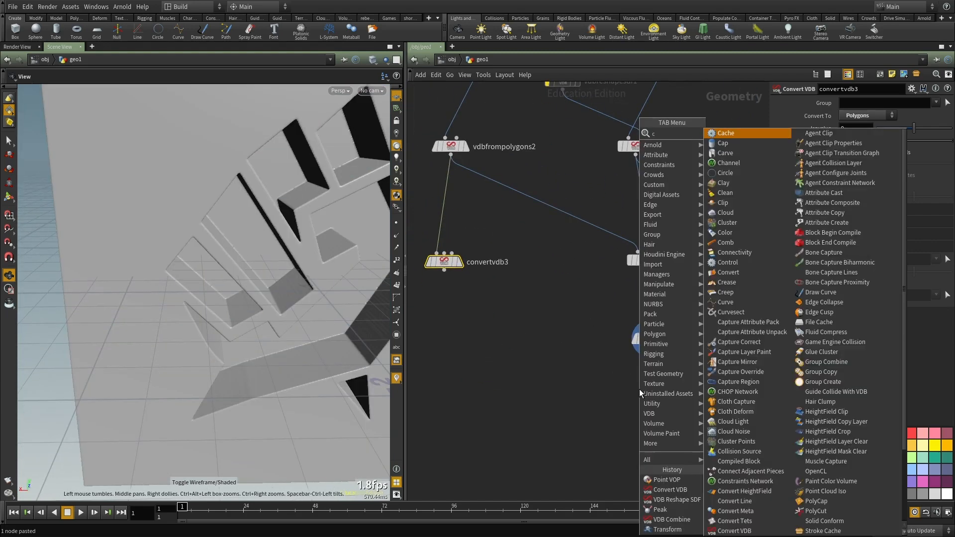
pyautogui.press('Return')
pyautogui.click(640, 389)
pyautogui.moveTo(650, 347); pyautogui.dragTo(639, 380)
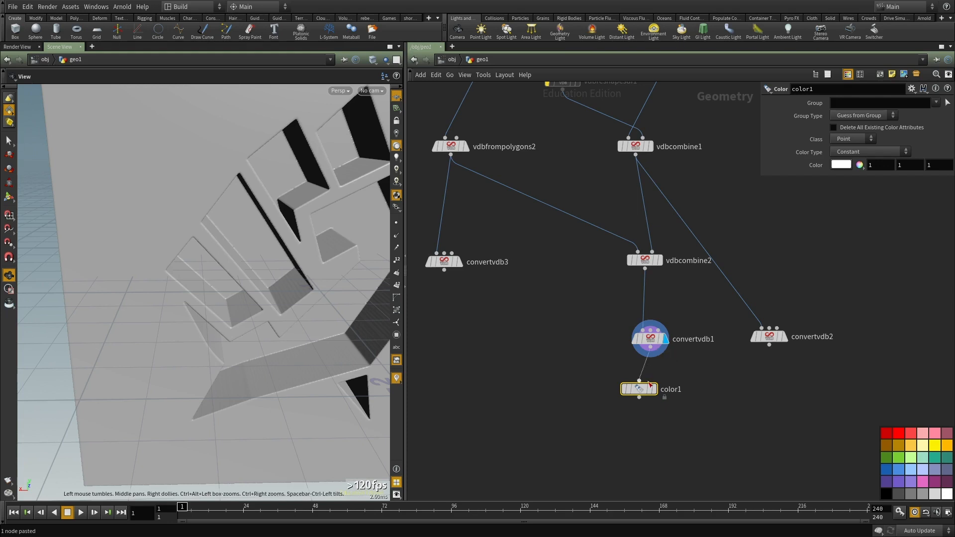
# Step: Set color1's color to black (0, 0, 0) and display the node
pyautogui.write('0')
pyautogui.press('Tab')
pyautogui.write('0')
pyautogui.press('Tab')
pyautogui.write('0')
pyautogui.press('Return')
pyautogui.moveTo(738, 441); pyautogui.dragTo(717, 391, button='middle')
pyautogui.click(633, 340)
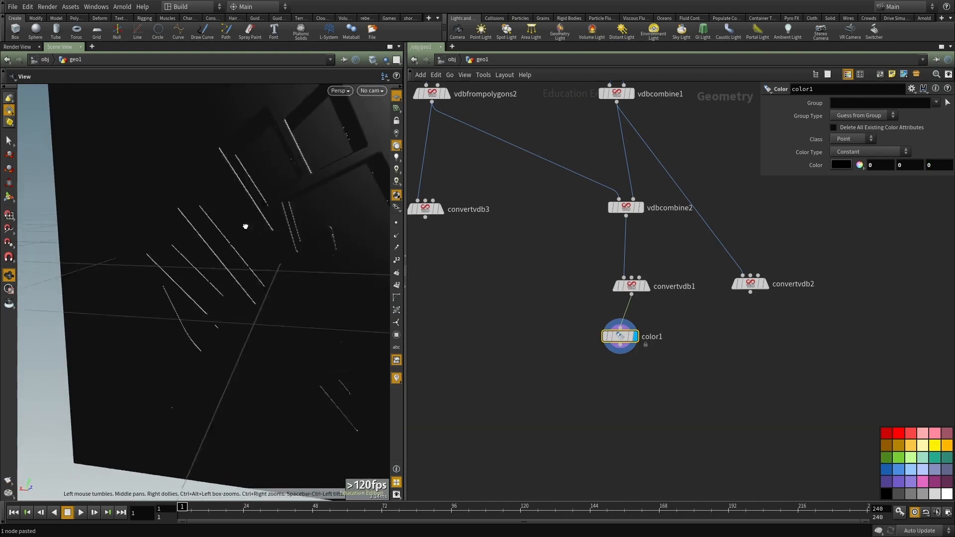
# Step: Paste a copy of color1 below convertvdb3, wire and display it, and set its color to red (1, 0, 0)
pyautogui.hotkey('ctrl', 'c')
pyautogui.hotkey('ctrl', 'v')
pyautogui.moveTo(425, 217); pyautogui.dragTo(437, 288)
pyautogui.moveTo(721, 271); pyautogui.dragTo(728, 225, button='middle')
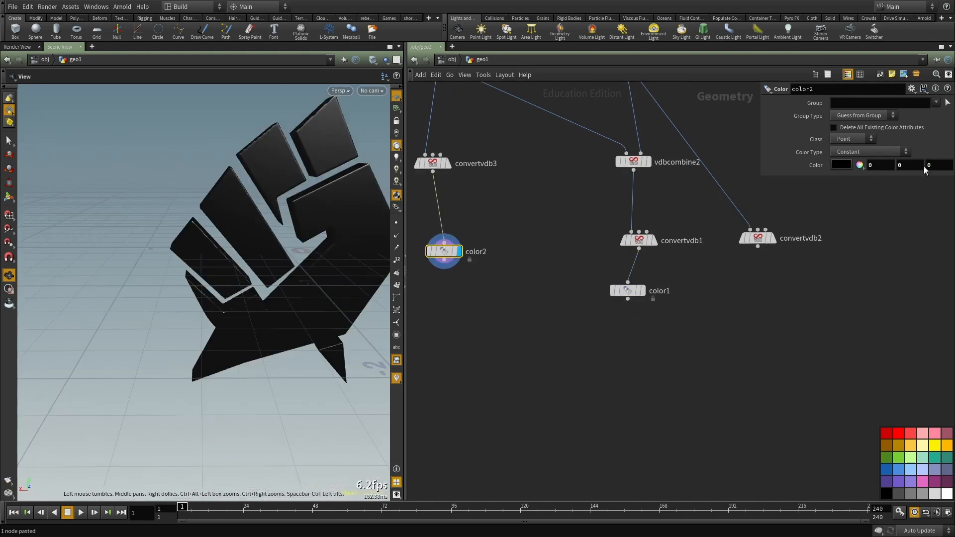
pyautogui.press('Return')
# Step: Add an Attribute Transfer node with color1 as its first input and color2 as its second, and display it
pyautogui.press('Tab')
pyautogui.write('transf')
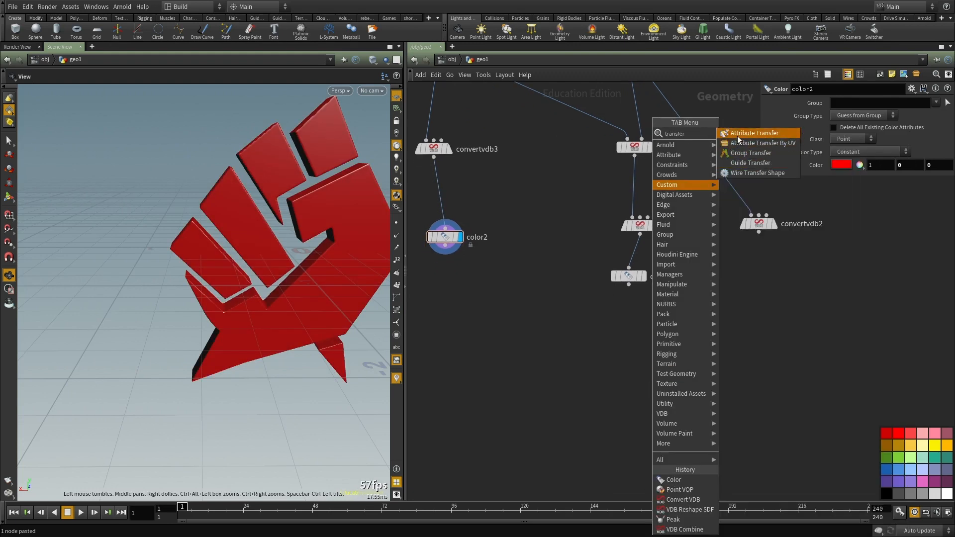
pyautogui.click(745, 133)
pyautogui.click(619, 326)
pyautogui.click(611, 314)
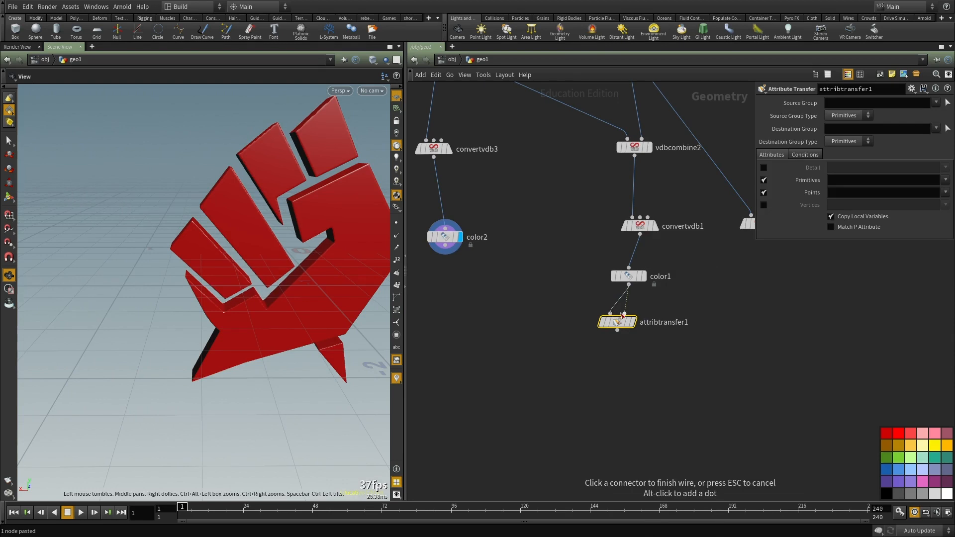
pyautogui.click(477, 255)
pyautogui.moveTo(696, 361); pyautogui.dragTo(510, 318)
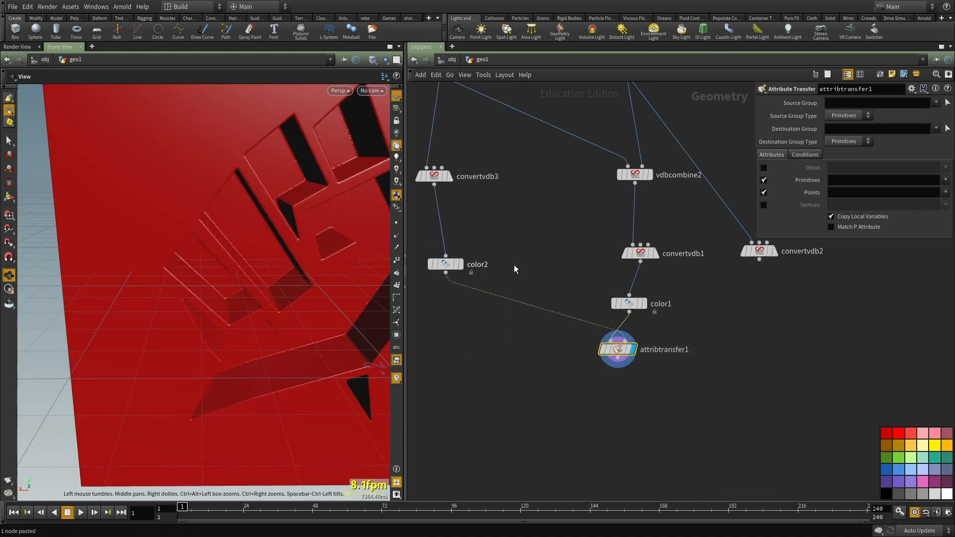
# Step: Set attribtransfer1's Distance Threshold to 0.1 and inspect the red areas up close
pyautogui.click(802, 155)
pyautogui.write('.1')
pyautogui.press('Return')
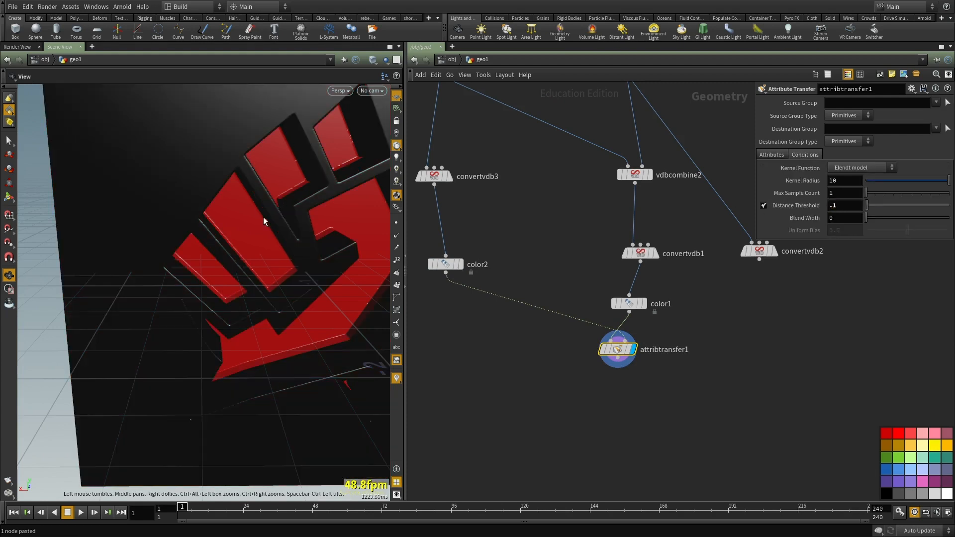
pyautogui.moveTo(260, 222); pyautogui.dragTo(232, 218)
pyautogui.moveTo(232, 217); pyautogui.dragTo(296, 192, button='right')
pyautogui.moveTo(164, 192); pyautogui.dragTo(153, 312, button='middle')
pyautogui.moveTo(154, 312); pyautogui.dragTo(177, 265, button='right')
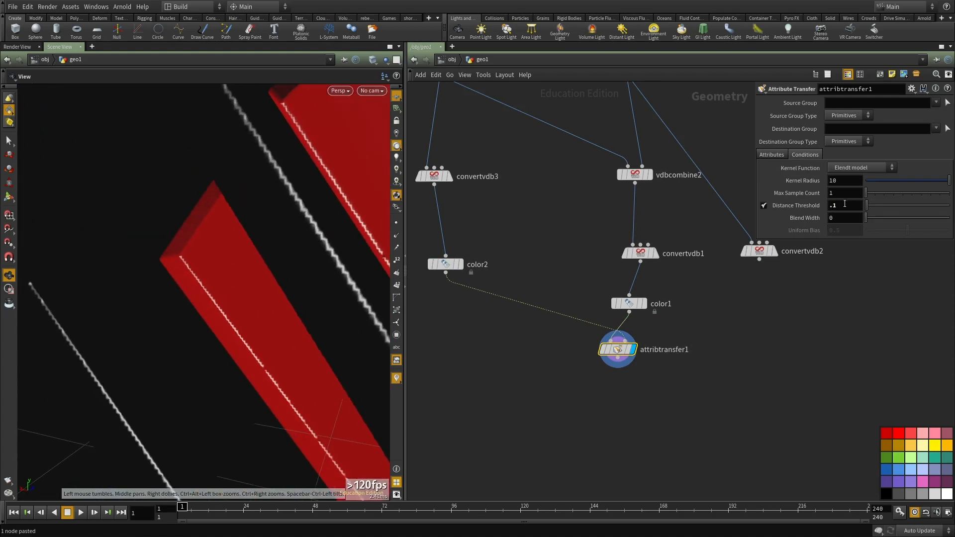
# Step: Set attribtransfer1's Distance Threshold to 0.01 and review the colored logo on the block
pyautogui.press('Return')
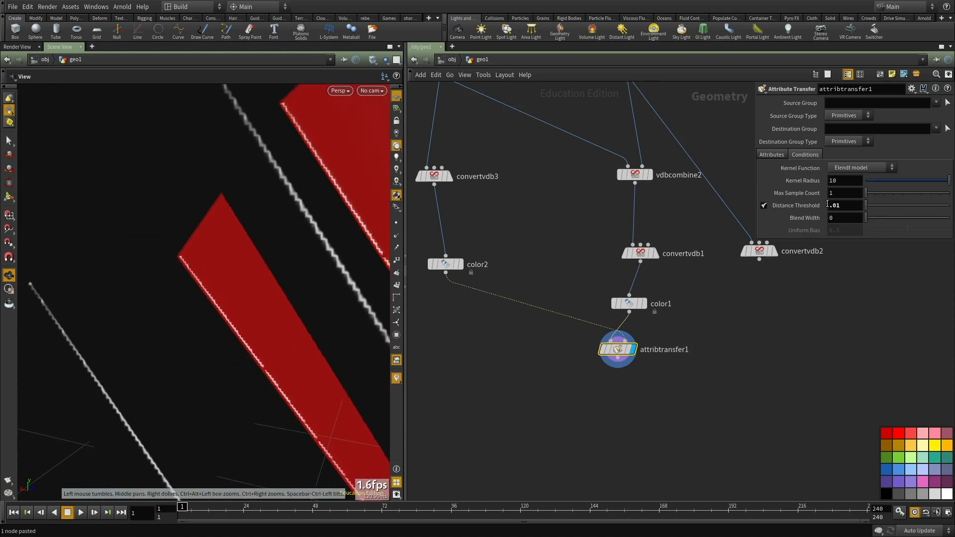
pyautogui.moveTo(299, 304); pyautogui.dragTo(182, 315, button='right')
pyautogui.moveTo(181, 316); pyautogui.dragTo(248, 297)
pyautogui.moveTo(248, 297); pyautogui.dragTo(171, 328, button='right')
pyautogui.moveTo(171, 329); pyautogui.dragTo(258, 342)
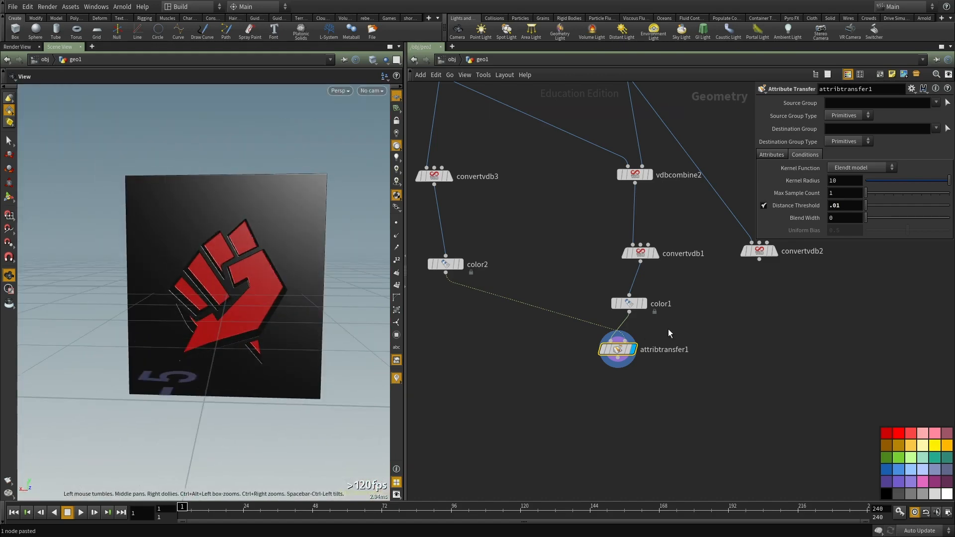
# Step: Add a Box node in the empty area beside the VDB network, display it, and frame it in the viewport
pyautogui.scroll(-4, 686, 367)
pyautogui.moveTo(471, 176); pyautogui.dragTo(551, 276, button='middle')
pyautogui.press('Tab')
pyautogui.write('box')
pyautogui.press('Return')
pyautogui.click(550, 276)
pyautogui.scroll(2, 559, 278)
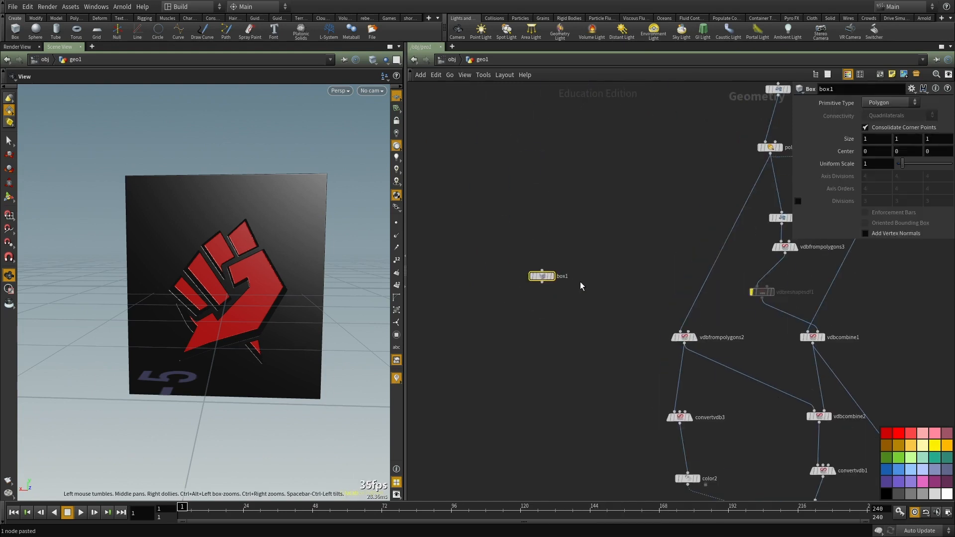
pyautogui.click(554, 277)
pyautogui.press('f')
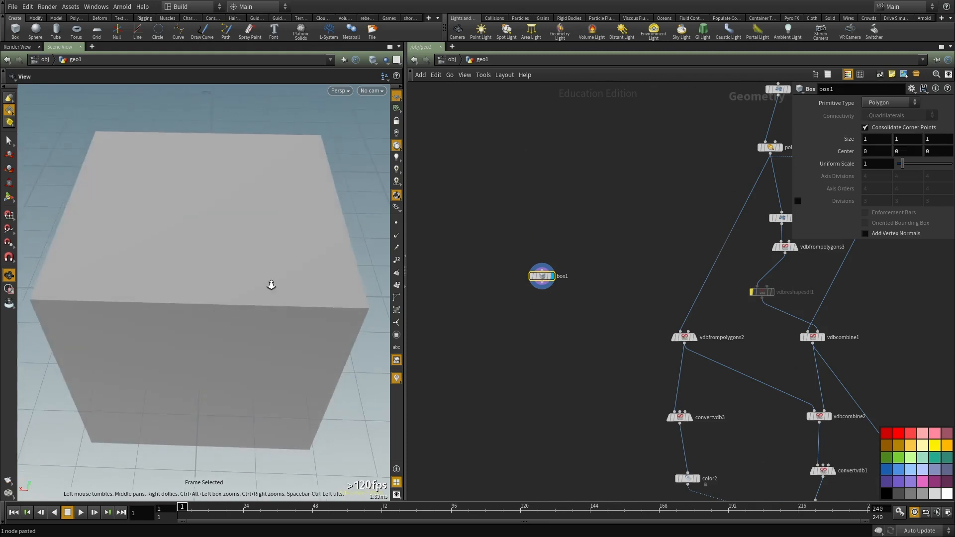
pyautogui.moveTo(300, 289); pyautogui.dragTo(343, 261, button='right')
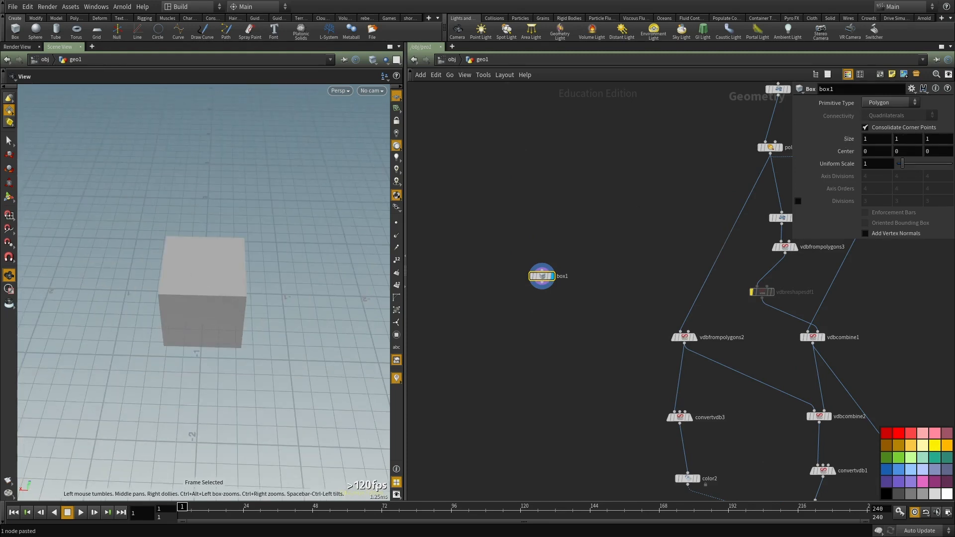
# Step: View the reference image mineral_logo_full.png in Shotwell and close it
pyautogui.keyDown('alt'); pyautogui.moveTo(954, 219); pyautogui.dragTo(542, 197); pyautogui.keyUp('alt')
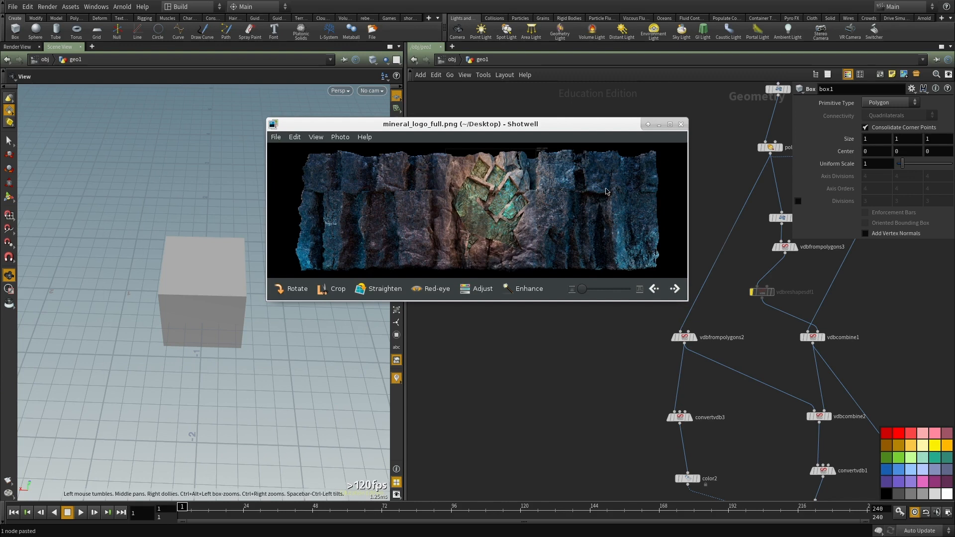
pyautogui.click(681, 124)
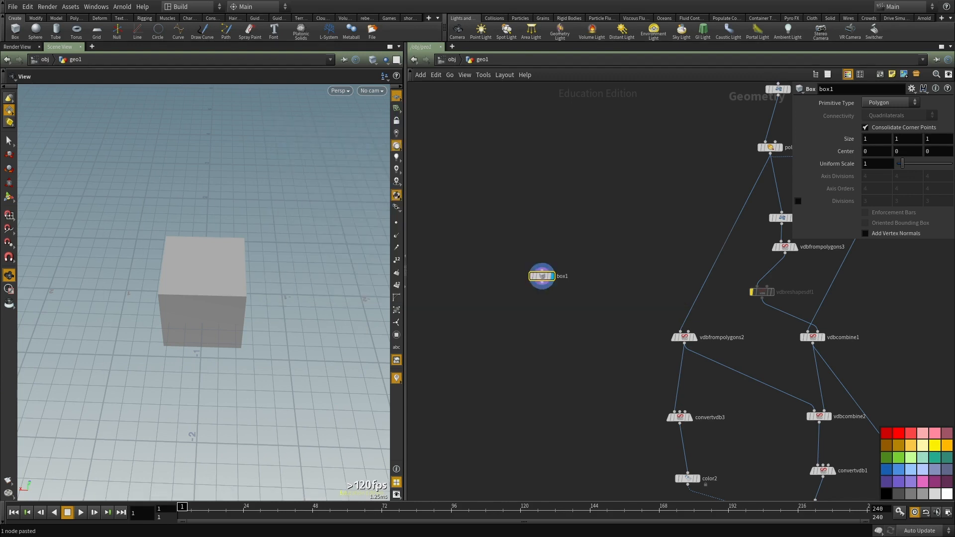
# Step: Switch to Shotwell, enlarge the unreal6.png window to view the canyon reference, and close it
pyautogui.keyDown('alt'); pyautogui.moveTo(954, 209); pyautogui.dragTo(608, 194); pyautogui.keyUp('alt')
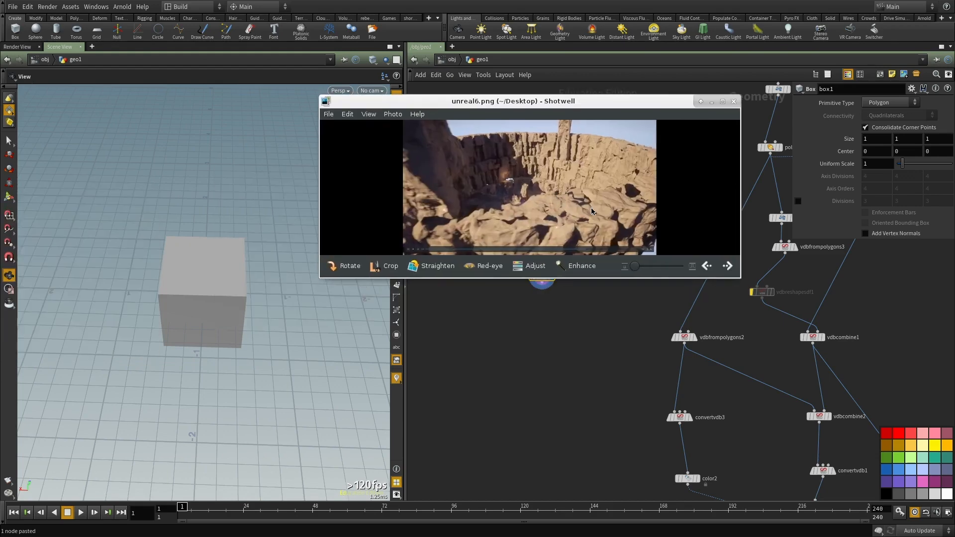
pyautogui.keyDown('alt'); pyautogui.moveTo(608, 194); pyautogui.dragTo(751, 332, button='right'); pyautogui.keyUp('alt')
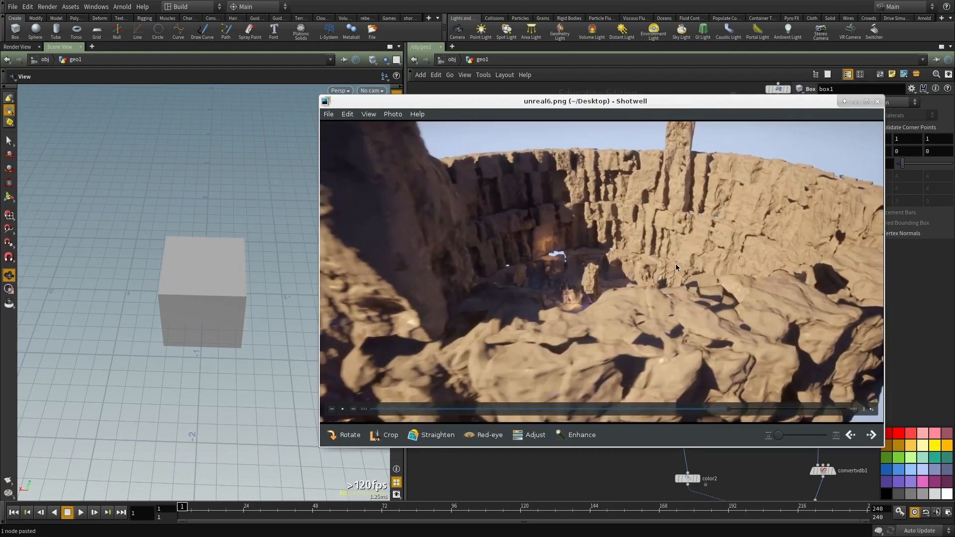
pyautogui.click(878, 102)
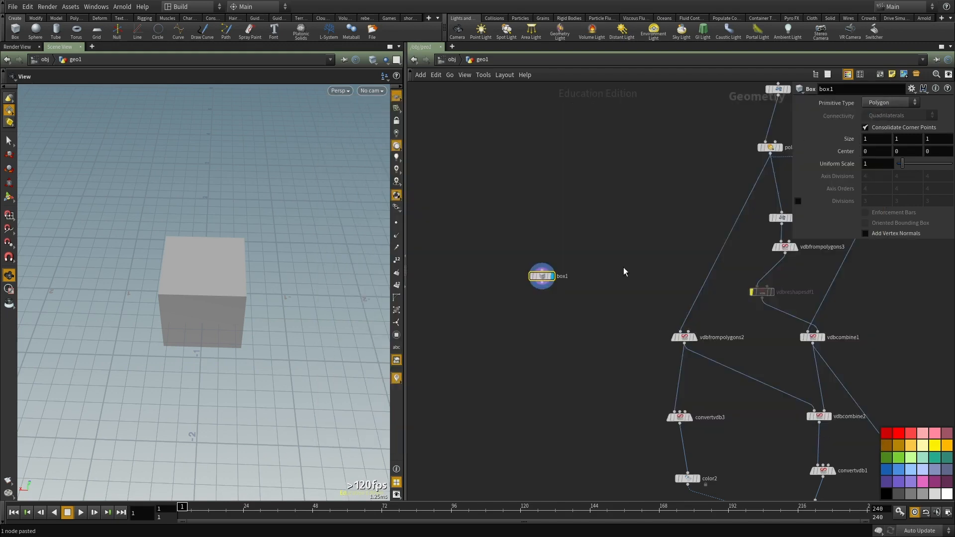
# Step: Stretch box1 with its viewport handles into a long upright block of about 3.35 × 1.82 × 0.71
pyautogui.scroll(-2, 694, 216)
pyautogui.scroll(3, 594, 318)
pyautogui.press('Return')
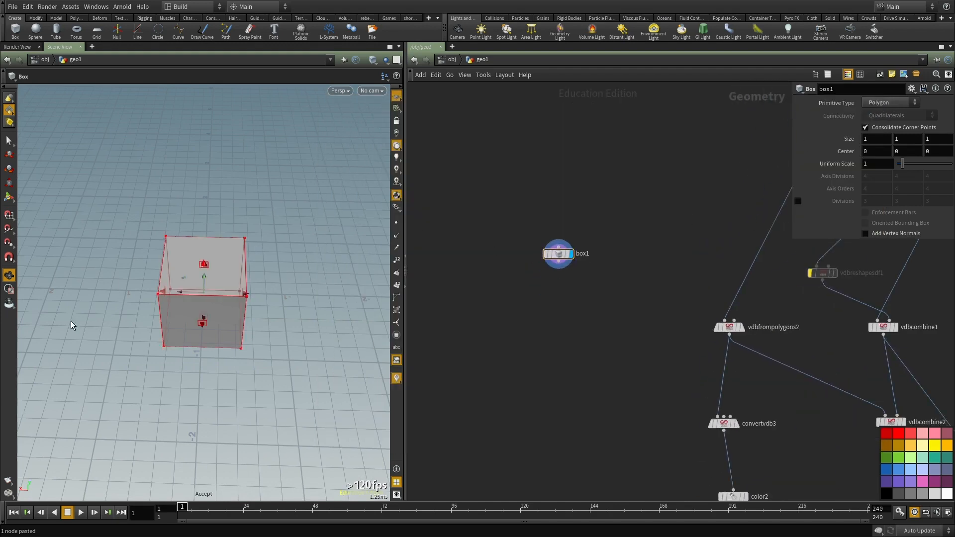
pyautogui.moveTo(159, 294); pyautogui.dragTo(1, 271)
pyautogui.keyDown('alt'); pyautogui.moveTo(222, 292); pyautogui.dragTo(239, 294, button='middle'); pyautogui.keyUp('alt')
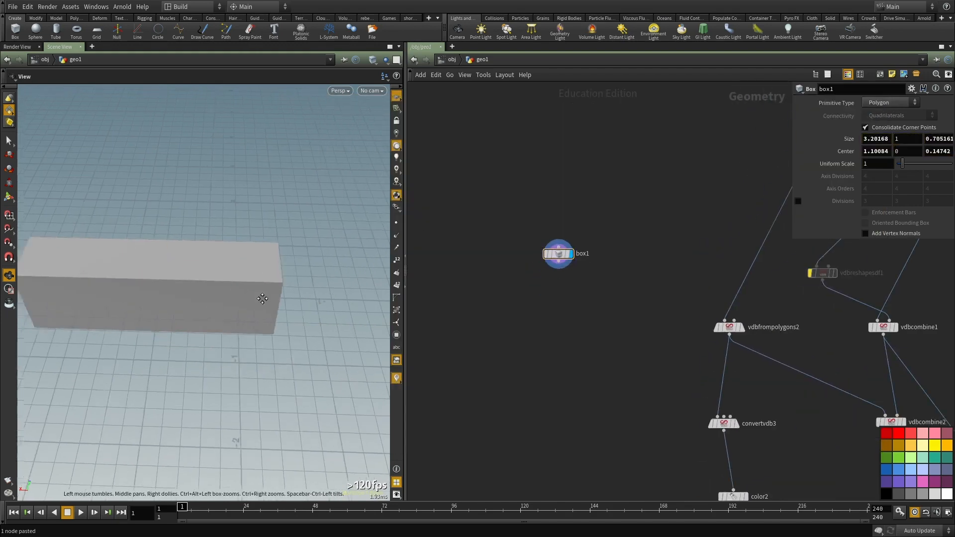
pyautogui.keyDown('alt'); pyautogui.moveTo(239, 294); pyautogui.dragTo(257, 286); pyautogui.keyUp('alt')
pyautogui.moveTo(144, 300); pyautogui.dragTo(129, 269)
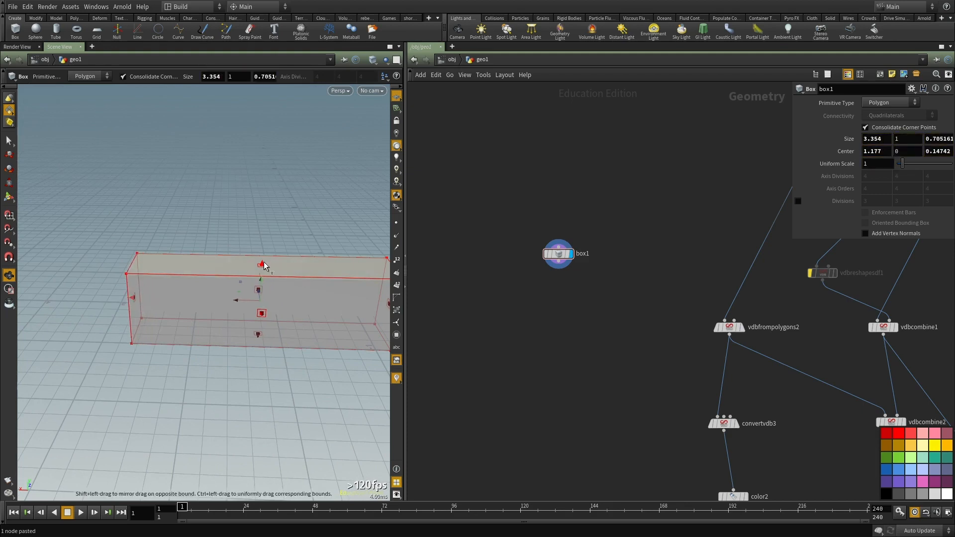
pyautogui.moveTo(264, 265); pyautogui.dragTo(255, 202)
pyautogui.scroll(2, 590, 277)
pyautogui.press('Tab')
pyautogui.write('bd')
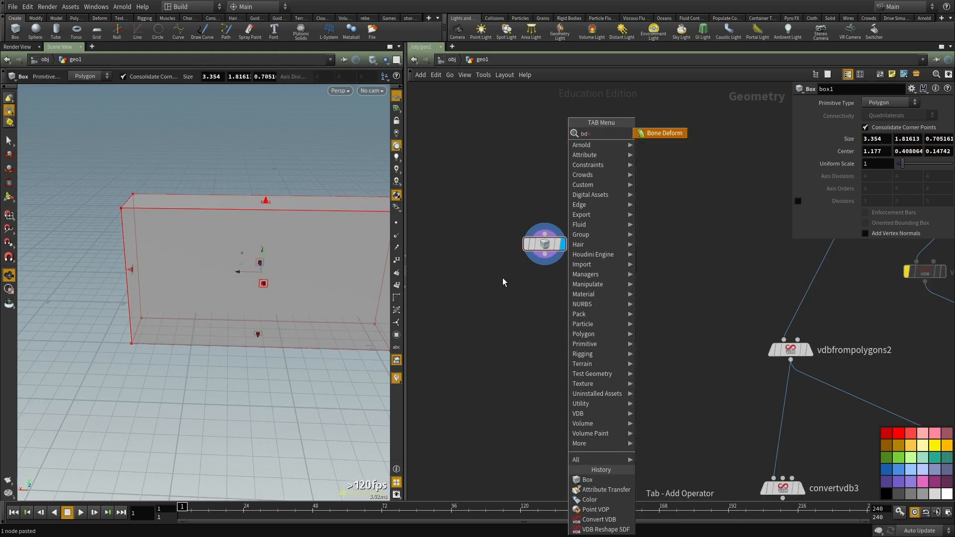
pyautogui.press('Escape')
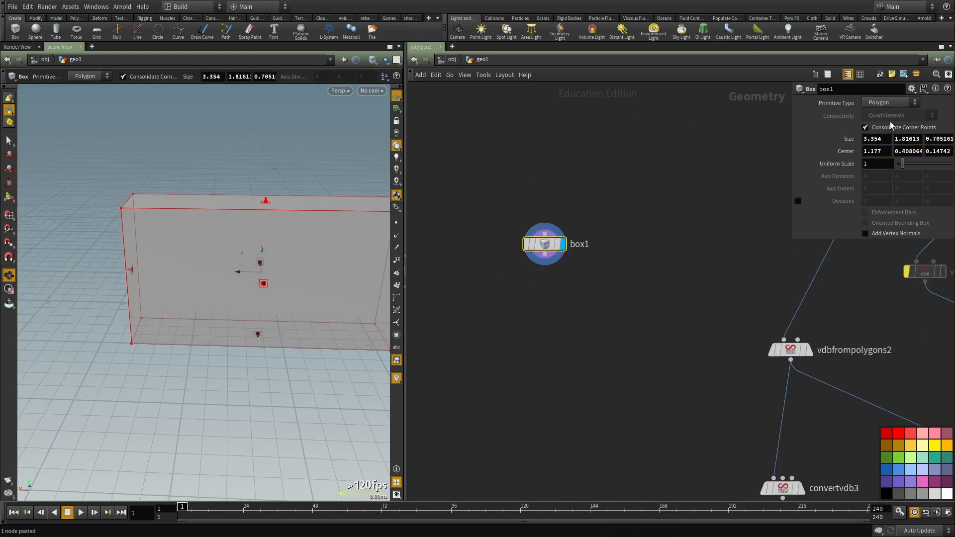
# Step: Change box1's Primitive Type to Polygon Mesh and set all three Axis Divisions to 18
pyautogui.click(885, 103)
pyautogui.click(888, 123)
pyautogui.moveTo(831, 176); pyautogui.dragTo(881, 180, button='middle')
pyautogui.press('Tab')
pyautogui.write('bv')
pyautogui.press('Escape')
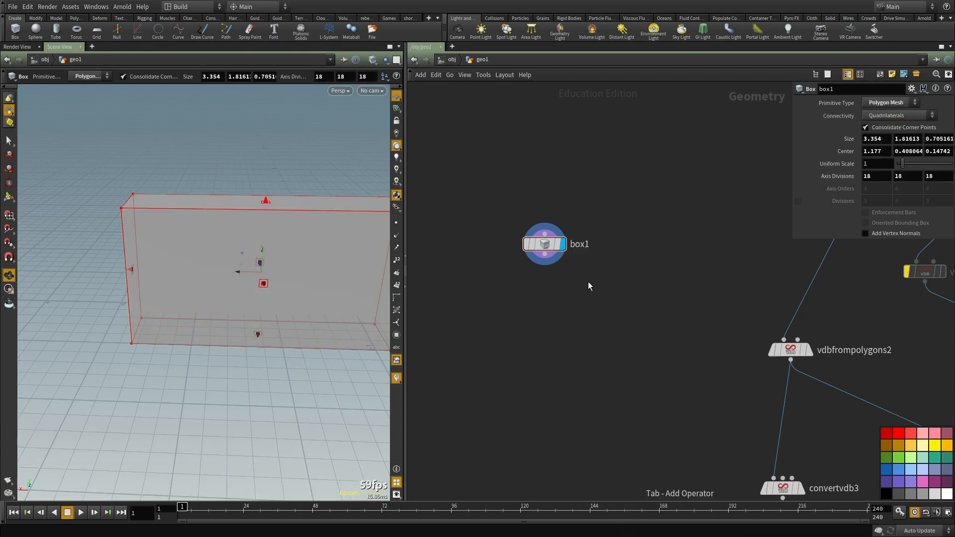
# Step: Add a Bend node, wire box1 into its first input, and place it lower in the network
pyautogui.press('Tab')
pyautogui.write('ben')
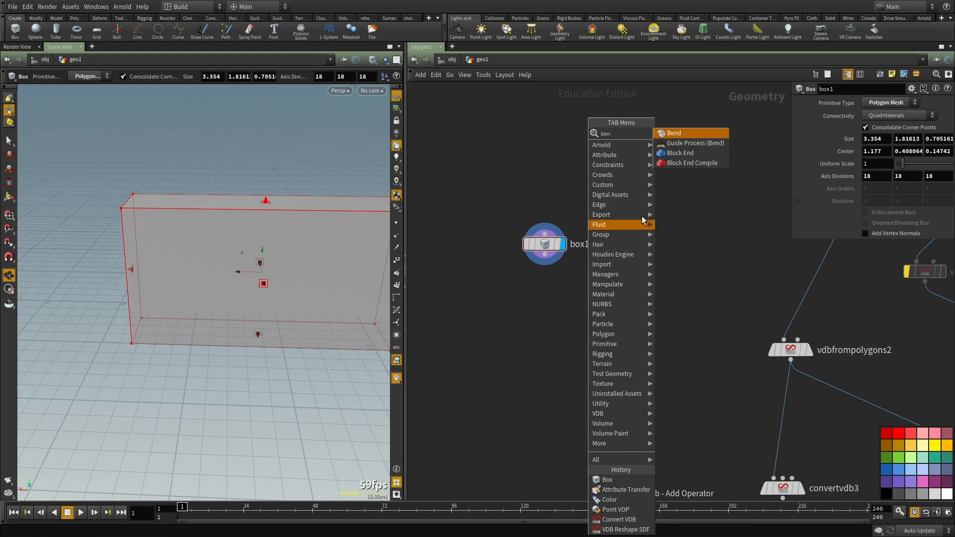
pyautogui.click(674, 133)
pyautogui.click(547, 265)
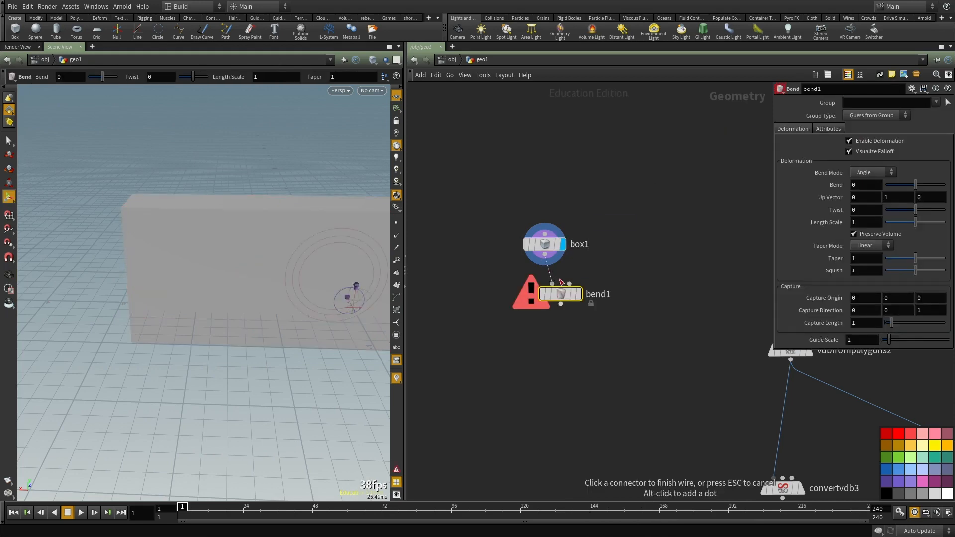
pyautogui.moveTo(558, 203); pyautogui.dragTo(555, 206, button='middle')
pyautogui.moveTo(558, 303); pyautogui.dragTo(559, 360)
# Step: Insert a Transform node between box1 and bend1 and move the box's centroid to the origin
pyautogui.click(531, 247)
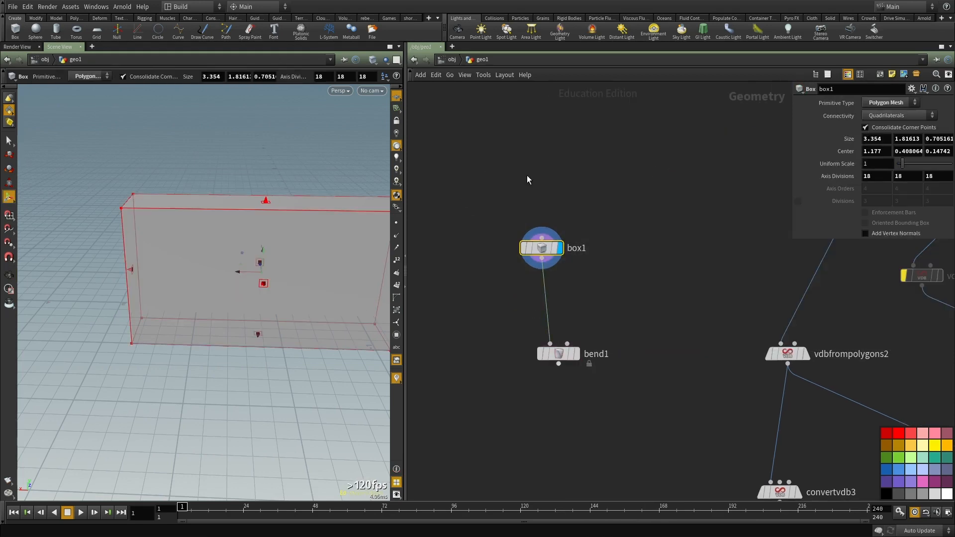
pyautogui.press('Tab')
pyautogui.moveTo(628, 241)
pyautogui.click(703, 149)
pyautogui.click(547, 286)
pyautogui.click(884, 217)
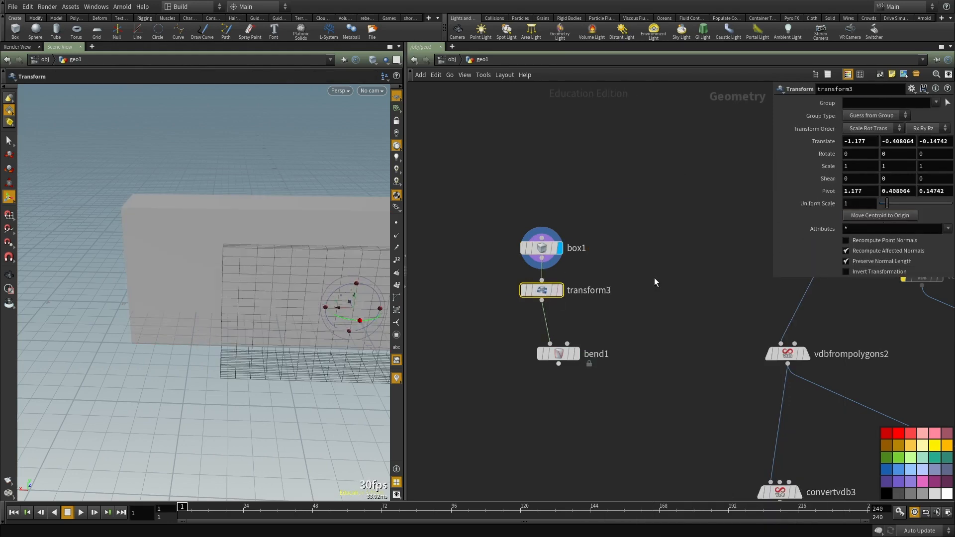
# Step: Move the box with transform3 along X to a Translate X of about 0.507 and frame its end near the origin
pyautogui.click(601, 330)
pyautogui.click(559, 290)
pyautogui.hotkey('space', 'g')
pyautogui.scroll(-6, 224, 313)
pyautogui.press('t')
pyautogui.moveTo(210, 291); pyautogui.dragTo(134, 297)
pyautogui.keyDown('alt'); pyautogui.moveTo(133, 298); pyautogui.dragTo(164, 308); pyautogui.keyUp('alt')
pyautogui.keyDown('alt'); pyautogui.moveTo(218, 294); pyautogui.dragTo(330, 299, button='right'); pyautogui.keyUp('alt')
pyautogui.keyDown('alt'); pyautogui.moveTo(330, 299); pyautogui.dragTo(249, 338); pyautogui.keyUp('alt')
pyautogui.scroll(3, 626, 328)
# Step: Display bend1 and set its Capture Direction to 1, 0, 0 so it follows the box's length
pyautogui.click(540, 376)
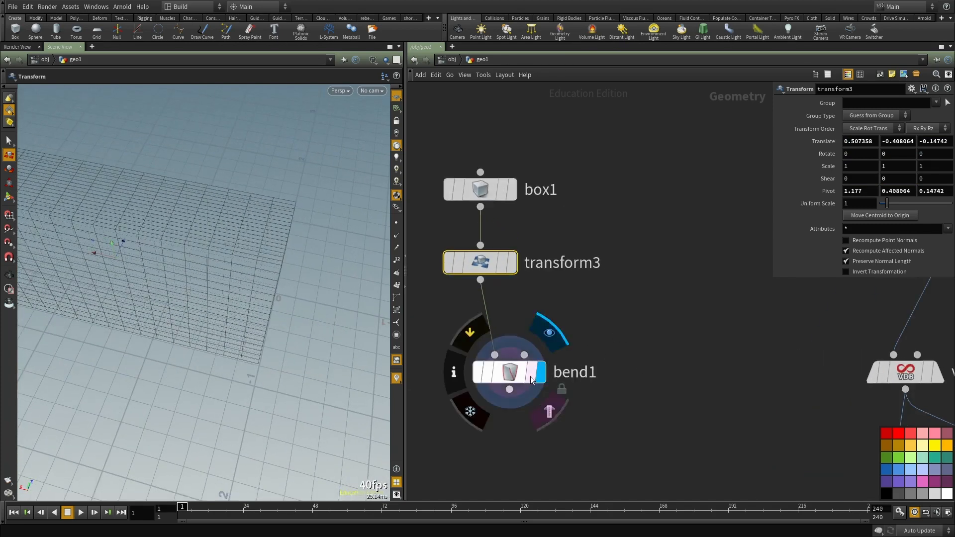
pyautogui.click(510, 373)
pyautogui.keyDown('alt'); pyautogui.moveTo(276, 284); pyautogui.dragTo(279, 277); pyautogui.keyUp('alt')
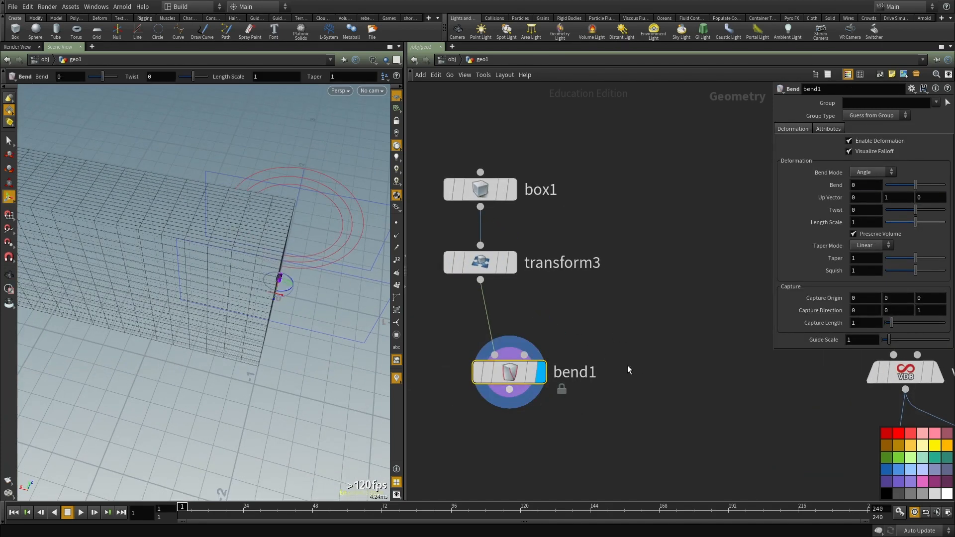
pyautogui.moveTo(590, 314); pyautogui.dragTo(610, 328, button='middle')
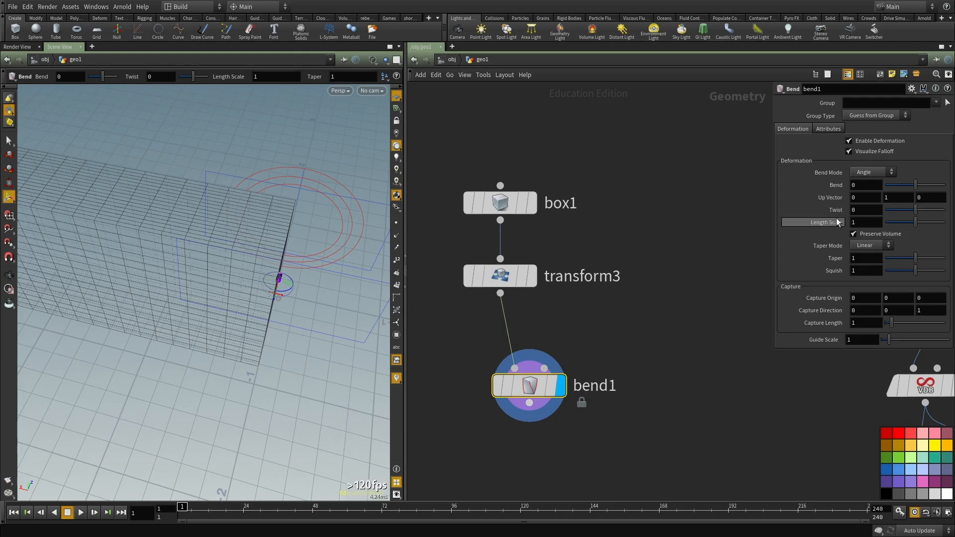
pyautogui.keyDown('alt'); pyautogui.moveTo(309, 292); pyautogui.dragTo(274, 309, button='right'); pyautogui.keyUp('alt')
pyautogui.keyDown('alt'); pyautogui.moveTo(273, 309); pyautogui.dragTo(363, 307, button='middle'); pyautogui.keyUp('alt')
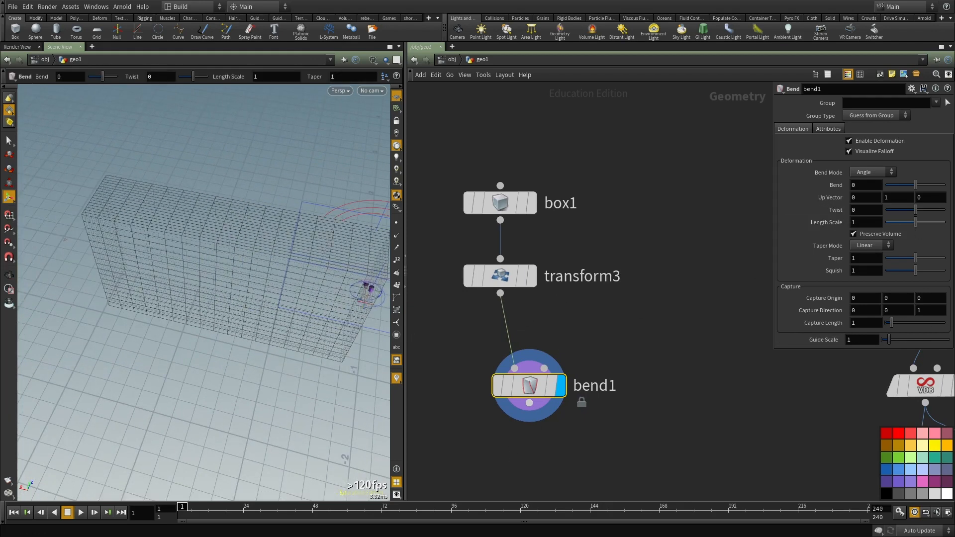
pyautogui.doubleClick(859, 312)
pyautogui.write('1')
pyautogui.moveTo(924, 311); pyautogui.dragTo(889, 309)
pyautogui.write('0')
pyautogui.press('Return')
pyautogui.moveTo(254, 305); pyautogui.dragTo(263, 245)
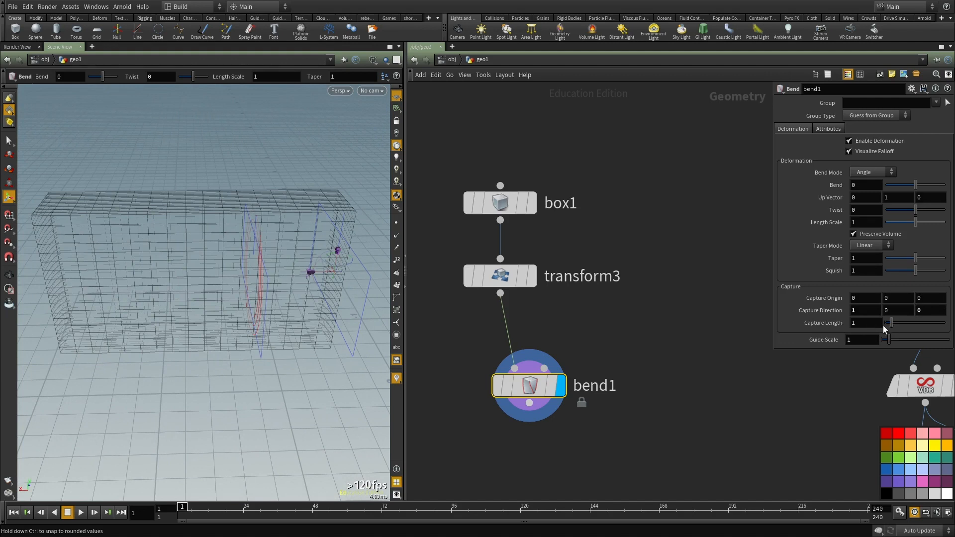
# Step: Check transform3's node info, try a Guide Scale of 3.3 on bend1, and restore the scale to 1
pyautogui.middleClick(500, 283)
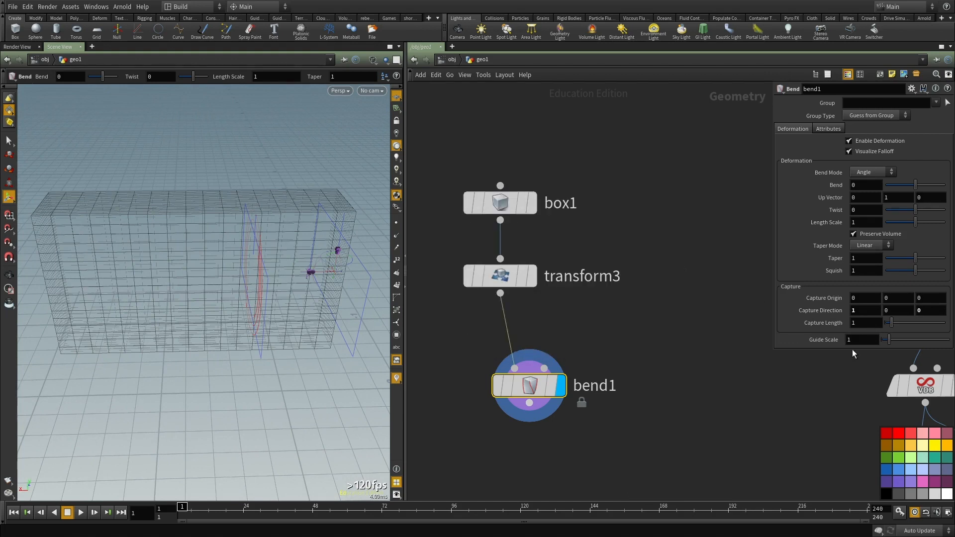
pyautogui.write('3.3')
pyautogui.press('Return')
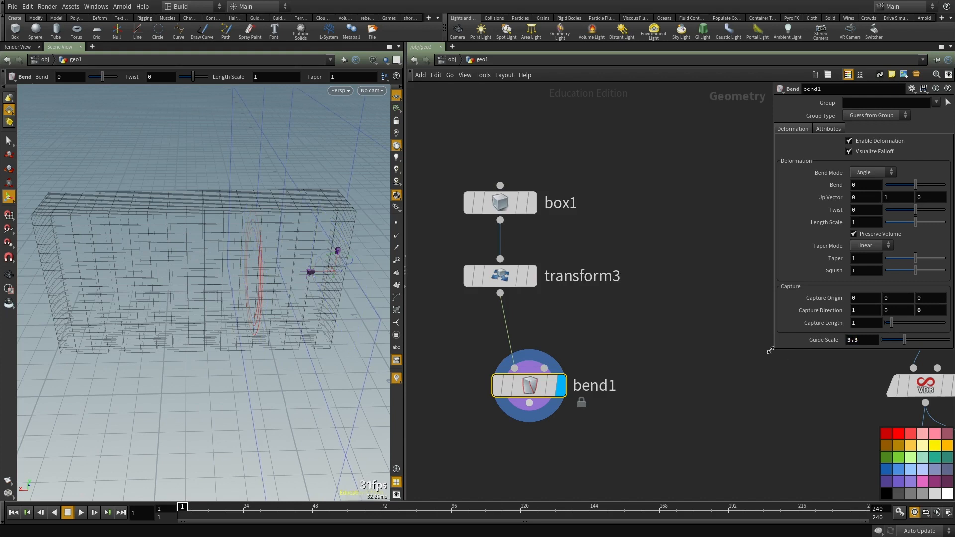
pyautogui.write('1')
pyautogui.moveTo(867, 340); pyautogui.dragTo(786, 321)
pyautogui.press('Return')
# Step: Set bend1's Capture Length to 3.3 and inspect the capture region along the box
pyautogui.write('3.3')
pyautogui.press('Return')
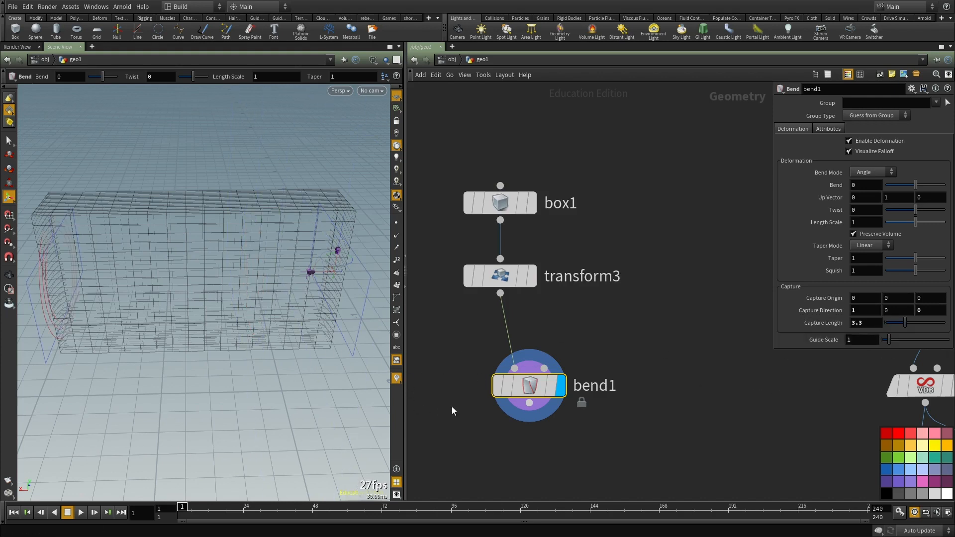
pyautogui.press('Escape')
pyautogui.moveTo(115, 315); pyautogui.dragTo(176, 304)
pyautogui.press('Return')
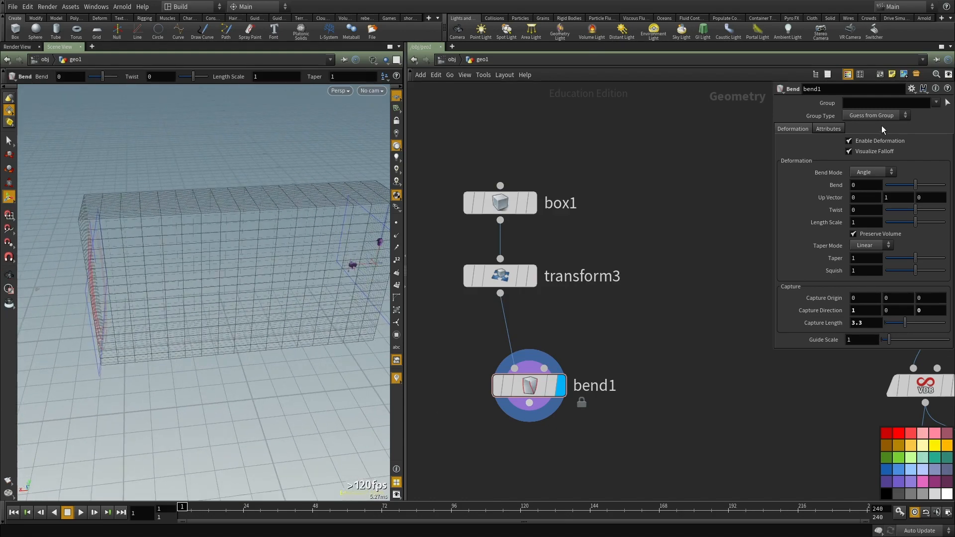
# Step: Set bend1's Bend to 67 and its Up Vector to 0, 0, 1, and view the curve from above
pyautogui.moveTo(916, 190); pyautogui.dragTo(846, 191)
pyautogui.write('10')
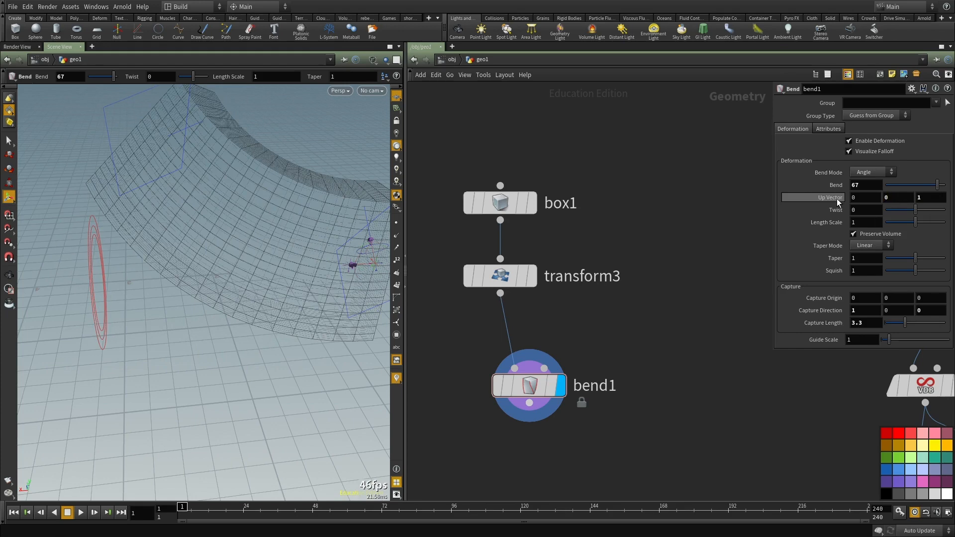
pyautogui.press('Return')
pyautogui.press('Escape')
pyautogui.moveTo(213, 276); pyautogui.dragTo(209, 409)
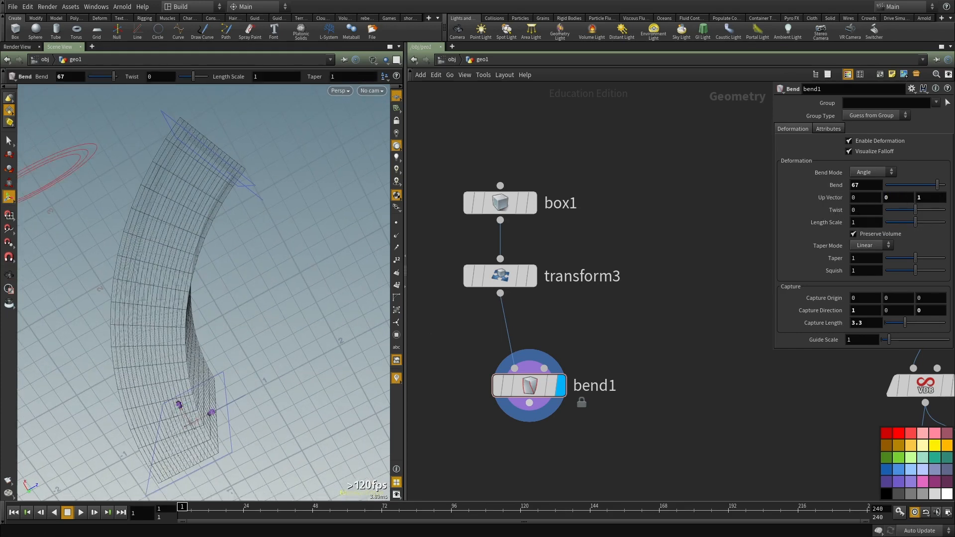
# Step: Increase bend1's Bend angle to 102 and inspect the curved wall in the viewport
pyautogui.moveTo(940, 191); pyautogui.dragTo(948, 192)
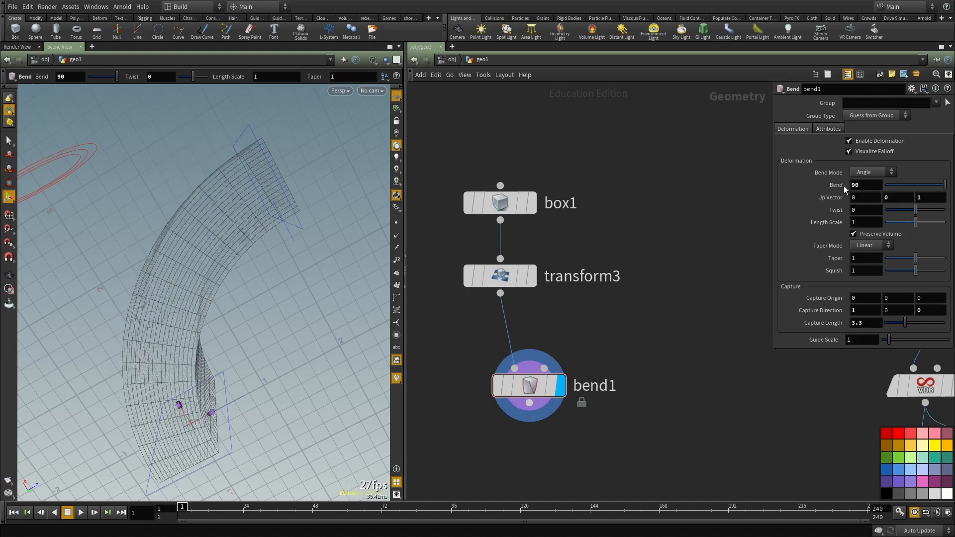
pyautogui.moveTo(805, 187); pyautogui.dragTo(876, 171, button='middle')
pyautogui.hotkey('ctrl', 'z')
pyautogui.keyDown('alt'); pyautogui.moveTo(164, 308); pyautogui.dragTo(132, 278); pyautogui.keyUp('alt')
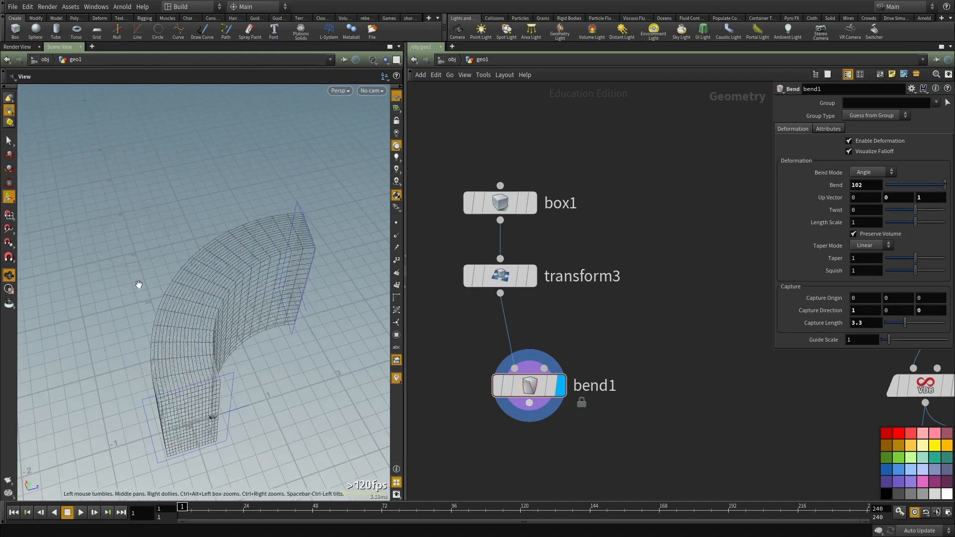
pyautogui.keyDown('alt'); pyautogui.moveTo(132, 279); pyautogui.dragTo(208, 383, button='right'); pyautogui.keyUp('alt')
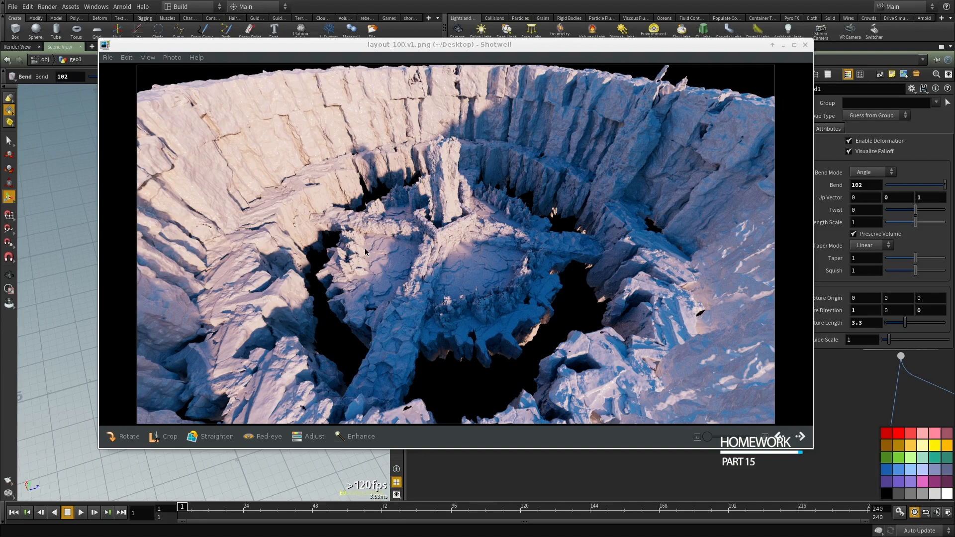
# Step: Examine the central platform, ridges, pillar and surrounding cliff walls of the reference image layout_100.v1.png in Shotwell
pyautogui.scroll(3, 533, 331)
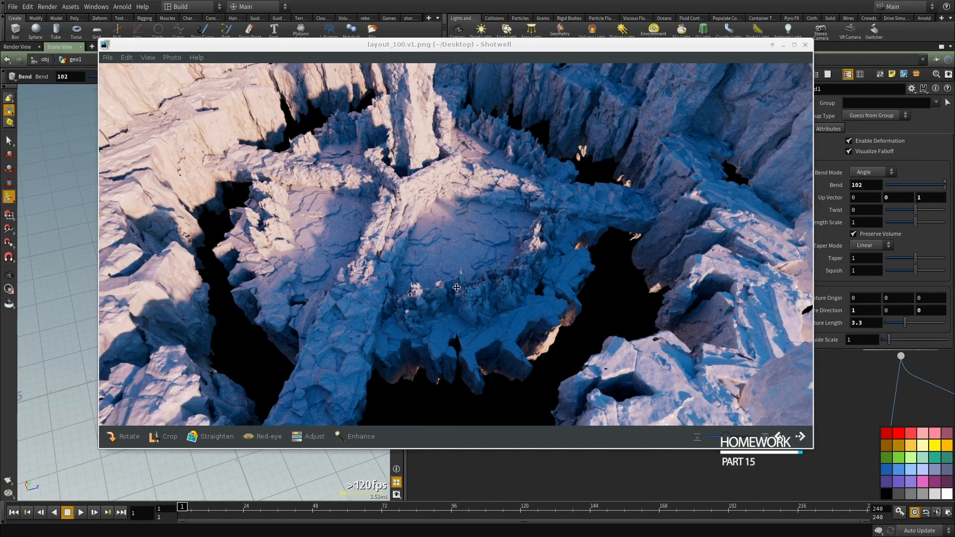
pyautogui.scroll(-3, 448, 280)
pyautogui.scroll(6, 453, 269)
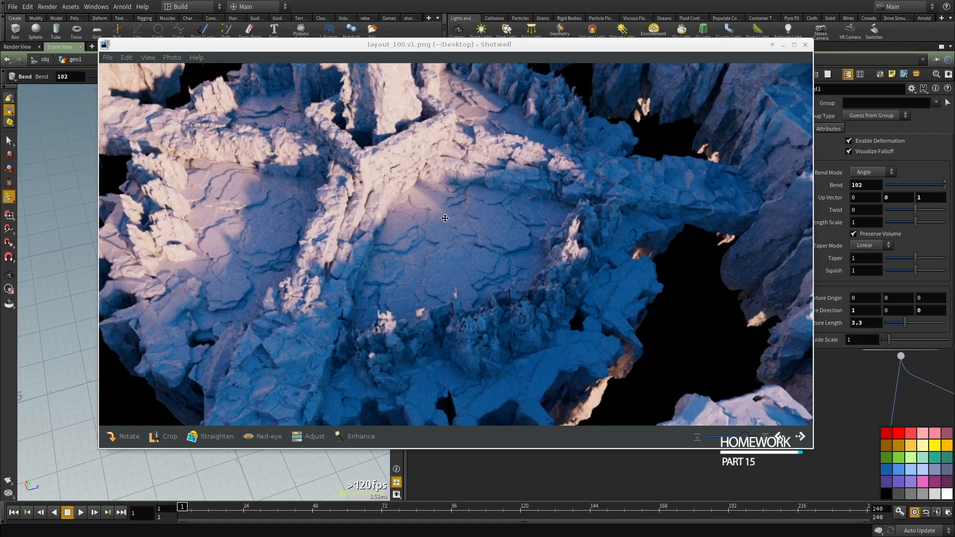
pyautogui.scroll(2, 378, 254)
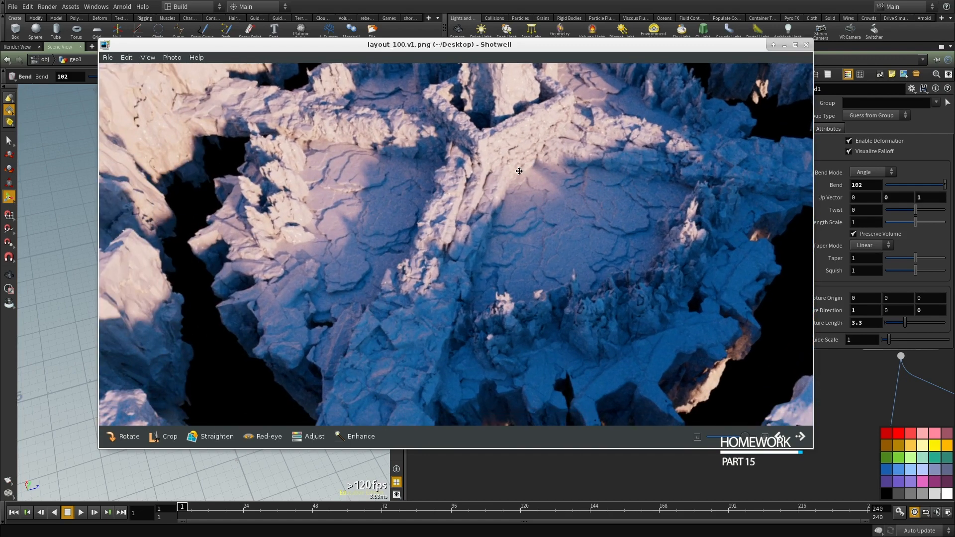
pyautogui.moveTo(475, 257); pyautogui.dragTo(498, 221)
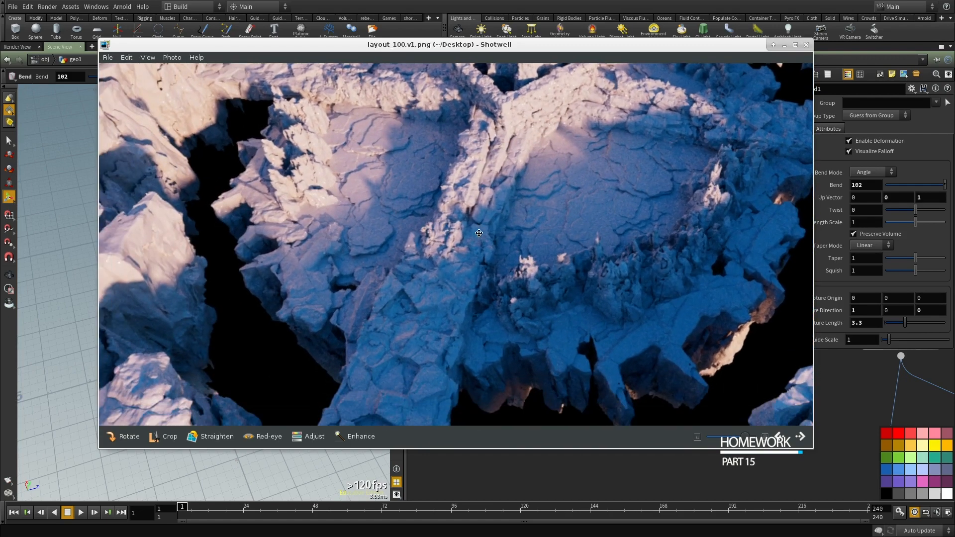
pyautogui.moveTo(413, 356); pyautogui.dragTo(404, 305)
pyautogui.scroll(-3, 403, 305)
pyautogui.scroll(-2, 418, 337)
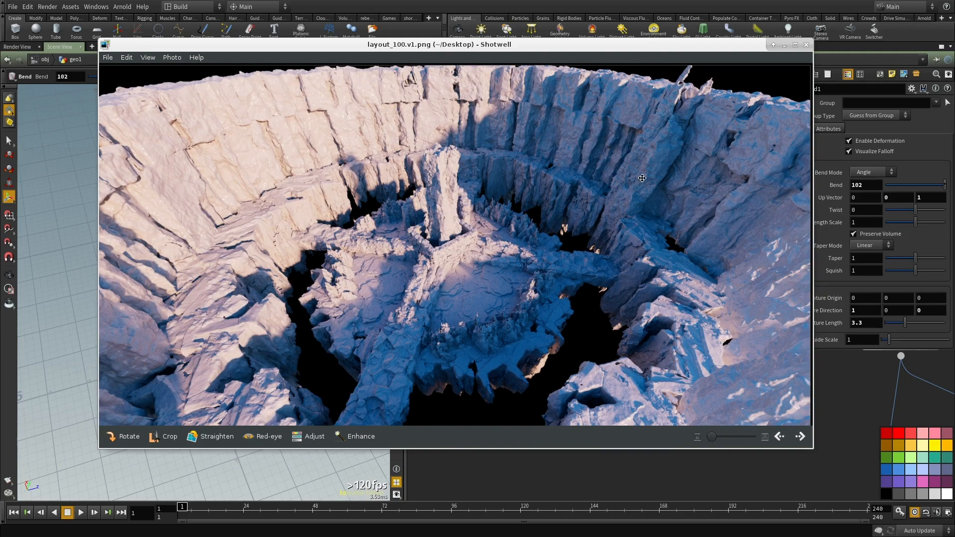
pyautogui.scroll(3, 671, 152)
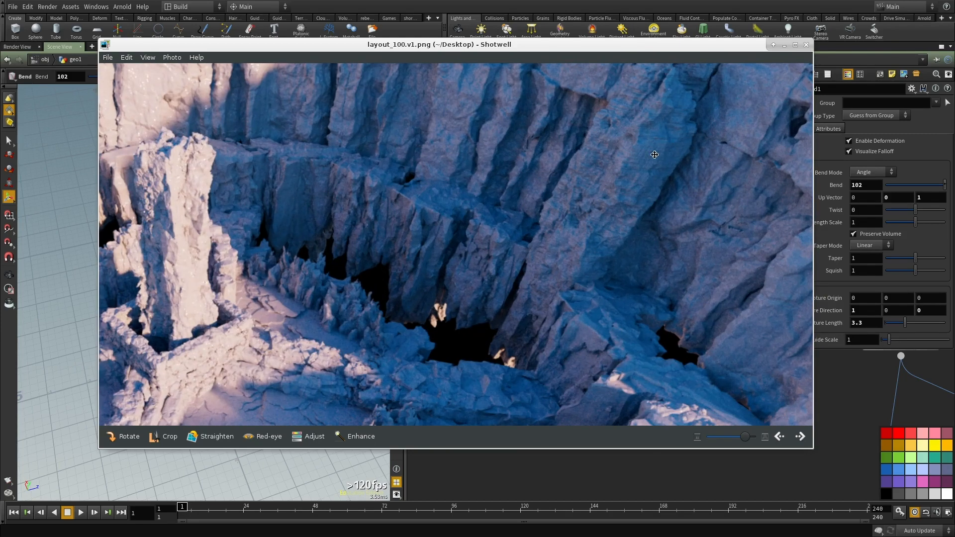
pyautogui.moveTo(259, 422); pyautogui.dragTo(546, 203)
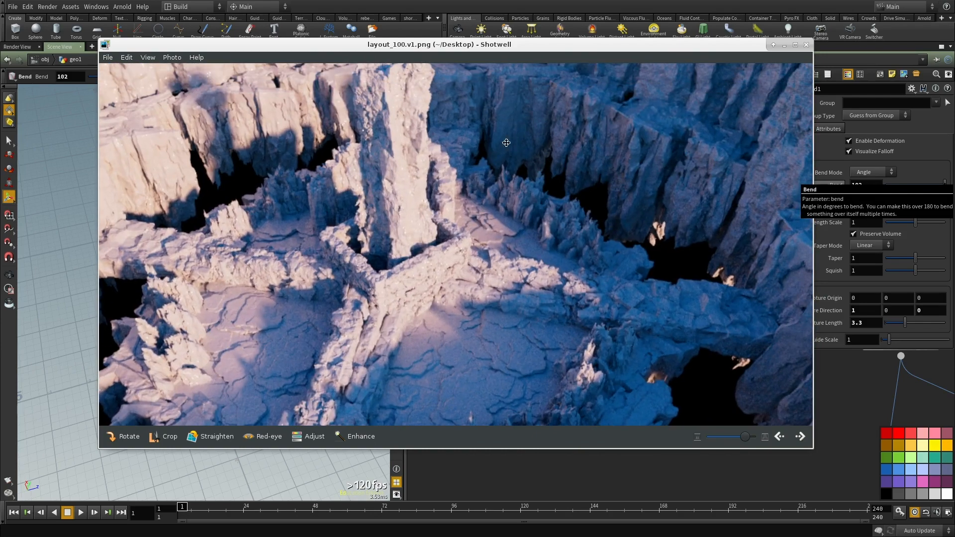
pyautogui.moveTo(709, 149); pyautogui.dragTo(662, 206)
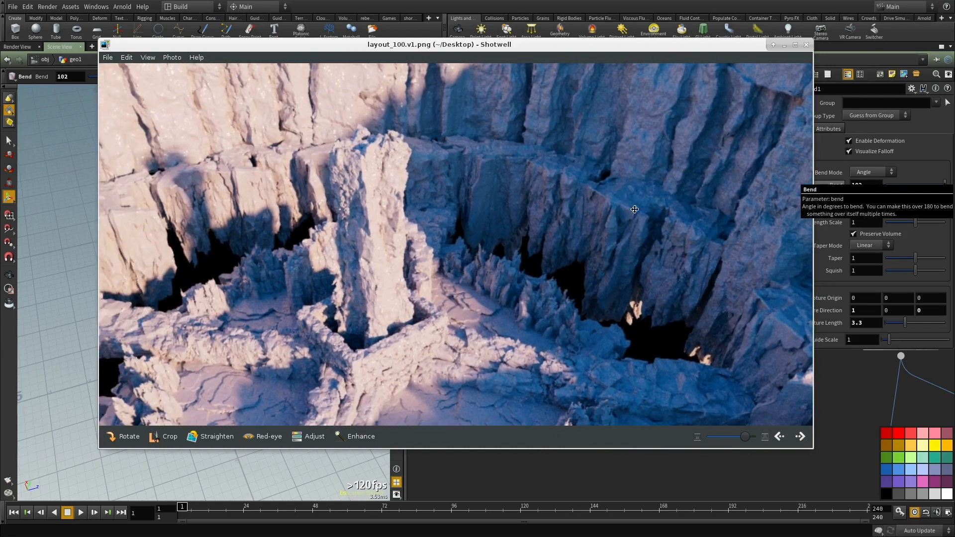
# Step: Examine the cliff wall structure and rock layers in the reference images rock_circular.v1.png, b.png and big_wall_cliff.png
pyautogui.scroll(-4, 572, 211)
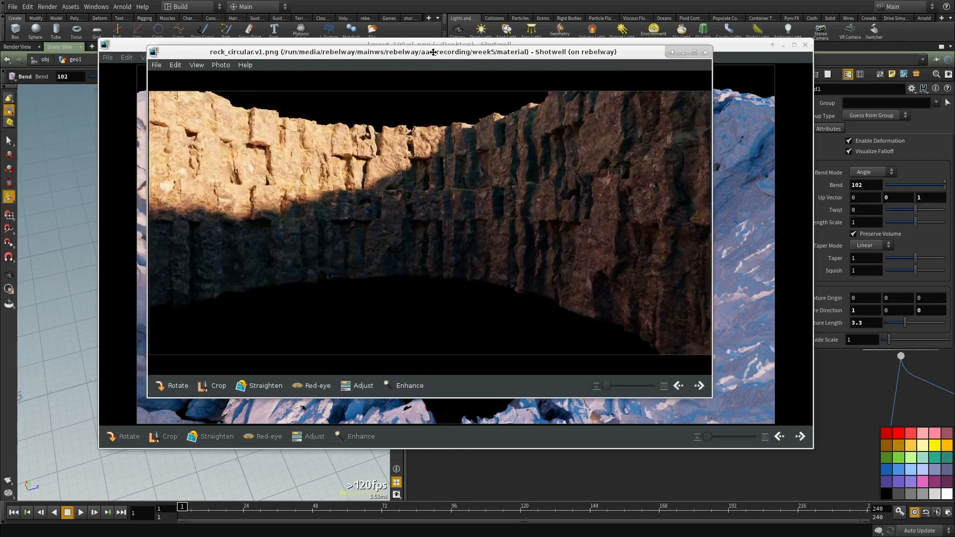
pyautogui.moveTo(413, 52); pyautogui.dragTo(482, 53)
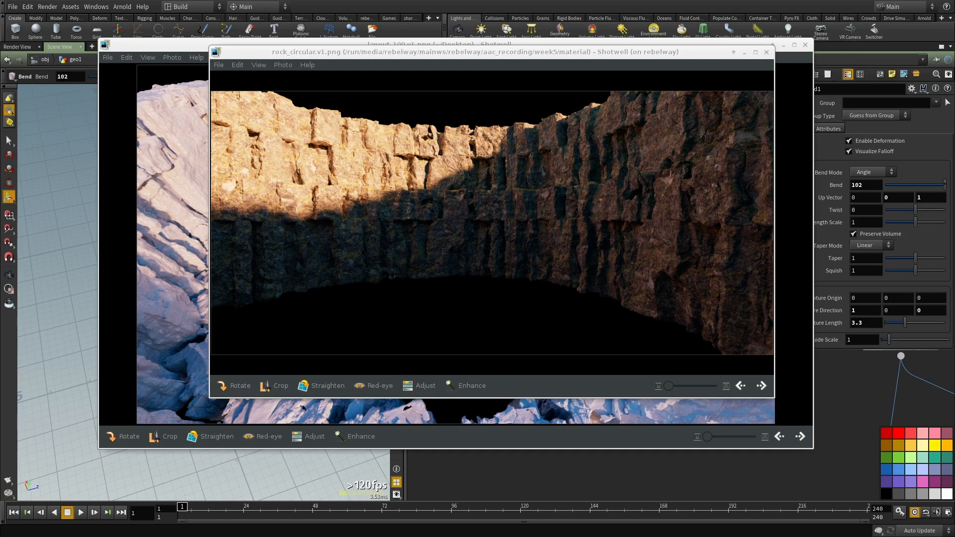
pyautogui.moveTo(0, 20); pyautogui.dragTo(473, 50)
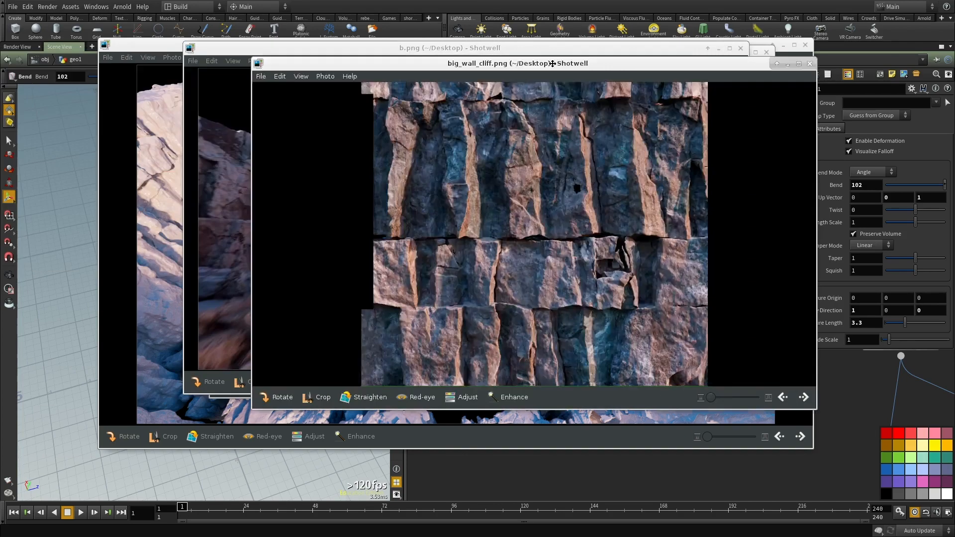
pyautogui.moveTo(547, 64); pyautogui.dragTo(456, 32)
pyautogui.scroll(6, 515, 119)
pyautogui.scroll(-5, 475, 261)
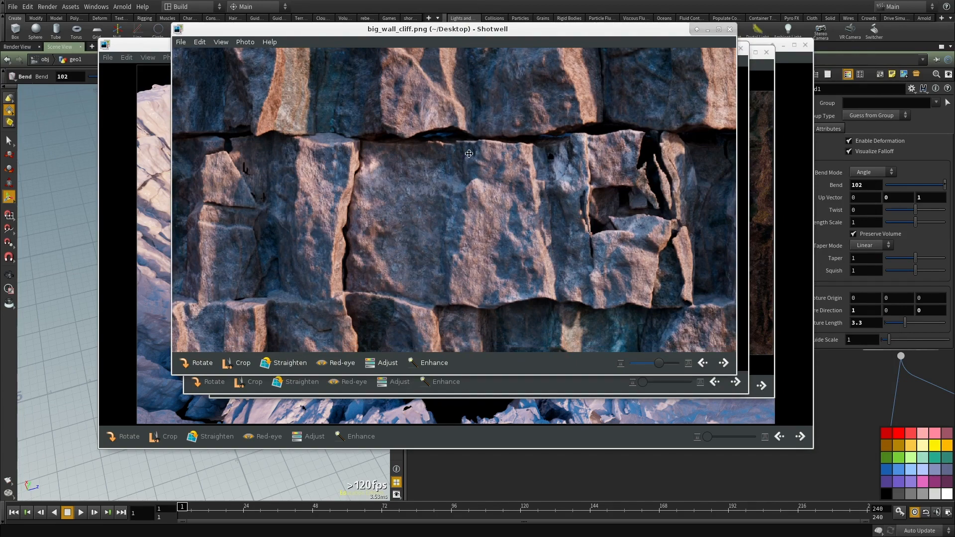
# Step: Close big_wall_cliff.png and b.png, clear rock_circular.v1.png out of the way, and view the full layout_100.v1.png reference
pyautogui.click(730, 30)
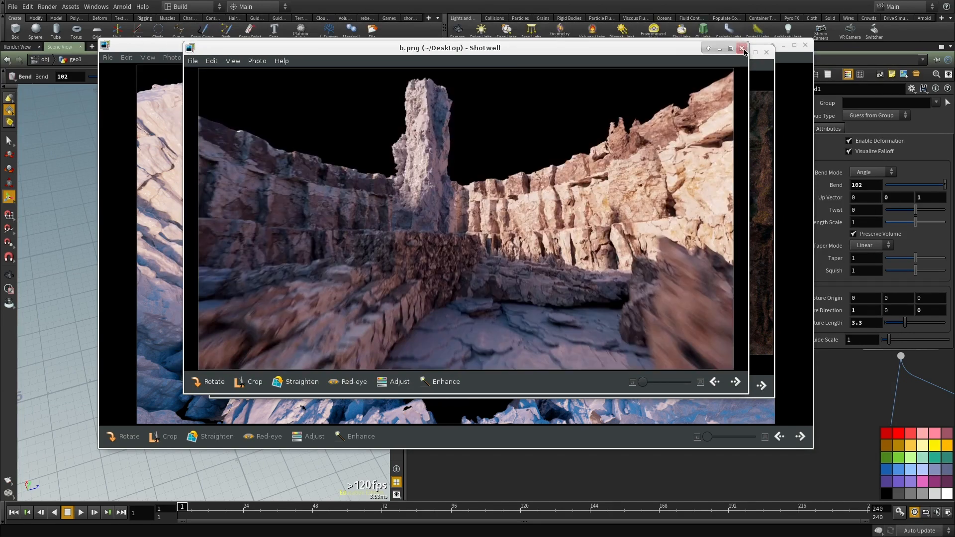
pyautogui.click(741, 48)
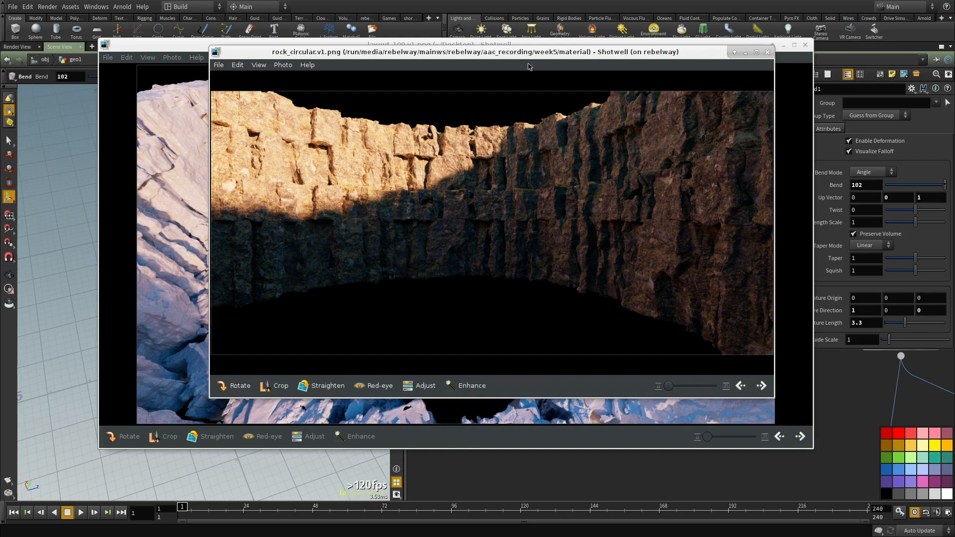
pyautogui.moveTo(522, 54); pyautogui.dragTo(10, 80)
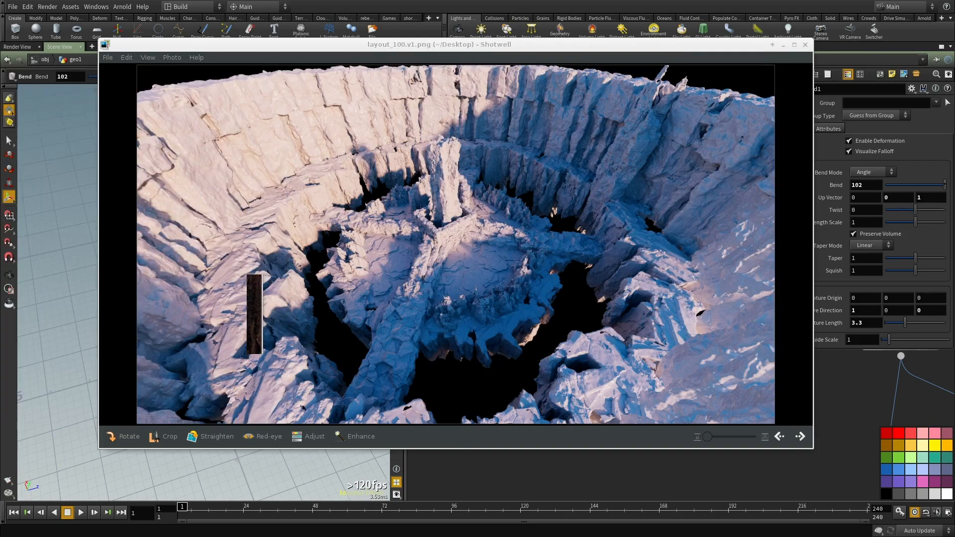
pyautogui.click(529, 195)
pyautogui.moveTo(442, 45); pyautogui.dragTo(371, 71)
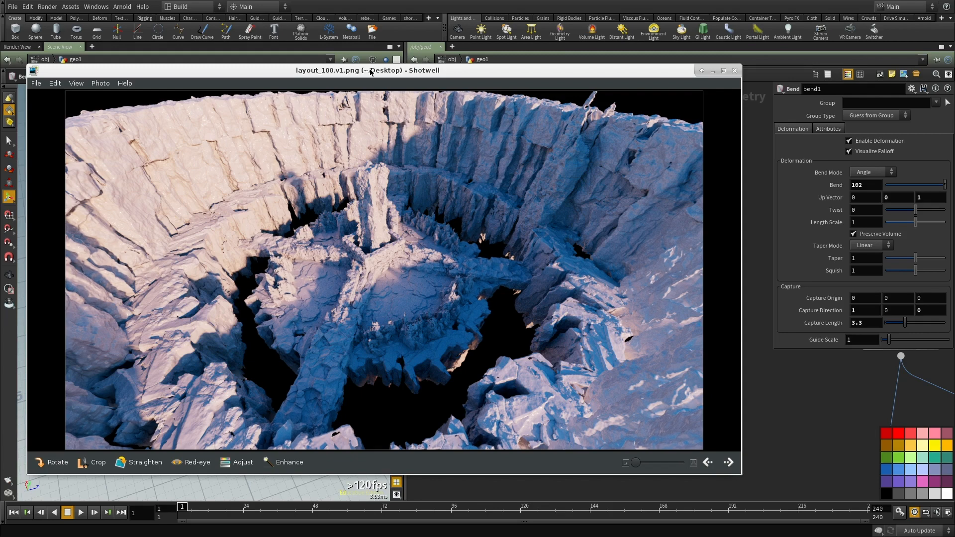
# Step: Return to the Houdini network, add a Rest Position node after bend1, and display its output
pyautogui.keyDown('alt'); pyautogui.moveTo(501, 287); pyautogui.dragTo(0, 270); pyautogui.keyUp('alt')
pyautogui.scroll(-1, 637, 297)
pyautogui.moveTo(637, 297); pyautogui.dragTo(631, 252, button='middle')
pyautogui.scroll(-1, 632, 192)
pyautogui.press('Tab')
pyautogui.write('rest')
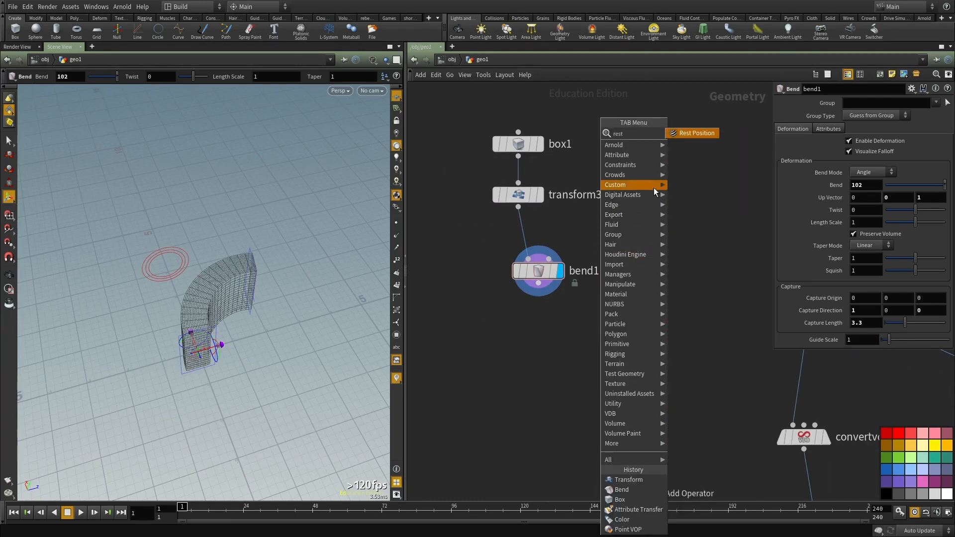
pyautogui.click(692, 133)
pyautogui.click(552, 310)
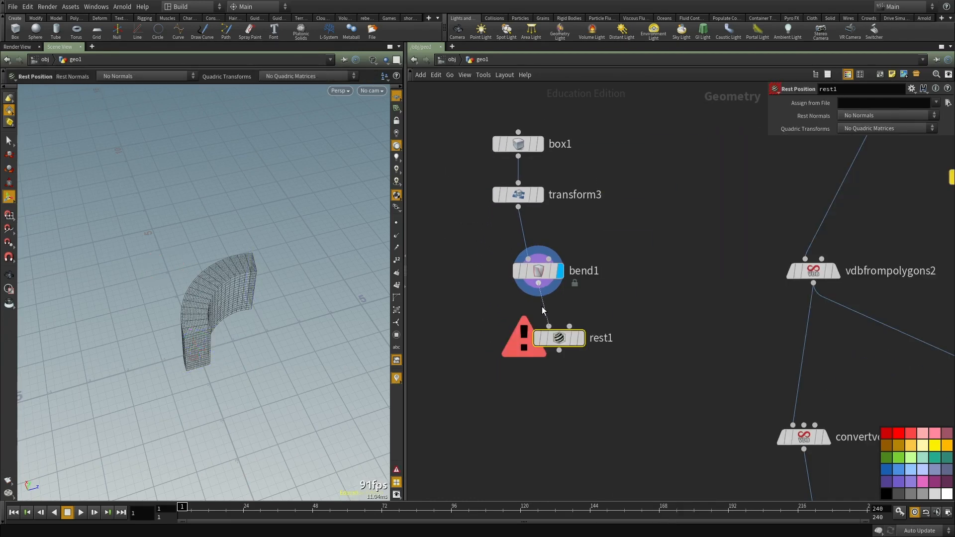
pyautogui.moveTo(554, 340); pyautogui.dragTo(545, 354)
pyautogui.moveTo(604, 244); pyautogui.dragTo(610, 423, button='middle')
pyautogui.click(575, 393)
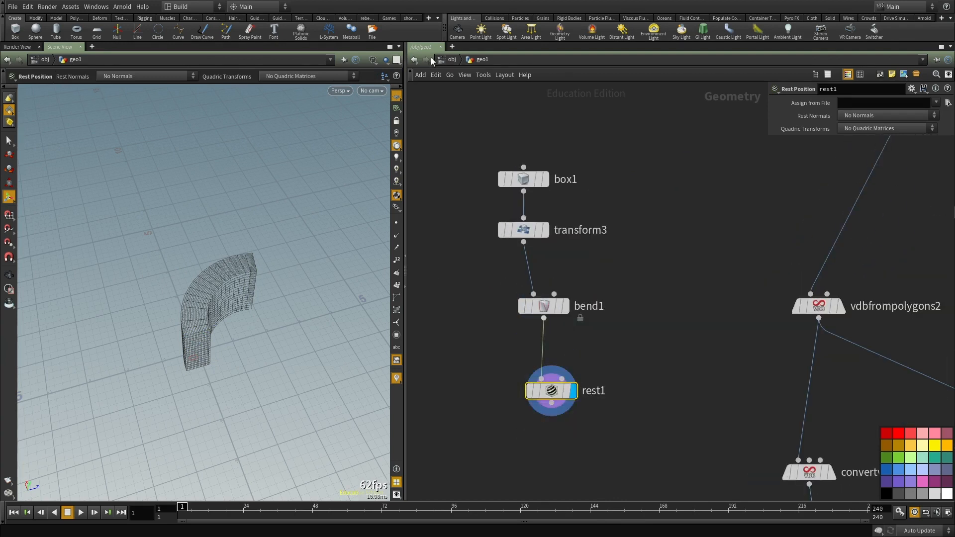
# Step: Look into the out network, return to the obj level, and bring the layout_100.v1.png reference back into view
pyautogui.click(450, 59)
pyautogui.click(453, 60)
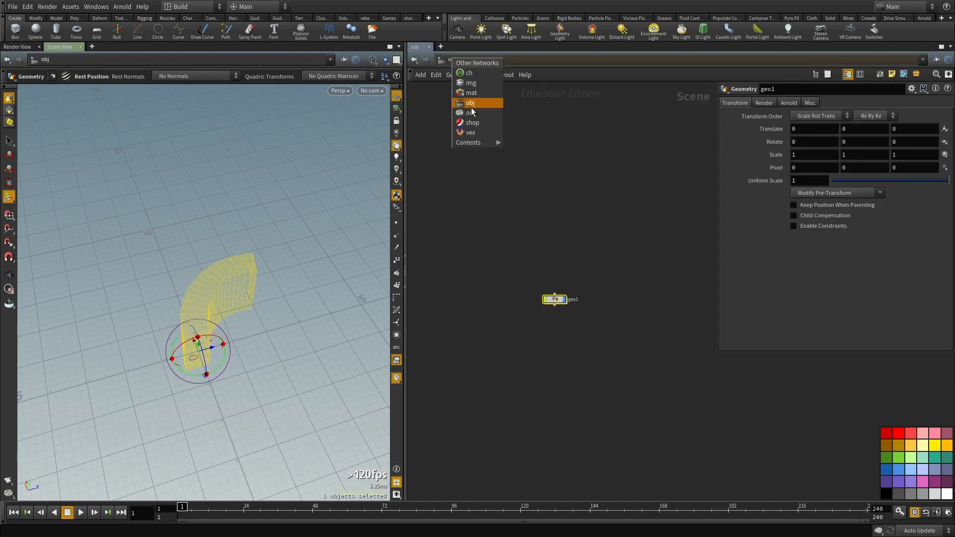
pyautogui.click(465, 112)
pyautogui.click(453, 59)
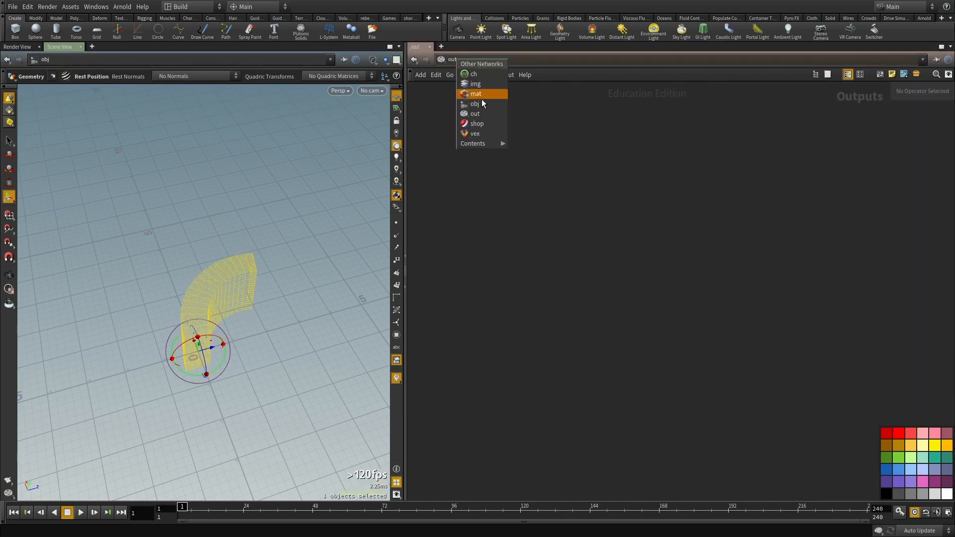
pyautogui.click(481, 97)
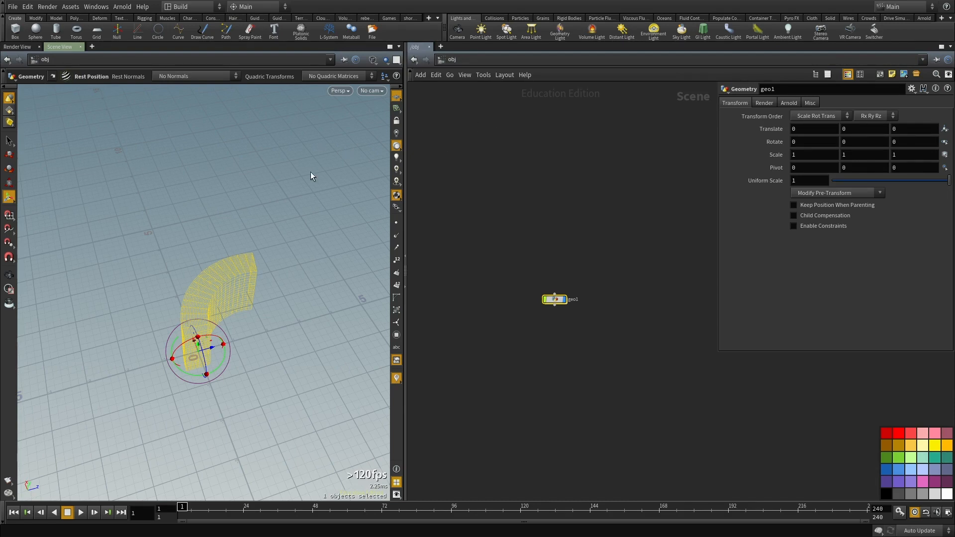
pyautogui.keyDown('alt'); pyautogui.moveTo(0, 279); pyautogui.dragTo(548, 234); pyautogui.keyUp('alt')
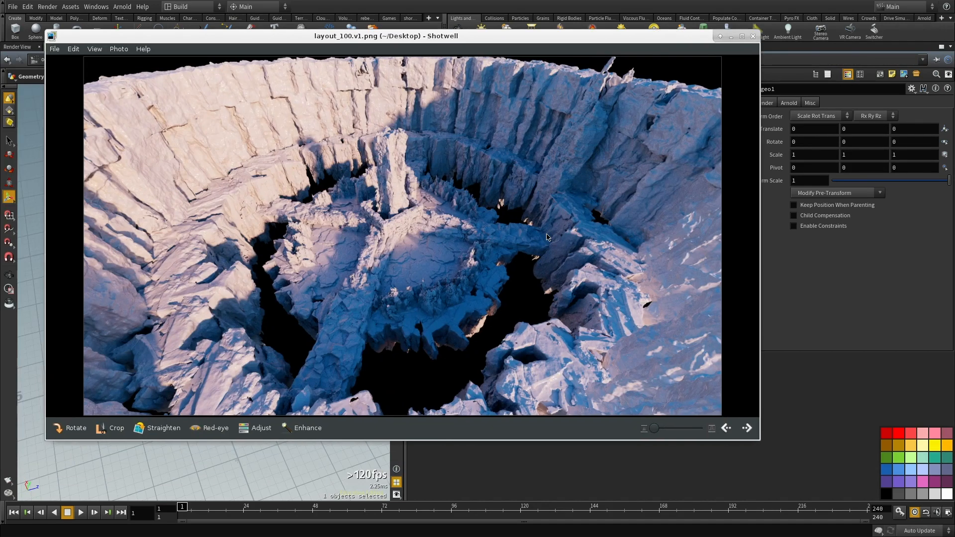